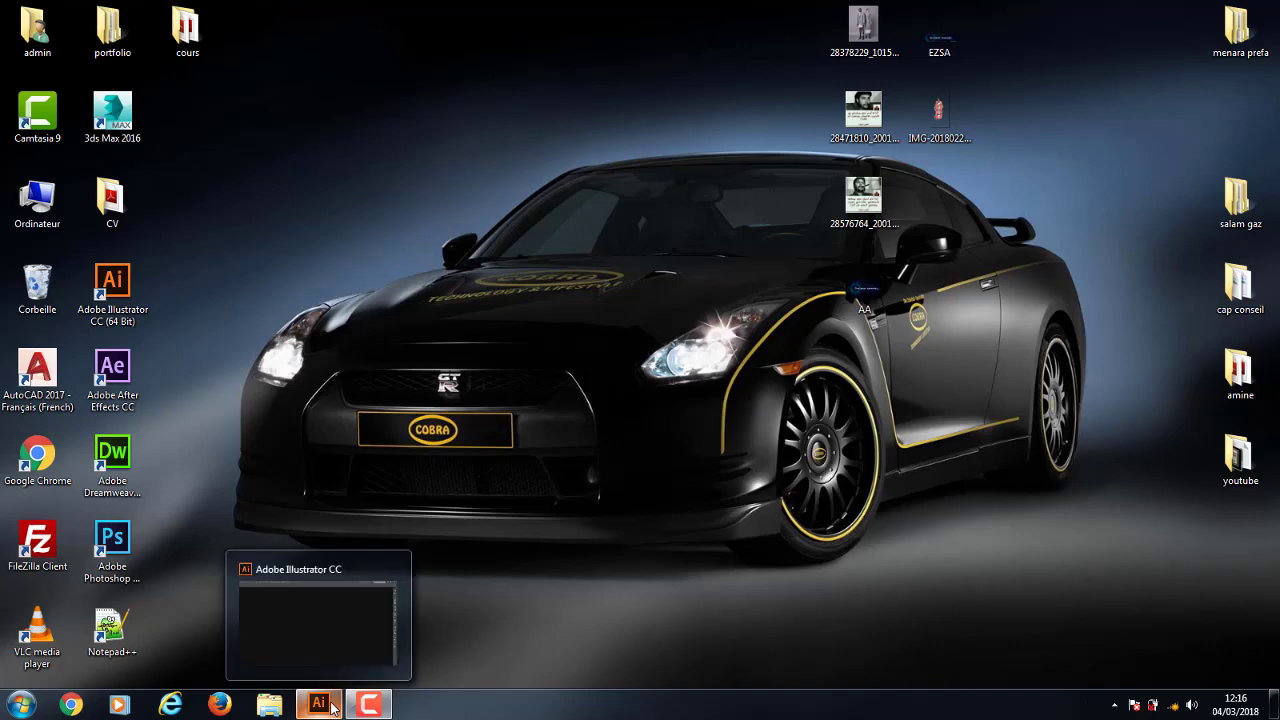
Bring Illustrator forward, tidy the Tools panel, collapse the Couleur panel and open the Fichier menu
click(320, 704)
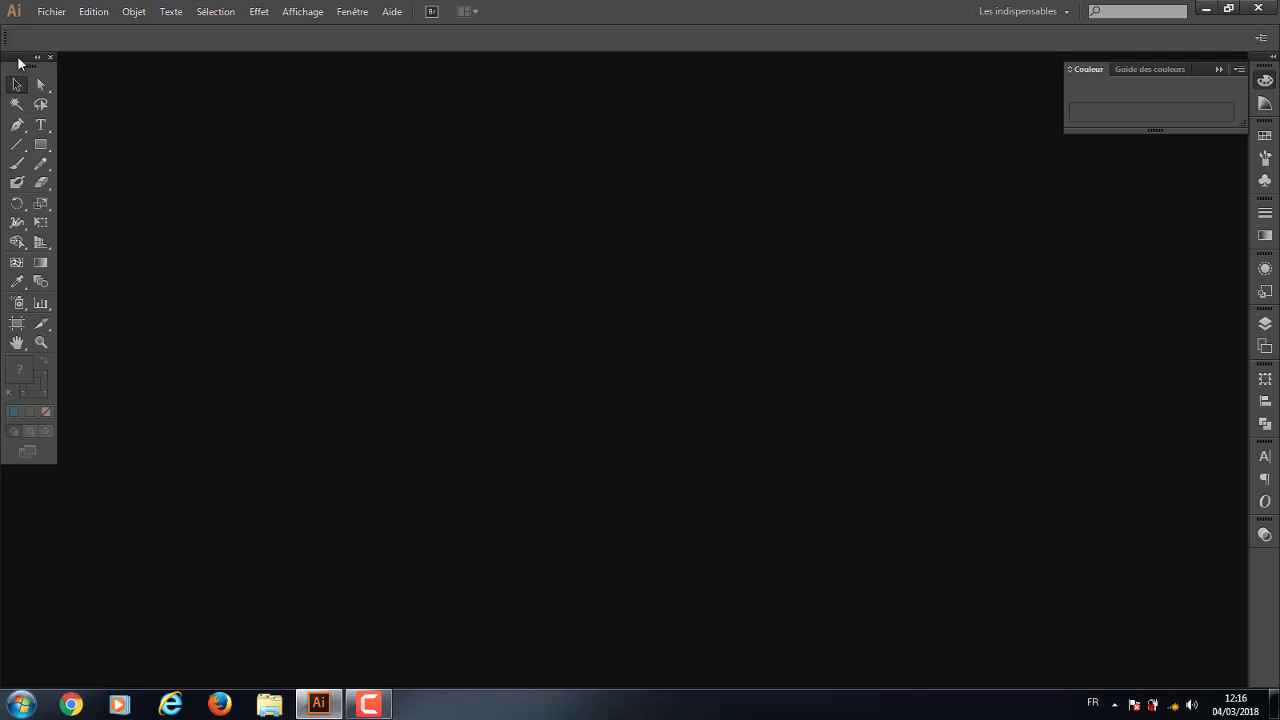
drag(21, 58, 21, 62)
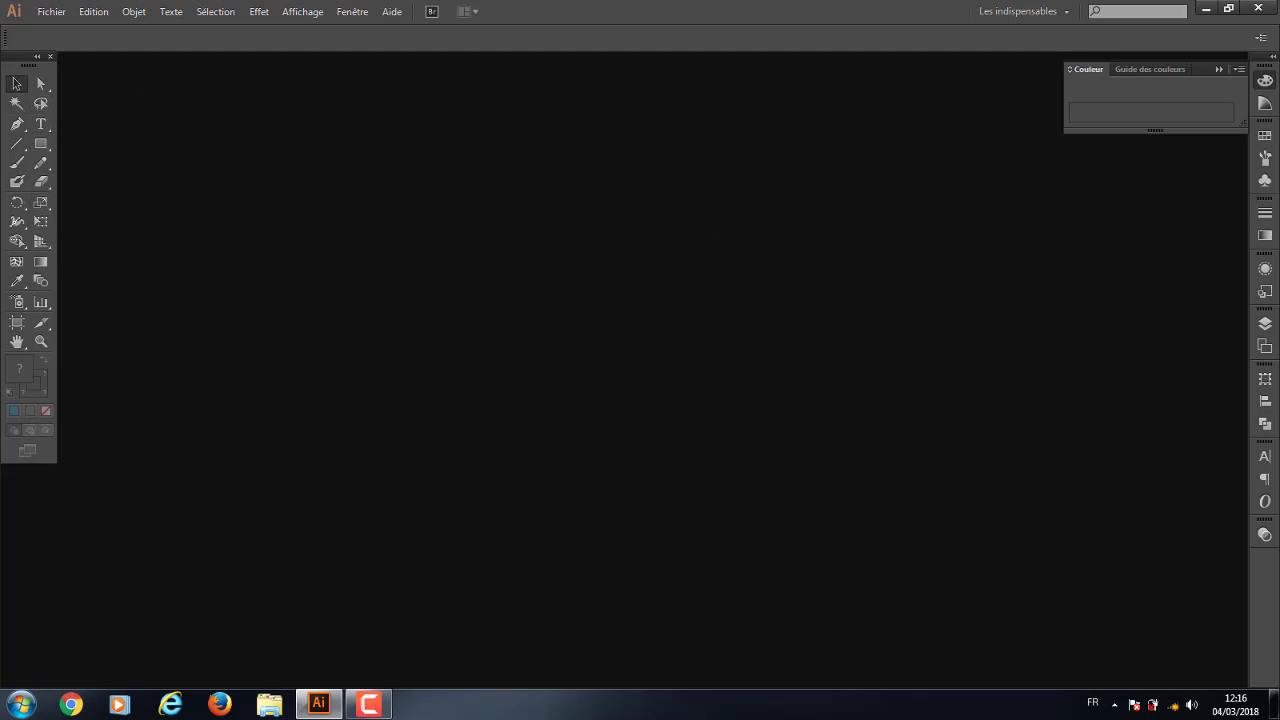
click(1218, 70)
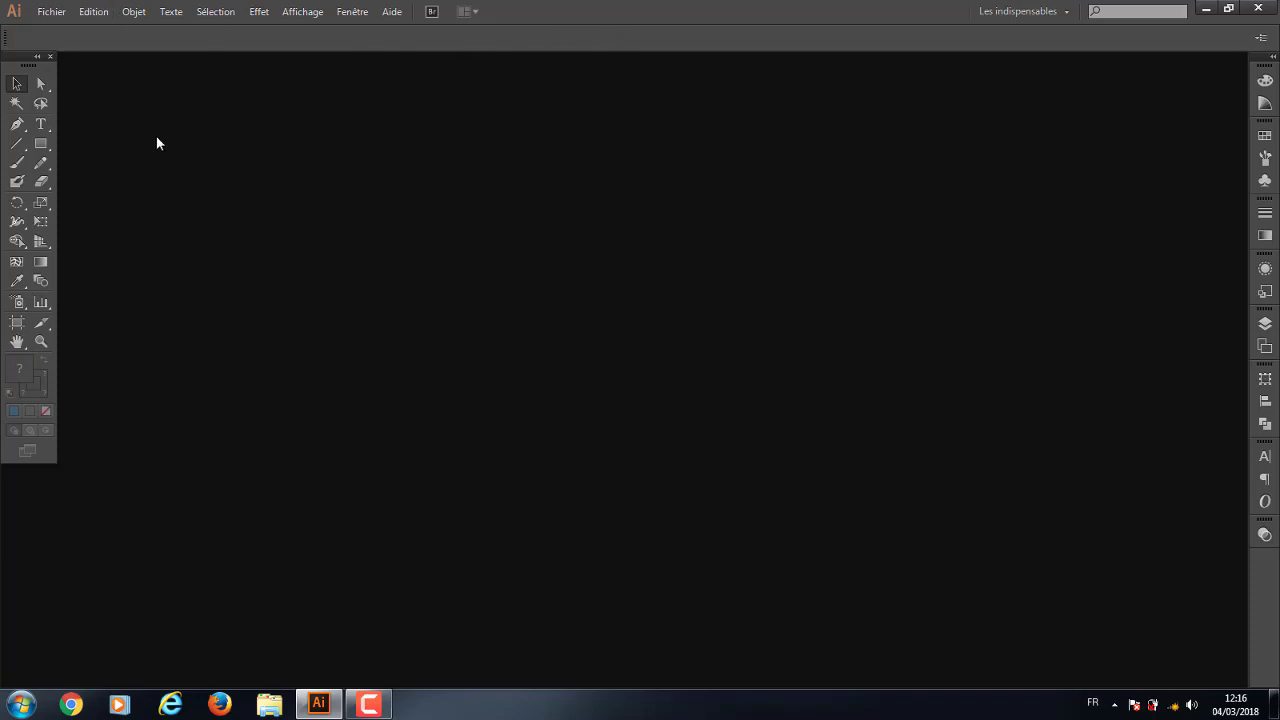
click(51, 12)
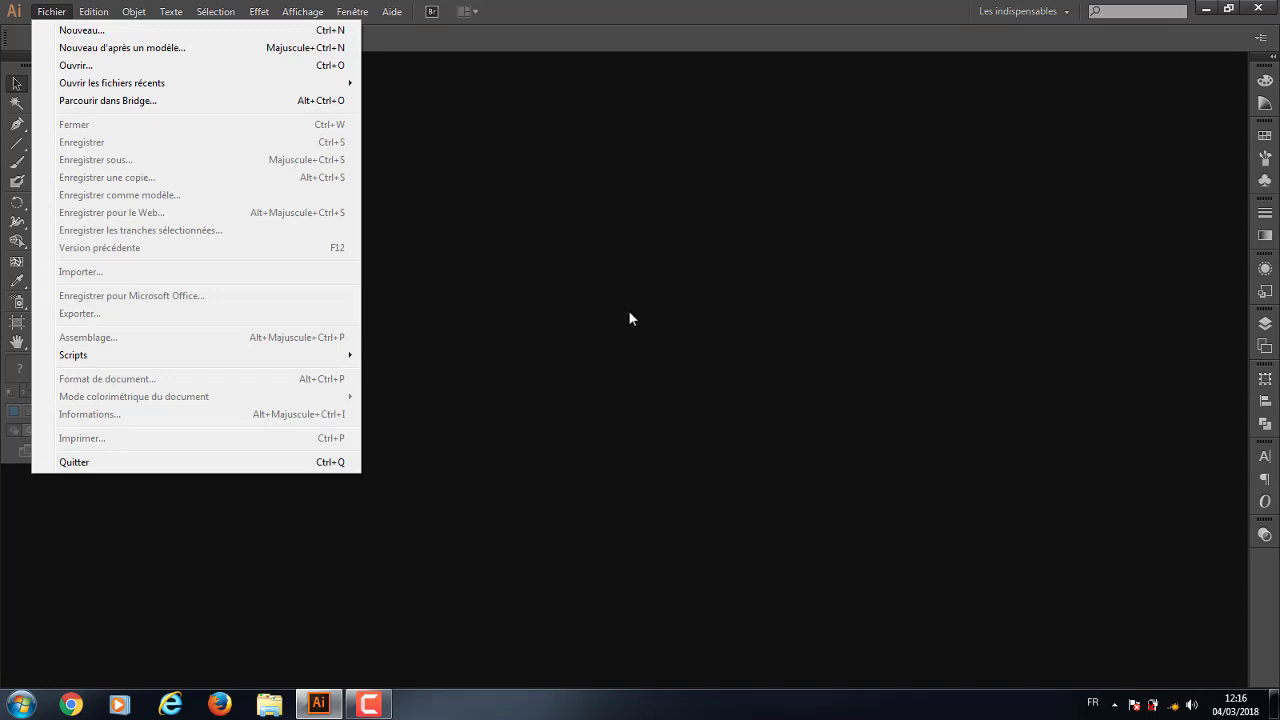
Start a new document with the Impression profile, A4 size and millimetre units
click(93, 33)
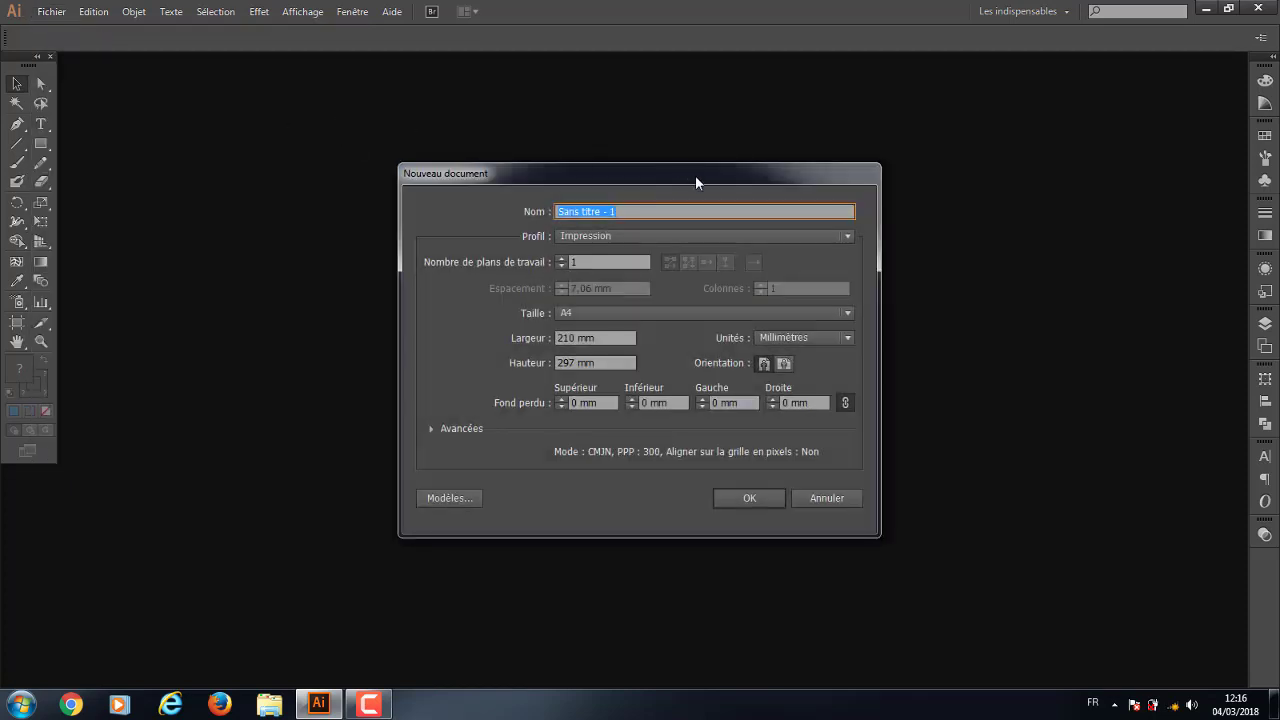
drag(695, 175, 639, 133)
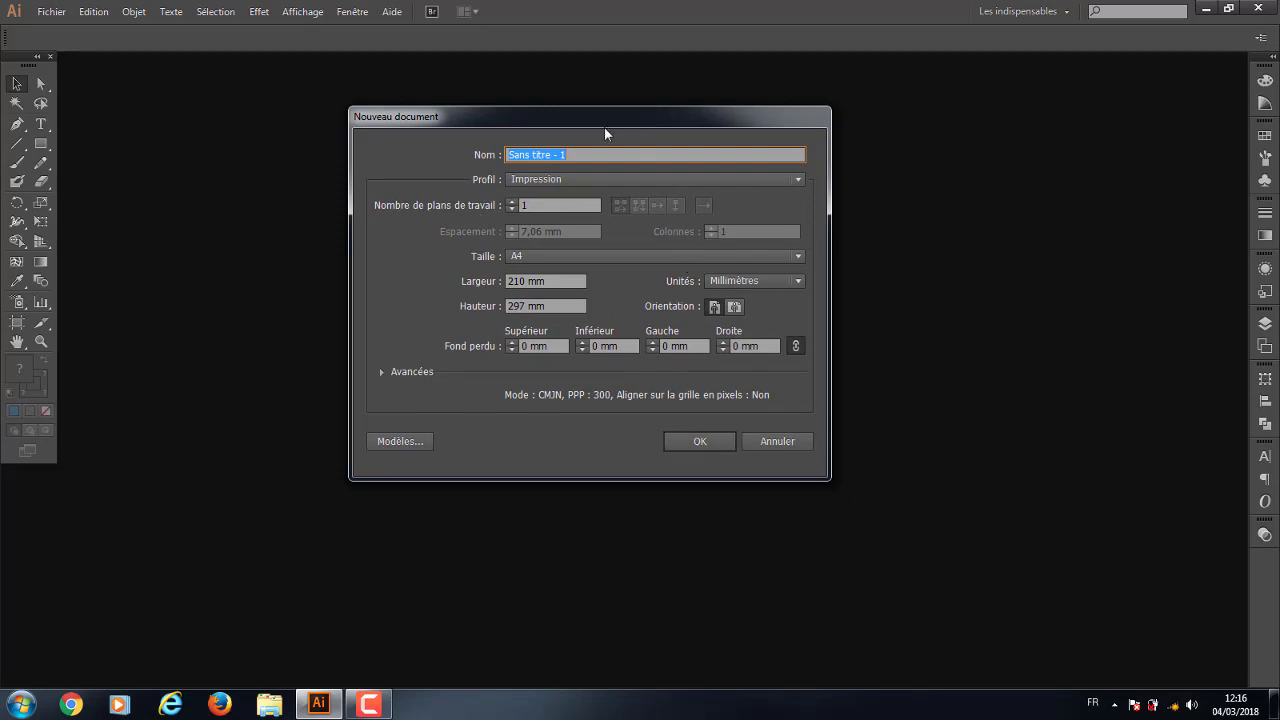
click(797, 179)
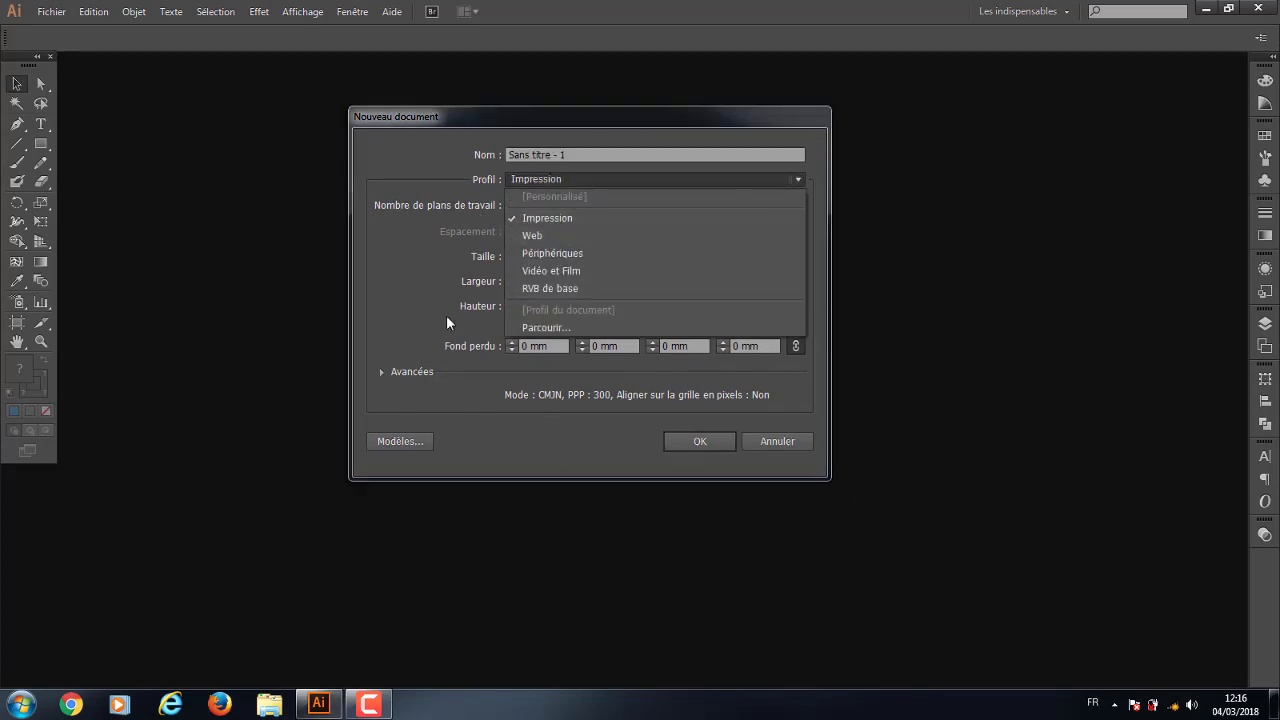
click(370, 283)
click(797, 256)
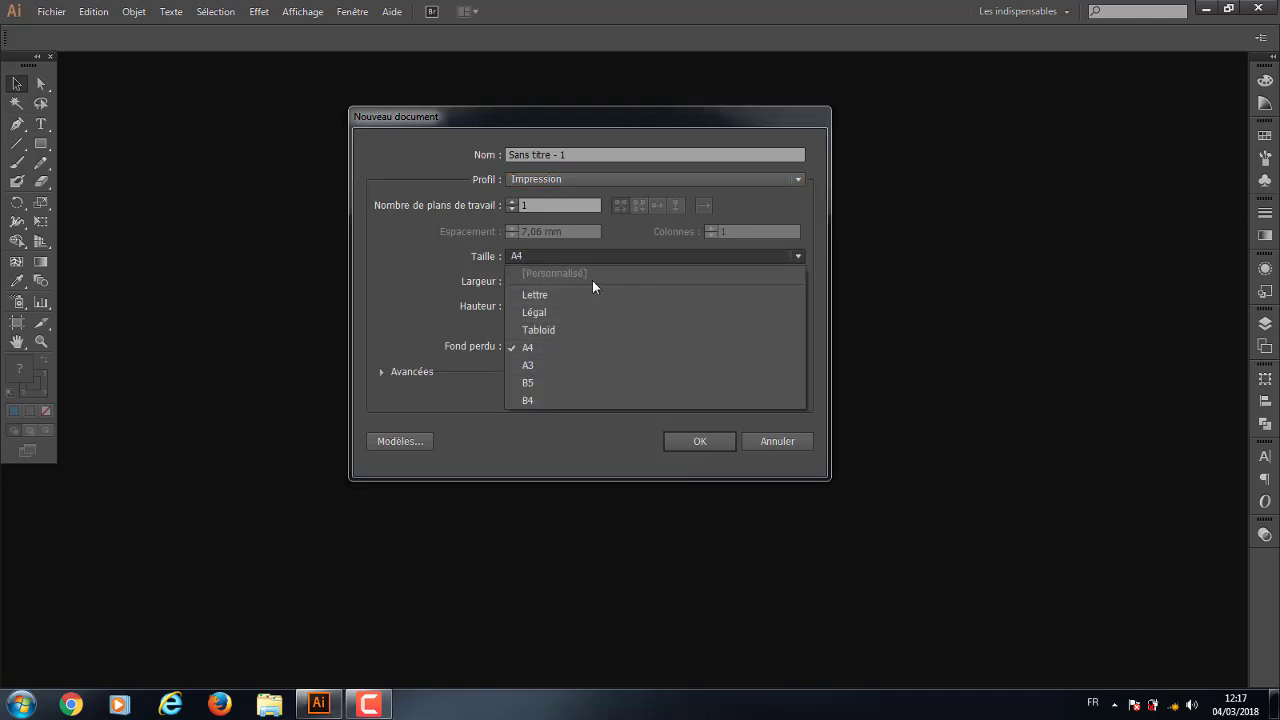
click(404, 262)
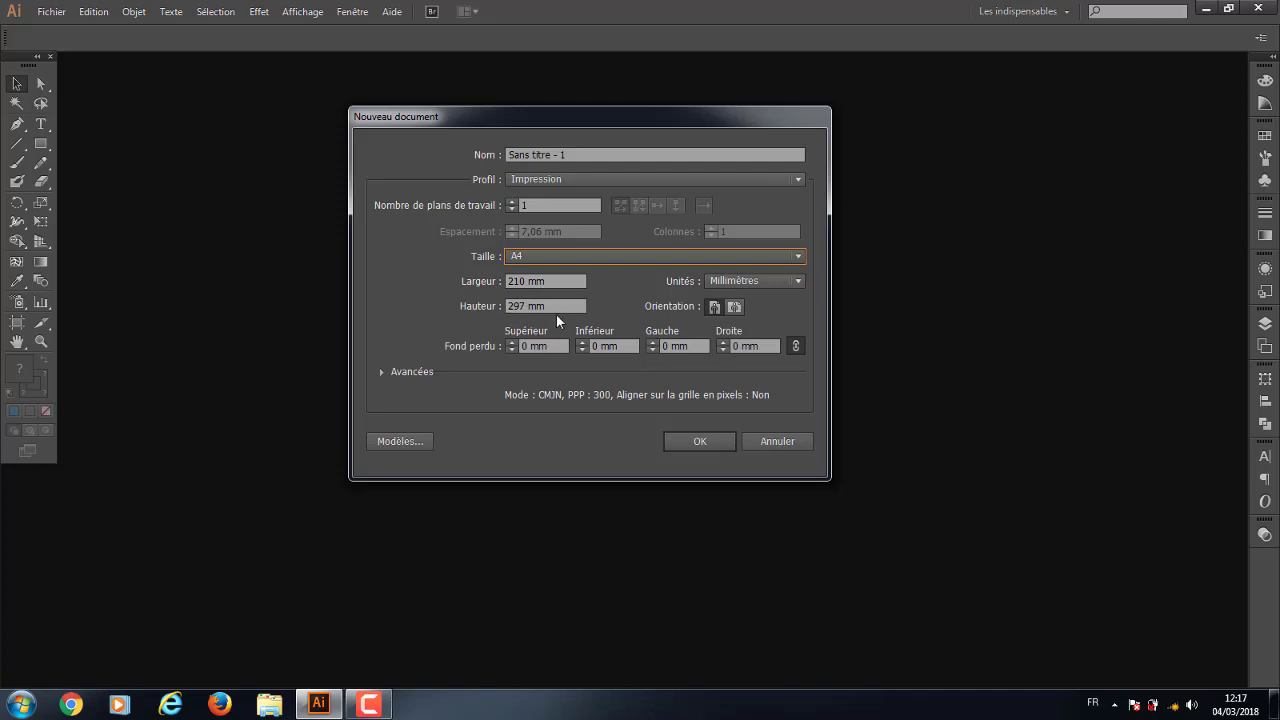
click(799, 281)
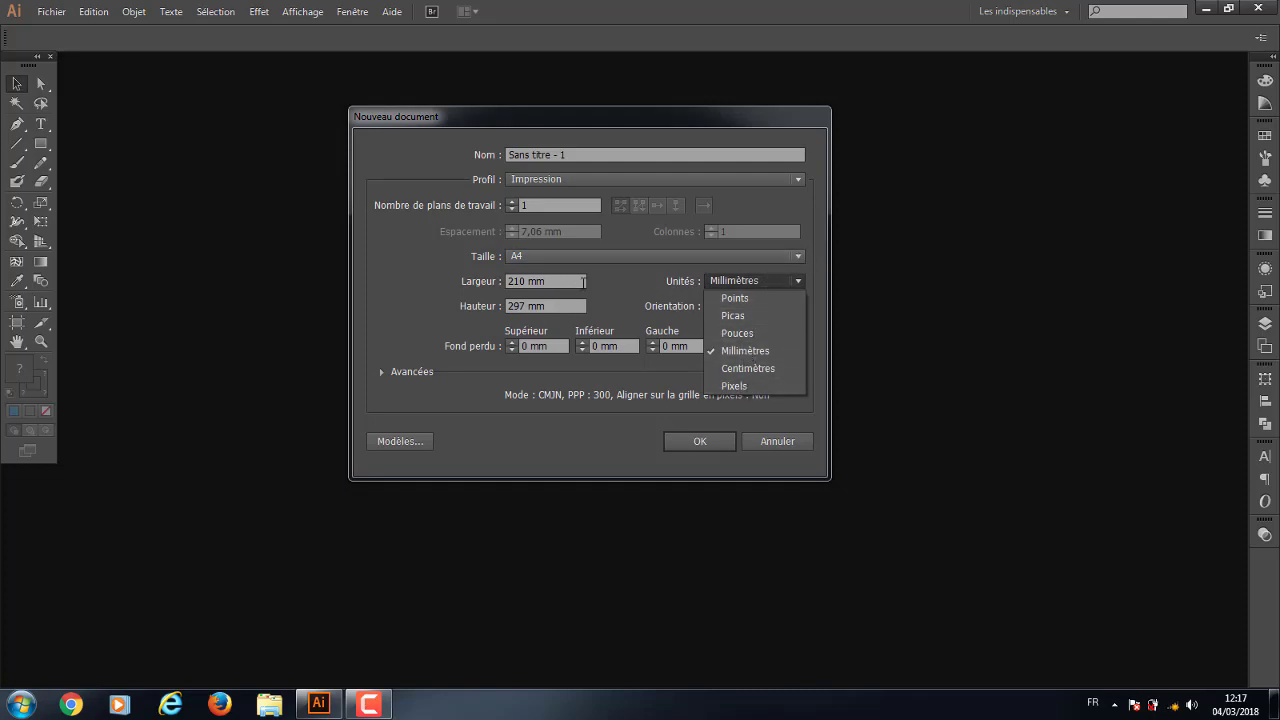
click(799, 258)
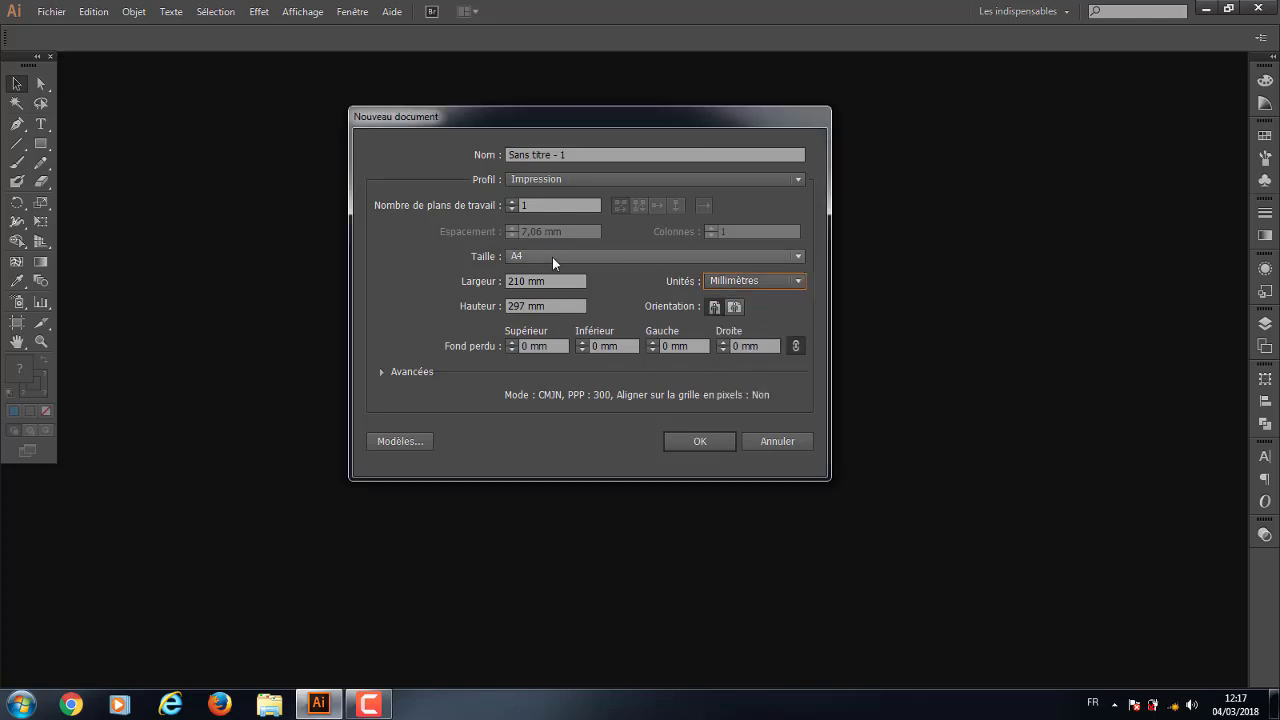
click(802, 257)
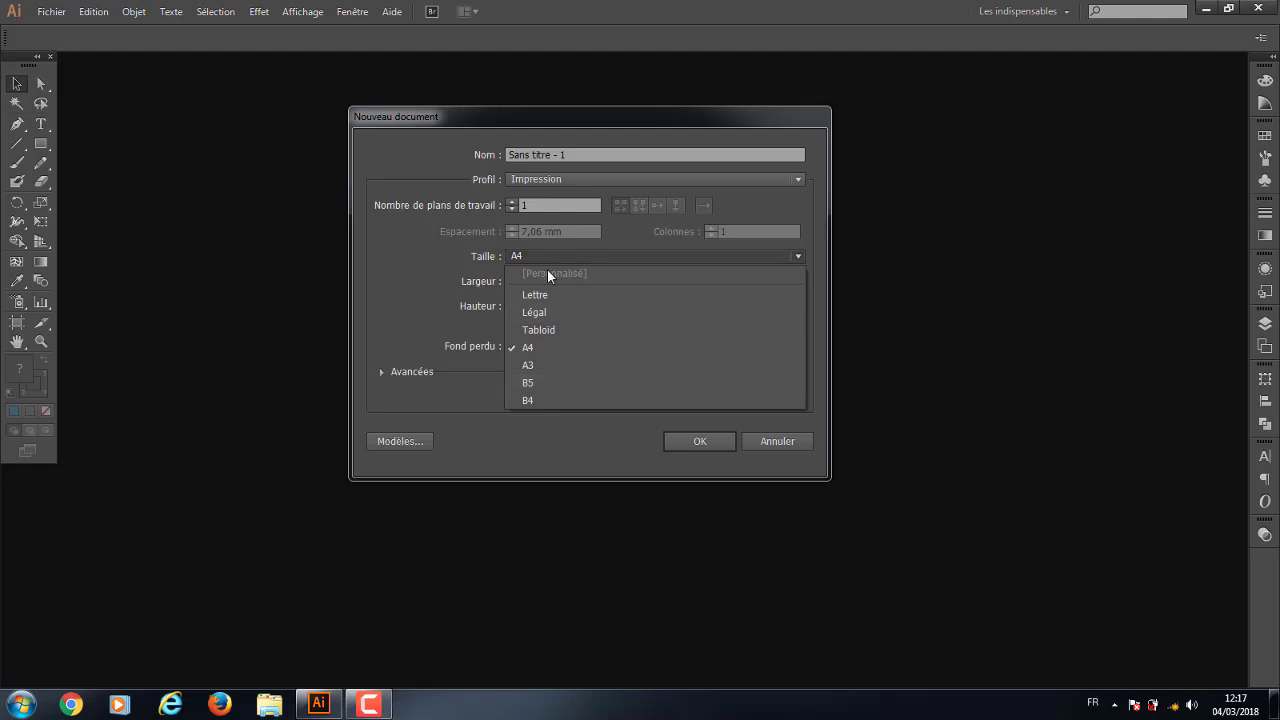
click(588, 424)
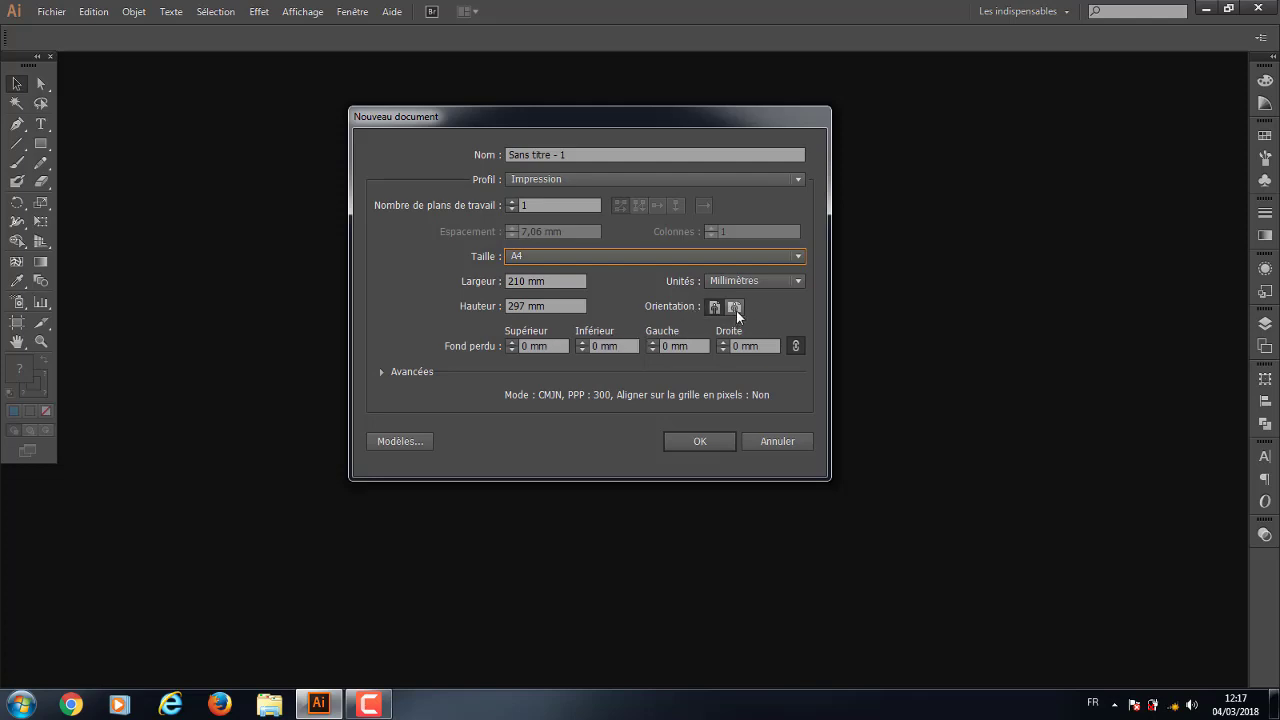
drag(710, 118, 889, 95)
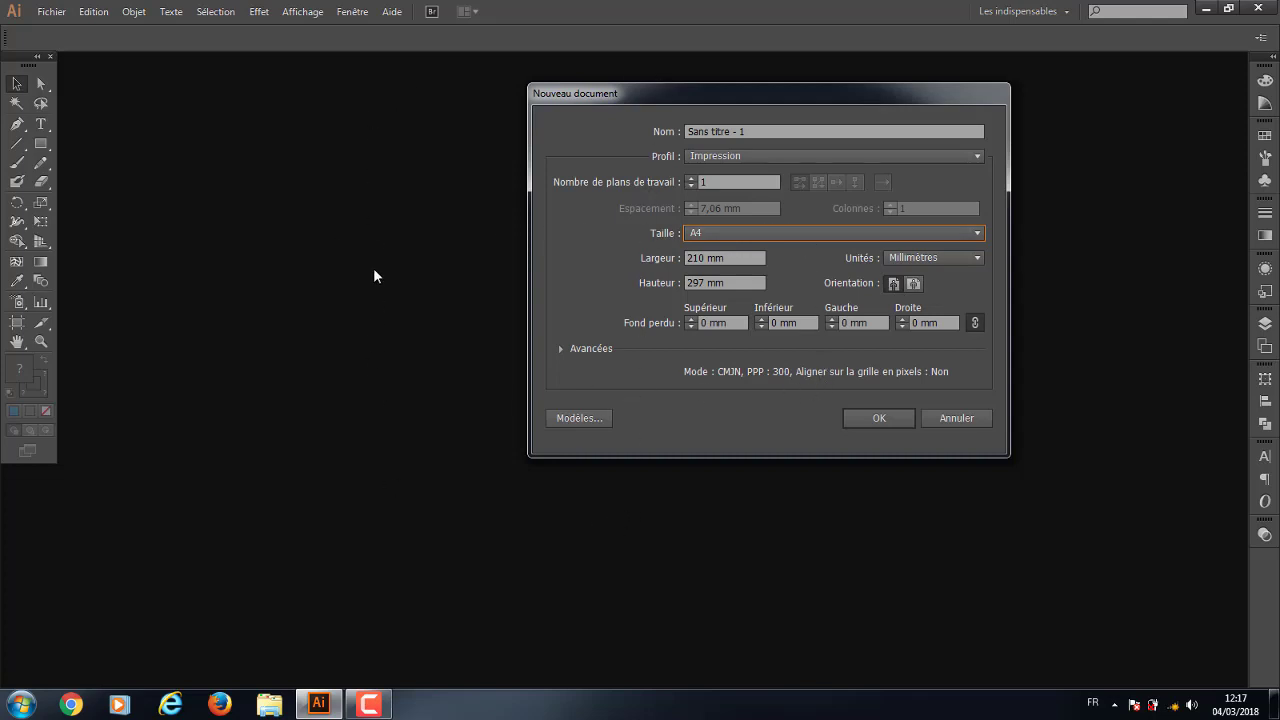
drag(836, 88, 542, 81)
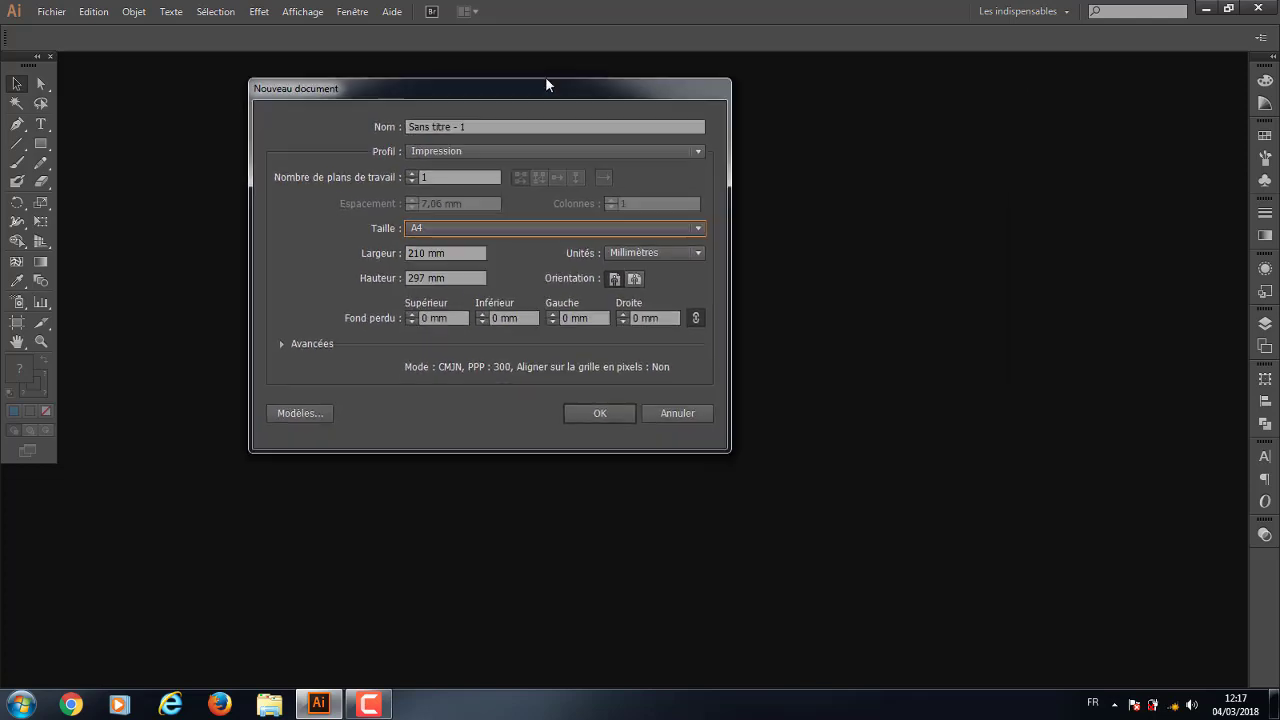
Make the page landscape, 297 × 210 mm, with 2 mm bleed on all sides, and create it
click(619, 277)
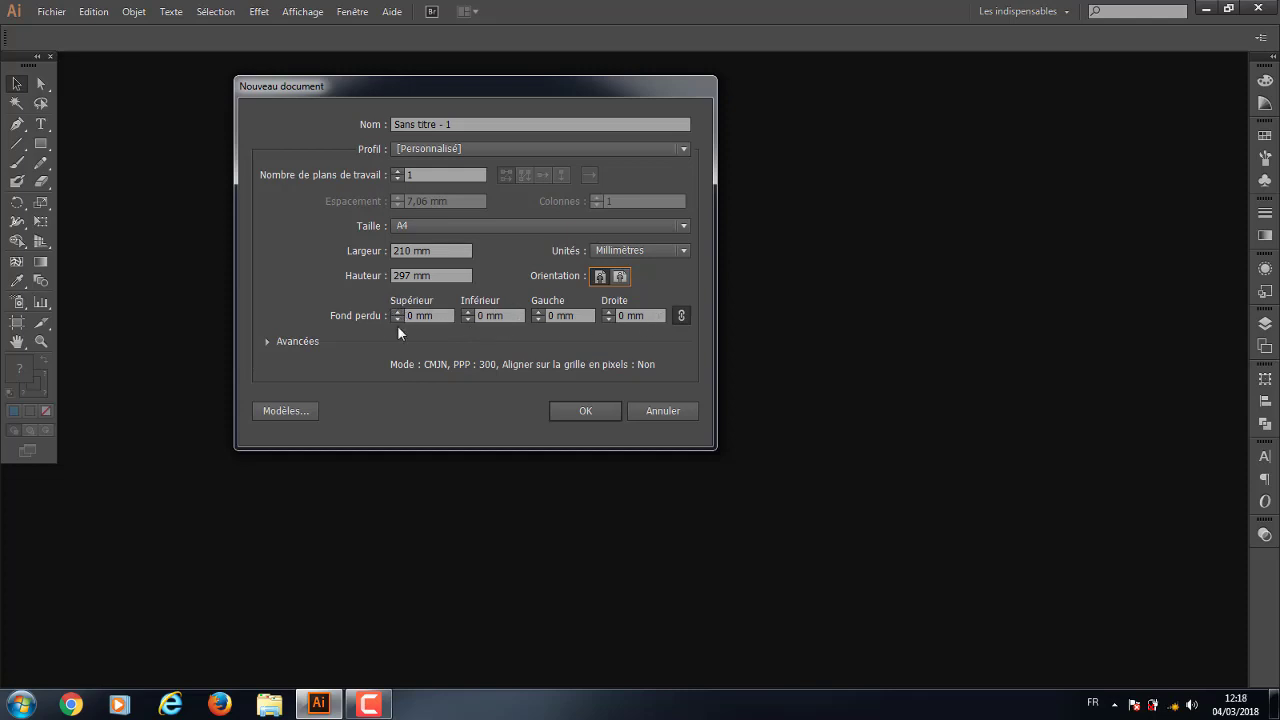
click(396, 313)
click(396, 313)
click(621, 278)
click(590, 410)
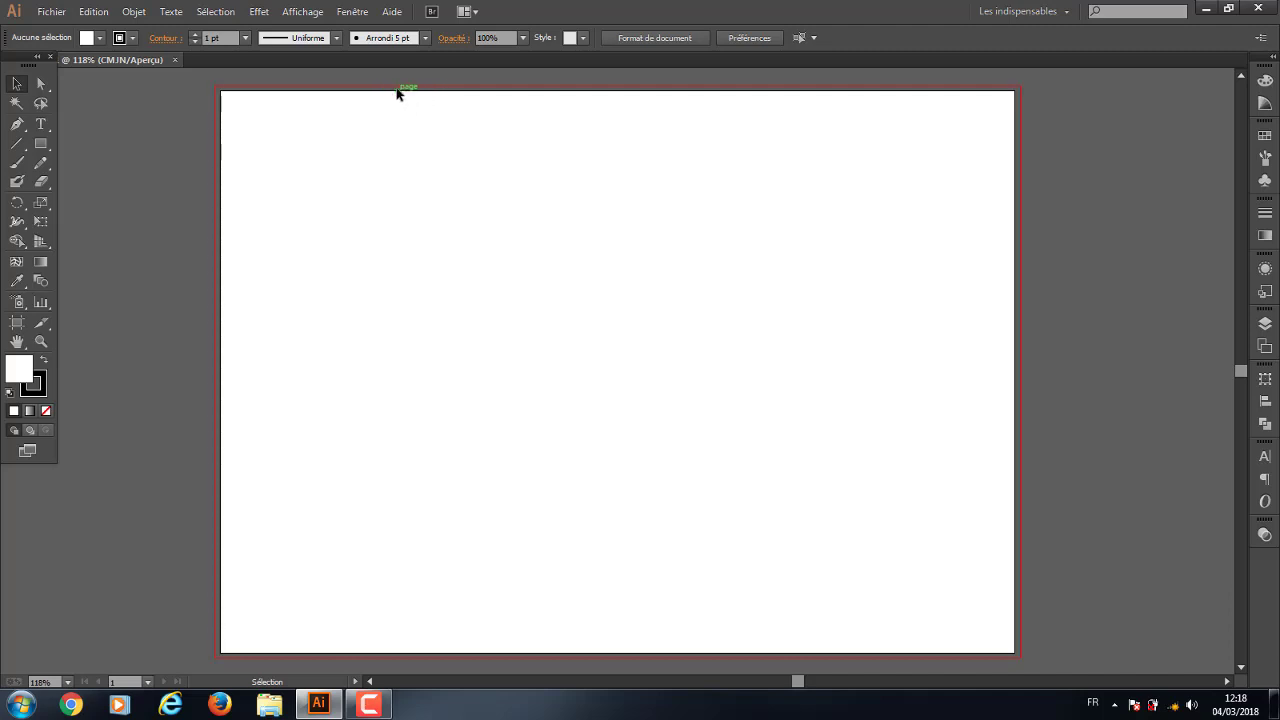
click(41, 145)
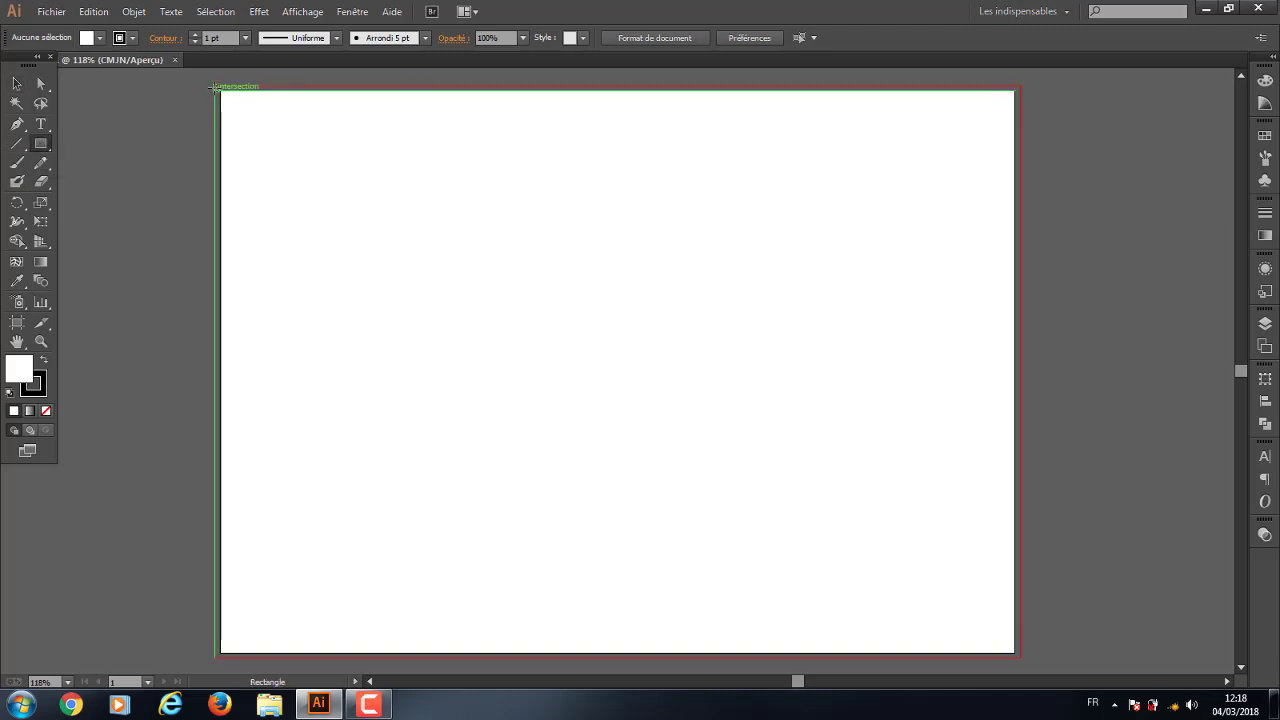
mouse_move(219, 89)
mouse_down()
mouse_move(321, 148)
mouse_move(354, 191)
mouse_up()
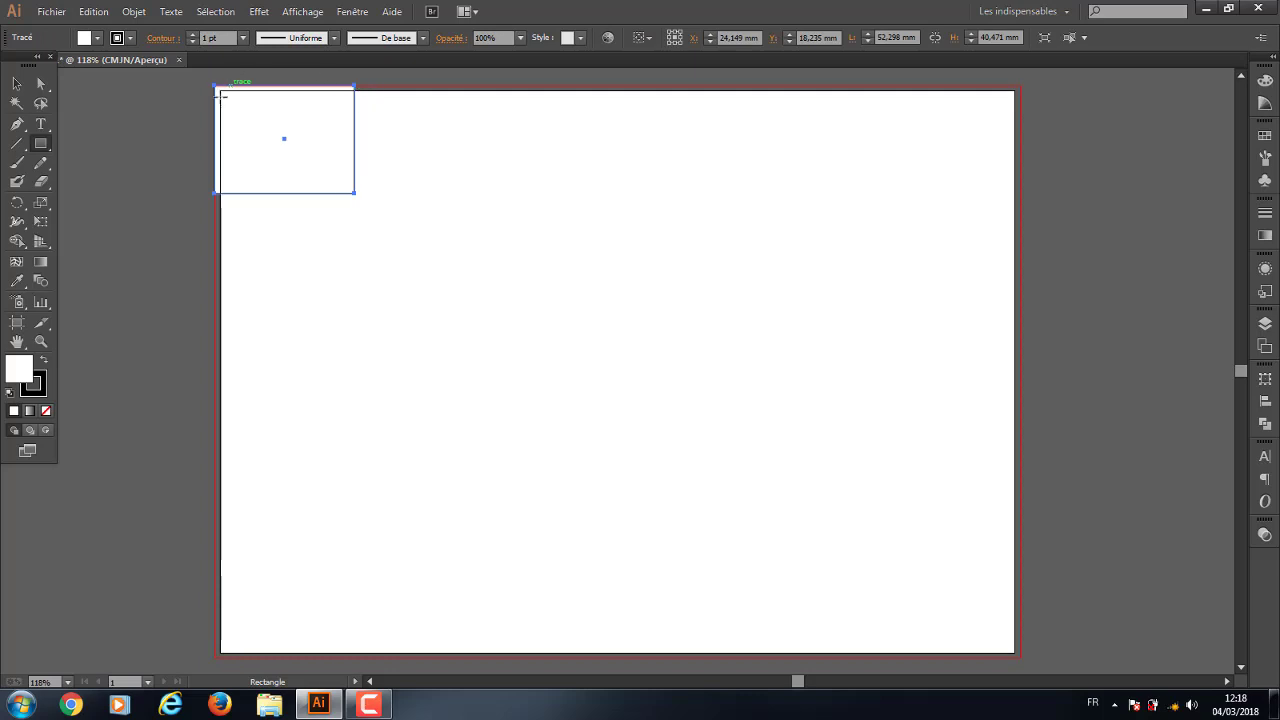
click(16, 84)
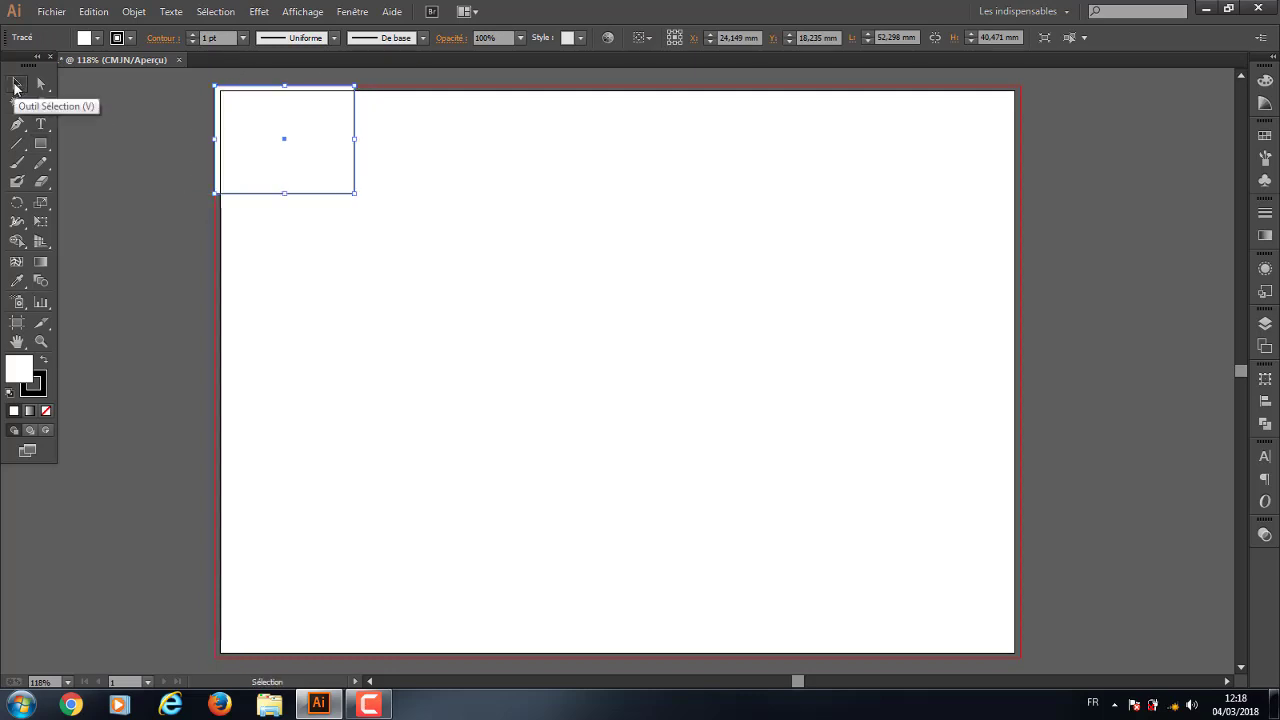
click(17, 146)
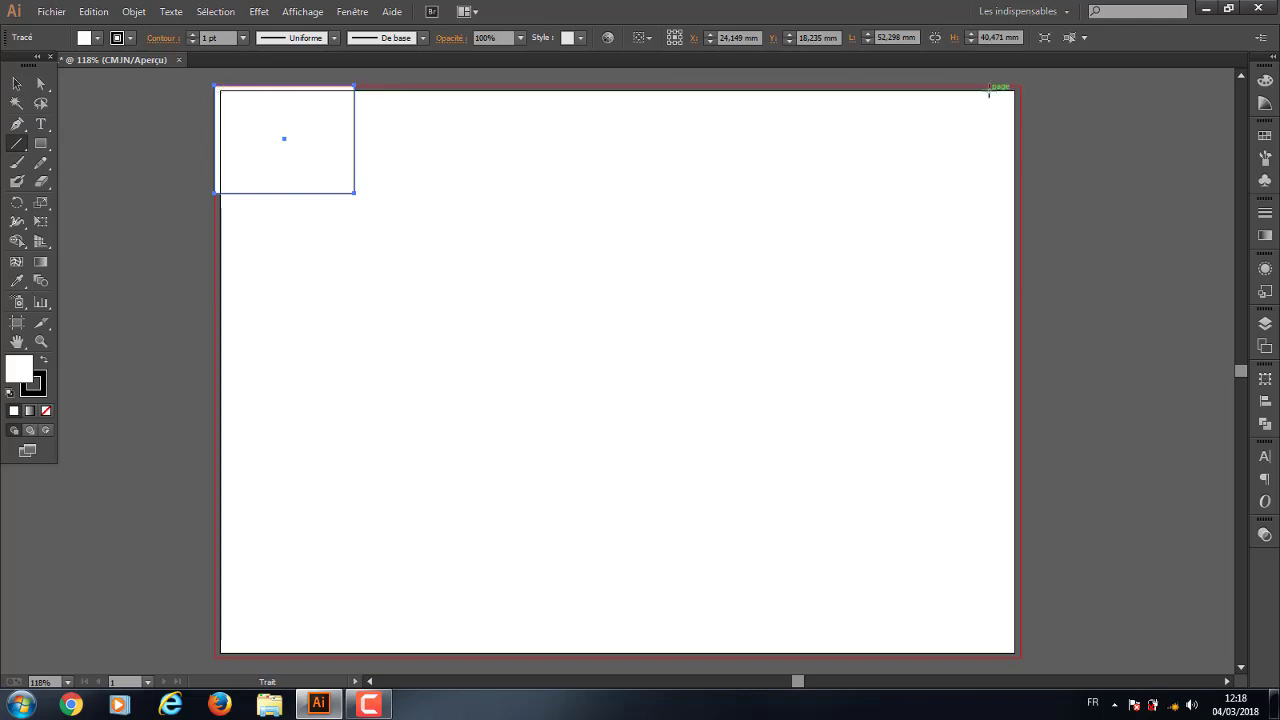
drag(998, 90, 220, 91)
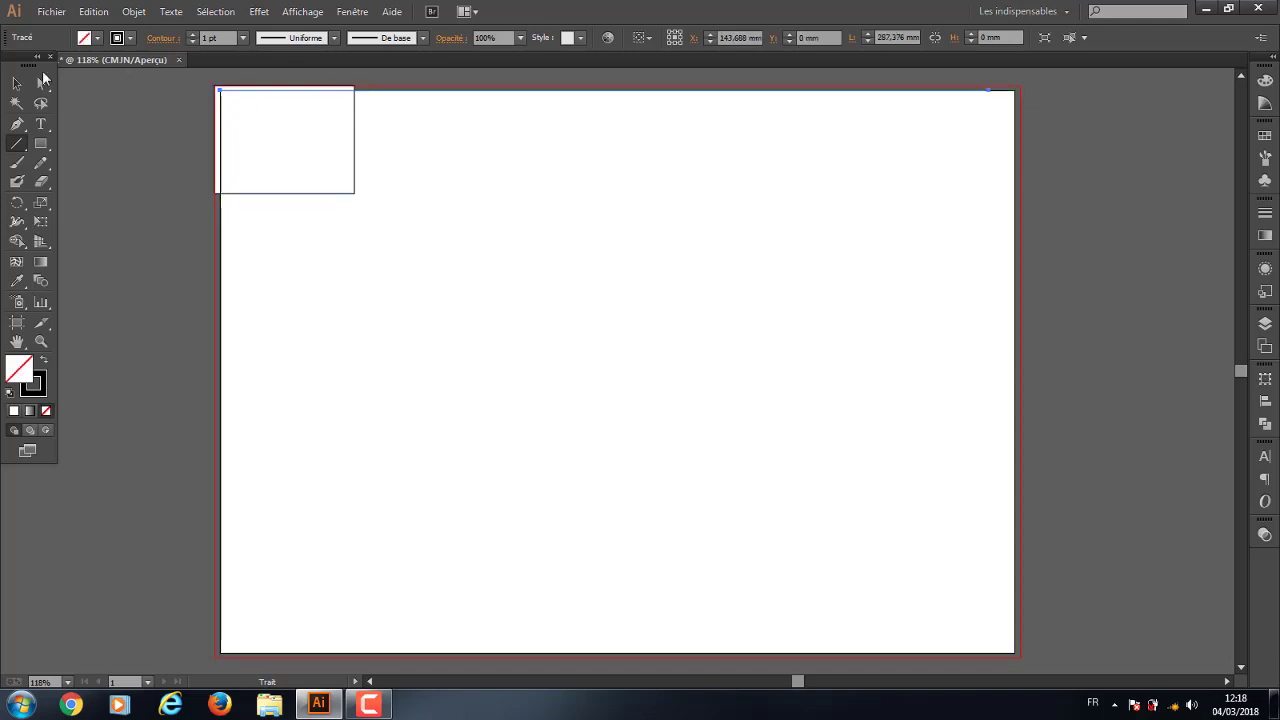
key(v)
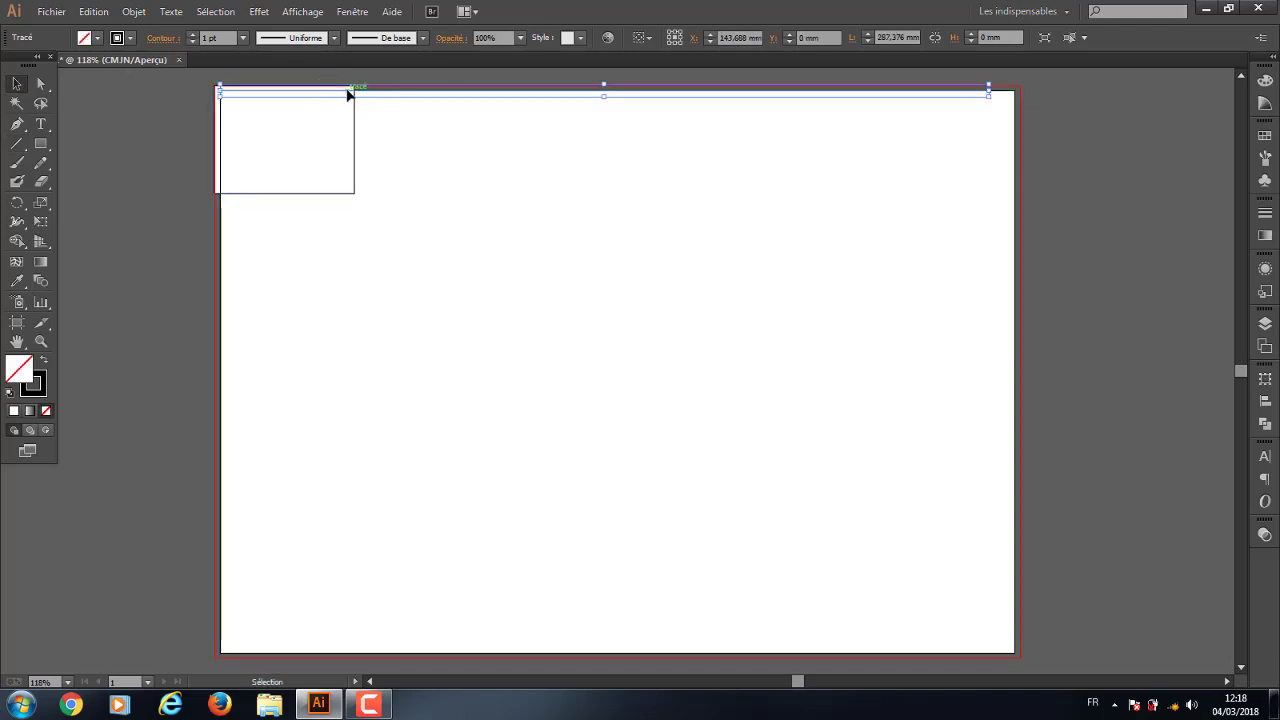
double_click(41, 393)
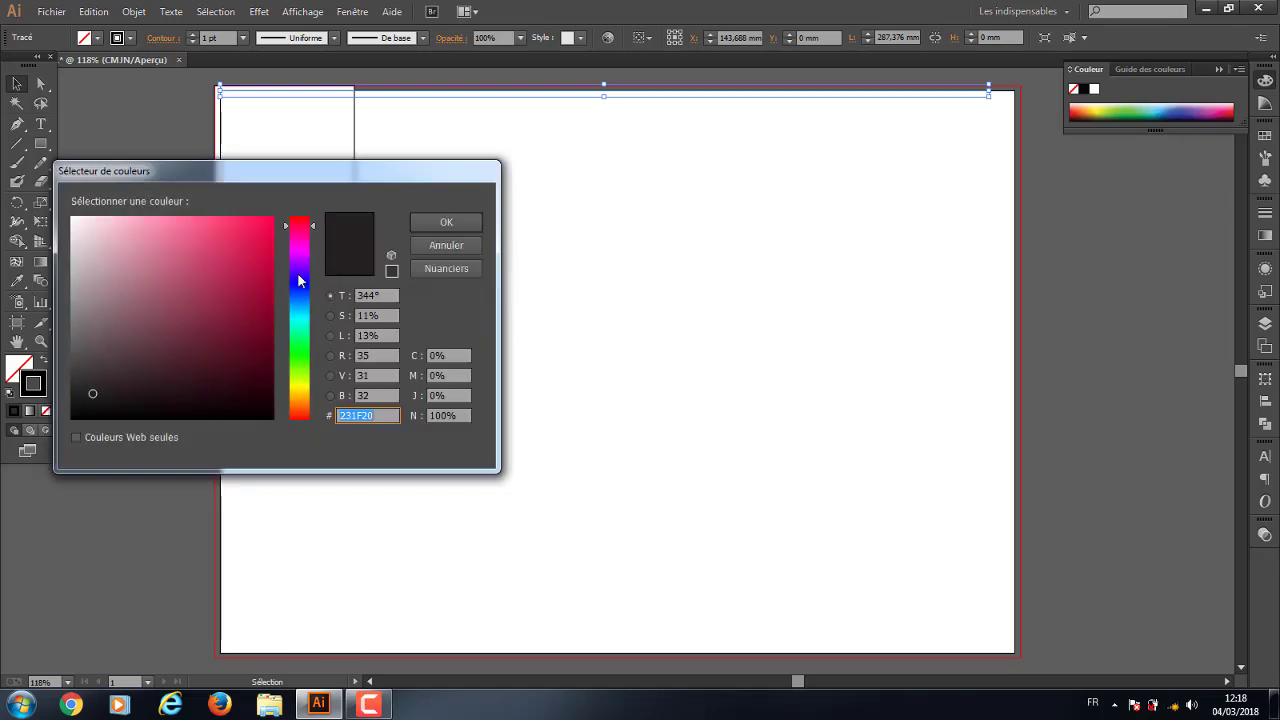
click(450, 221)
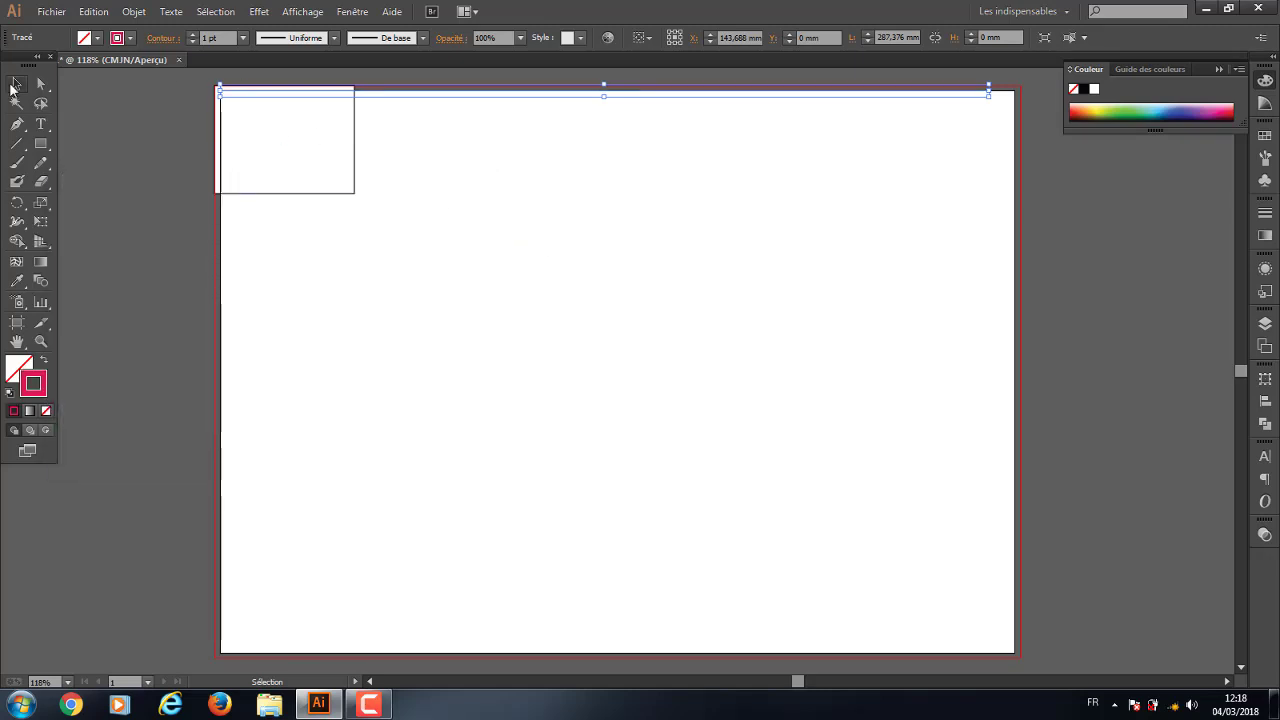
click(600, 216)
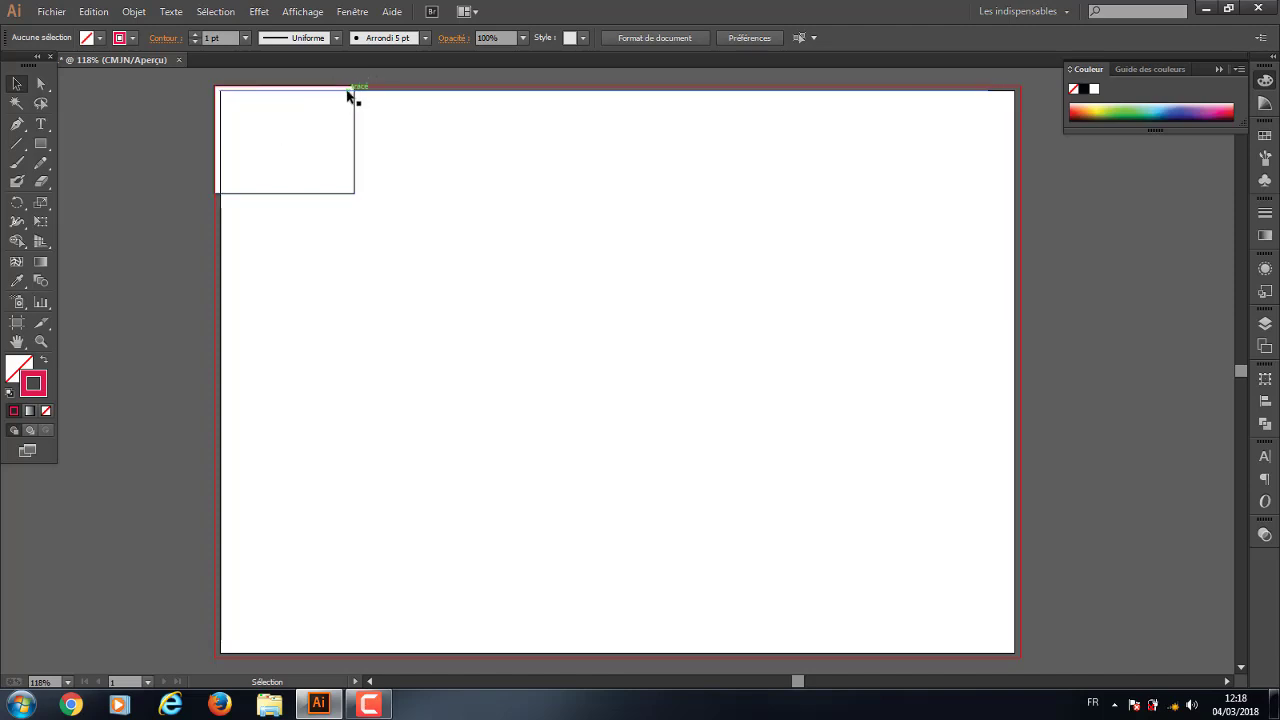
click(323, 131)
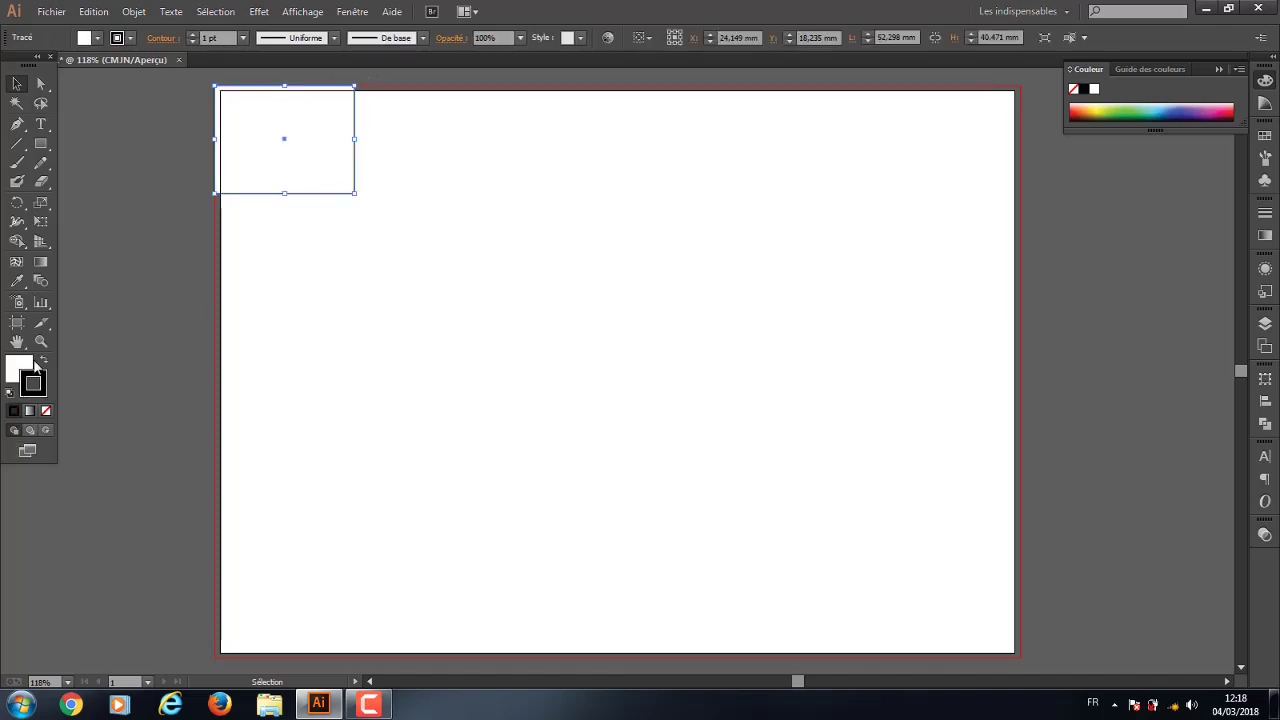
click(44, 362)
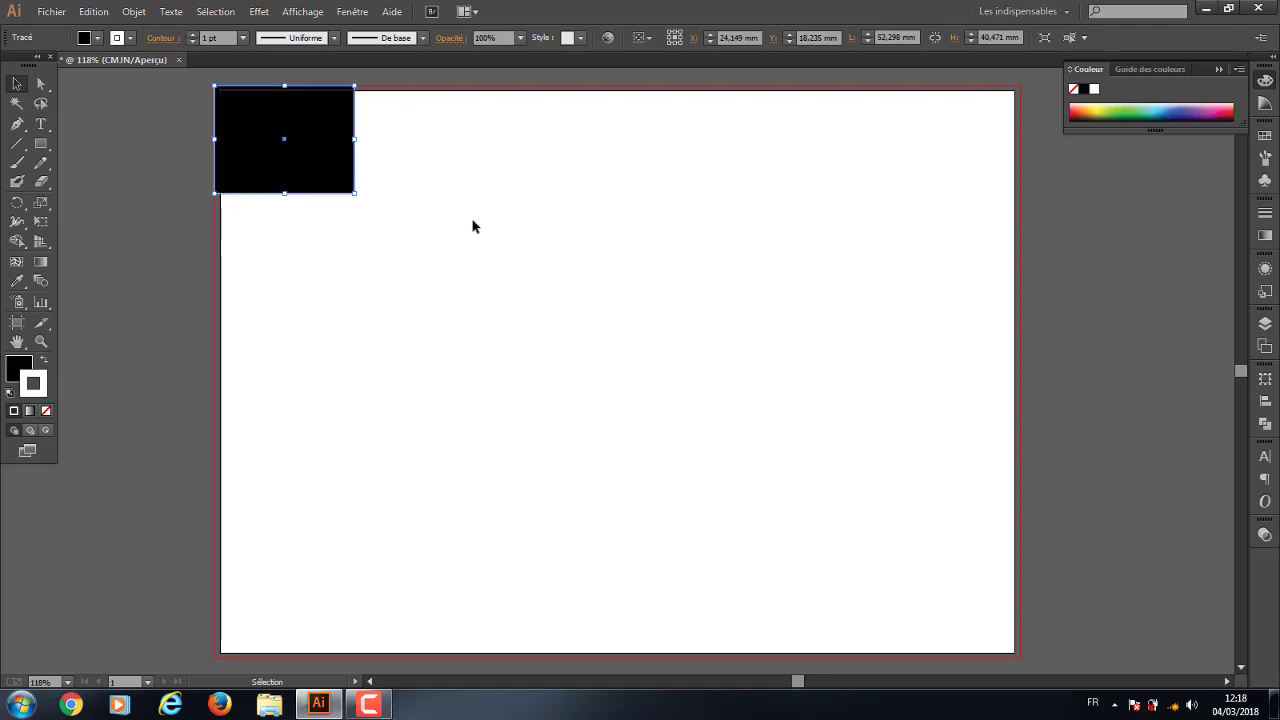
click(376, 121)
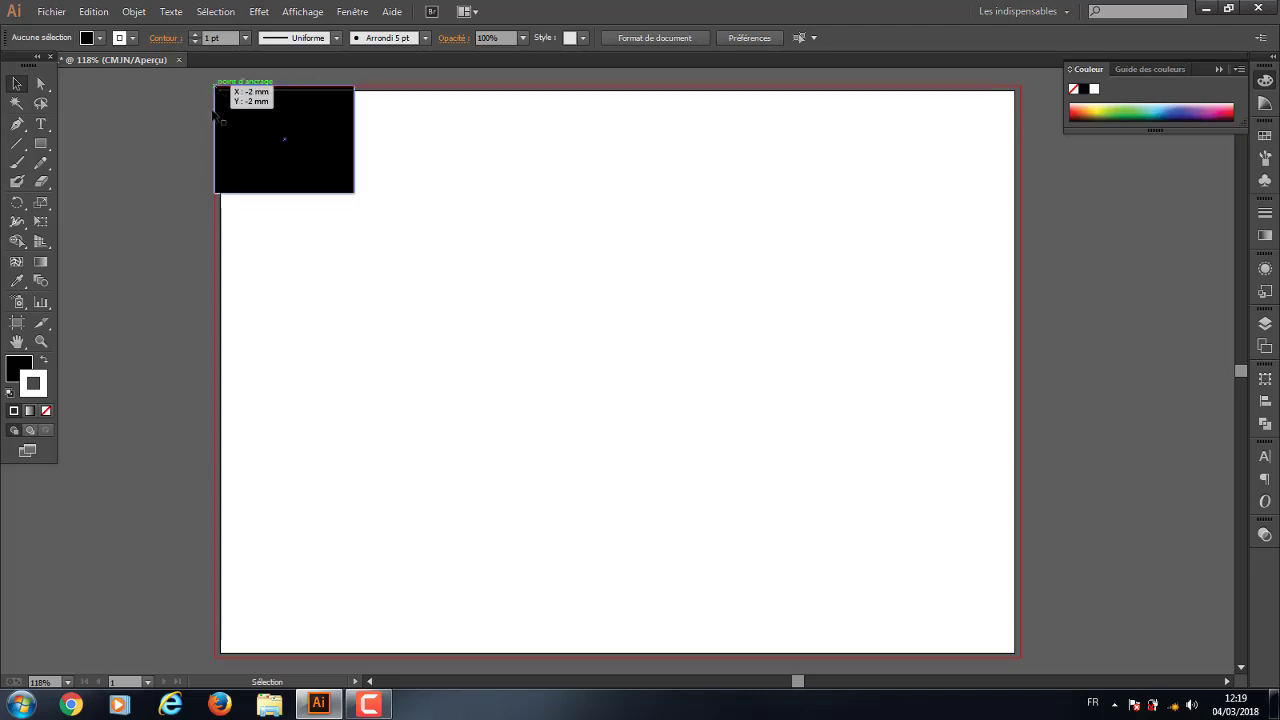
drag(439, 278, 235, 57)
key(Delete)
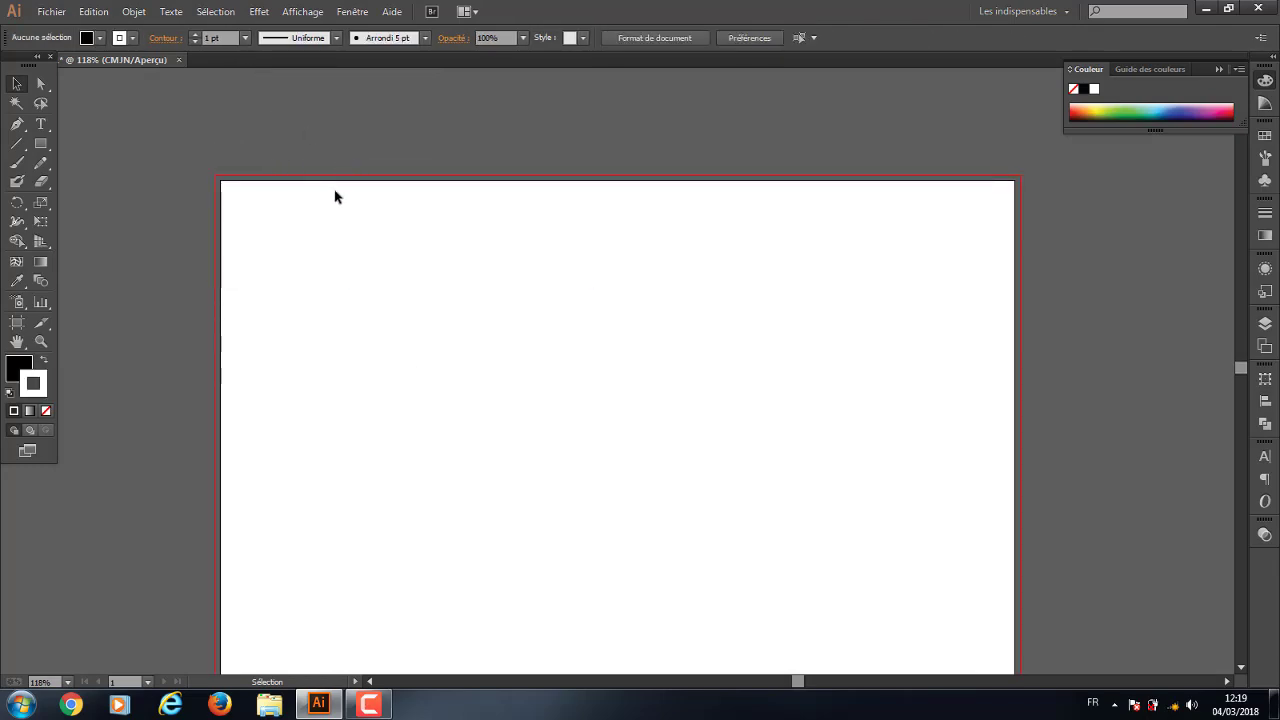
Pan the blank A4 artboard and view it at 100% zoom
click(52, 11)
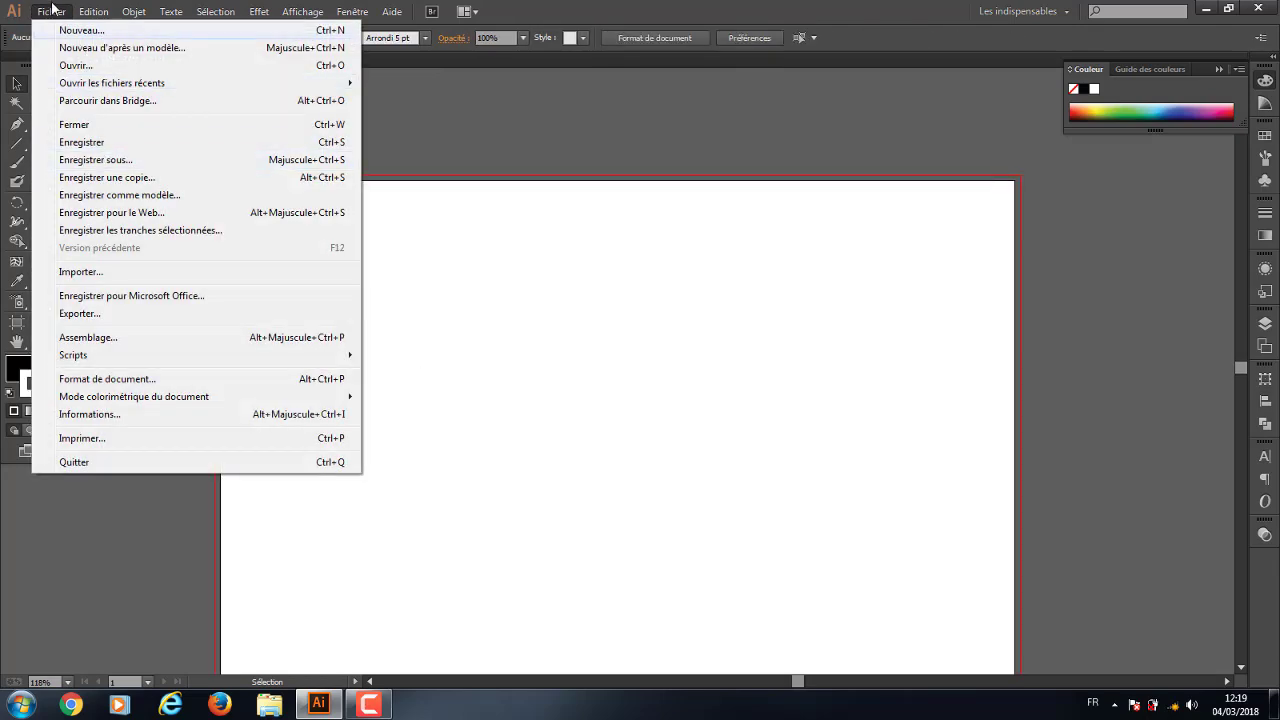
click(55, 10)
click(666, 455)
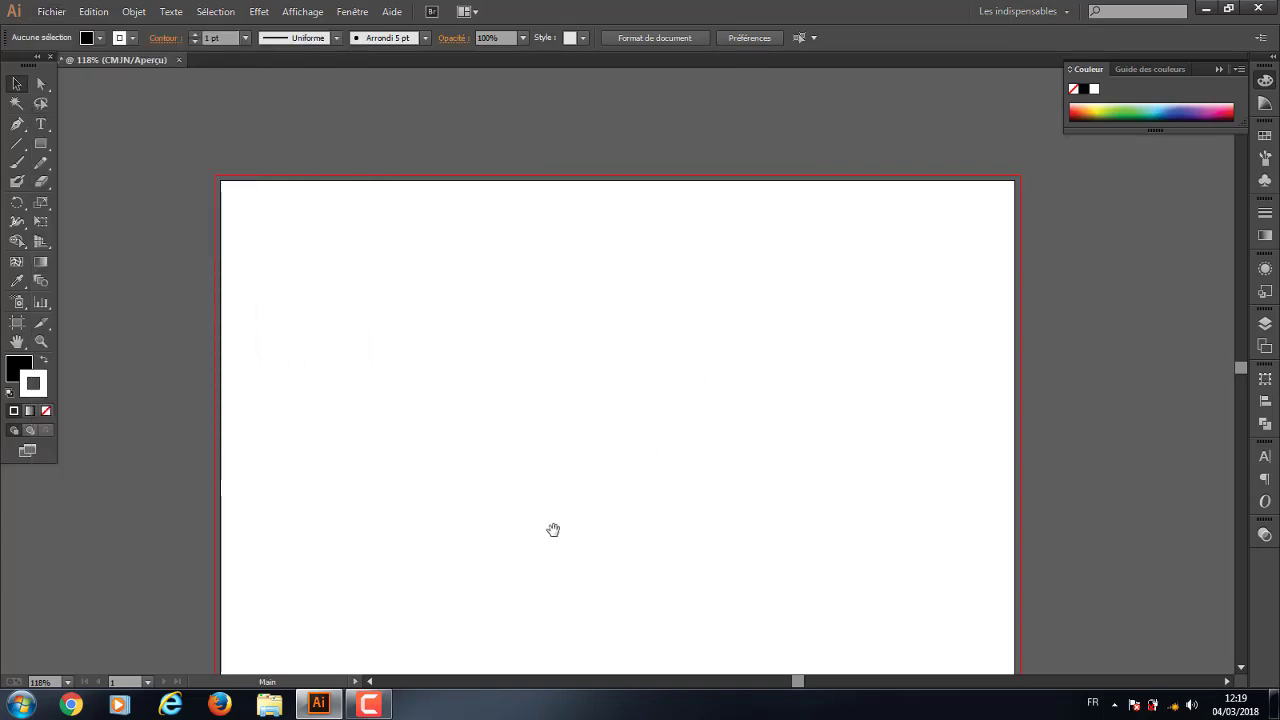
mouse_move(554, 529)
mouse_down()
mouse_move(510, 475)
mouse_move(543, 437)
mouse_up()
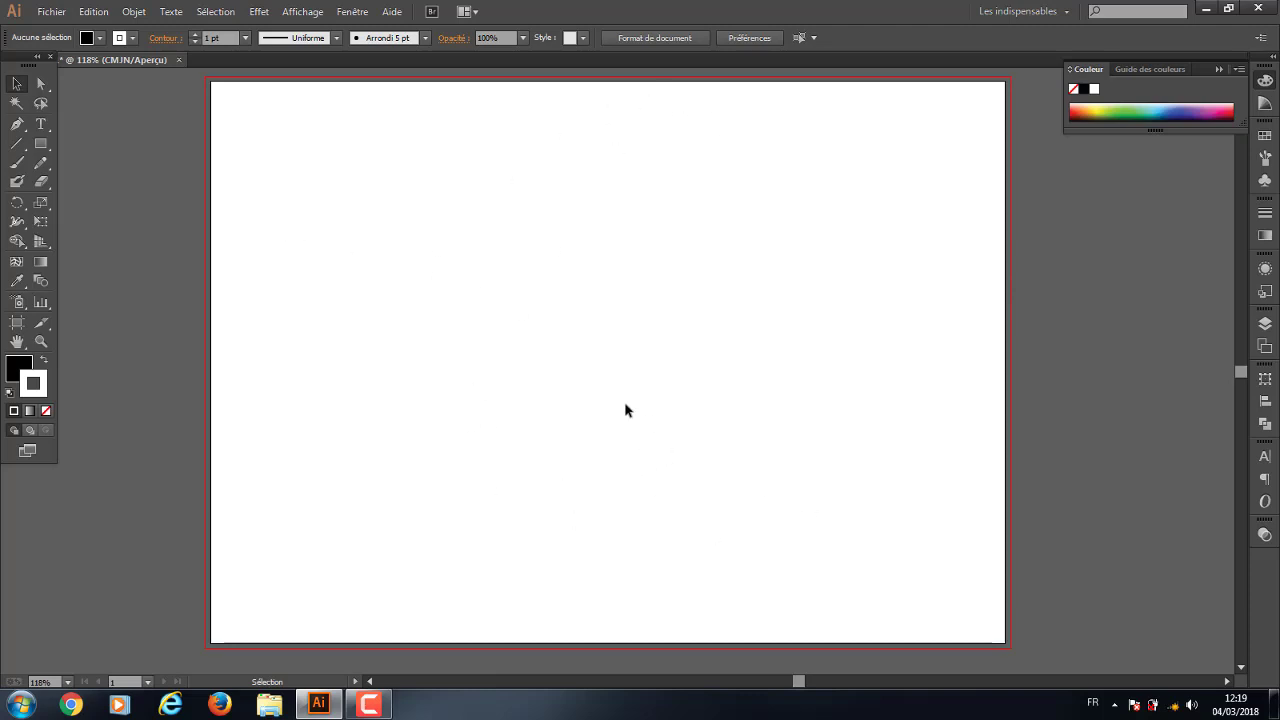
key(ctrl+minus)
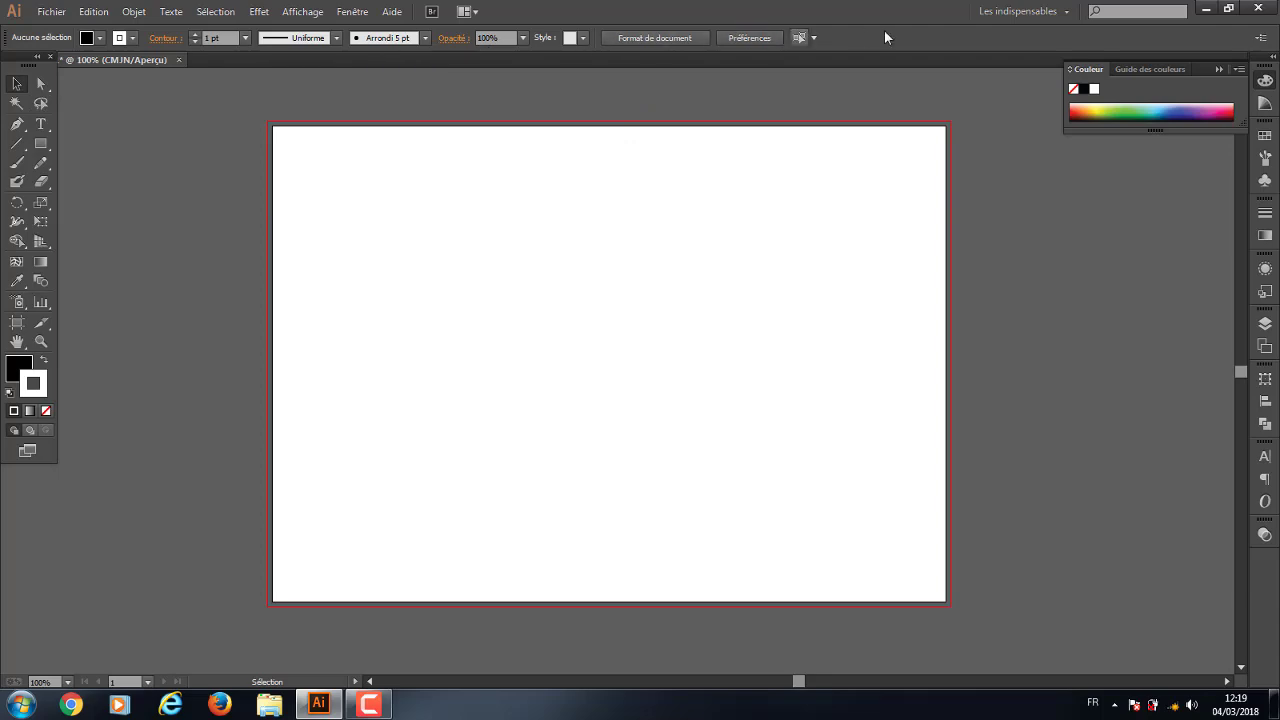
Enter artboard editing and begin changing the 297 mm artboard width
click(650, 38)
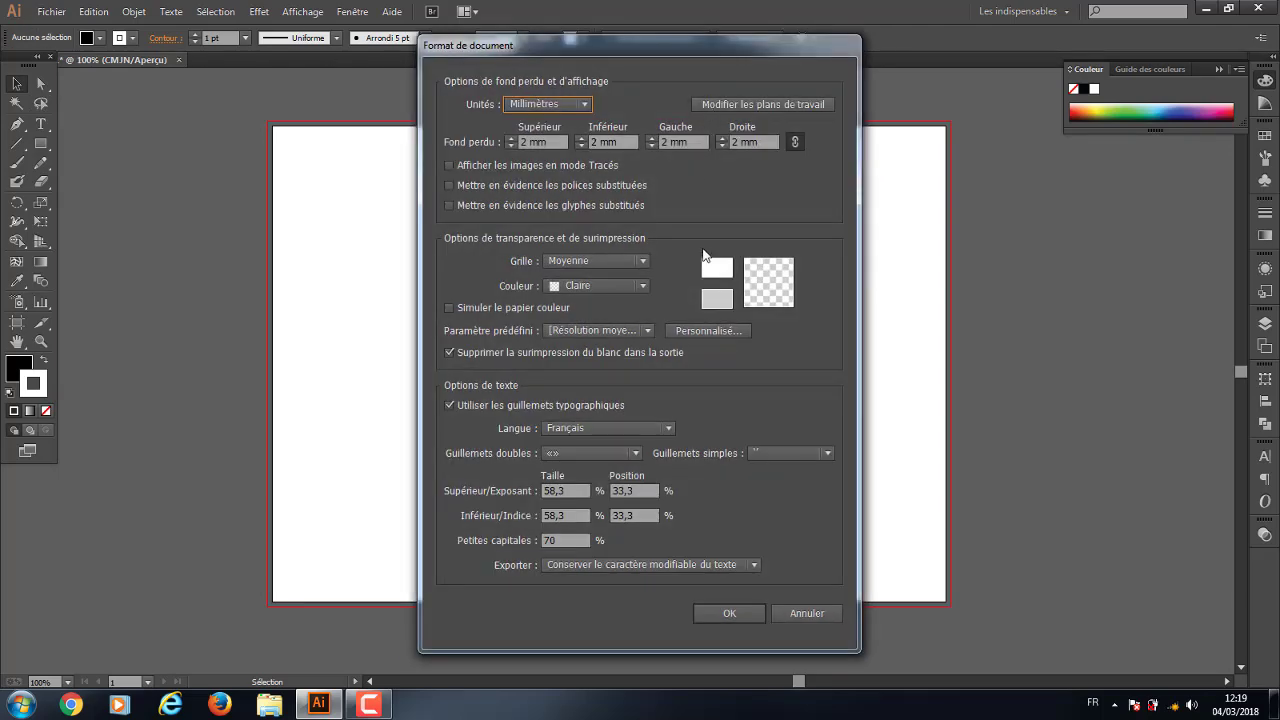
click(789, 105)
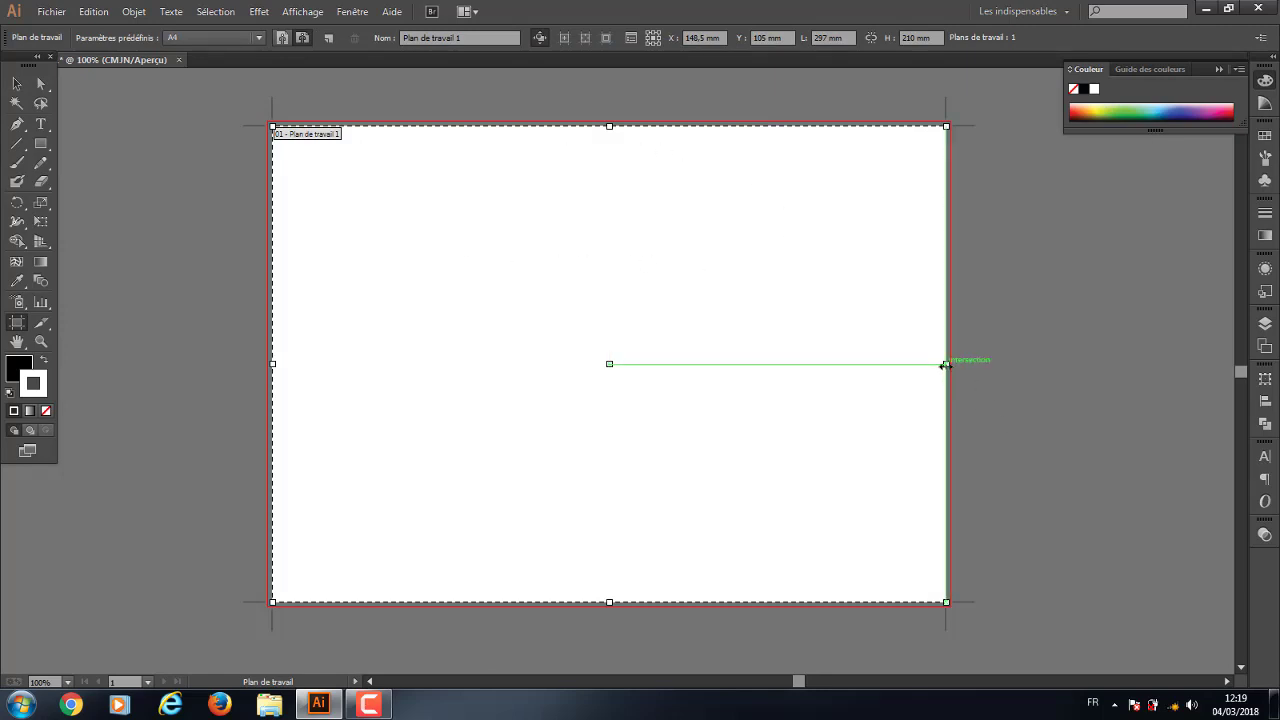
mouse_move(928, 366)
mouse_down()
mouse_move(587, 364)
mouse_move(951, 336)
mouse_up()
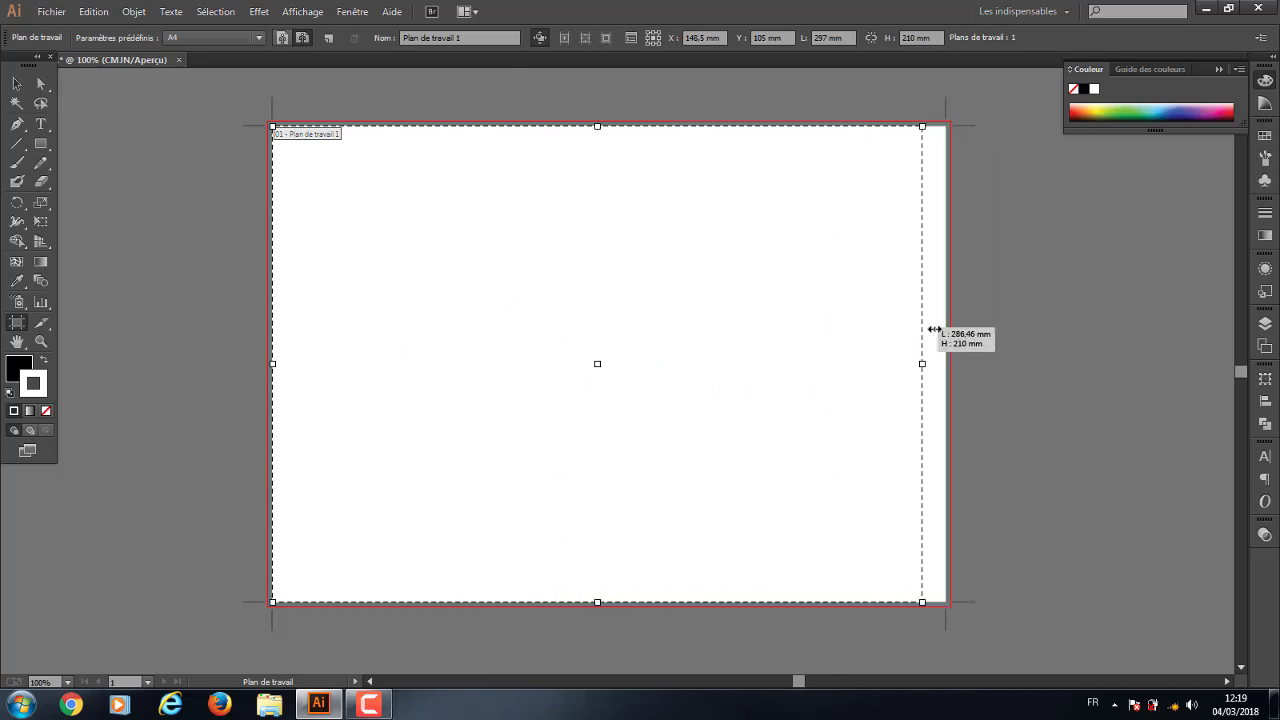
drag(951, 336, 946, 336)
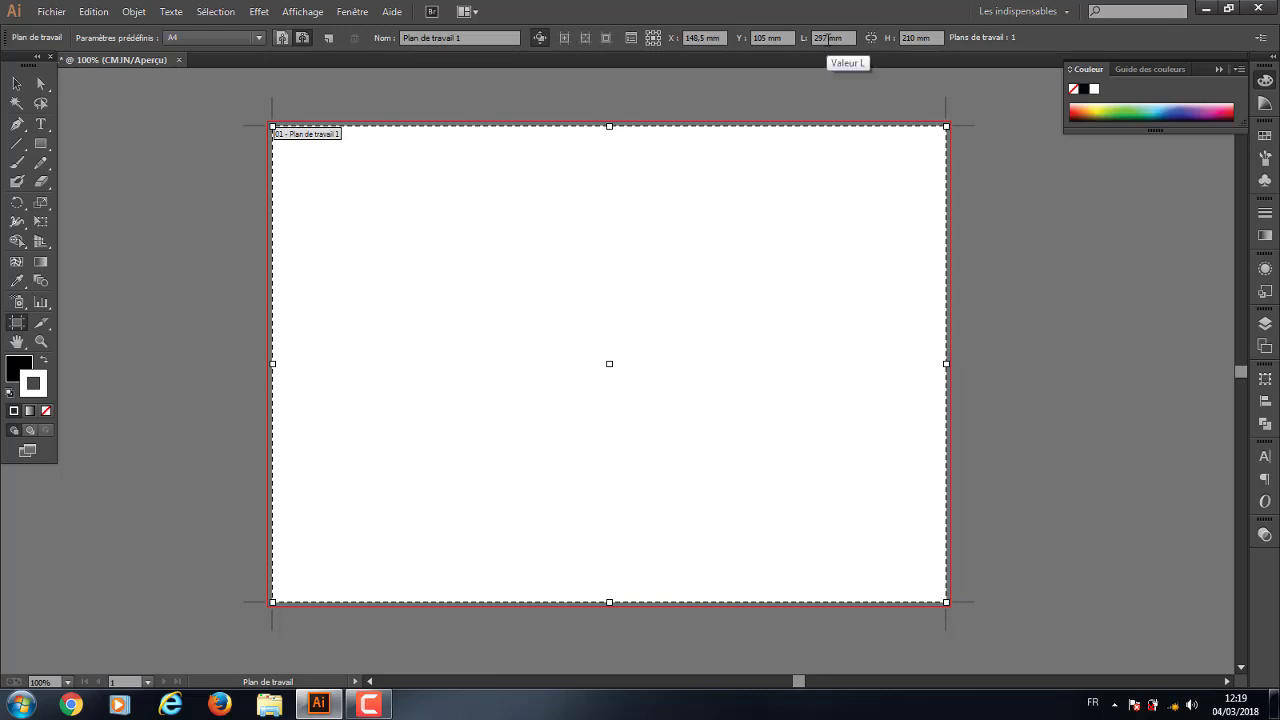
drag(828, 38, 812, 39)
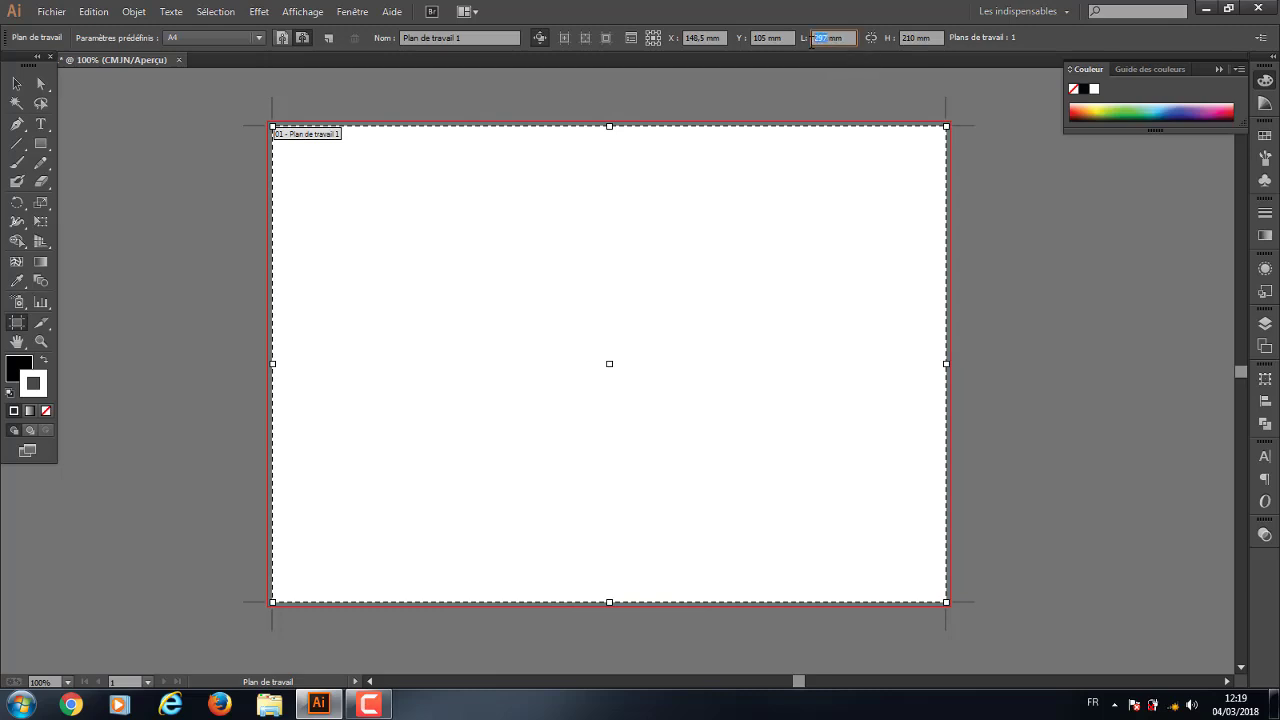
text(300)
click(17, 84)
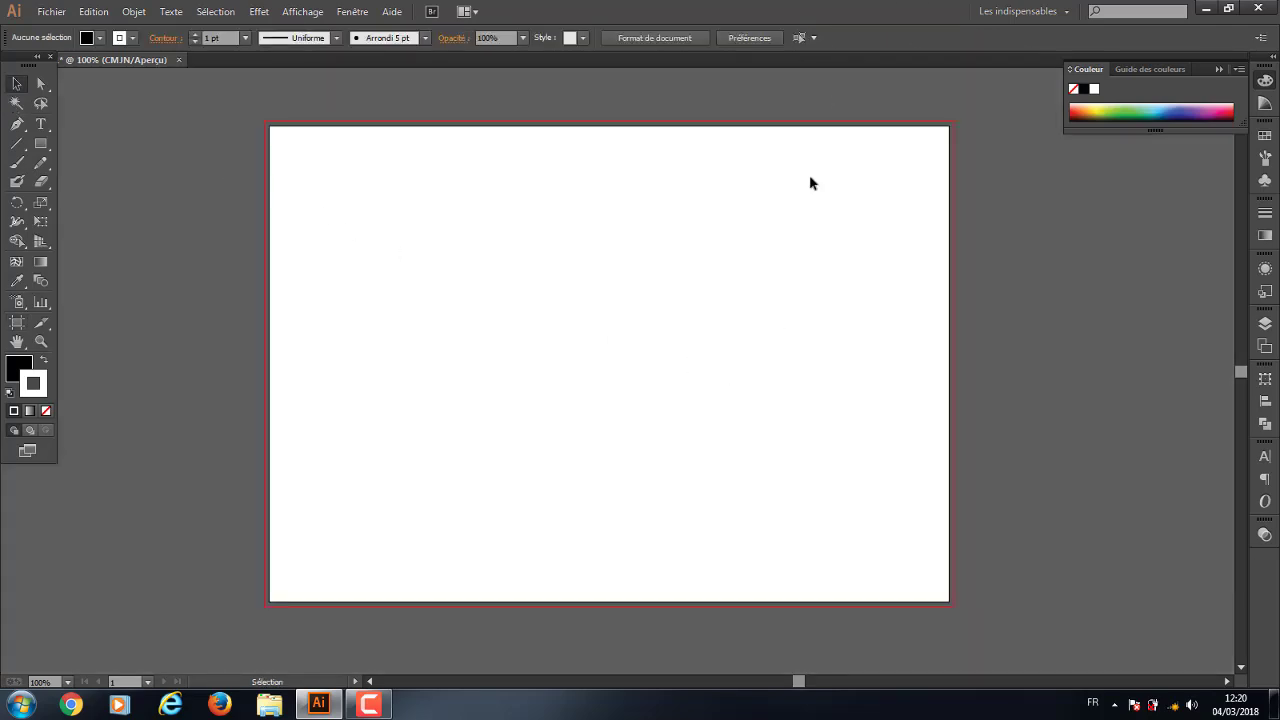
Set the artboard width to 300 mm and zoom out to see the whole artboard
click(652, 38)
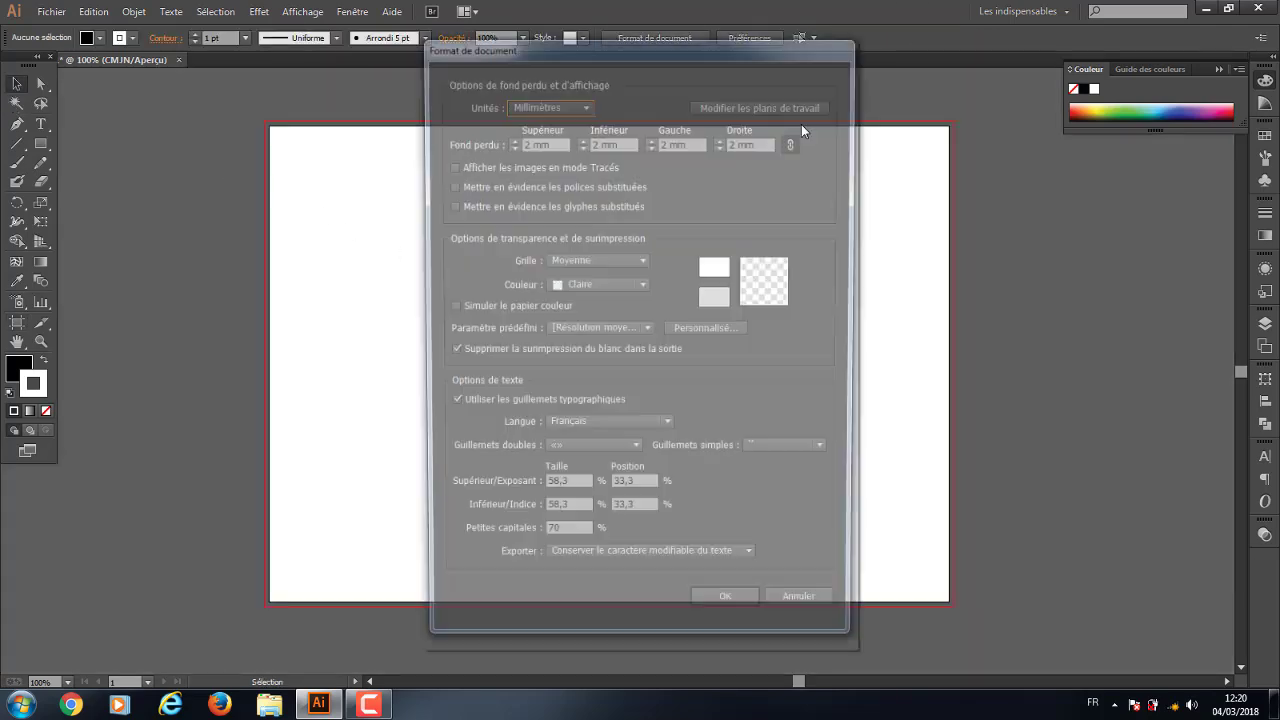
click(786, 106)
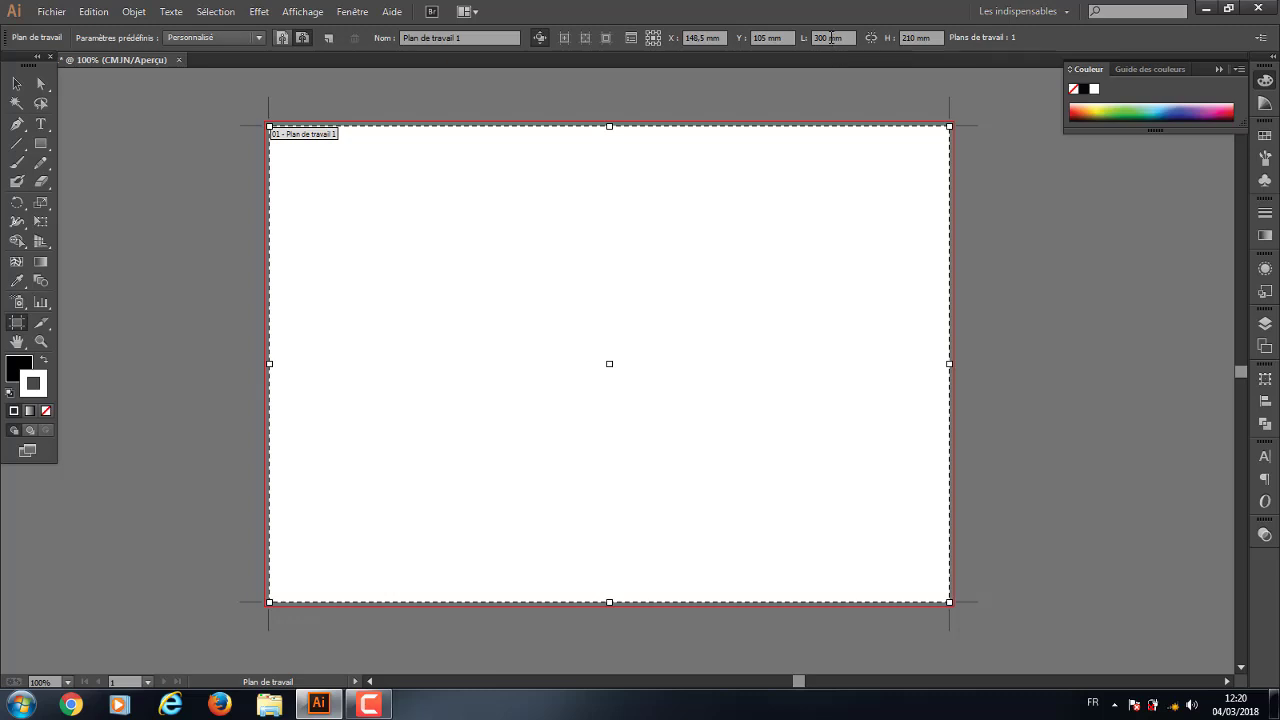
double_click(830, 38)
text(0)
text(0)
key(Return)
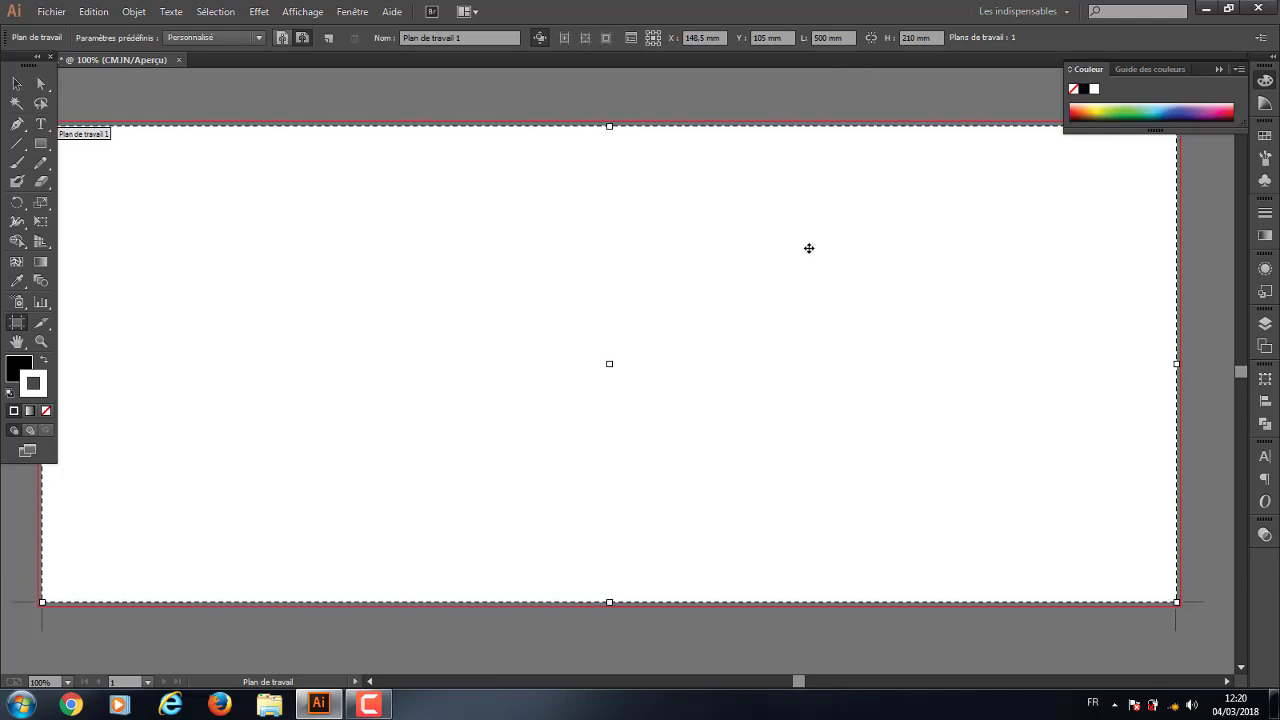
double_click(829, 37)
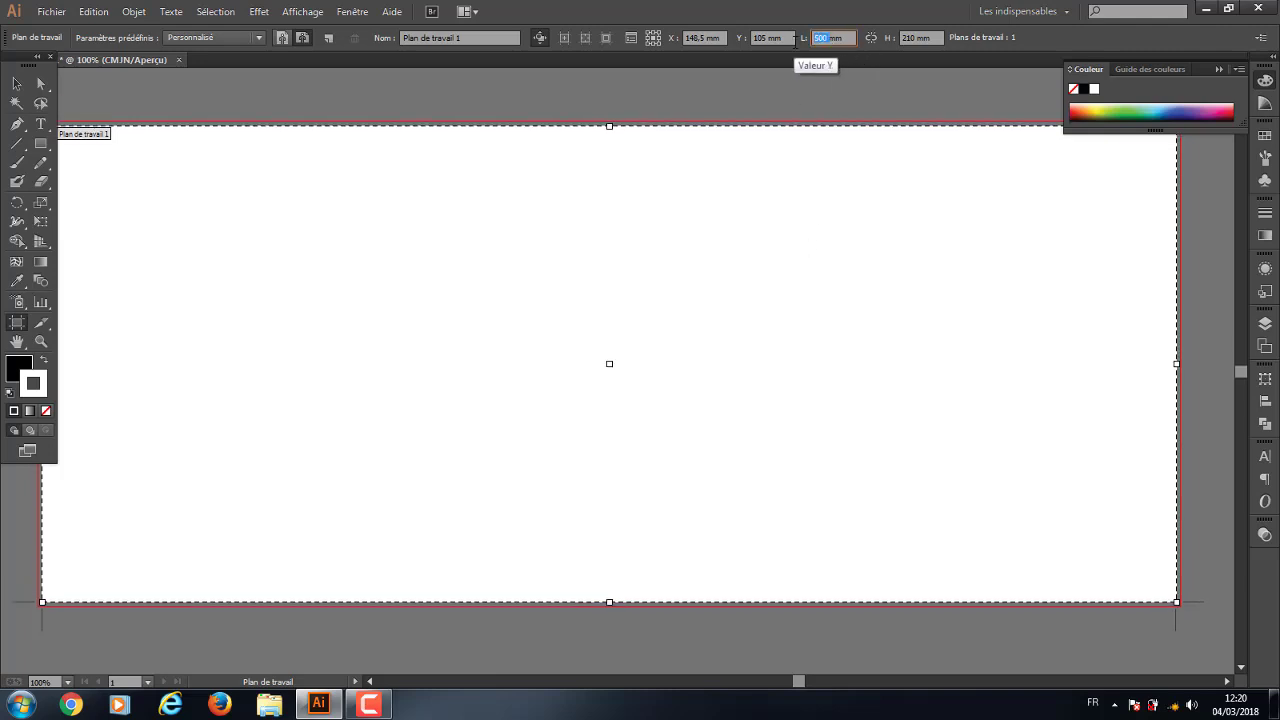
text(300)
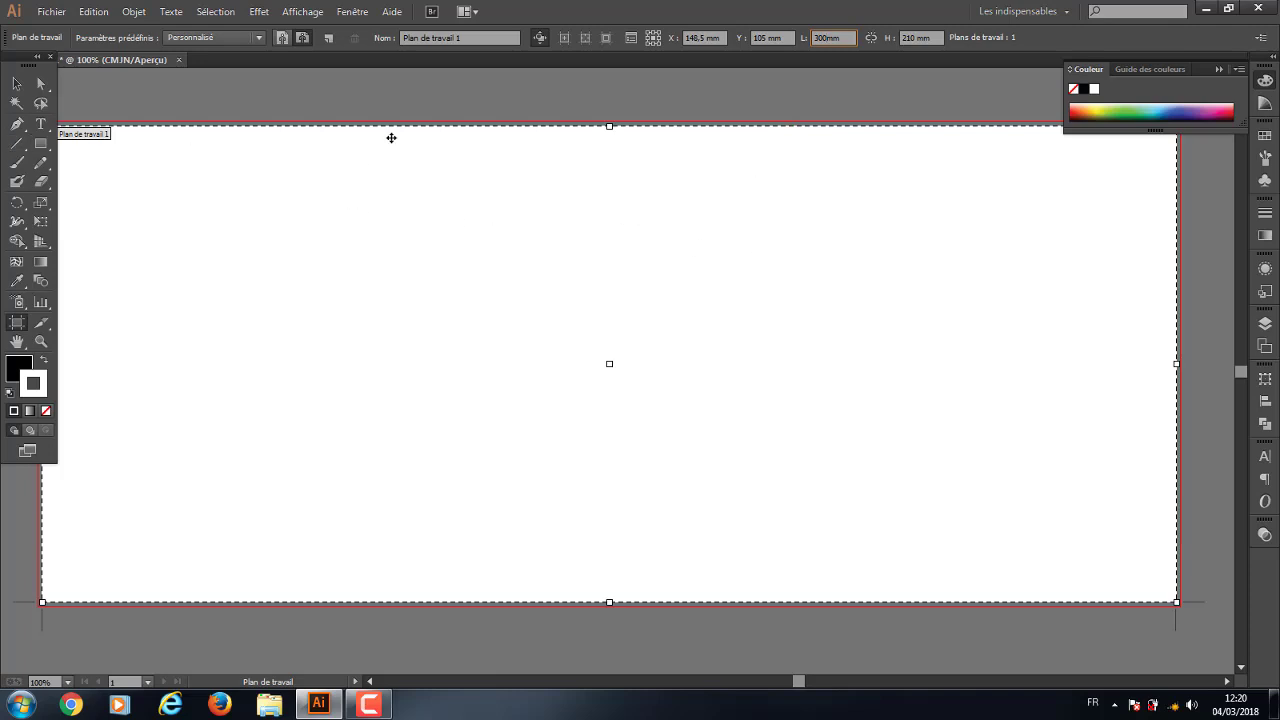
key(Return)
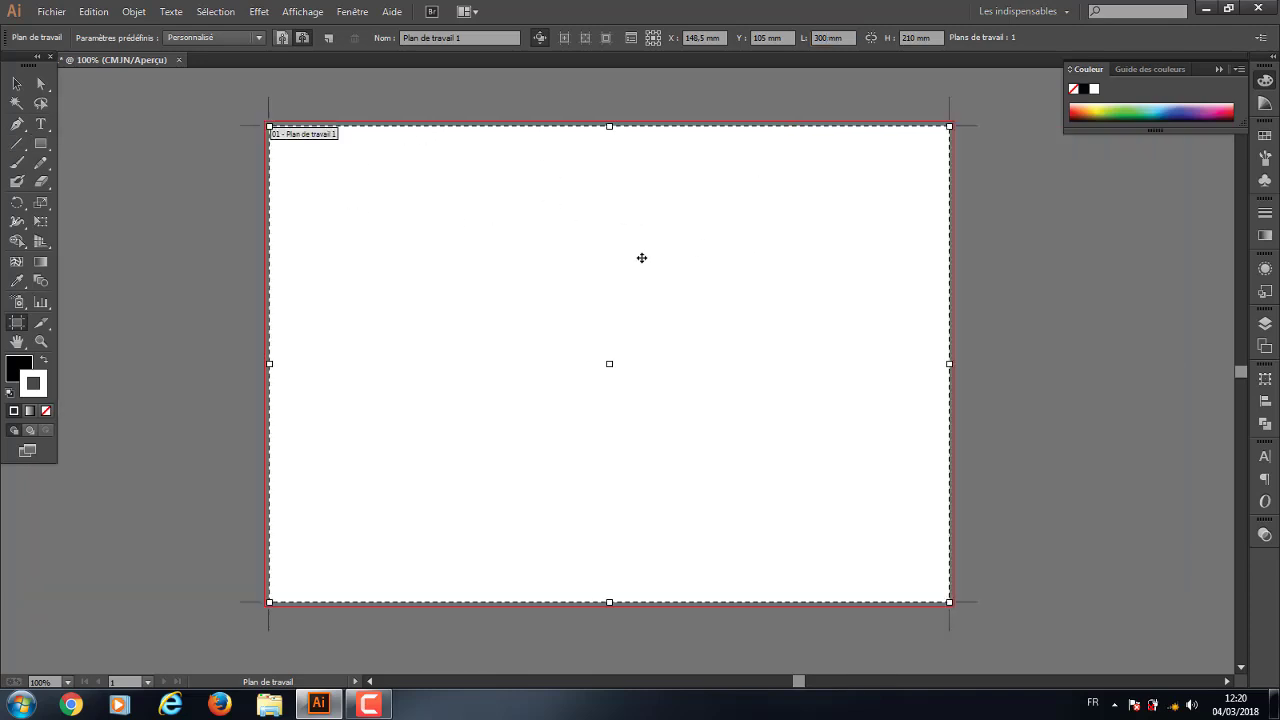
key(ctrl+minus)
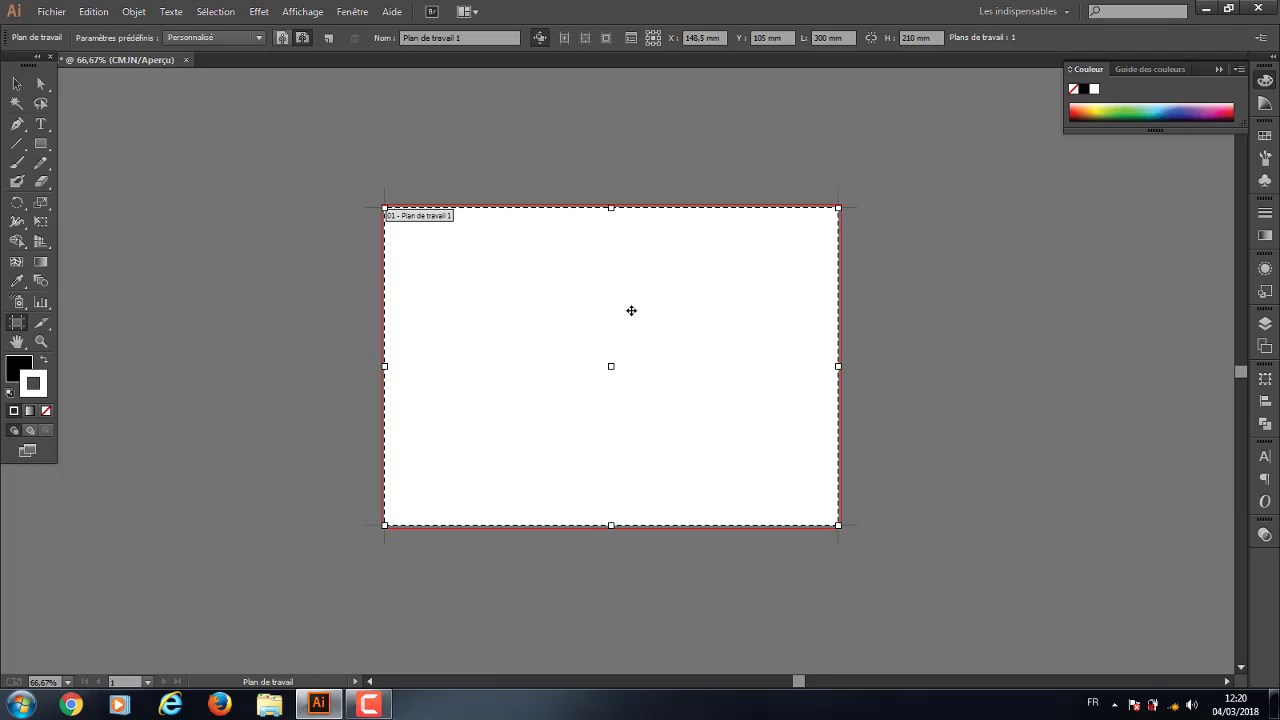
scroll(631, 331, down, 2)
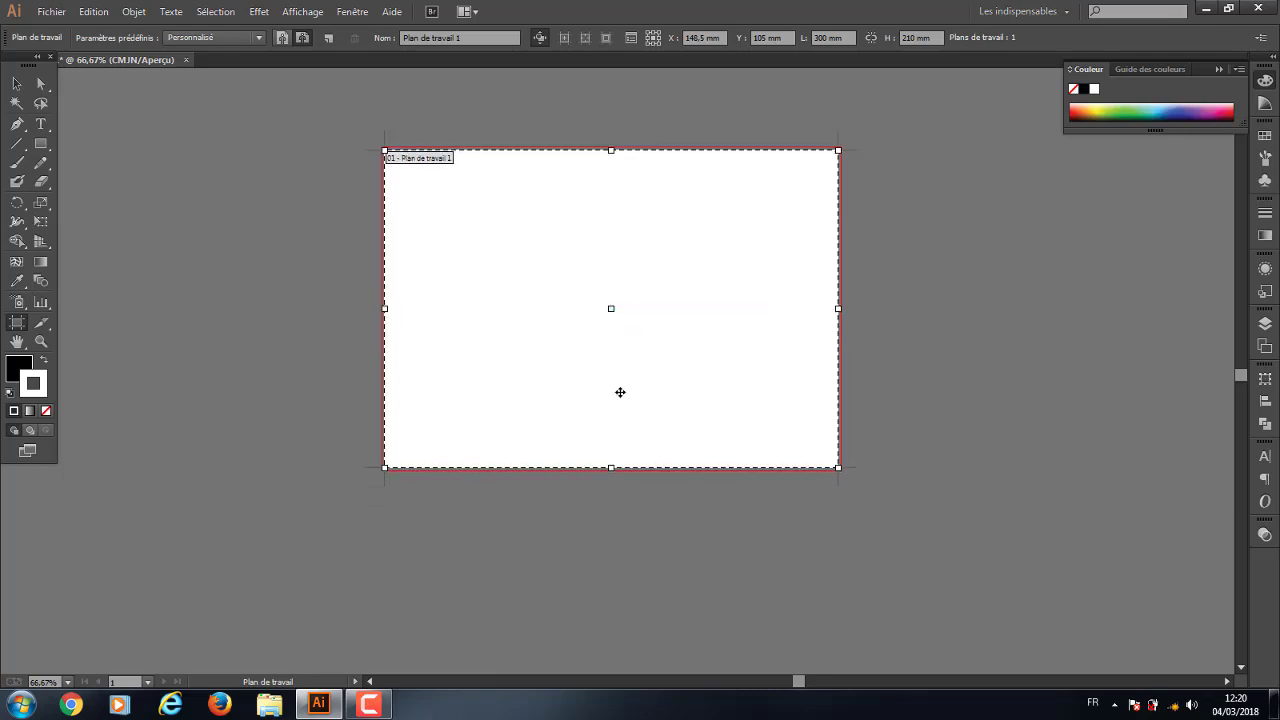
scroll(618, 377, down, 1)
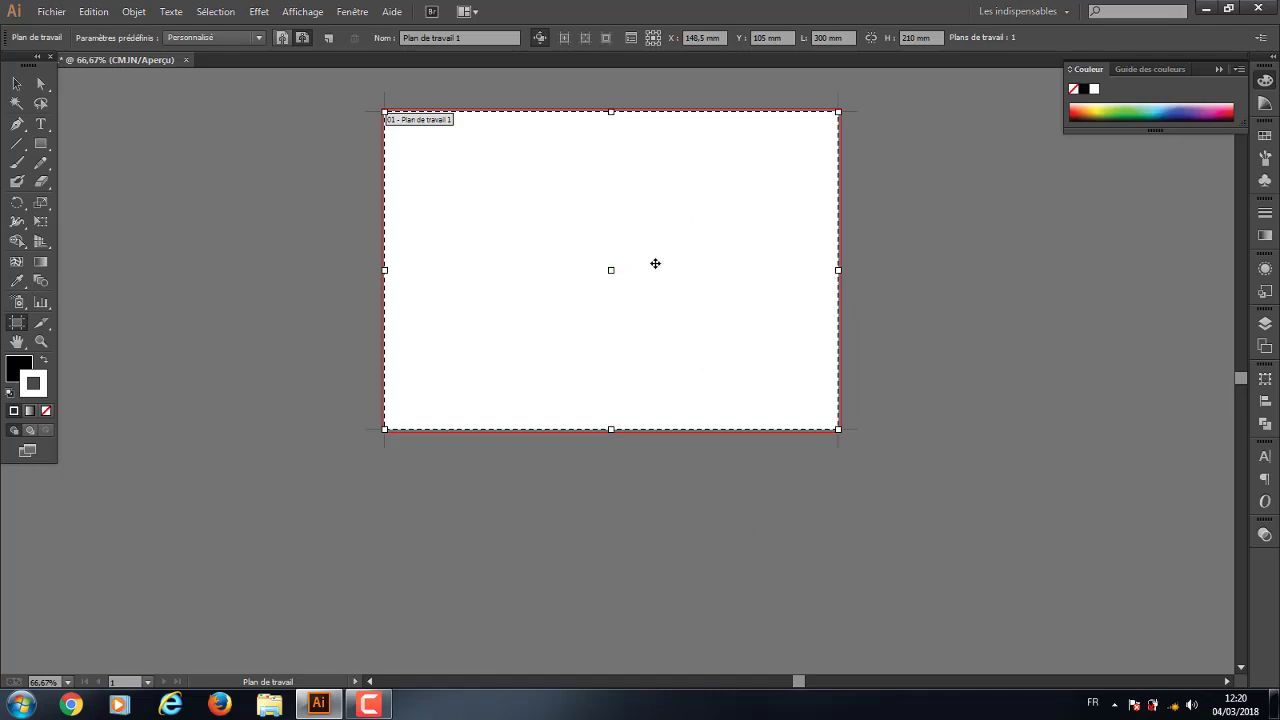
scroll(668, 455, down, 1)
scroll(667, 440, down, 1)
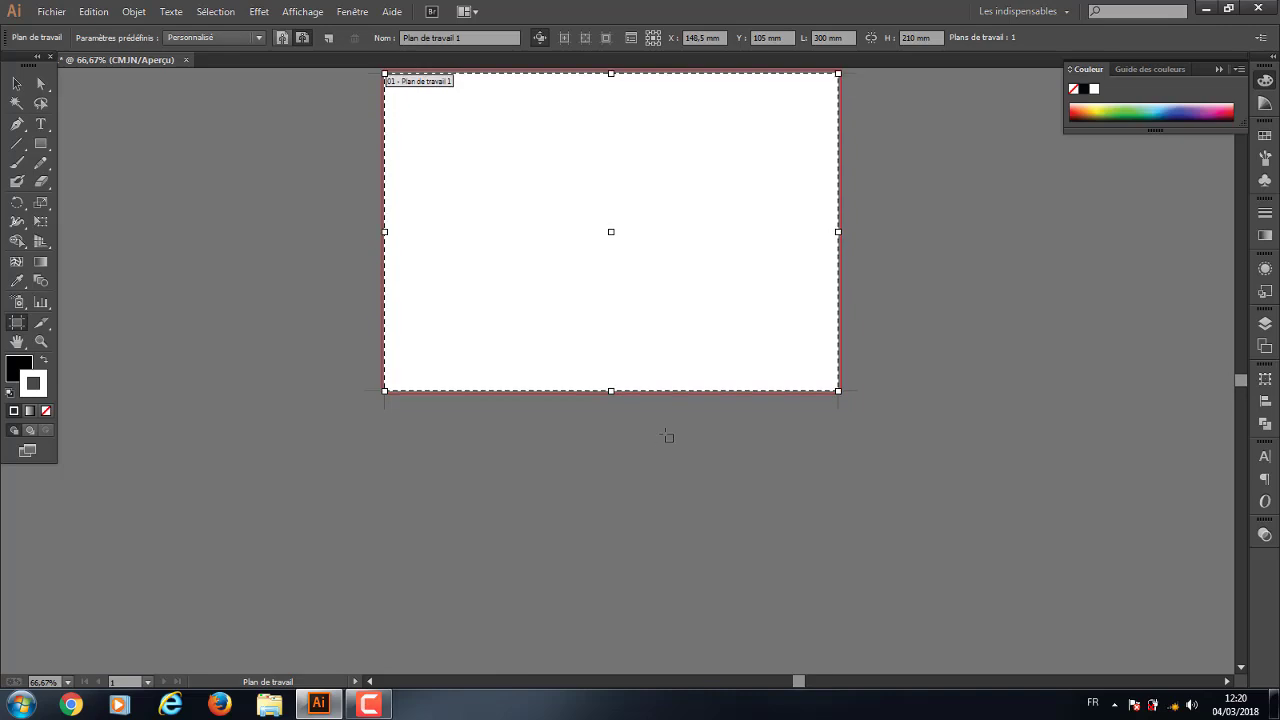
scroll(668, 433, down, 2)
scroll(696, 292, down, 1)
scroll(696, 290, down, 2)
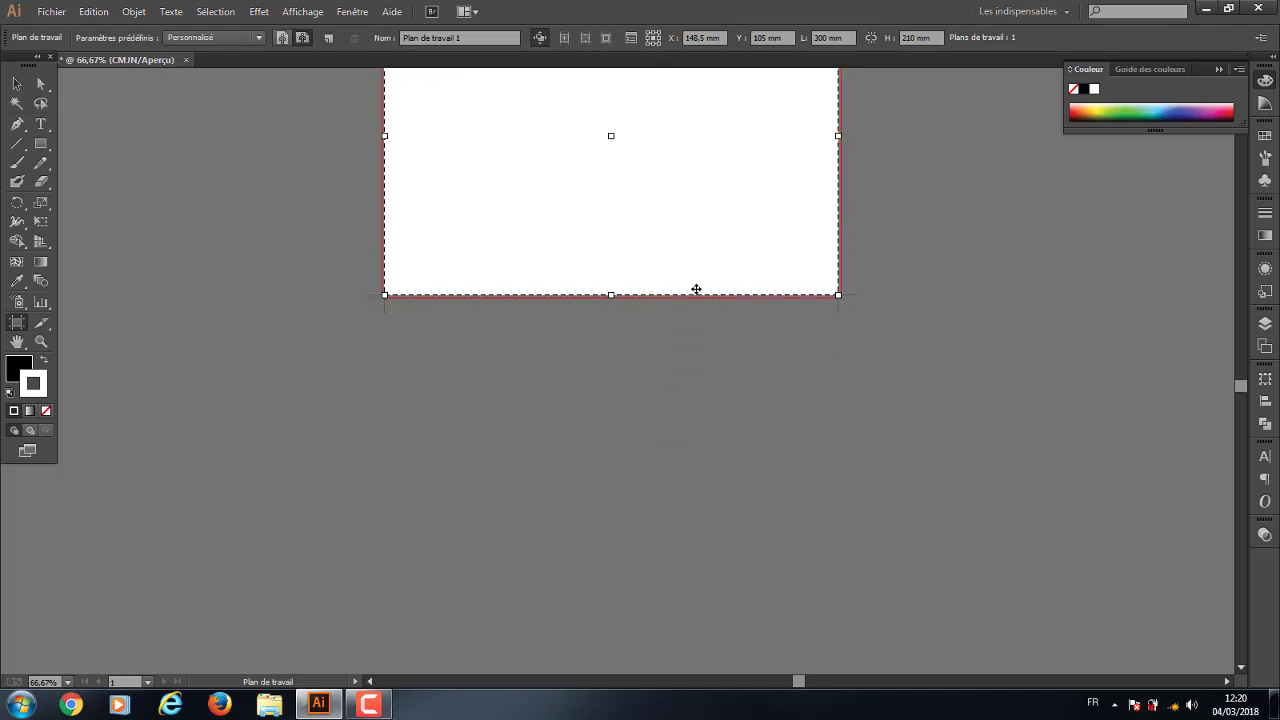
scroll(696, 290, down, 1)
scroll(696, 289, down, 1)
scroll(702, 262, down, 1)
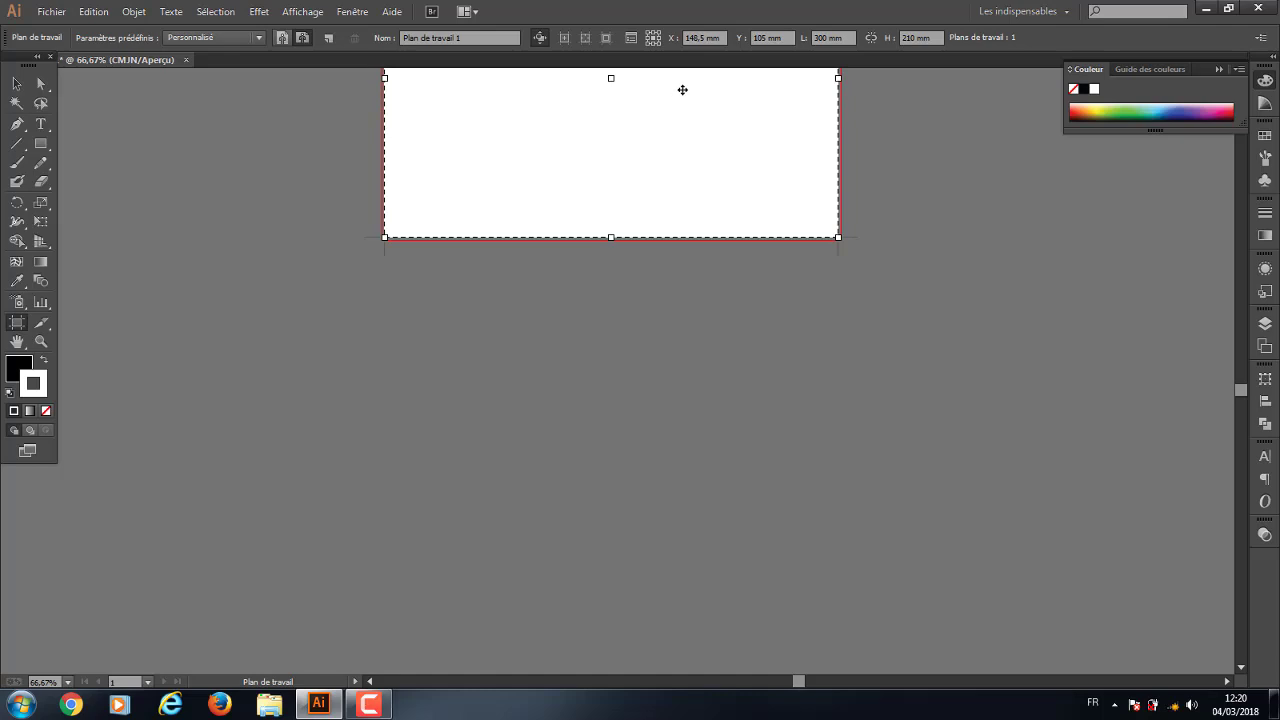
drag(682, 90, 713, 458)
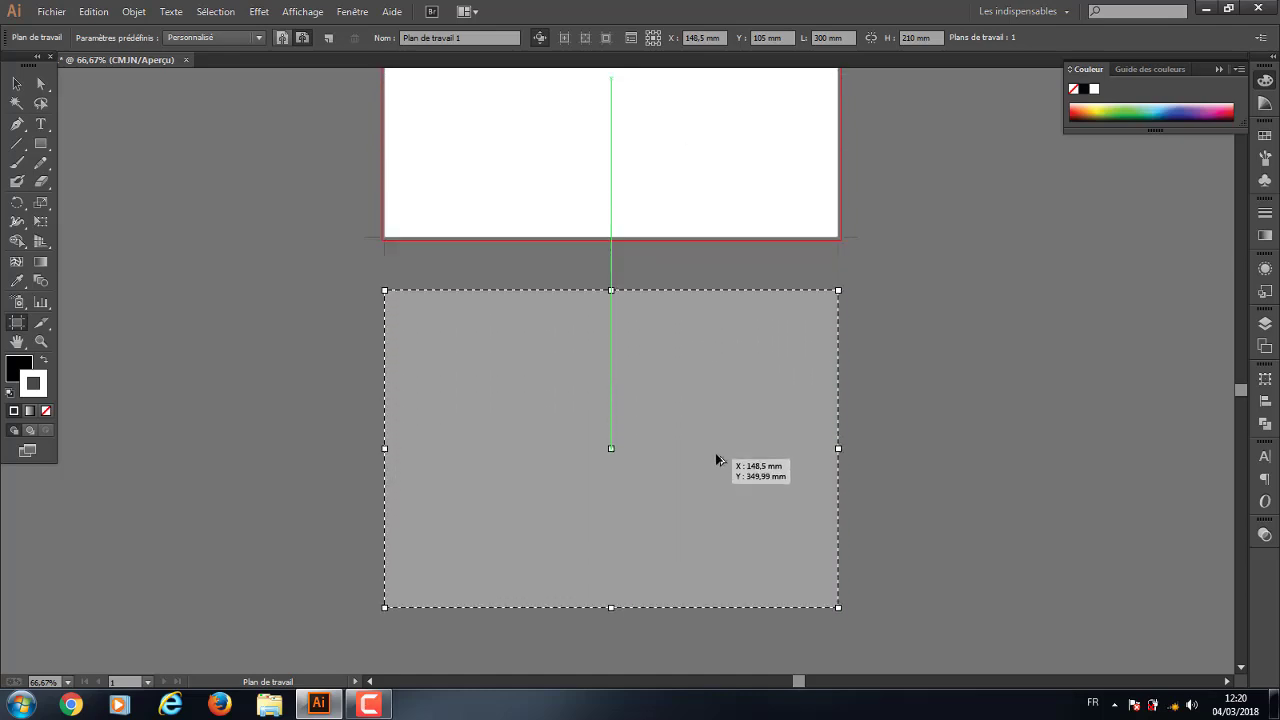
drag(713, 458, 727, 458)
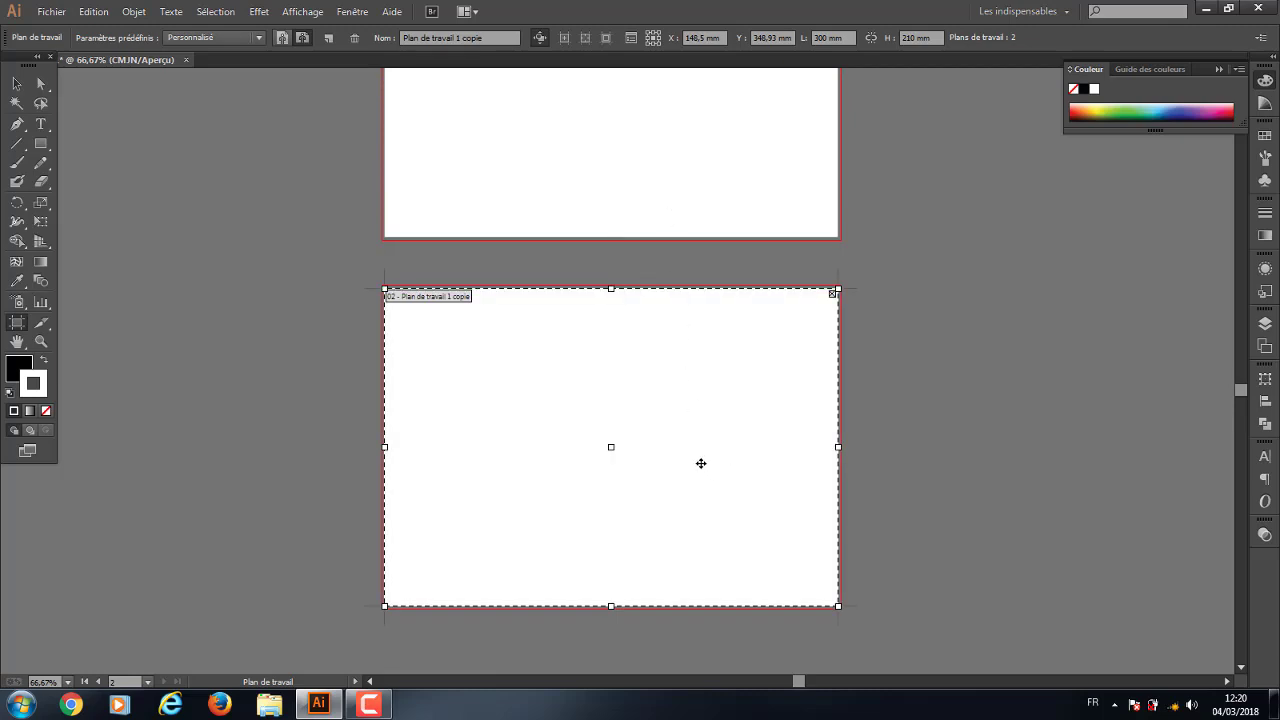
scroll(701, 463, down, 3)
scroll(700, 451, down, 2)
drag(649, 157, 648, 516)
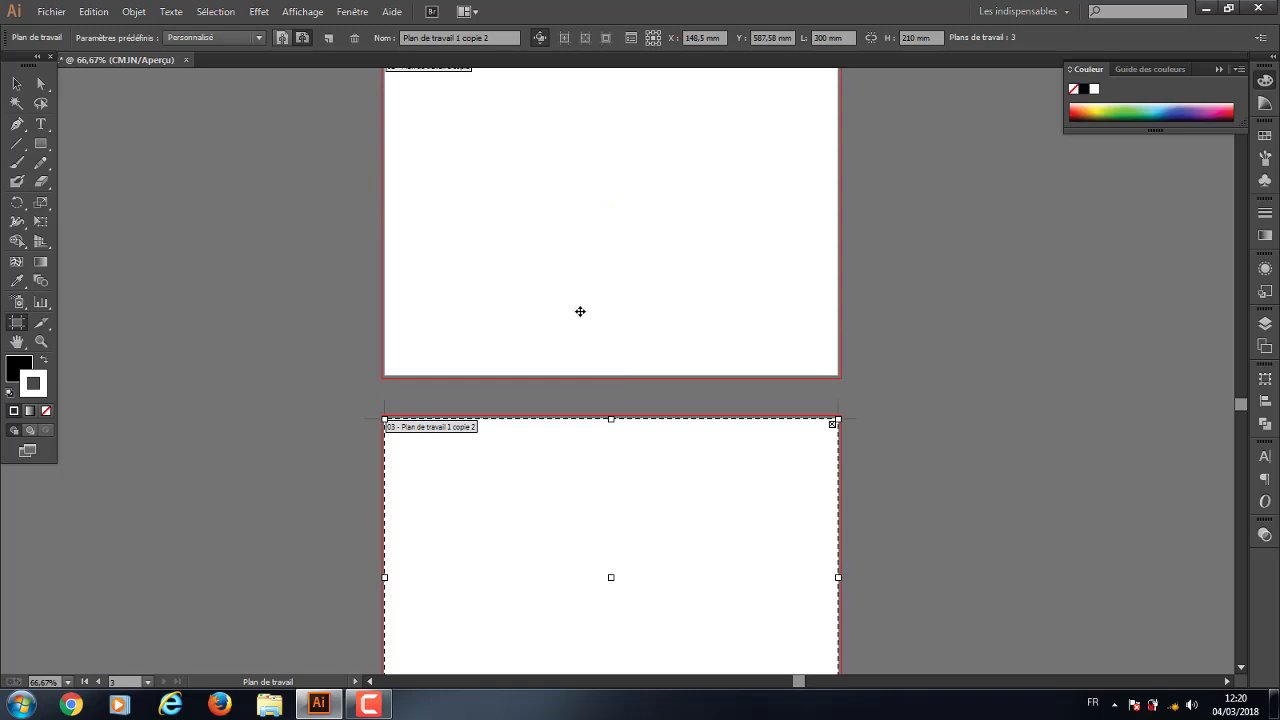
scroll(580, 311, up, 3)
scroll(740, 454, down, 2)
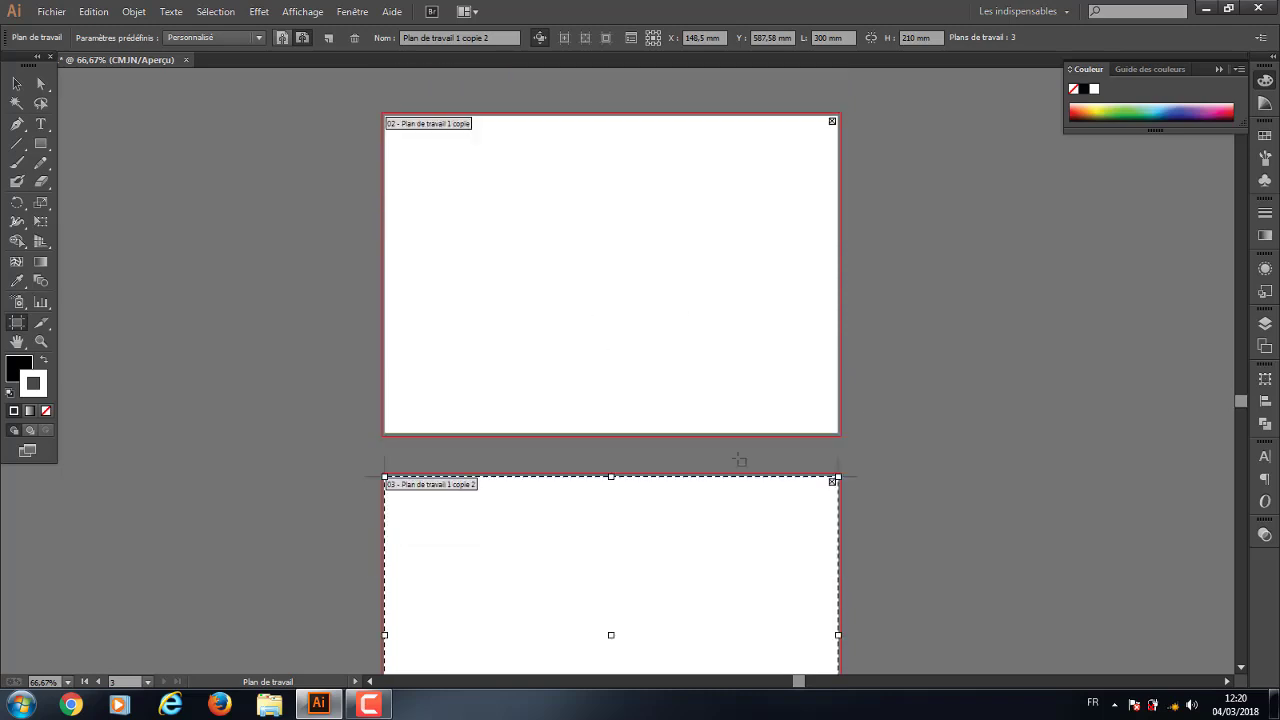
click(833, 484)
scroll(814, 340, up, 2)
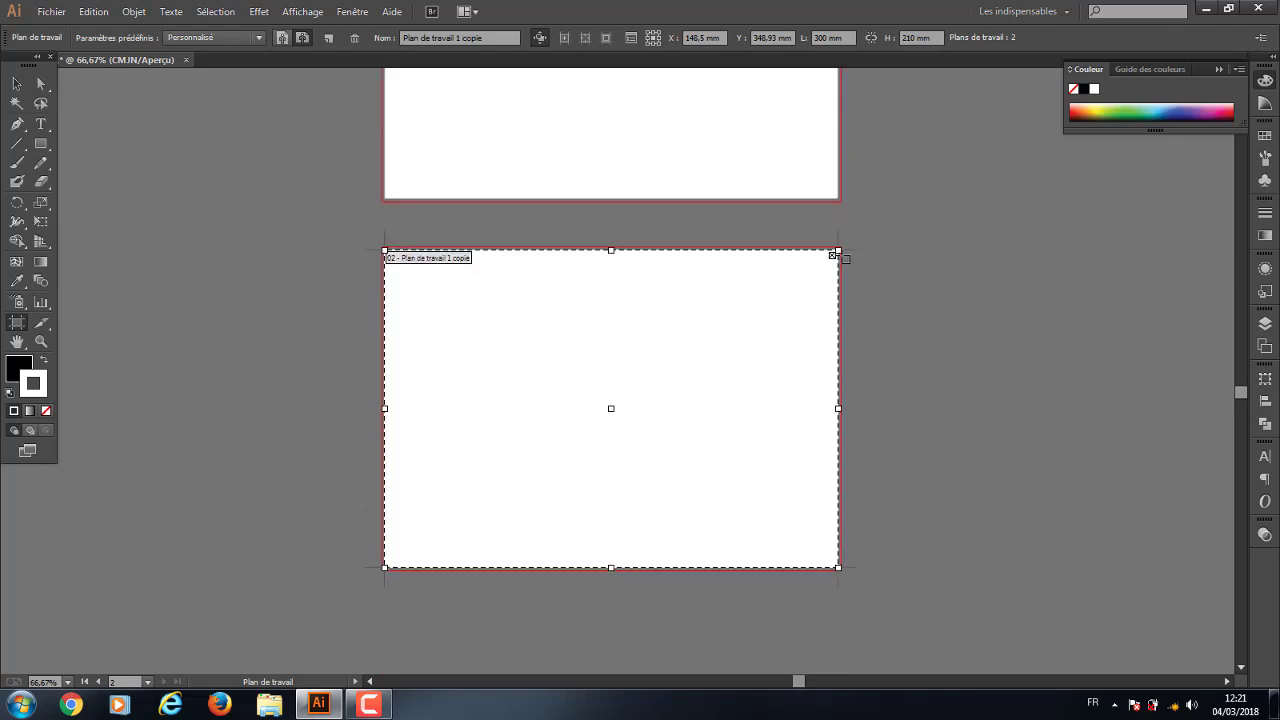
click(833, 258)
scroll(823, 350, up, 2)
scroll(823, 352, up, 2)
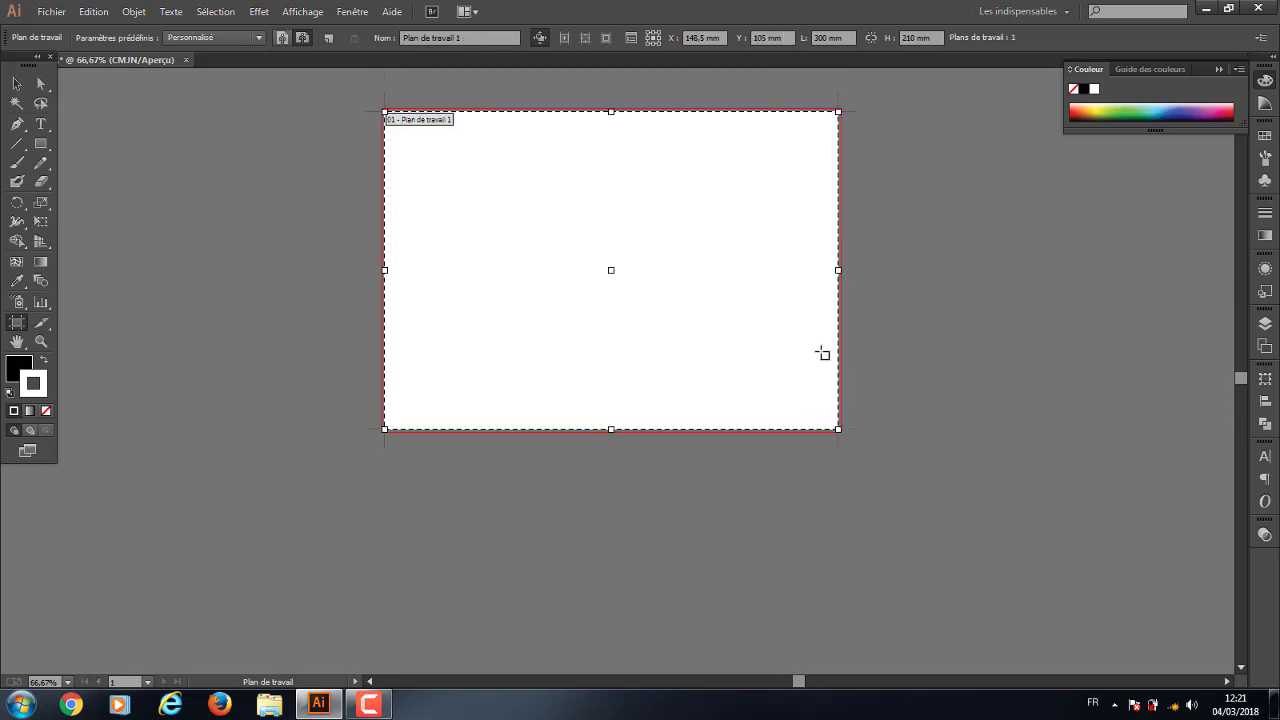
scroll(820, 354, up, 2)
click(16, 85)
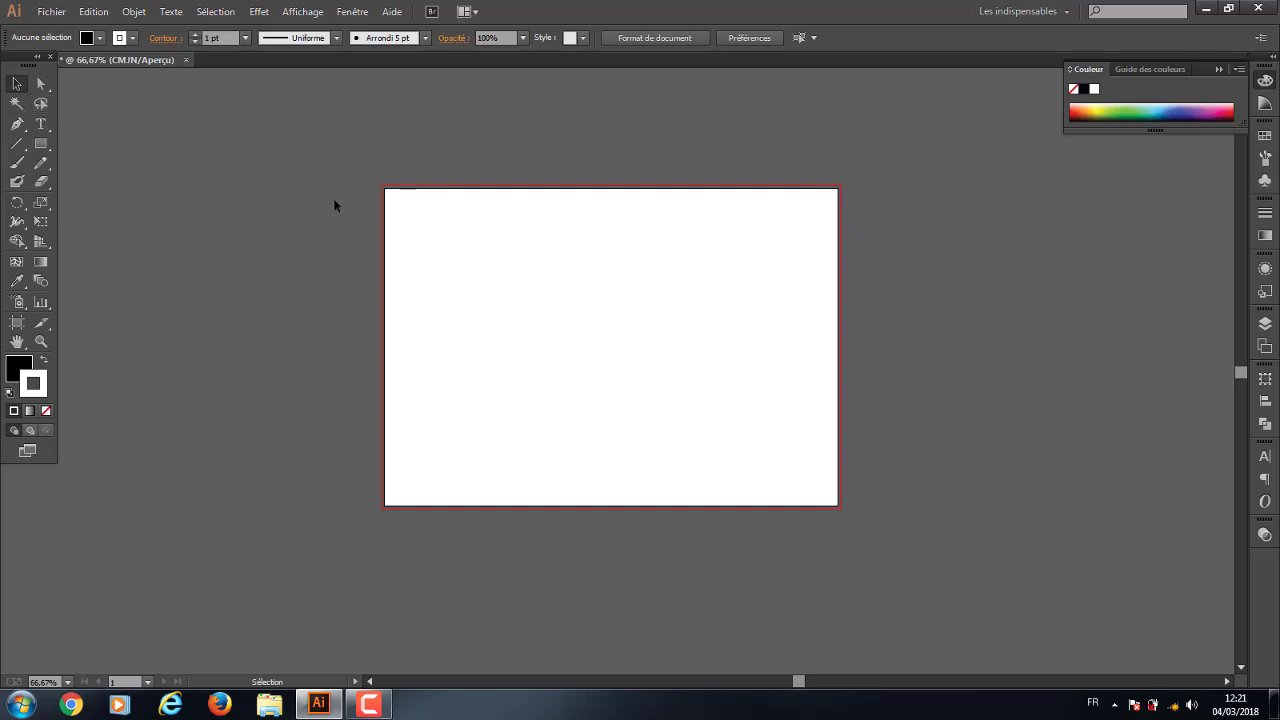
Pan the blank 300 mm artboard, then dock and re-float the Tools panel
drag(578, 143, 531, 175)
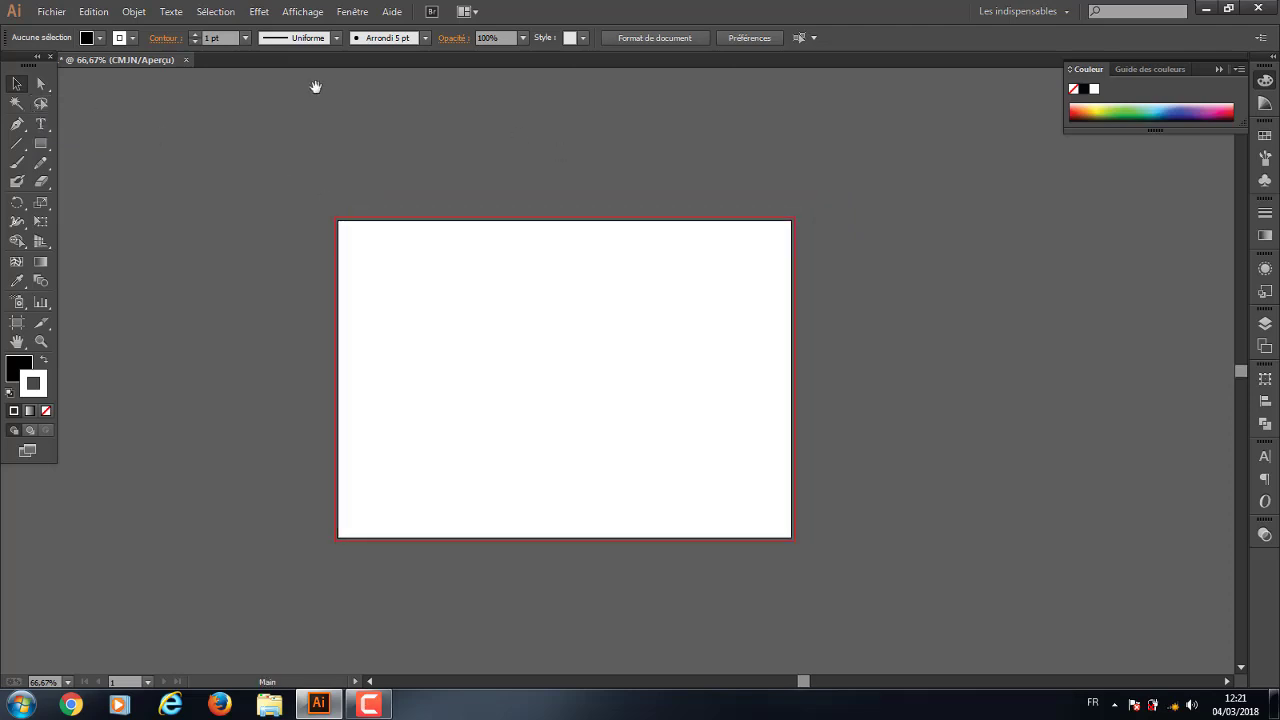
drag(17, 59, 8, 62)
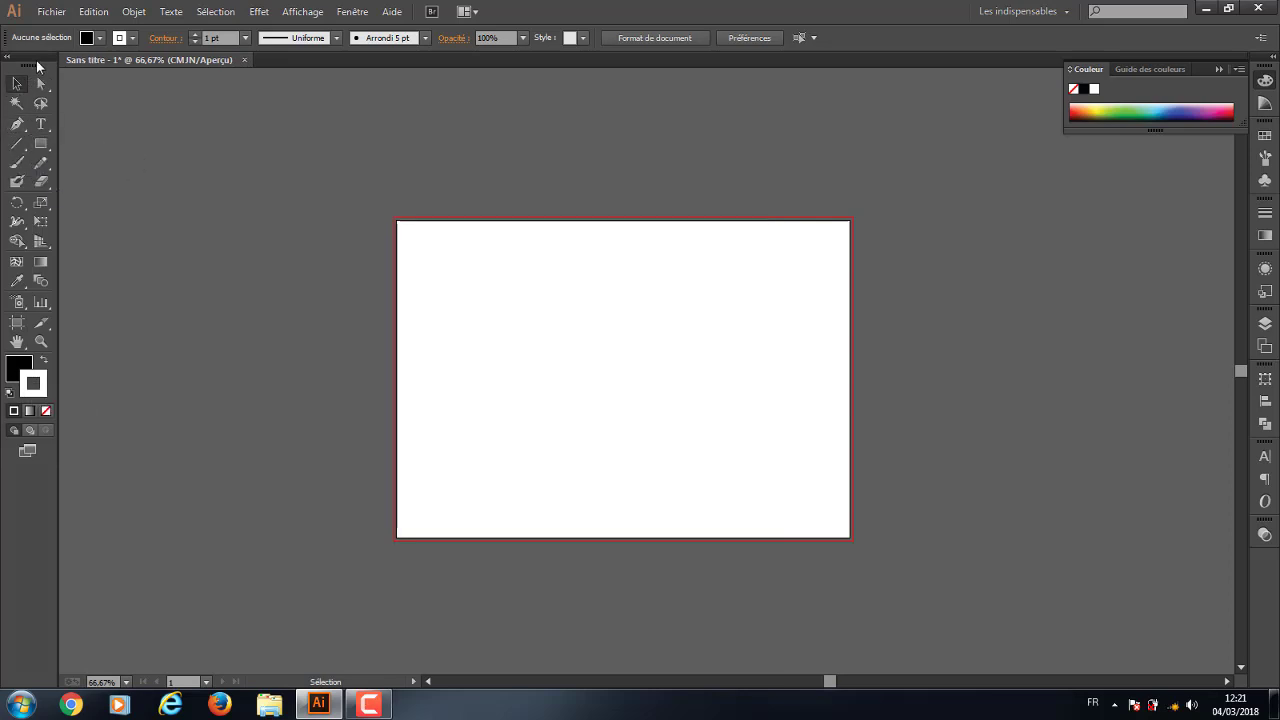
mouse_move(37, 70)
mouse_down()
mouse_move(54, 84)
mouse_move(30, 80)
mouse_up()
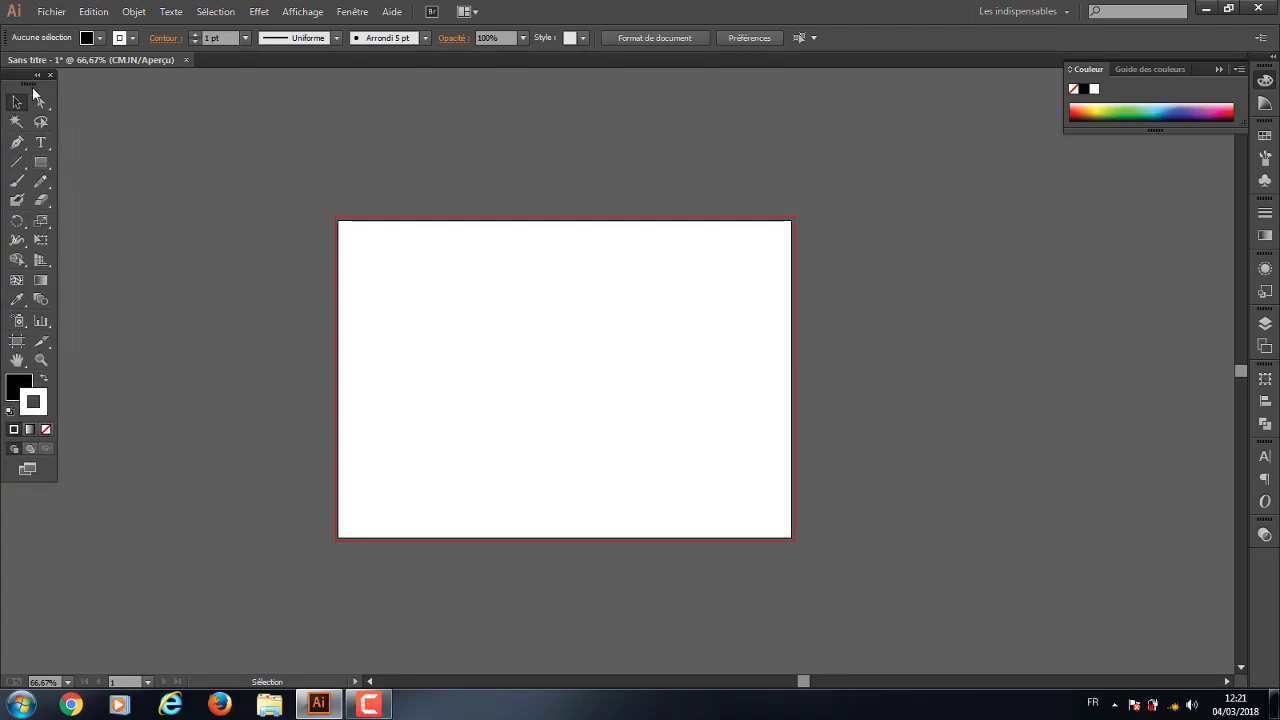
Draw a black 146 × 101.6 mm rectangle and move it to the artboard centre
click(42, 164)
drag(405, 291, 627, 444)
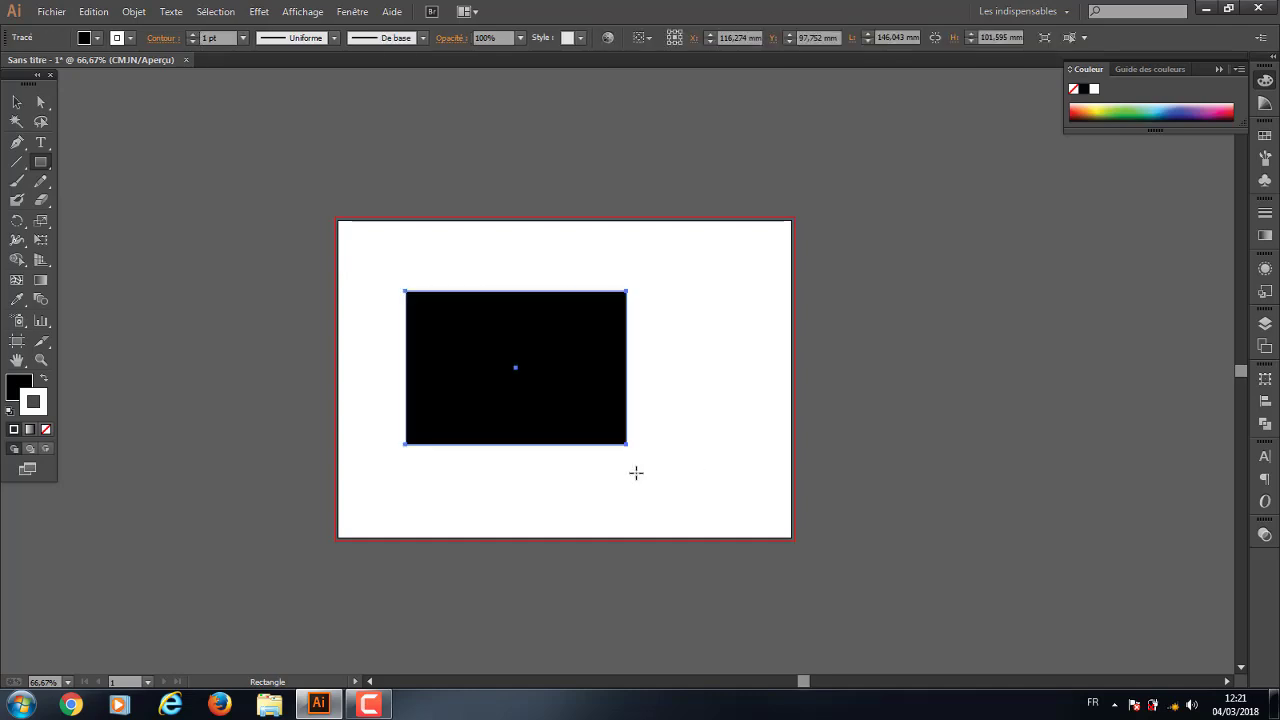
click(16, 101)
click(308, 301)
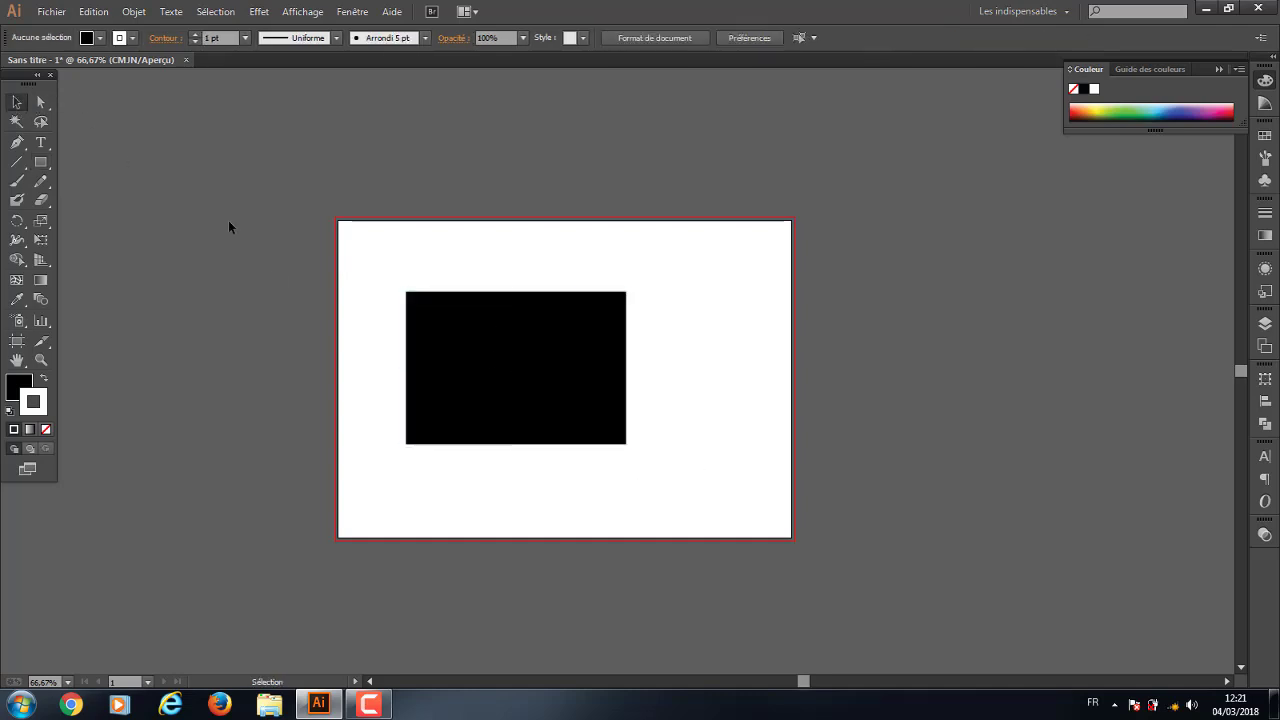
click(495, 385)
click(203, 200)
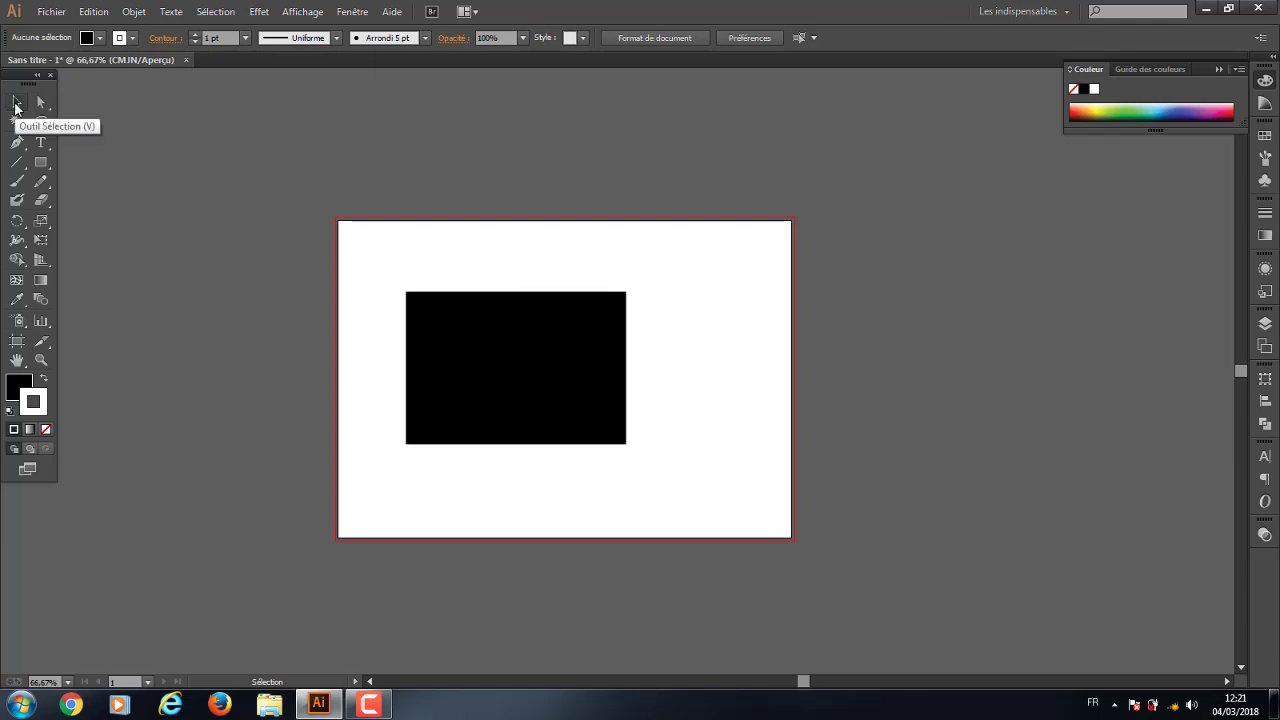
drag(330, 220, 737, 544)
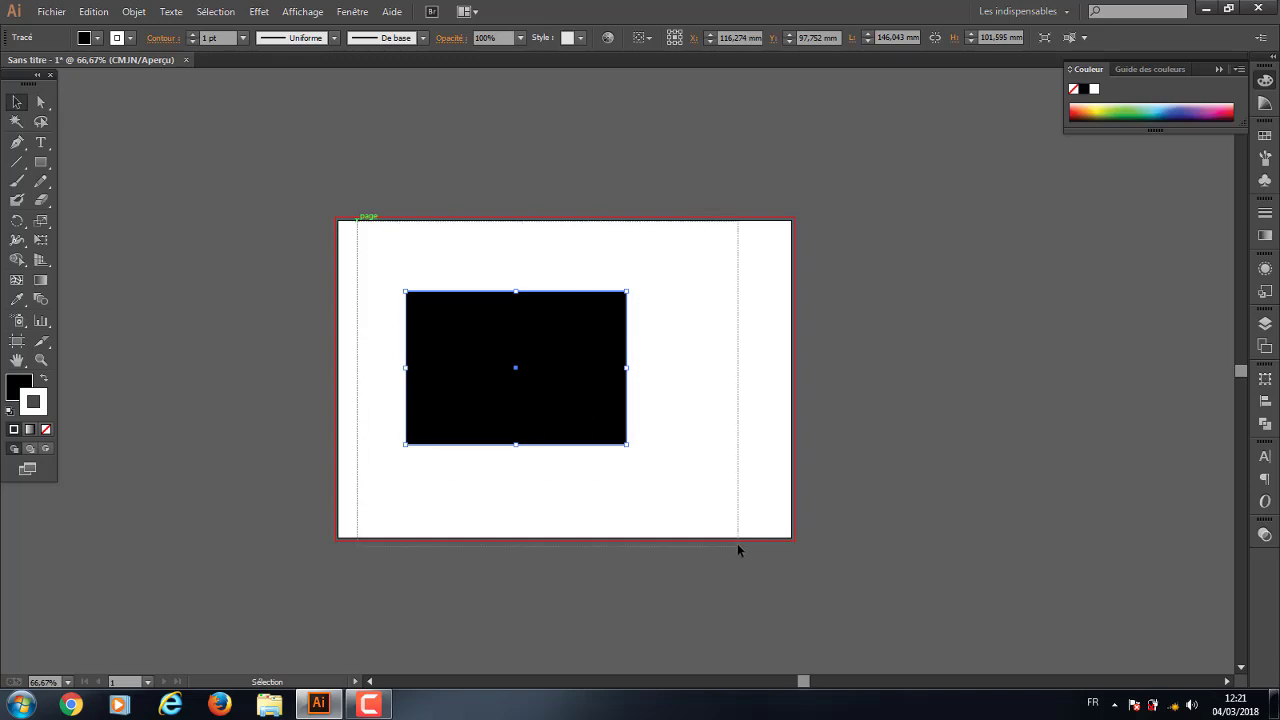
mouse_move(575, 385)
mouse_down()
mouse_move(873, 362)
mouse_move(649, 385)
mouse_up()
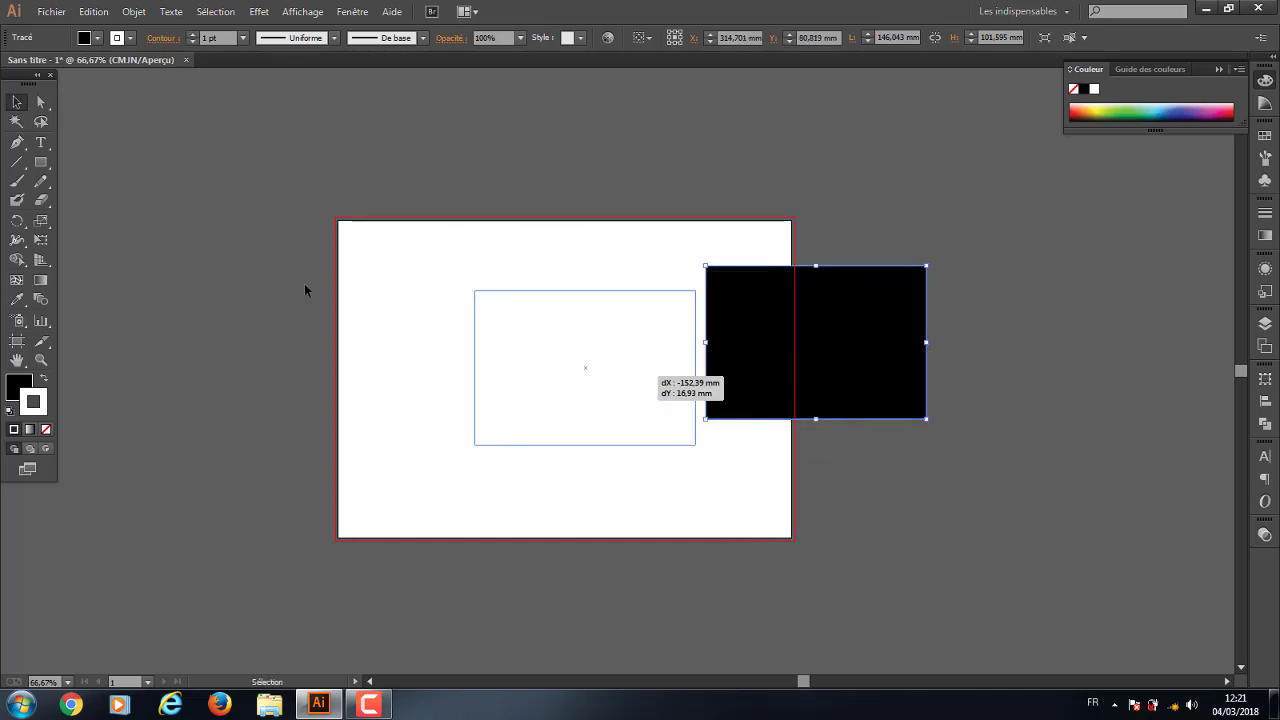
drag(510, 384, 404, 416)
mouse_move(494, 429)
mouse_down()
mouse_move(564, 350)
mouse_move(591, 377)
mouse_up()
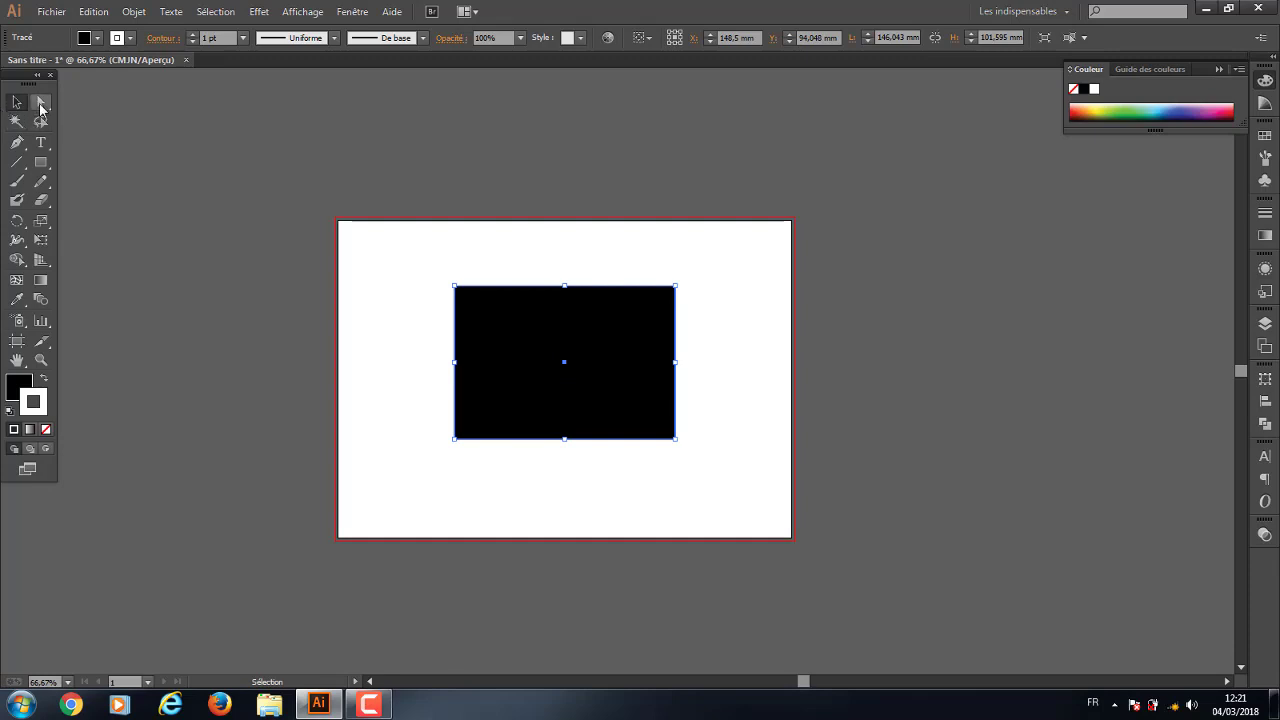
Drag the rectangle's corner anchors apart into an irregular 169.325 × 140.222 mm quadrilateral
click(41, 104)
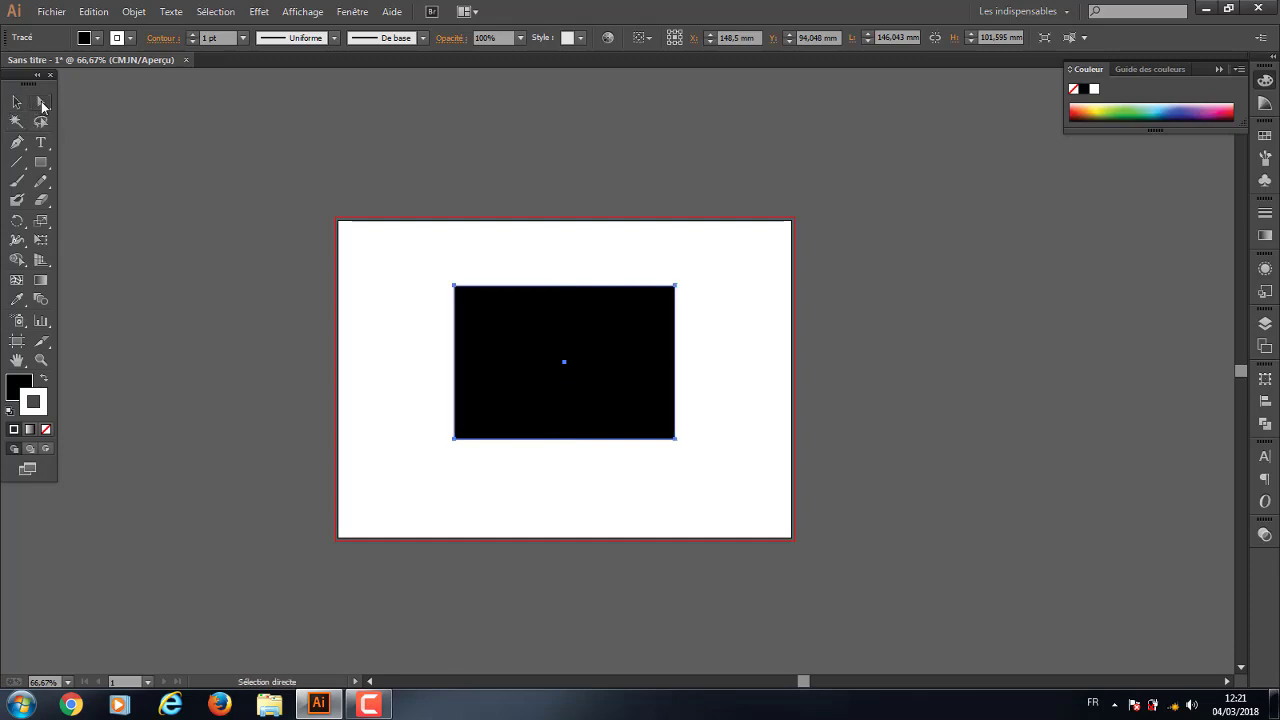
drag(403, 241, 824, 554)
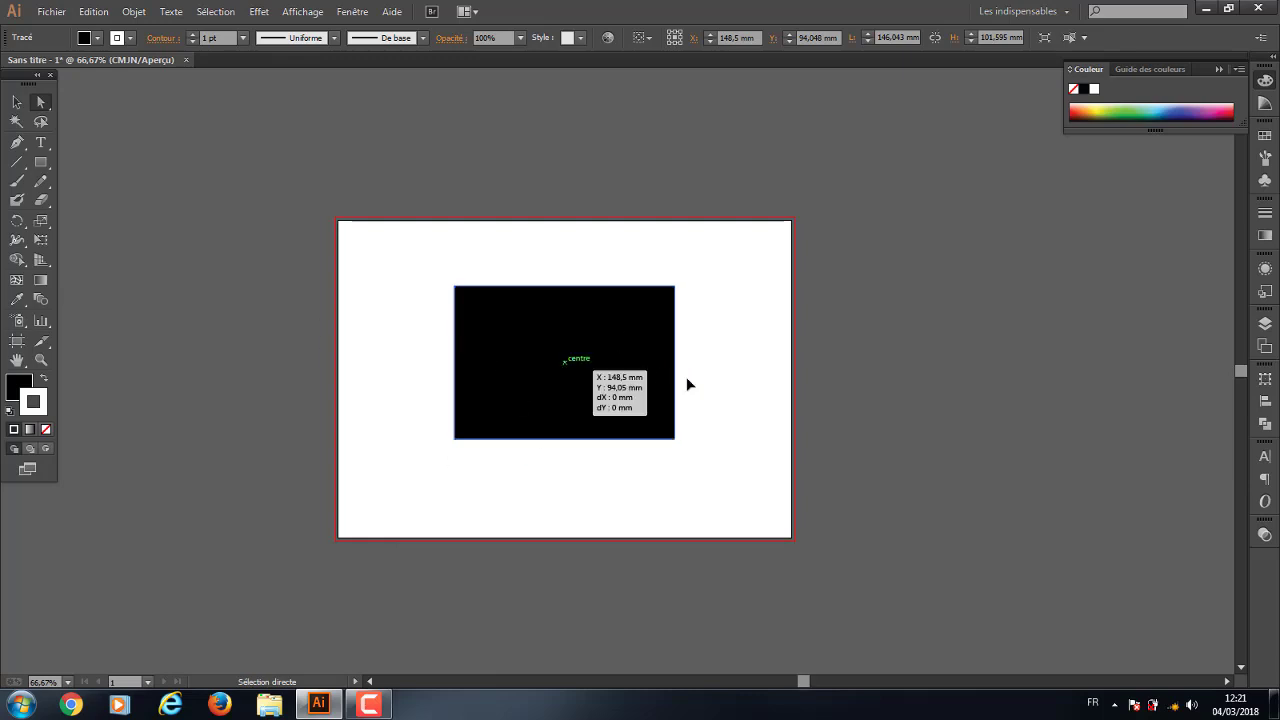
mouse_move(577, 369)
mouse_down()
mouse_move(697, 373)
mouse_move(543, 365)
mouse_up()
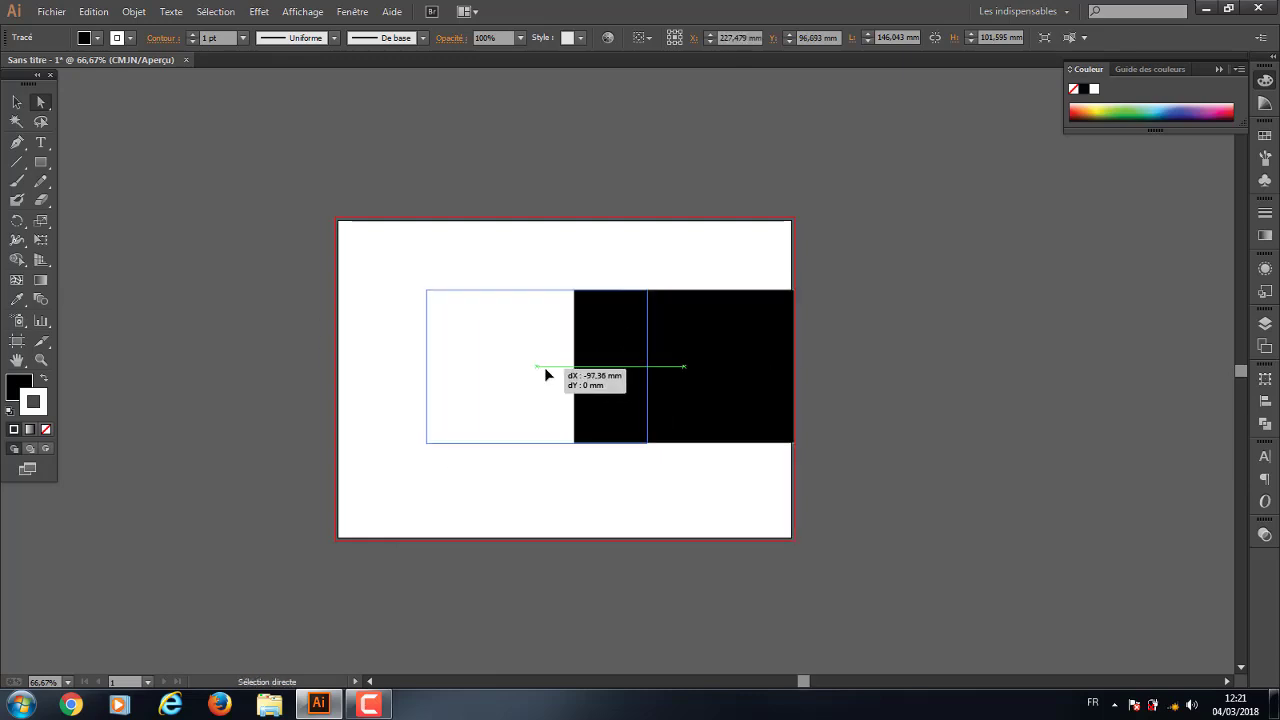
click(47, 104)
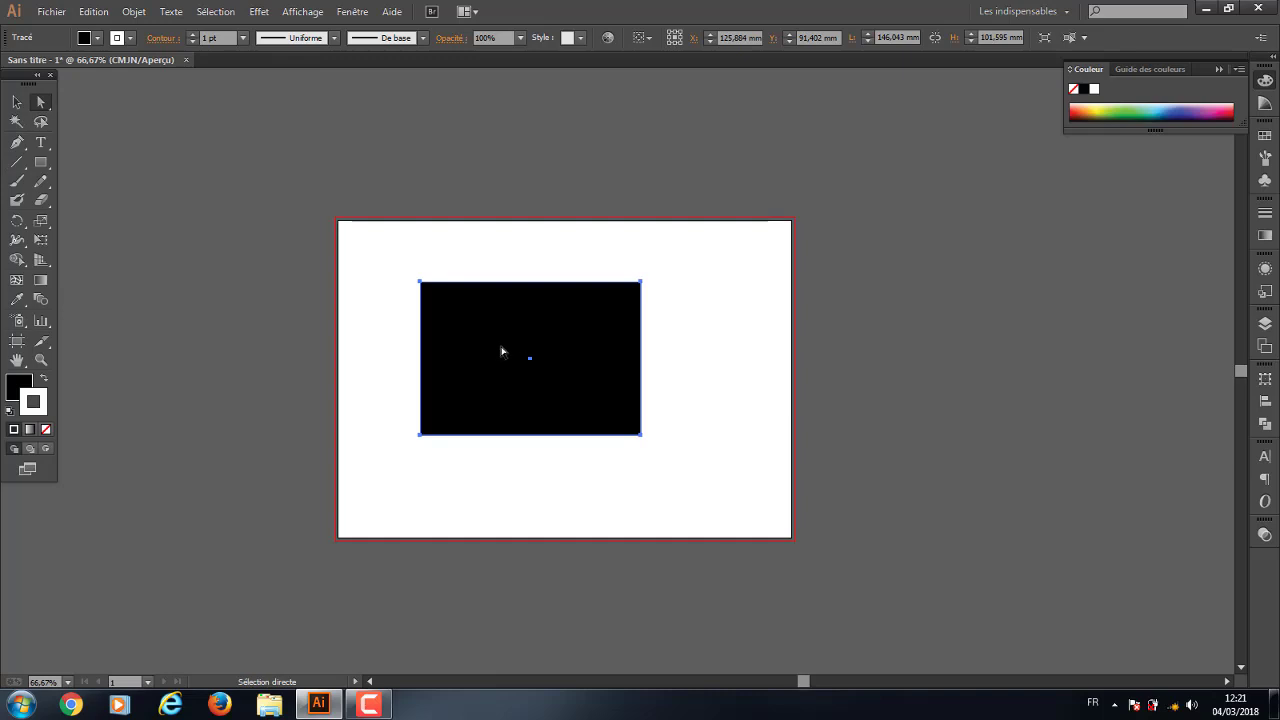
click(420, 283)
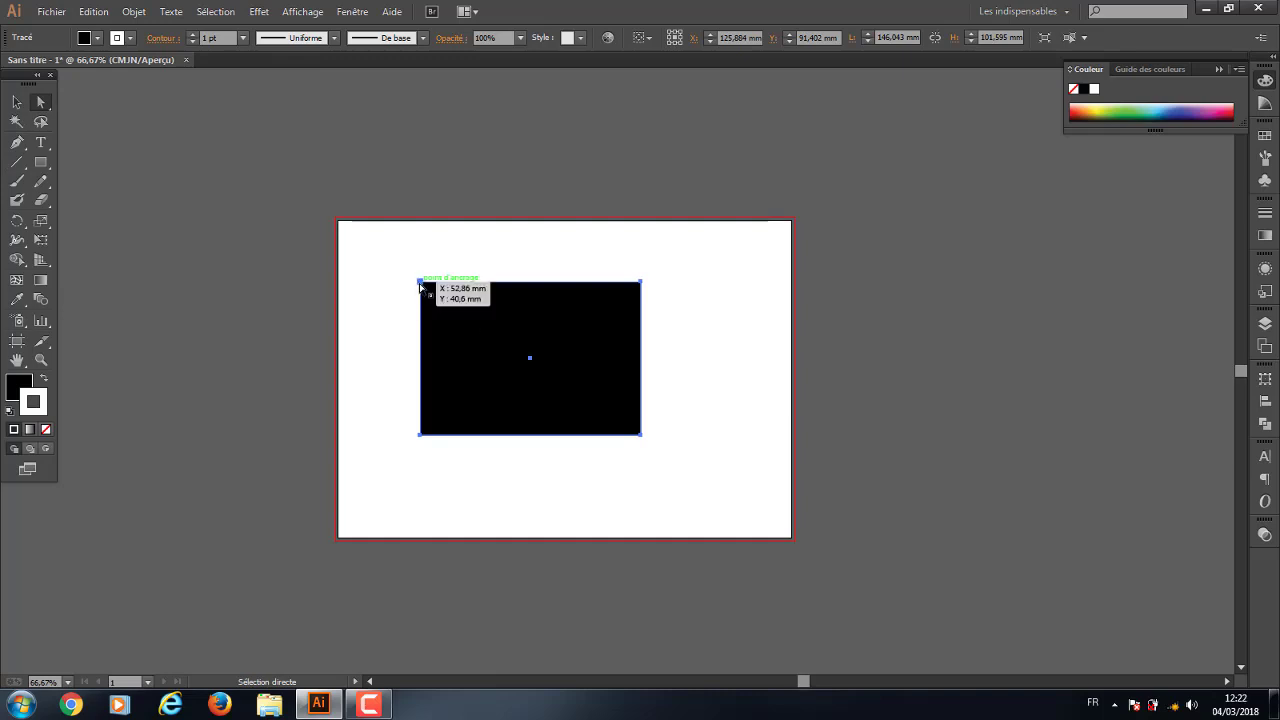
mouse_move(420, 285)
mouse_down()
mouse_move(476, 295)
mouse_move(402, 349)
mouse_move(500, 248)
mouse_up()
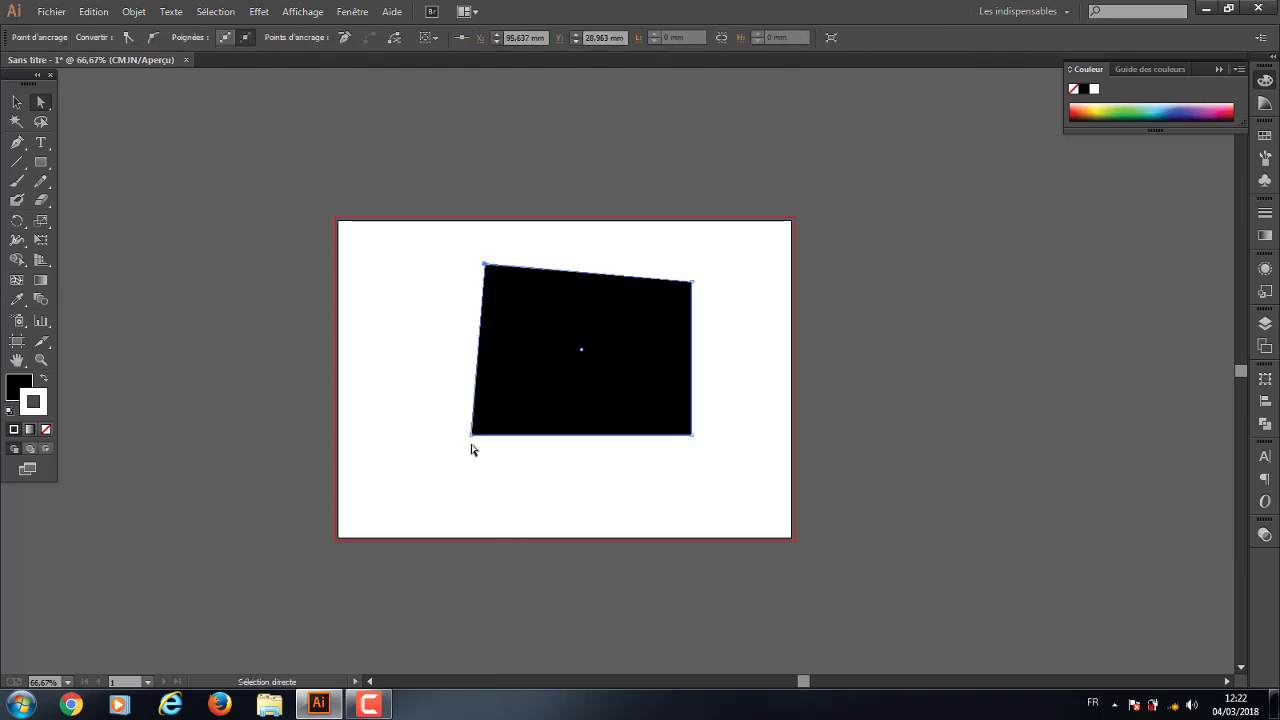
mouse_move(471, 436)
mouse_down()
mouse_move(428, 488)
mouse_move(395, 376)
mouse_move(440, 488)
mouse_up()
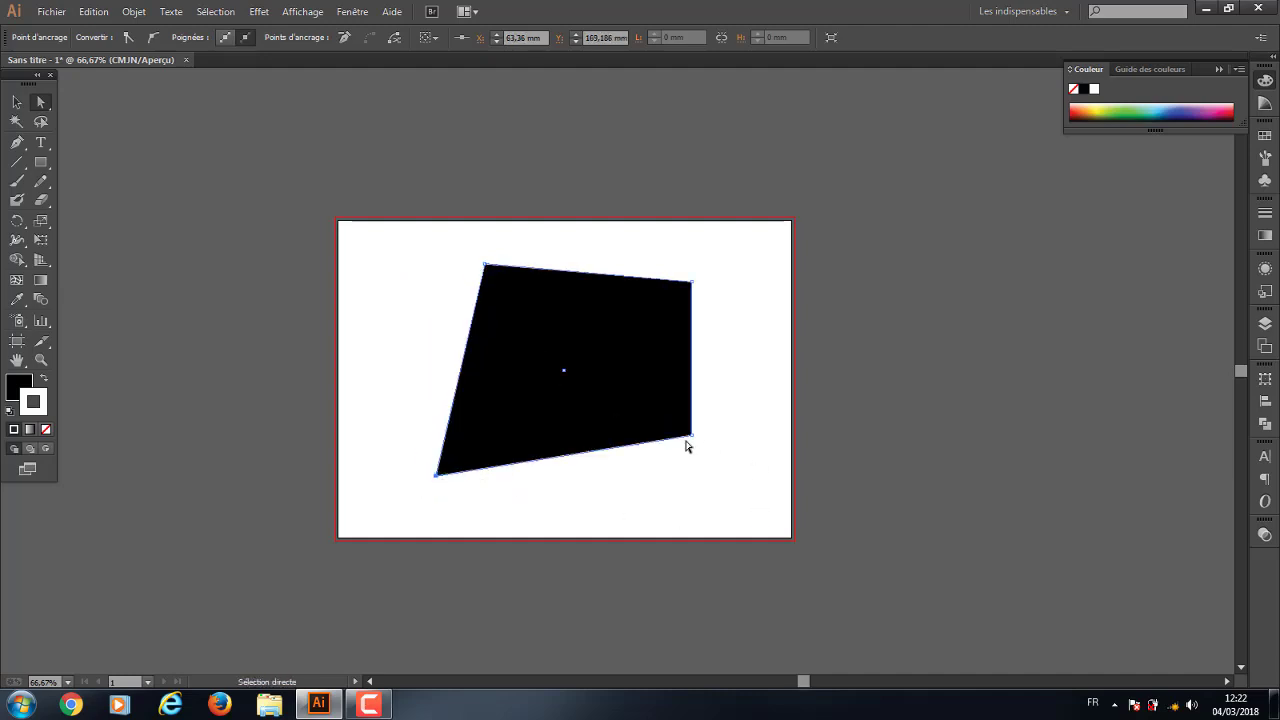
mouse_move(690, 438)
mouse_down()
mouse_move(705, 467)
mouse_move(578, 405)
mouse_move(686, 440)
mouse_up()
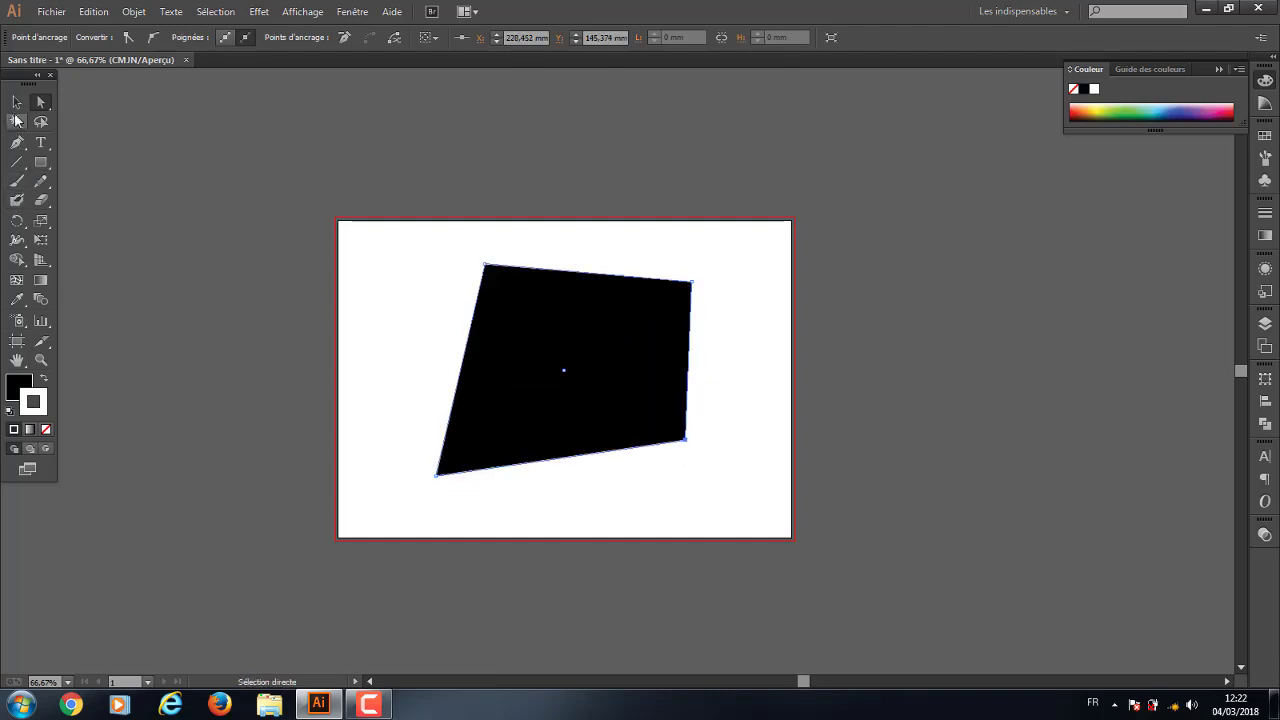
click(16, 101)
click(415, 320)
mouse_move(398, 224)
mouse_down()
mouse_move(586, 508)
mouse_move(693, 515)
mouse_up()
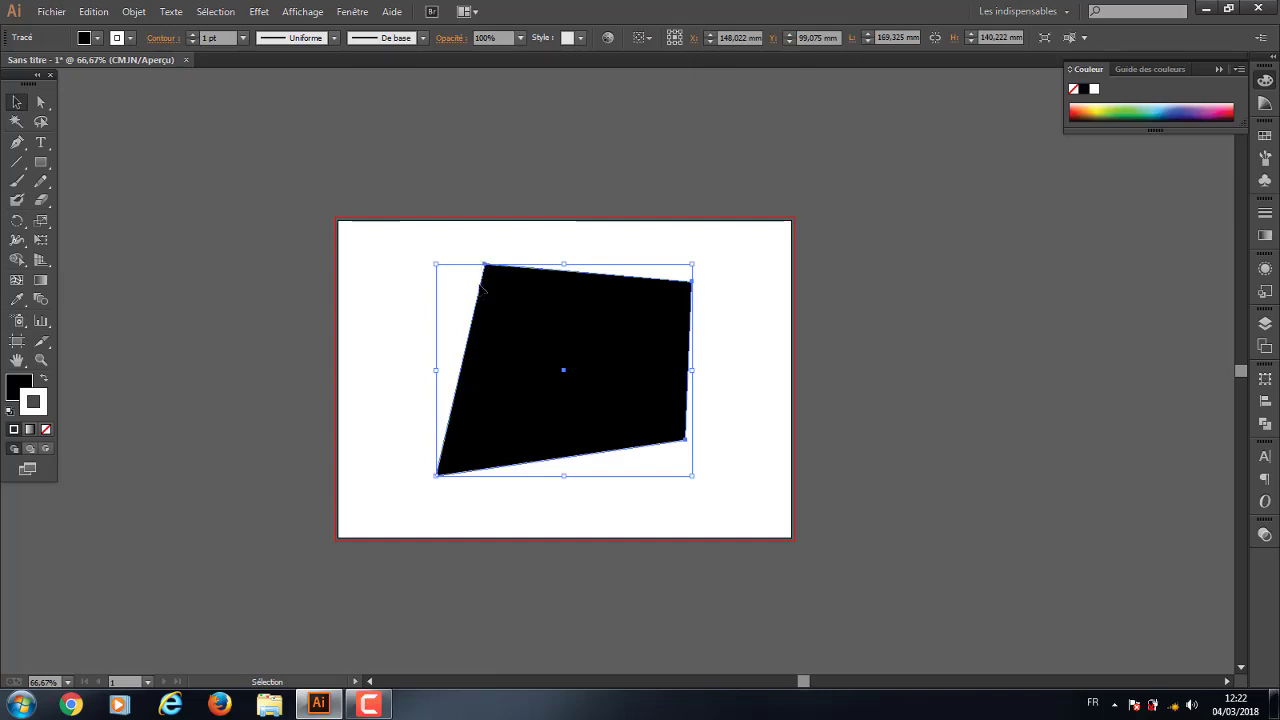
drag(652, 237, 678, 264)
Select the quadrilateral with the Magic Wand and scale it down to 55.031 × 45.572 mm
click(586, 391)
click(420, 211)
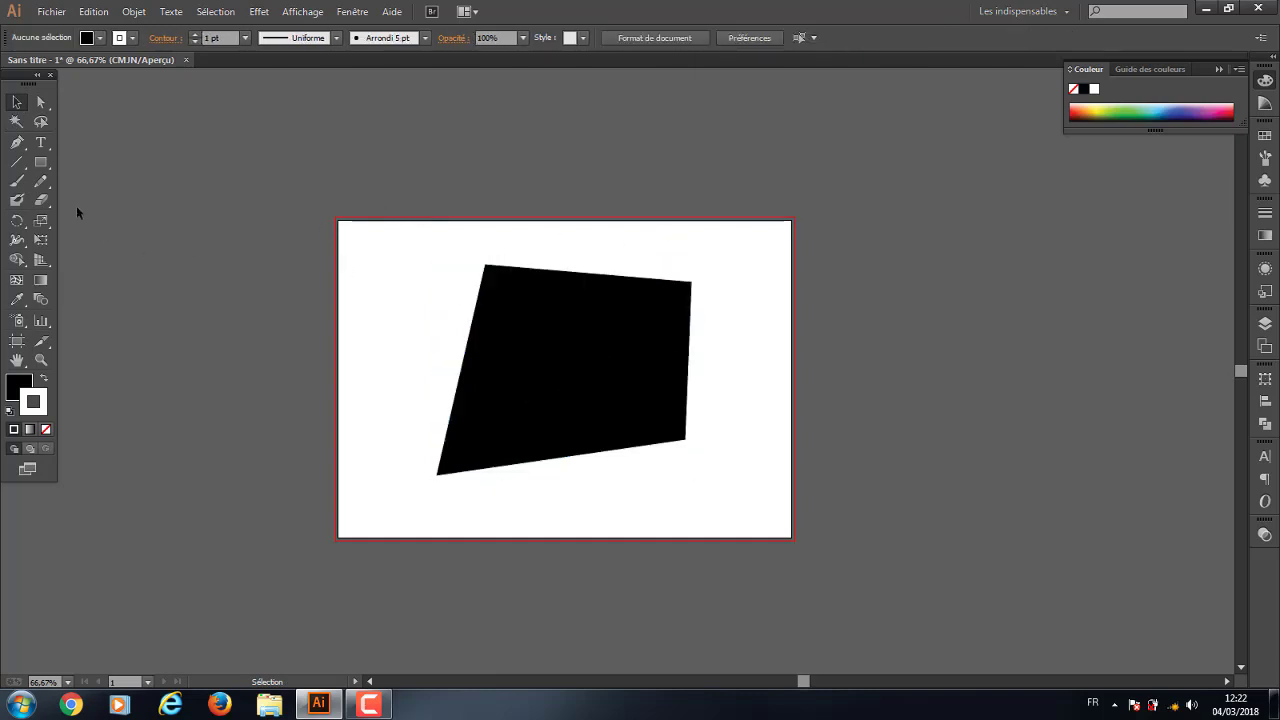
click(17, 121)
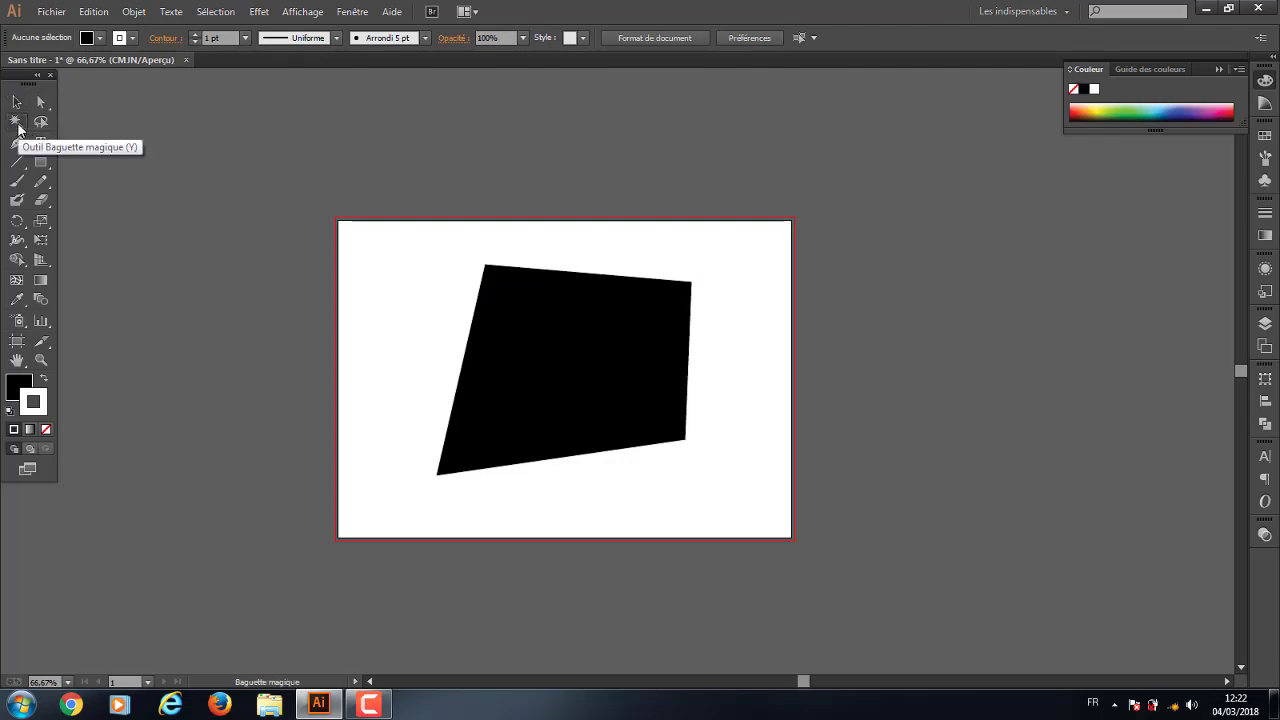
click(546, 357)
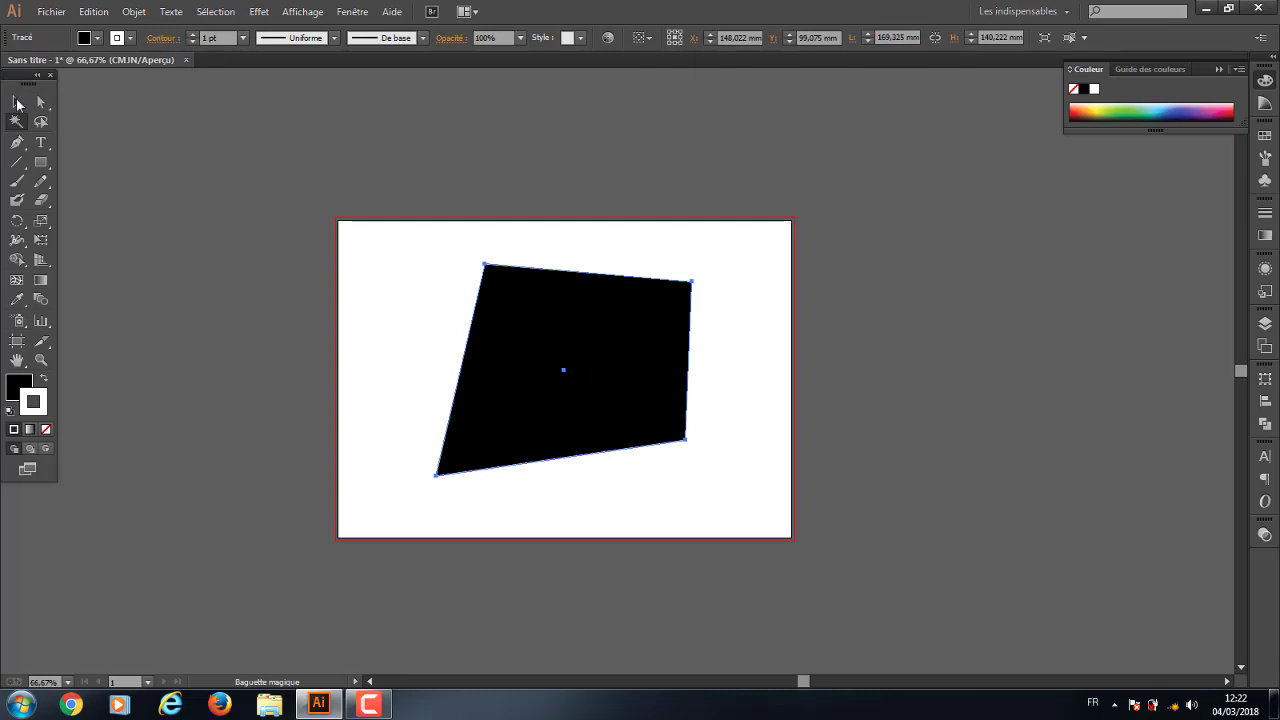
click(16, 102)
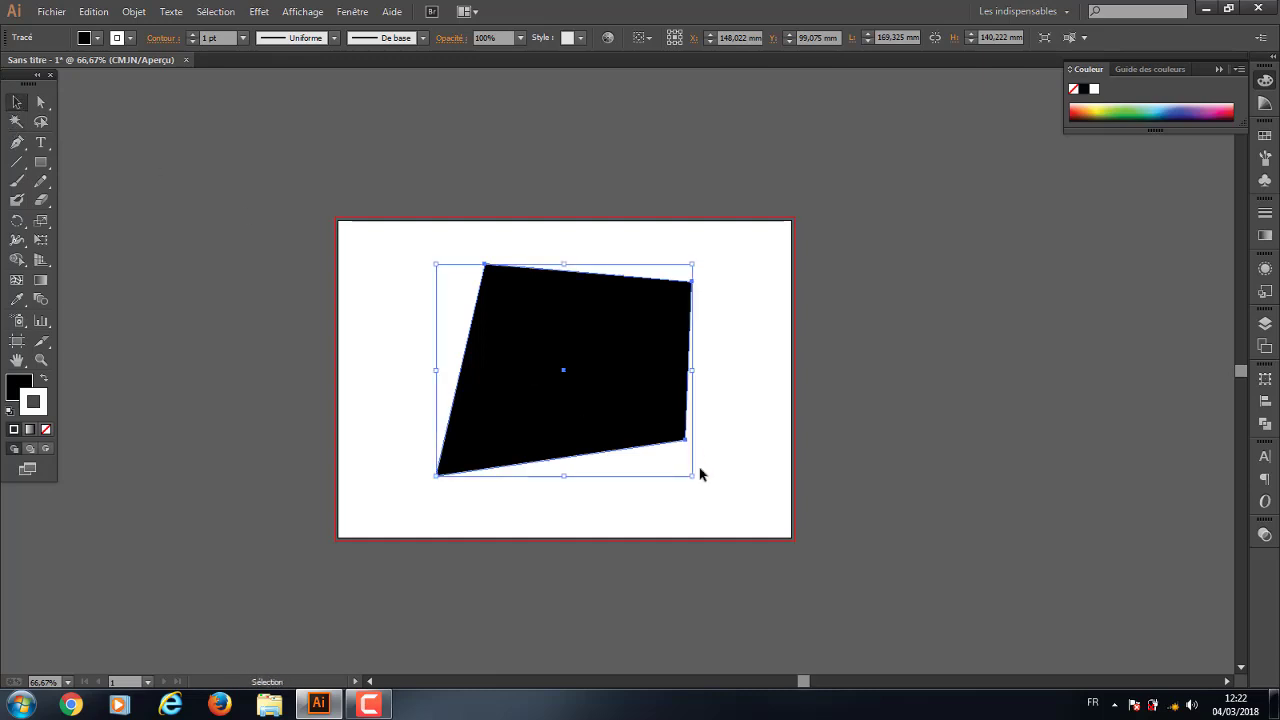
mouse_move(692, 477)
mouse_down()
mouse_move(606, 406)
mouse_move(408, 289)
mouse_move(580, 298)
mouse_move(555, 437)
mouse_up()
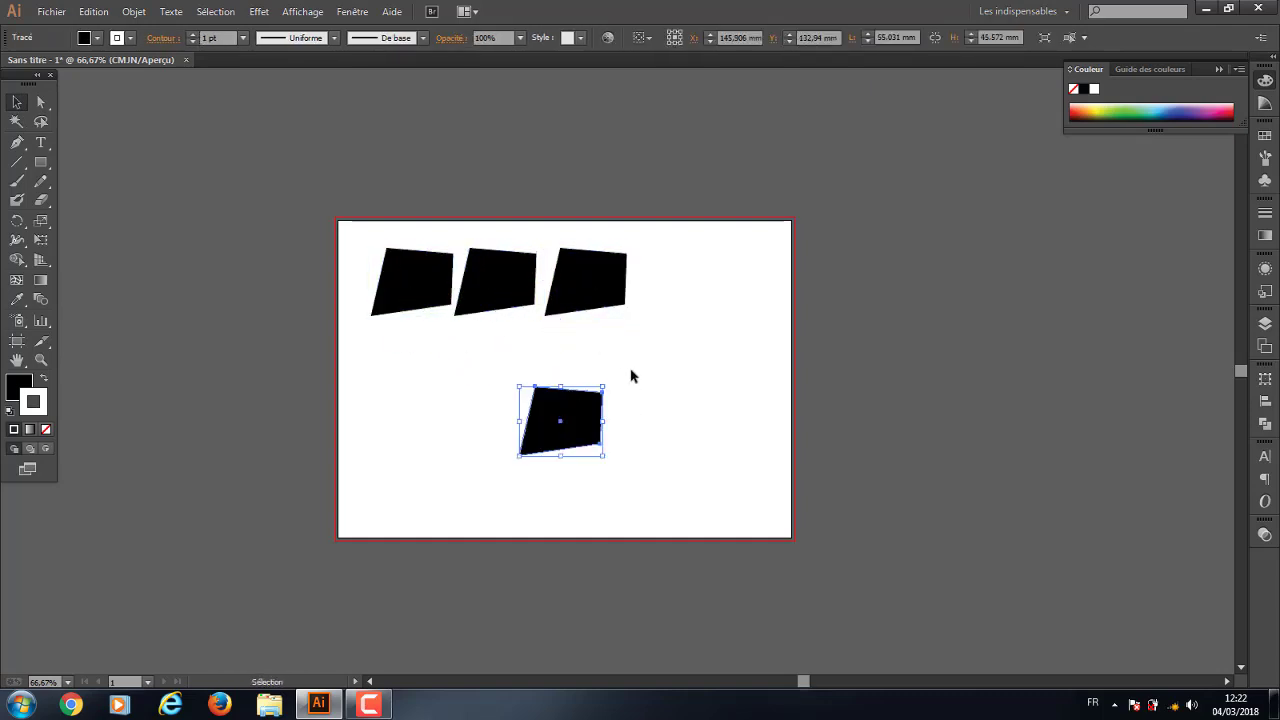
Place copies into a row of three plus one below and pick pink E80A4A as fill
click(631, 371)
click(571, 420)
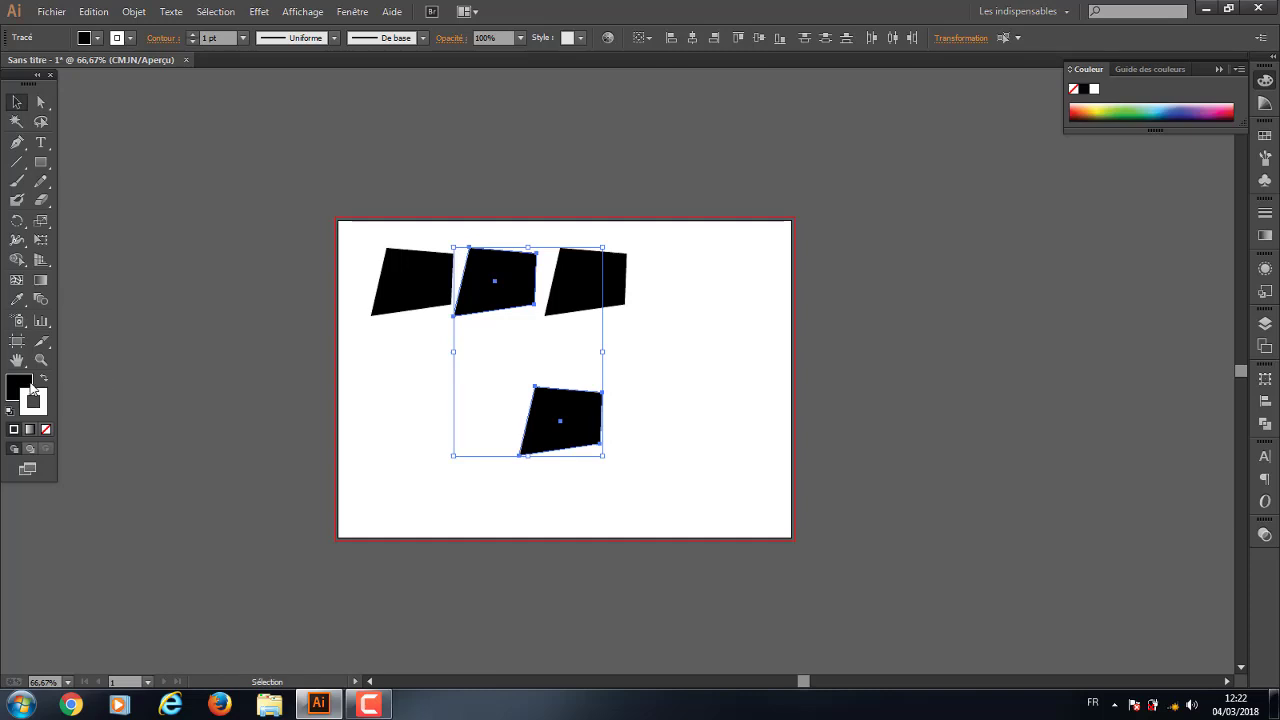
double_click(18, 386)
click(261, 234)
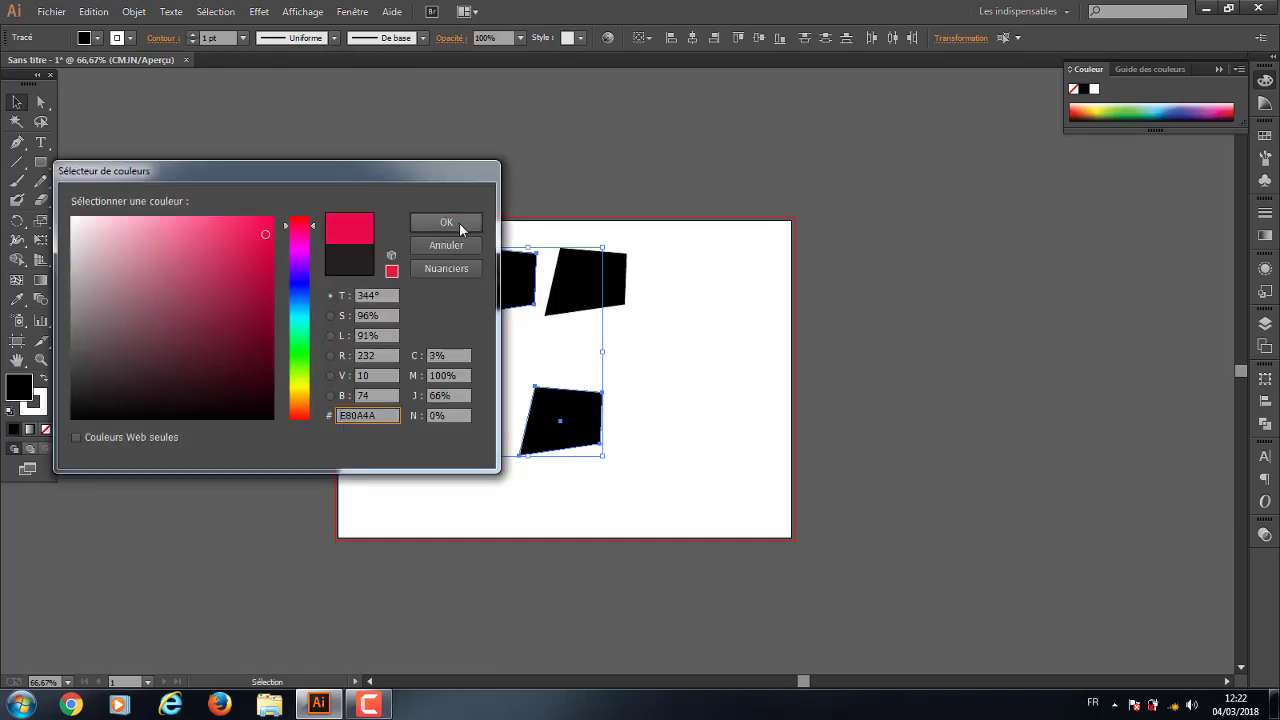
Apply the pink fill to two shapes and check which shapes select together
click(446, 222)
click(17, 121)
click(233, 342)
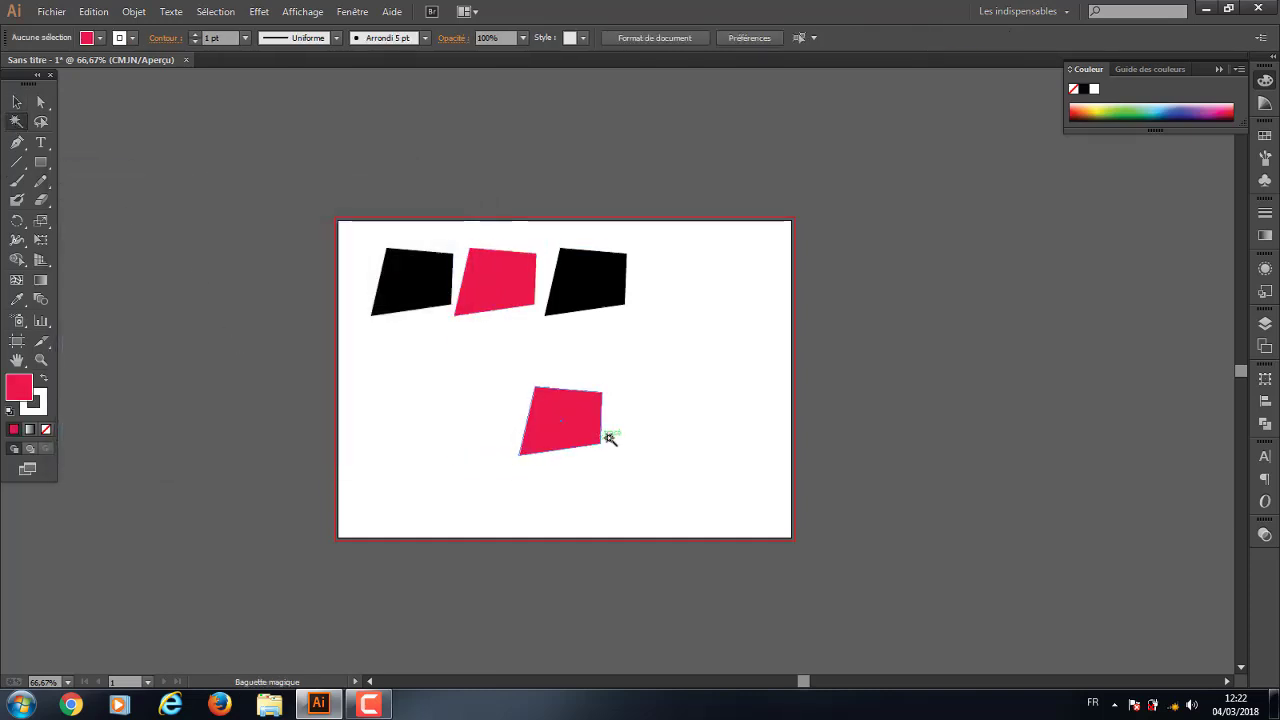
click(568, 420)
click(16, 101)
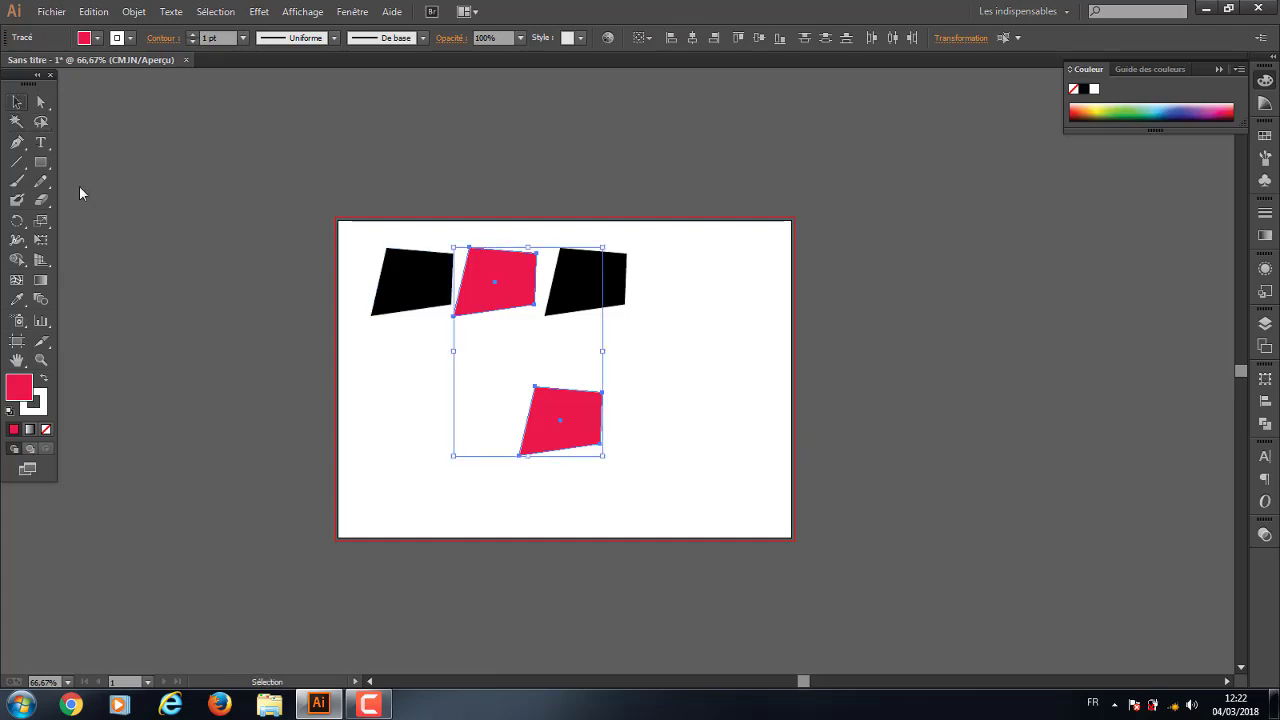
click(337, 288)
click(428, 292)
click(505, 300)
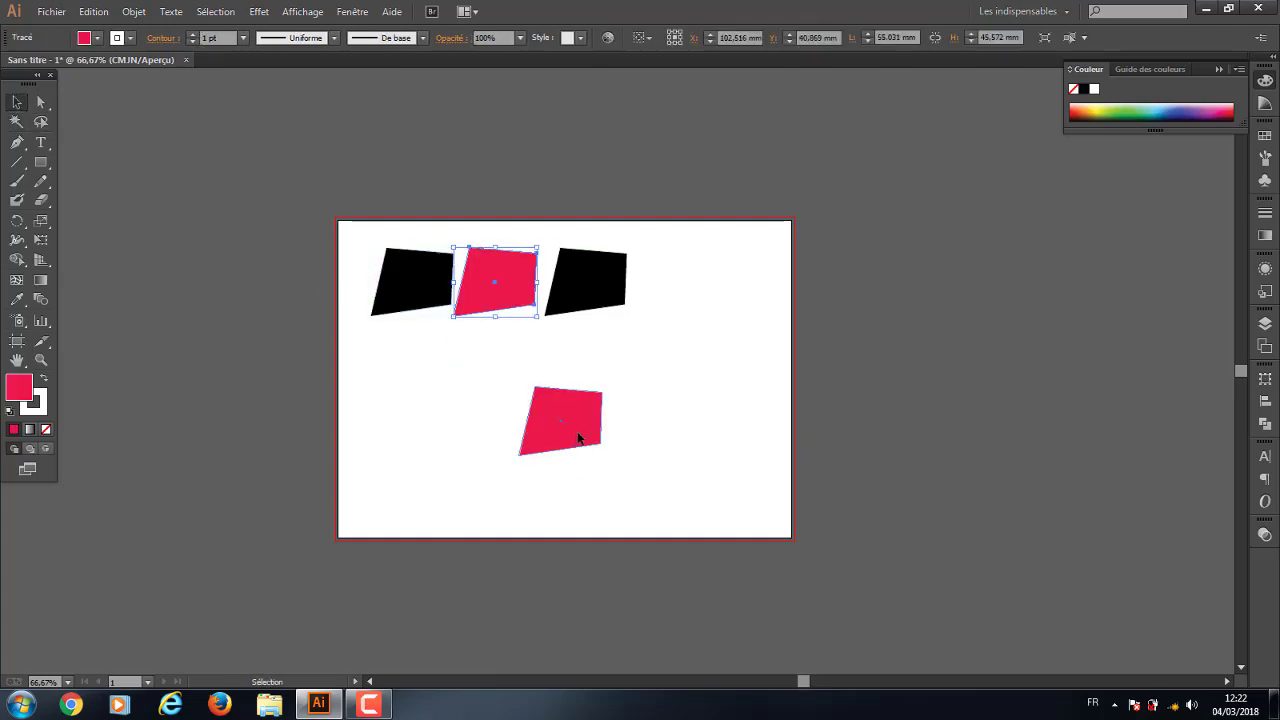
click(579, 436)
Stagger the black shapes into a two-row layout and marquee-select all four shapes
drag(626, 280, 716, 280)
drag(430, 295, 413, 419)
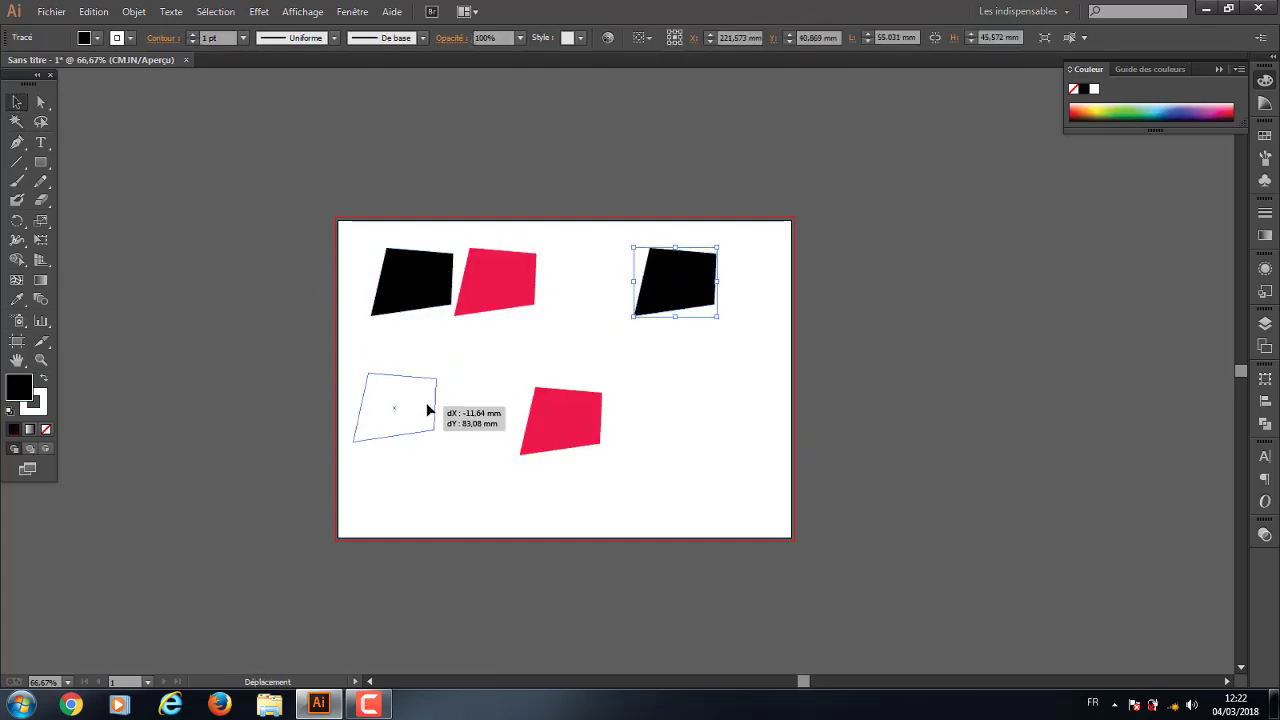
click(505, 280)
click(562, 420)
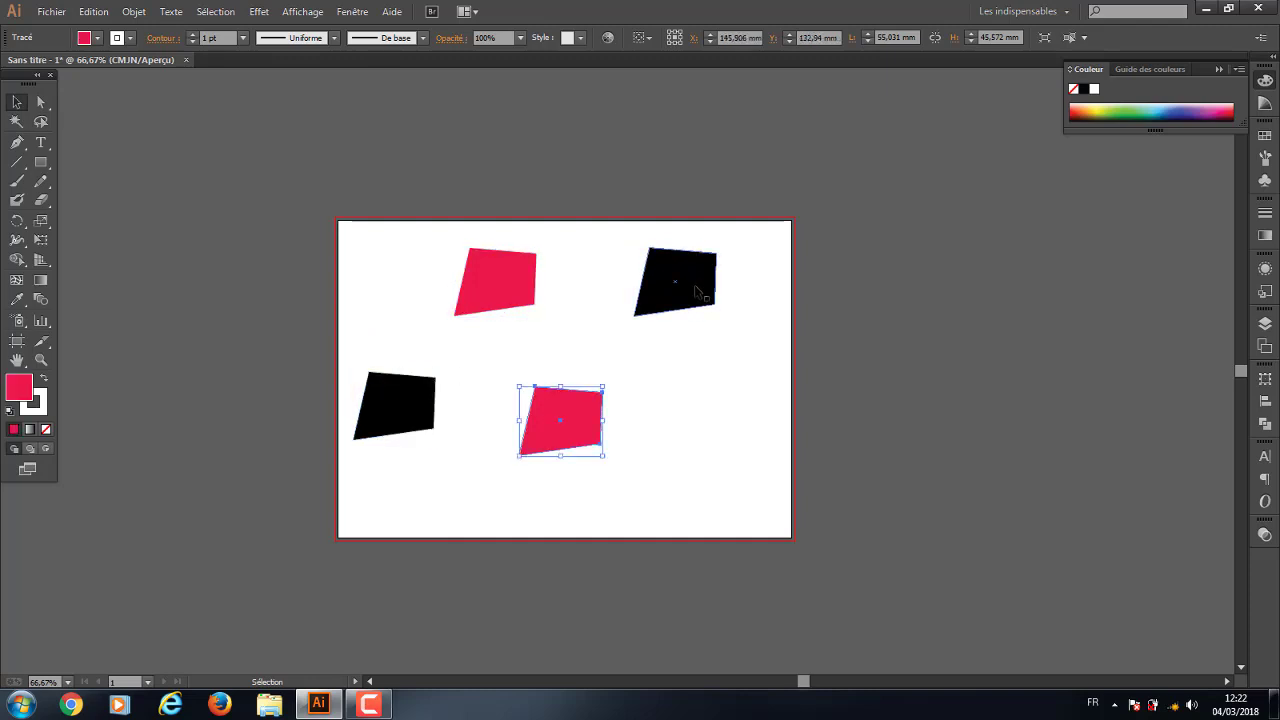
click(675, 280)
click(495, 285)
click(395, 410)
click(16, 121)
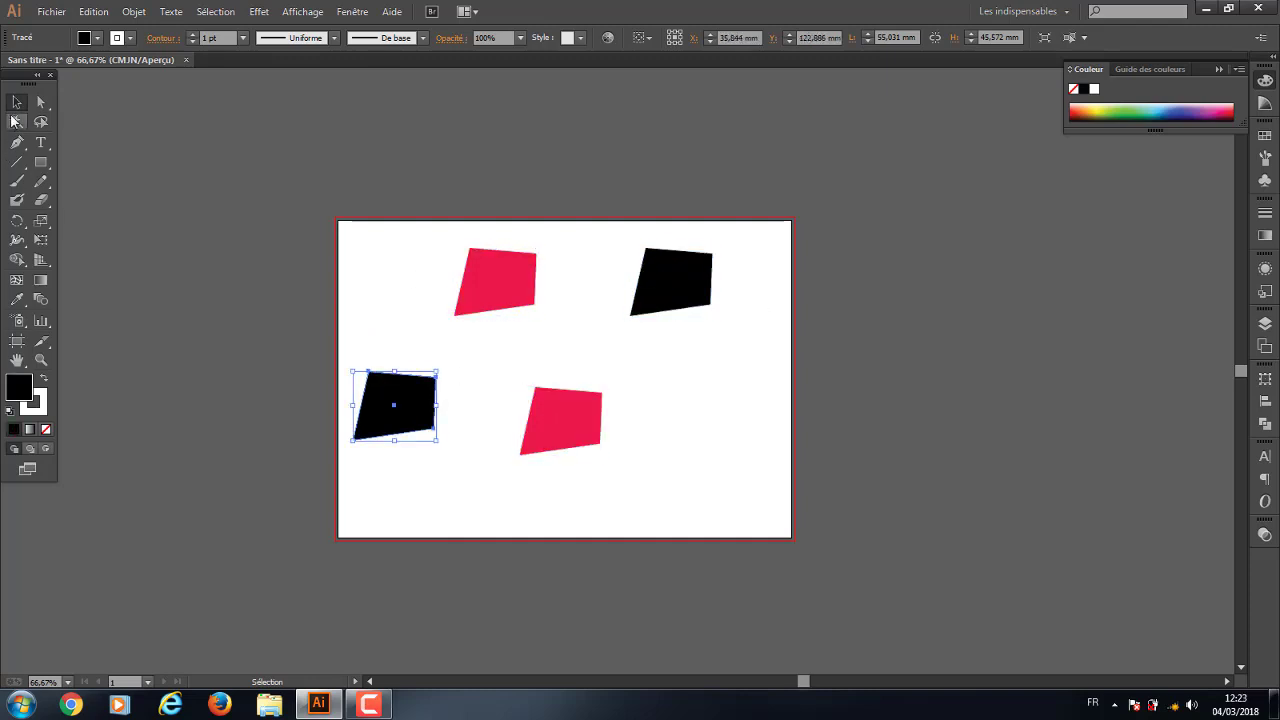
click(572, 410)
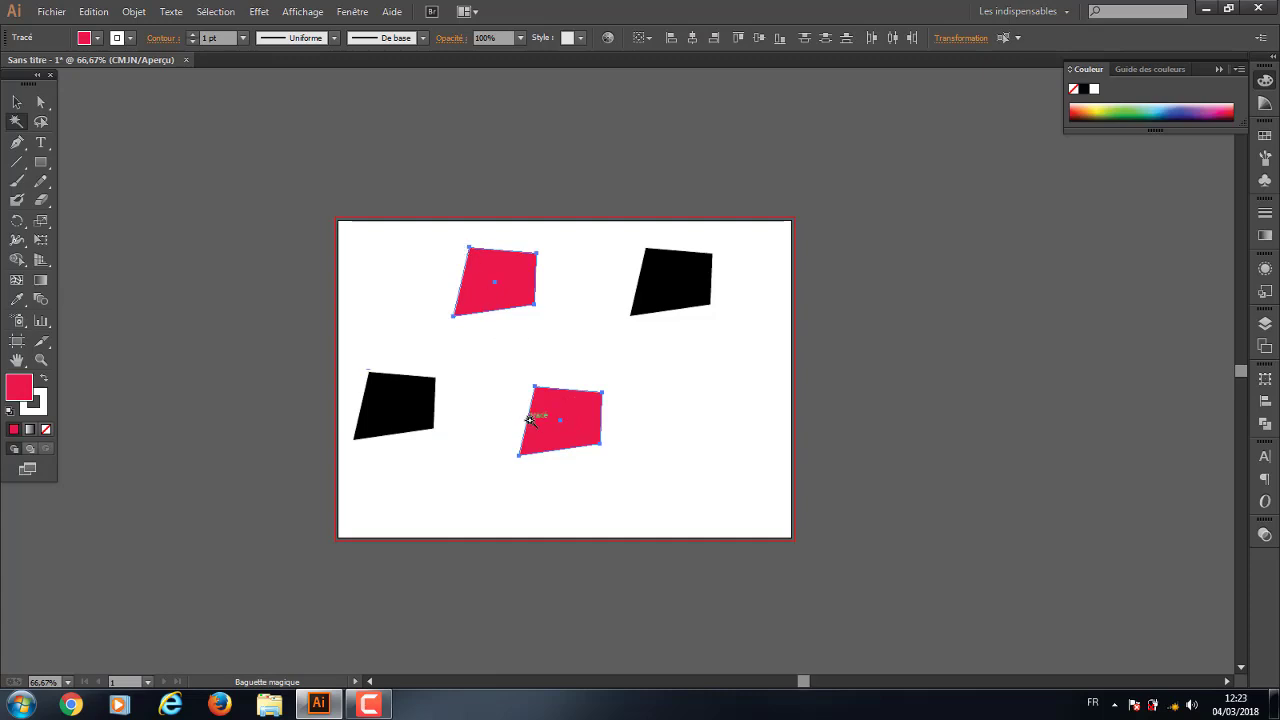
click(403, 392)
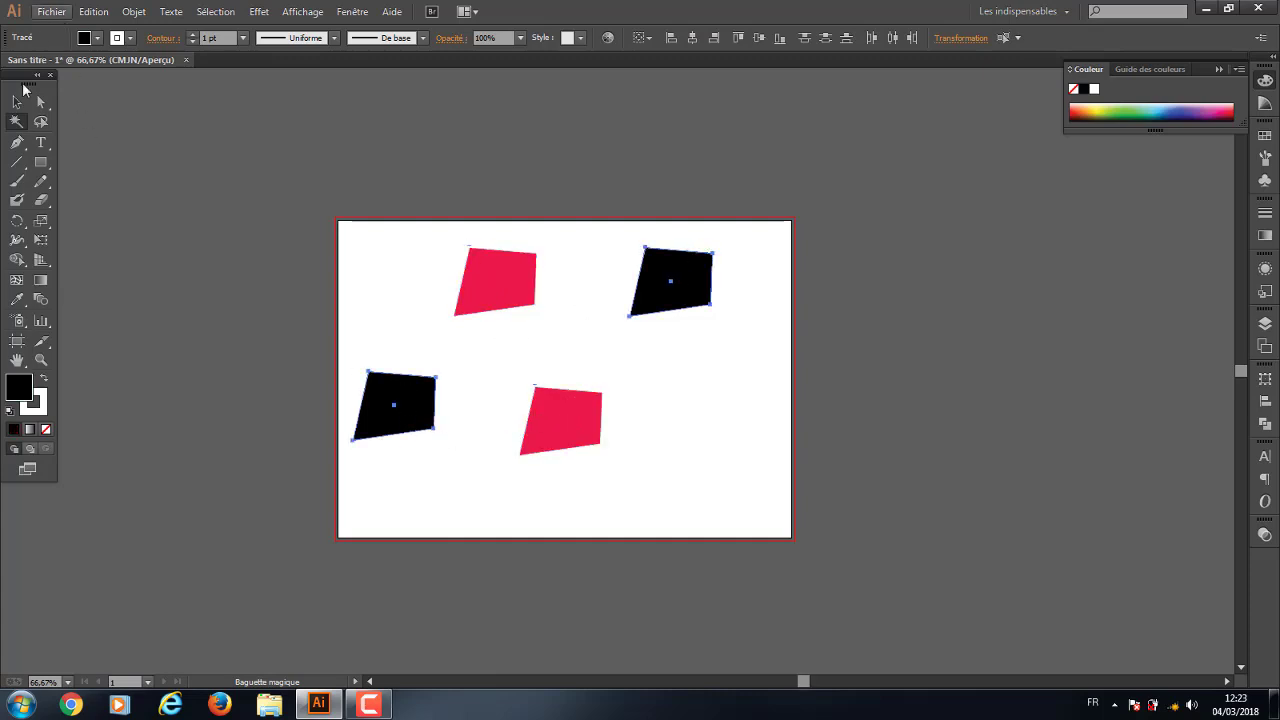
click(16, 101)
drag(387, 253, 834, 498)
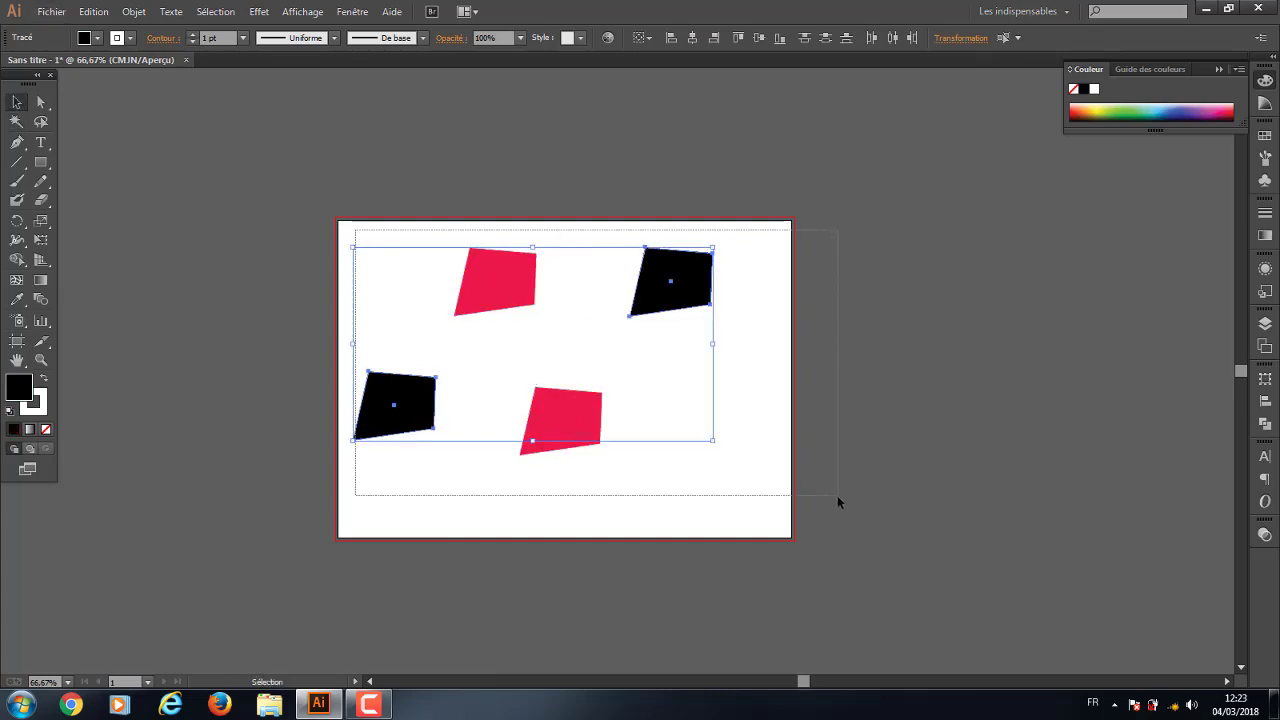
Delete the shapes, add a 12 pt Myriad Pro placeholder text line, and open Character settings
key(Delete)
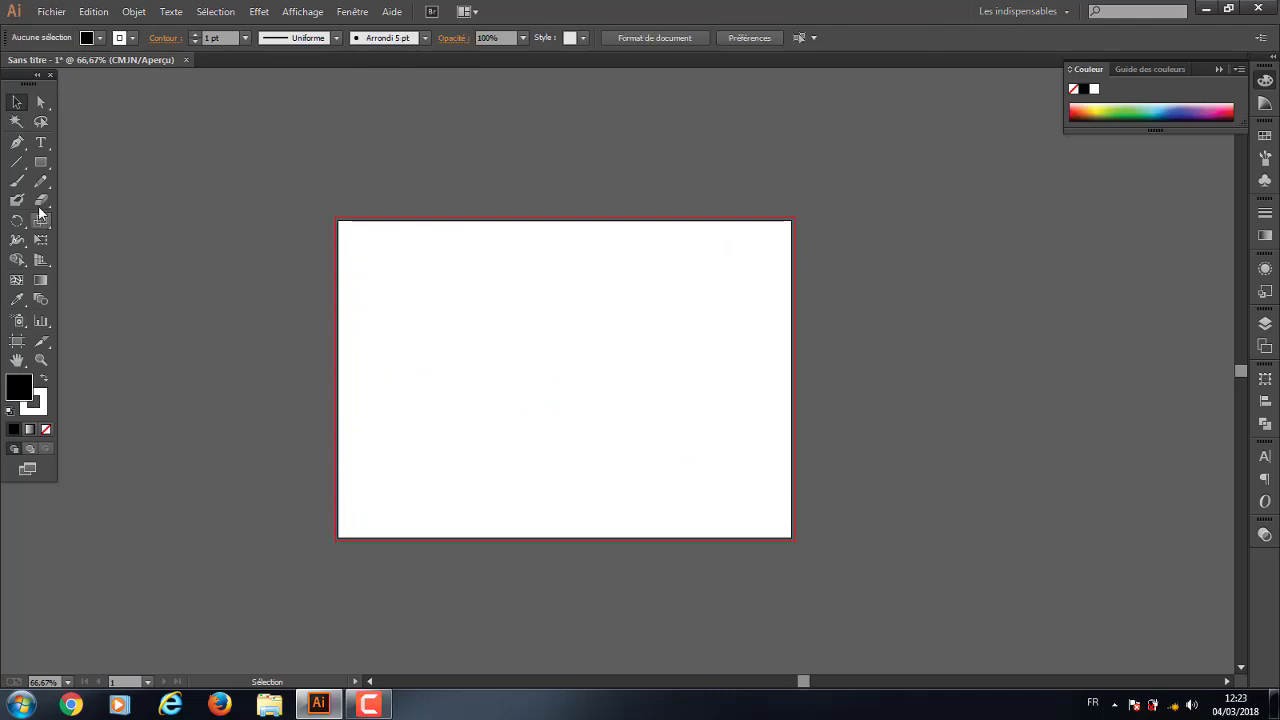
click(42, 142)
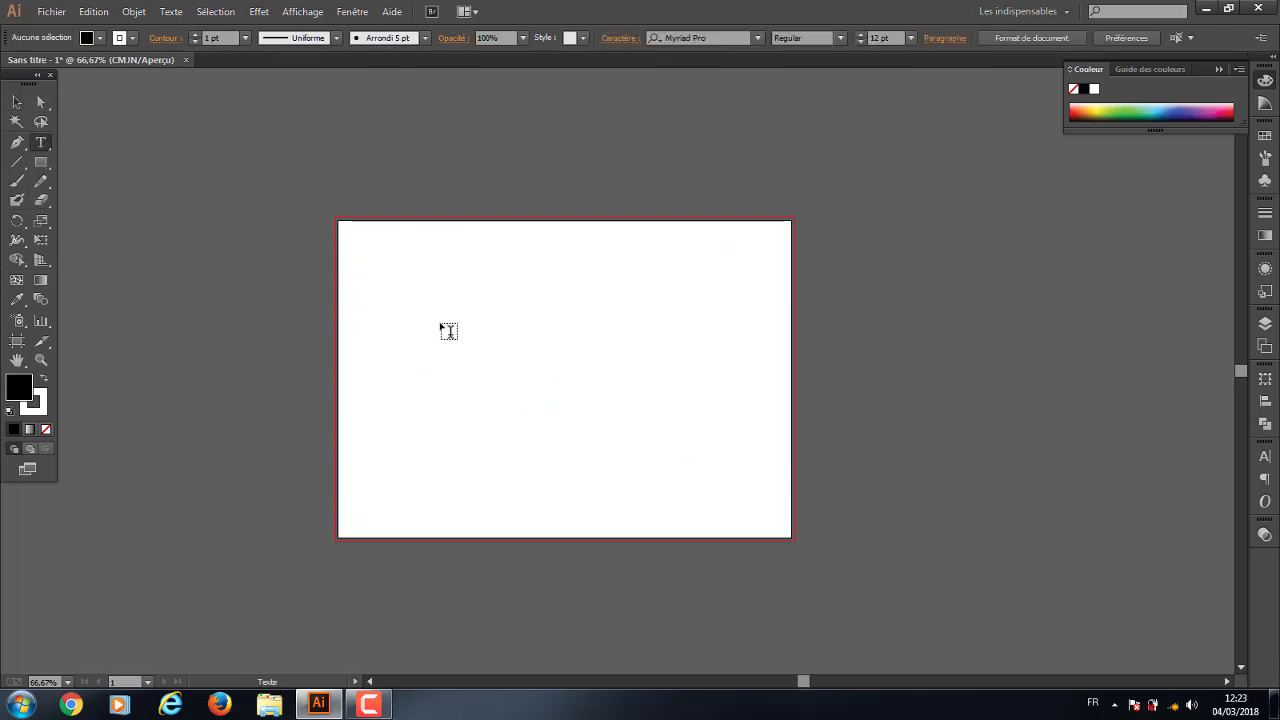
click(394, 256)
text(gfcsdgfysgyxxj)
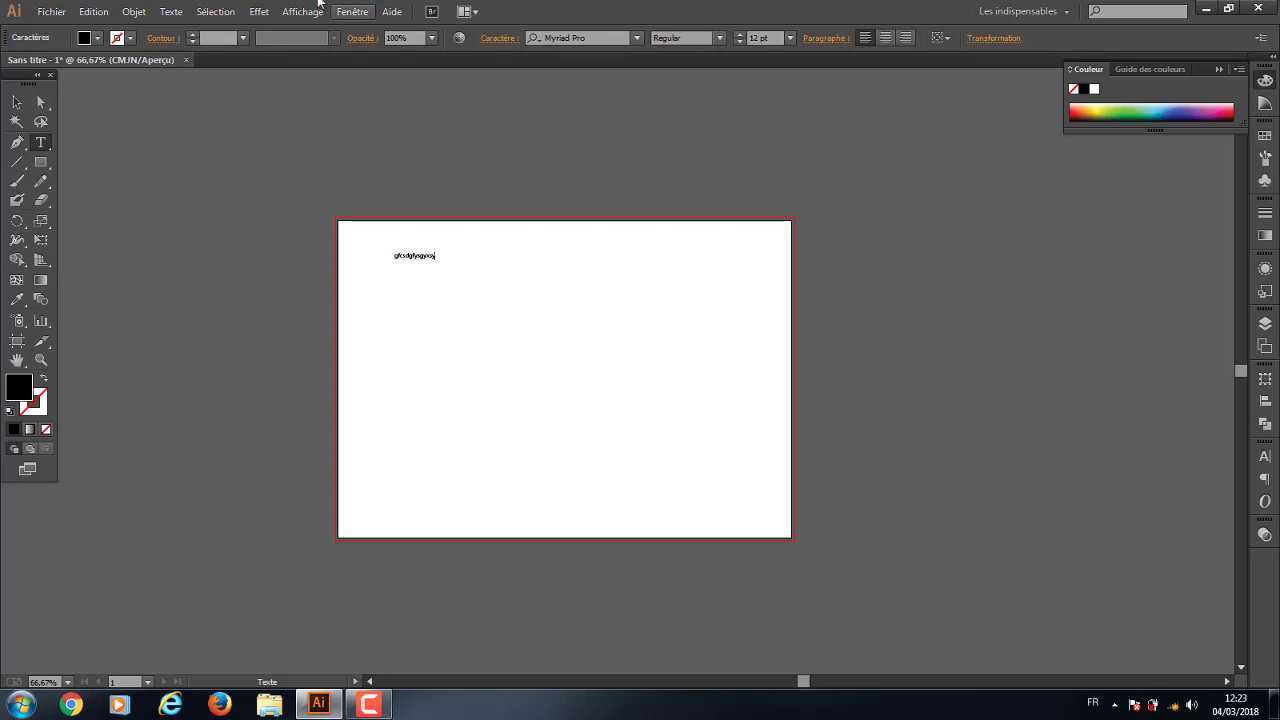
click(16, 102)
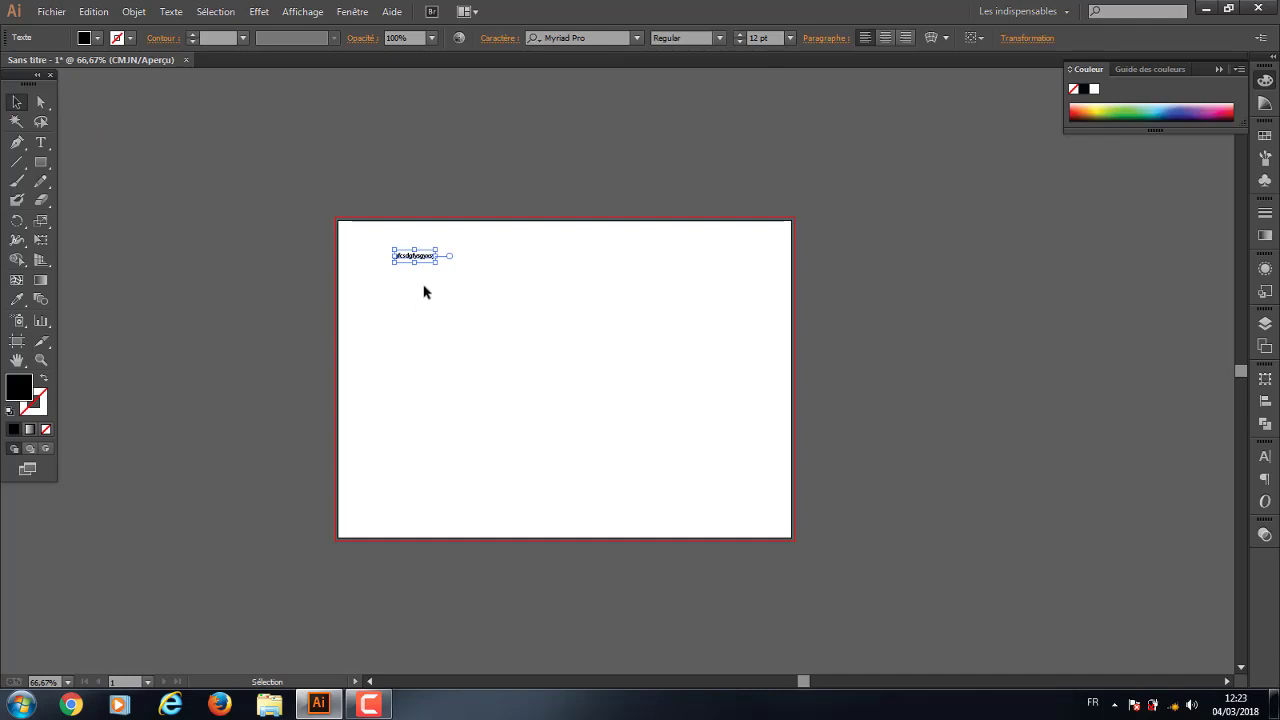
drag(329, 209, 489, 337)
click(489, 356)
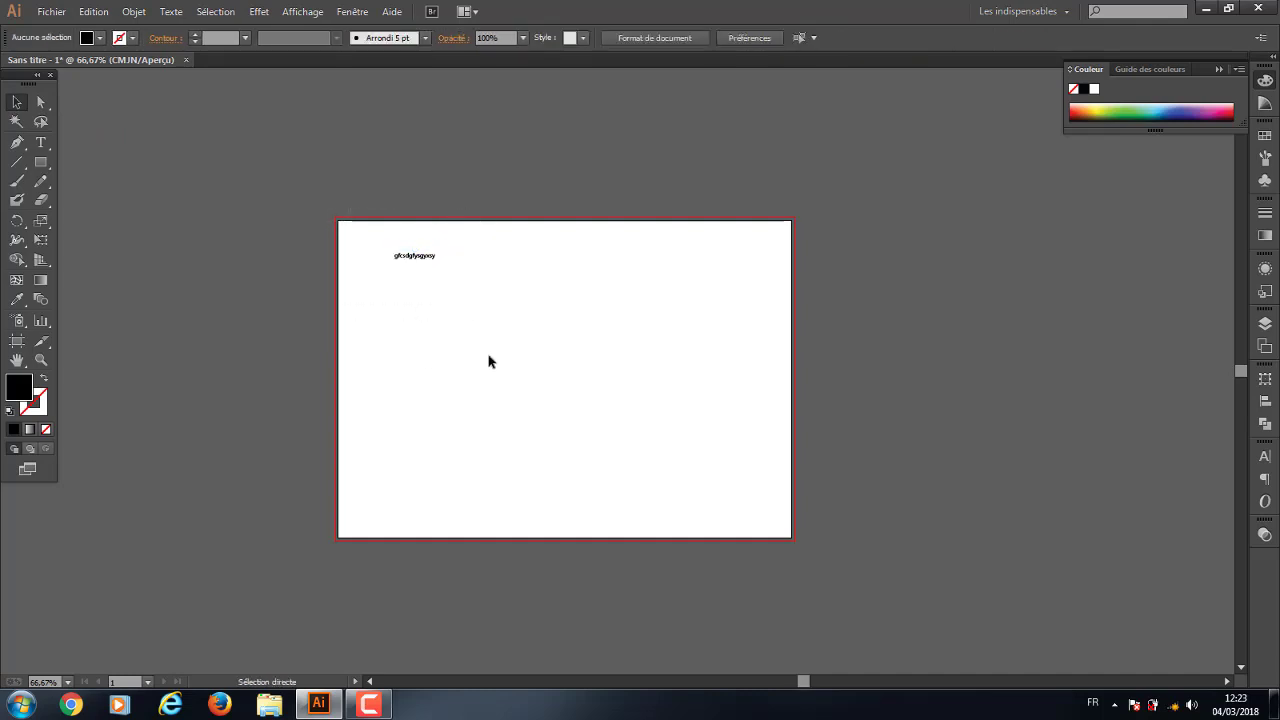
key(ctrl+t)
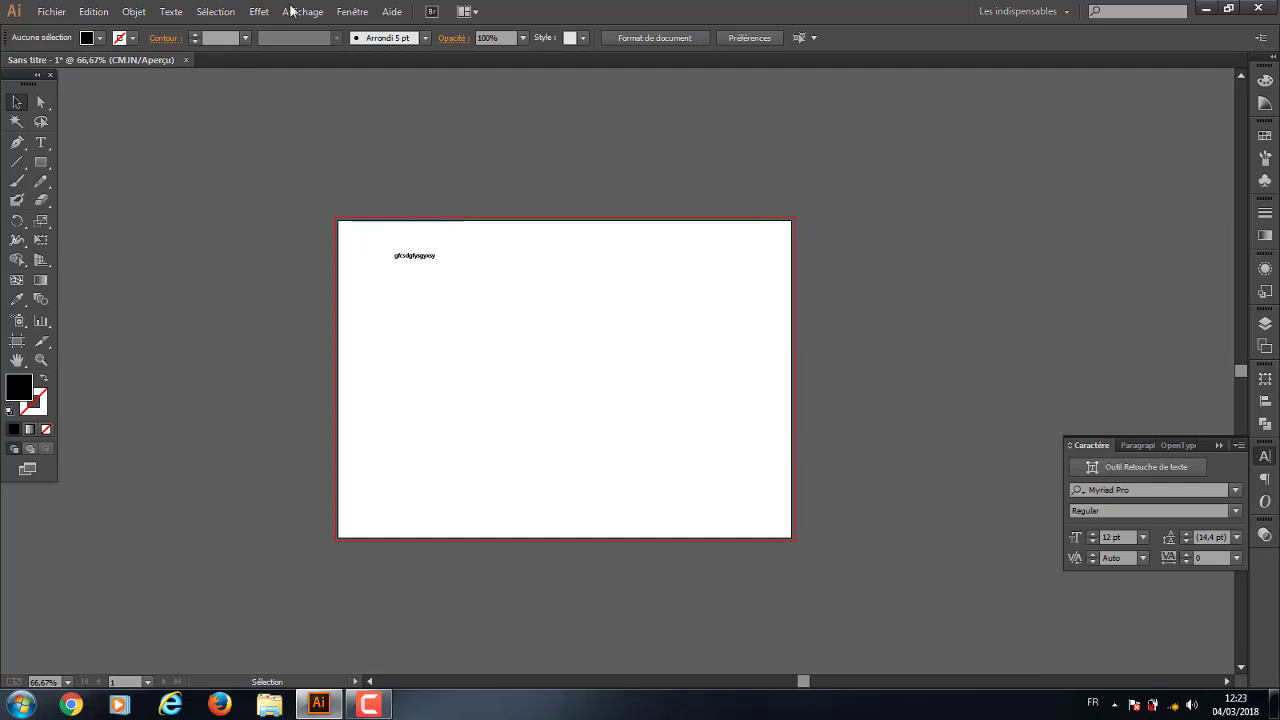
click(354, 12)
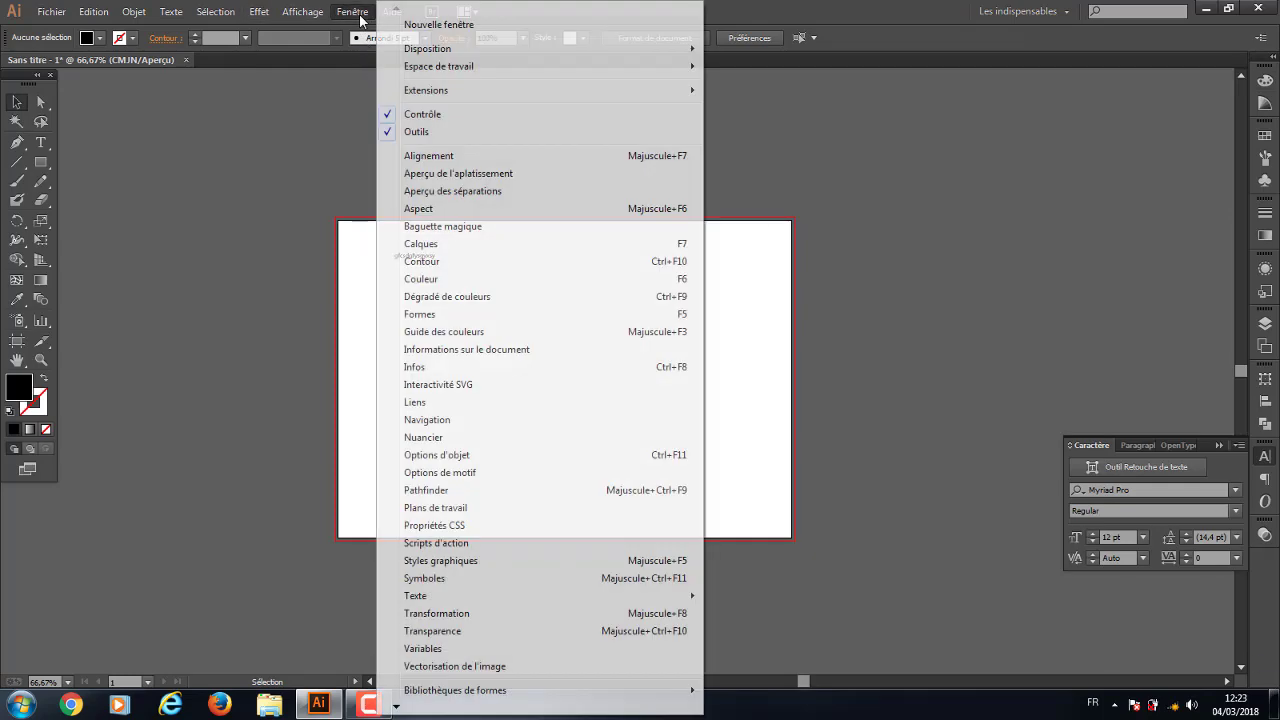
click(363, 12)
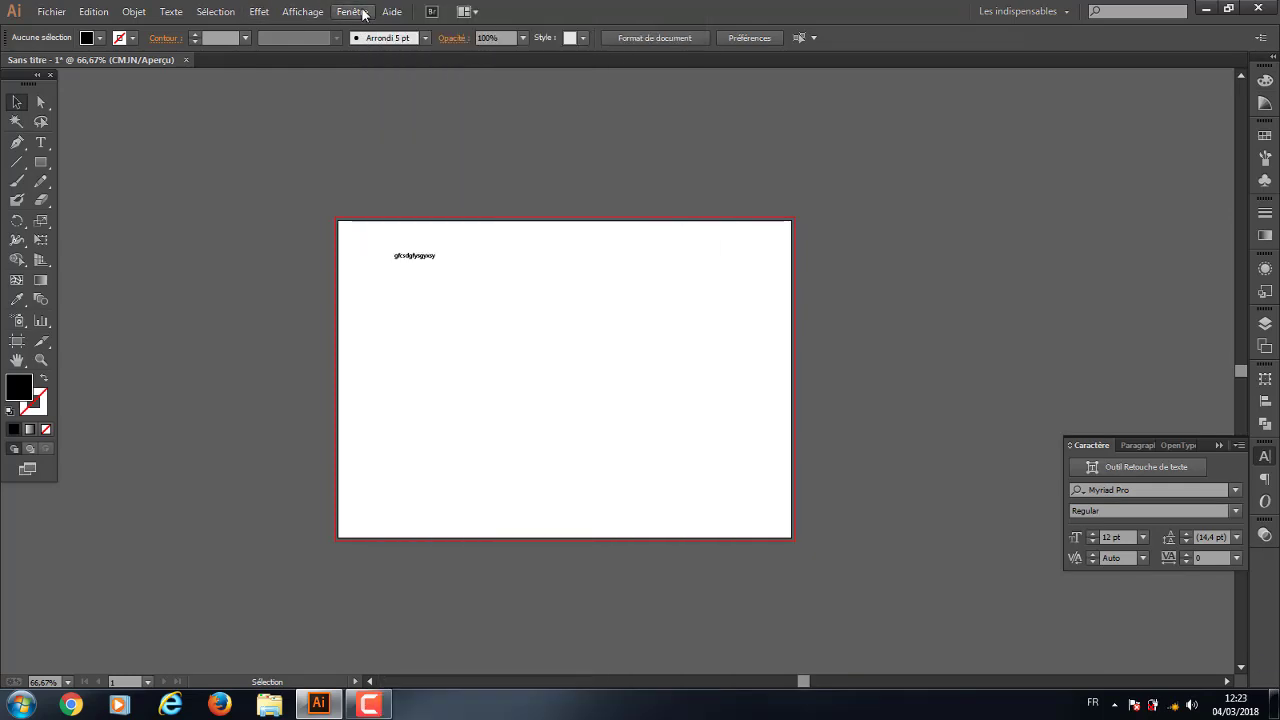
click(354, 12)
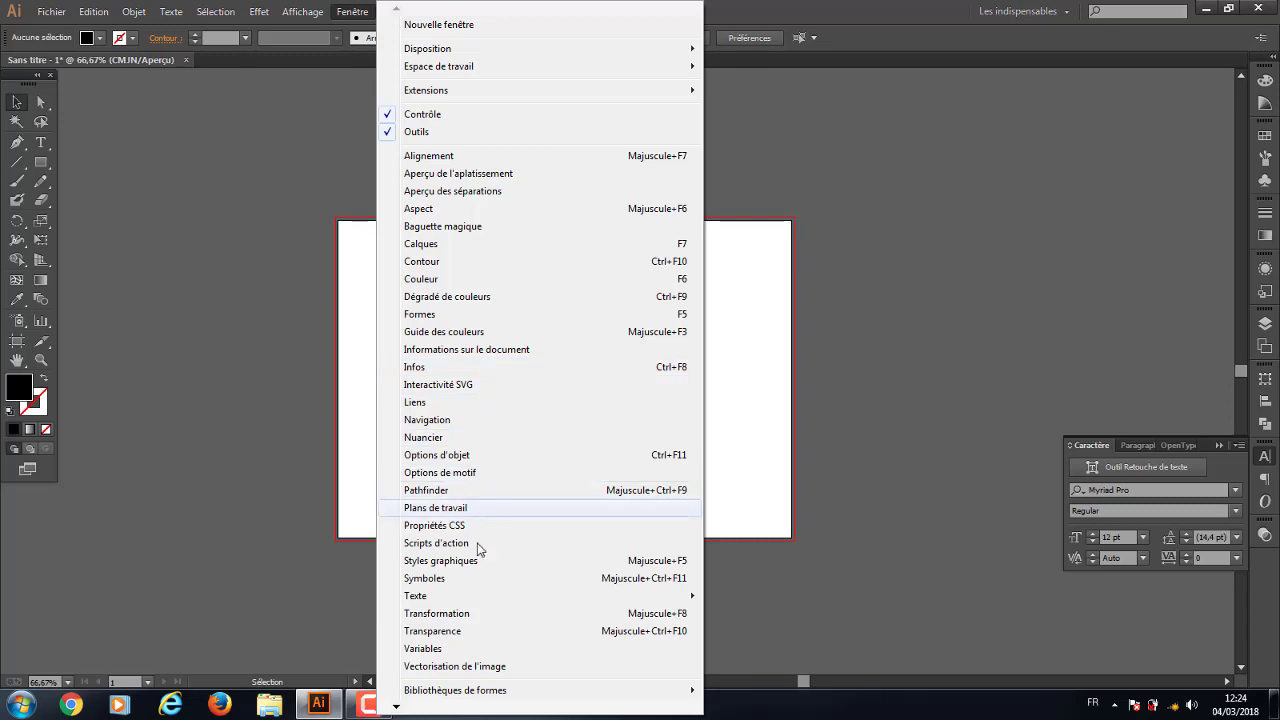
click(835, 464)
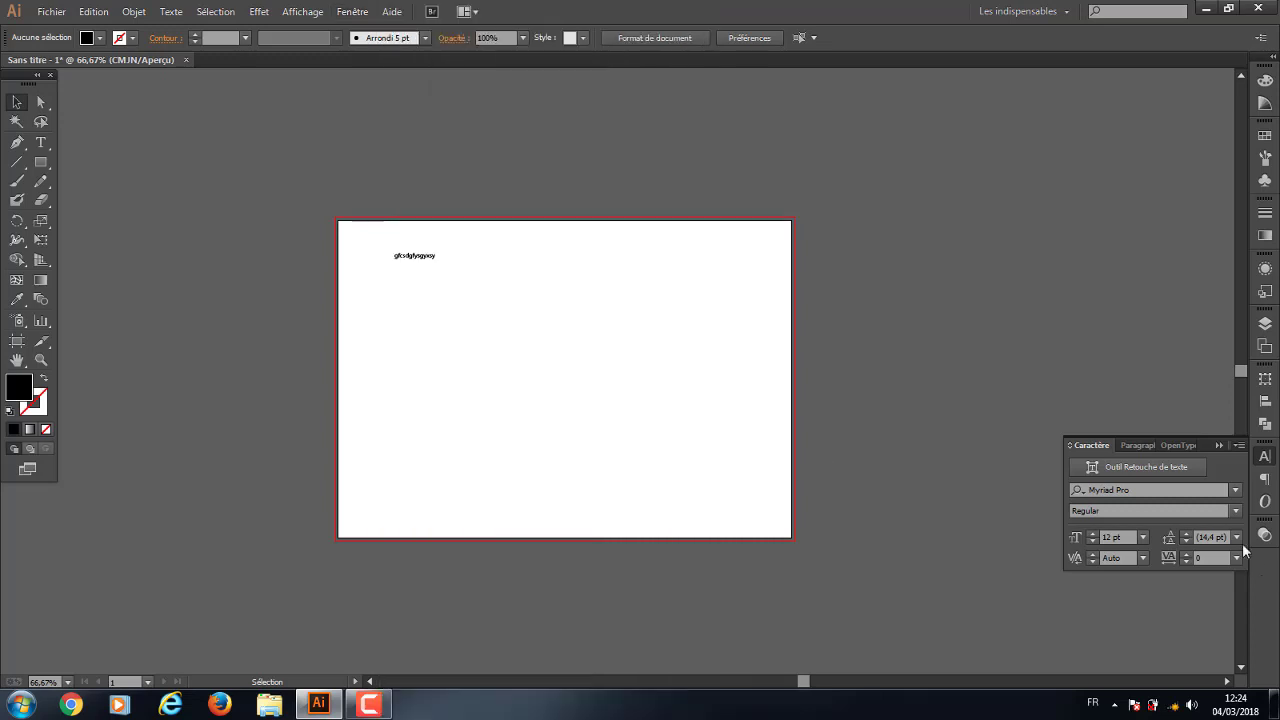
click(1219, 445)
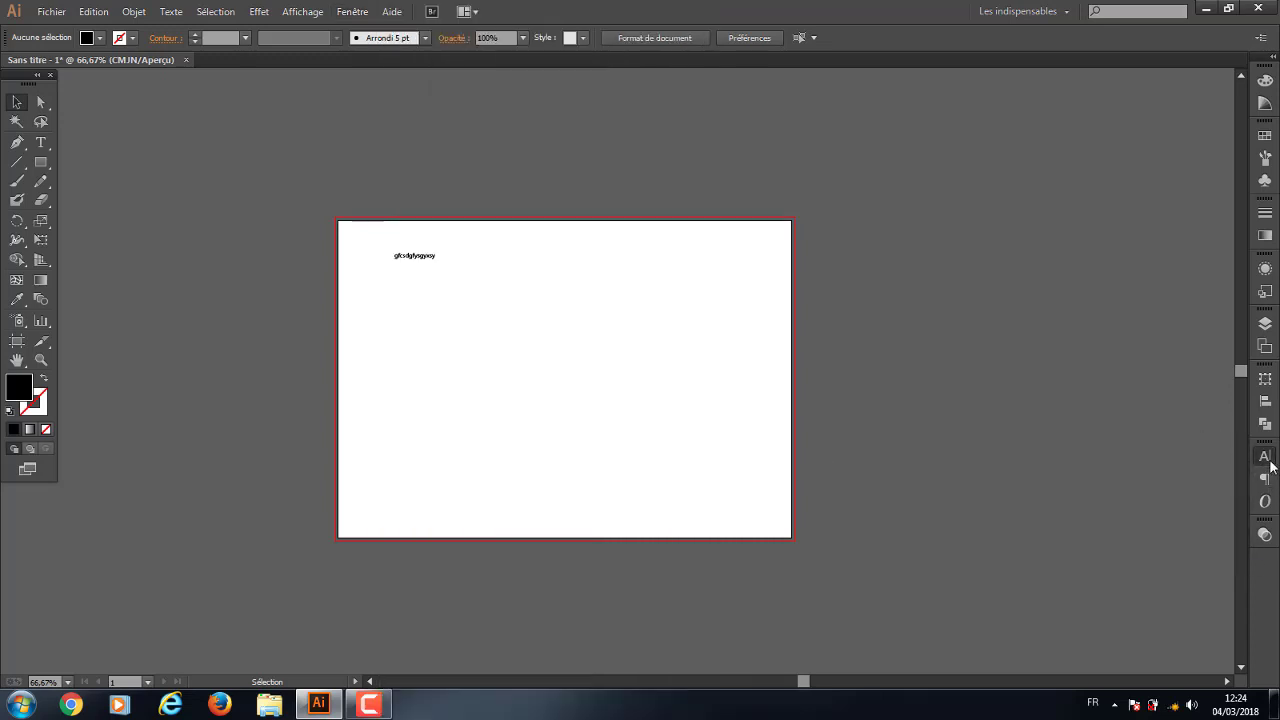
click(1264, 456)
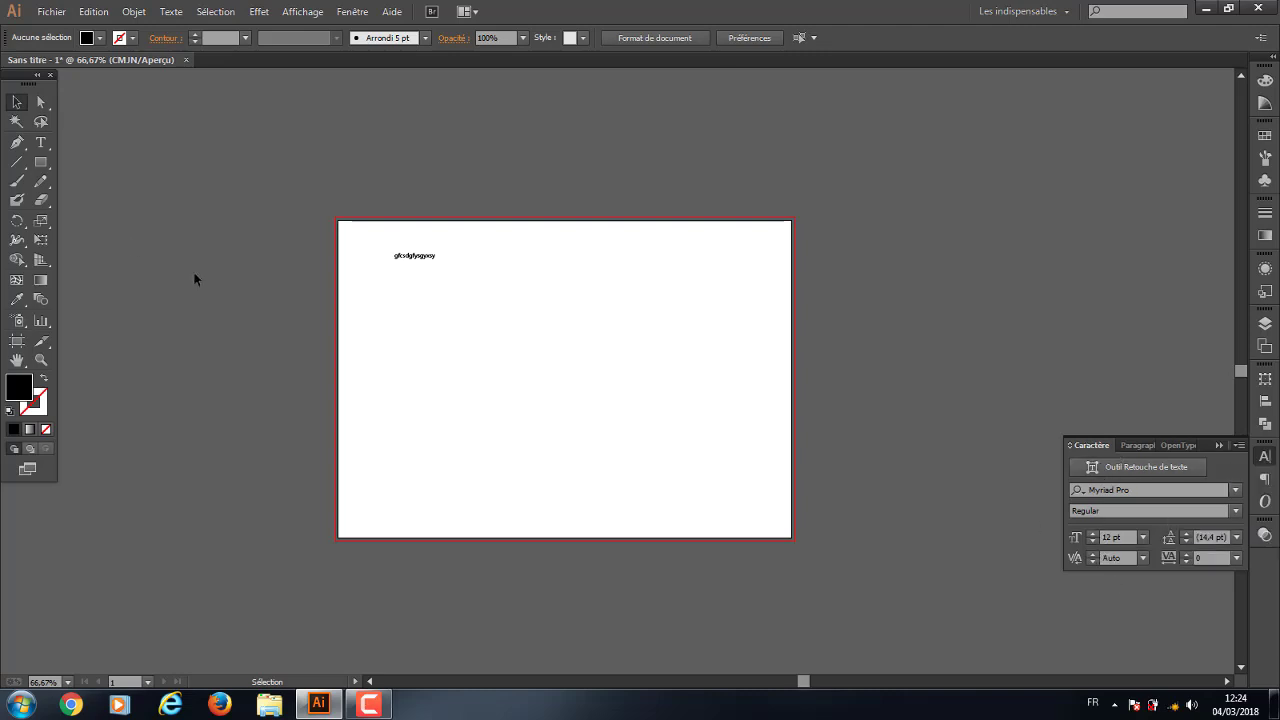
Scale the placeholder text up to about 74 pt and centre it on the artboard
click(14, 104)
drag(186, 183, 550, 358)
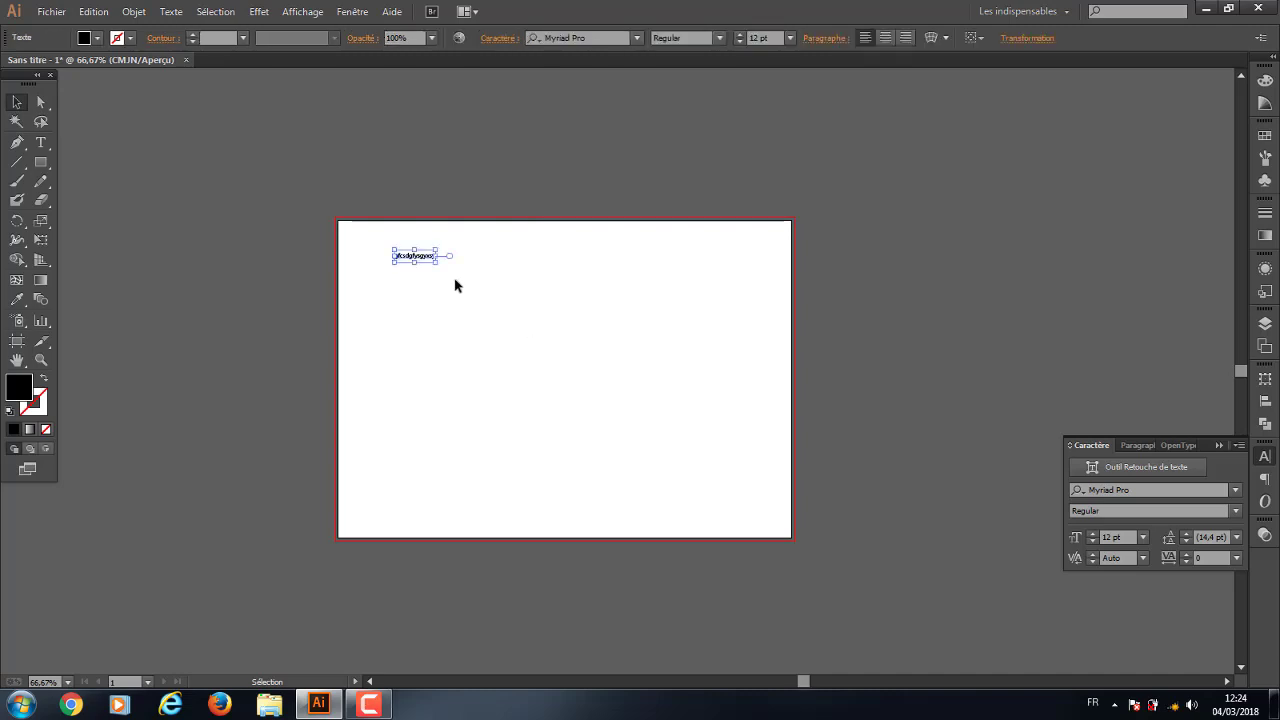
drag(437, 261, 637, 338)
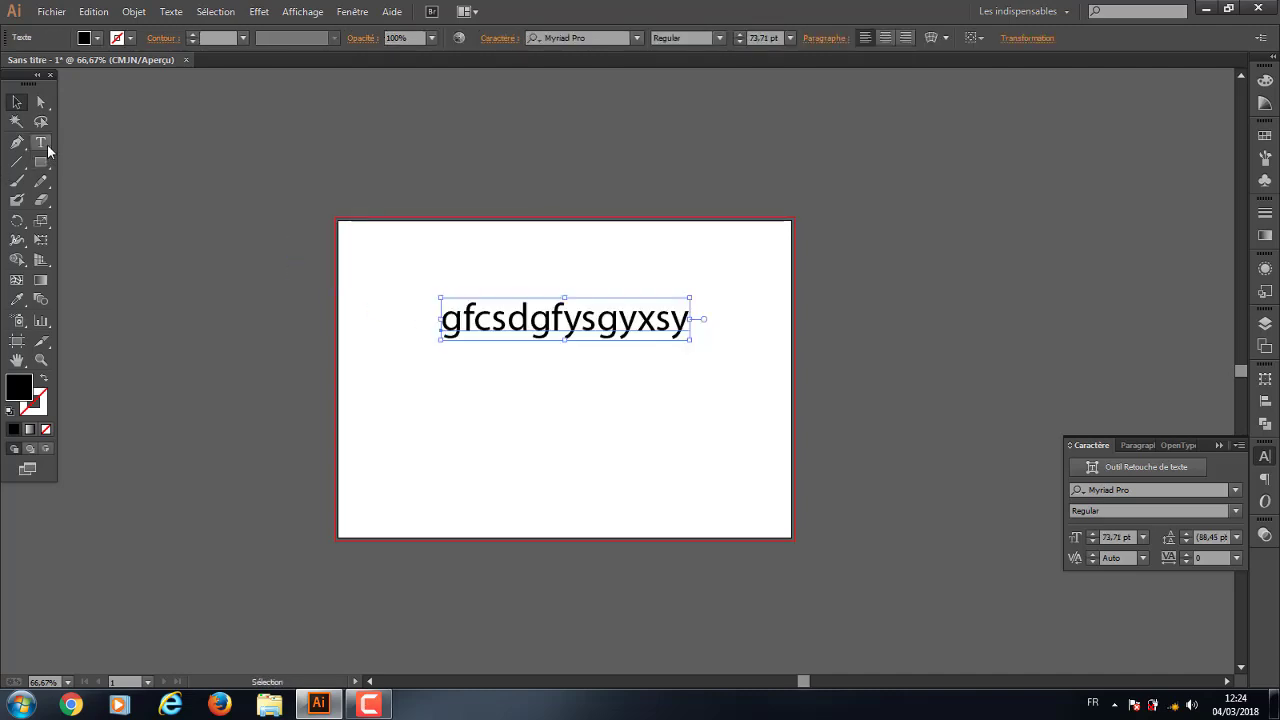
Replace the placeholder text with the word 'illustrateur'
click(41, 143)
double_click(655, 318)
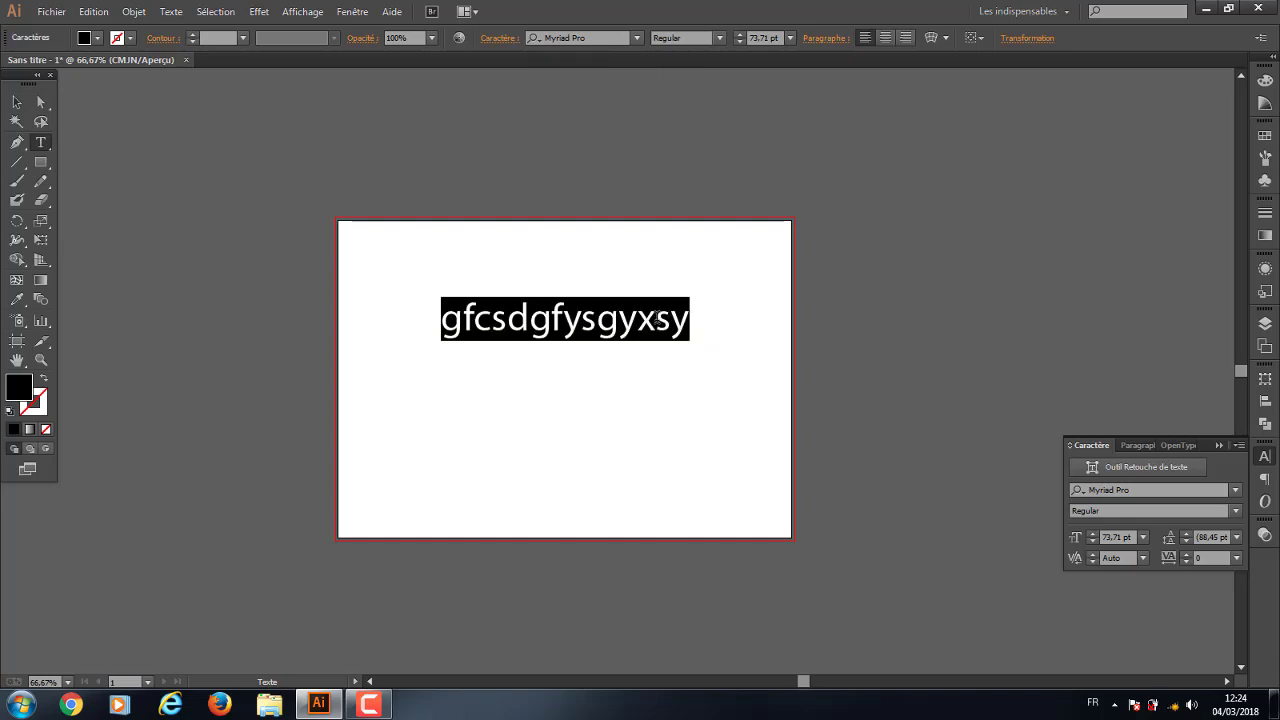
text(illu)
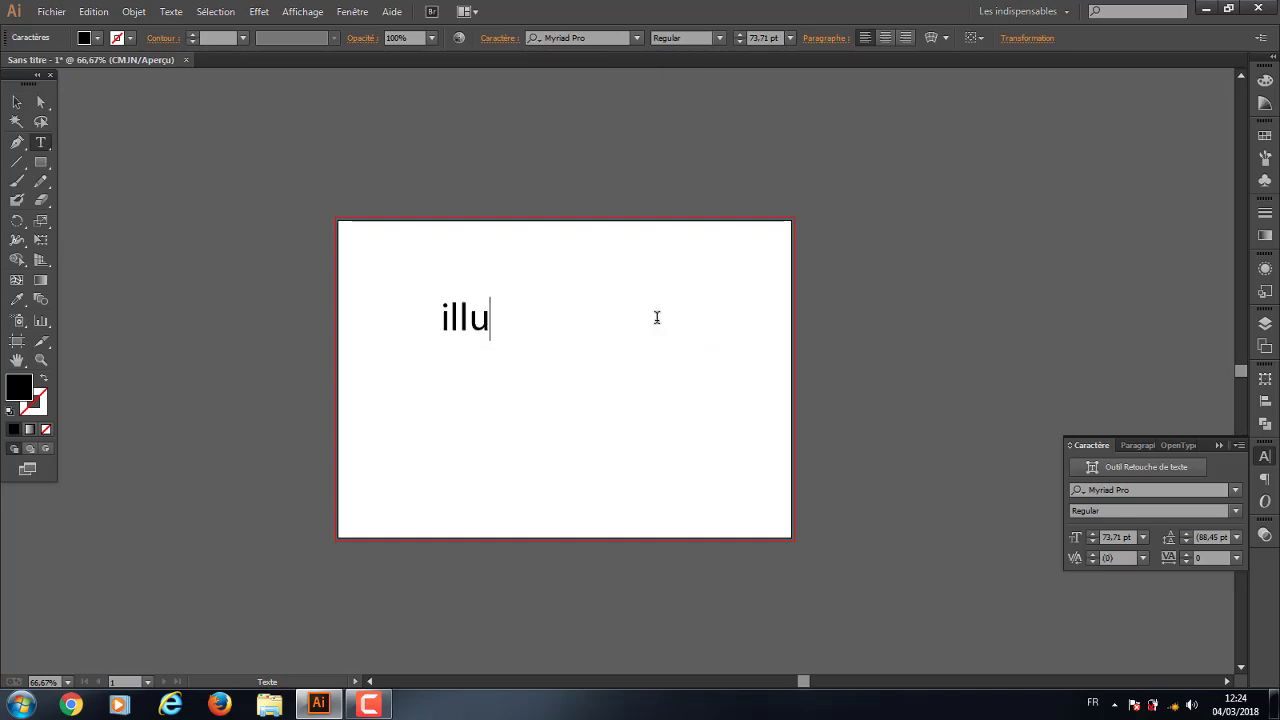
text(t)
key(BackSpace)
text(strat)
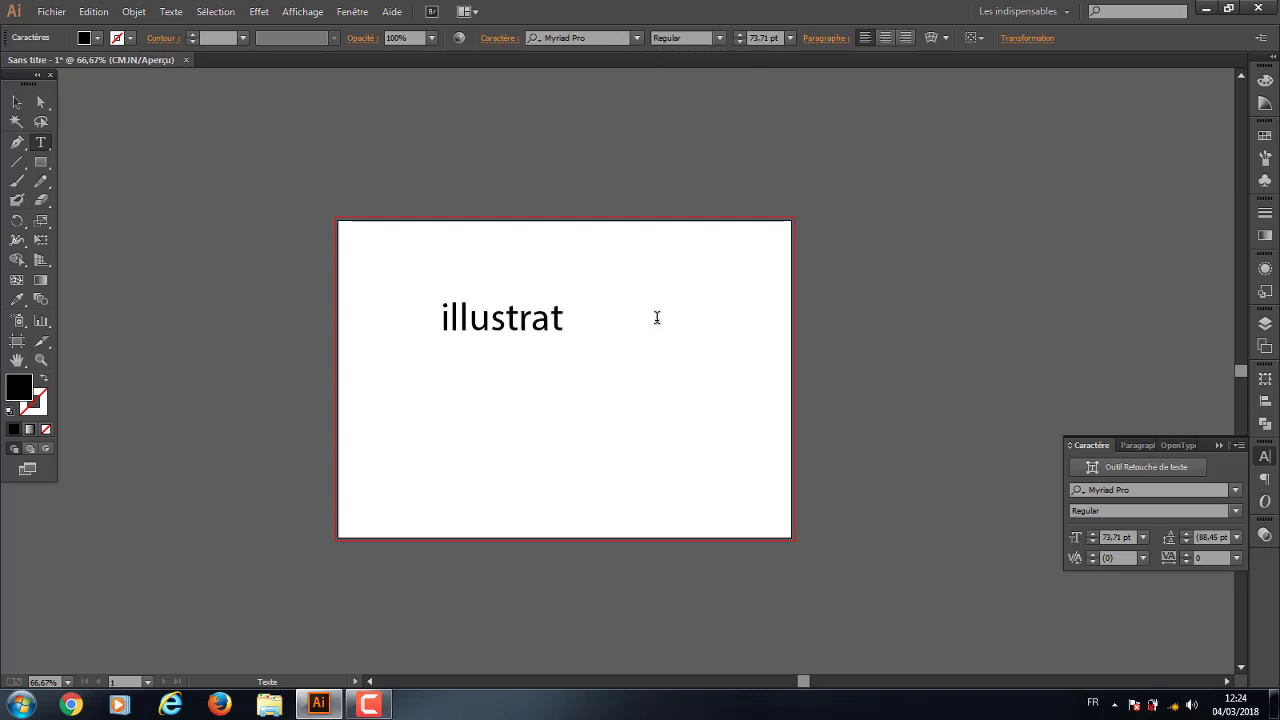
text(eur)
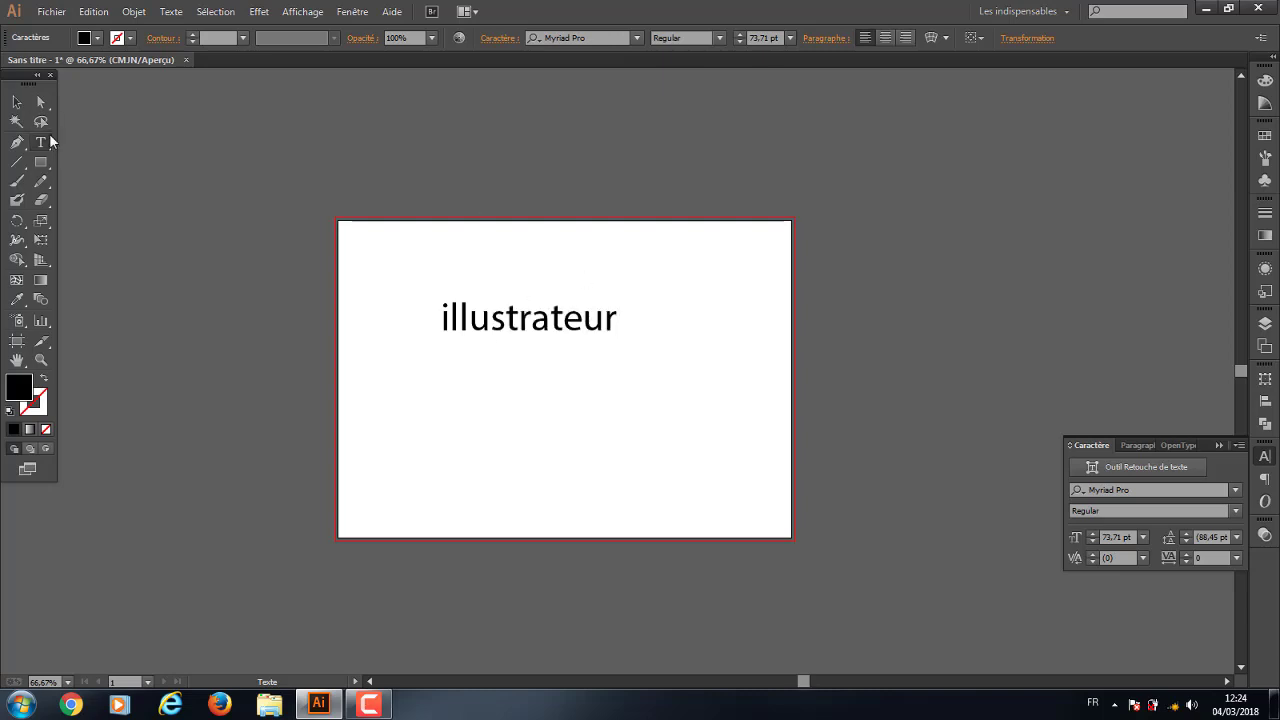
click(17, 102)
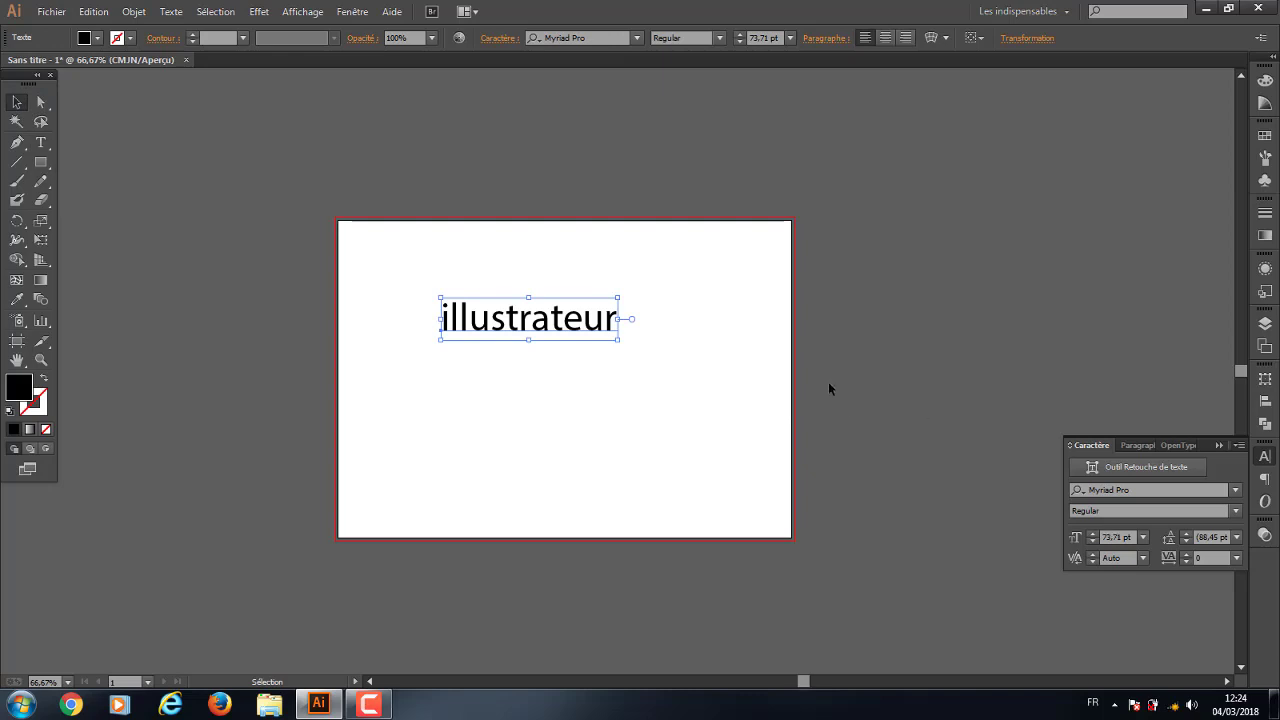
click(41, 142)
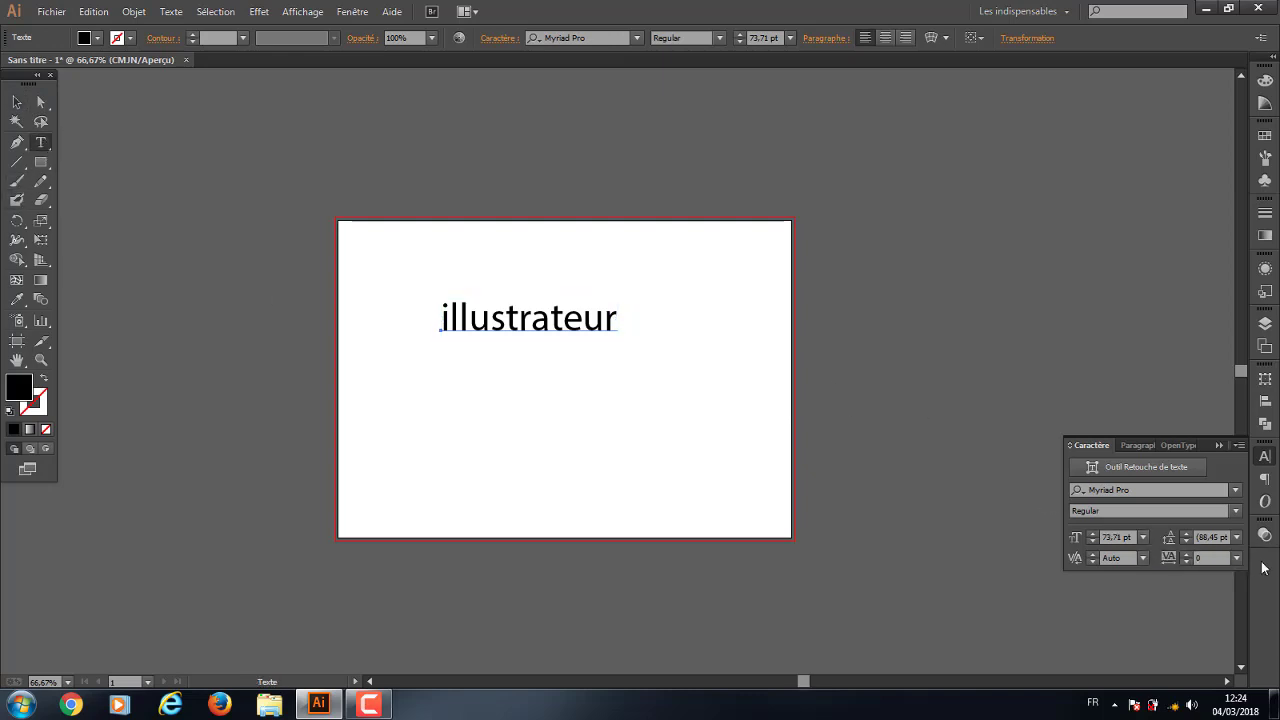
Try a couple of fonts, then reselect the illustrateur text and focus the font family field
click(1101, 489)
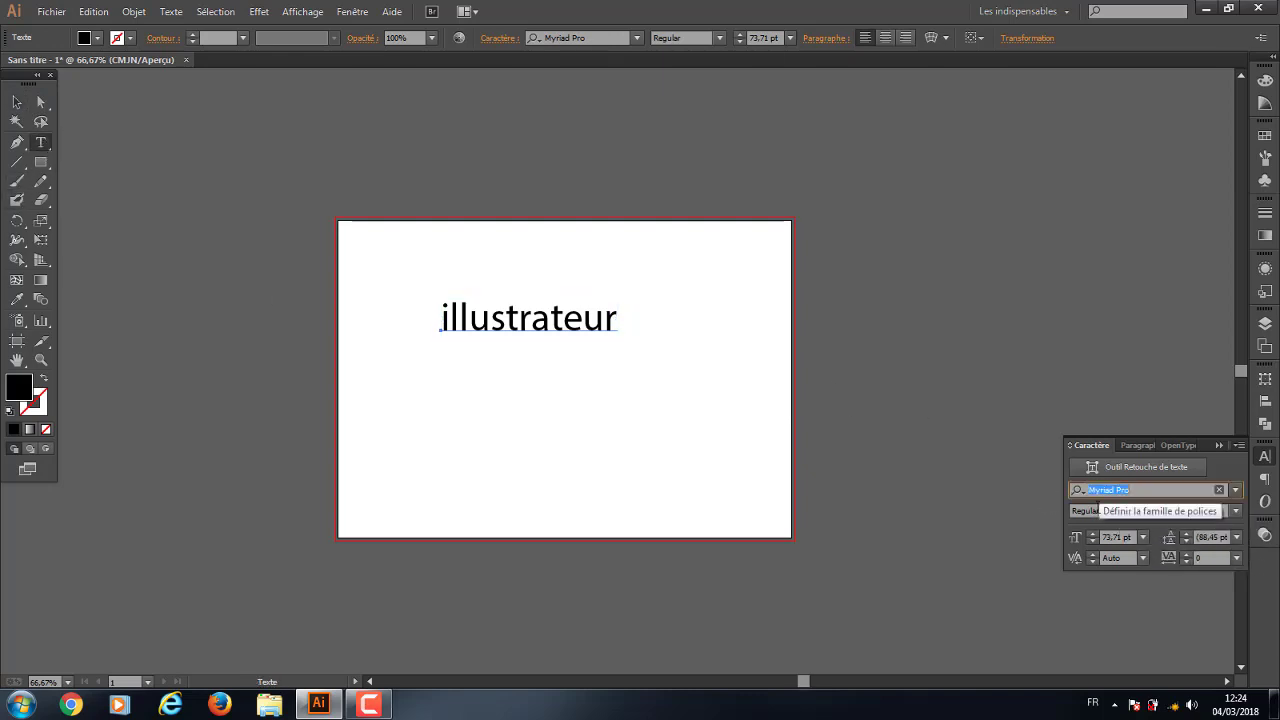
key(Down)
key(Down)
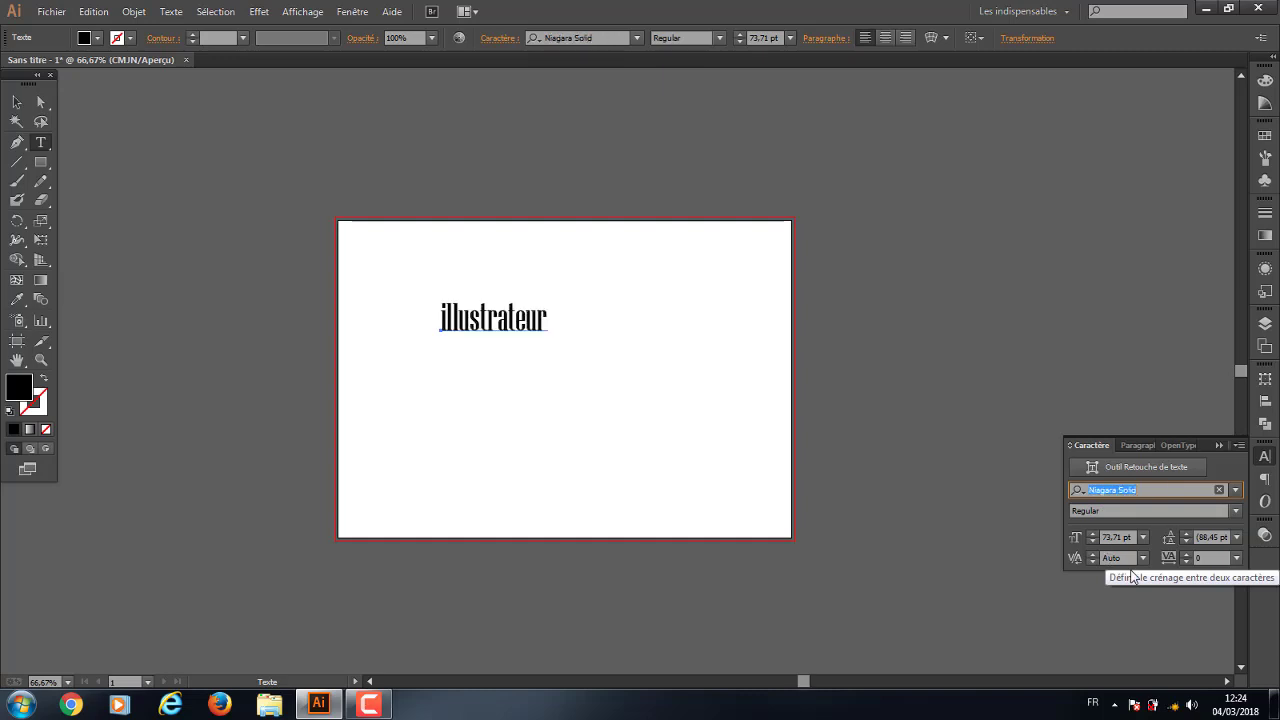
key(Down)
click(14, 100)
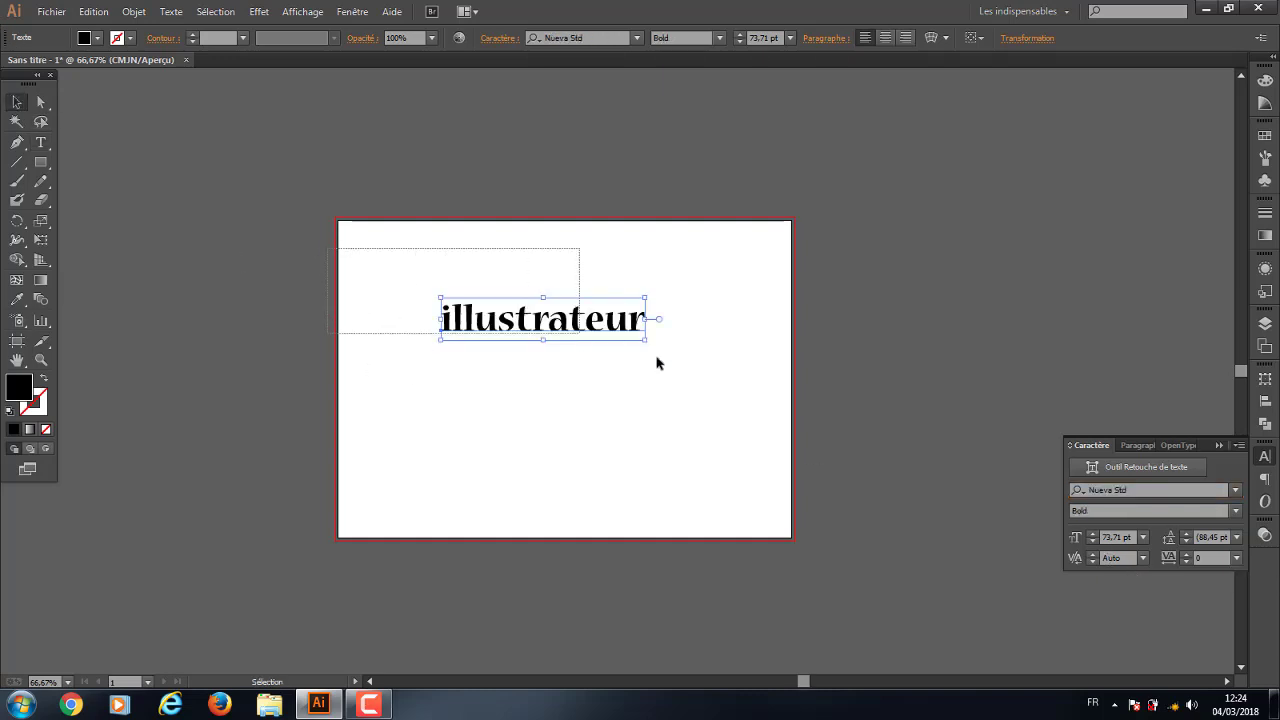
drag(740, 254, 343, 434)
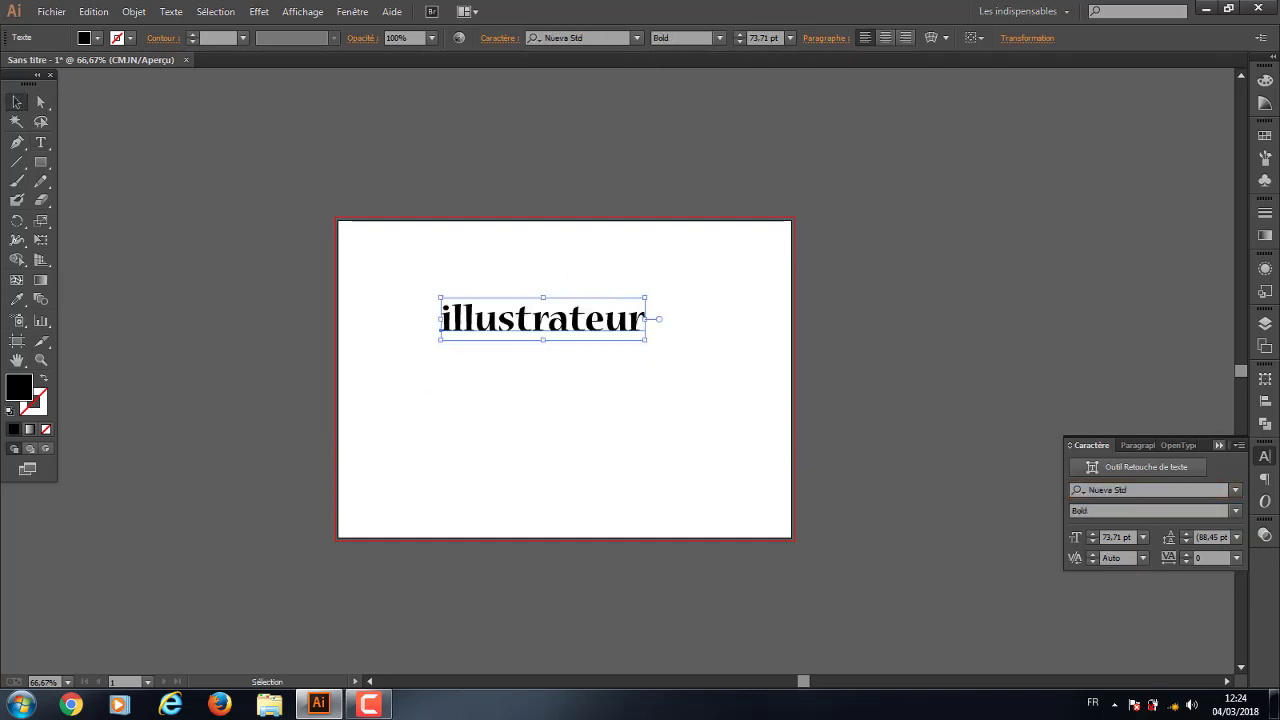
click(1091, 490)
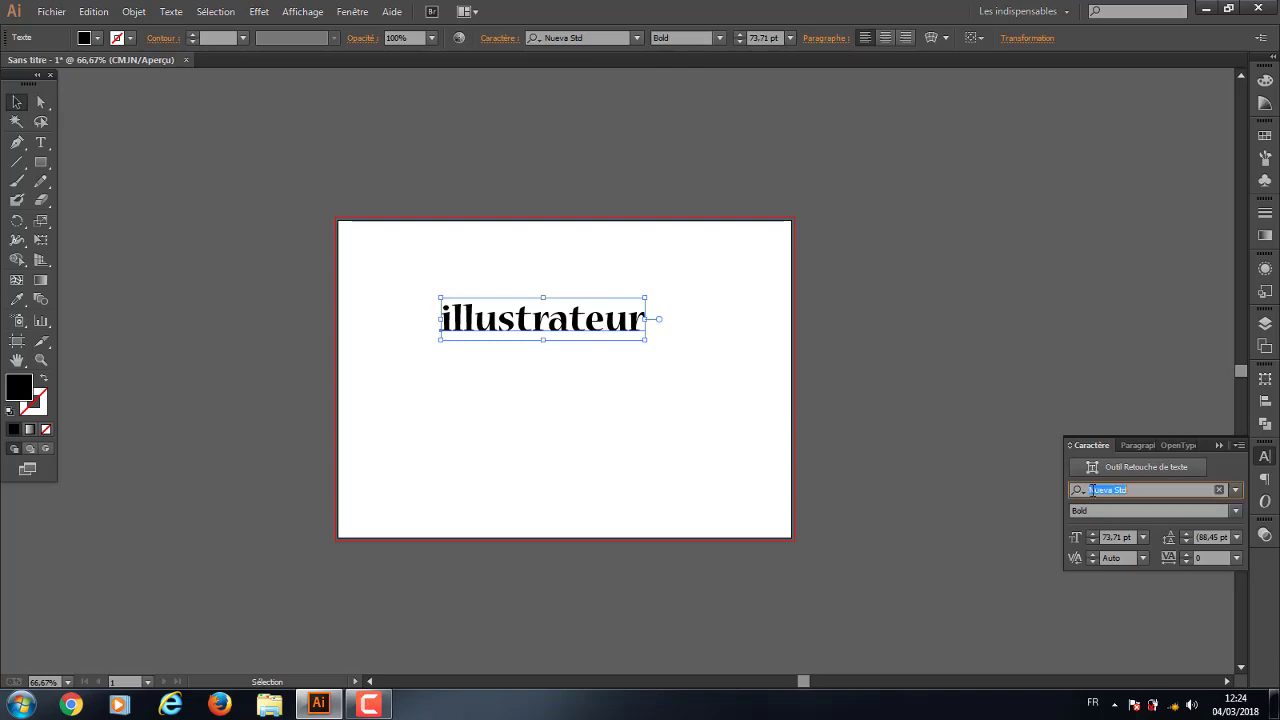
click(1090, 490)
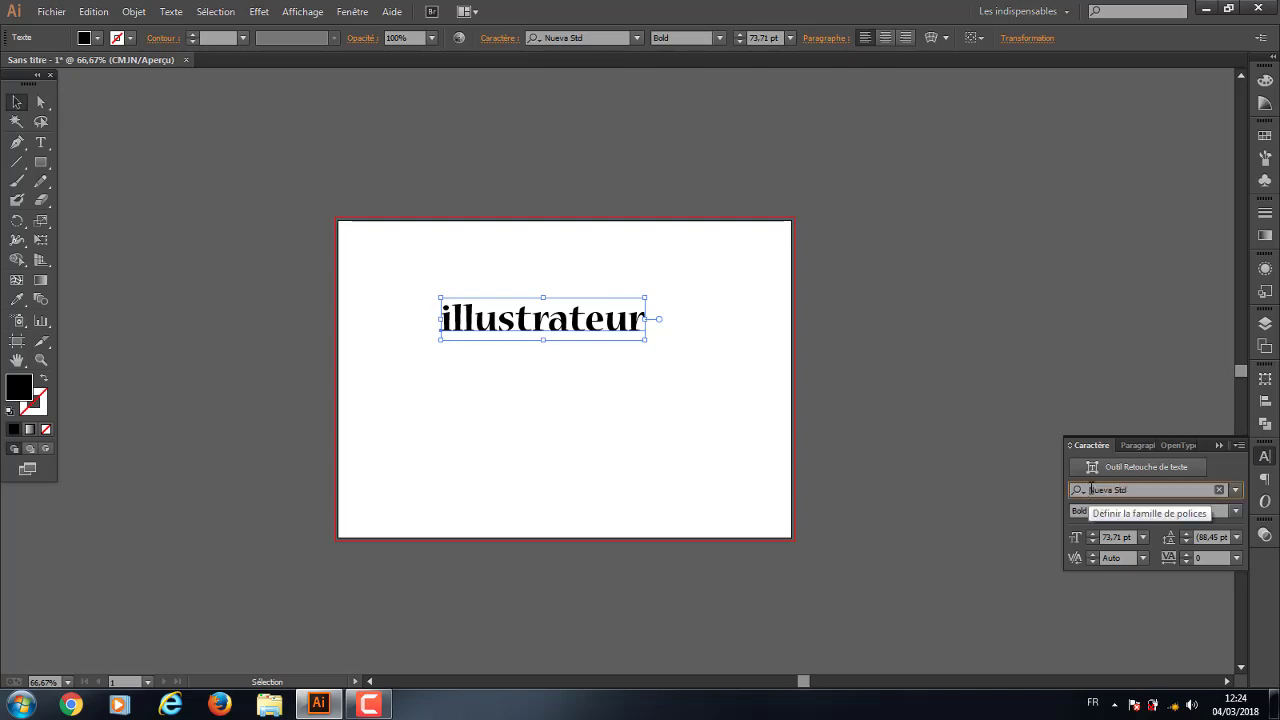
click(1089, 491)
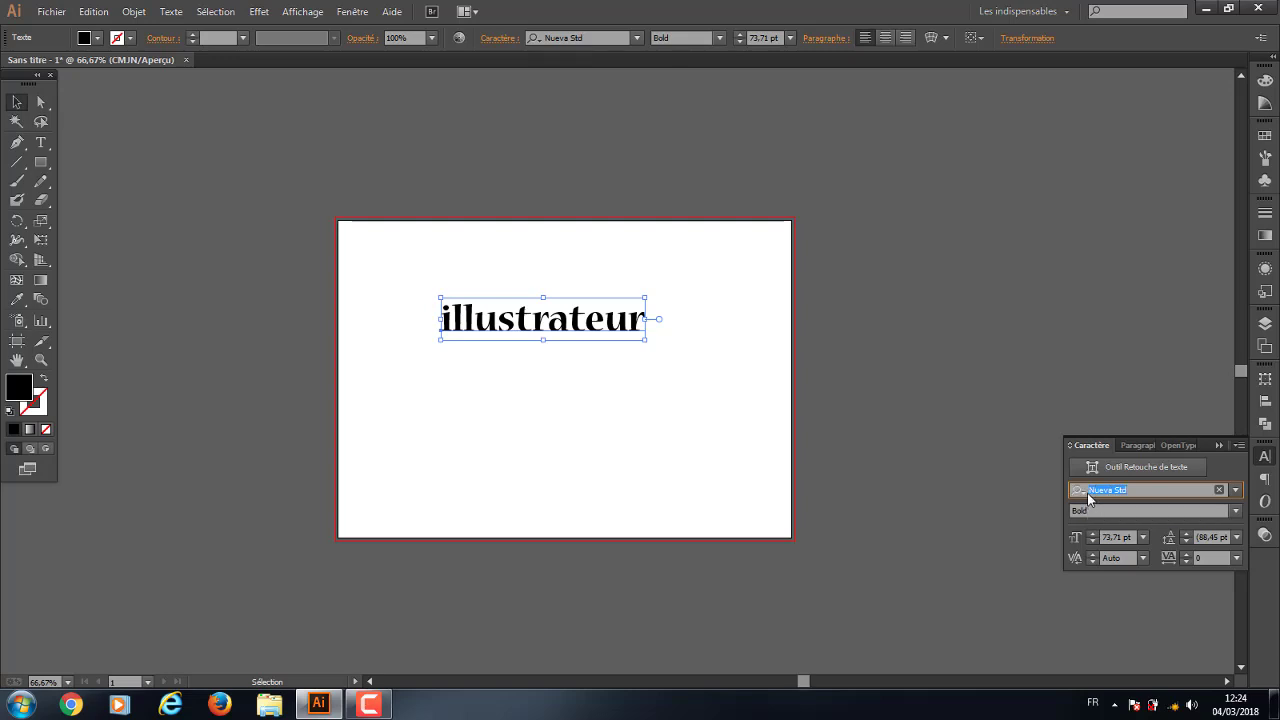
Step through fonts such as Nyala and OCR A Extended, settling on Poor Richard
key(Down)
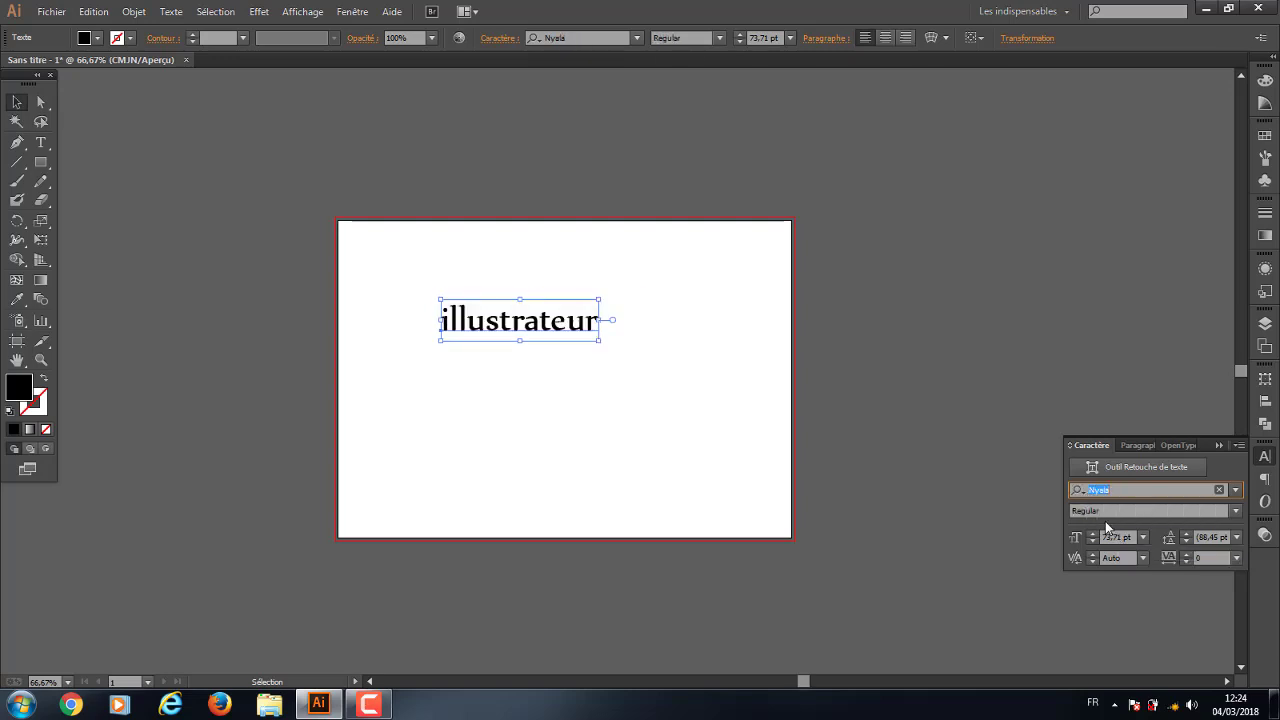
key(Down)
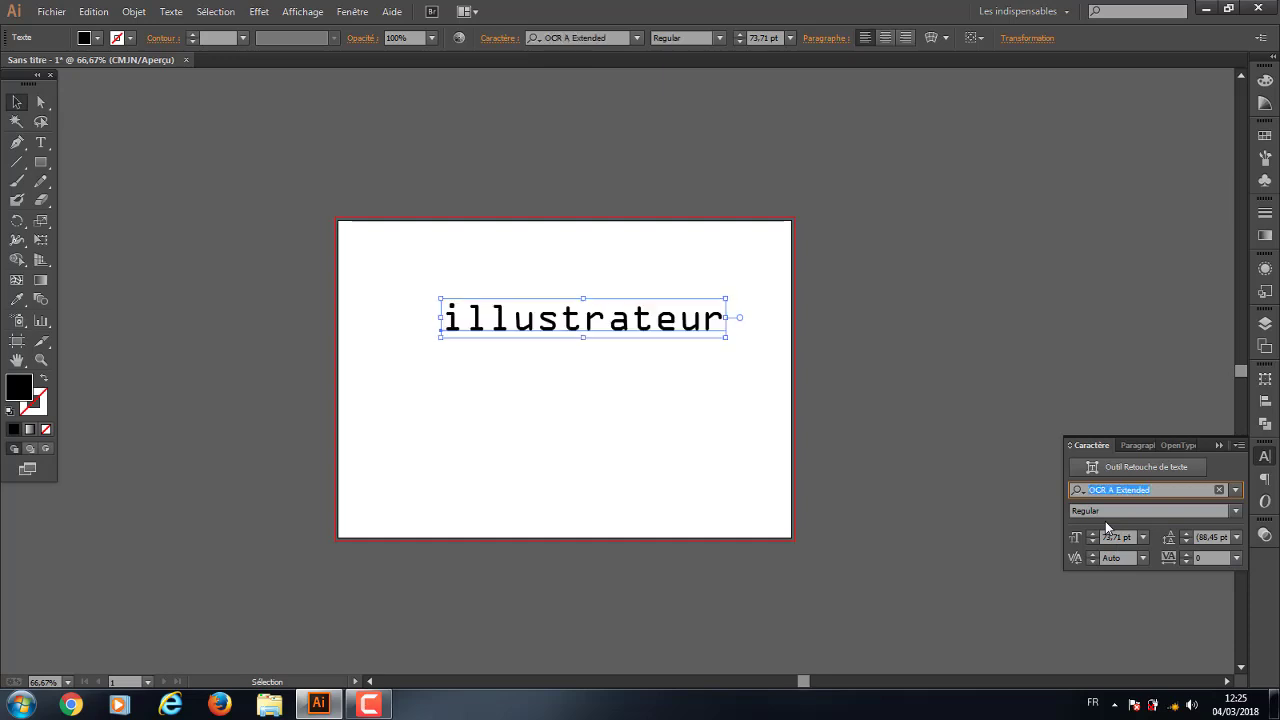
key(Down)
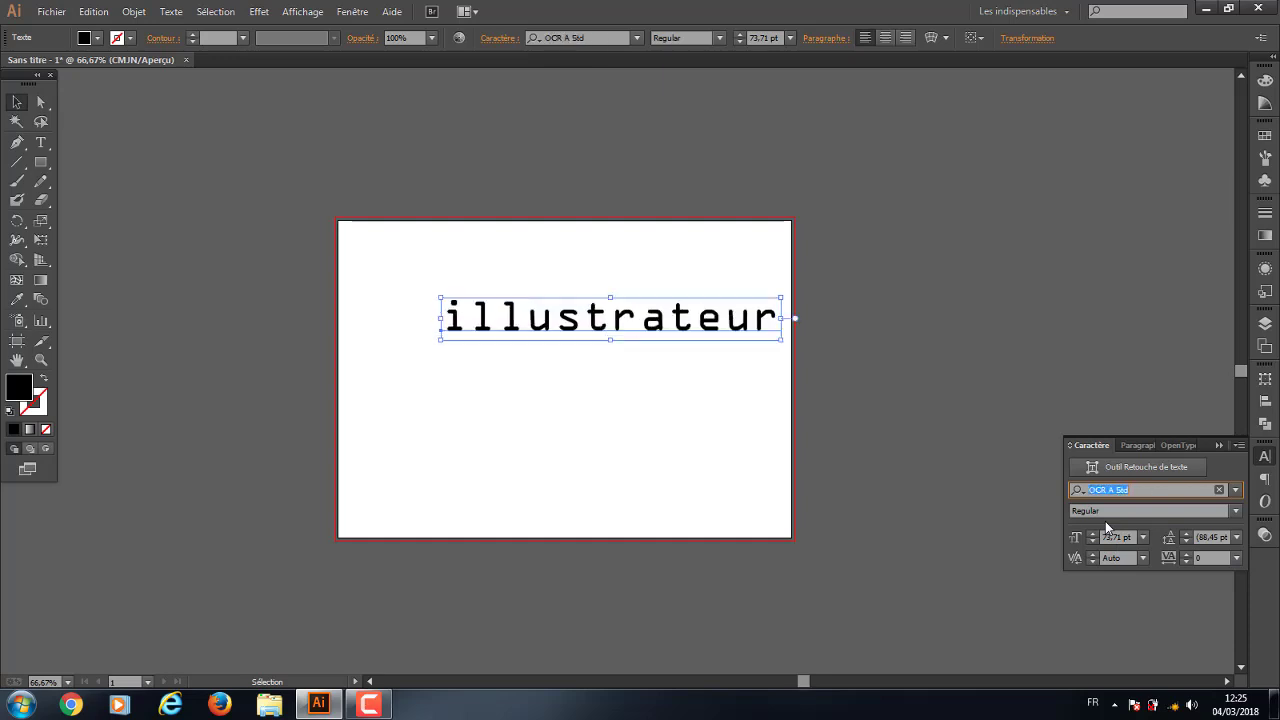
key(Down)
key(Down)
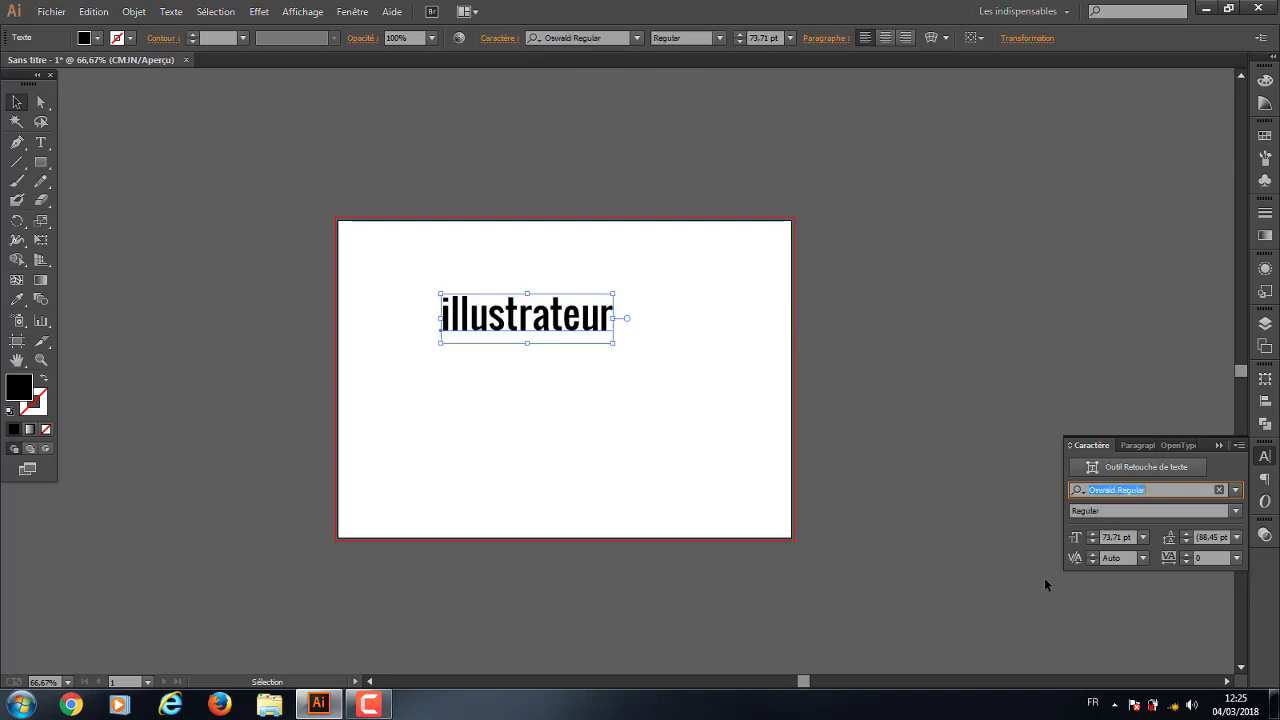
key(Down)
key(Up)
key(Down)
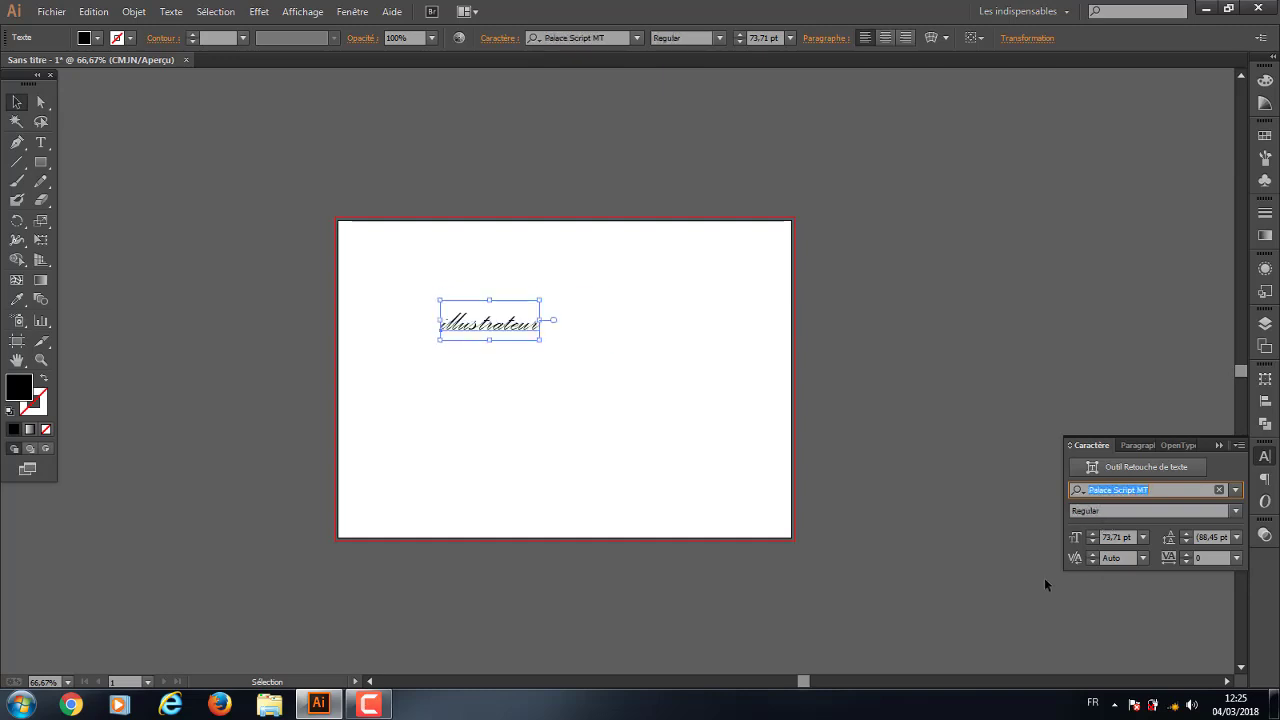
key(Down)
key(Down)
key(Down)
key(Down)
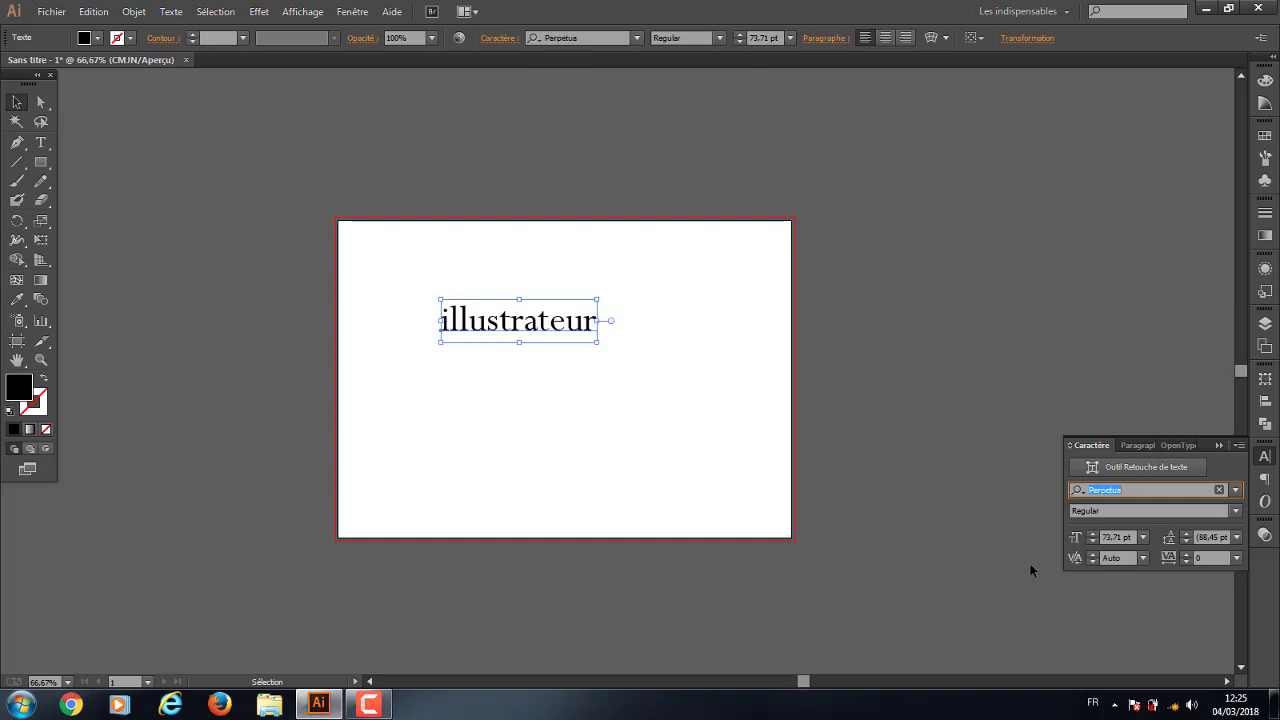
key(Down)
key(Down)
key(Down)
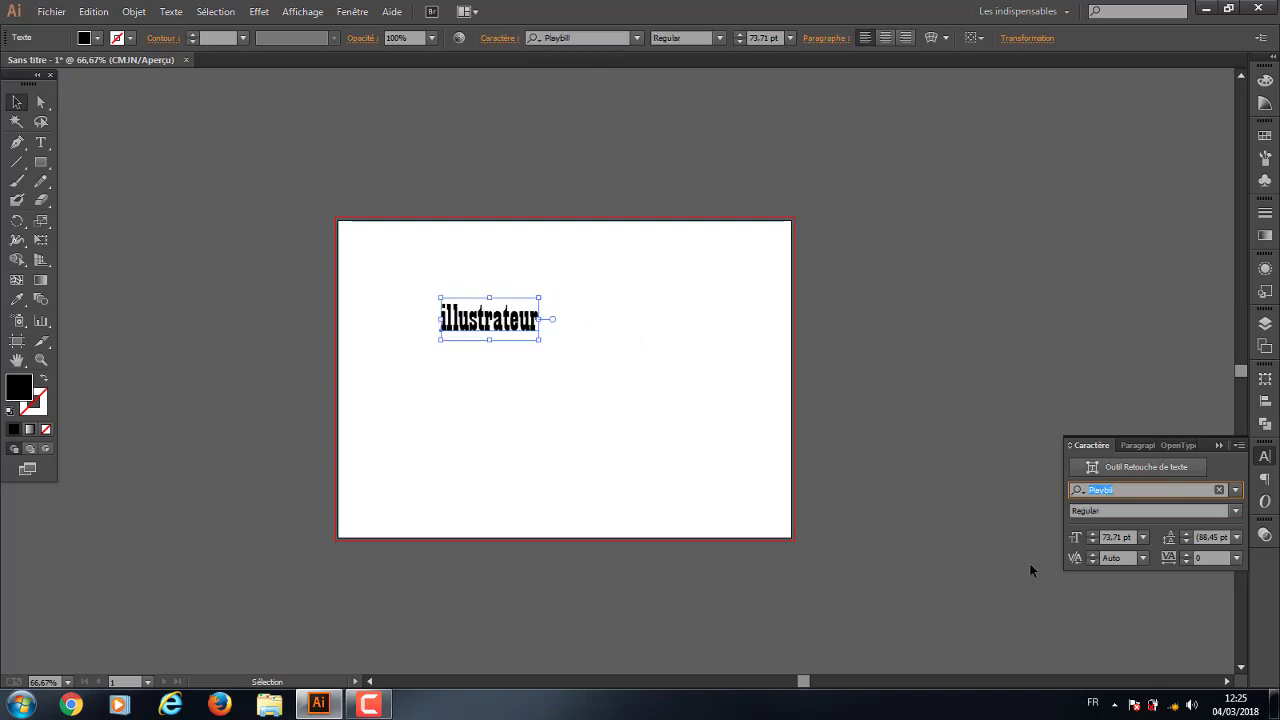
key(Down)
key(Down)
key(Down)
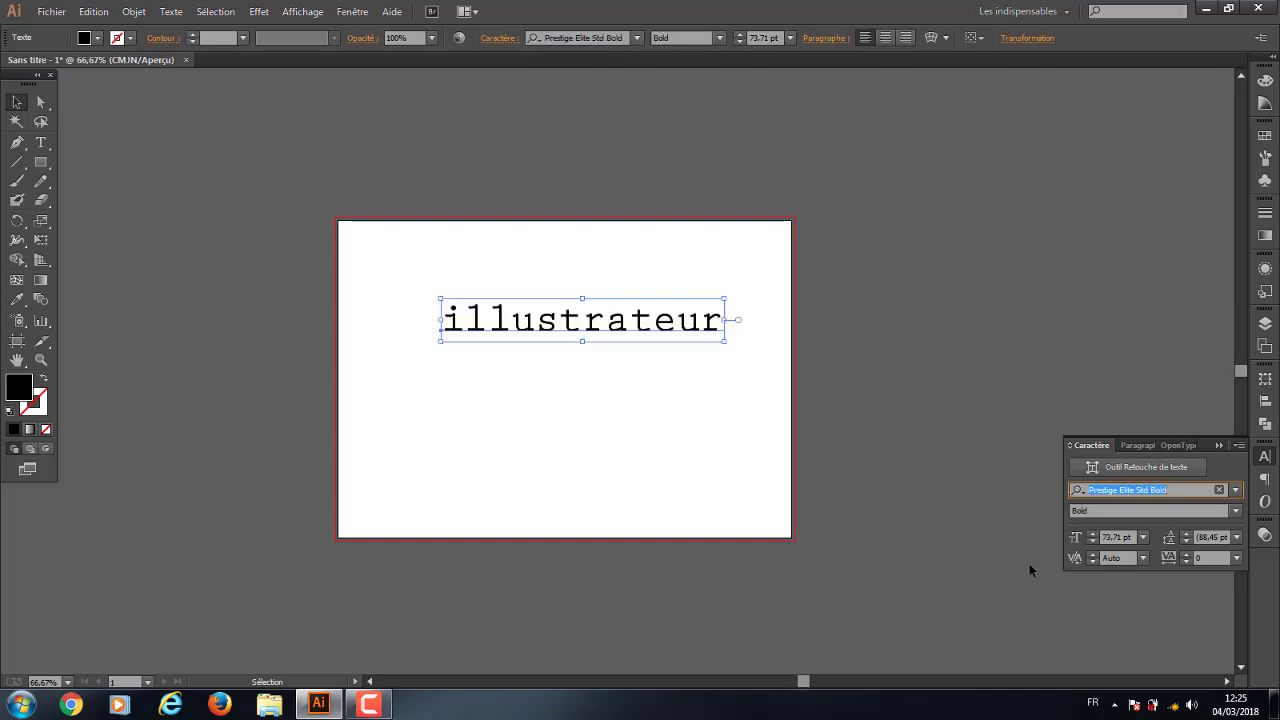
key(Down)
key(Down)
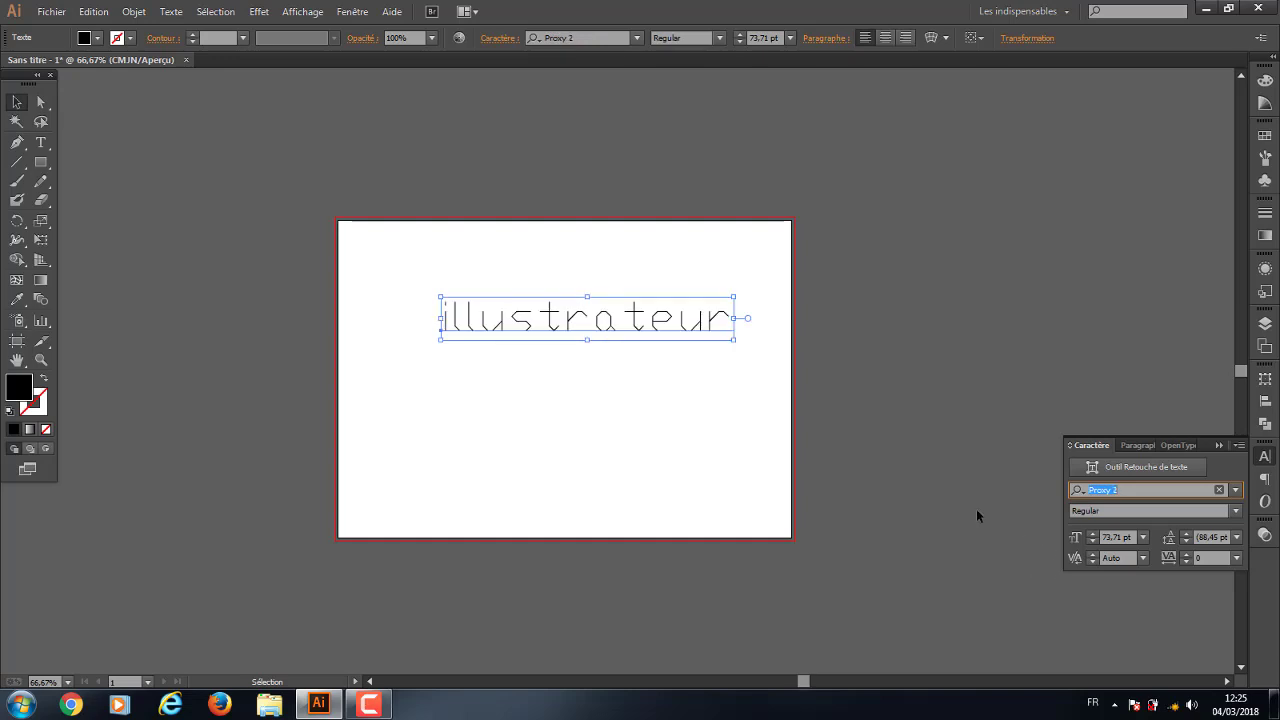
key(Up)
key(Up)
key(Up)
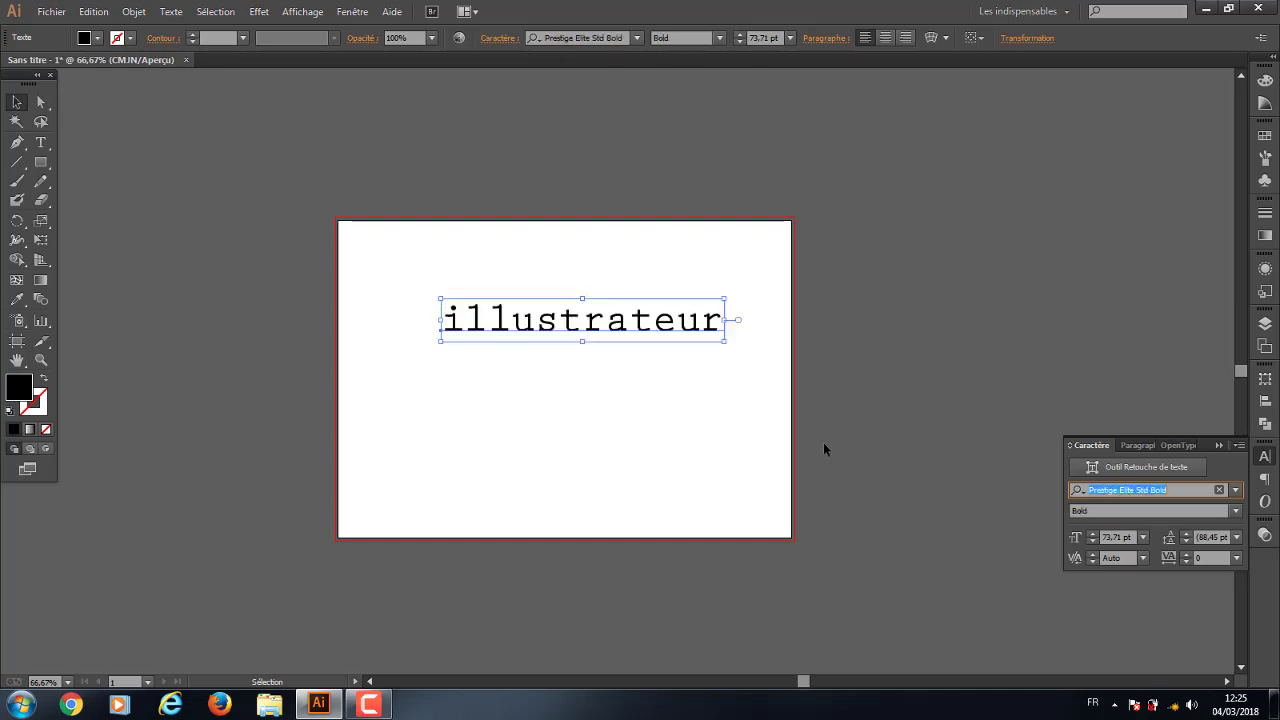
key(Up)
key(Up)
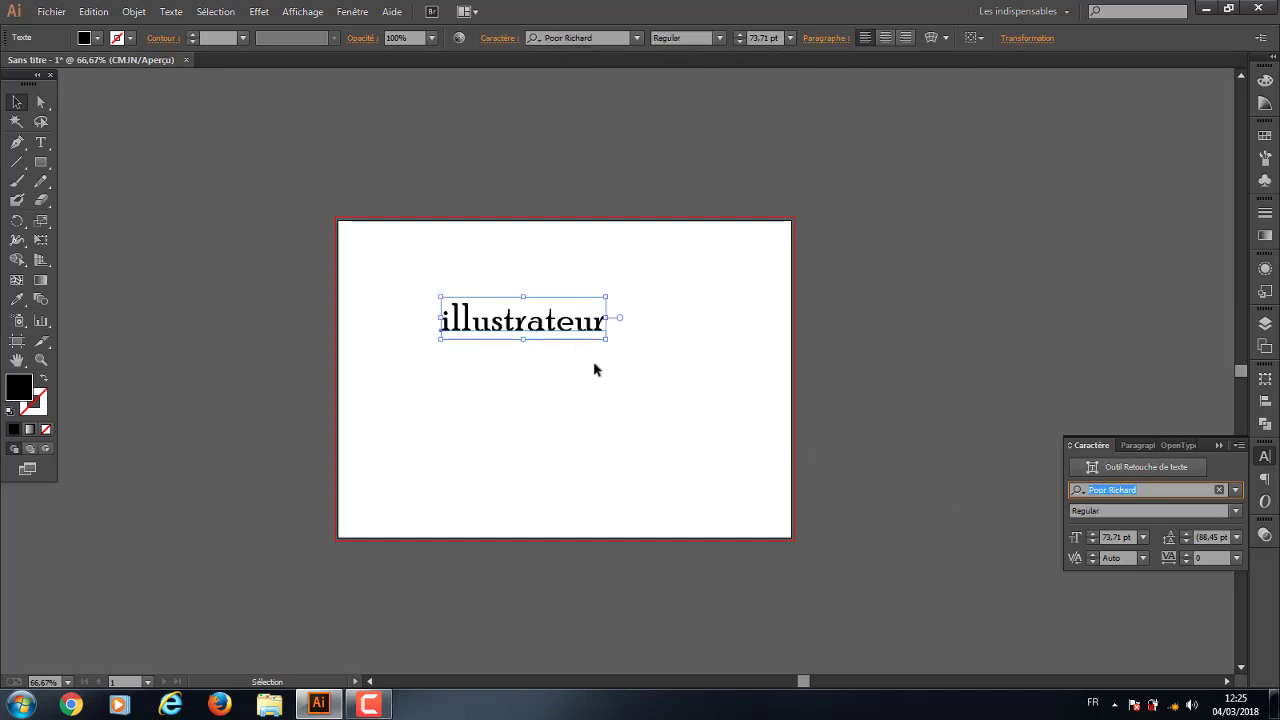
Reselect the text and keep Poor Richard in the Regular style
click(791, 441)
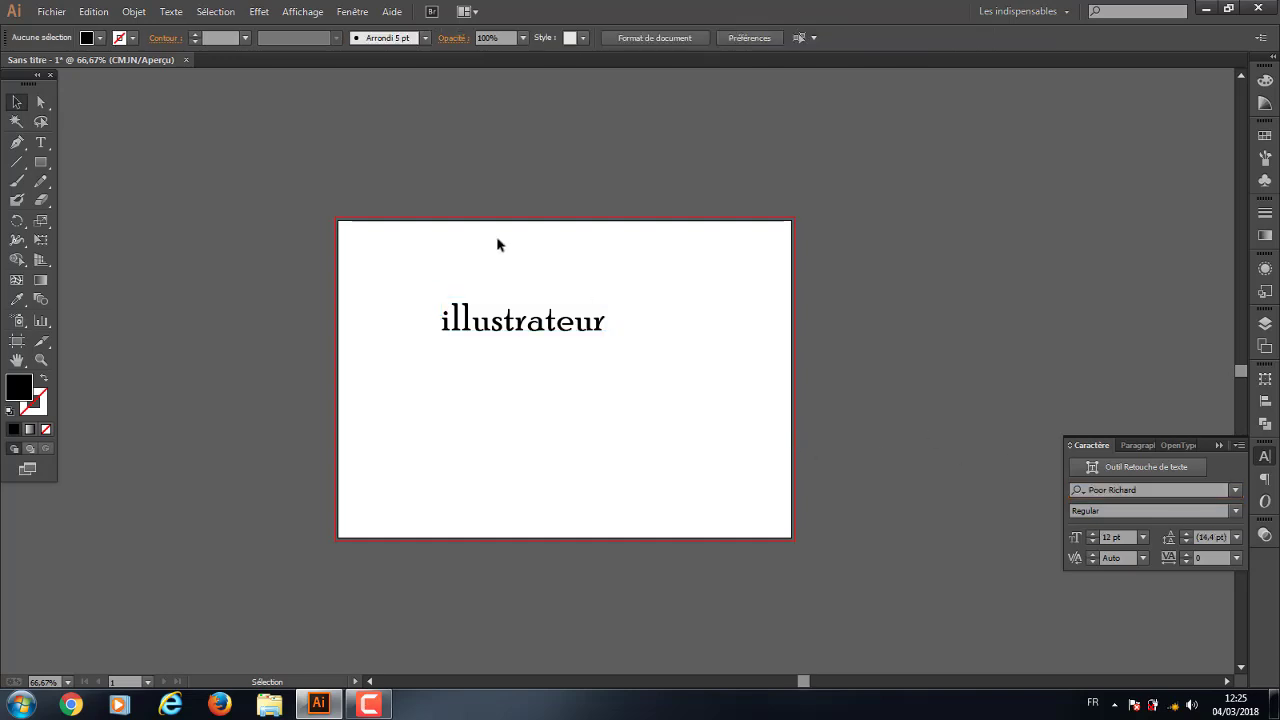
drag(520, 268, 606, 384)
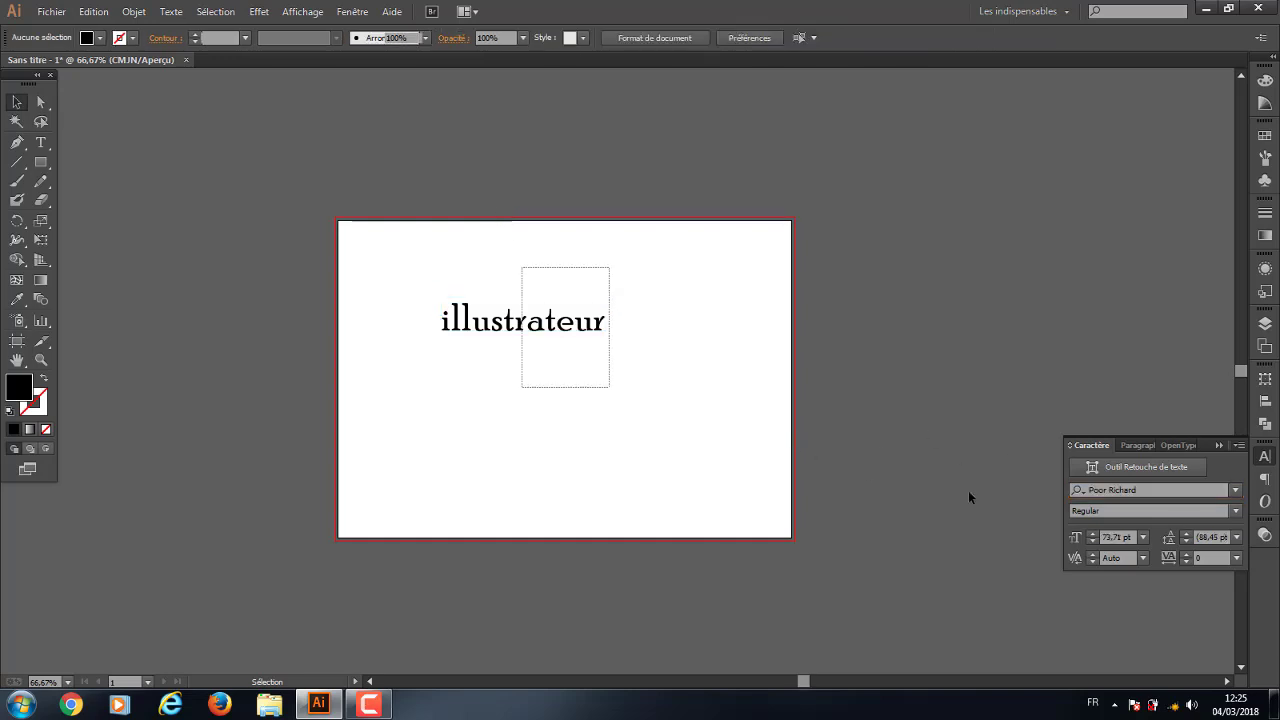
click(1233, 510)
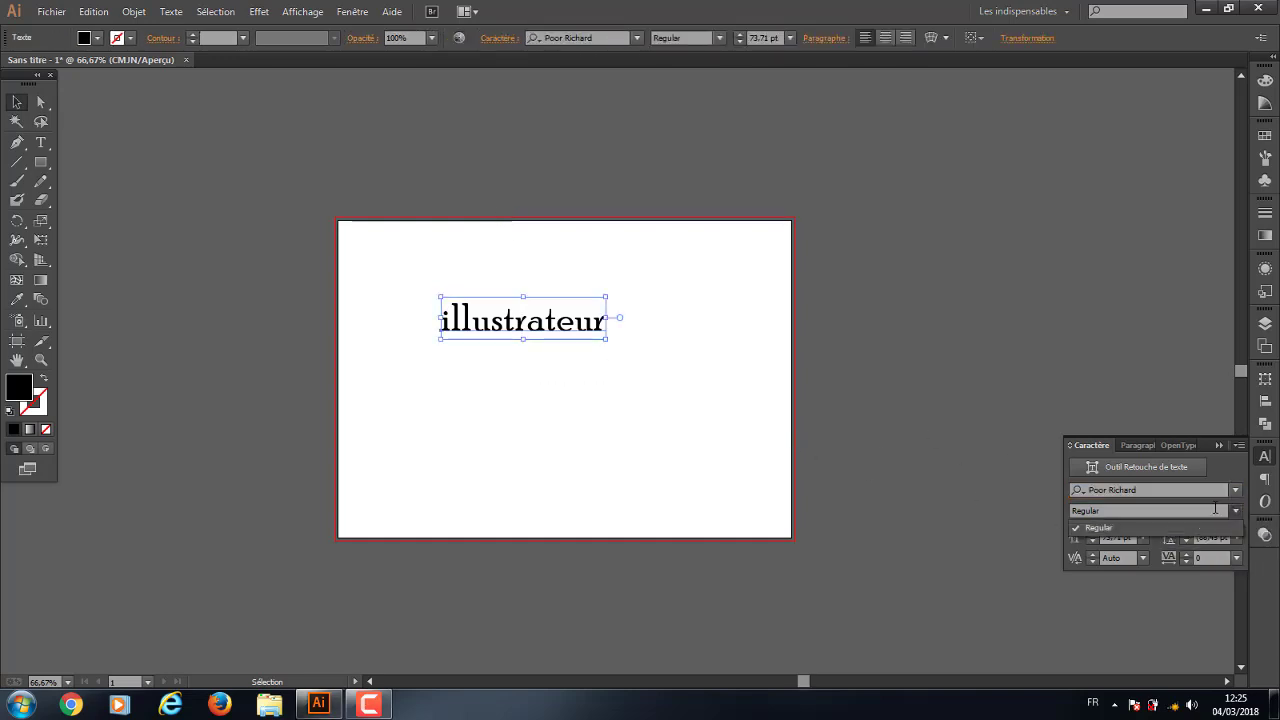
click(1120, 527)
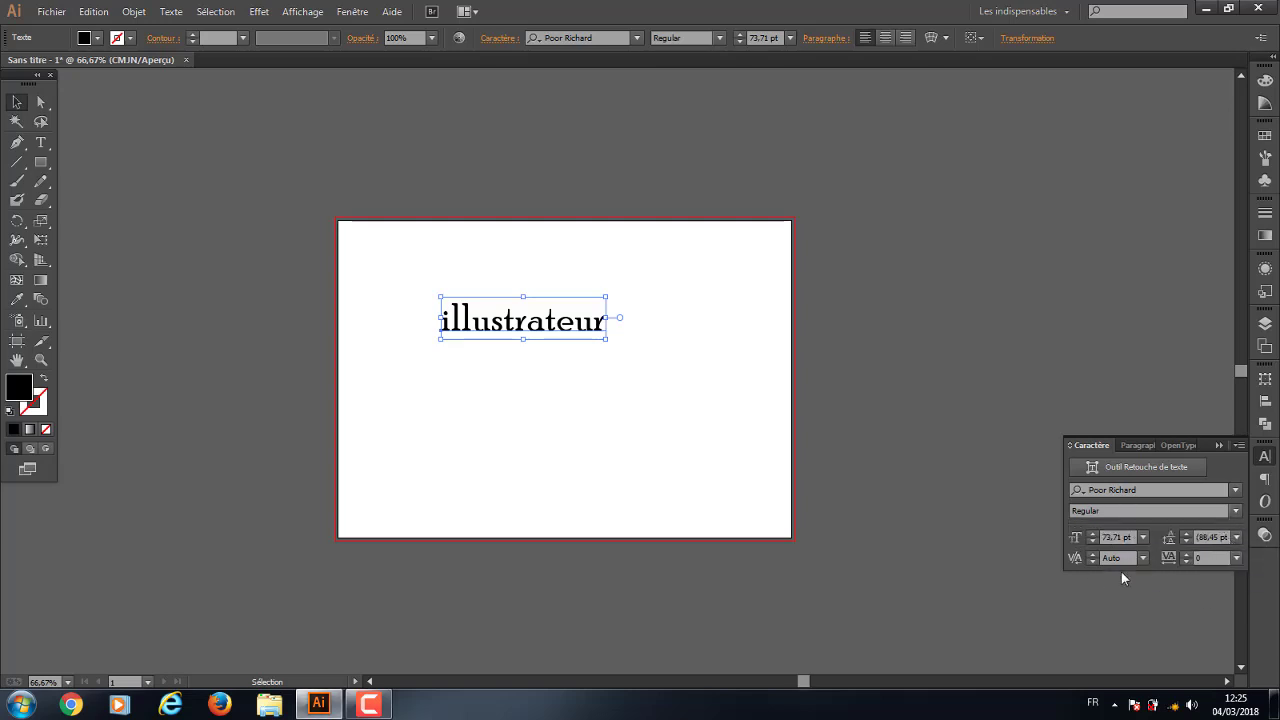
click(41, 142)
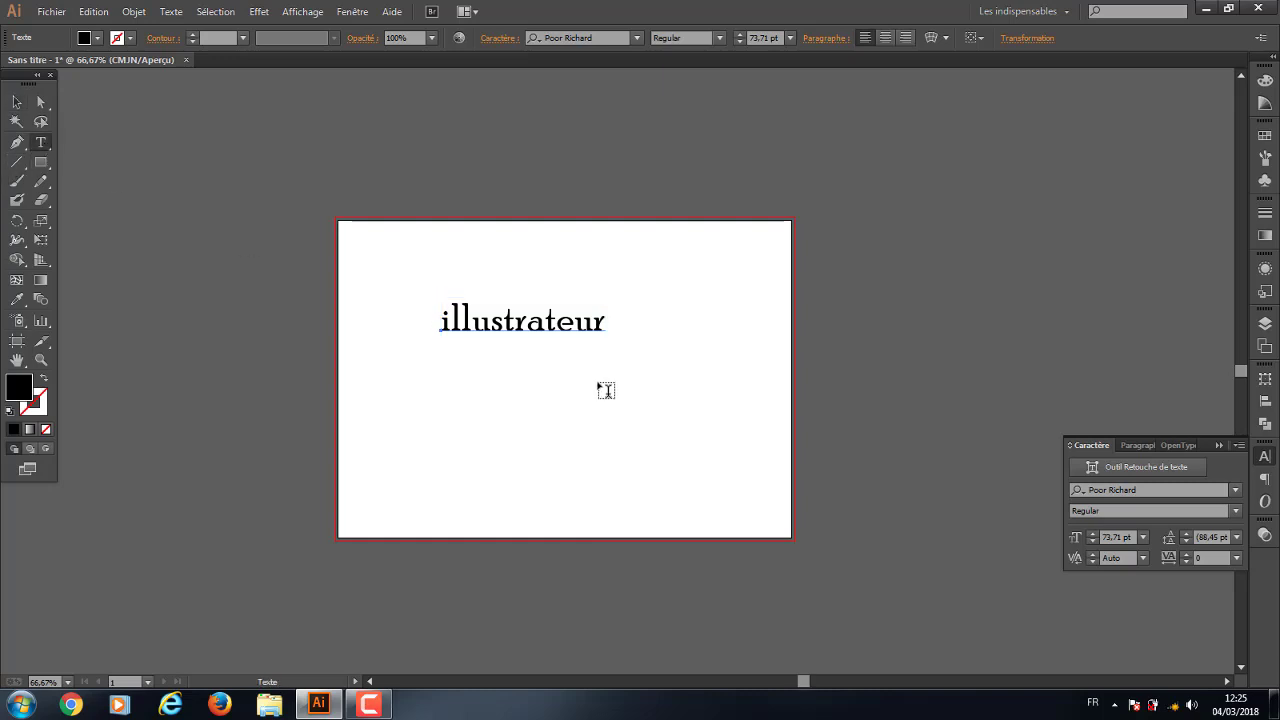
Add the lines '3d max' and 'photochop' beneath illustrateur
click(596, 322)
text(3d m)
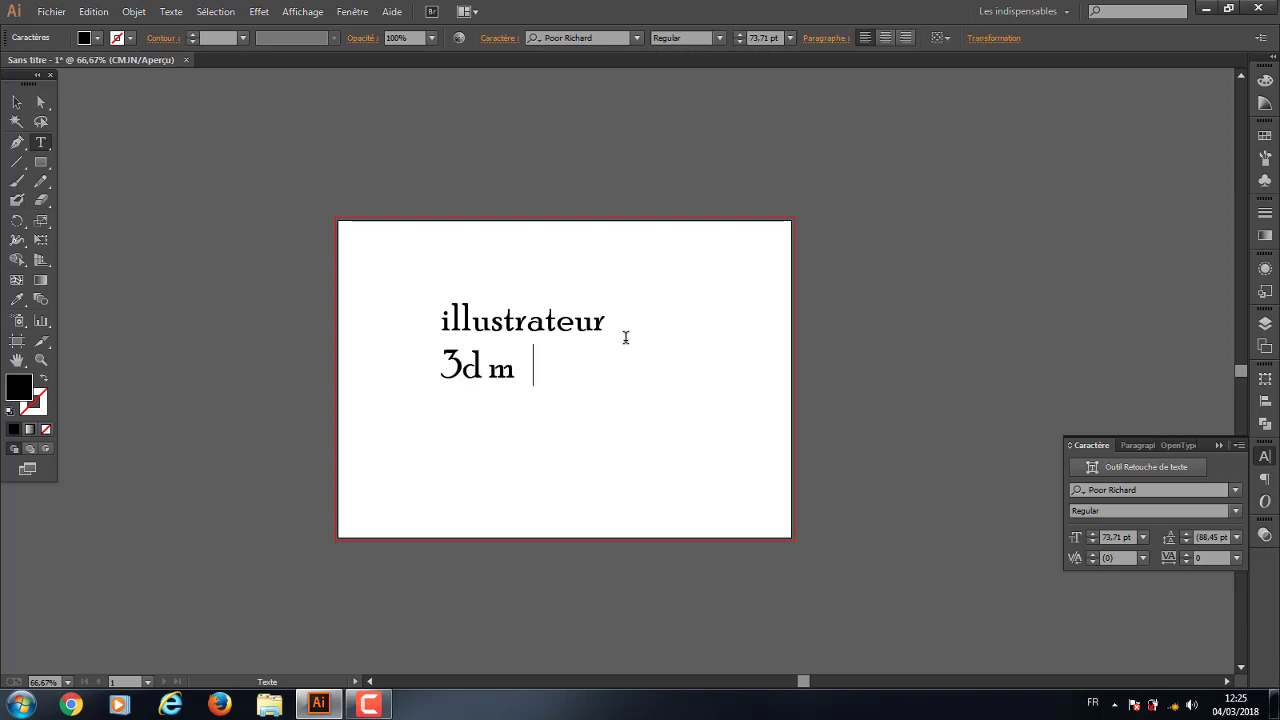
text(ax$)
key(BackSpace)
text(hotochop)
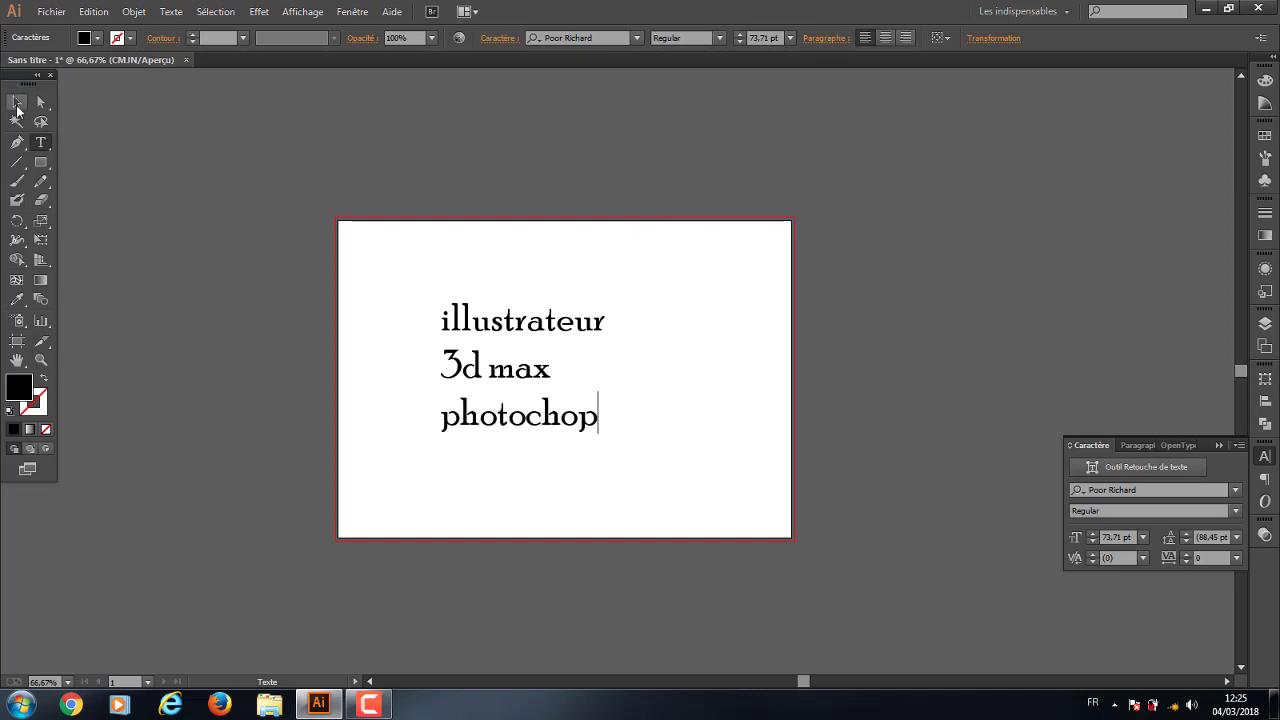
Move the whole text block up and to the right
click(16, 101)
drag(377, 250, 620, 519)
drag(557, 337, 580, 305)
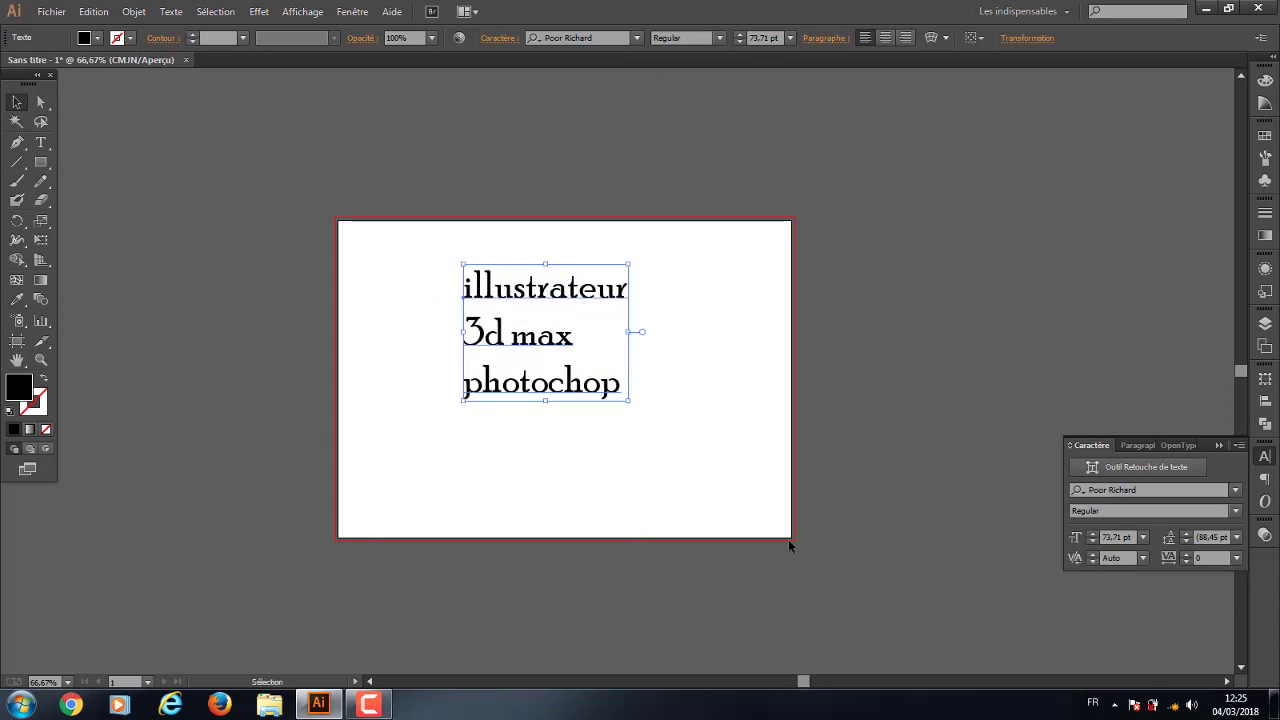
Set the leading to 96 pt and the tracking to 20
click(1187, 535)
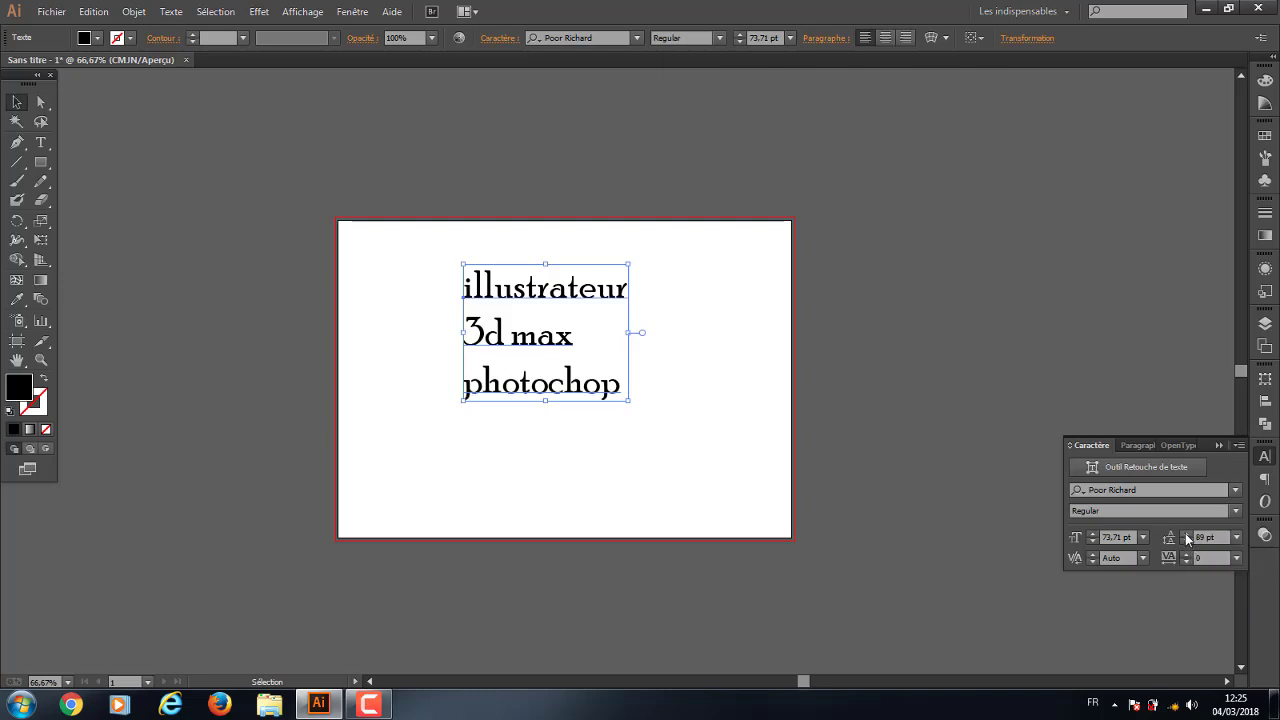
click(1187, 535)
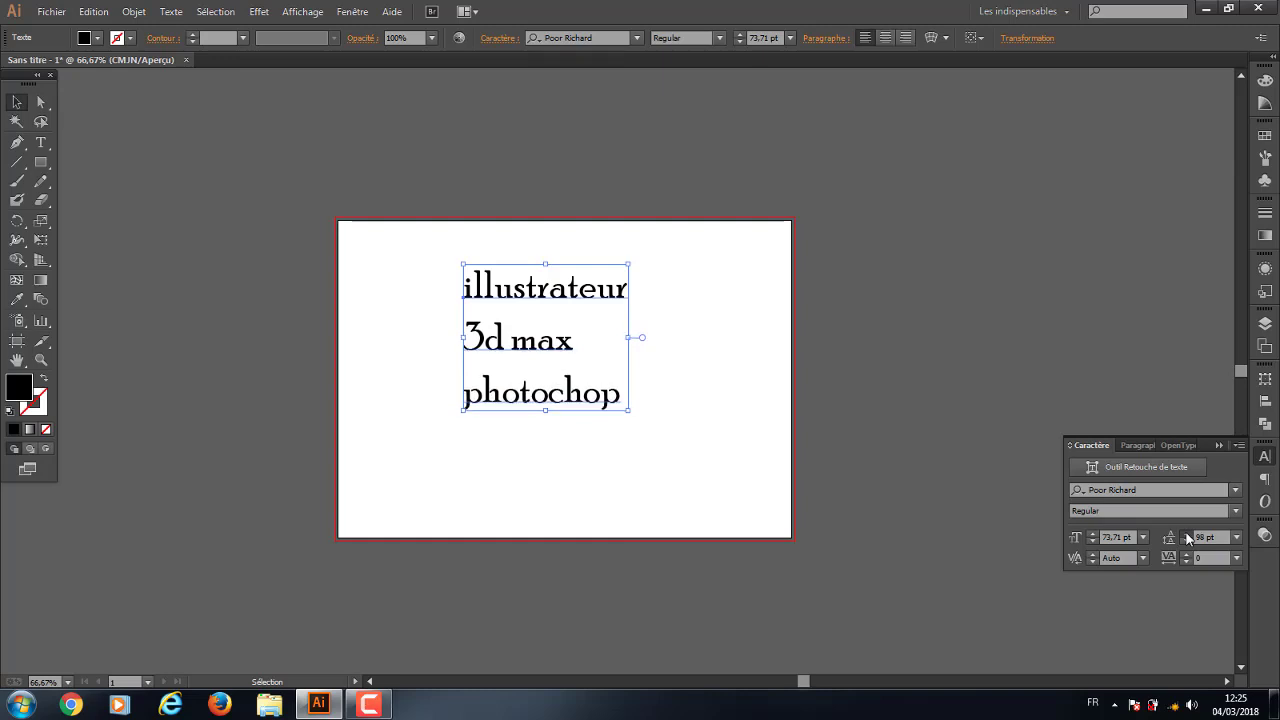
click(1186, 542)
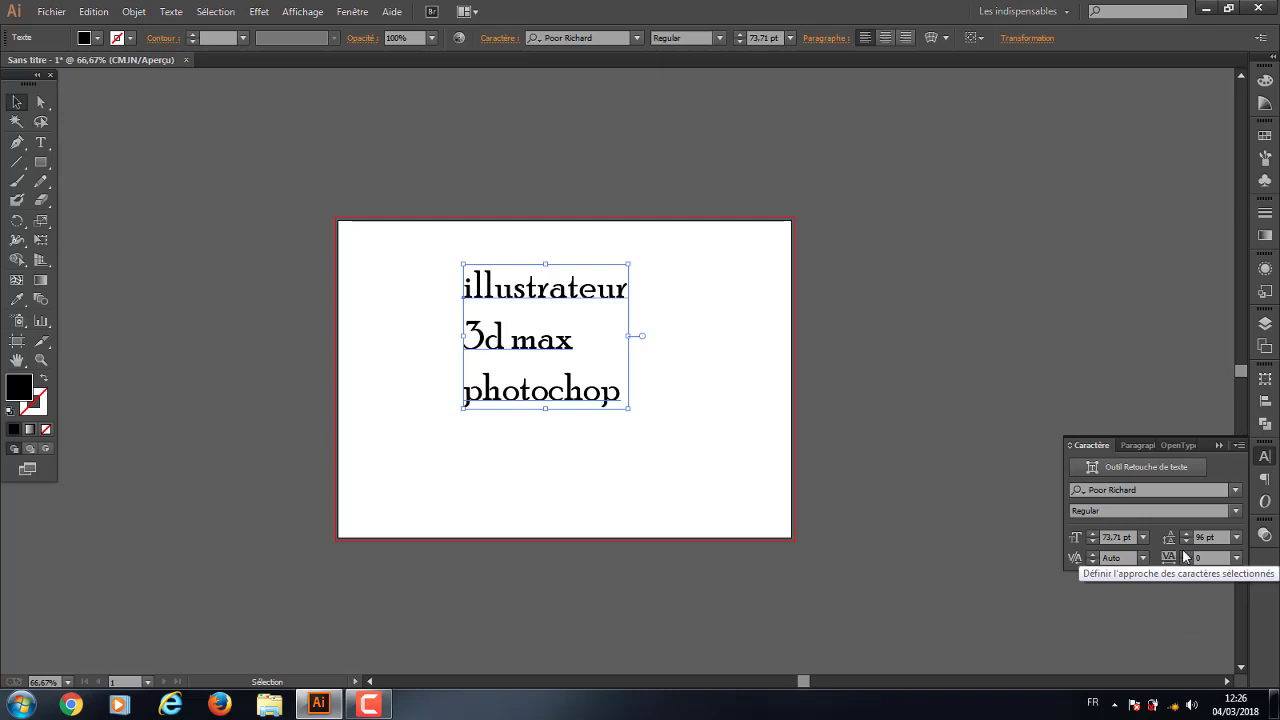
click(1186, 555)
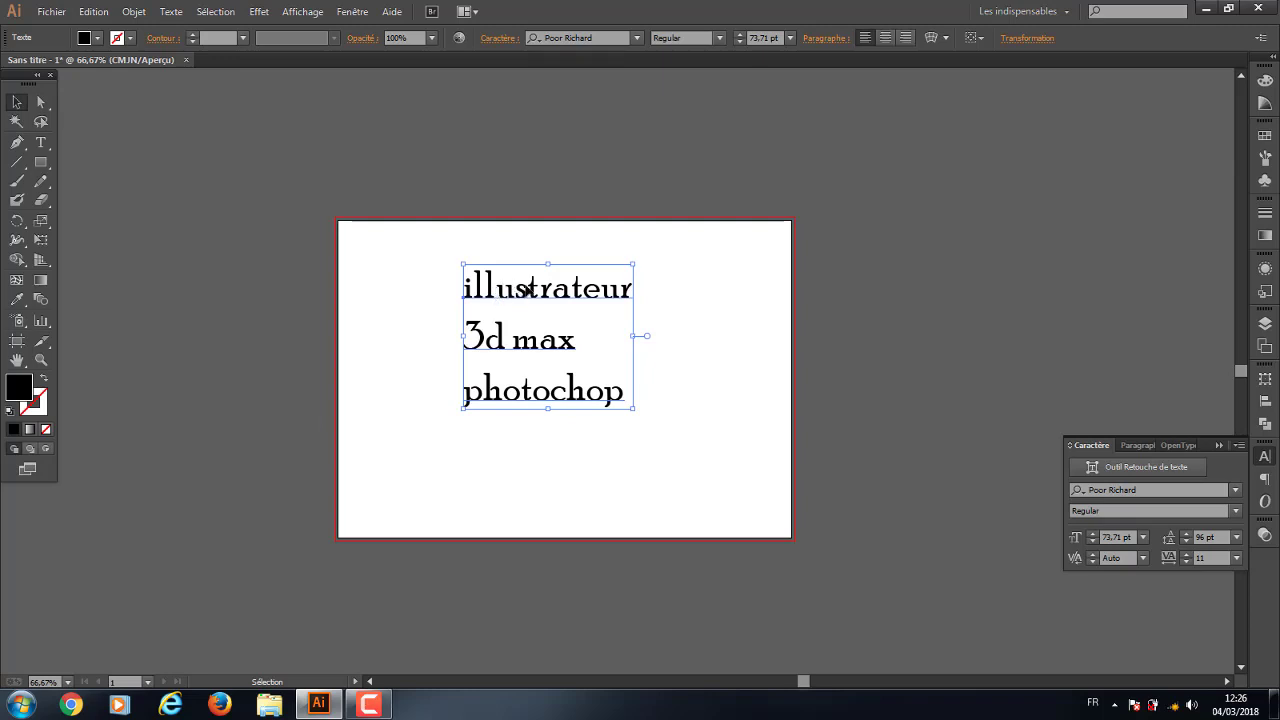
click(1186, 553)
click(1186, 553)
click(1186, 553)
click(1186, 555)
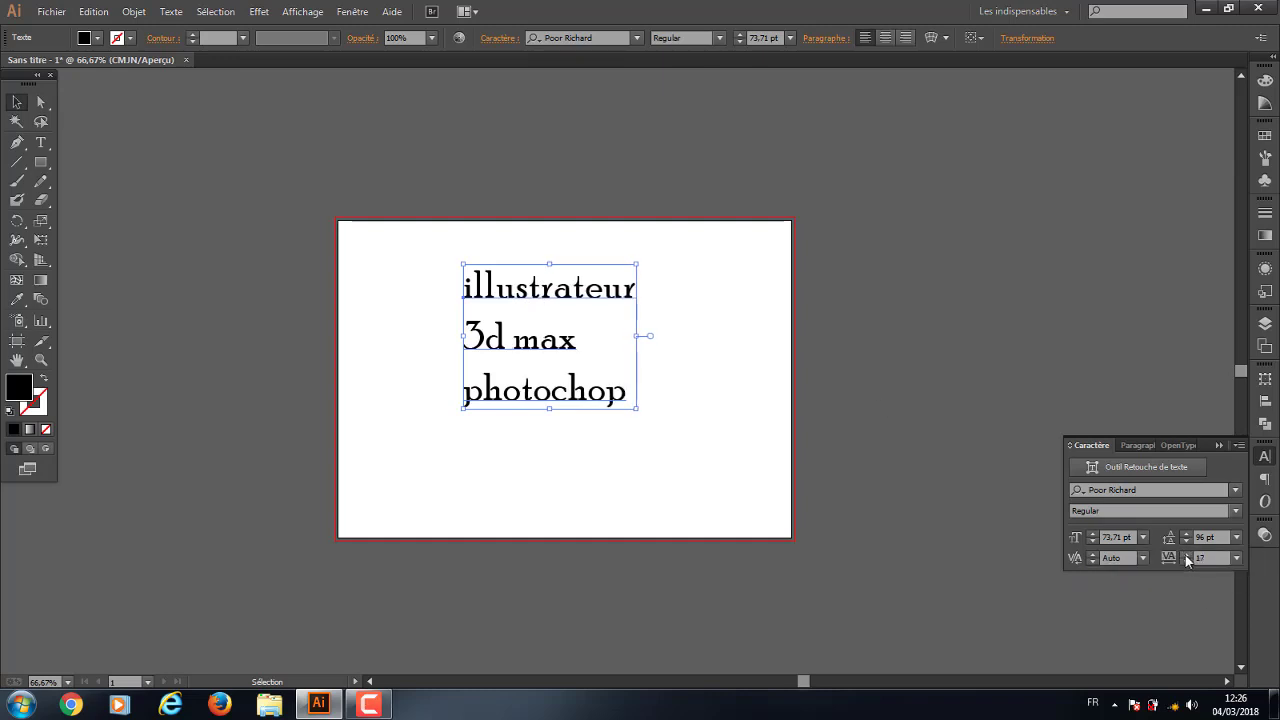
click(1186, 555)
click(1186, 555)
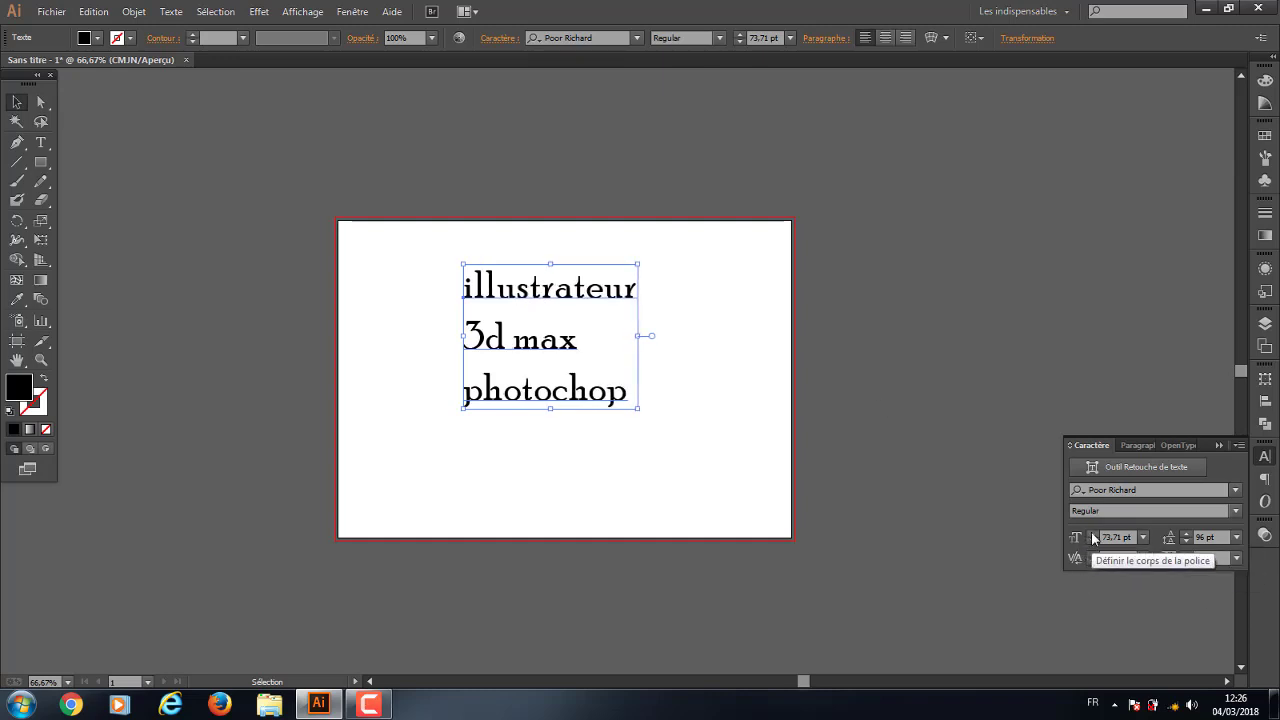
Set the font size to 100 pt and shift the text block slightly lower
click(1093, 534)
click(1093, 534)
click(1093, 534)
click(1093, 534)
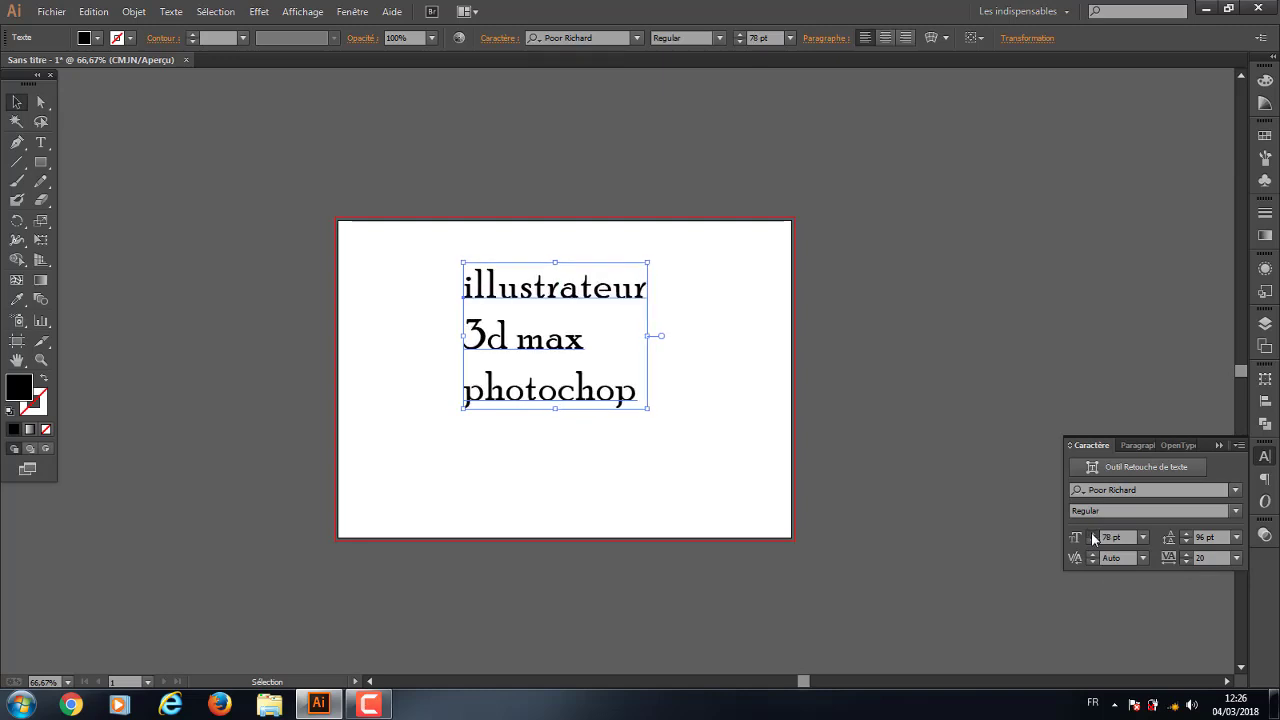
click(1093, 534)
click(1093, 534)
click(1093, 535)
click(1093, 535)
click(1093, 535)
click(1143, 537)
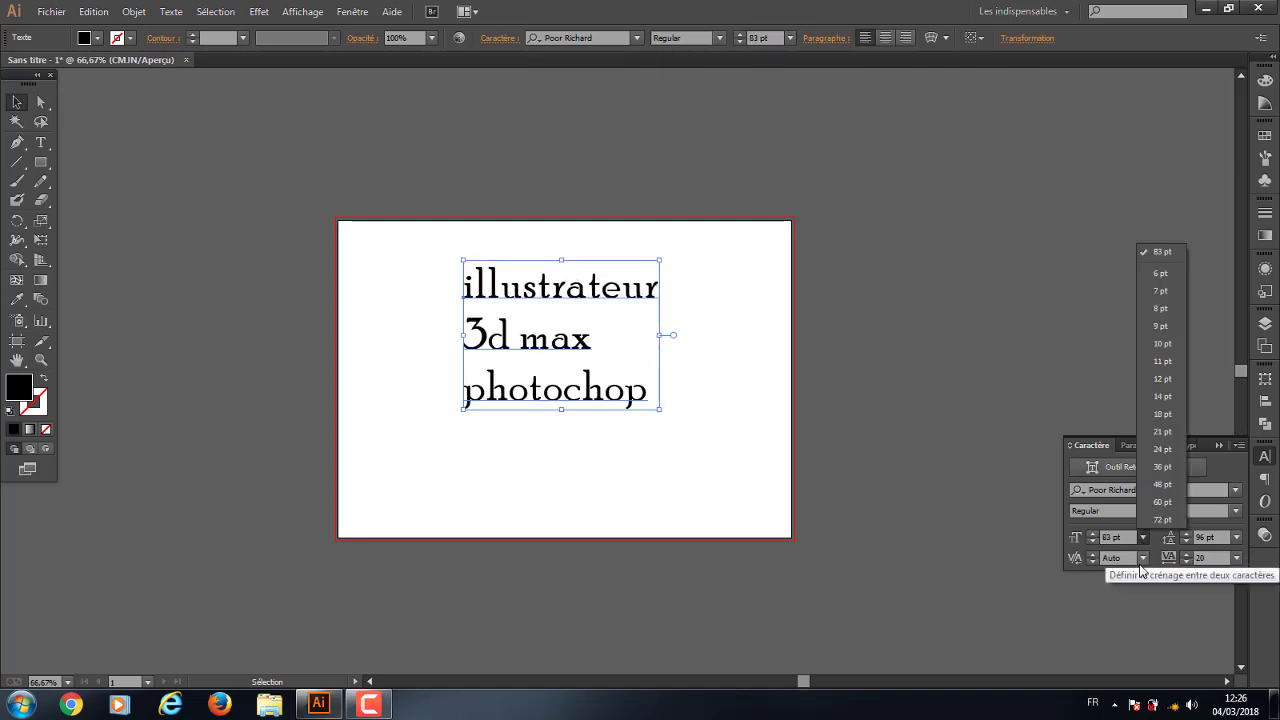
click(1162, 520)
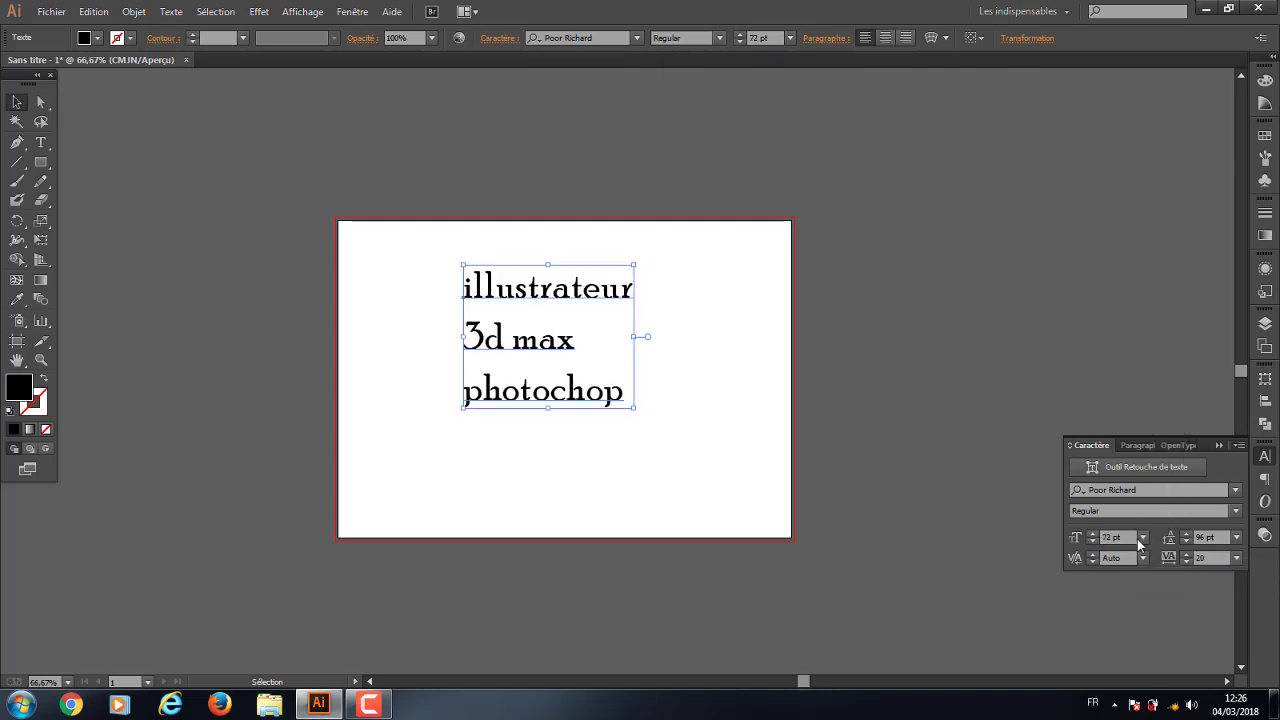
click(1107, 537)
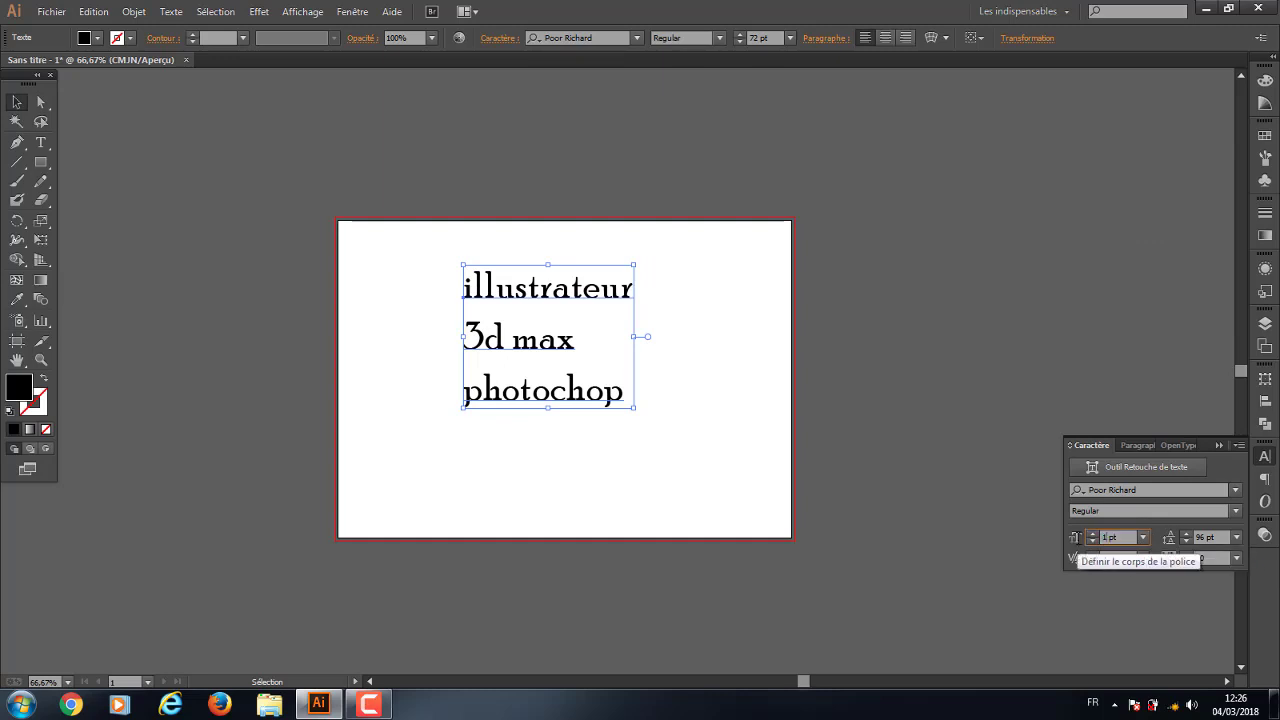
click(945, 567)
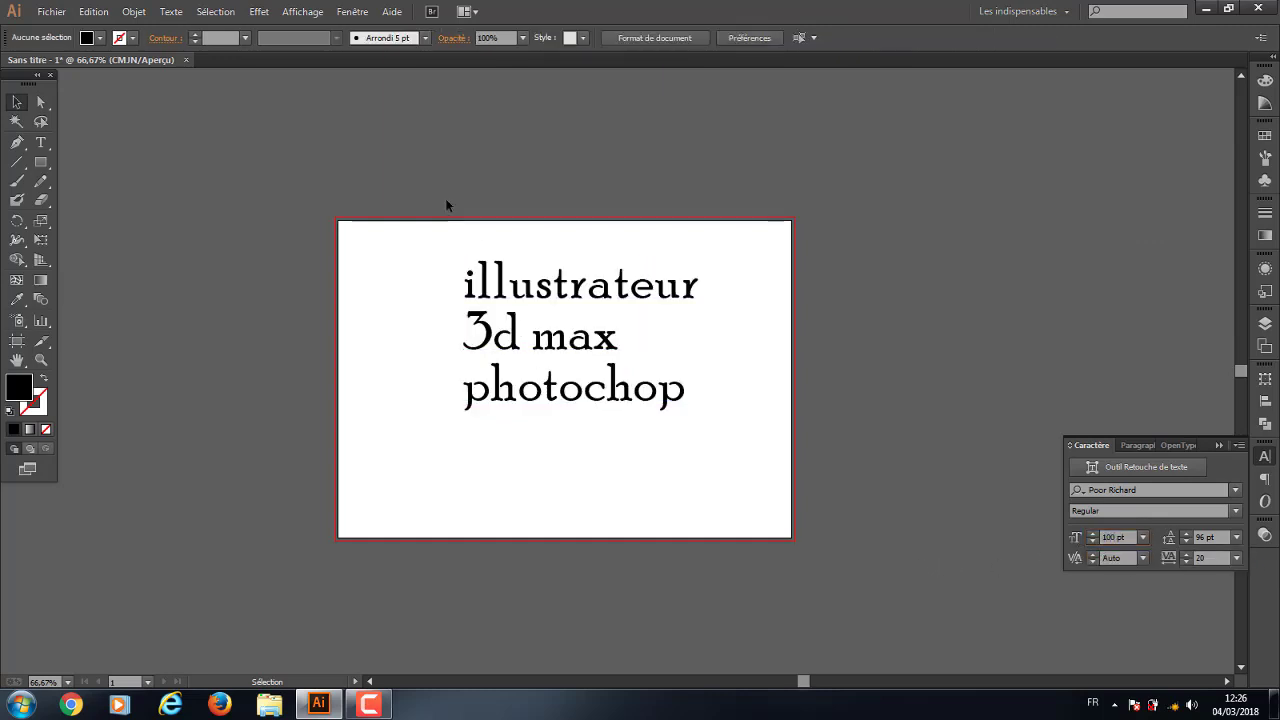
drag(451, 210, 635, 527)
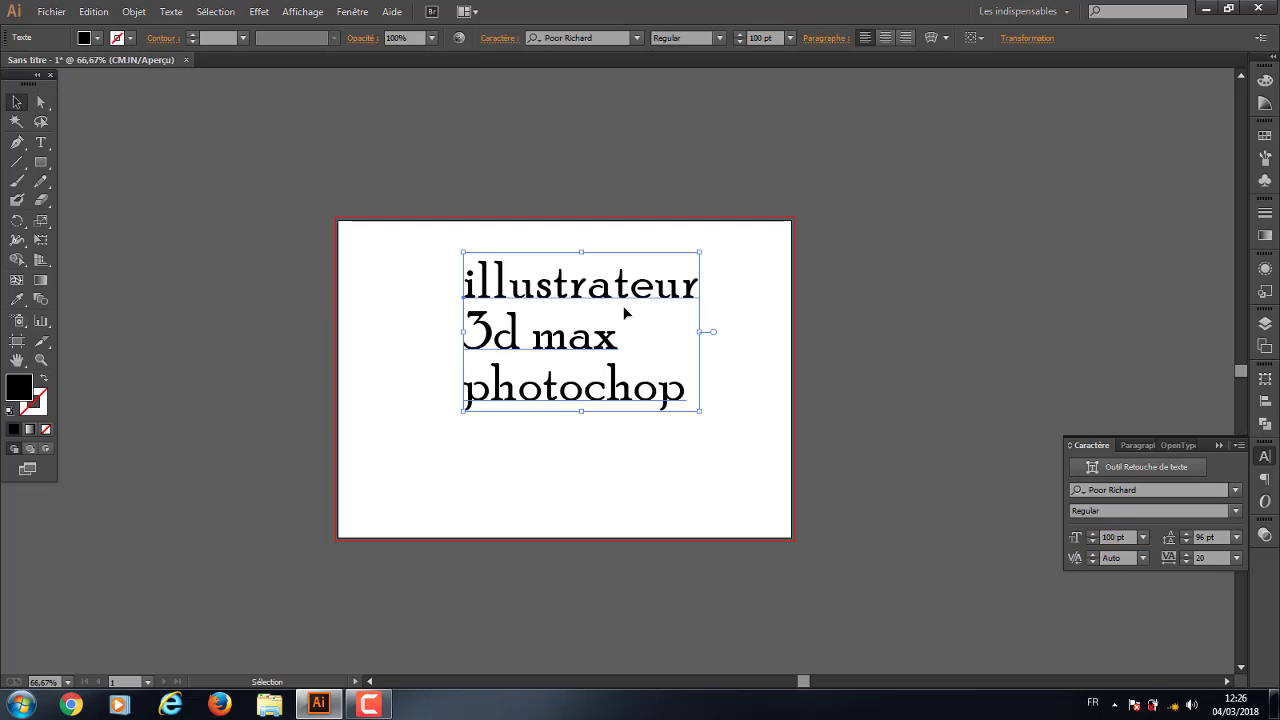
drag(624, 313, 611, 347)
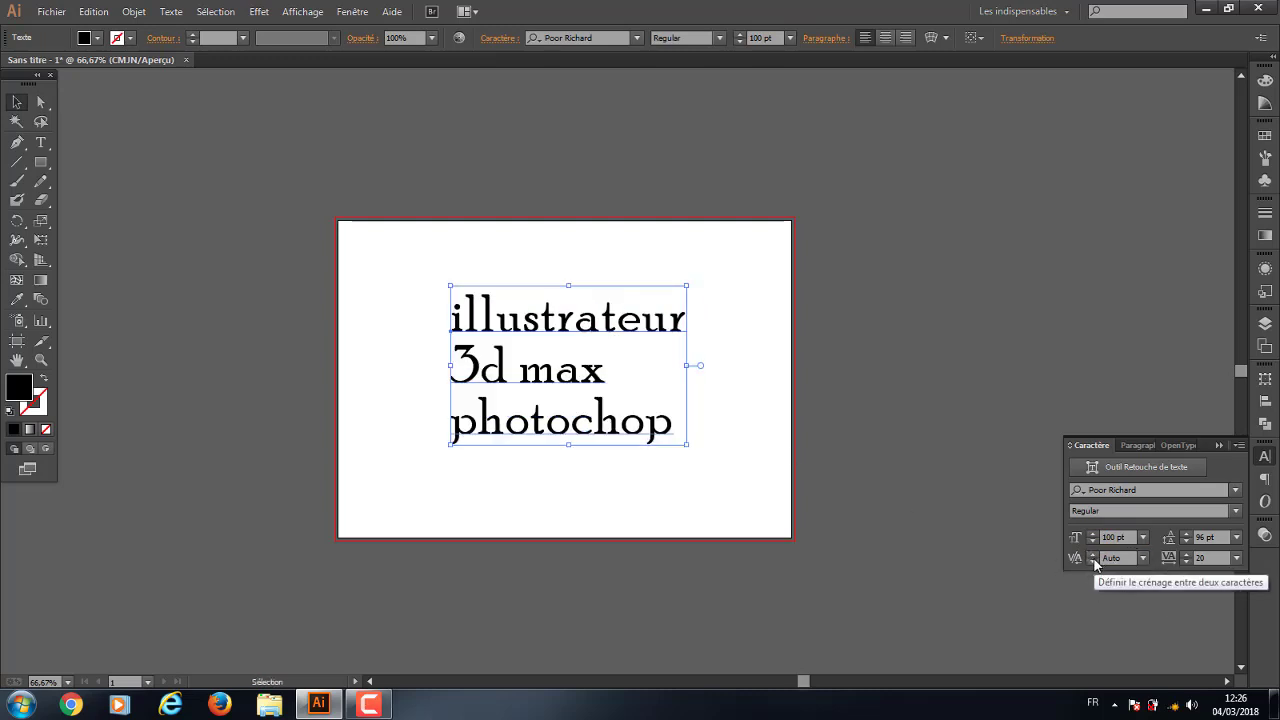
Show all Caractère options via Afficher les options and nudge the block up-left
click(1093, 556)
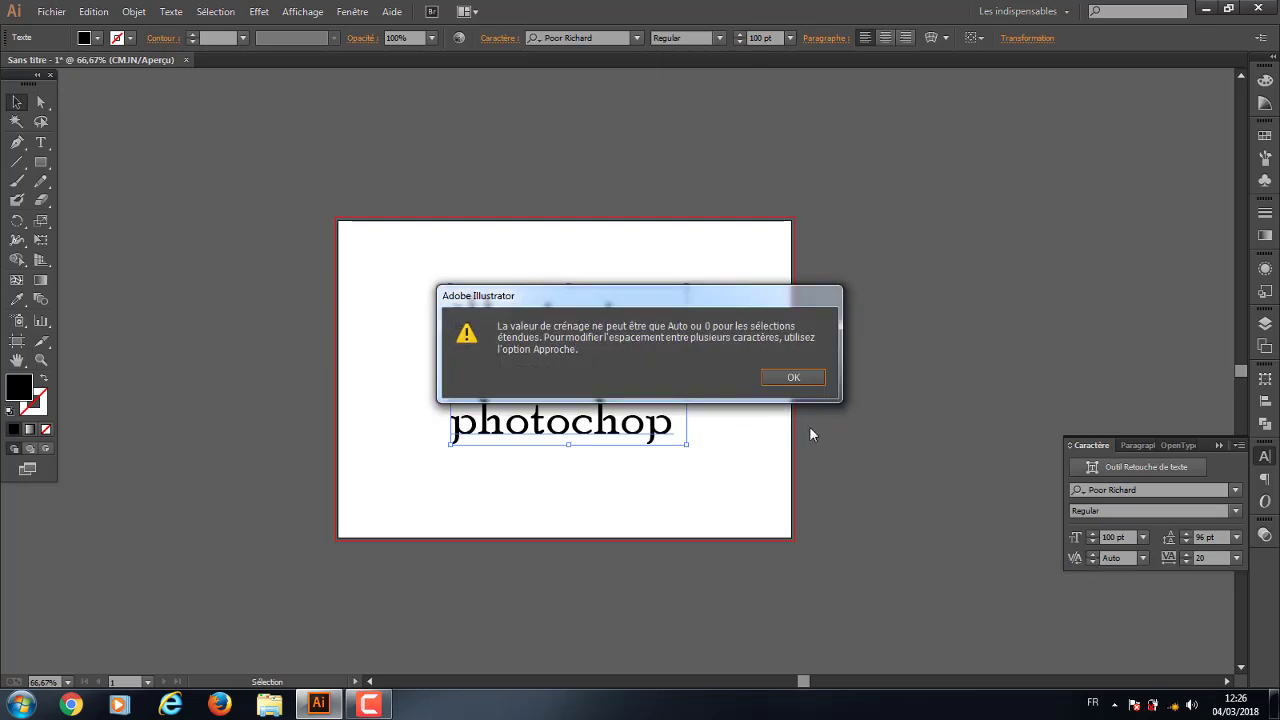
click(788, 382)
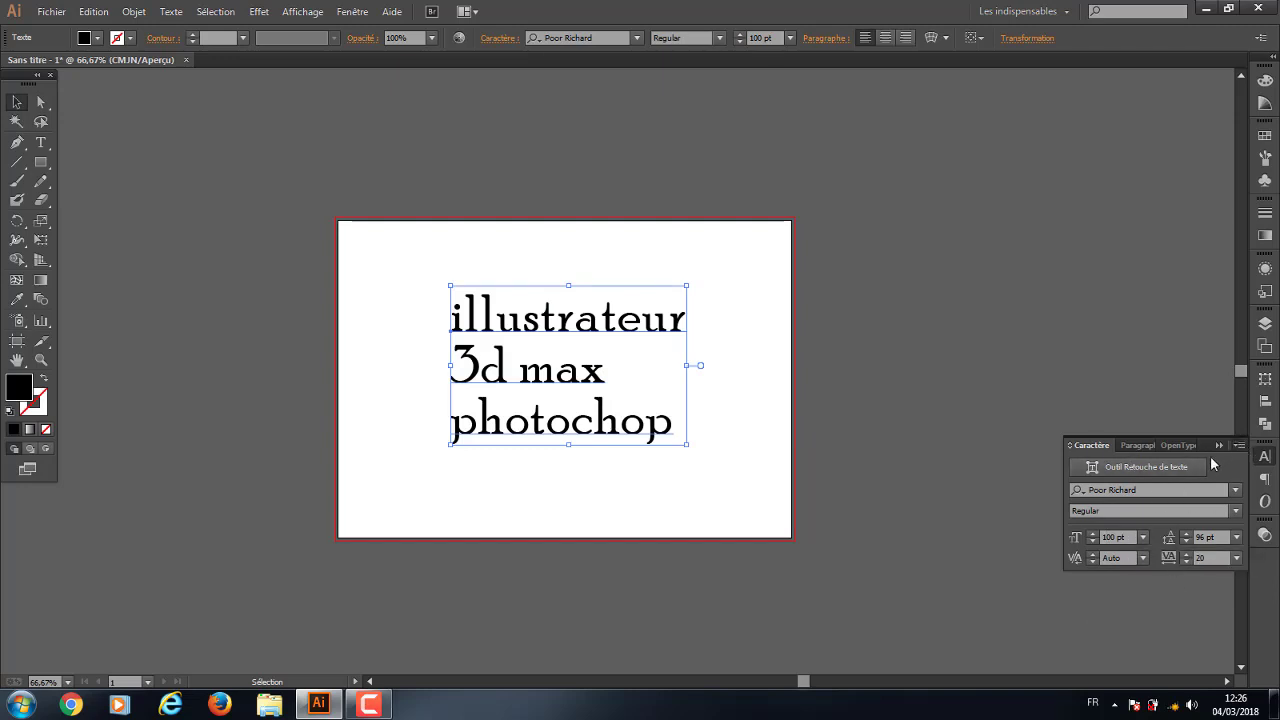
click(1239, 446)
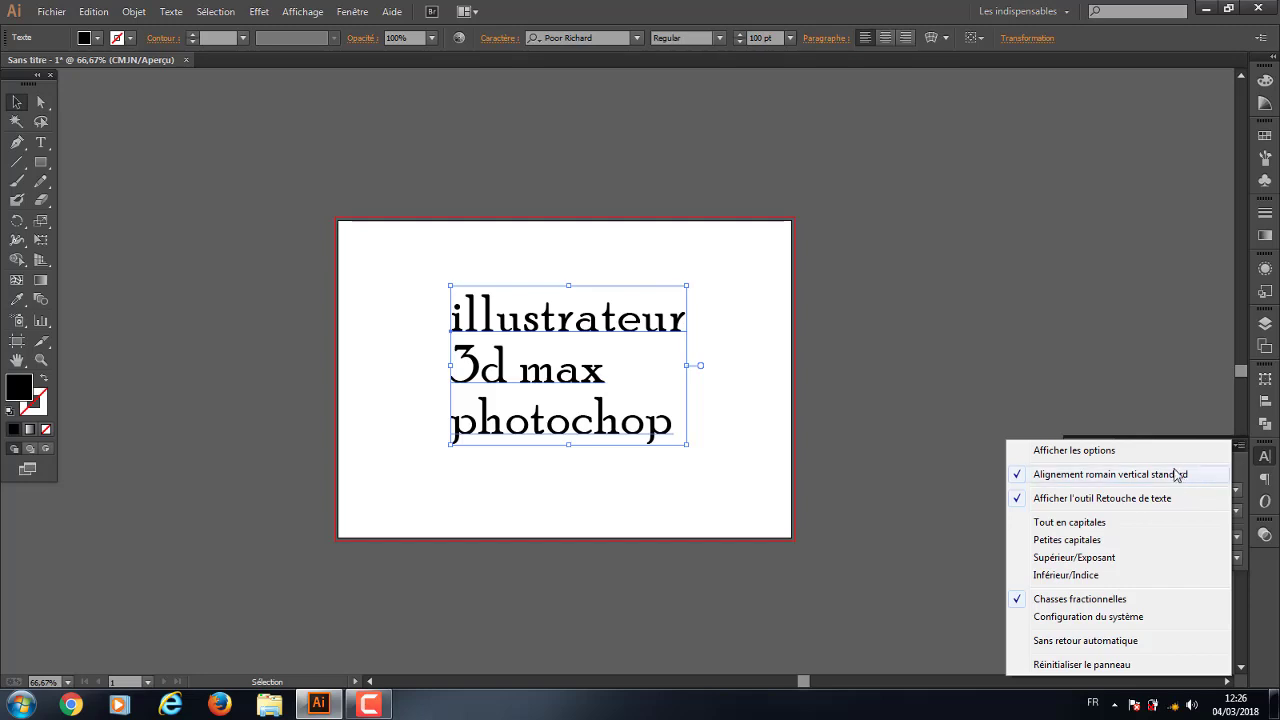
click(1067, 452)
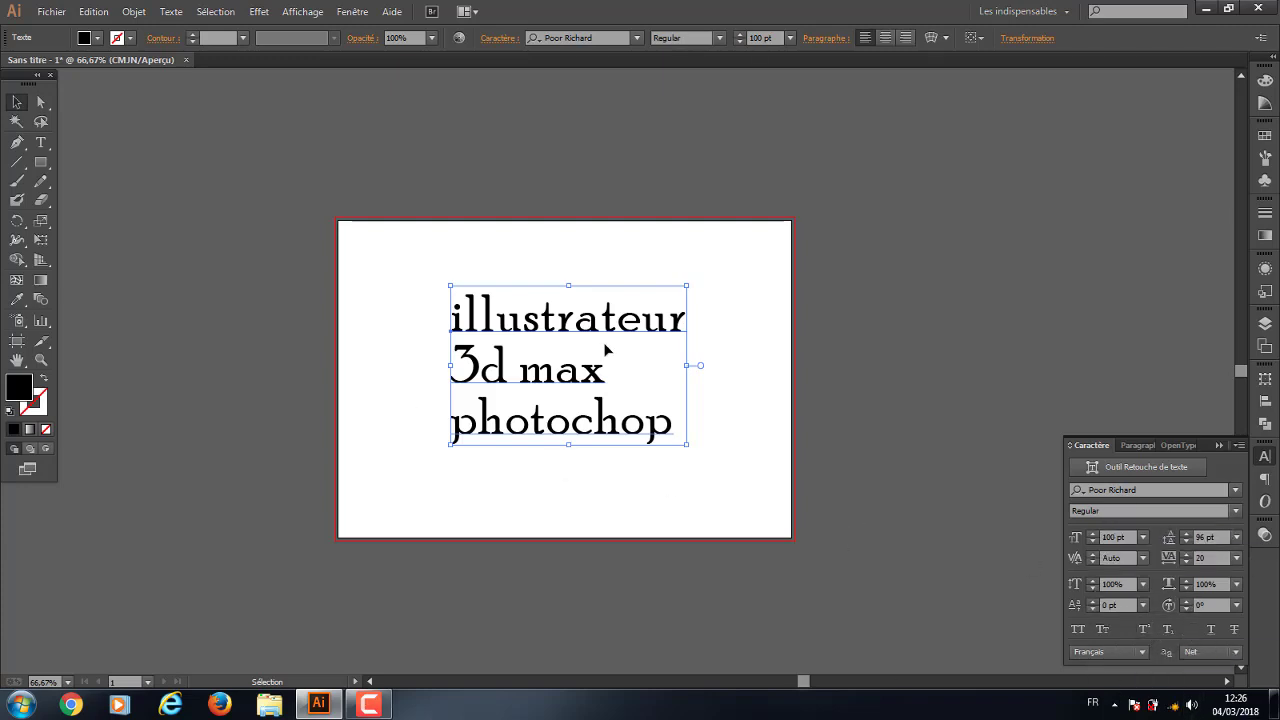
drag(603, 337, 584, 317)
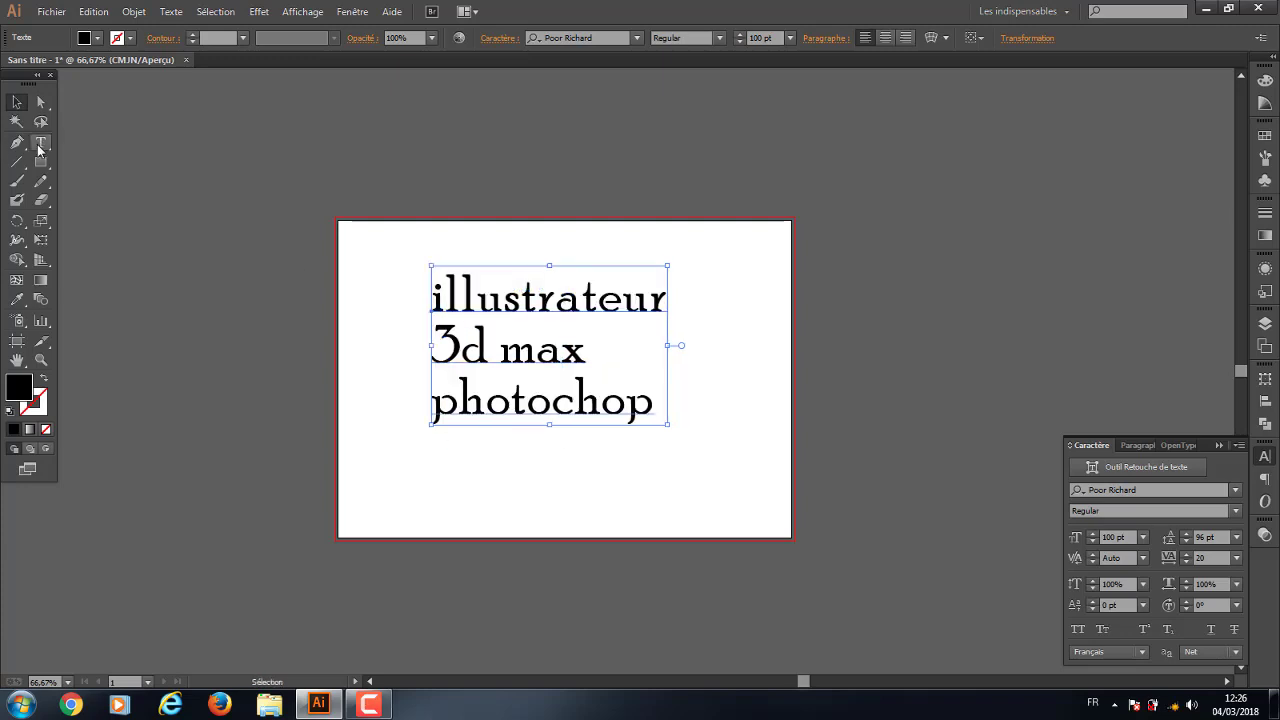
Replace the three lines with '2eme' set in Myriad Roman
click(40, 145)
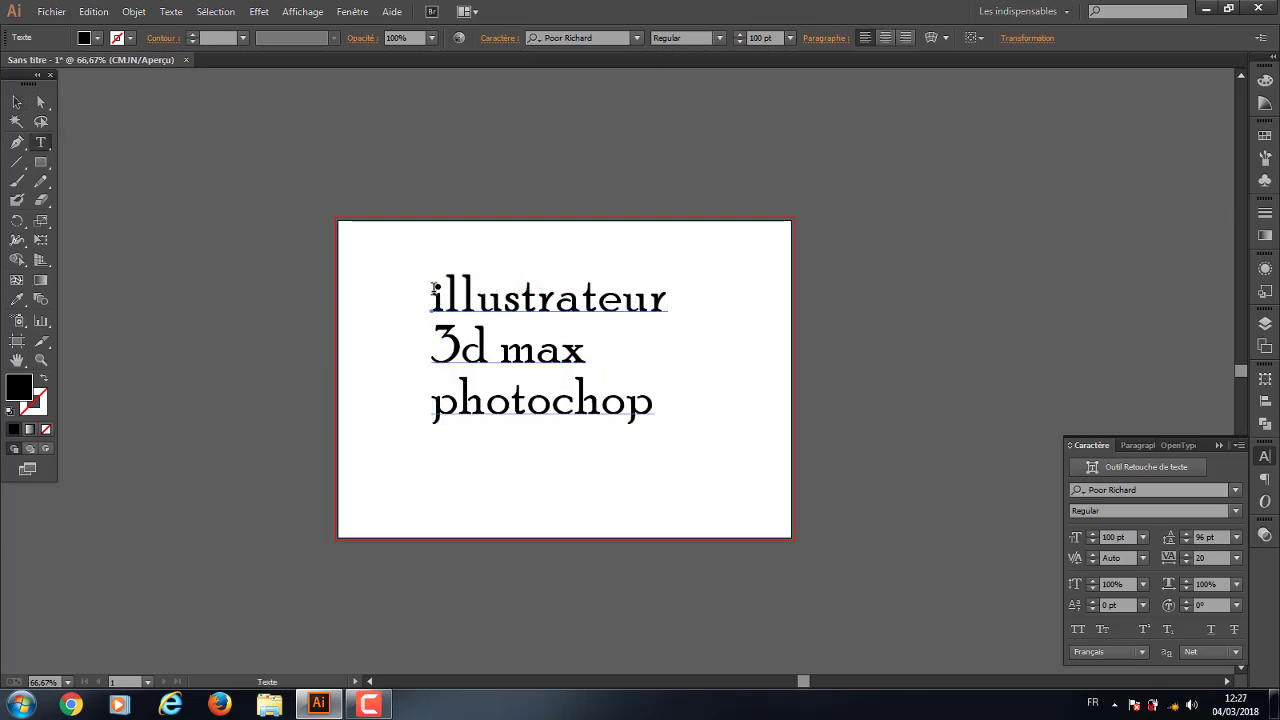
drag(432, 290, 777, 449)
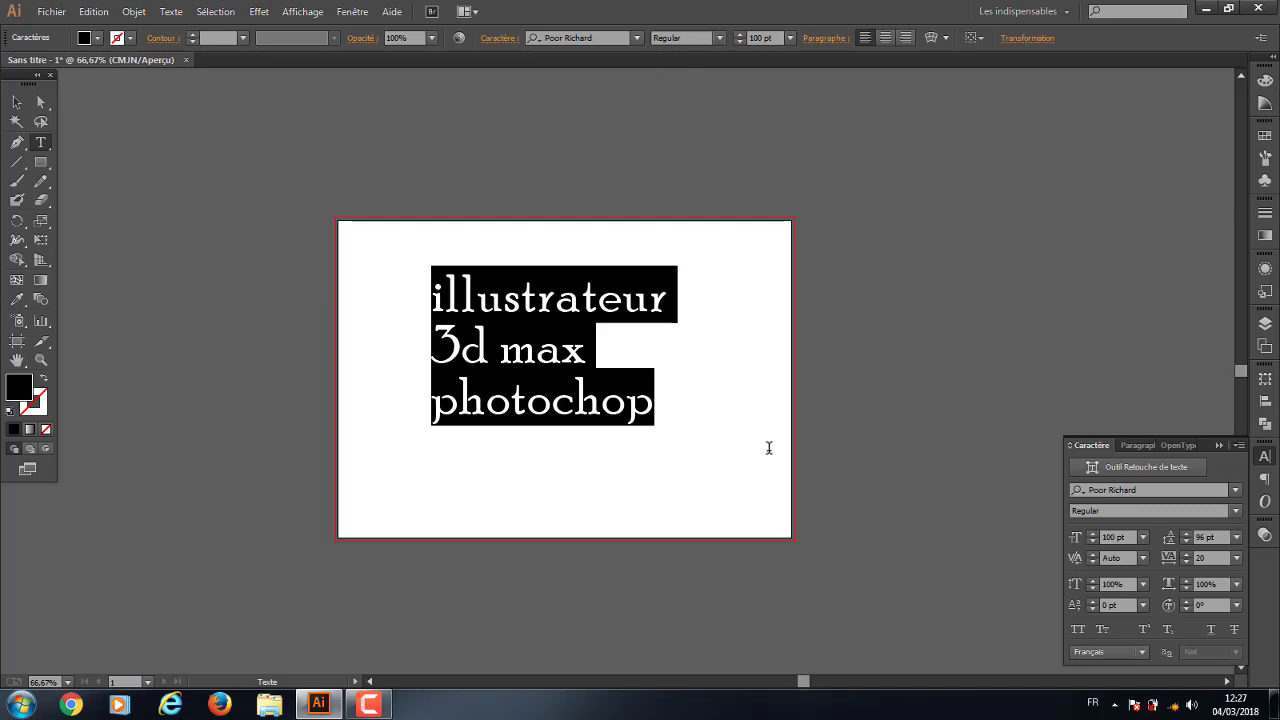
text(2eme)
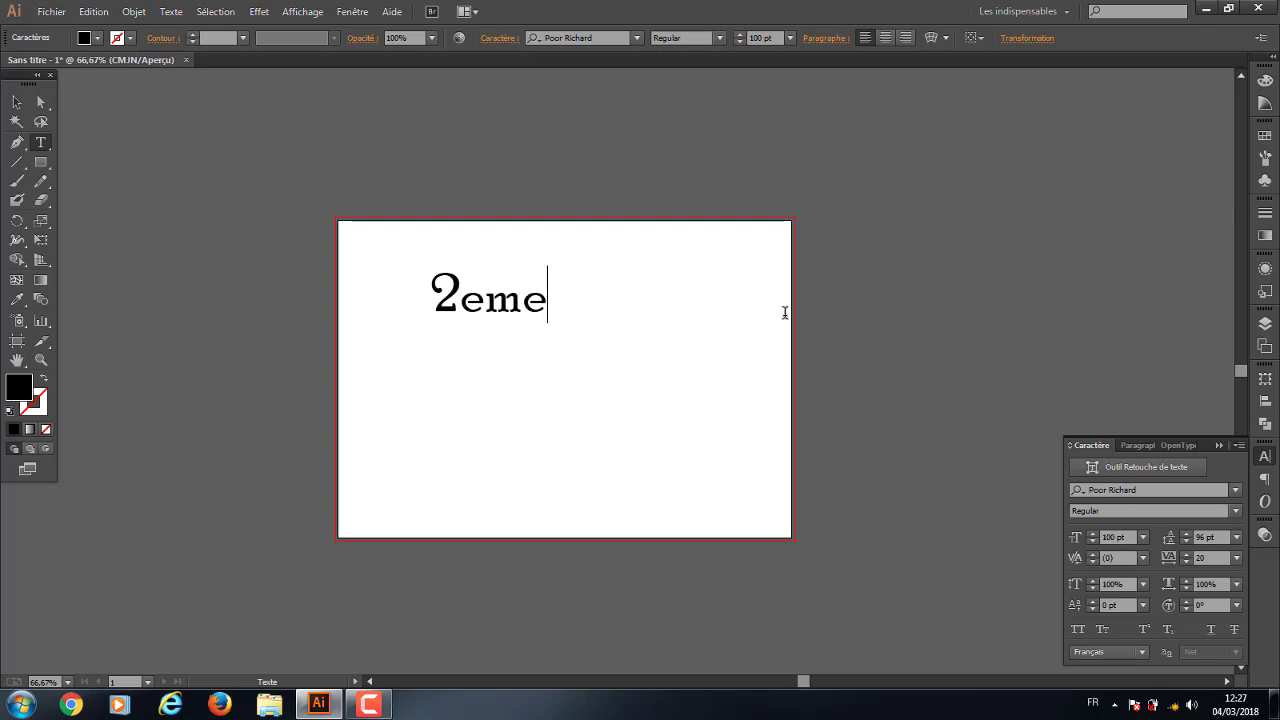
drag(430, 290, 565, 346)
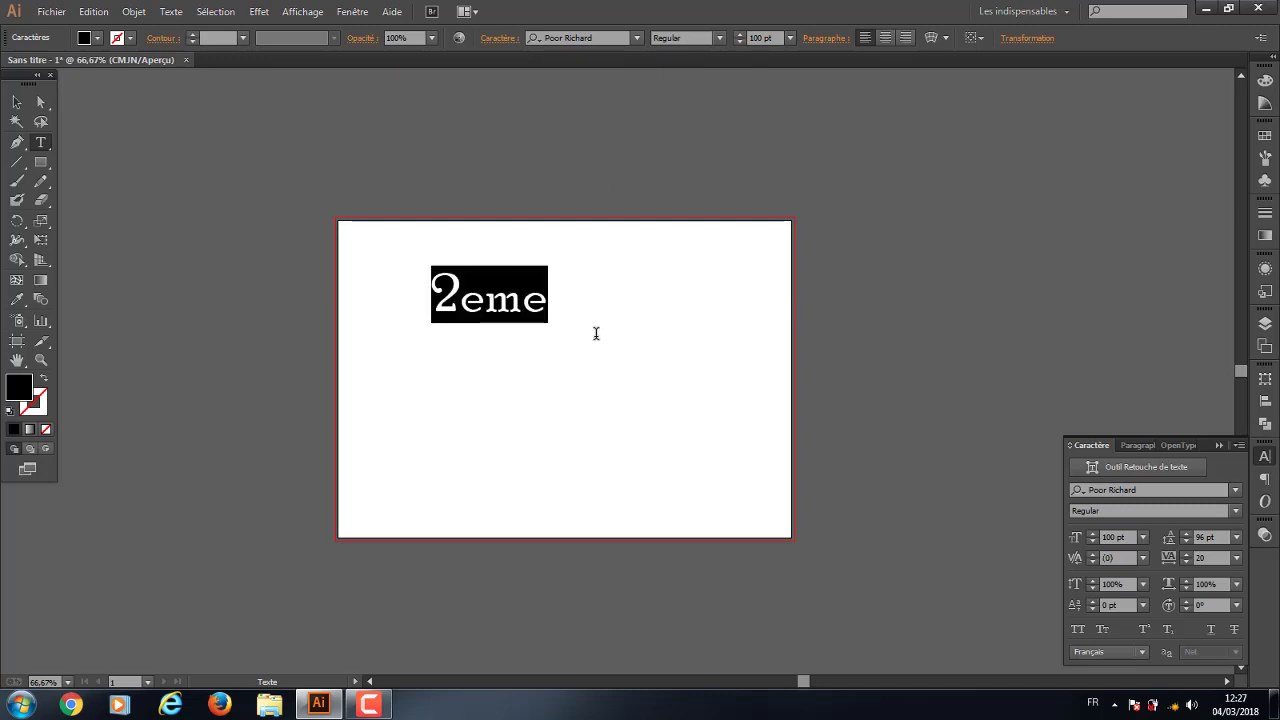
click(594, 37)
text(m)
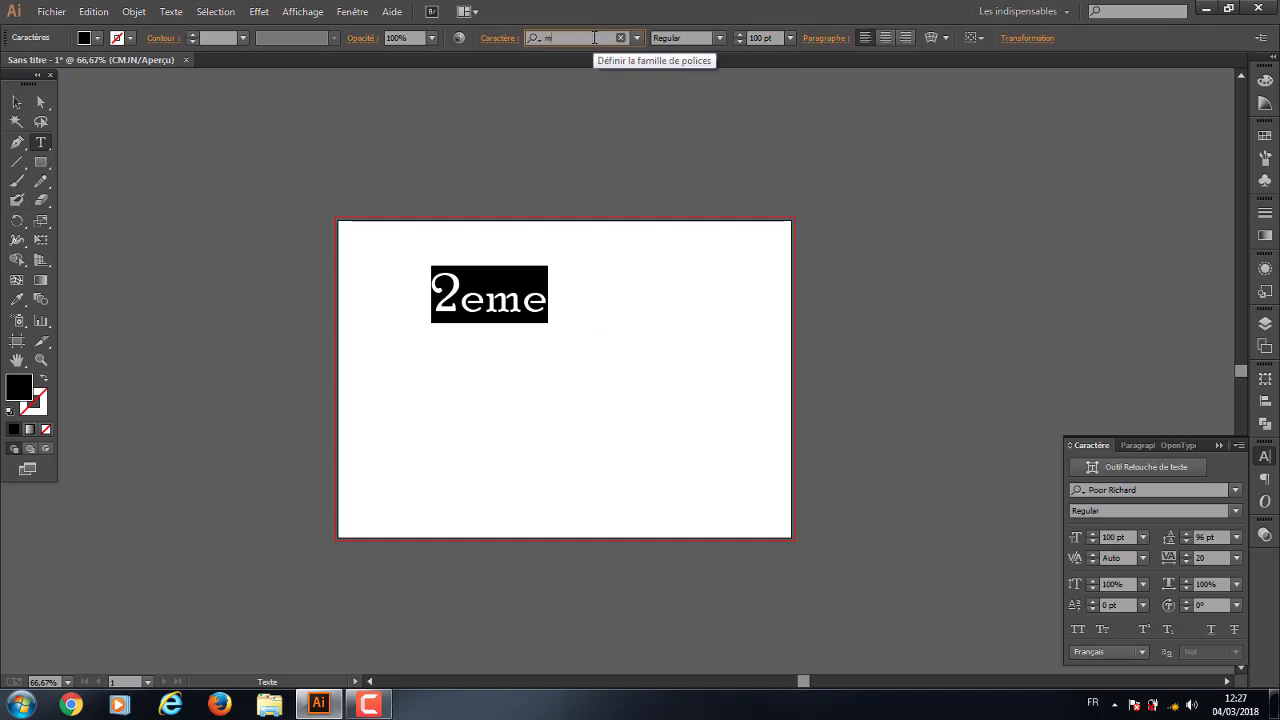
text(Myri)
key(Return)
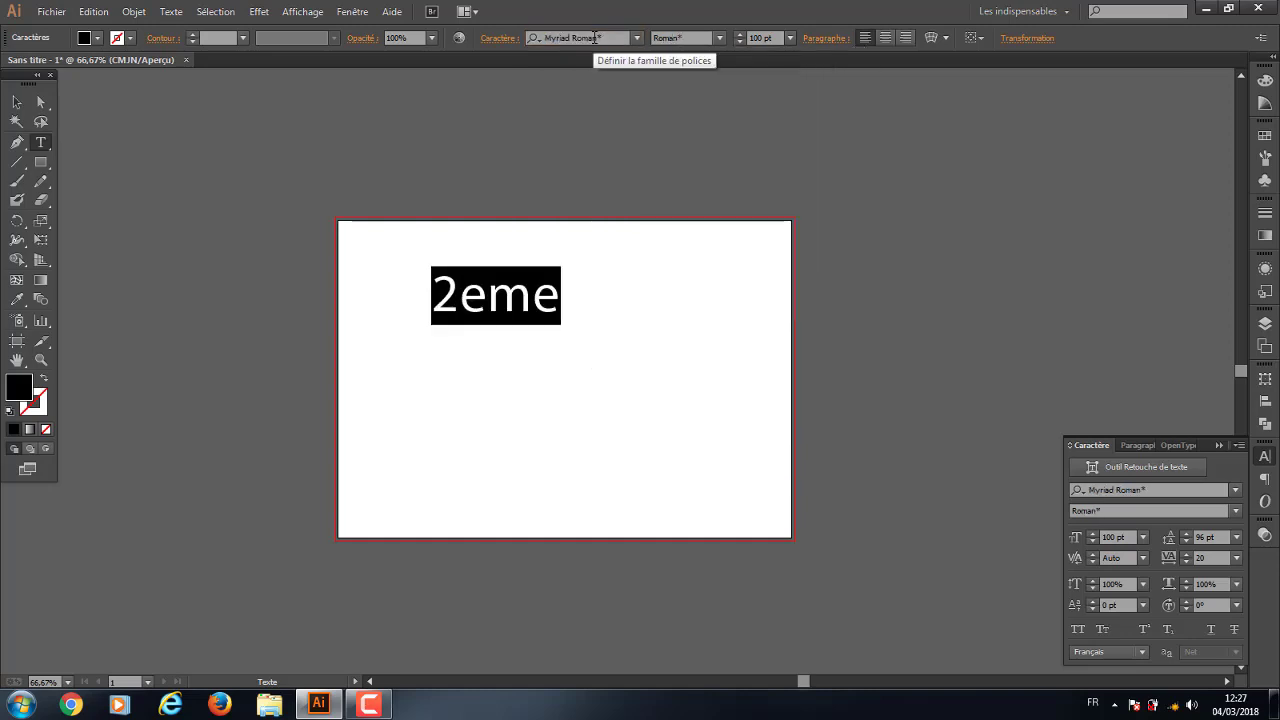
Make 'eme' superscript at 96 pt
click(486, 298)
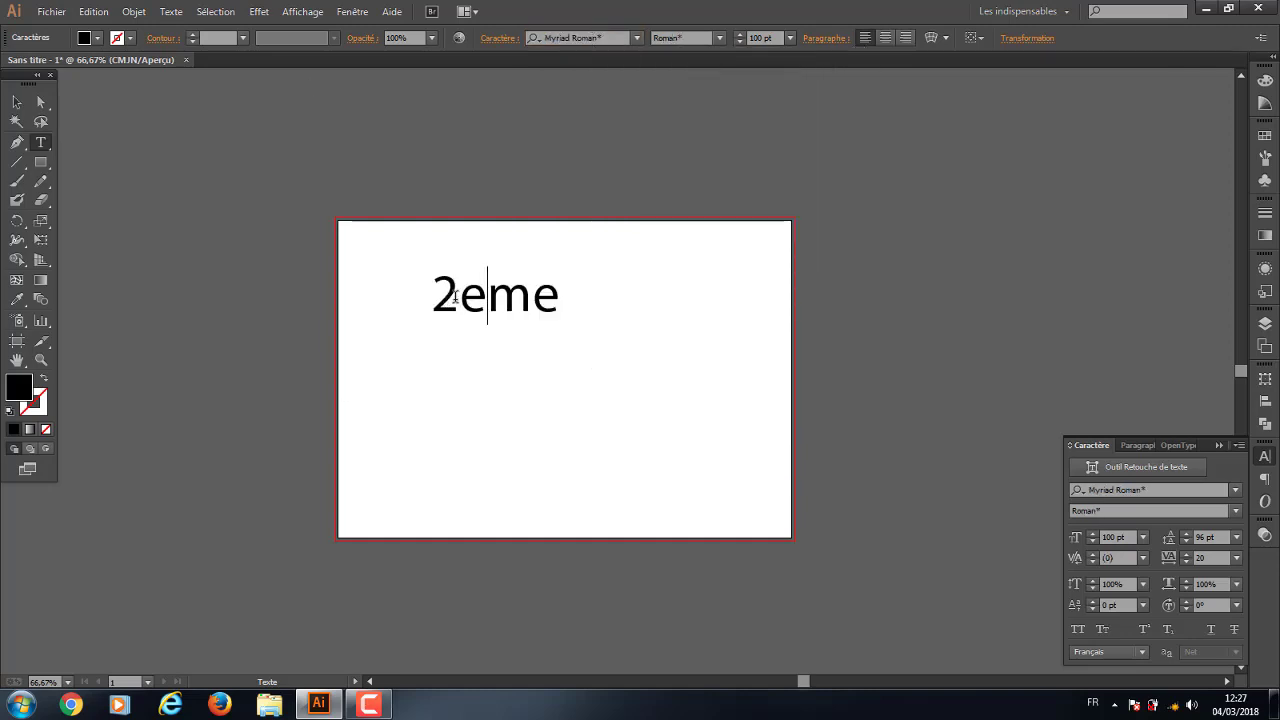
drag(457, 296, 578, 318)
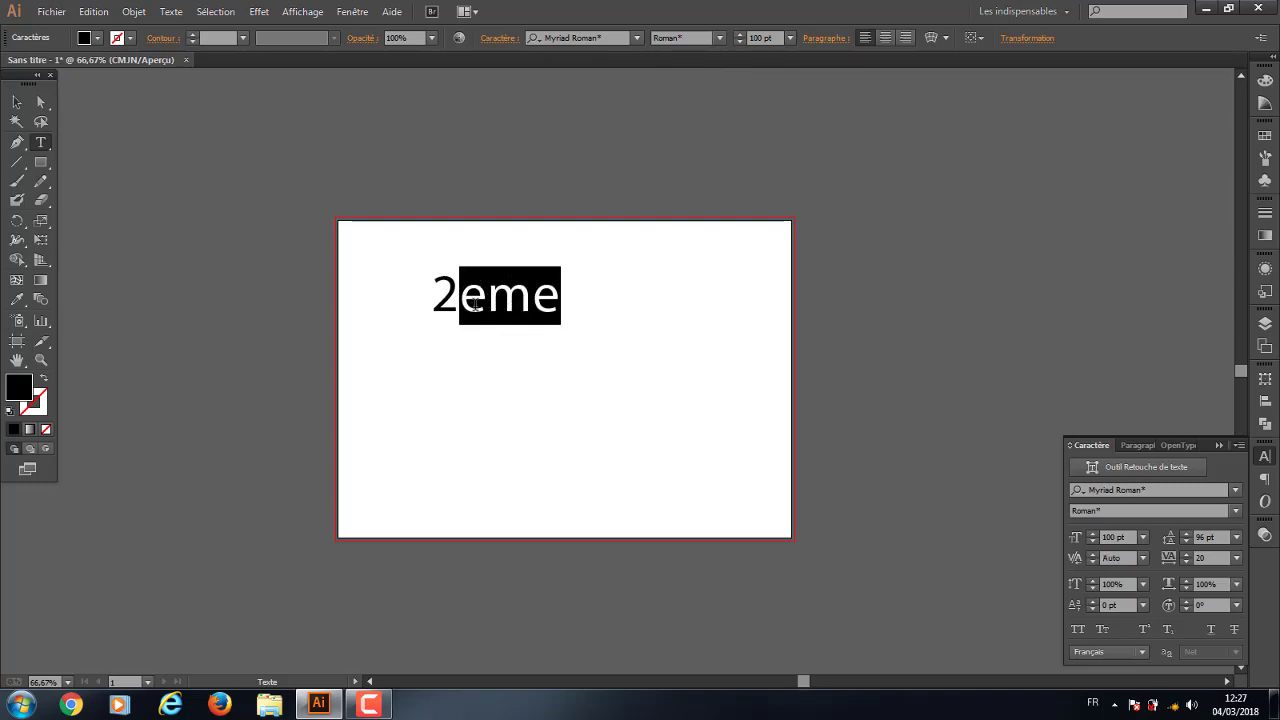
drag(460, 300, 598, 313)
click(1145, 630)
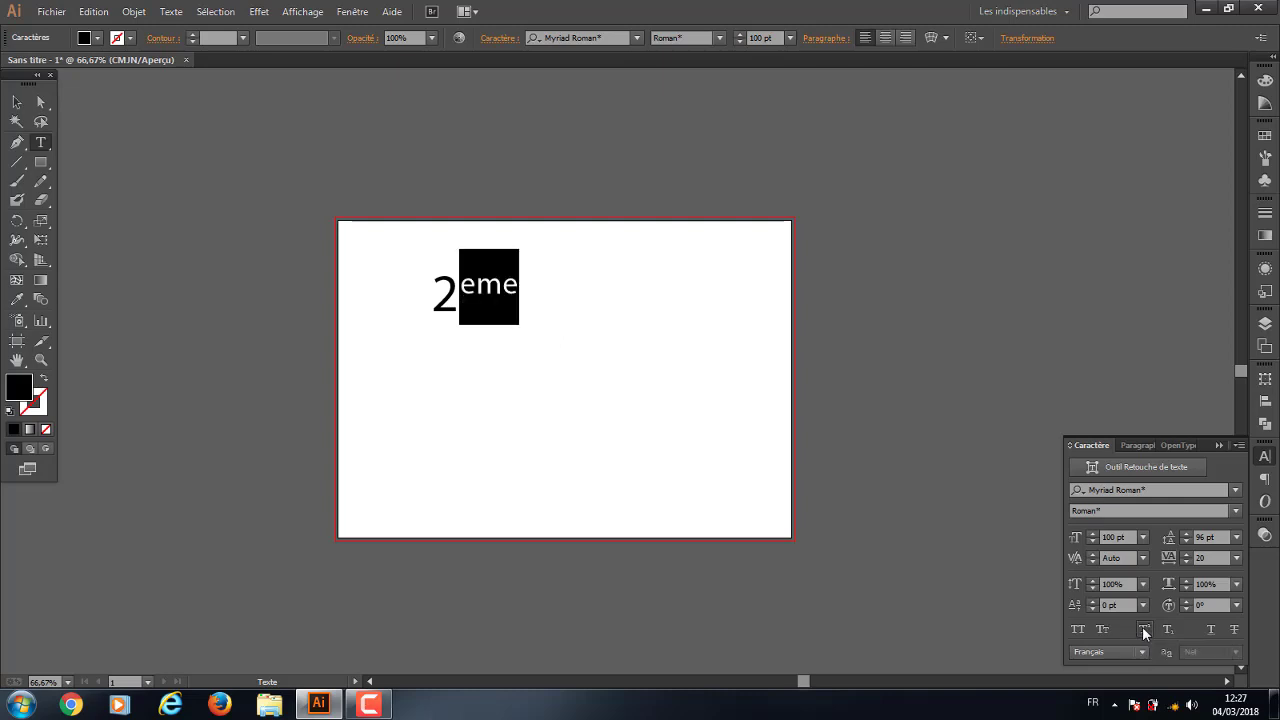
click(1092, 542)
click(1092, 542)
click(1092, 542)
click(1092, 542)
click(1092, 542)
click(1092, 542)
click(1092, 542)
click(1091, 535)
click(1091, 535)
click(1091, 535)
click(1091, 535)
click(1091, 535)
click(1091, 535)
Change the text to 'co2' with the 2 as a 76 pt subscript
drag(522, 292, 353, 293)
text(c)
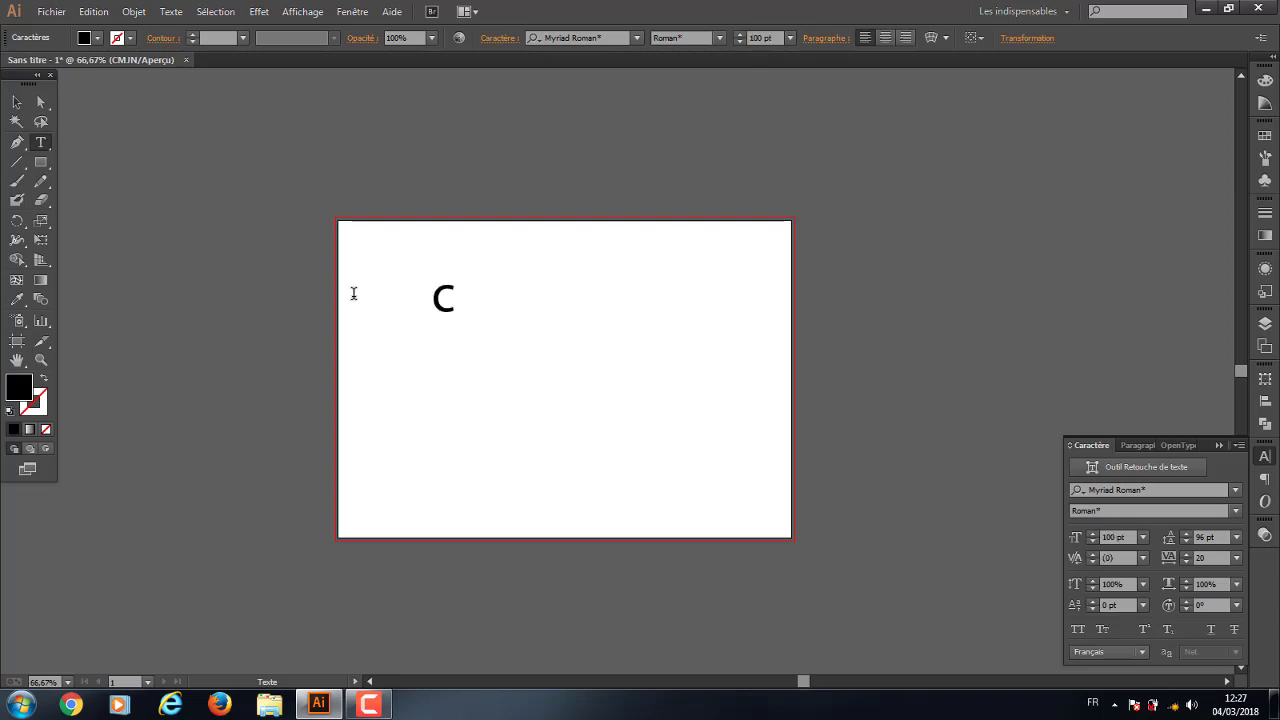
text(o2)
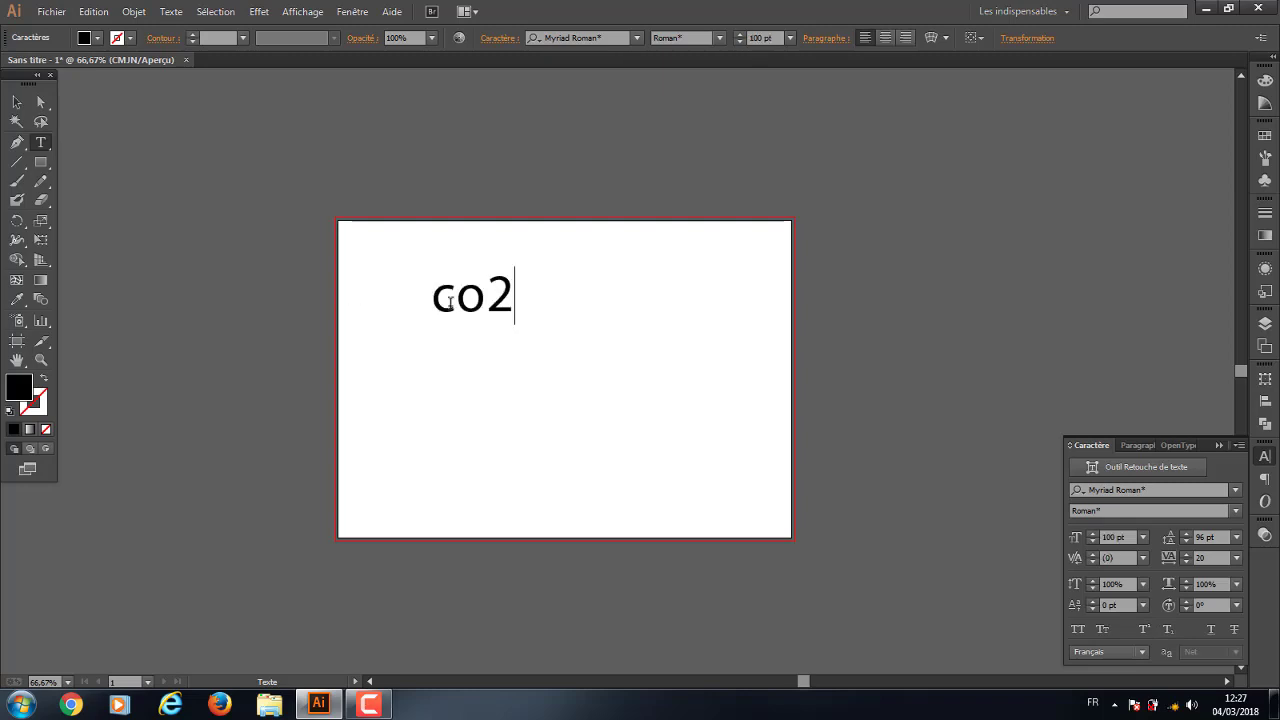
drag(485, 290, 536, 311)
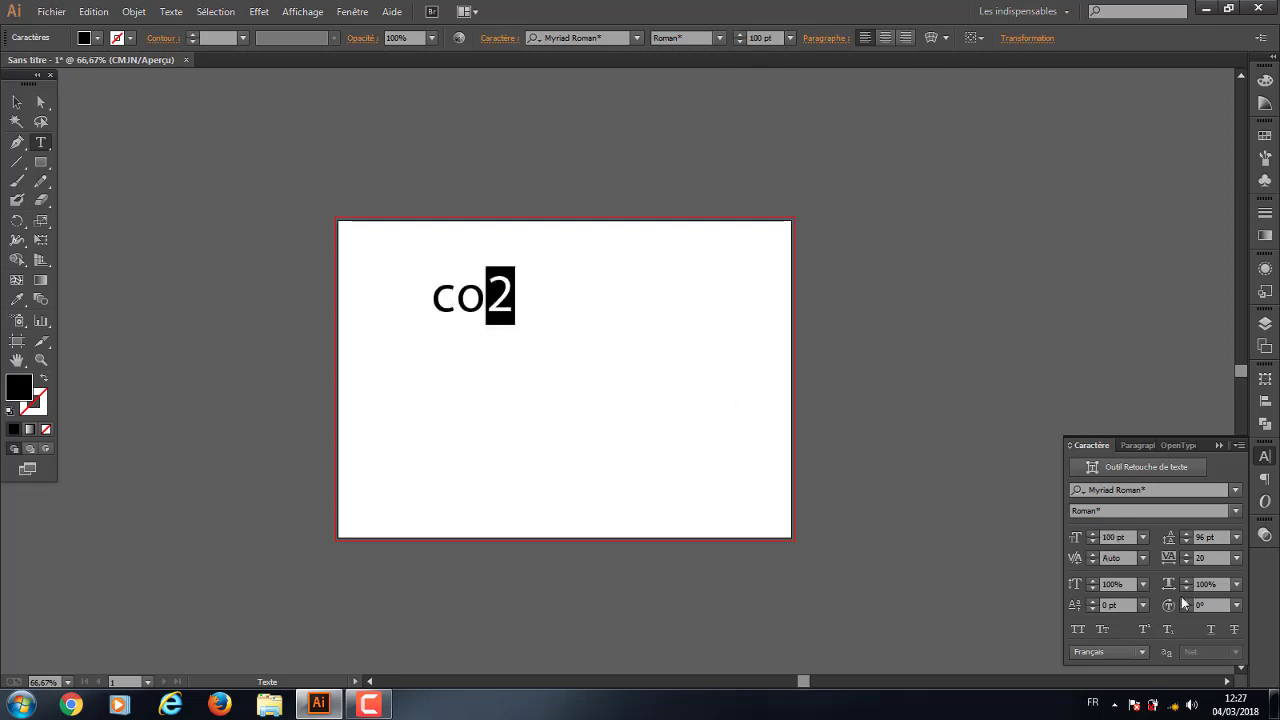
click(1167, 632)
click(1093, 541)
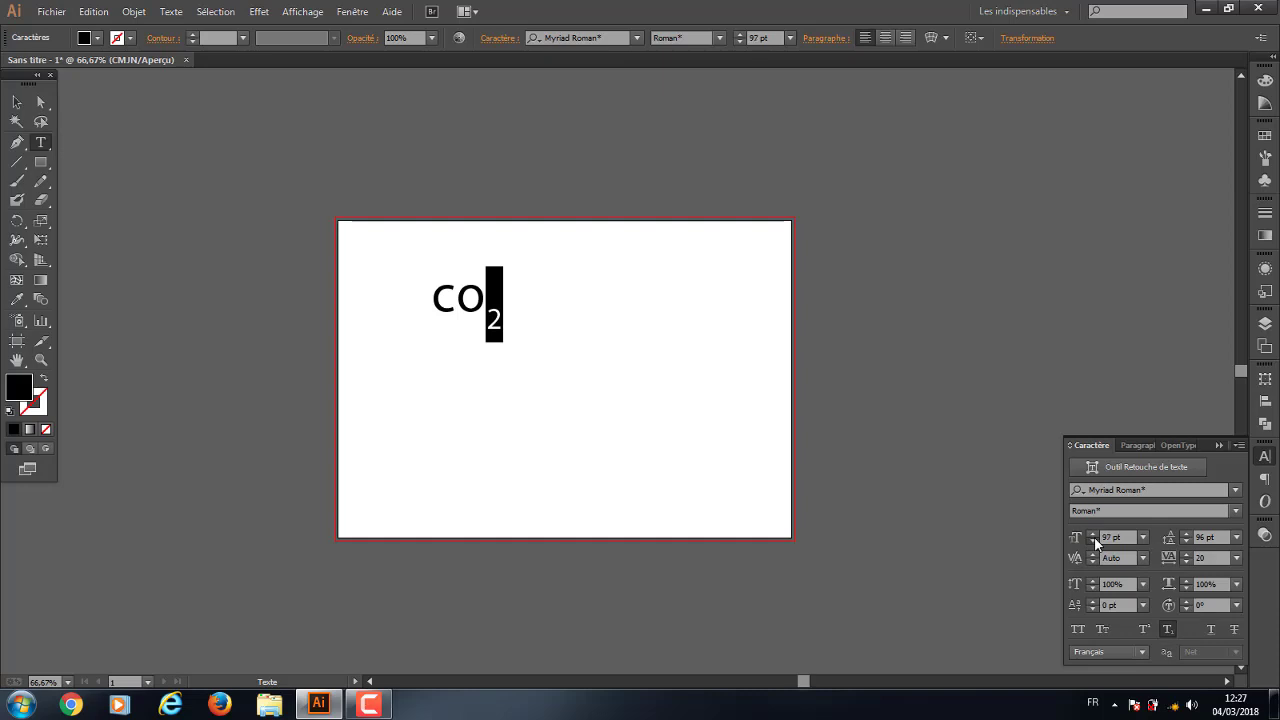
click(1093, 541)
click(1093, 541)
click(1093, 541)
click(1093, 541)
click(1093, 541)
click(1093, 541)
click(1093, 541)
Underline the whole text and retype it as '3d max'
click(535, 298)
key(ctrl+z)
key(ctrl+a)
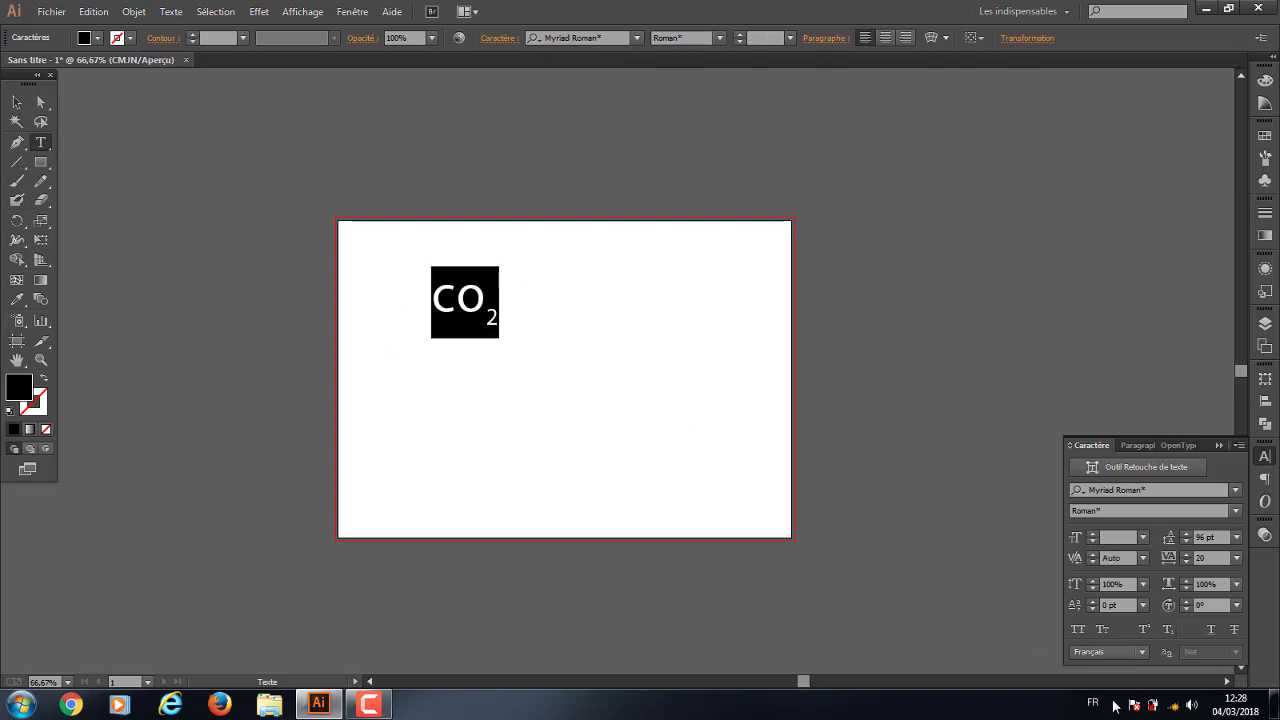
click(1209, 631)
text(3d max)
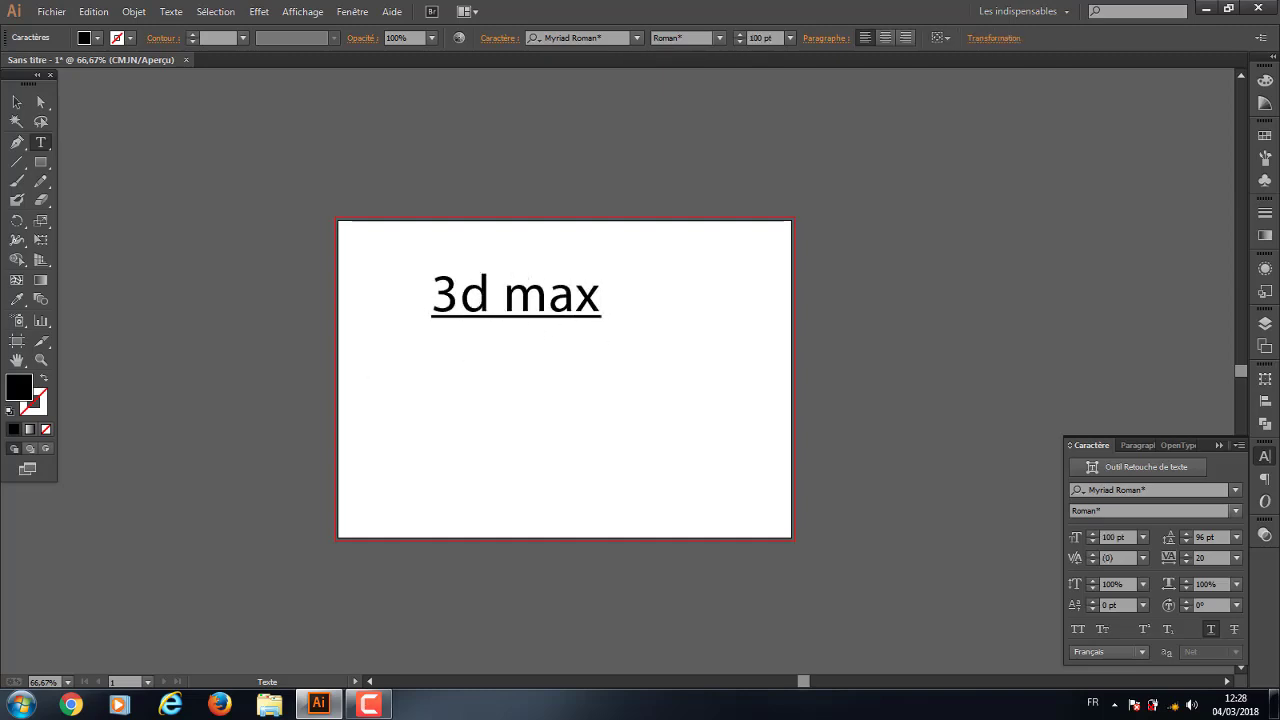
Give '3d max' a strikethrough and remove its underline
click(1232, 630)
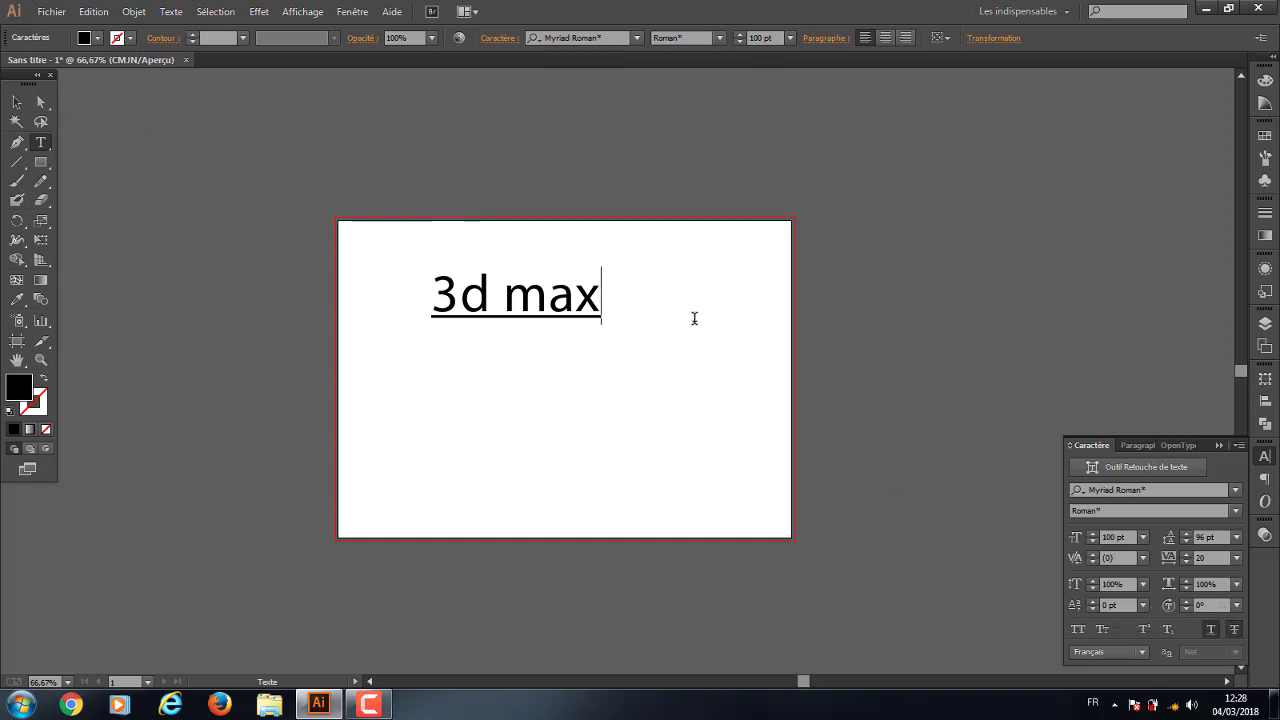
drag(606, 298, 371, 302)
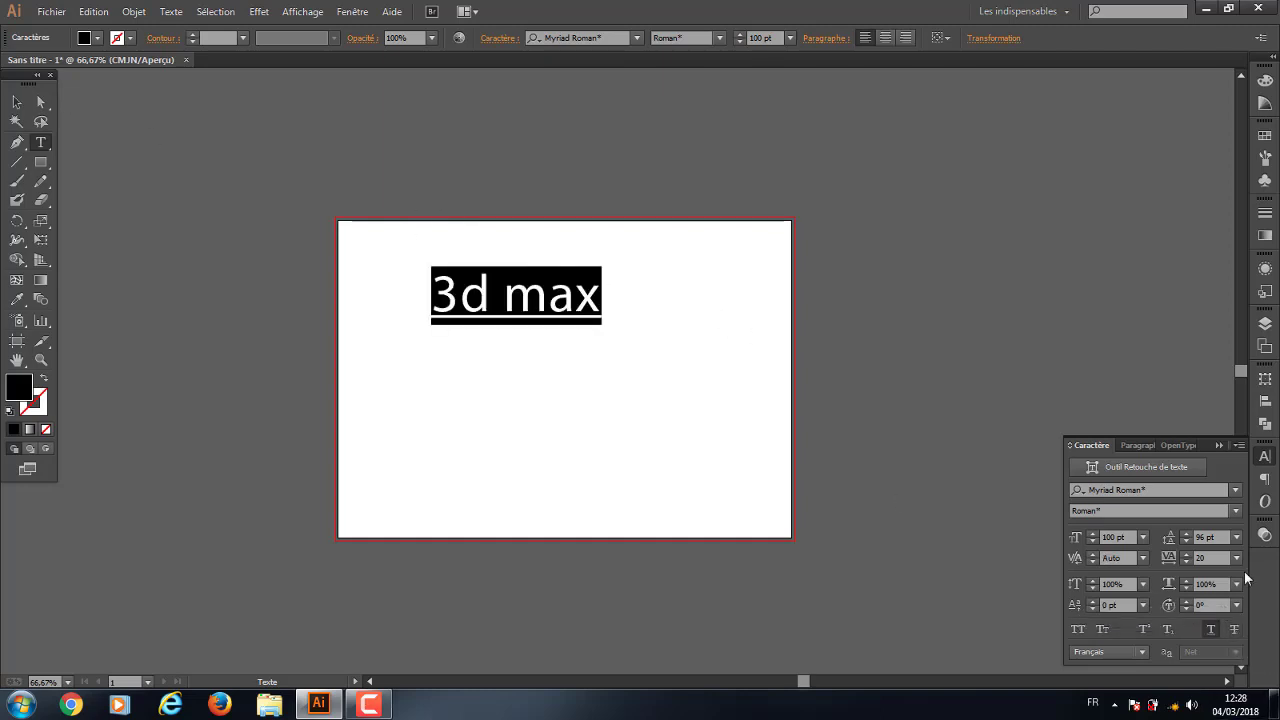
click(1233, 629)
click(1212, 630)
Select the 3d max text object and delete it
click(16, 102)
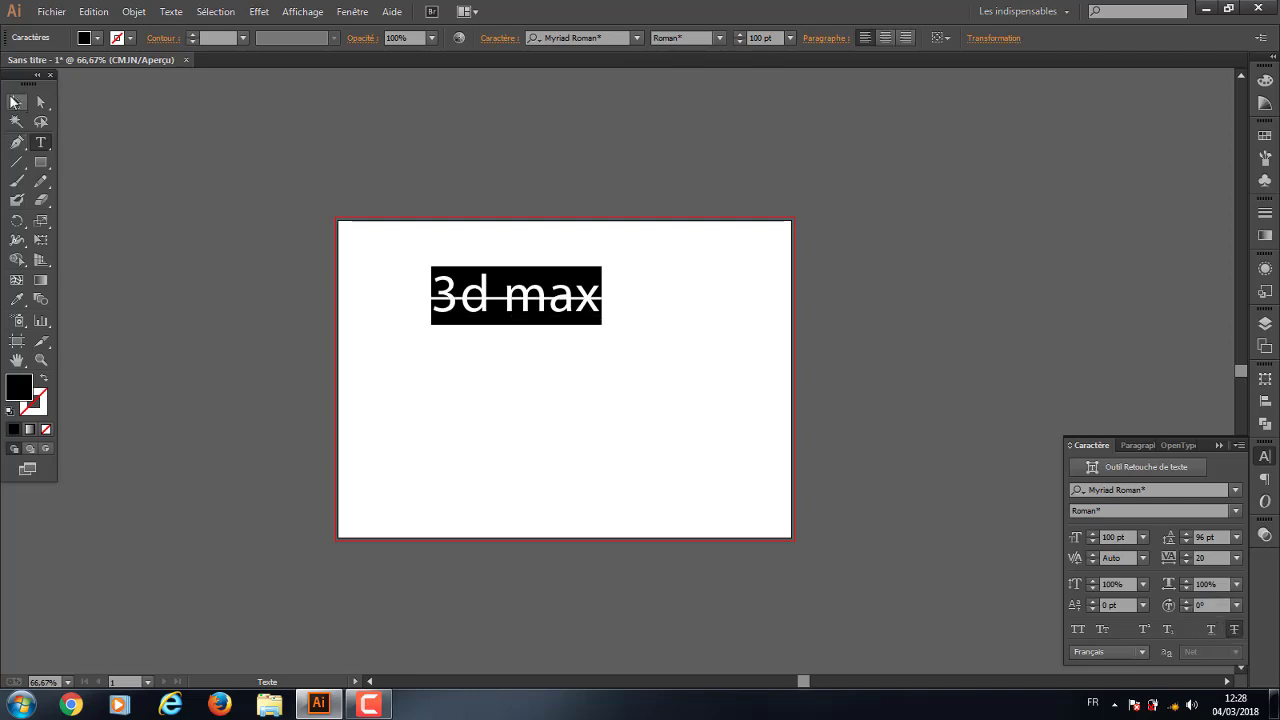
click(254, 234)
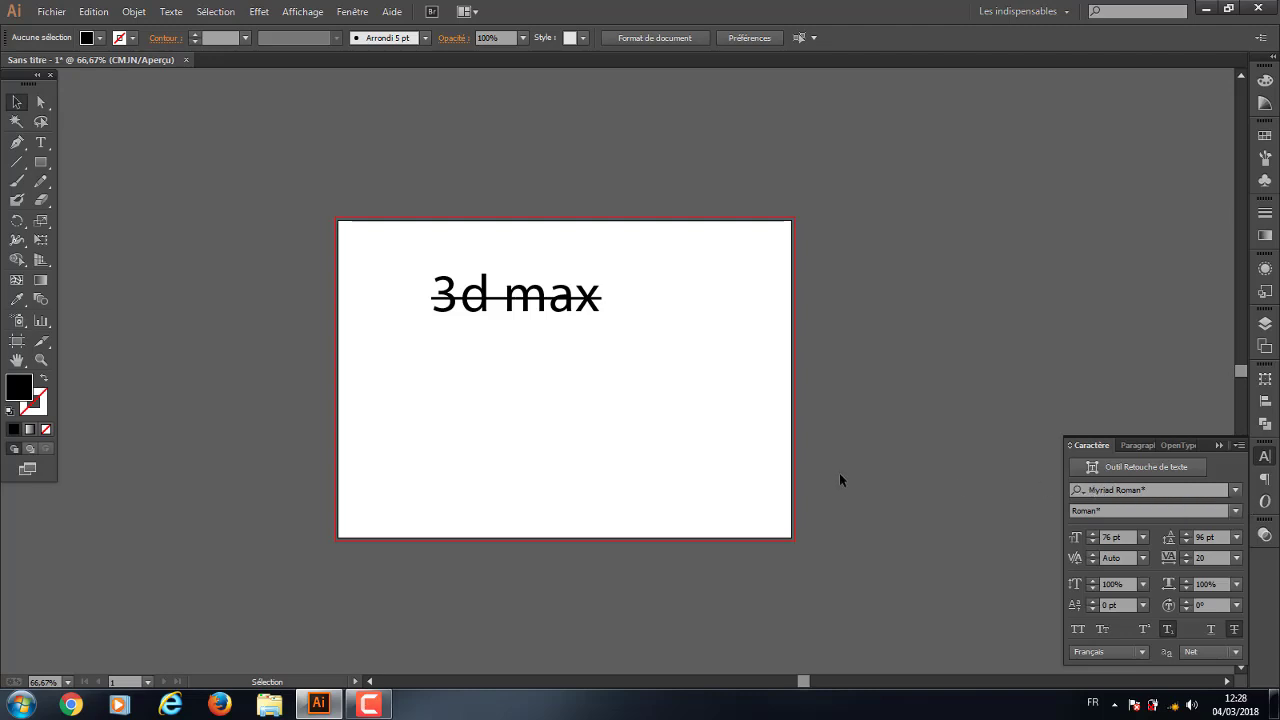
drag(356, 216, 657, 388)
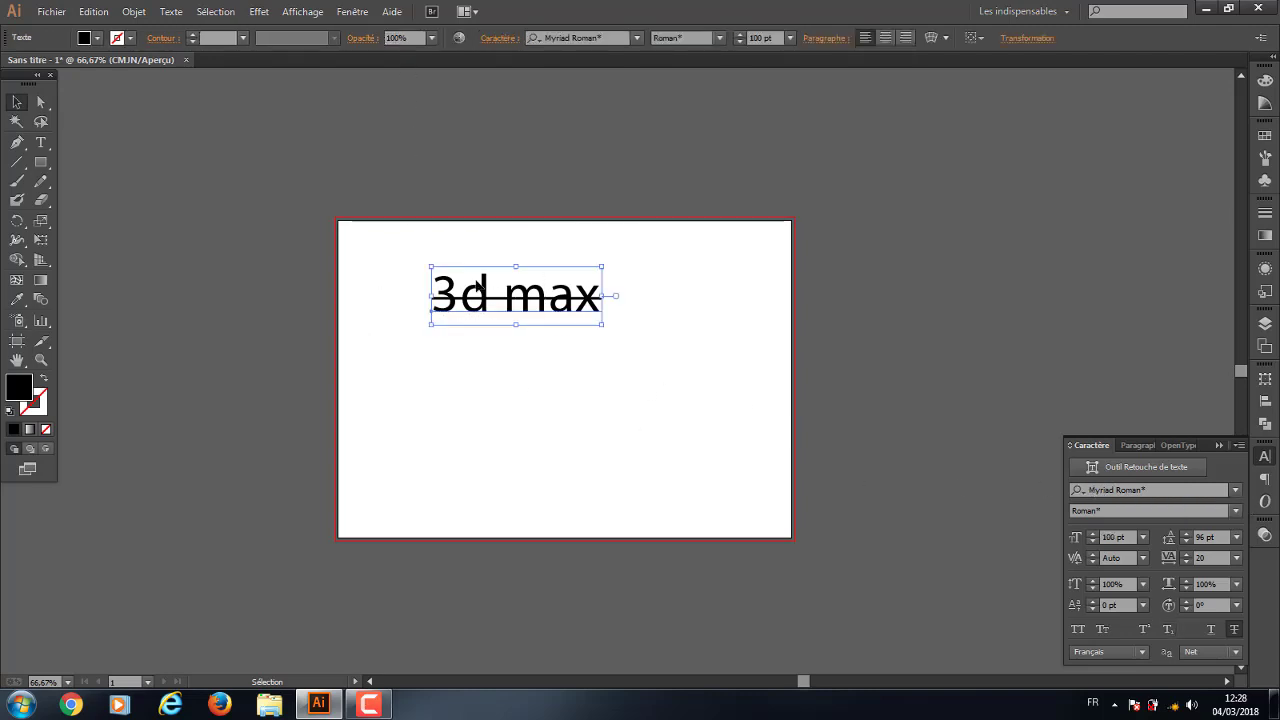
key(Delete)
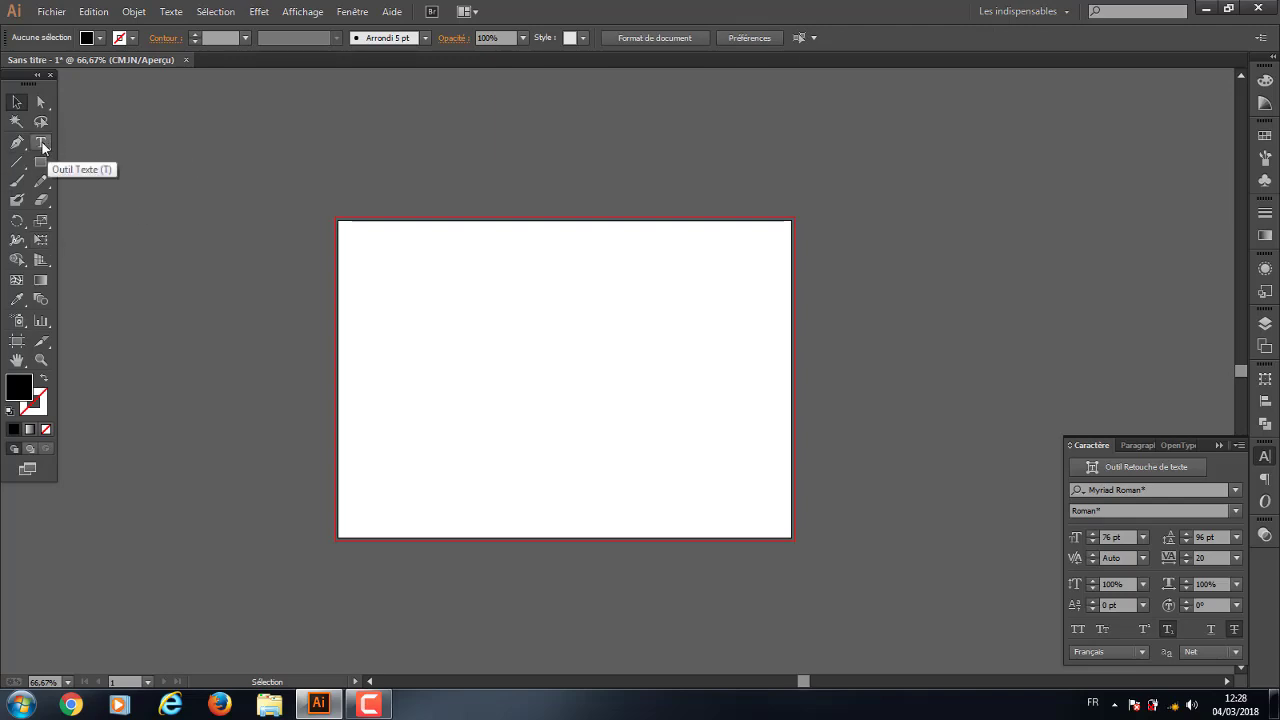
Draw an area text frame and type 'illustrateur', fixing the misspelled ending
click(40, 143)
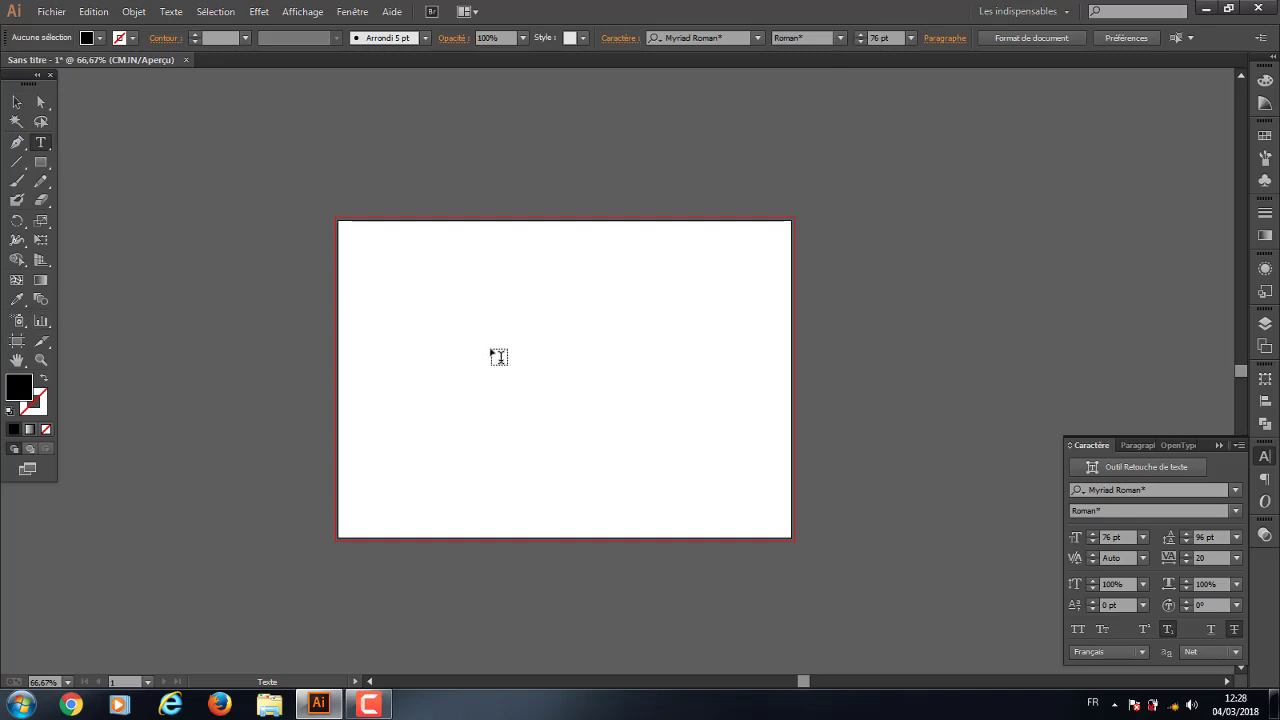
drag(418, 262, 733, 486)
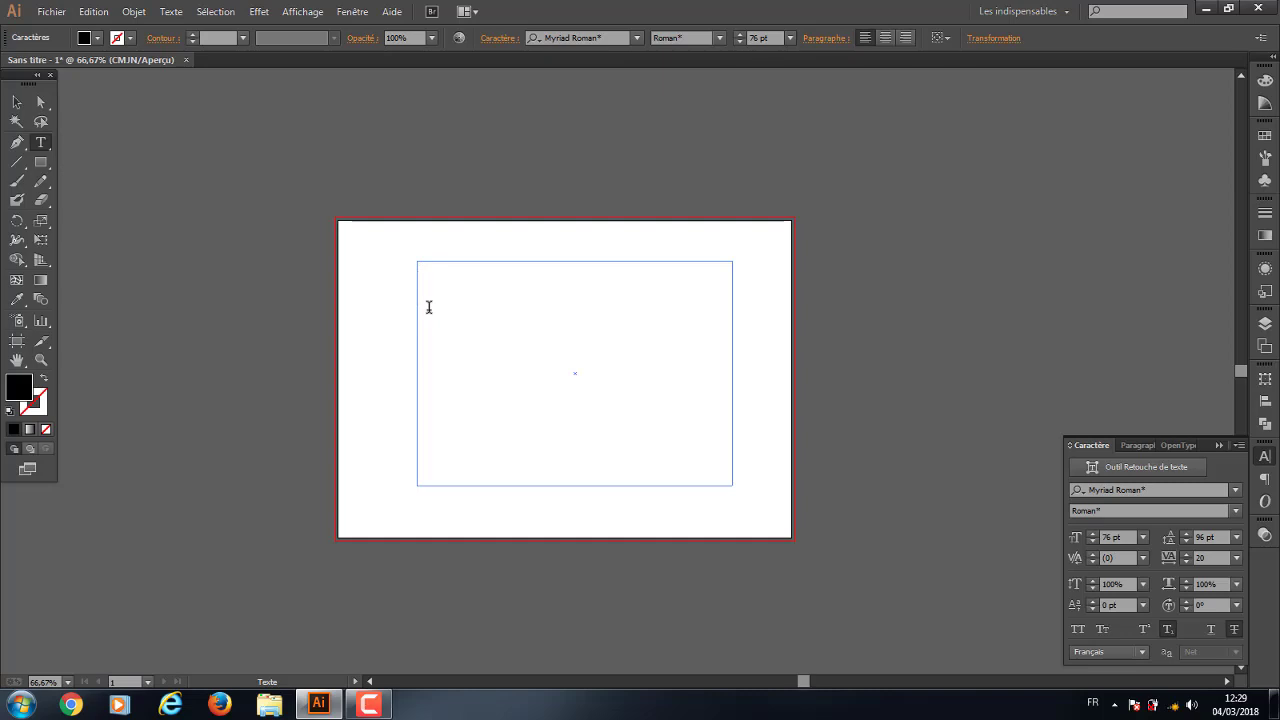
text(ill)
text(ustrauet)
text(r)
drag(522, 298, 481, 305)
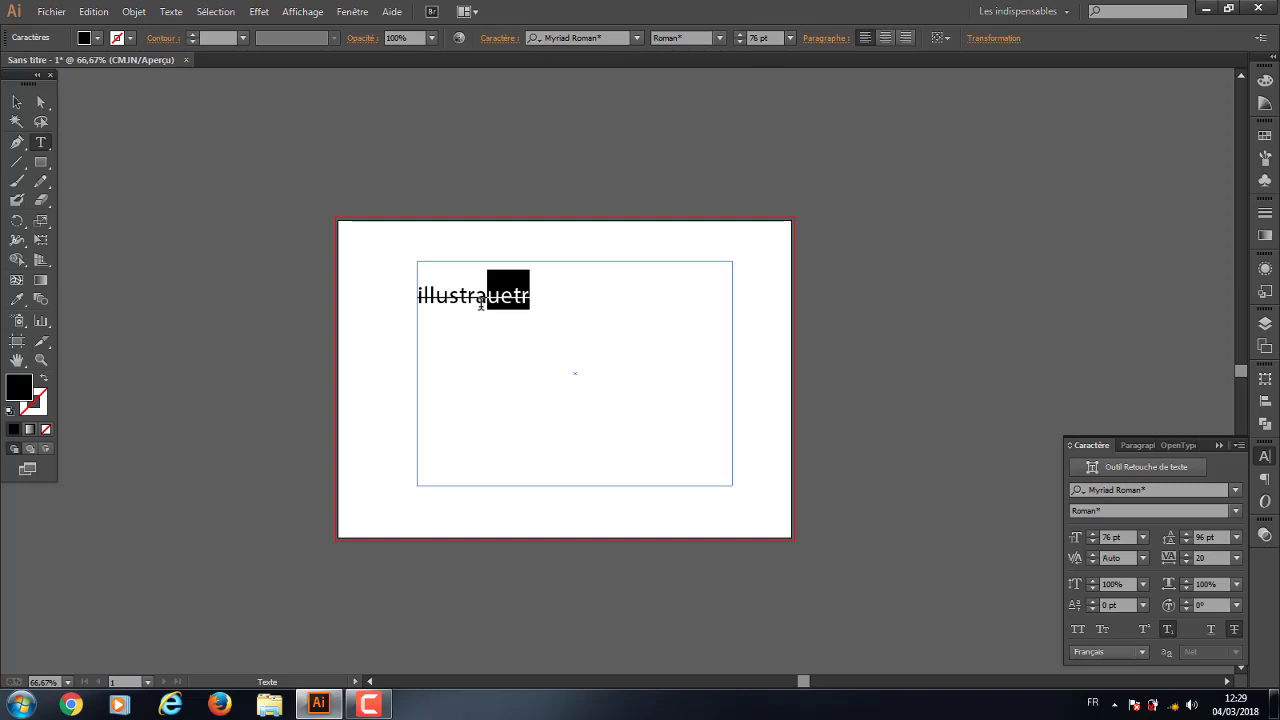
text(teu)
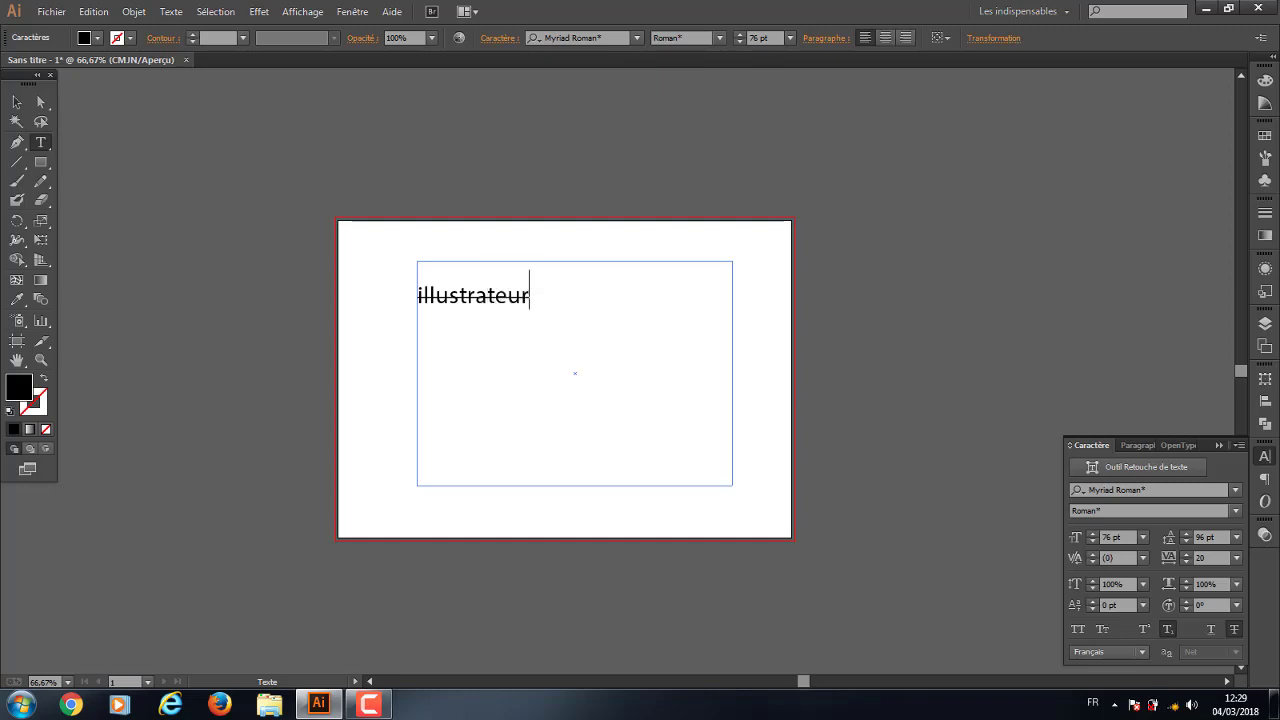
Turn off Subscript so 'illustrateur' shows at full 76 pt
double_click(544, 286)
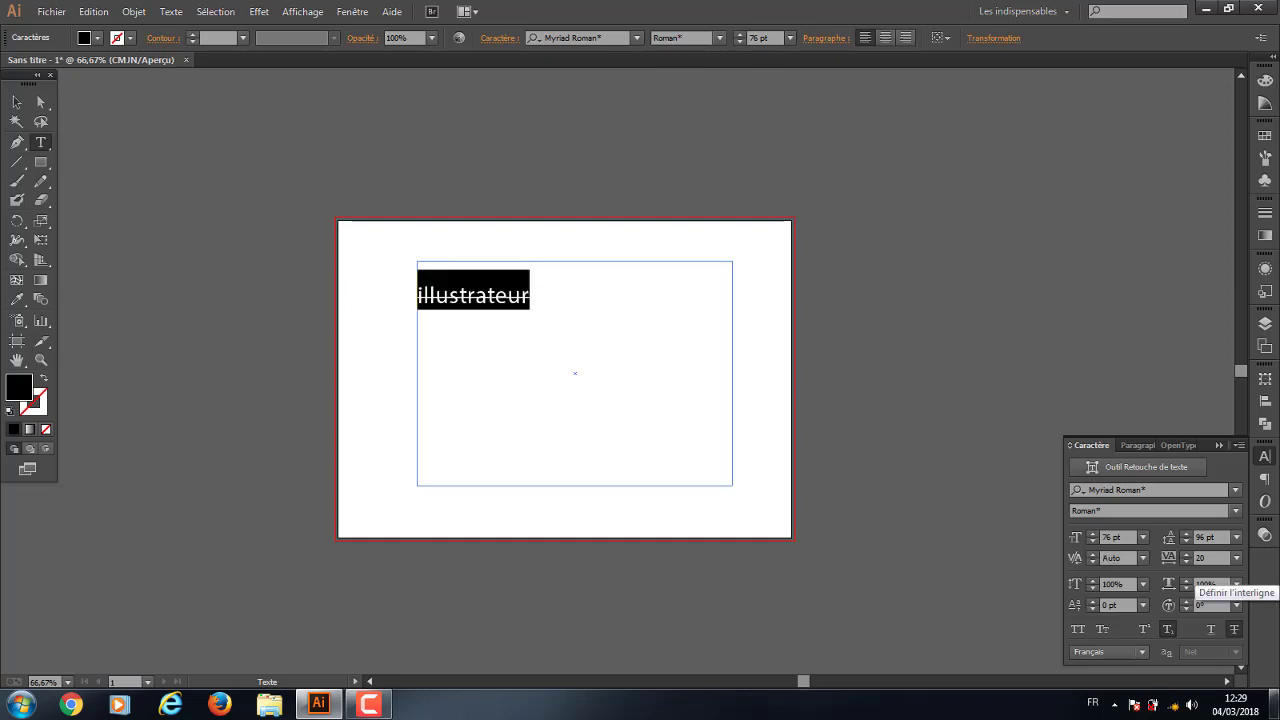
click(1167, 629)
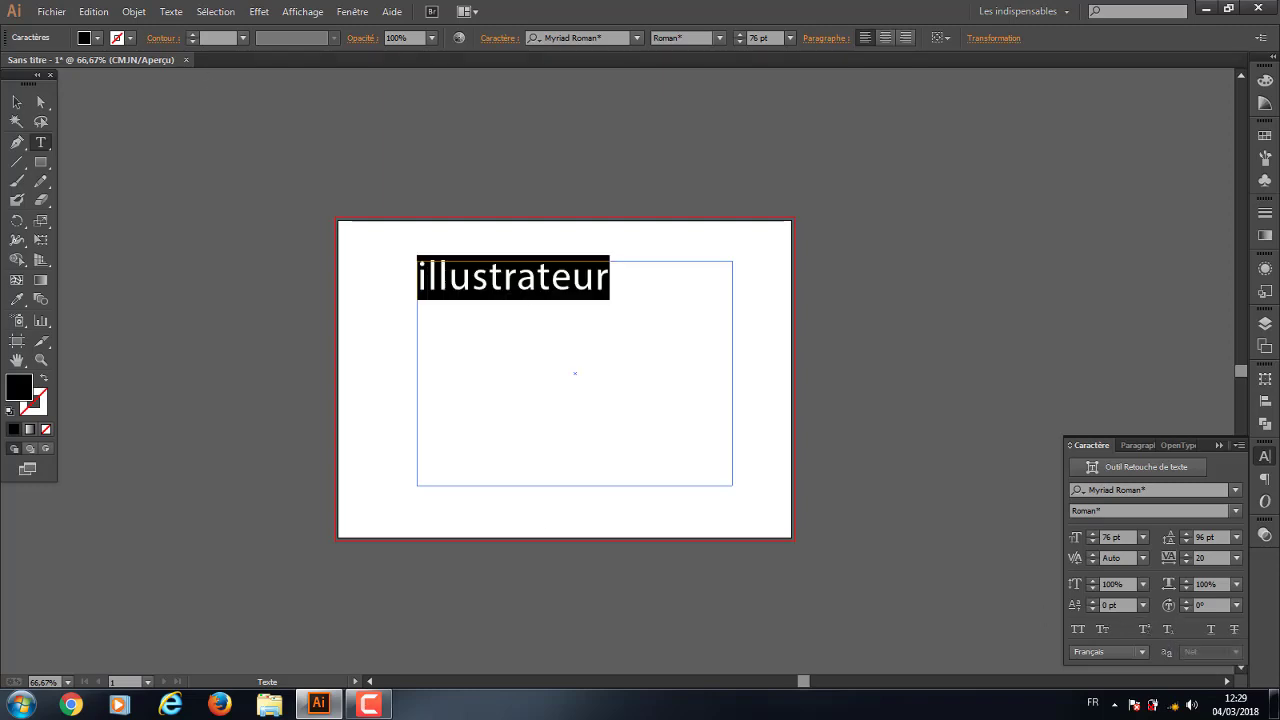
click(608, 274)
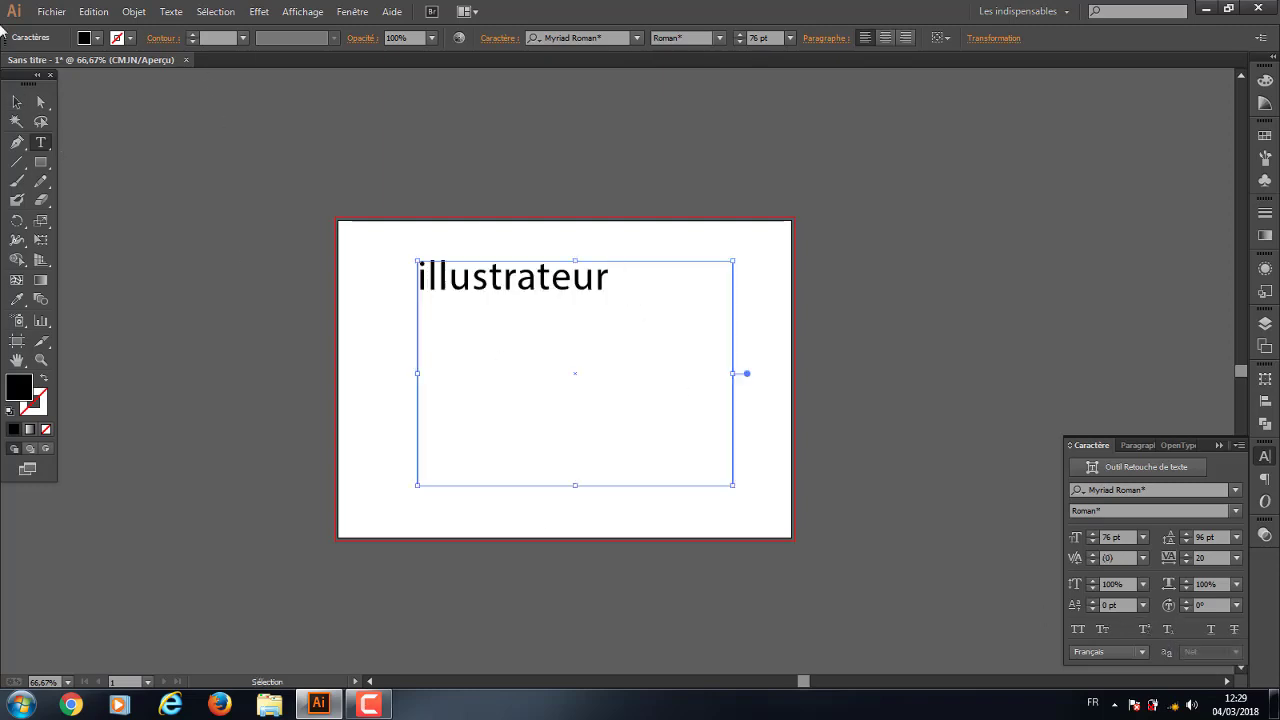
Move the illustrateur frame off the artboard to the left
click(41, 101)
drag(519, 292, 454, 271)
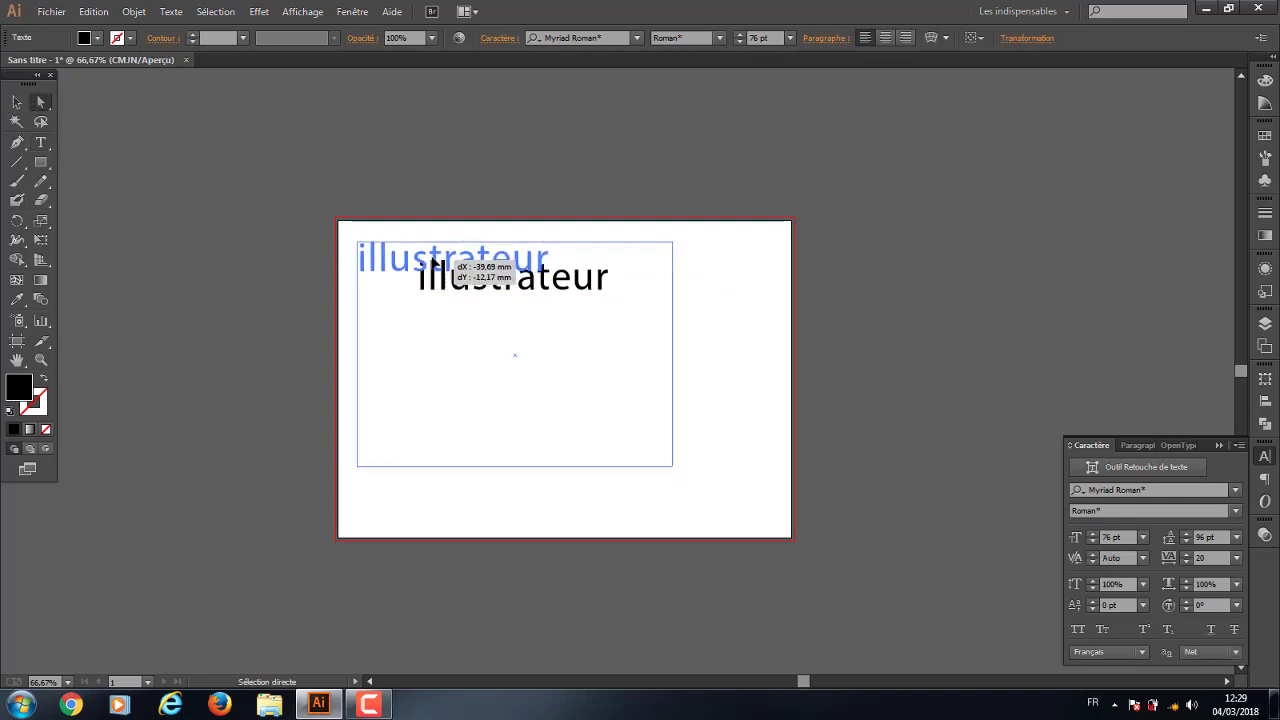
click(16, 101)
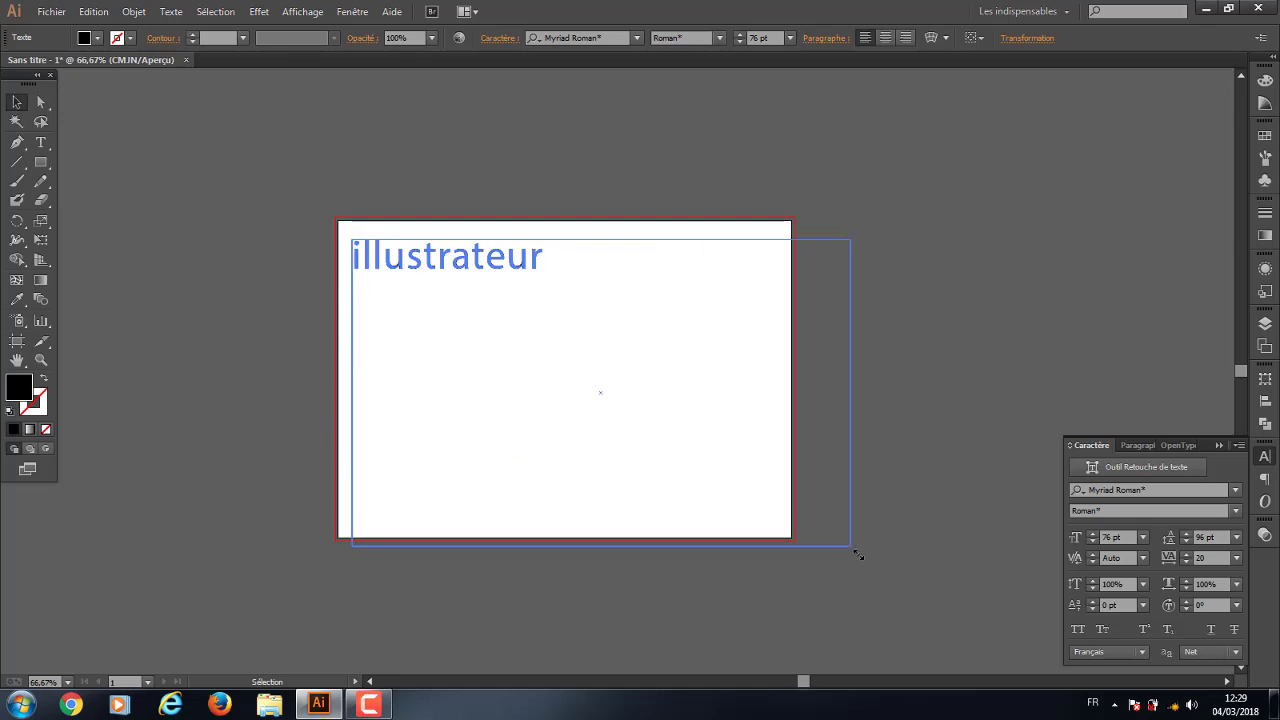
drag(684, 470, 710, 479)
drag(509, 263, 107, 195)
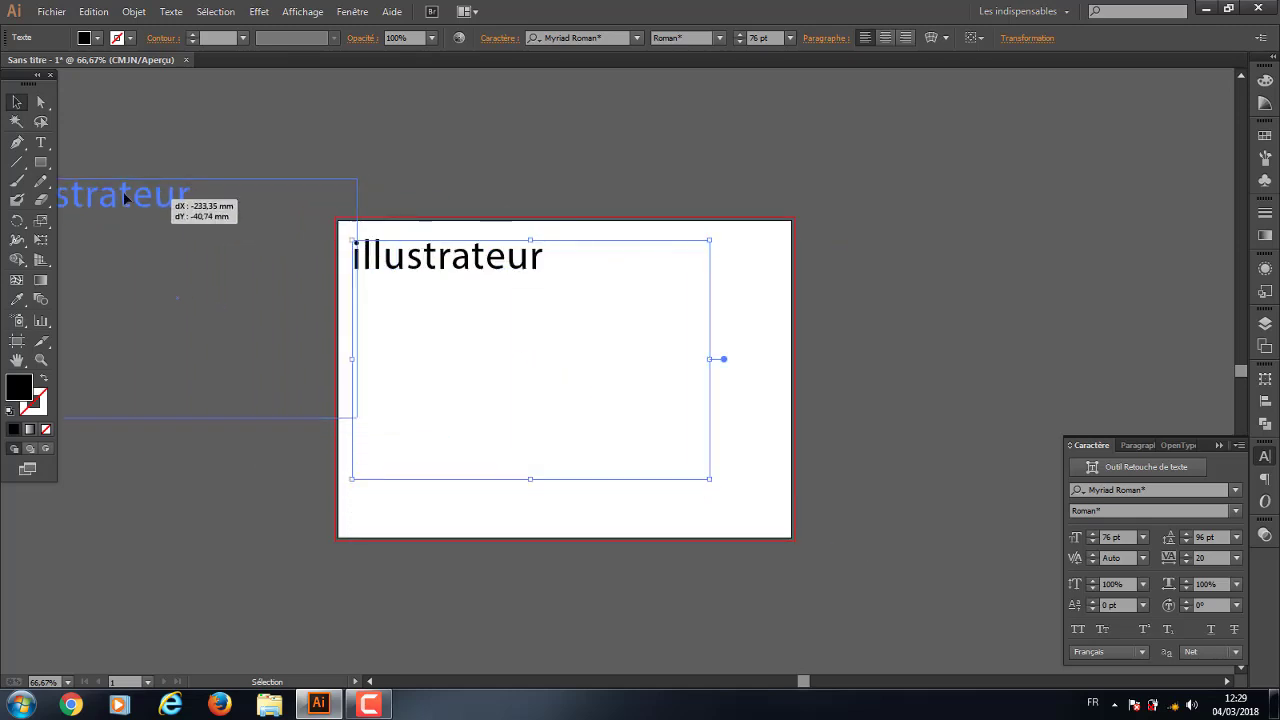
Draw a new area text frame of about 285 × 195 mm covering most of the artboard
click(41, 145)
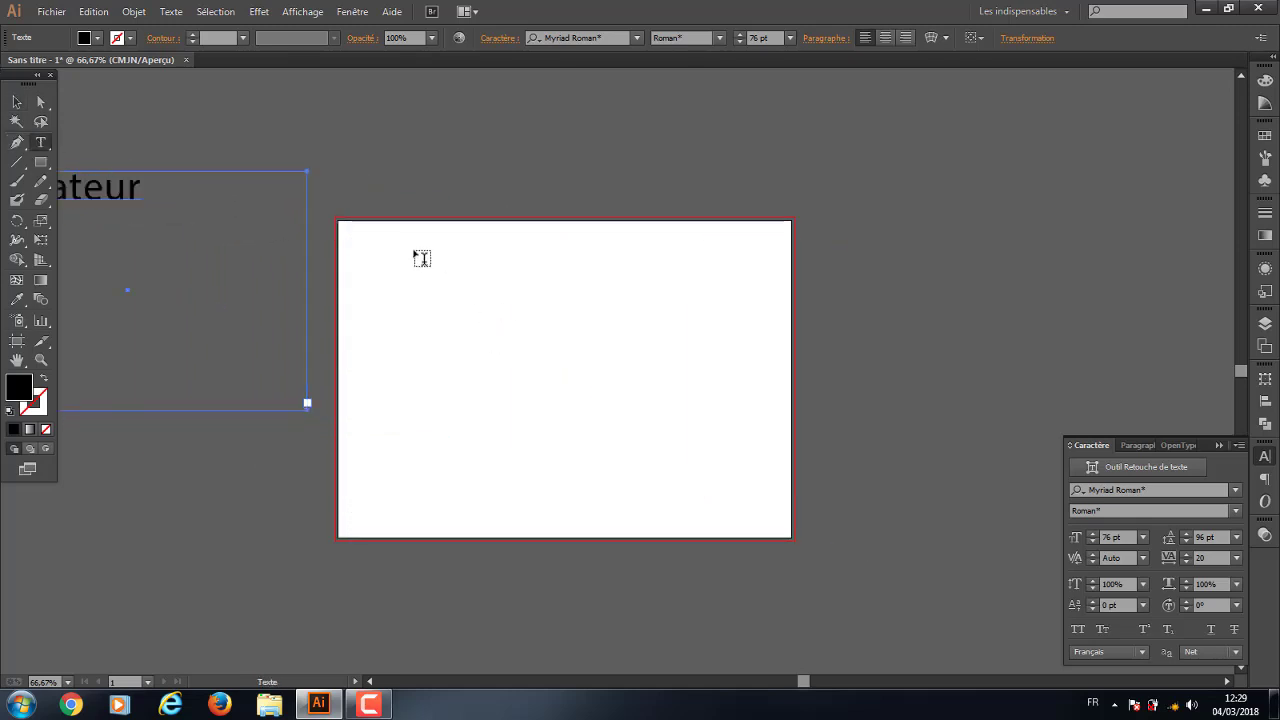
mouse_move(350, 230)
mouse_down()
mouse_move(473, 332)
mouse_move(551, 314)
mouse_up()
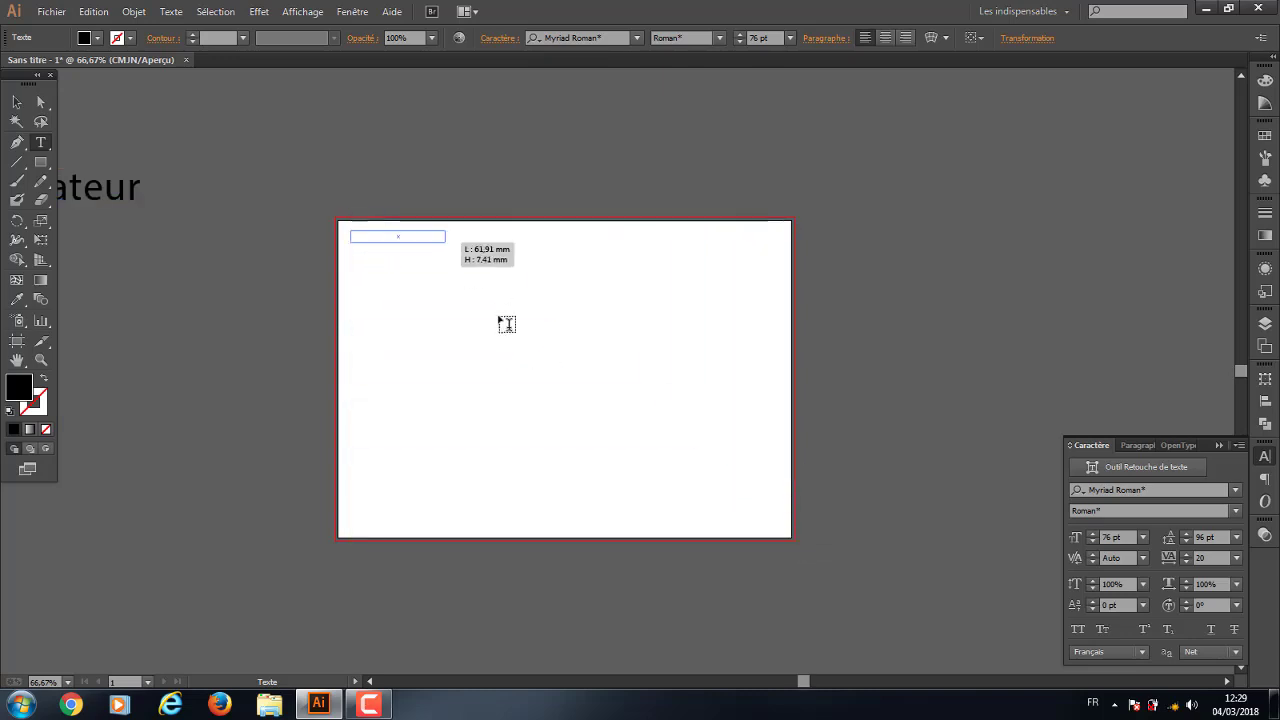
drag(469, 243, 788, 531)
key(Escape)
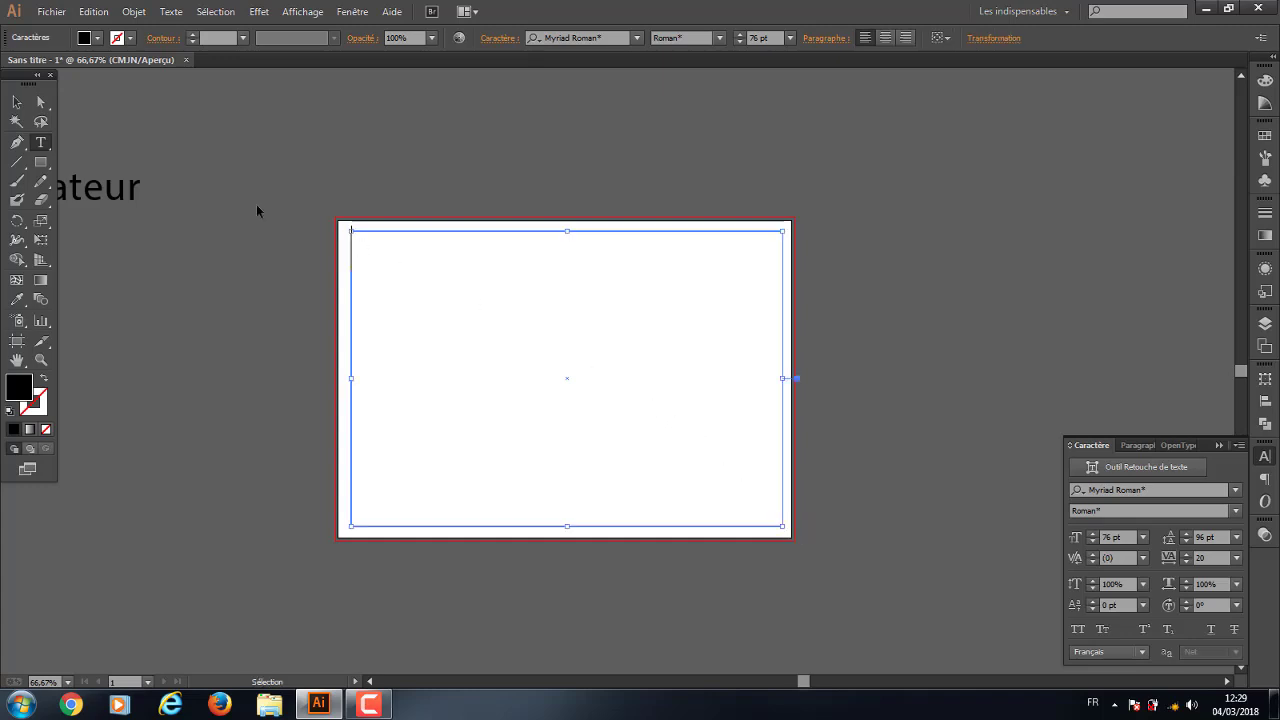
Place the caret inside the new empty text area, ready for typing
click(257, 210)
key(ctrl+a)
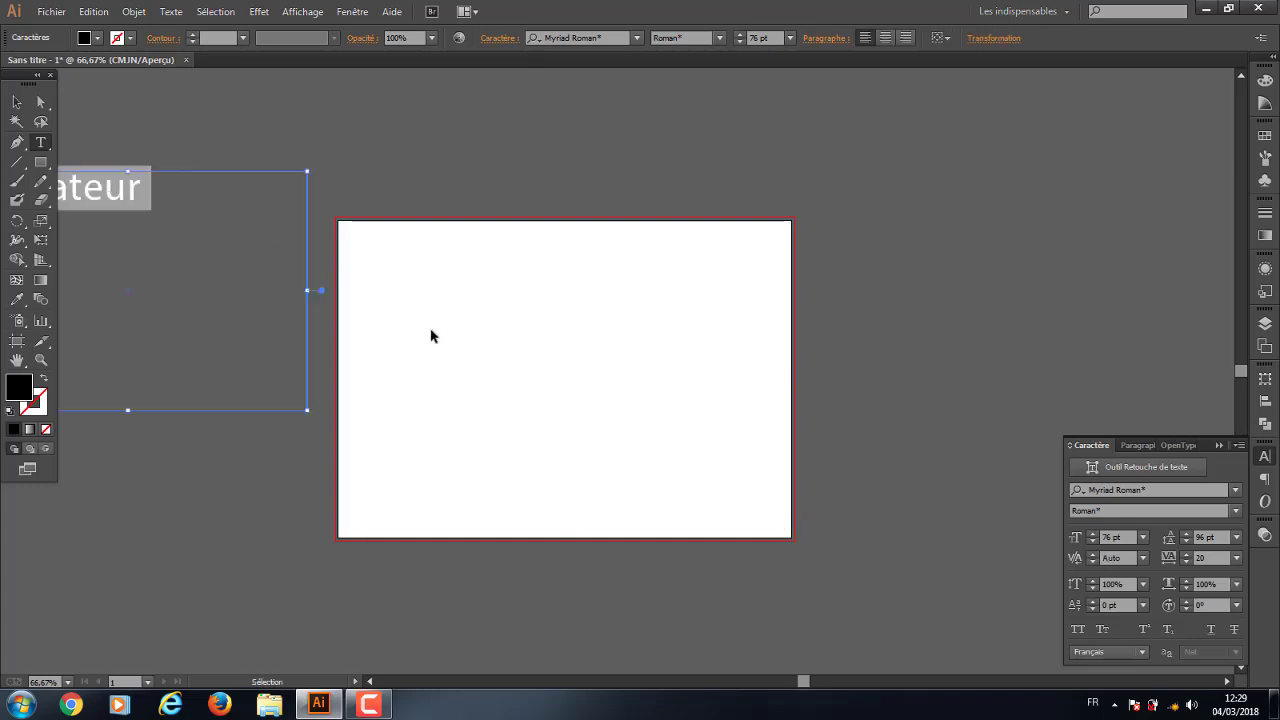
click(372, 236)
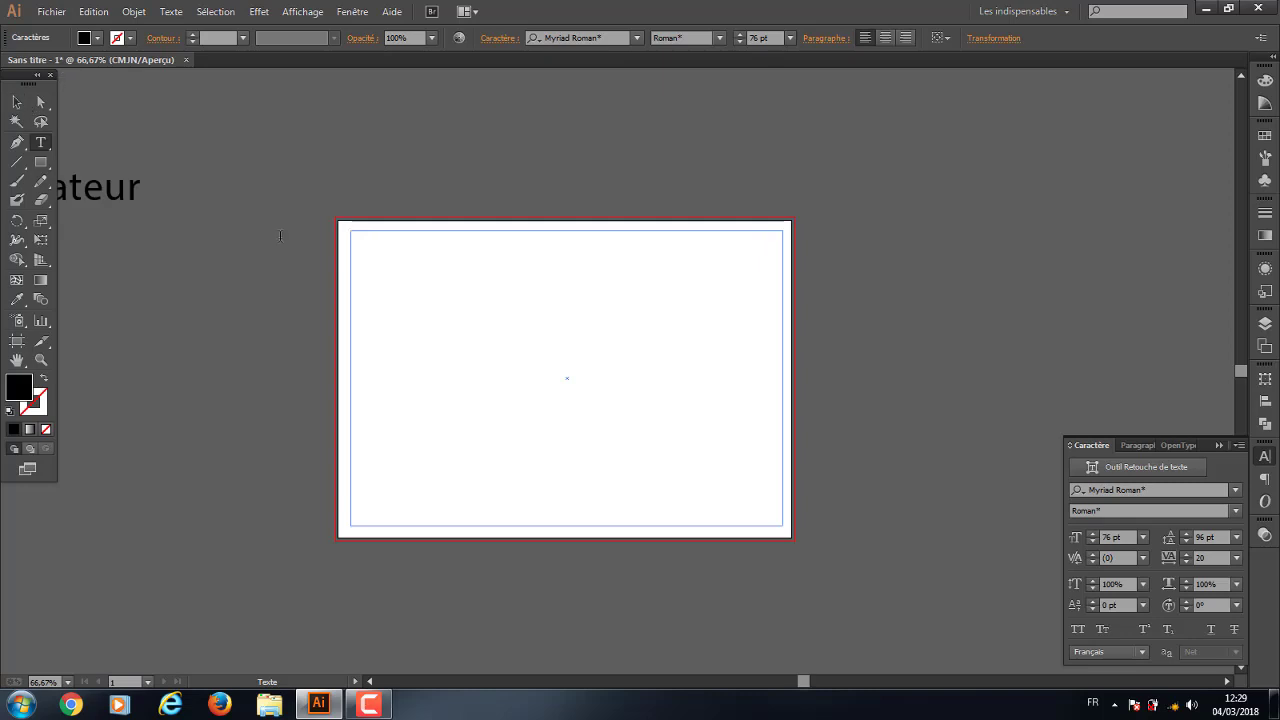
key(Escape)
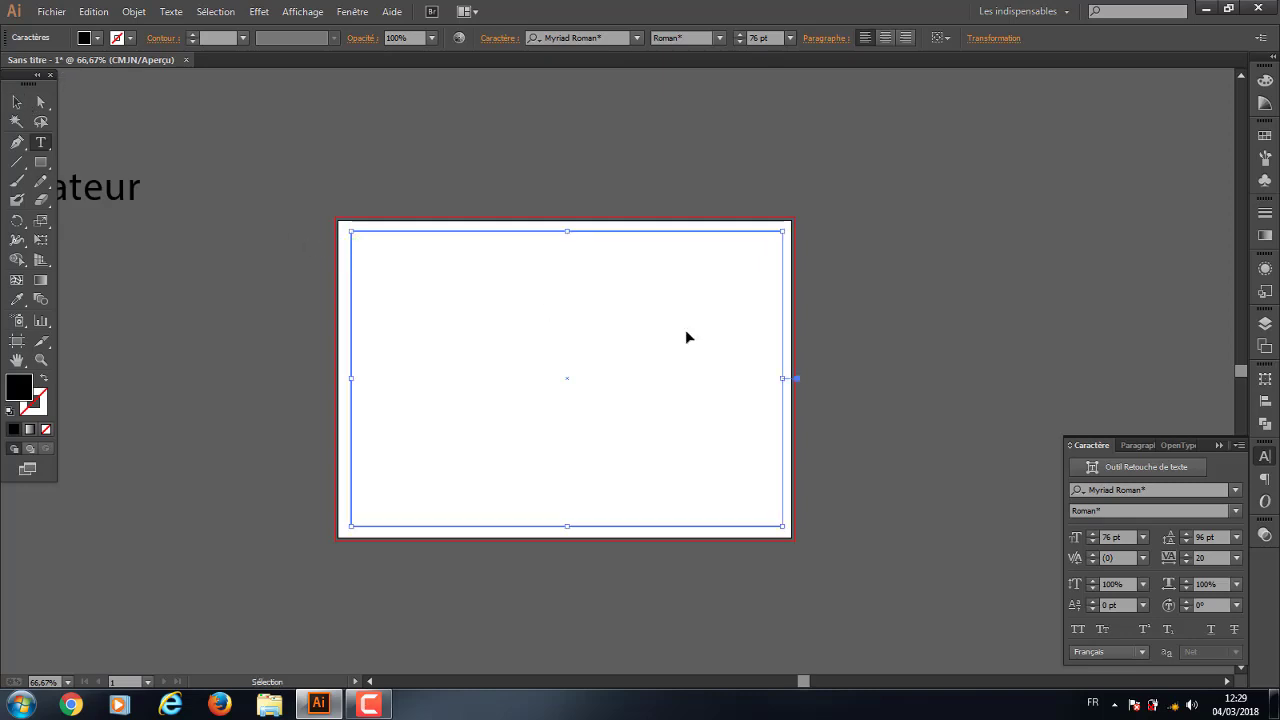
click(364, 233)
key(Escape)
click(364, 240)
key(Escape)
click(364, 240)
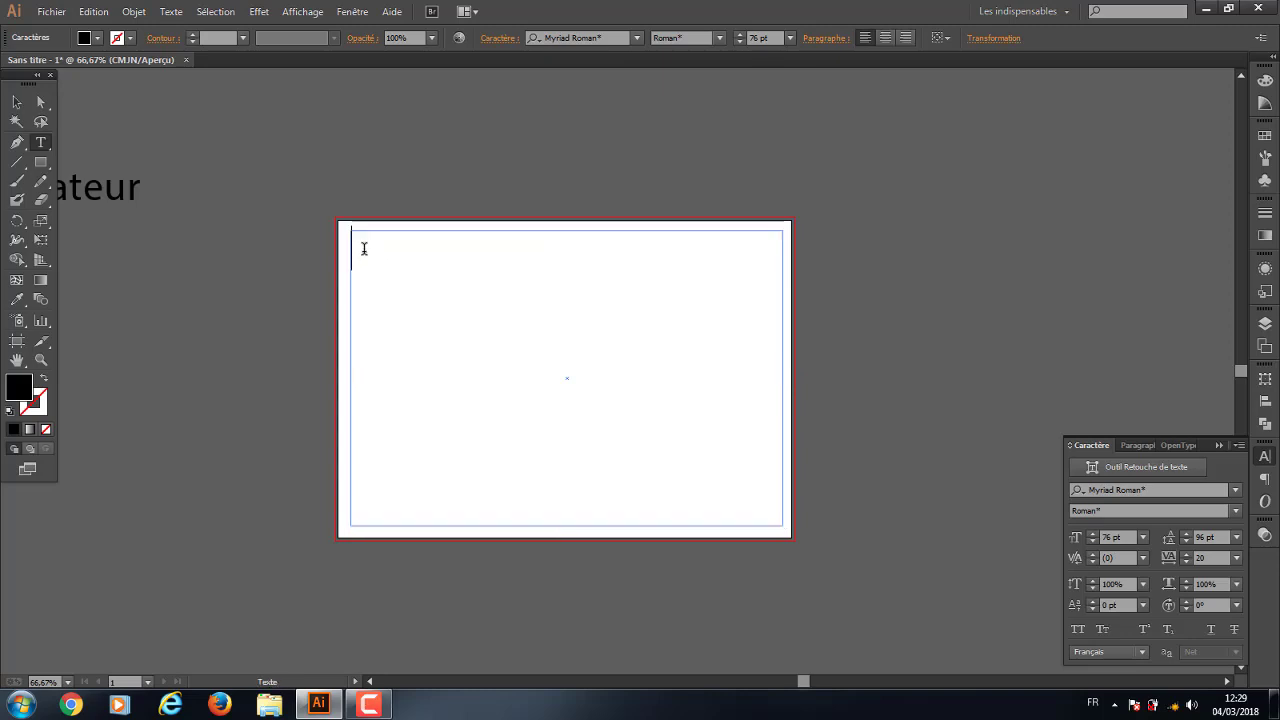
Delete the leftover 'illustrateur' text frame sitting beside the artboard
click(171, 13)
click(157, 14)
click(133, 12)
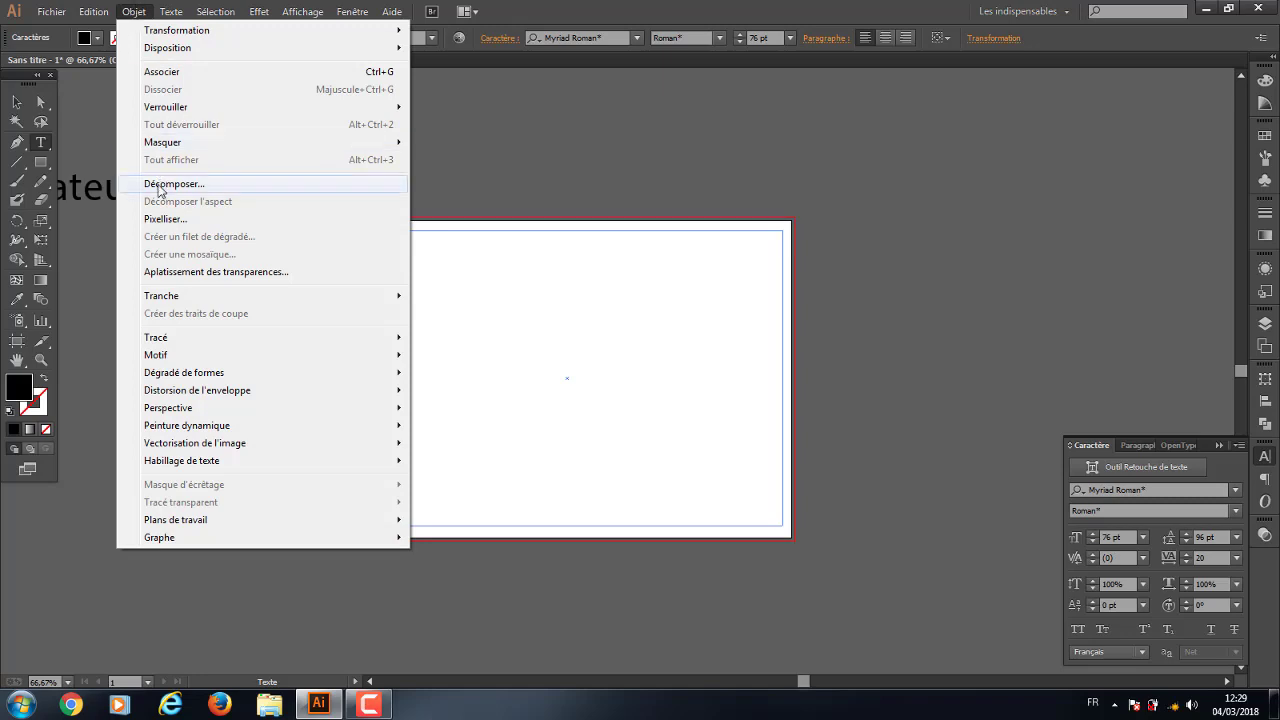
click(18, 105)
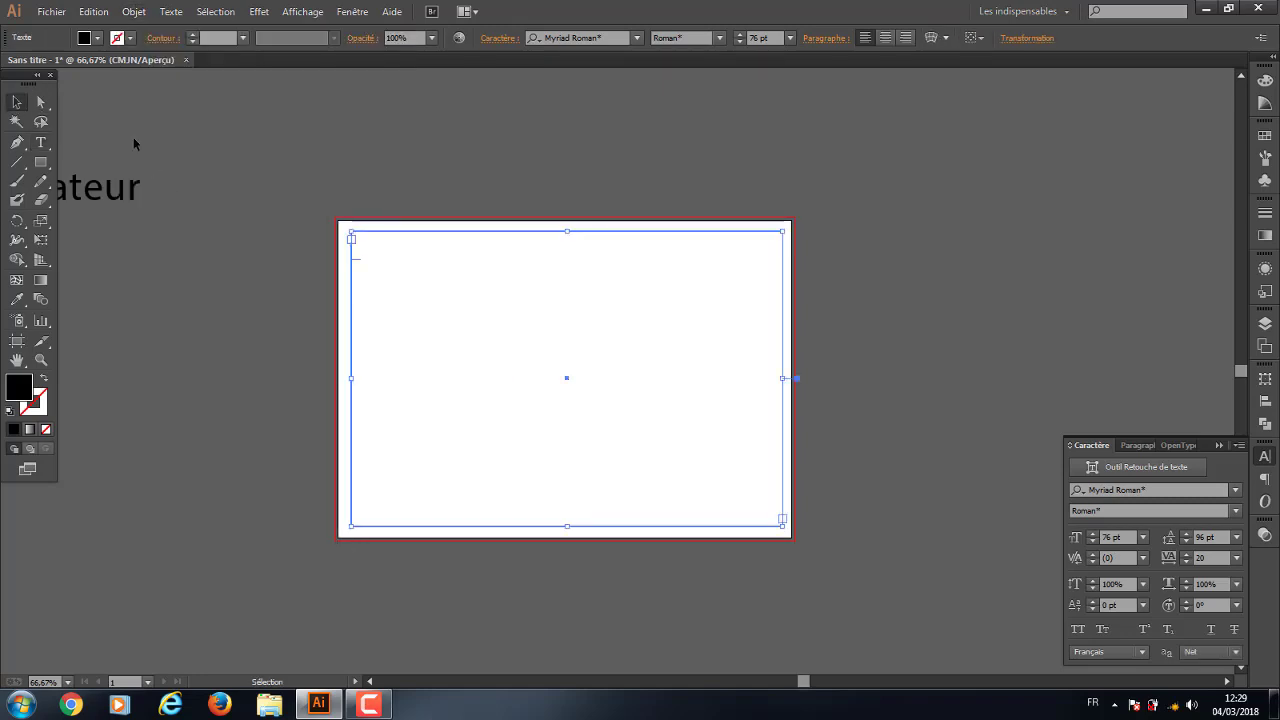
click(105, 249)
key(Delete)
Select the artboard-sized text area and switch to the Type tool
drag(357, 222, 391, 300)
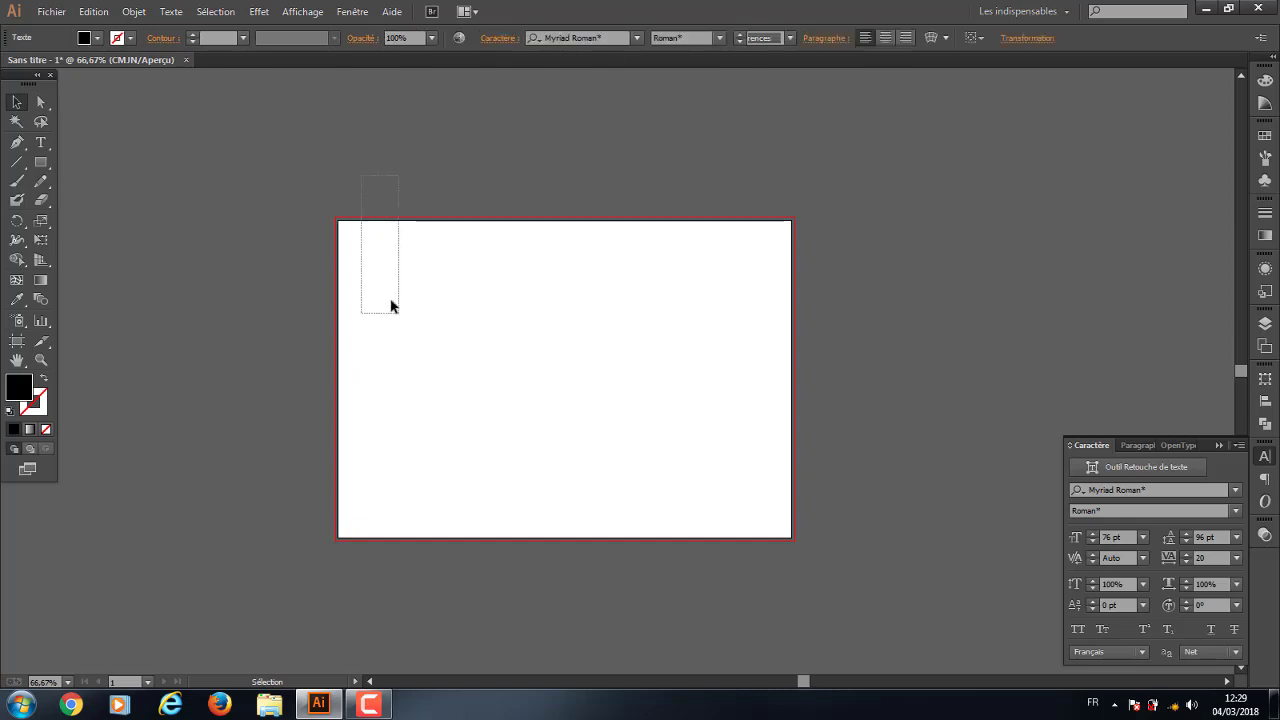
click(93, 12)
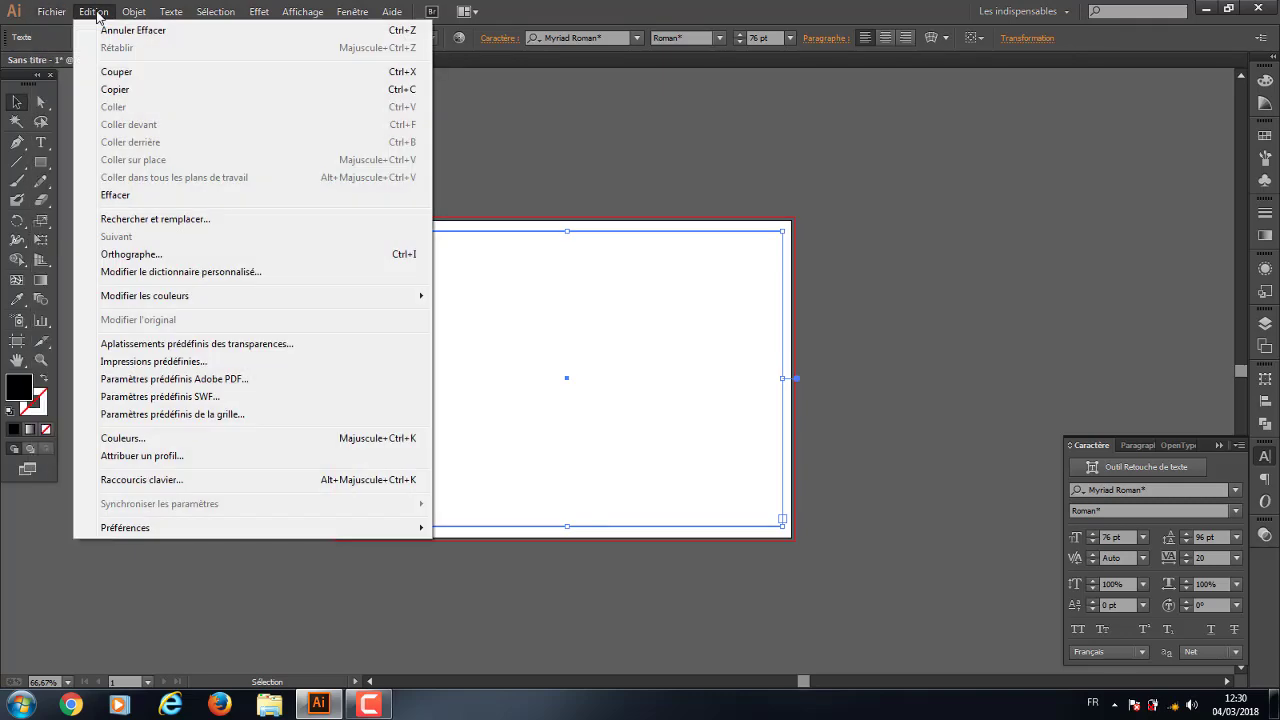
click(97, 14)
click(41, 142)
Type the word 'illustrateur' in the text area and highlight it
click(420, 274)
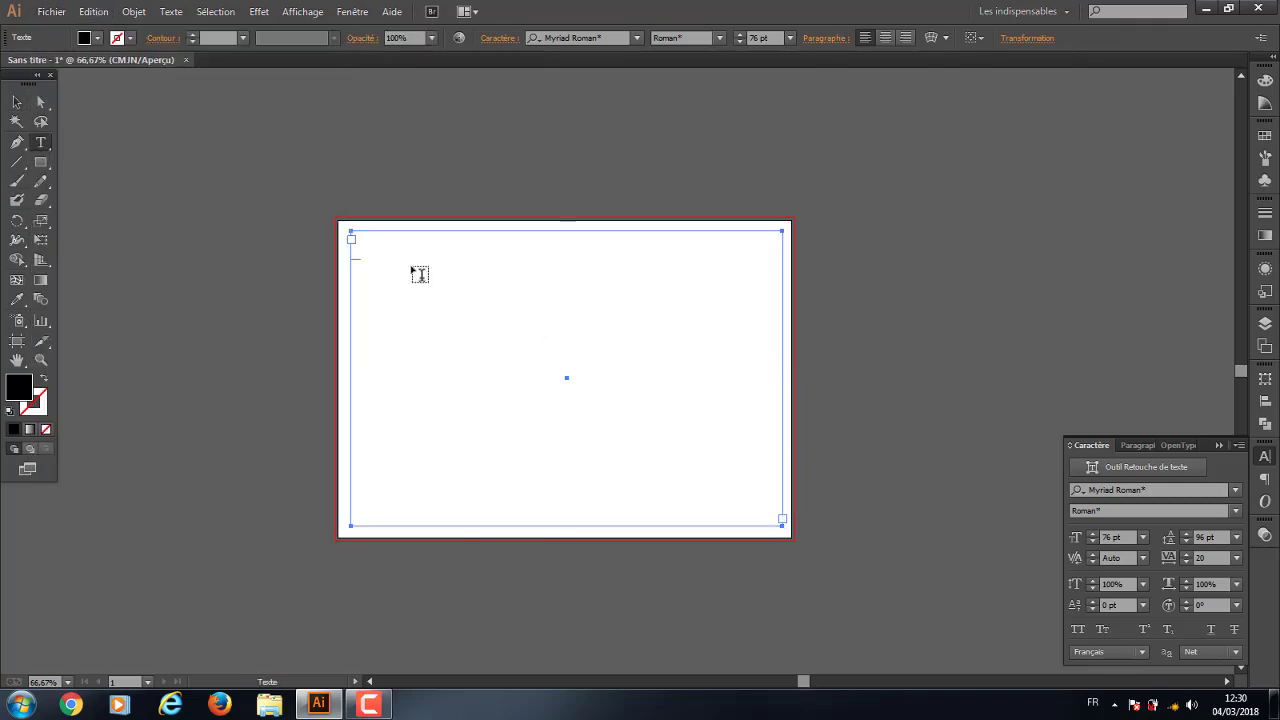
click(420, 274)
text(i)
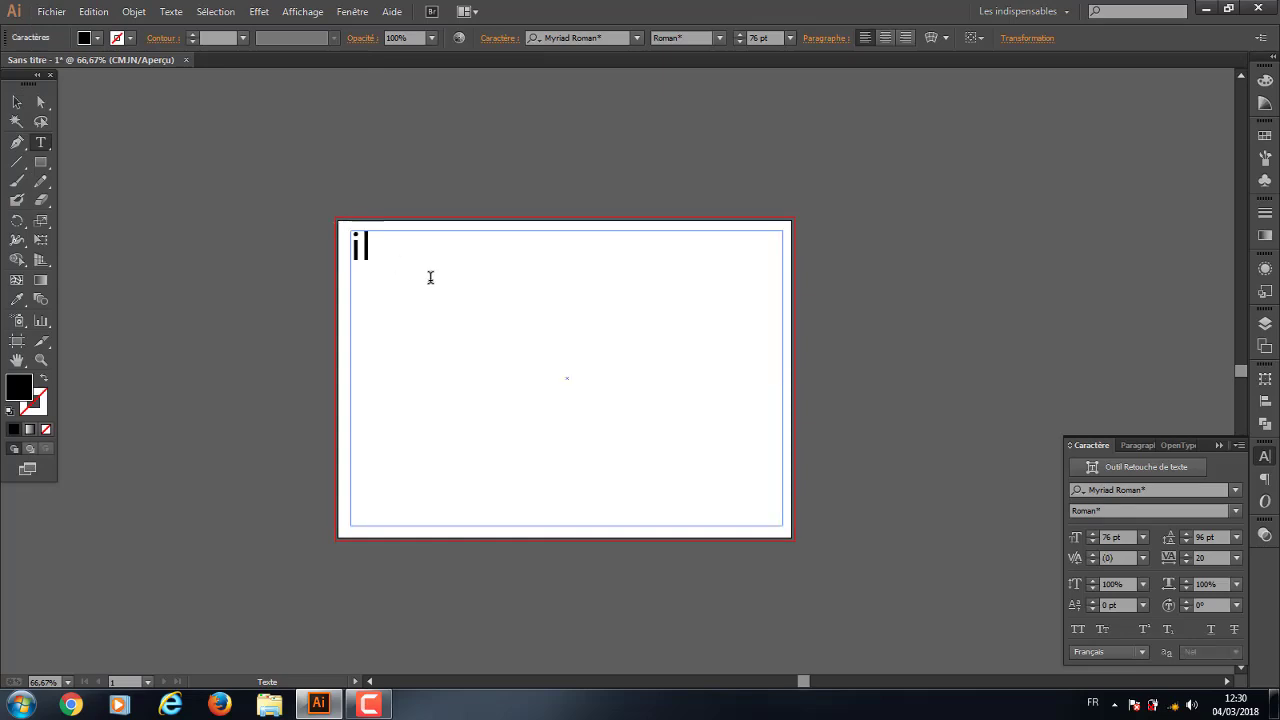
text(llu)
text(e)
key(BackSpace)
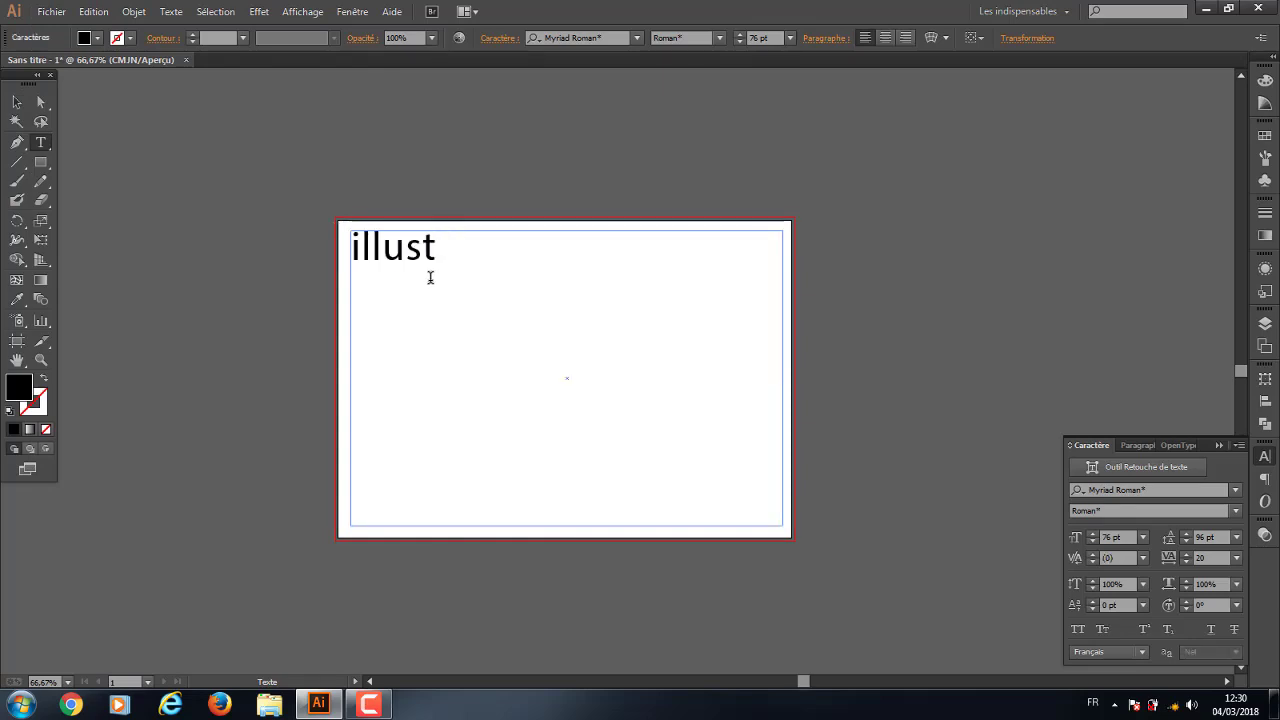
text(rateur)
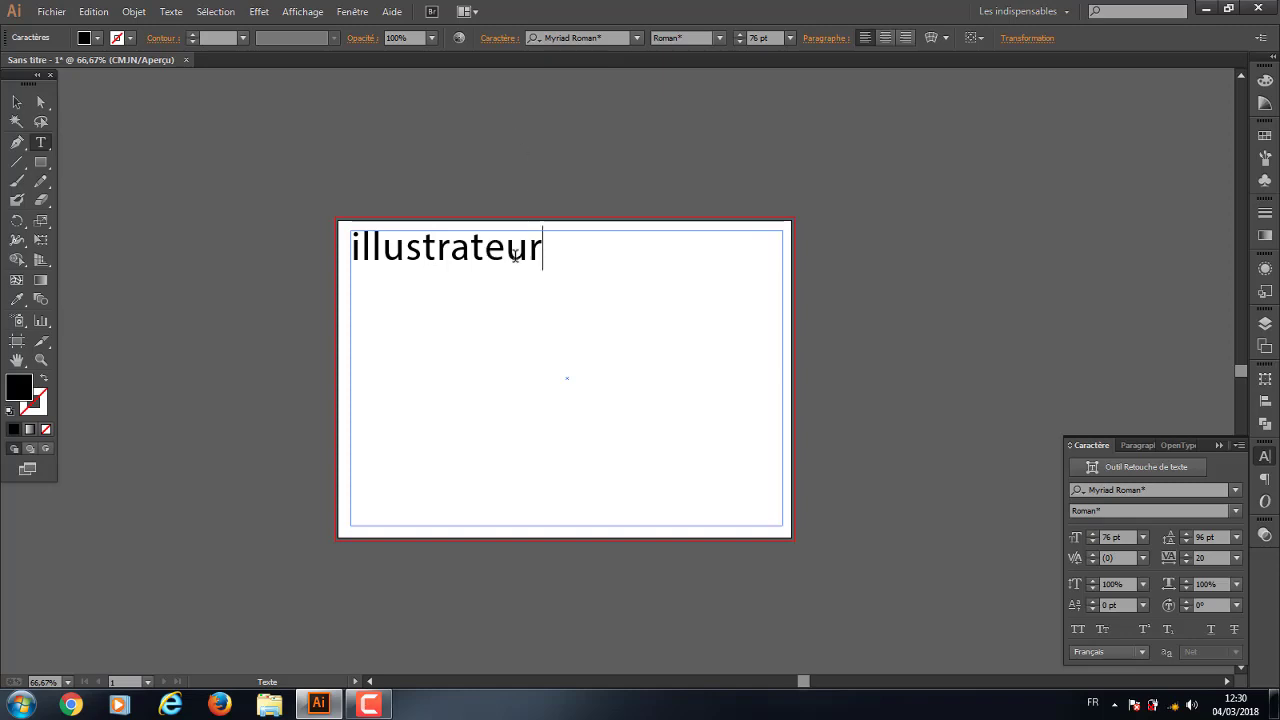
drag(554, 250, 293, 241)
key(ctrl+c)
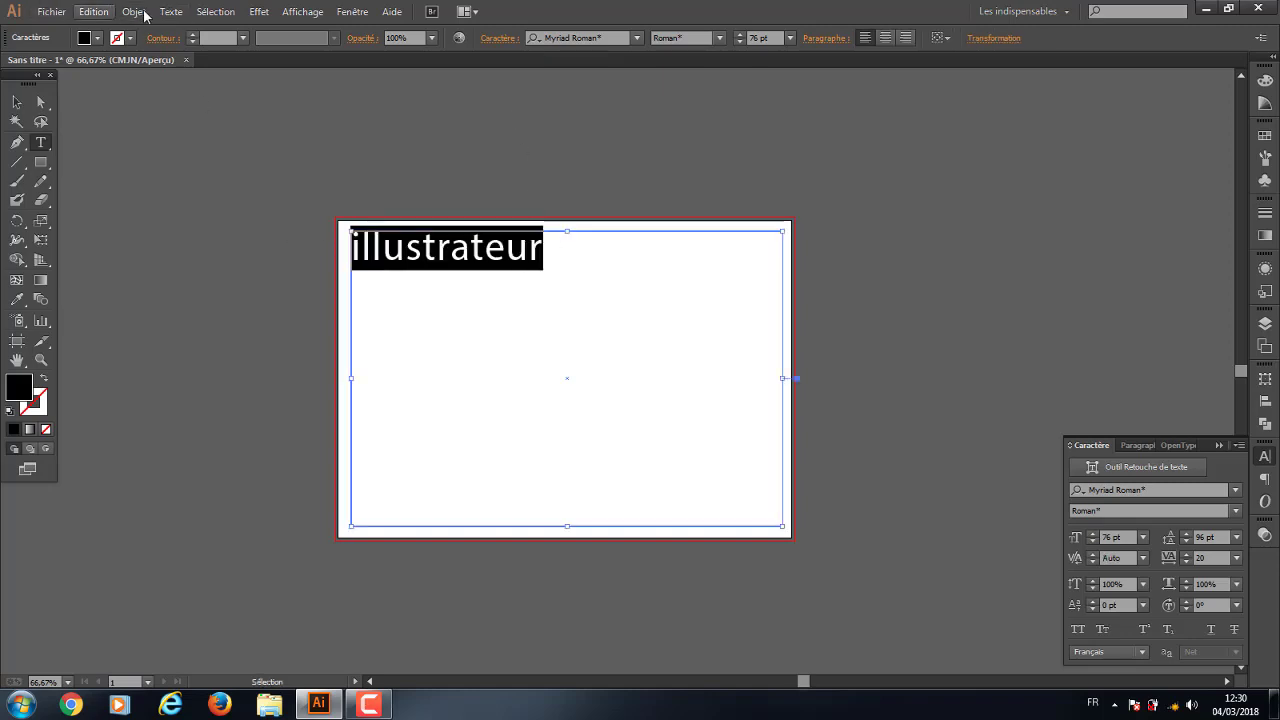
Copy 'illustrateur' and paste it repeatedly after the first word to fill the frame
click(92, 12)
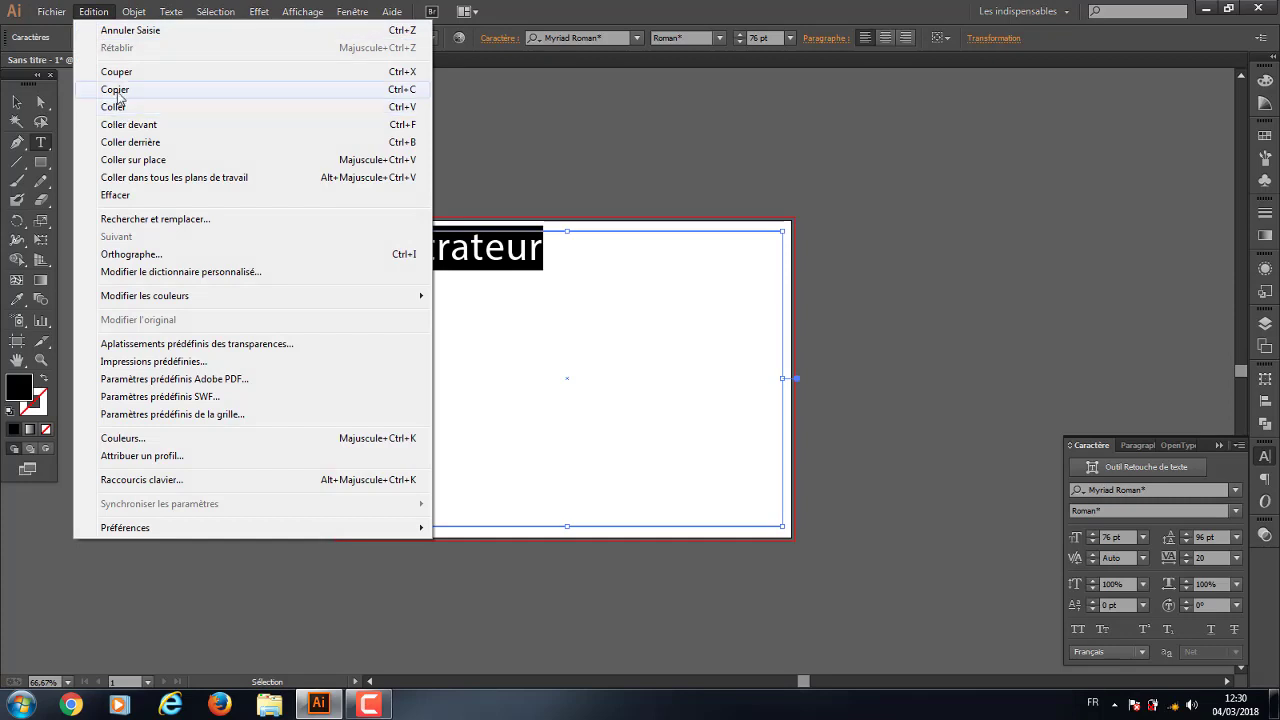
click(114, 89)
click(93, 12)
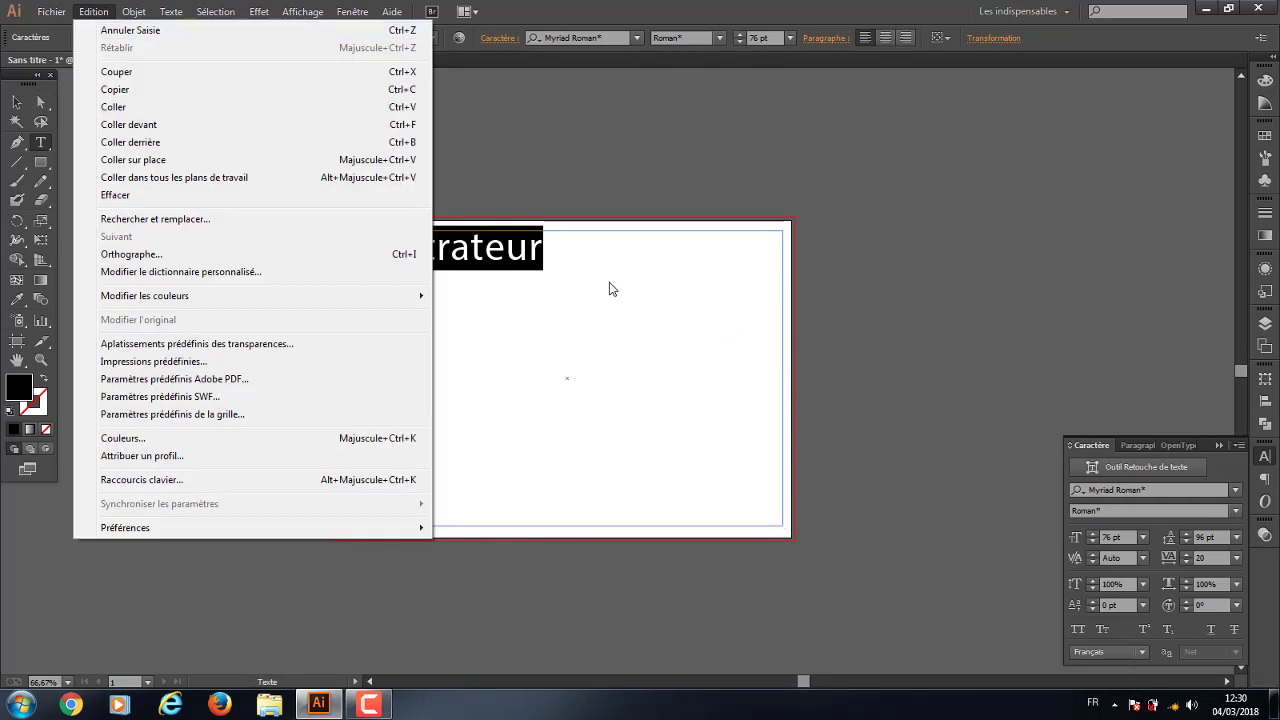
click(548, 248)
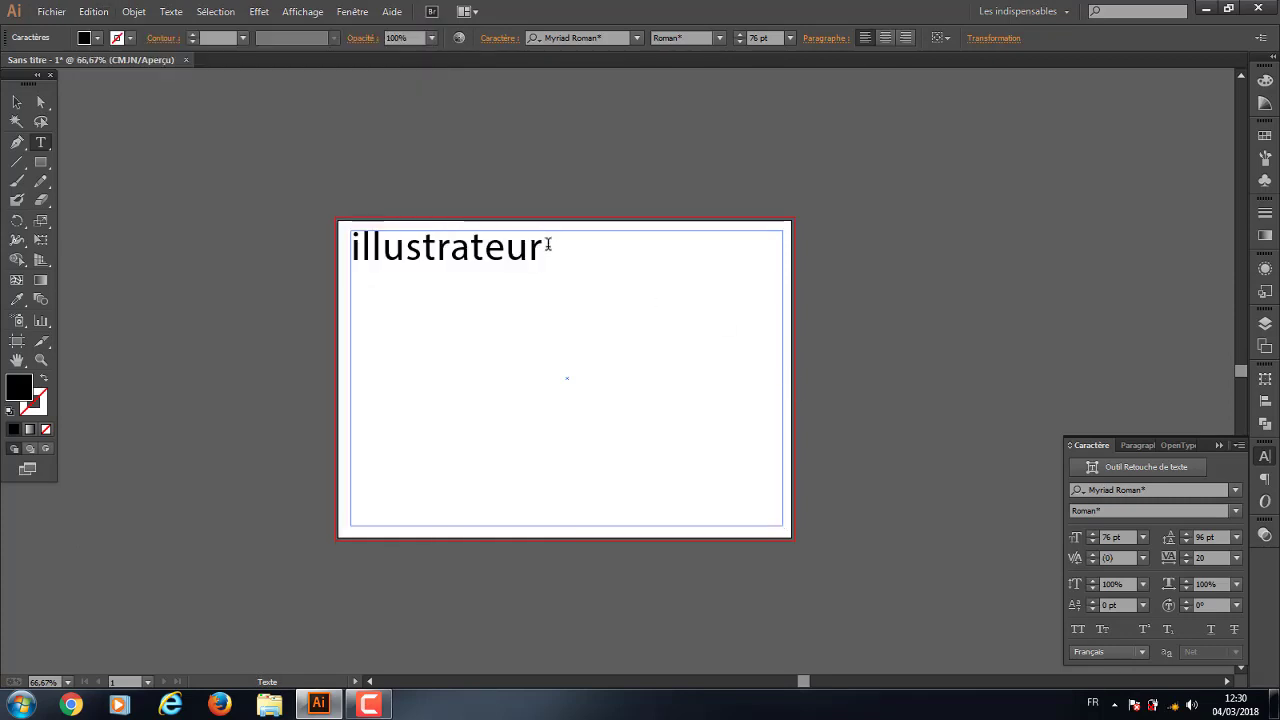
click(93, 12)
click(118, 107)
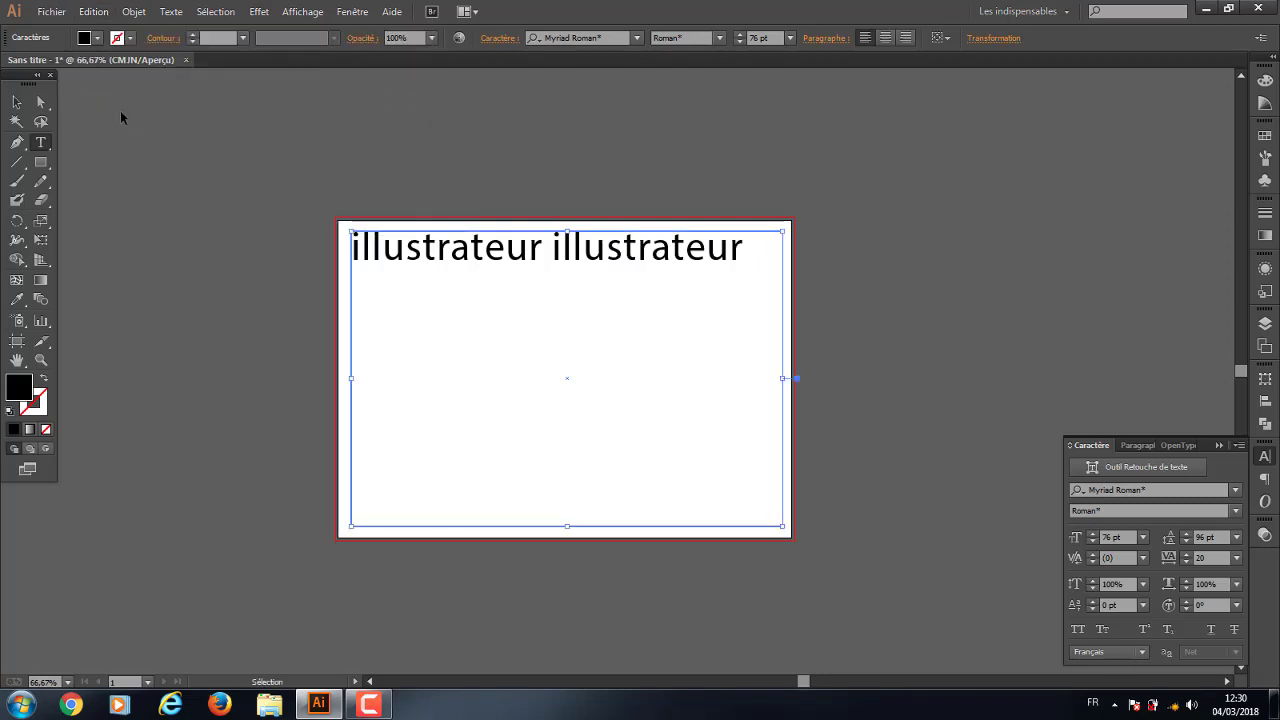
key(ctrl+v)
key(ctrl+v)
key(ctrl+v)
key(ctrl+v)
key(ctrl+v)
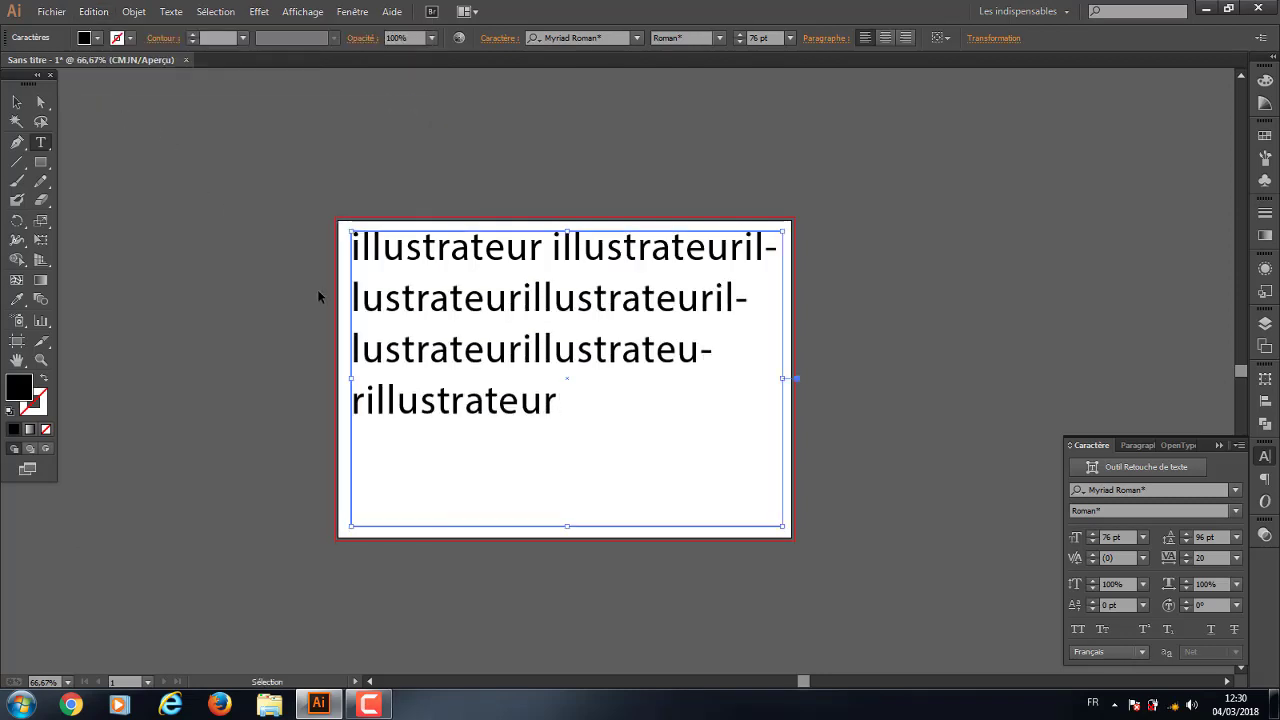
key(ctrl+v)
key(ctrl+v)
key(ctrl+v)
key(ctrl+v)
key(ctrl+v)
key(ctrl+v)
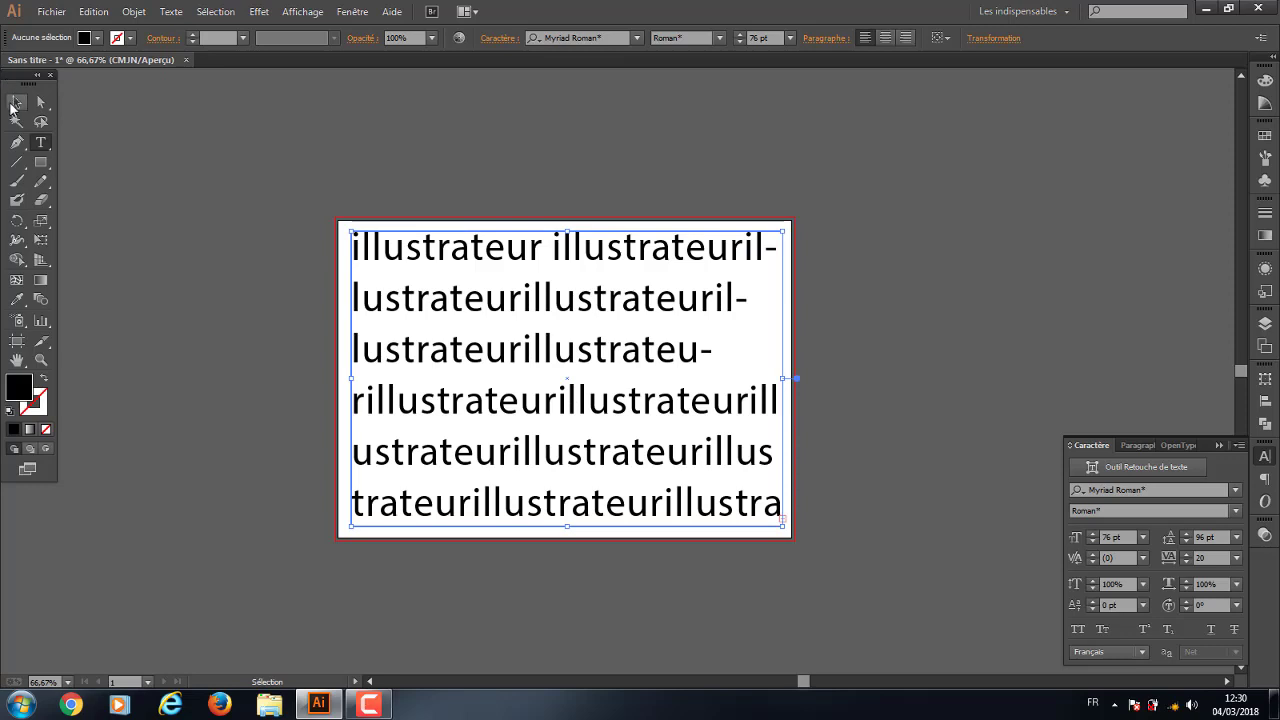
Re-enter the text frame with the Type tool and select all its text
click(16, 101)
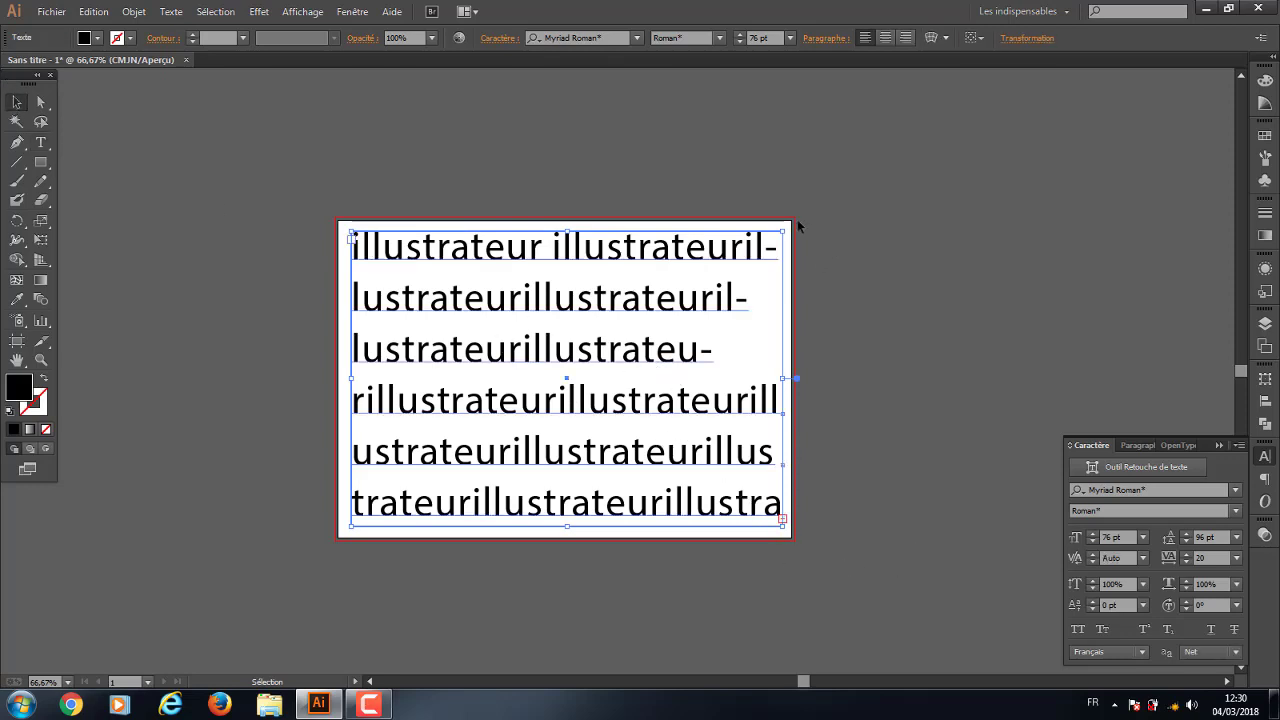
key(a)
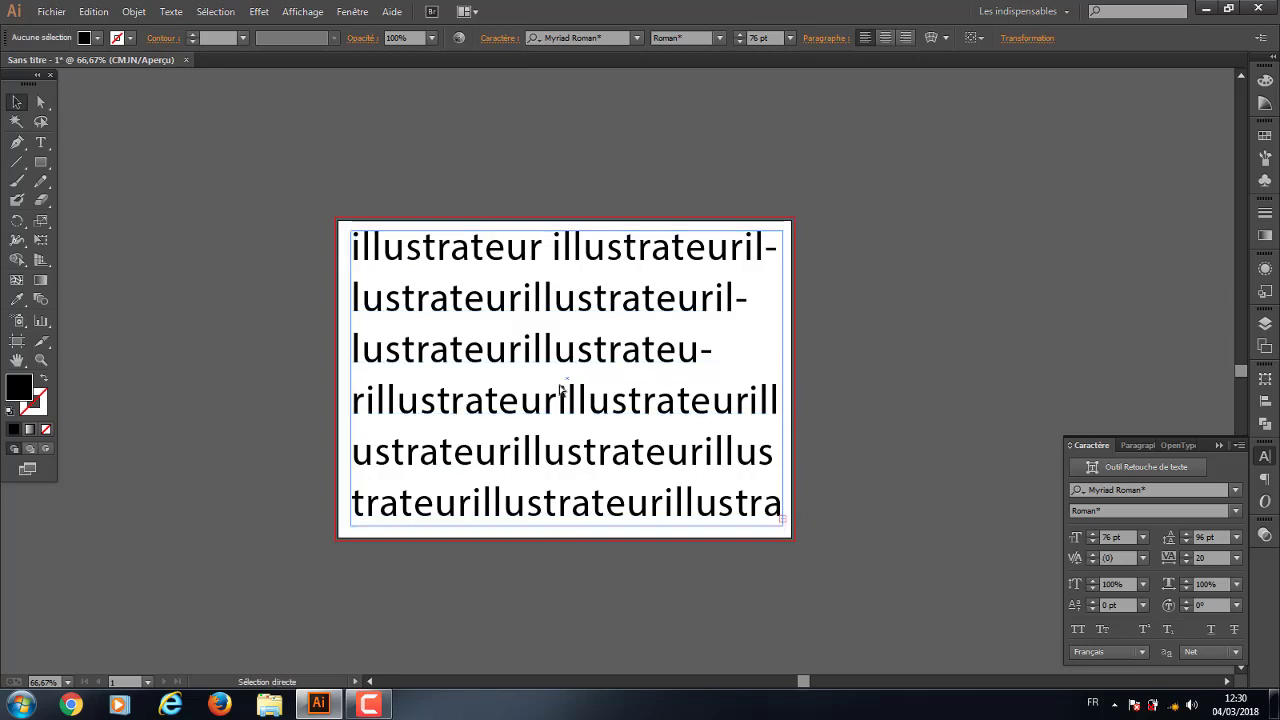
key(v)
click(42, 144)
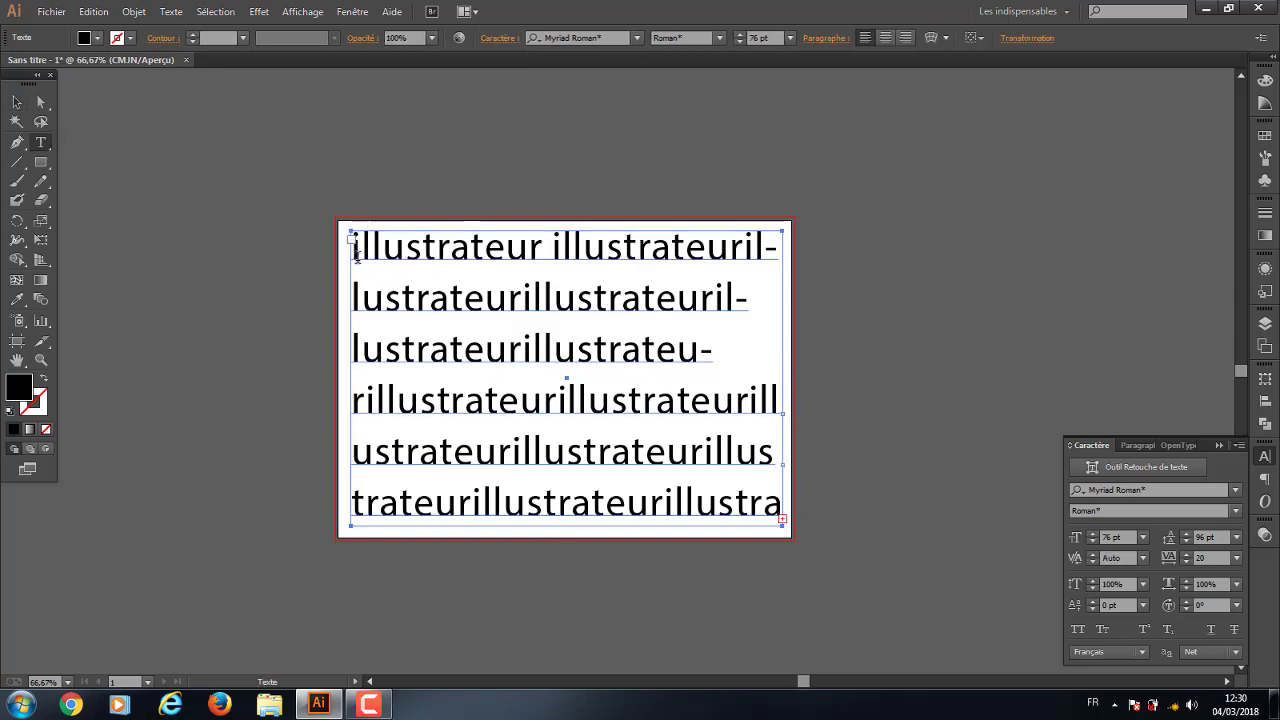
key(ctrl+a)
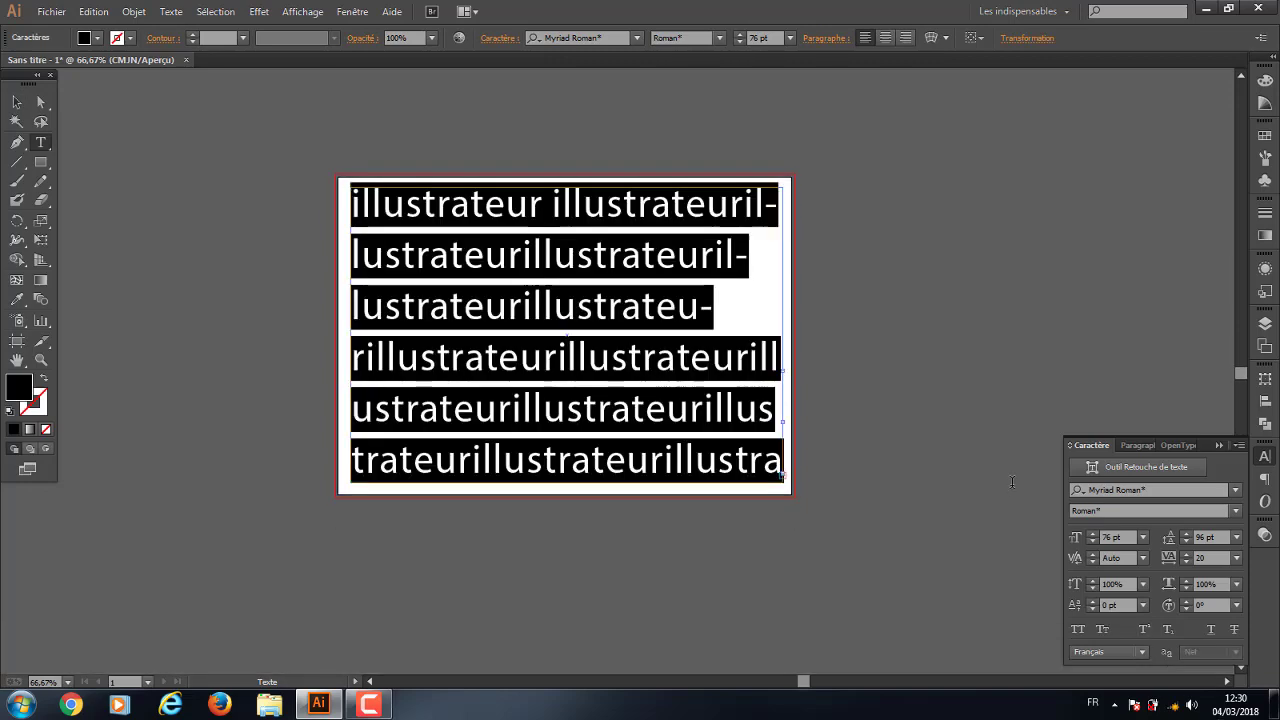
Step the font size down from 76 pt toward 53 pt with the Character panel arrow
click(1092, 541)
click(1092, 541)
click(1092, 541)
click(1092, 541)
click(1092, 541)
click(1092, 541)
click(1092, 541)
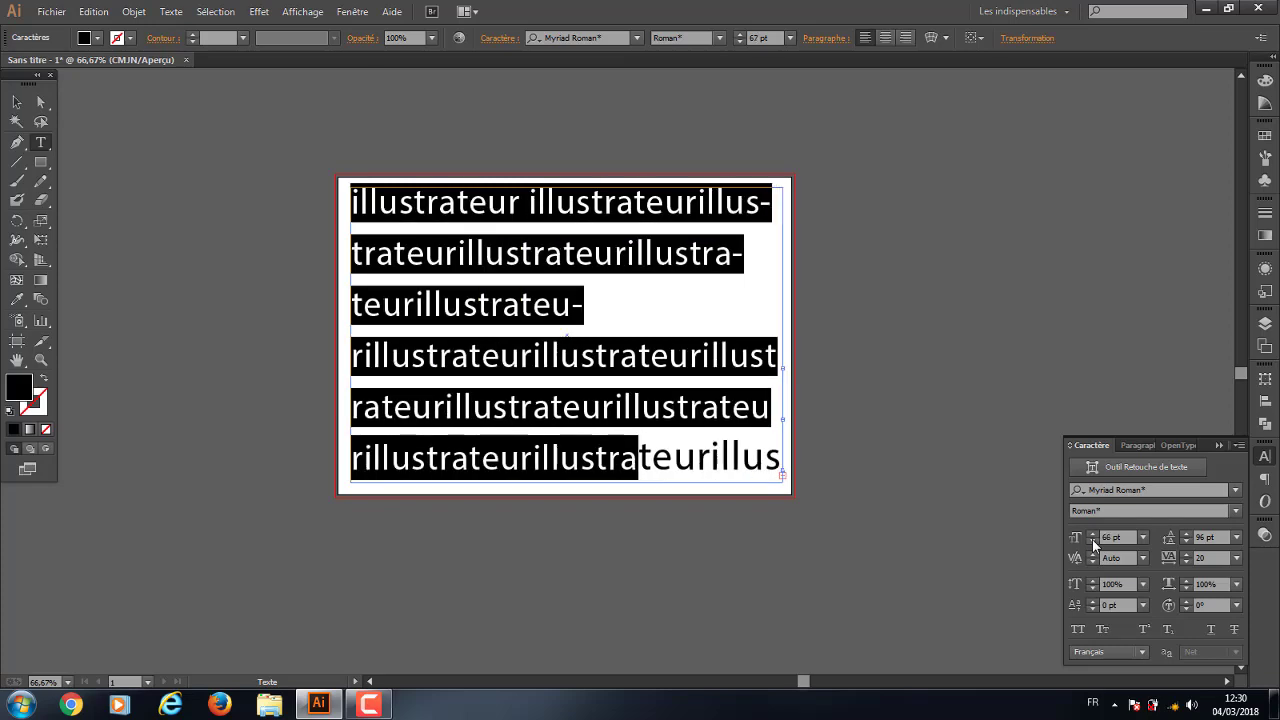
click(1092, 541)
click(1092, 541)
click(1092, 541)
click(1092, 541)
click(1092, 541)
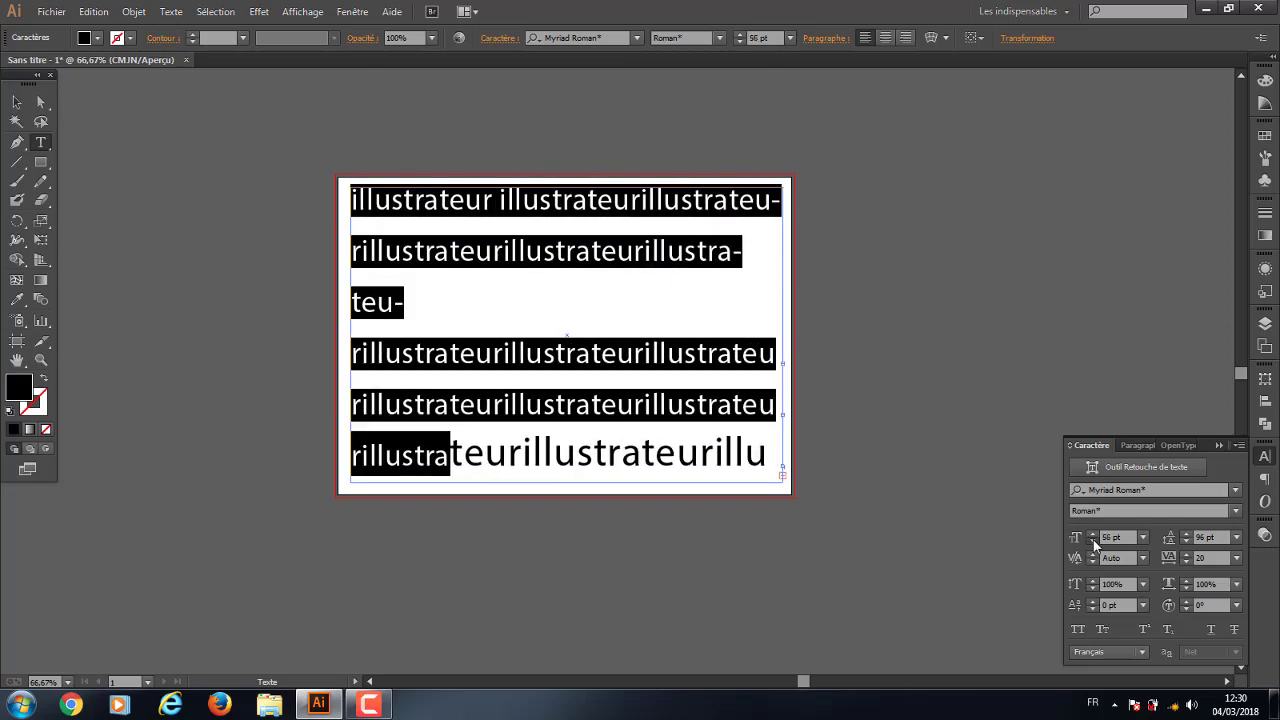
click(1092, 541)
click(1092, 541)
click(1092, 541)
click(1092, 541)
click(1092, 541)
click(1092, 541)
click(1092, 541)
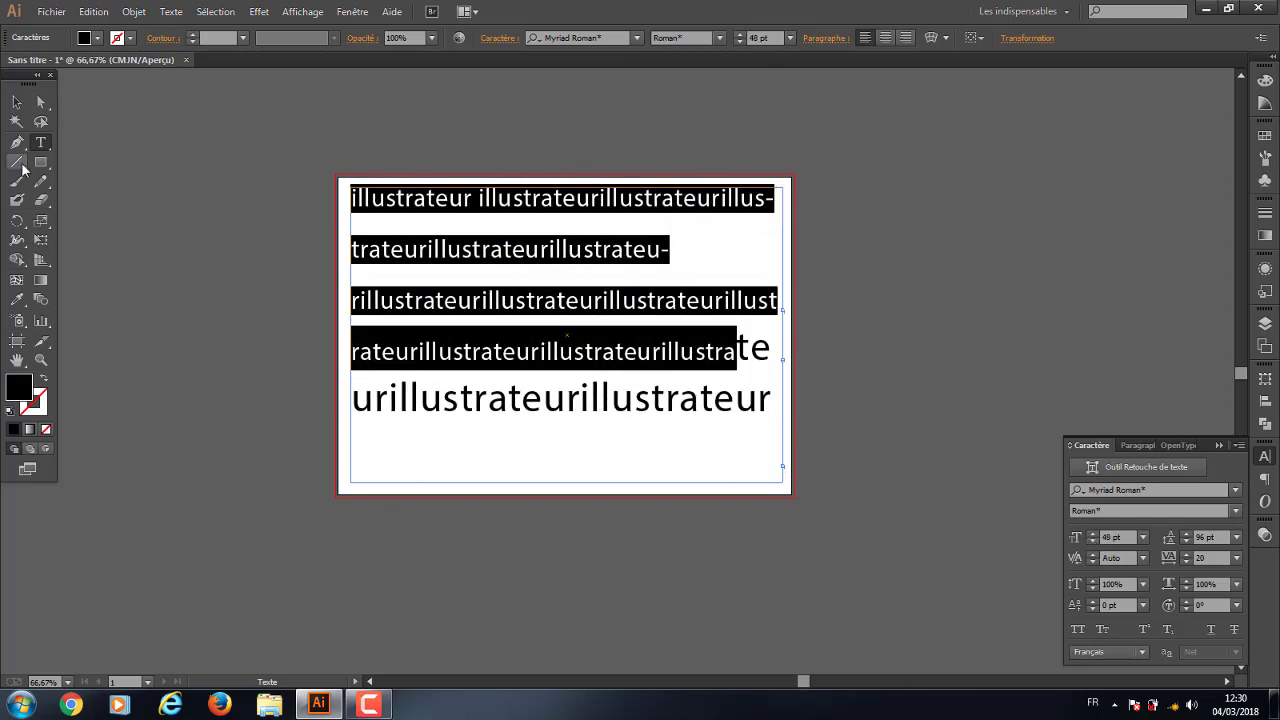
Set the whole frame's text to 48 pt from the preset size list, then deselect
click(17, 102)
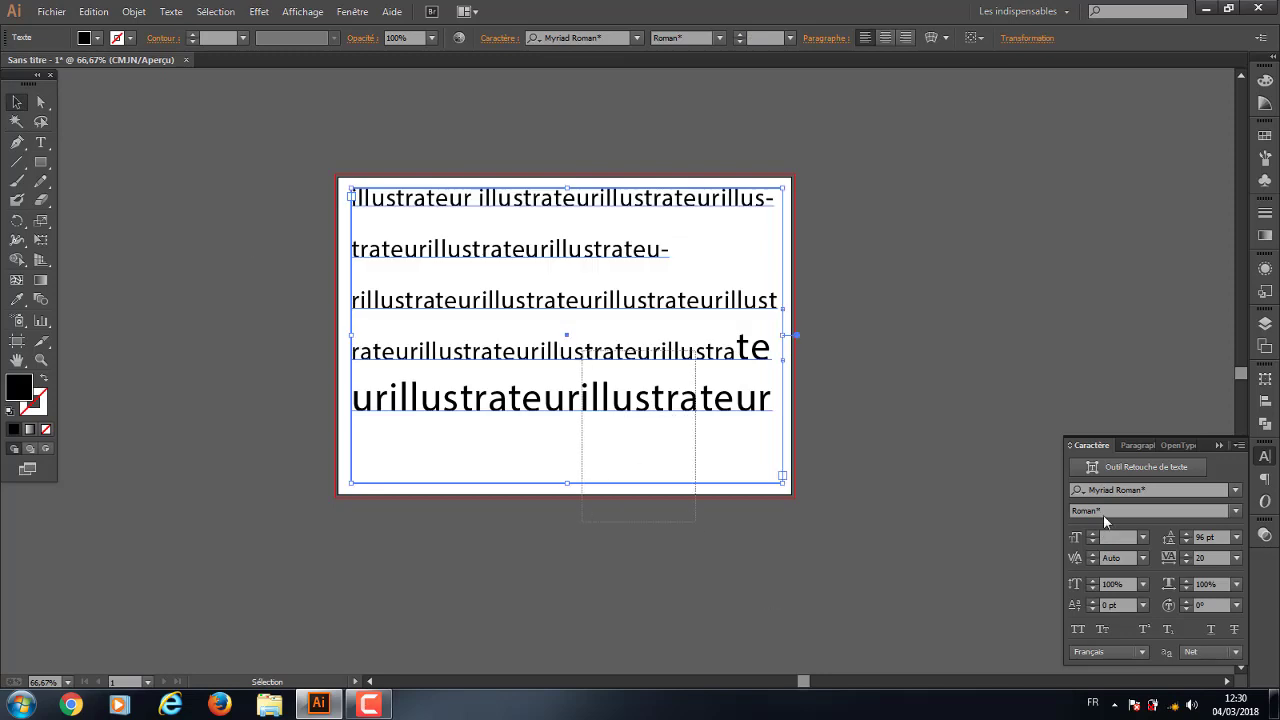
click(1144, 539)
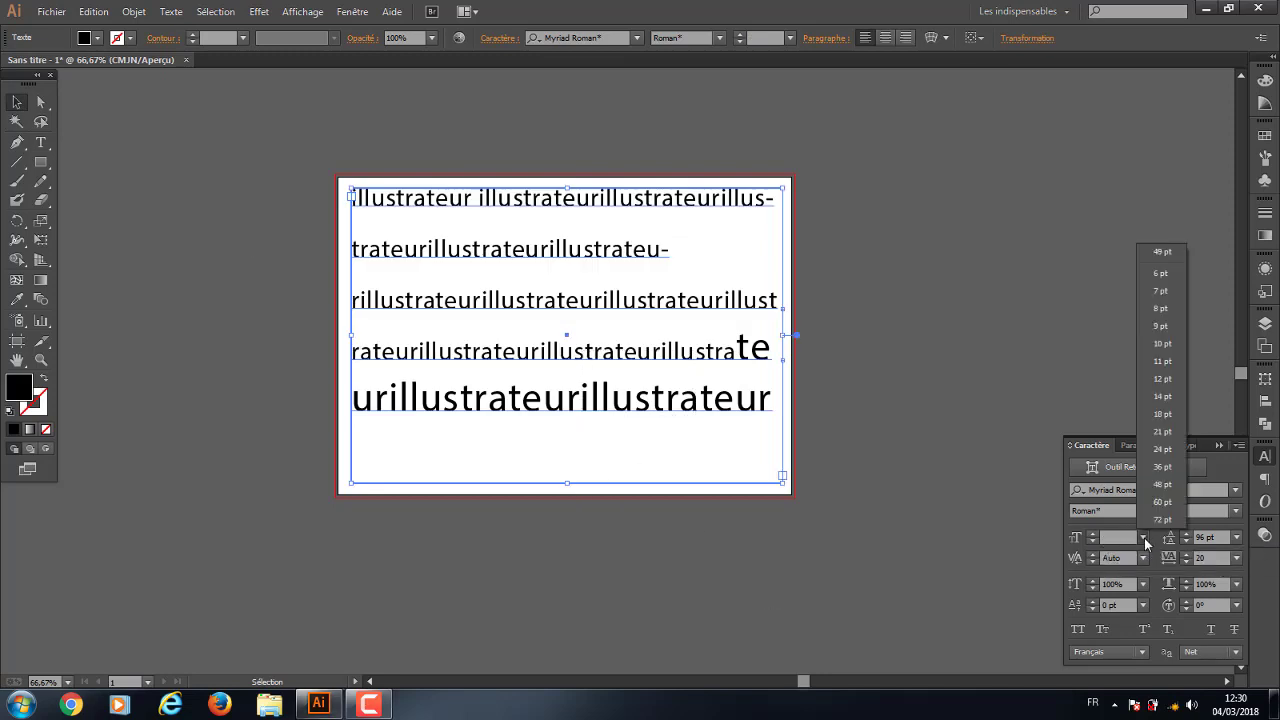
click(1160, 432)
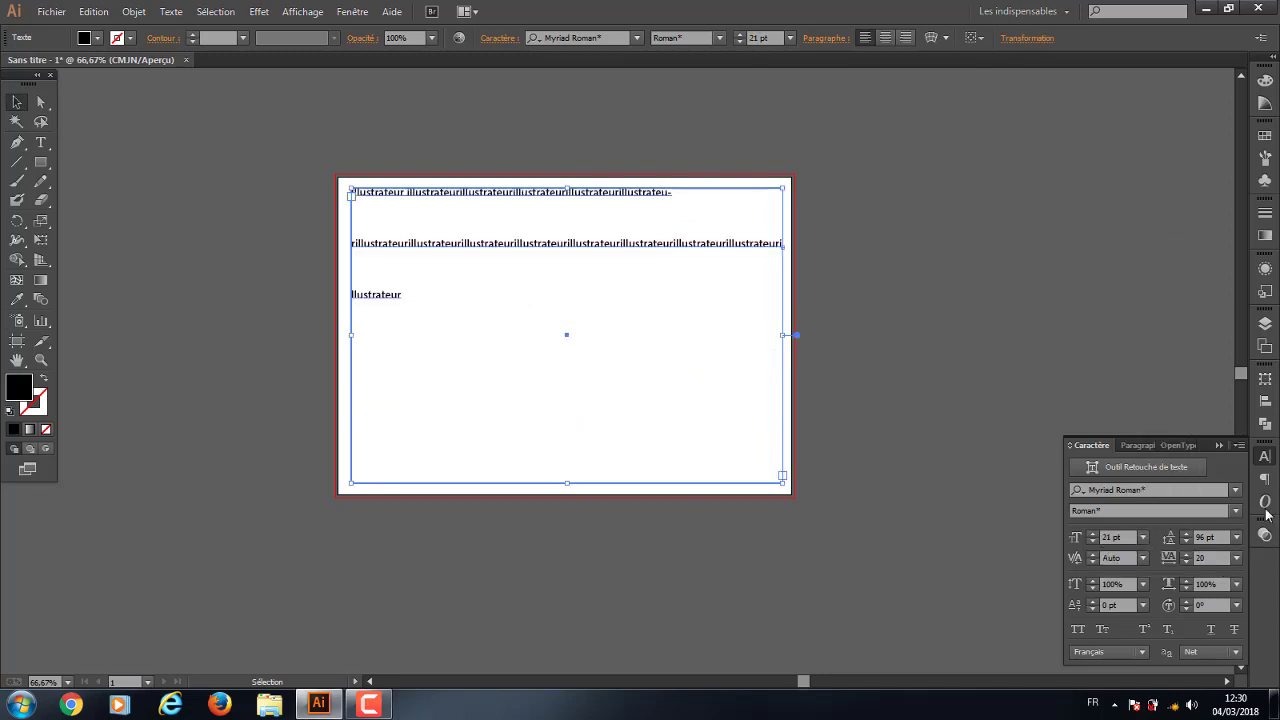
click(1143, 538)
click(1160, 484)
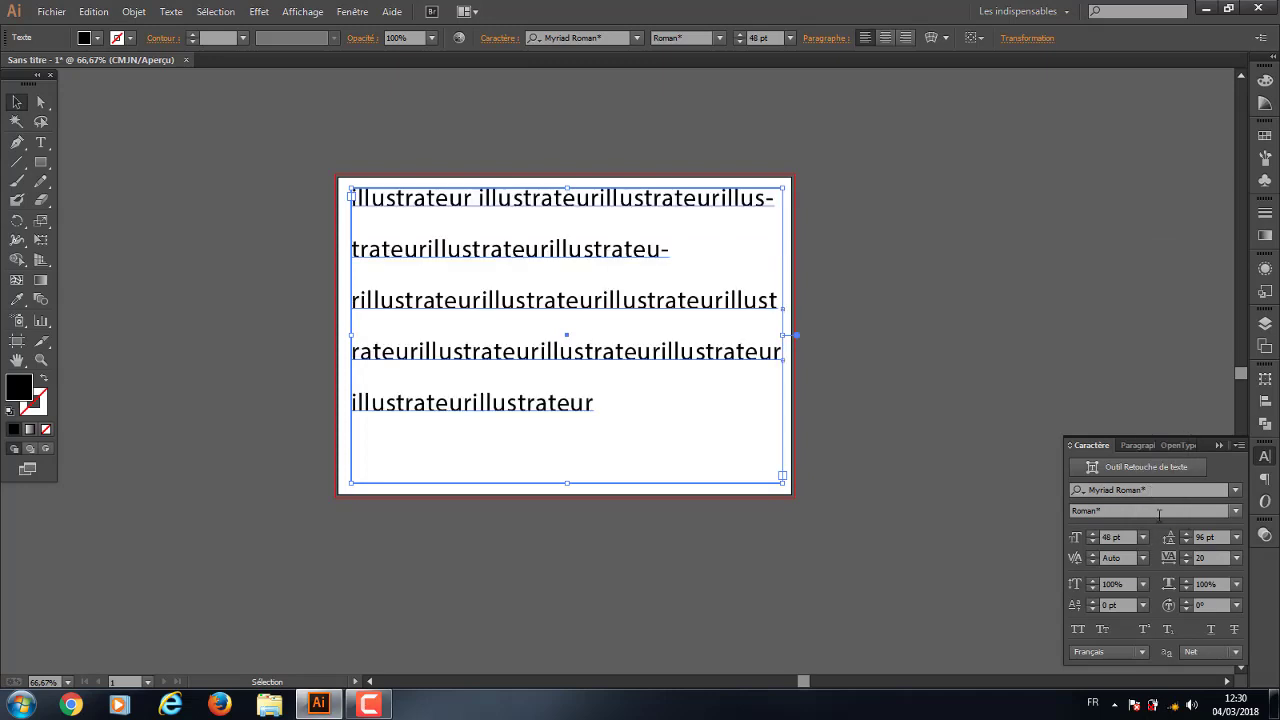
click(468, 486)
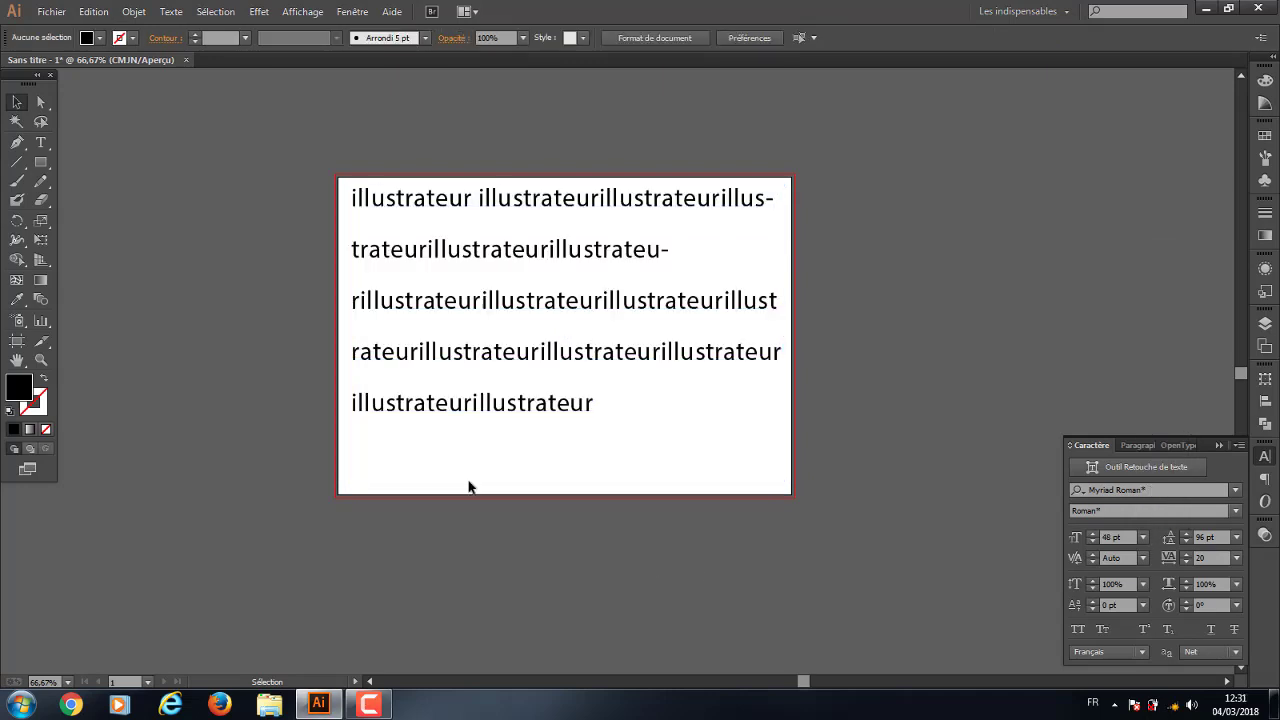
Select the text frame and switch between the Character and Paragraph panel settings
click(585, 207)
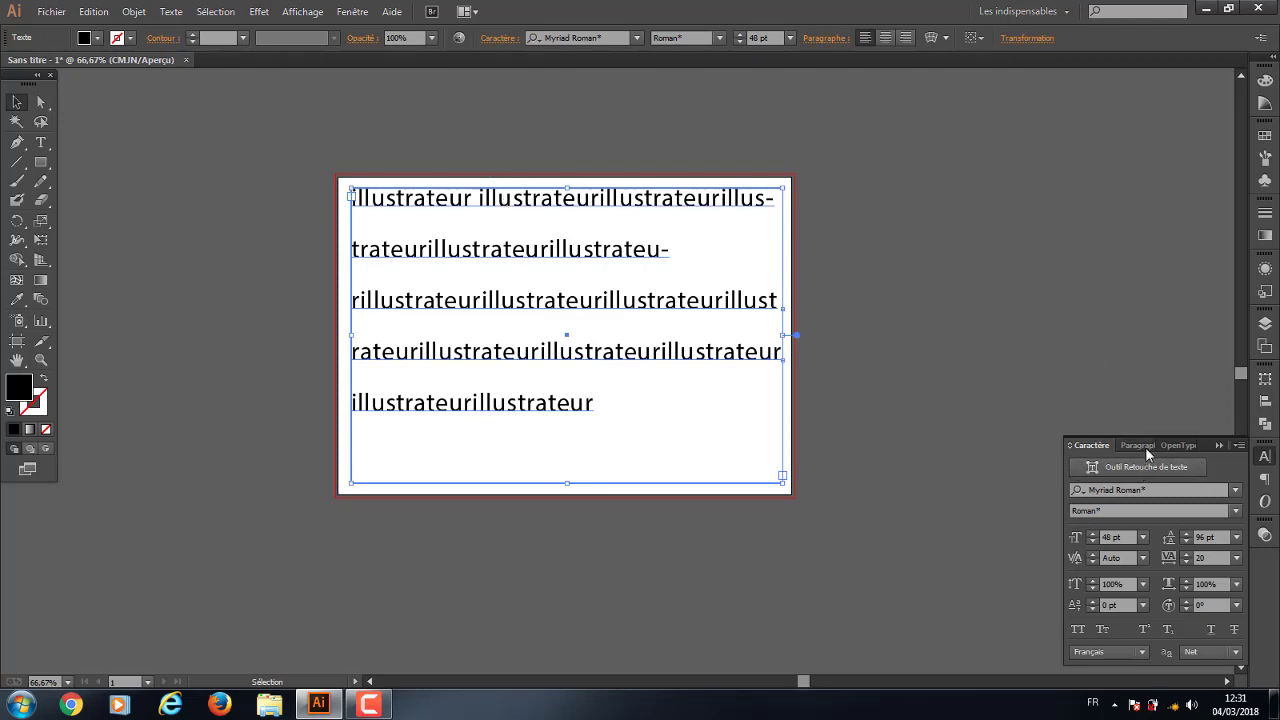
click(1090, 446)
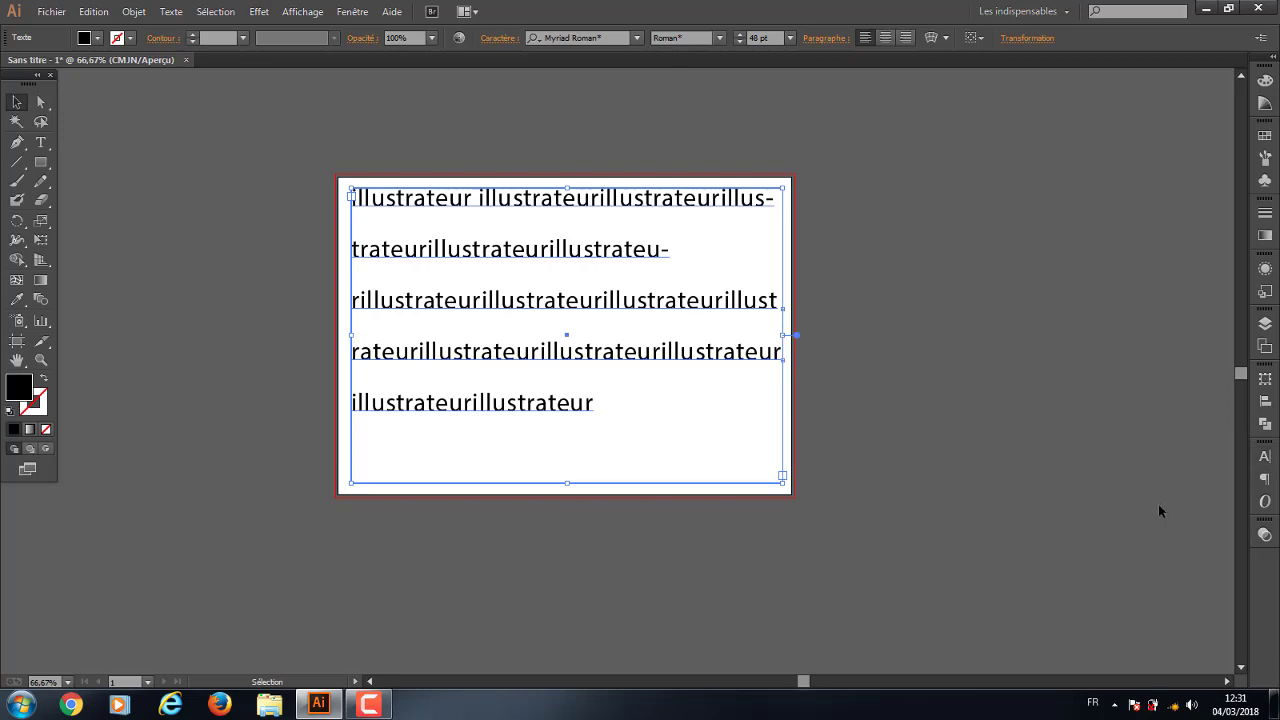
click(1266, 457)
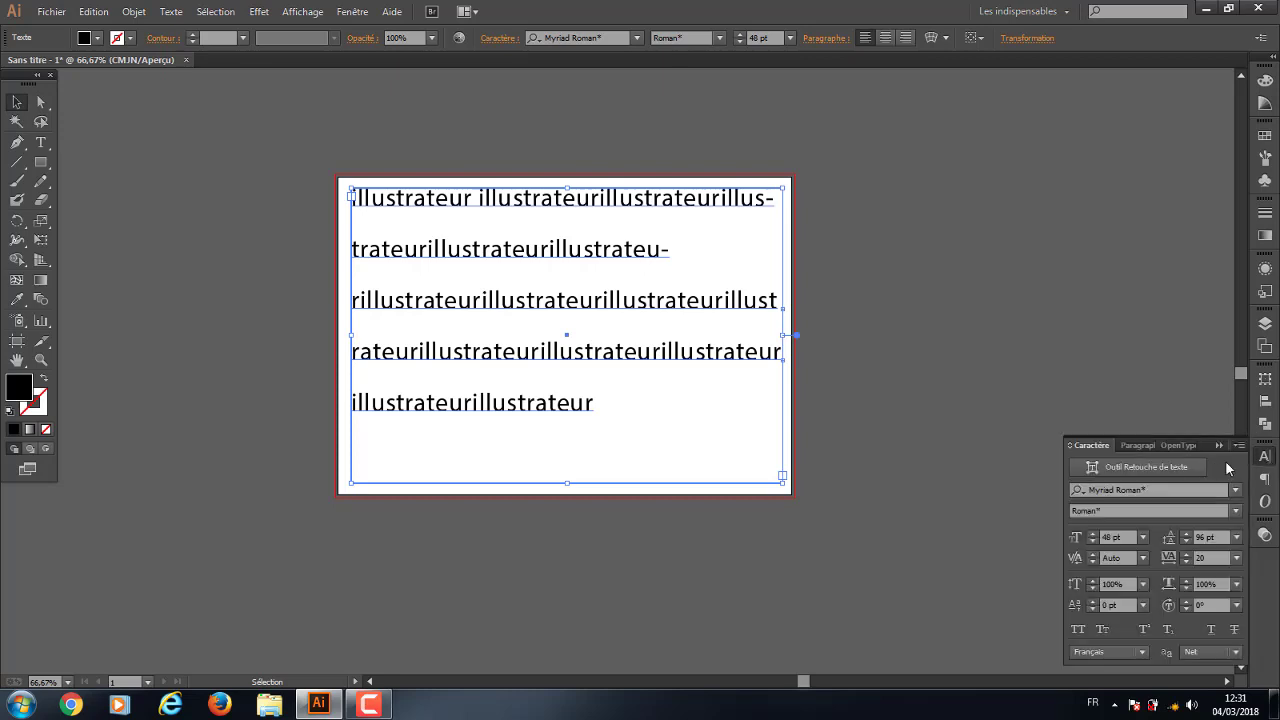
click(1133, 443)
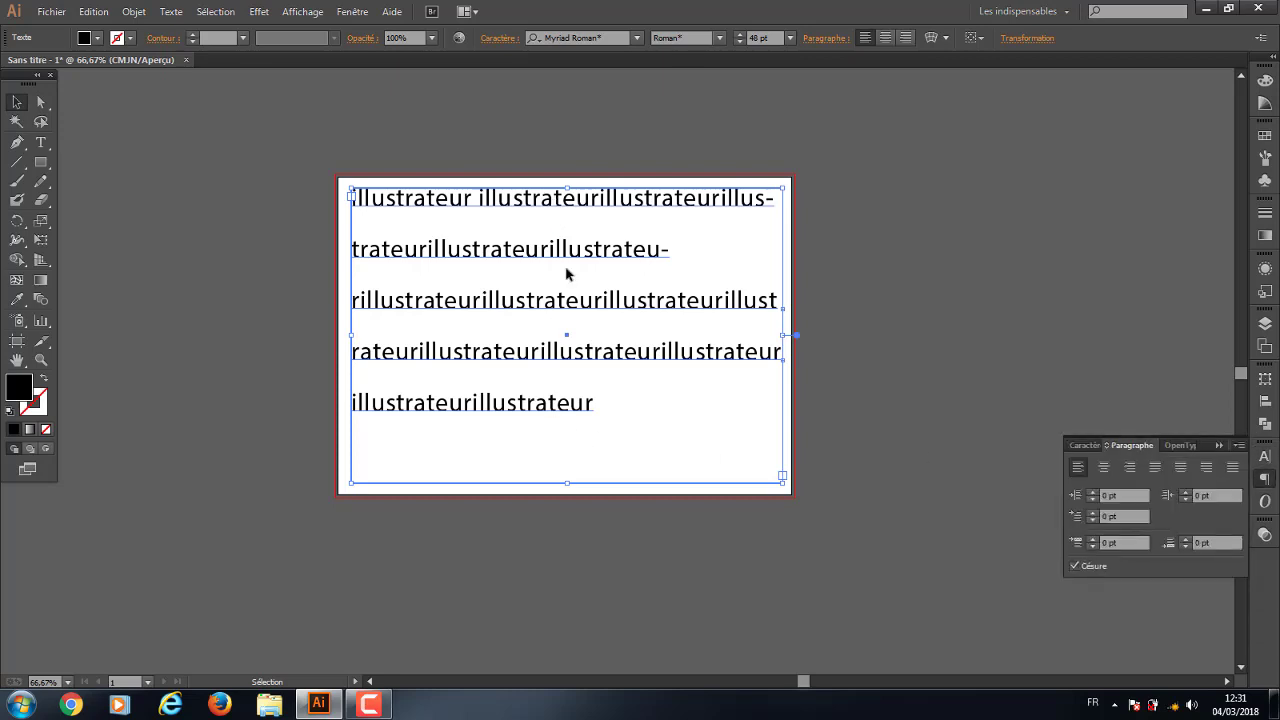
click(1086, 444)
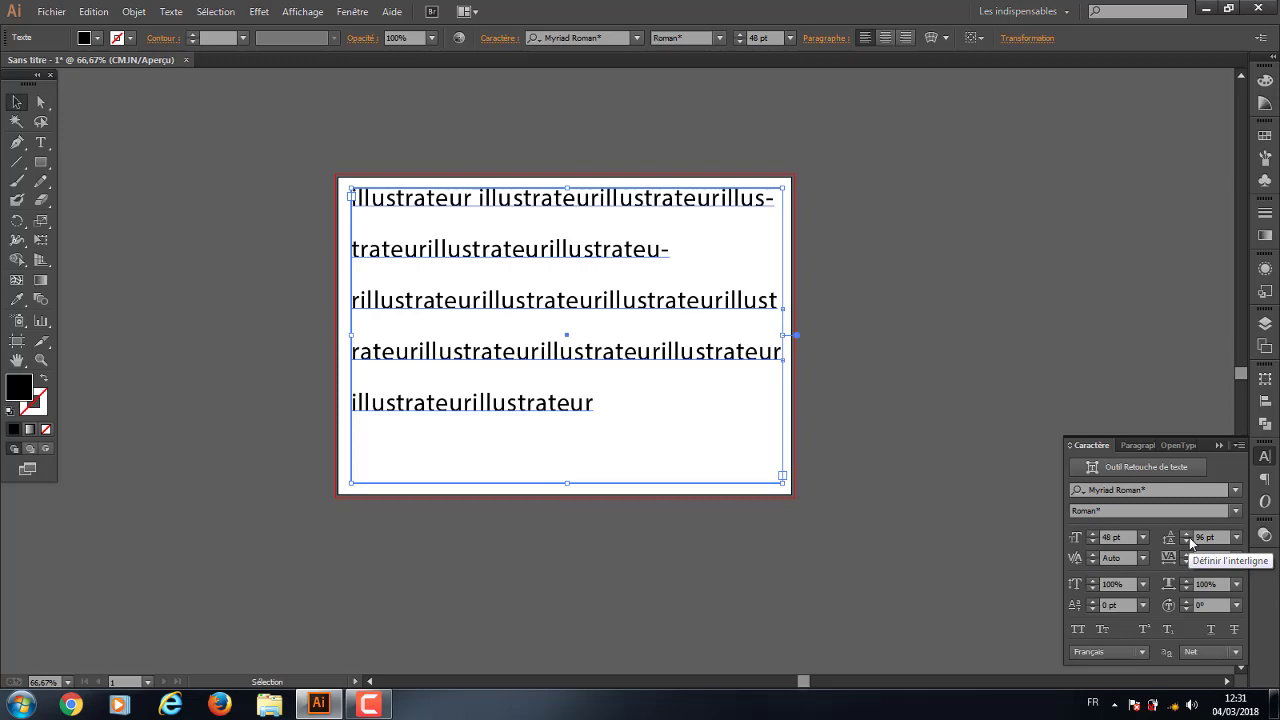
scroll(1209, 537, up, 1)
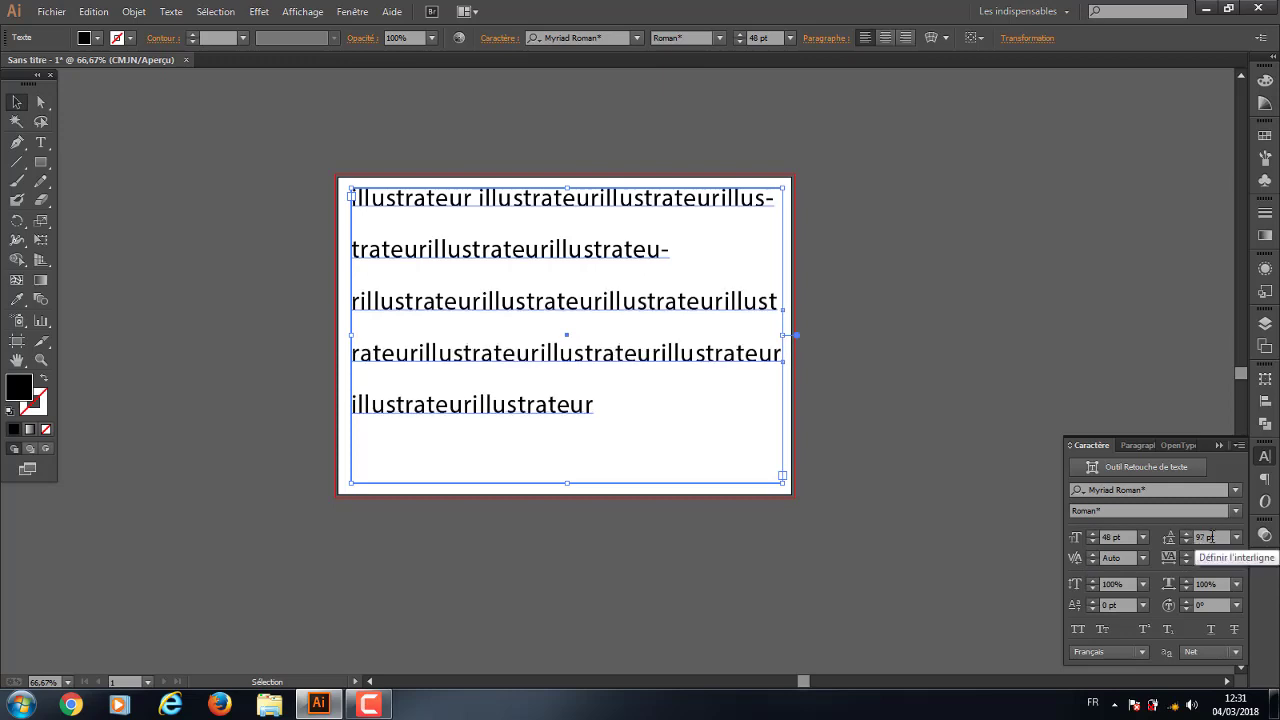
Try a leading value of 0, then undo the collapsed lines
click(1209, 537)
text(0)
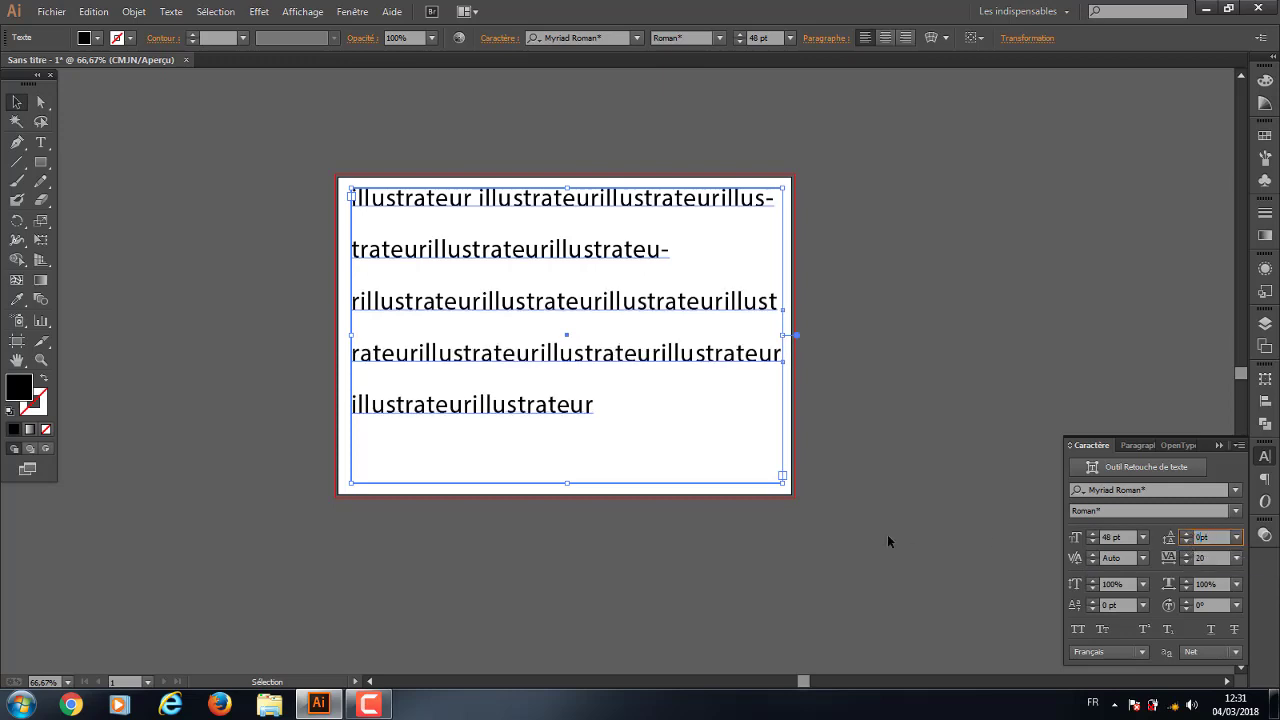
click(887, 534)
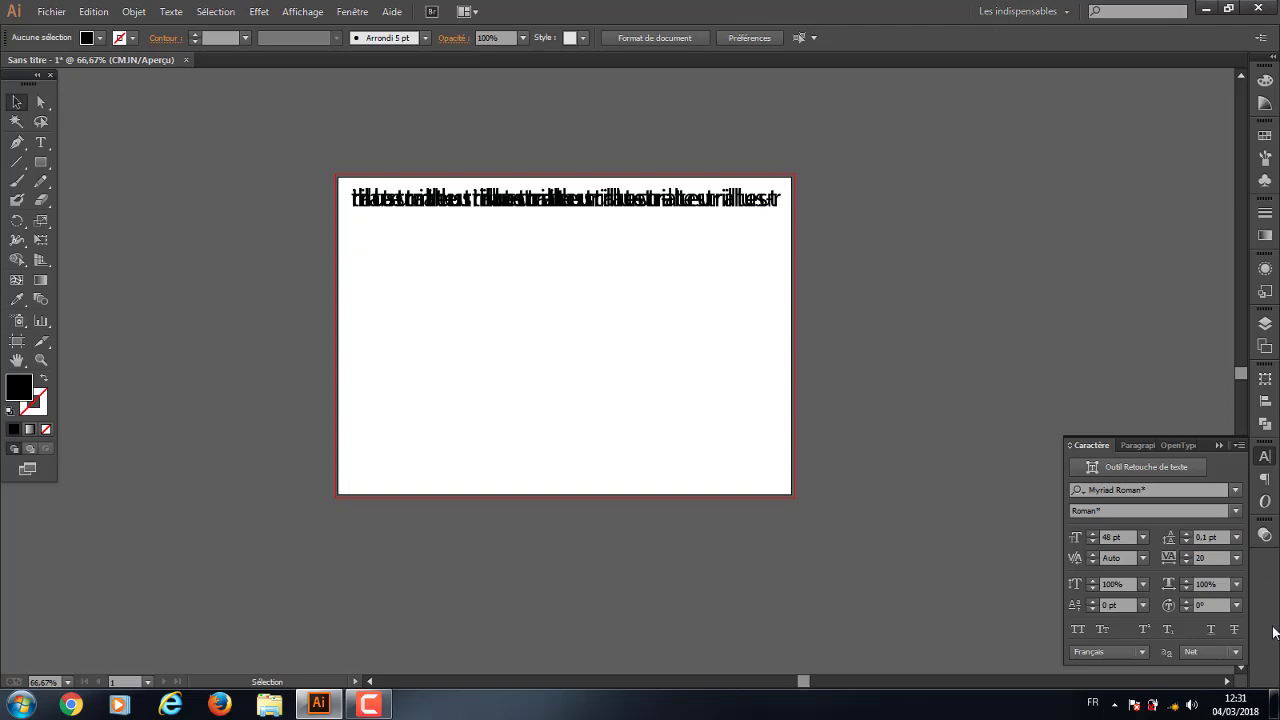
key(ctrl+z)
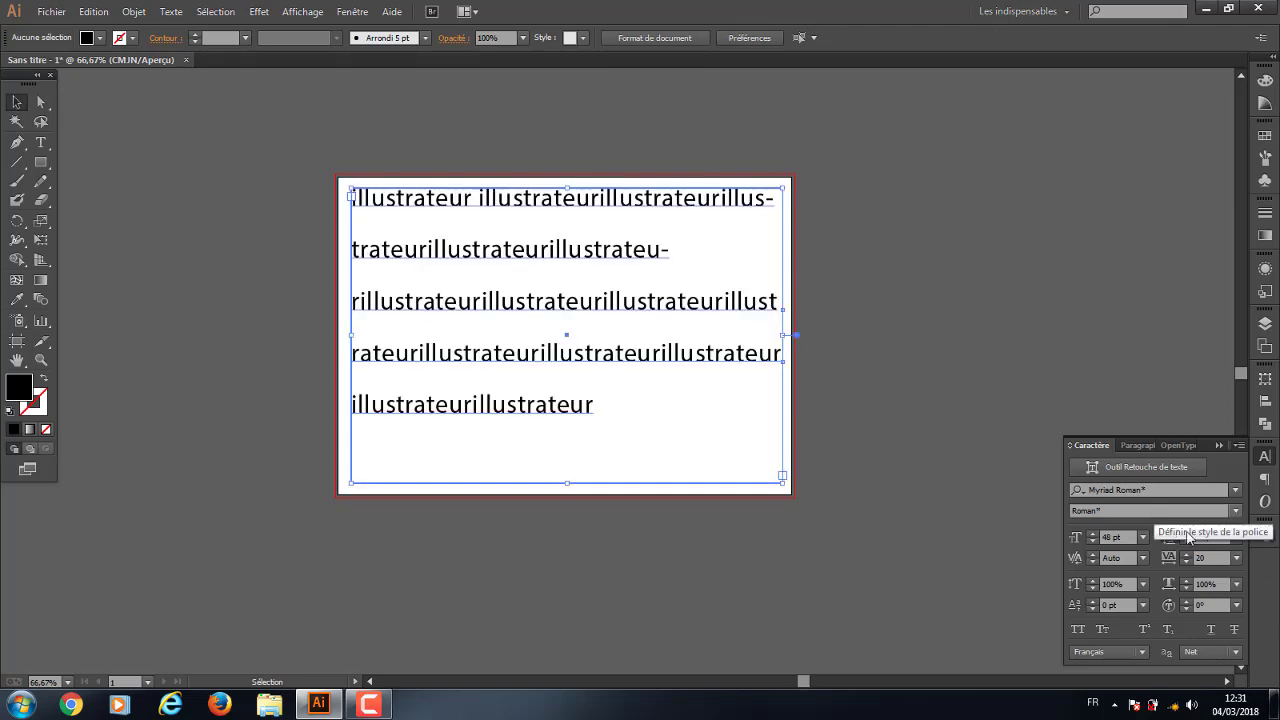
click(1199, 537)
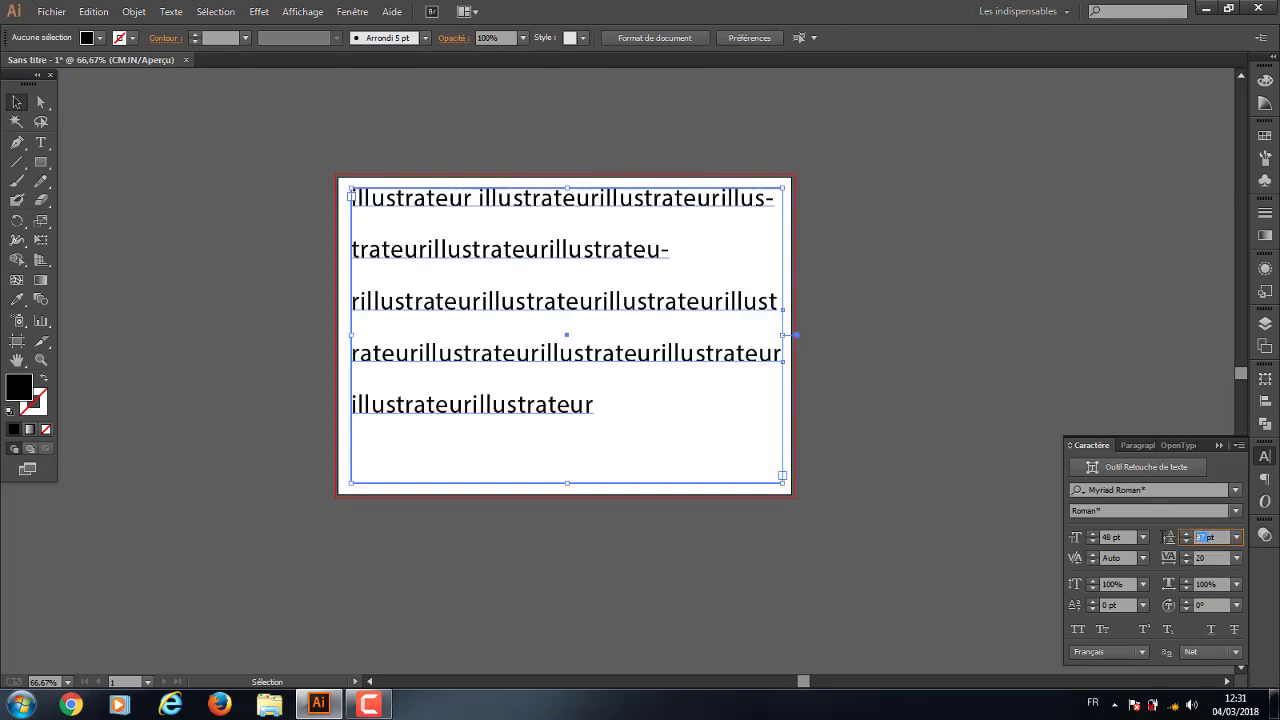
text(50)
click(682, 455)
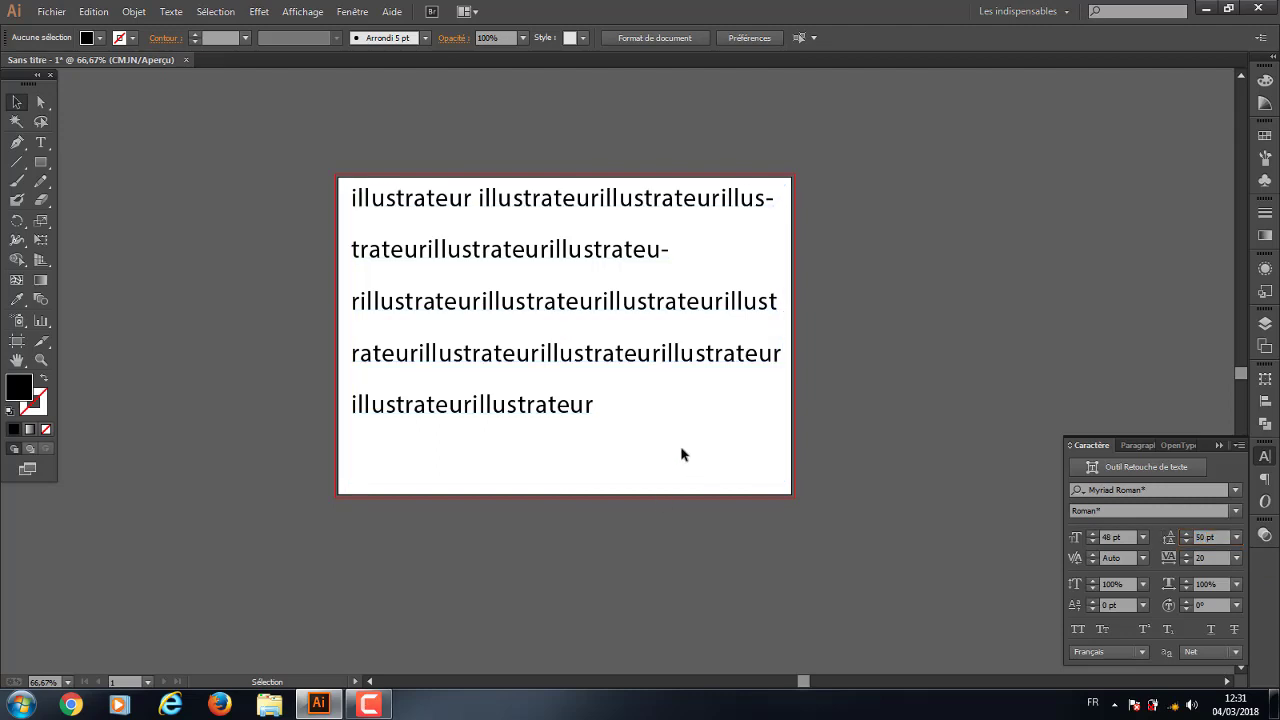
Select all the text with the Type tool and set its leading to 50 pt
click(41, 142)
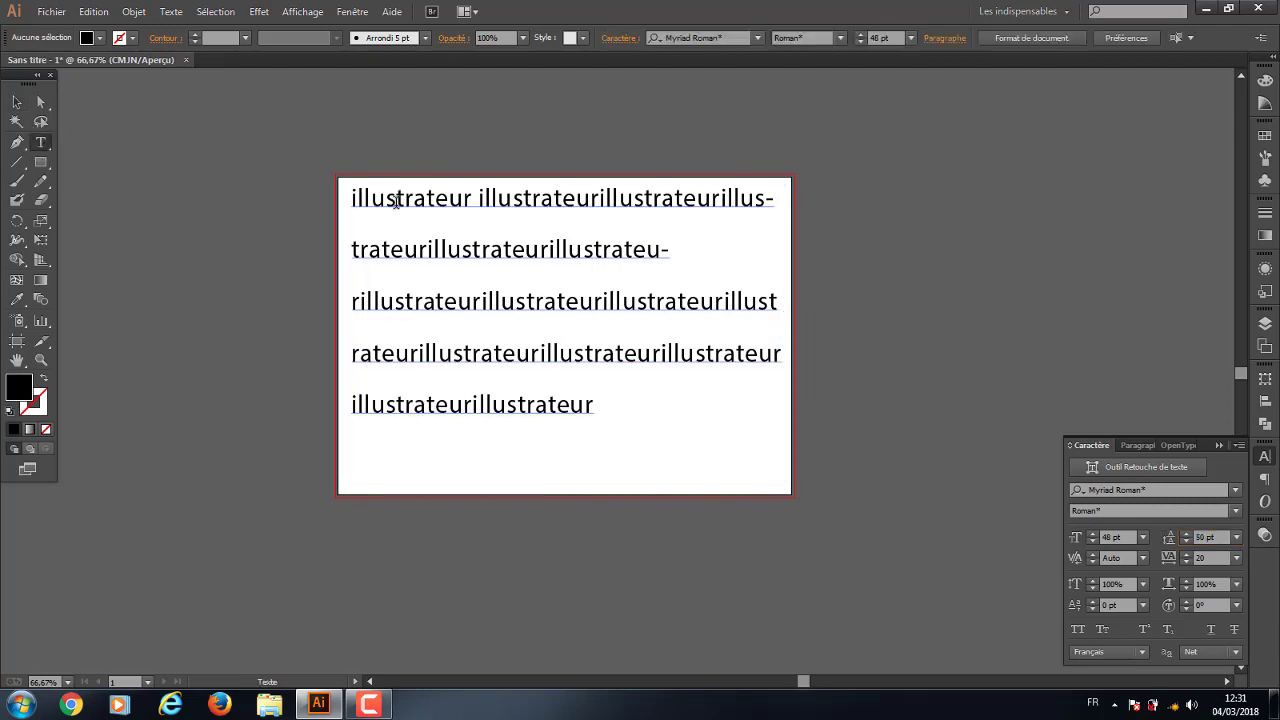
drag(351, 191, 651, 417)
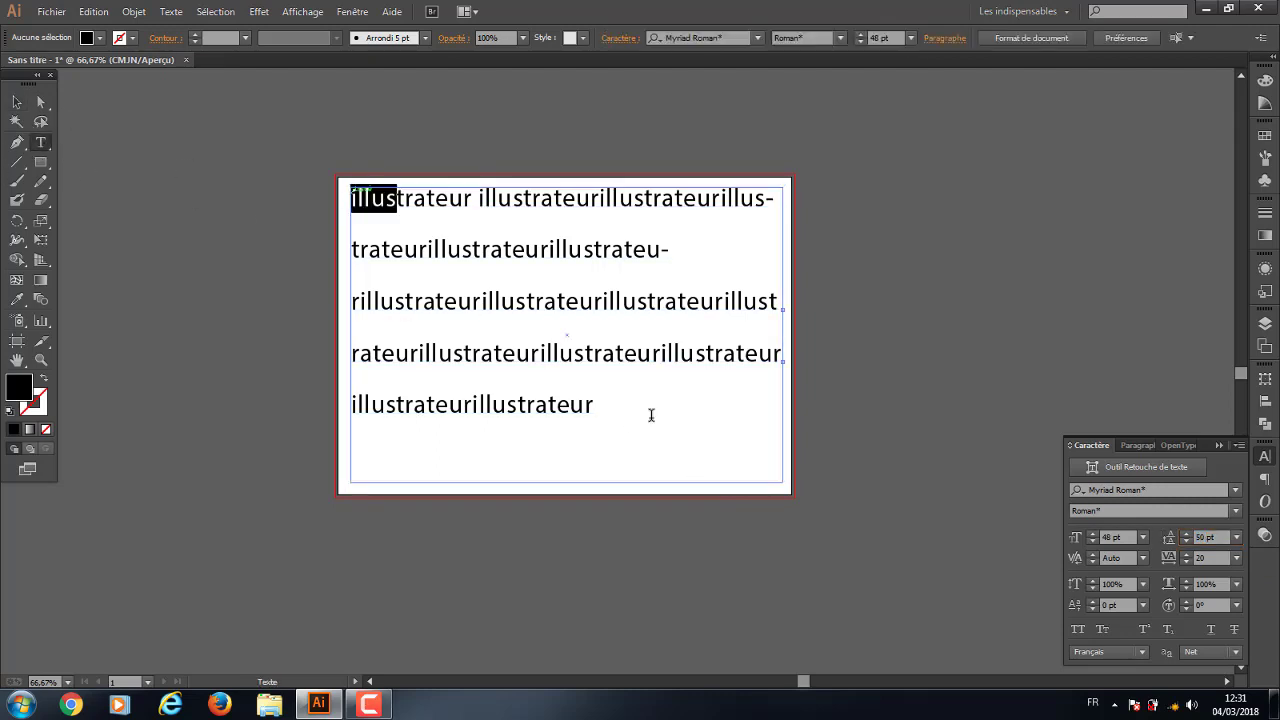
click(1207, 537)
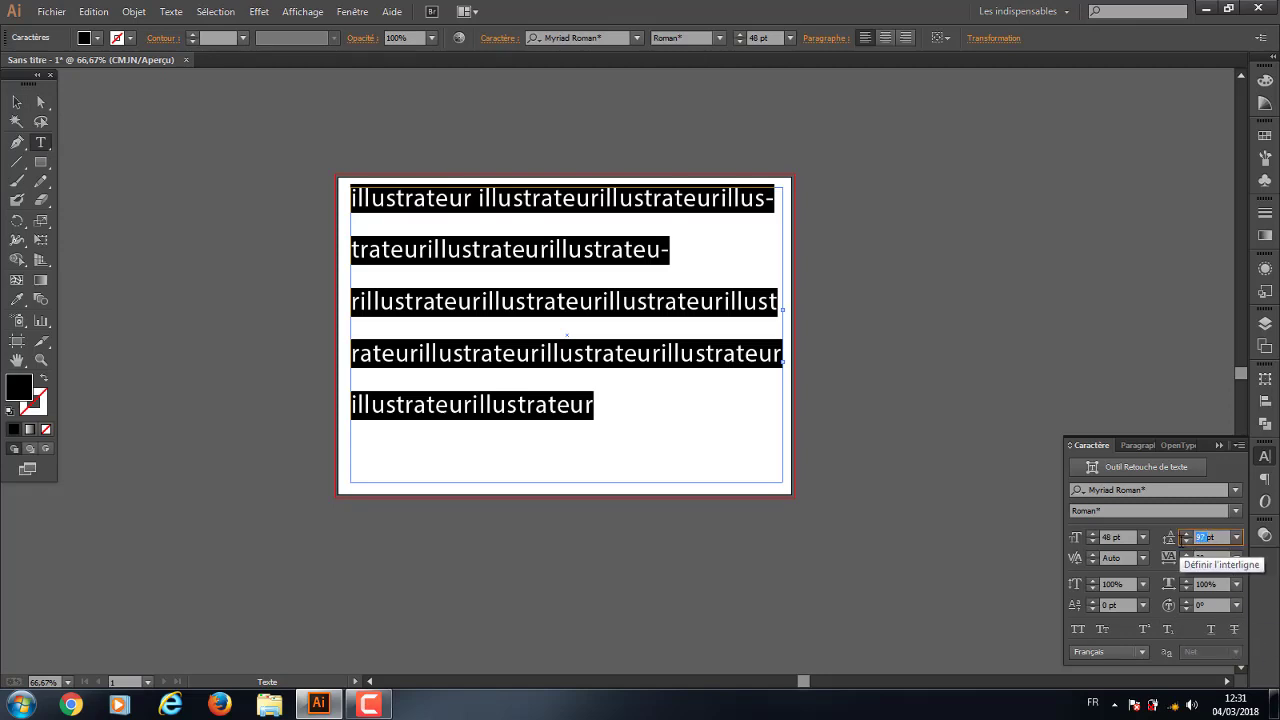
text(50pt)
click(786, 443)
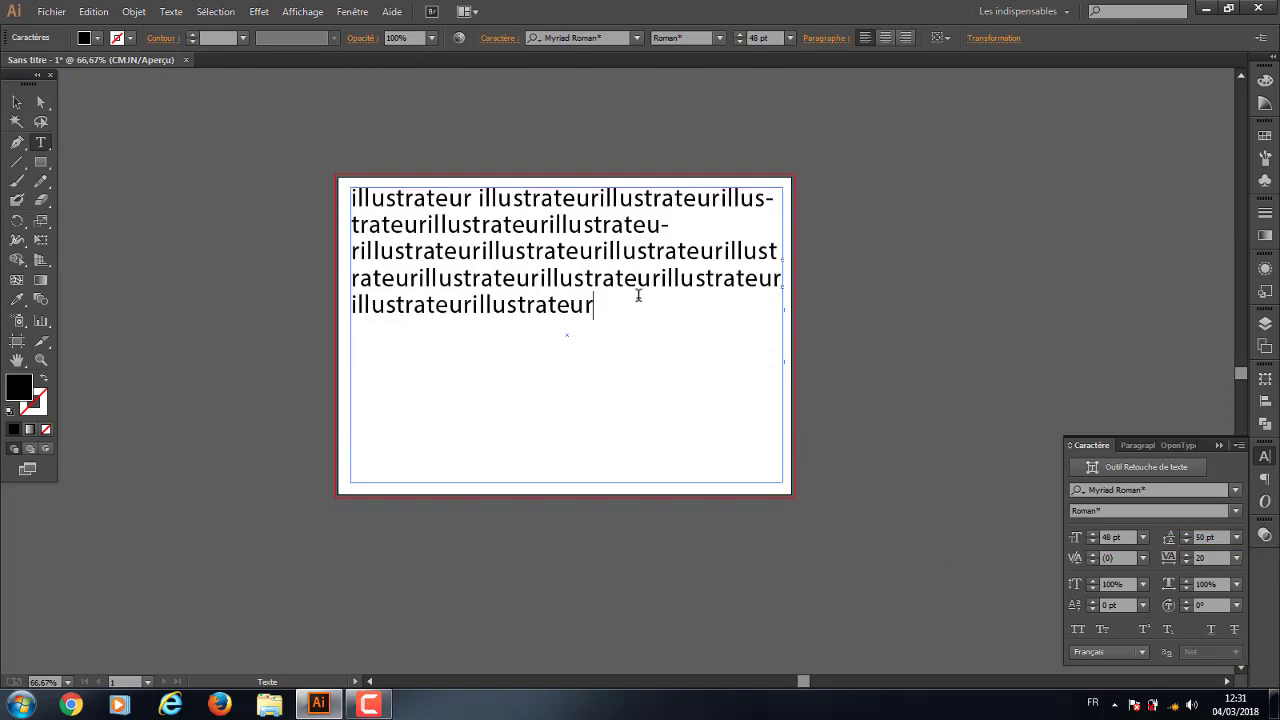
drag(612, 316, 384, 308)
Select all the 48 pt, 50 pt-leading text and copy it
key(ctrl+a)
key(ctrl+z)
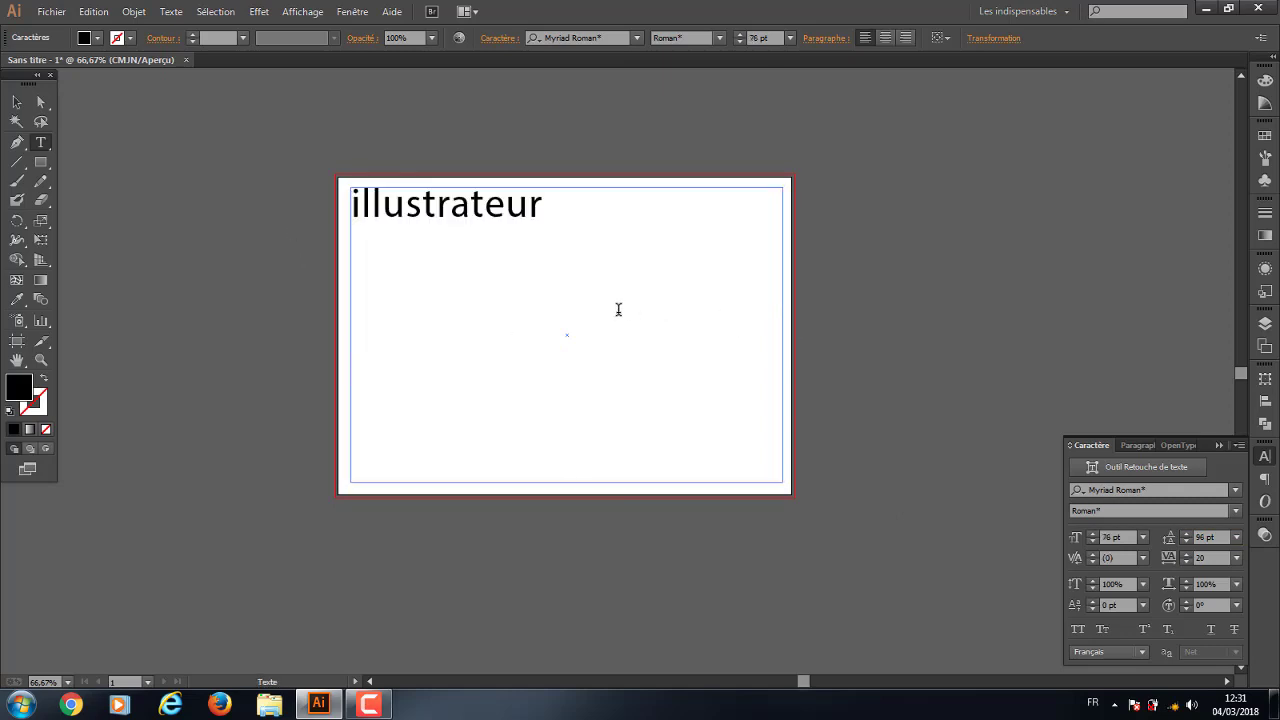
key(ctrl+shift+z)
key(ctrl+shift+z)
key(ctrl+shift+z)
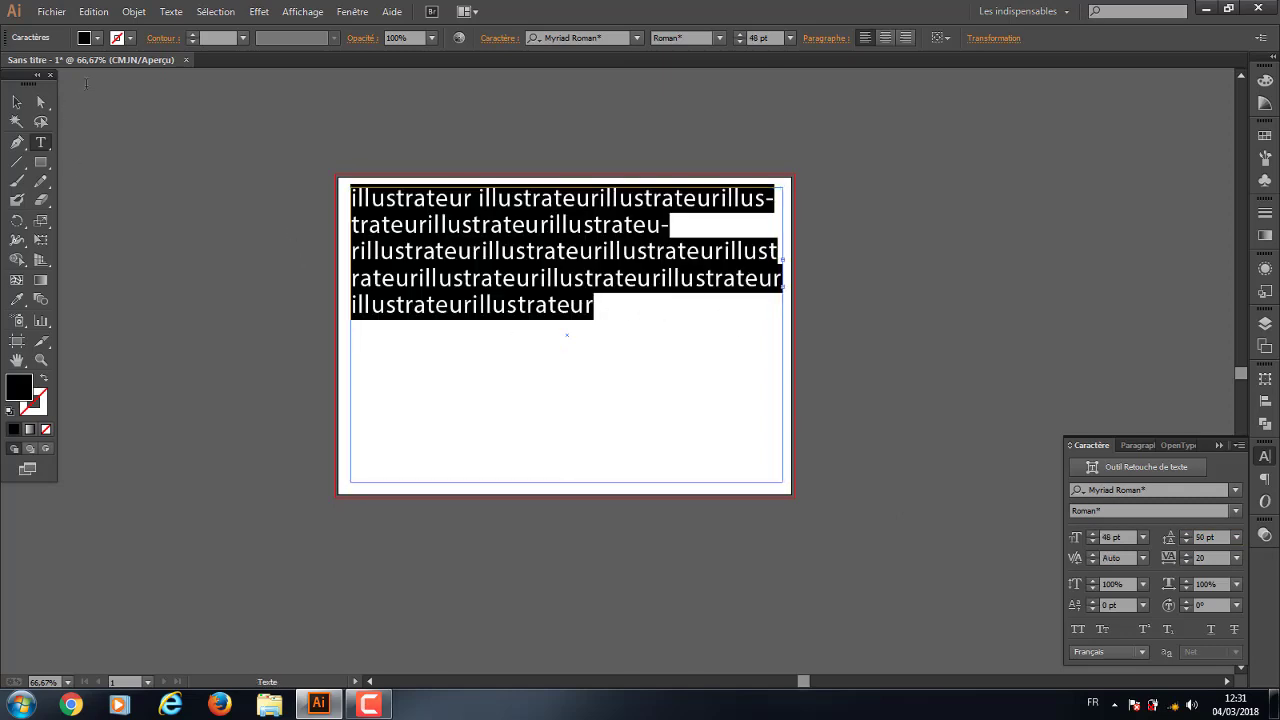
click(94, 12)
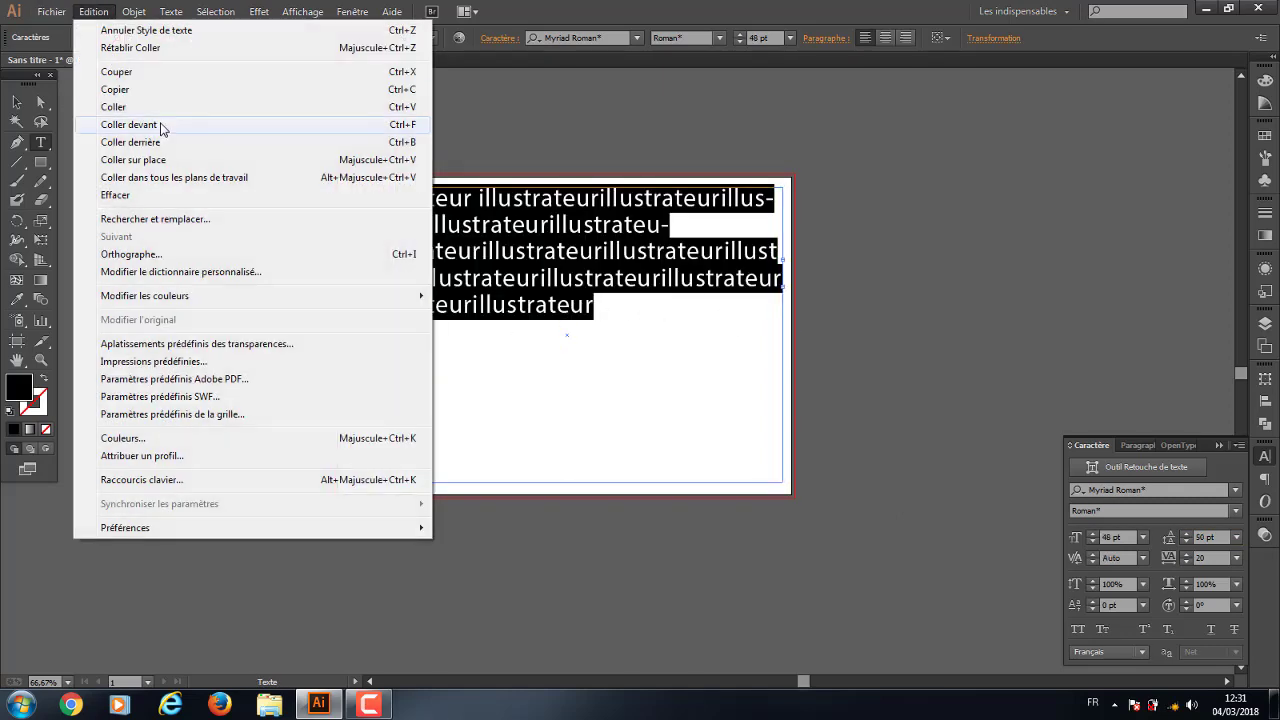
click(125, 89)
click(649, 316)
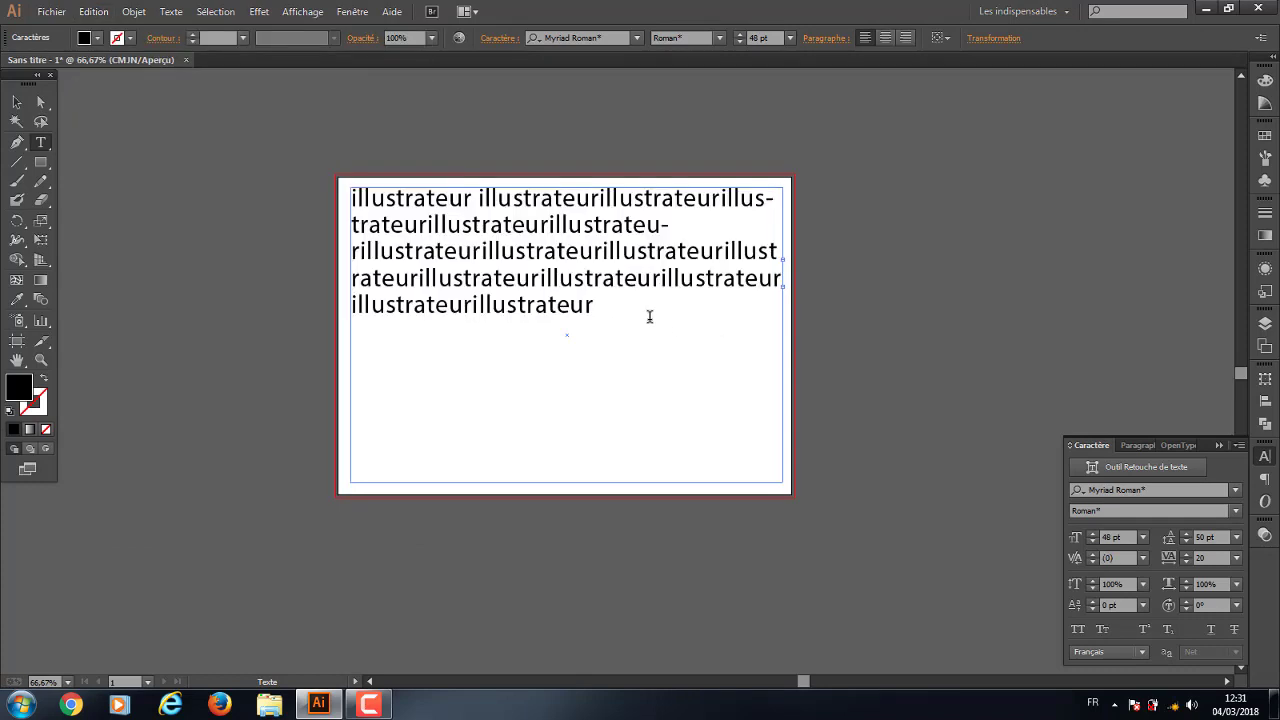
key(Escape)
Paste the copy after the last word and left-align the paragraphs
click(633, 314)
key(ctrl+v)
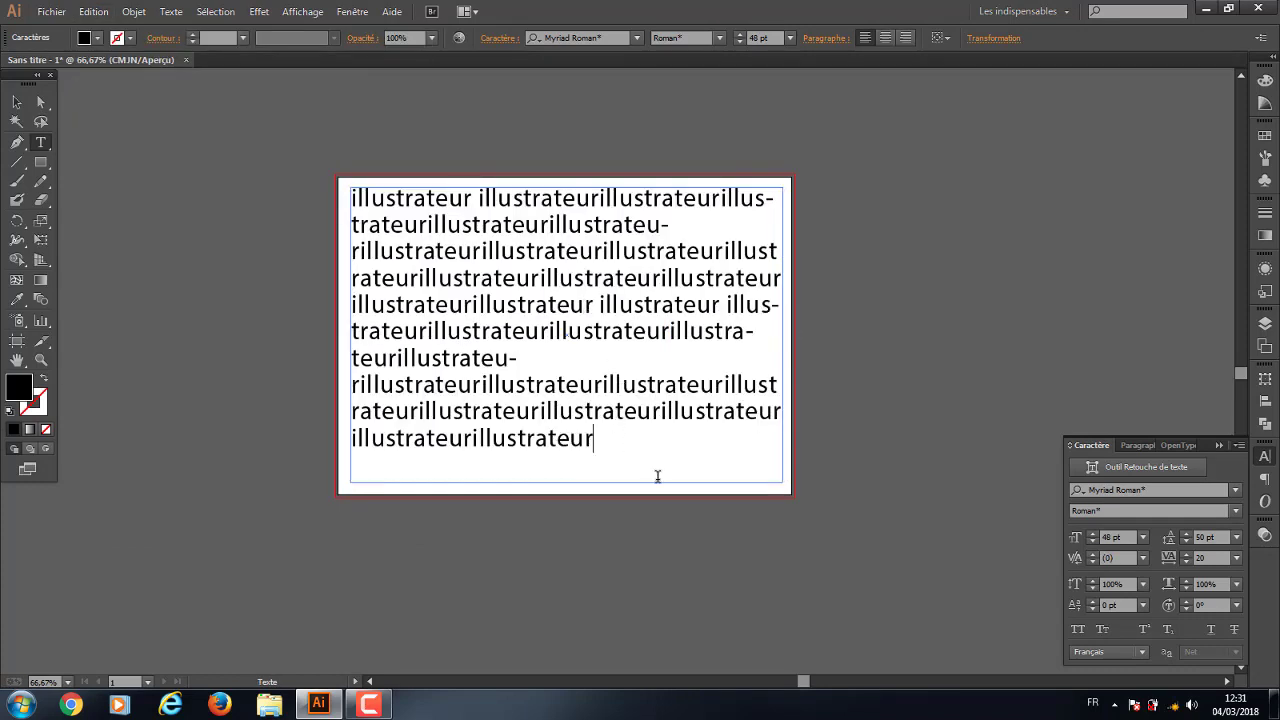
click(1137, 447)
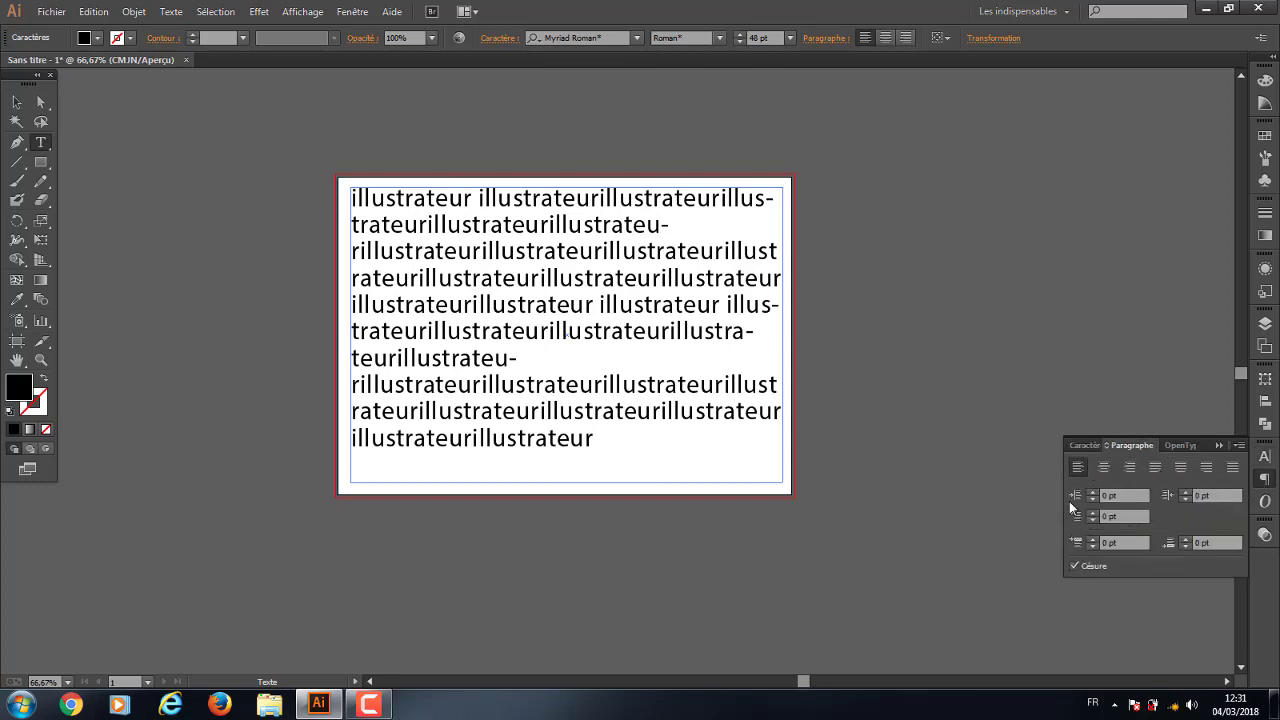
click(1082, 472)
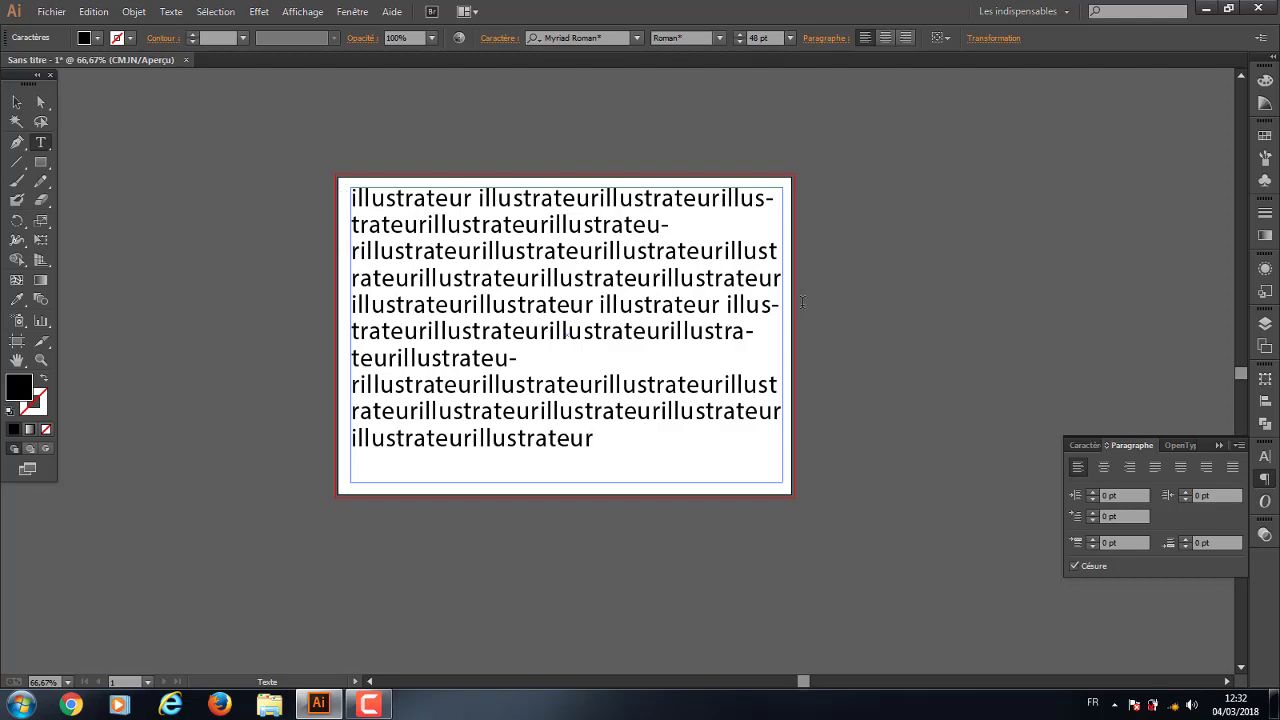
Try centre, right and justify alignments, ending on Justify All Lines
click(1105, 471)
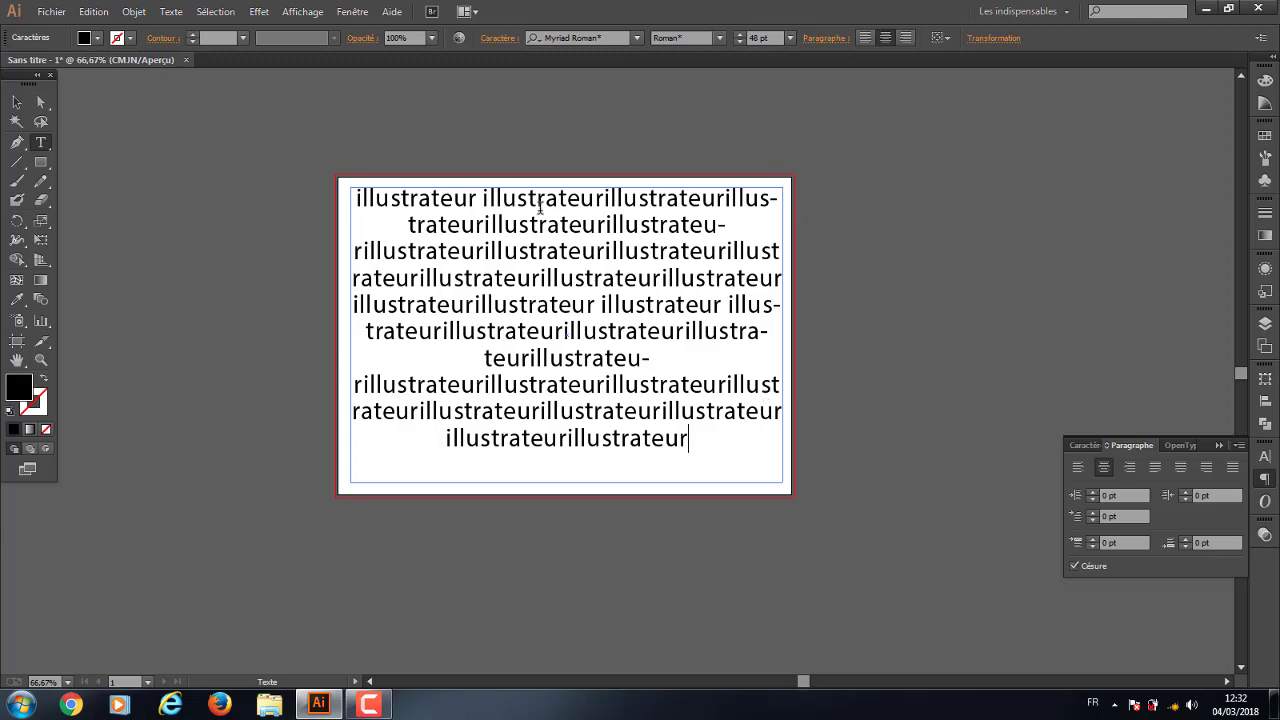
click(1129, 468)
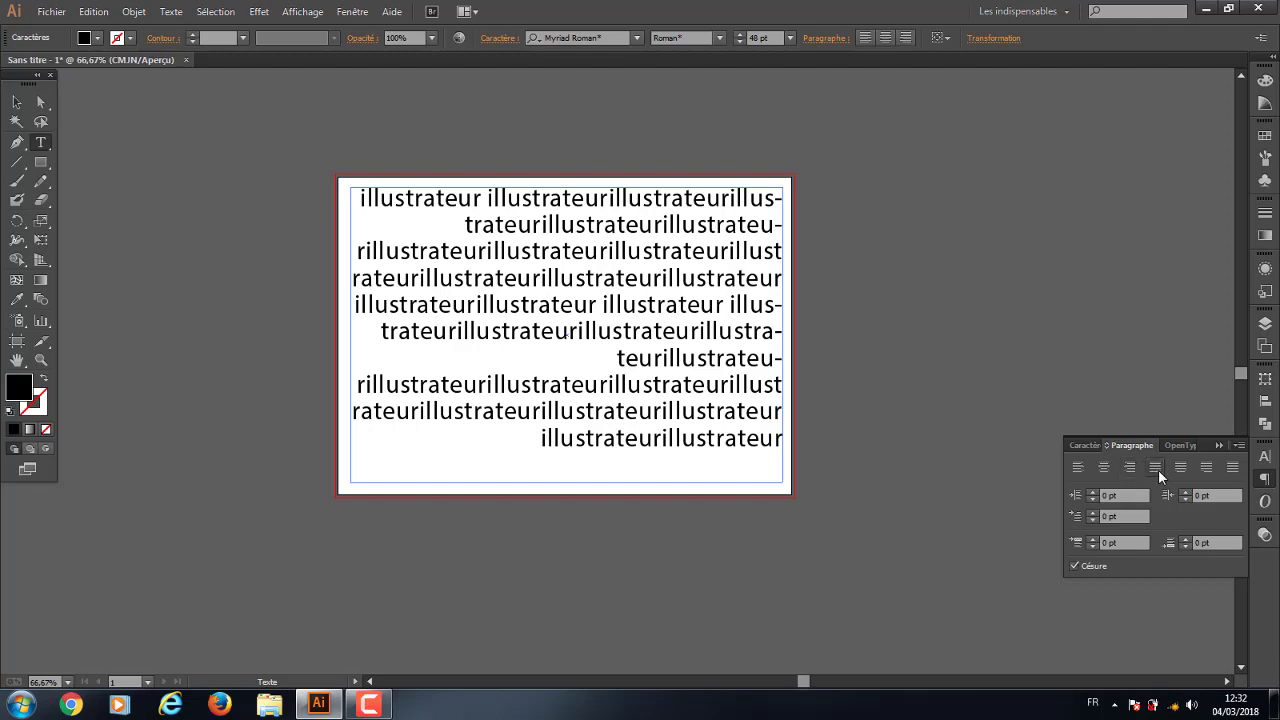
click(1156, 470)
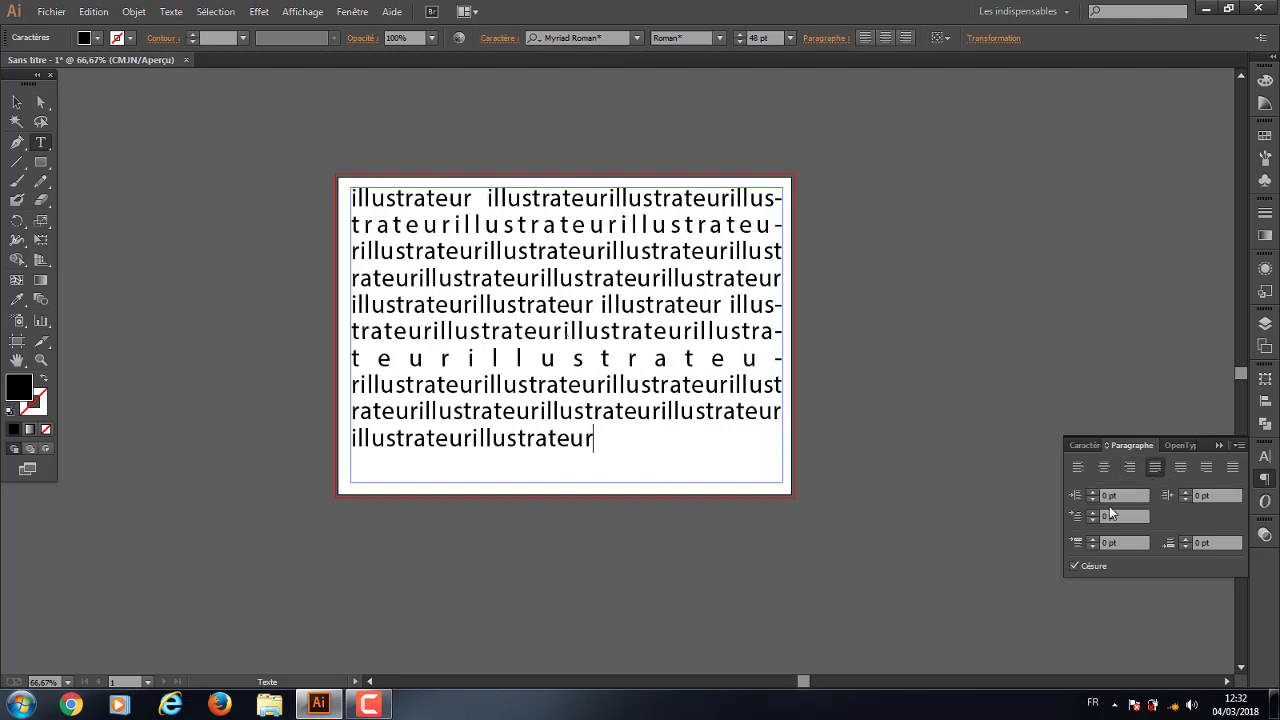
click(1179, 469)
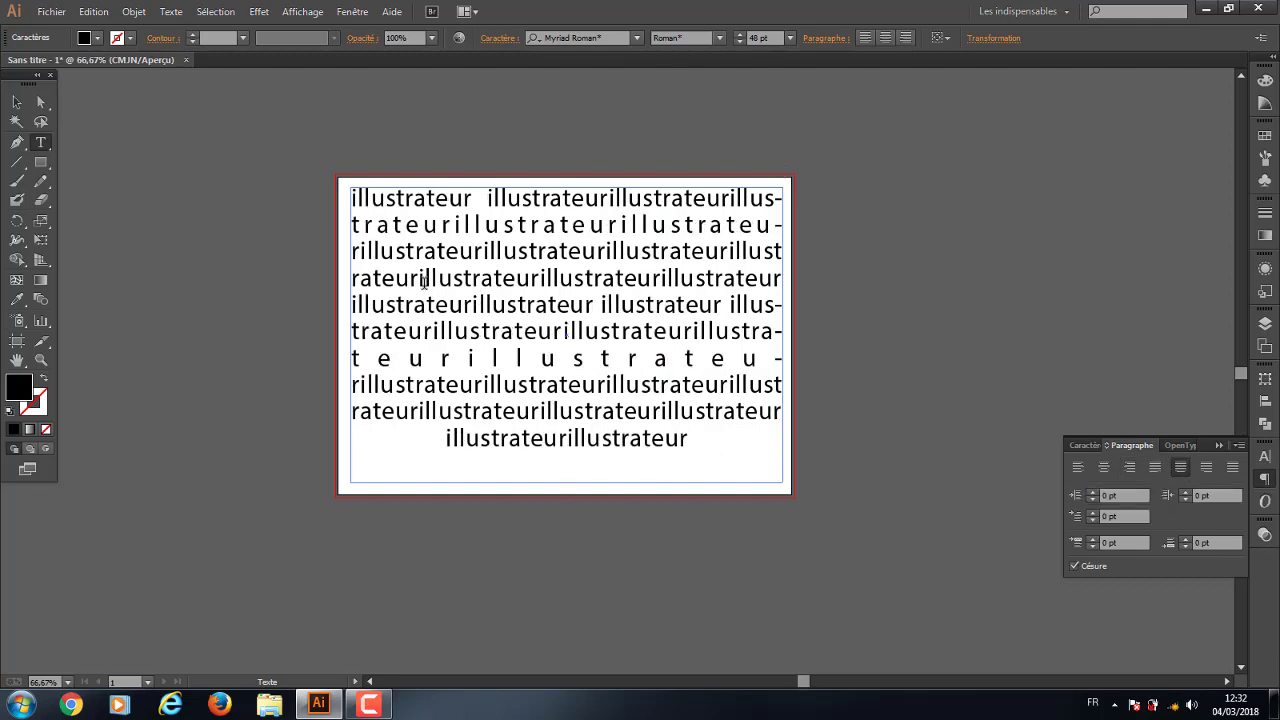
click(1206, 468)
click(1233, 469)
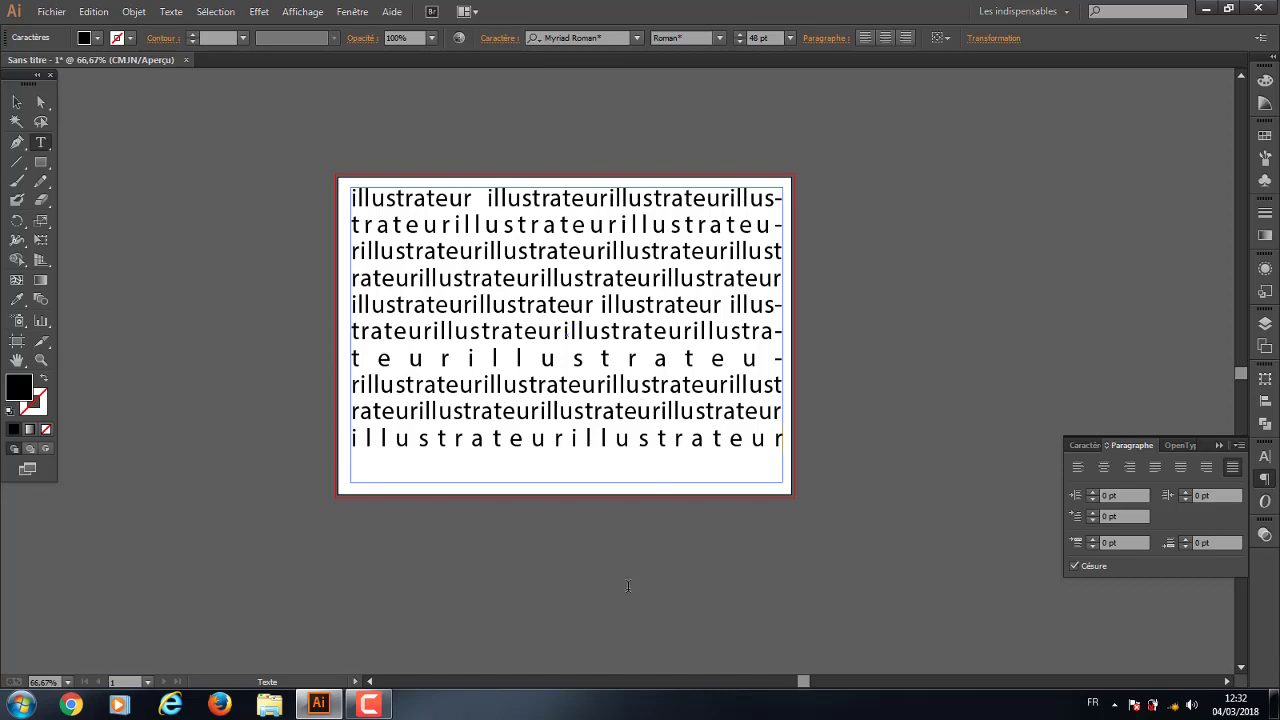
Exit text editing and select the text frame as an object
click(17, 102)
click(182, 187)
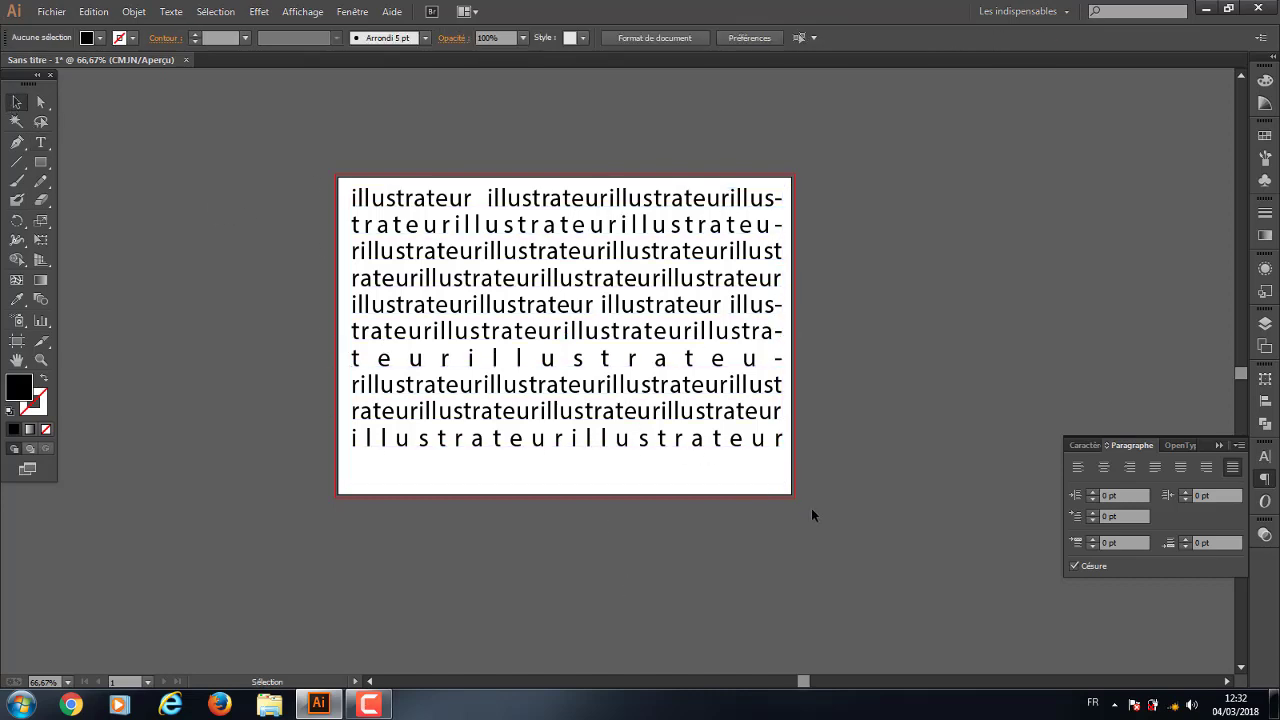
click(775, 252)
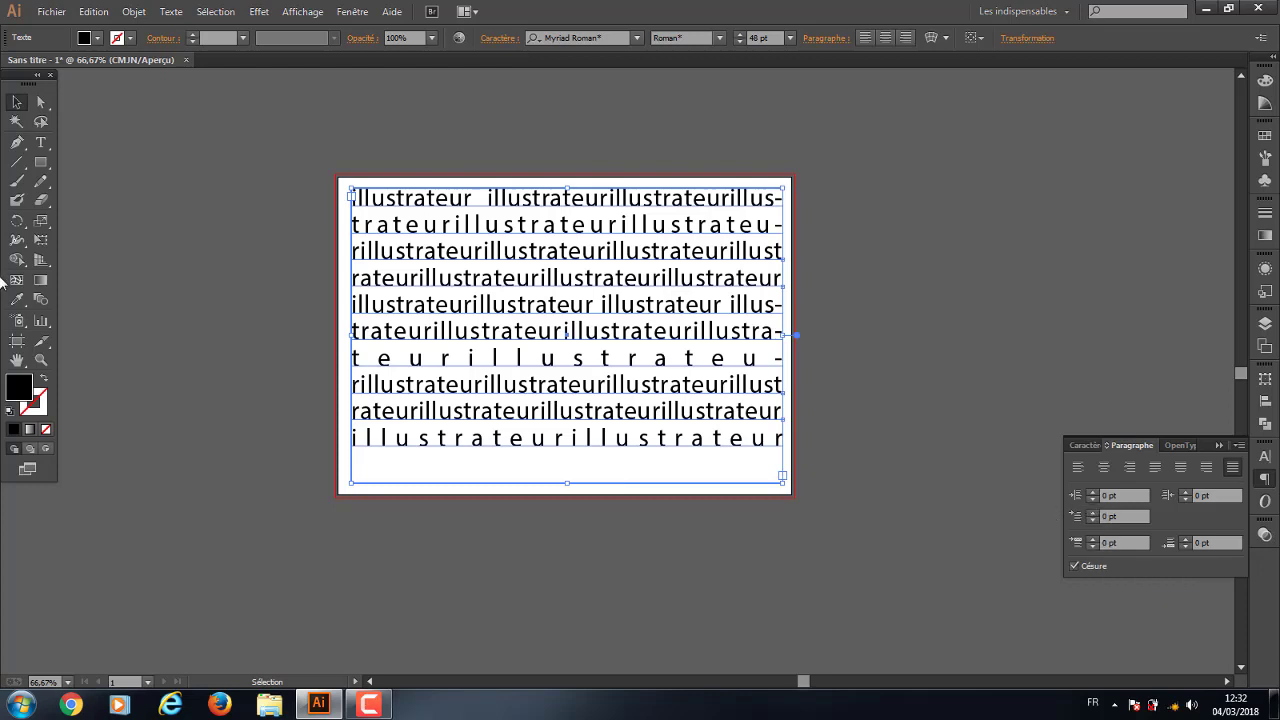
Put the text cursor in the paragraph and step up the left indent
click(41, 142)
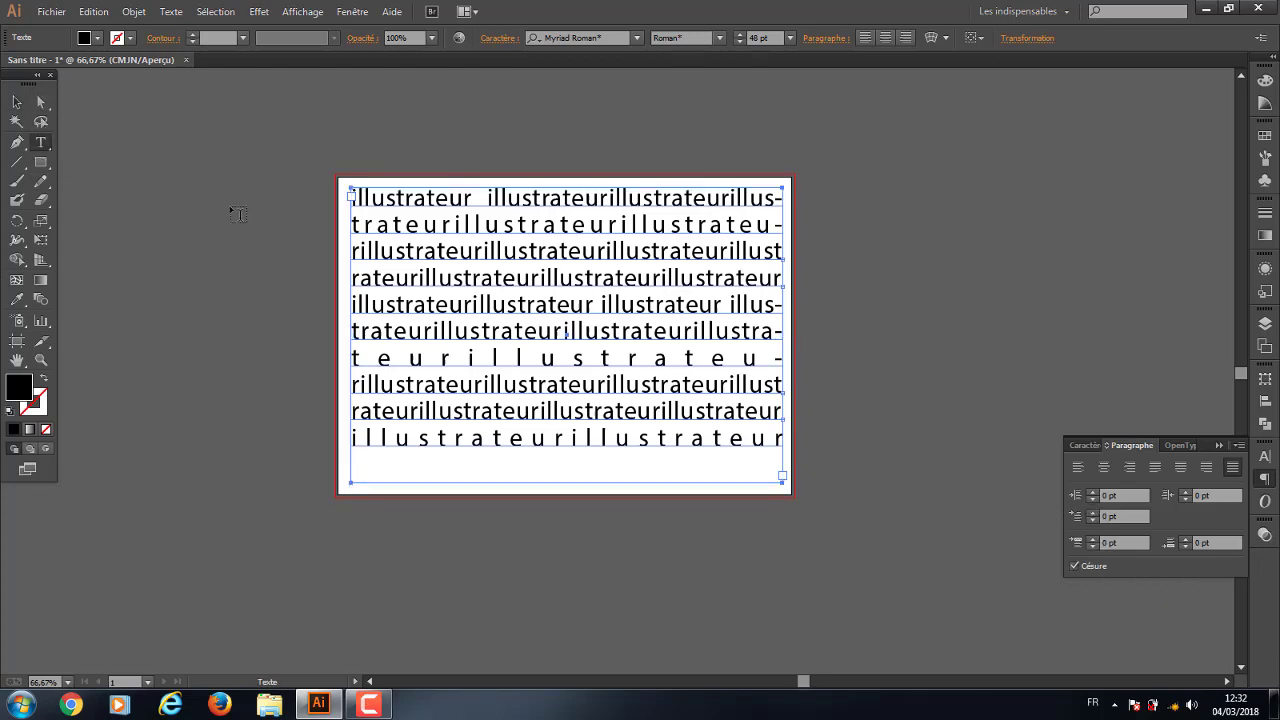
click(351, 197)
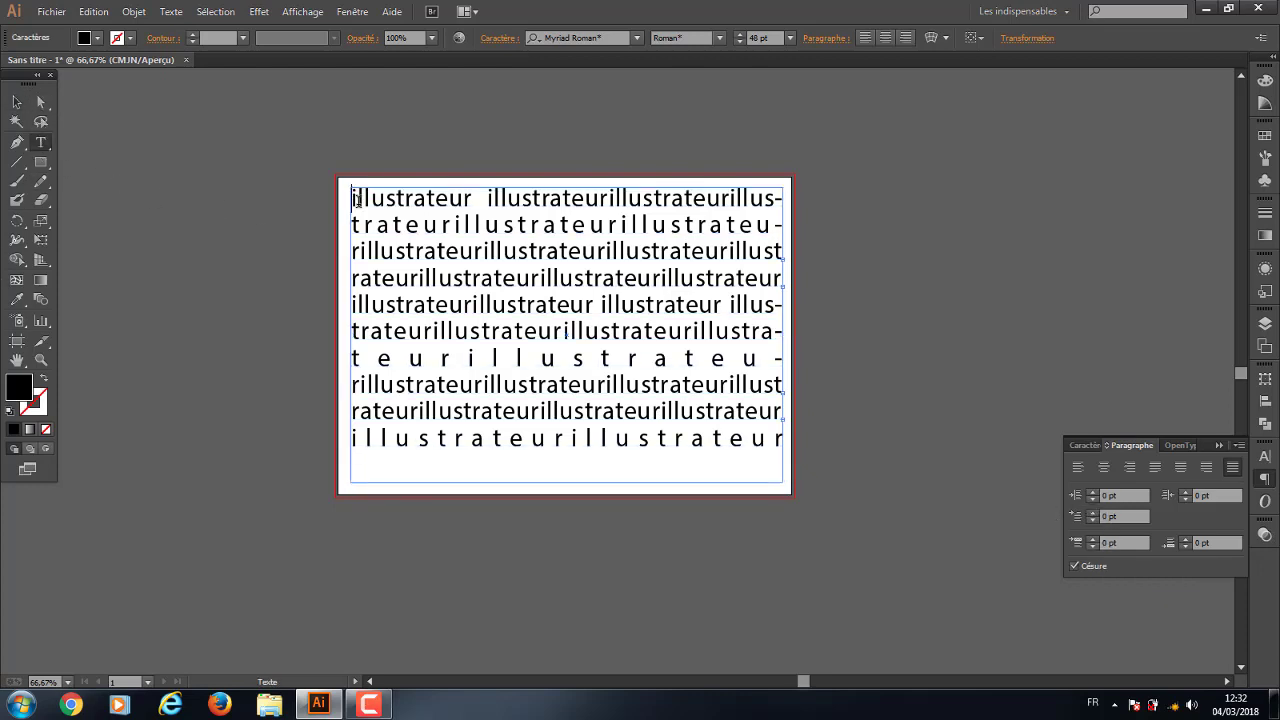
click(1092, 492)
click(1092, 492)
click(1092, 492)
click(1092, 492)
click(1092, 492)
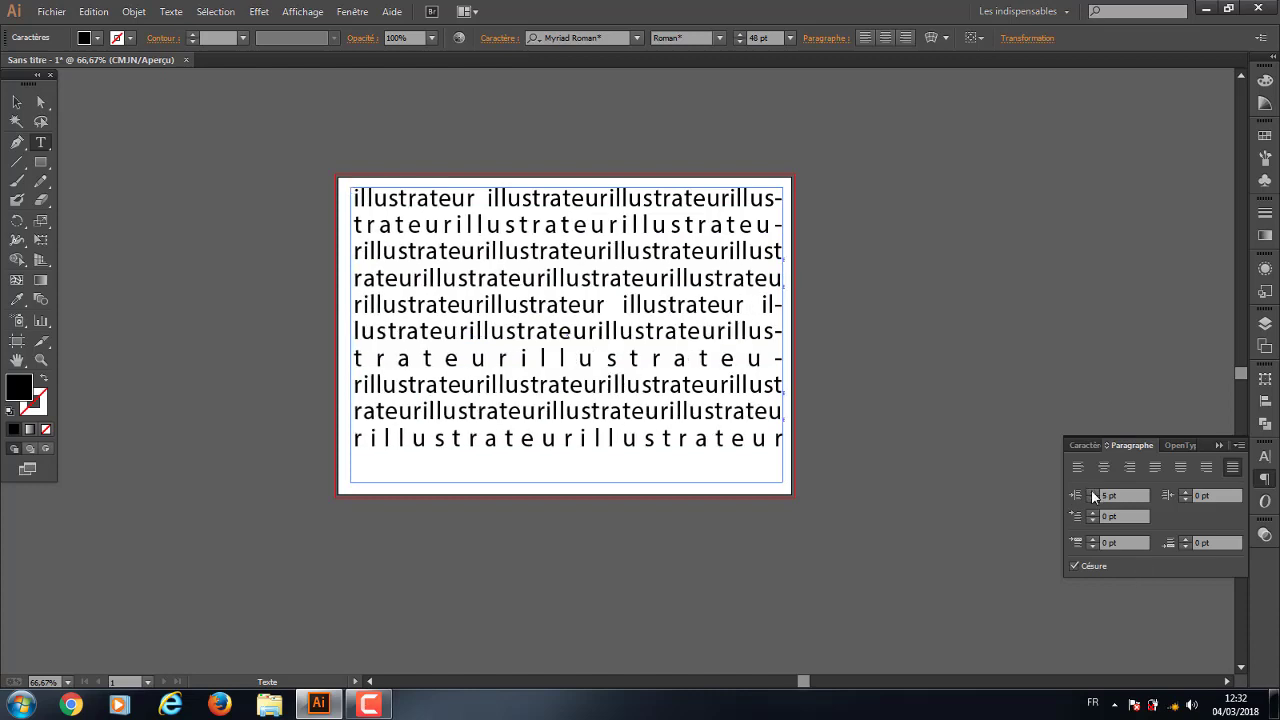
click(1092, 492)
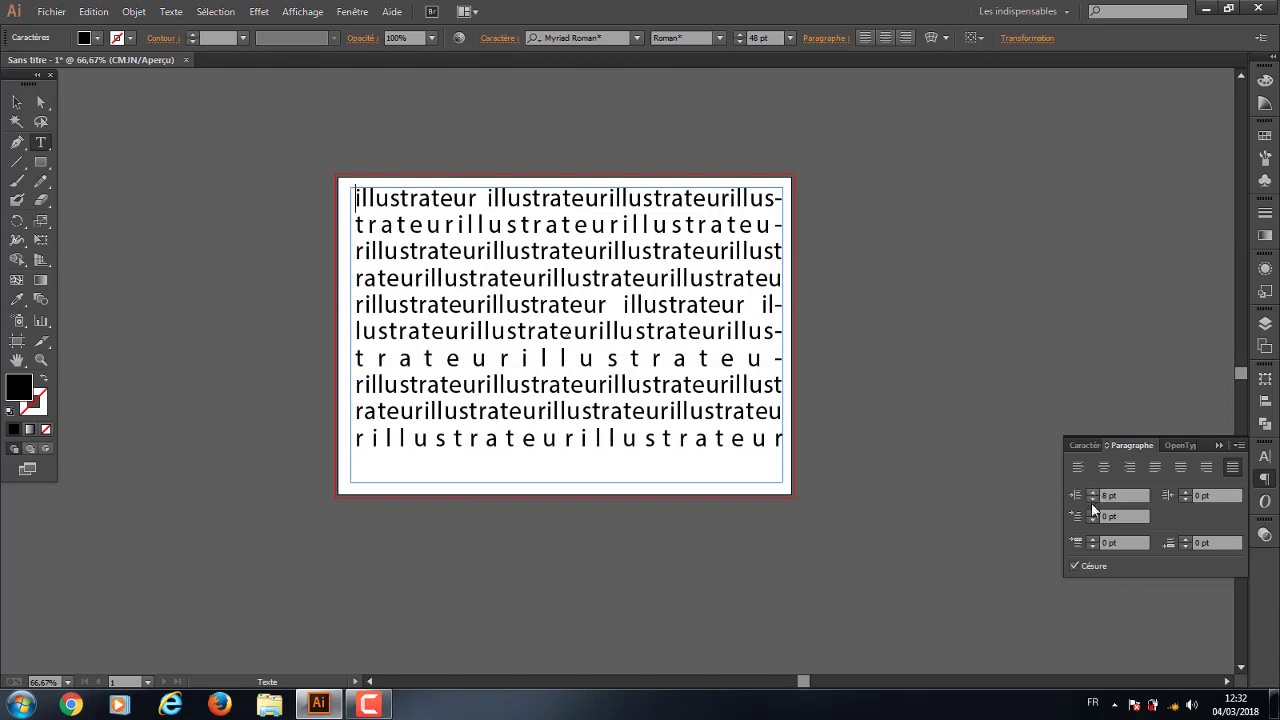
Raise the paragraph's first-line indent to 37 pt
click(1091, 512)
click(1091, 512)
click(1091, 512)
click(1091, 512)
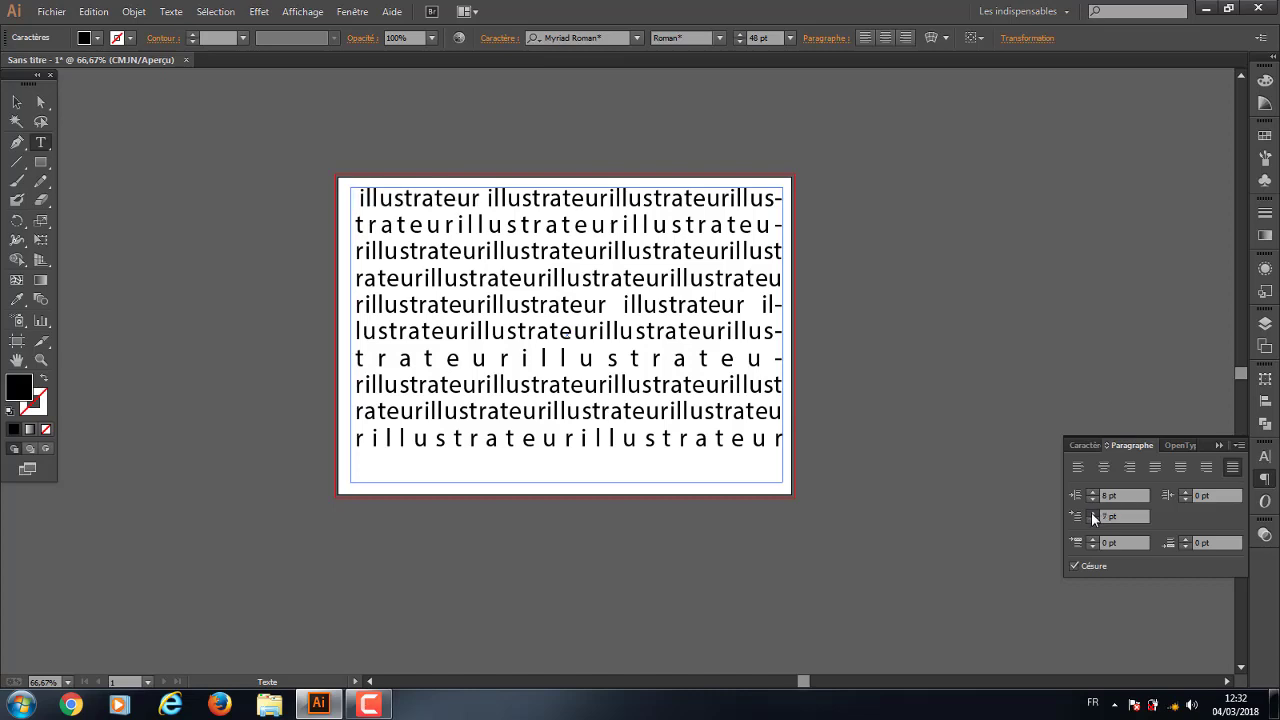
click(1091, 512)
click(1091, 512)
click(1091, 512)
click(1091, 512)
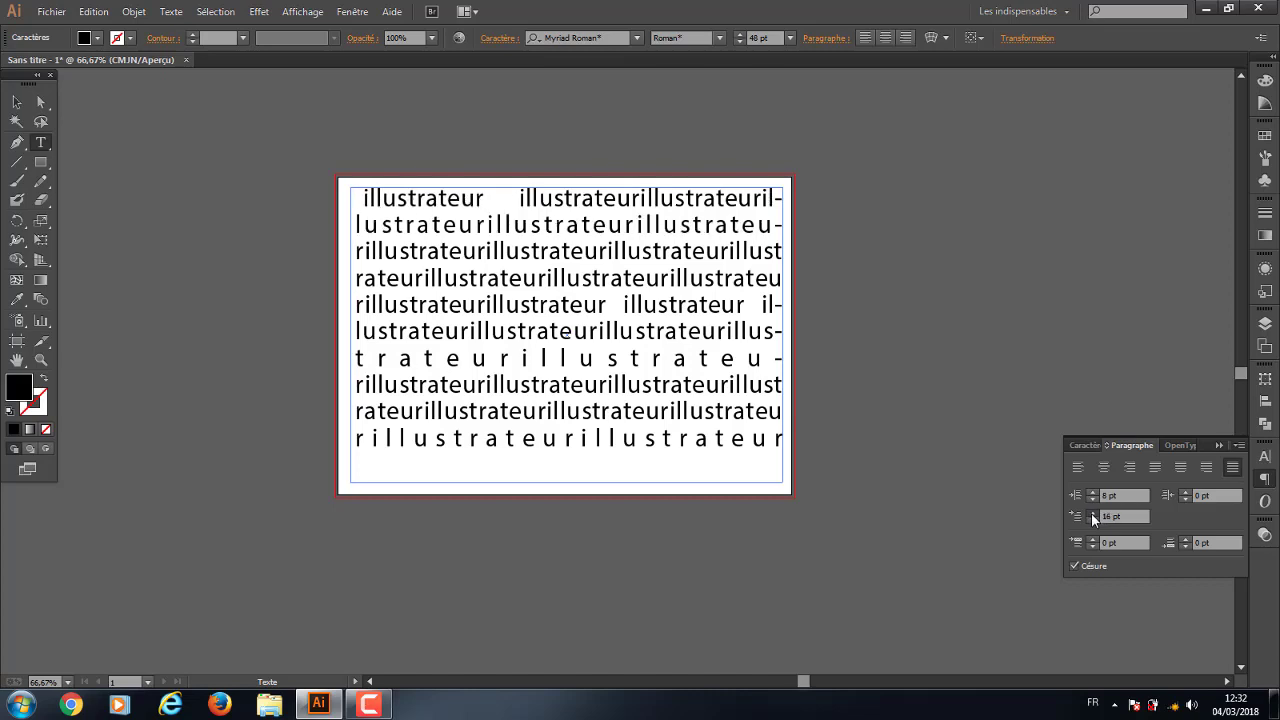
drag(1091, 513, 1091, 514)
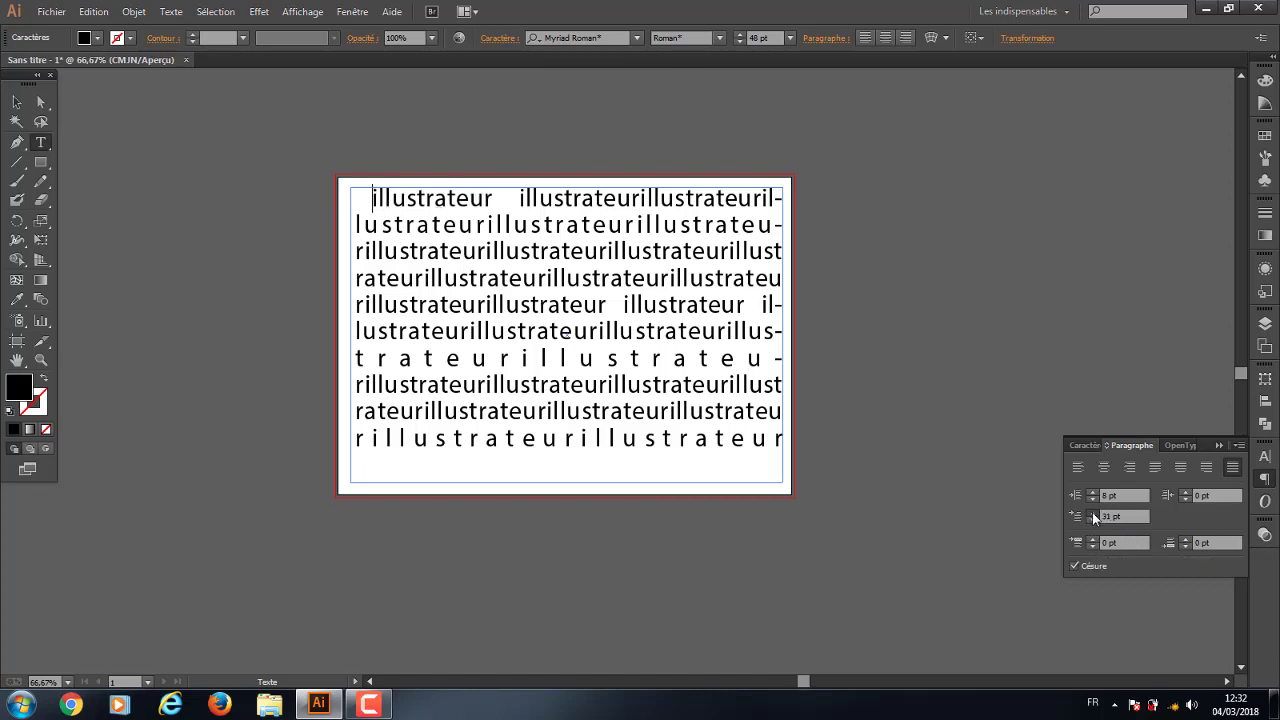
drag(1092, 512, 1092, 513)
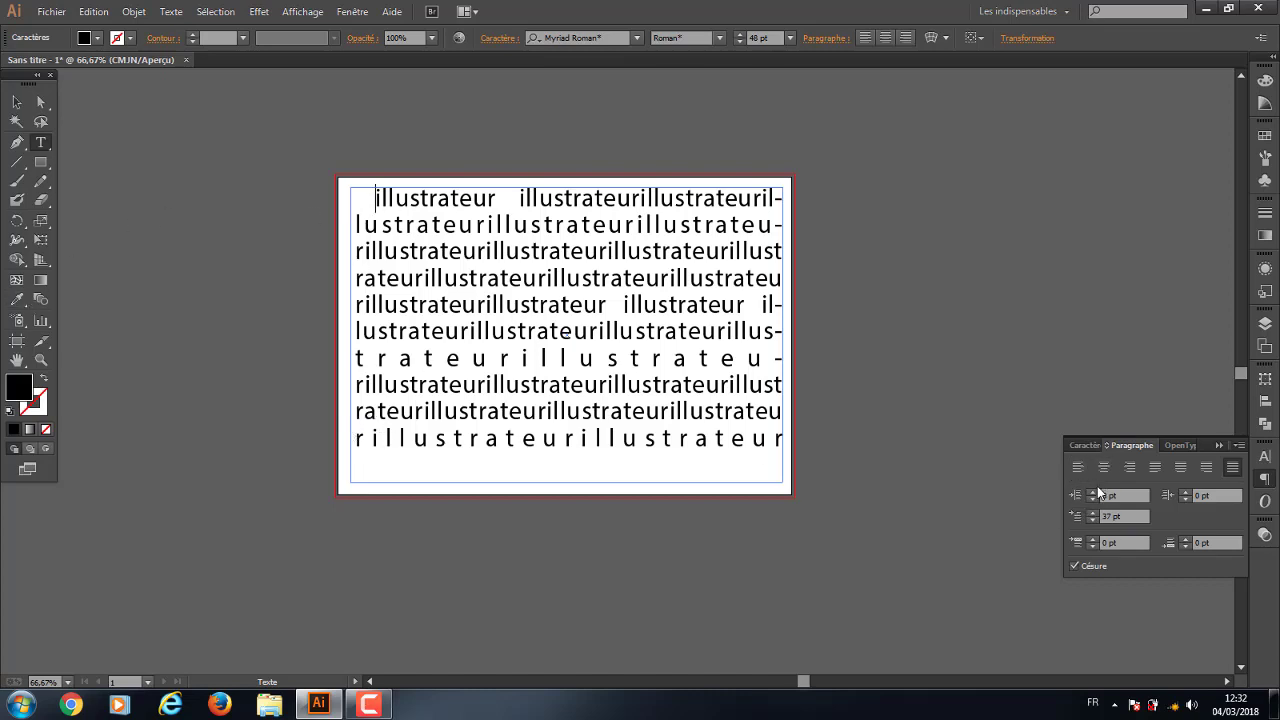
Set the left indent to 26 pt and space before to 6 pt
drag(1096, 494, 1096, 490)
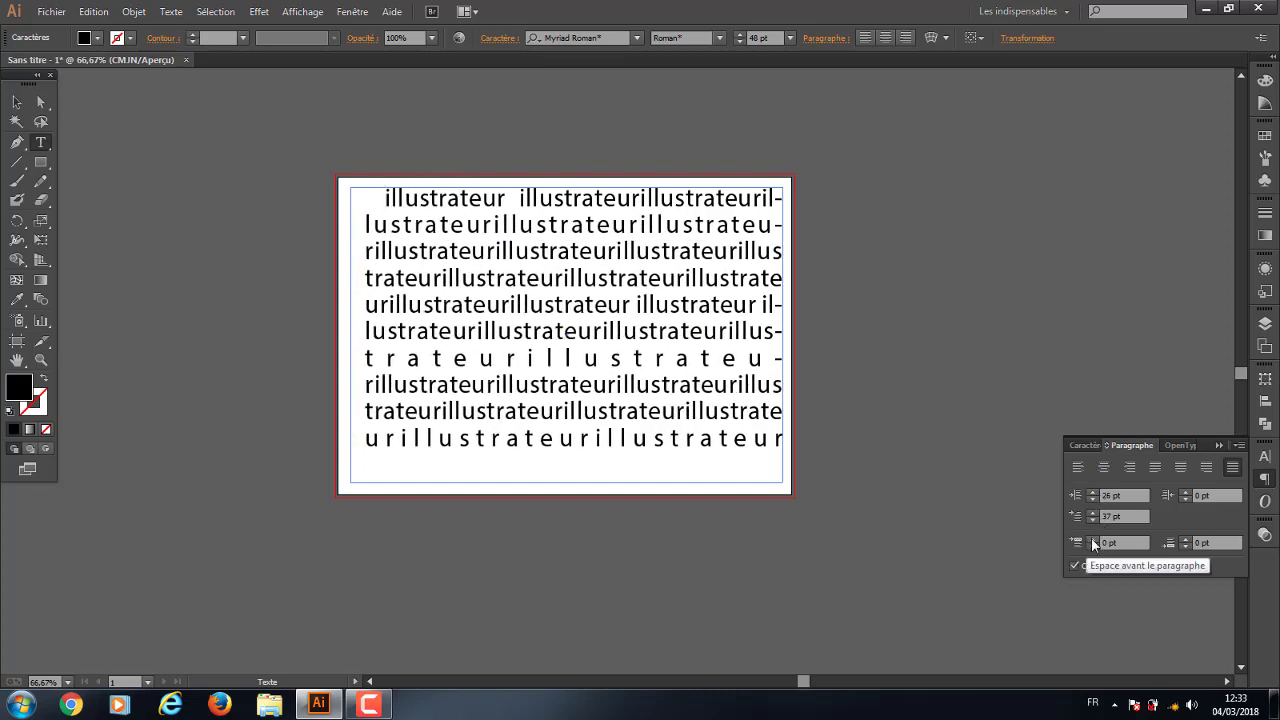
click(1092, 540)
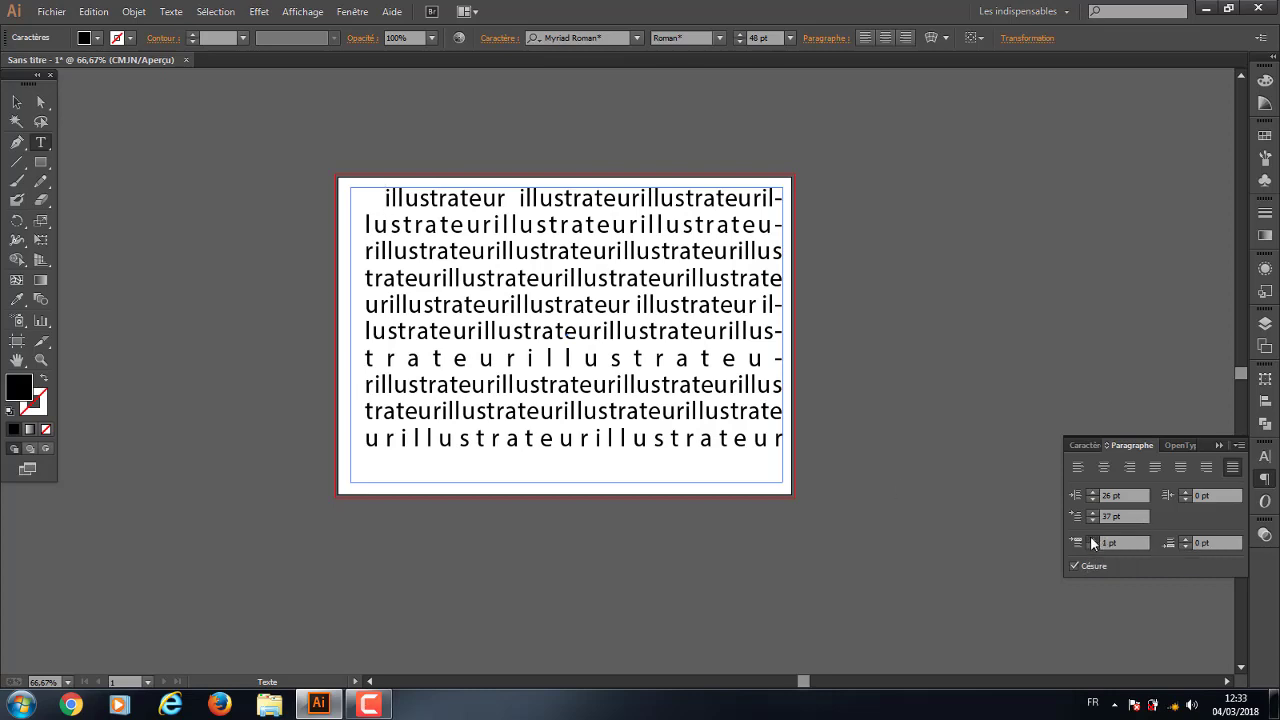
click(1091, 539)
click(1091, 539)
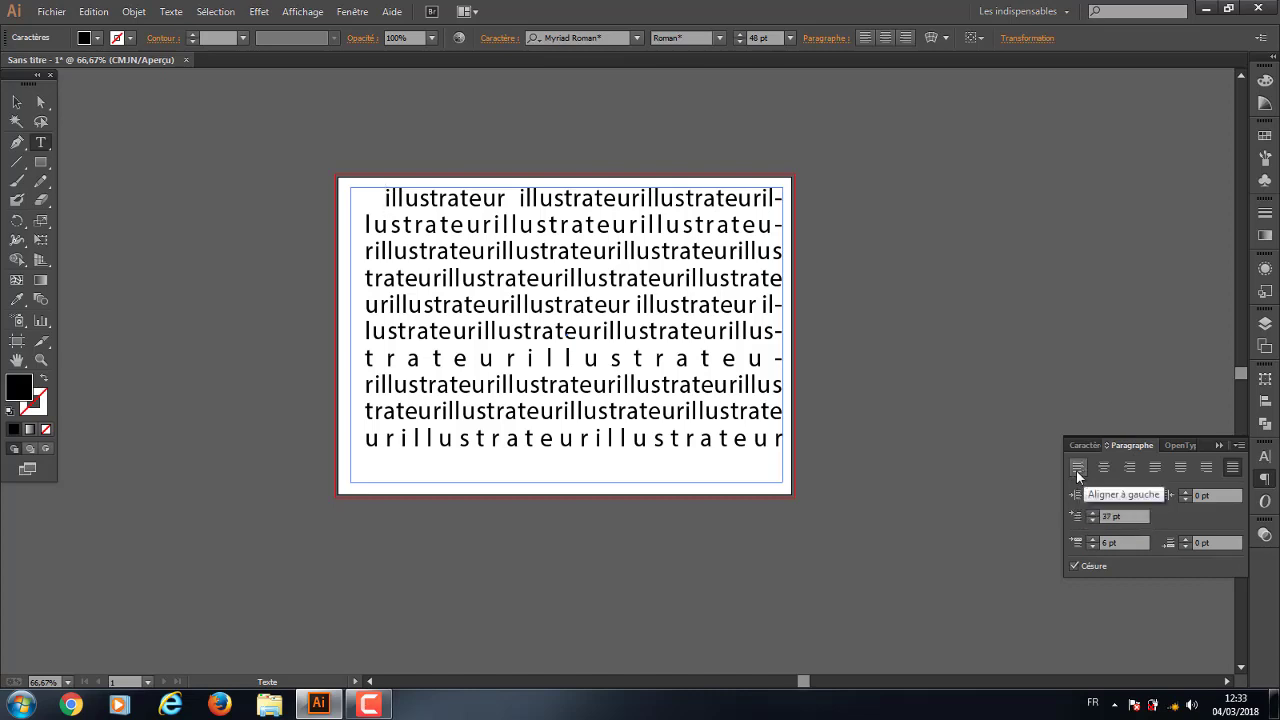
click(1177, 446)
click(1125, 446)
click(16, 101)
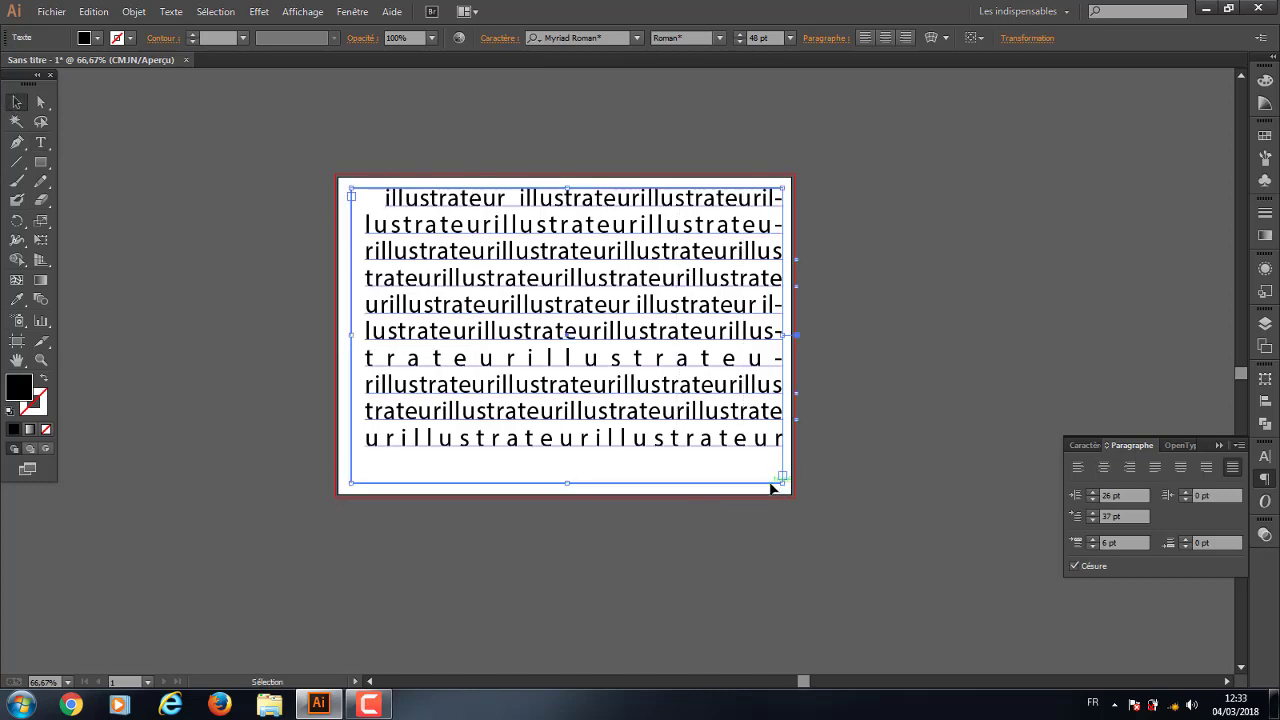
Delete the paragraph frame and type the word 'illustarateur' in its place
key(Delete)
click(41, 142)
text(illustar)
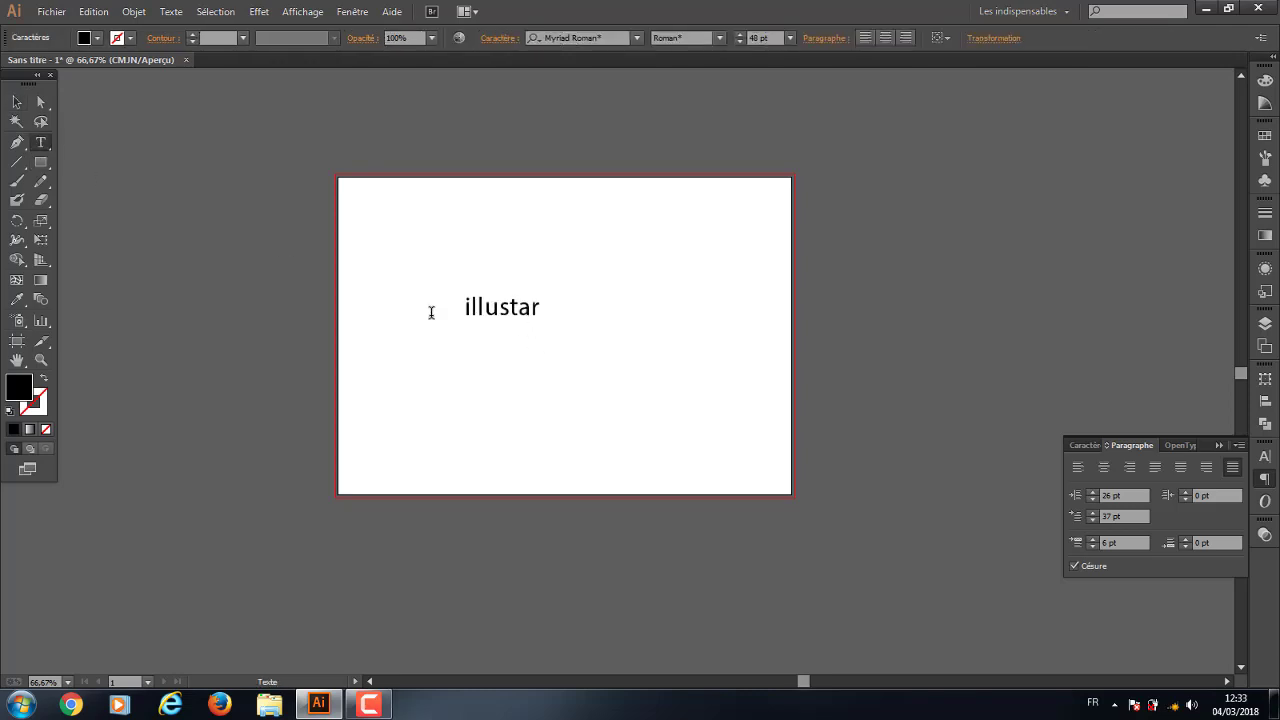
text(uer)
drag(587, 315, 542, 312)
text(ate)
text(ur)
click(16, 101)
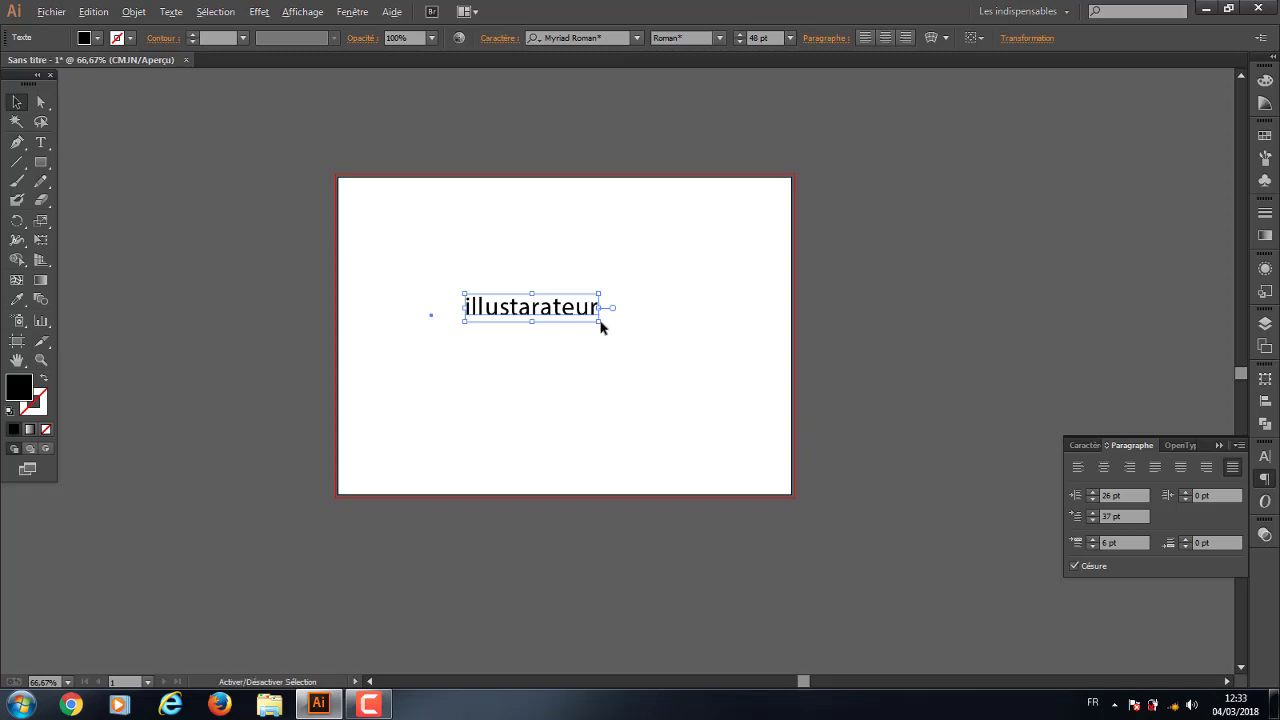
Scale the word up to about 101.92 pt and move it toward the artboard's top
mouse_move(600, 321)
mouse_down()
mouse_move(666, 343)
mouse_move(779, 416)
mouse_move(623, 355)
mouse_move(749, 414)
mouse_move(877, 449)
mouse_move(604, 333)
mouse_move(720, 409)
mouse_move(871, 471)
mouse_move(471, 323)
mouse_move(688, 402)
mouse_up()
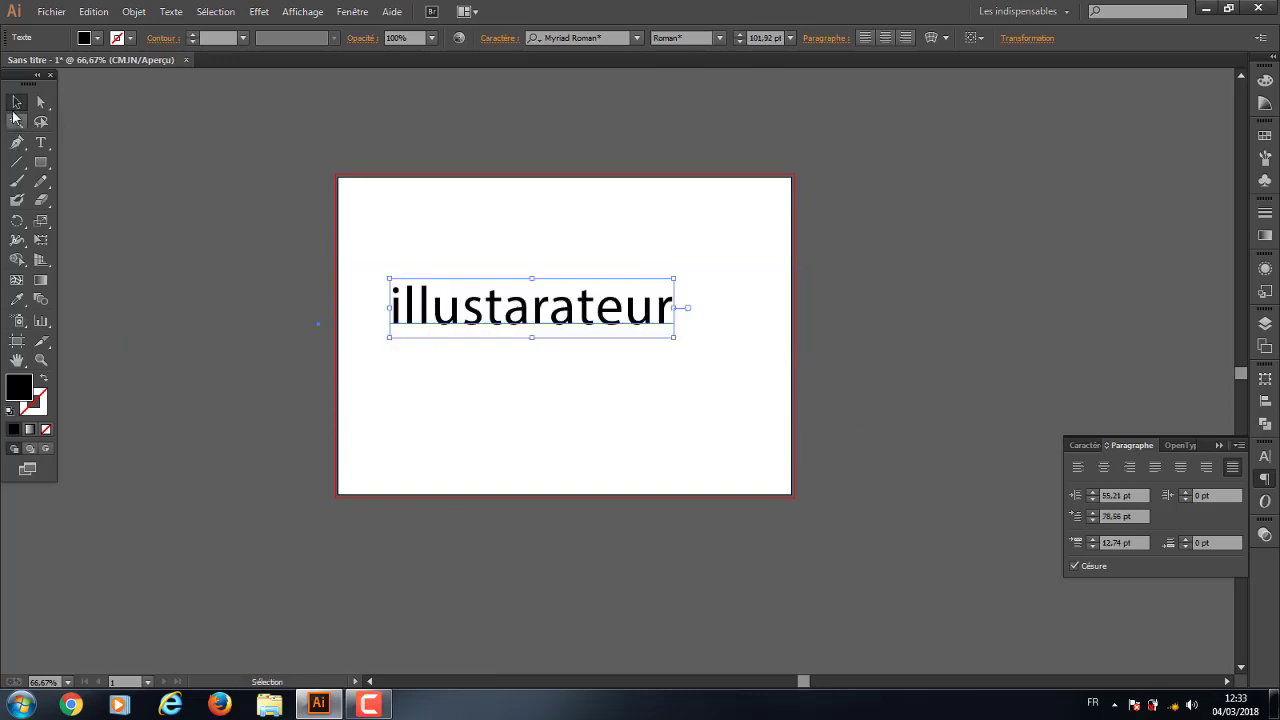
key(v)
drag(532, 322, 567, 265)
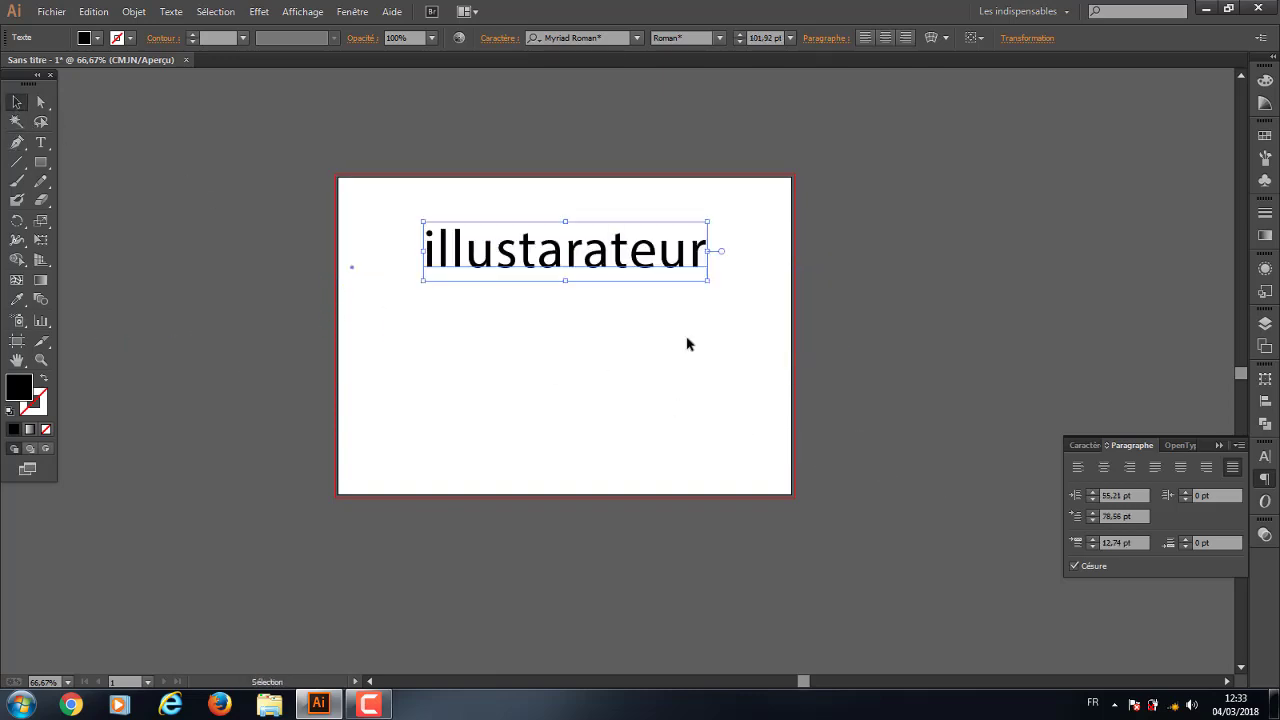
click(41, 142)
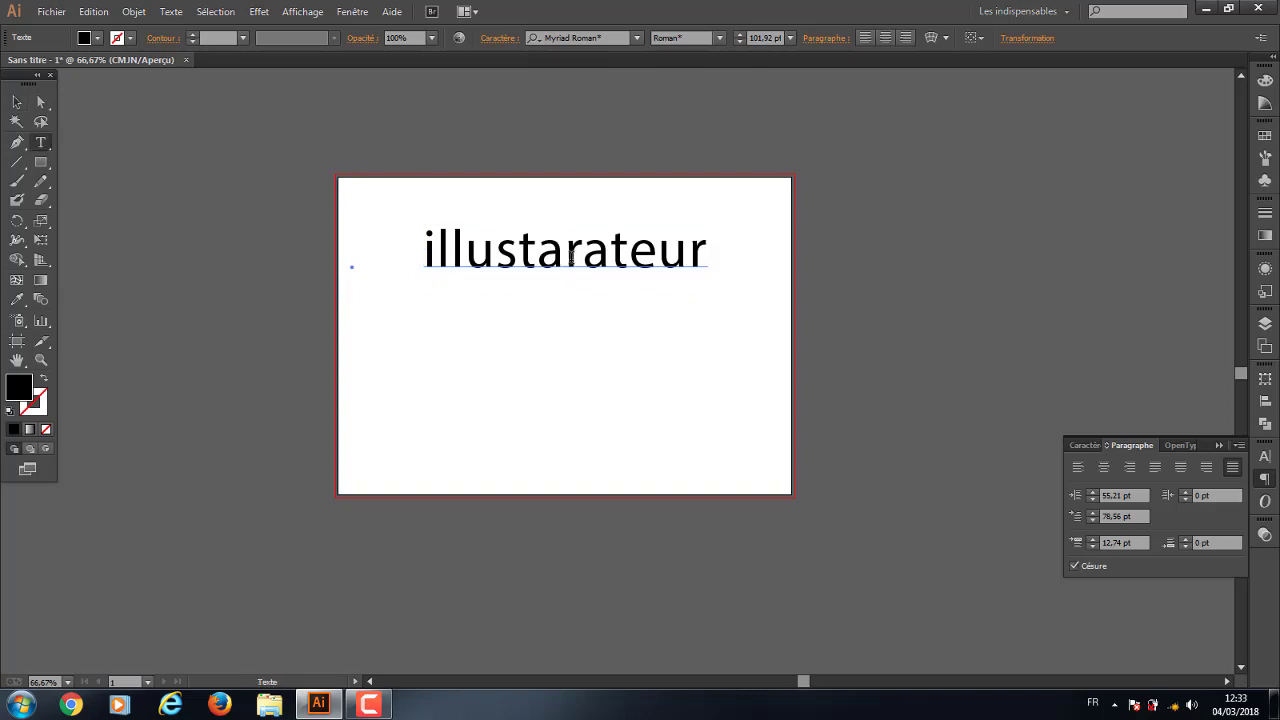
Select the word 'illustarateur' and set its font size to 104 pt
double_click(571, 257)
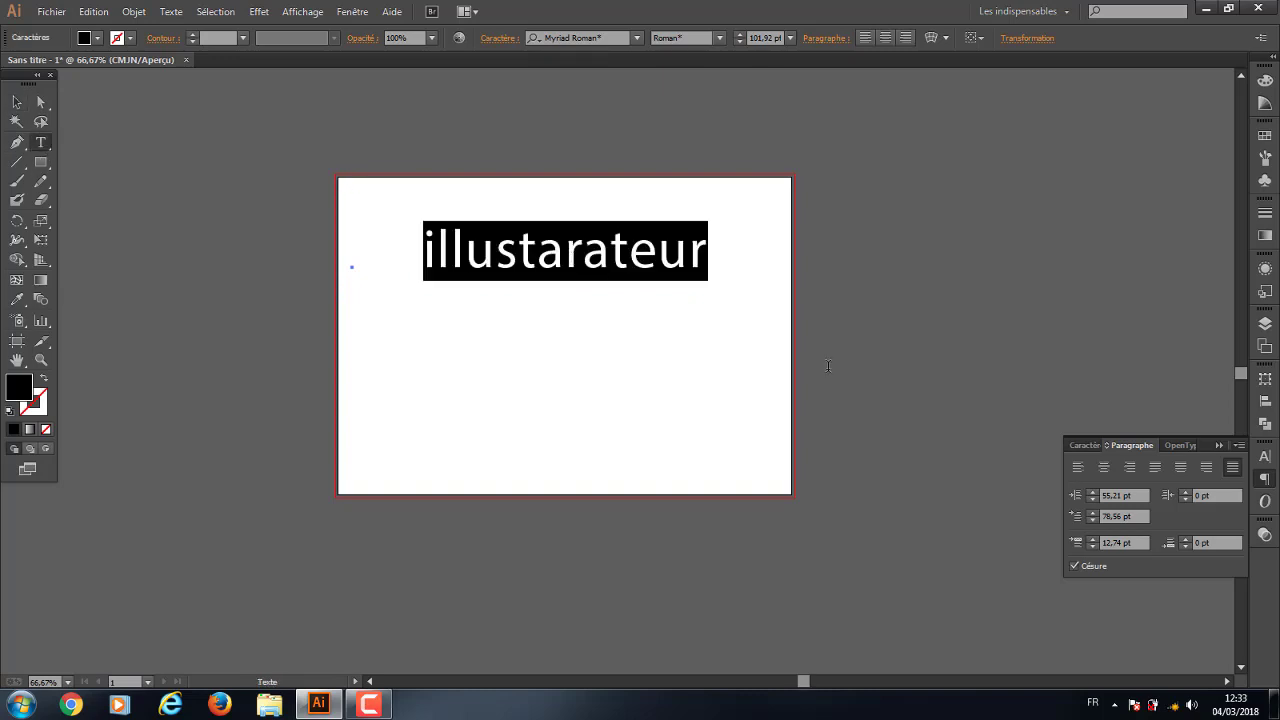
click(1084, 445)
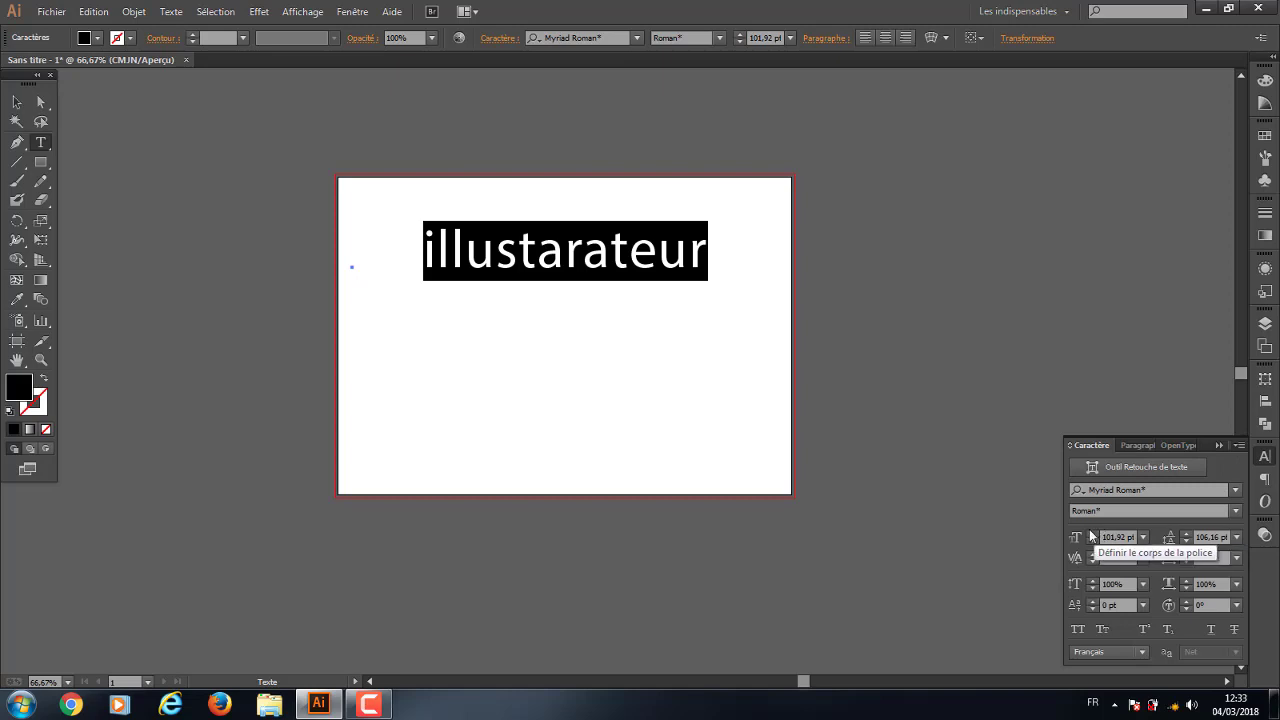
text(104)
key(Return)
Nudge the word slightly up and left, then reselect all its characters
click(22, 100)
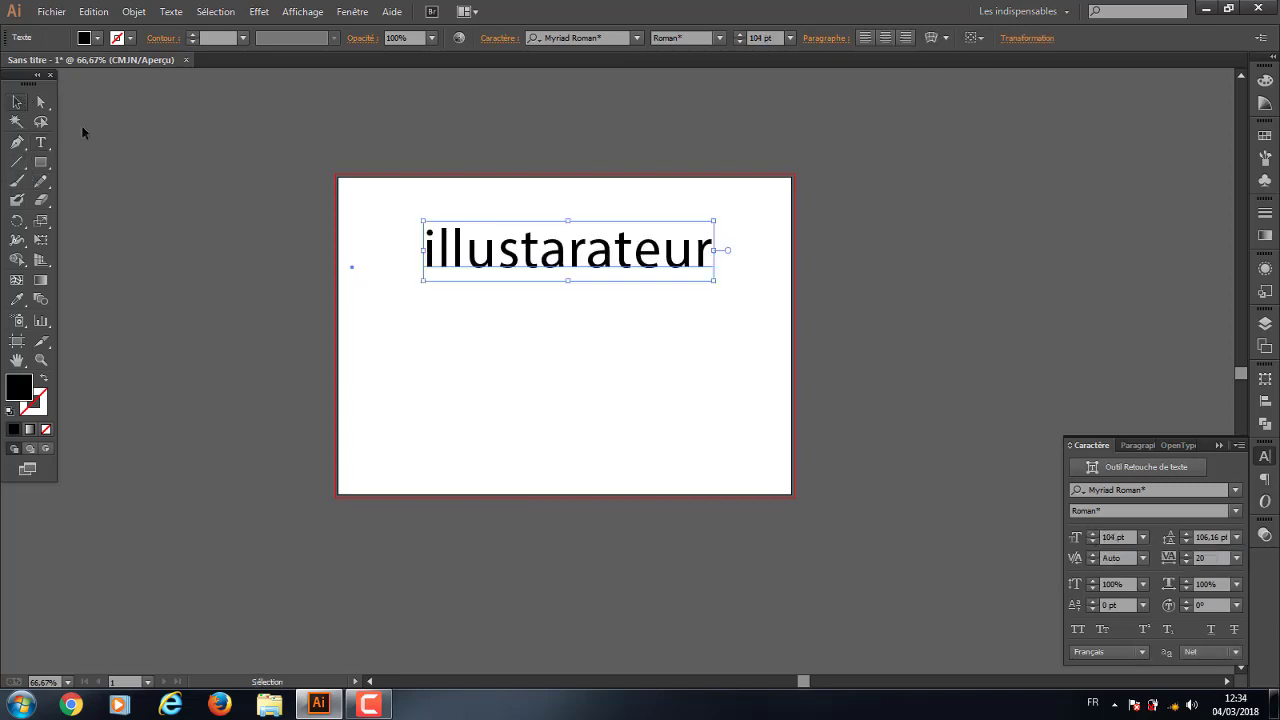
drag(614, 274, 597, 266)
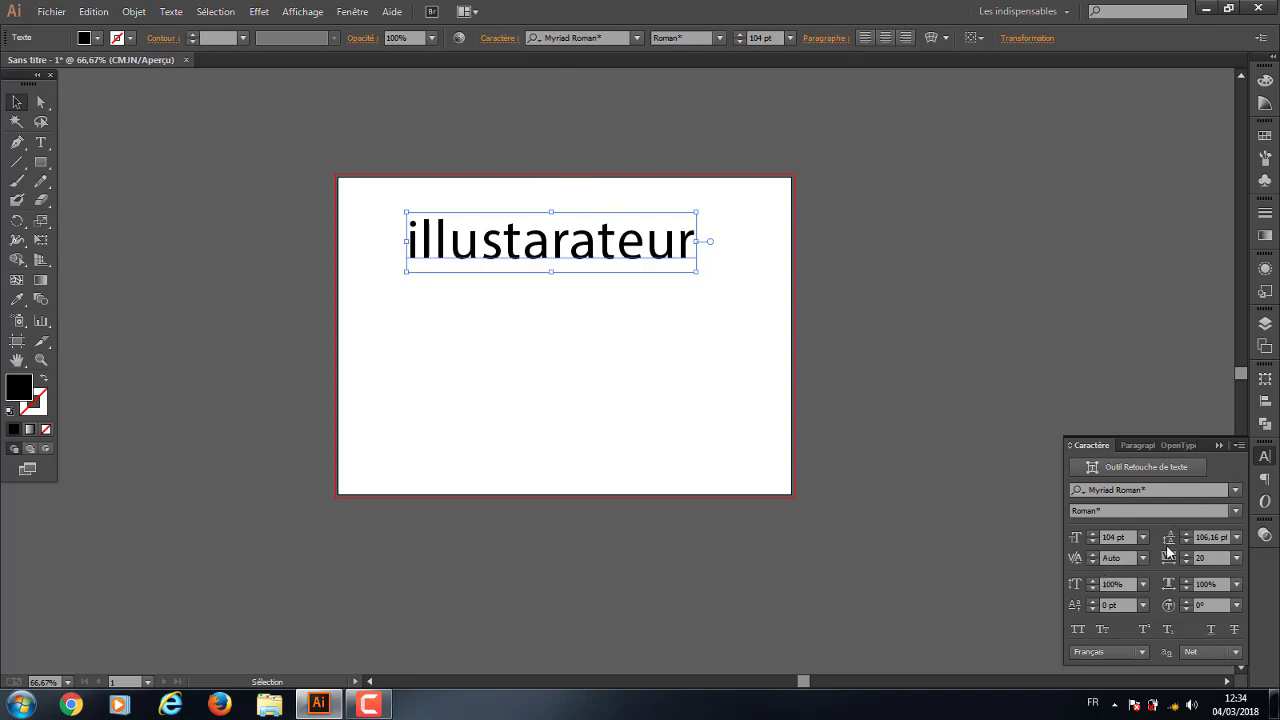
click(1219, 445)
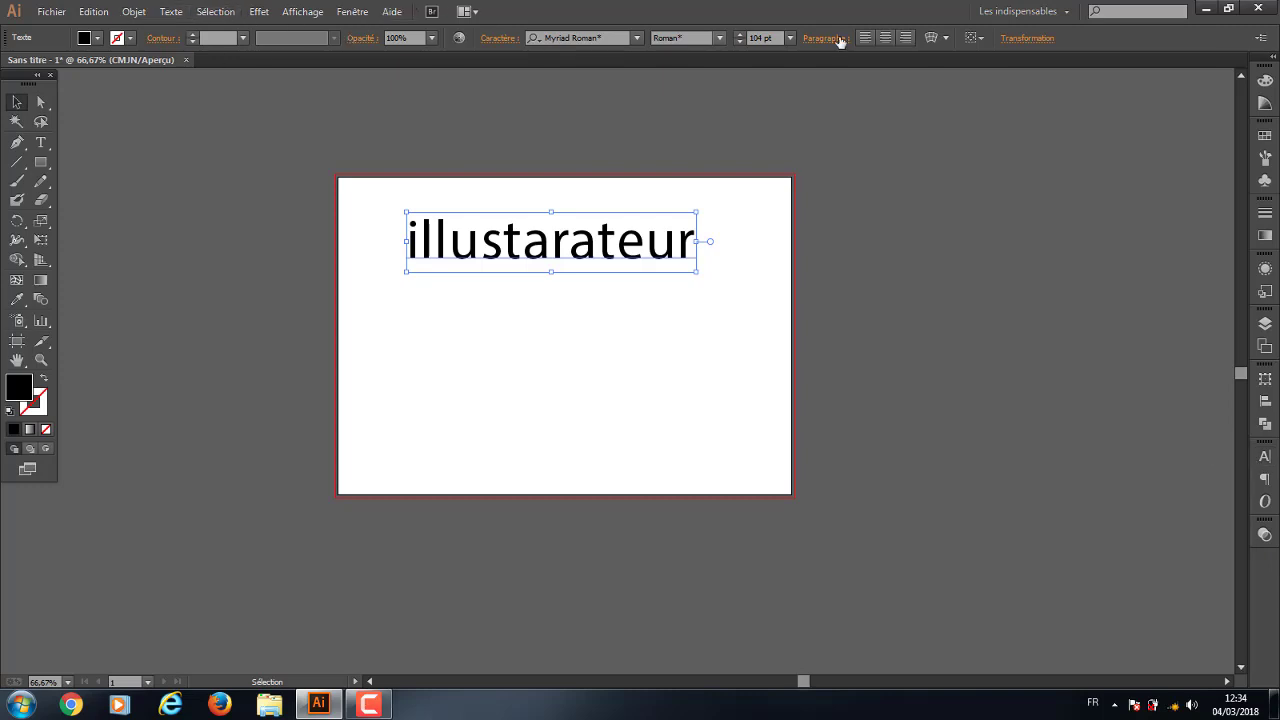
click(41, 143)
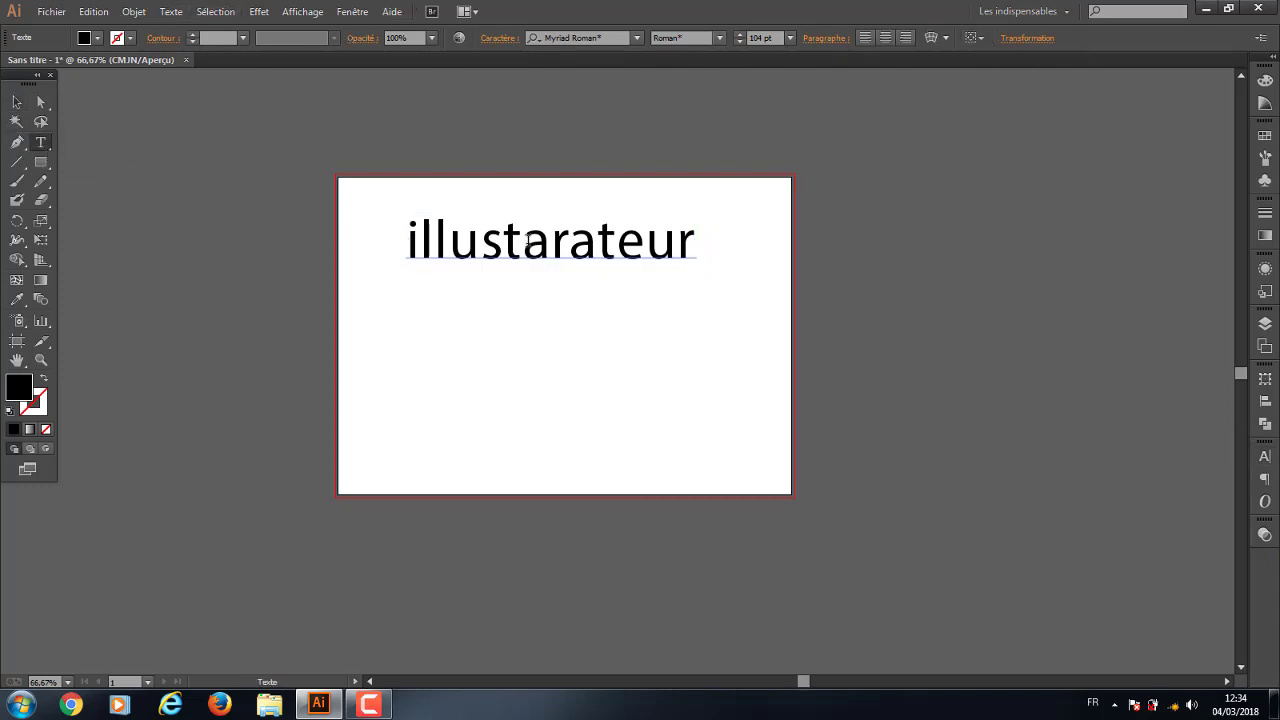
double_click(528, 240)
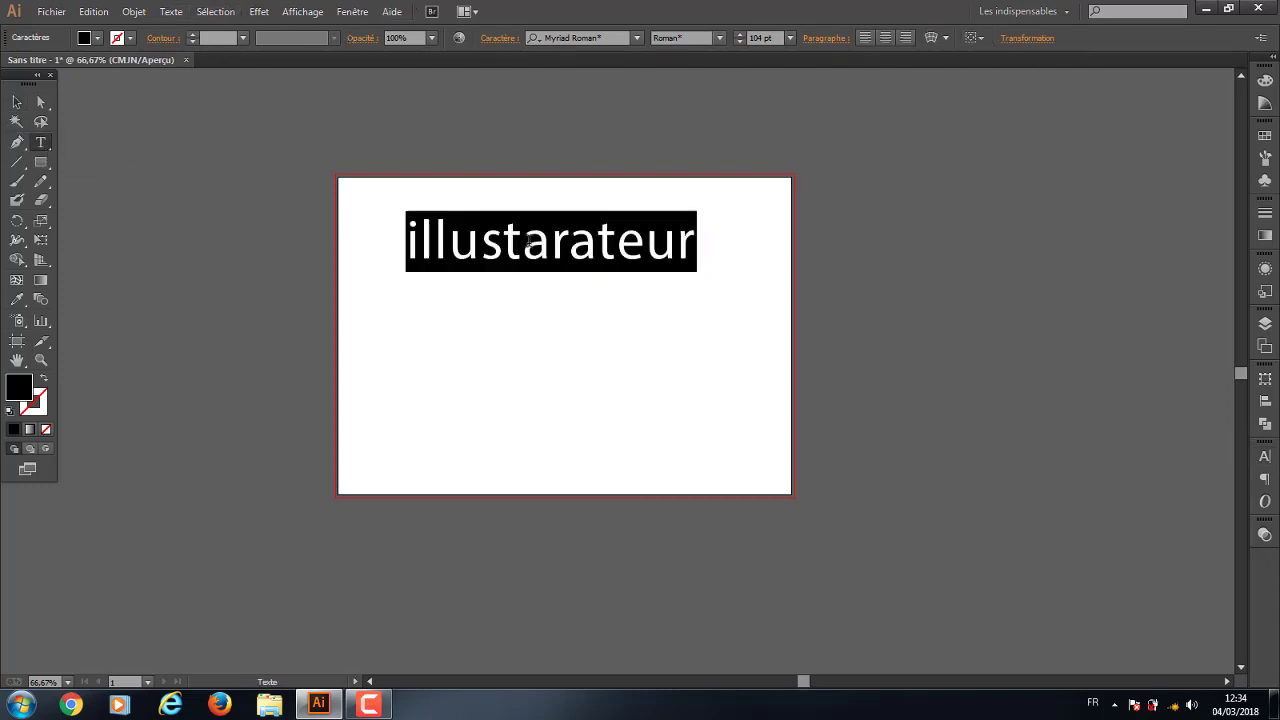
Change the word's font to Nyala Regular, briefly trying an 11 pt size
click(543, 38)
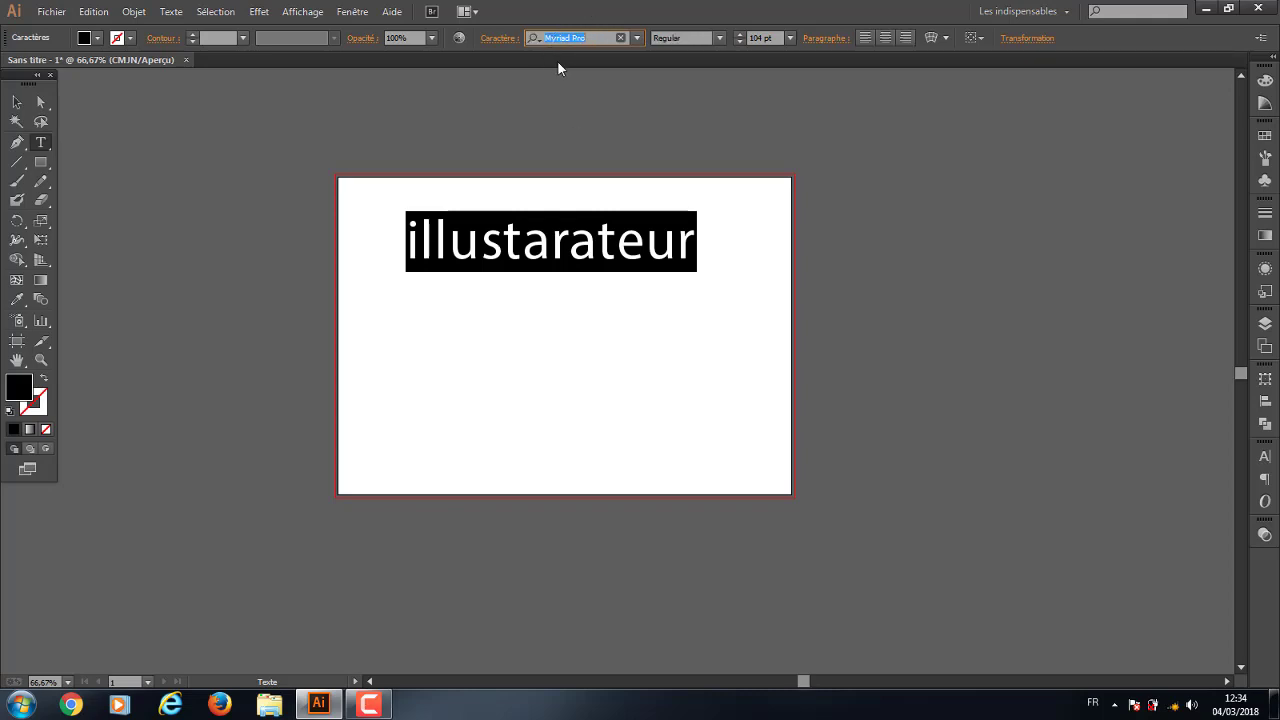
text(Nyala)
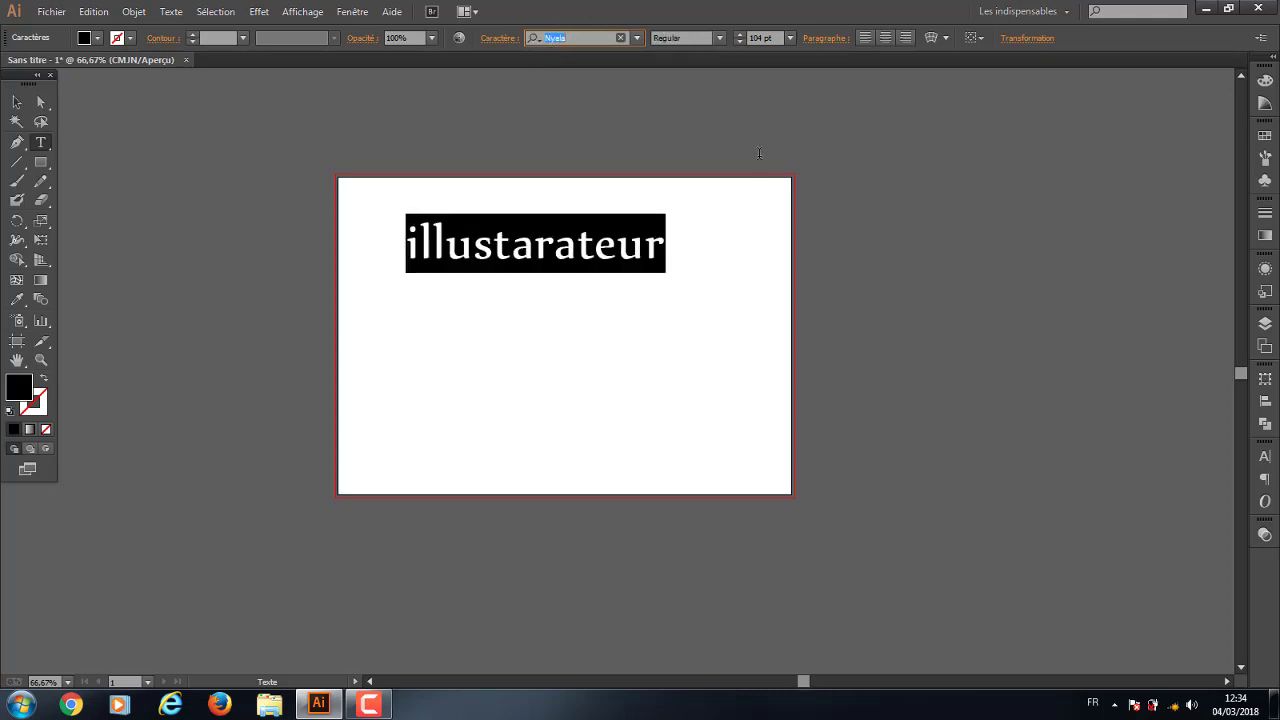
click(719, 38)
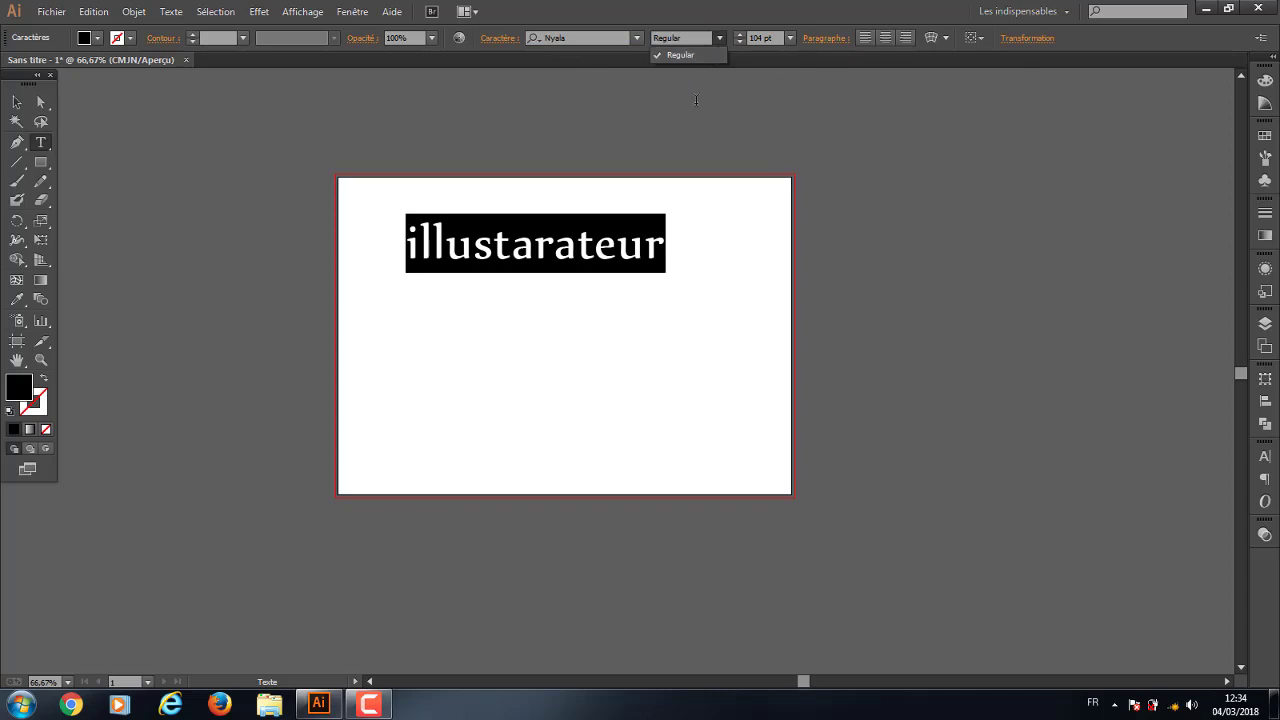
click(786, 40)
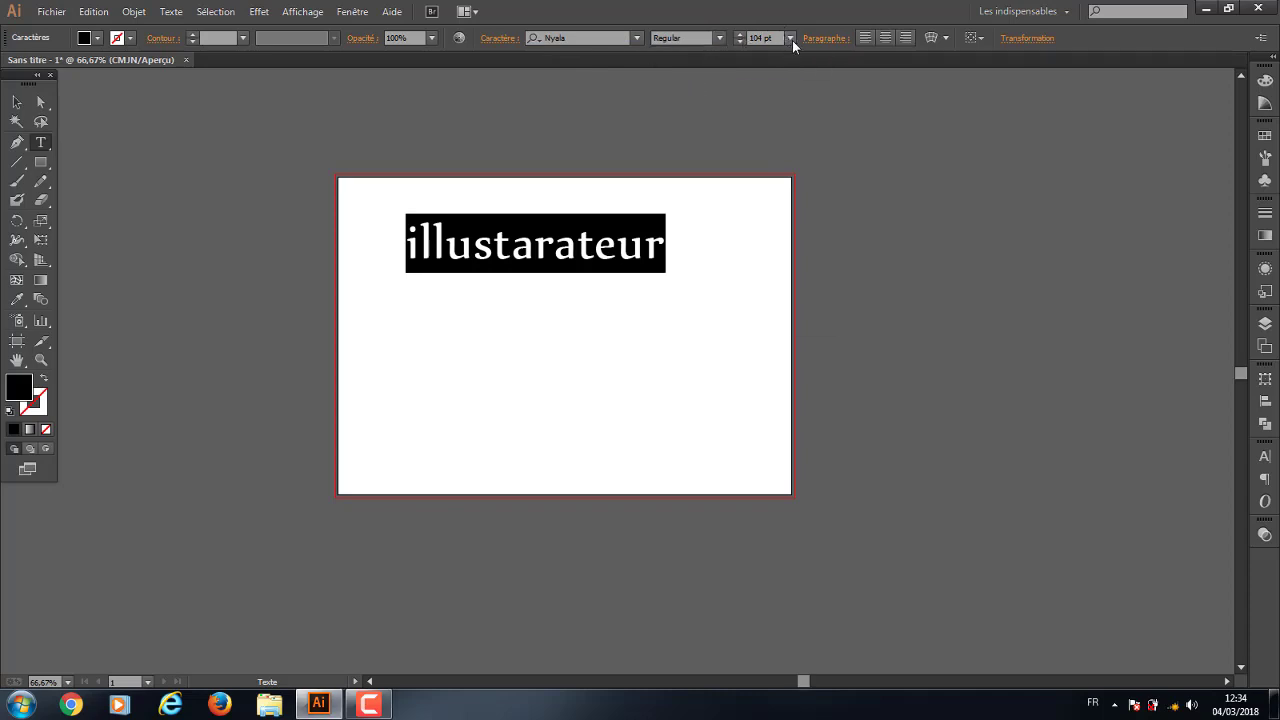
click(790, 38)
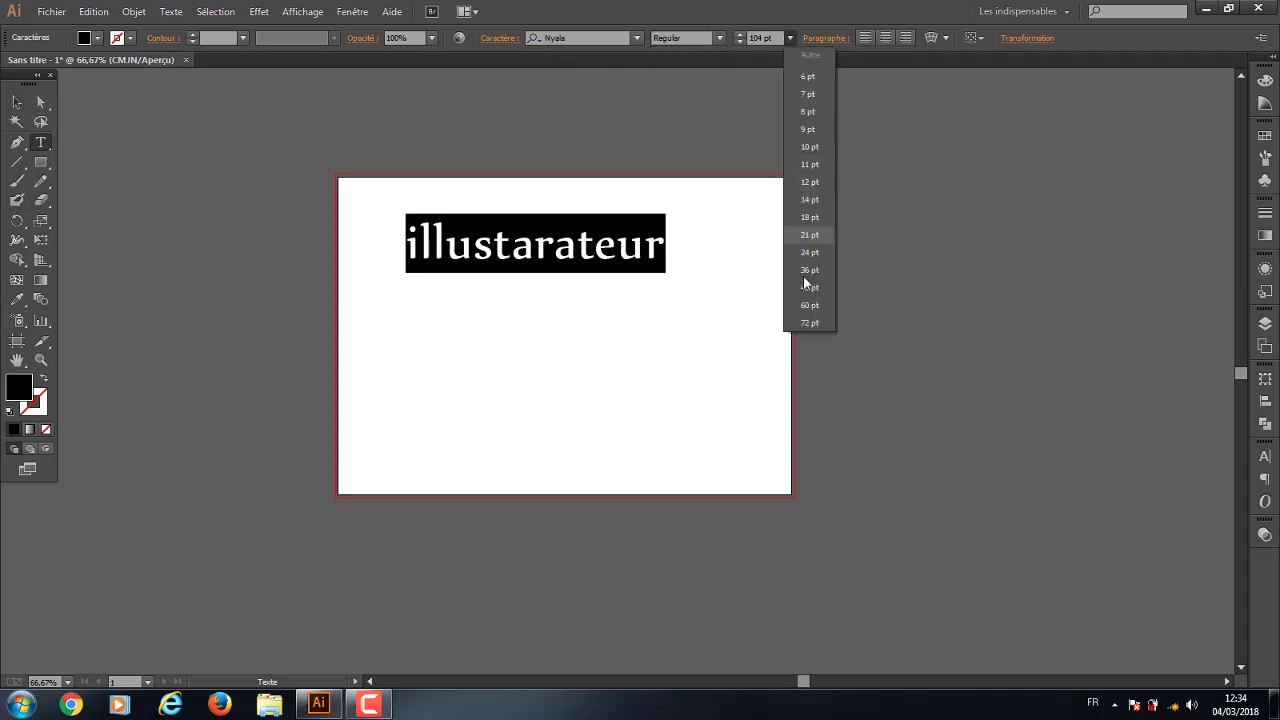
click(821, 166)
click(718, 39)
click(717, 39)
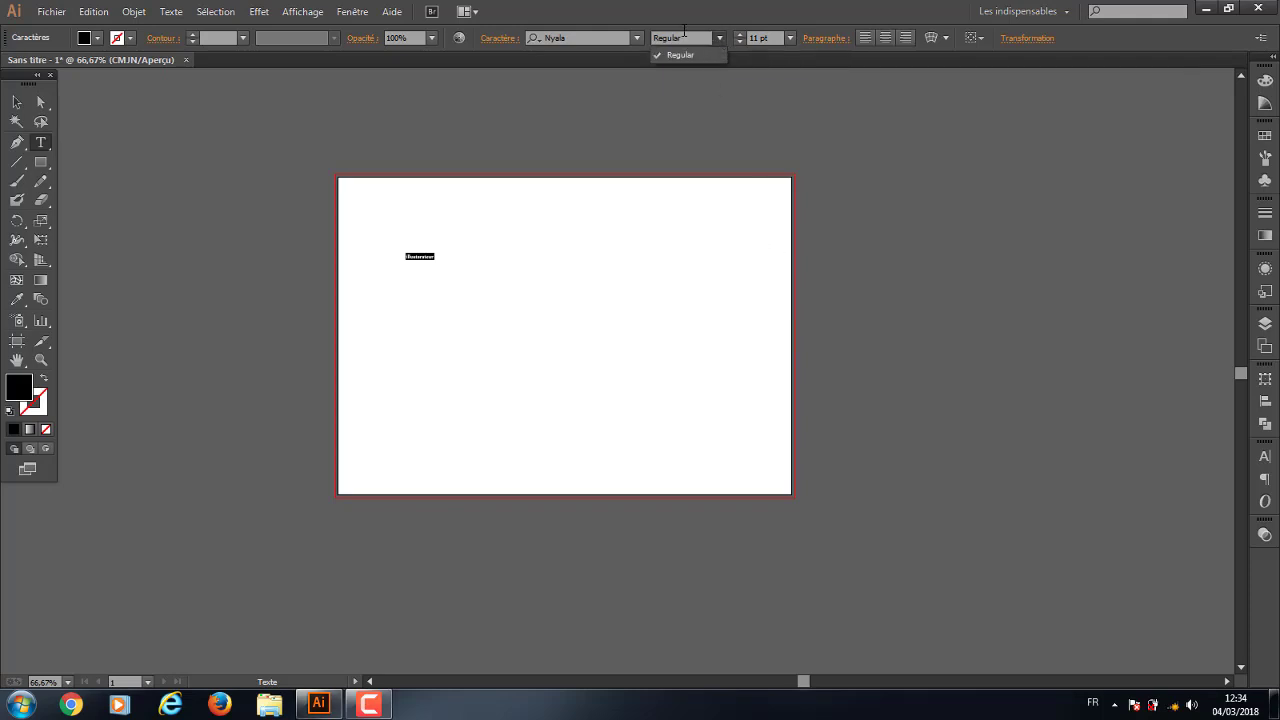
click(719, 39)
click(719, 40)
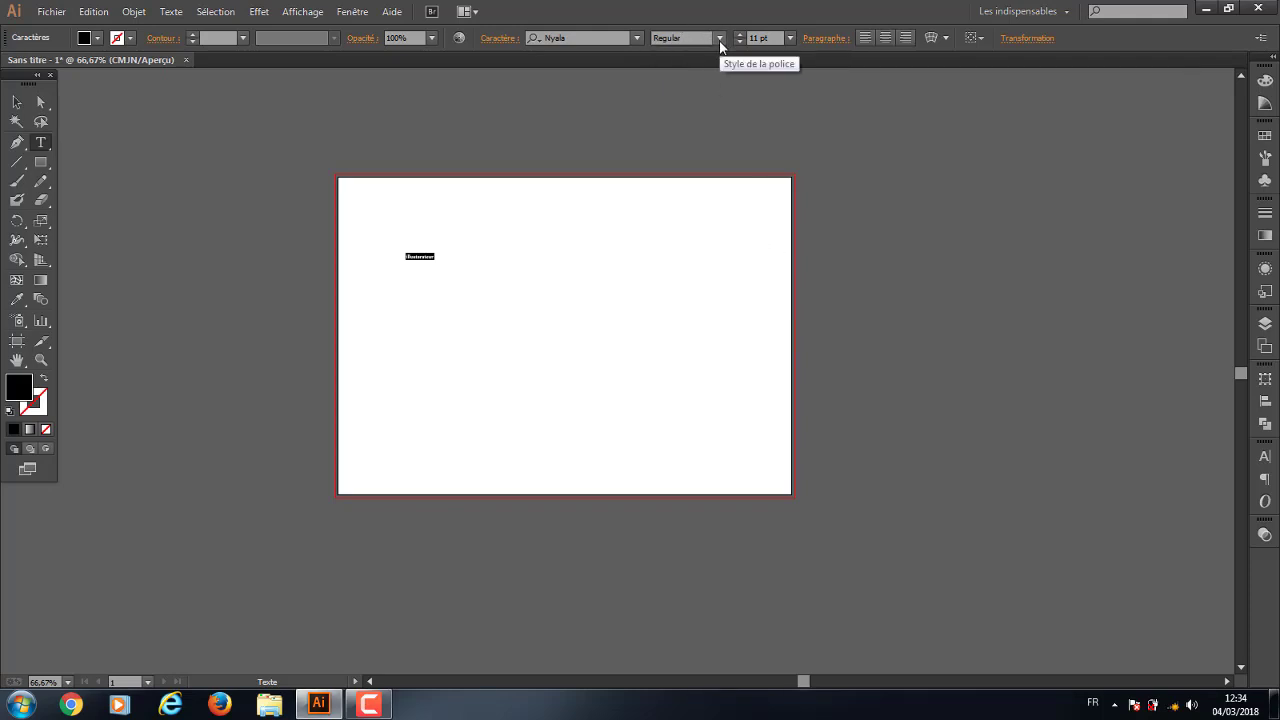
Set the word to 72 pt and right-align it
click(789, 38)
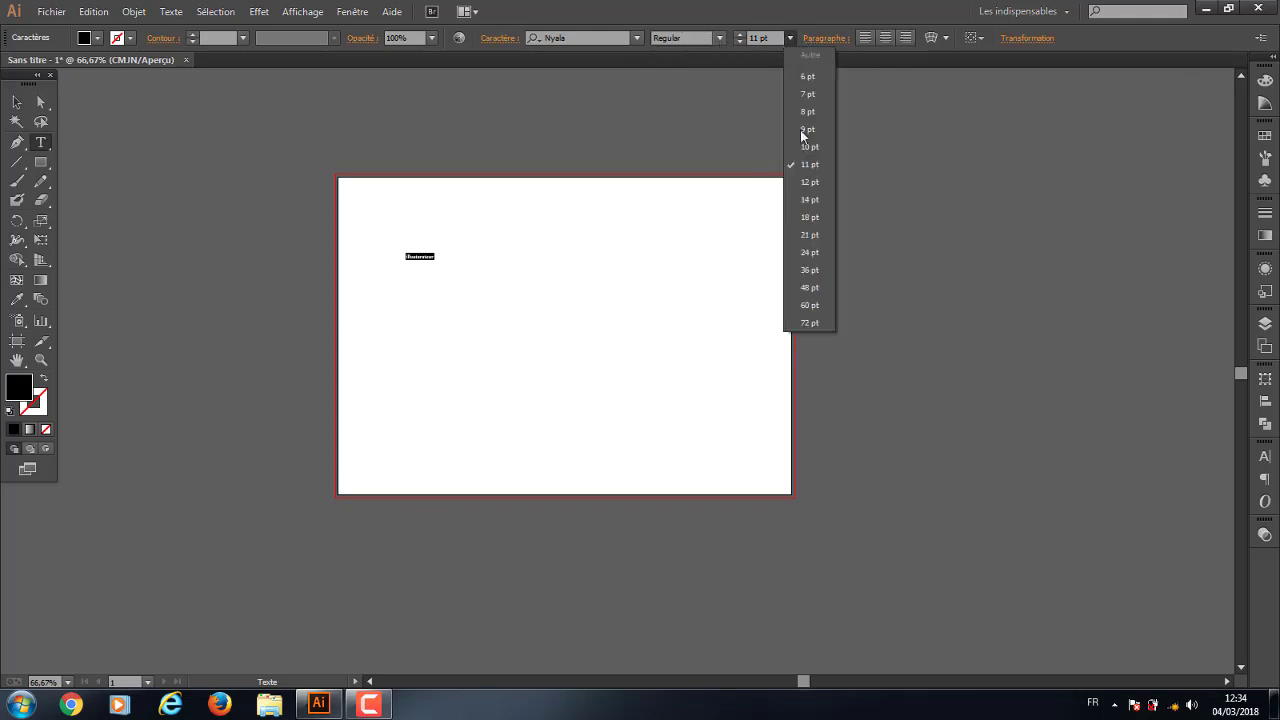
click(811, 322)
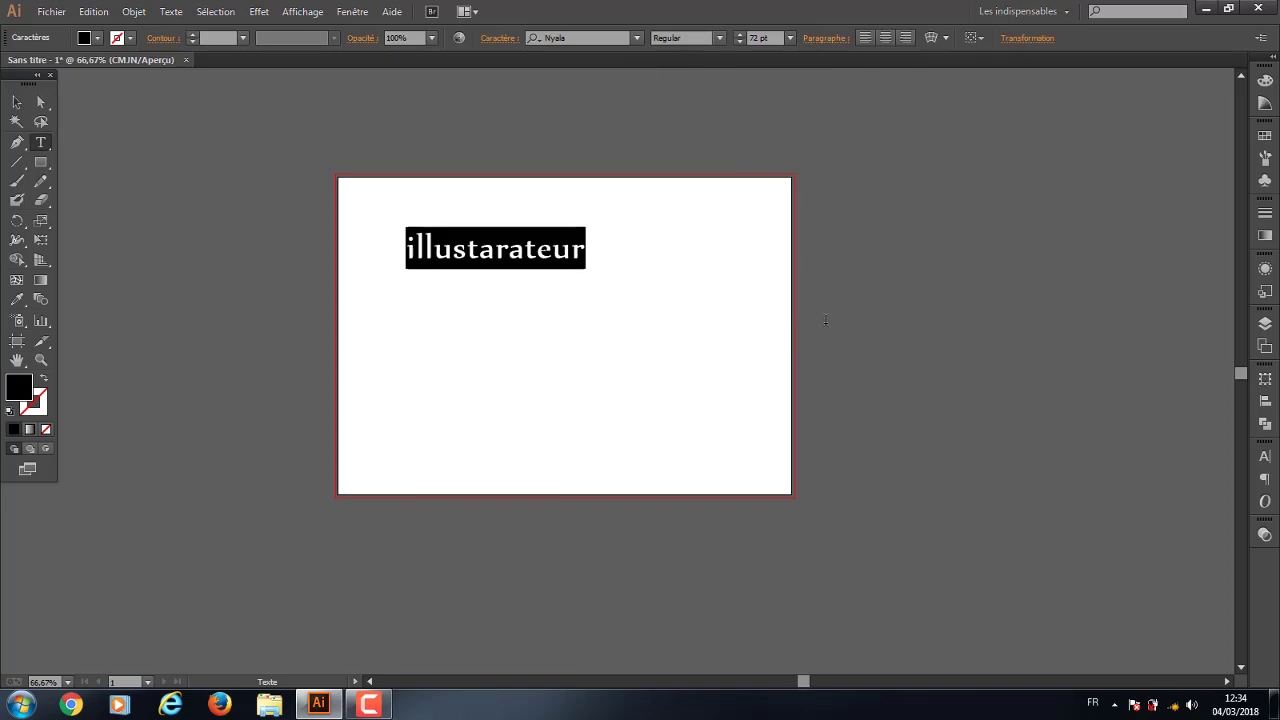
click(885, 38)
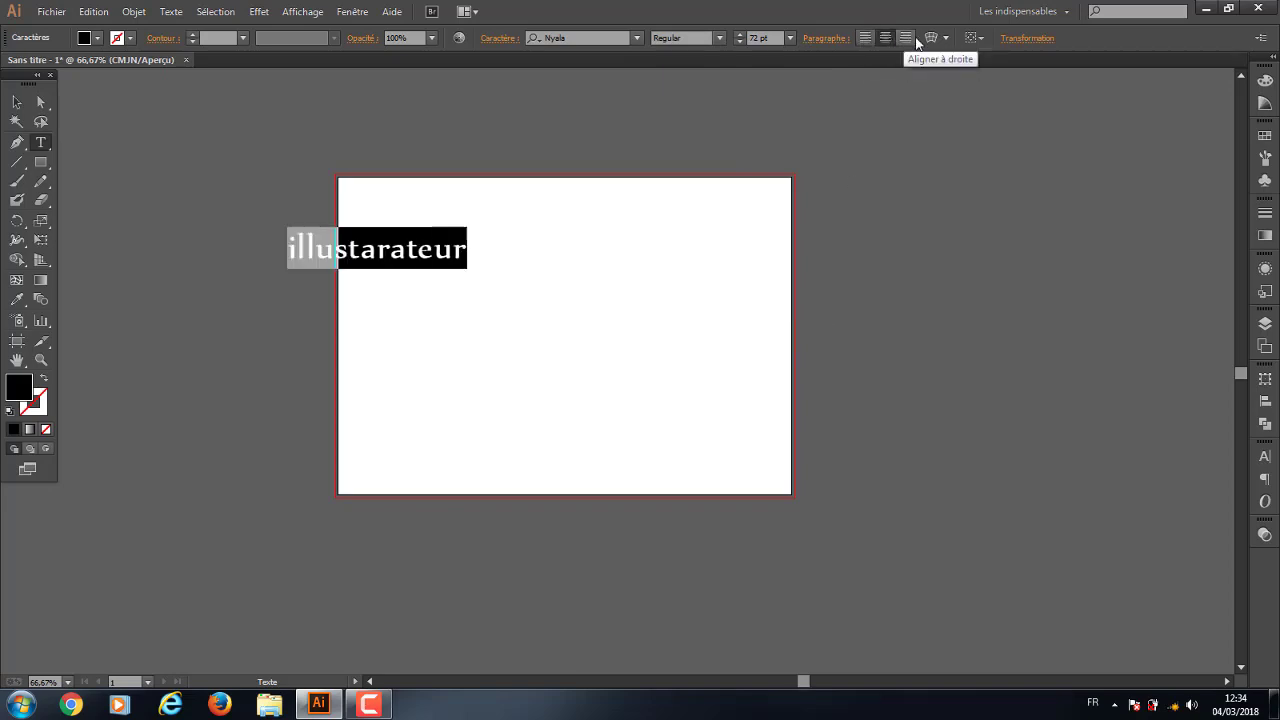
click(910, 38)
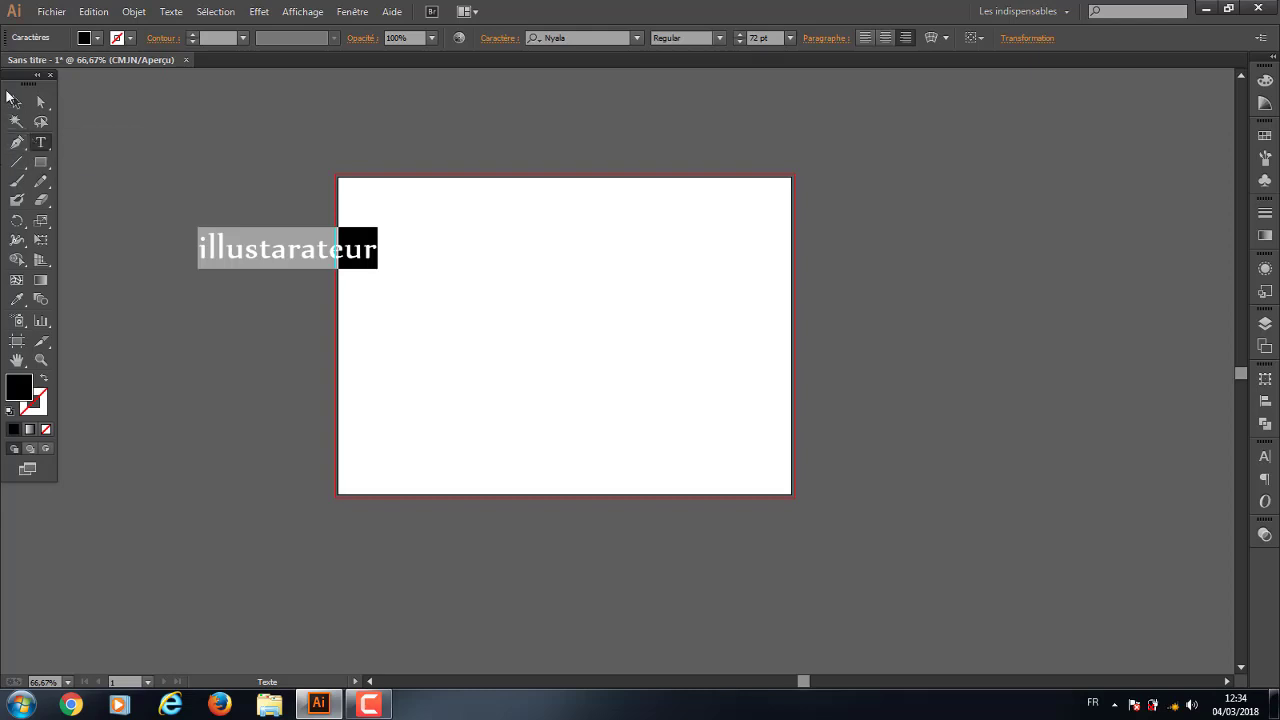
Move the word onto the artboard, scale it to about 115.72 pt and centre it
click(15, 101)
drag(282, 244, 550, 262)
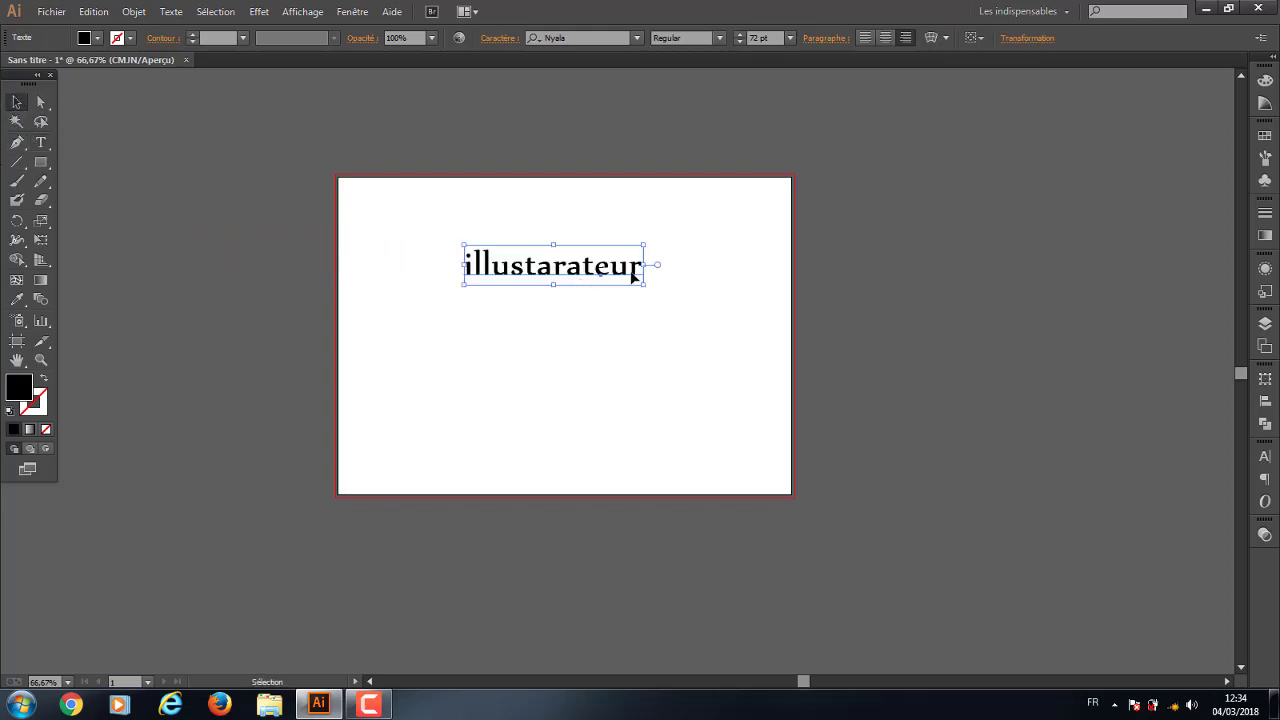
drag(643, 283, 698, 296)
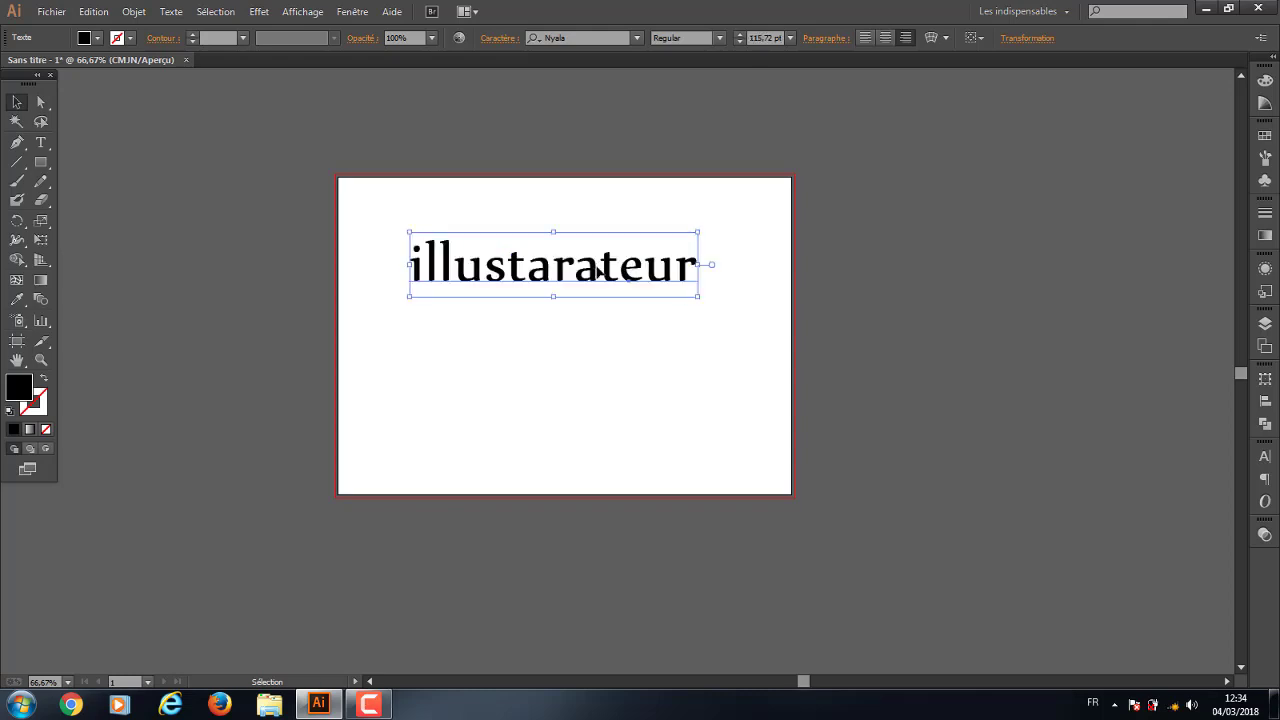
drag(597, 271, 612, 305)
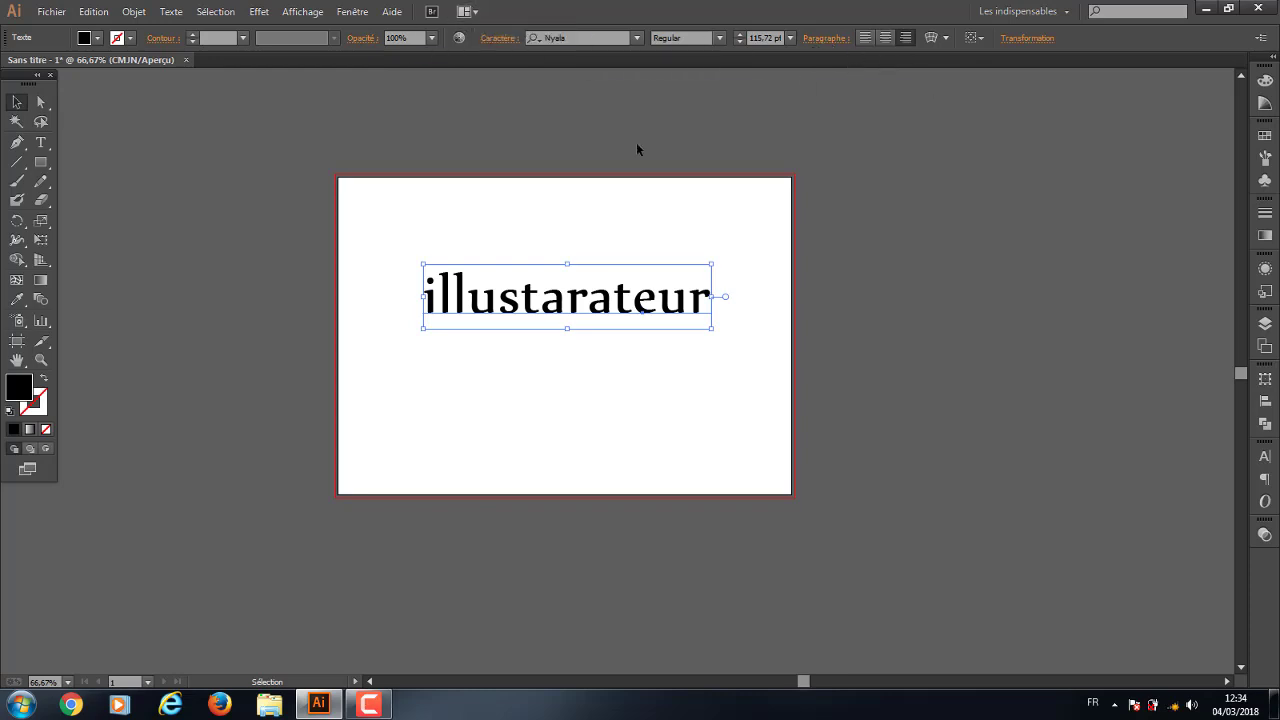
Apply a Drapeau flag warp to the word 'illustarateur'
click(948, 39)
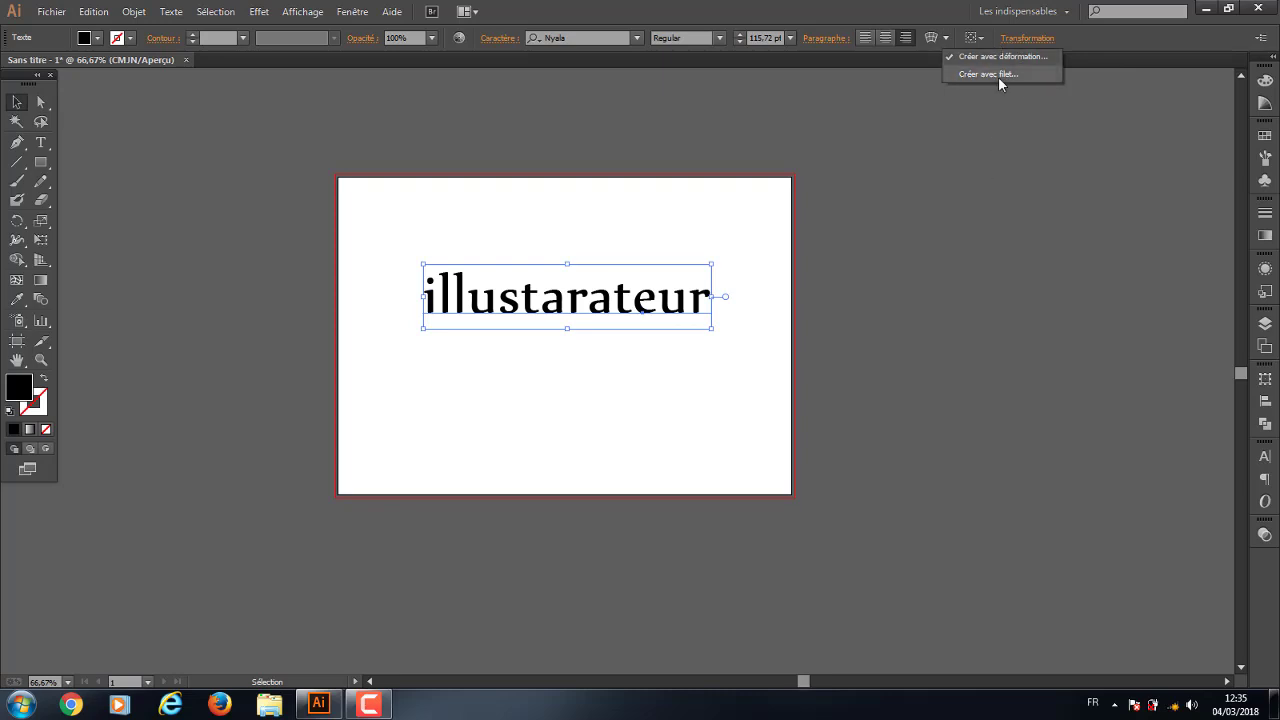
click(946, 39)
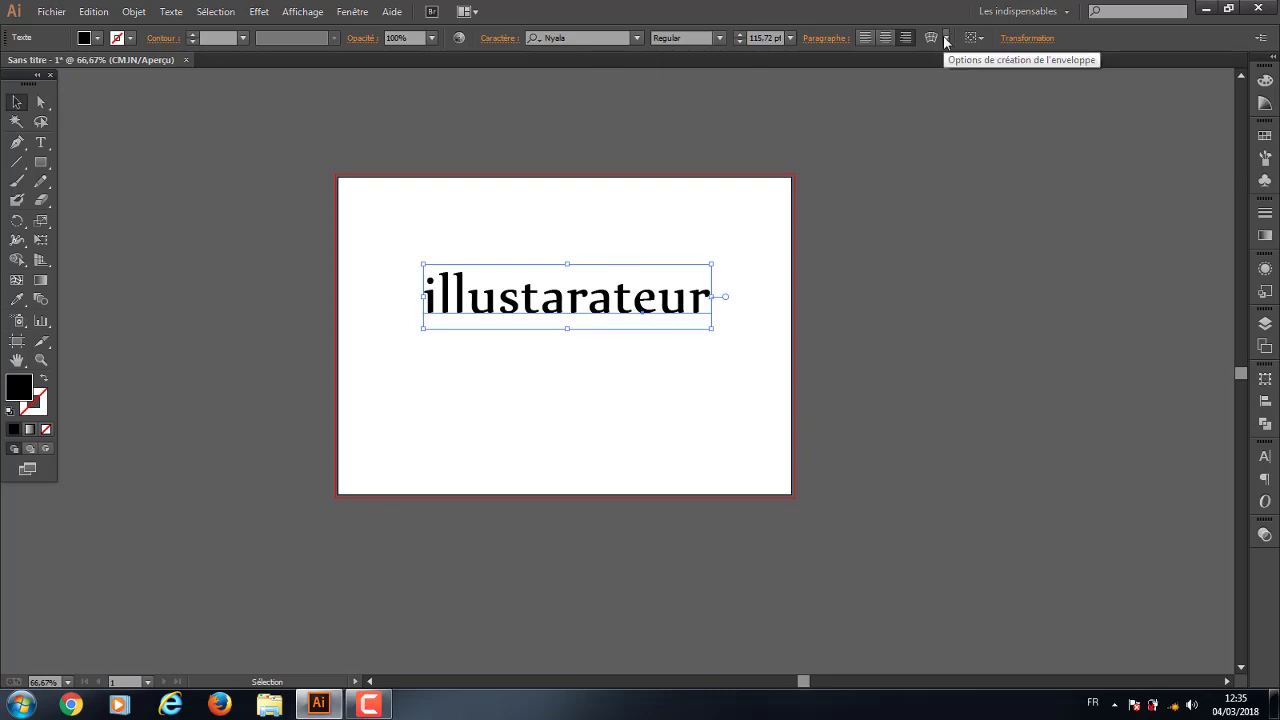
click(932, 38)
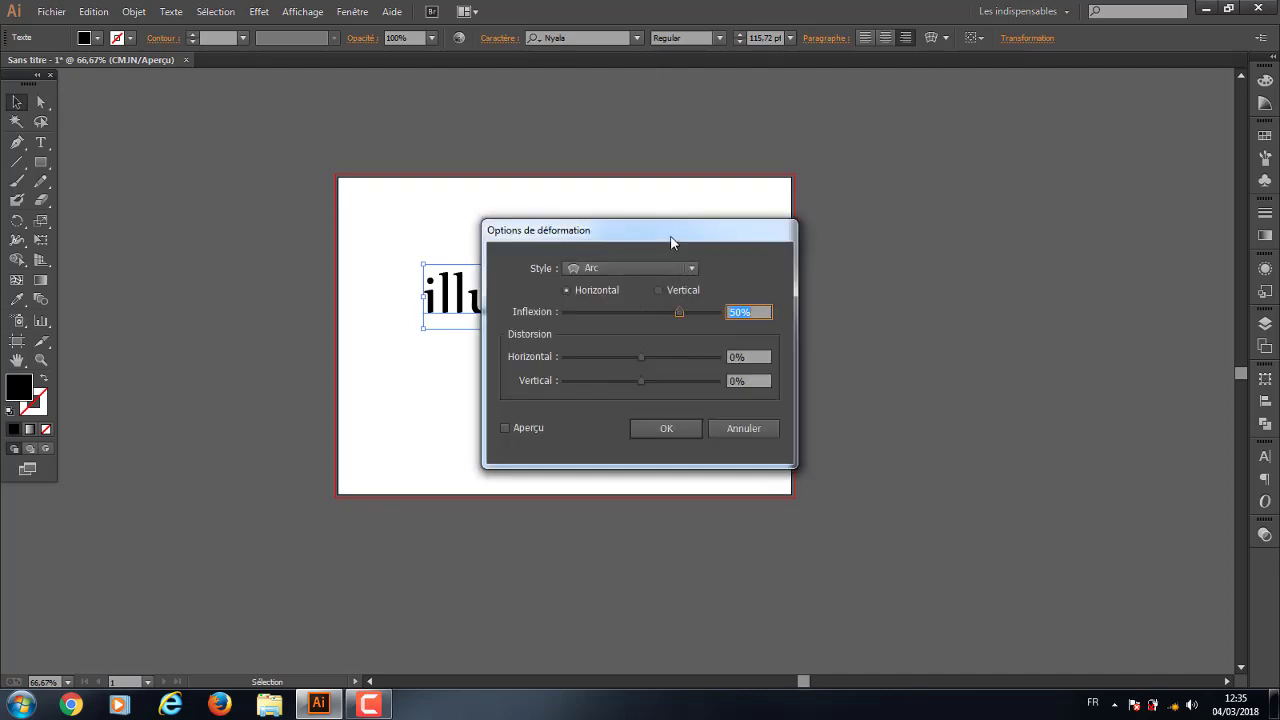
mouse_move(671, 242)
mouse_down()
mouse_move(1077, 155)
mouse_move(1026, 121)
mouse_up()
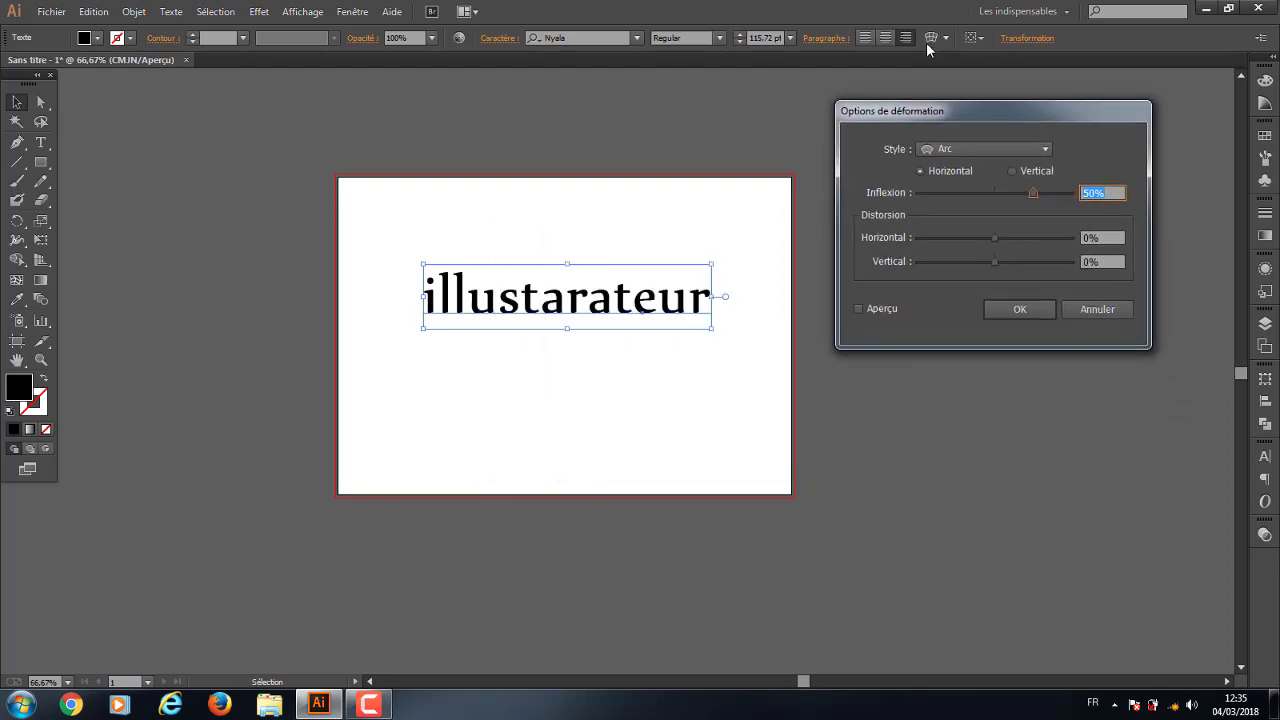
click(1046, 150)
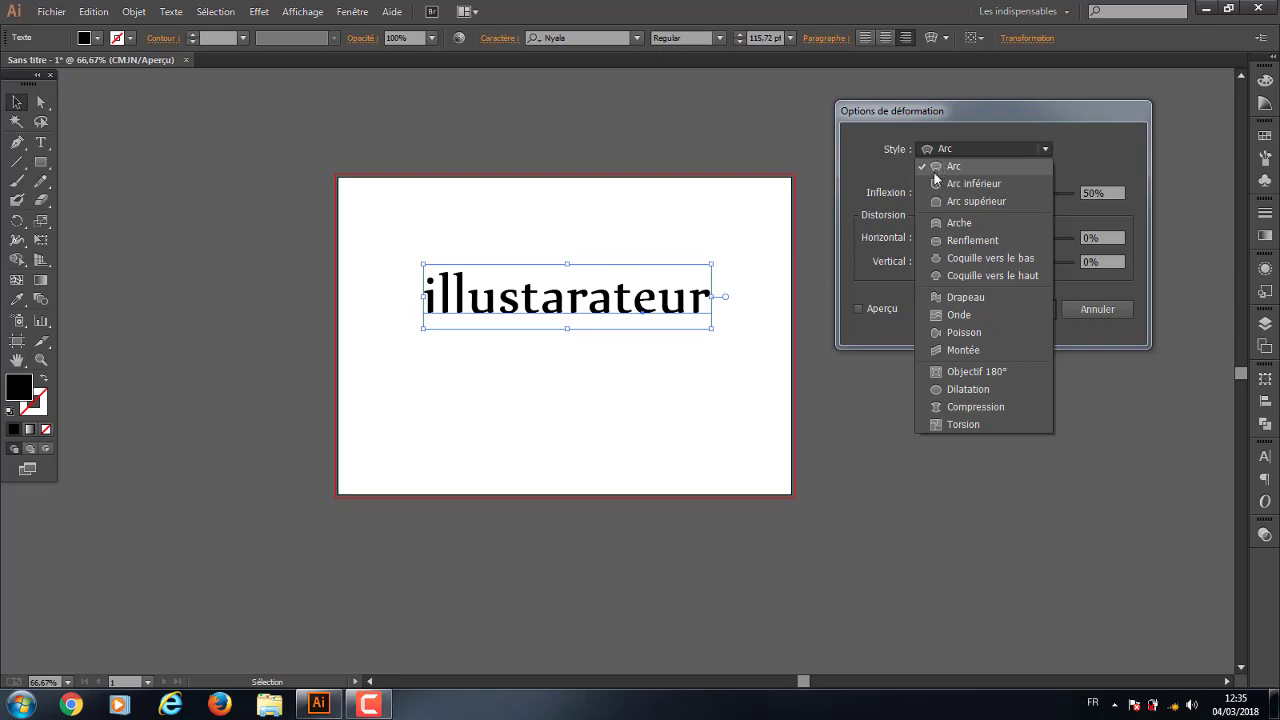
click(939, 300)
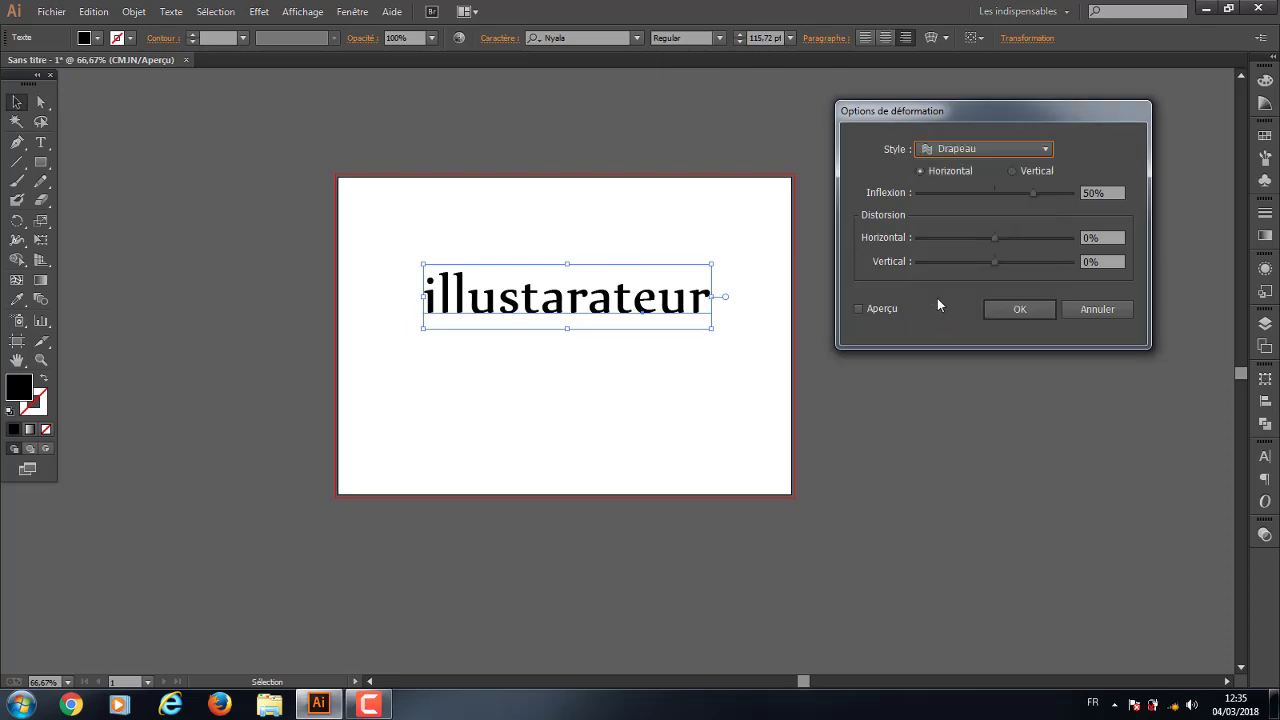
click(1029, 312)
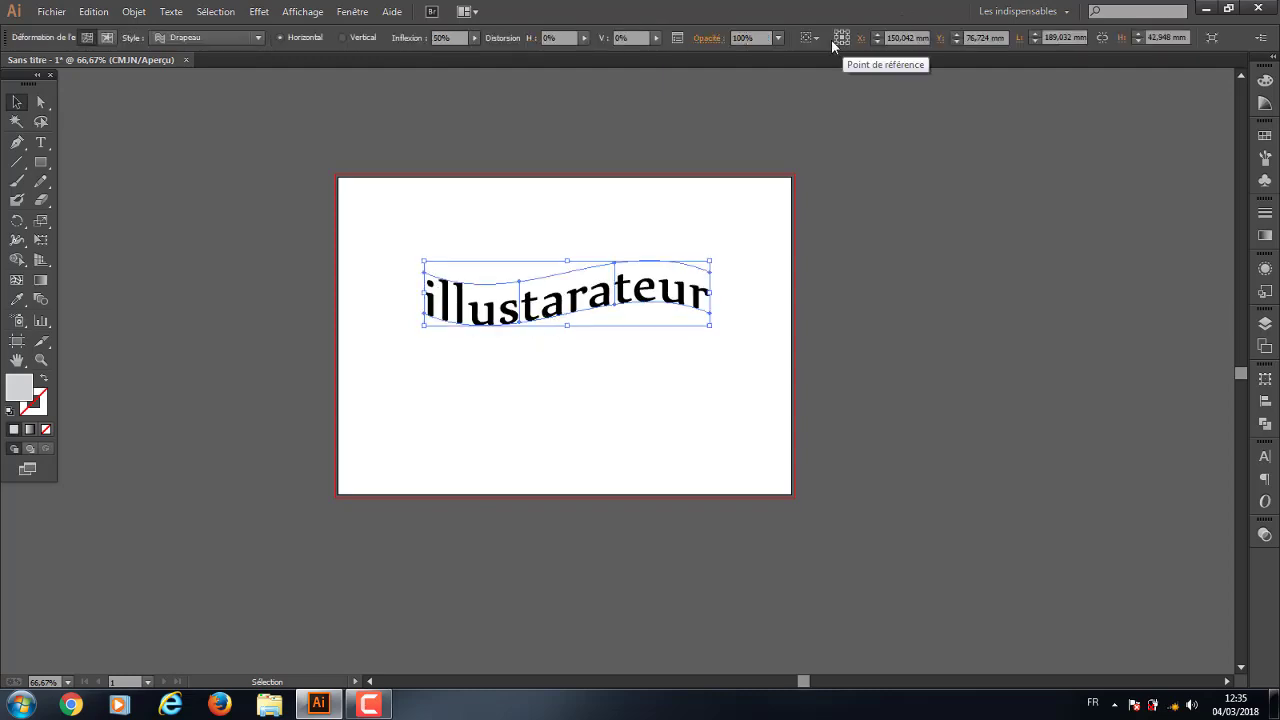
Undo the flag warp and return the text to its earlier higher position
key(ctrl+z)
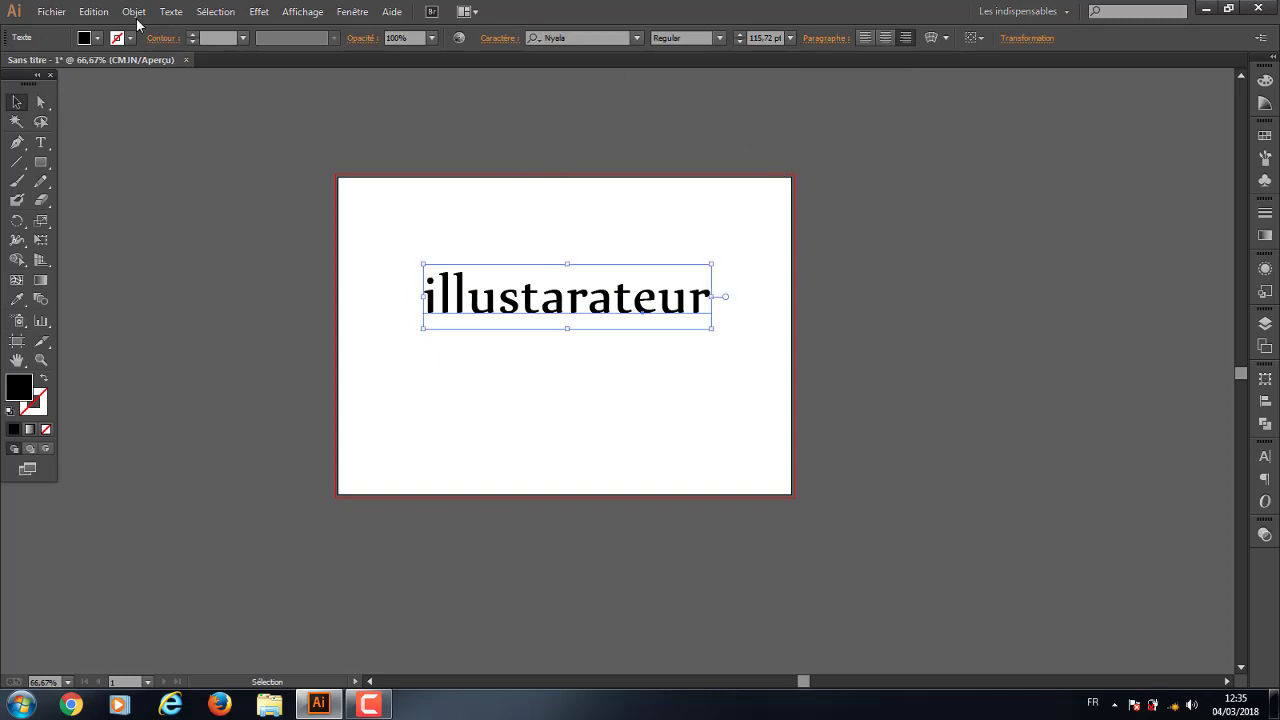
click(92, 12)
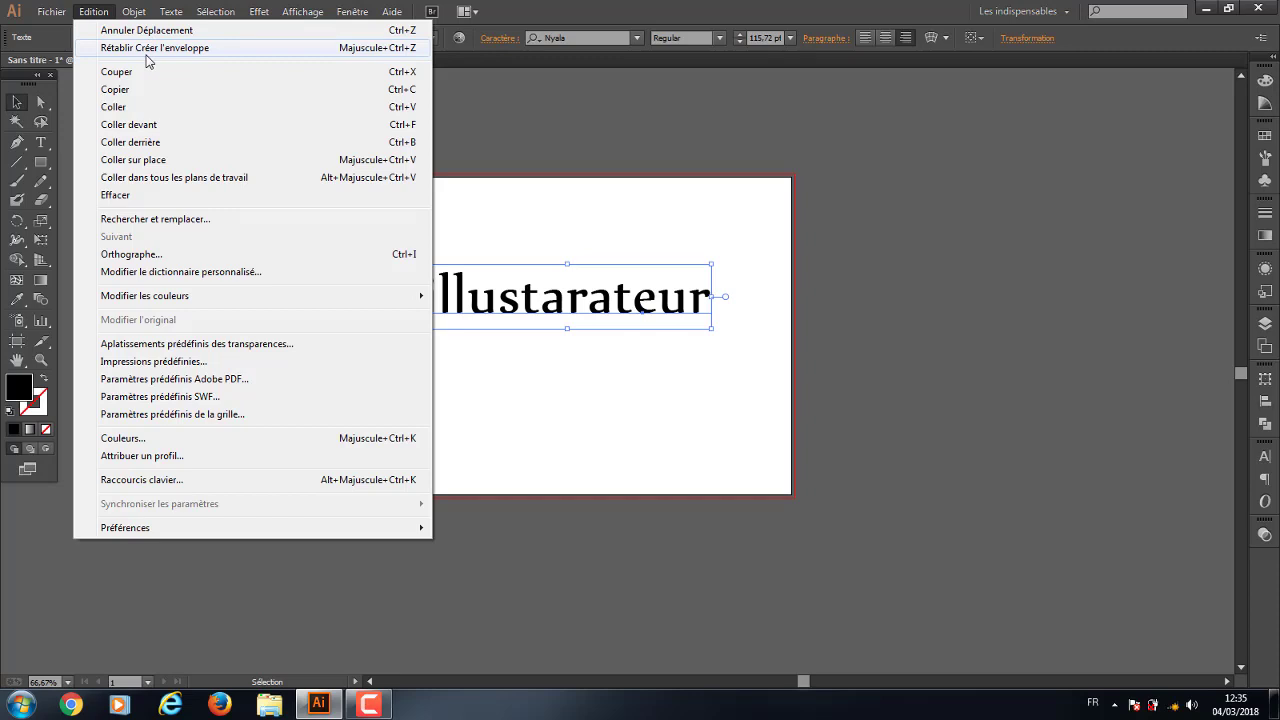
click(640, 185)
click(610, 180)
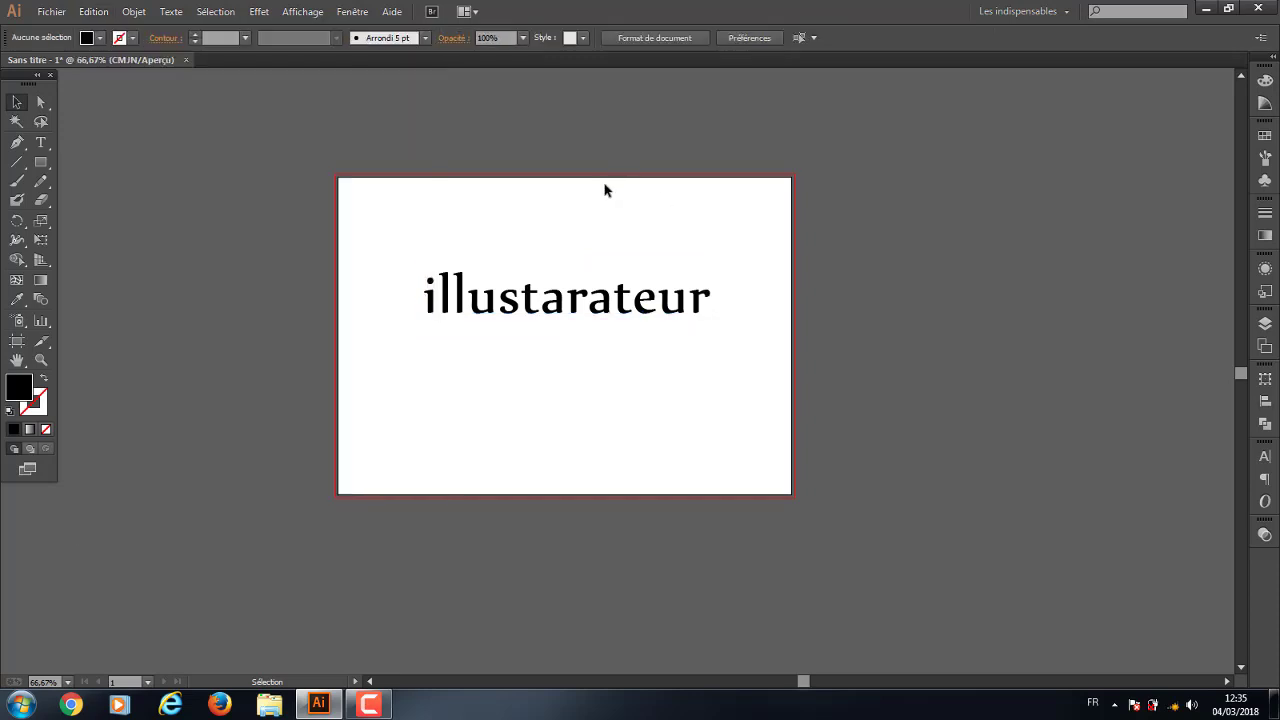
drag(372, 215, 749, 409)
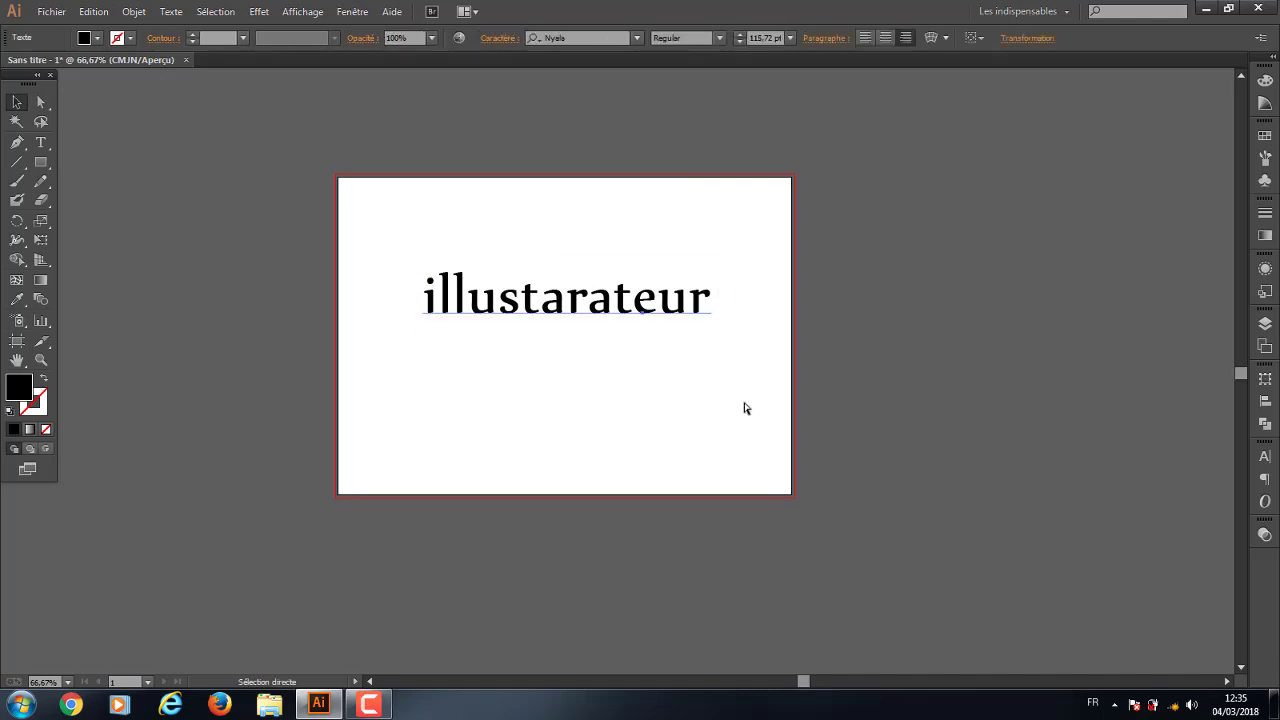
key(shift+Up)
key(shift+Up)
key(shift+Up)
key(shift+Left)
key(shift+Left)
key(v)
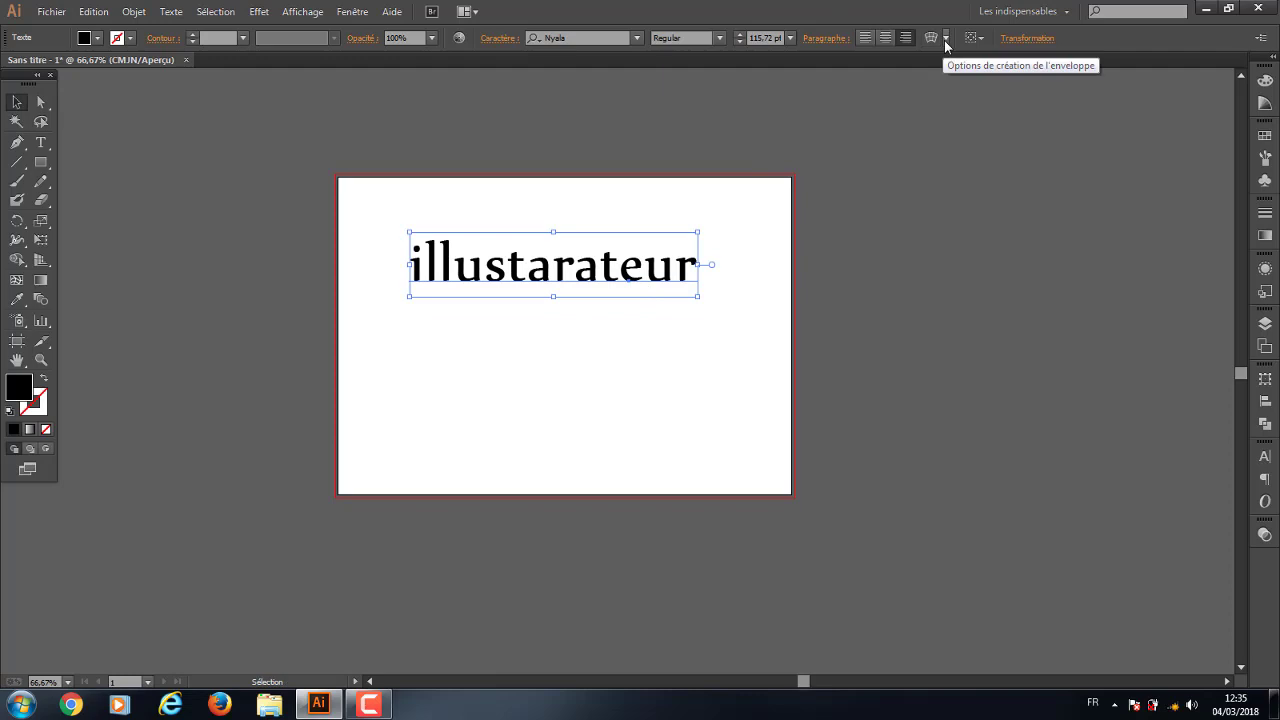
Preview an Arc warp with 15% horizontal distortion and a slight bend
click(945, 39)
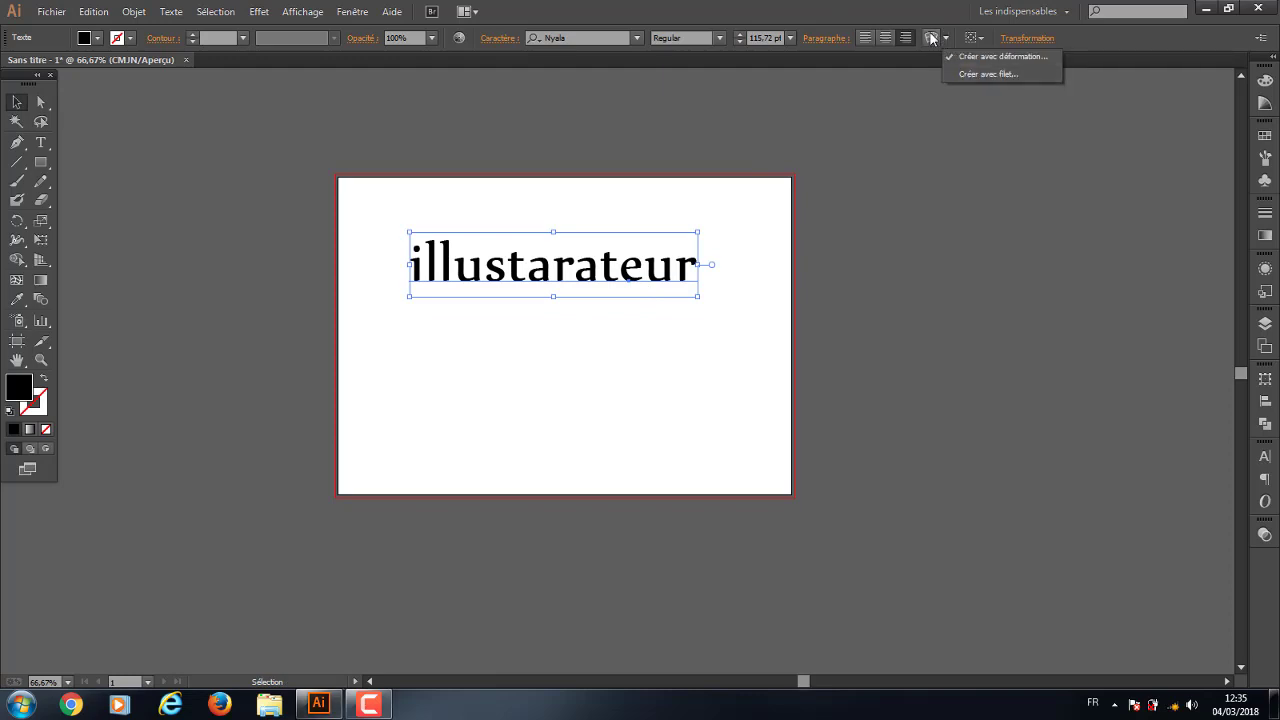
click(932, 40)
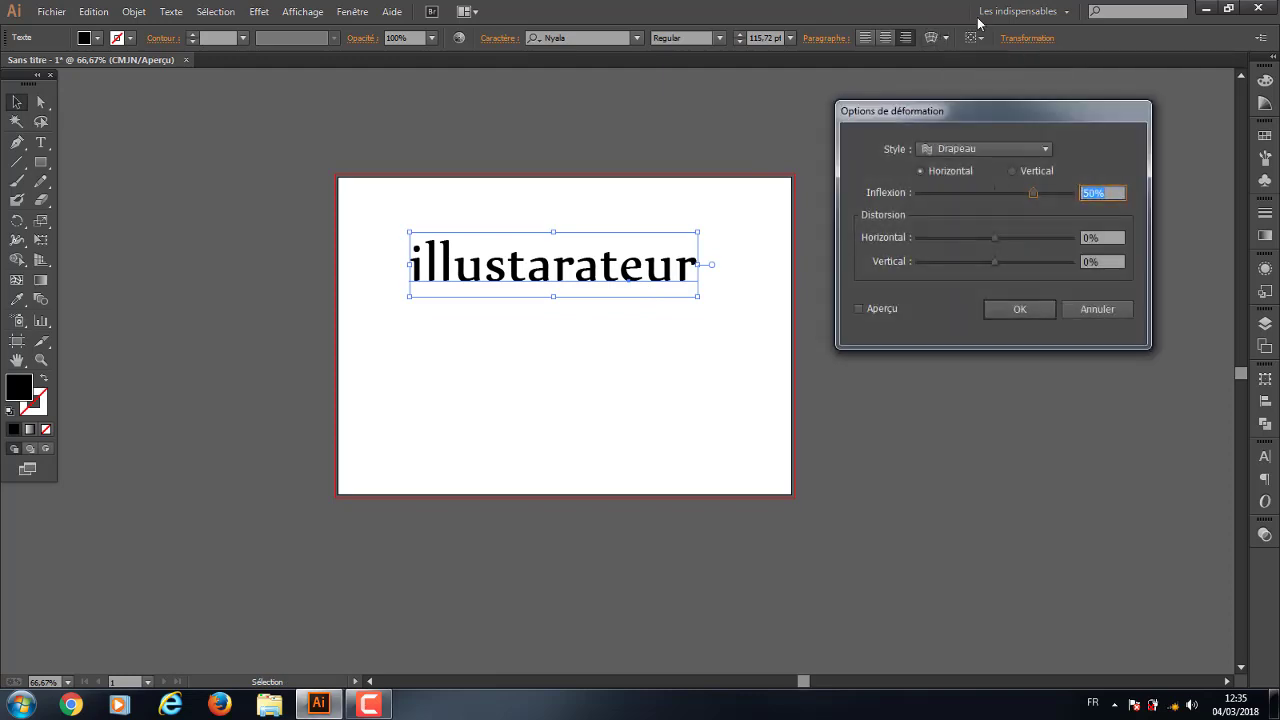
click(1045, 150)
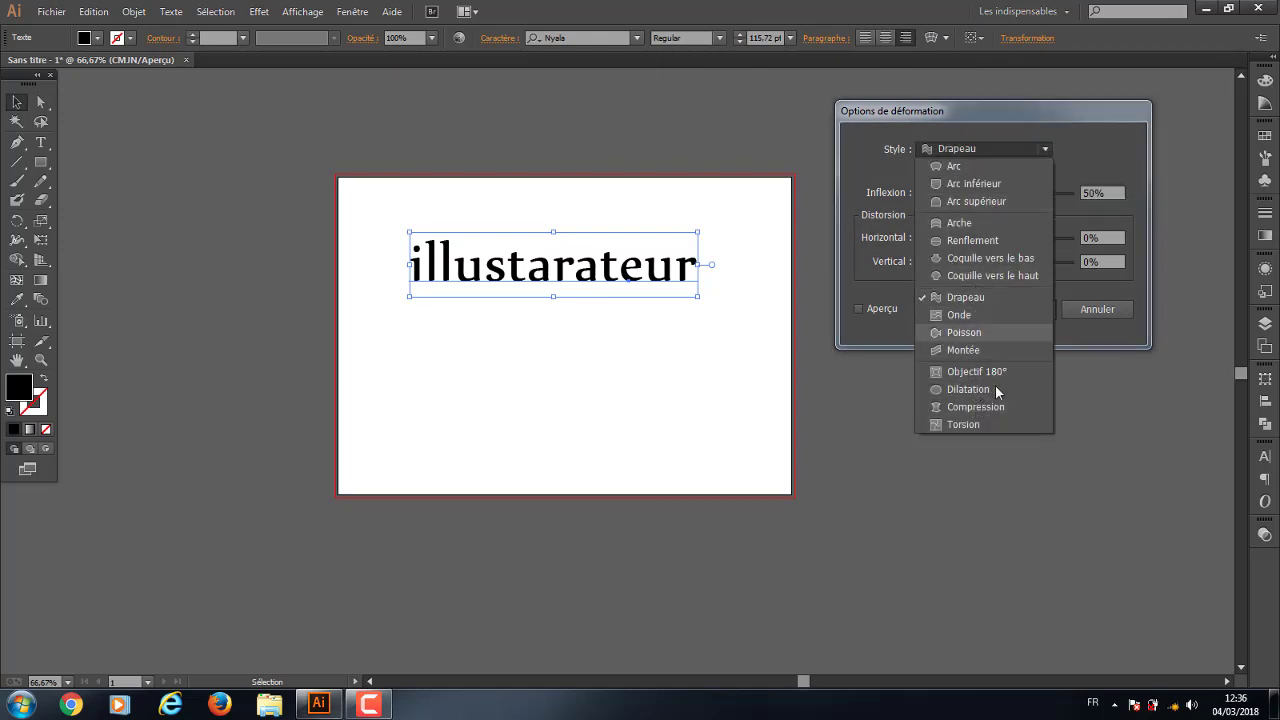
click(953, 167)
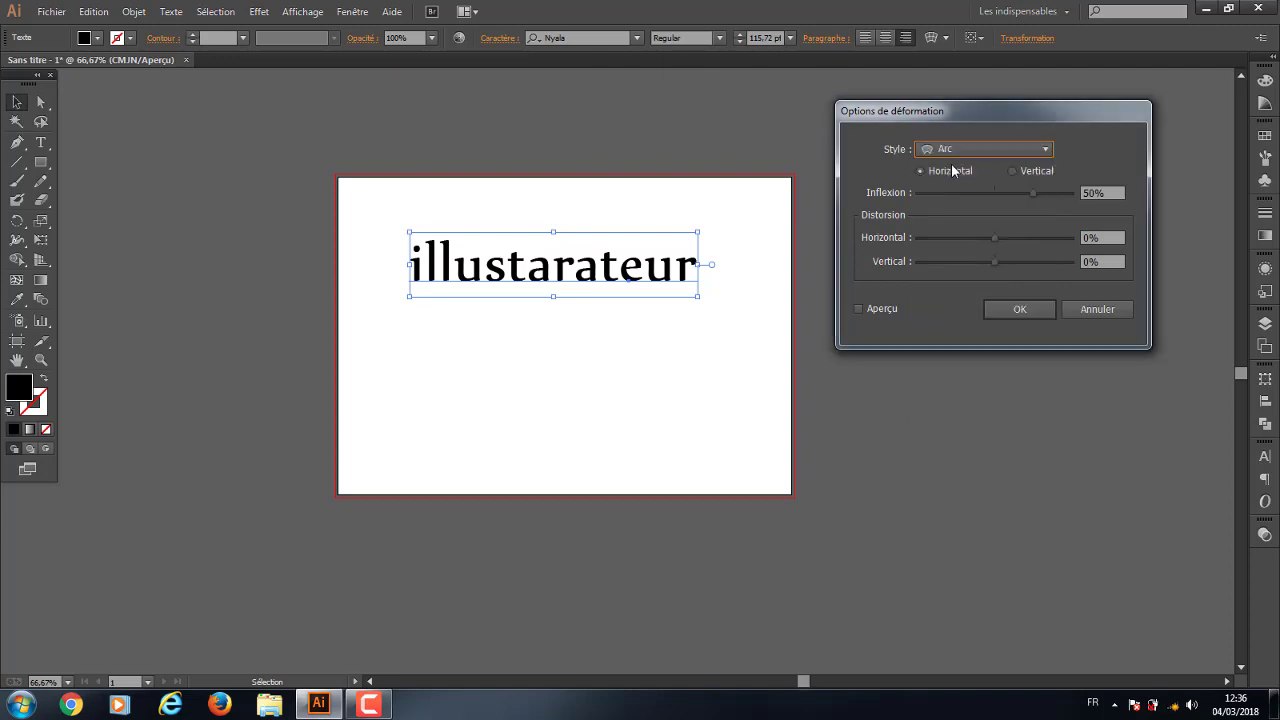
click(993, 238)
drag(1026, 243, 1006, 238)
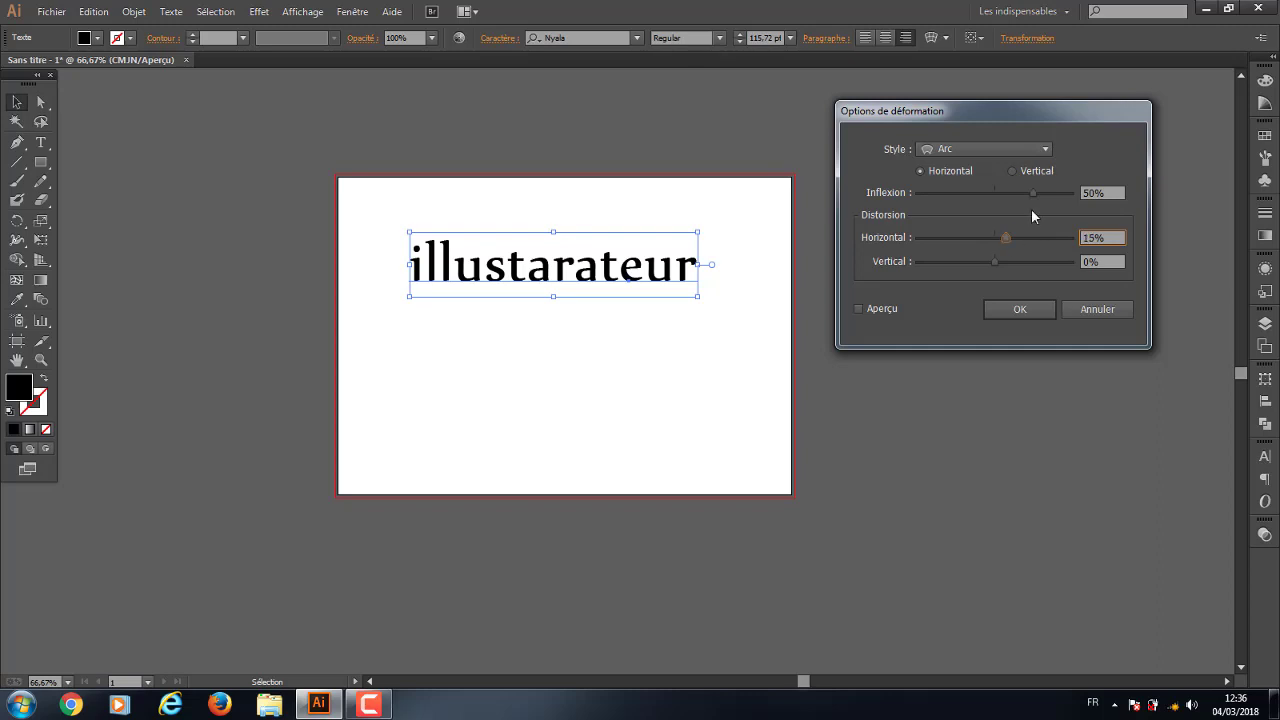
drag(1031, 194, 1011, 193)
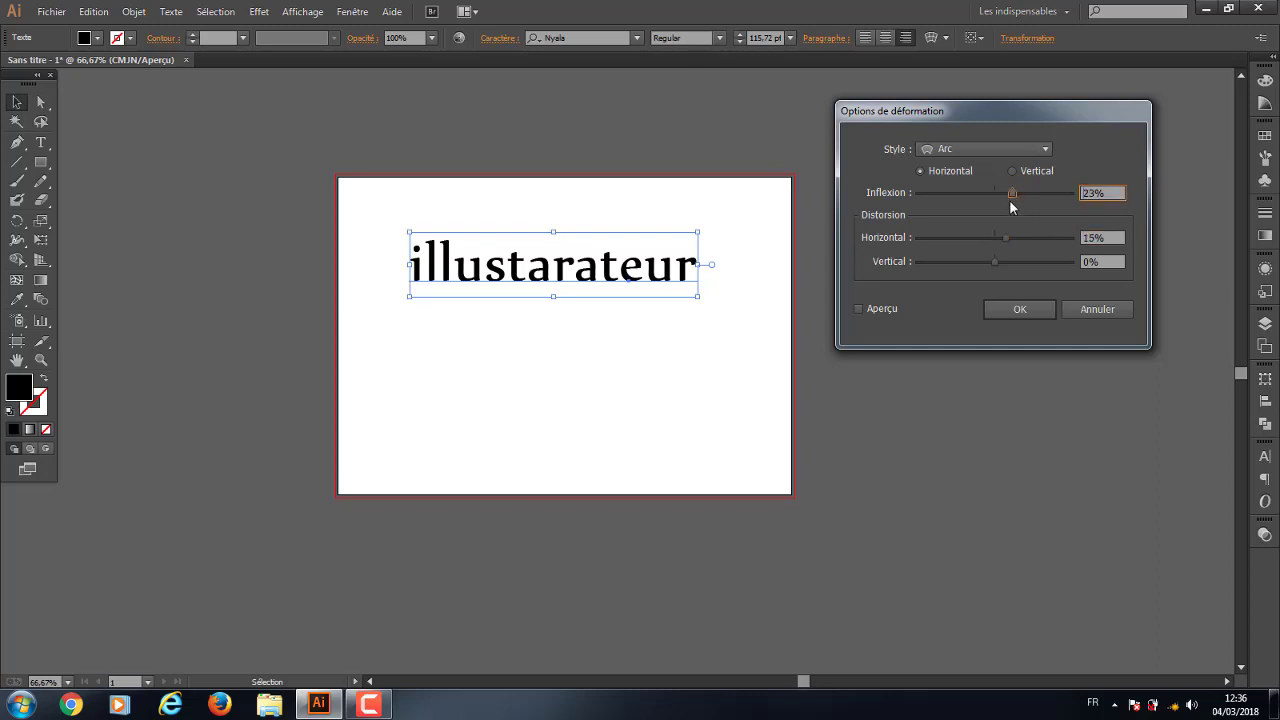
click(857, 308)
Try a 65% bend and -40% vertical distortion, then cancel the warp
drag(1013, 193, 1053, 193)
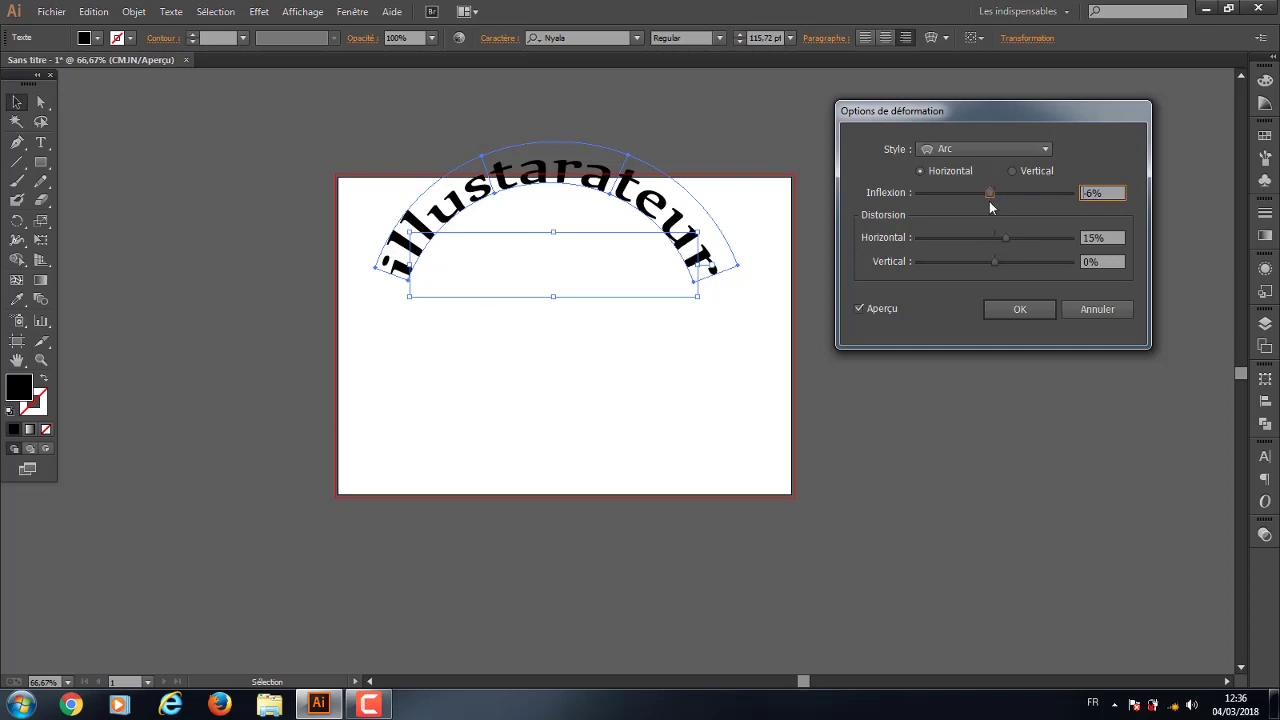
drag(974, 196, 1043, 195)
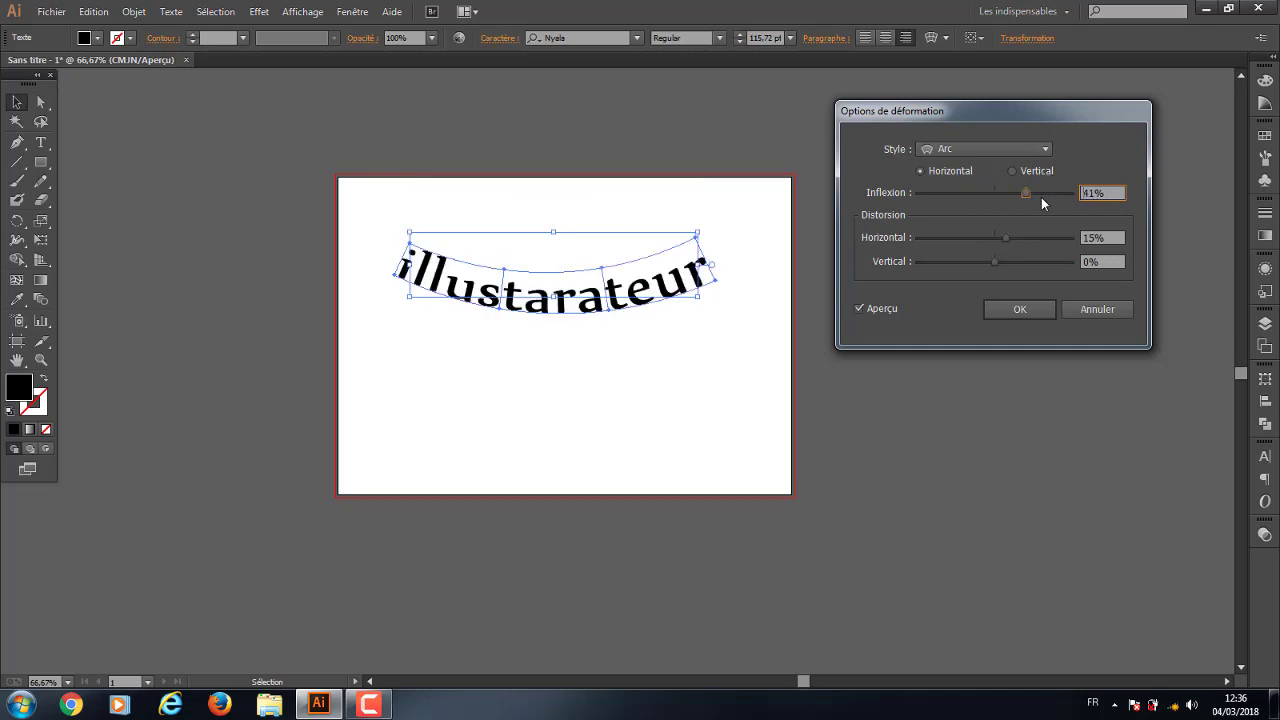
mouse_move(1007, 237)
mouse_down()
mouse_move(1035, 241)
mouse_move(942, 239)
mouse_move(1033, 243)
mouse_move(961, 263)
mouse_move(1006, 266)
mouse_up()
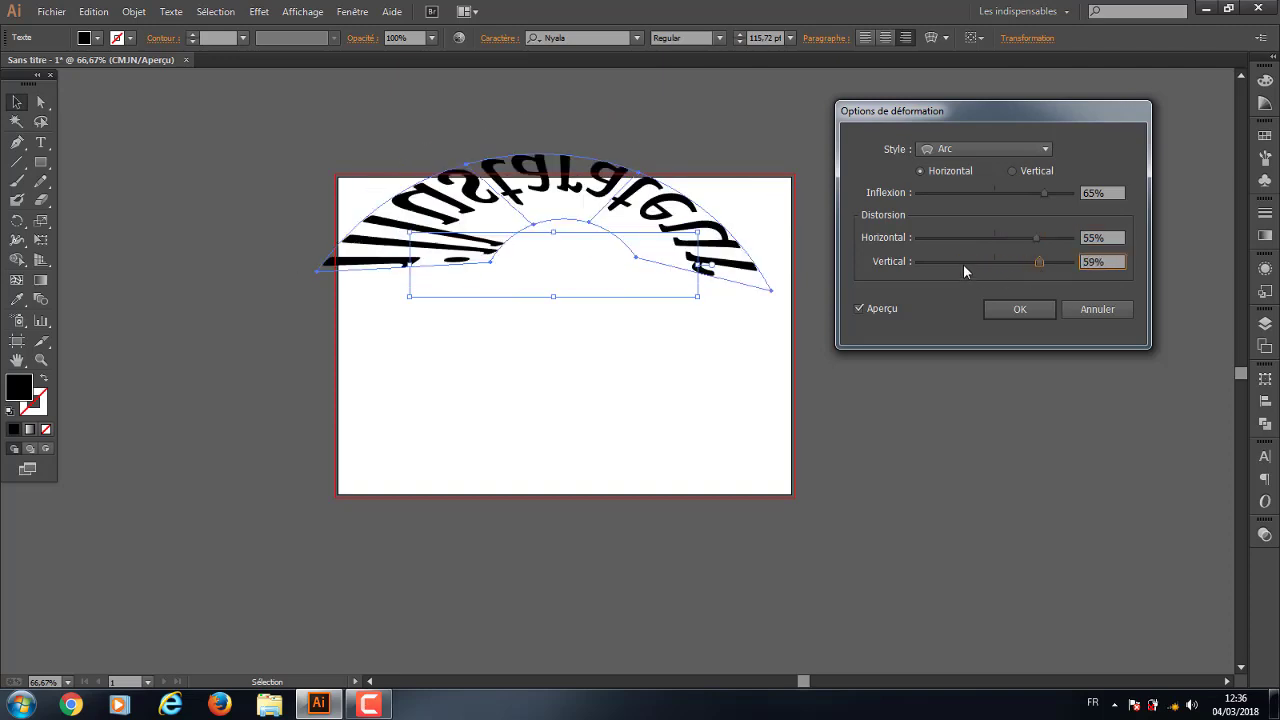
drag(1040, 263, 965, 262)
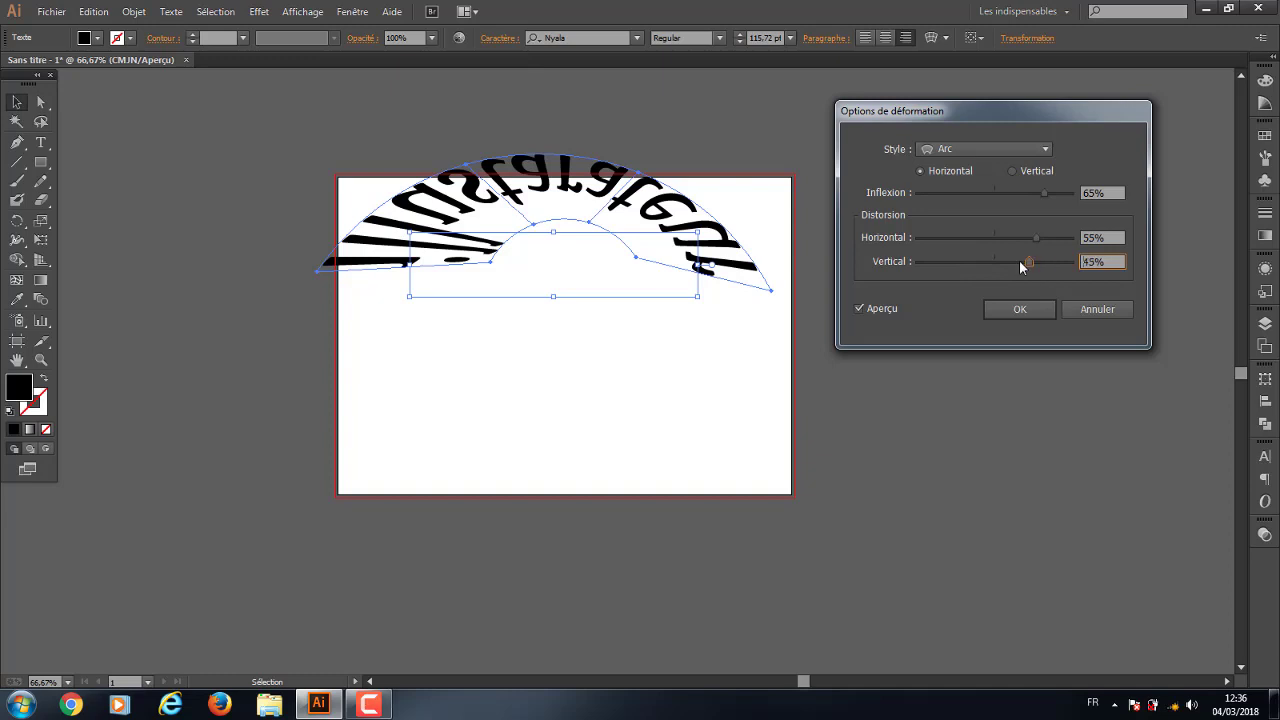
click(1045, 148)
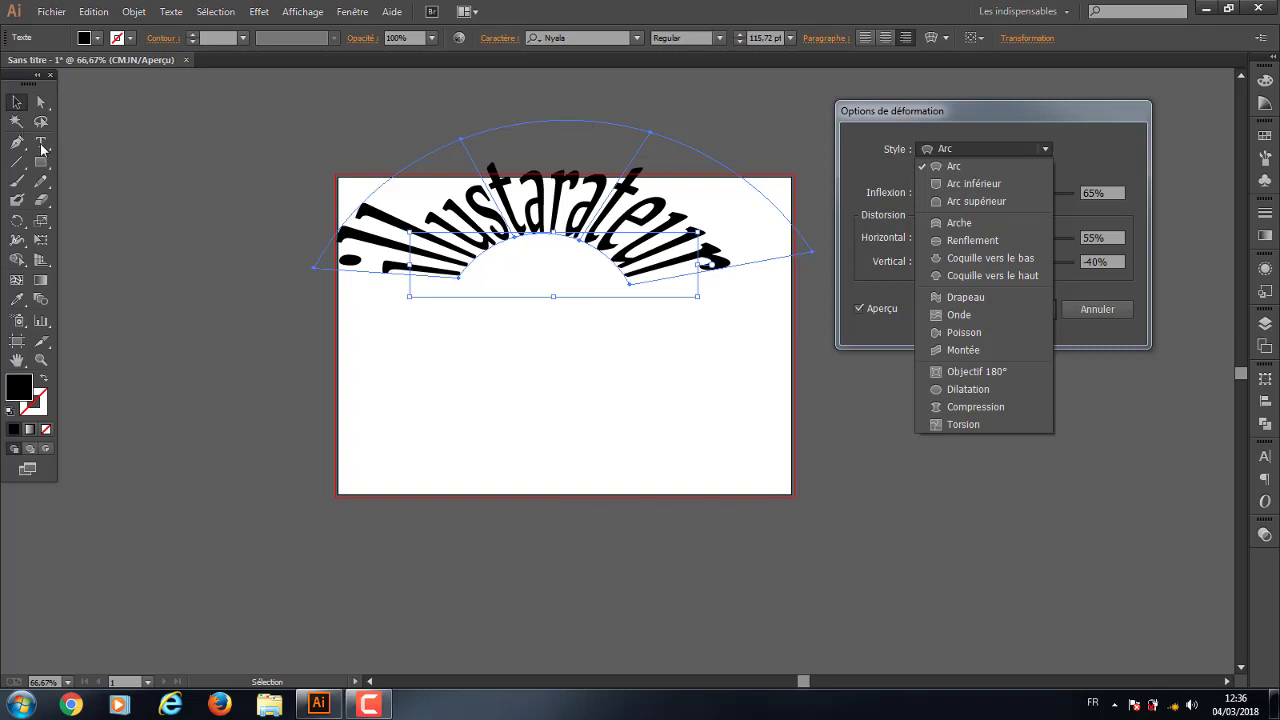
click(1108, 313)
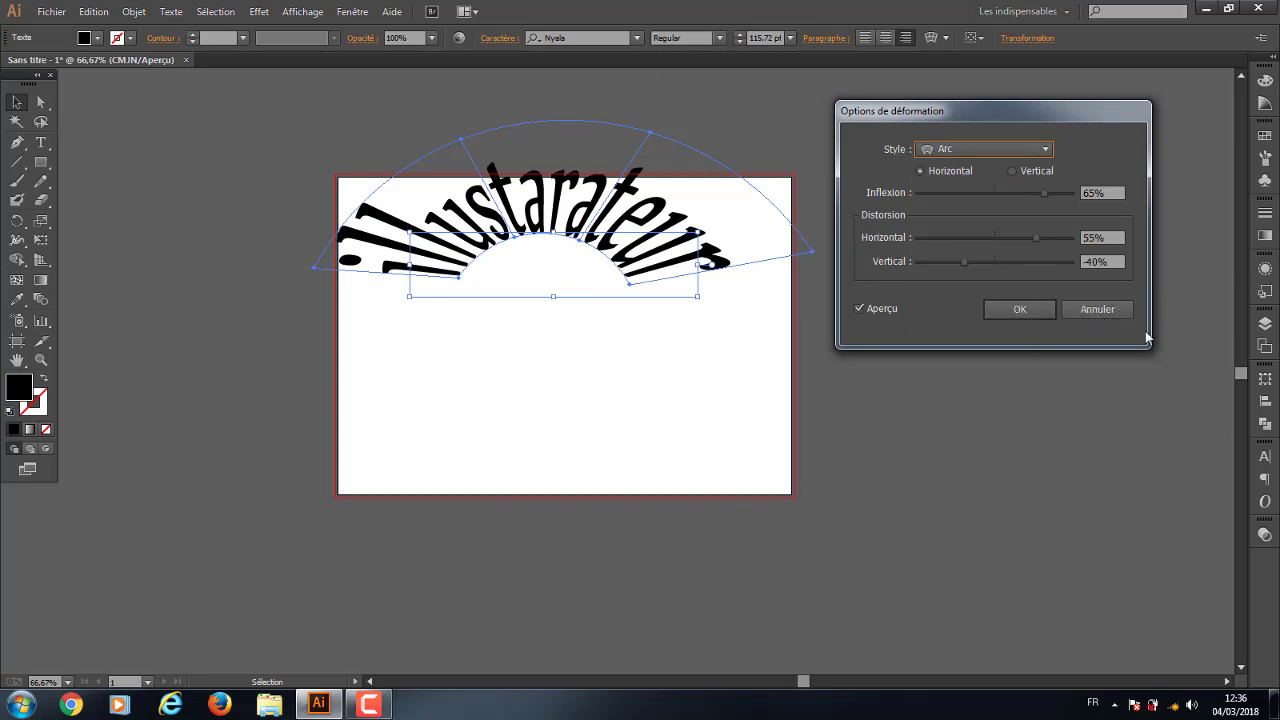
click(1100, 311)
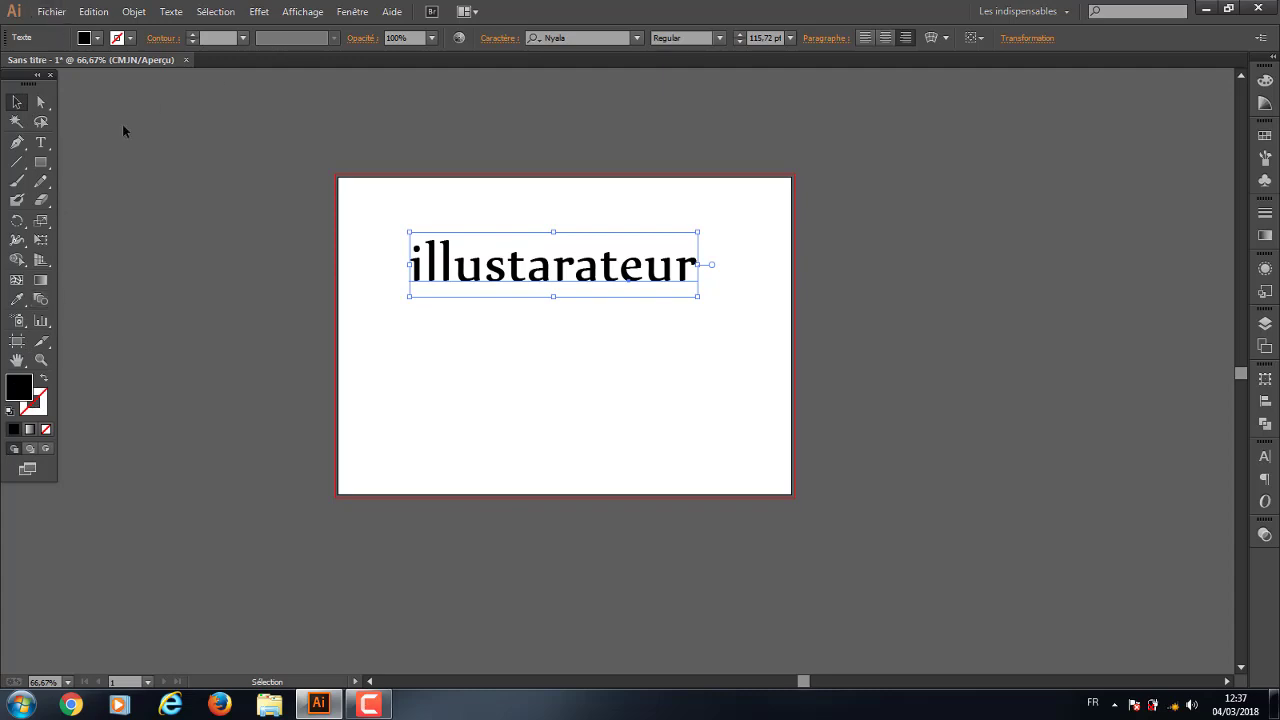
Set the word's stroke colour to pink in the Color Picker
click(46, 412)
click(22, 394)
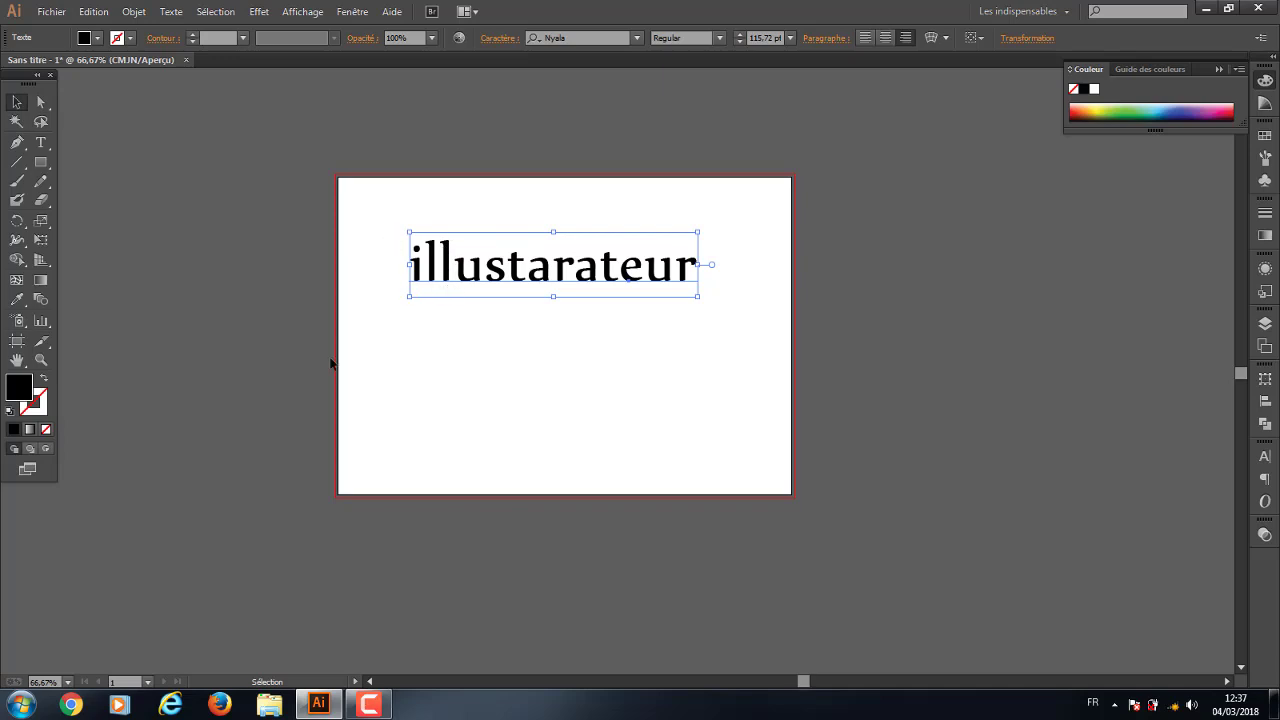
double_click(42, 412)
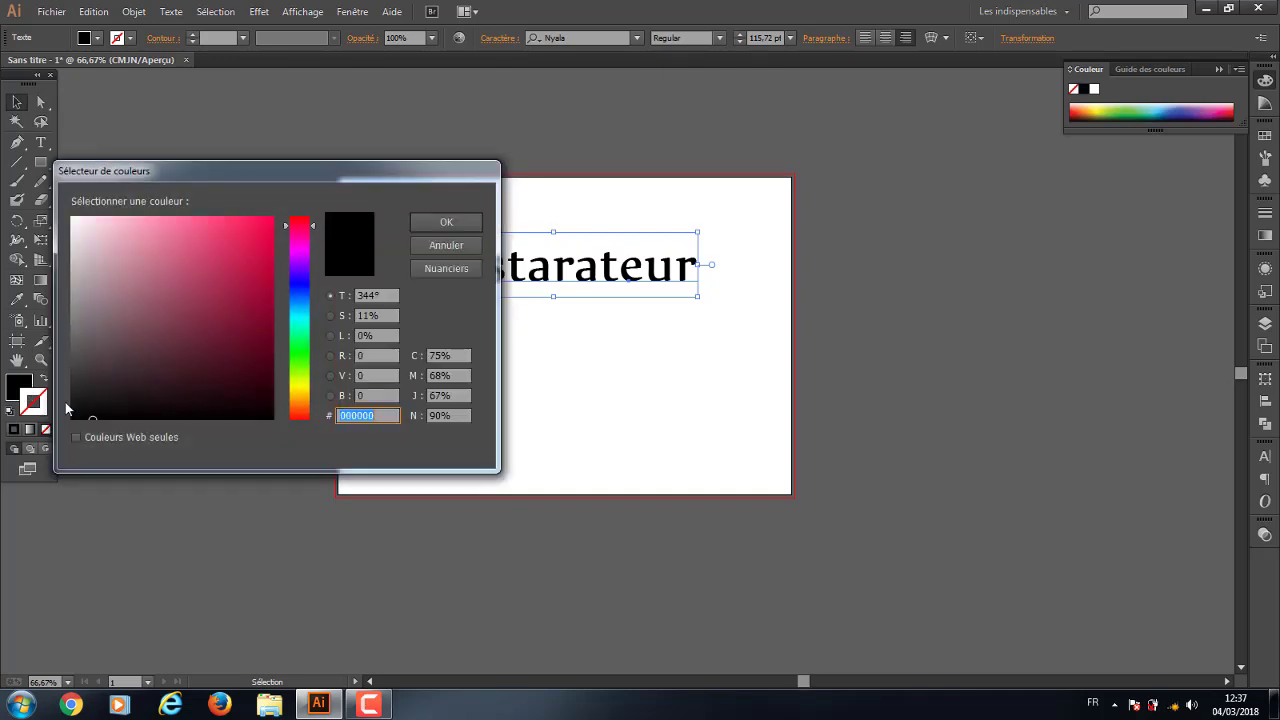
click(269, 239)
click(450, 224)
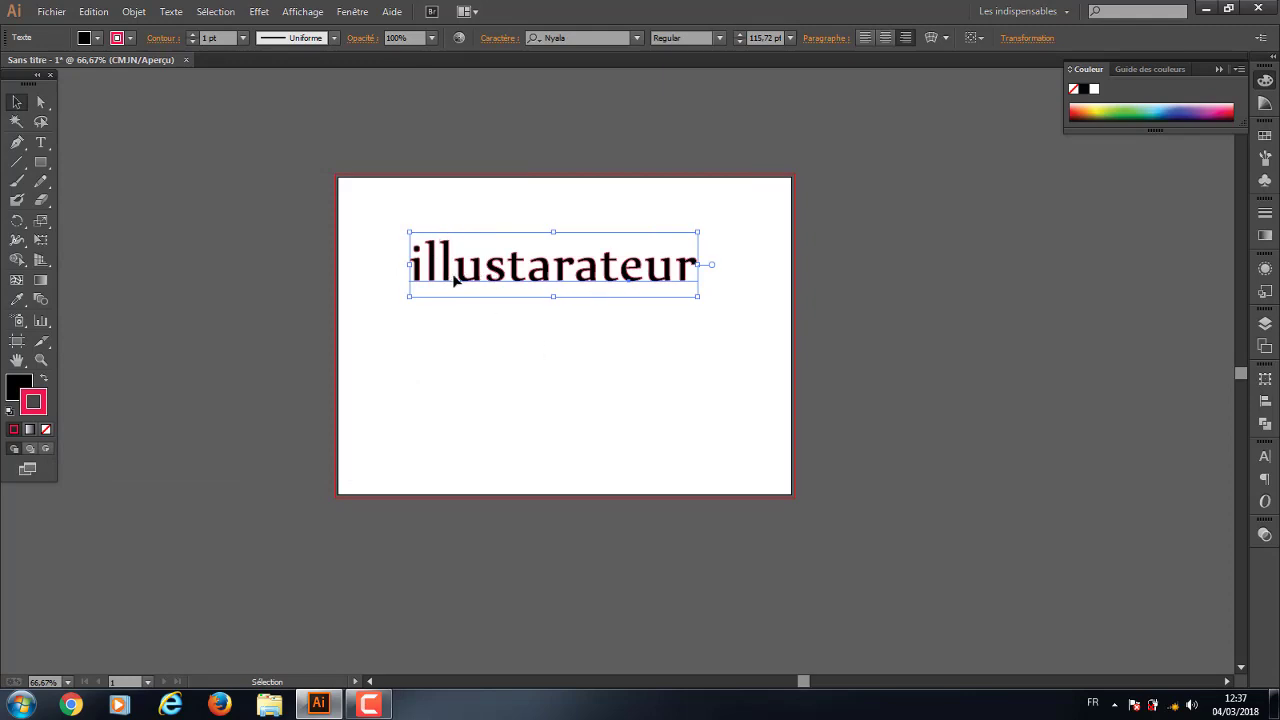
Set the pink outline's stroke weight to 6 pt
key(ctrl+plus)
key(ctrl+plus)
key(ctrl+plus)
drag(400, 280, 695, 632)
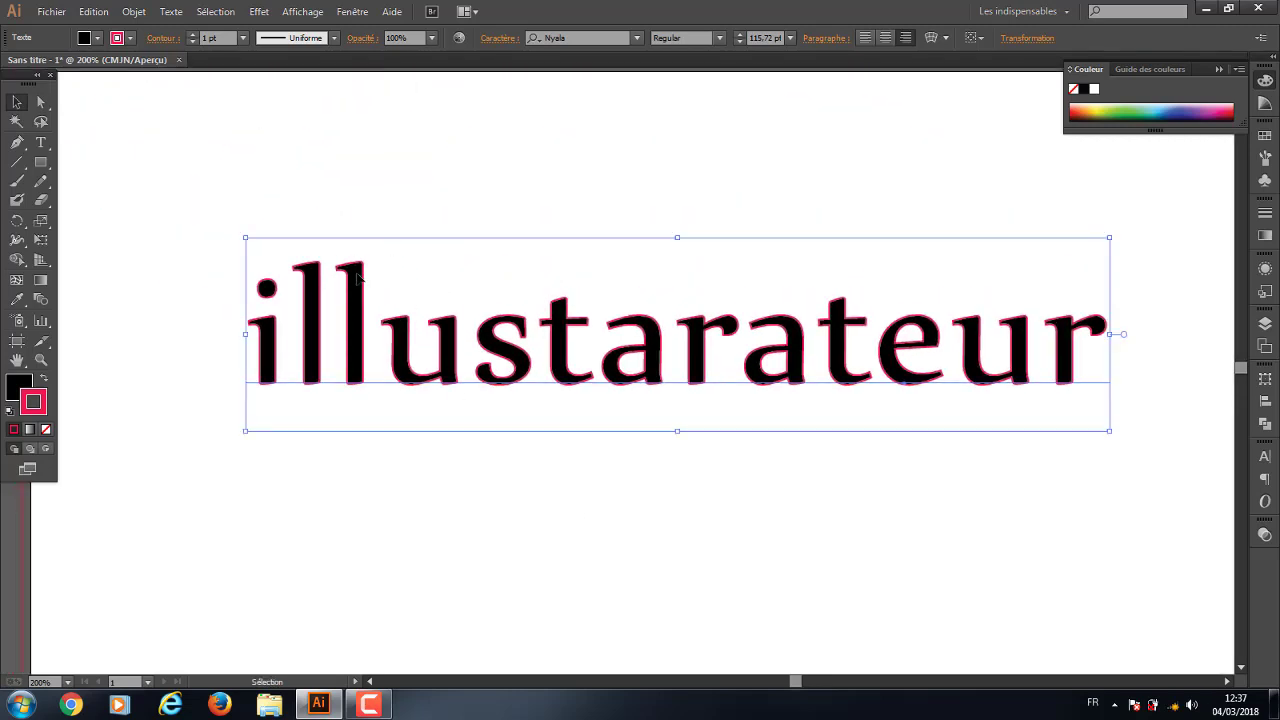
key(ctrl+minus)
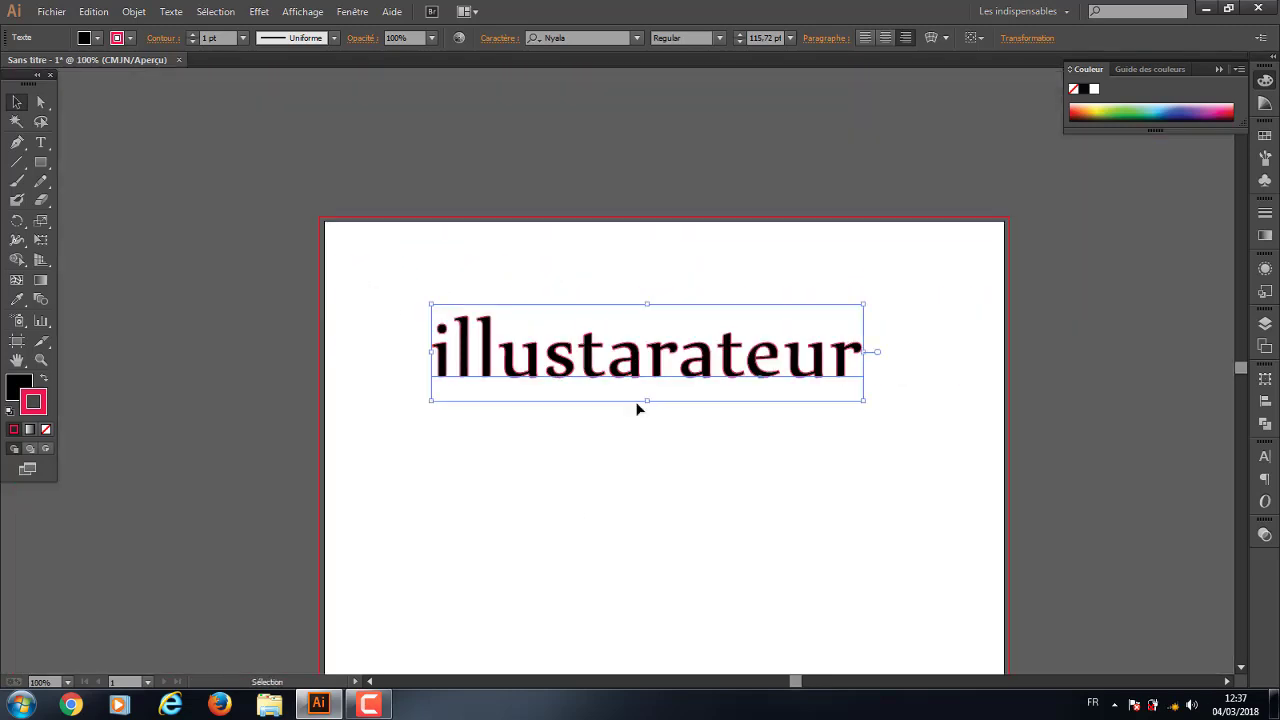
drag(575, 448, 475, 358)
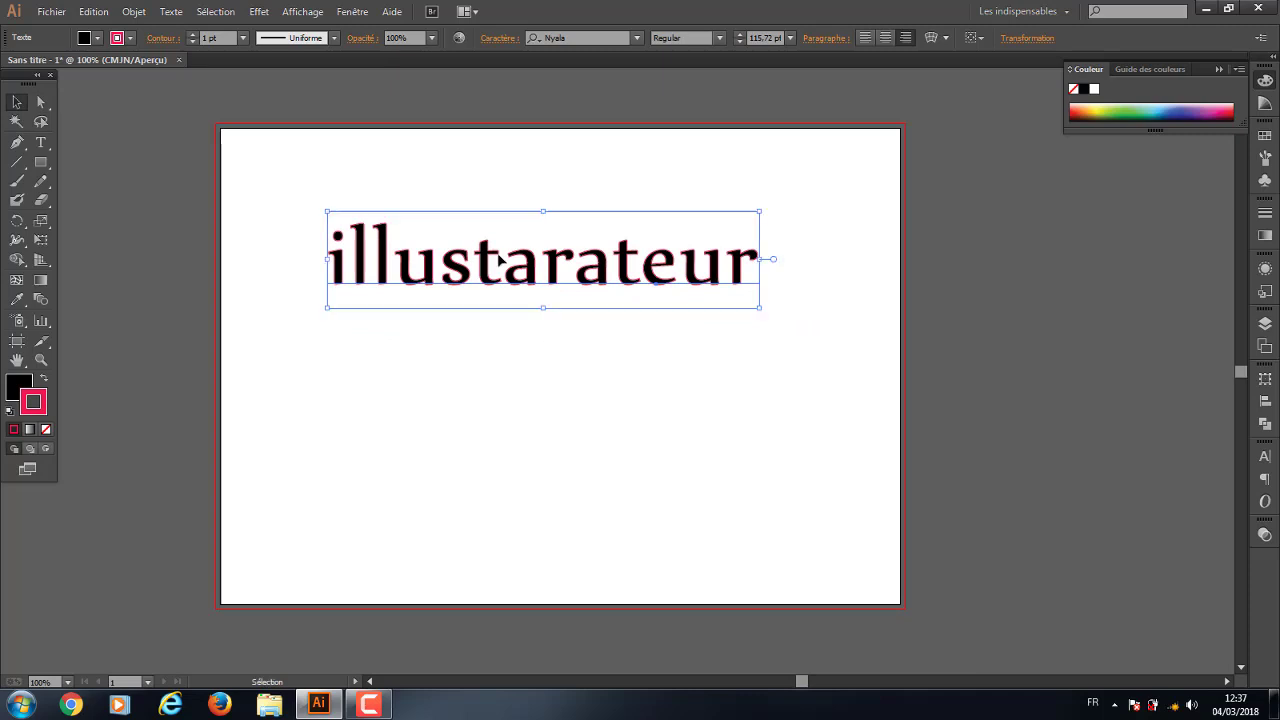
click(192, 35)
click(192, 35)
click(193, 35)
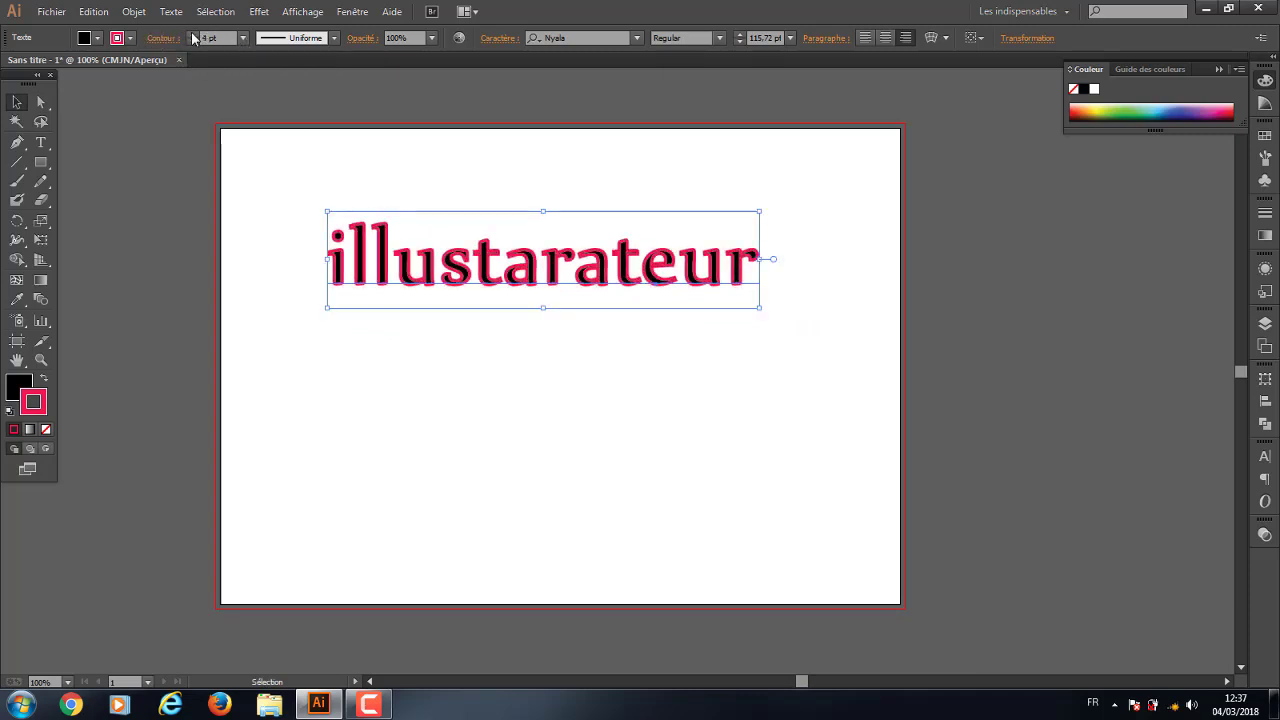
click(193, 41)
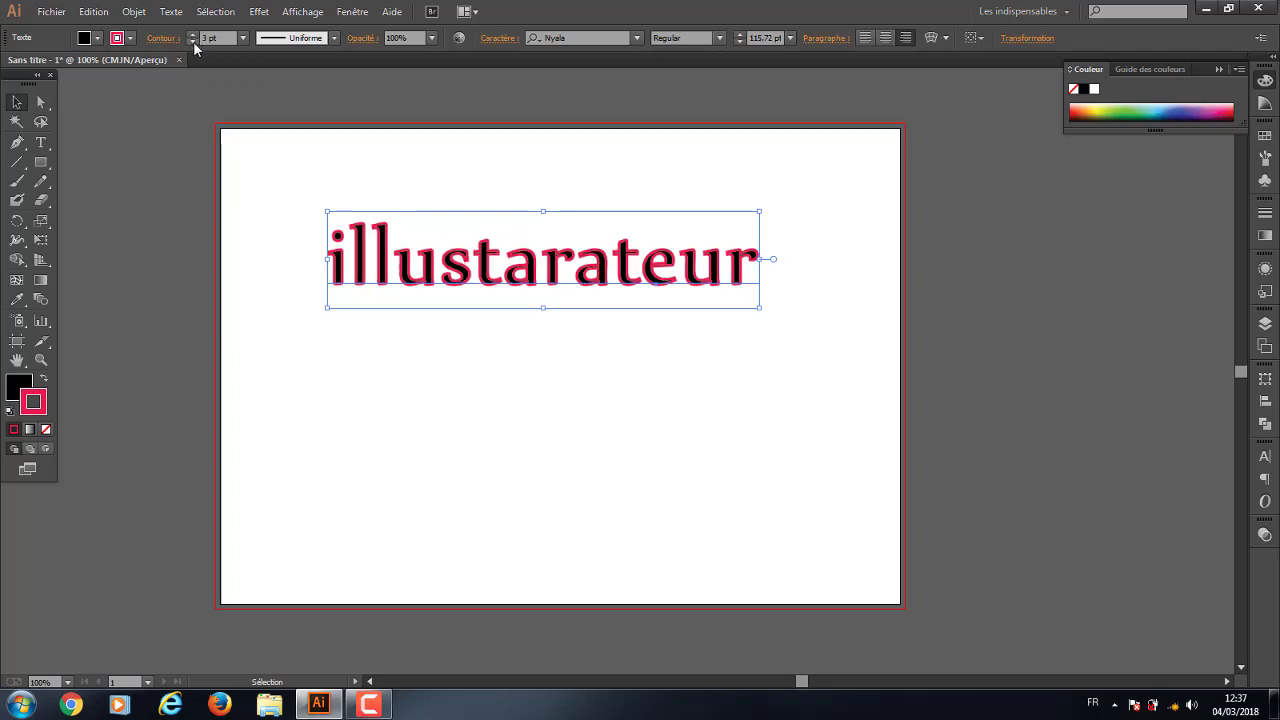
click(193, 41)
click(193, 36)
click(193, 36)
click(193, 36)
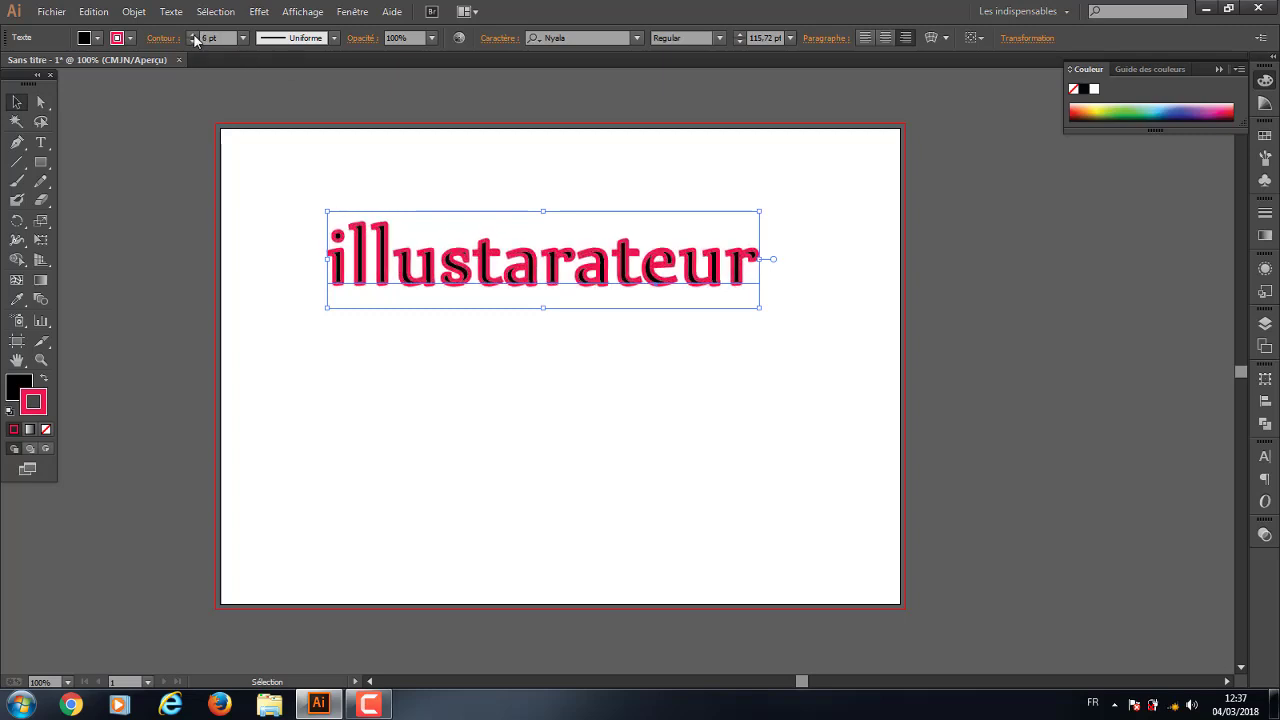
click(193, 36)
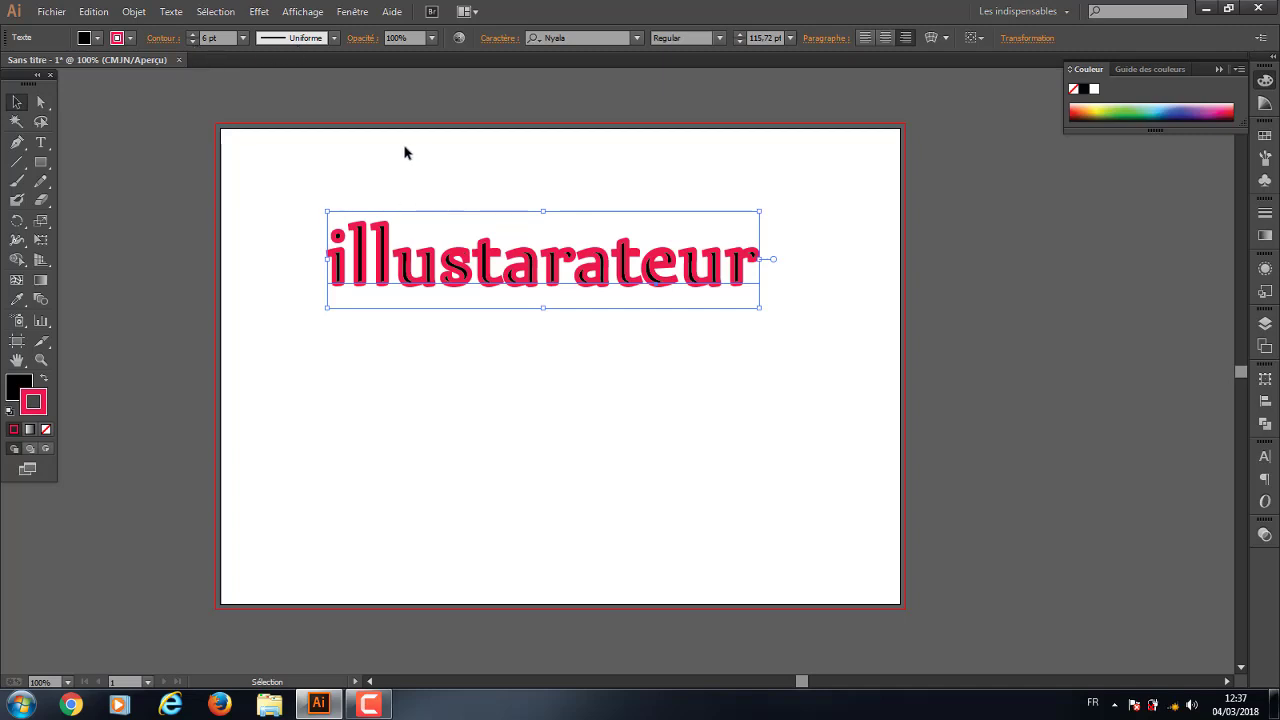
Scale the word up to about 145.72 pt and shift it slightly right
drag(274, 128, 756, 347)
drag(757, 312, 816, 321)
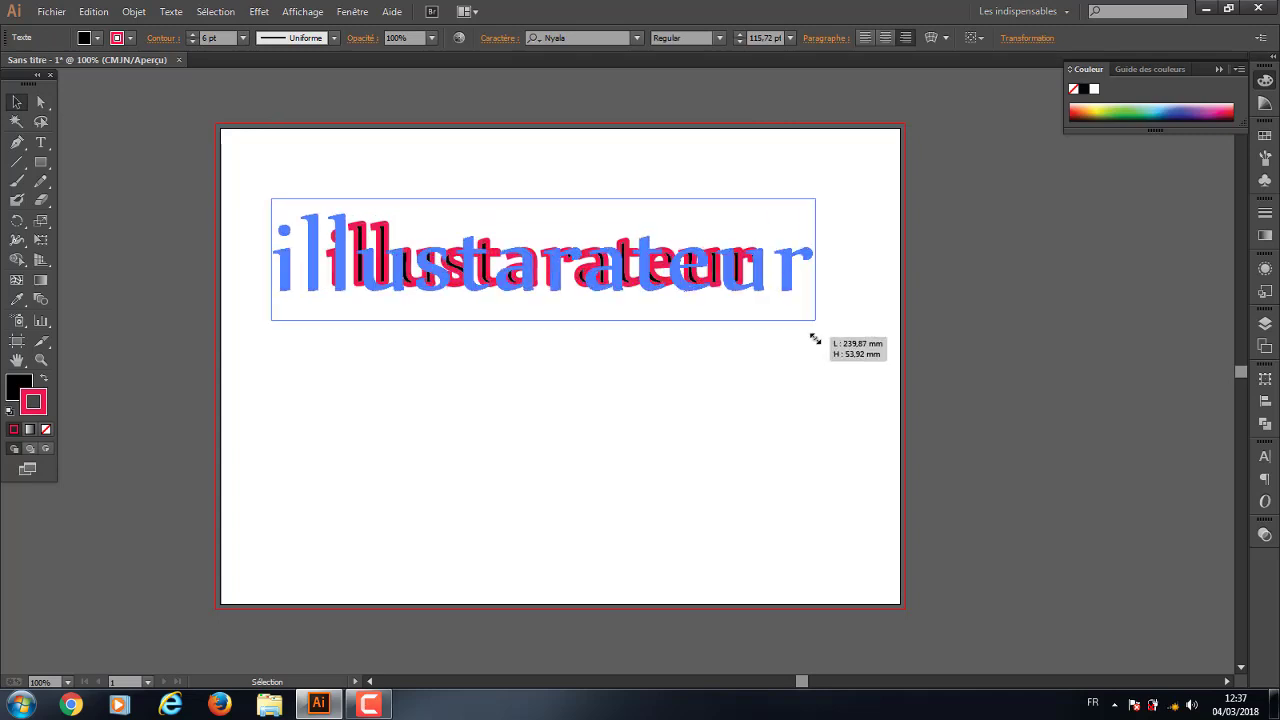
drag(677, 284, 714, 292)
click(600, 390)
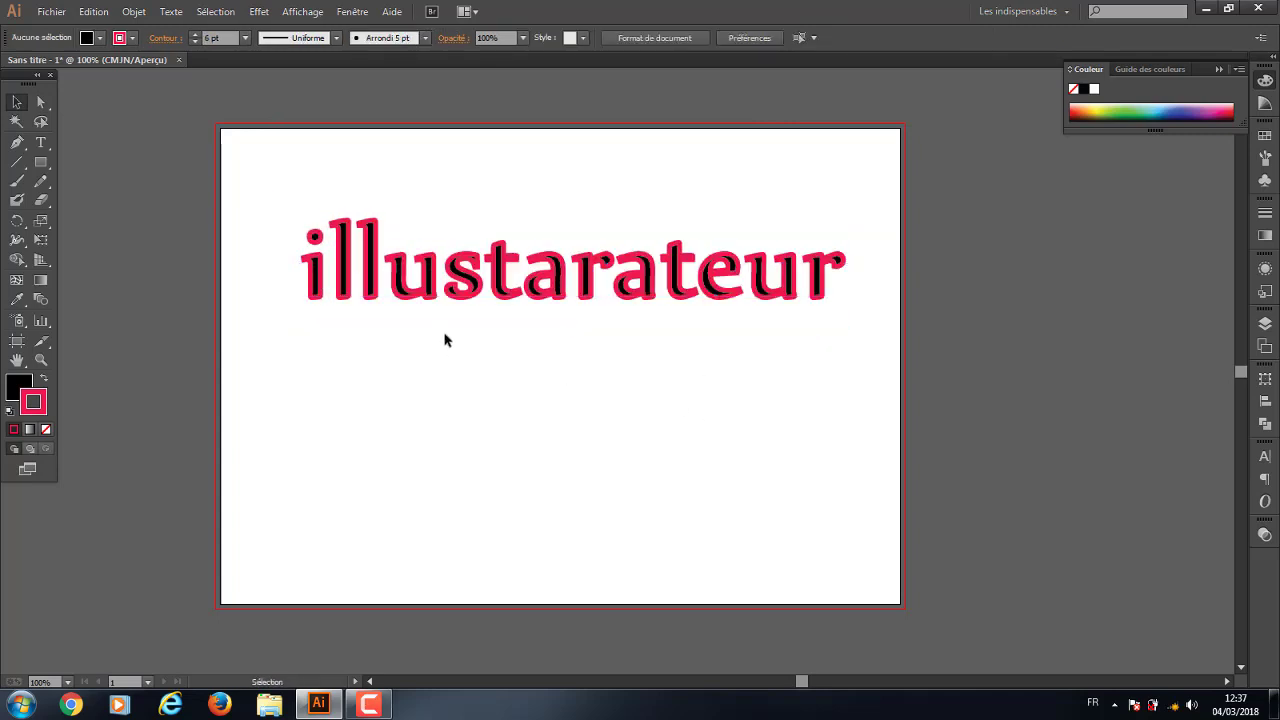
click(438, 285)
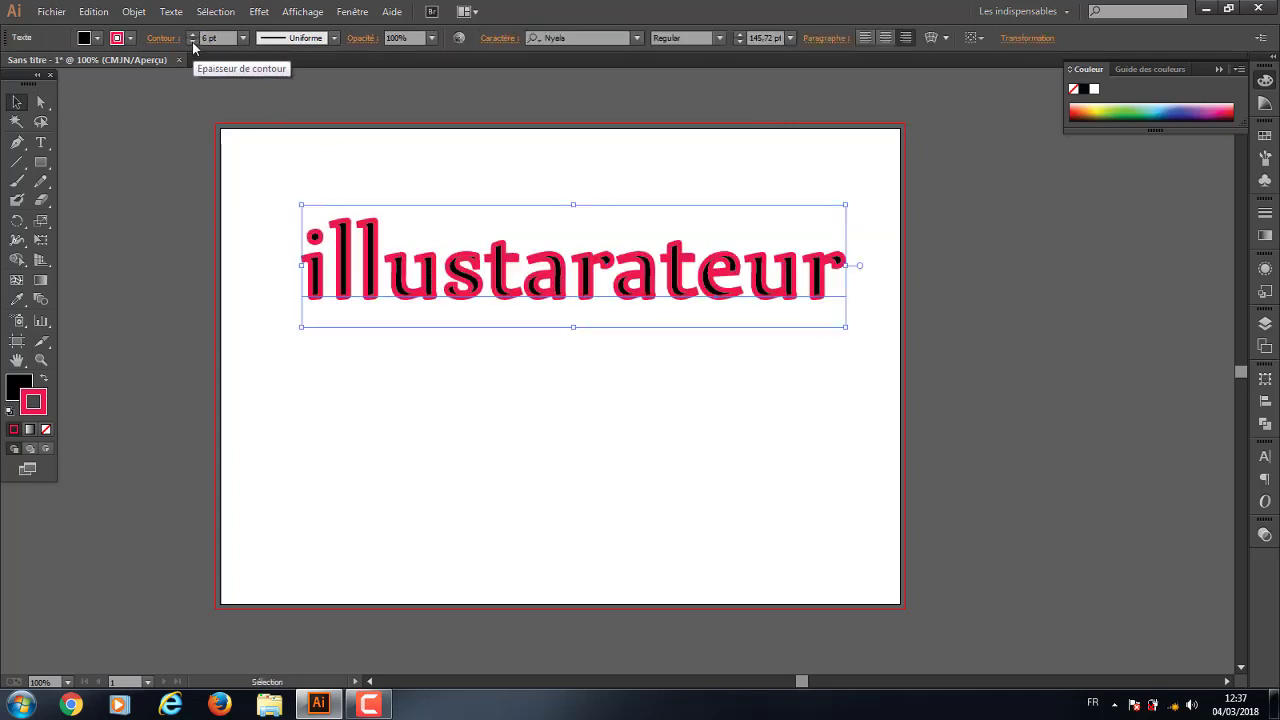
Thin the text's pink outline to 4 pt, then try 40% and 10% opacity
click(191, 40)
click(191, 40)
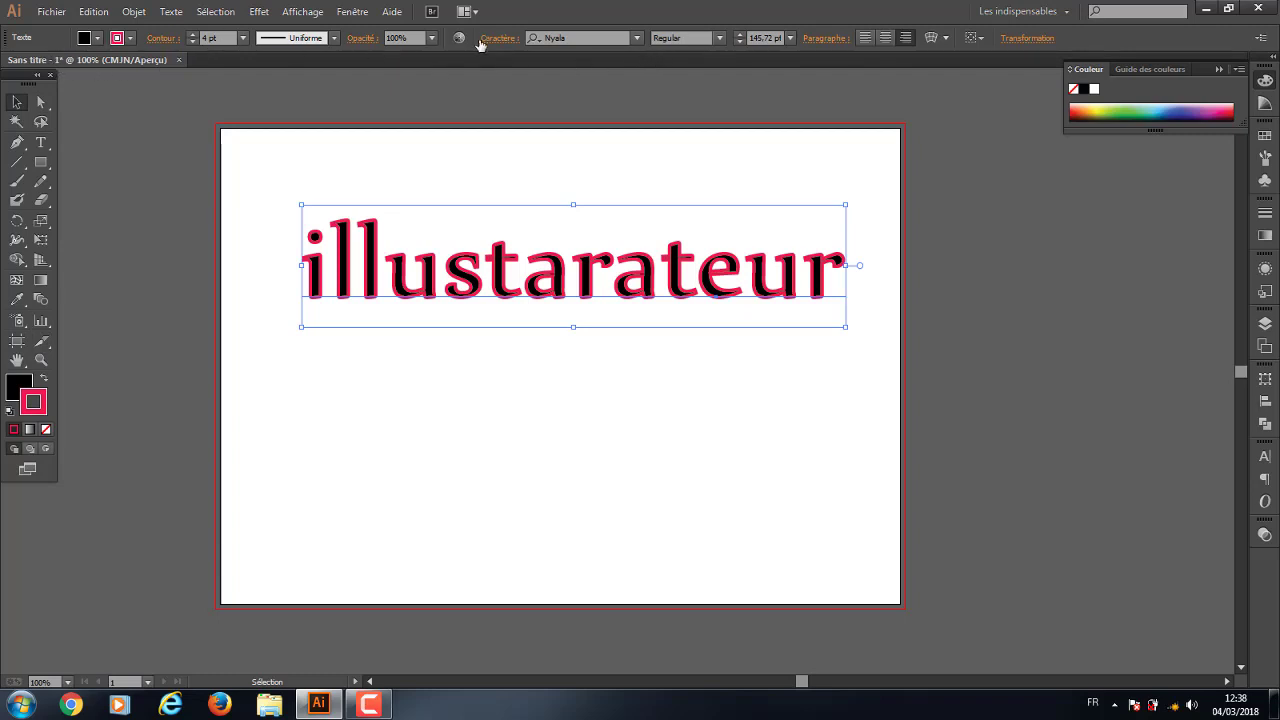
click(432, 39)
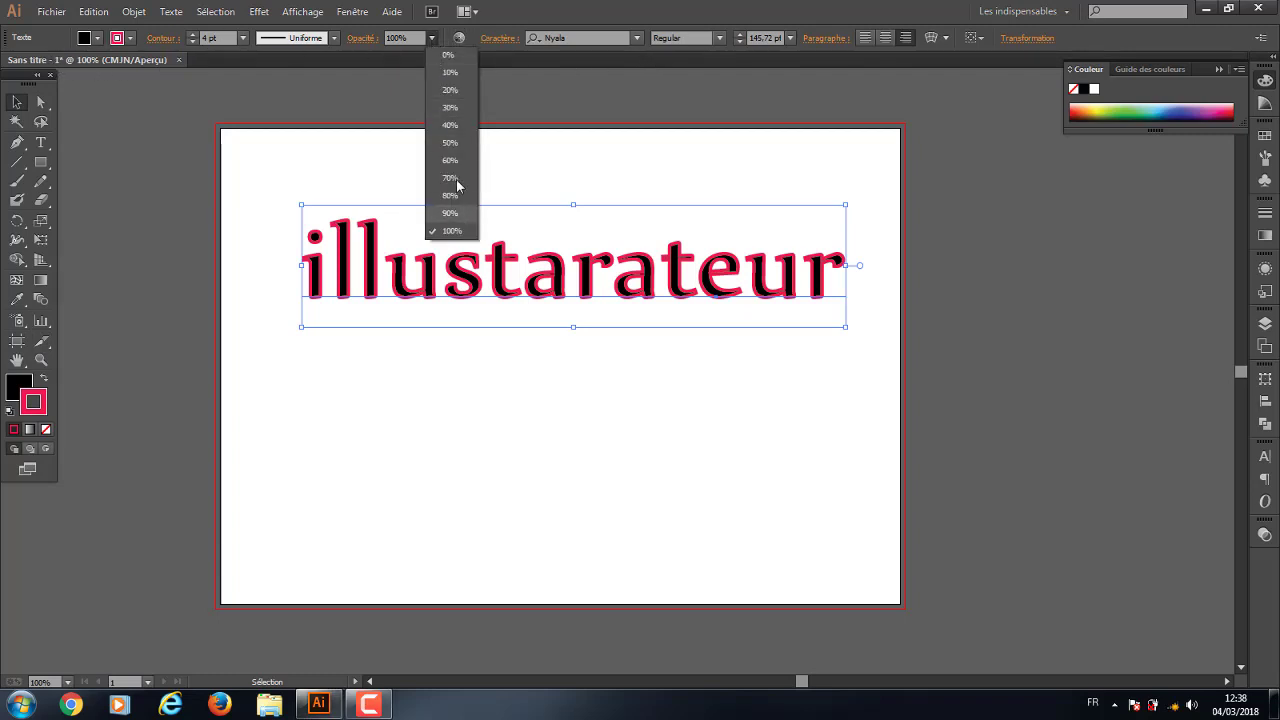
click(450, 125)
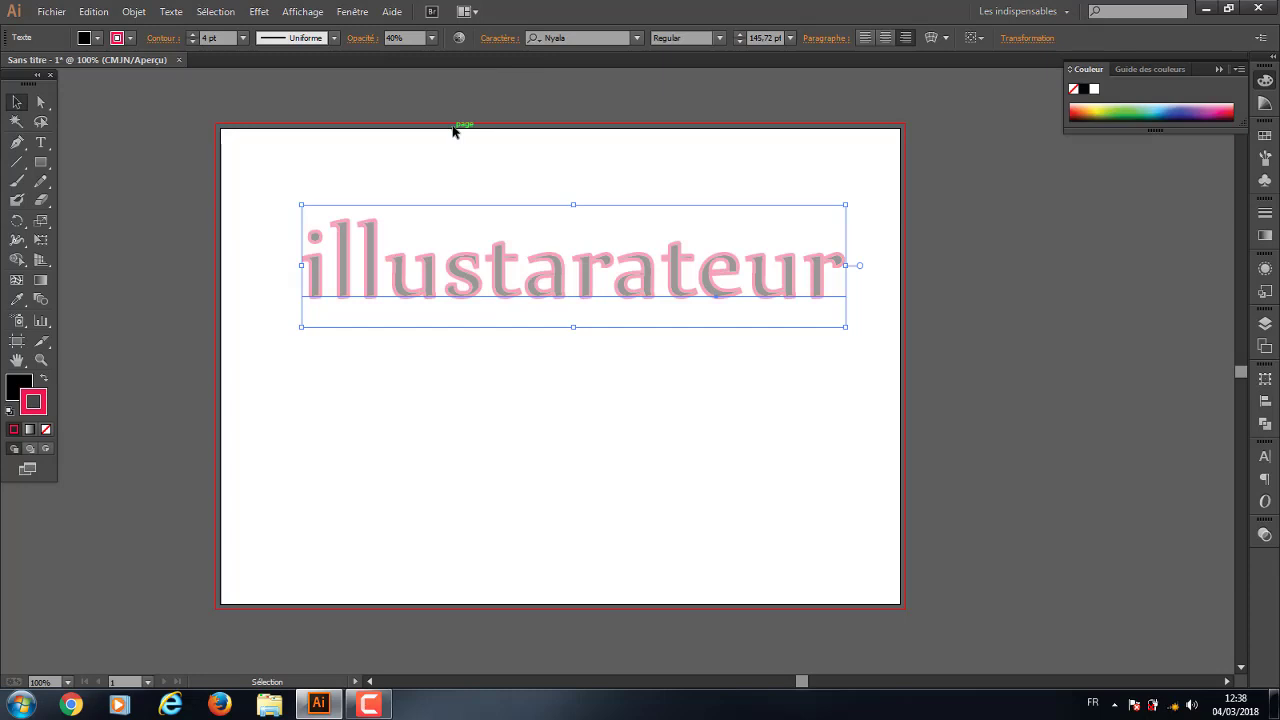
click(430, 39)
click(450, 73)
Restore opacity to 100% and reselect the illustarateur text
click(810, 403)
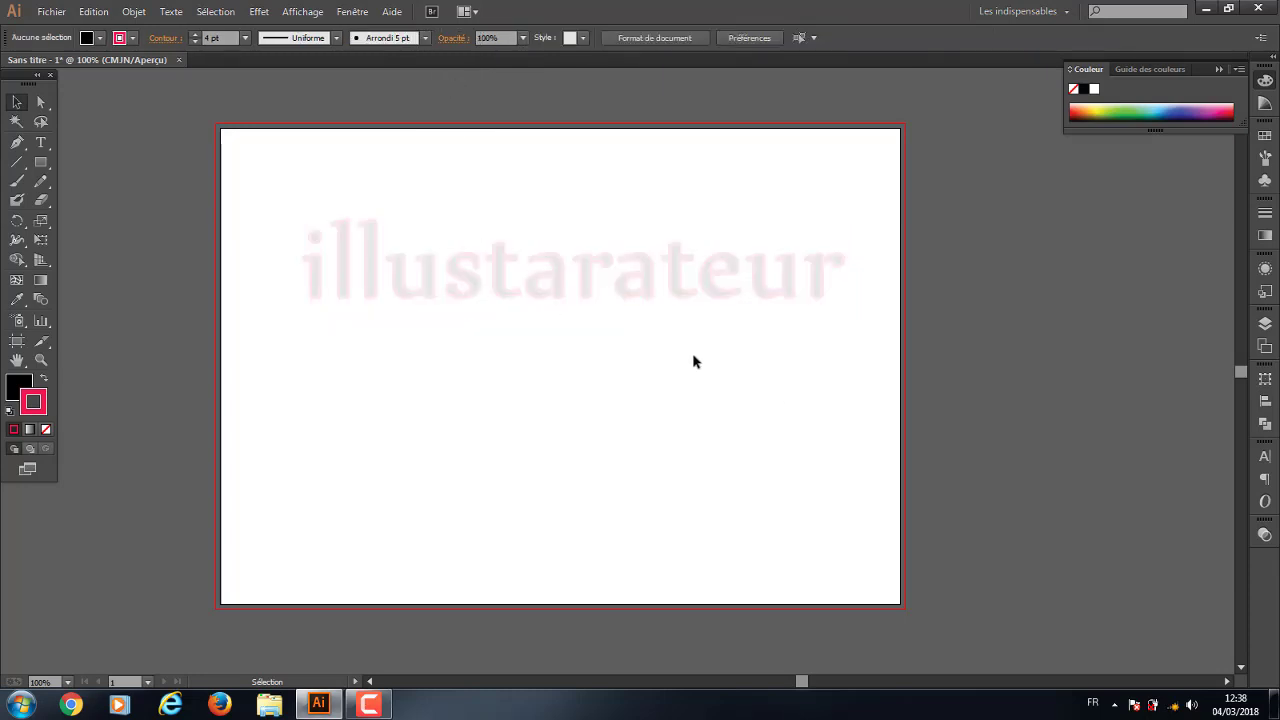
key(v)
click(522, 38)
click(534, 57)
click(522, 38)
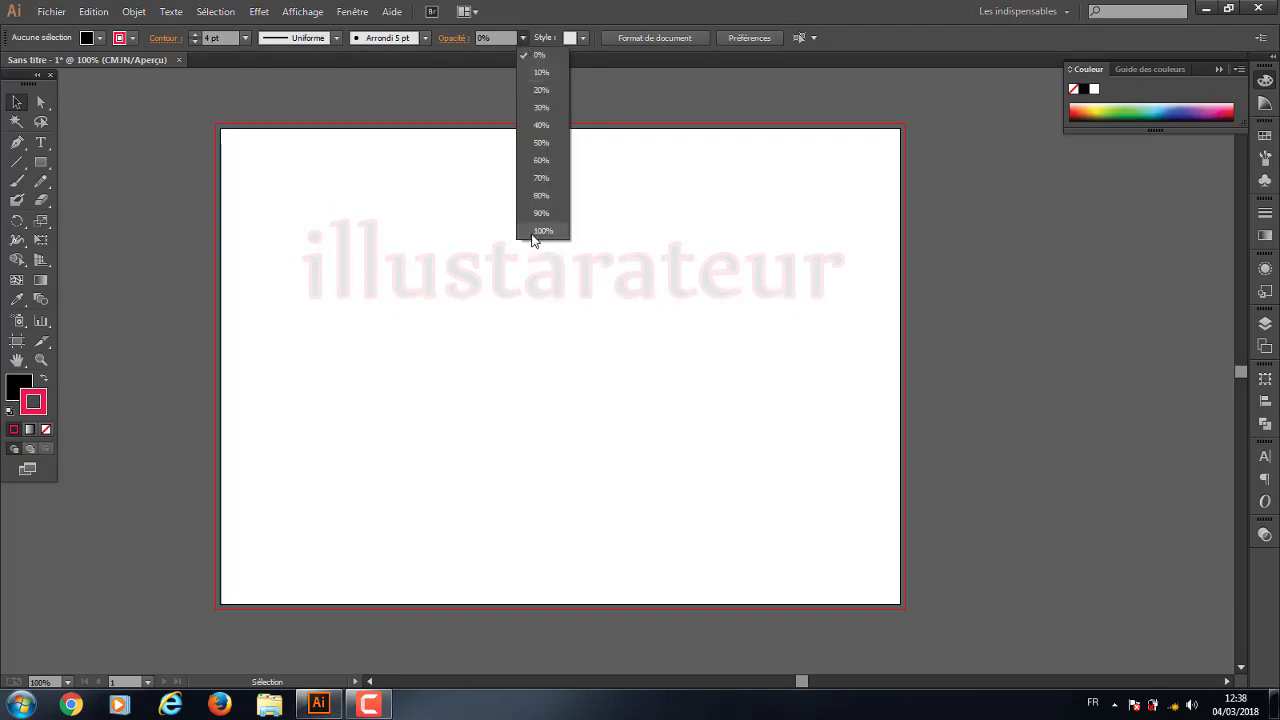
click(538, 226)
click(629, 270)
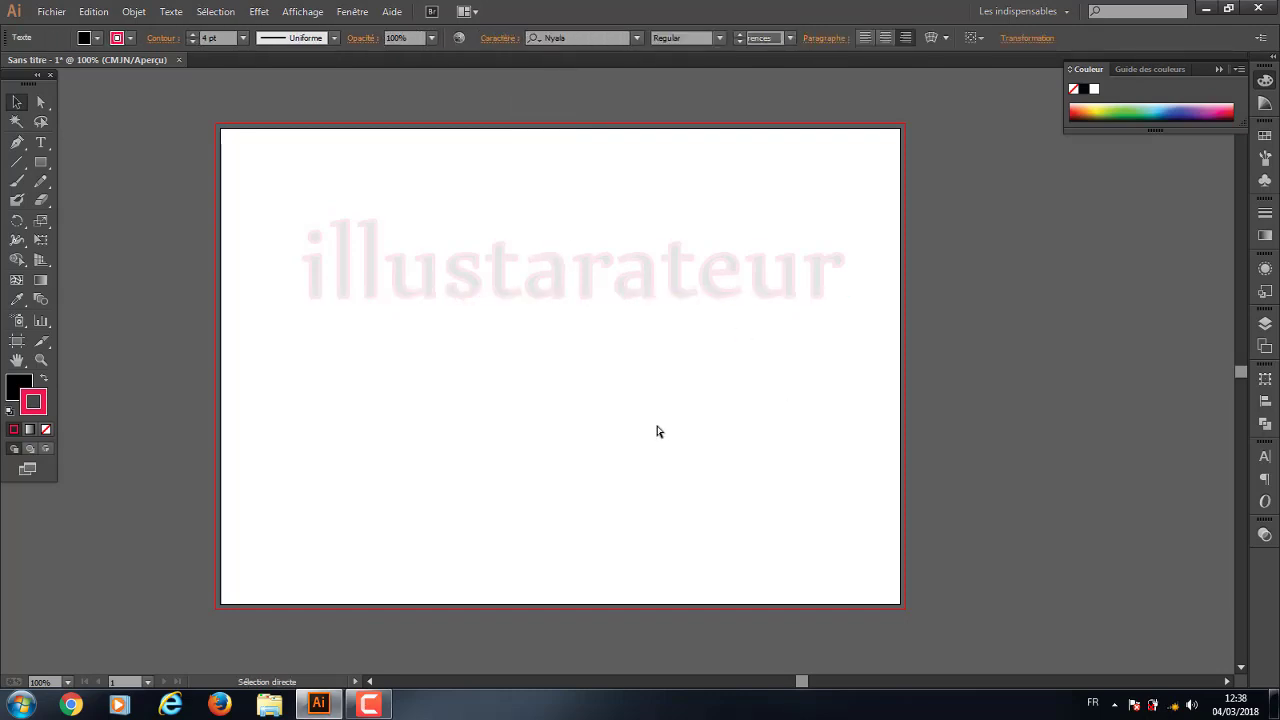
click(655, 419)
click(789, 290)
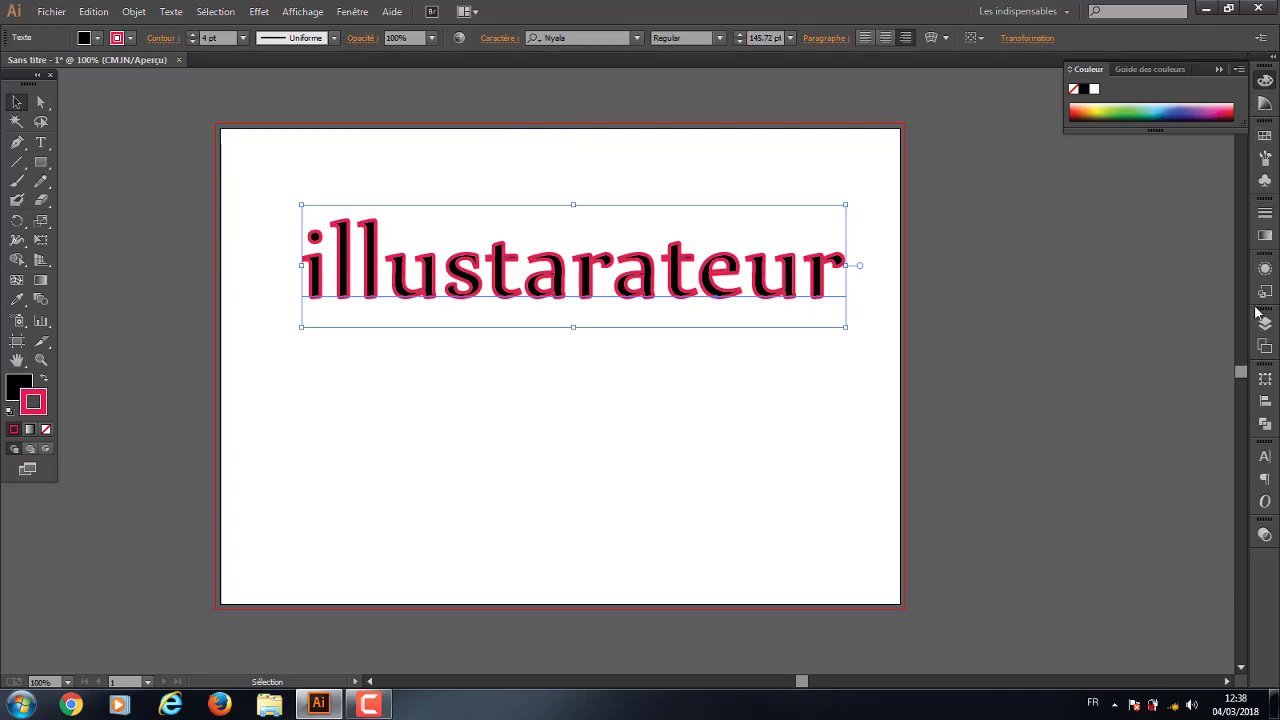
In the Transparency panel, set the text to 50% opacity, then back to 100%
click(1264, 536)
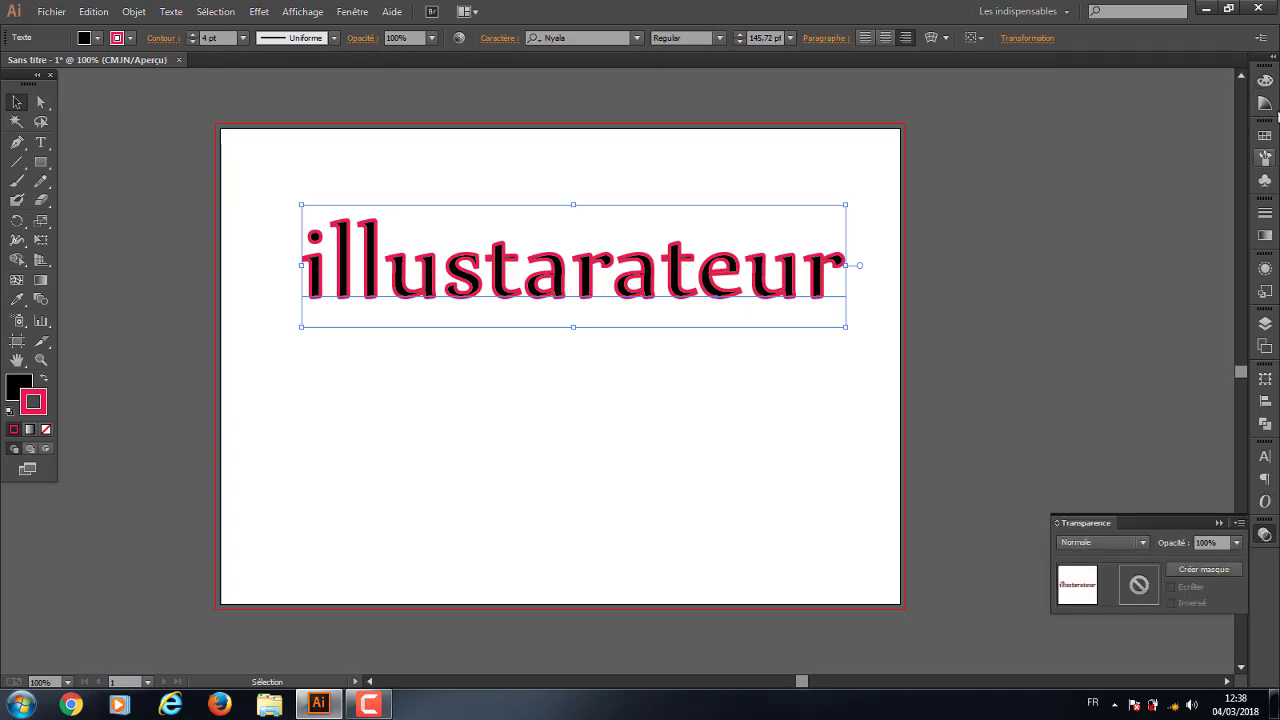
click(352, 12)
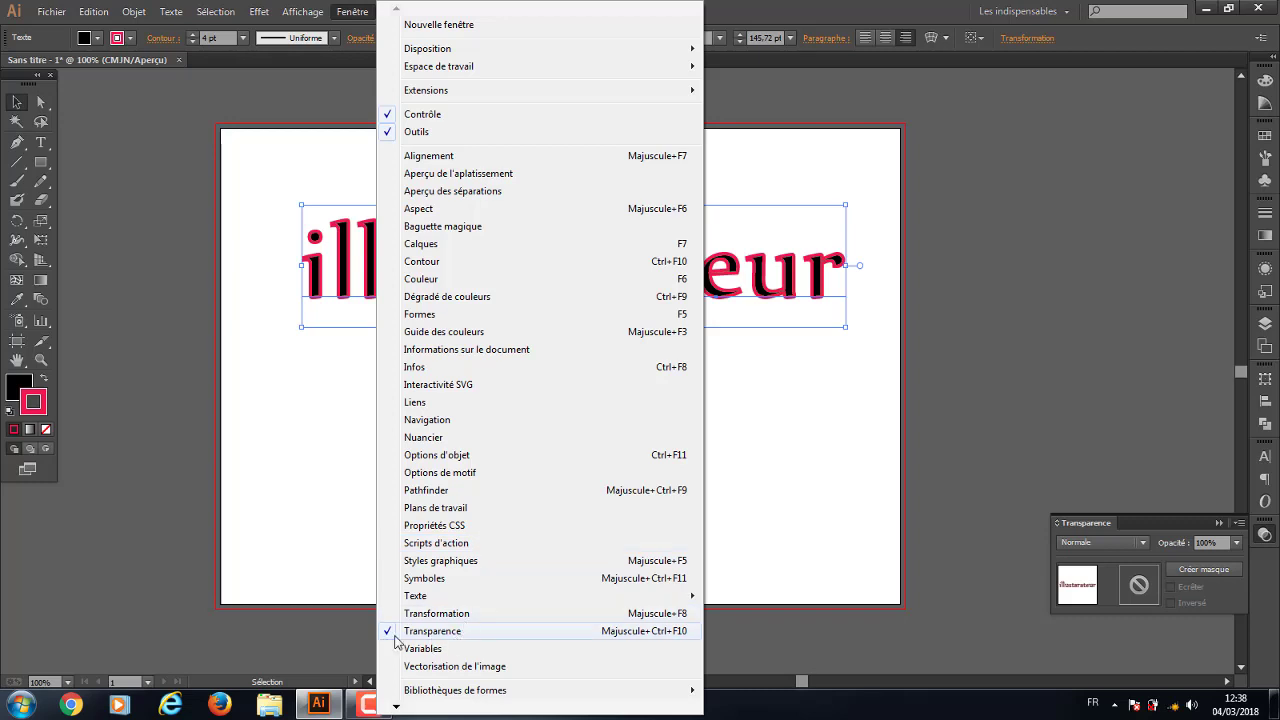
click(1265, 537)
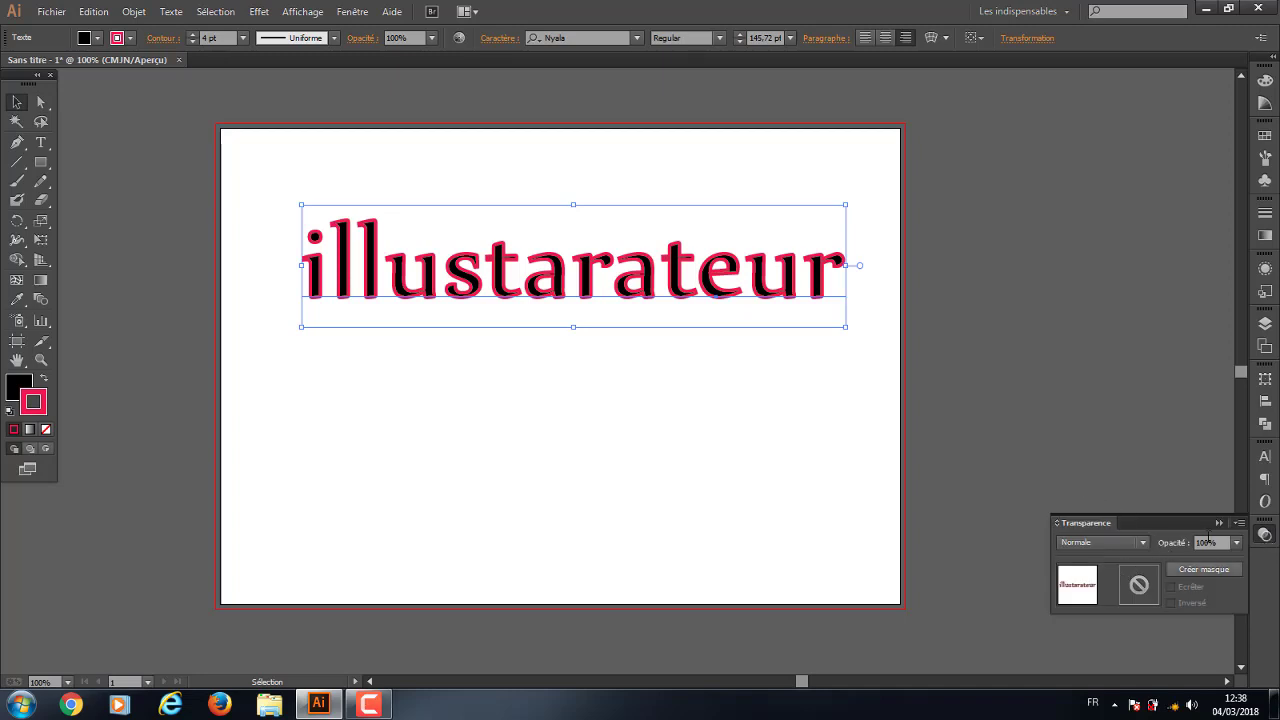
click(1236, 542)
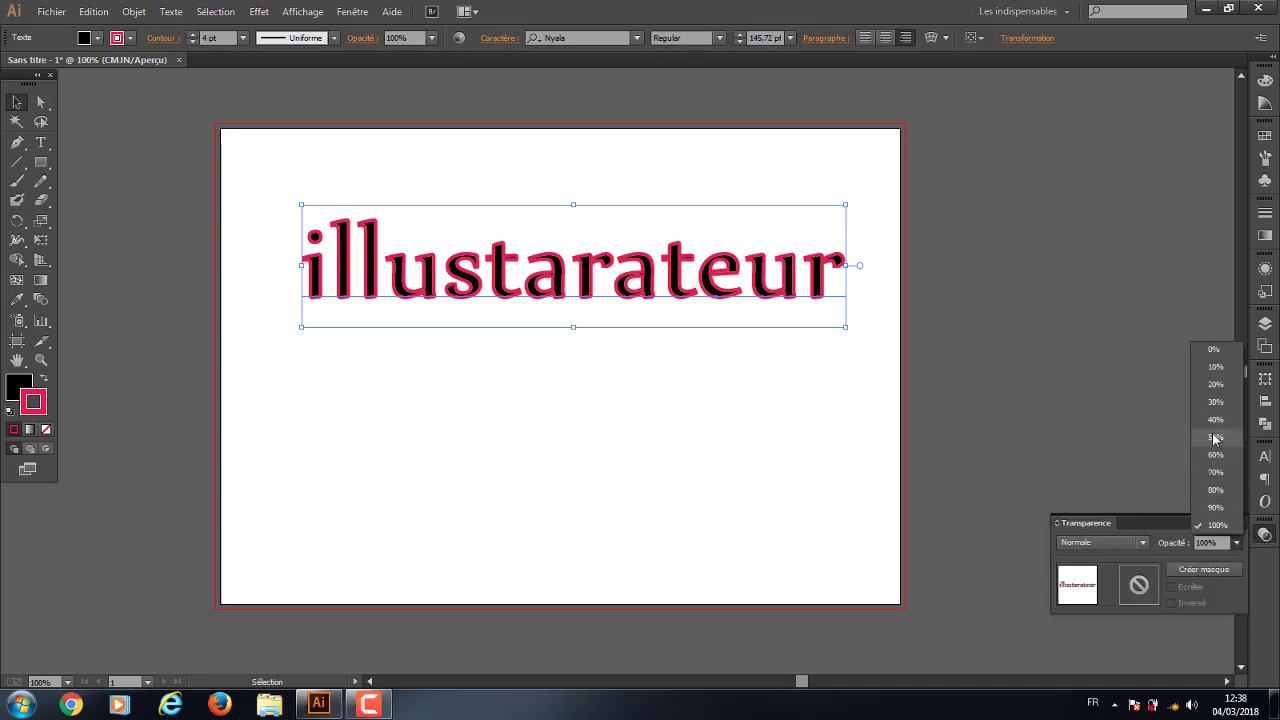
click(1214, 437)
click(1236, 542)
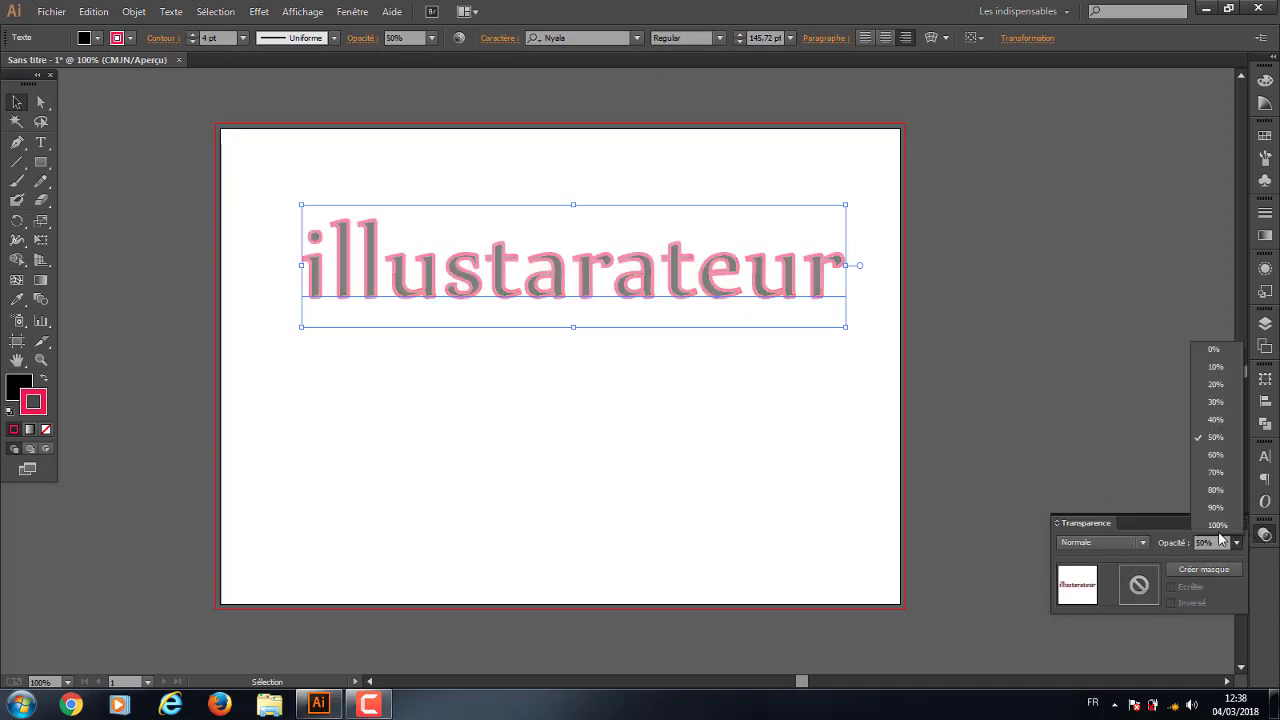
key(Escape)
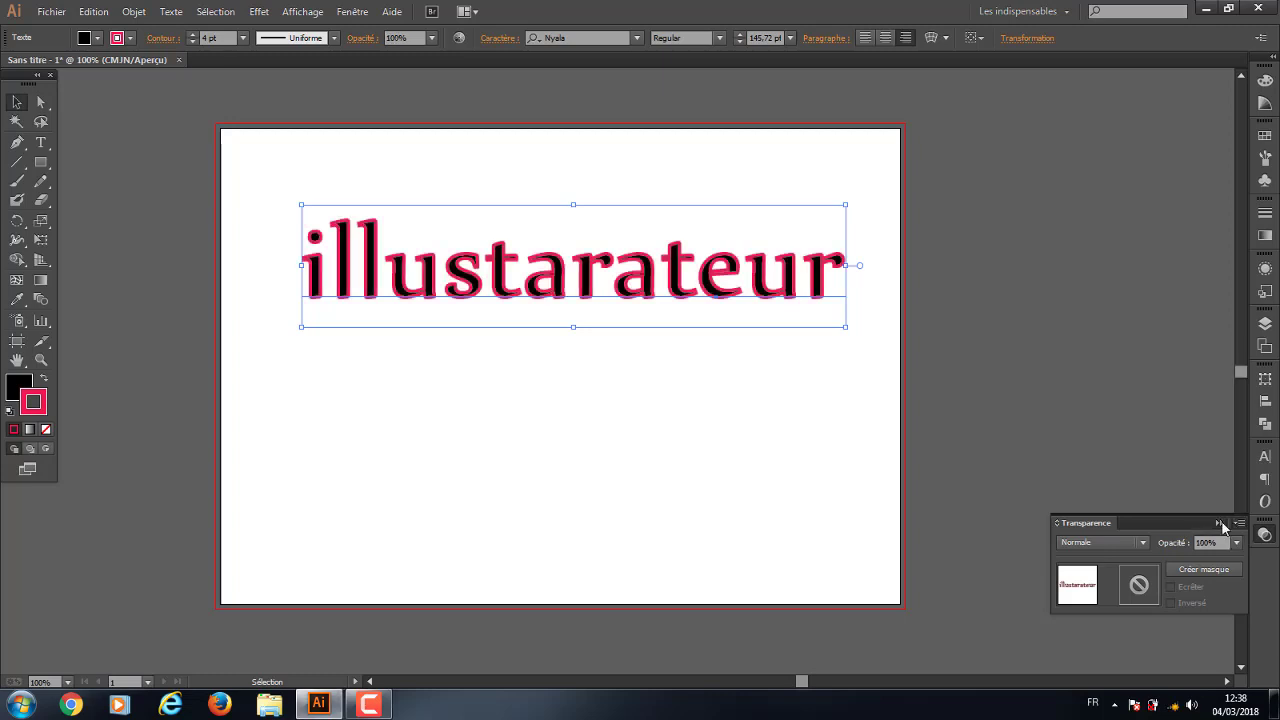
Collapse the Transparency panel, move the illustarateur text up, and delete it
click(1220, 522)
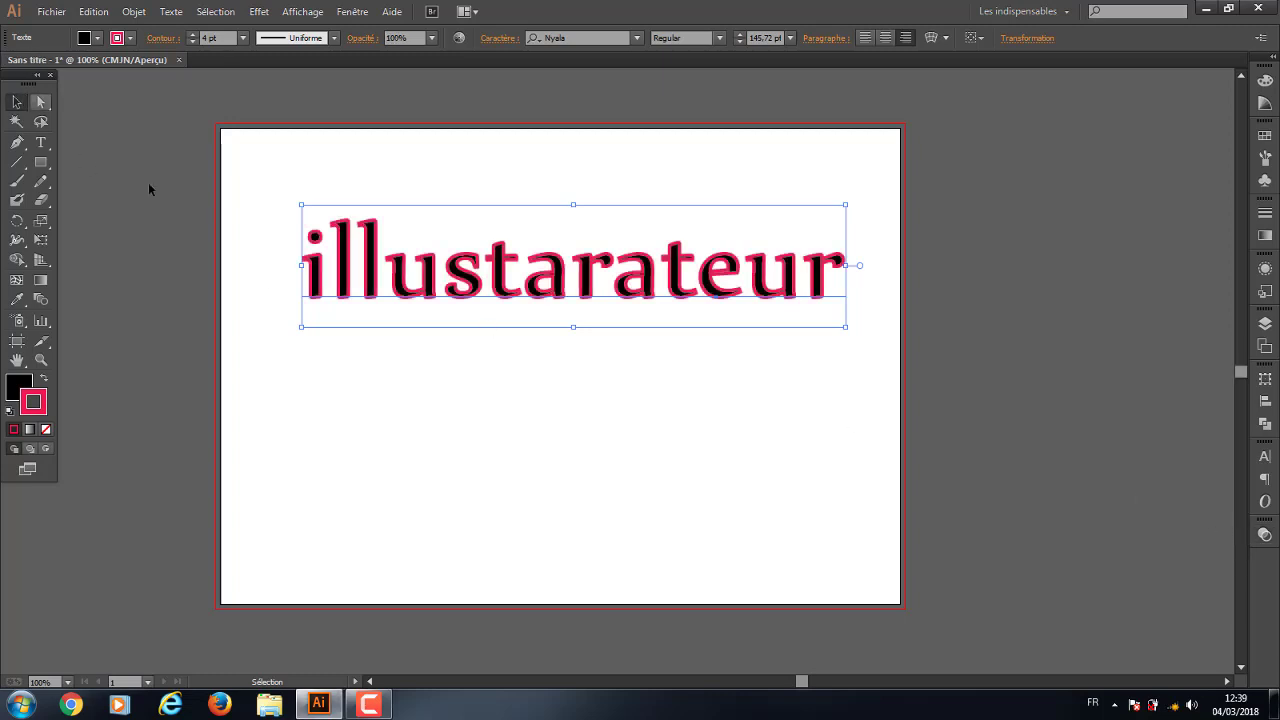
drag(533, 290, 497, 240)
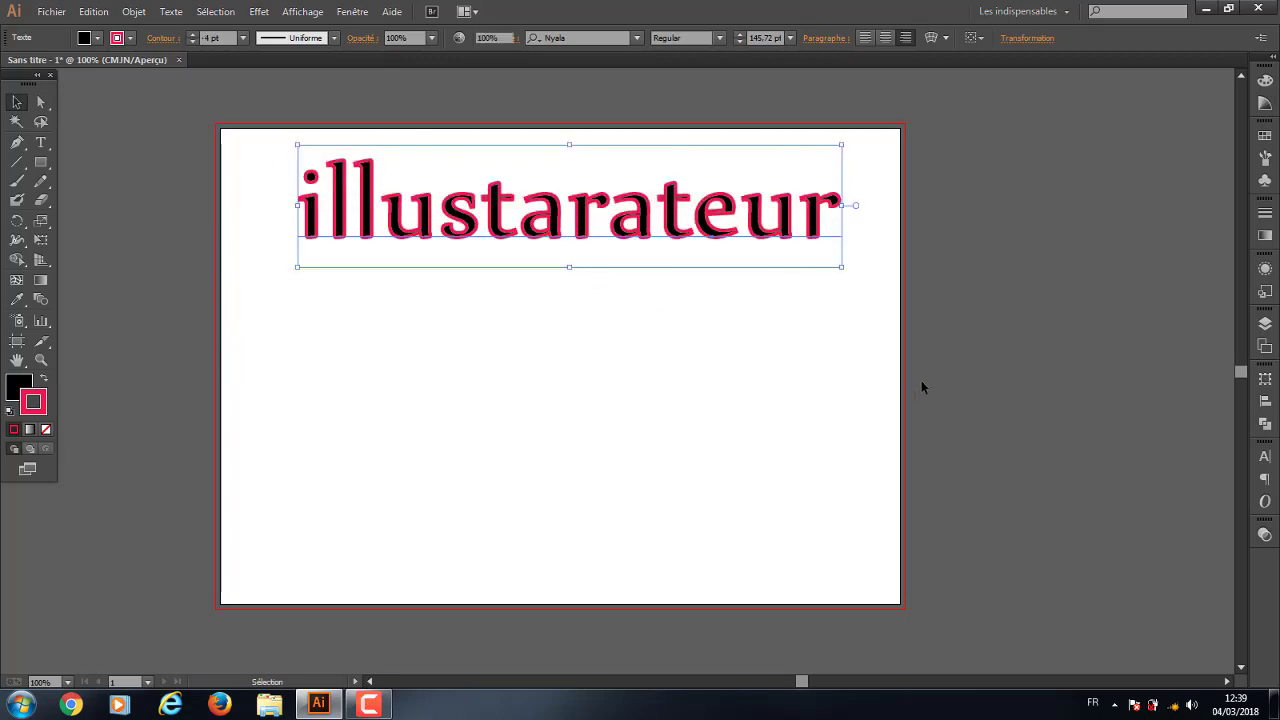
key(Delete)
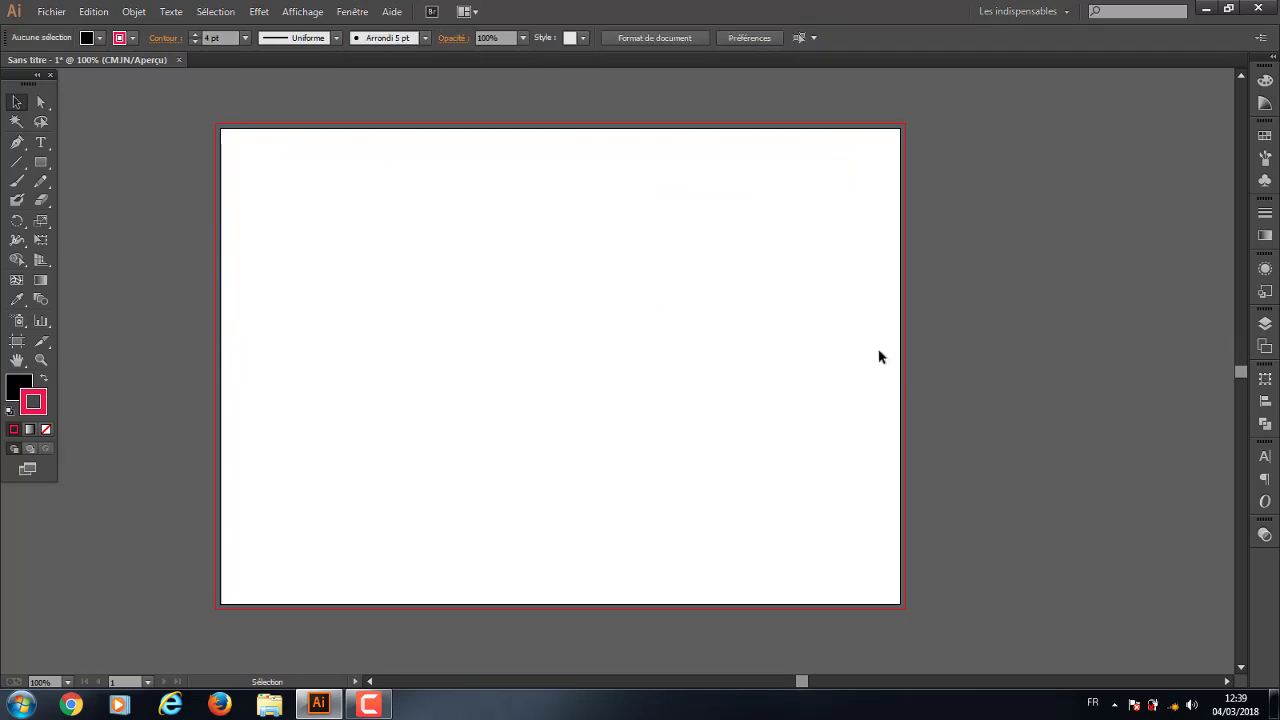
click(16, 143)
click(574, 218)
click(735, 381)
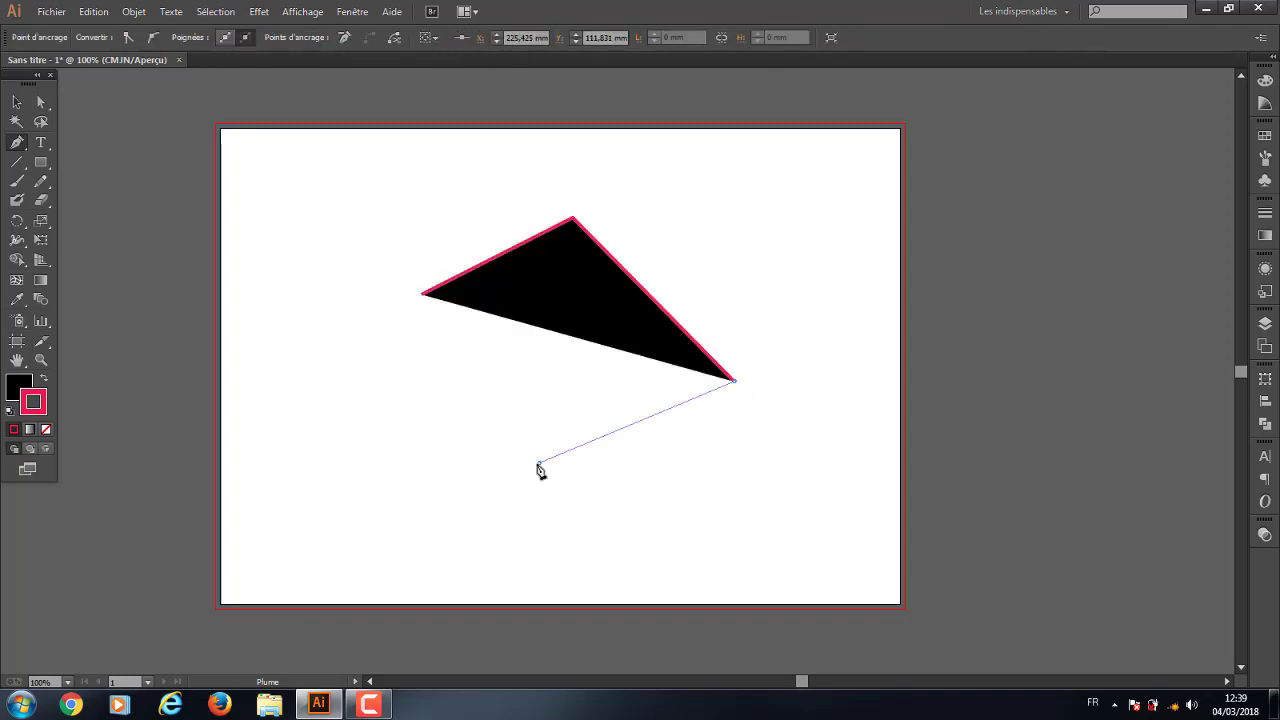
click(539, 462)
click(312, 366)
click(459, 355)
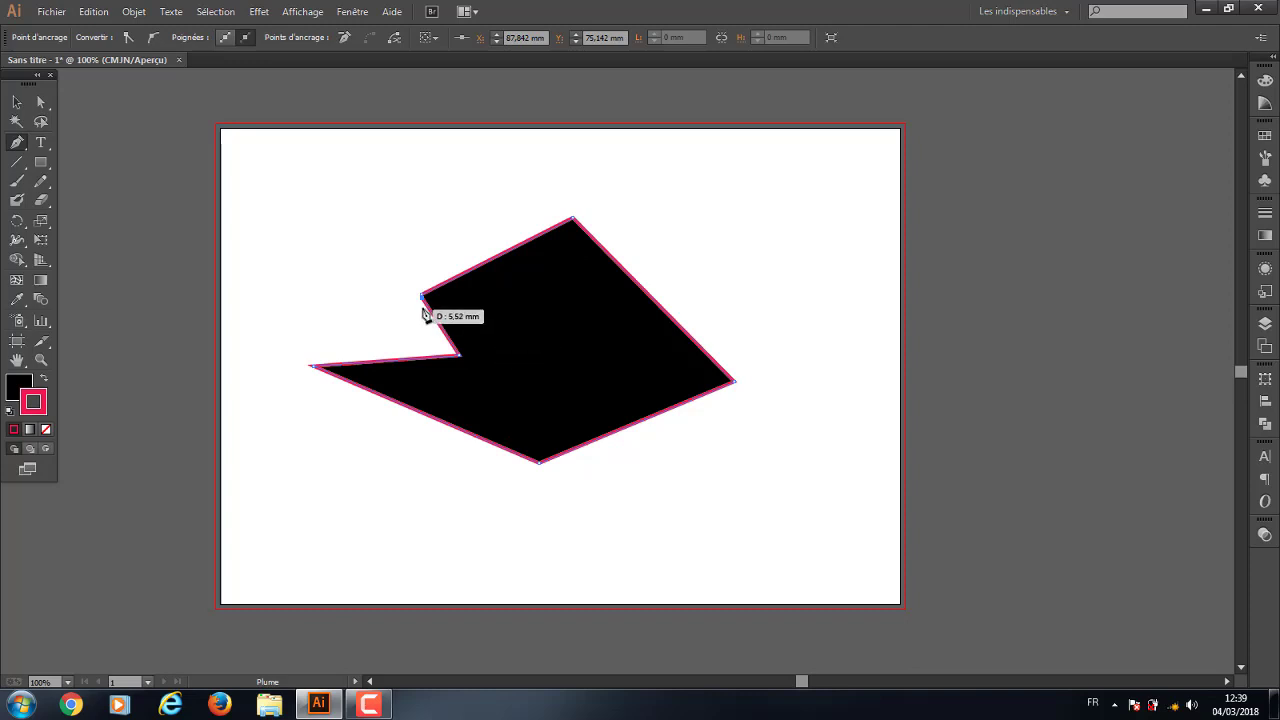
click(423, 297)
click(16, 102)
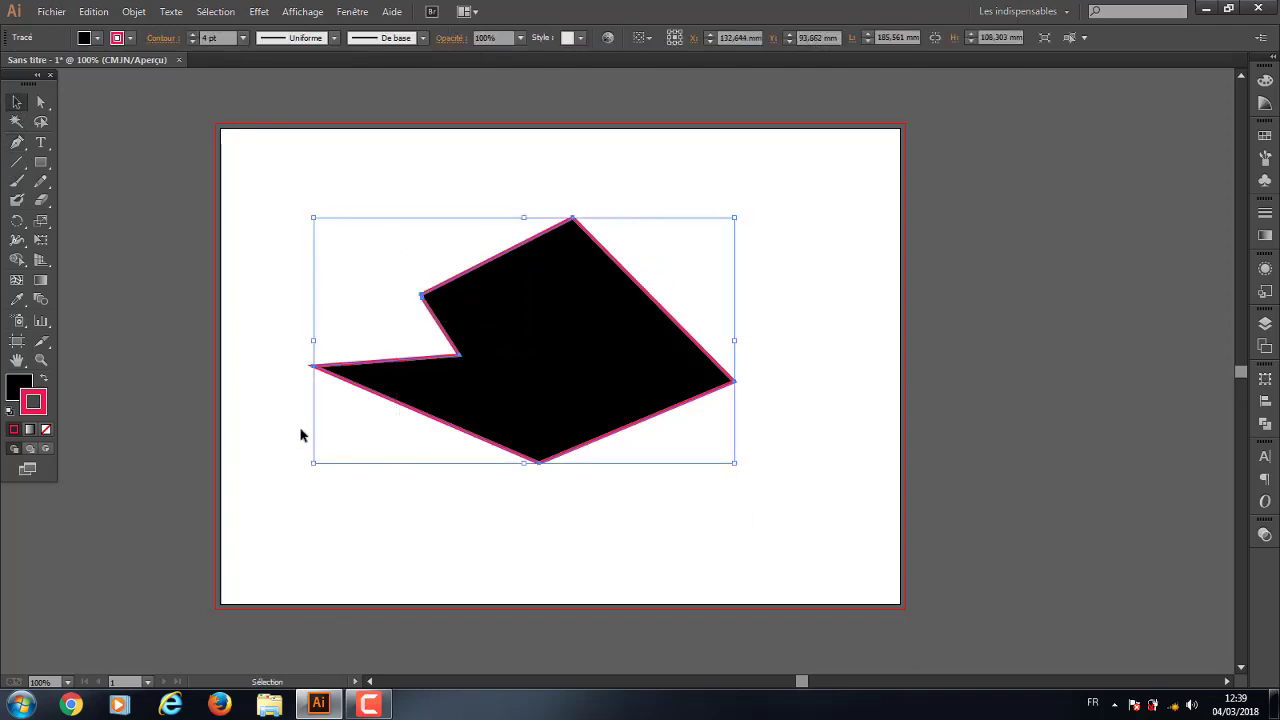
key(Delete)
click(16, 142)
click(277, 238)
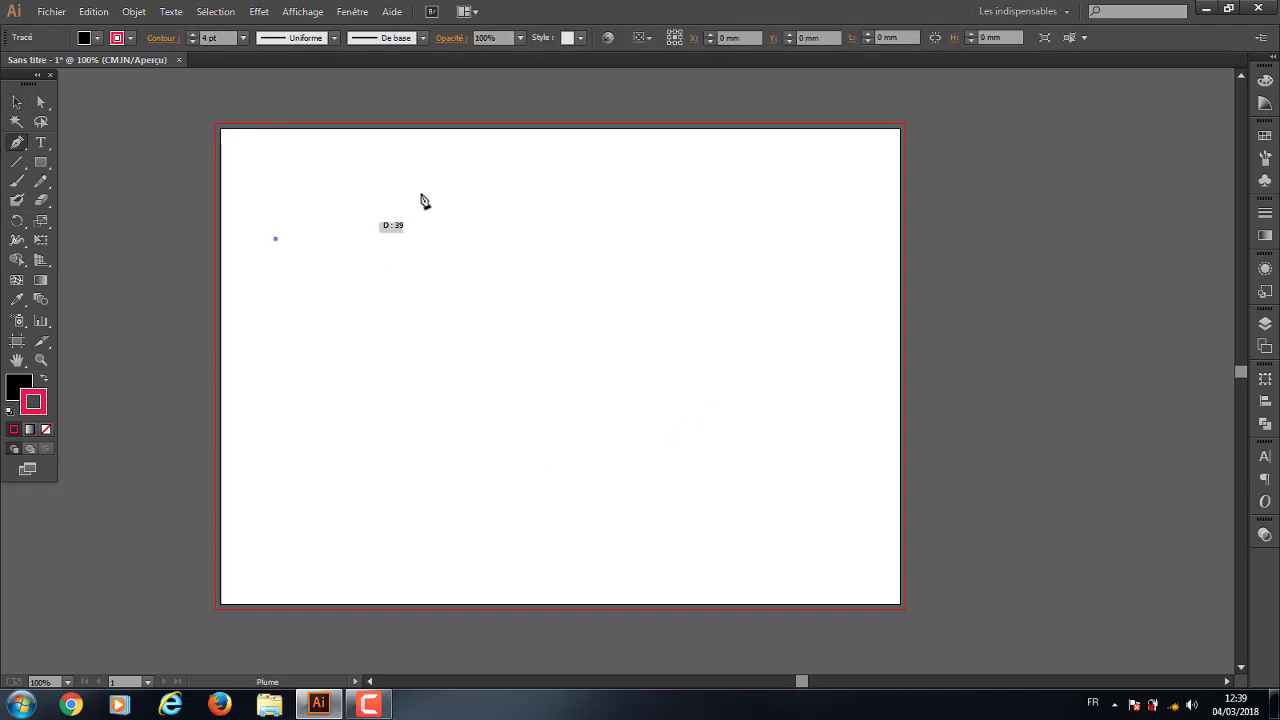
click(455, 181)
click(763, 296)
click(569, 467)
click(367, 437)
click(307, 329)
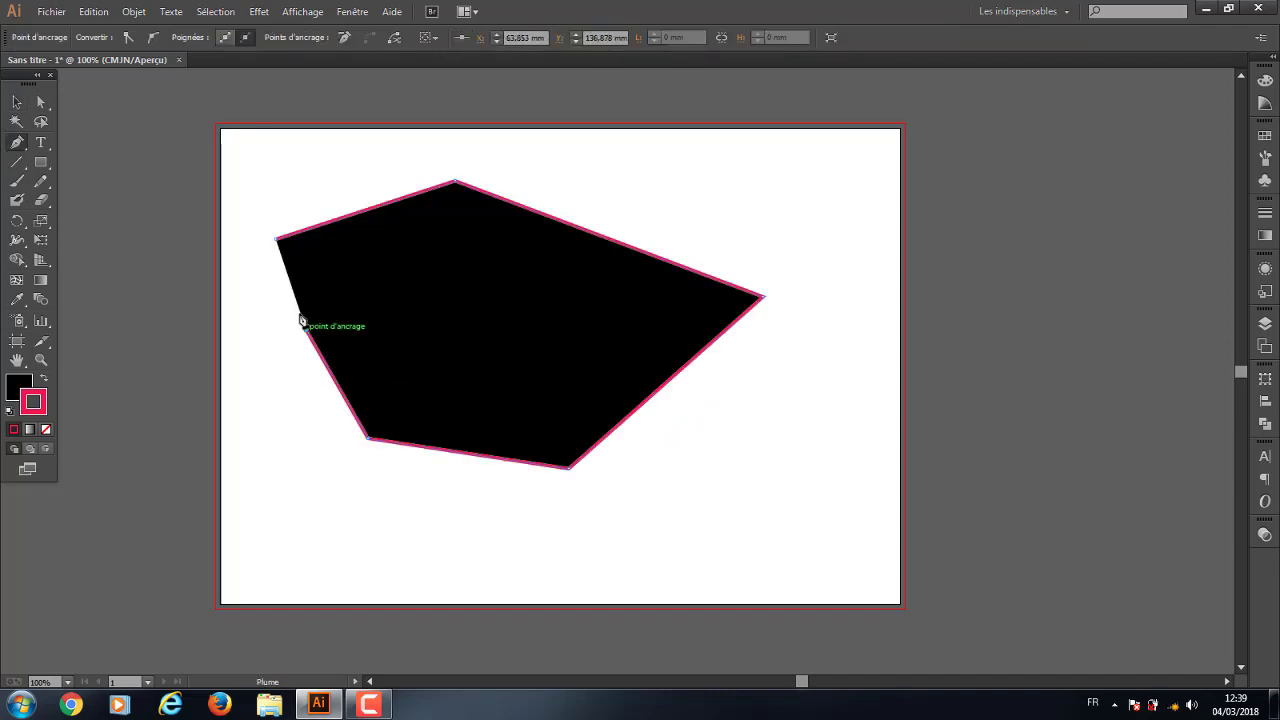
click(492, 278)
click(253, 295)
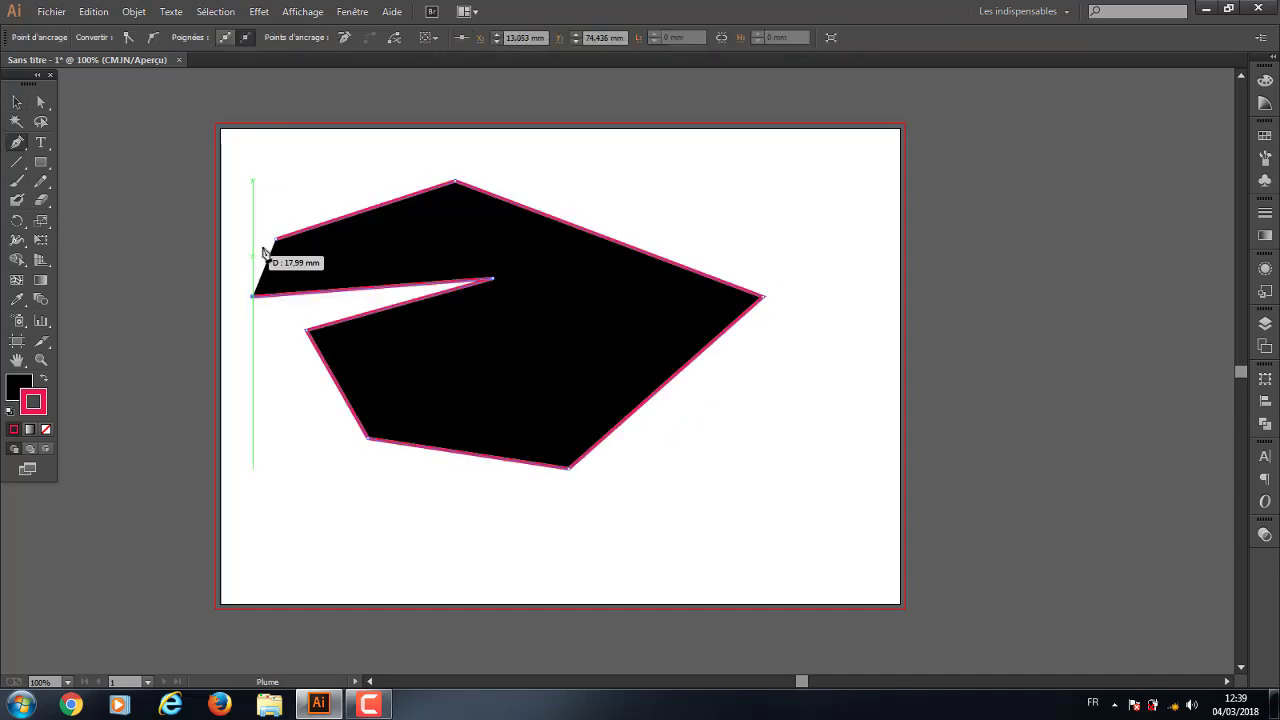
click(277, 238)
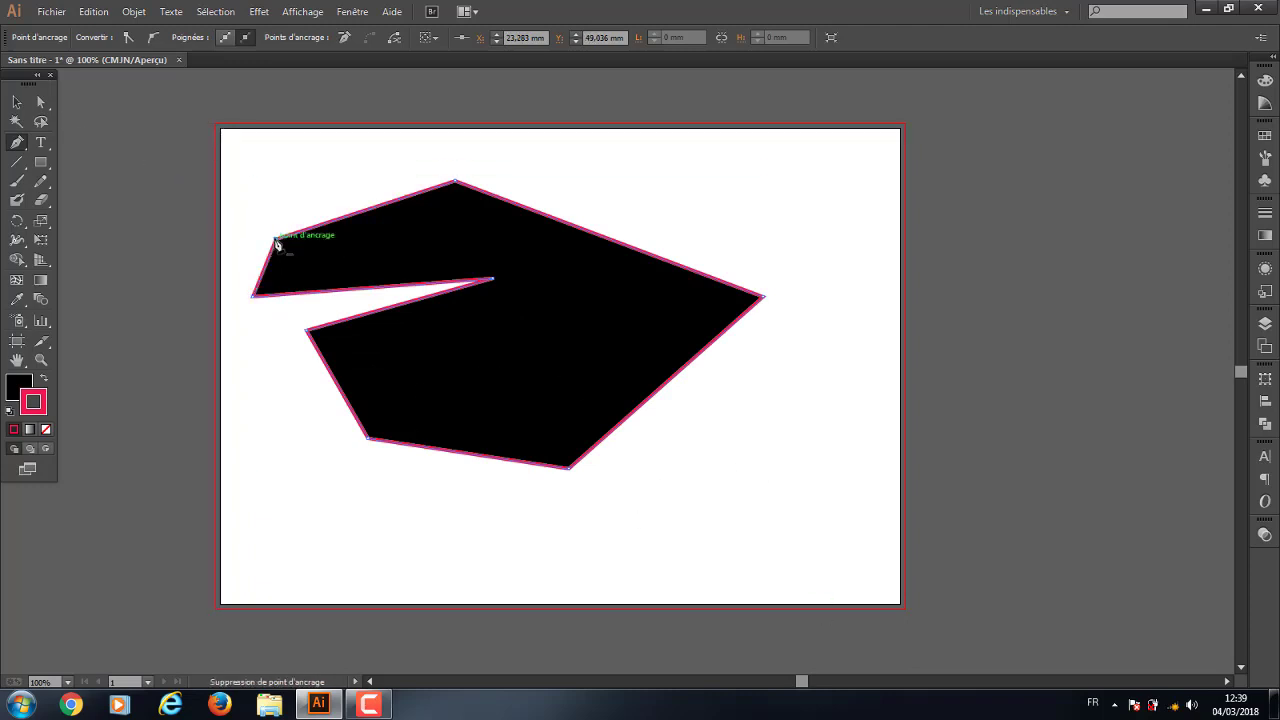
click(16, 101)
drag(257, 163, 537, 437)
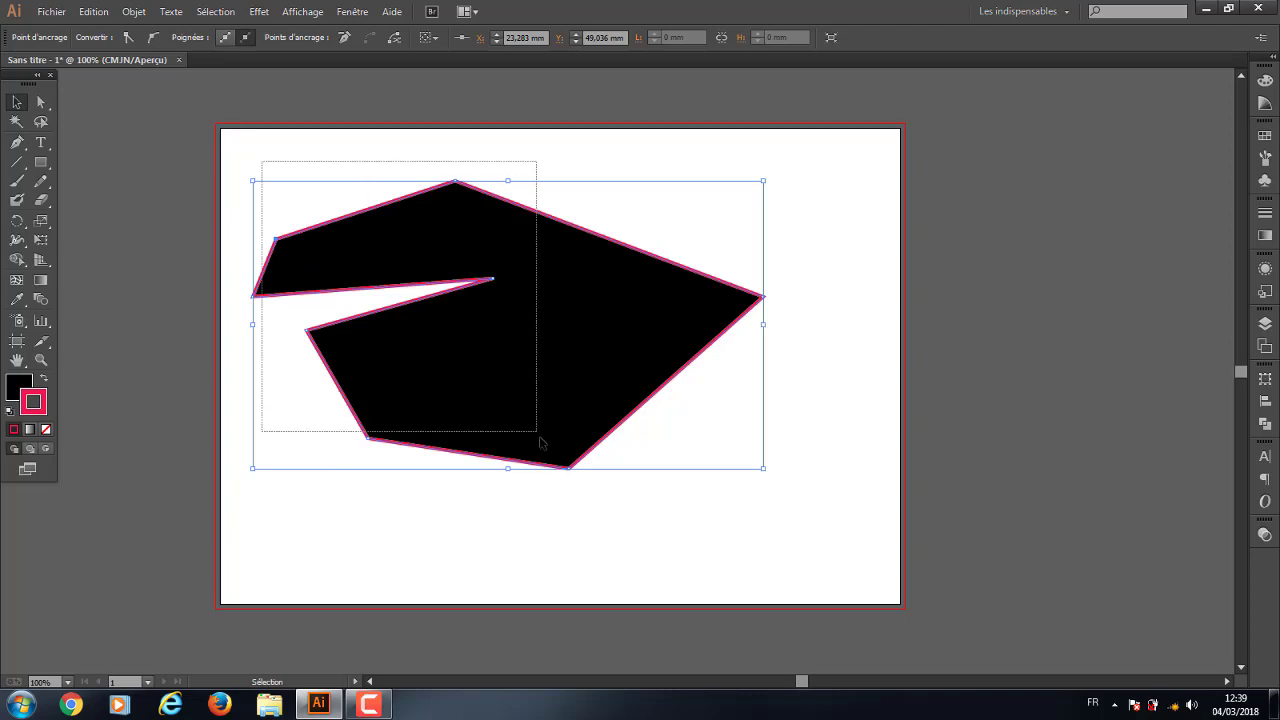
key(Delete)
click(16, 141)
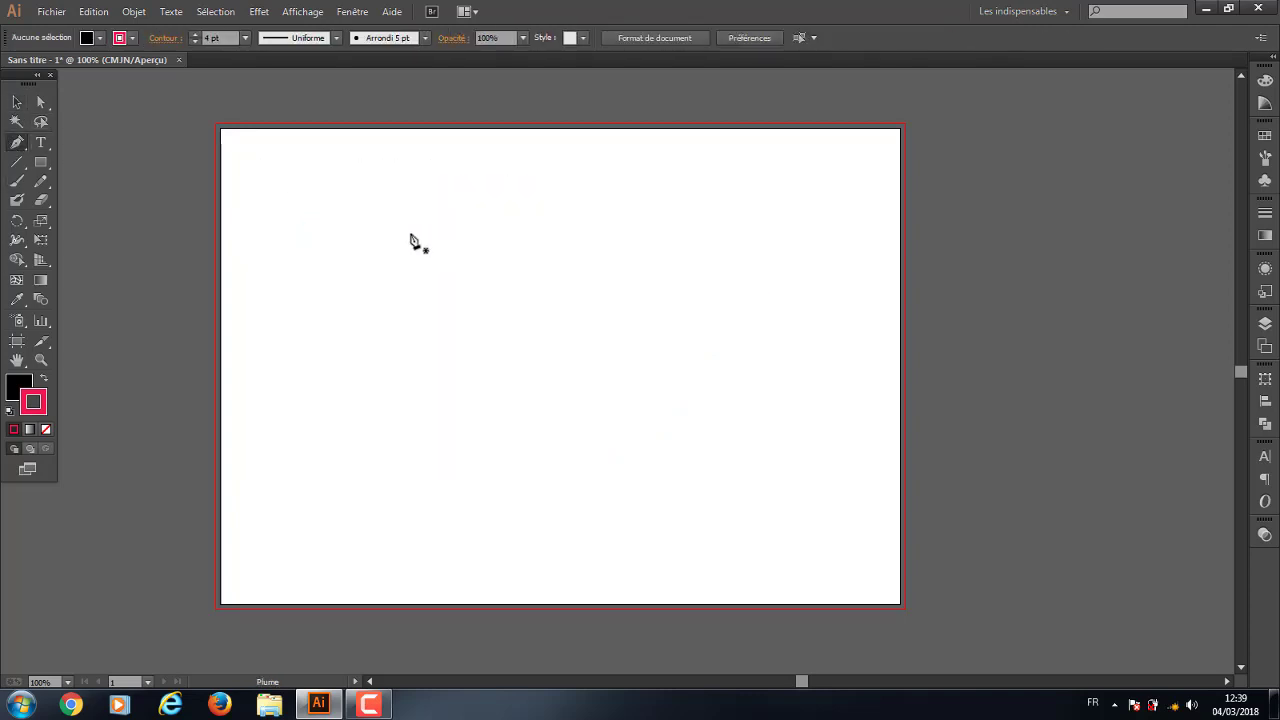
click(402, 233)
click(360, 438)
click(697, 454)
click(709, 277)
click(740, 187)
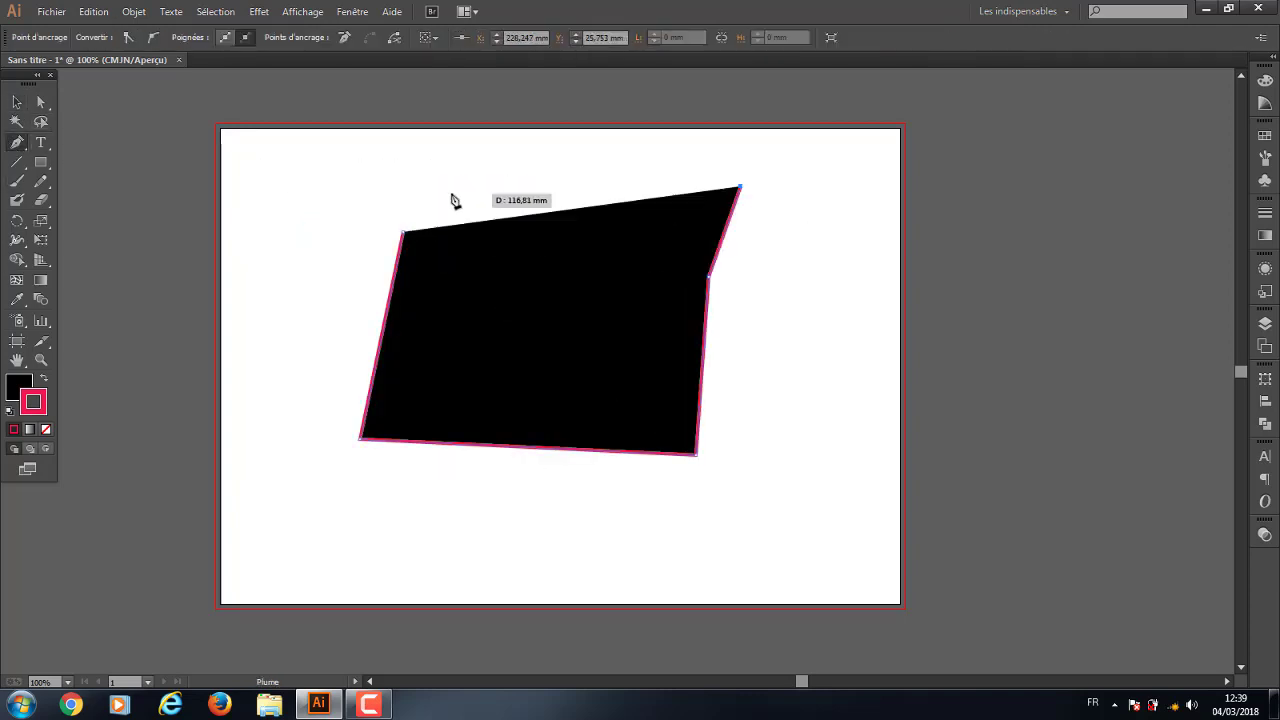
click(402, 235)
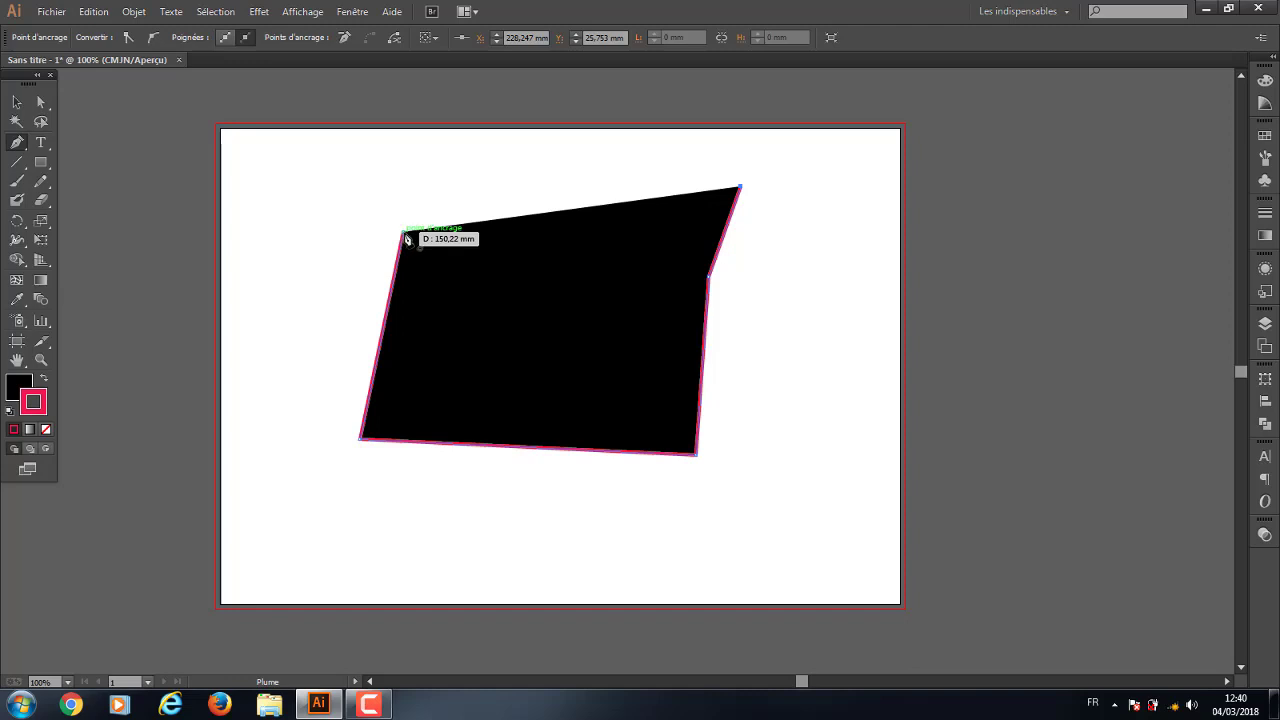
click(404, 233)
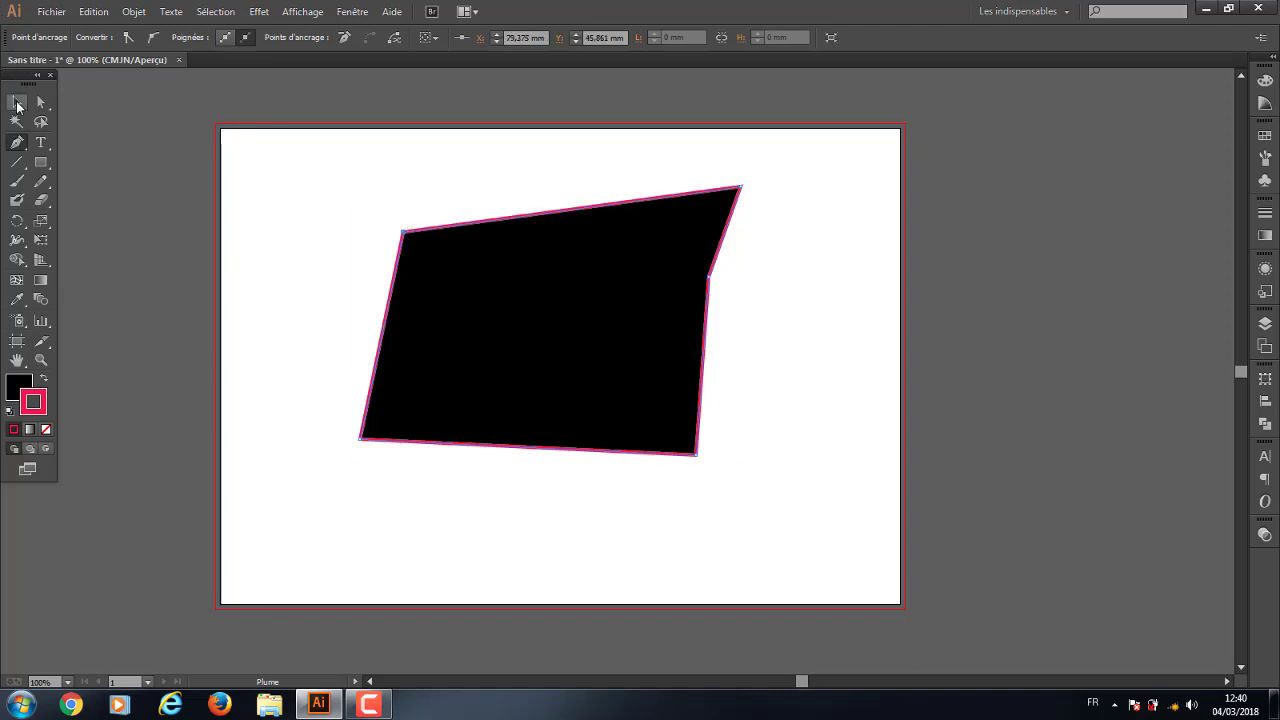
click(17, 104)
drag(326, 150, 686, 594)
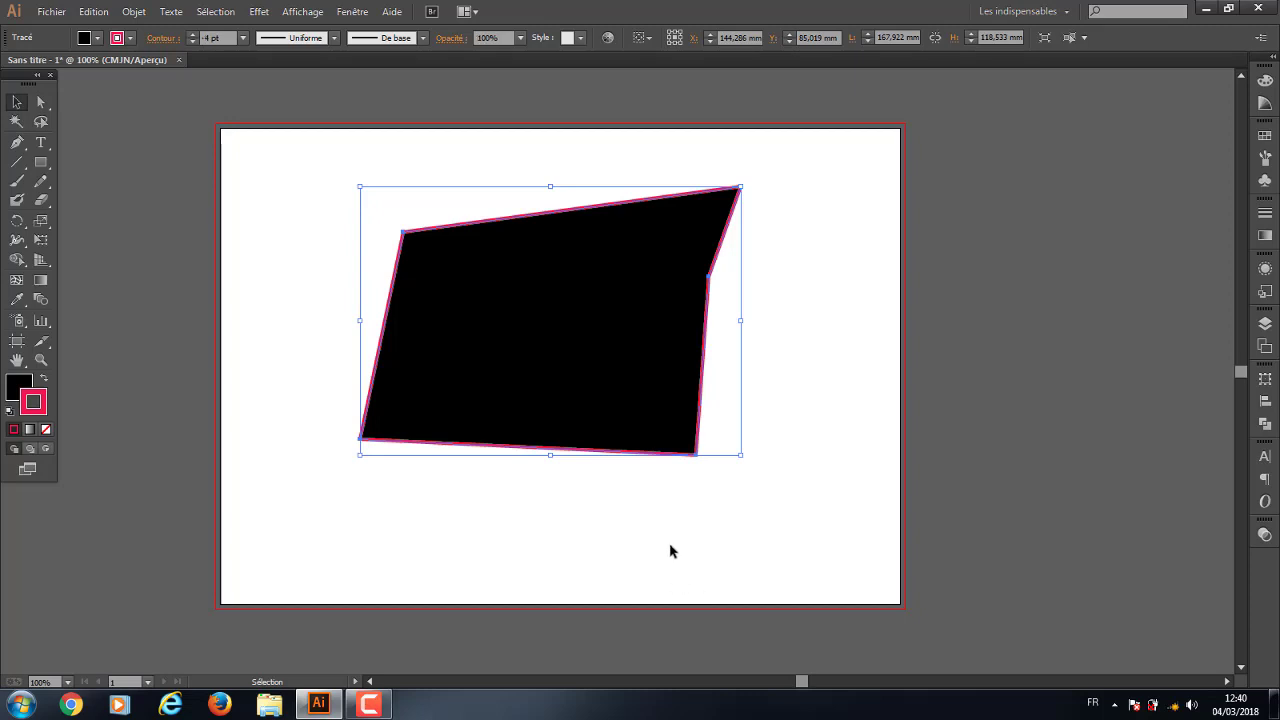
key(Delete)
click(17, 142)
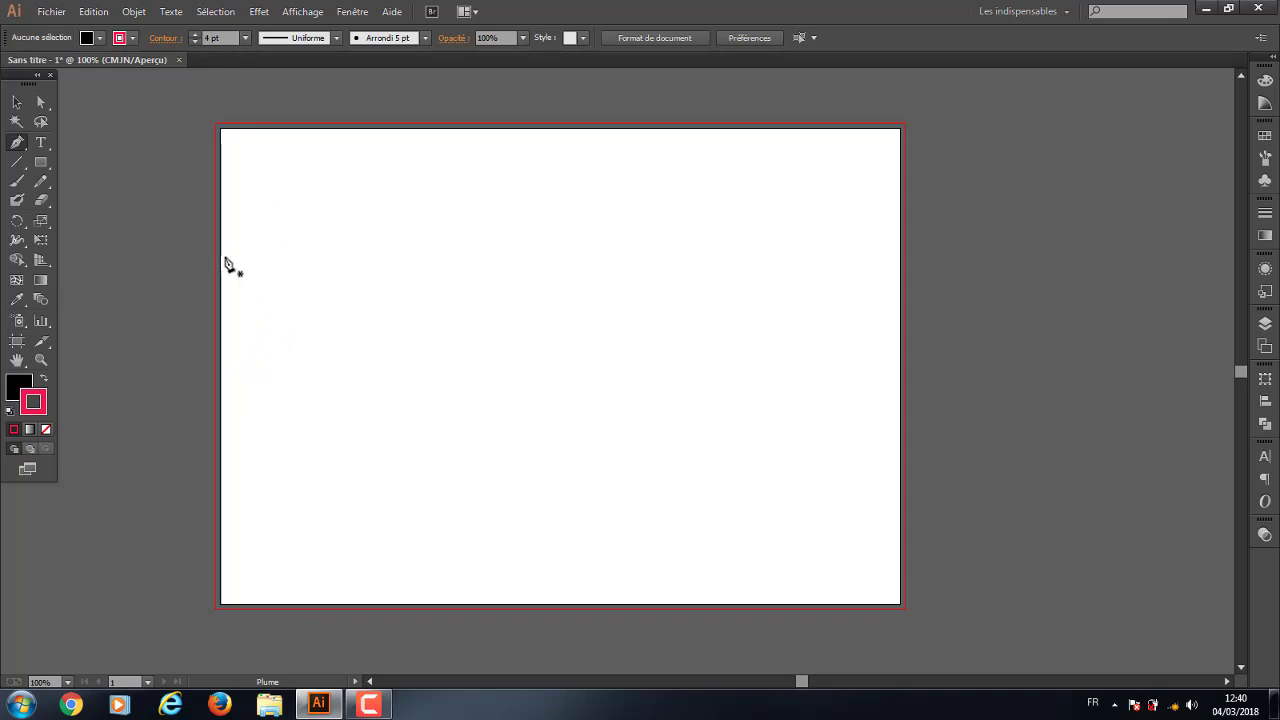
Draw a two-point Pen path left to right, dragging the second point into an arc
click(267, 298)
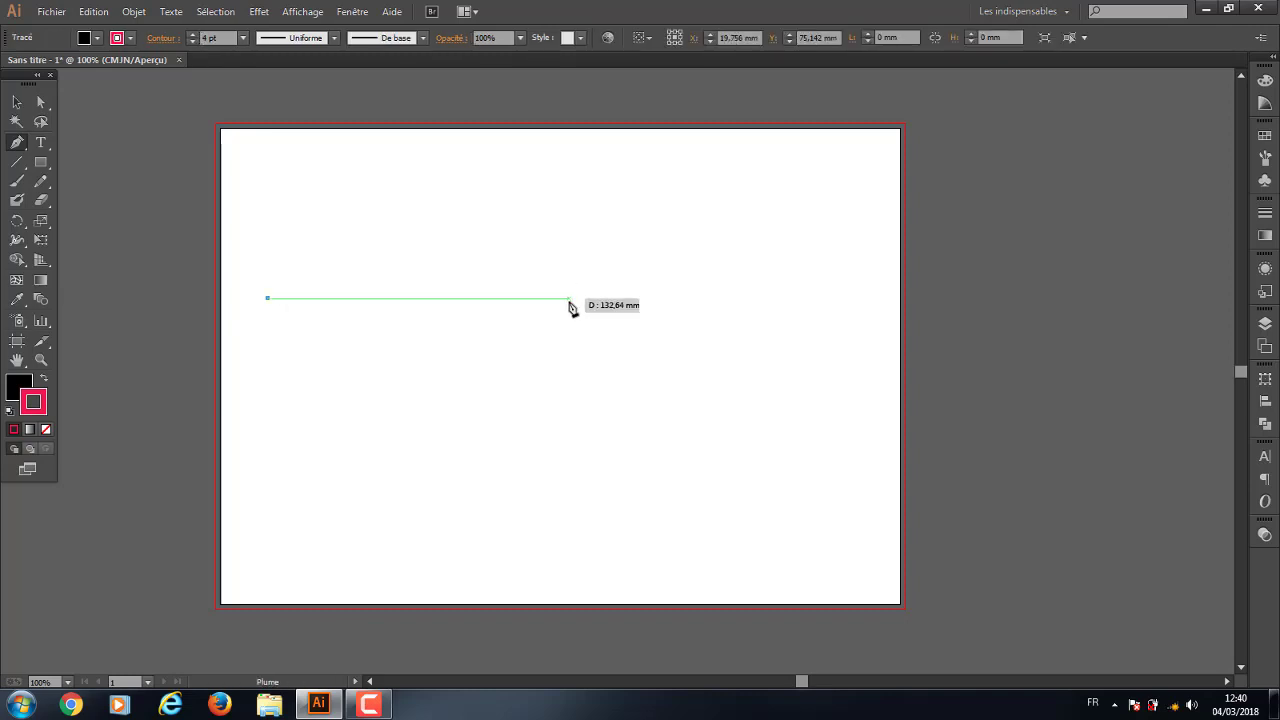
click(628, 299)
mouse_move(628, 299)
mouse_down()
mouse_move(797, 378)
mouse_move(945, 342)
mouse_move(789, 357)
mouse_move(777, 380)
mouse_move(877, 414)
mouse_move(788, 397)
mouse_move(700, 317)
mouse_move(711, 306)
mouse_move(894, 400)
mouse_move(666, 326)
mouse_move(817, 420)
mouse_move(811, 329)
mouse_move(737, 293)
mouse_move(734, 263)
mouse_move(729, 366)
mouse_move(714, 377)
mouse_move(780, 390)
mouse_move(766, 369)
mouse_move(800, 409)
mouse_move(840, 423)
mouse_move(731, 386)
mouse_move(789, 403)
mouse_move(748, 351)
mouse_move(808, 306)
mouse_move(780, 446)
mouse_move(657, 506)
mouse_move(760, 487)
mouse_move(857, 494)
mouse_move(969, 543)
mouse_move(789, 491)
mouse_move(741, 443)
mouse_move(723, 454)
mouse_move(820, 487)
mouse_up()
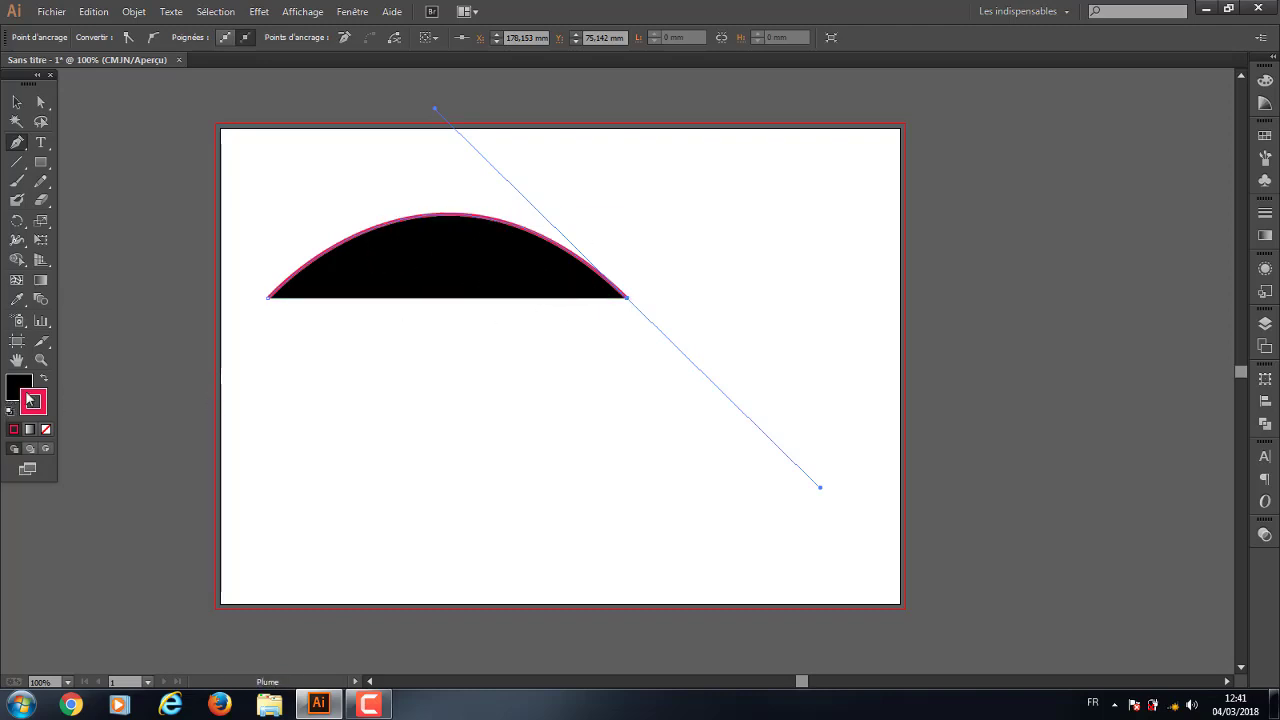
Set the arc's fill to None, then swap fill and stroke and swap back
click(16, 387)
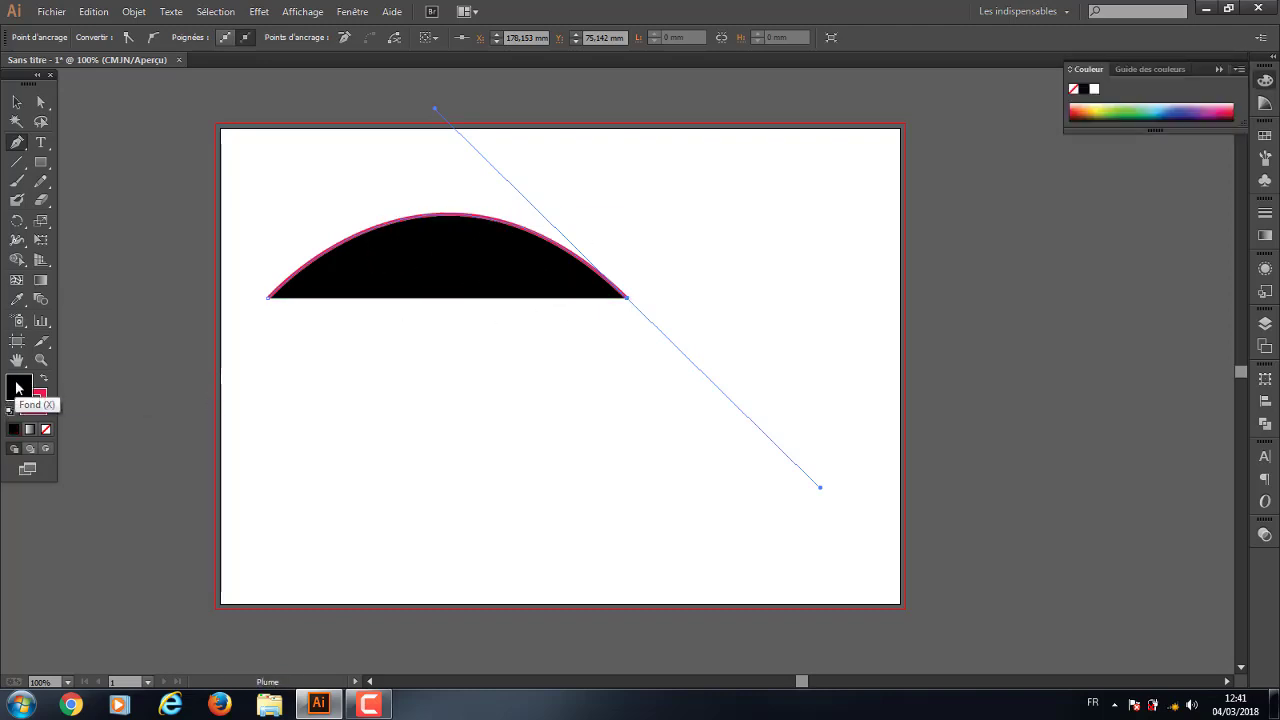
click(46, 430)
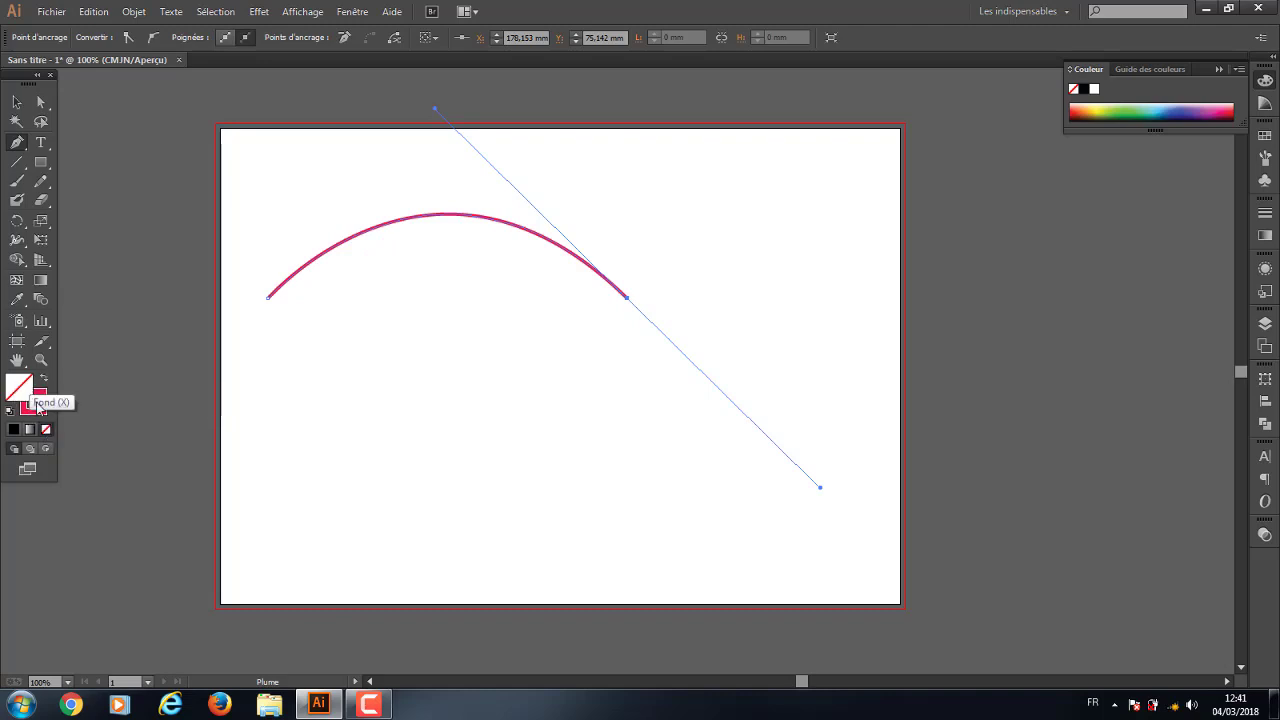
click(44, 384)
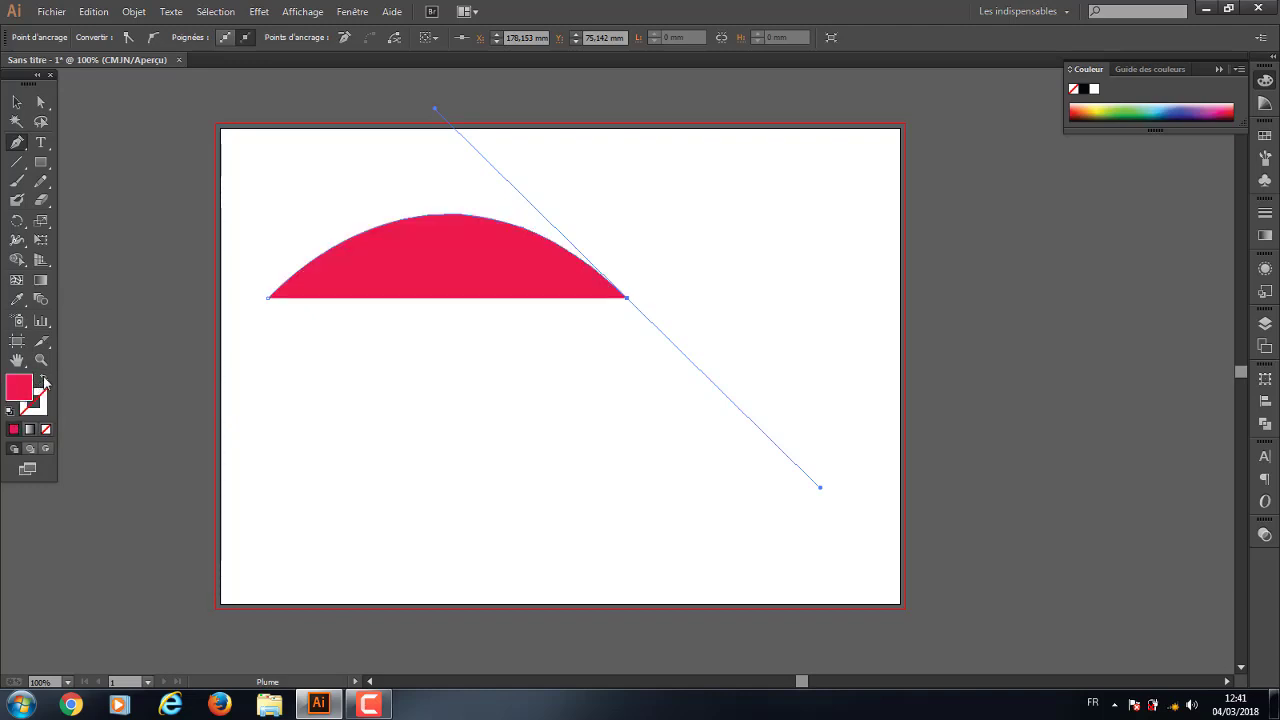
click(44, 381)
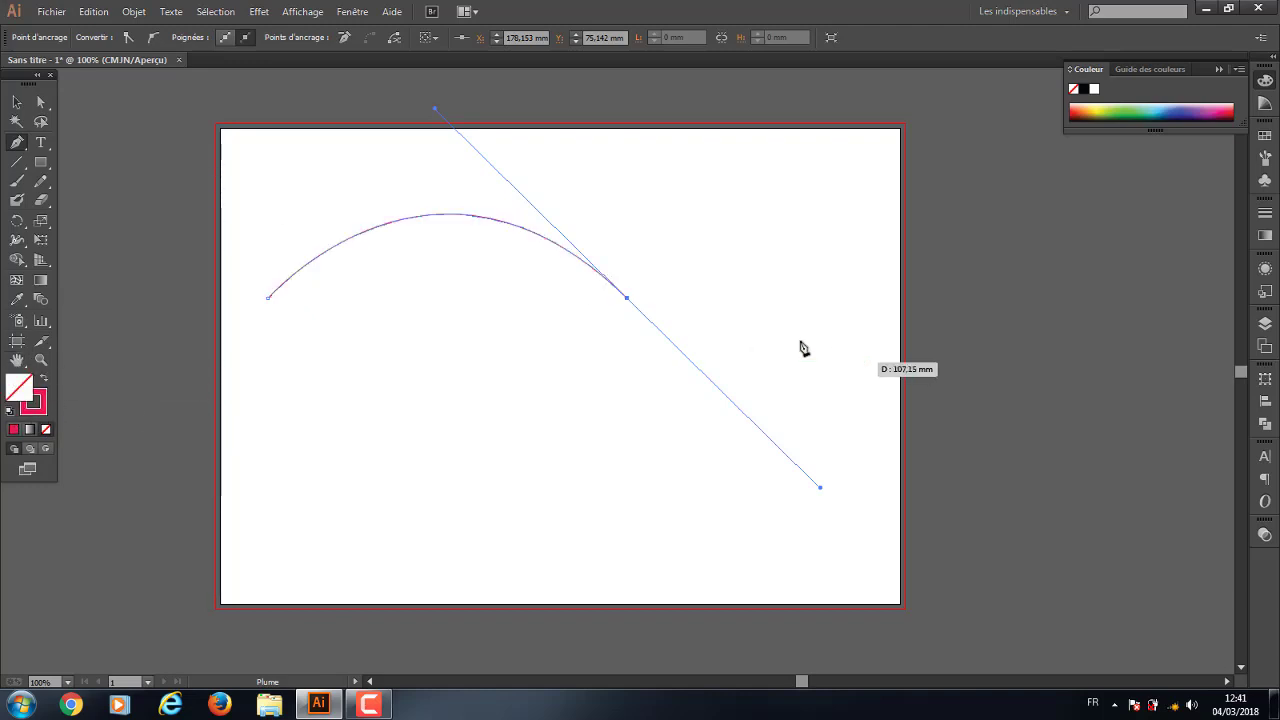
Extend the pink path with looping curved segments joined back to its lower endpoint
click(882, 325)
drag(882, 325, 909, 128)
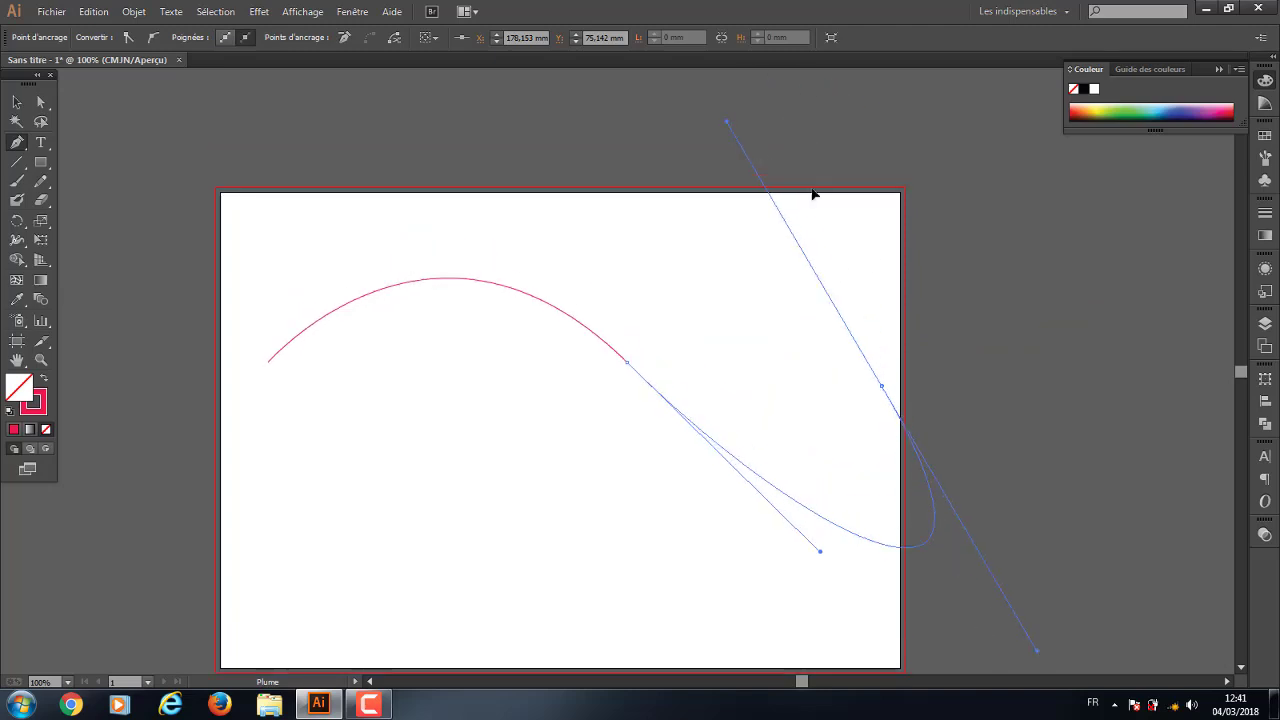
drag(909, 128, 904, 336)
mouse_move(796, 173)
mouse_down()
mouse_move(843, 309)
mouse_move(874, 337)
mouse_up()
mouse_move(810, 277)
mouse_down()
mouse_move(773, 240)
mouse_move(791, 191)
mouse_up()
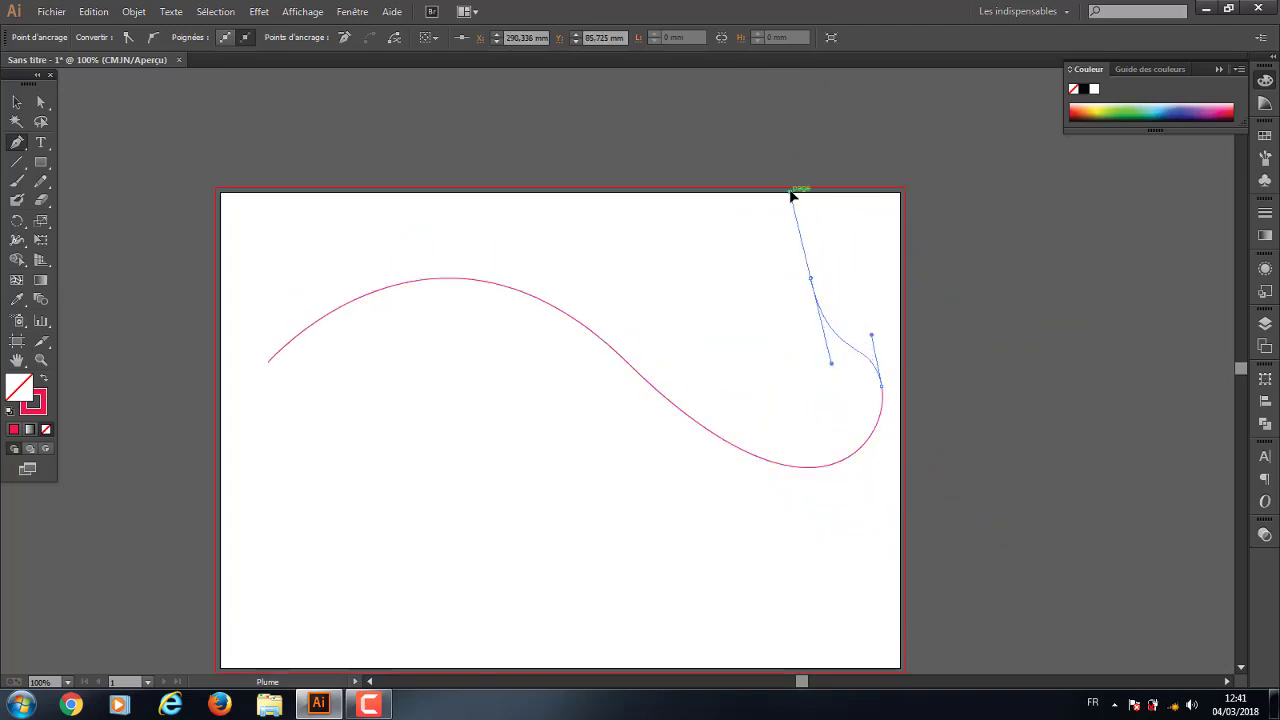
drag(655, 181, 440, 132)
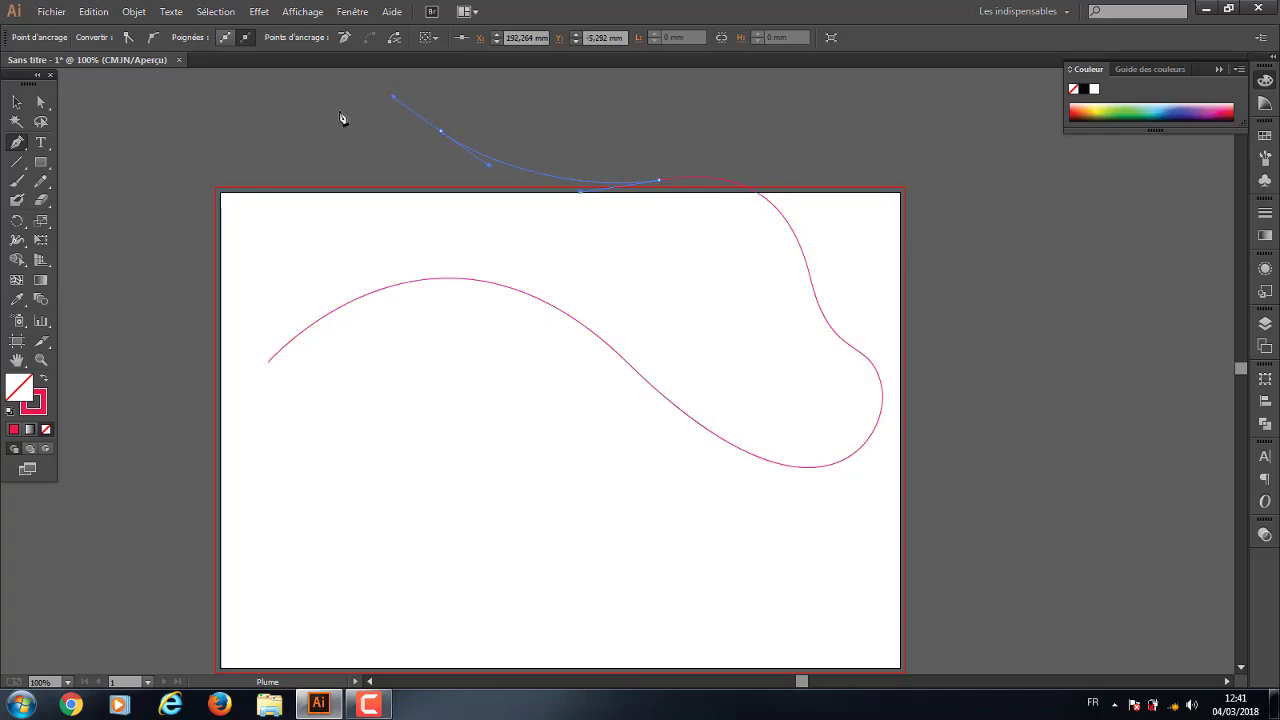
drag(274, 139, 269, 192)
drag(258, 261, 233, 314)
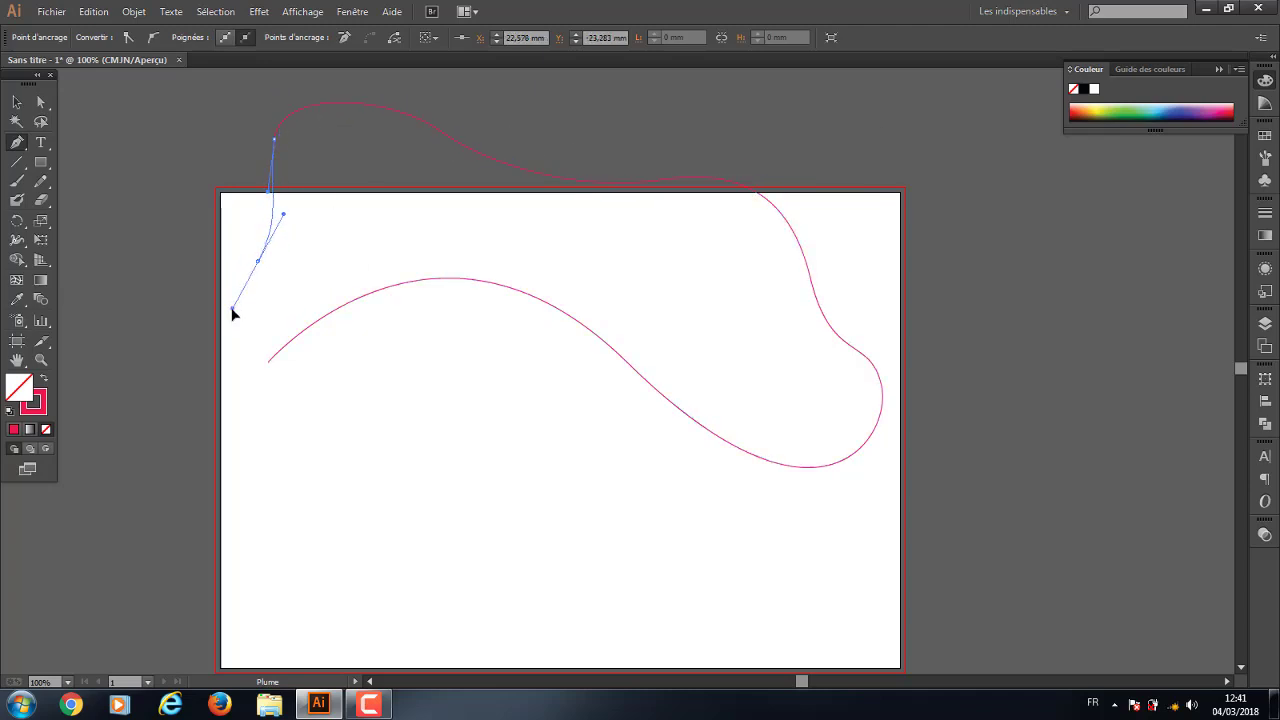
mouse_move(268, 361)
mouse_down()
mouse_move(391, 273)
mouse_move(397, 243)
mouse_up()
Marquee-select the whole curved path with the Selection tool and delete it
click(16, 101)
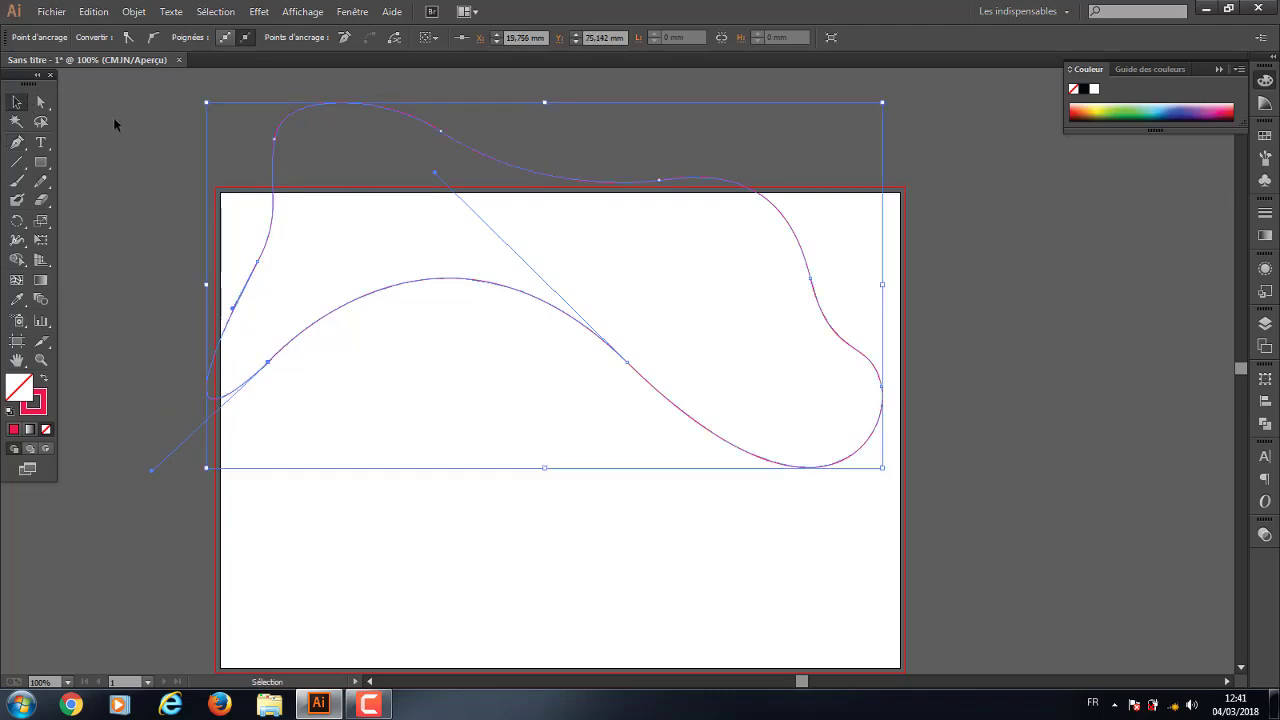
drag(115, 124, 707, 478)
key(Delete)
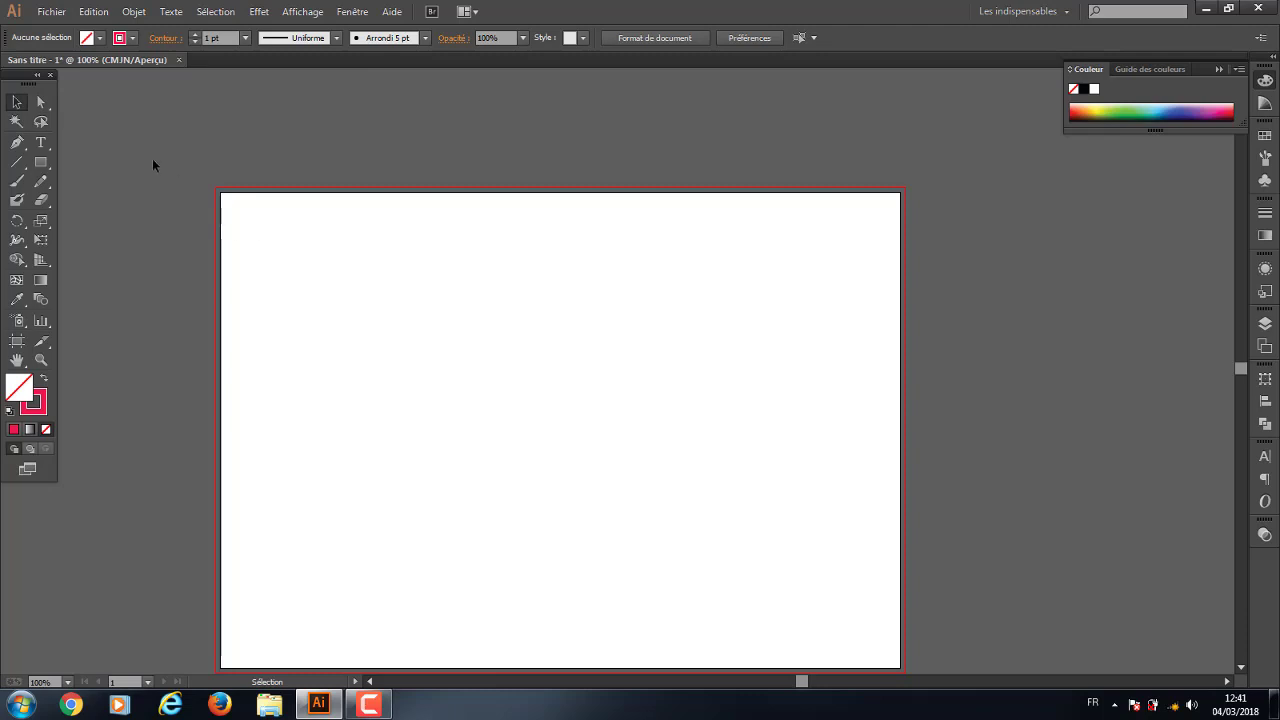
In the Open dialog, browse Volume (D:) into 3d max and outil 3D, then back to the drives
scroll(396, 295, down, 3)
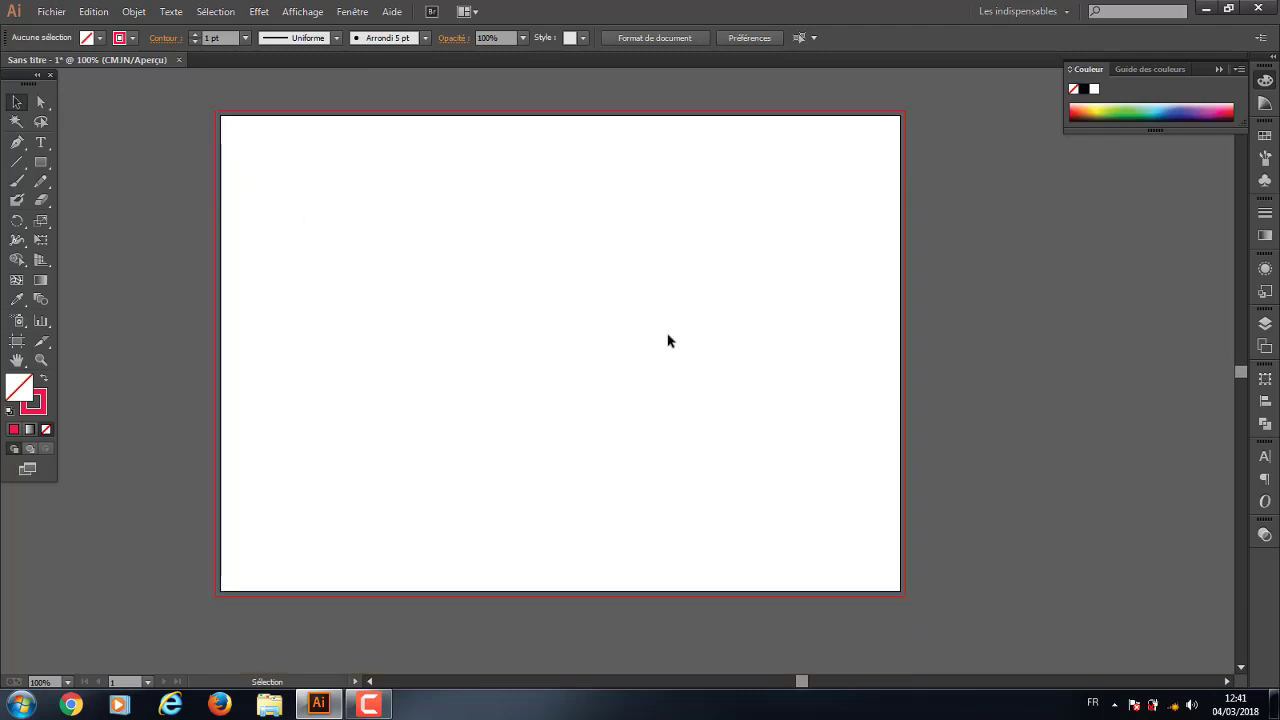
click(51, 11)
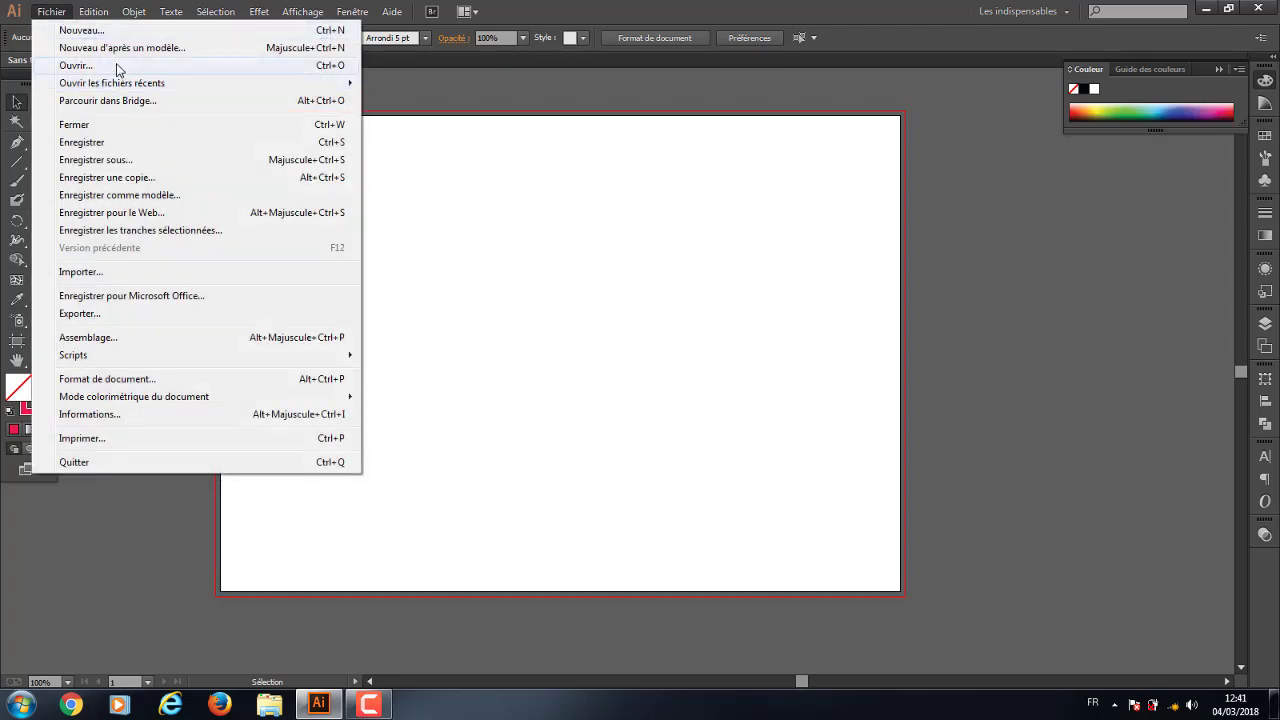
click(117, 66)
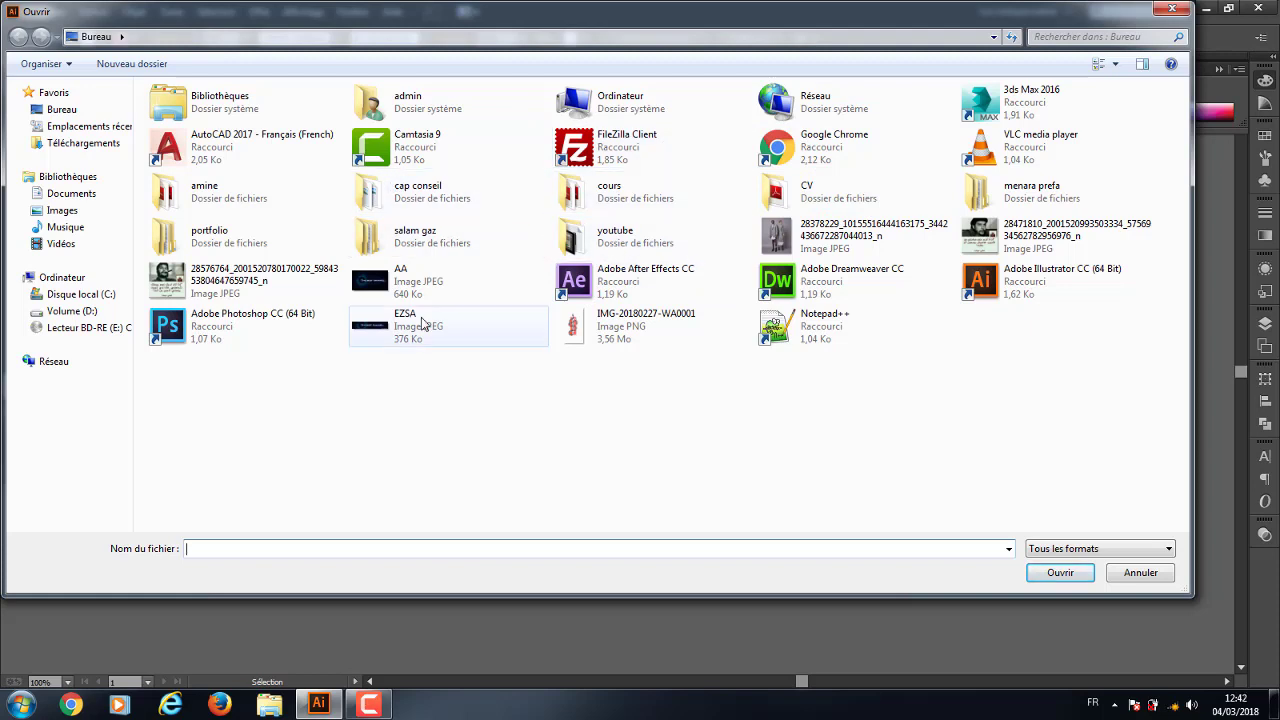
double_click(615, 100)
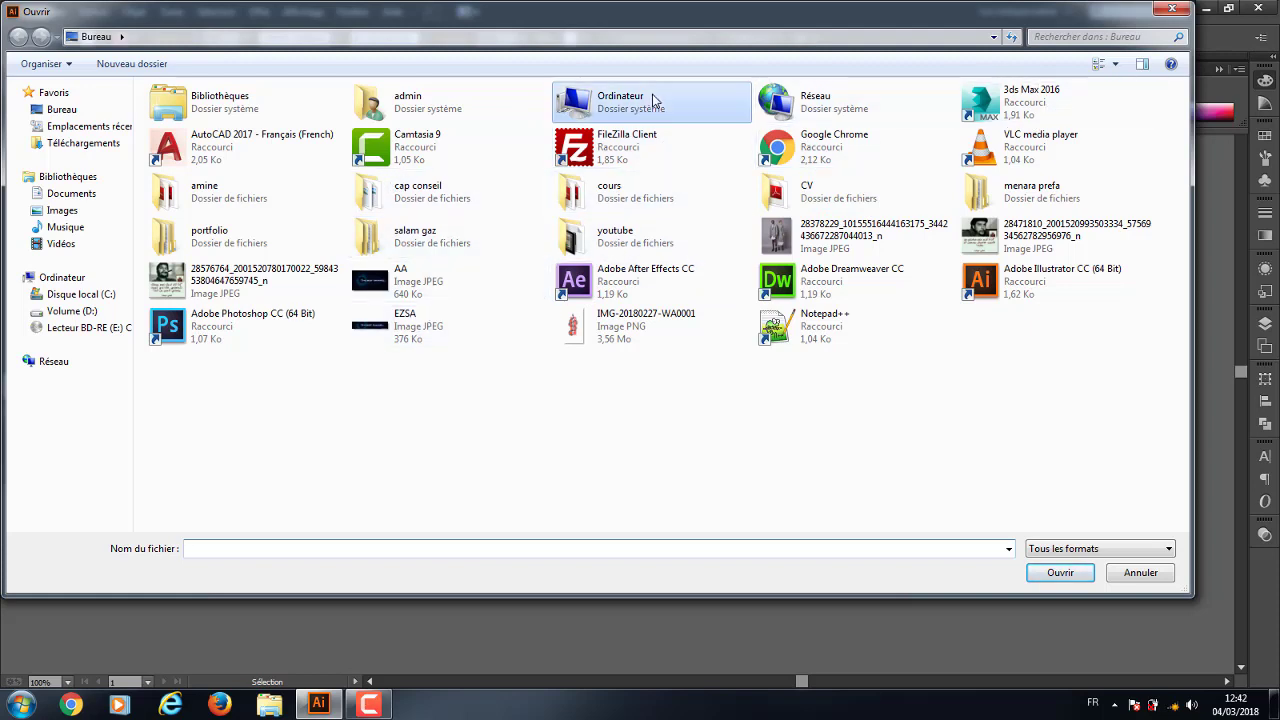
double_click(390, 130)
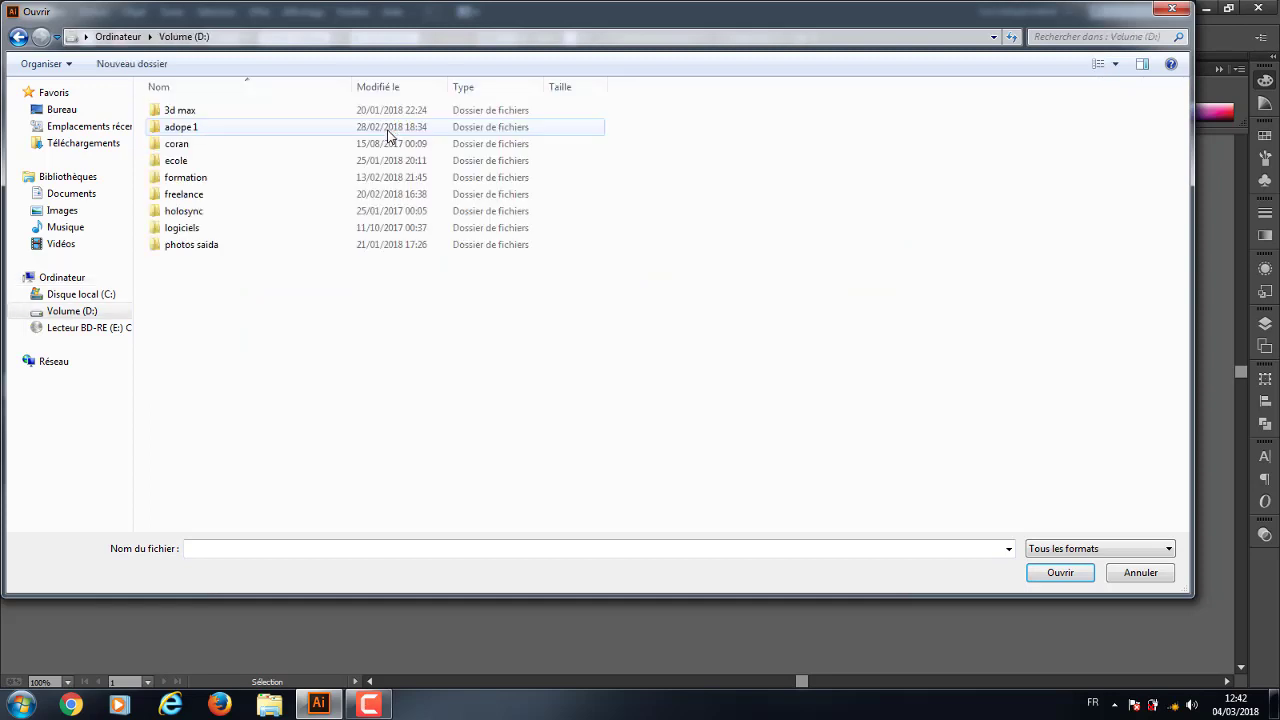
double_click(210, 112)
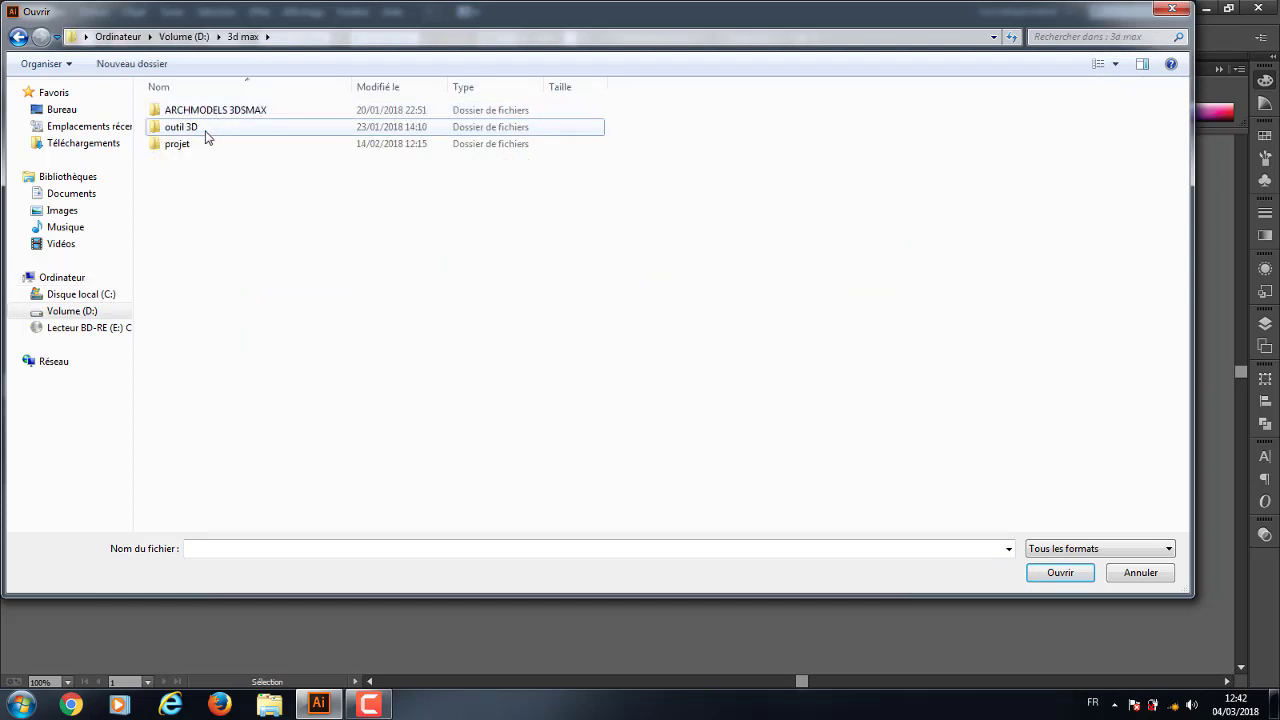
double_click(204, 133)
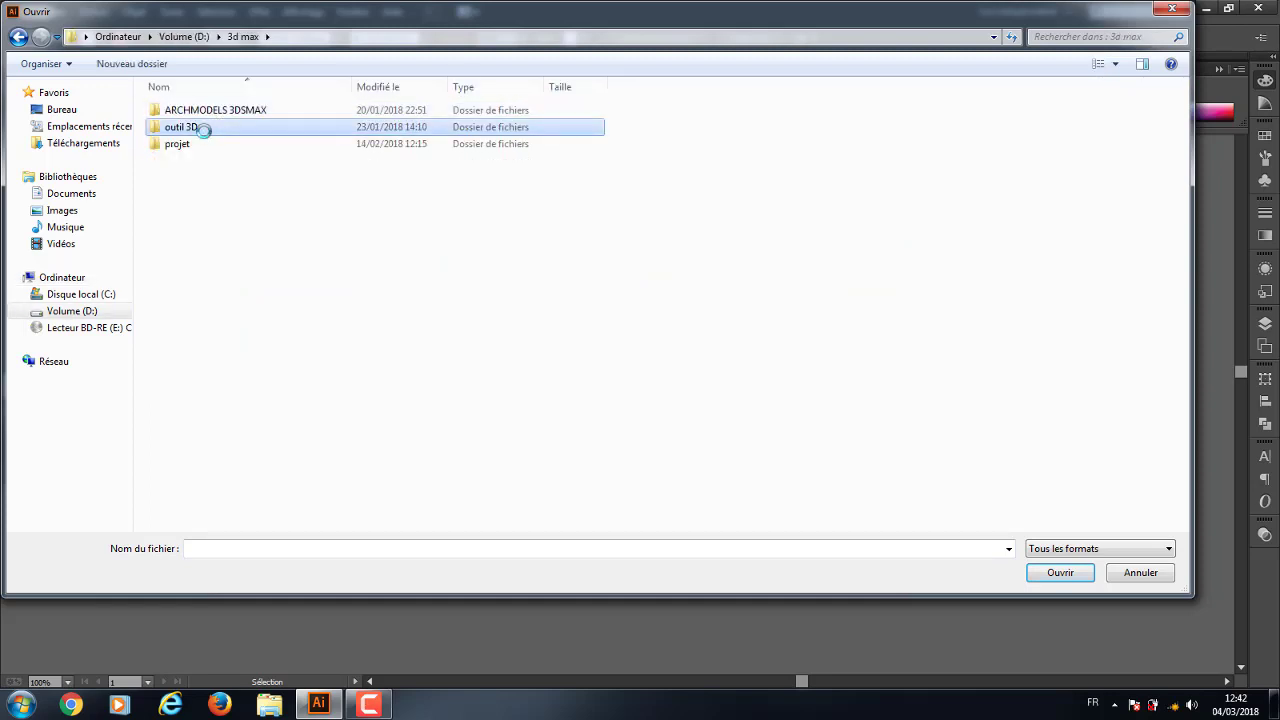
click(18, 38)
click(18, 38)
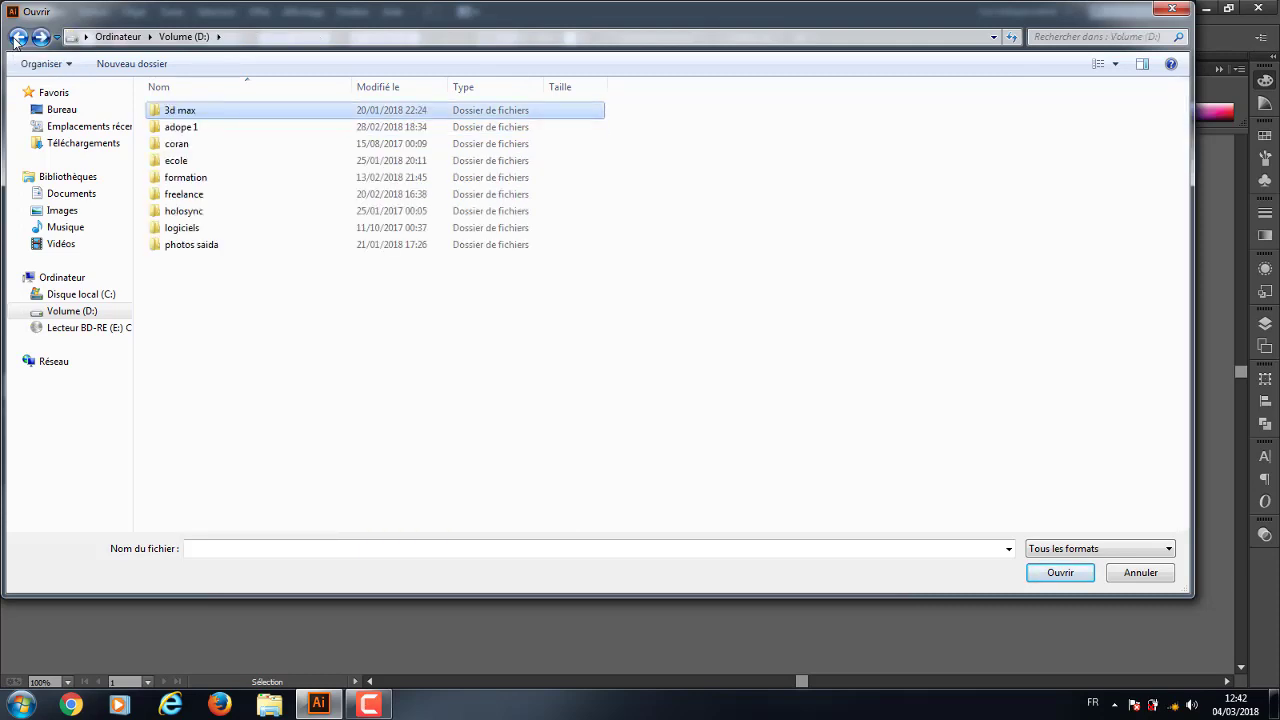
click(18, 38)
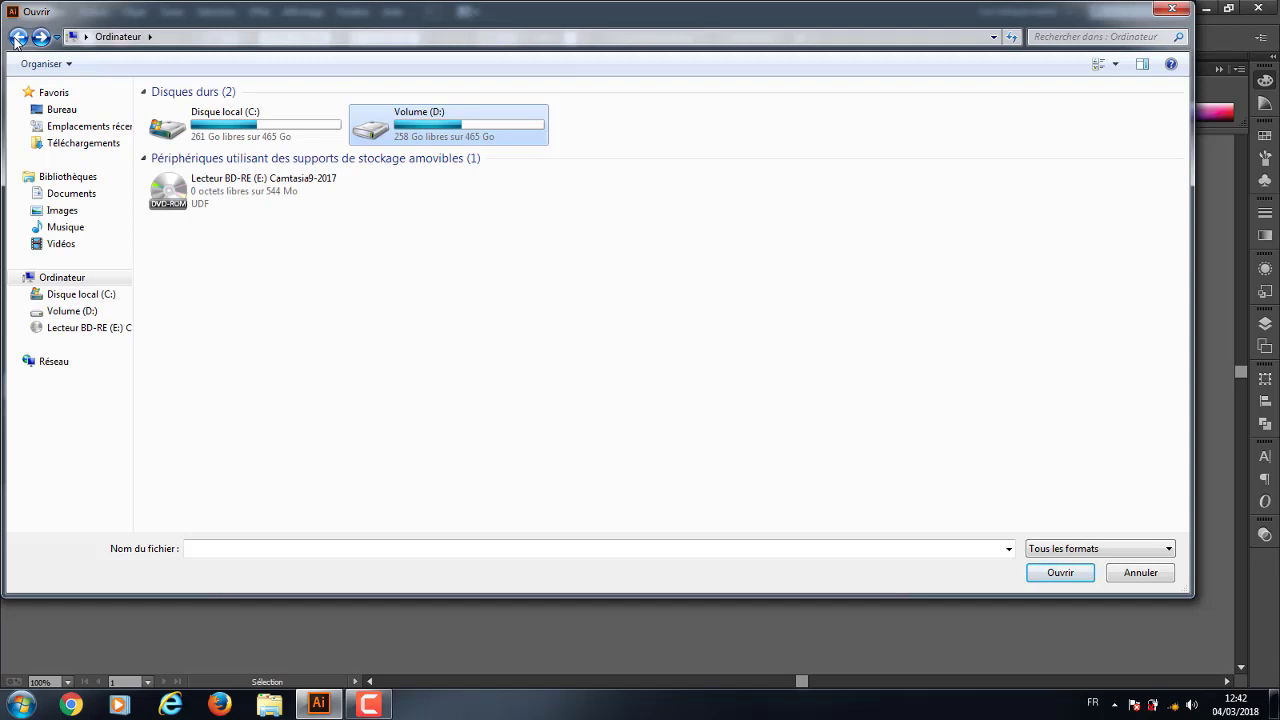
Check the Images library, then open IMG-20180227-WA0001 from the desktop
click(62, 210)
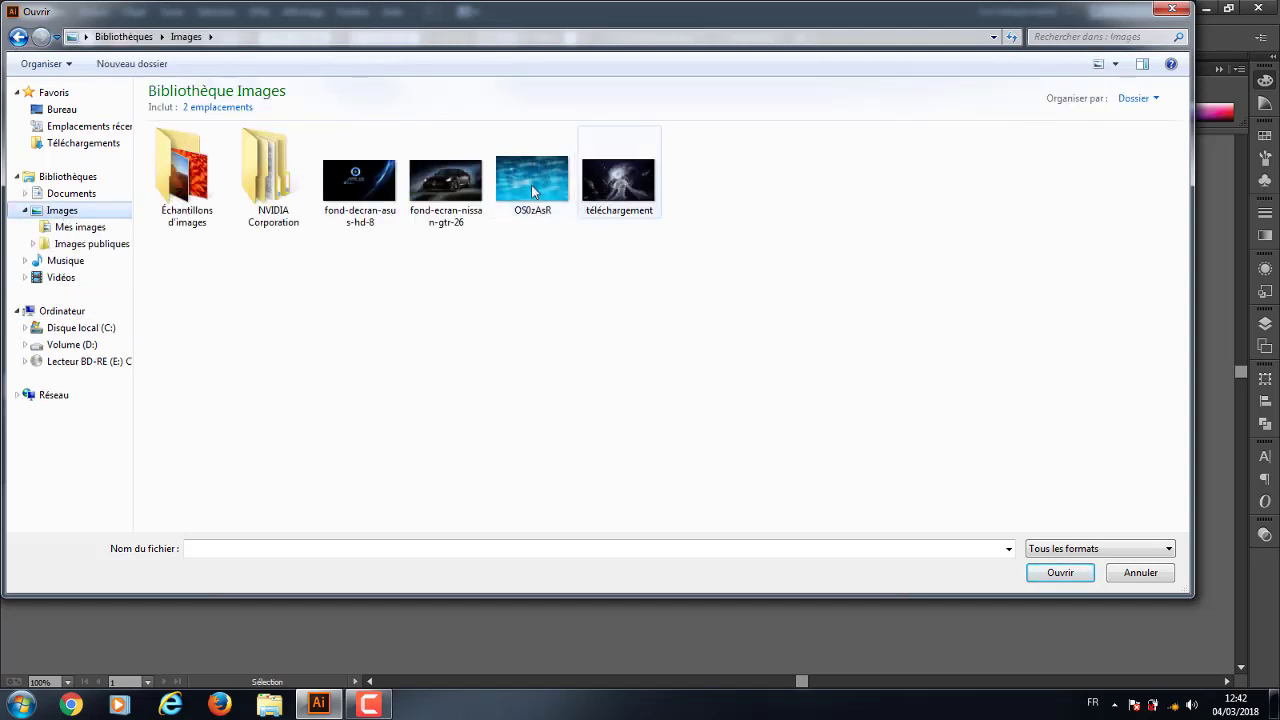
double_click(200, 180)
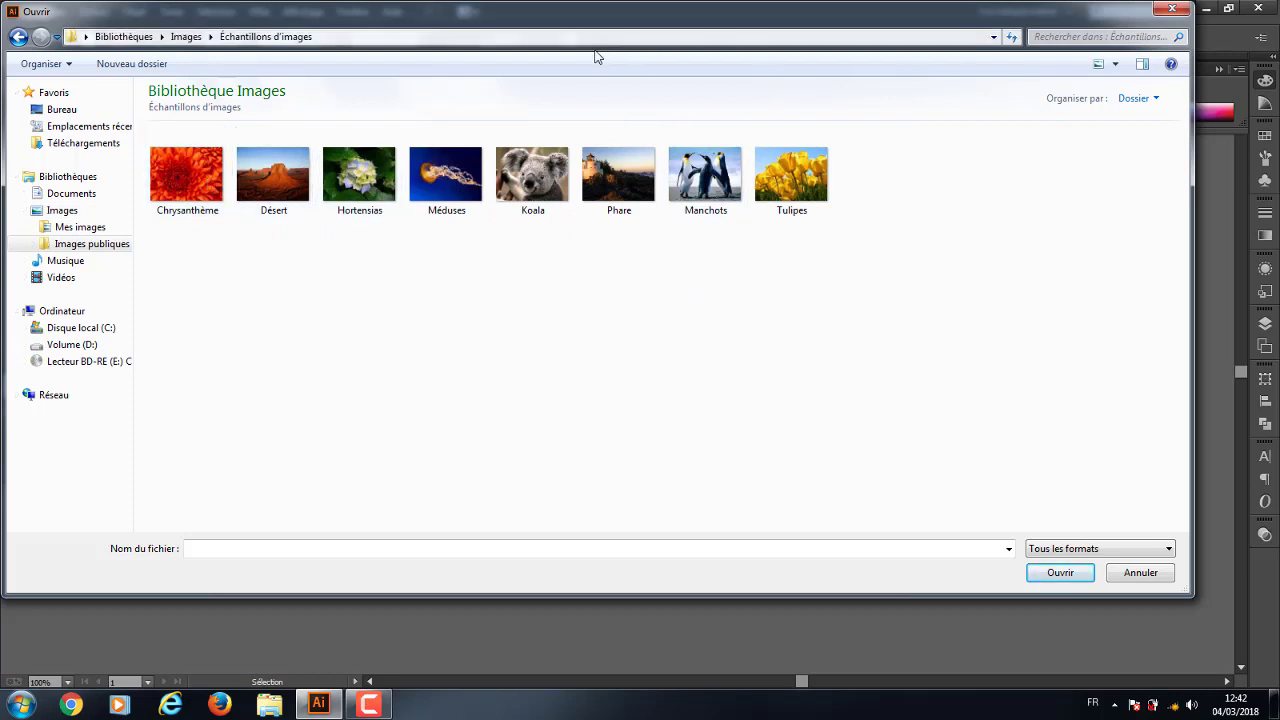
click(58, 110)
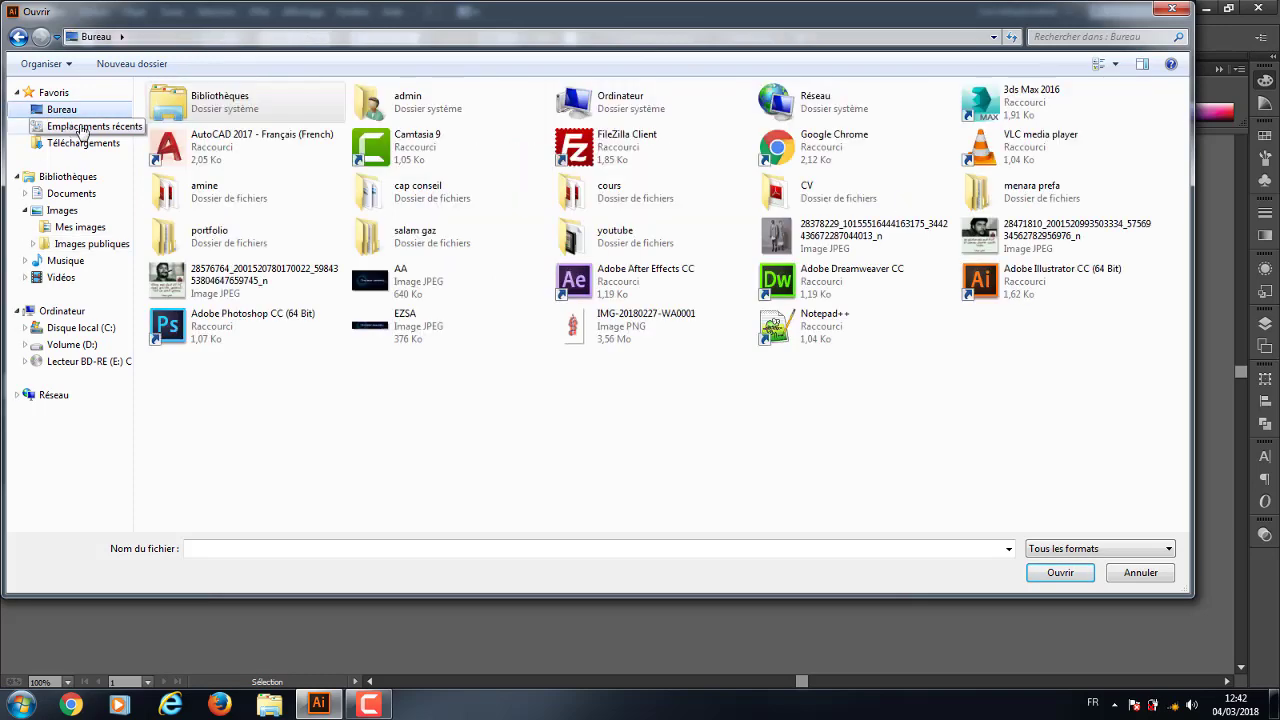
click(568, 326)
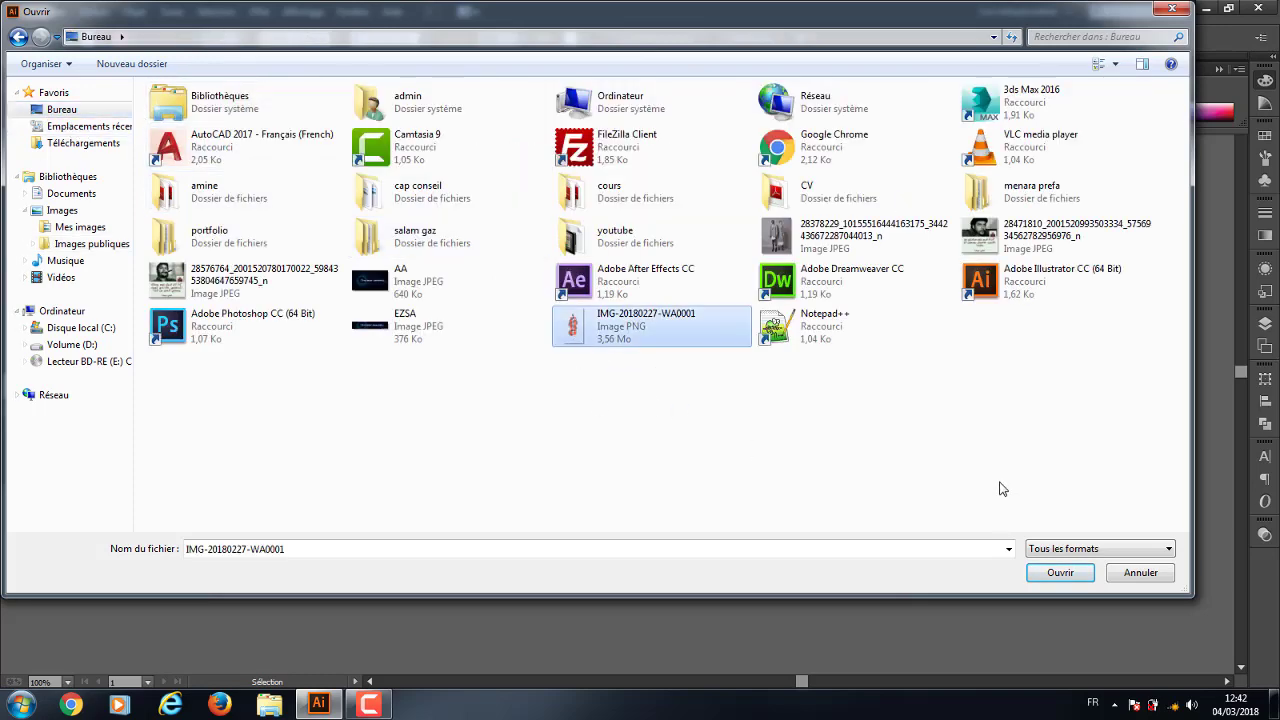
click(1062, 576)
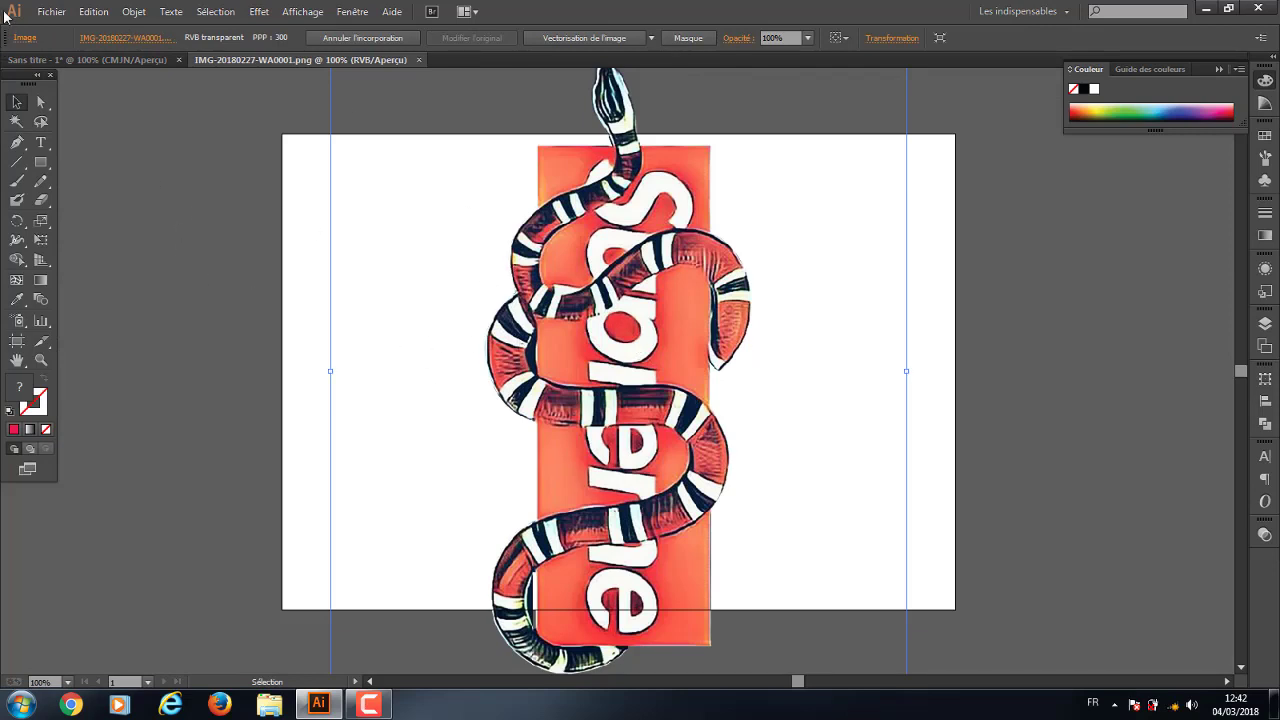
Shift the snake image left, then cancel a second Open dialog
drag(667, 318, 602, 320)
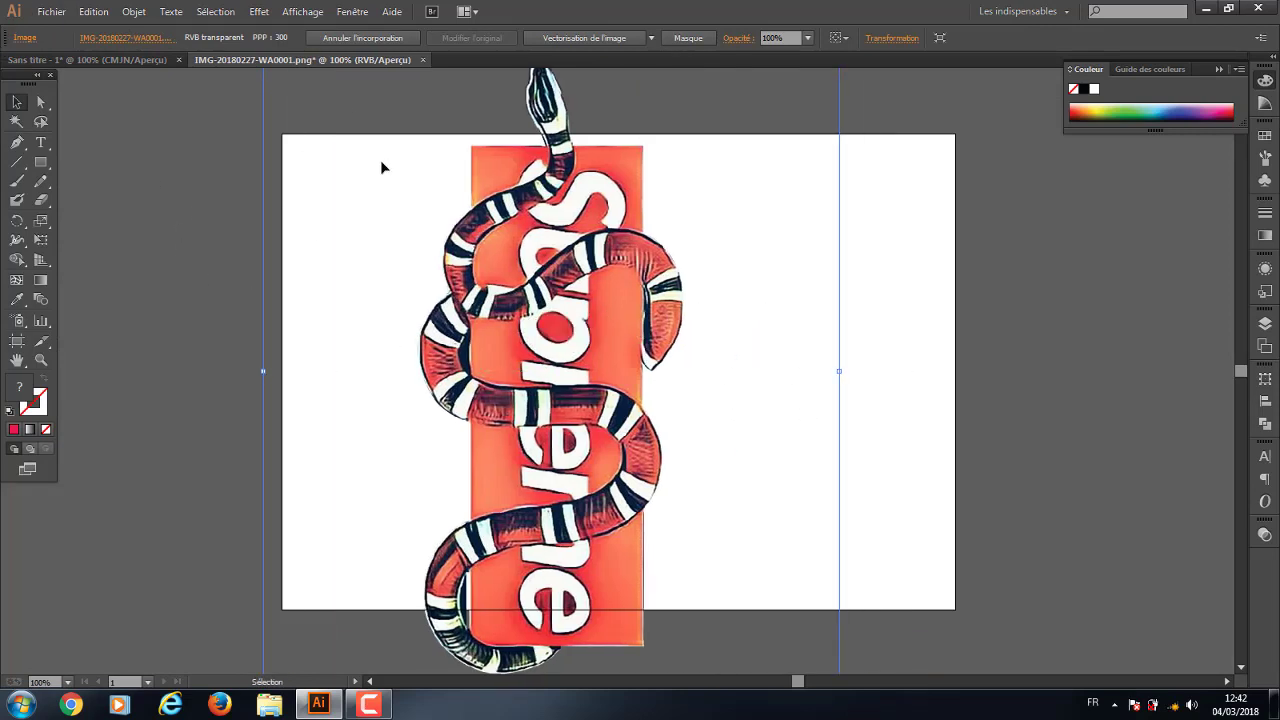
click(51, 12)
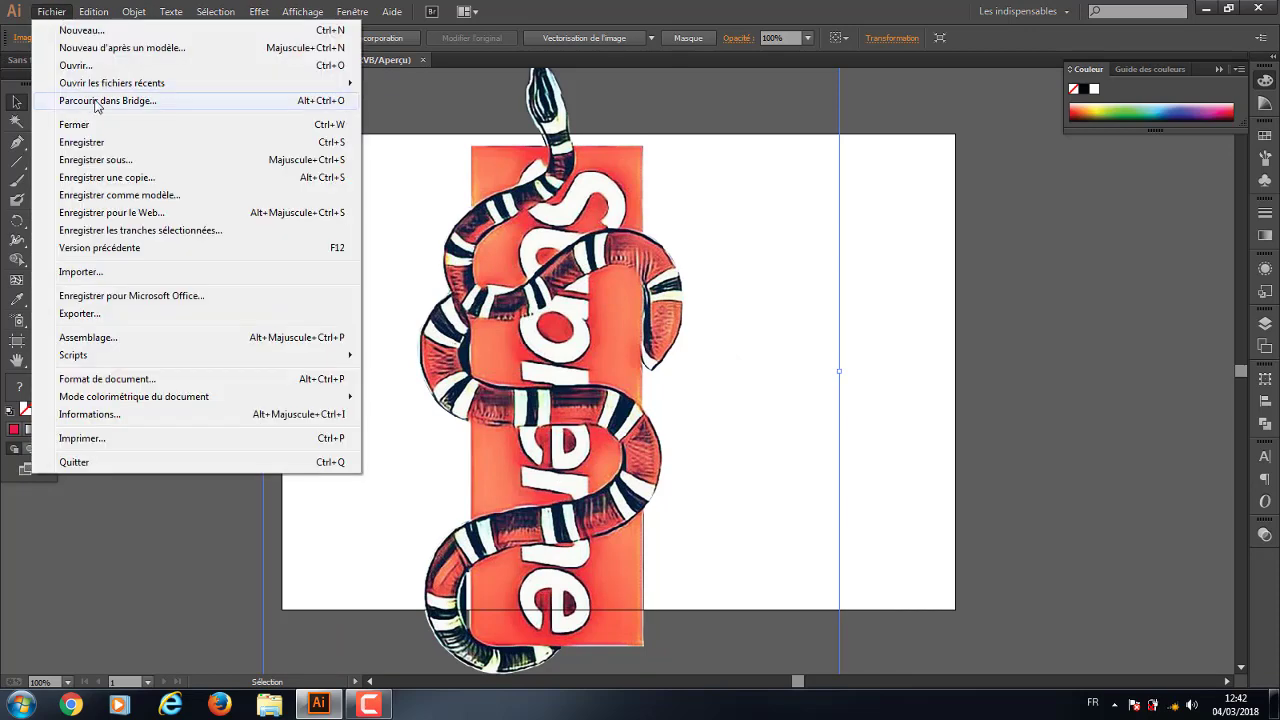
click(77, 62)
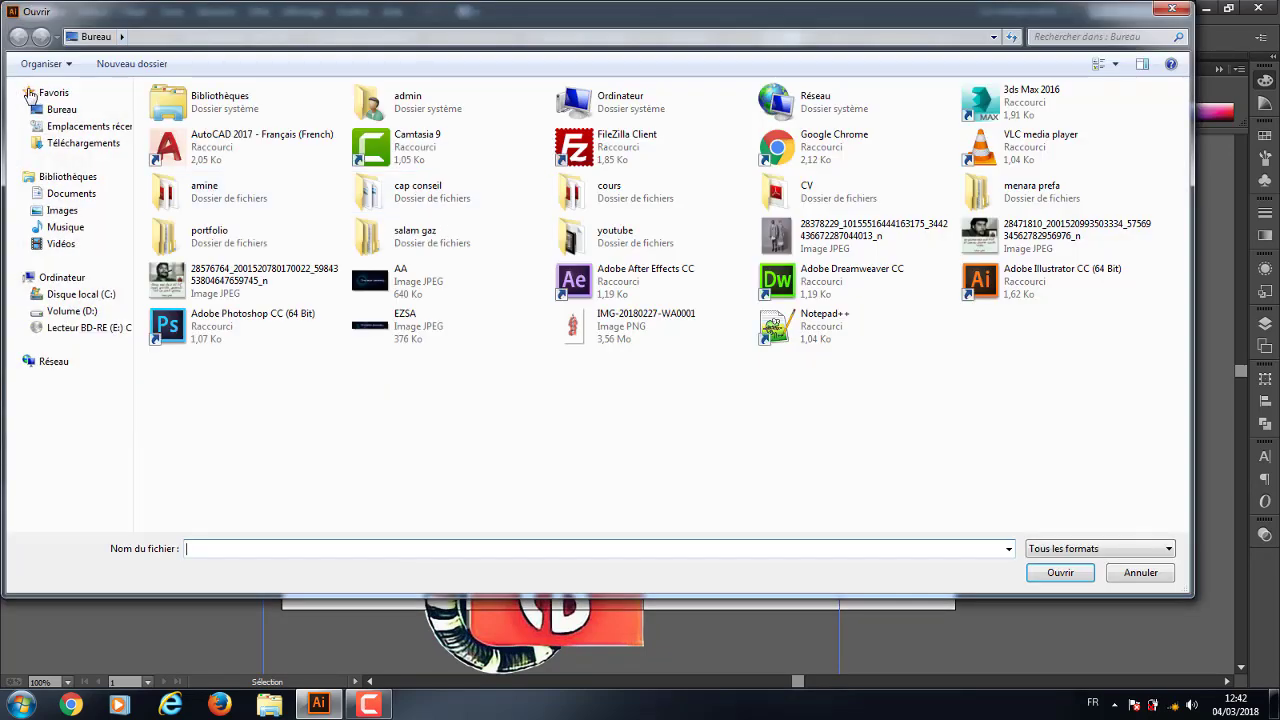
click(61, 109)
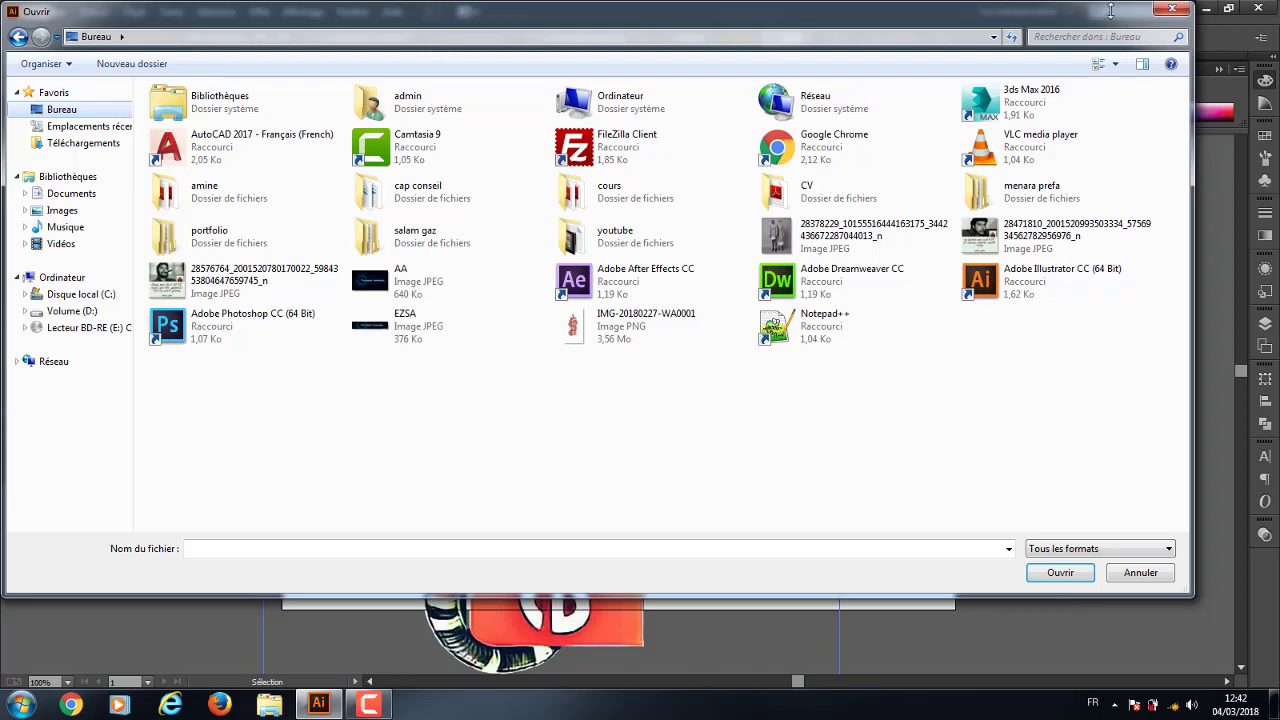
click(1170, 10)
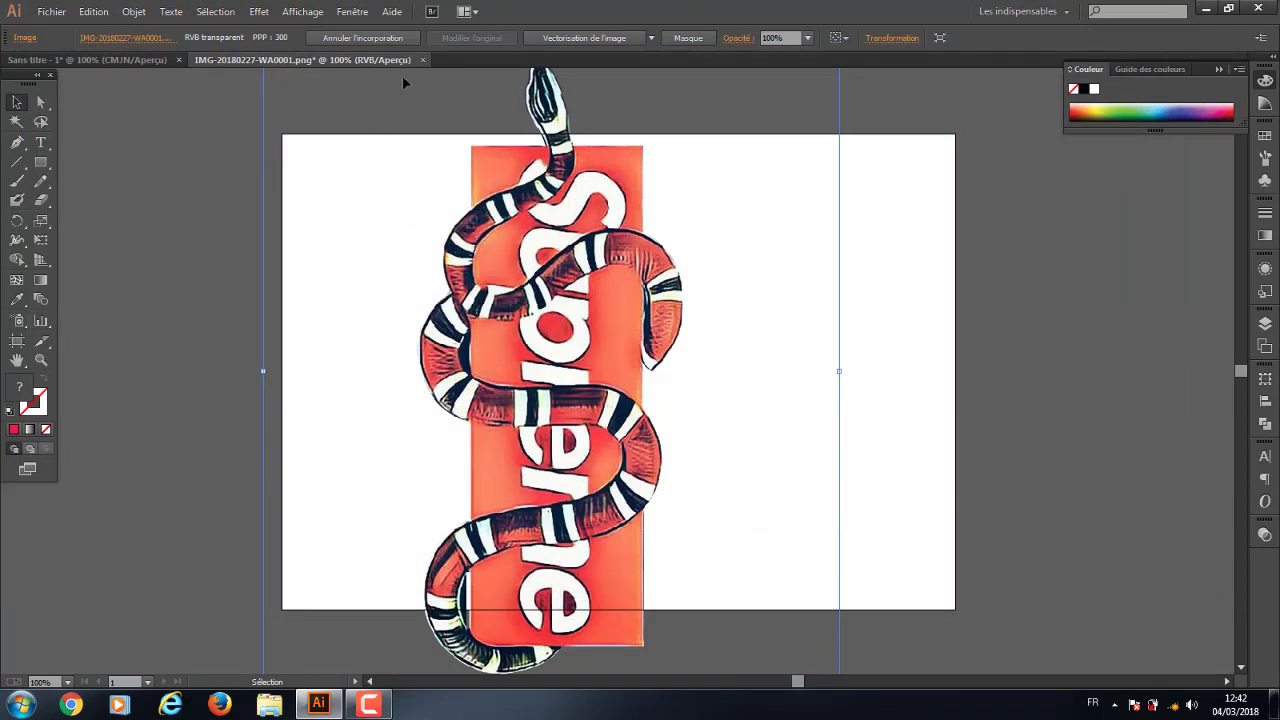
Drag the snake image onto the Sans titre-1 artboard and close the PNG document
click(73, 61)
click(300, 61)
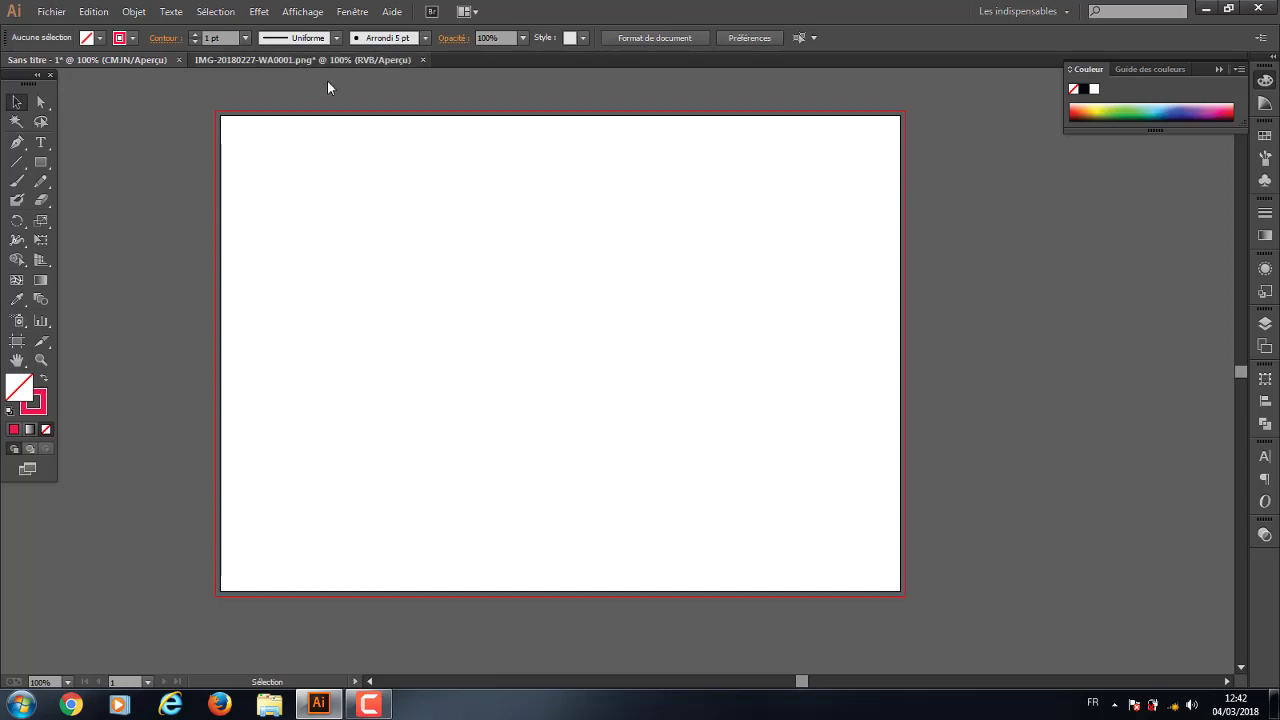
drag(613, 289, 144, 57)
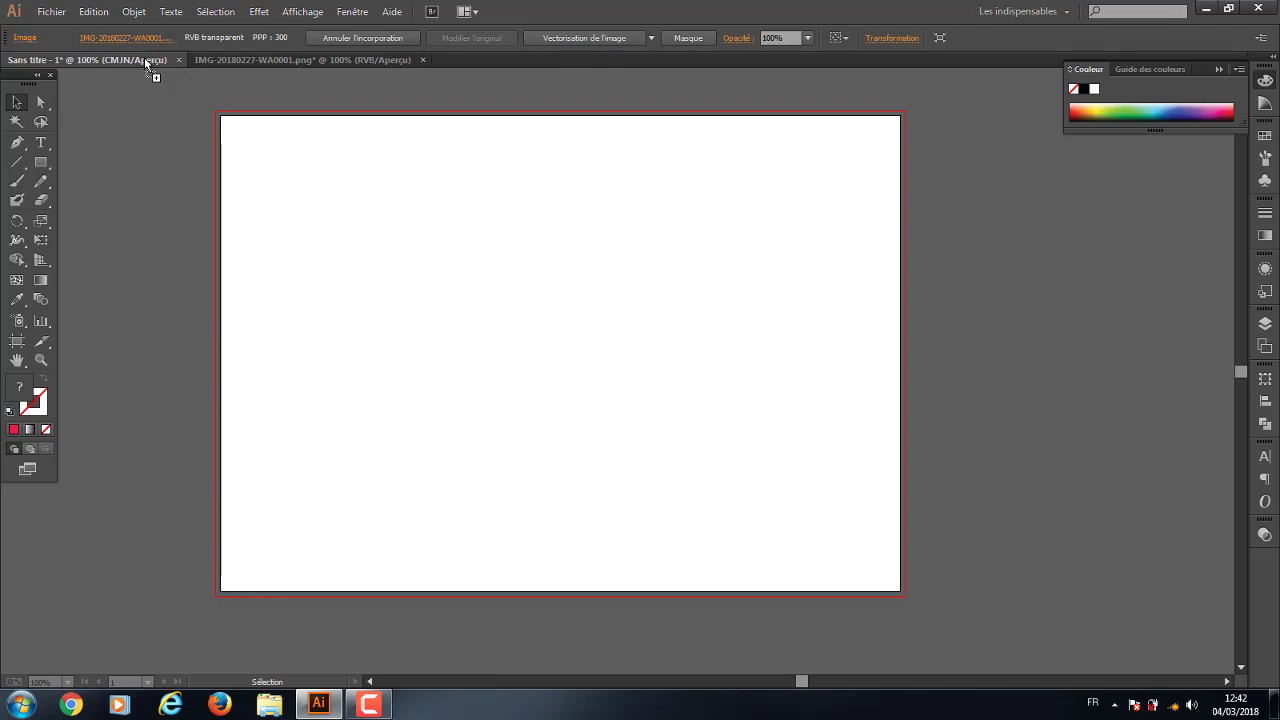
drag(145, 60, 501, 290)
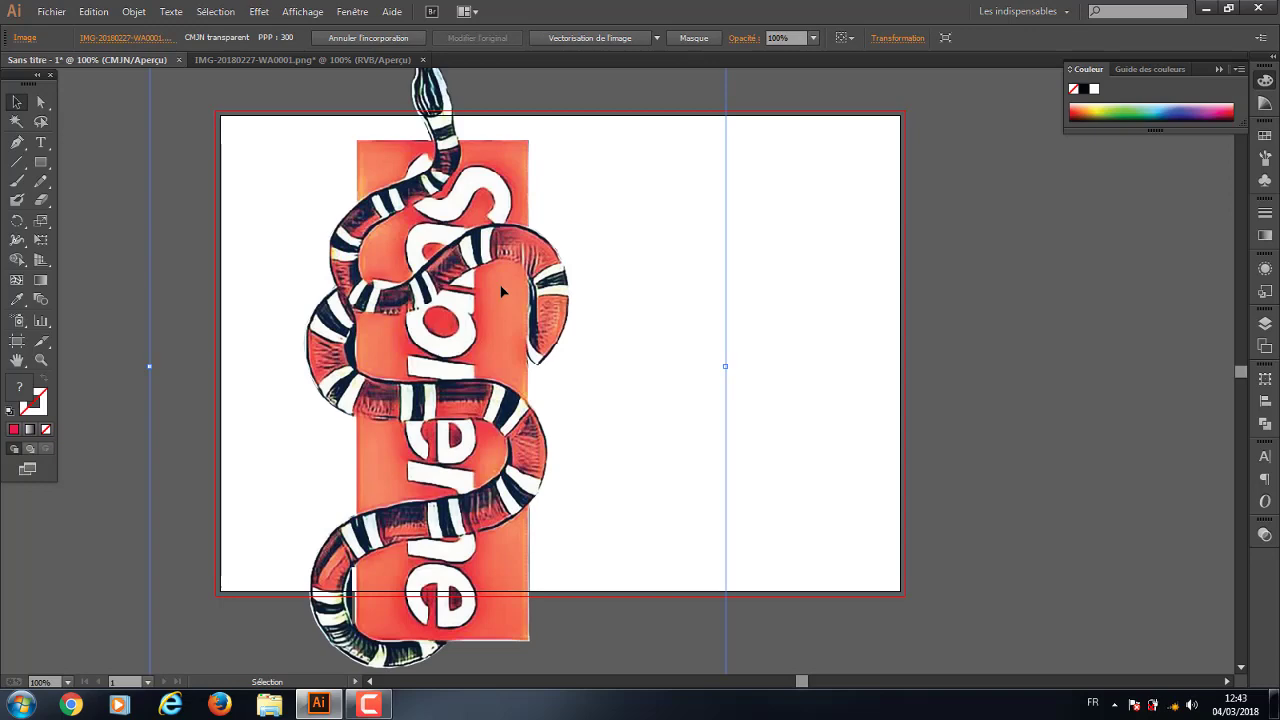
click(390, 59)
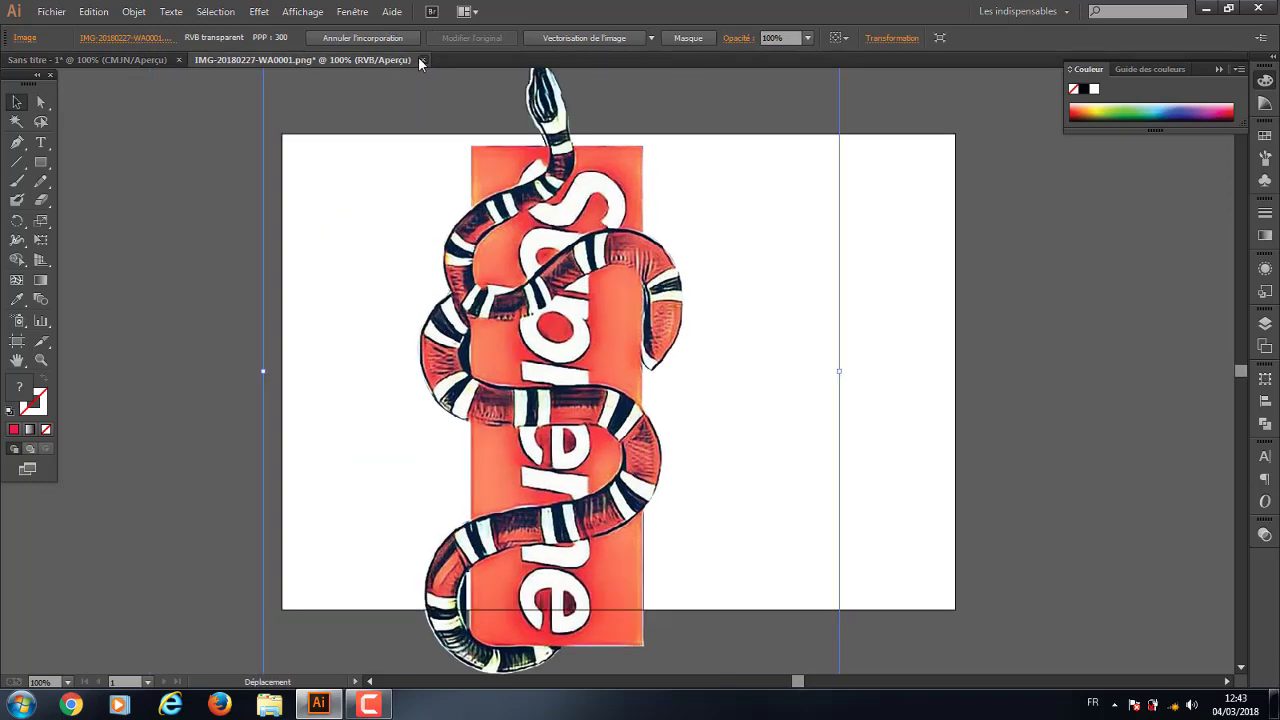
click(422, 60)
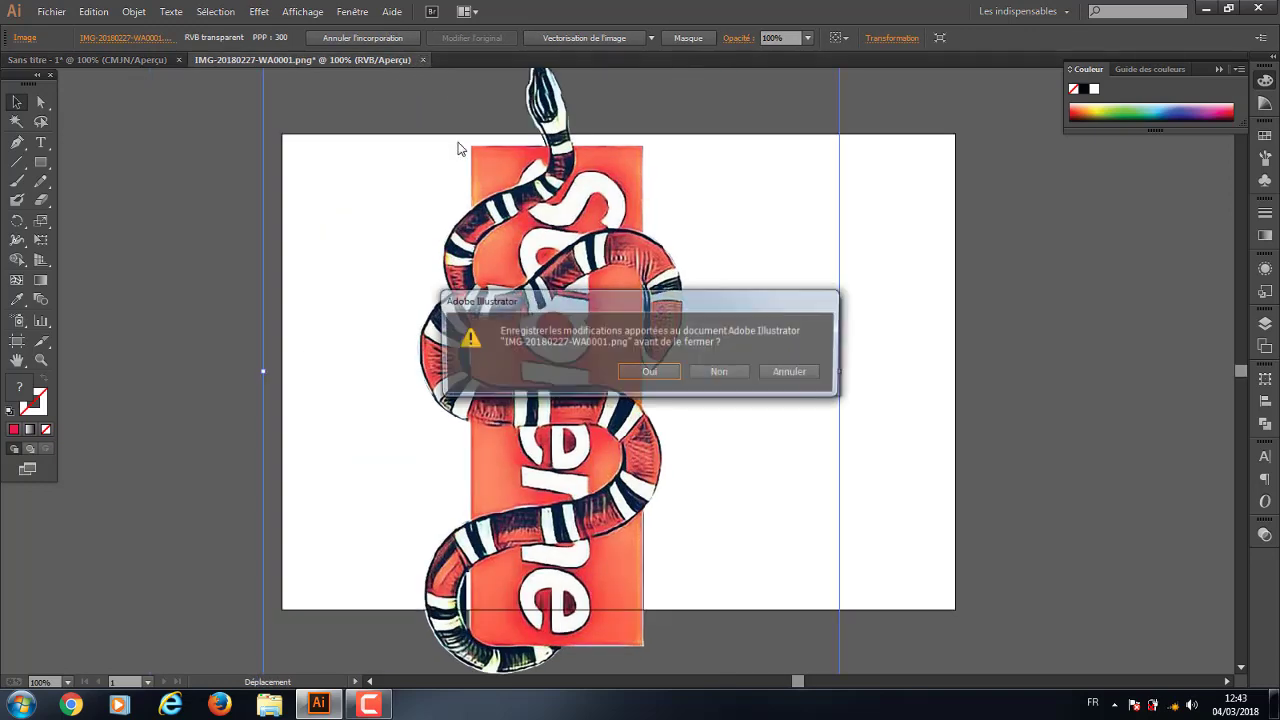
Close the PNG unsaved, shrink the snake image to about 71 × 127 mm, and centre it
click(720, 372)
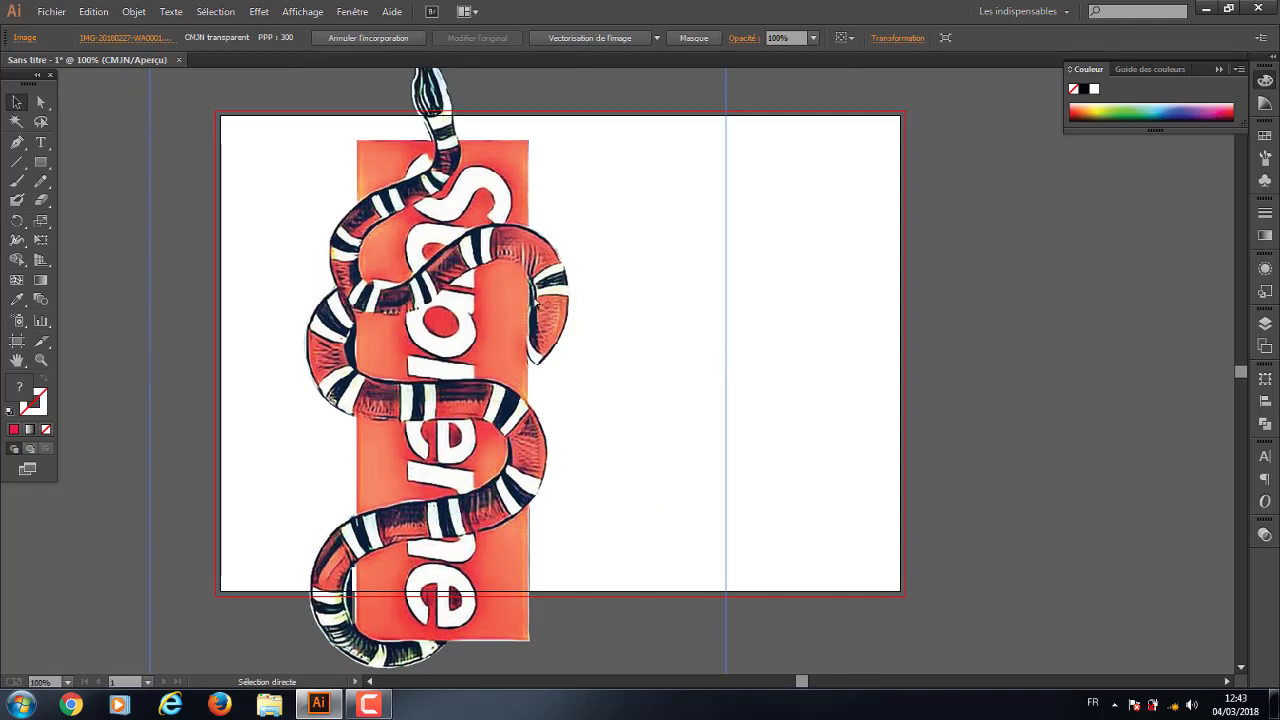
key(ctrl+minus)
click(520, 352)
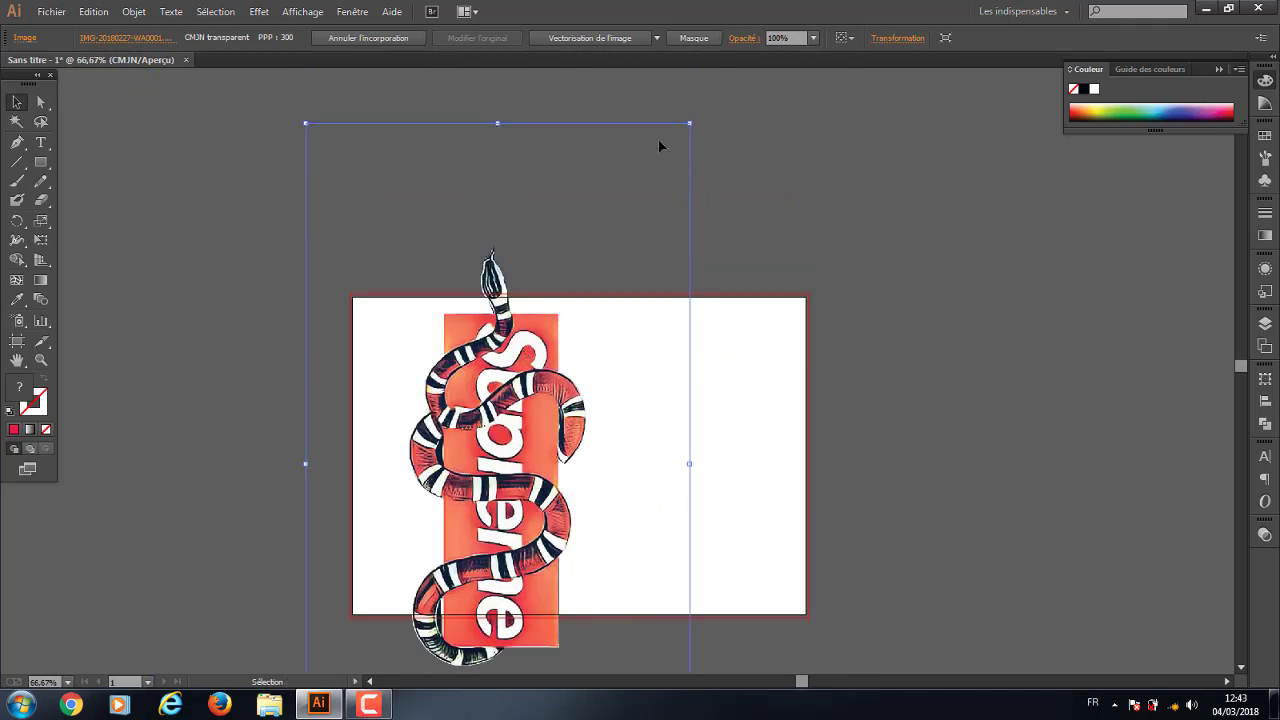
drag(689, 124, 570, 320)
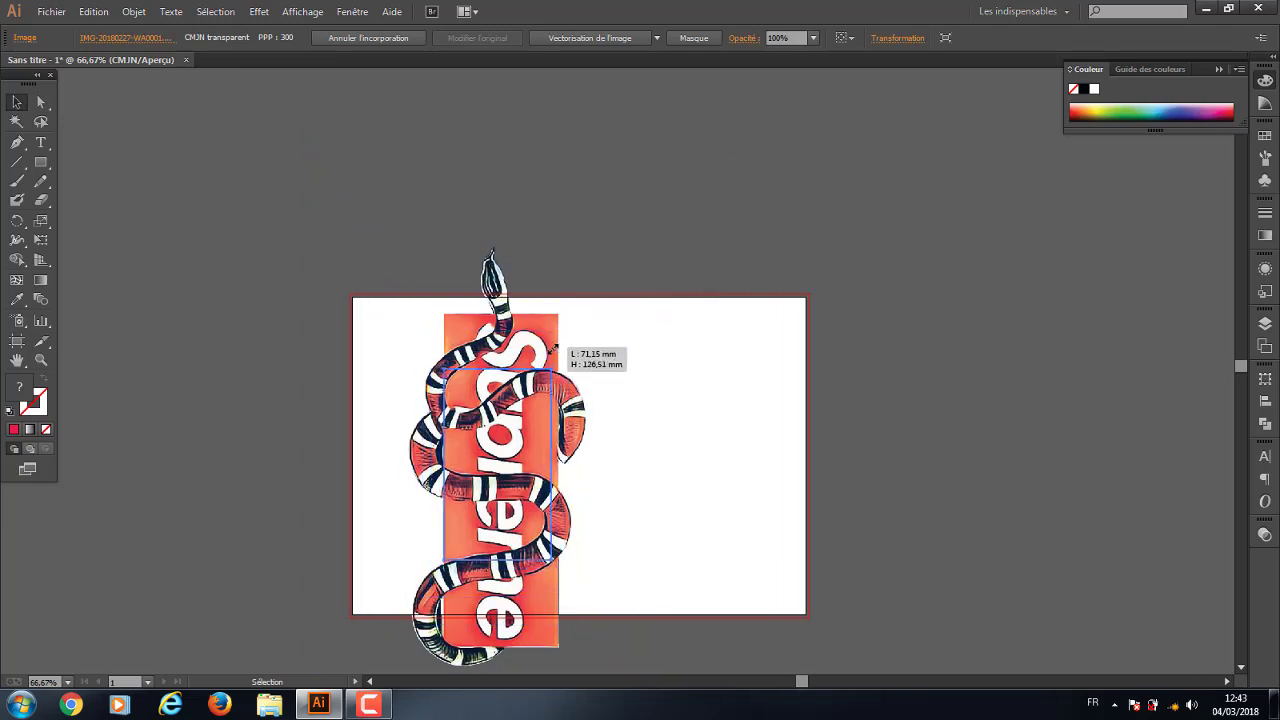
drag(570, 320, 571, 322)
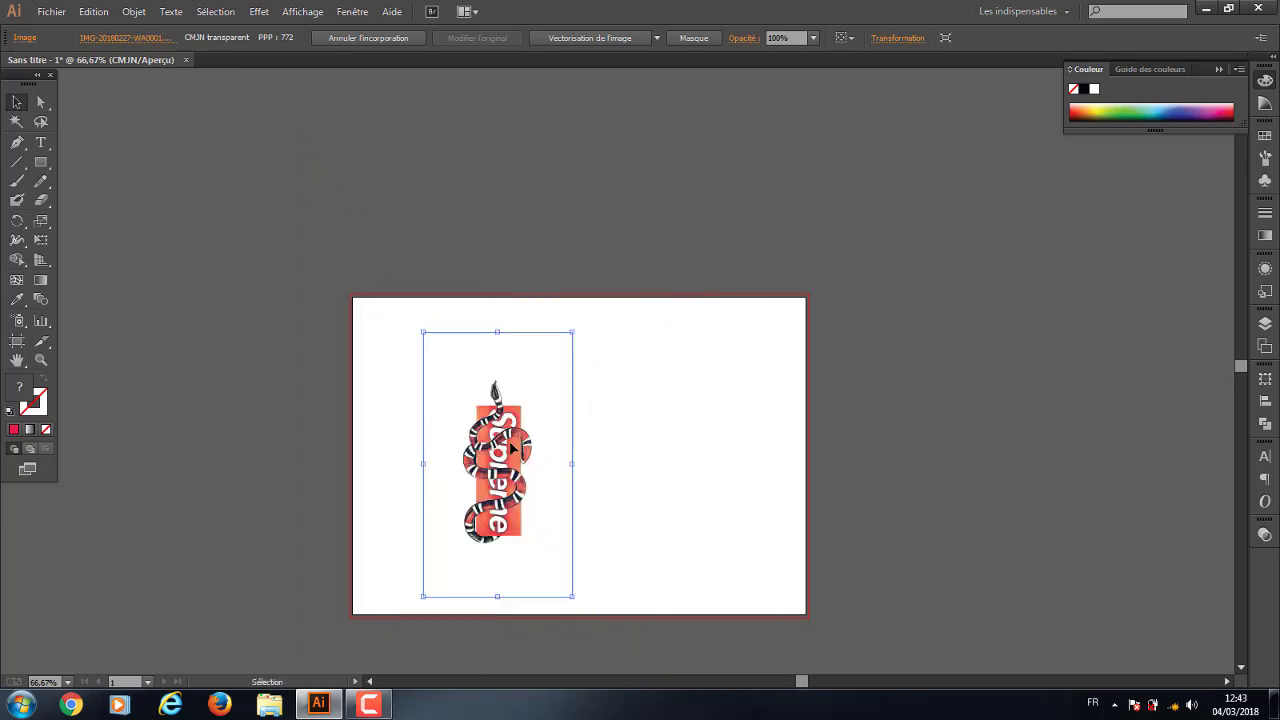
drag(505, 452, 597, 444)
Deselect the image, pan the view, and zoom in to 200%
click(747, 442)
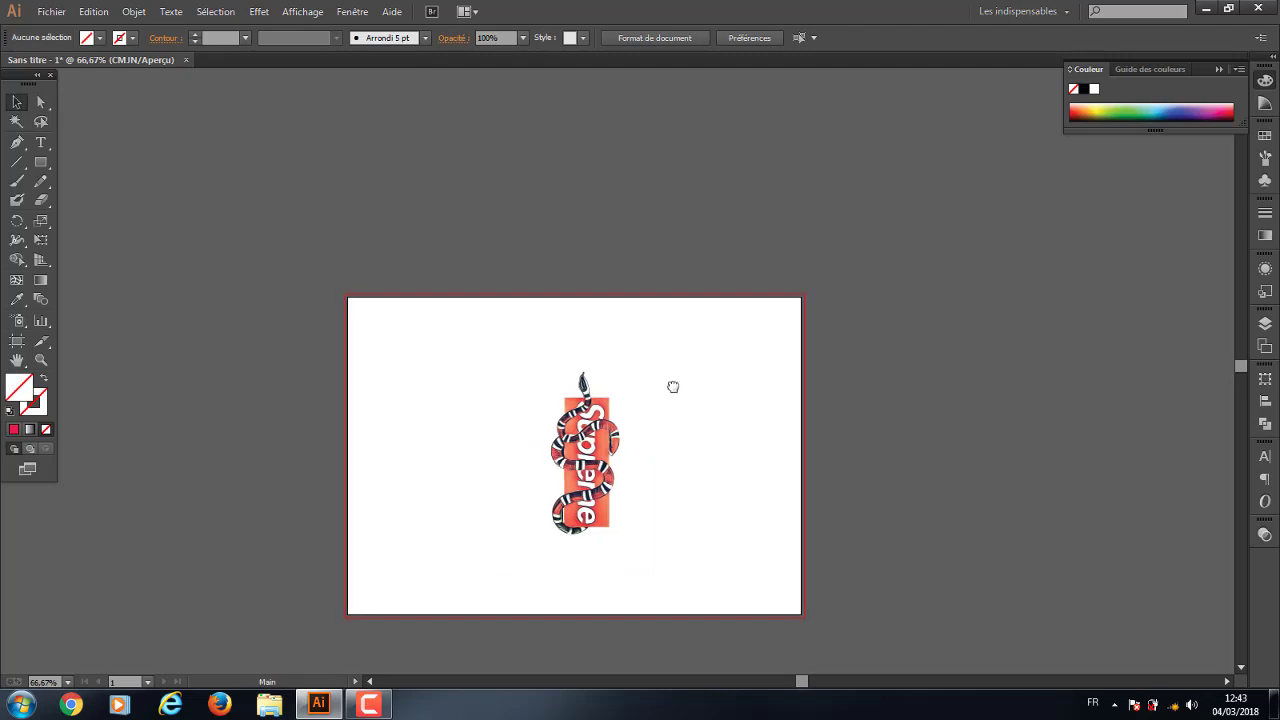
drag(717, 441, 649, 357)
key(ctrl+plus)
key(ctrl+plus)
key(ctrl+plus)
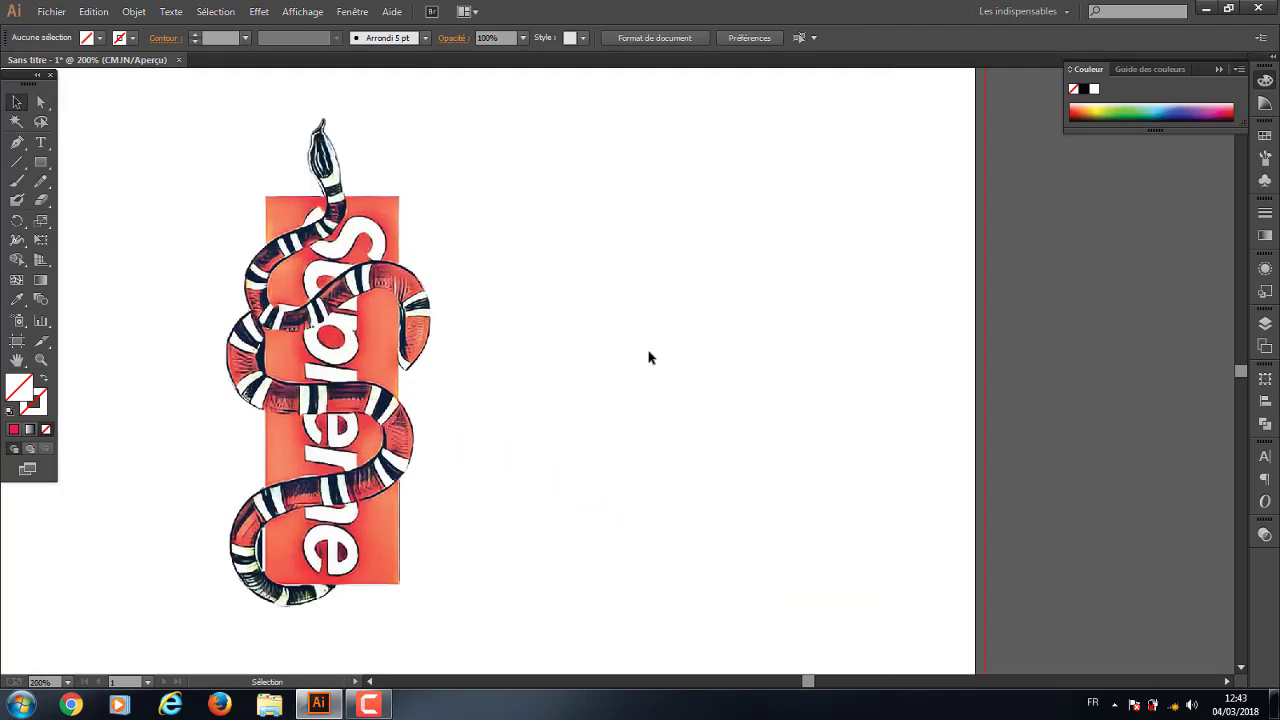
Nudge the snake image slightly right on the artboard and deselect it
drag(569, 363, 748, 362)
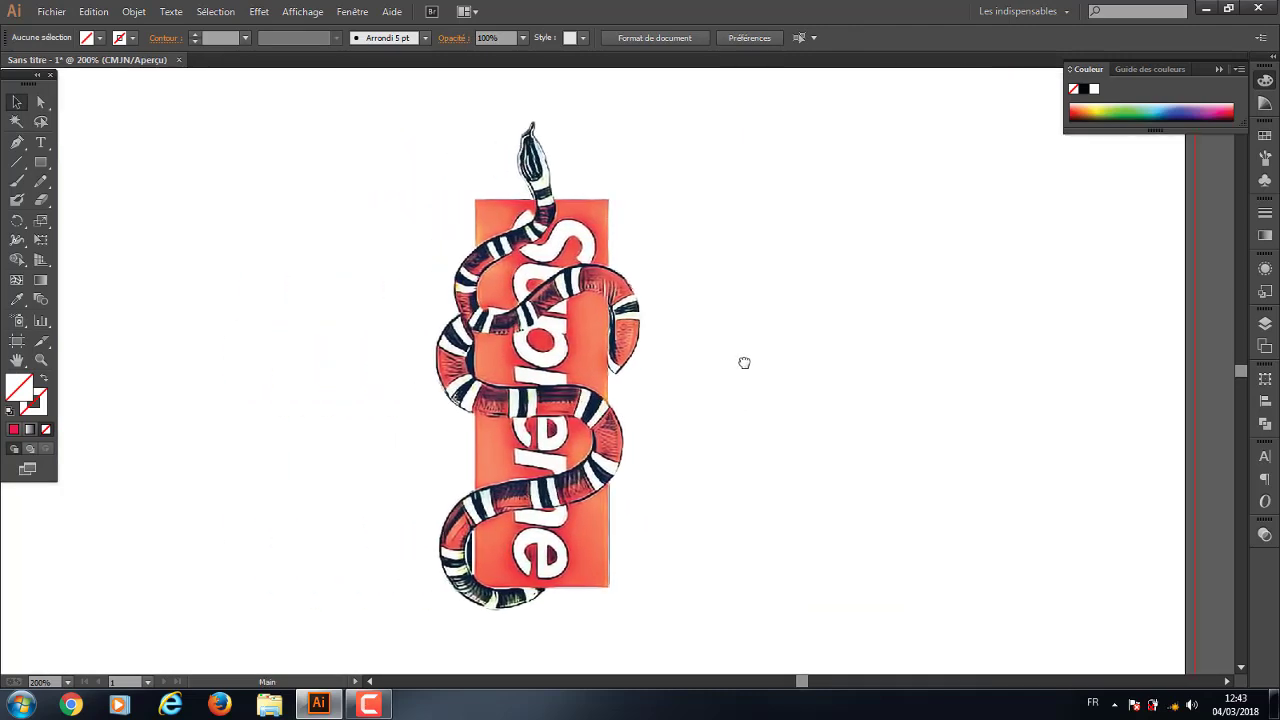
drag(595, 357, 666, 335)
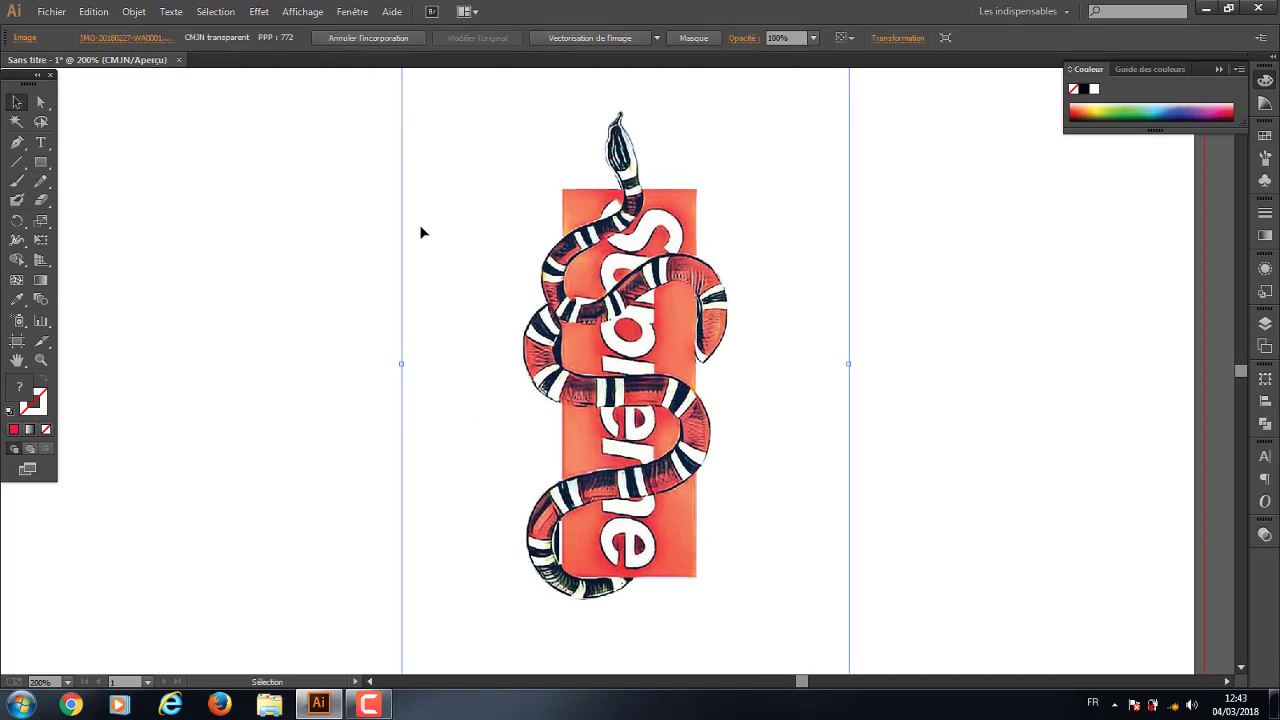
click(193, 267)
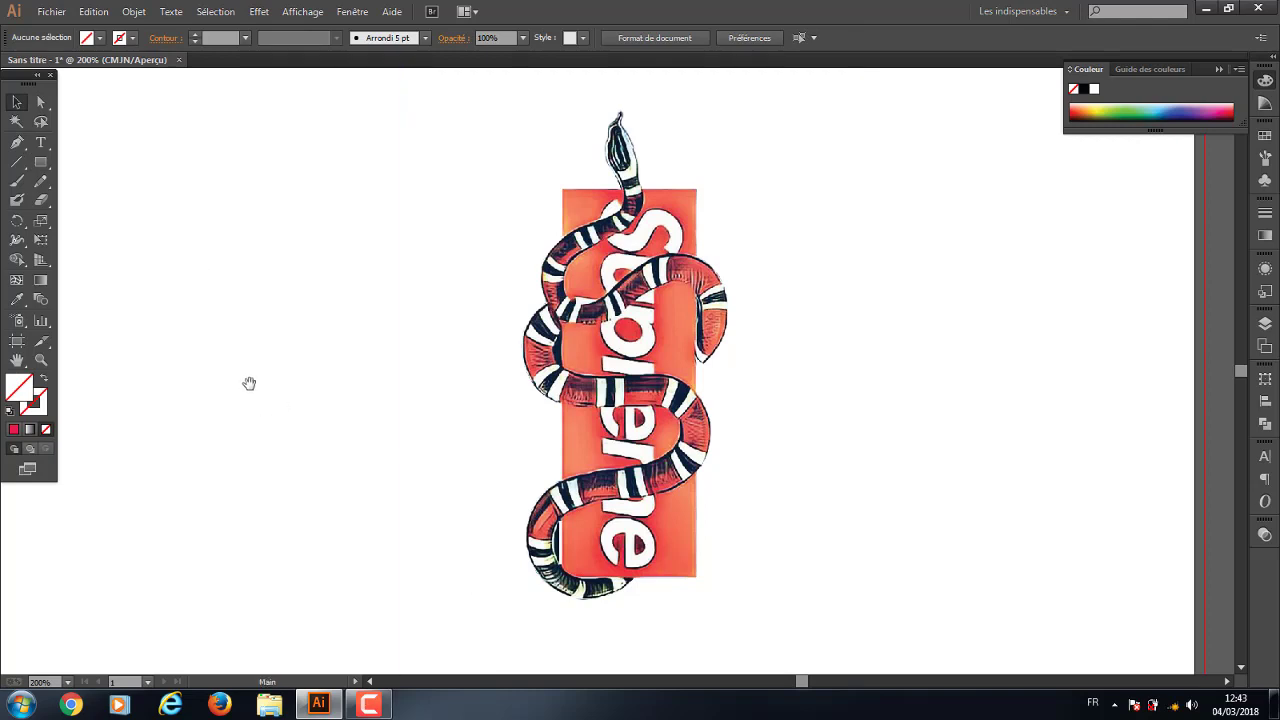
Pan and scroll around the enlarged artboard to inspect its edges
drag(249, 380, 710, 407)
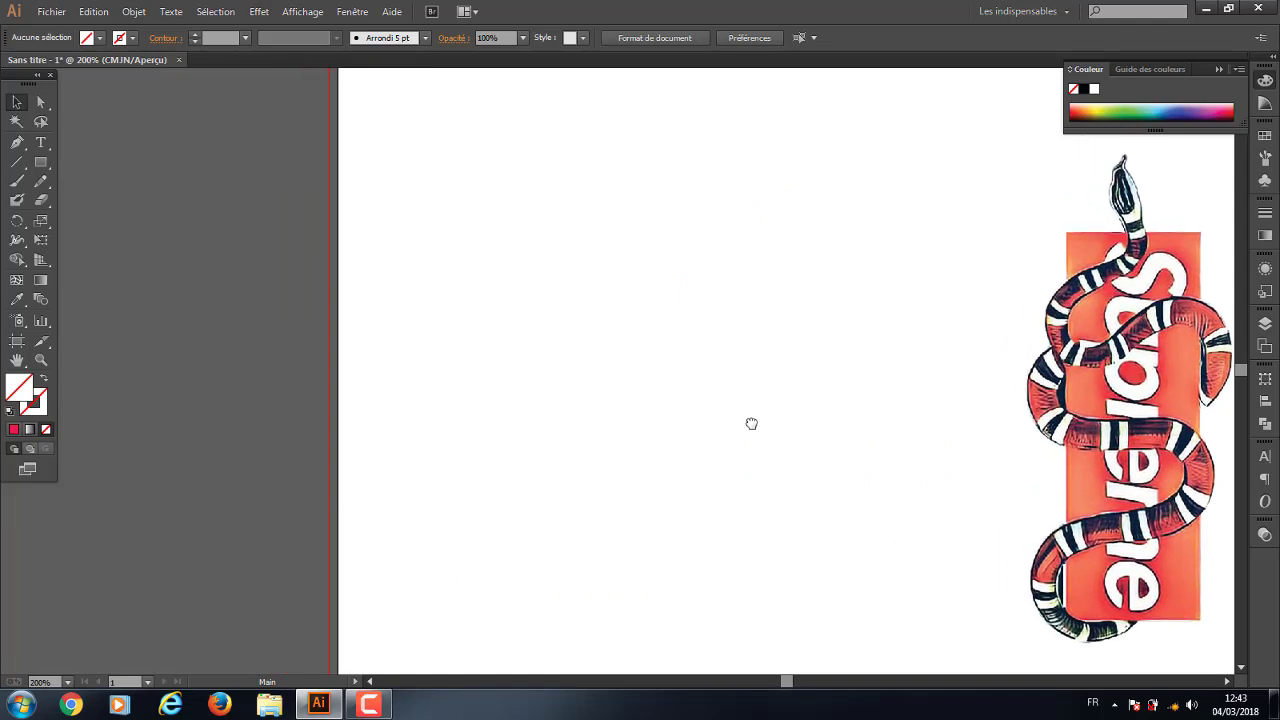
mouse_move(660, 211)
mouse_down()
mouse_move(561, 312)
mouse_move(532, 384)
mouse_up()
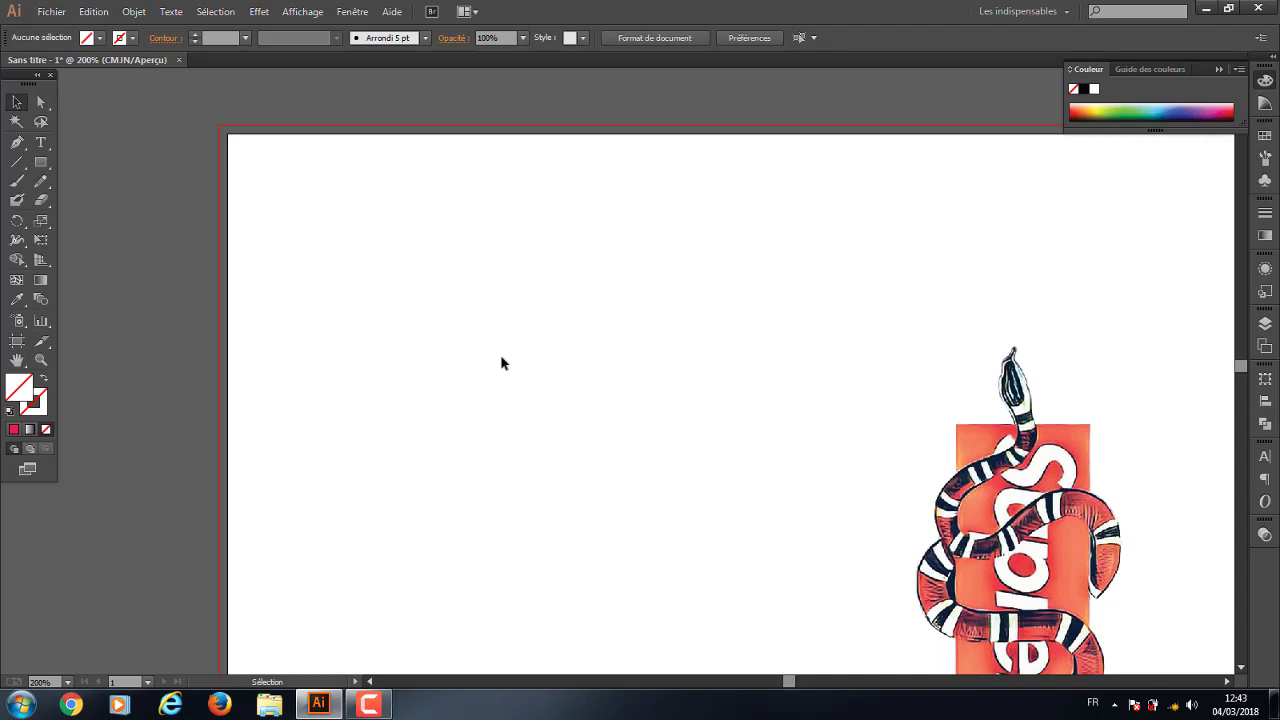
drag(391, 457, 352, 456)
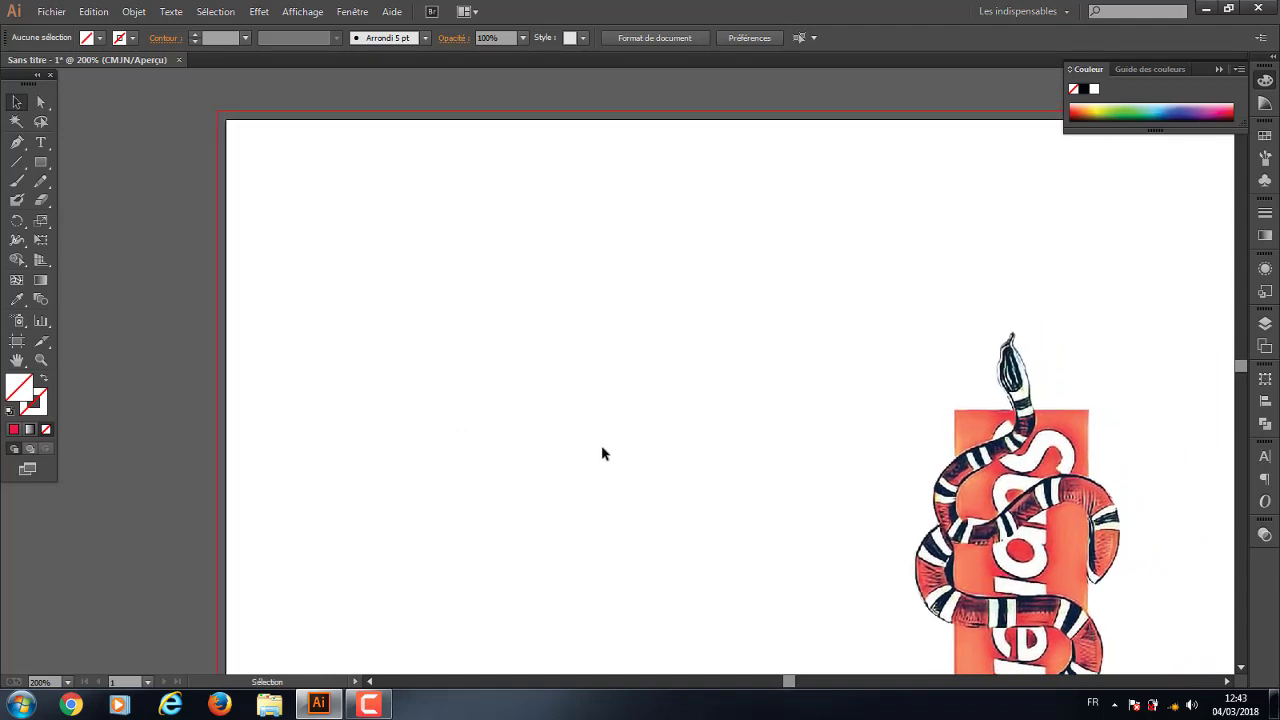
drag(610, 455, 408, 473)
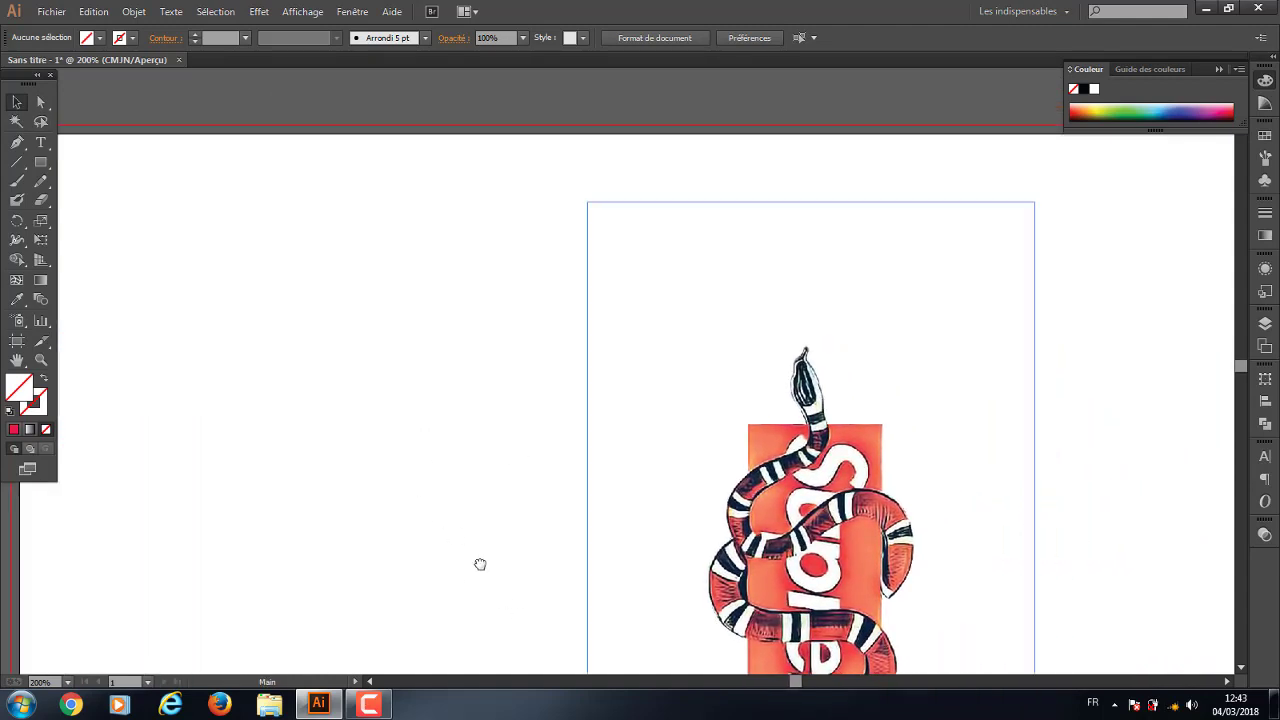
drag(480, 563, 849, 486)
drag(719, 449, 434, 546)
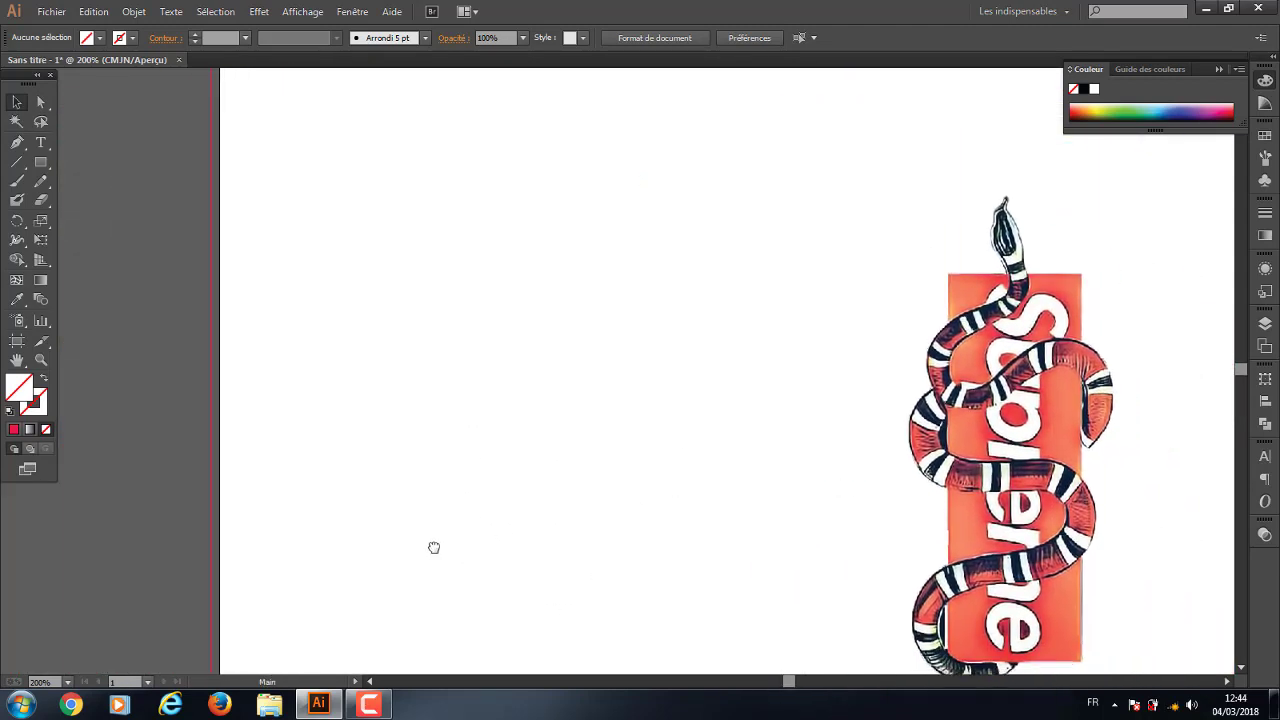
drag(1068, 279, 780, 434)
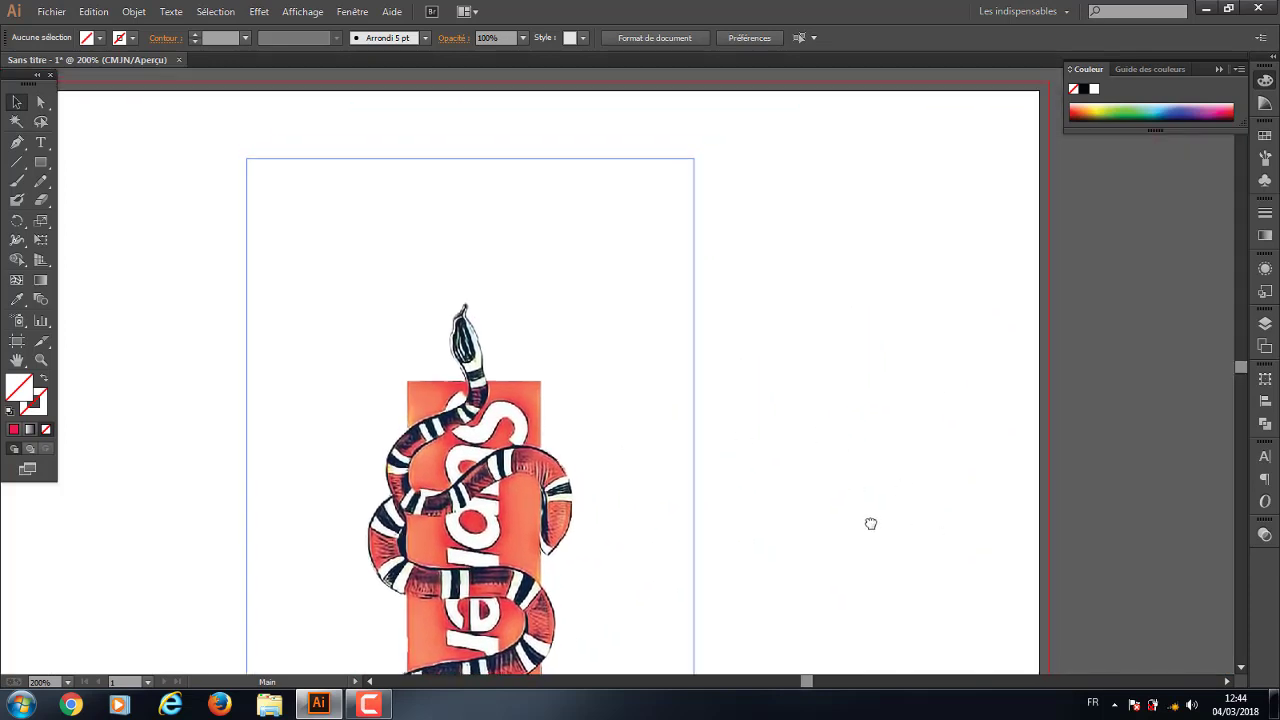
drag(955, 523, 749, 400)
scroll(766, 451, down, 2)
scroll(697, 531, down, 3)
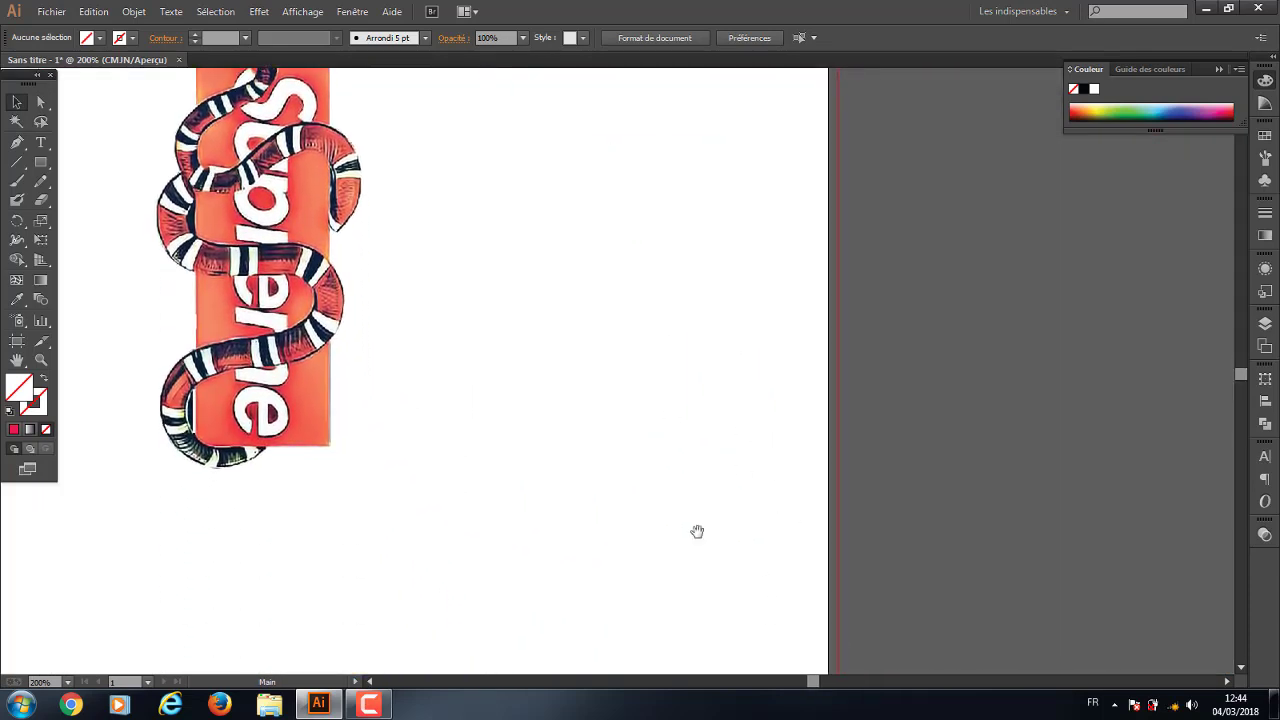
drag(651, 503, 668, 444)
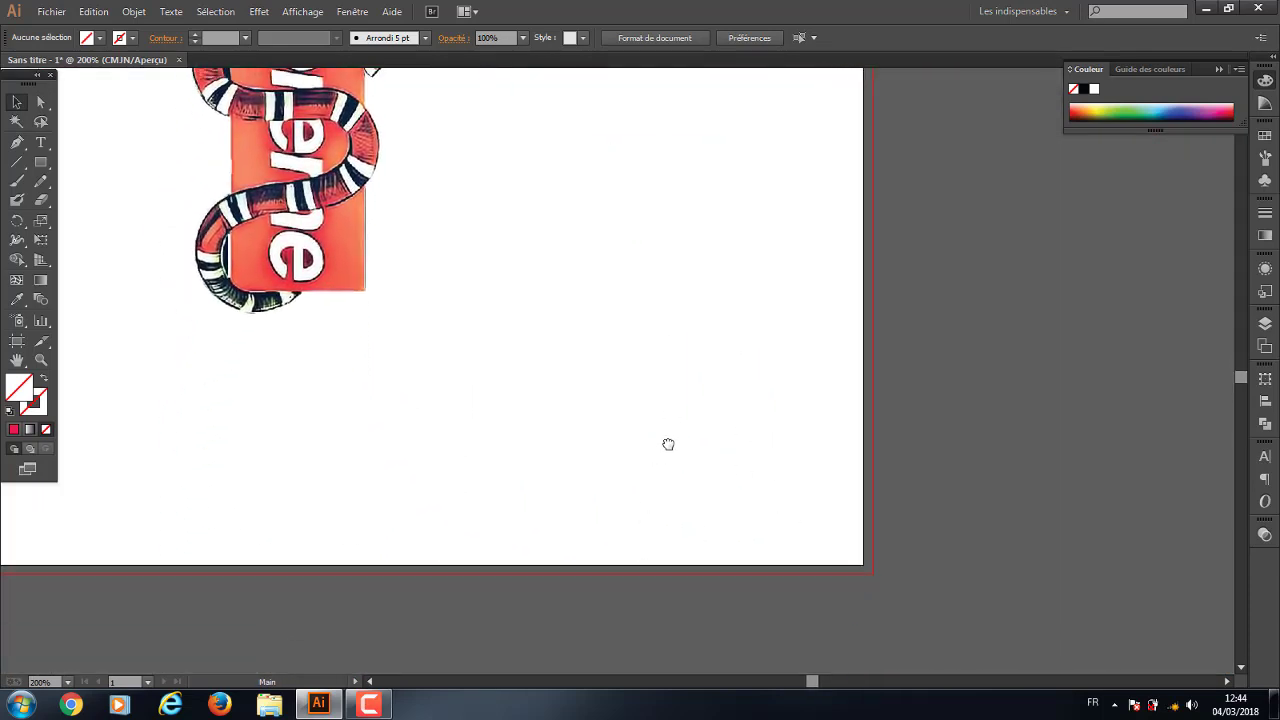
Pan with the Hand tool across the artboard's corners and edges around the snake
click(16, 361)
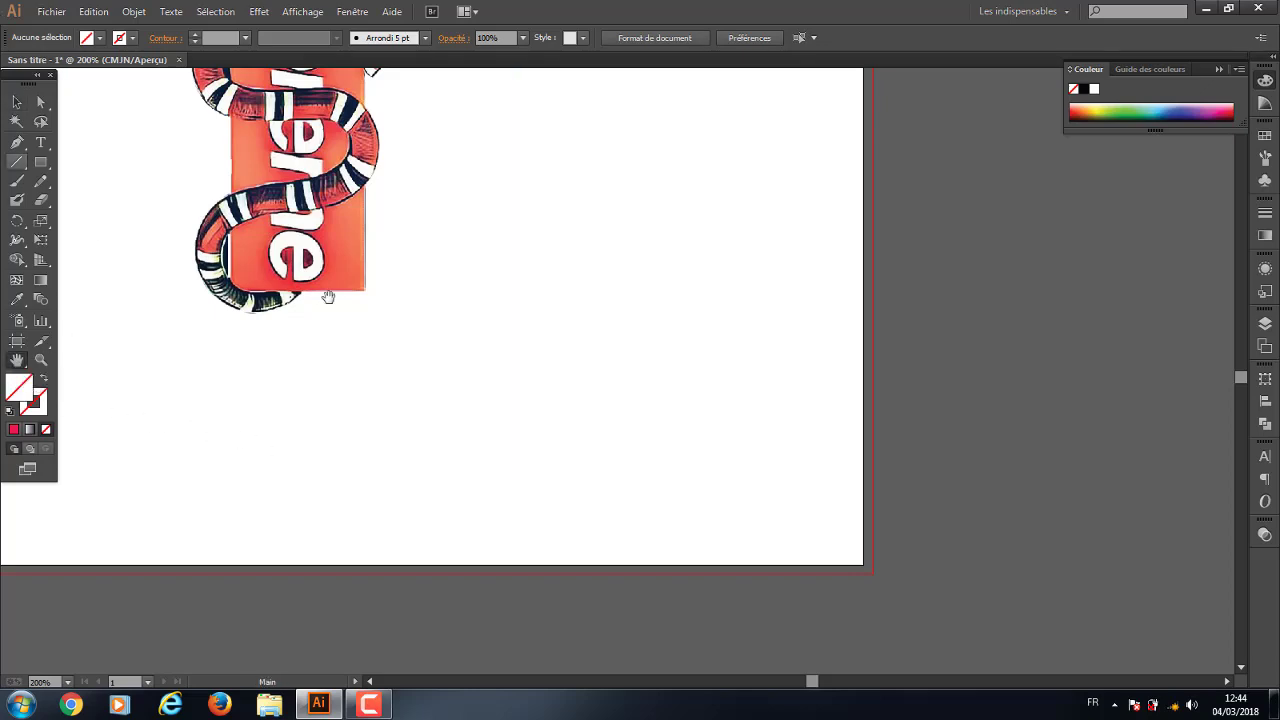
drag(711, 415, 833, 457)
drag(564, 385, 849, 465)
drag(357, 186, 657, 429)
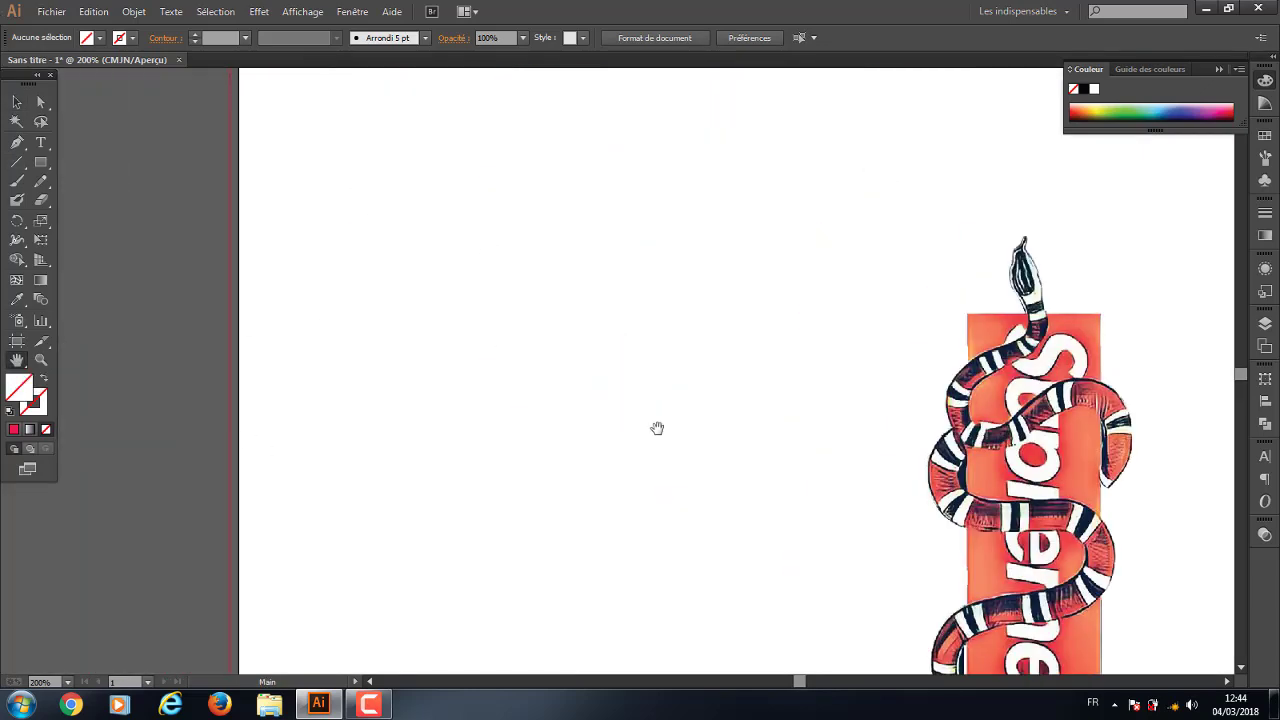
drag(682, 70, 586, 252)
drag(603, 306, 567, 420)
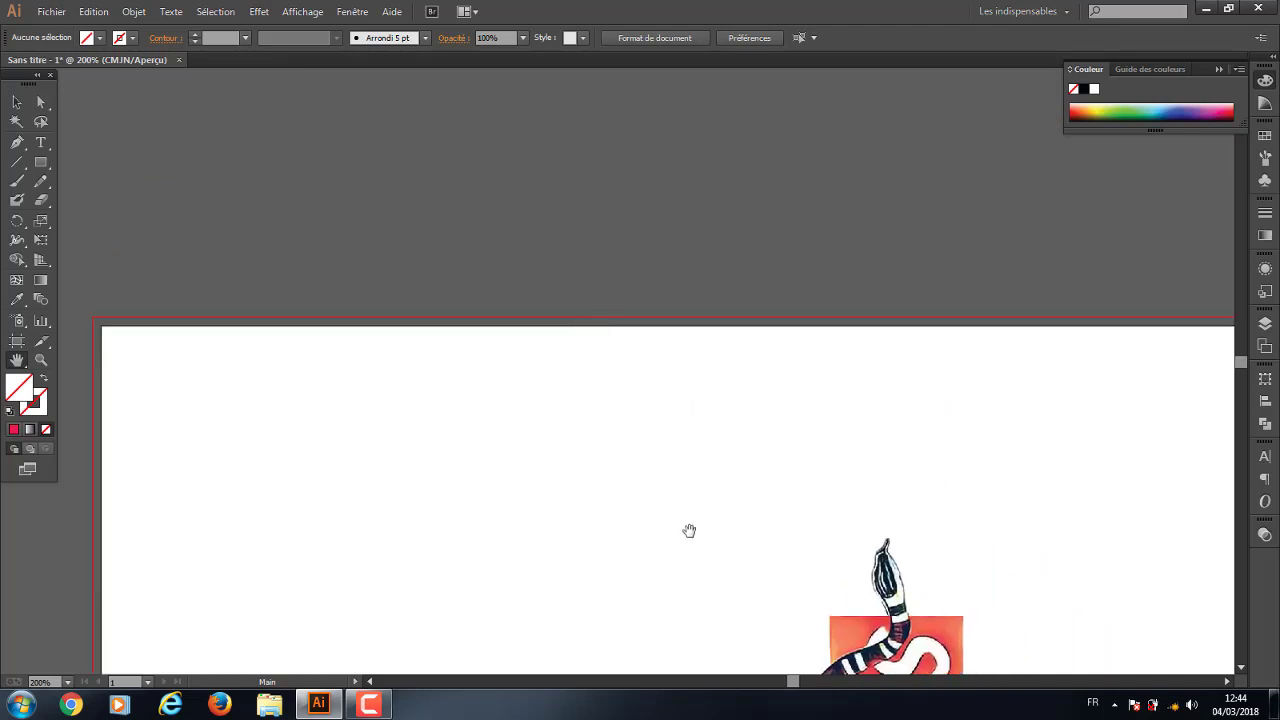
drag(623, 549, 511, 374)
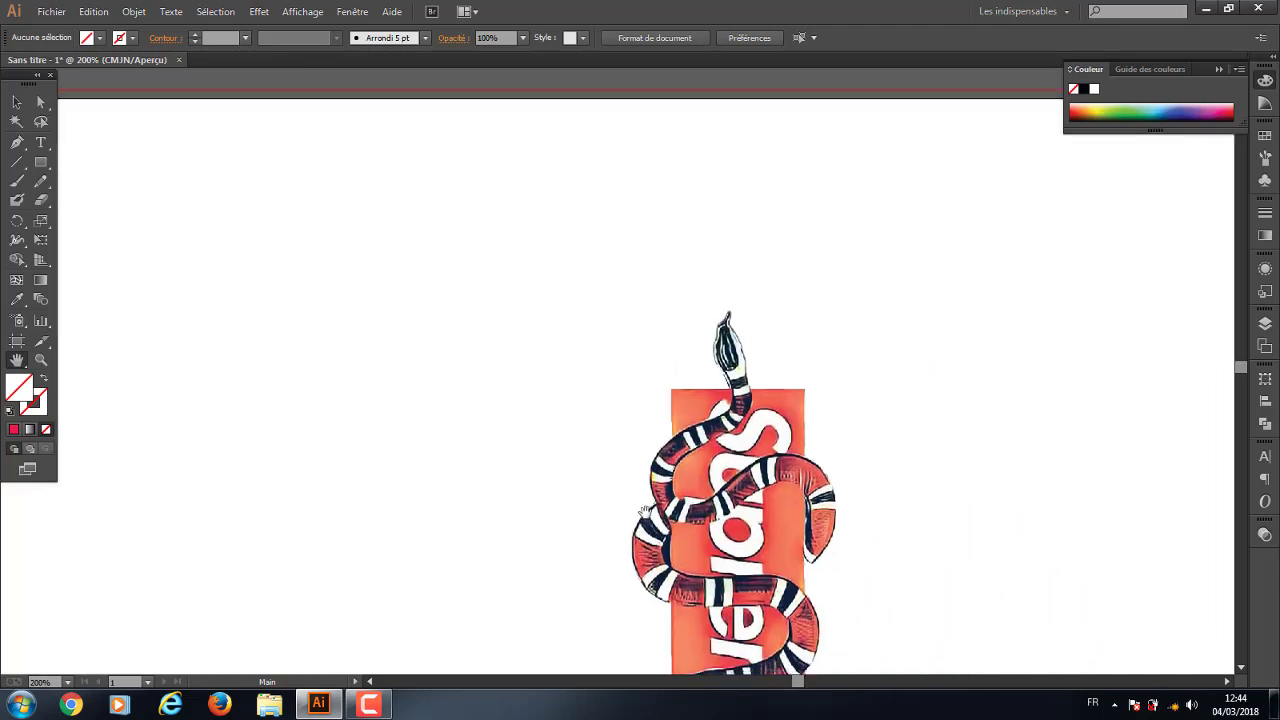
drag(593, 453, 533, 385)
drag(526, 430, 439, 344)
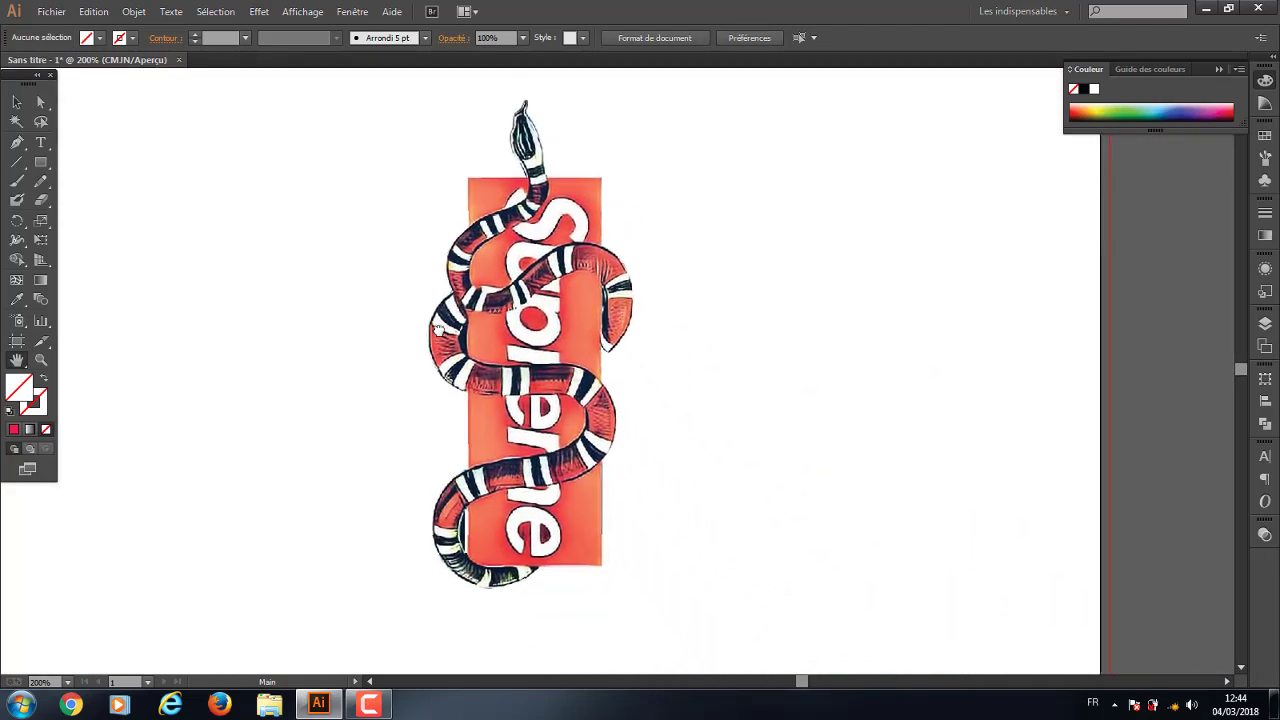
drag(403, 466, 320, 388)
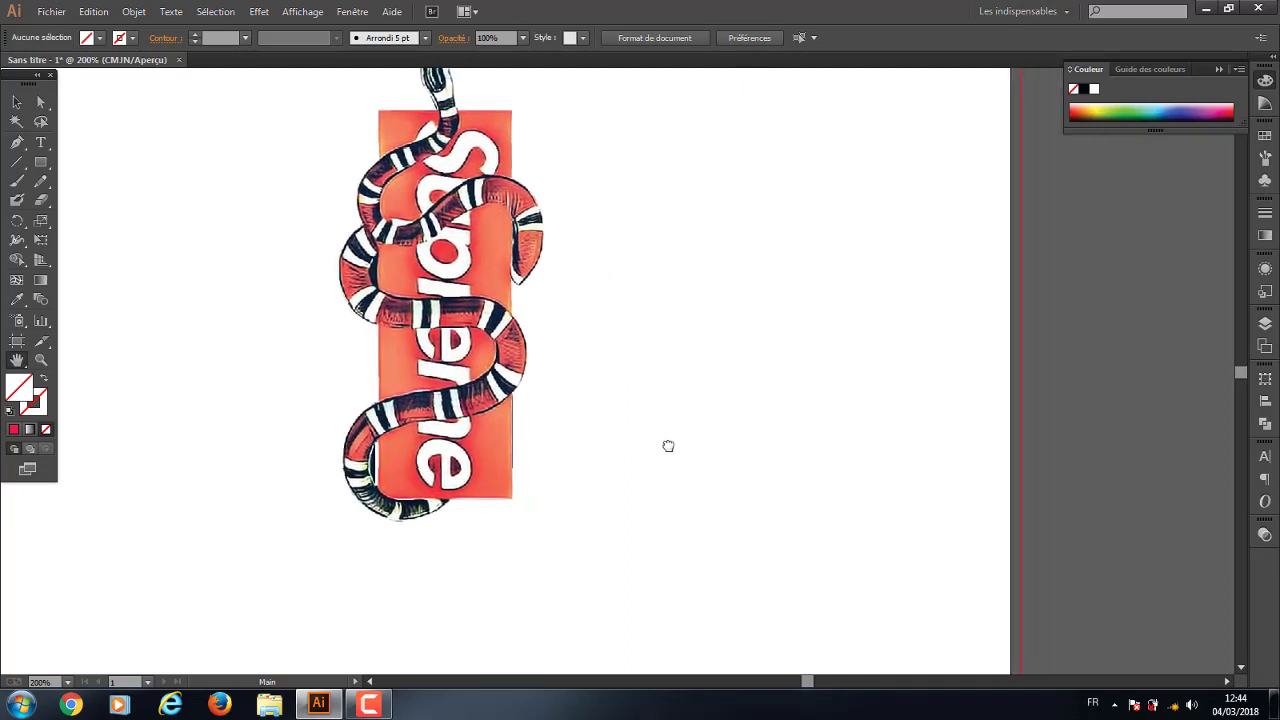
drag(666, 446, 480, 413)
drag(766, 357, 636, 475)
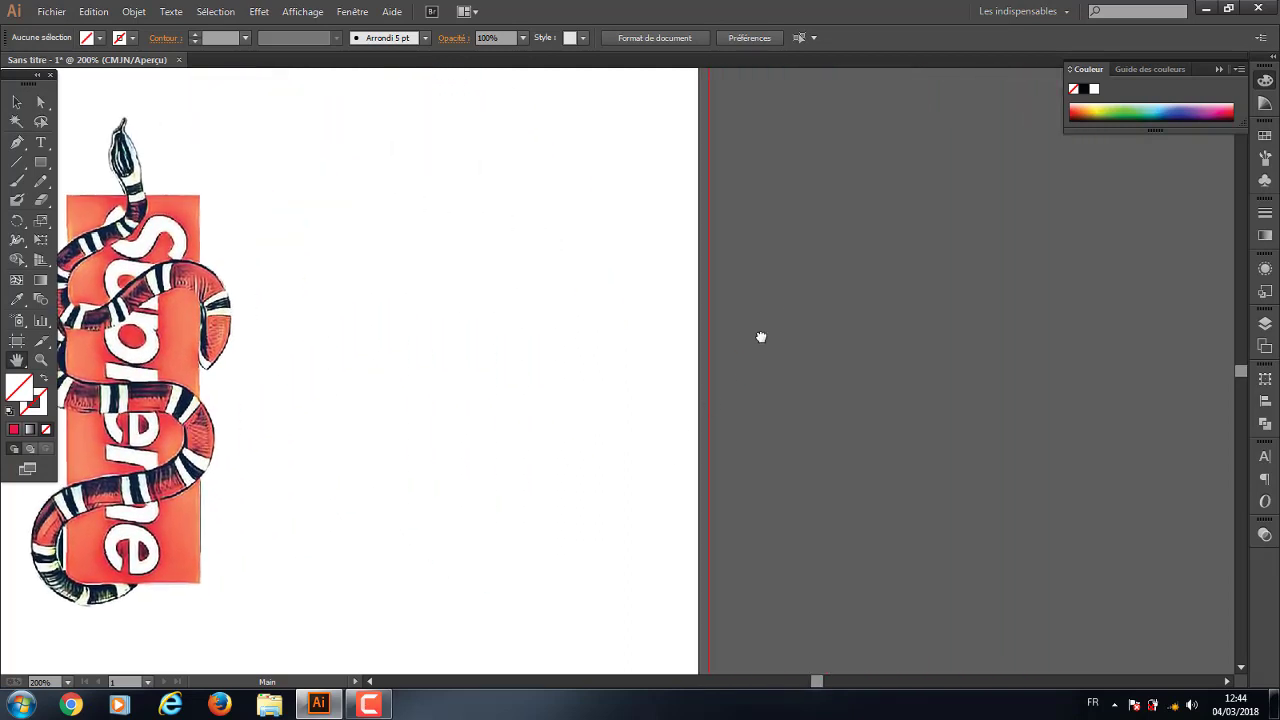
drag(761, 337, 688, 396)
drag(806, 259, 709, 409)
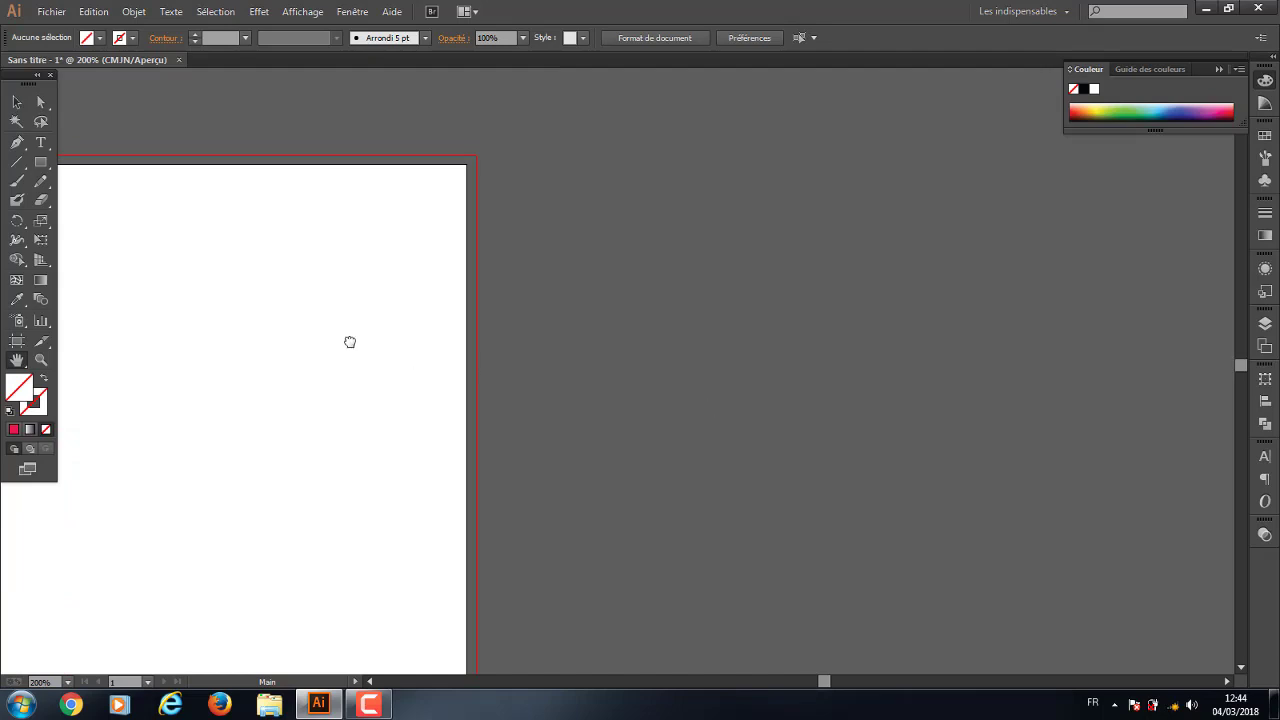
drag(349, 340, 783, 363)
drag(273, 329, 551, 277)
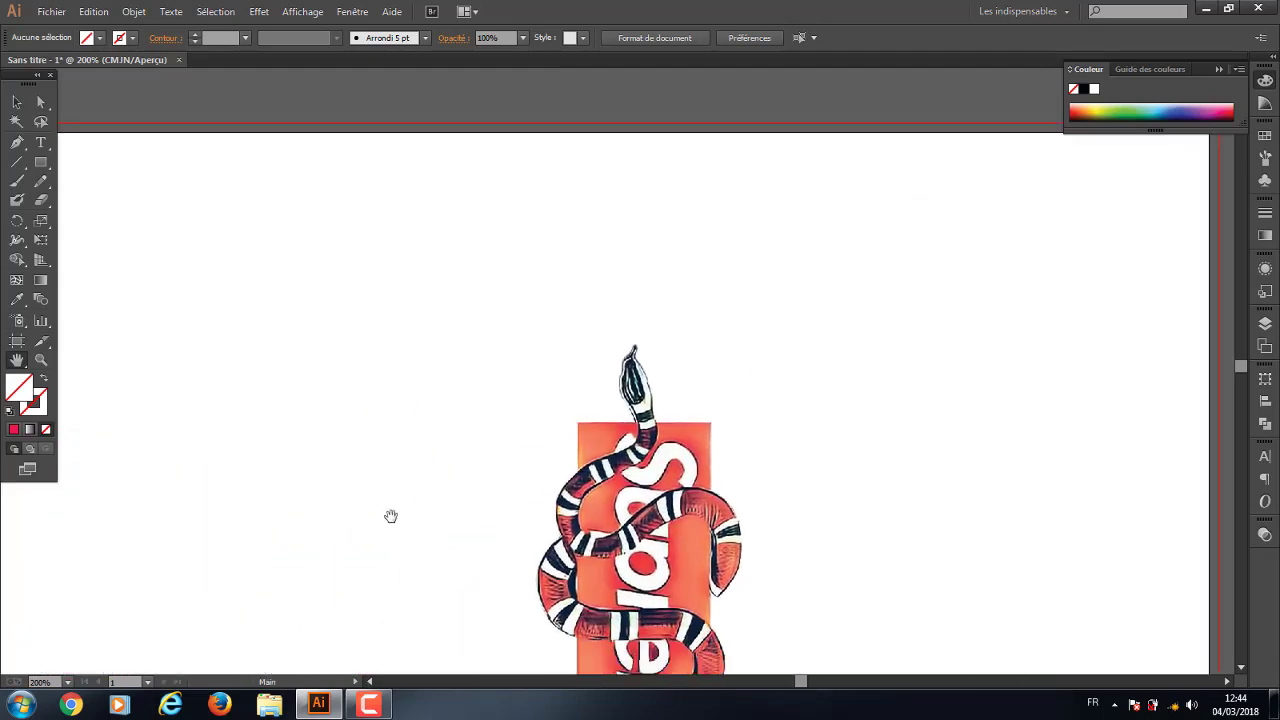
mouse_move(460, 501)
mouse_down()
mouse_move(626, 346)
mouse_move(702, 320)
mouse_up()
drag(446, 478, 549, 423)
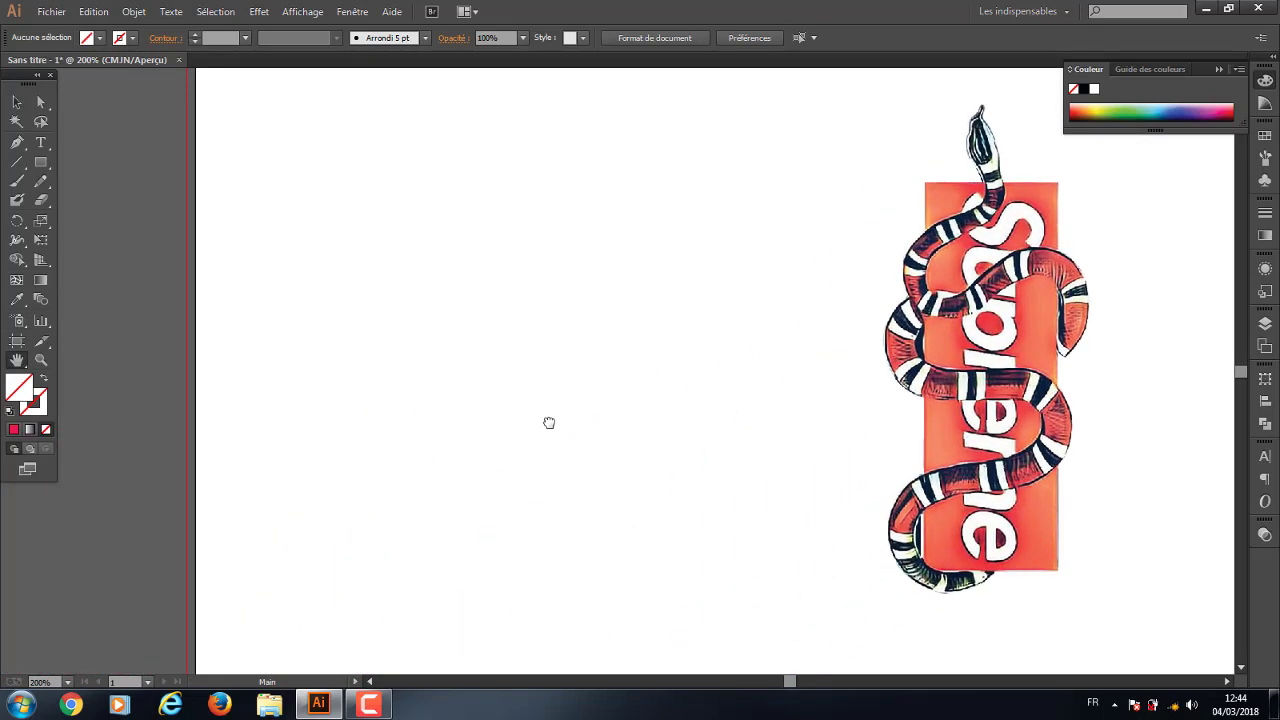
scroll(457, 458, down, 3)
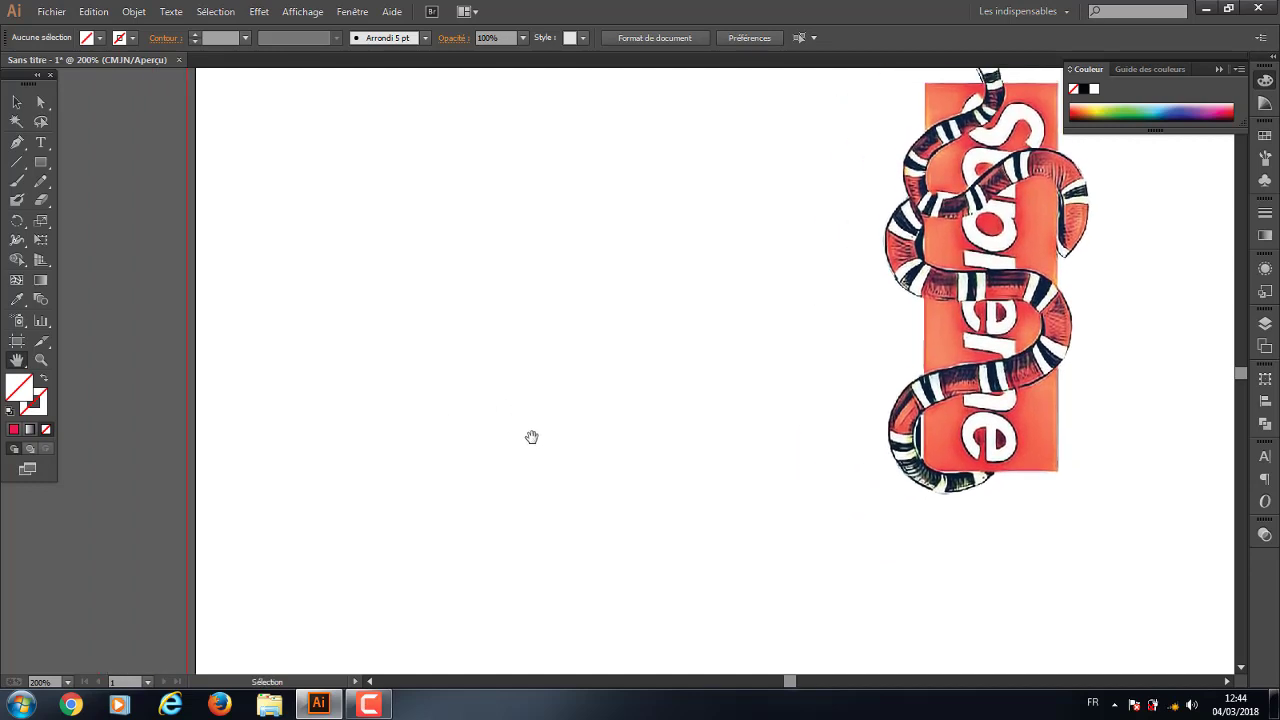
Zoom out to 25%, back in, and settle at 150% so the artboard fills the window
key(ctrl+minus)
key(ctrl+minus)
key(ctrl+minus)
key(ctrl+minus)
key(ctrl+minus)
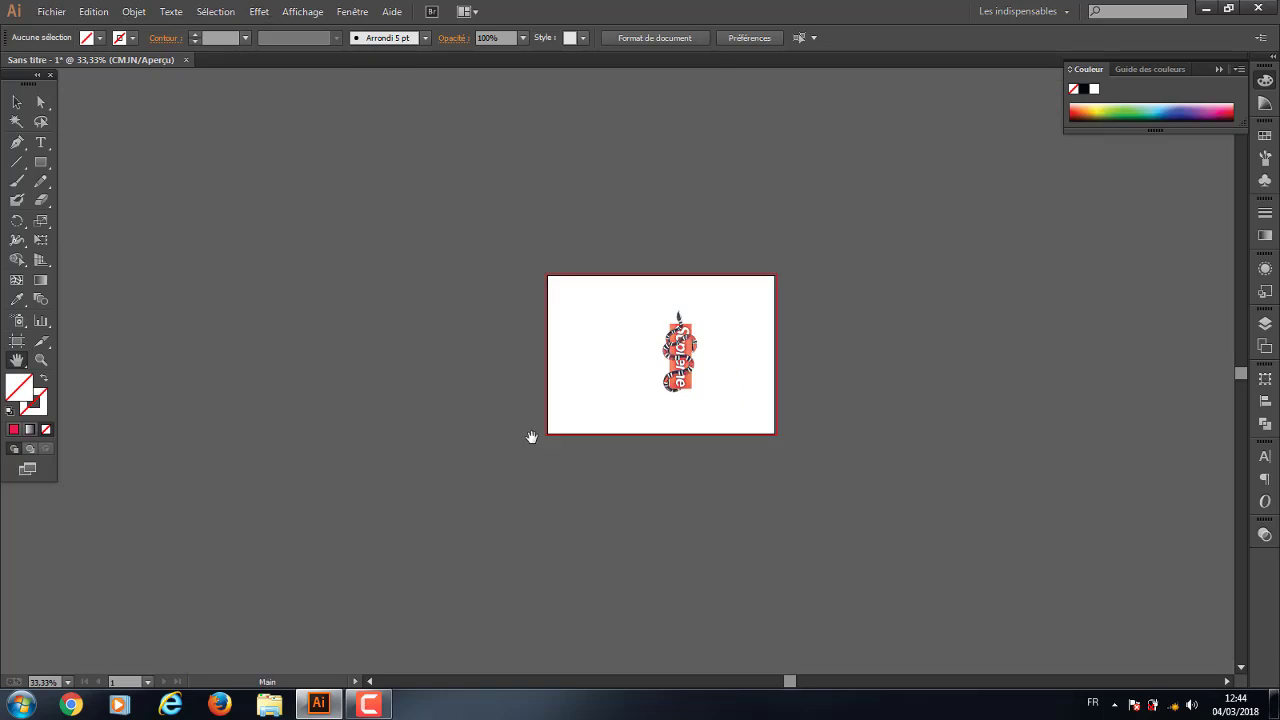
key(ctrl+minus)
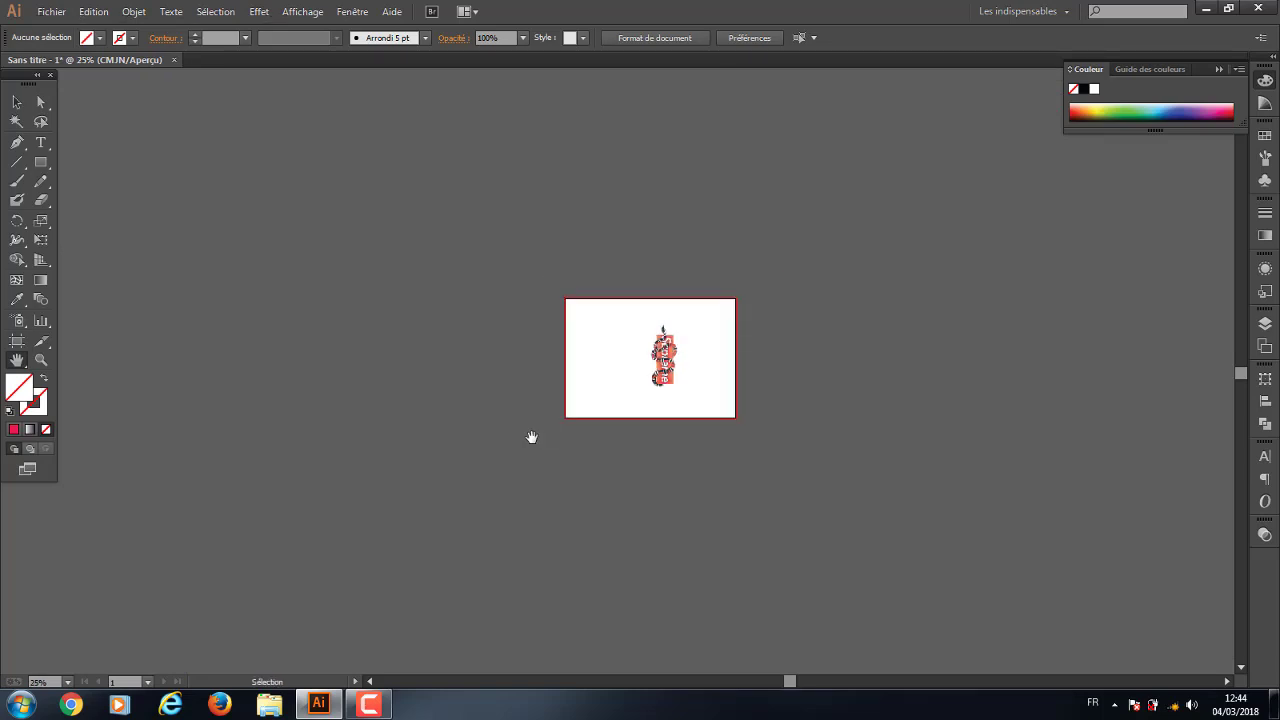
key(ctrl+plus)
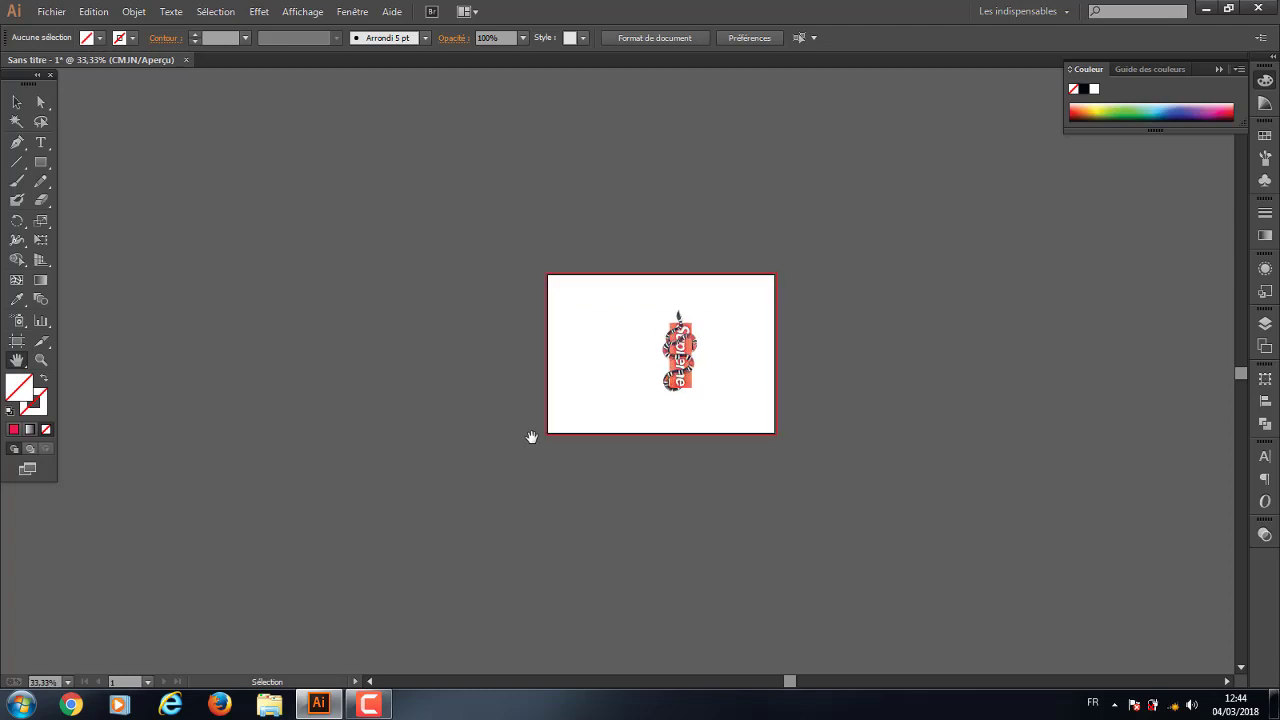
key(ctrl+plus)
key(ctrl+plus)
key(ctrl+plus)
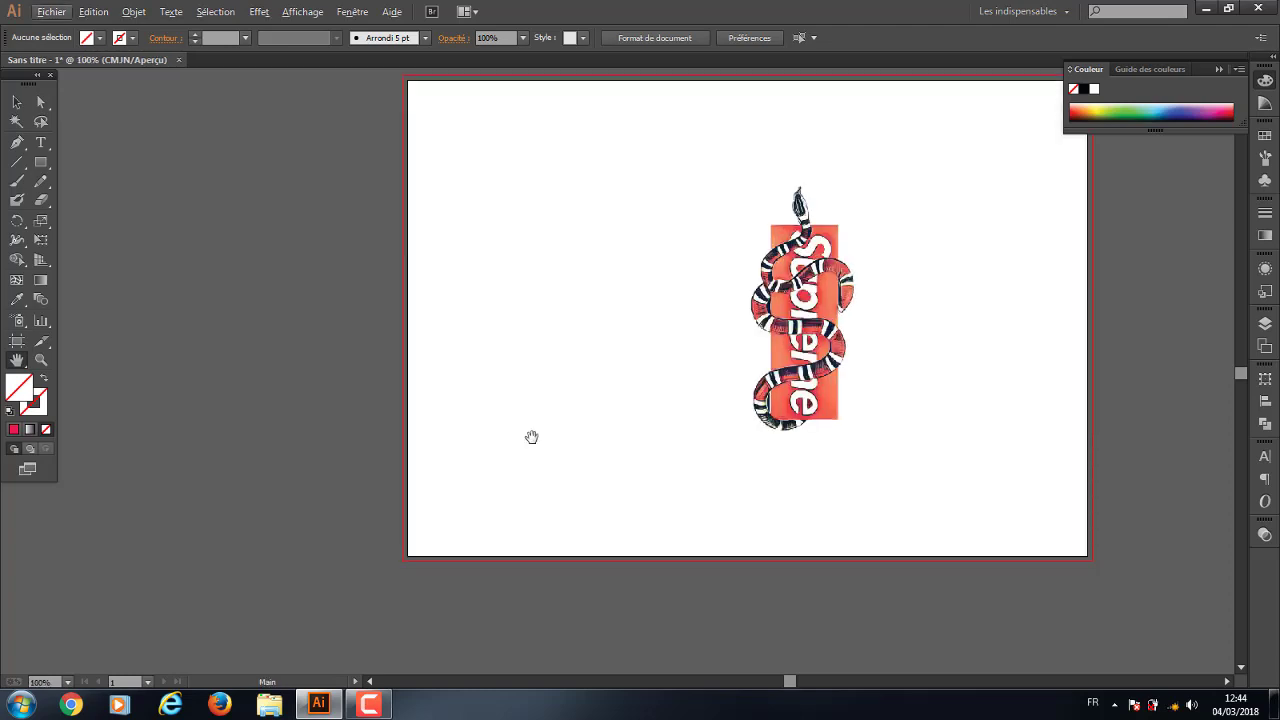
key(ctrl+minus)
key(ctrl+minus)
key(ctrl+minus)
key(ctrl+minus)
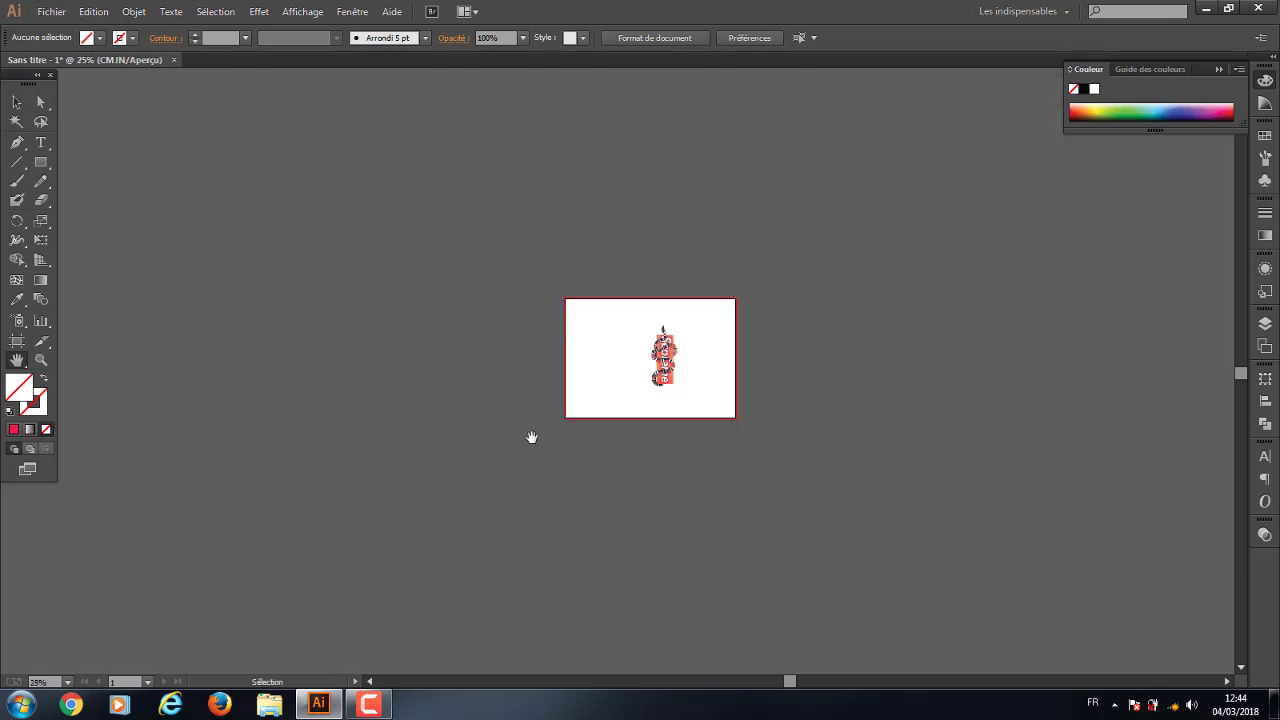
key(ctrl+plus)
key(ctrl+plus)
key(ctrl+plus)
key(ctrl+plus)
key(ctrl+plus)
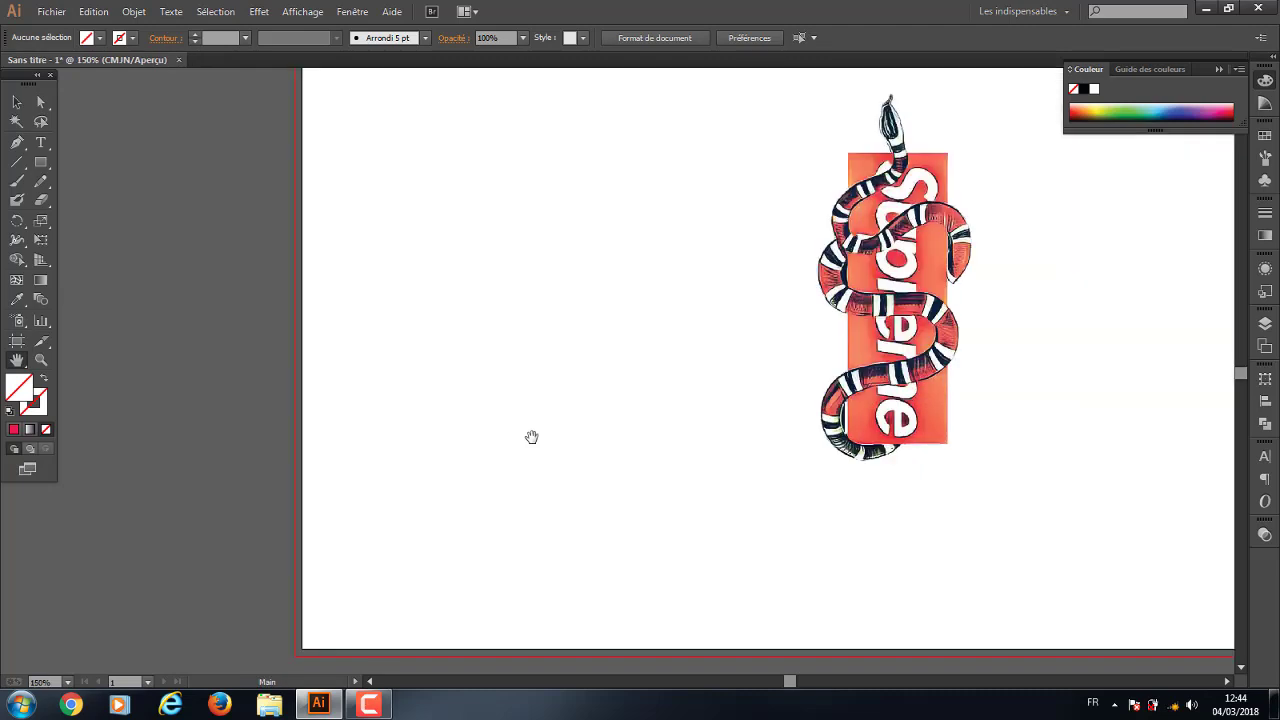
drag(387, 385, 353, 405)
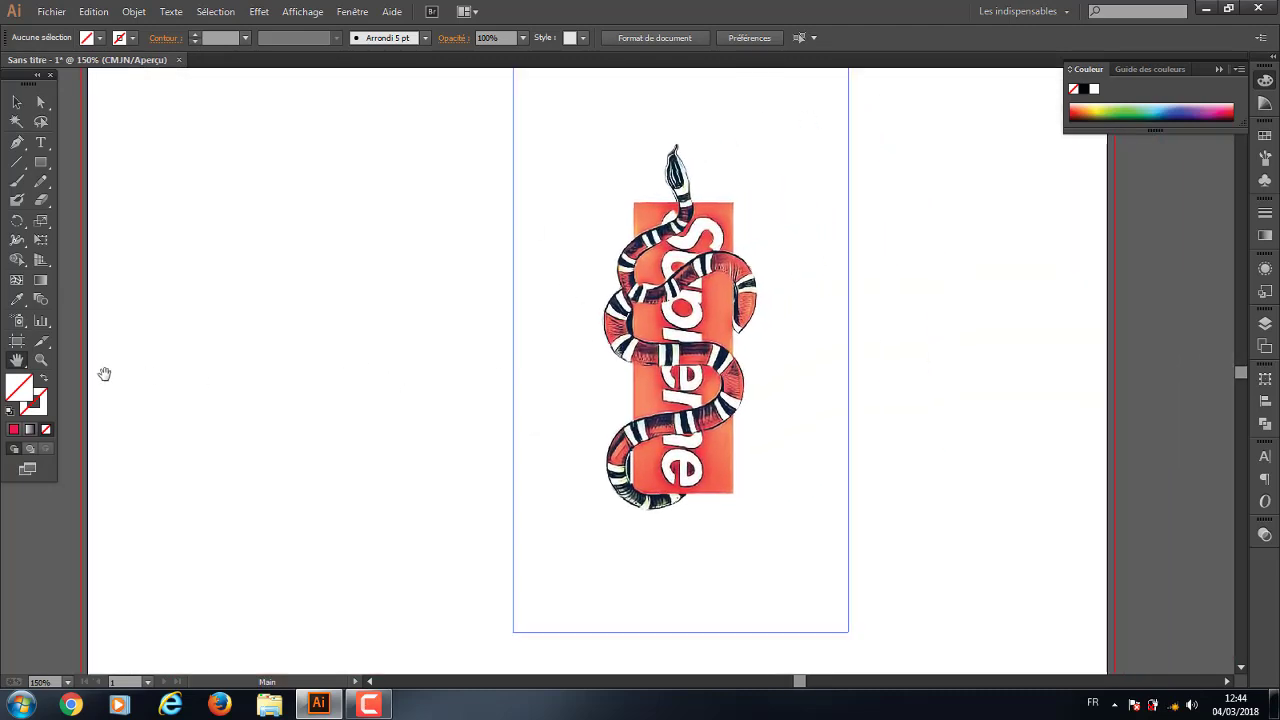
Zoom in to 300% with the Zoom tool, then back out, recentre, and zoom in again
click(41, 360)
click(270, 364)
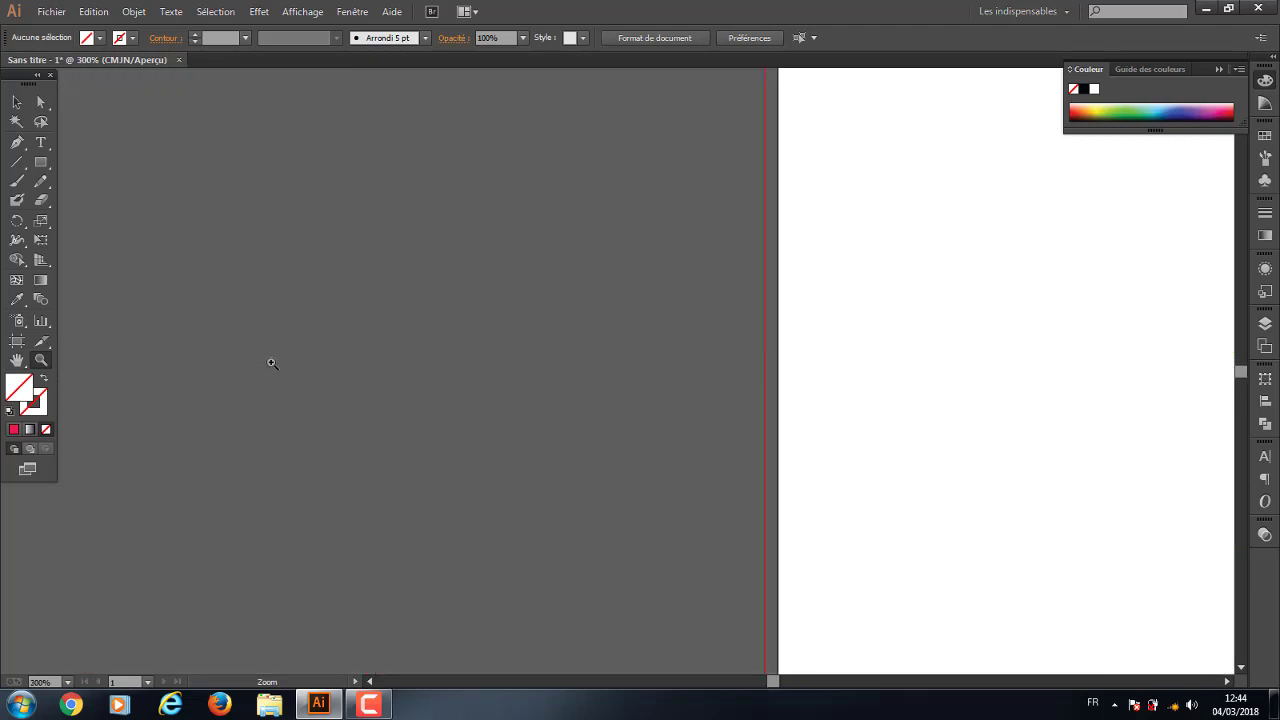
key(ctrl+minus)
key(ctrl+minus)
key(ctrl+minus)
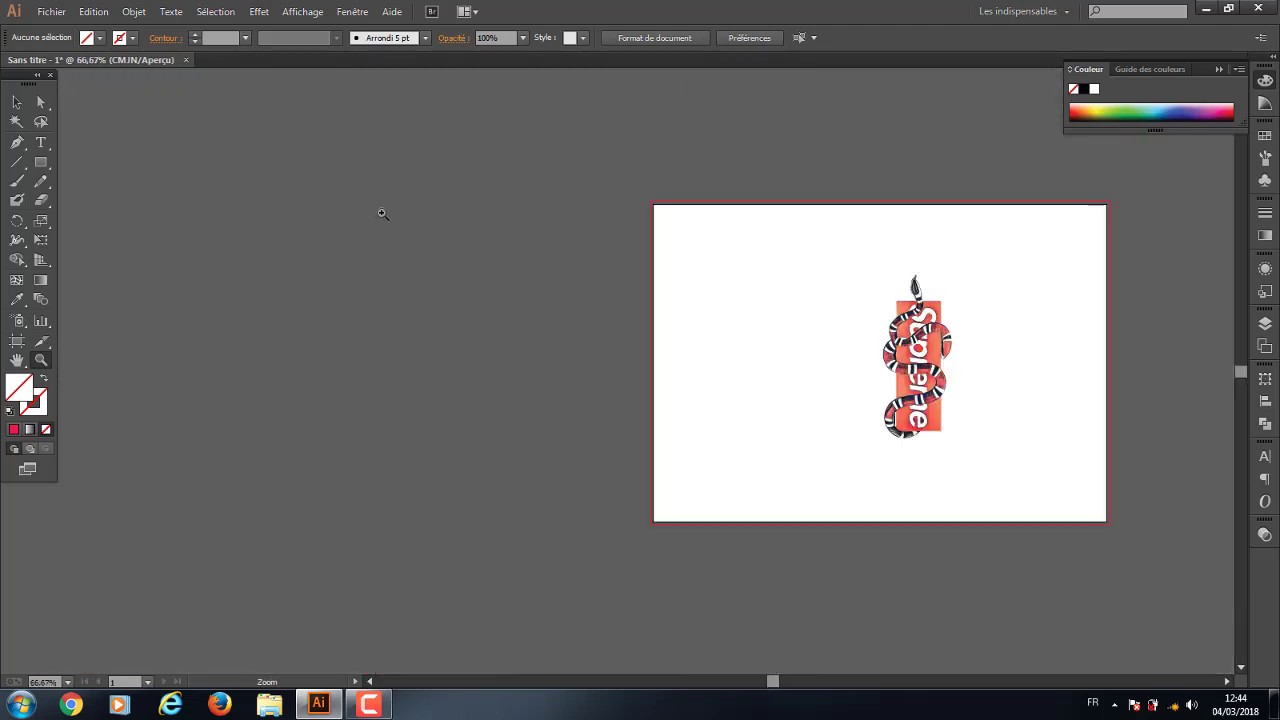
drag(731, 432, 548, 421)
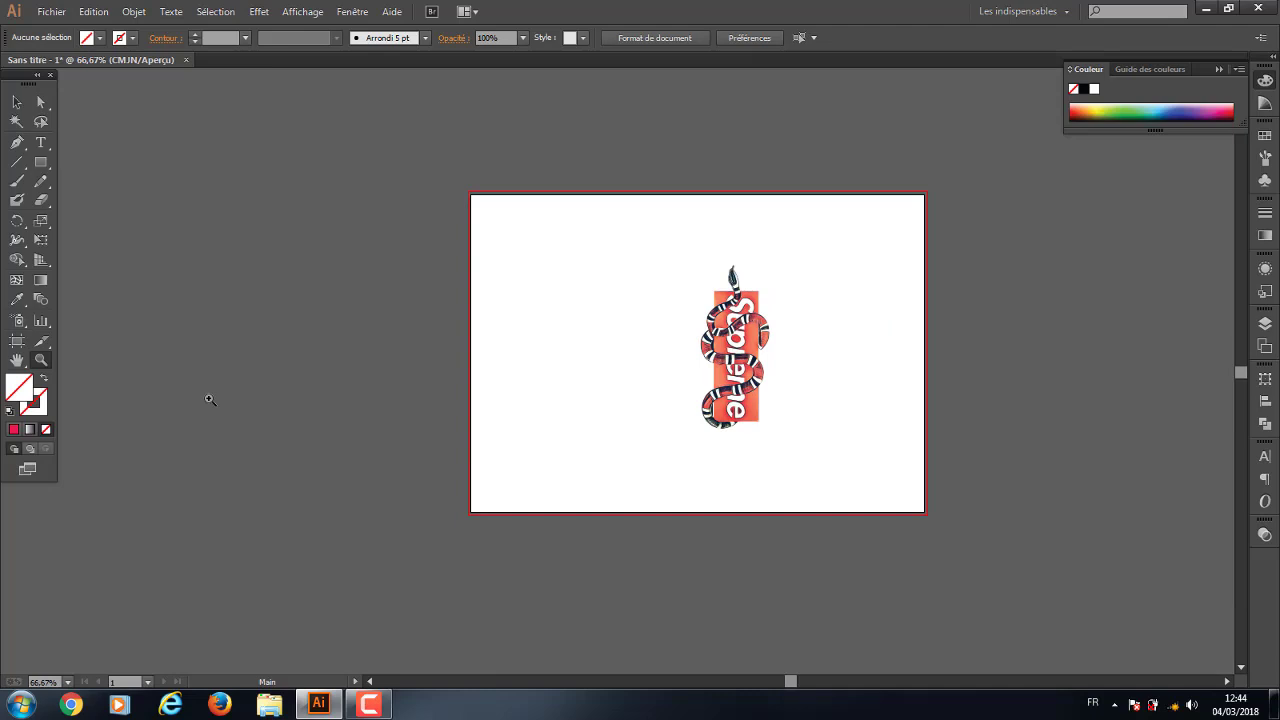
click(44, 361)
key(ctrl+plus)
key(ctrl+plus)
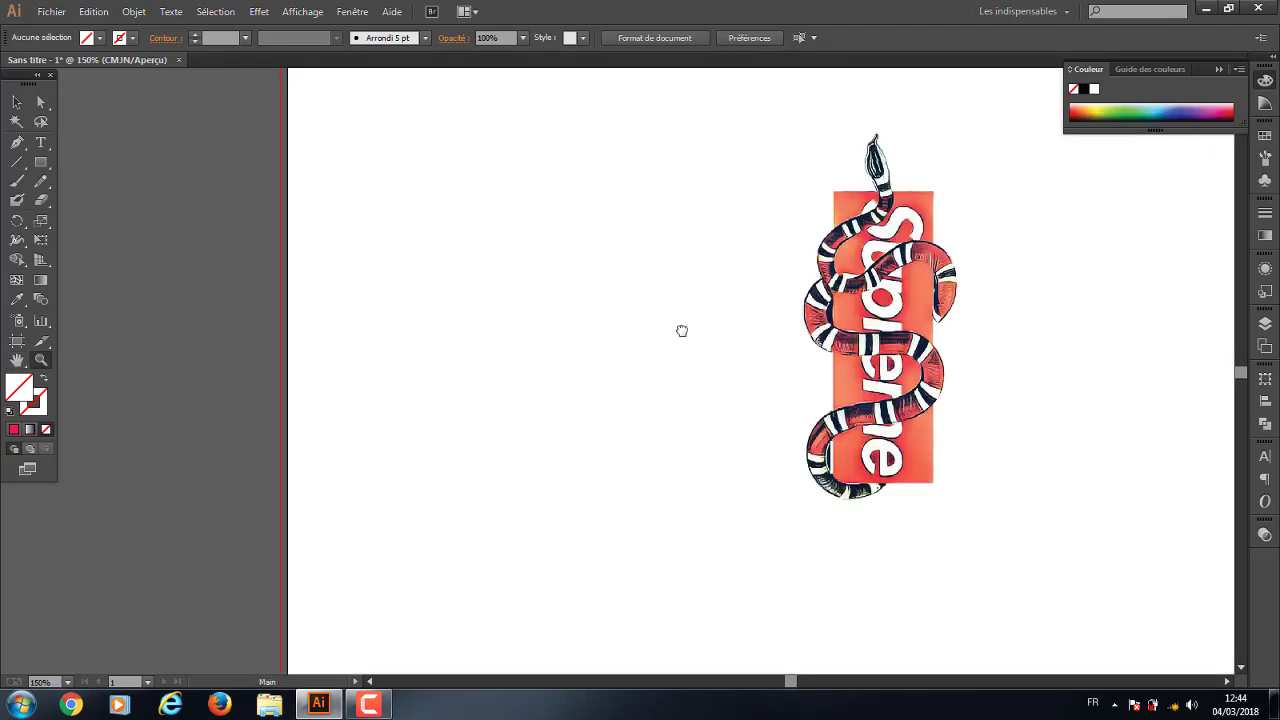
drag(680, 329, 560, 391)
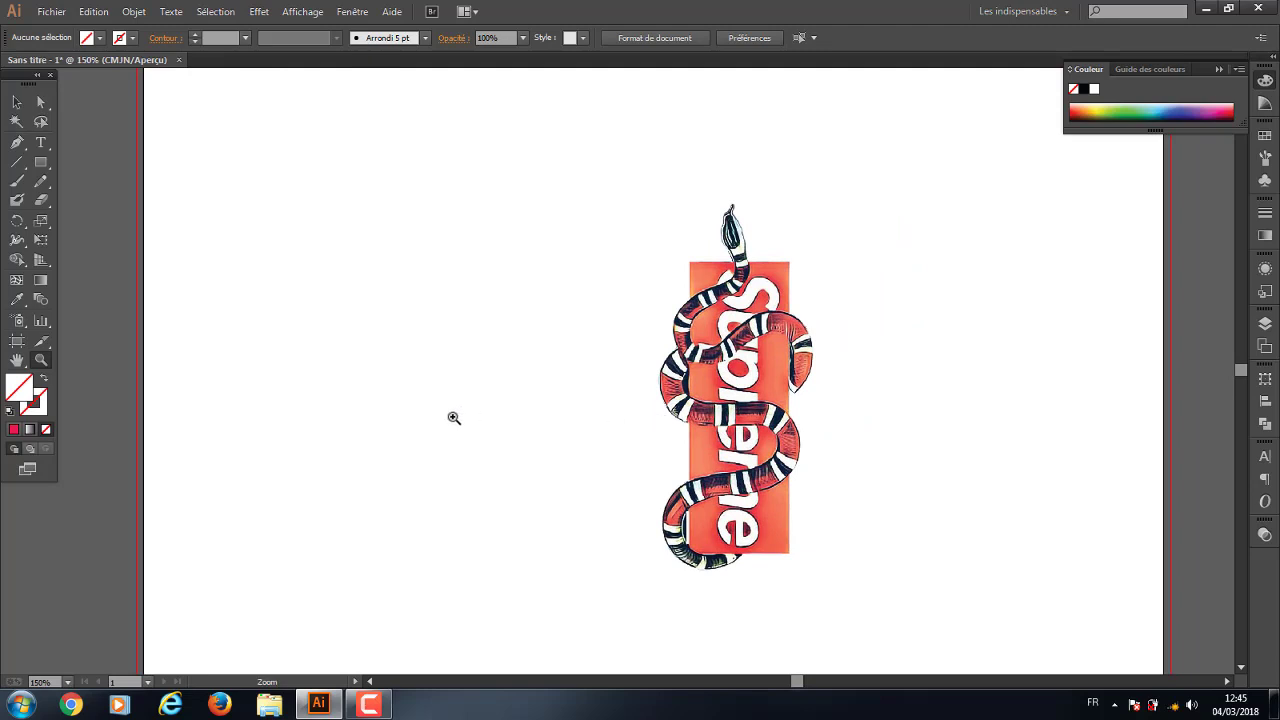
key(ctrl+minus)
key(ctrl+minus)
key(ctrl+plus)
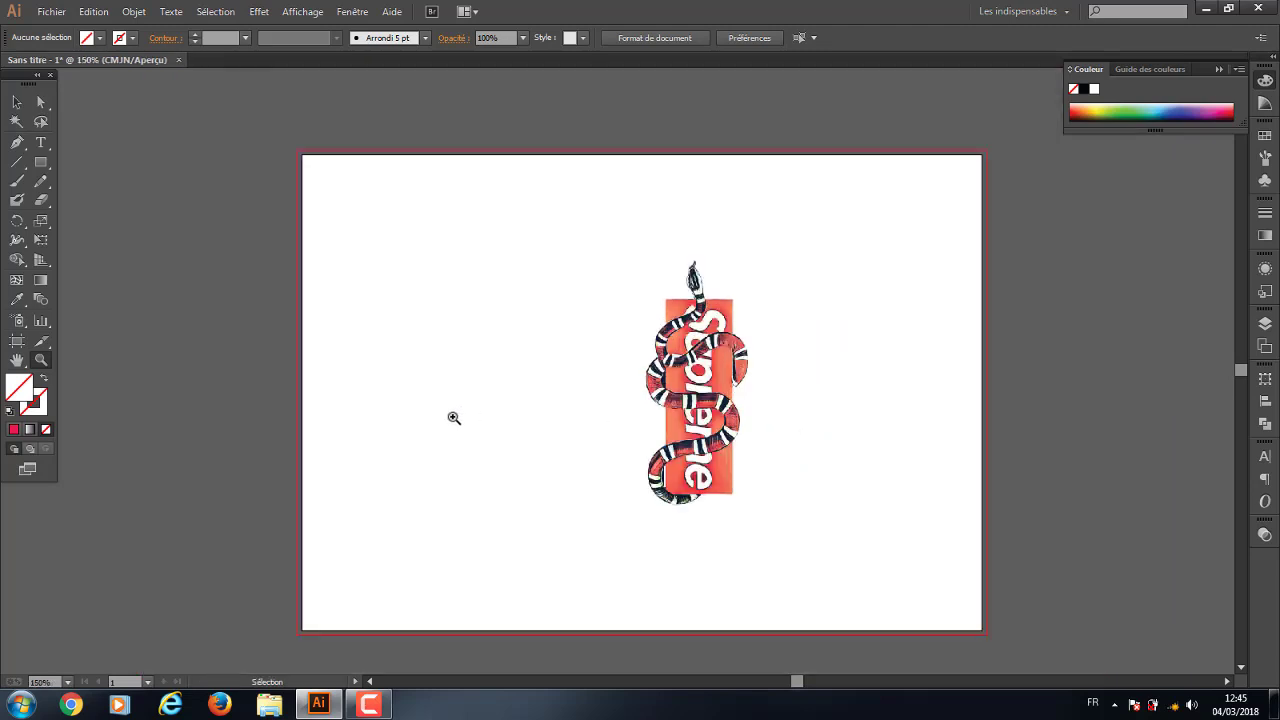
key(ctrl+plus)
Pan with the Hand tool until the snake Supreme artwork sits right of centre
click(17, 360)
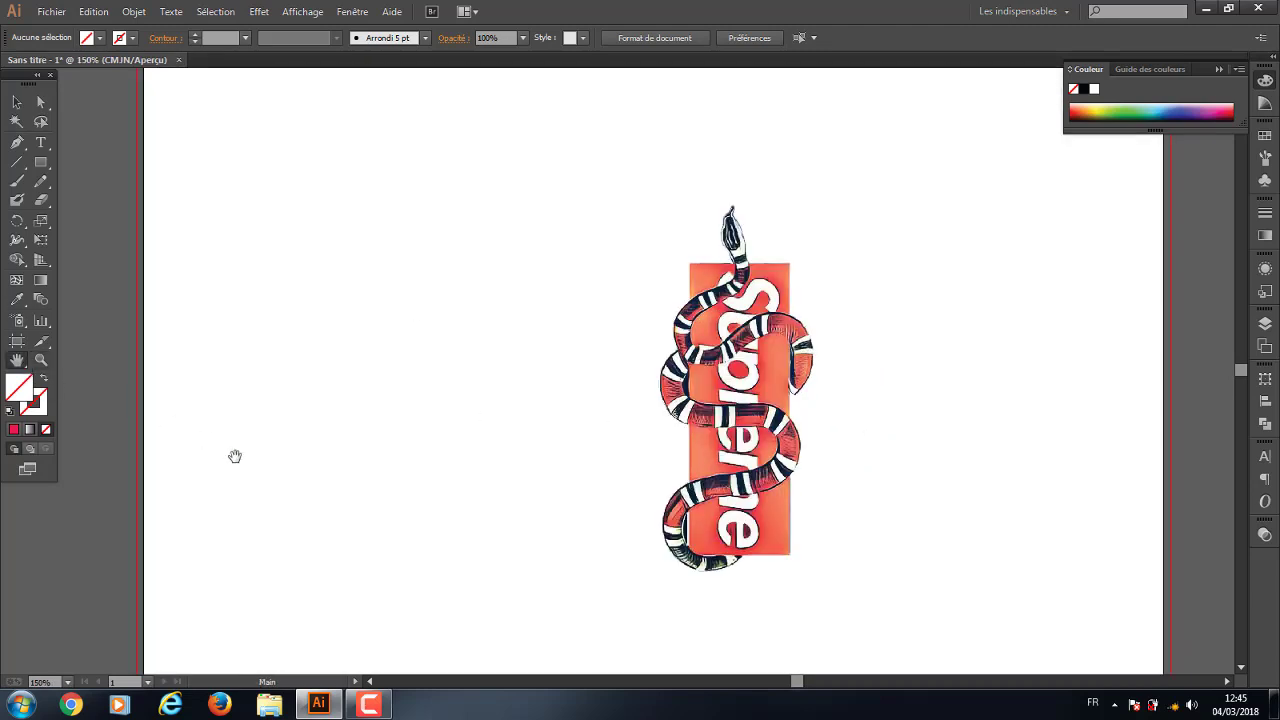
drag(462, 452, 374, 417)
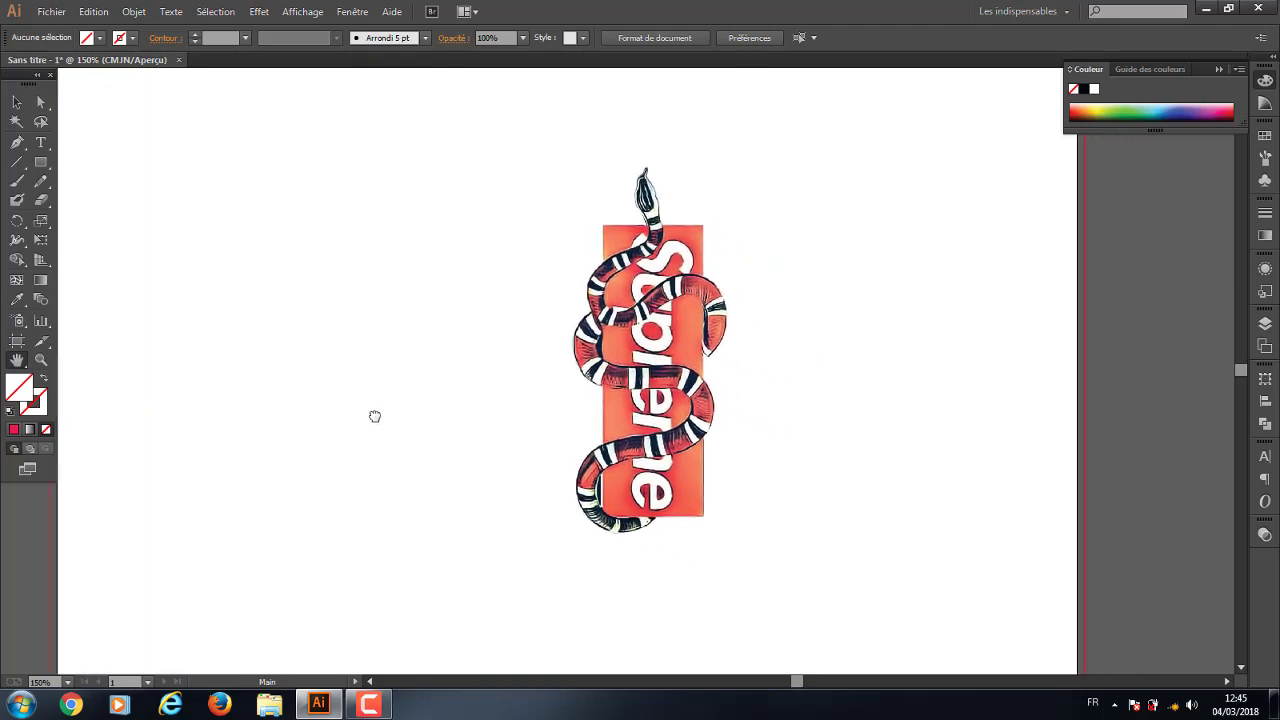
drag(491, 409, 350, 350)
drag(338, 231, 599, 433)
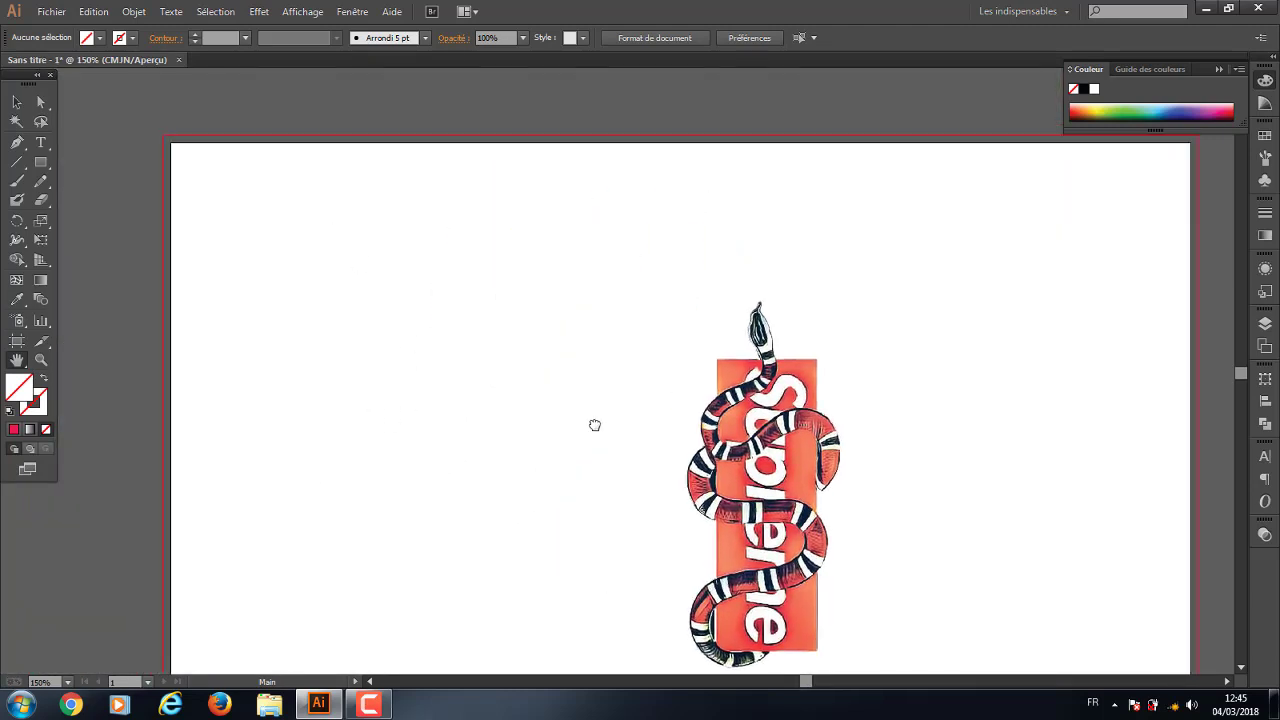
drag(631, 574, 522, 444)
drag(578, 570, 485, 442)
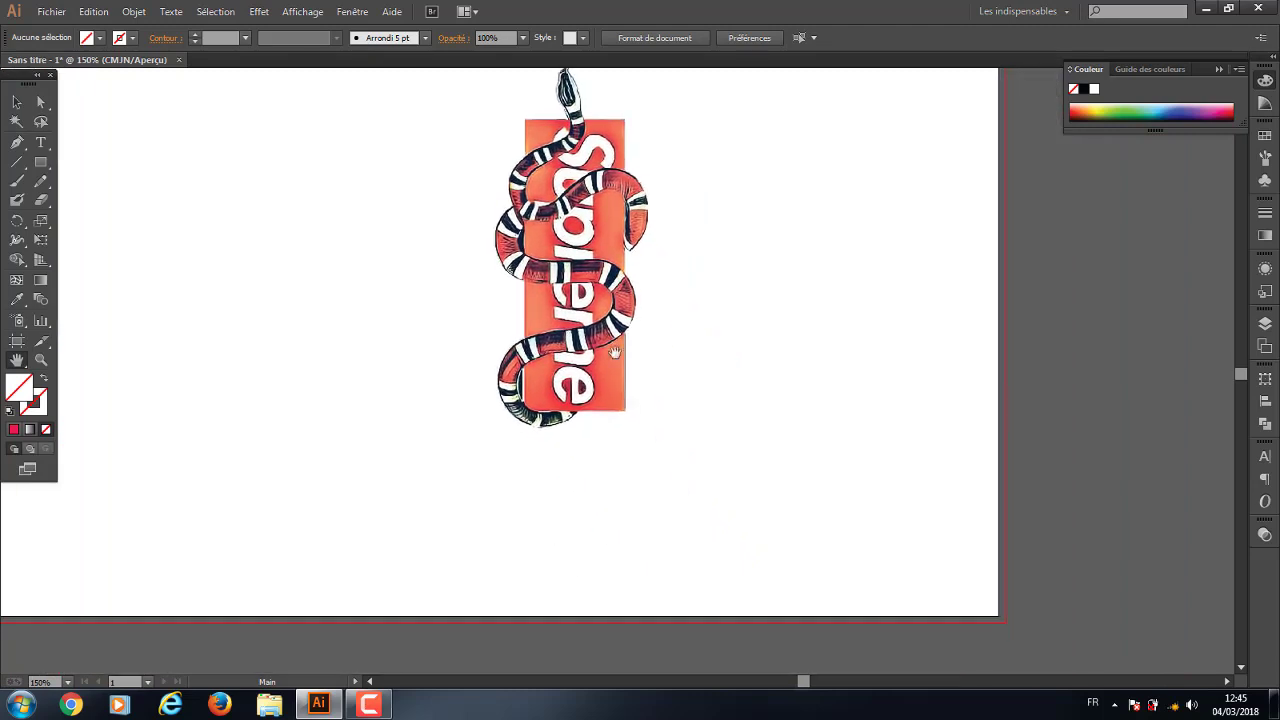
drag(651, 366, 768, 493)
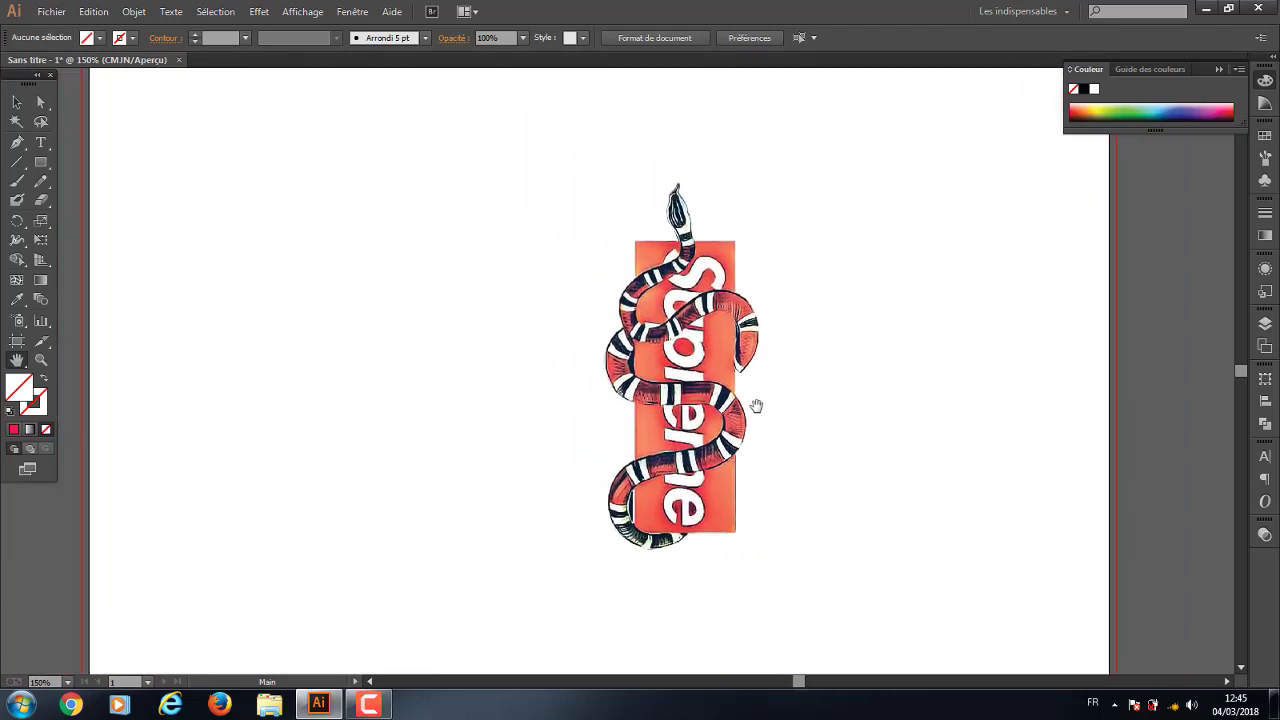
drag(775, 444, 826, 540)
mouse_move(523, 557)
mouse_down()
mouse_move(613, 506)
mouse_move(626, 517)
mouse_up()
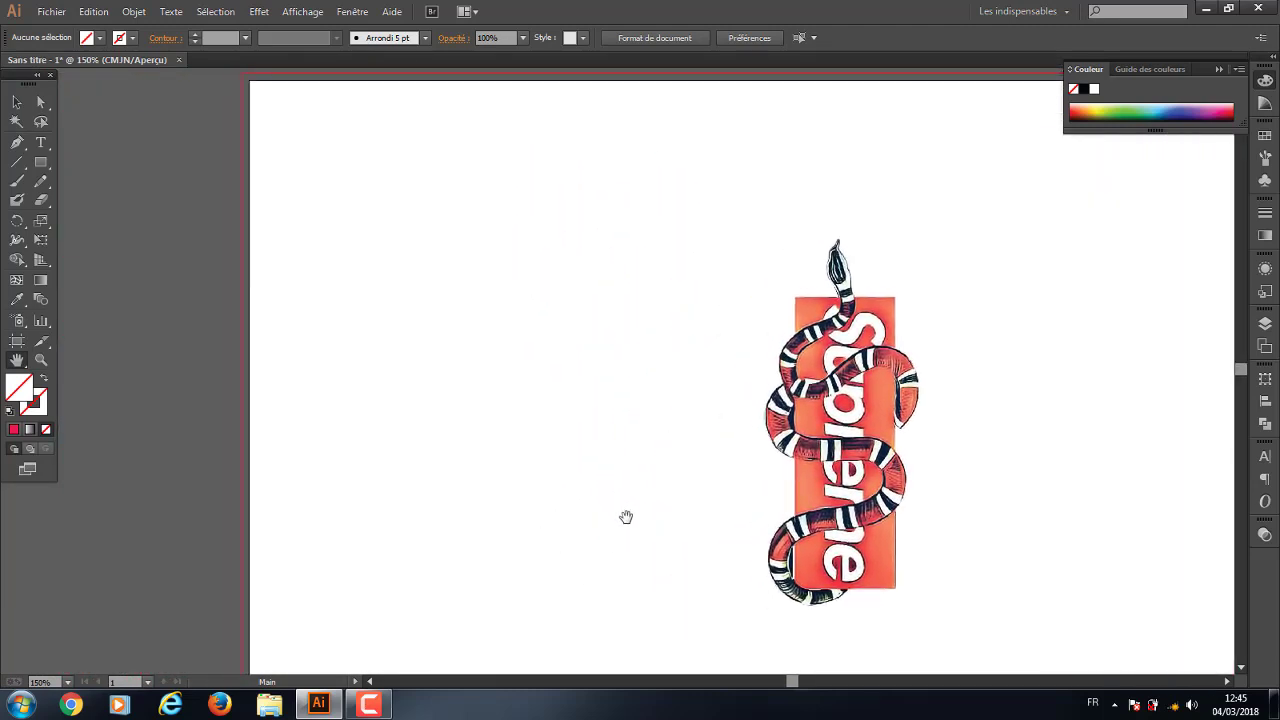
drag(888, 550, 591, 468)
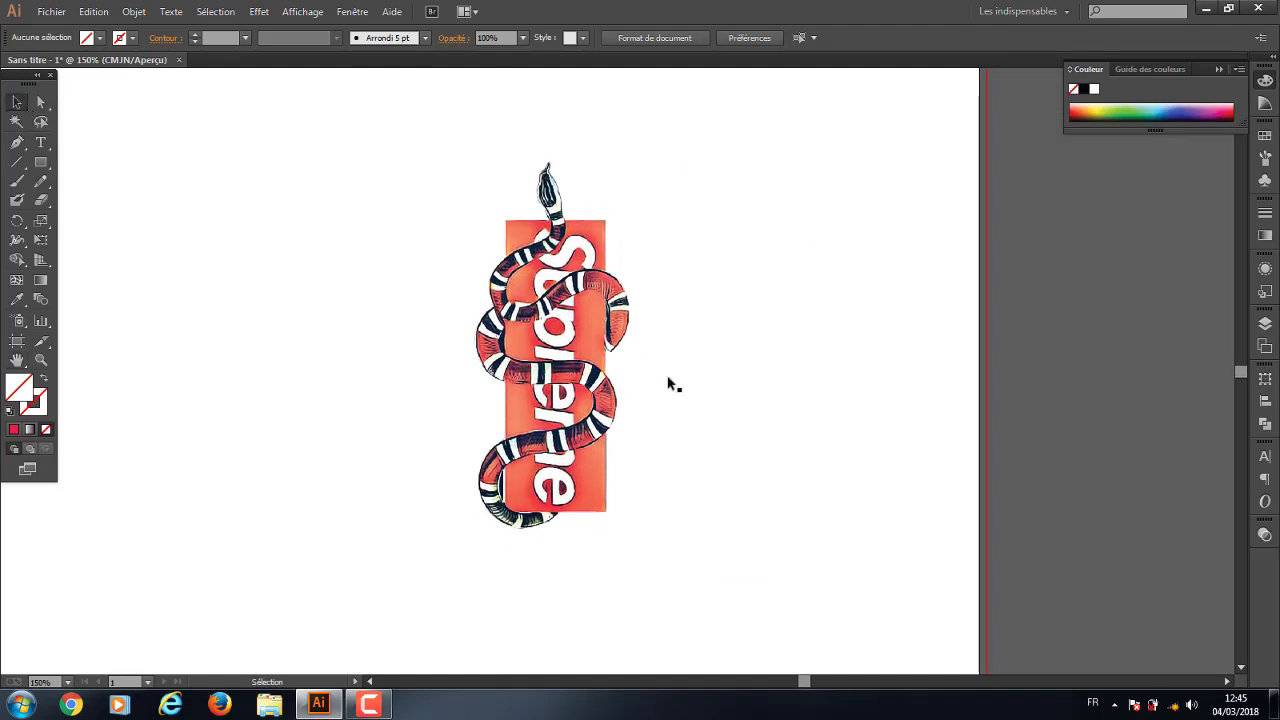
Drag the snake Supreme image up and left toward the artboard centre
mouse_move(671, 380)
mouse_down()
mouse_move(862, 452)
mouse_move(852, 447)
mouse_up()
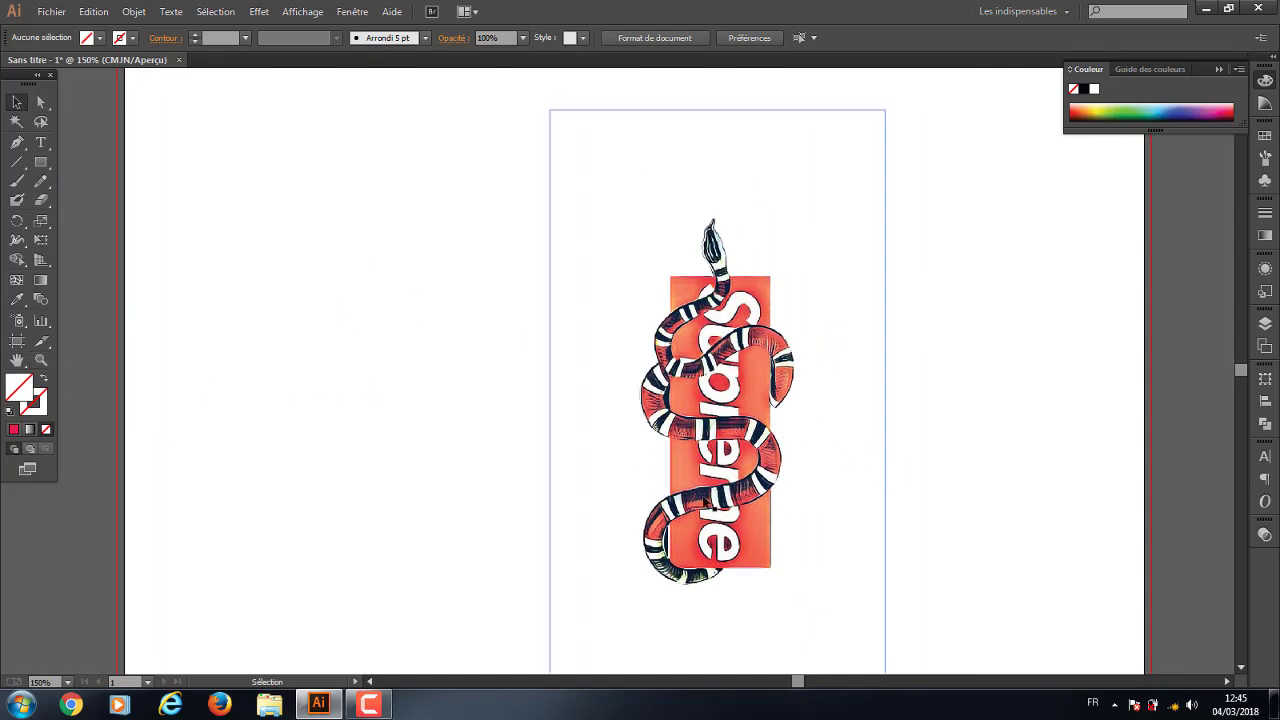
drag(706, 503, 566, 441)
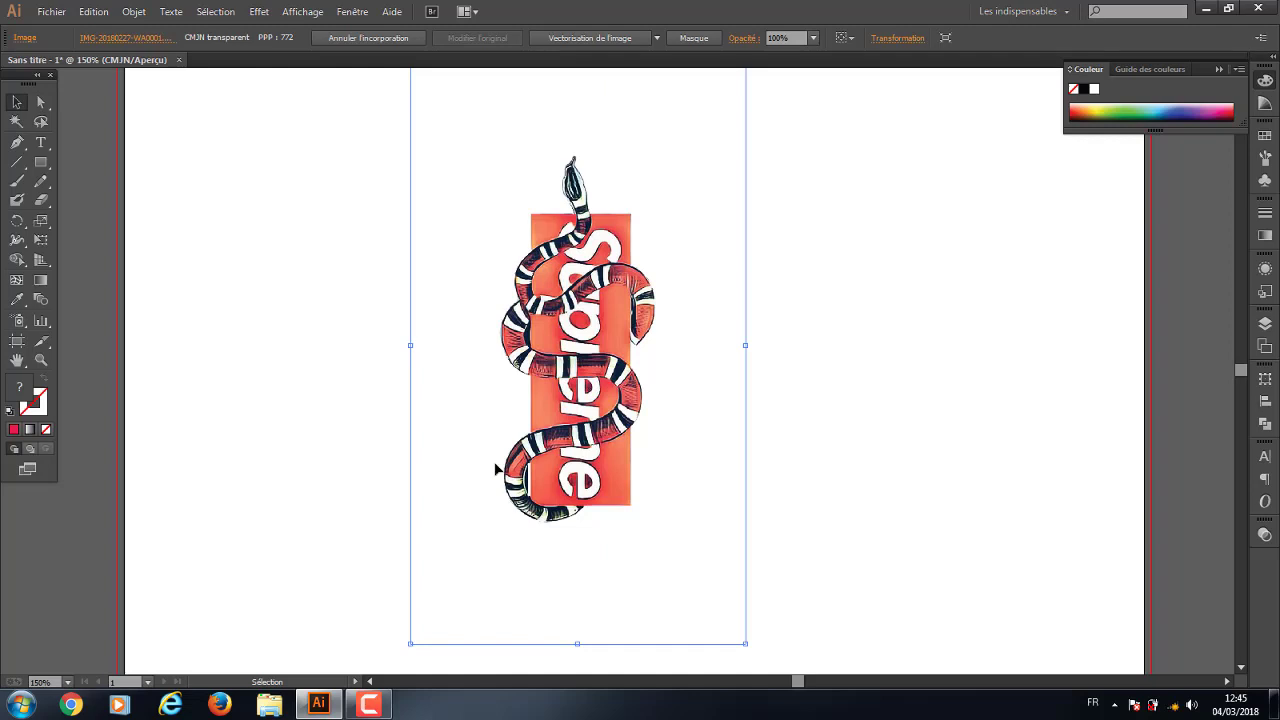
click(757, 331)
drag(617, 347, 632, 379)
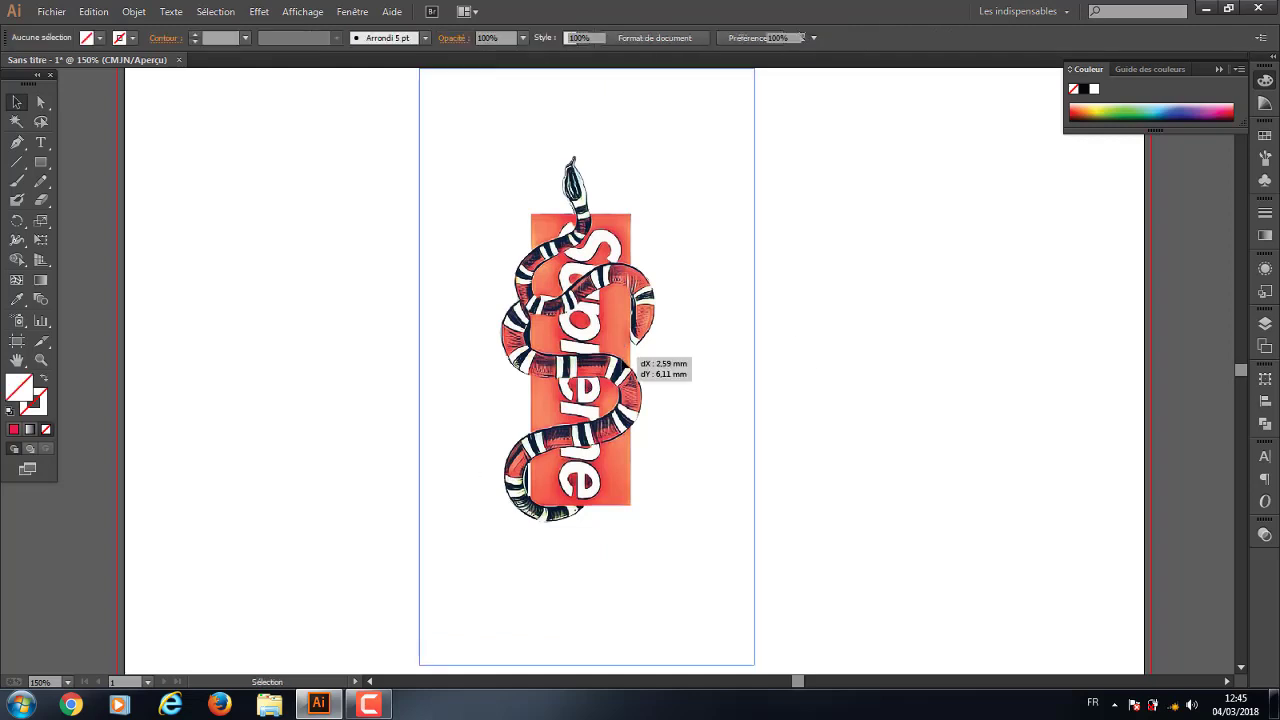
click(921, 285)
click(657, 343)
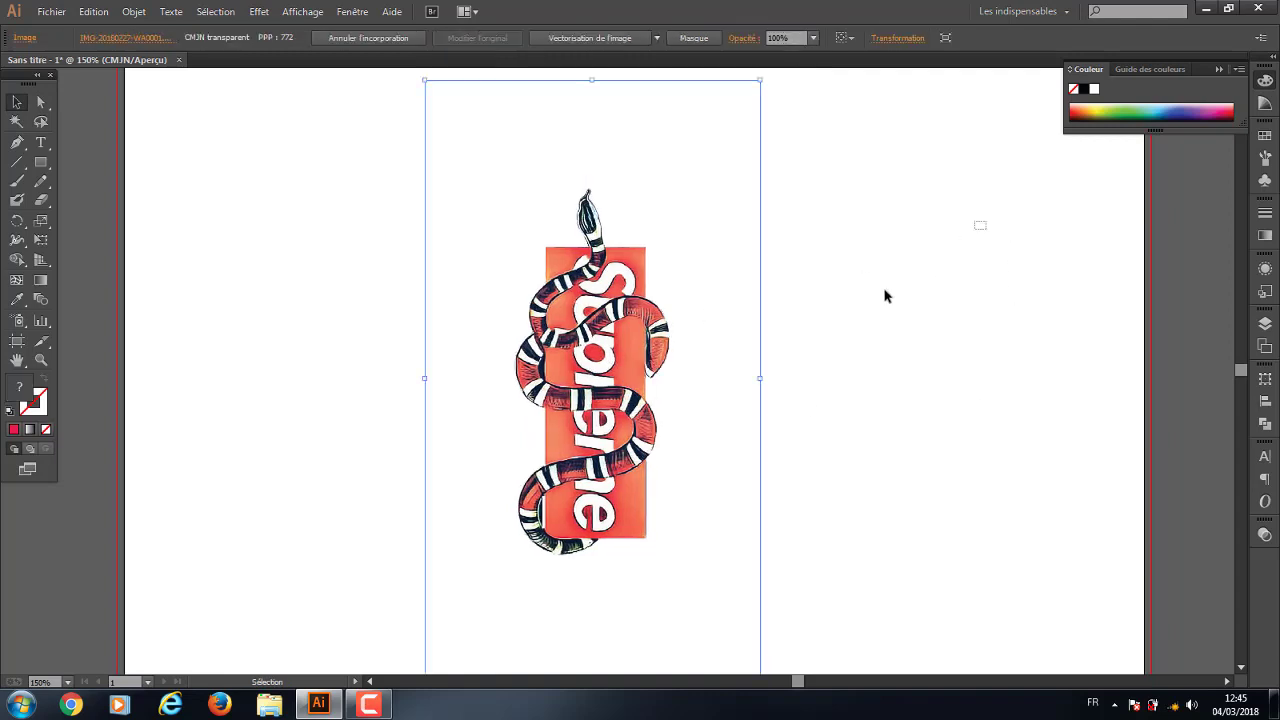
Fine-tune the snake image's position so it sits roughly centred, slightly left
drag(658, 381, 729, 453)
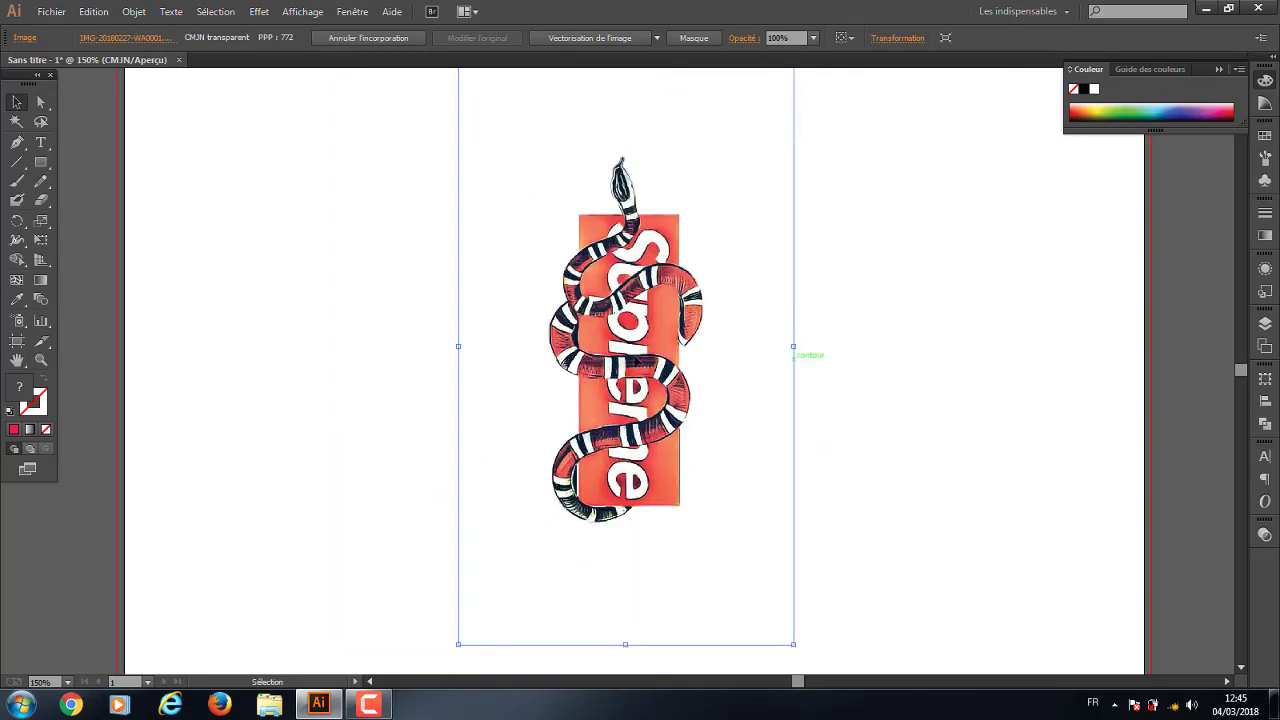
drag(729, 458, 748, 446)
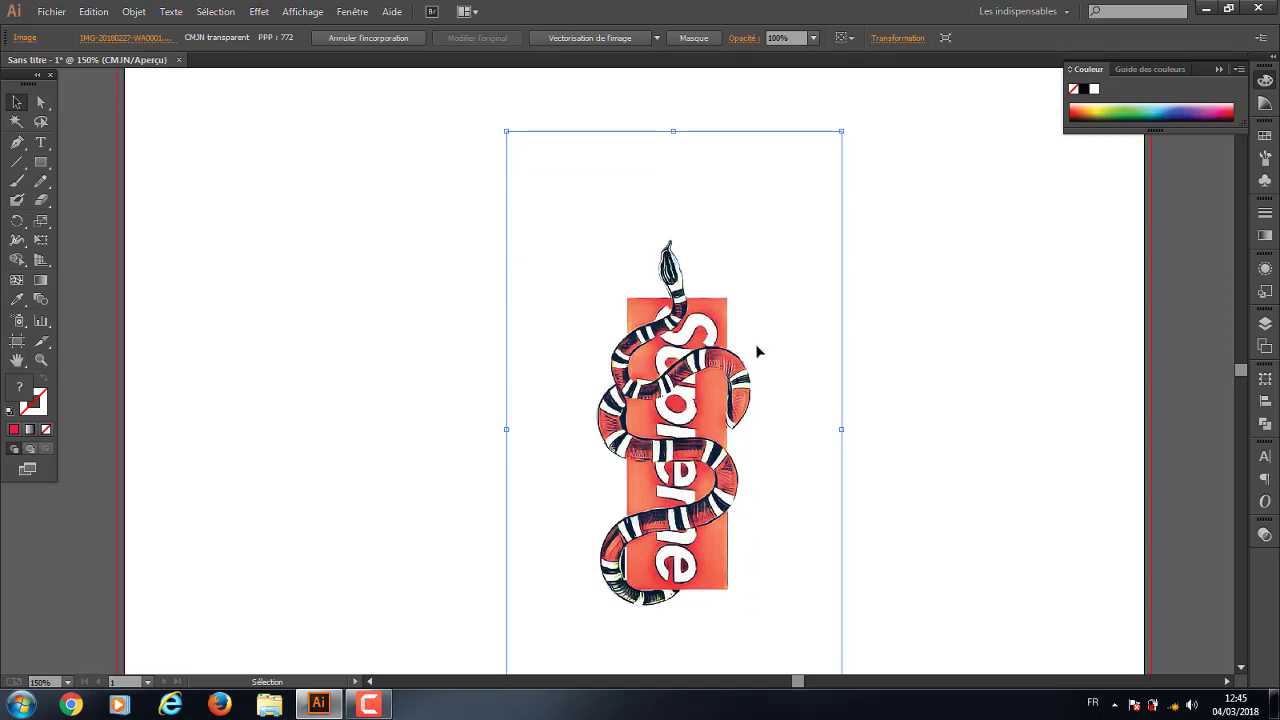
drag(680, 410, 650, 350)
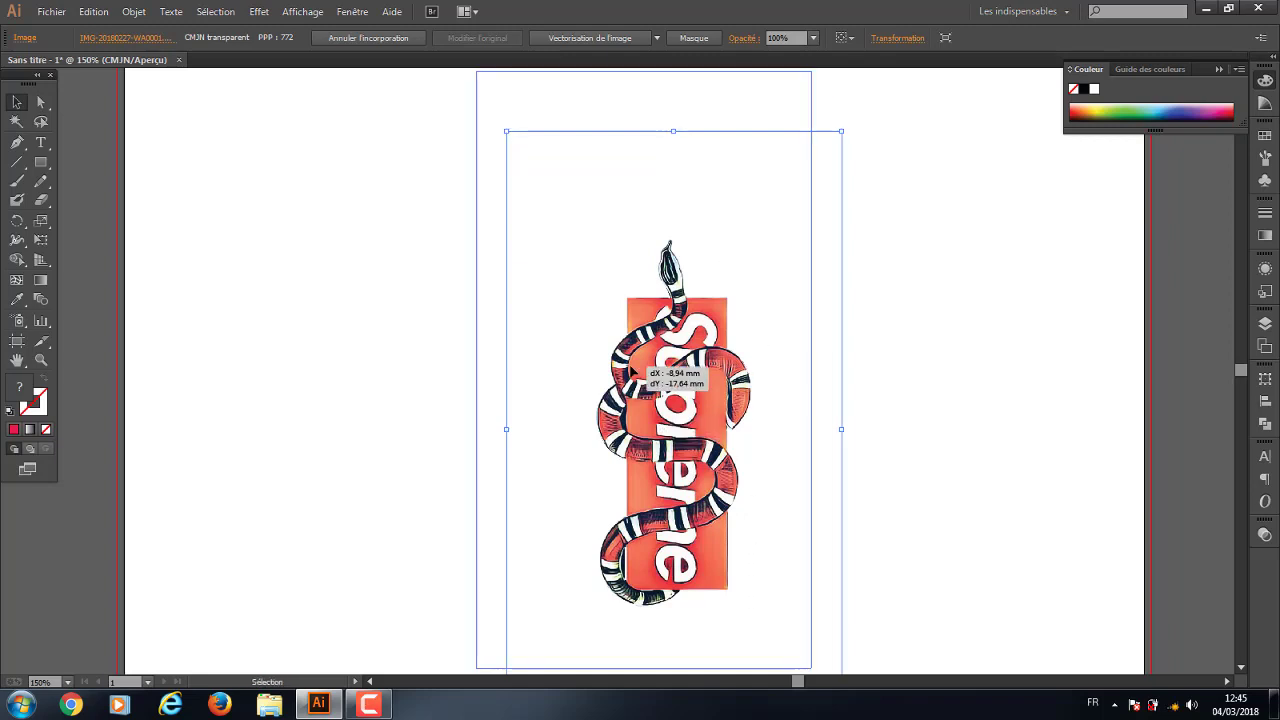
drag(703, 392, 799, 401)
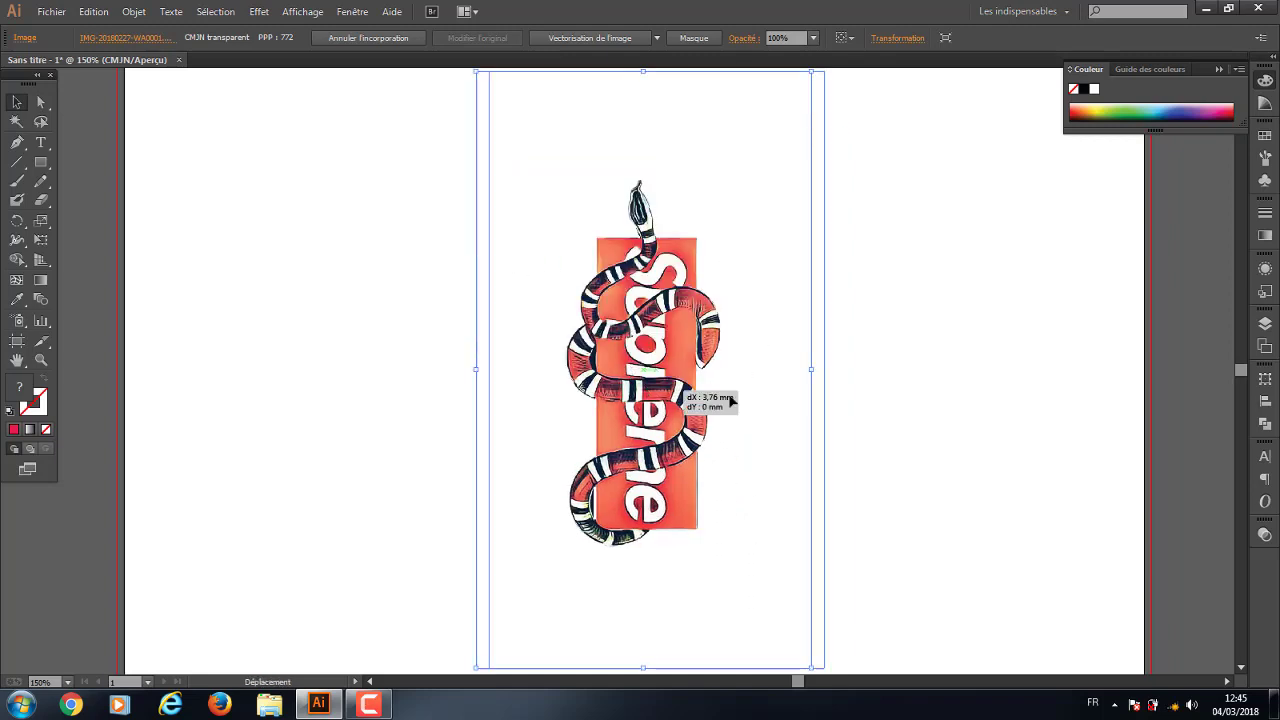
drag(676, 408, 652, 387)
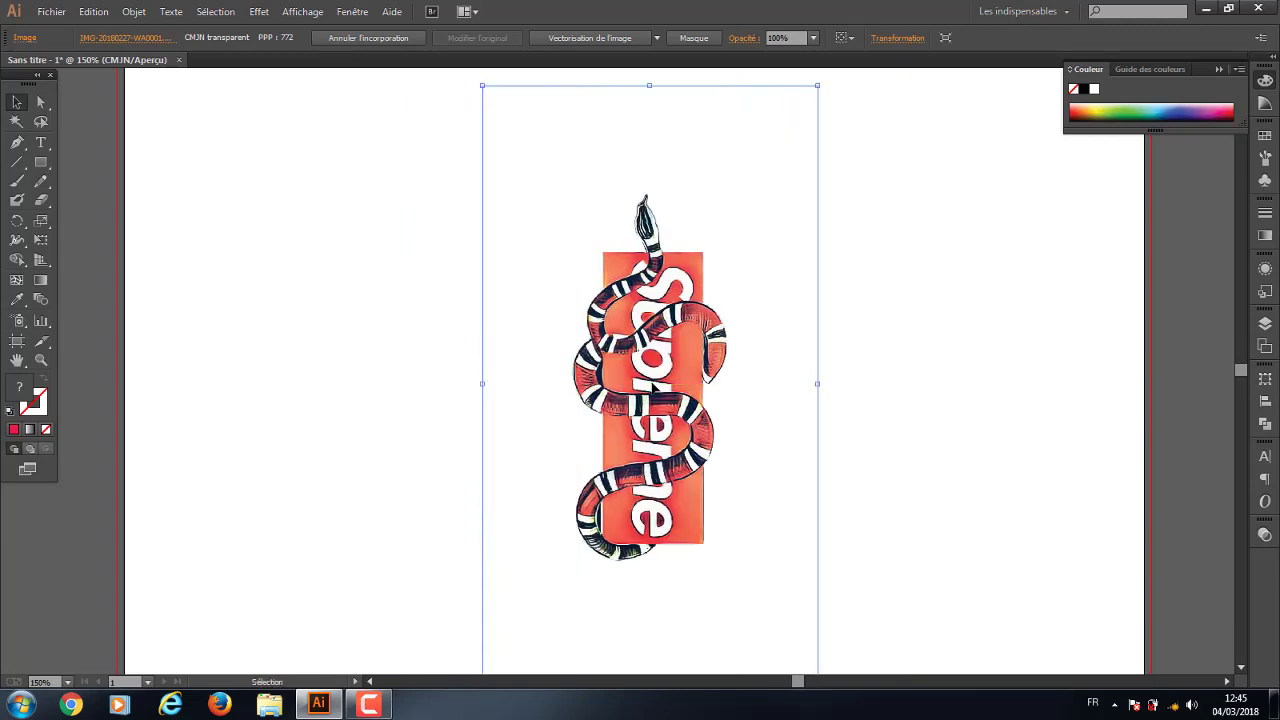
drag(993, 317, 749, 494)
drag(655, 387, 659, 384)
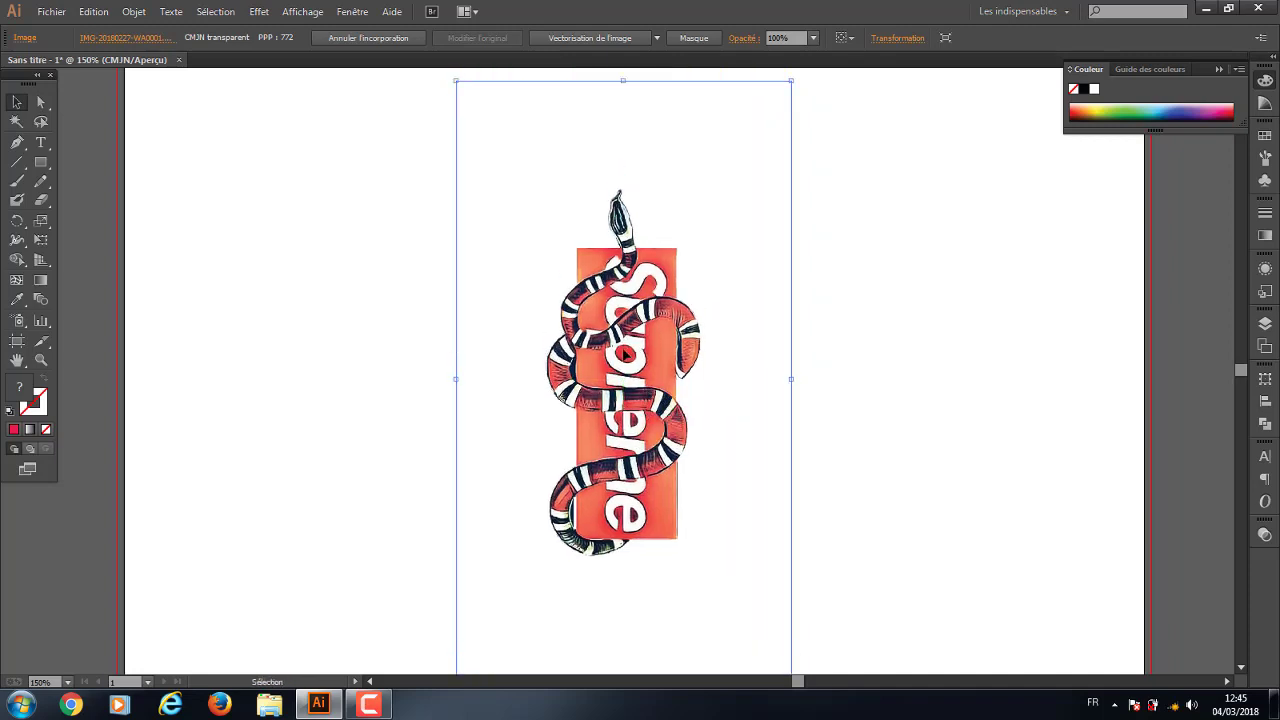
mouse_move(659, 384)
mouse_down()
mouse_move(652, 425)
mouse_move(638, 381)
mouse_up()
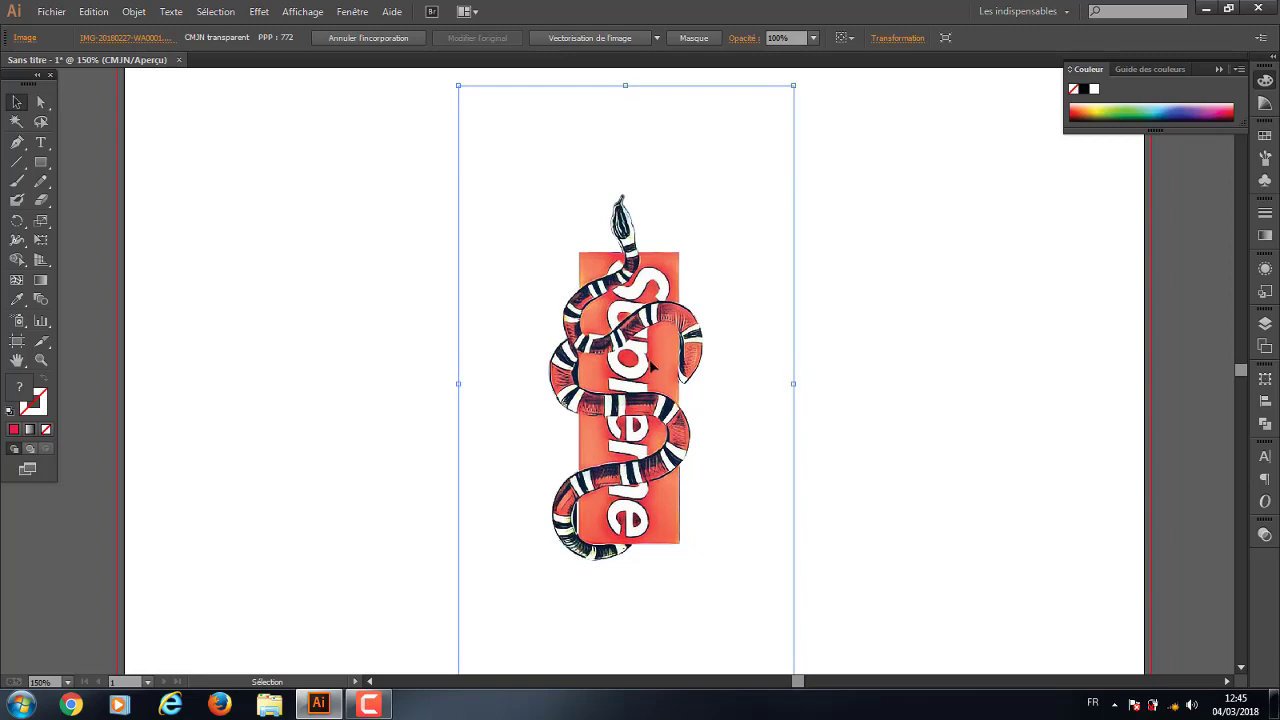
click(93, 12)
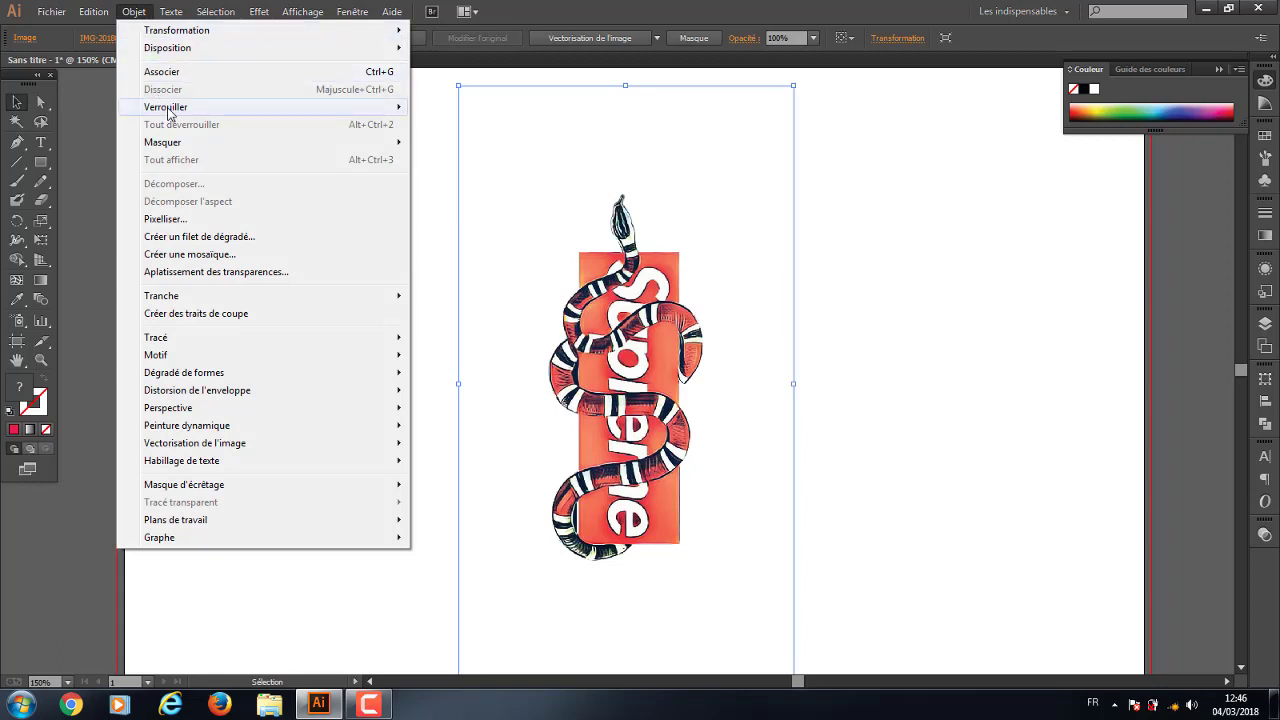
Lock the snake image, verify marquee drags can't select it, then unlock it with Ctrl+Alt+2
mouse_move(166, 107)
click(465, 108)
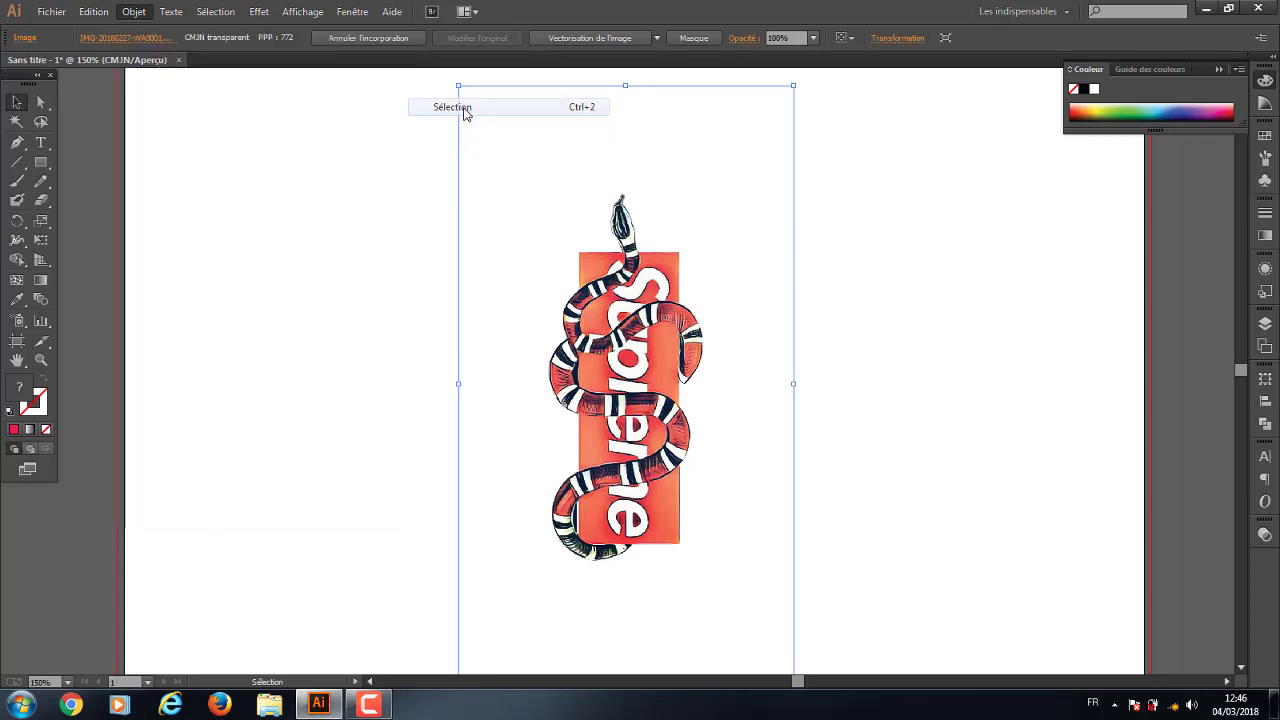
drag(869, 217, 460, 507)
drag(283, 140, 876, 440)
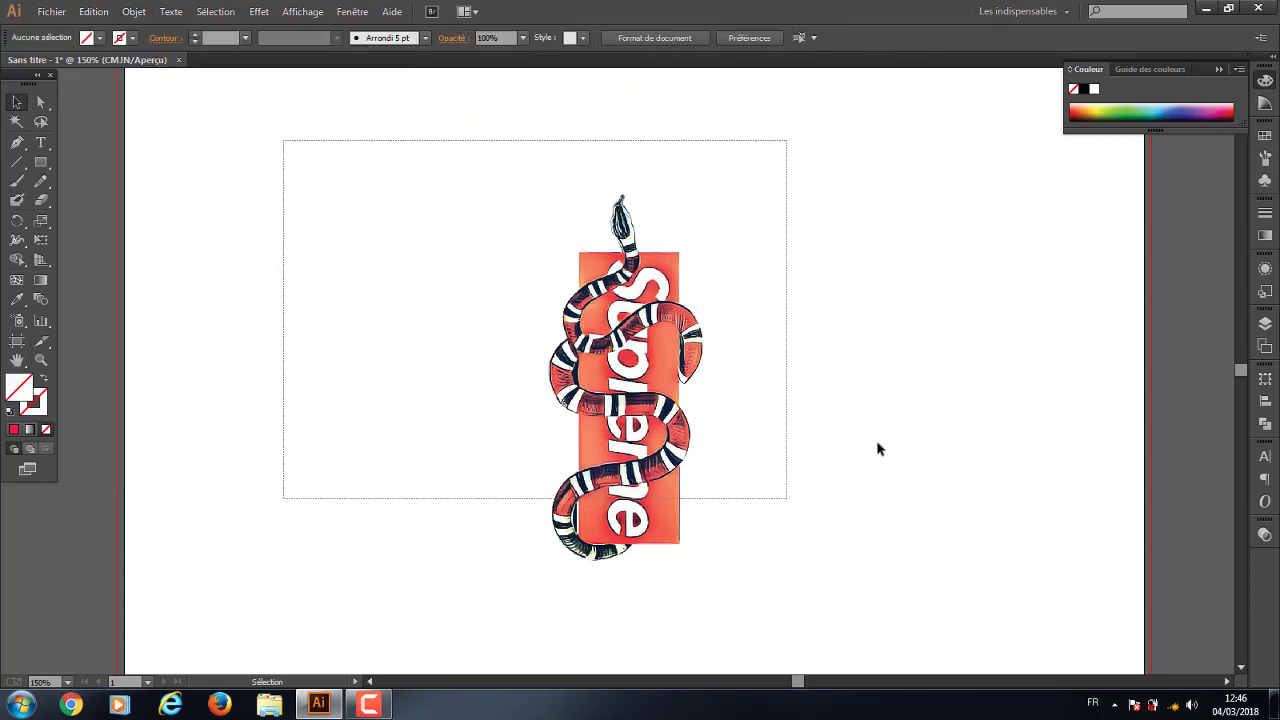
drag(912, 282, 497, 540)
mouse_move(331, 303)
mouse_down()
mouse_move(939, 348)
mouse_move(389, 551)
mouse_up()
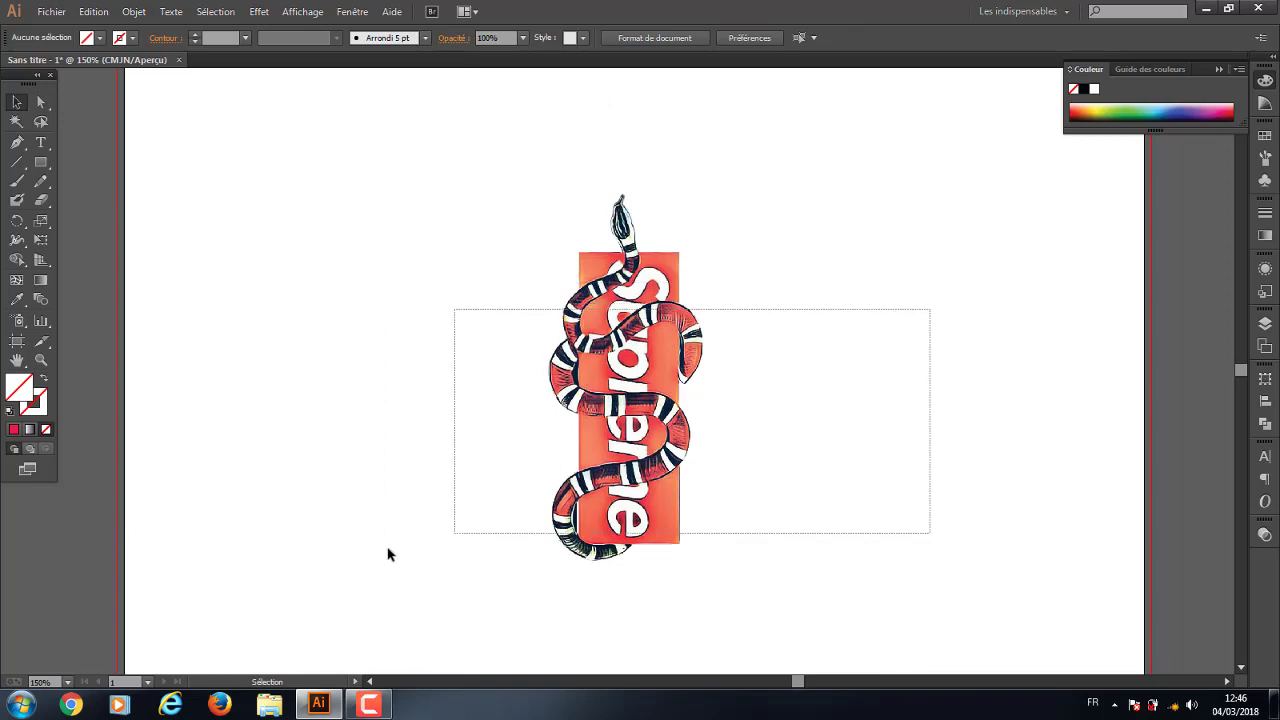
drag(389, 300, 791, 543)
key(ctrl+alt+2)
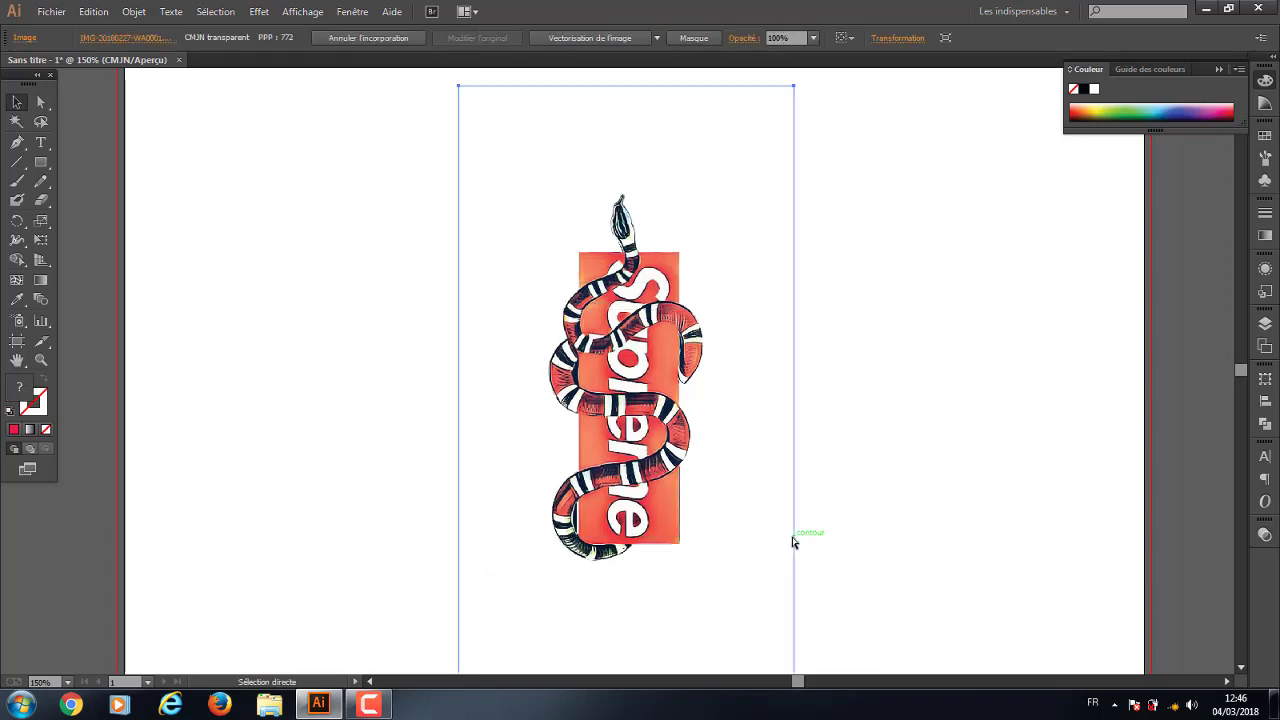
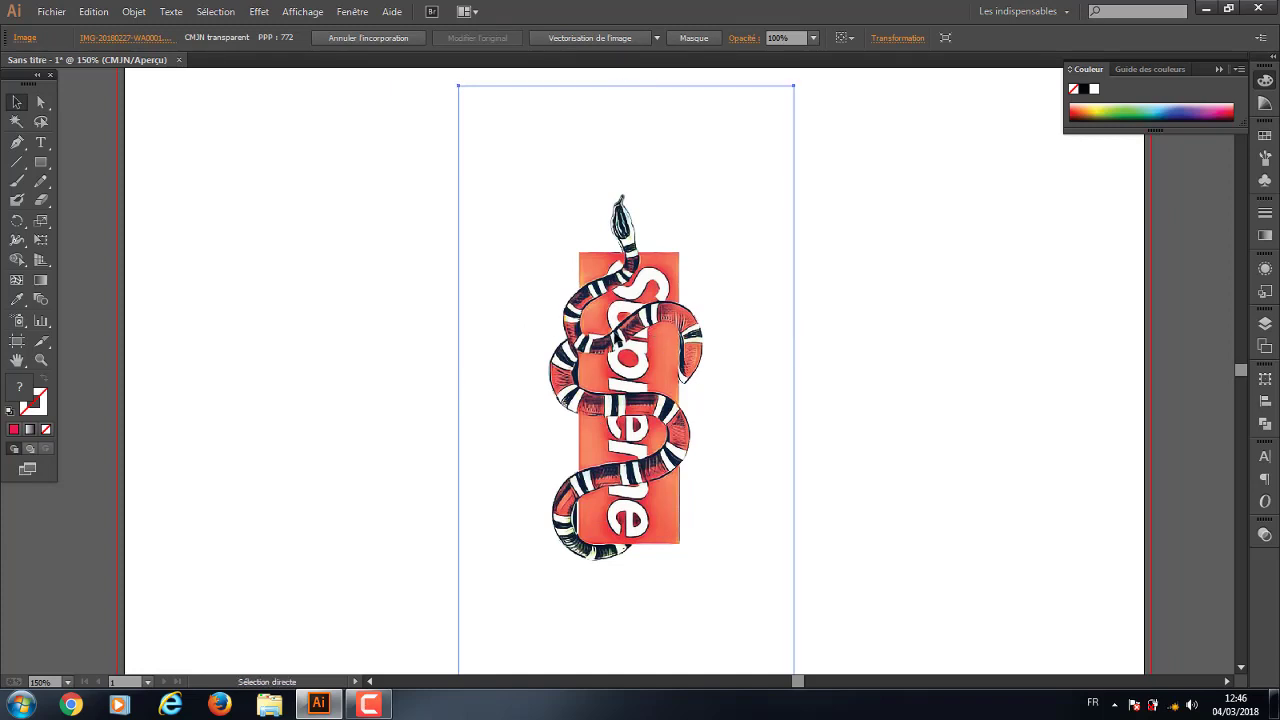
Deselect all, then marquee-select the snake reference image on the artboard
key(ctrl+shift+a)
drag(428, 198, 620, 516)
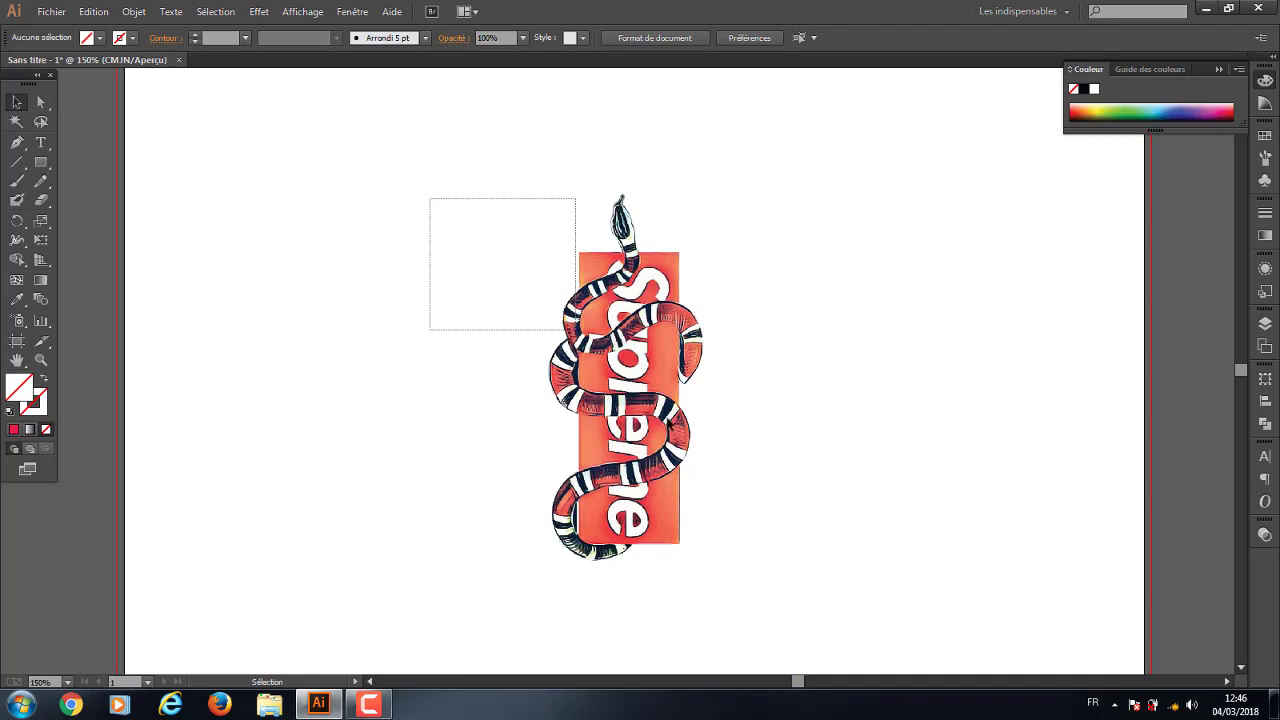
drag(898, 234, 450, 482)
drag(150, 200, 896, 546)
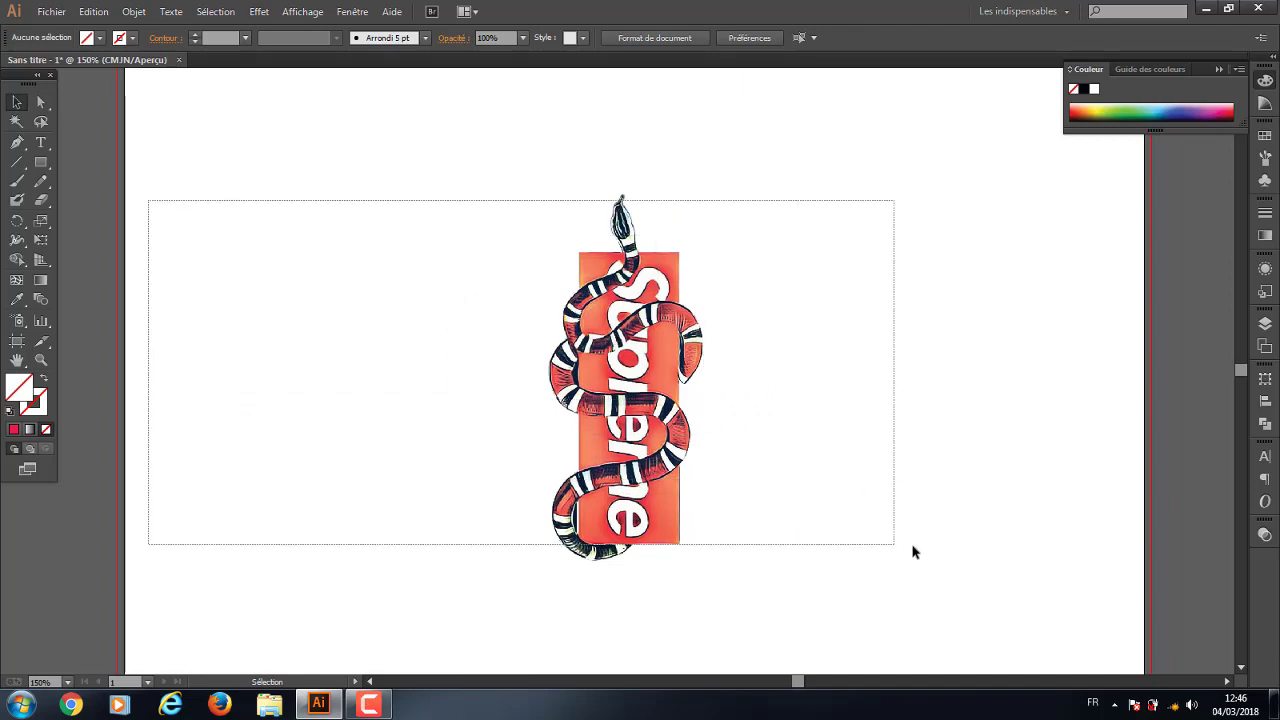
drag(966, 358, 408, 508)
drag(261, 260, 778, 565)
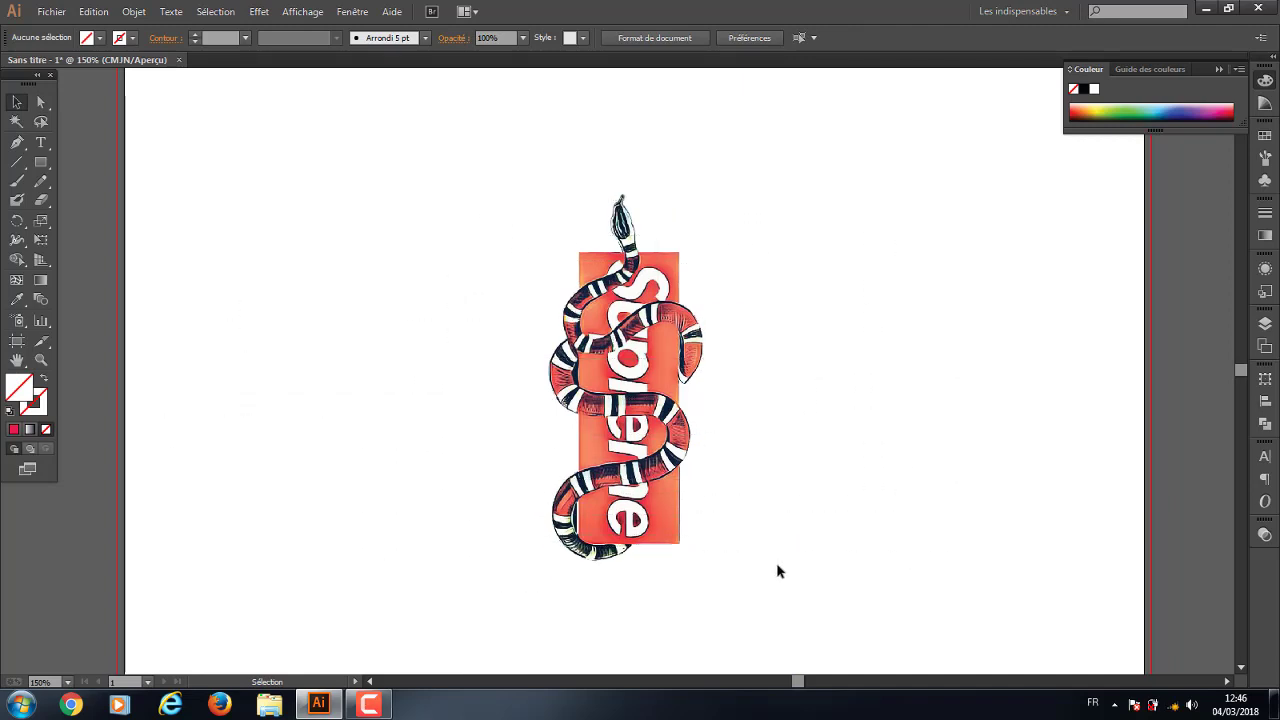
Select the snake image and shift it right, then slightly back left
key(a)
click(777, 569)
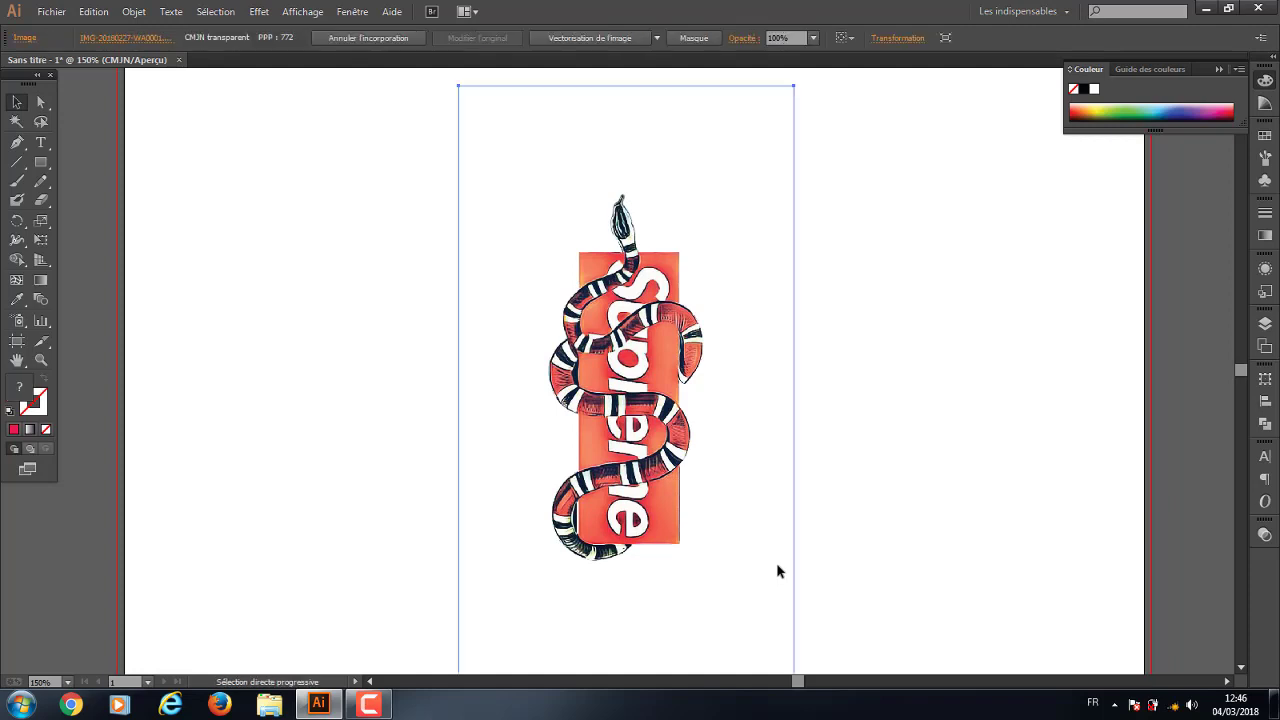
key(v)
drag(960, 365, 500, 543)
drag(417, 257, 903, 529)
drag(745, 369, 940, 372)
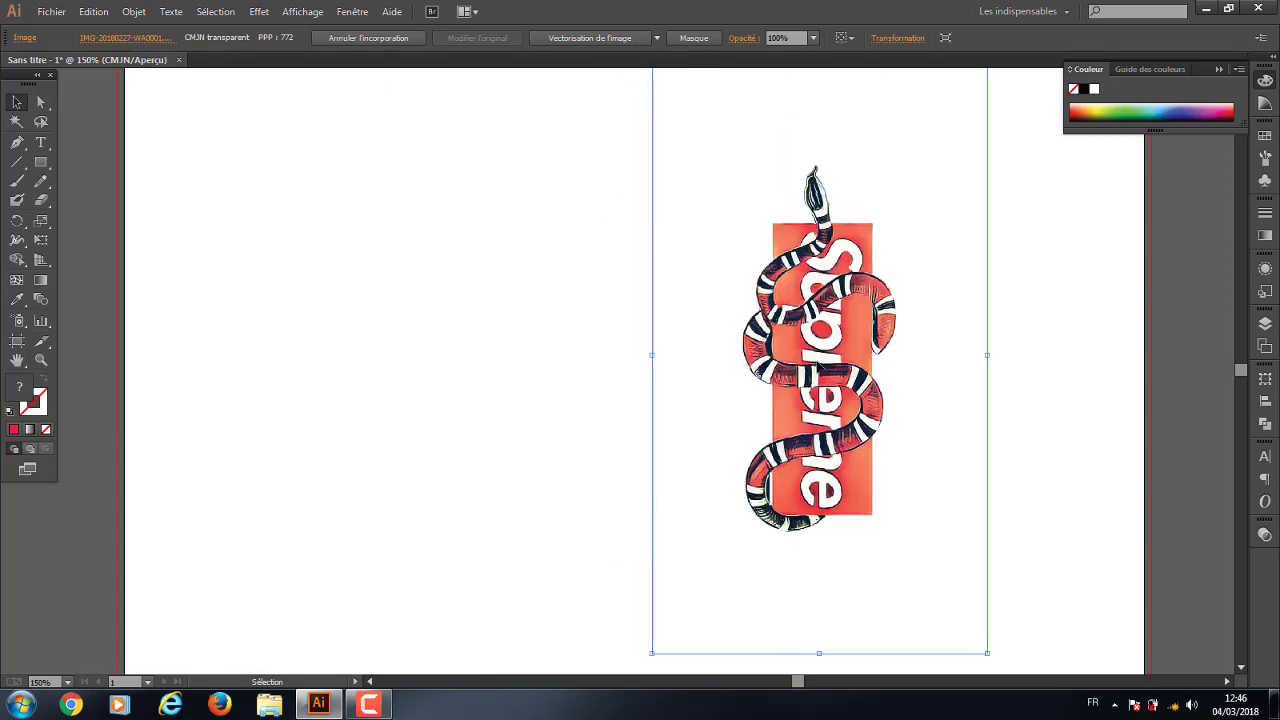
drag(813, 389, 596, 396)
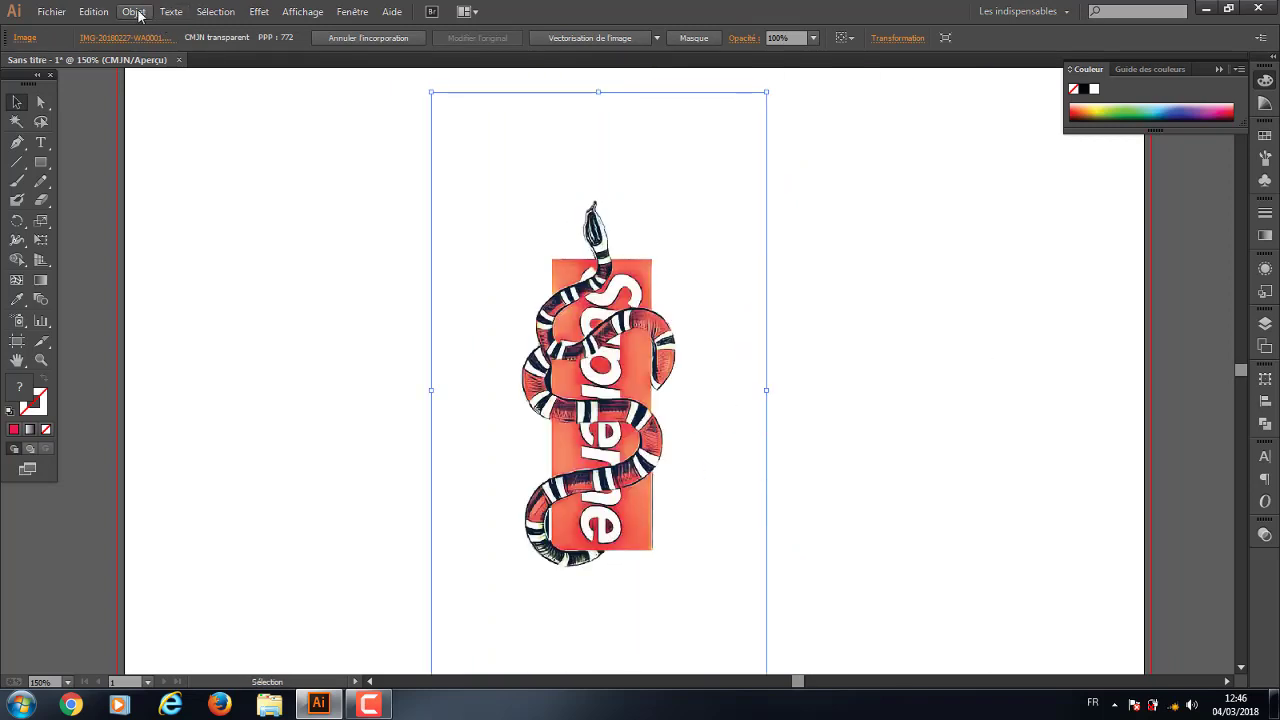
Lock the snake reference image and check it can no longer be selected
click(134, 12)
mouse_move(166, 107)
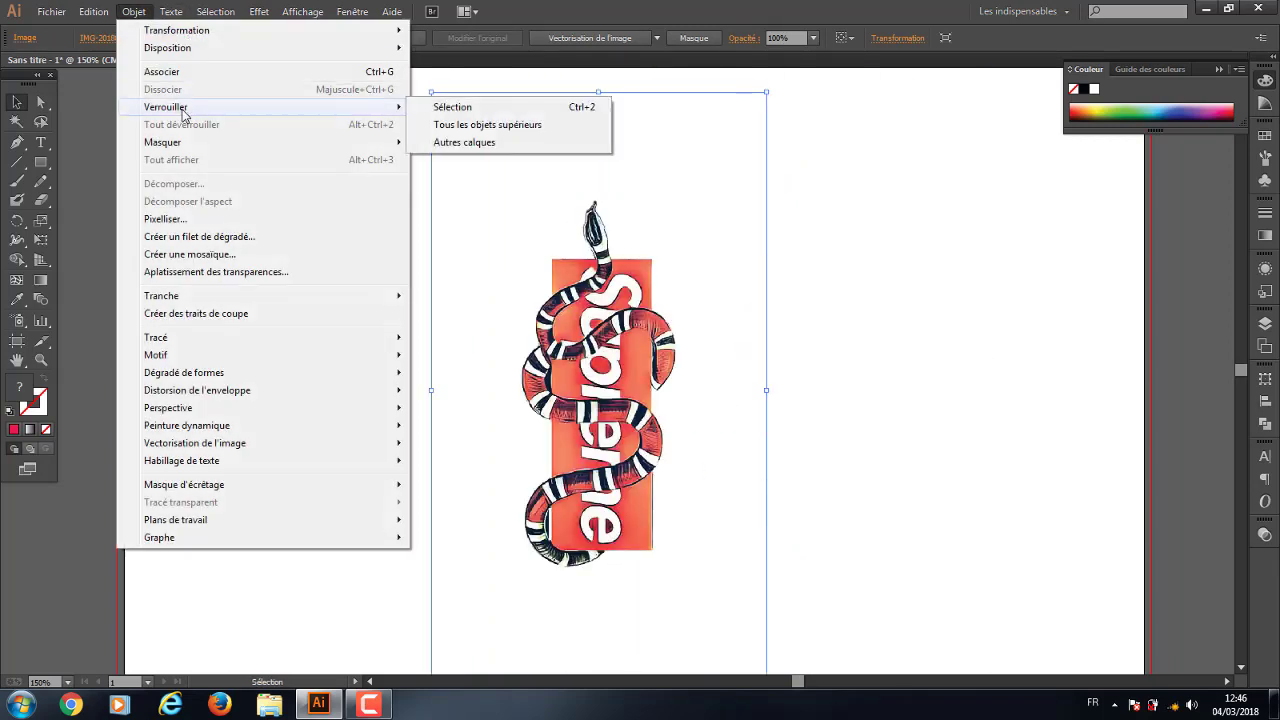
click(460, 107)
drag(818, 200, 652, 412)
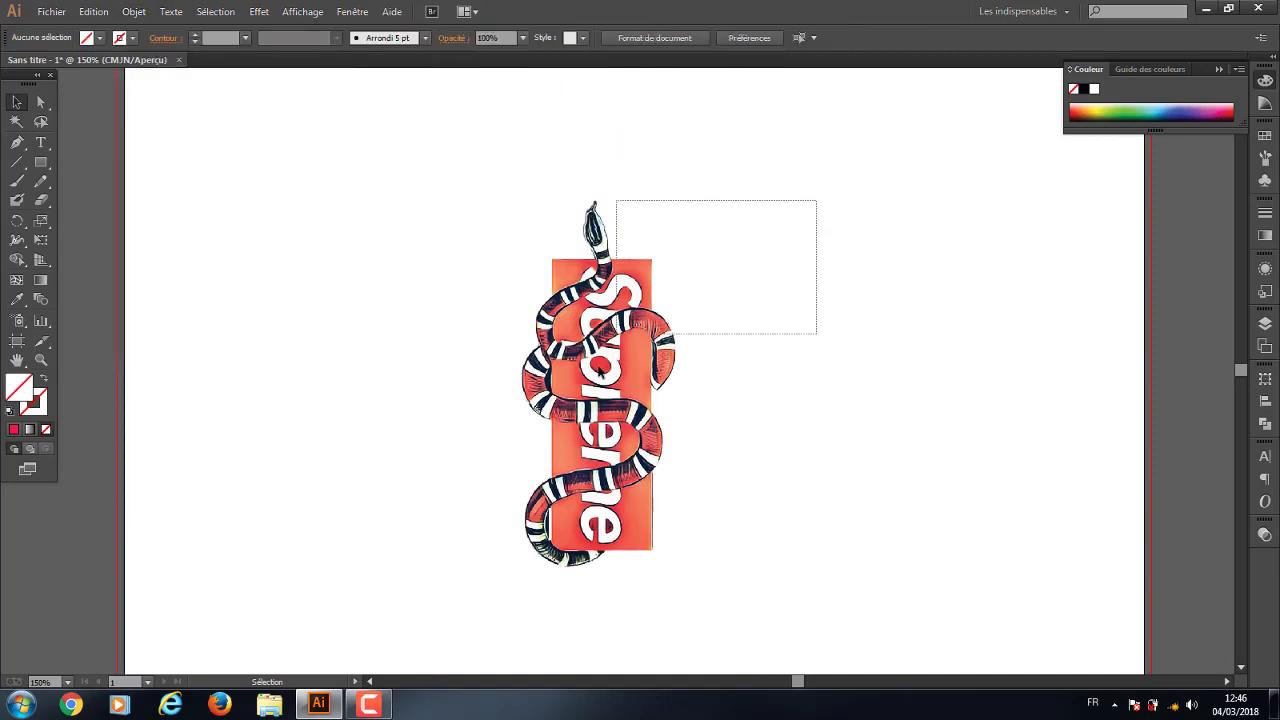
Unlock all objects, then reselect the snake image and move it
click(140, 13)
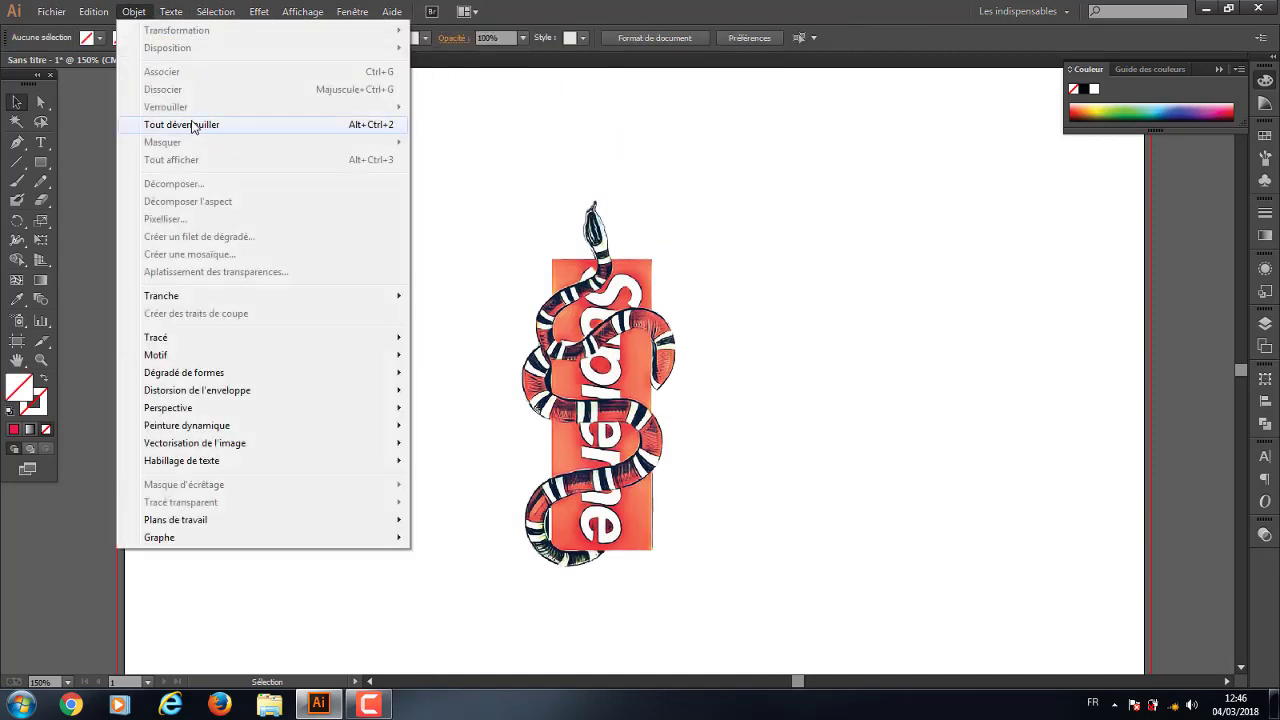
click(230, 125)
drag(871, 412, 519, 334)
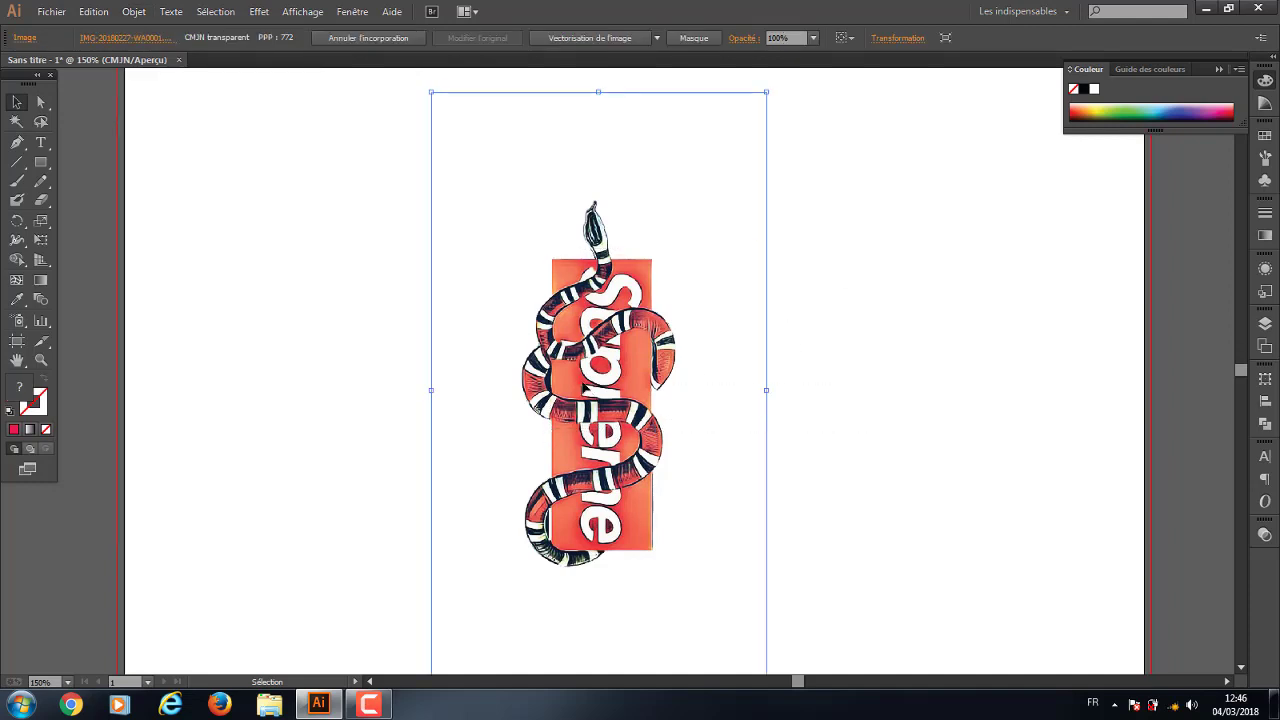
key(ctrl+shift+a)
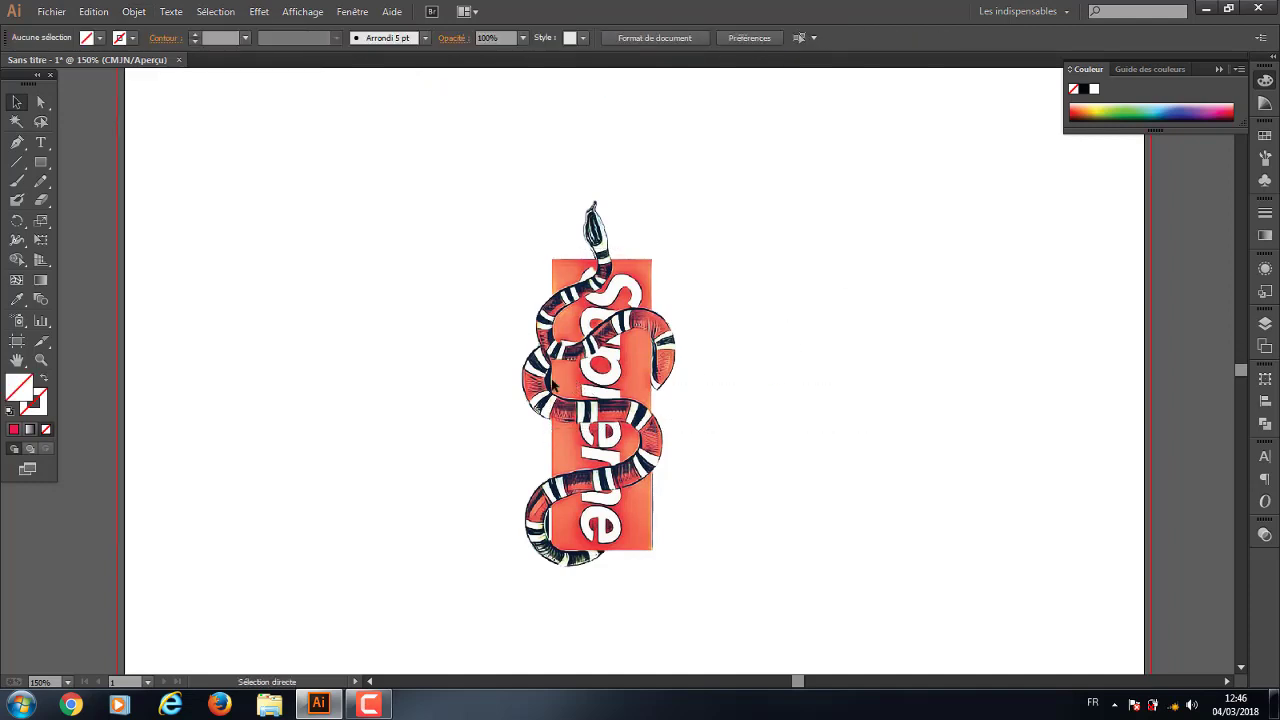
click(557, 384)
click(923, 383)
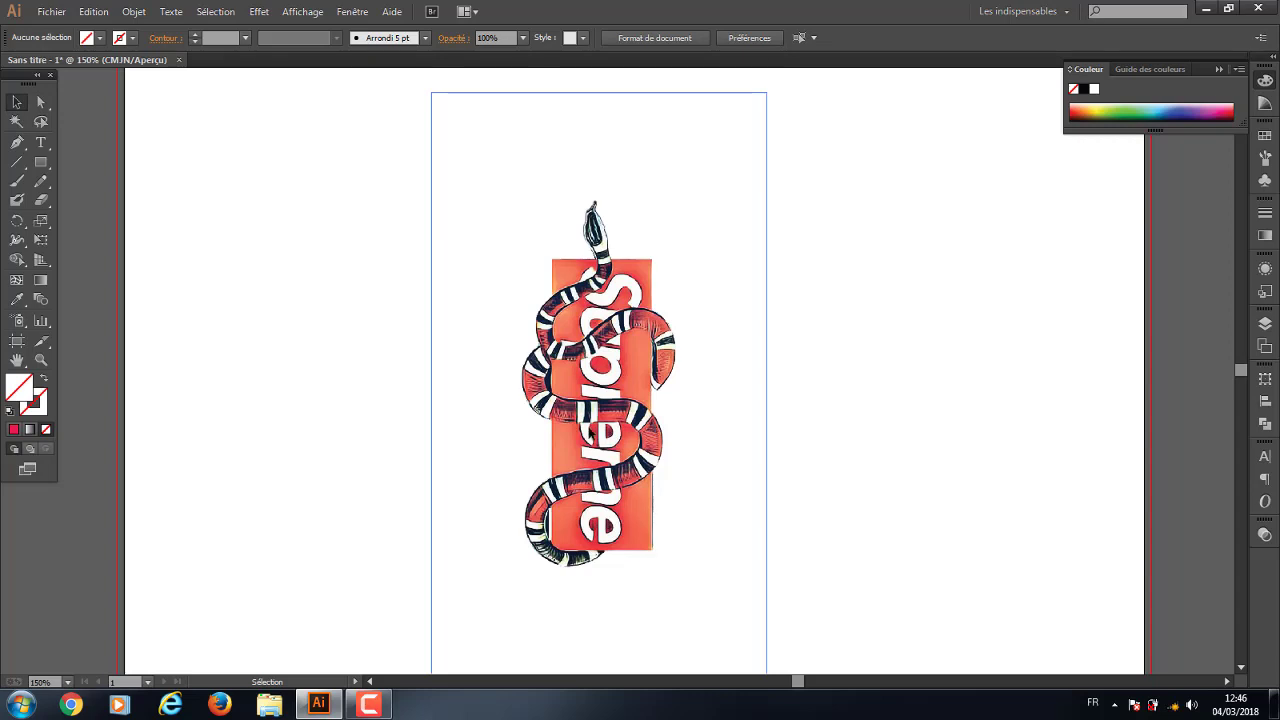
mouse_move(614, 432)
mouse_down()
mouse_move(700, 430)
mouse_move(529, 400)
mouse_up()
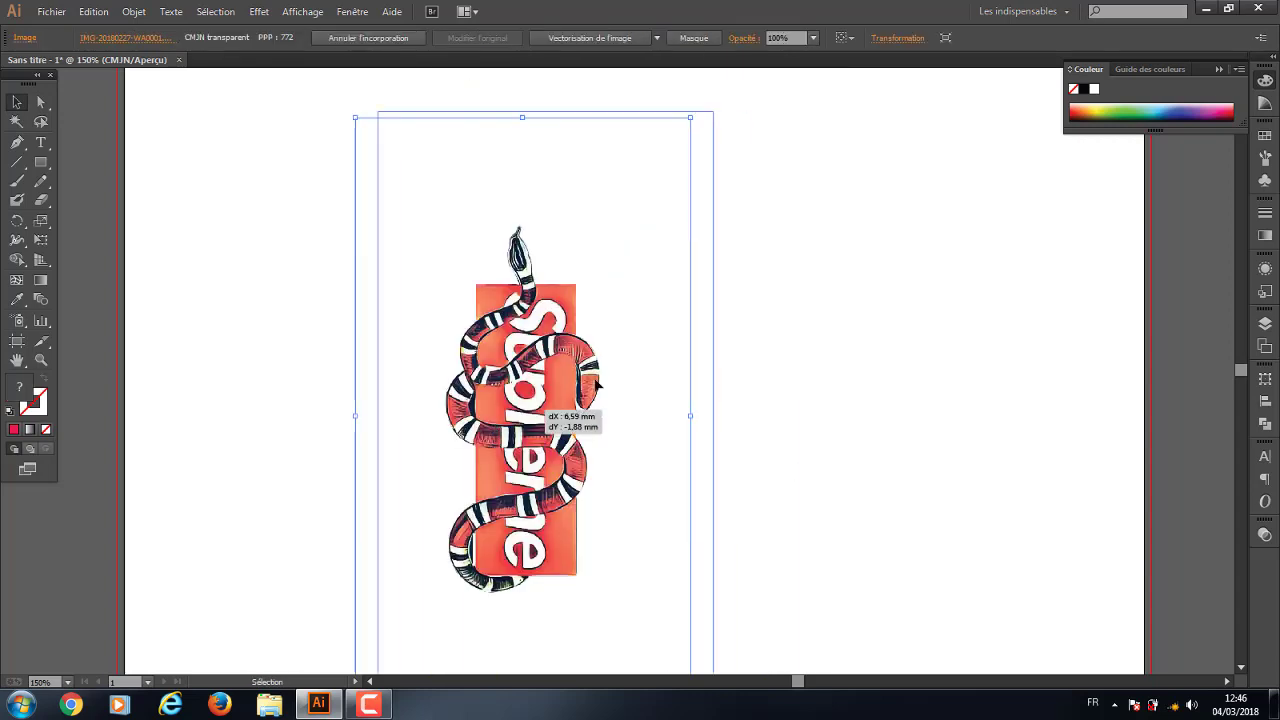
Nudge the snake image slightly down into its adjusted position
key(ctrl+z)
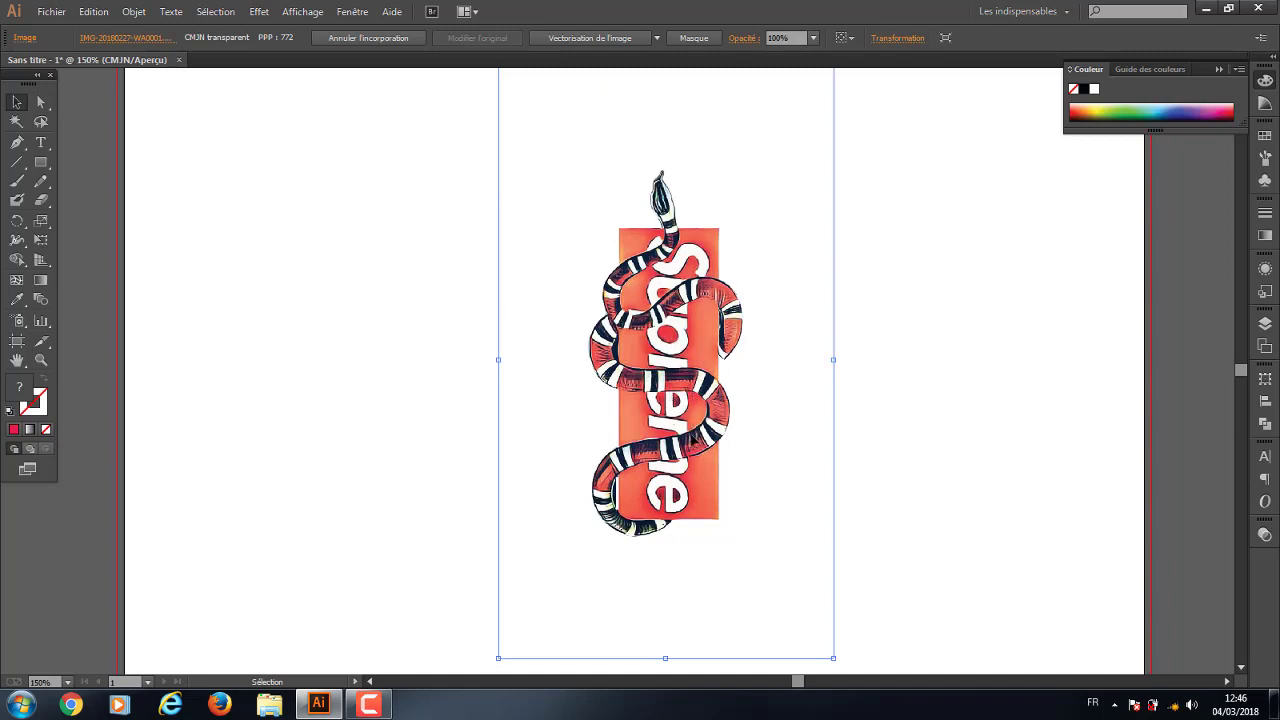
drag(705, 372, 670, 360)
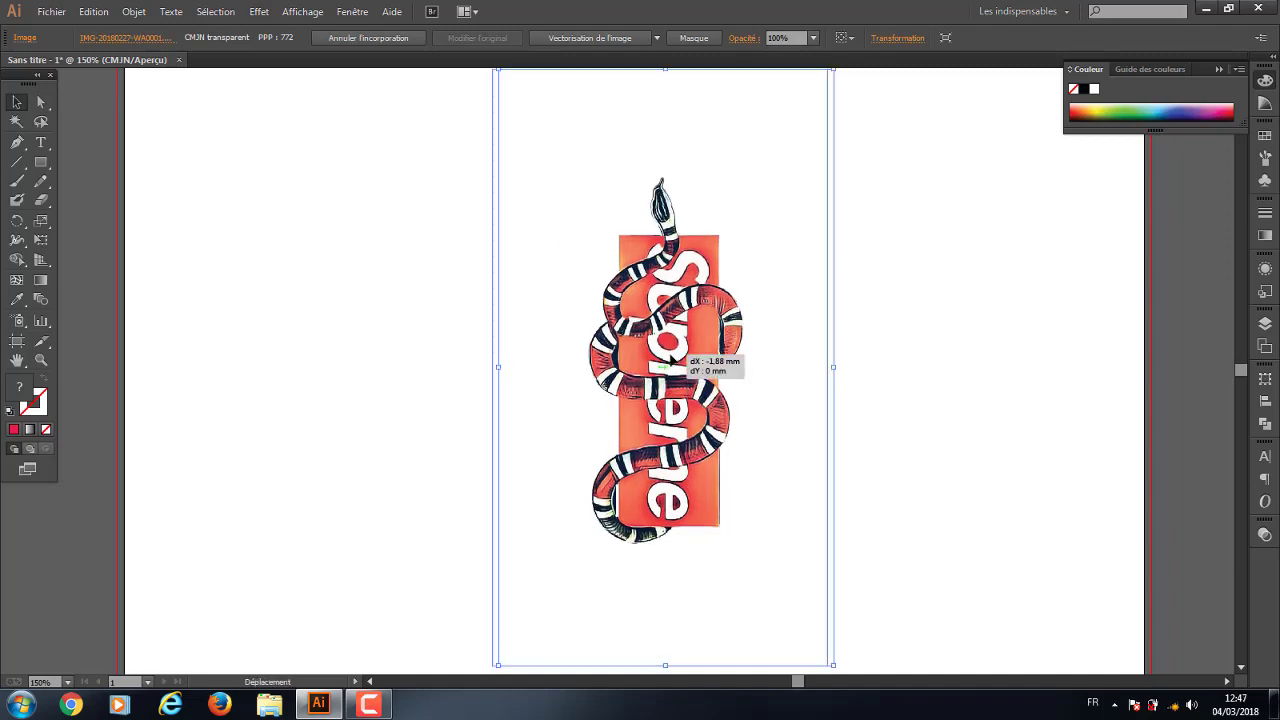
key(a)
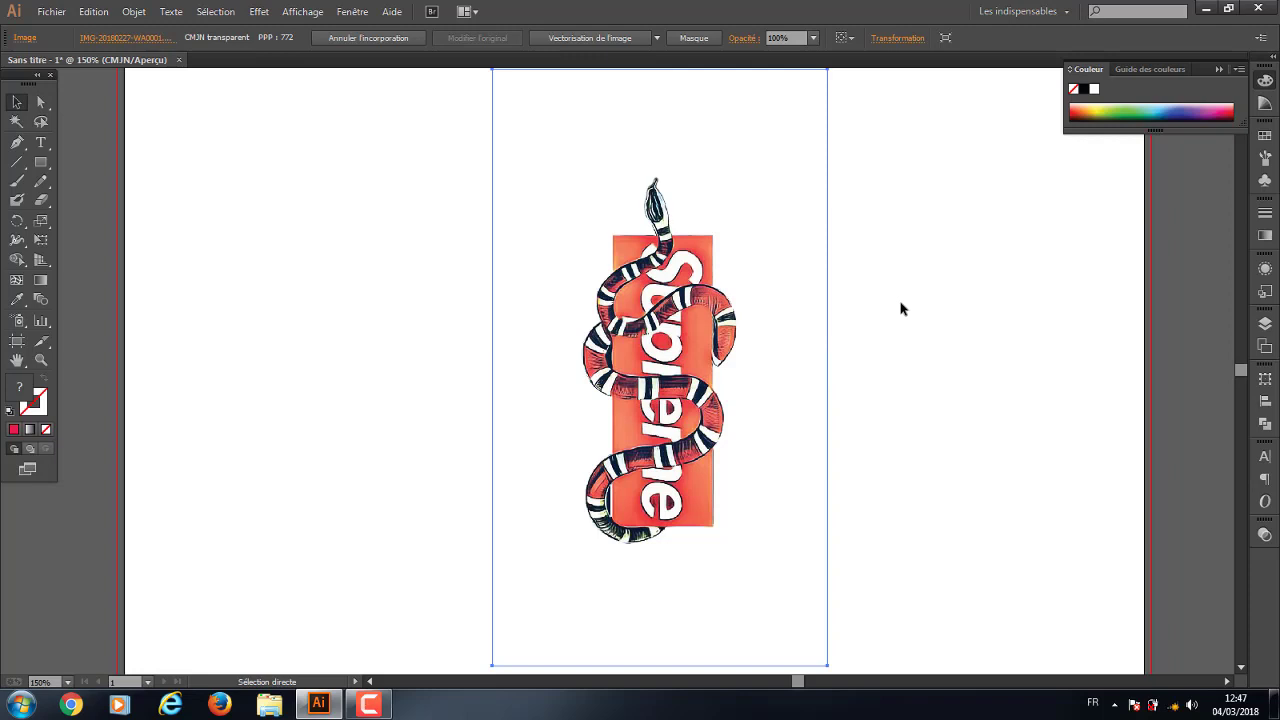
Delete the snake image and restore it with undo and redo
key(Delete)
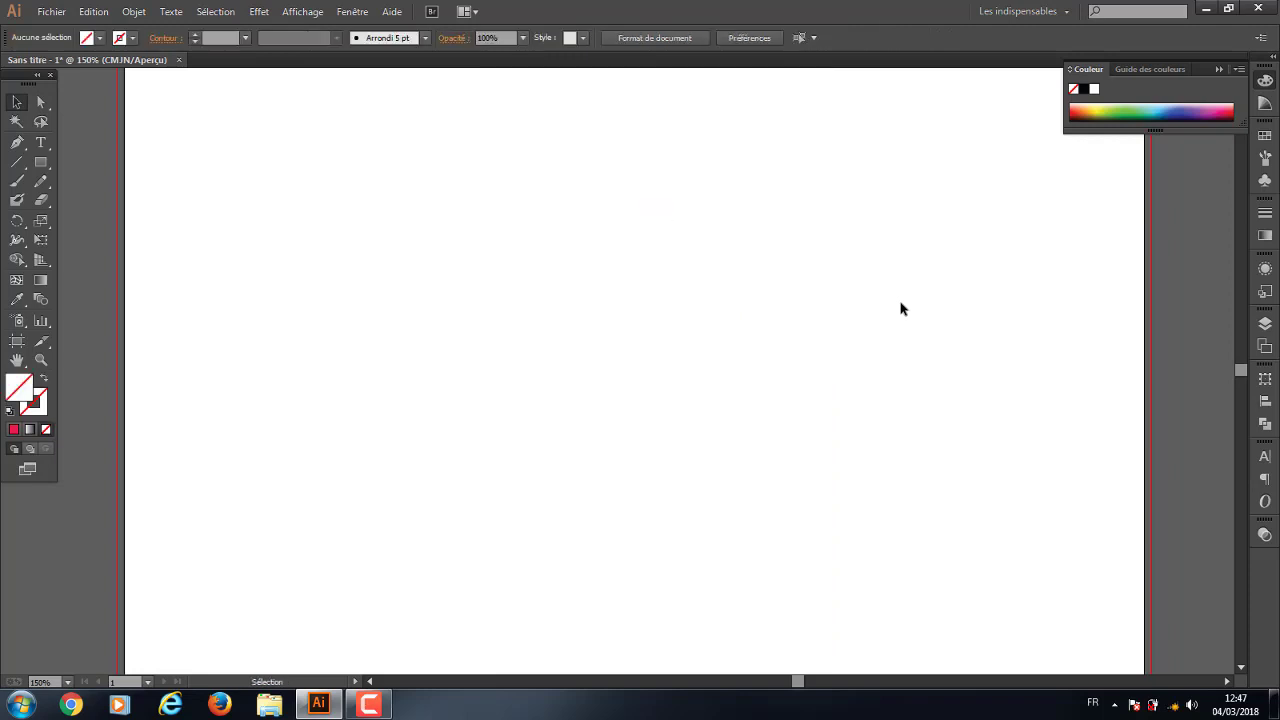
key(a)
key(ctrl+z)
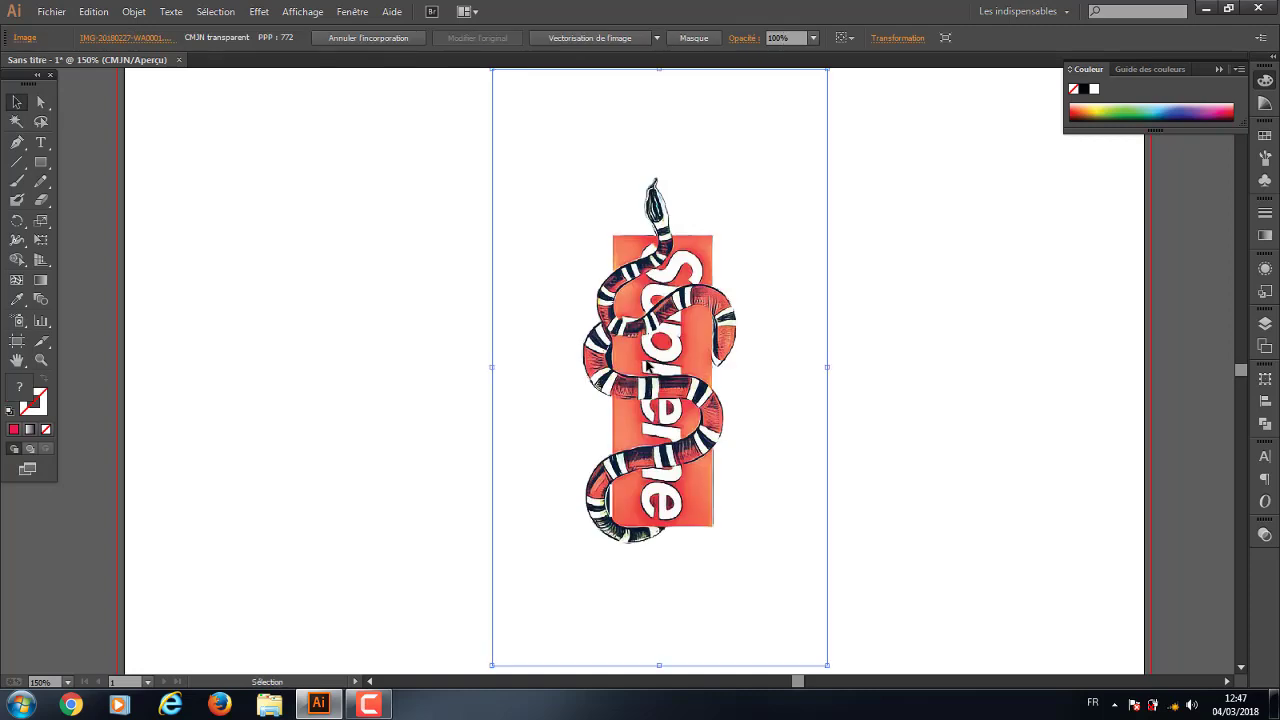
key(ctrl+z)
key(ctrl+shift+z)
Hide the selected snake artwork from the Object menu
click(134, 12)
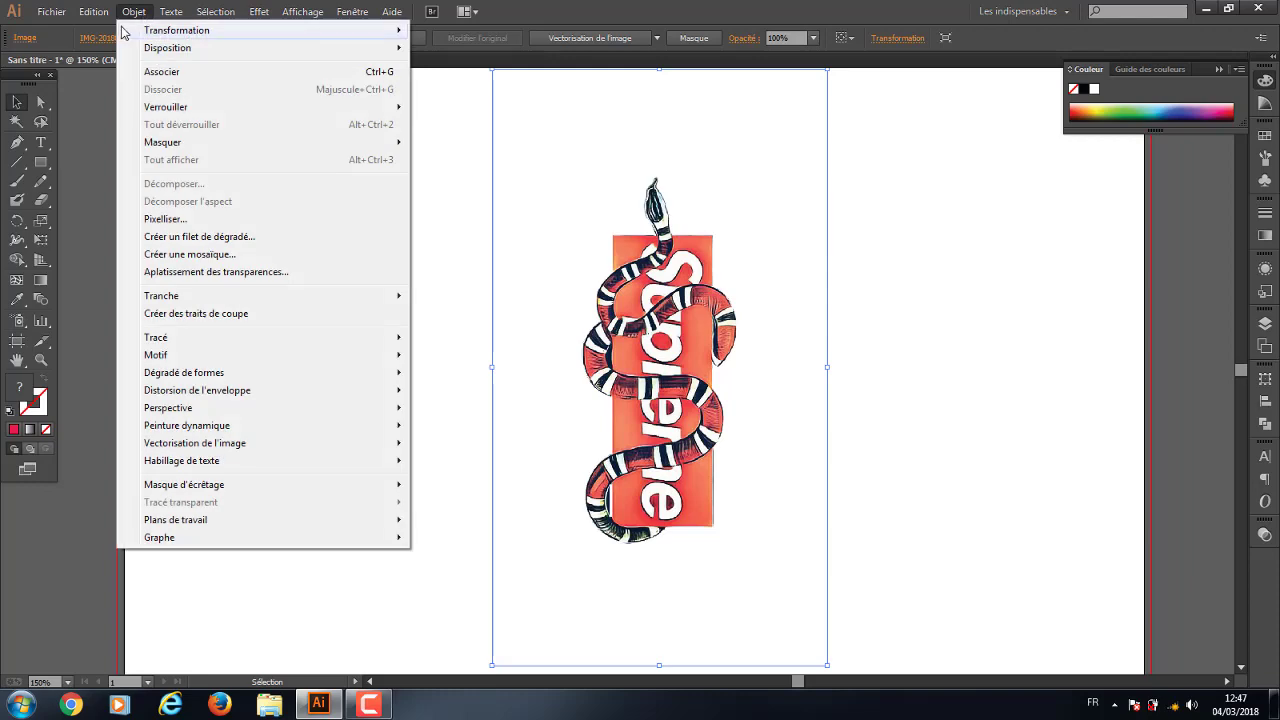
mouse_move(176, 30)
click(93, 12)
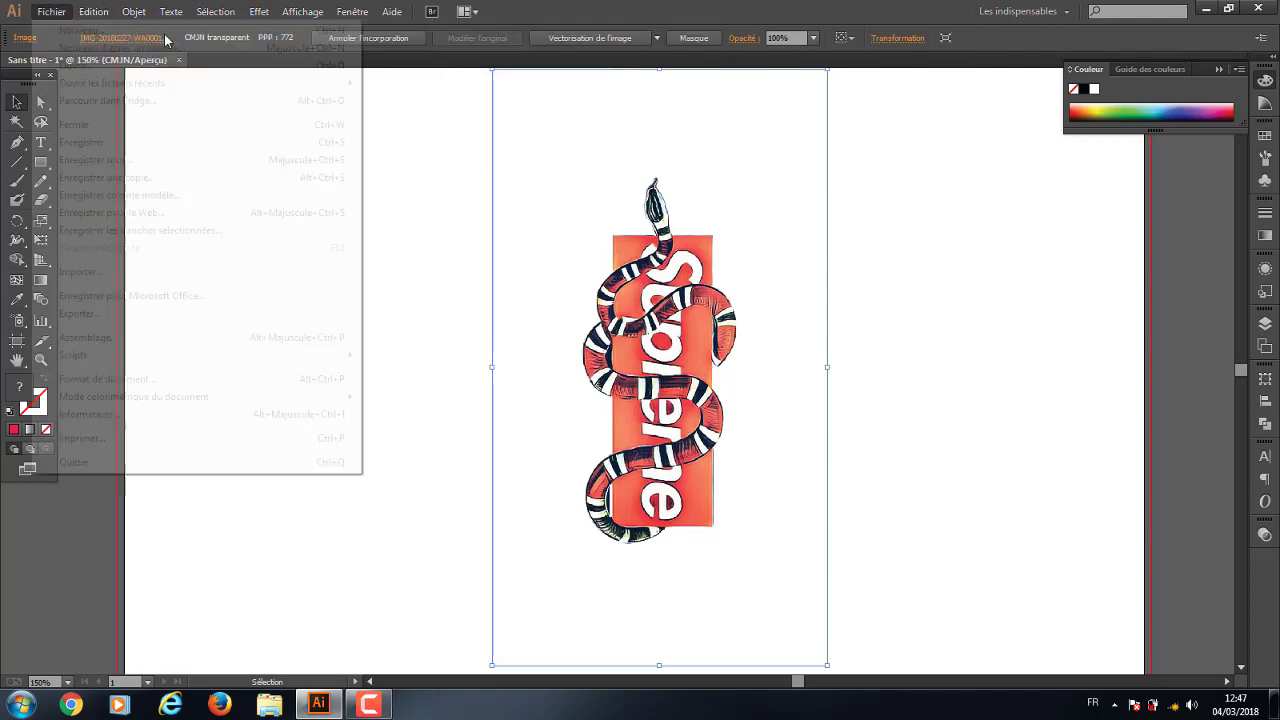
click(134, 12)
click(134, 12)
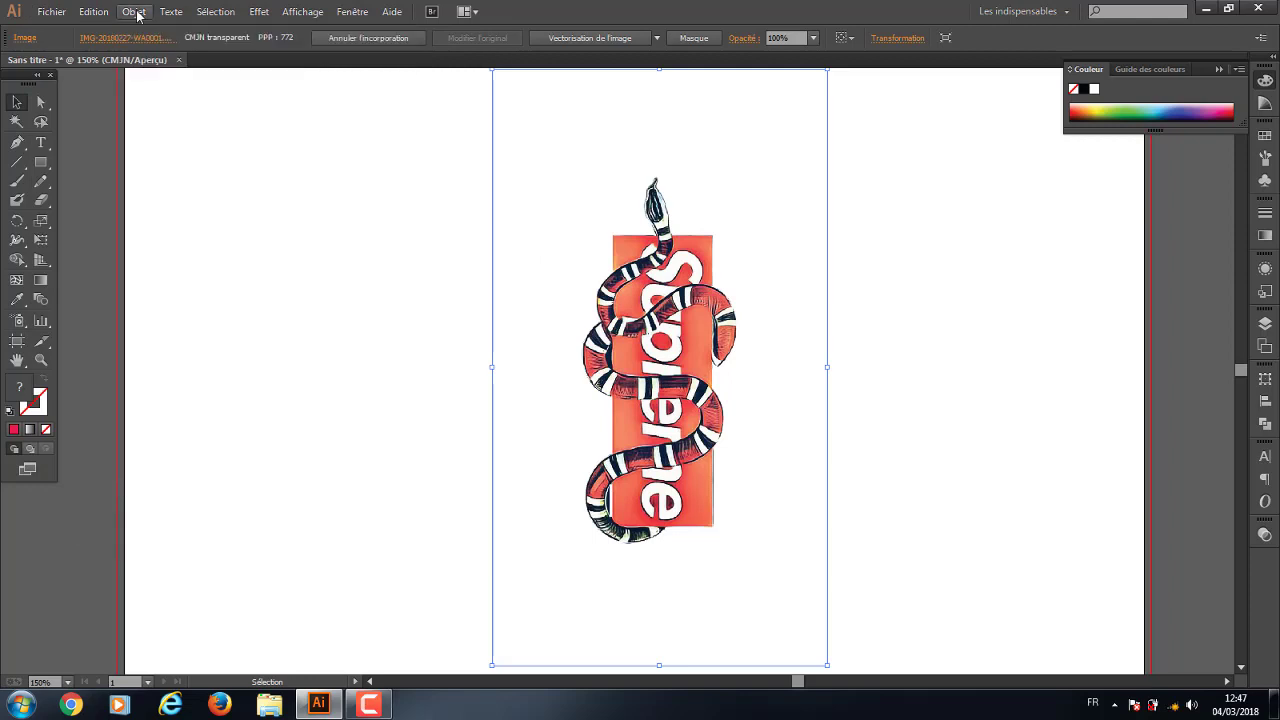
click(134, 12)
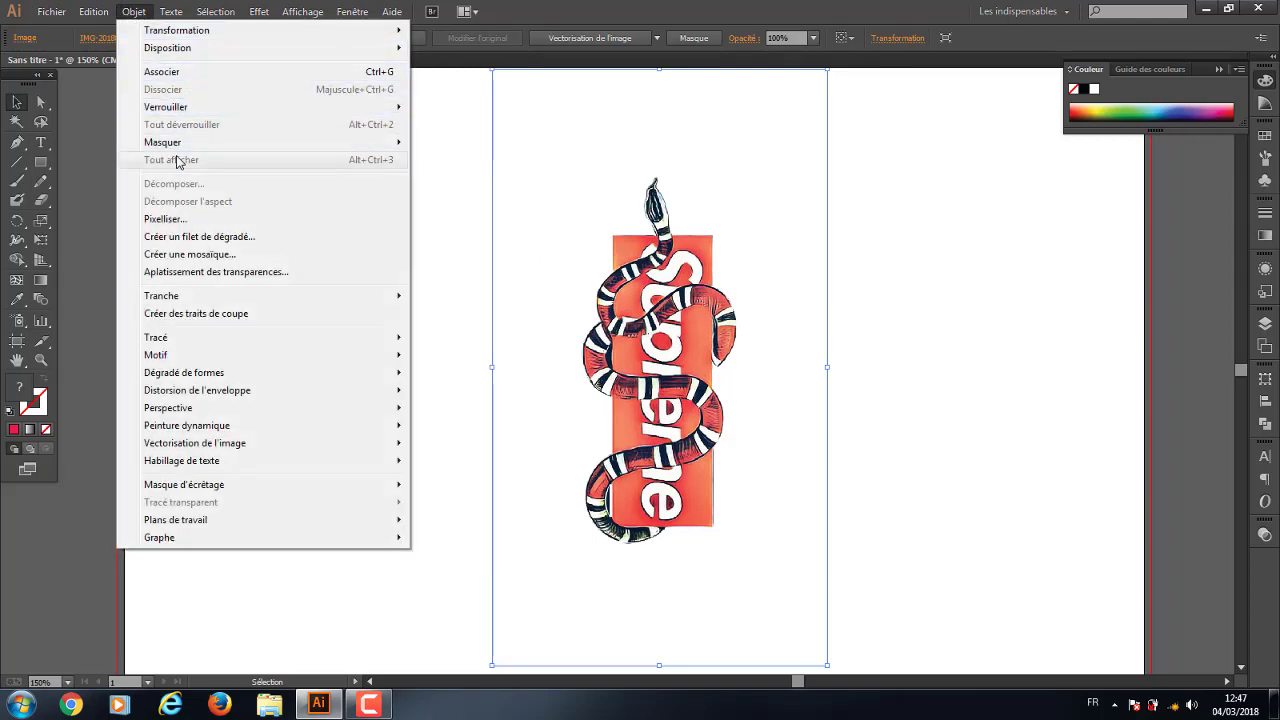
mouse_move(163, 142)
click(476, 148)
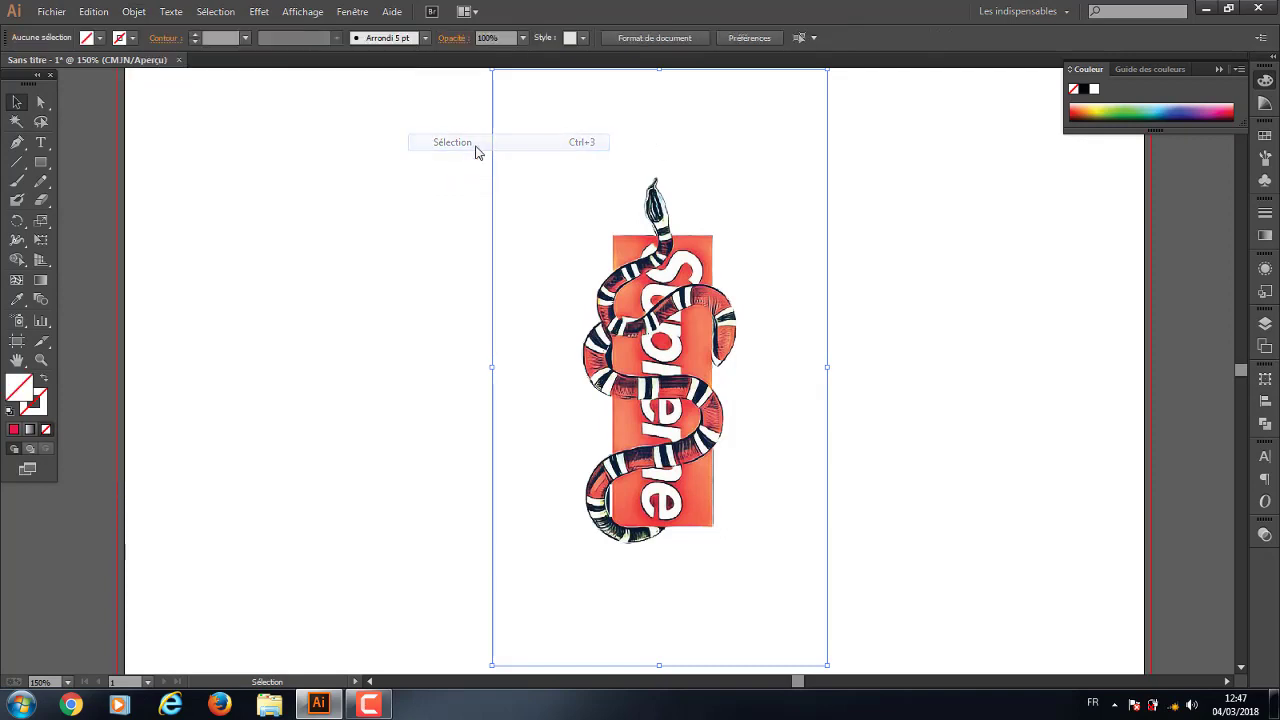
Show all hidden artwork and reselect the snake image
click(140, 12)
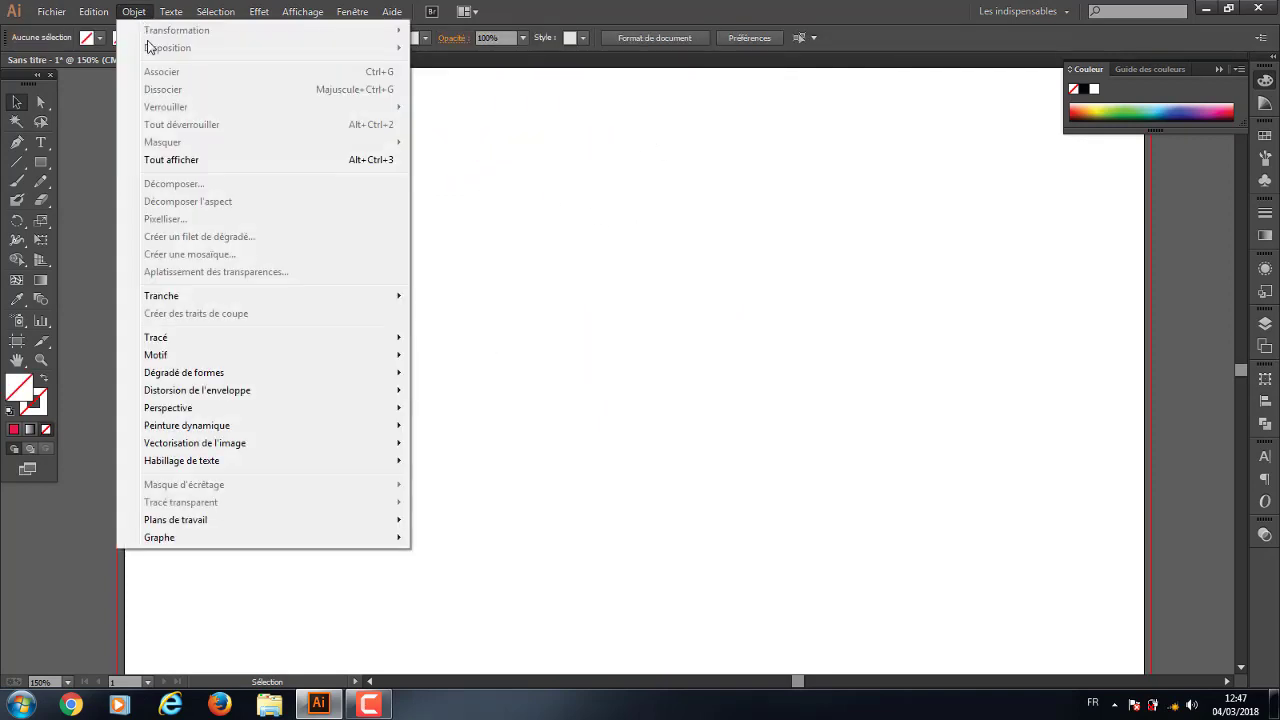
click(180, 163)
drag(985, 223, 352, 323)
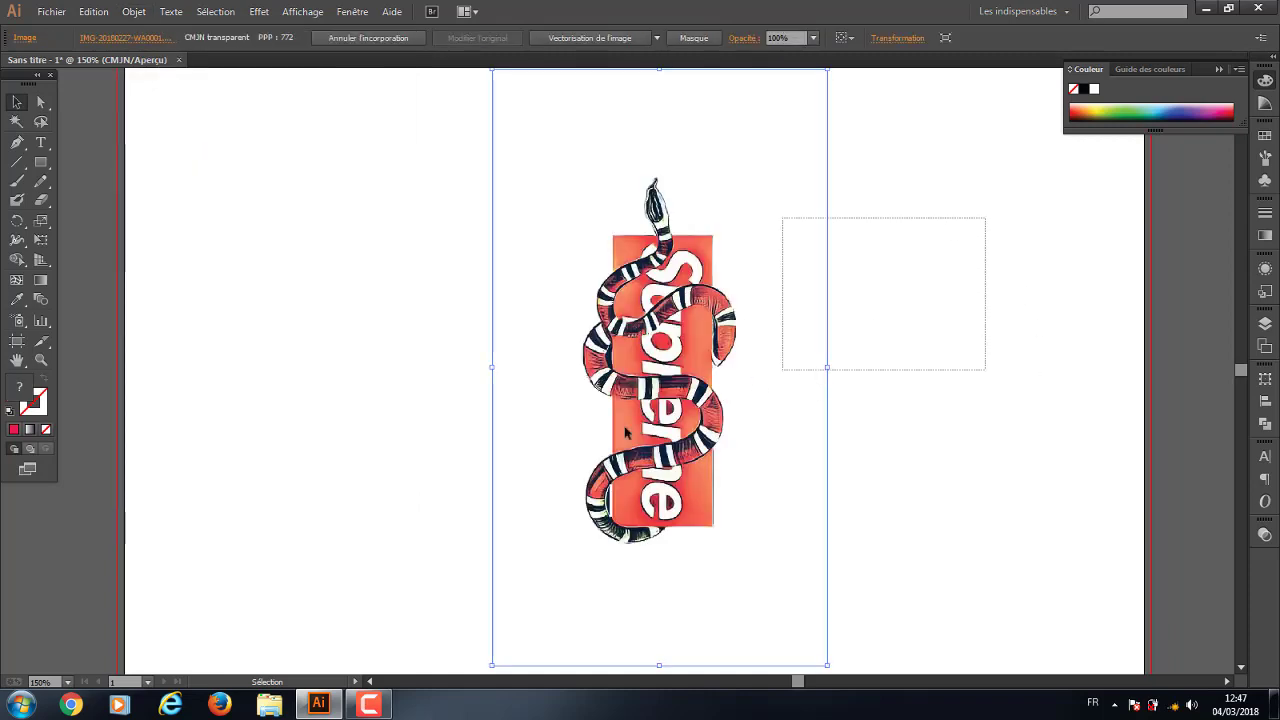
drag(946, 254, 532, 566)
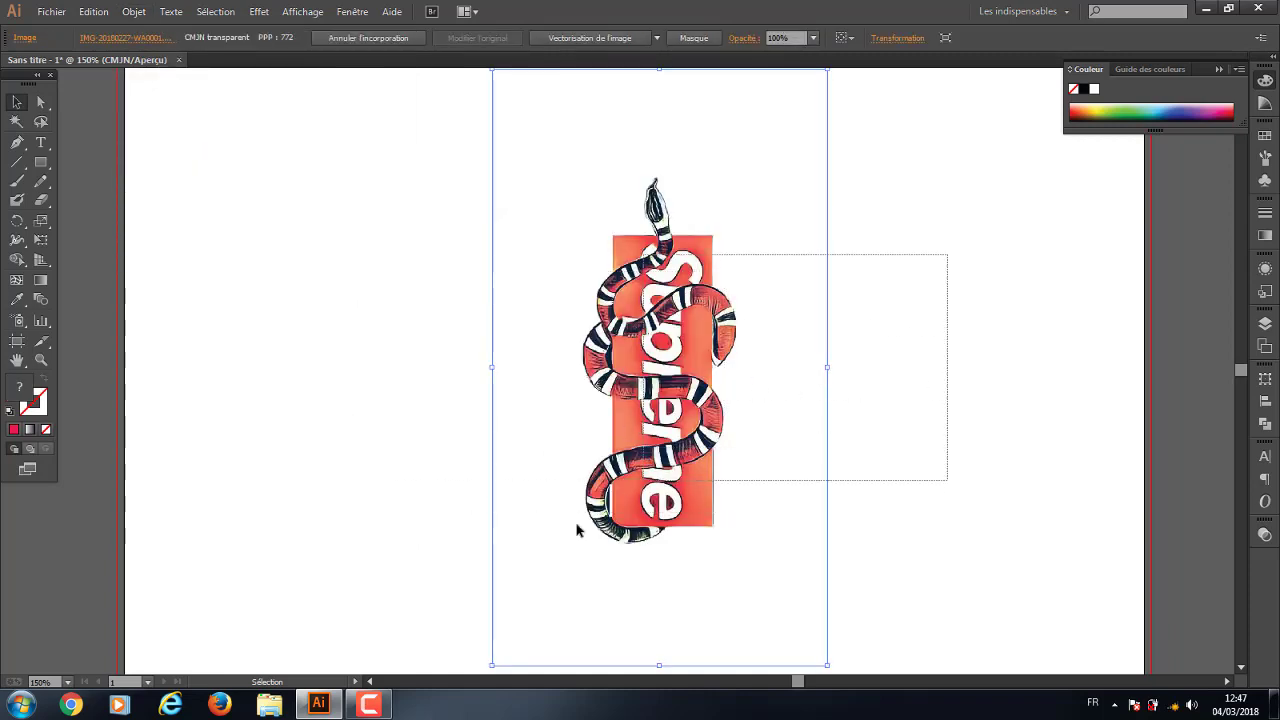
drag(400, 437, 882, 546)
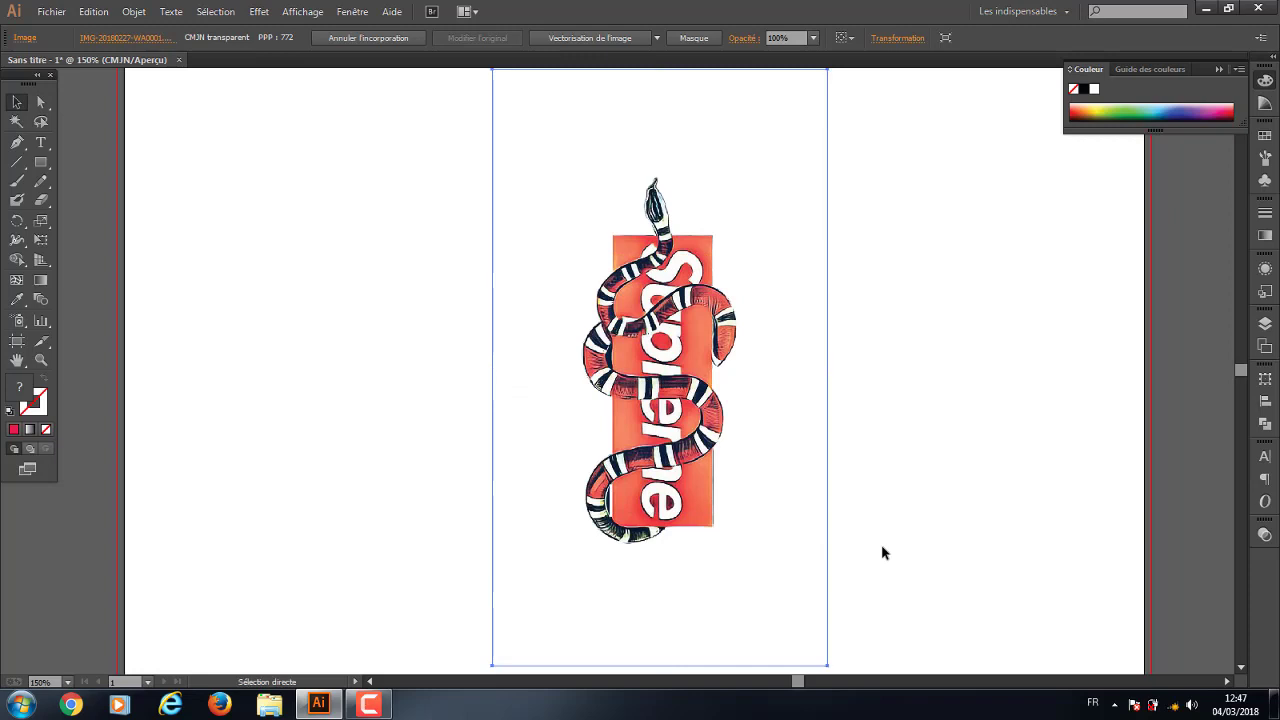
Delete and restore the snake image, deselect it, and bring up the Type menu
key(Delete)
key(ctrl+z)
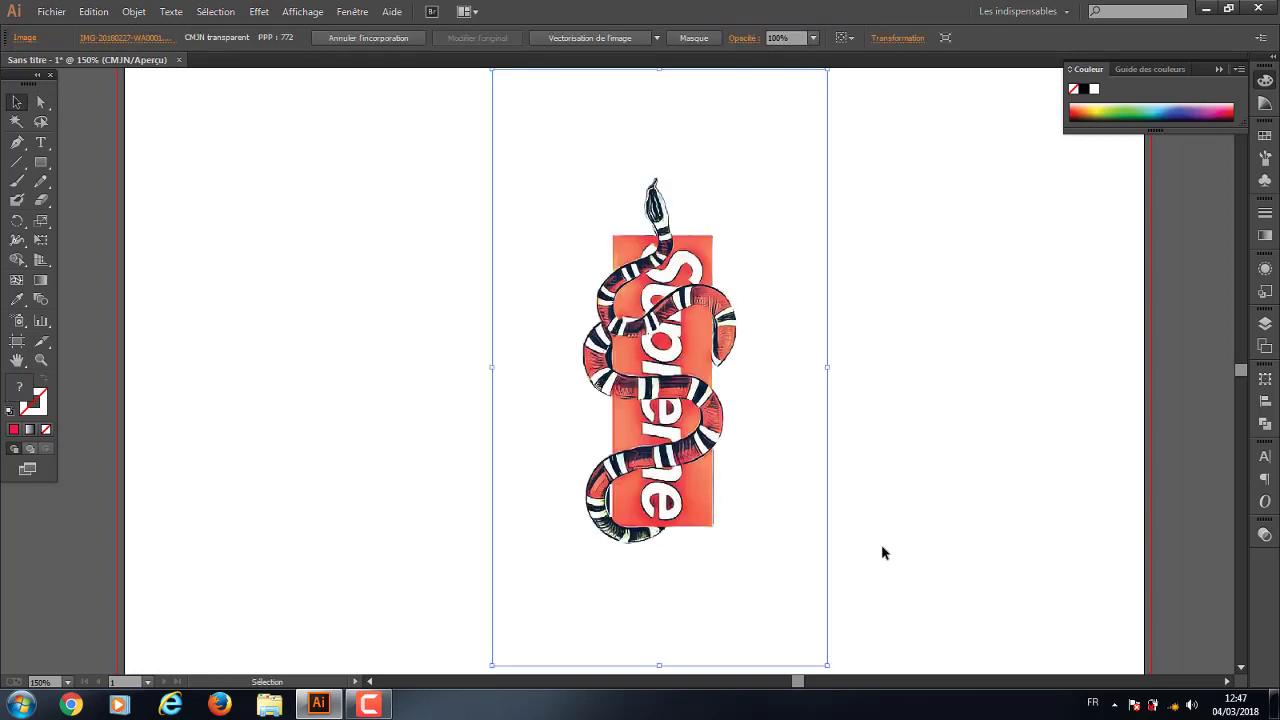
click(860, 252)
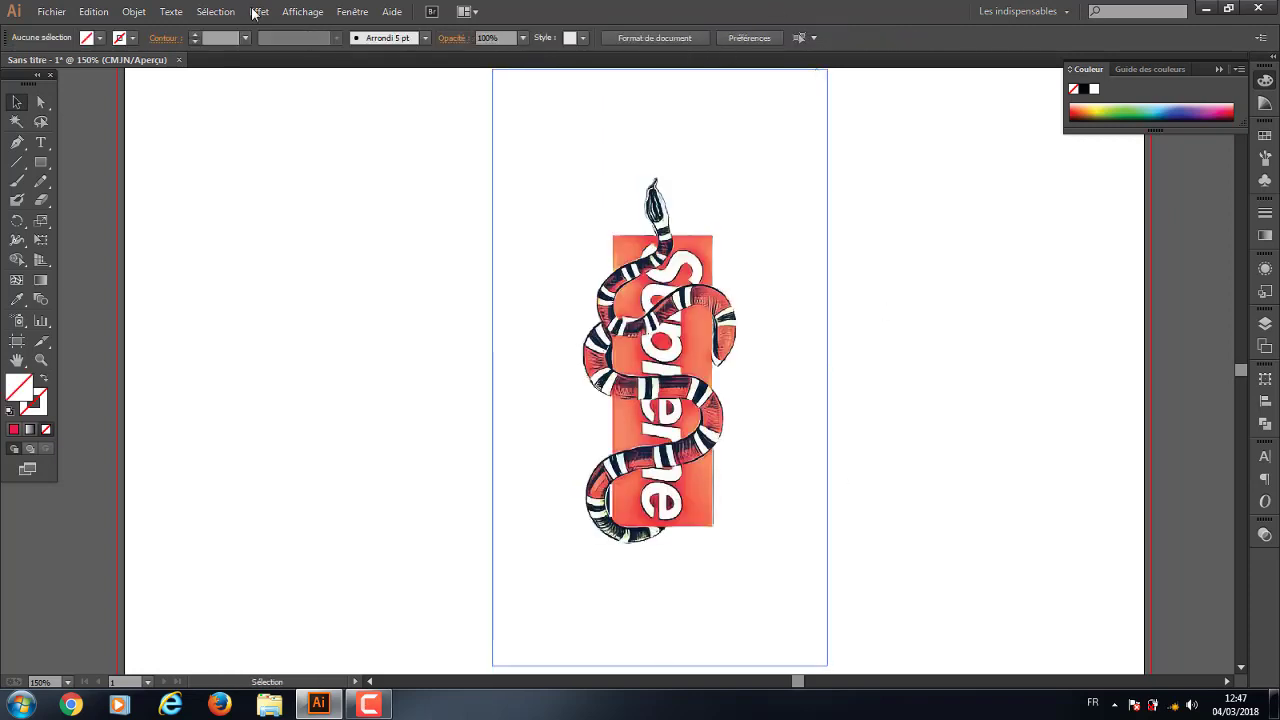
click(132, 12)
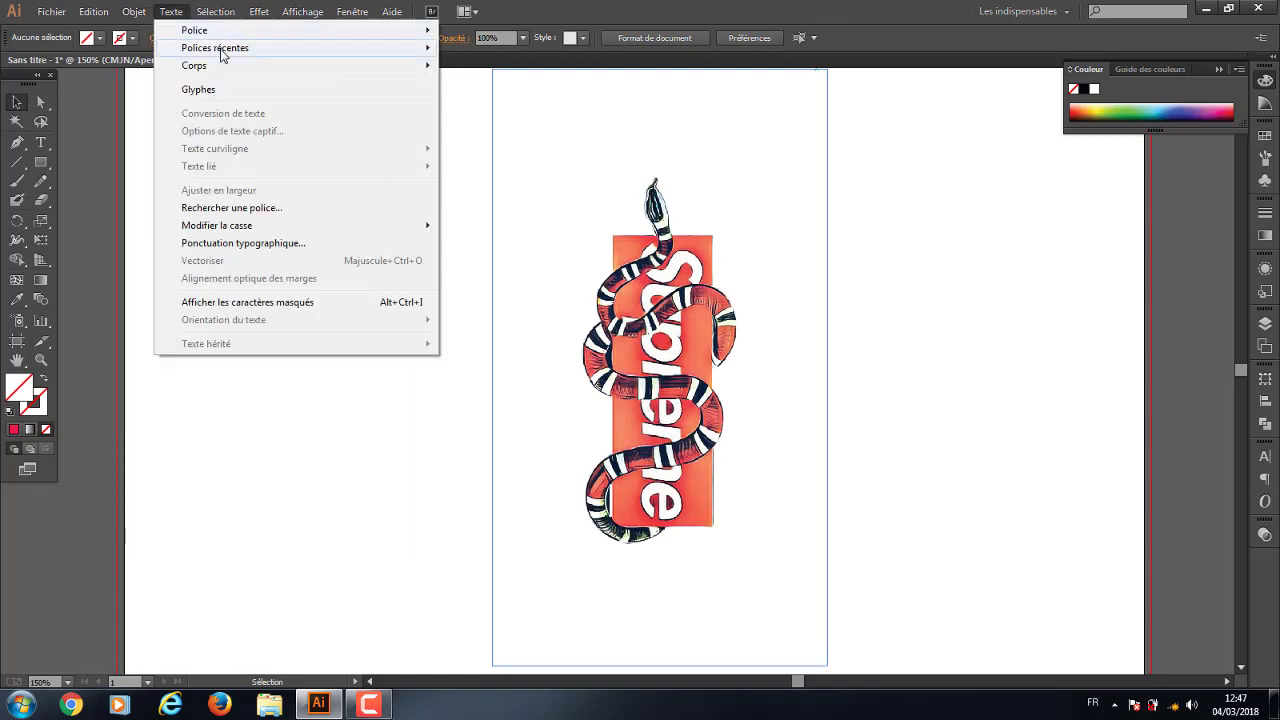
click(871, 345)
Move the reference image left and down, then deselect everything
scroll(869, 343, up, 2)
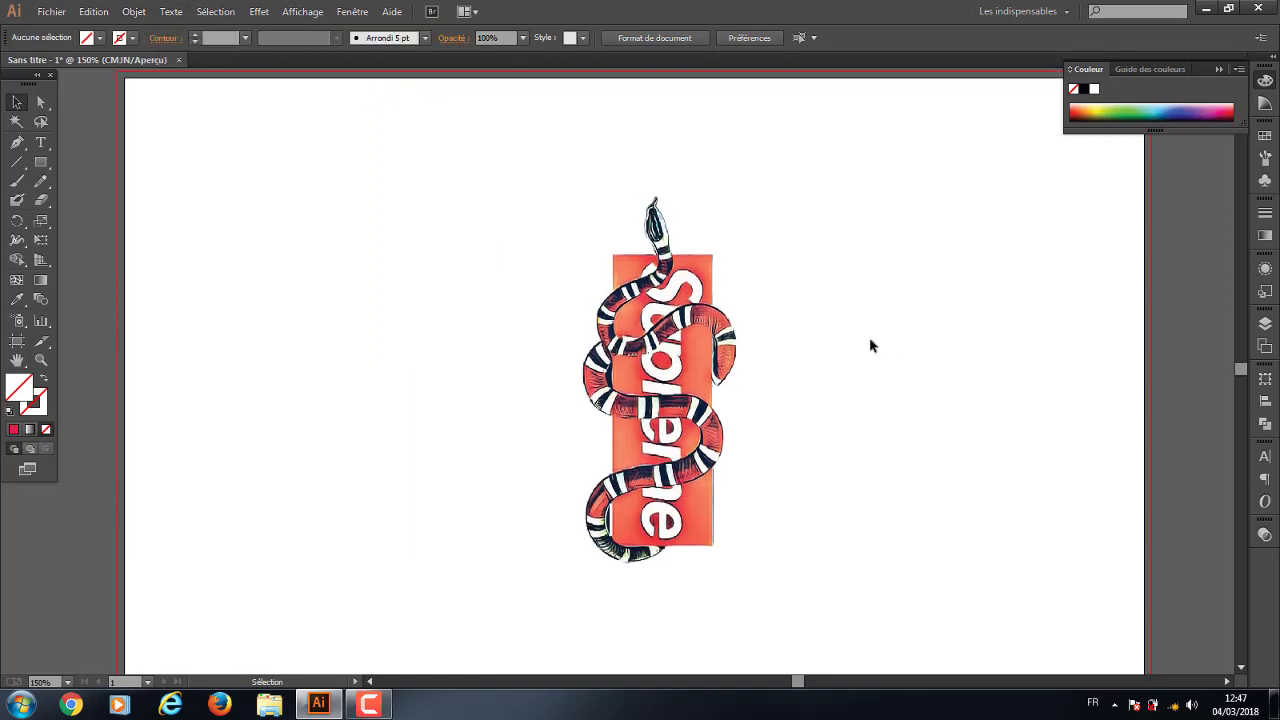
mouse_move(923, 277)
mouse_down()
mouse_move(385, 270)
mouse_move(869, 580)
mouse_up()
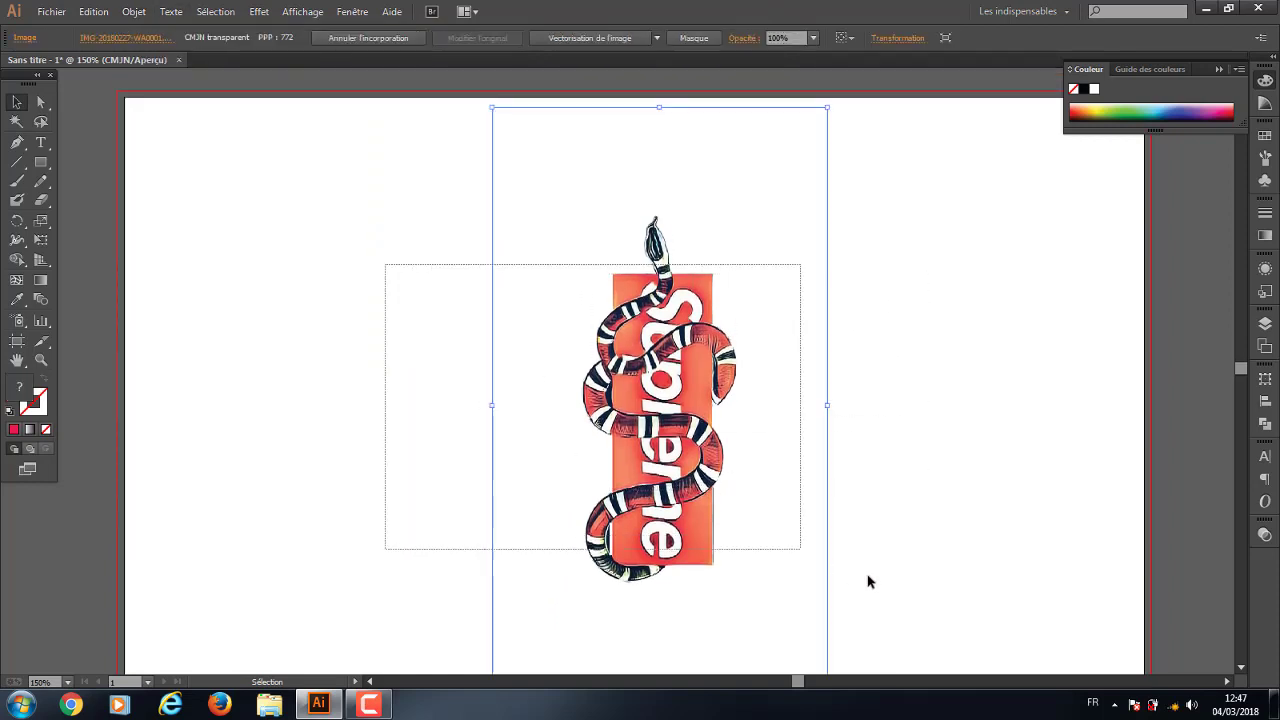
drag(510, 444, 449, 483)
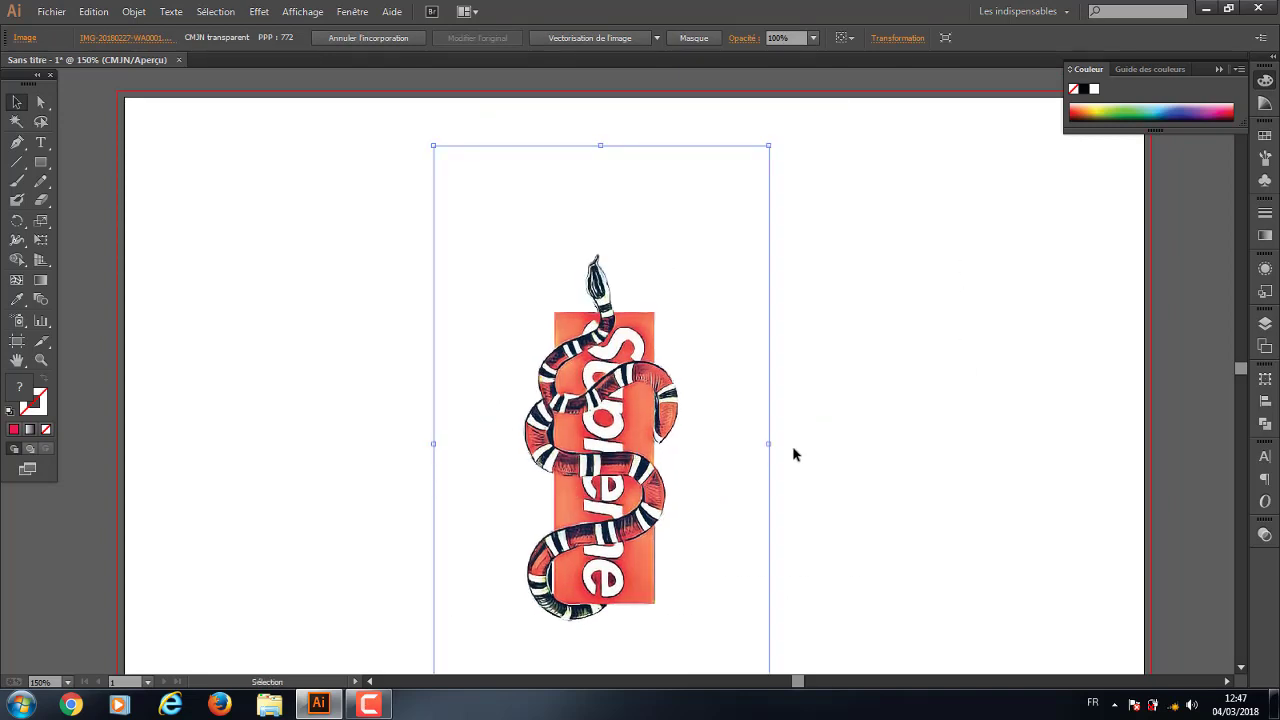
drag(985, 351, 558, 494)
key(ctrl+shift+a)
Switch to the Pen tool and zoom in close on the box's top edge
key(ctrl+plus)
key(ctrl+plus)
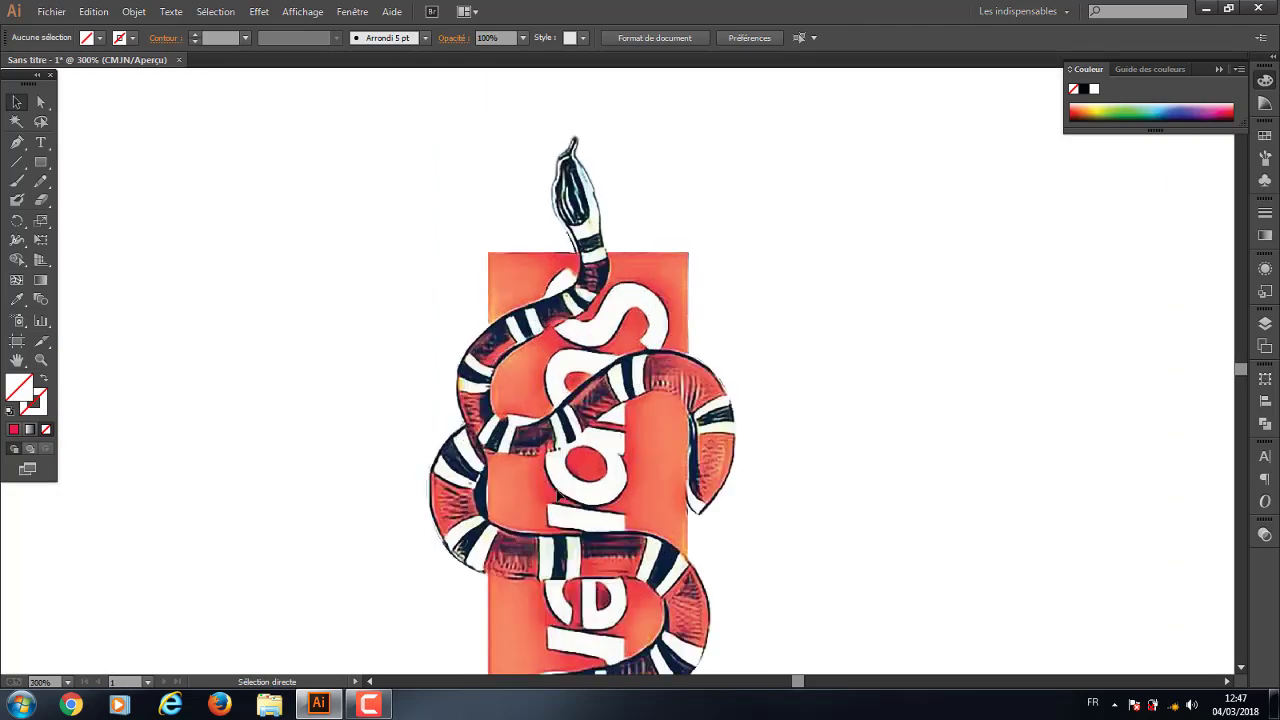
key(ctrl+plus)
drag(341, 187, 760, 520)
drag(946, 212, 710, 394)
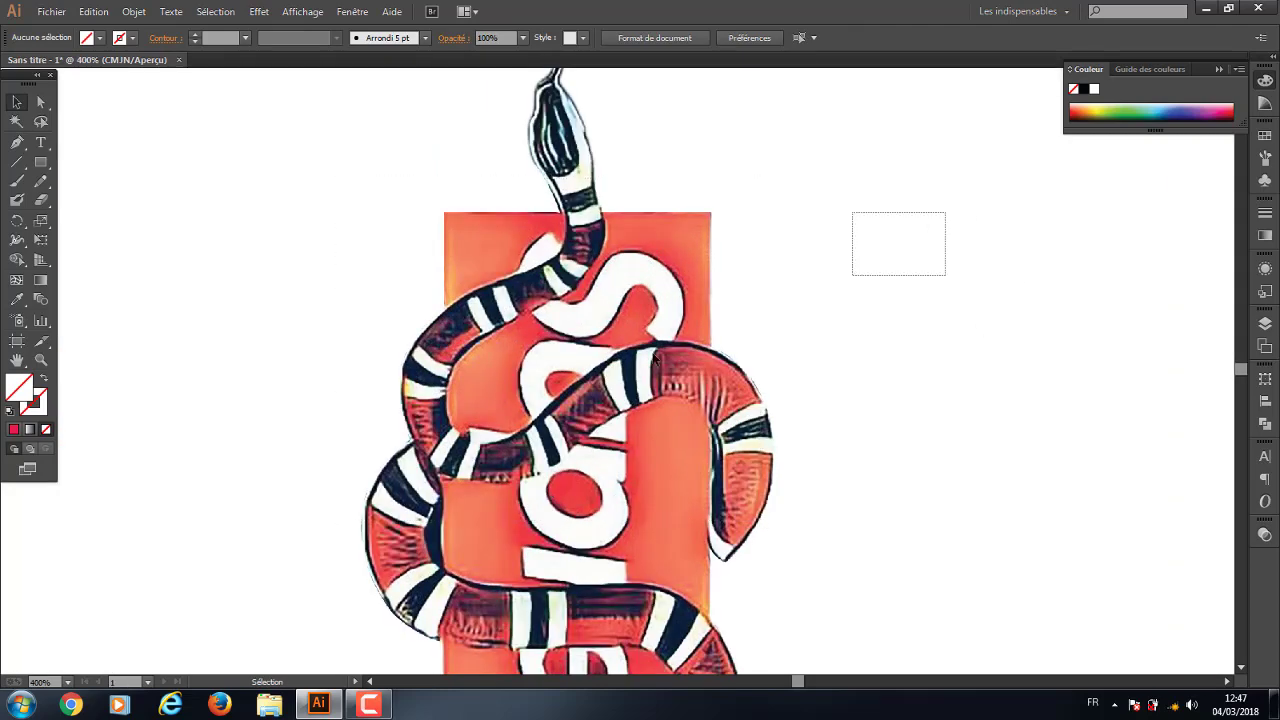
drag(500, 317, 488, 372)
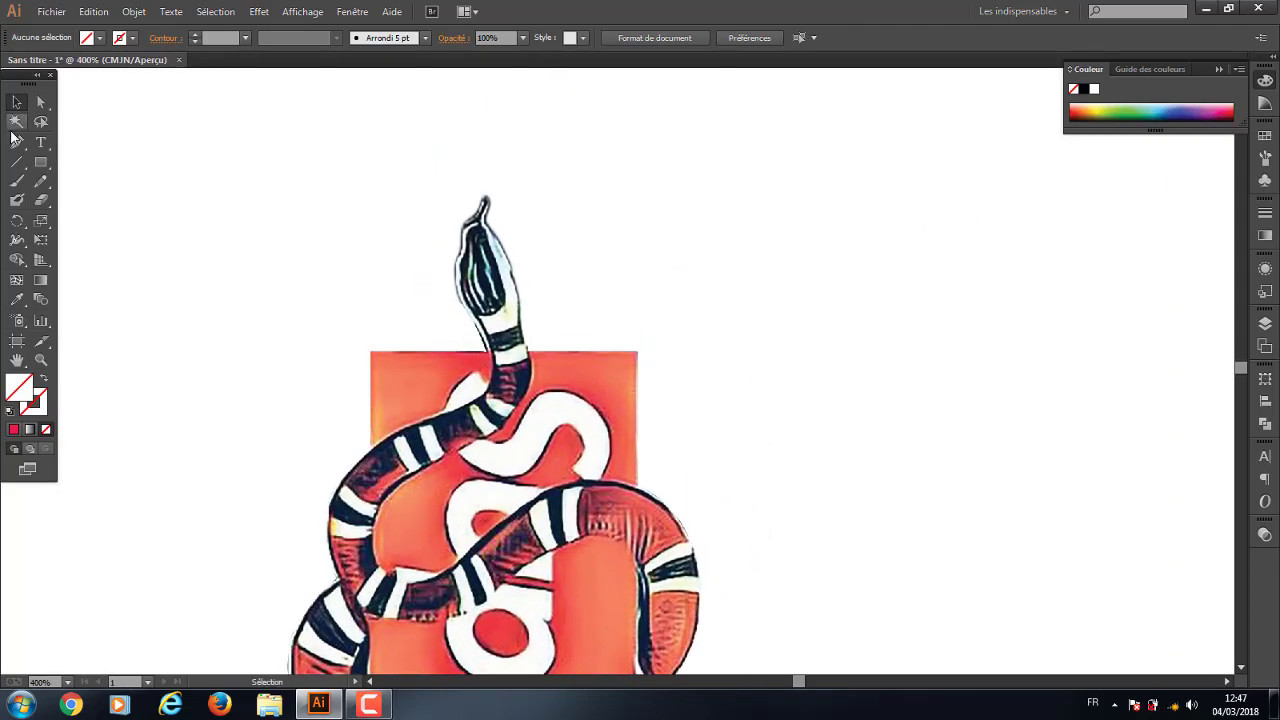
click(12, 144)
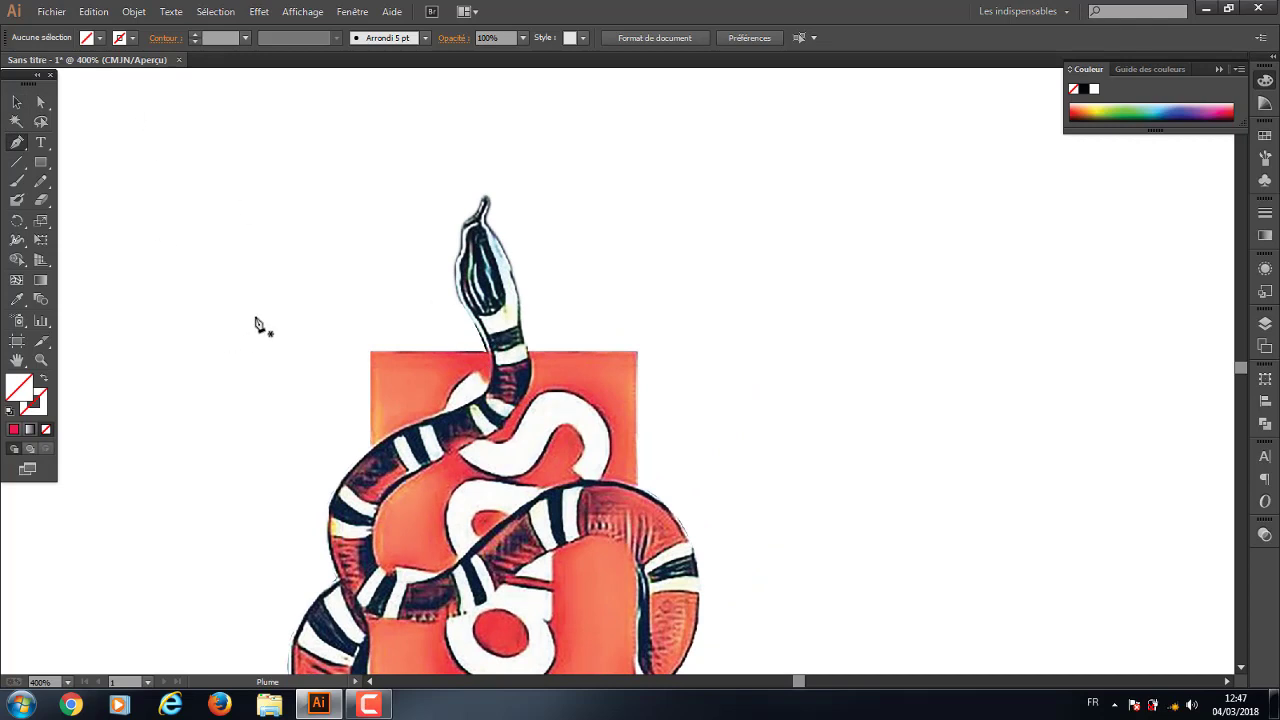
key(ctrl+plus)
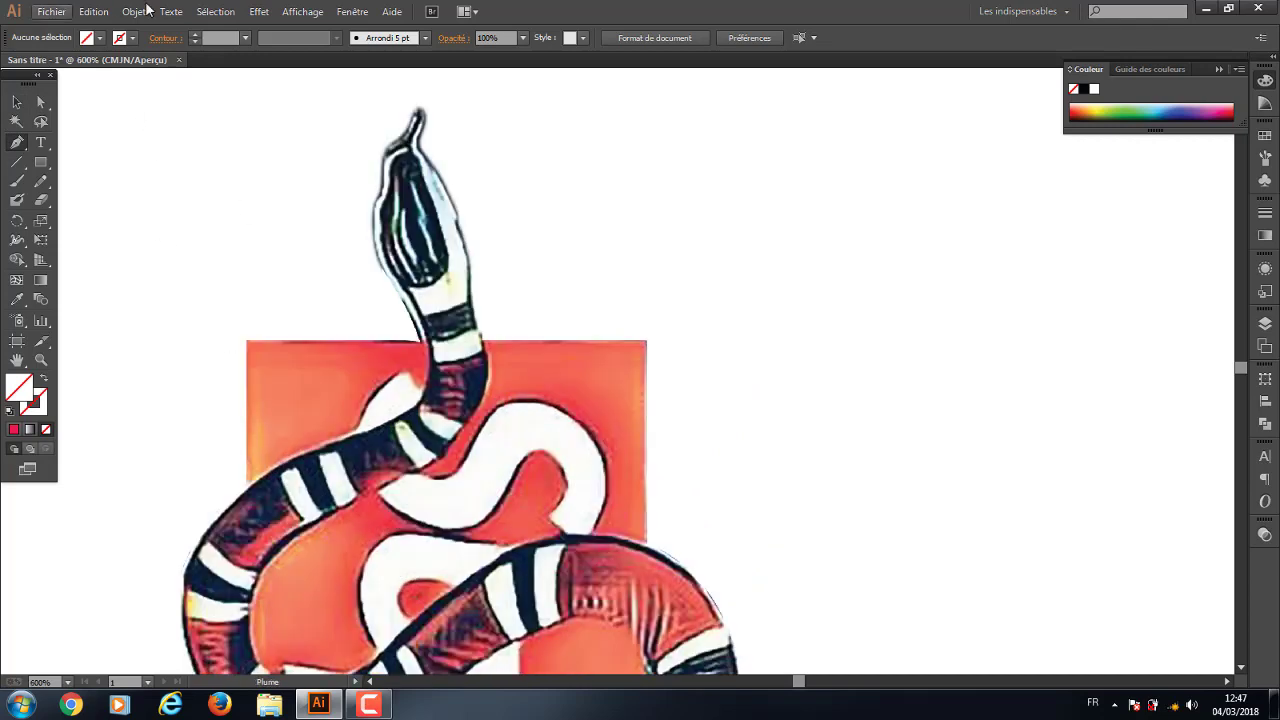
mouse_move(418, 211)
mouse_down()
mouse_move(556, 192)
mouse_move(595, 137)
mouse_up()
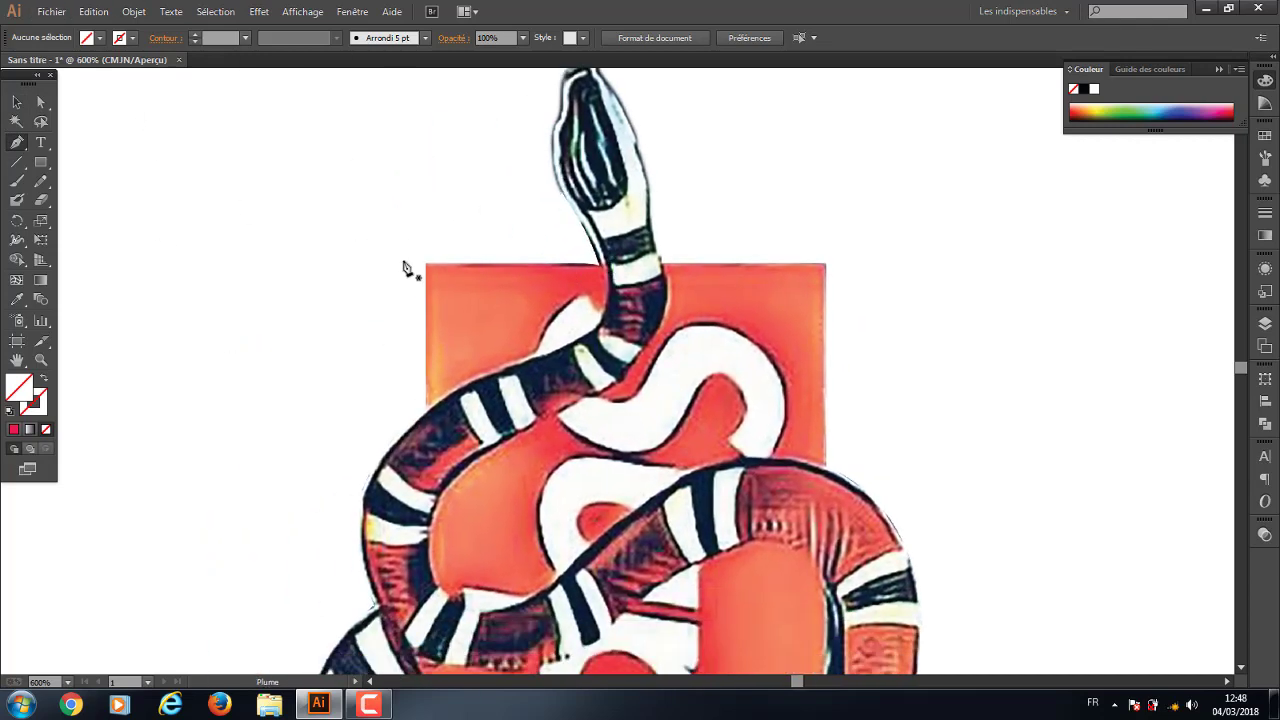
scroll(470, 355, down, 2)
scroll(485, 315, down, 2)
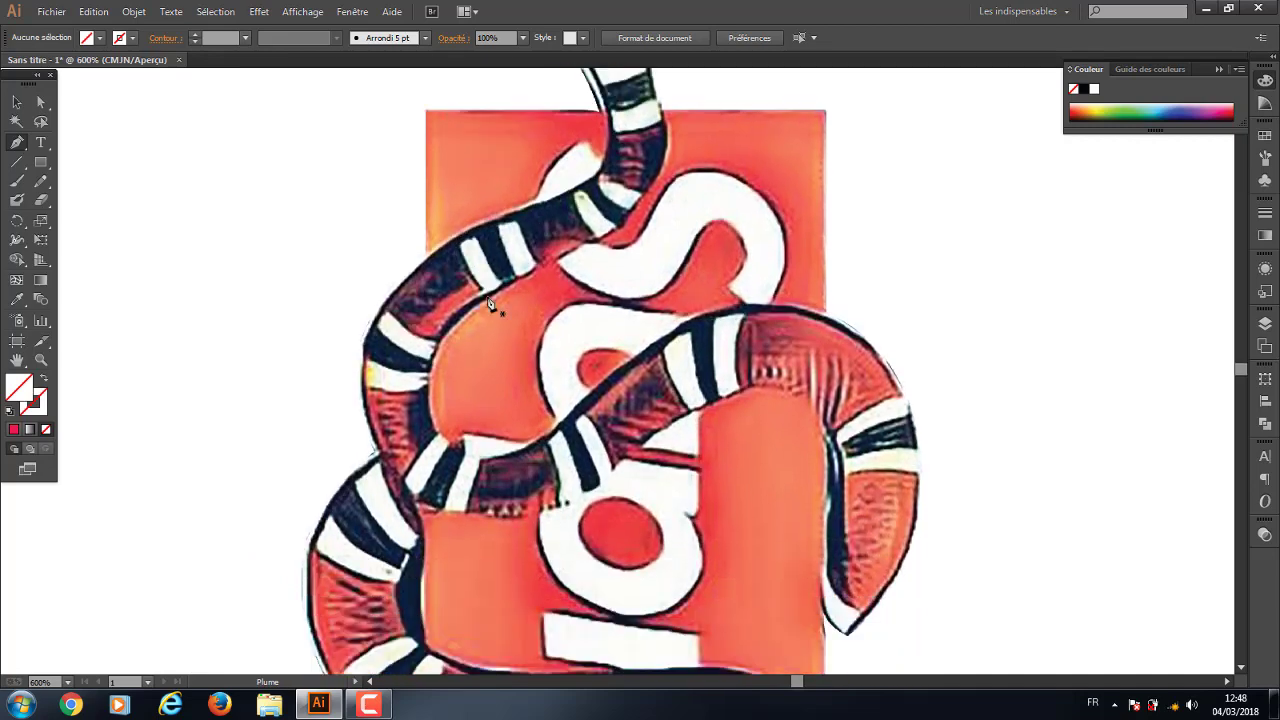
scroll(560, 190, up, 1)
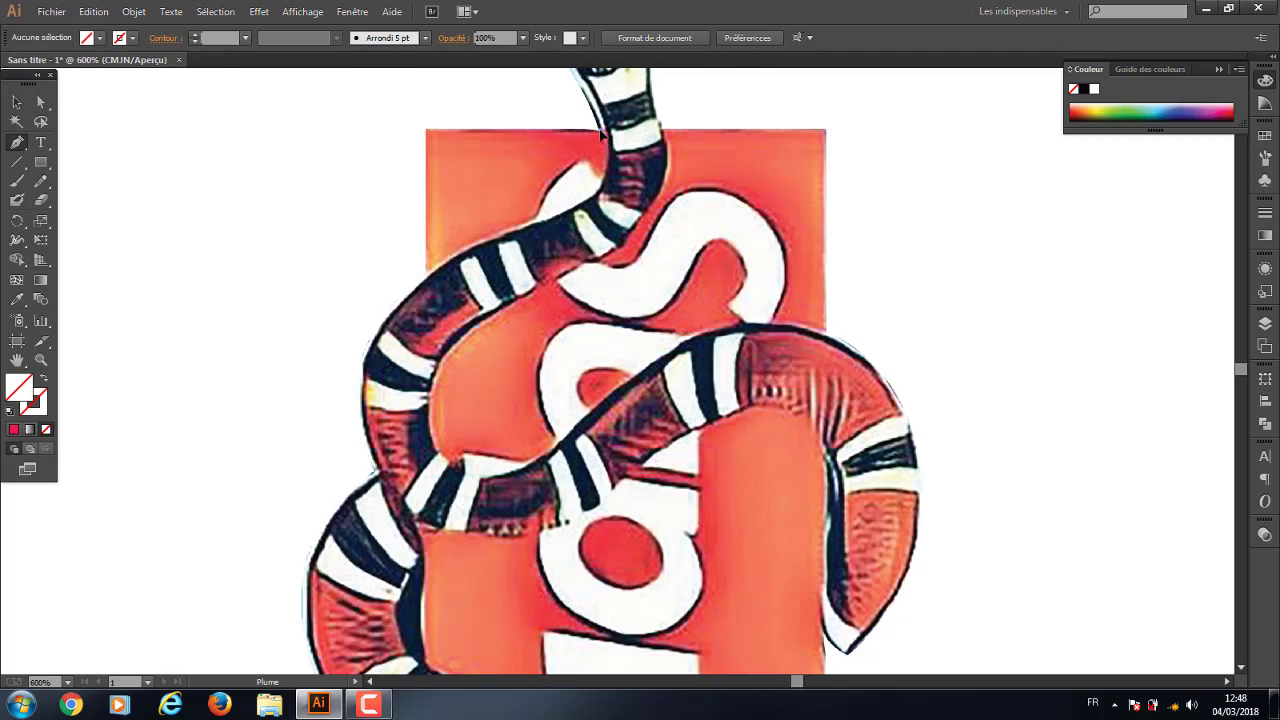
Place anchors along the box's top edge, top-left corner and left edge to the snake
click(603, 137)
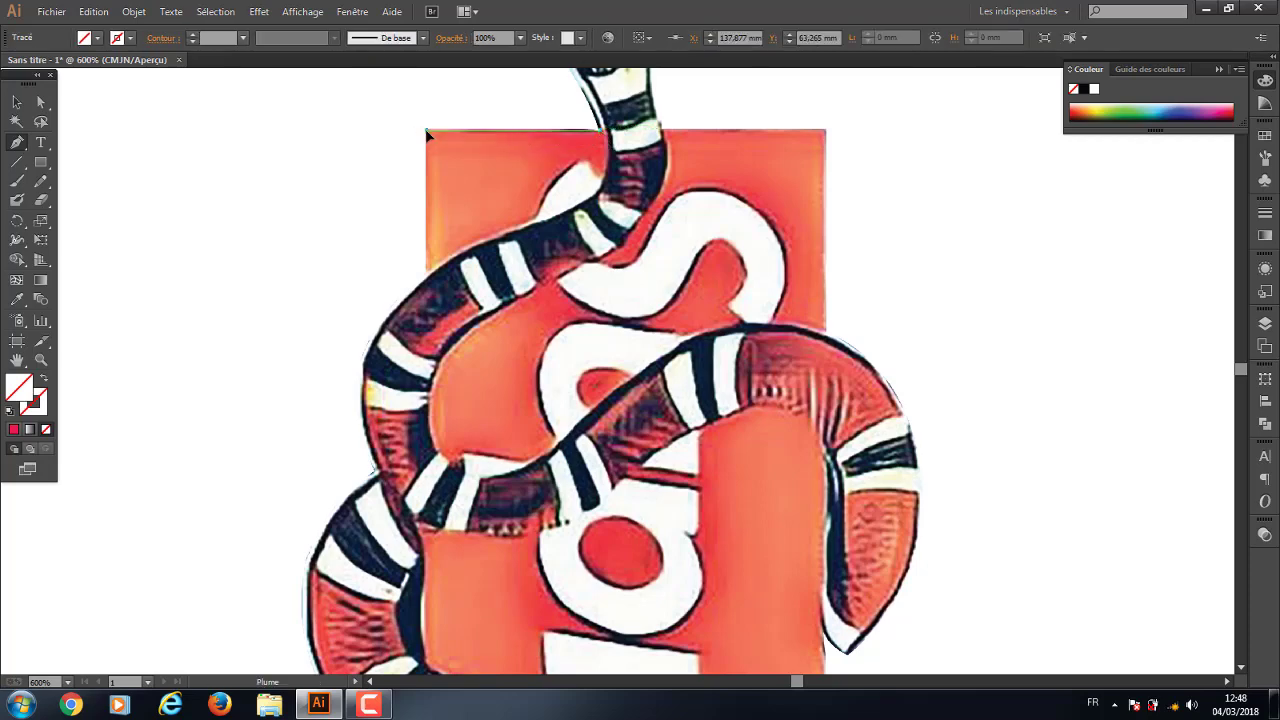
click(427, 132)
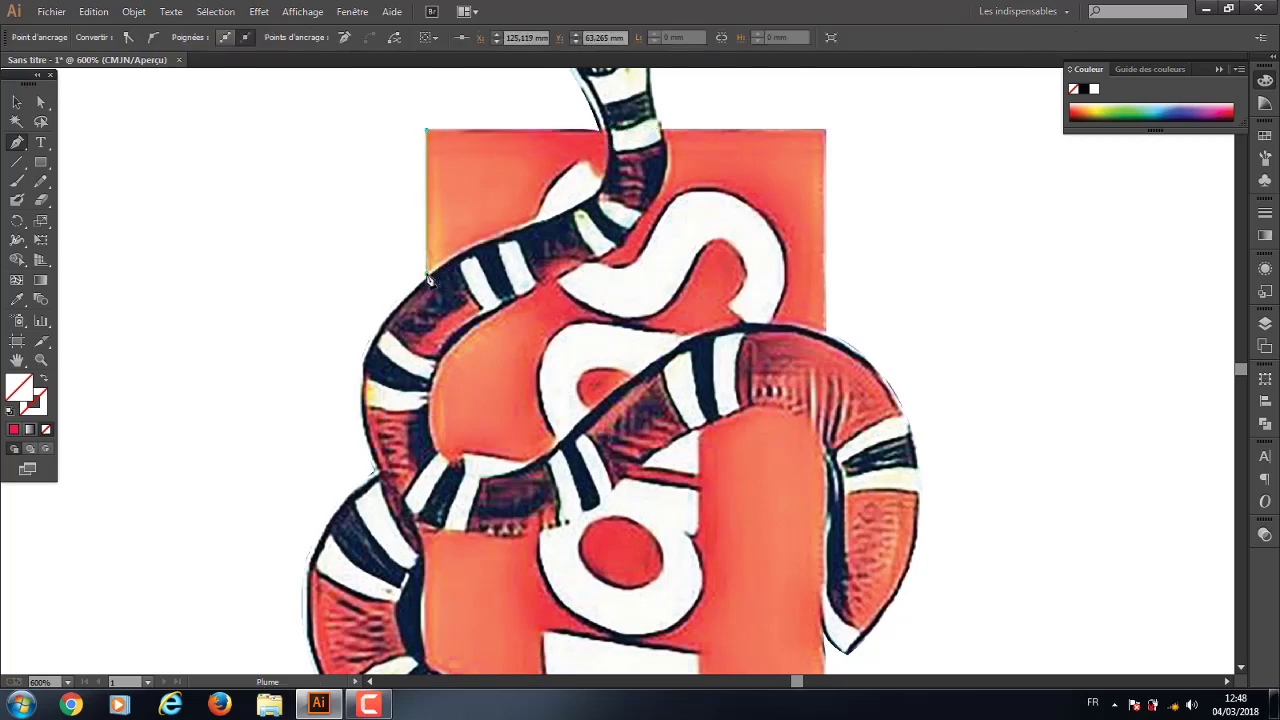
click(427, 272)
mouse_move(432, 400)
mouse_down()
mouse_move(475, 290)
mouse_move(489, 310)
mouse_up()
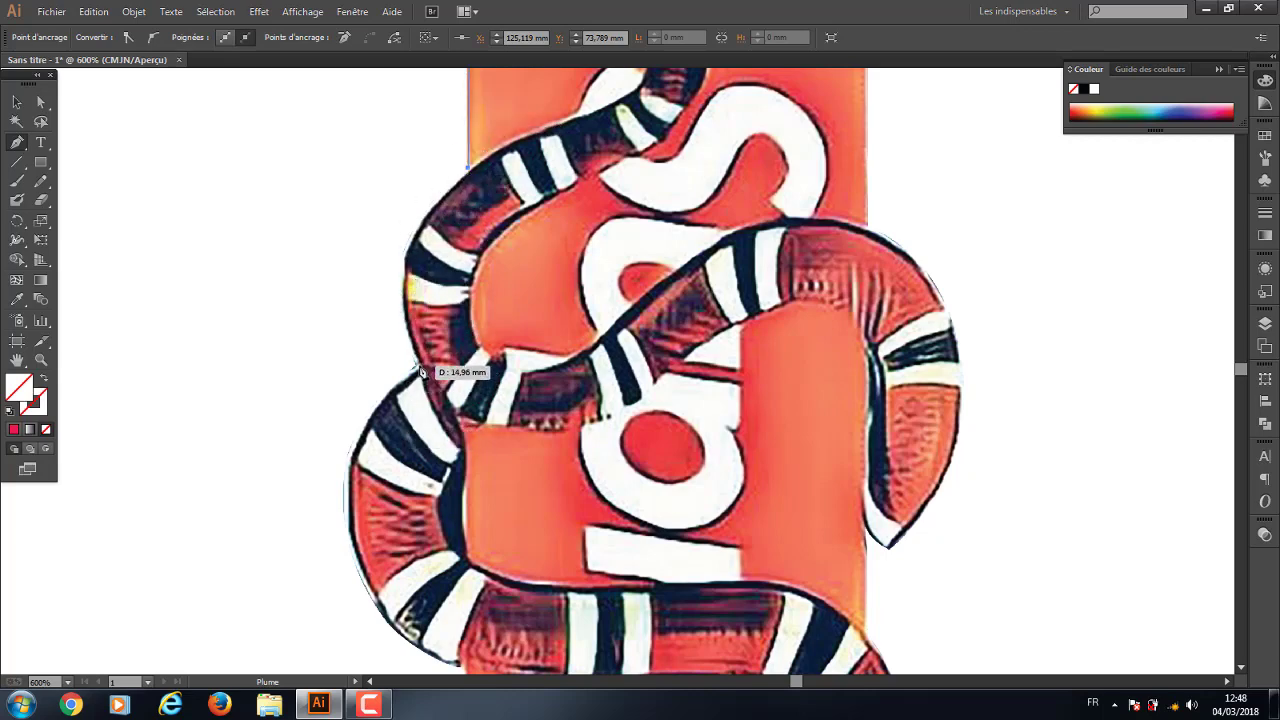
click(416, 365)
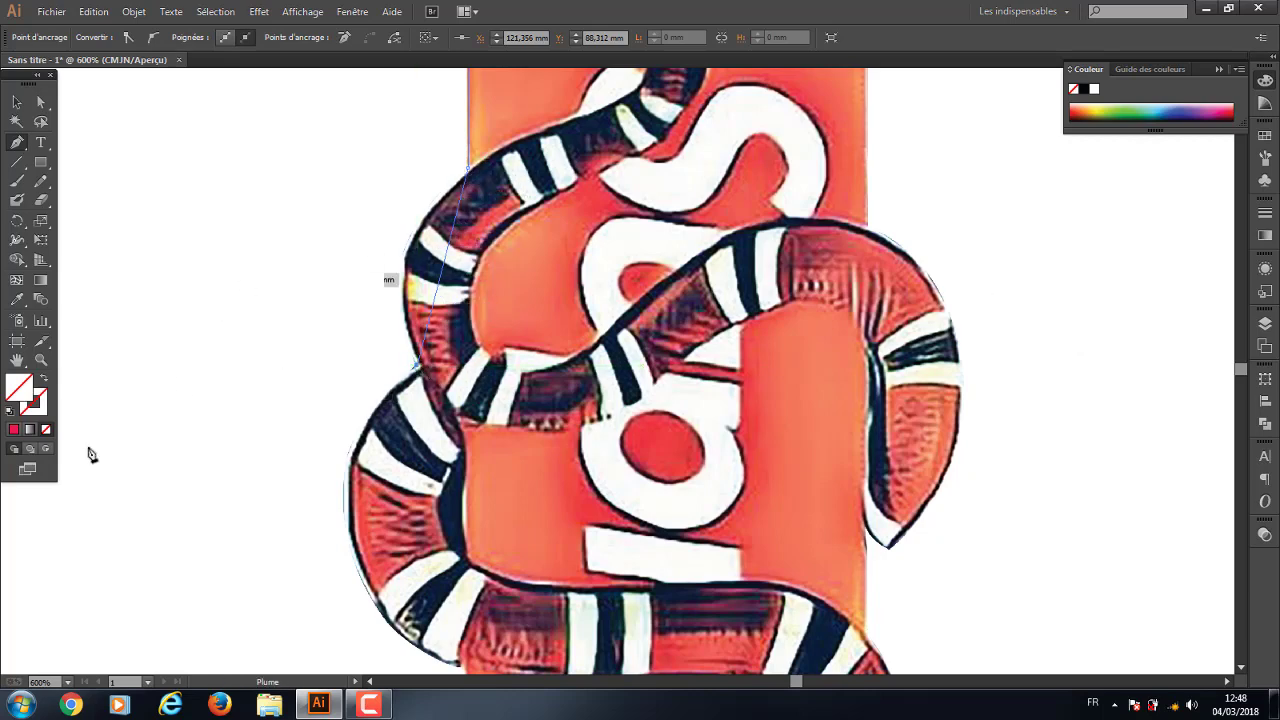
Set the path's stroke colour to yellow F9E100 in the Color Picker
double_click(41, 410)
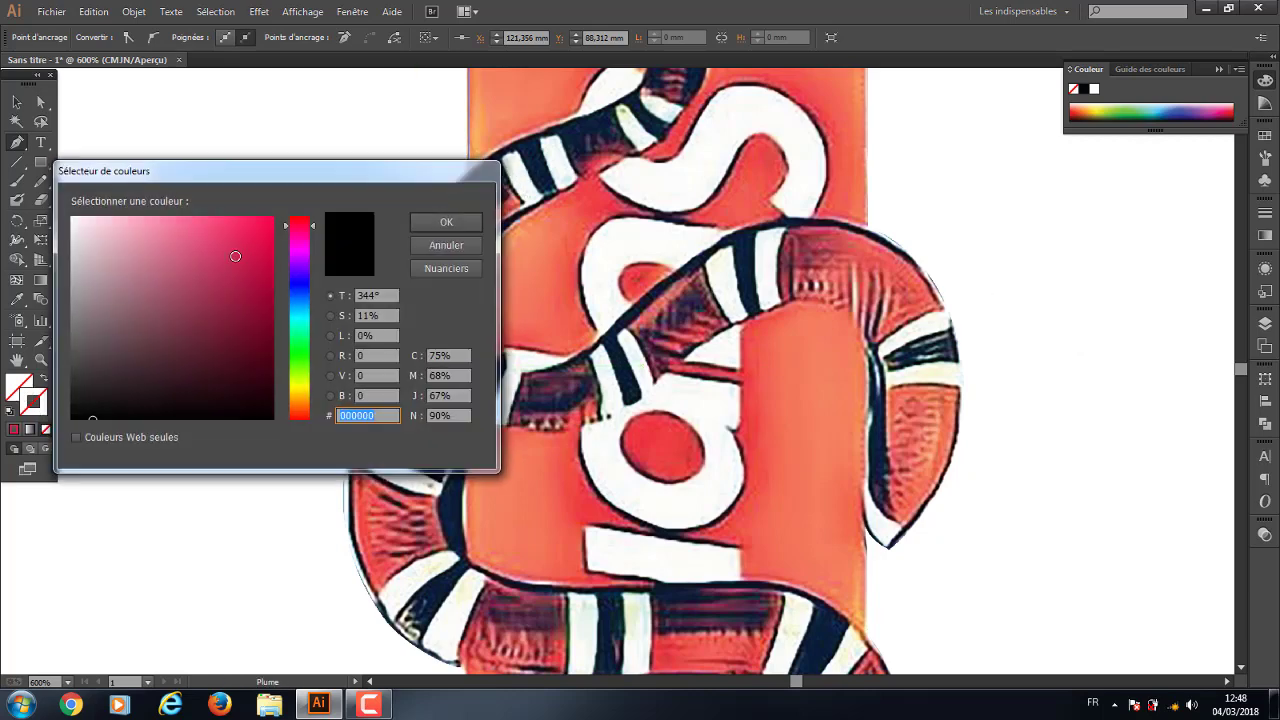
drag(249, 245, 293, 221)
click(304, 389)
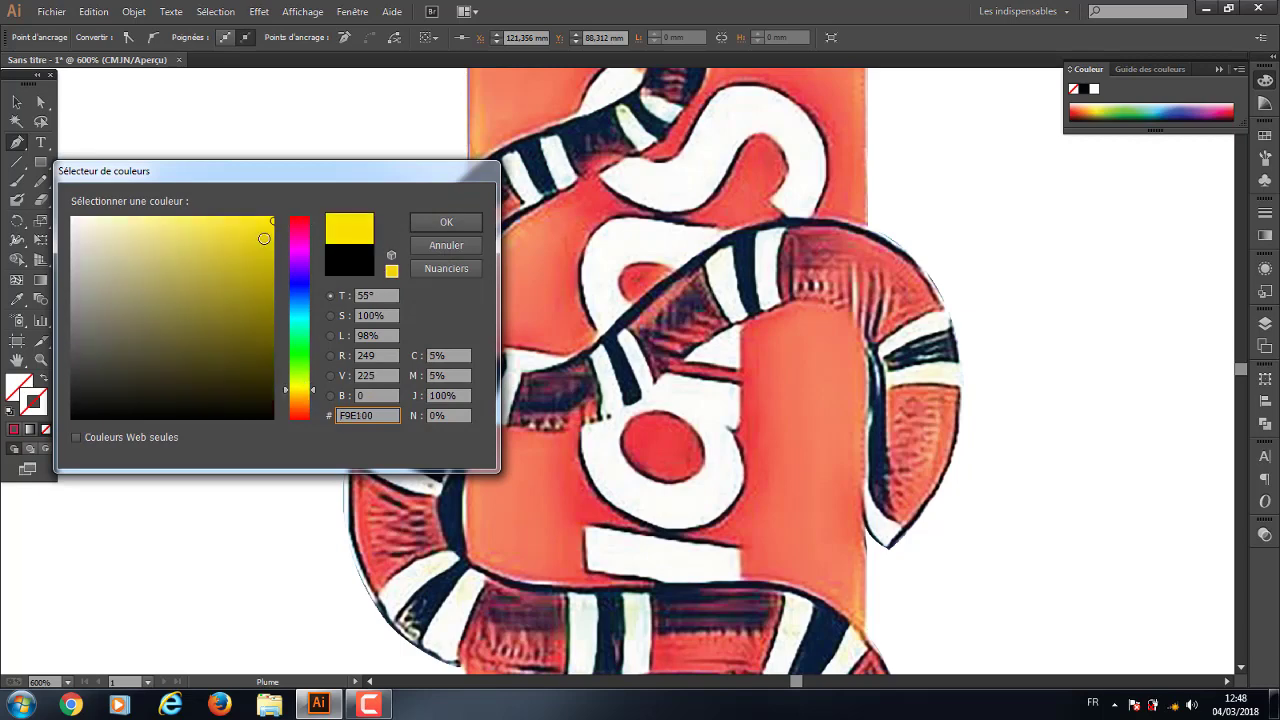
click(445, 222)
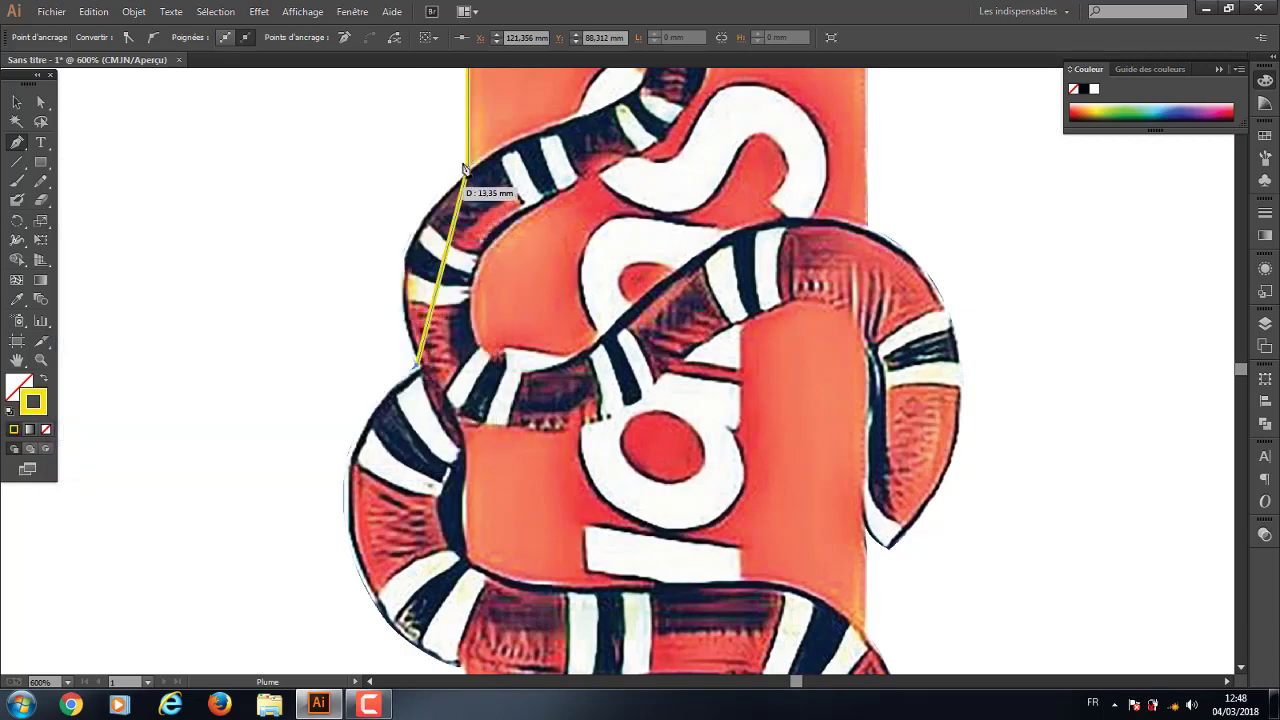
End the current path, deselect it, and begin a new path on the box's left edge
key(ctrl)
ctrl+click(288, 296)
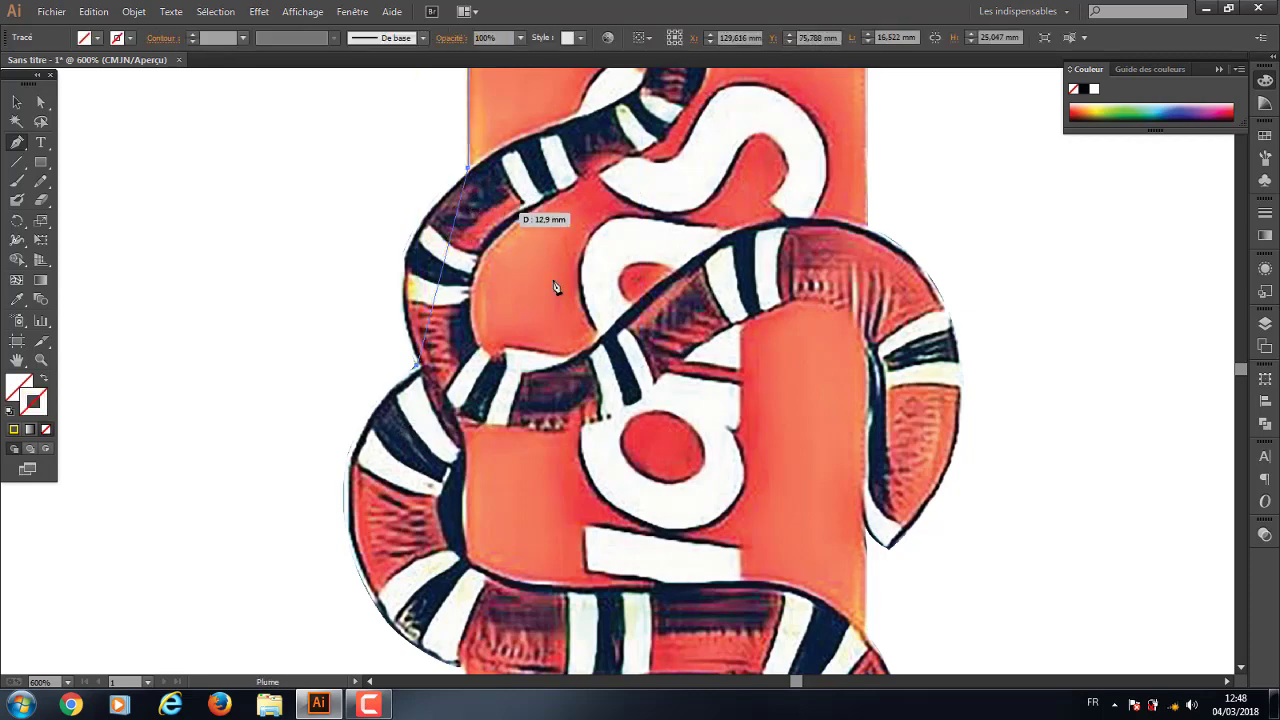
click(541, 324)
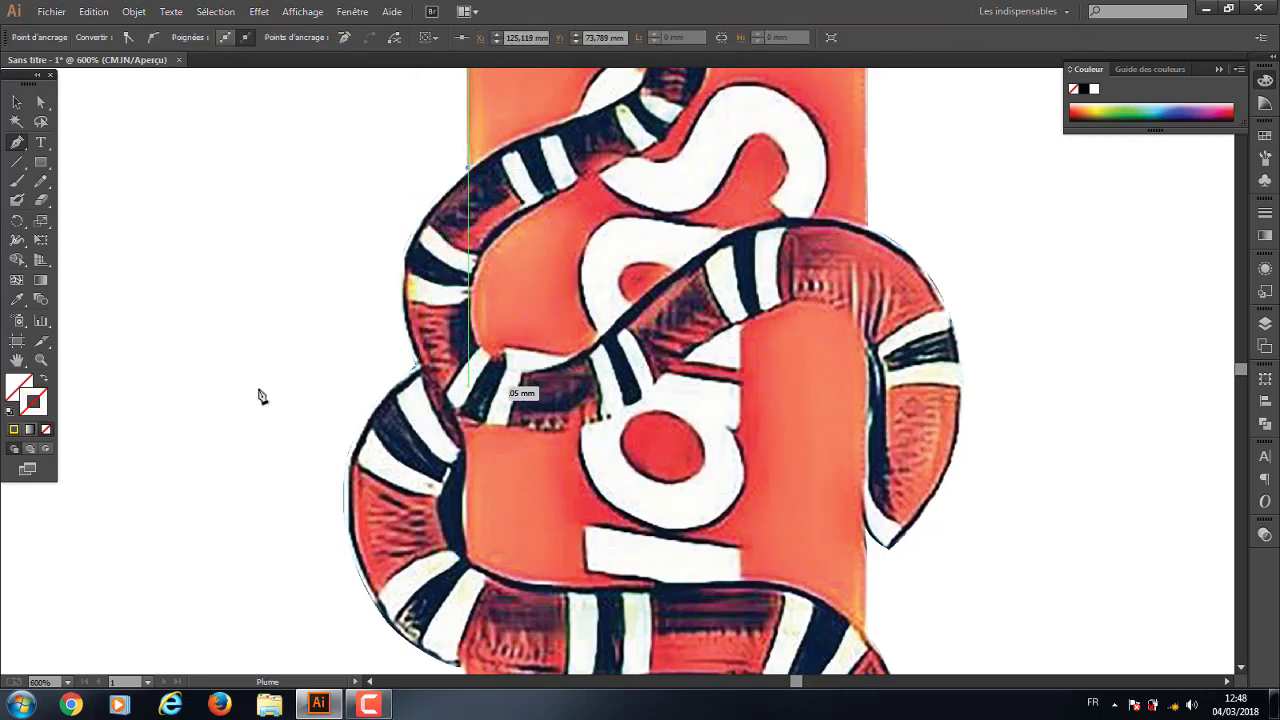
Restore the yellow stroke and curve an anchor where the snake meets the box edge
click(15, 430)
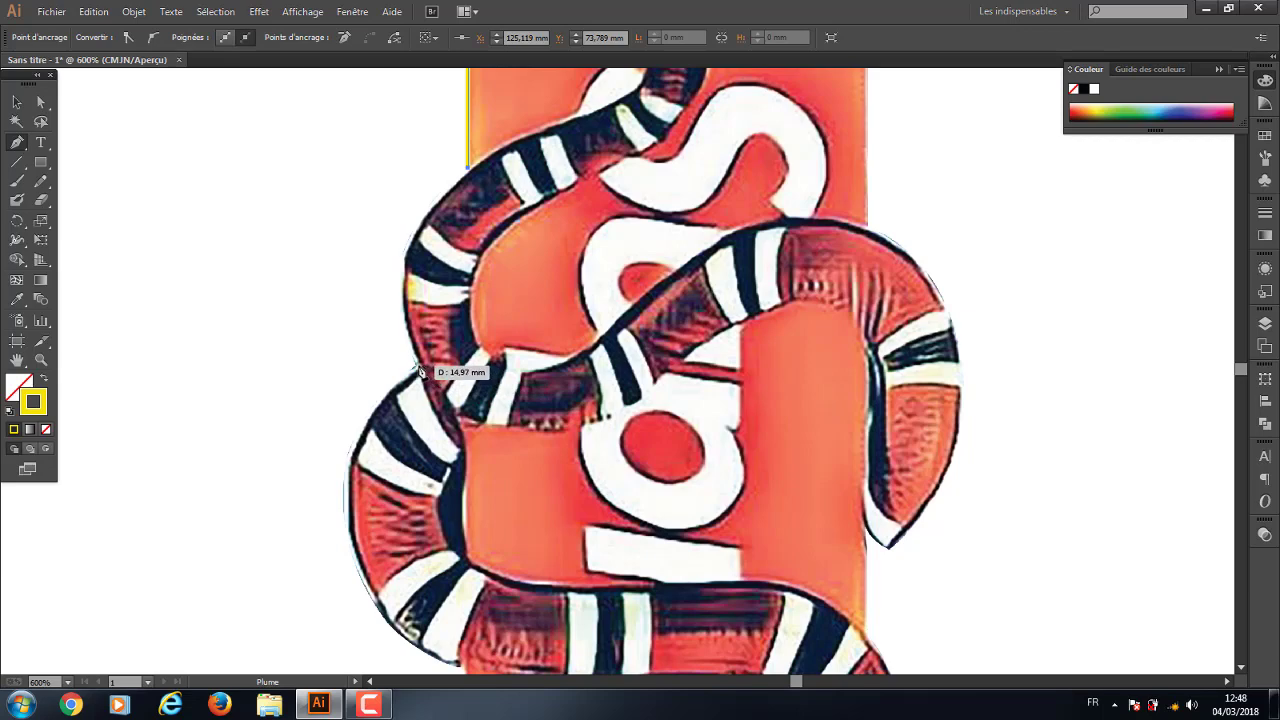
click(420, 370)
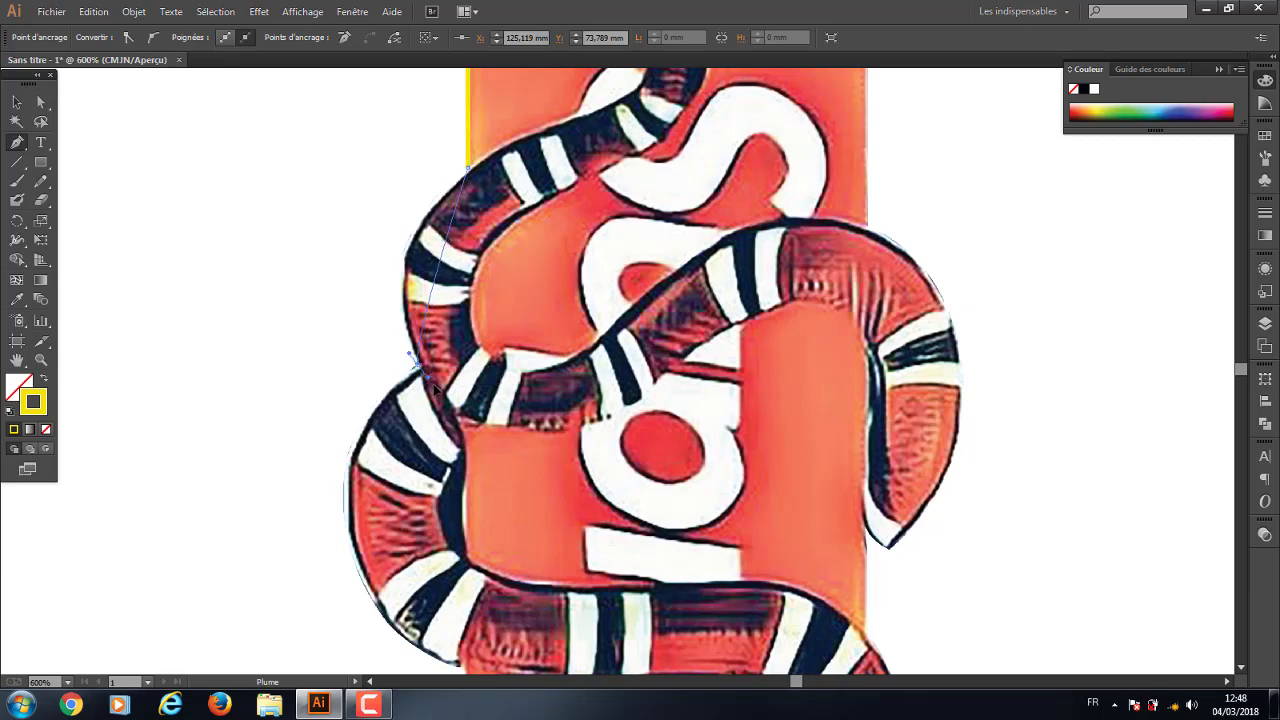
mouse_move(435, 388)
mouse_down()
mouse_move(482, 476)
mouse_move(484, 508)
mouse_up()
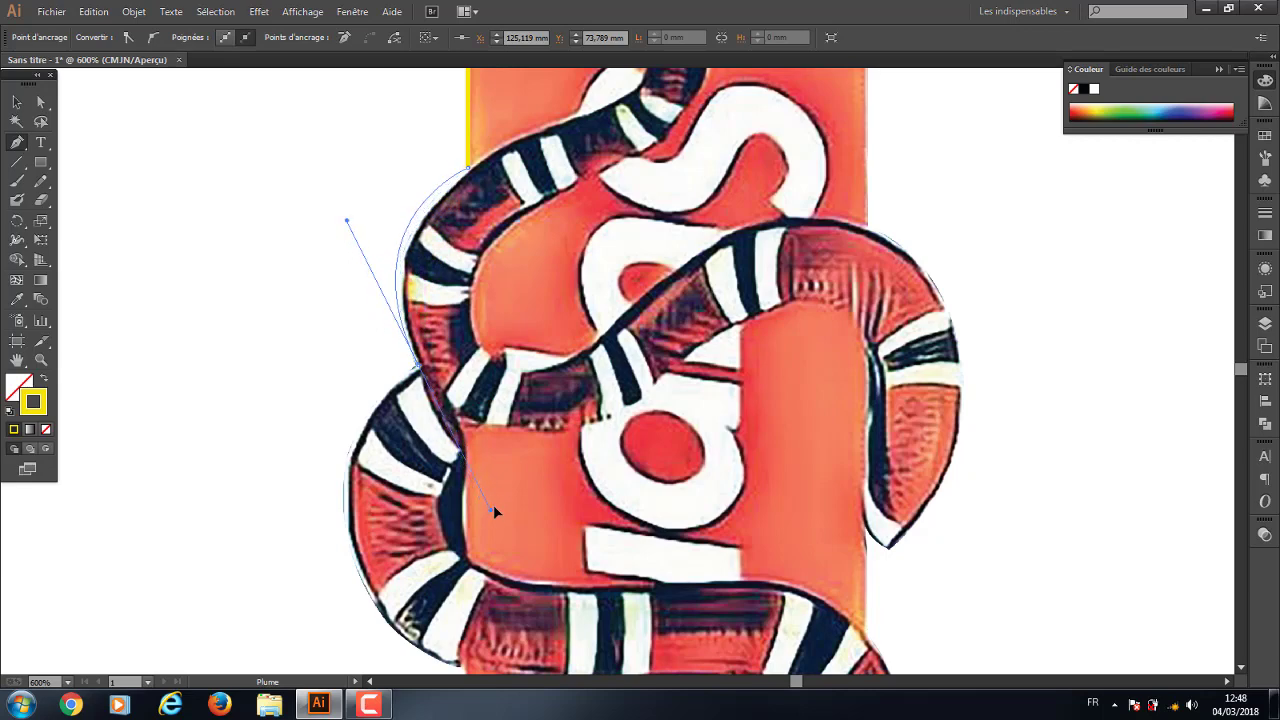
mouse_move(484, 509)
mouse_down()
mouse_move(511, 476)
mouse_move(484, 403)
mouse_up()
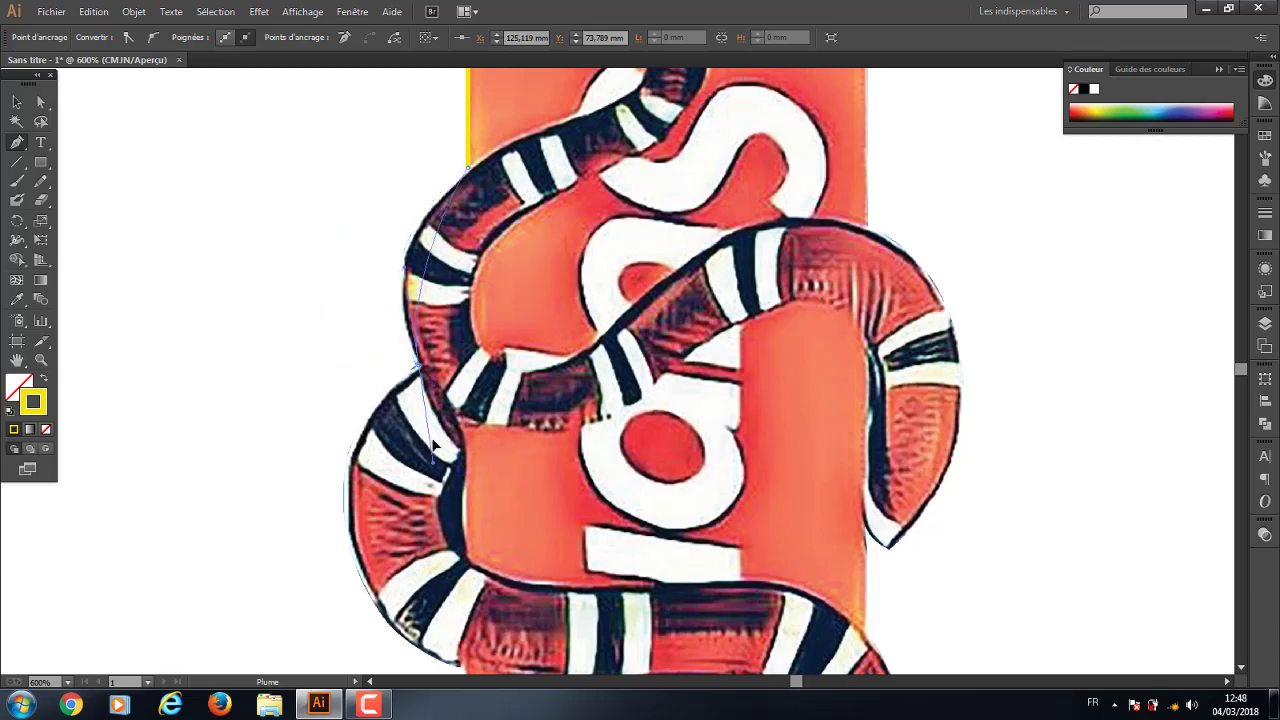
drag(474, 520, 486, 499)
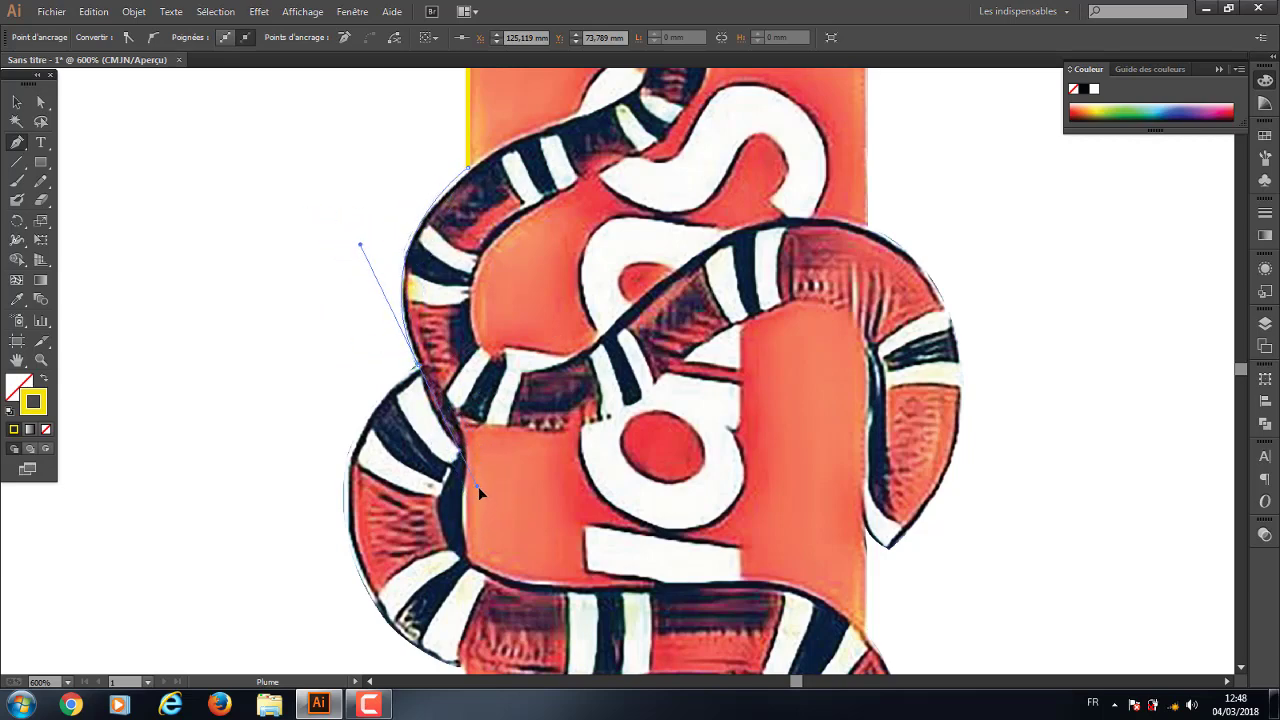
mouse_move(473, 481)
mouse_down()
mouse_move(378, 494)
mouse_move(456, 465)
mouse_up()
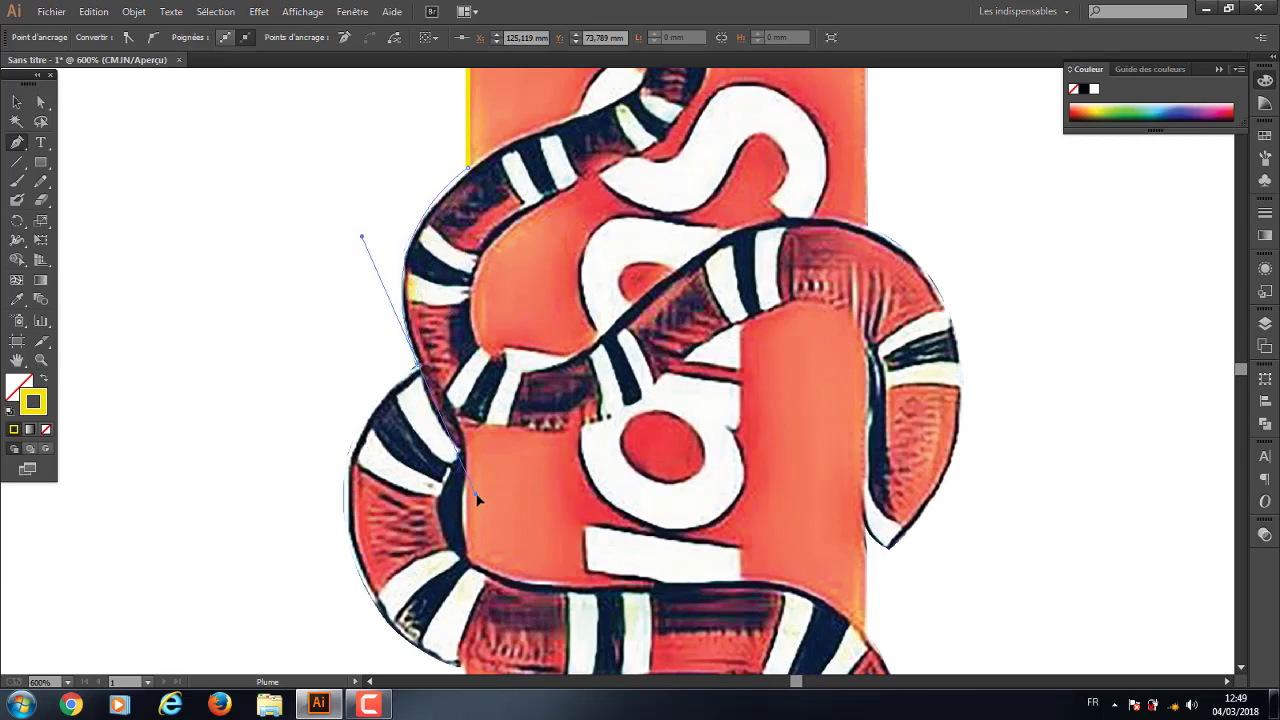
drag(477, 497, 478, 487)
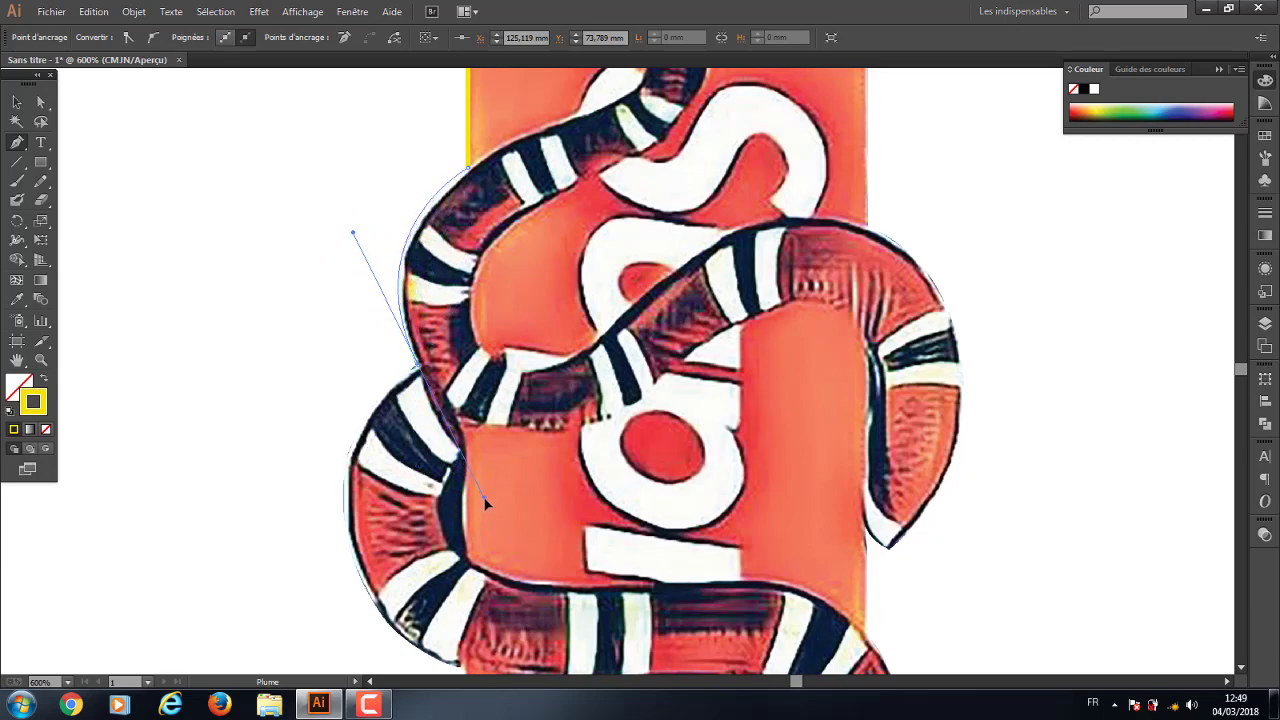
mouse_move(535, 446)
mouse_down()
mouse_move(597, 199)
mouse_move(463, 477)
mouse_move(497, 514)
mouse_move(543, 390)
mouse_move(486, 457)
mouse_move(474, 517)
mouse_move(463, 509)
mouse_move(480, 505)
mouse_up()
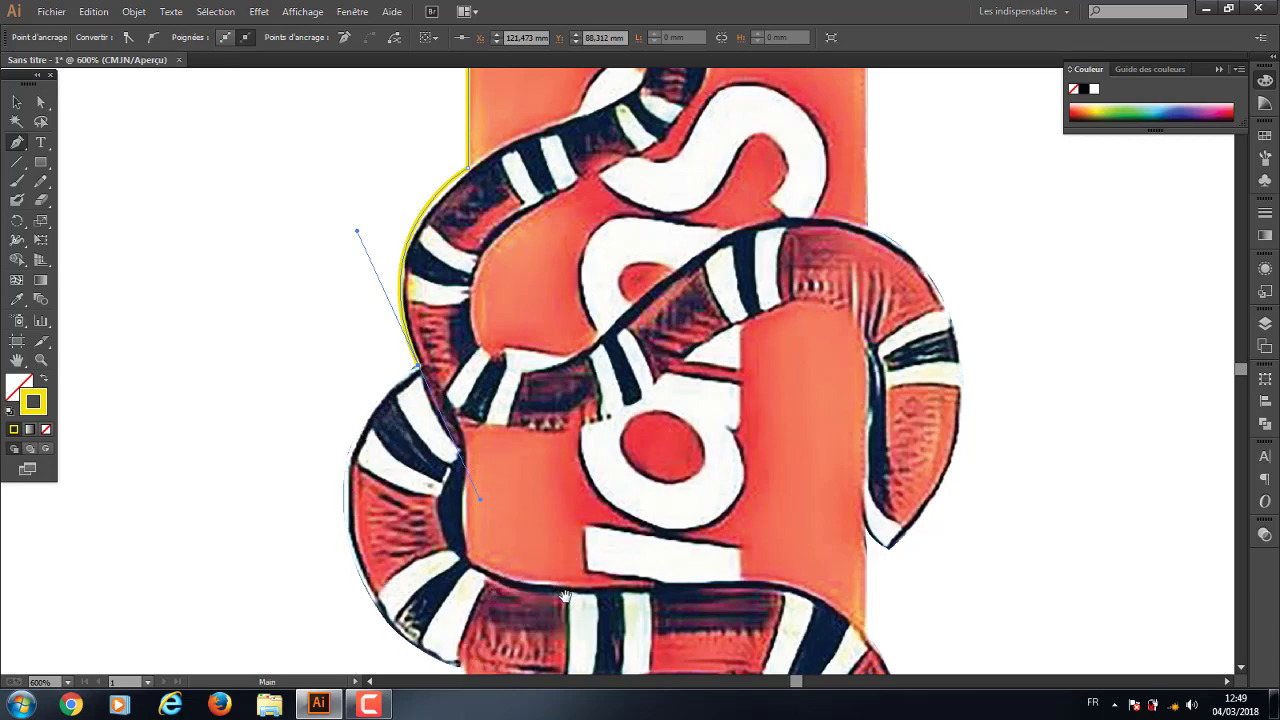
Add curved anchors down the snake's outer left edge, redoing one and cornering another
drag(554, 556, 527, 401)
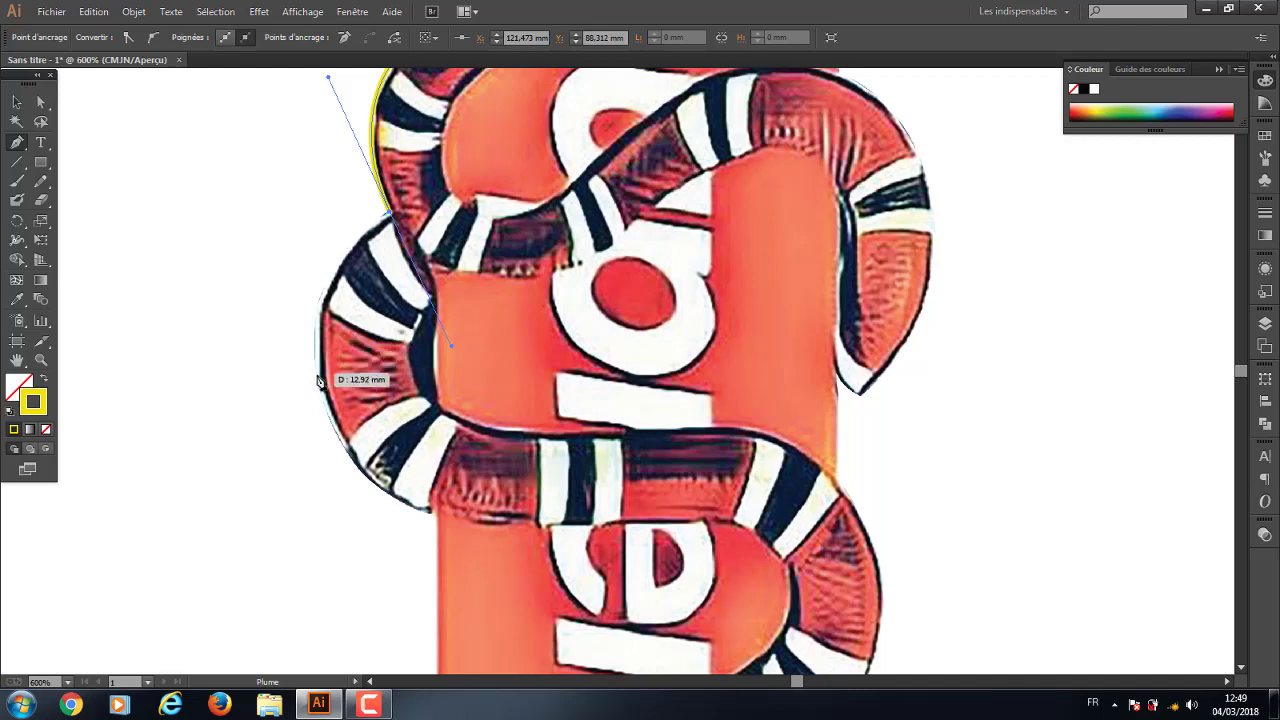
drag(320, 383, 334, 487)
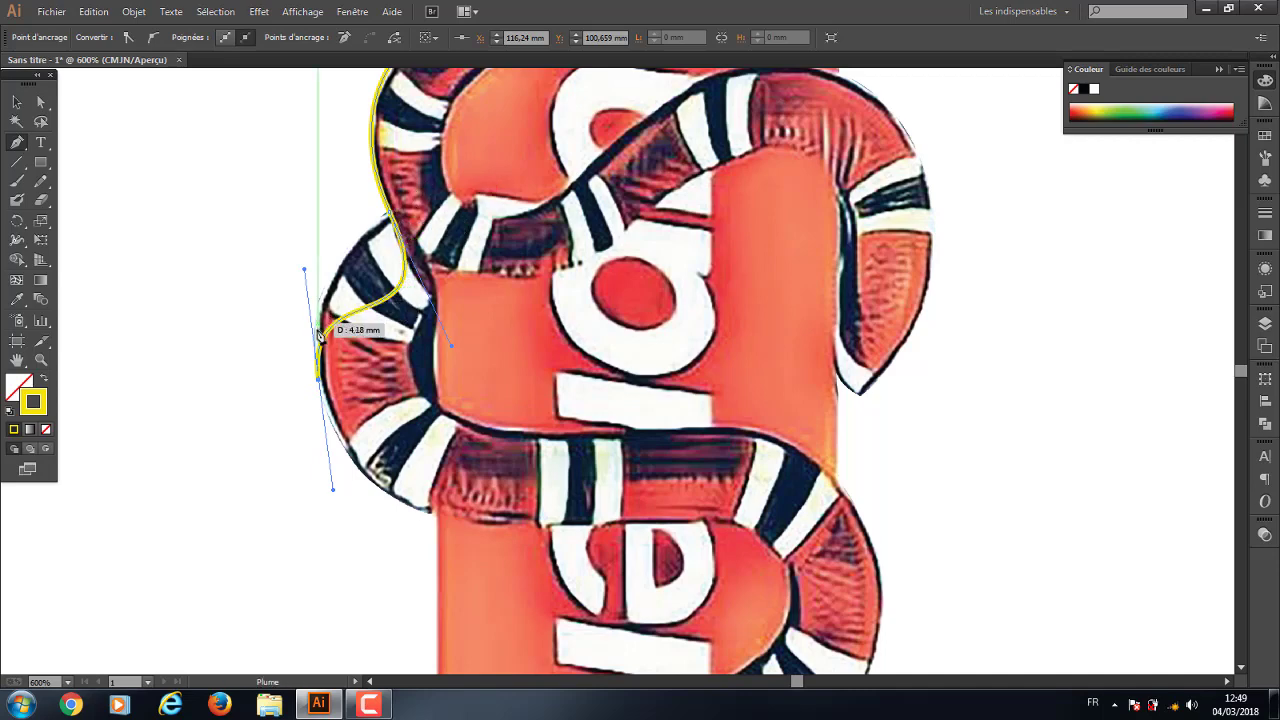
key(ctrl)
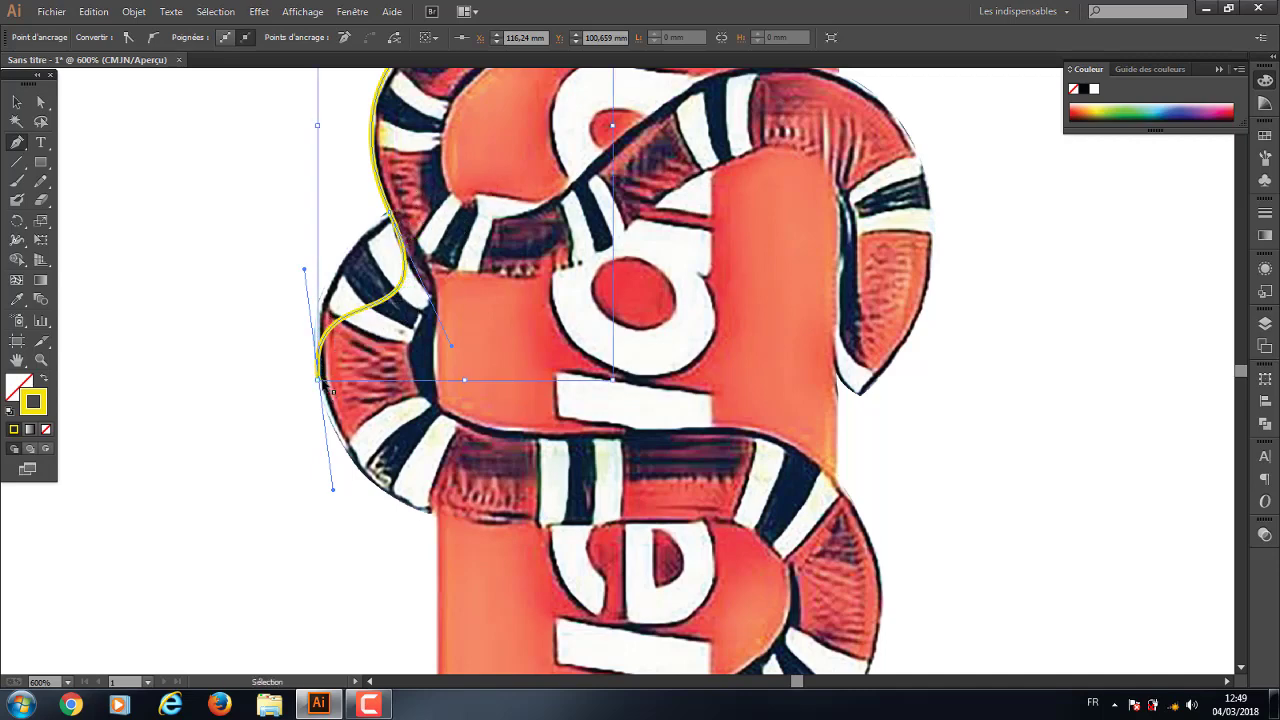
key(ctrl+z)
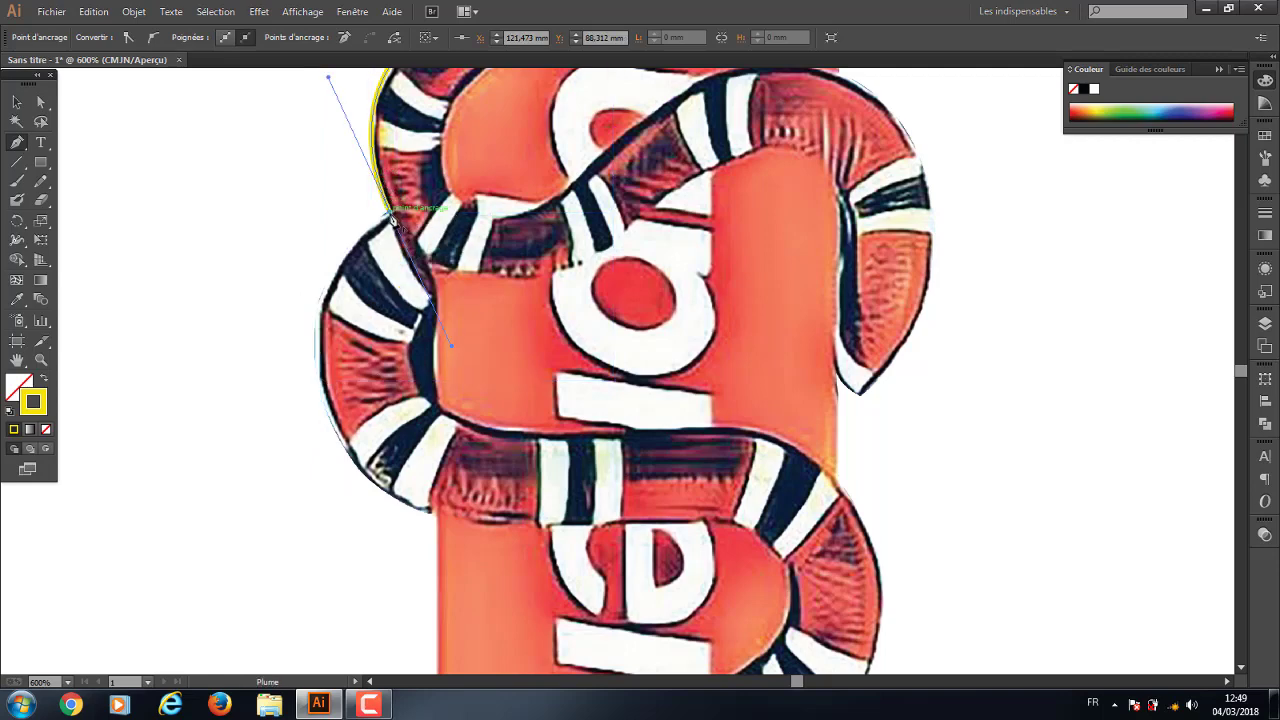
drag(388, 210, 377, 176)
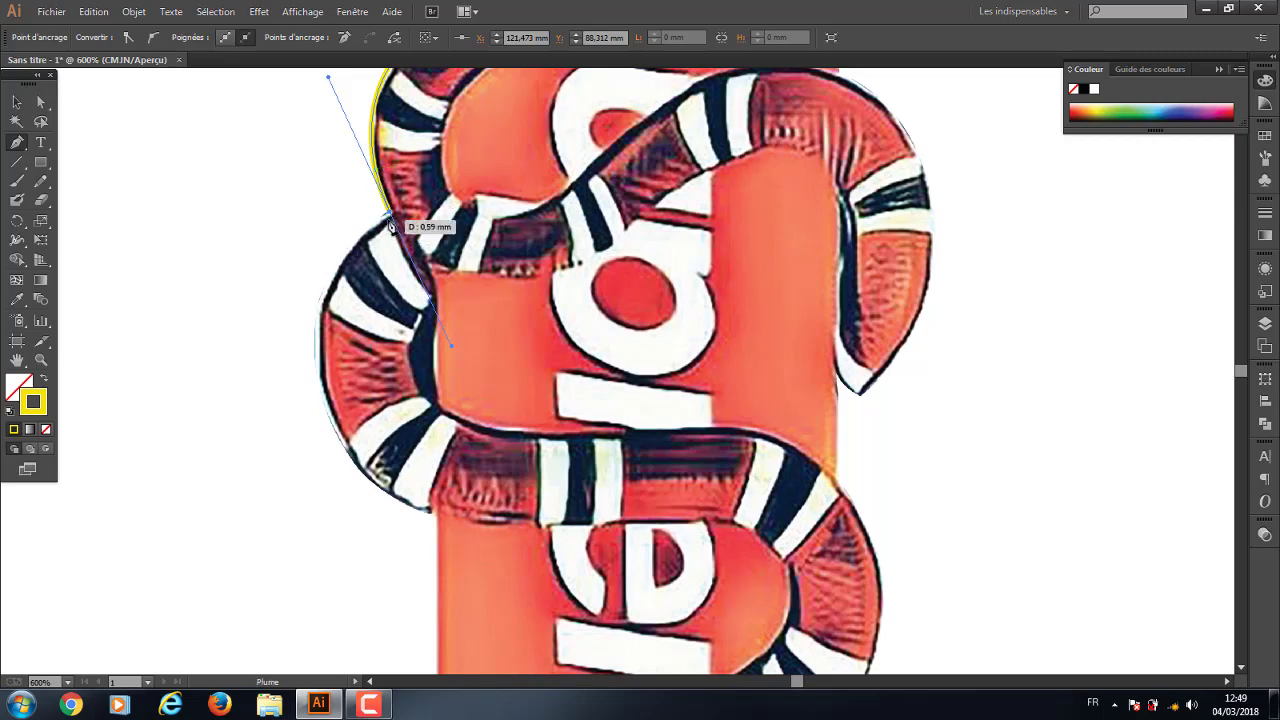
drag(377, 176, 390, 218)
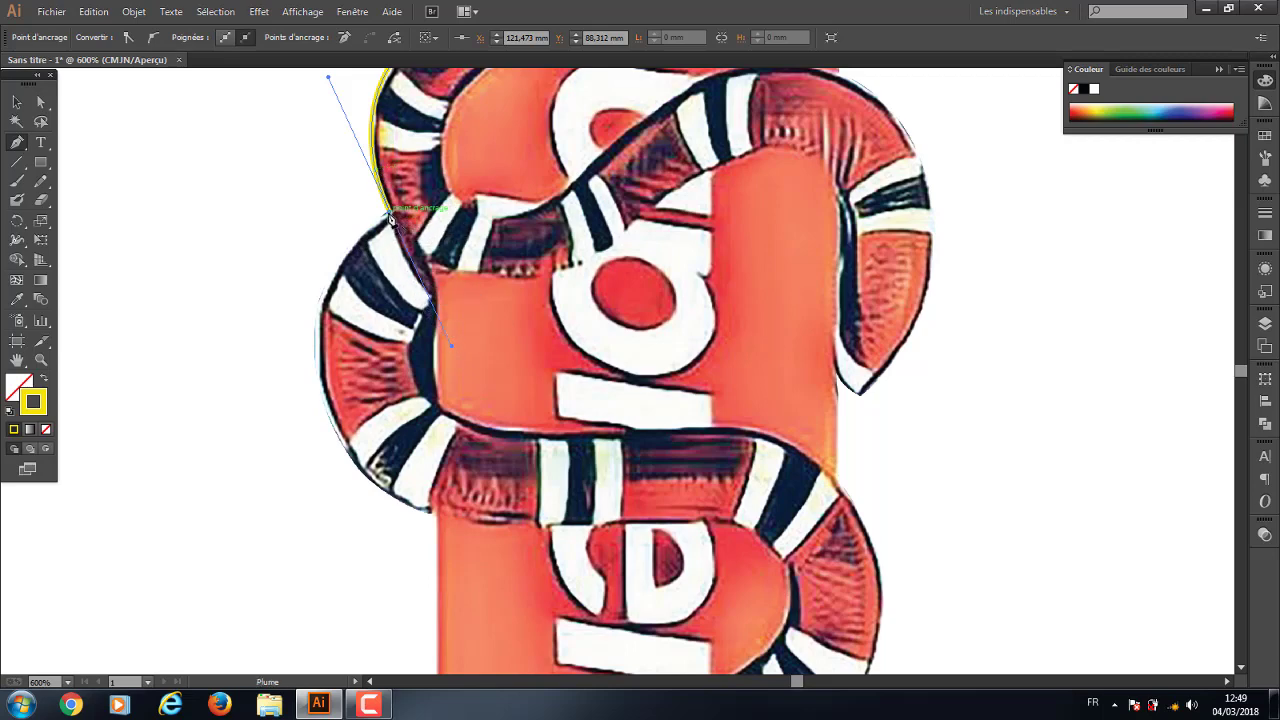
click(390, 218)
drag(401, 218, 388, 212)
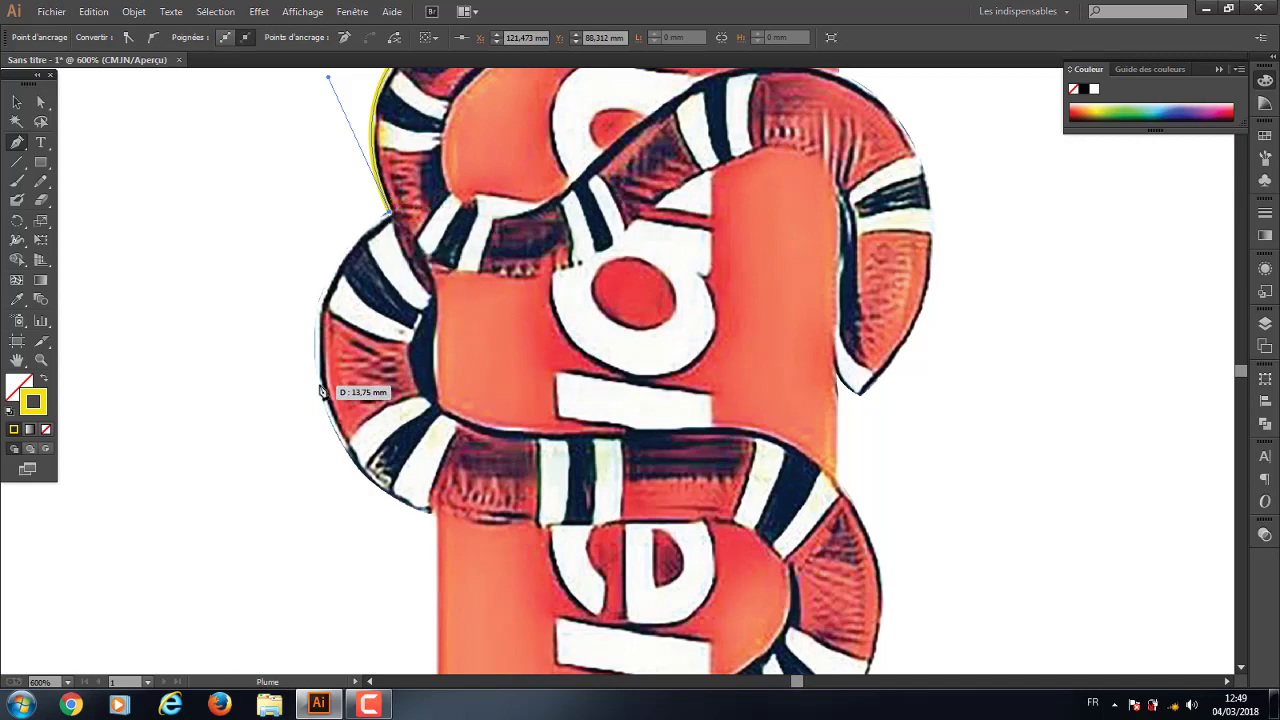
mouse_move(320, 386)
mouse_down()
mouse_move(324, 500)
mouse_move(339, 526)
mouse_up()
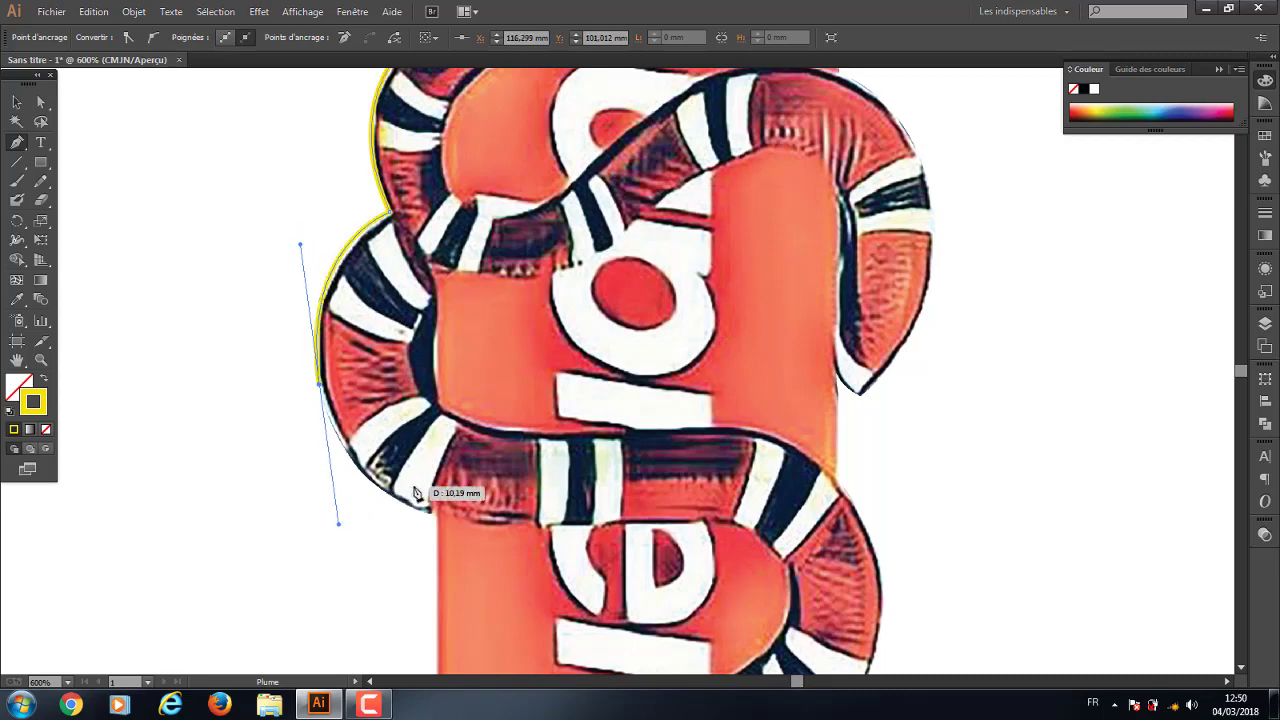
drag(417, 491, 347, 332)
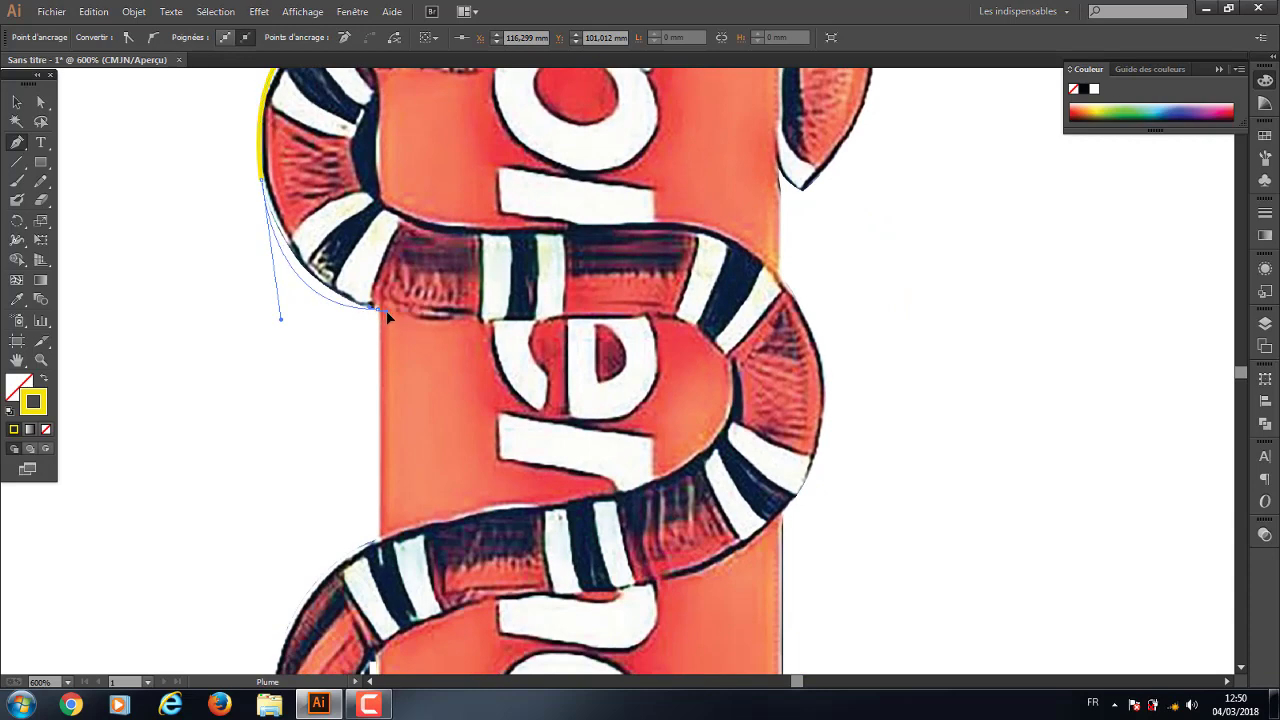
Redraw the curve further down the snake and make its last anchor a corner
drag(386, 310, 407, 312)
key(v)
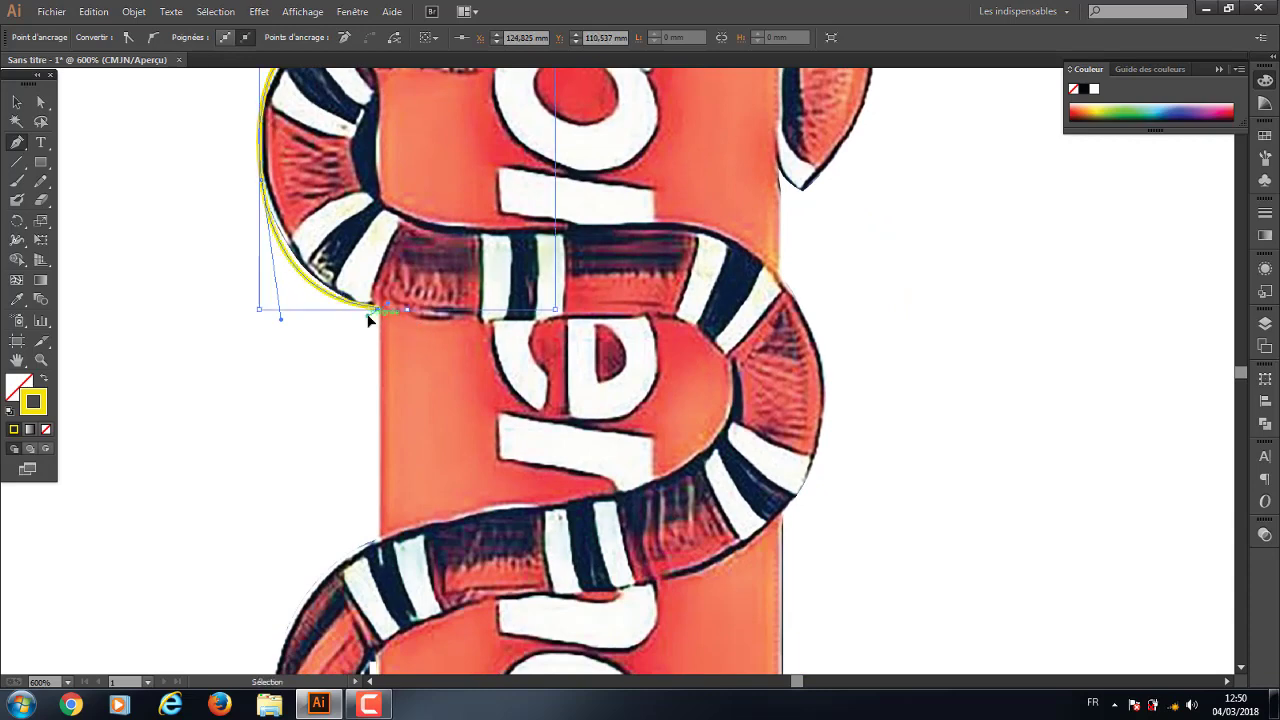
key(ctrl+z)
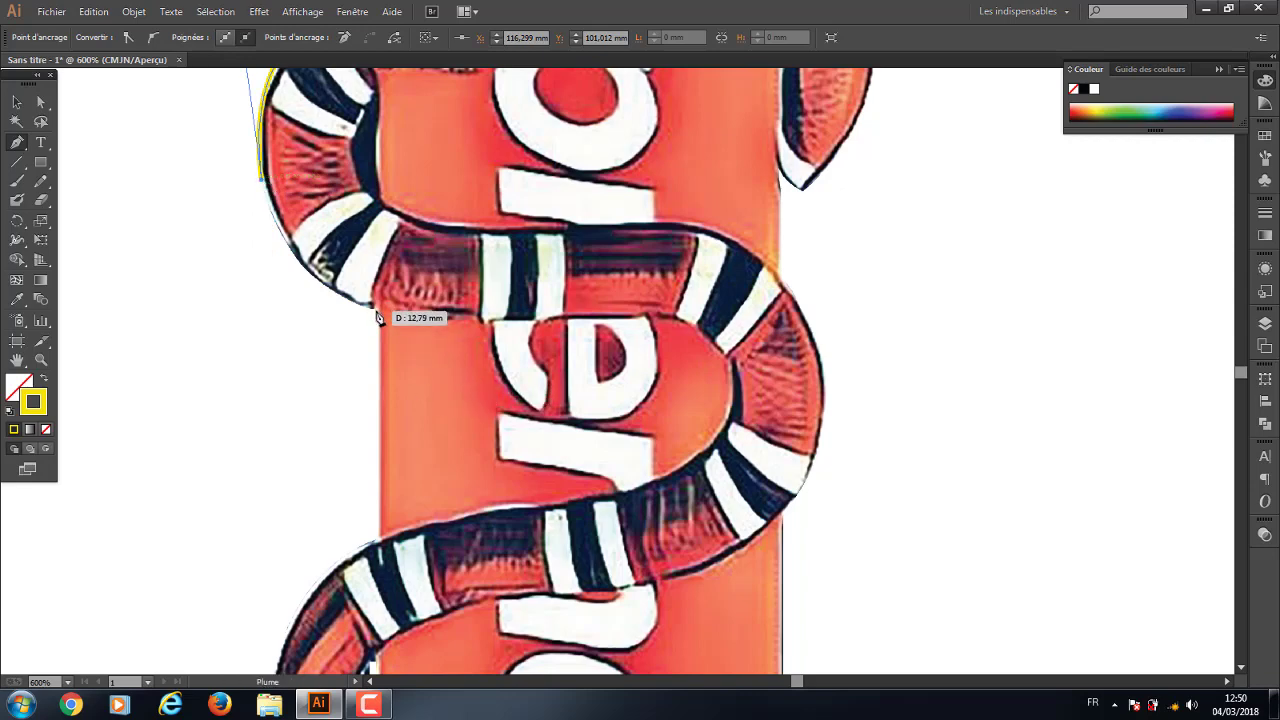
drag(380, 317, 487, 348)
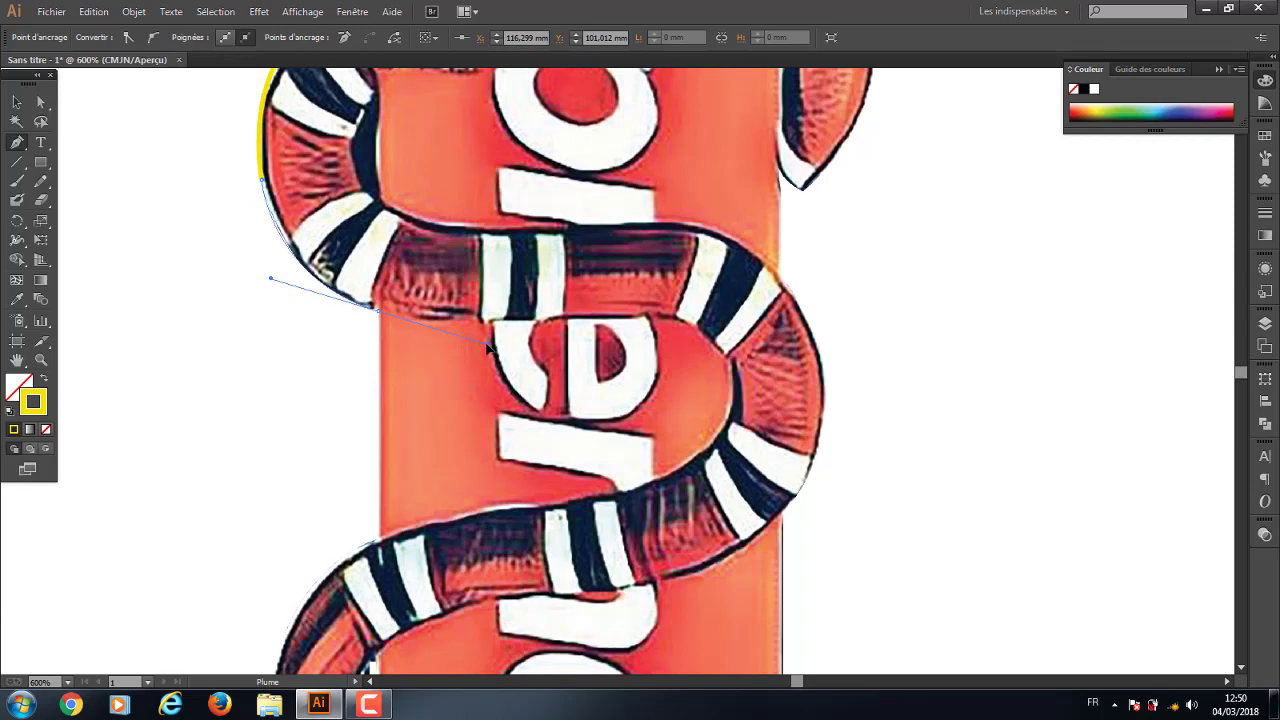
click(377, 308)
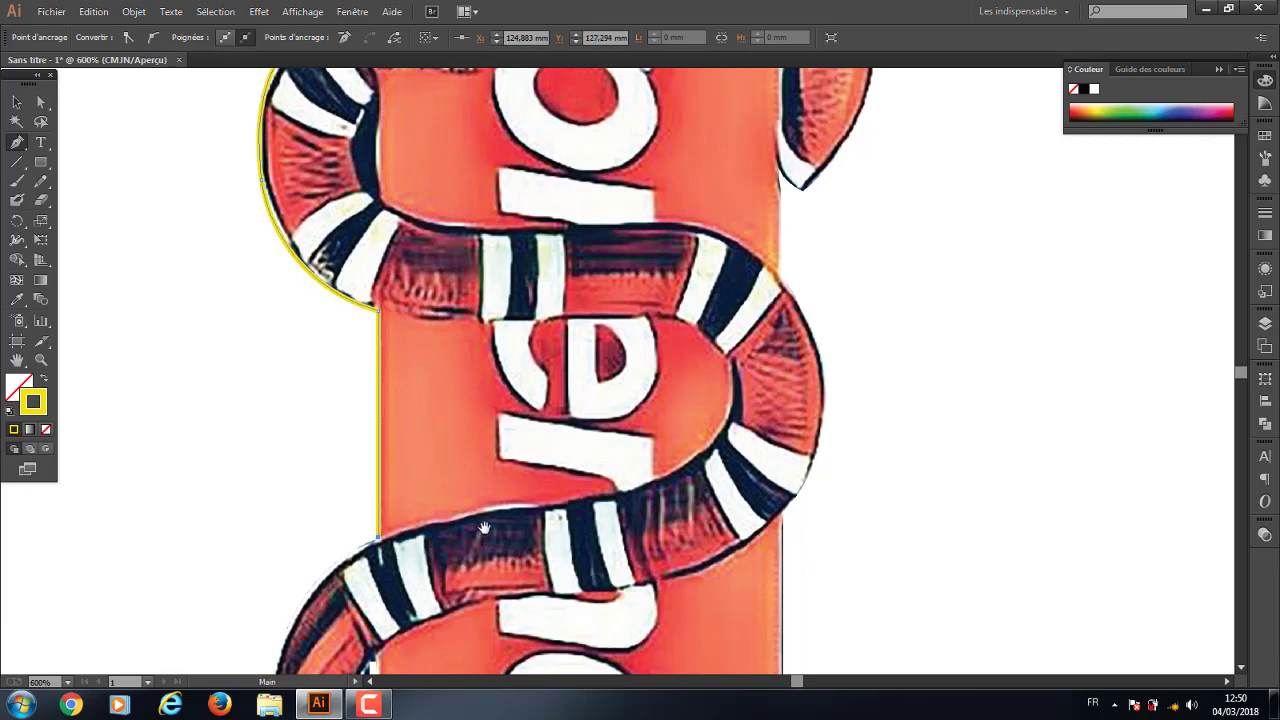
Curve the path beneath the lower coil and end with a corner at the rectangle's bottom-right
drag(440, 548, 563, 455)
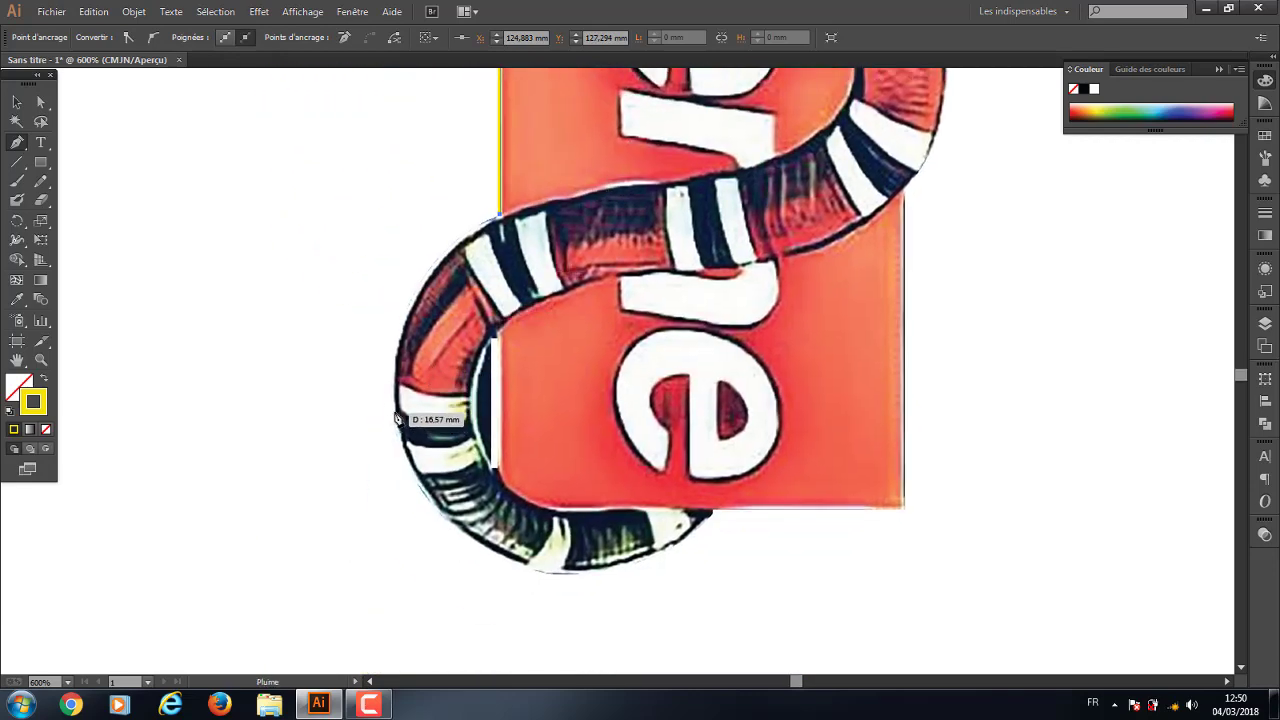
mouse_move(395, 410)
mouse_down()
mouse_move(389, 491)
mouse_move(406, 574)
mouse_up()
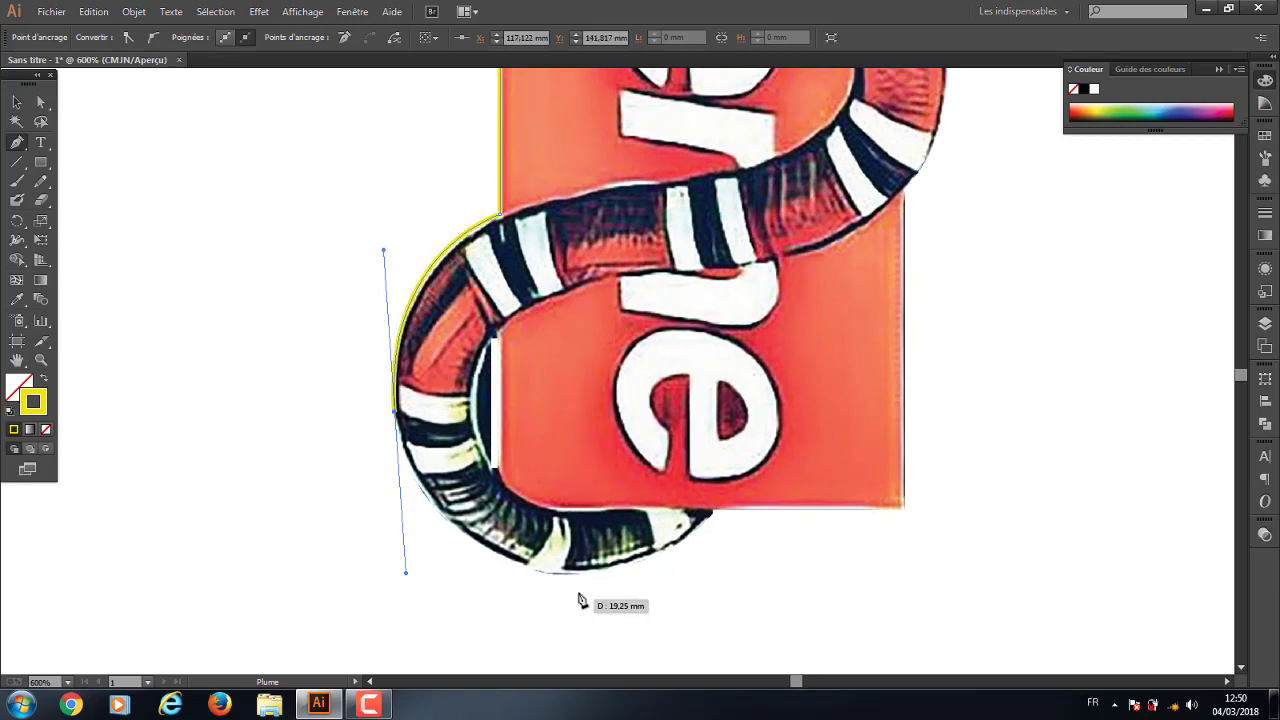
mouse_move(567, 573)
mouse_down()
mouse_move(641, 574)
mouse_move(546, 596)
mouse_up()
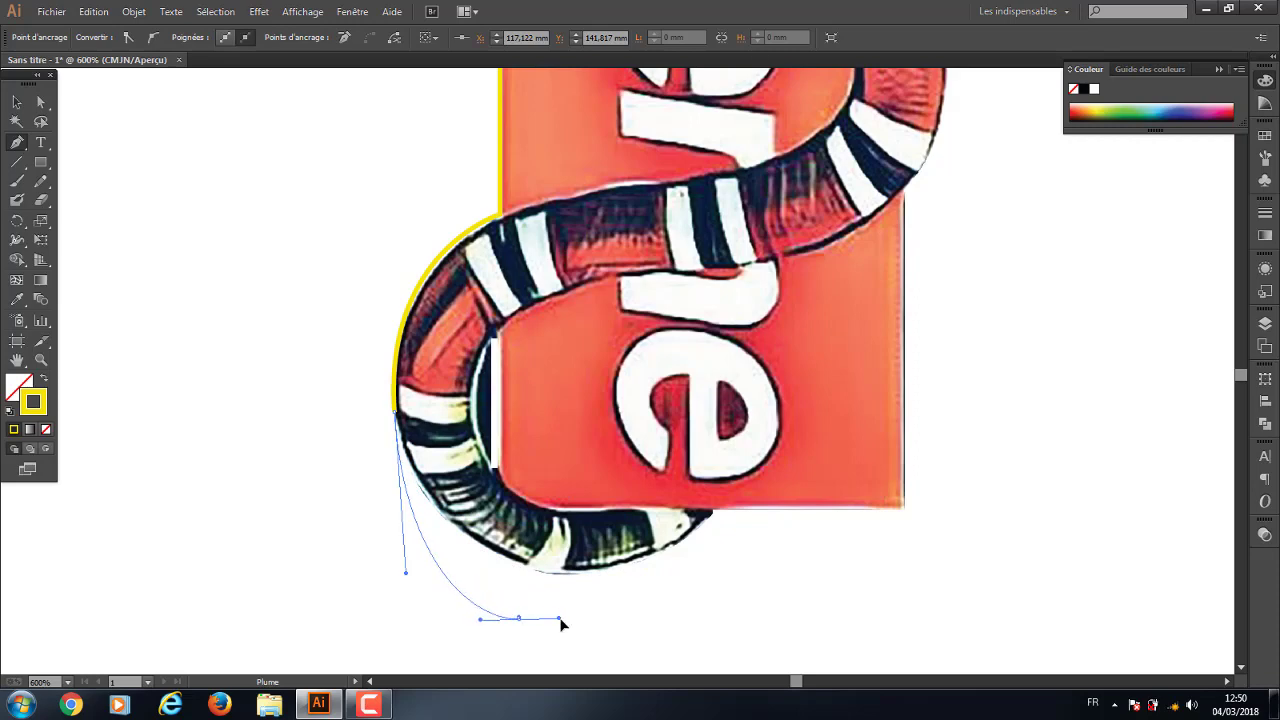
mouse_move(551, 603)
mouse_down()
mouse_move(540, 574)
mouse_move(633, 641)
mouse_move(571, 646)
mouse_move(571, 657)
mouse_move(623, 614)
mouse_move(660, 528)
mouse_move(686, 571)
mouse_move(646, 577)
mouse_move(643, 566)
mouse_move(588, 620)
mouse_move(646, 600)
mouse_move(691, 560)
mouse_move(724, 502)
mouse_move(789, 517)
mouse_move(744, 538)
mouse_move(733, 601)
mouse_move(717, 554)
mouse_move(712, 583)
mouse_move(724, 546)
mouse_move(711, 603)
mouse_move(662, 567)
mouse_move(666, 594)
mouse_move(706, 600)
mouse_move(718, 515)
mouse_move(702, 528)
mouse_move(756, 531)
mouse_move(750, 521)
mouse_move(665, 553)
mouse_move(727, 525)
mouse_move(729, 543)
mouse_move(716, 520)
mouse_up()
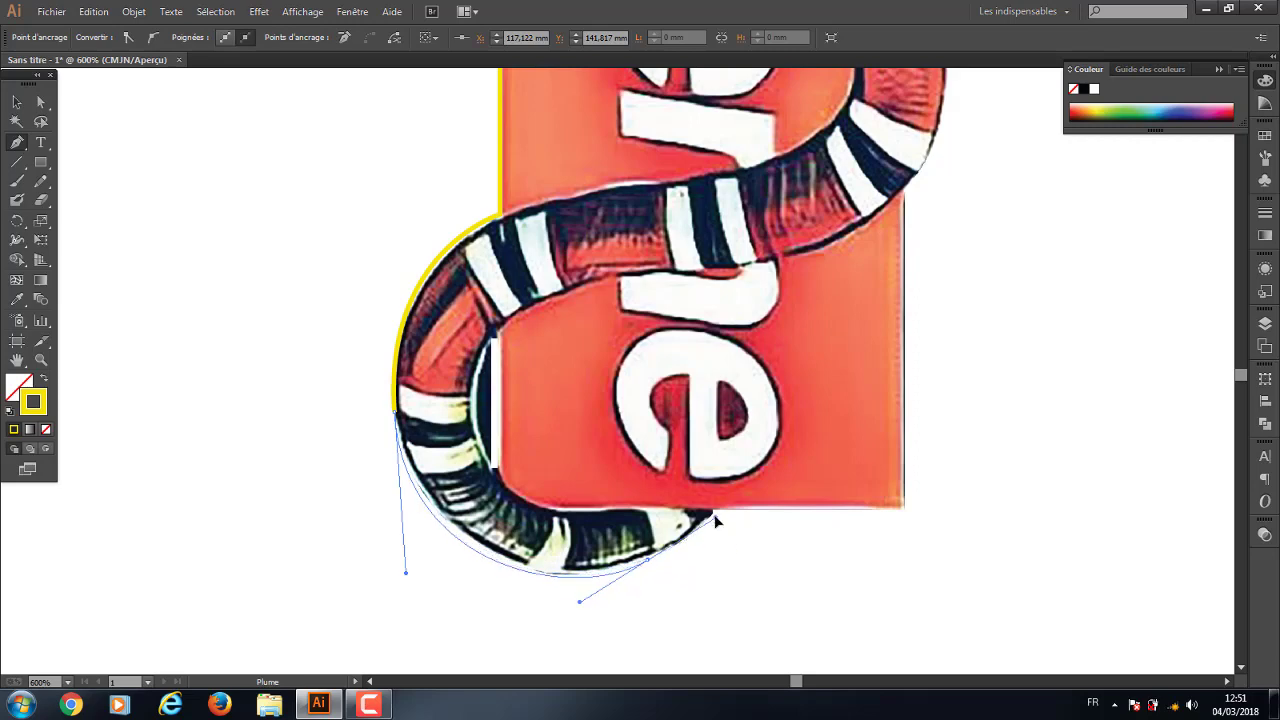
drag(690, 540, 716, 521)
drag(806, 528, 627, 556)
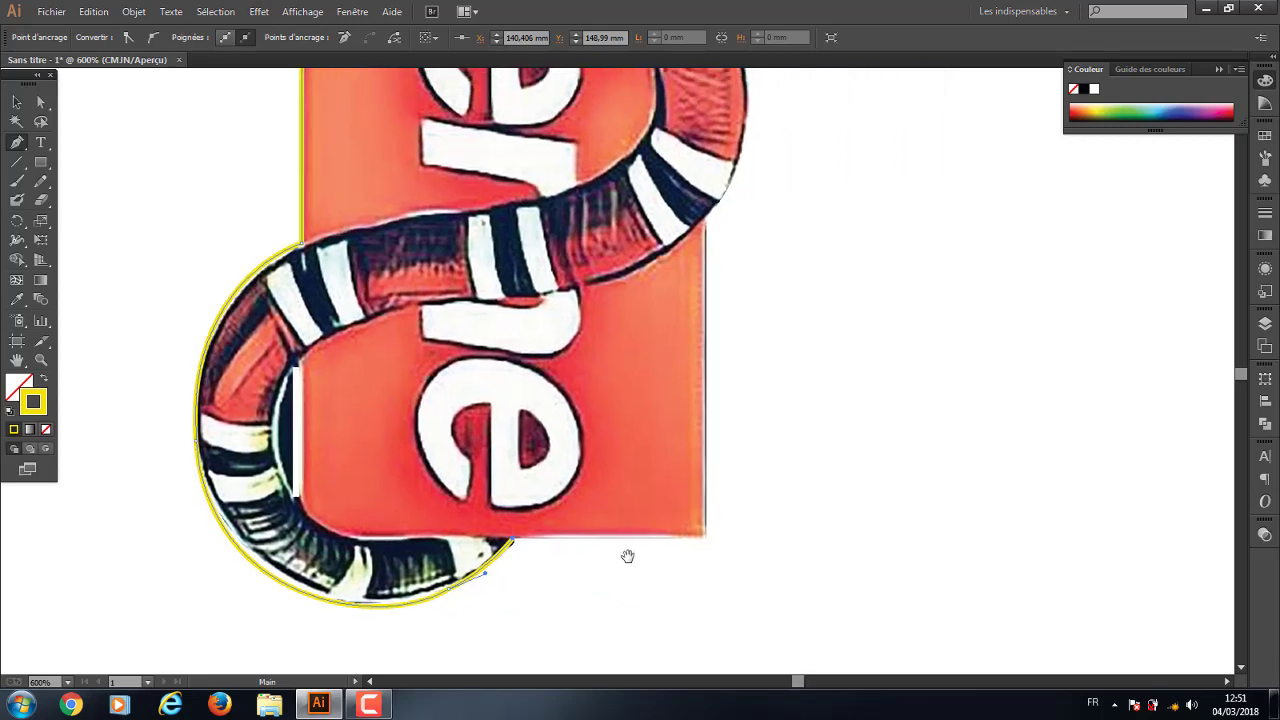
click(704, 534)
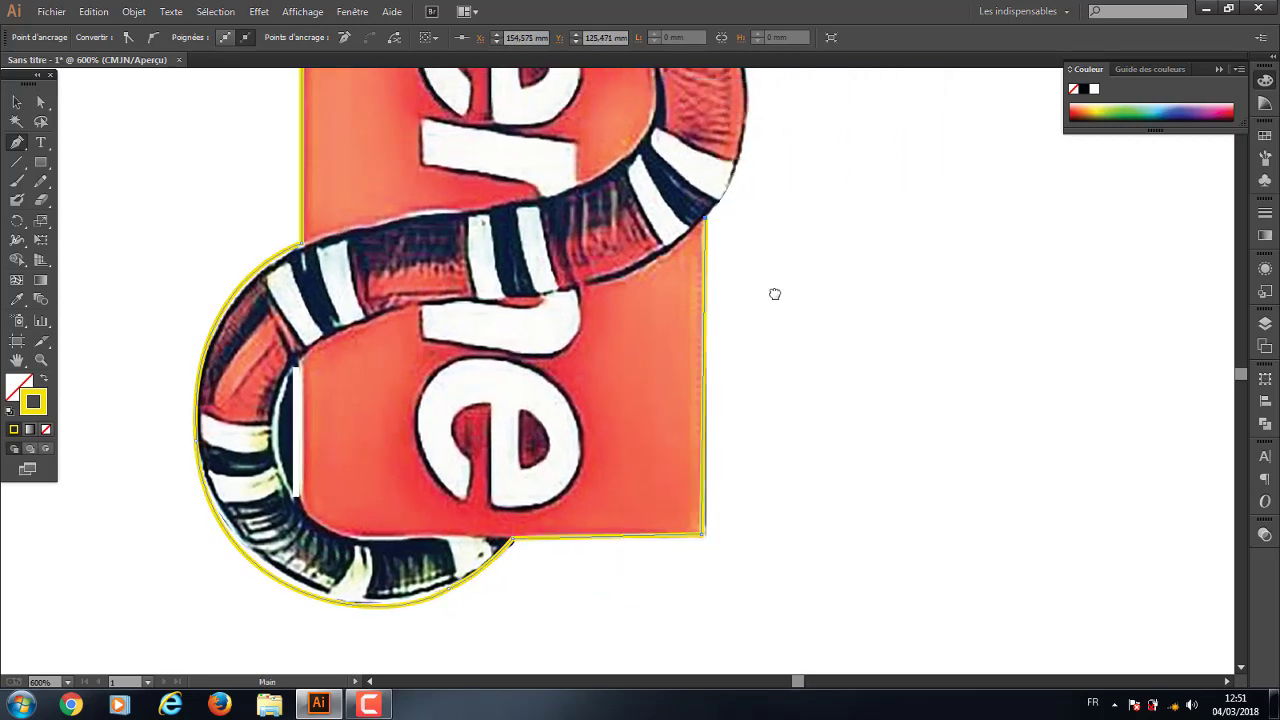
Add a curved anchor along the snake's right coil, then make it a corner point
mouse_move(748, 235)
mouse_down()
mouse_move(553, 420)
mouse_move(642, 391)
mouse_up()
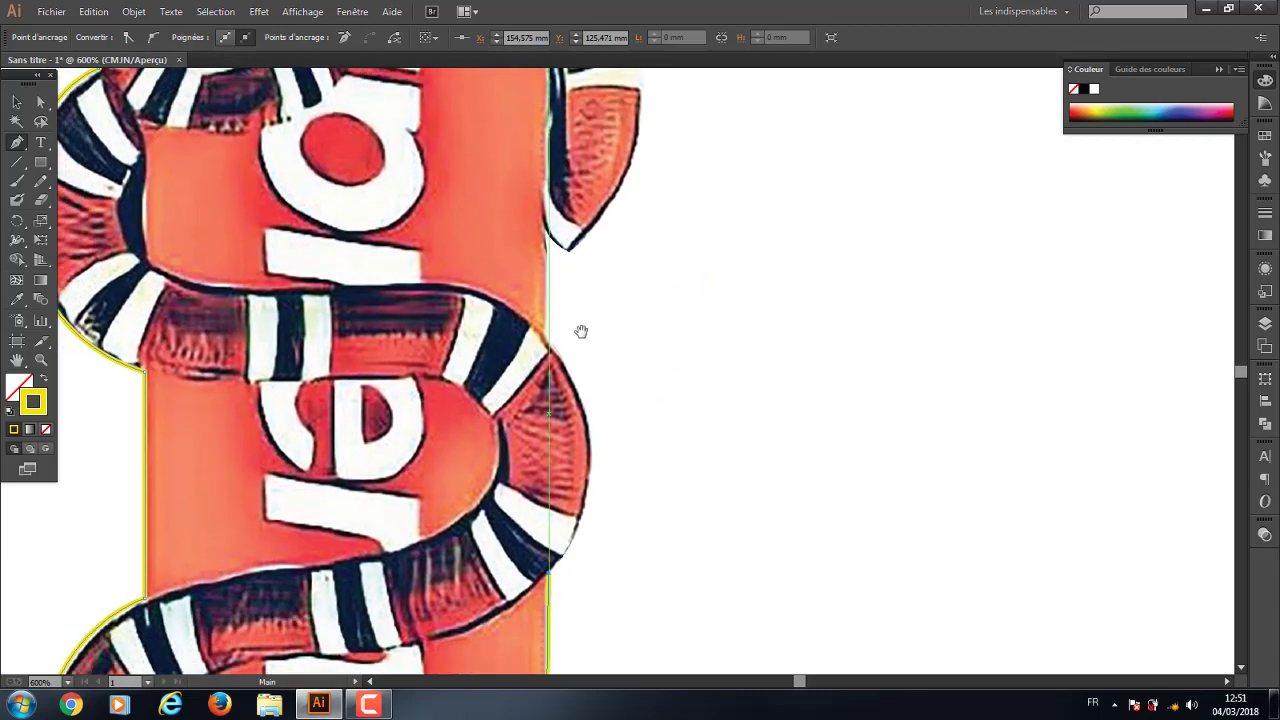
drag(543, 333, 423, 188)
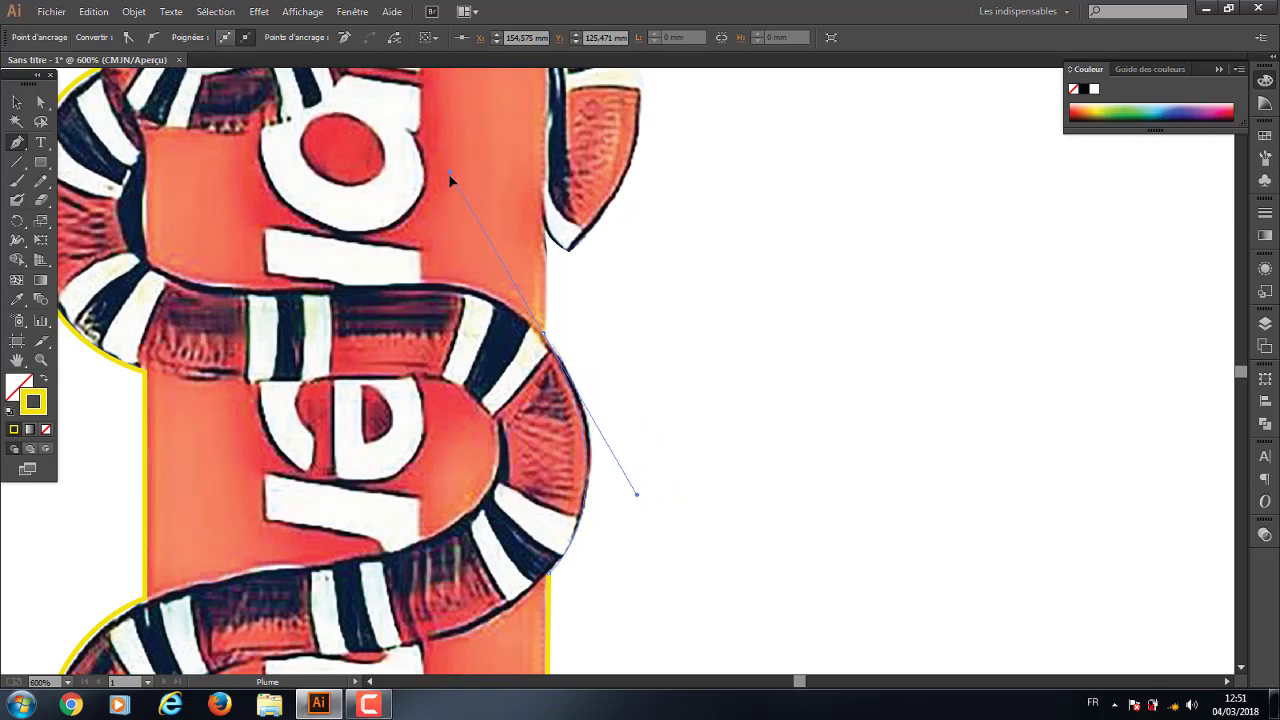
drag(423, 188, 433, 202)
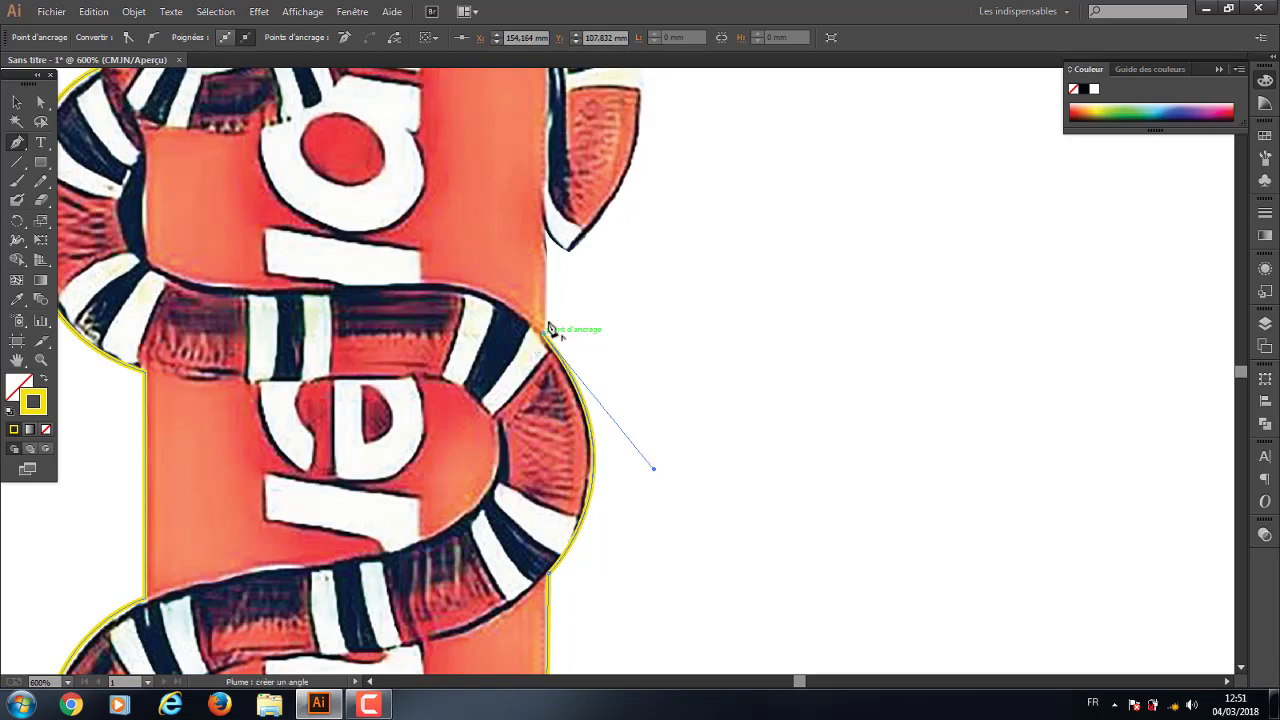
drag(543, 333, 545, 233)
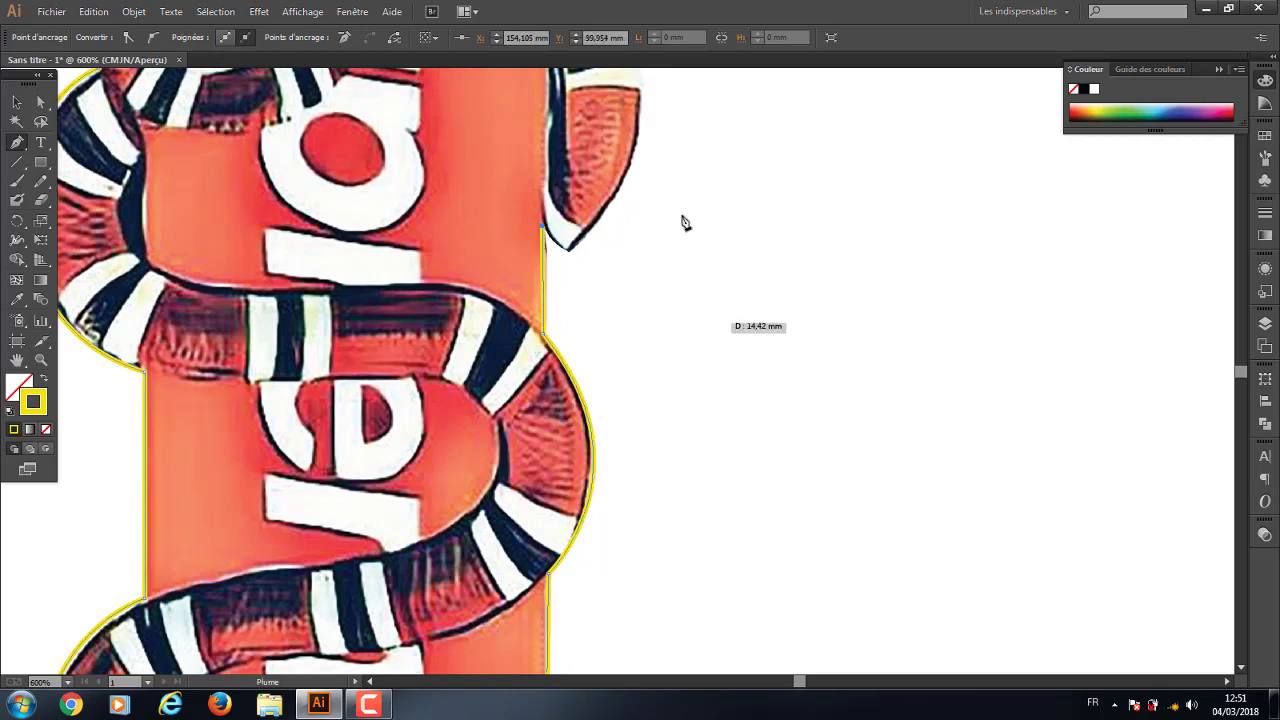
Zoom out and place anchors at the rectangle's top-right and top-left corners
drag(637, 451, 754, 211)
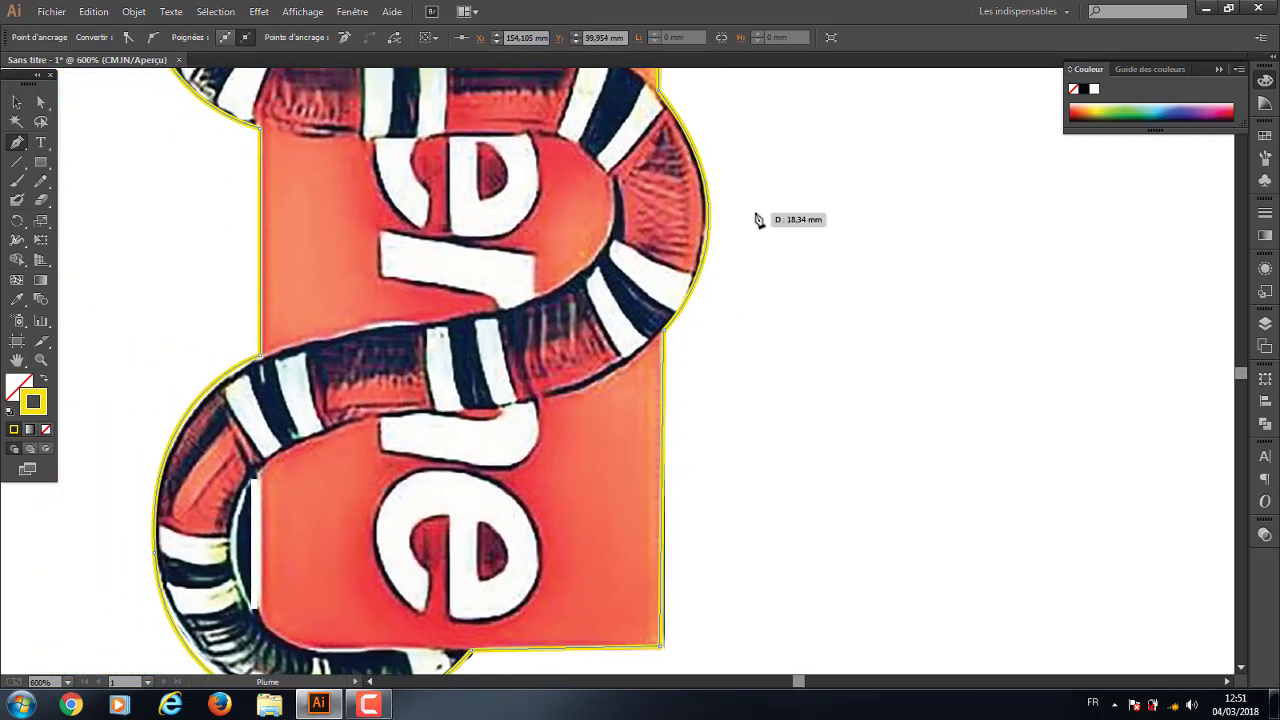
key(ctrl+minus)
key(ctrl+minus)
scroll(695, 300, up, 2)
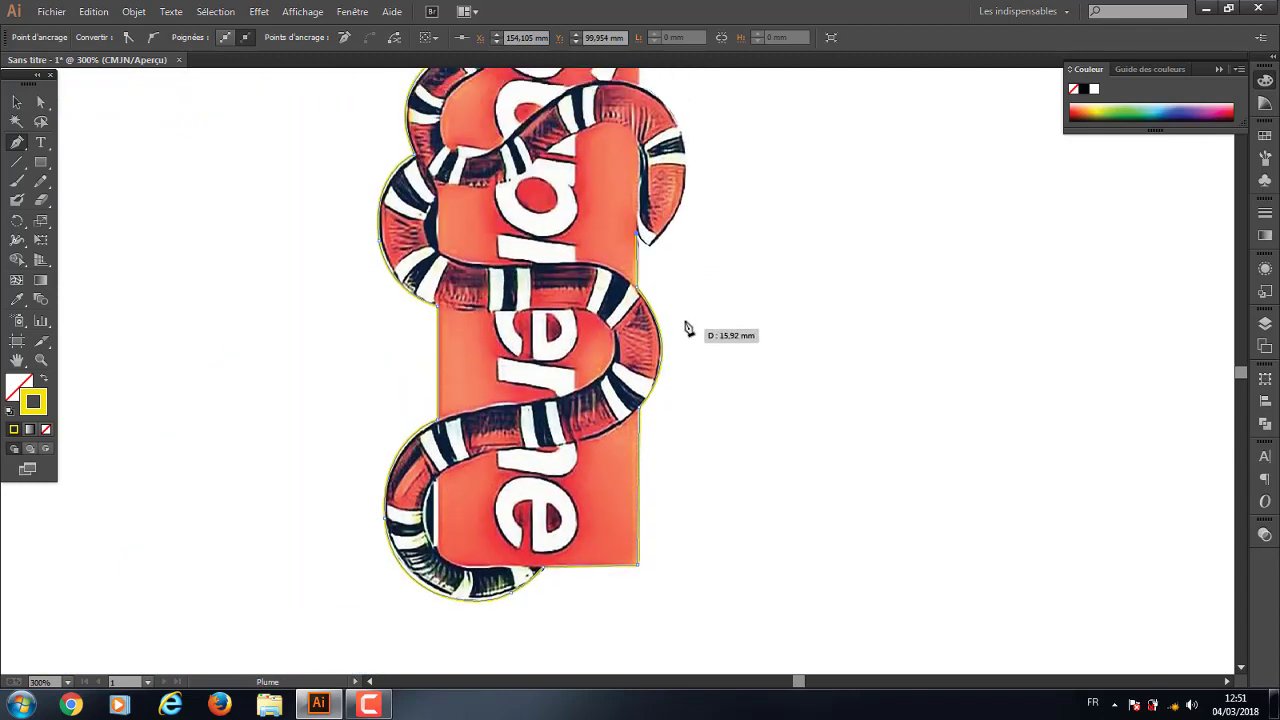
scroll(686, 335, up, 2)
scroll(686, 347, up, 2)
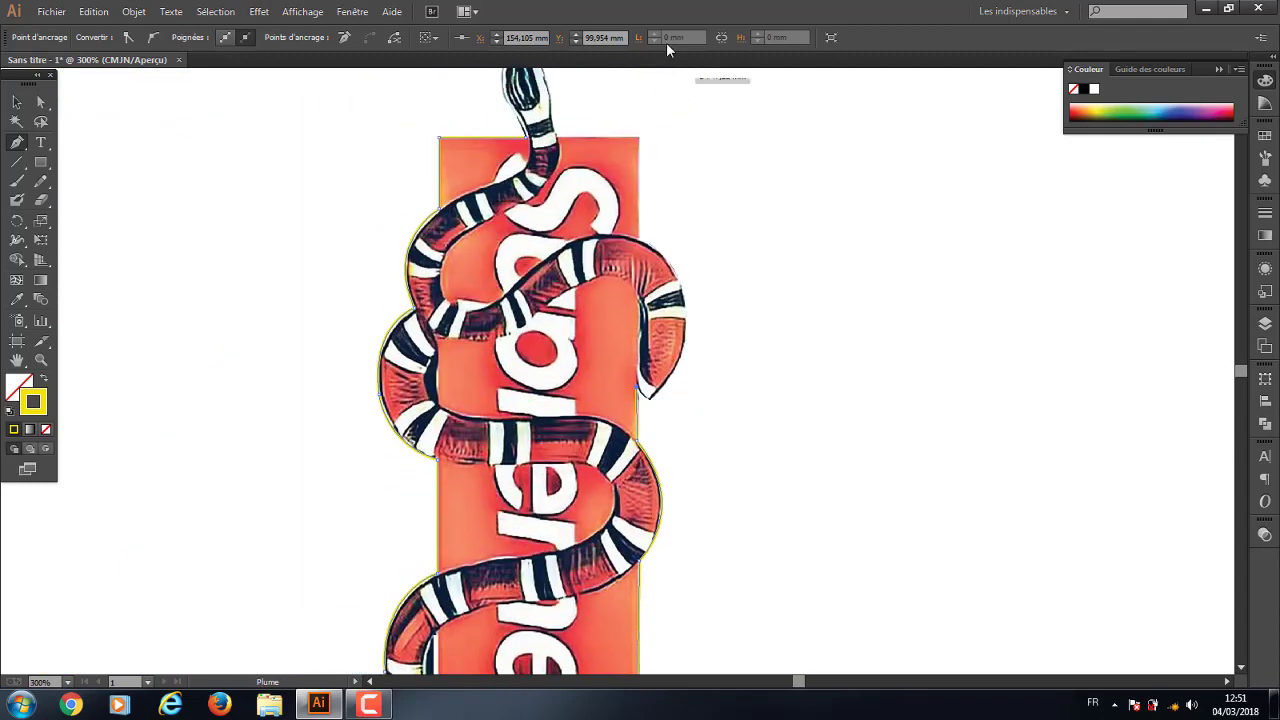
click(639, 137)
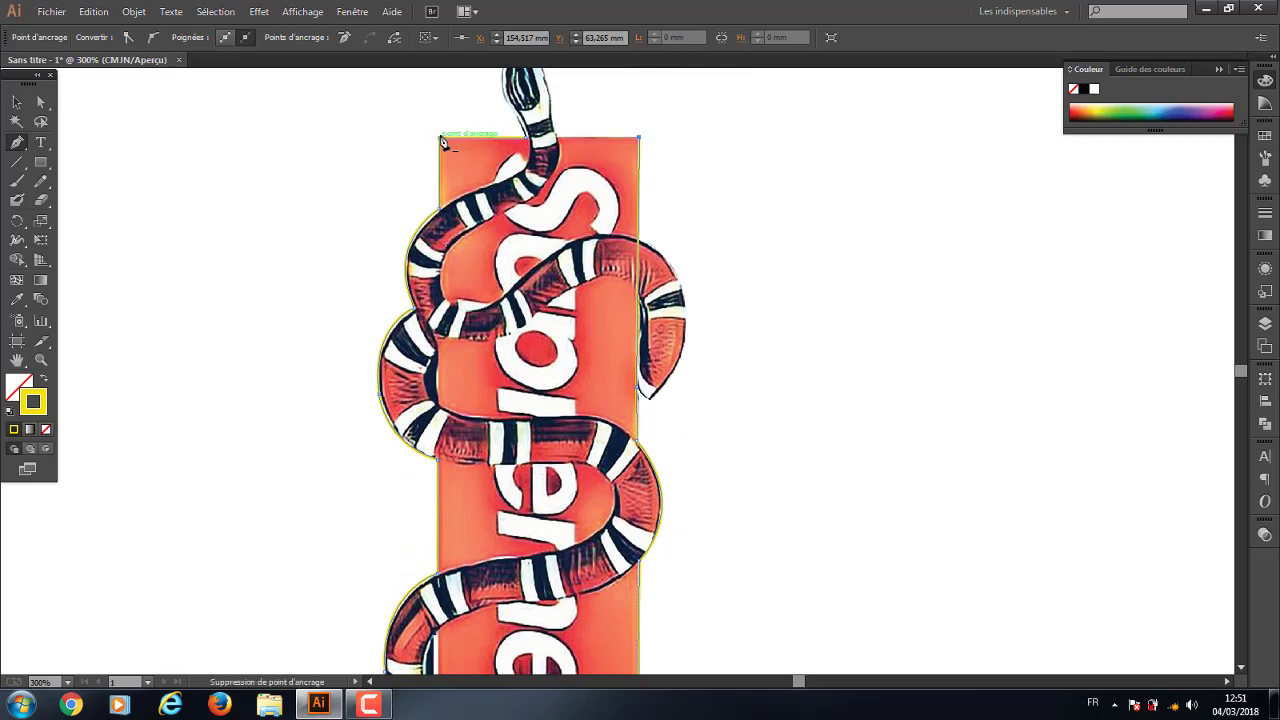
click(443, 145)
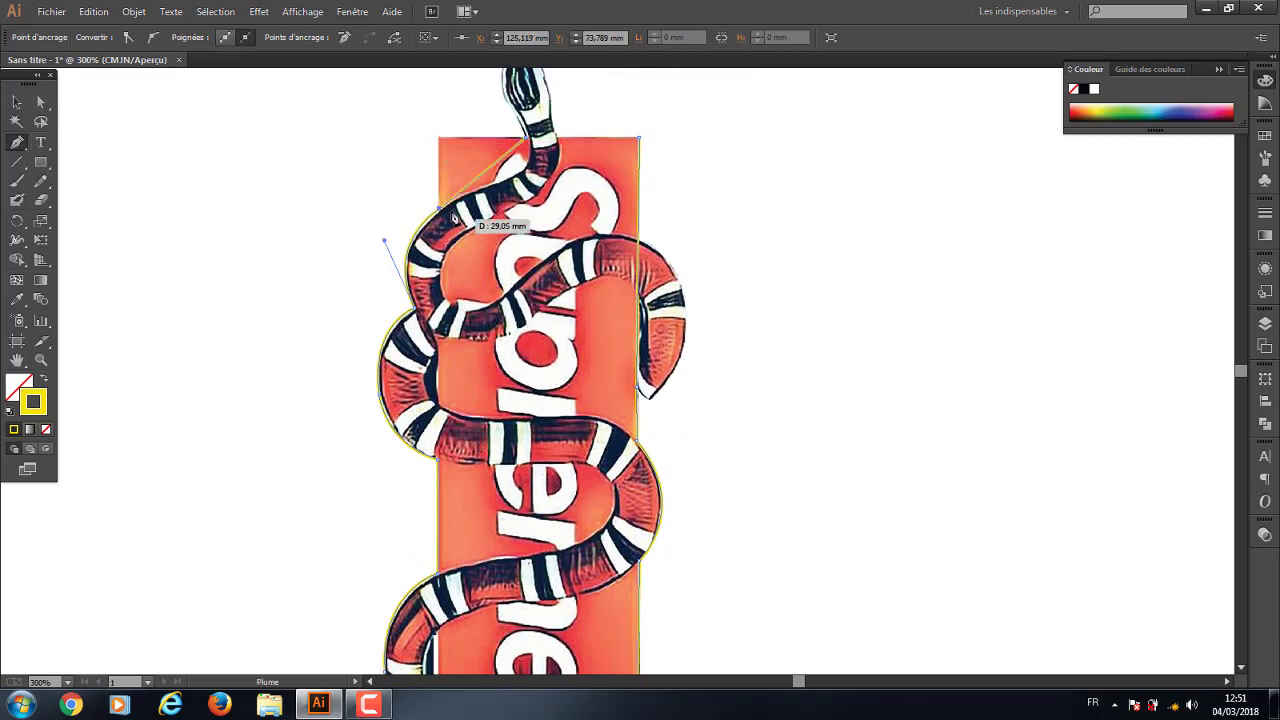
scroll(600, 285, up, 5)
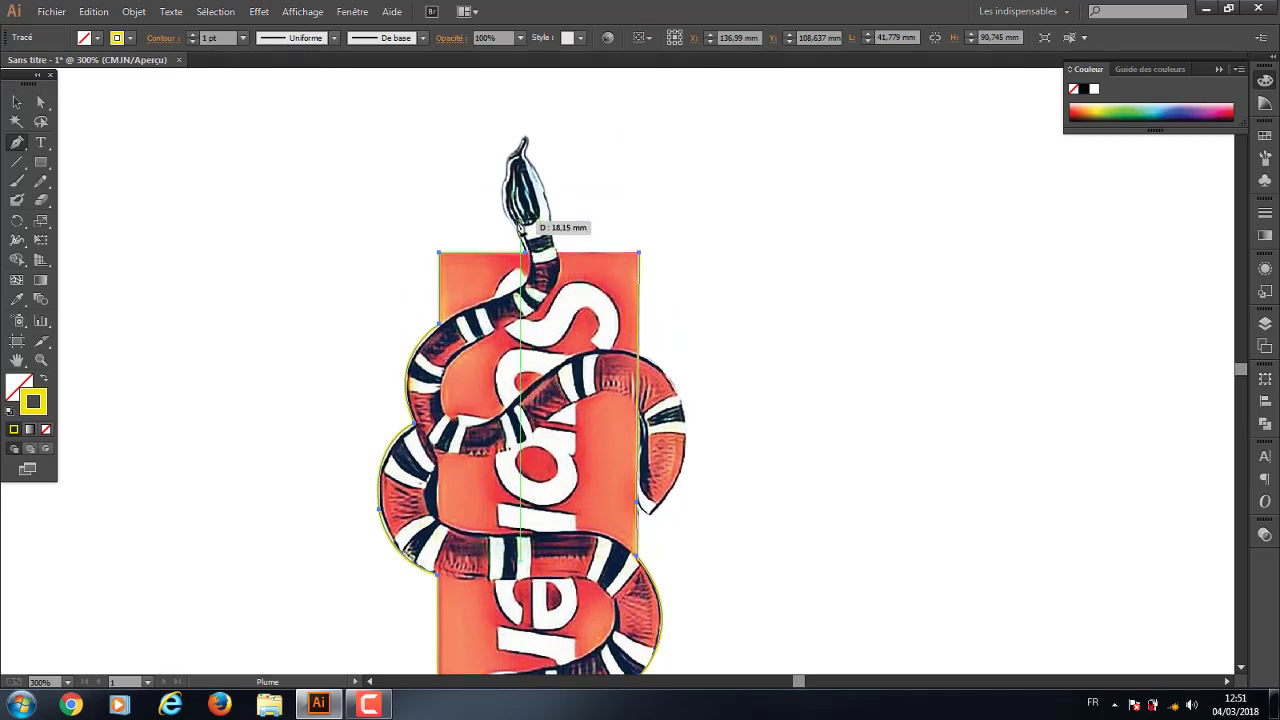
Zoom in and close the path on its starting point along the top edge
key(v)
key(ctrl+plus)
key(p)
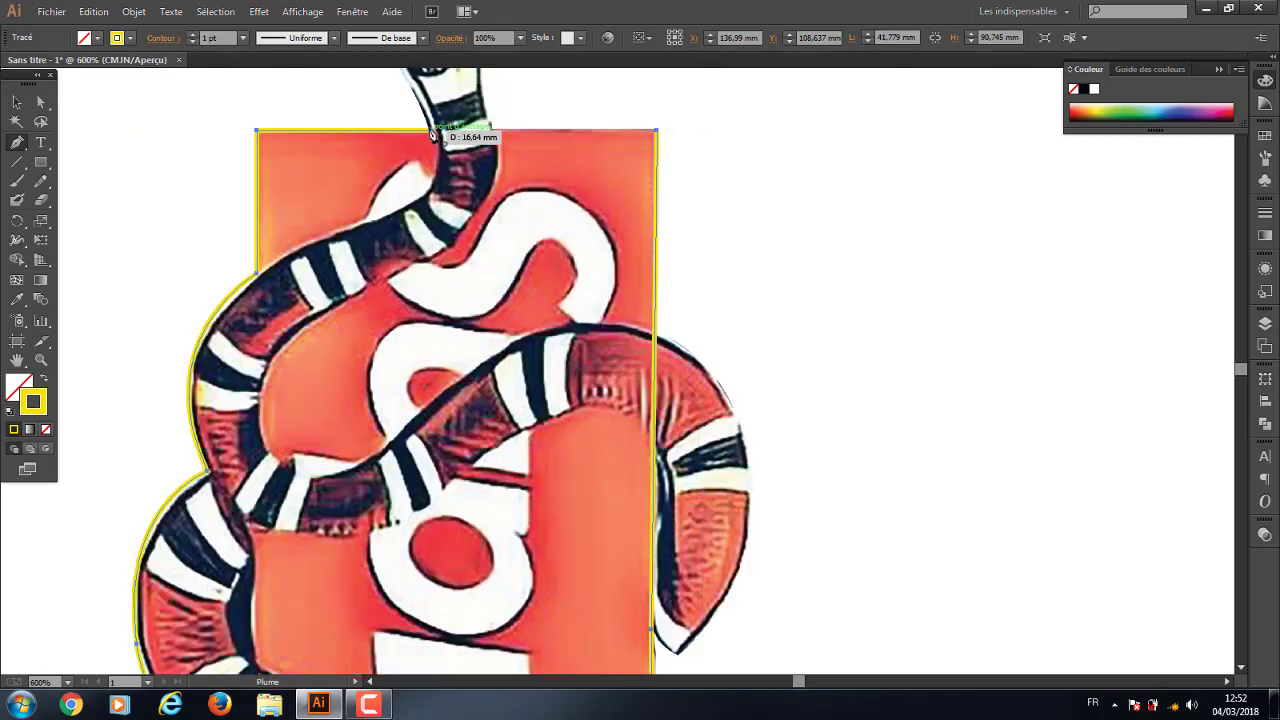
drag(427, 157, 430, 128)
click(16, 101)
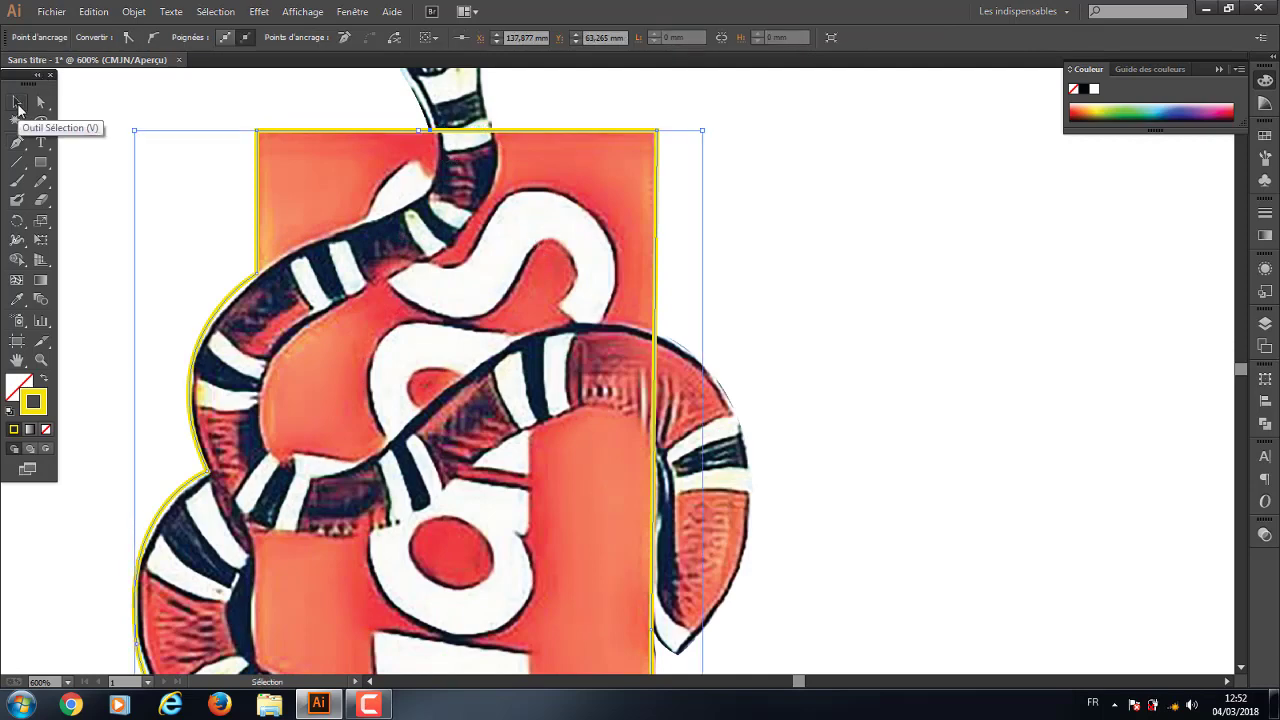
Swap fill and stroke so the closed outline fills solid yellow
key(ctrl+minus)
key(ctrl+minus)
key(ctrl+minus)
scroll(292, 254, down, 2)
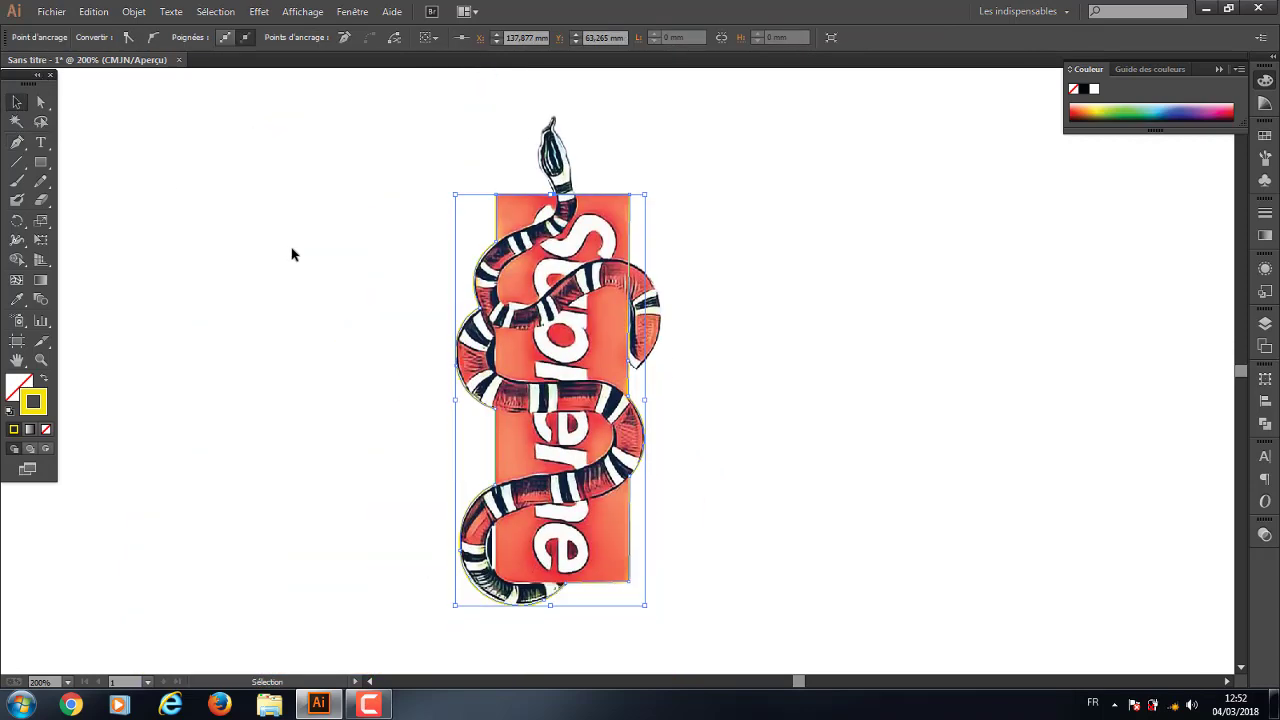
click(17, 388)
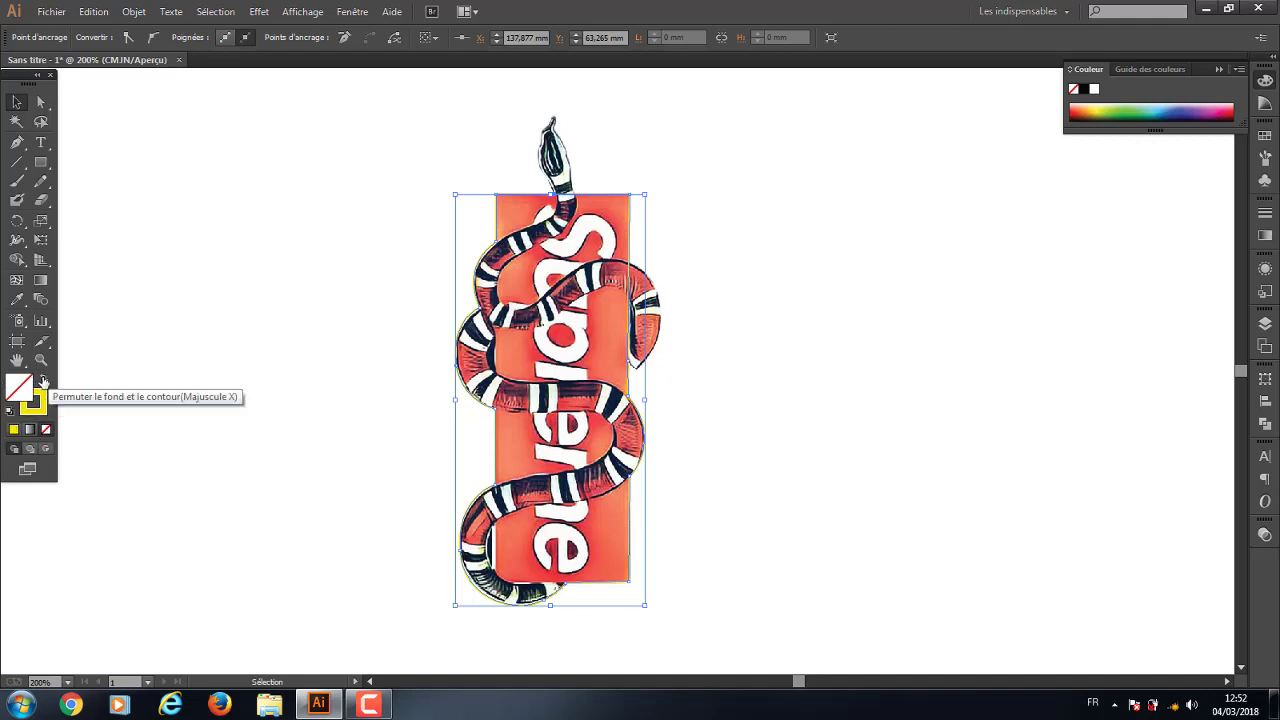
click(43, 380)
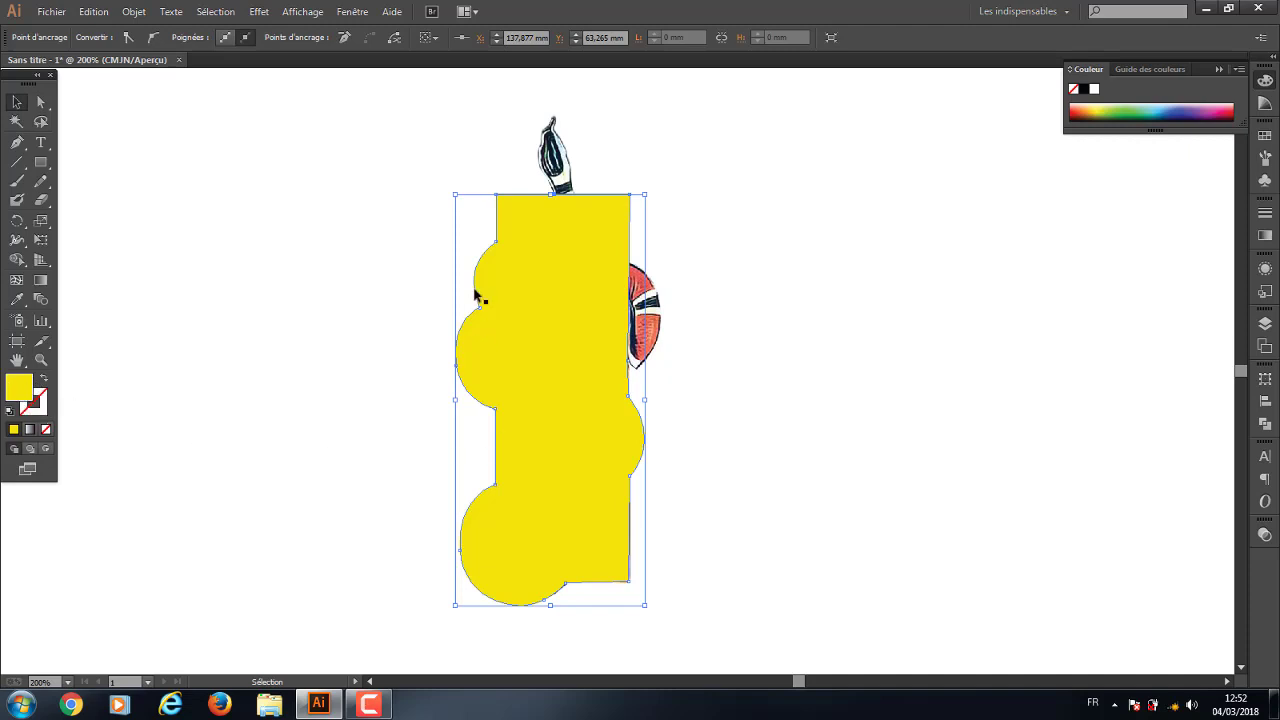
click(800, 409)
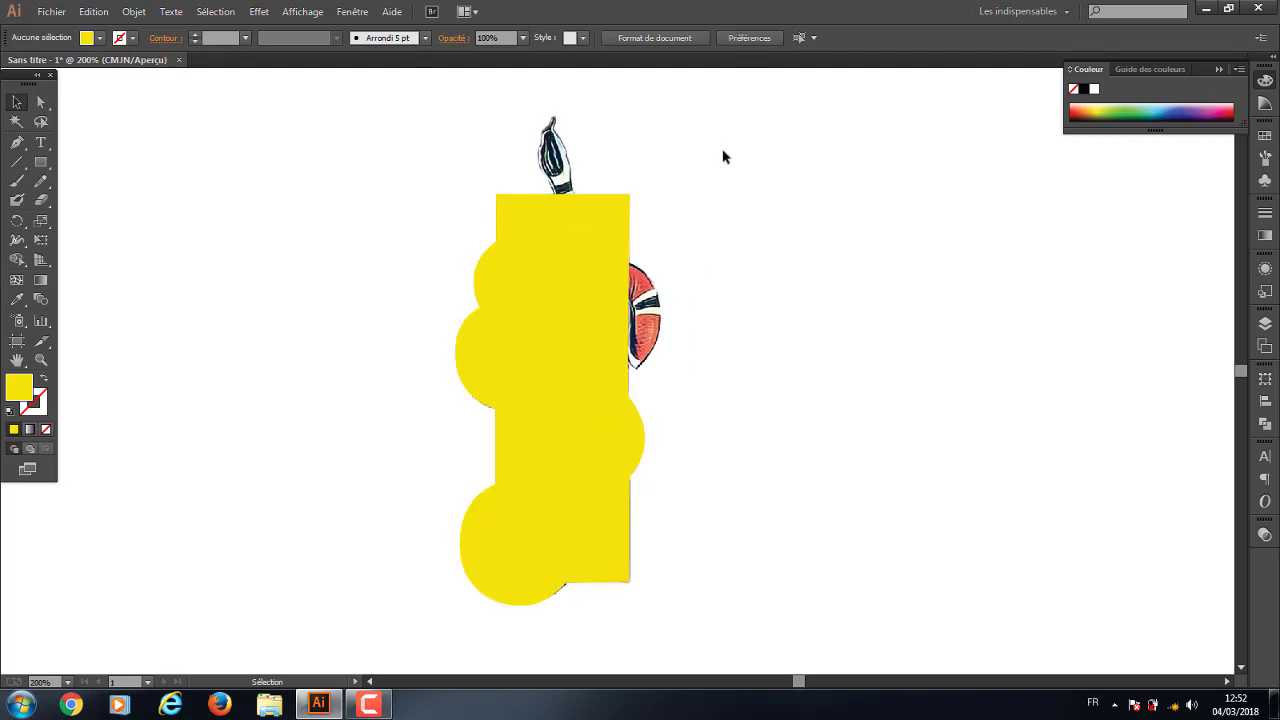
Select the yellow shape, delete it, and bring it back with undo
mouse_move(724, 148)
mouse_down()
mouse_move(604, 352)
mouse_move(632, 382)
mouse_up()
drag(744, 156, 541, 399)
key(a)
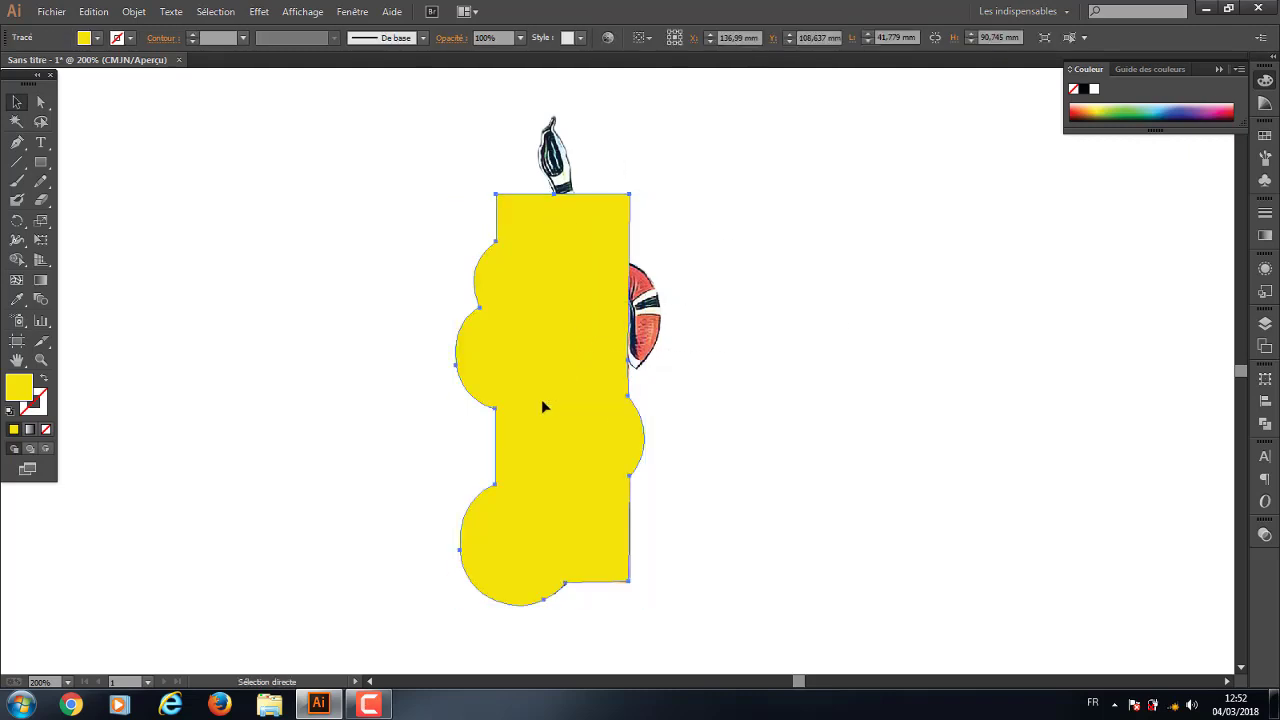
key(Delete)
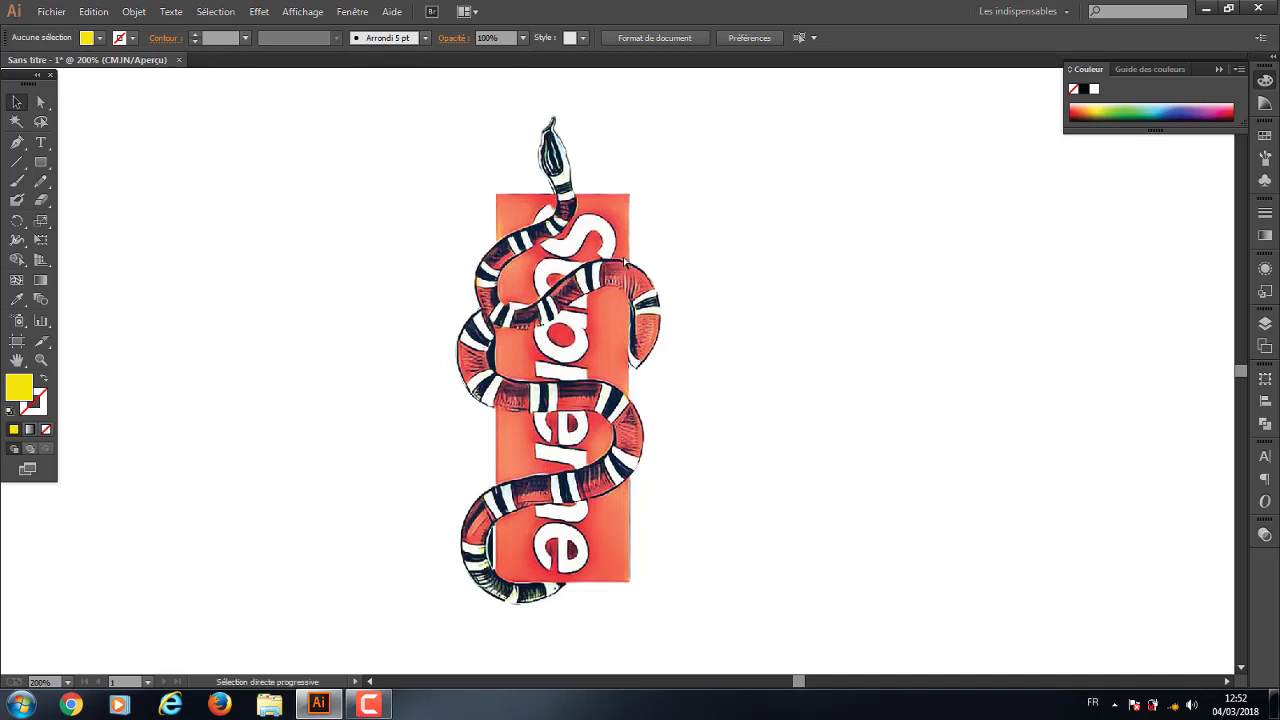
key(ctrl+z)
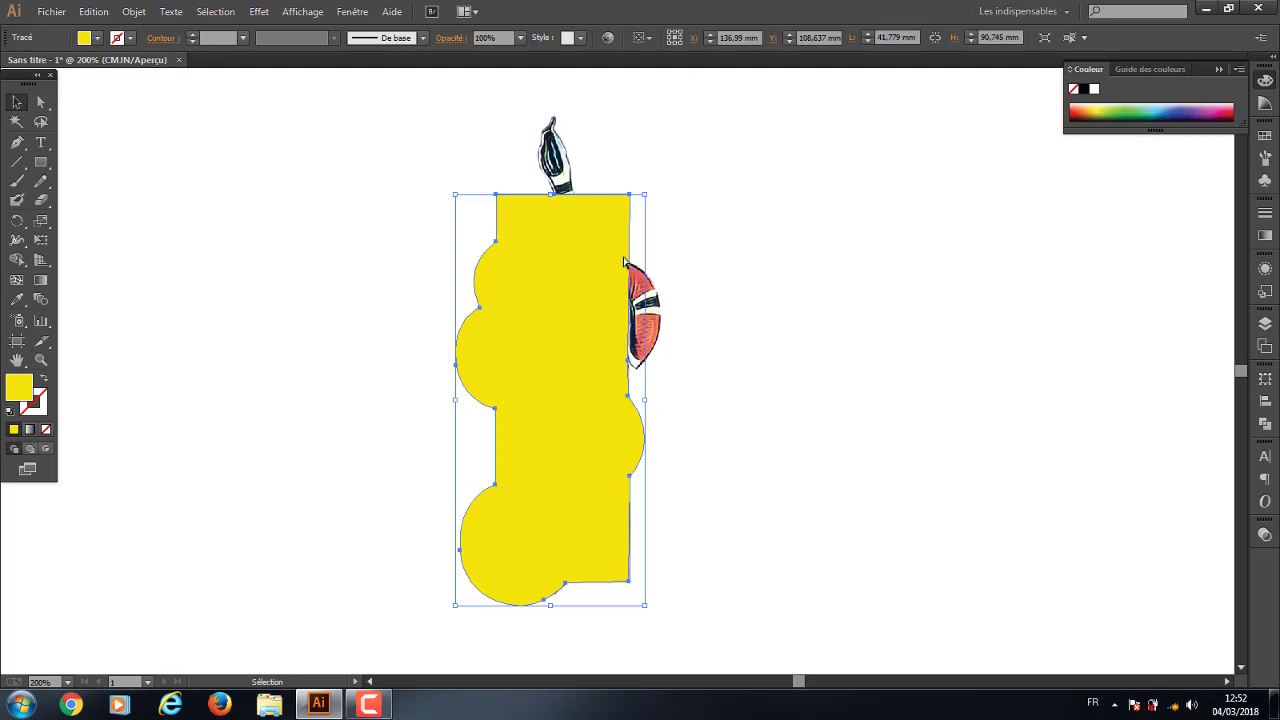
Create the clipping mask with Ctrl+7 and zoom in to 400%
key(a)
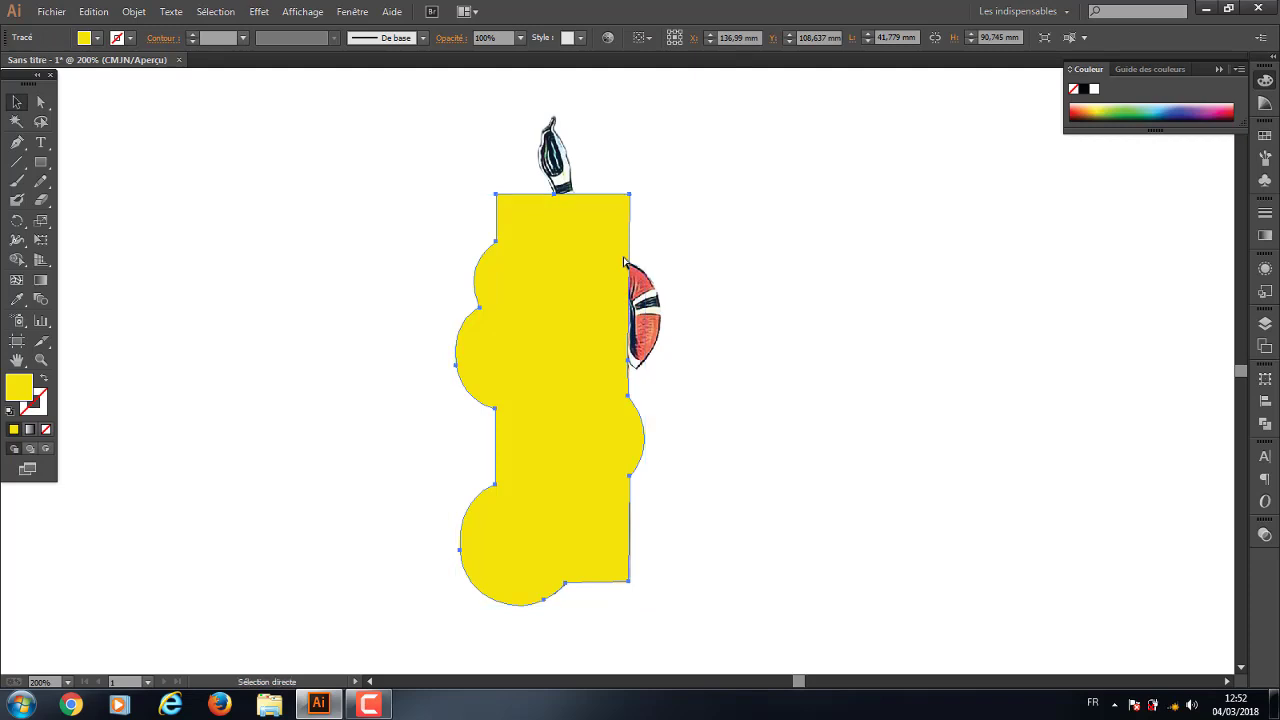
key(v)
key(a)
key(ctrl+7)
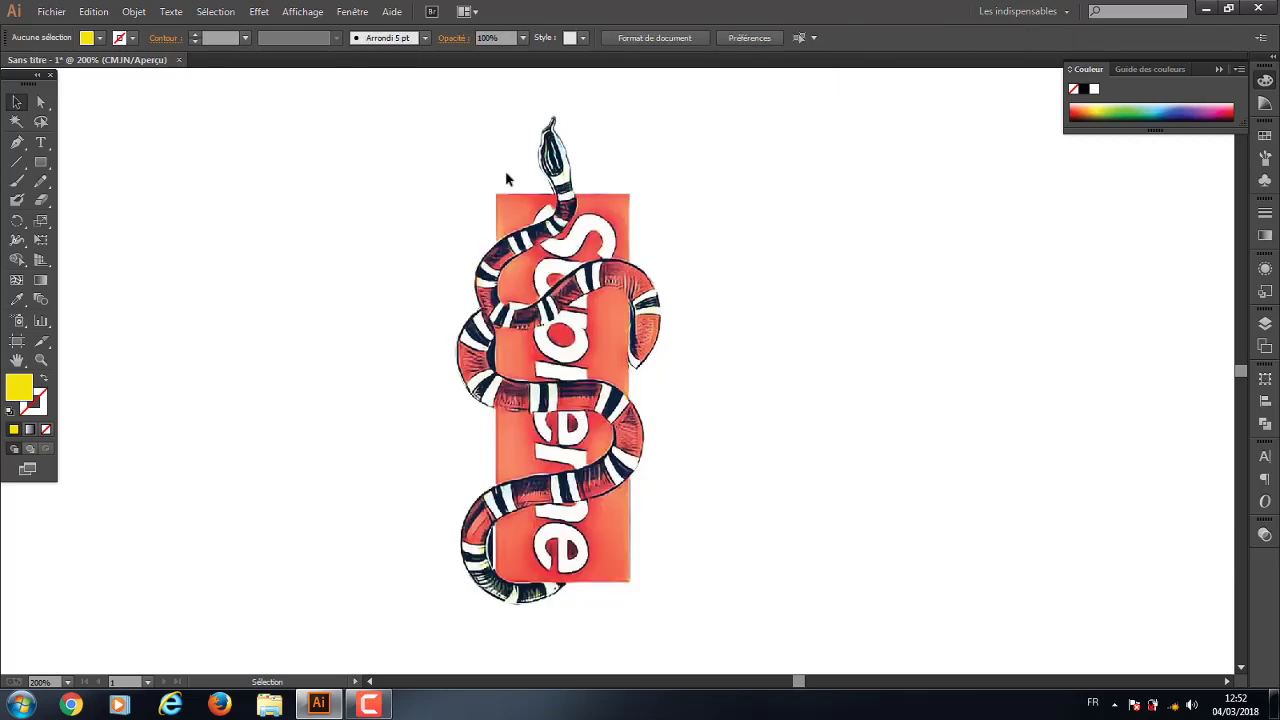
key(ctrl+plus)
key(ctrl+plus)
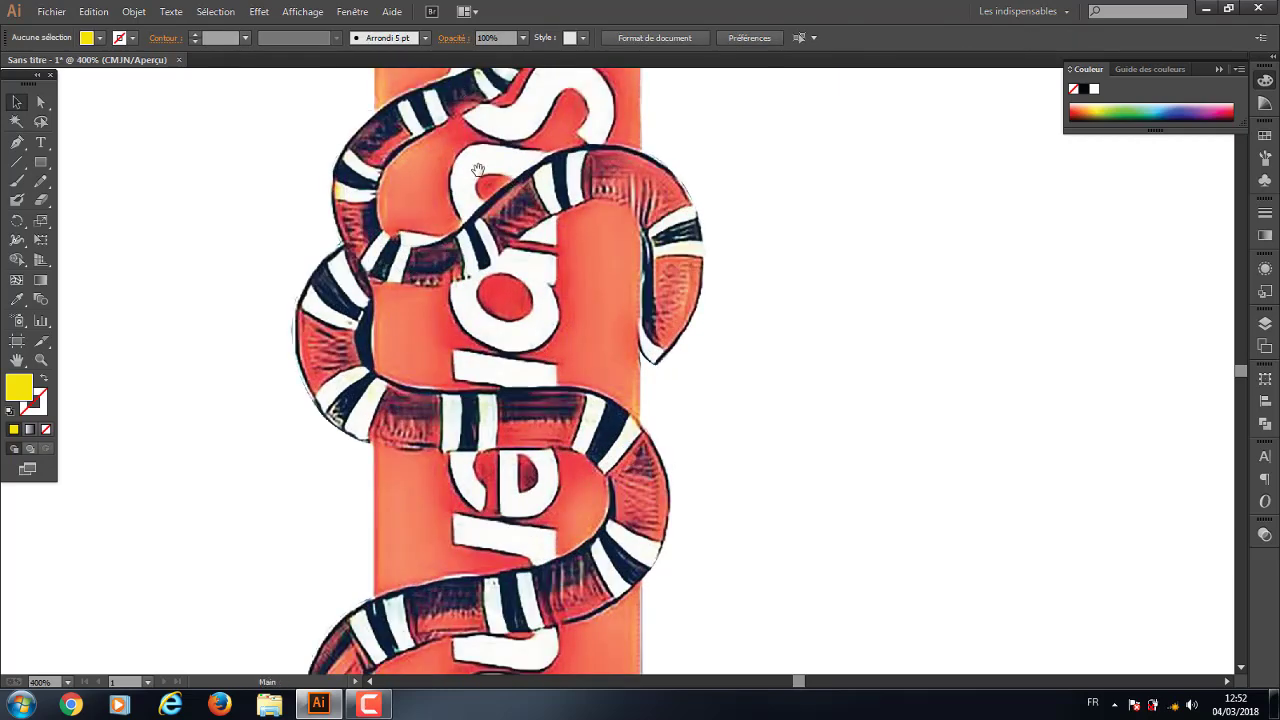
Trace Pen anchors from the snake's head tip down its left edge
scroll(480, 150, up, 5)
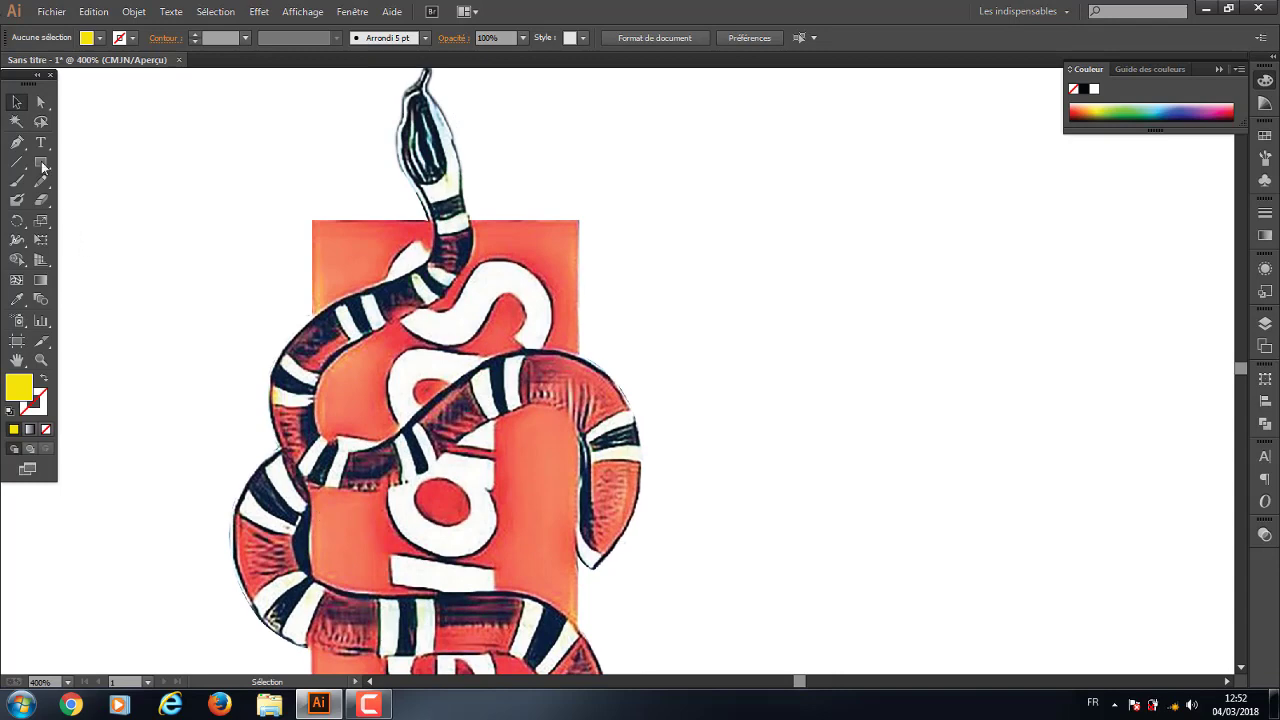
click(17, 142)
scroll(518, 273, up, 1)
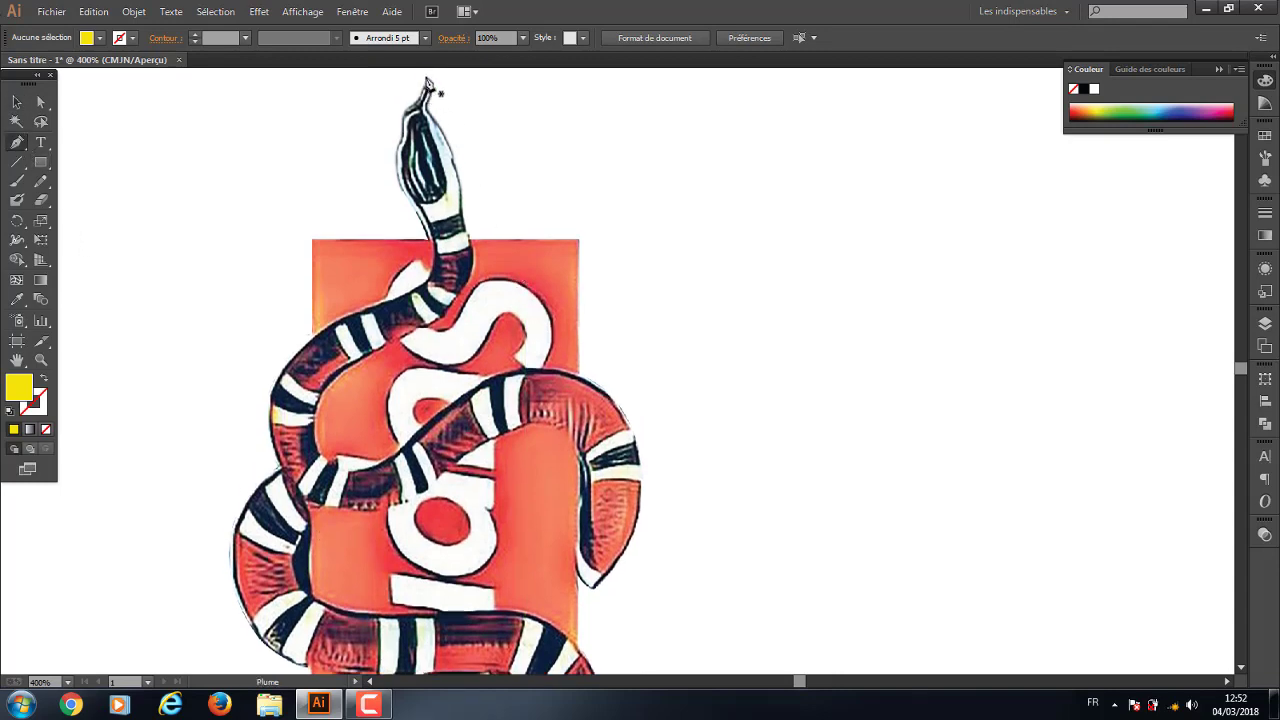
drag(427, 88, 401, 121)
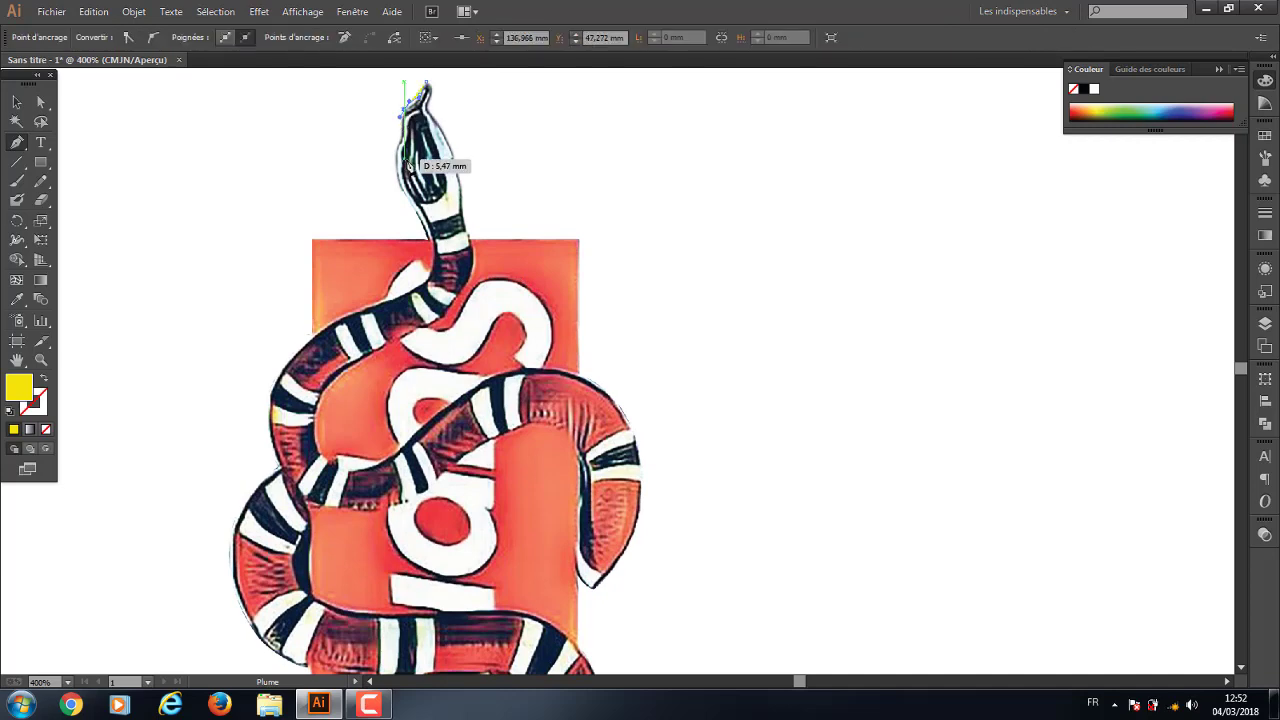
mouse_move(409, 202)
mouse_down()
mouse_move(433, 226)
mouse_move(429, 280)
mouse_up()
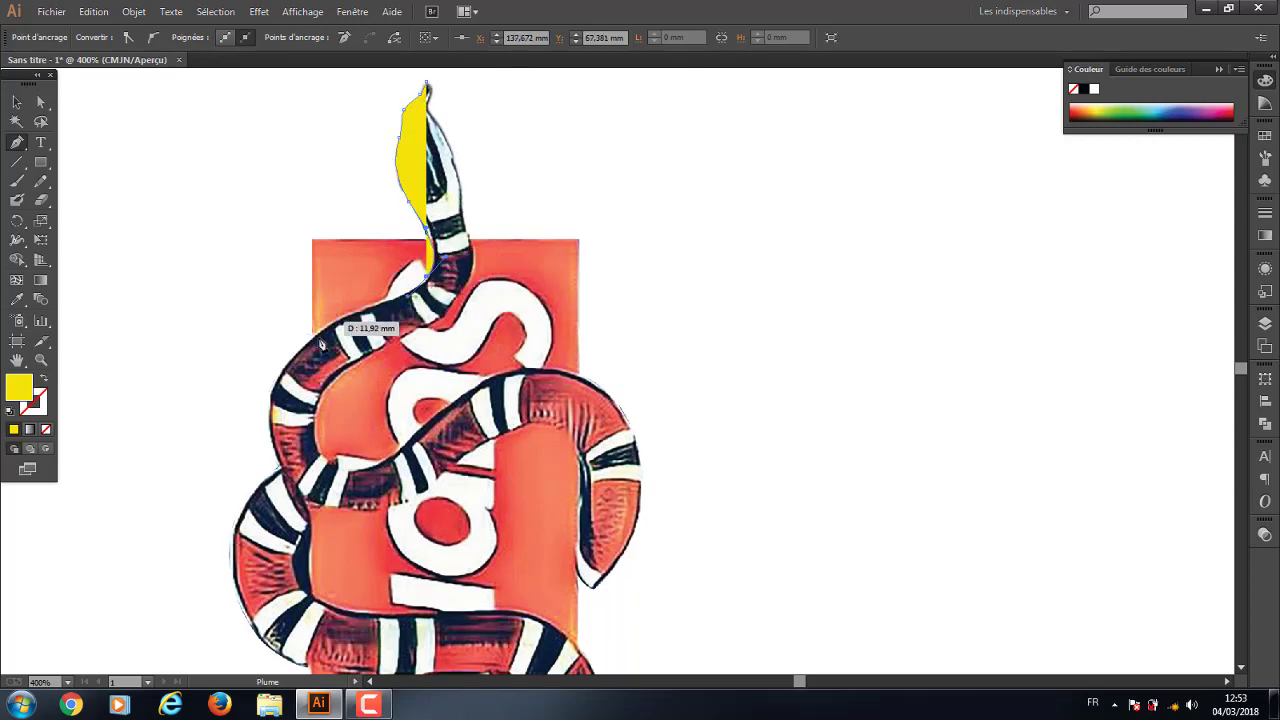
drag(293, 354, 274, 389)
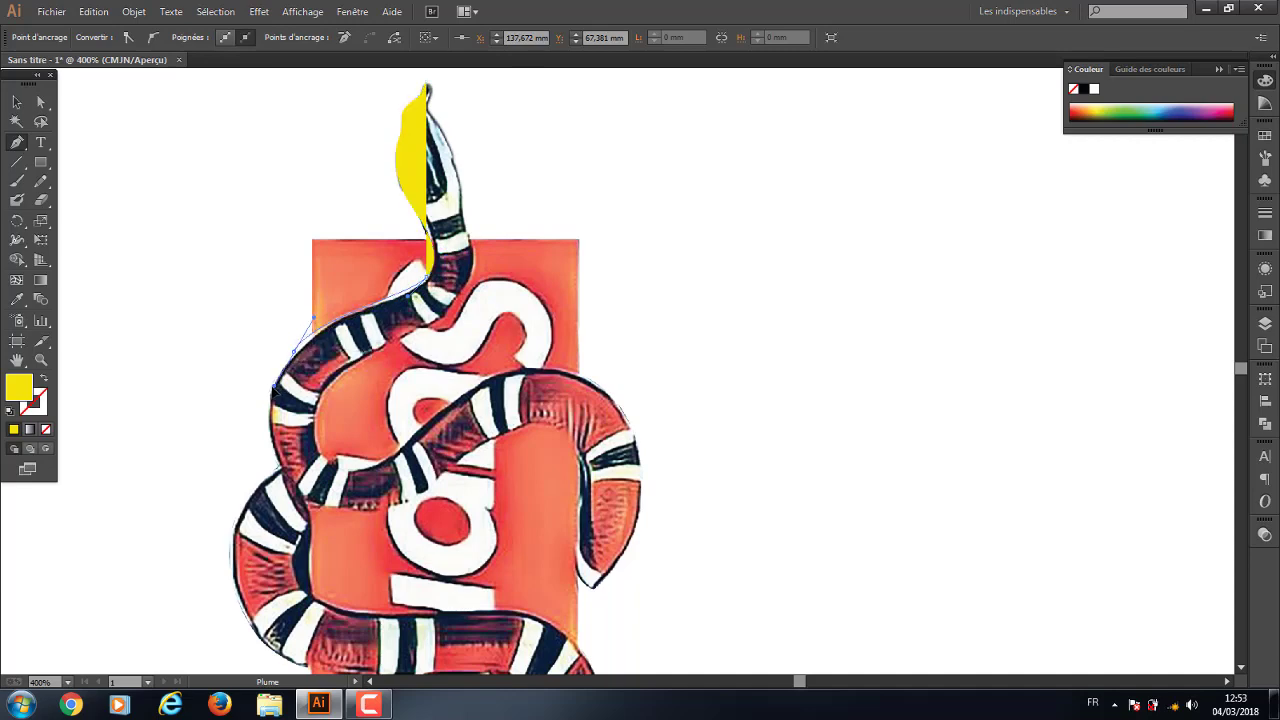
drag(287, 489, 332, 538)
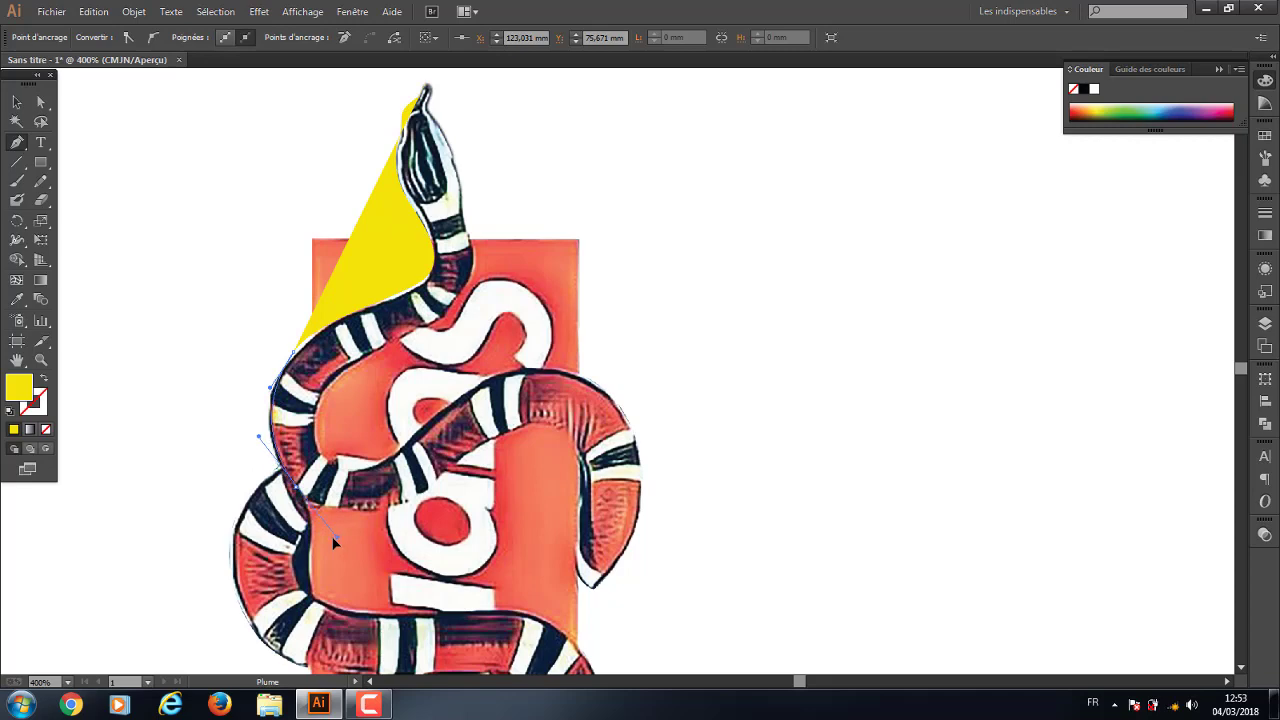
Adjust the last curve and continue the path with further curved anchors
key(super)
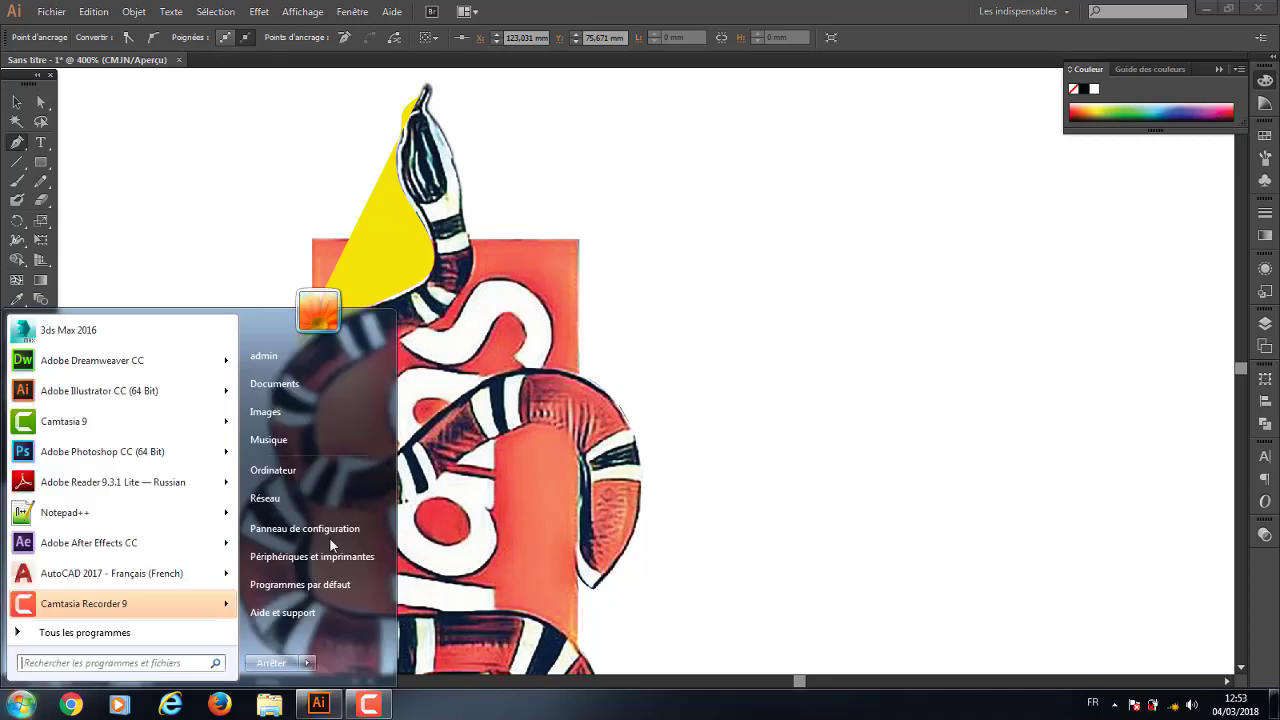
drag(331, 537, 433, 461)
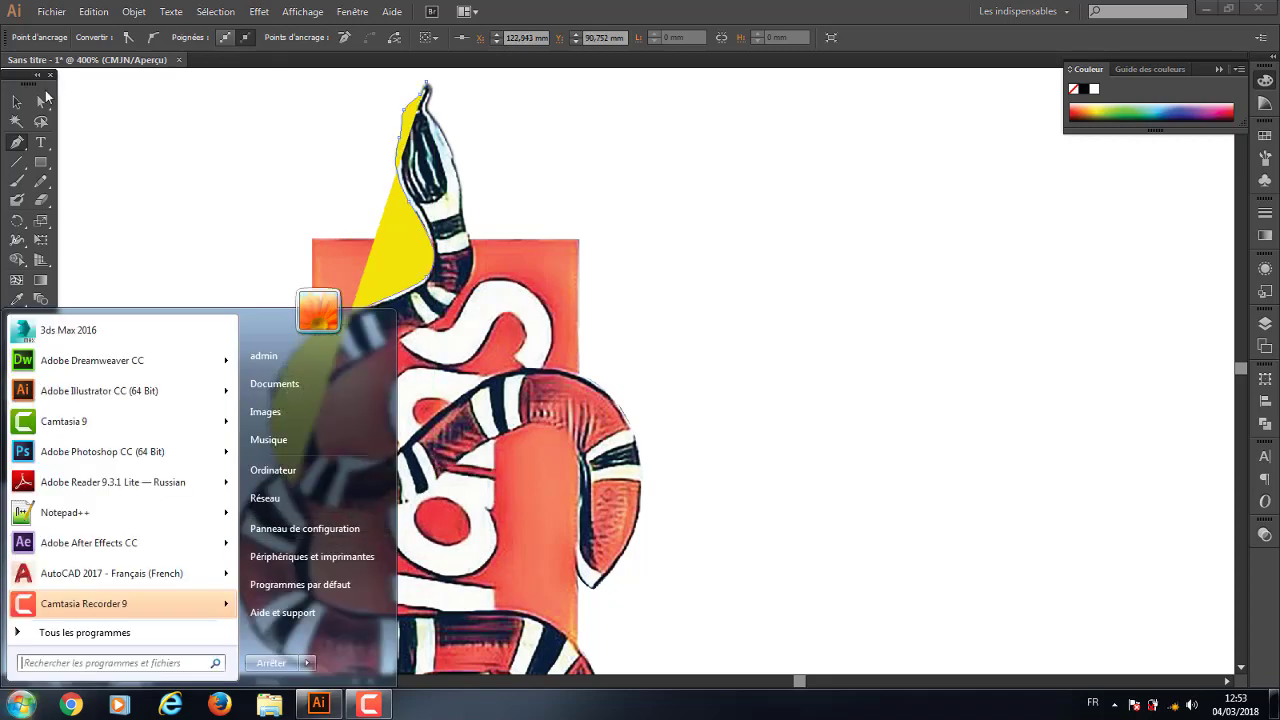
key(Escape)
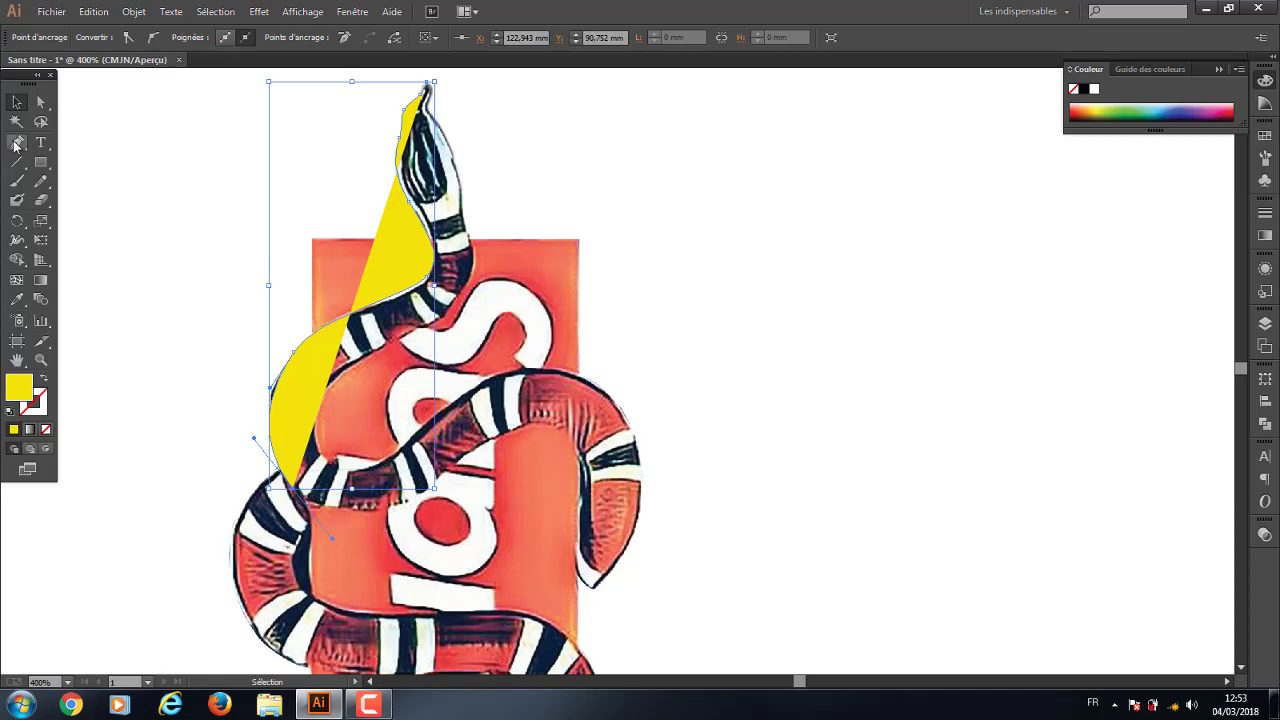
click(17, 142)
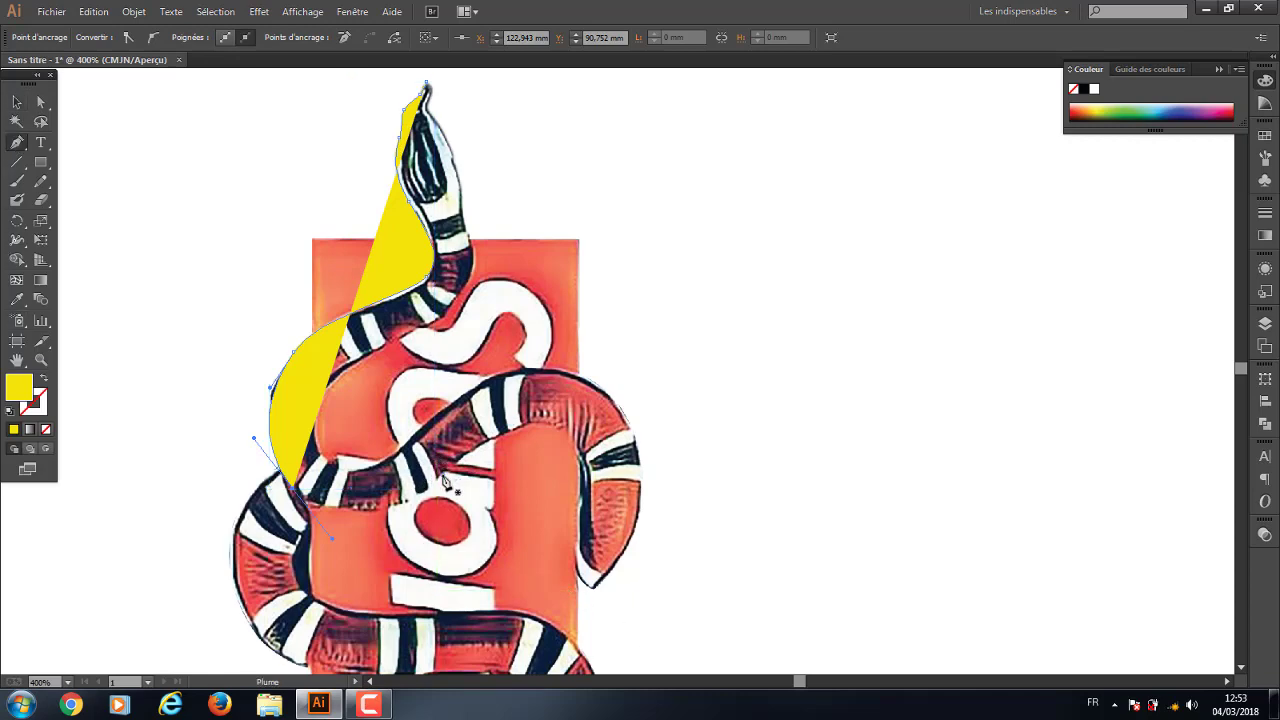
mouse_move(474, 452)
mouse_down()
mouse_move(445, 565)
mouse_move(393, 449)
mouse_up()
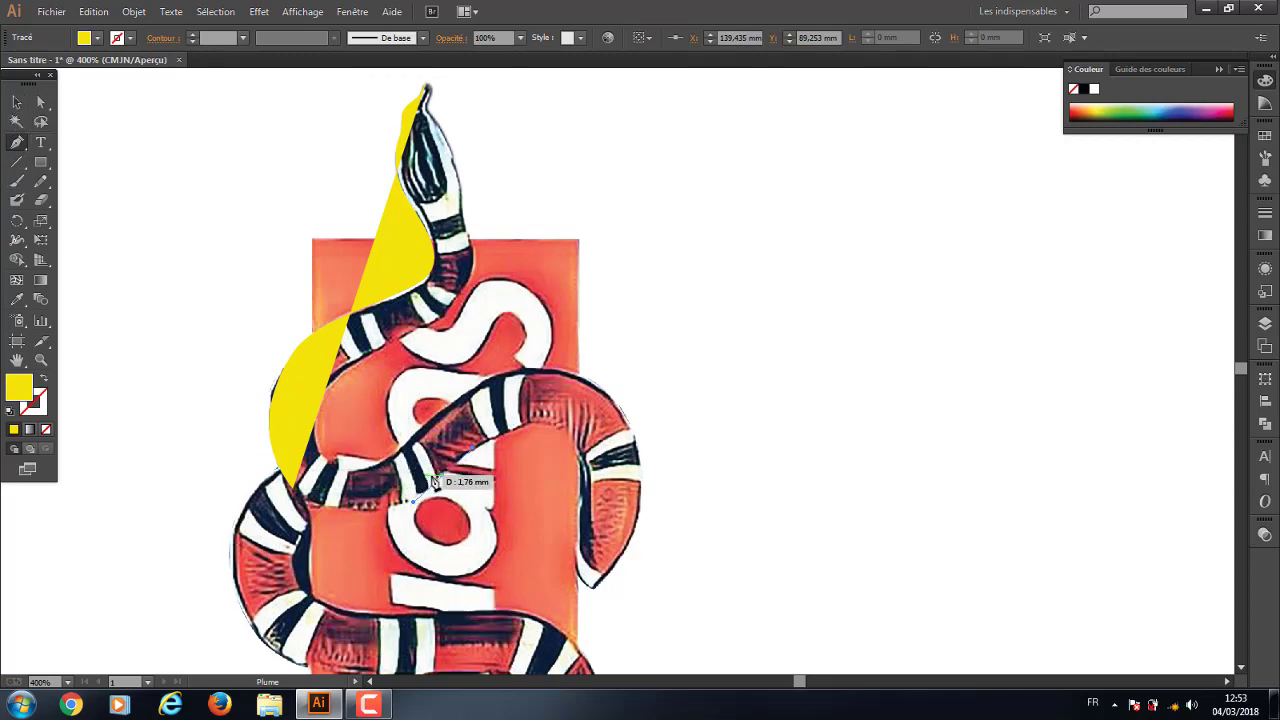
mouse_move(452, 472)
mouse_down()
mouse_move(364, 515)
mouse_move(380, 490)
mouse_up()
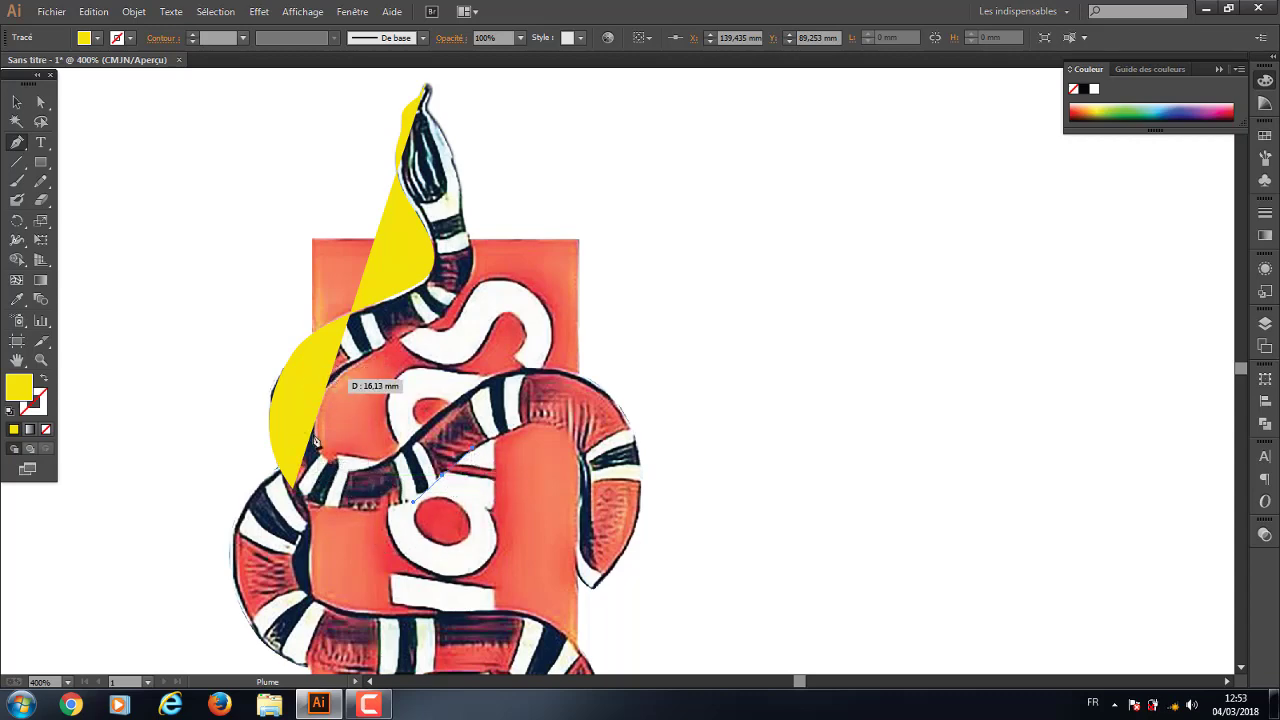
drag(380, 490, 530, 495)
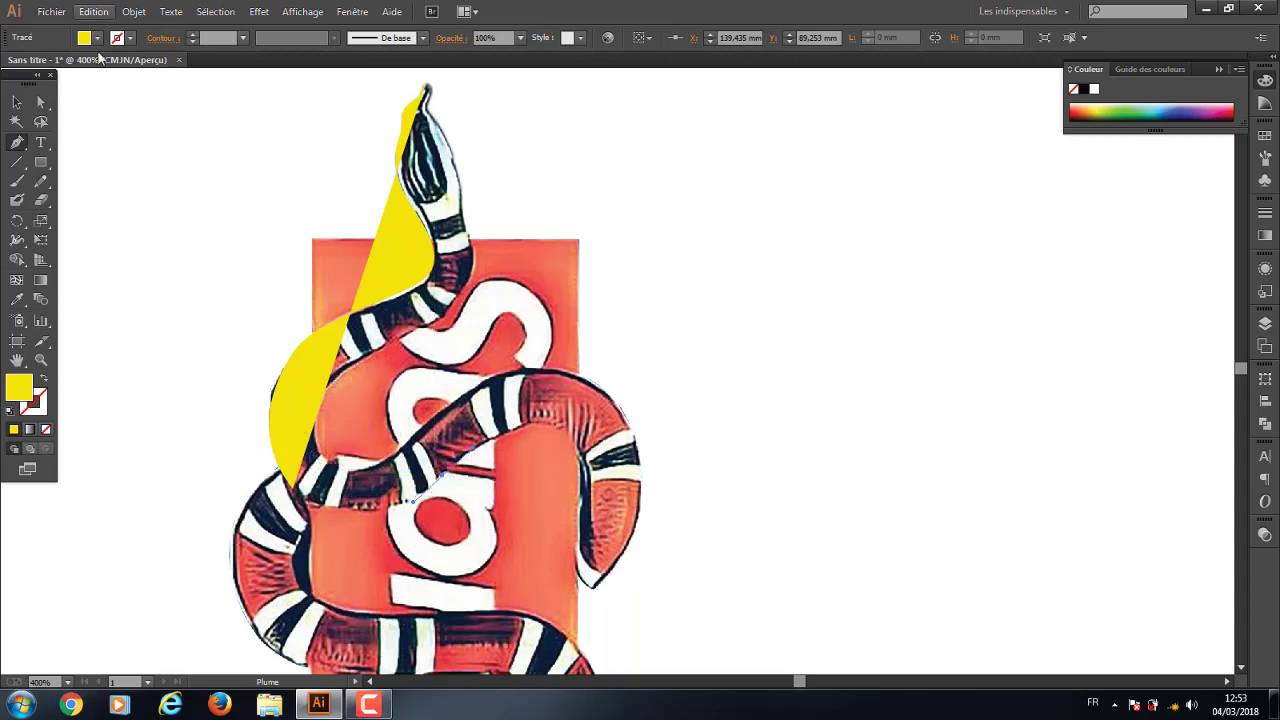
Swap the traced shape's fill and stroke so it becomes an unfilled yellow outline
click(15, 103)
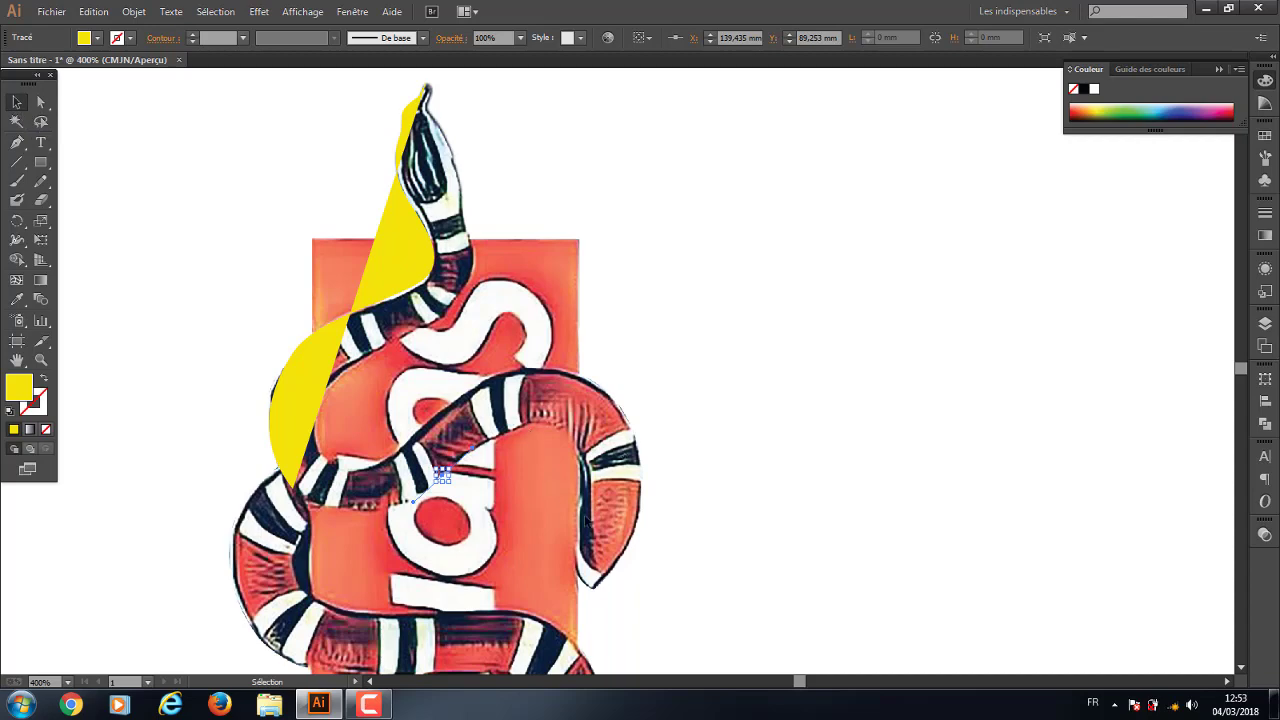
click(398, 276)
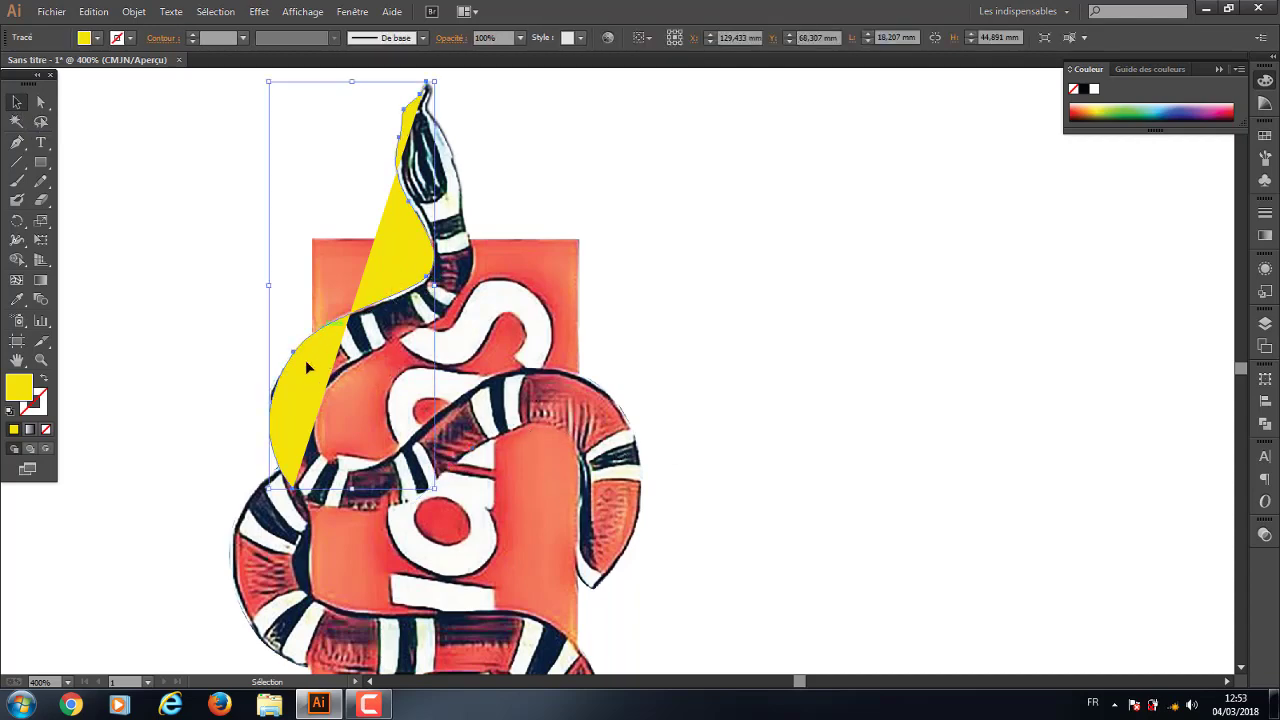
click(41, 380)
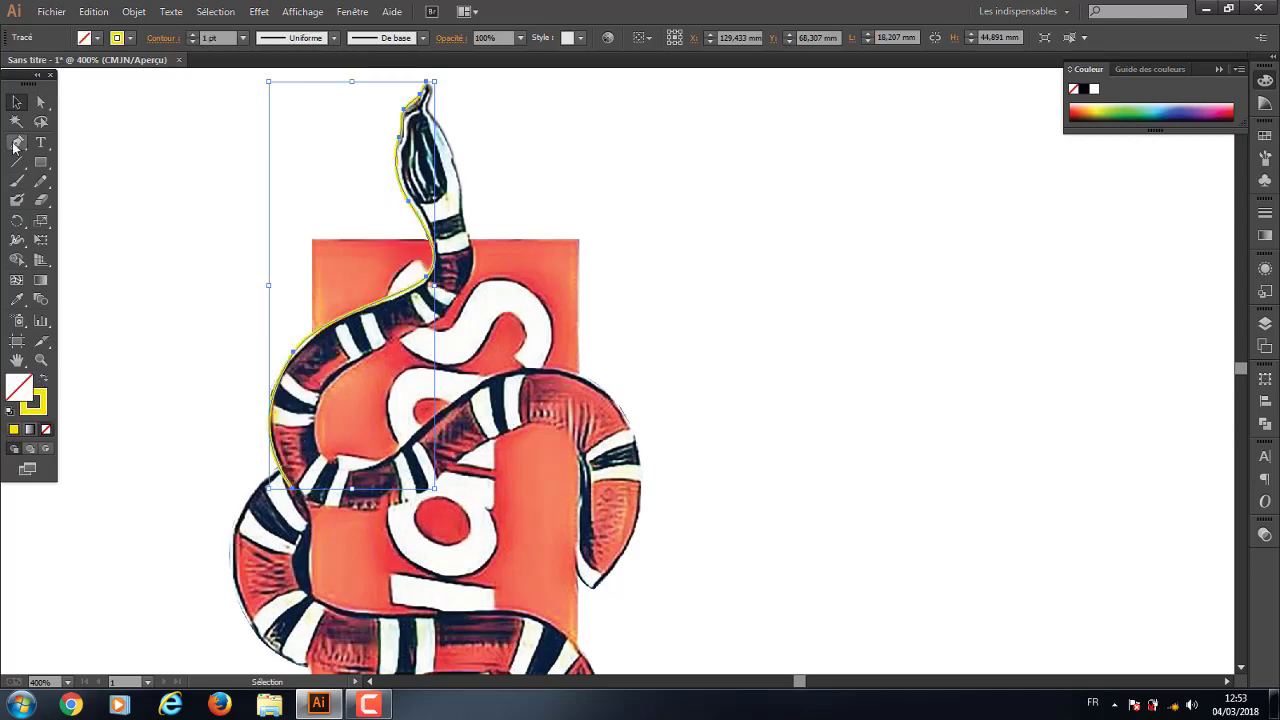
Extend the yellow path along the snake's lower edge and up its right bend
click(15, 145)
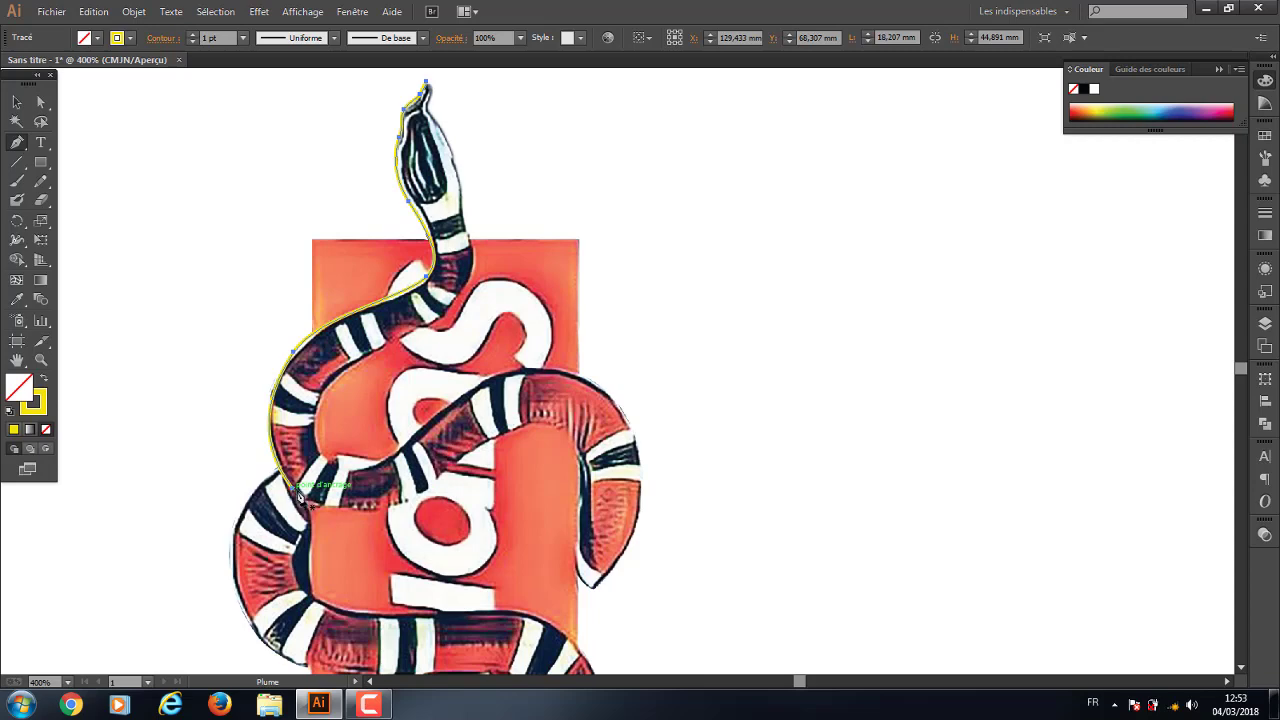
click(301, 500)
click(296, 497)
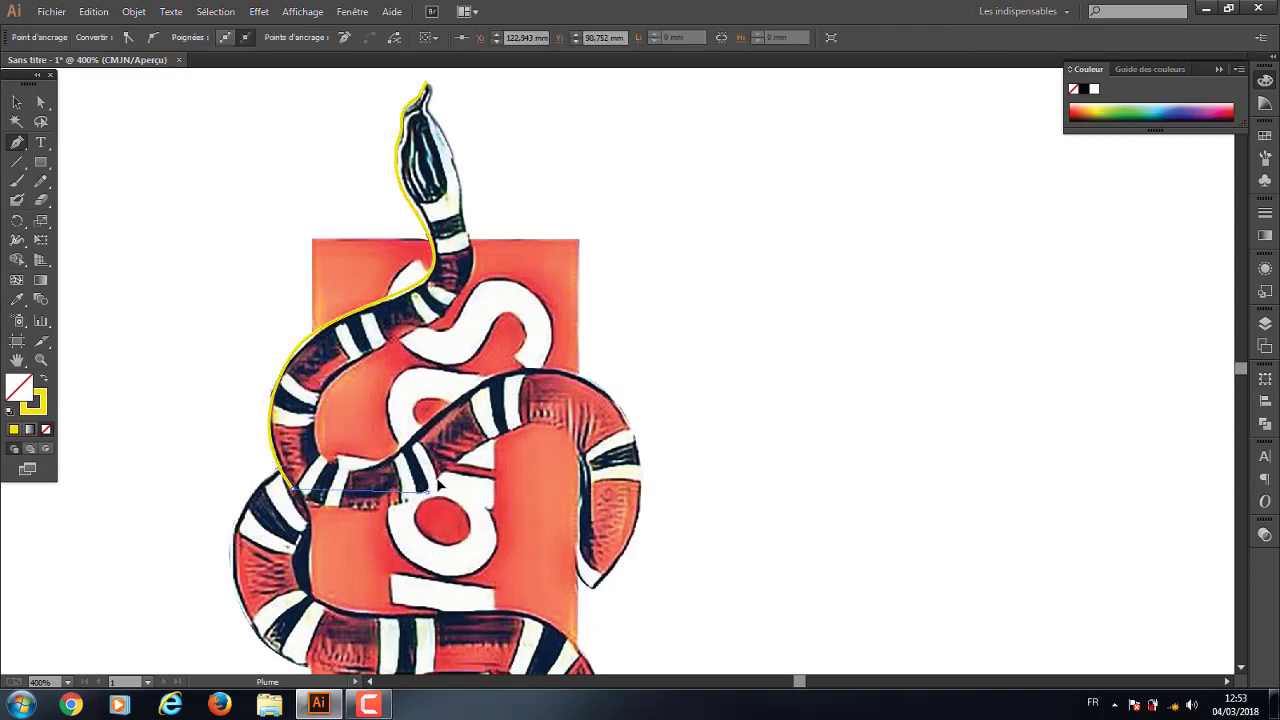
mouse_move(426, 489)
mouse_down()
mouse_move(513, 433)
mouse_move(489, 447)
mouse_up()
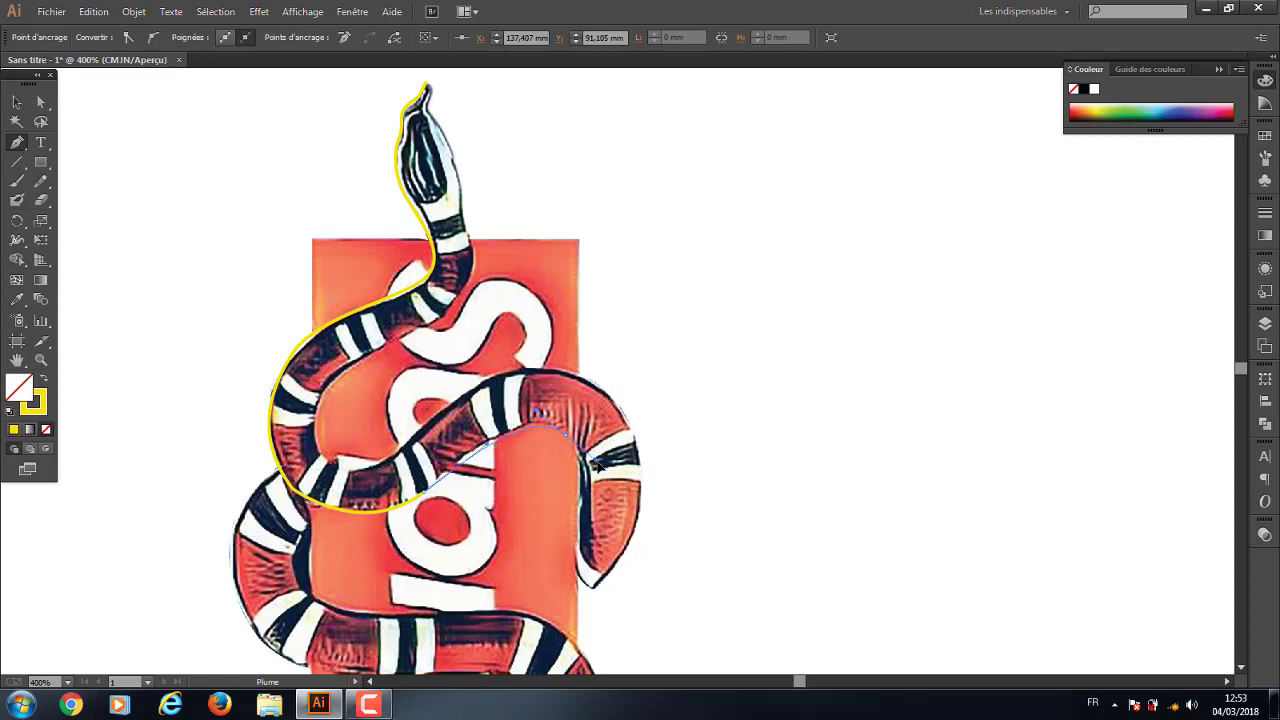
drag(594, 587, 632, 610)
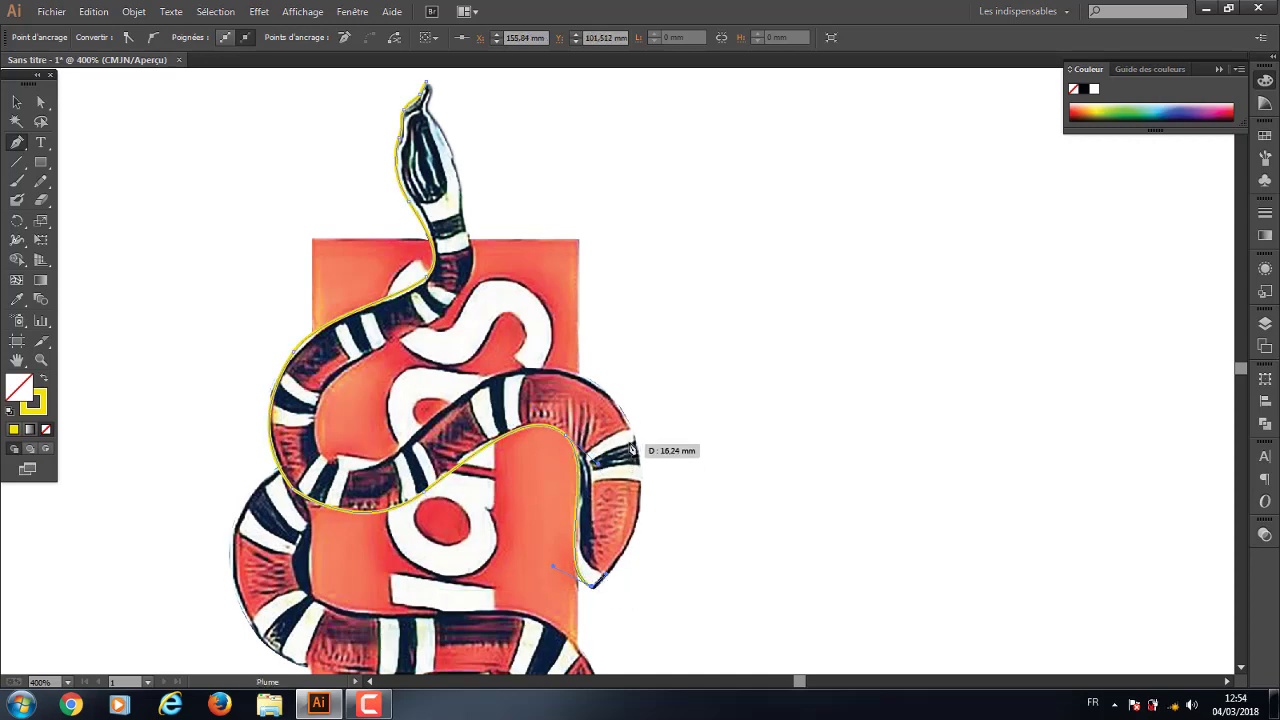
drag(634, 437, 608, 360)
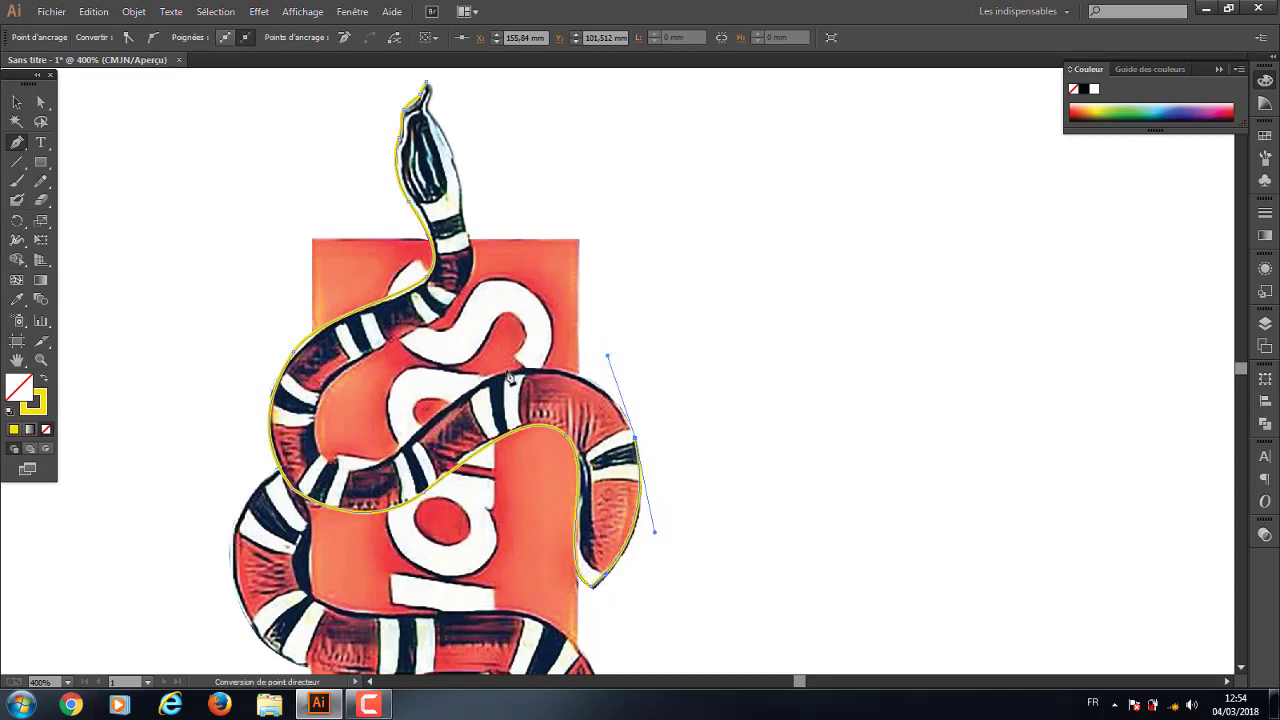
drag(517, 360, 433, 414)
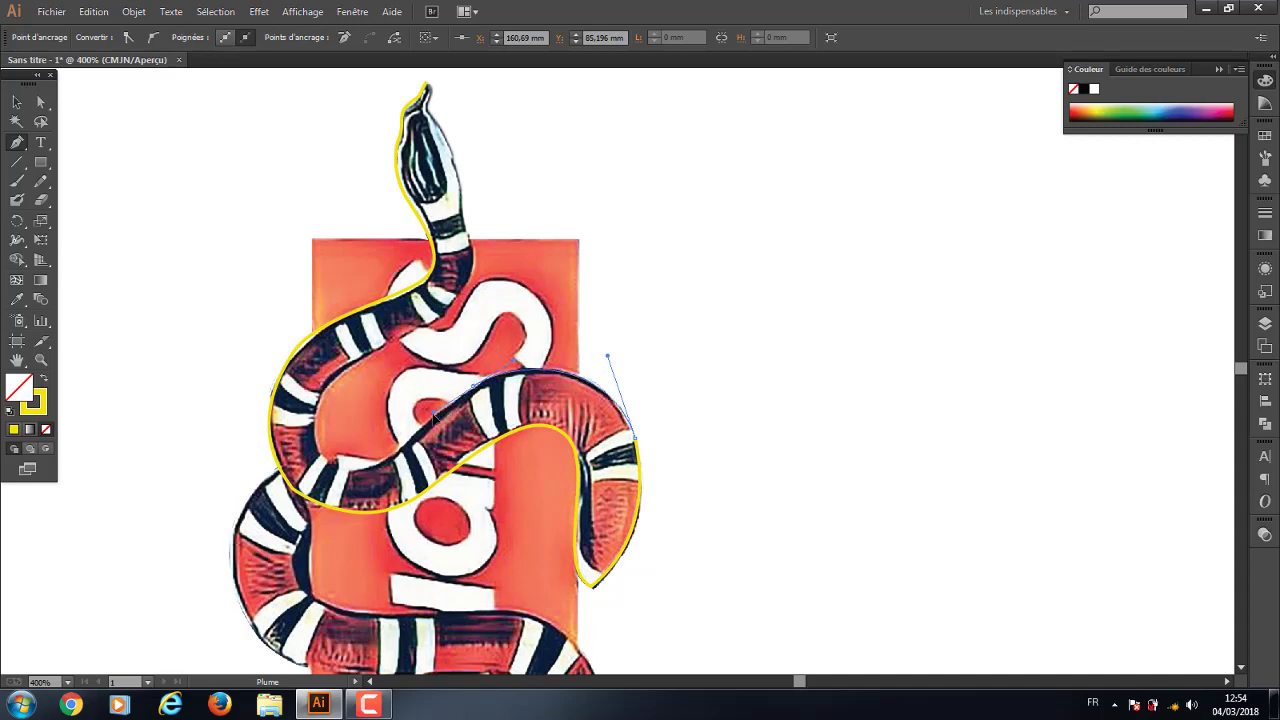
Trace back along the snake's back and neck, closing the outline at the head tip
drag(342, 466, 296, 433)
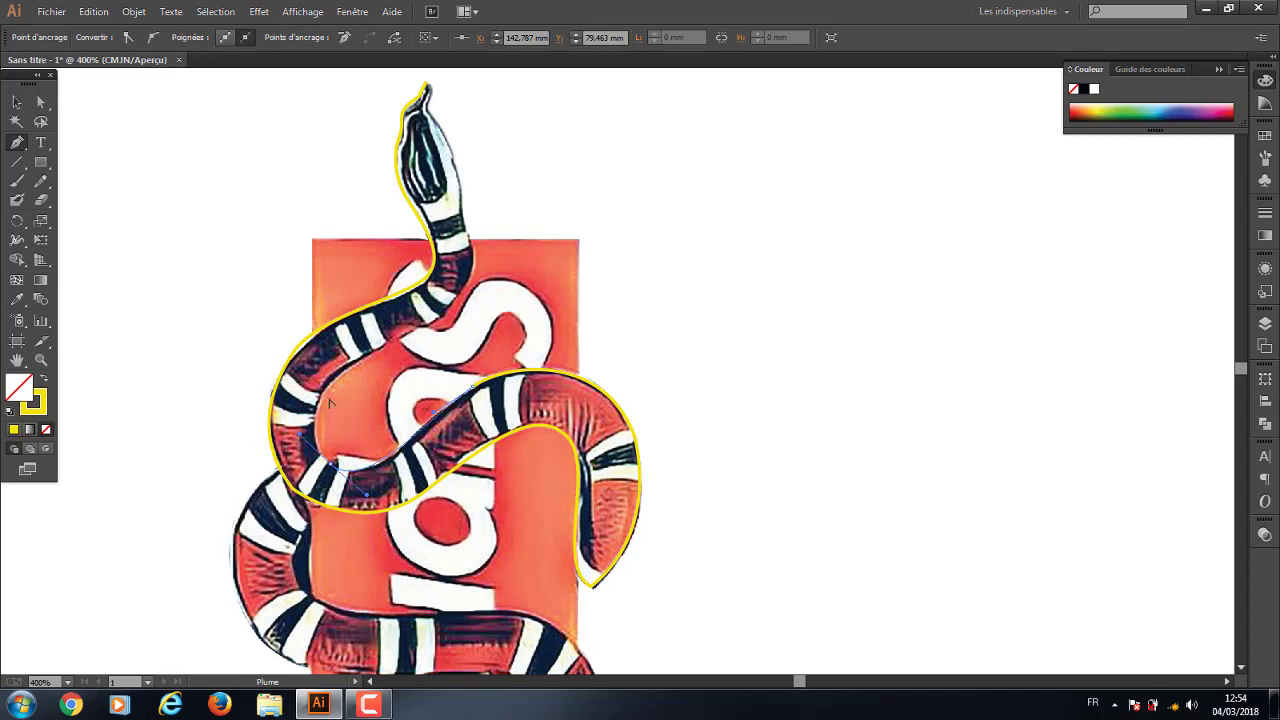
drag(342, 369, 359, 361)
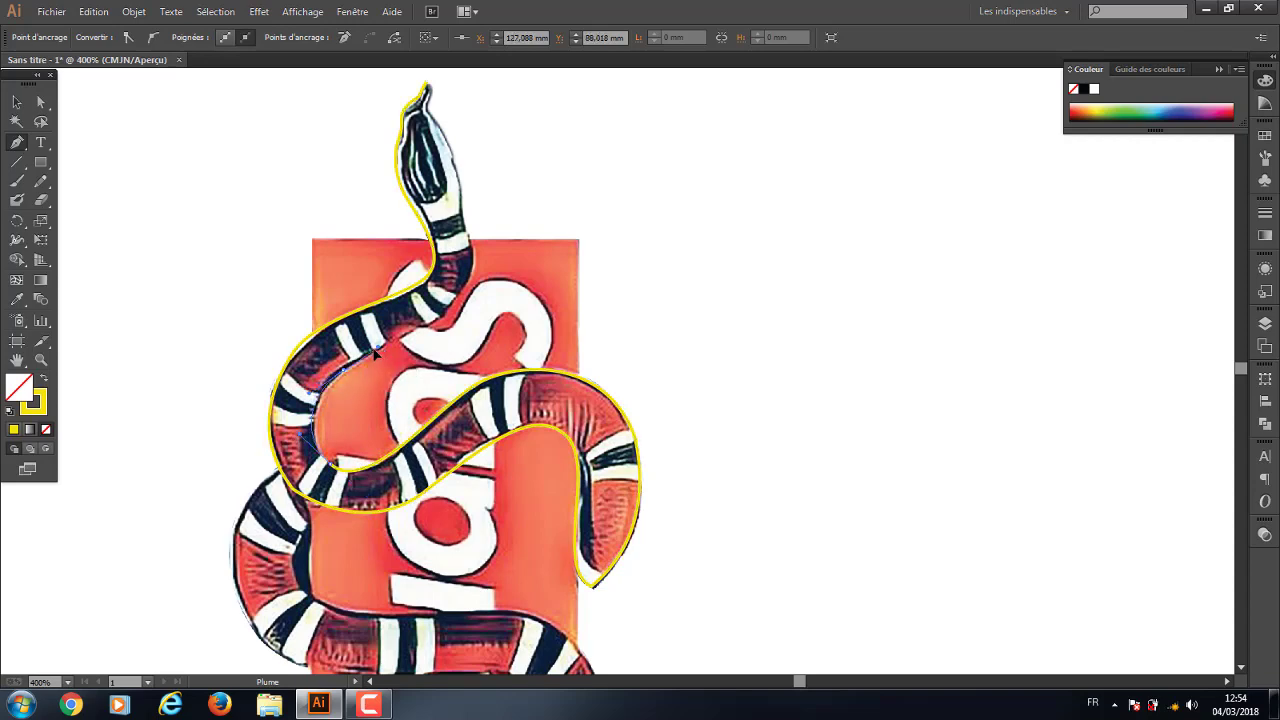
mouse_move(432, 222)
mouse_down()
mouse_move(467, 268)
mouse_move(478, 224)
mouse_move(464, 210)
mouse_up()
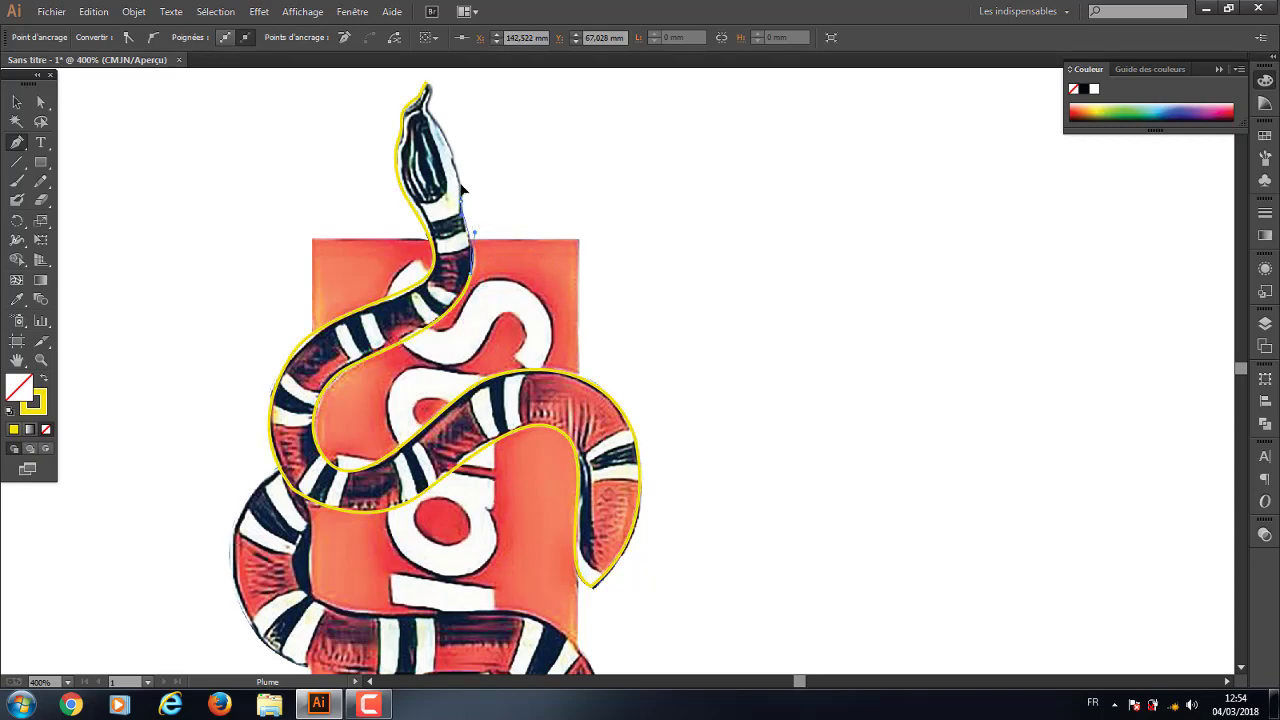
drag(428, 92, 458, 143)
click(428, 93)
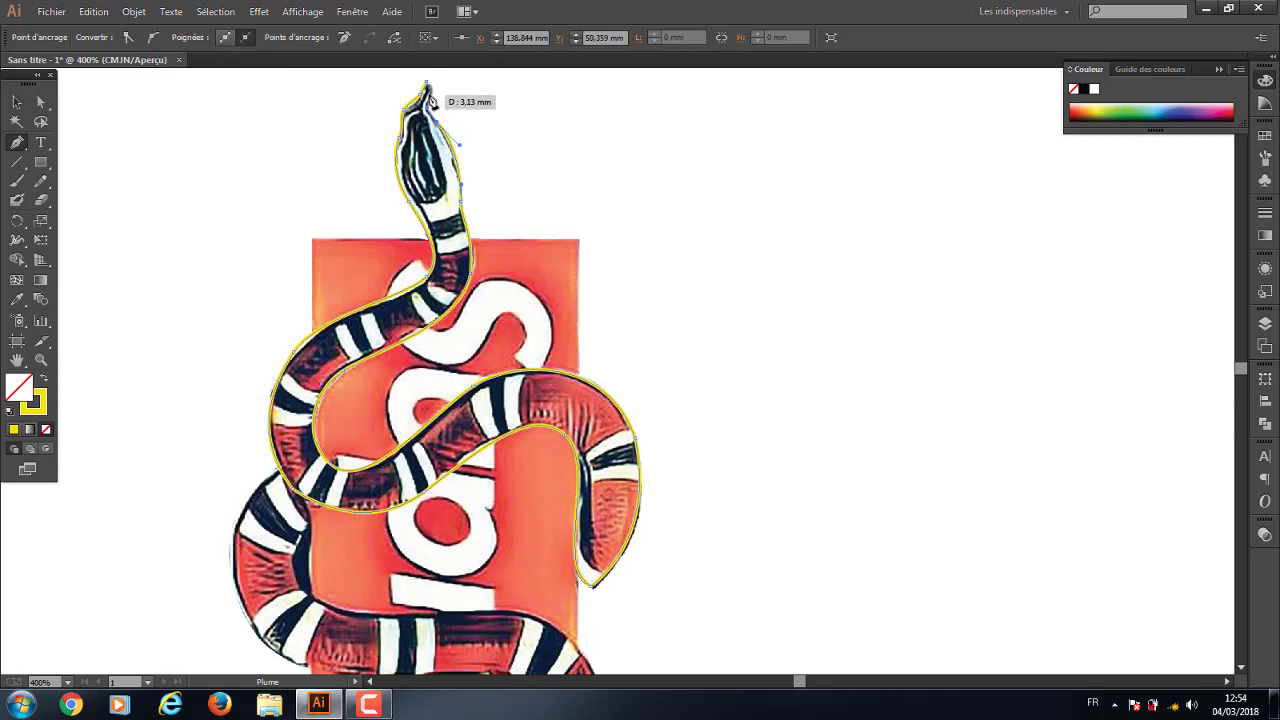
click(425, 88)
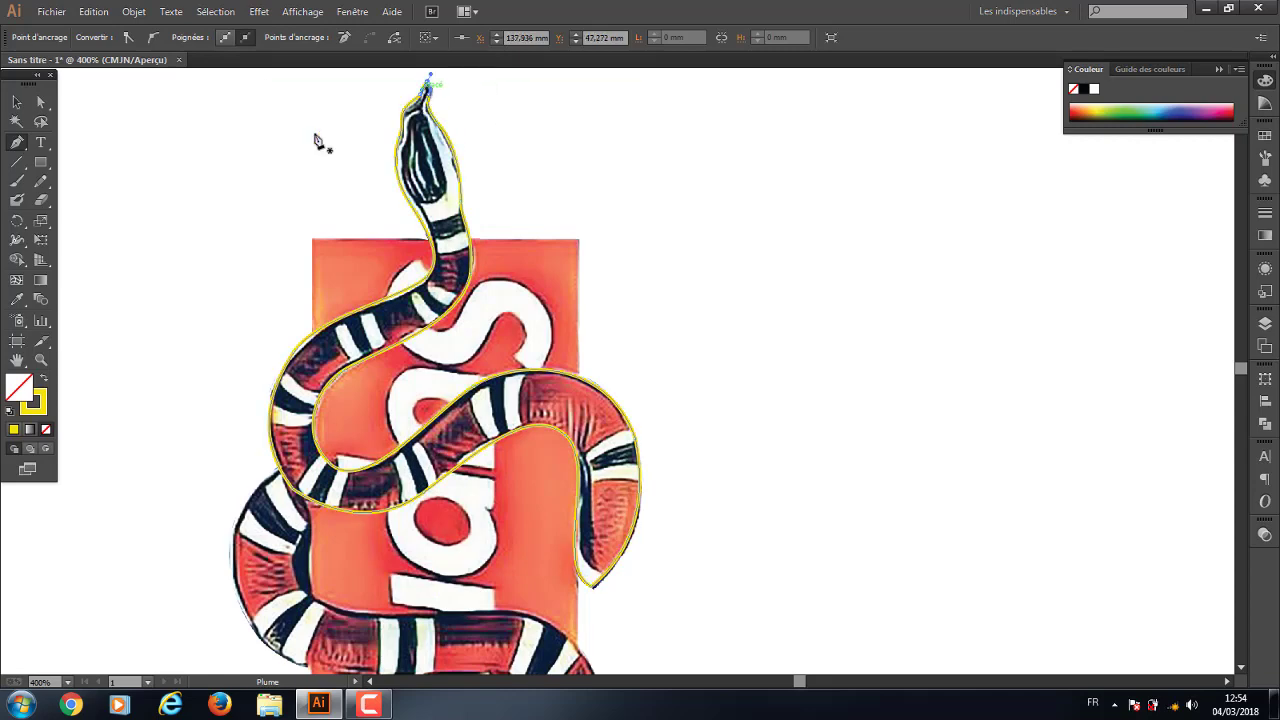
click(16, 101)
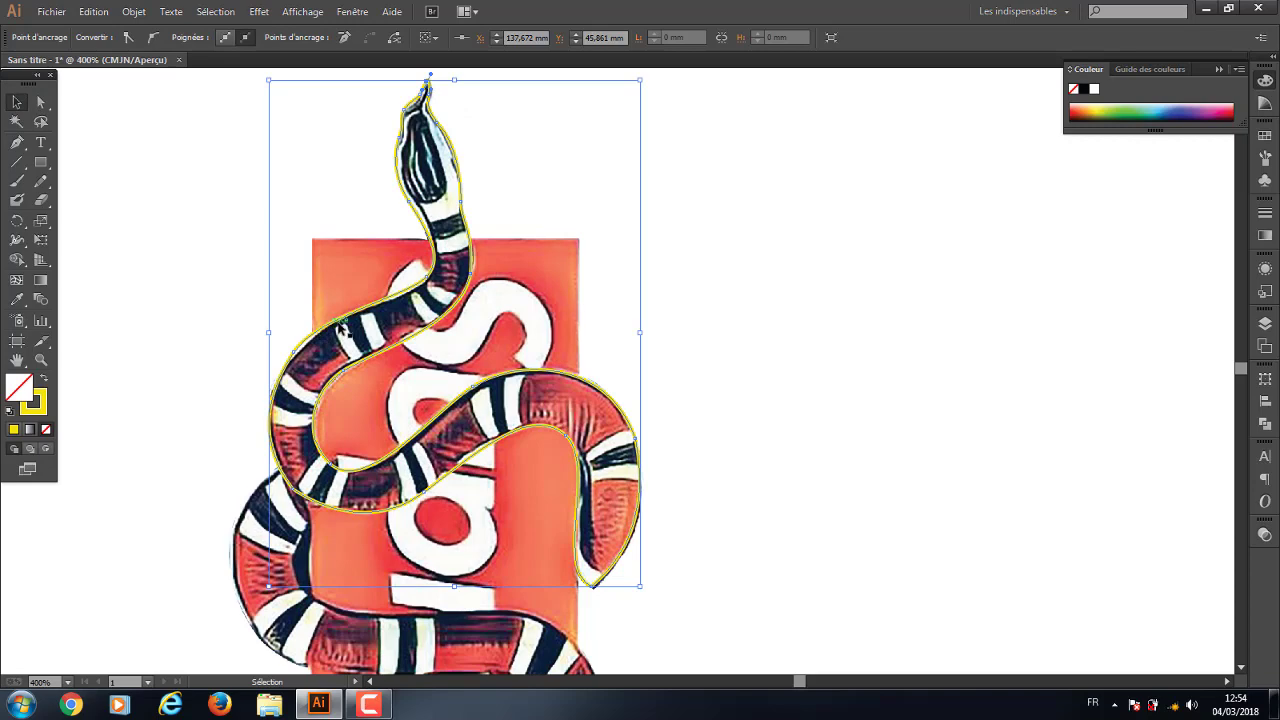
Fill the traced snake with crimson pink from the Colour Picker, then deselect
double_click(19, 392)
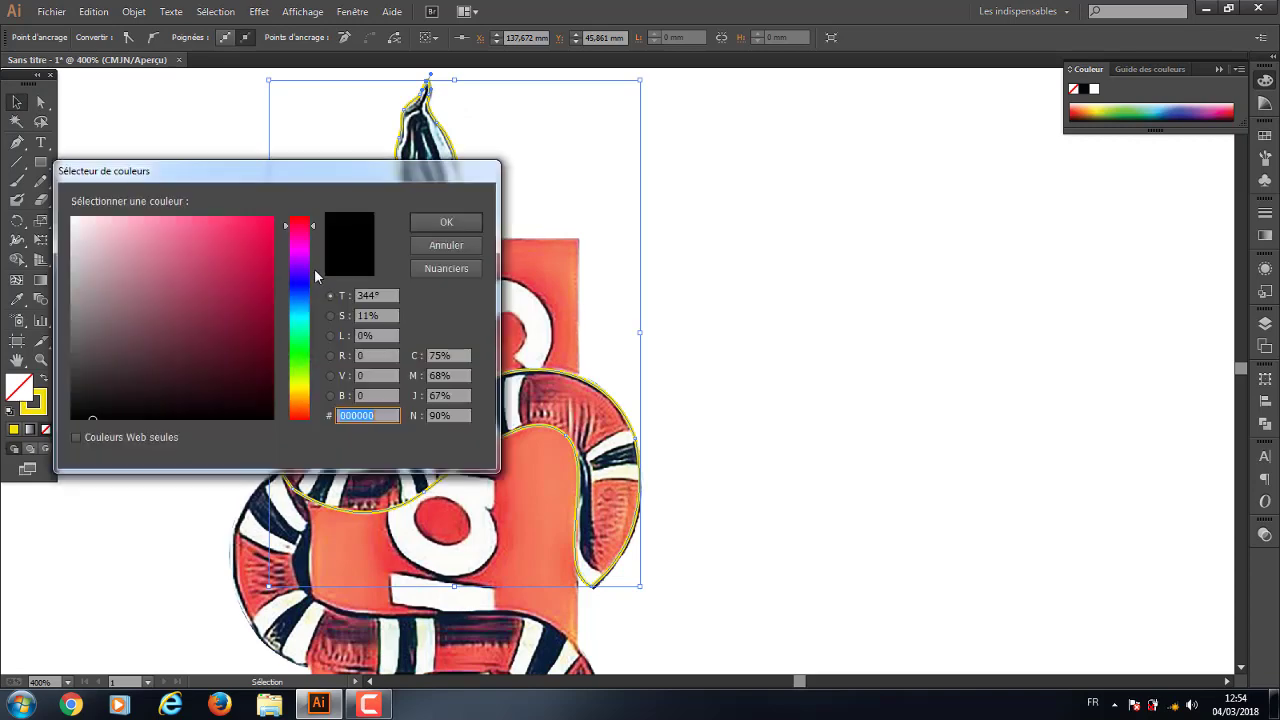
click(253, 242)
click(440, 222)
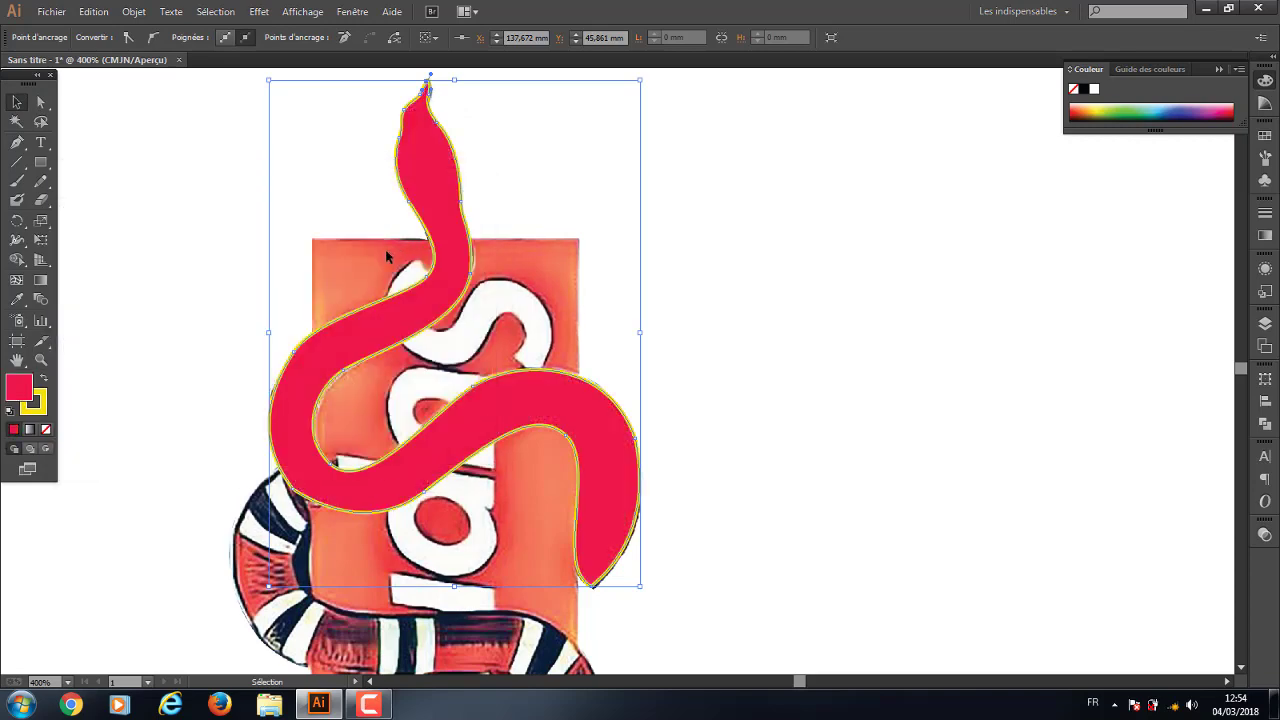
click(40, 396)
click(297, 242)
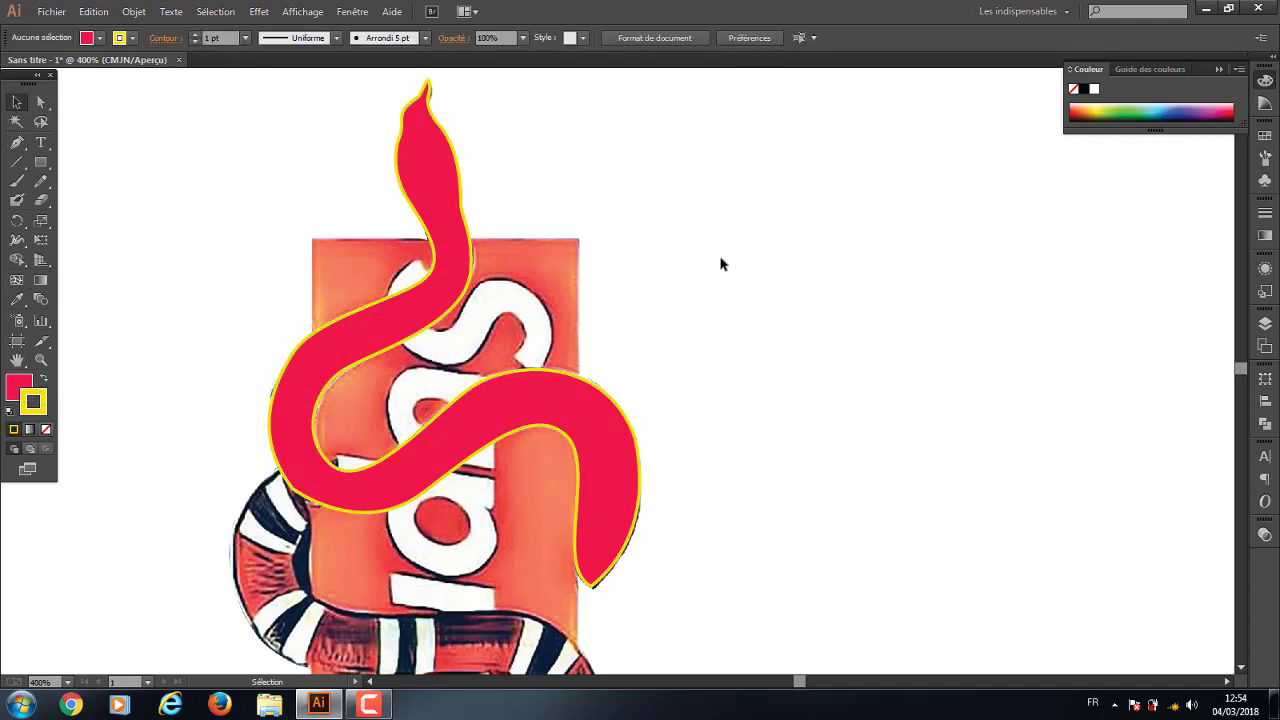
Reveal the hidden yellow shape with Show All, then zoom out and recentre the artwork
key(v)
key(ctrl+alt+3)
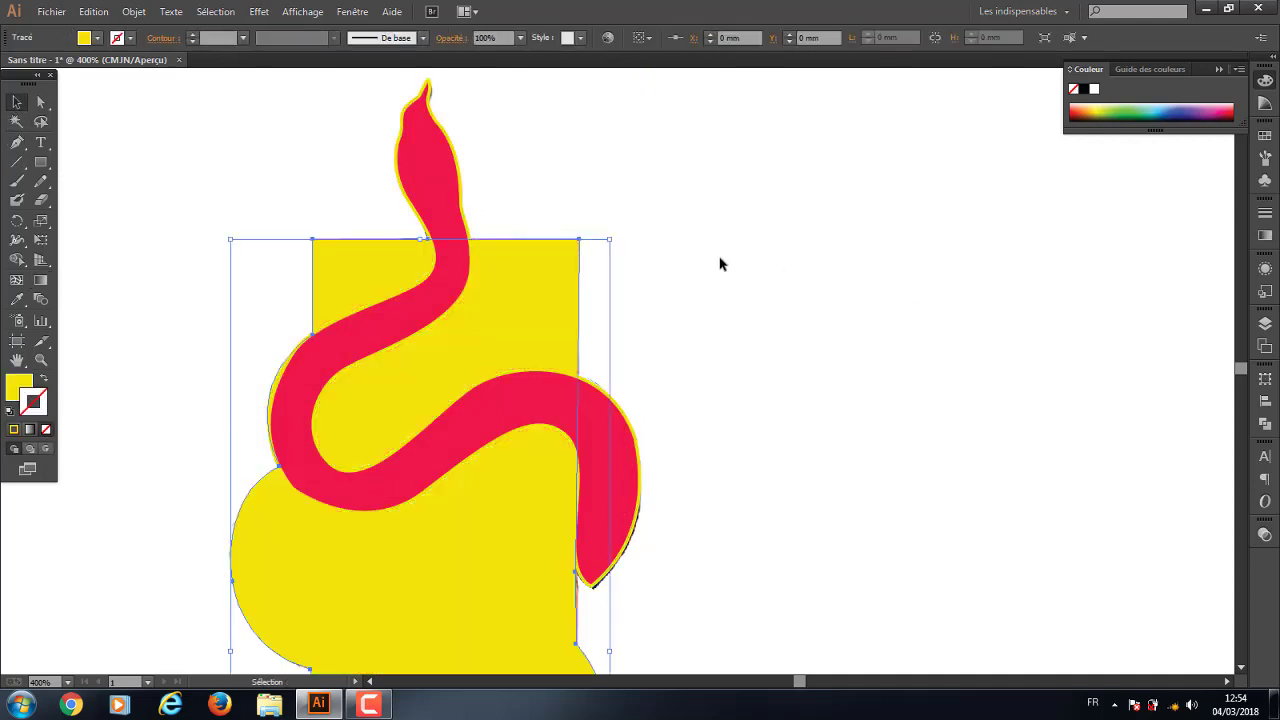
click(752, 317)
drag(757, 454, 859, 376)
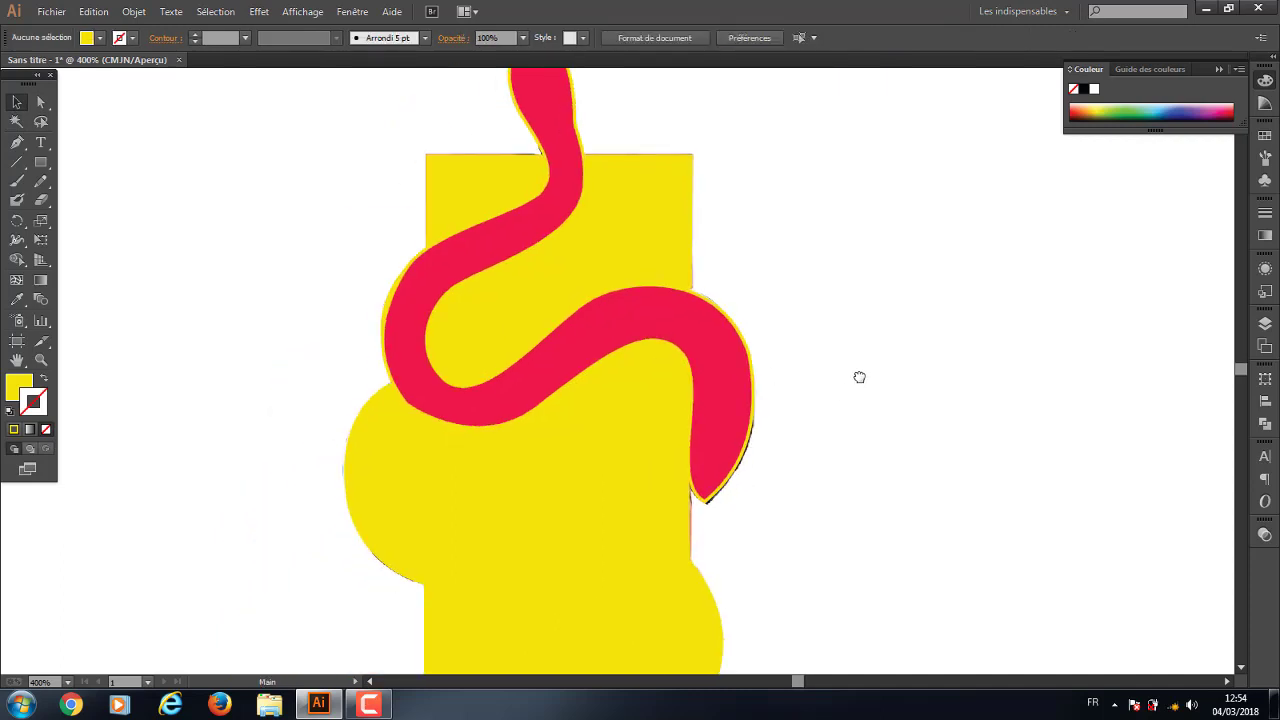
key(ctrl+minus)
key(ctrl+minus)
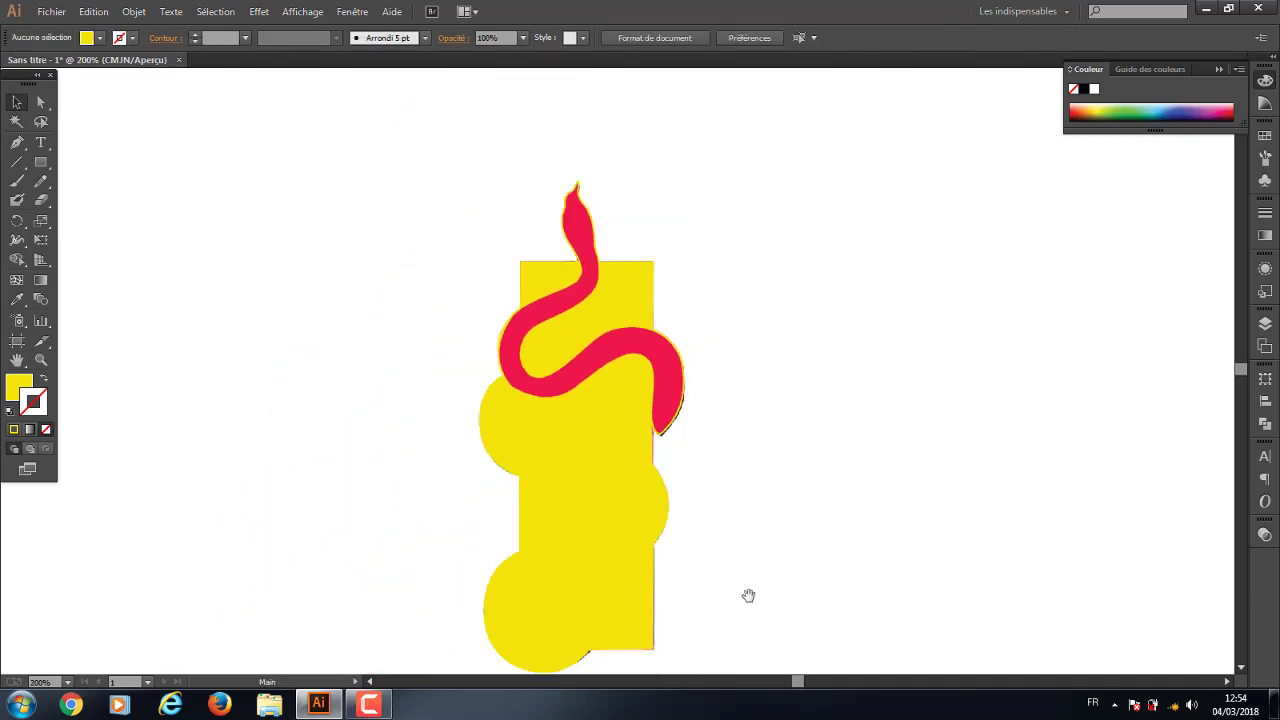
drag(747, 587, 700, 521)
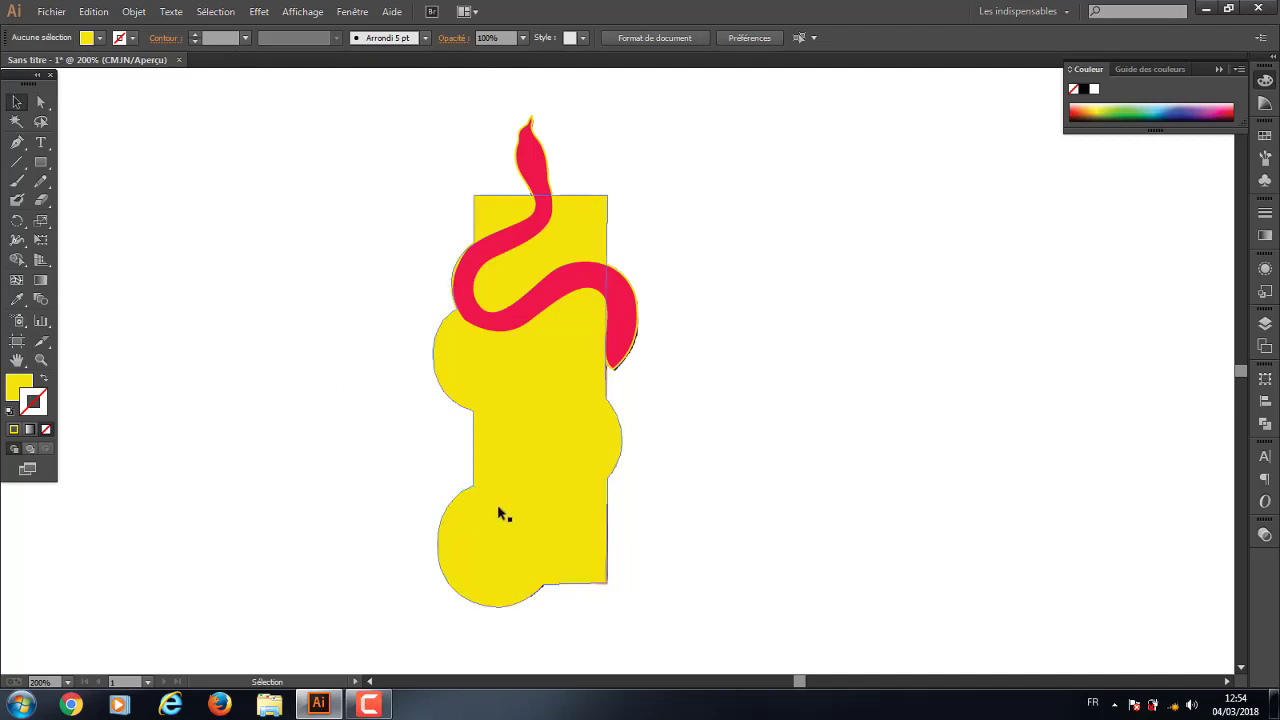
Bring the yellow shape in front of the snake with Arrange > Bring to Front
click(622, 310)
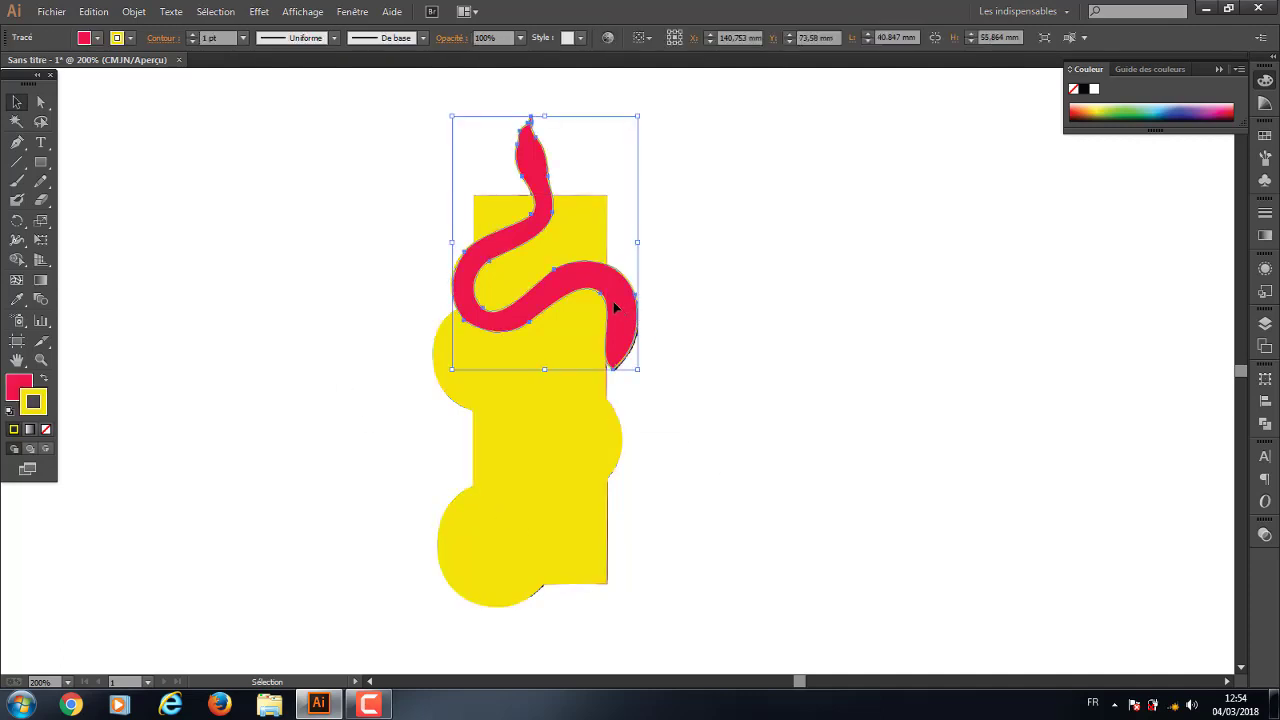
click(572, 237)
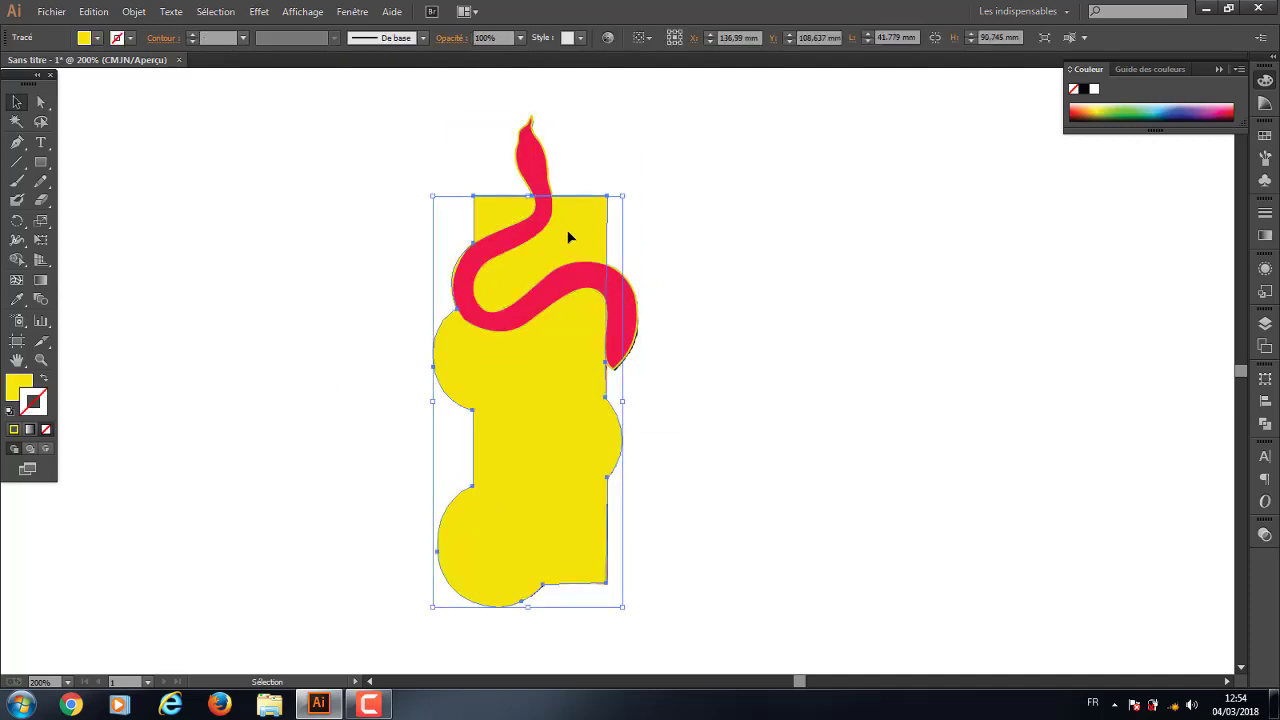
click(620, 295)
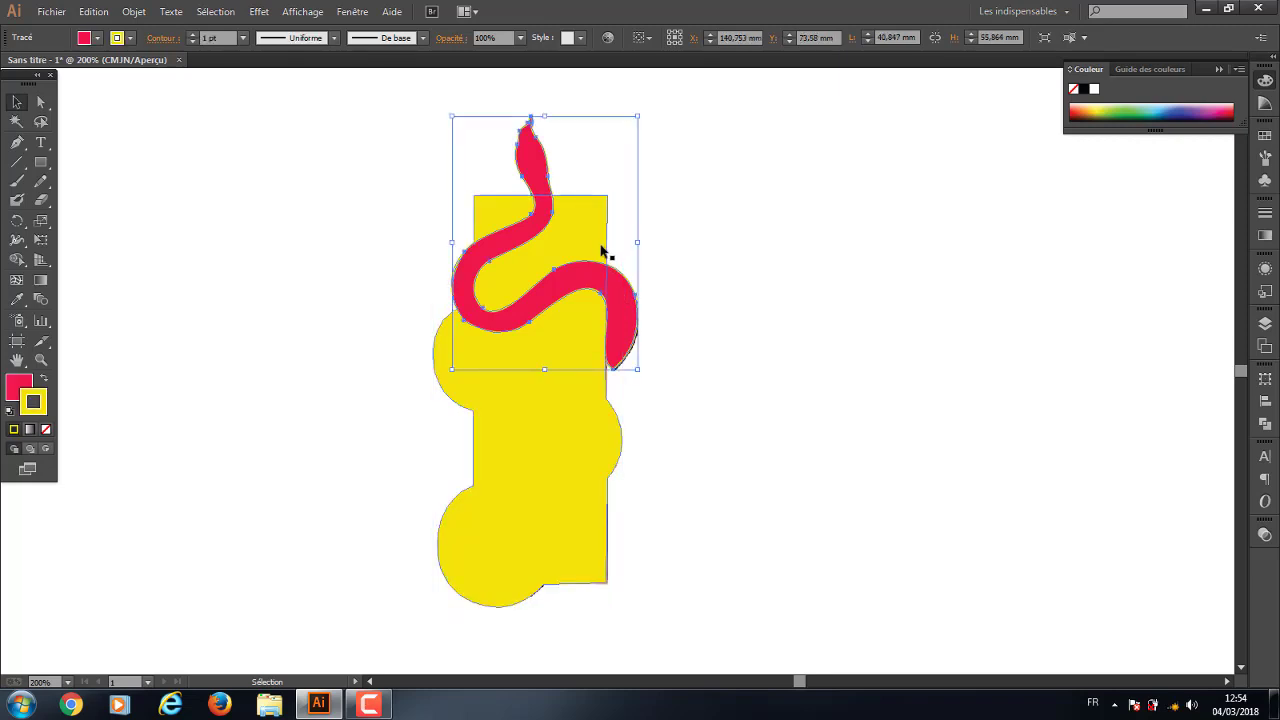
click(604, 252)
click(622, 324)
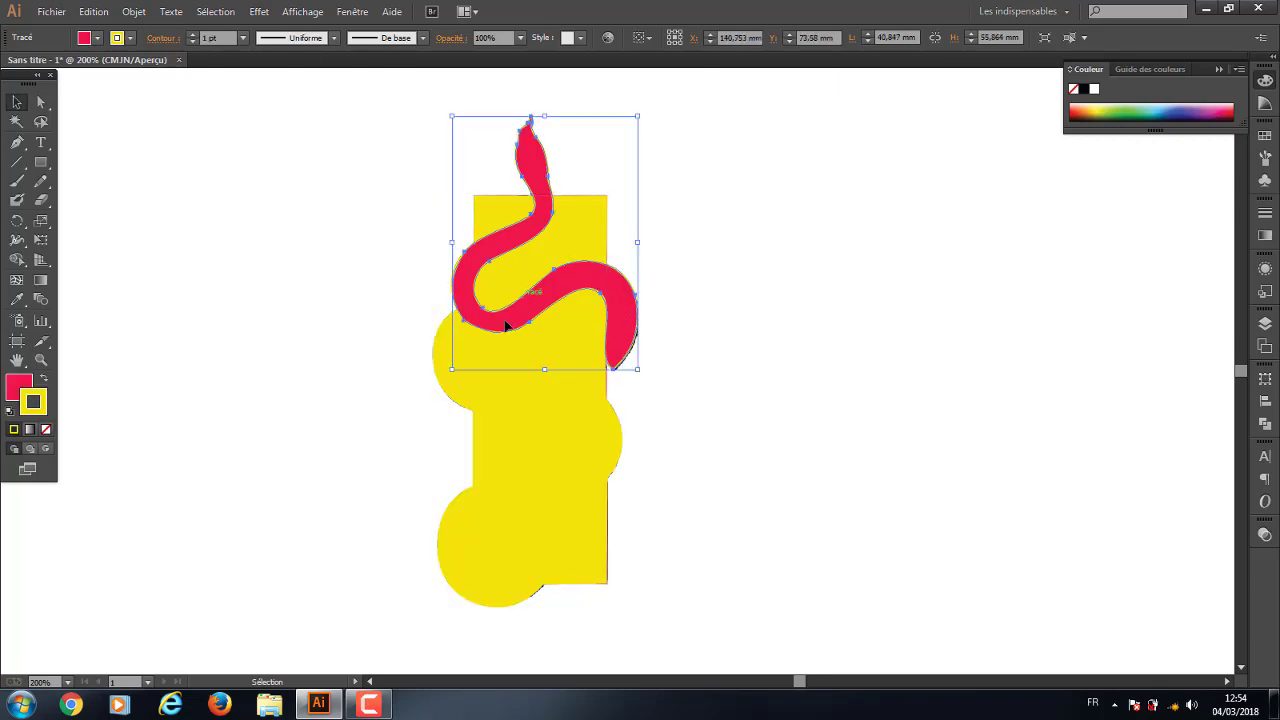
right_click(594, 219)
mouse_move(645, 448)
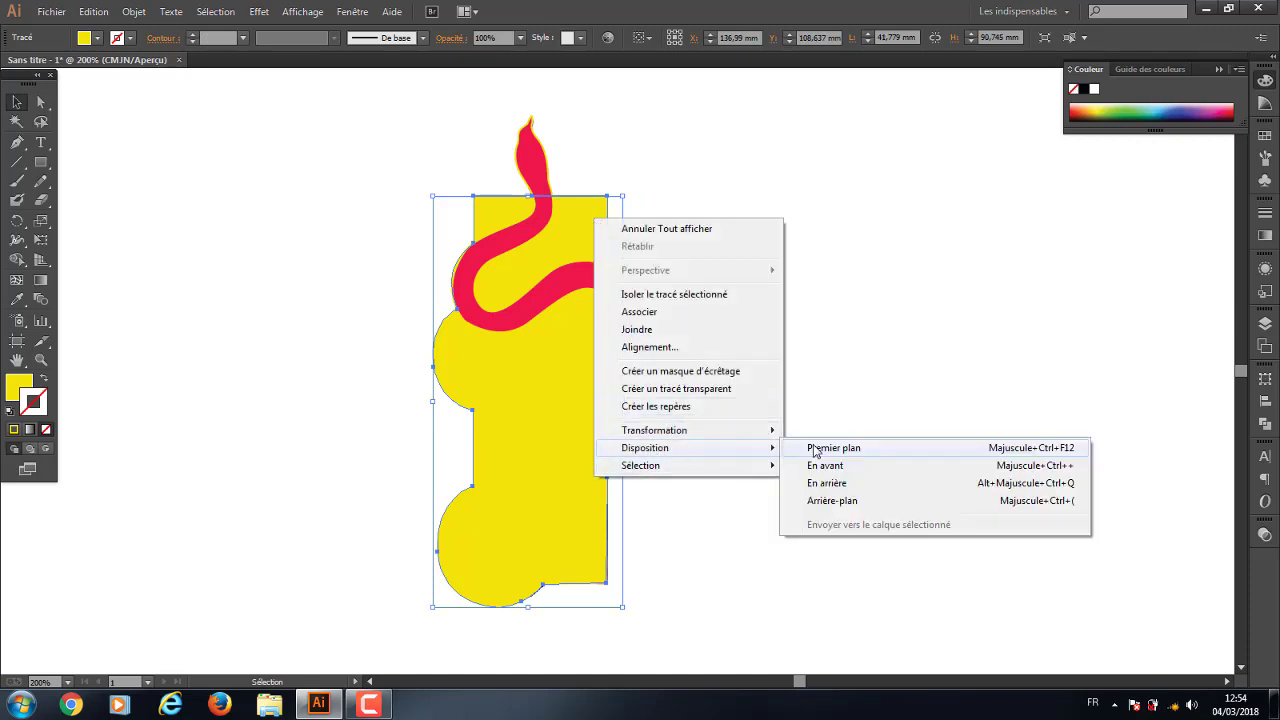
click(822, 448)
click(780, 312)
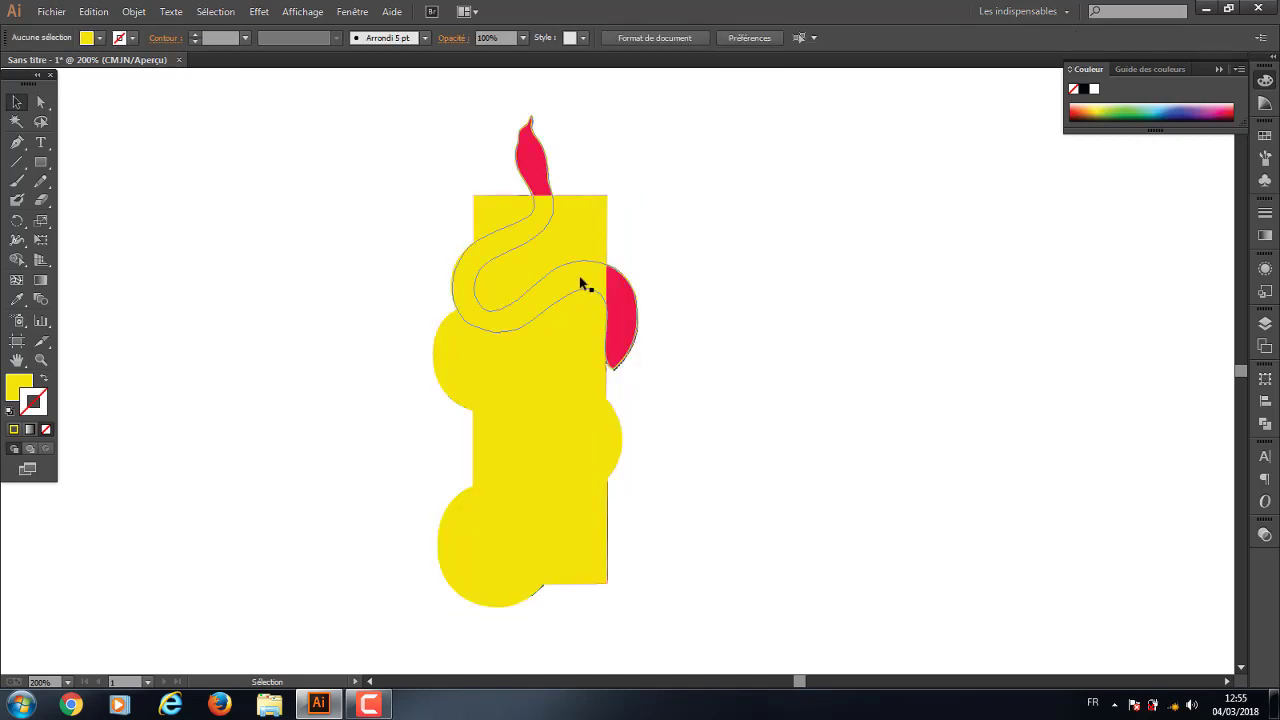
Check the new stacking by selecting the covered snake and yellow shape, then deselect
click(557, 183)
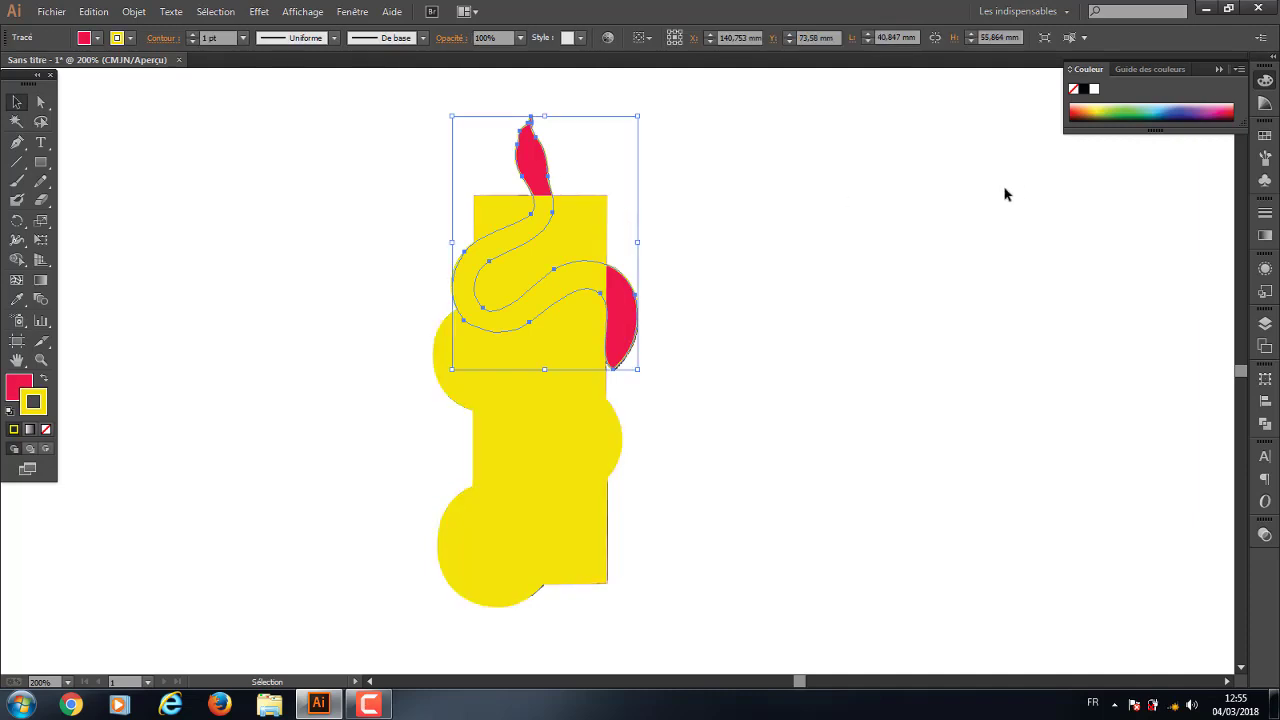
click(634, 340)
click(557, 423)
key(a)
key(v)
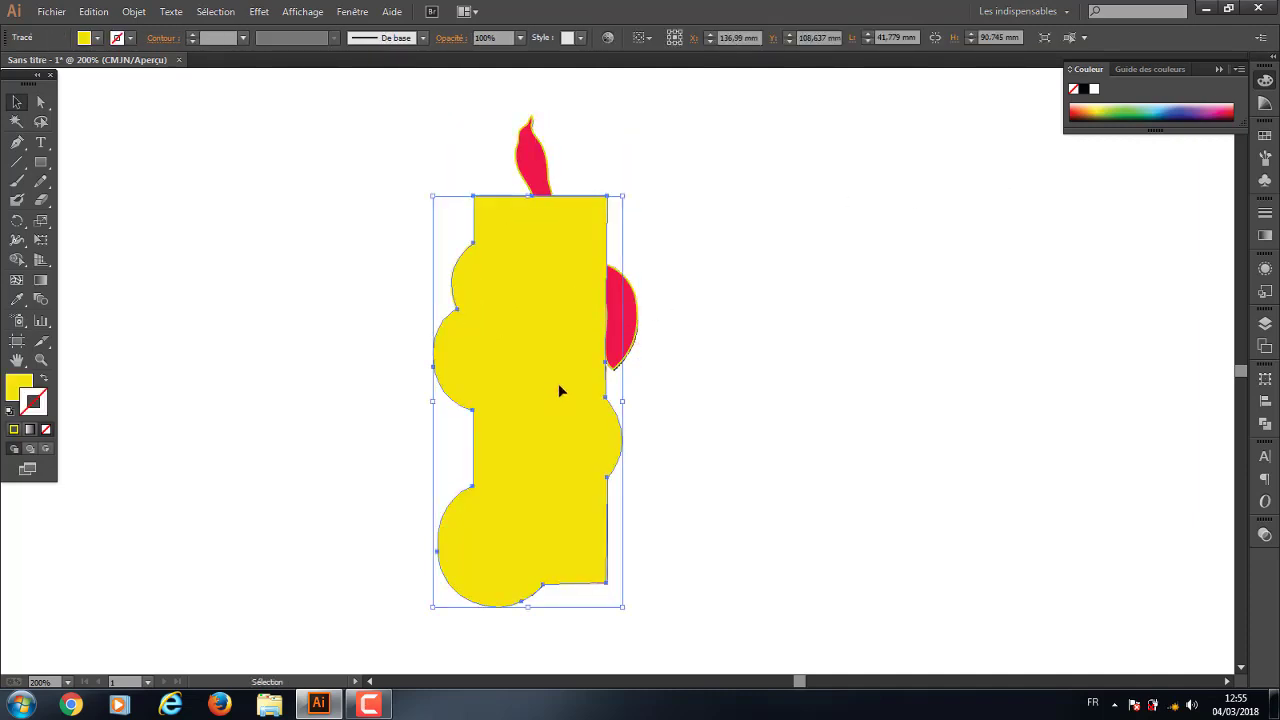
click(843, 277)
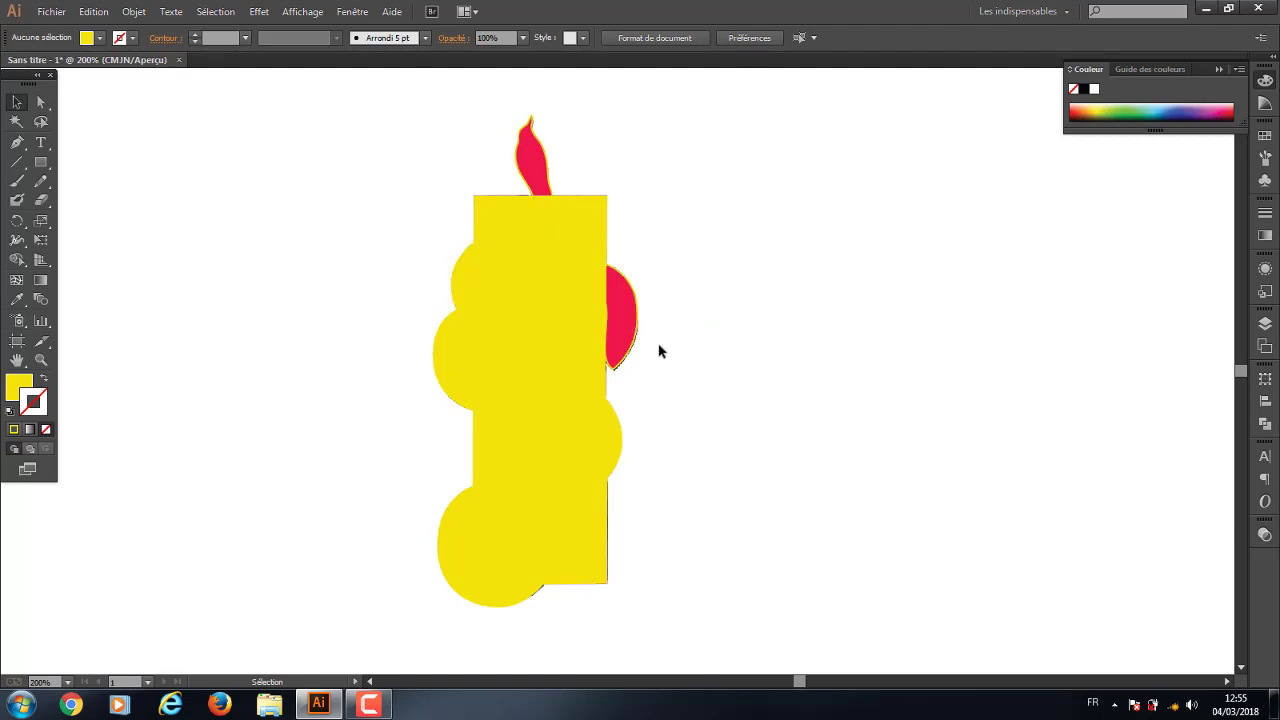
Bring the red snake in front of the yellow shape and deselect it
click(627, 314)
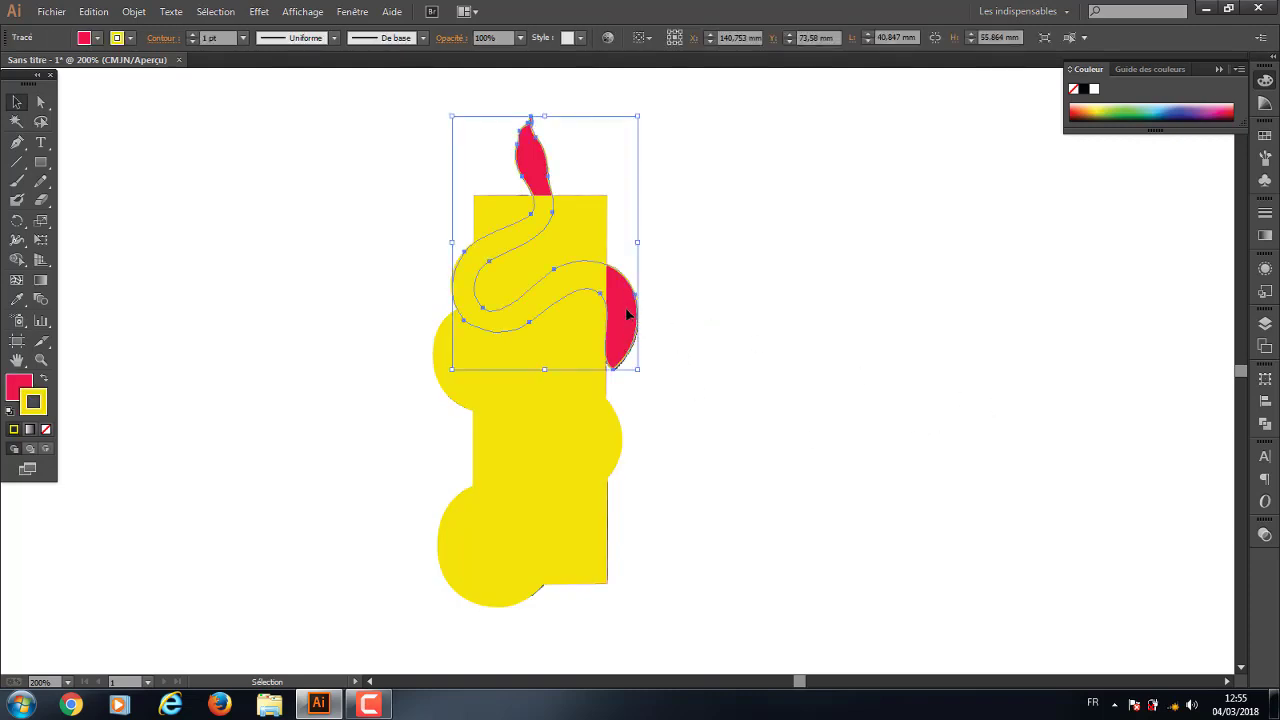
right_click(628, 314)
mouse_move(678, 540)
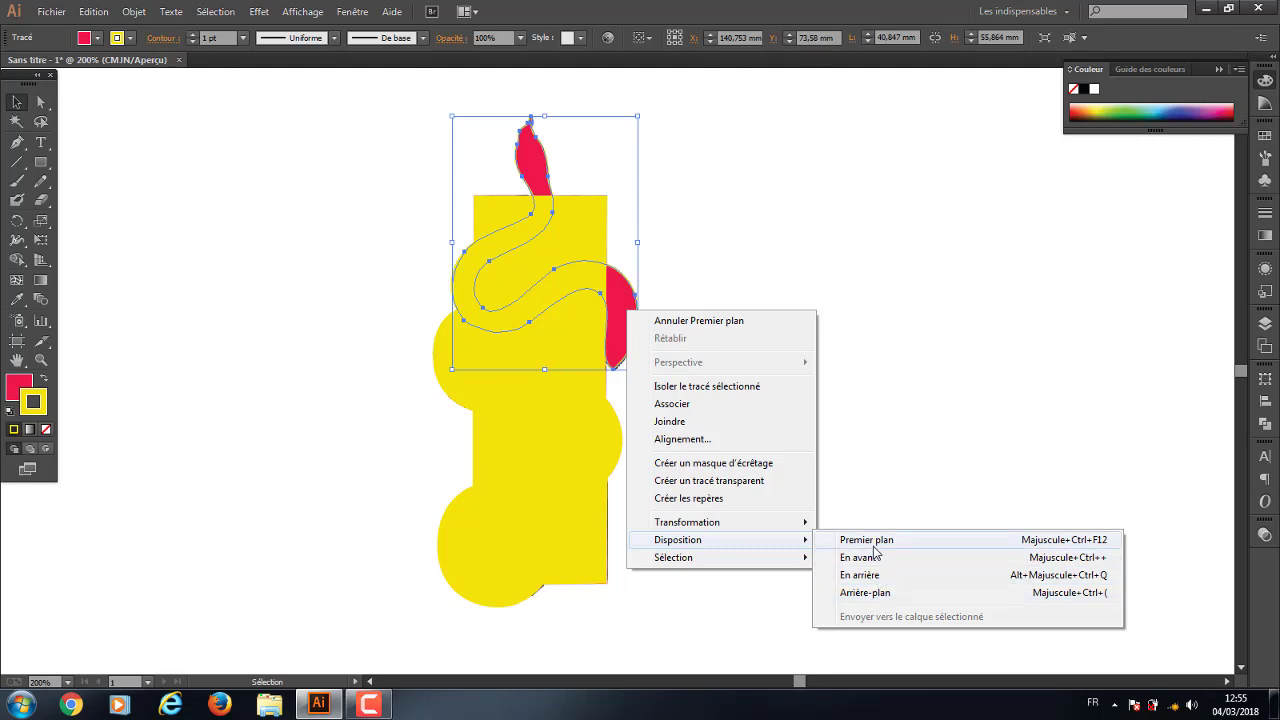
click(868, 541)
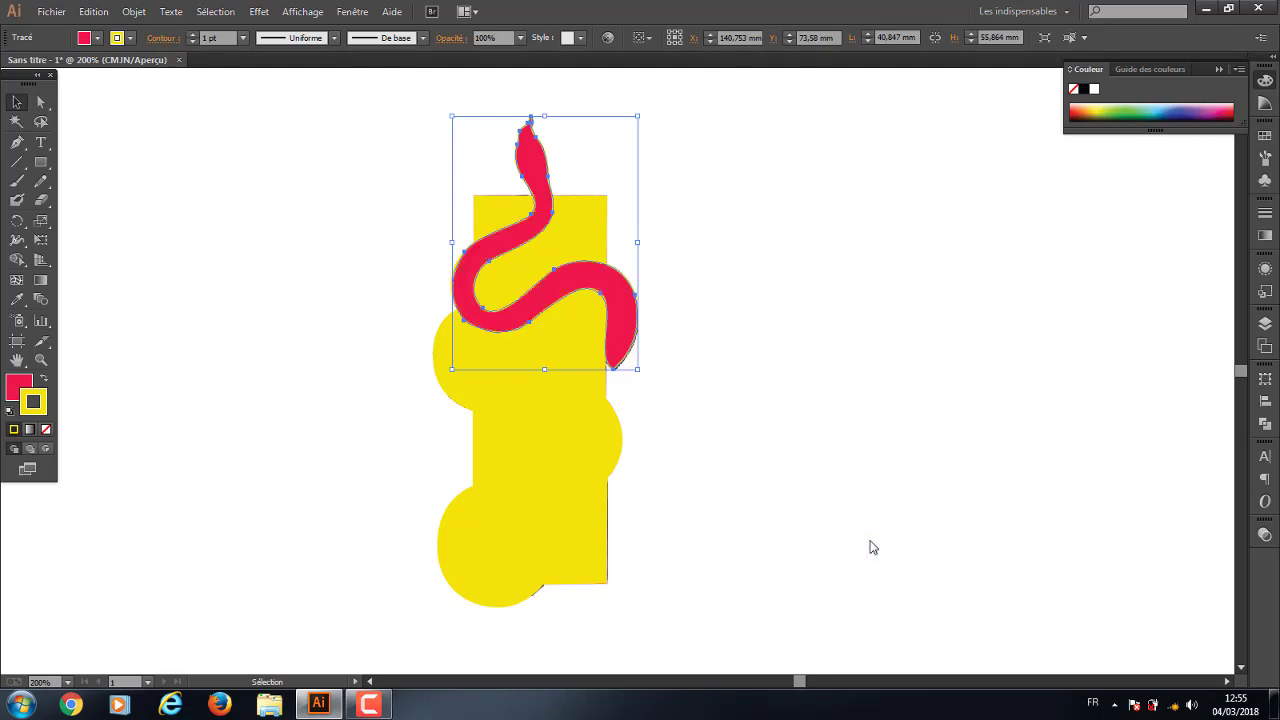
click(807, 428)
click(536, 165)
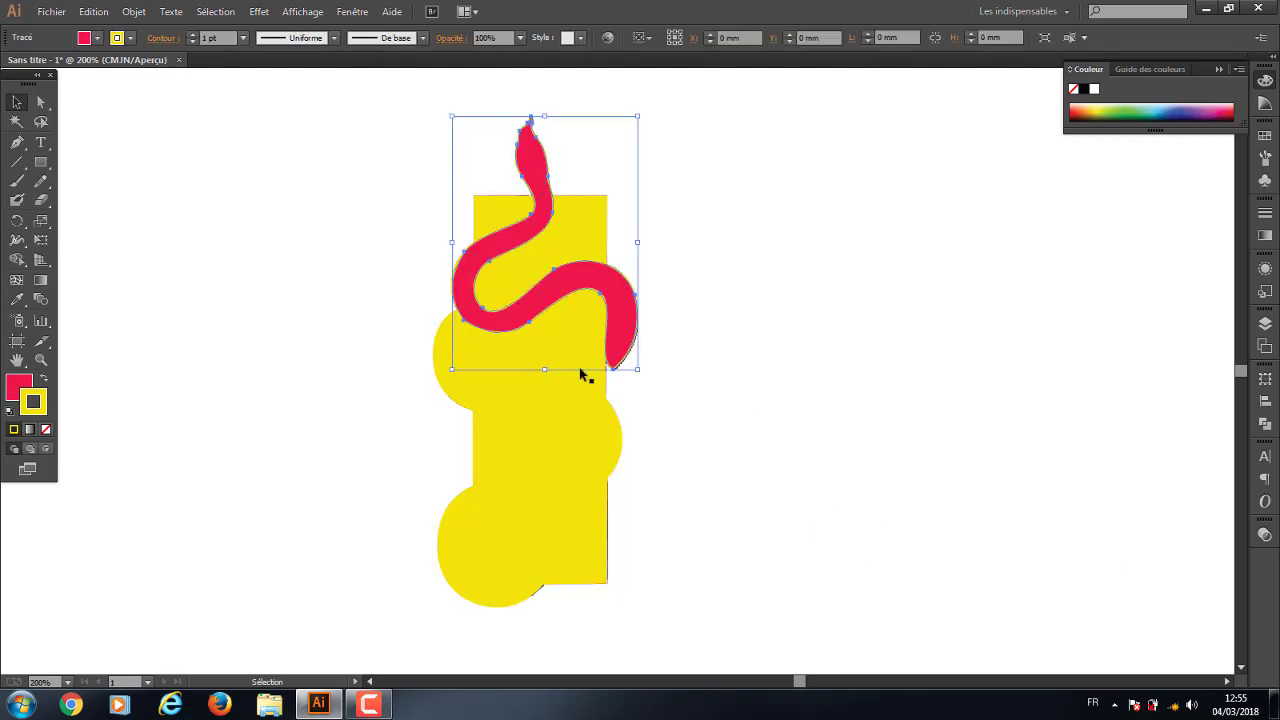
click(889, 424)
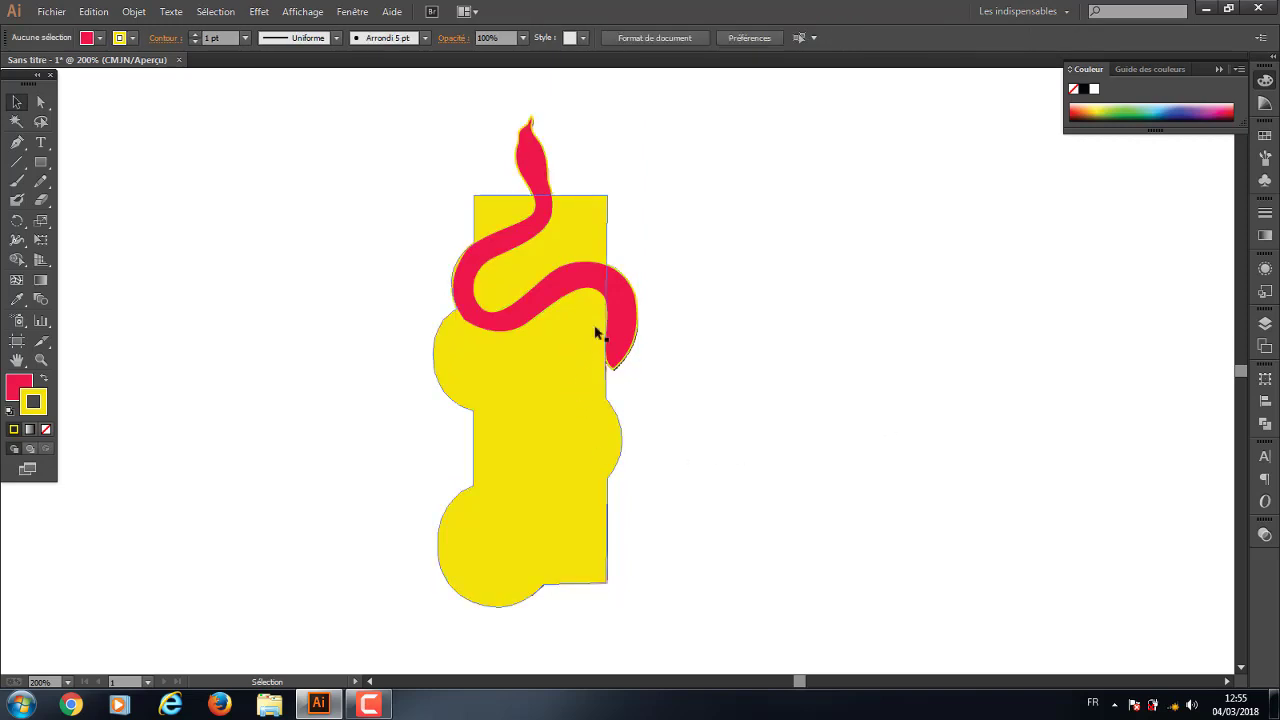
Send the snake backward, then bring it to the front again and deselect
click(621, 313)
right_click(621, 316)
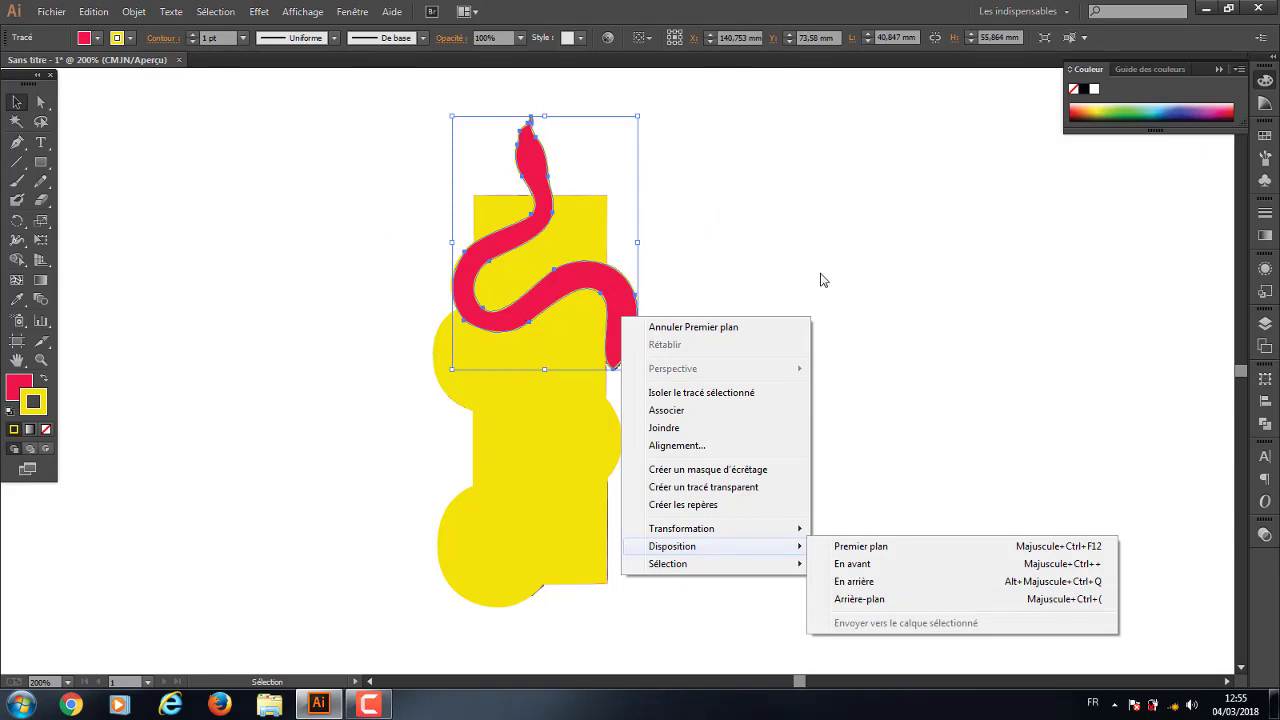
click(870, 581)
click(720, 385)
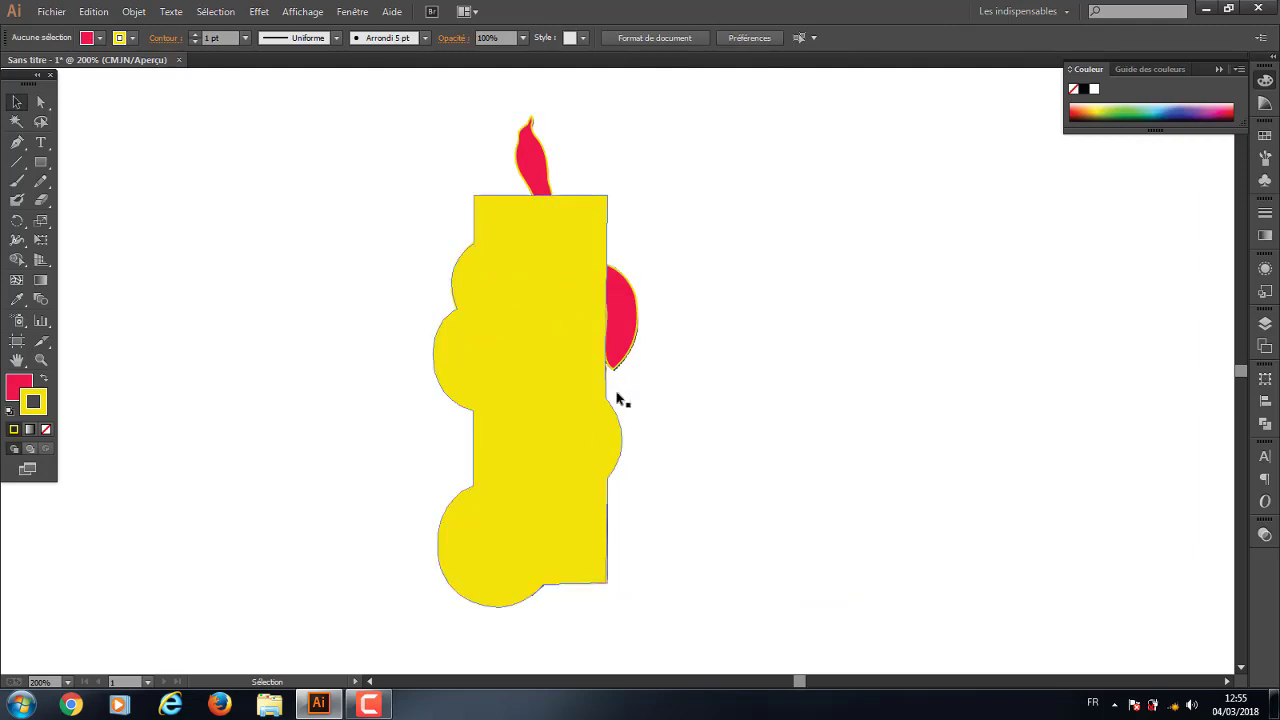
click(632, 300)
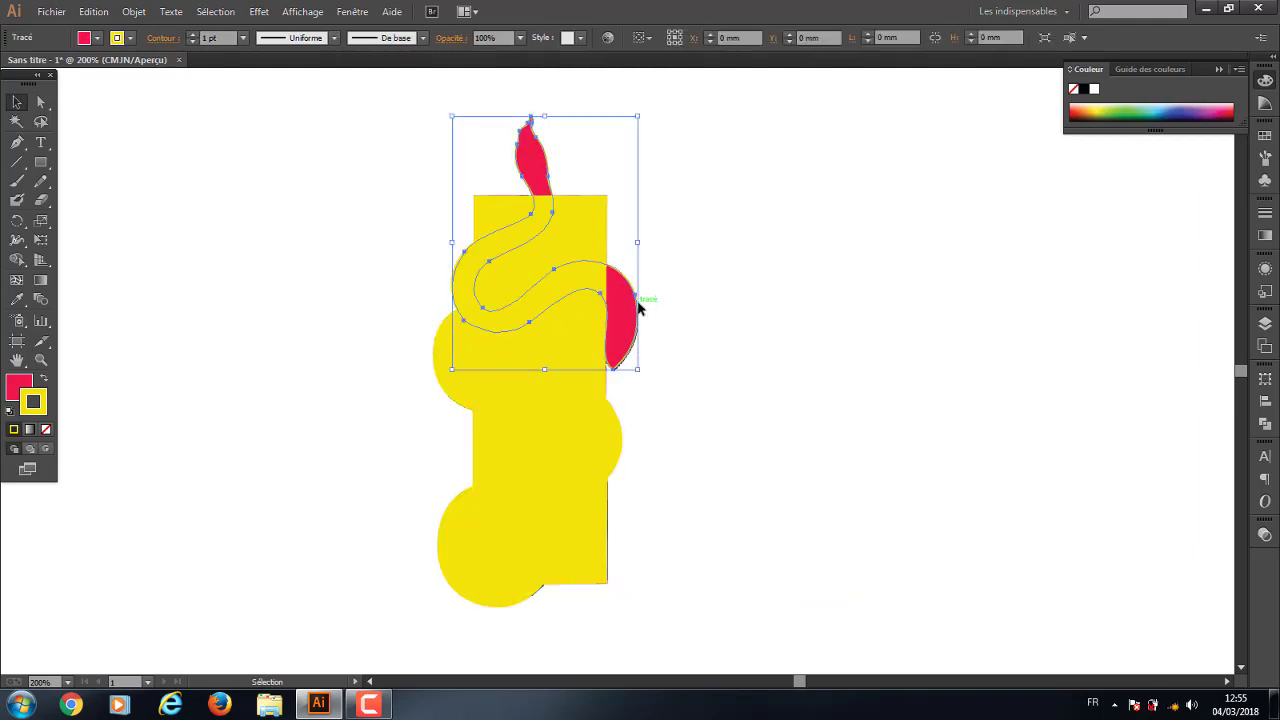
right_click(639, 303)
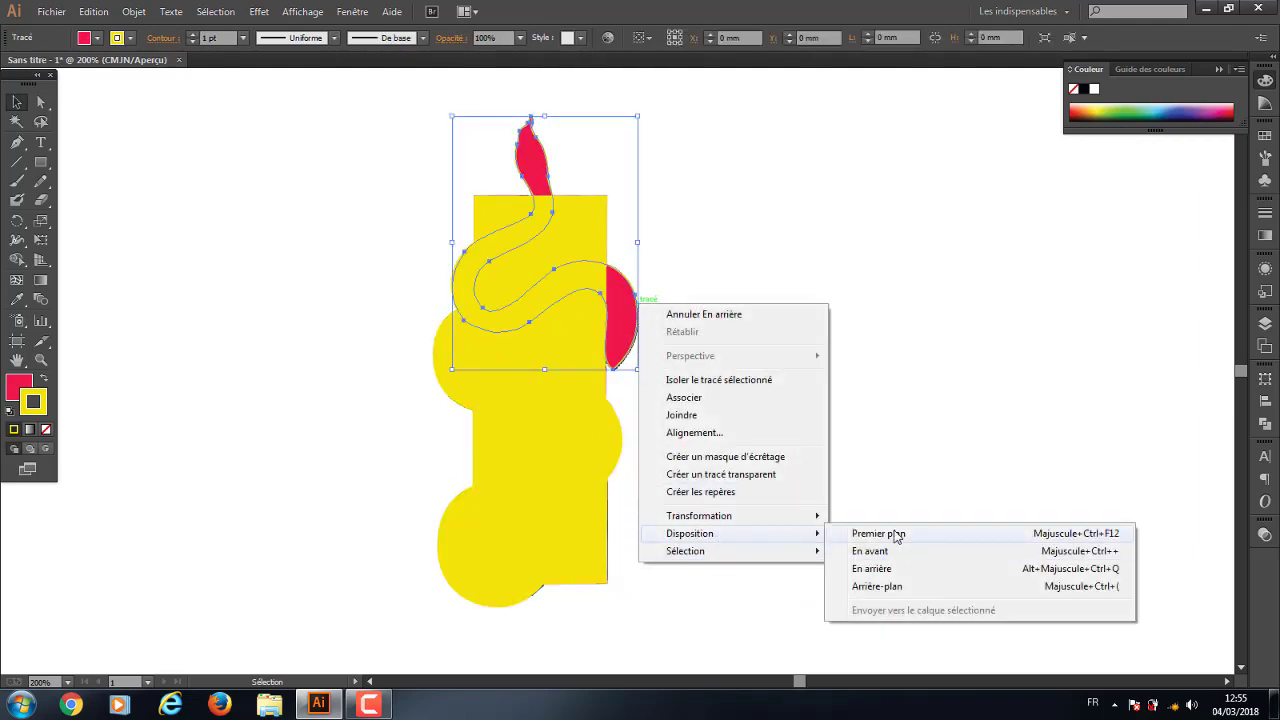
click(894, 532)
click(760, 340)
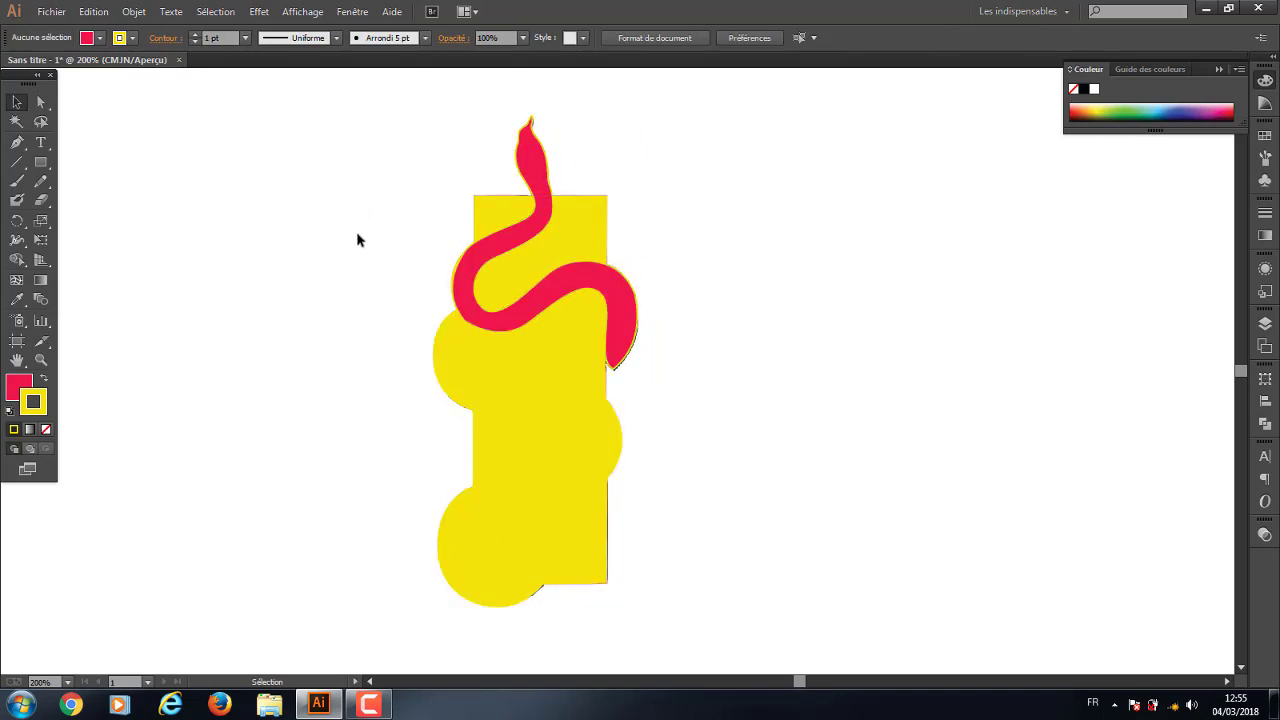
Give the yellow shape the default white fill and black outline, then deselect it
drag(390, 173, 407, 291)
drag(243, 394, 340, 346)
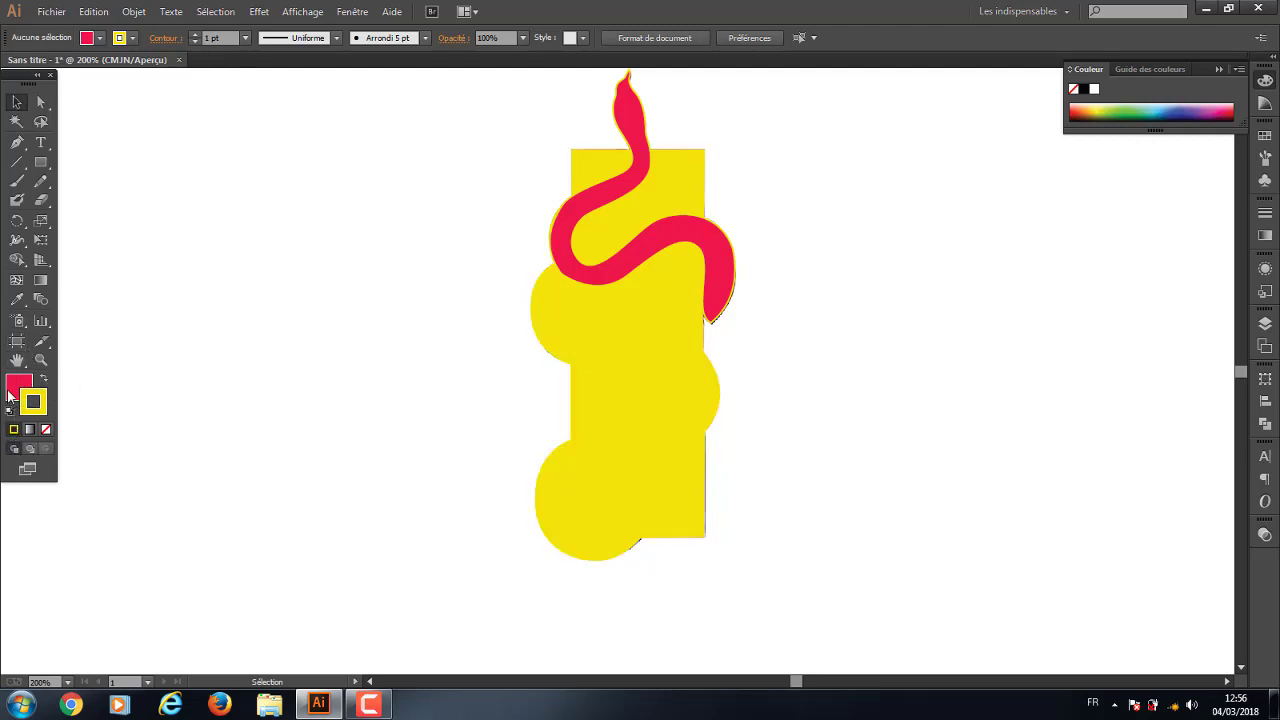
click(10, 414)
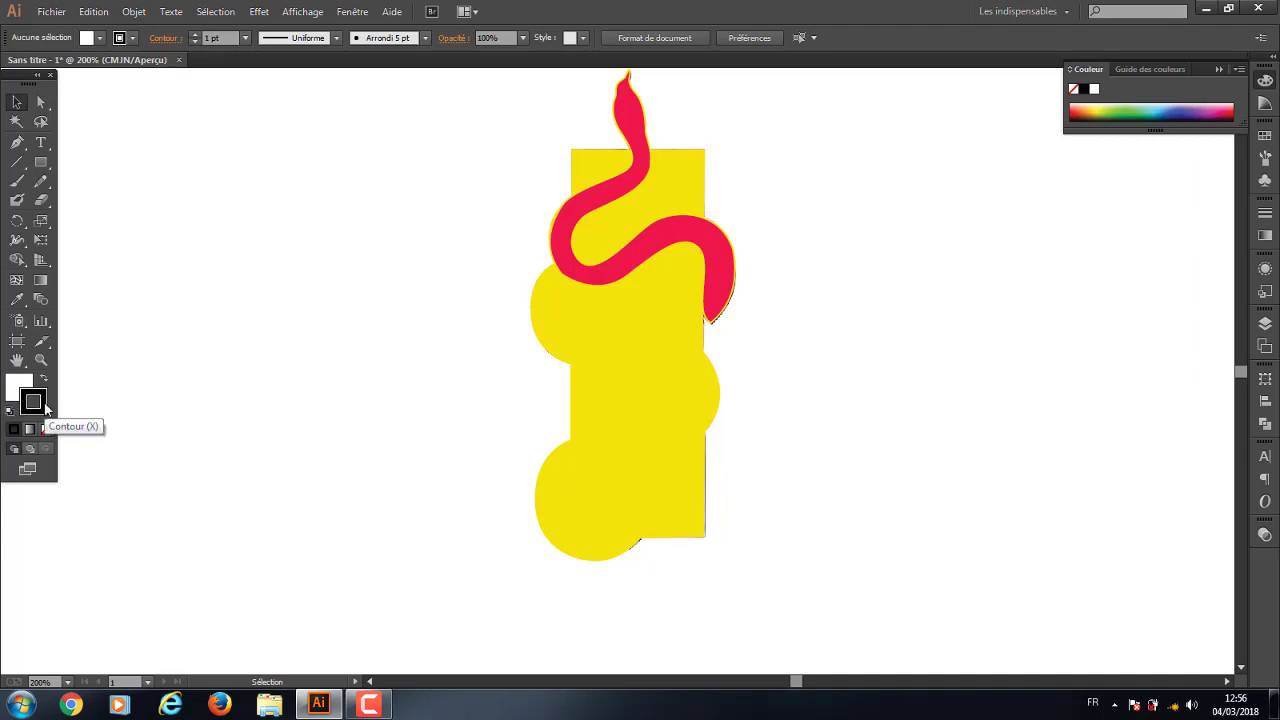
click(23, 387)
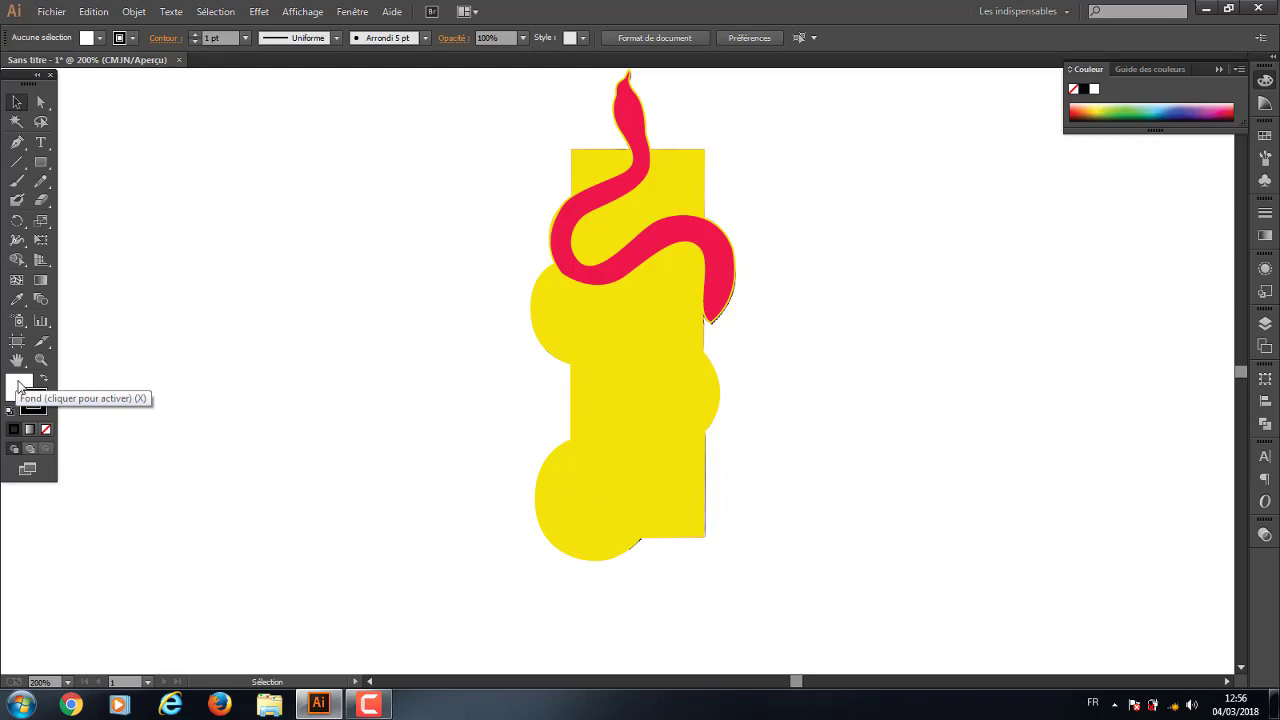
key(x)
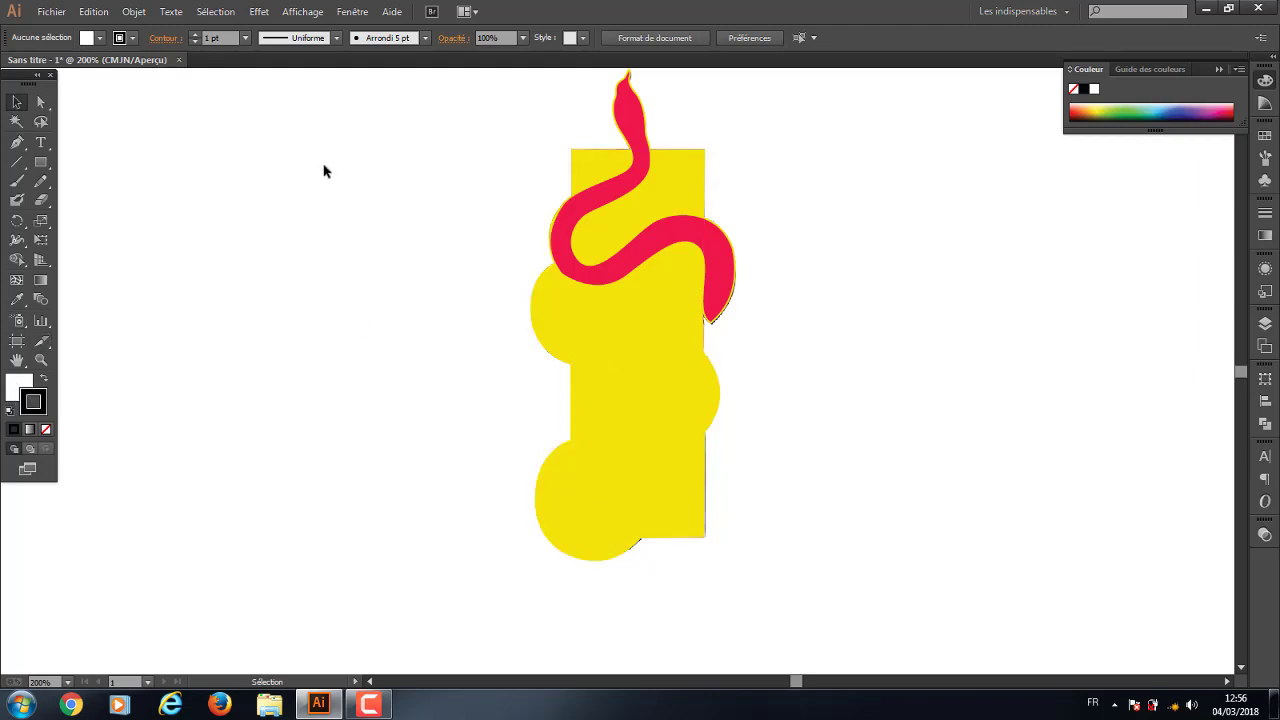
click(645, 335)
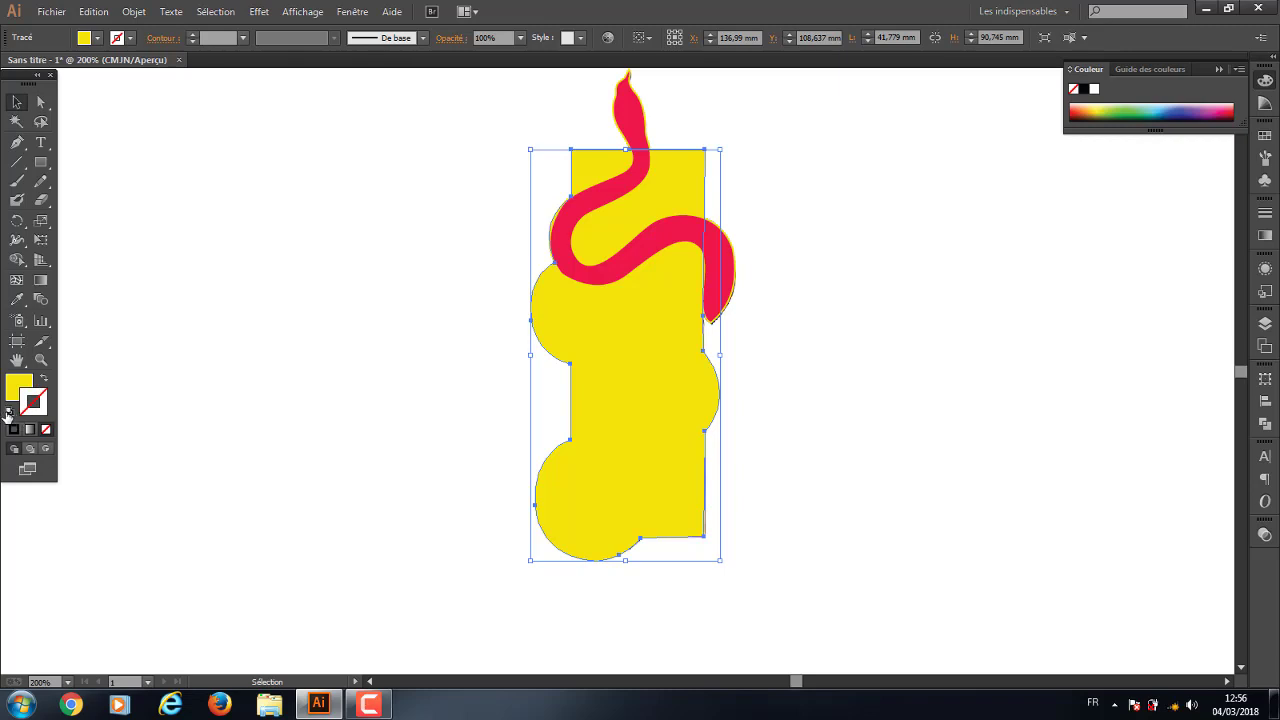
click(9, 413)
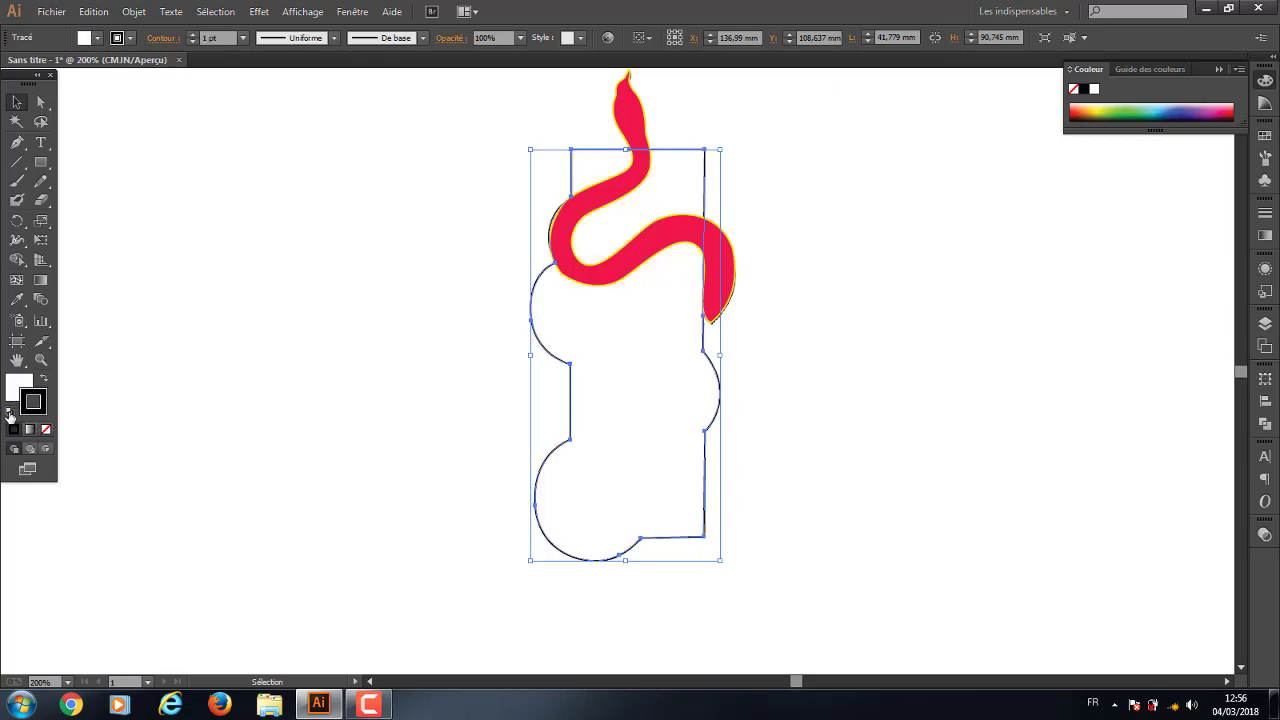
click(1010, 540)
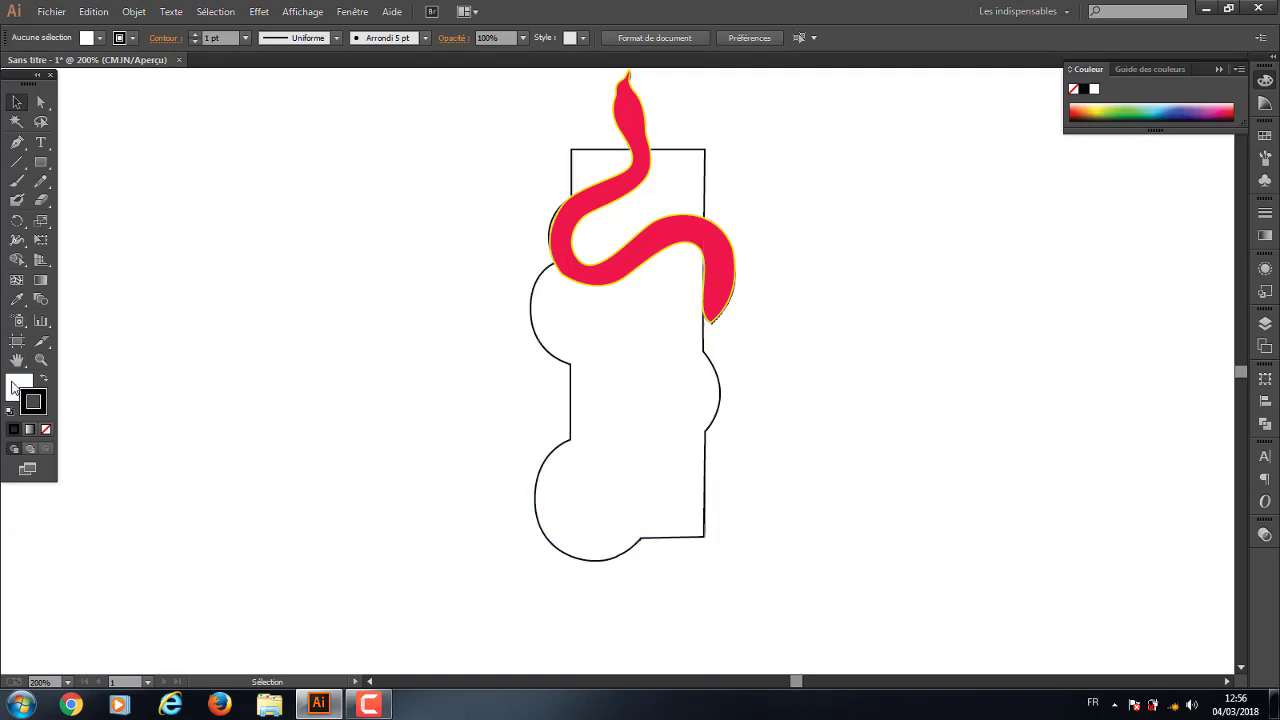
Try bright and dark blue shades for the fill in the Colour Picker
double_click(17, 389)
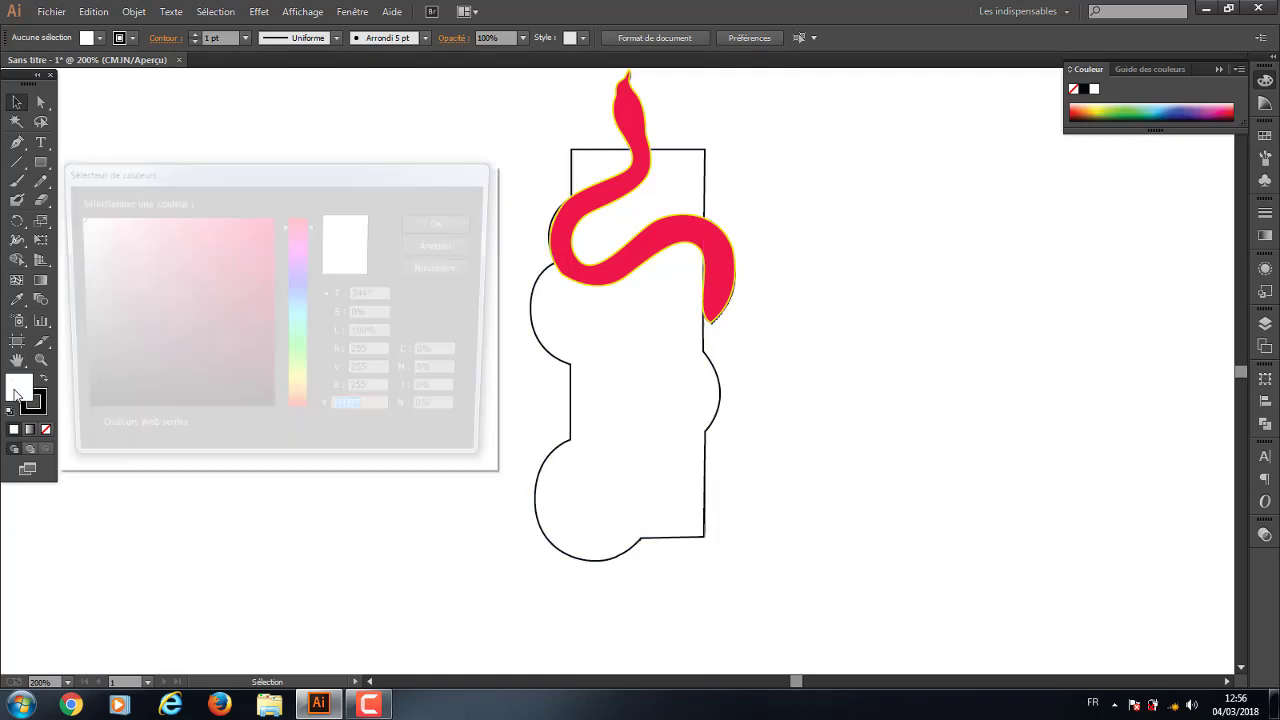
click(299, 281)
click(268, 223)
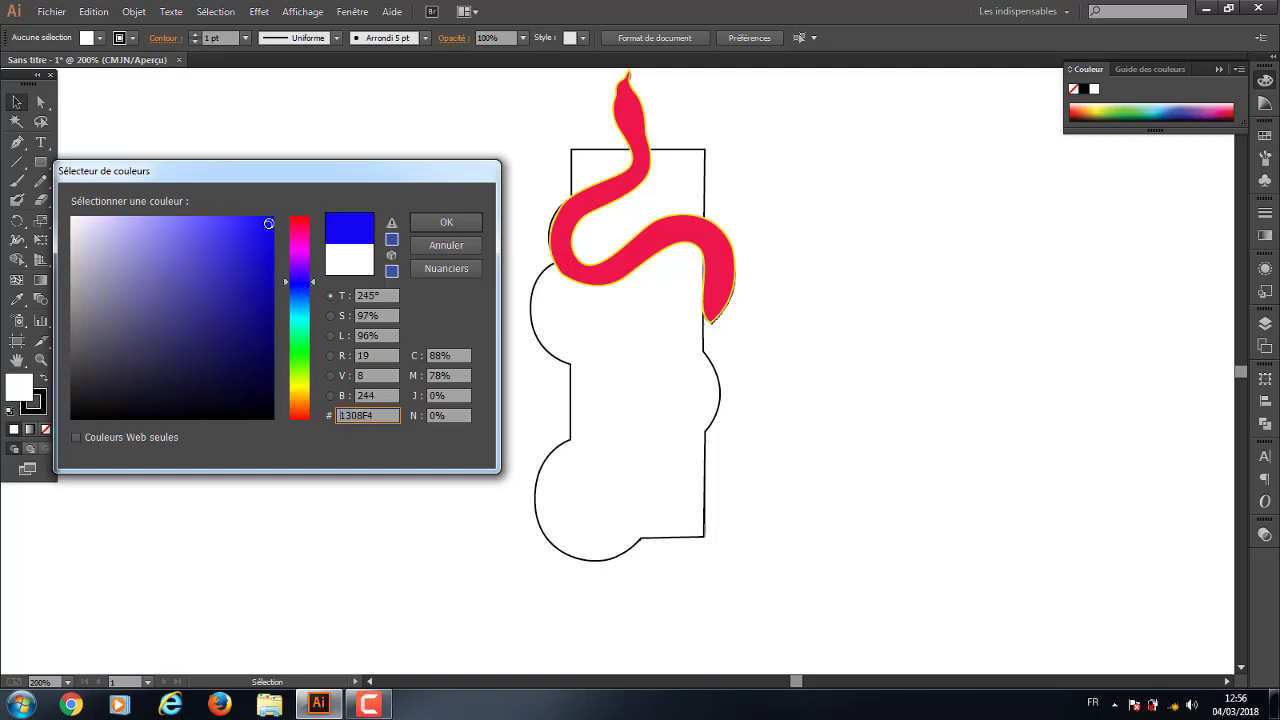
drag(237, 241, 84, 364)
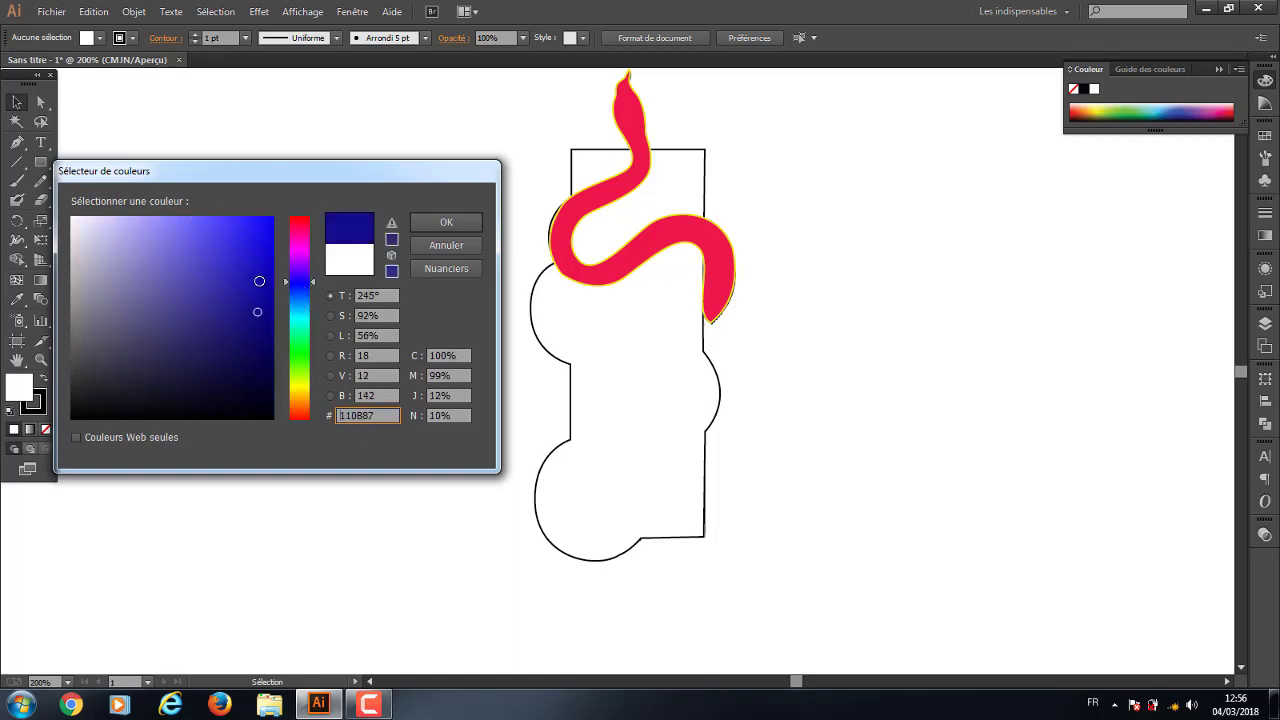
mouse_move(84, 364)
mouse_down()
mouse_move(249, 306)
mouse_move(250, 243)
mouse_move(260, 277)
mouse_move(271, 218)
mouse_move(263, 265)
mouse_up()
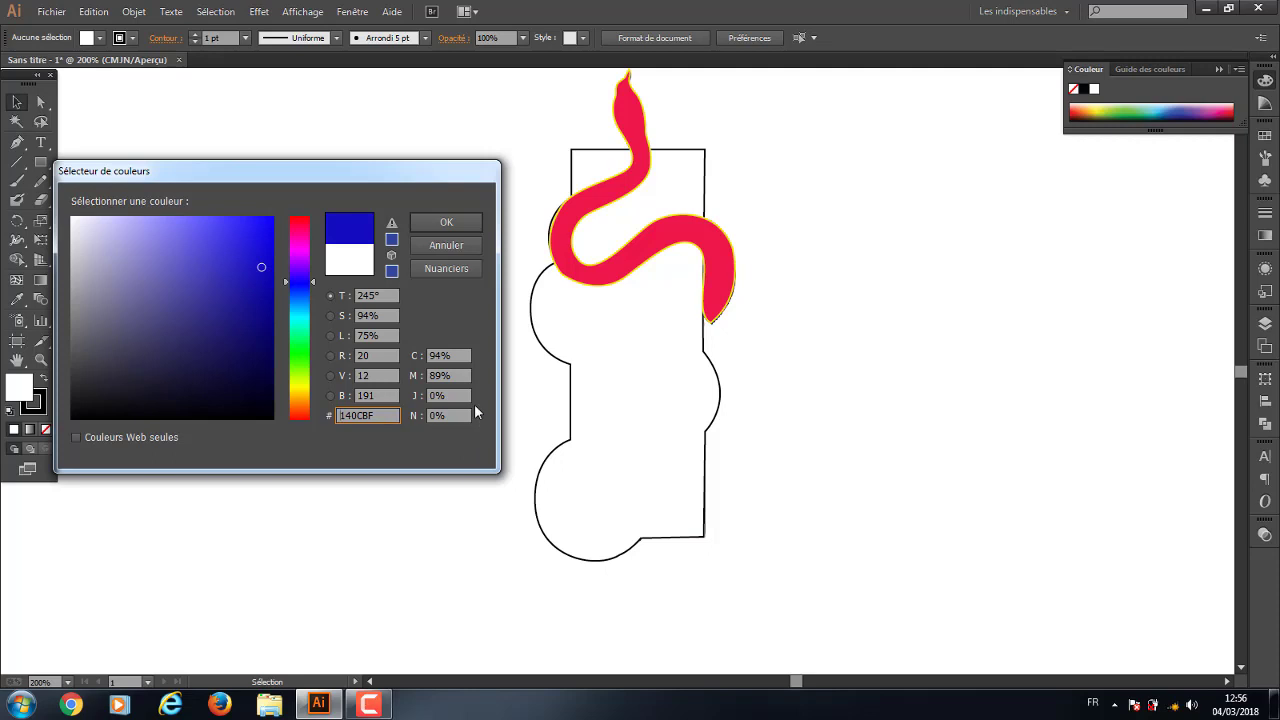
mouse_move(264, 176)
mouse_down()
mouse_move(341, 128)
mouse_move(322, 110)
mouse_up()
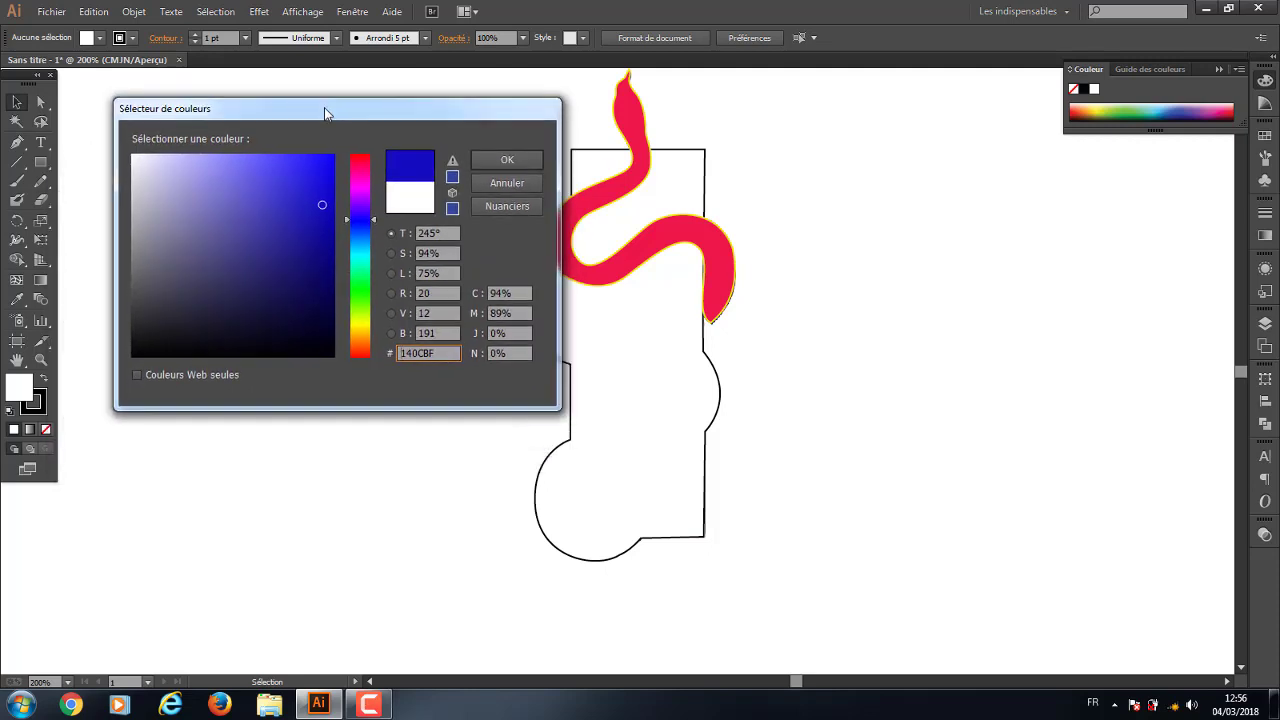
Inspect the cyan, magenta, yellow and black values in the Colour Picker
click(499, 293)
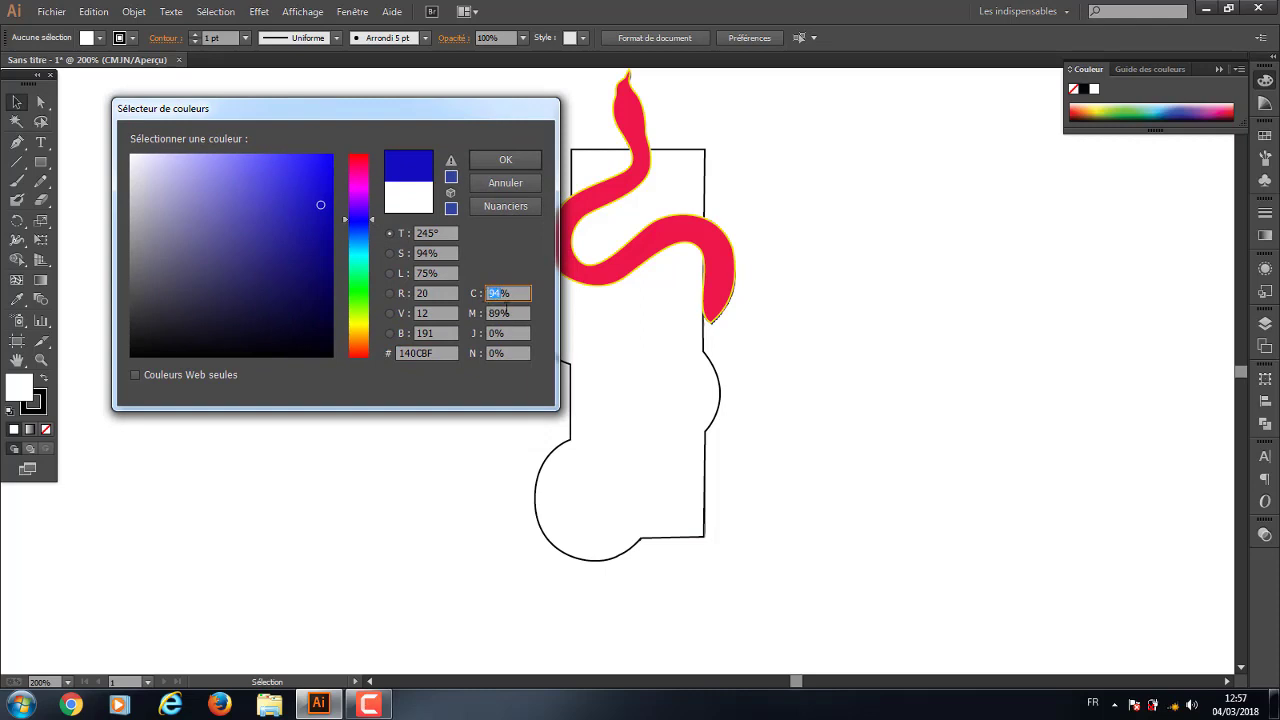
click(502, 313)
click(496, 332)
click(494, 352)
click(497, 293)
click(497, 313)
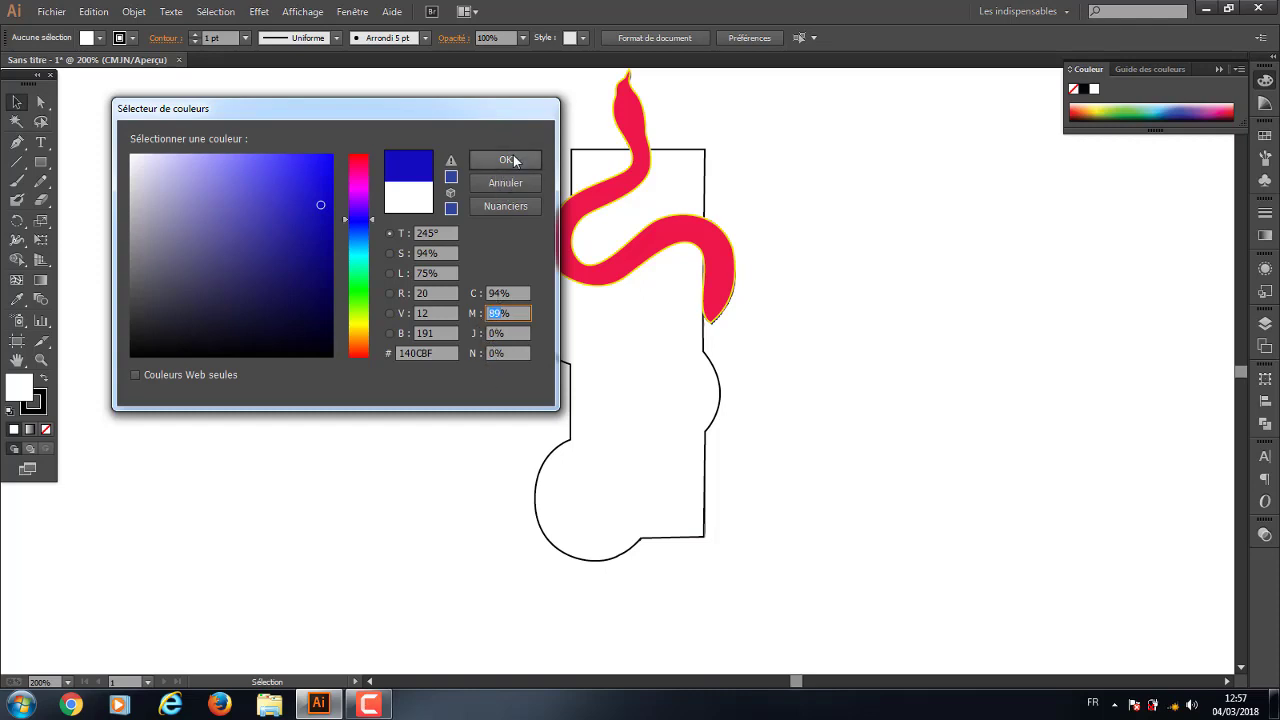
Shift the hue to yellow and confirm an olive yellow-green fill, BABA0C
mouse_move(285, 250)
mouse_down()
mouse_move(271, 289)
mouse_move(220, 294)
mouse_move(269, 299)
mouse_up()
mouse_move(380, 215)
mouse_down()
mouse_move(371, 171)
mouse_move(376, 354)
mouse_move(372, 323)
mouse_up()
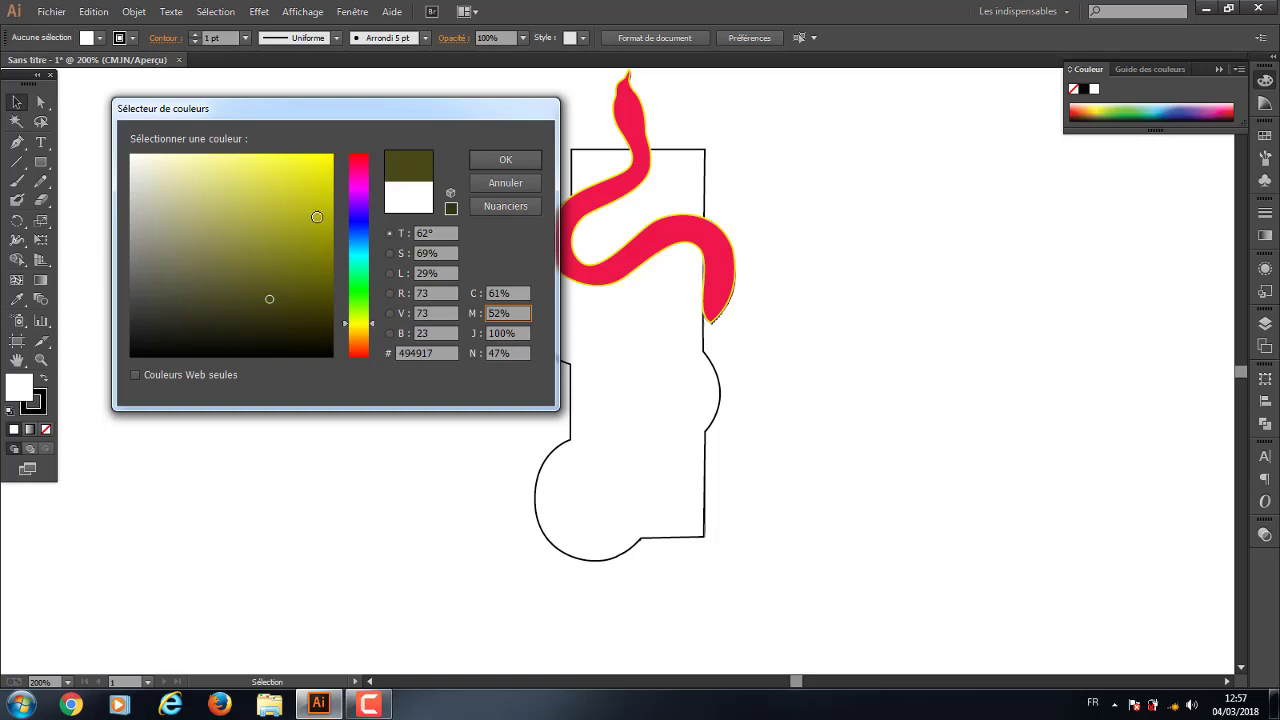
drag(317, 217, 294, 285)
drag(285, 203, 321, 207)
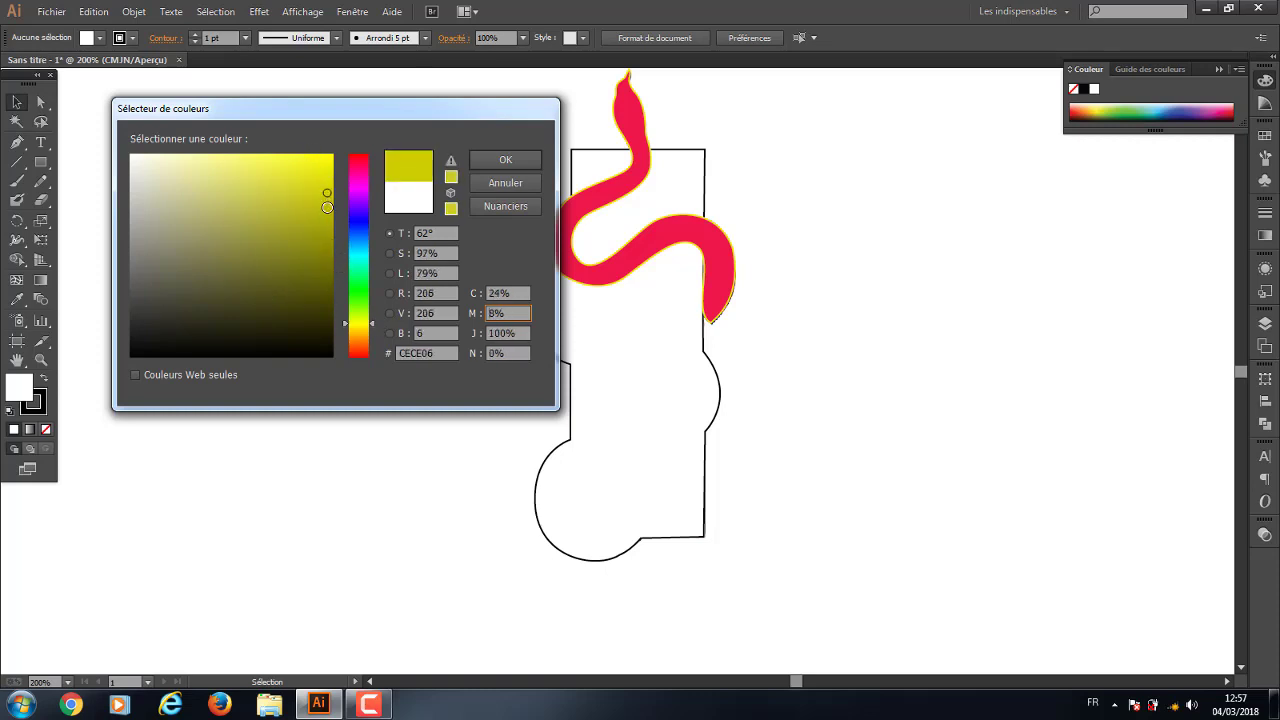
click(497, 160)
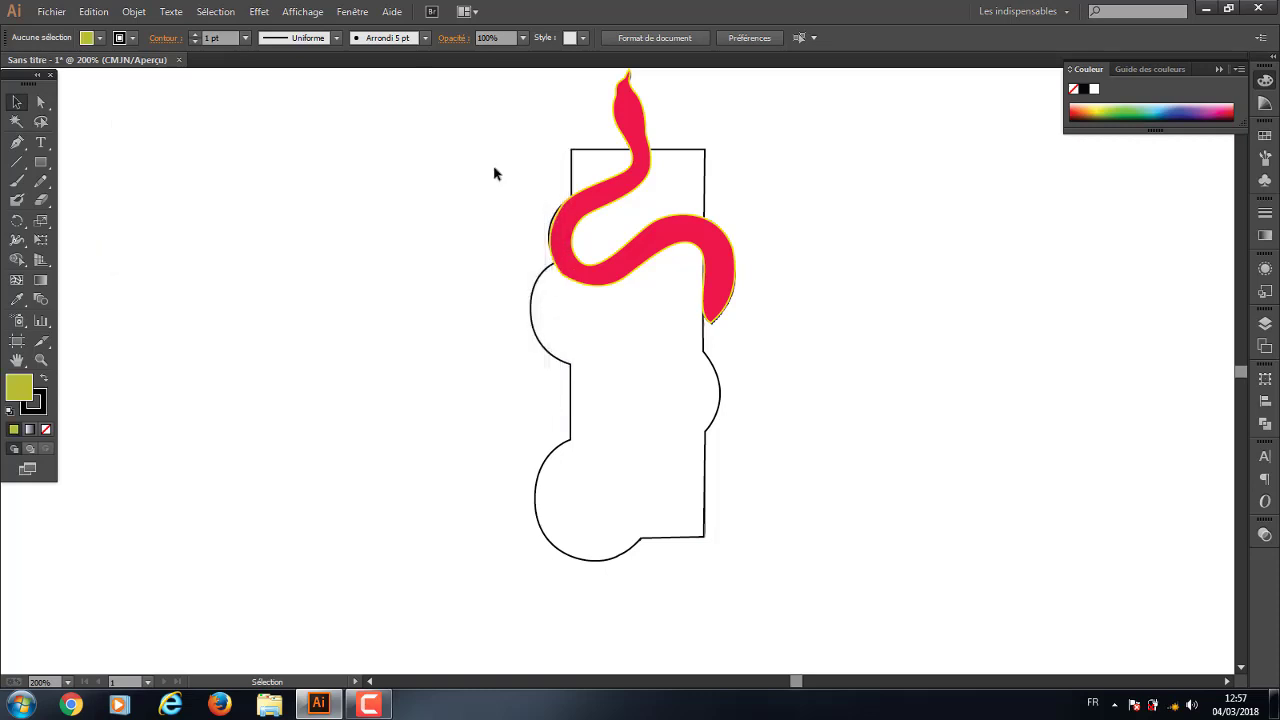
click(41, 416)
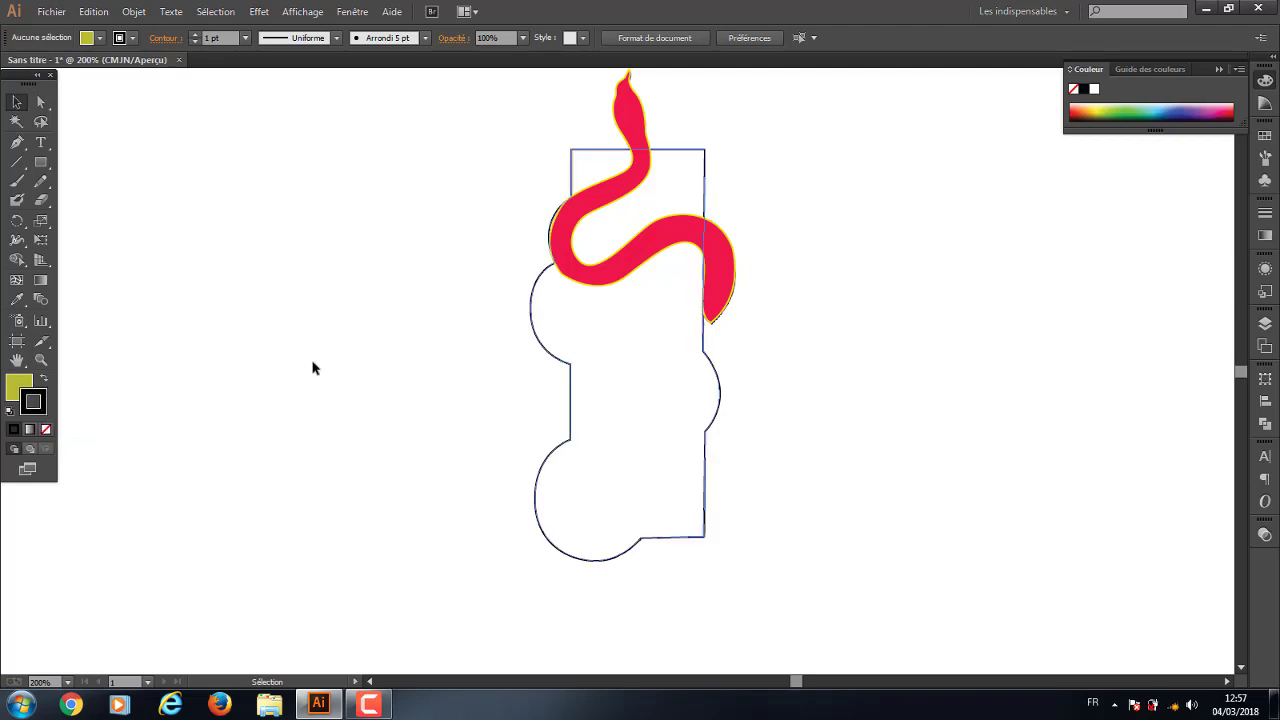
Give the box shape a bright yellow fill and a pink-red outline
click(646, 374)
double_click(20, 386)
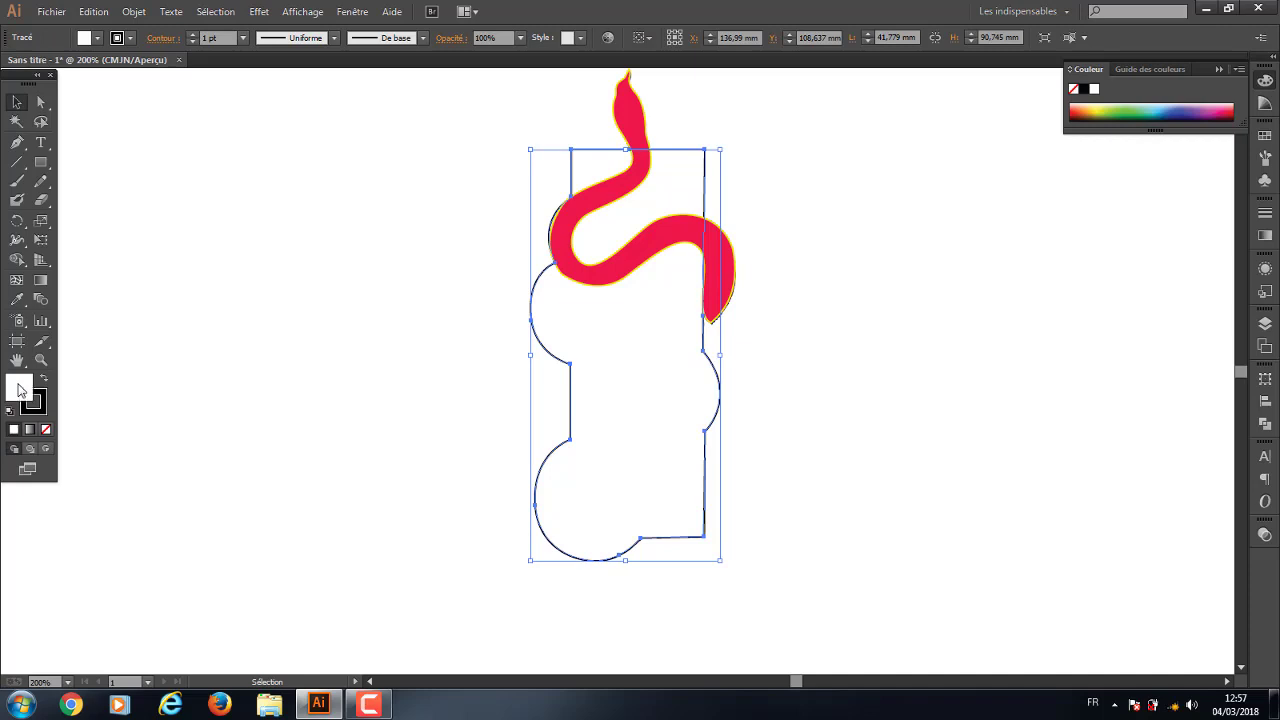
click(326, 187)
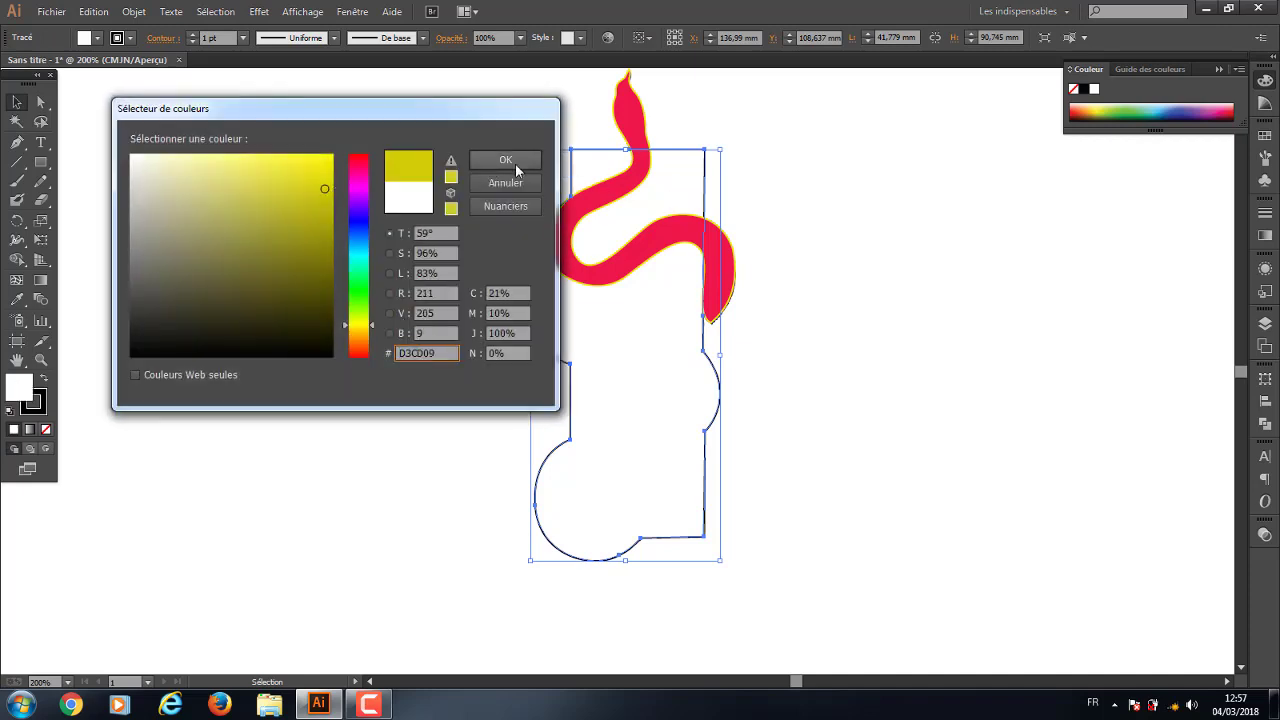
click(490, 161)
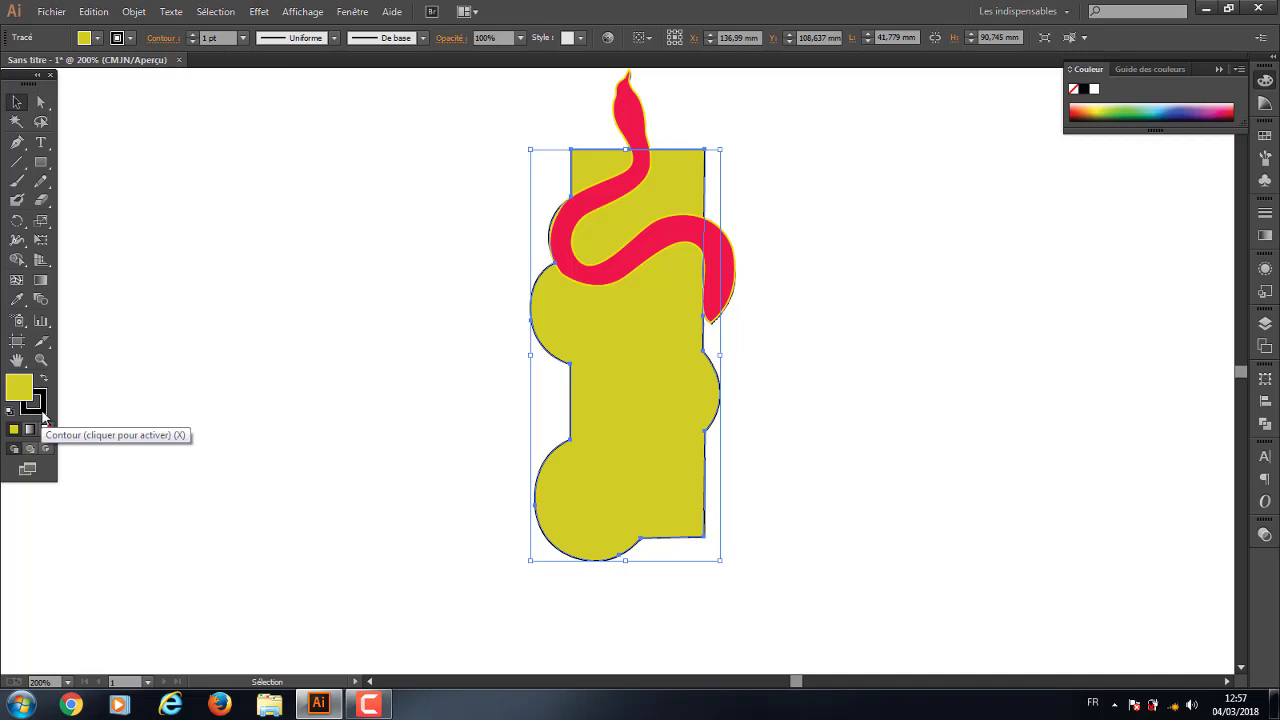
double_click(40, 410)
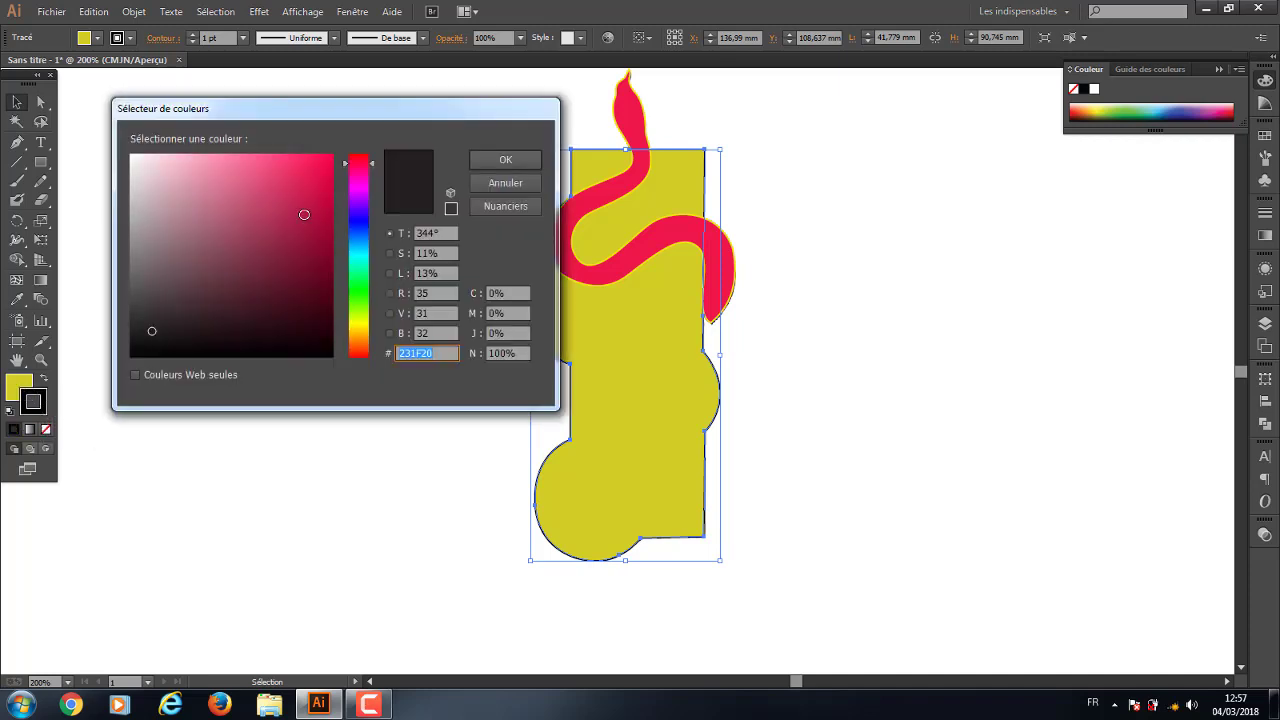
click(304, 214)
click(522, 162)
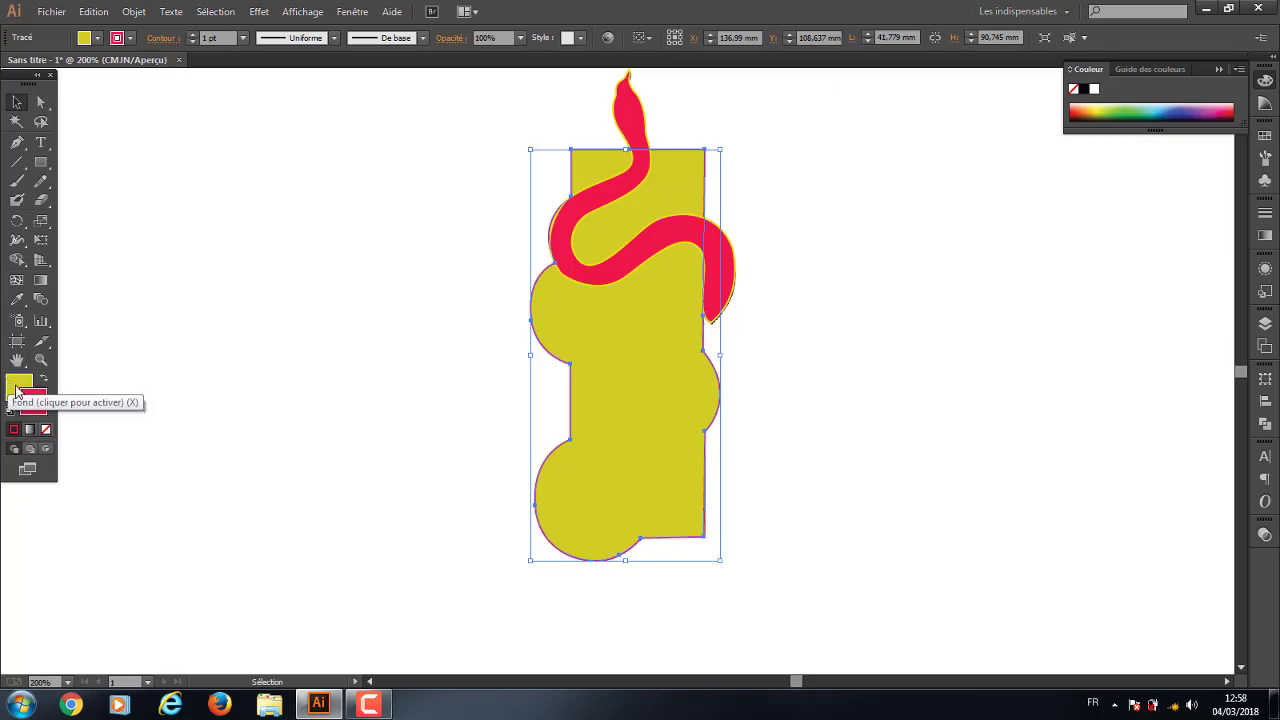
Swap fill and stroke repeatedly, ending with a red fill and yellow outline
key(x)
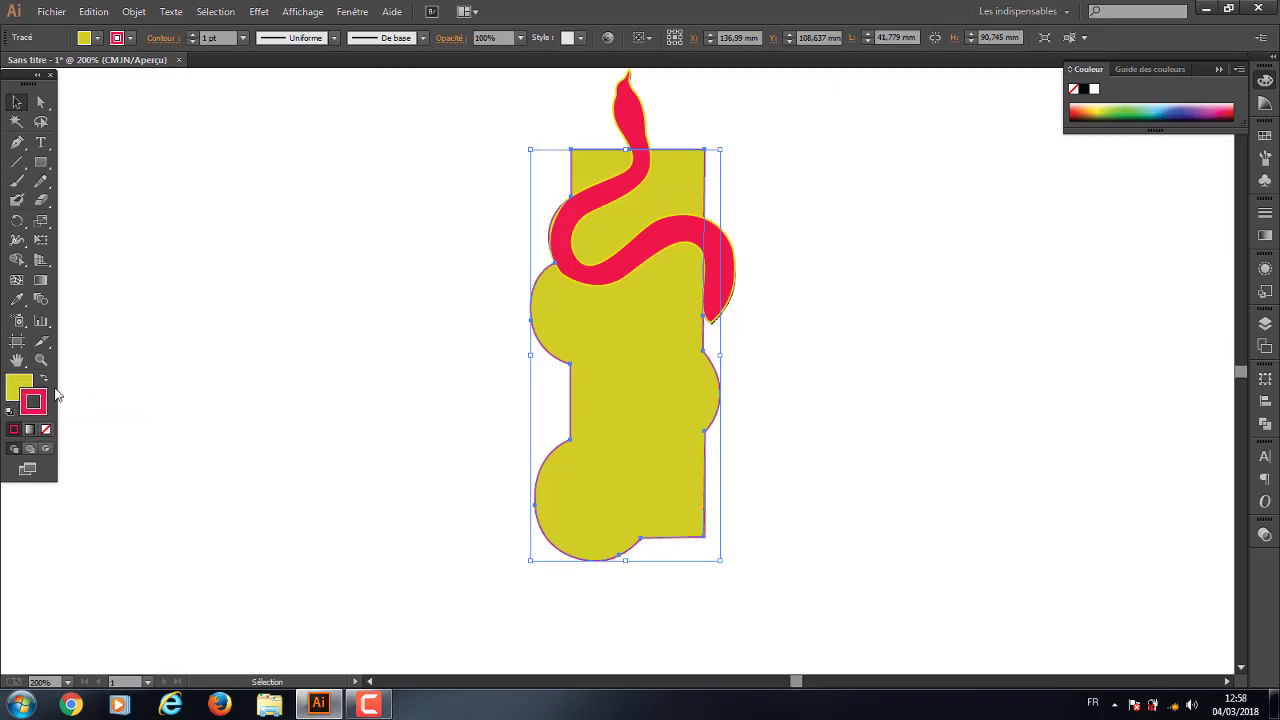
click(43, 381)
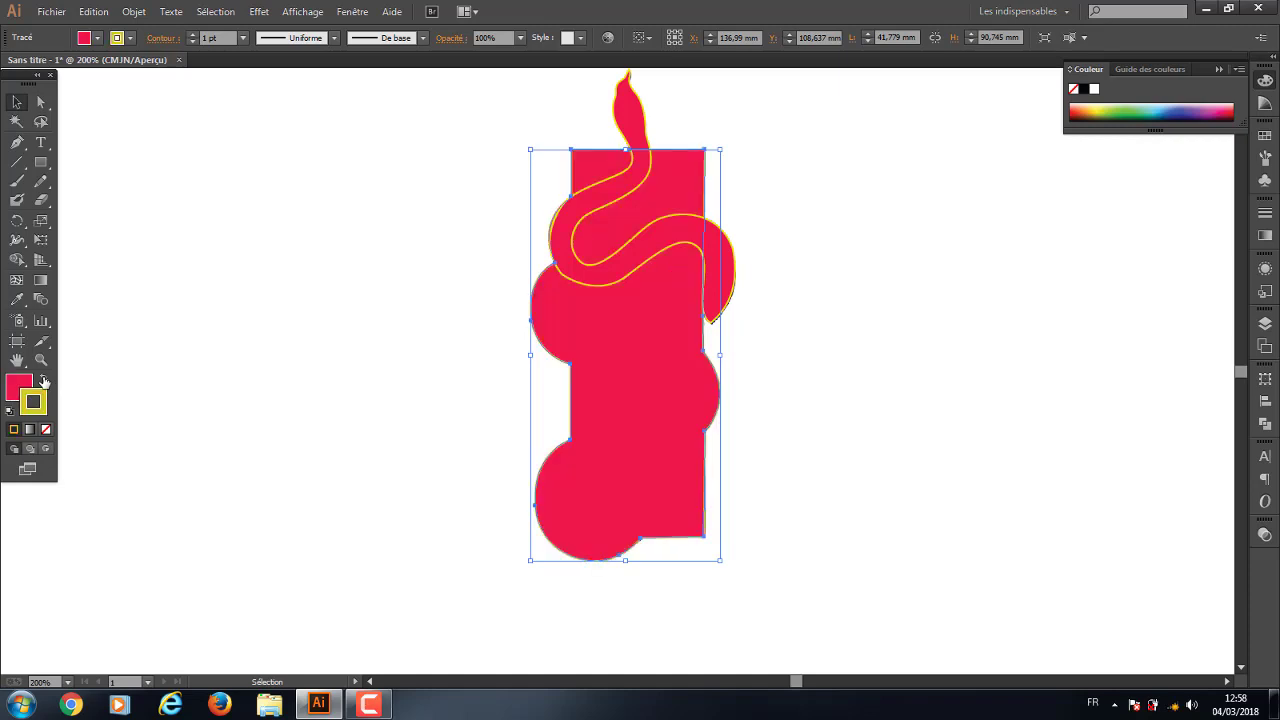
click(43, 381)
click(43, 381)
click(43, 381)
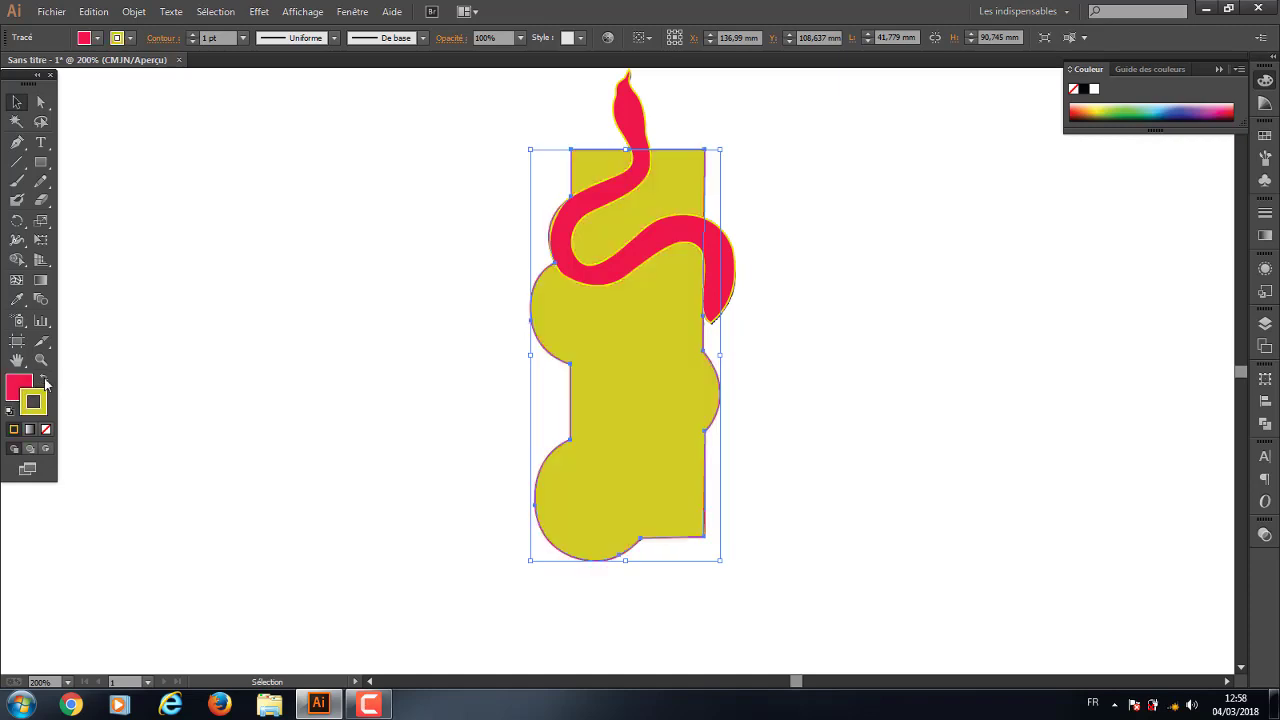
click(43, 381)
click(43, 381)
click(43, 381)
click(43, 381)
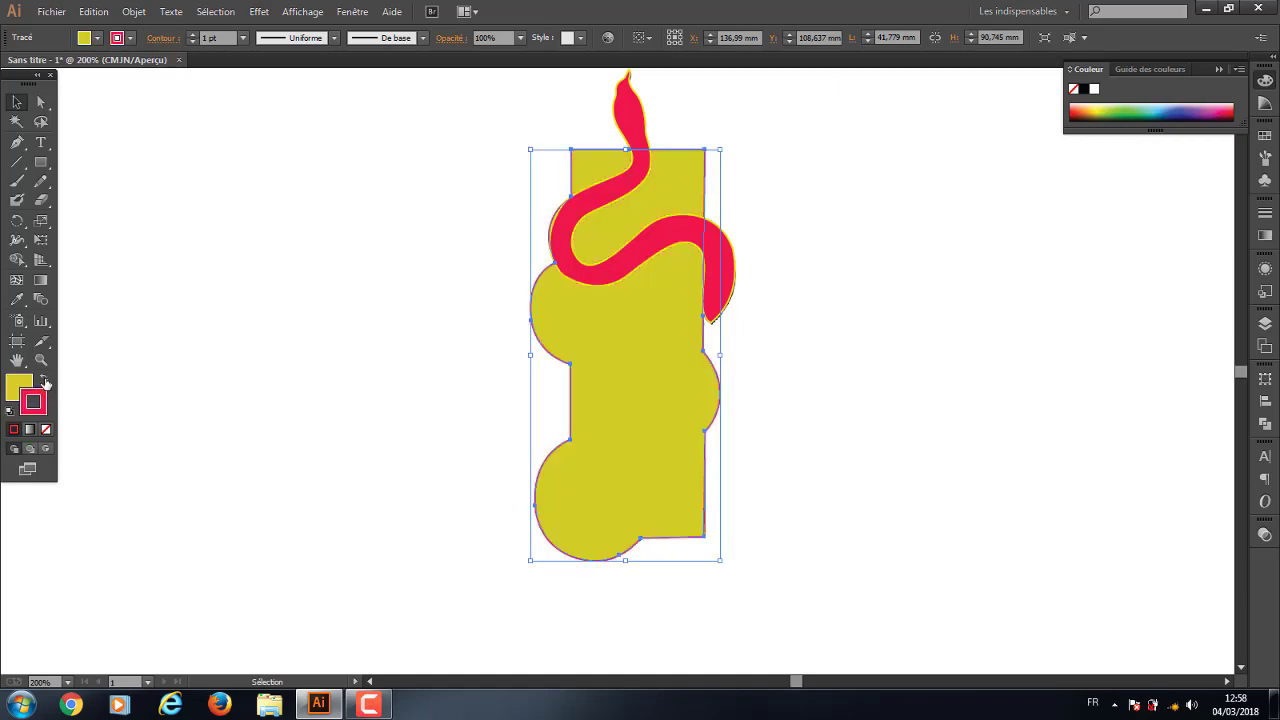
click(43, 381)
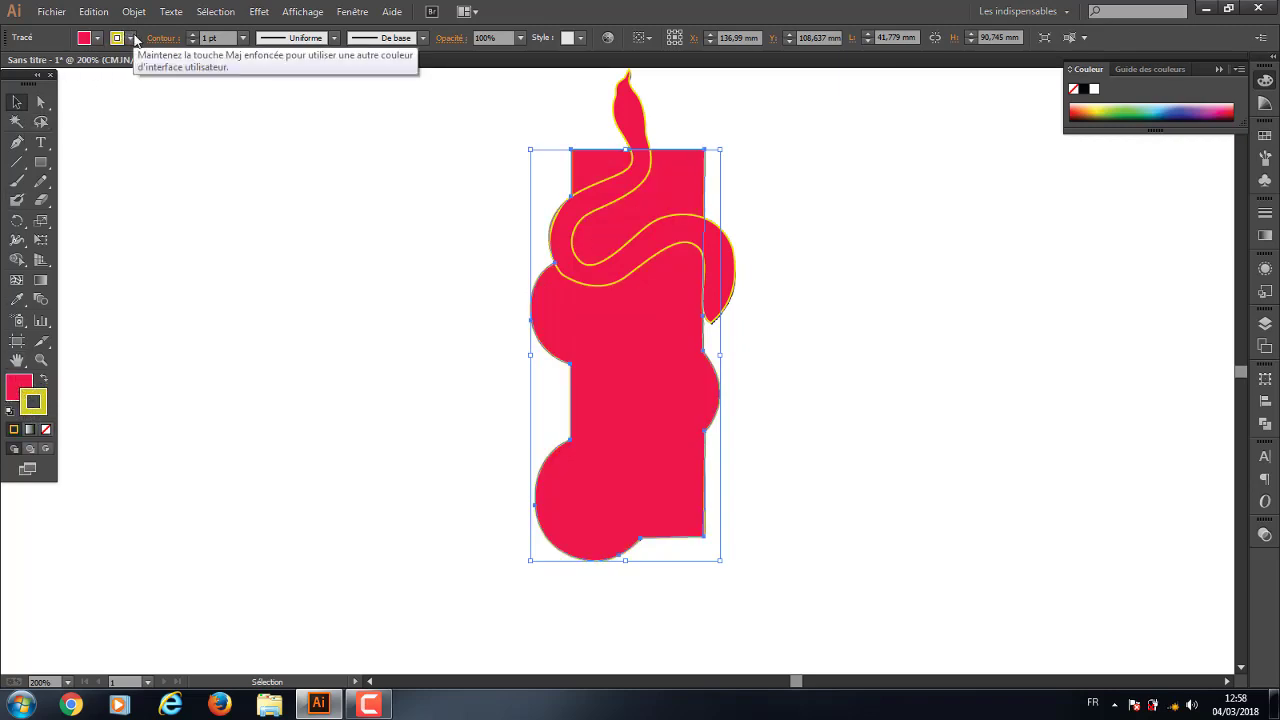
Browse the stroke and fill swatch lists without changes, then deselect the shape
click(131, 38)
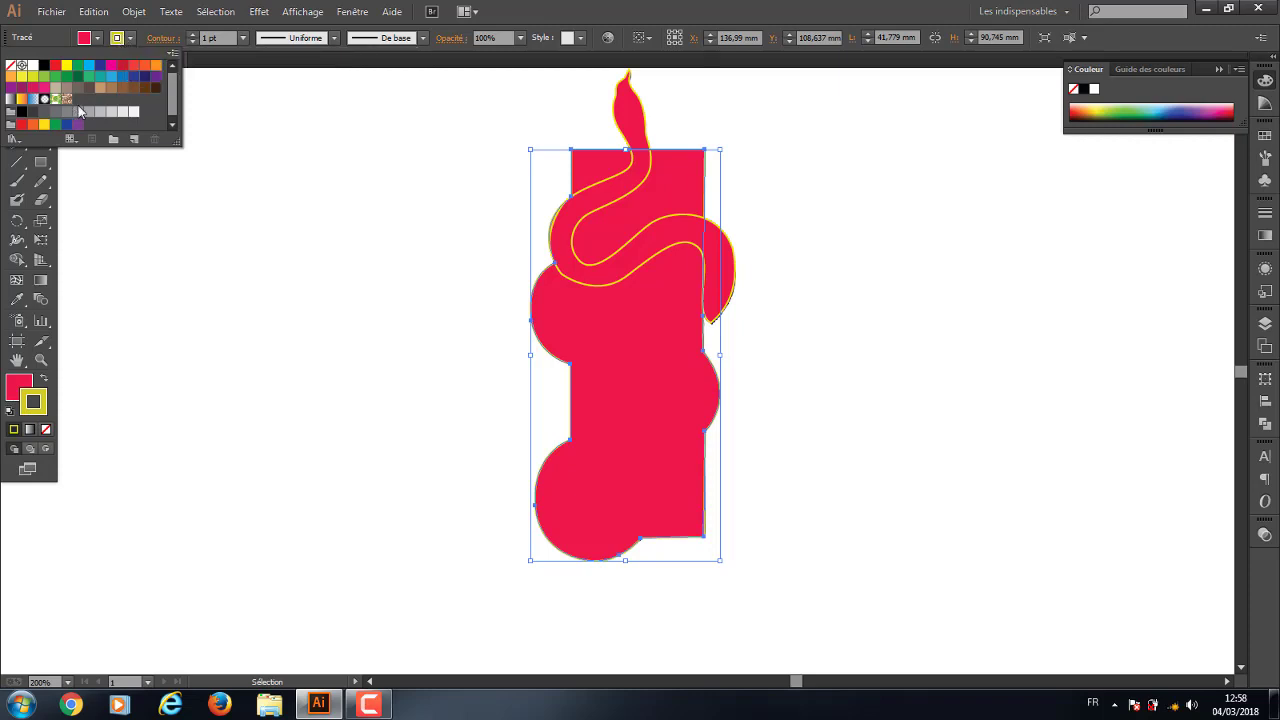
click(98, 39)
click(98, 39)
click(45, 408)
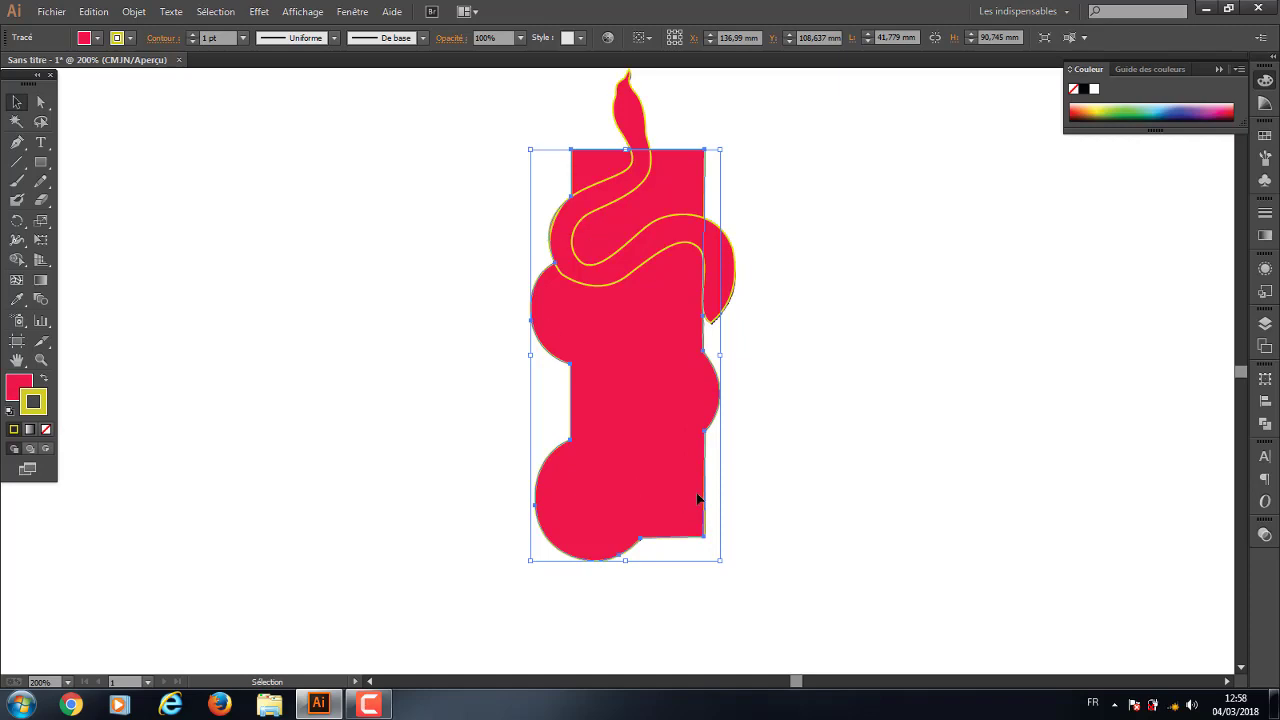
click(733, 574)
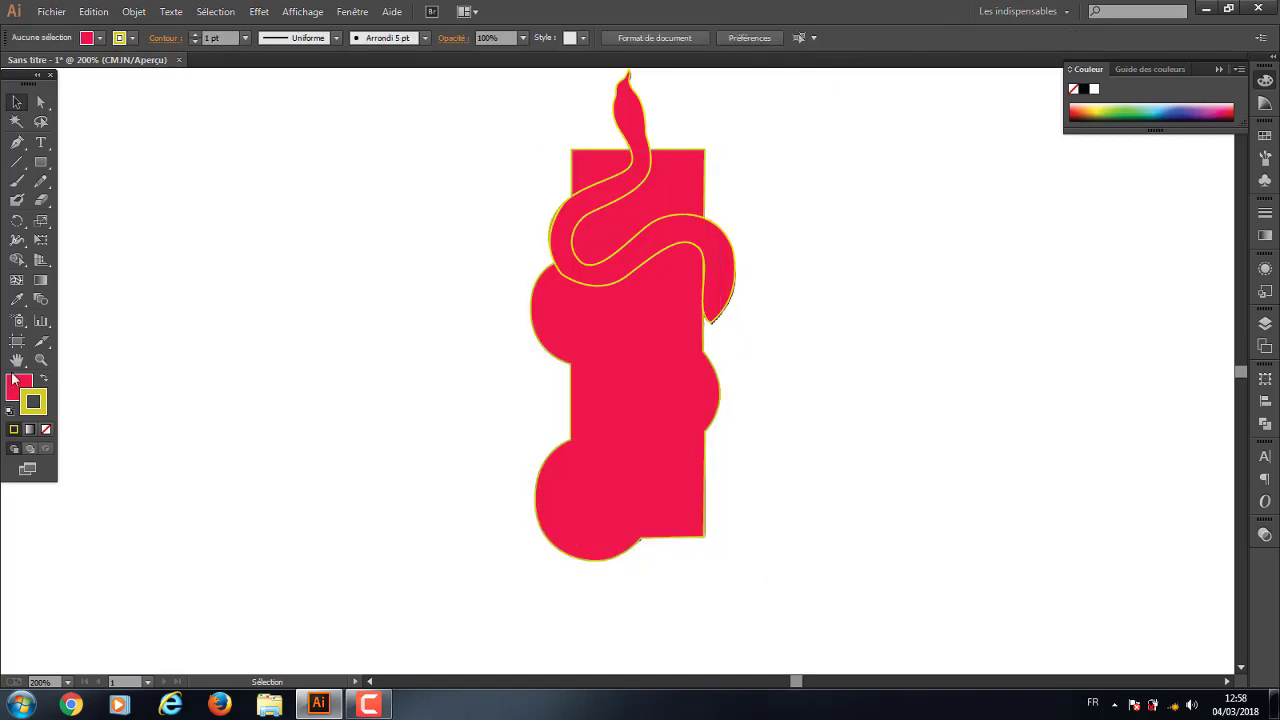
Set the fill colour to None after an undone stroke removal, and reselect the box shape
click(46, 430)
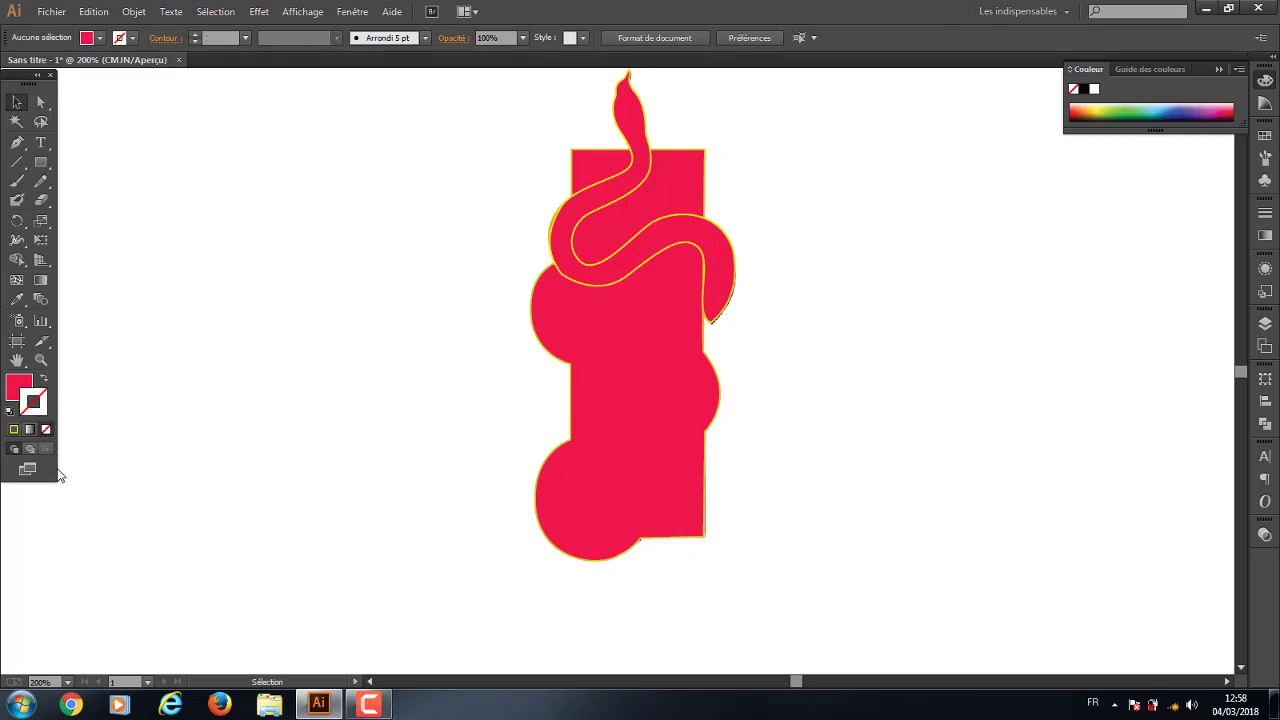
key(ctrl+z)
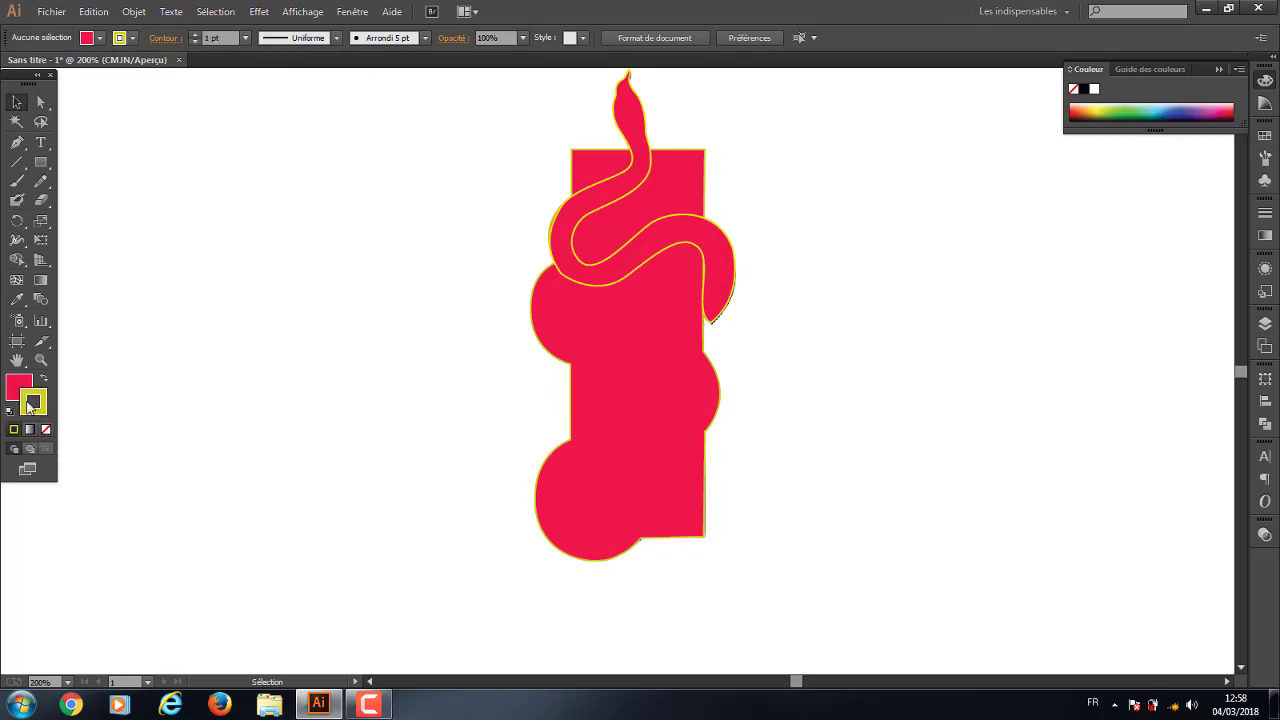
click(21, 387)
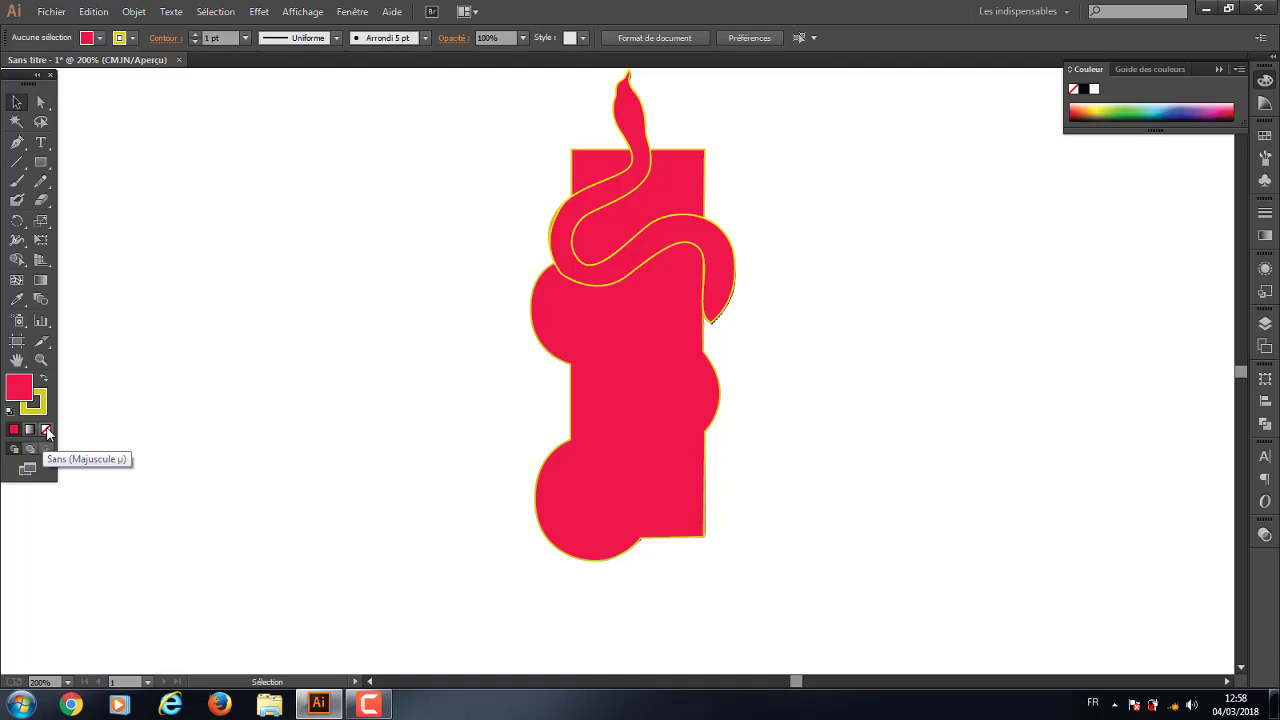
click(47, 432)
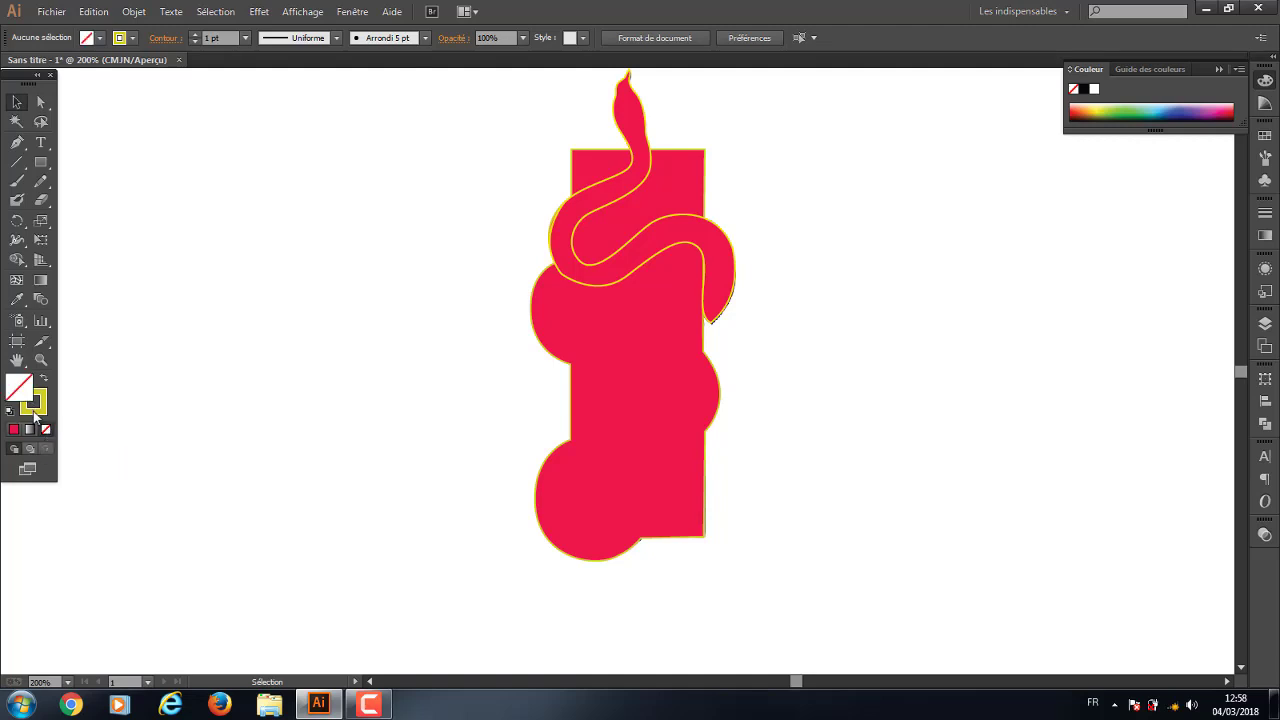
click(610, 432)
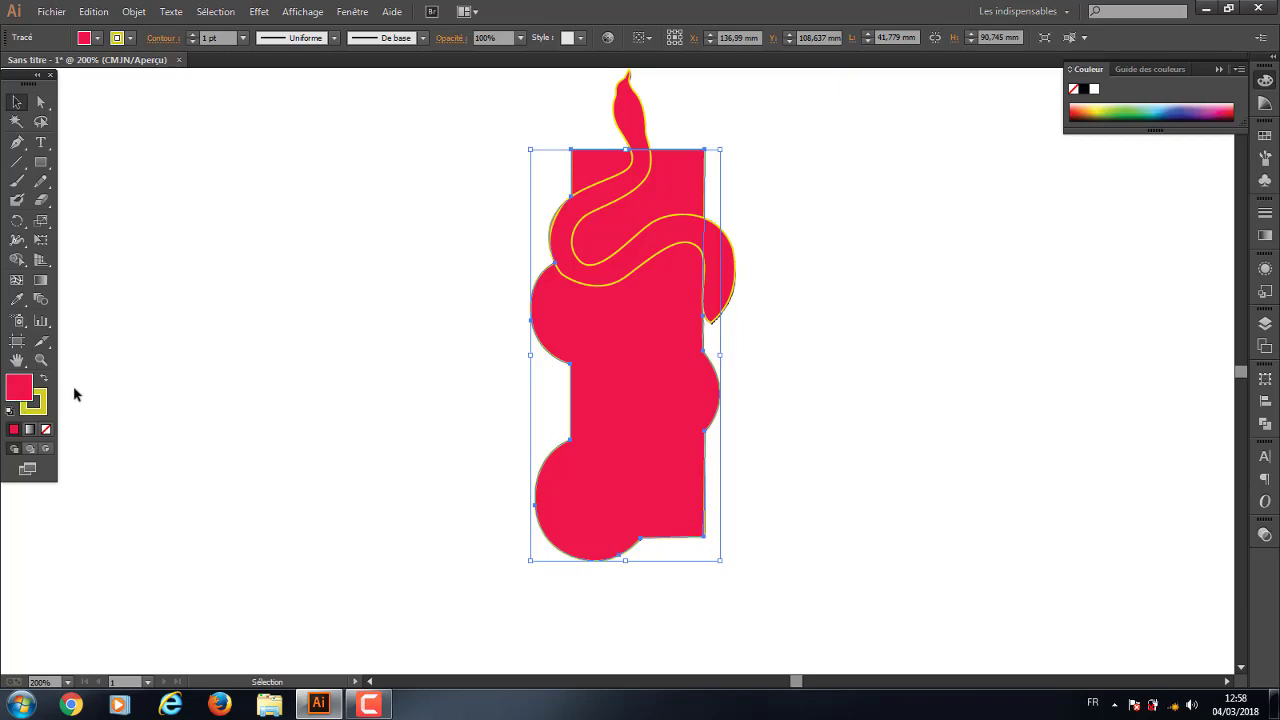
Remove the box shape's fill, leaving a yellow outline over the reference, and deselect it
click(47, 432)
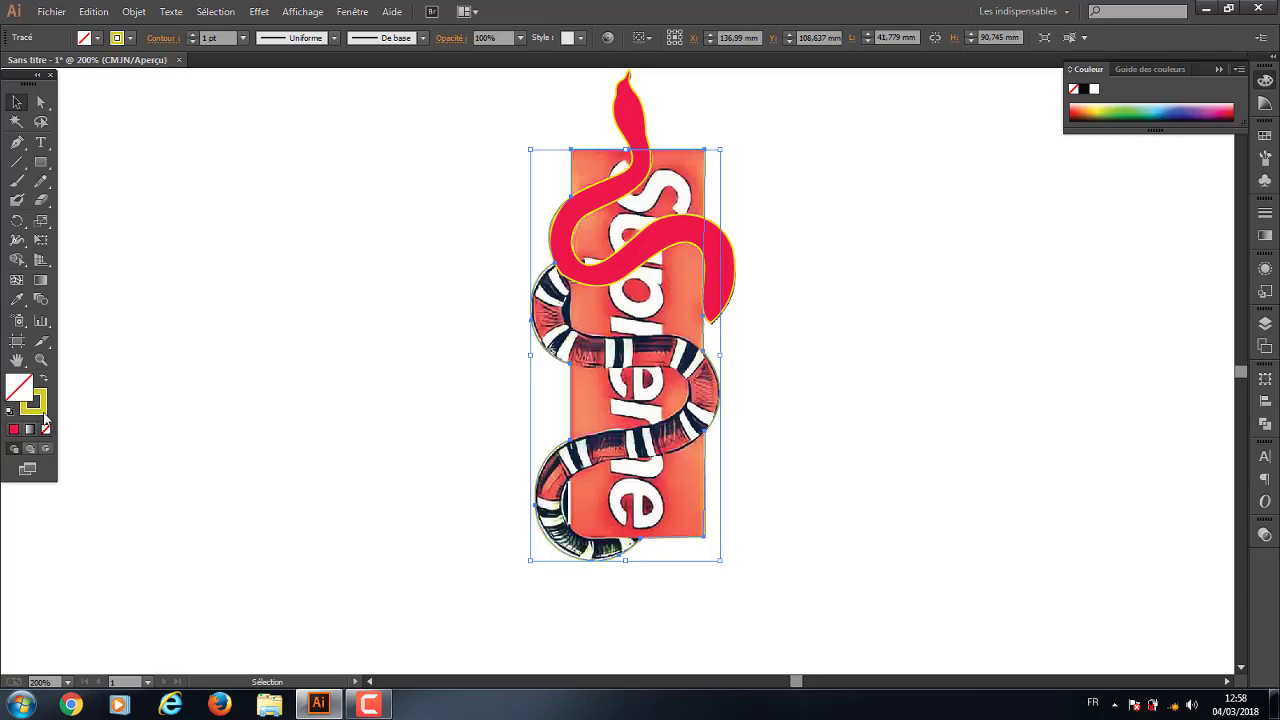
click(763, 155)
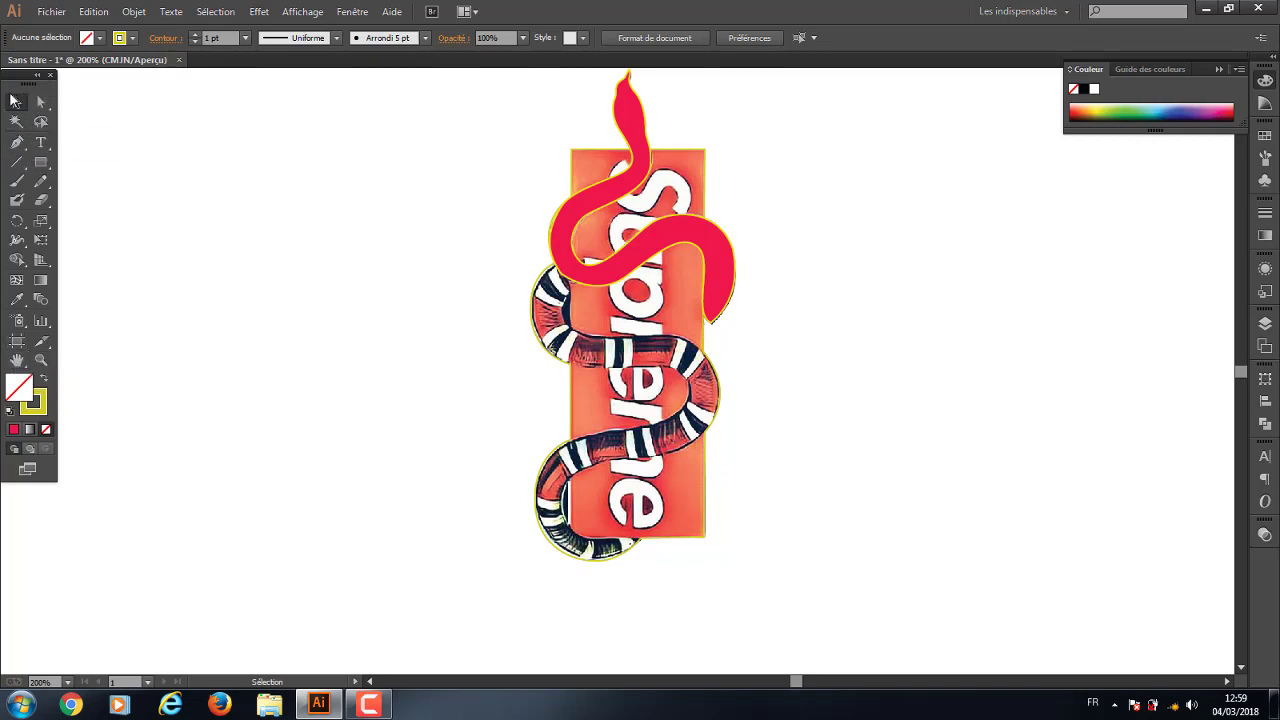
click(15, 163)
drag(73, 183, 74, 184)
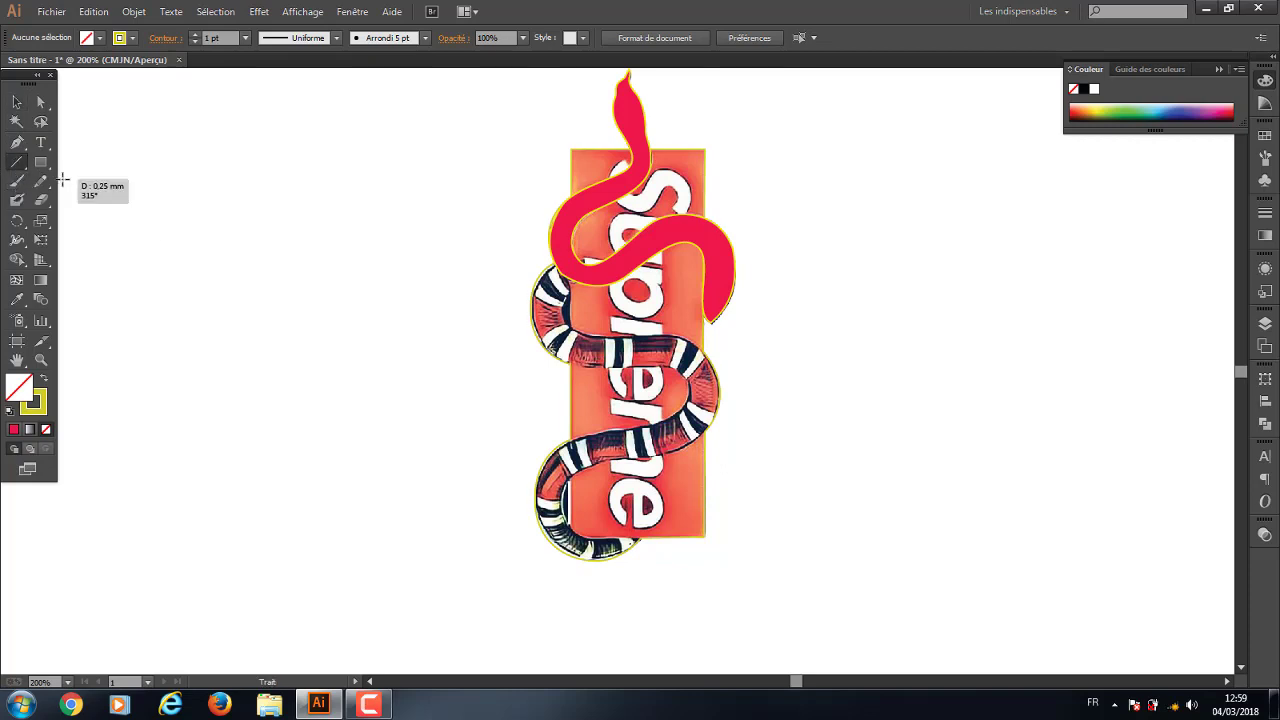
drag(153, 201, 401, 234)
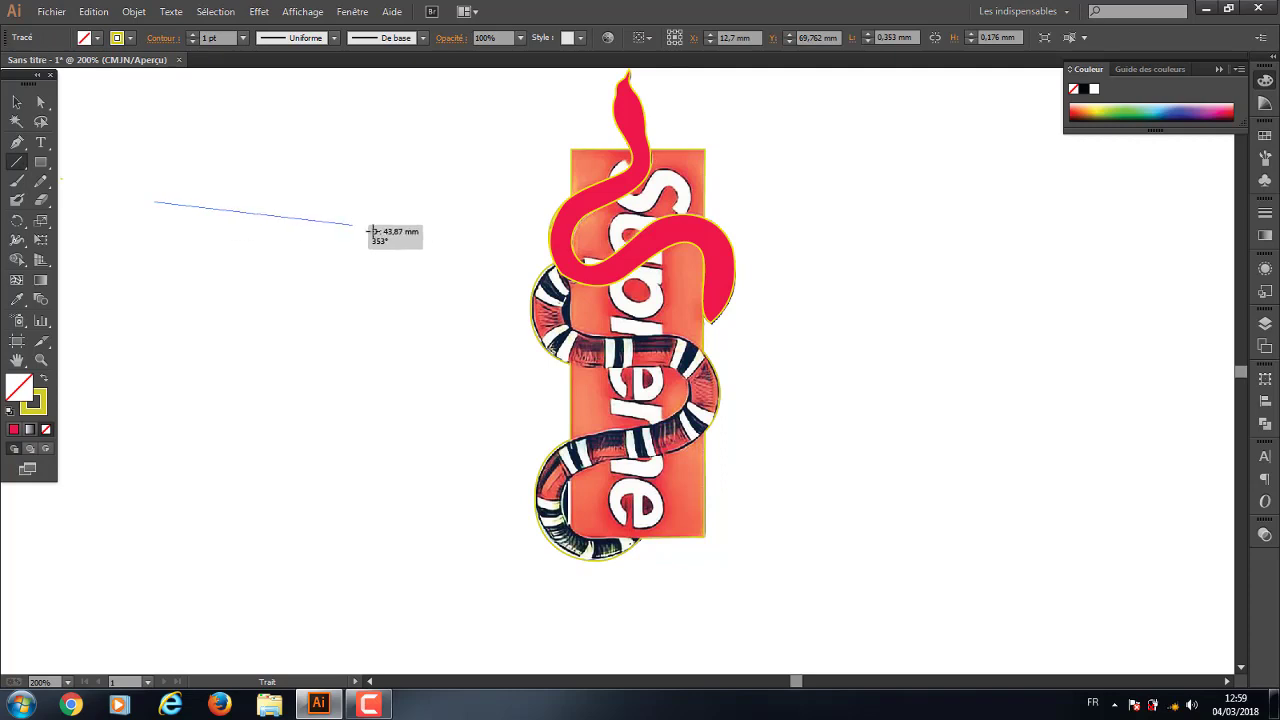
drag(162, 354, 431, 368)
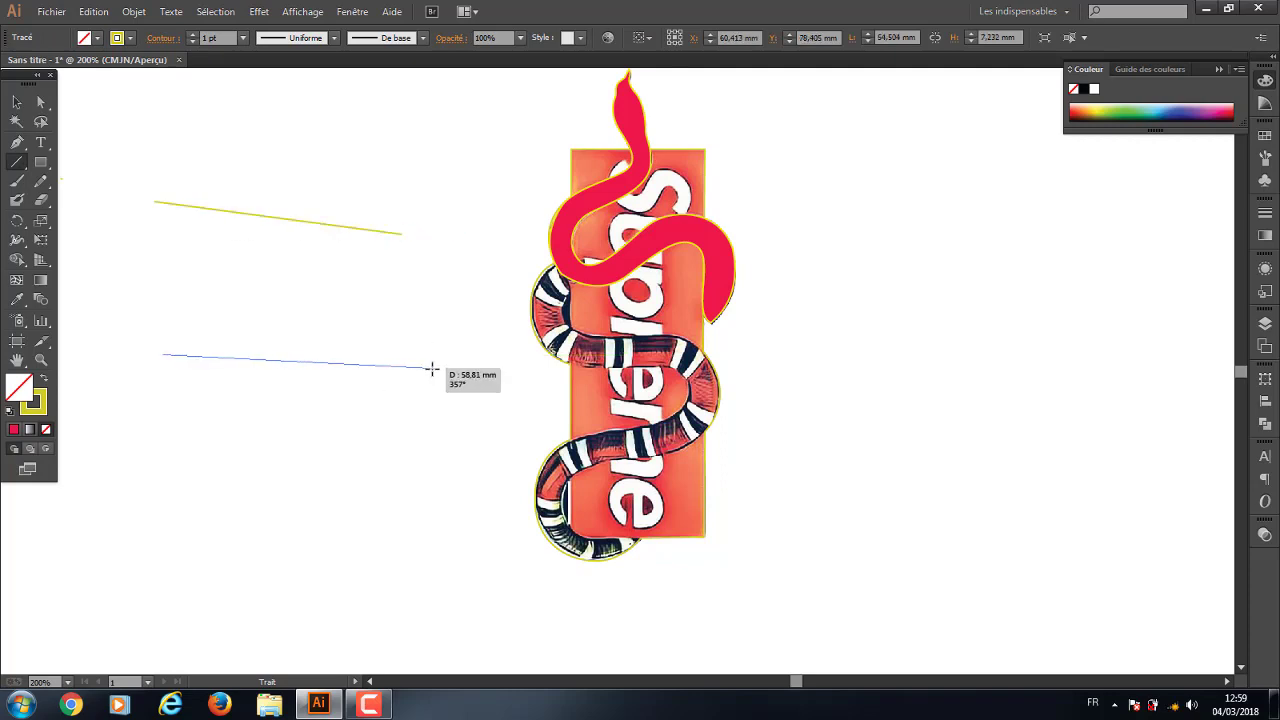
drag(297, 280, 329, 634)
drag(853, 212, 883, 524)
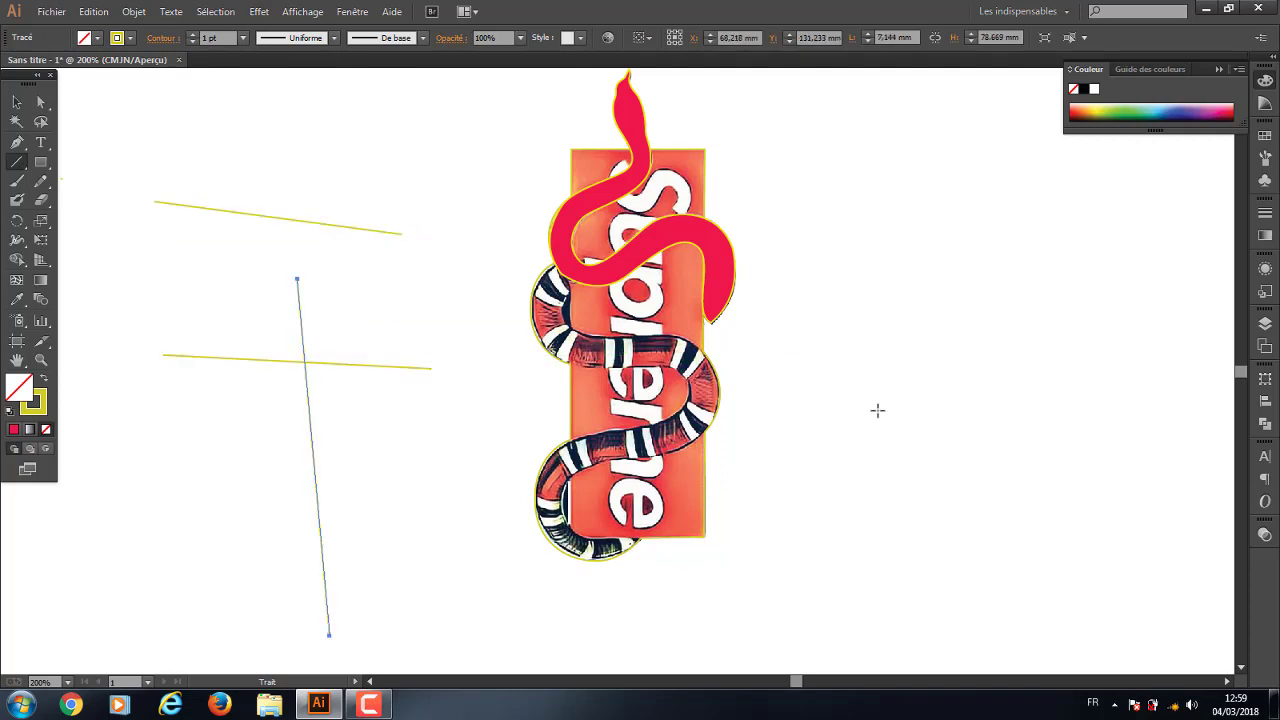
mouse_move(936, 282)
mouse_down()
mouse_move(935, 492)
mouse_move(944, 471)
mouse_up()
drag(1012, 281, 1004, 487)
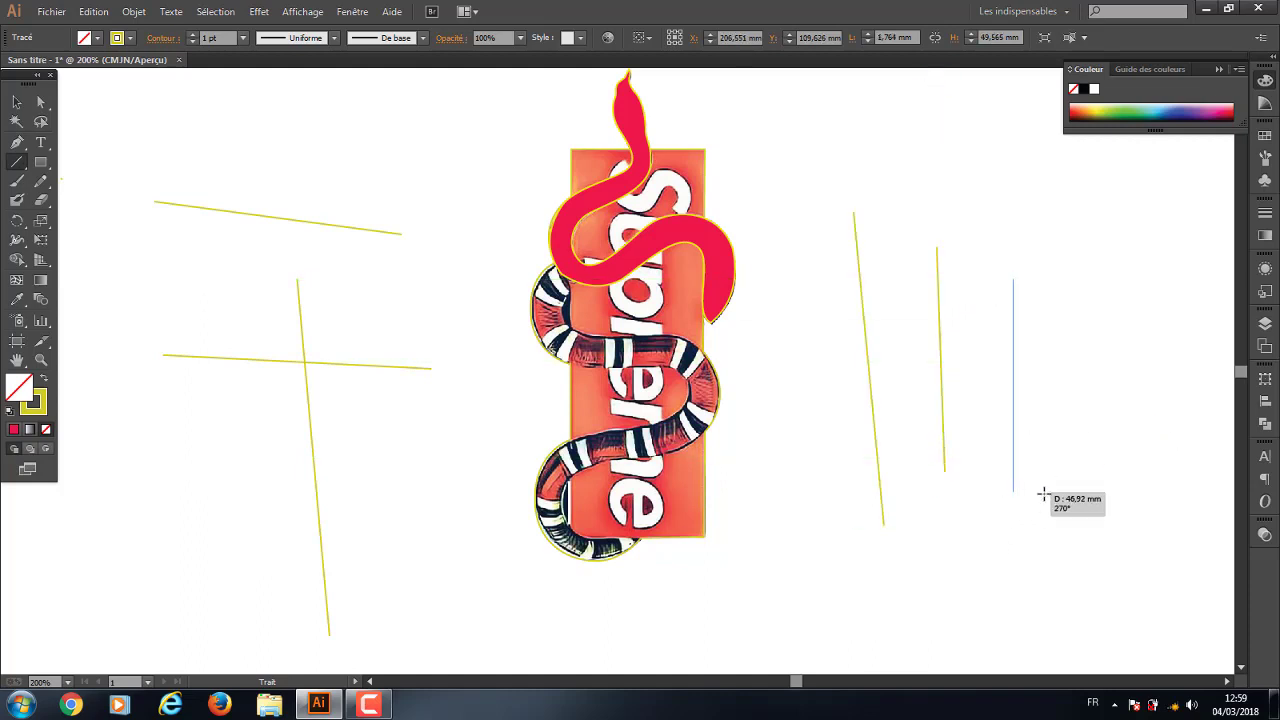
drag(1004, 487, 989, 525)
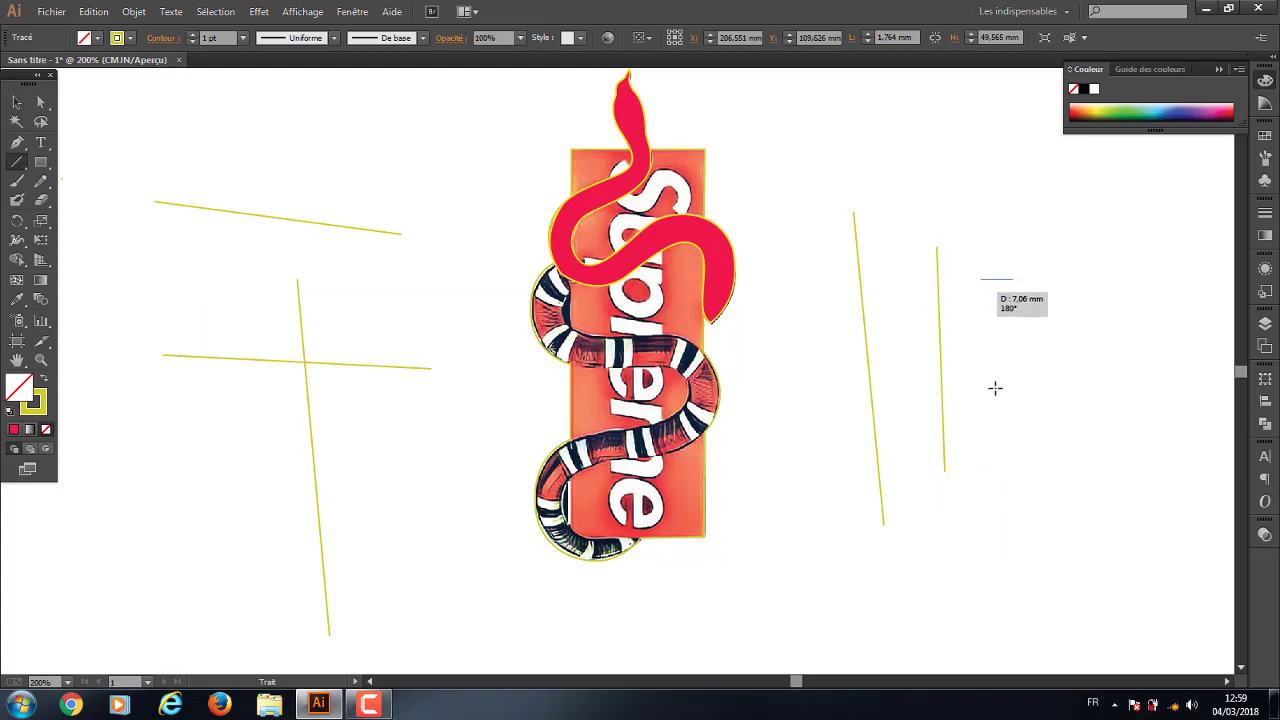
drag(989, 406, 1013, 612)
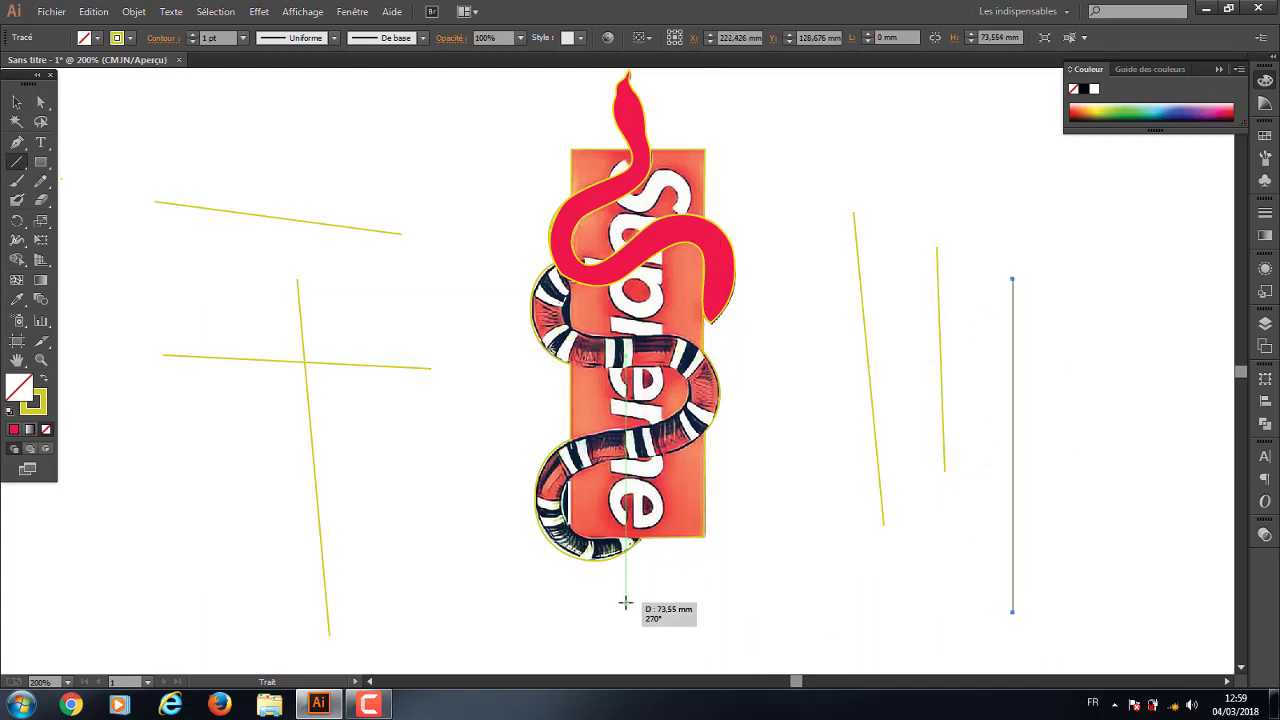
mouse_move(624, 602)
mouse_down()
mouse_move(432, 604)
mouse_move(1130, 600)
mouse_move(884, 591)
mouse_move(940, 599)
mouse_up()
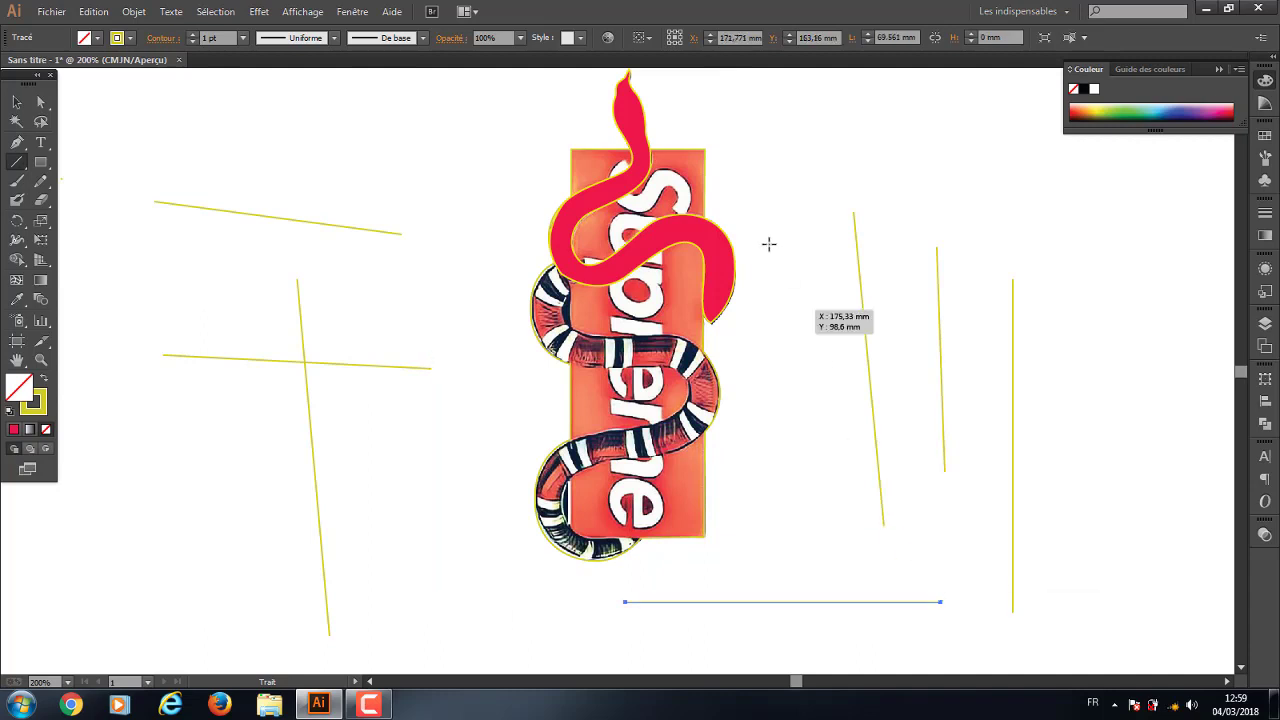
drag(800, 139, 806, 315)
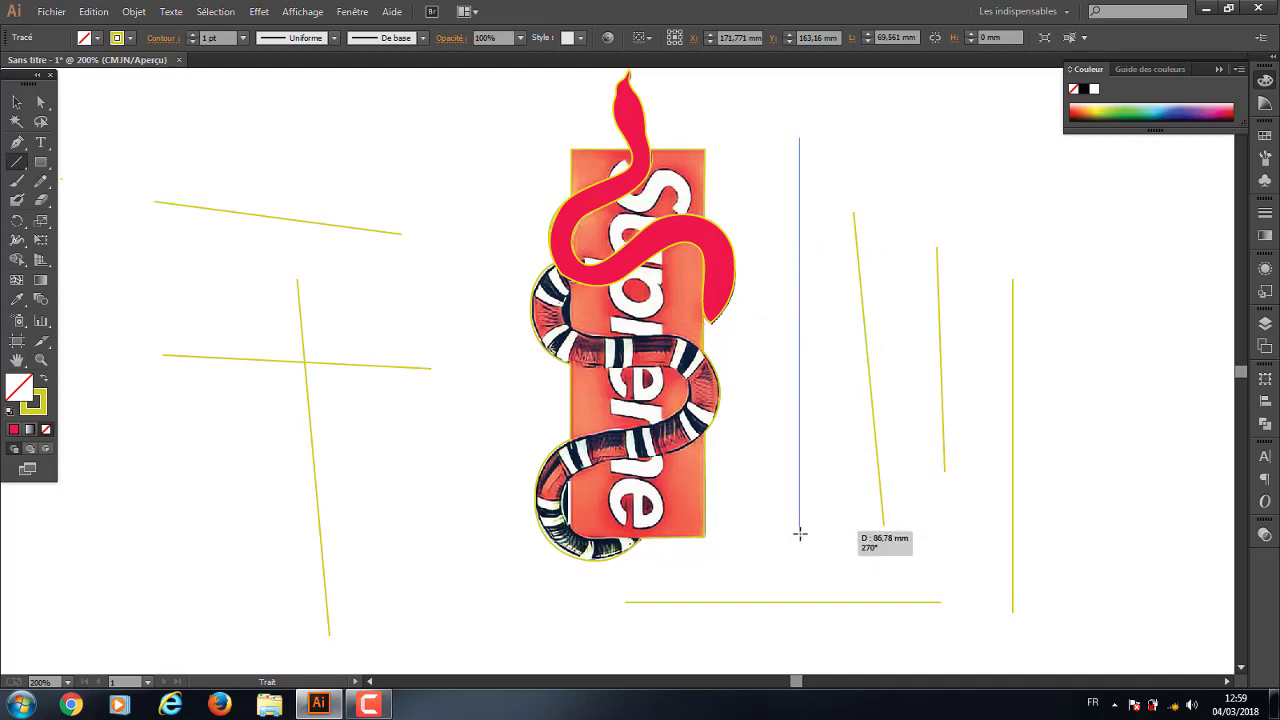
drag(806, 315, 799, 531)
click(16, 102)
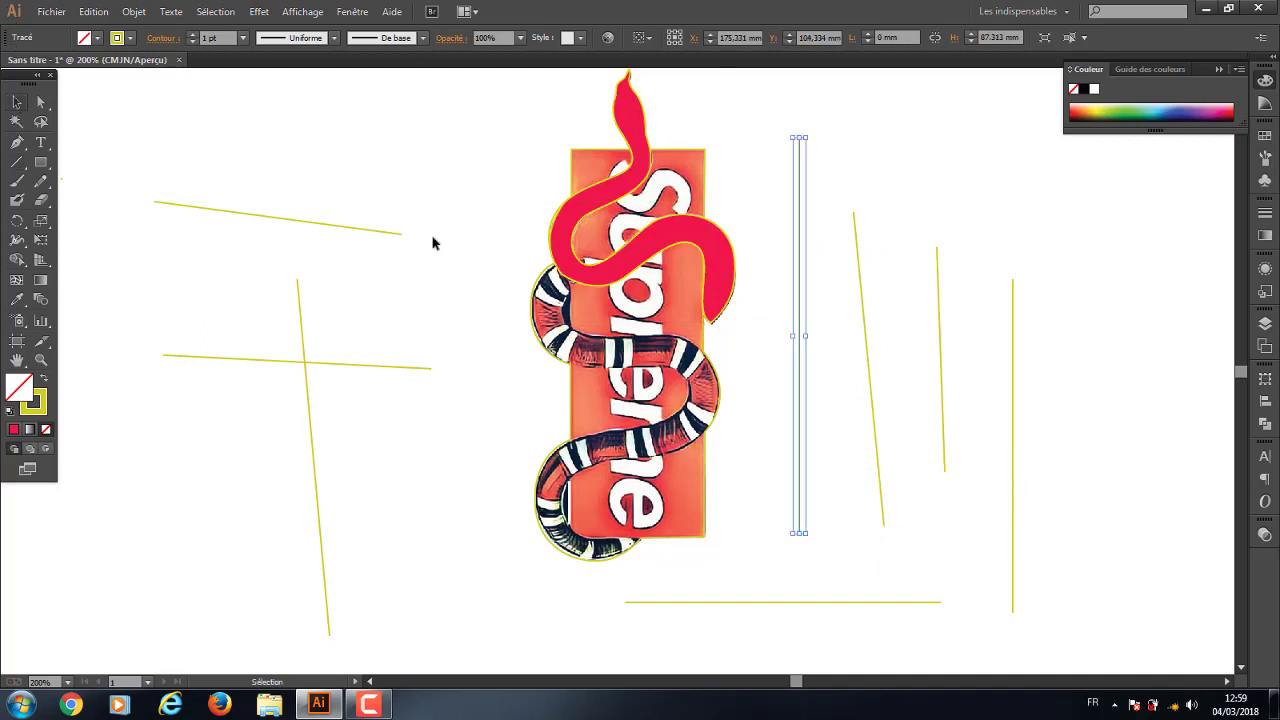
drag(1108, 280, 780, 640)
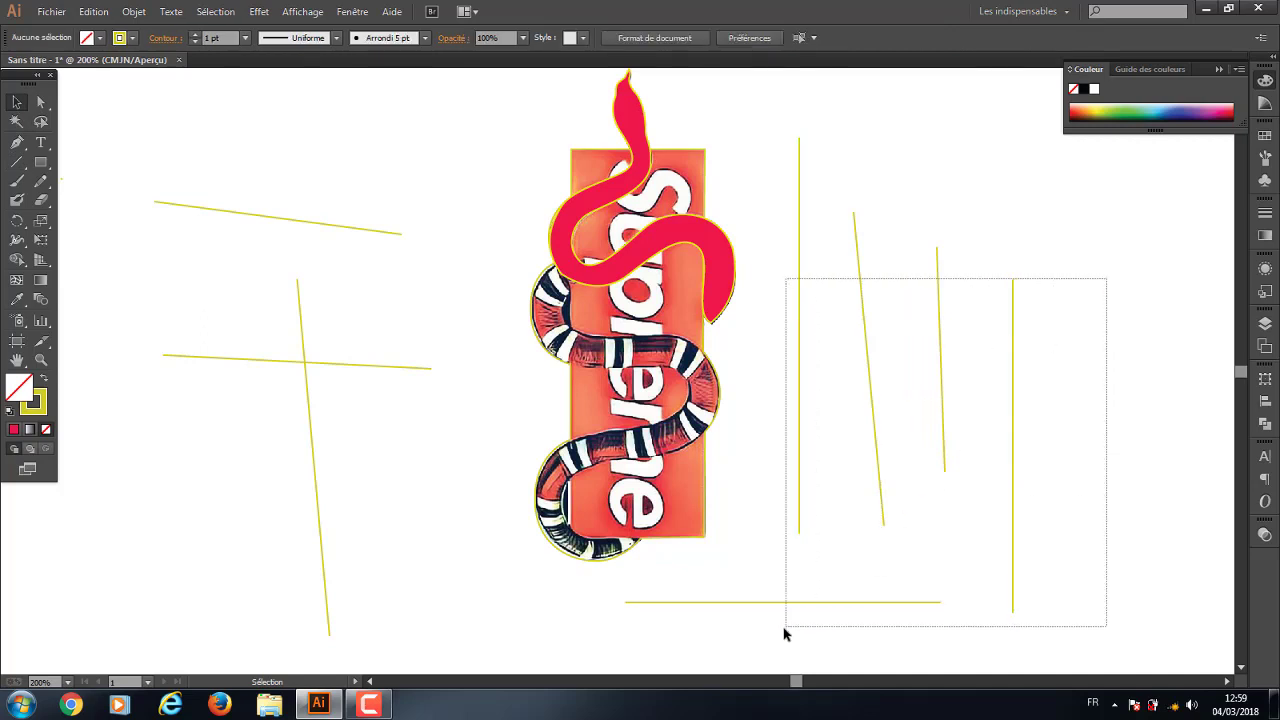
key(Delete)
drag(309, 143, 294, 514)
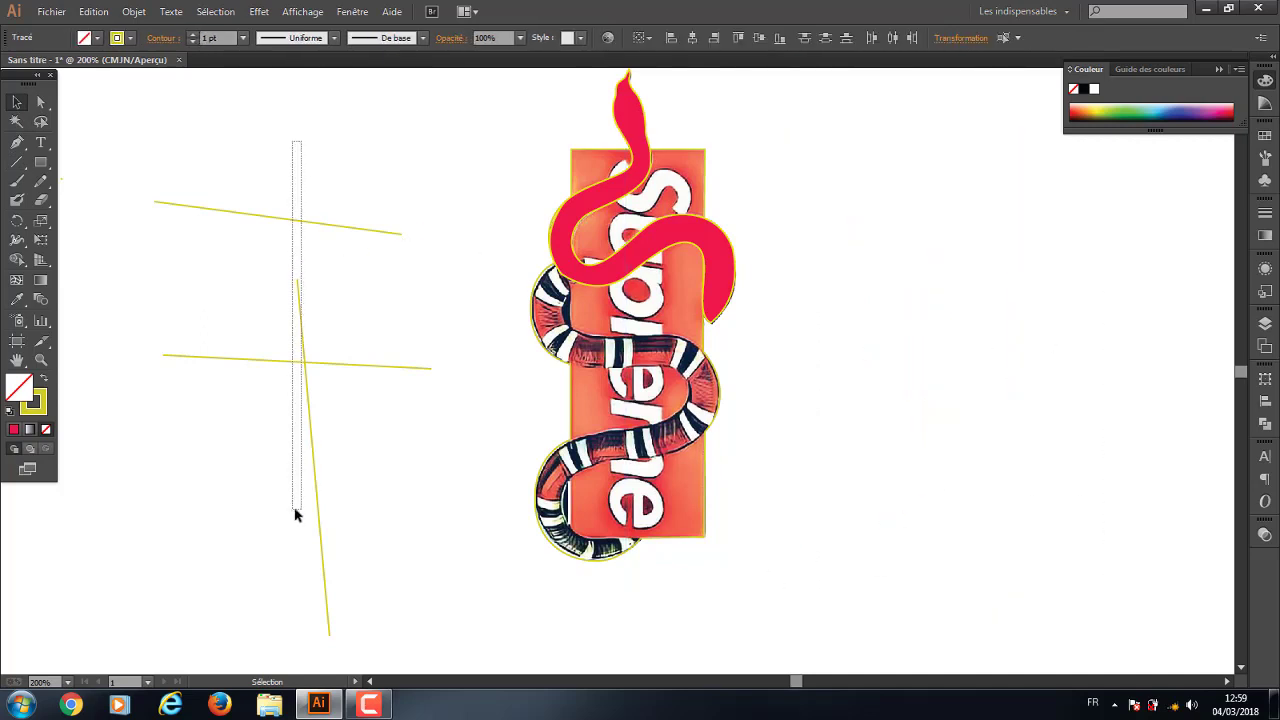
key(Delete)
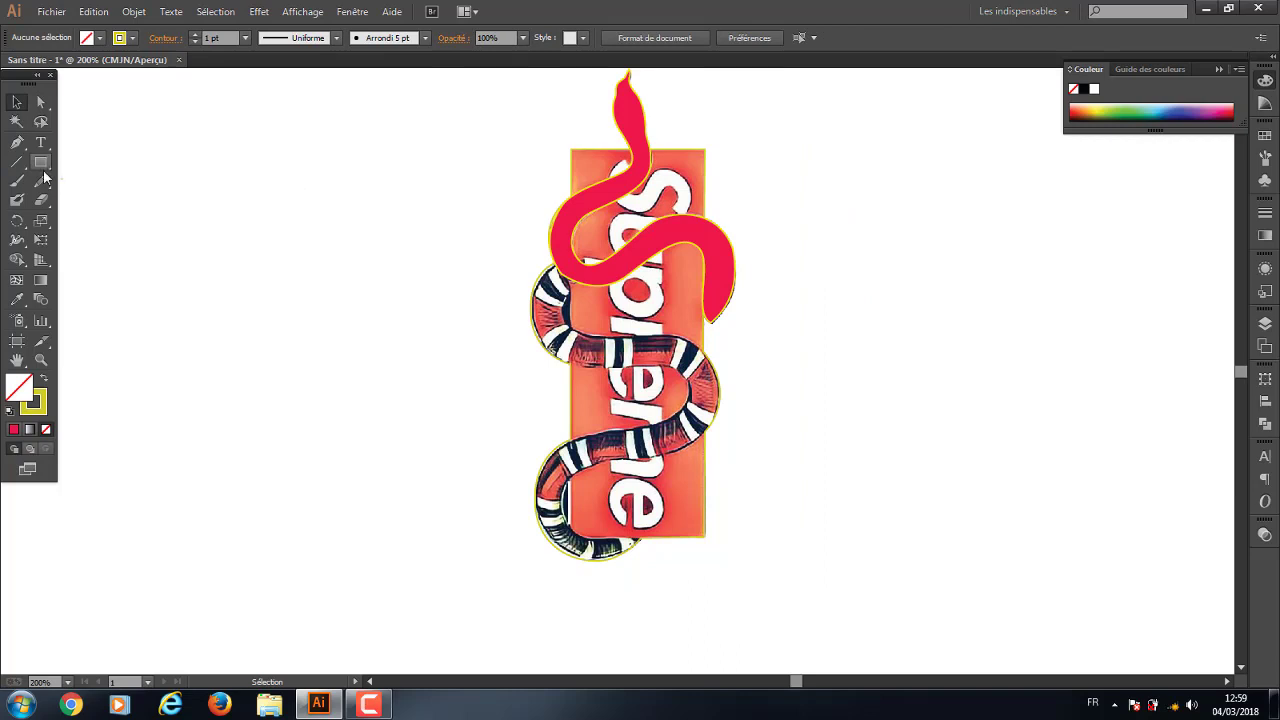
Browse the Star and Type tool flyouts, picking Star then Area Type
click(44, 162)
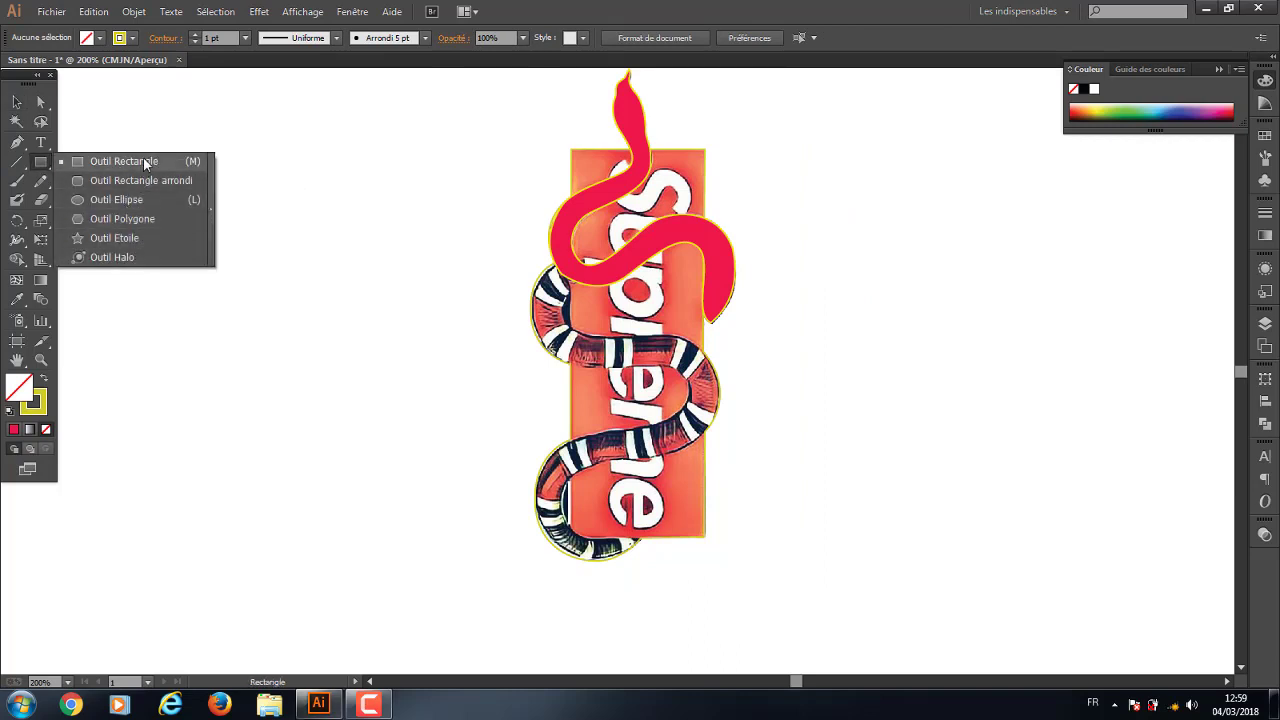
click(140, 238)
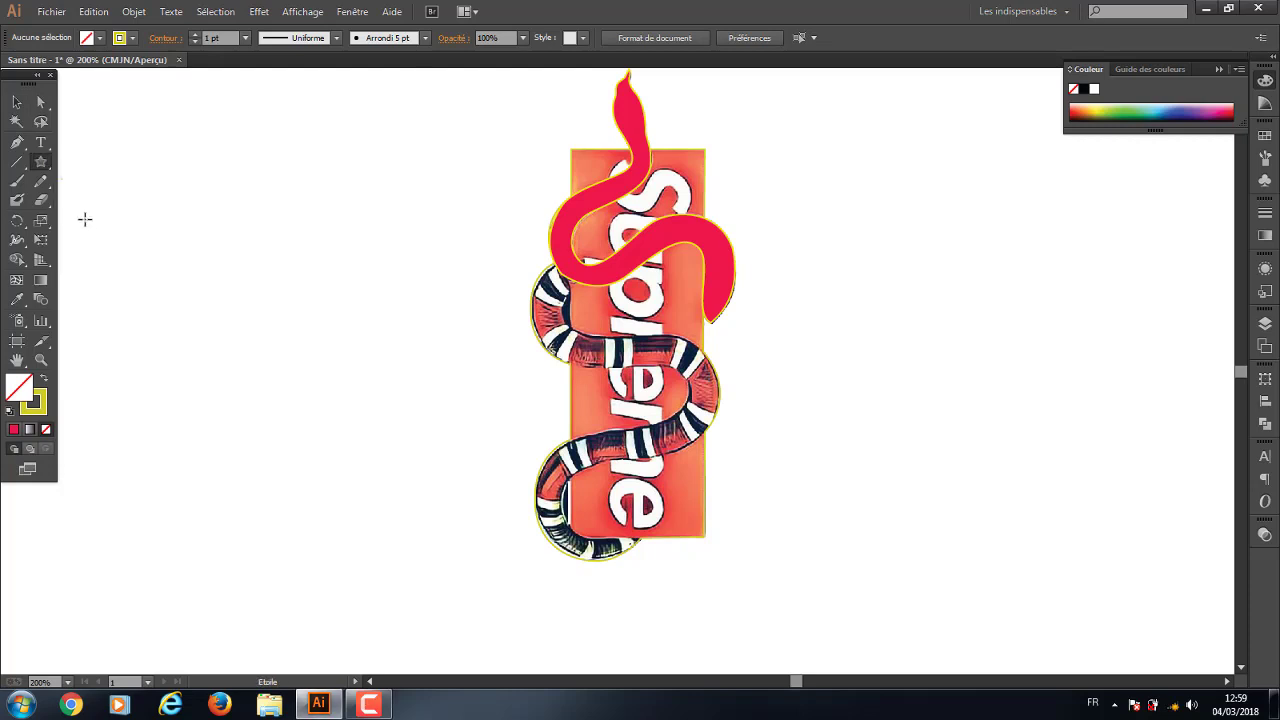
click(42, 146)
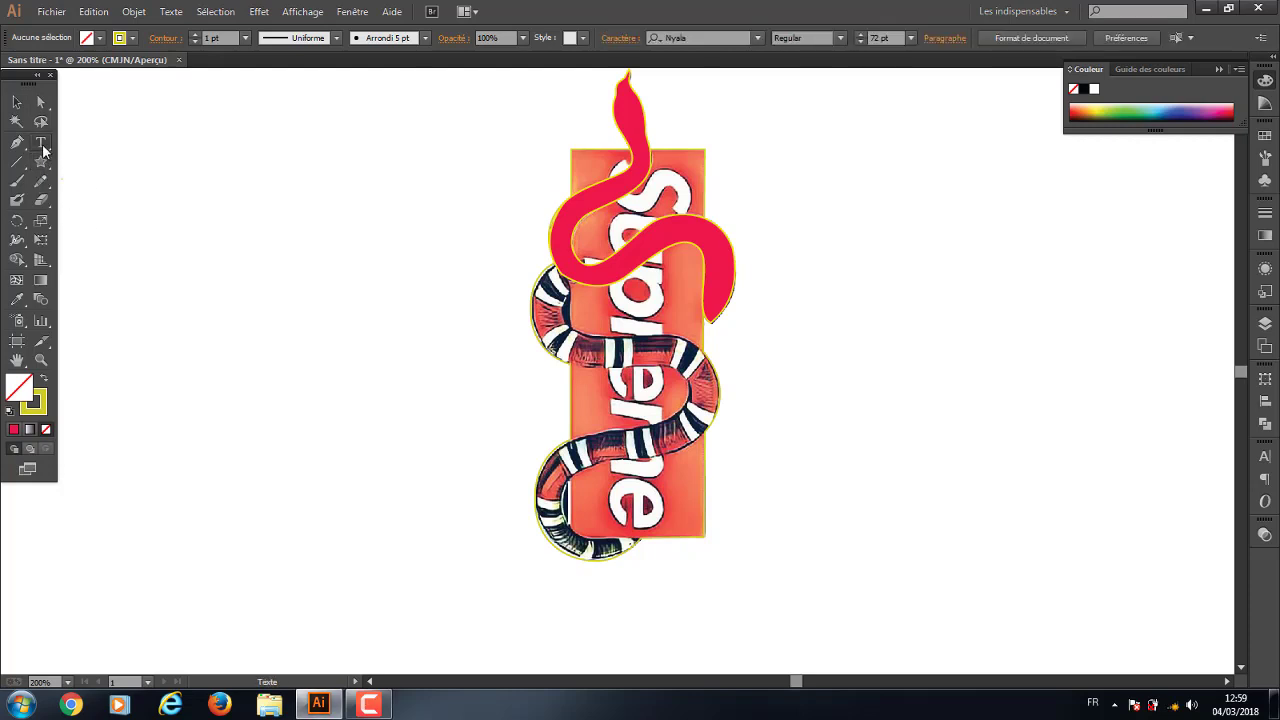
click(42, 146)
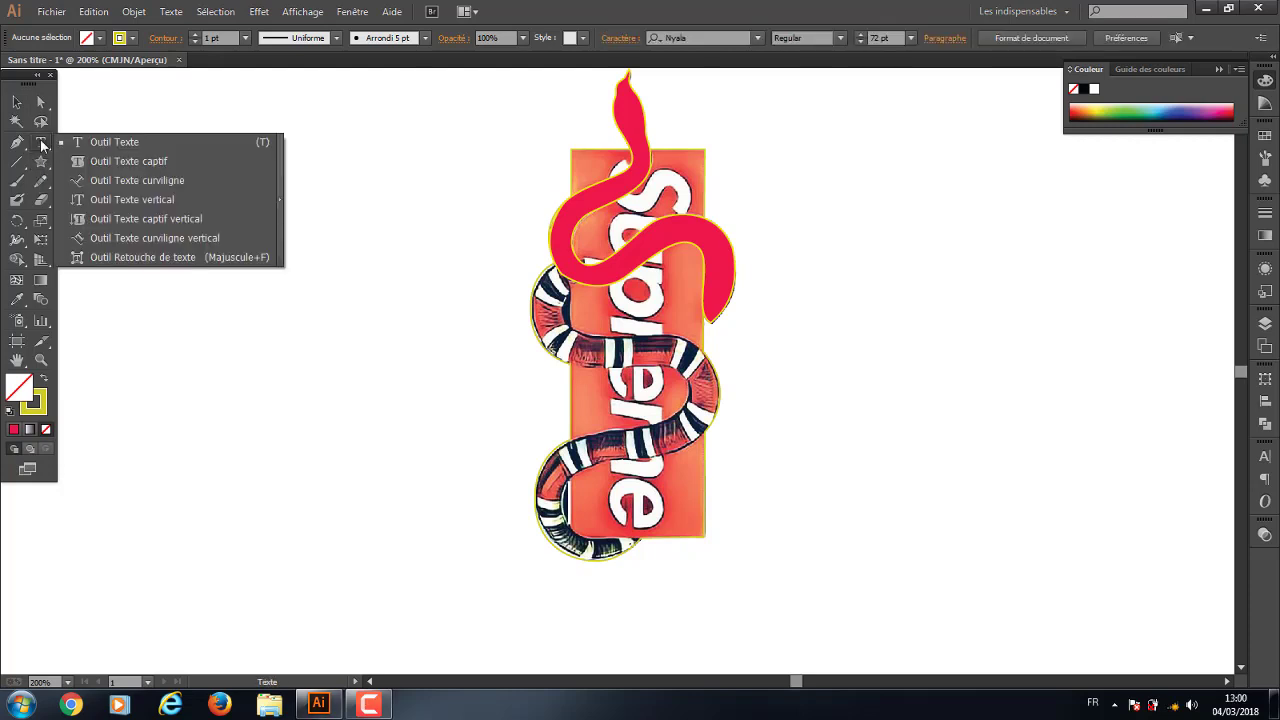
click(41, 145)
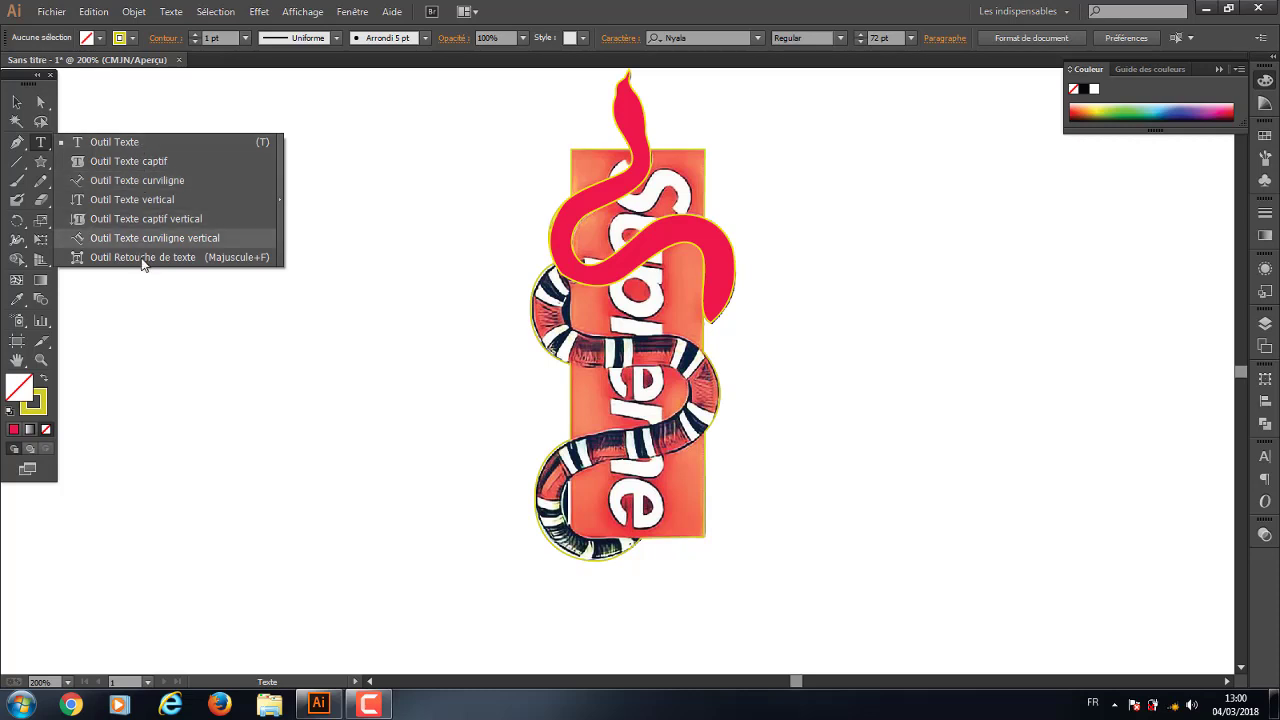
click(129, 162)
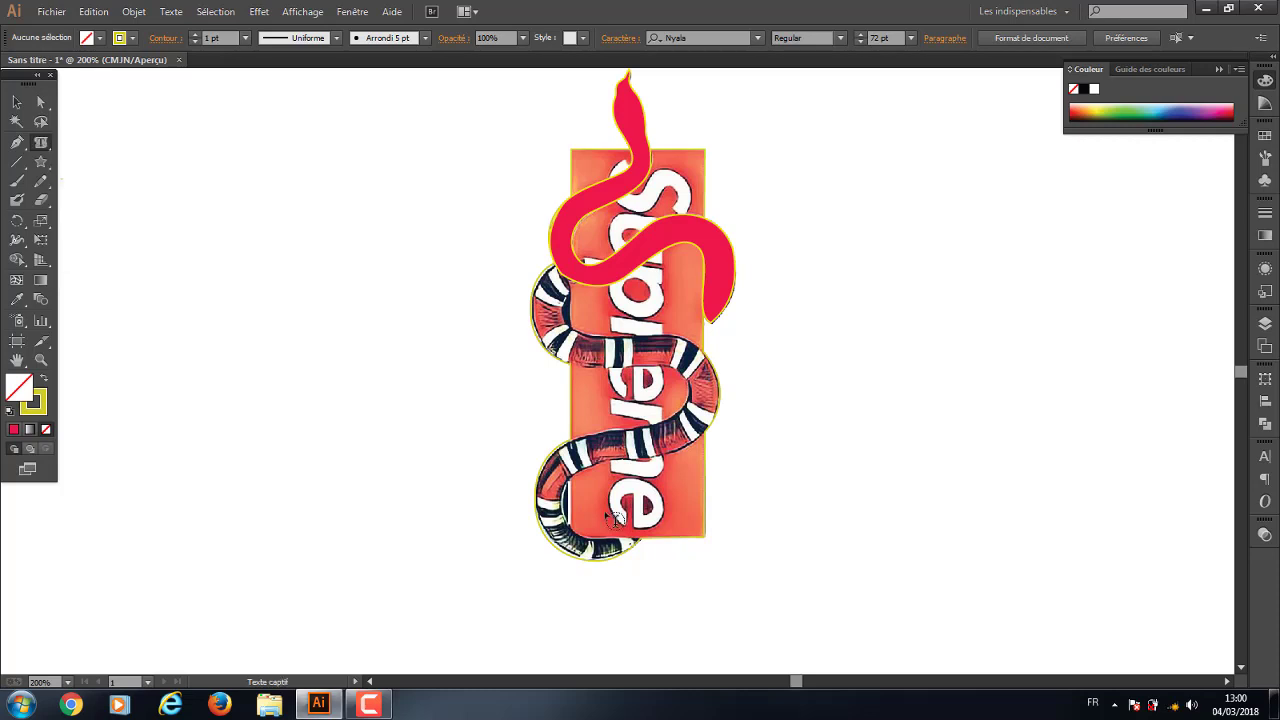
Marquee-select and delete the pink snake tracing, then pan the view
click(16, 101)
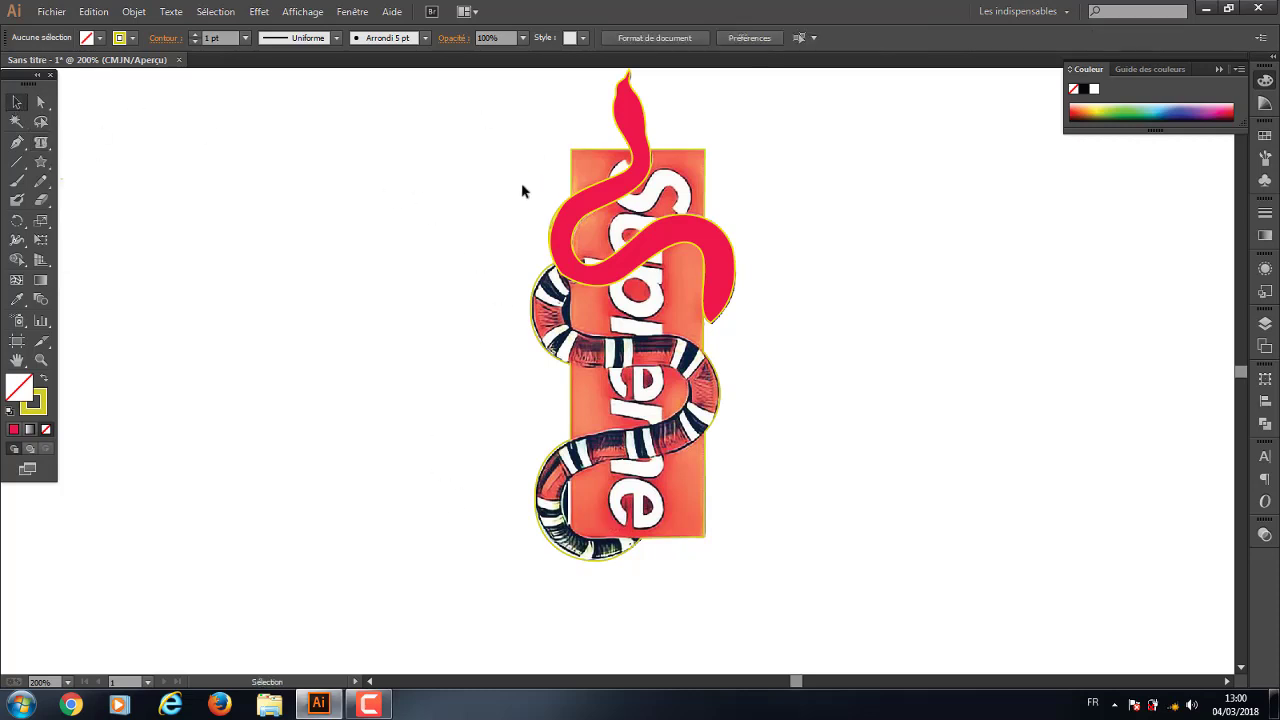
drag(480, 108, 823, 591)
key(Delete)
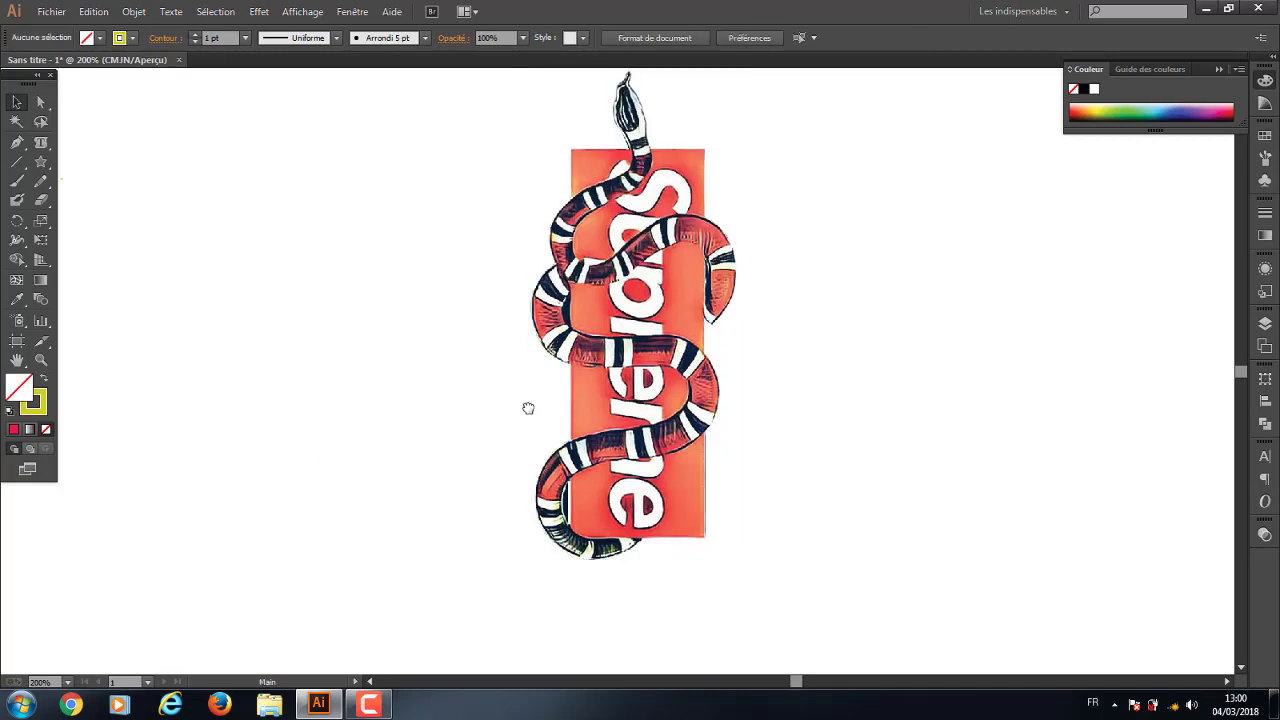
drag(528, 408, 778, 423)
drag(584, 355, 289, 316)
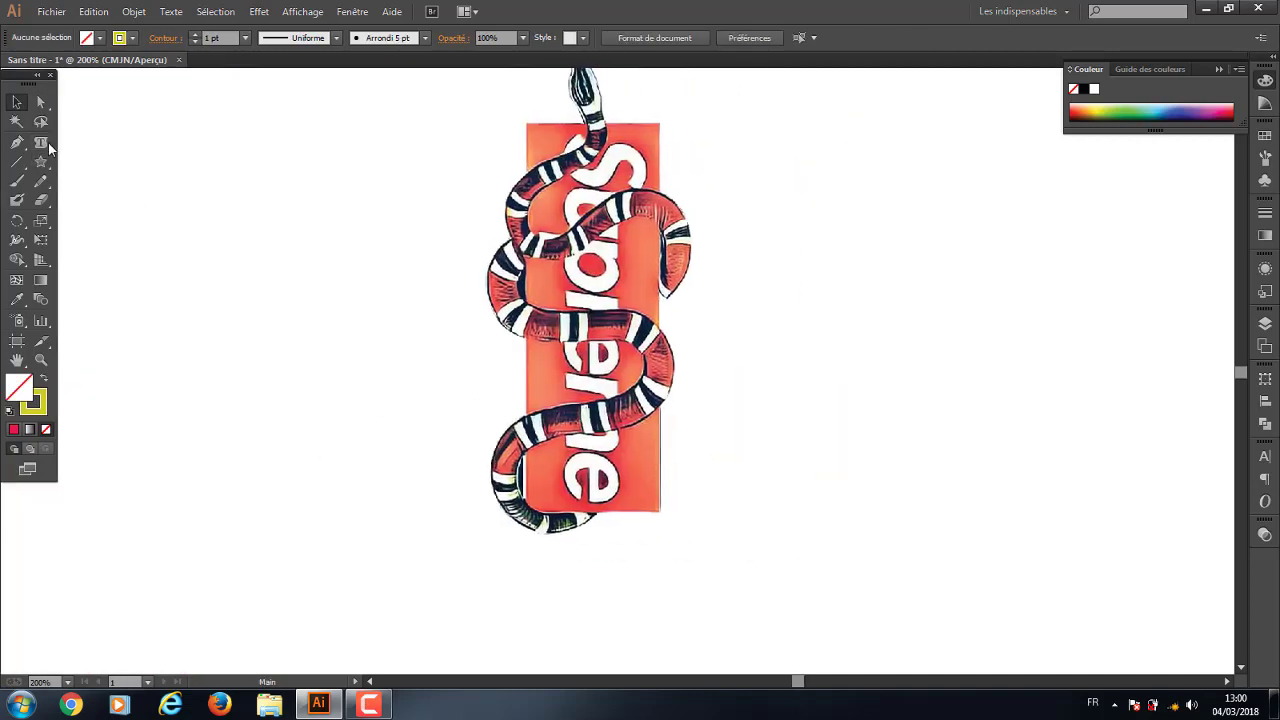
Pick the Type on a Path tool from the text flyout, then the Pen tool
click(41, 143)
click(44, 147)
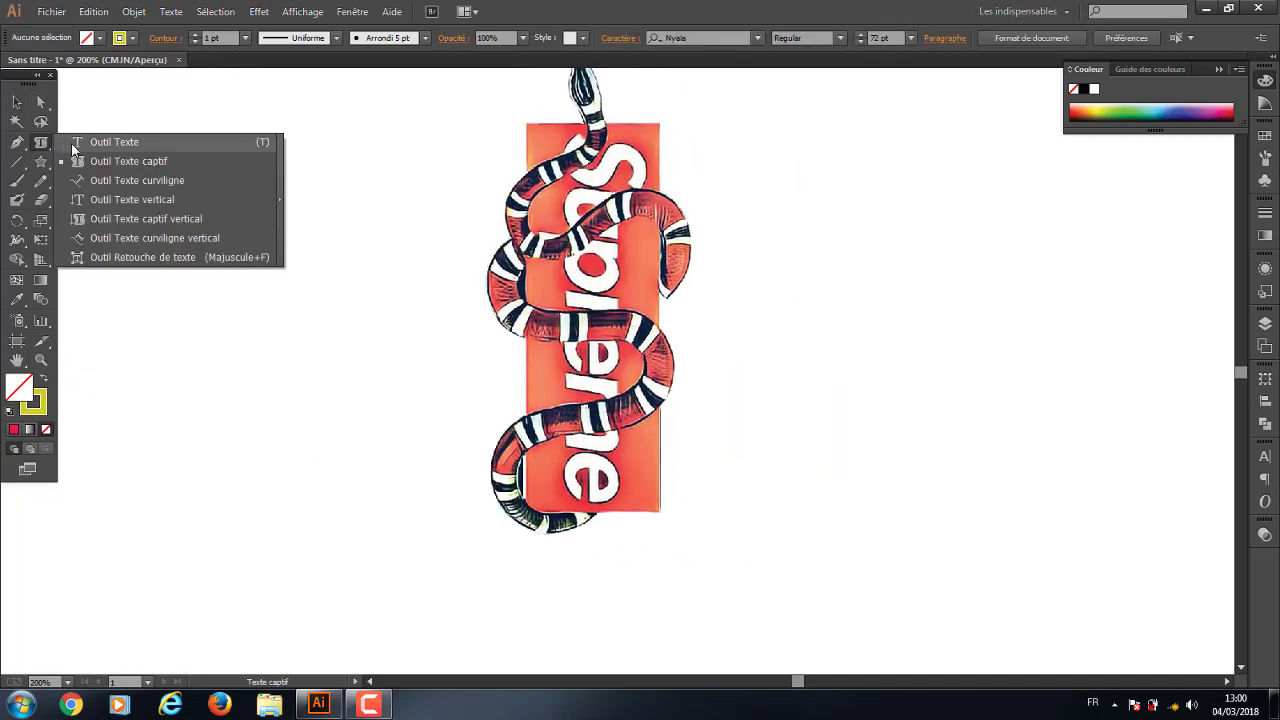
click(133, 182)
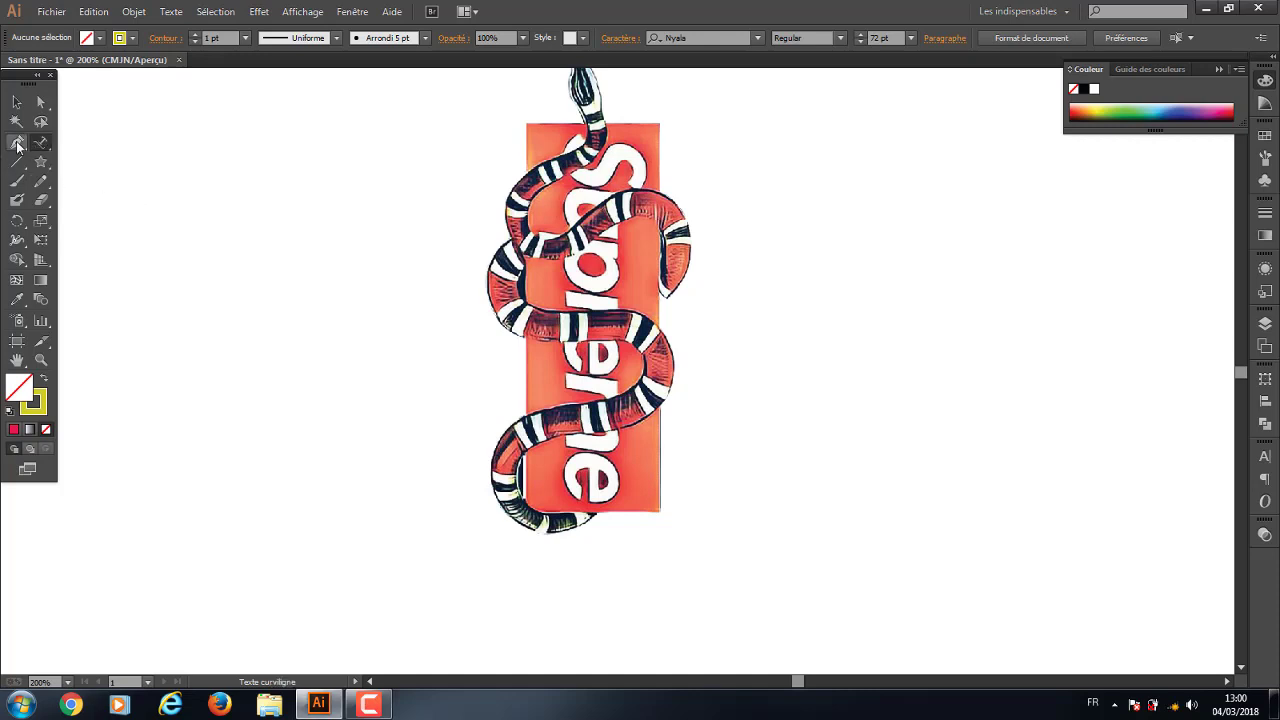
click(17, 142)
Draw a wavy open curve with the Pen tool on the empty artboard right of the logo
drag(951, 371, 617, 417)
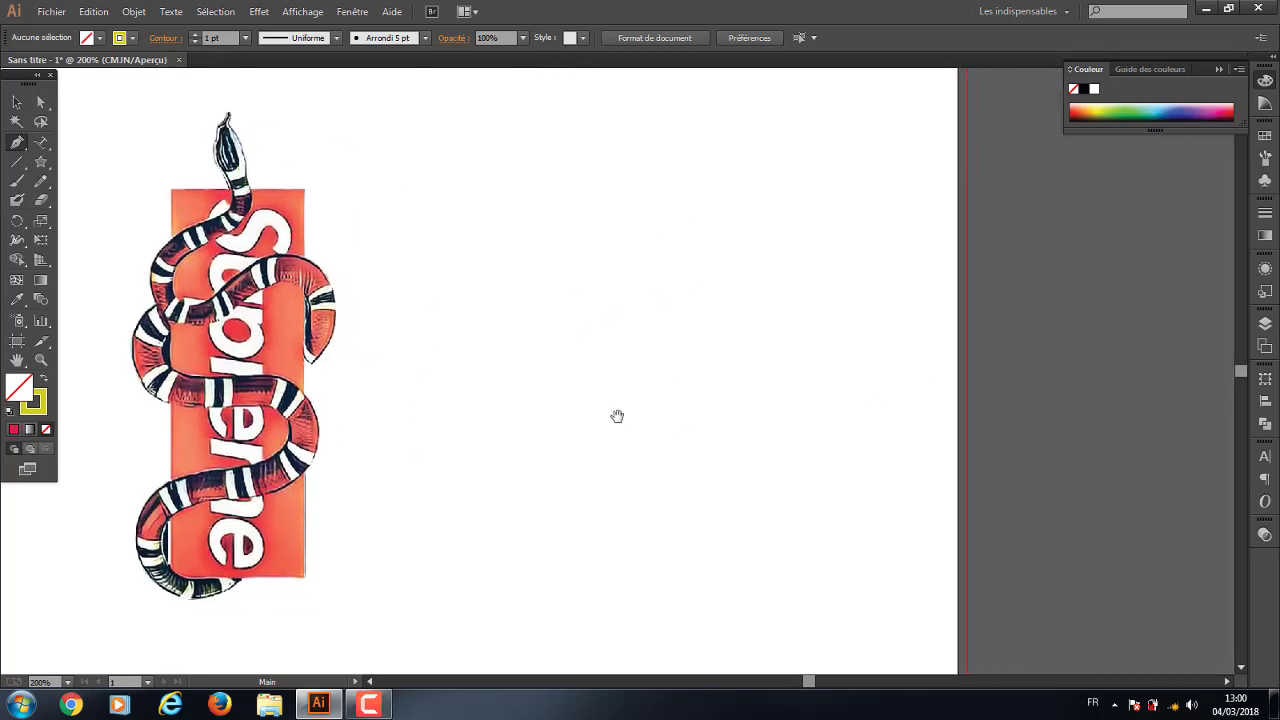
click(457, 363)
click(593, 296)
drag(605, 304, 693, 325)
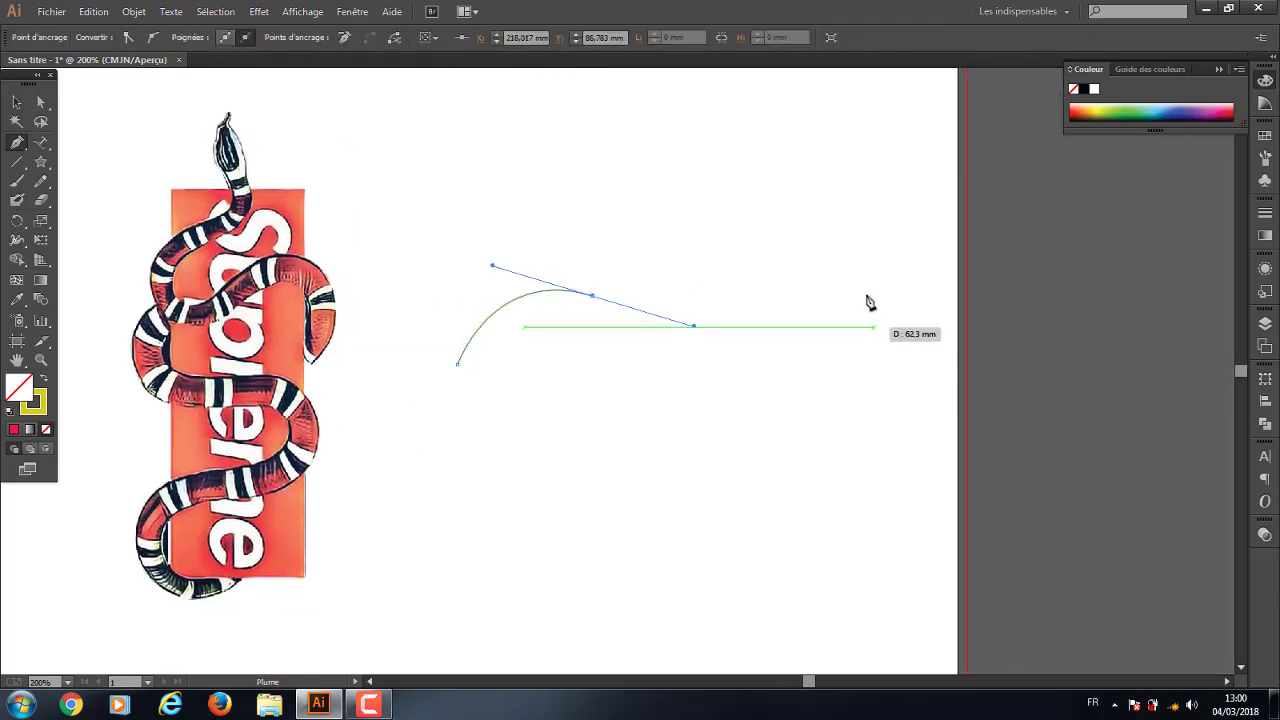
drag(865, 290, 900, 230)
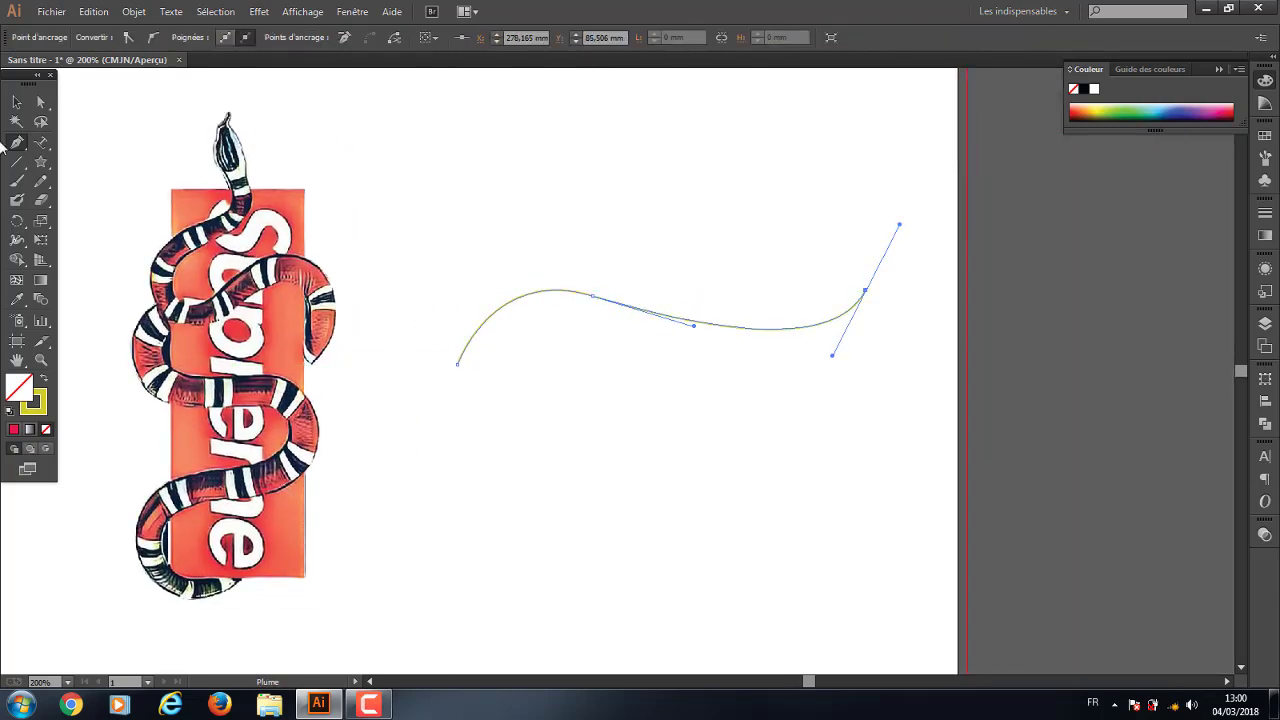
End the curve and switch to the Type on a Path tool
click(18, 102)
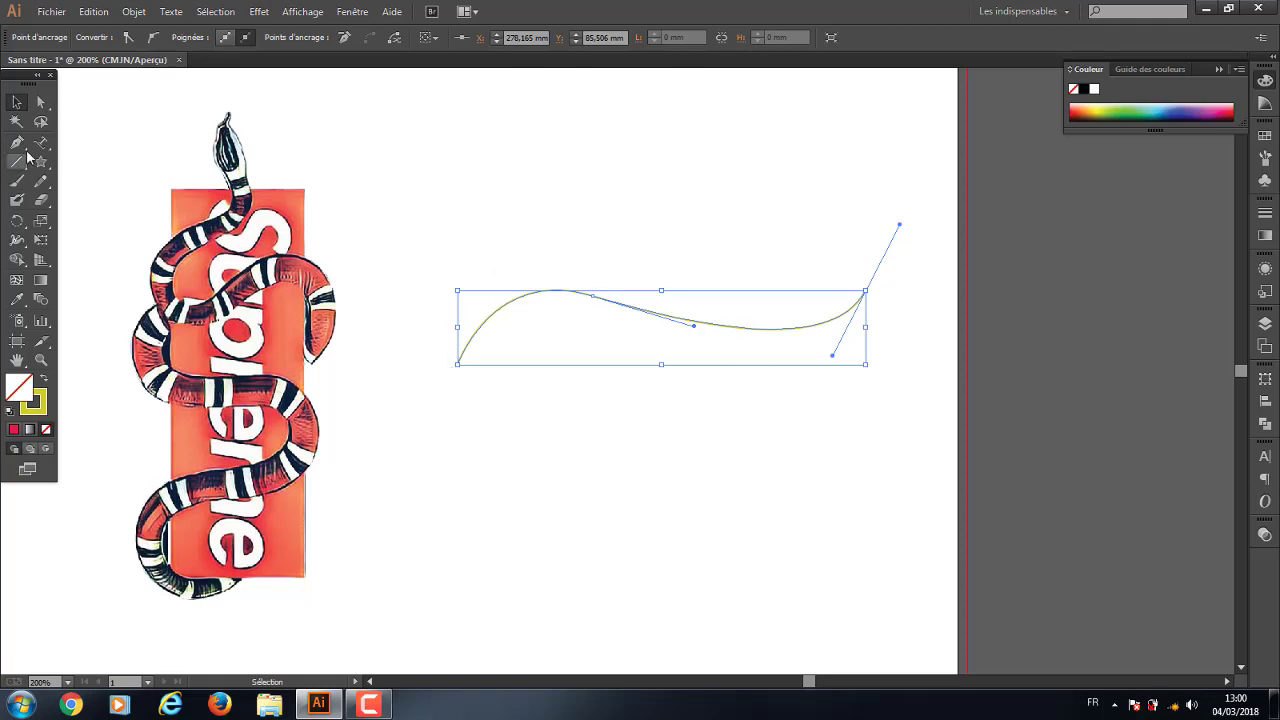
drag(41, 141, 71, 147)
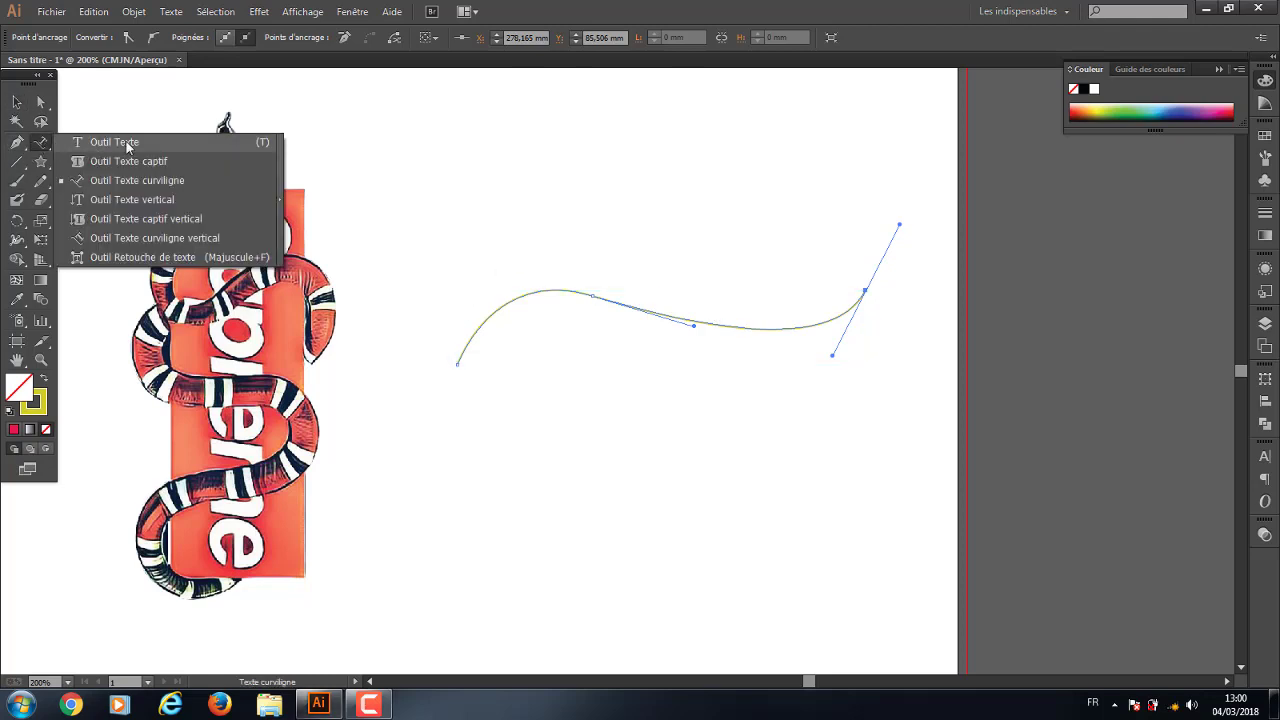
click(84, 186)
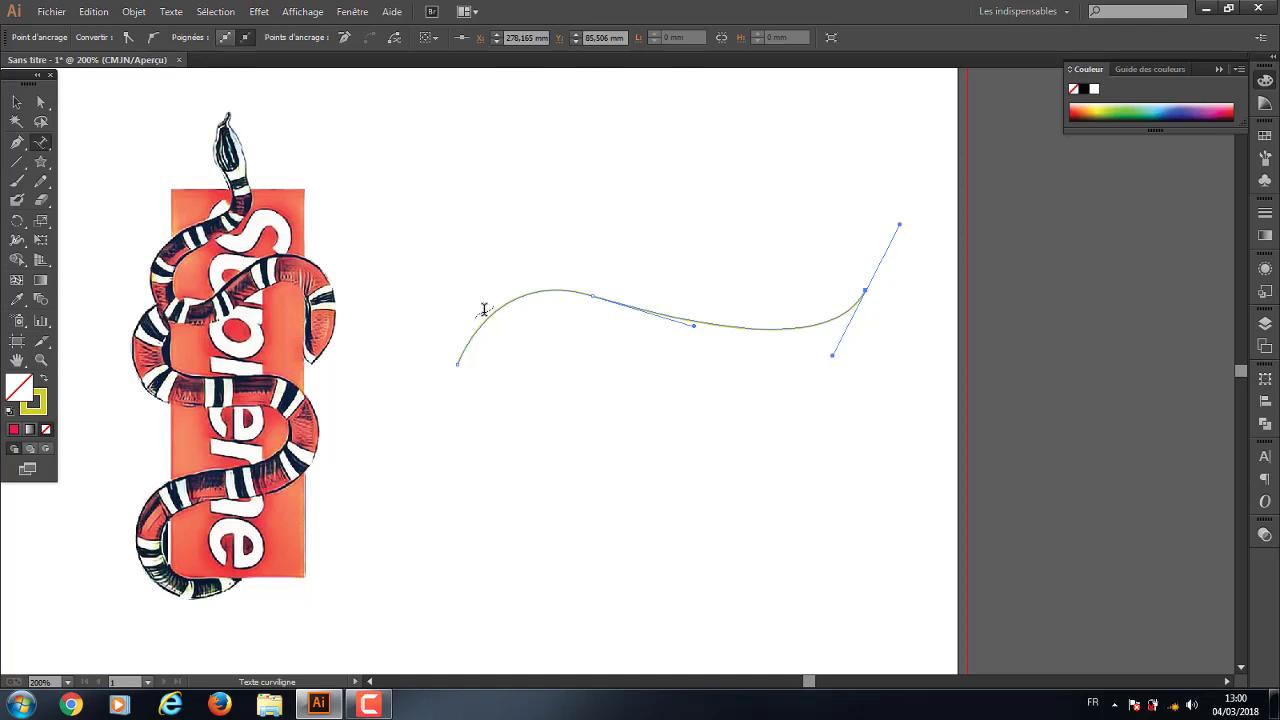
Type 'vhgdvs' along the curved path, then marquee-select that text and delete it
click(462, 344)
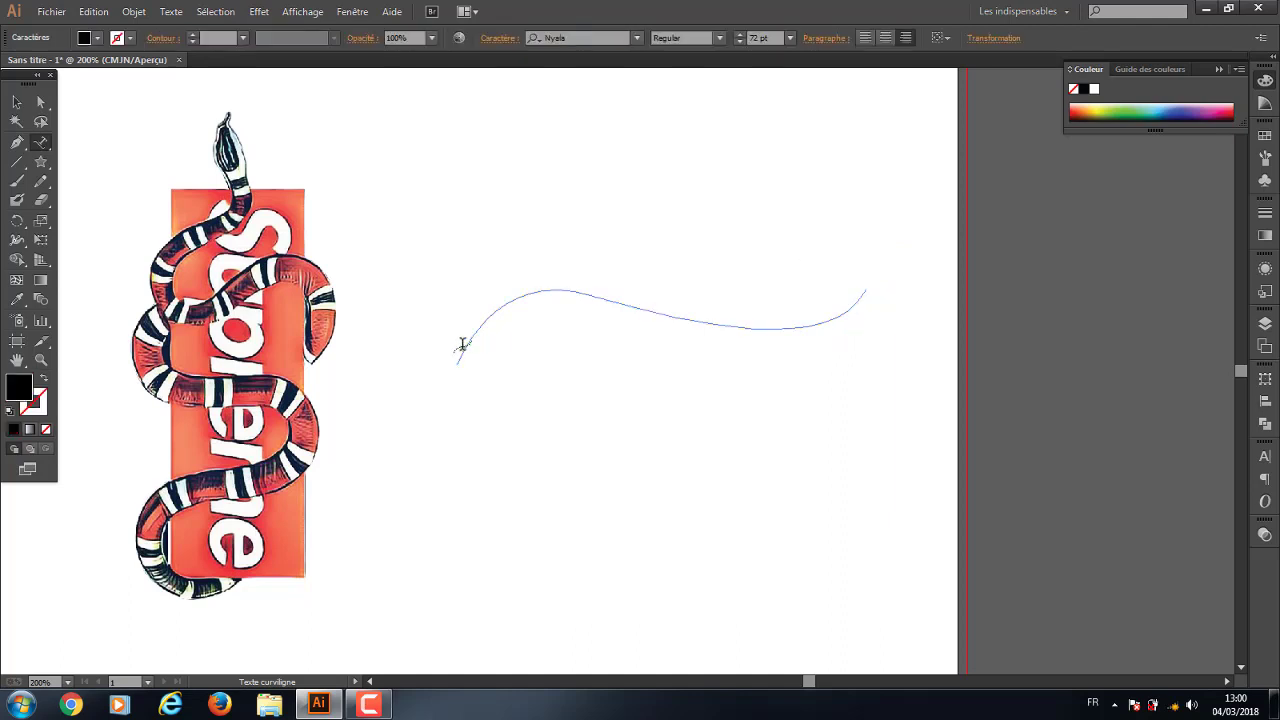
text(vh)
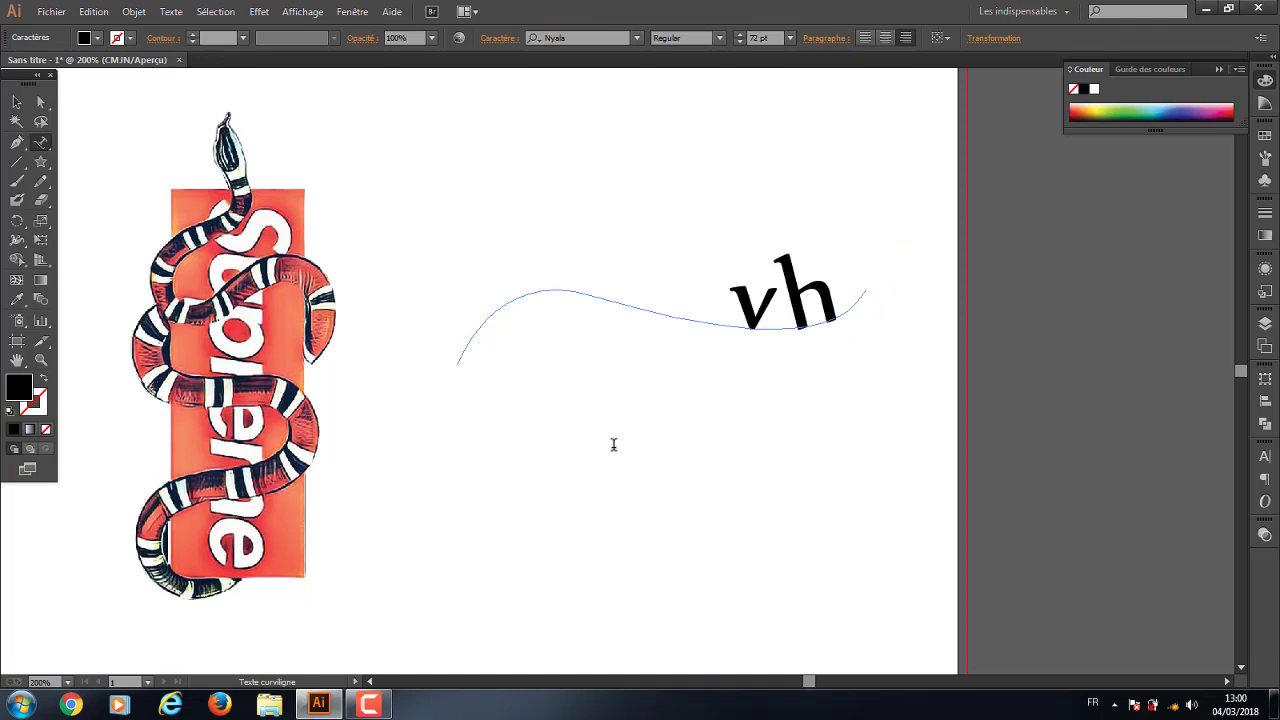
text(gdvs)
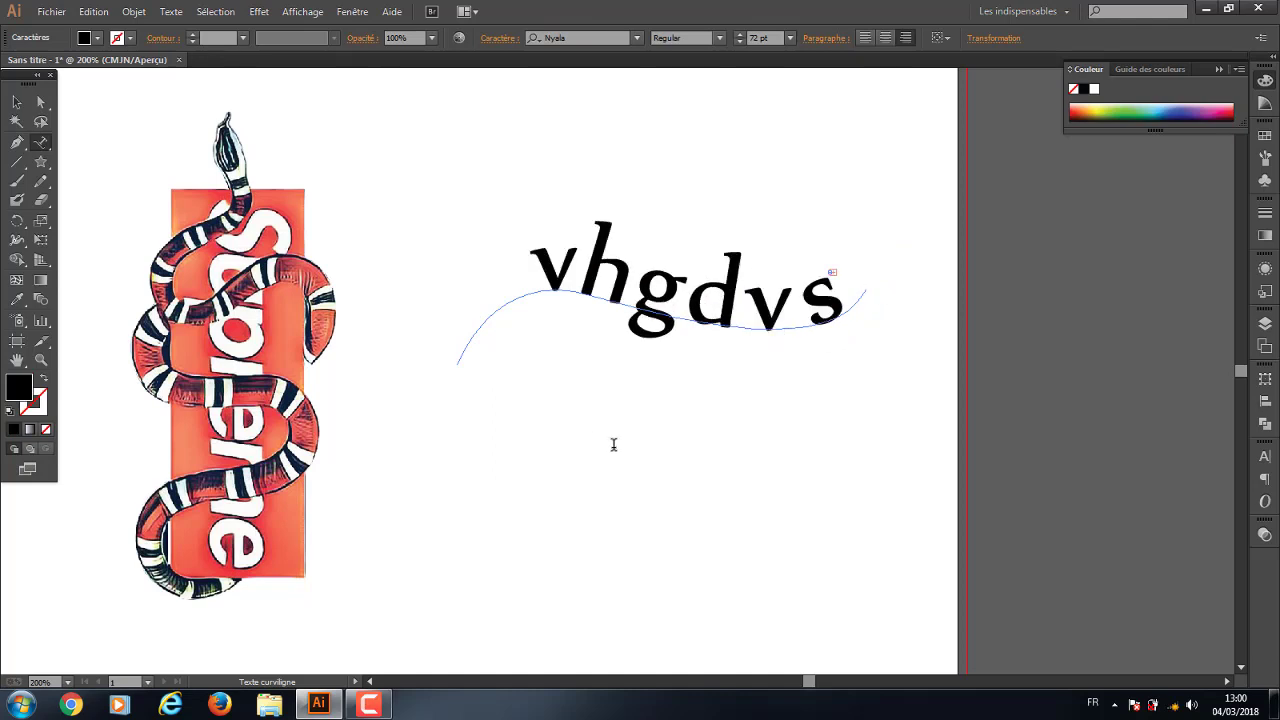
click(16, 101)
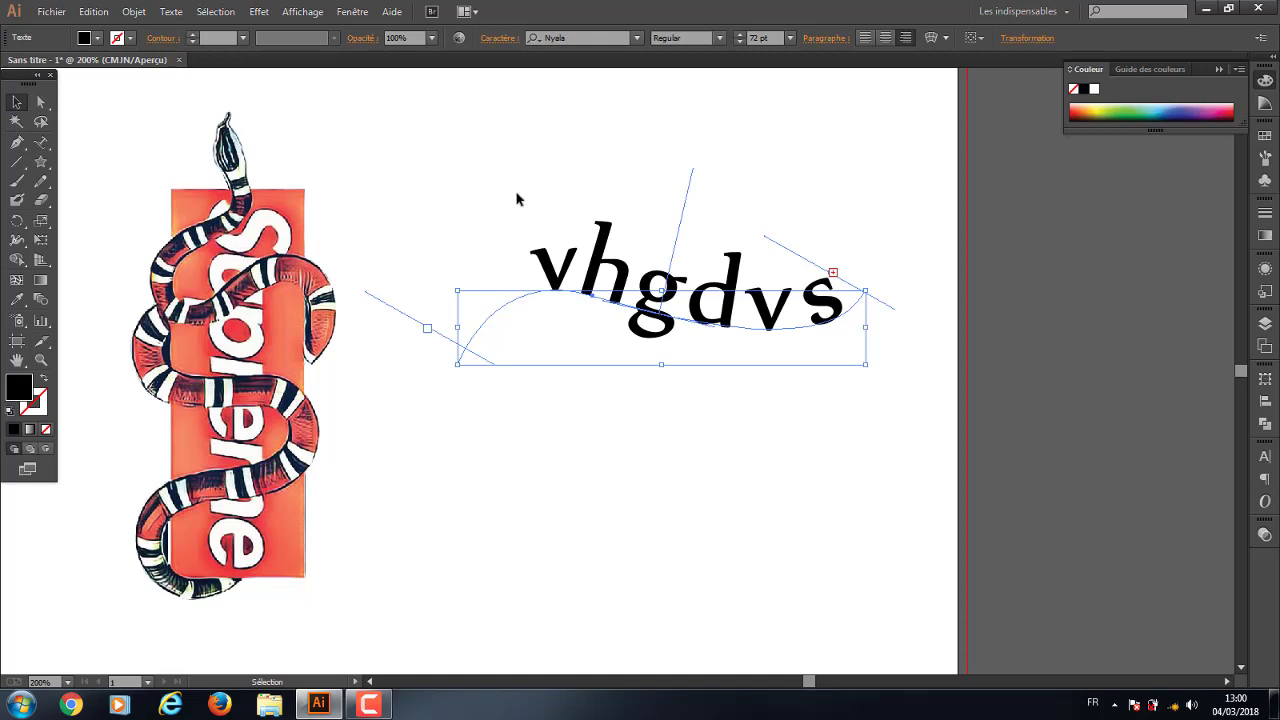
drag(508, 182, 734, 502)
key(Delete)
click(48, 146)
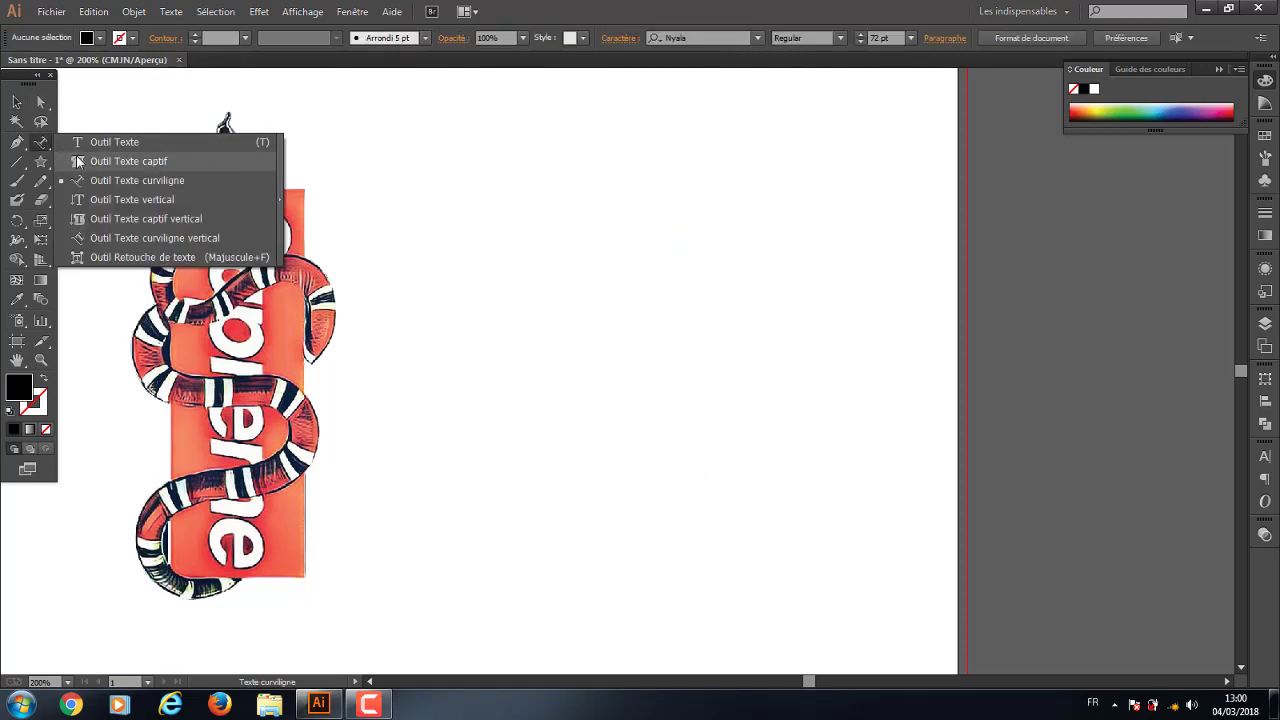
Try the Area Type and Vertical Area Type tools, dismissing the needs-a-path warning
click(86, 161)
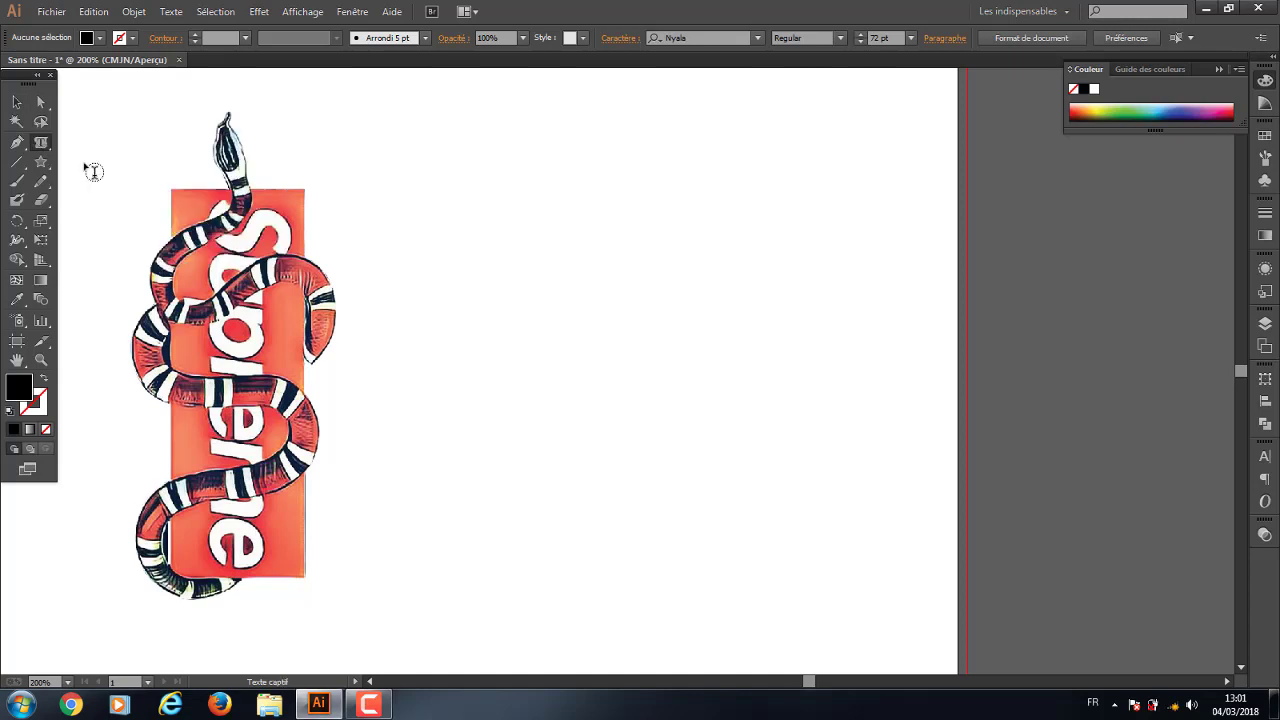
click(40, 143)
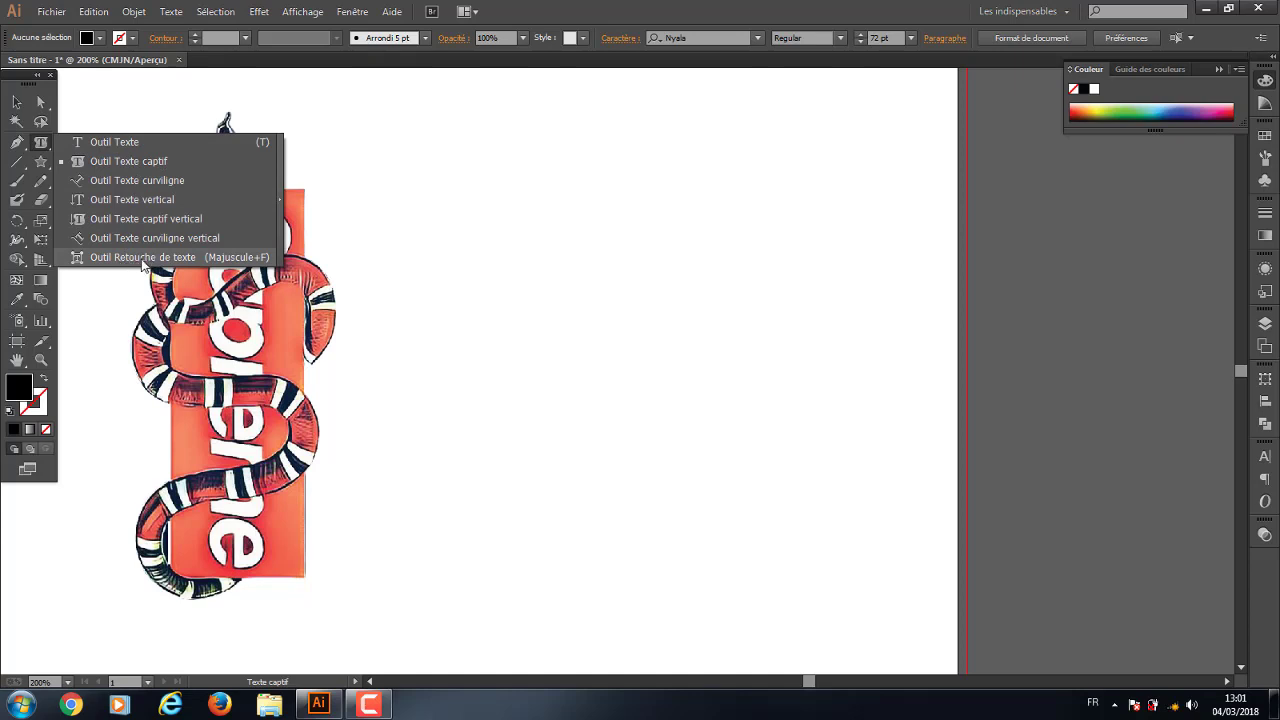
click(140, 218)
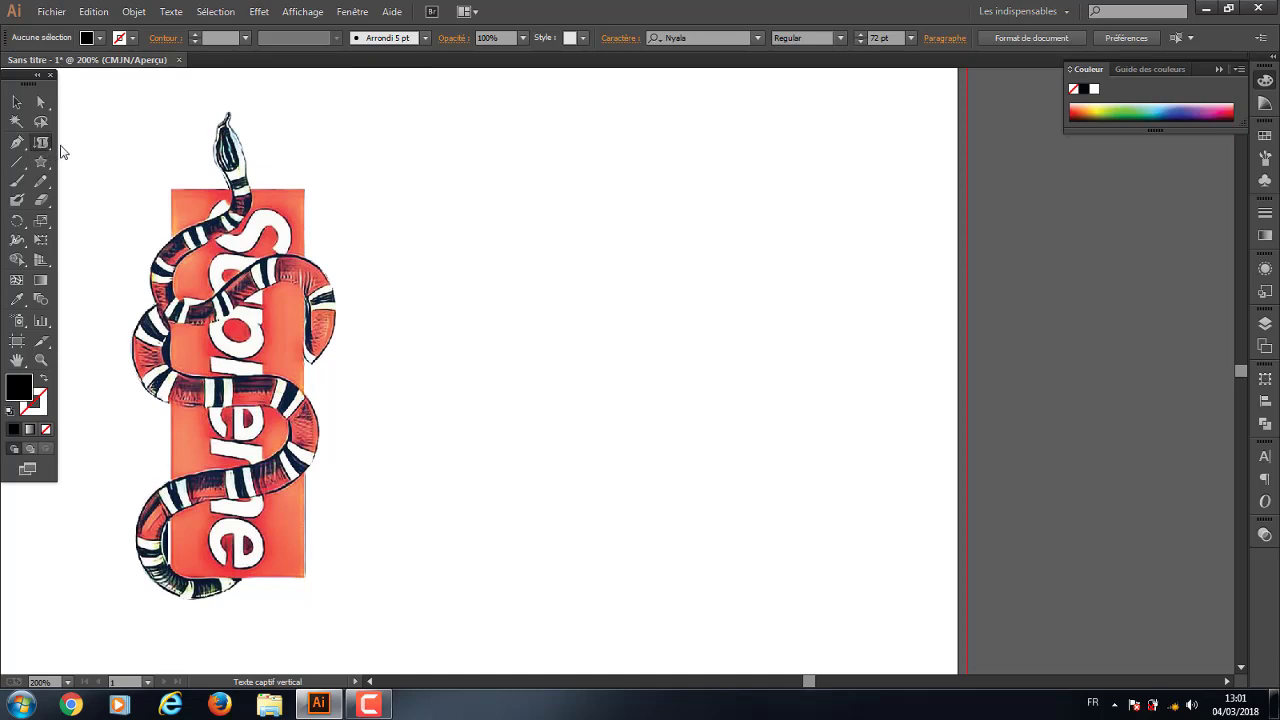
click(41, 142)
click(120, 163)
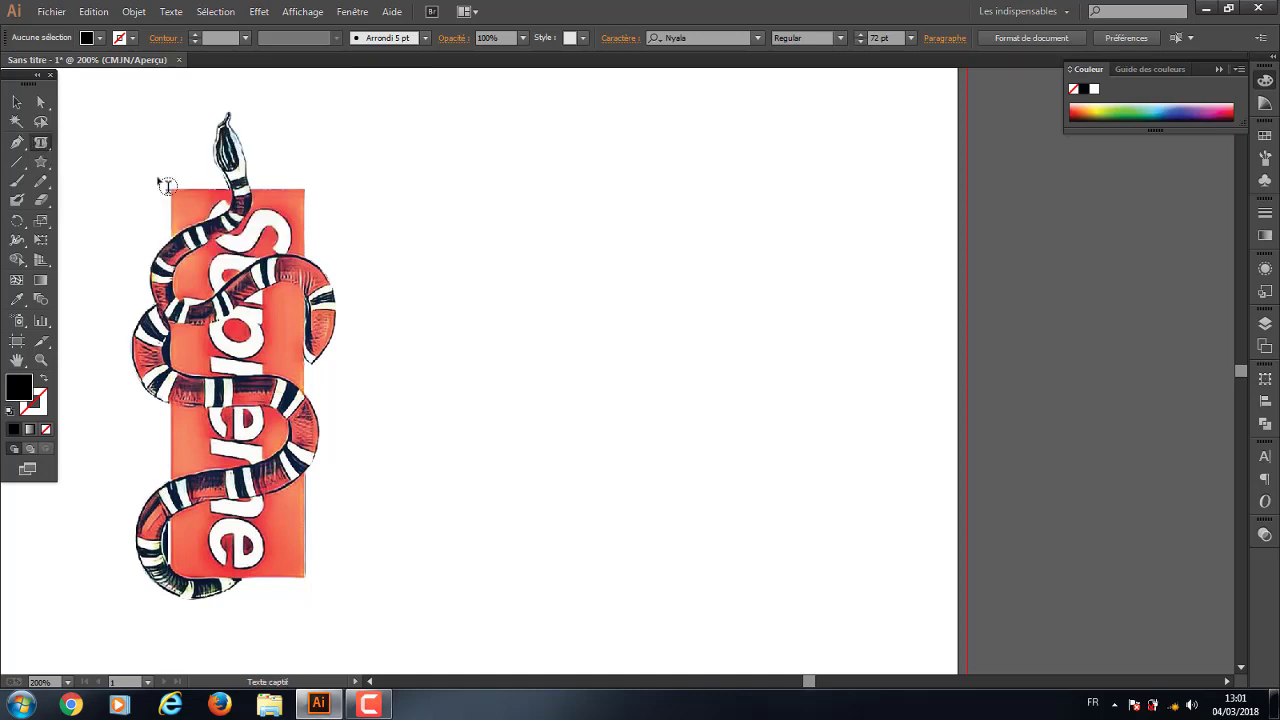
click(509, 163)
click(814, 374)
click(41, 142)
click(120, 160)
Draw a large square frame right of the snake and fill it with 'cdxscsdcsdvcsdxcvvsdc'
drag(445, 149, 802, 489)
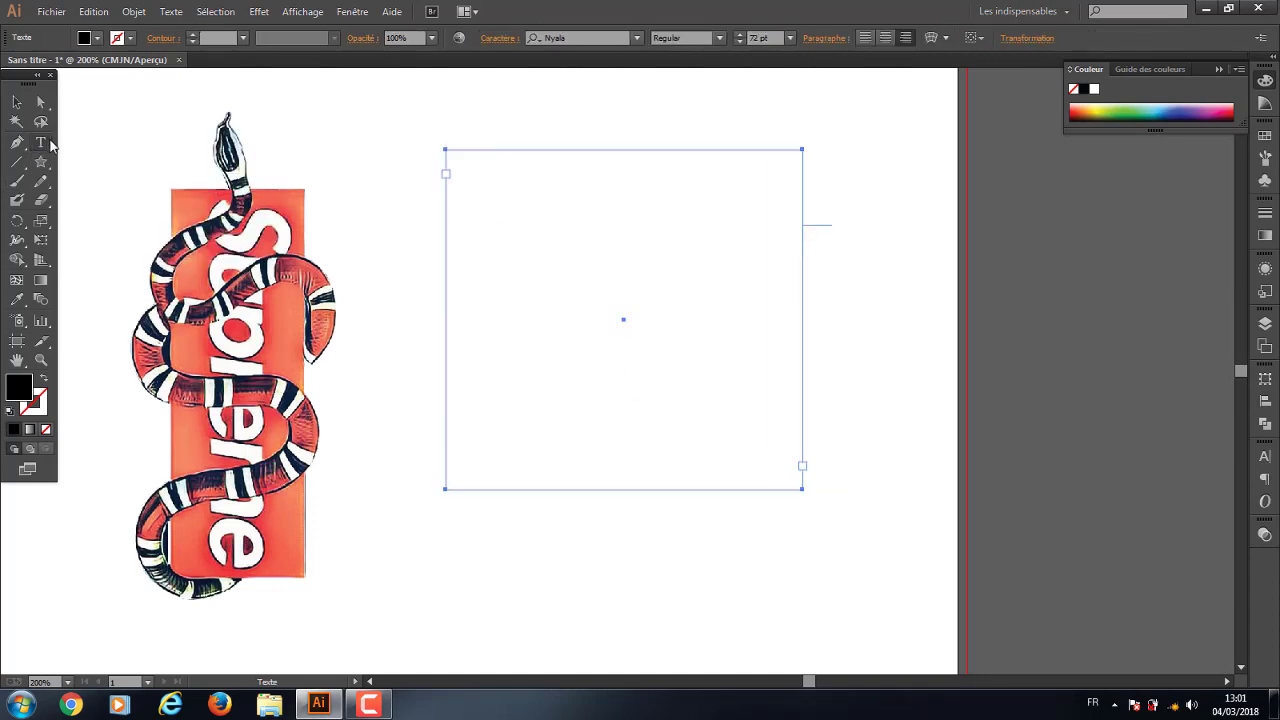
drag(41, 142, 128, 161)
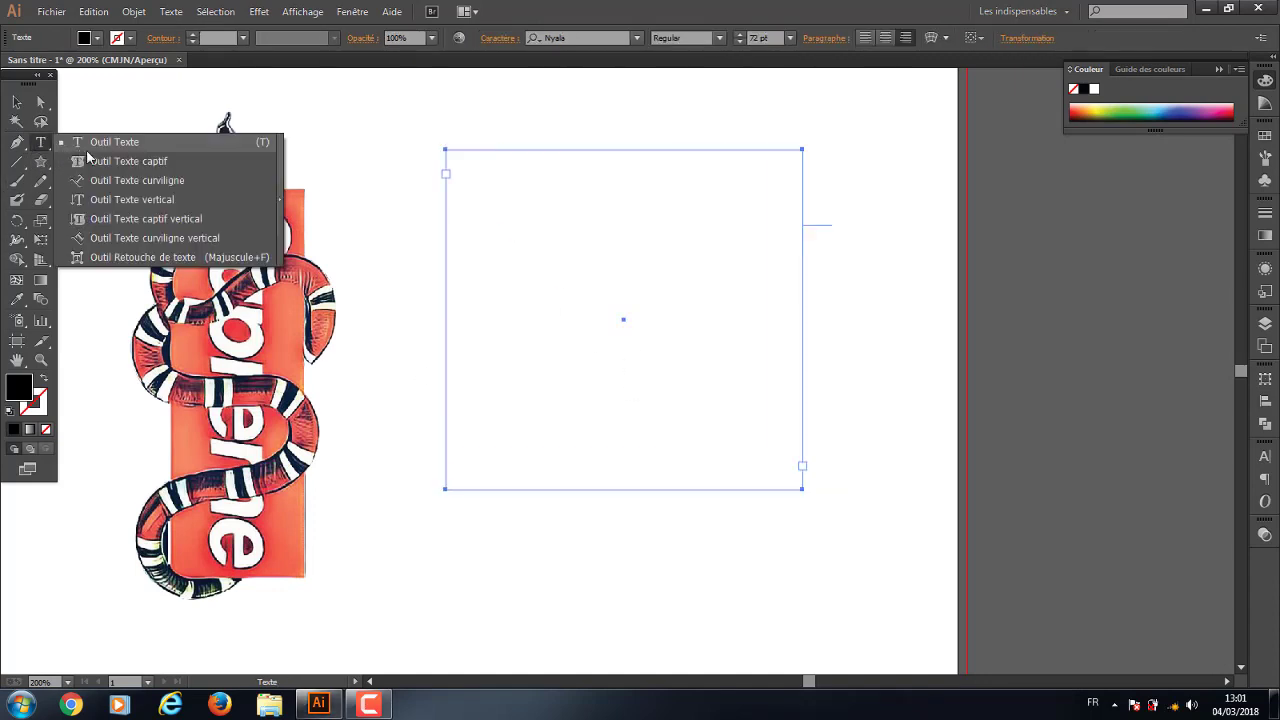
click(451, 161)
text(cdxscsd)
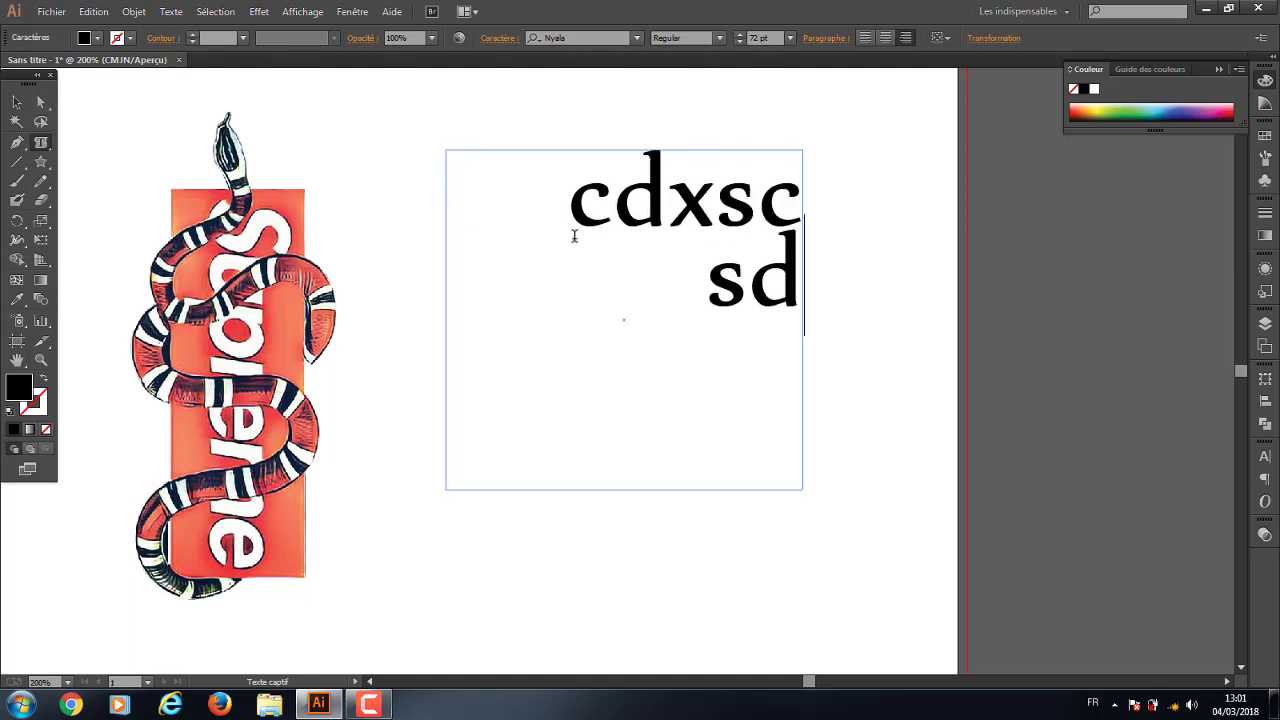
text(csdvcsdxcvvsd)
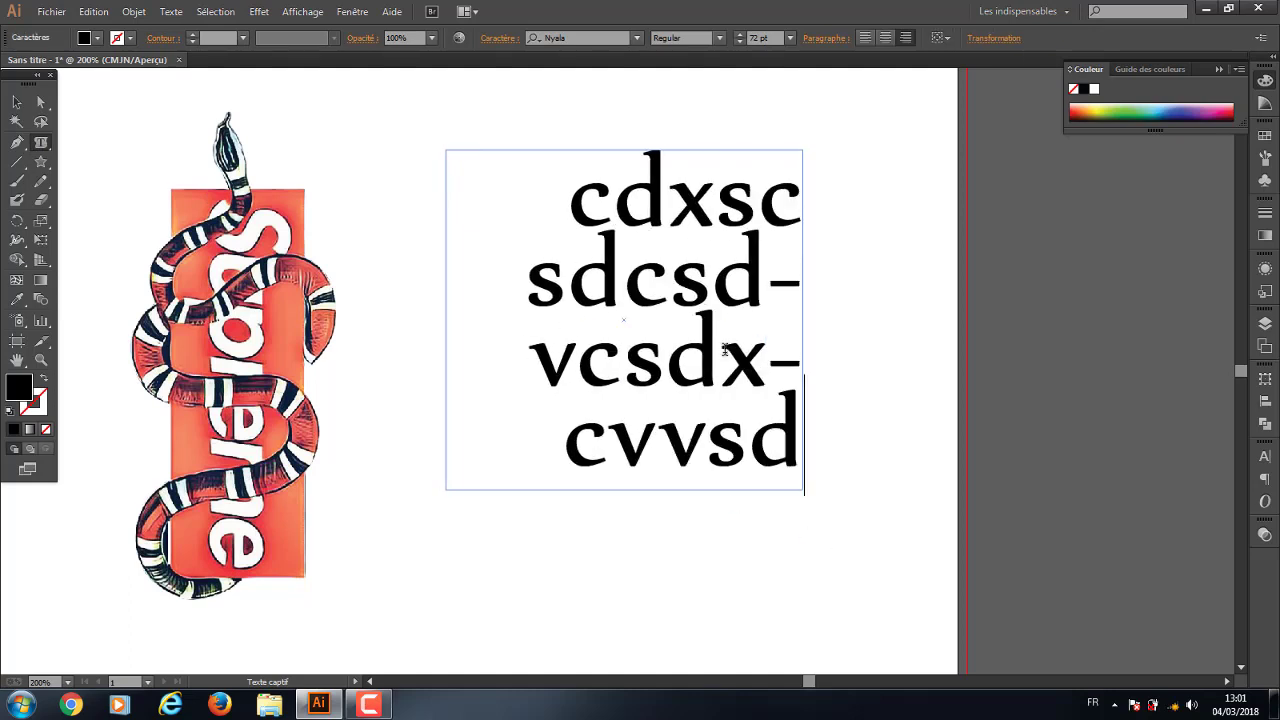
text(c)
scroll(4, 174, down, 2)
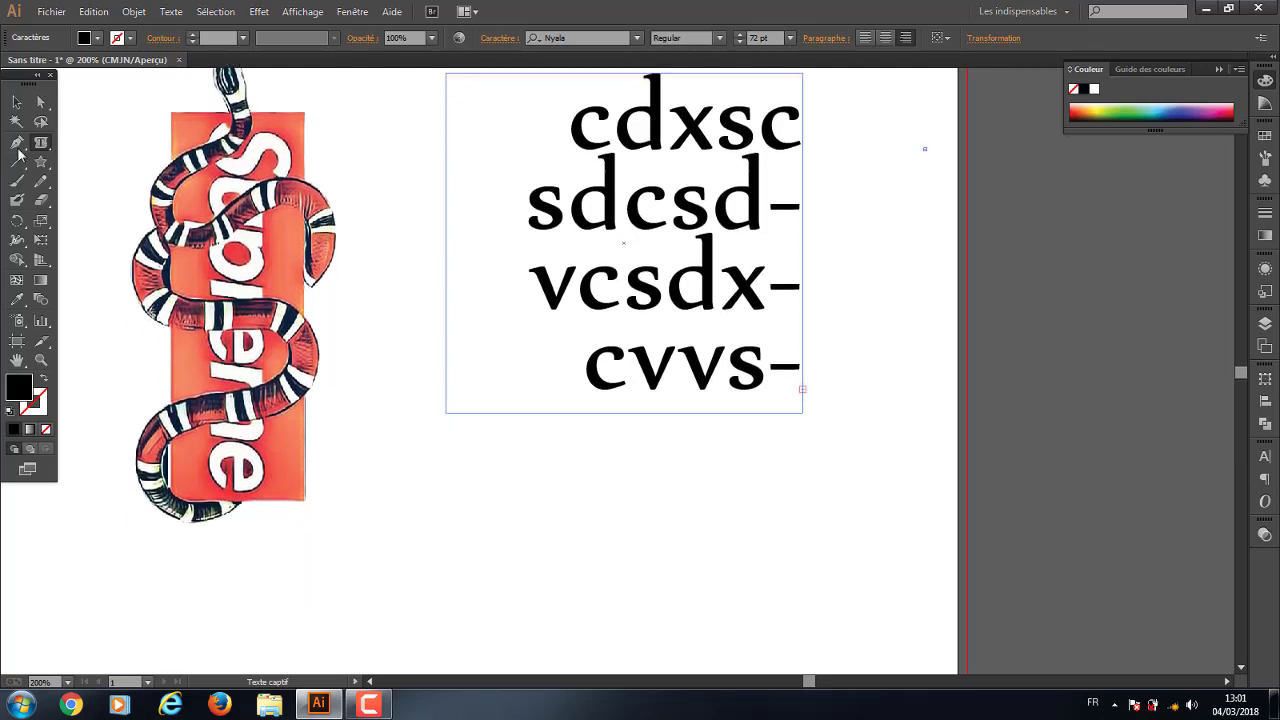
click(17, 142)
Pen-draw a closed curvy blob below the text block and click it with the Type tool
scroll(527, 374, down, 2)
click(595, 362)
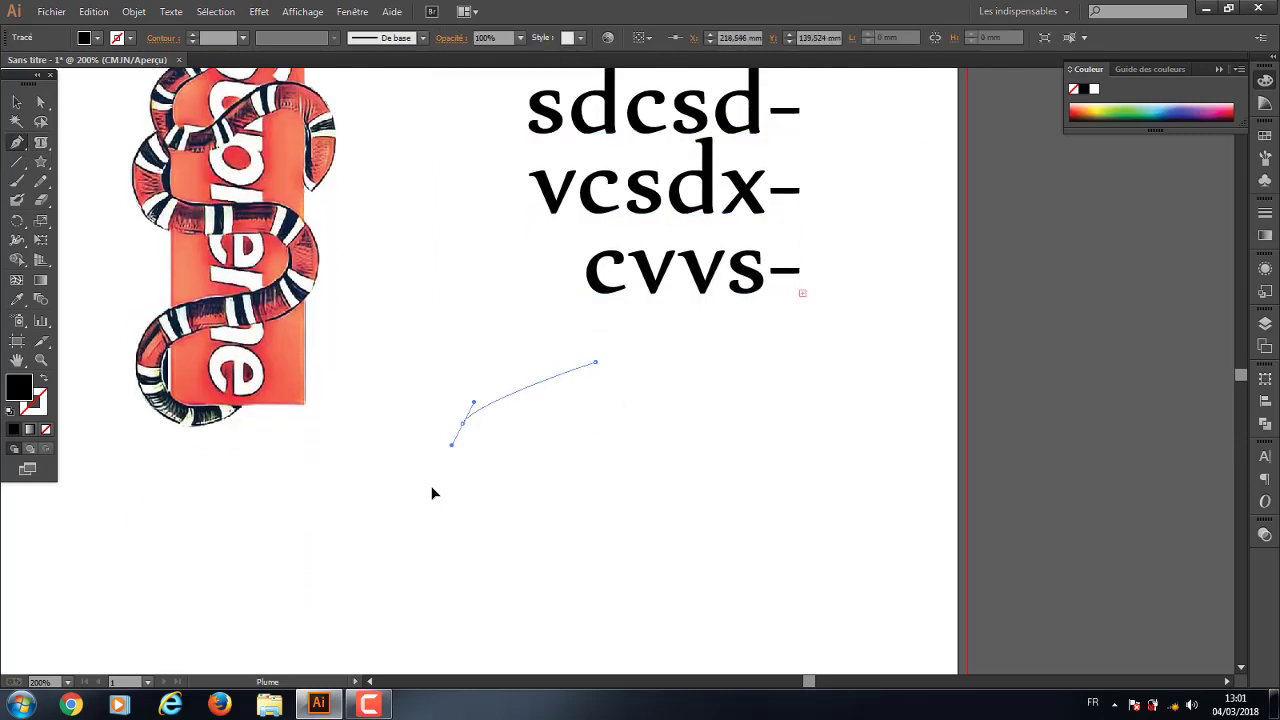
click(381, 510)
drag(422, 563, 507, 577)
drag(734, 594, 806, 486)
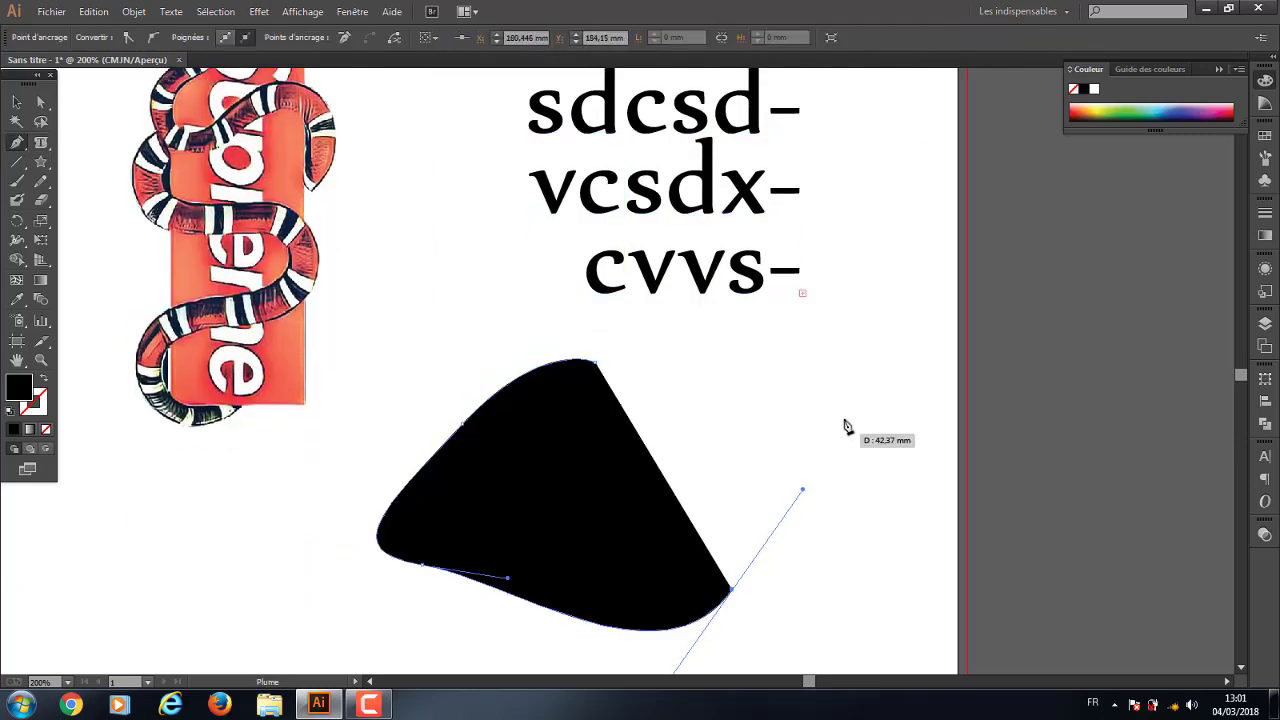
drag(837, 380, 952, 452)
drag(595, 362, 551, 394)
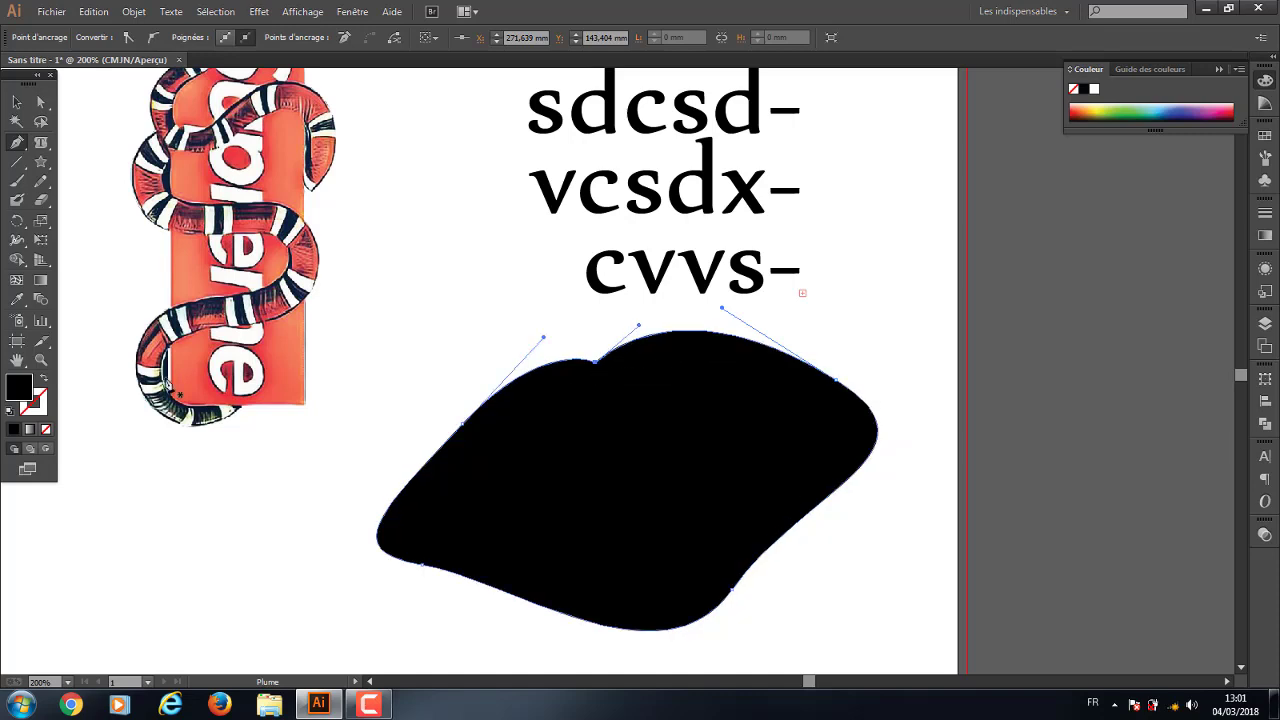
click(17, 101)
key(t)
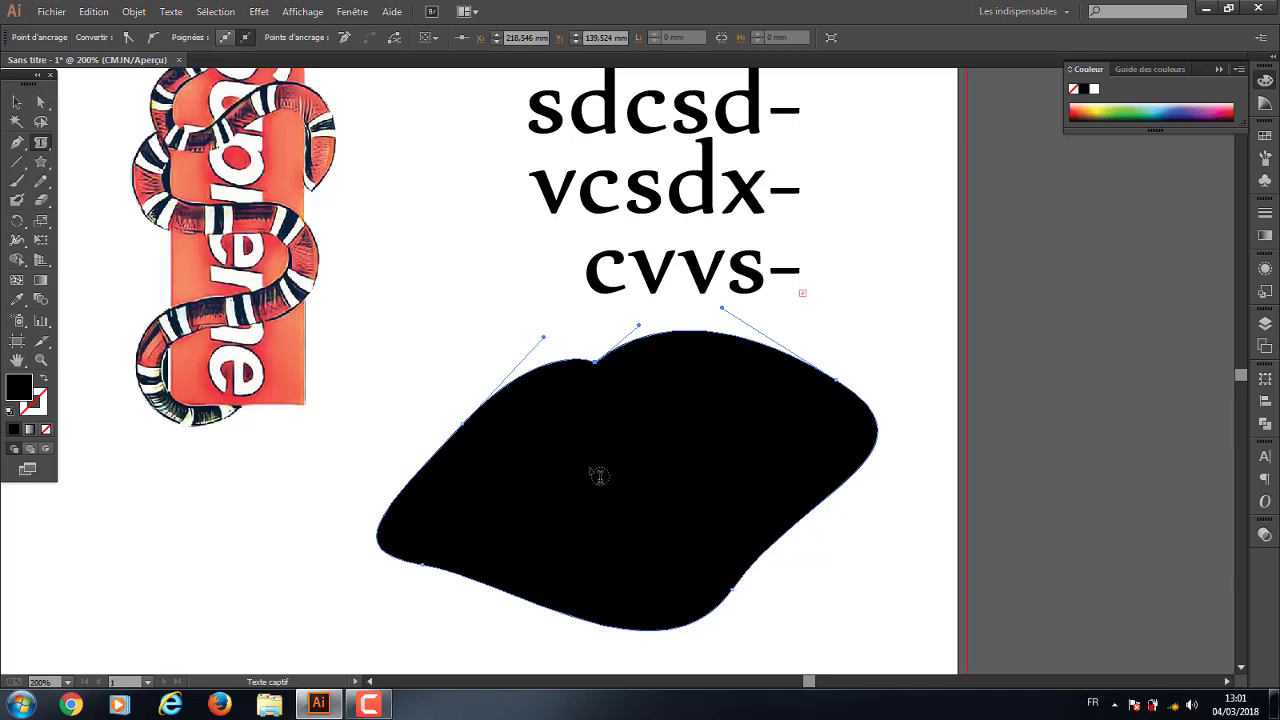
click(553, 384)
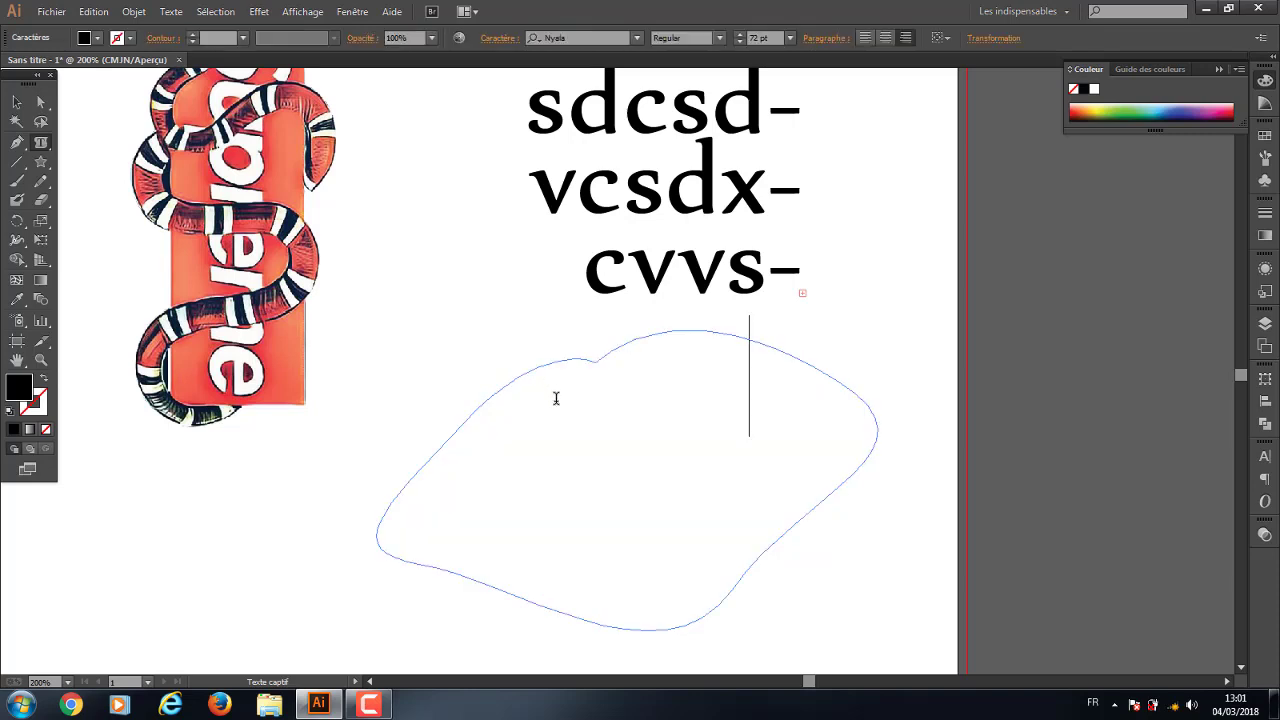
Type 'xncg qgbc' in the blob and set its font size to 10 pt
text(xncg qgbc)
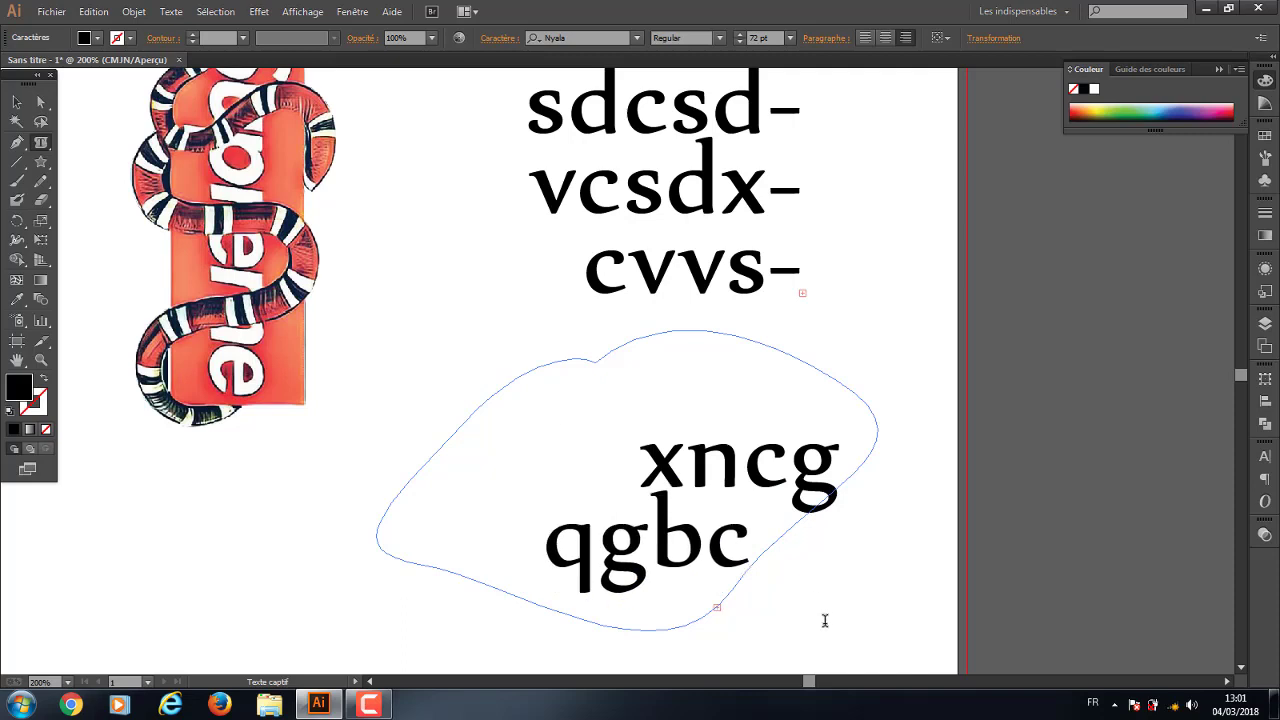
drag(640, 468, 1004, 520)
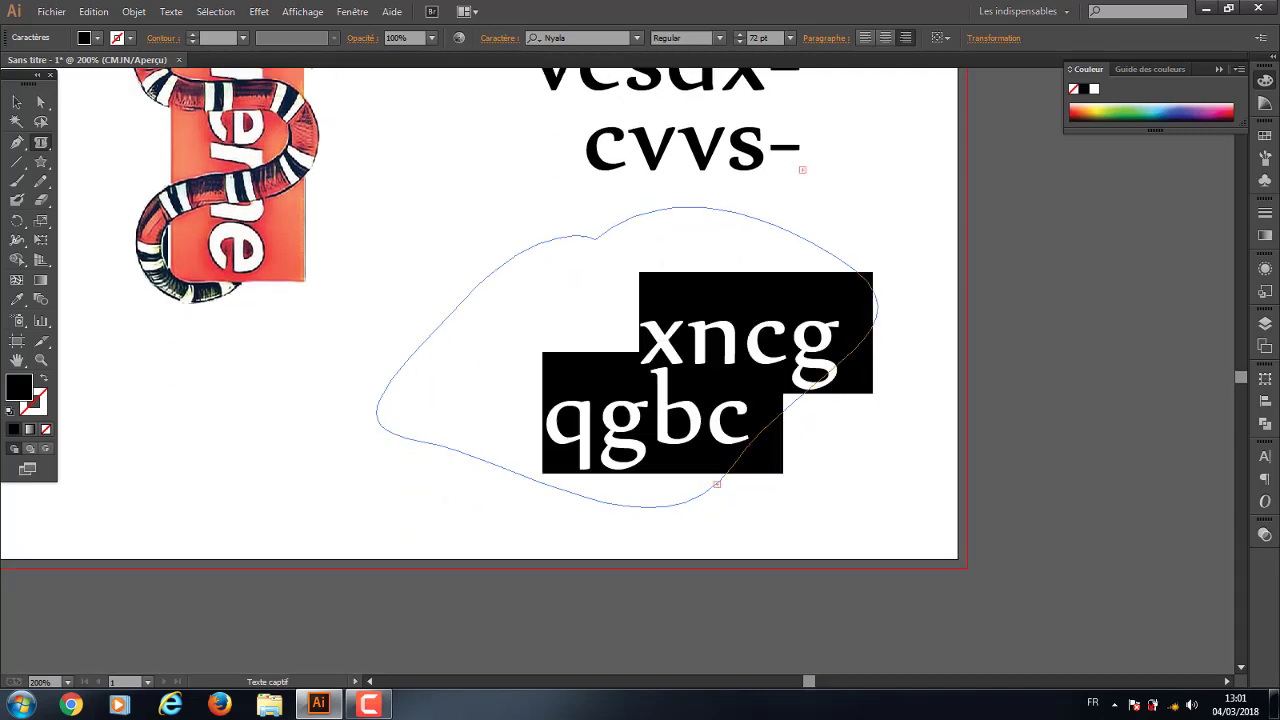
key(ctrl+t)
click(1092, 541)
click(1092, 541)
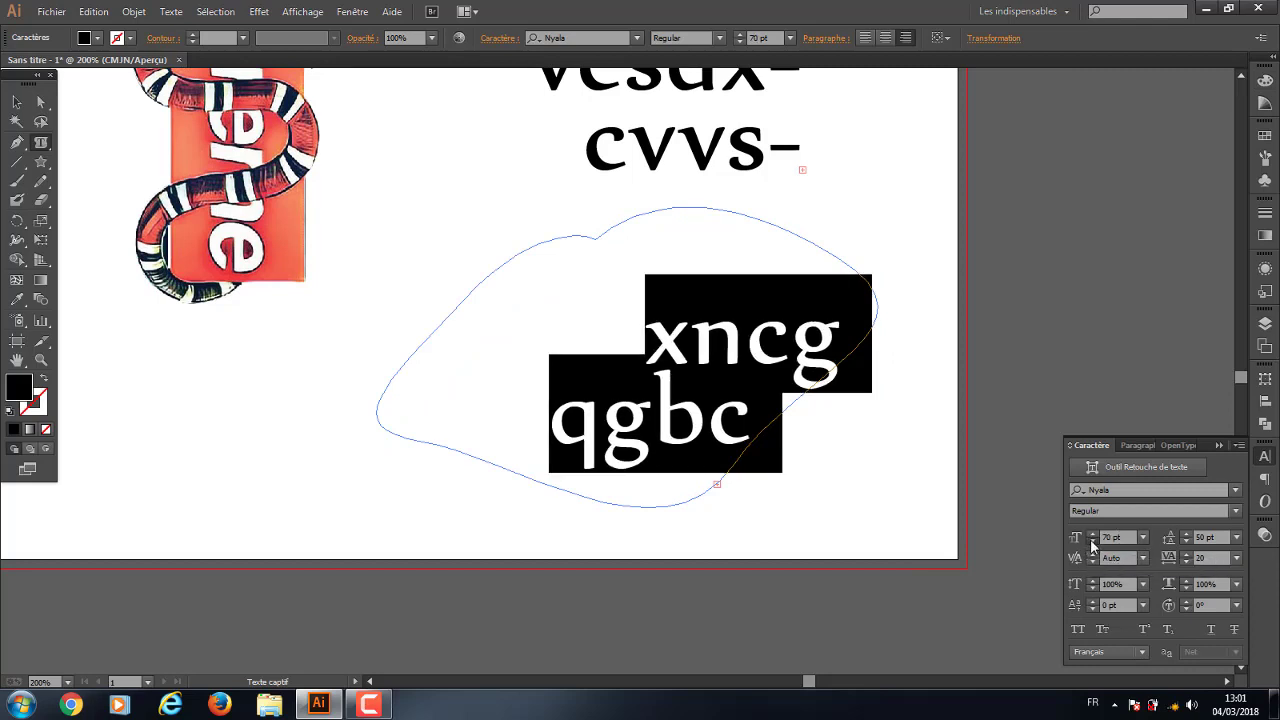
click(1092, 541)
click(1092, 541)
click(1143, 538)
click(1147, 345)
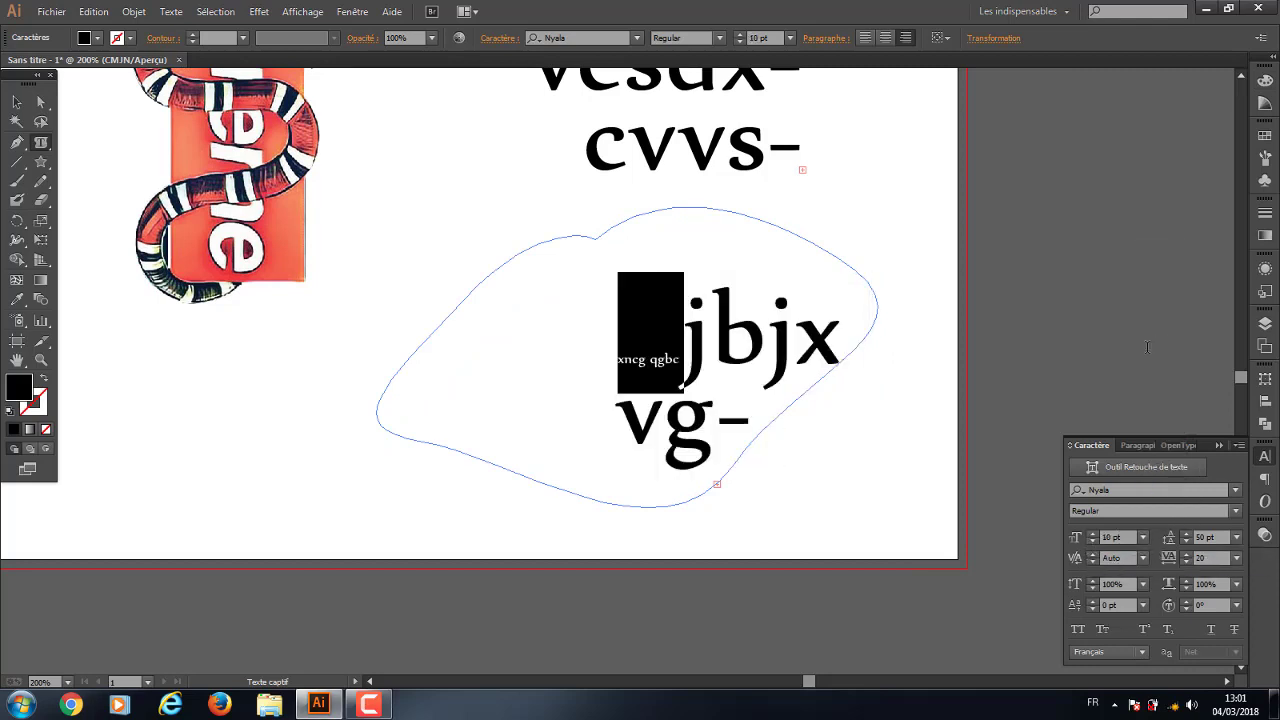
Clear the shape's text and set the font size to 9 pt
click(483, 308)
drag(590, 292, 803, 474)
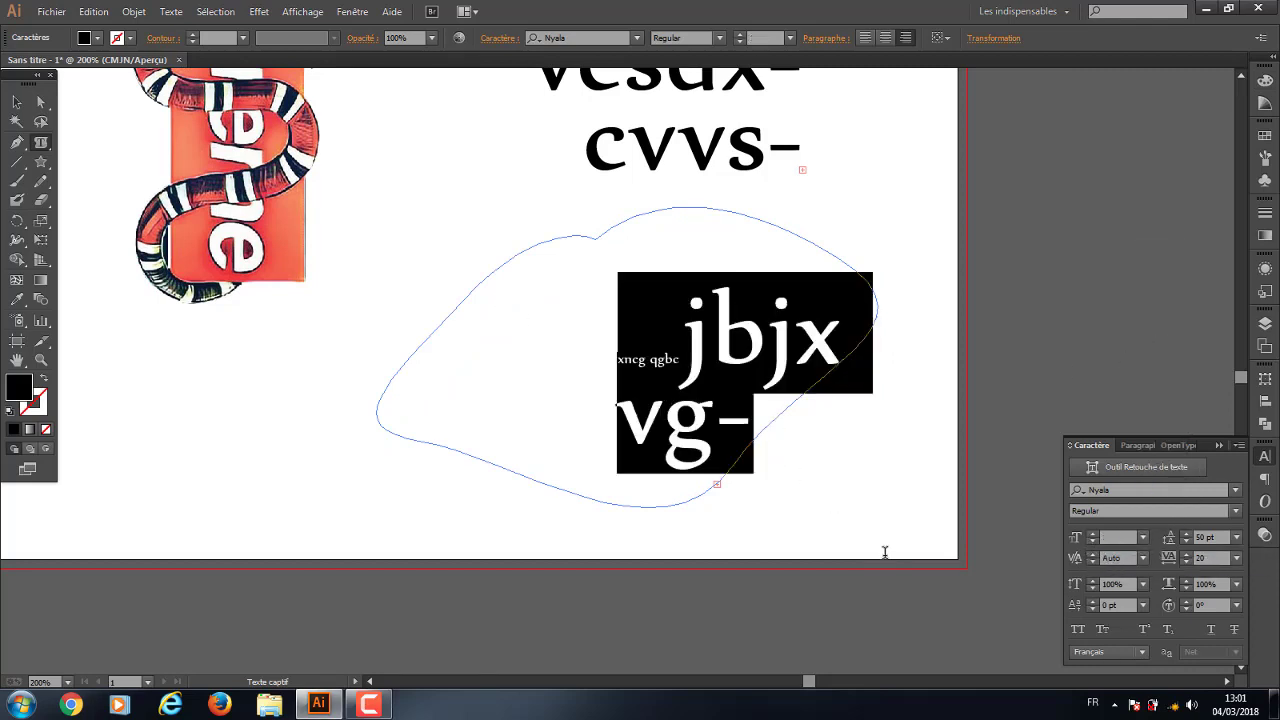
text(gvjcjxs dgvbc)
key(ctrl+a)
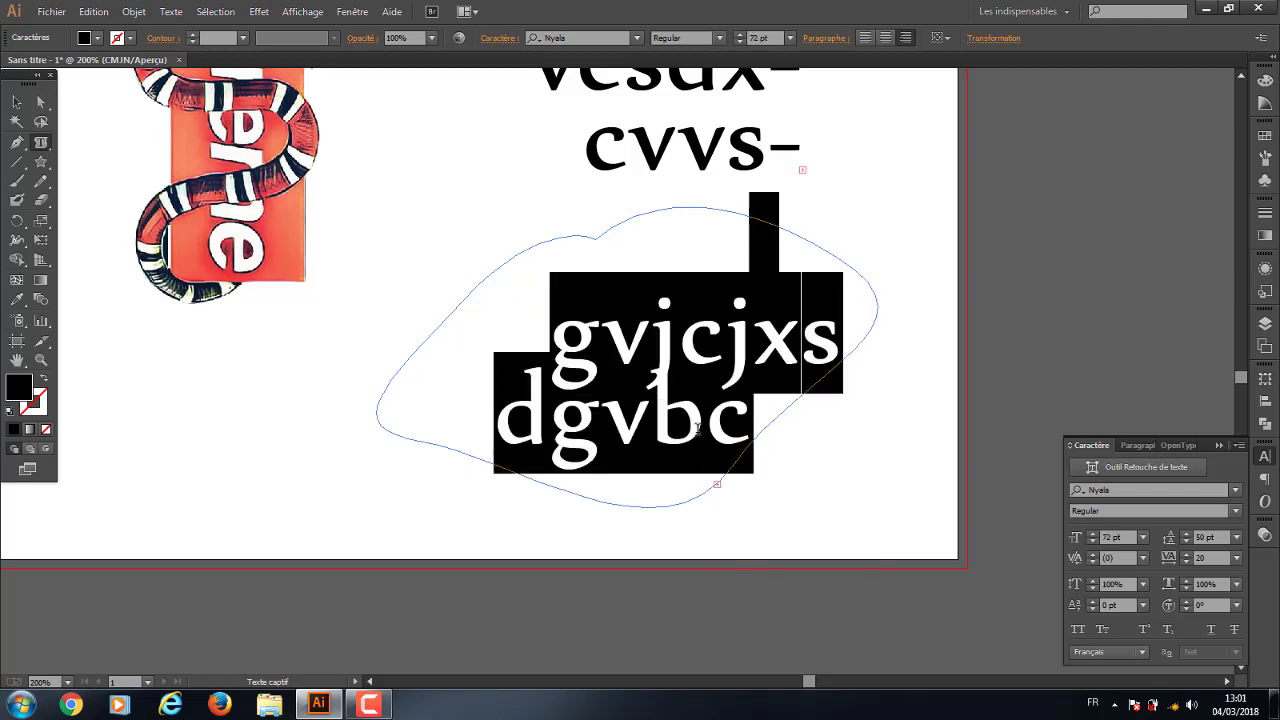
text(s)
key(ctrl+a)
key(BackSpace)
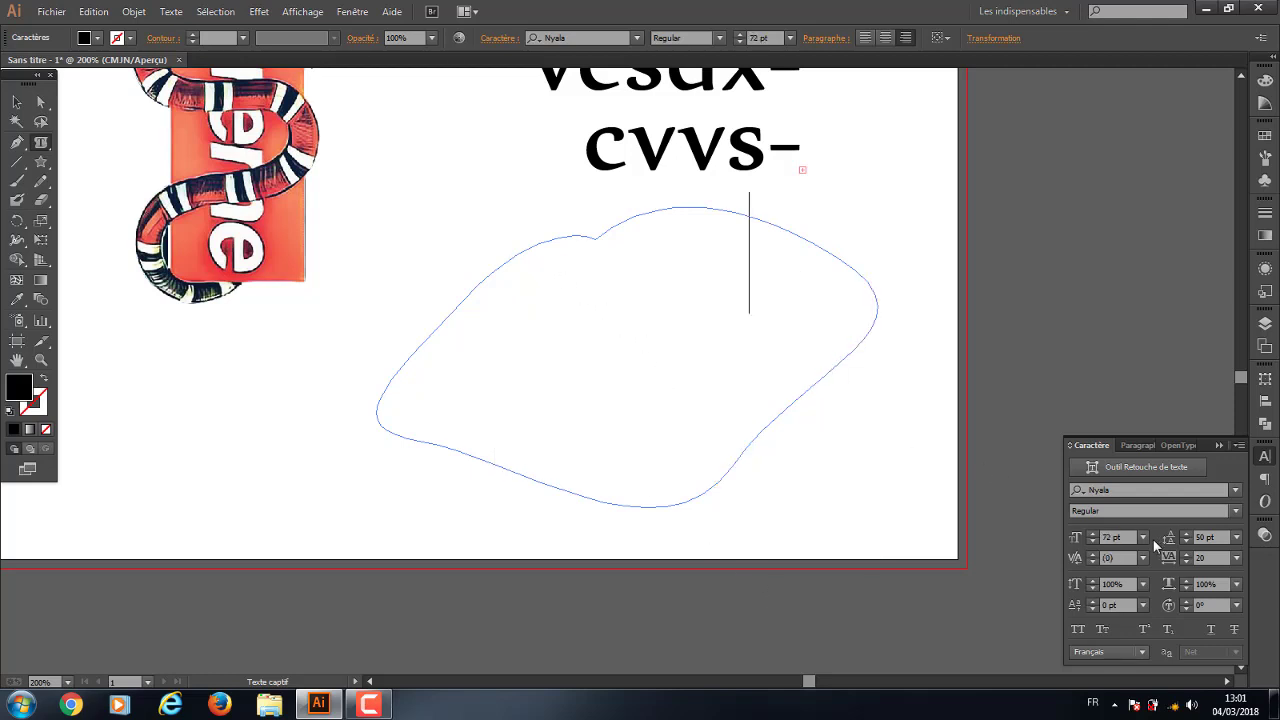
click(1143, 537)
click(1160, 326)
Type 'bvdf cbhjks', paste extra copies, and select all the shape's text
text(bvdf c)
text(bhjks)
key(ctrl+a)
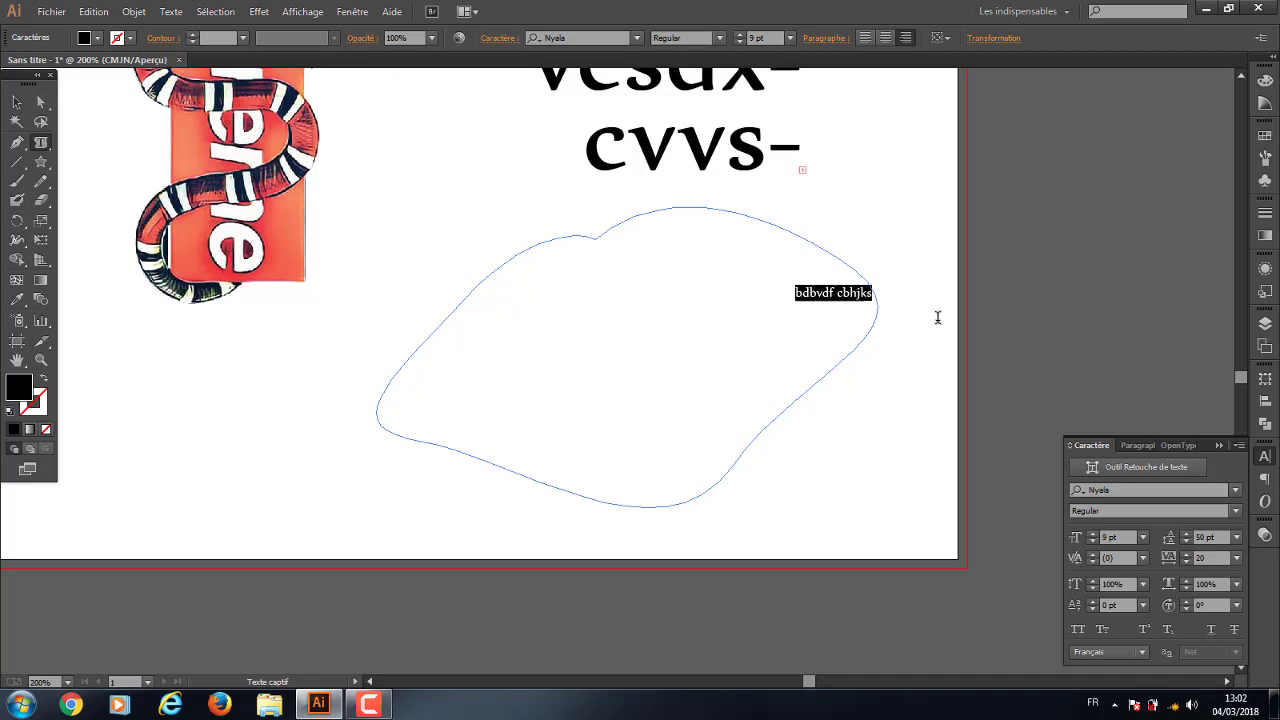
ctrl+click(925, 325)
click(870, 292)
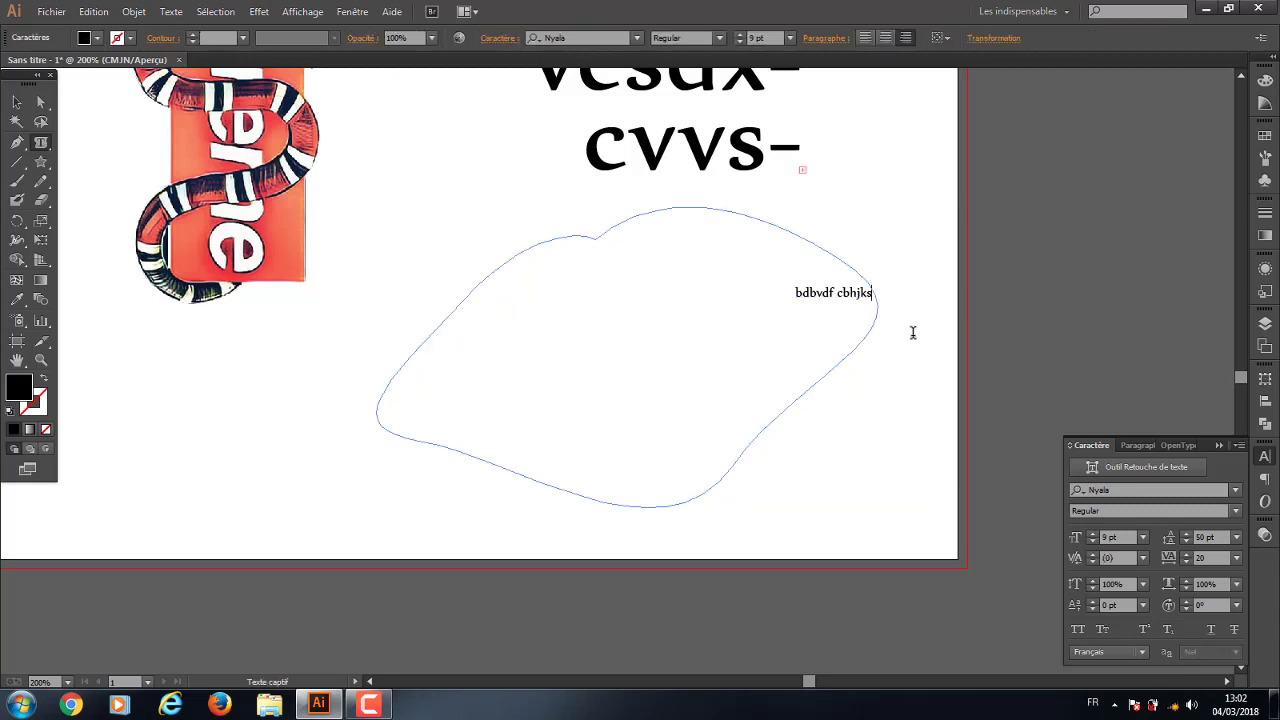
key(ctrl+v)
key(ctrl+v)
key(ctrl+v)
key(ctrl+v)
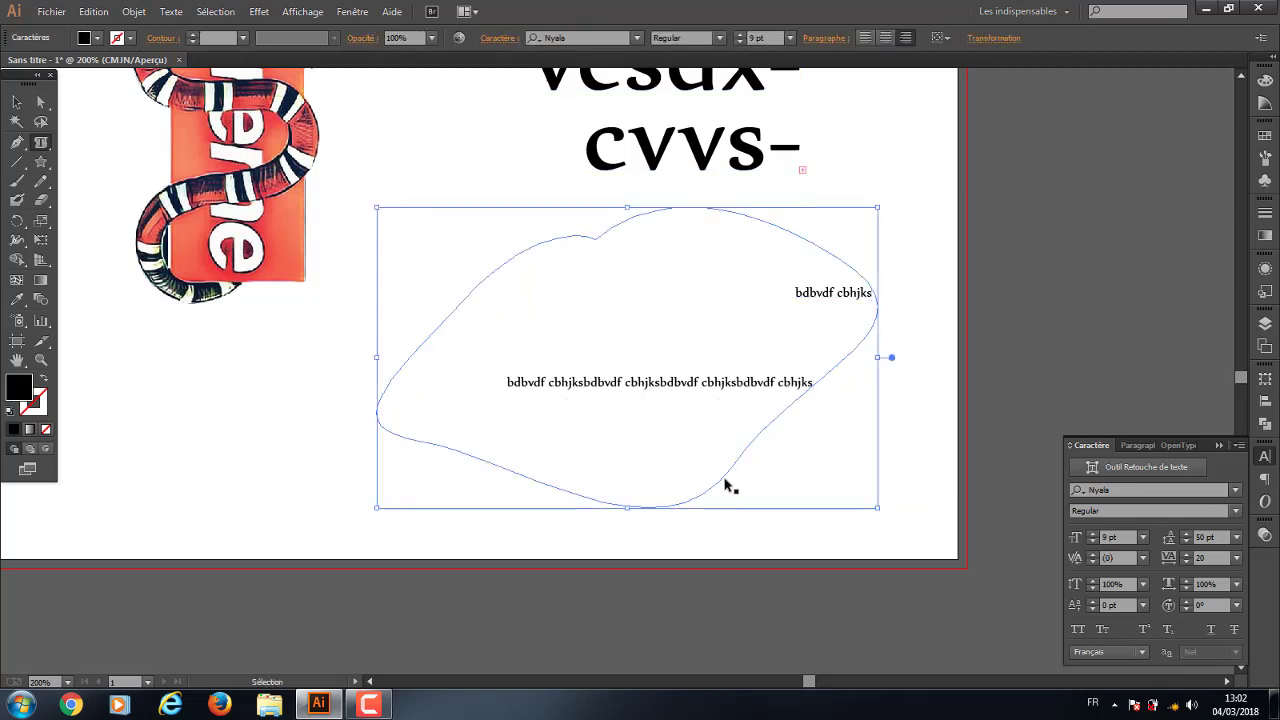
key(ctrl+v)
key(ctrl+v)
double_click(681, 432)
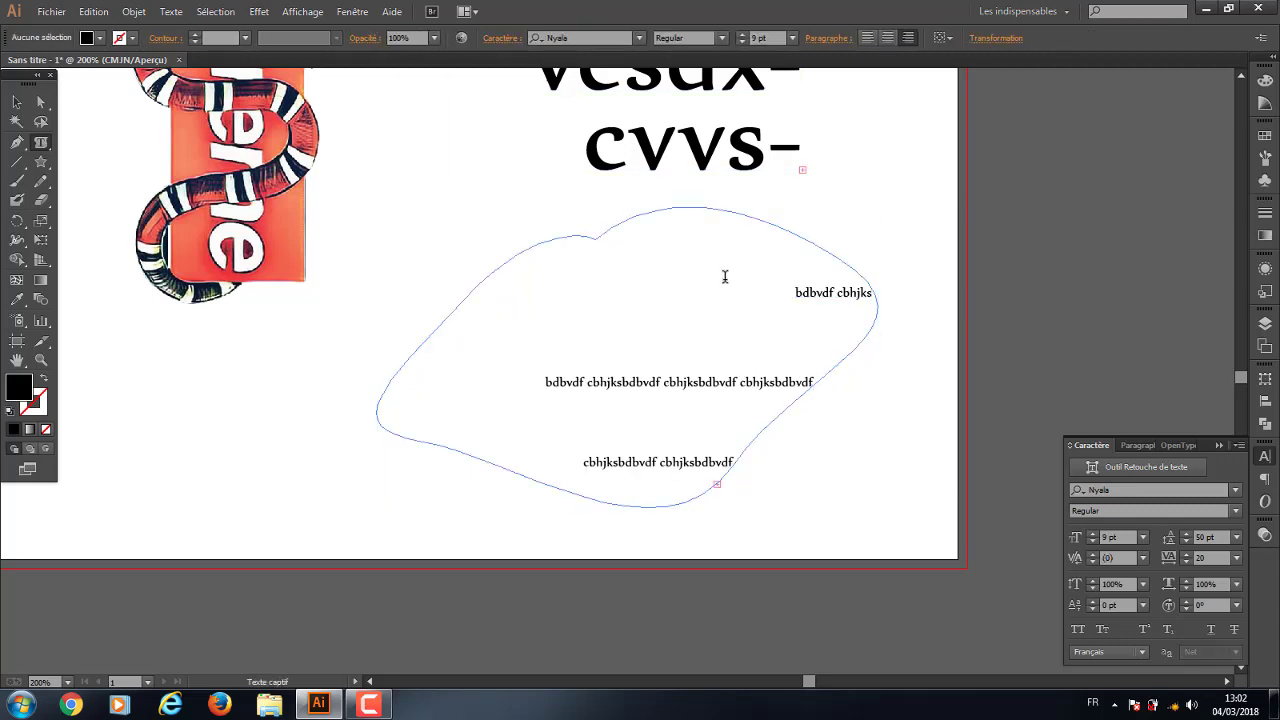
key(ctrl+a)
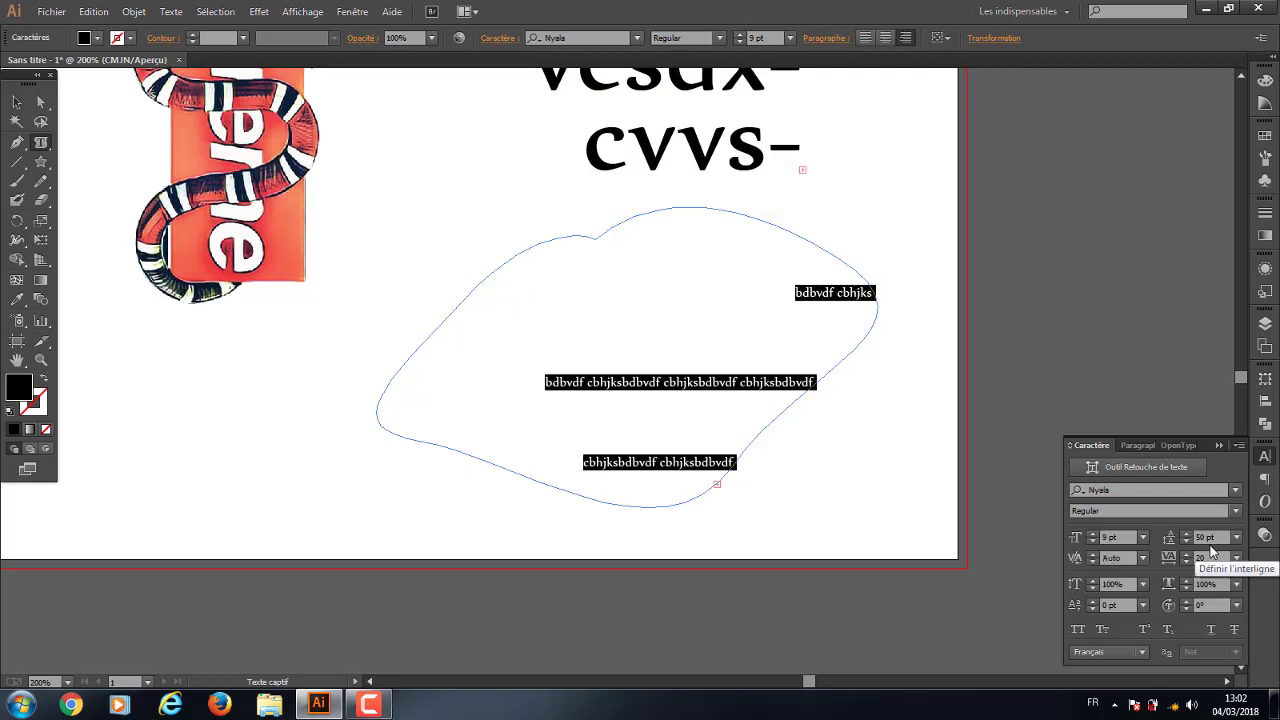
Set the area text's leading to 9 pt
click(1237, 537)
click(1193, 326)
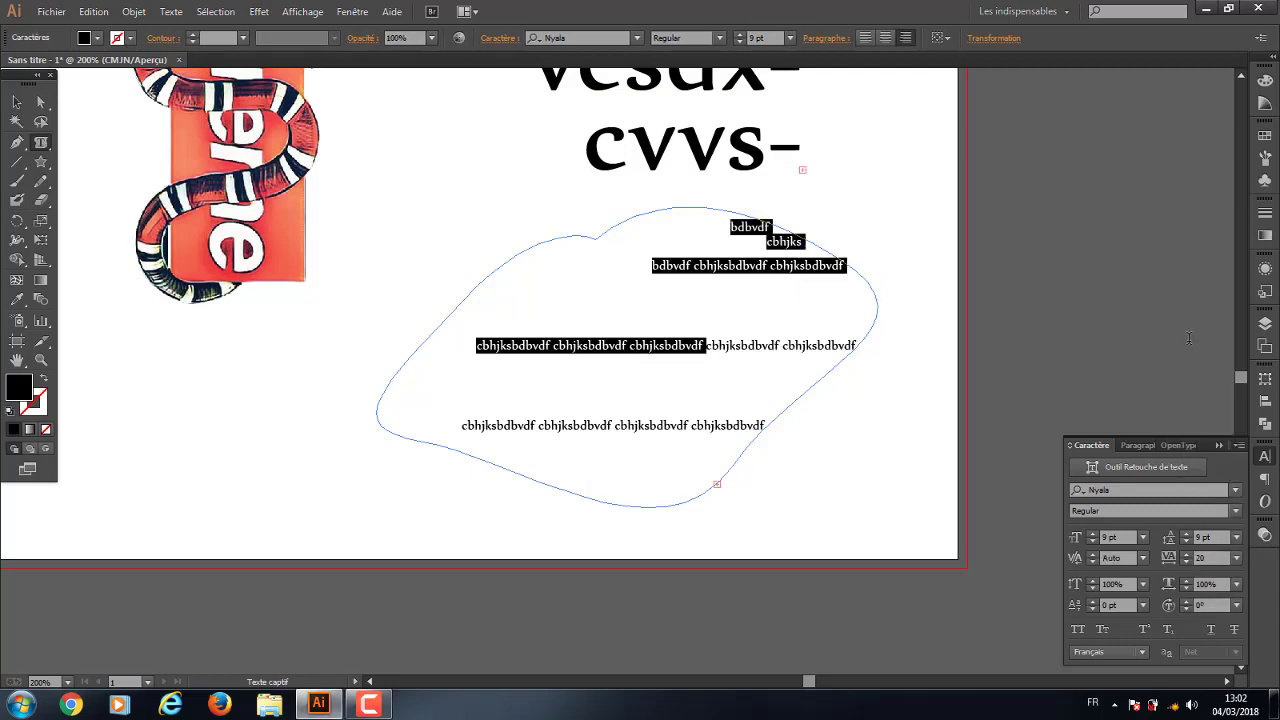
click(666, 315)
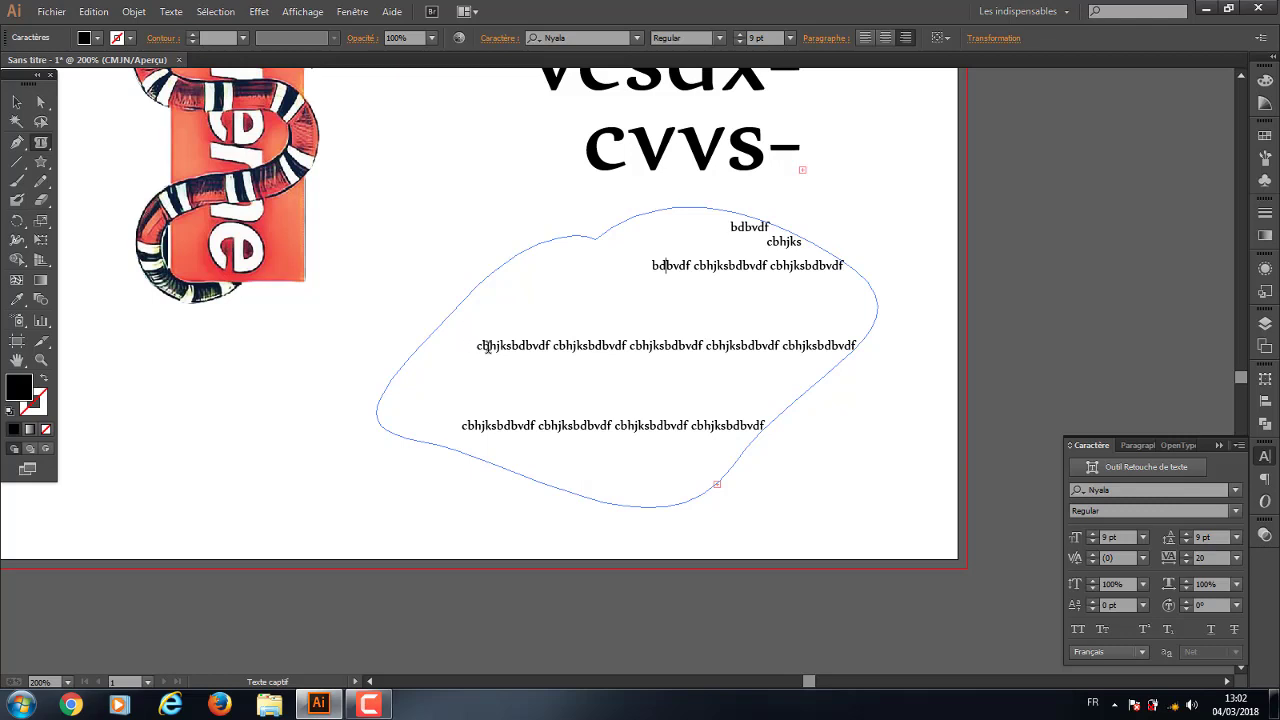
drag(487, 346, 972, 455)
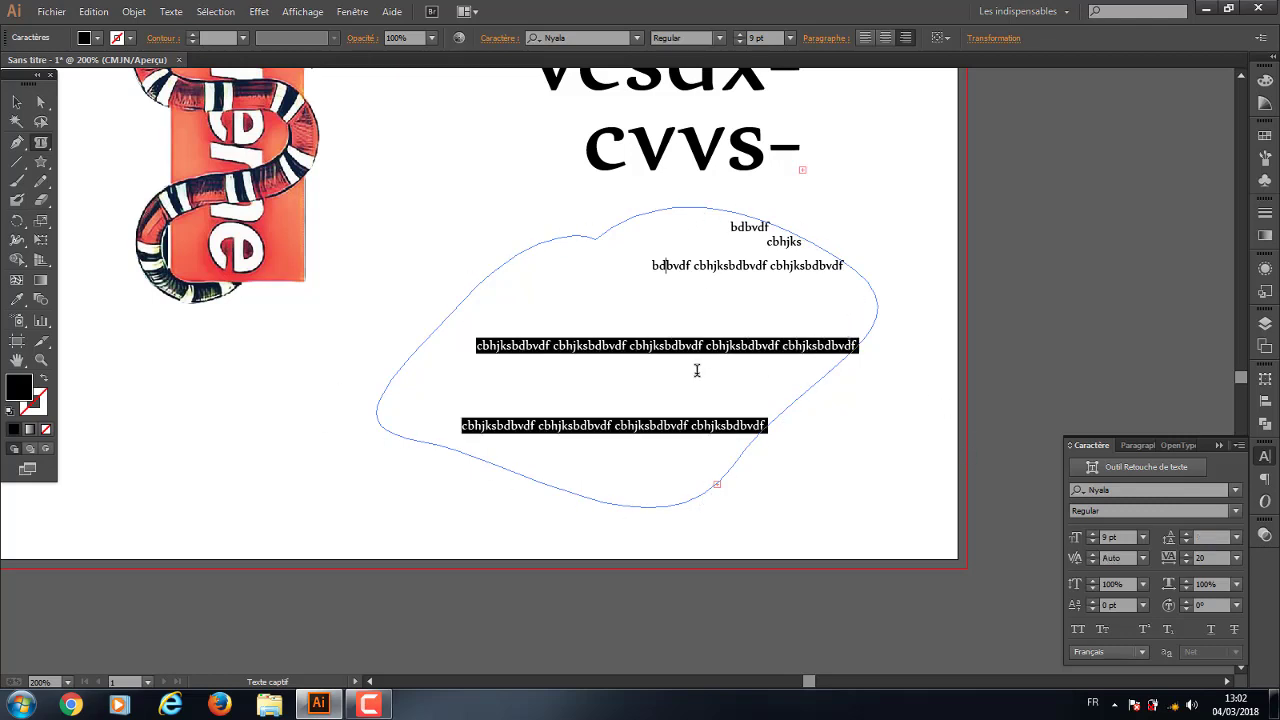
Select all the text objects and delete them
scroll(697, 371, up, 3)
click(18, 100)
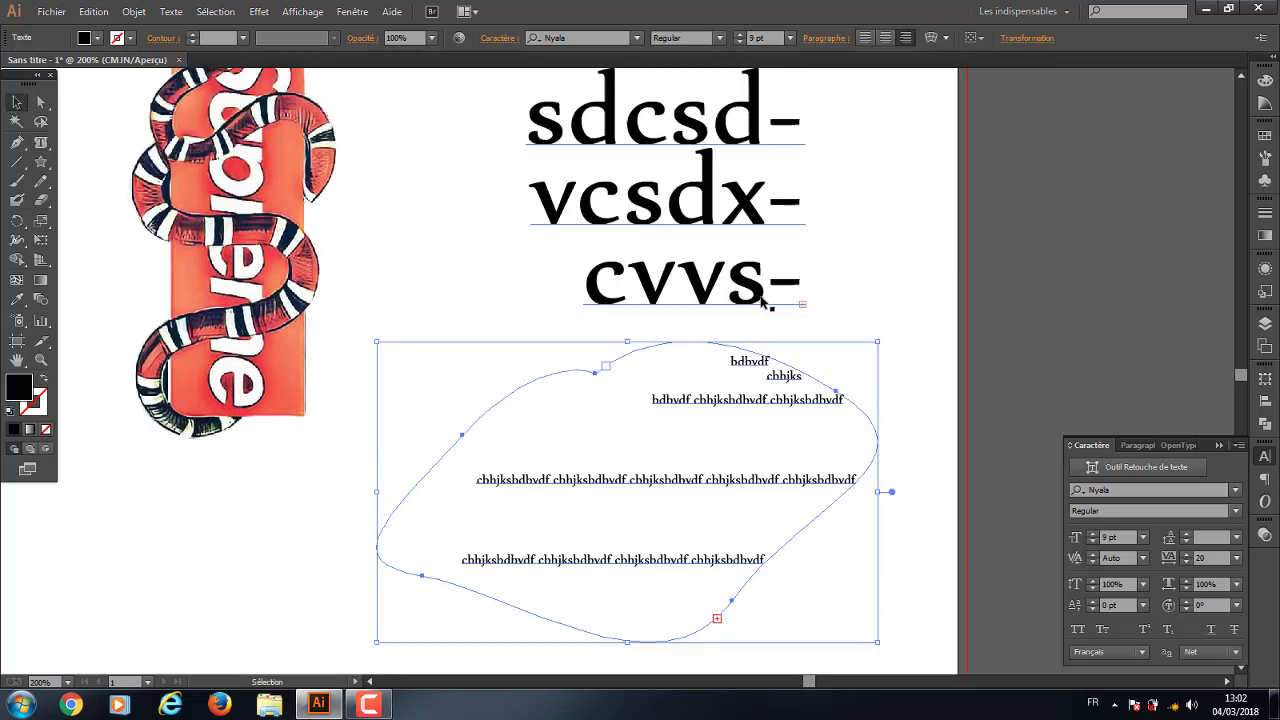
scroll(650, 470, up, 2)
key(Delete)
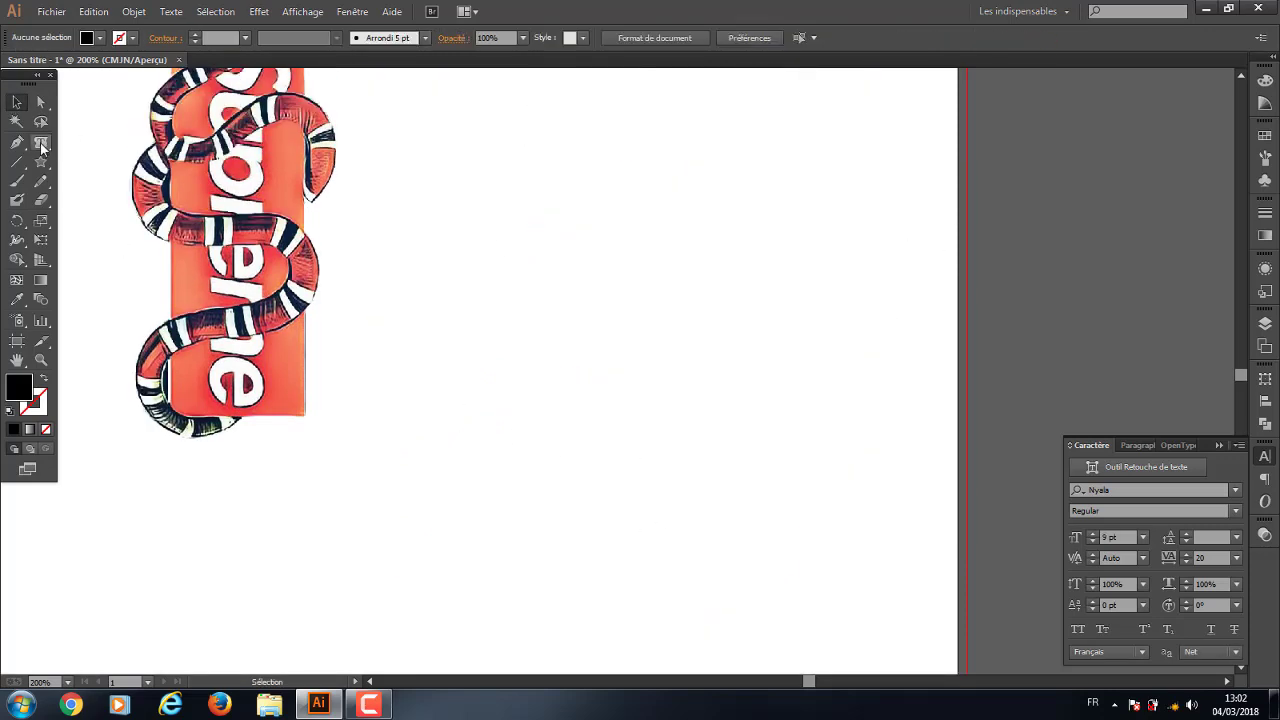
Type a column of vertical text on the empty page area with the Vertical Type tool
click(41, 142)
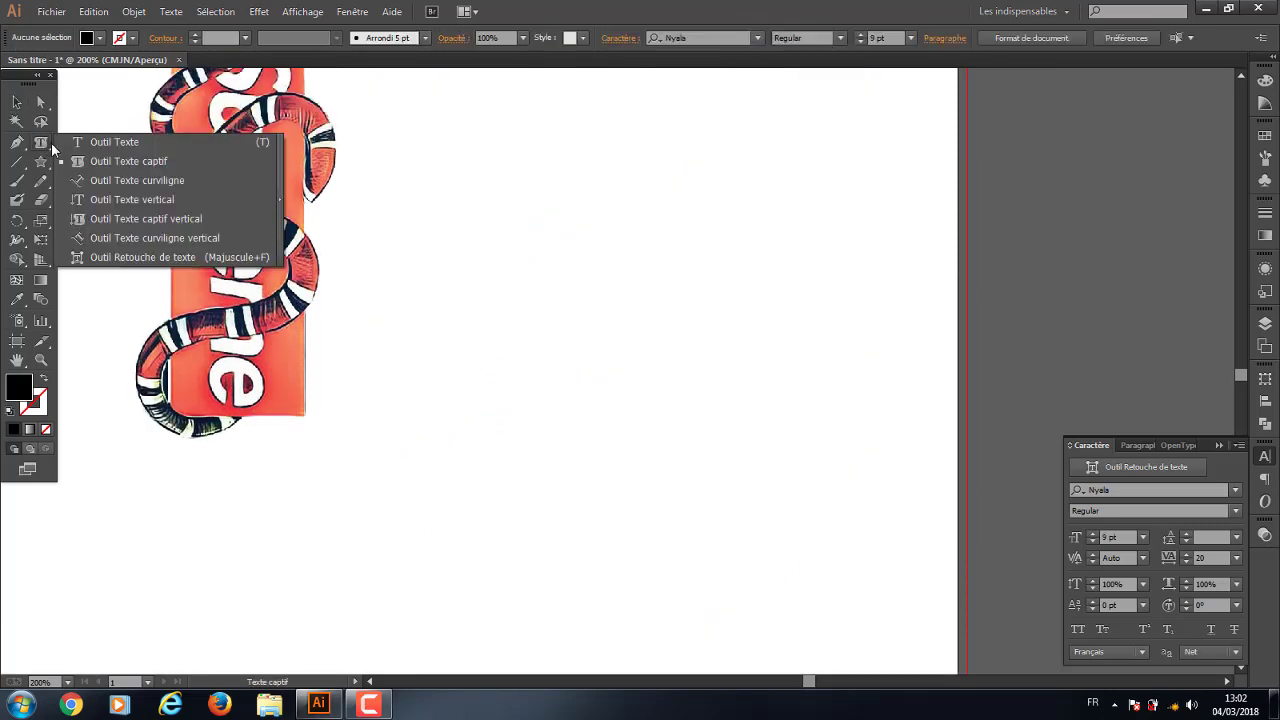
click(125, 199)
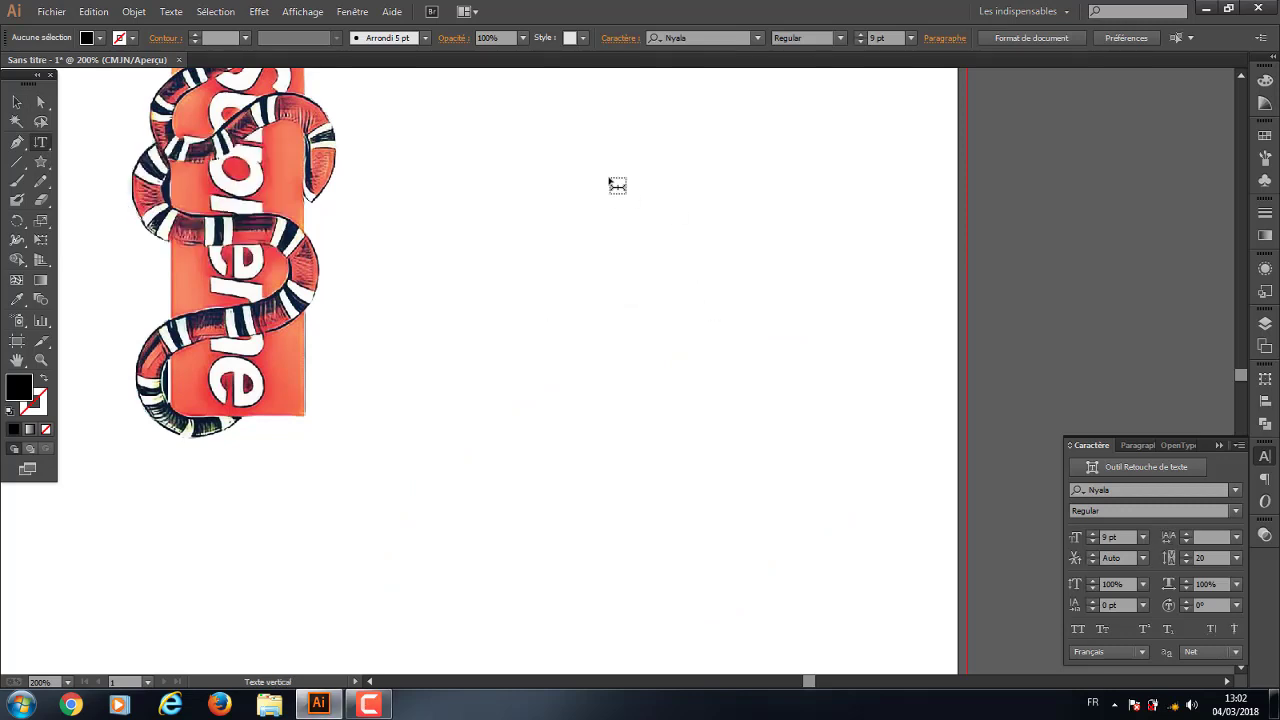
click(720, 281)
text(sfuytxqsgy)
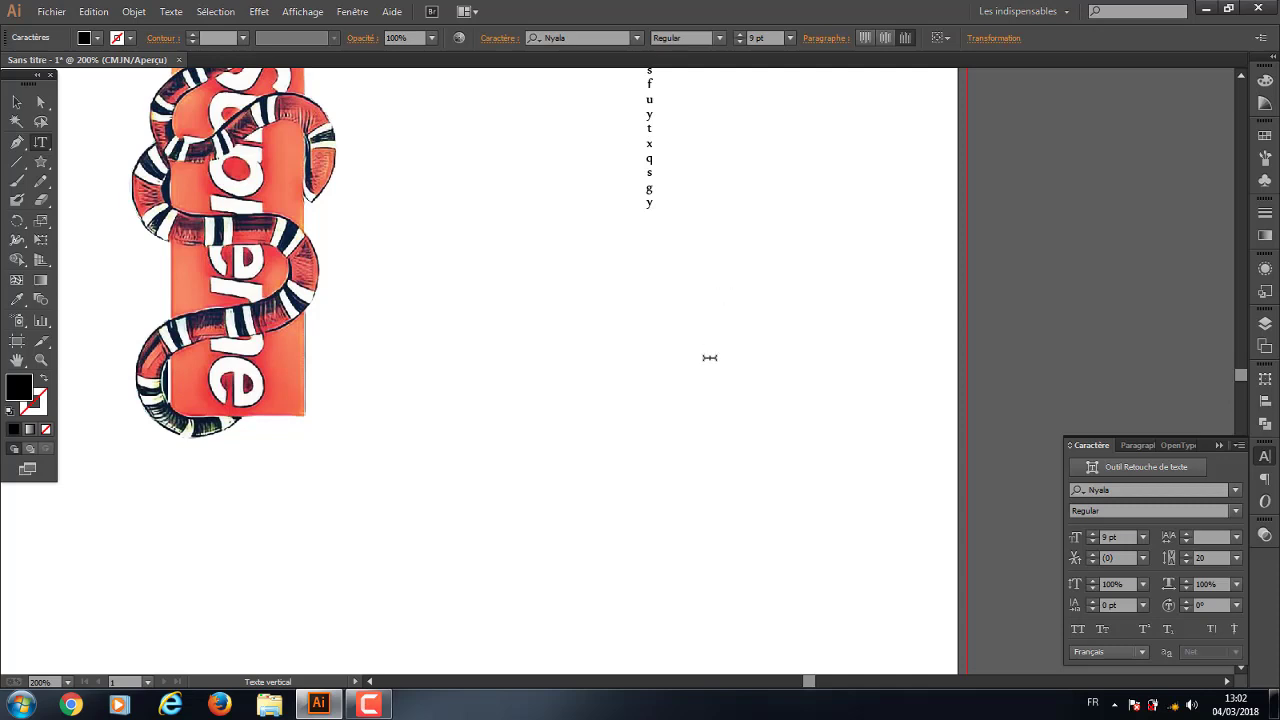
scroll(710, 357, up, 2)
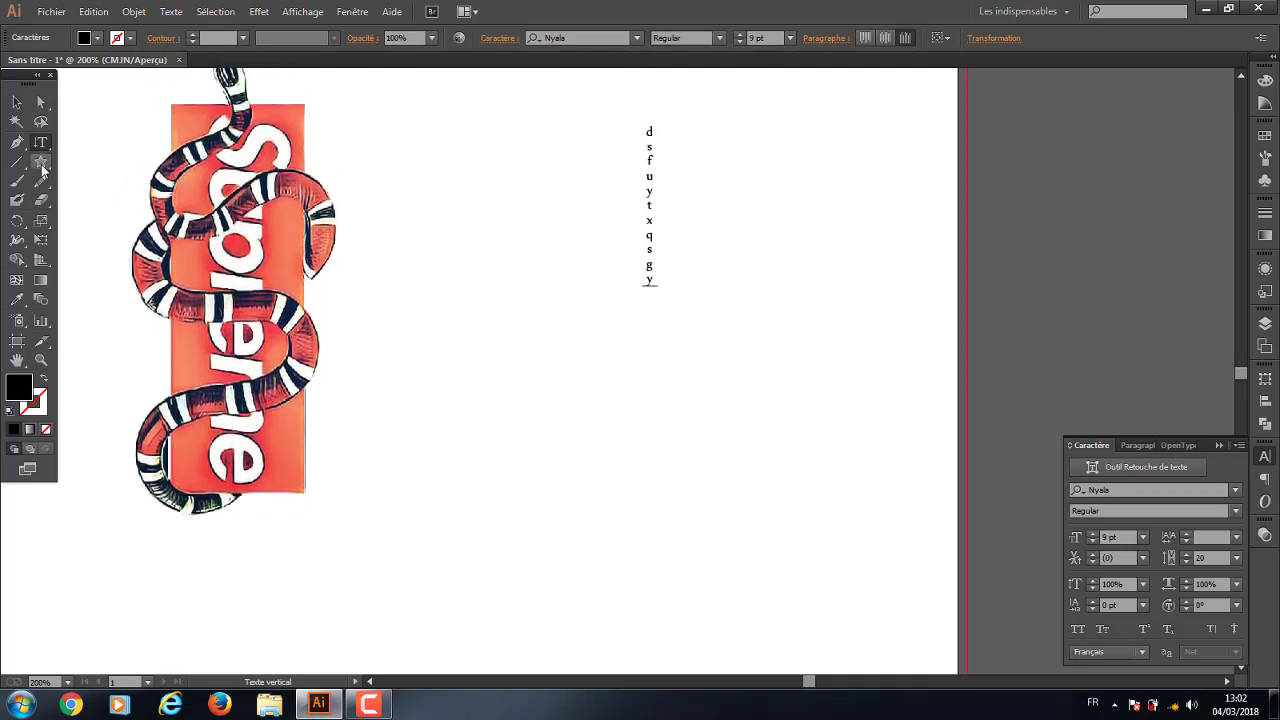
drag(40, 142, 63, 141)
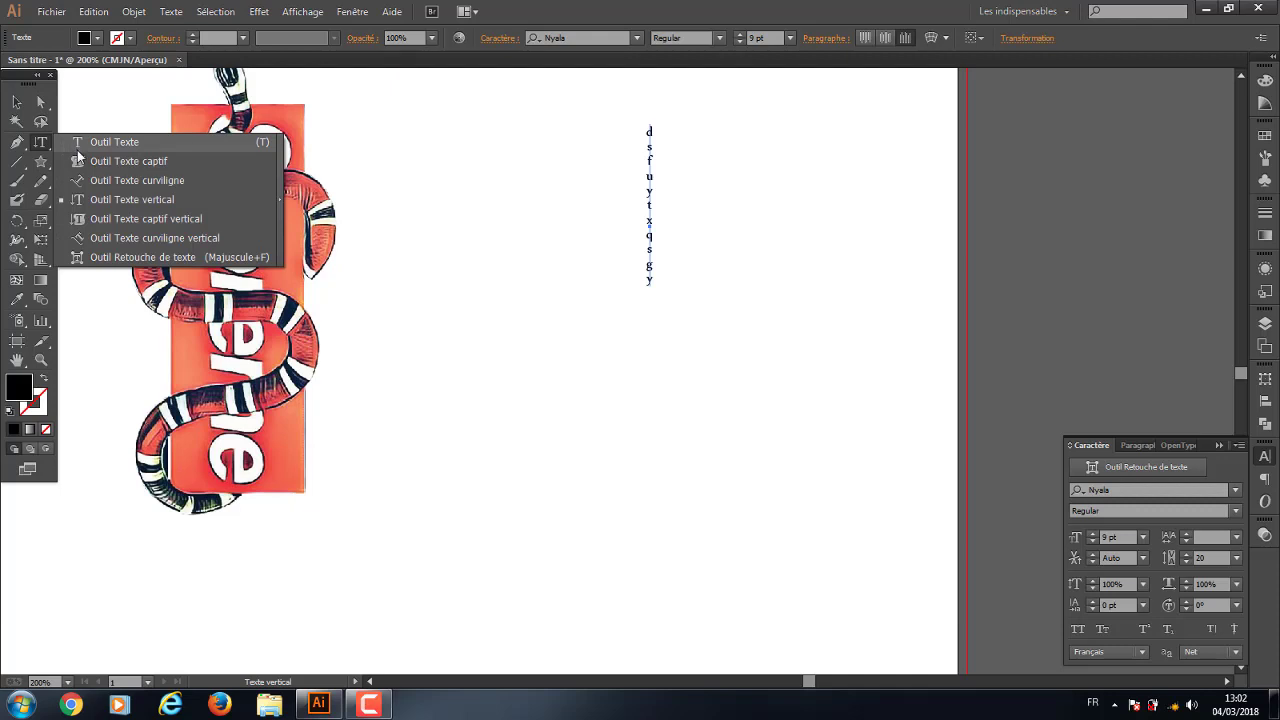
drag(73, 144, 80, 161)
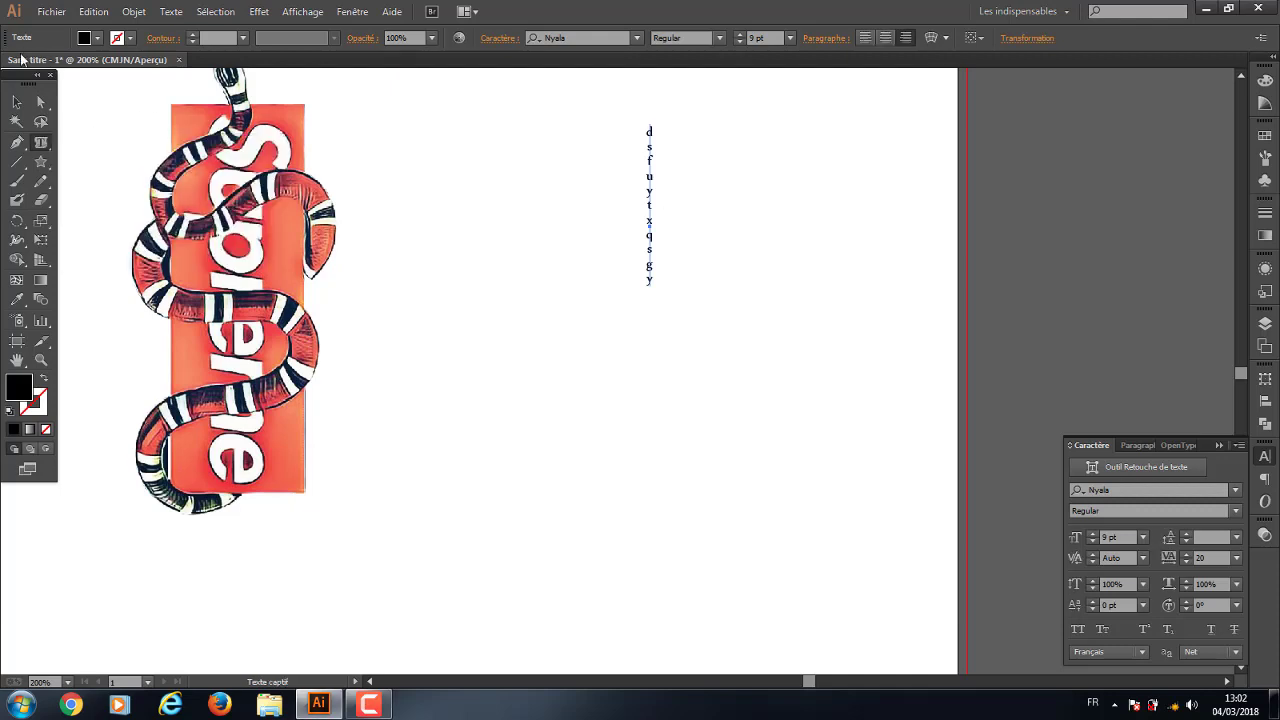
Marquee-select the vertical text, delete it, and pan the canvas
click(16, 102)
drag(574, 106, 750, 316)
key(Delete)
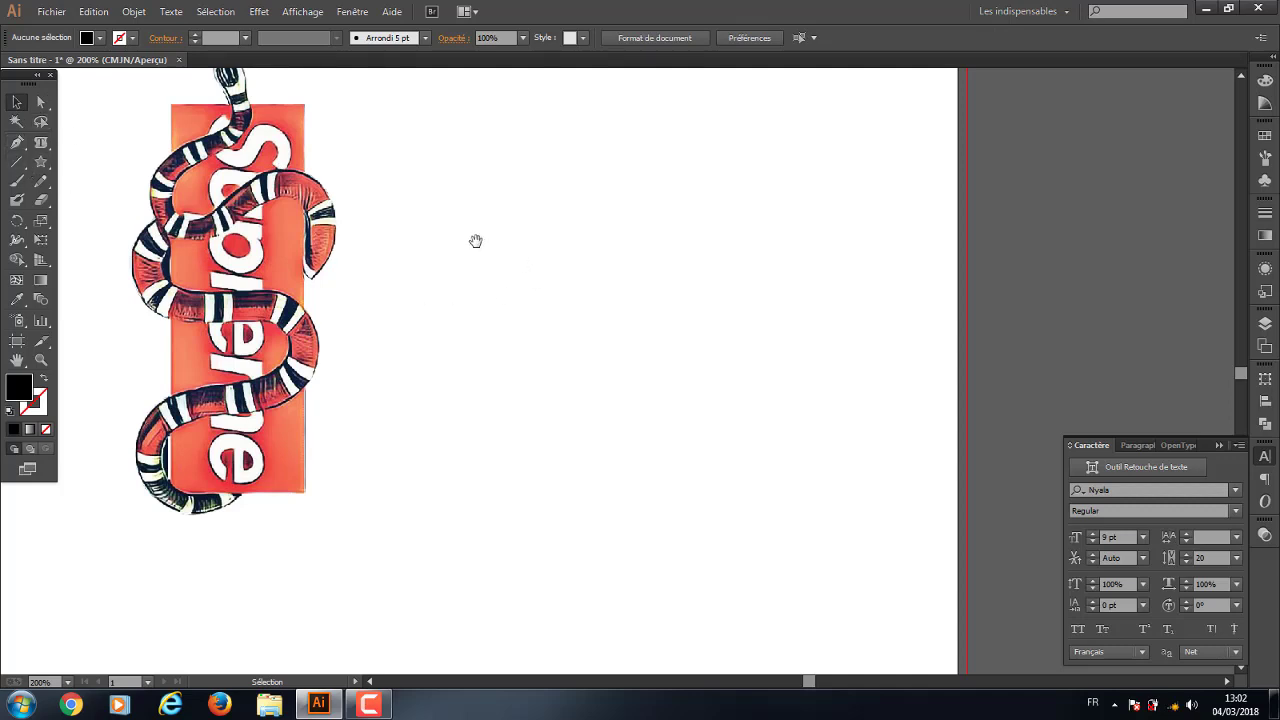
drag(475, 241, 566, 289)
Browse the Pen tool variants, trying the Delete Anchor Point tool
click(17, 145)
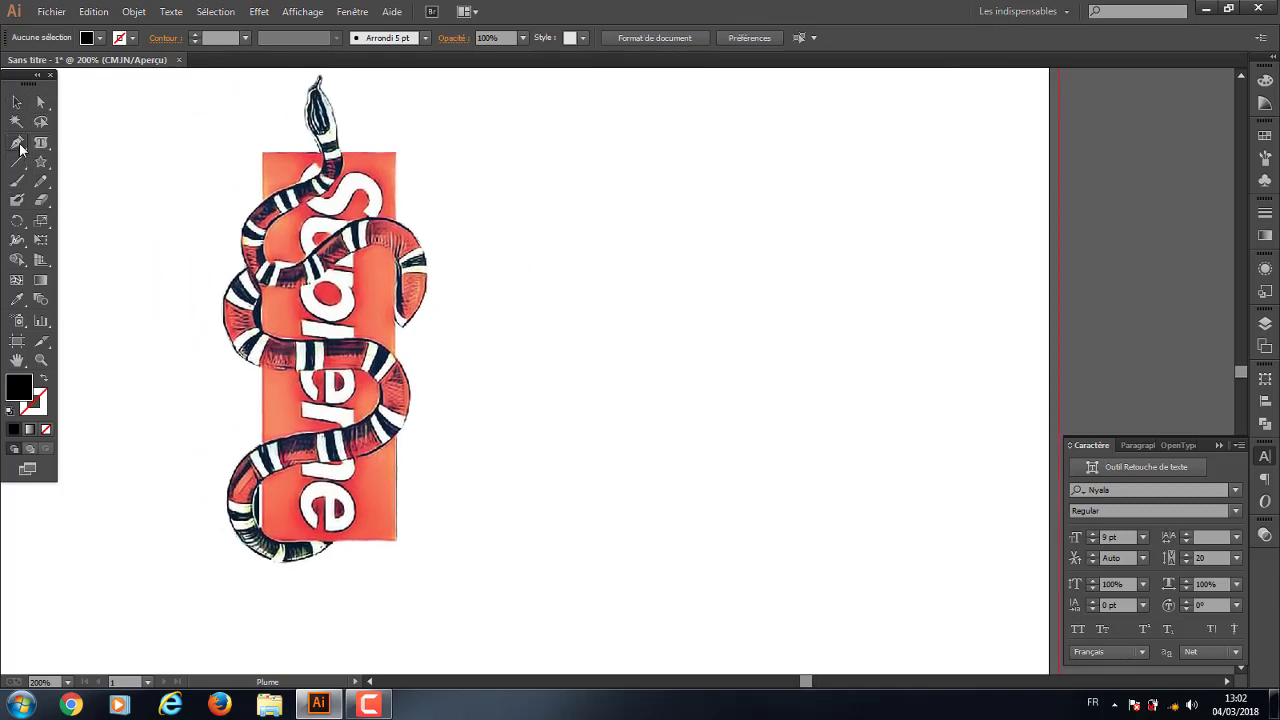
click(19, 146)
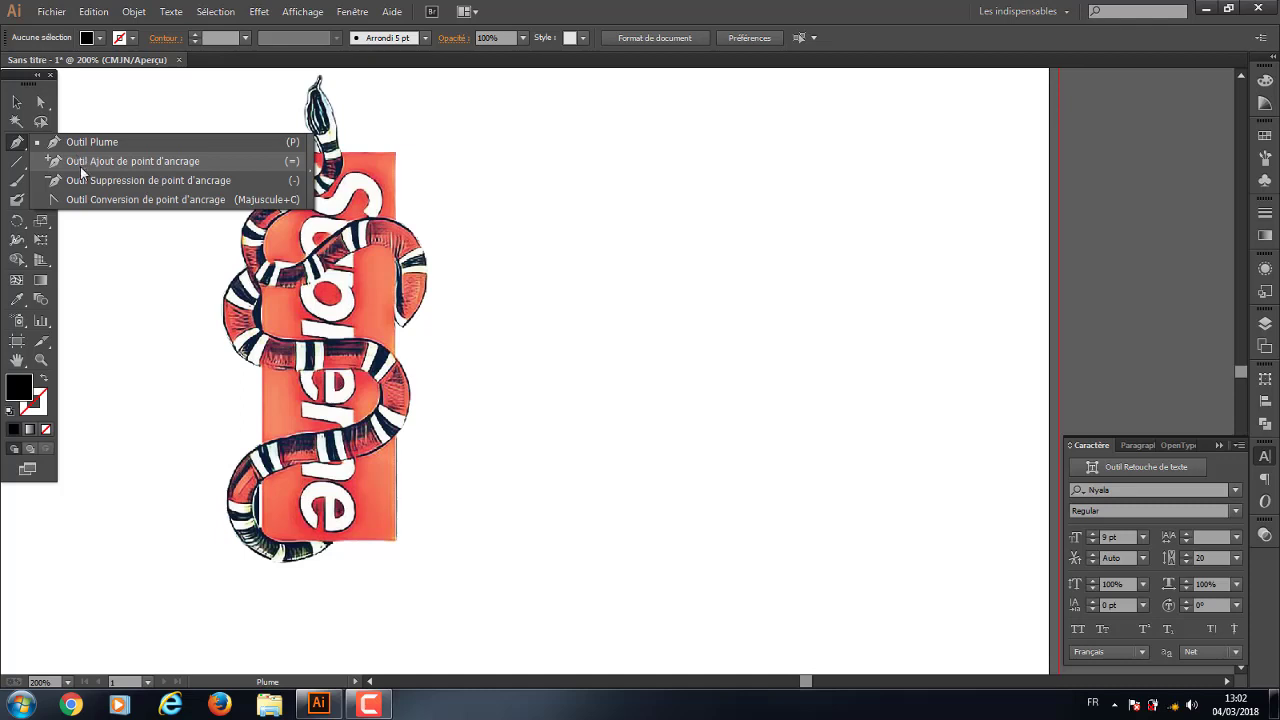
click(56, 180)
click(18, 145)
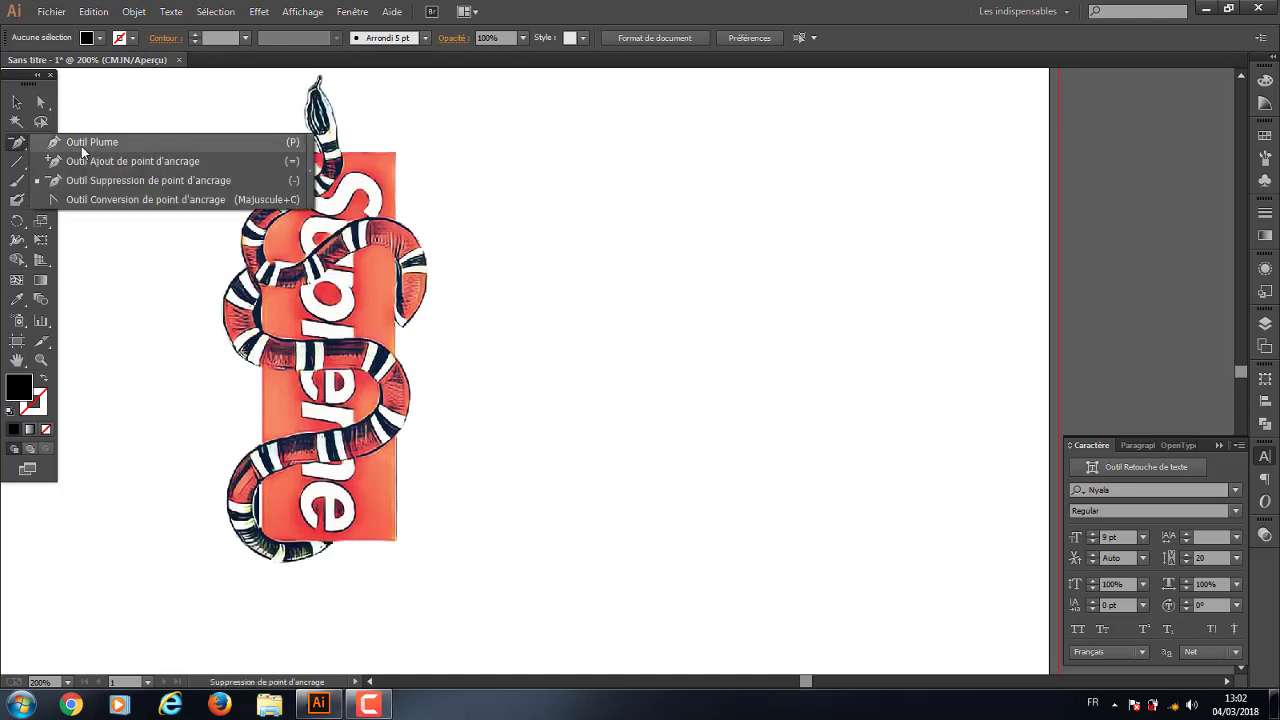
Pen-click four corners to make a black quadrilateral right of the snake, then select it
click(80, 137)
click(541, 159)
click(995, 205)
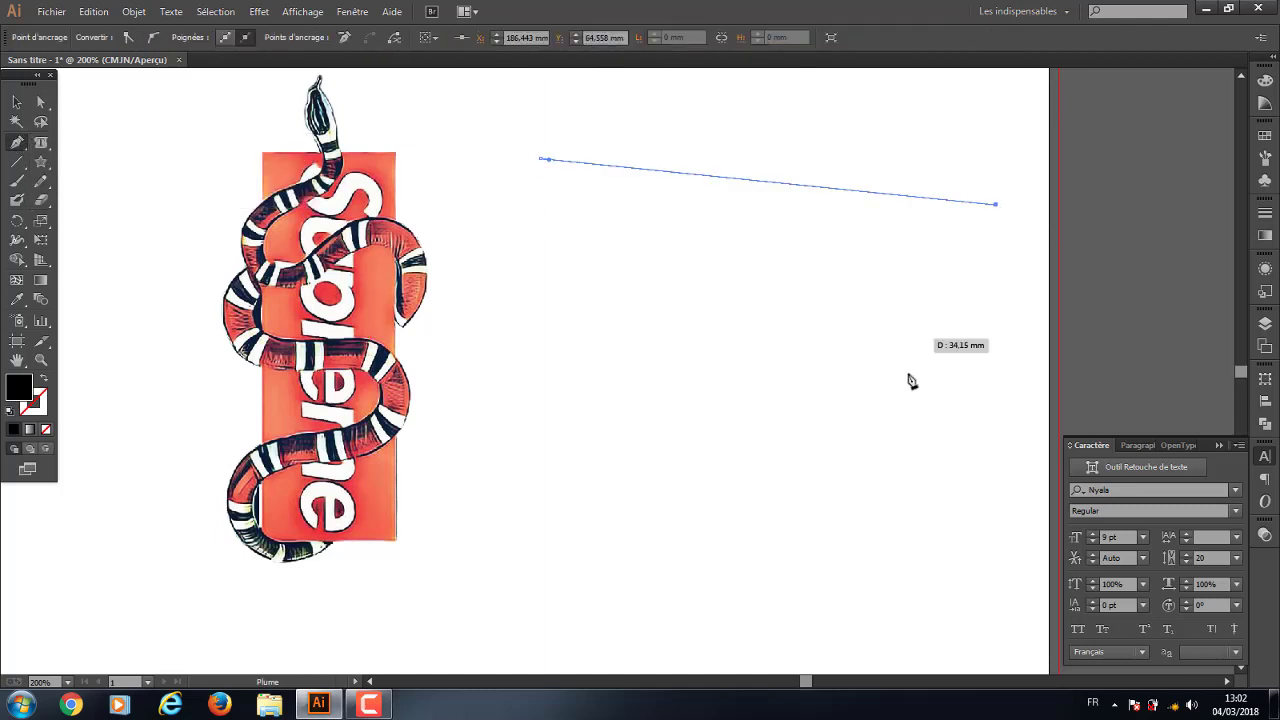
click(908, 379)
click(548, 406)
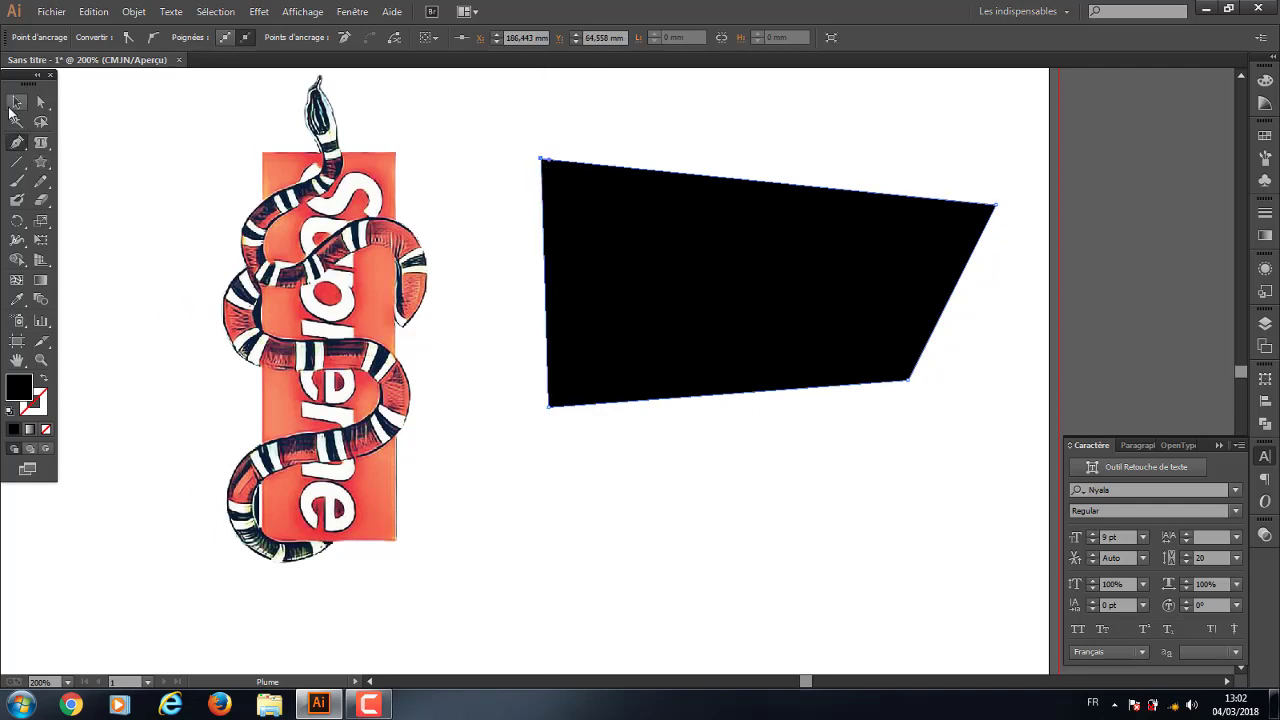
click(16, 103)
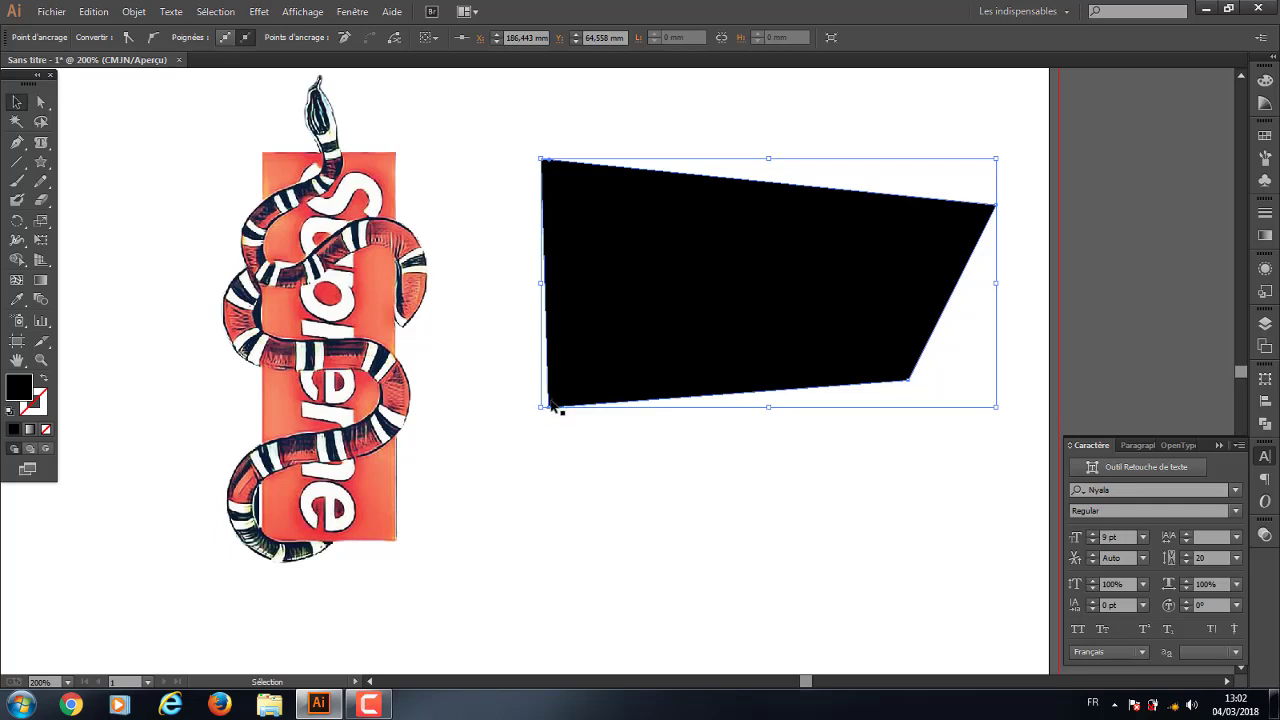
click(765, 474)
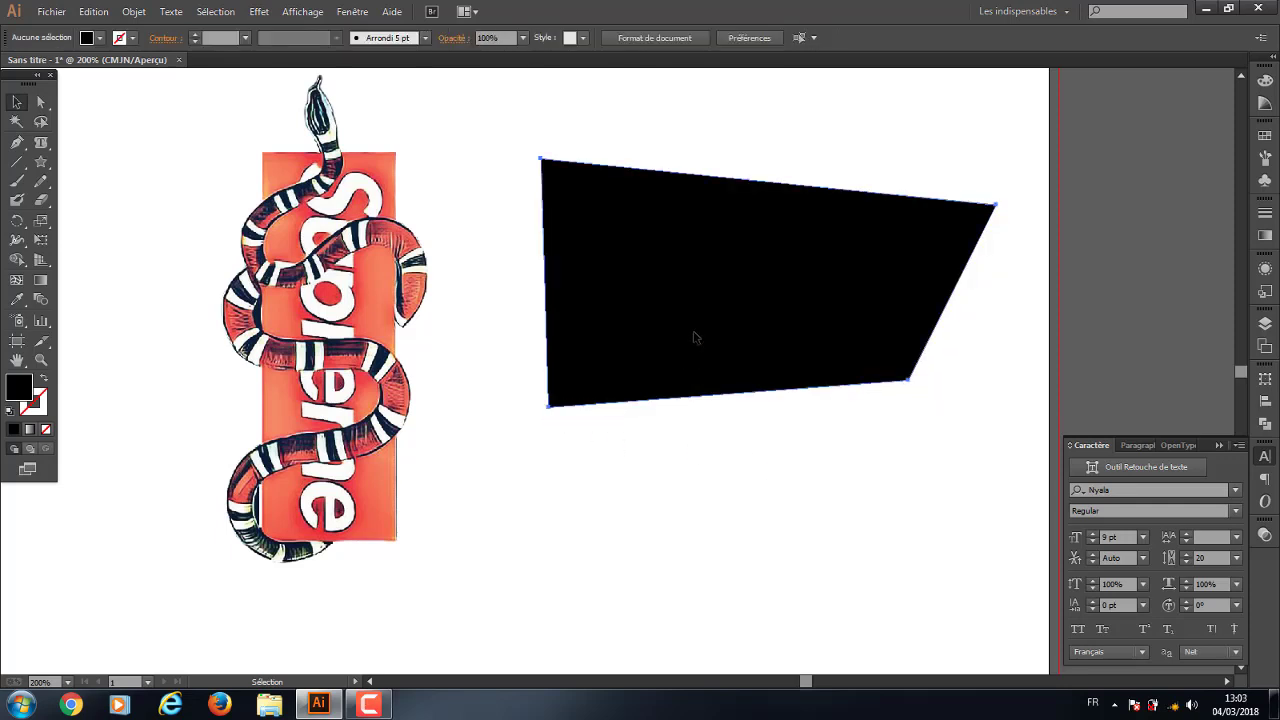
click(696, 338)
click(16, 142)
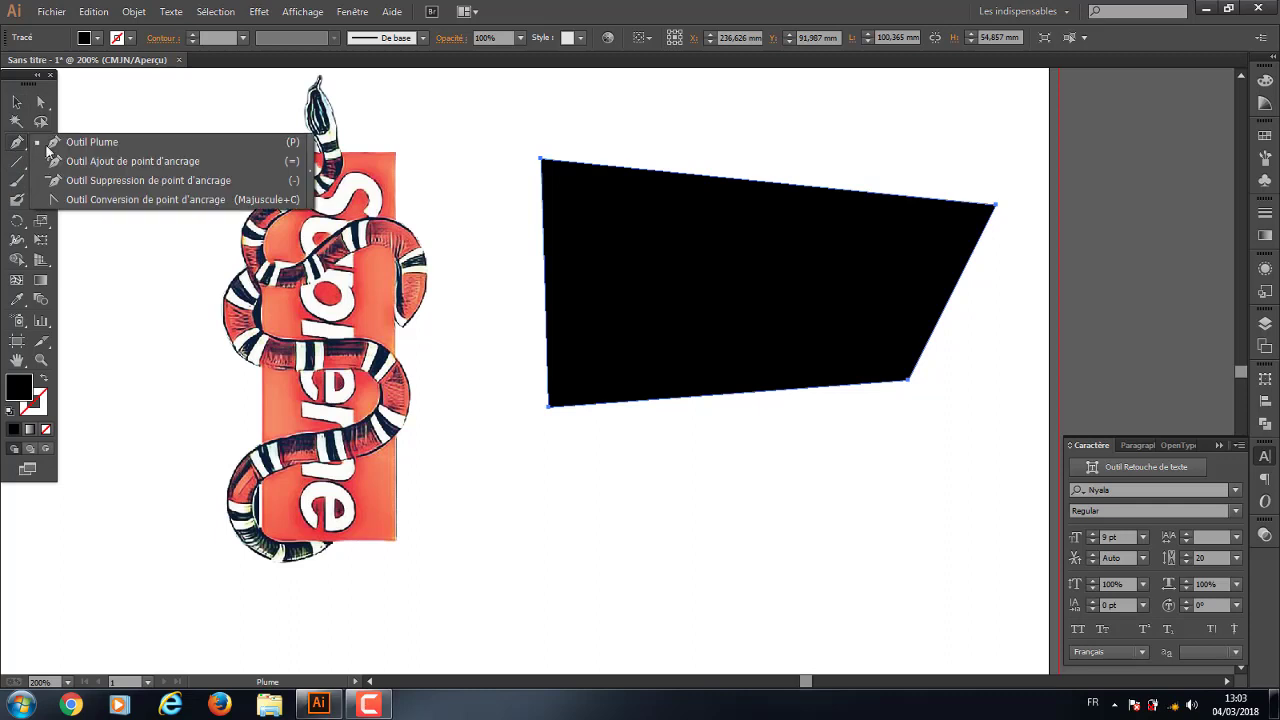
Remove the shape's lower-left corner and convert a lower-edge anchor into a curve
click(118, 181)
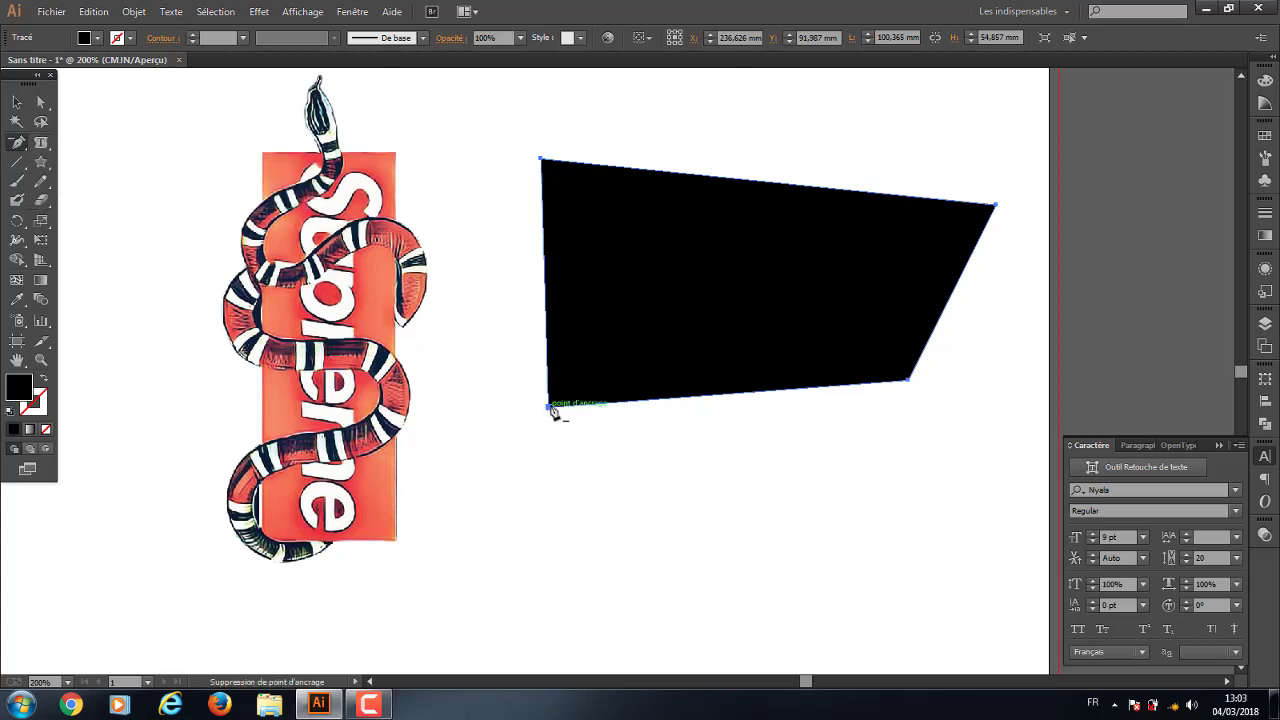
click(550, 408)
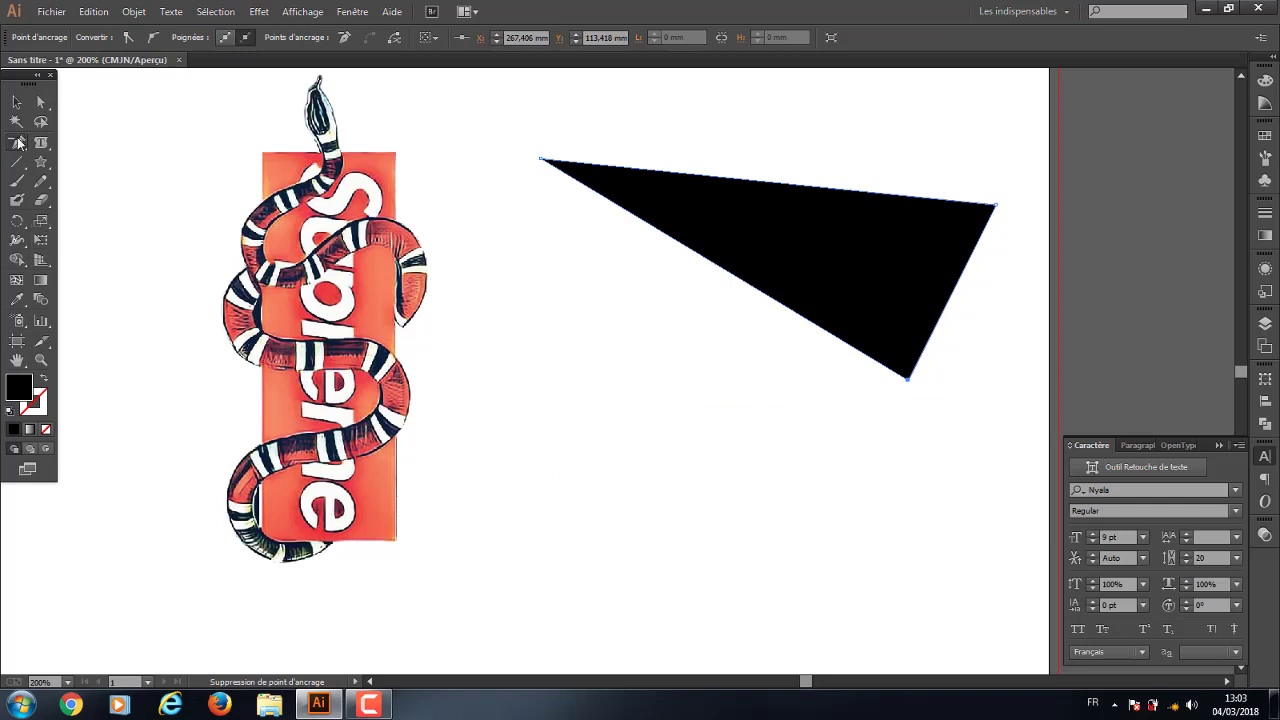
click(18, 143)
click(94, 161)
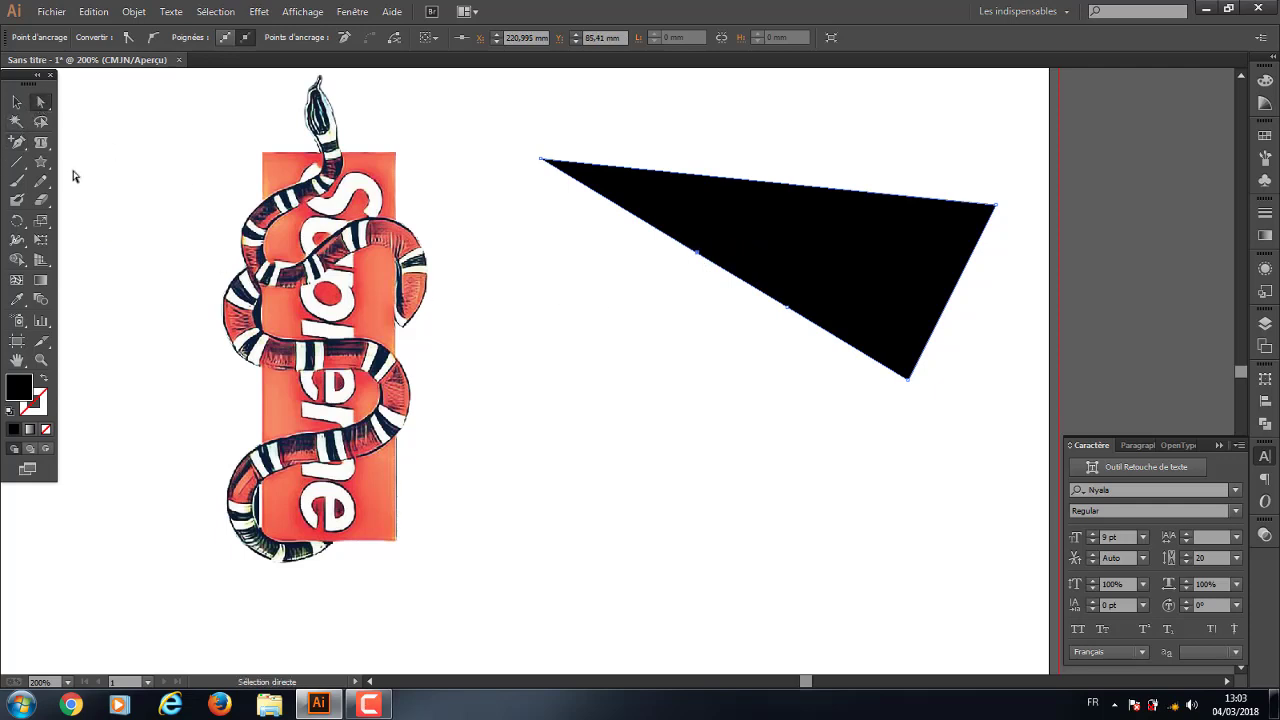
click(18, 143)
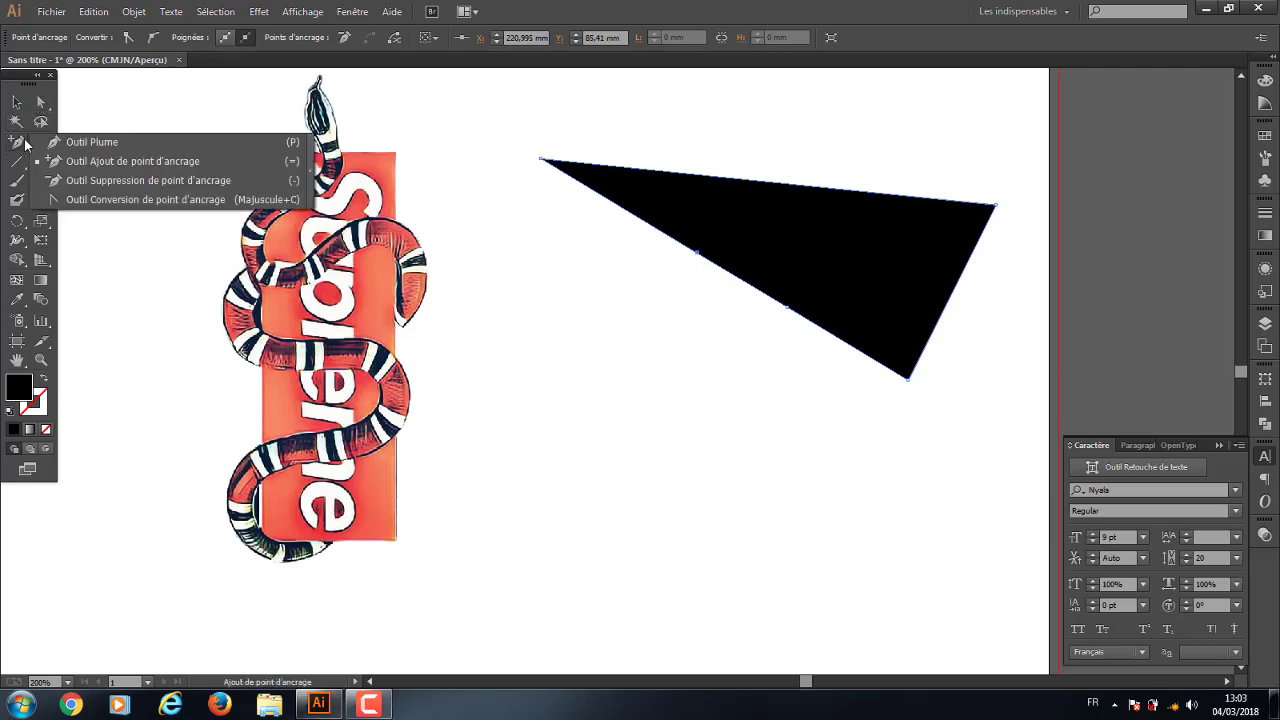
click(146, 200)
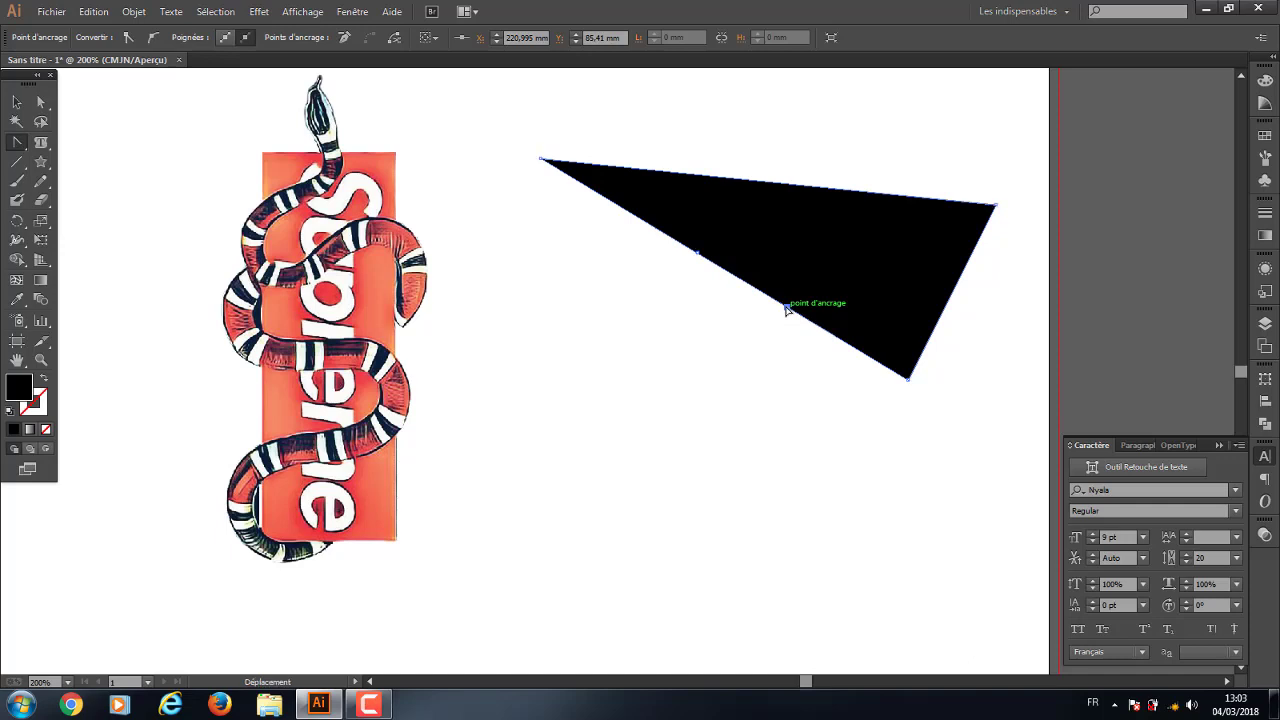
mouse_move(786, 308)
mouse_down()
mouse_move(714, 236)
mouse_move(719, 340)
mouse_up()
Drag individual anchors with Direct Selection to reshape and deepen the lower curve
click(42, 102)
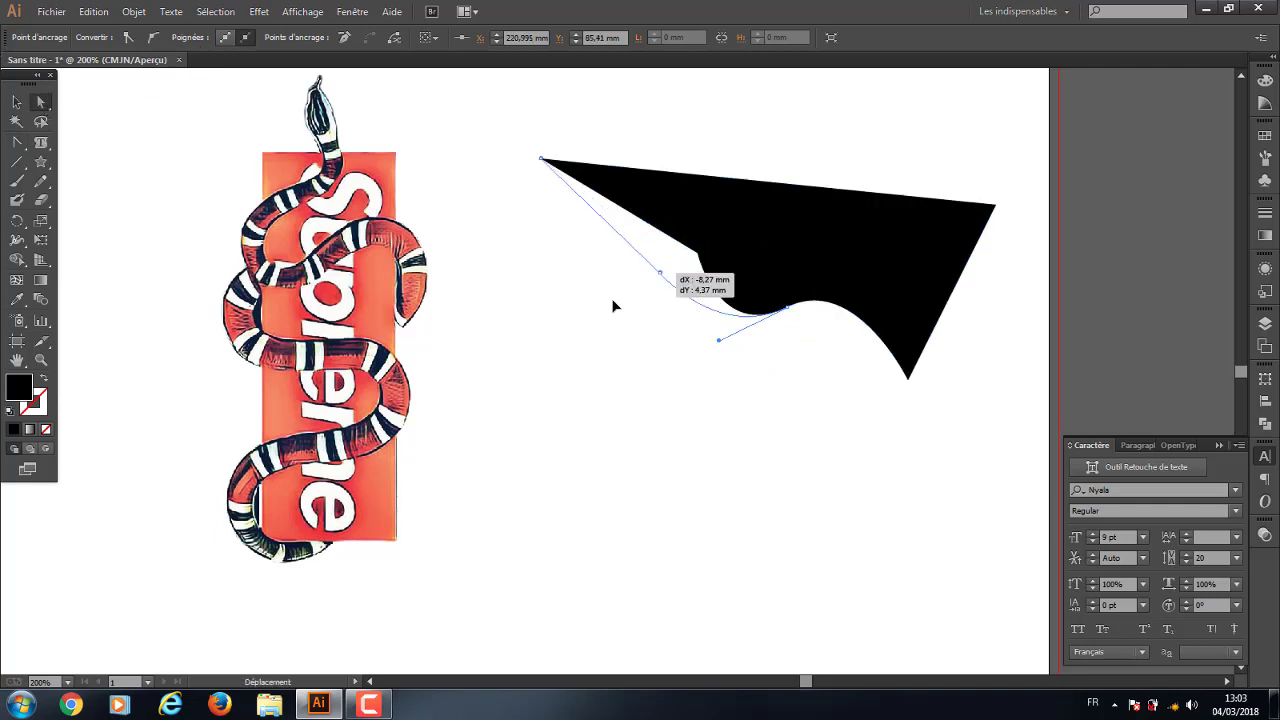
drag(700, 256, 545, 346)
click(788, 311)
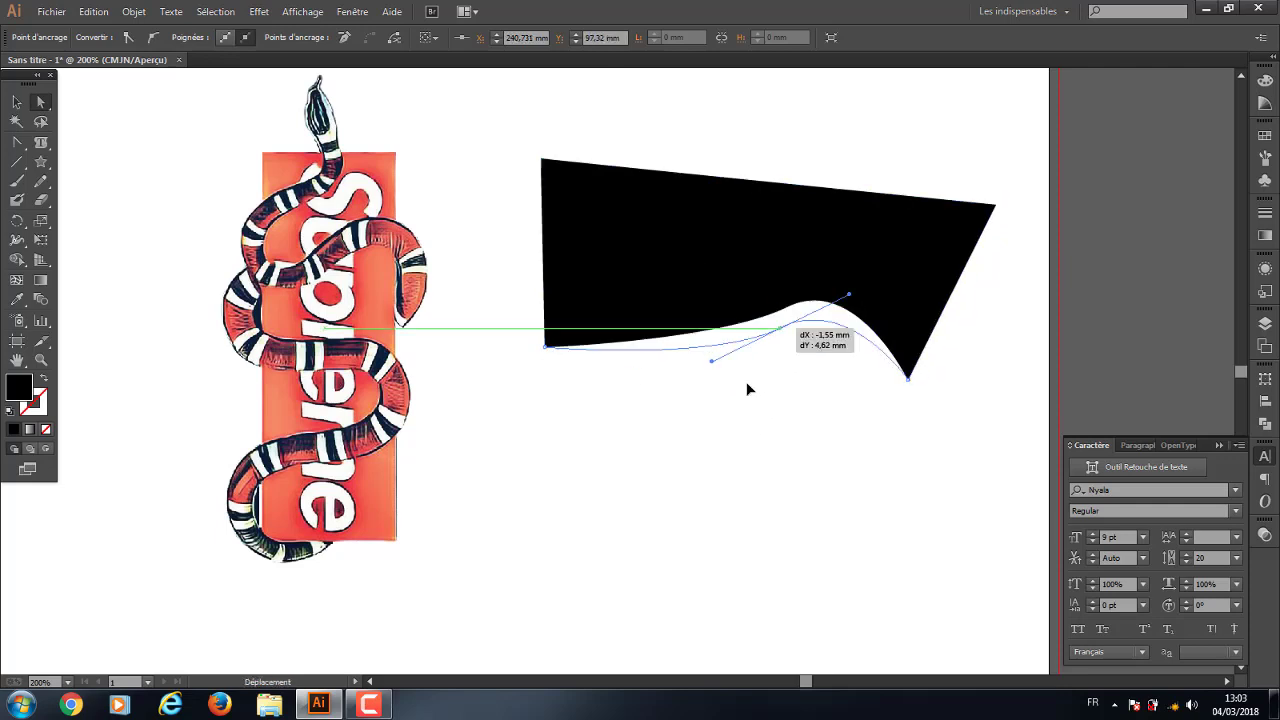
drag(788, 311, 708, 438)
mouse_move(546, 350)
mouse_down()
mouse_move(510, 283)
mouse_move(512, 238)
mouse_up()
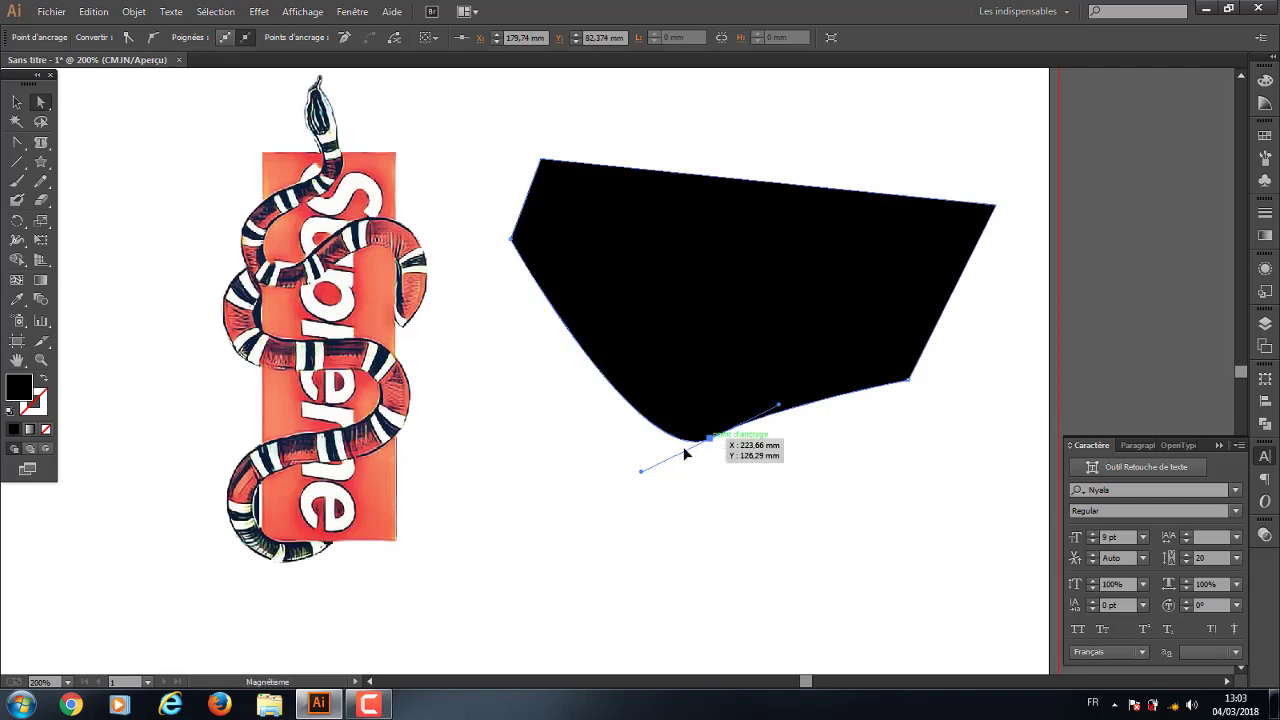
drag(685, 454, 635, 474)
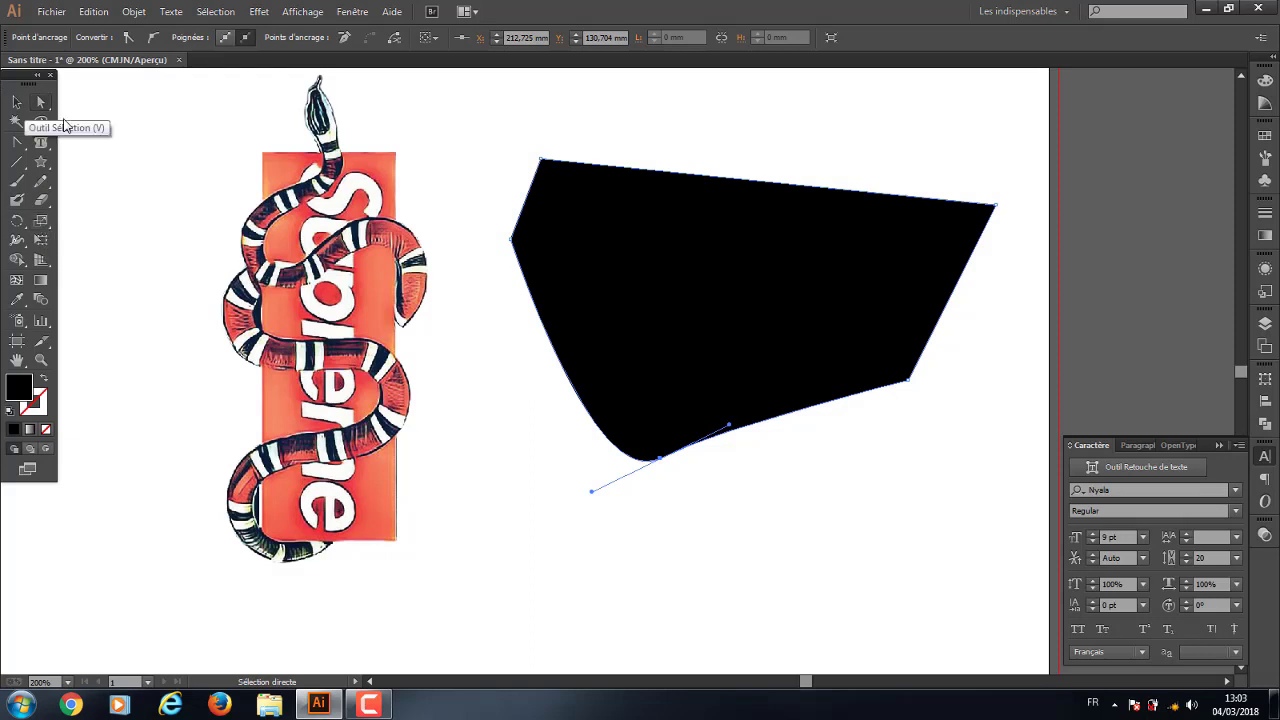
Select the whole black shape and delete it
click(16, 101)
click(790, 345)
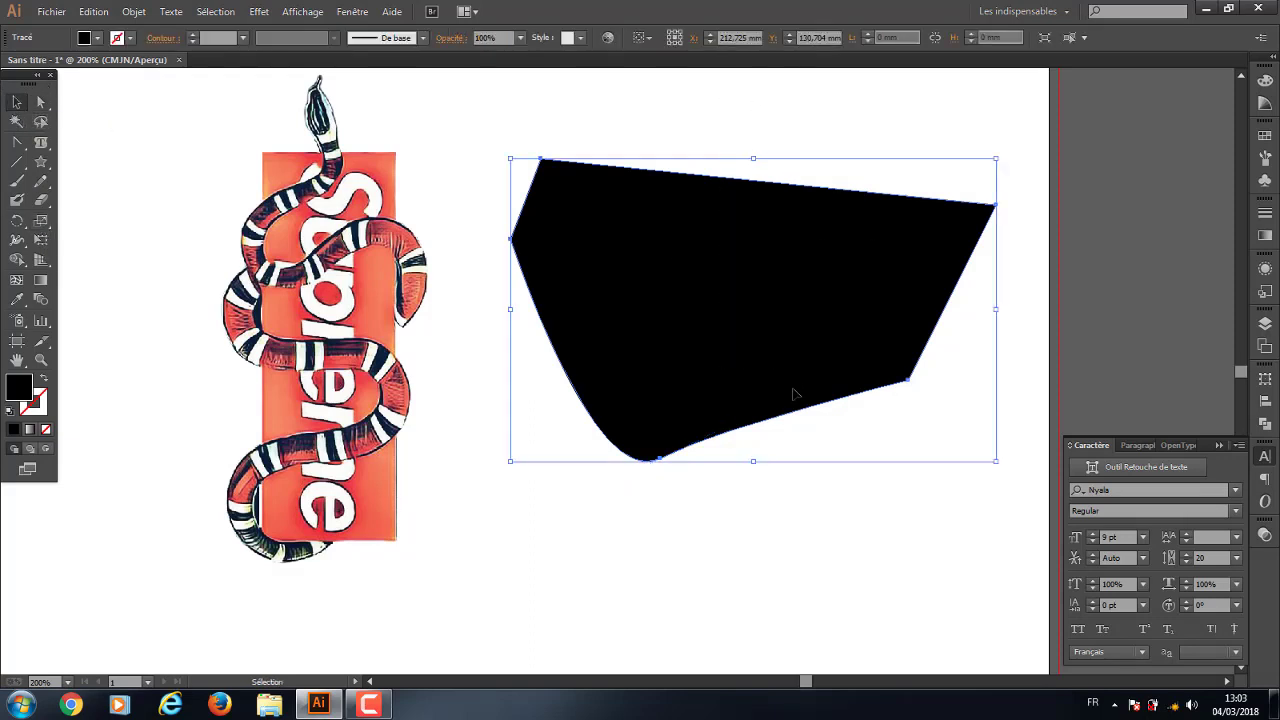
key(Delete)
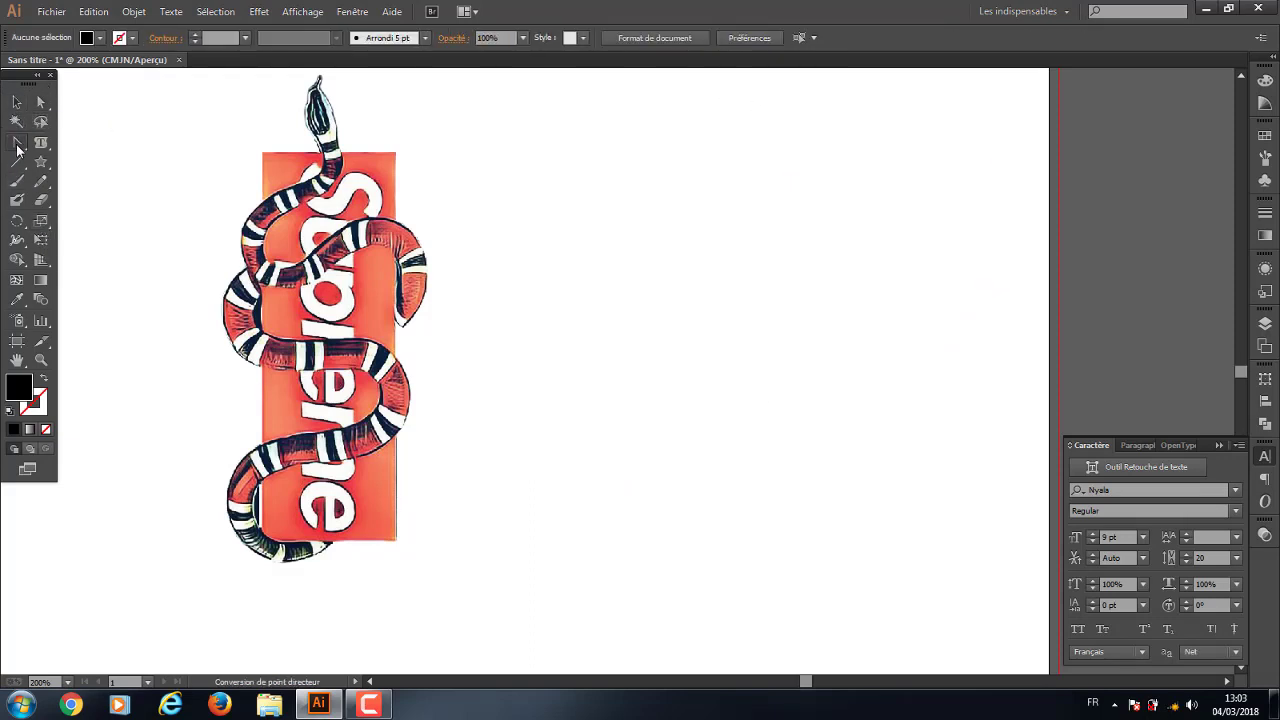
Draw two black rectangles right of the snake, the second one taller
mouse_move(16, 148)
mouse_down()
mouse_move(74, 140)
mouse_move(123, 164)
mouse_up()
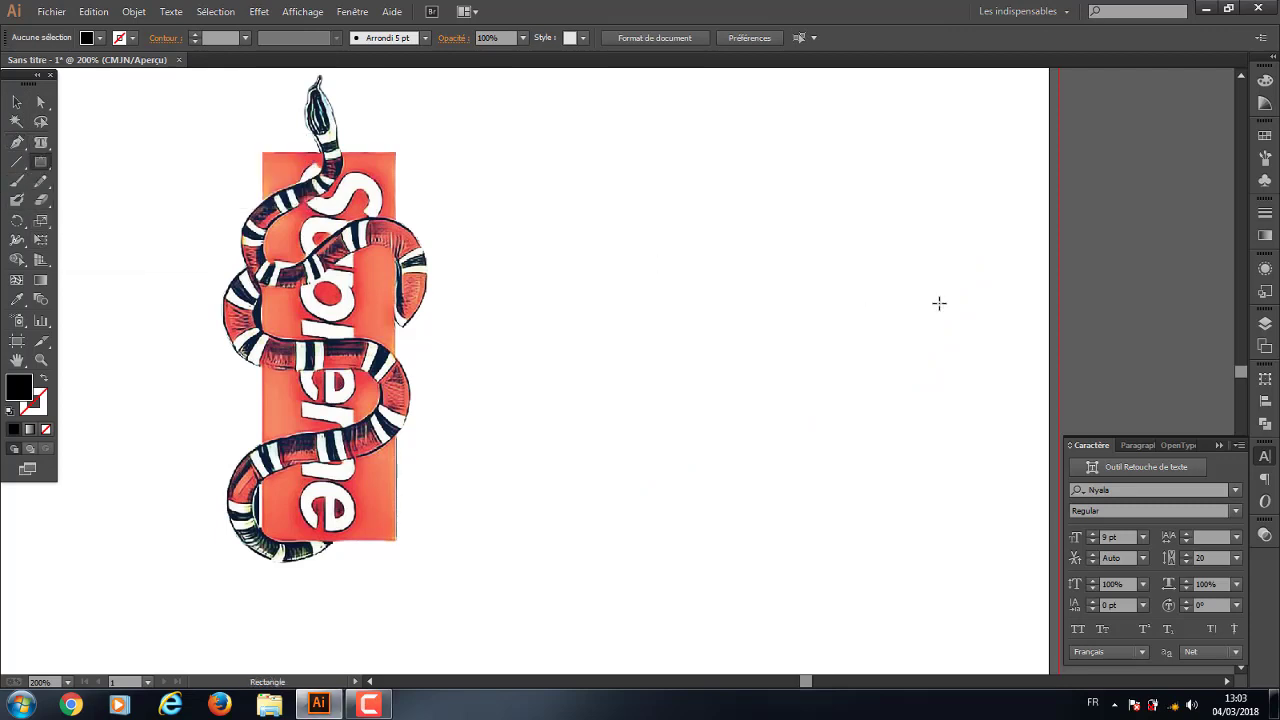
drag(644, 154, 817, 300)
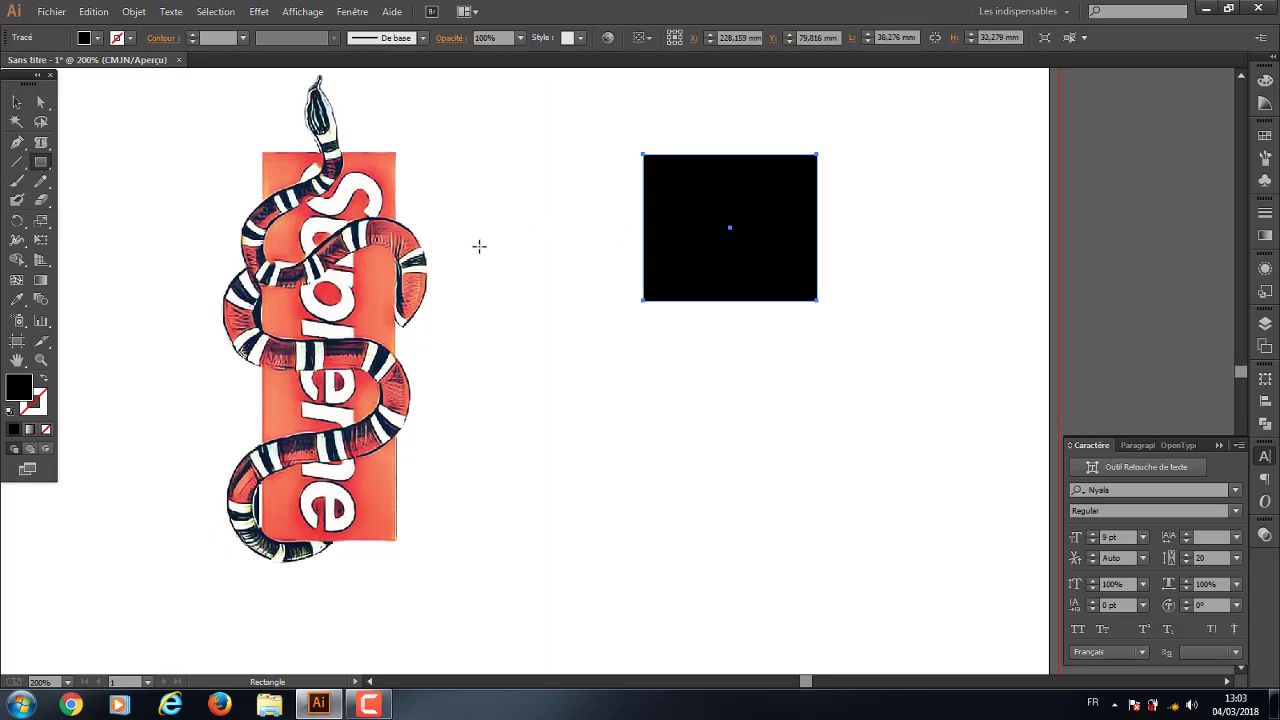
drag(479, 244, 616, 410)
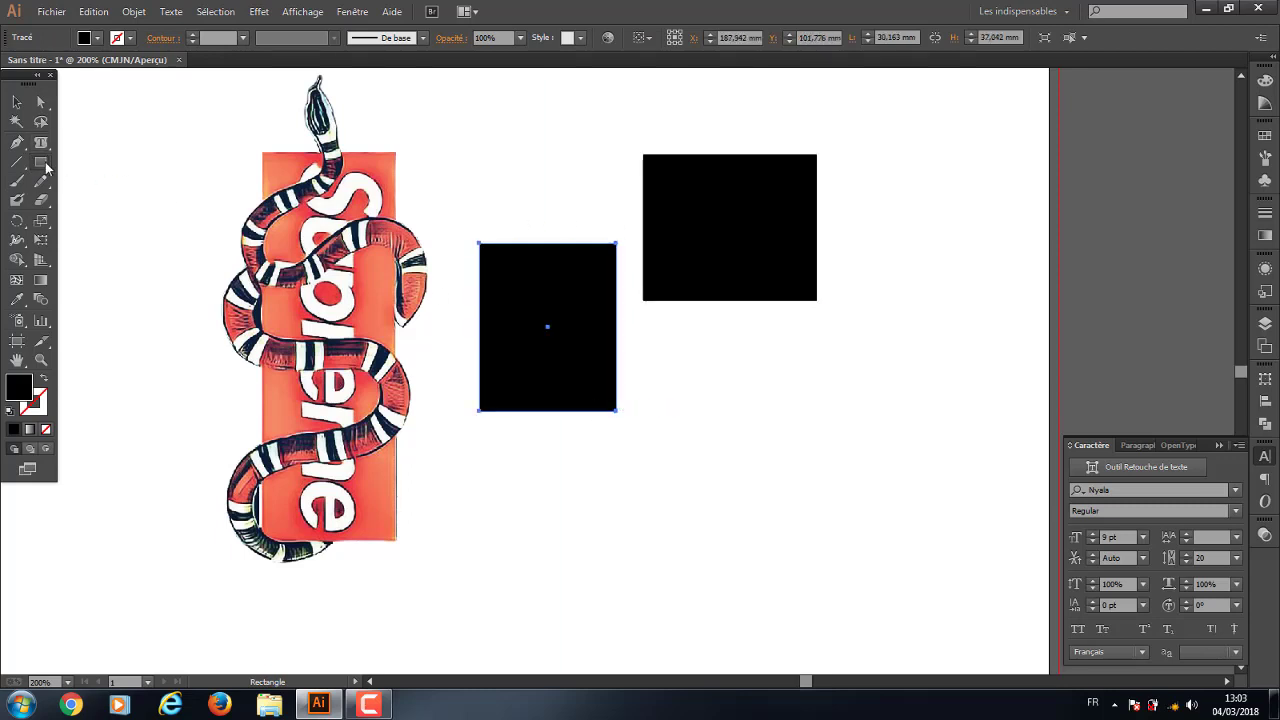
Draw a black rounded square at the lower right with the Rounded Rectangle tool
drag(44, 163, 150, 257)
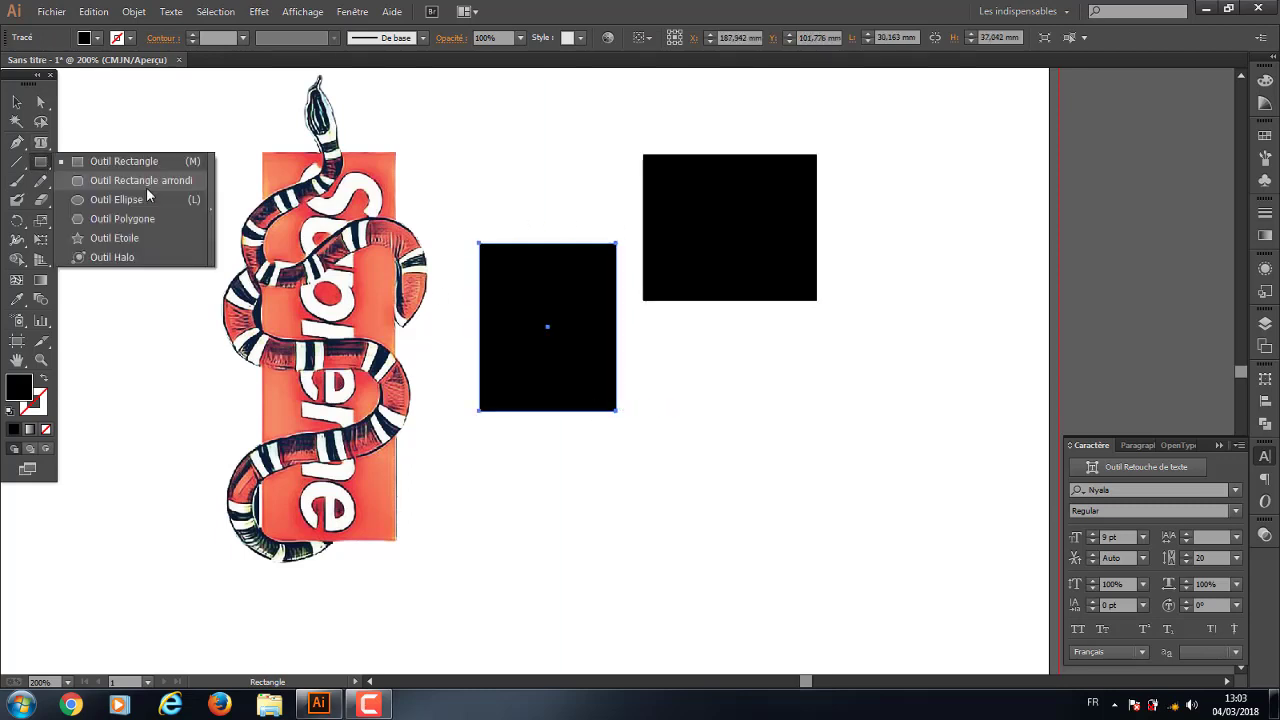
click(42, 147)
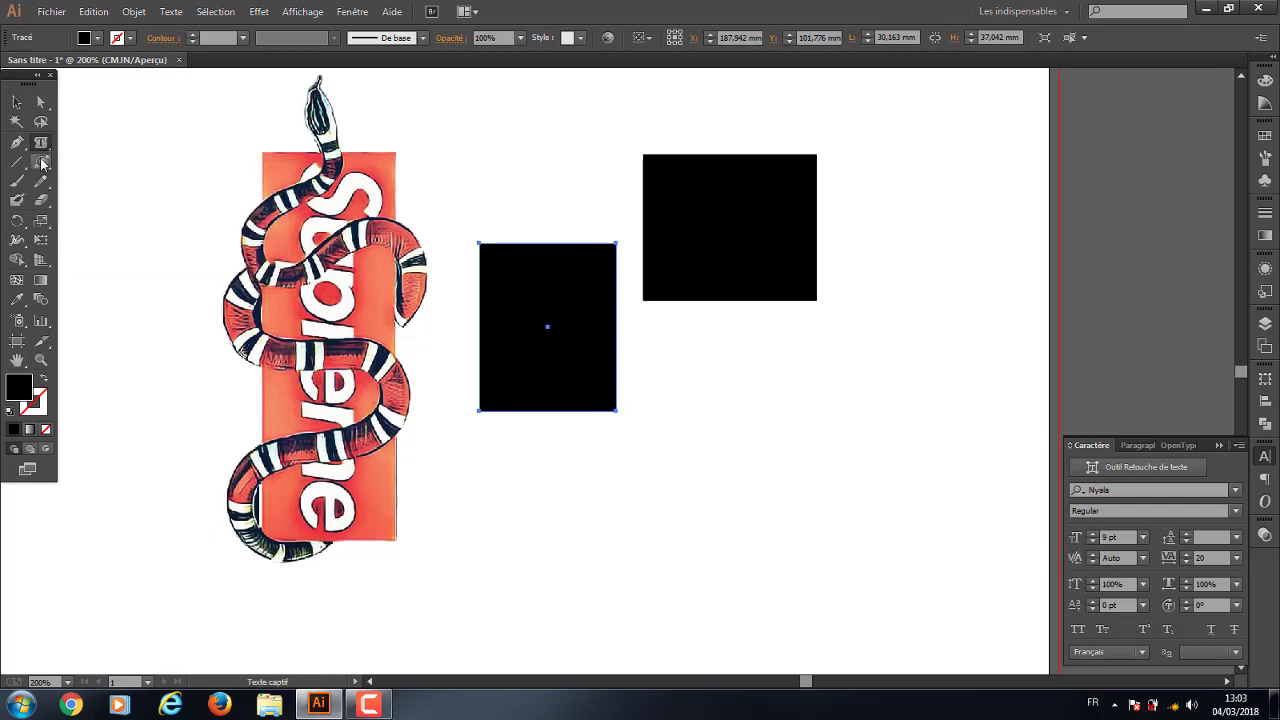
drag(42, 162, 110, 188)
click(110, 188)
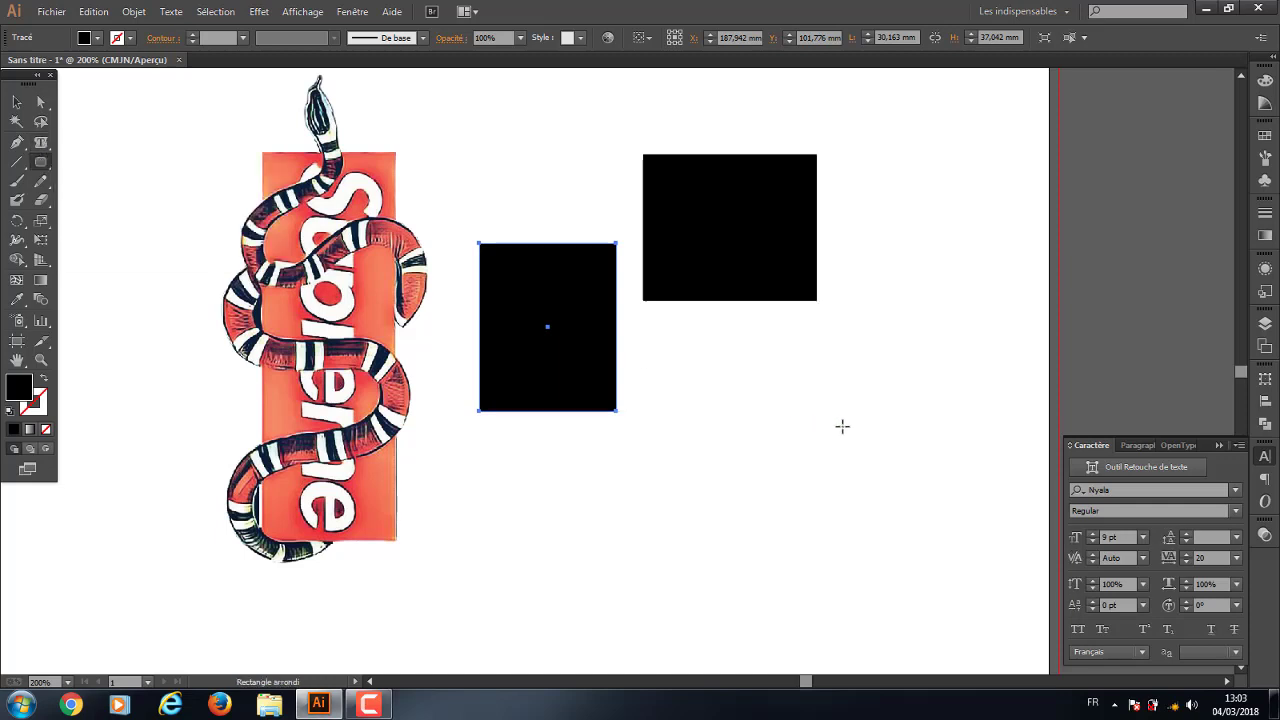
drag(842, 426, 913, 498)
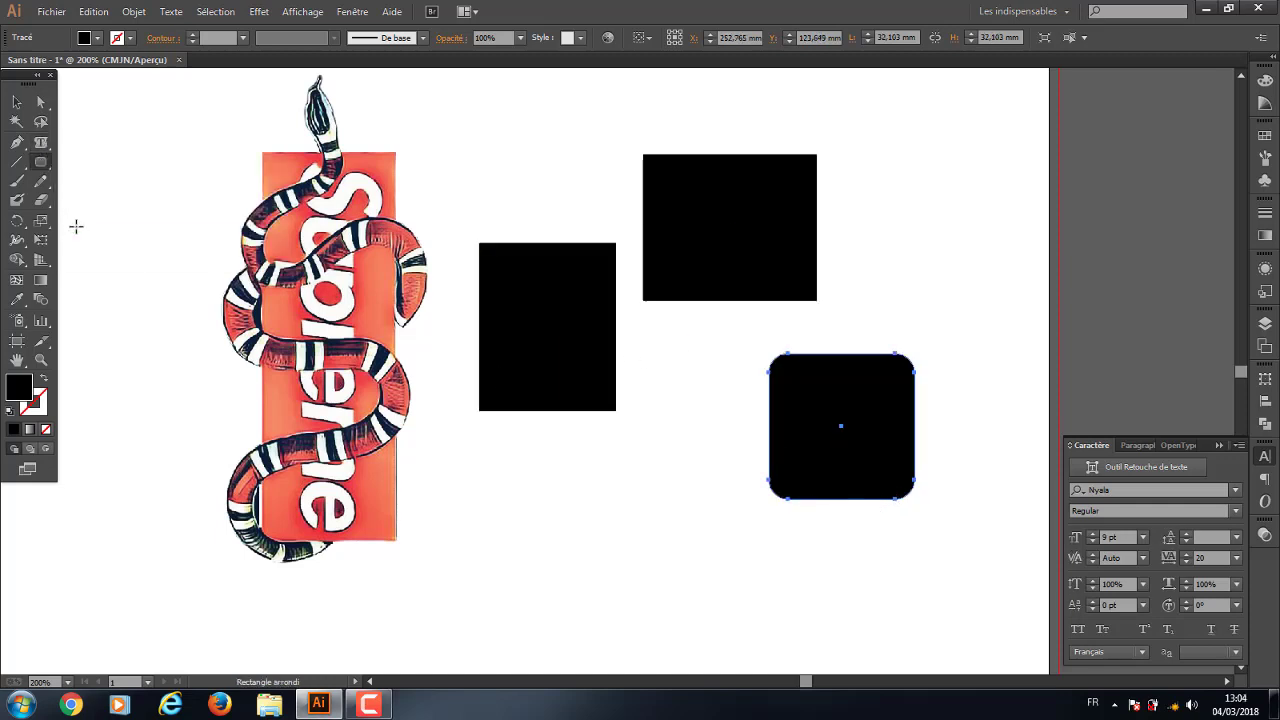
mouse_move(40, 162)
mouse_down()
mouse_move(137, 181)
mouse_move(150, 205)
mouse_up()
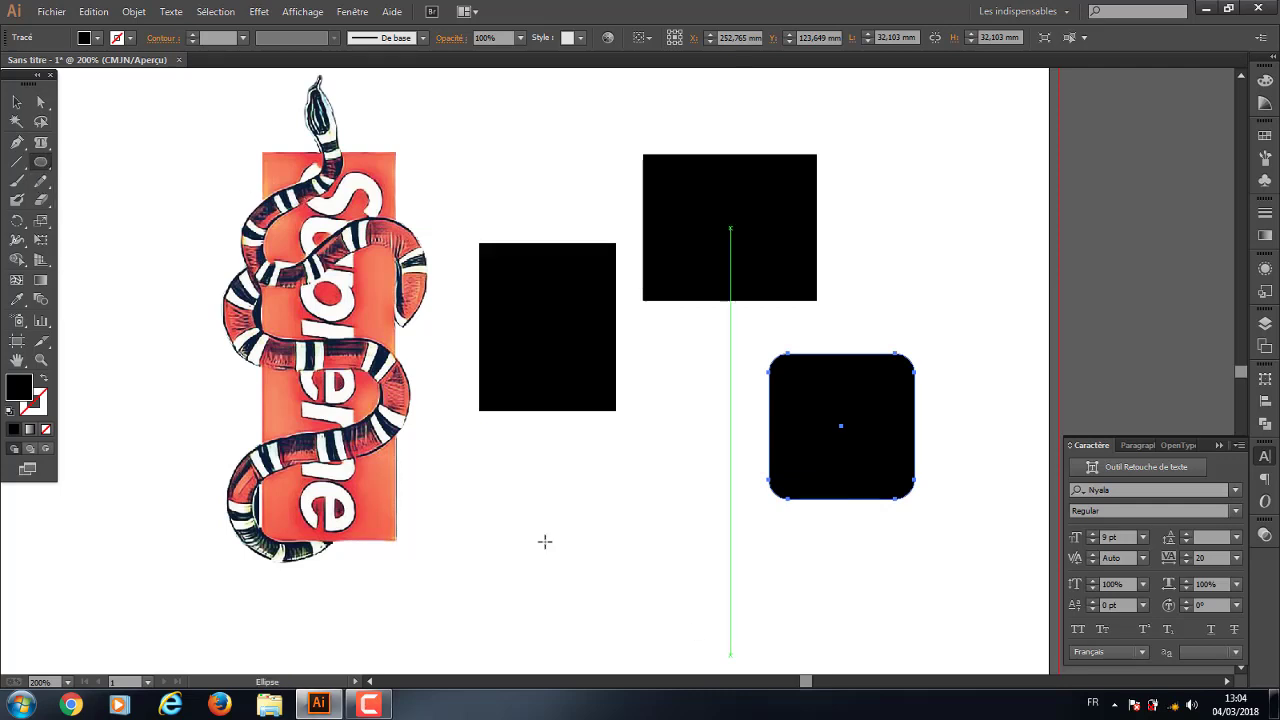
Draw three black circles of varying sizes below the rectangles, the last 22.225 mm
drag(499, 484, 560, 551)
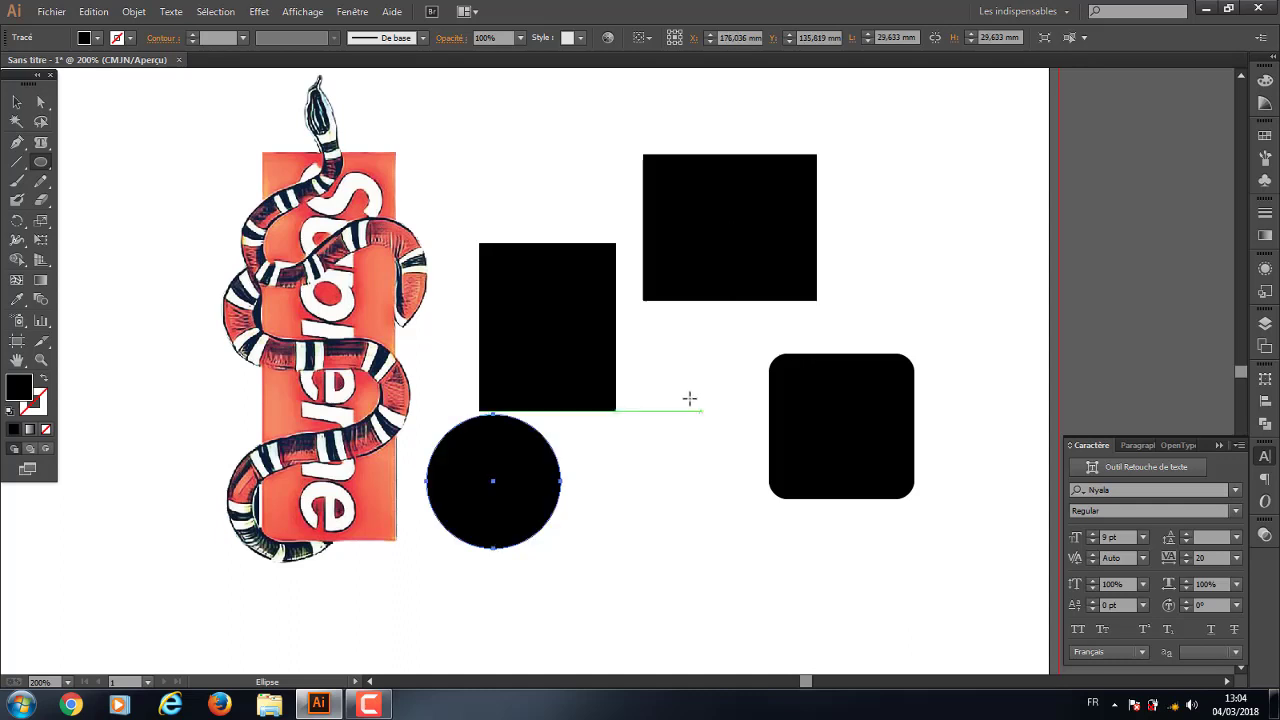
scroll(679, 384, down, 2)
scroll(679, 390, down, 2)
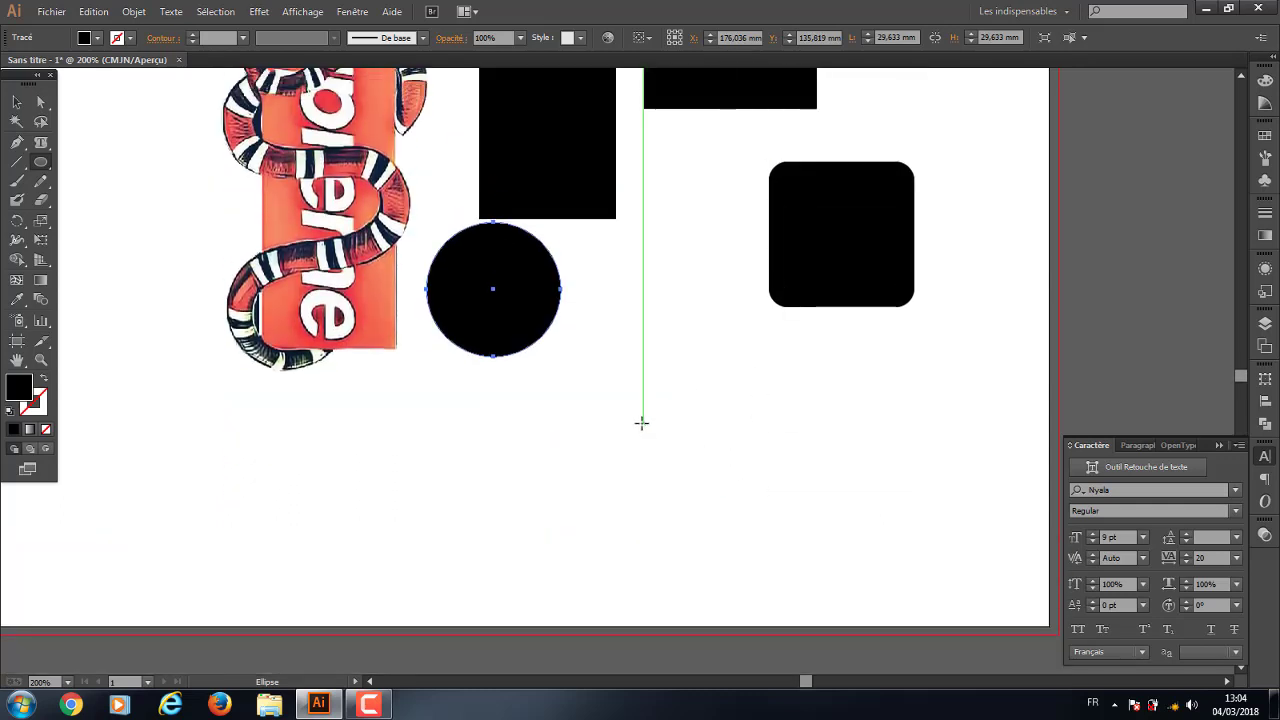
mouse_move(629, 401)
mouse_down()
mouse_move(493, 471)
mouse_move(749, 443)
mouse_move(611, 363)
mouse_move(480, 529)
mouse_move(354, 600)
mouse_move(733, 632)
mouse_move(449, 351)
mouse_move(463, 491)
mouse_move(466, 371)
mouse_move(467, 432)
mouse_move(451, 300)
mouse_move(460, 455)
mouse_up()
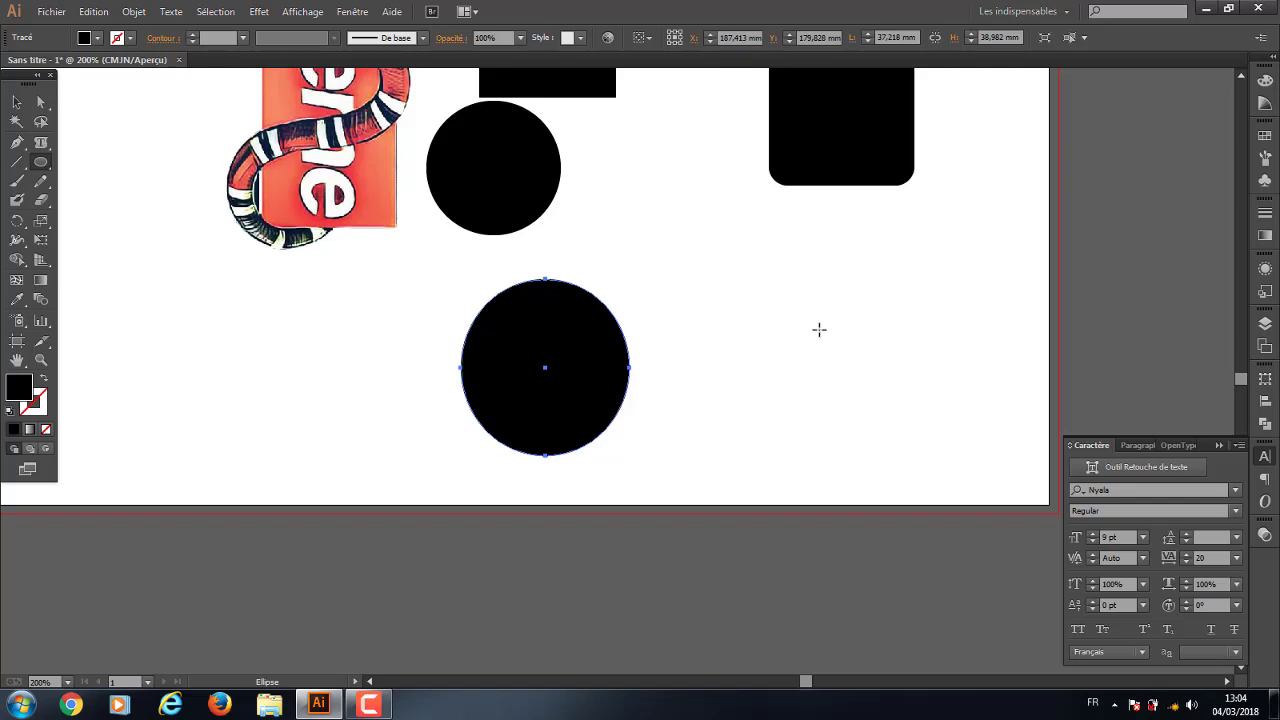
mouse_move(819, 329)
mouse_down()
mouse_move(906, 434)
mouse_move(861, 363)
mouse_move(940, 451)
mouse_move(832, 227)
mouse_move(986, 474)
mouse_move(897, 357)
mouse_move(946, 451)
mouse_move(871, 369)
mouse_move(830, 378)
mouse_up()
click(46, 160)
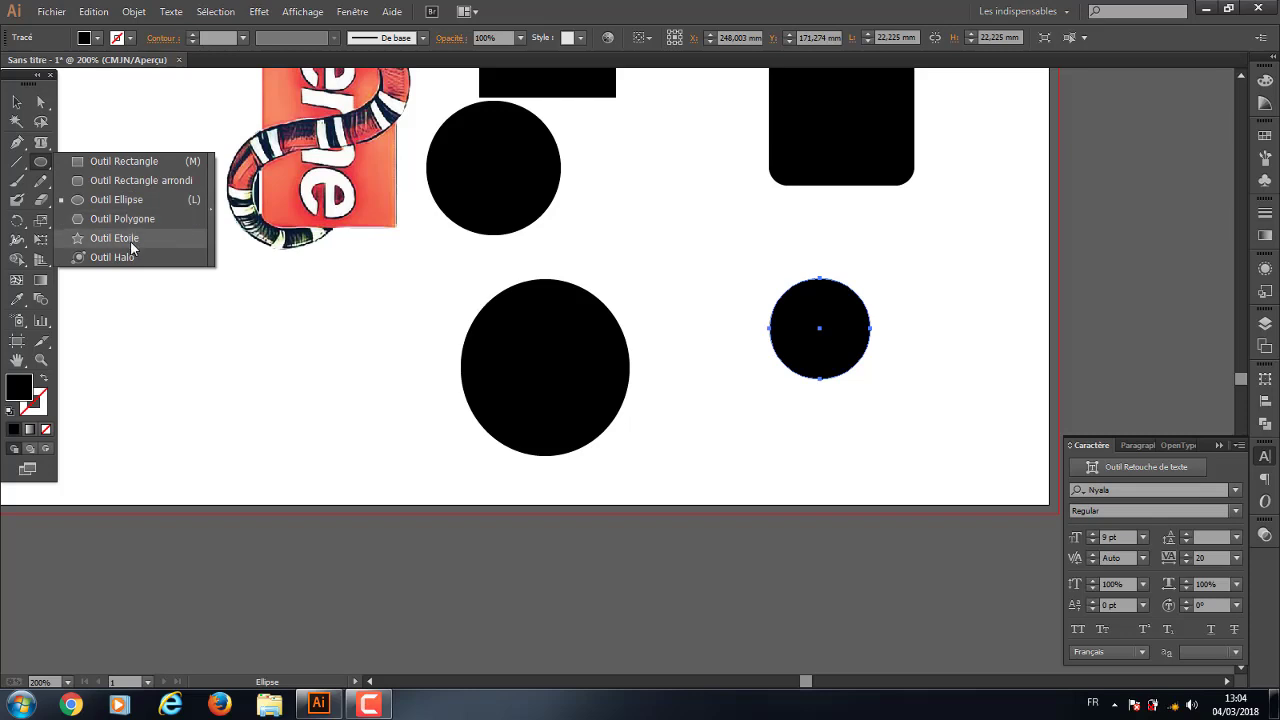
Pan to the empty area left of the snake and start dragging out a polygon
click(130, 220)
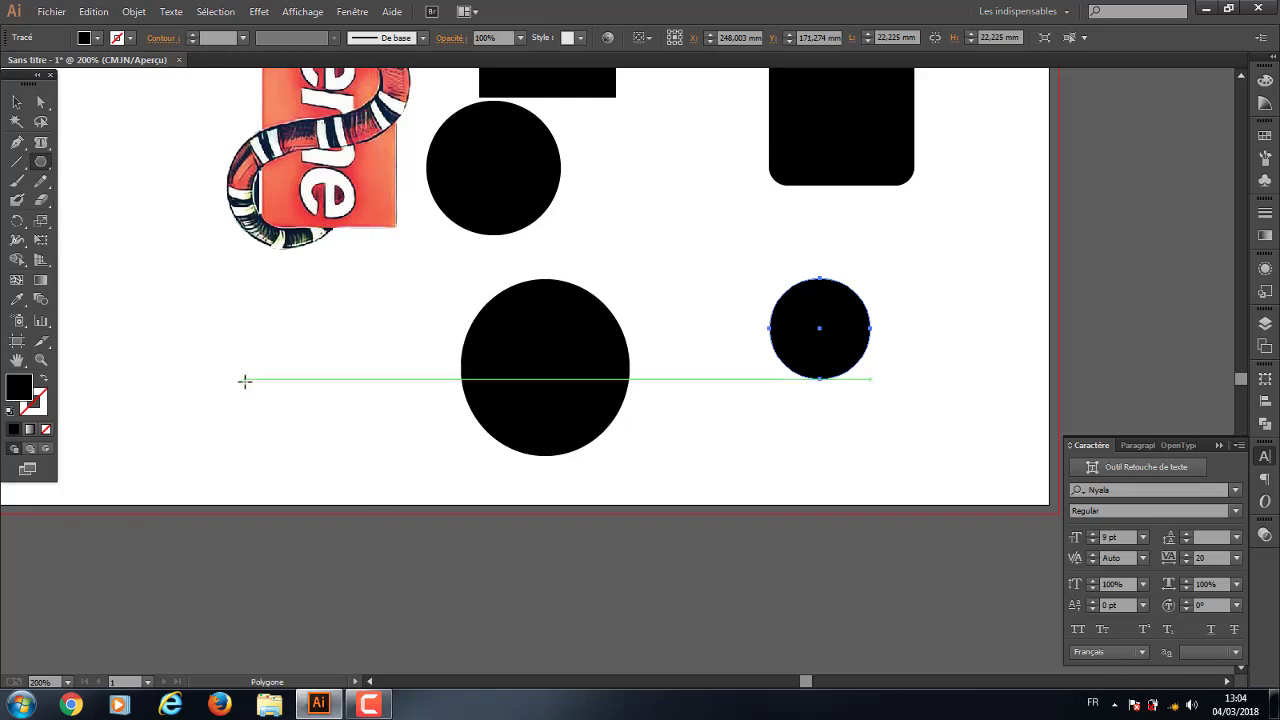
drag(166, 154, 495, 406)
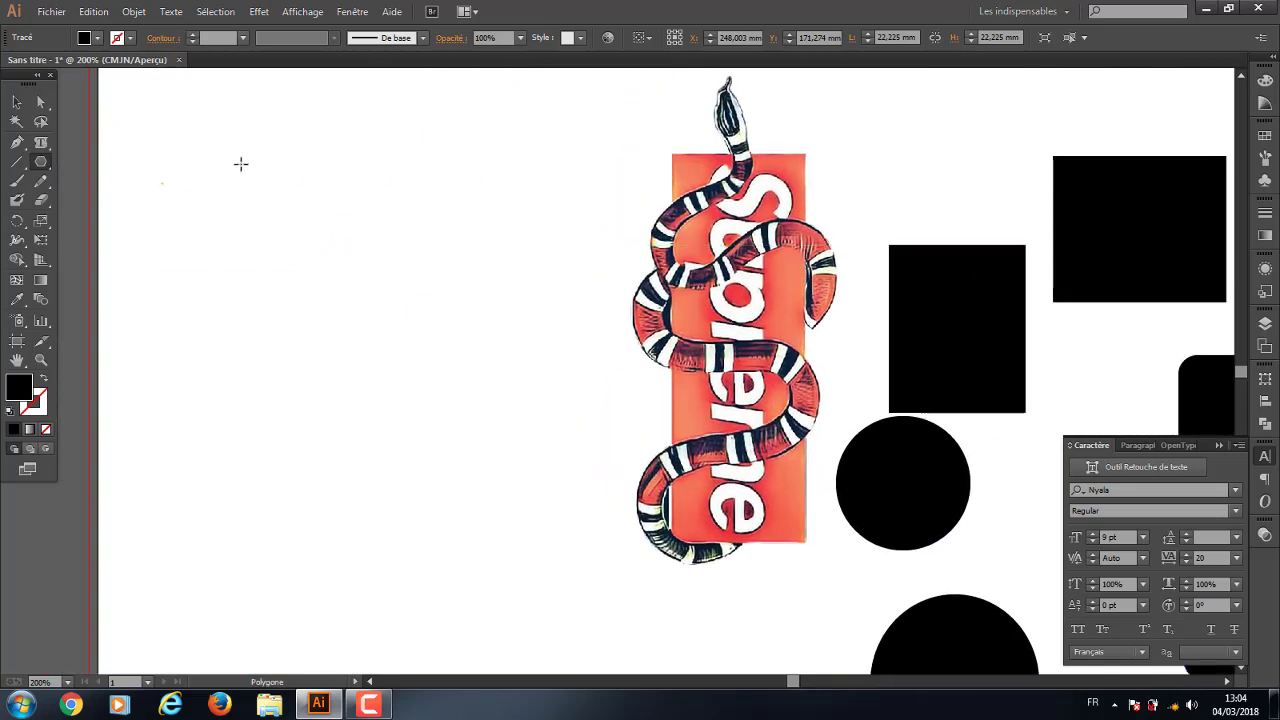
drag(223, 143, 413, 400)
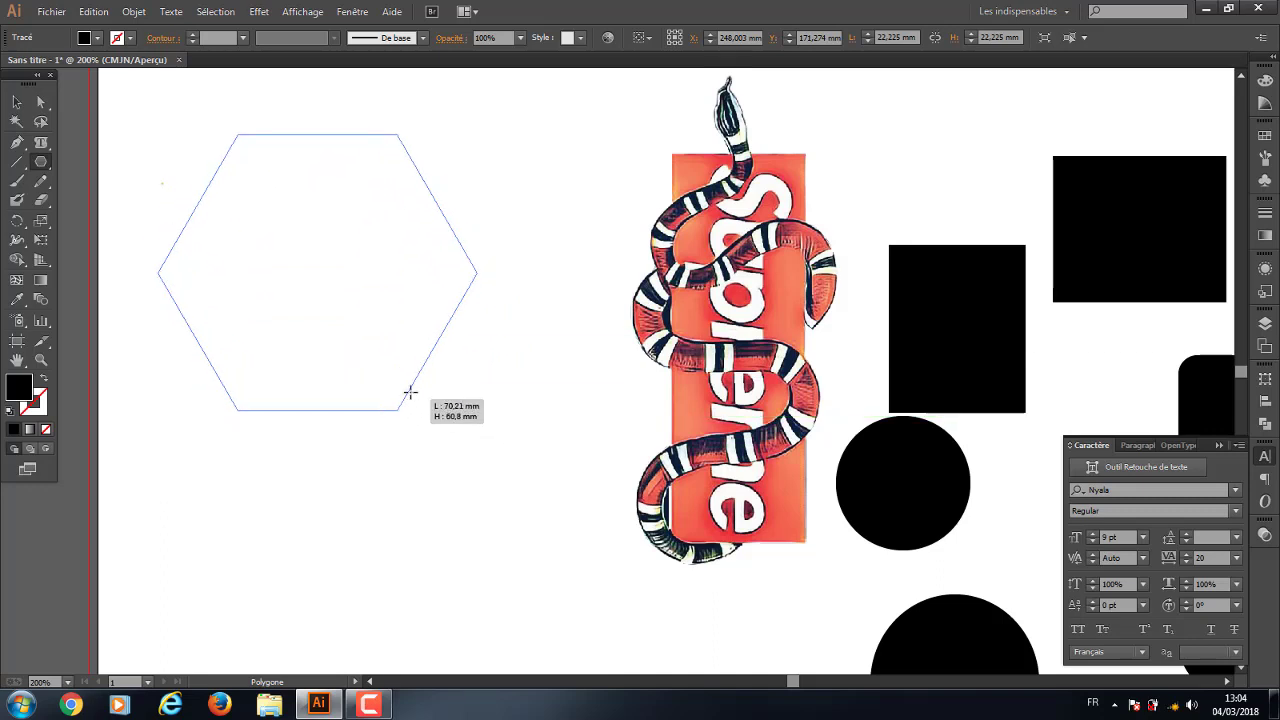
mouse_move(413, 400)
mouse_down()
mouse_move(389, 421)
mouse_move(414, 417)
mouse_move(392, 405)
mouse_up()
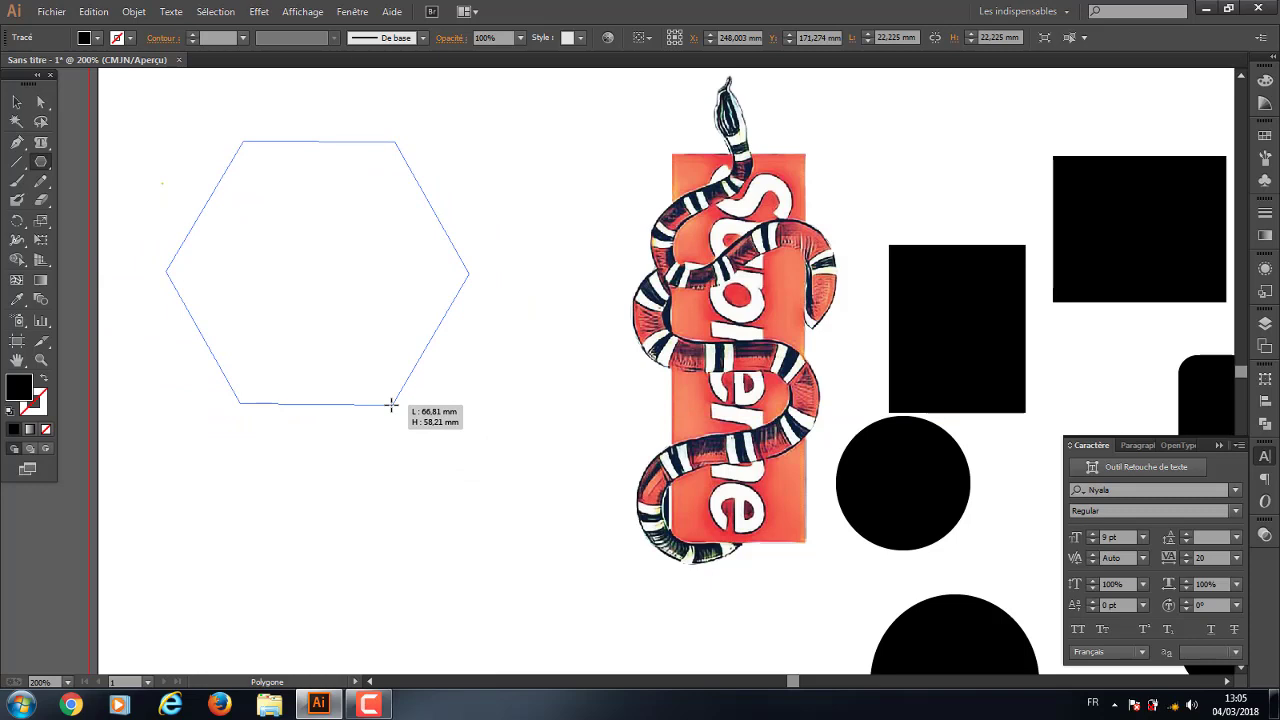
mouse_move(392, 405)
mouse_down()
mouse_move(509, 537)
mouse_move(500, 483)
mouse_move(409, 400)
mouse_move(449, 468)
mouse_move(409, 429)
mouse_move(420, 445)
mouse_move(404, 438)
mouse_move(377, 386)
mouse_move(429, 454)
mouse_up()
Adjust the polygon to nine sides with the arrow keys and release it, about 72 mm wide
key(Up)
key(Up)
key(Down)
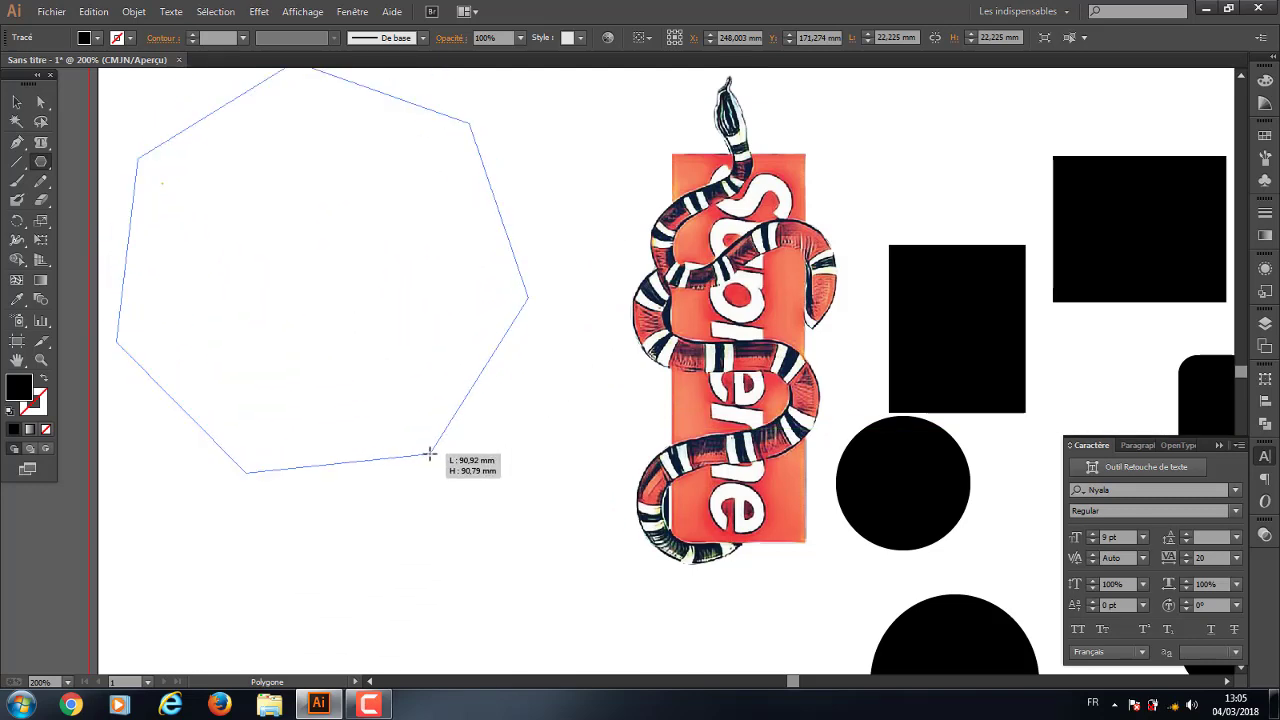
key(Down)
key(Down)
key(Down)
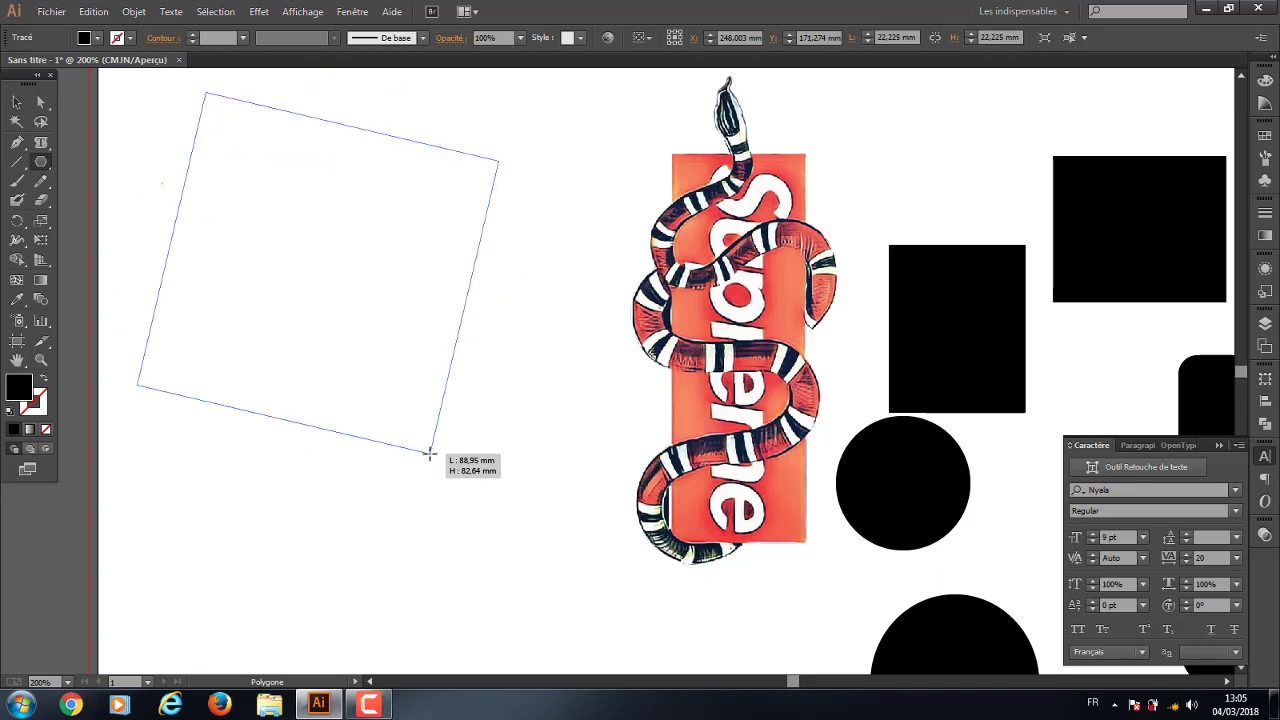
key(Up)
key(Down)
key(Down)
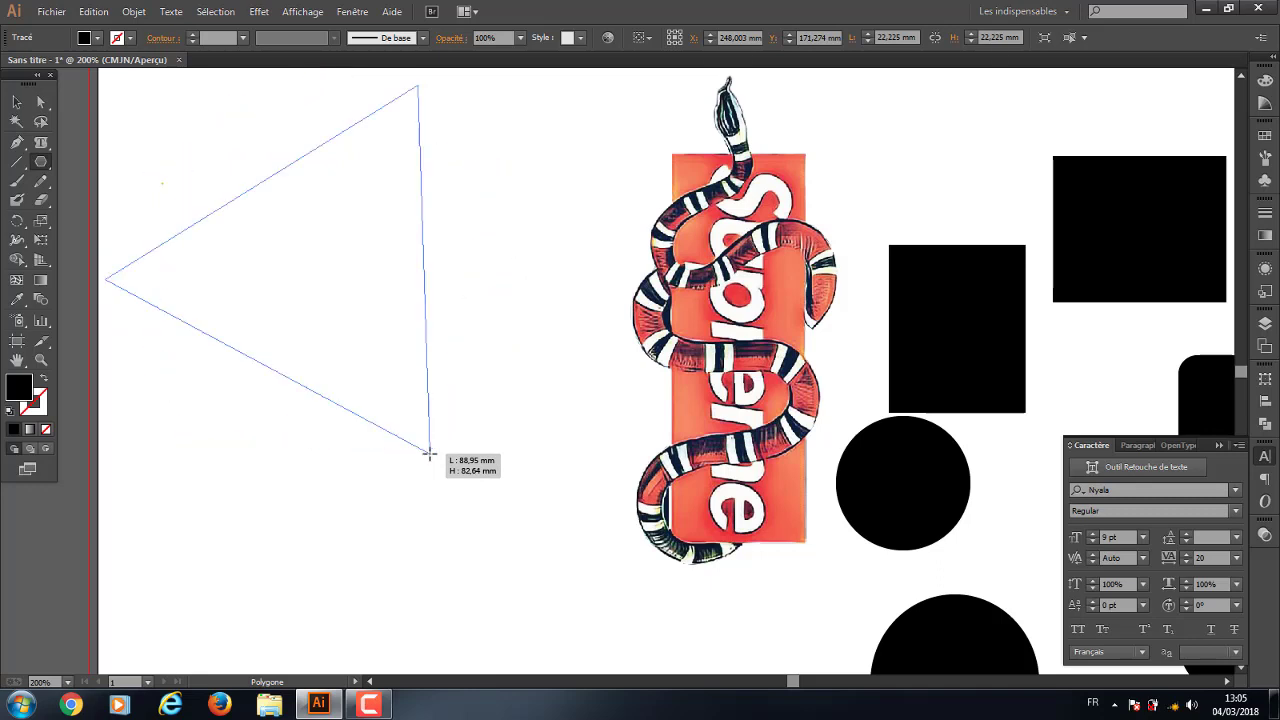
key(Up)
key(Down)
mouse_move(429, 453)
mouse_down()
mouse_move(426, 483)
mouse_move(322, 437)
mouse_up()
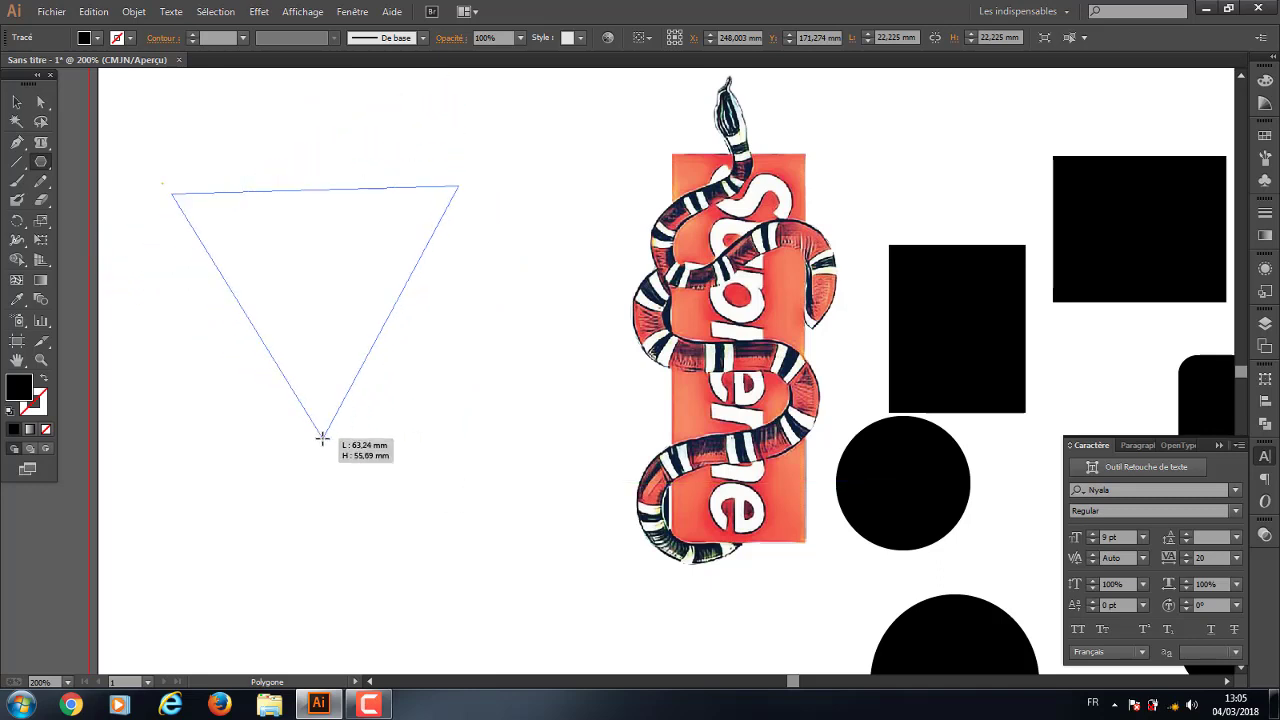
key(Up)
key(Up)
key(Up)
key(Up)
key(Up)
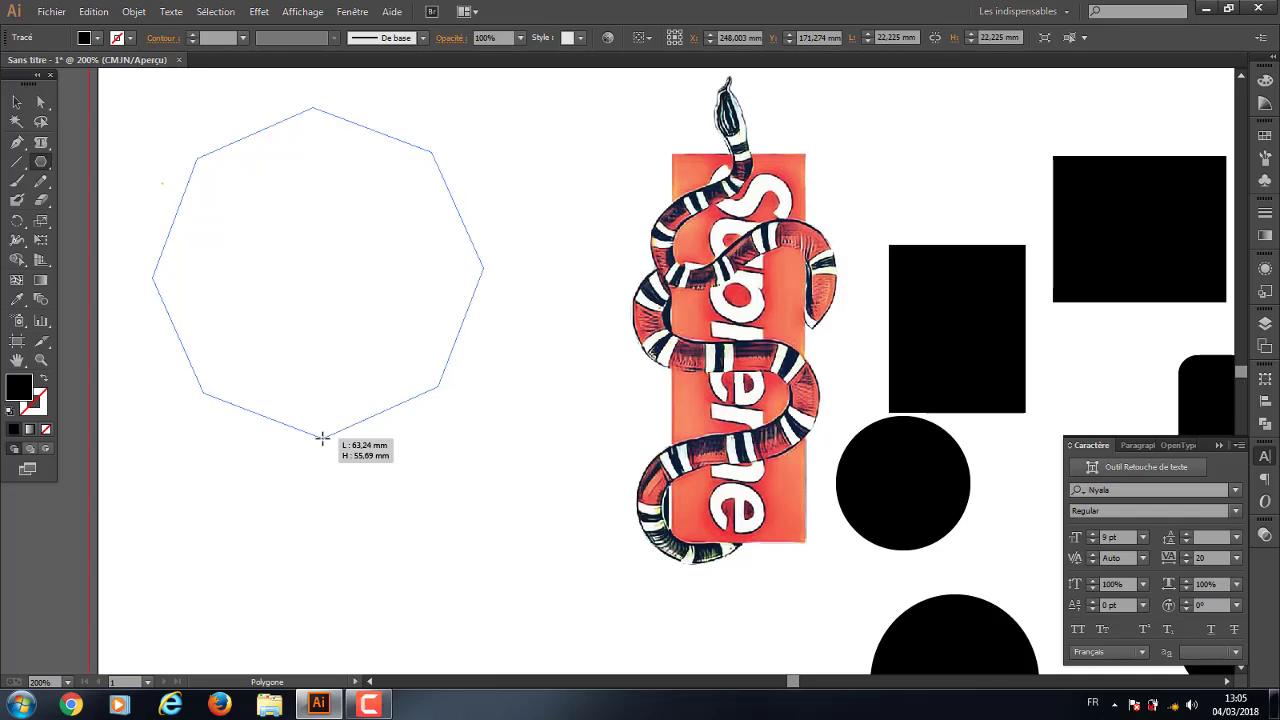
key(Up)
key(Up)
key(Up)
key(Up)
key(Up)
key(Up)
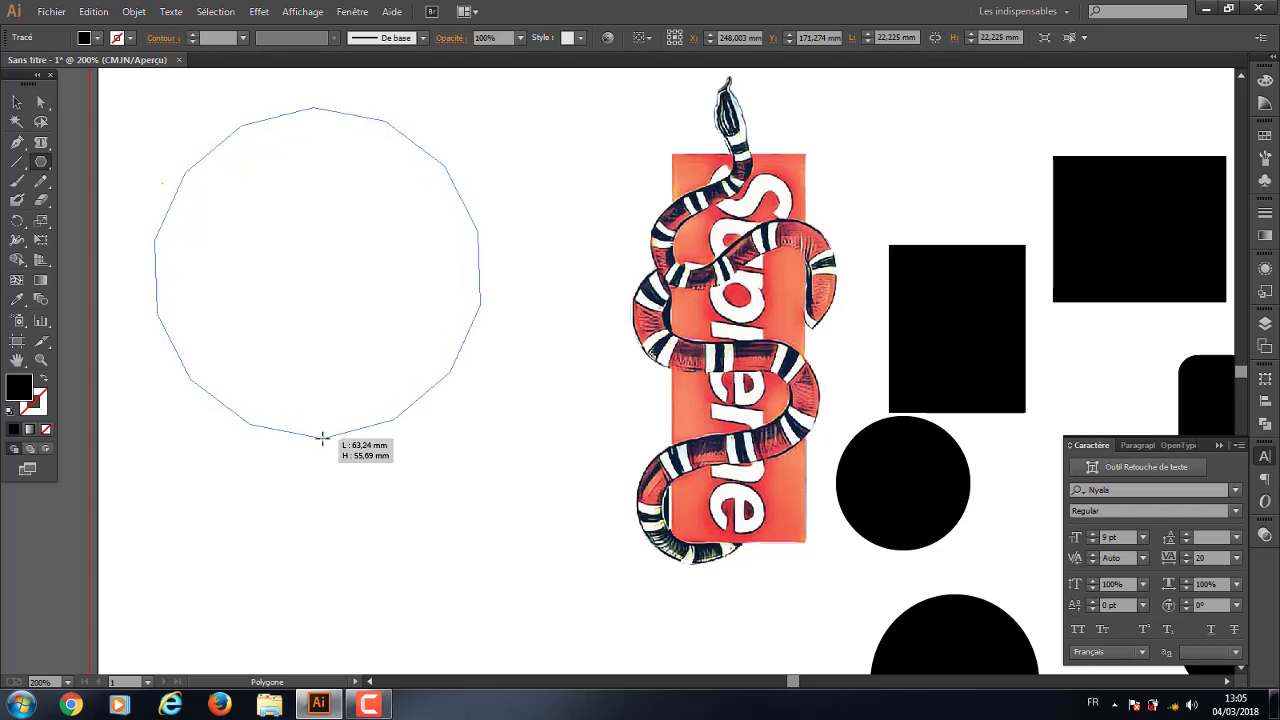
key(Up)
key(Up)
key(Down)
key(Down)
key(Down)
key(Down)
key(Down)
key(Down)
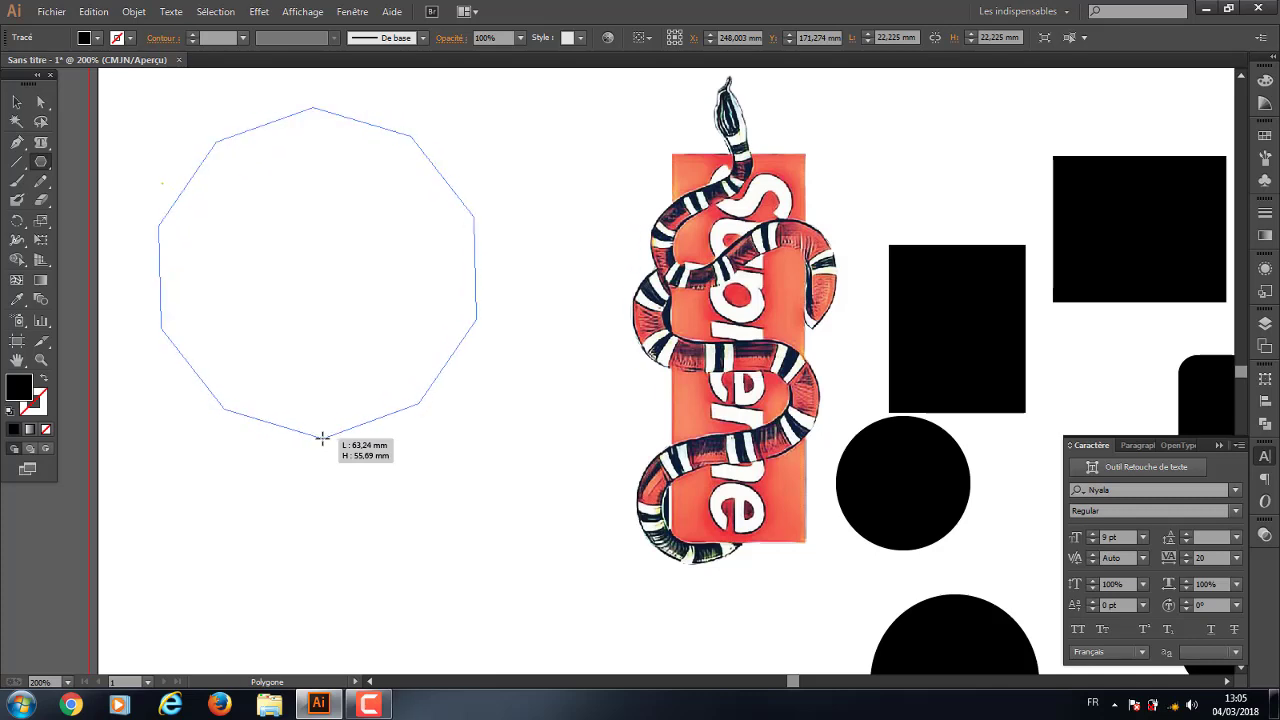
key(Down)
drag(322, 437, 322, 437)
drag(40, 162, 110, 237)
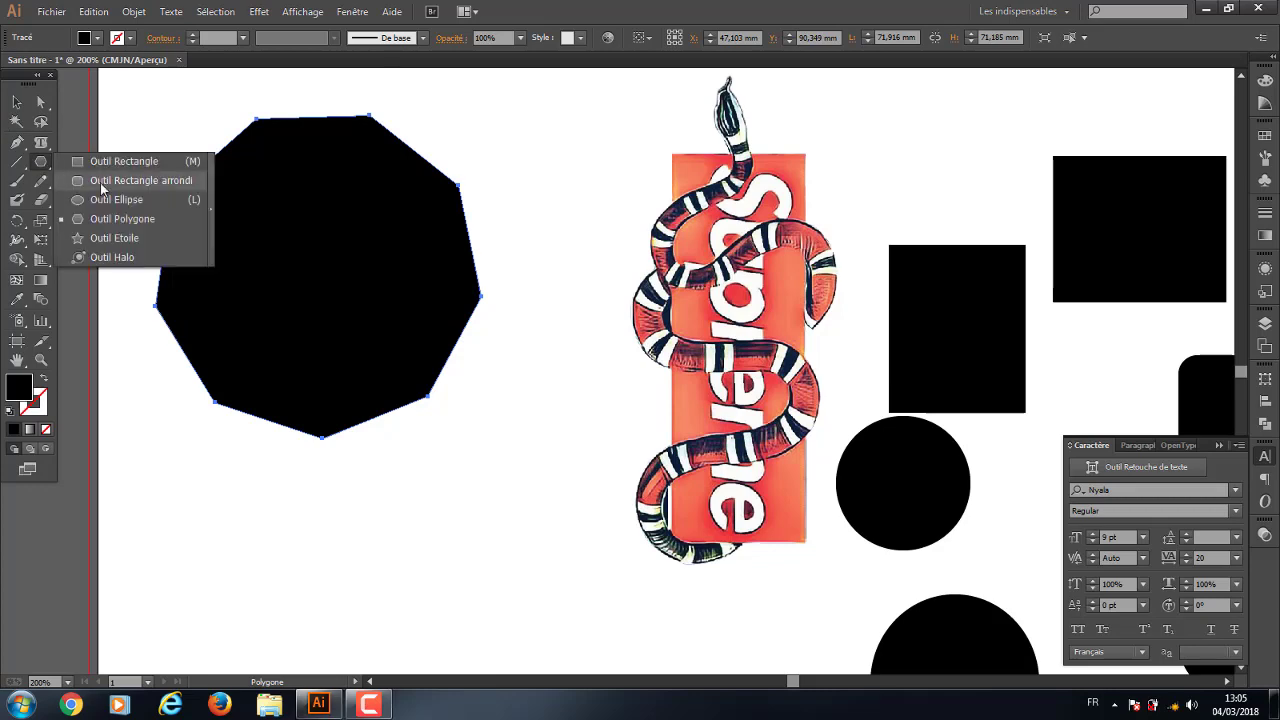
scroll(500, 412, down, 3)
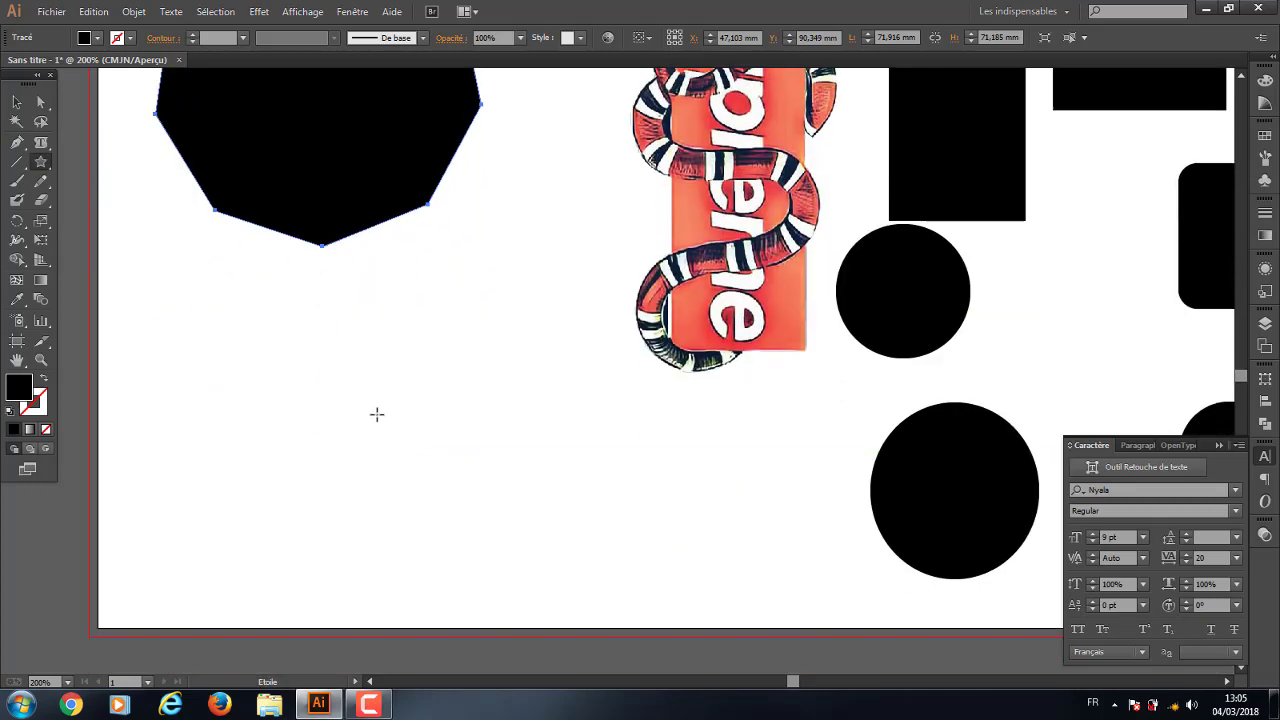
mouse_move(374, 412)
mouse_down()
mouse_move(488, 402)
mouse_move(446, 366)
mouse_move(557, 351)
mouse_move(503, 351)
mouse_move(543, 358)
mouse_move(506, 354)
mouse_move(551, 391)
mouse_move(523, 374)
mouse_move(551, 391)
mouse_move(525, 390)
mouse_up()
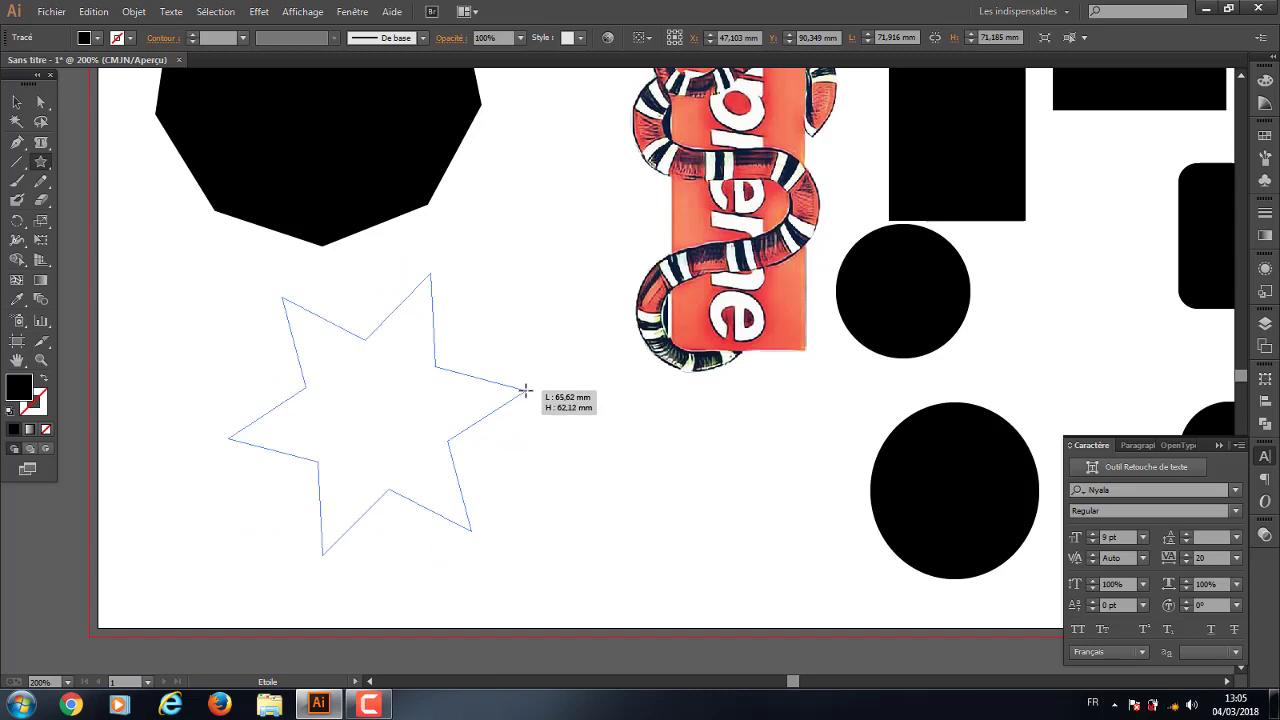
key(Up)
key(Up)
key(Up)
key(Down)
key(Down)
key(Down)
key(Down)
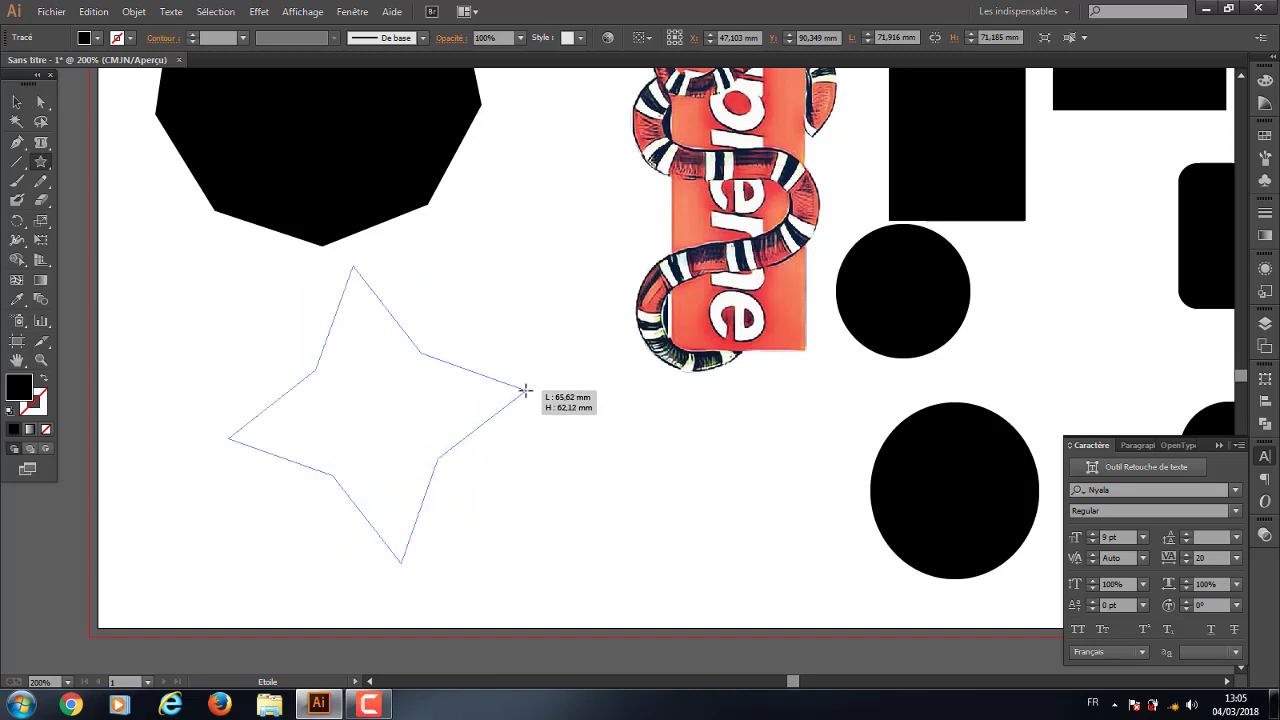
key(Up)
key(Up)
key(Up)
key(Up)
key(Up)
key(Up)
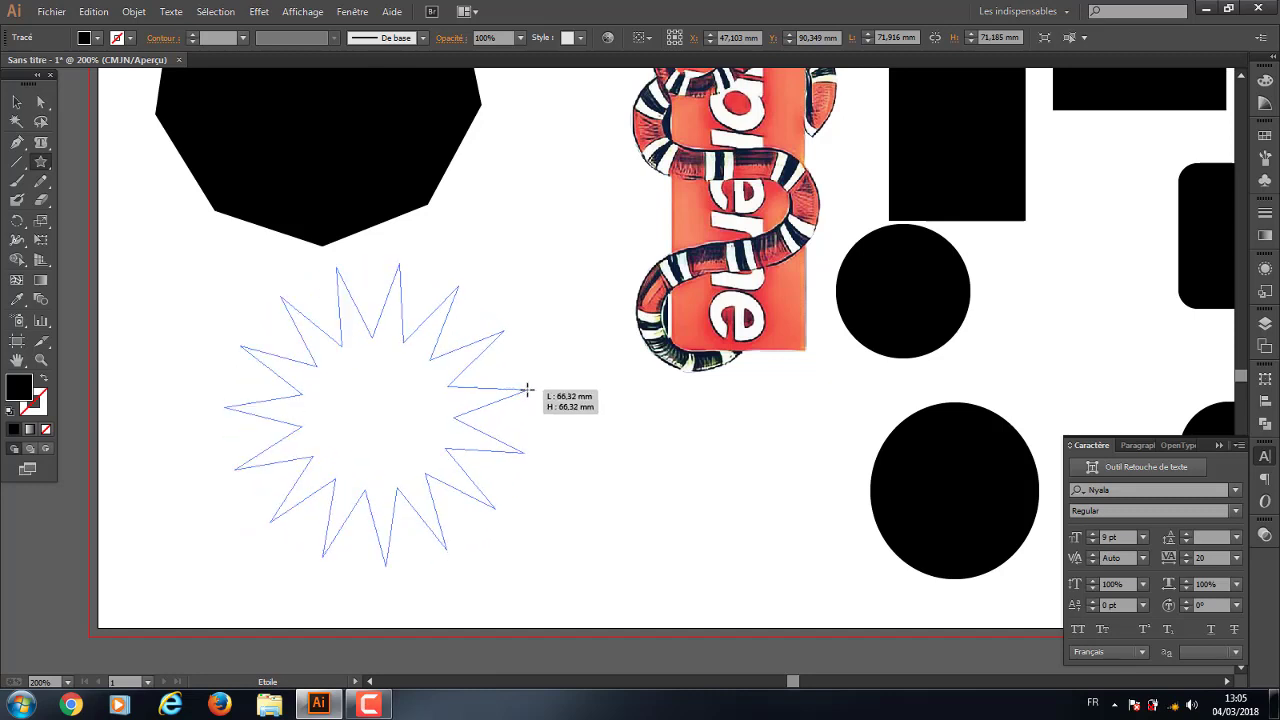
key(Up)
key(Up)
key(Up)
key(Up)
key(Up)
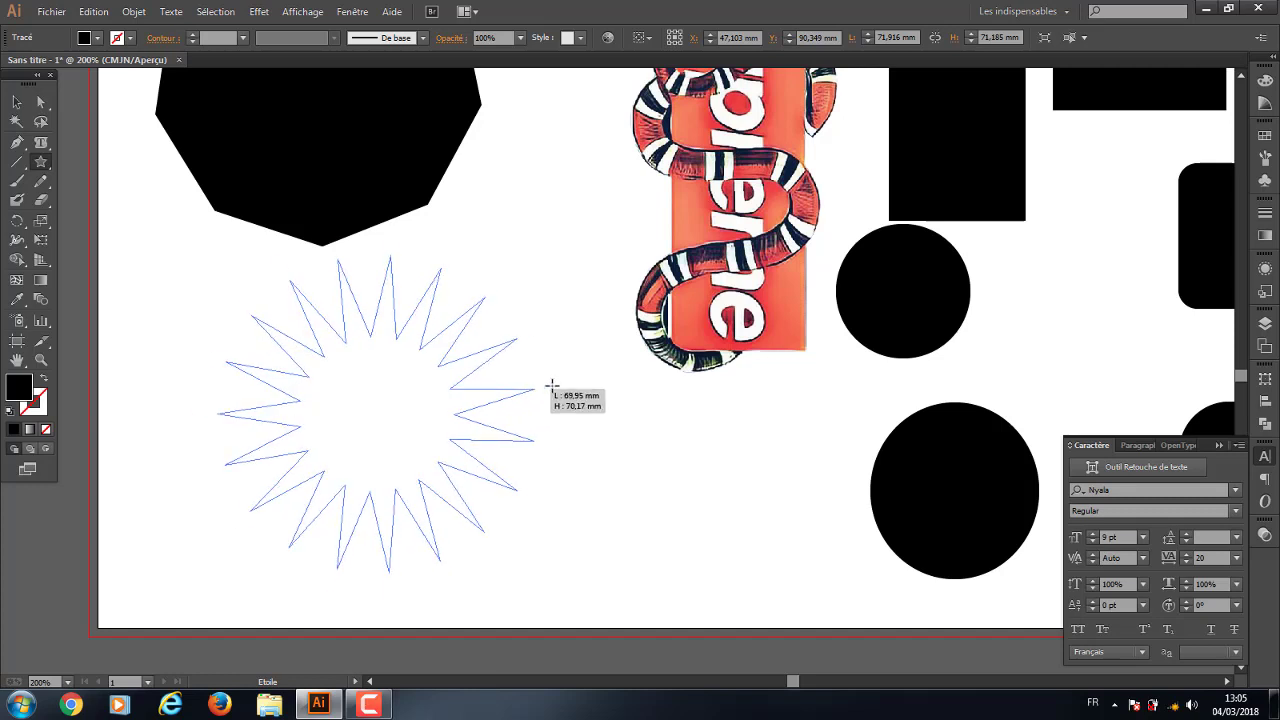
mouse_move(551, 385)
mouse_down()
mouse_move(623, 380)
mouse_move(446, 414)
mouse_move(617, 357)
mouse_move(737, 343)
mouse_move(566, 399)
mouse_move(766, 349)
mouse_move(520, 413)
mouse_move(757, 383)
mouse_move(560, 391)
mouse_move(758, 395)
mouse_move(543, 391)
mouse_move(657, 380)
mouse_move(753, 394)
mouse_move(571, 420)
mouse_move(678, 402)
mouse_move(478, 408)
mouse_up()
mouse_move(502, 405)
mouse_down()
mouse_move(691, 406)
mouse_move(554, 408)
mouse_up()
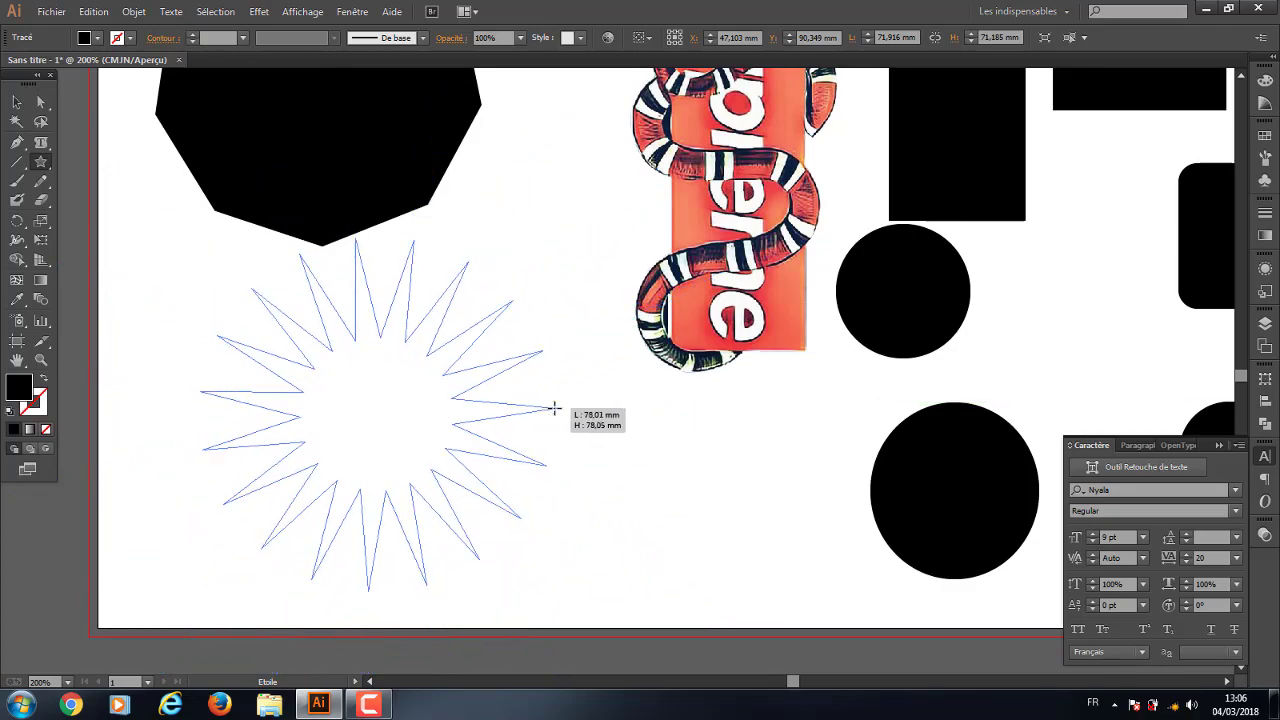
mouse_move(554, 408)
mouse_down()
mouse_move(686, 414)
mouse_move(706, 400)
mouse_move(506, 406)
mouse_move(786, 417)
mouse_move(534, 423)
mouse_move(814, 423)
mouse_move(557, 429)
mouse_up()
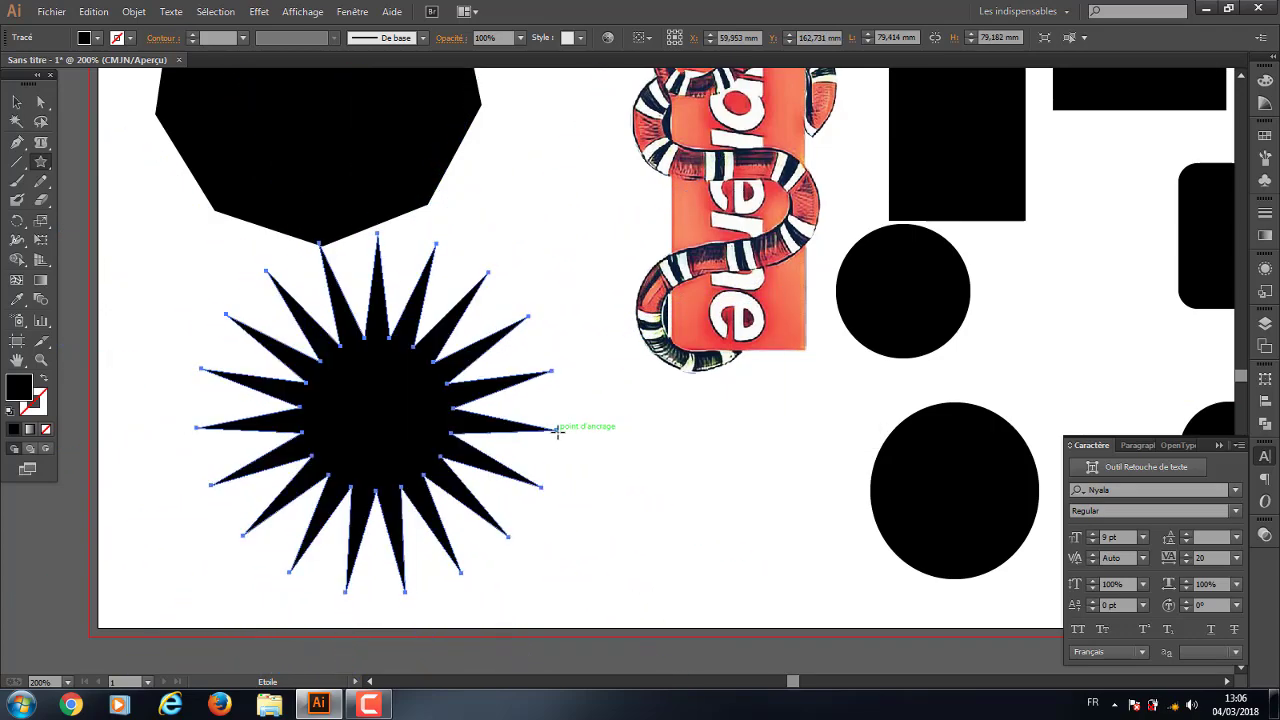
key(ctrl+z)
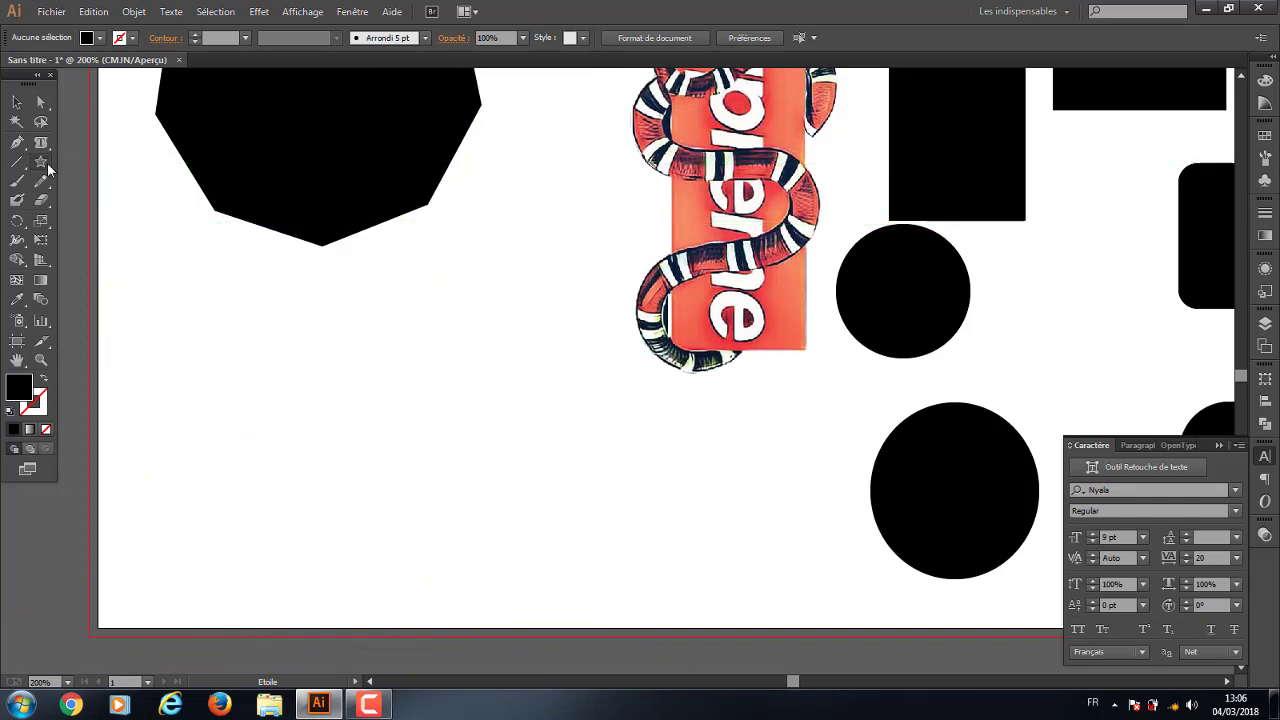
Draw a tilted four-sided black square below the nine-sided polygon
drag(41, 162, 120, 229)
mouse_move(341, 413)
mouse_down()
mouse_move(469, 505)
mouse_move(479, 479)
mouse_up()
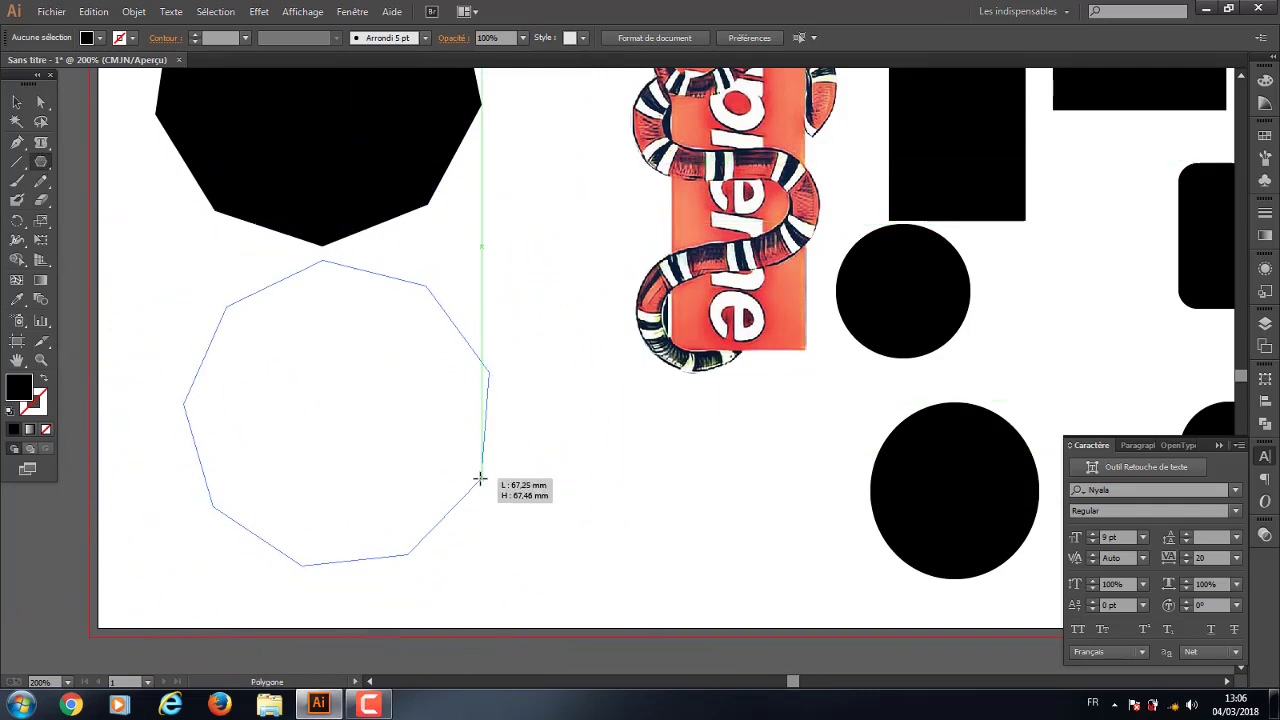
key(Down)
key(Down)
key(Down)
key(Down)
key(Down)
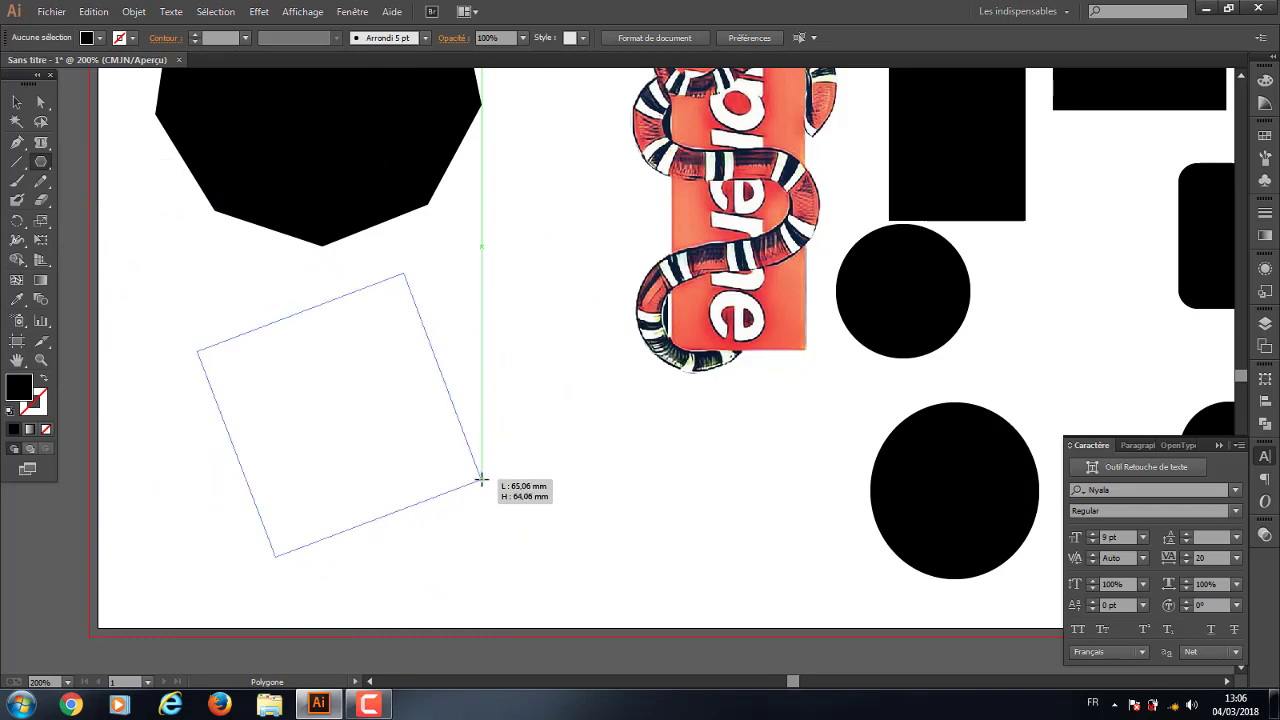
mouse_move(481, 480)
mouse_down()
mouse_move(594, 509)
mouse_move(471, 471)
mouse_move(434, 477)
mouse_move(443, 472)
mouse_up()
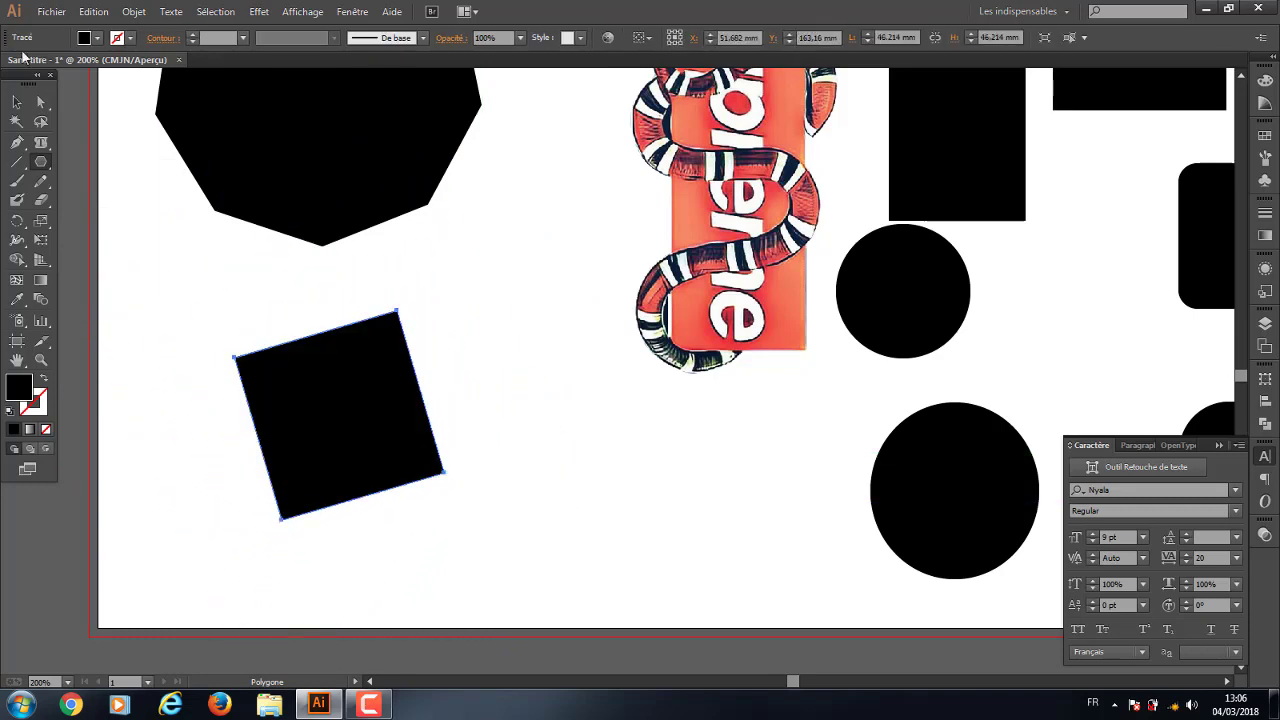
Select the large black polygon and the tilted square together and delete both
click(16, 102)
click(452, 560)
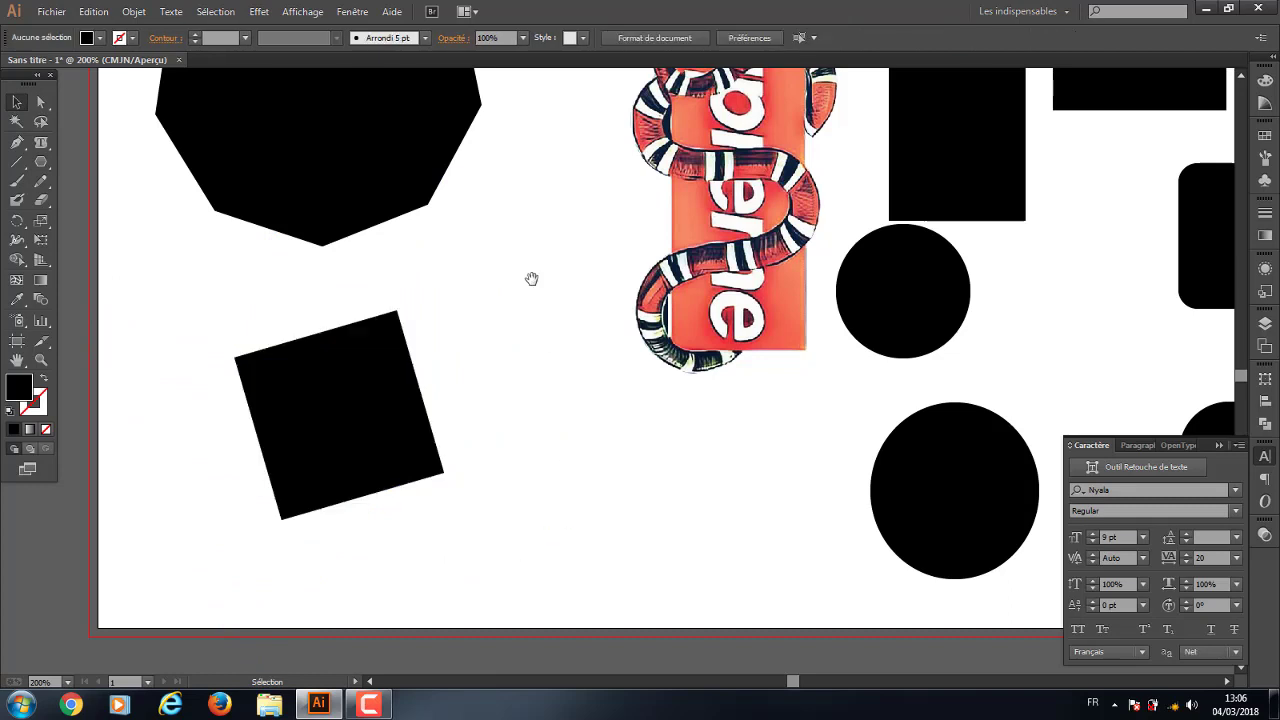
drag(531, 277, 517, 374)
drag(550, 172, 364, 565)
key(Delete)
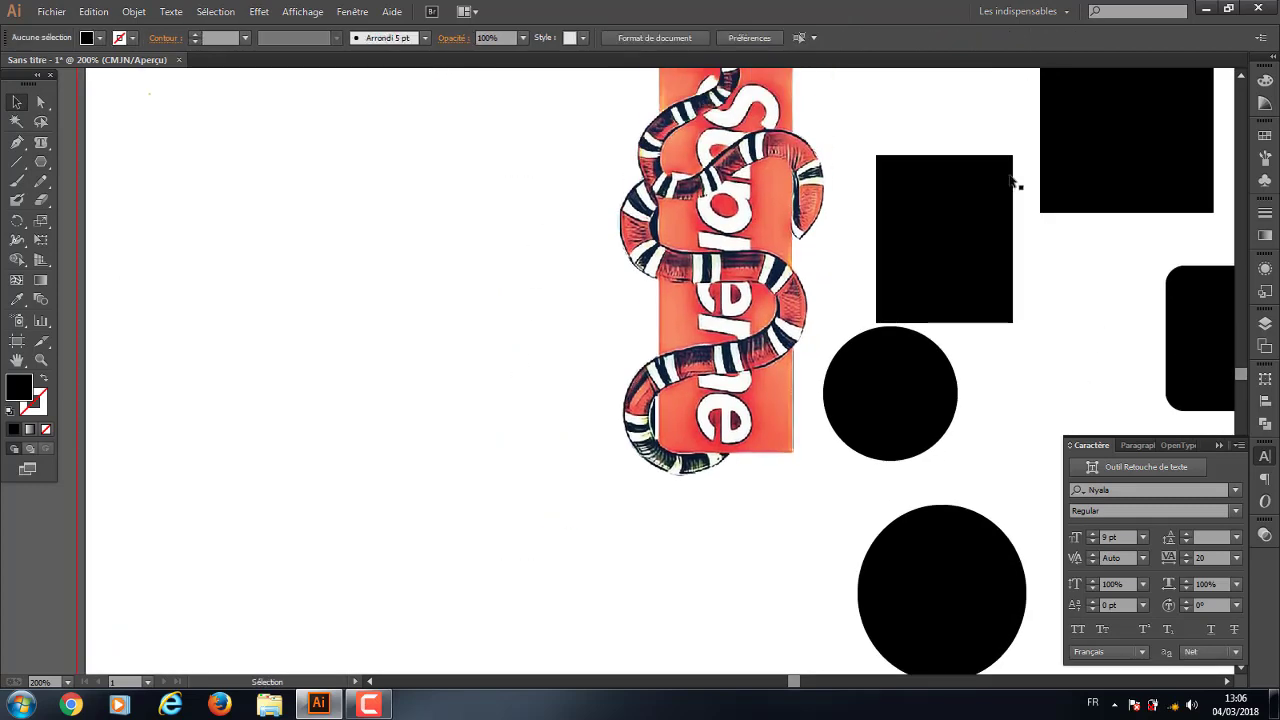
drag(1095, 341, 533, 331)
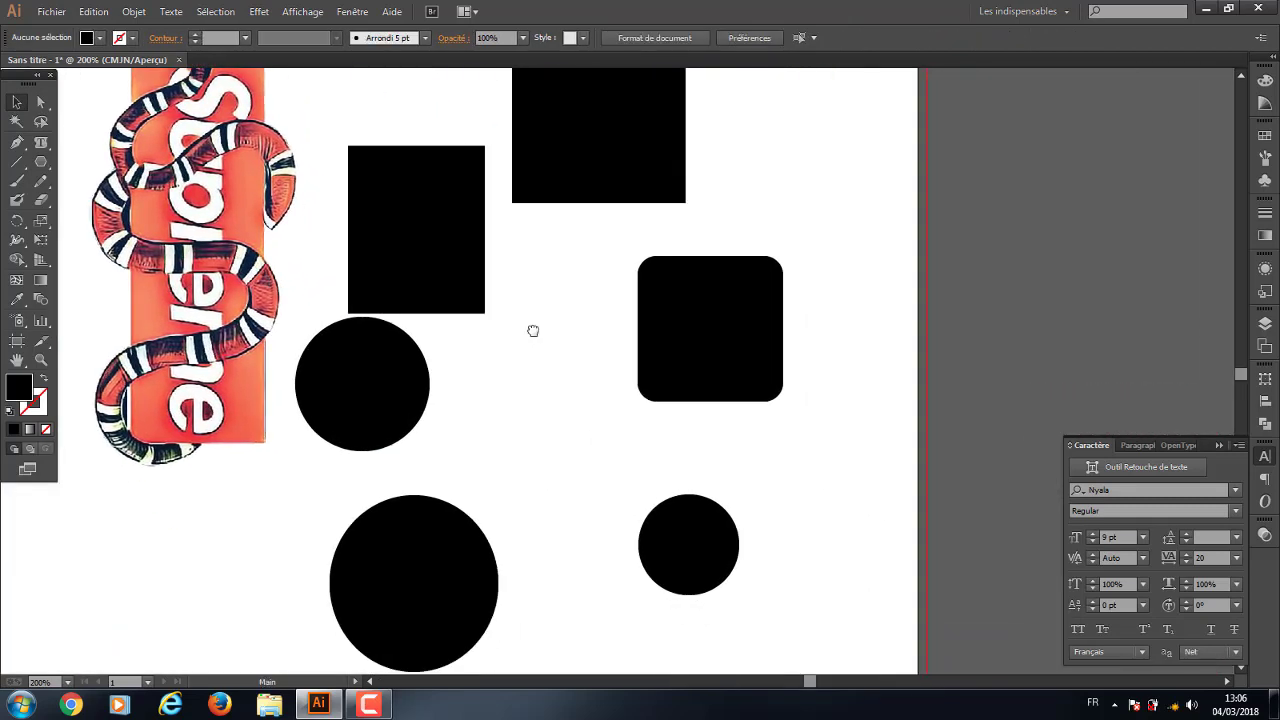
Remove the top square's top-left anchor point to turn it into a triangle
scroll(549, 271, up, 3)
click(597, 251)
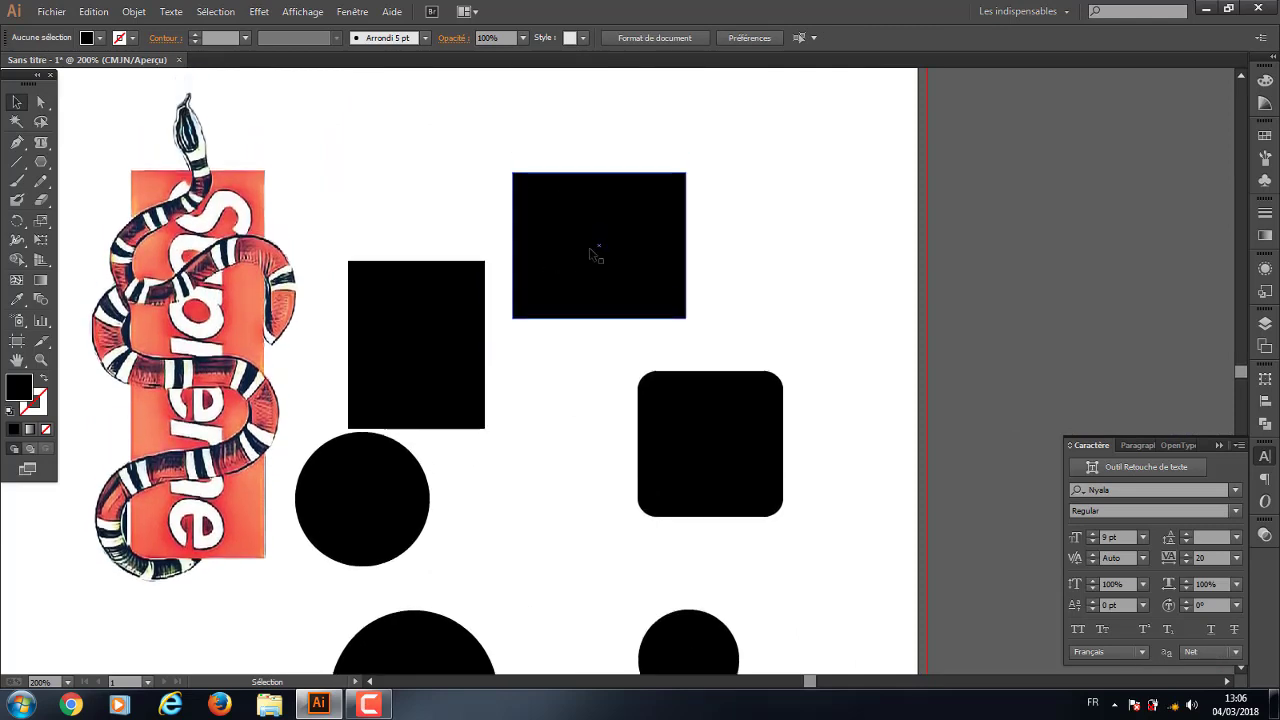
click(17, 142)
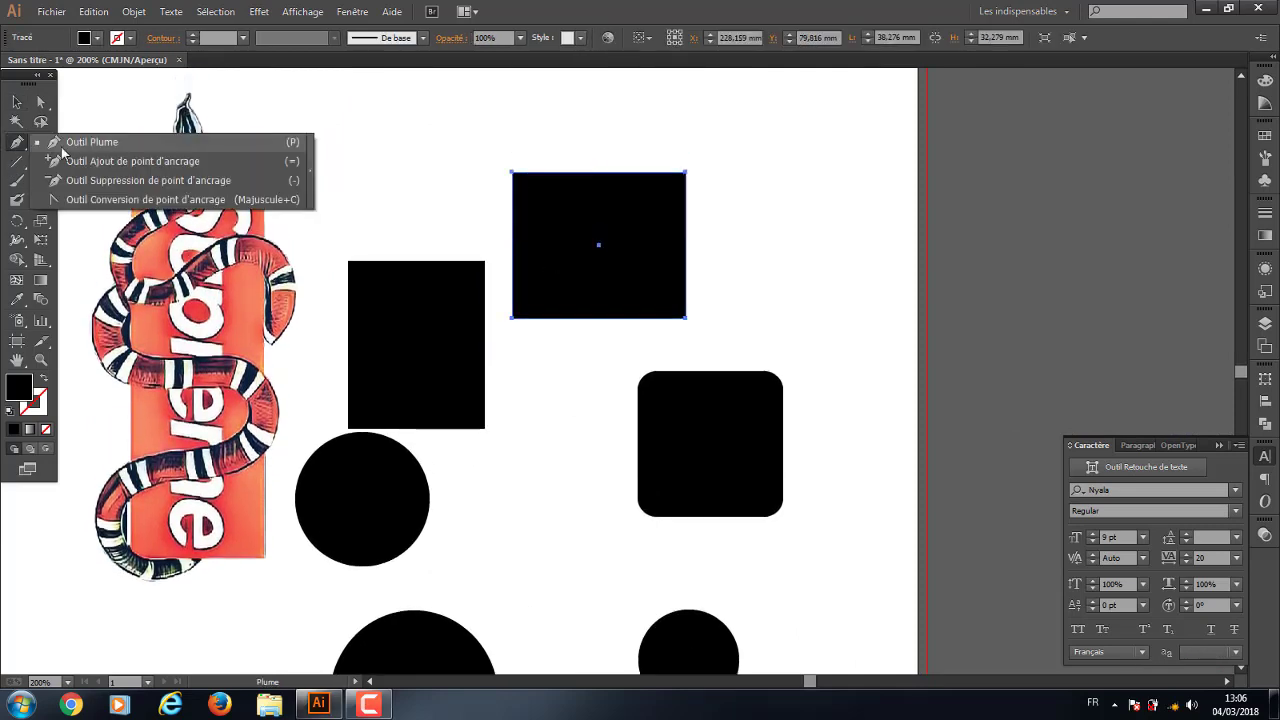
click(158, 180)
click(512, 173)
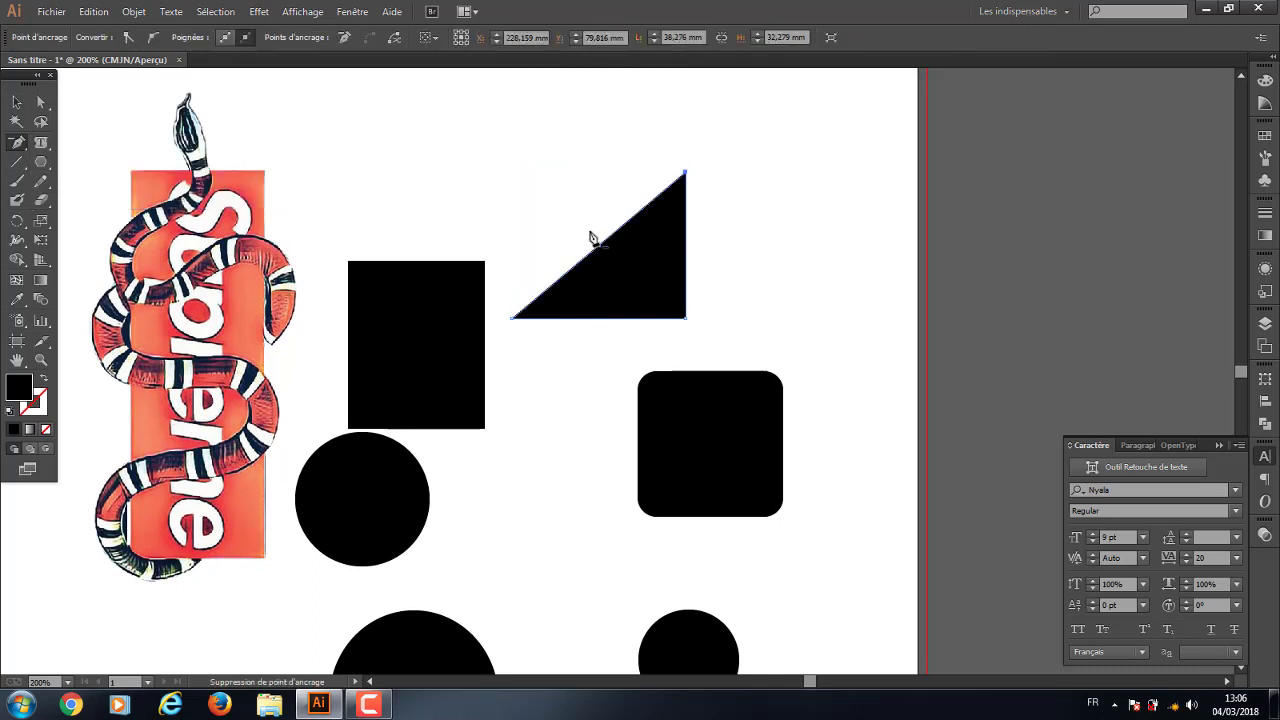
click(591, 238)
Marquee-select all the black shapes and delete them, leaving only the snake
key(v)
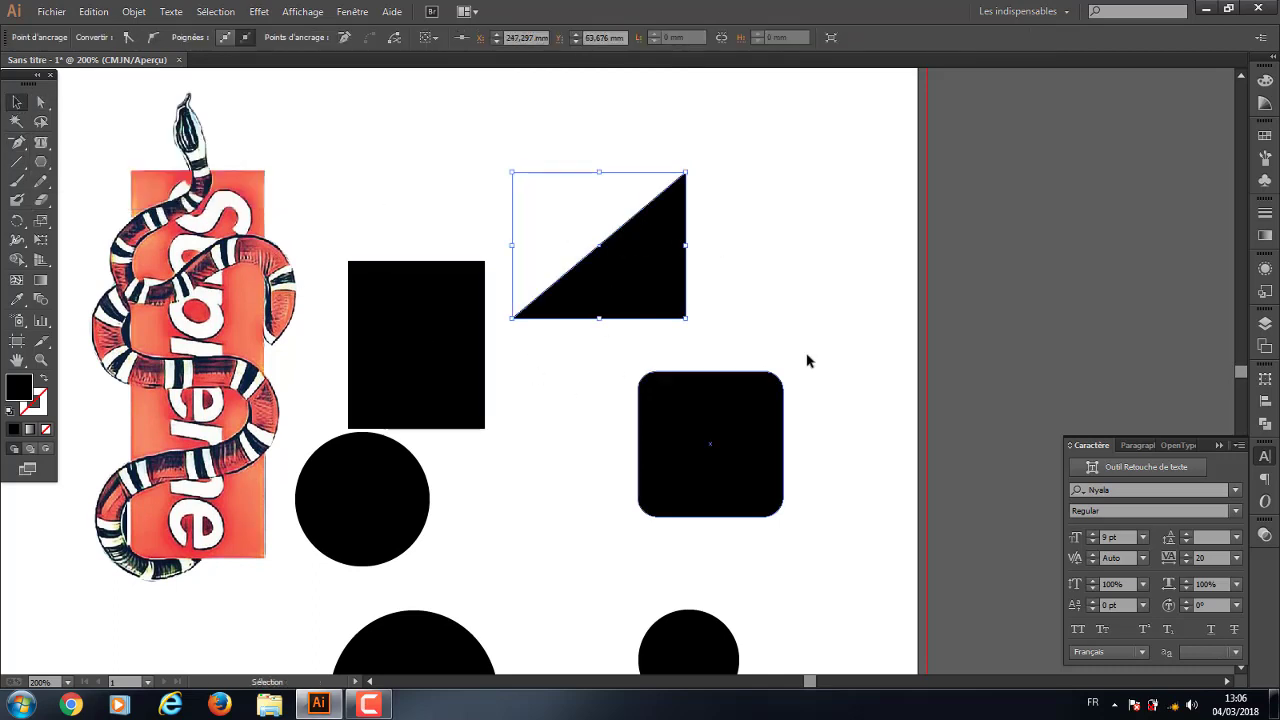
mouse_move(859, 231)
mouse_down()
mouse_move(420, 690)
mouse_move(380, 542)
mouse_up()
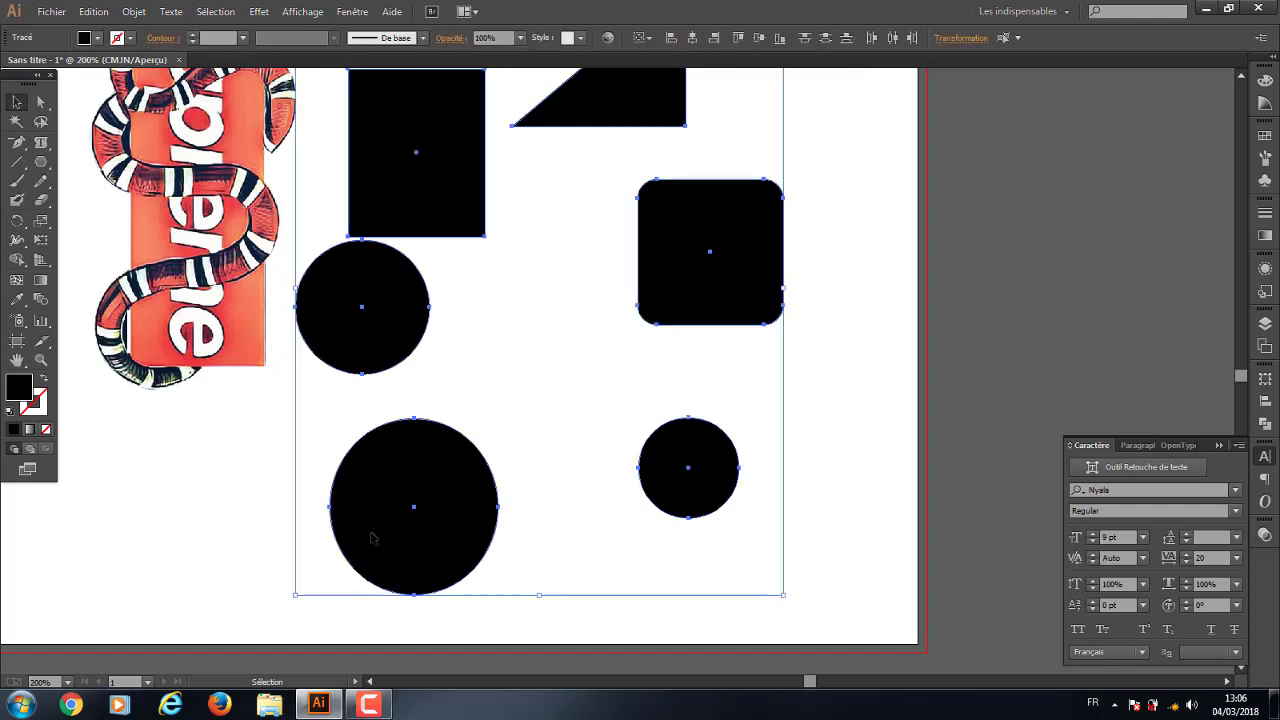
key(Delete)
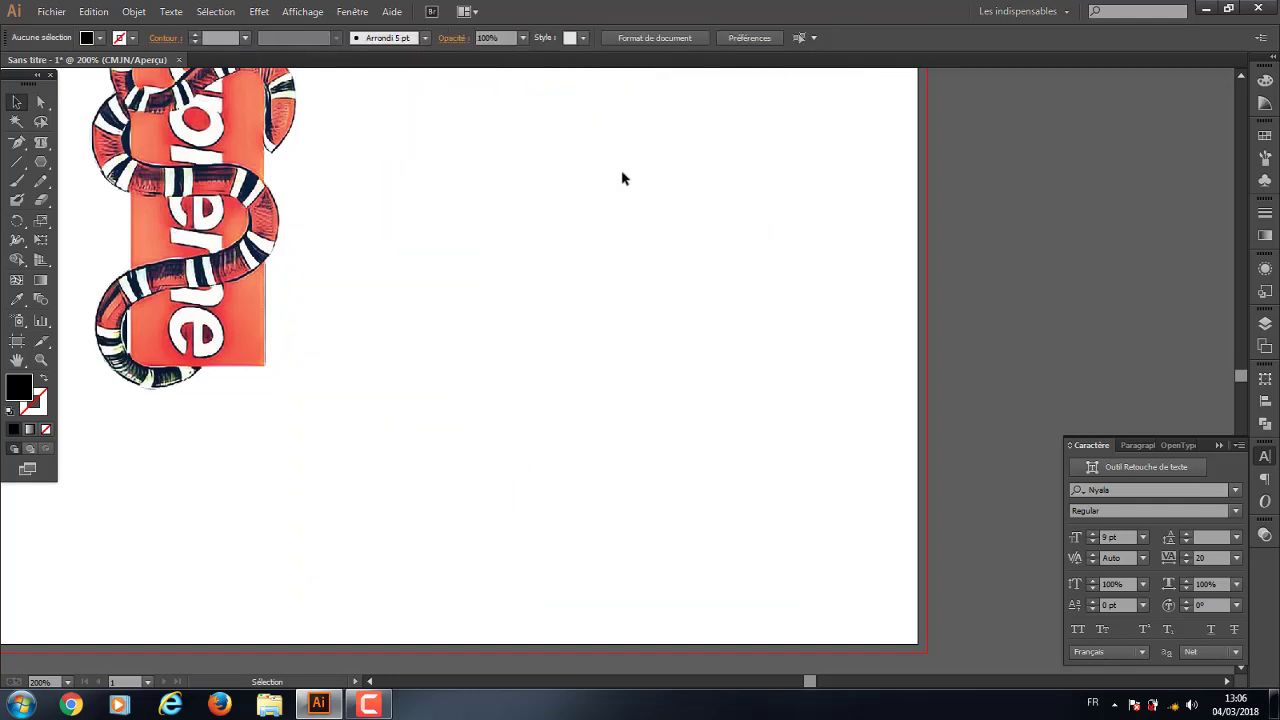
scroll(468, 423, right, 2)
Browse the Pencil and Pen tool groups, ending on the plain Pencil tool
scroll(468, 423, up, 3)
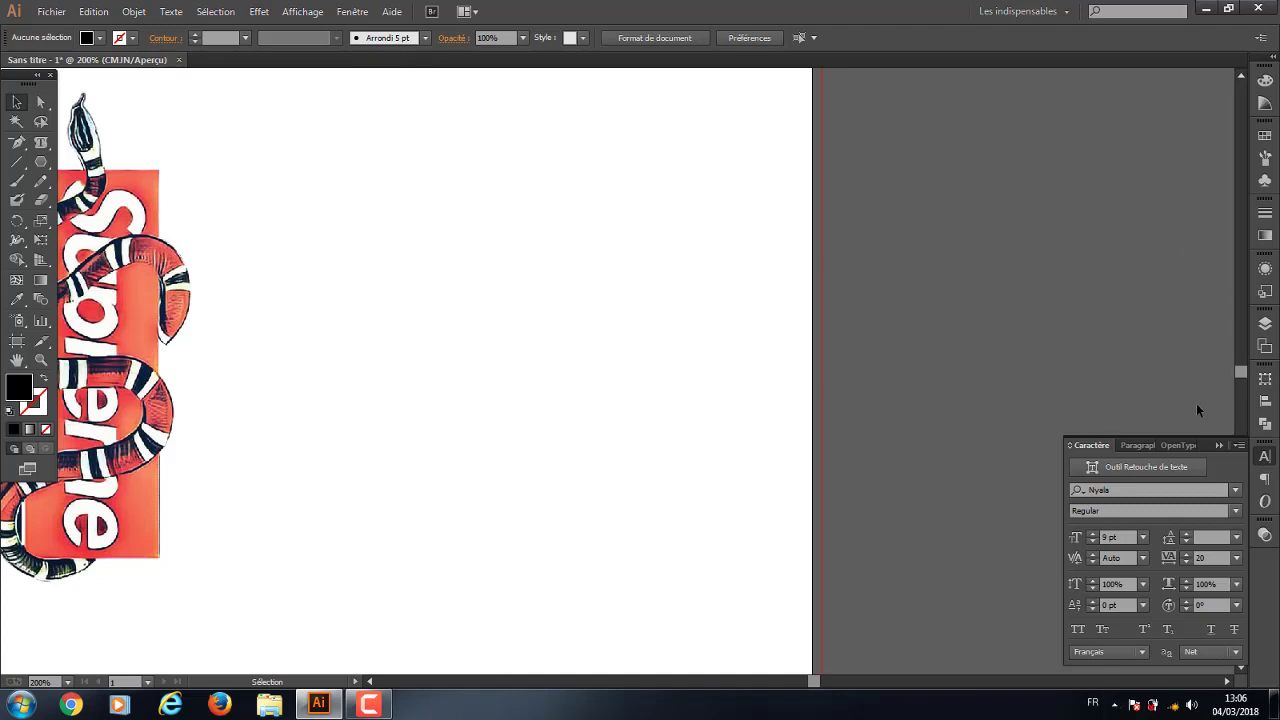
click(42, 184)
click(42, 184)
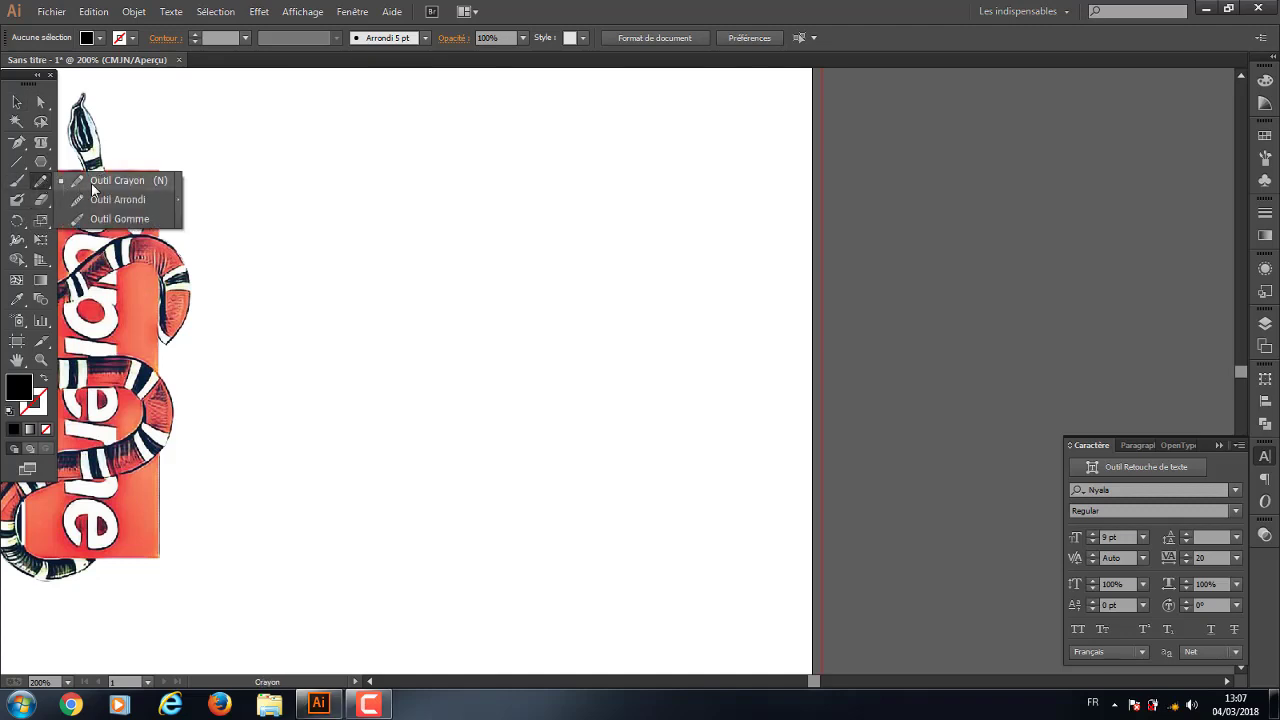
click(93, 183)
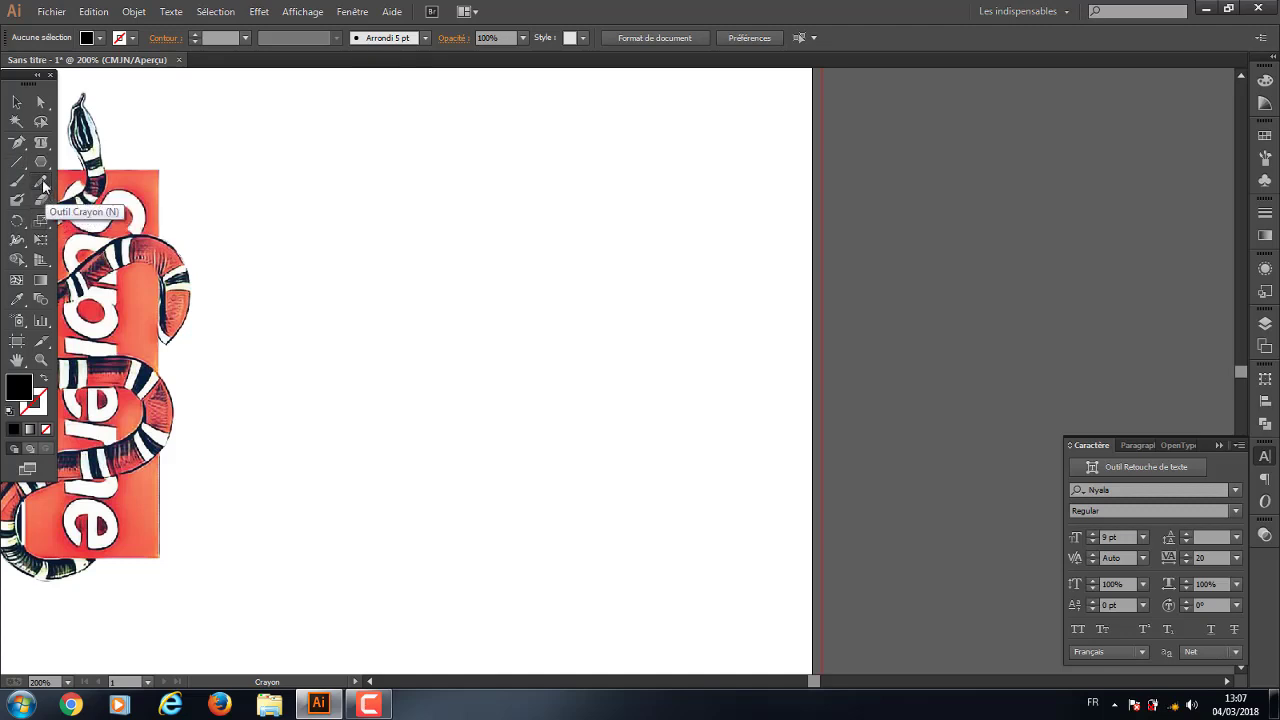
click(17, 142)
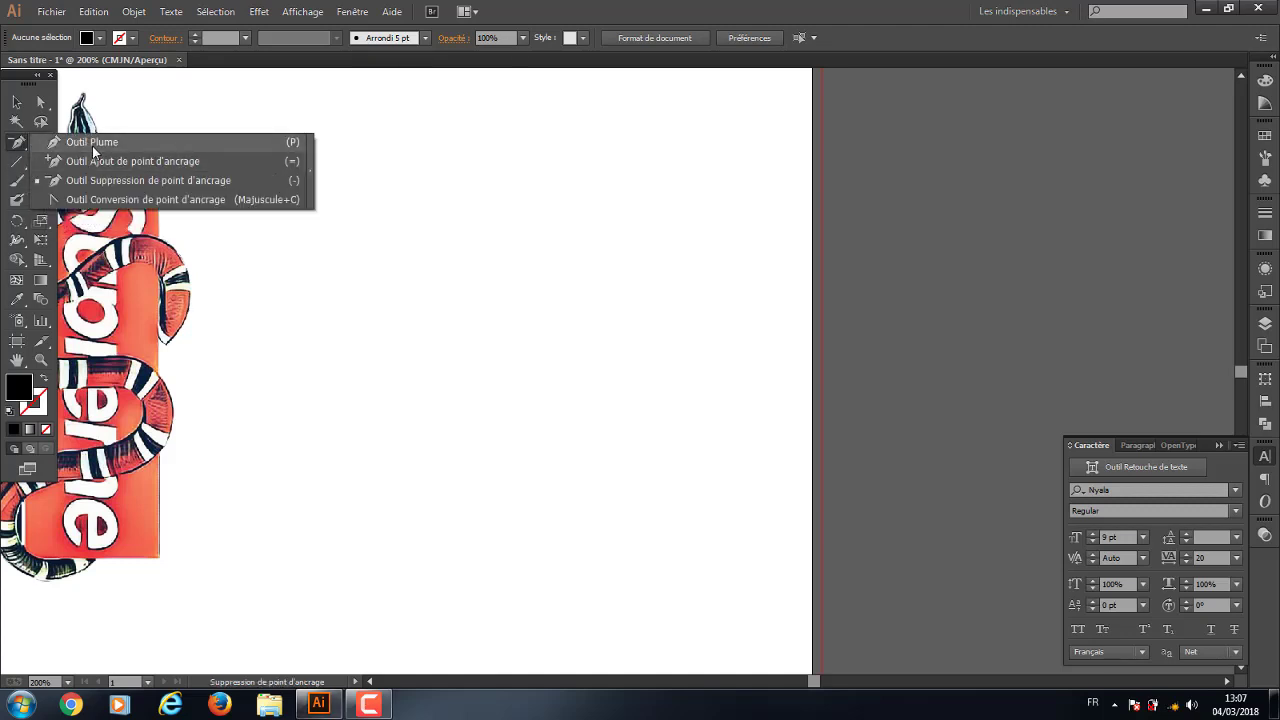
click(93, 146)
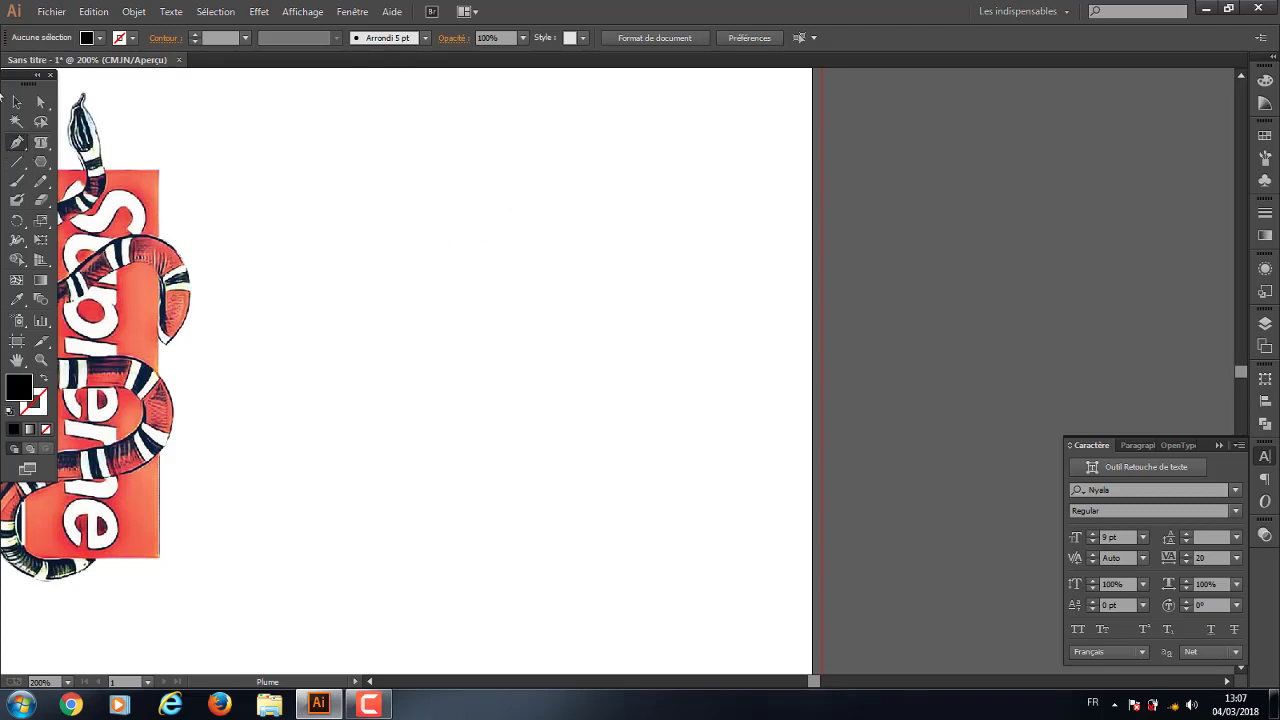
click(41, 181)
Draw a wavy freehand line and a loop around the snake's head, outlined in black
mouse_move(760, 270)
mouse_down()
mouse_move(566, 231)
mouse_move(389, 251)
mouse_move(451, 394)
mouse_move(349, 469)
mouse_move(522, 549)
mouse_up()
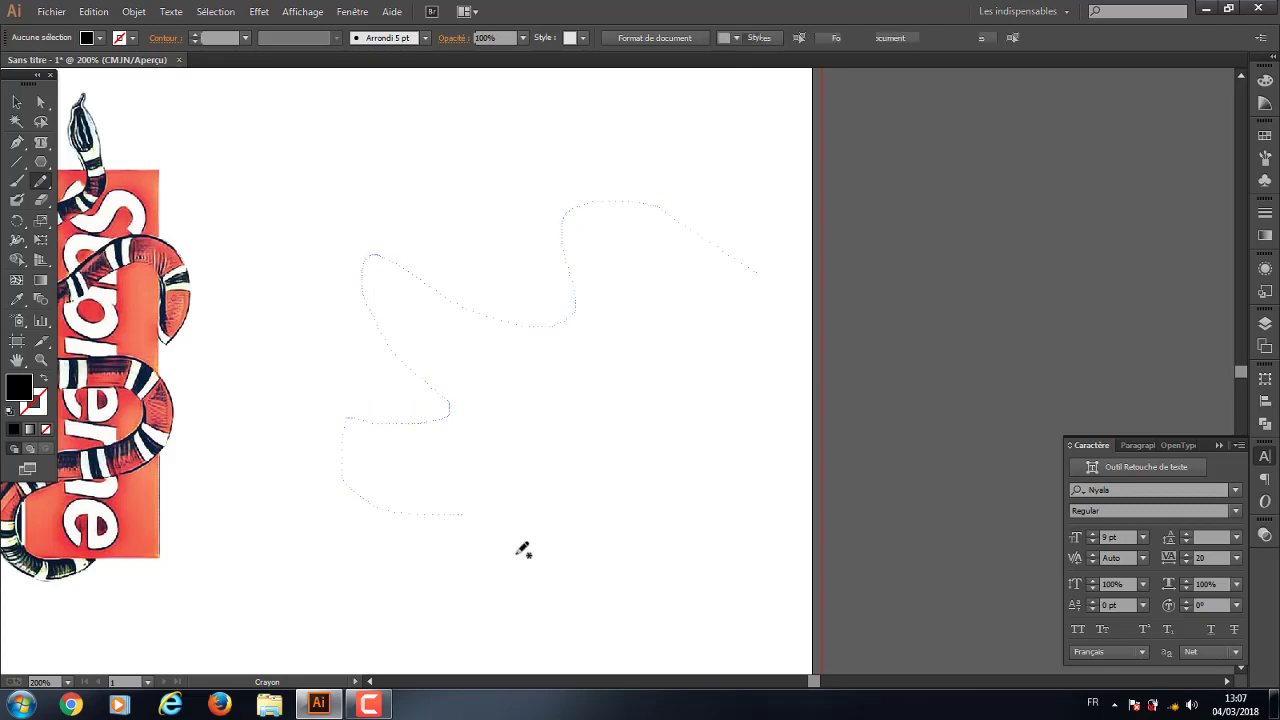
drag(669, 223, 1059, 173)
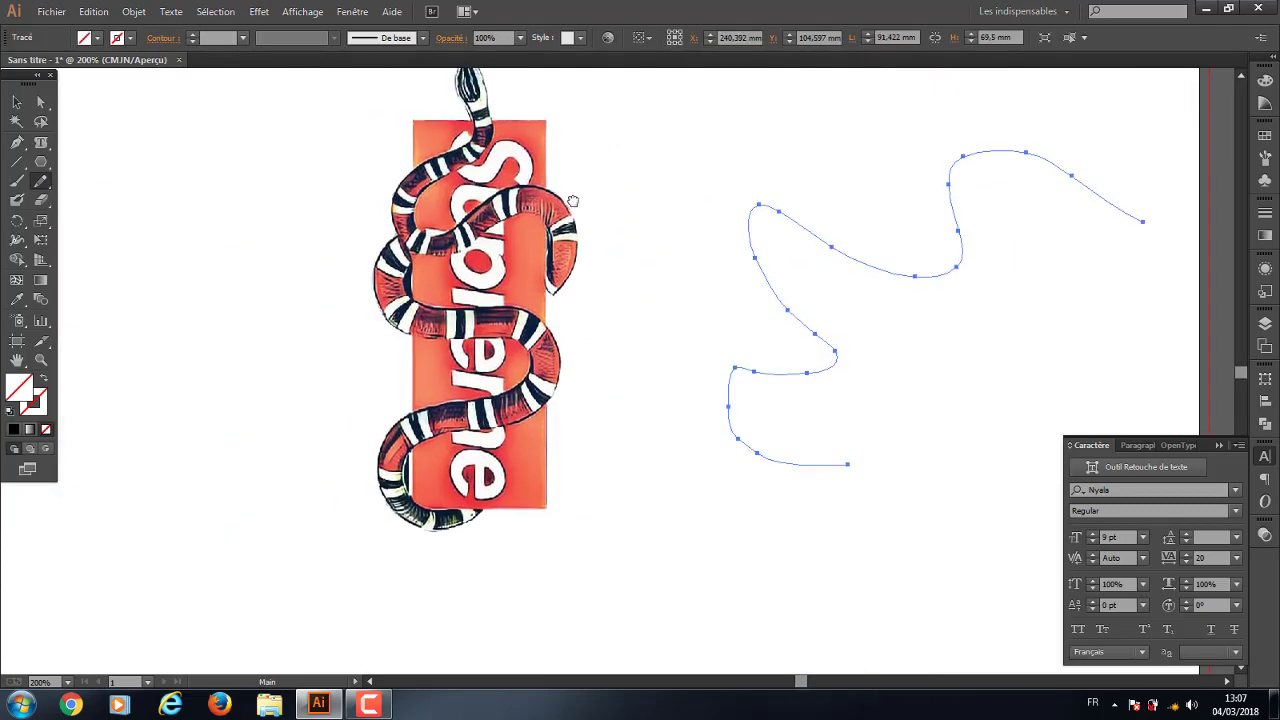
mouse_move(572, 201)
mouse_down()
mouse_move(527, 289)
mouse_move(404, 113)
mouse_move(408, 190)
mouse_move(372, 198)
mouse_up()
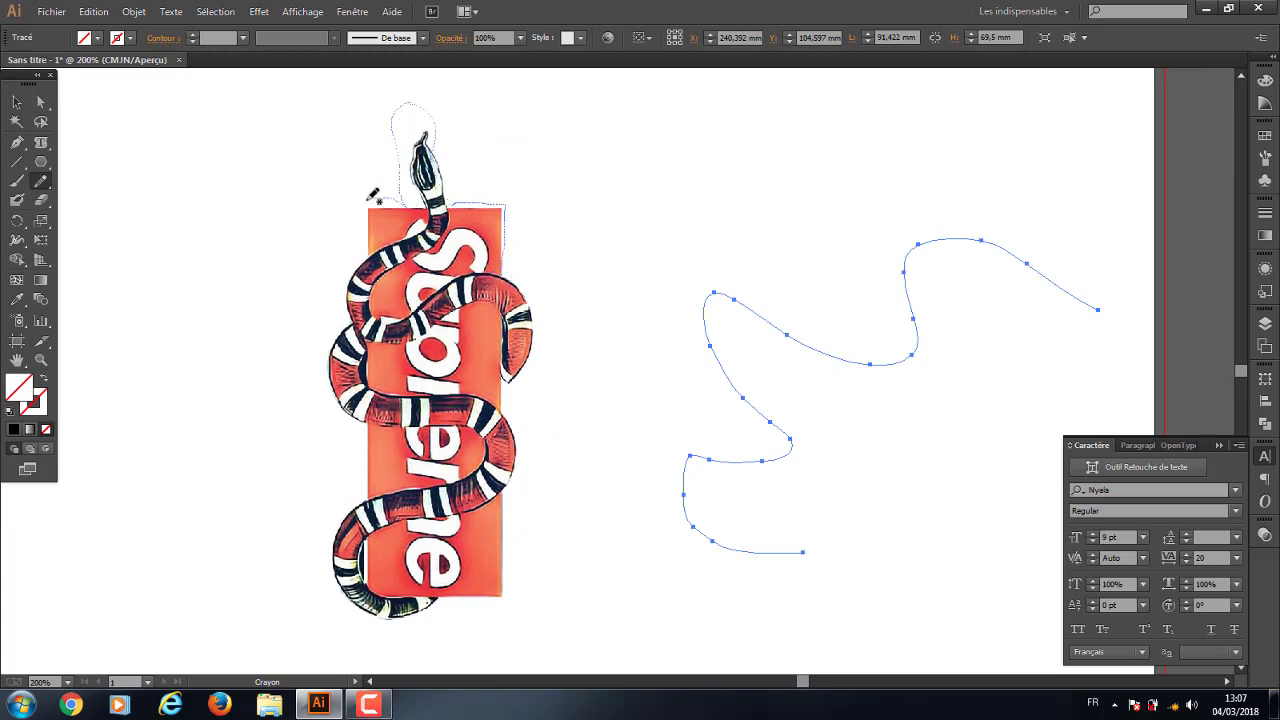
drag(374, 242, 372, 248)
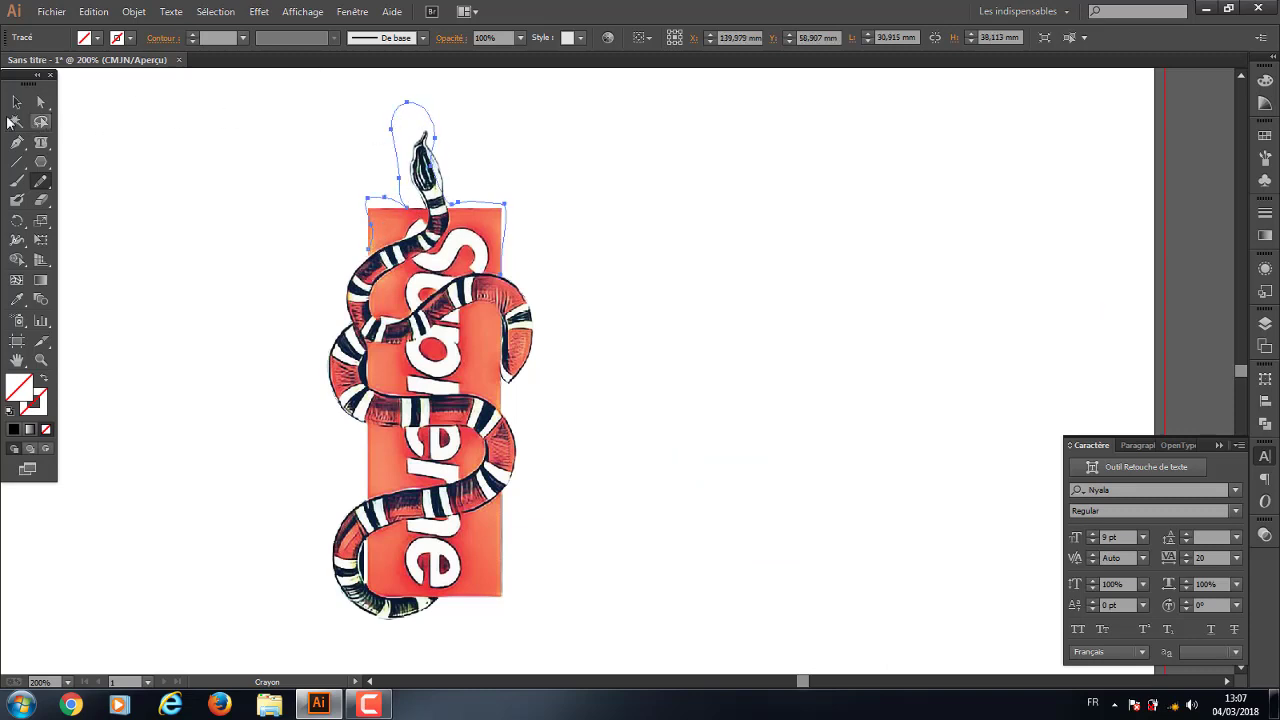
click(16, 102)
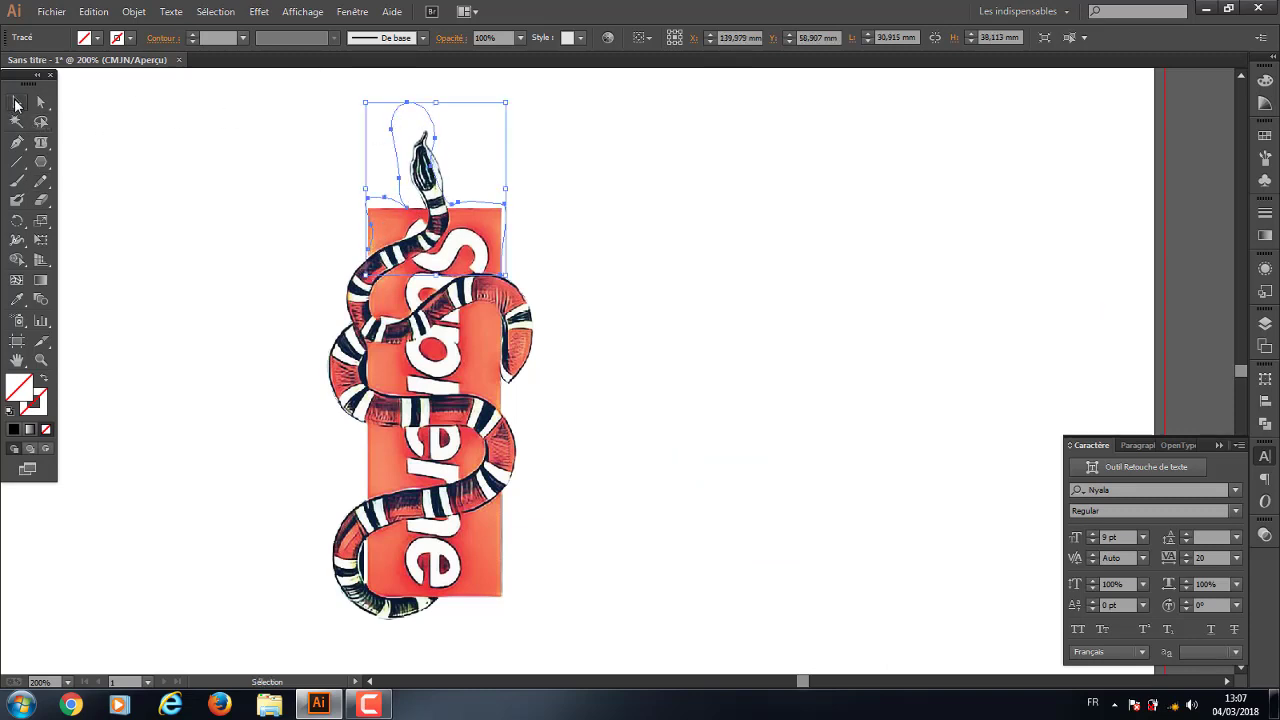
click(38, 406)
click(14, 429)
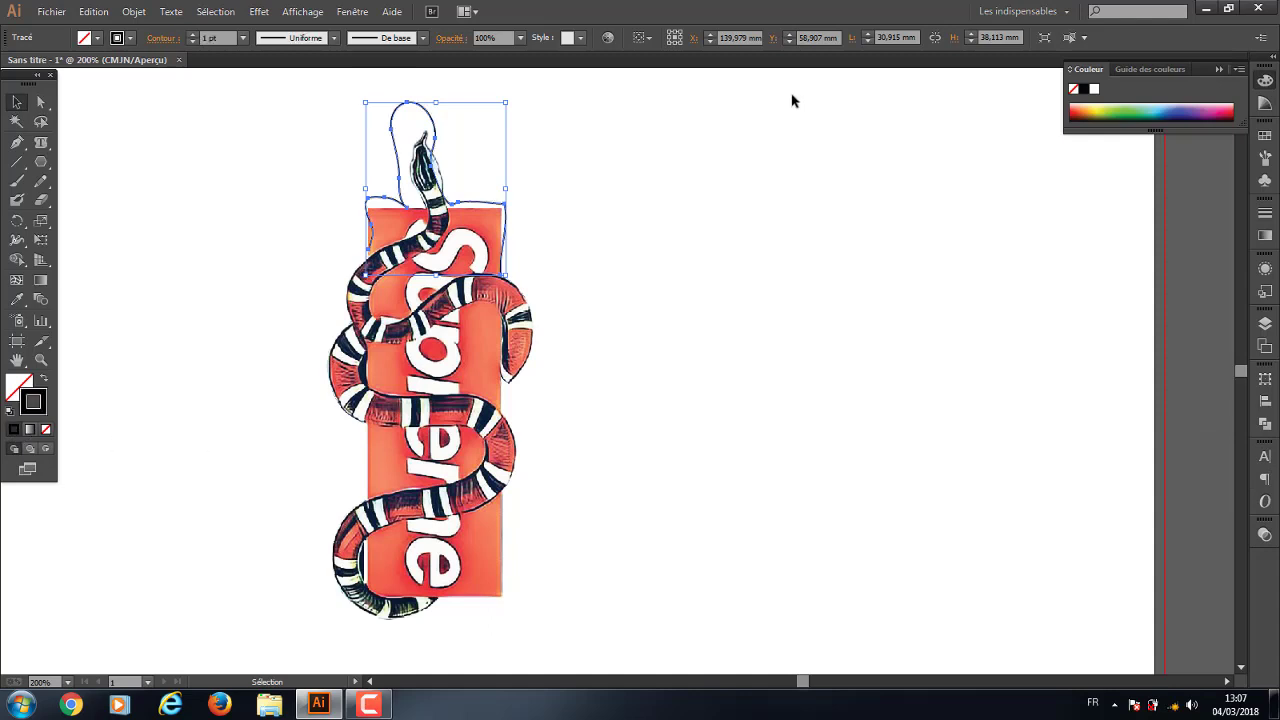
Deselect the loop, wavy path and snake image so nothing remains selected
click(766, 206)
mouse_move(1042, 188)
mouse_down()
mouse_move(303, 613)
mouse_move(318, 567)
mouse_up()
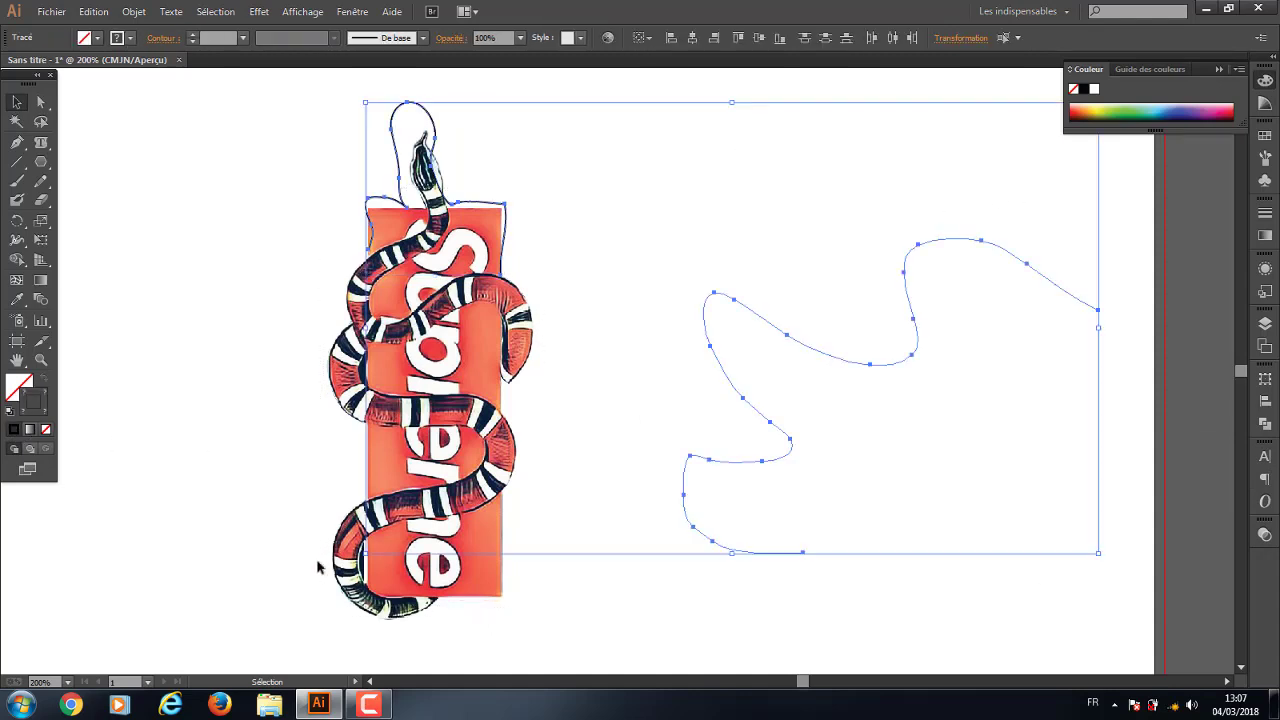
click(315, 338)
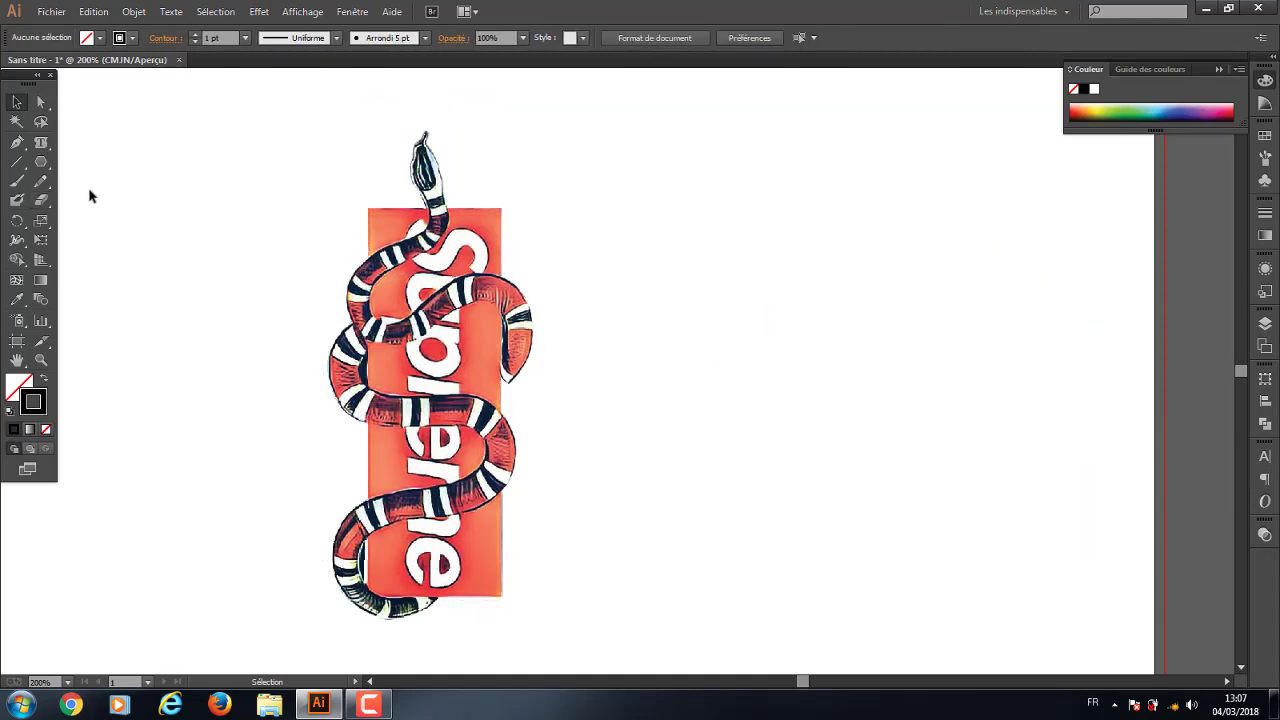
click(17, 182)
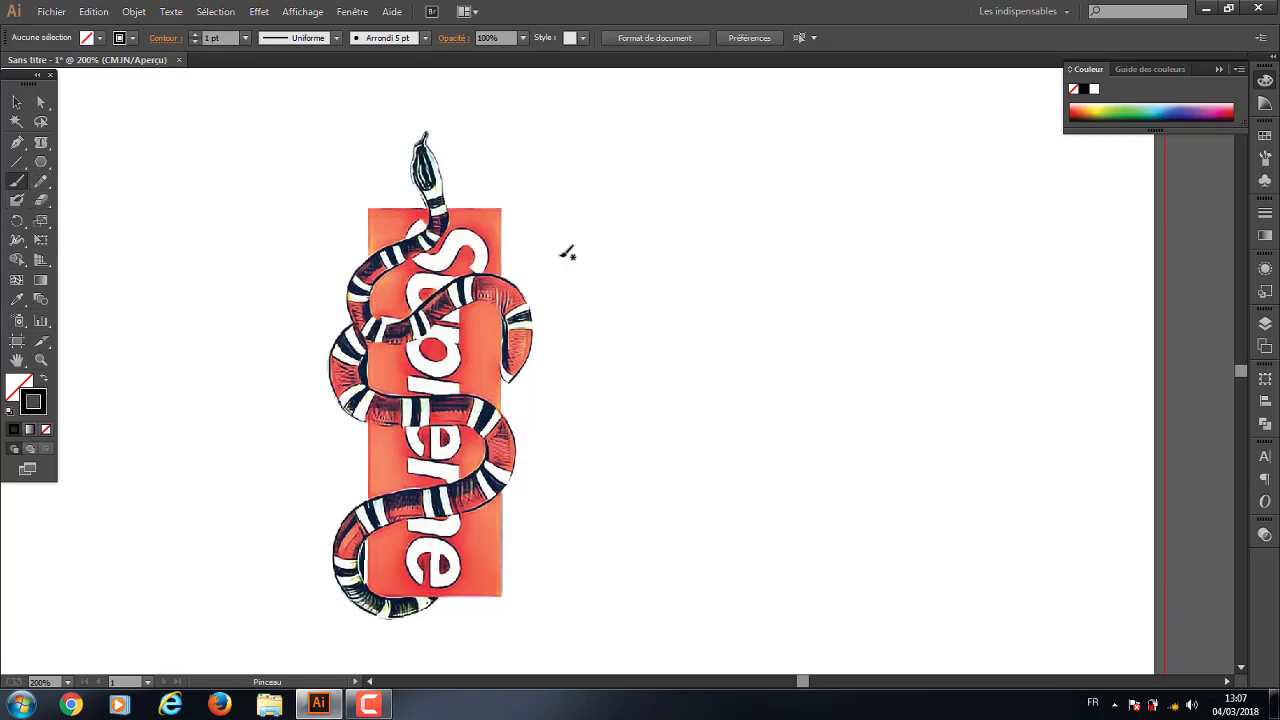
drag(534, 263, 869, 238)
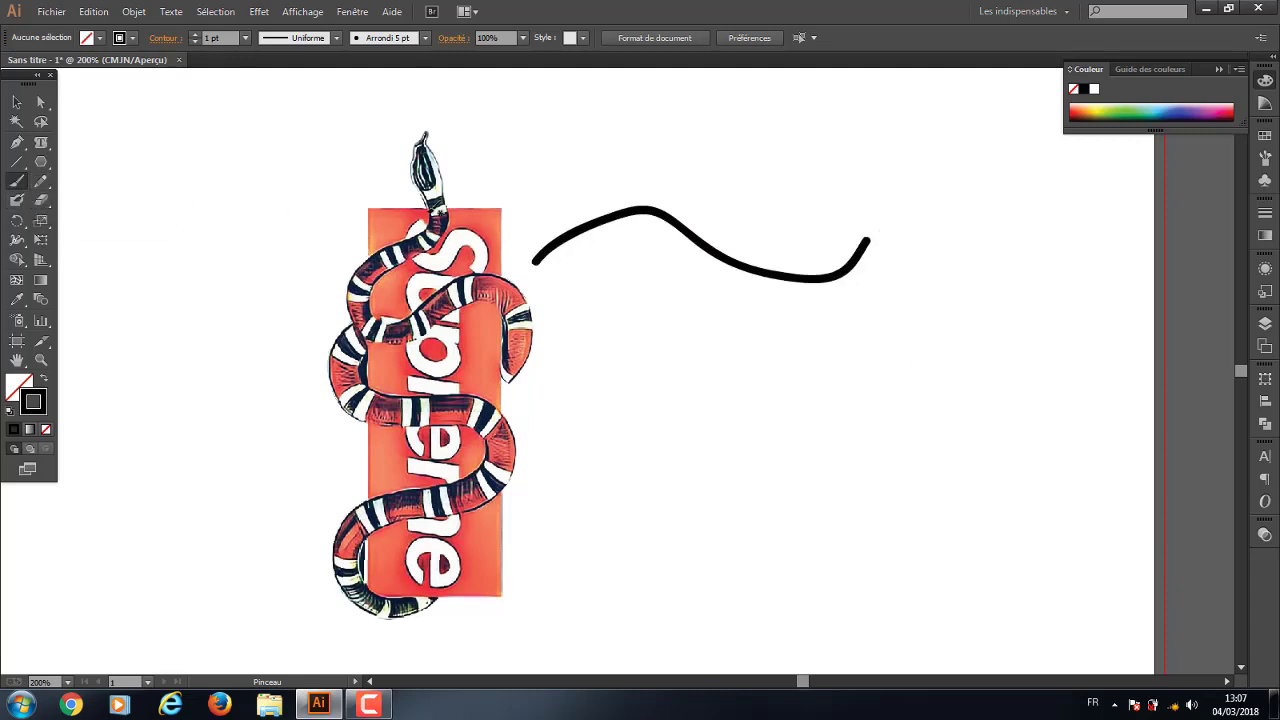
drag(449, 208, 503, 378)
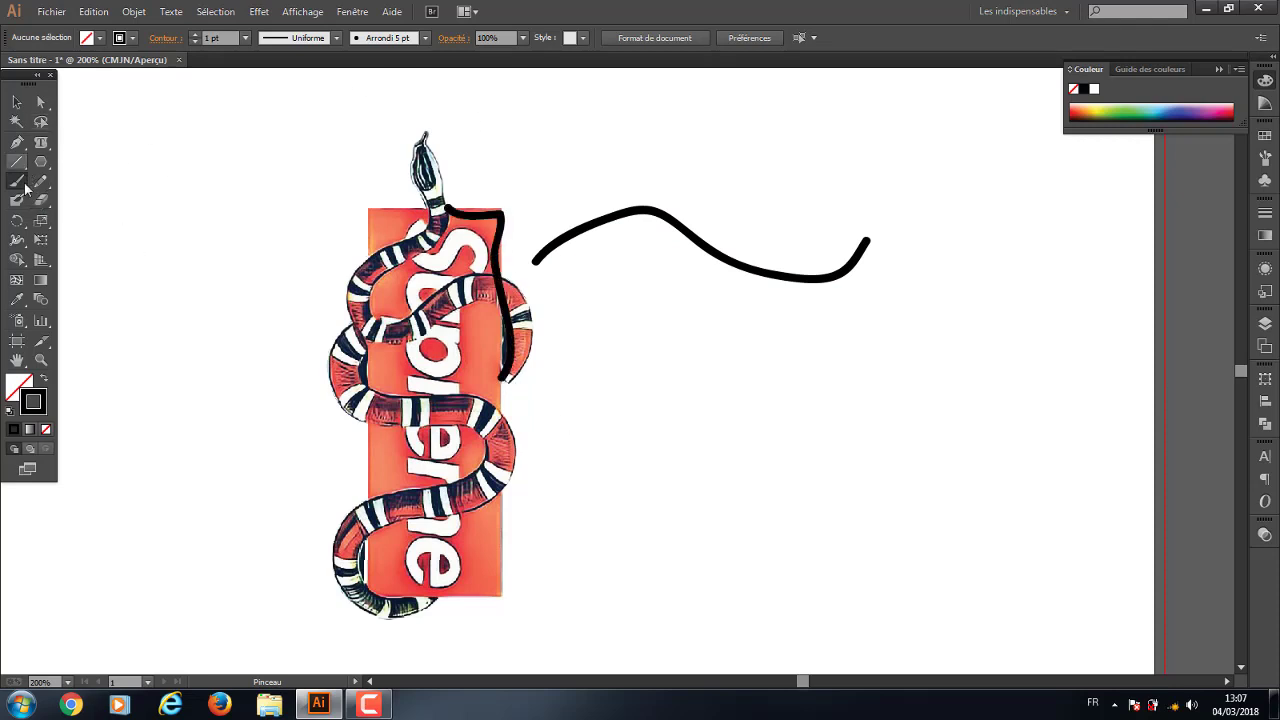
click(16, 102)
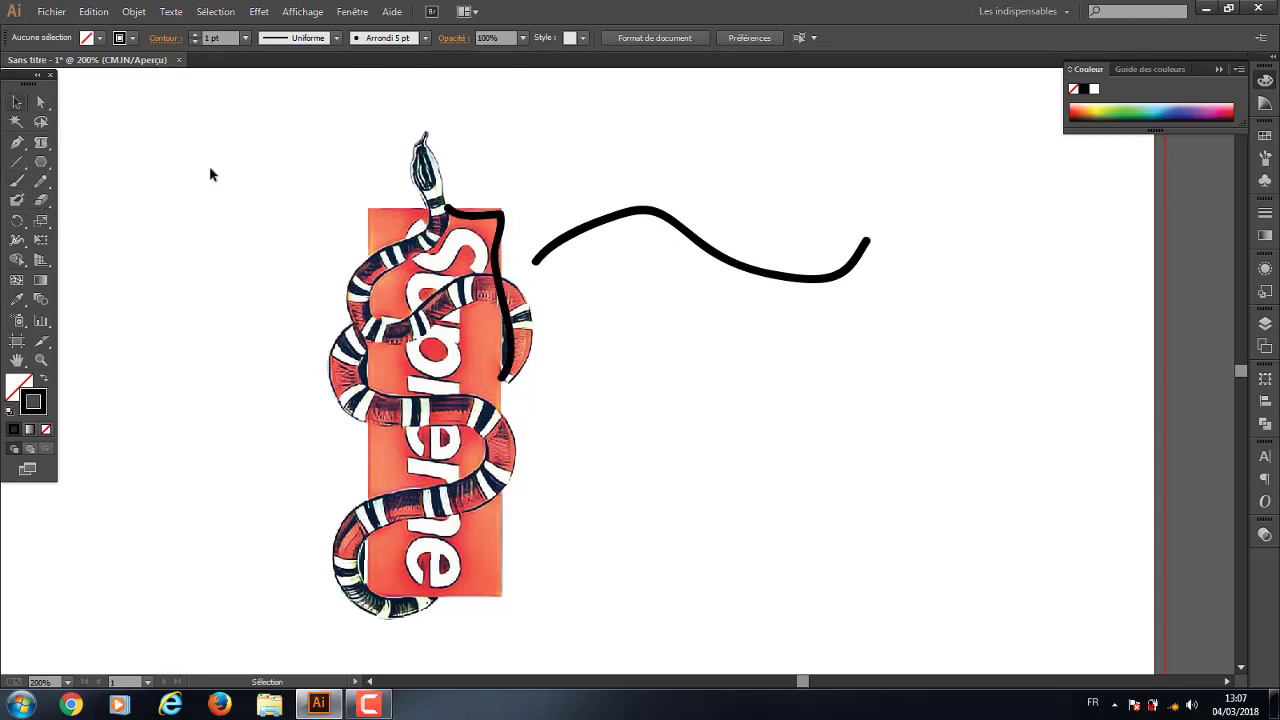
drag(373, 180, 1038, 446)
key(Delete)
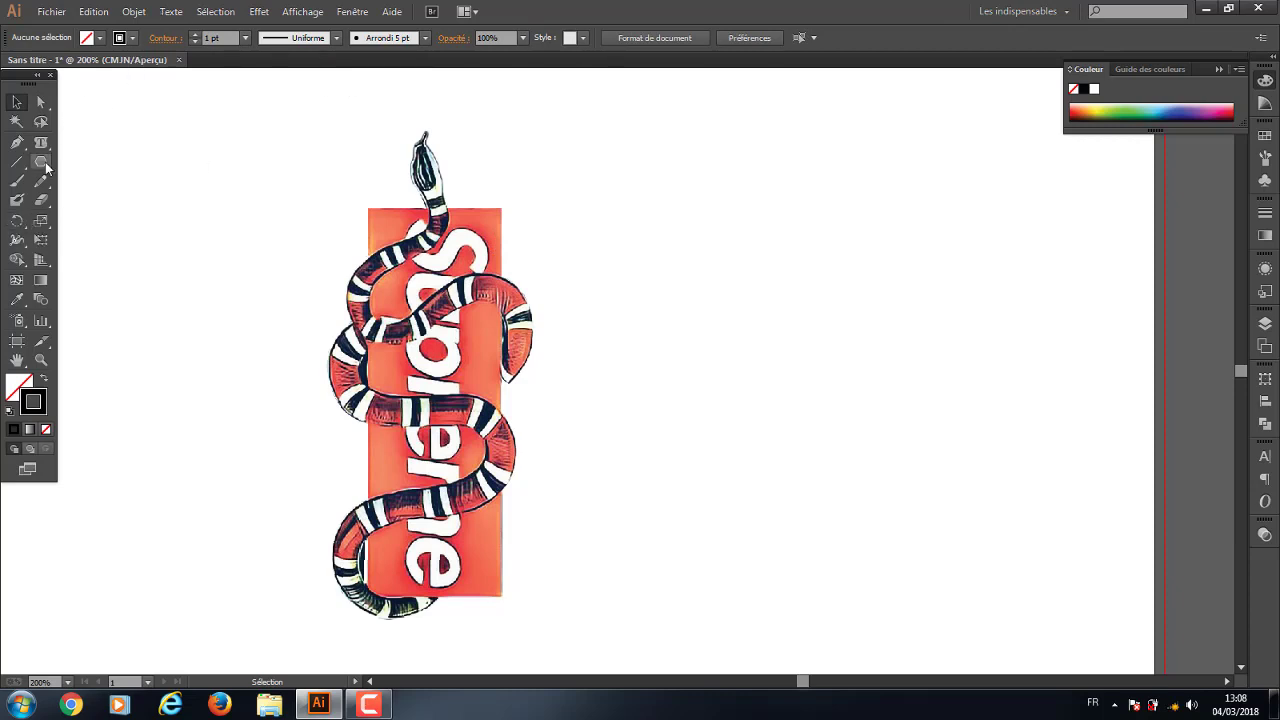
Draw a 40.569 mm black-filled square right of the snake and nudge it down-right
drag(42, 162, 120, 172)
key(m)
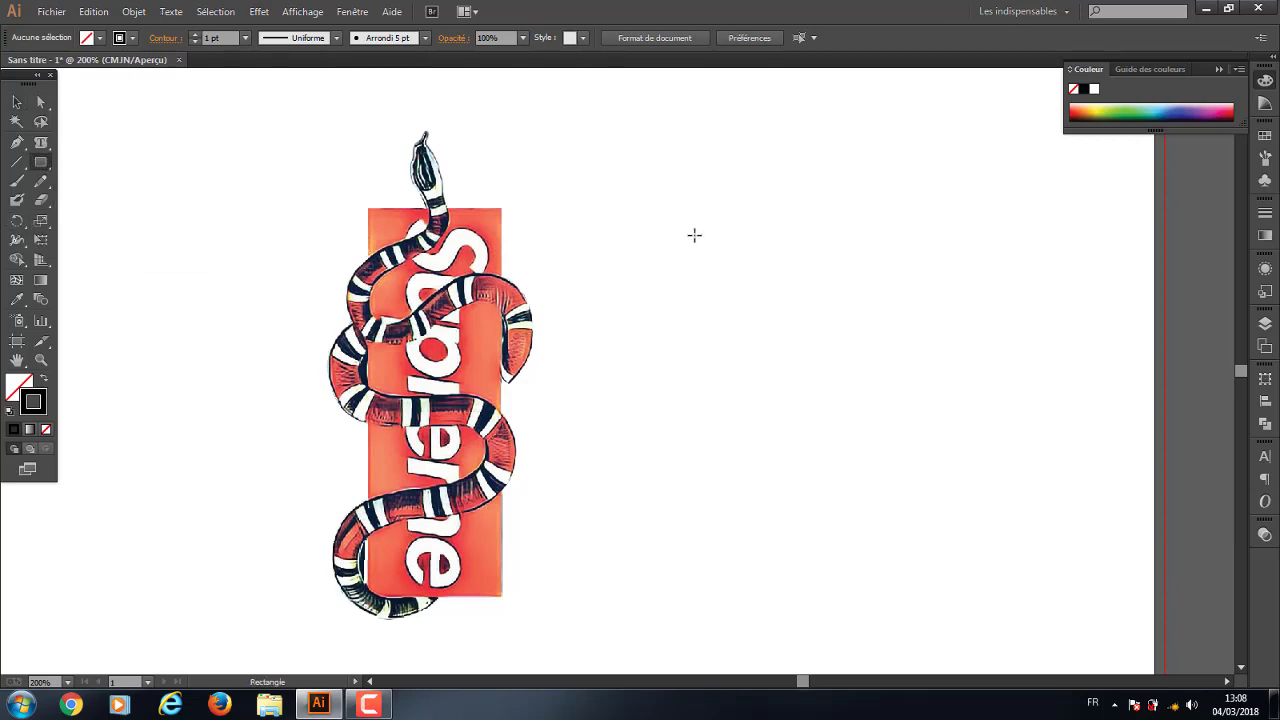
mouse_move(698, 238)
mouse_down()
mouse_move(822, 377)
mouse_move(790, 331)
mouse_up()
key(v)
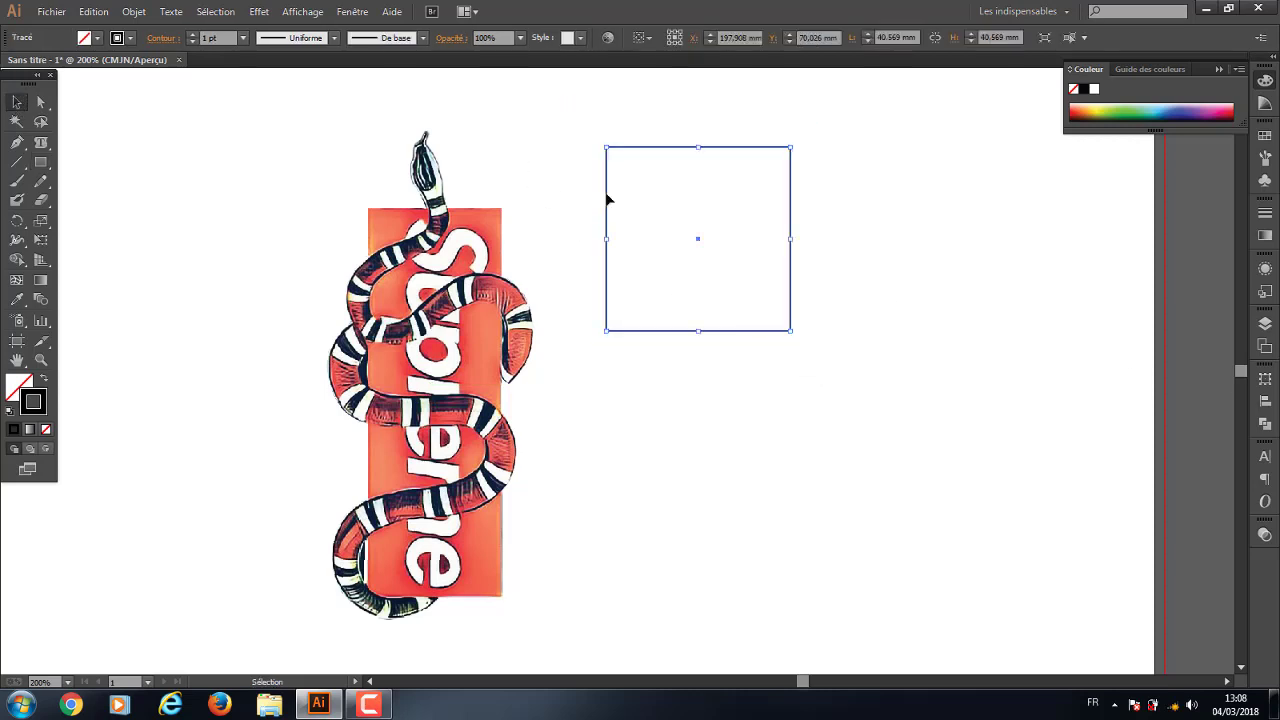
click(41, 380)
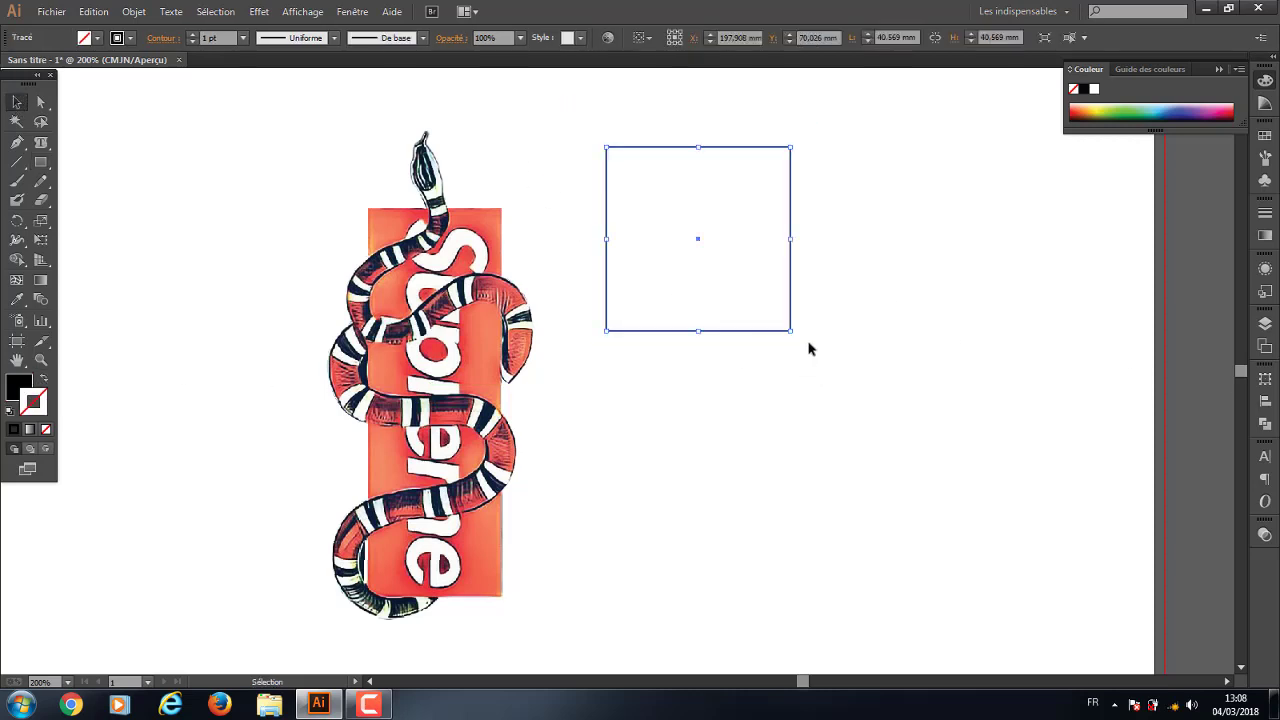
click(966, 251)
drag(737, 186, 772, 242)
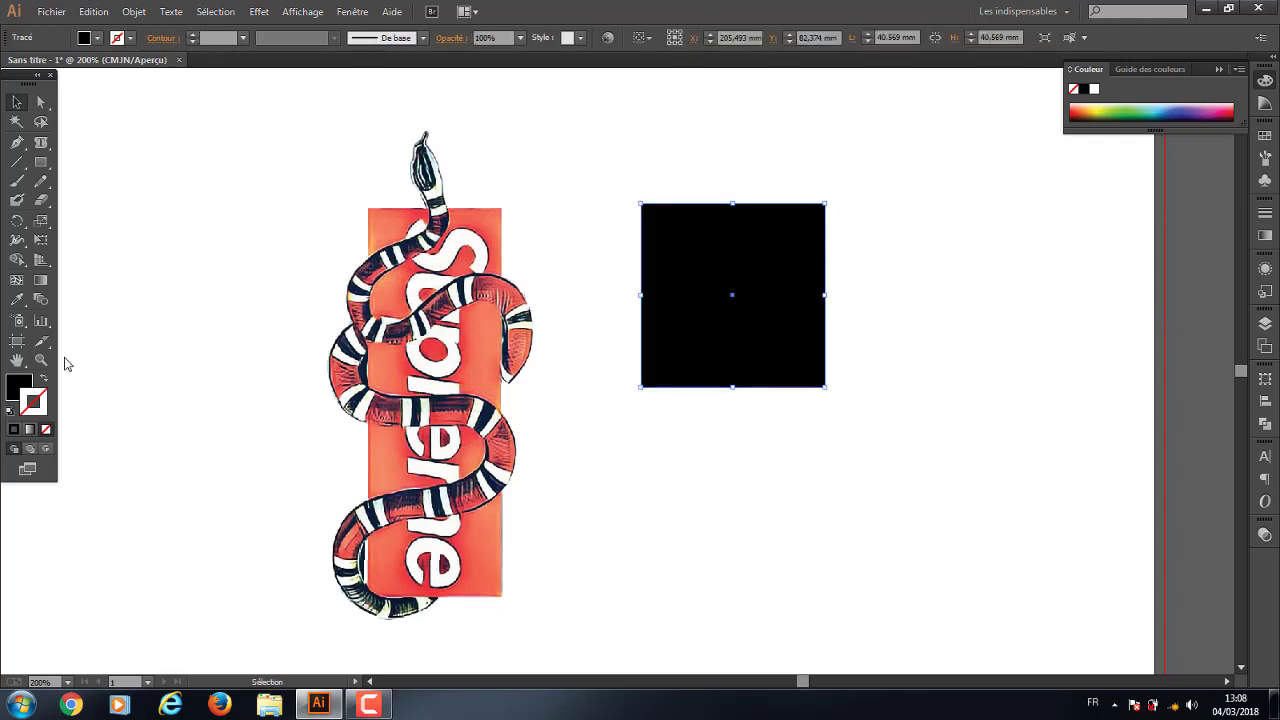
click(16, 220)
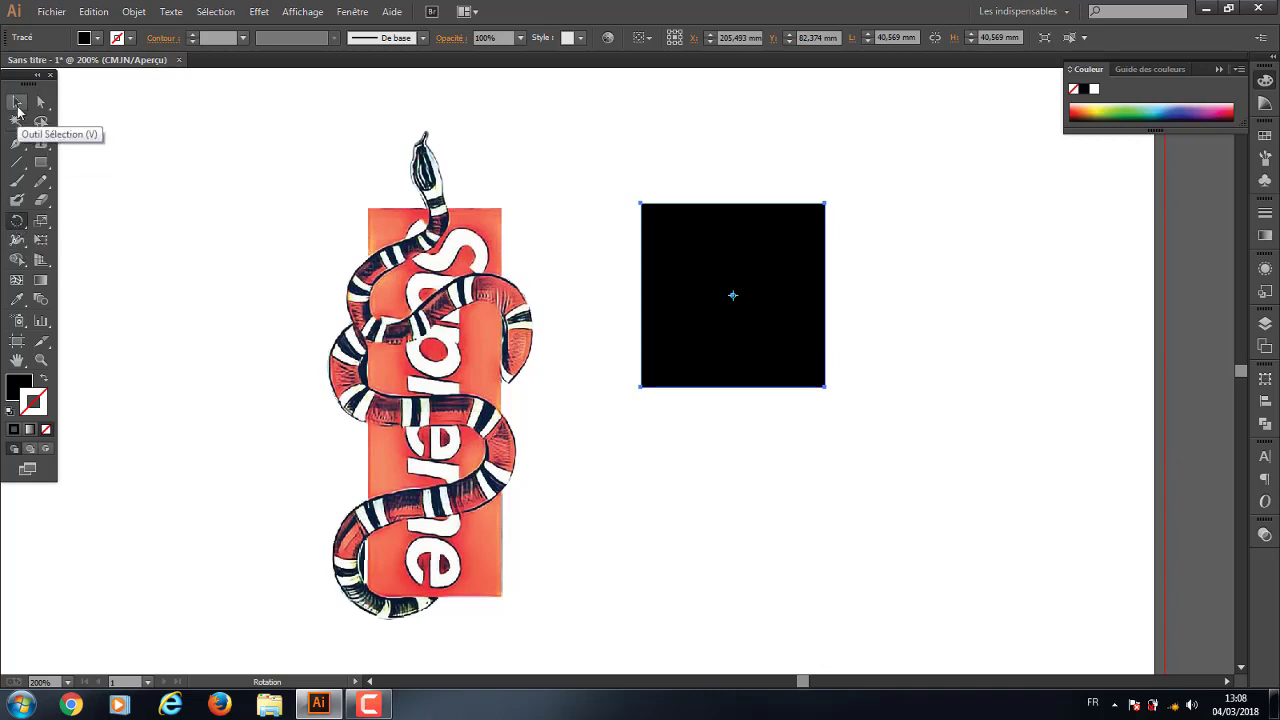
Select the black square and Shift-rotate it 45° into a diamond
click(17, 106)
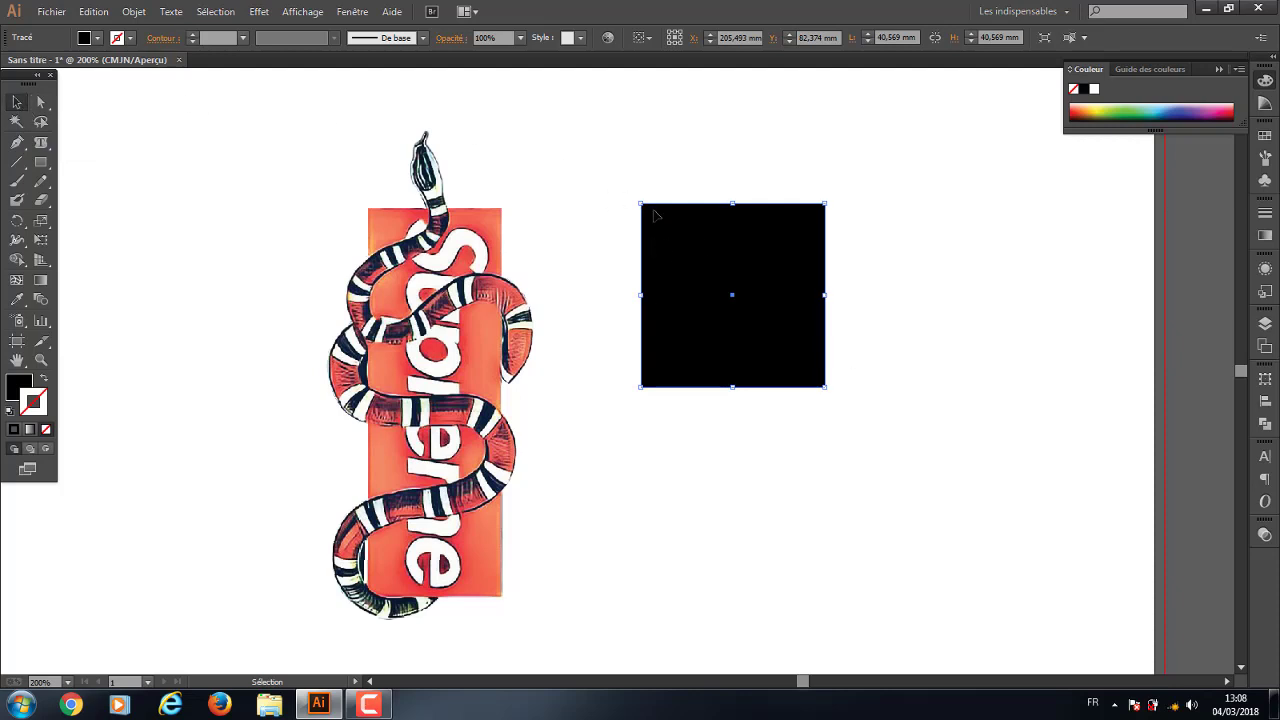
drag(655, 180, 869, 420)
mouse_move(833, 197)
mouse_down()
mouse_move(870, 338)
mouse_move(786, 443)
mouse_move(866, 309)
mouse_move(858, 398)
mouse_move(777, 474)
mouse_move(806, 457)
mouse_move(877, 286)
mouse_move(837, 420)
mouse_move(780, 478)
mouse_move(829, 429)
mouse_move(901, 267)
mouse_move(886, 346)
mouse_move(823, 434)
mouse_move(913, 277)
mouse_move(926, 217)
mouse_move(800, 511)
mouse_move(734, 529)
mouse_move(884, 400)
mouse_move(885, 236)
mouse_move(894, 317)
mouse_move(871, 371)
mouse_move(820, 443)
mouse_move(766, 478)
mouse_move(808, 482)
mouse_move(949, 317)
mouse_move(780, 126)
mouse_move(950, 362)
mouse_move(757, 551)
mouse_move(923, 446)
mouse_move(877, 177)
mouse_move(916, 257)
mouse_move(794, 494)
mouse_move(888, 320)
mouse_up()
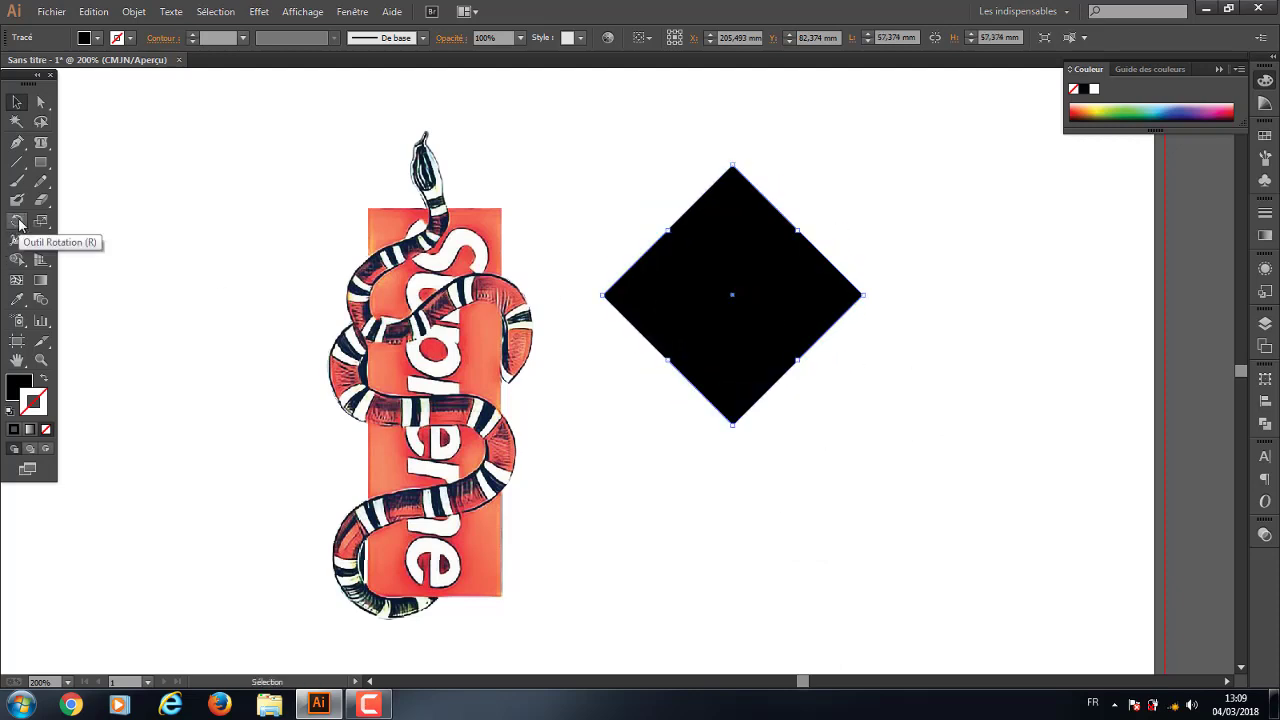
click(20, 228)
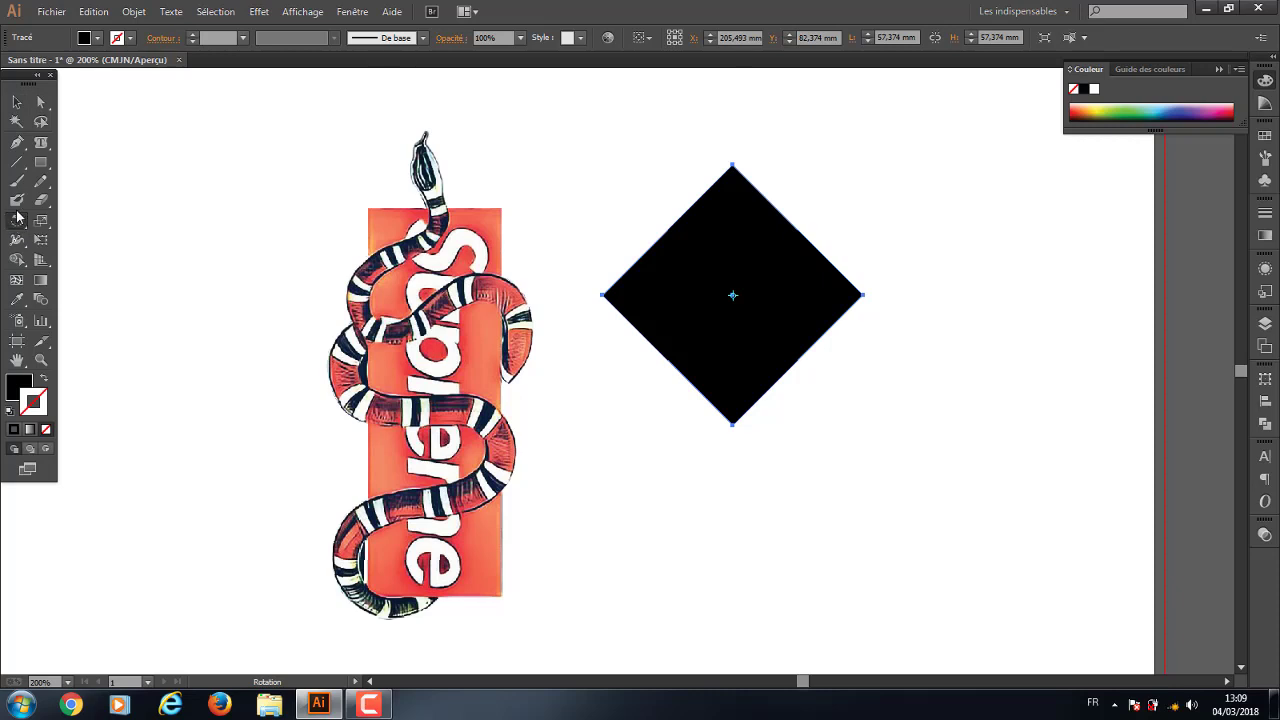
click(15, 104)
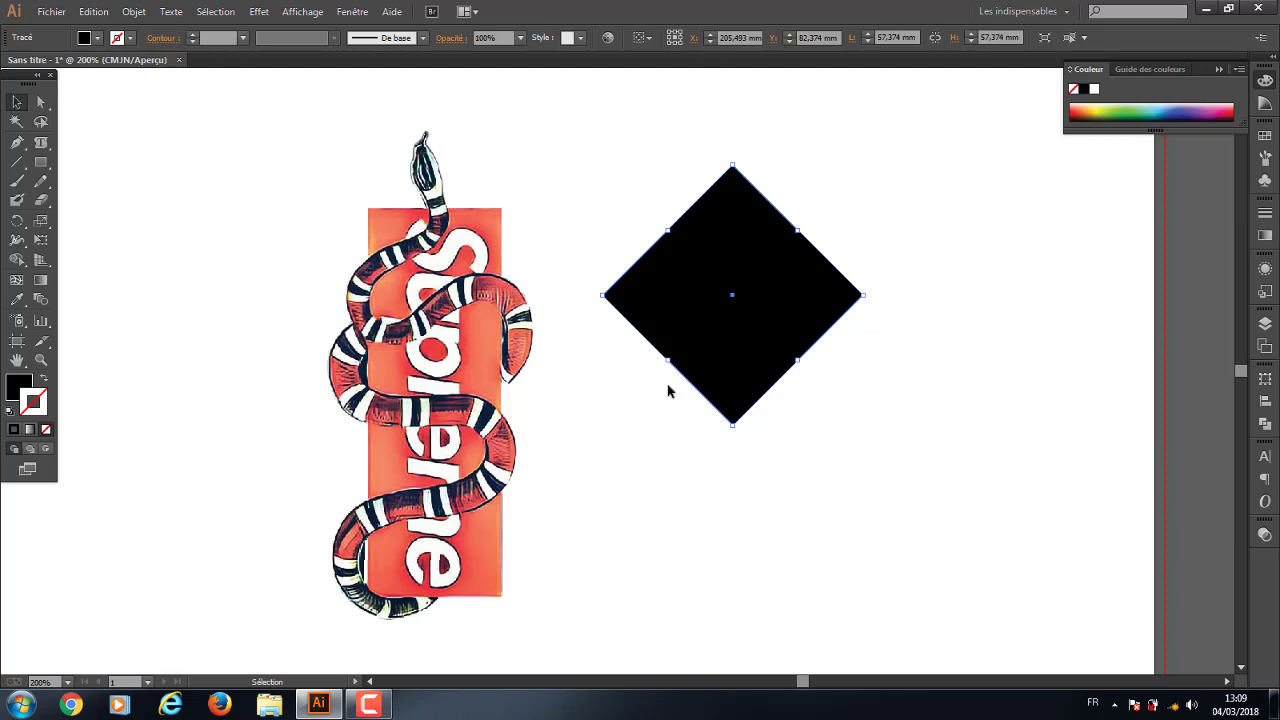
click(16, 226)
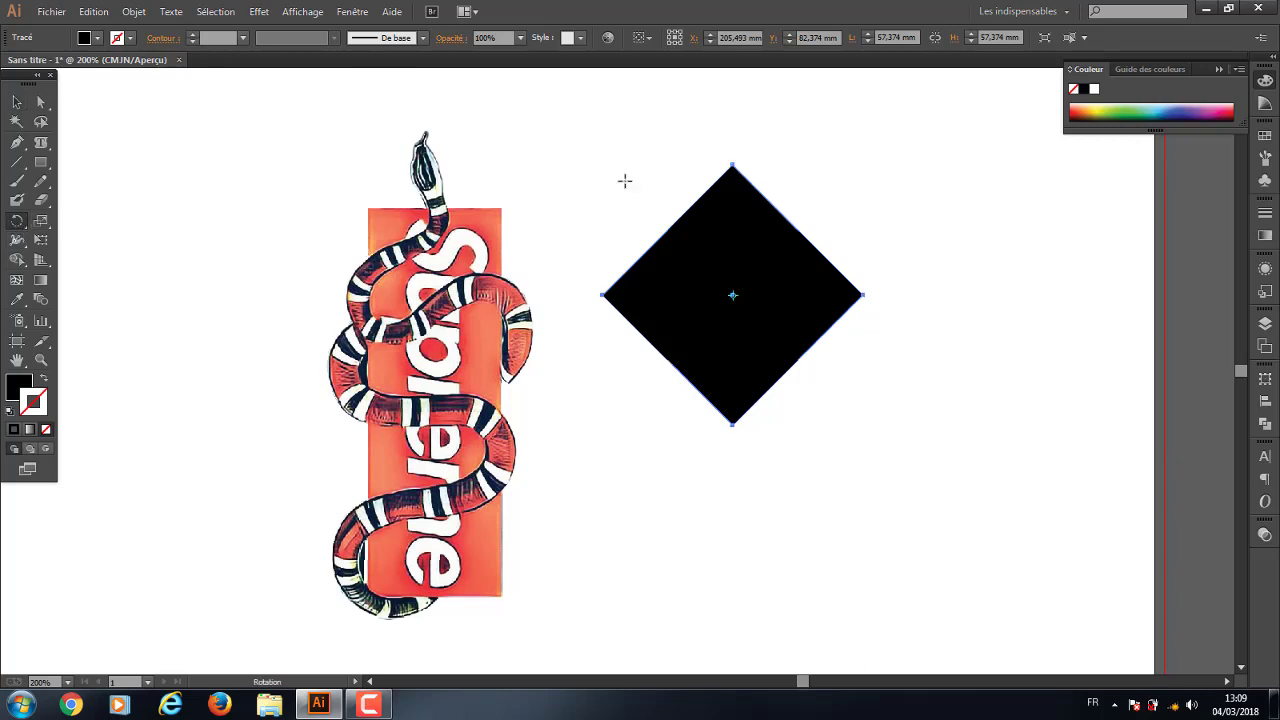
click(16, 102)
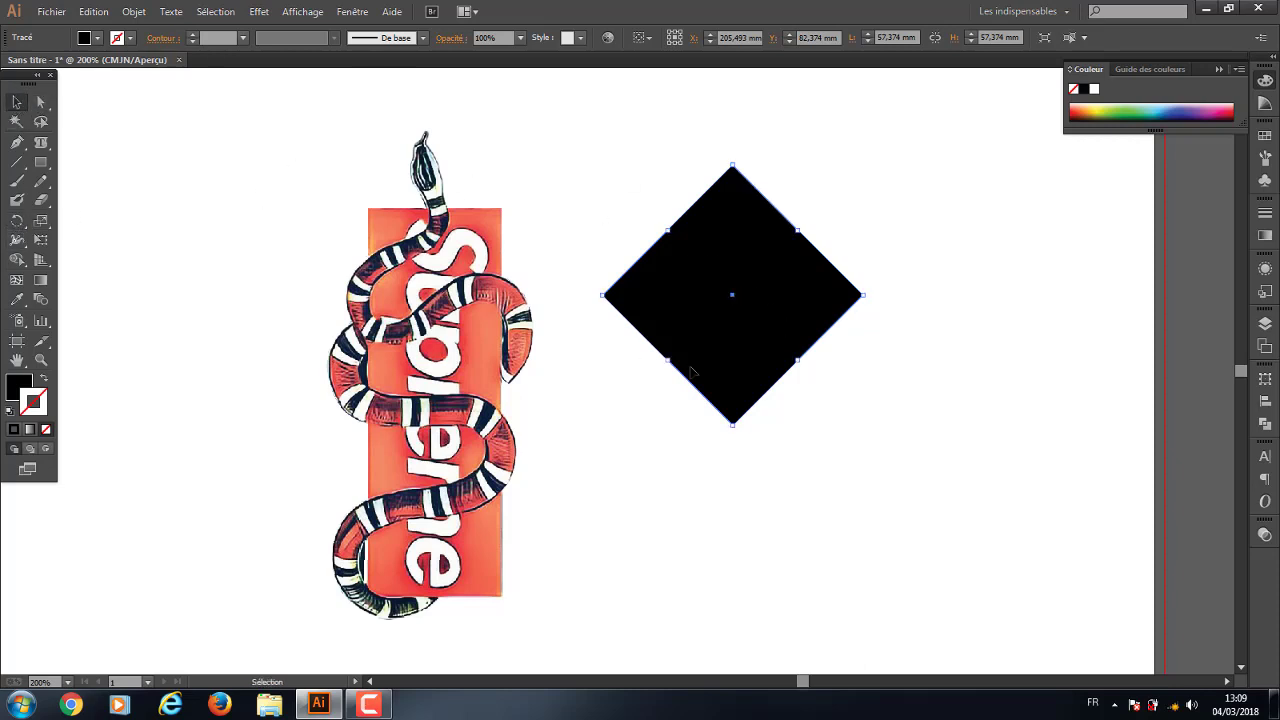
click(898, 222)
click(792, 280)
Pan and zoom out to bring the whole diamond into view
click(18, 228)
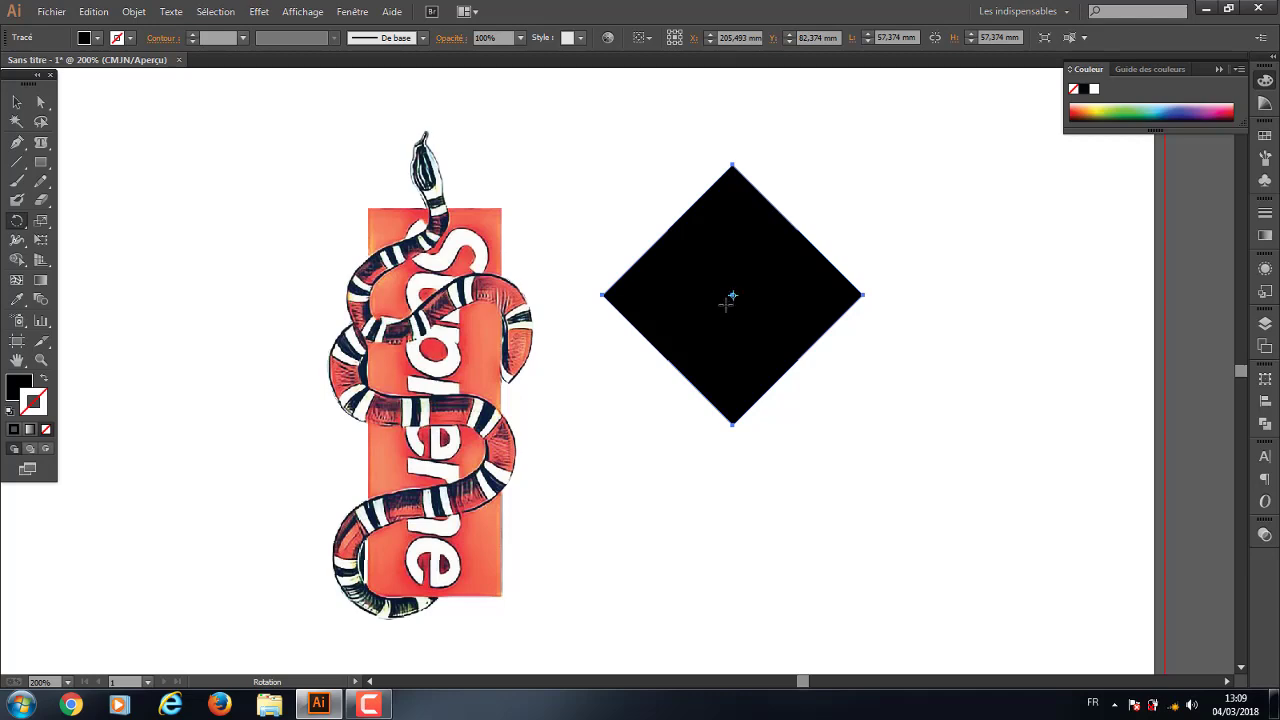
scroll(683, 317, up, 1)
scroll(683, 317, up, 1)
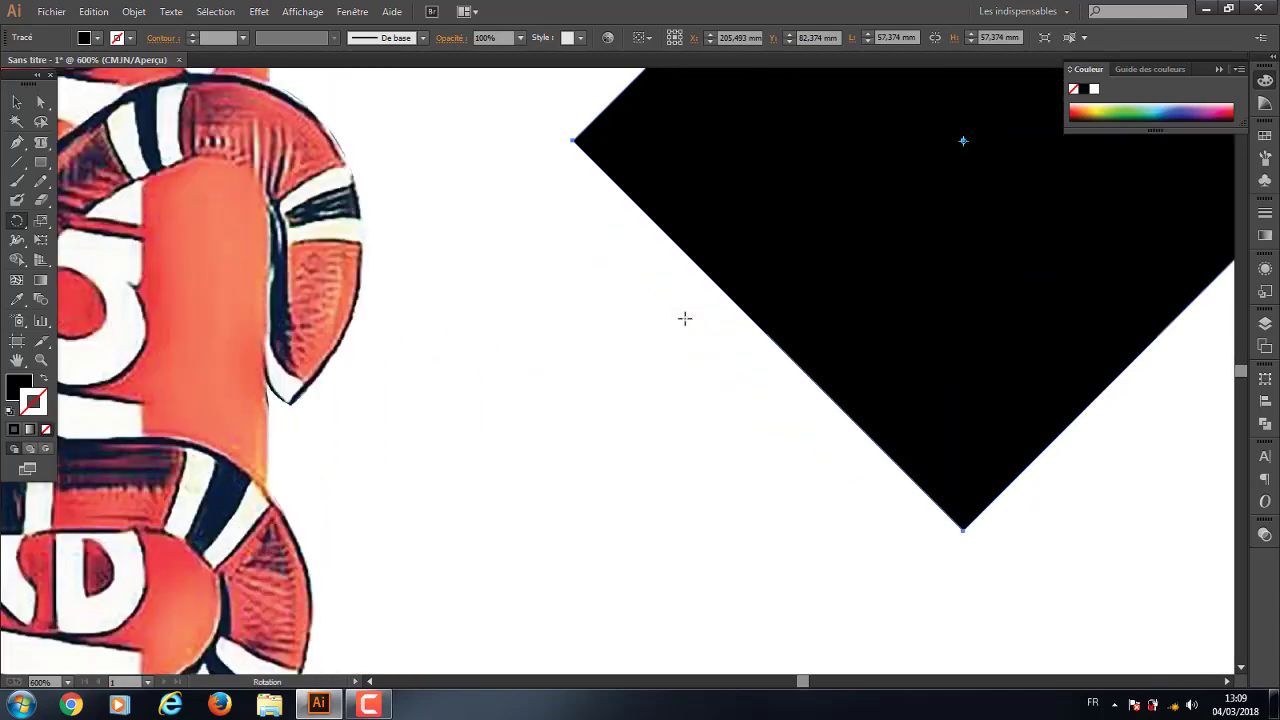
scroll(683, 317, up, 1)
drag(852, 268, 381, 556)
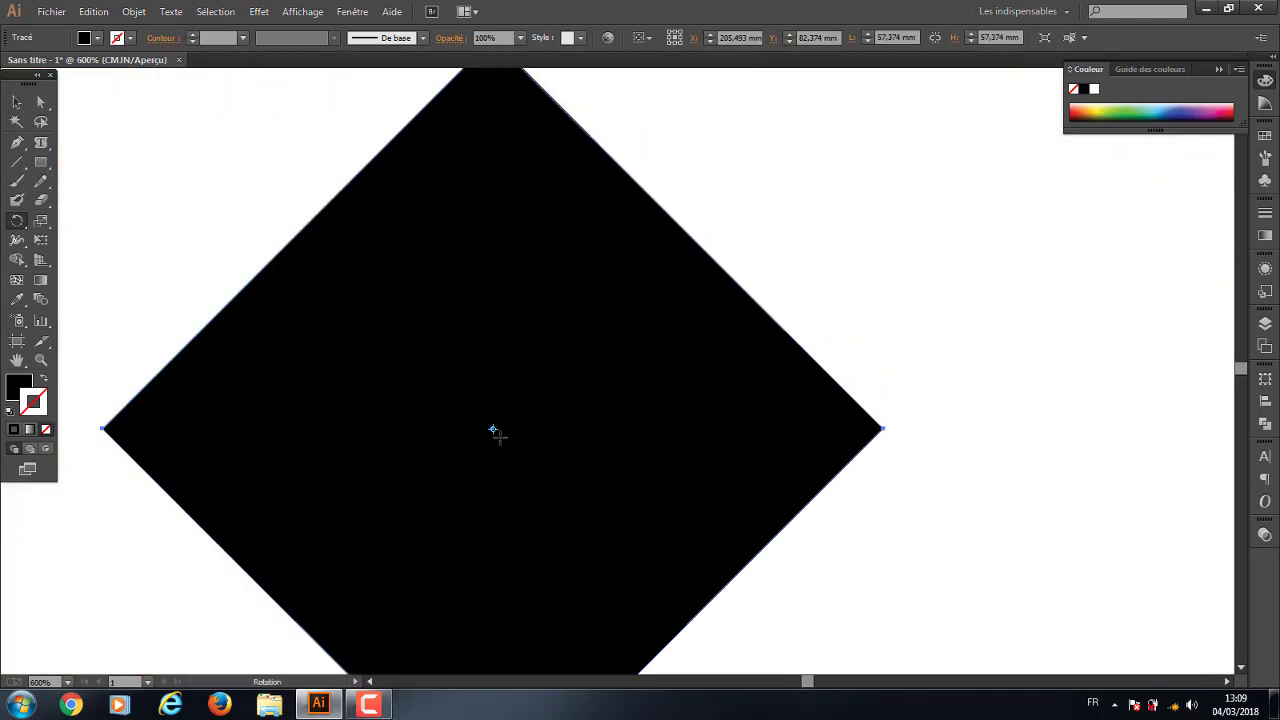
key(ctrl+minus)
key(ctrl+minus)
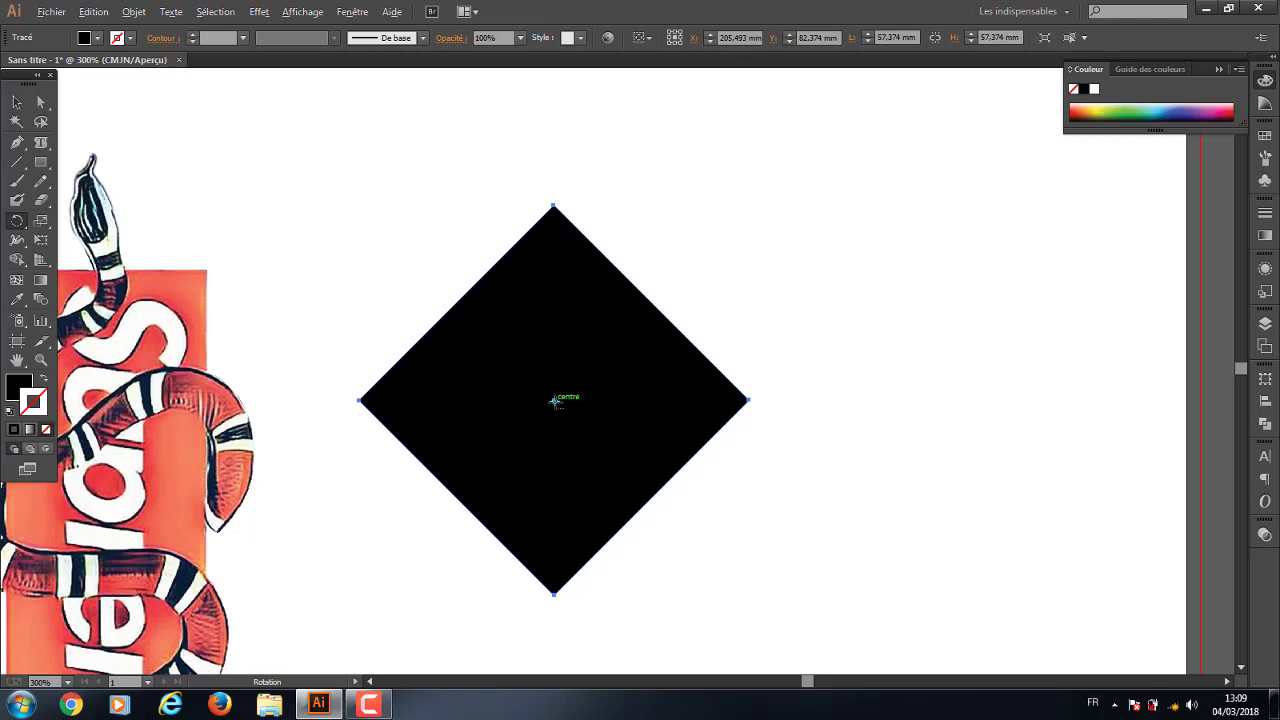
Make a 90° rotated copy of the diamond through the Rotate dialog with preview
alt+click(554, 400)
drag(646, 257, 986, 212)
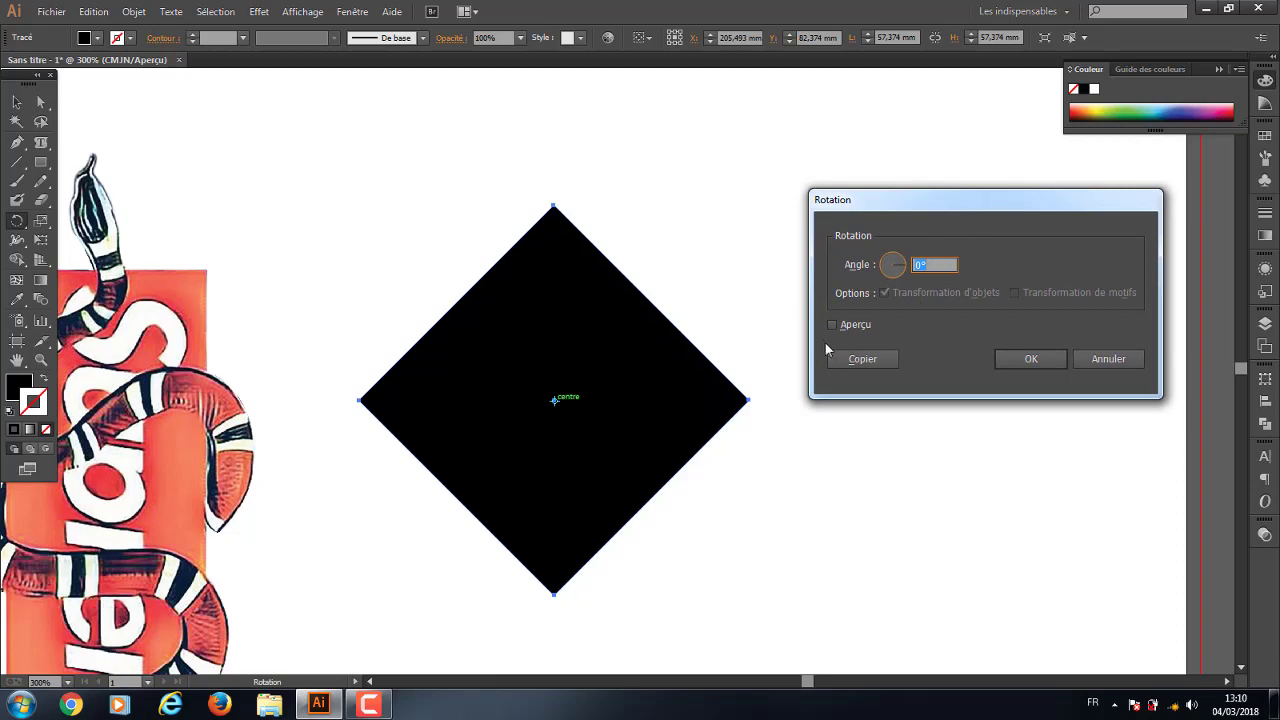
click(832, 324)
double_click(921, 264)
text(90)
click(866, 359)
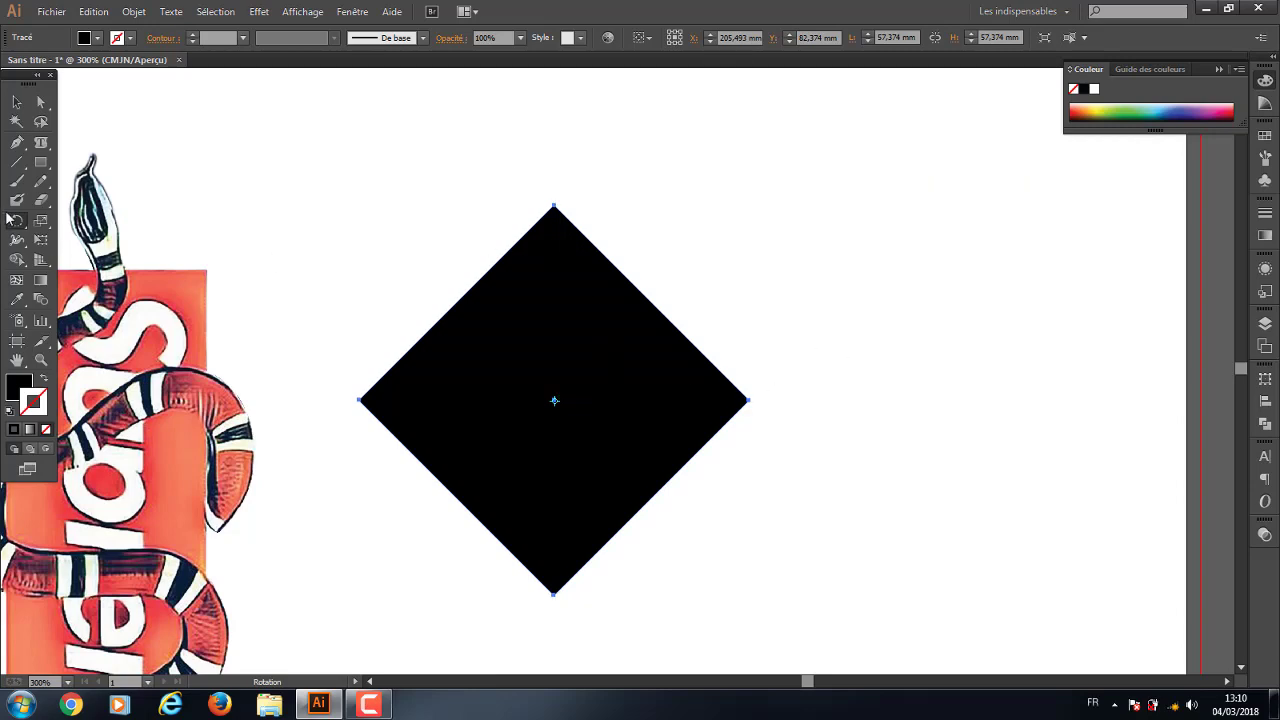
Make a 45° rotated copy of the diamond and deselect it
double_click(16, 220)
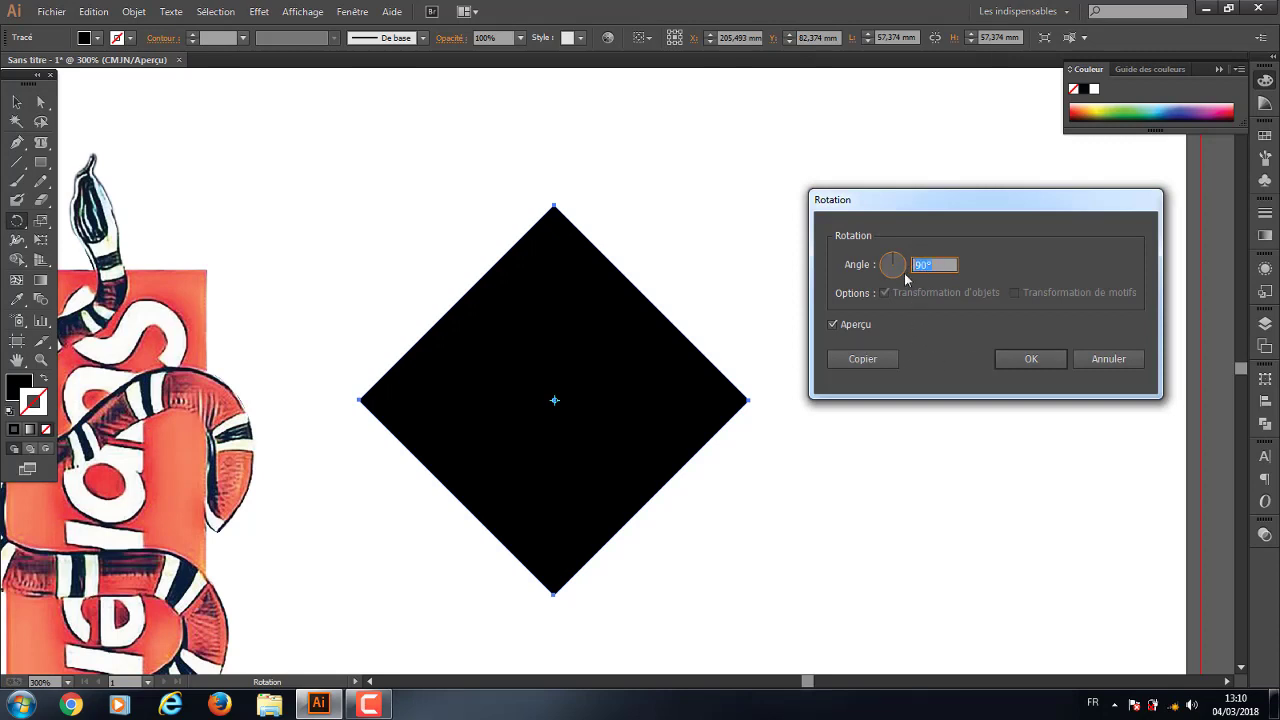
text(5)
click(858, 360)
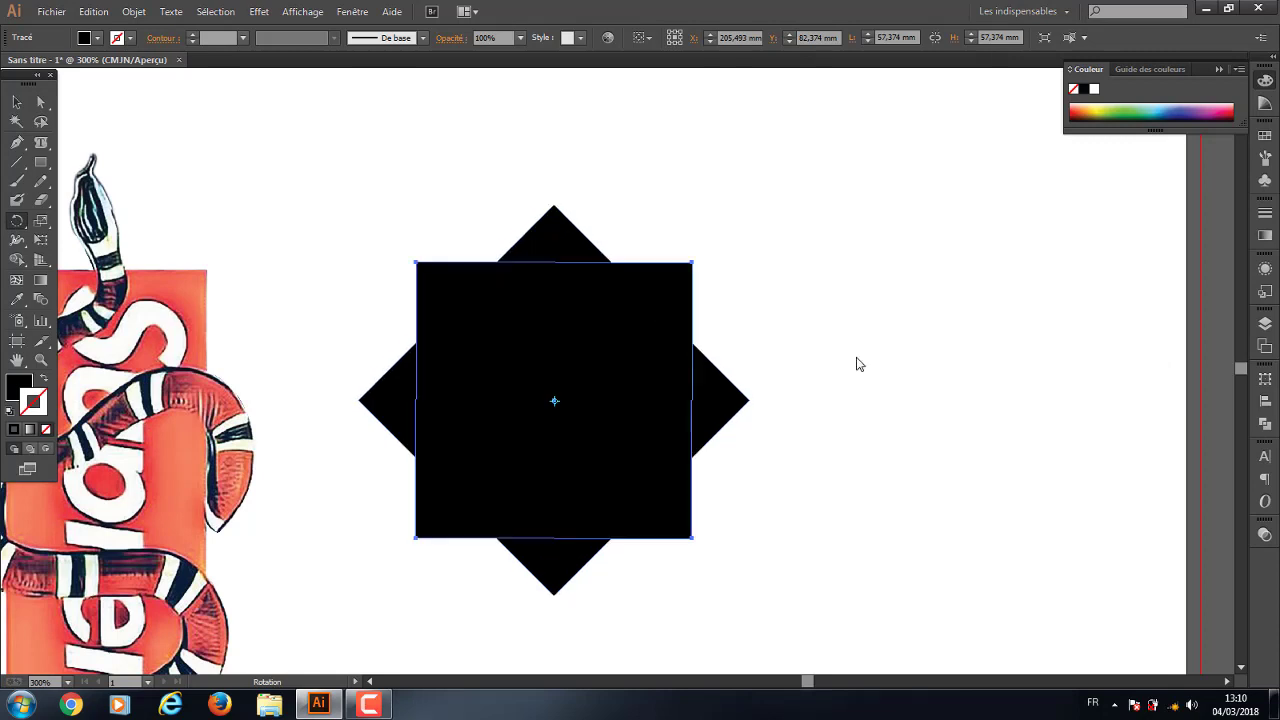
key(v)
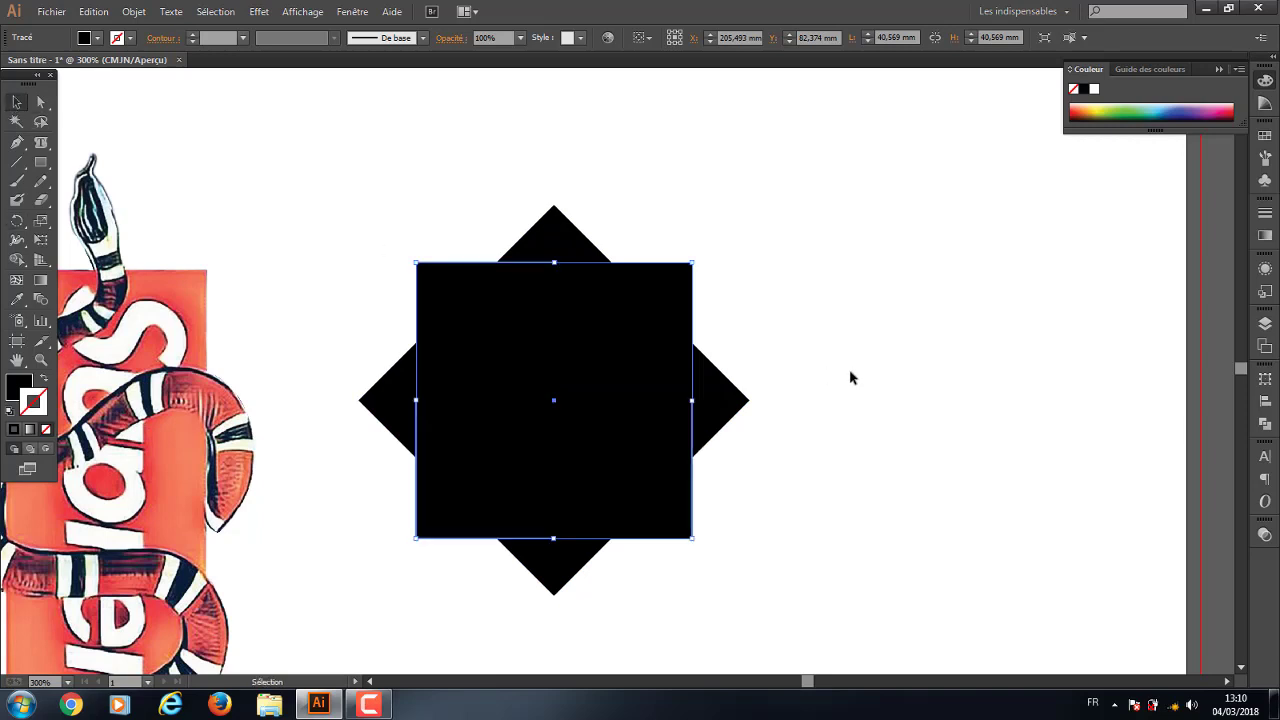
click(849, 367)
drag(837, 363, 829, 286)
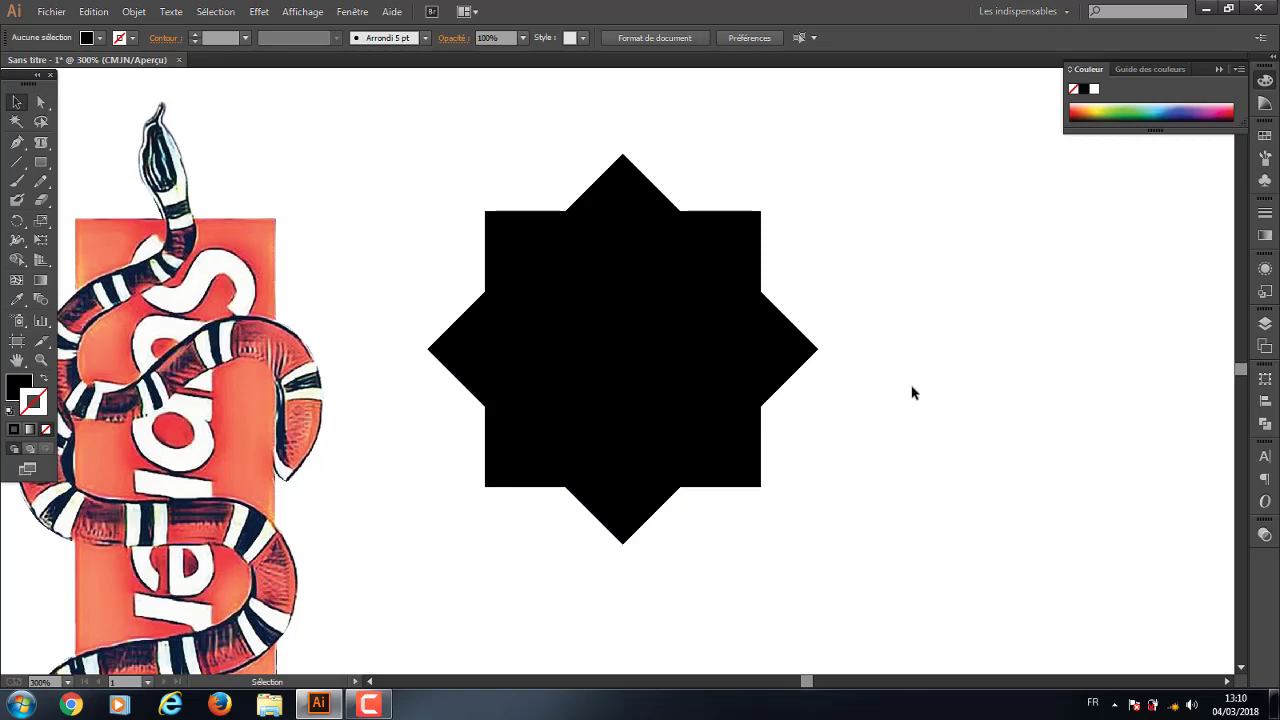
Select the upright square and delete it from the star
click(17, 221)
click(16, 102)
click(700, 280)
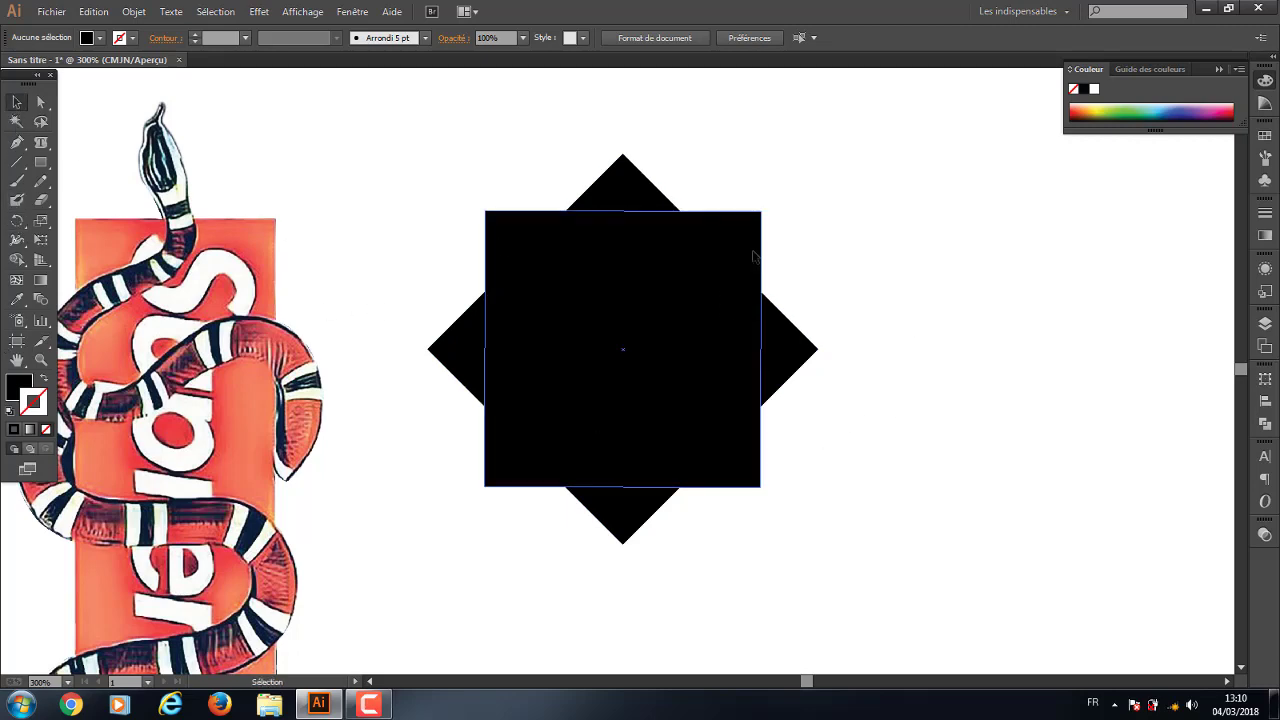
key(Delete)
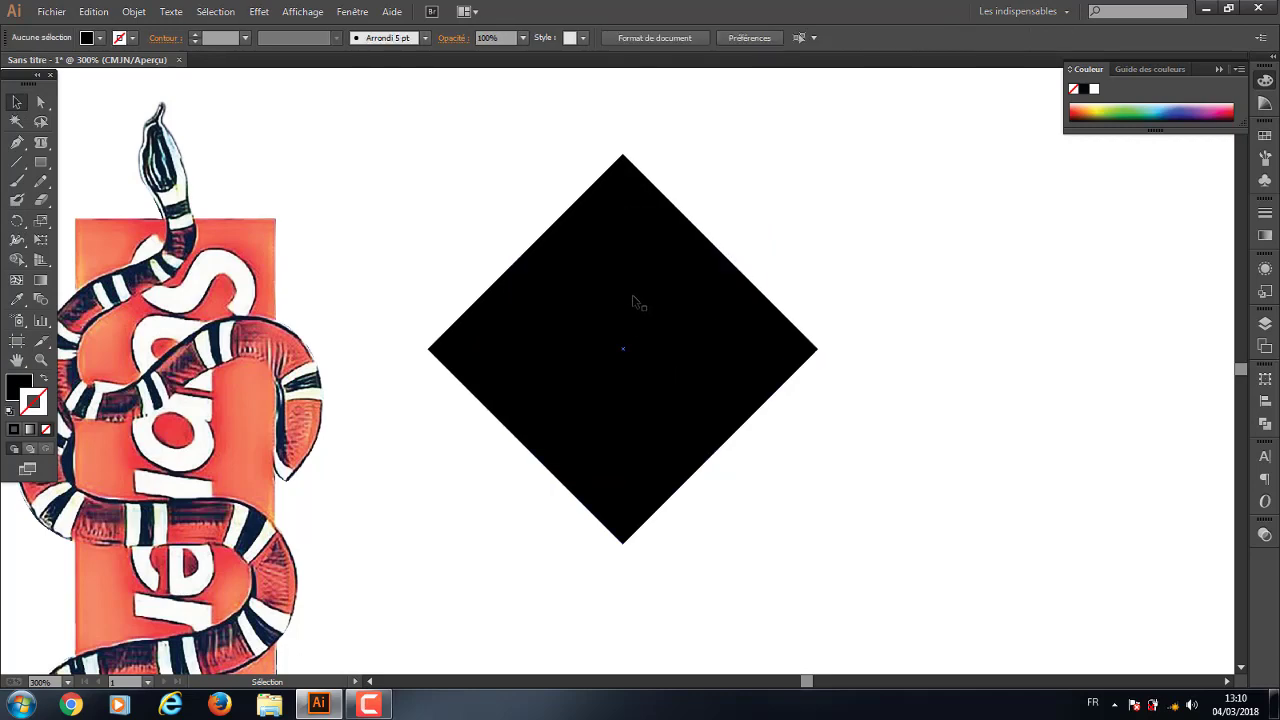
Add an upright copy of the diamond rotated 45° to form an eight-pointed star
click(641, 300)
double_click(24, 221)
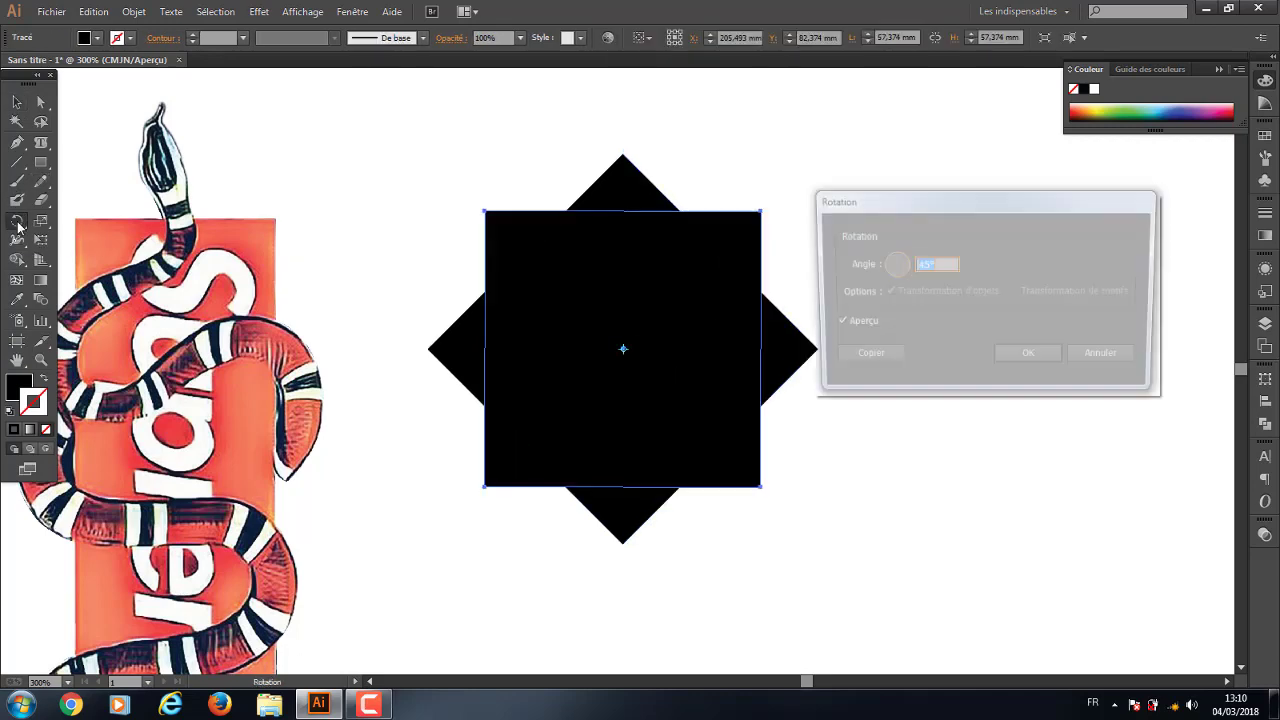
click(1108, 360)
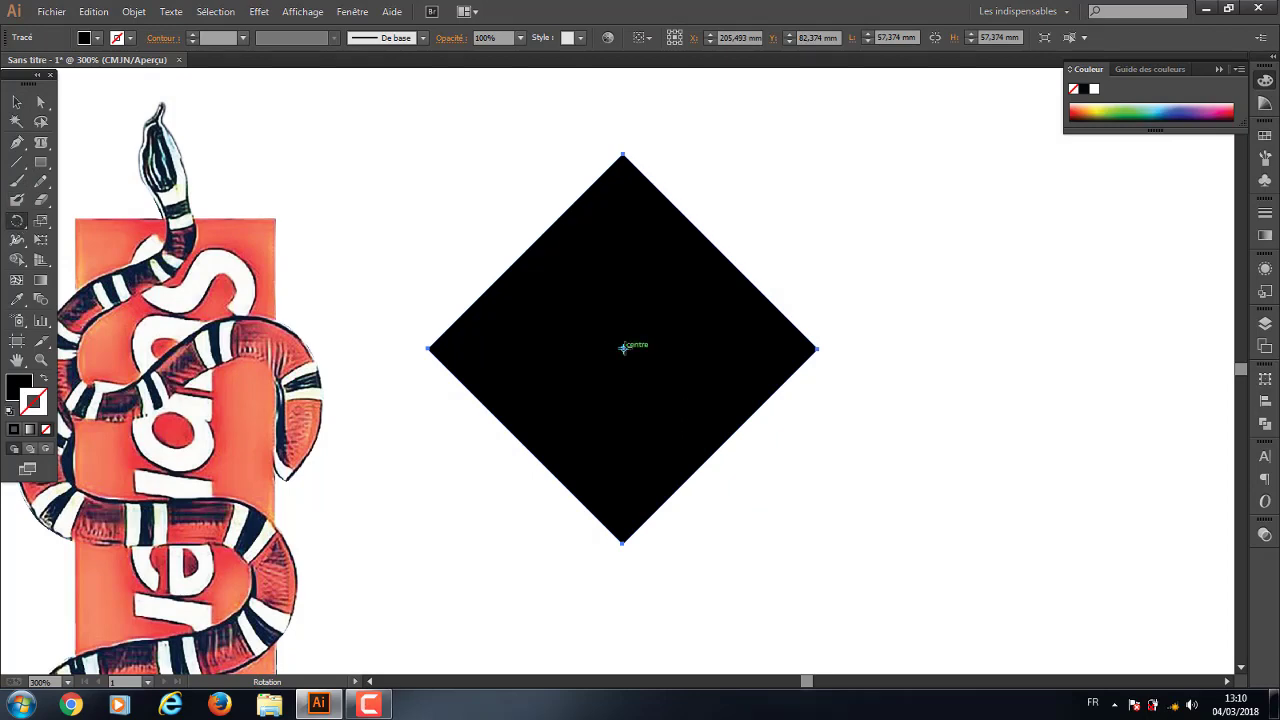
drag(675, 266, 745, 345)
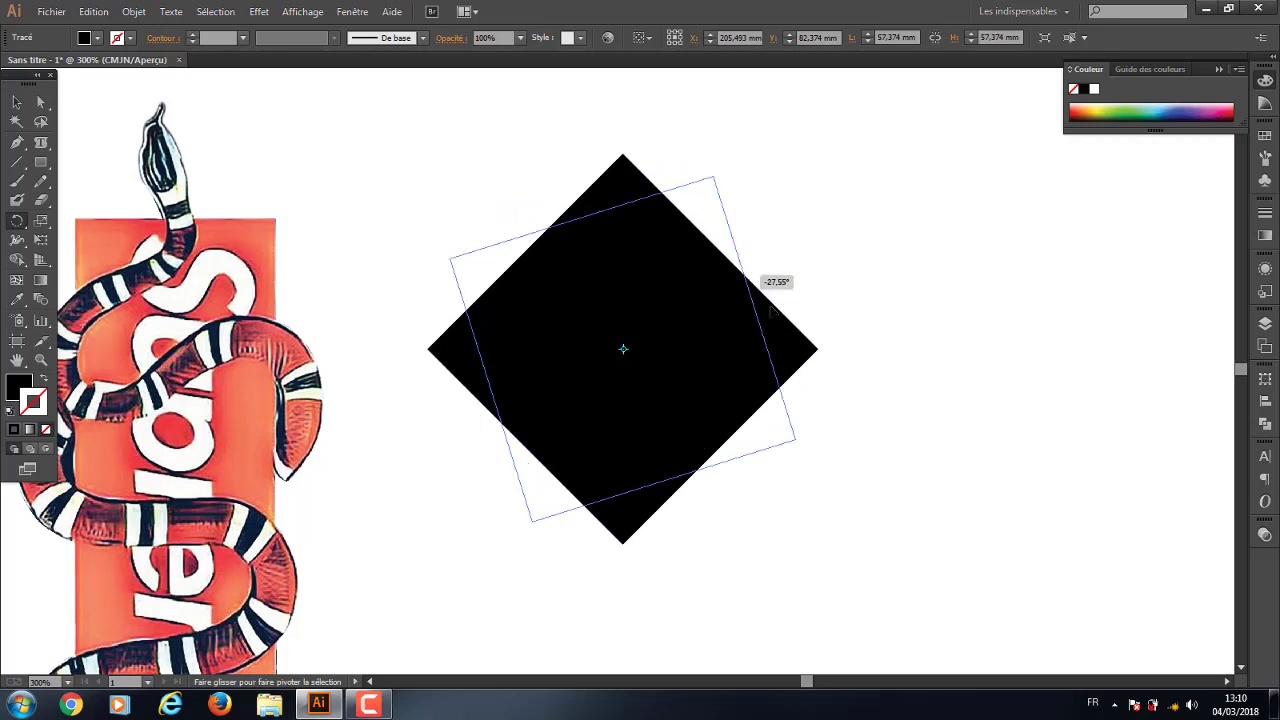
mouse_move(745, 344)
mouse_down()
mouse_move(738, 243)
mouse_move(789, 303)
mouse_up()
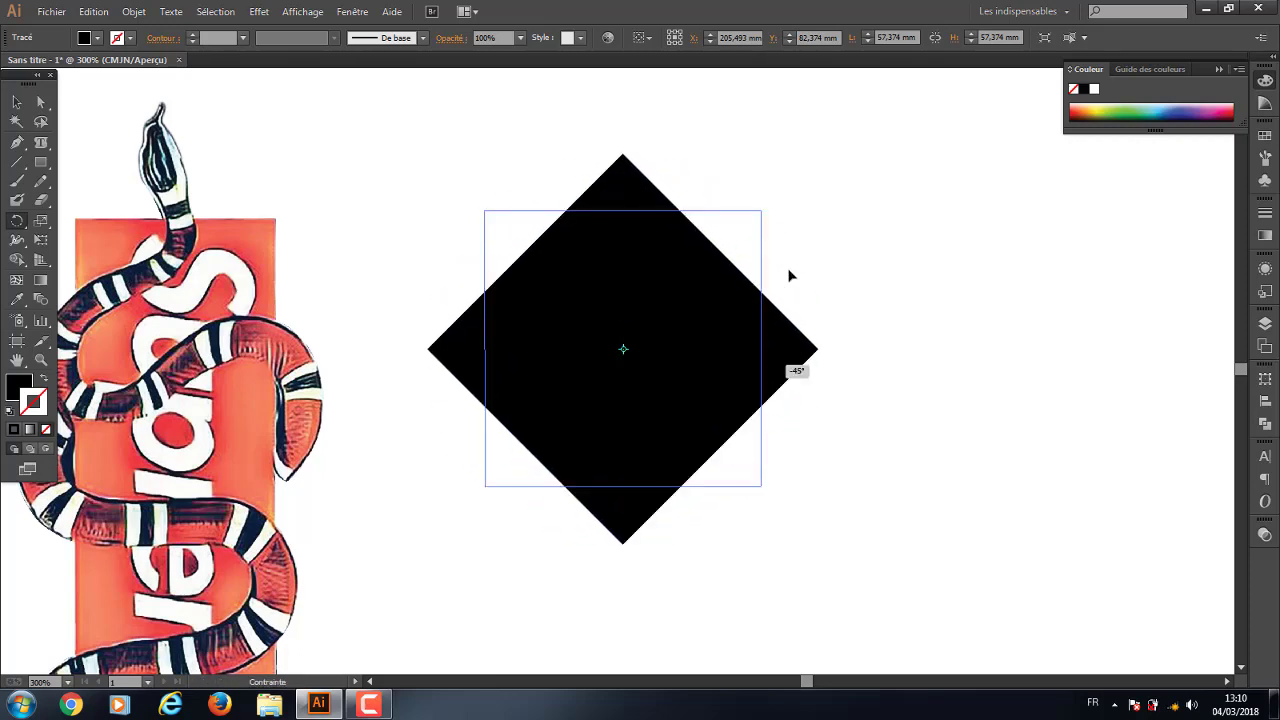
mouse_move(789, 275)
mouse_down()
mouse_move(753, 393)
mouse_move(771, 326)
mouse_up()
drag(771, 326, 775, 339)
Select both shapes of the star and delete the whole star
click(16, 101)
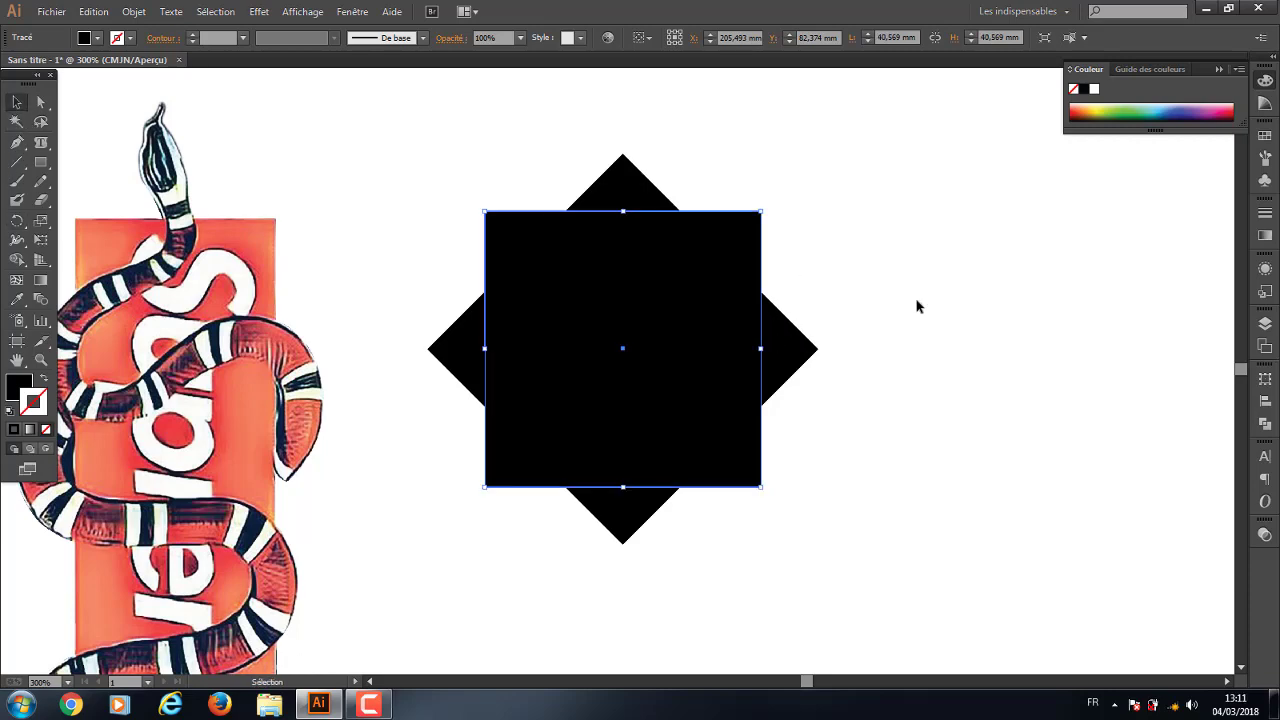
click(917, 262)
mouse_move(919, 235)
mouse_down()
mouse_move(680, 377)
mouse_move(634, 434)
mouse_up()
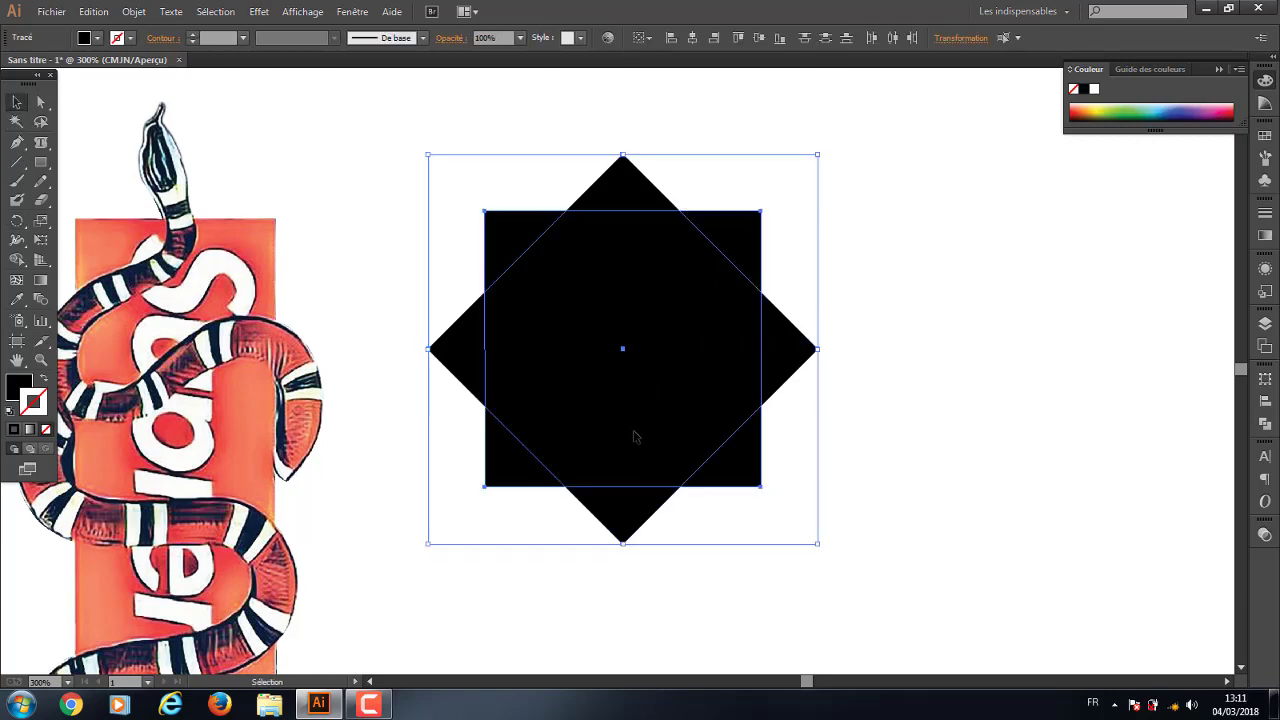
key(Delete)
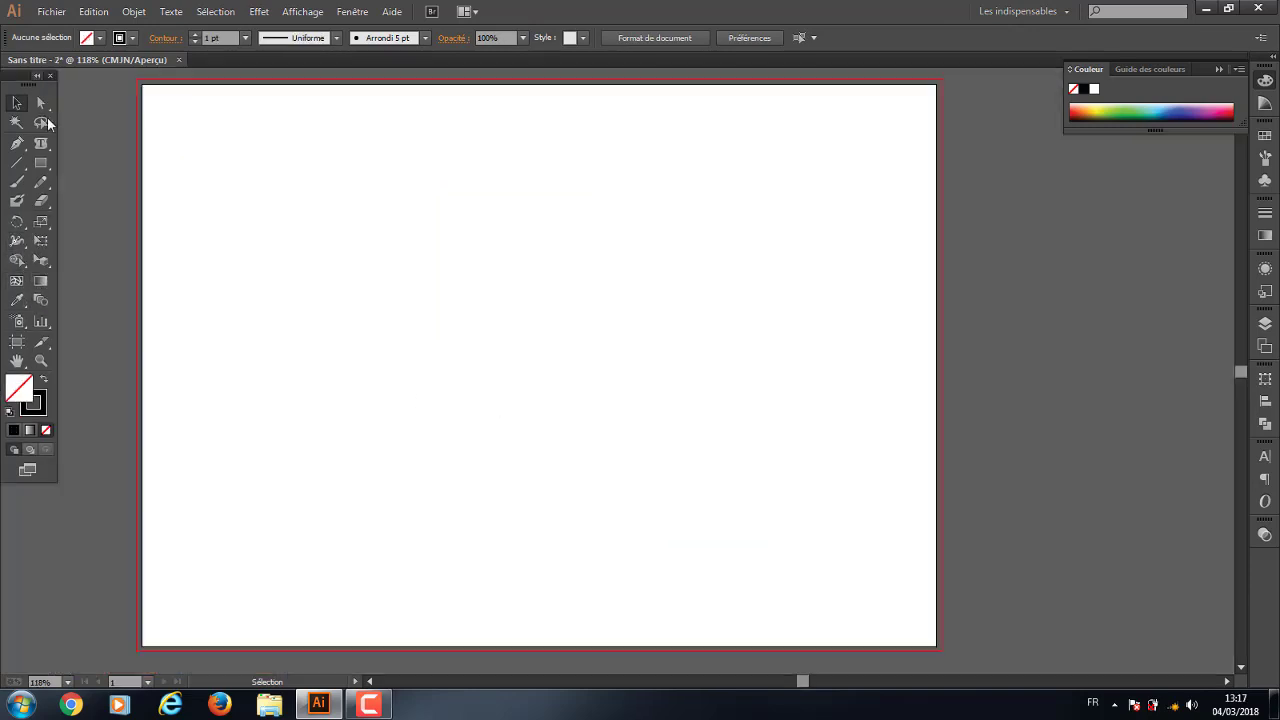
Draw a large rectangle across the new artboard and give it a solid black fill
click(45, 200)
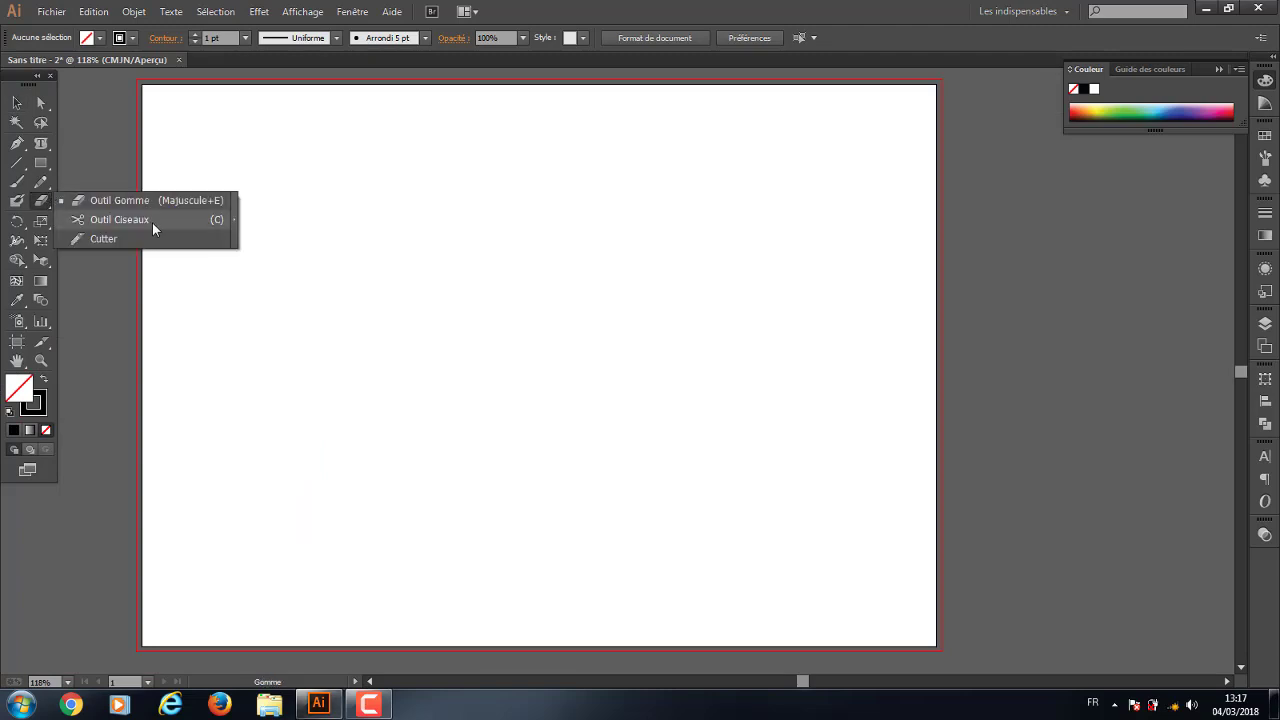
click(152, 222)
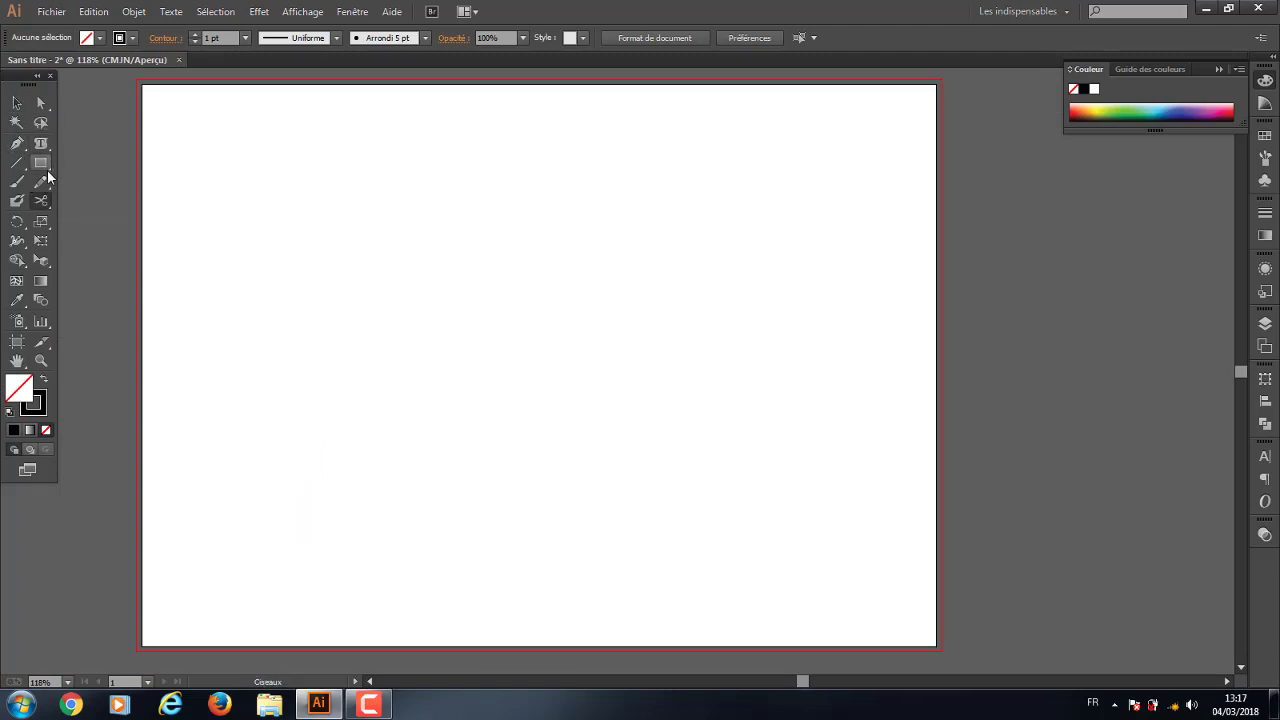
click(41, 163)
drag(232, 185, 822, 550)
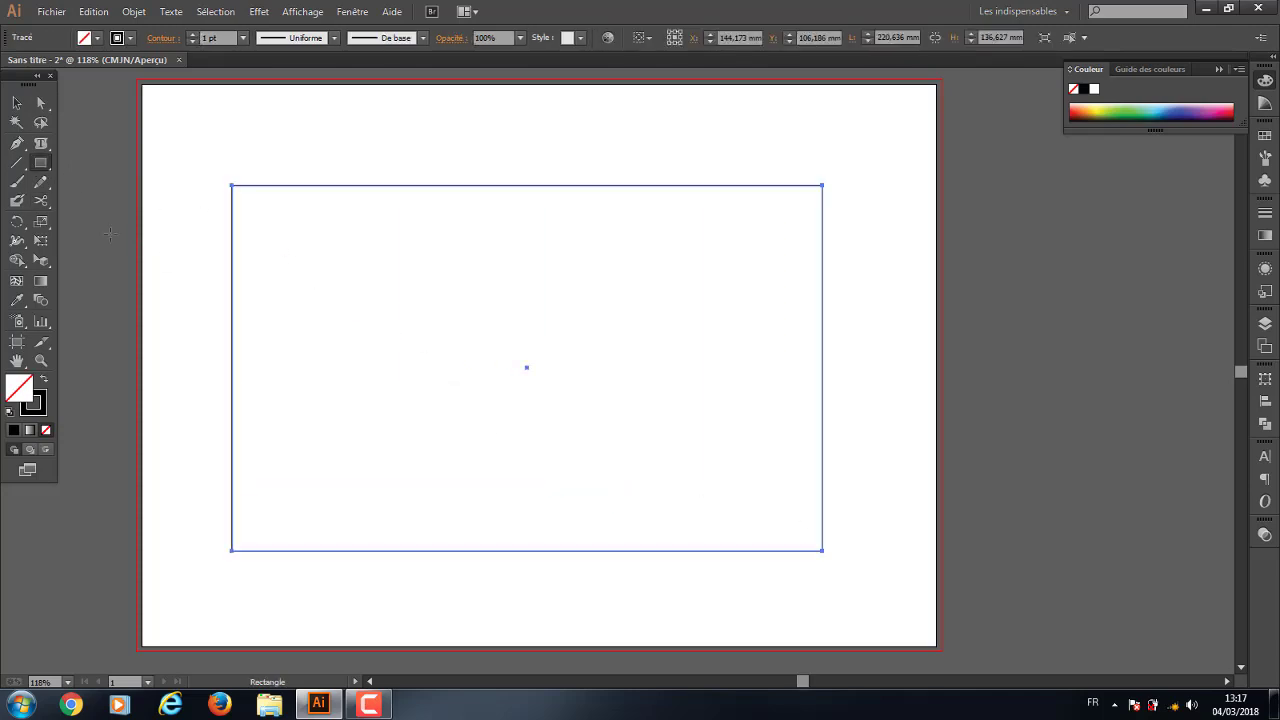
click(43, 380)
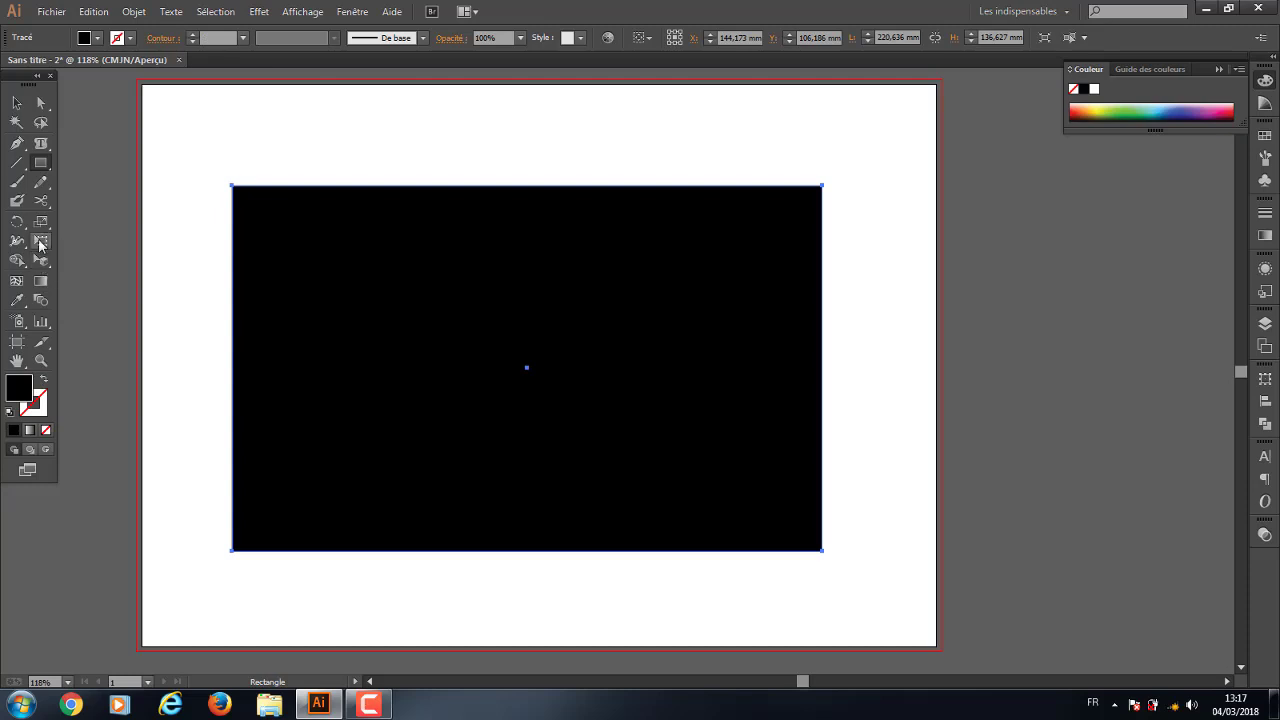
Erase several wavy white channels through the black rectangle
drag(50, 205, 110, 197)
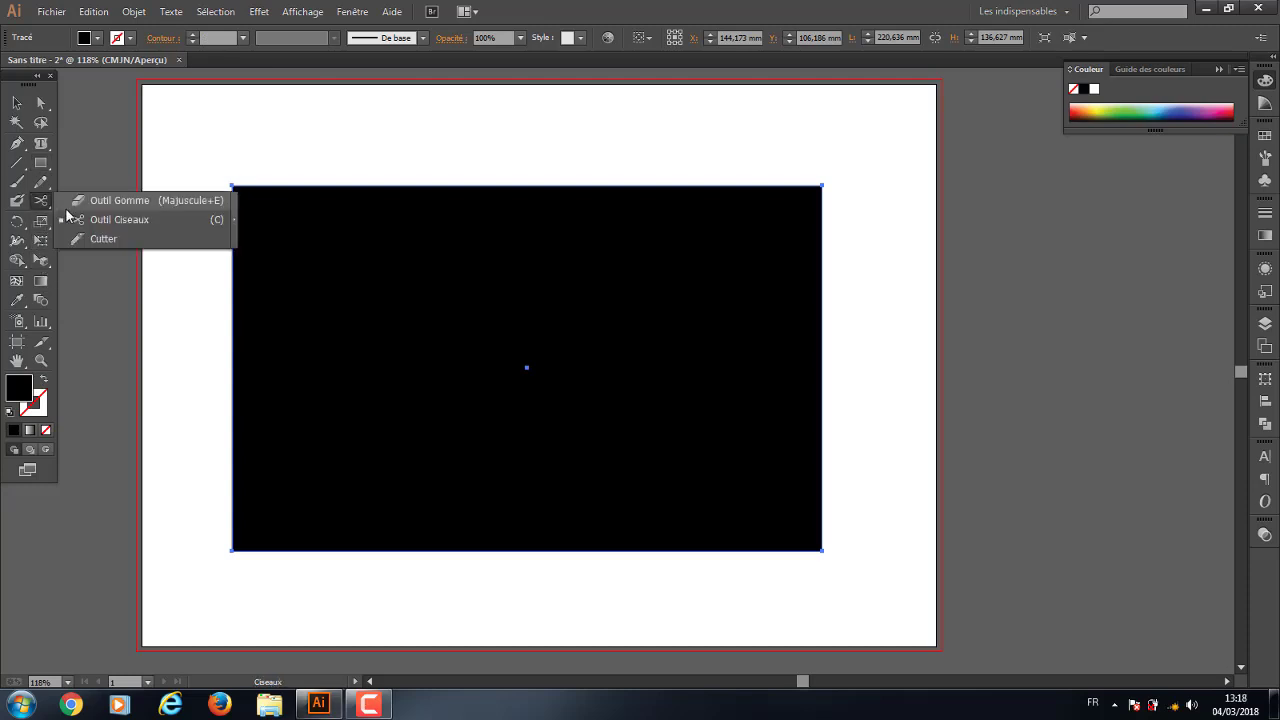
mouse_move(345, 175)
mouse_down()
mouse_move(530, 350)
mouse_move(486, 554)
mouse_move(266, 394)
mouse_move(220, 397)
mouse_move(684, 263)
mouse_move(832, 330)
mouse_move(524, 326)
mouse_move(650, 405)
mouse_move(870, 476)
mouse_move(663, 529)
mouse_move(671, 568)
mouse_up()
drag(621, 168, 173, 285)
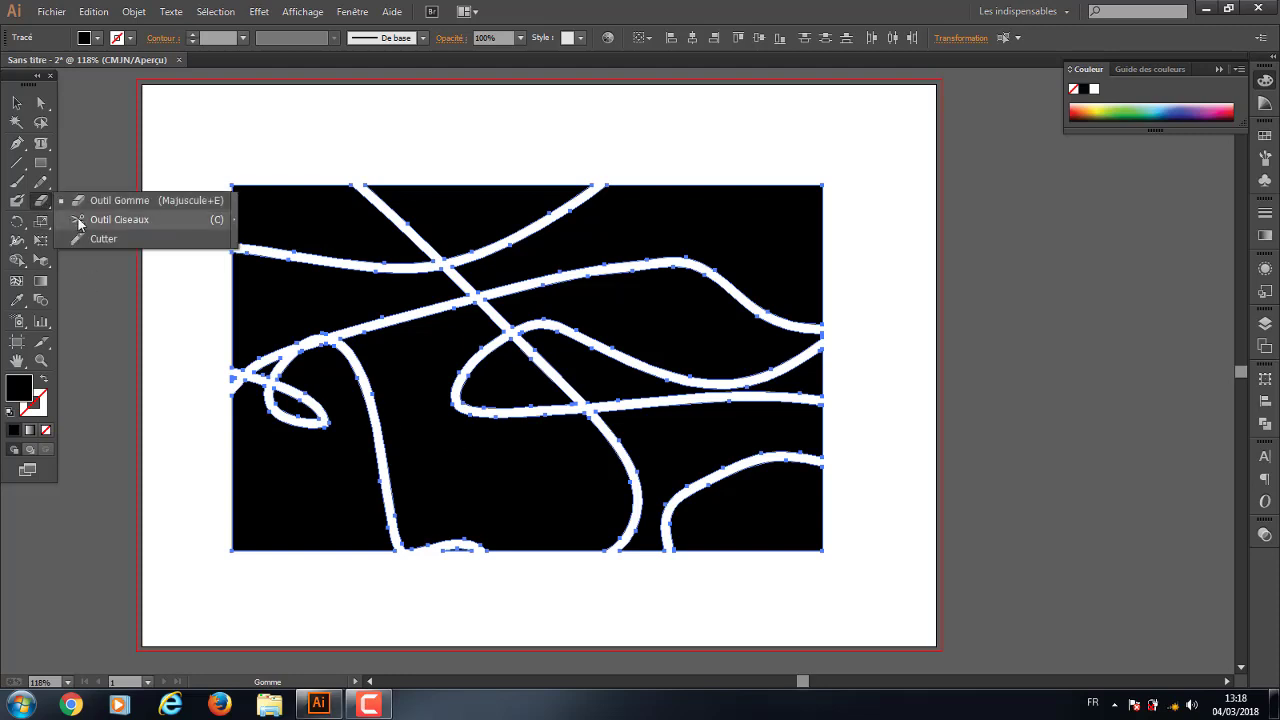
Scissor-cut the left-side pieces at the top, left and bottom edge intersections, dismissing the endpoint error
drag(41, 200, 82, 220)
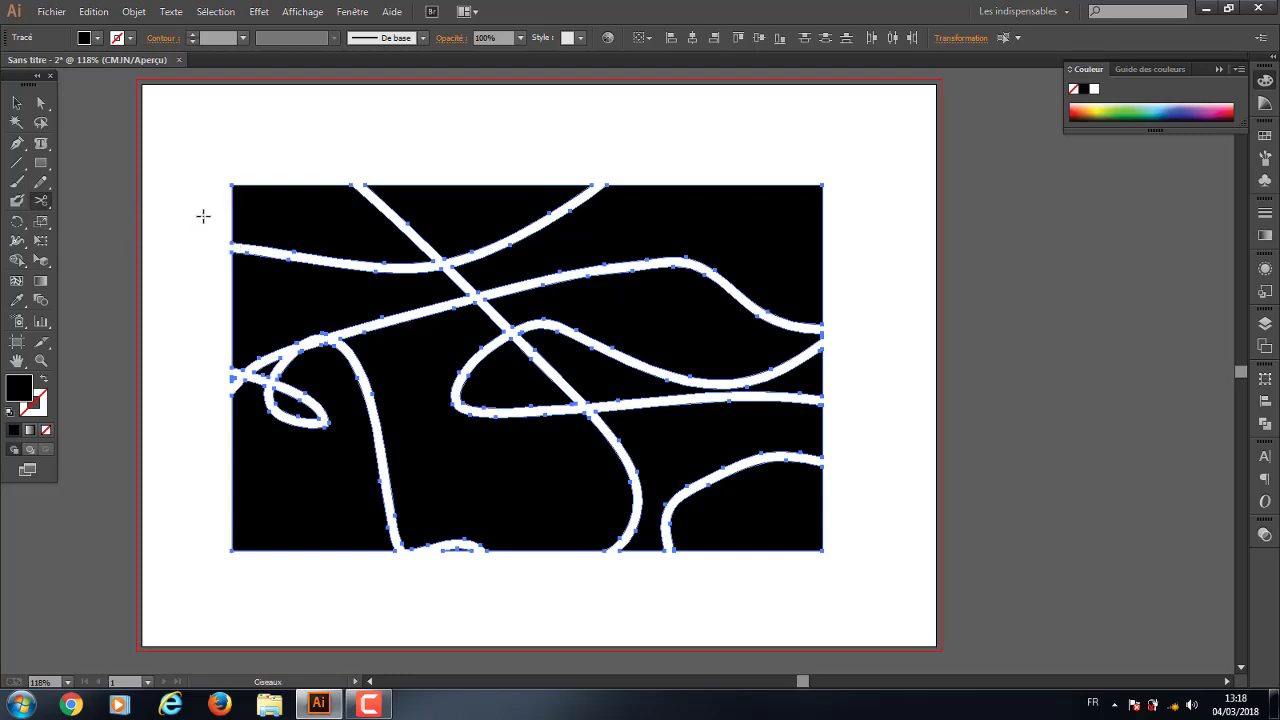
click(351, 185)
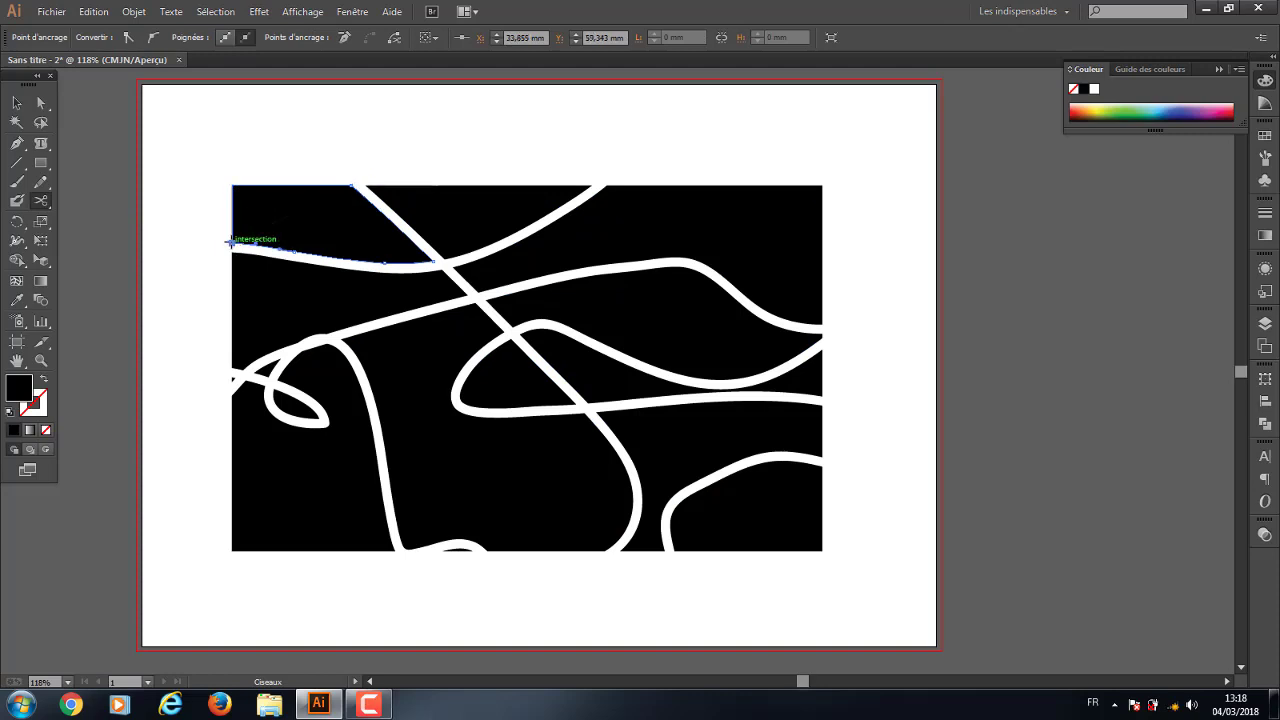
click(230, 240)
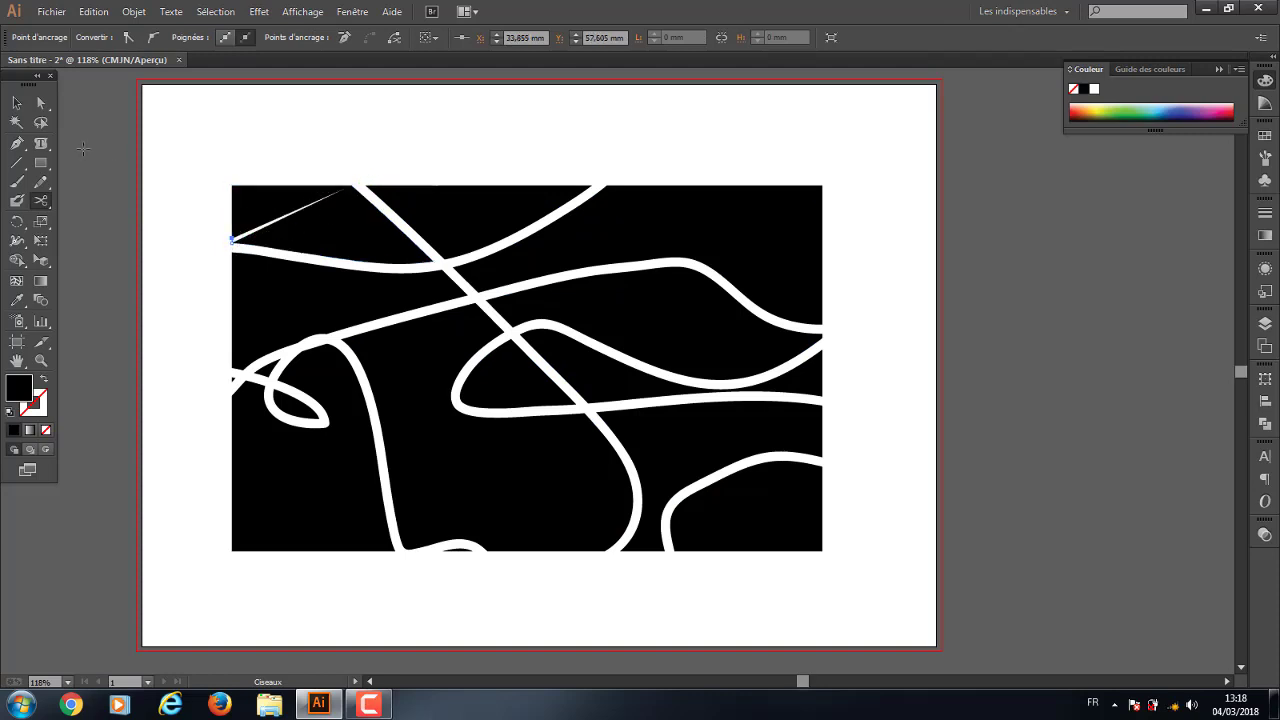
click(230, 388)
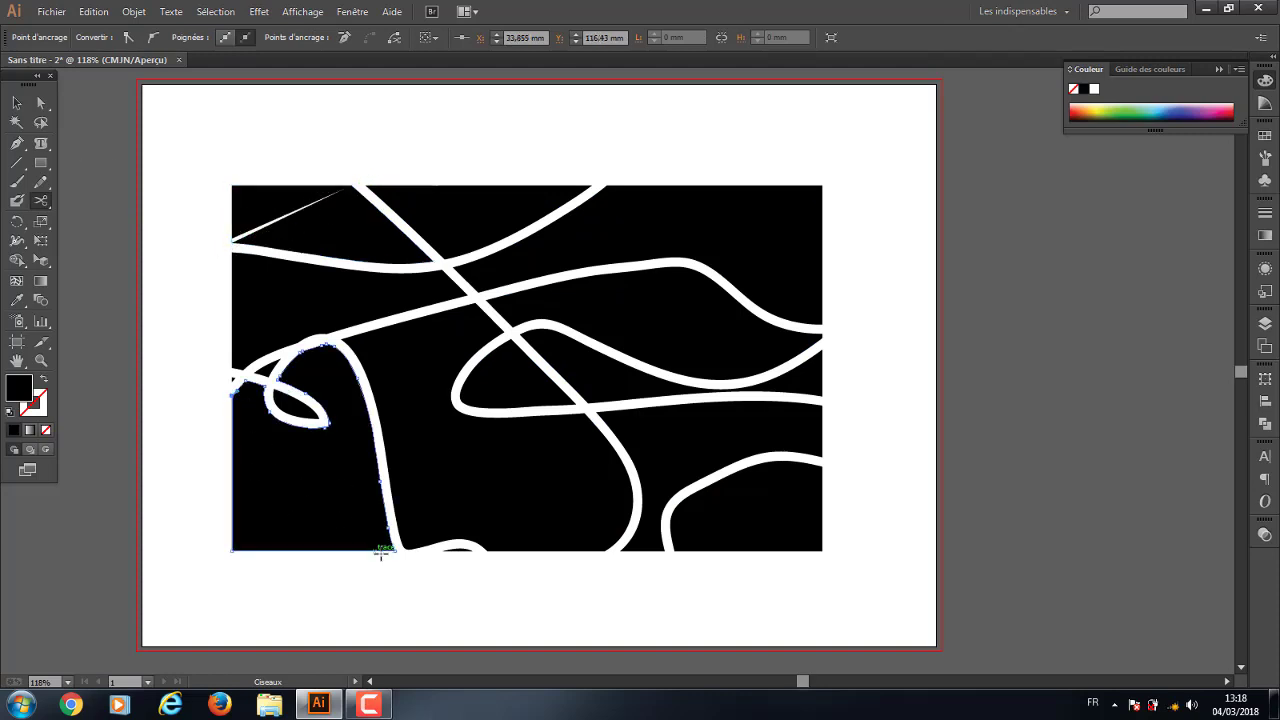
click(393, 550)
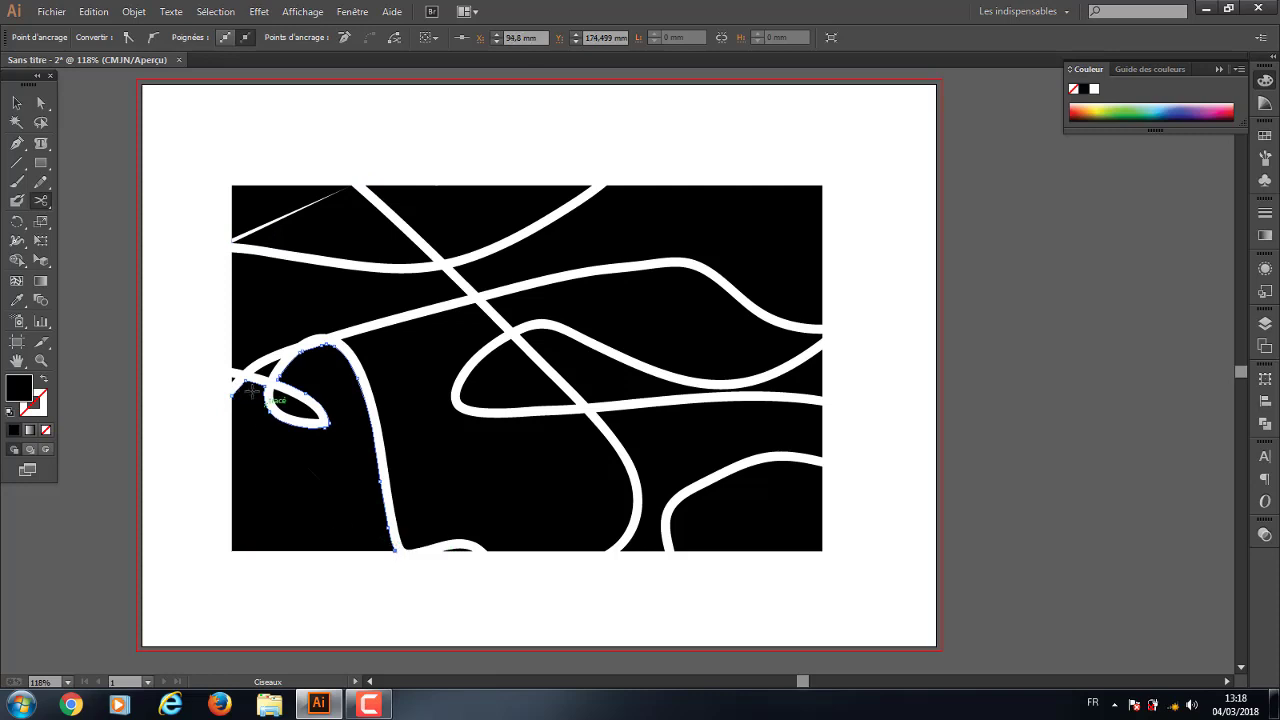
click(393, 550)
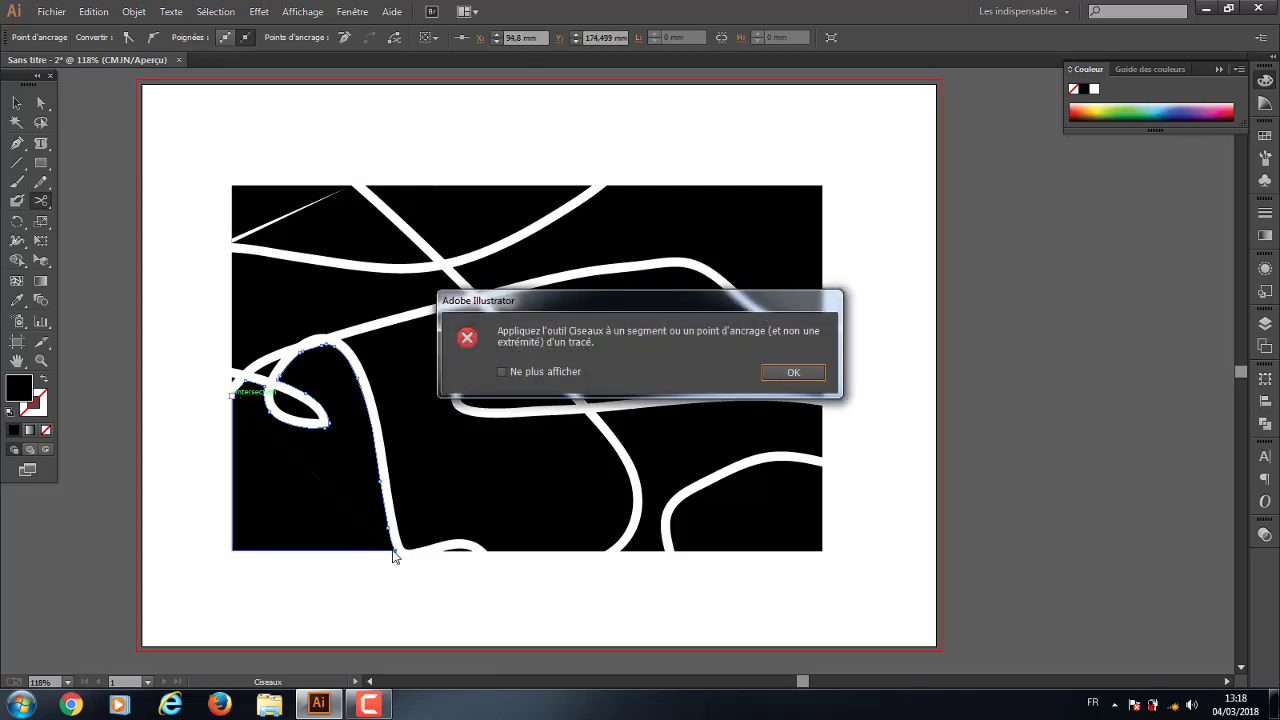
click(788, 372)
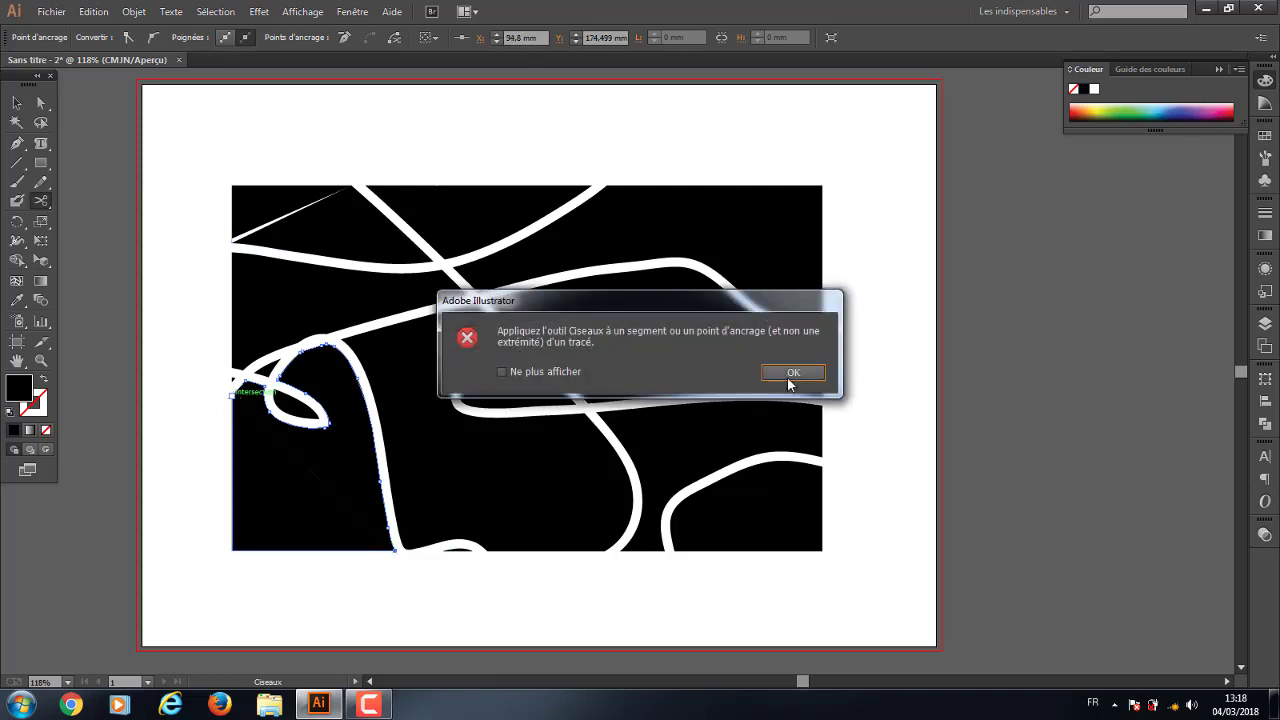
Scissor-cut the upper-right piece along the top edge, opening a white triangular notch
click(609, 183)
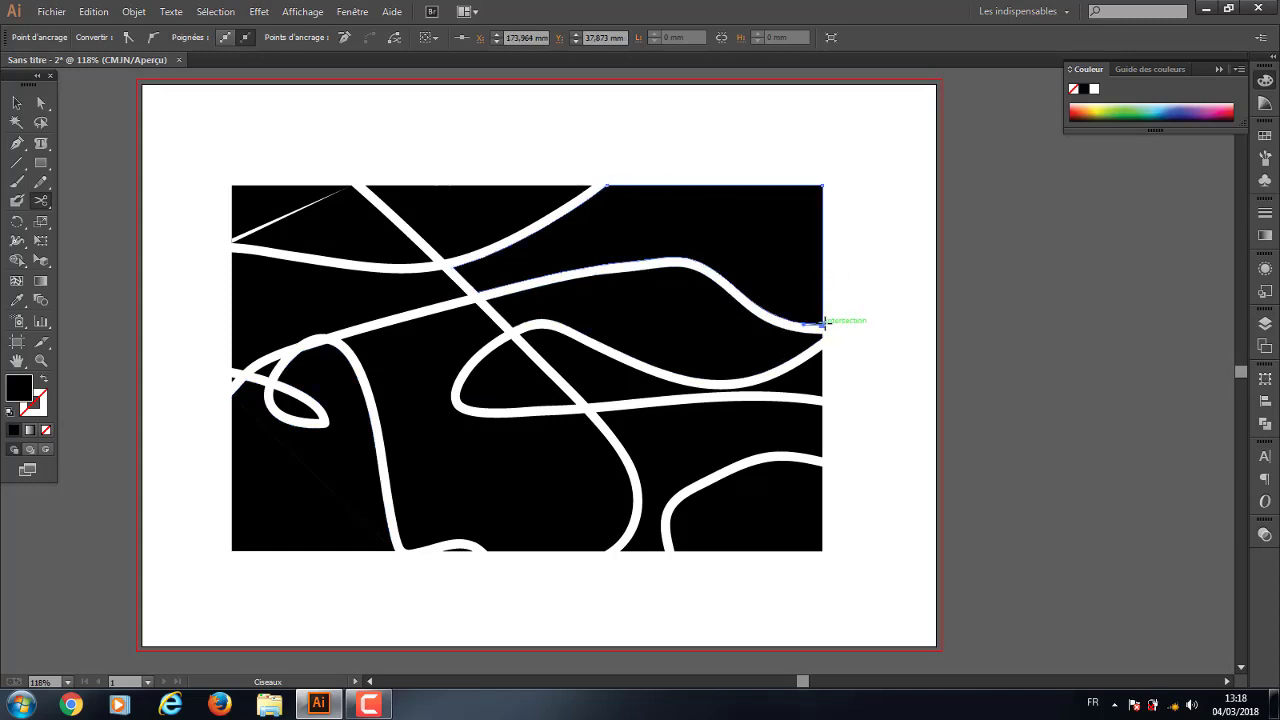
click(823, 322)
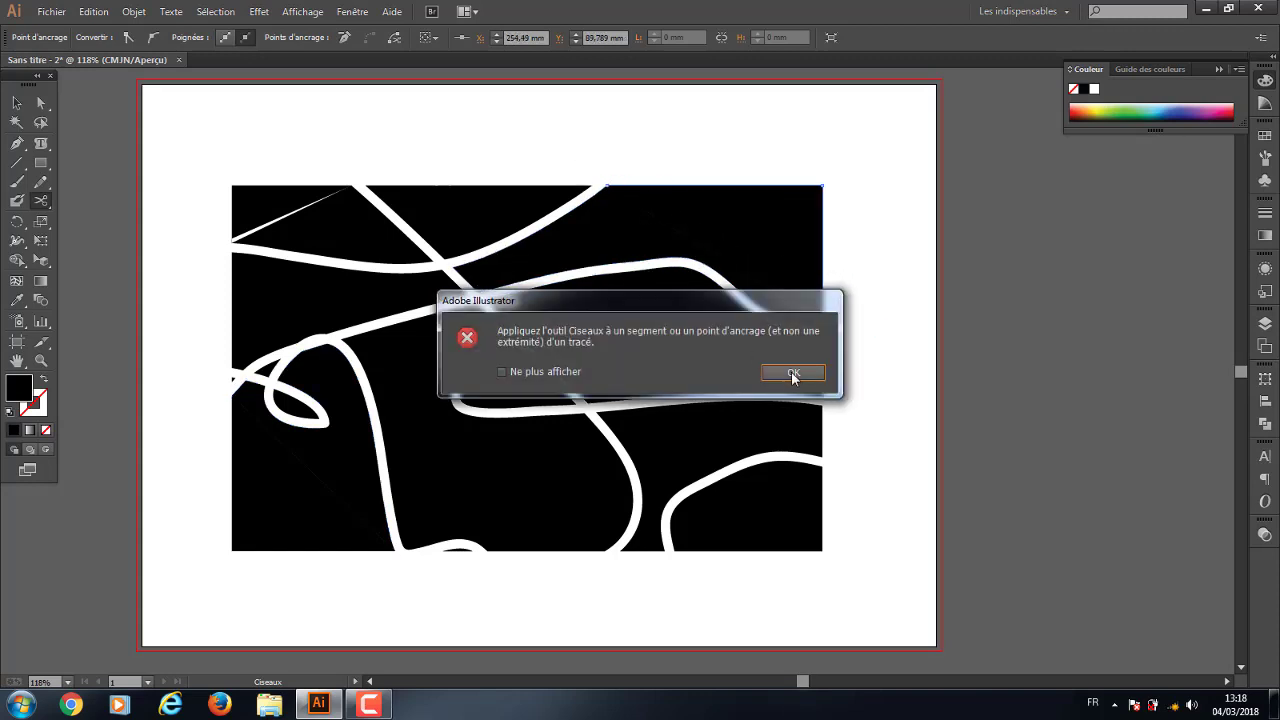
click(792, 373)
click(740, 185)
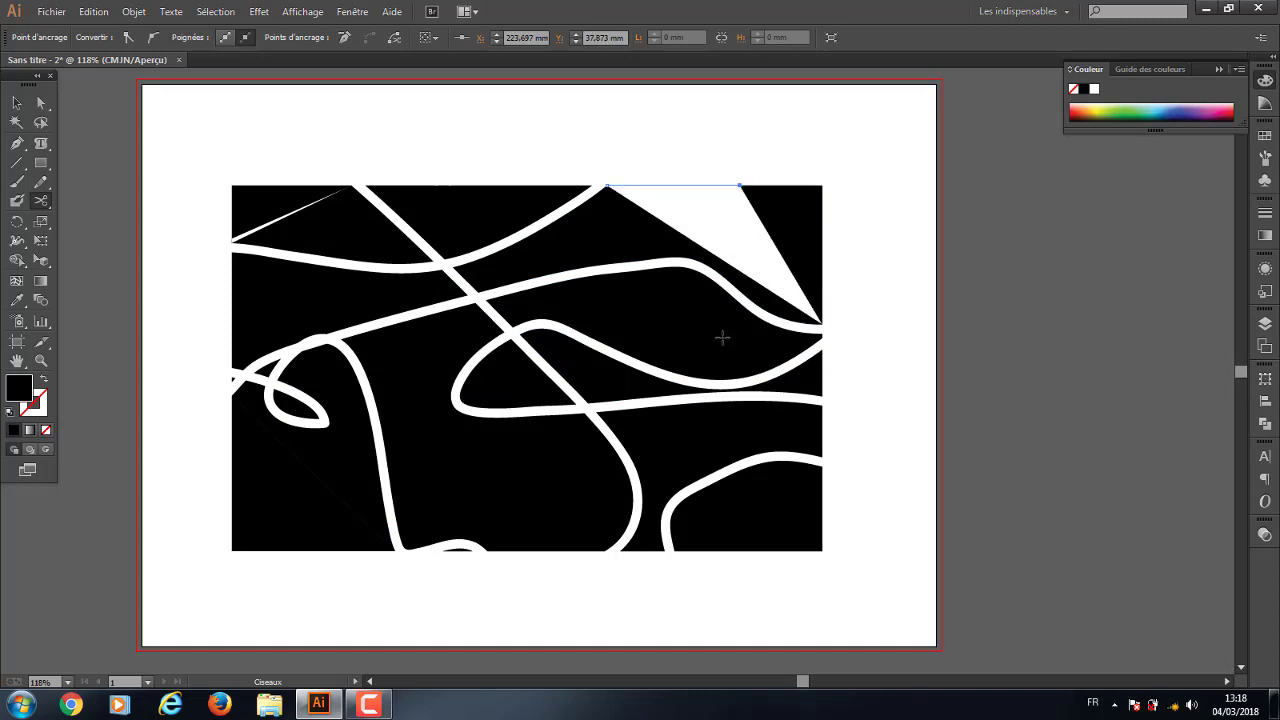
click(16, 102)
Select all remaining artwork on the artboard and delete it
click(600, 163)
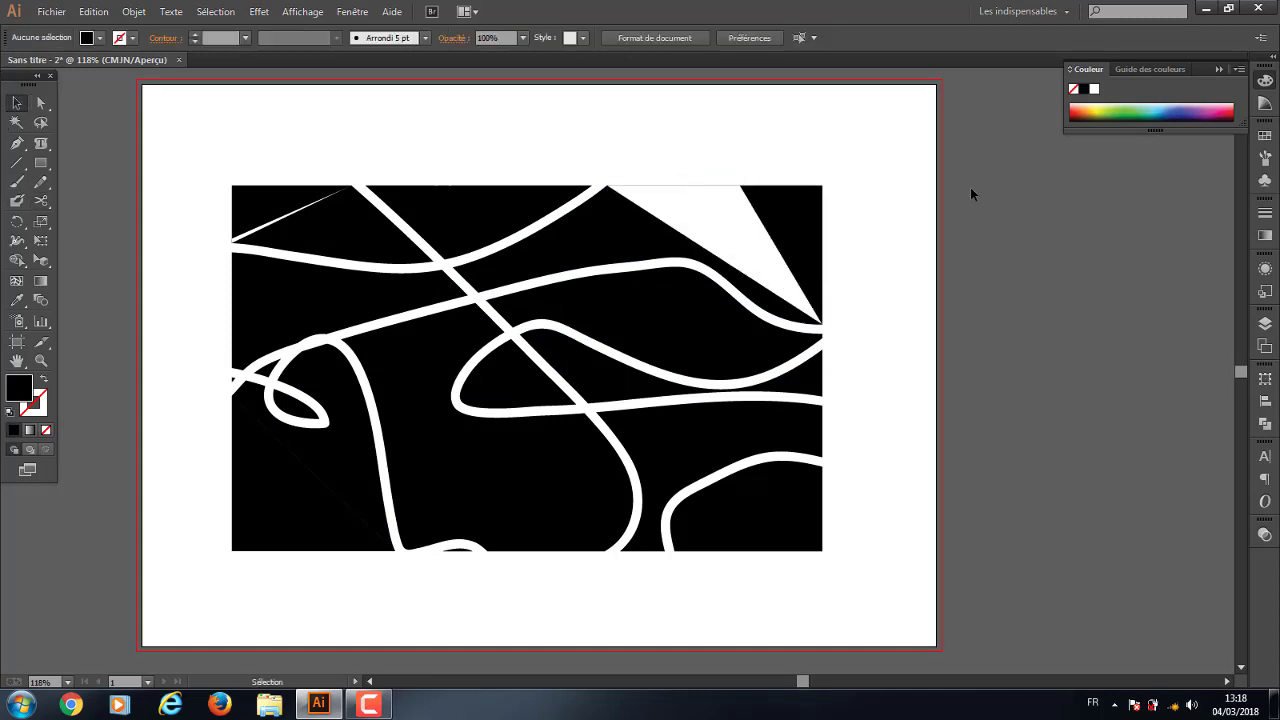
drag(935, 177, 605, 490)
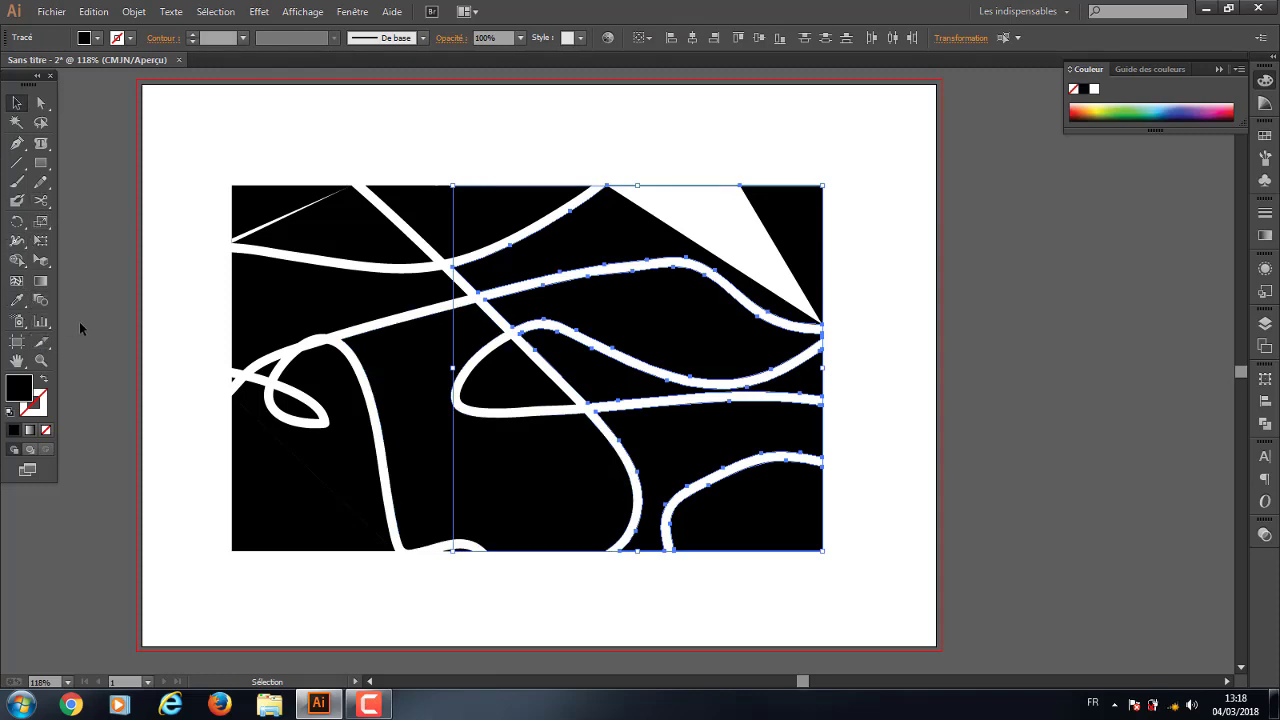
click(905, 446)
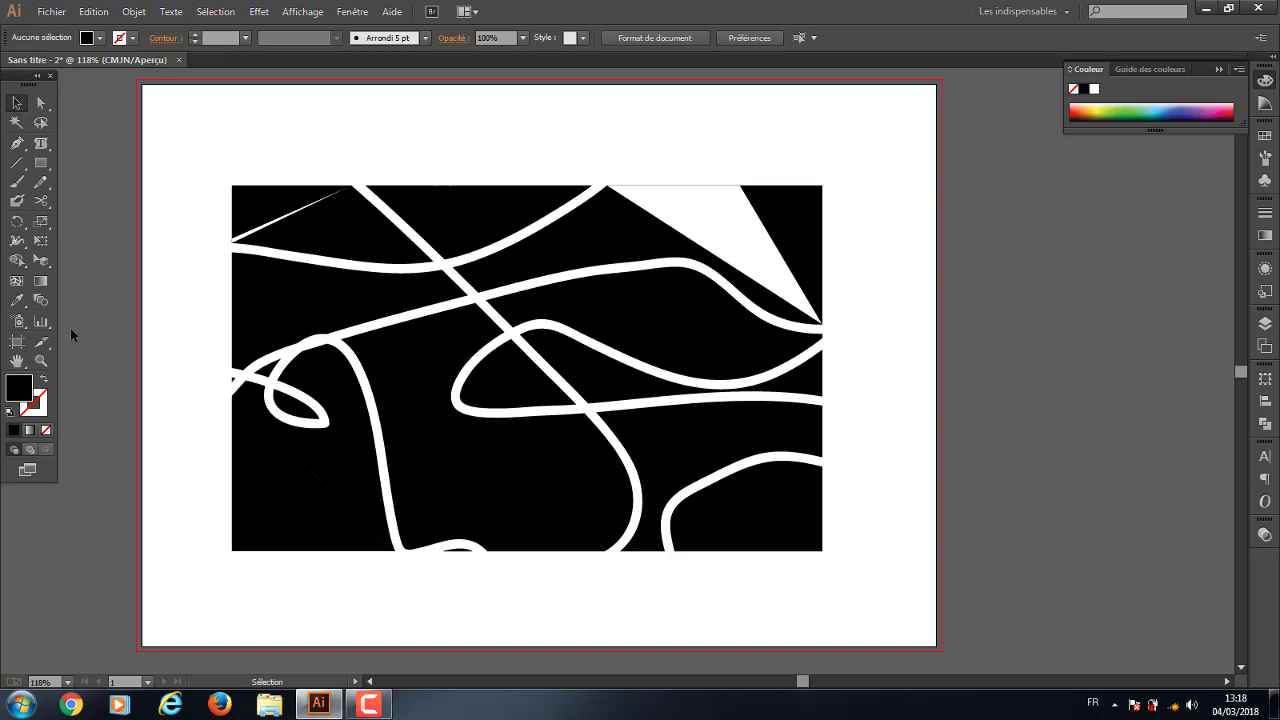
drag(143, 151, 870, 645)
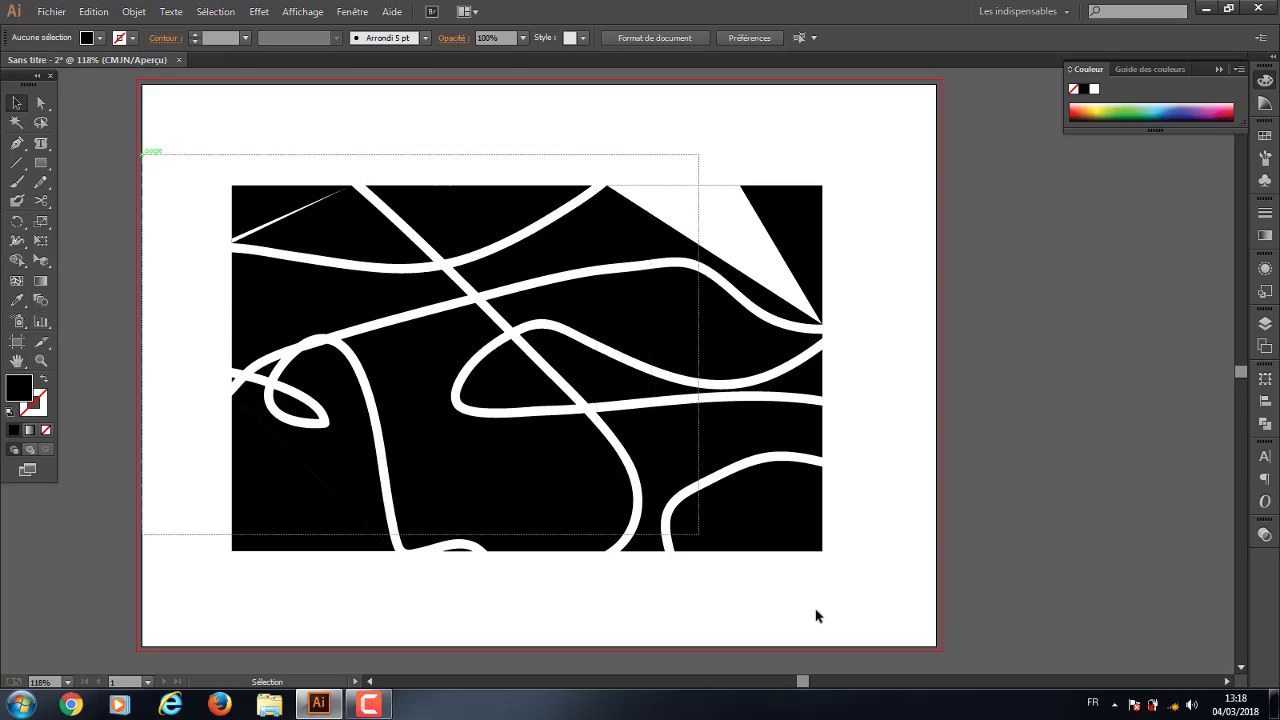
key(Delete)
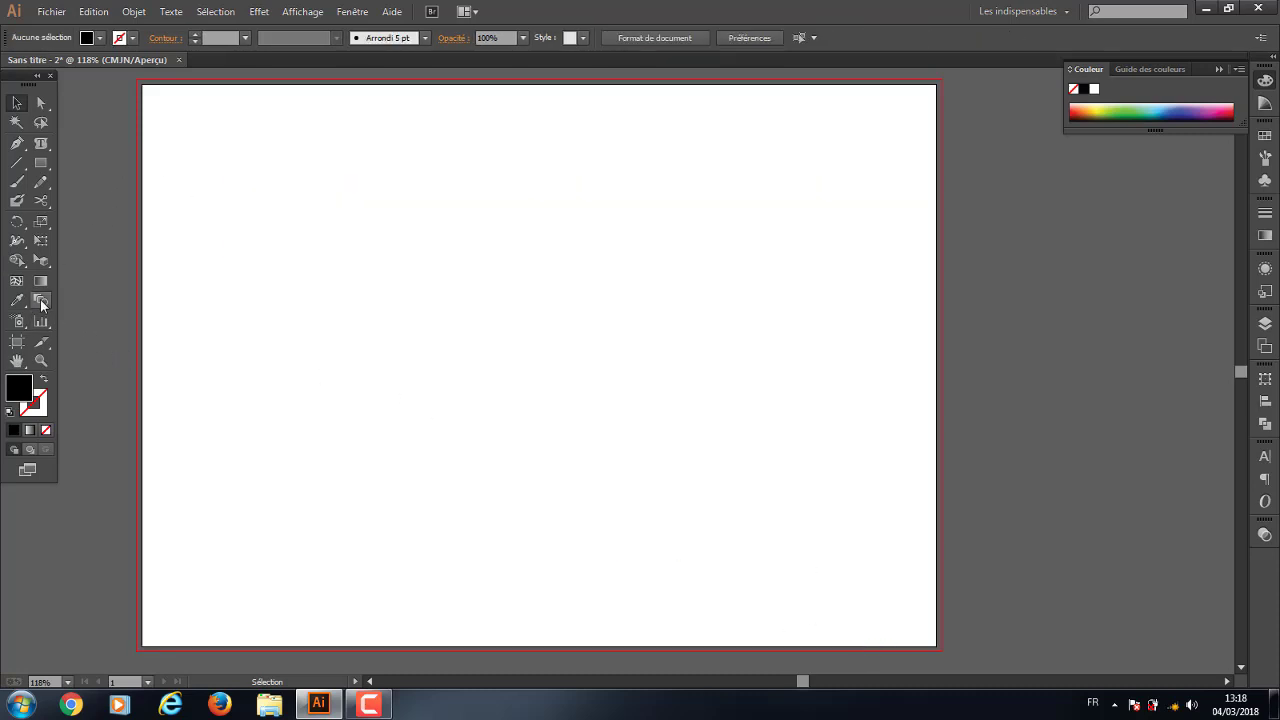
Choose the Star tool from the shape flyout and start a star on the left
click(40, 300)
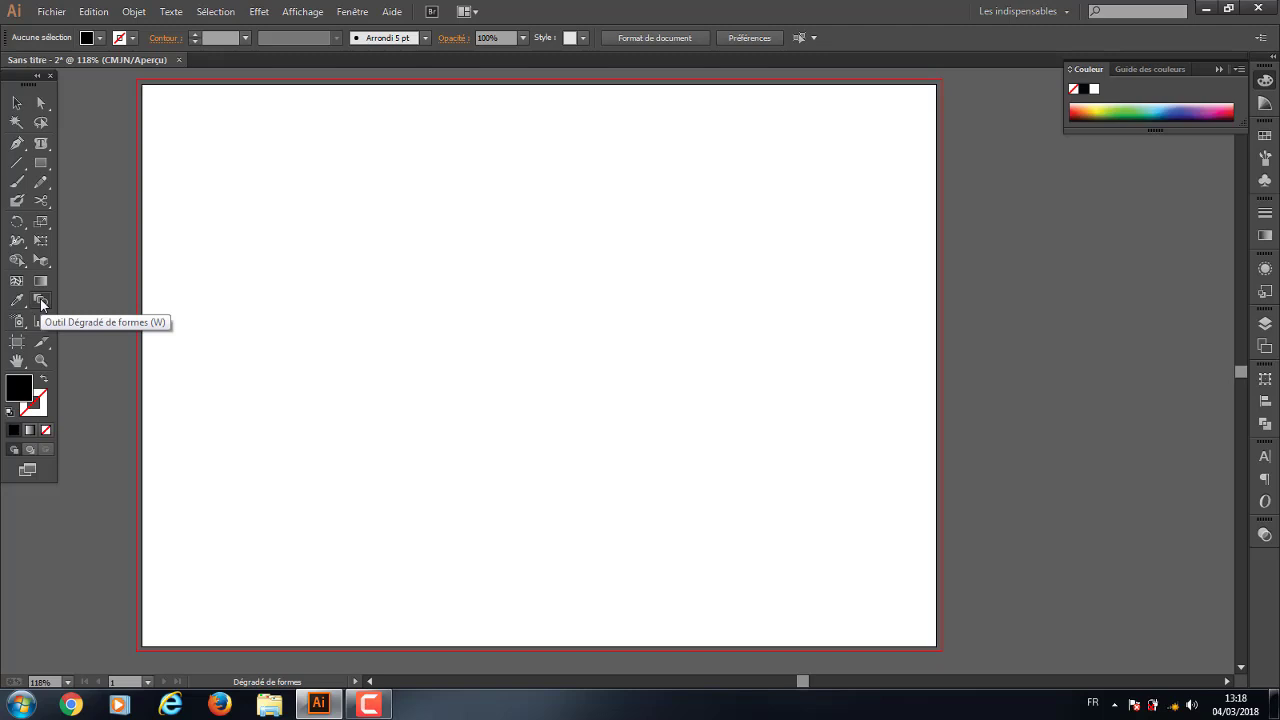
click(40, 163)
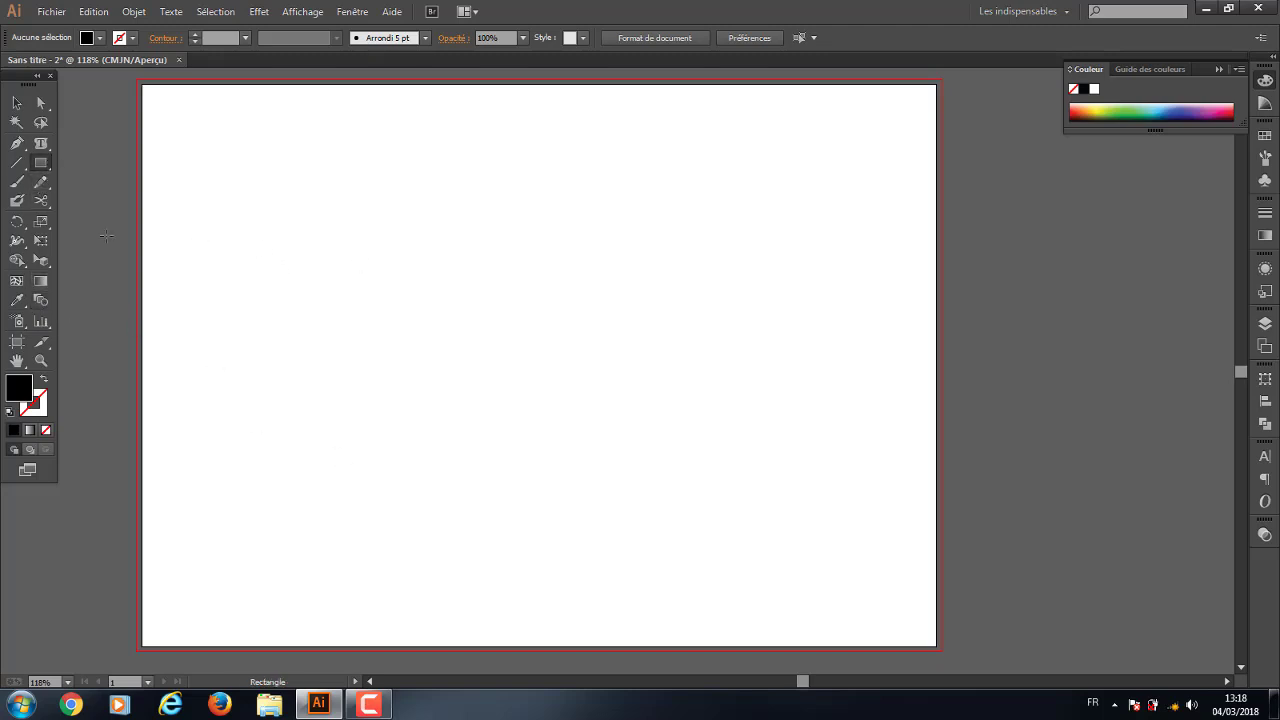
mouse_move(40, 163)
mouse_down()
mouse_move(120, 214)
mouse_move(115, 238)
mouse_up()
drag(208, 291, 216, 305)
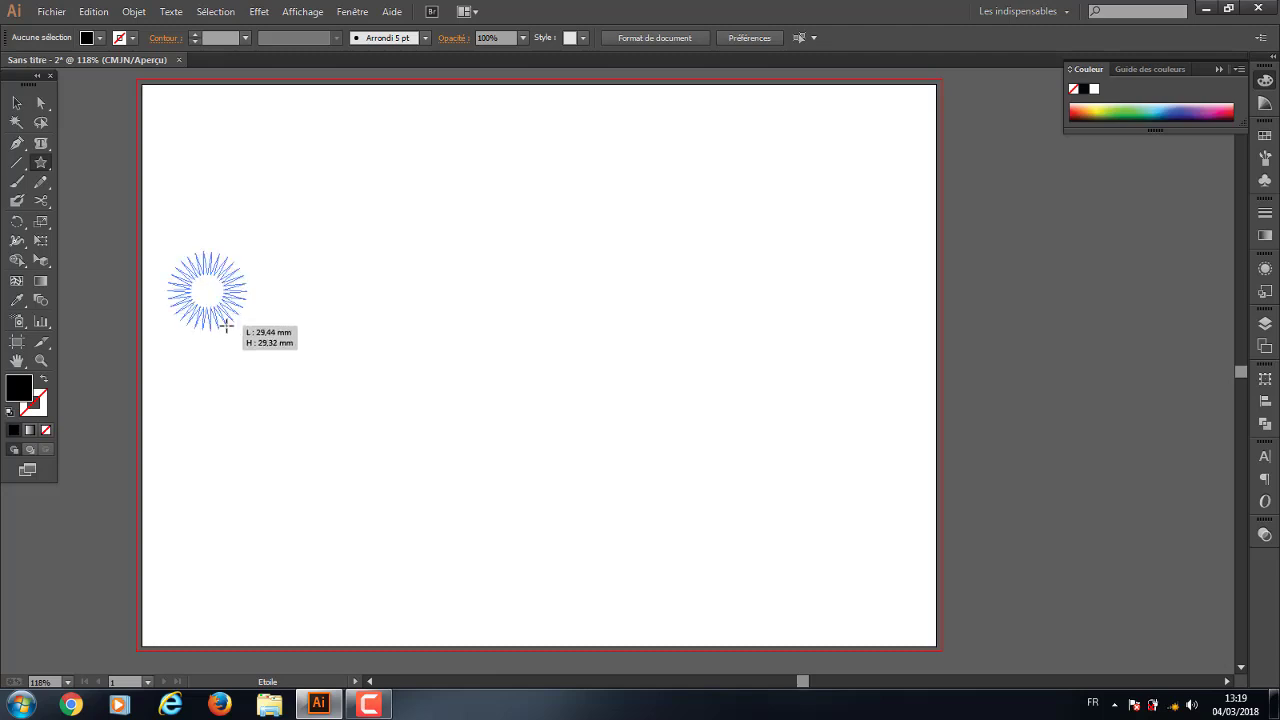
Drag out a large six-pointed black star, using the arrow keys to set six points
mouse_move(216, 305)
mouse_down()
mouse_move(266, 393)
mouse_move(219, 313)
mouse_move(874, 315)
mouse_move(907, 352)
mouse_up()
key(Up)
key(Up)
key(Up)
key(Down)
key(Down)
key(Down)
click(16, 102)
click(222, 303)
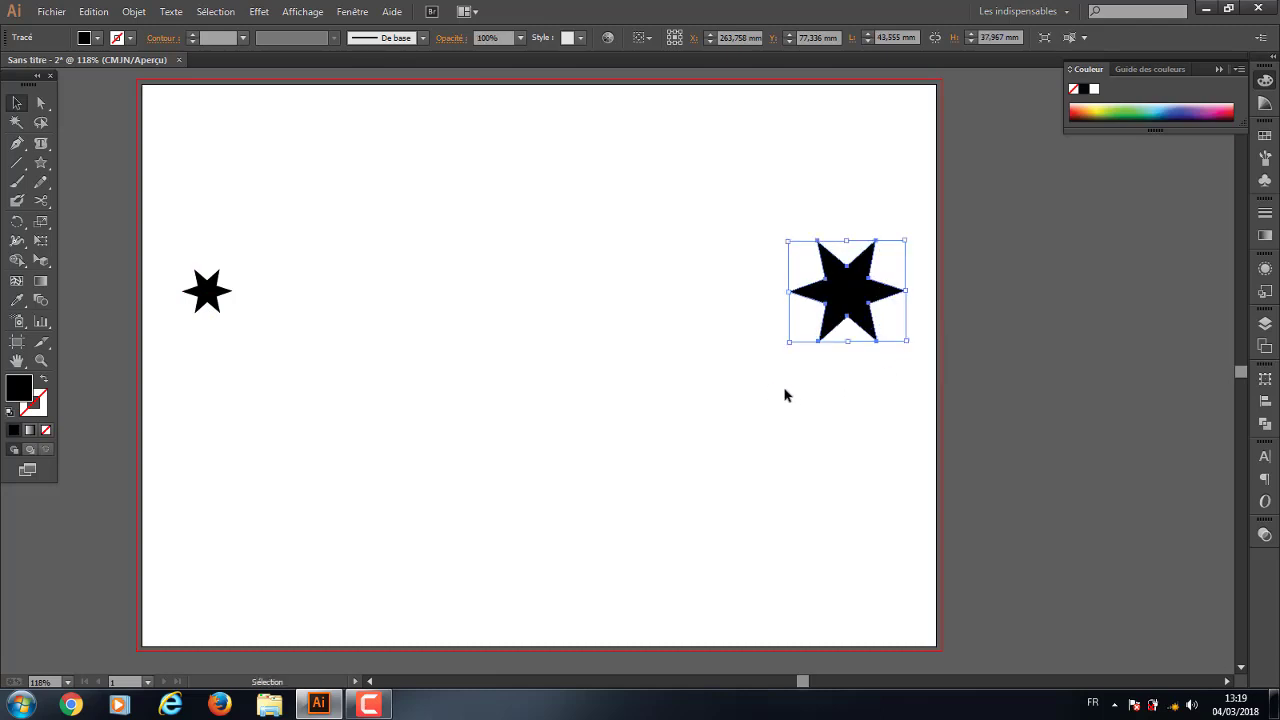
click(785, 395)
Fill the large right star with bright magenta using the Color Picker
click(850, 305)
double_click(20, 388)
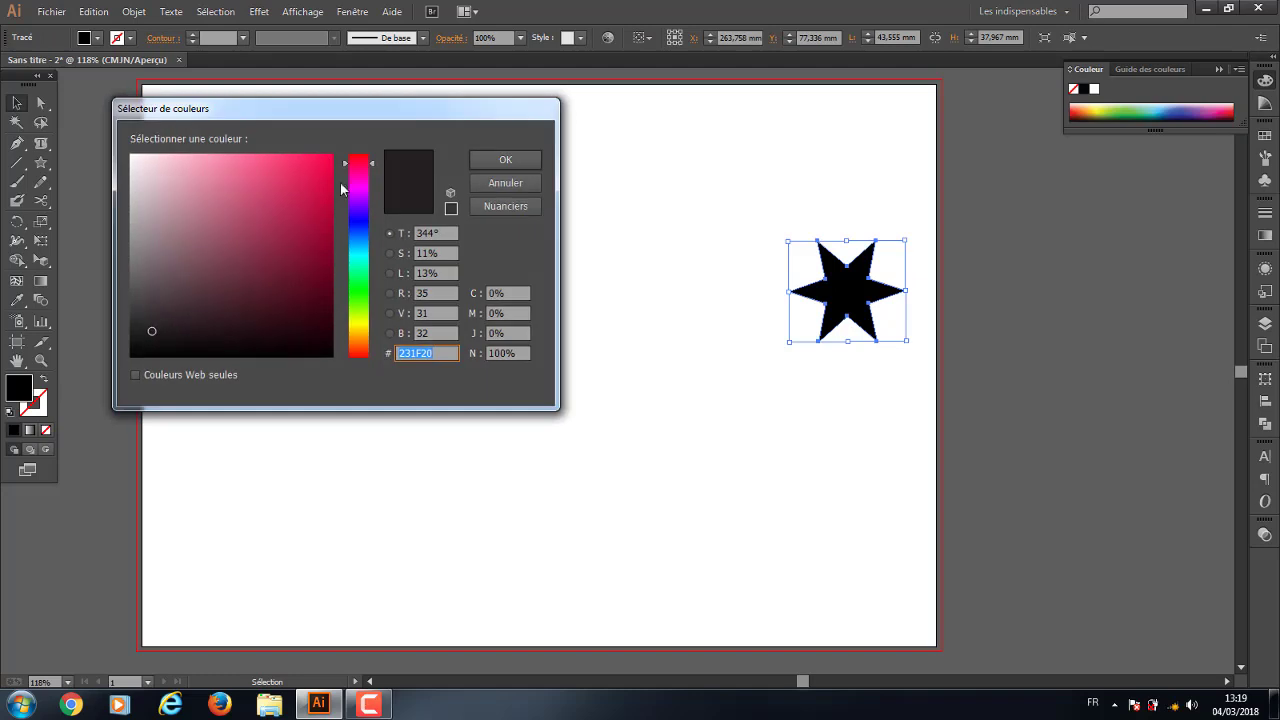
click(358, 185)
click(524, 161)
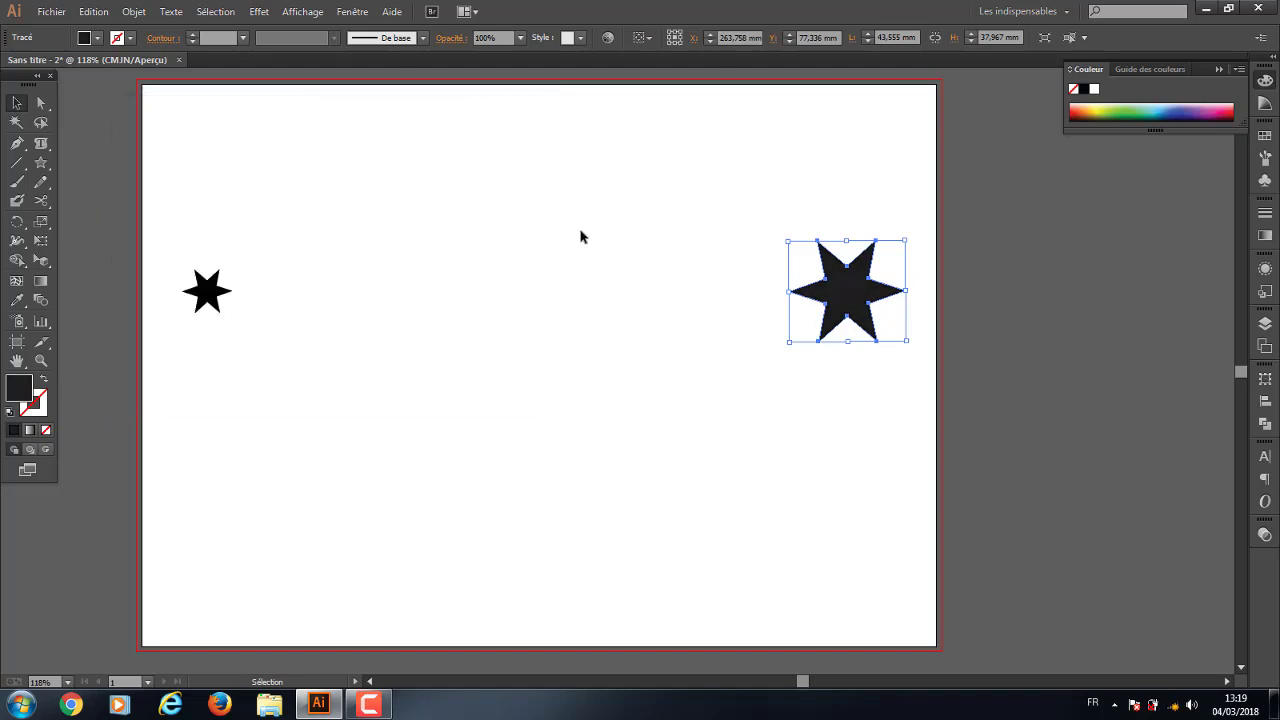
double_click(16, 395)
click(332, 170)
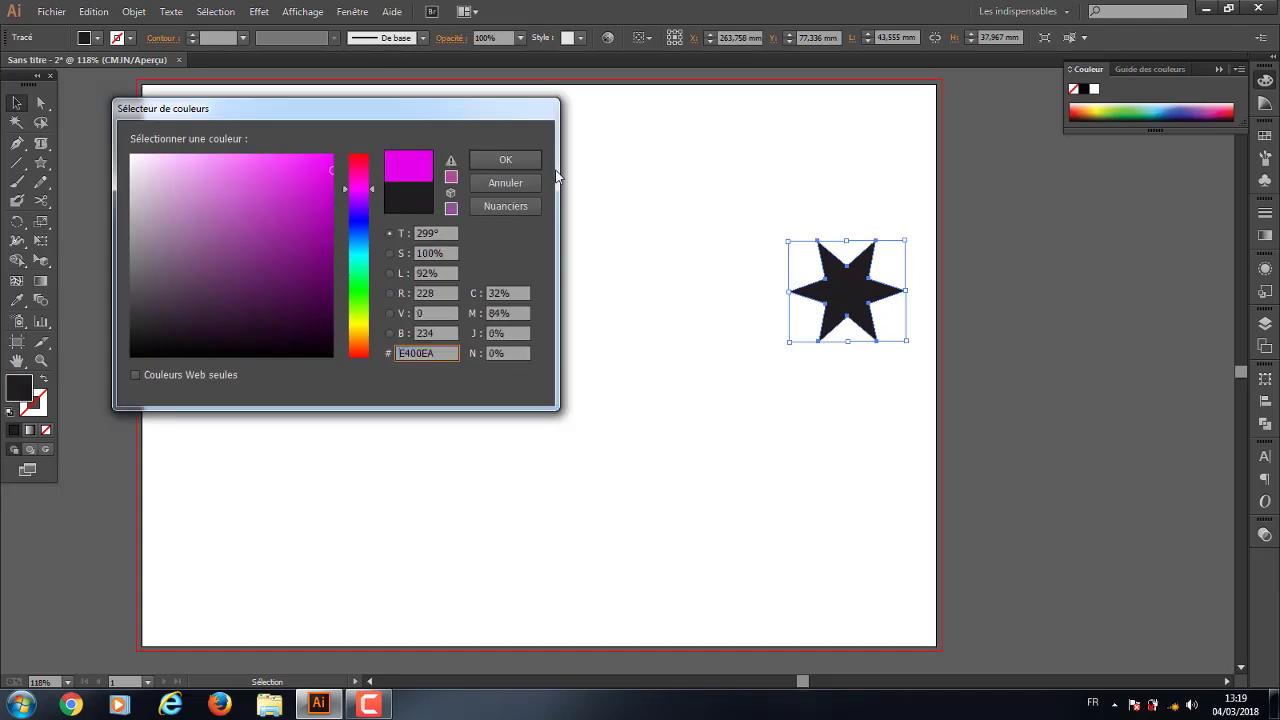
key(Return)
Fill the small left star with bright yellow using the Color Picker
drag(218, 298, 218, 298)
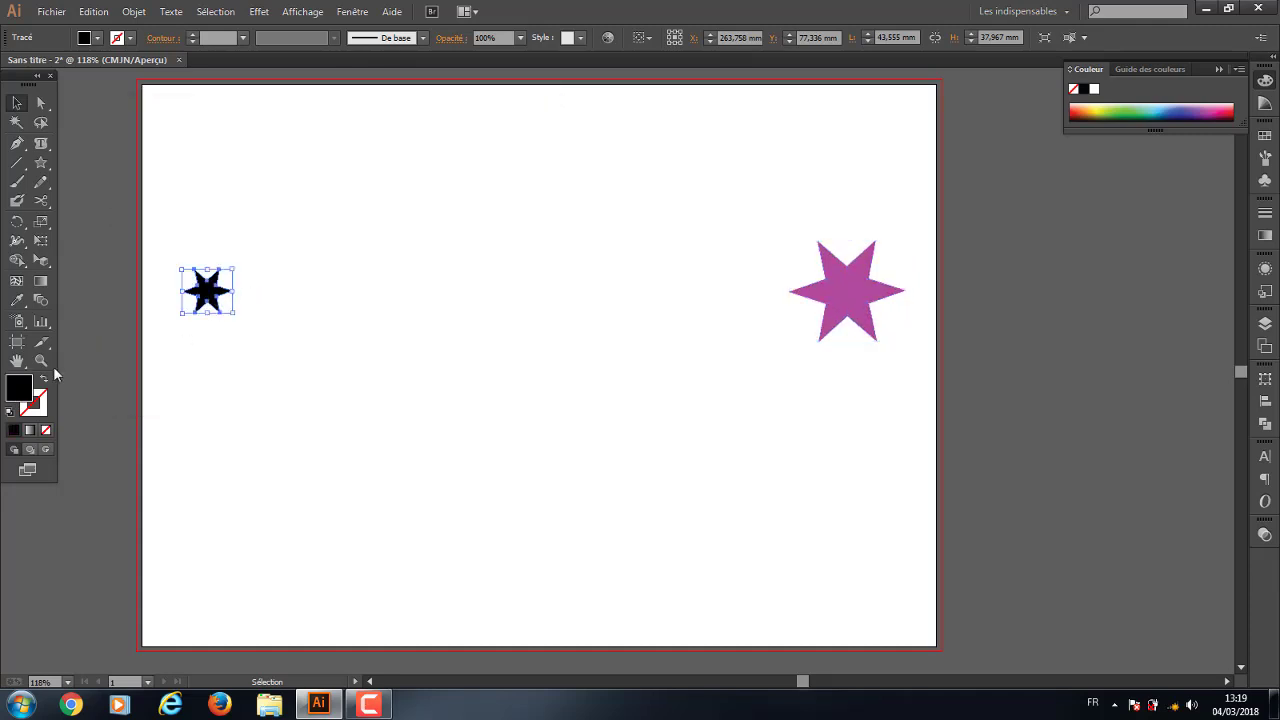
double_click(18, 390)
click(362, 326)
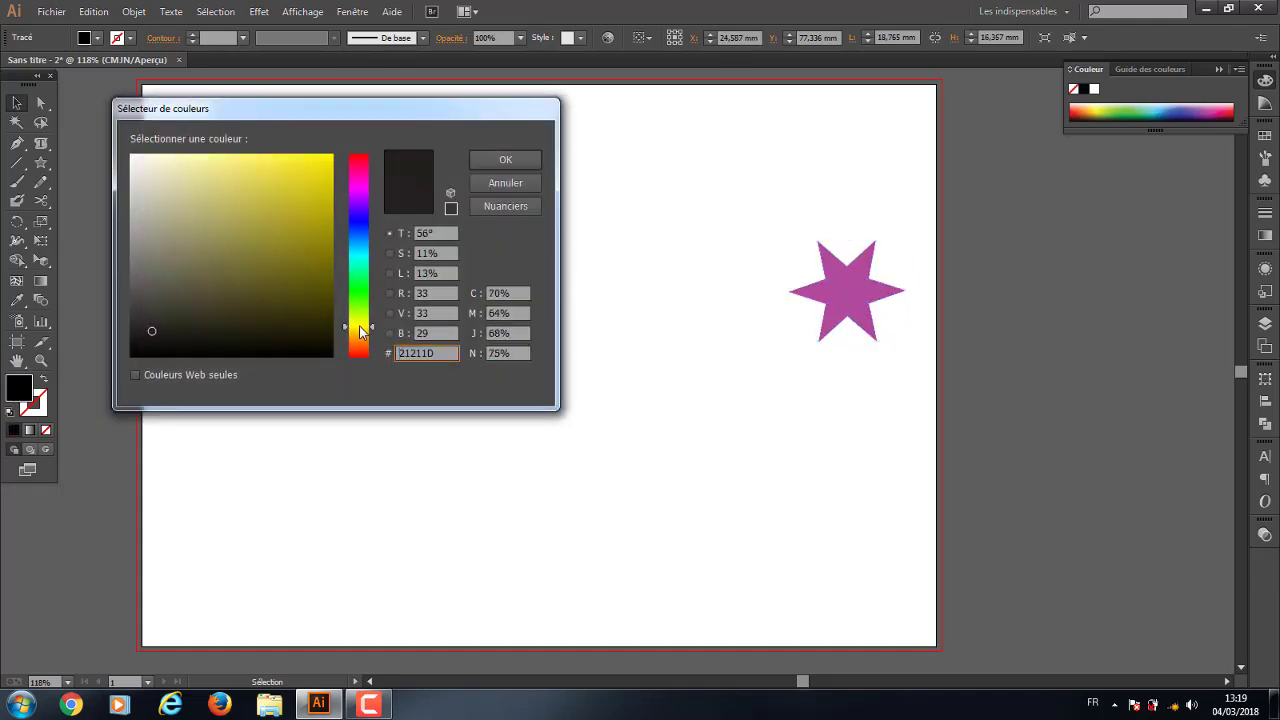
click(331, 161)
click(505, 161)
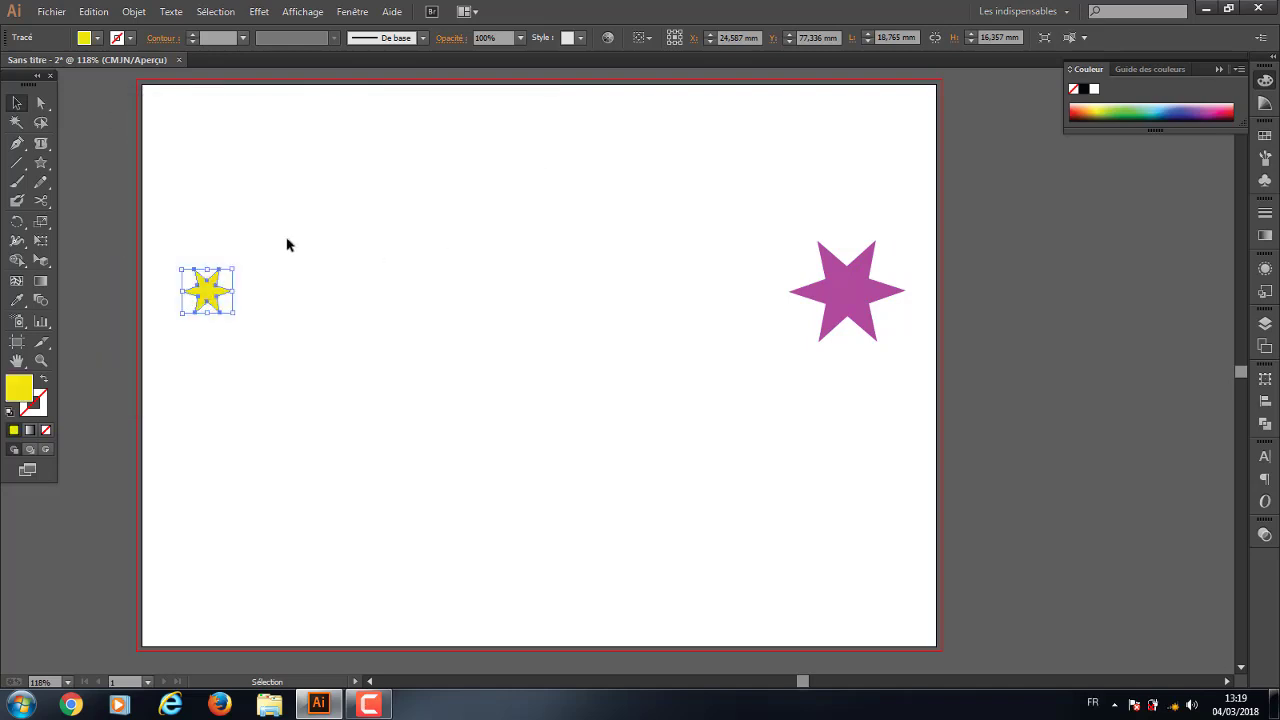
click(569, 289)
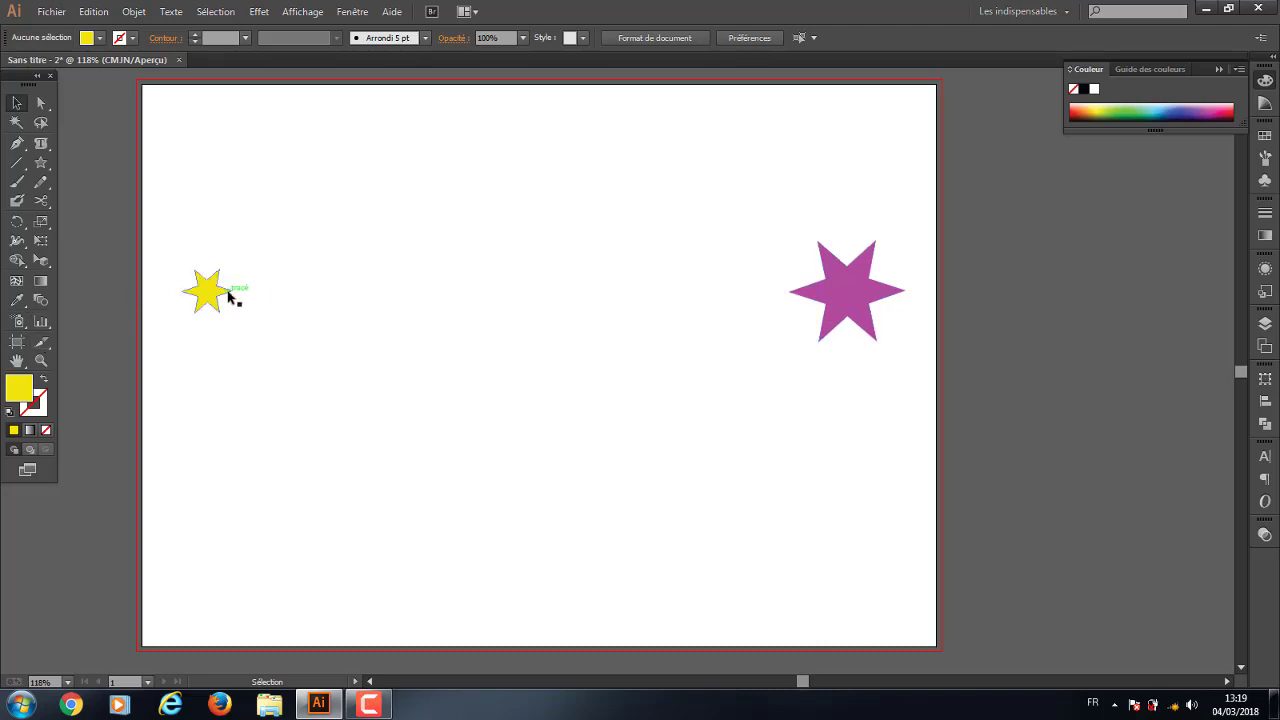
Alt-drag both stars downward to place a copy below the originals
drag(145, 232, 925, 385)
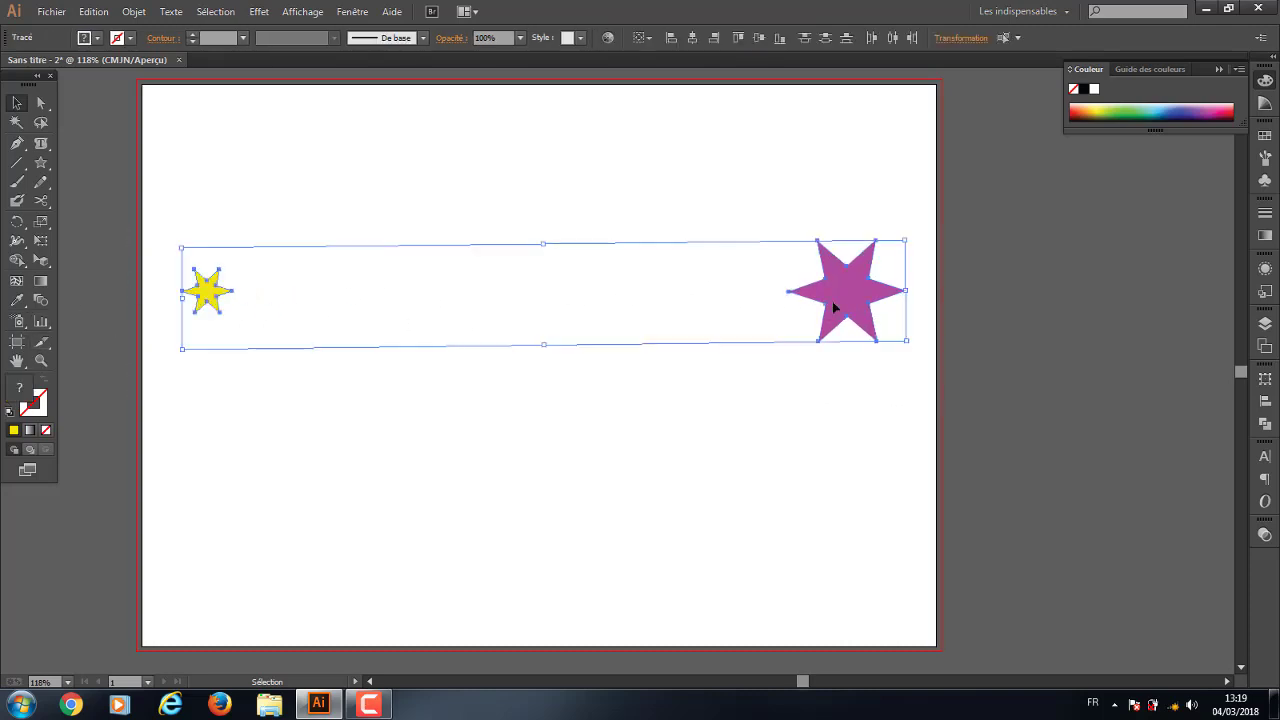
drag(832, 301, 849, 408)
click(289, 412)
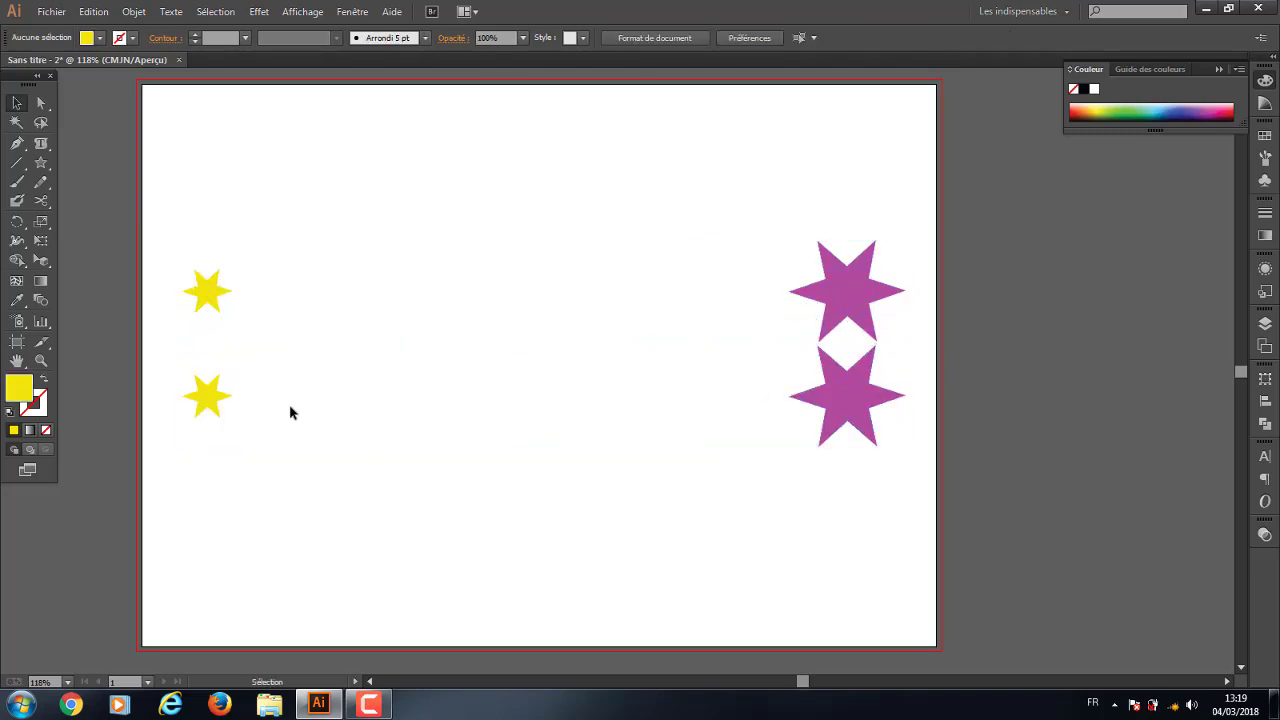
Turn the lower small star magenta by sampling the large star with the Eyedropper
click(207, 397)
double_click(19, 388)
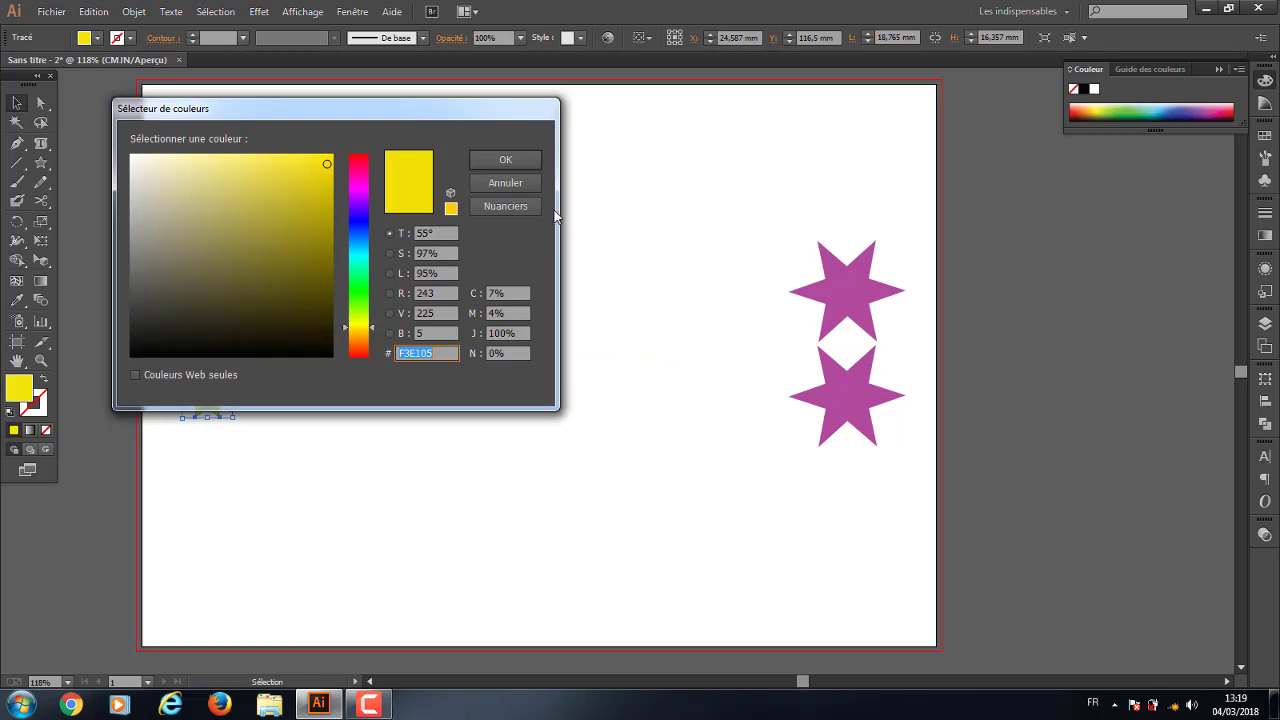
click(505, 183)
click(17, 299)
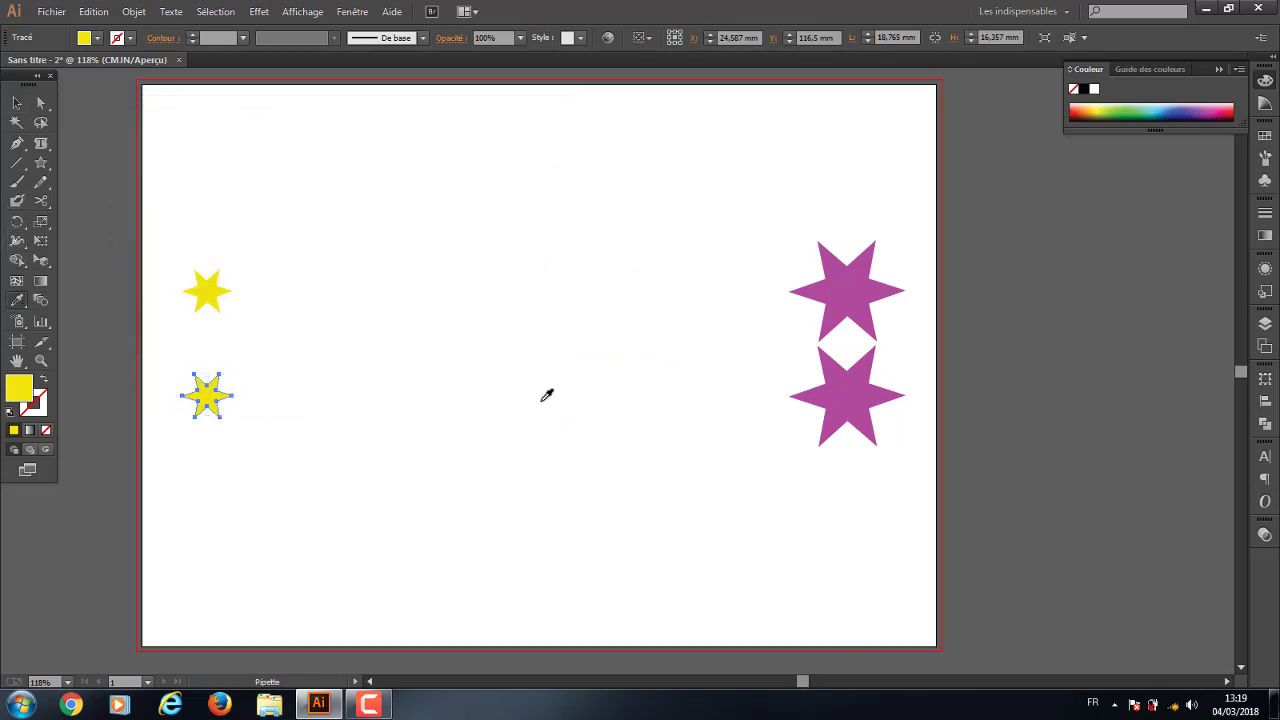
click(846, 382)
click(17, 103)
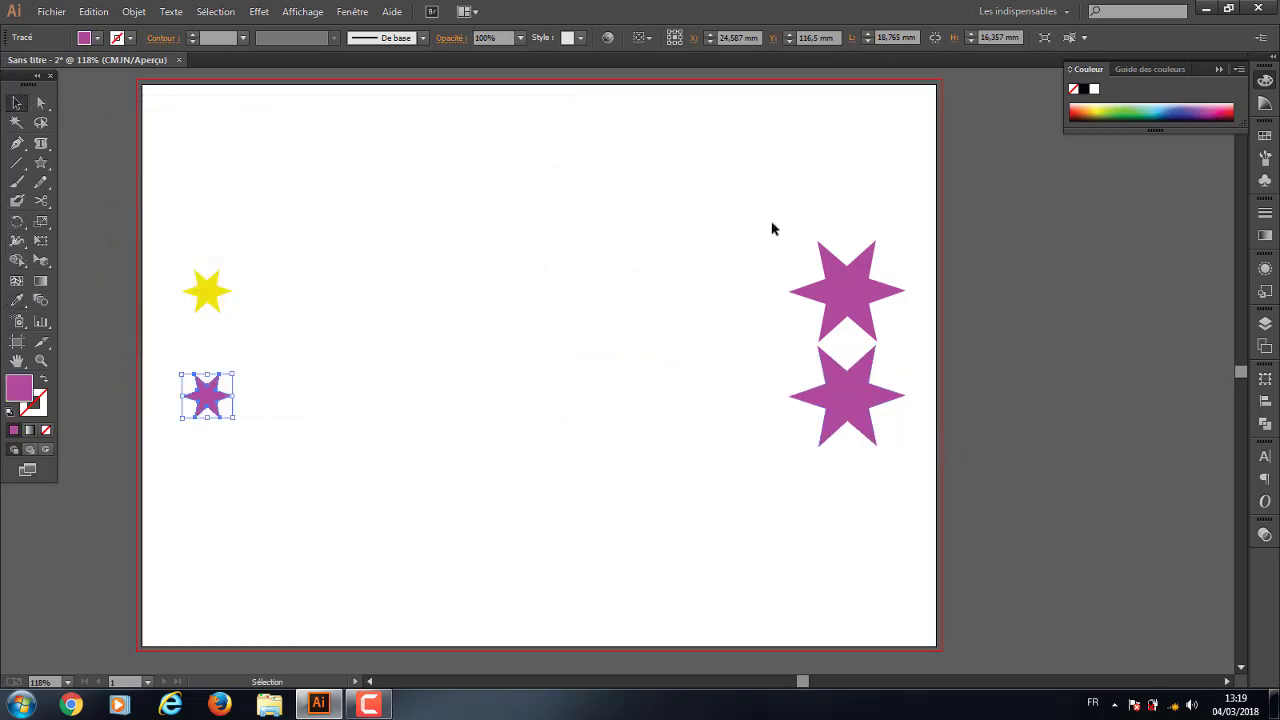
Move the original yellow and magenta star pair higher up the page
drag(165, 183, 882, 306)
drag(840, 257, 840, 195)
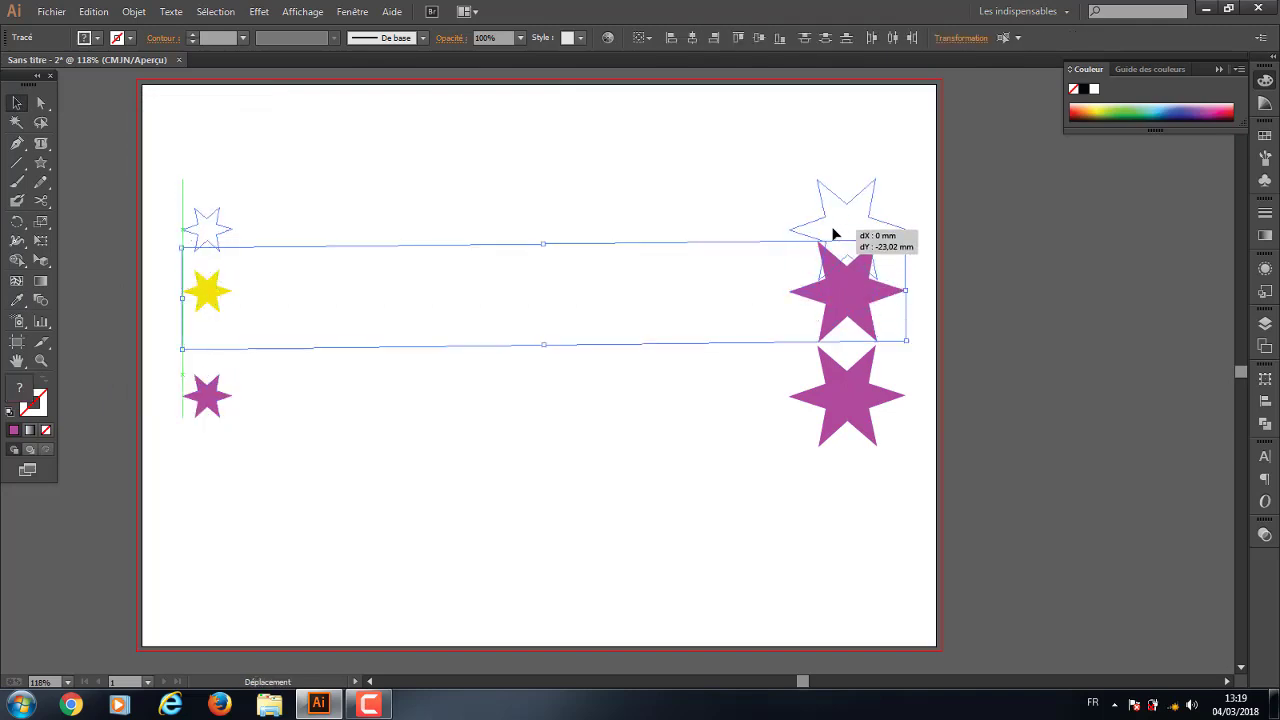
click(286, 229)
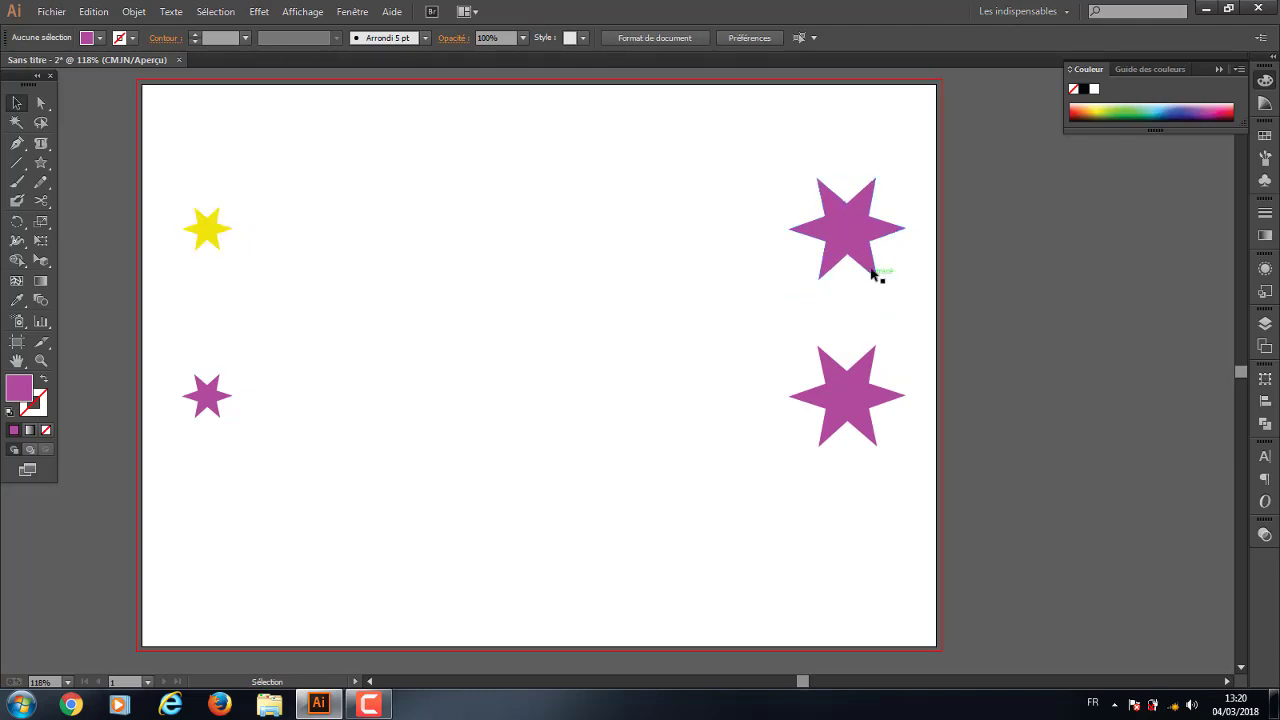
Blend the small yellow star into the upper magenta star with the Blend tool
click(850, 228)
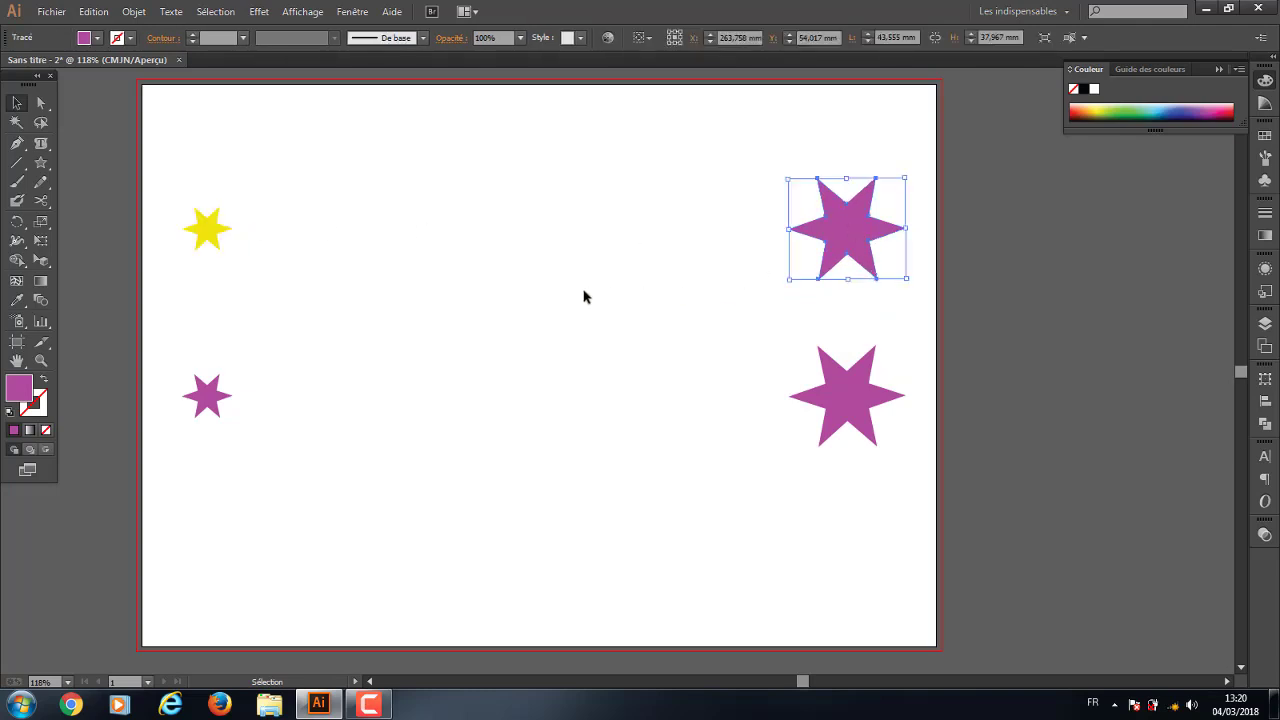
click(215, 240)
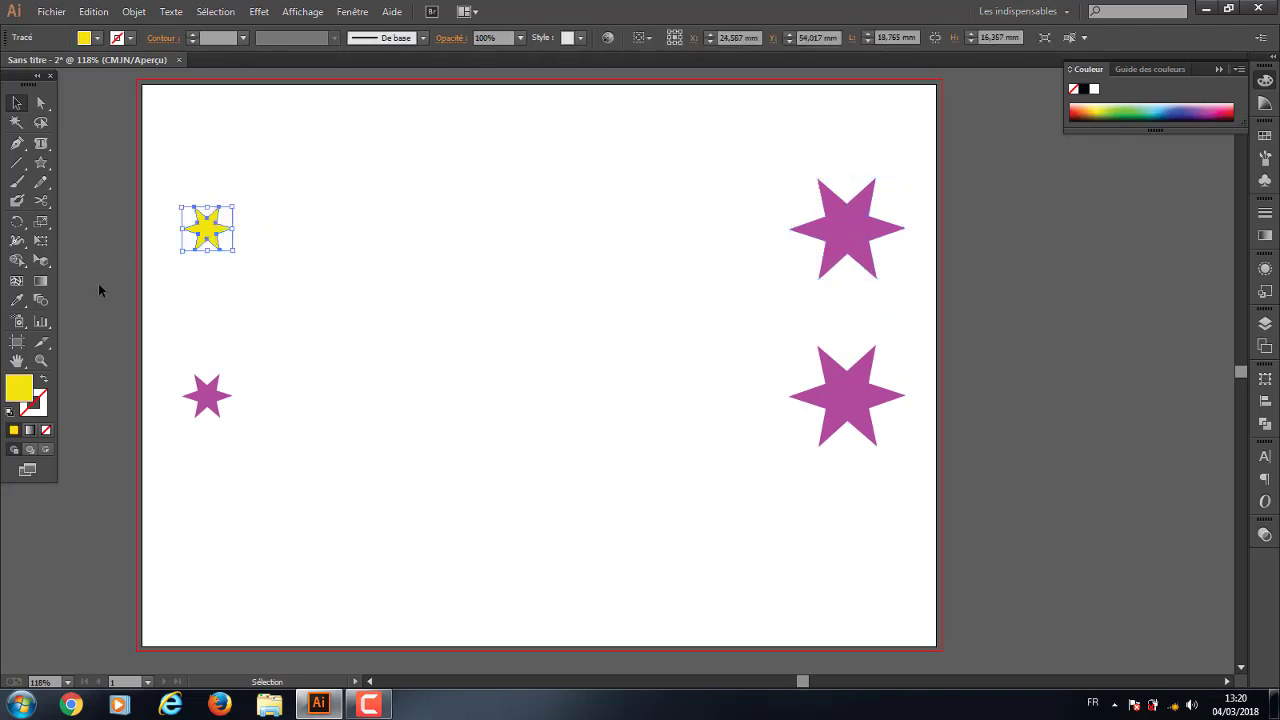
click(40, 302)
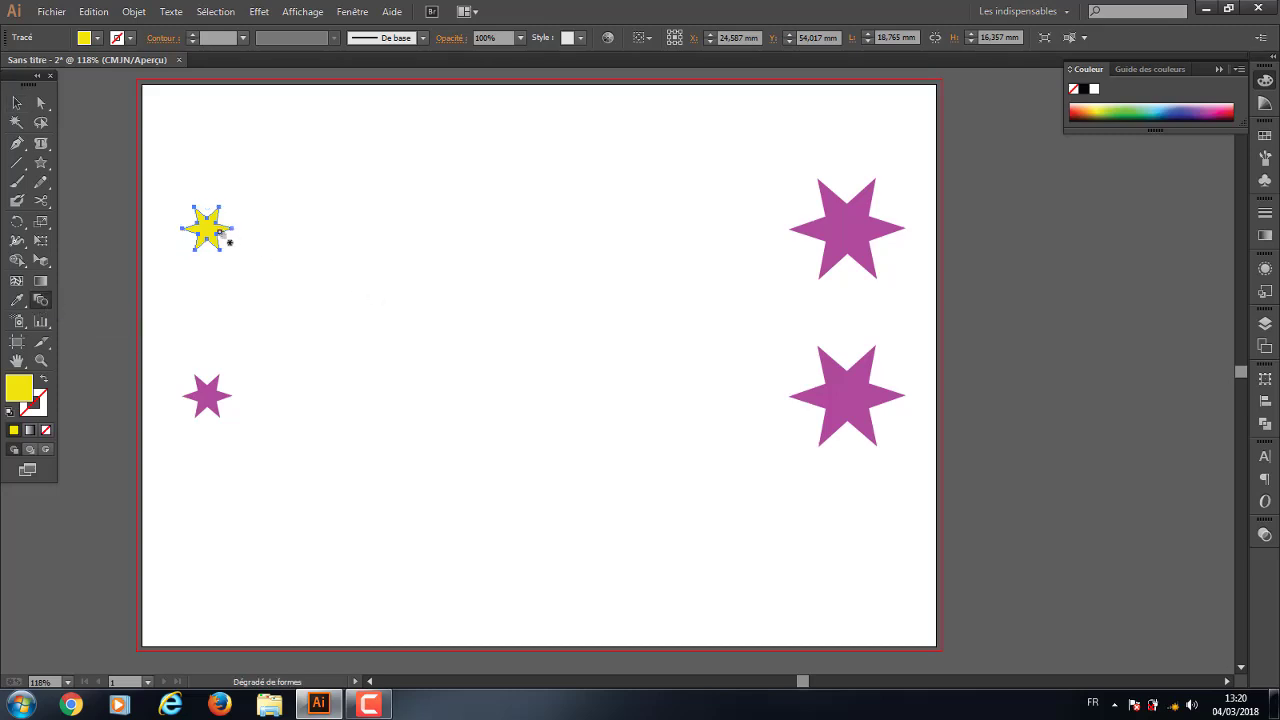
click(850, 244)
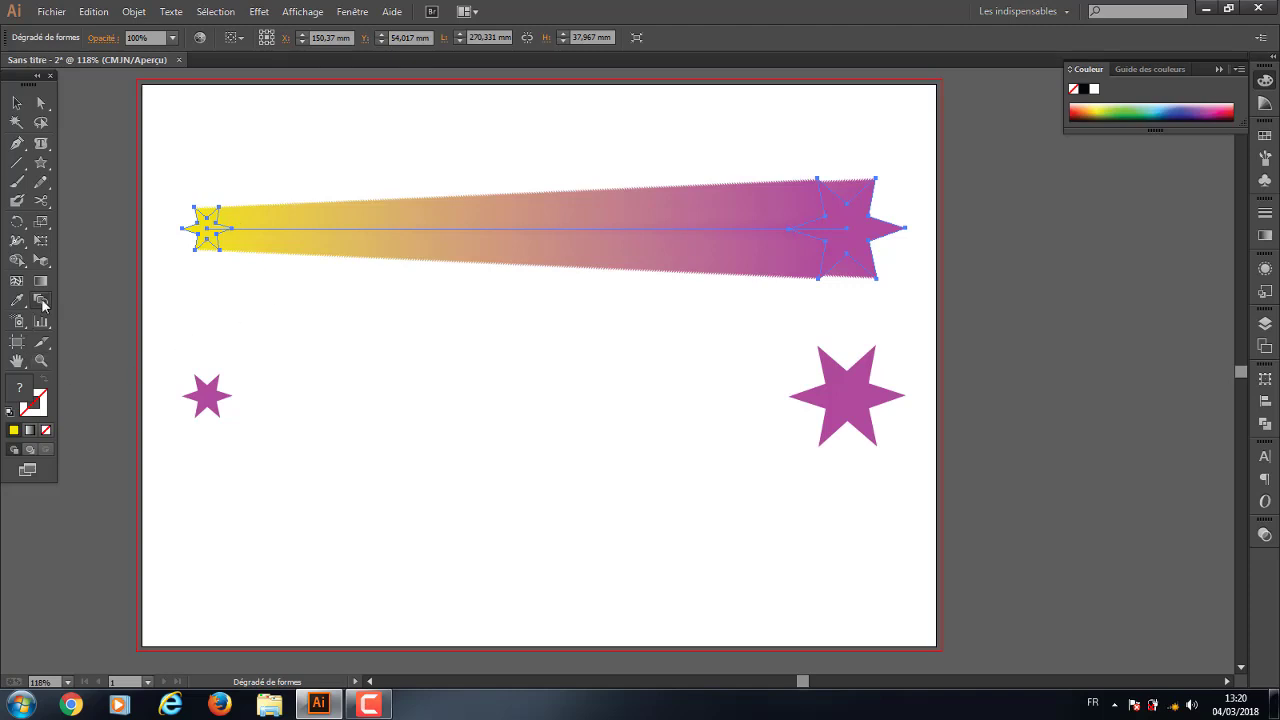
Set the blend spacing to Specified Steps 10 with Preview on, and confirm
double_click(42, 303)
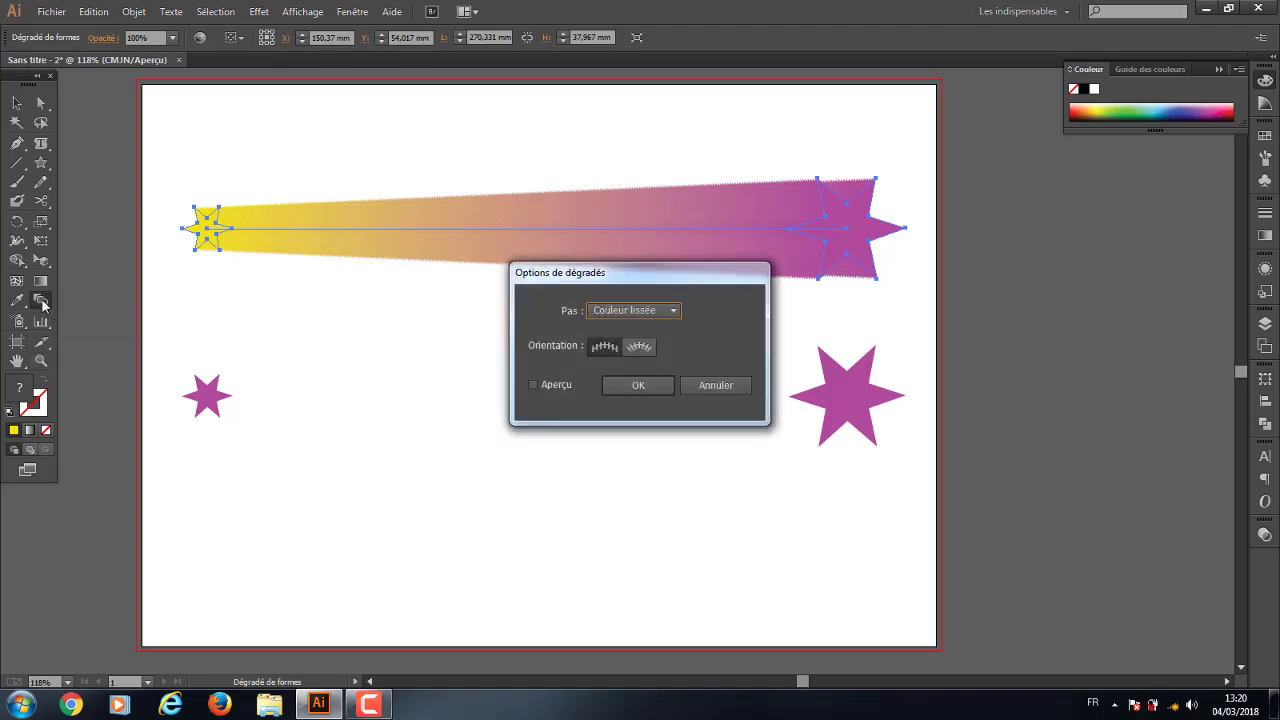
drag(684, 281, 454, 335)
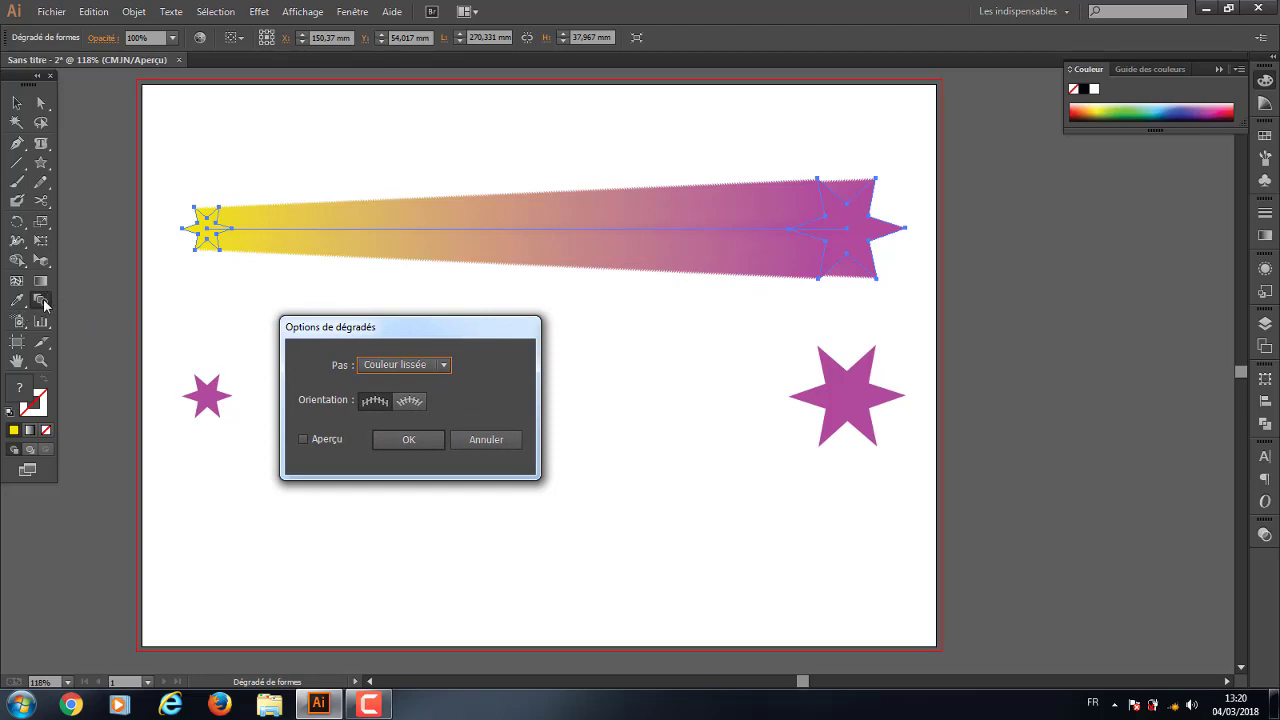
click(303, 441)
click(443, 364)
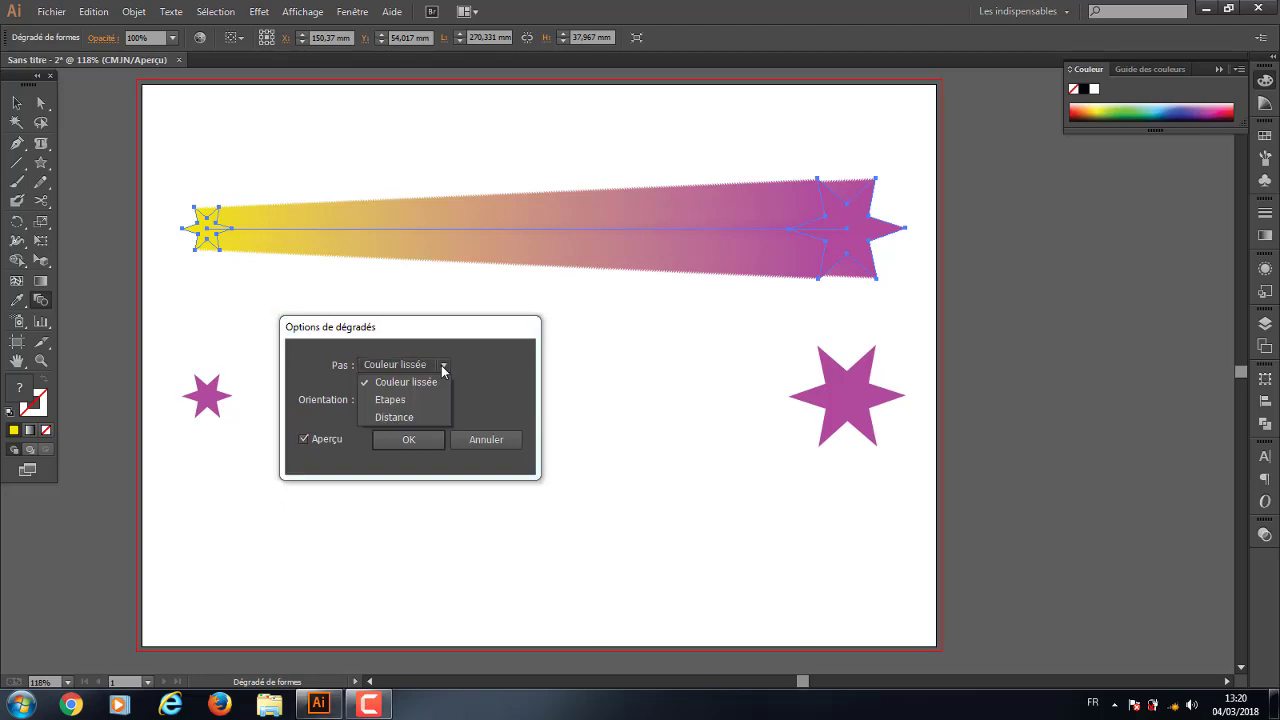
click(408, 400)
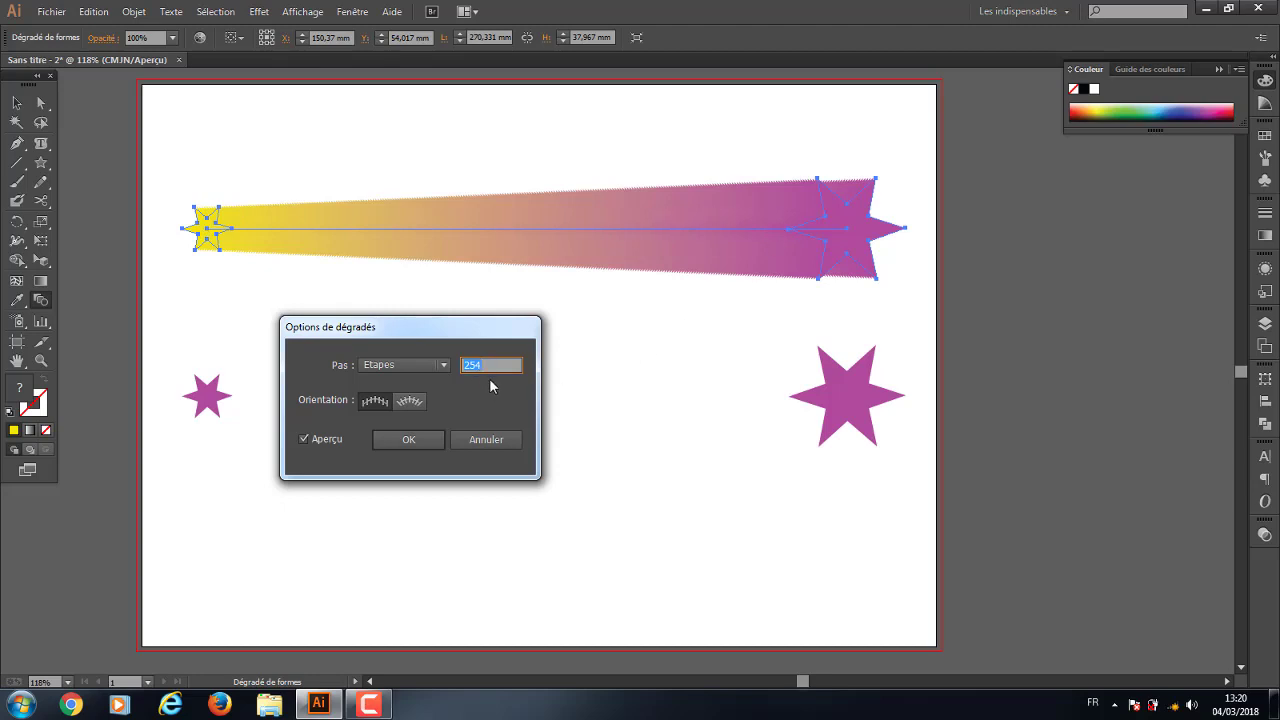
text(20)
click(304, 439)
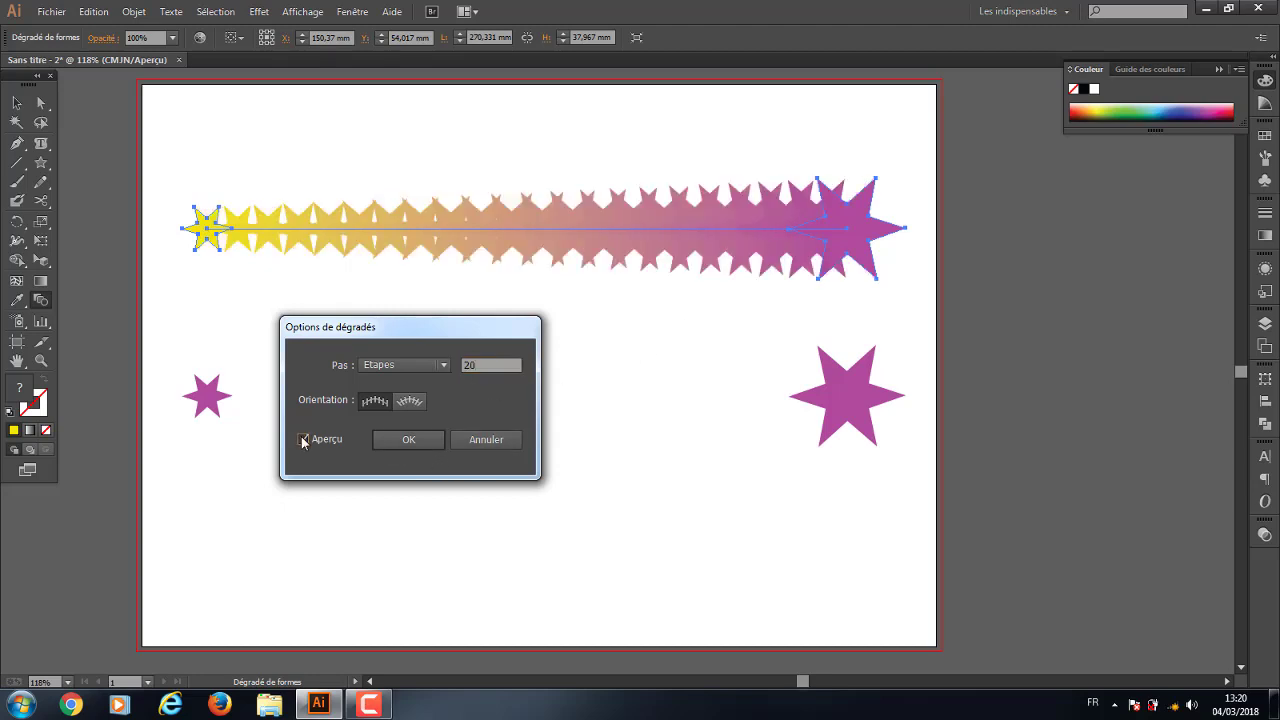
click(304, 439)
double_click(503, 366)
text(10)
click(304, 439)
click(304, 439)
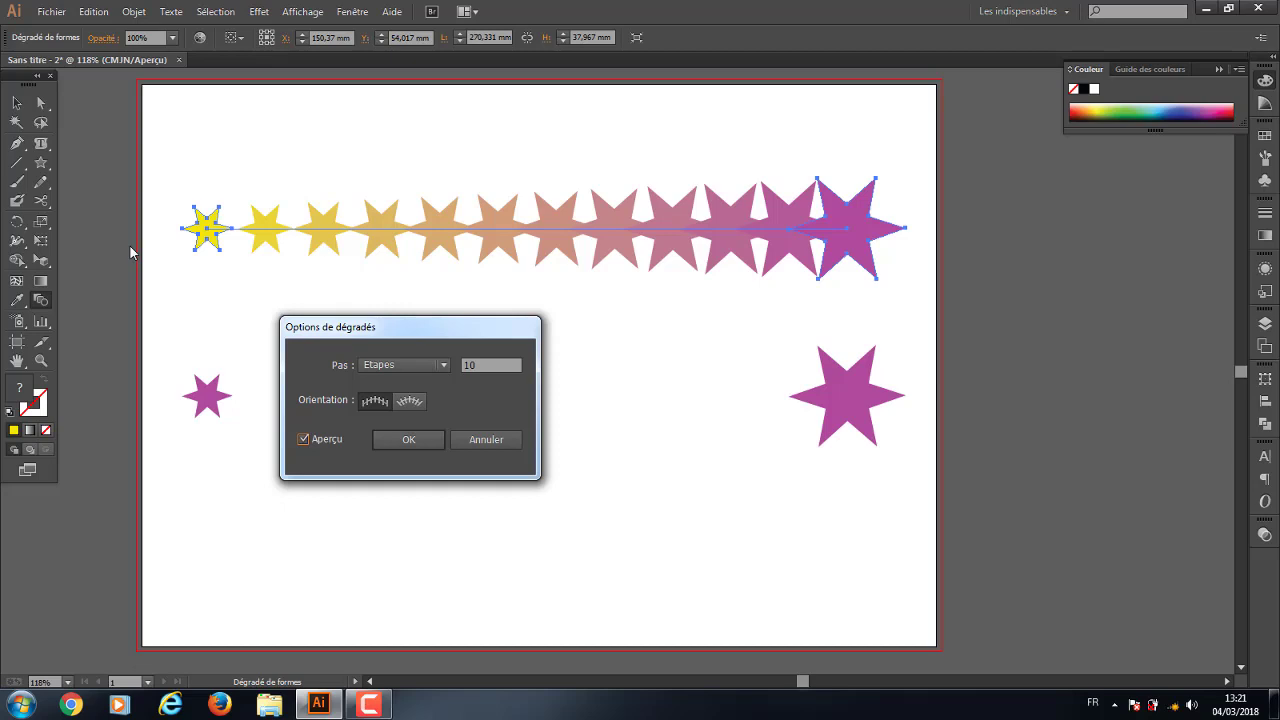
click(423, 442)
click(14, 104)
Move the two lower magenta stars up slightly
click(450, 433)
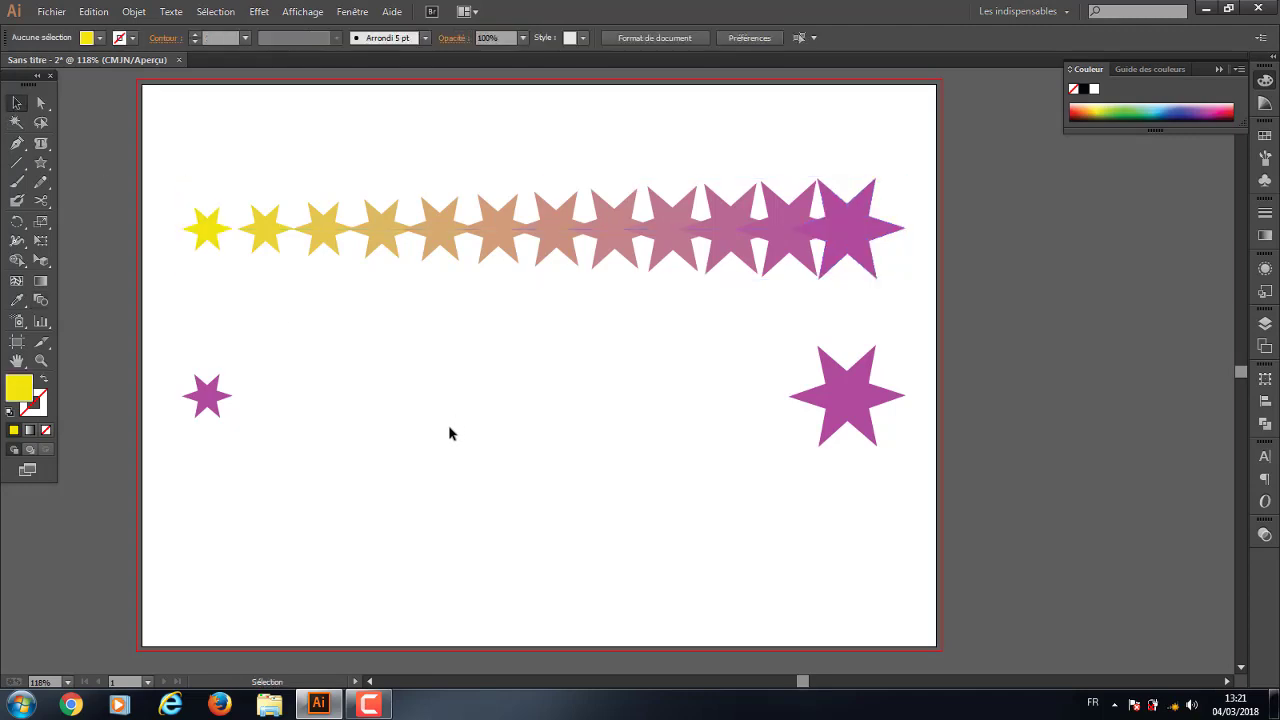
drag(1063, 370, 171, 486)
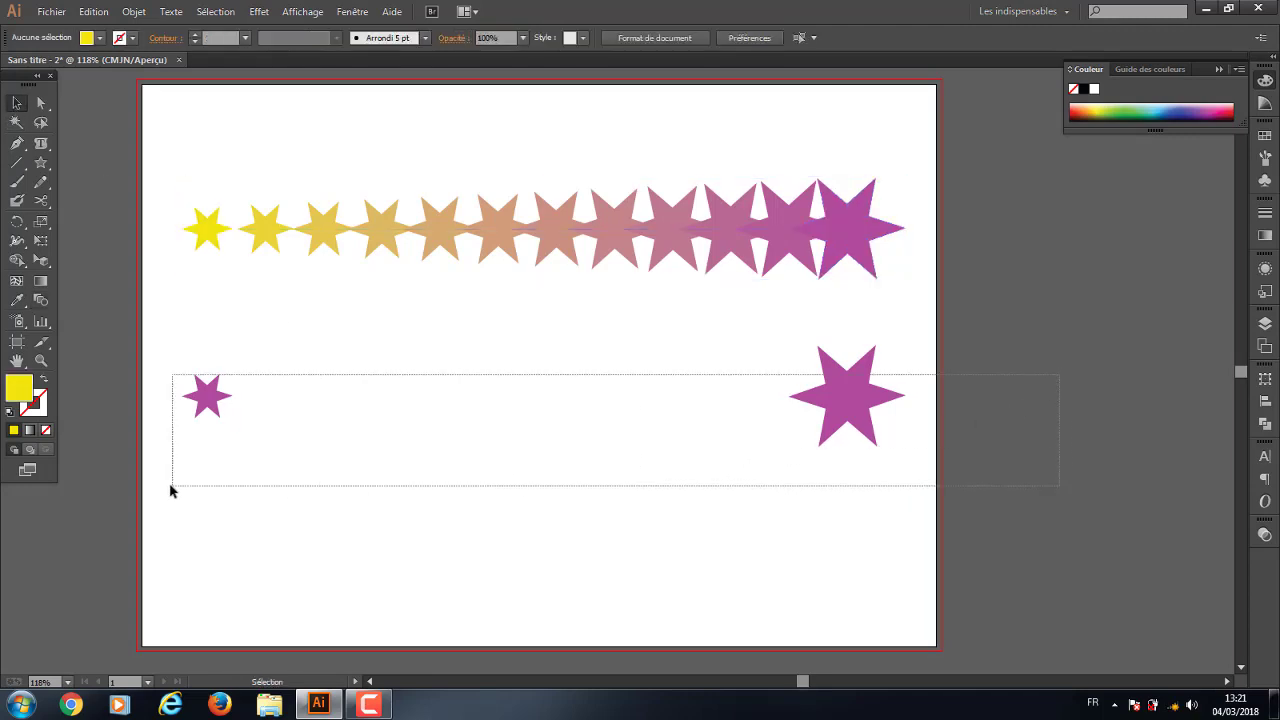
drag(870, 403, 866, 357)
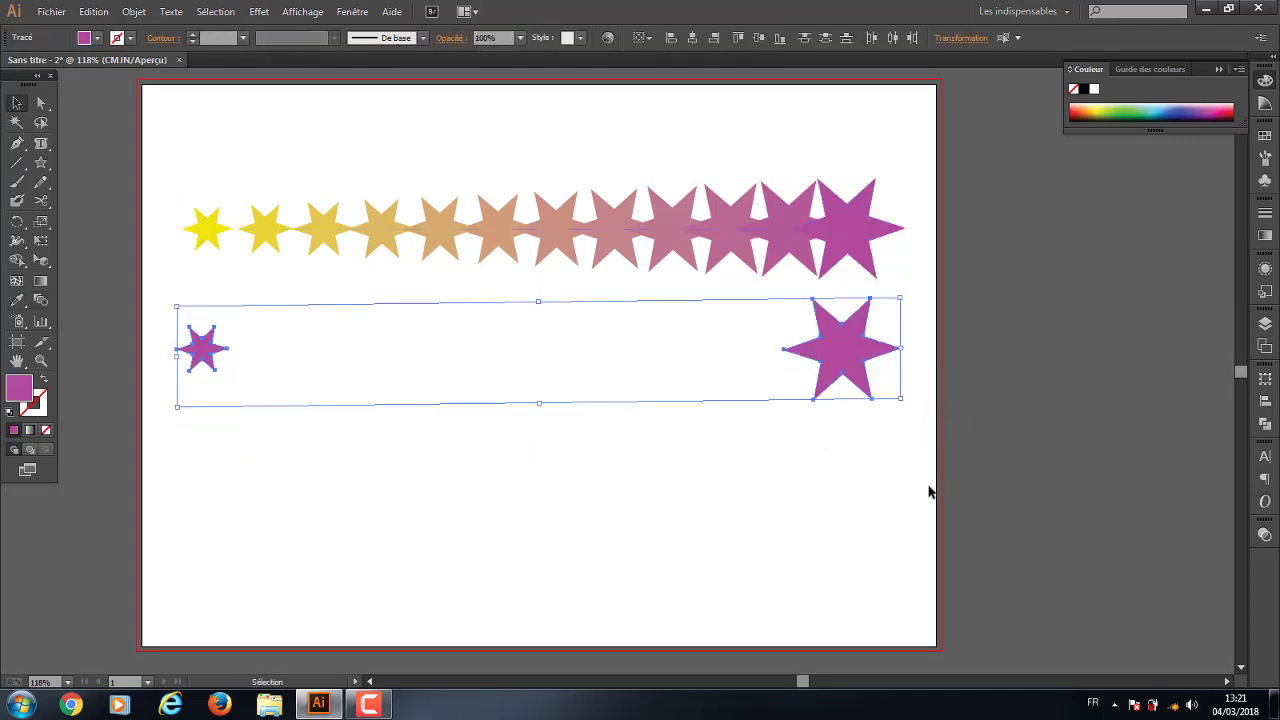
click(928, 489)
drag(140, 316, 1011, 449)
click(739, 502)
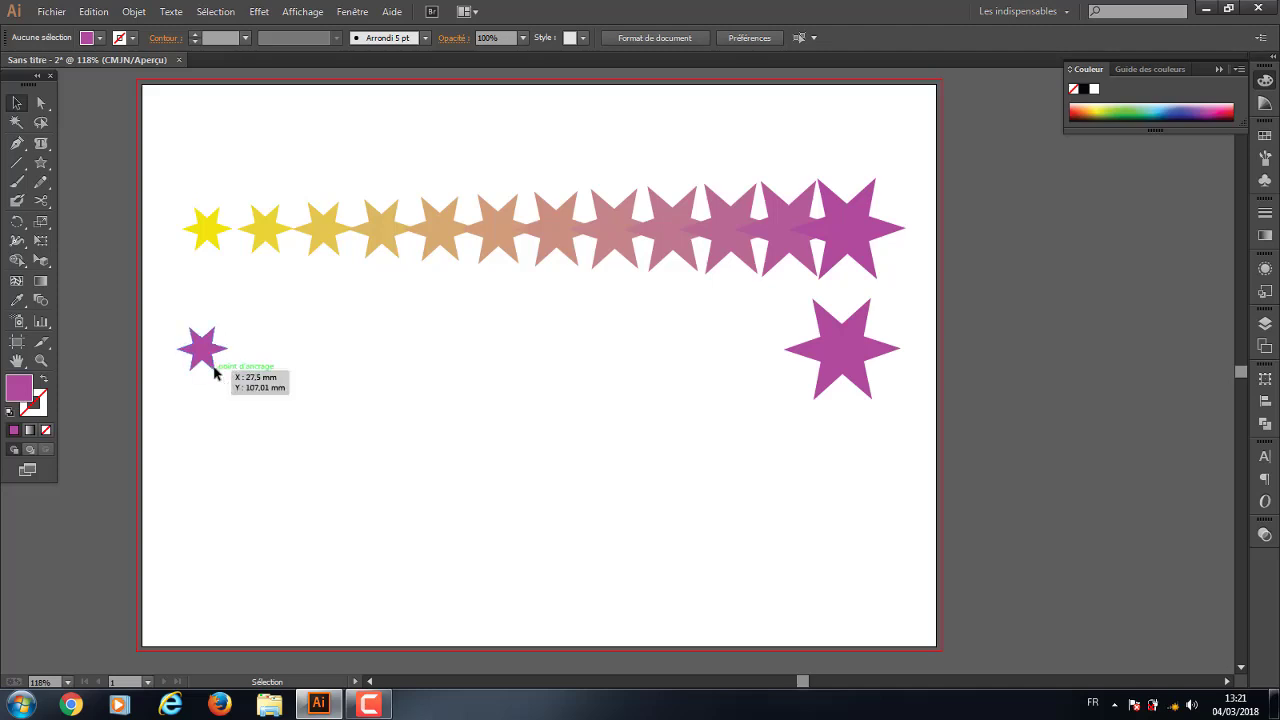
Blend the small magenta star into the large magenta star with the Blend tool
click(205, 355)
click(41, 300)
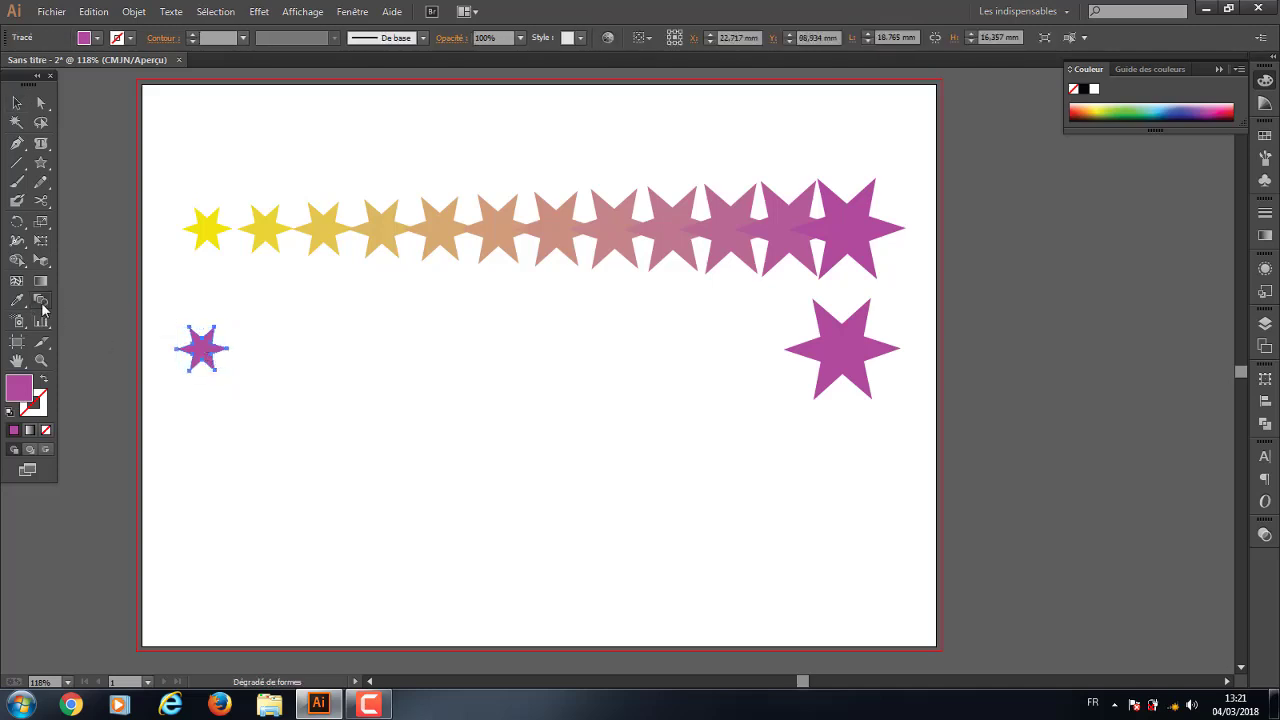
double_click(41, 300)
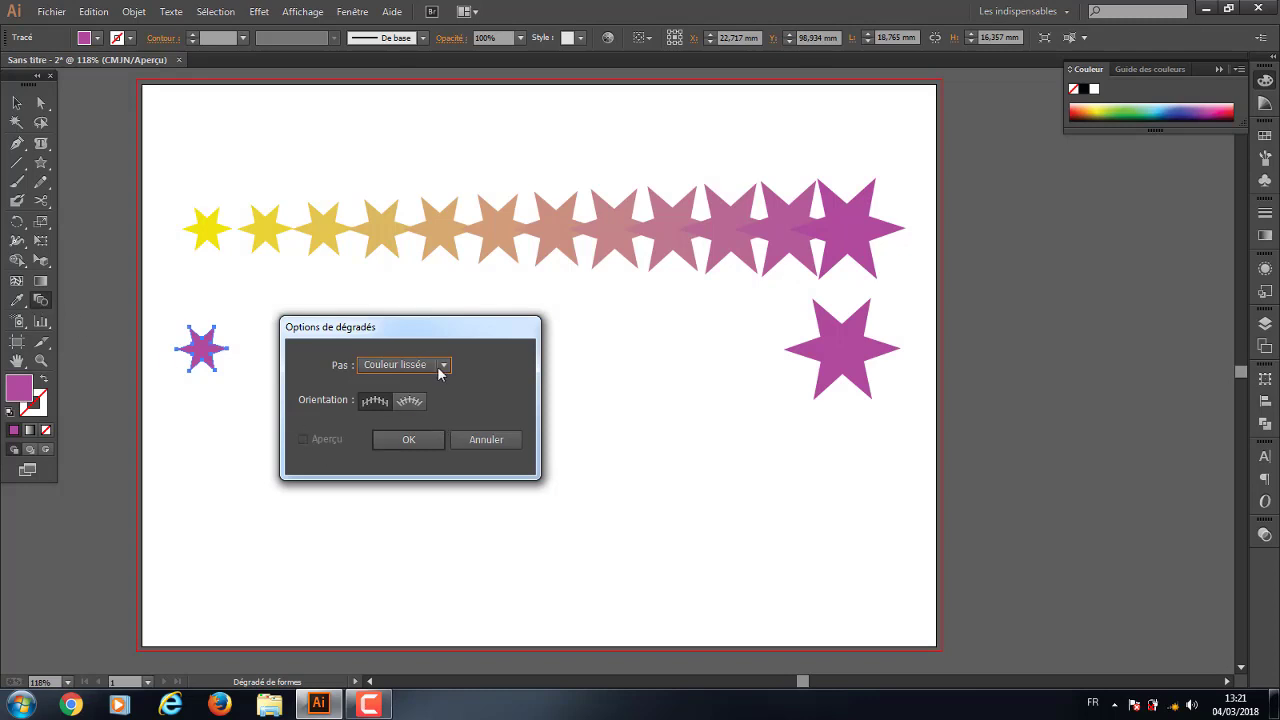
click(486, 440)
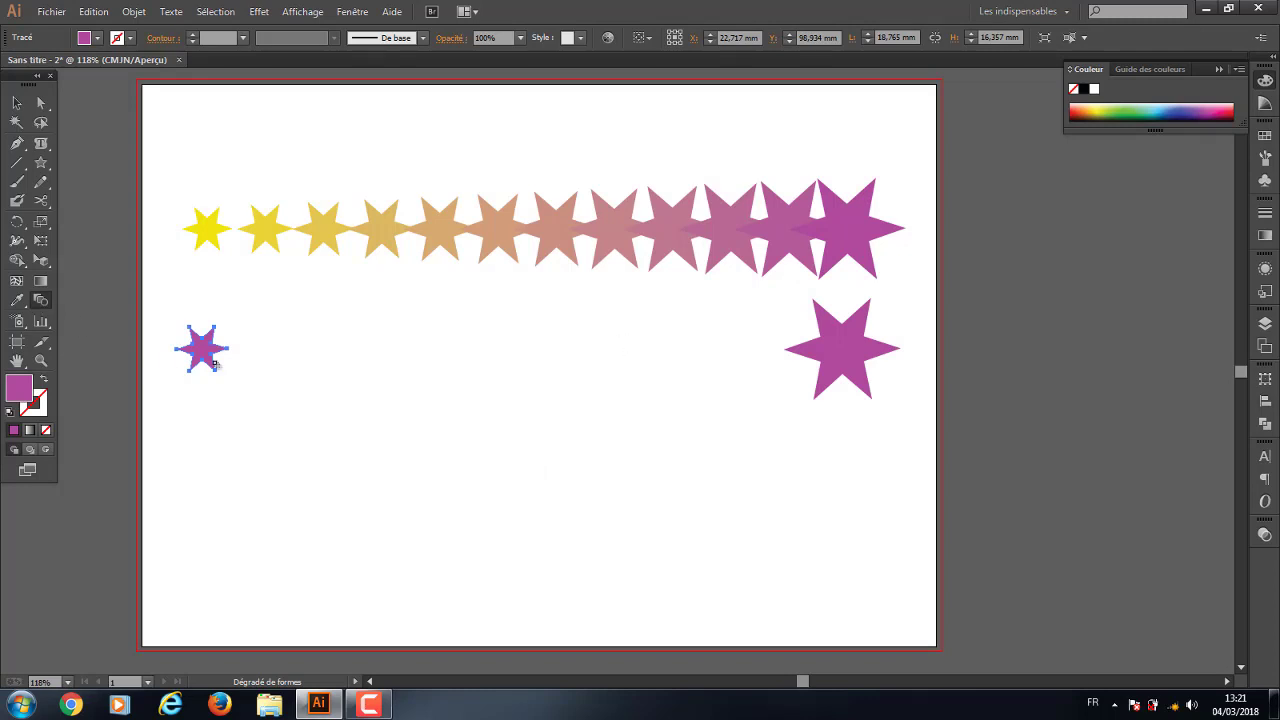
click(845, 359)
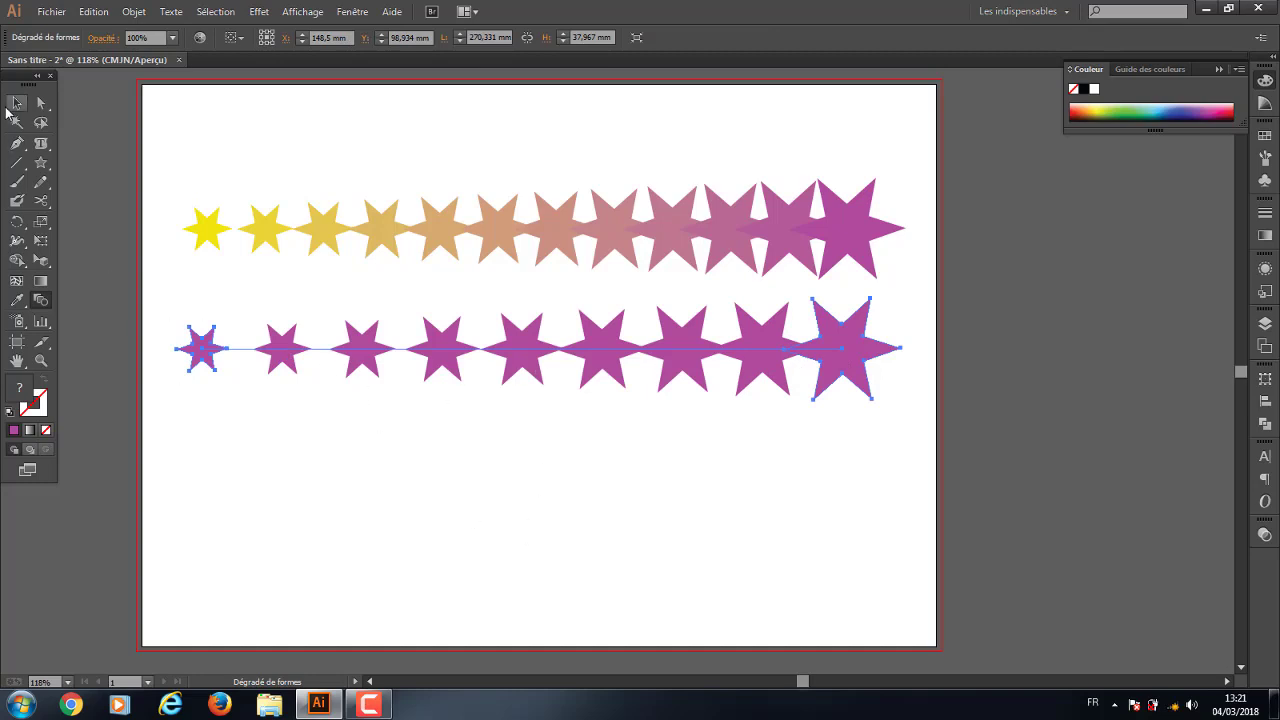
click(16, 102)
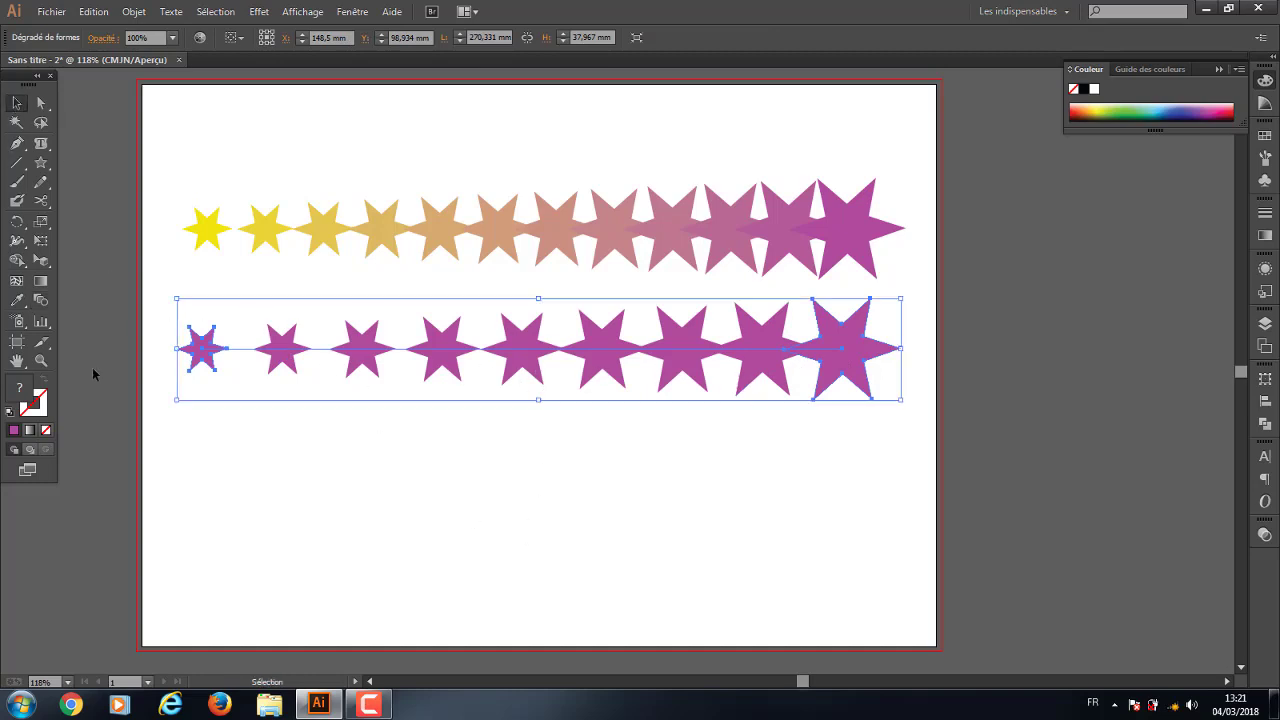
Set the blend spacing to Specified Steps 5 with Preview on, and confirm
double_click(41, 302)
drag(453, 333, 542, 471)
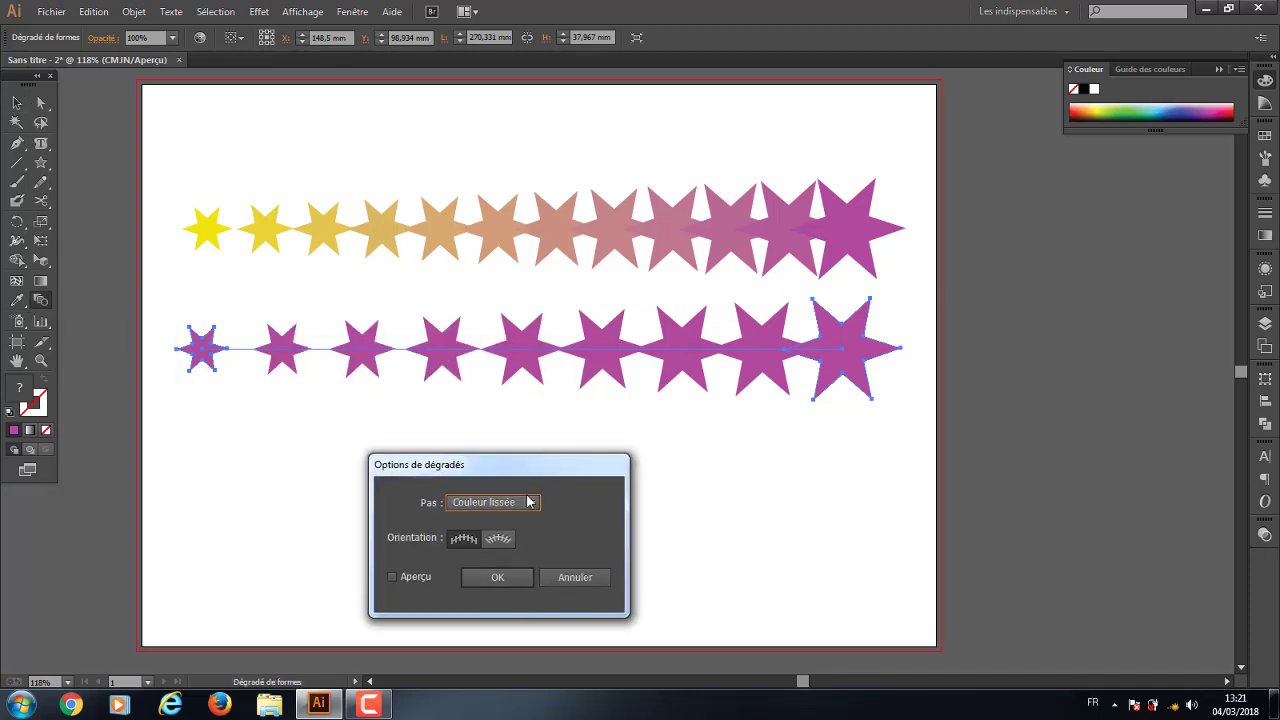
click(530, 502)
click(510, 536)
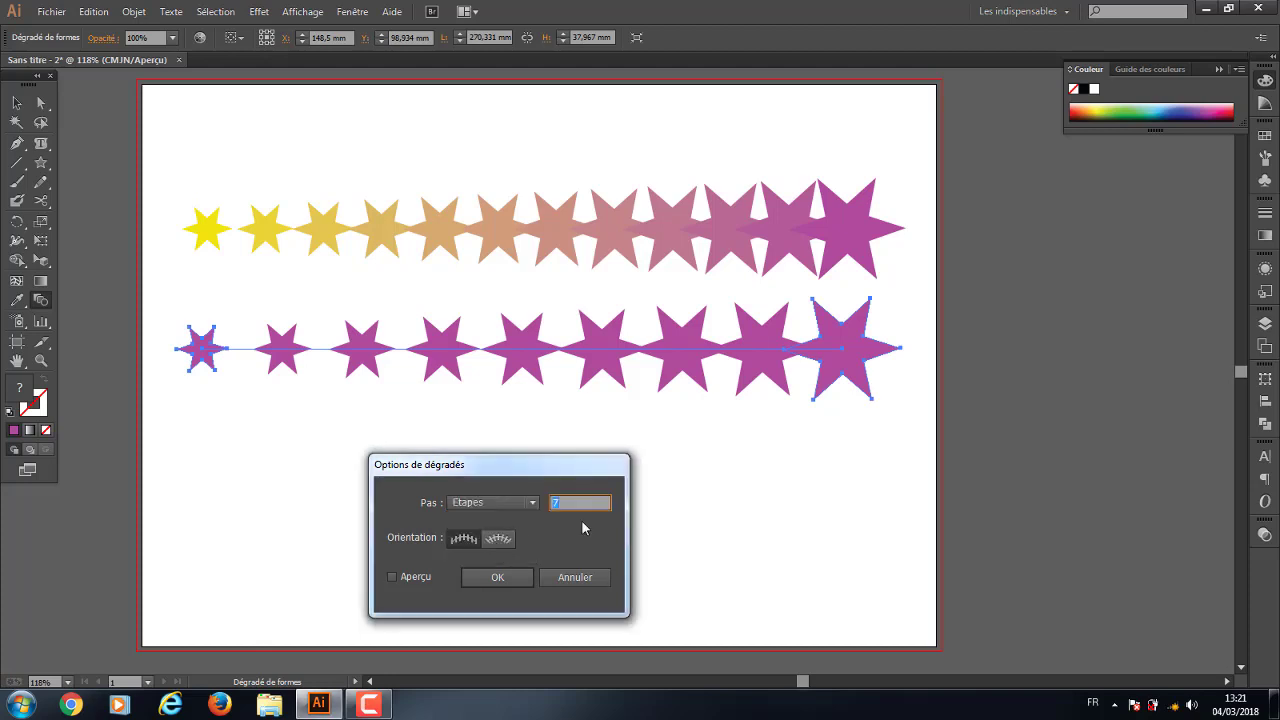
click(392, 578)
click(557, 503)
text(5)
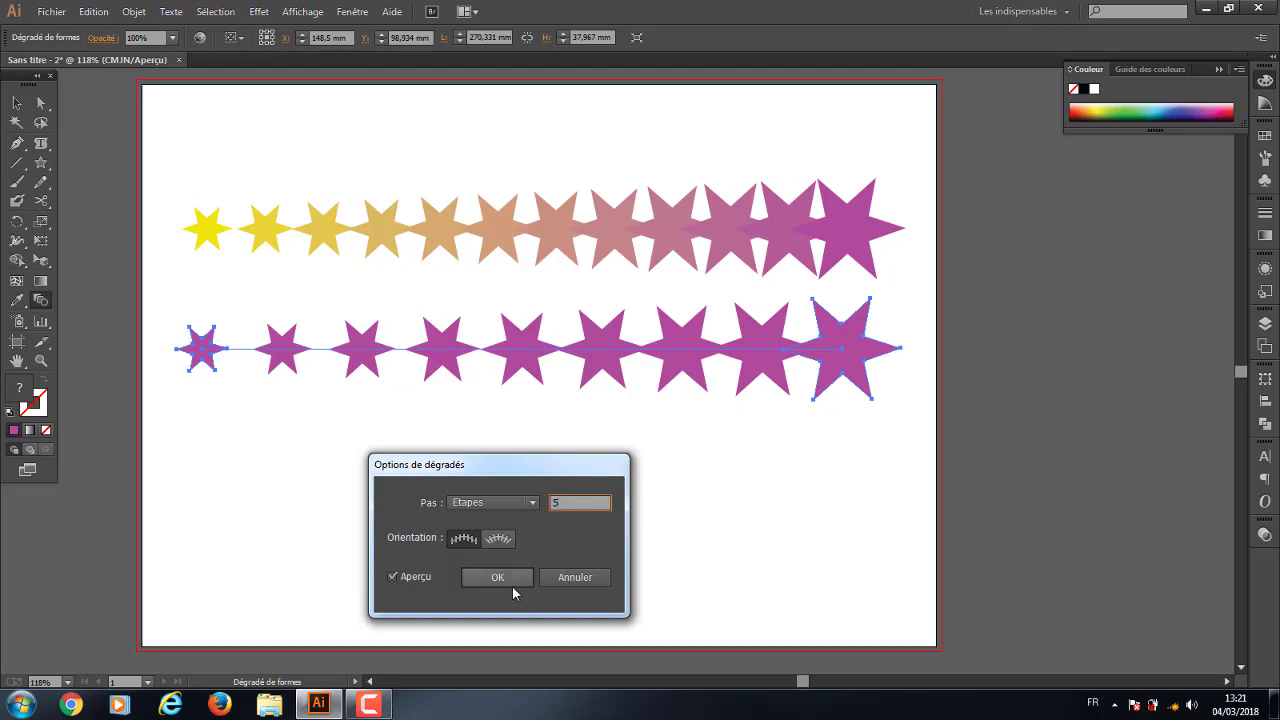
click(503, 584)
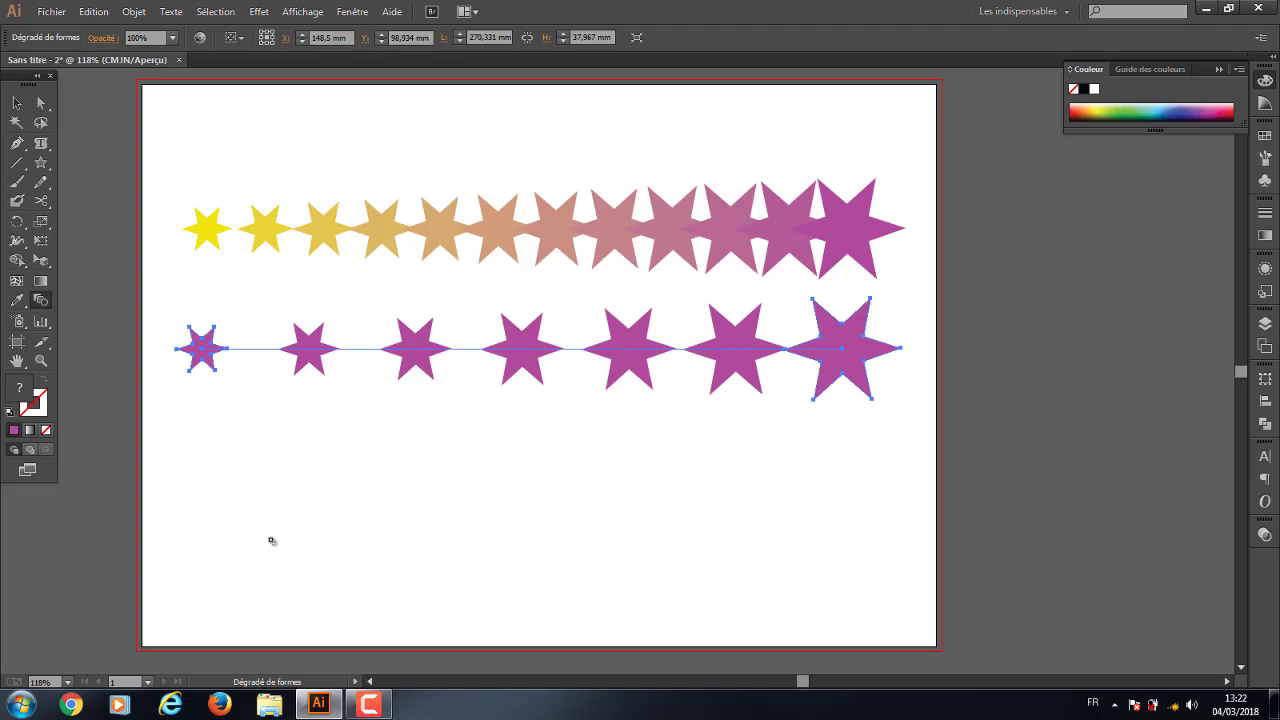
click(369, 704)
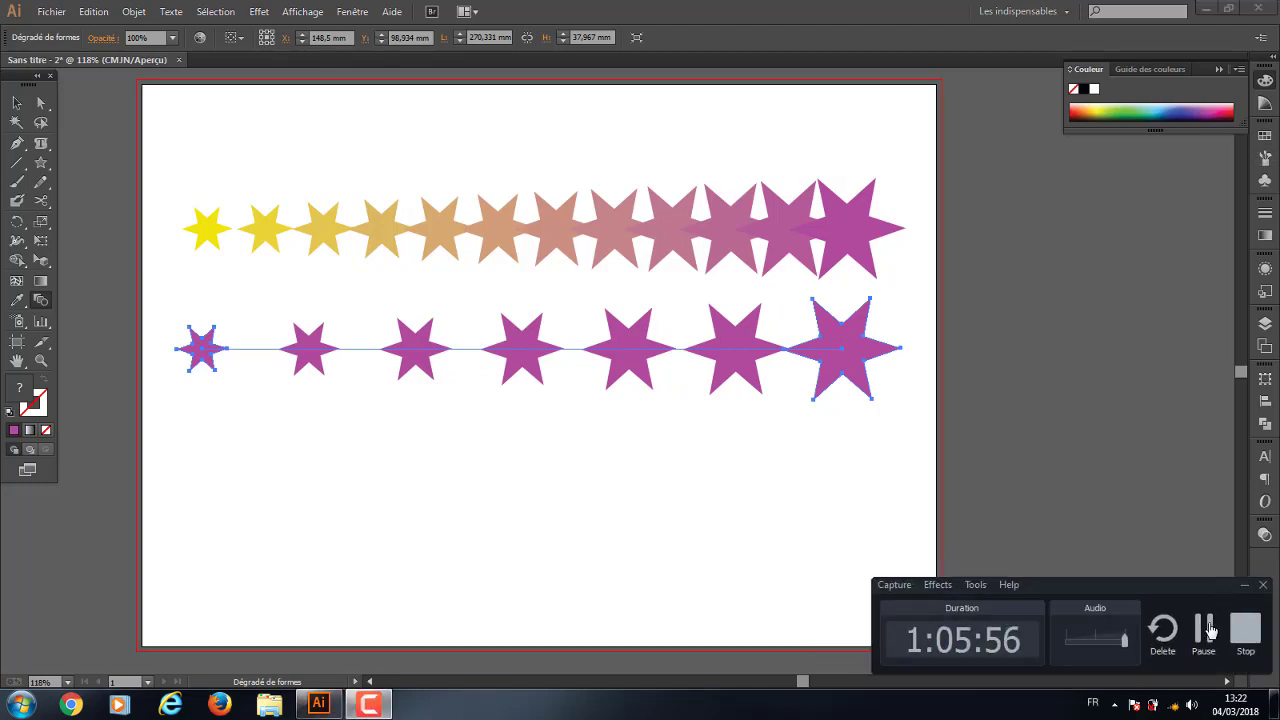
click(162, 467)
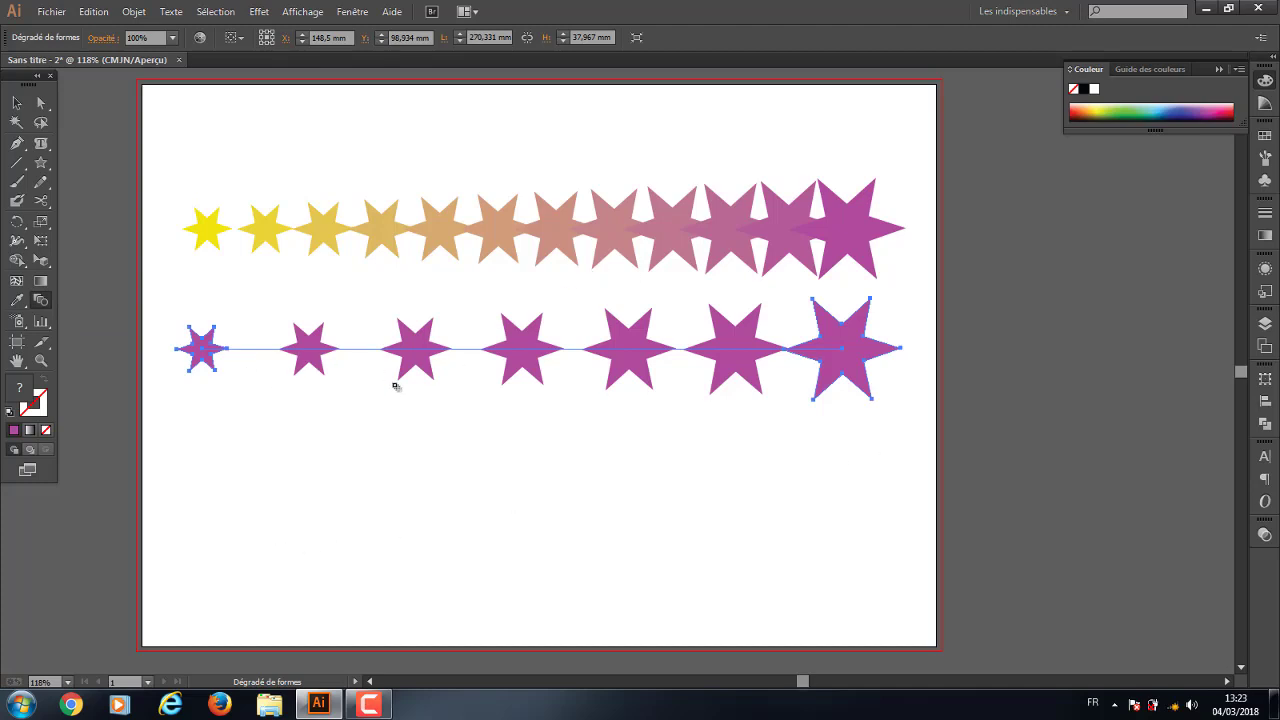
Pull the first star's bottom and left anchors outward into long spikes
click(41, 102)
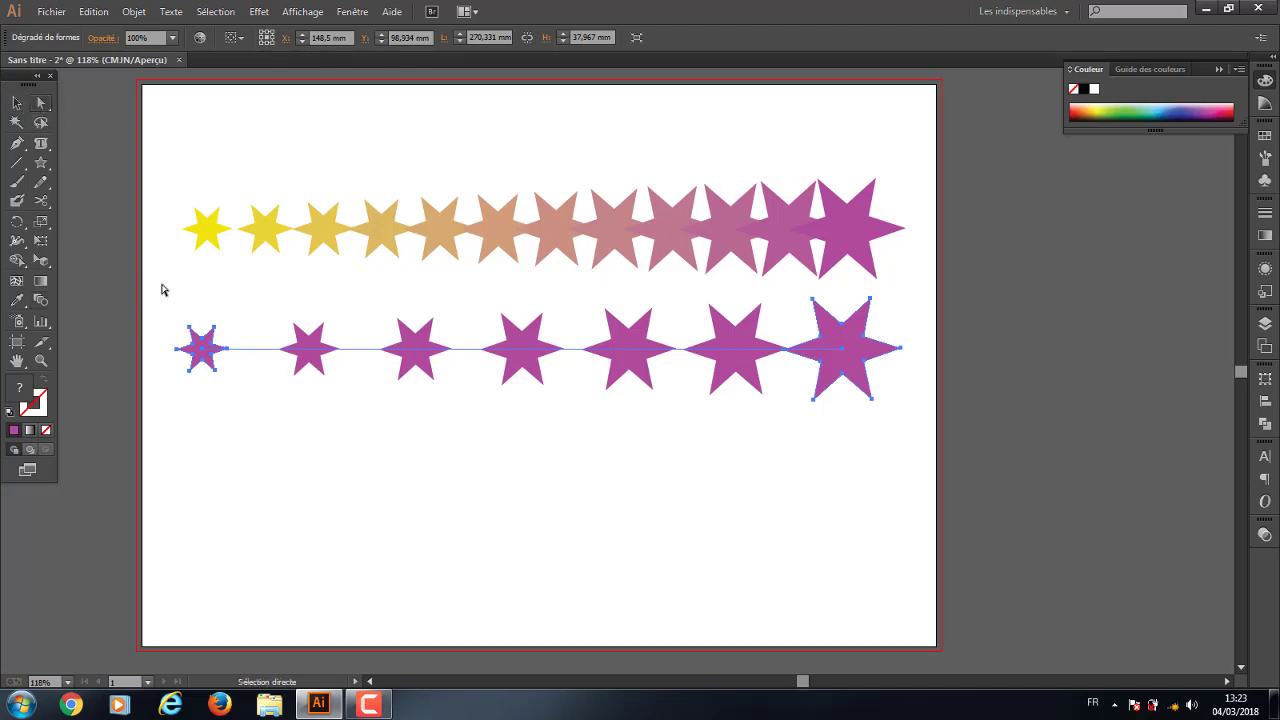
click(215, 377)
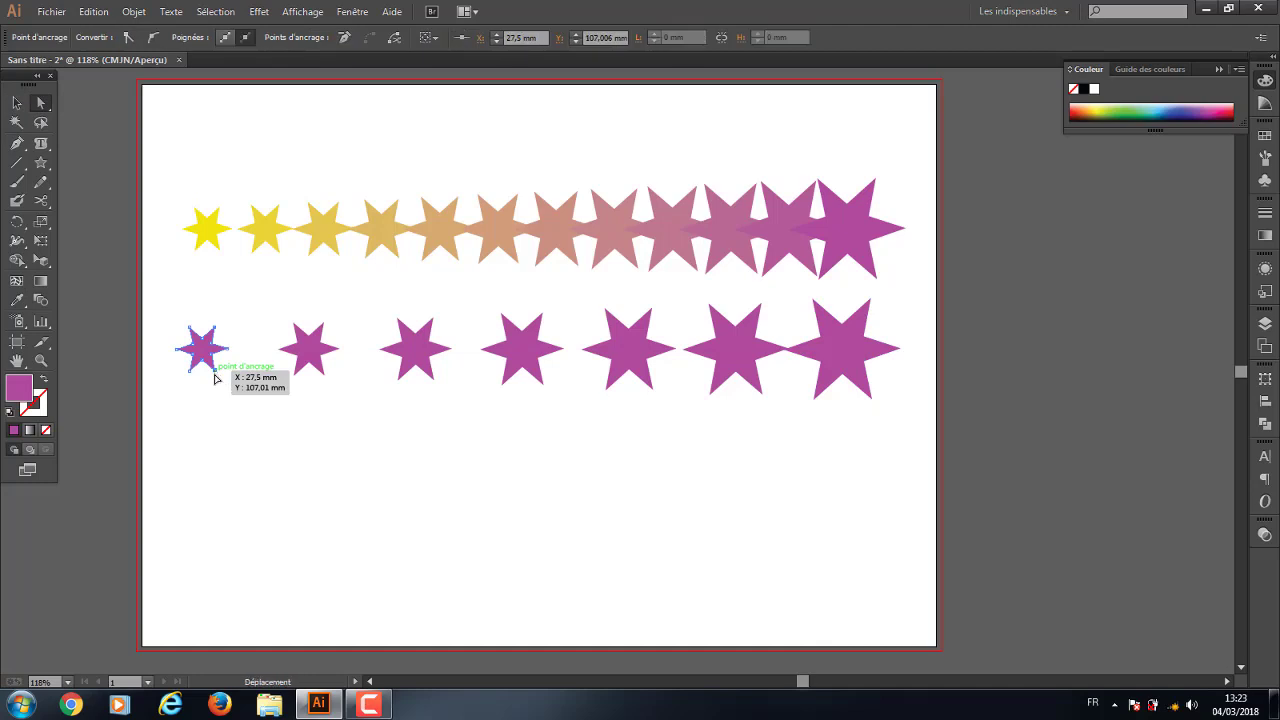
drag(215, 377, 198, 451)
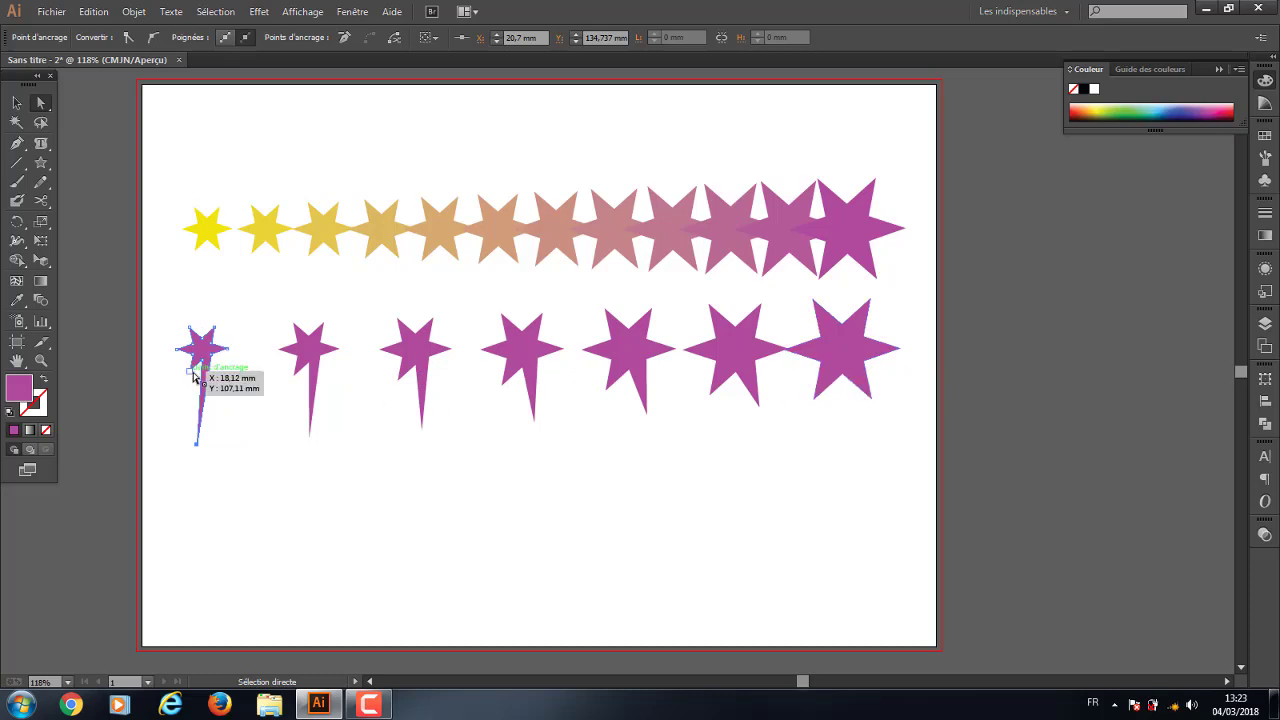
mouse_move(177, 349)
mouse_down()
mouse_move(137, 380)
mouse_move(144, 336)
mouse_up()
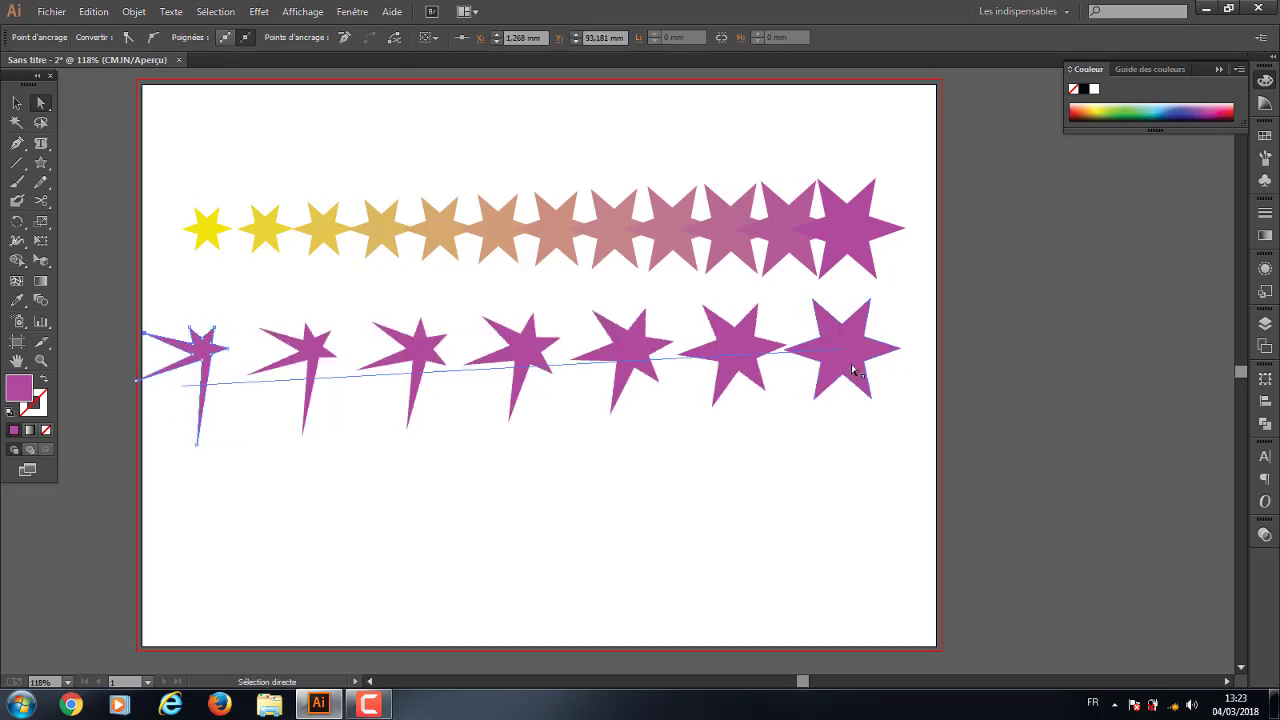
Select the whole star blend and move it up and slightly left
click(16, 102)
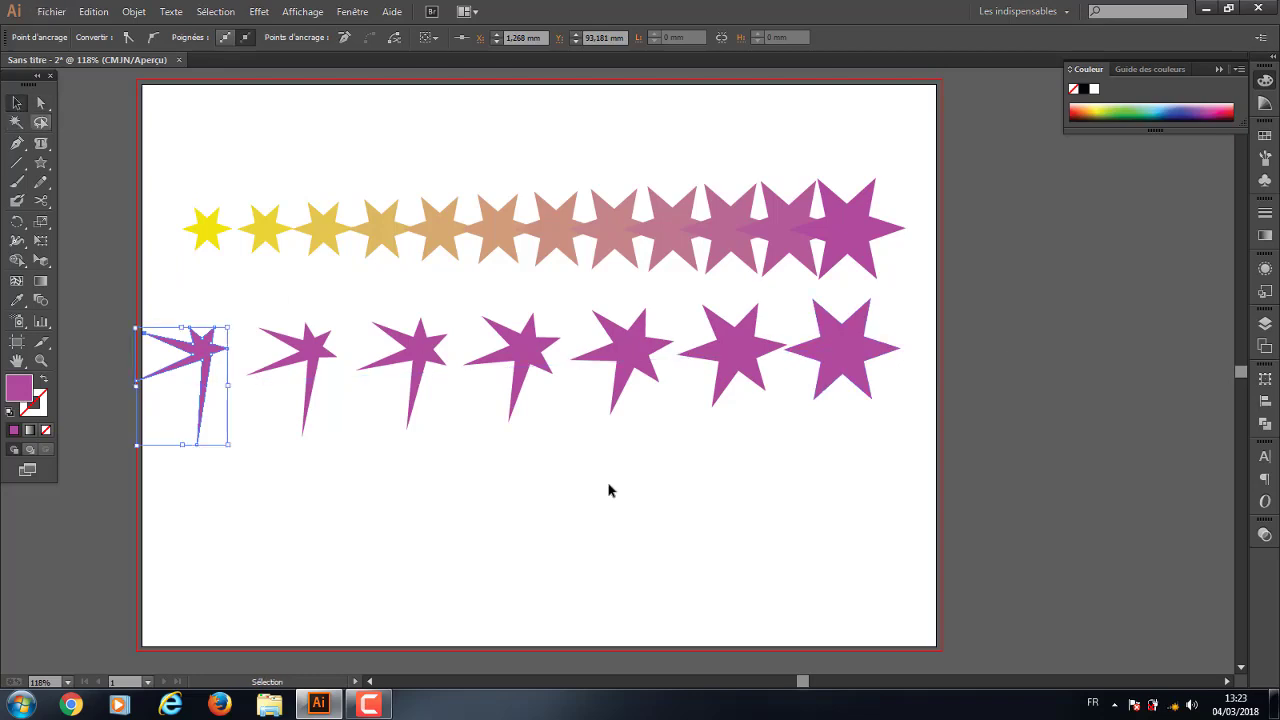
scroll(760, 480, right, 5)
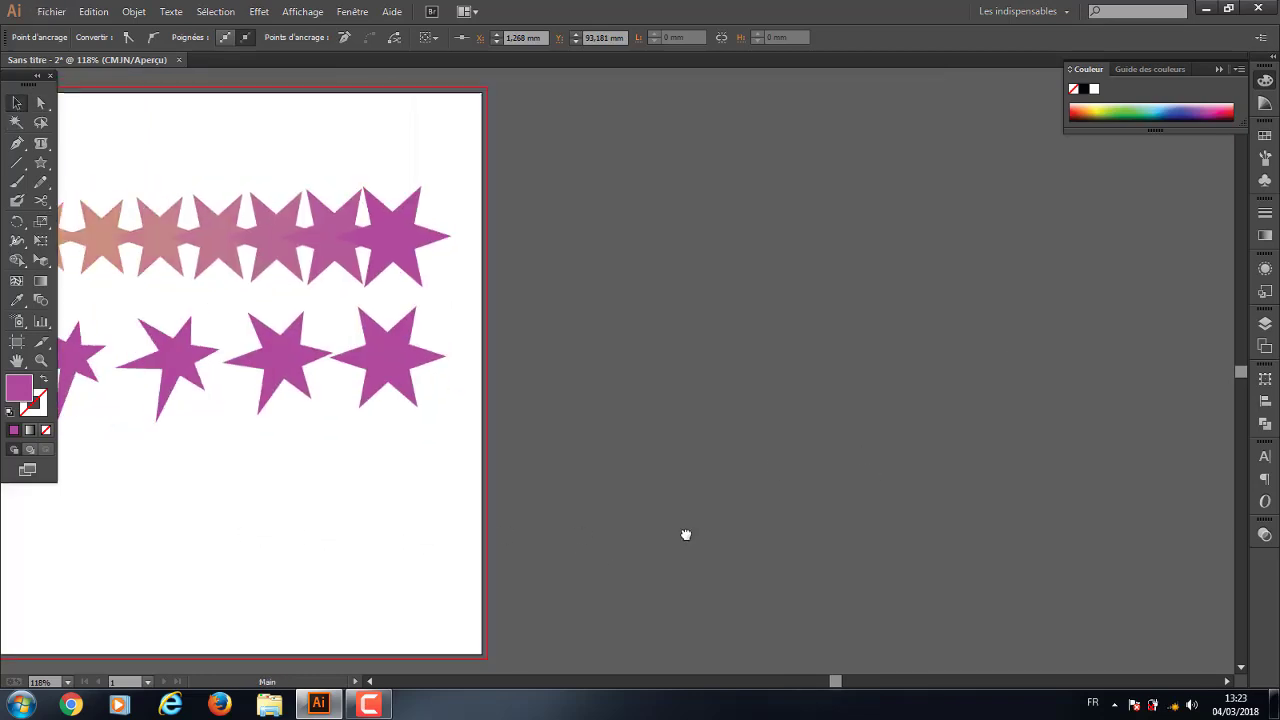
scroll(686, 531, left, 5)
mouse_move(686, 366)
mouse_down()
mouse_move(722, 467)
mouse_move(720, 574)
mouse_up()
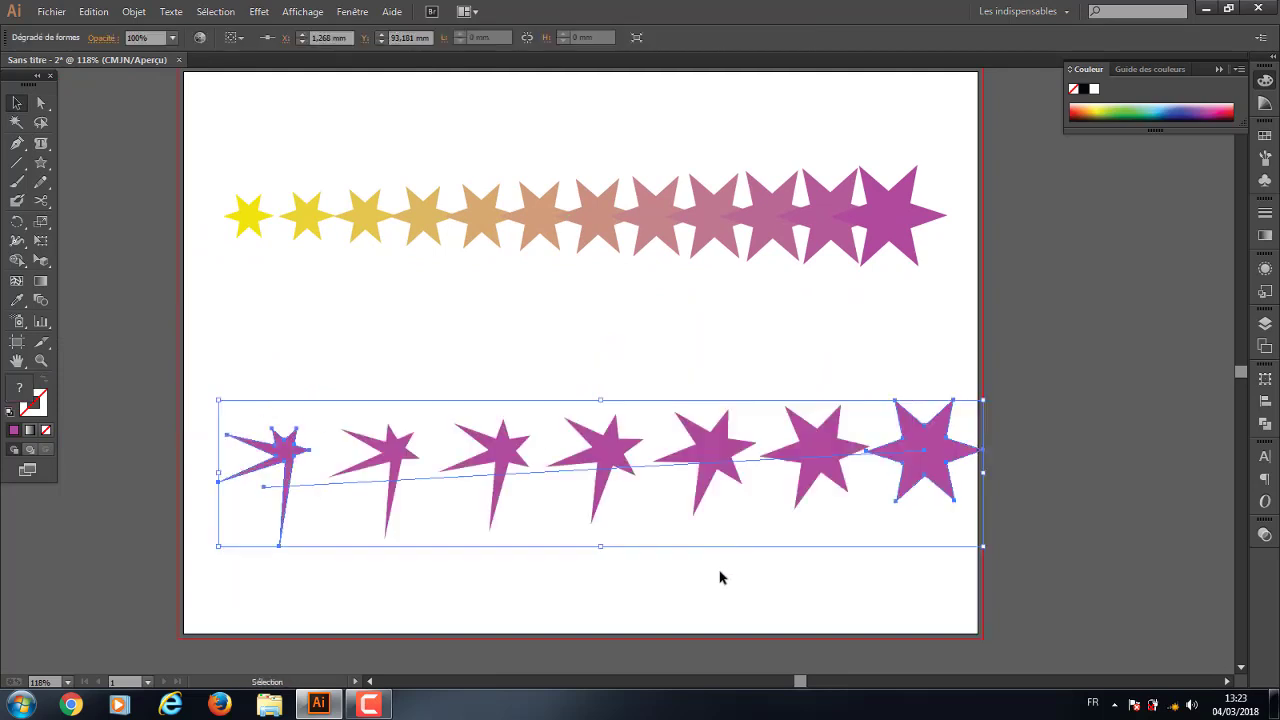
click(720, 574)
click(705, 436)
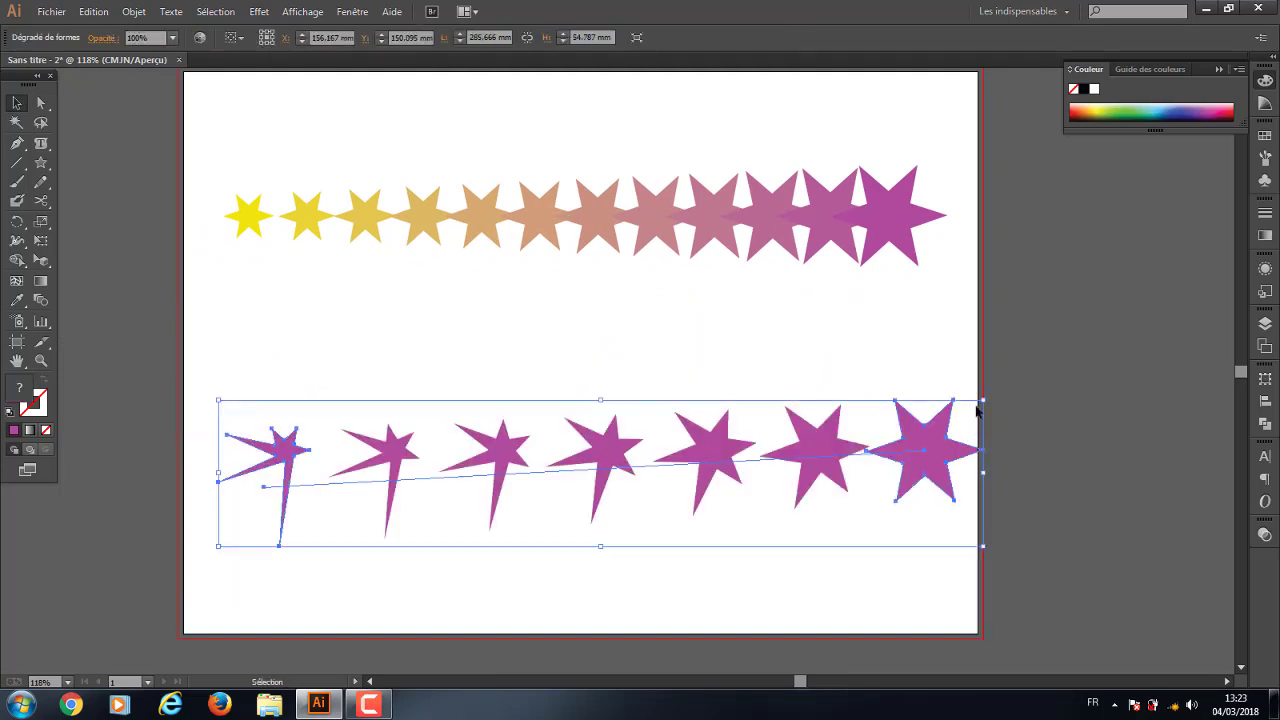
click(826, 425)
click(609, 420)
drag(614, 470, 594, 425)
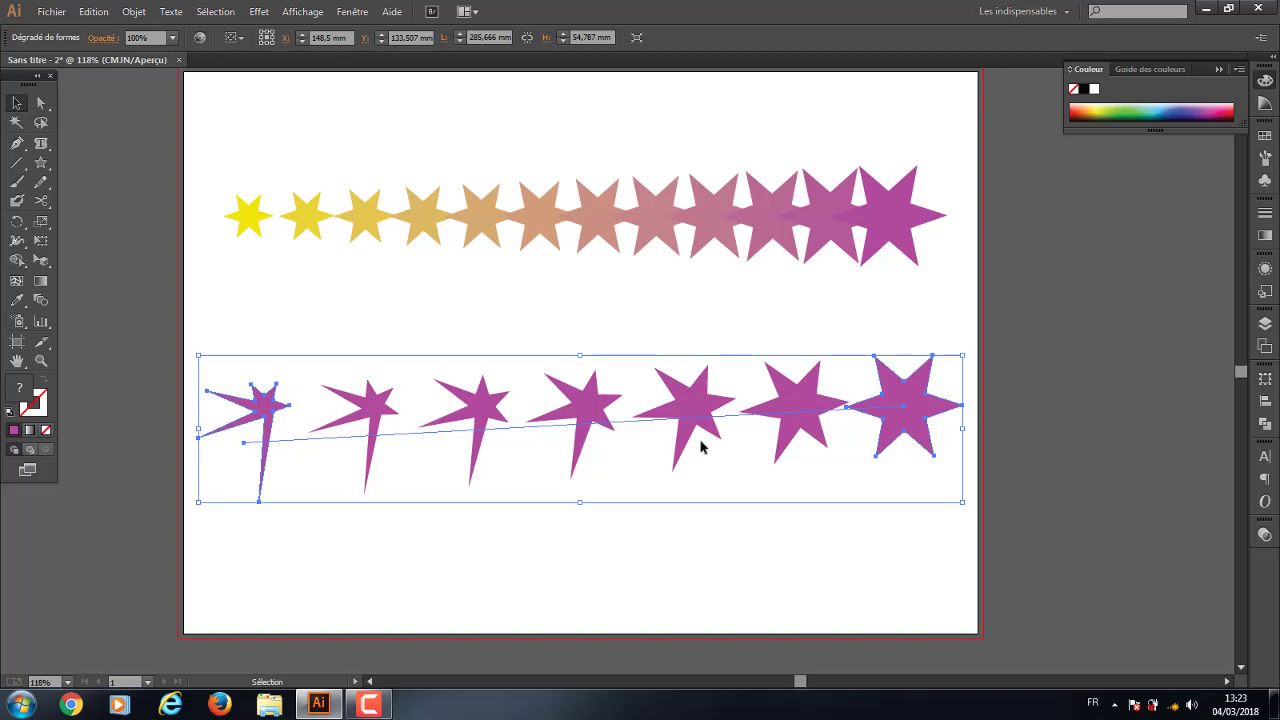
drag(697, 418, 676, 381)
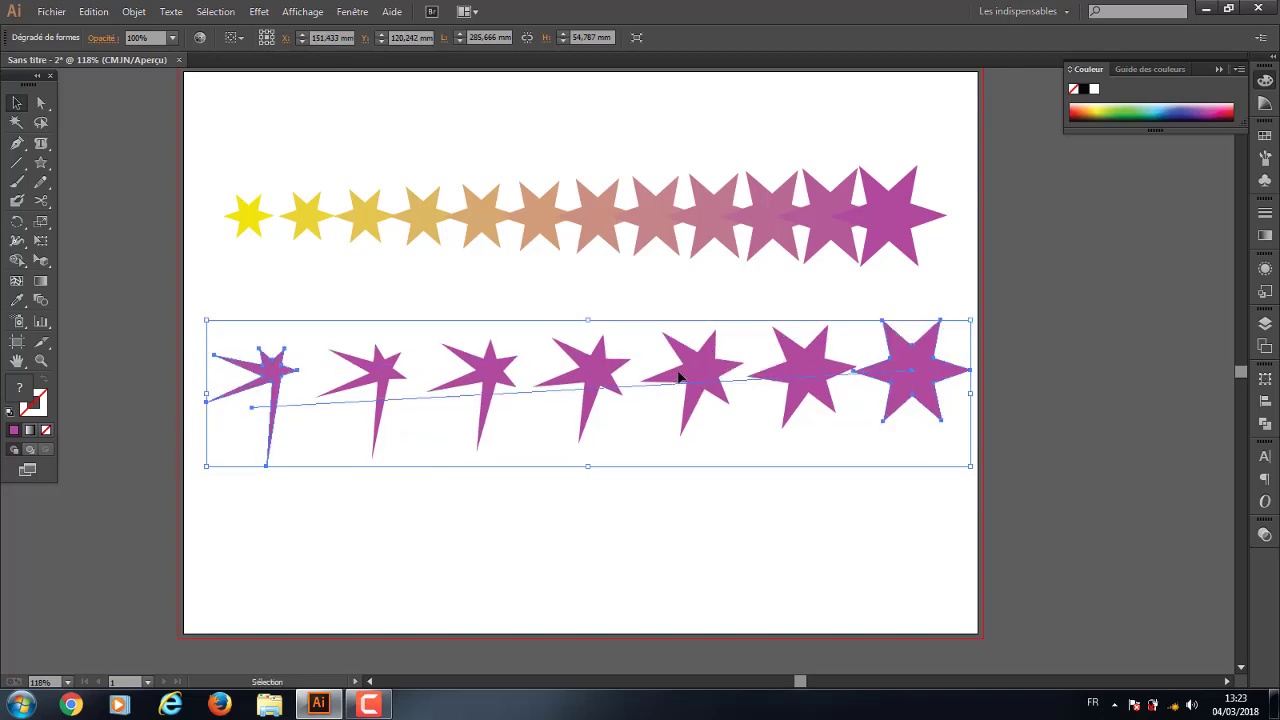
right_click(678, 376)
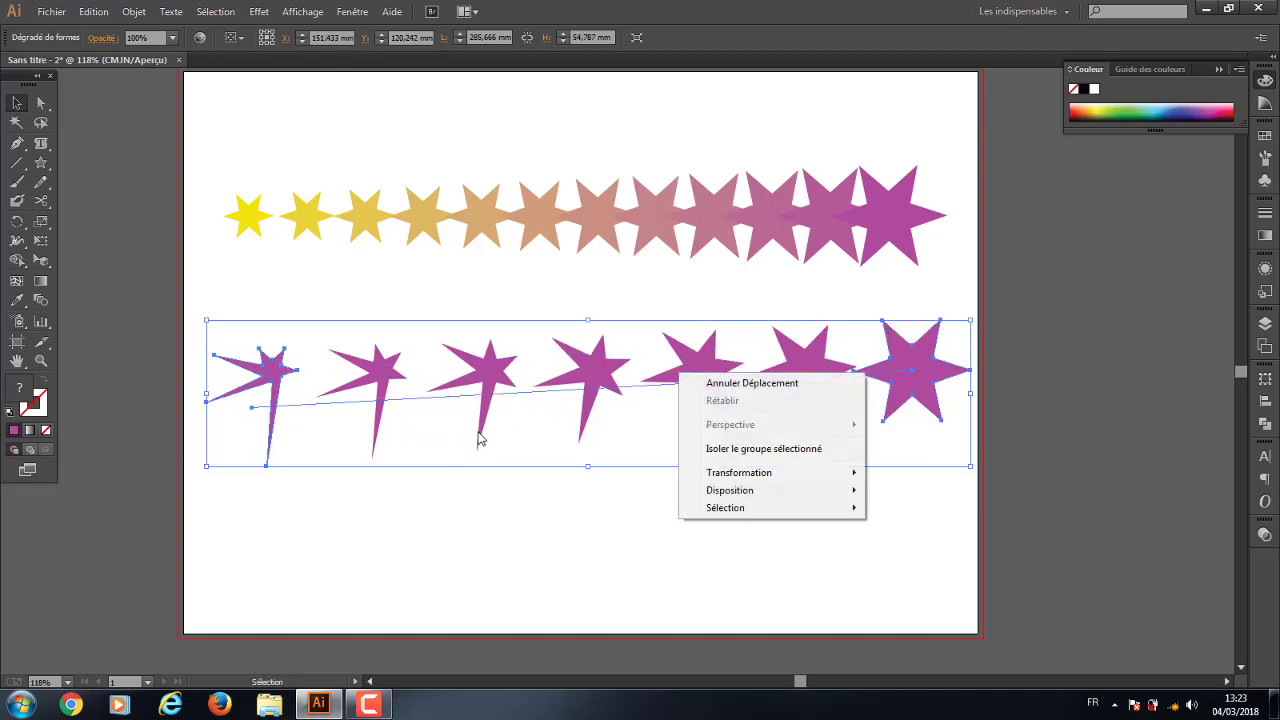
Expand the lower blend into separate editable stars via Object > Expand
click(148, 14)
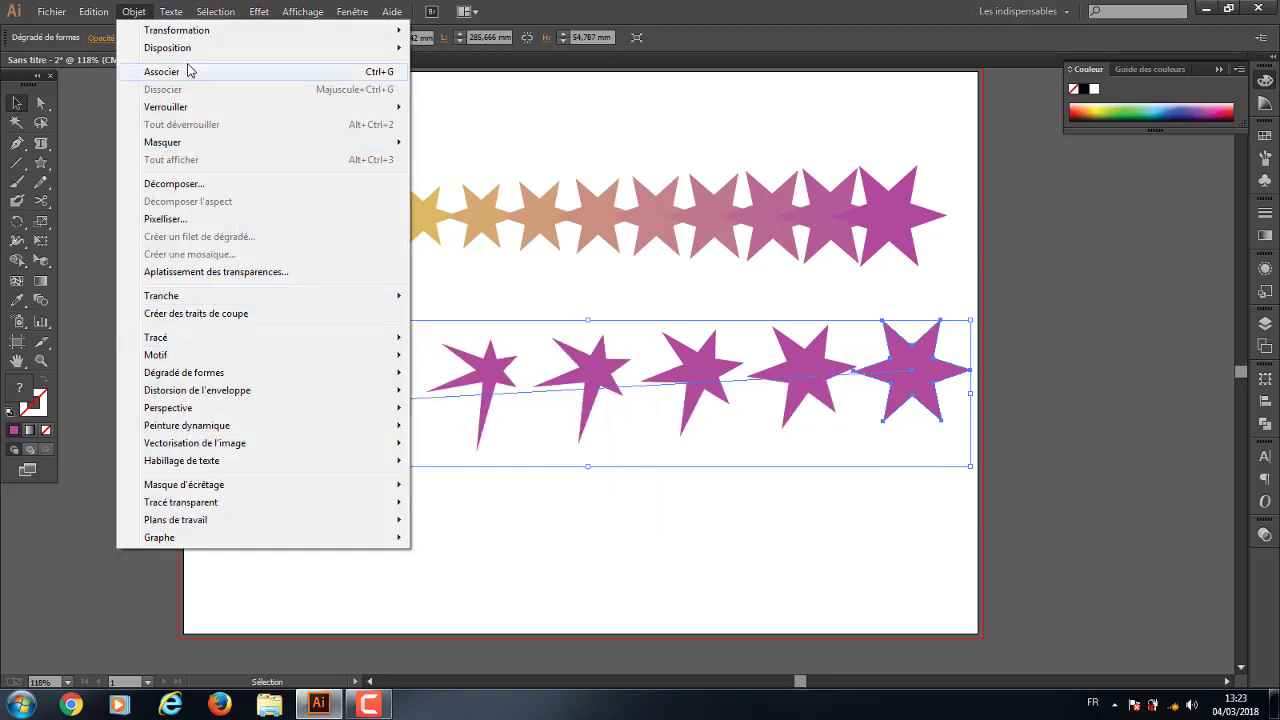
click(134, 12)
click(134, 12)
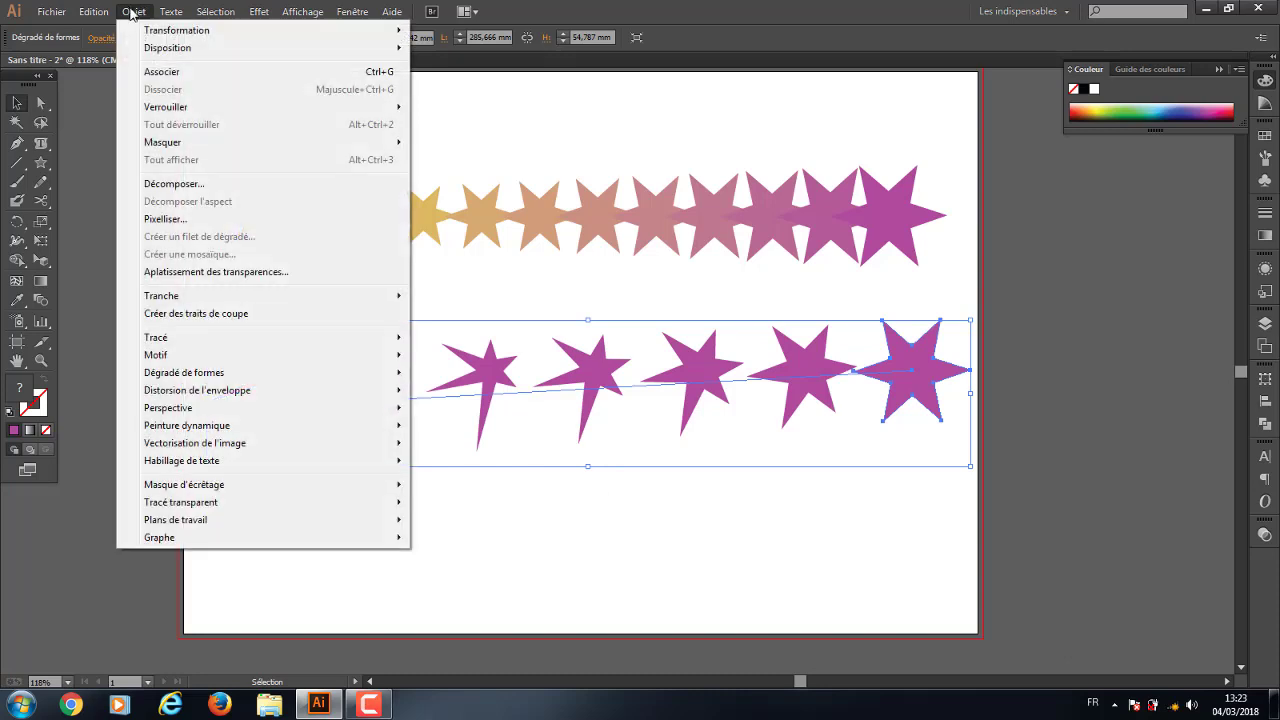
click(174, 184)
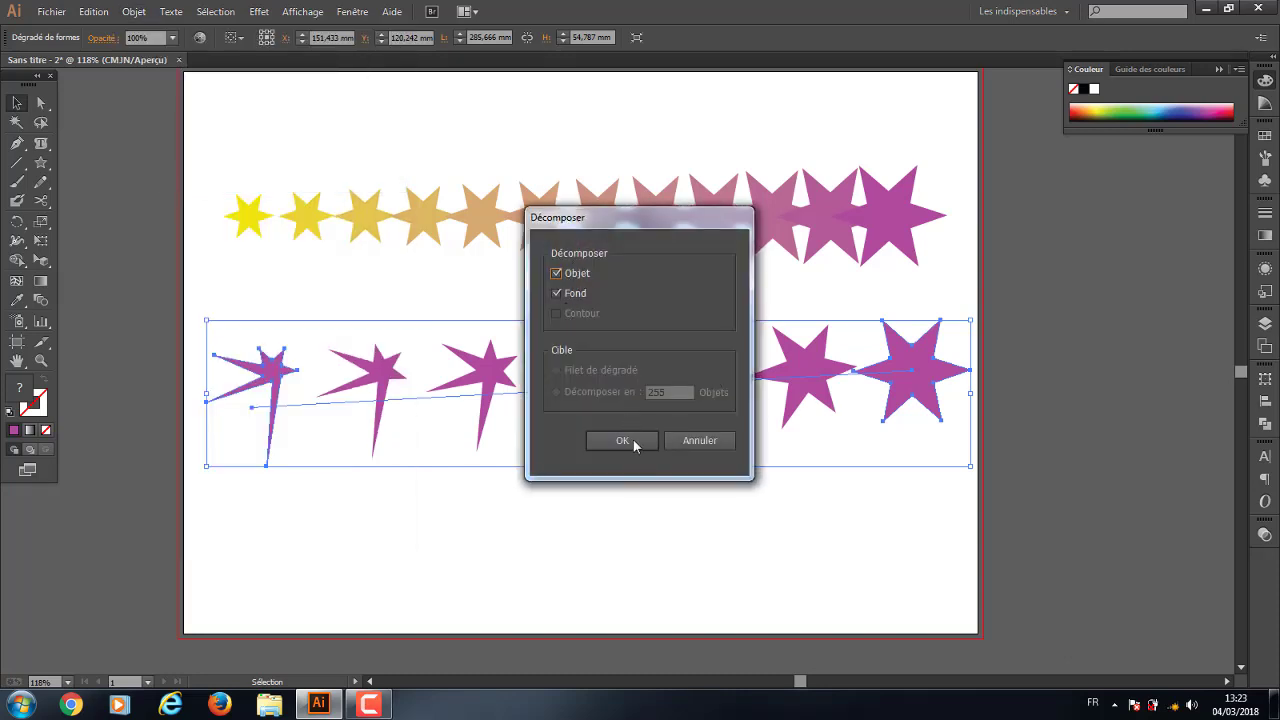
click(637, 442)
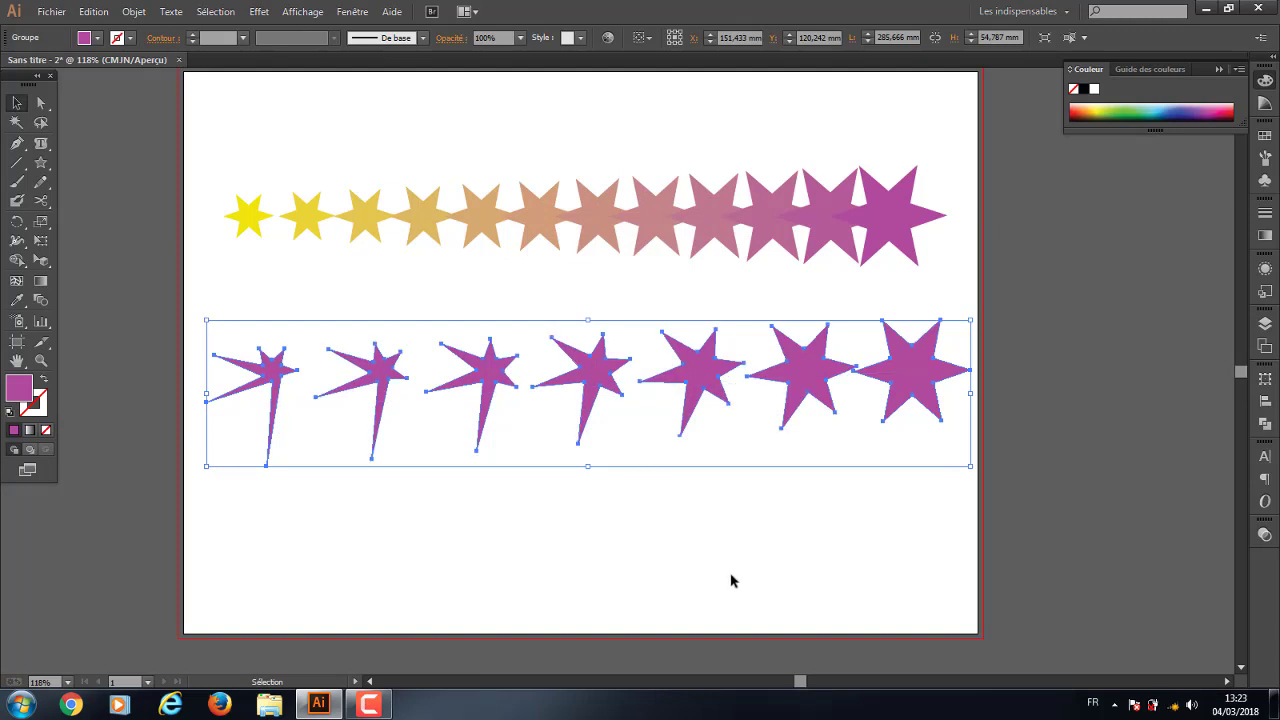
click(757, 377)
click(694, 366)
Stretch a lower-right spike on the fourth and fifth stars, then marquee-select all stars
click(41, 103)
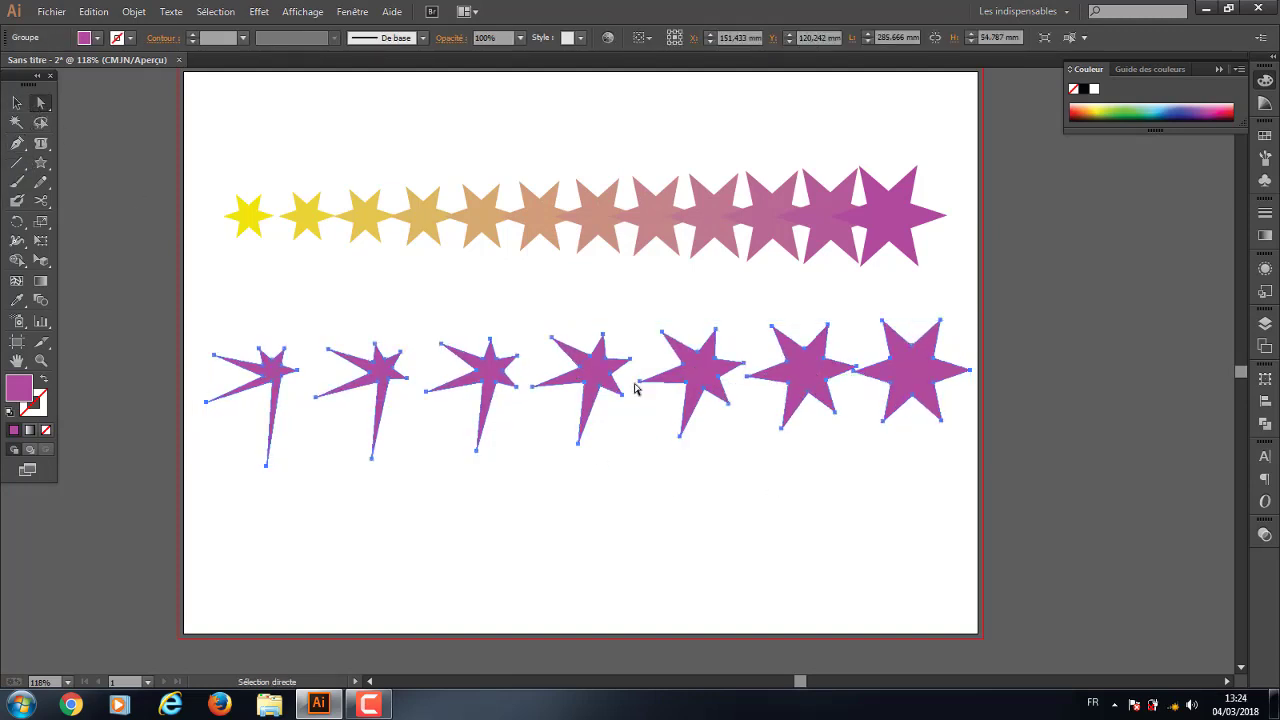
drag(626, 401, 681, 481)
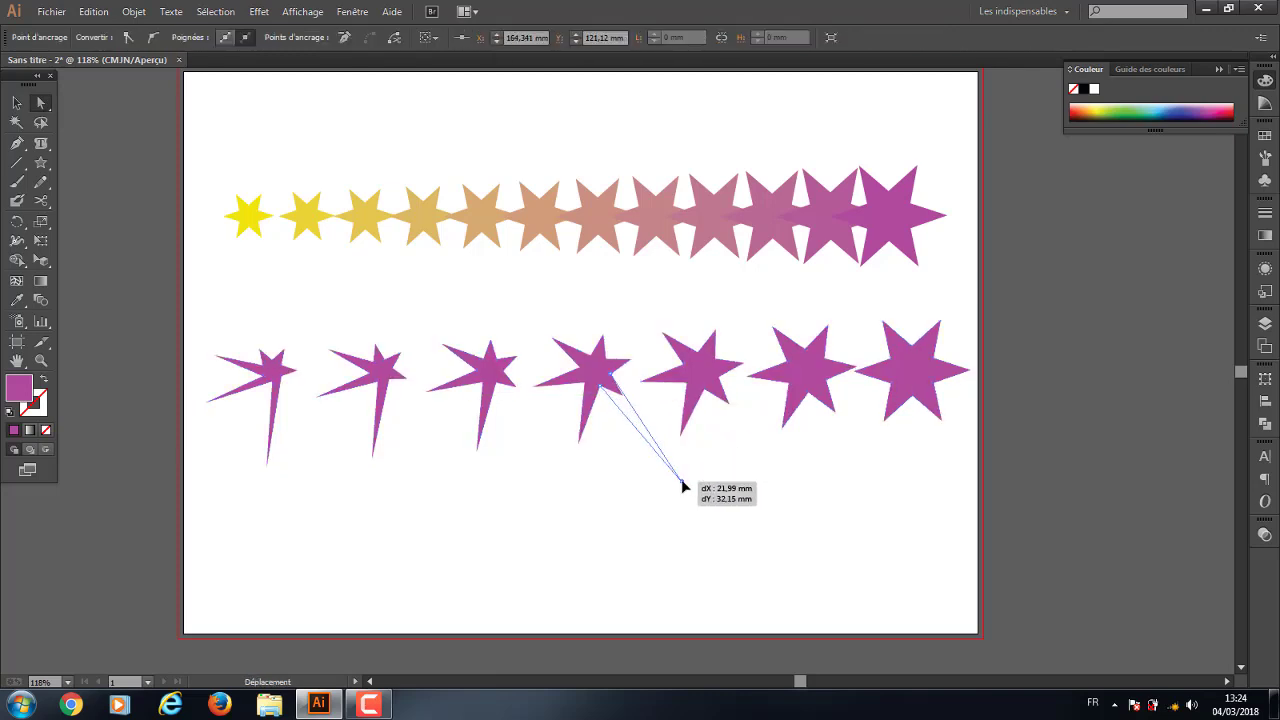
click(729, 406)
drag(729, 406, 755, 446)
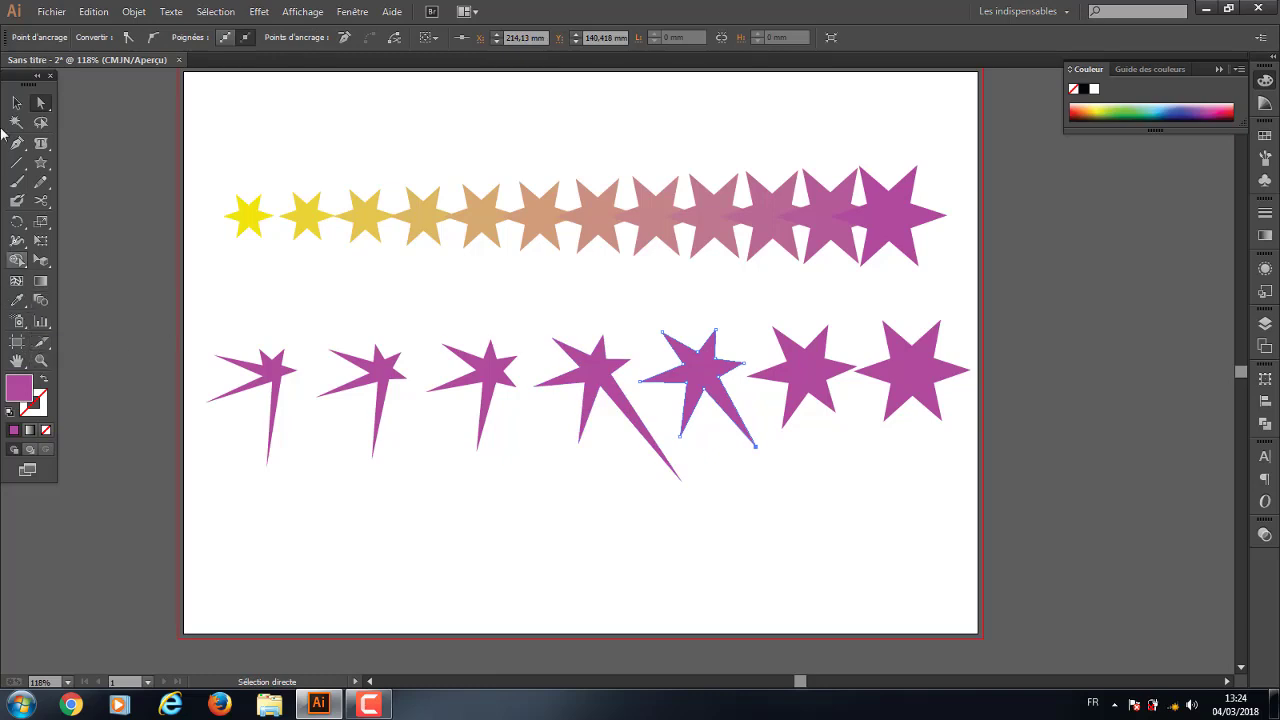
click(16, 102)
drag(983, 528, 500, 187)
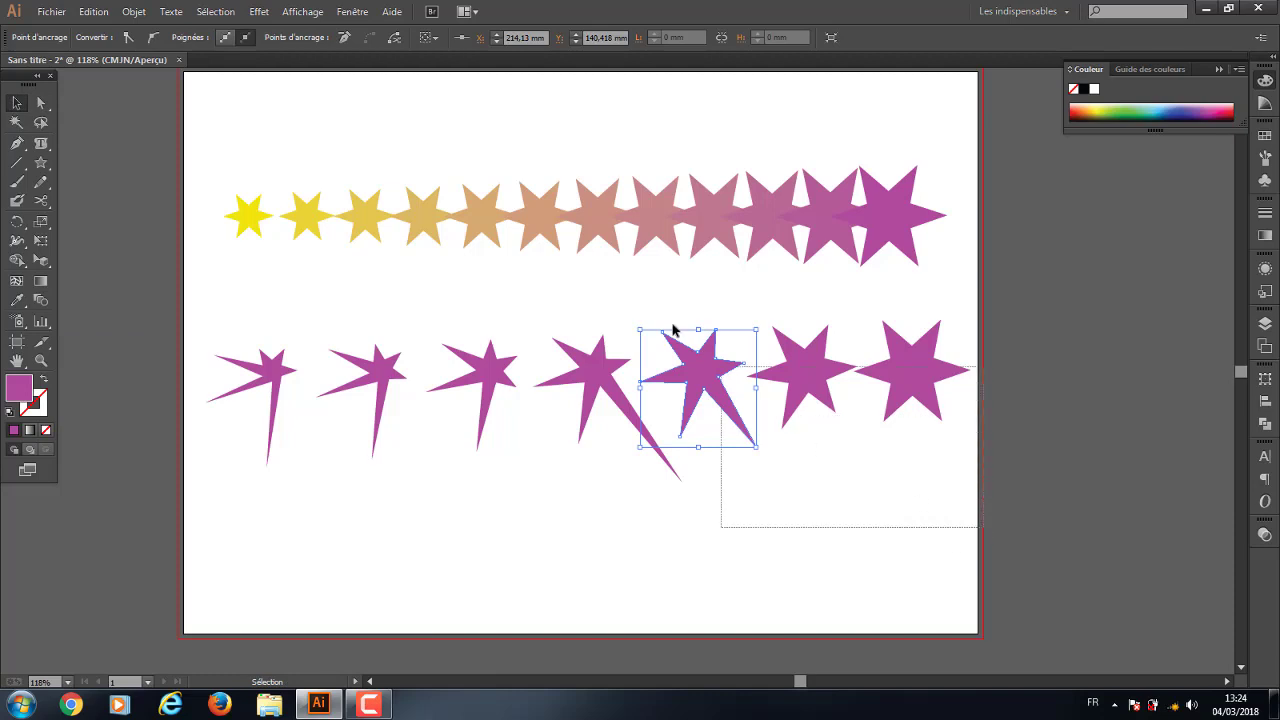
Delete all the stars and draw a magenta rectangle in the upper part of the page
key(Delete)
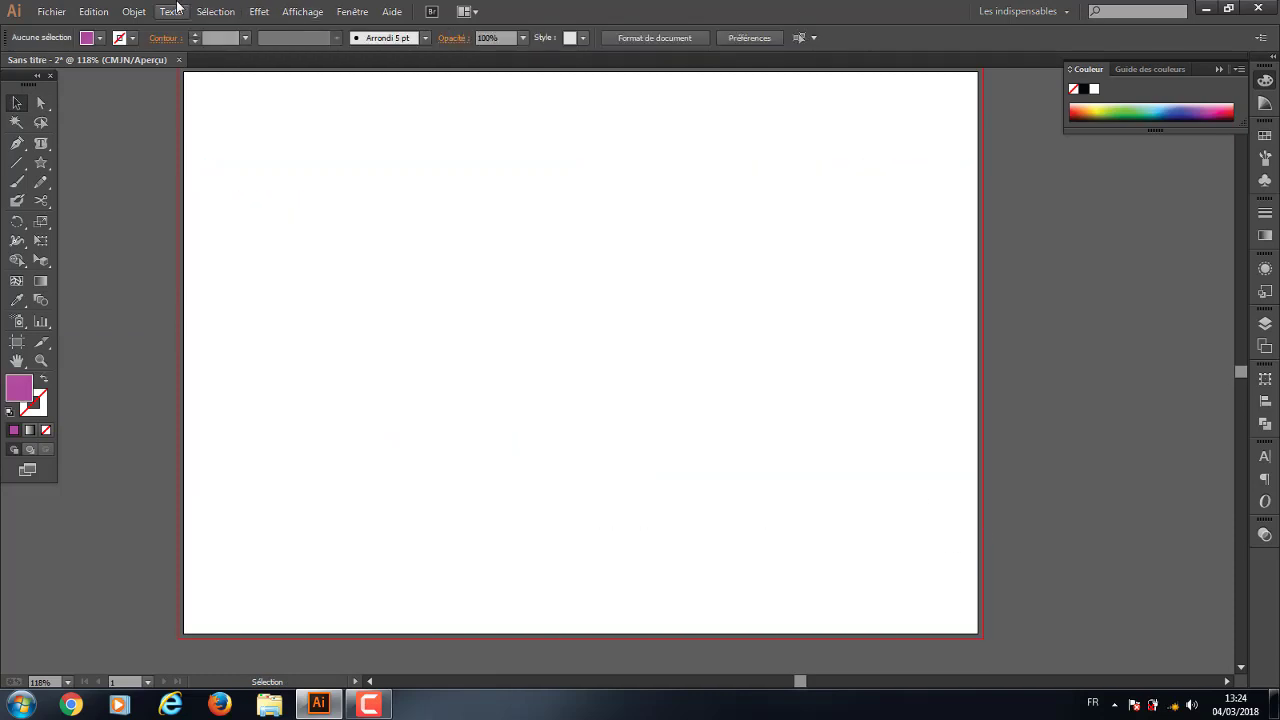
click(133, 11)
click(646, 238)
mouse_move(40, 162)
mouse_down()
mouse_move(113, 178)
mouse_move(120, 164)
mouse_up()
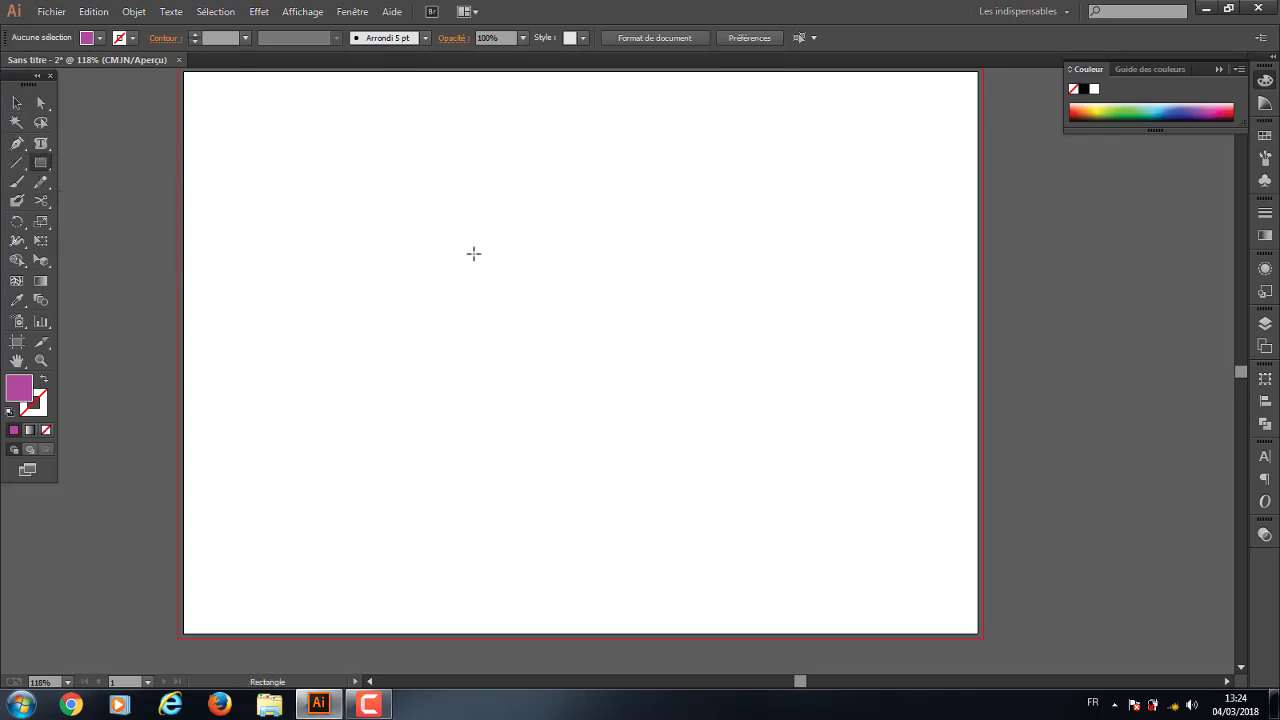
drag(302, 187, 745, 424)
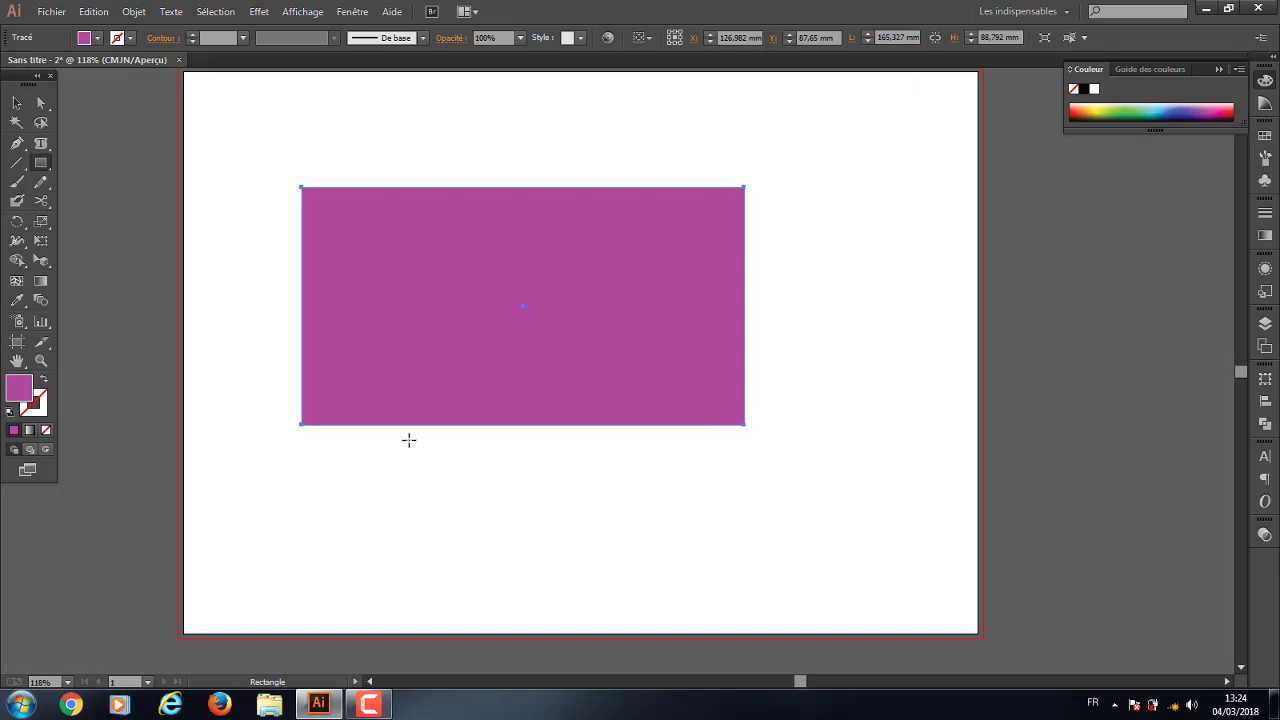
Give the rectangle a yellow stroke with a 7 pt weight
click(44, 412)
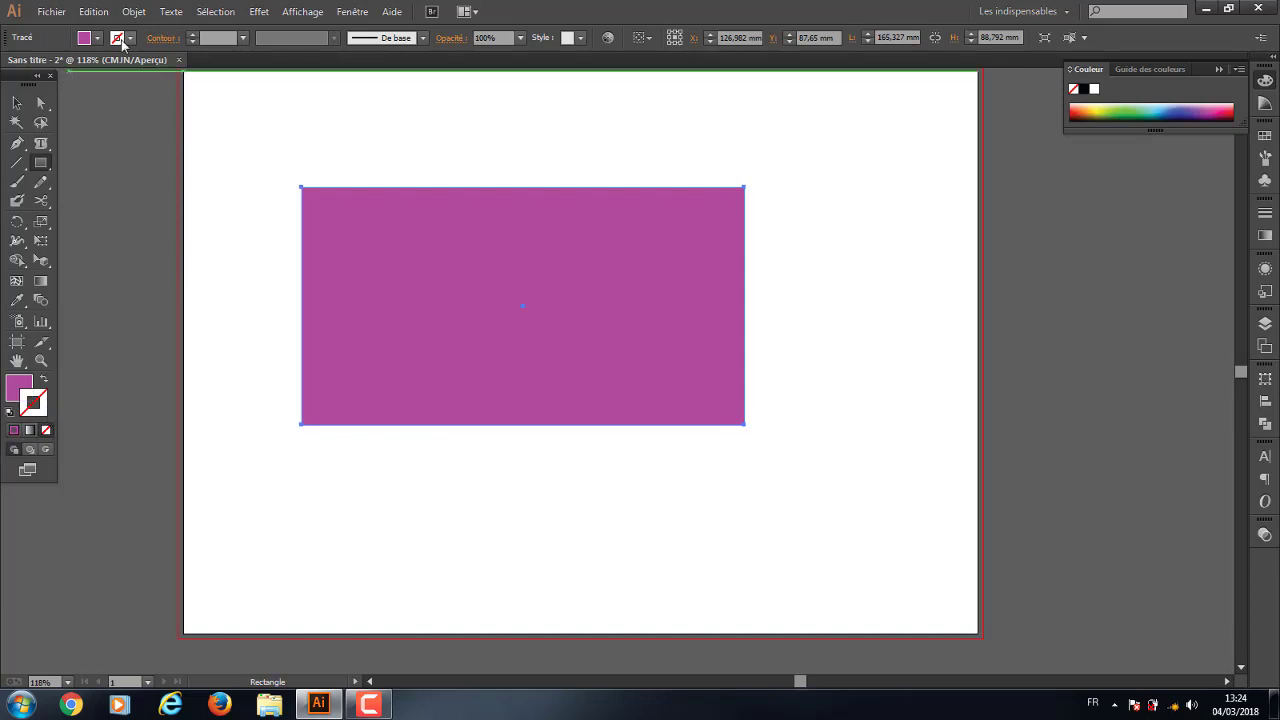
click(129, 38)
click(25, 85)
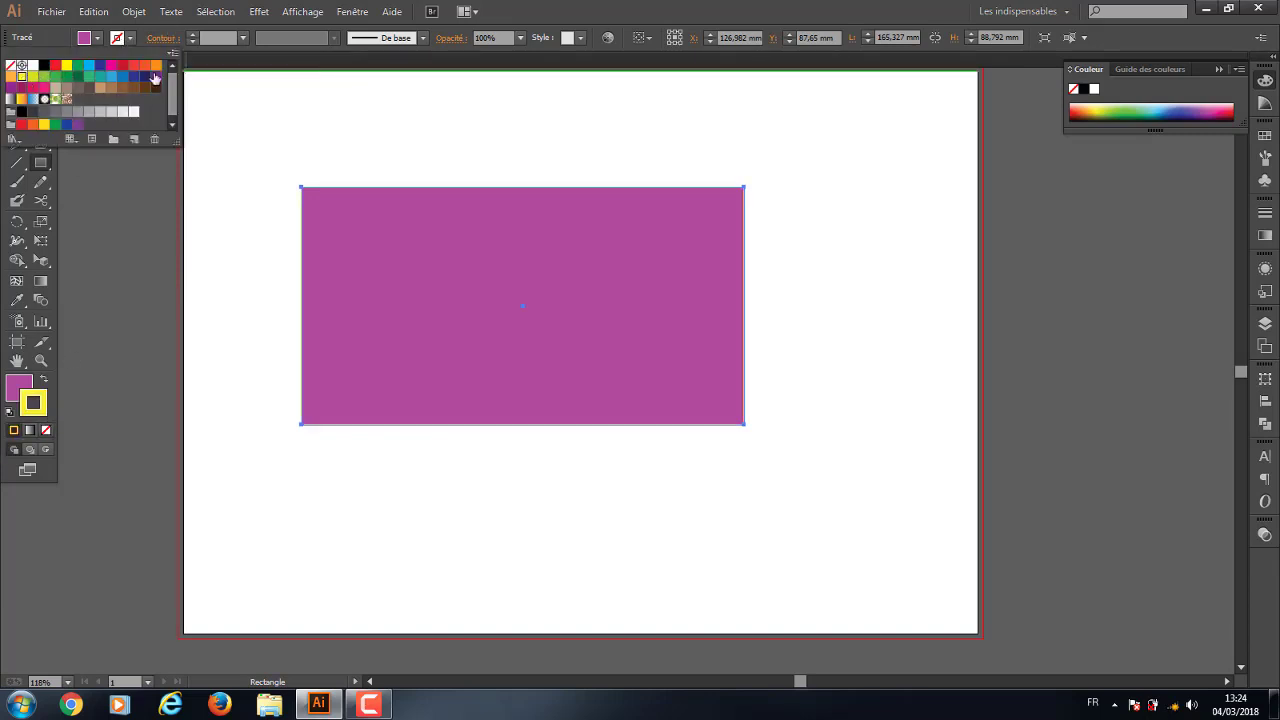
click(193, 34)
click(193, 34)
click(193, 34)
click(193, 34)
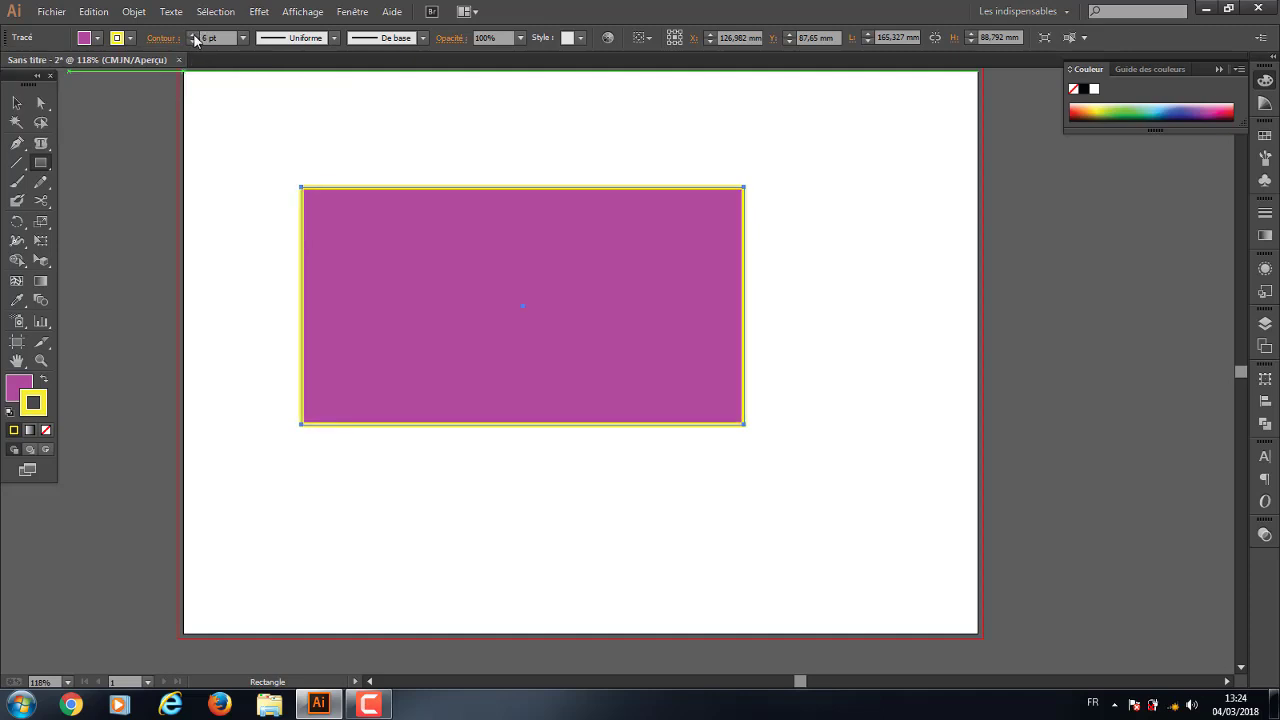
click(193, 34)
click(193, 34)
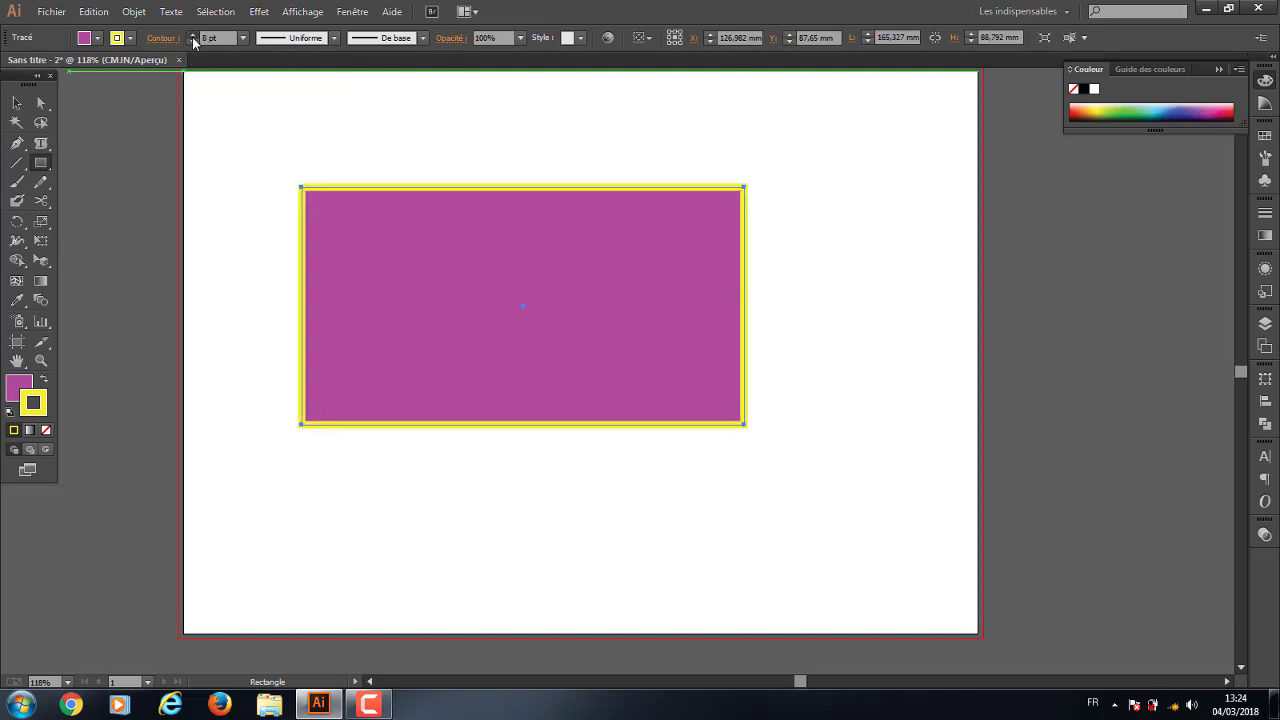
Select the finished rectangle with the Selection tool
click(950, 346)
click(681, 379)
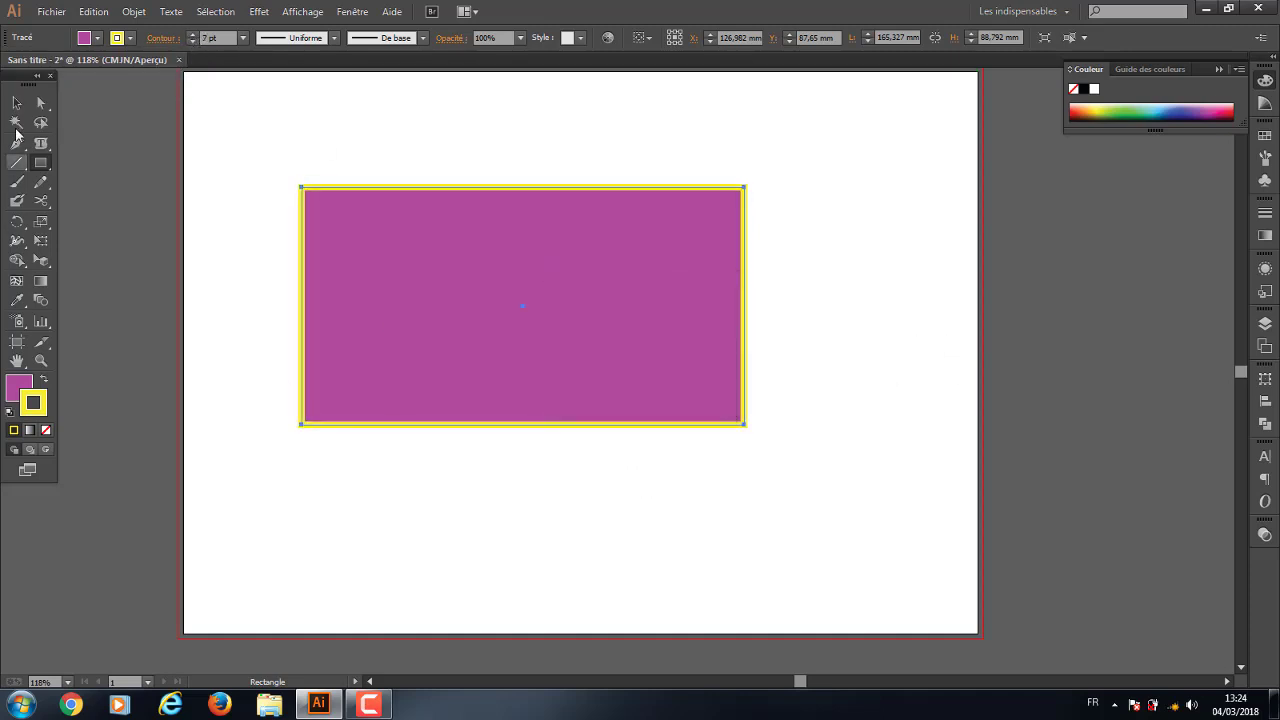
click(17, 102)
click(212, 160)
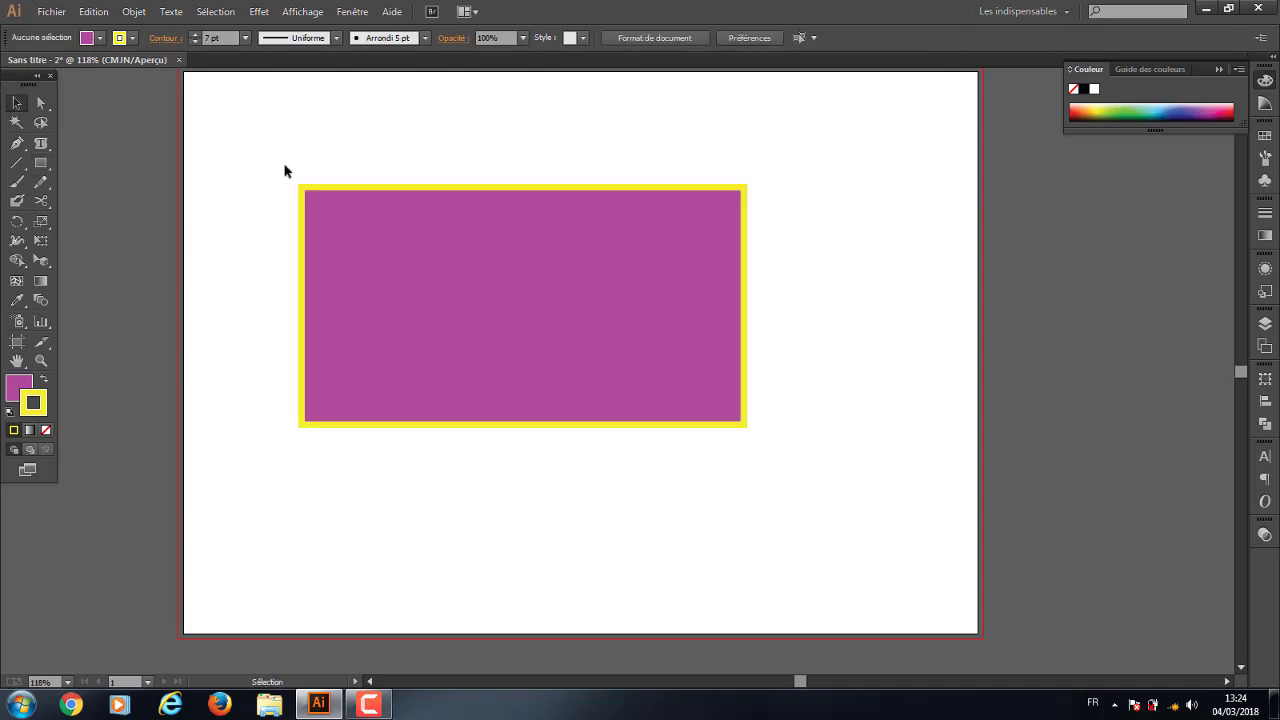
drag(286, 165, 585, 416)
click(770, 240)
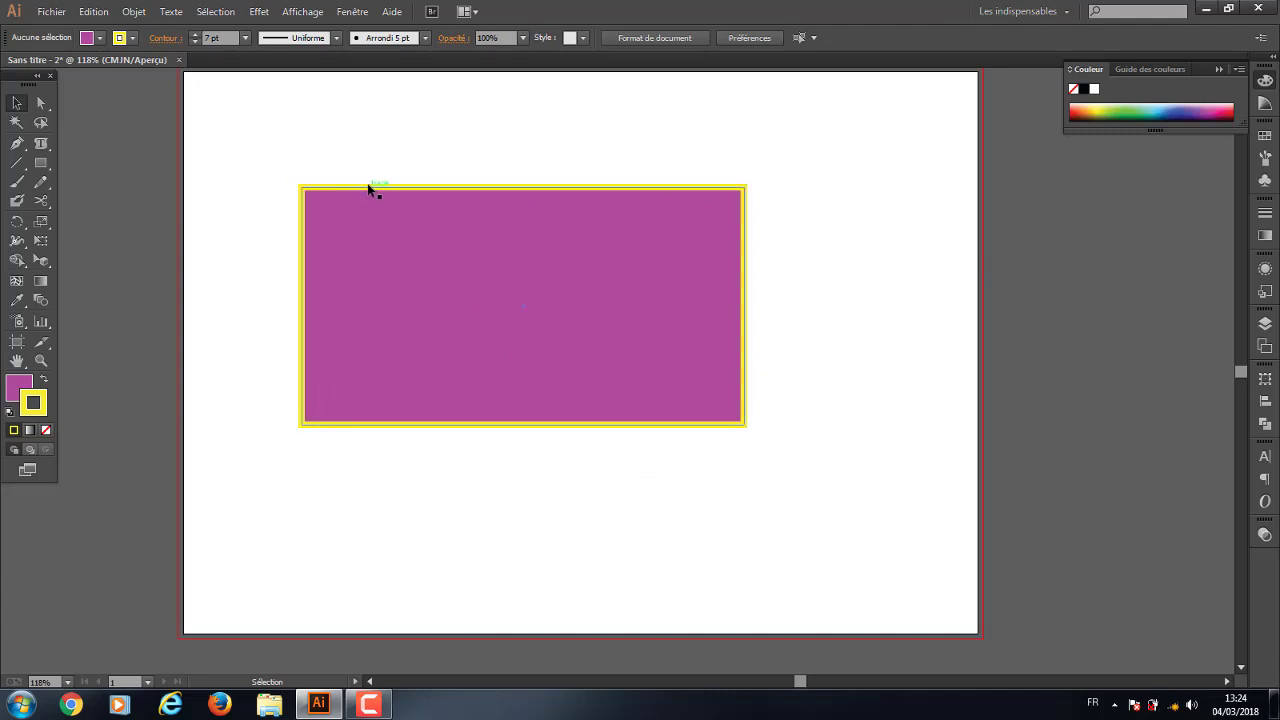
click(555, 189)
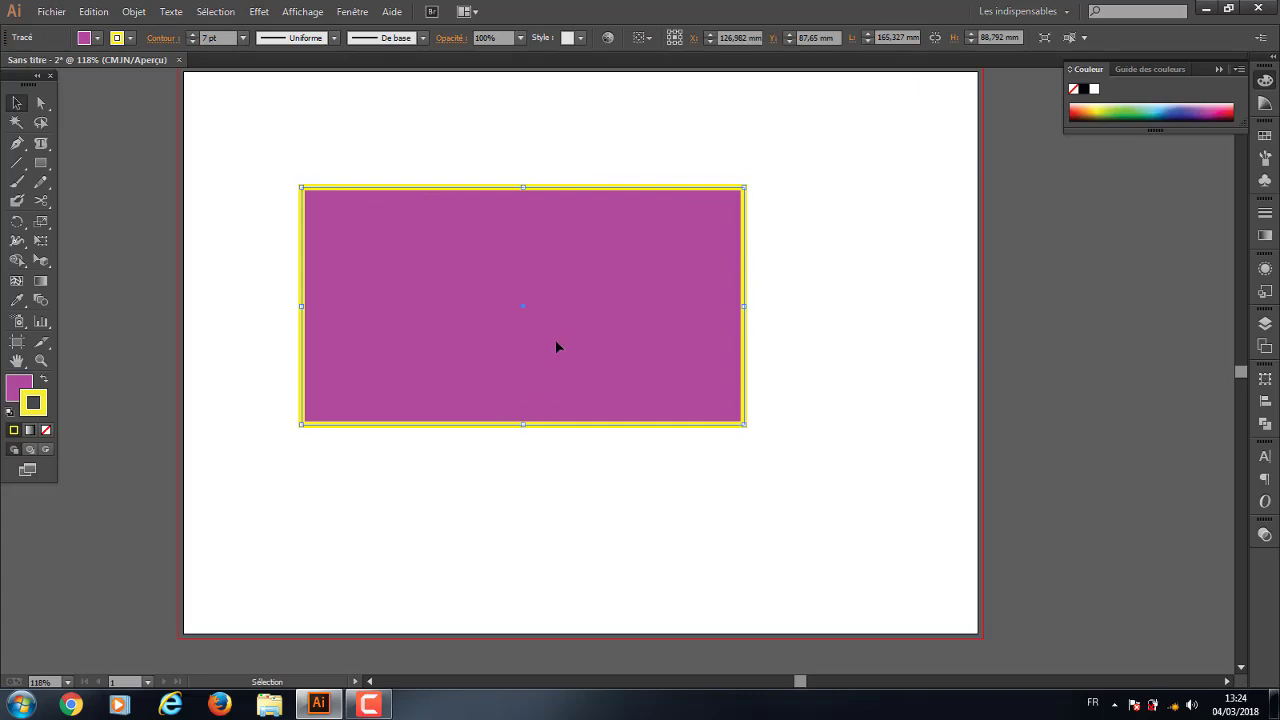
Expand the rectangle's fill and stroke into separate shapes, then reselect the expanded group
click(133, 11)
click(212, 185)
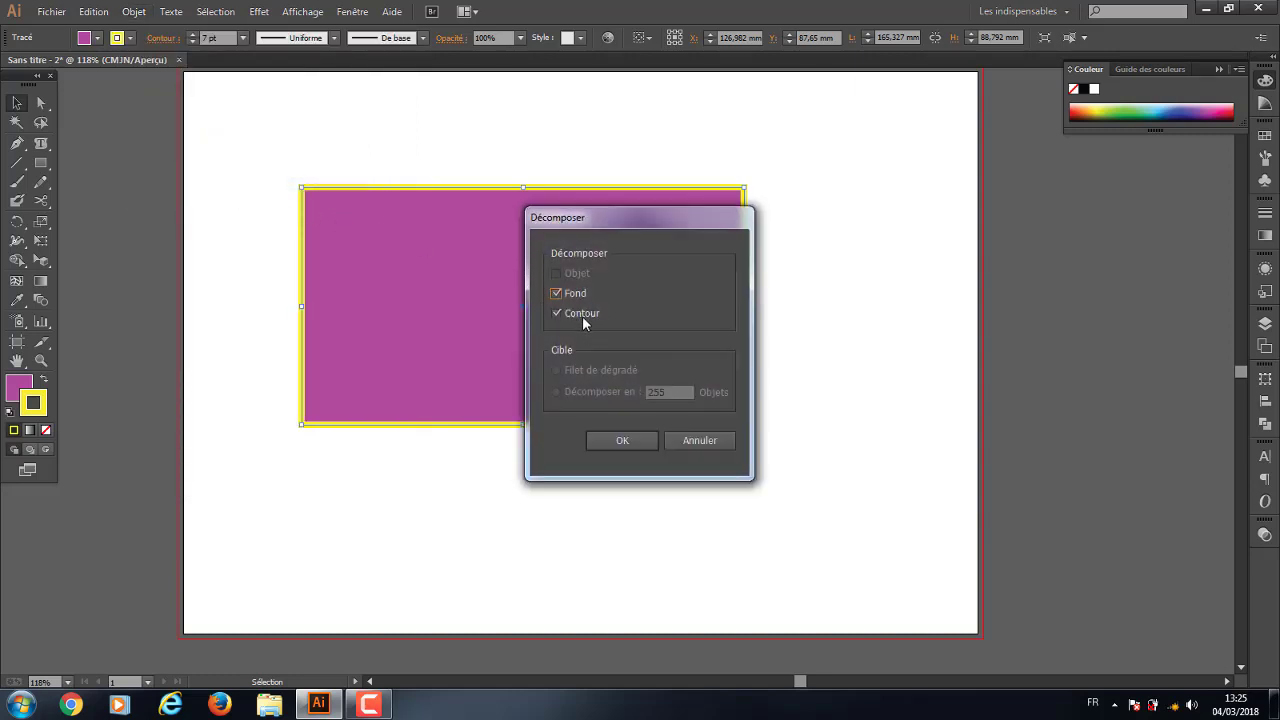
click(649, 447)
click(788, 263)
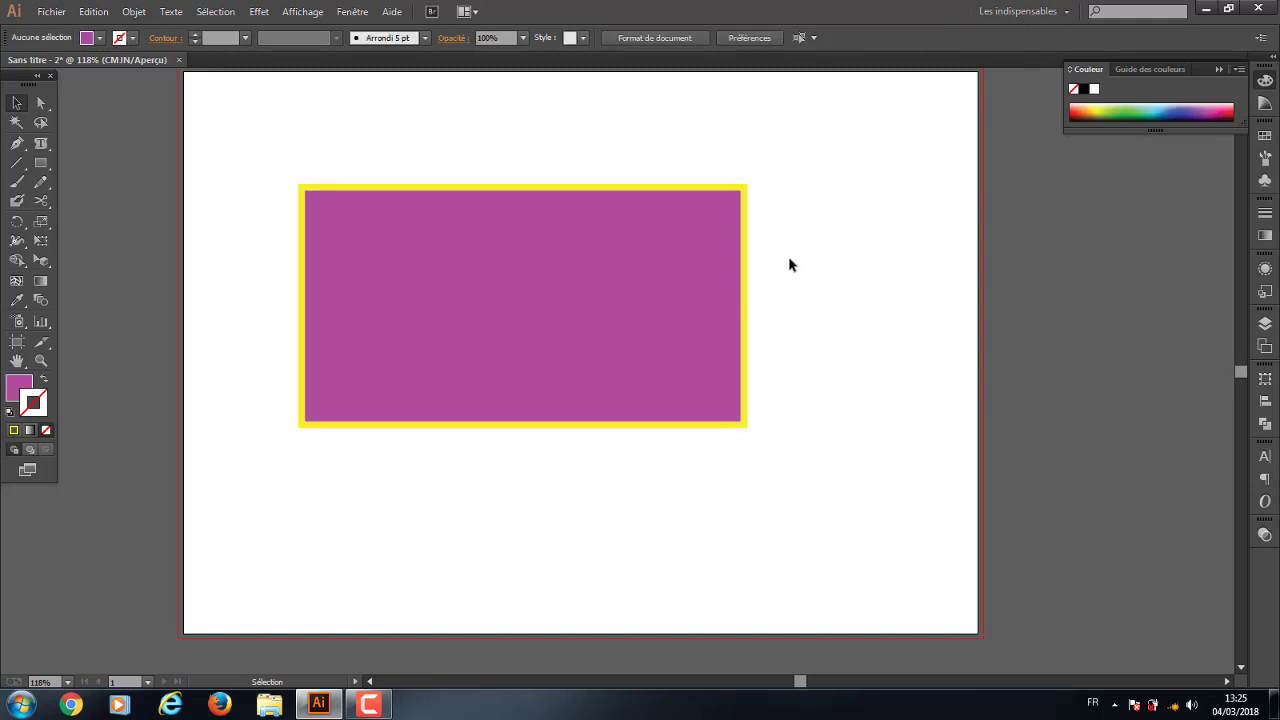
click(749, 196)
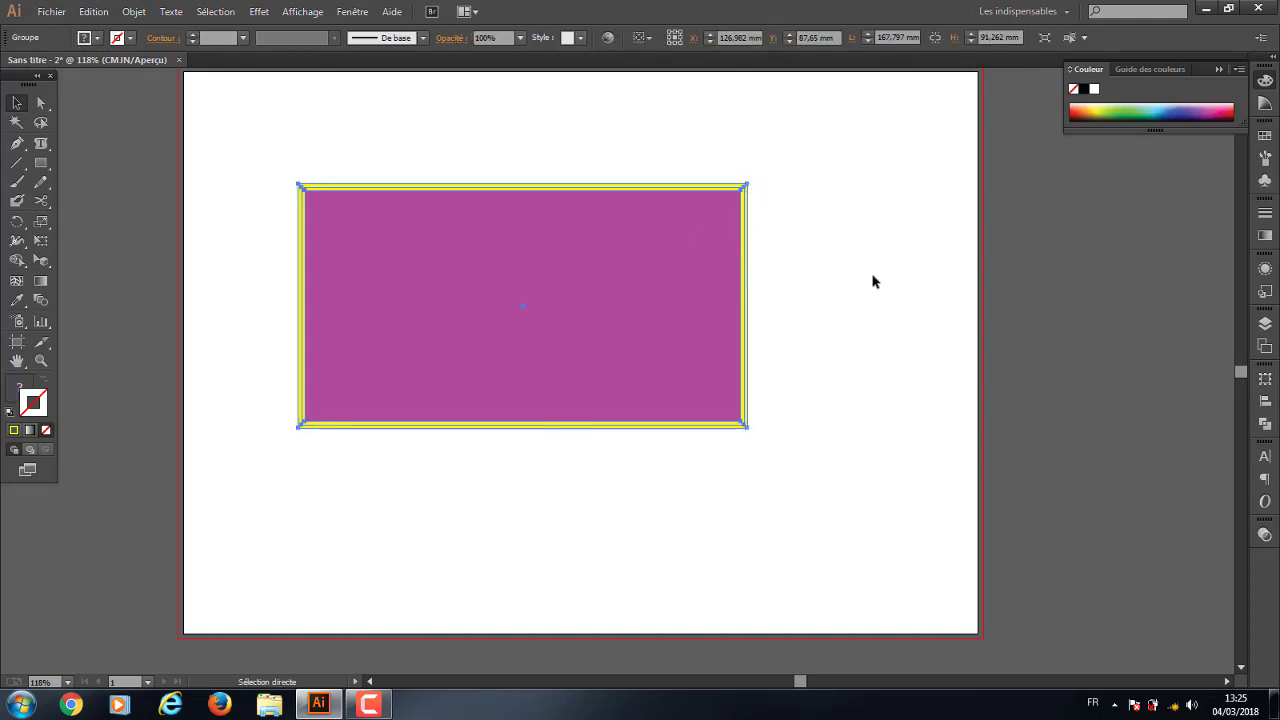
Zoom in and drag the yellow outline's outer corner and magenta bottom-right corner down-right
key(ctrl+plus)
key(ctrl+plus)
key(ctrl+plus)
key(ctrl+plus)
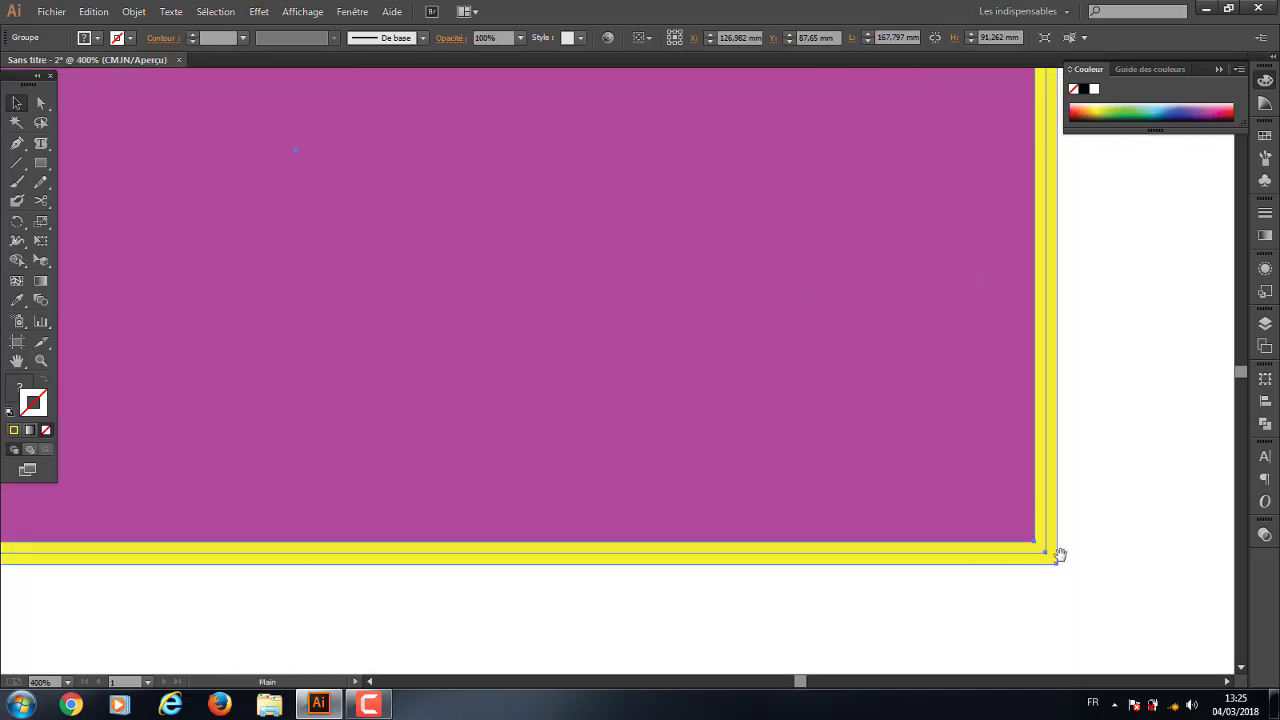
drag(1058, 551, 806, 334)
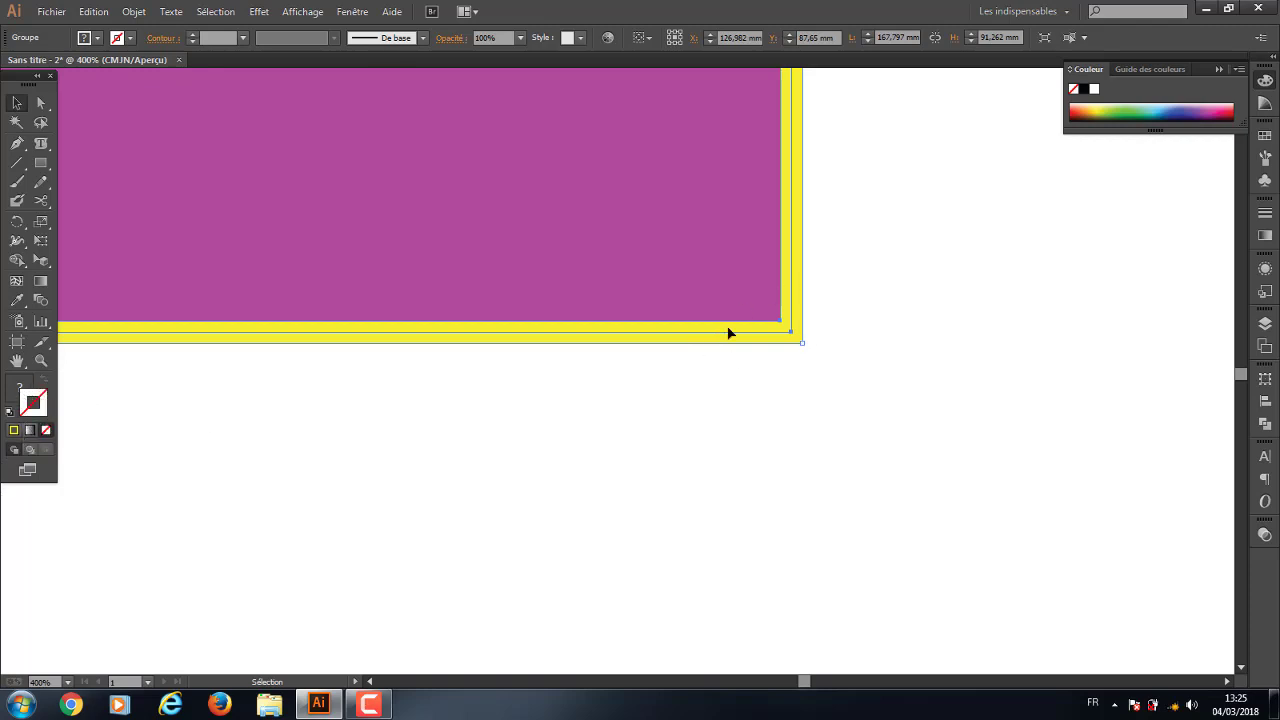
click(41, 103)
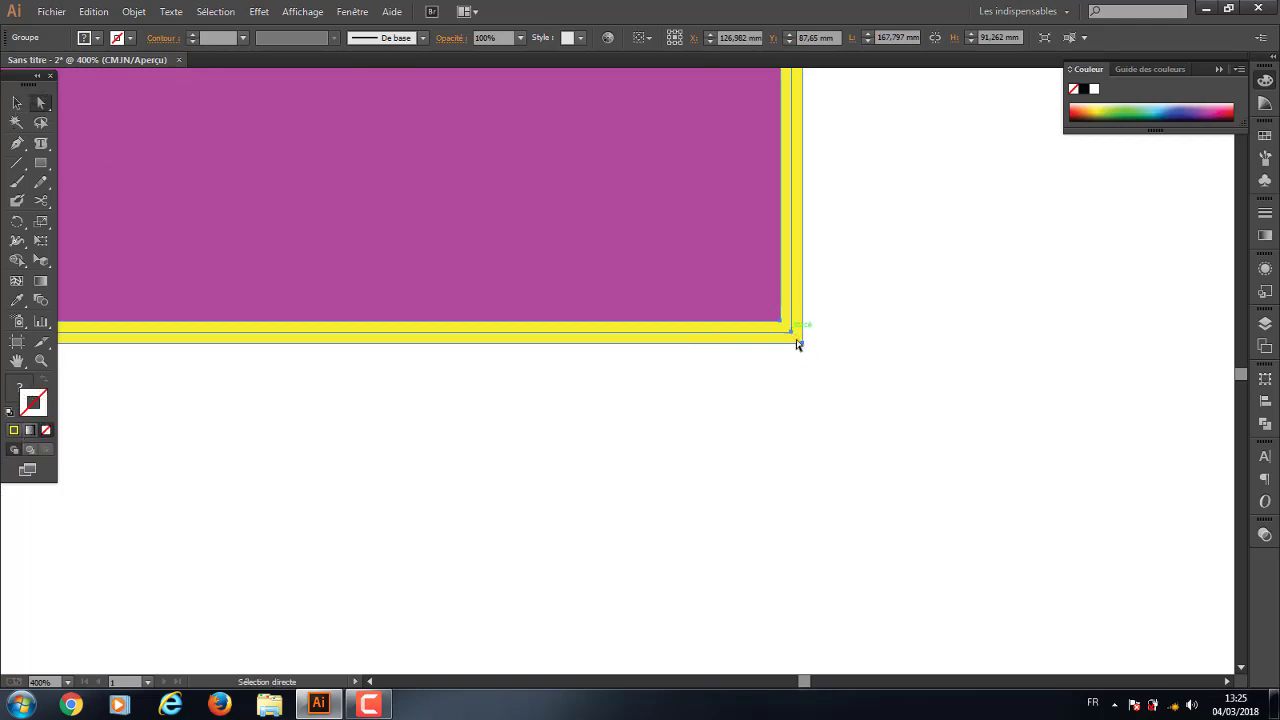
drag(799, 343, 860, 418)
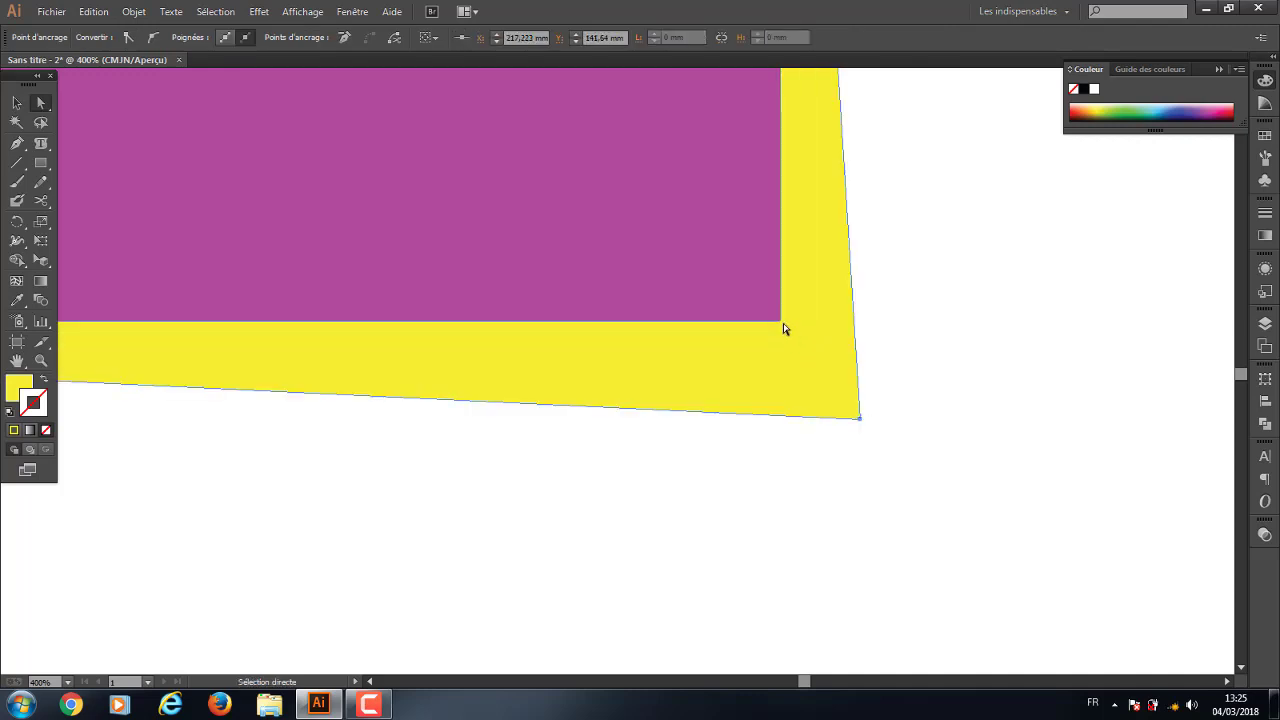
mouse_move(784, 328)
mouse_down()
mouse_move(805, 325)
mouse_move(784, 366)
mouse_up()
Pull the yellow outline's inner bottom-right corner down-right to skew the frame
click(634, 470)
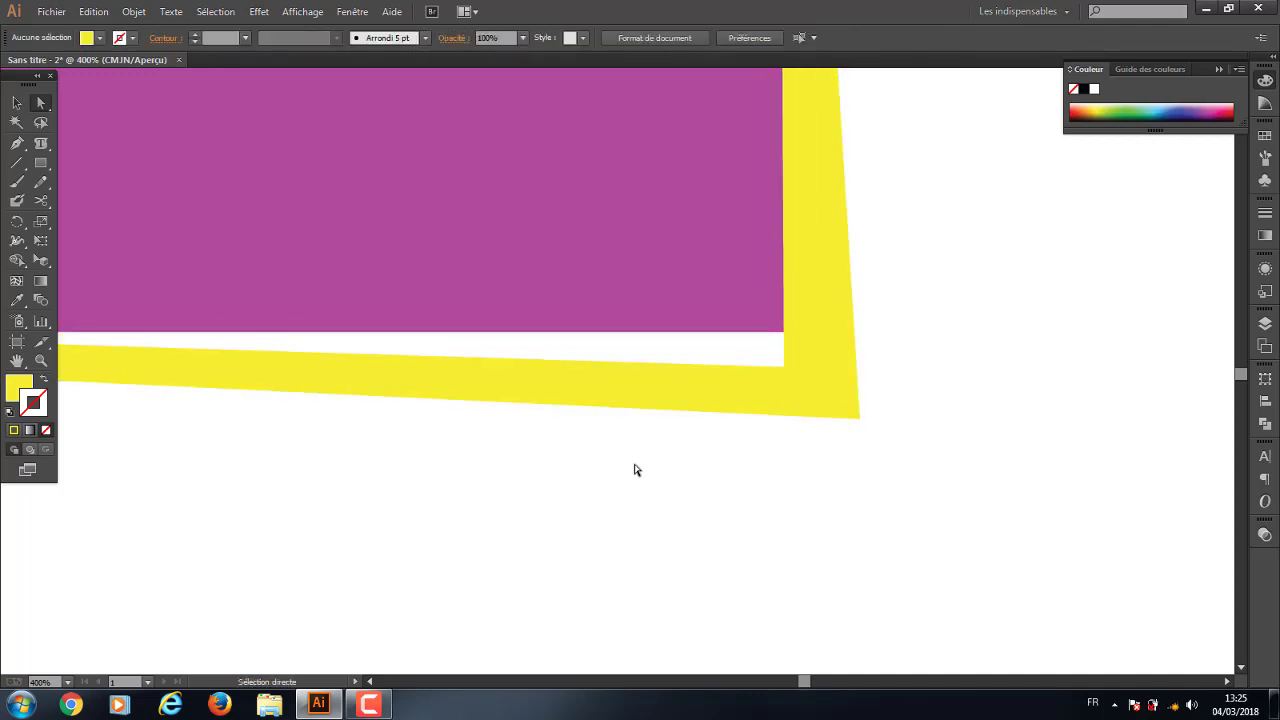
drag(683, 396, 653, 357)
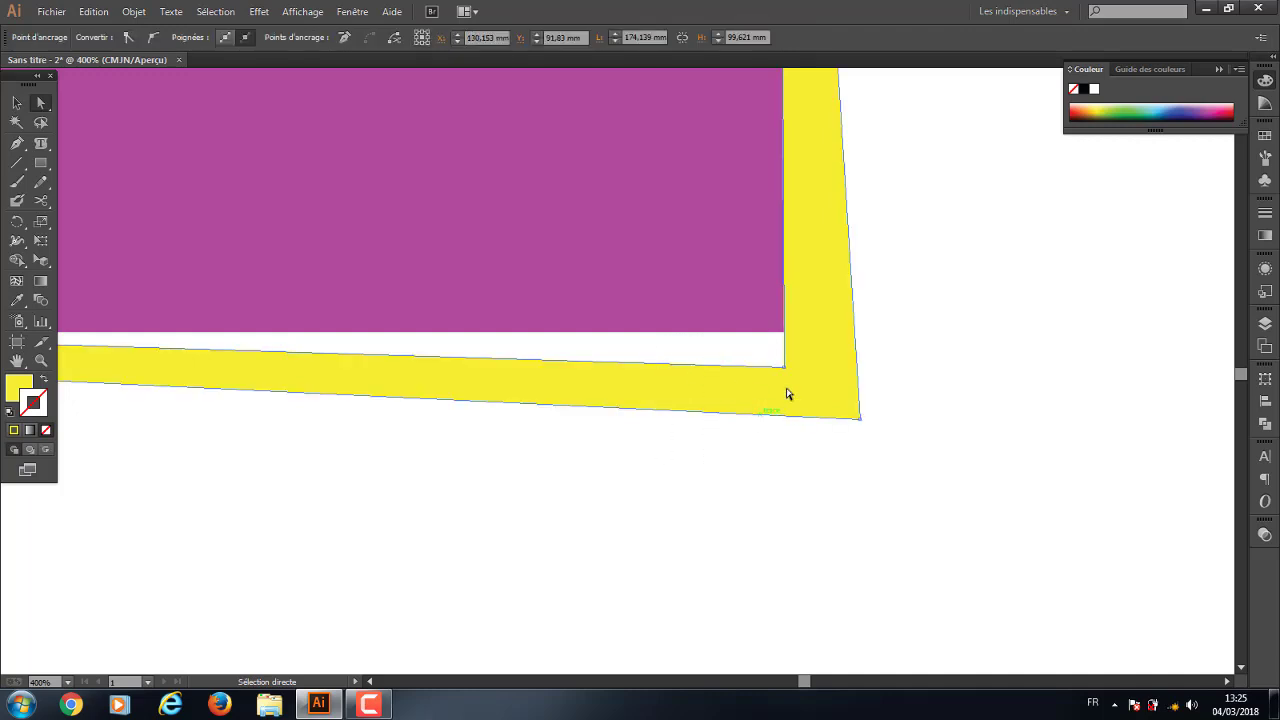
drag(785, 367, 820, 395)
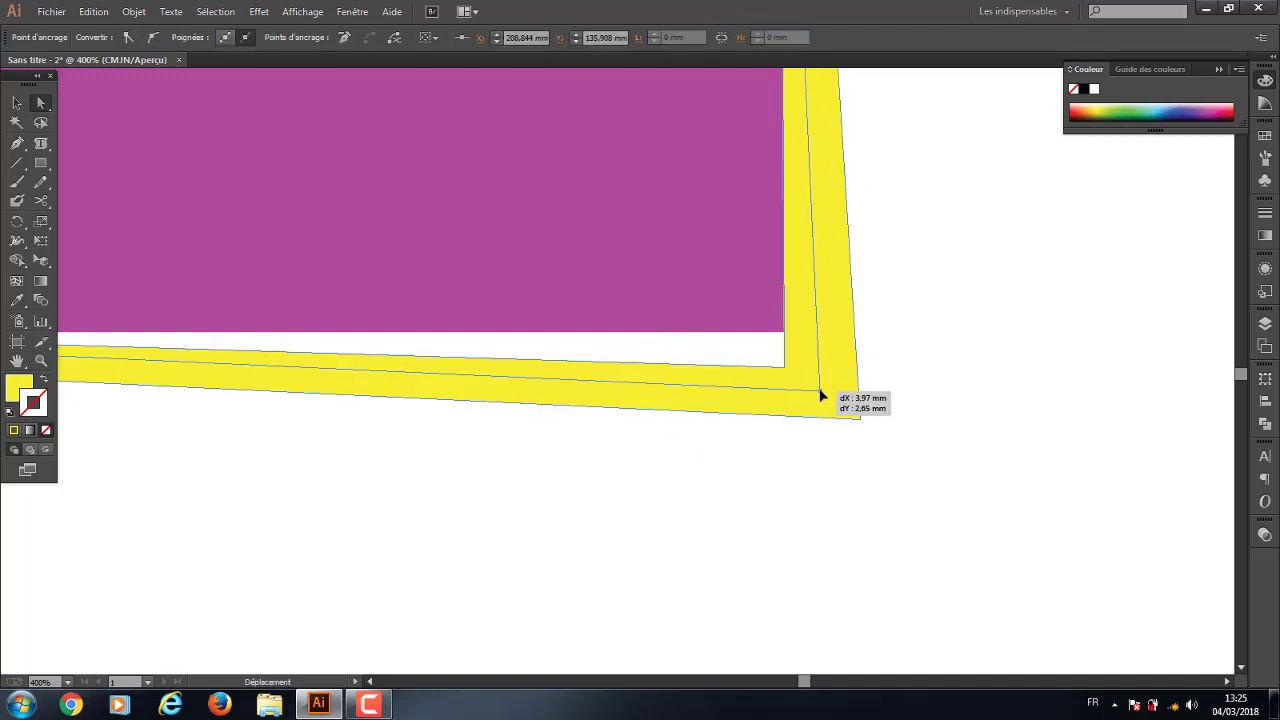
click(963, 414)
Zoom out to 150%, then select and delete the yellow frame and magenta rectangle
key(ctrl+minus)
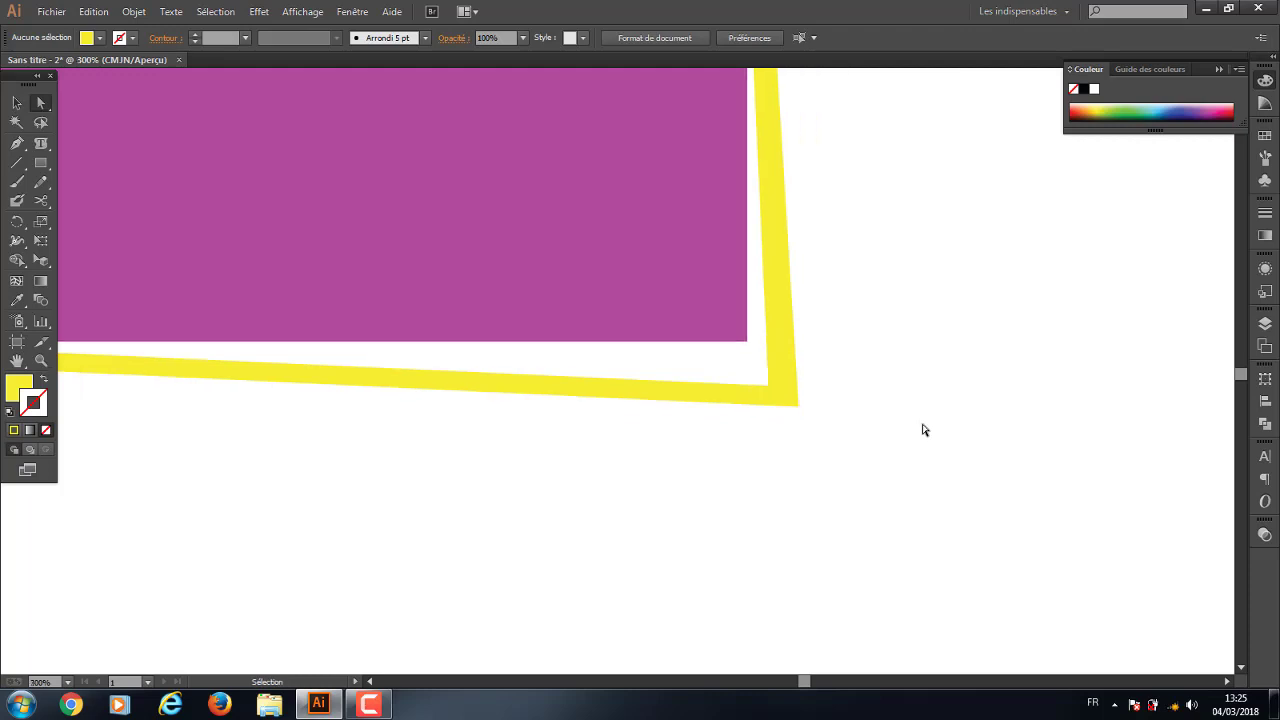
key(ctrl+minus)
key(ctrl+minus)
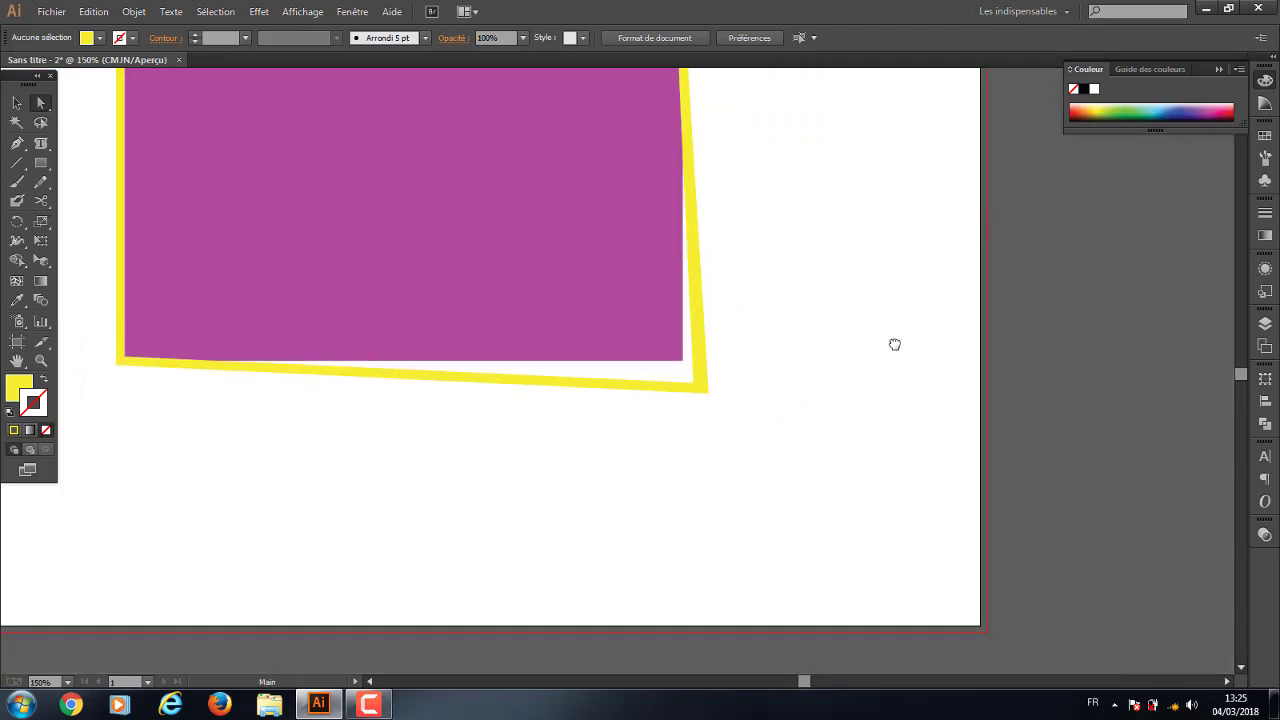
drag(894, 343, 934, 391)
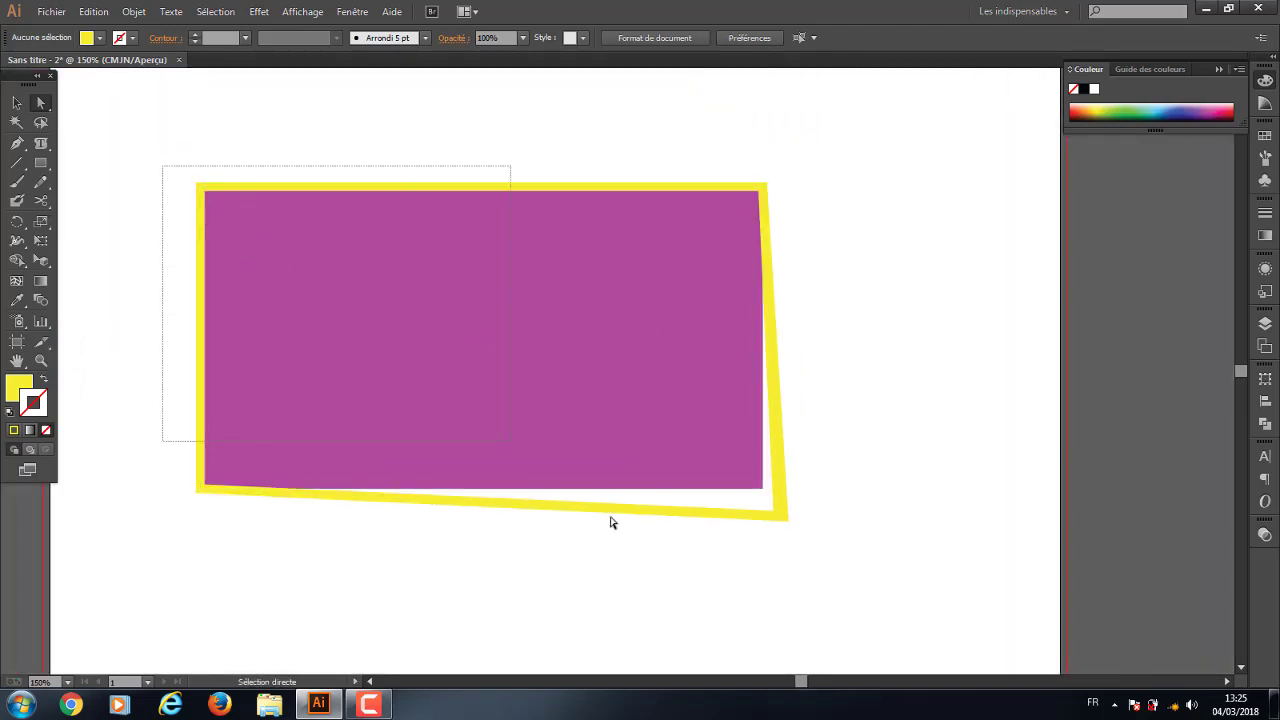
drag(161, 172, 606, 522)
key(Delete)
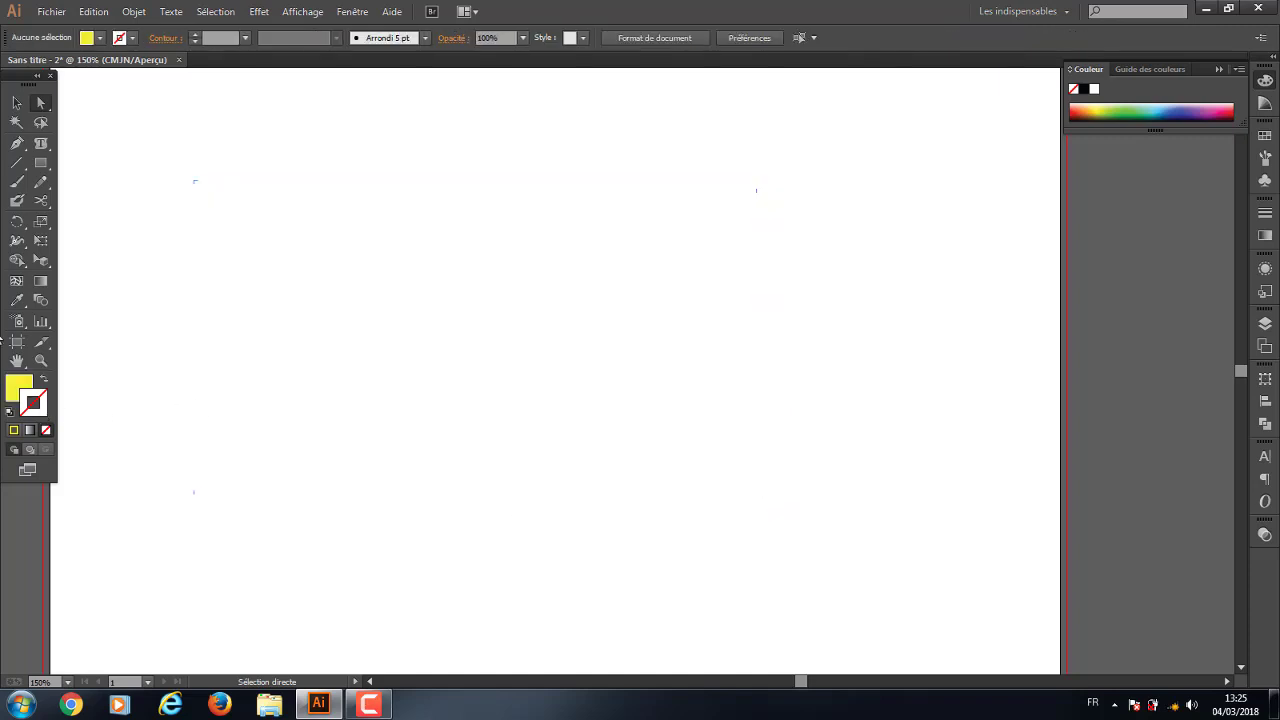
click(16, 102)
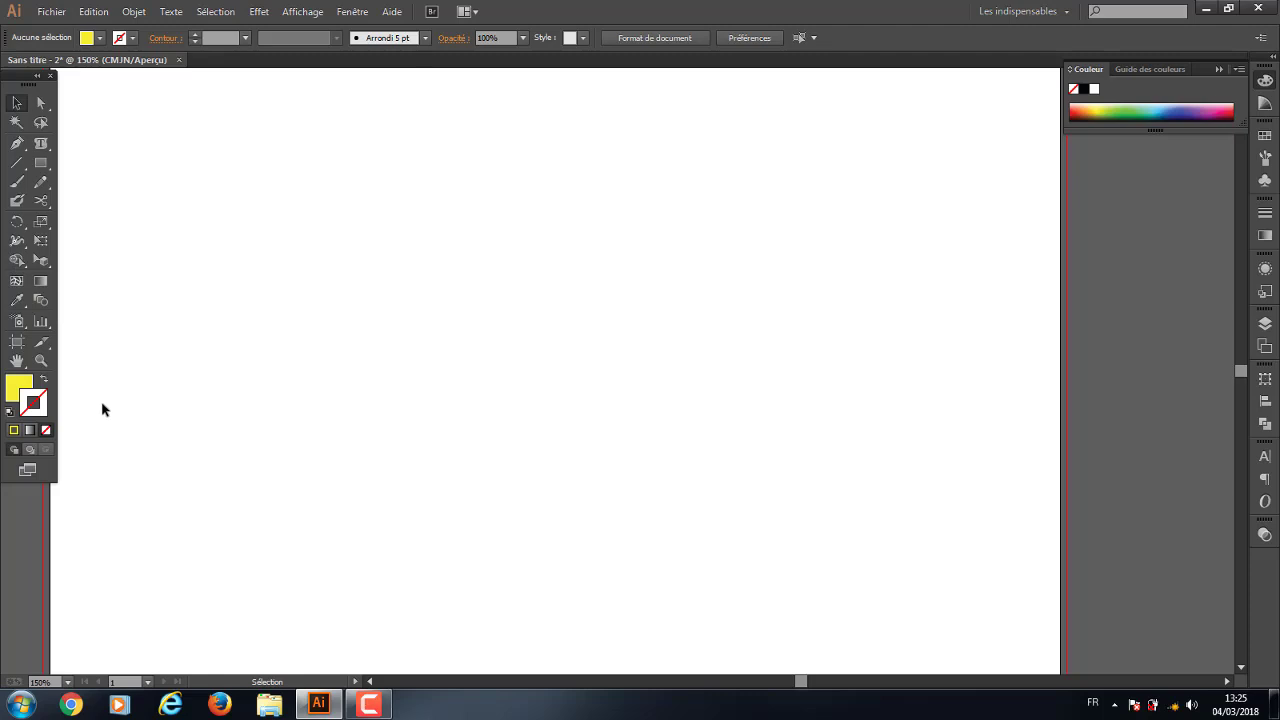
Draw a yellow rectangle near the top-left of the artboard
click(41, 163)
drag(218, 144, 241, 163)
drag(310, 220, 390, 345)
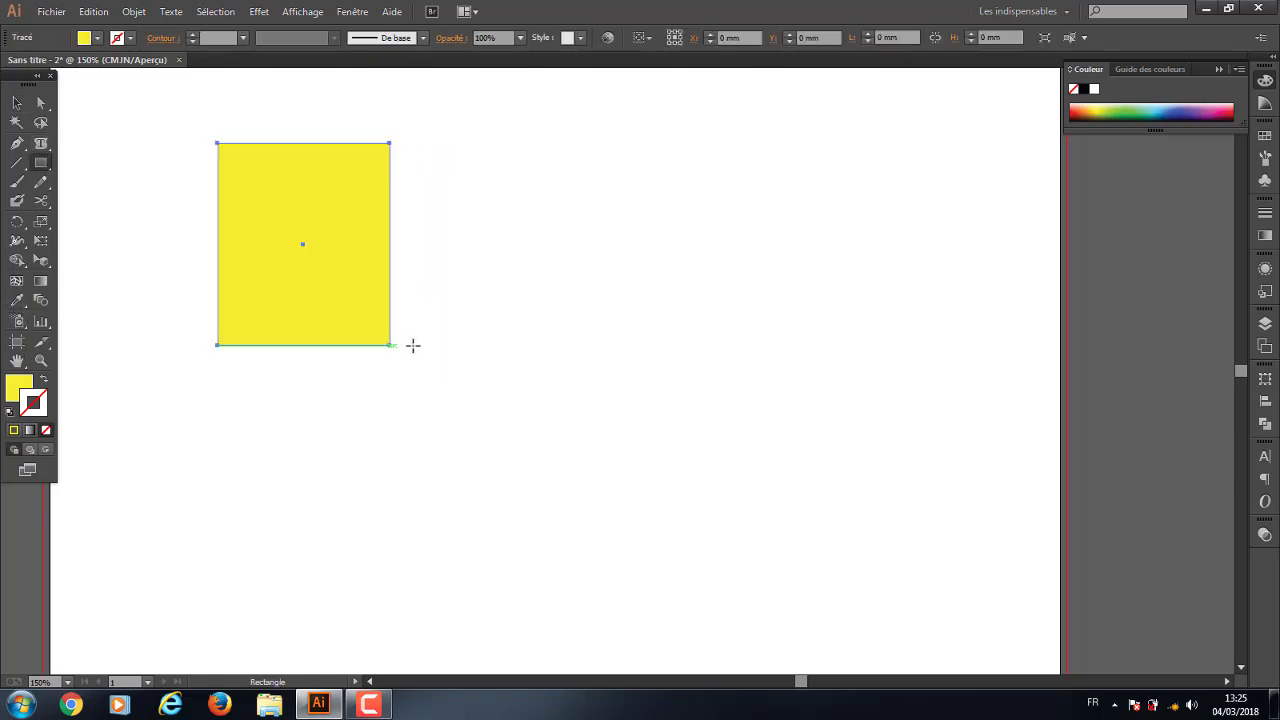
Give the rectangle an orange stroke at 7 pt weight
click(130, 38)
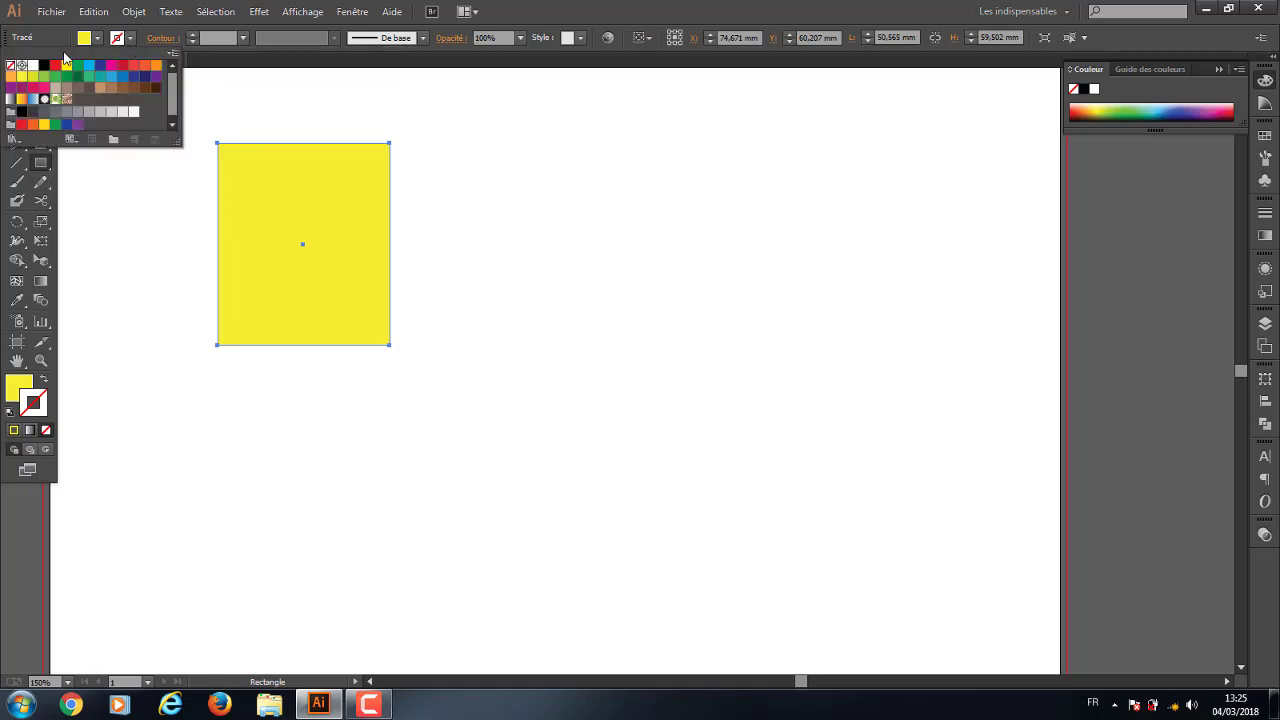
click(10, 77)
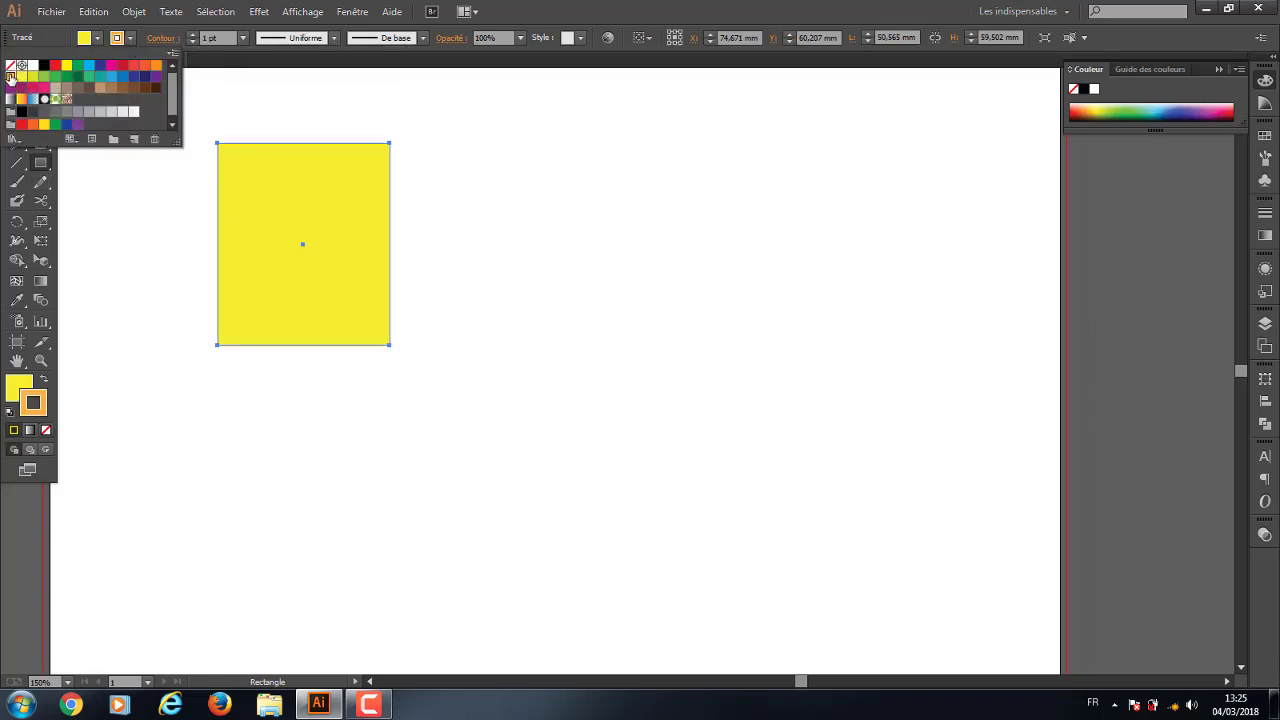
click(195, 35)
click(195, 35)
click(192, 34)
click(192, 34)
click(192, 34)
click(192, 34)
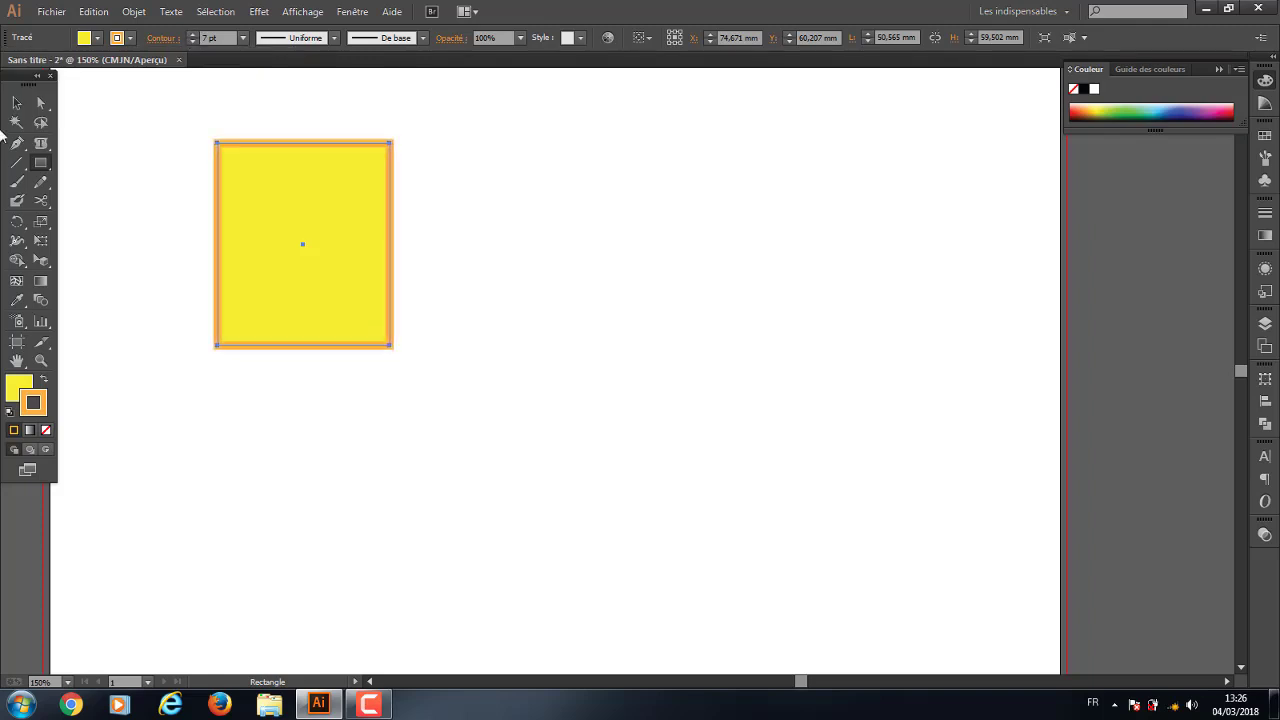
Move the rectangle slightly left and down, then deselect it
click(17, 102)
drag(323, 234, 275, 254)
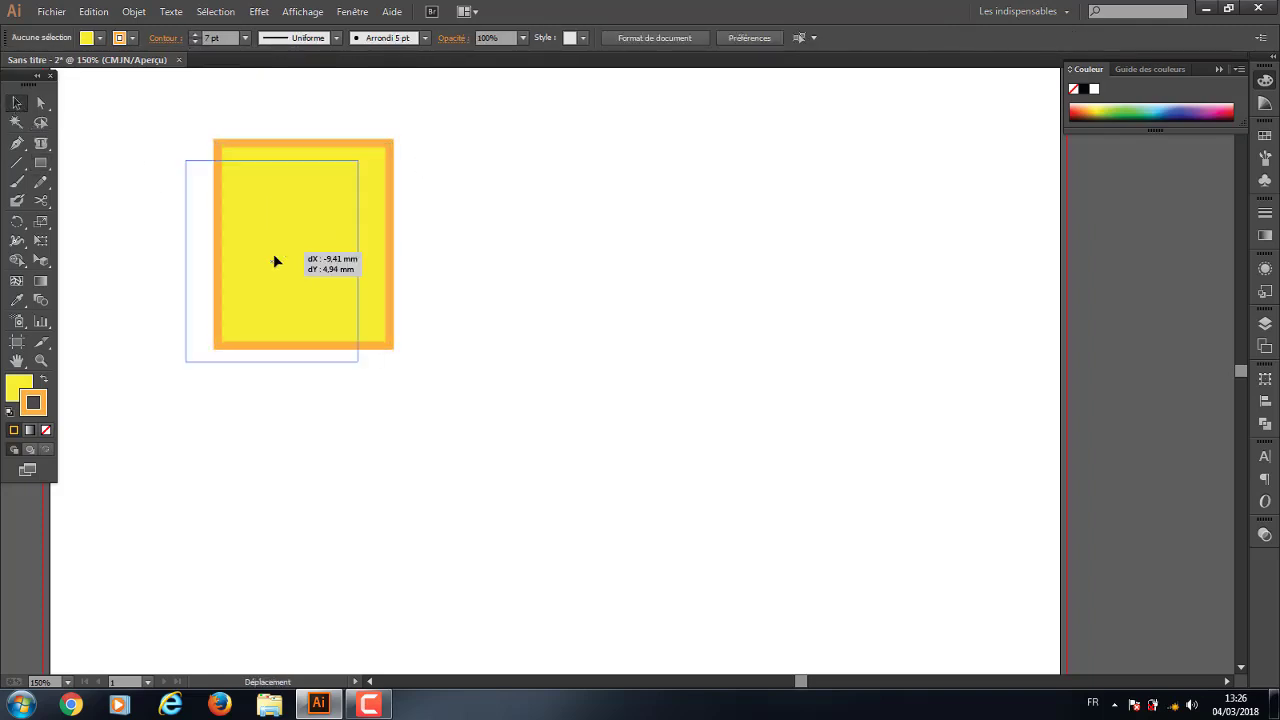
click(597, 383)
drag(40, 162, 102, 201)
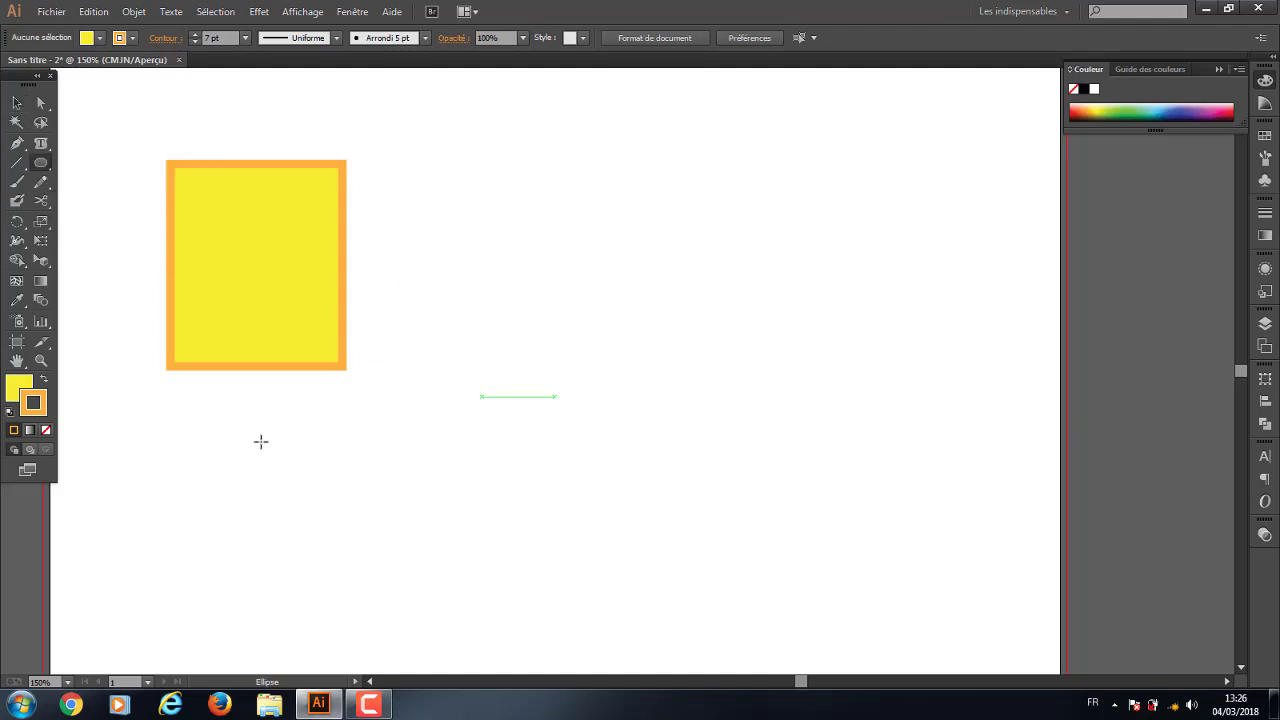
Draw three overlapping ellipses right of the rectangle
click(10, 411)
drag(660, 308, 852, 548)
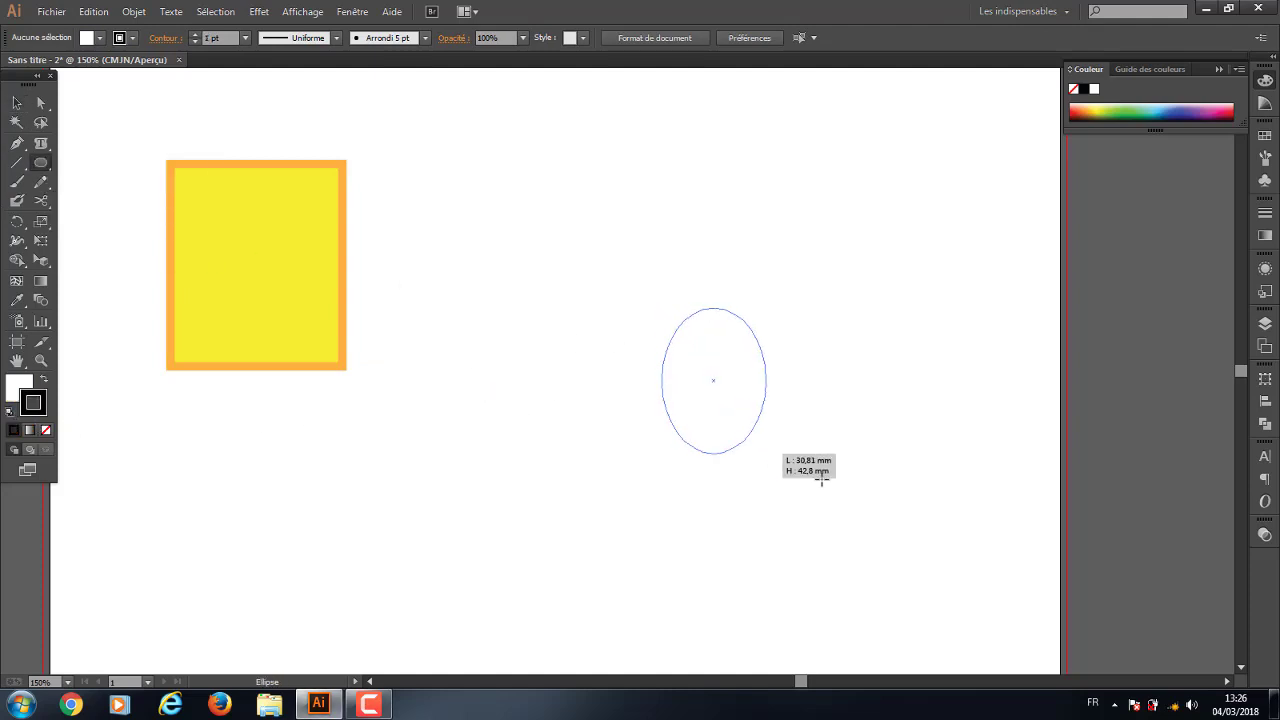
drag(784, 401, 1088, 594)
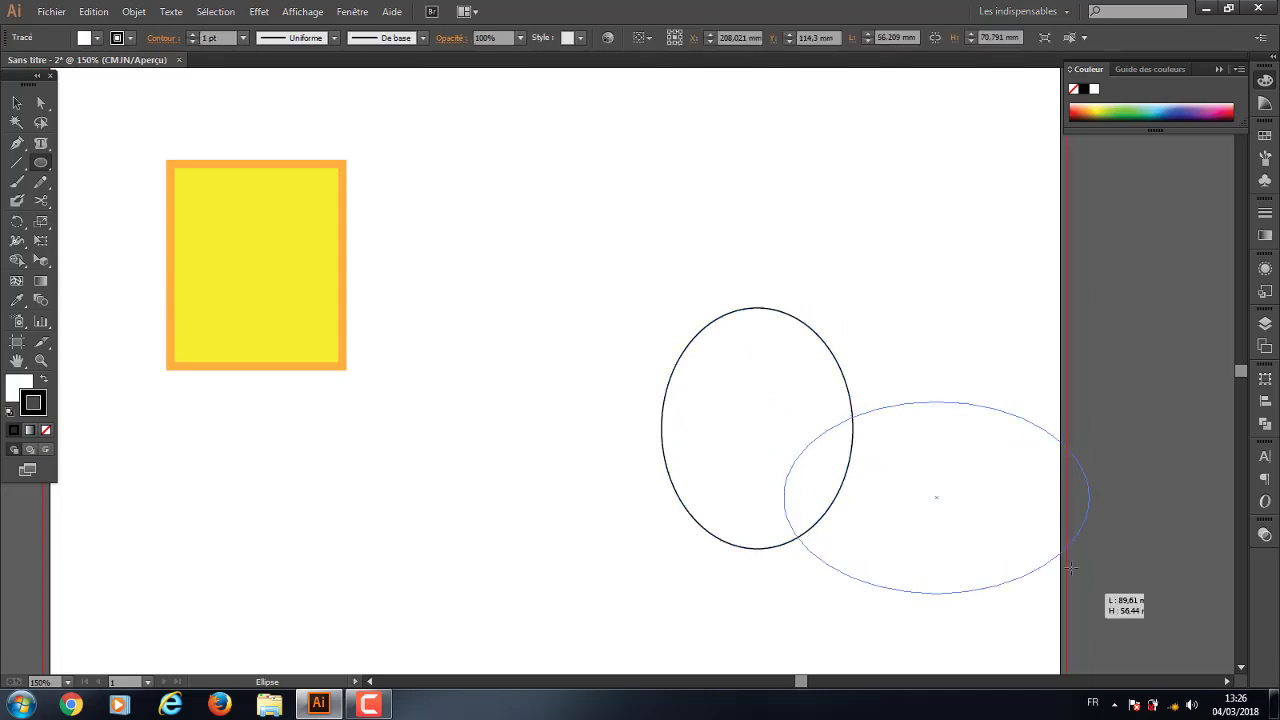
drag(868, 265, 757, 468)
key(v)
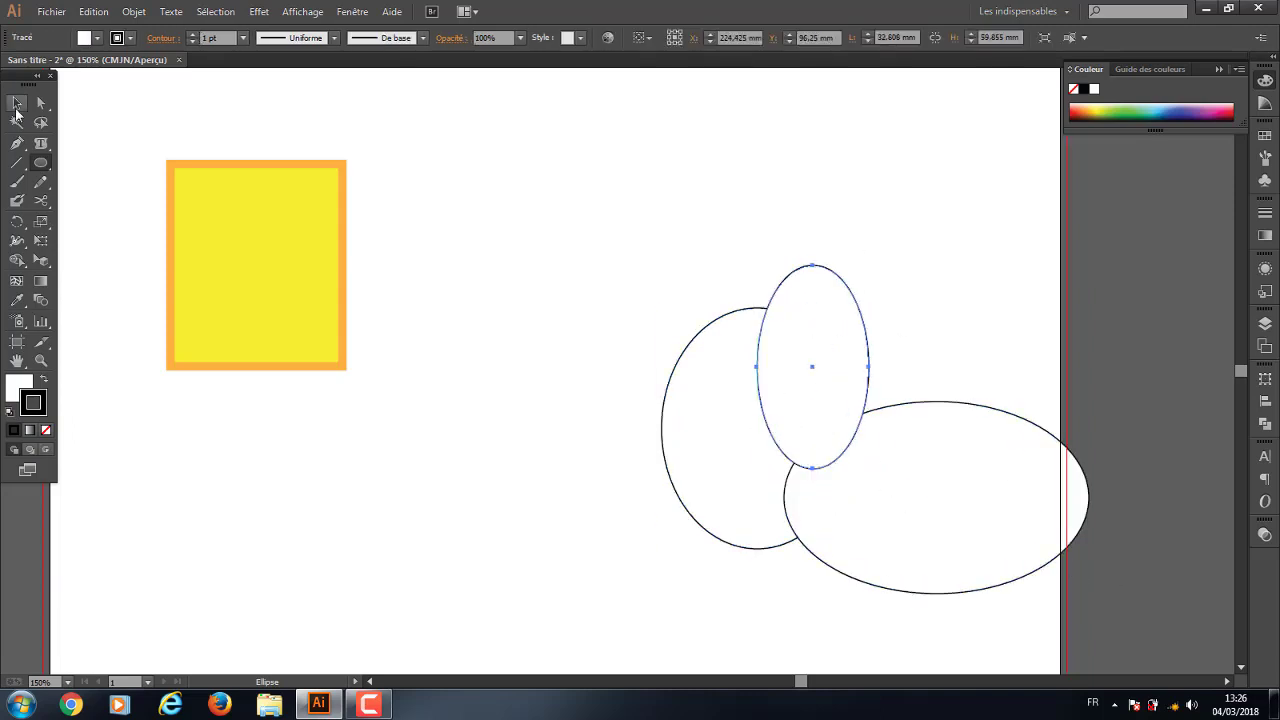
mouse_move(623, 209)
mouse_down()
mouse_move(988, 511)
mouse_move(835, 475)
mouse_up()
click(857, 239)
Select the three ellipses and eyedrop the rectangle's yellow fill and orange outline onto them
drag(840, 287, 769, 429)
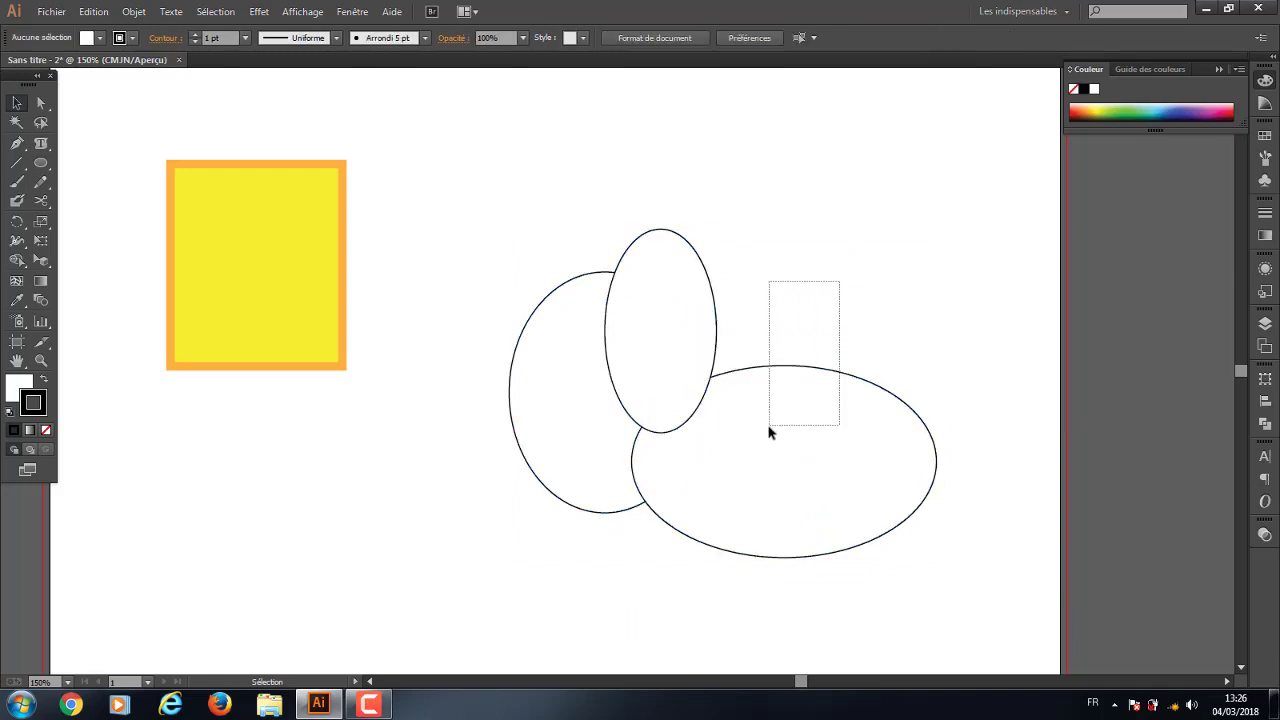
click(1049, 263)
drag(209, 123, 300, 337)
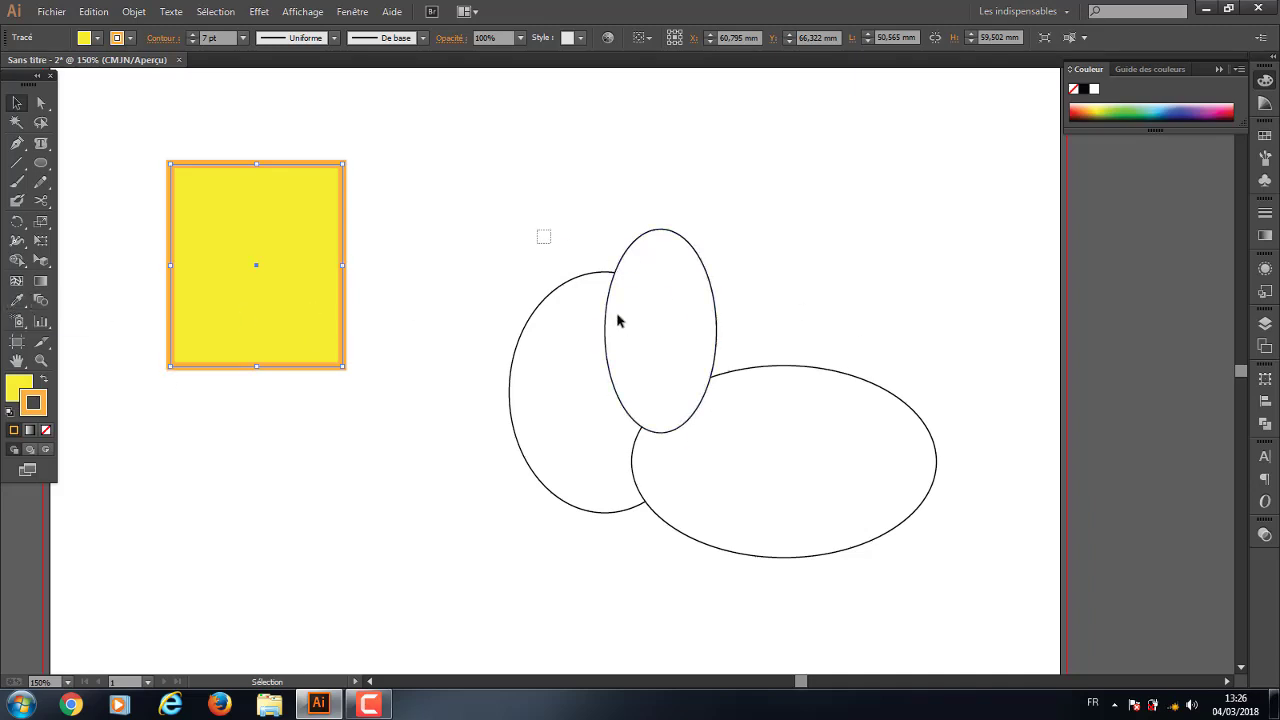
drag(541, 231, 811, 508)
click(847, 298)
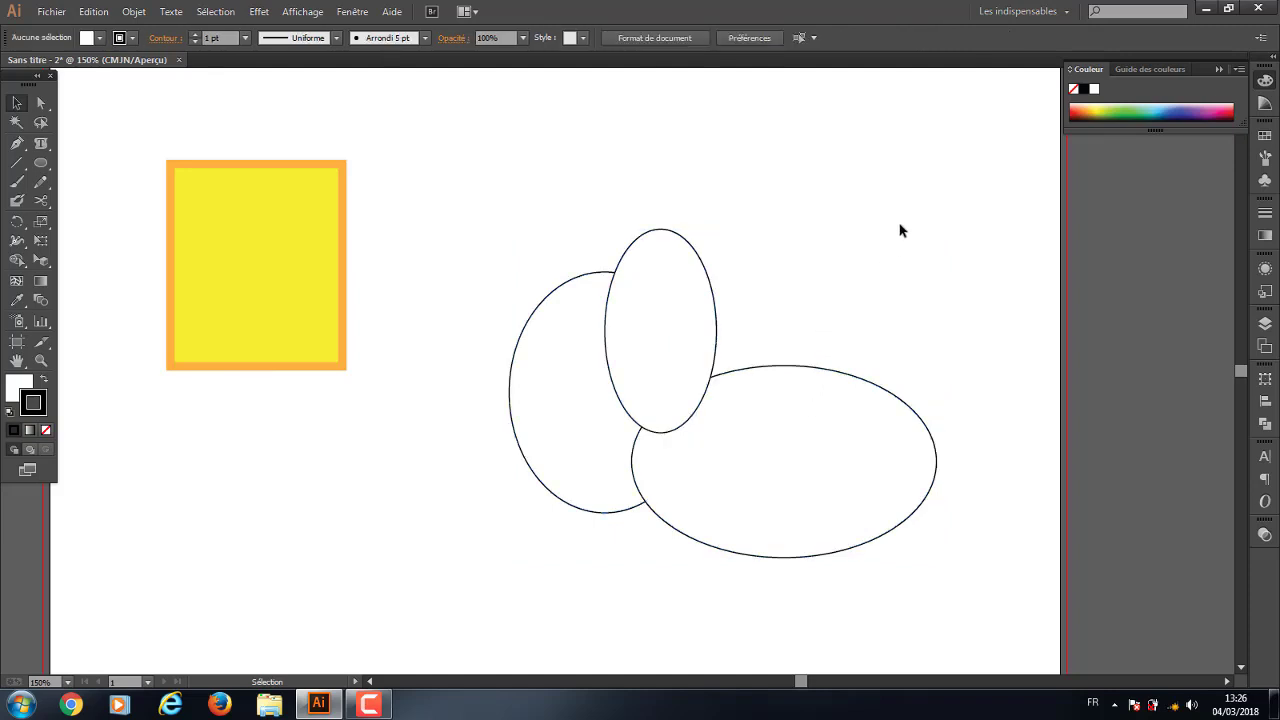
drag(898, 226, 557, 588)
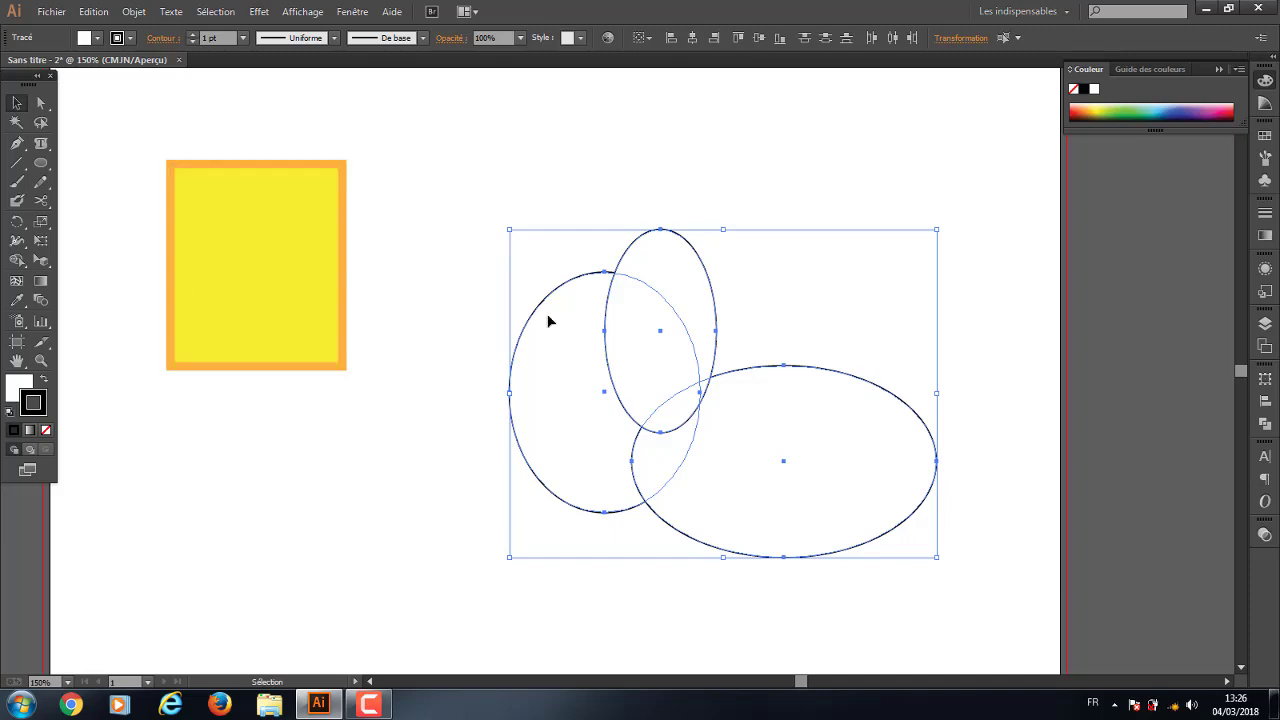
mouse_move(516, 180)
mouse_down()
mouse_move(668, 343)
mouse_move(1043, 604)
mouse_up()
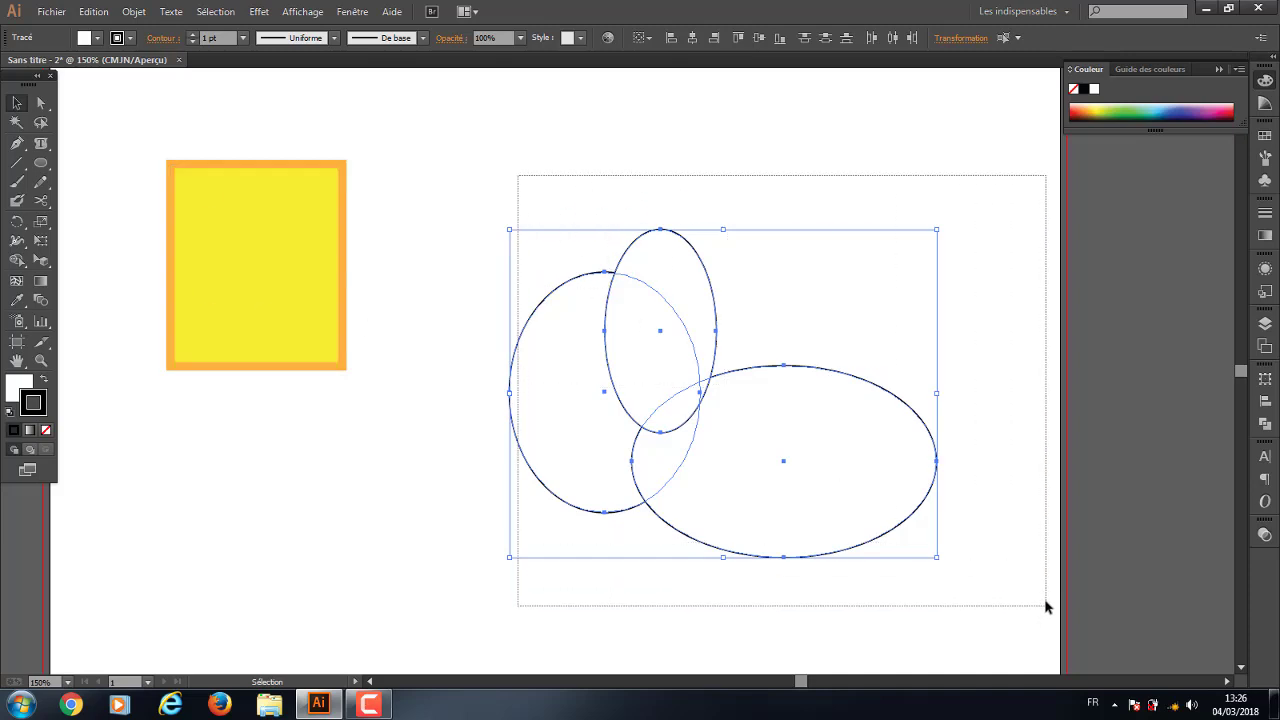
mouse_move(487, 178)
mouse_down()
mouse_move(943, 543)
mouse_move(856, 530)
mouse_up()
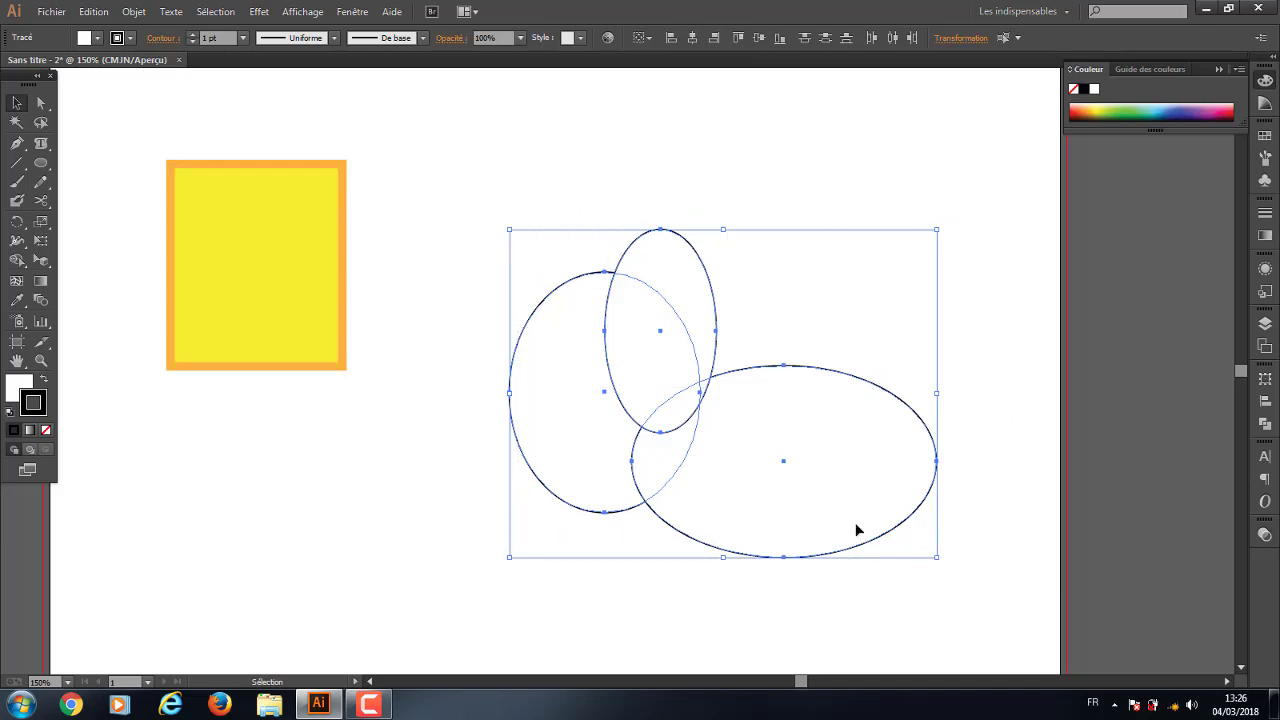
click(17, 300)
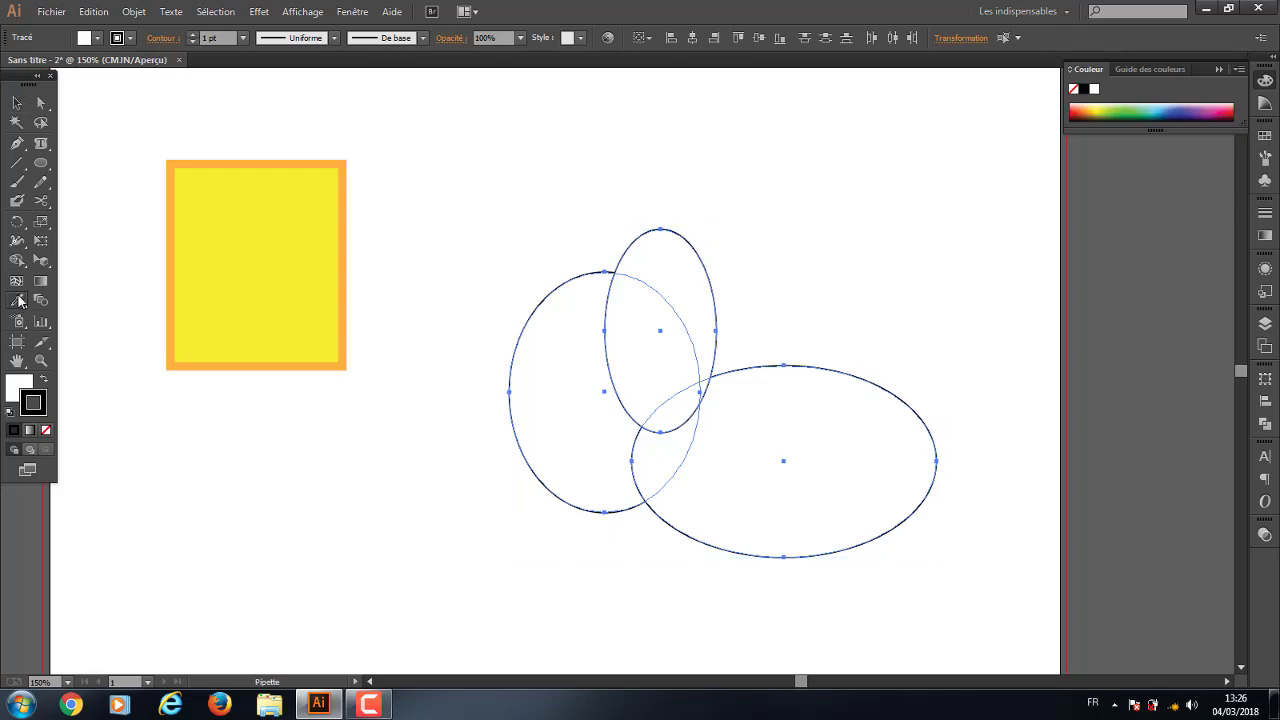
click(241, 161)
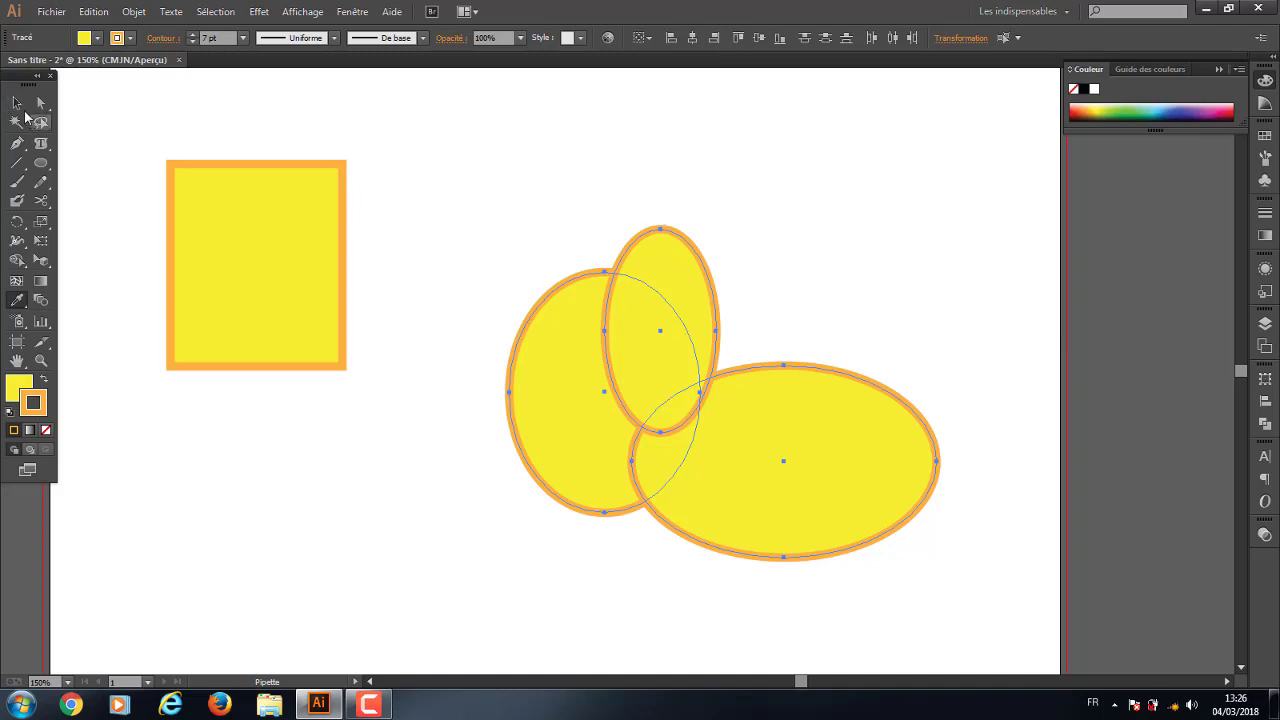
Select every shape on the artboard and delete them all
click(16, 102)
drag(96, 141, 940, 663)
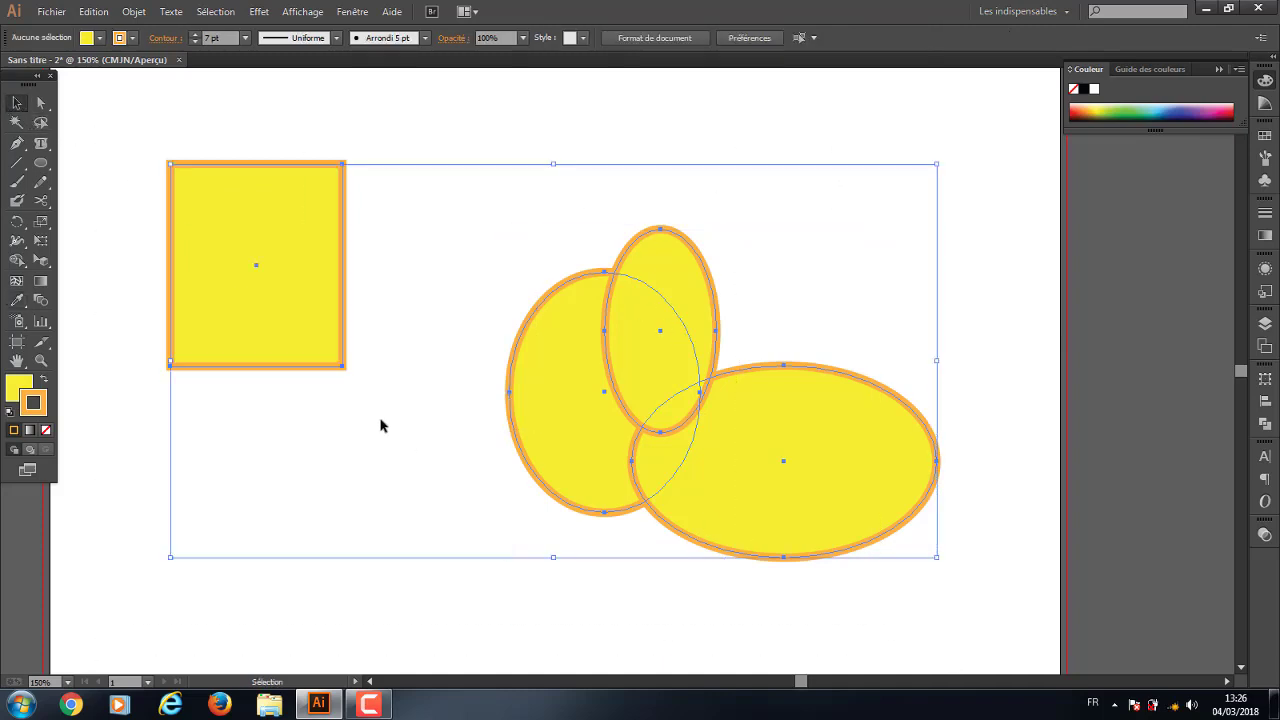
key(Delete)
Type a test text 'lo worl', then delete it
drag(37, 148, 96, 147)
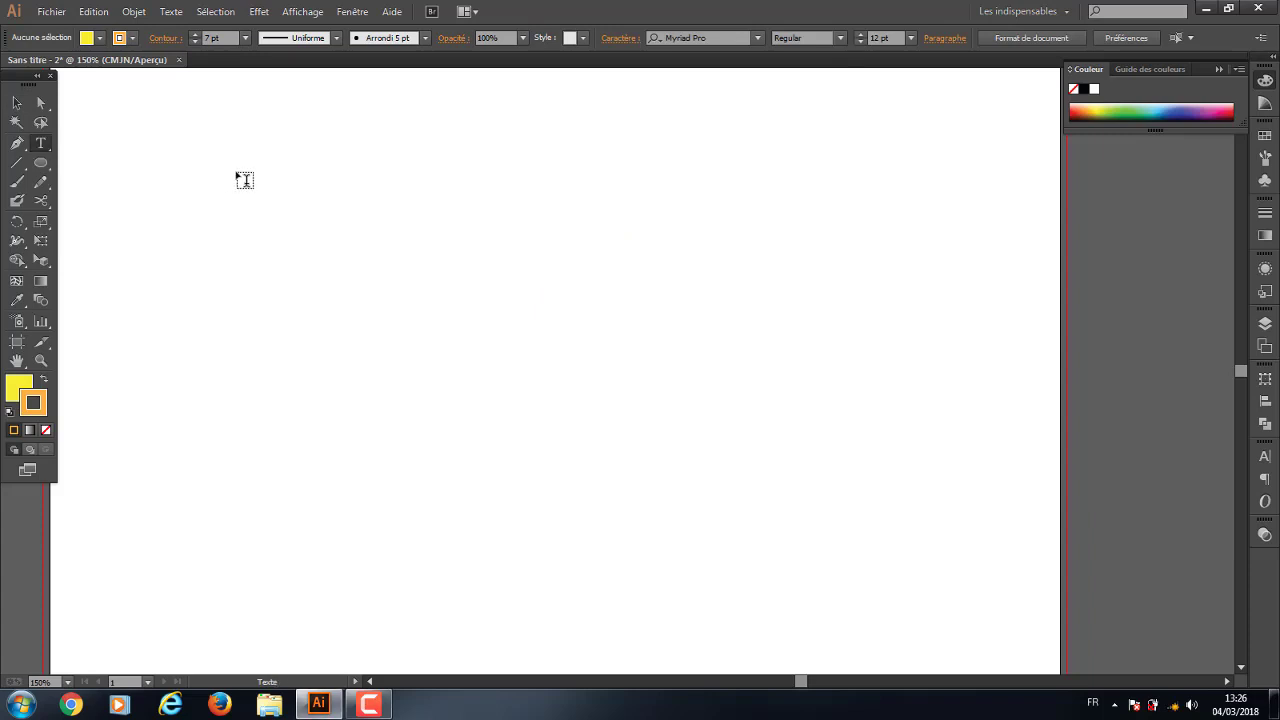
text(lo worl)
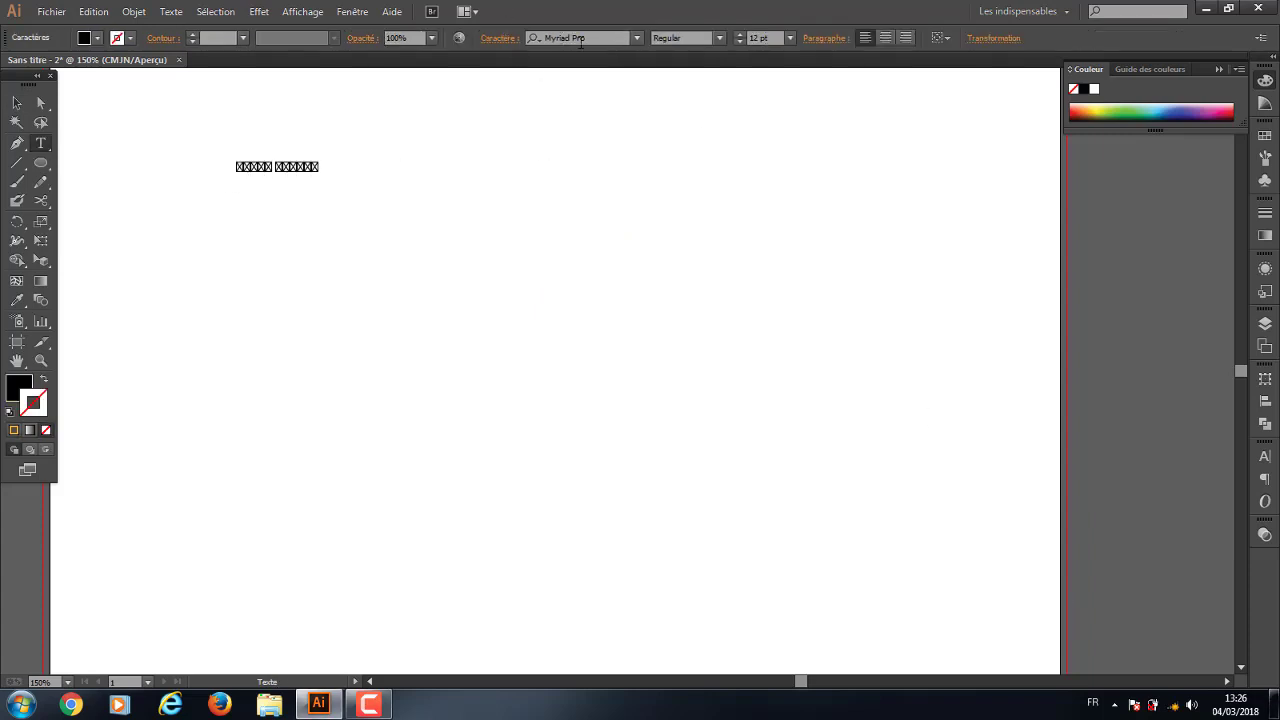
key(Escape)
key(Delete)
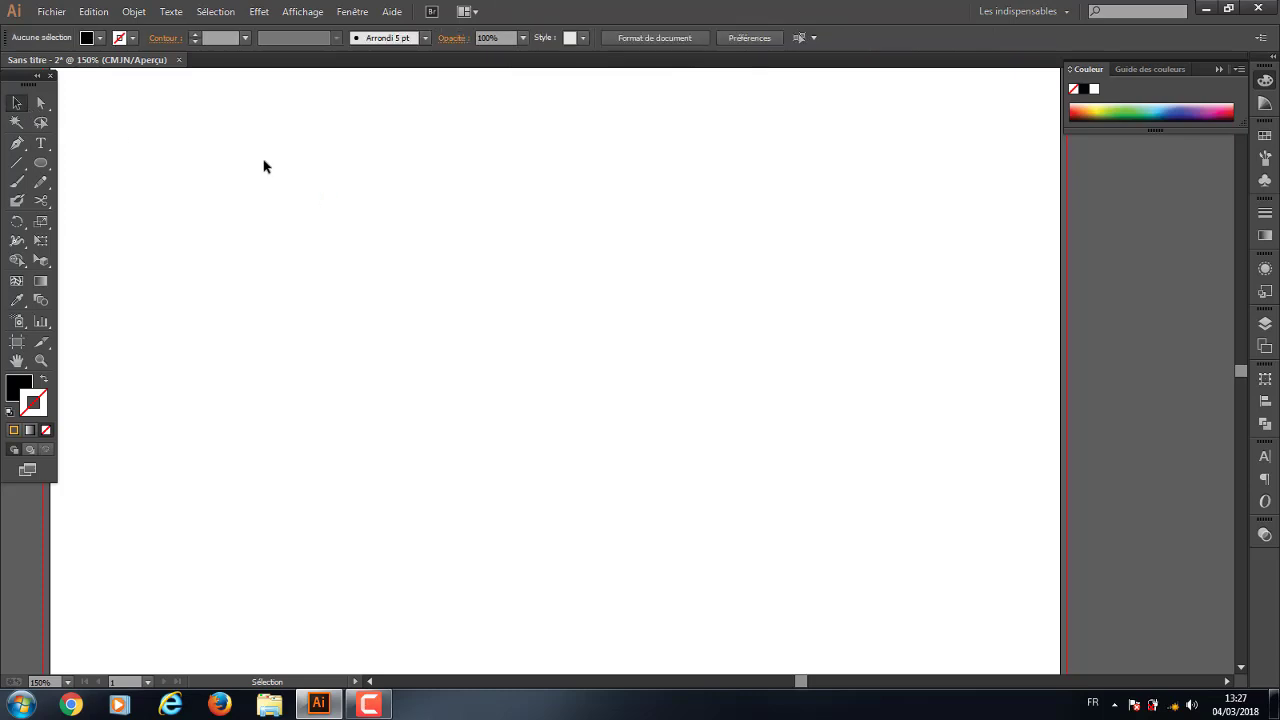
Add the text 'vsdvsdvb' near the top-left and enlarge it to 53.5 pt
click(41, 144)
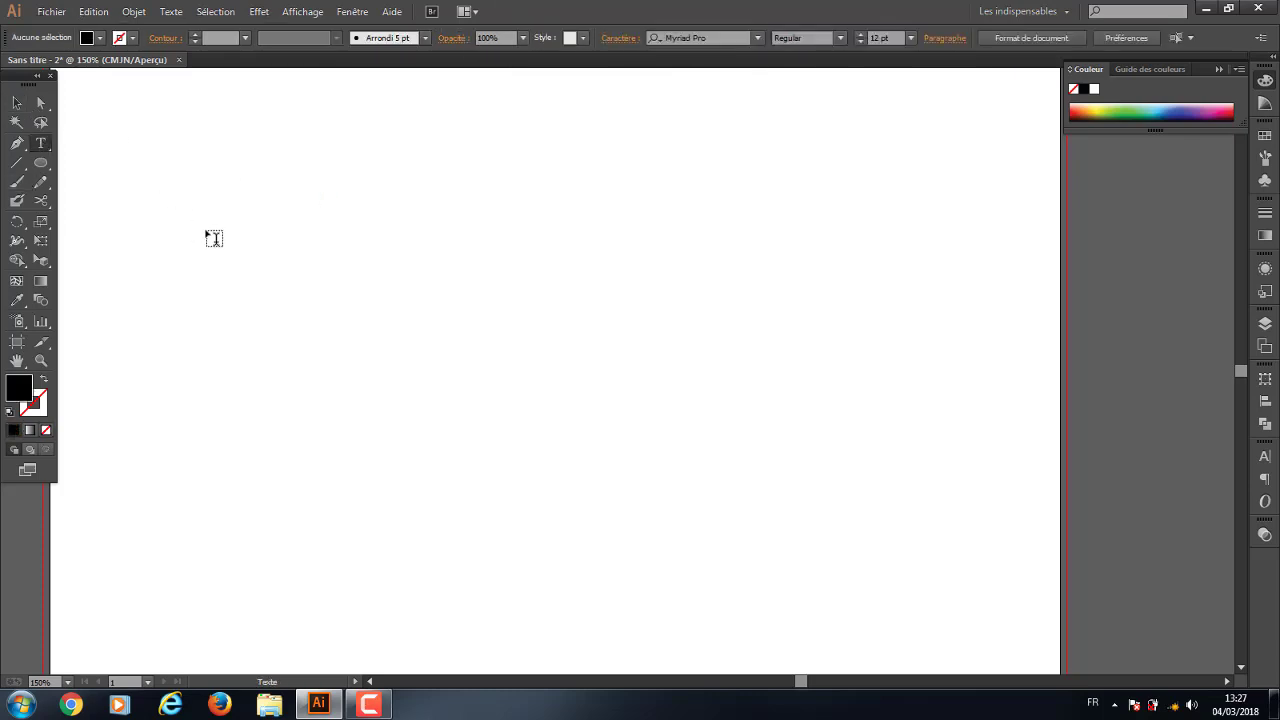
click(207, 226)
text(vsdvsdvb)
click(16, 102)
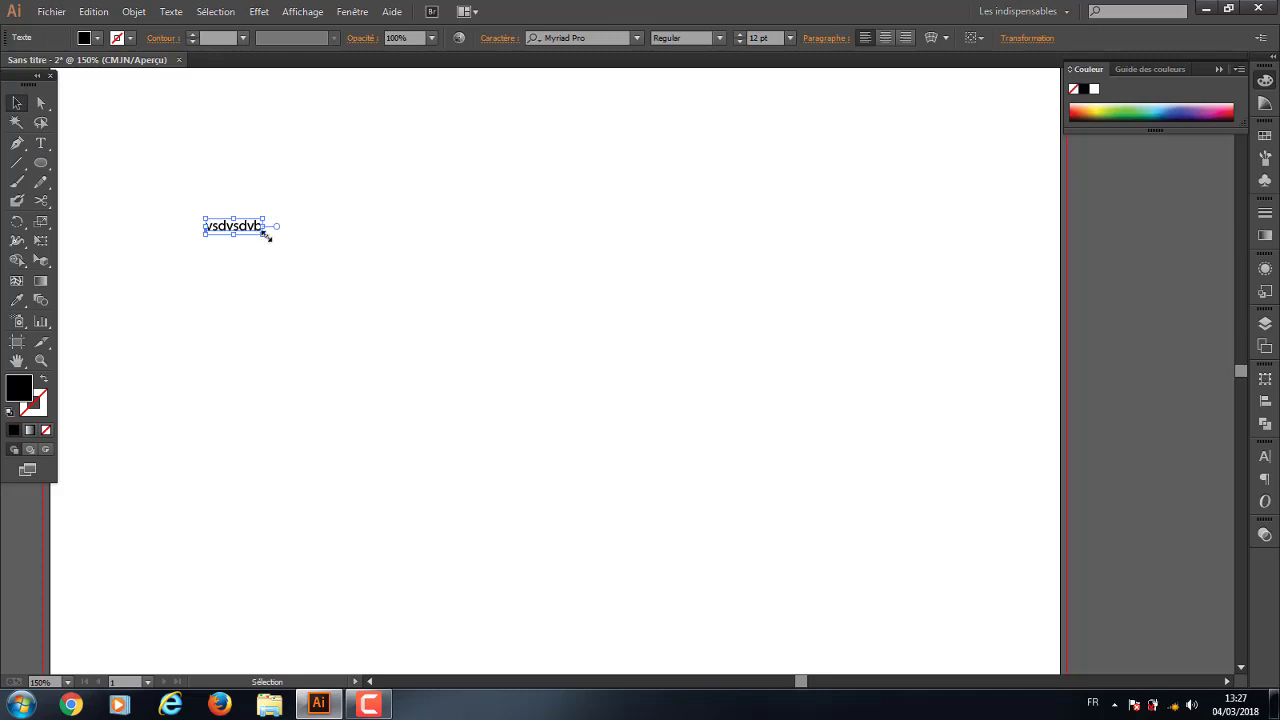
drag(268, 235, 362, 294)
Fill the vsdvsdvb text with magenta
double_click(20, 396)
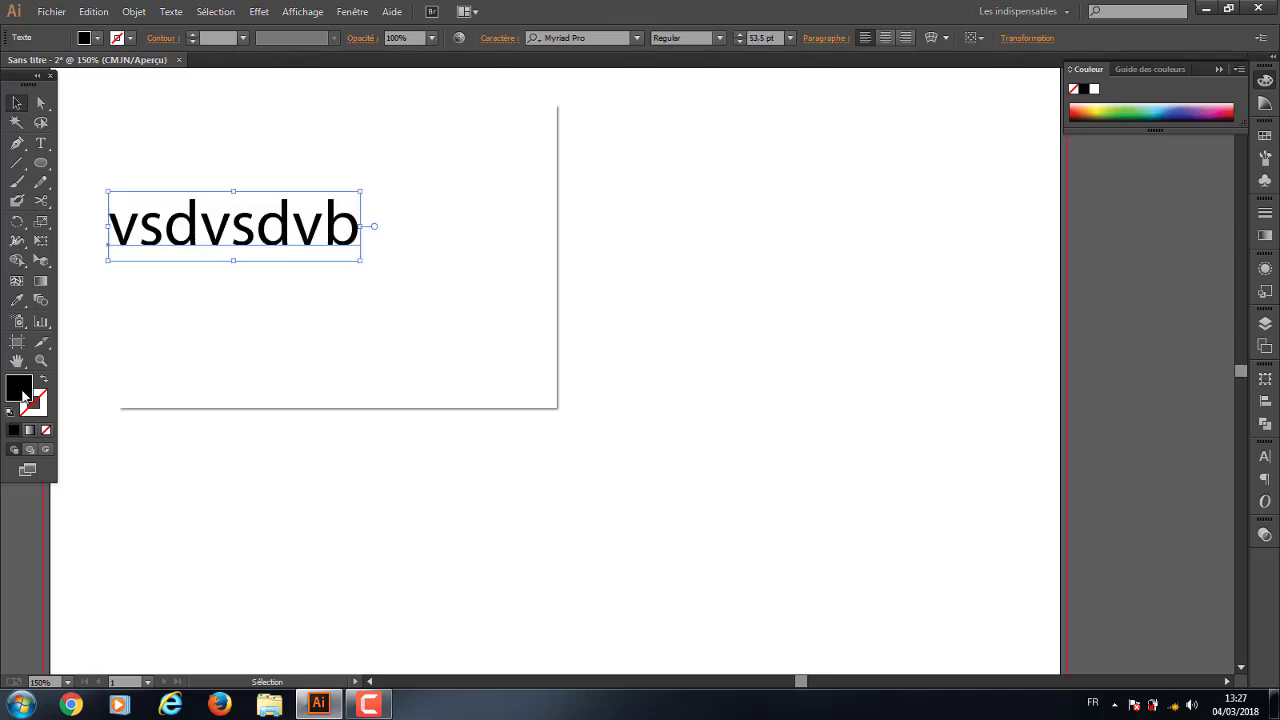
click(364, 184)
click(331, 189)
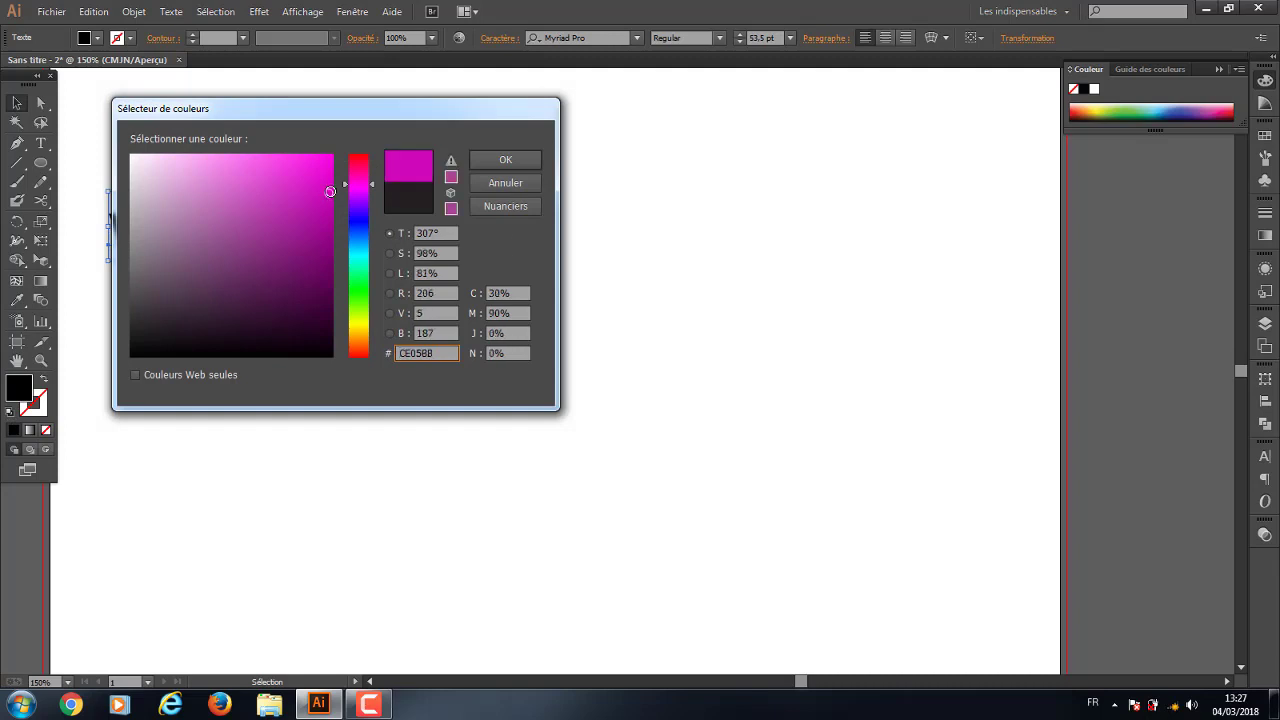
click(505, 159)
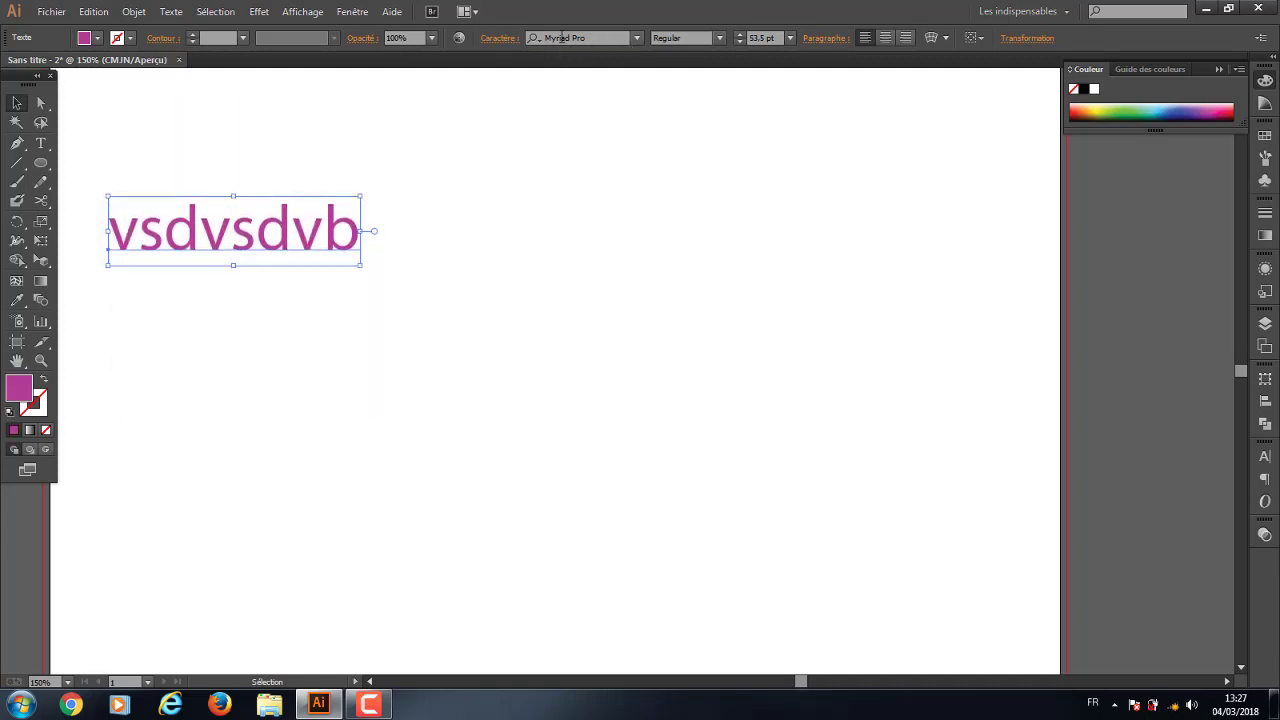
Set the text's font to Nueva Std Bold and deselect it
click(562, 40)
key(Down)
key(Down)
key(Down)
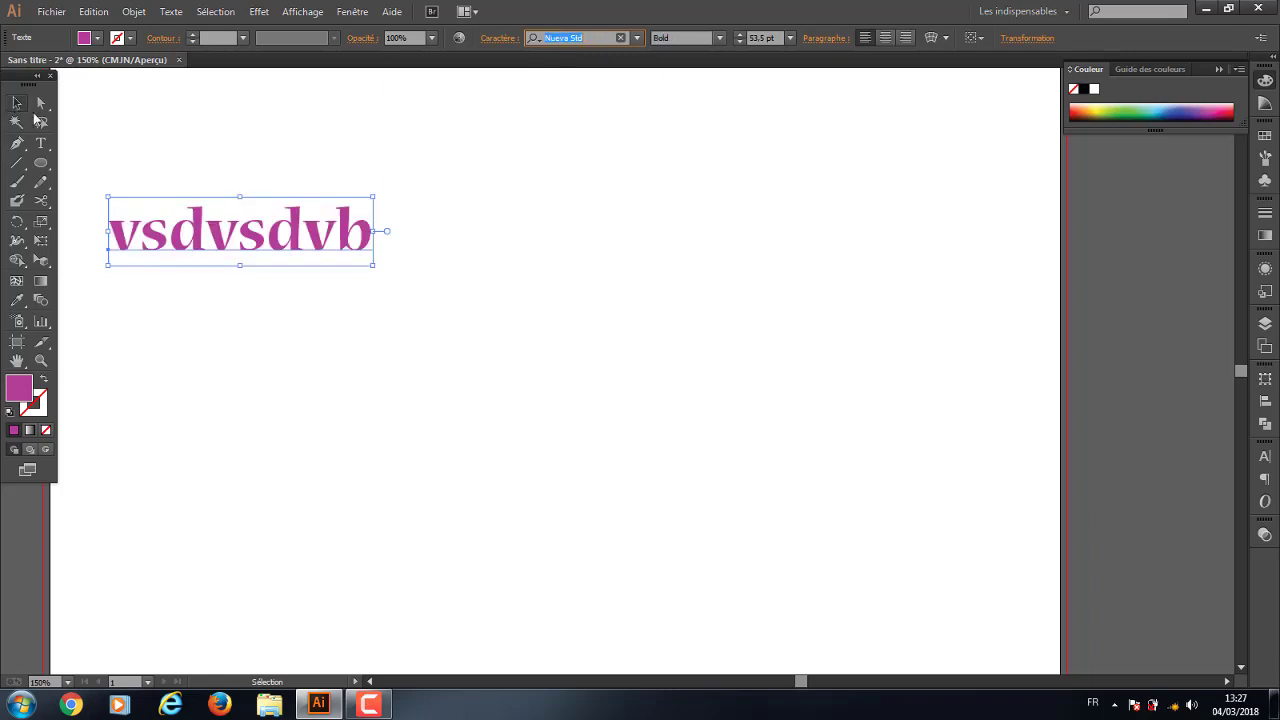
click(457, 231)
click(42, 145)
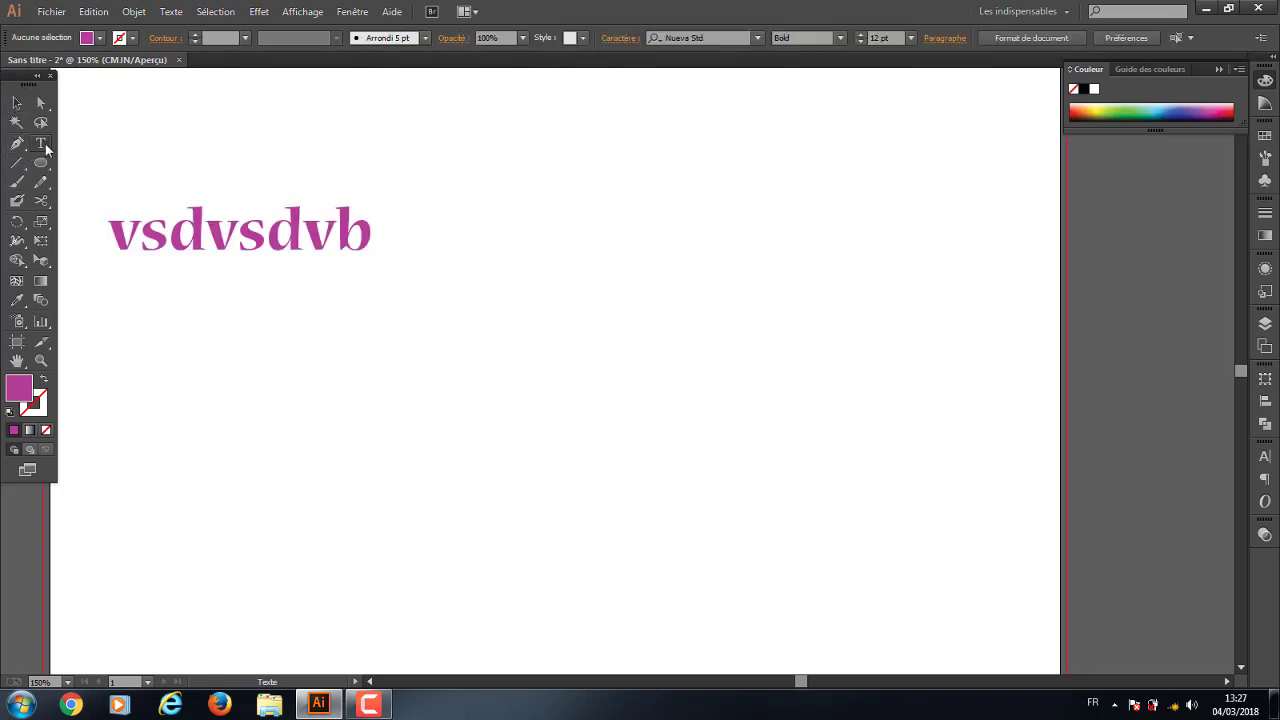
Add a small text 'vbs,bvjsd' right of centre and select it
click(742, 455)
text(cqcb)
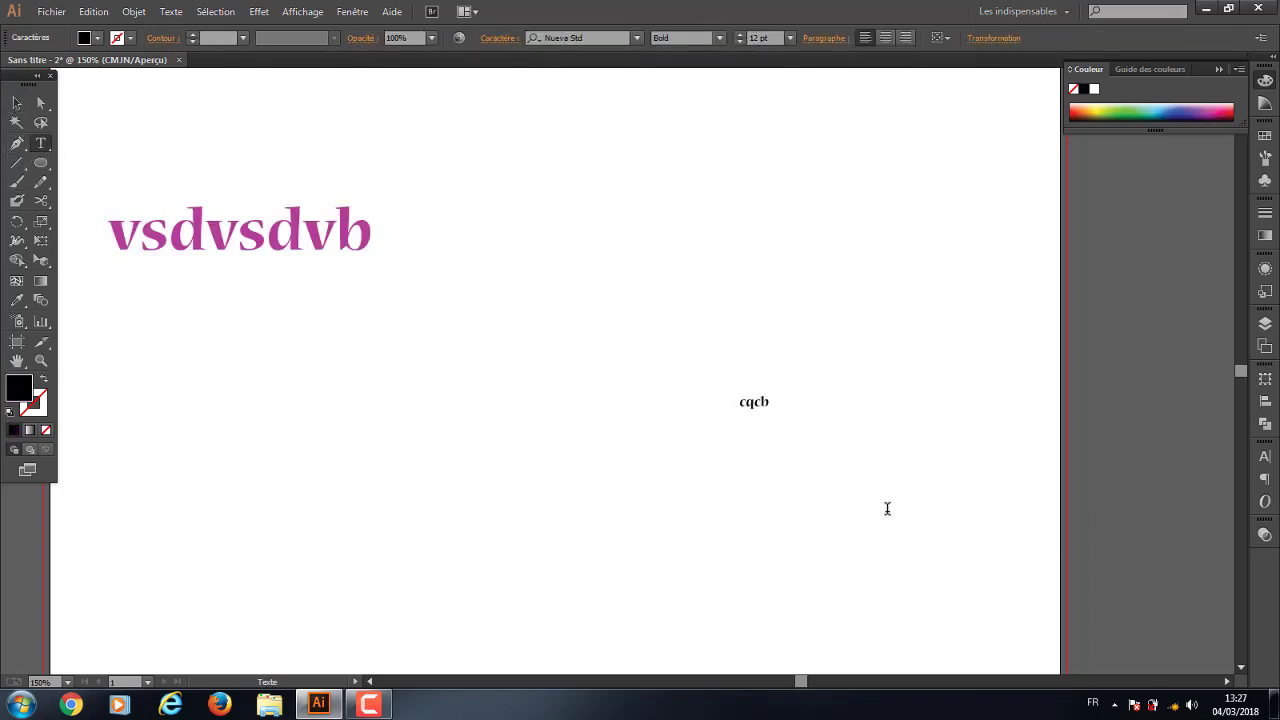
text(vbs,bvjsd)
click(16, 103)
drag(709, 343, 829, 543)
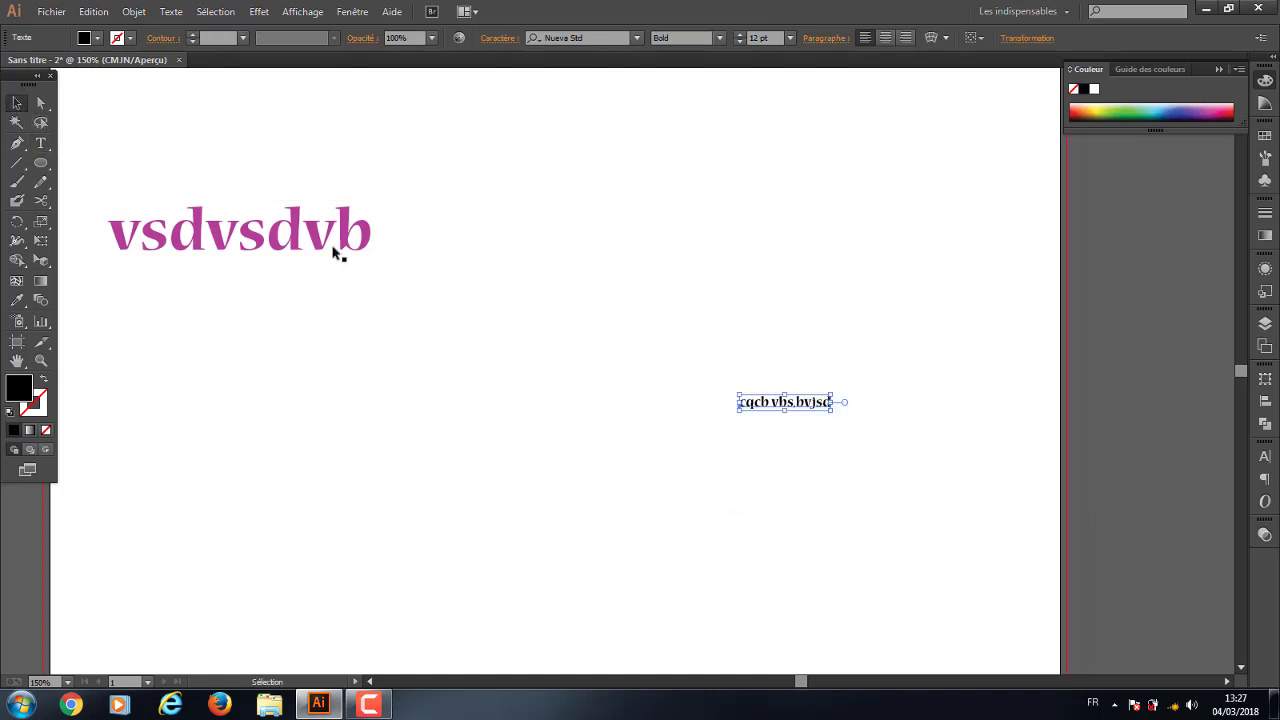
Eyedrop vsdvsdvb's magenta 53.5 pt Nueva Std Bold style onto the small text
drag(190, 156, 440, 245)
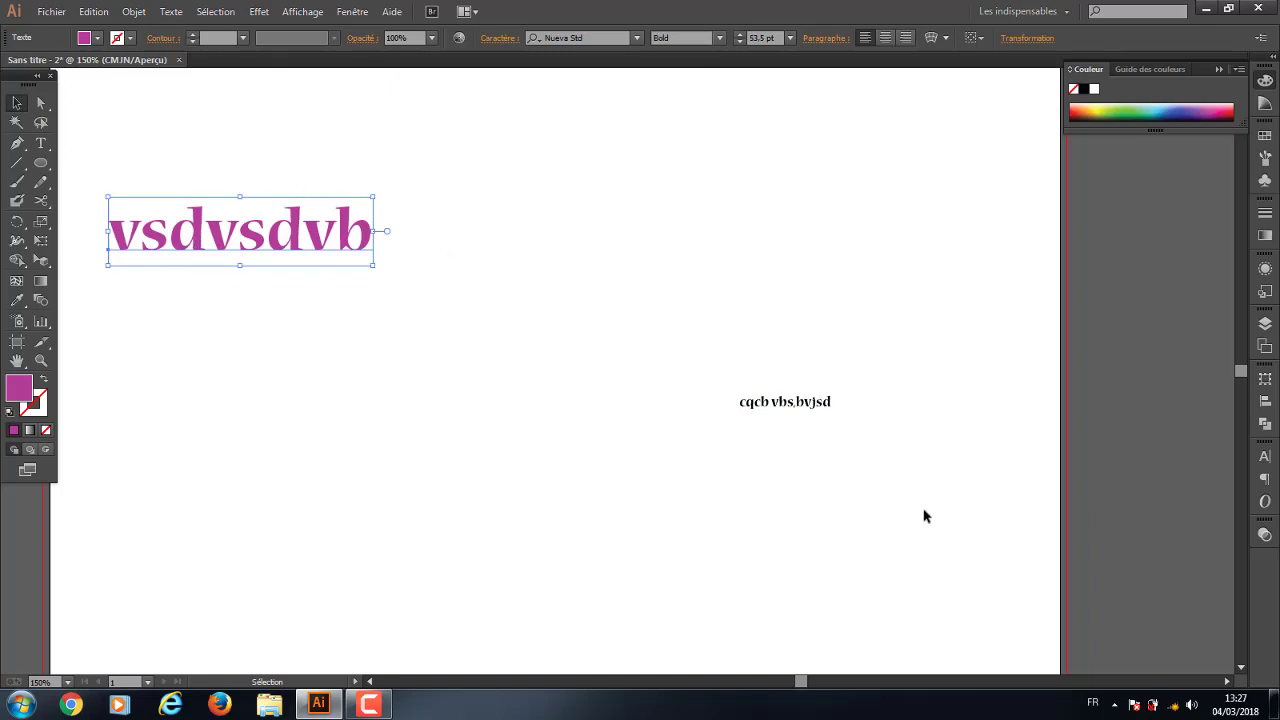
drag(636, 294, 878, 508)
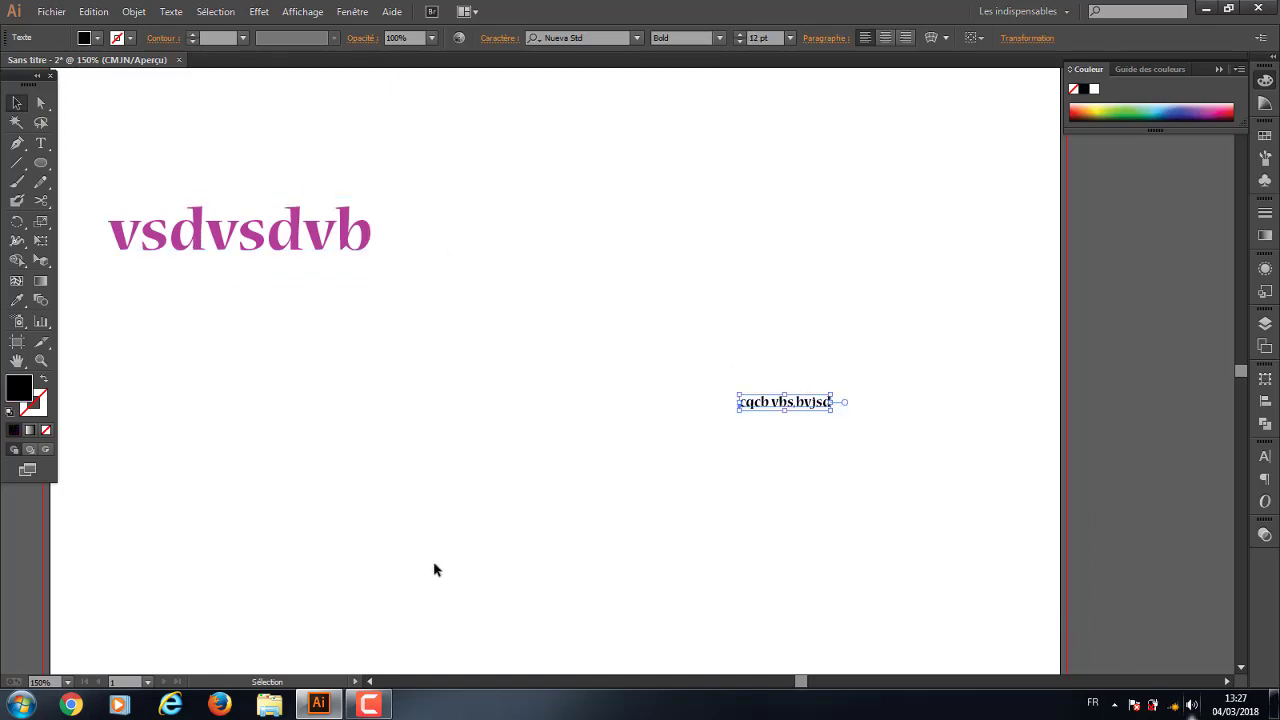
click(14, 302)
click(226, 232)
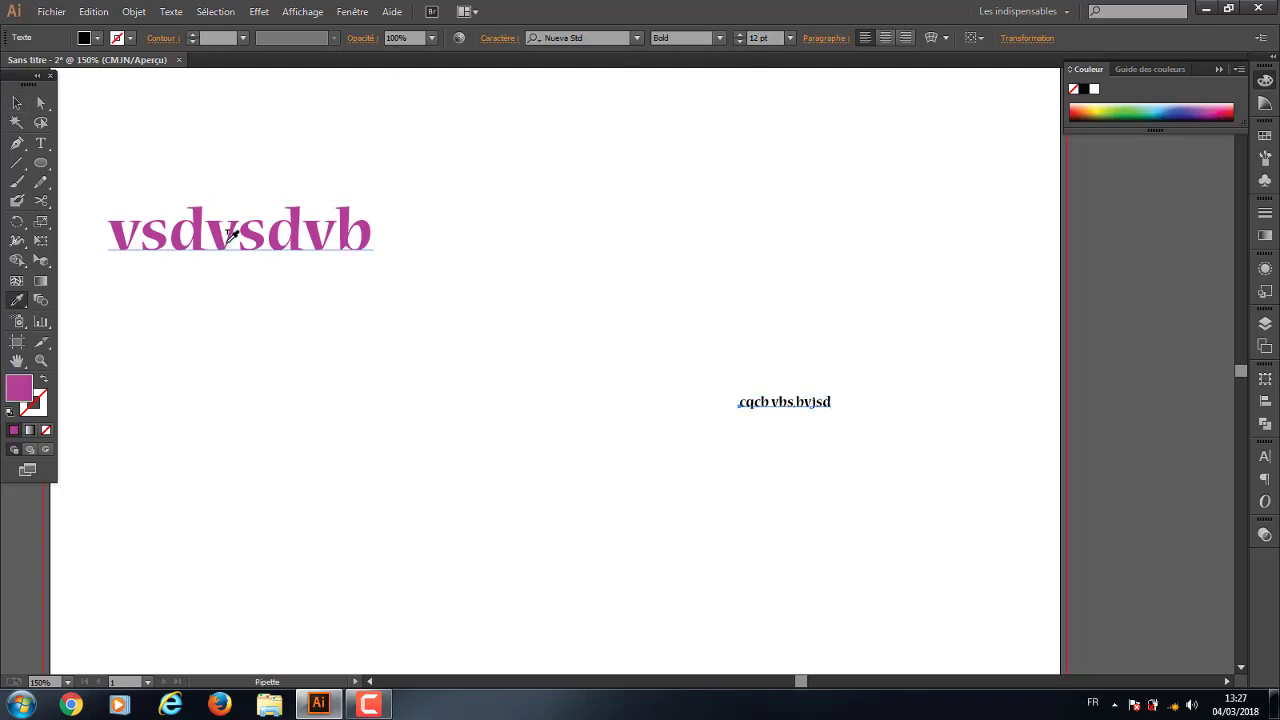
Move the restyled text toward centre, then delete both text objects
key(v)
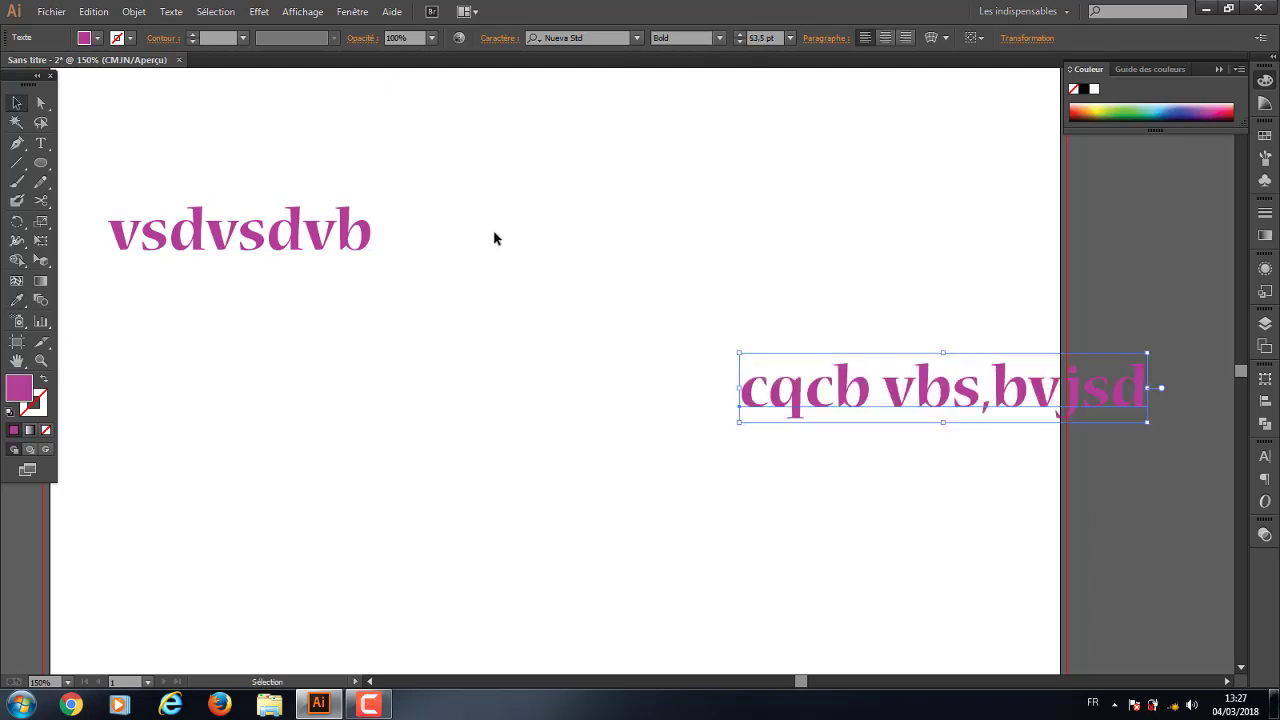
drag(777, 395, 543, 416)
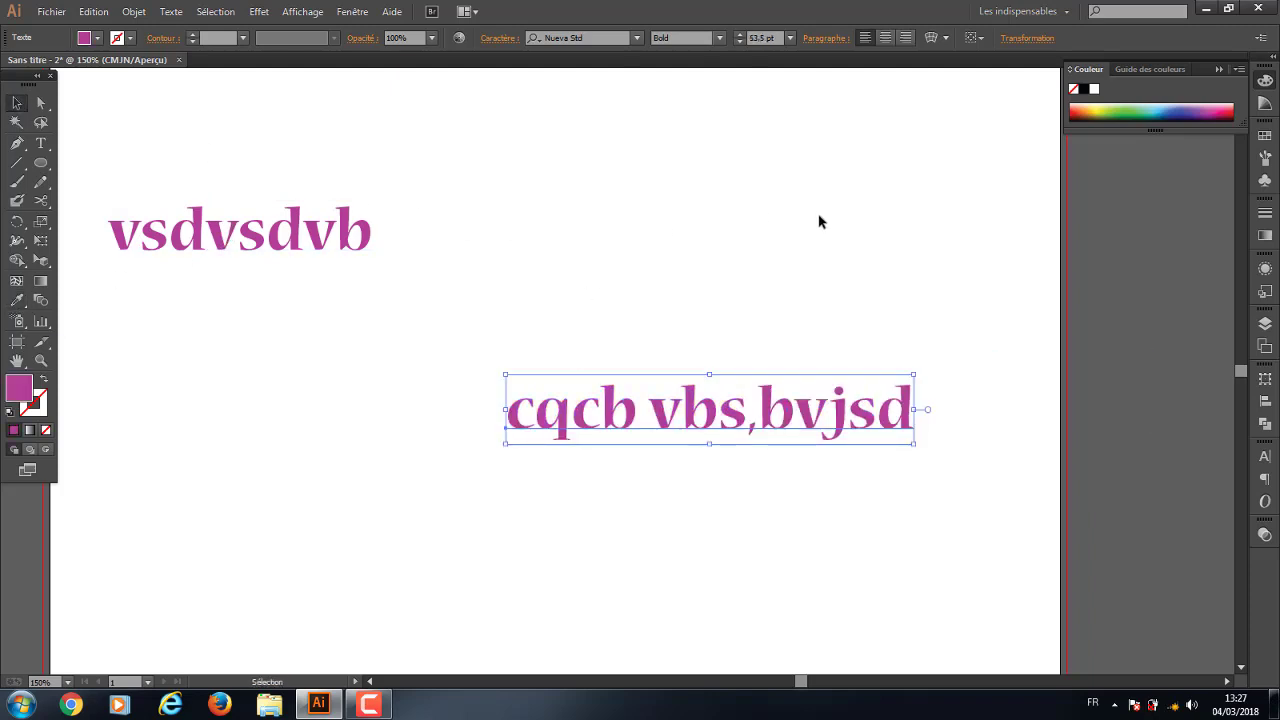
mouse_move(897, 160)
mouse_down()
mouse_move(724, 310)
mouse_move(249, 540)
mouse_up()
key(Delete)
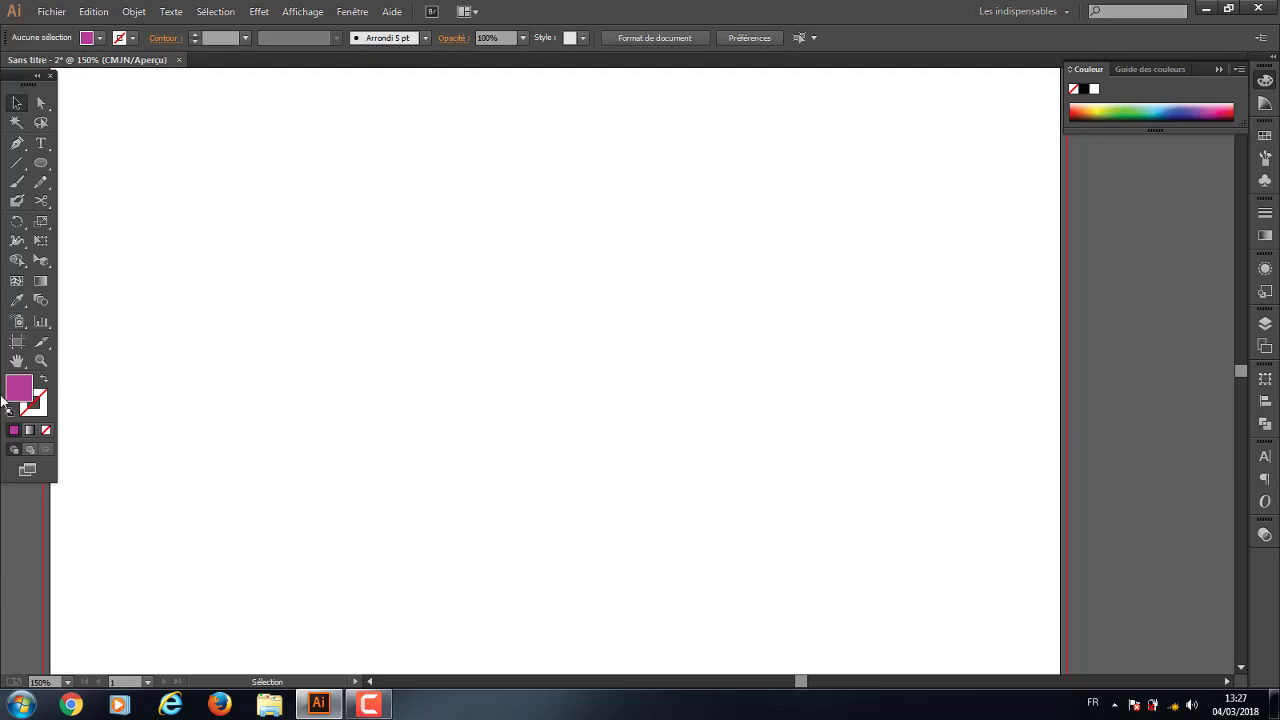
click(40, 323)
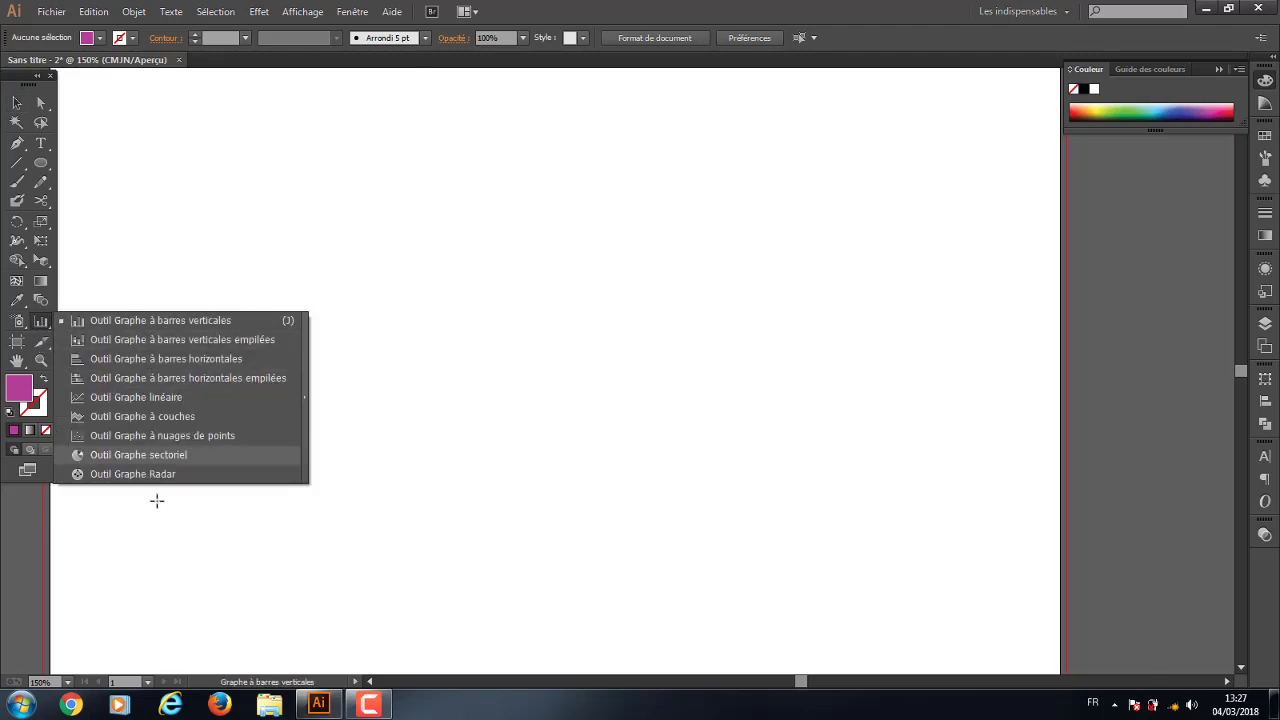
click(169, 321)
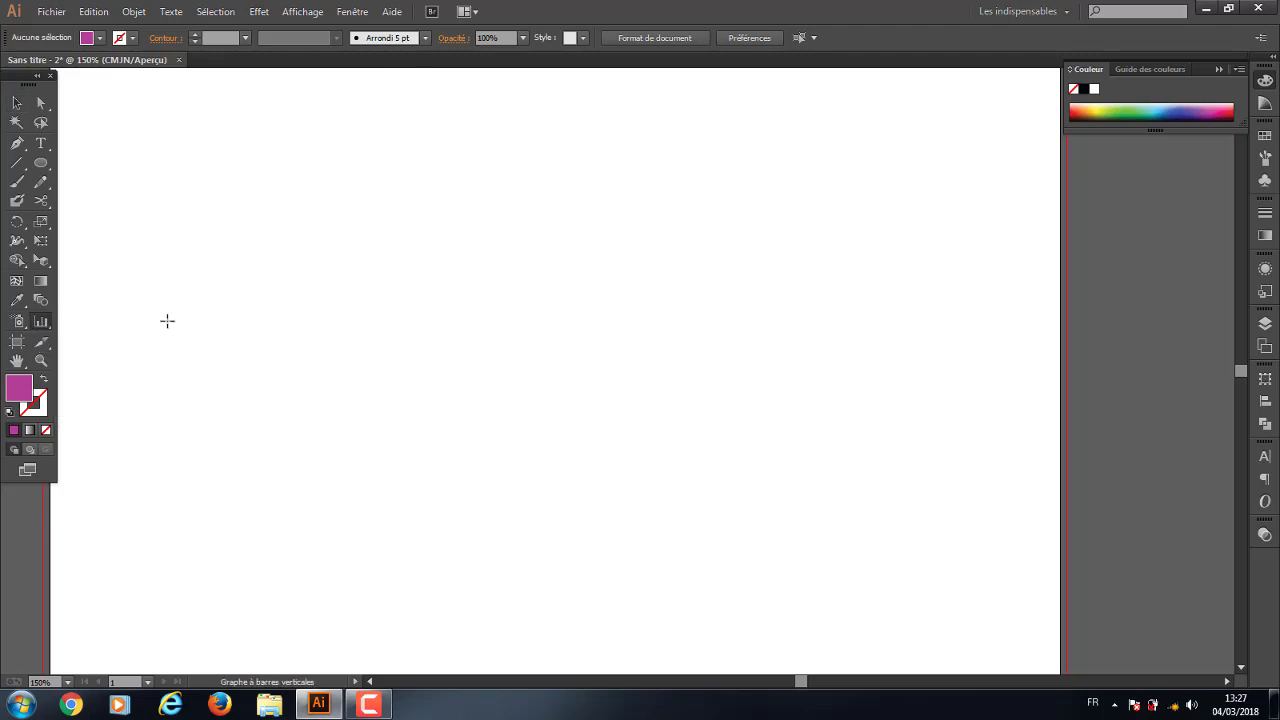
click(271, 420)
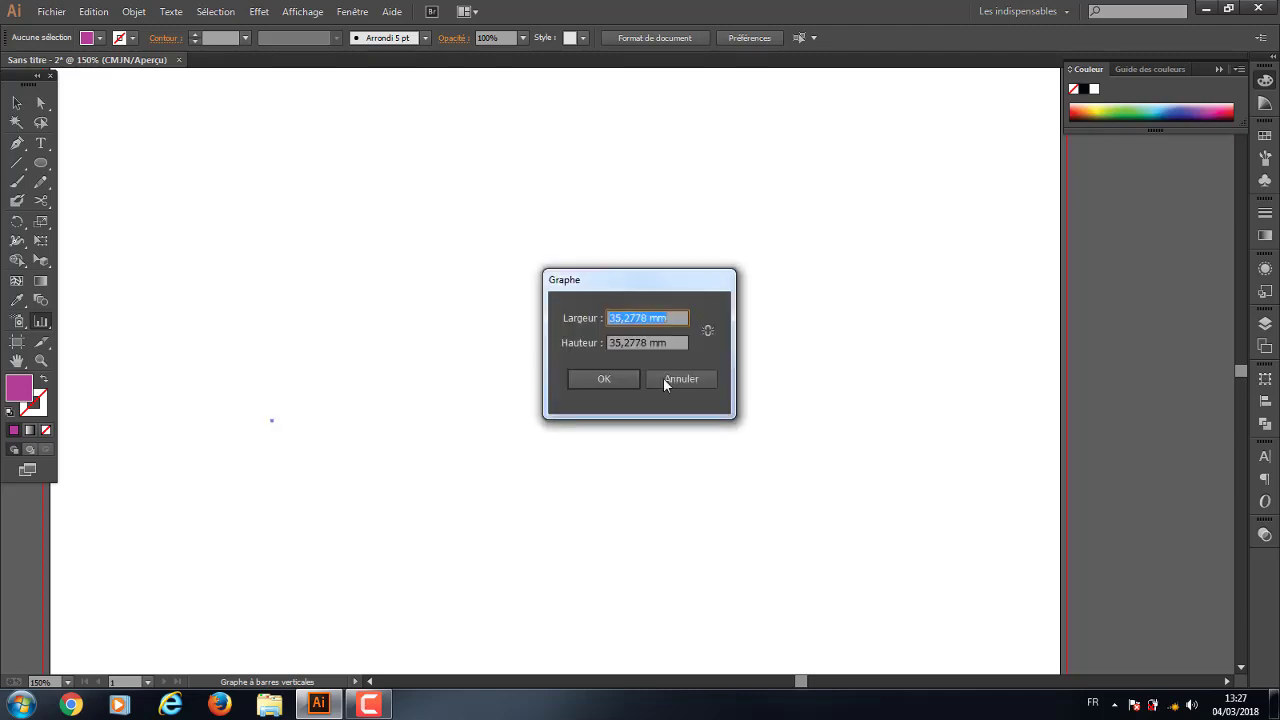
click(606, 386)
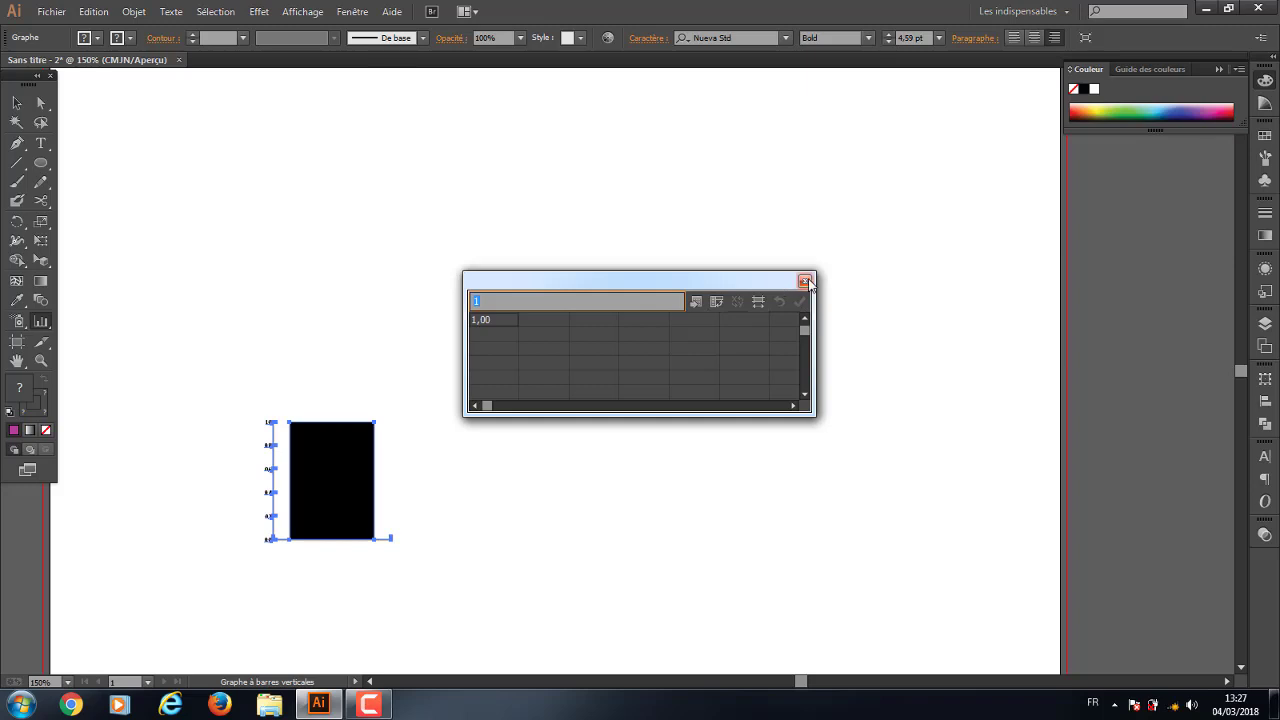
click(805, 281)
click(17, 103)
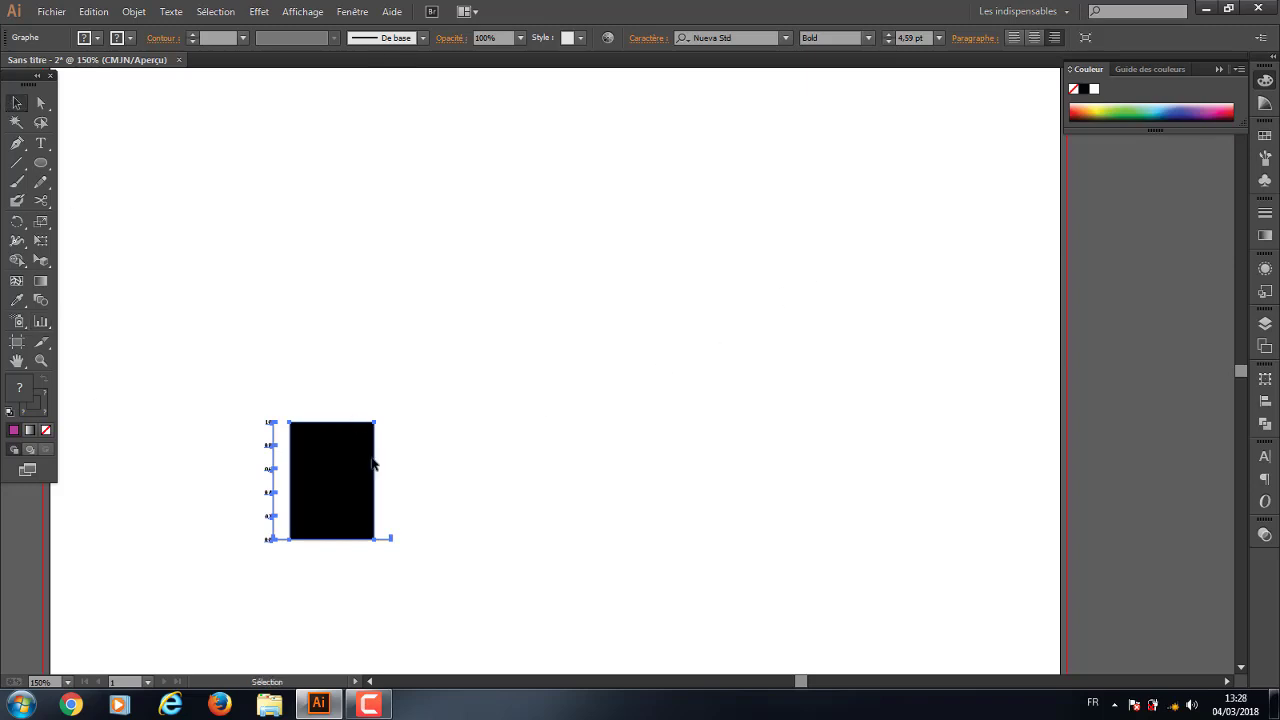
drag(217, 373, 475, 614)
key(Delete)
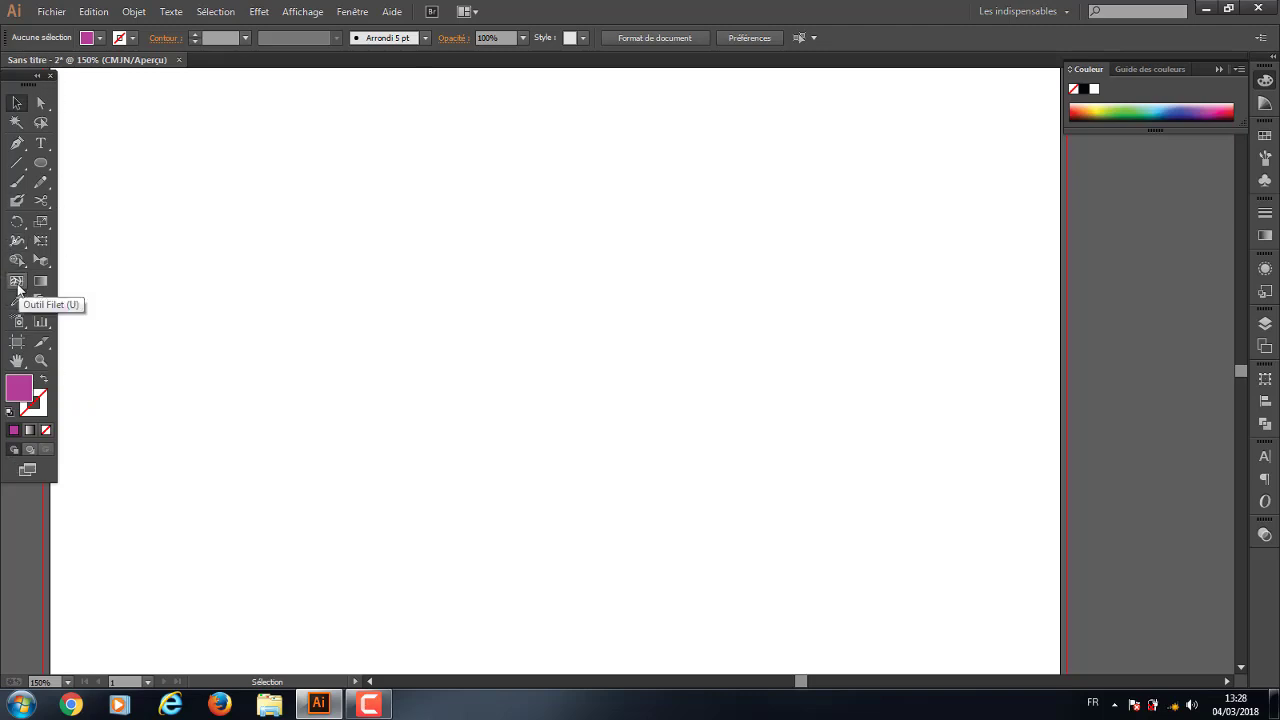
Draw a large magenta rectangle, about 202 × 112 mm, across the artboard
click(17, 283)
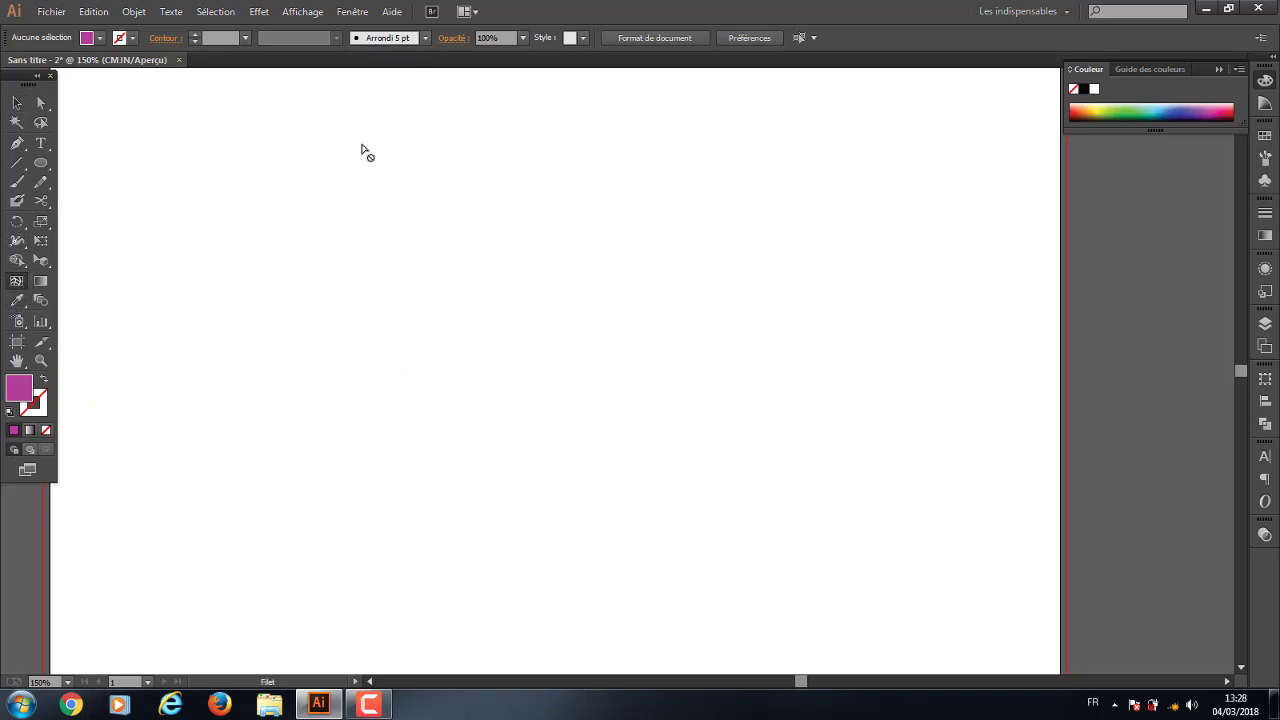
drag(40, 163, 107, 163)
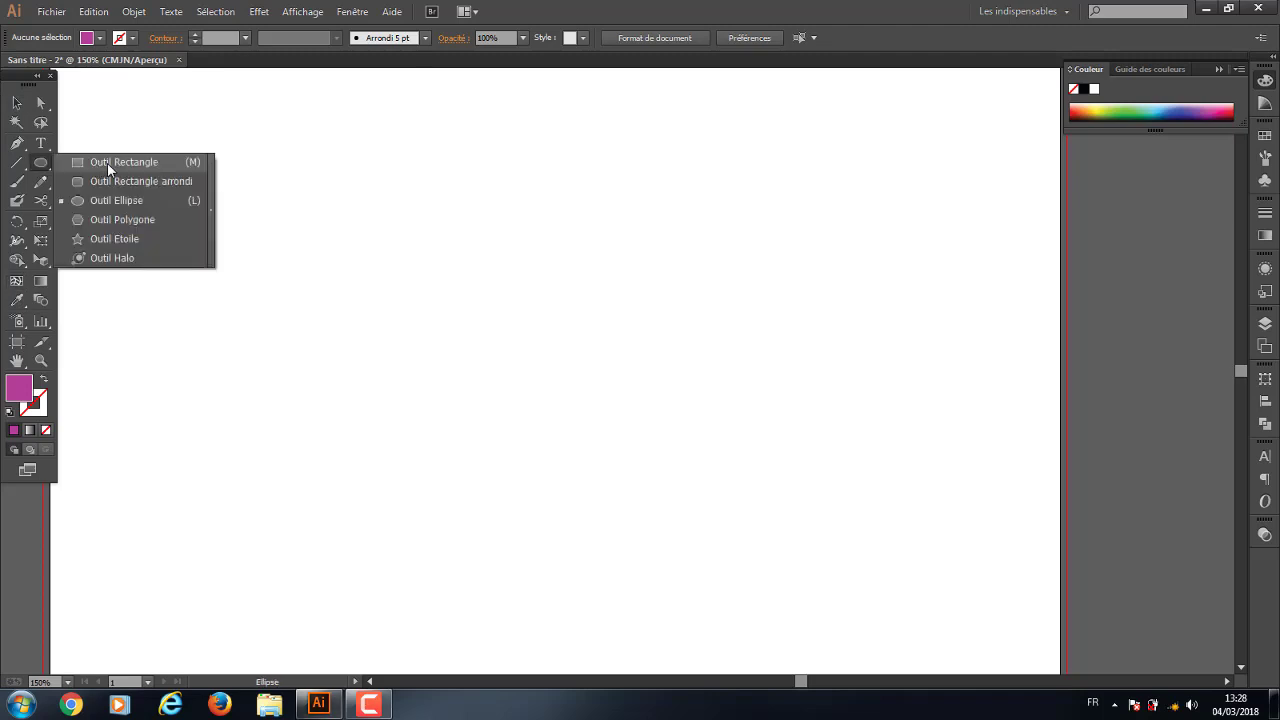
click(107, 163)
drag(222, 179, 911, 558)
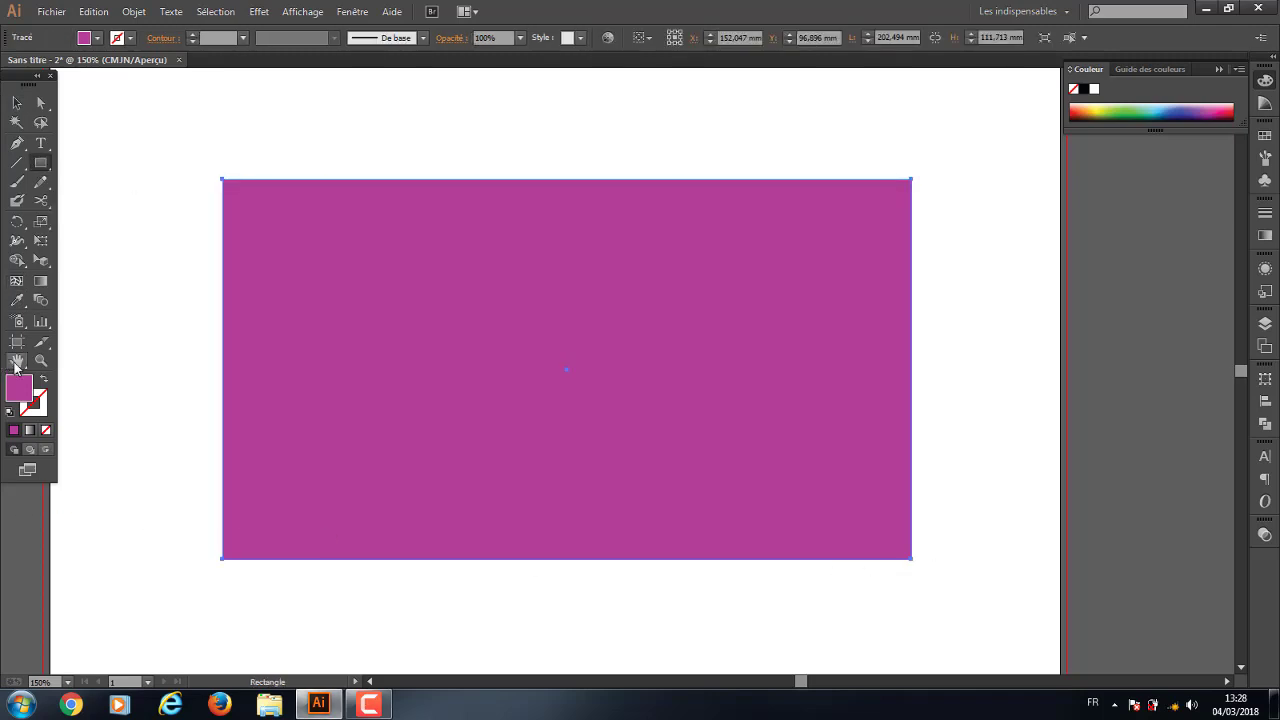
click(16, 281)
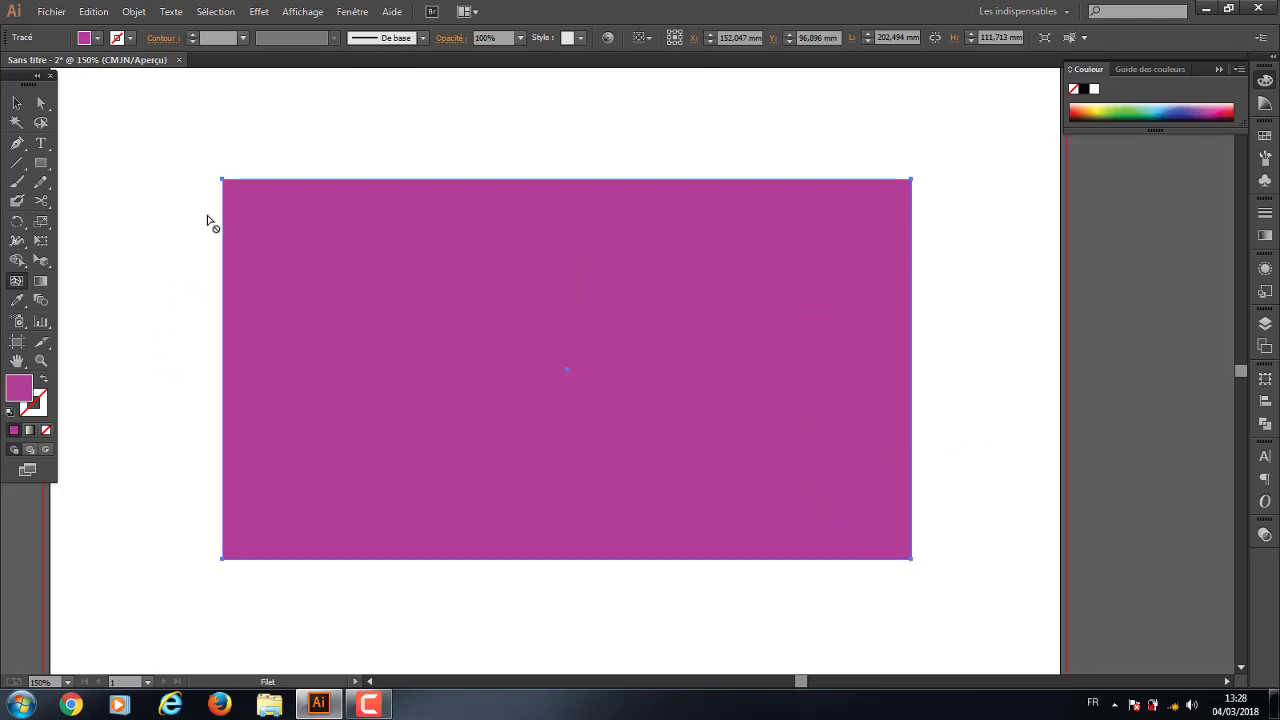
Add four mesh points inside the magenta rectangle to form a gradient mesh grid
click(293, 238)
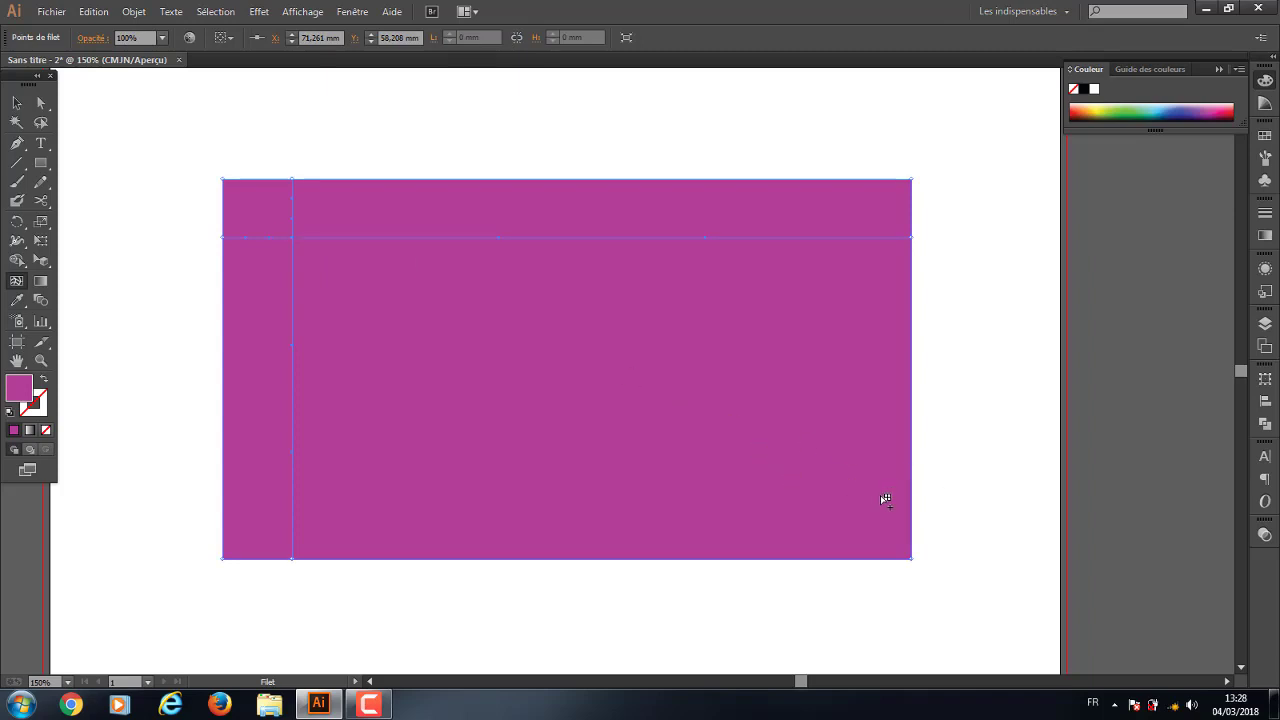
click(815, 501)
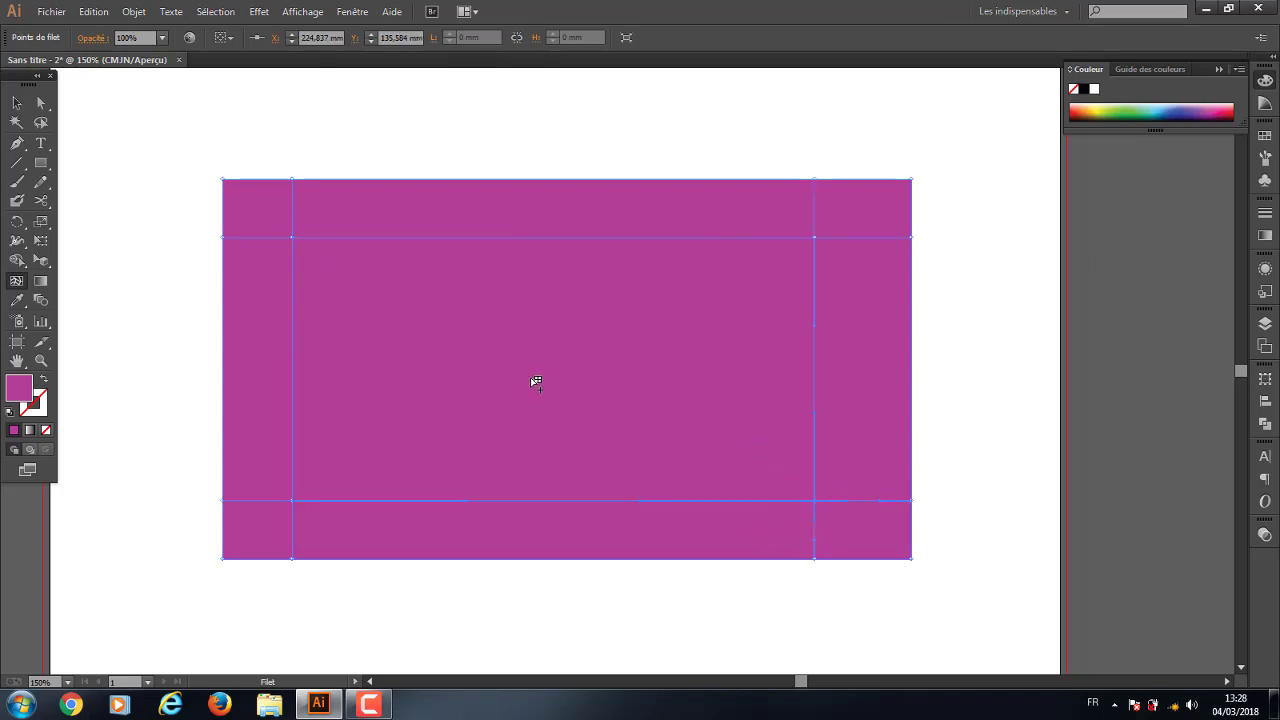
click(774, 432)
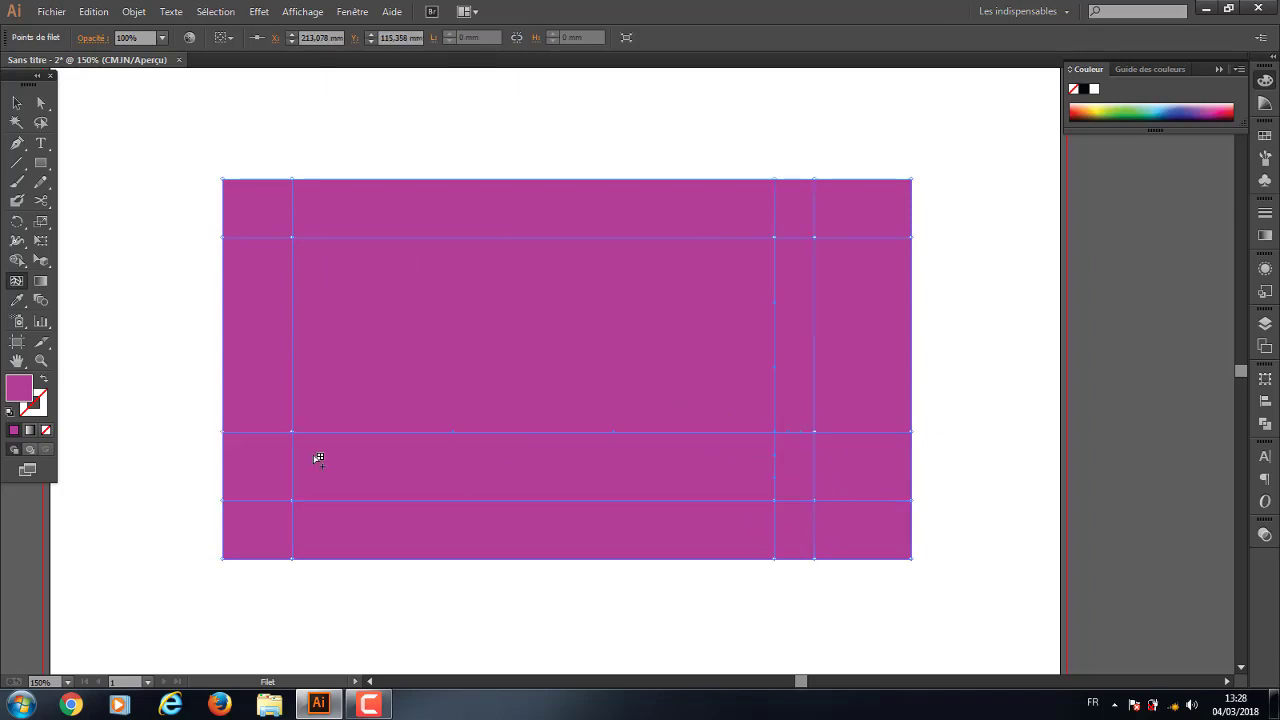
click(319, 314)
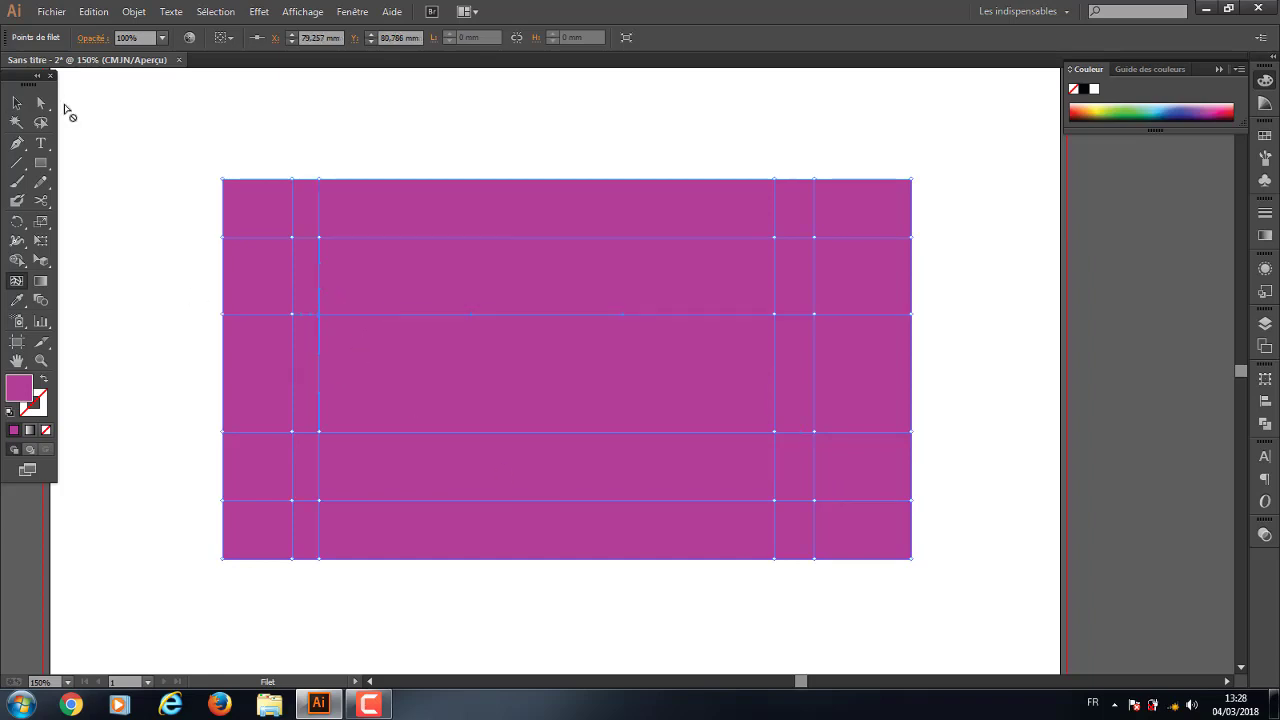
click(16, 103)
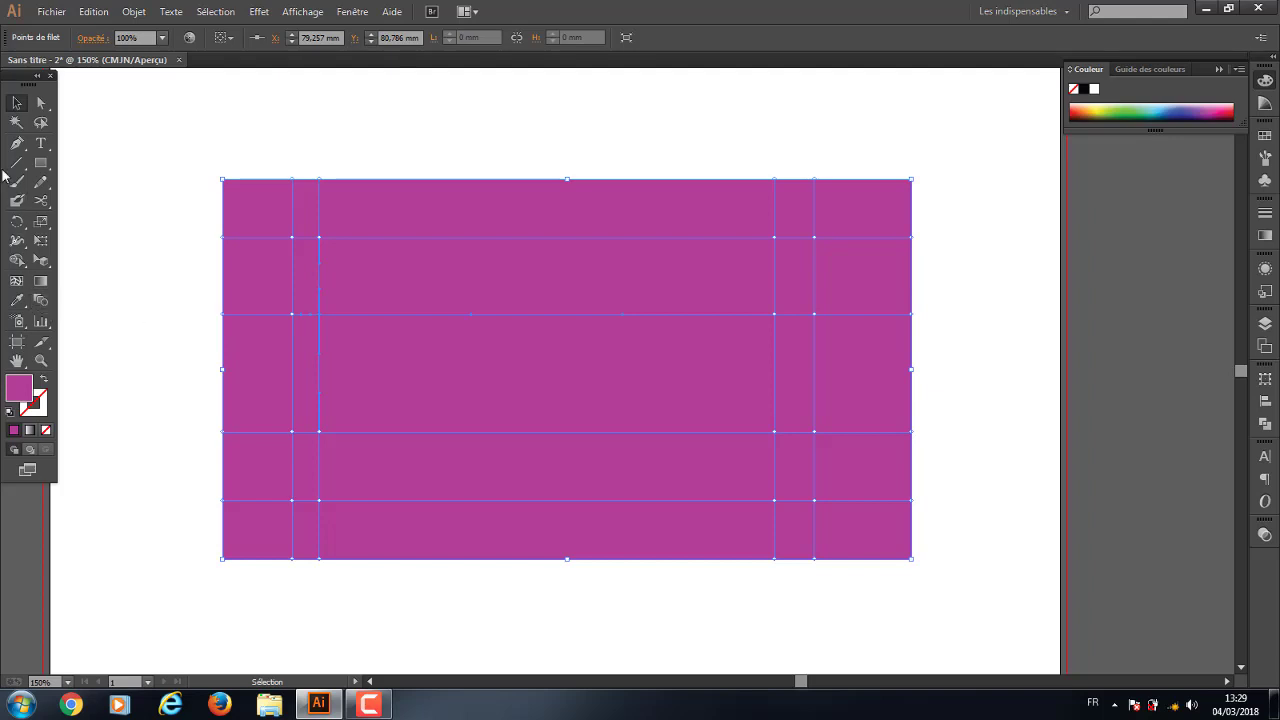
click(16, 283)
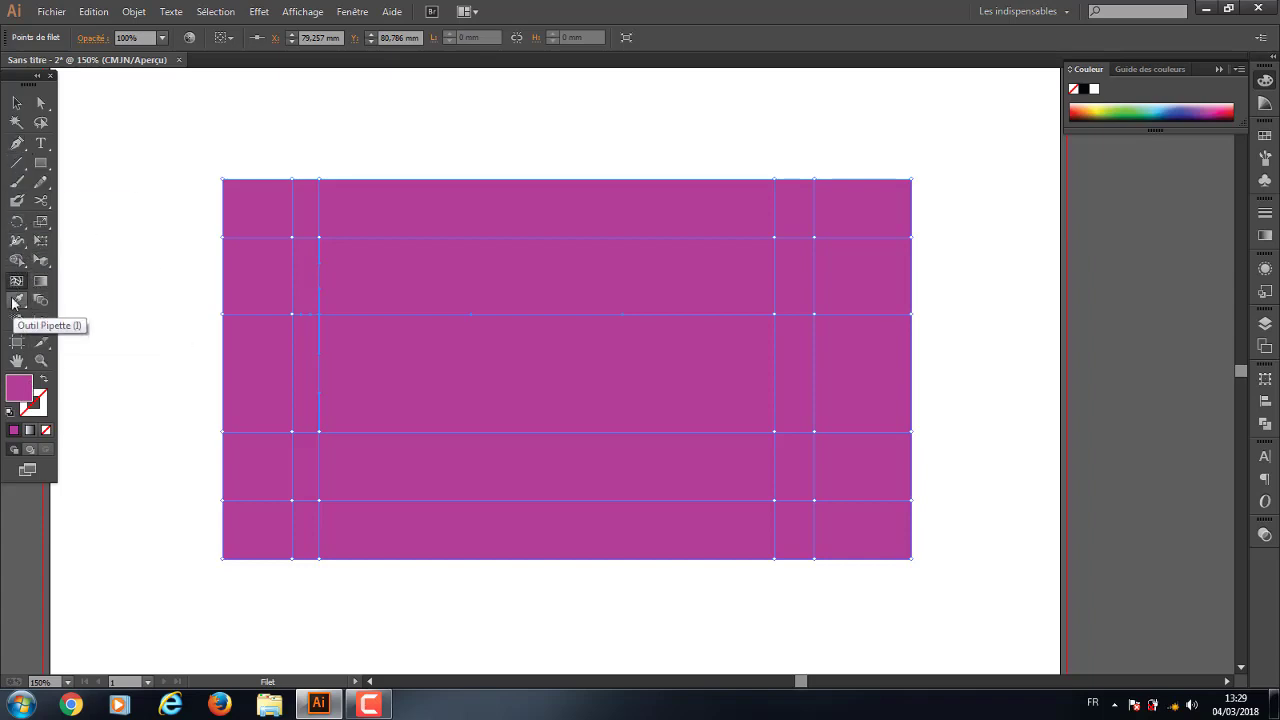
click(16, 300)
Make the left mesh point white and the lower-right interior point bright yellow
click(149, 213)
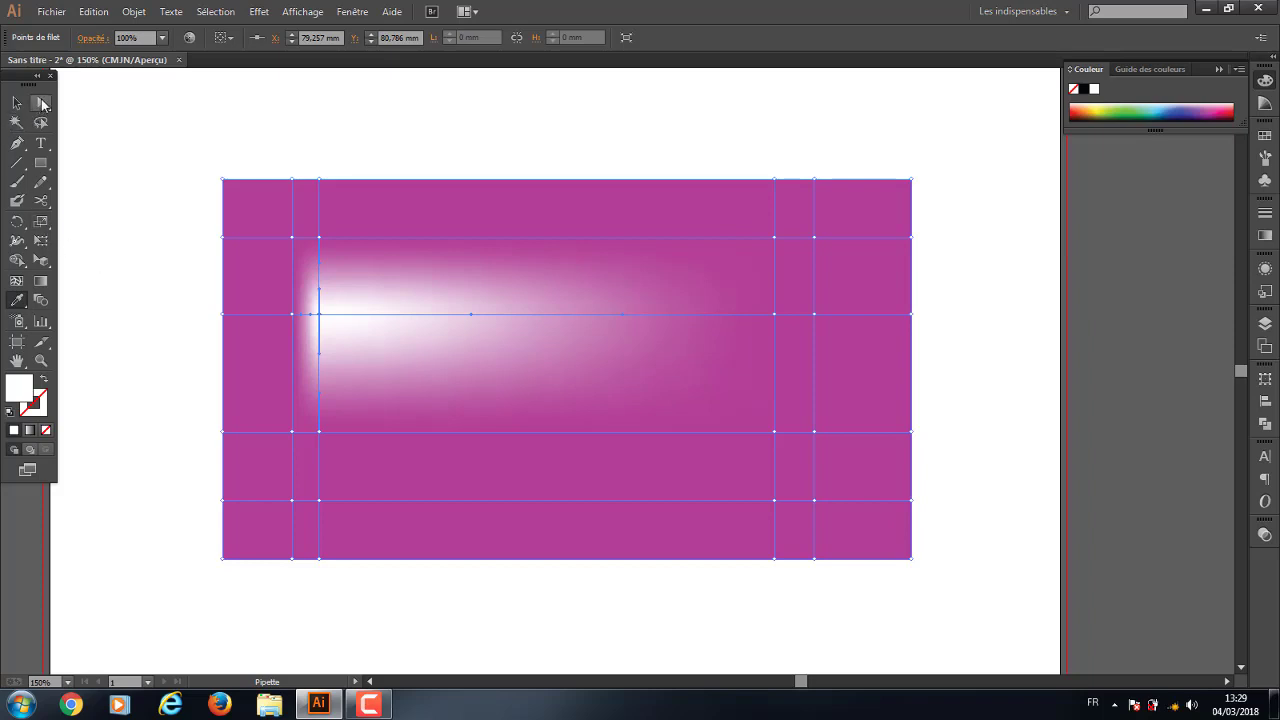
click(41, 102)
click(774, 433)
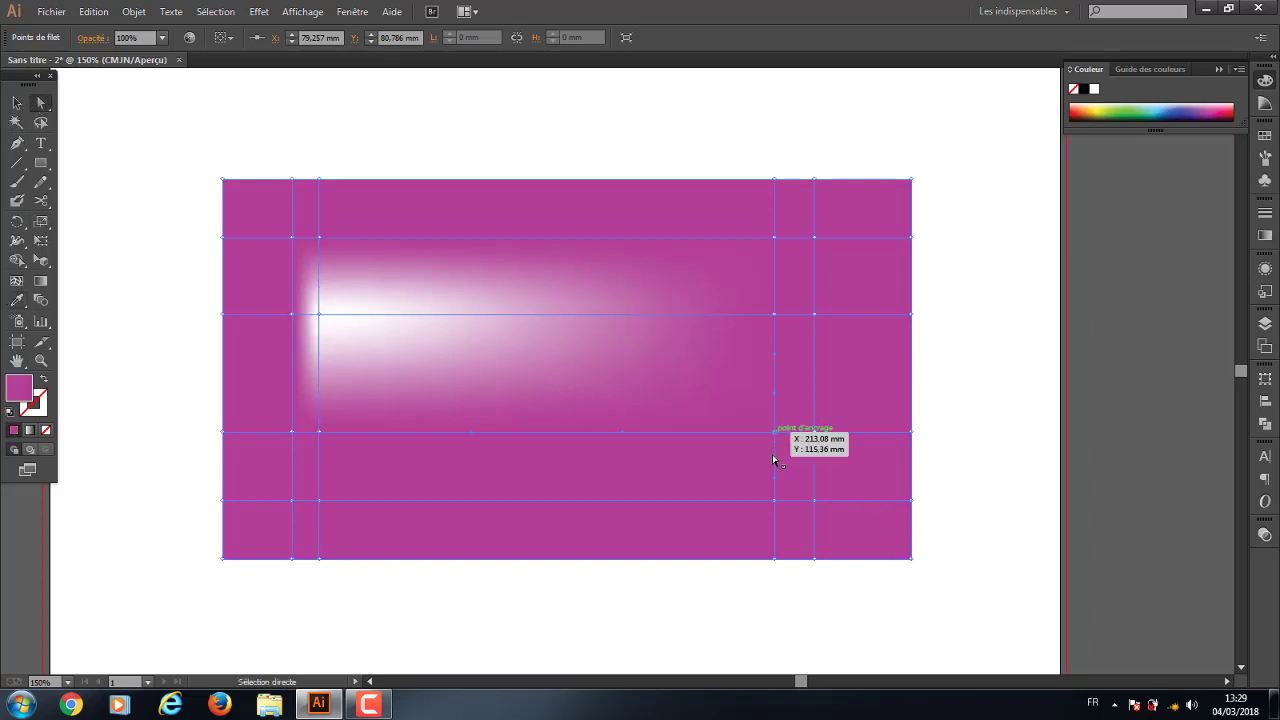
double_click(19, 392)
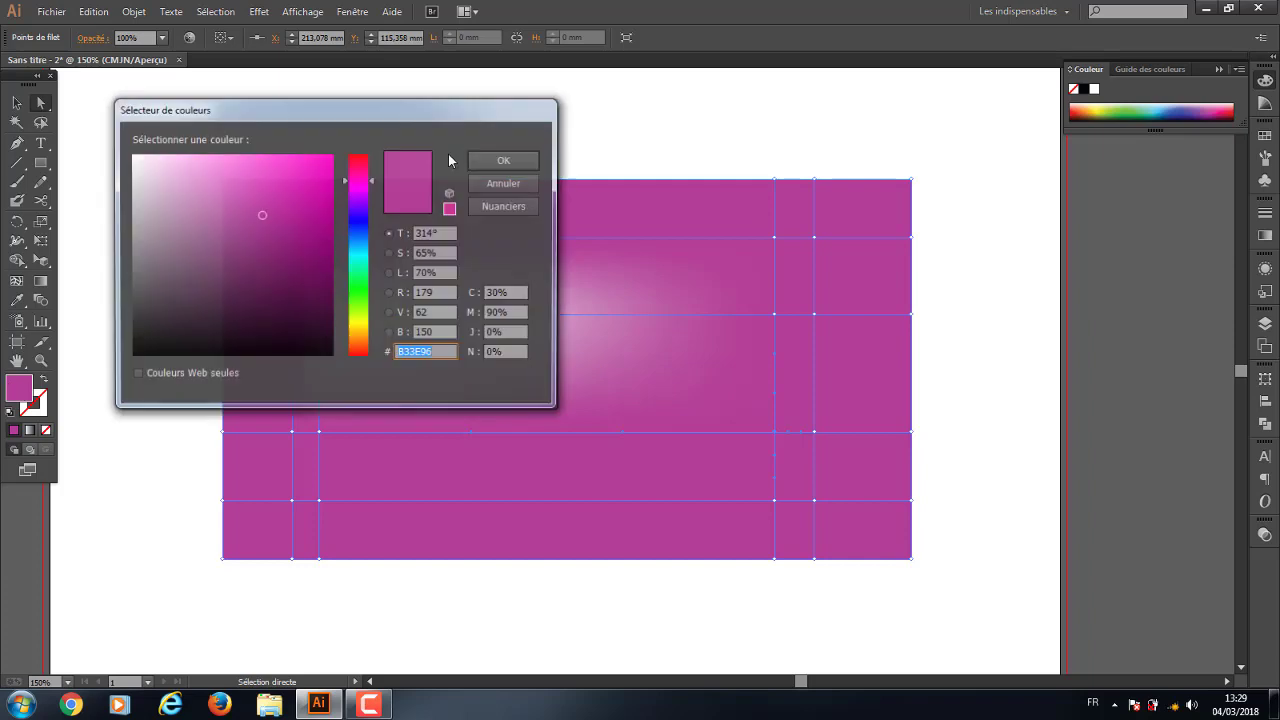
click(350, 327)
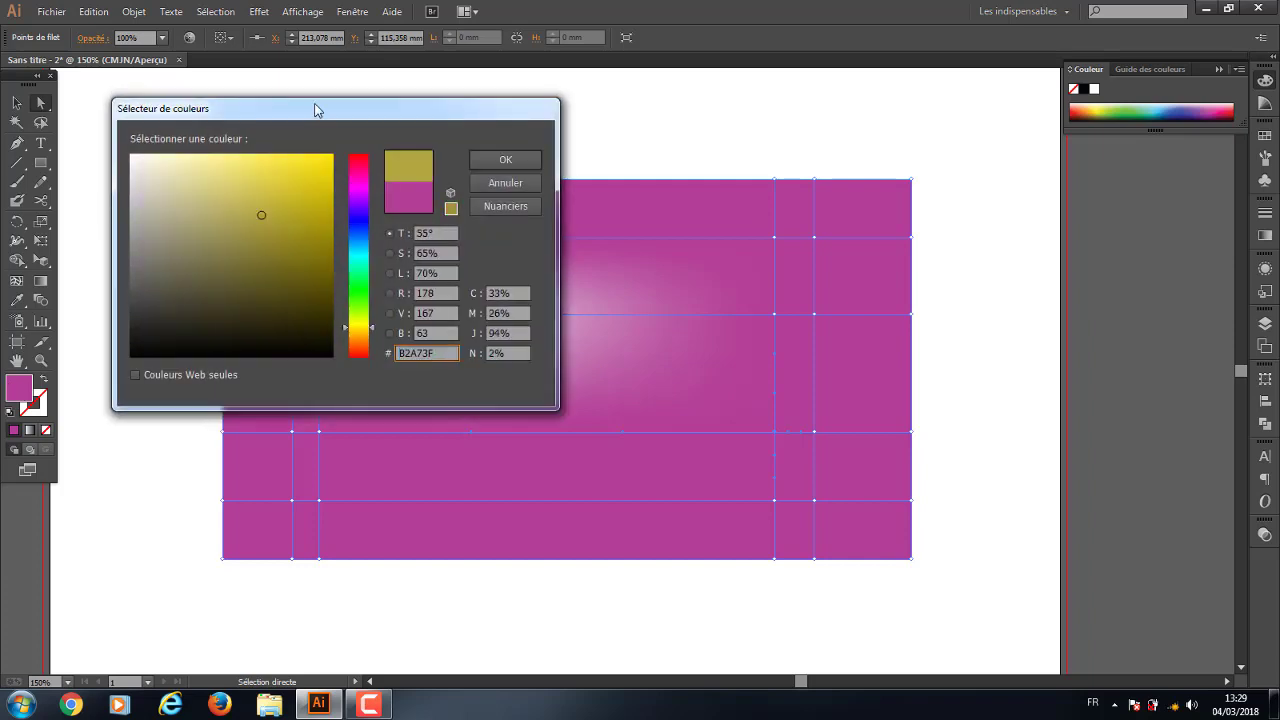
click(318, 164)
click(503, 159)
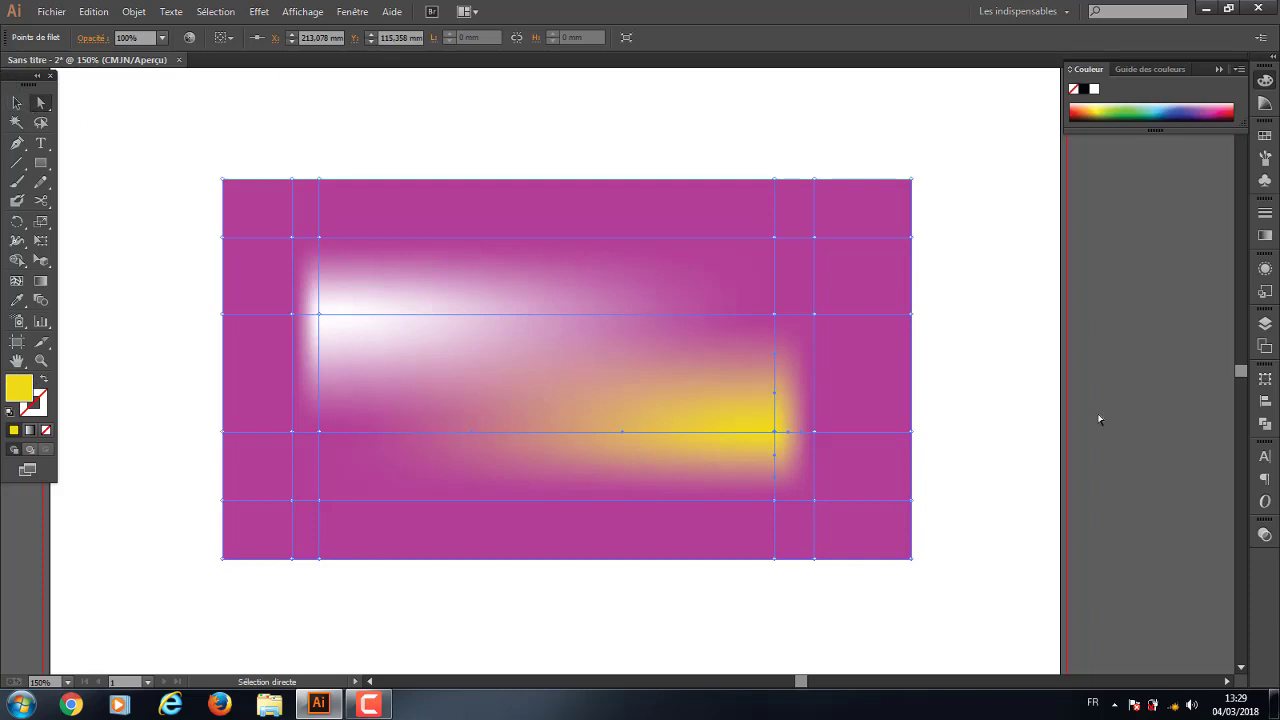
Colour the upper-right mesh point light cyan
click(815, 240)
double_click(20, 390)
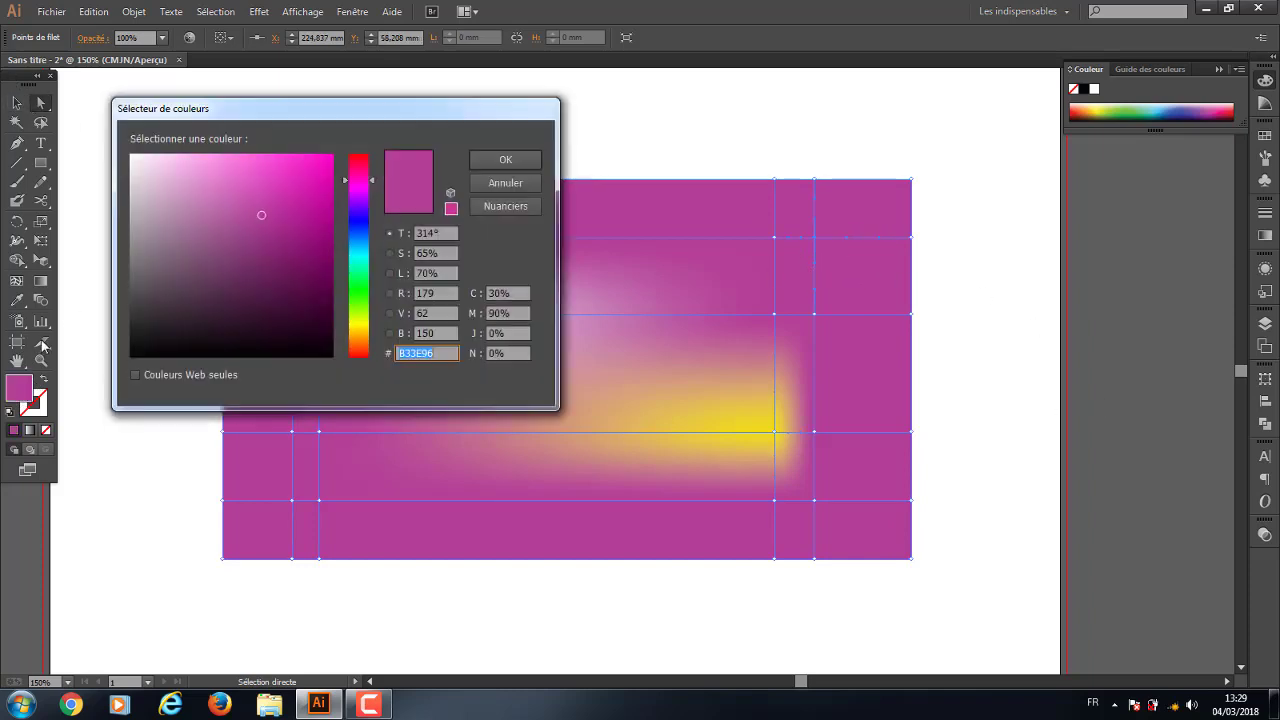
click(361, 256)
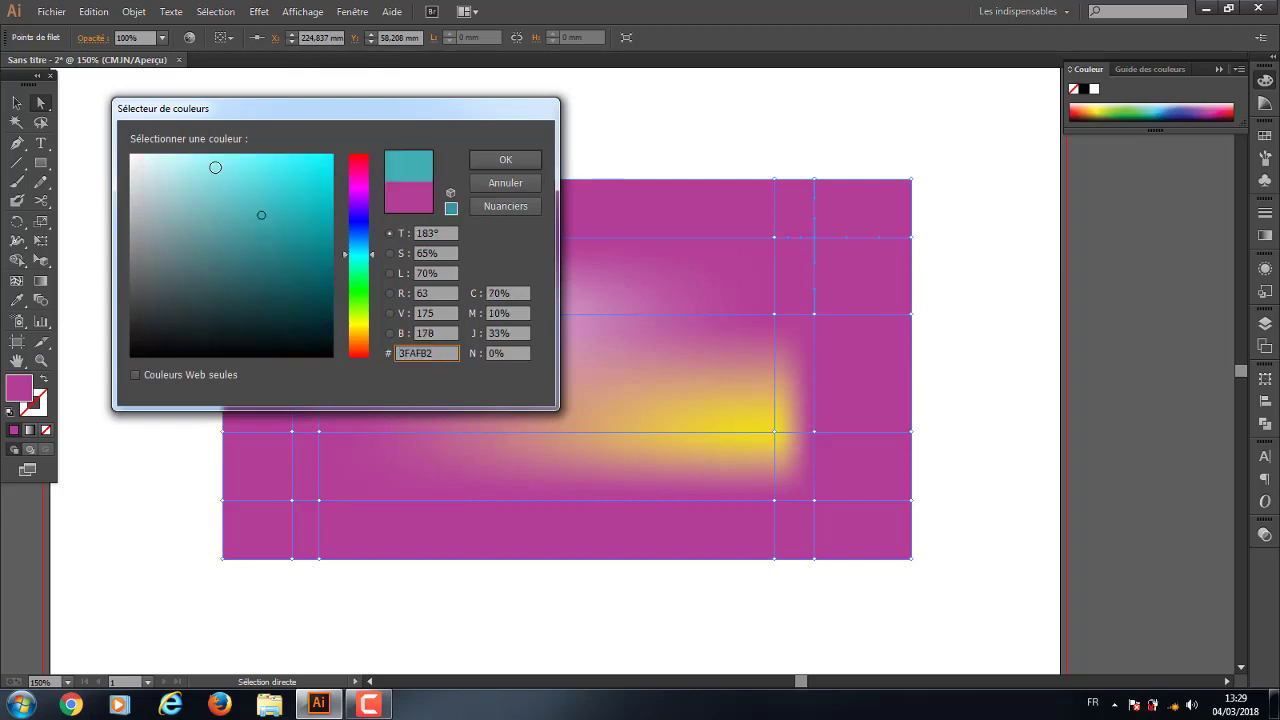
click(282, 160)
click(505, 160)
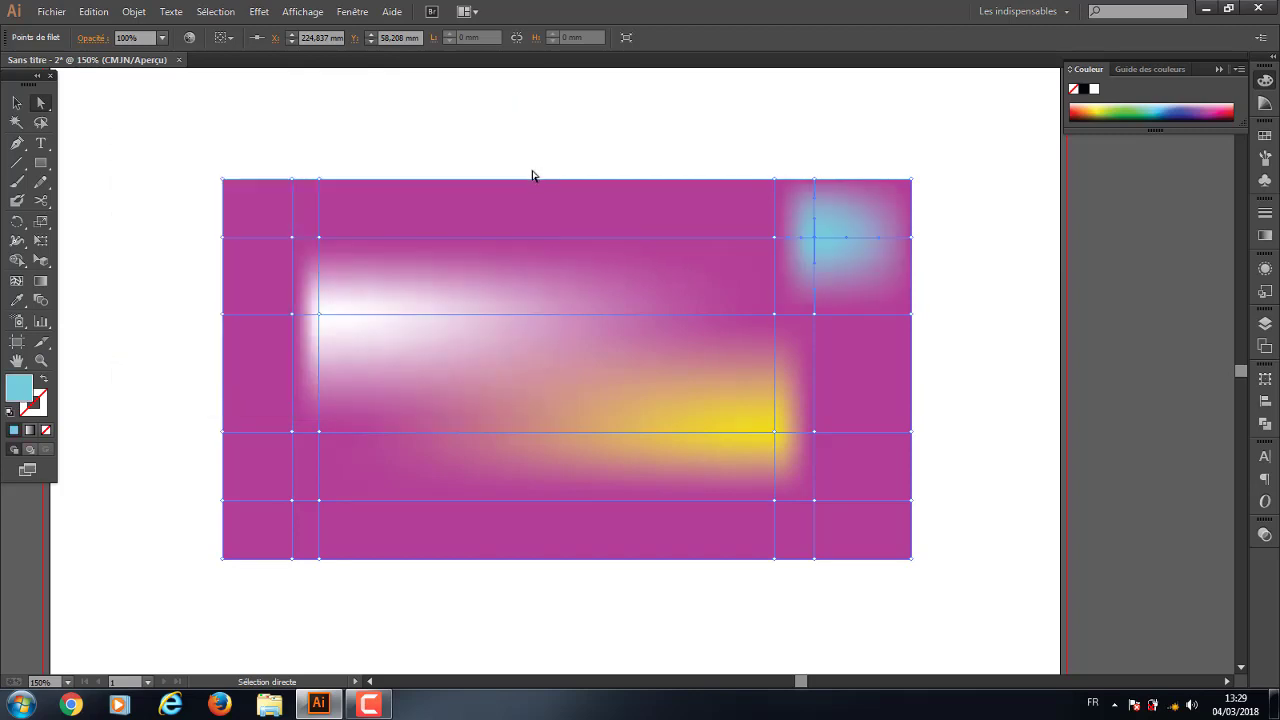
Drag the cyan, yellow and white mesh points to reshape the glows, then select the whole rectangle
drag(814, 237, 862, 237)
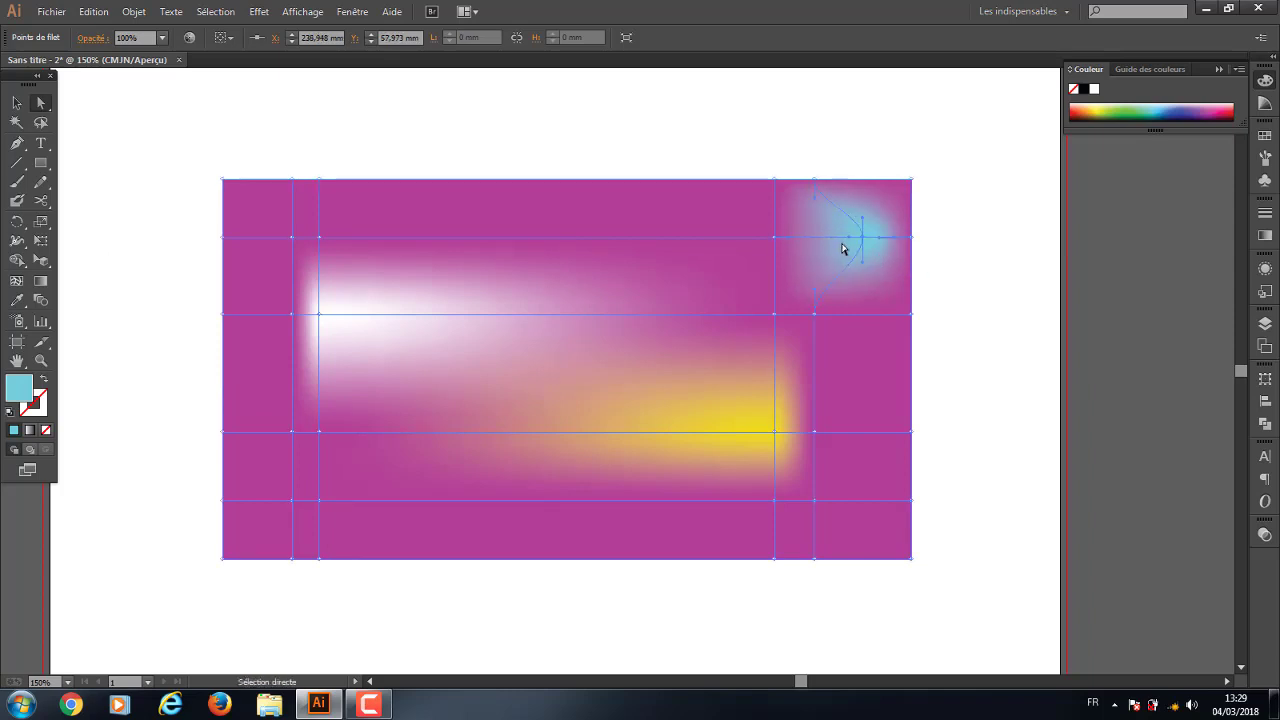
drag(774, 432, 691, 435)
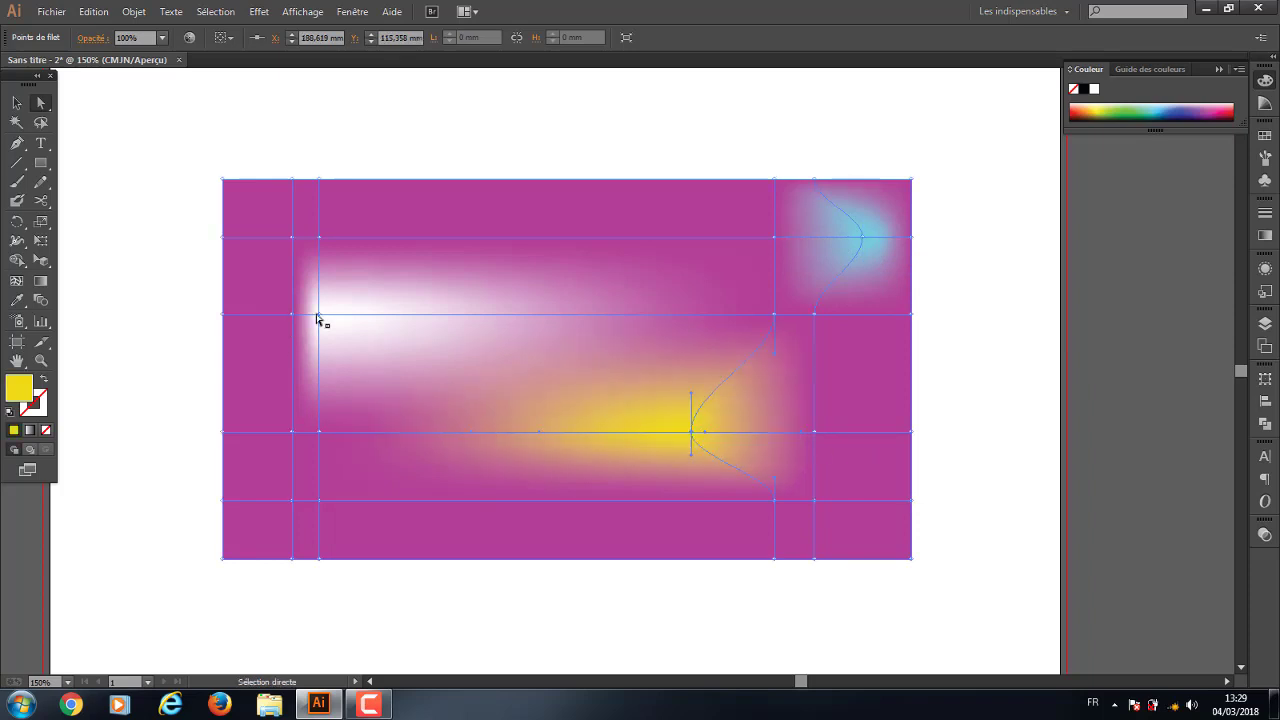
drag(318, 315, 389, 314)
drag(322, 436, 317, 494)
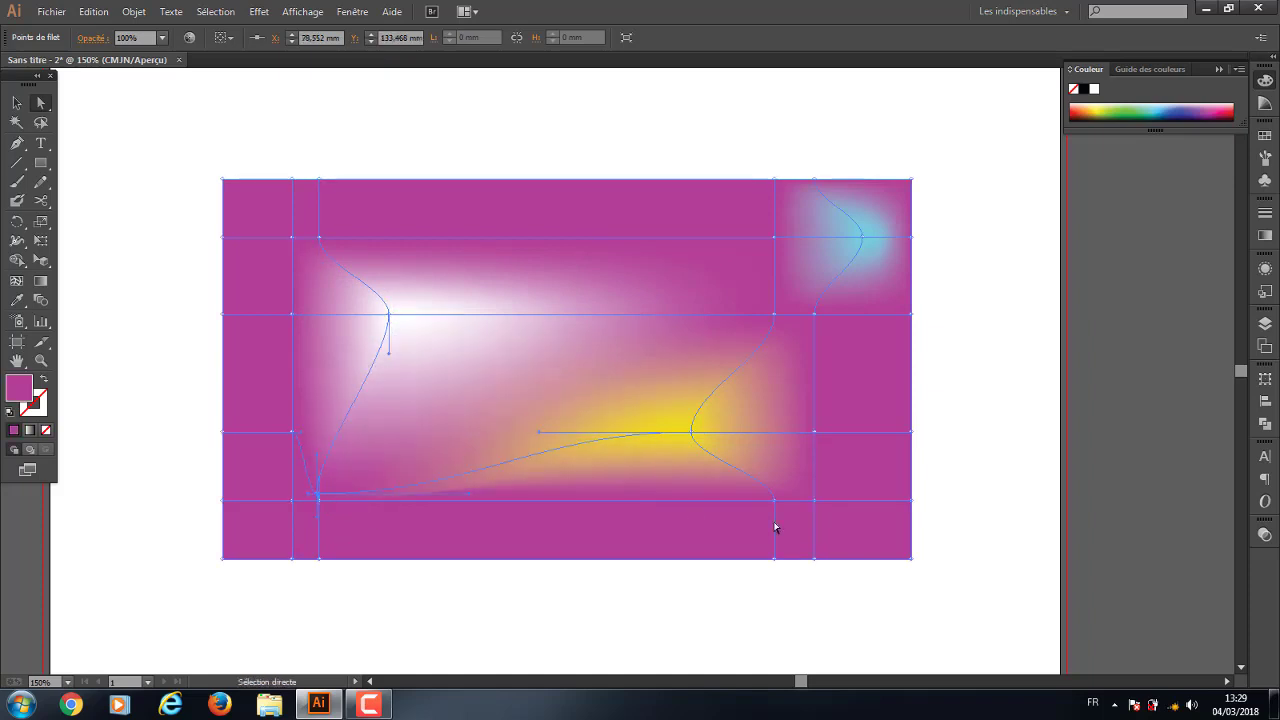
mouse_move(692, 438)
mouse_down()
mouse_move(733, 479)
mouse_move(774, 437)
mouse_up()
click(16, 102)
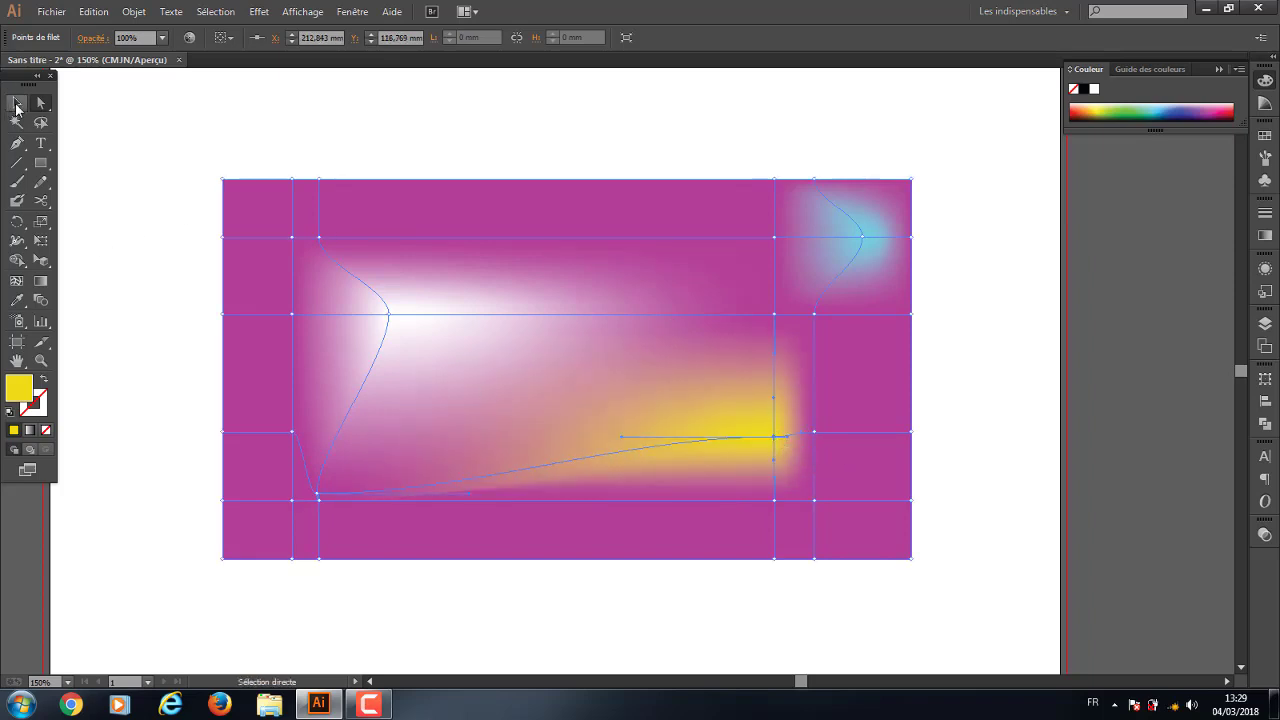
drag(107, 136, 1045, 658)
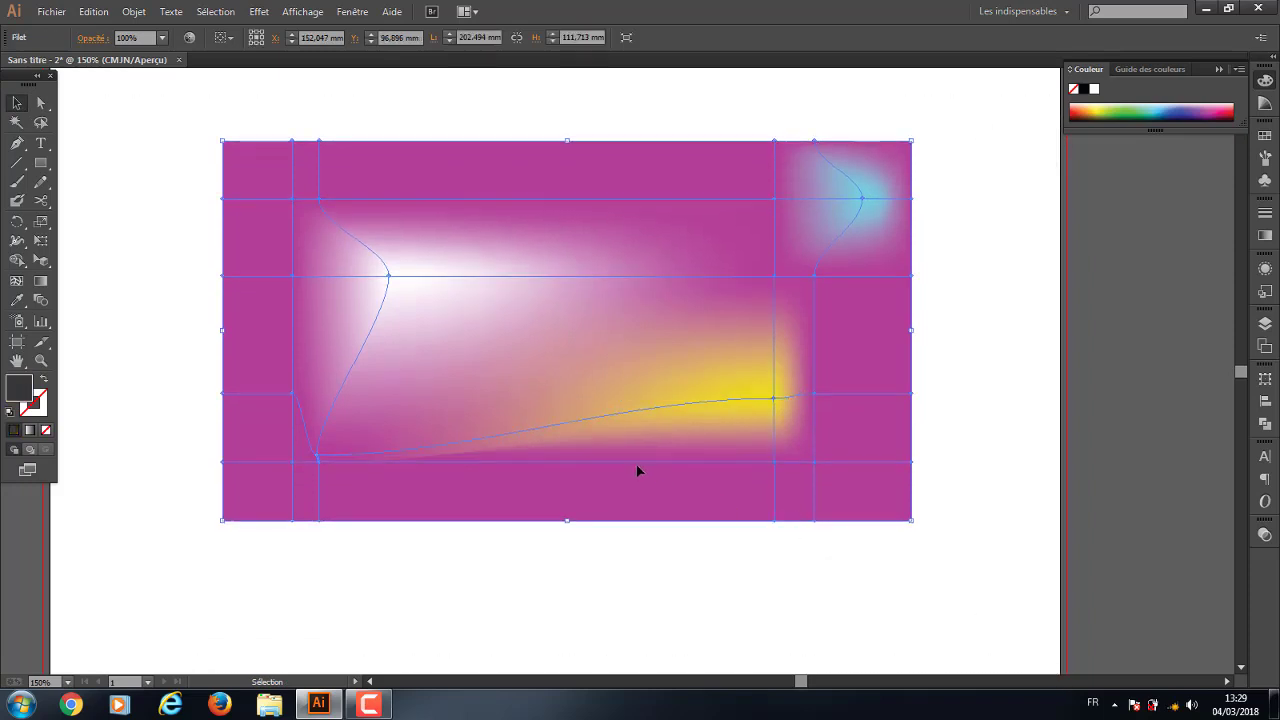
Replace the mesh rectangle with a new dark grey rectangle of about 113 × 80 mm
key(Delete)
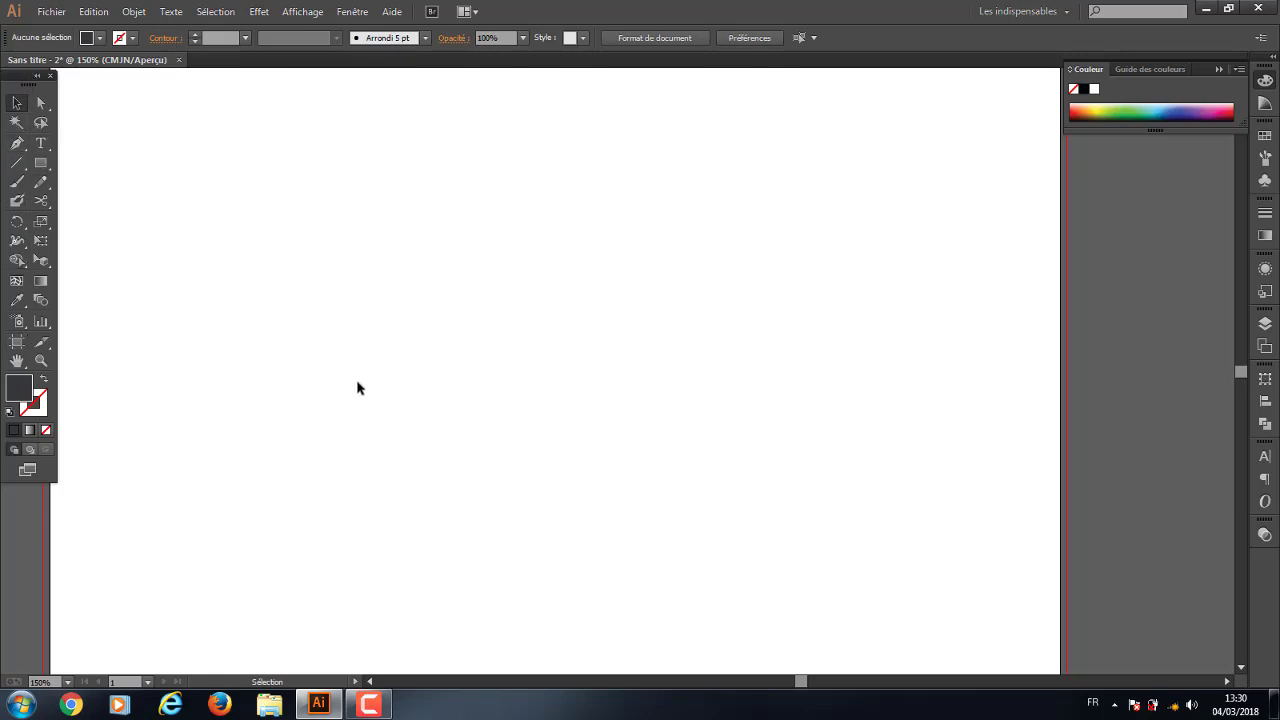
mouse_move(344, 391)
mouse_down()
mouse_move(369, 431)
mouse_move(357, 480)
mouse_move(411, 437)
mouse_up()
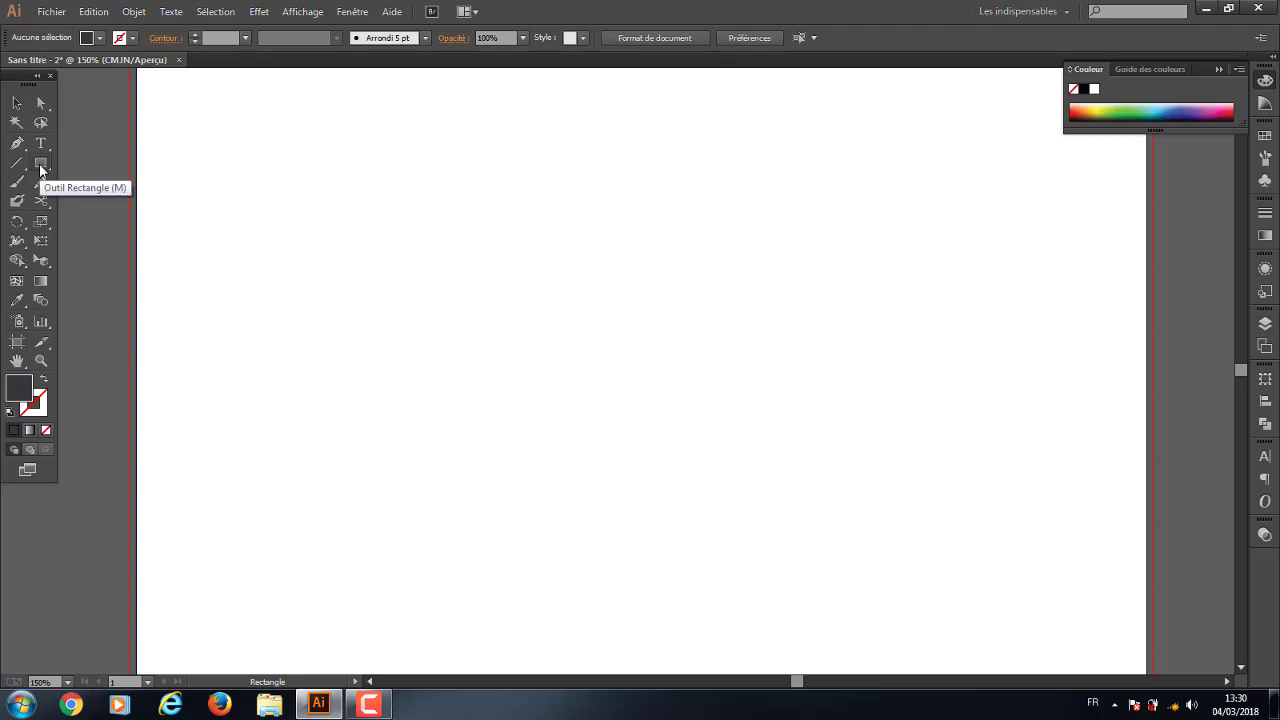
drag(394, 160, 781, 431)
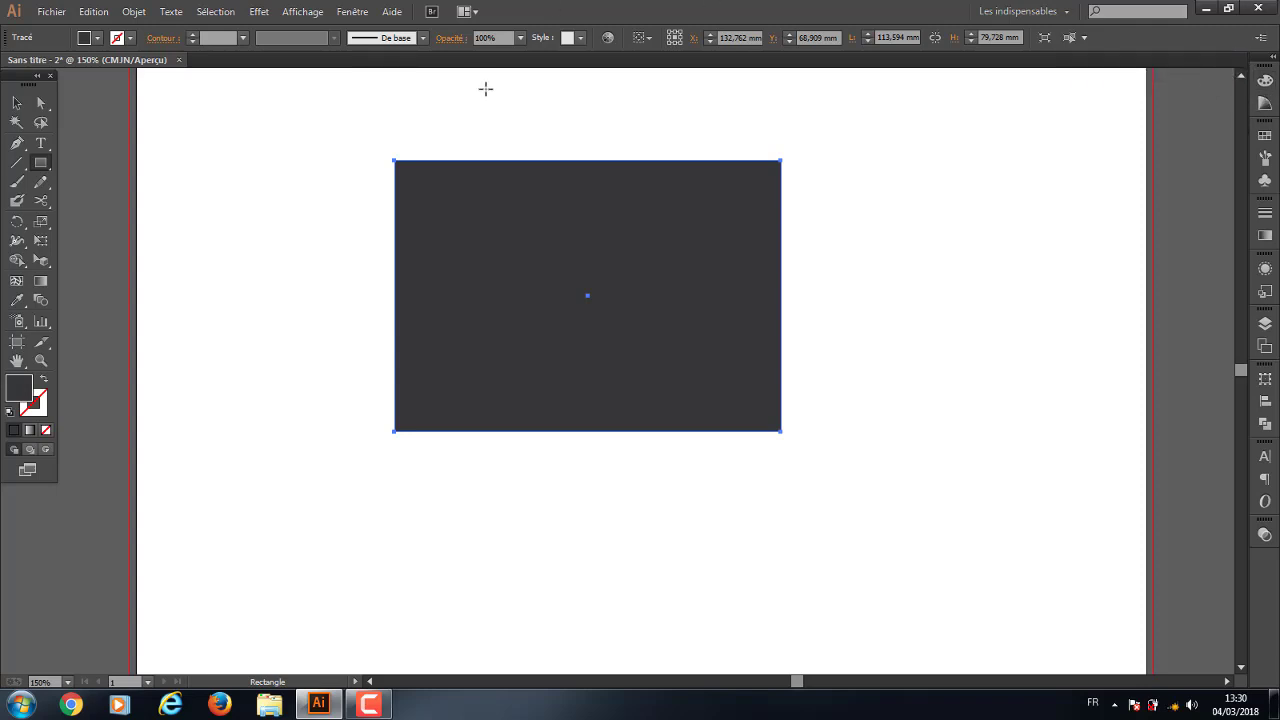
click(354, 11)
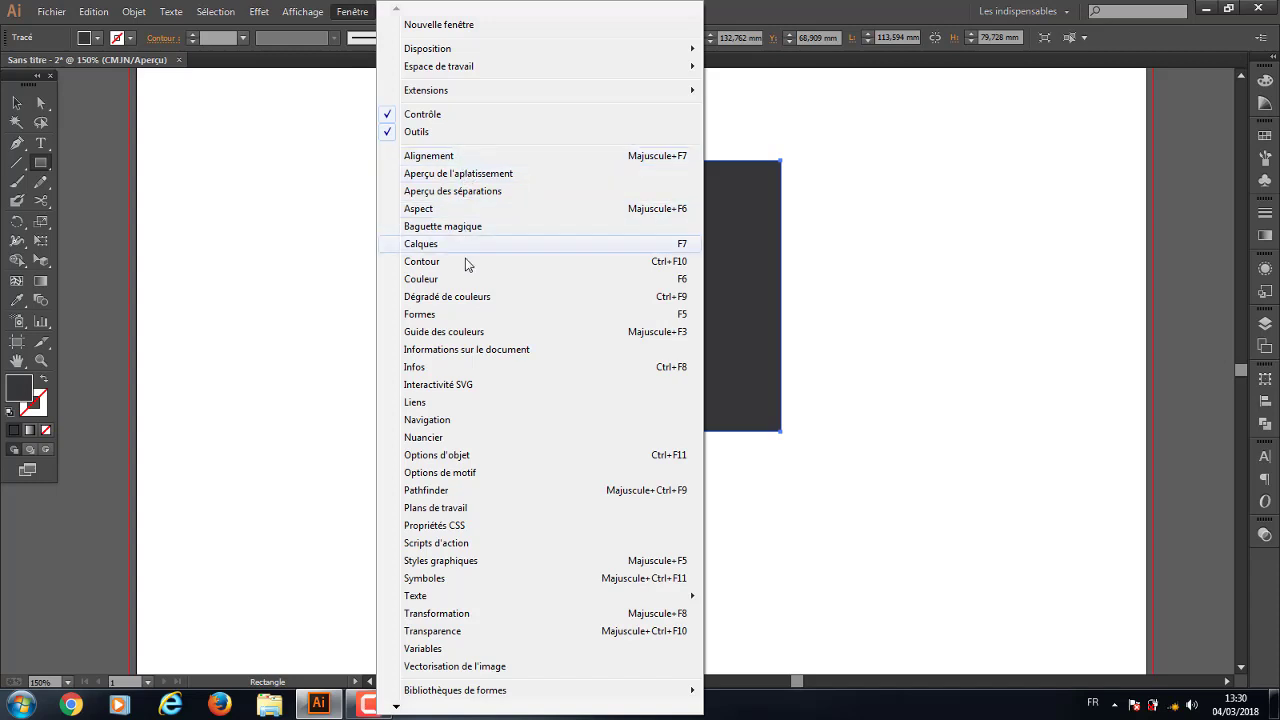
Show the Swatches (Nuancier) and Color (Couleur) panels
click(466, 437)
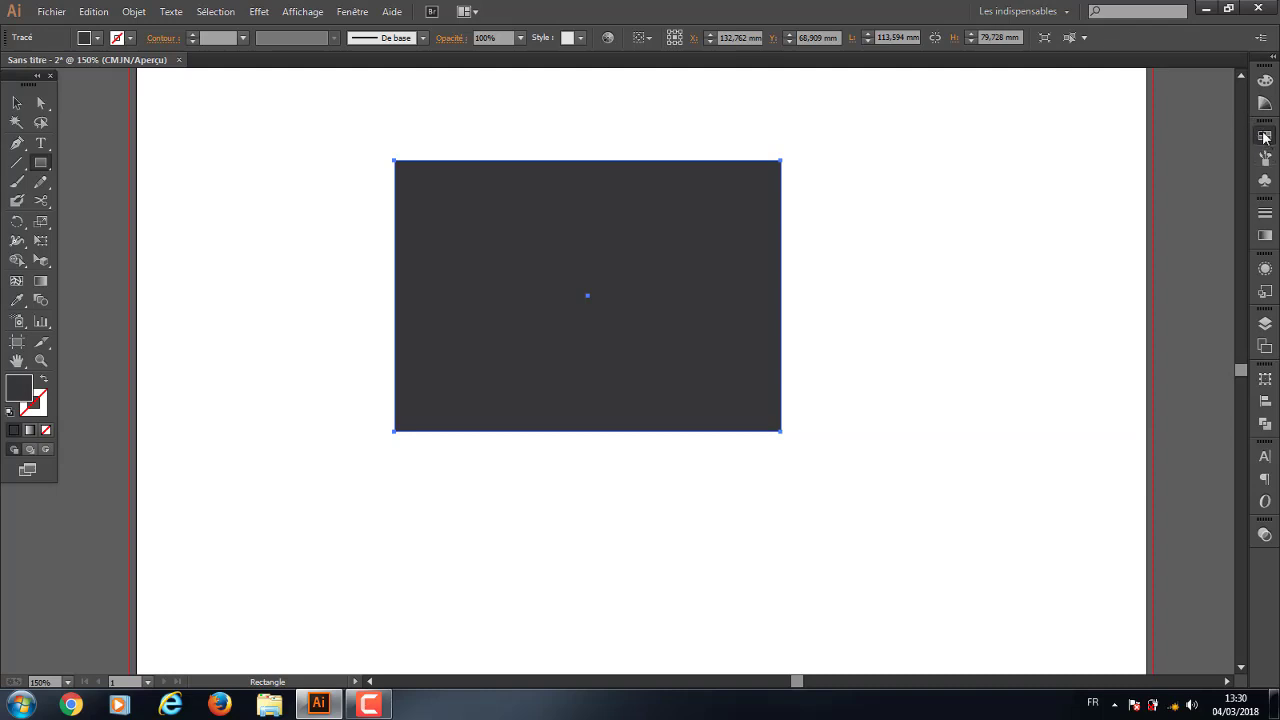
click(1264, 104)
click(1264, 80)
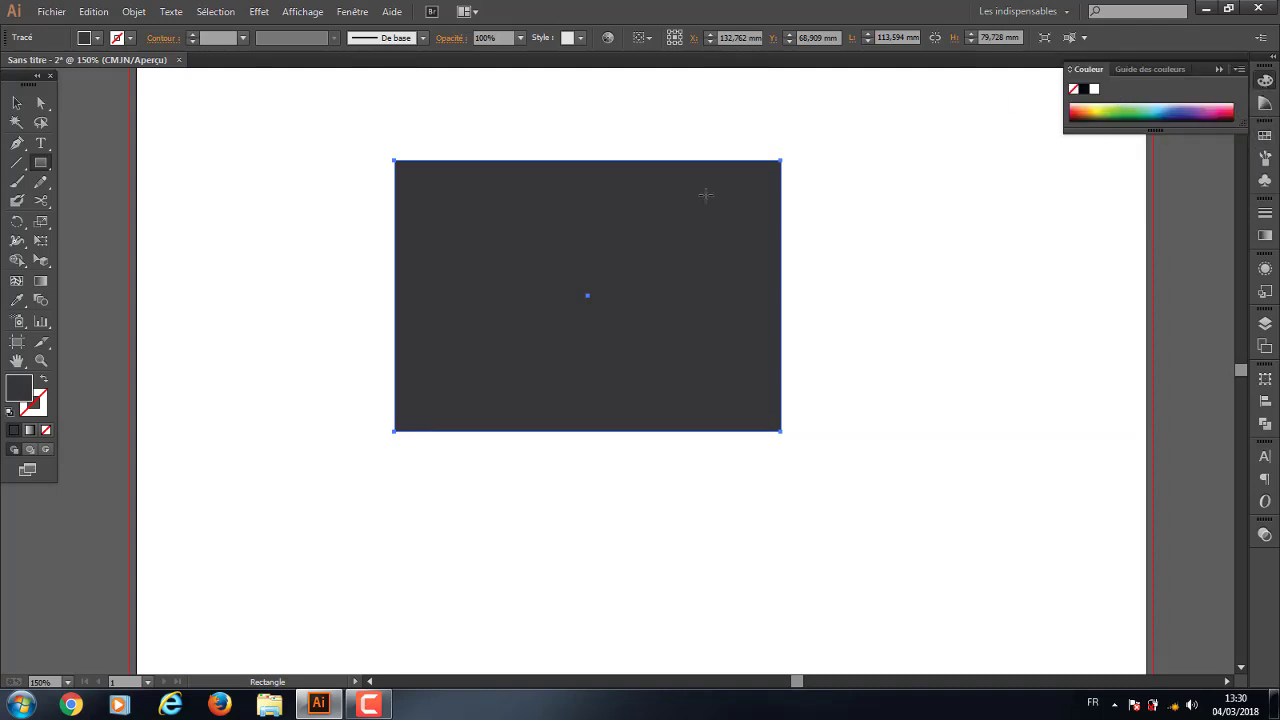
Try several spectrum fills, ending magenta-purple, and show its Color Guide harmonies
click(1103, 104)
click(1153, 106)
click(1133, 108)
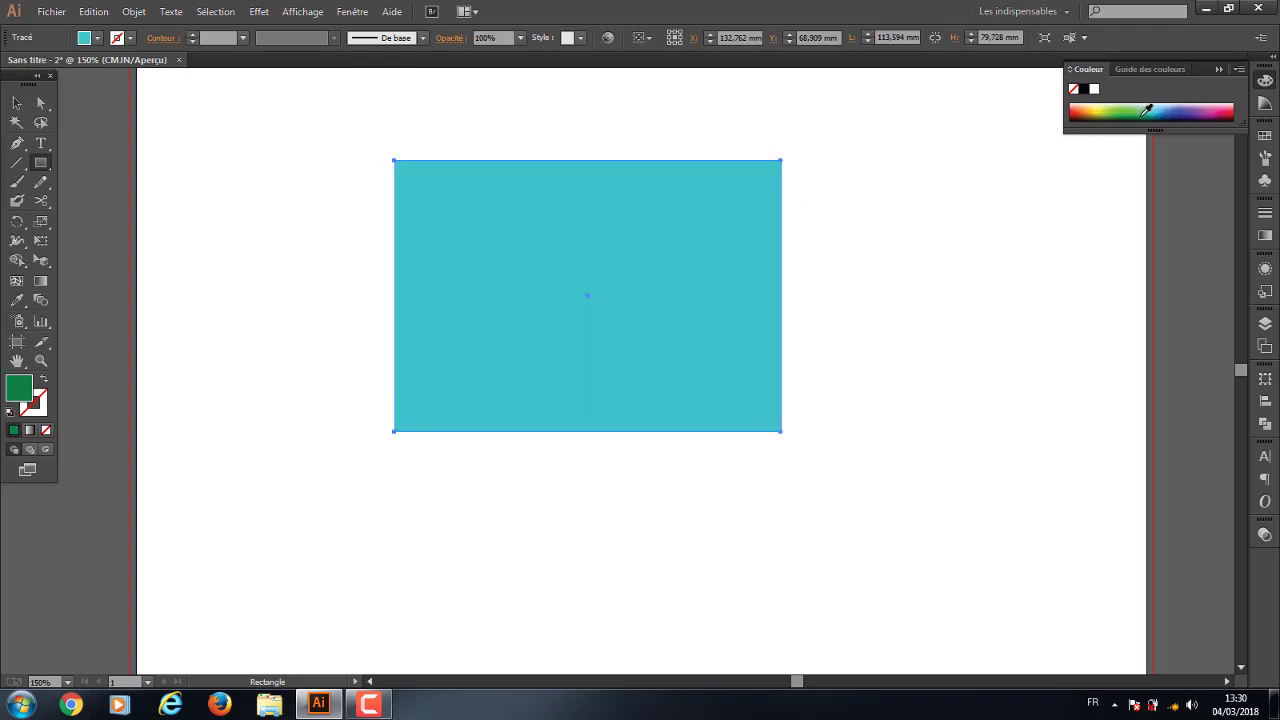
click(1220, 106)
click(1205, 104)
click(1142, 108)
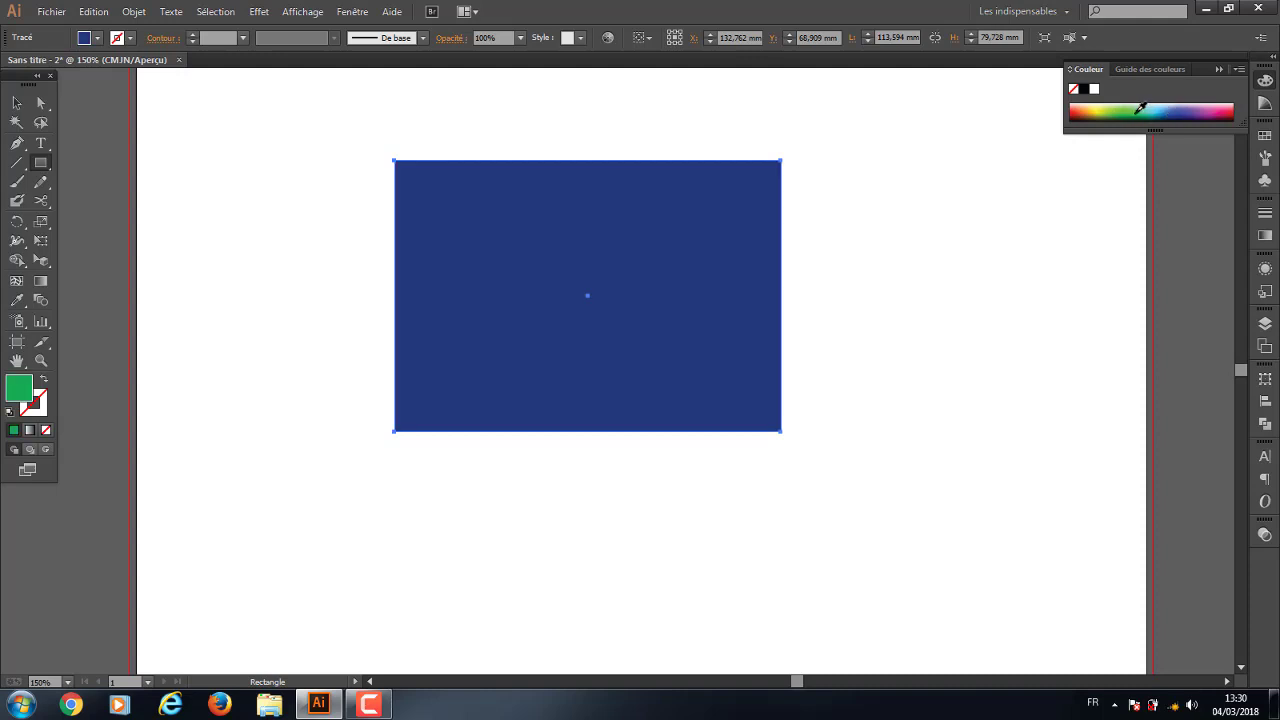
click(1085, 114)
click(1165, 107)
click(1172, 105)
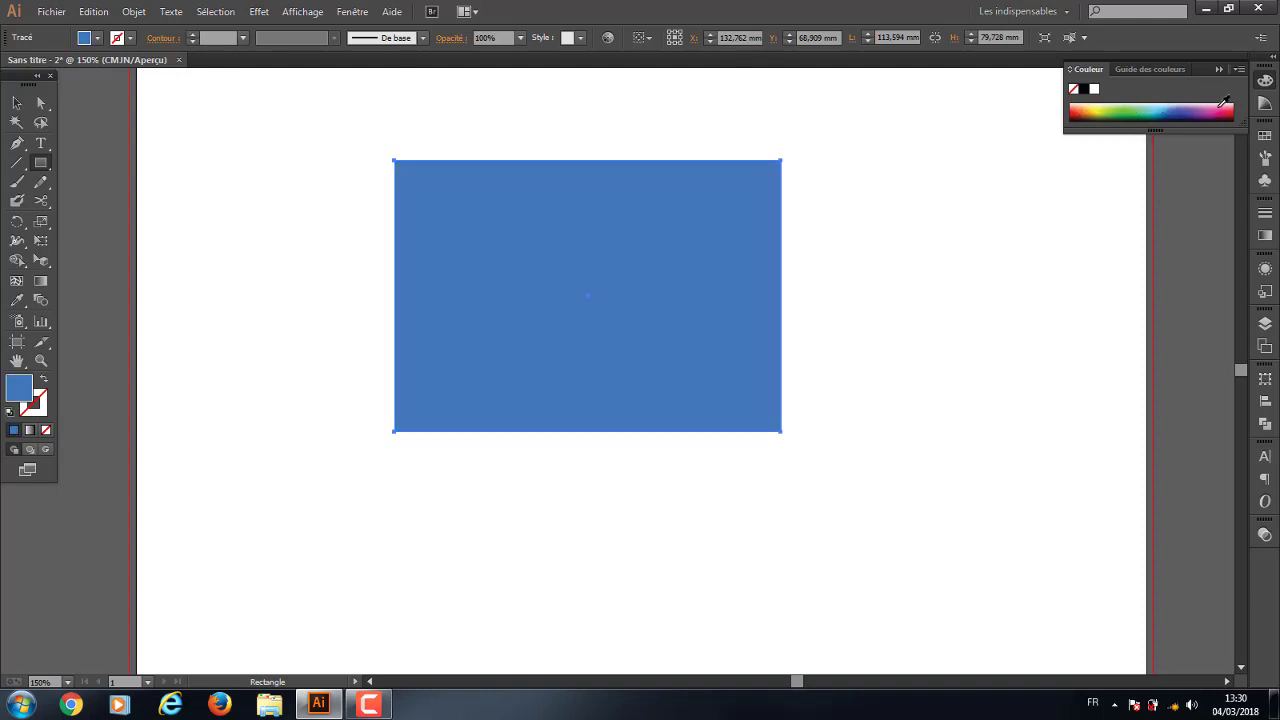
click(1210, 104)
click(1155, 70)
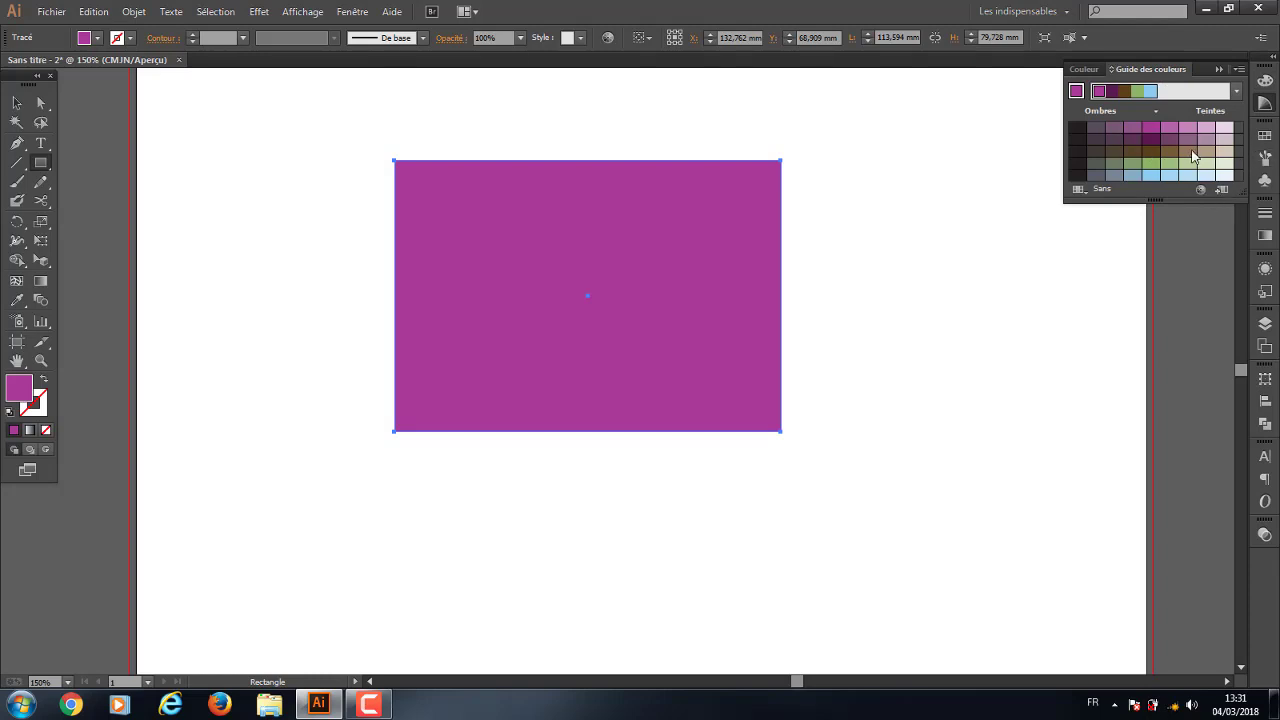
Try brown, green and mauve harmony shades on the rectangle, then close the Color Guide panel
click(1137, 153)
click(1150, 151)
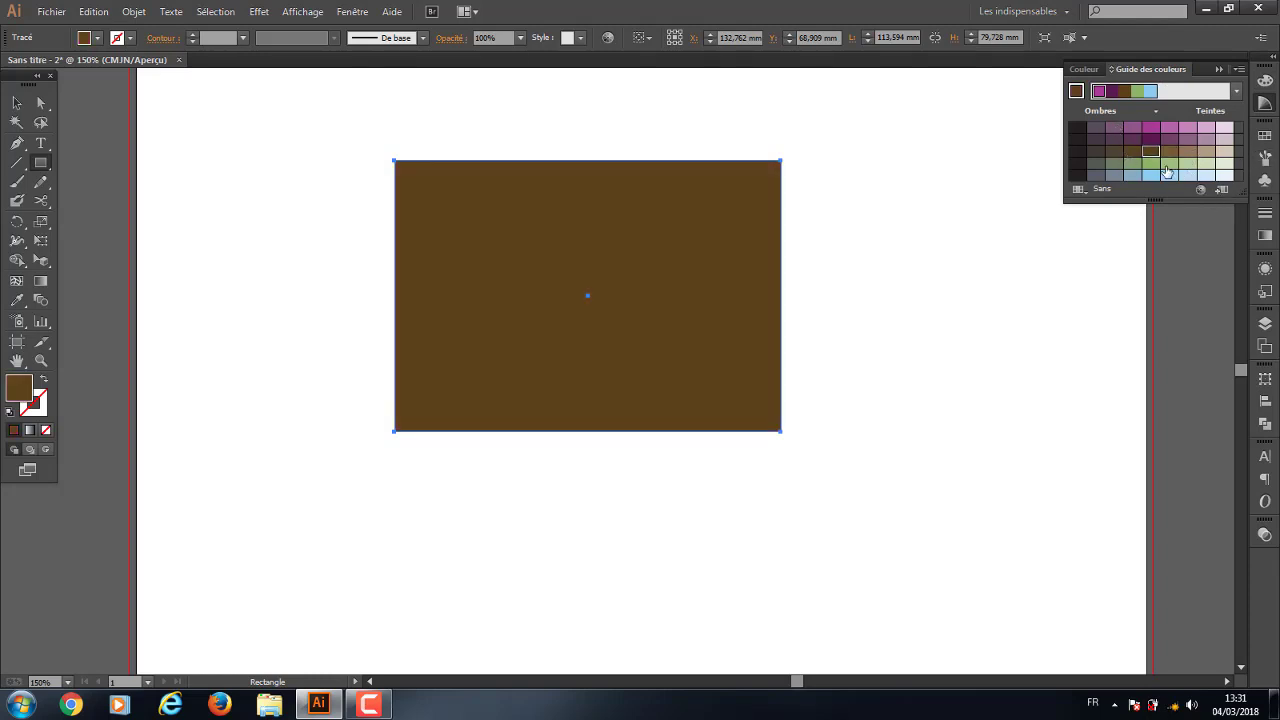
click(1152, 162)
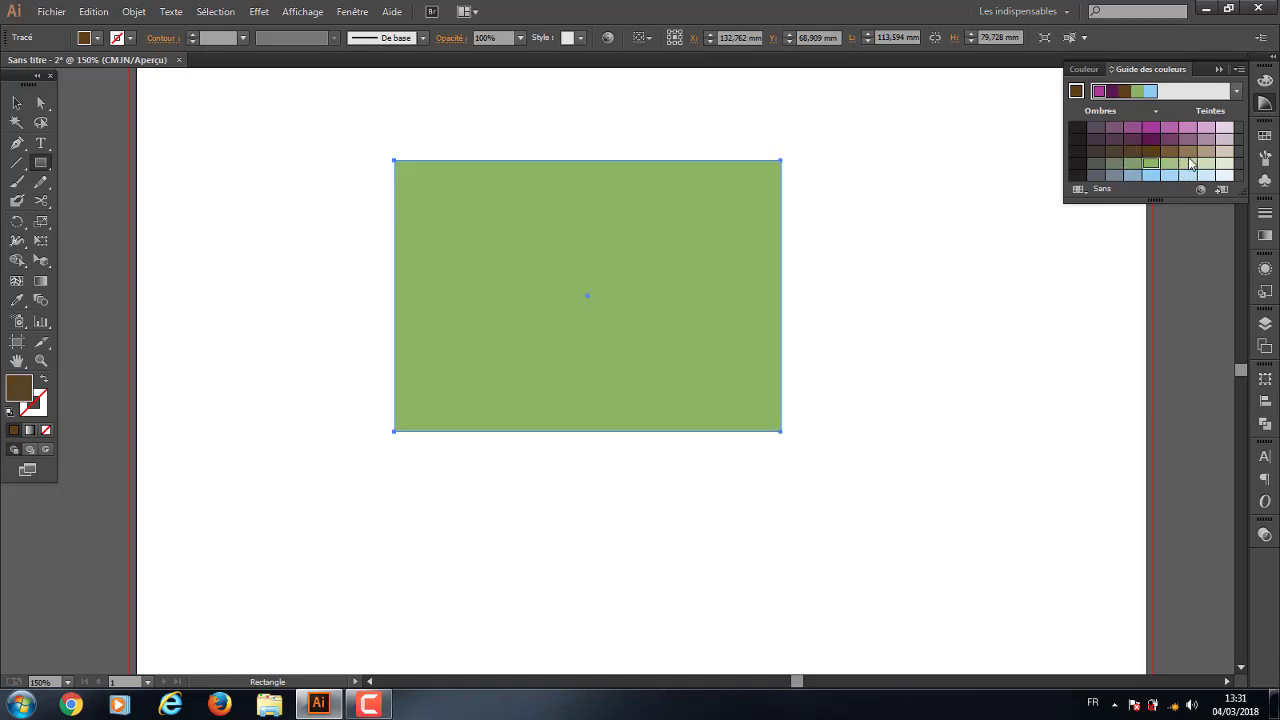
click(1115, 139)
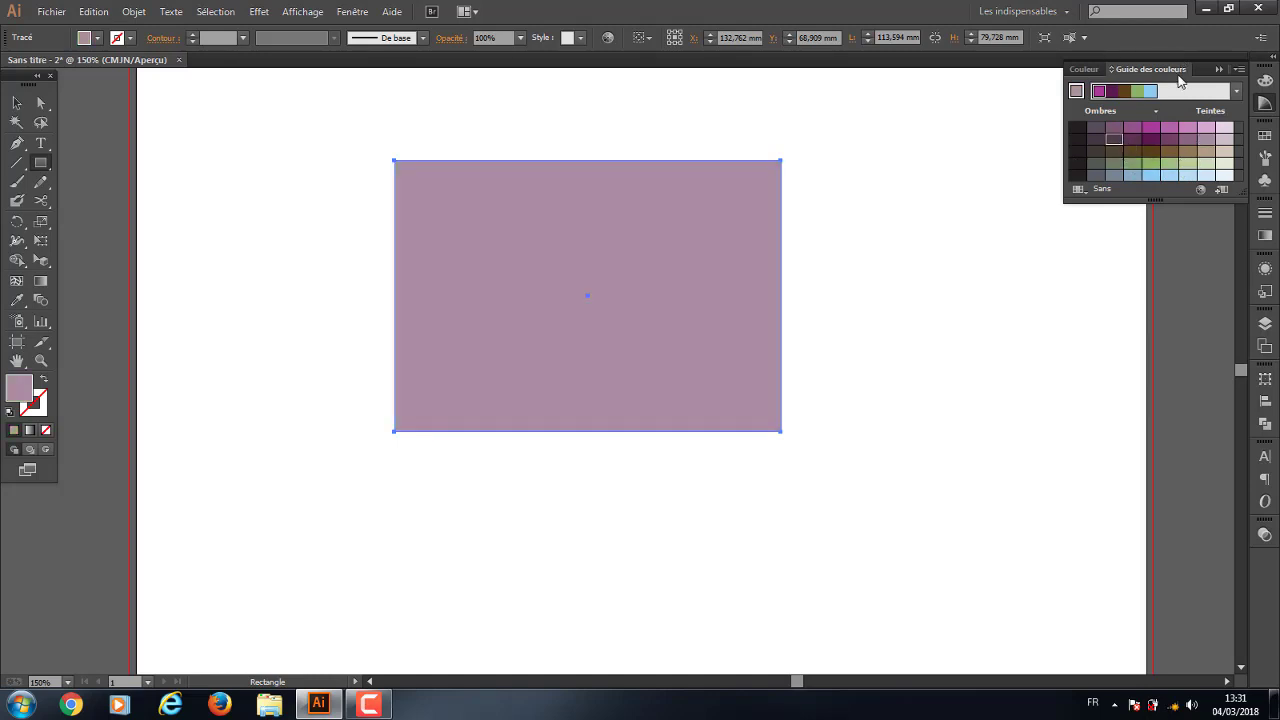
click(1219, 69)
click(1260, 112)
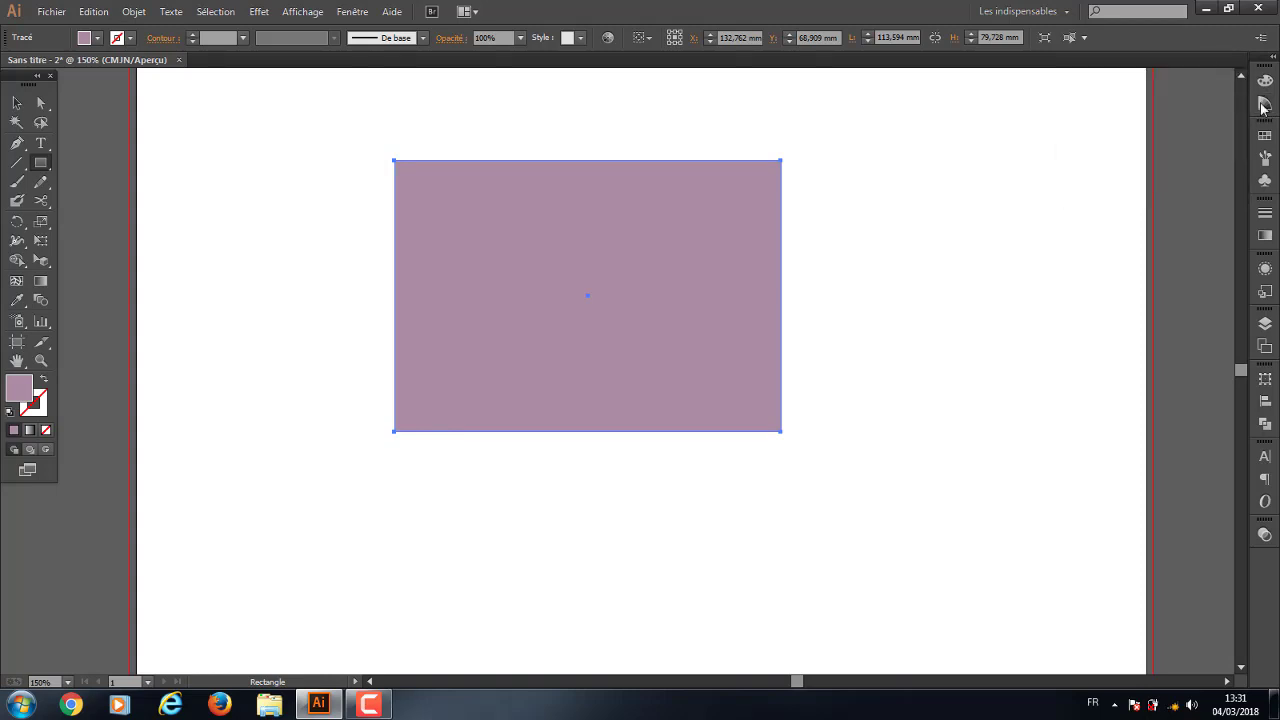
click(1262, 104)
Cycle the rectangle through green, black, purple, brown and navy swatches, ending blue, then list the colour-book libraries
click(1268, 138)
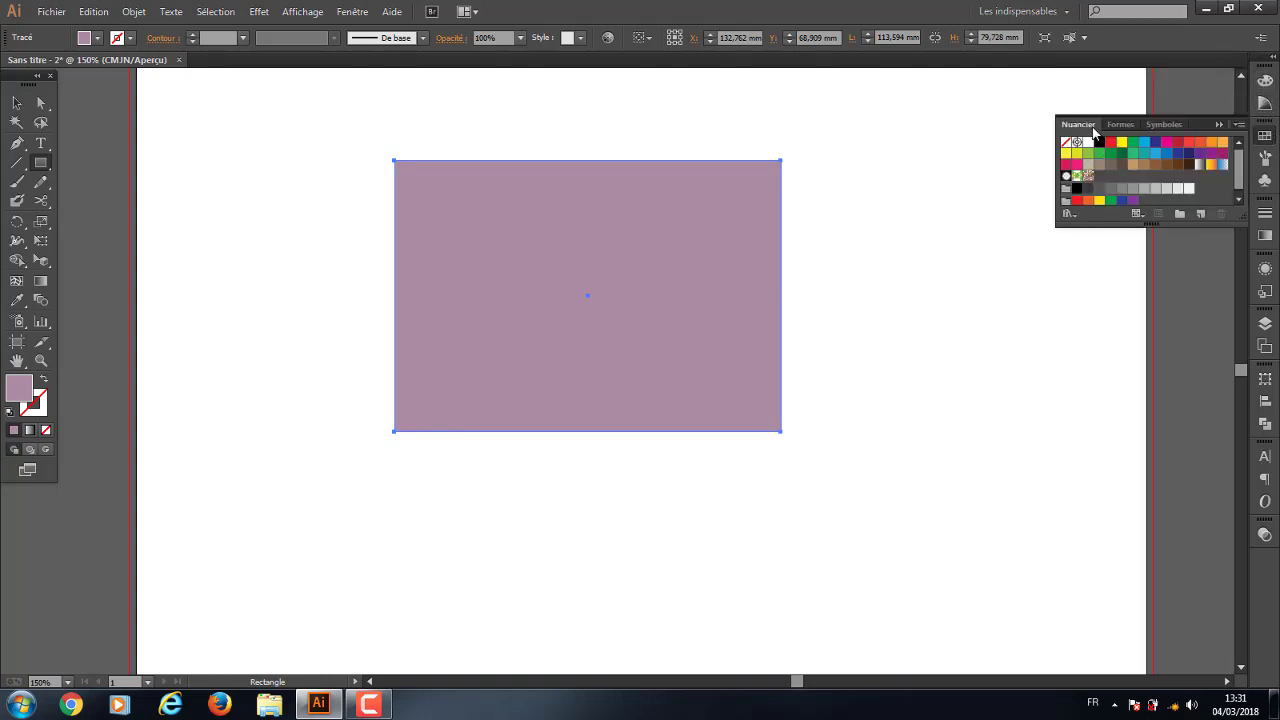
click(1133, 143)
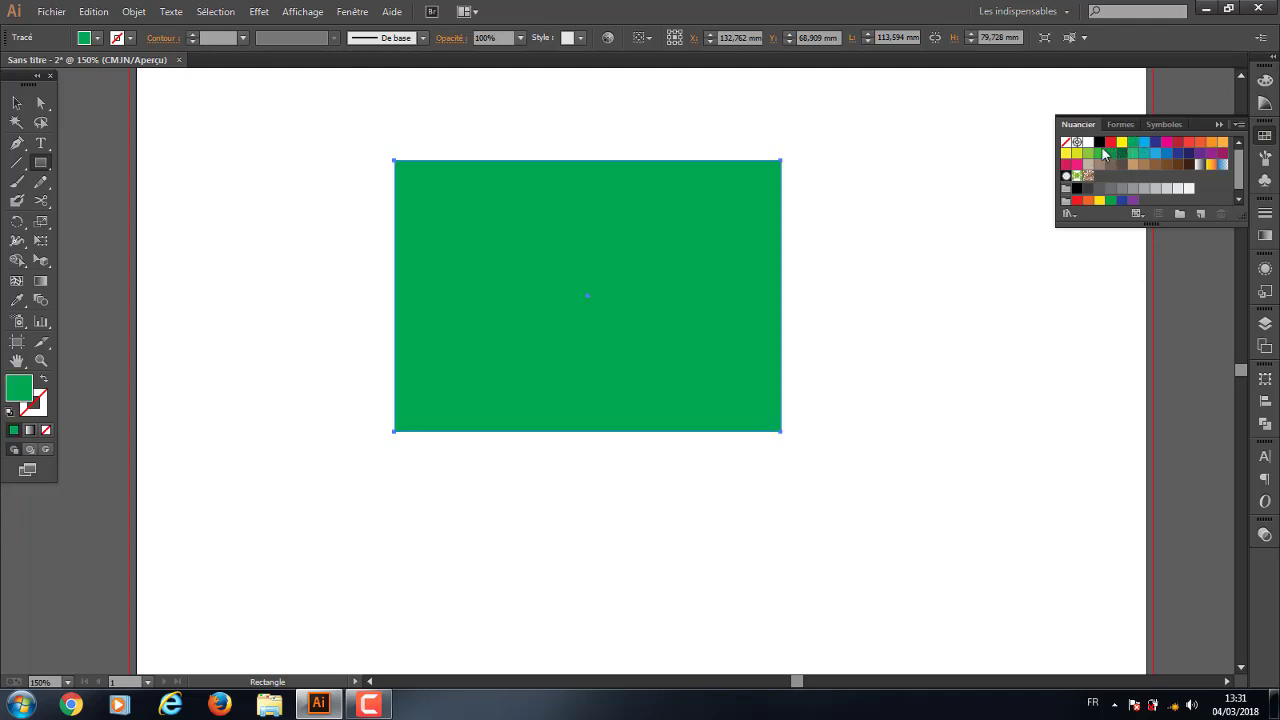
click(1099, 143)
click(1211, 154)
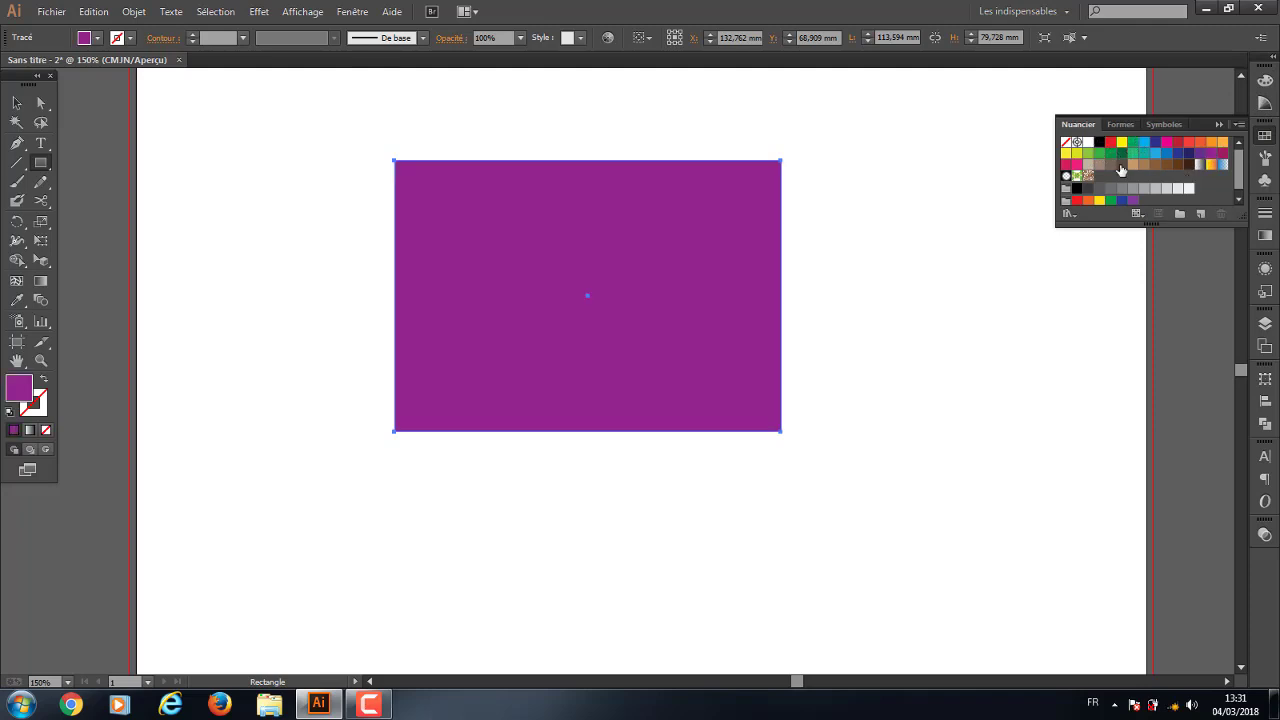
click(1122, 165)
click(1189, 153)
click(1122, 165)
click(1156, 145)
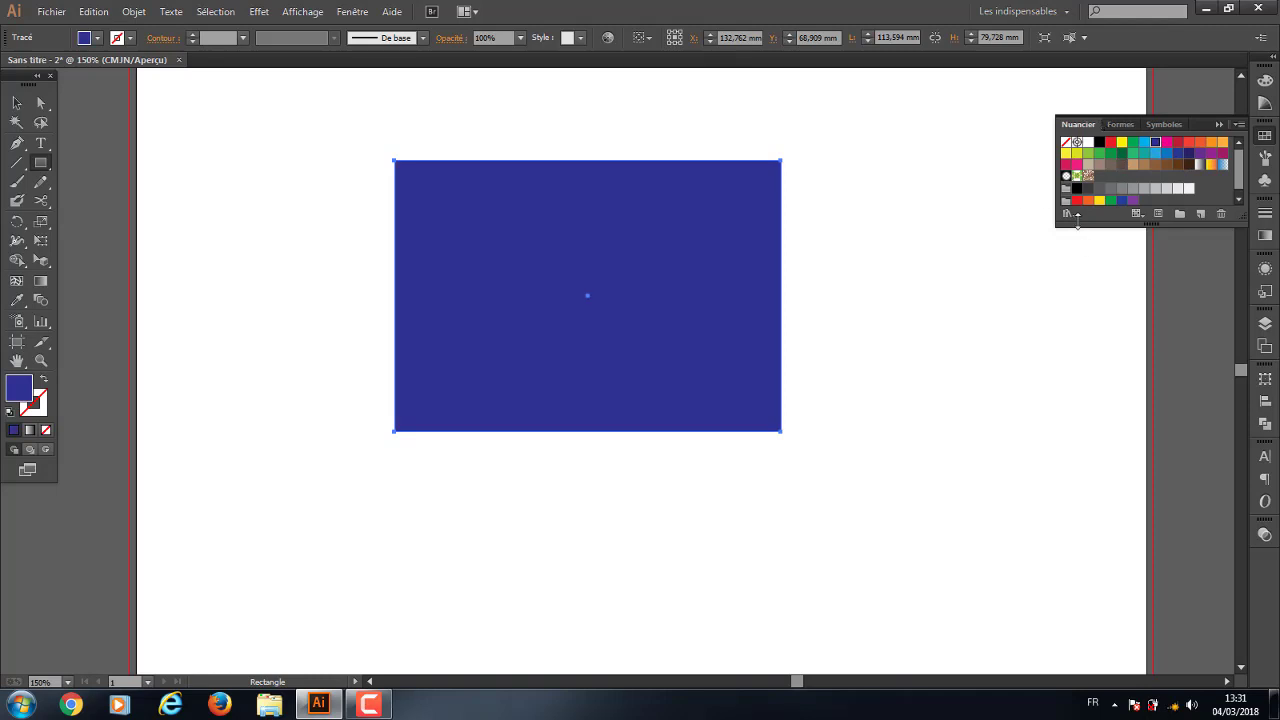
click(1070, 215)
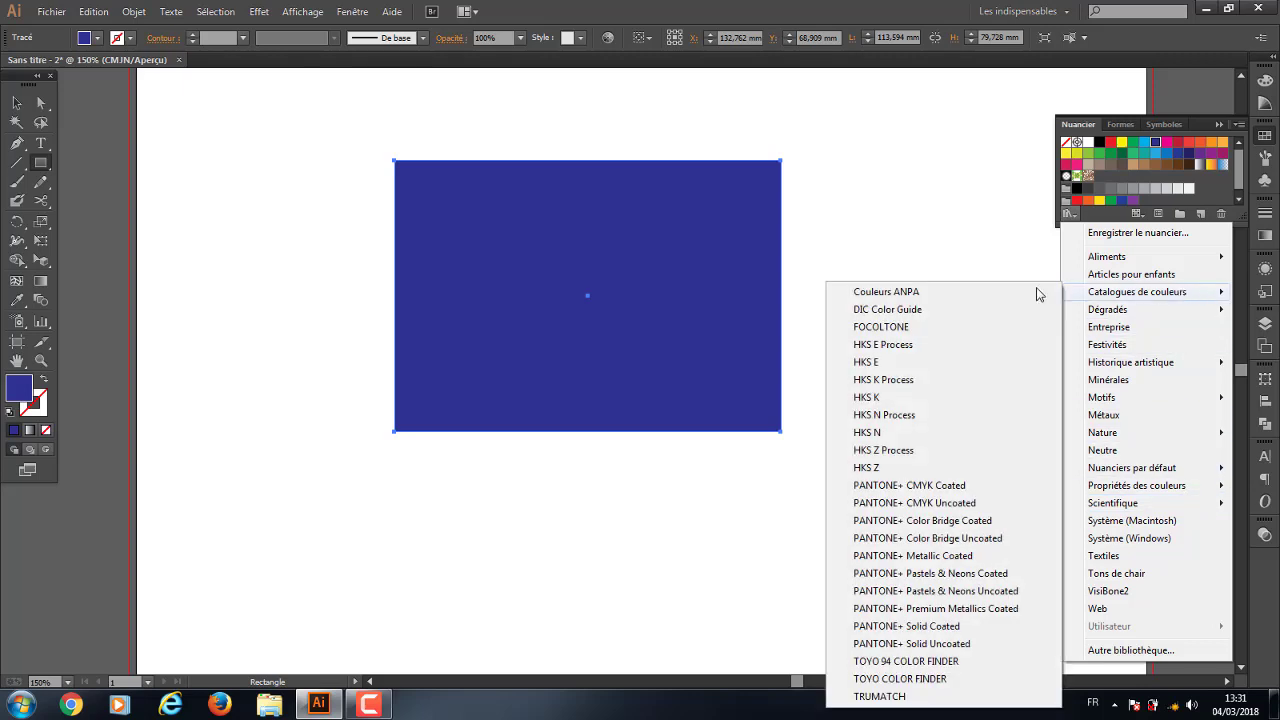
mouse_move(1137, 292)
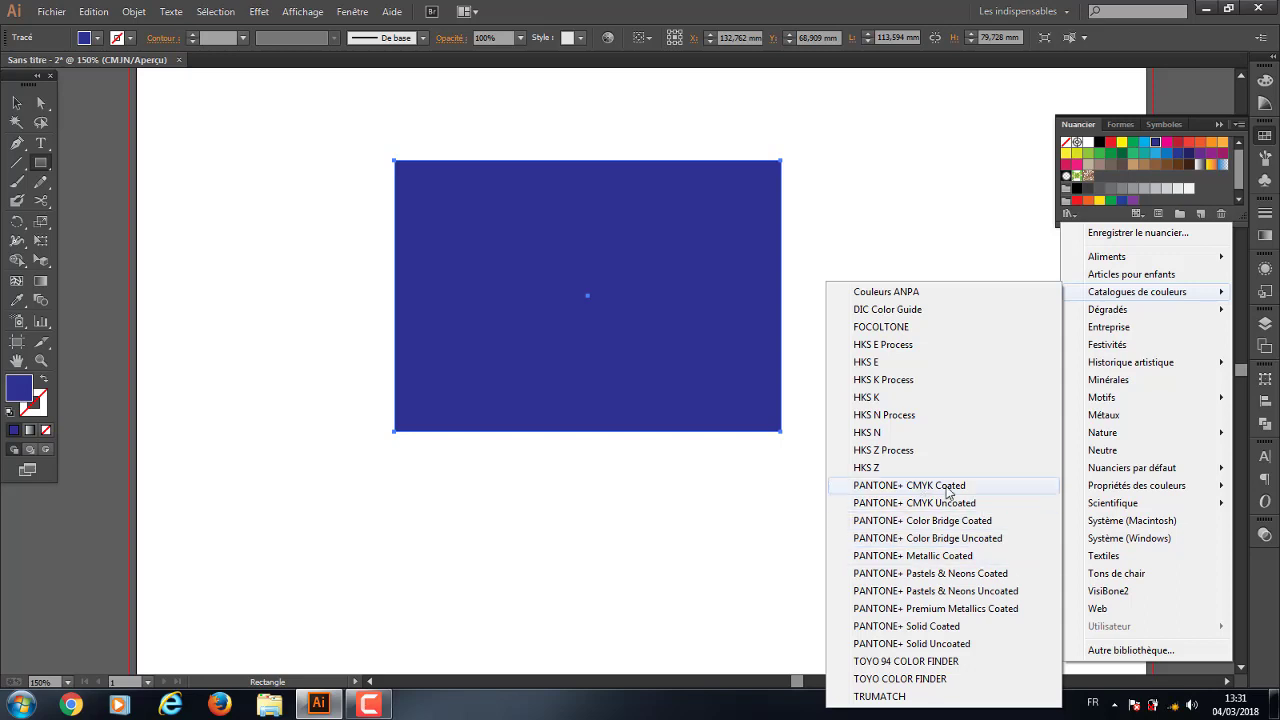
Open PANTONE+ CMYK Coated in a large panel and fill the rectangle with a reddish-brown Pantone colour
click(953, 485)
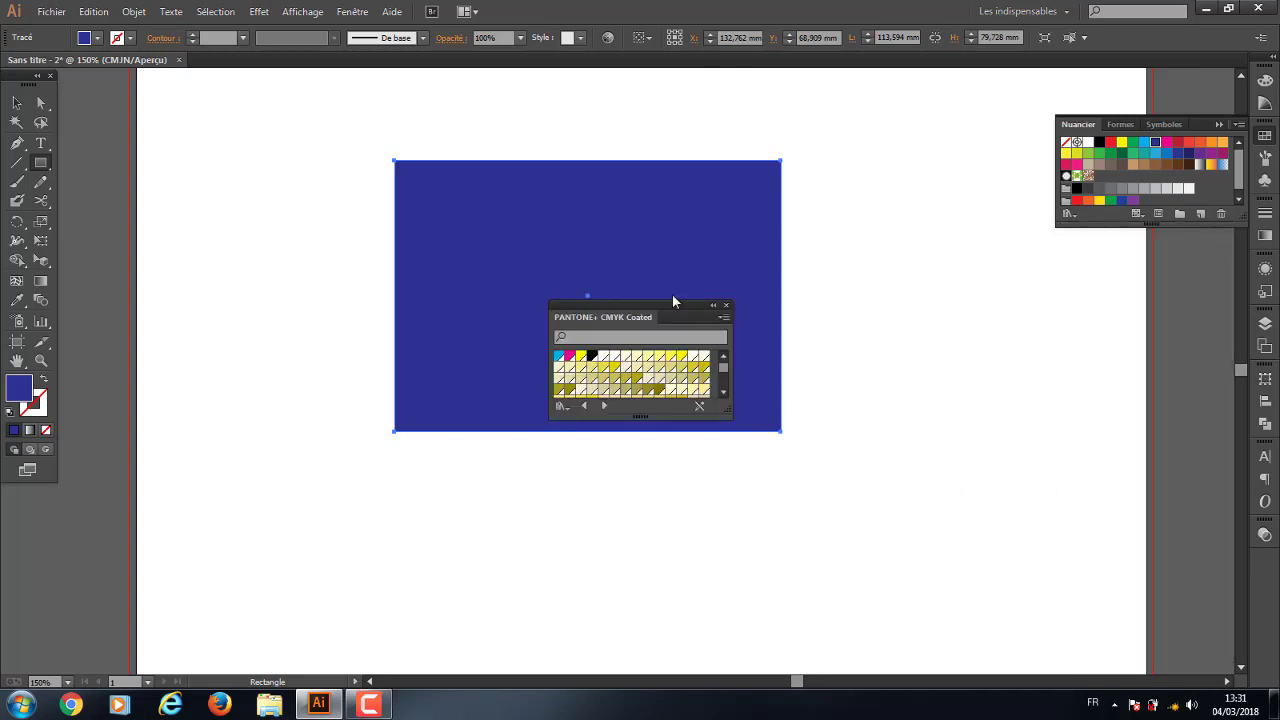
drag(672, 302, 584, 107)
drag(641, 222, 971, 507)
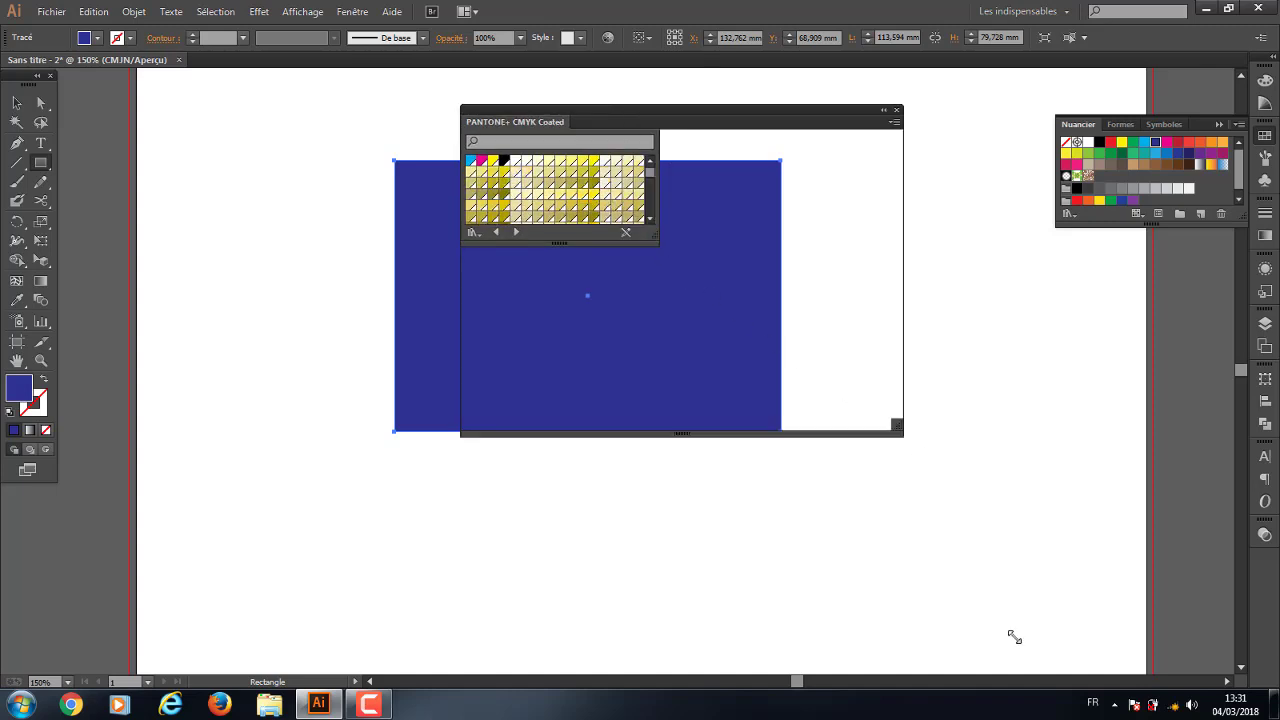
drag(1014, 637, 1013, 635)
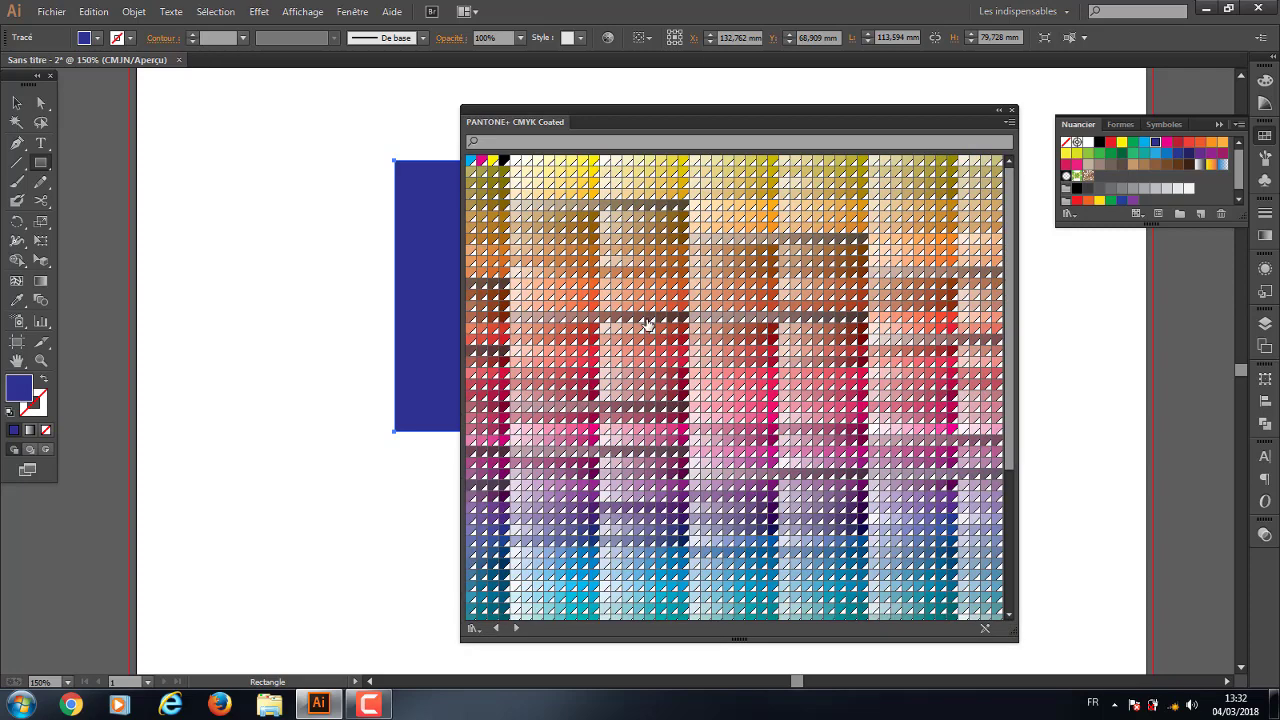
click(648, 318)
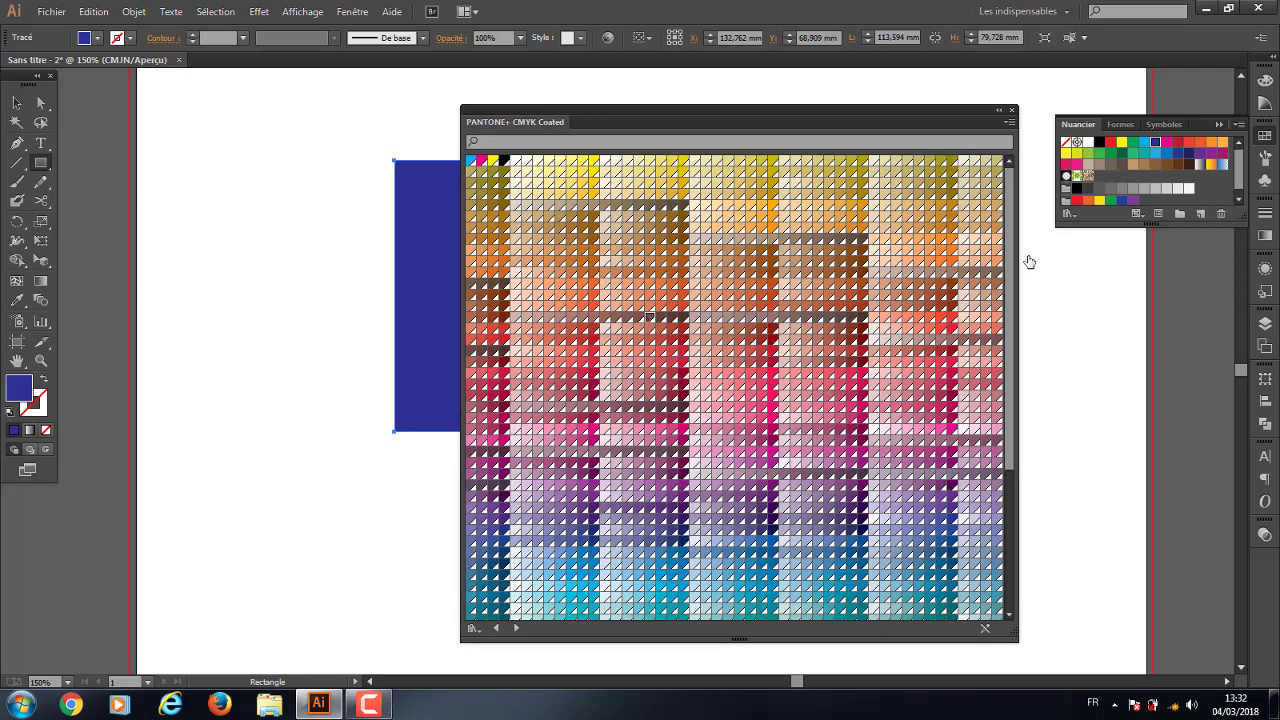
Close the PANTONE panel and delete the added Pantone swatch from the Swatches panel
click(1012, 111)
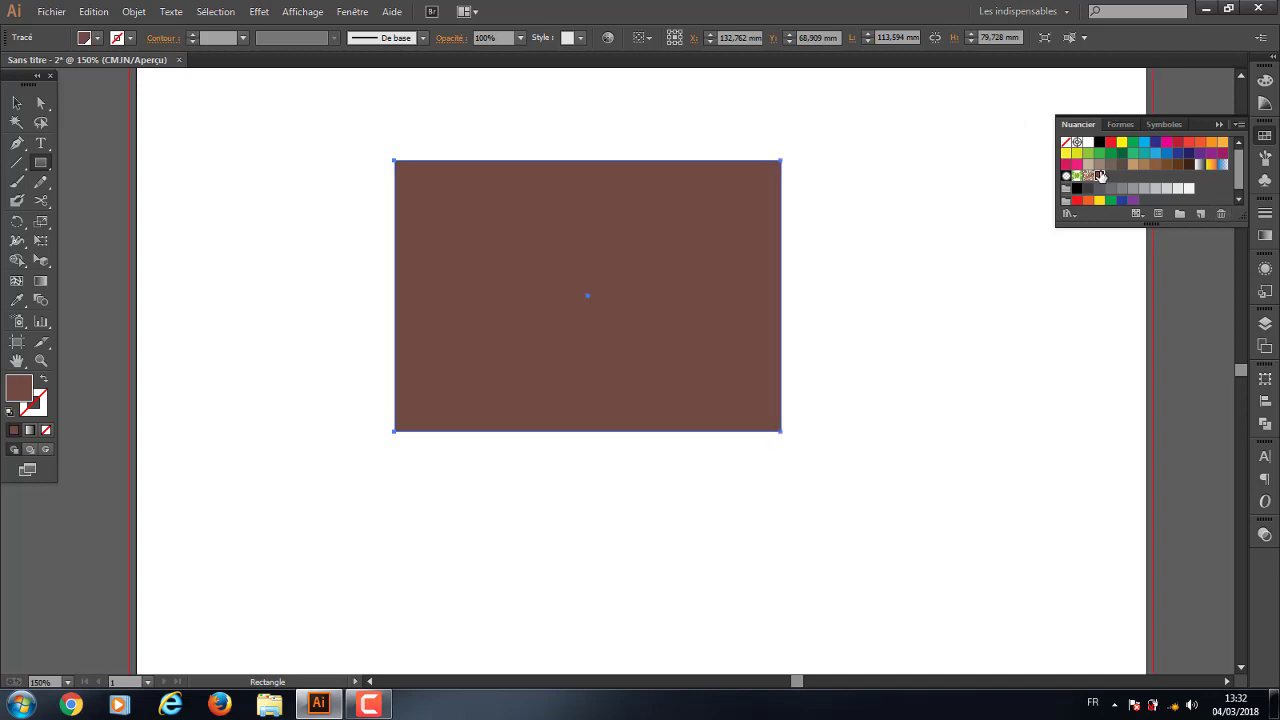
click(1222, 214)
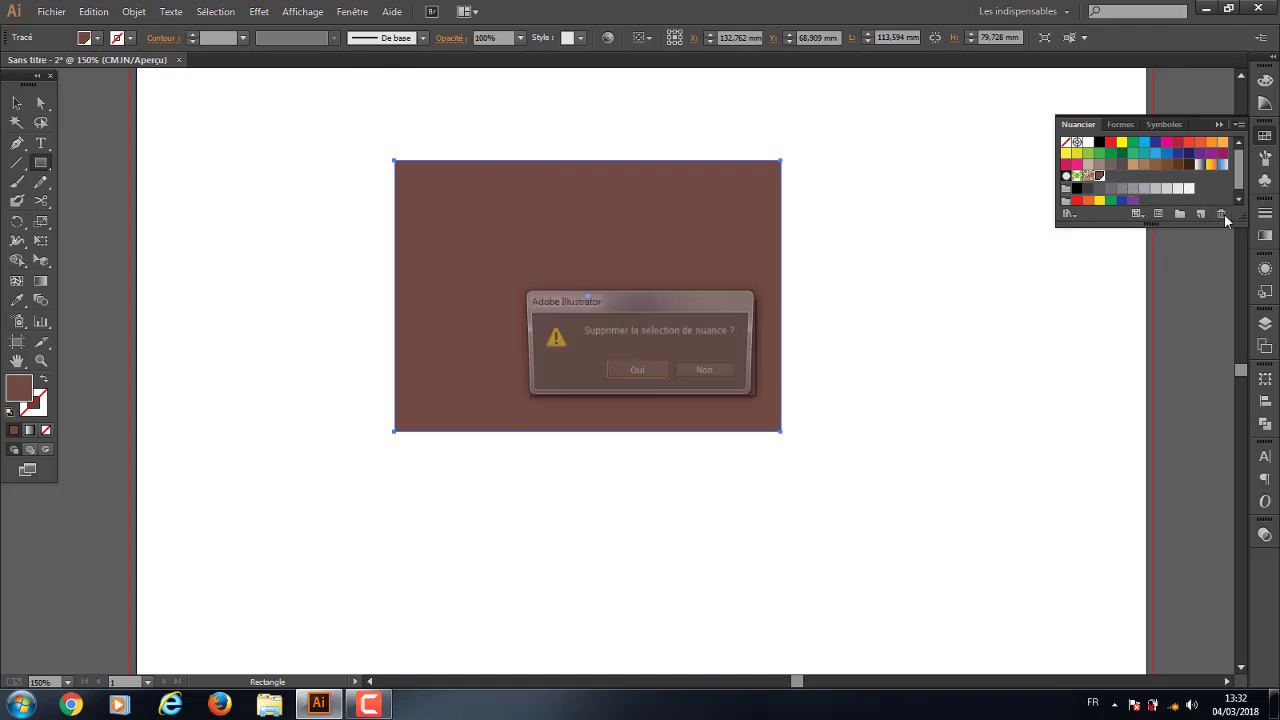
click(634, 373)
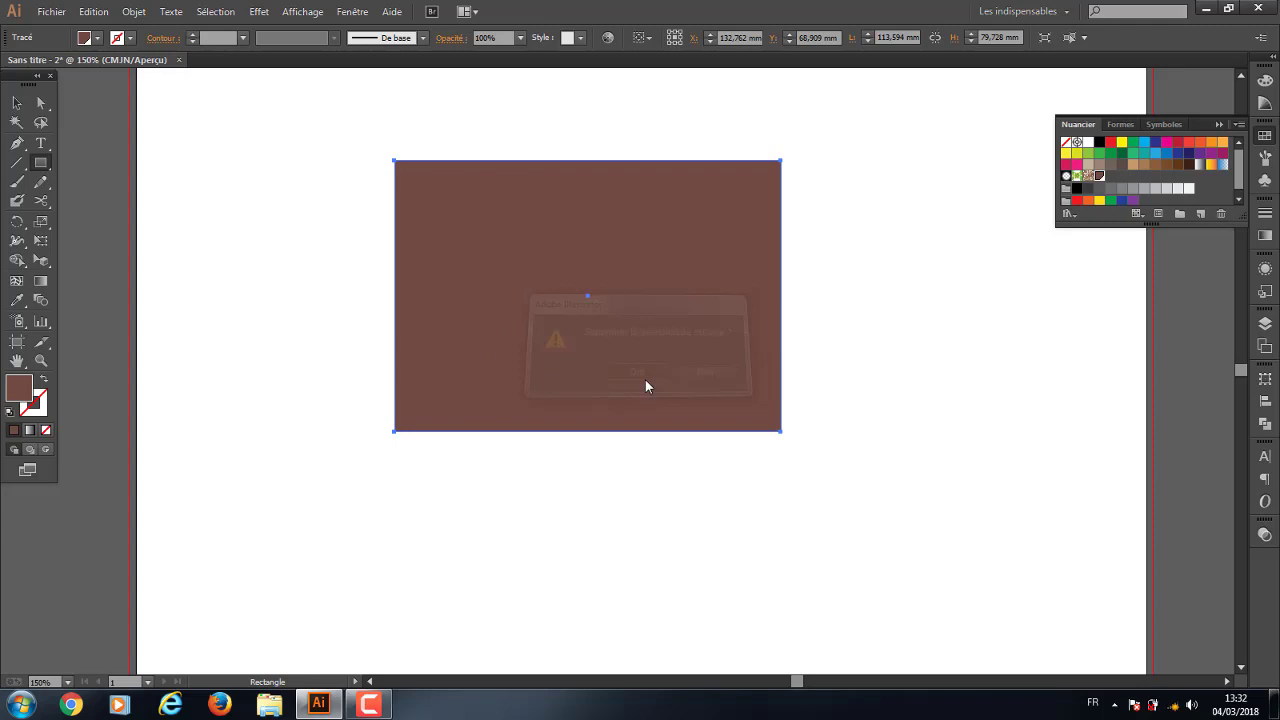
Show an enlarged Brushes panel and delete the brown rectangle
click(1220, 128)
click(1268, 162)
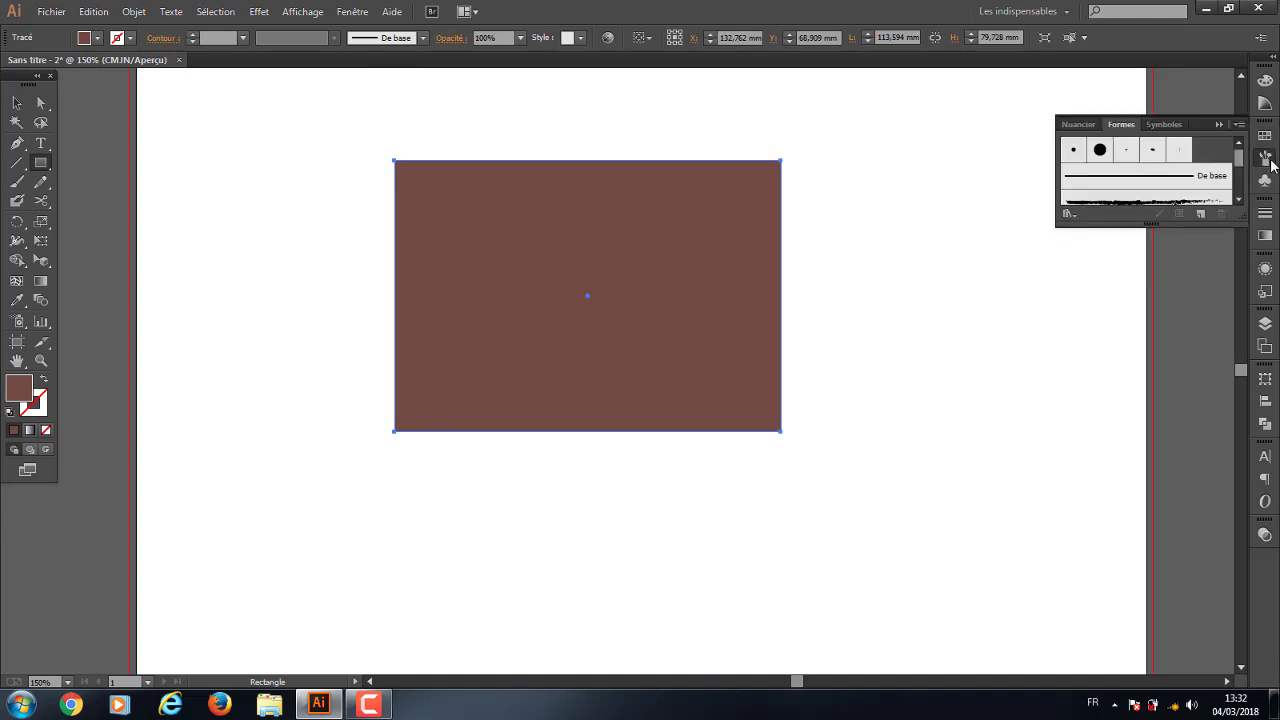
drag(1234, 232, 1234, 350)
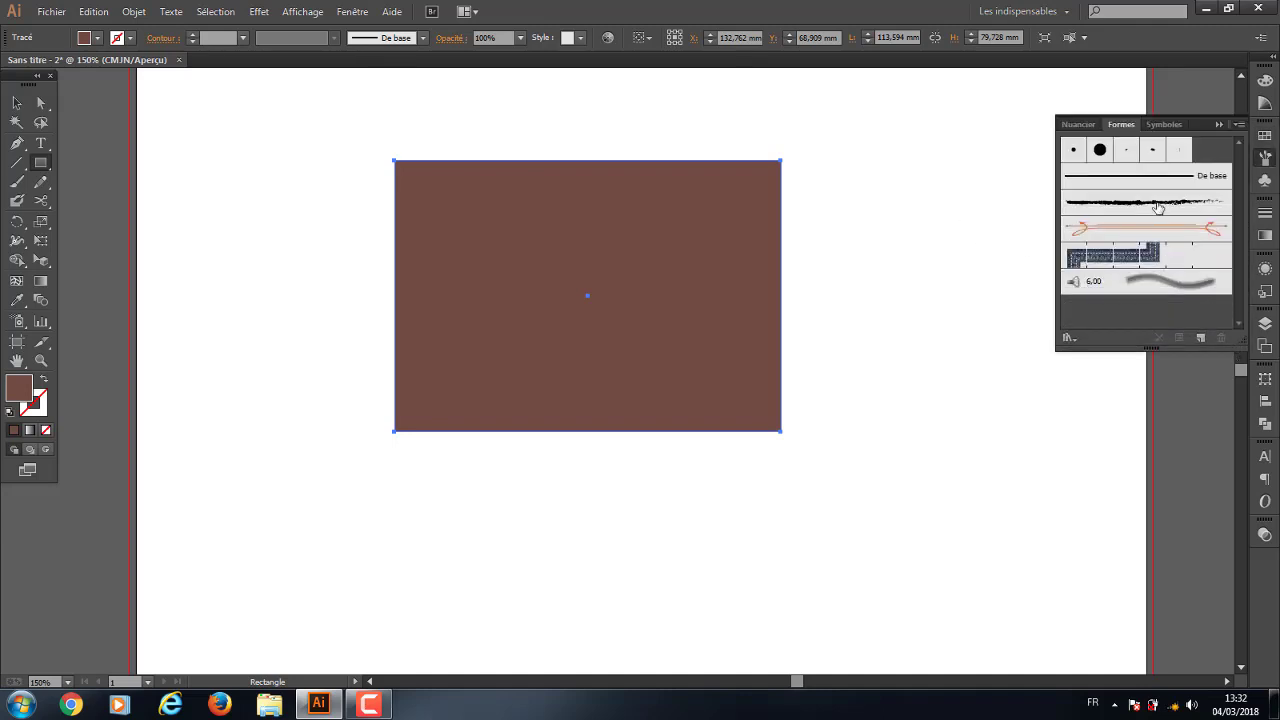
click(16, 102)
drag(343, 163, 800, 526)
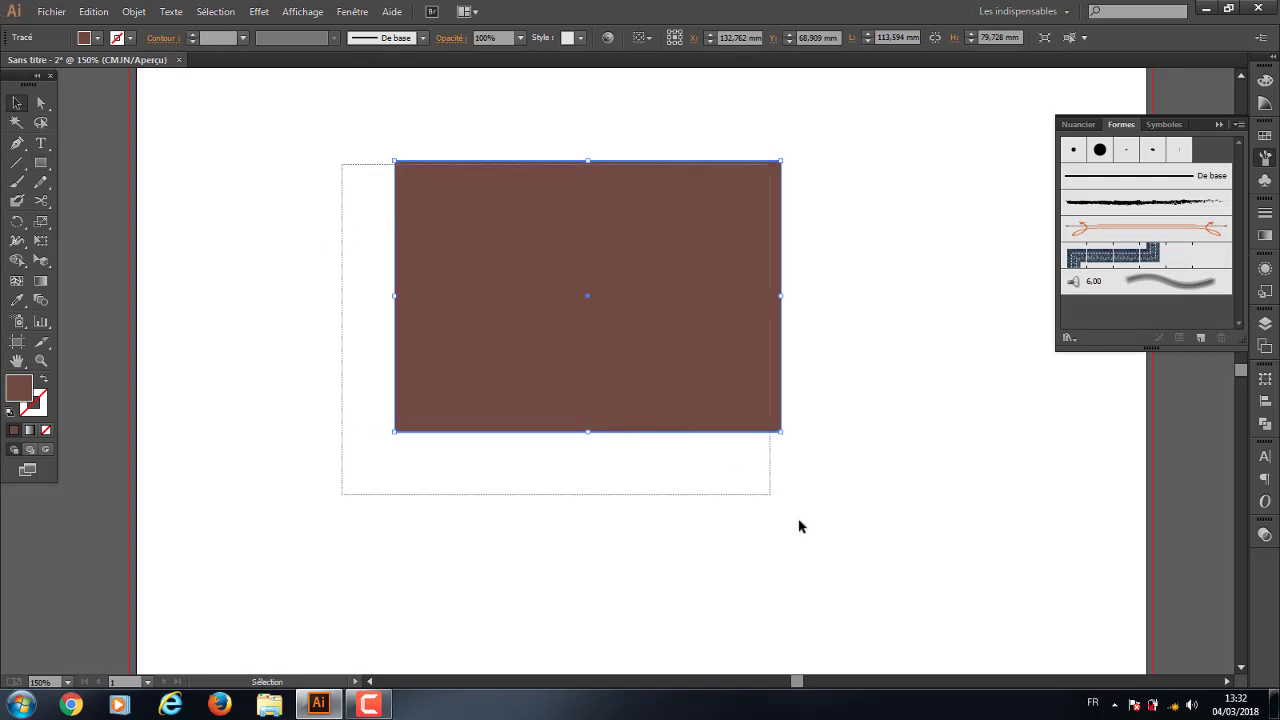
key(Delete)
Draw a straight line and try Charcoal, Séparateur and denim brushes, settling on the soft 6,00 brush
click(16, 162)
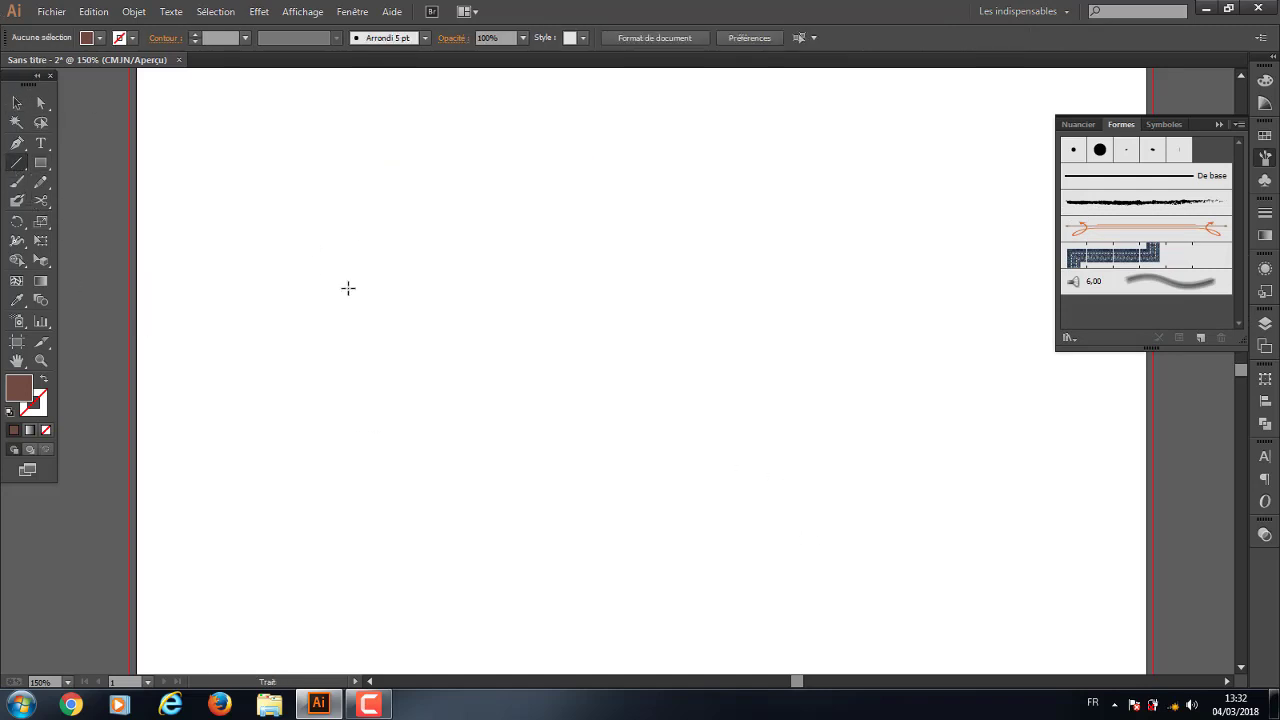
drag(348, 287, 1015, 243)
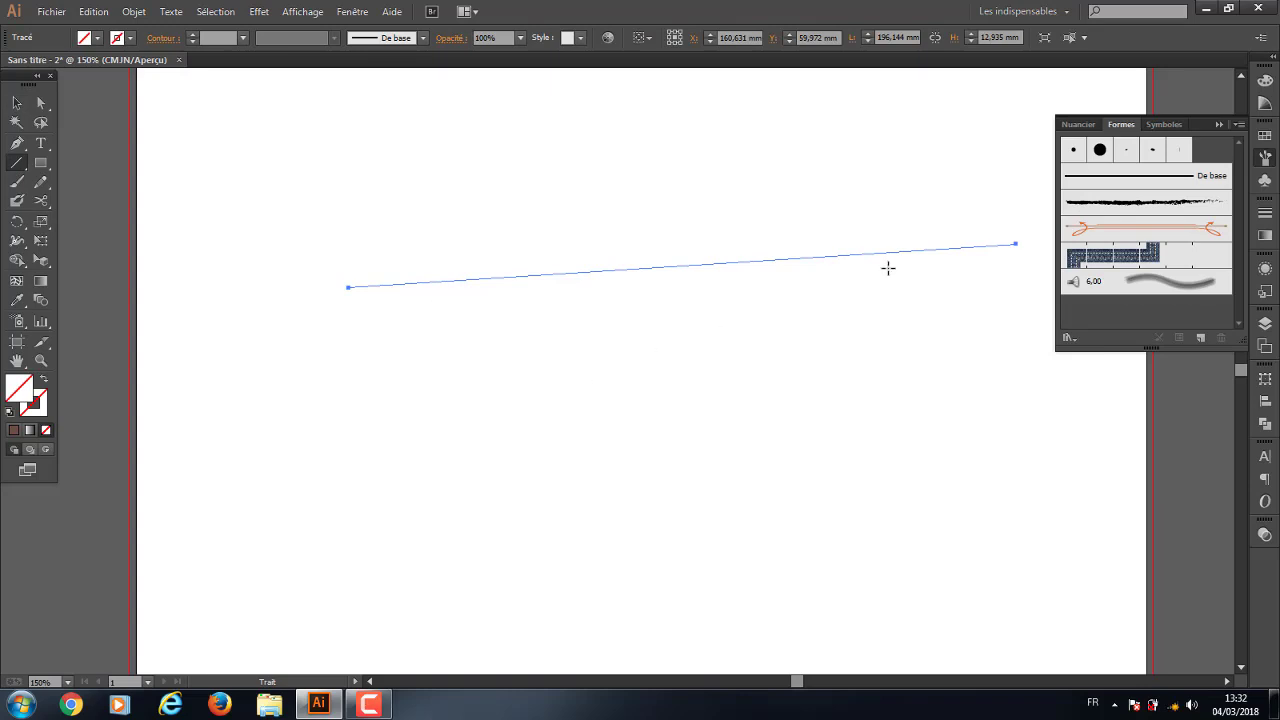
click(1155, 204)
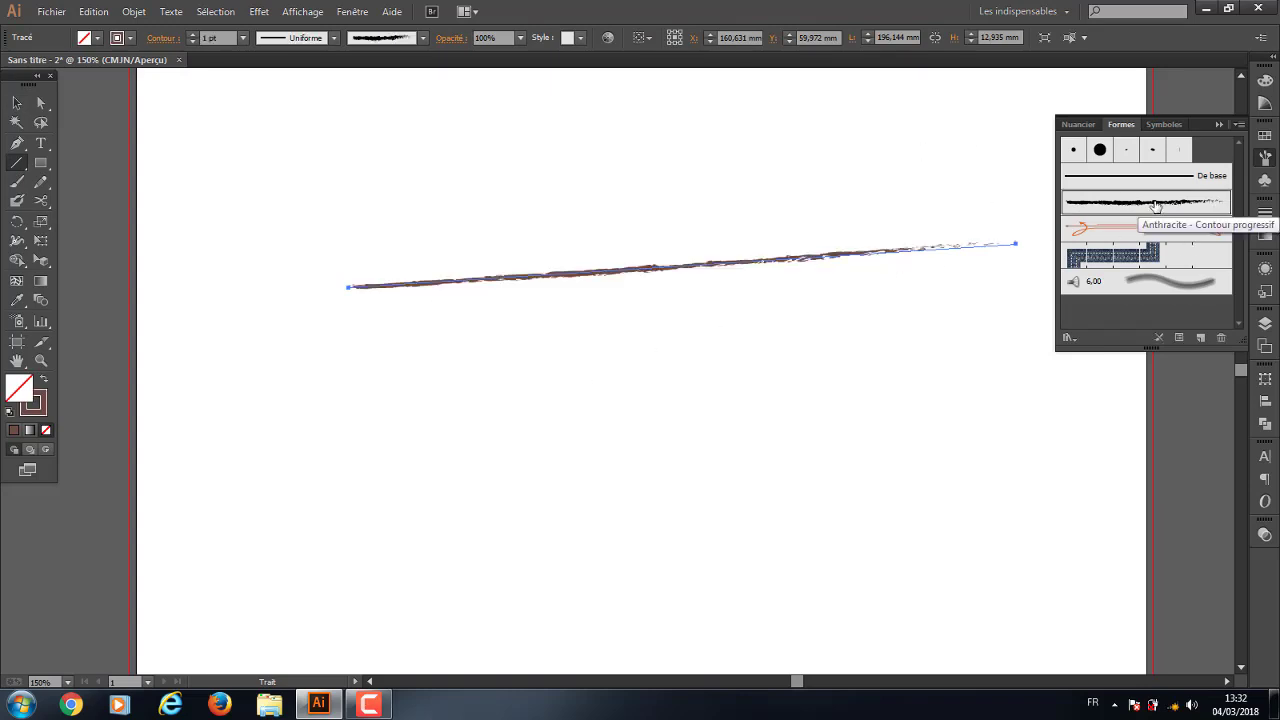
key(ctrl+z)
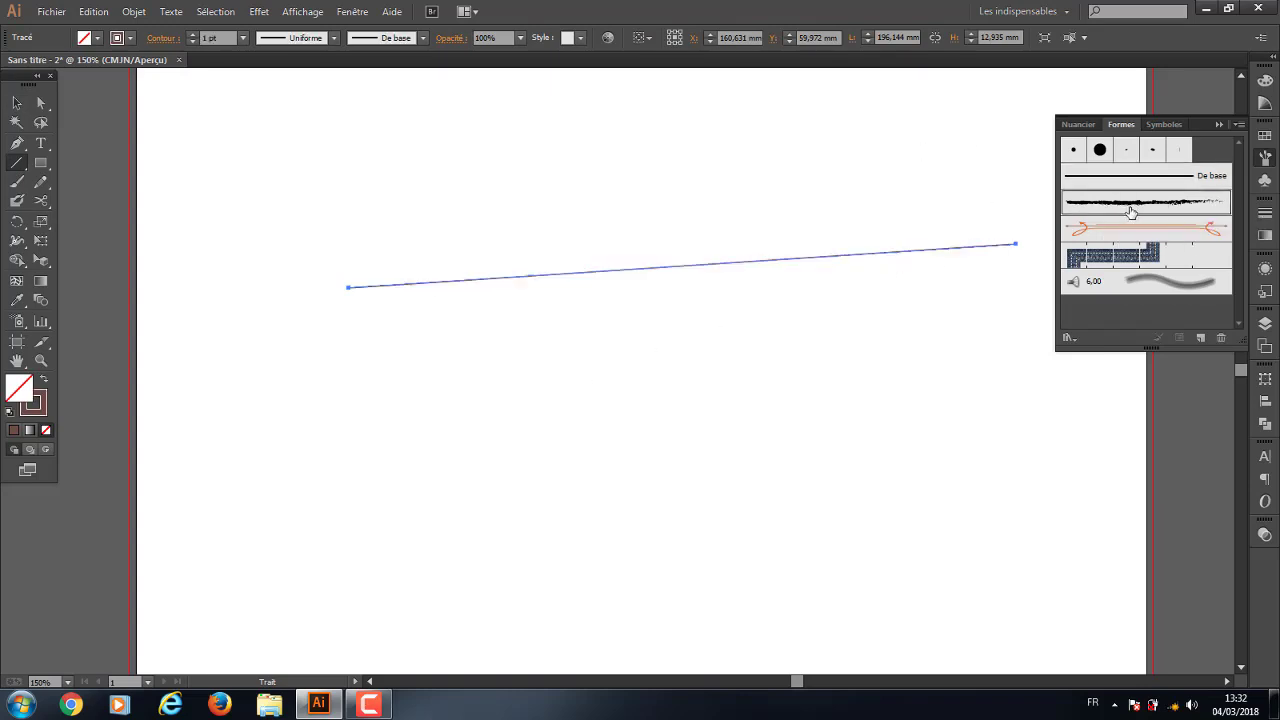
click(1130, 212)
click(1131, 232)
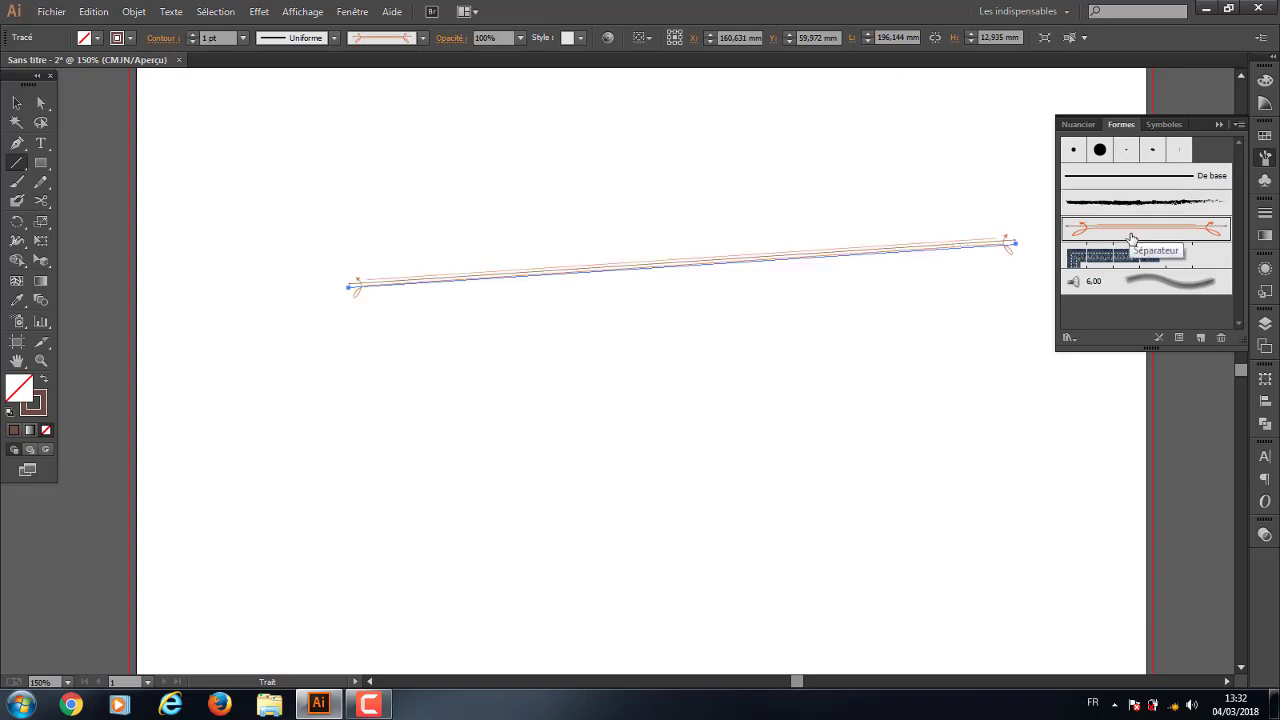
click(1130, 202)
click(1130, 258)
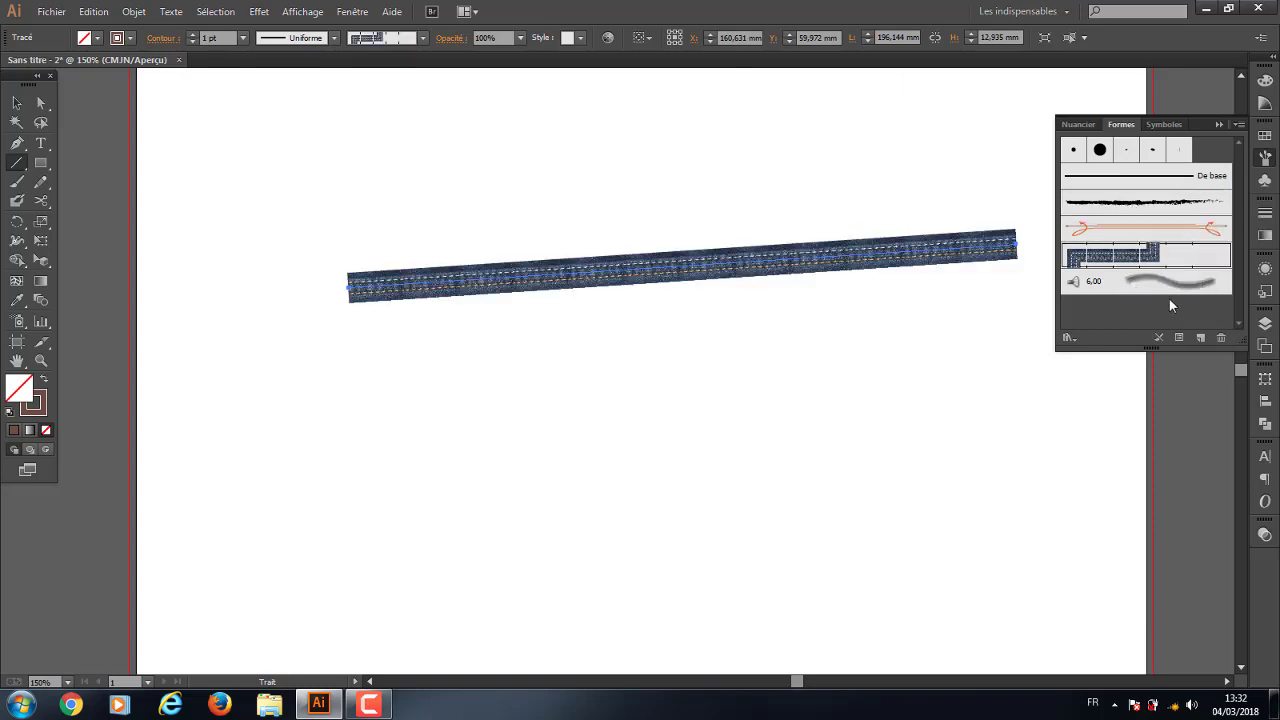
click(1170, 285)
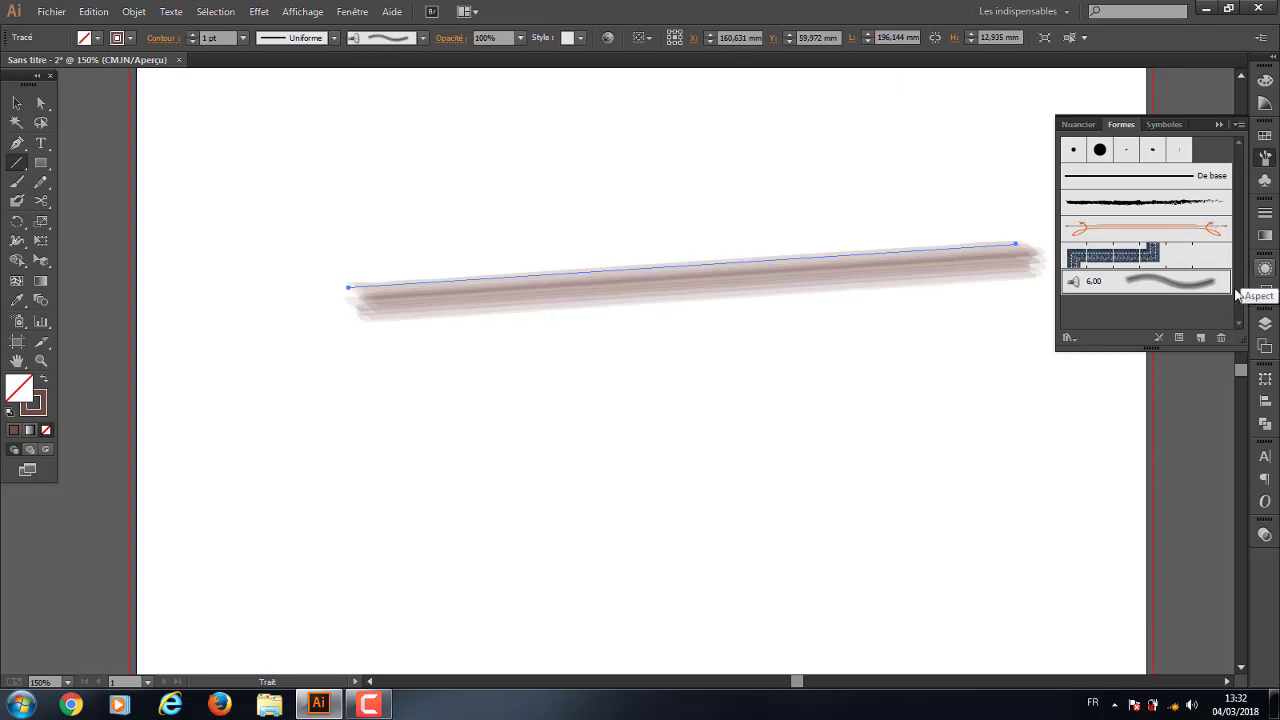
click(1168, 125)
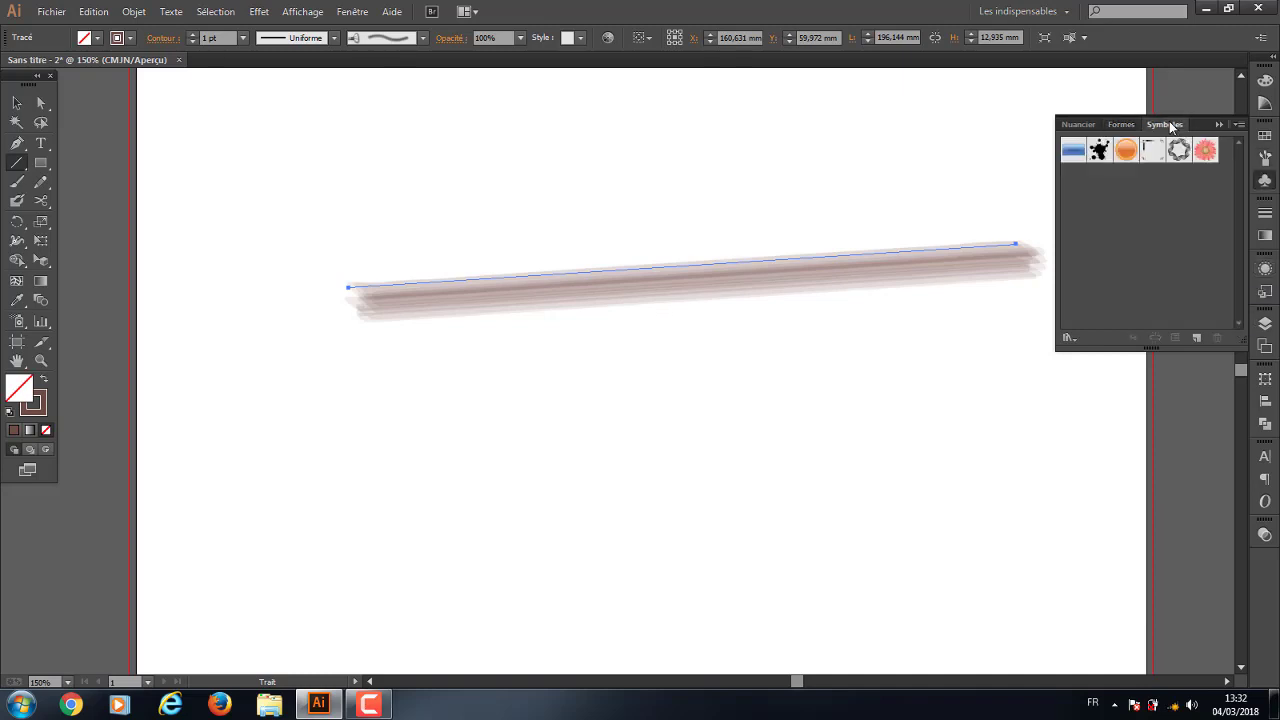
Place the ink splatter symbol on the artboard and position it toward the lower right
click(1099, 150)
drag(1097, 150, 543, 188)
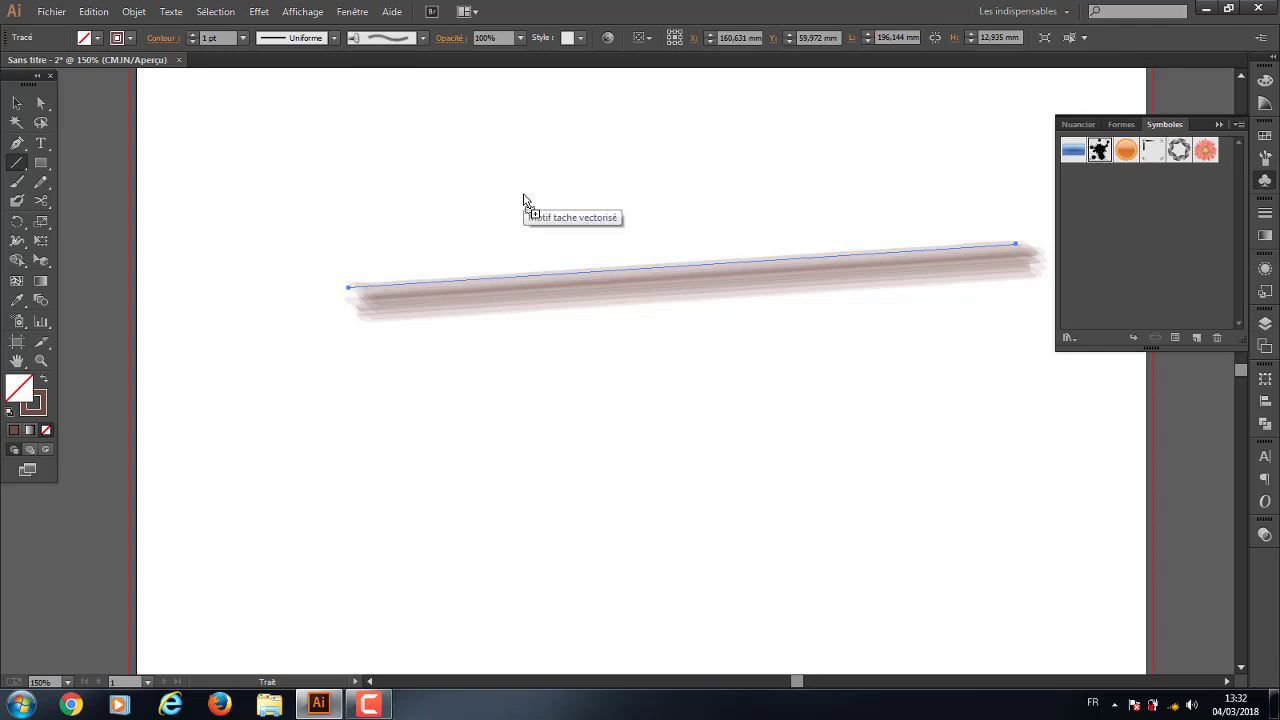
click(552, 192)
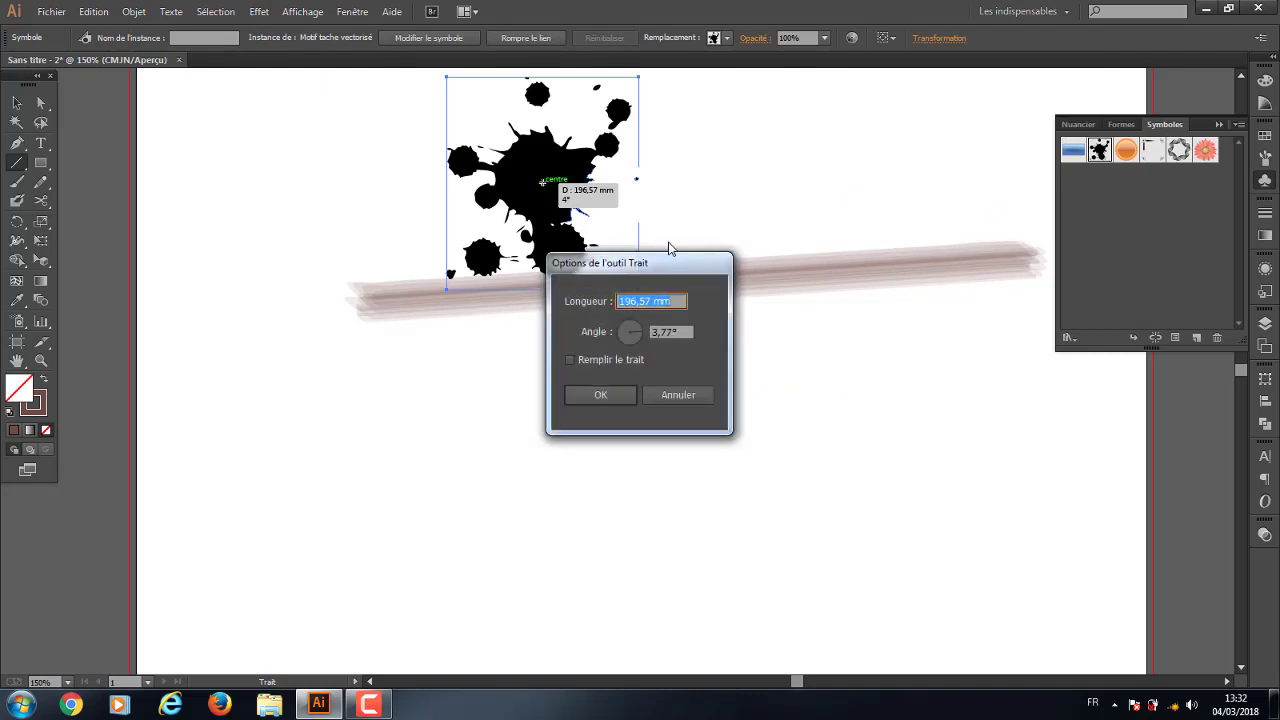
click(686, 393)
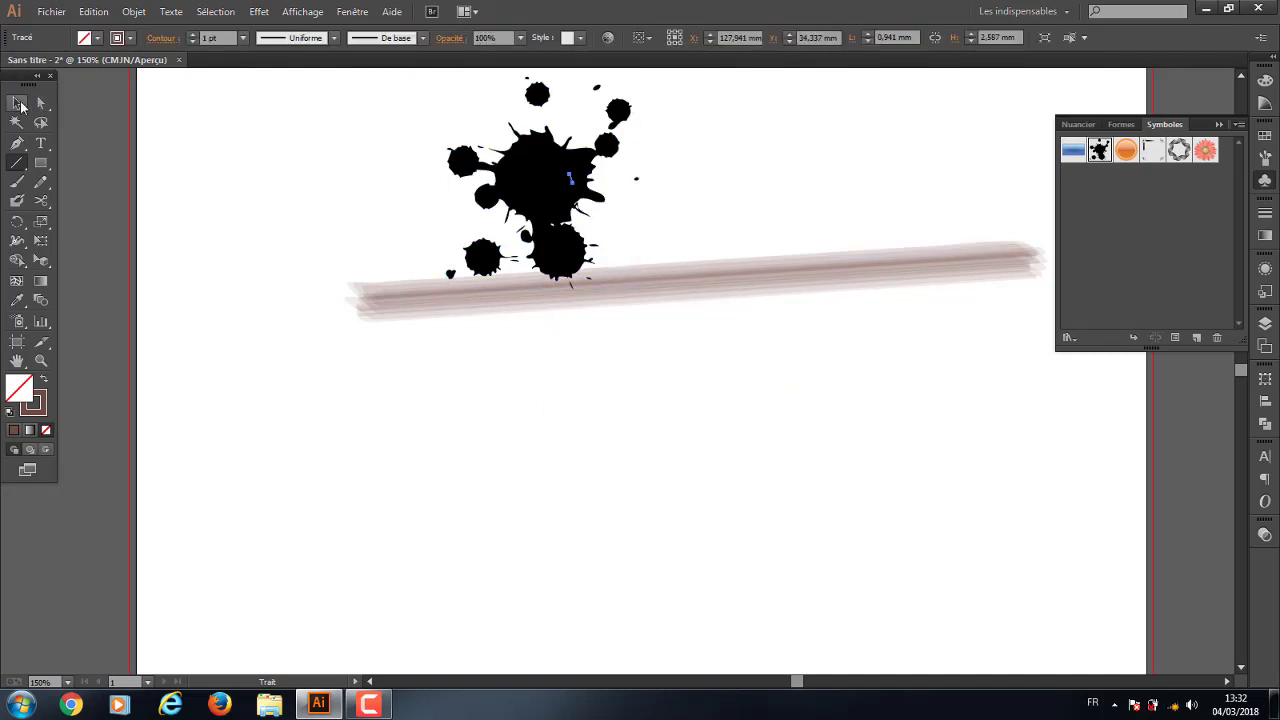
key(v)
drag(543, 283, 763, 596)
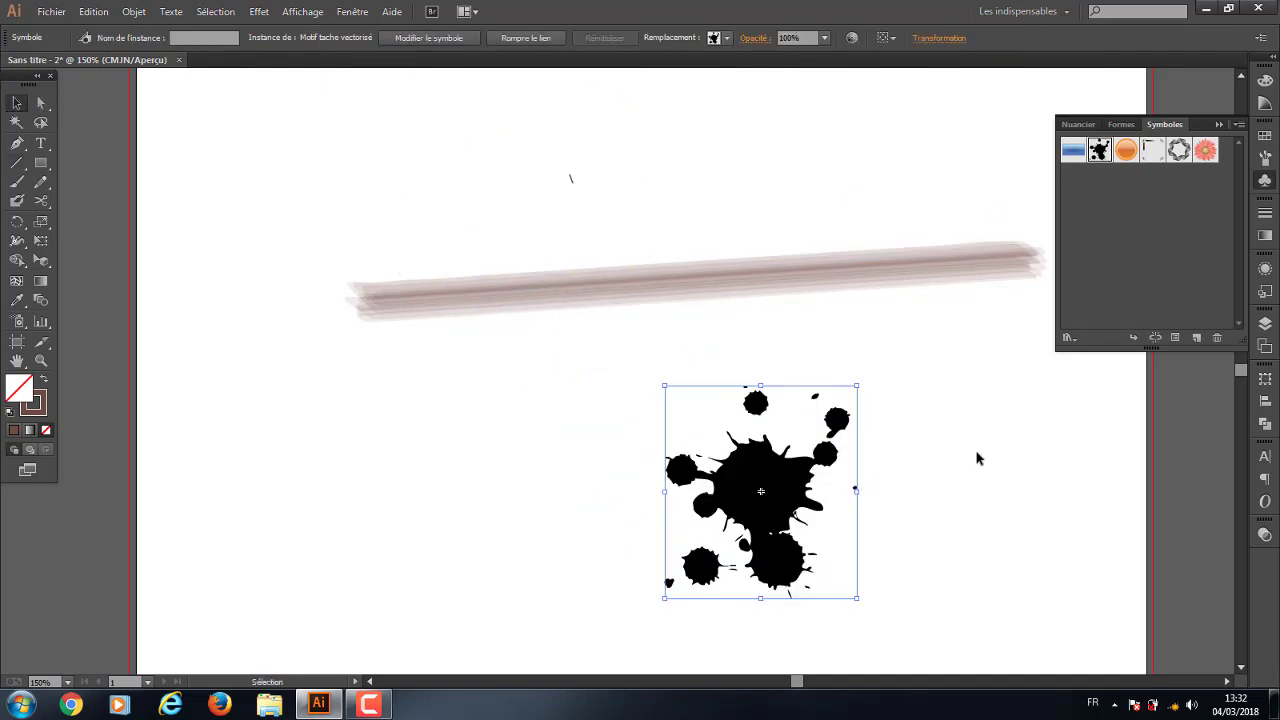
mouse_move(975, 451)
mouse_down()
mouse_move(768, 513)
mouse_move(787, 459)
mouse_up()
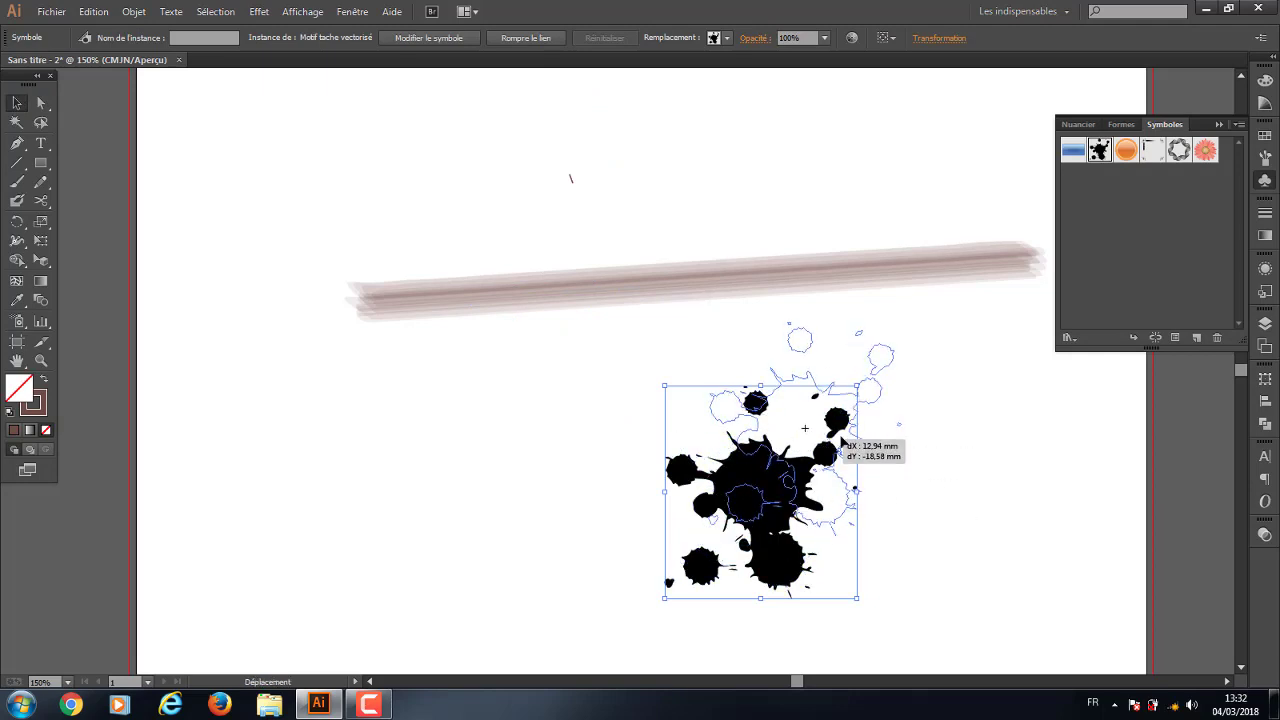
click(931, 408)
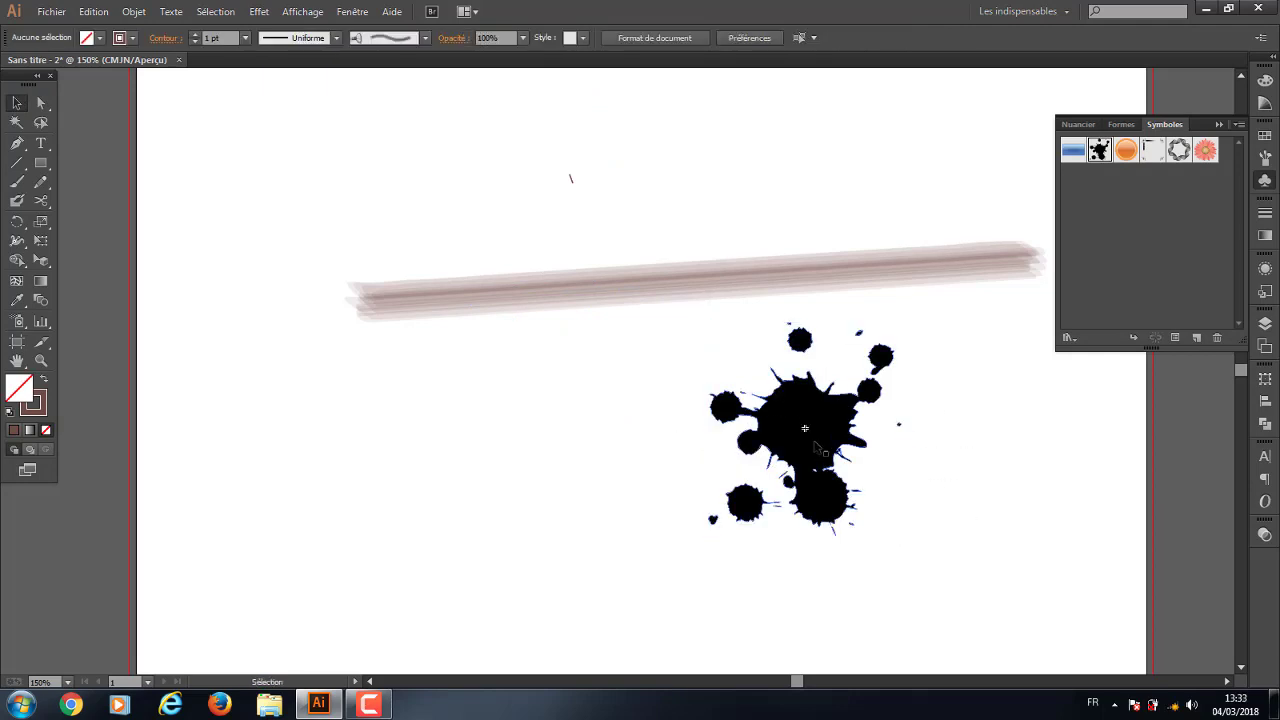
drag(826, 434, 801, 462)
Delete the brushed line and the stray stroke, moving the splatter toward the page centre
drag(310, 168, 452, 364)
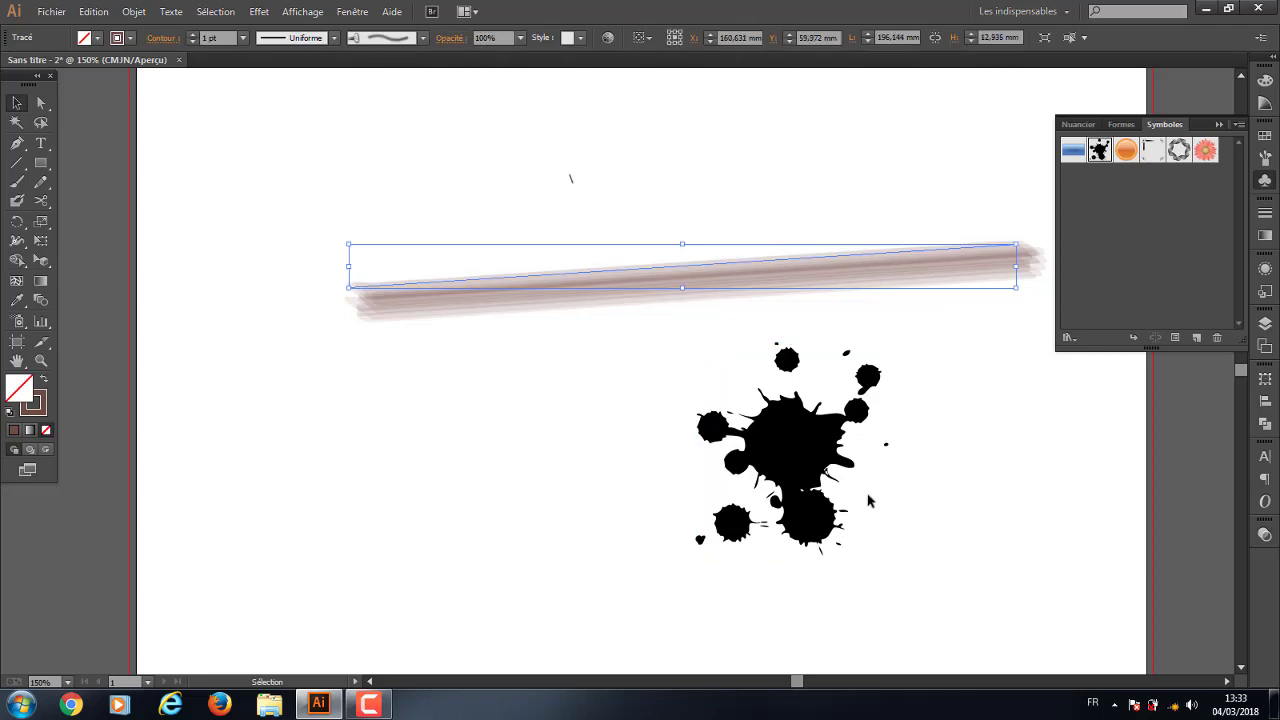
key(Delete)
mouse_move(782, 438)
mouse_down()
mouse_move(661, 388)
mouse_move(572, 313)
mouse_up()
drag(532, 164, 588, 198)
key(Delete)
click(620, 355)
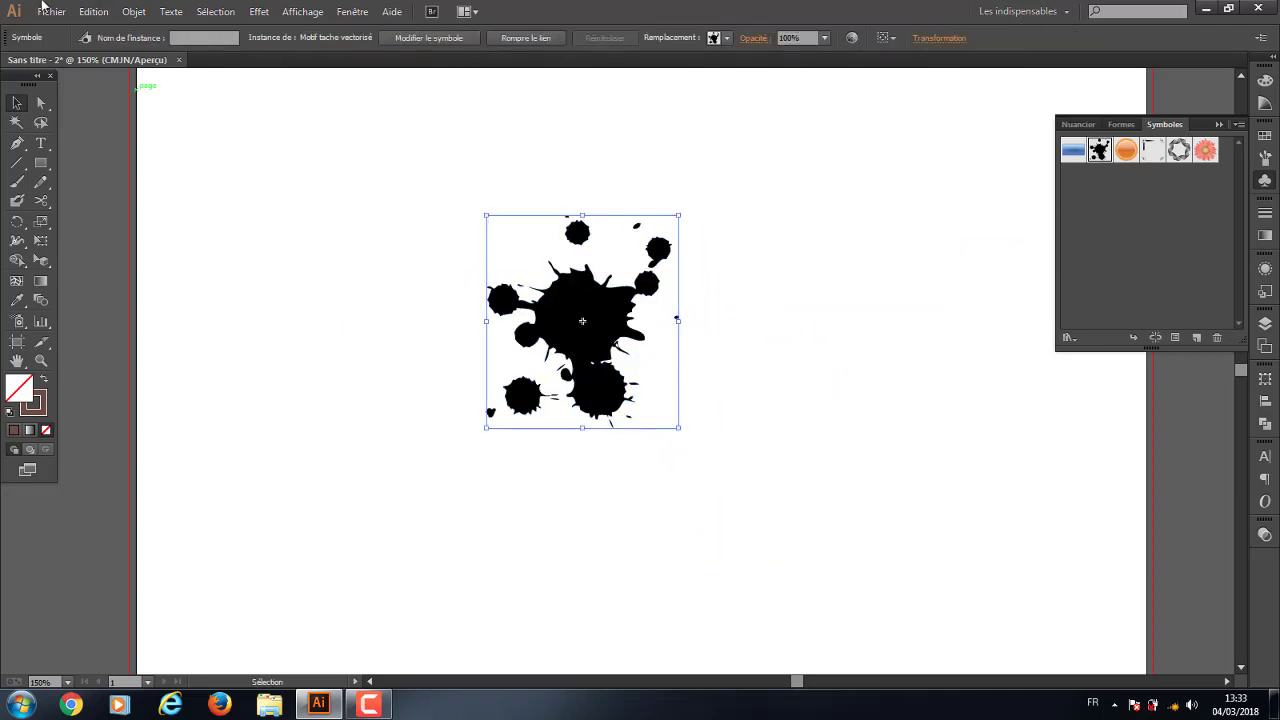
Expand the splatter symbol into ordinary paths via Object > Expand
click(134, 11)
click(205, 184)
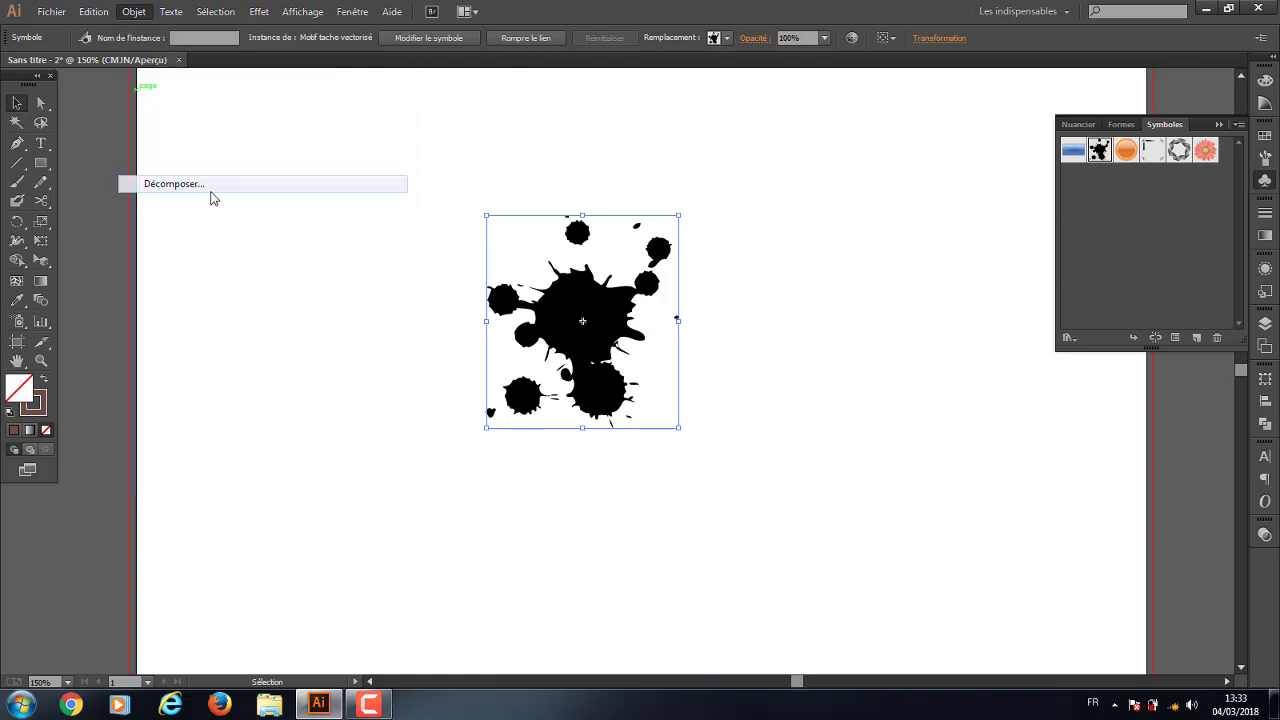
click(641, 440)
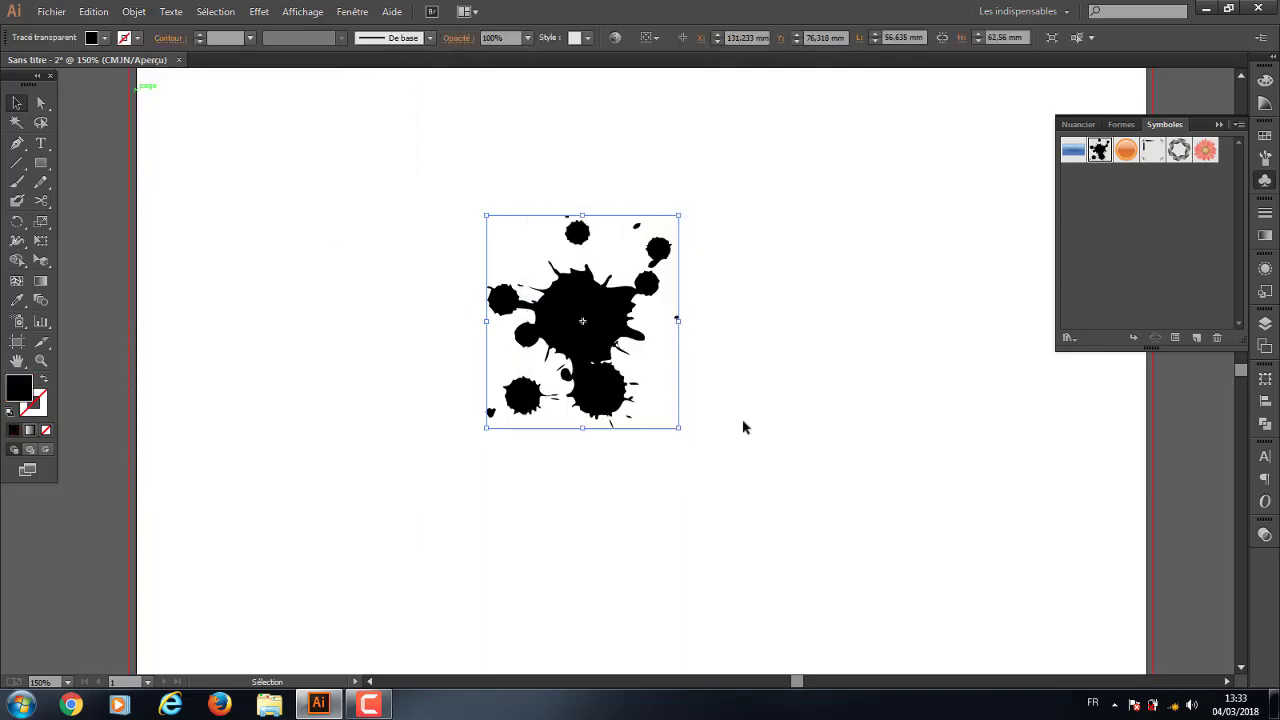
click(815, 355)
click(600, 291)
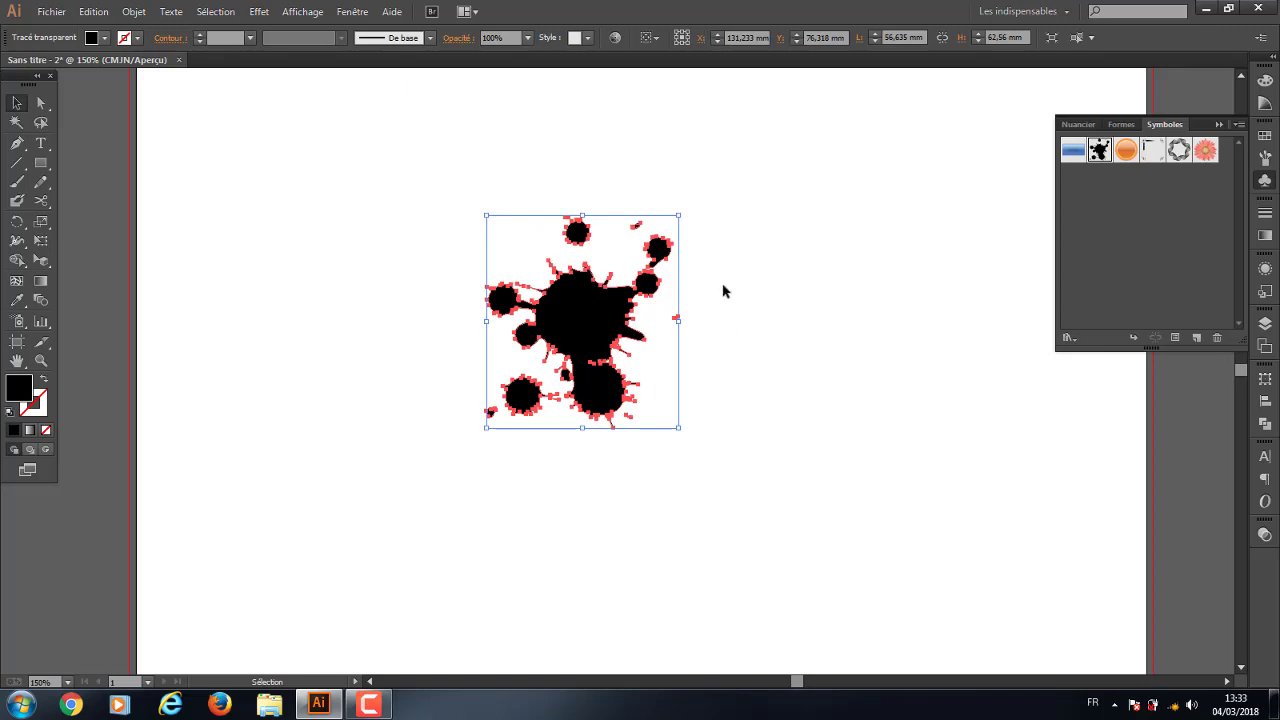
mouse_move(724, 290)
mouse_down()
mouse_move(645, 352)
mouse_move(654, 310)
mouse_up()
Delete two small stray drops from the expanded splatter with Direct Selection
click(41, 103)
click(709, 340)
key(Delete)
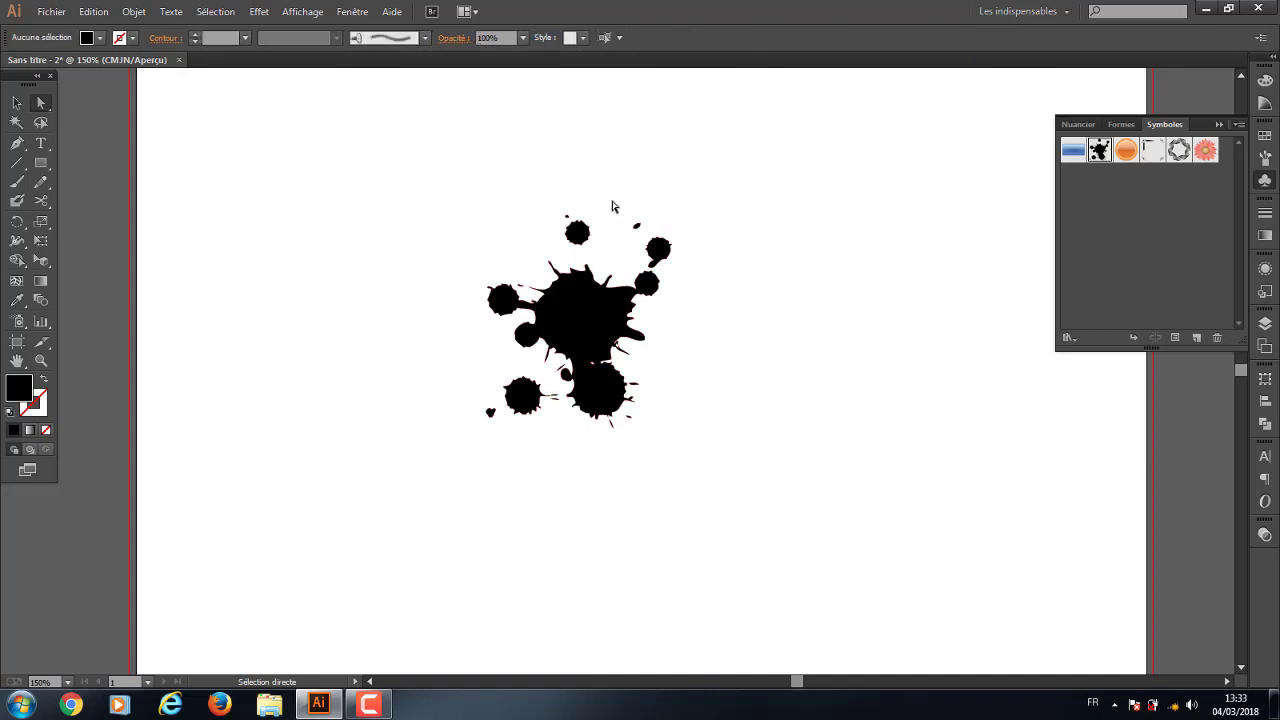
drag(608, 202, 655, 255)
key(Delete)
click(10, 106)
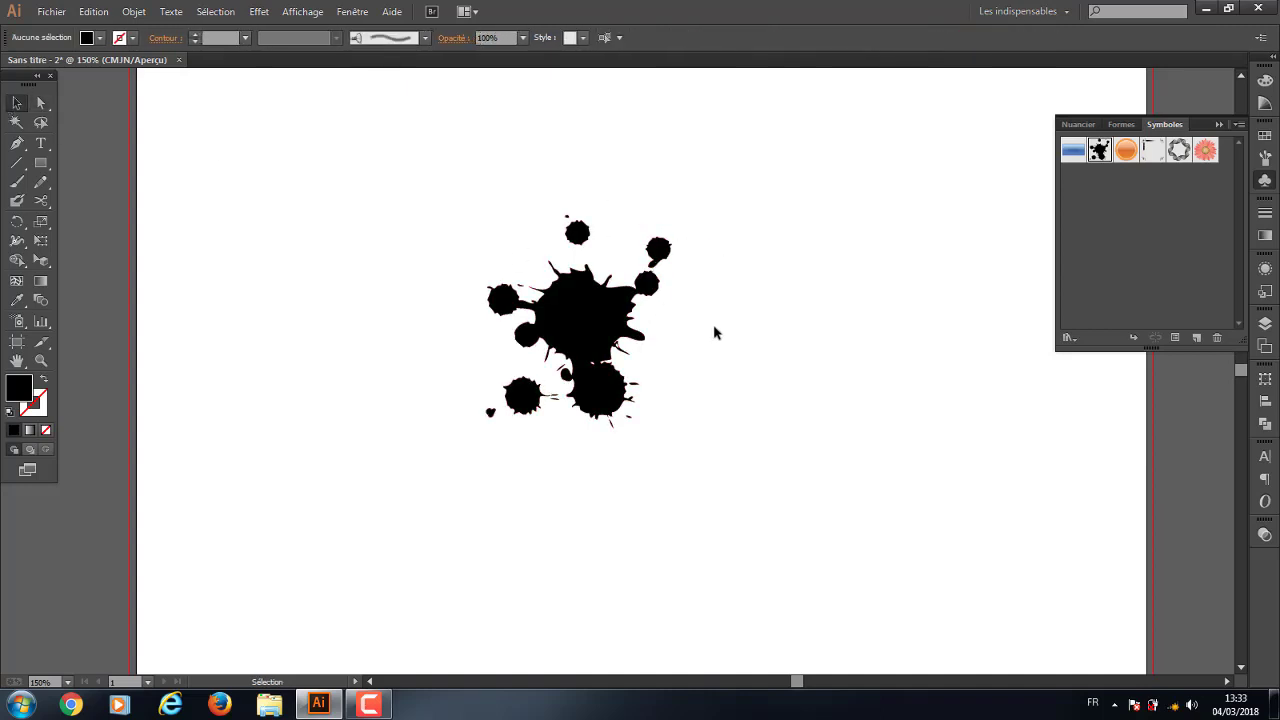
Swap the swatches and symbols panel for the Stroke panel and delete the ink splatter
click(1078, 124)
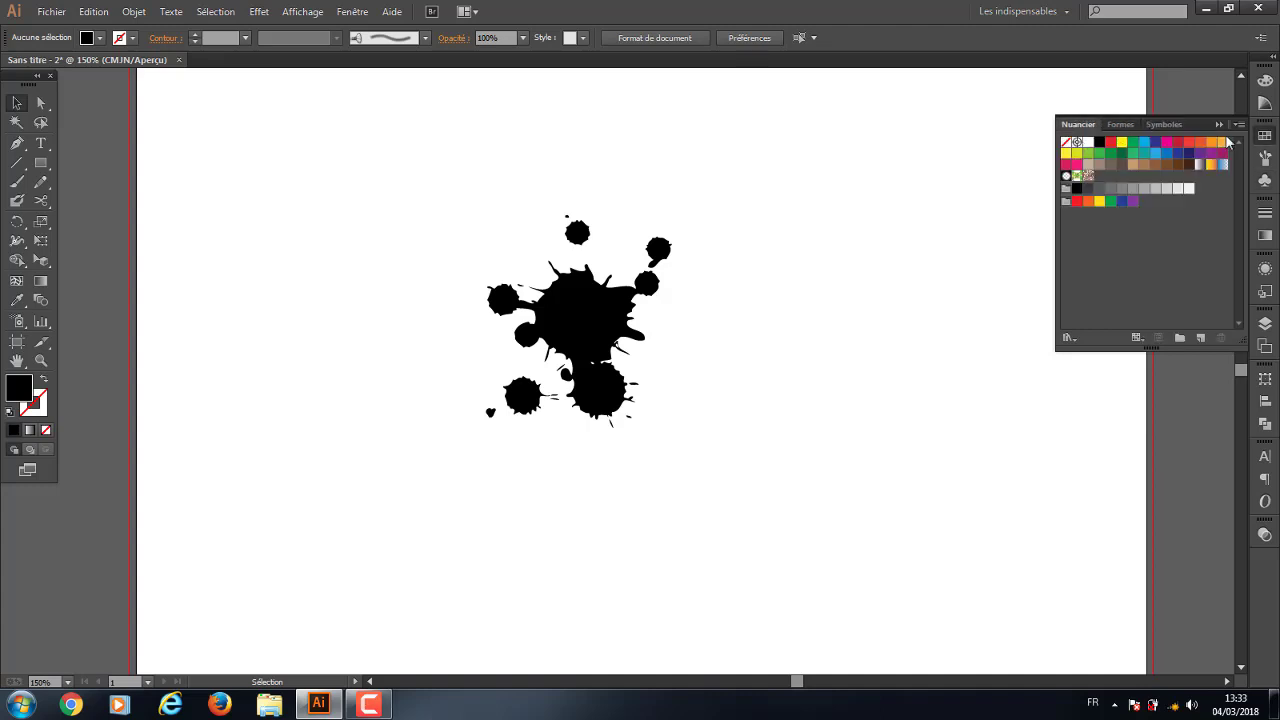
click(1222, 125)
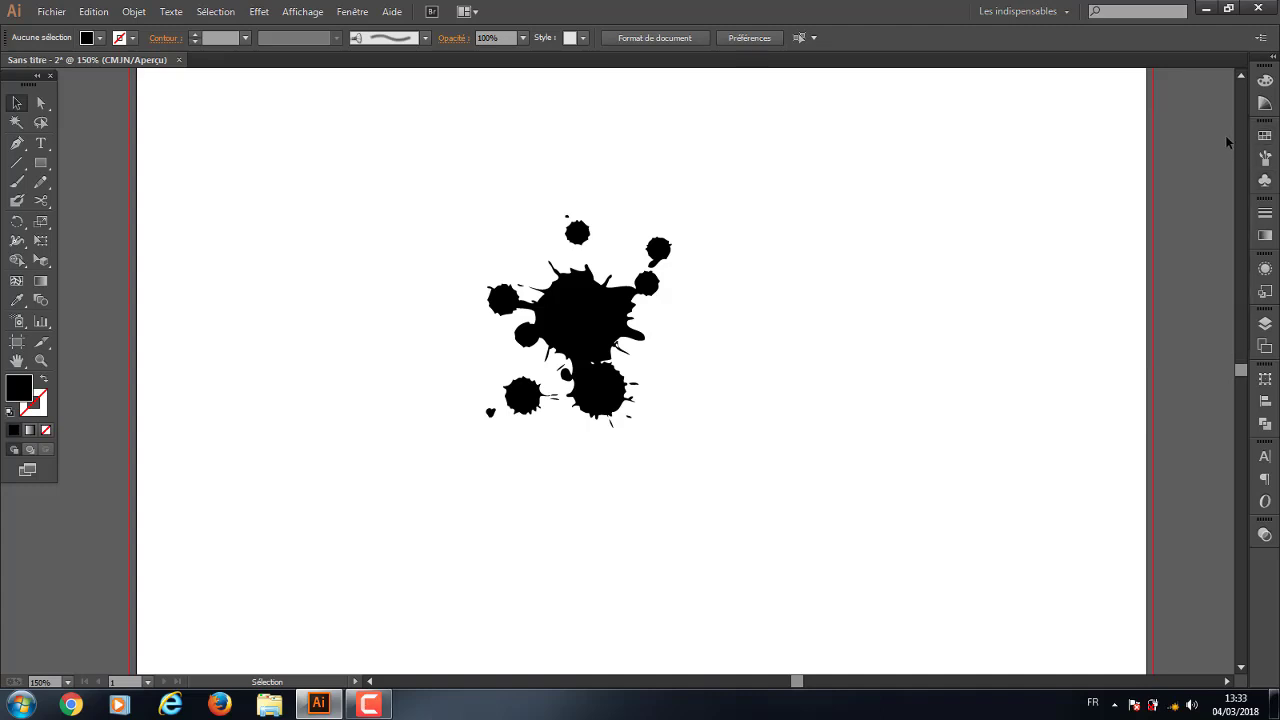
click(1265, 182)
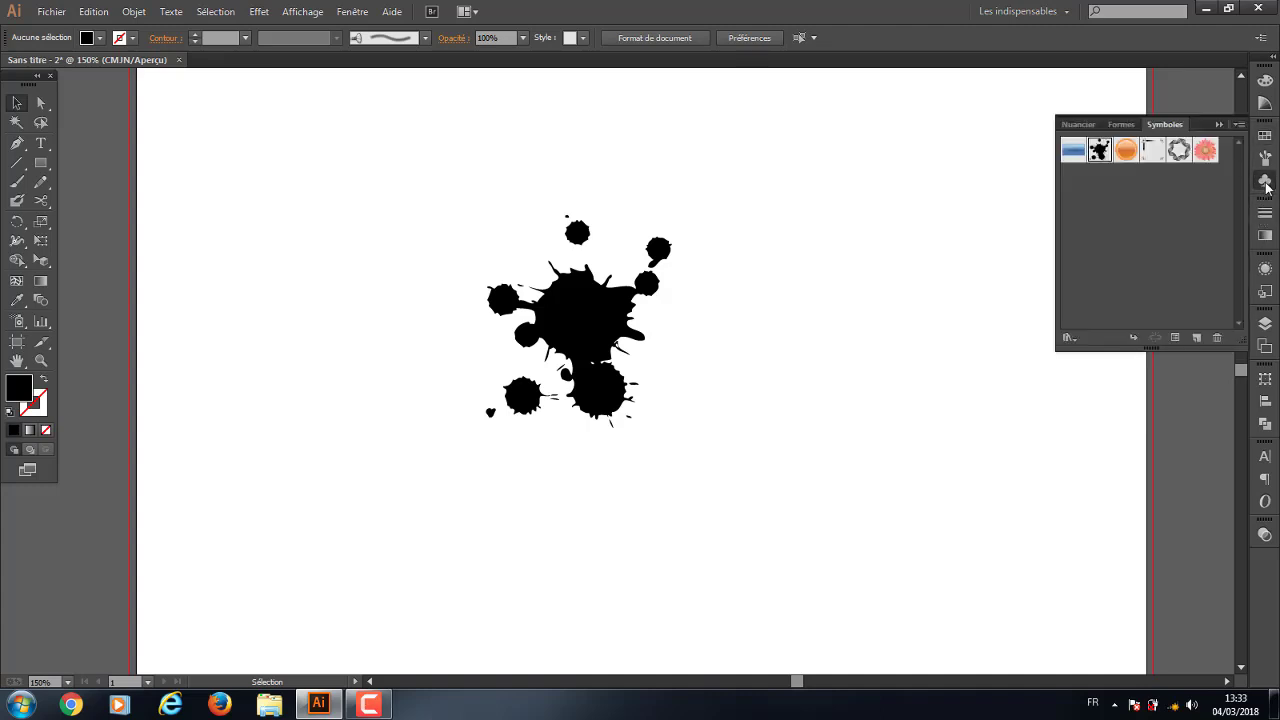
click(1265, 181)
click(1265, 215)
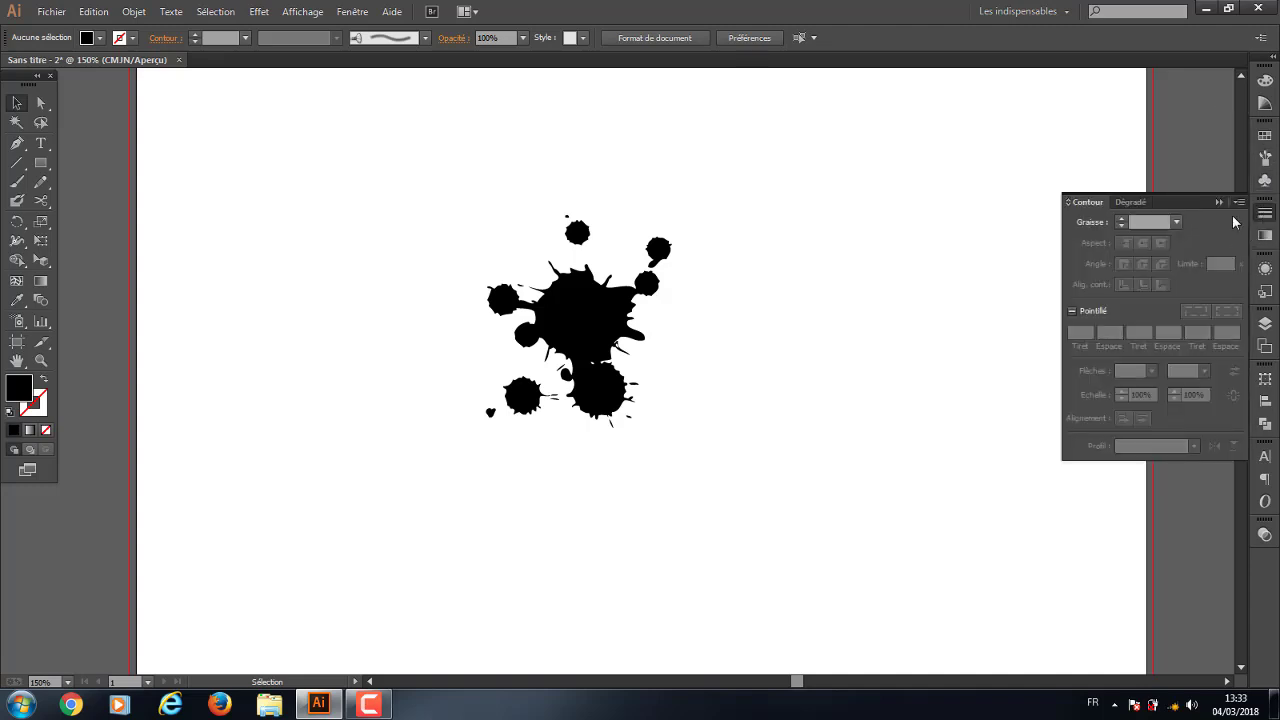
click(1131, 203)
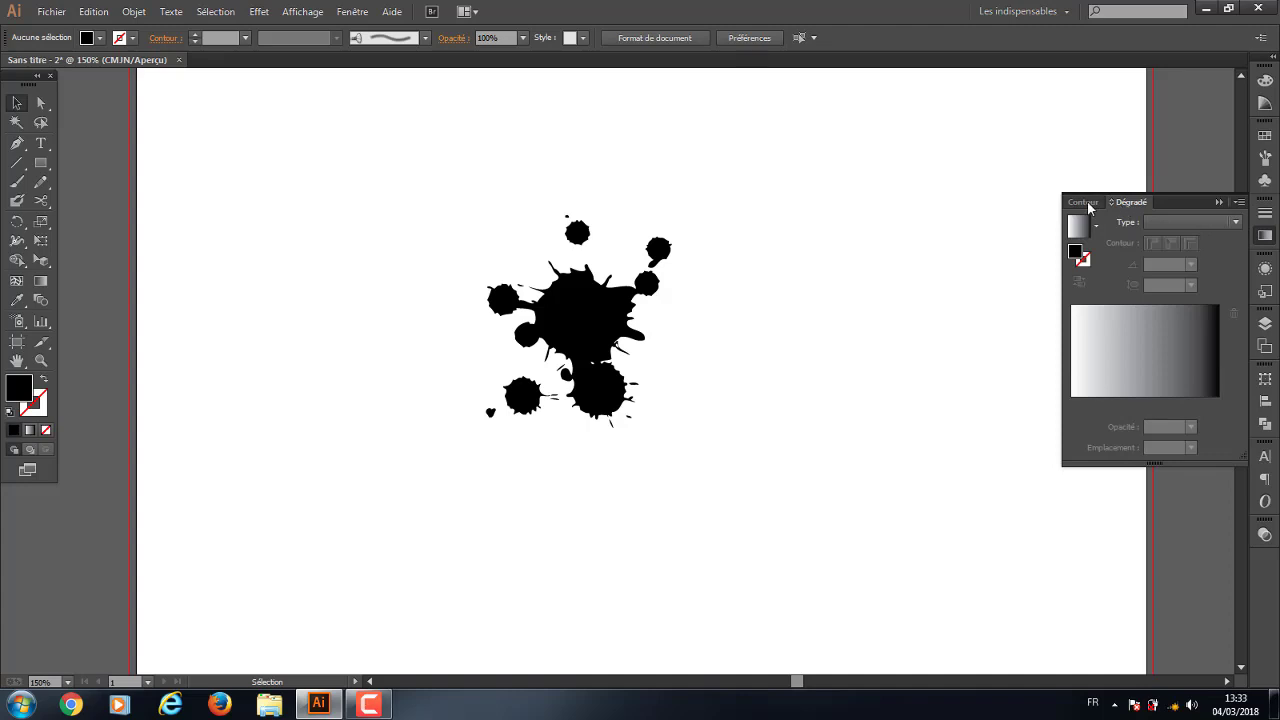
click(1085, 203)
drag(449, 145, 716, 495)
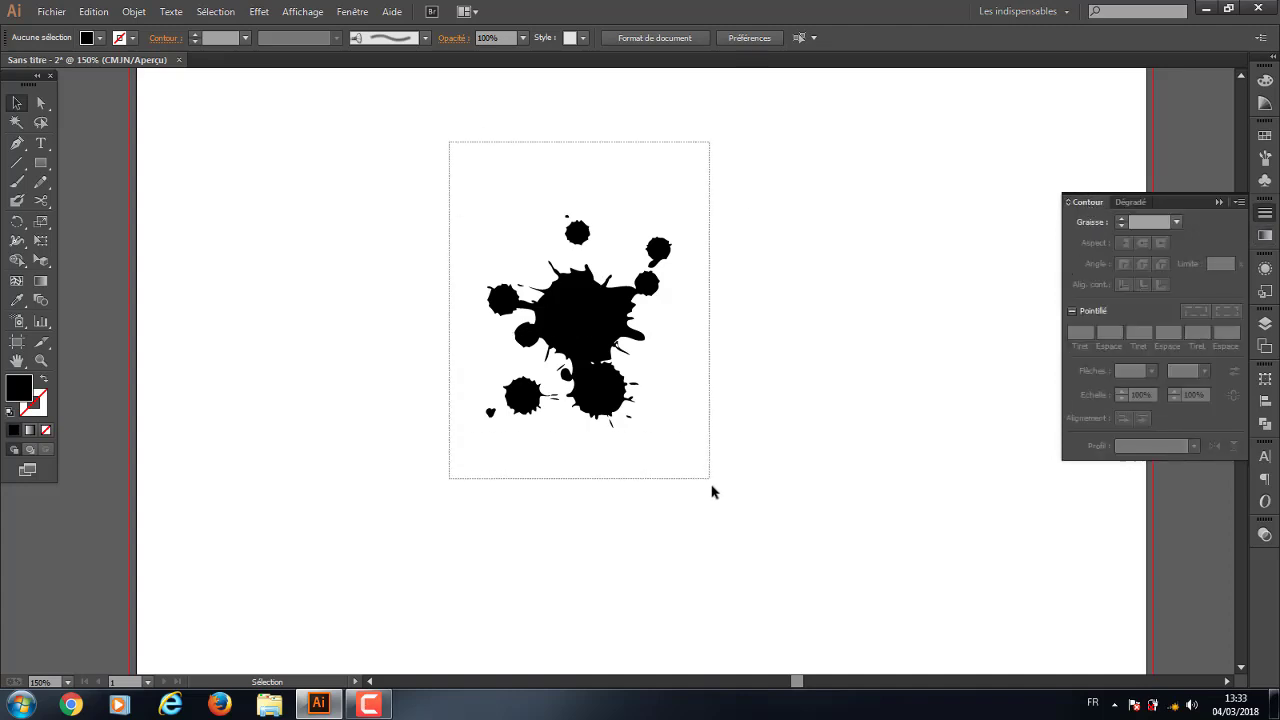
key(Delete)
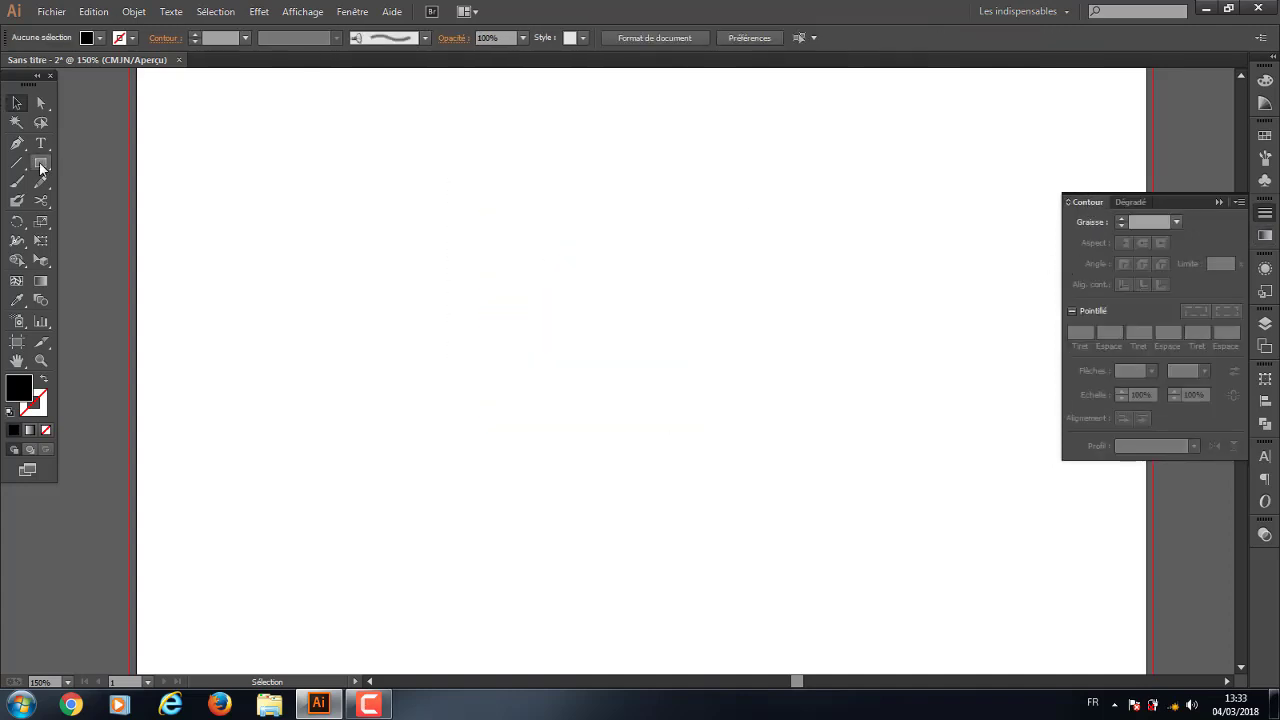
Draw a rectangle with a grey fill and a yellow stroke
click(41, 166)
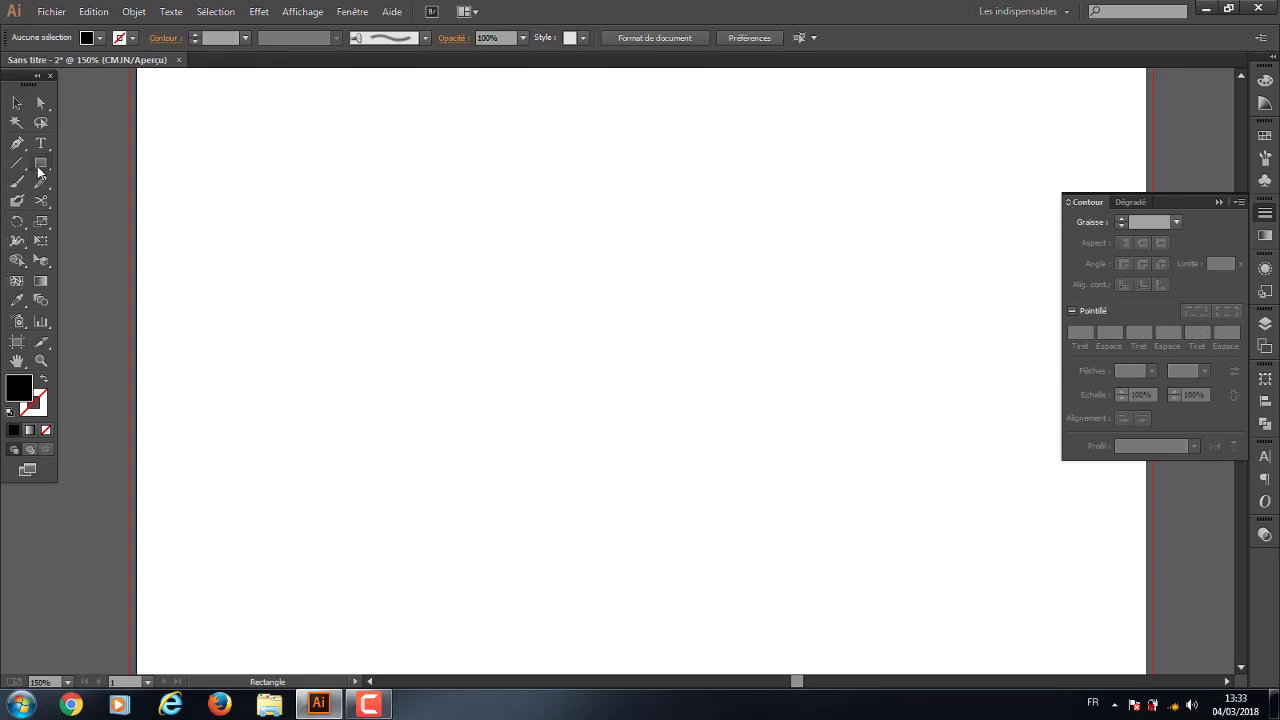
drag(407, 198, 808, 470)
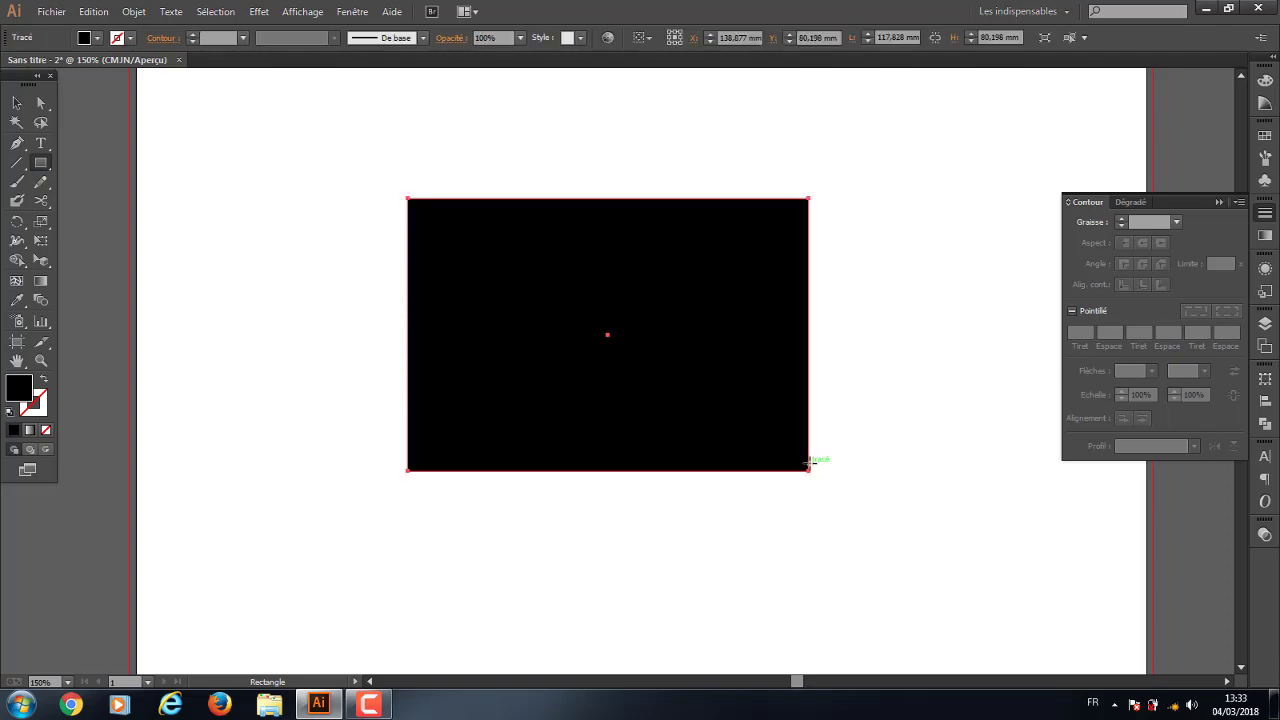
double_click(14, 388)
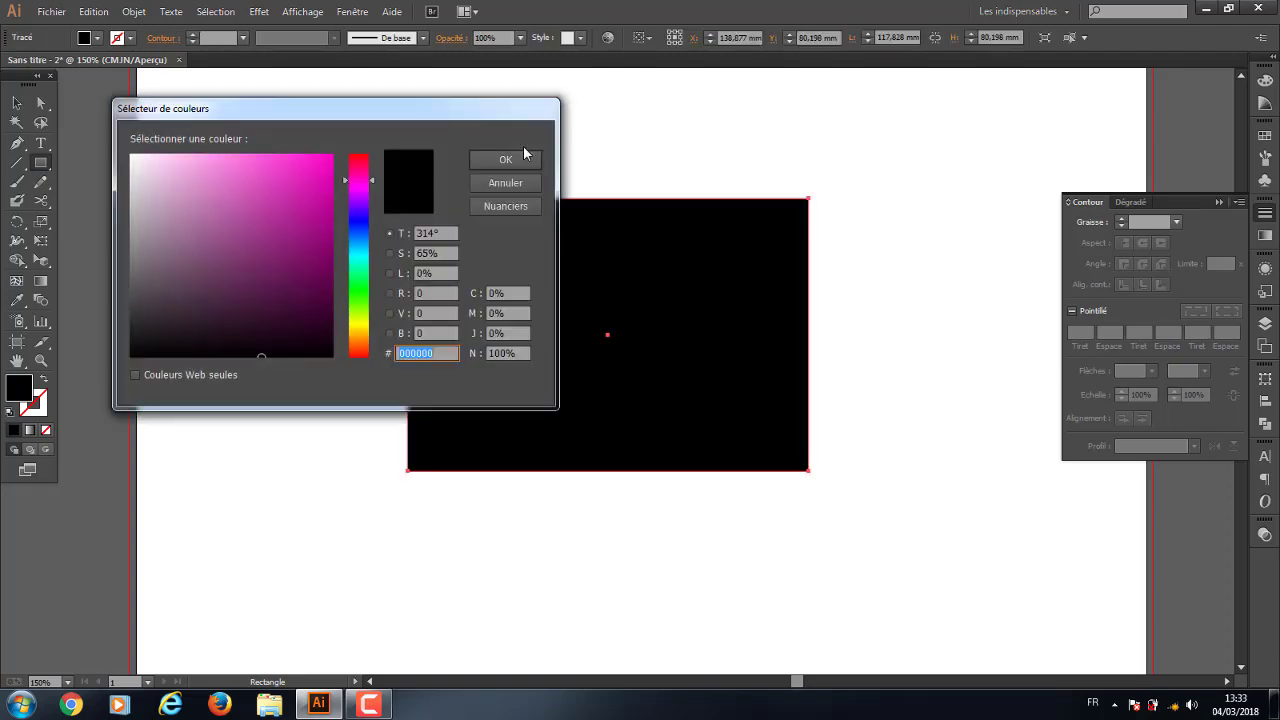
click(479, 160)
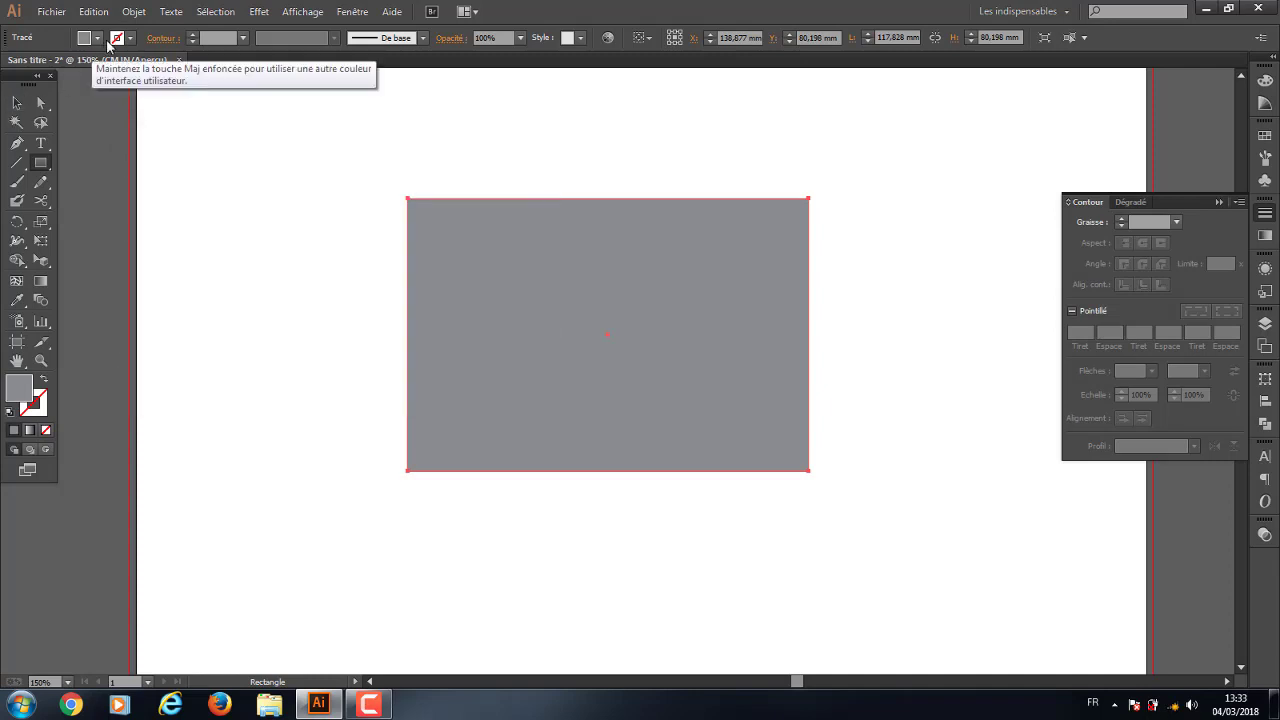
click(132, 40)
click(66, 65)
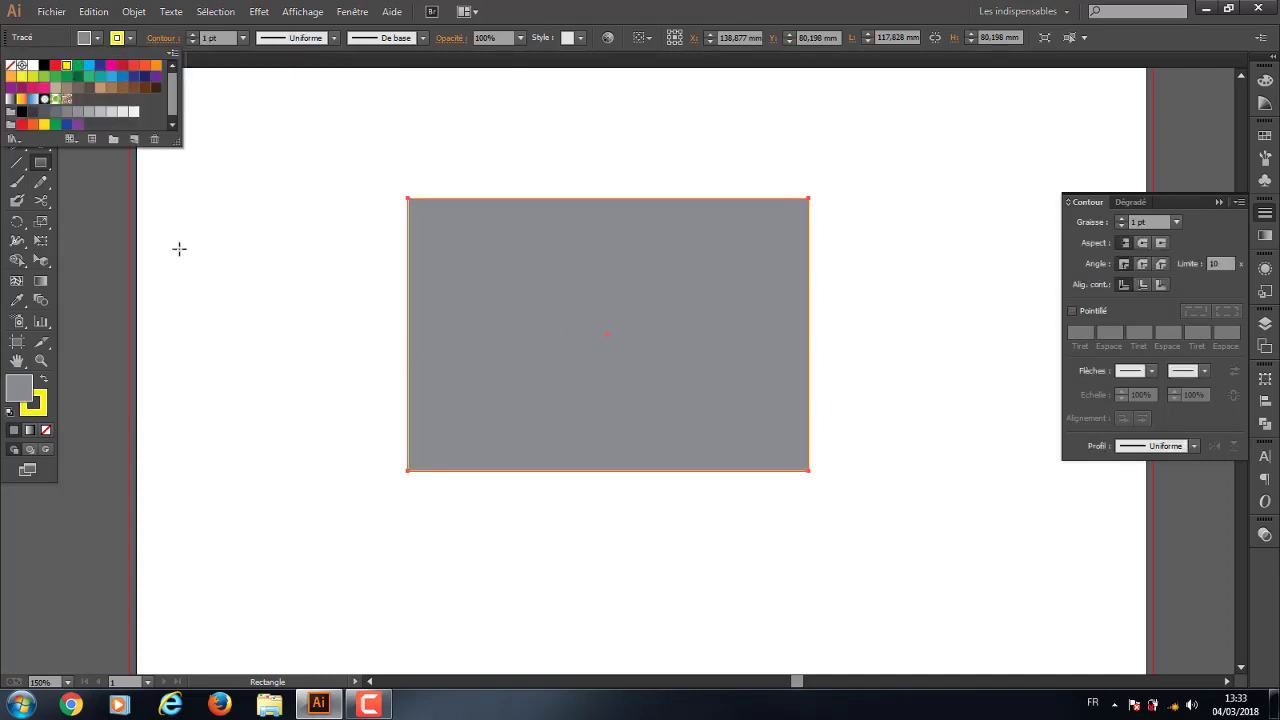
click(46, 405)
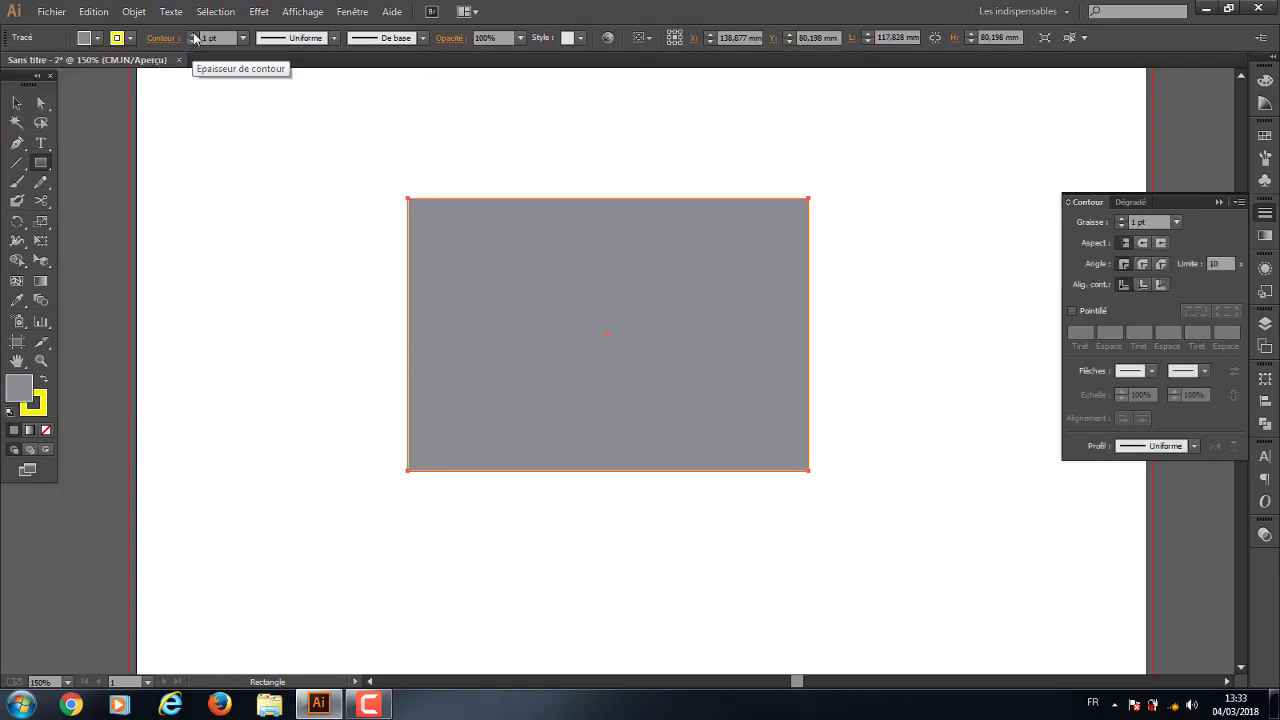
Give the rectangle a 4 pt dashed outline and move it toward the top left
click(192, 34)
click(192, 34)
click(192, 34)
click(17, 102)
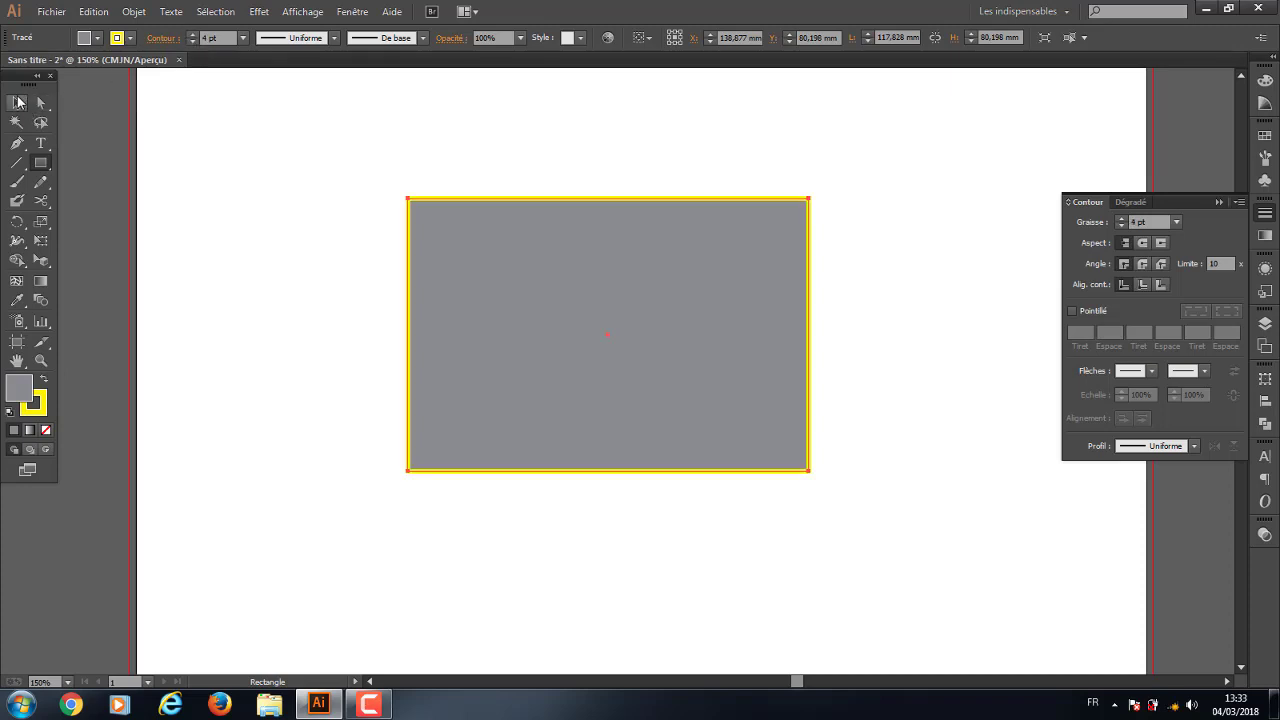
click(274, 223)
click(552, 321)
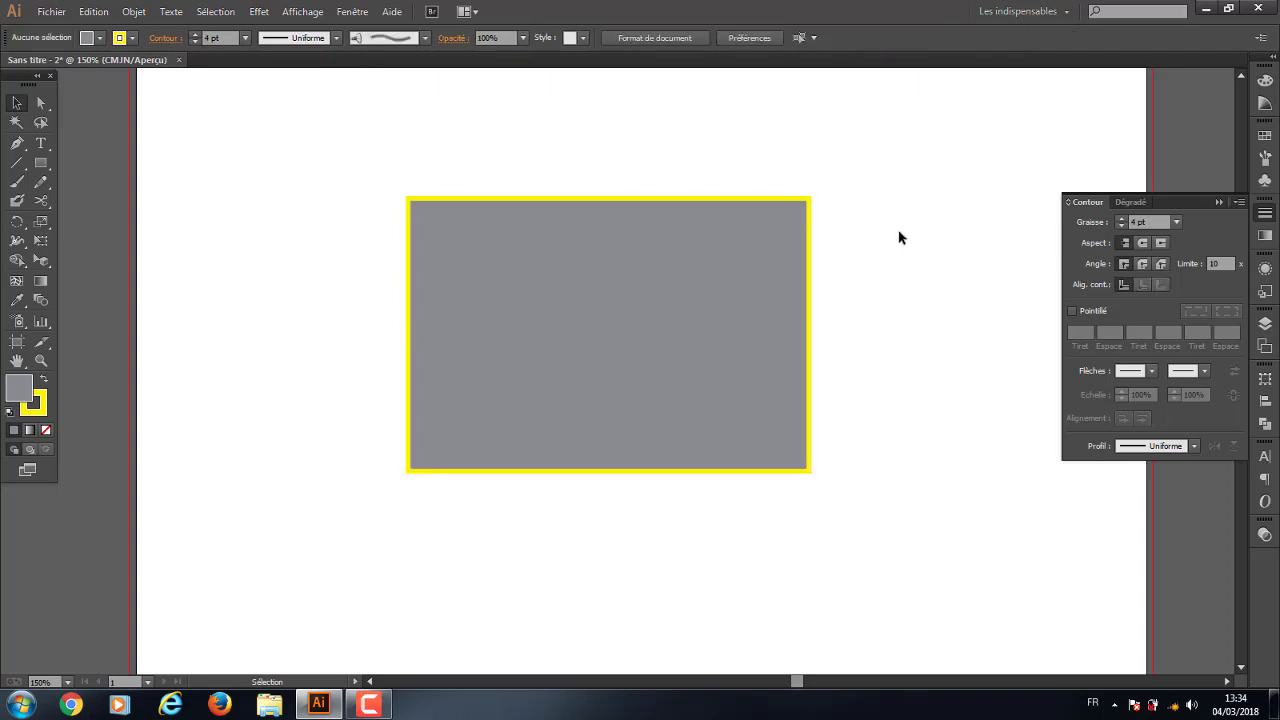
drag(897, 232, 812, 410)
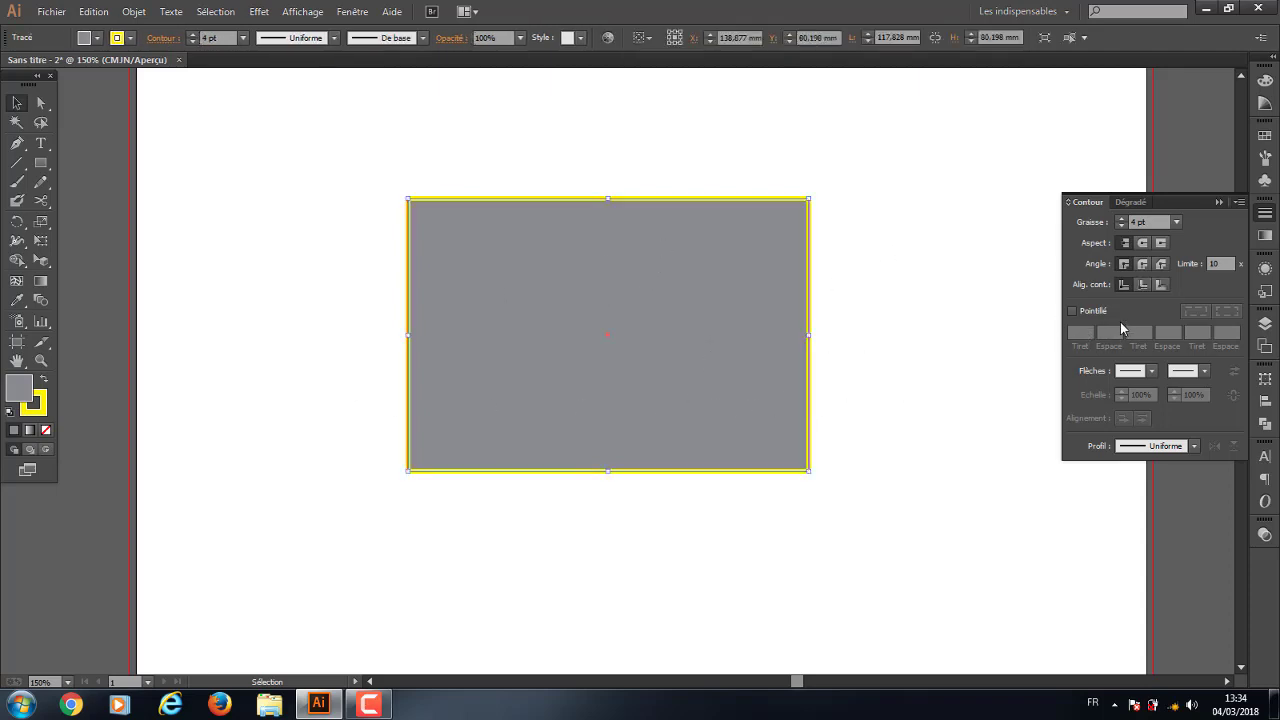
click(1072, 311)
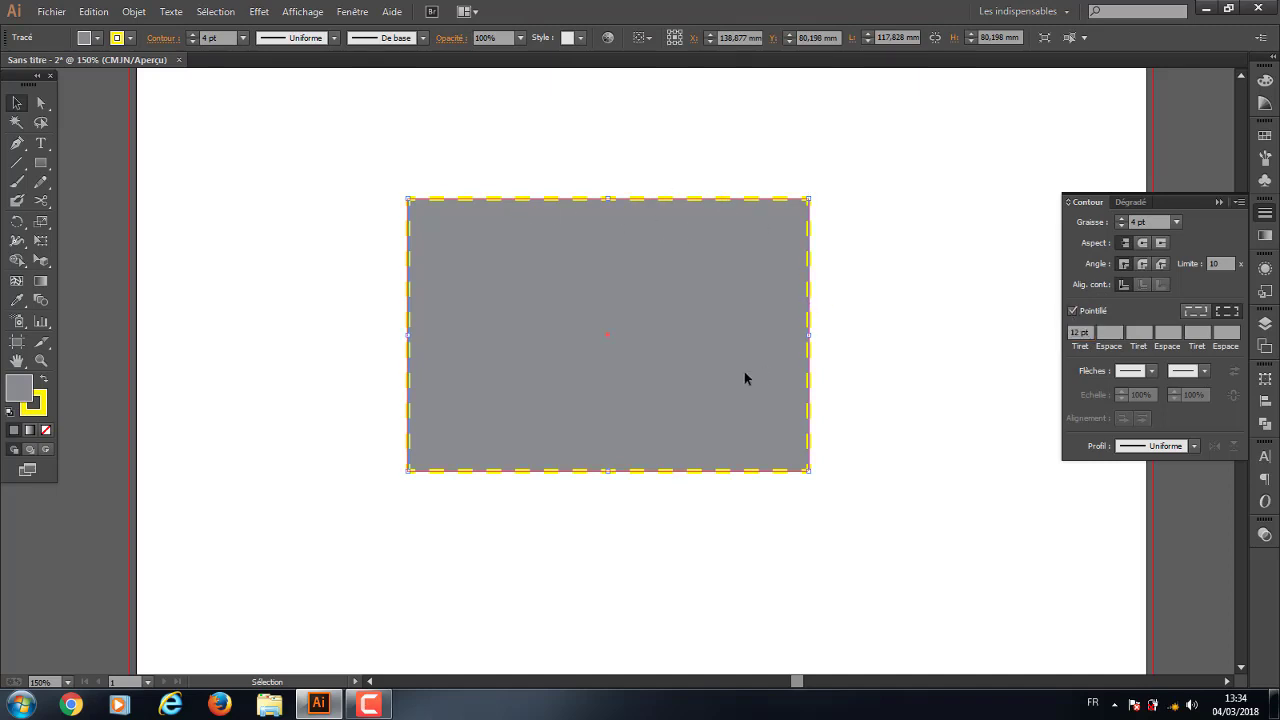
drag(744, 372, 606, 276)
click(731, 233)
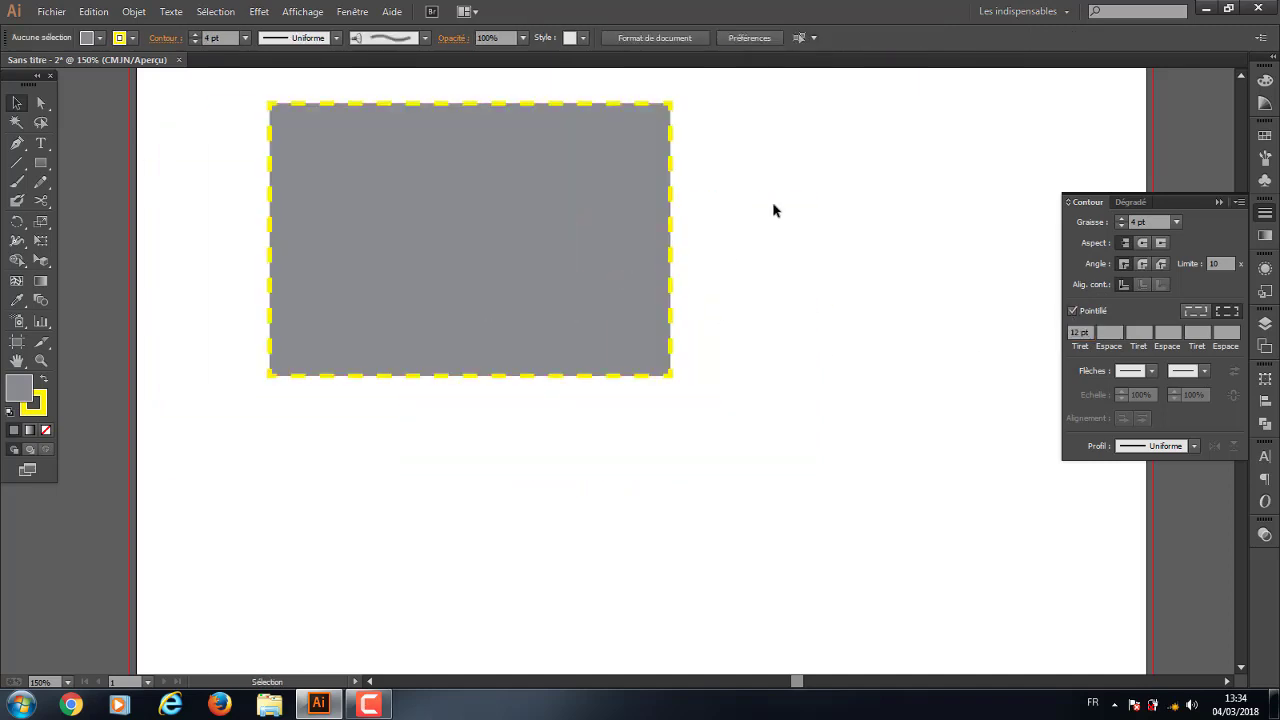
Draw a horizontal line below the rectangle and set a 4 pt dash so it turns dotted
click(17, 162)
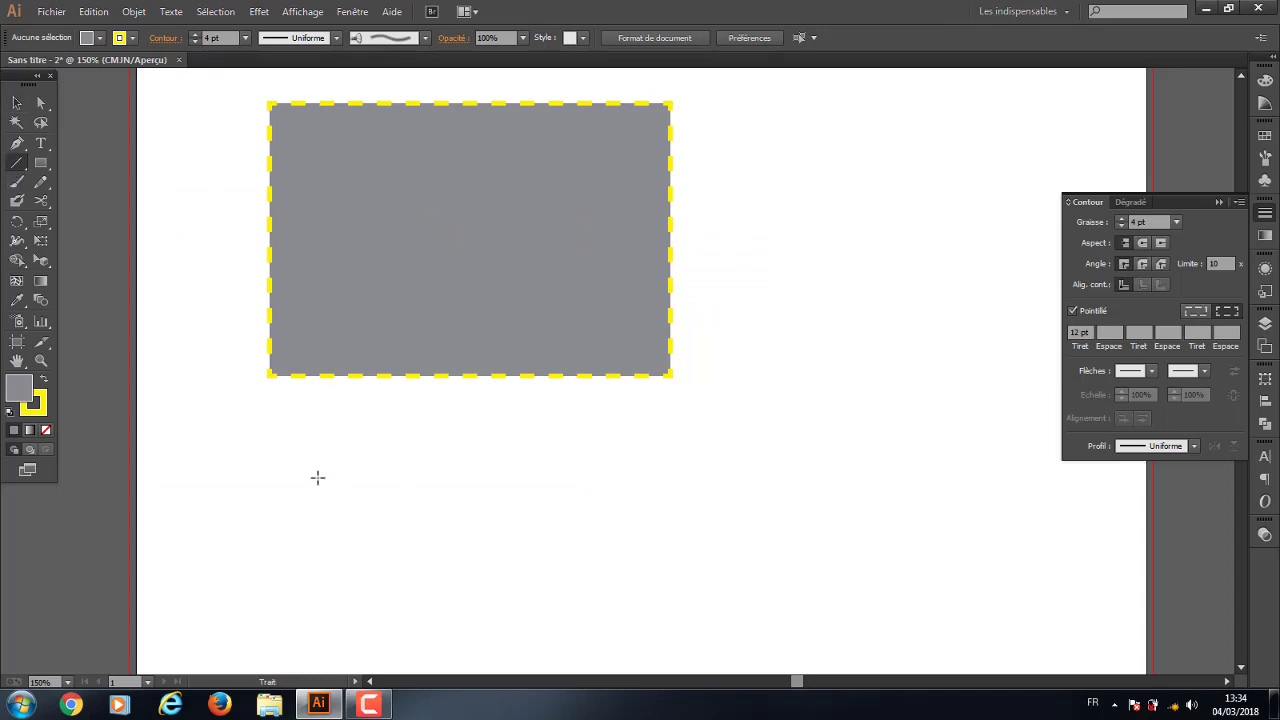
mouse_move(311, 478)
mouse_down()
mouse_move(897, 478)
mouse_move(873, 470)
mouse_up()
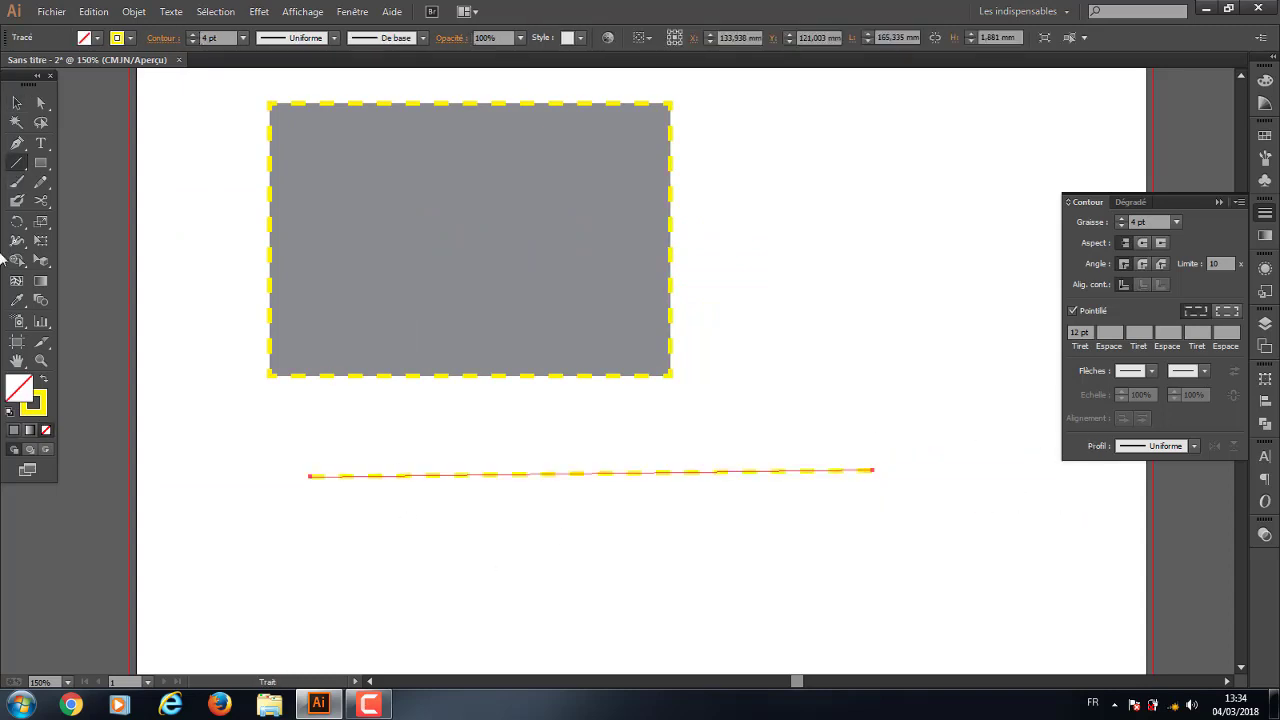
click(17, 102)
click(757, 617)
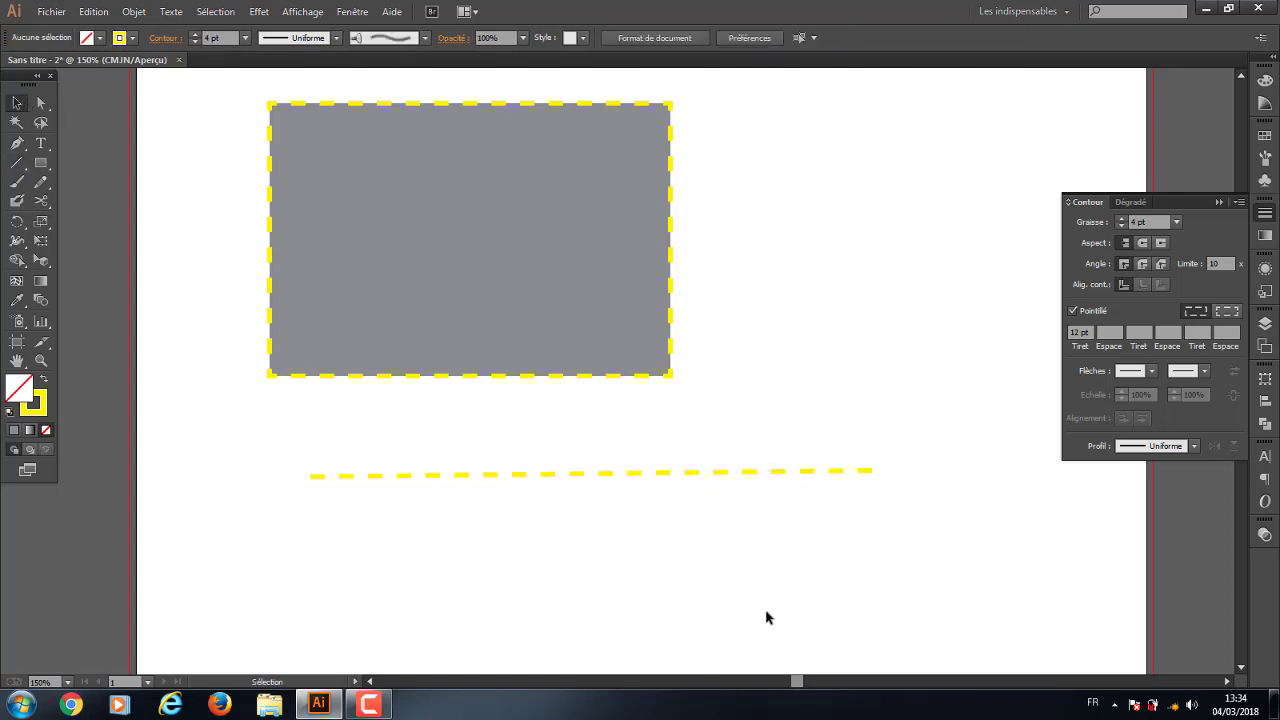
drag(800, 585, 740, 443)
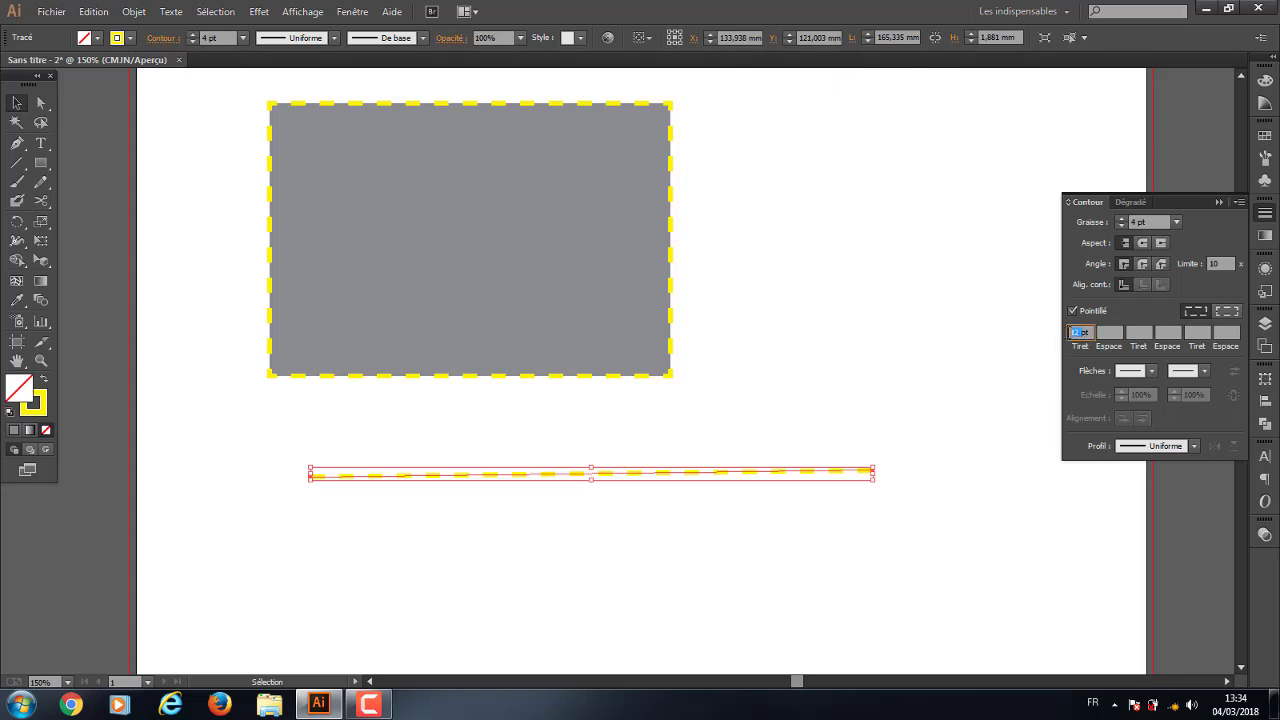
click(1074, 332)
click(919, 542)
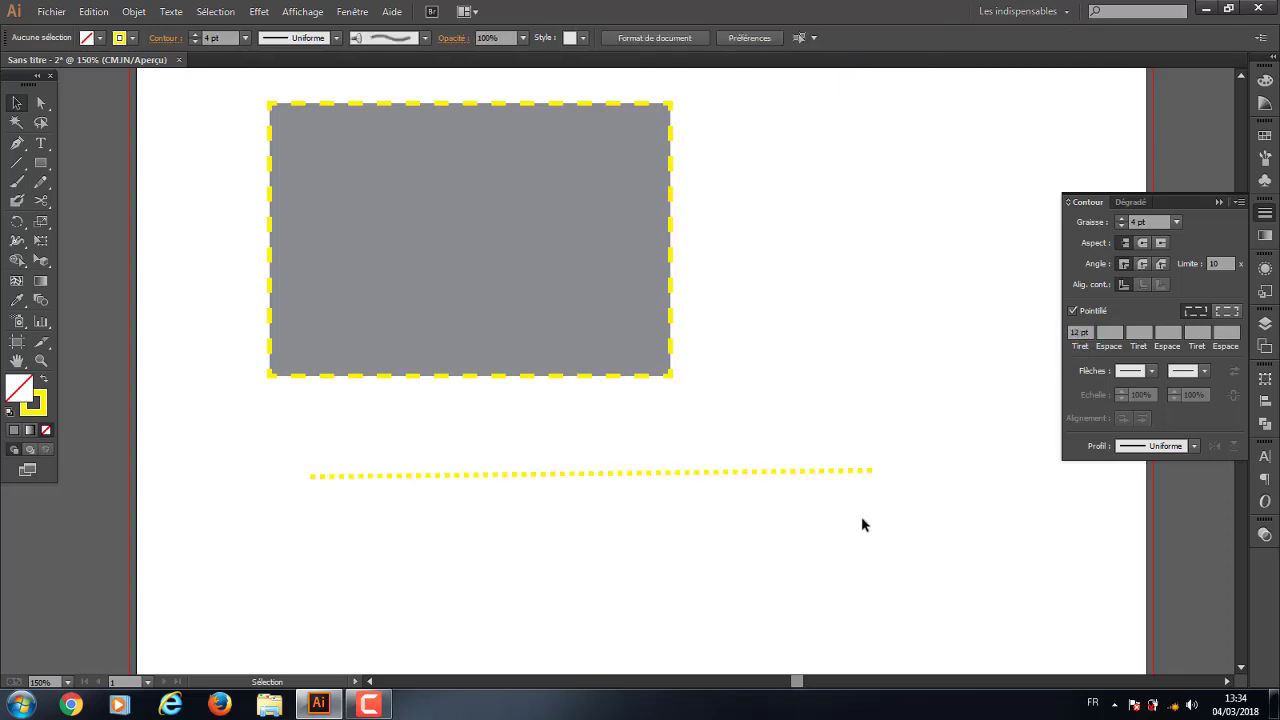
click(814, 471)
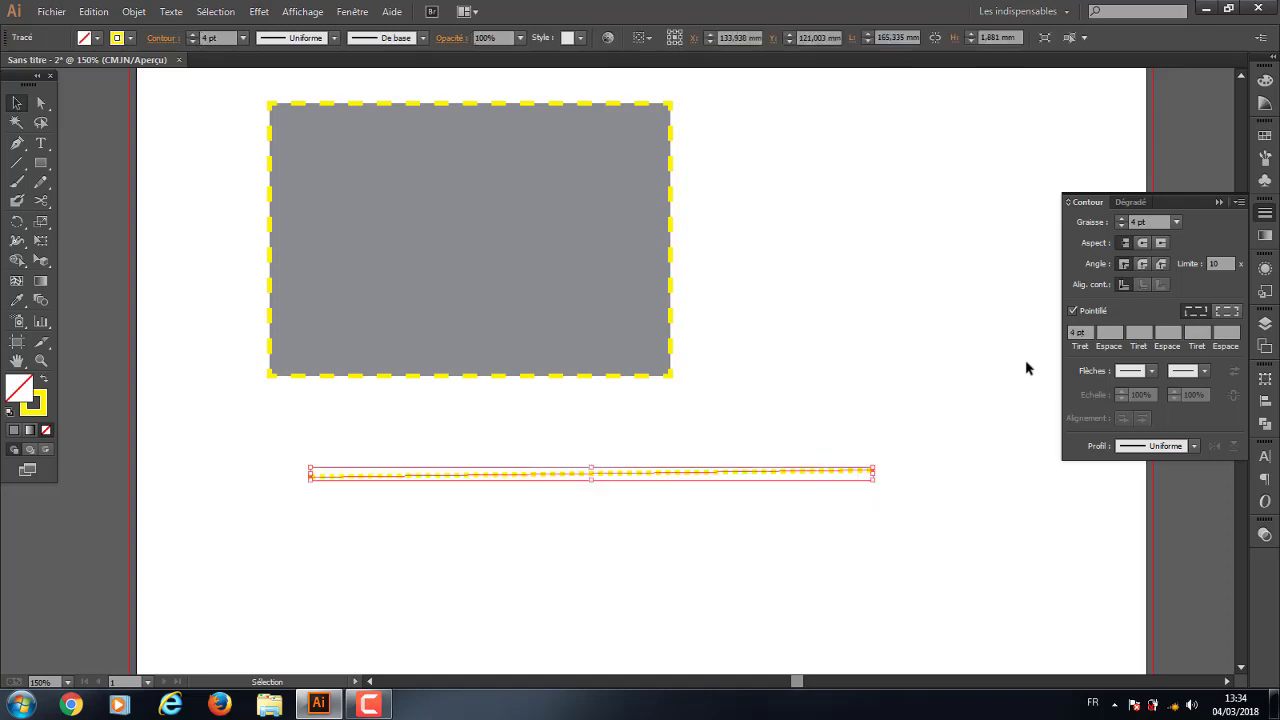
click(1074, 333)
Compare the two dash corner-alignment options on the dashed rectangle
drag(734, 172, 668, 242)
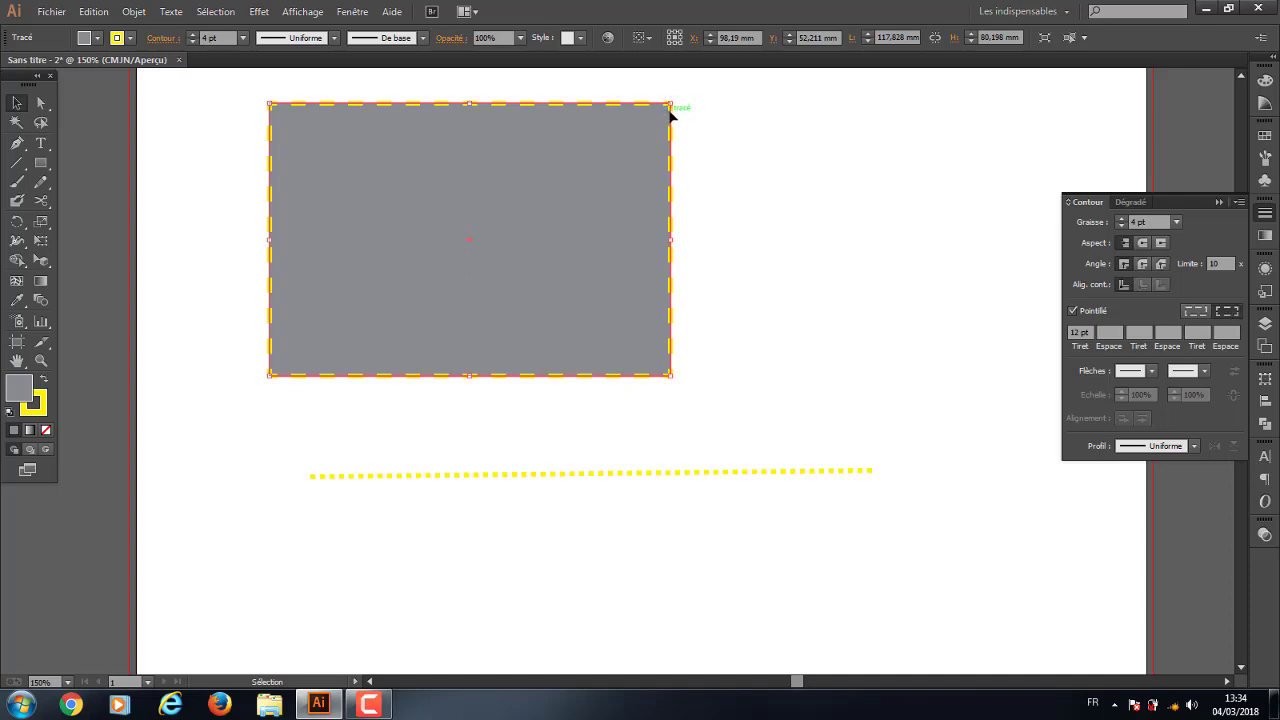
click(851, 131)
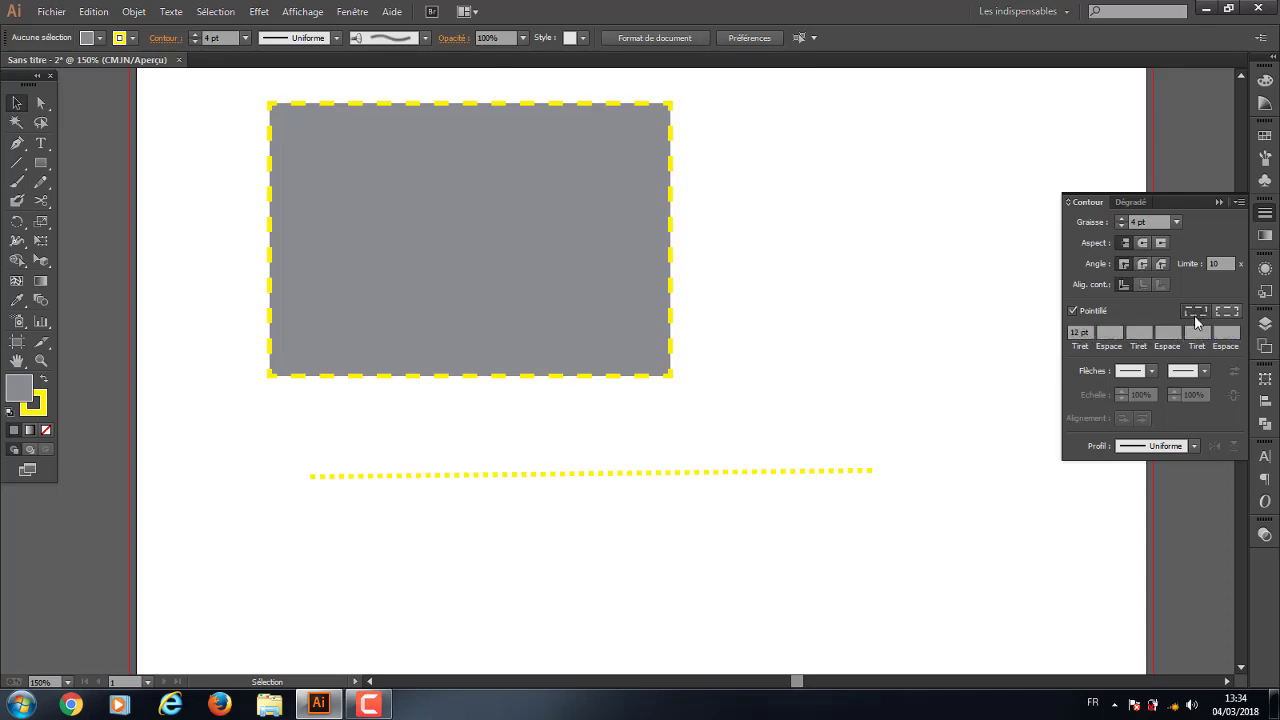
click(422, 217)
click(1179, 315)
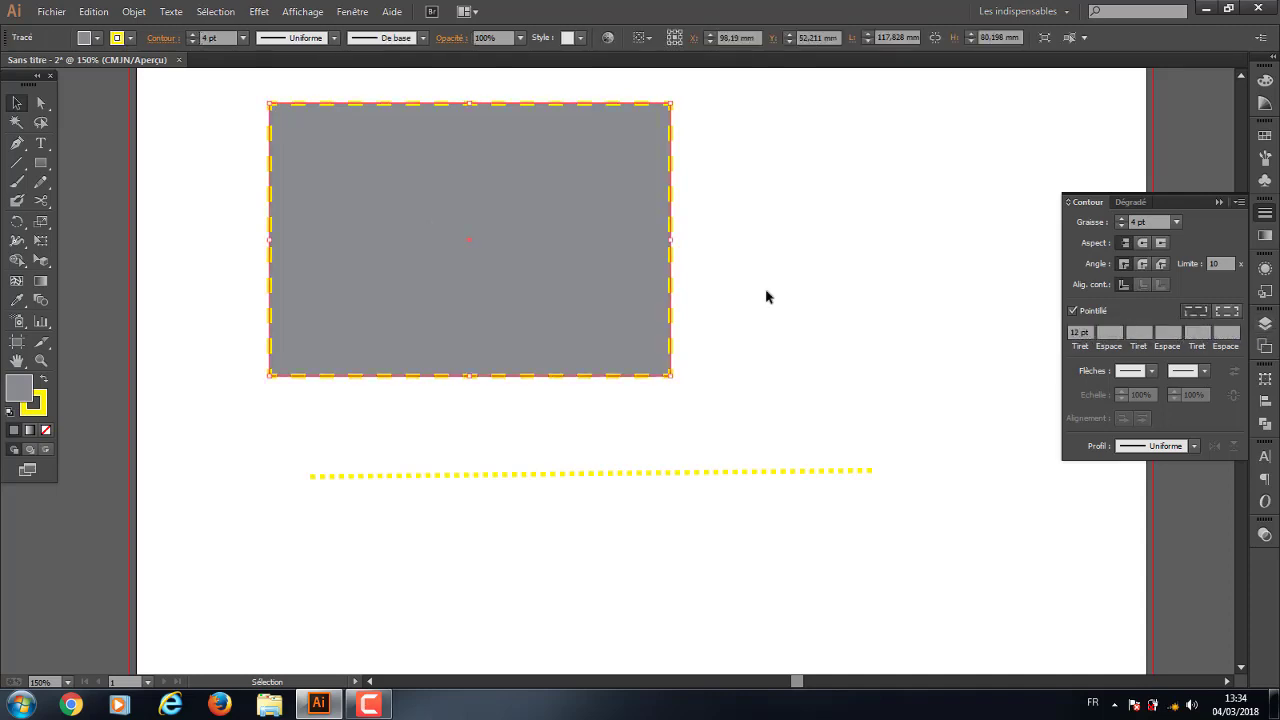
click(754, 269)
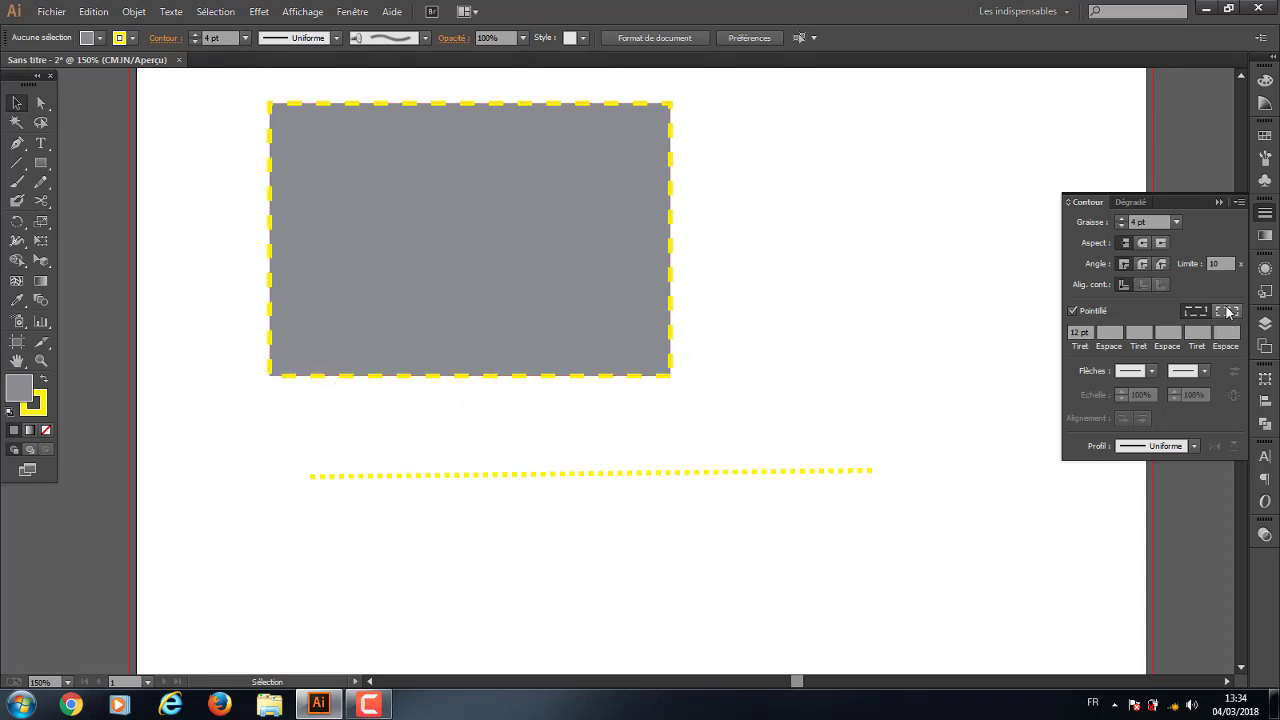
Make the rectangle's outline solid again, change its corner join, then delete it
drag(893, 243, 826, 608)
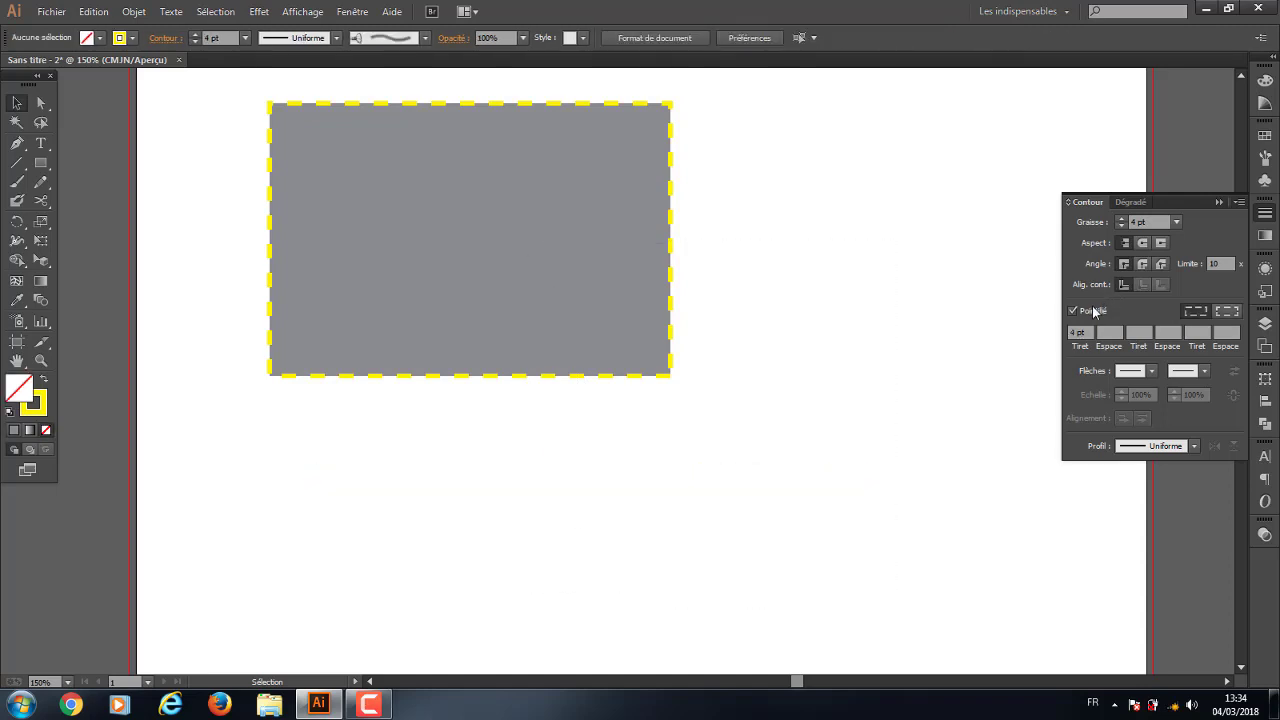
click(560, 306)
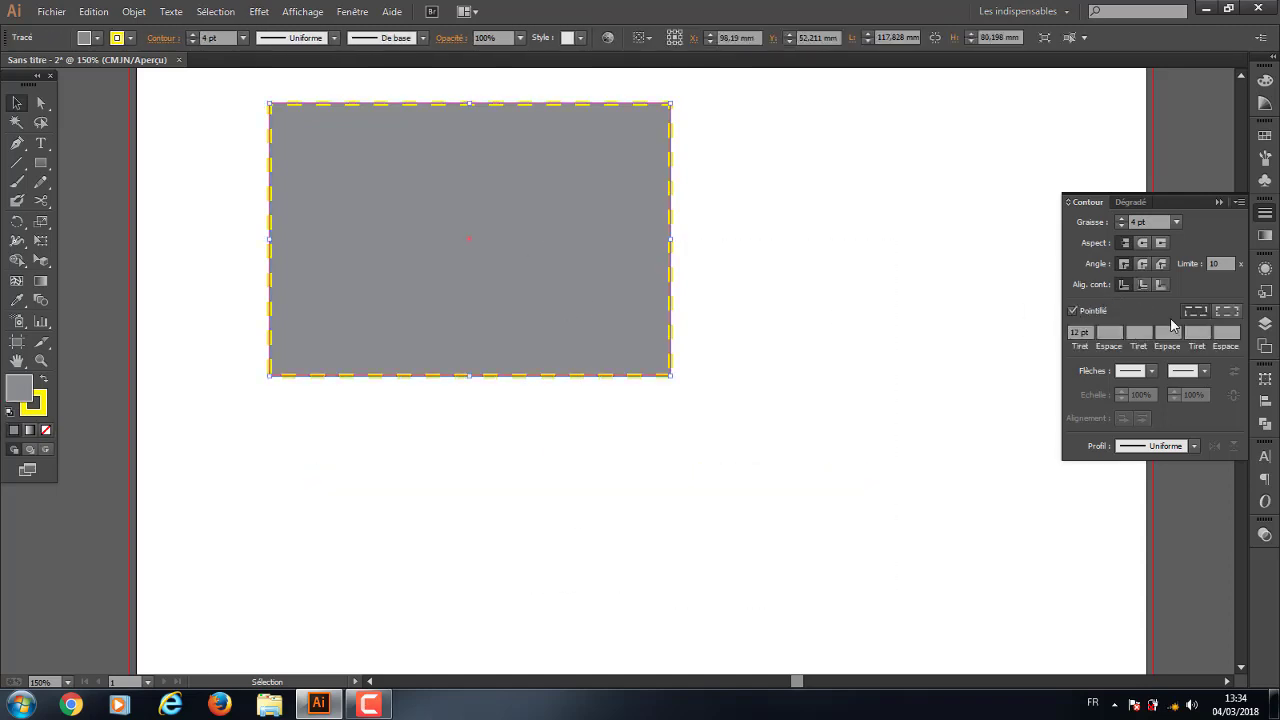
click(1072, 311)
drag(562, 243, 784, 346)
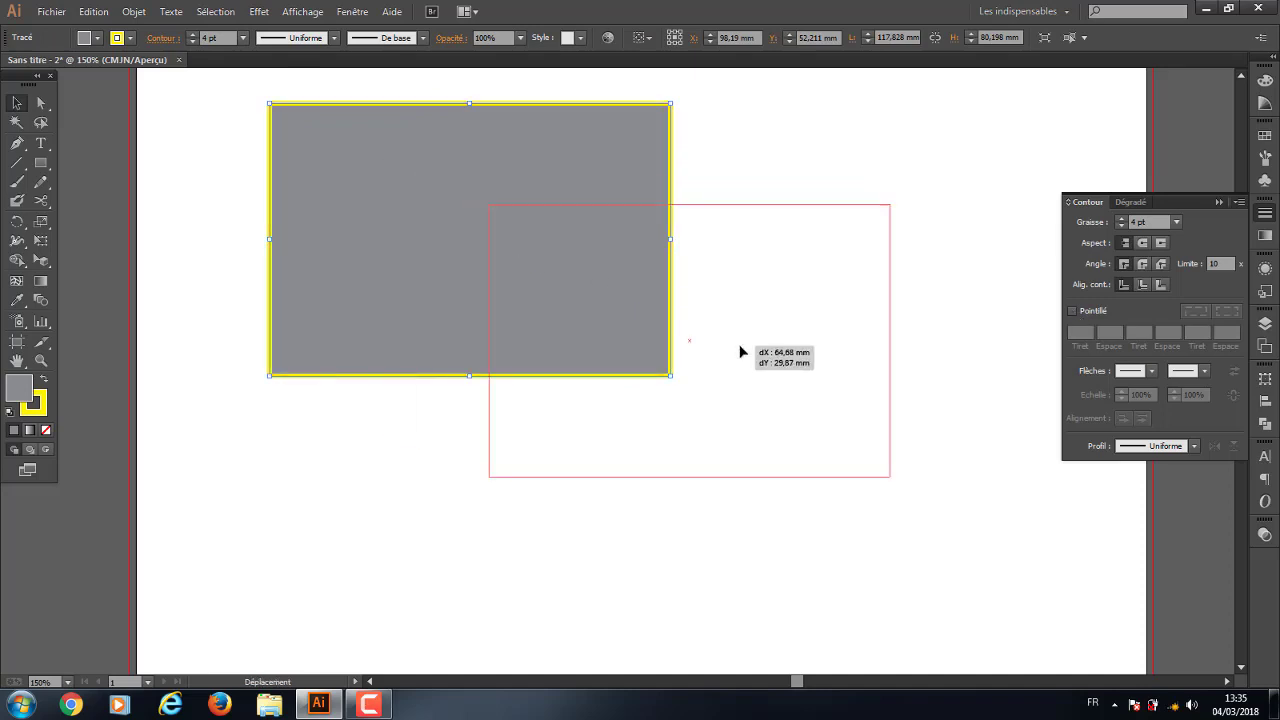
click(1142, 263)
drag(945, 206, 660, 420)
key(Delete)
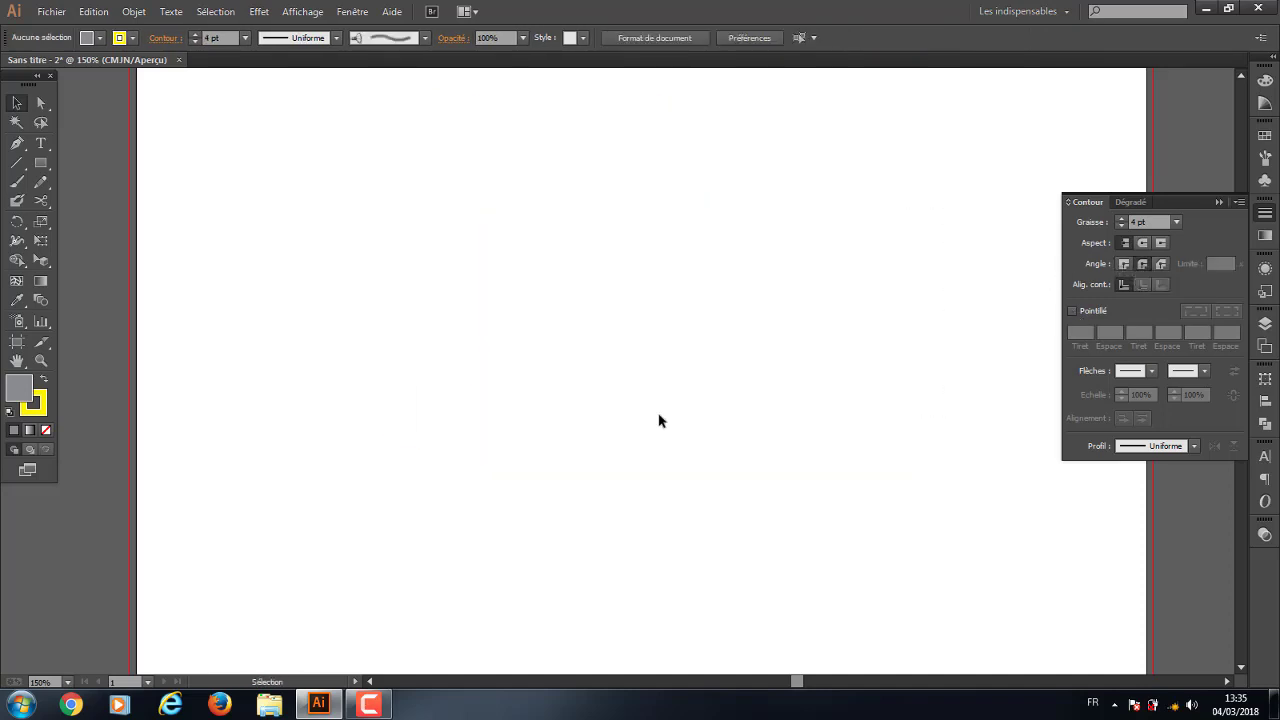
Draw an L-shaped yellow path with the Pen tool and remove its grey fill
click(16, 162)
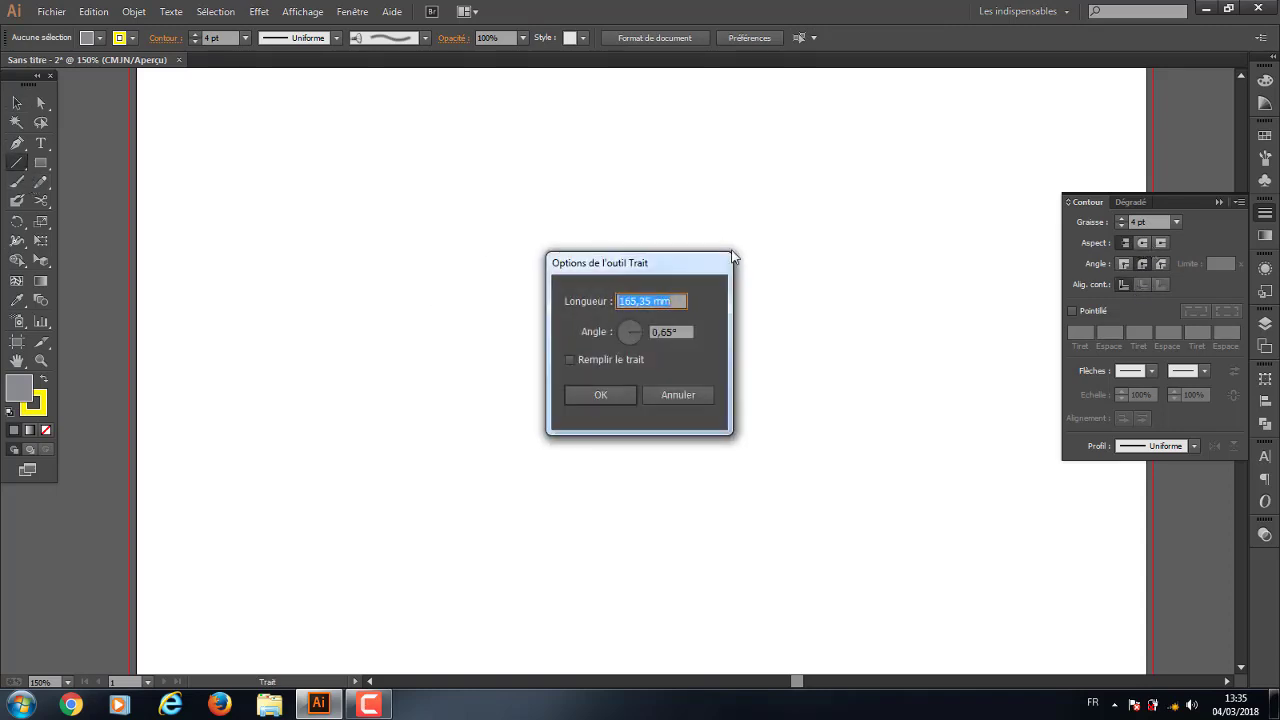
click(680, 396)
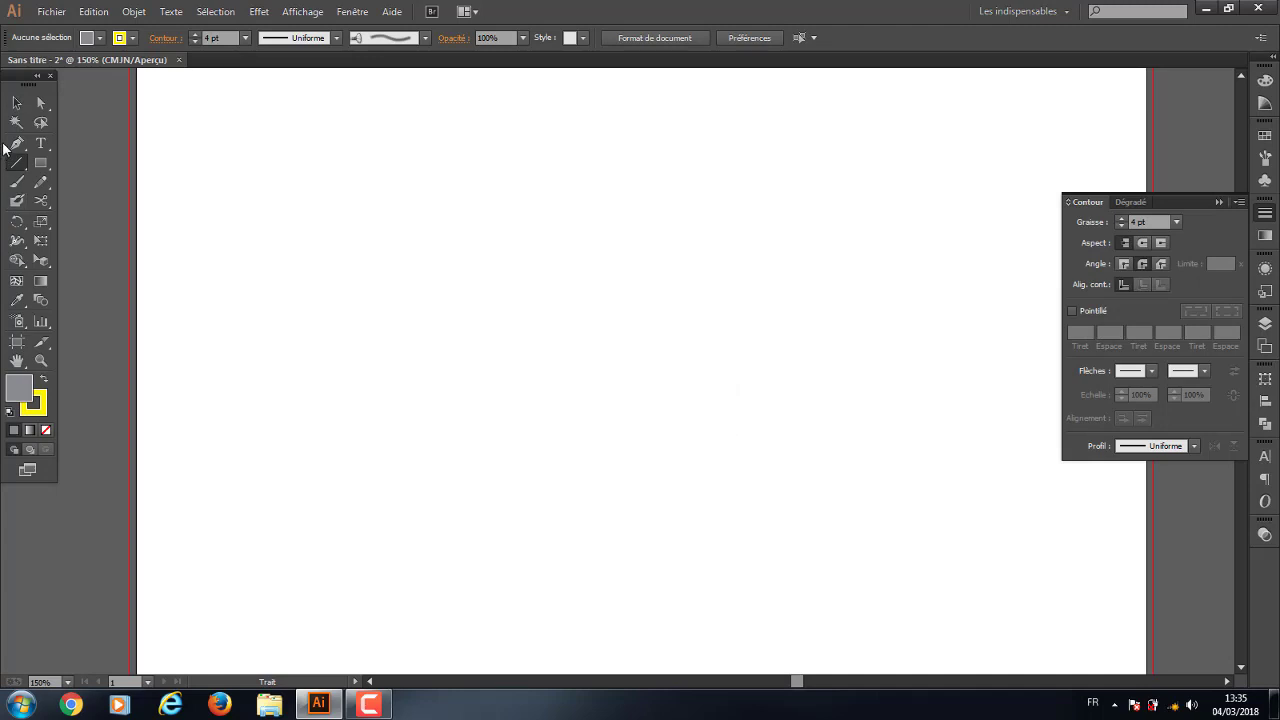
click(16, 143)
click(371, 255)
click(740, 248)
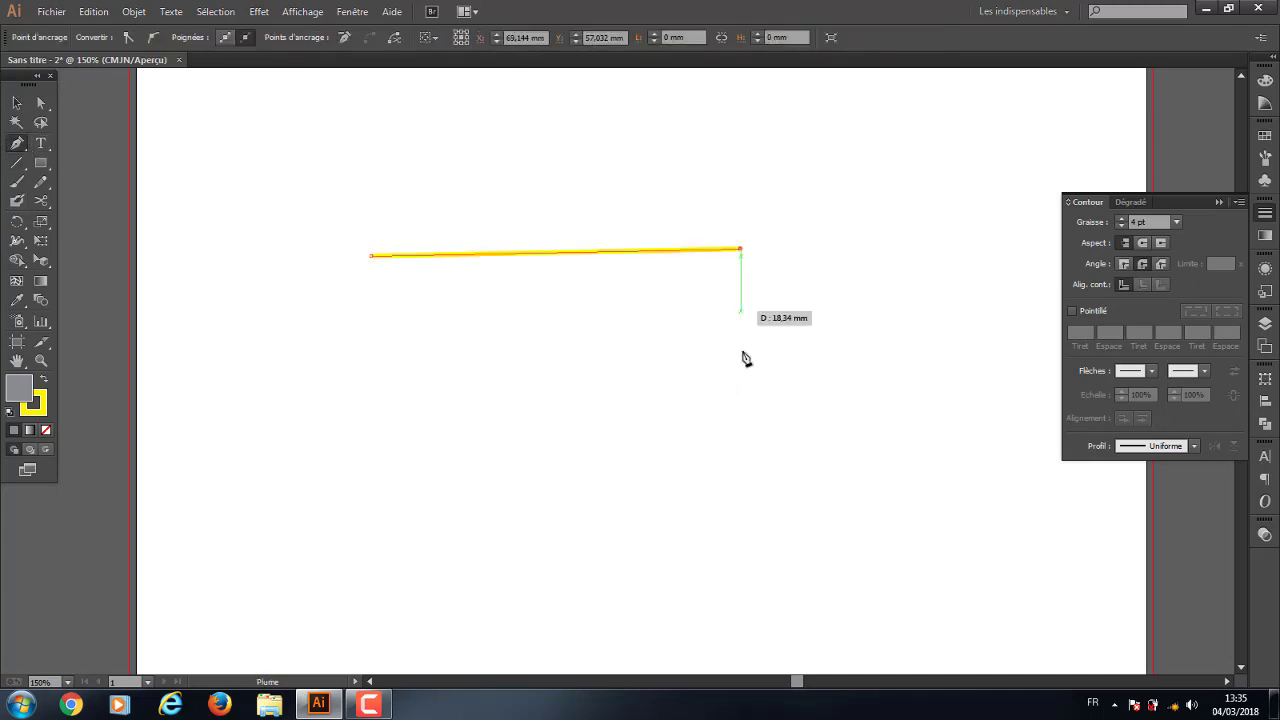
click(740, 376)
click(16, 103)
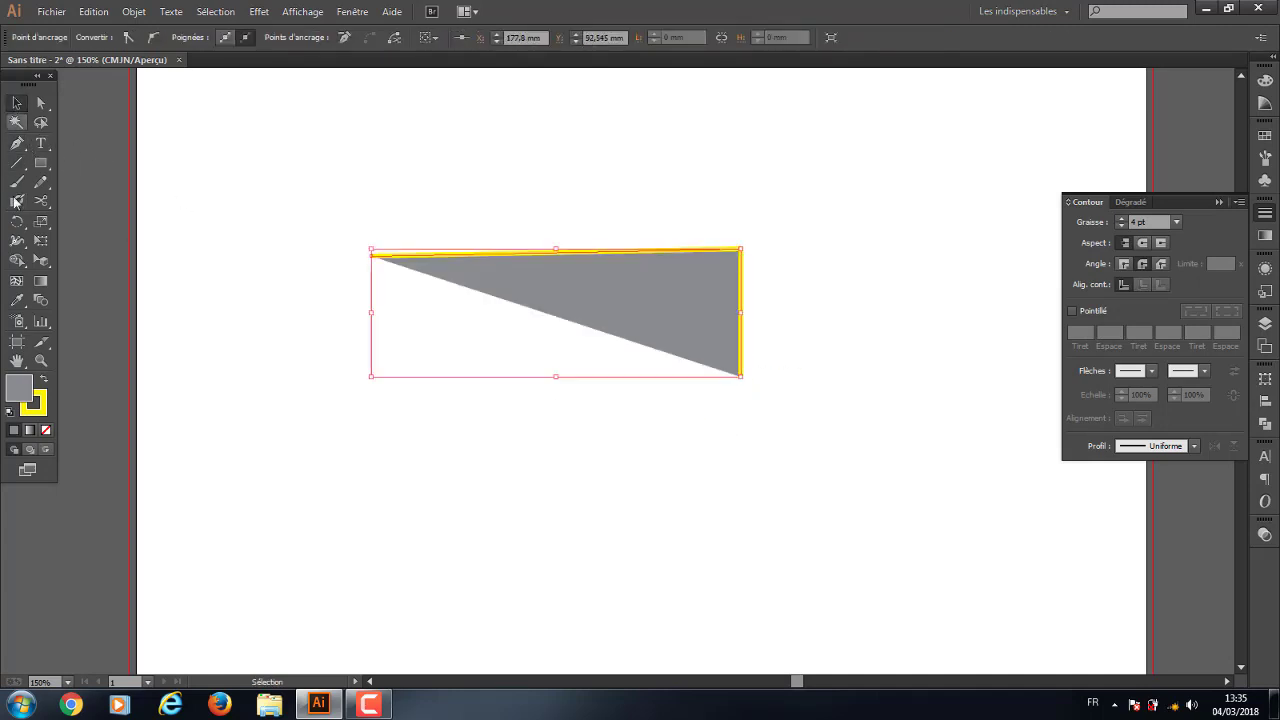
click(47, 430)
Give the L-shaped path rounded end caps
click(1005, 411)
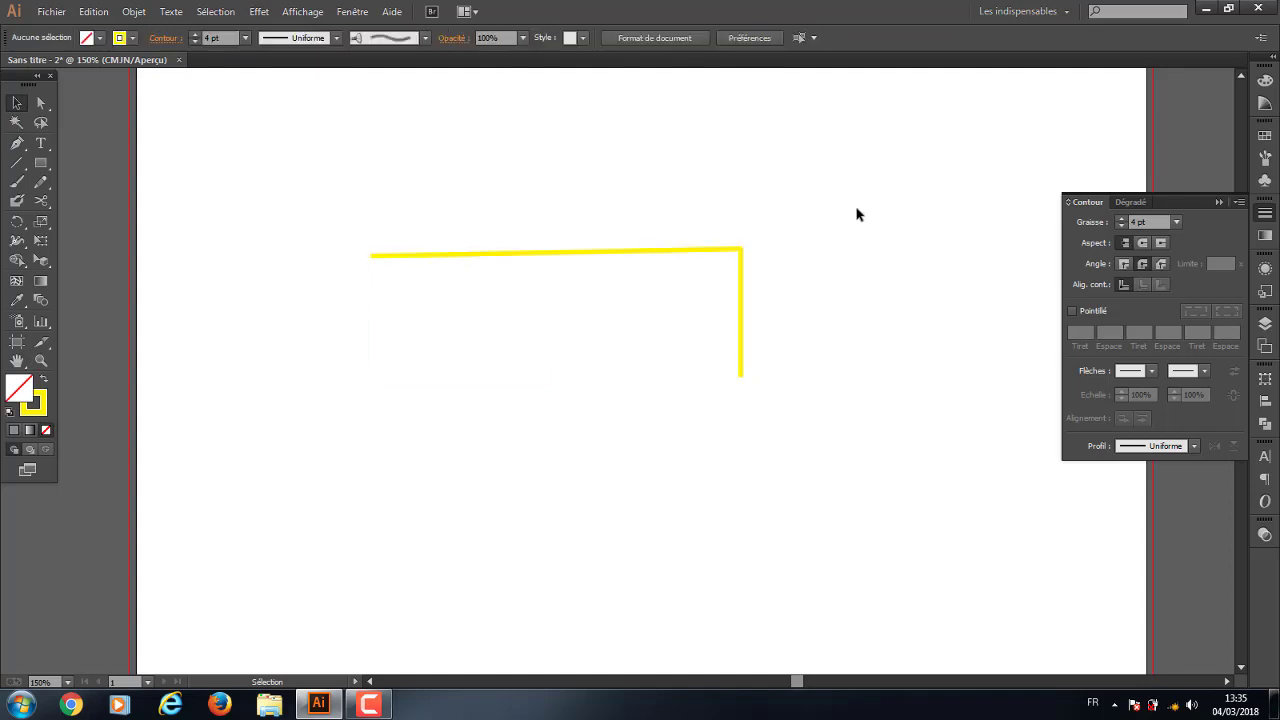
drag(857, 210, 690, 318)
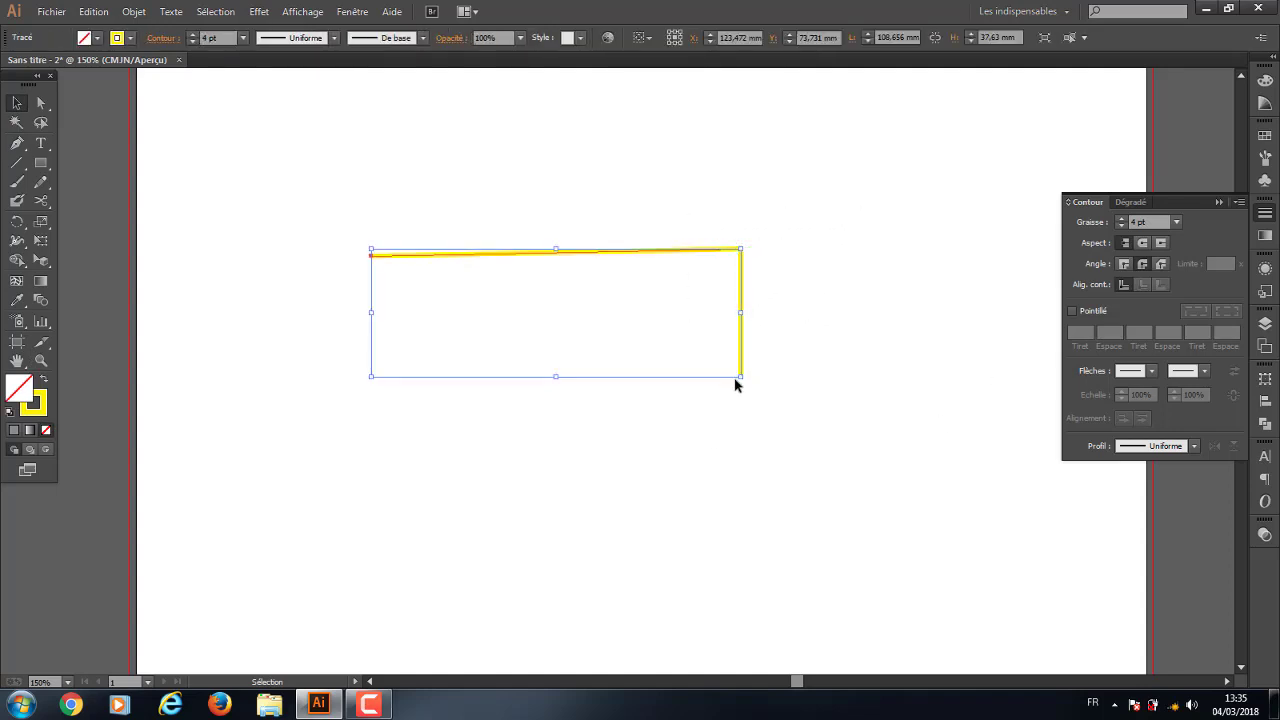
click(1142, 244)
click(850, 434)
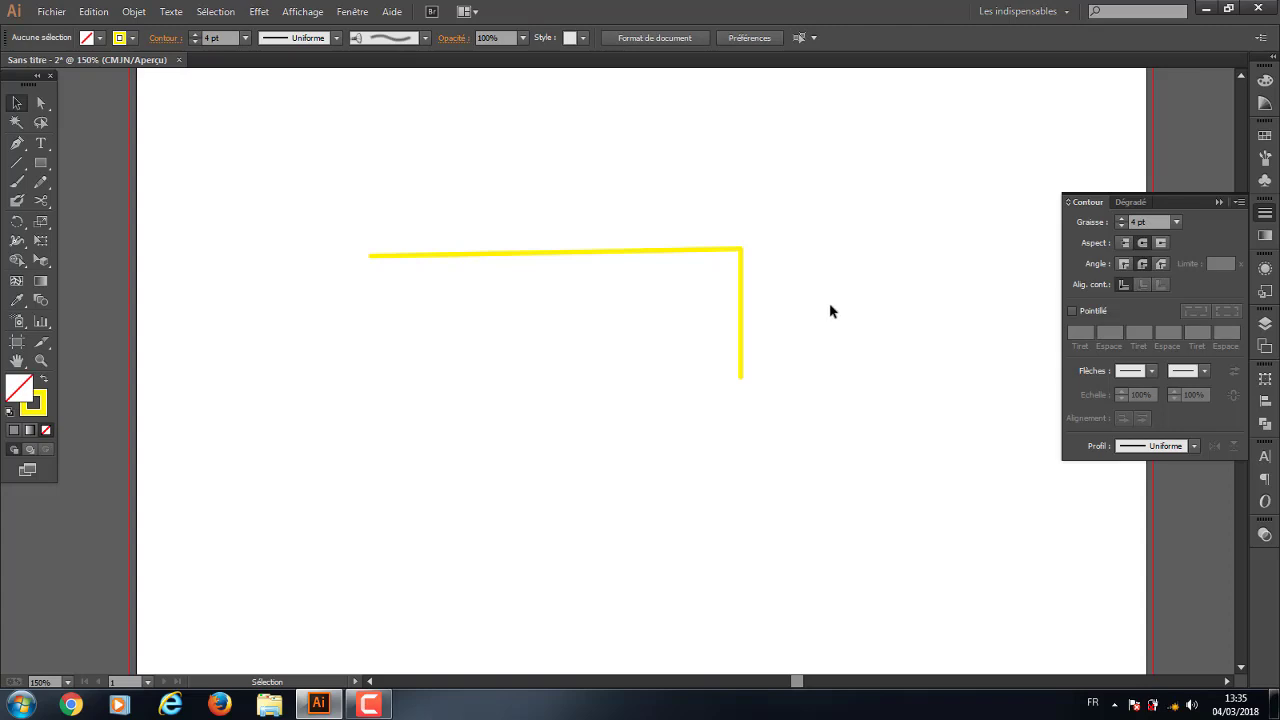
Zoom in closely on the path's corner
key(ctrl+plus)
key(ctrl+plus)
key(ctrl+plus)
mouse_move(842, 243)
mouse_down()
mouse_move(431, 501)
mouse_move(370, 557)
mouse_up()
drag(612, 338, 663, 430)
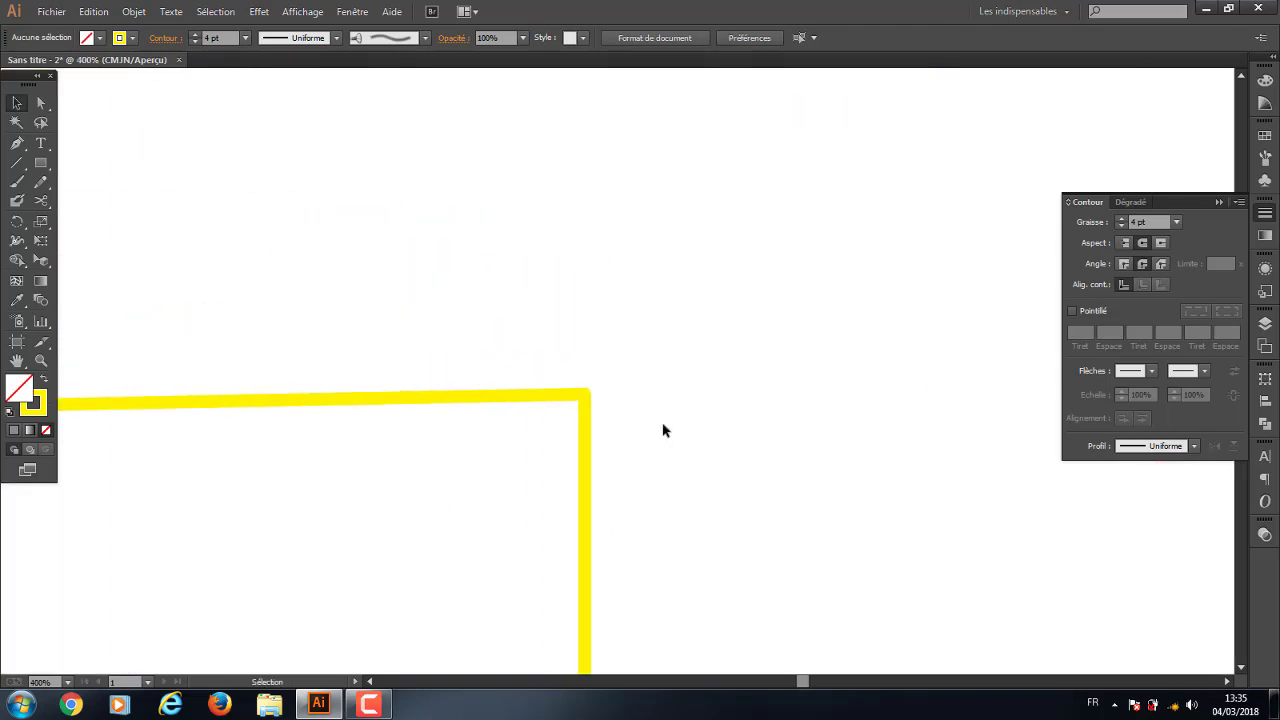
key(a)
key(ctrl+plus)
key(ctrl+plus)
key(ctrl+plus)
key(ctrl+plus)
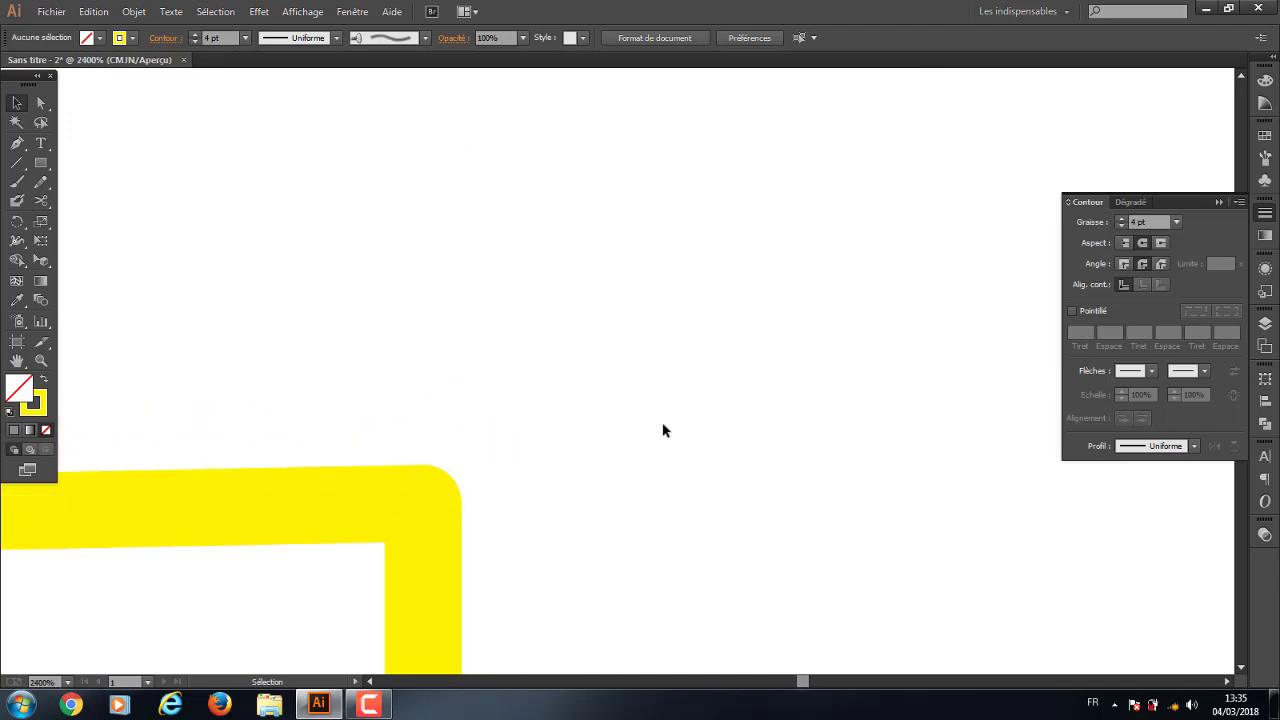
drag(506, 534, 726, 289)
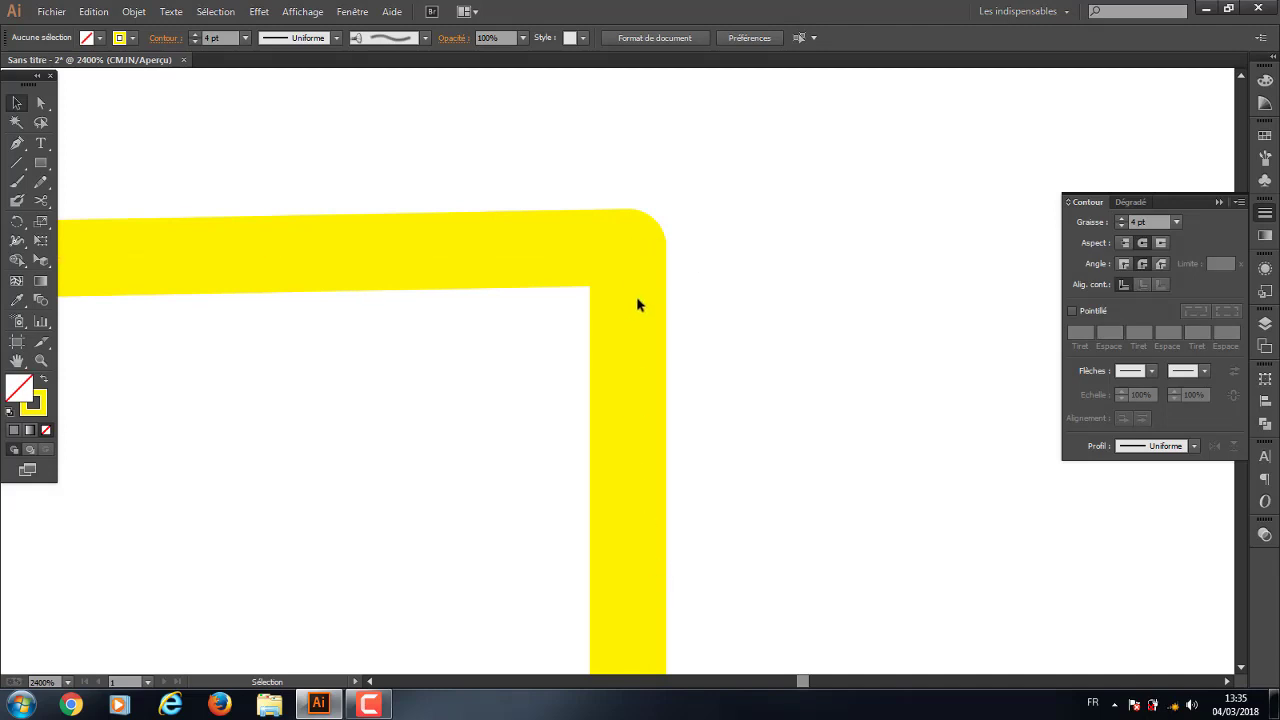
Try miter, round and bevel corner joins, leaving the corner bevelled and the path deselected
click(632, 249)
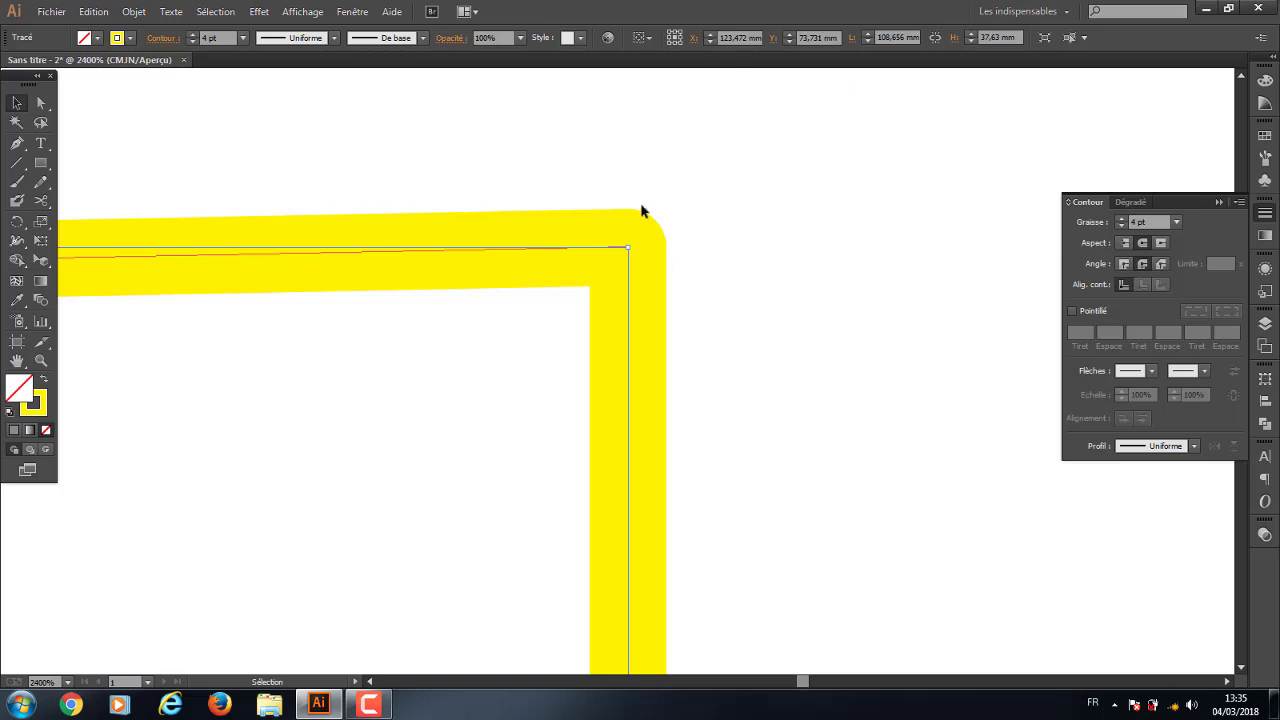
click(1159, 243)
drag(751, 180, 414, 365)
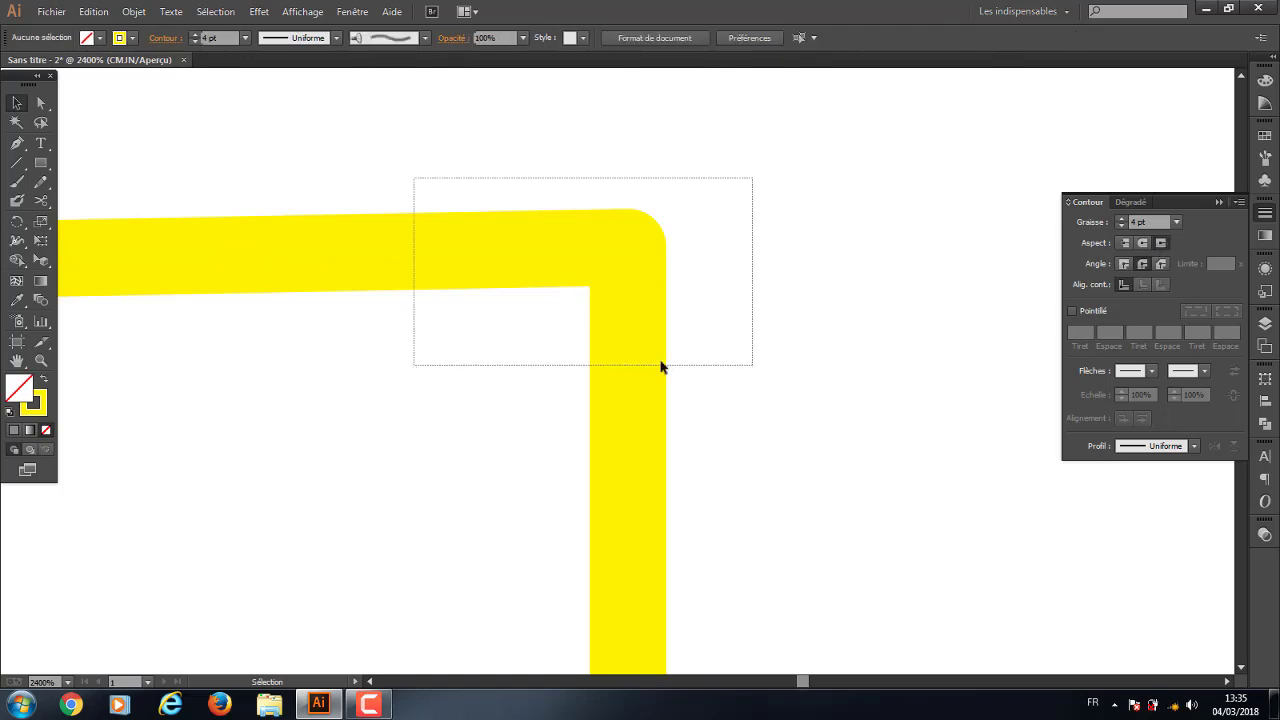
click(1123, 264)
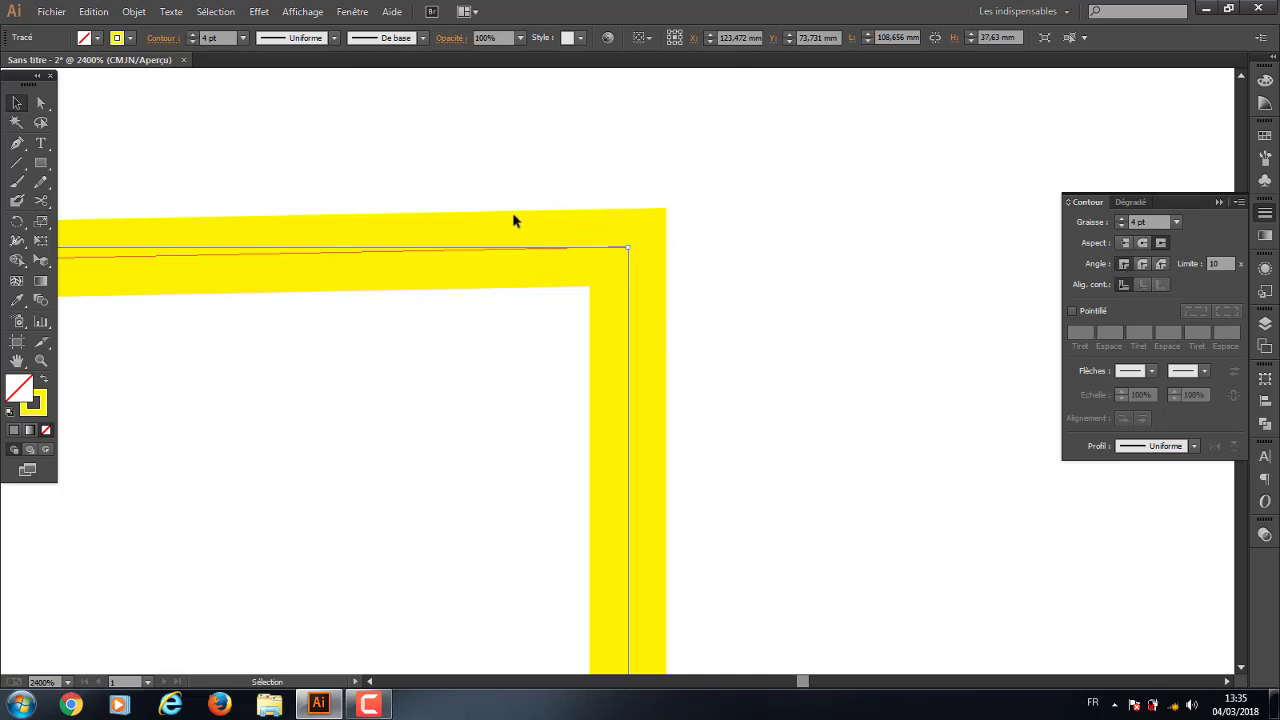
click(1141, 264)
click(1160, 264)
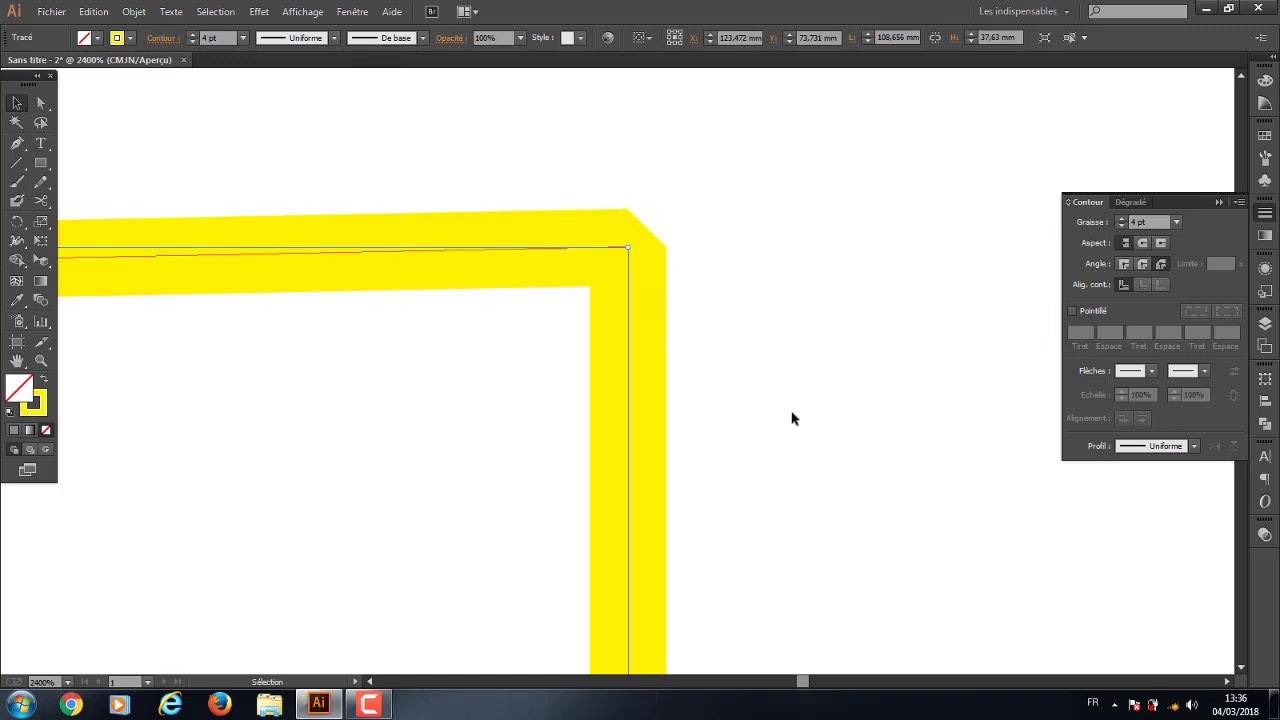
click(776, 365)
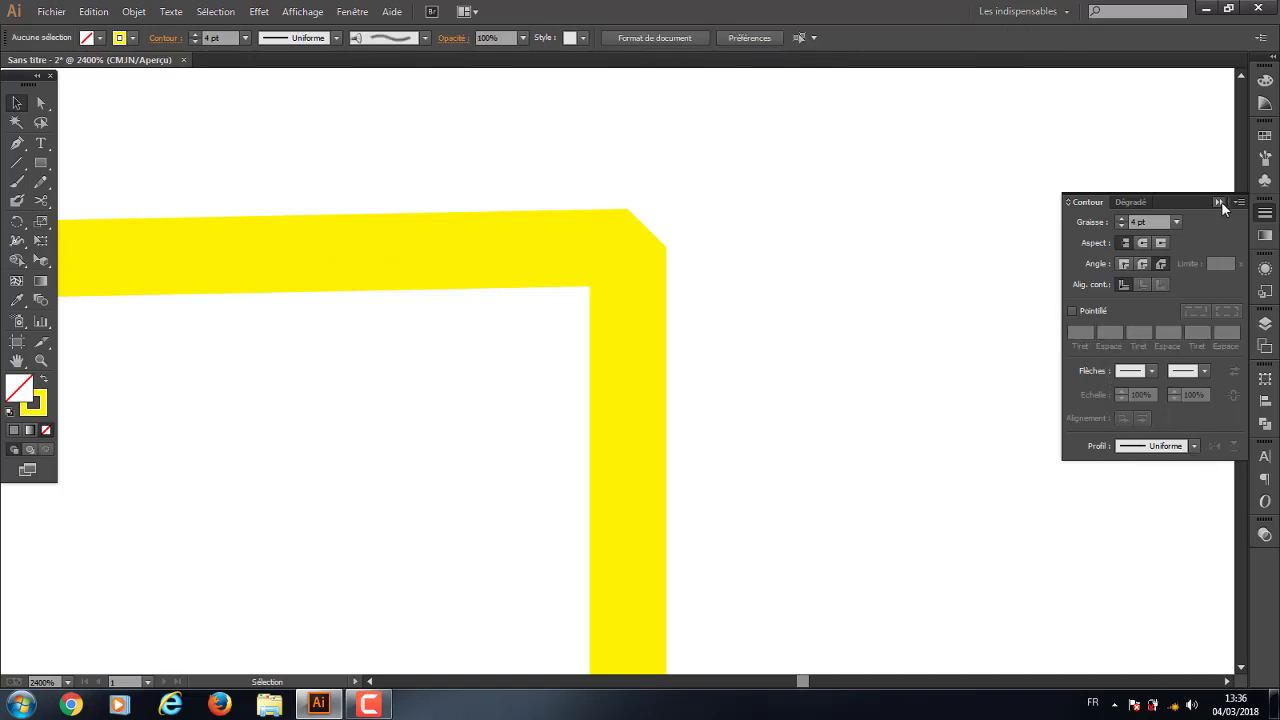
Delete all existing artwork, including the yellow outlined path, and zoom out on the artboard
click(1130, 202)
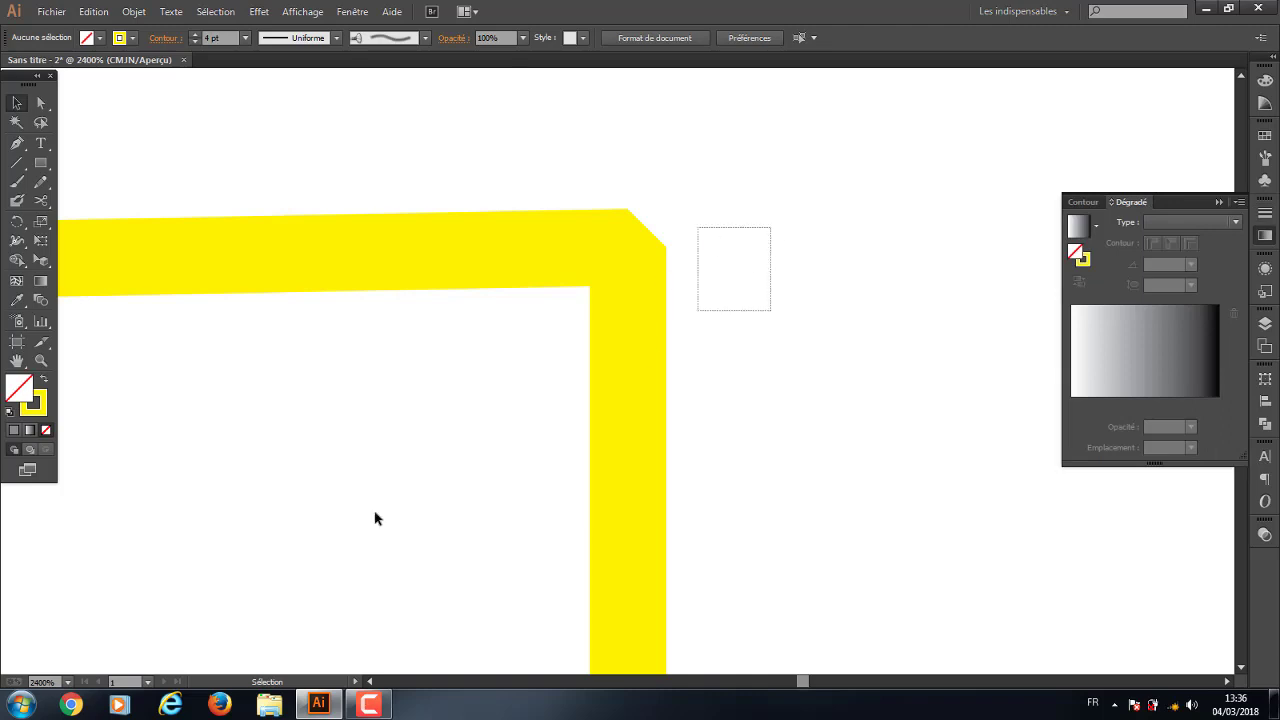
key(ctrl+a)
key(Delete)
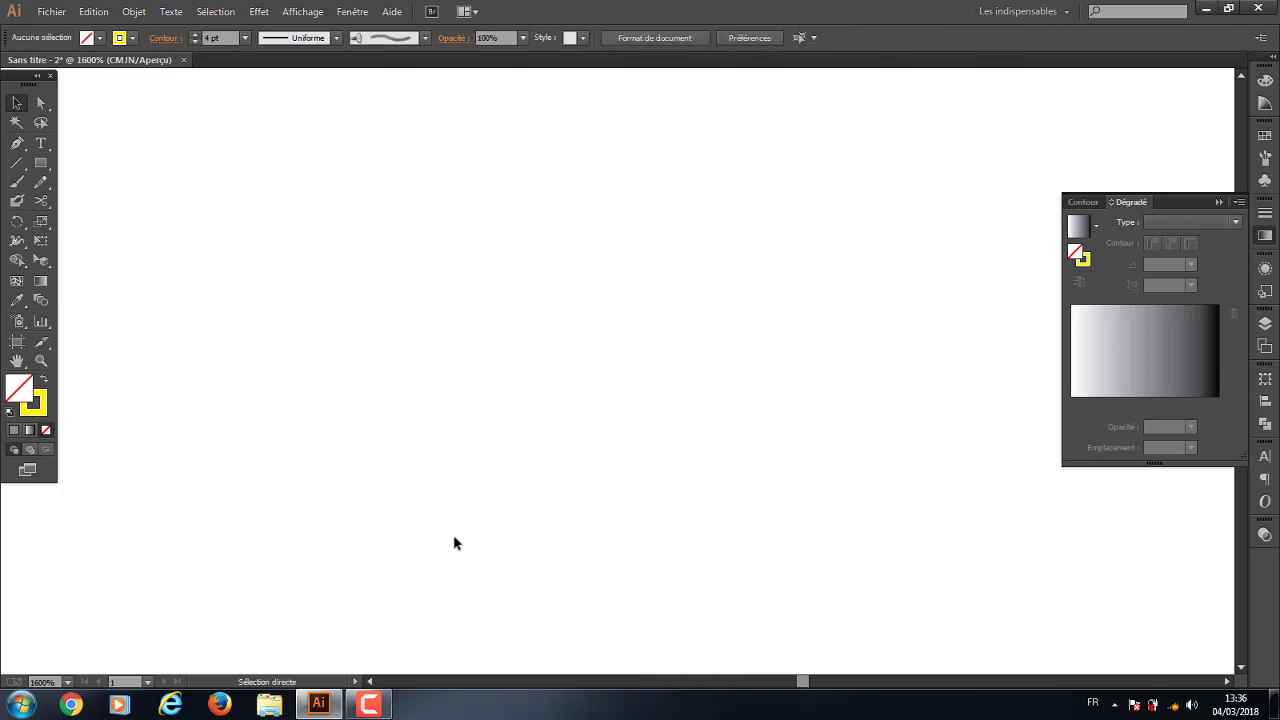
key(ctrl+minus)
Draw a wide rectangle and make it solid yellow with no stroke
click(41, 163)
drag(230, 159, 860, 493)
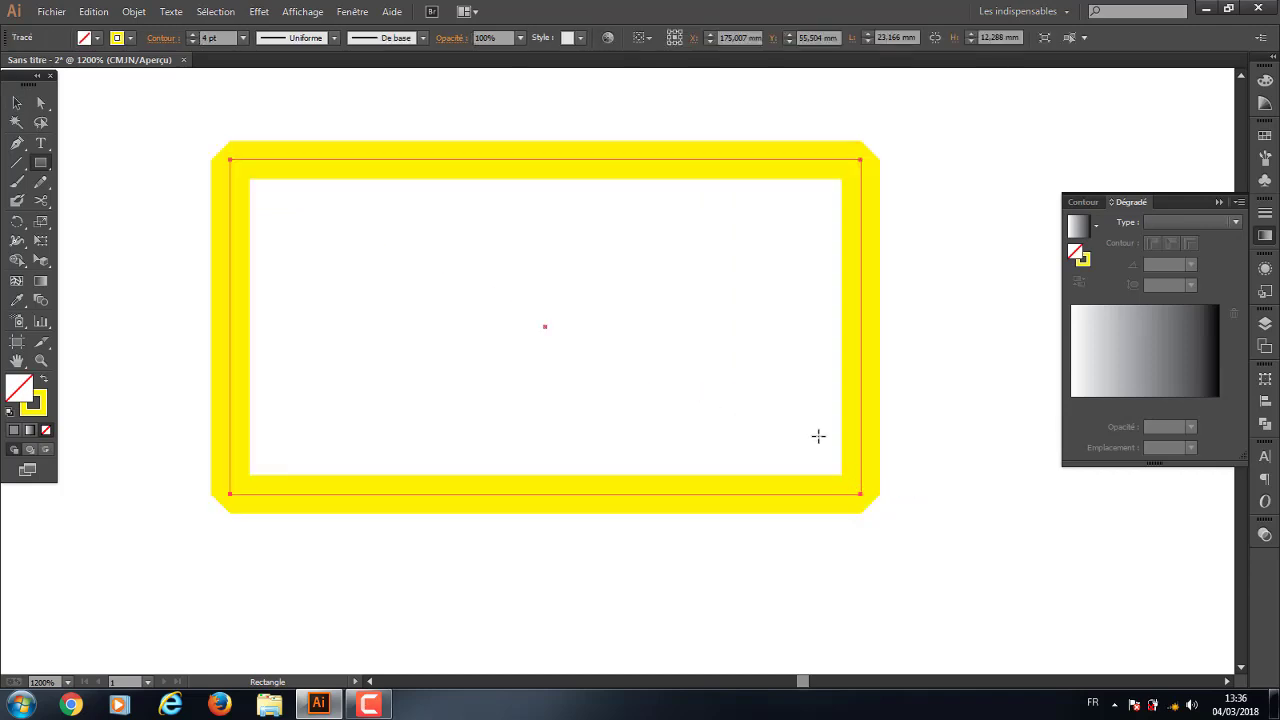
click(42, 381)
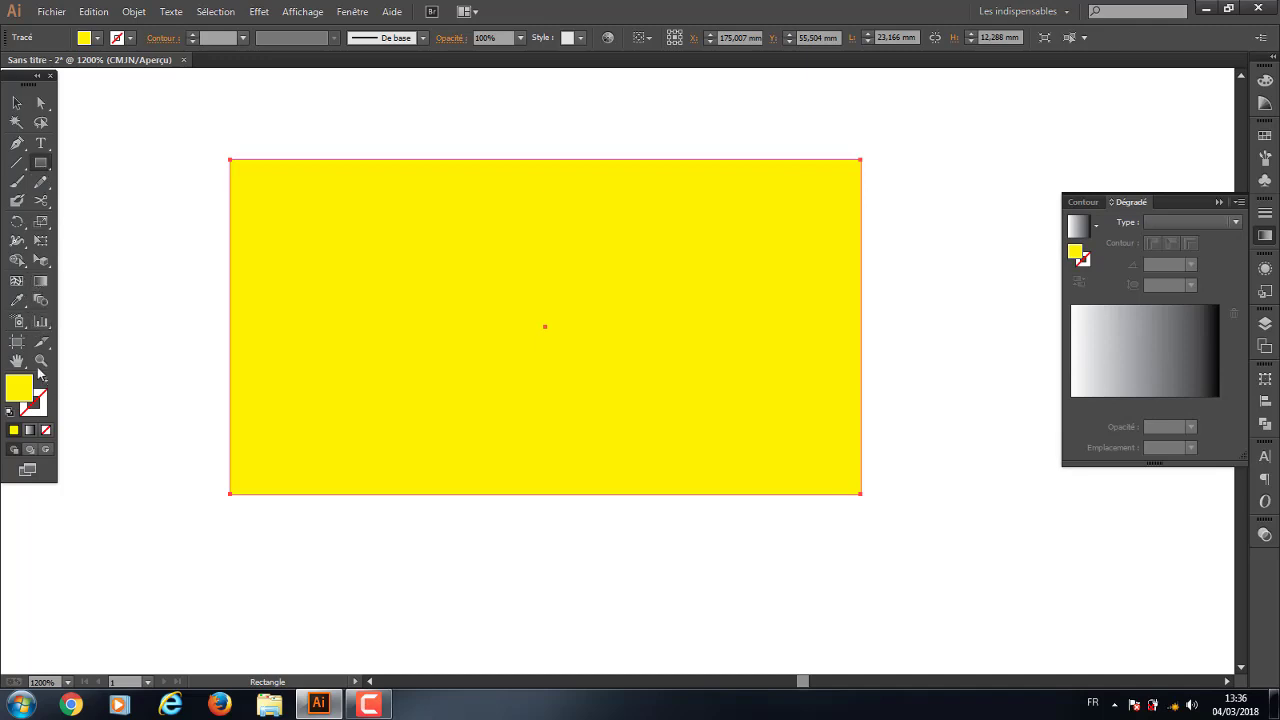
Try laying a gradient across the rectangle with the Gradient tool, toggling the Gradient panel
click(41, 283)
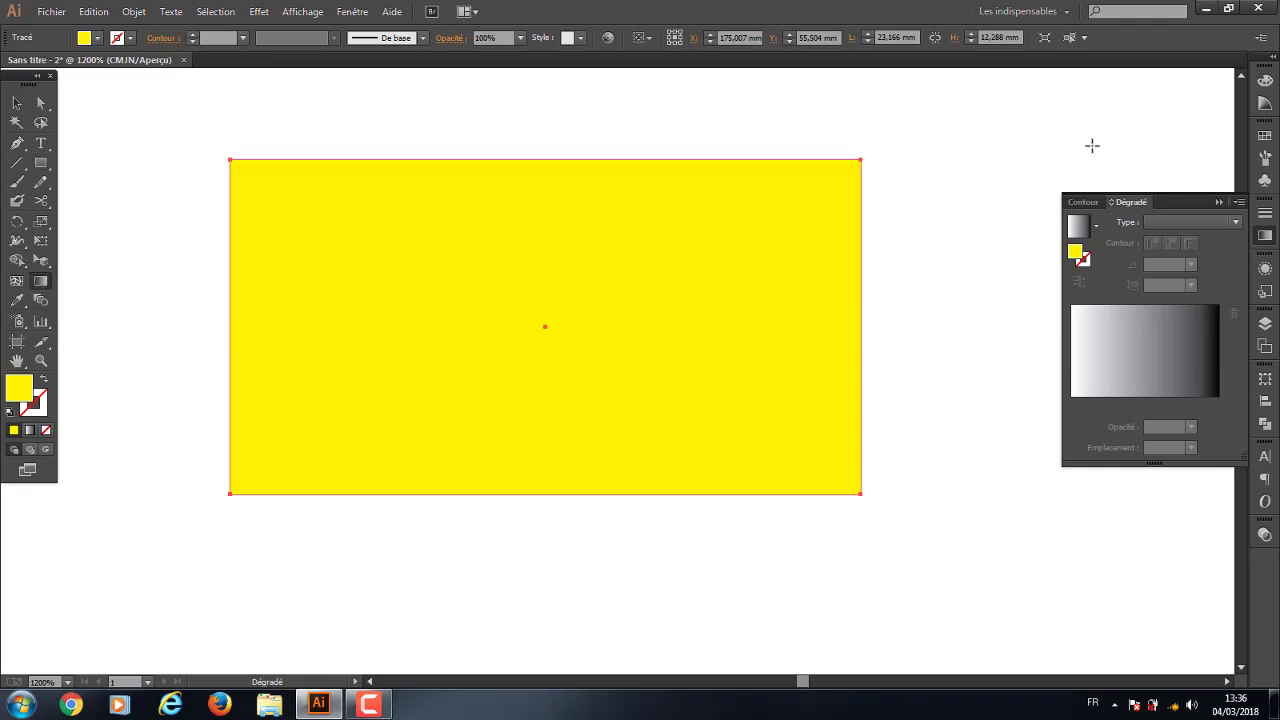
click(1217, 203)
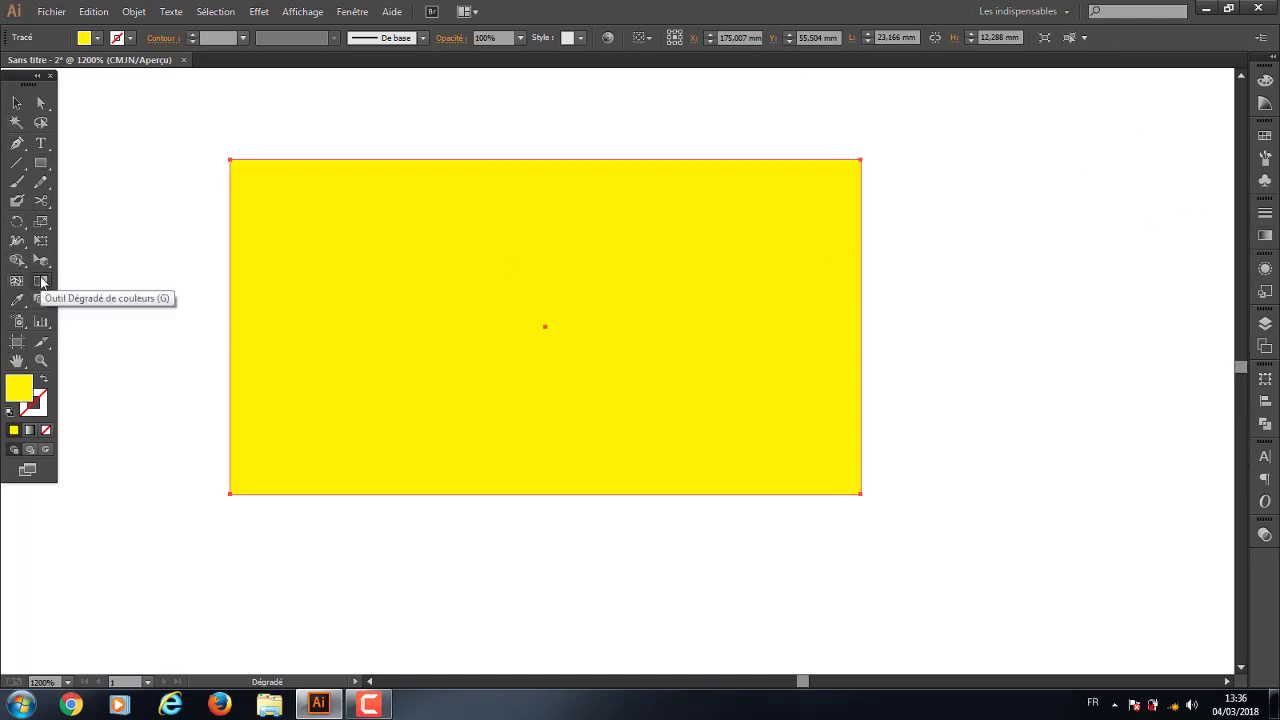
double_click(42, 284)
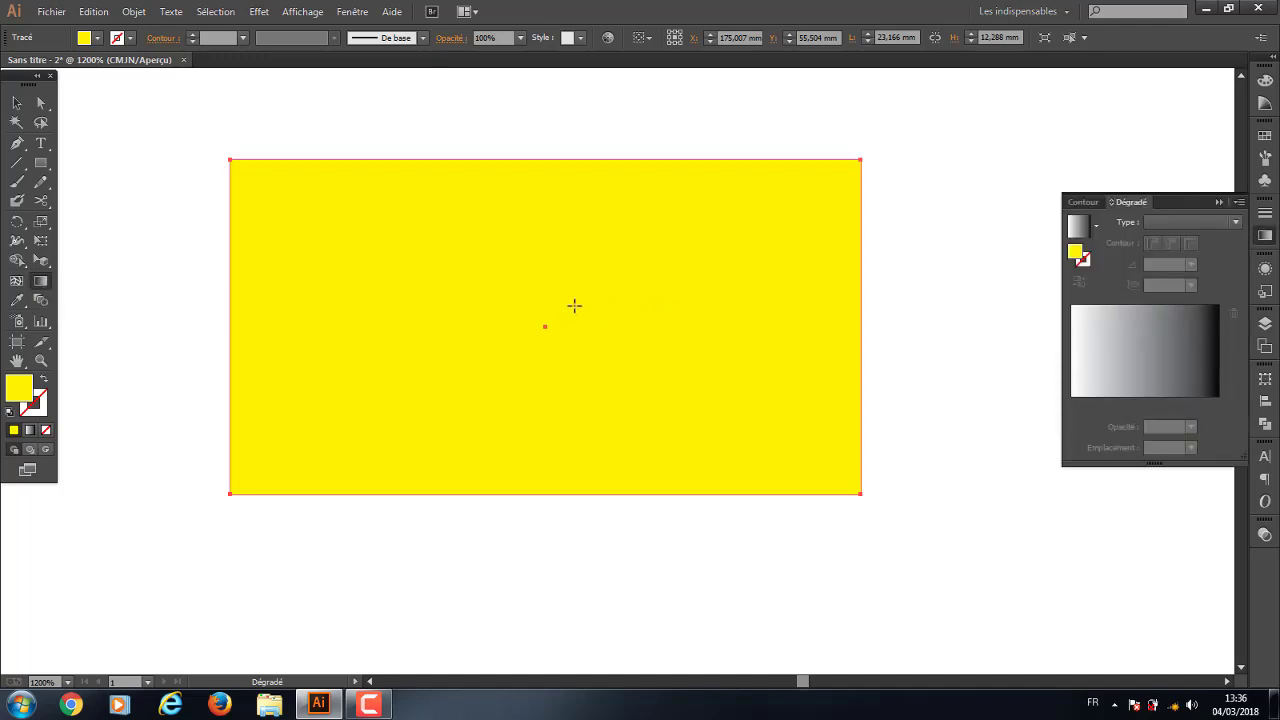
drag(427, 296, 809, 337)
drag(770, 384, 316, 384)
mouse_move(720, 273)
mouse_down()
mouse_move(371, 334)
mouse_move(840, 368)
mouse_up()
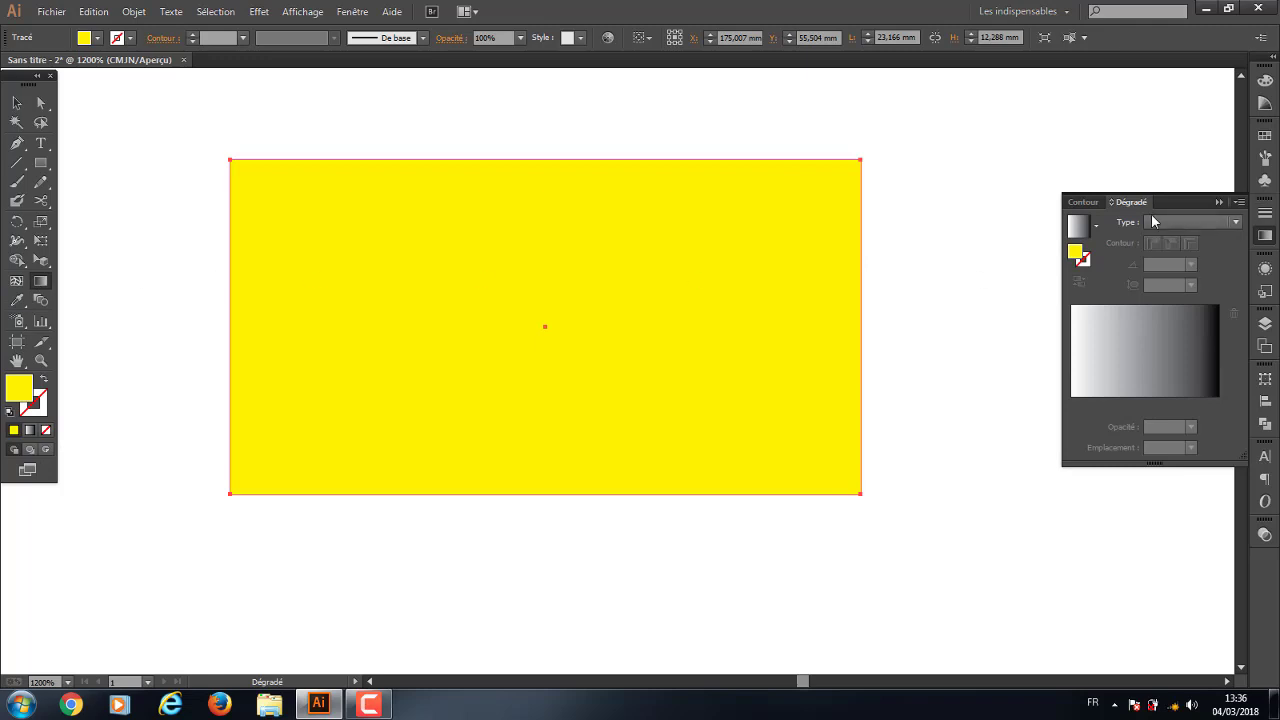
click(1265, 237)
Apply a linear gradient fill to the rectangle from the Gradient panel
click(1265, 237)
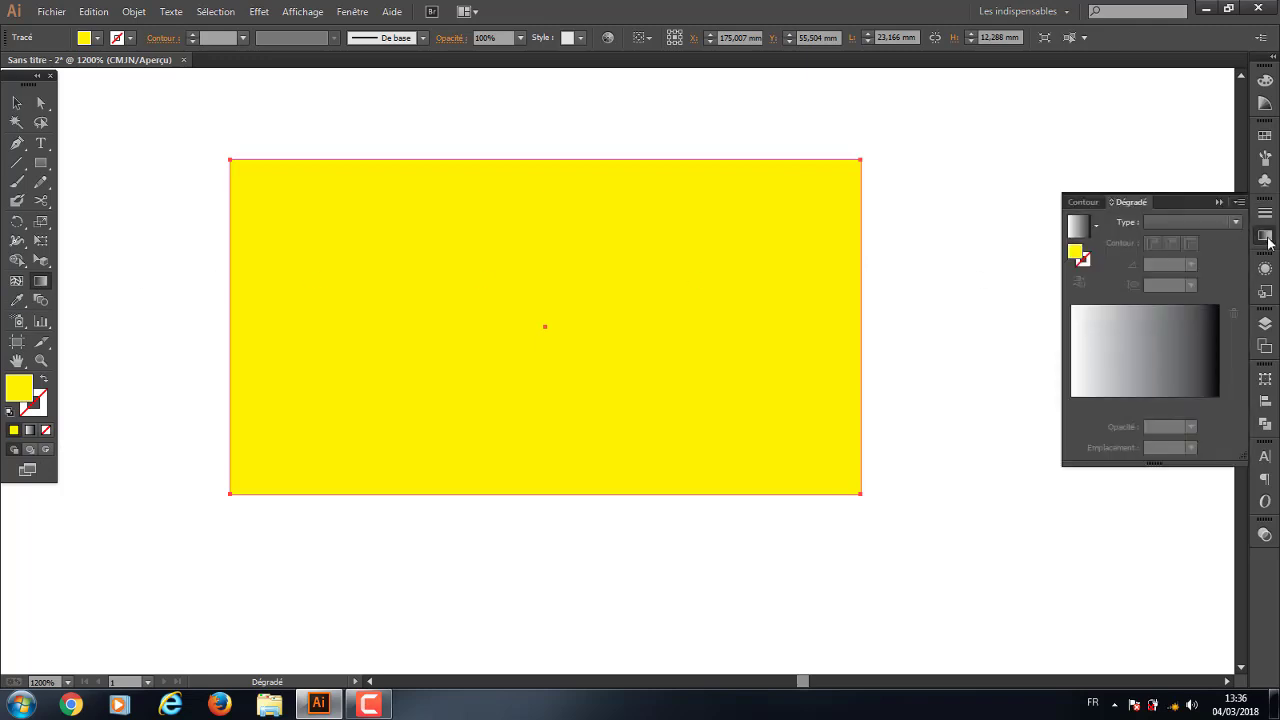
click(1155, 345)
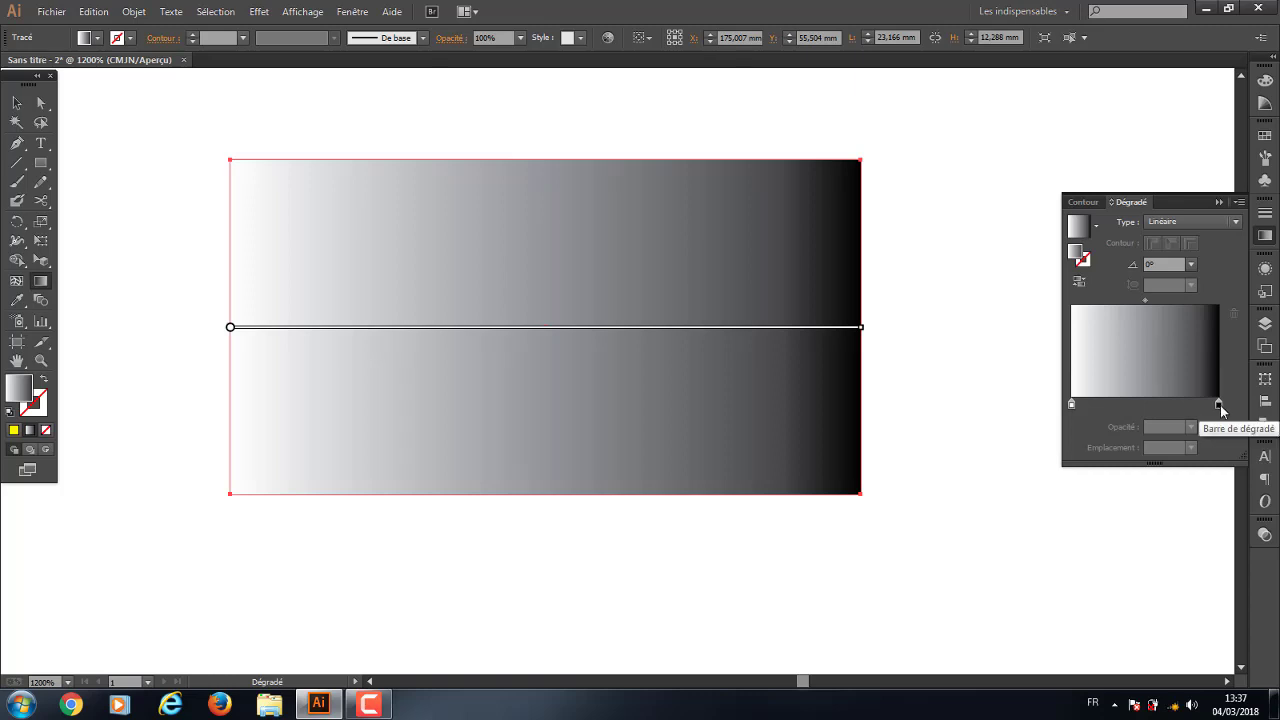
mouse_move(1219, 406)
mouse_down()
mouse_move(1131, 411)
mouse_move(1268, 408)
mouse_up()
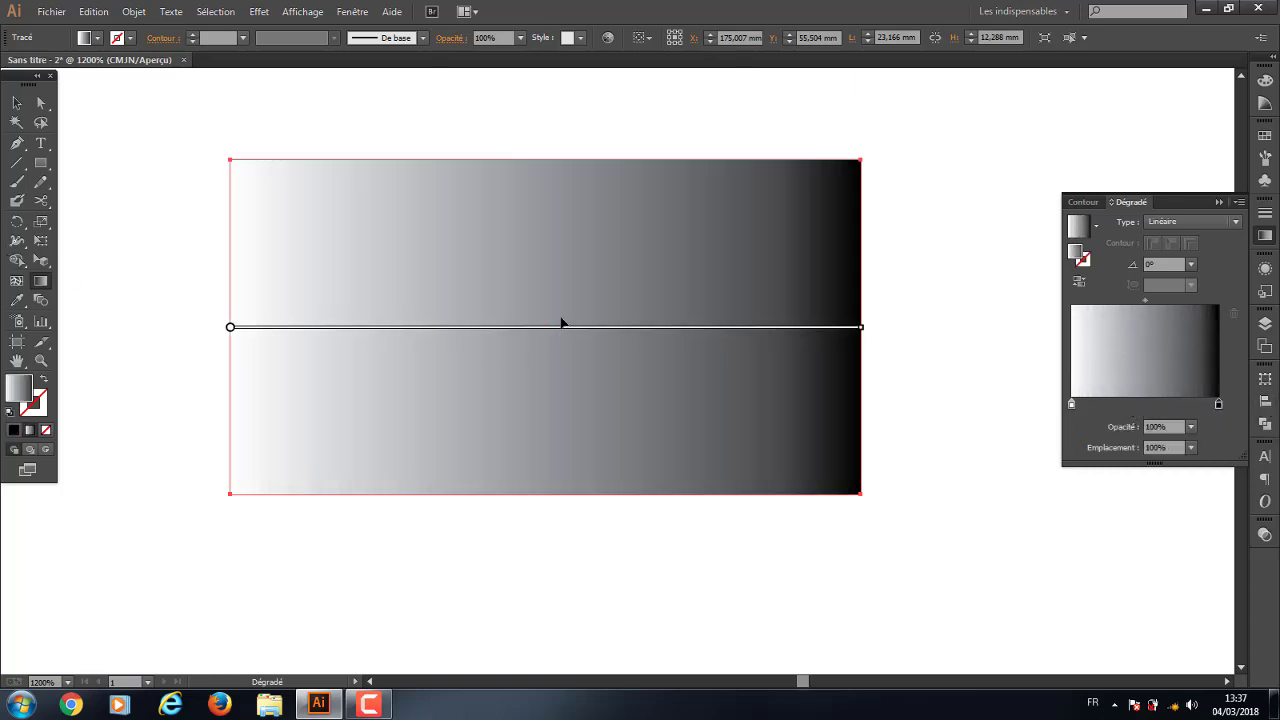
Redrag the gradient until it runs horizontally, black on the left to white on the right
mouse_move(349, 242)
mouse_down()
mouse_move(894, 530)
mouse_move(906, 524)
mouse_up()
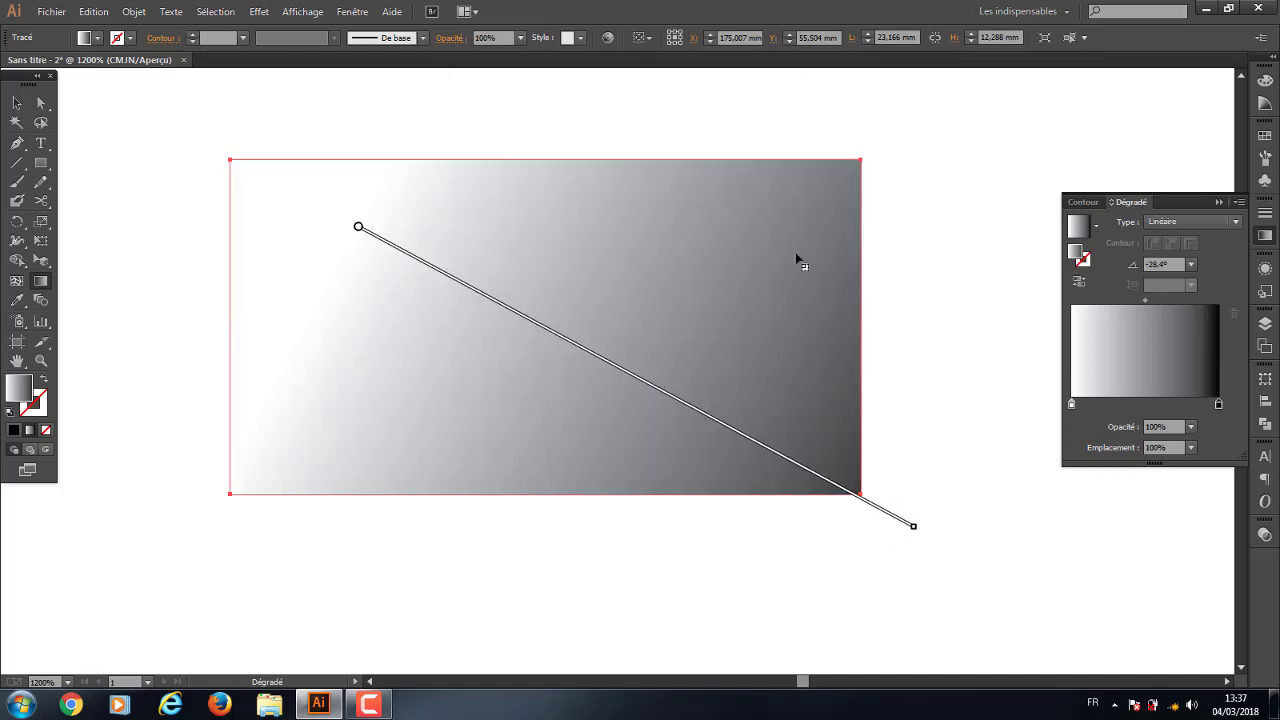
drag(911, 203, 152, 460)
drag(152, 193, 951, 560)
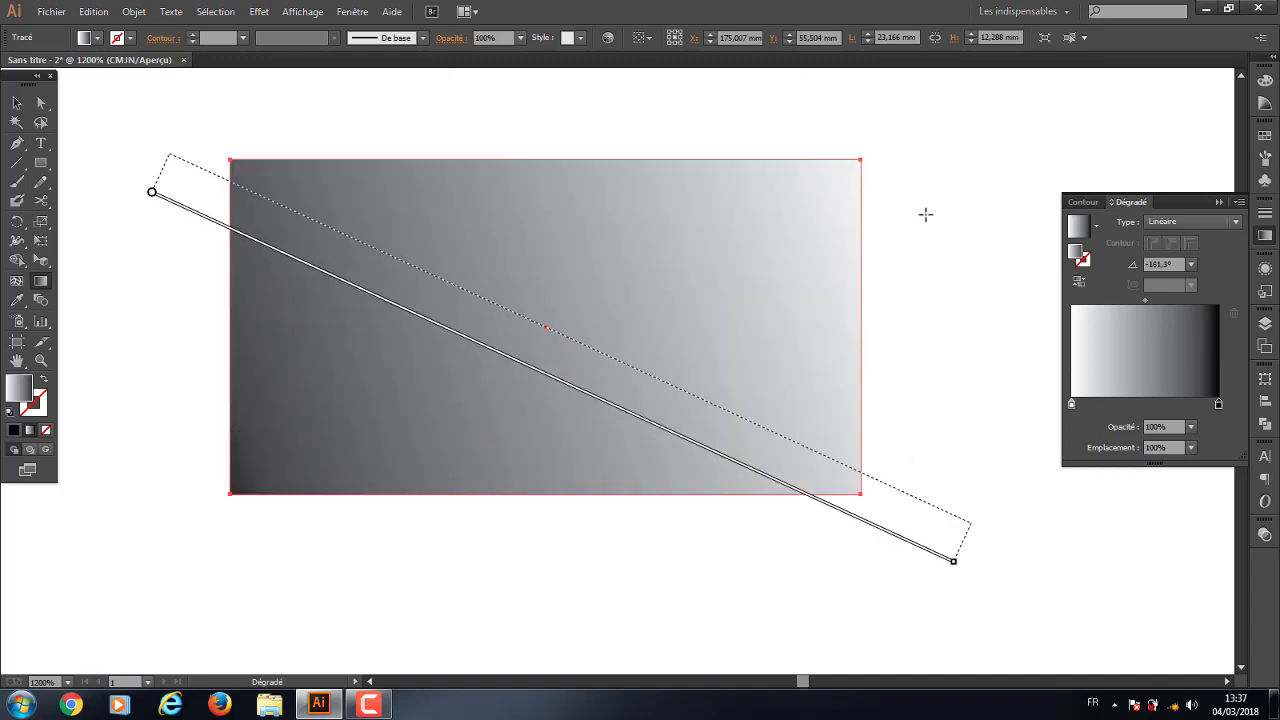
drag(929, 200, 175, 589)
drag(171, 214, 914, 634)
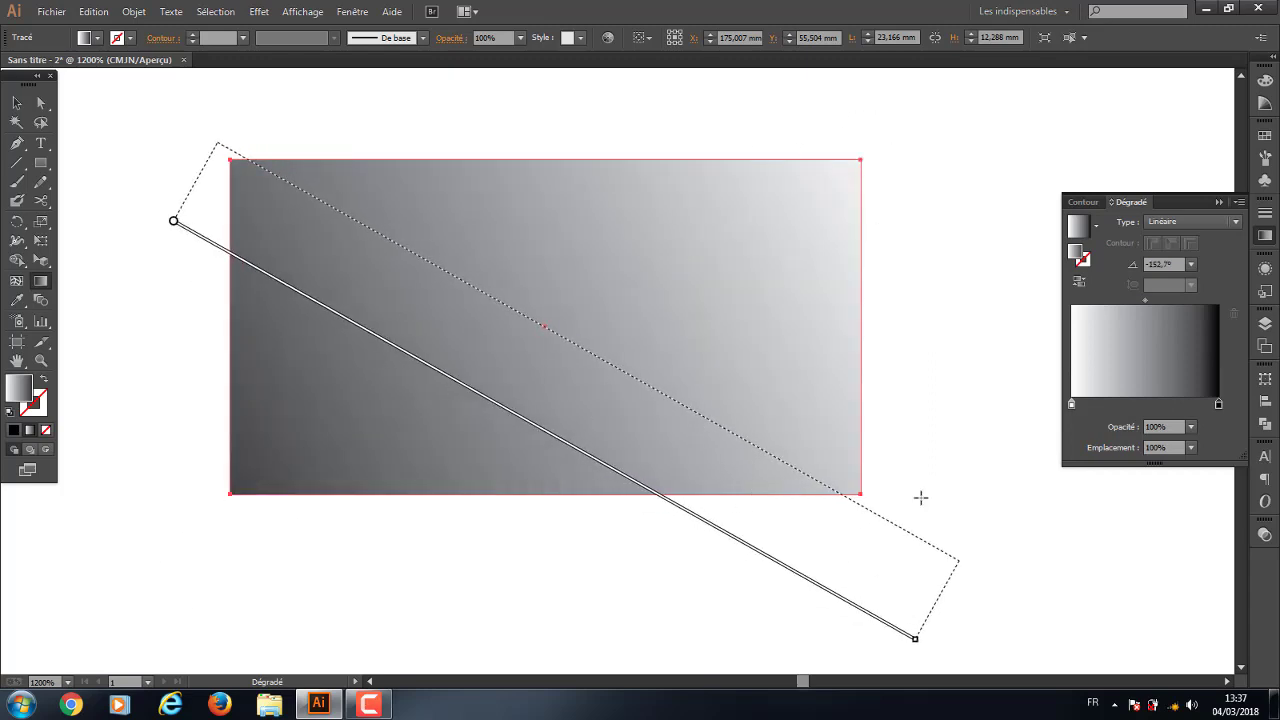
drag(881, 350, 240, 385)
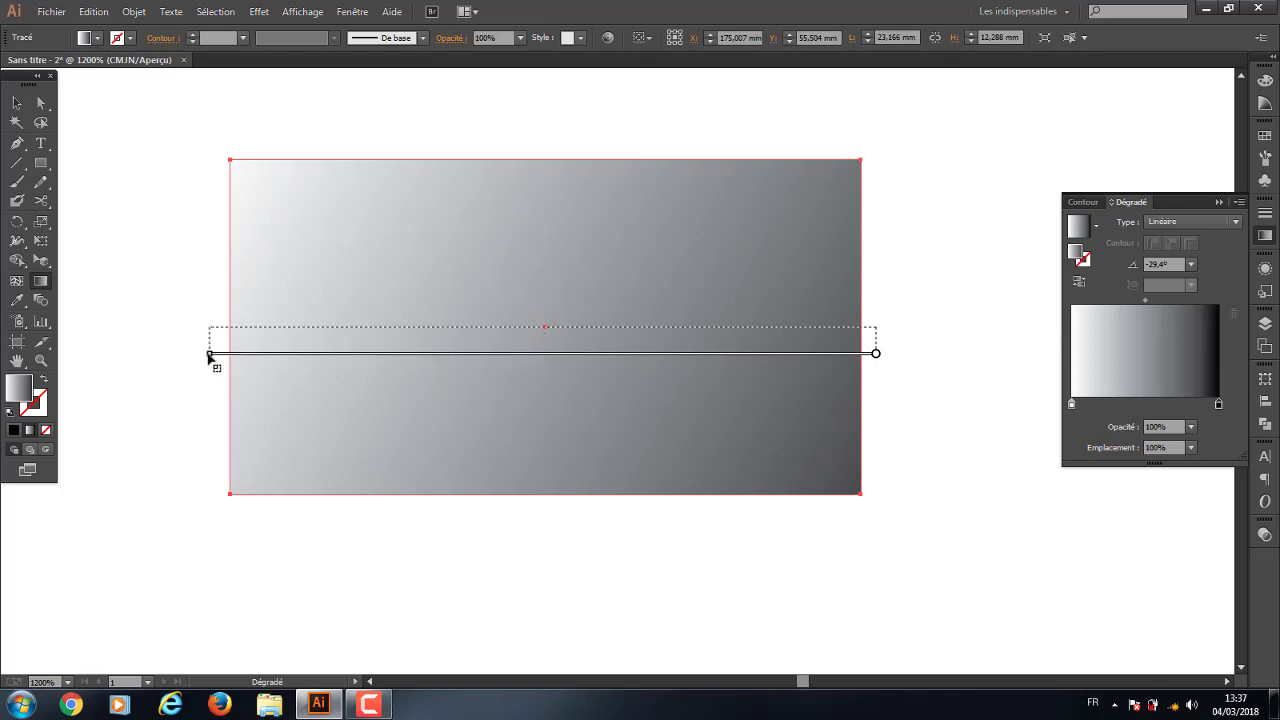
drag(240, 385, 291, 371)
mouse_move(233, 283)
mouse_down()
mouse_move(907, 290)
mouse_move(240, 290)
mouse_up()
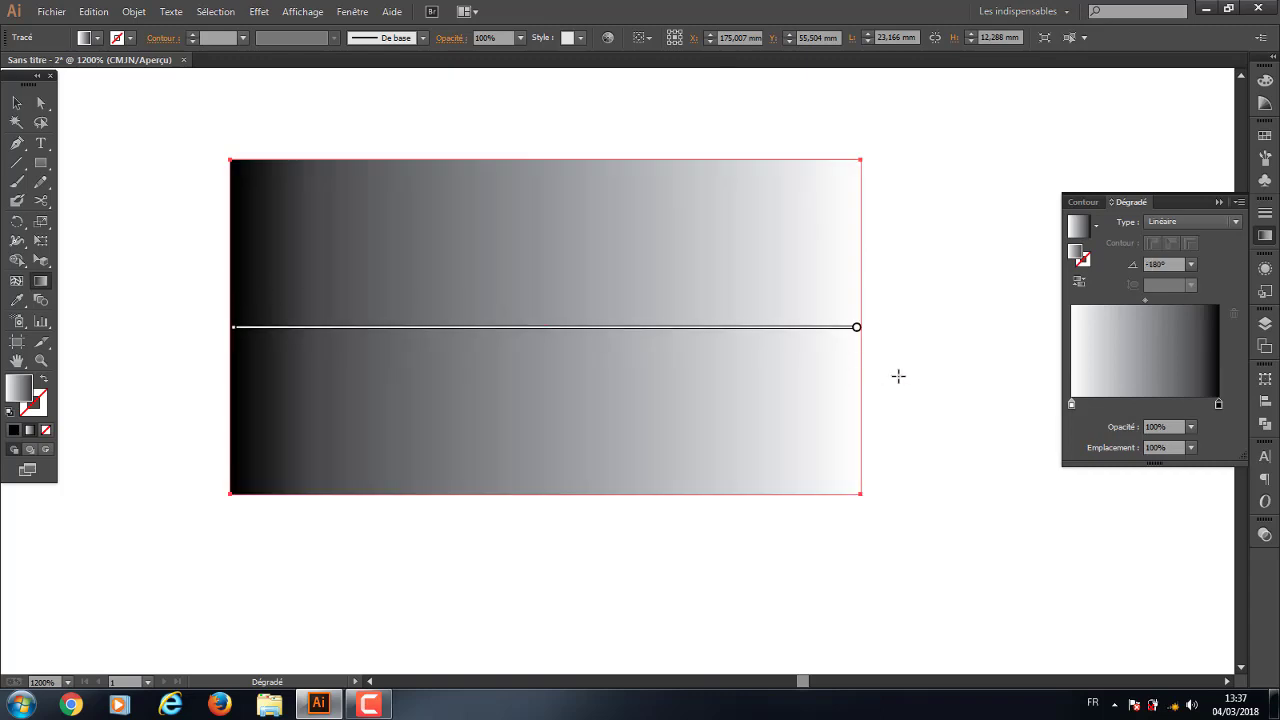
Recolour the gradient stops: the dark end red and the light end yellow
double_click(1219, 404)
click(1050, 455)
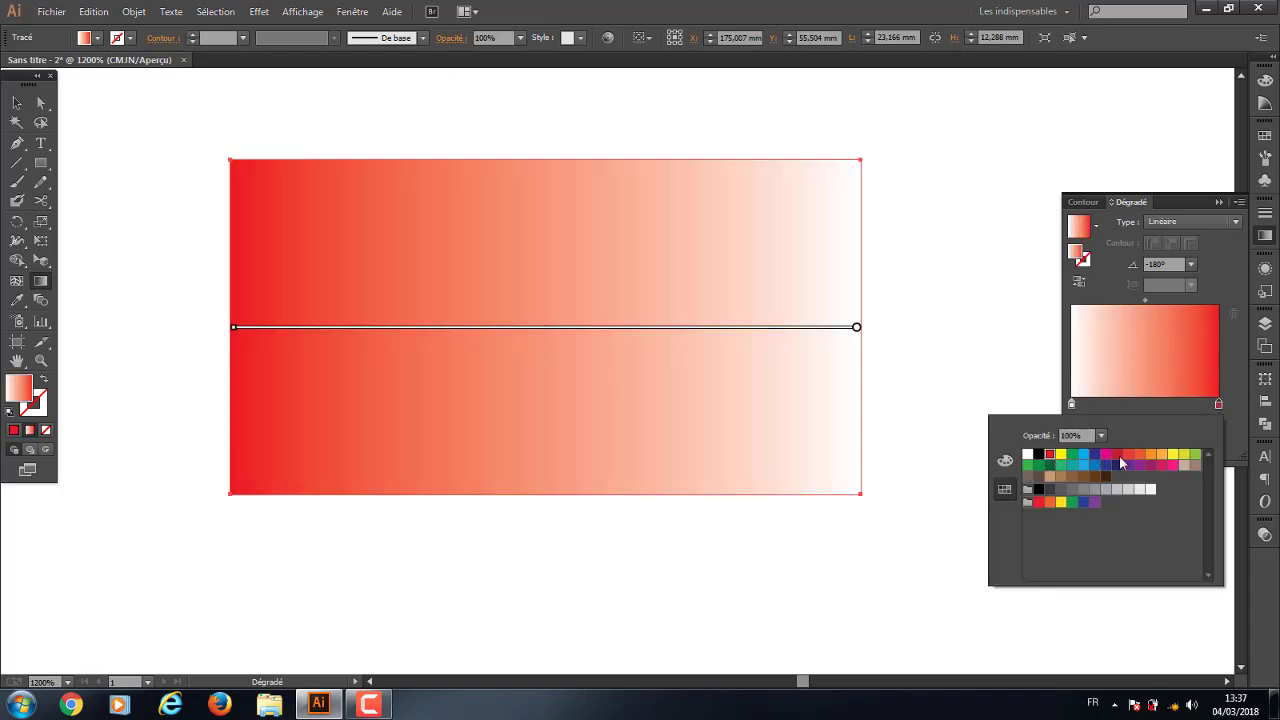
click(1243, 412)
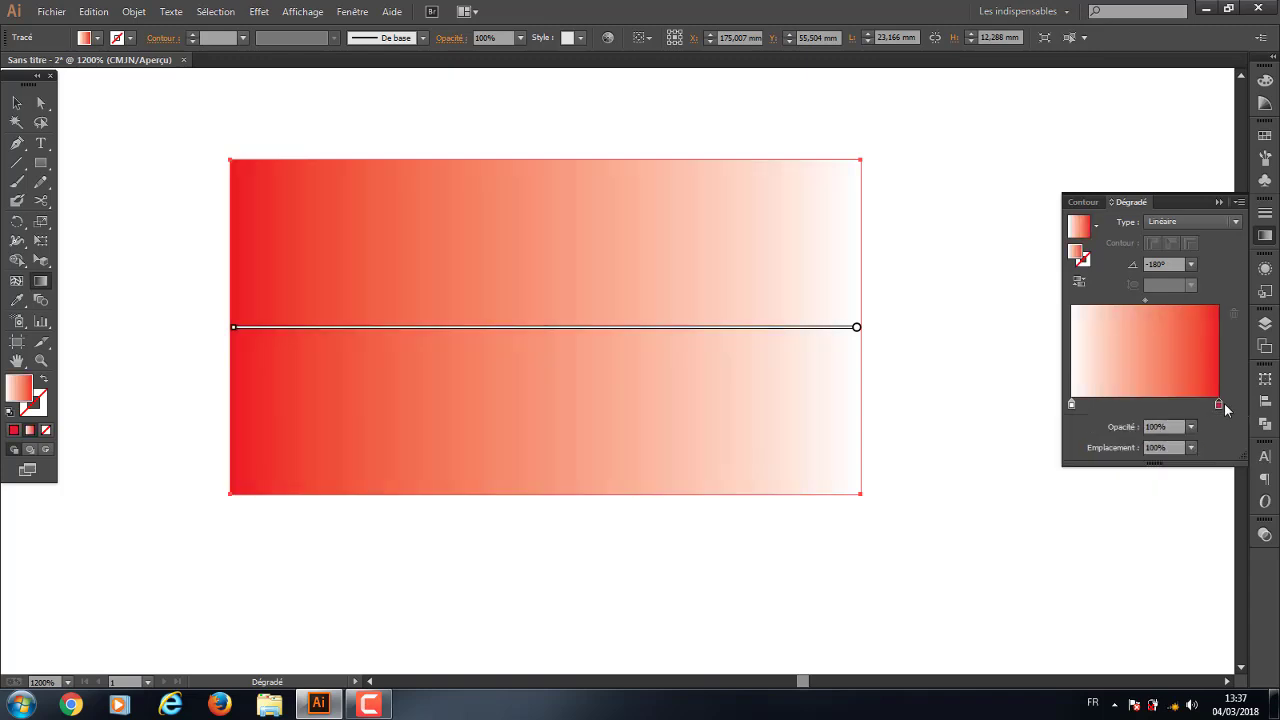
double_click(1071, 405)
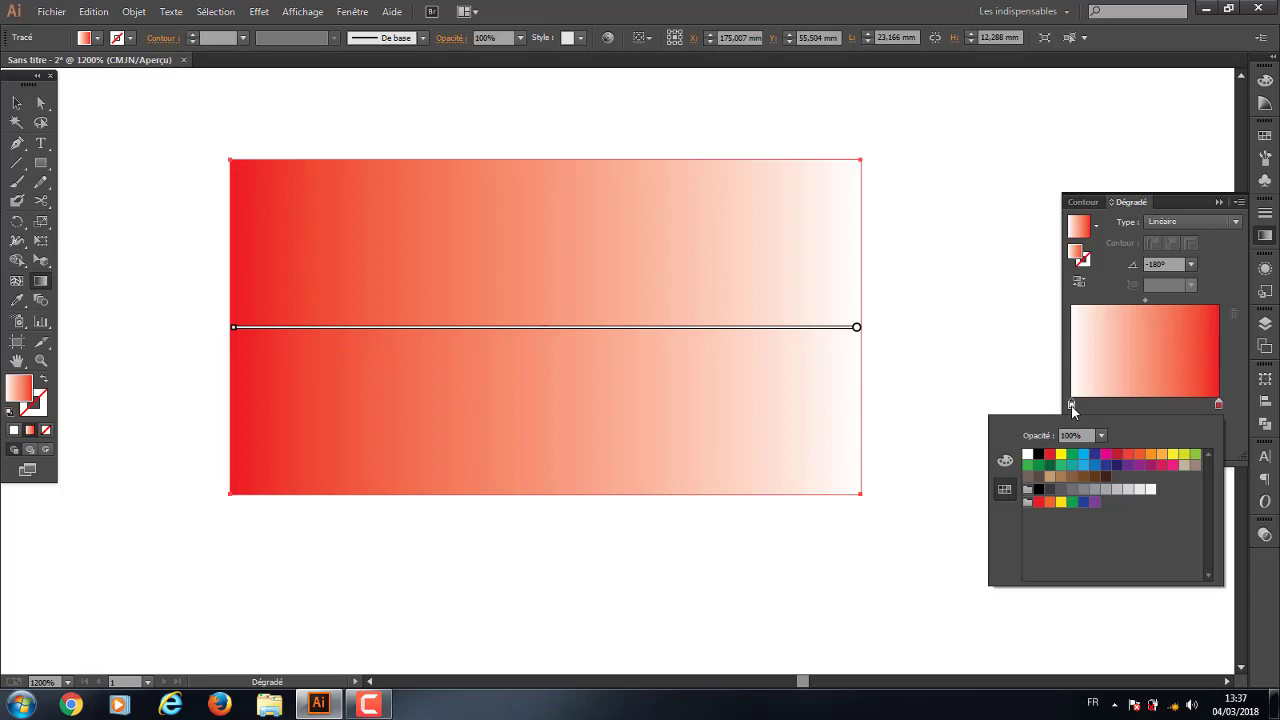
click(1175, 456)
click(1166, 410)
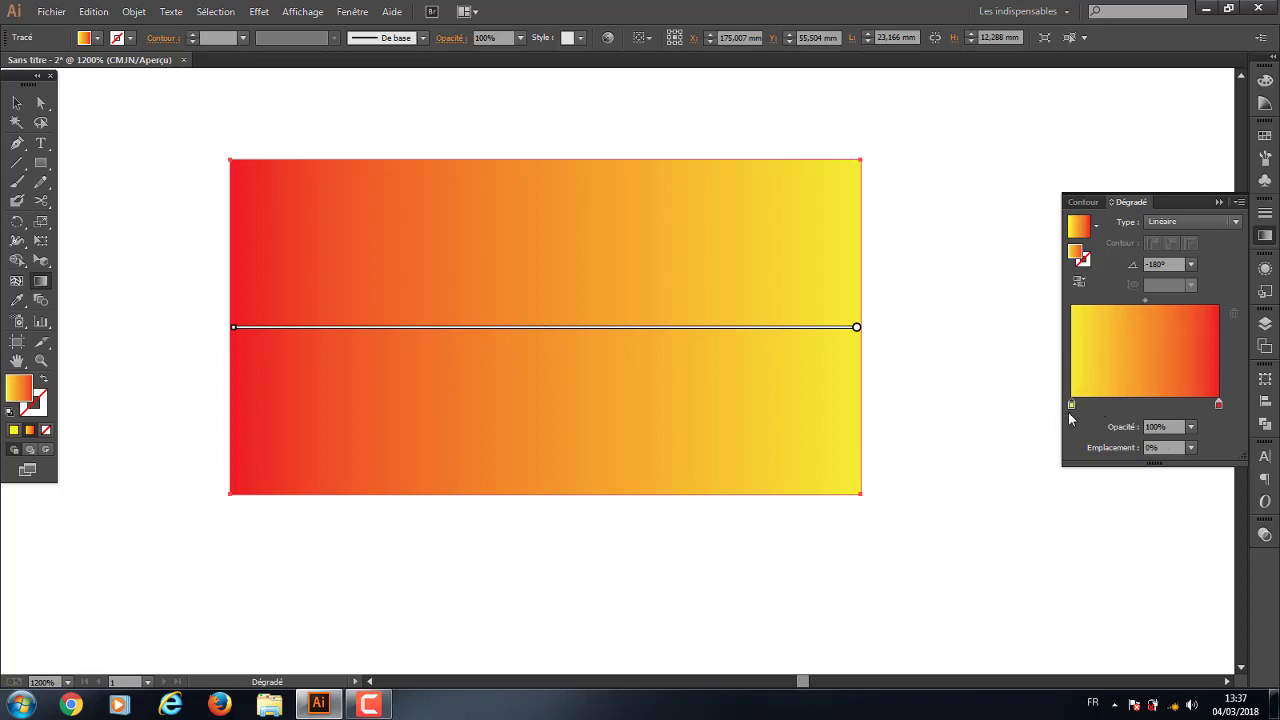
Add a blue middle gradient stop, then drag it off the slider to remove it
drag(1081, 404, 1147, 410)
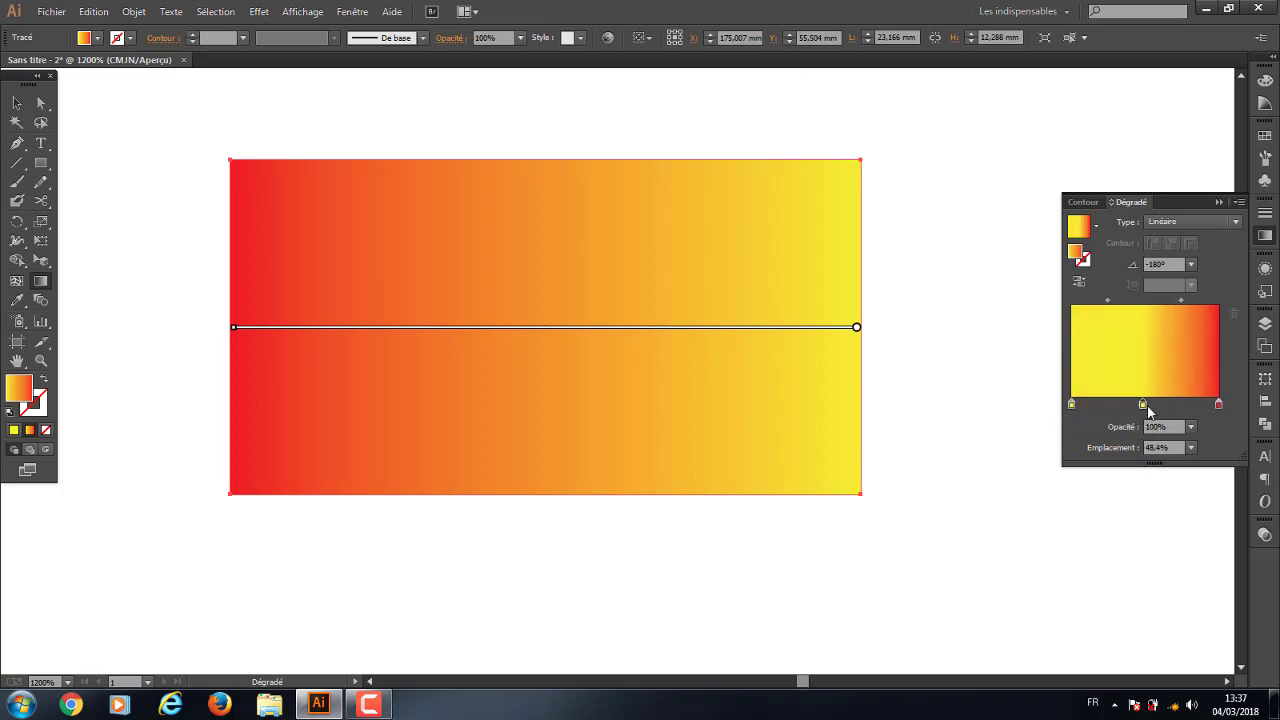
mouse_move(1146, 408)
mouse_down()
mouse_move(1131, 408)
mouse_move(1147, 407)
mouse_up()
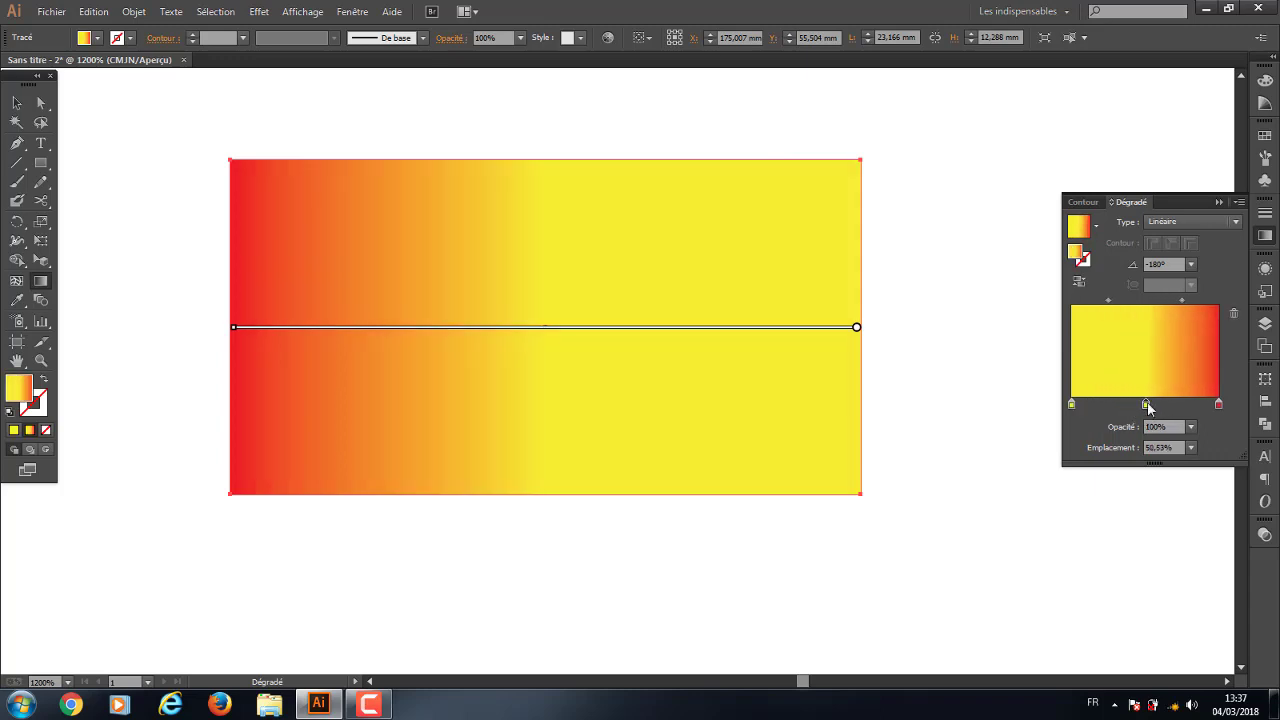
double_click(1146, 405)
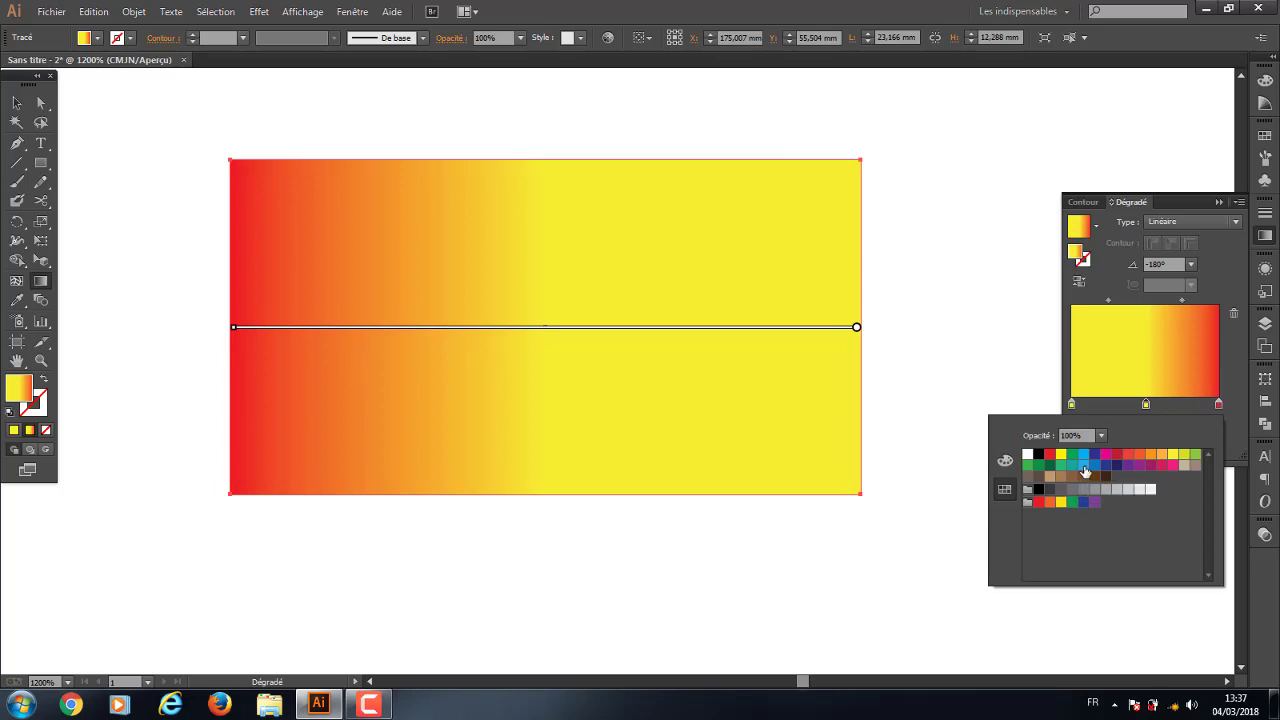
click(1084, 465)
click(1235, 423)
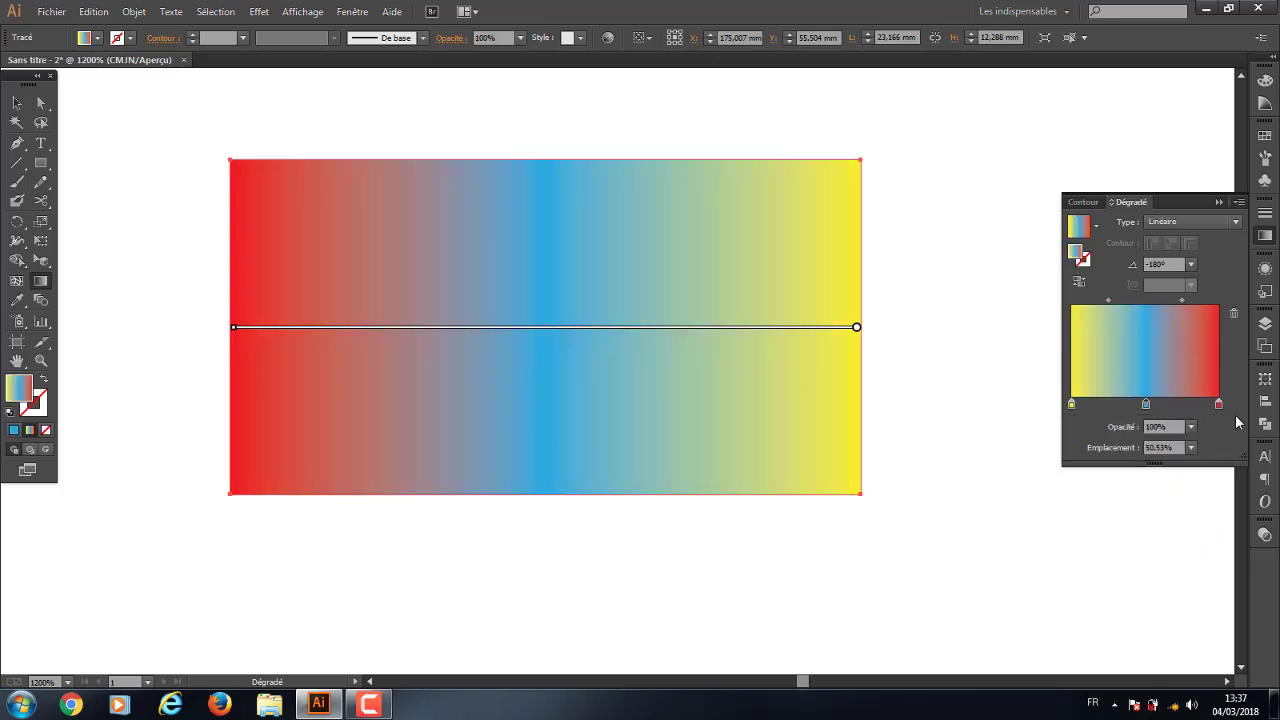
key(alt)
click(1146, 405)
drag(1147, 405, 1147, 439)
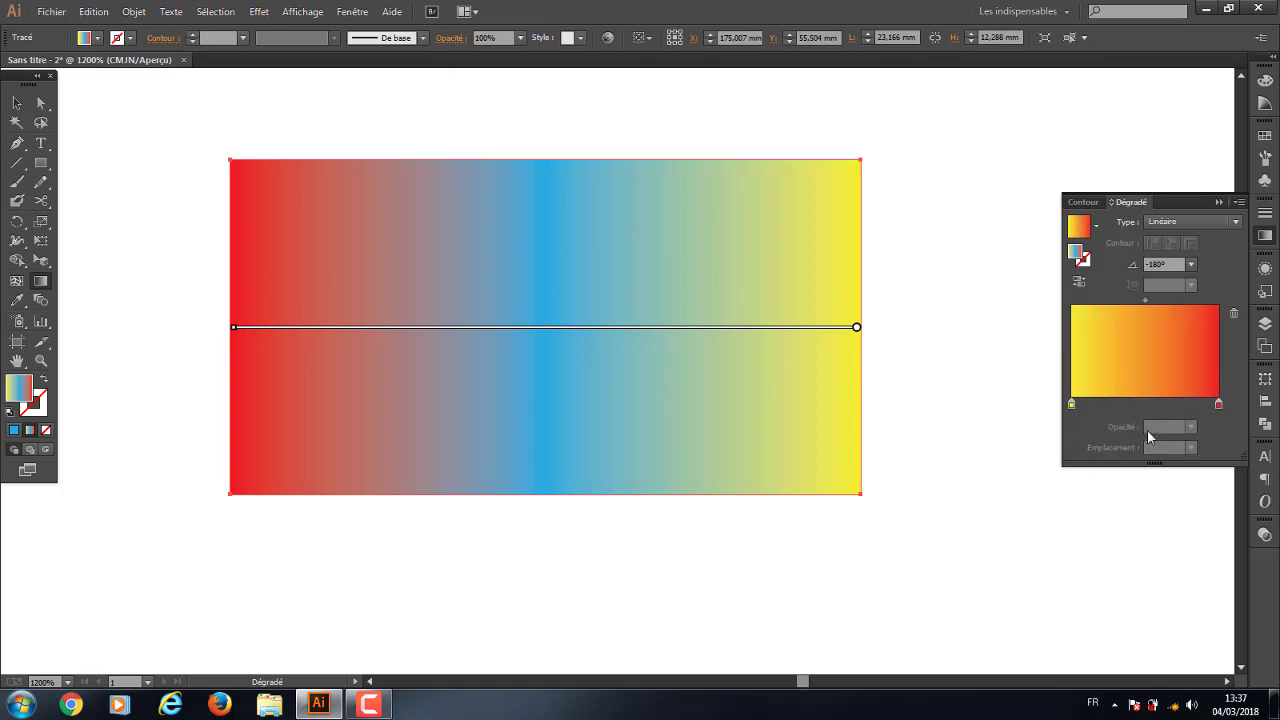
click(1071, 405)
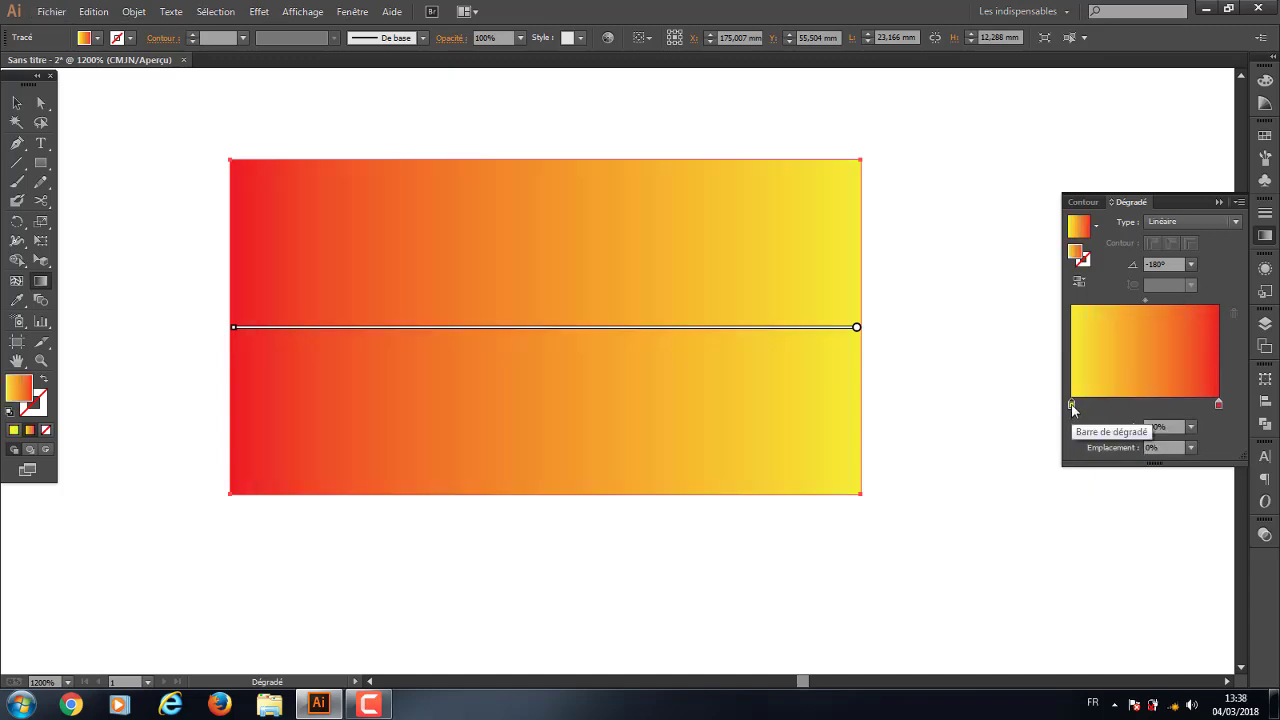
Add a gradient stop at about 25% and colour it dark green using the CMYK sliders
drag(1071, 403, 1169, 405)
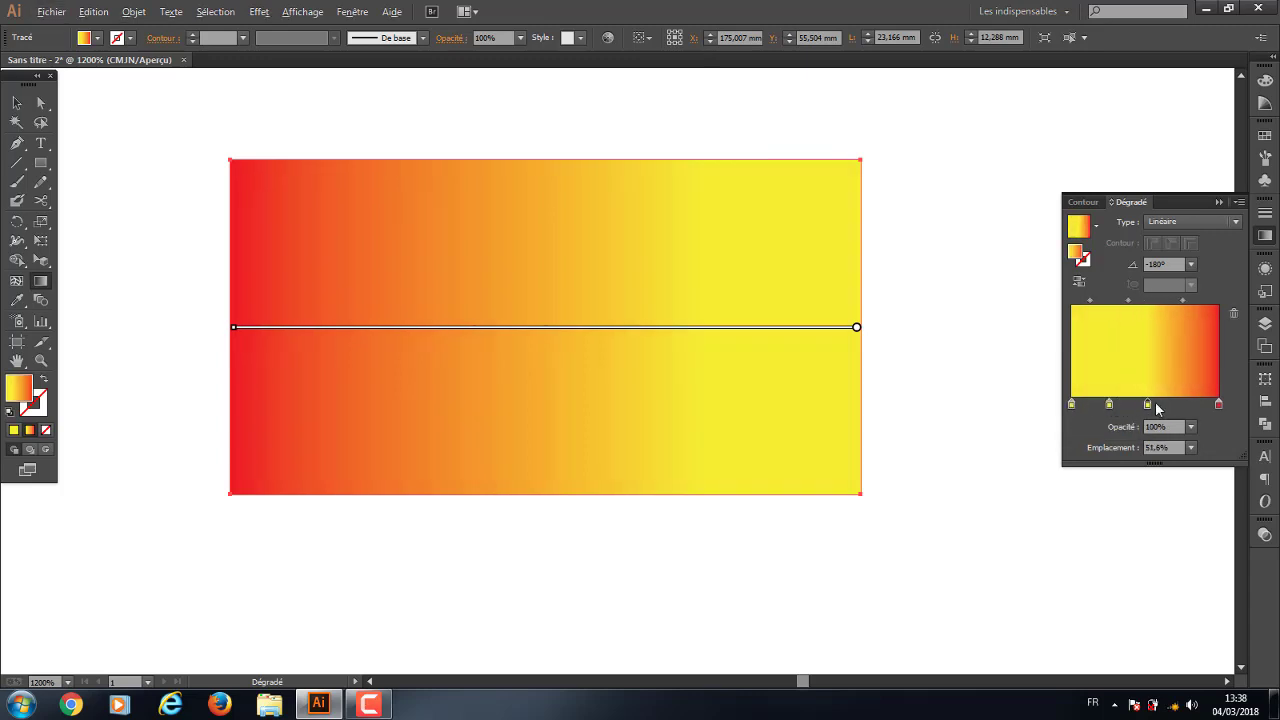
double_click(1167, 403)
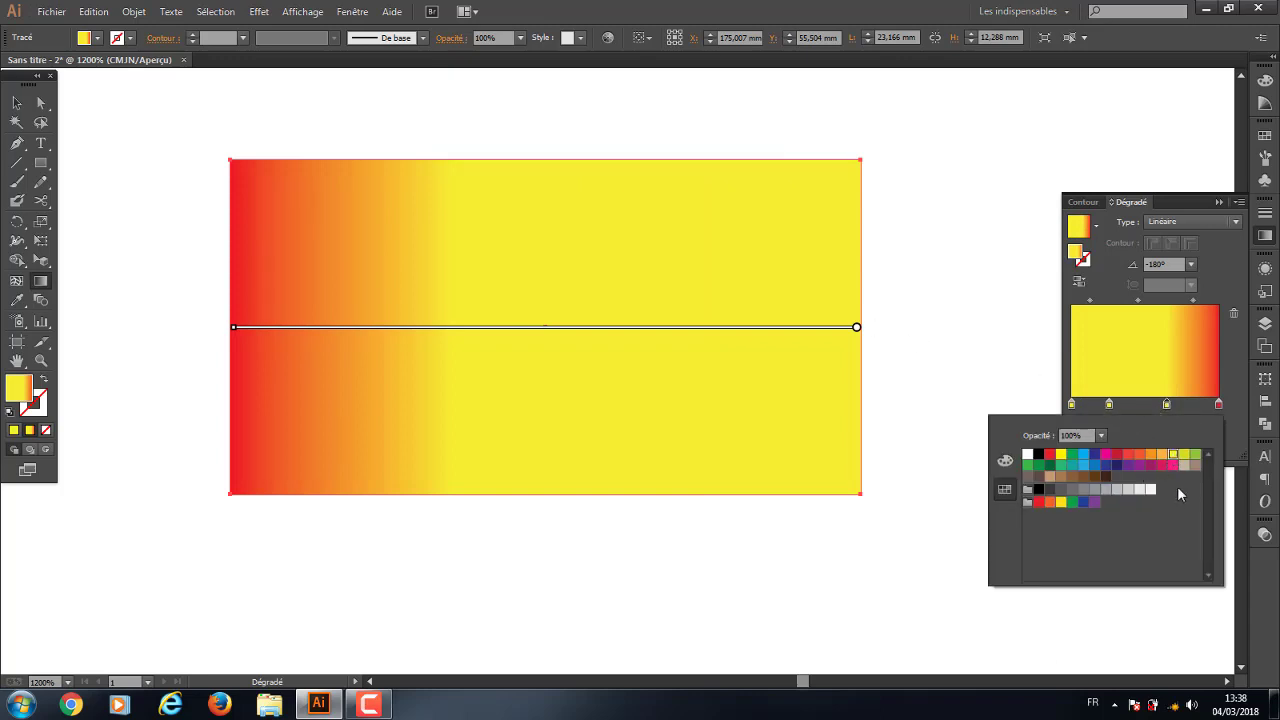
click(1116, 464)
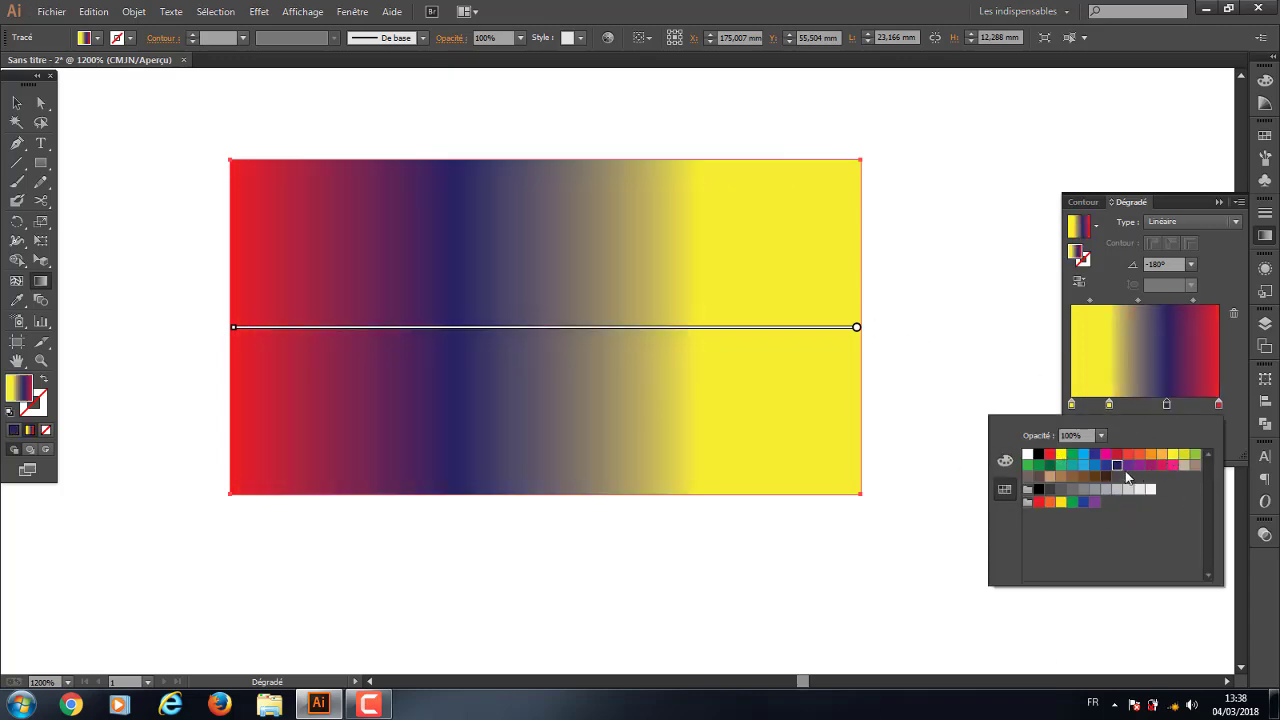
click(1005, 461)
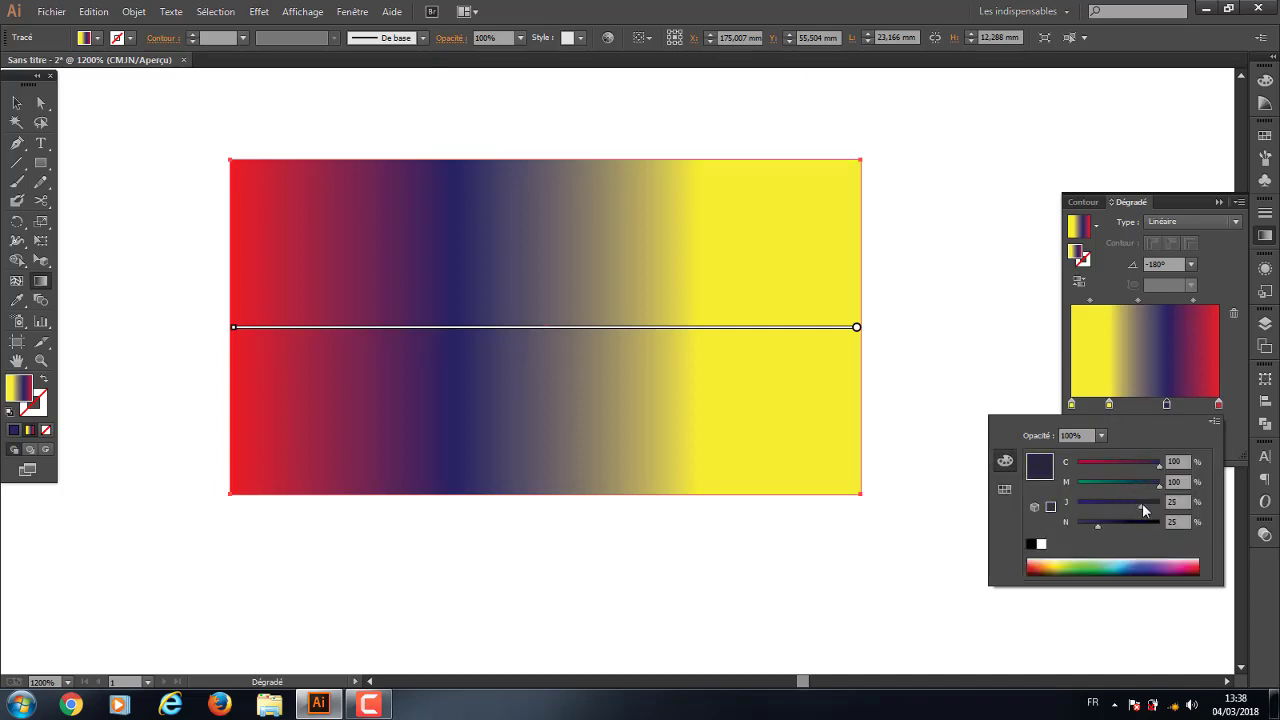
click(1123, 522)
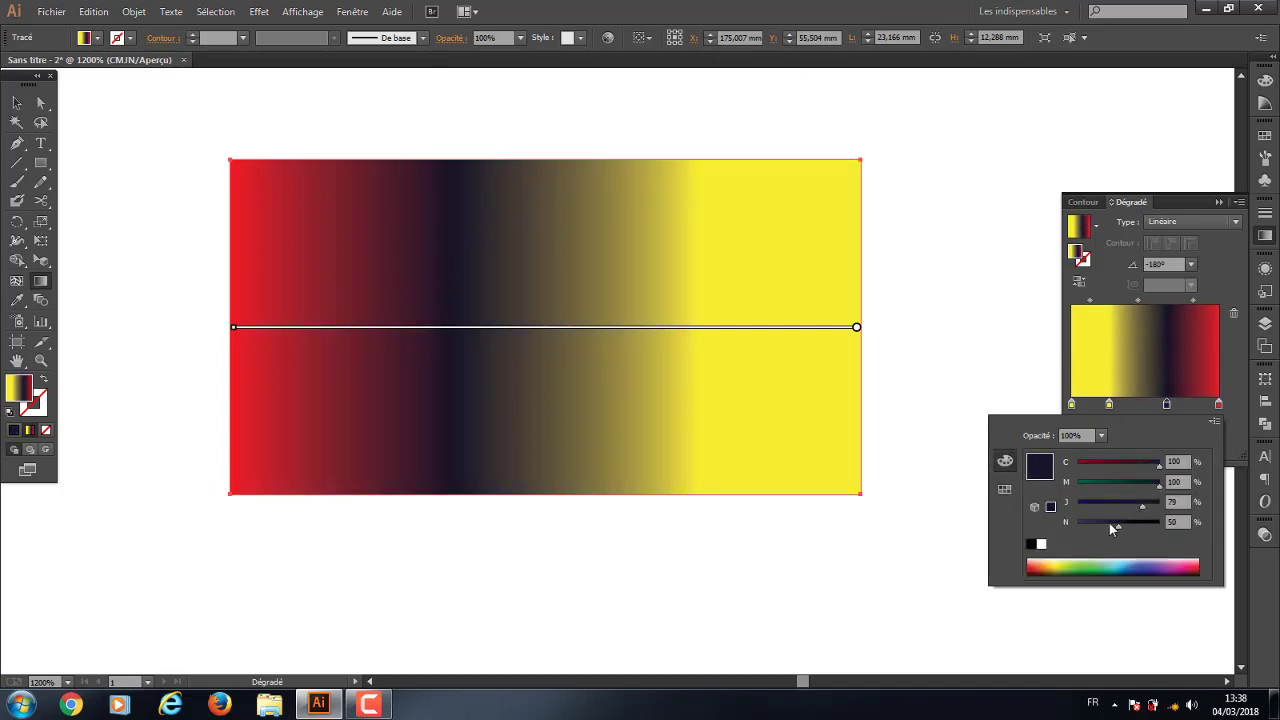
click(1109, 523)
click(1091, 479)
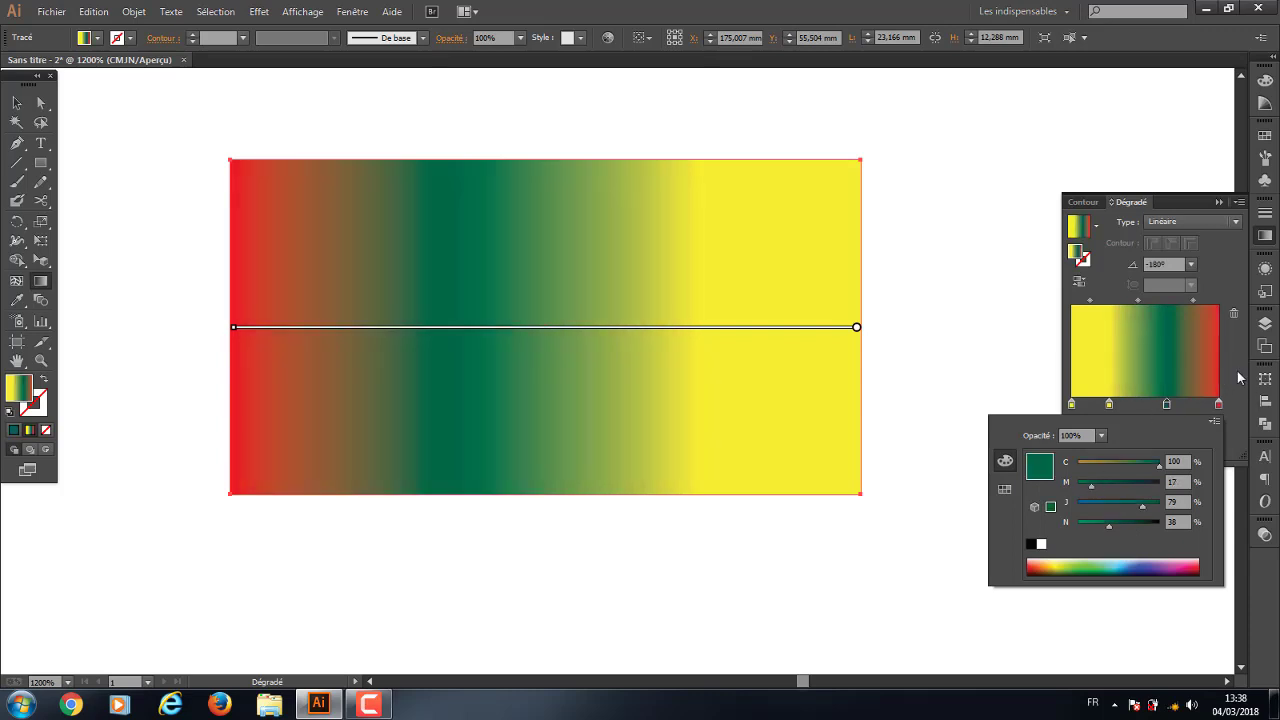
click(1233, 381)
Make the second gradient stop pink from the swatches
double_click(1108, 406)
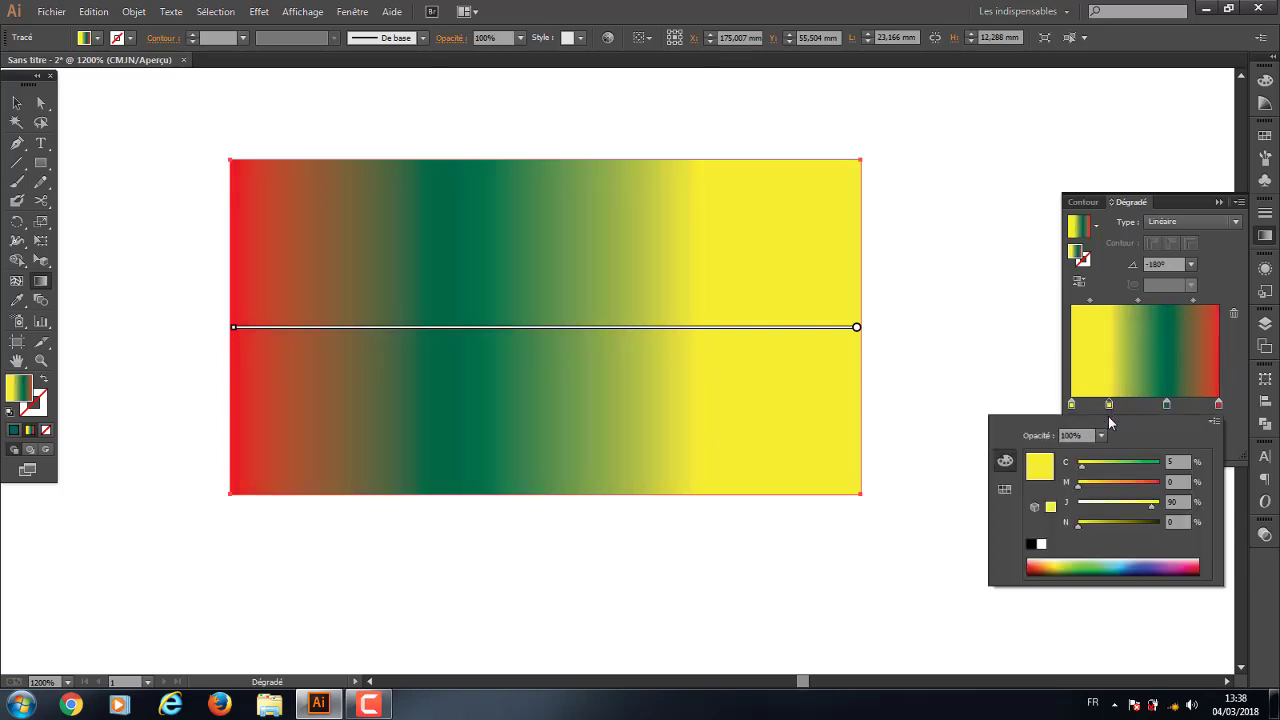
click(1005, 489)
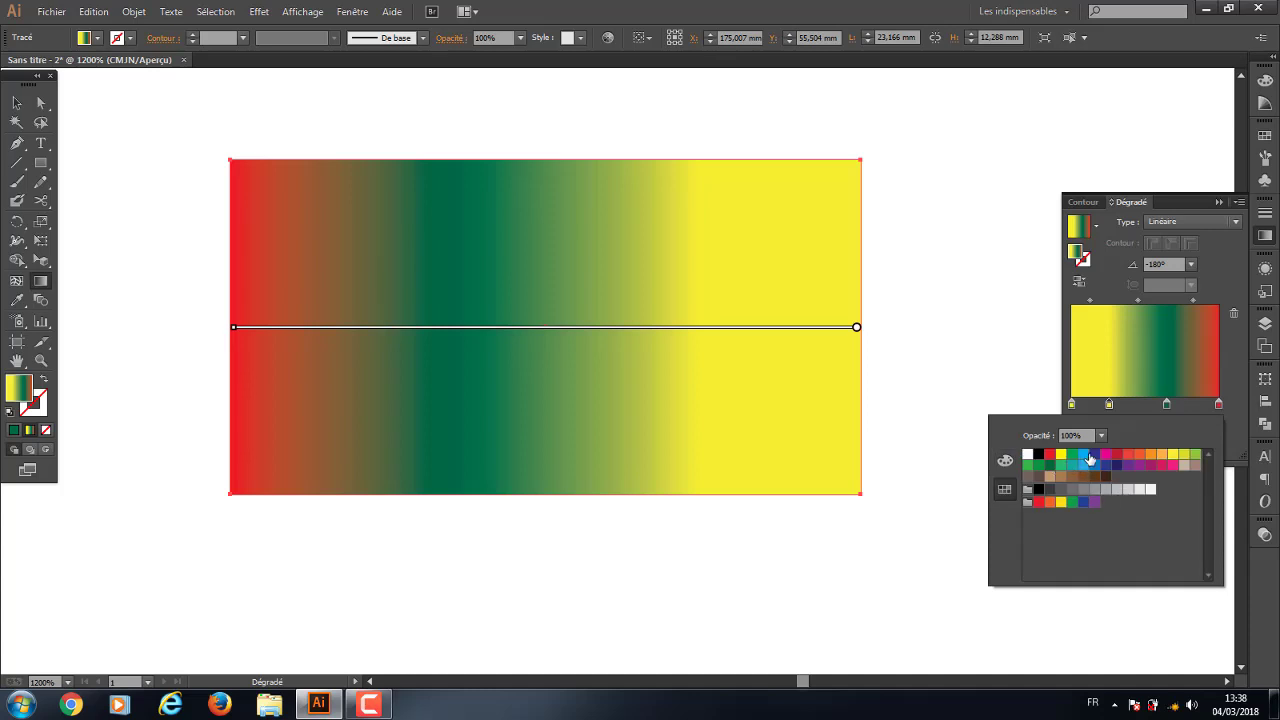
click(1177, 467)
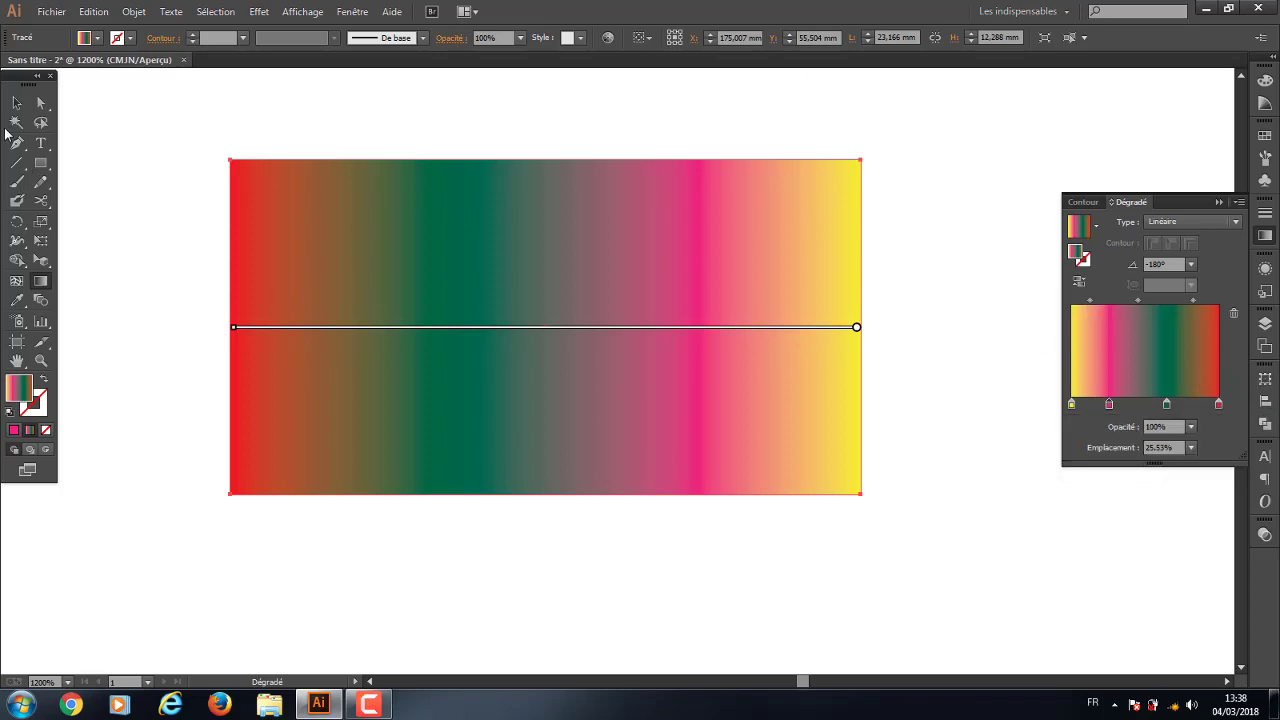
click(16, 102)
click(185, 171)
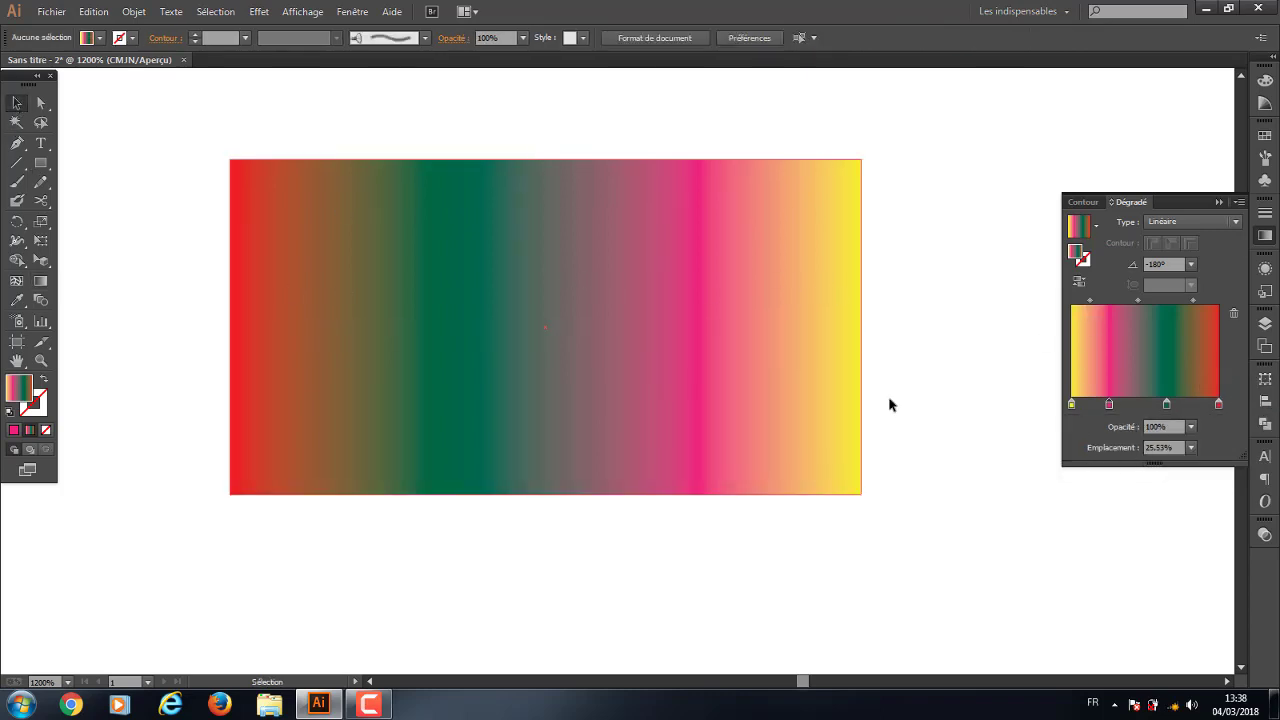
click(778, 380)
click(1190, 427)
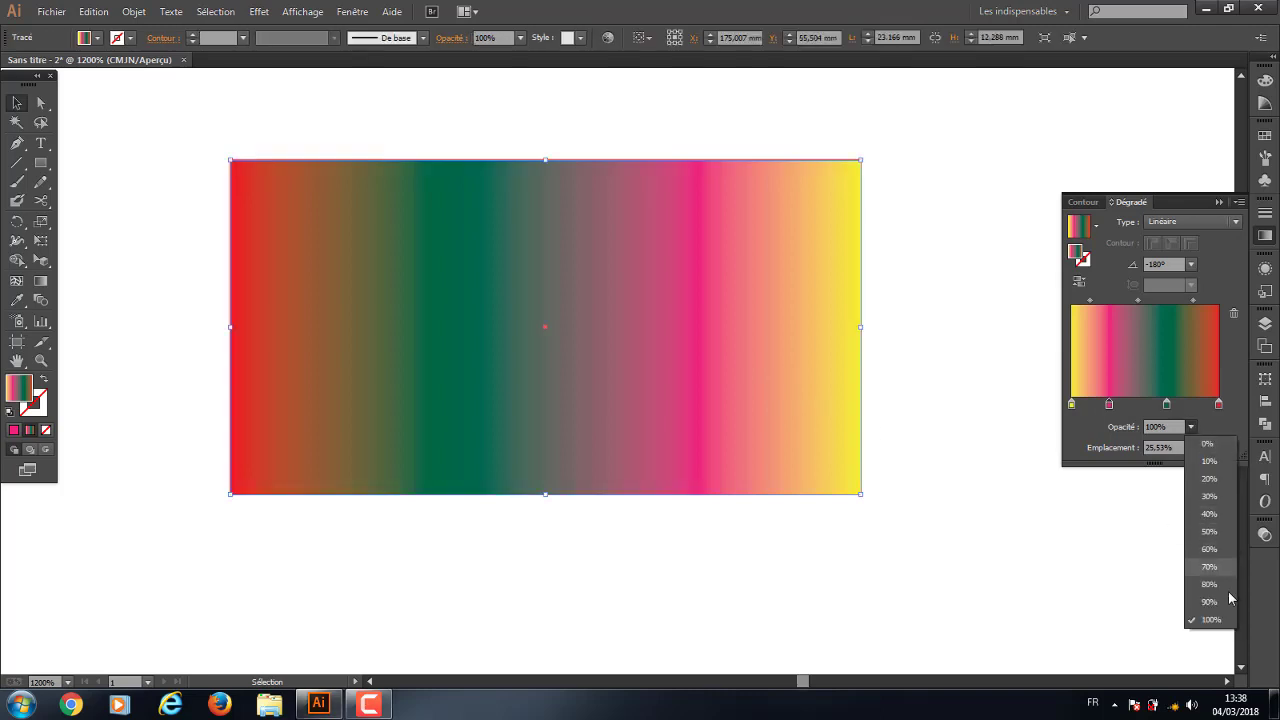
click(1207, 549)
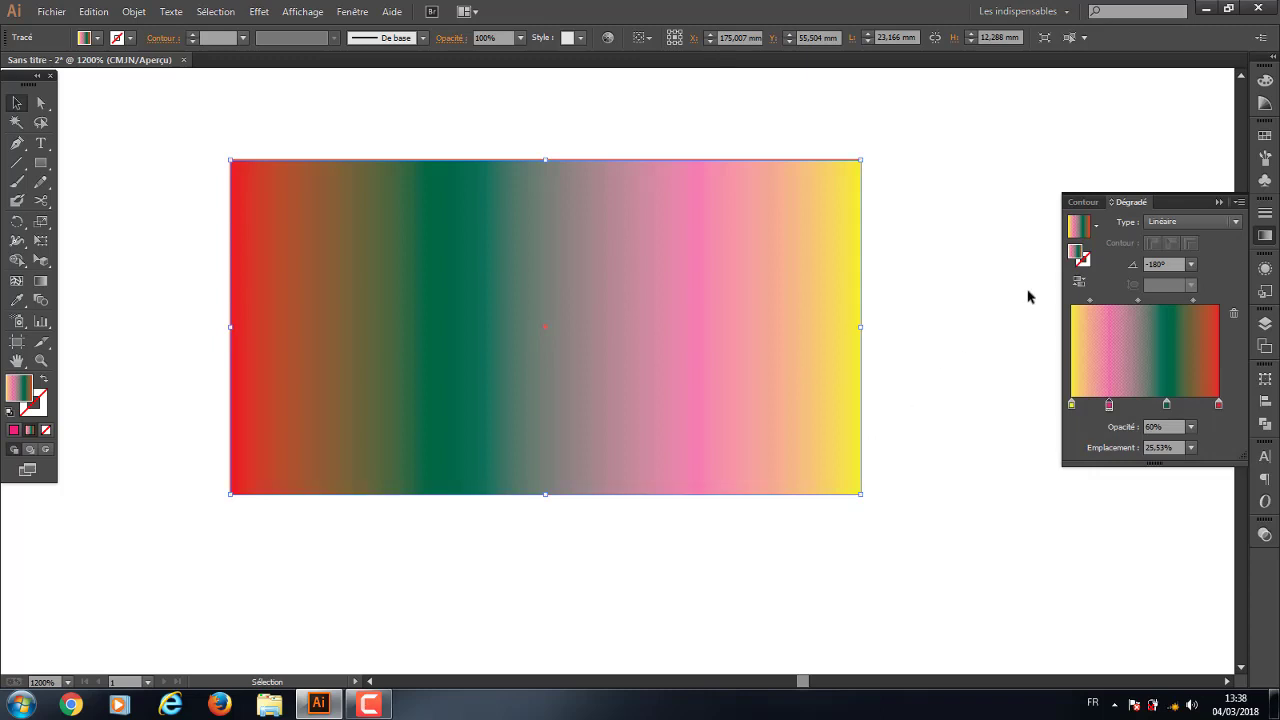
click(1191, 427)
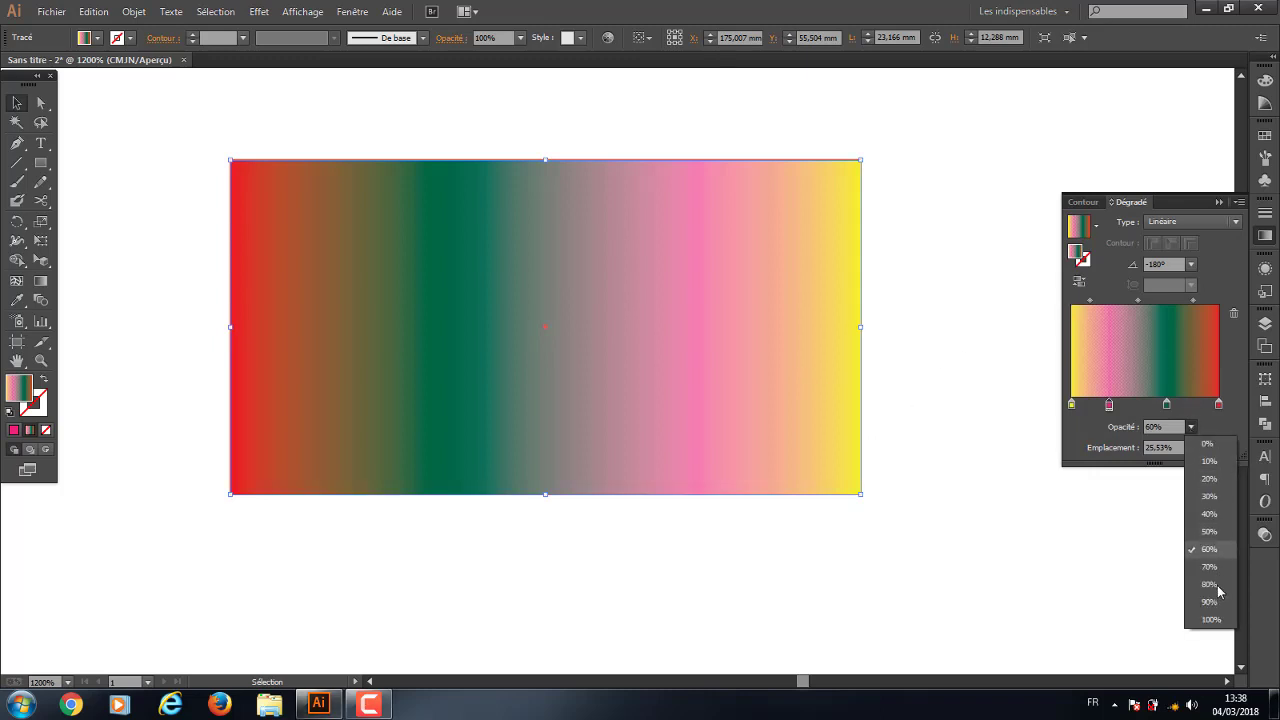
click(1214, 622)
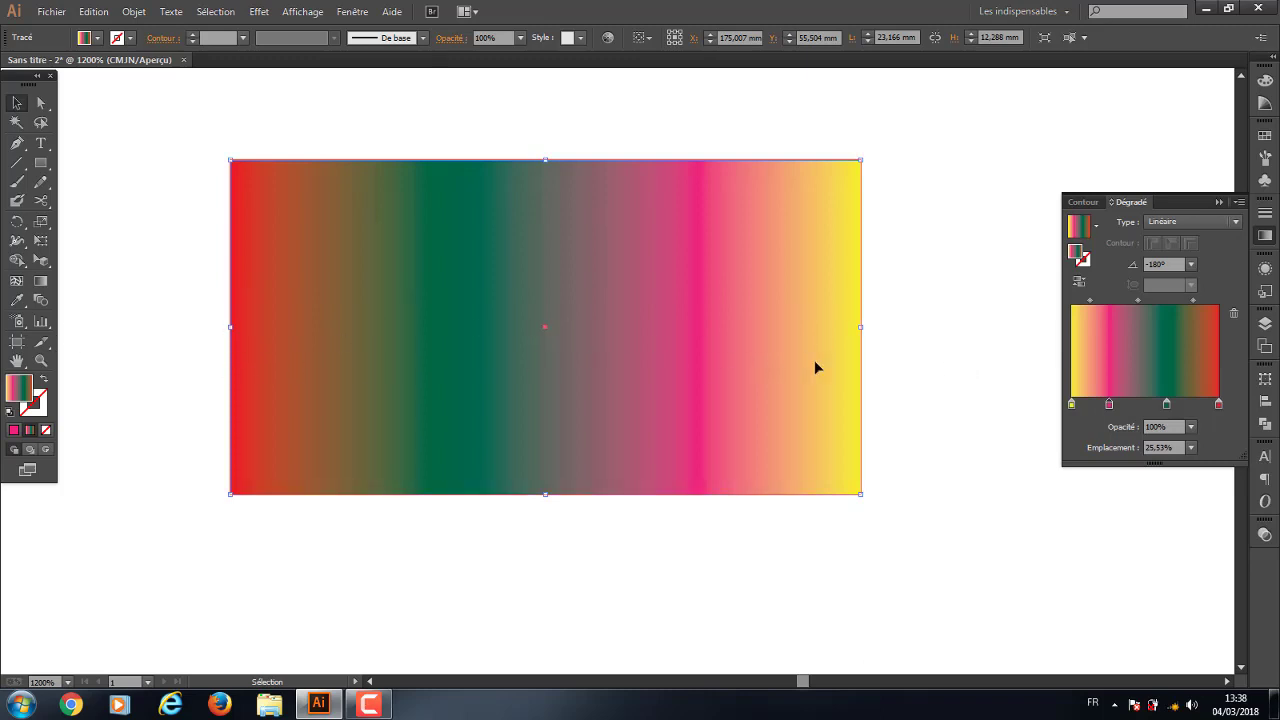
click(1237, 222)
Make the gradient radial and remove the green and pink stops, leaving yellow to red
click(1170, 256)
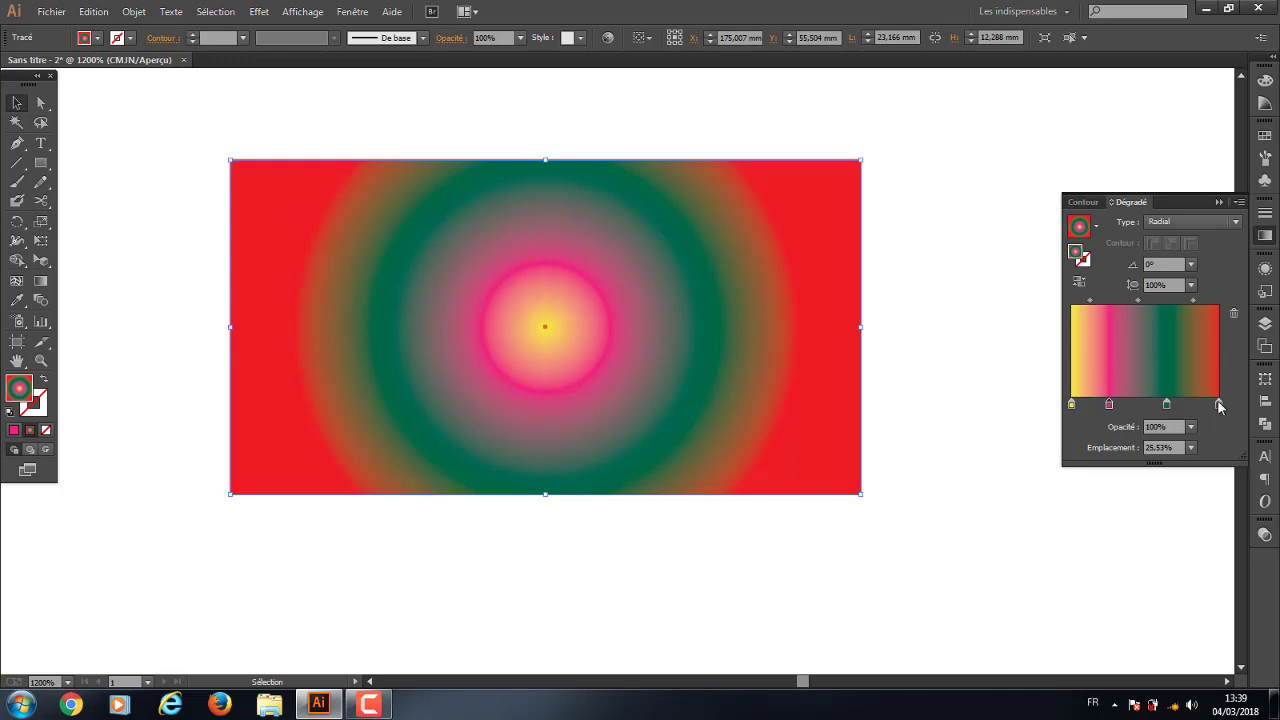
drag(1166, 404, 1151, 451)
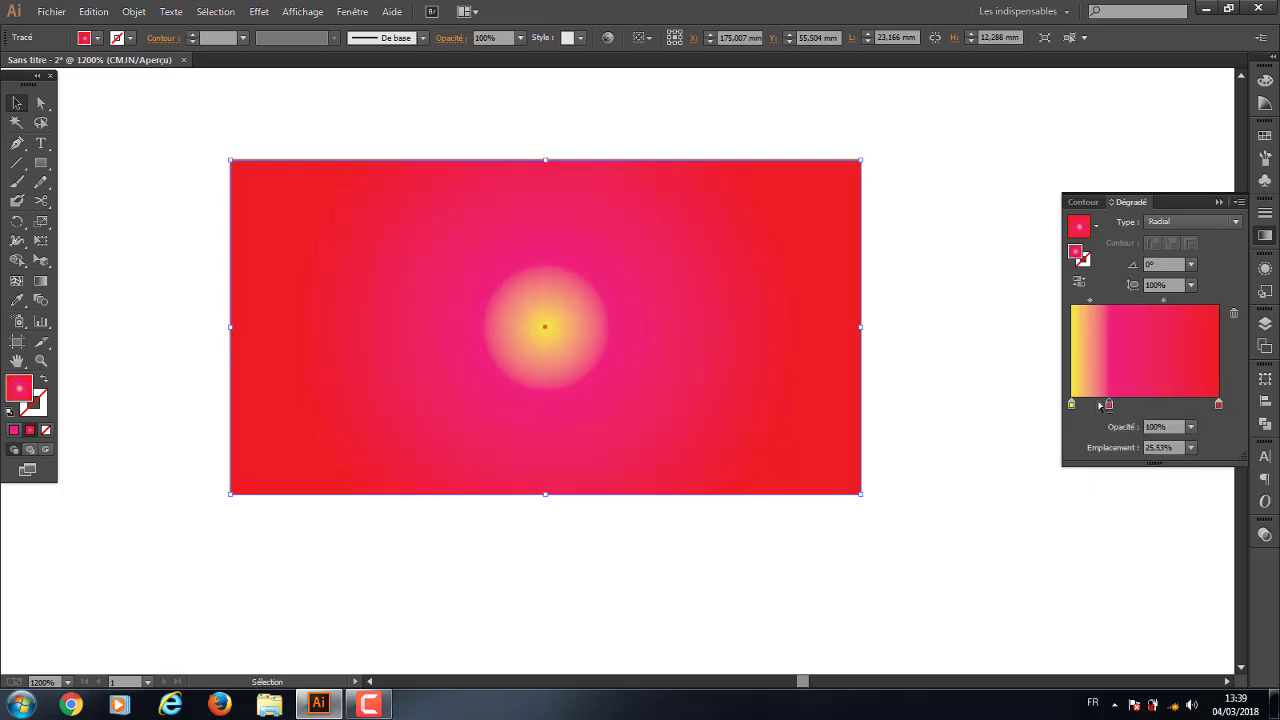
drag(1109, 405, 1098, 464)
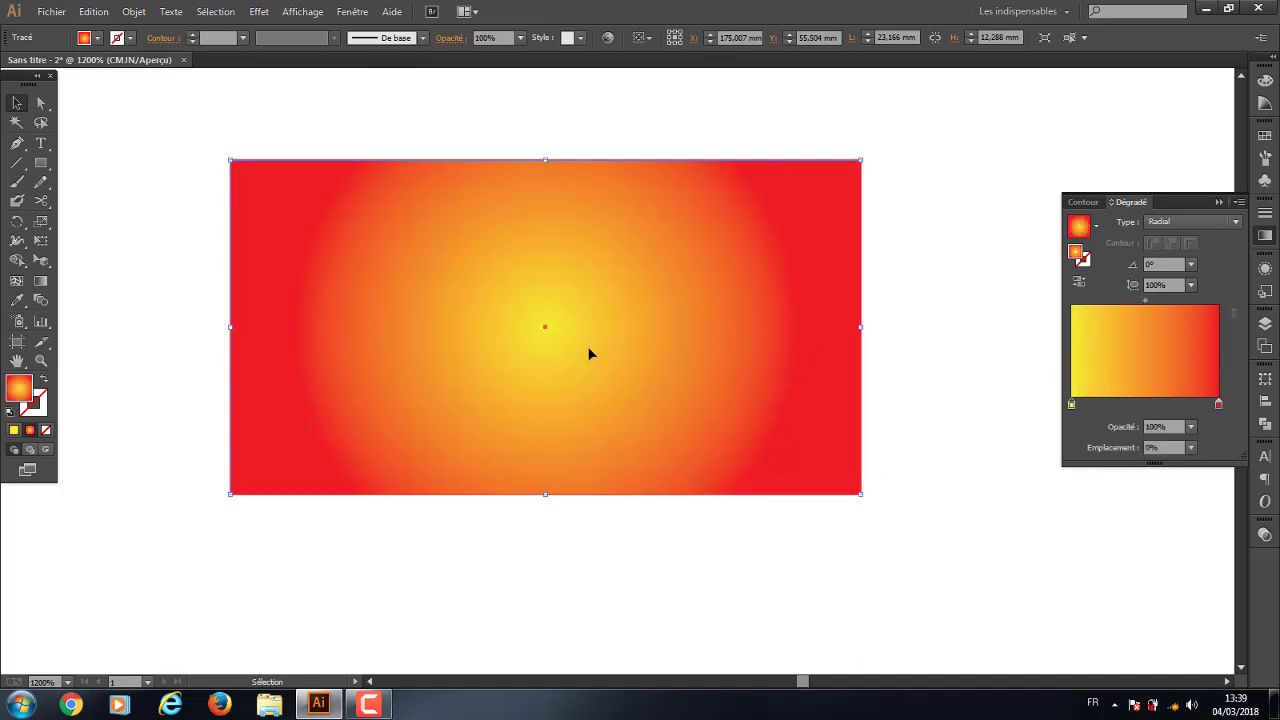
Marquee-select the gradient rectangle and delete it
click(16, 102)
drag(1091, 491, 1010, 444)
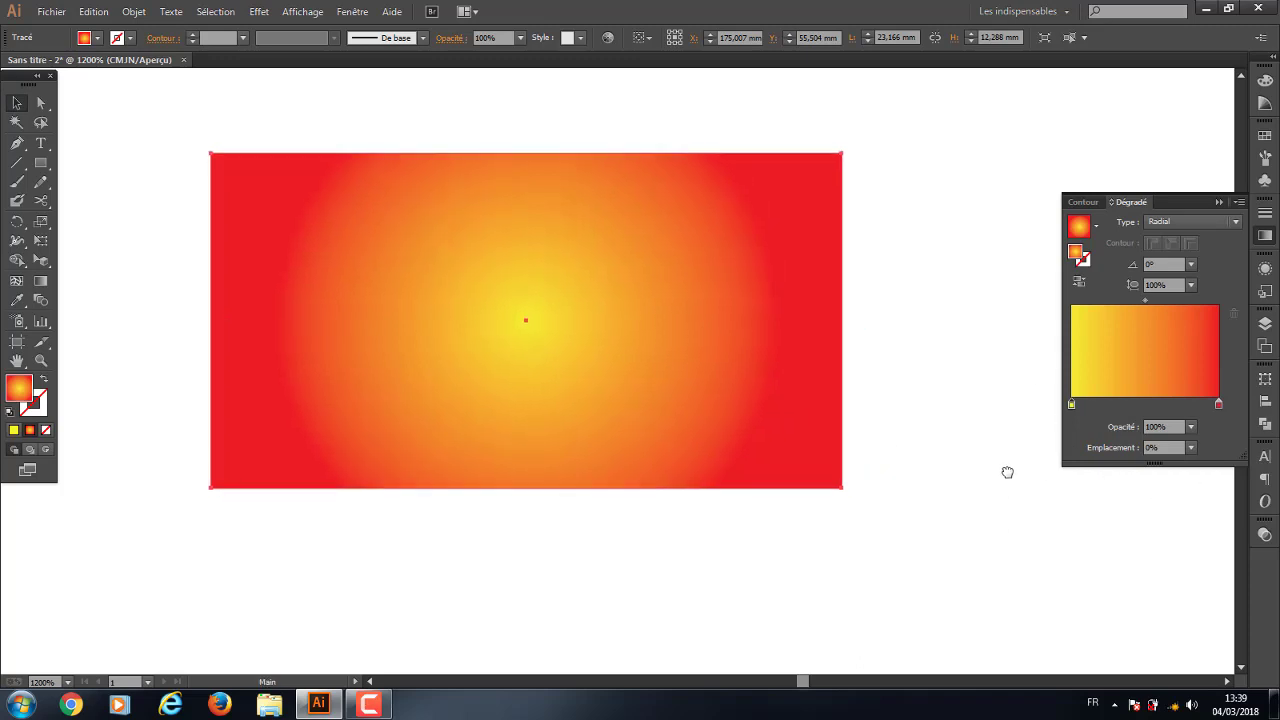
click(1219, 203)
drag(1057, 226, 566, 406)
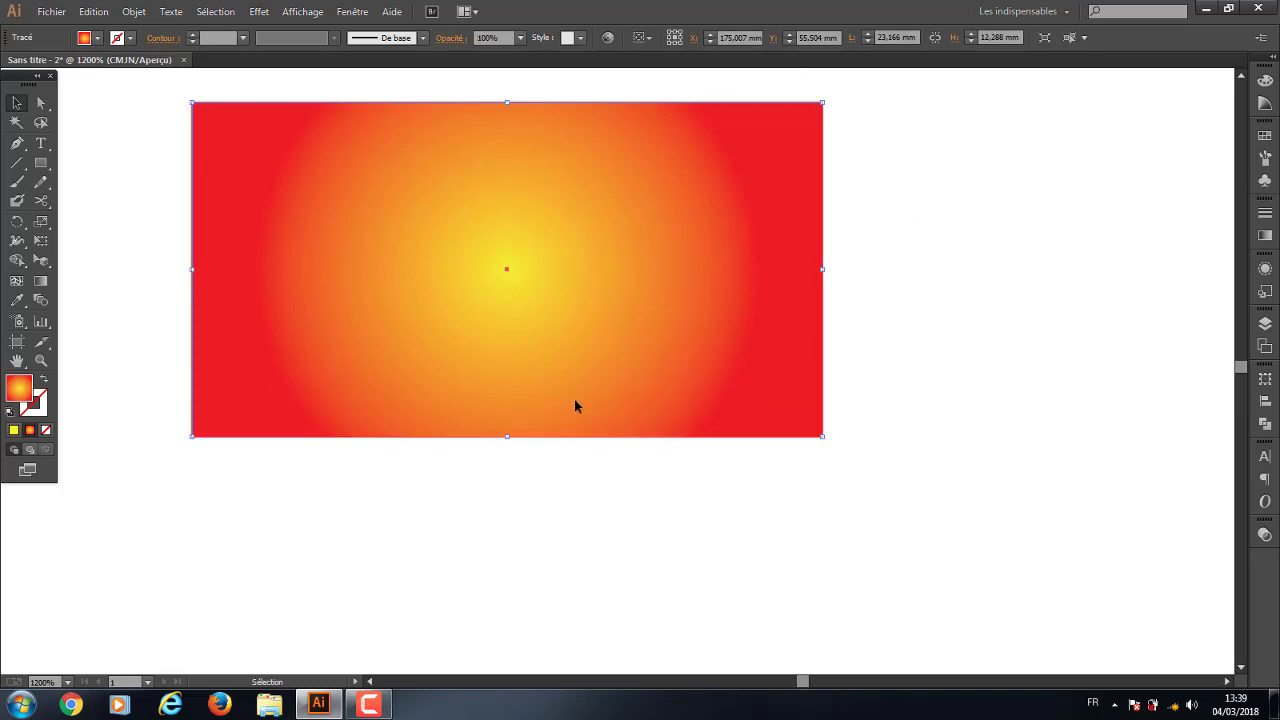
key(Delete)
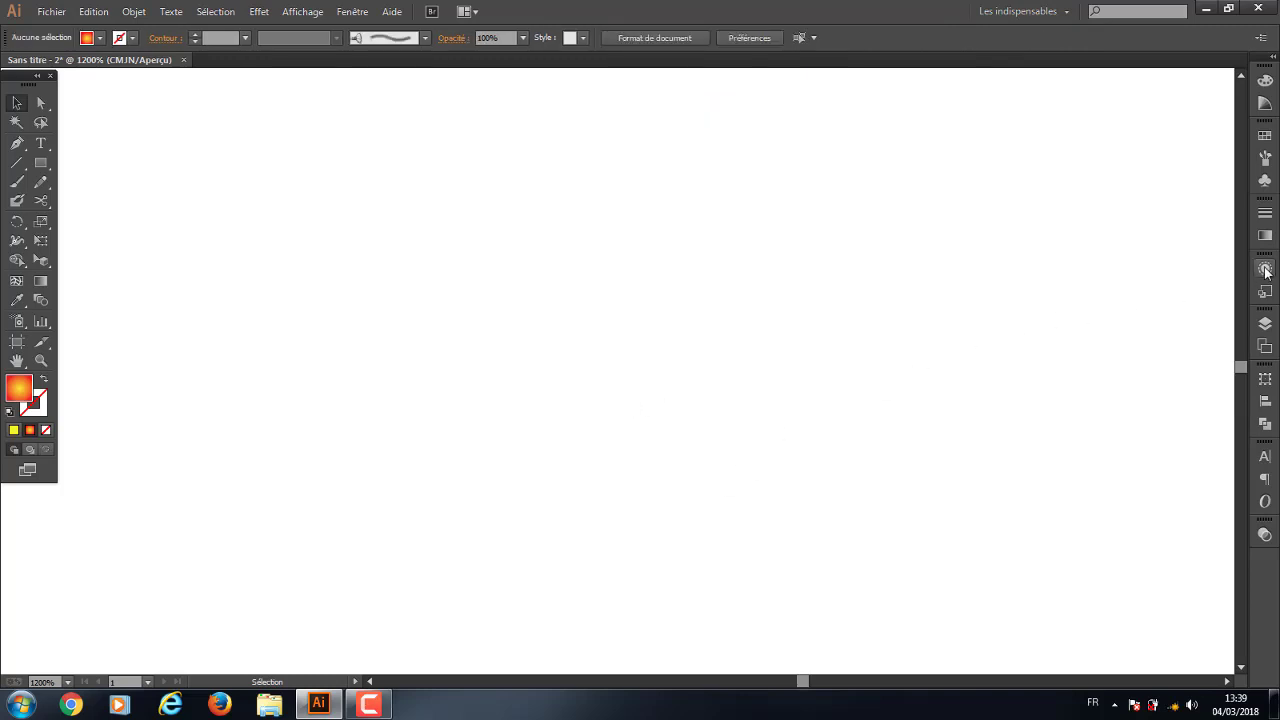
Open the Appearance panel and enlarge it to show all rows, briefly trying a text object
click(1265, 270)
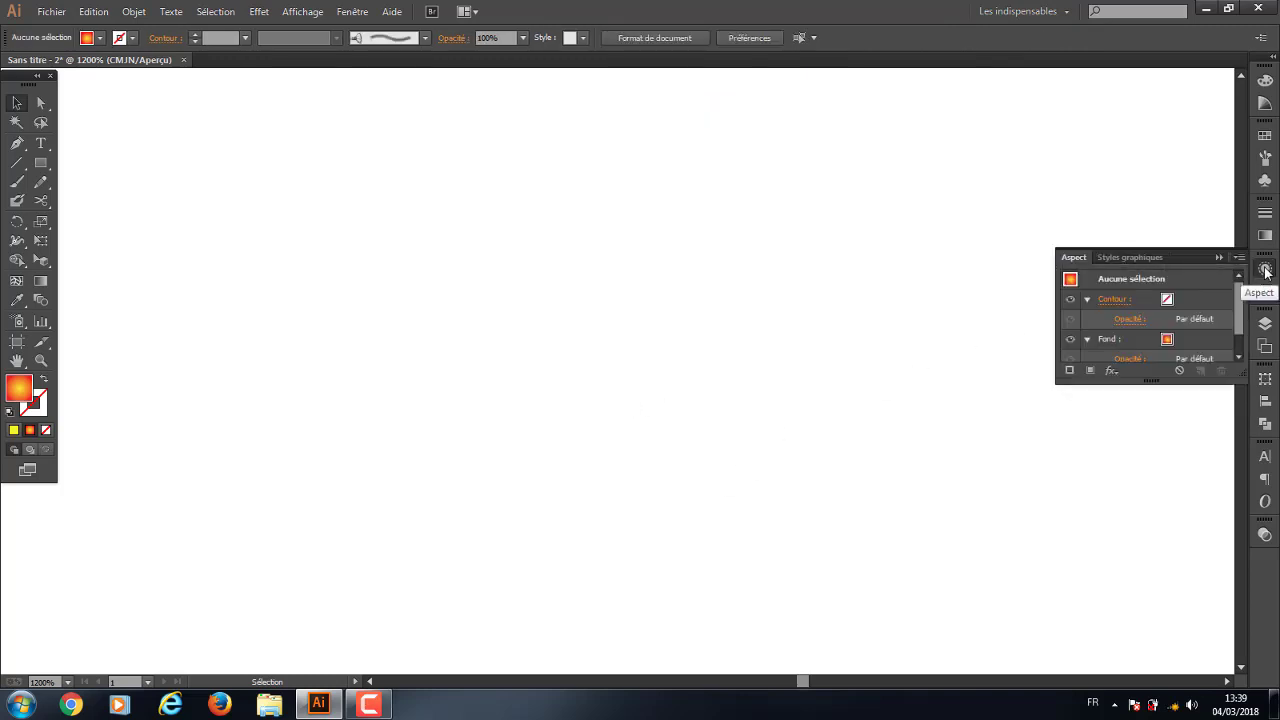
drag(1180, 385, 1186, 435)
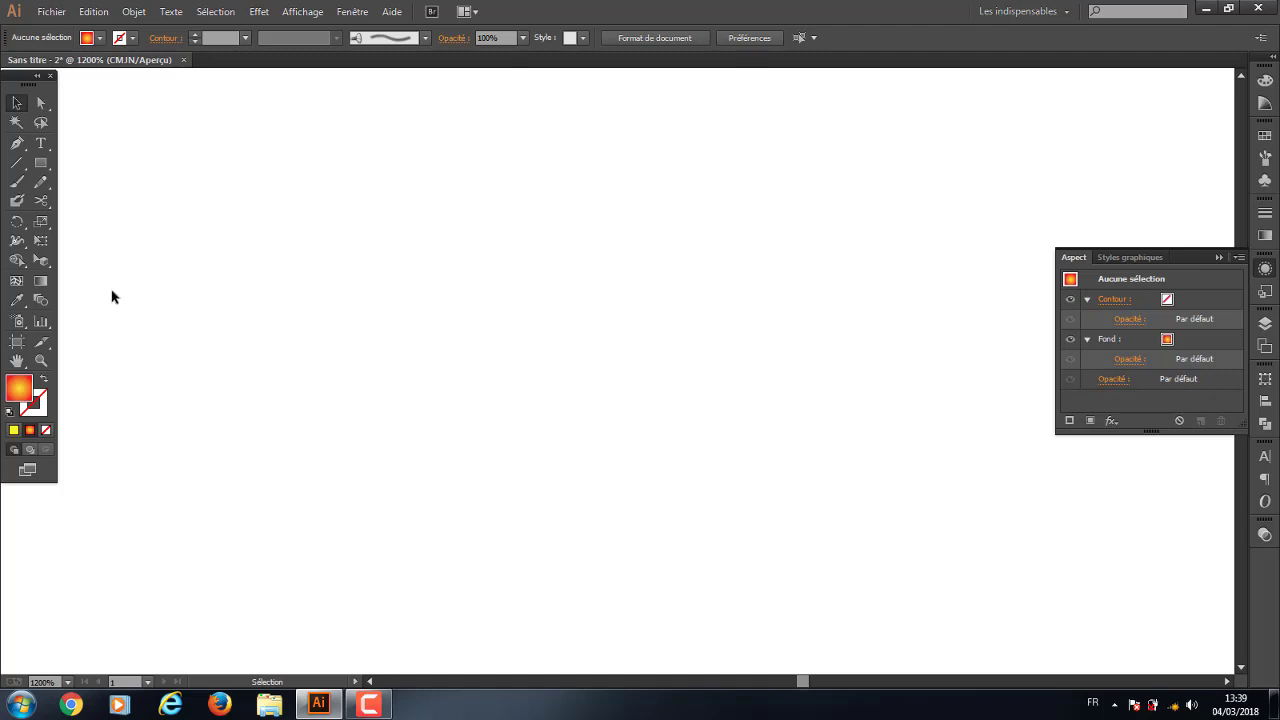
click(41, 143)
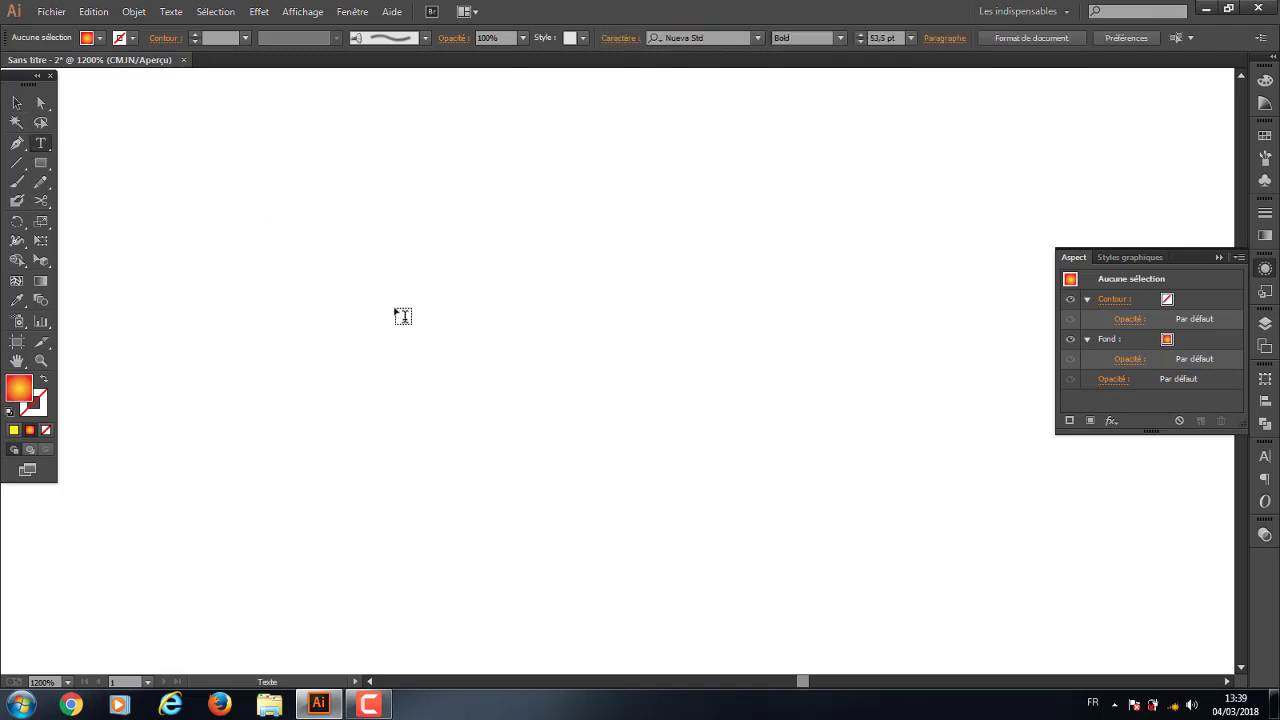
click(378, 311)
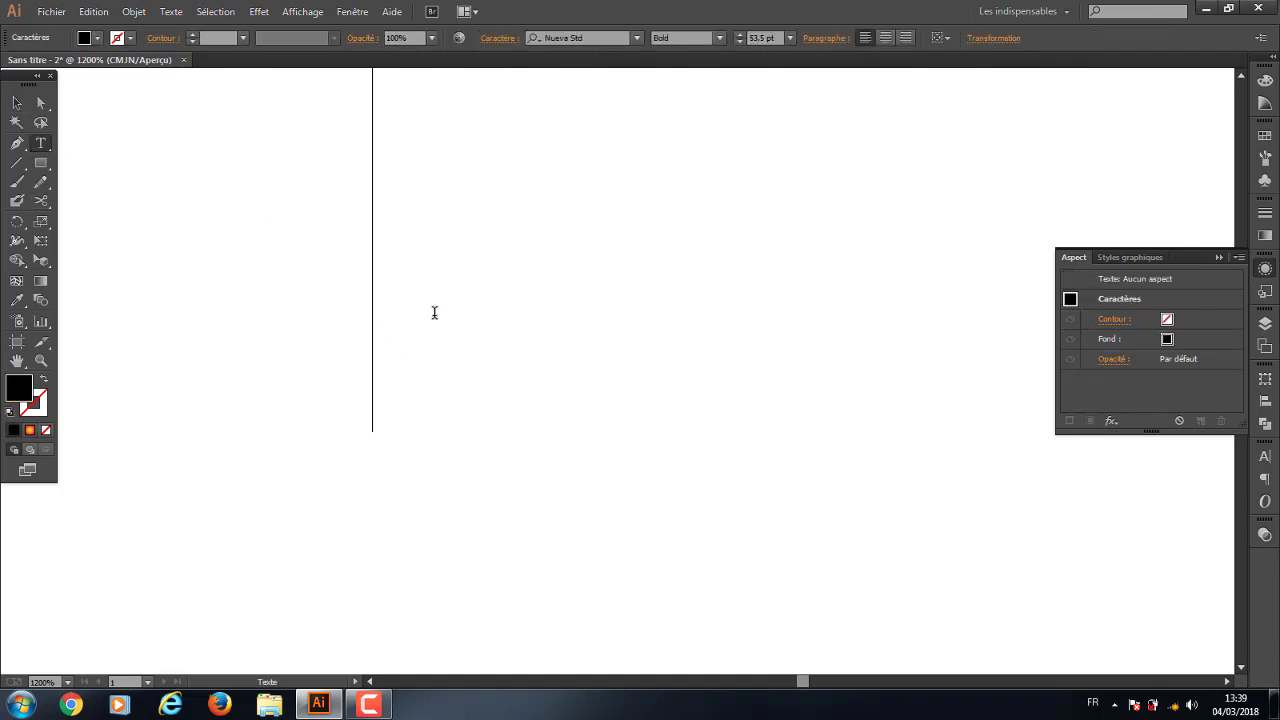
click(16, 145)
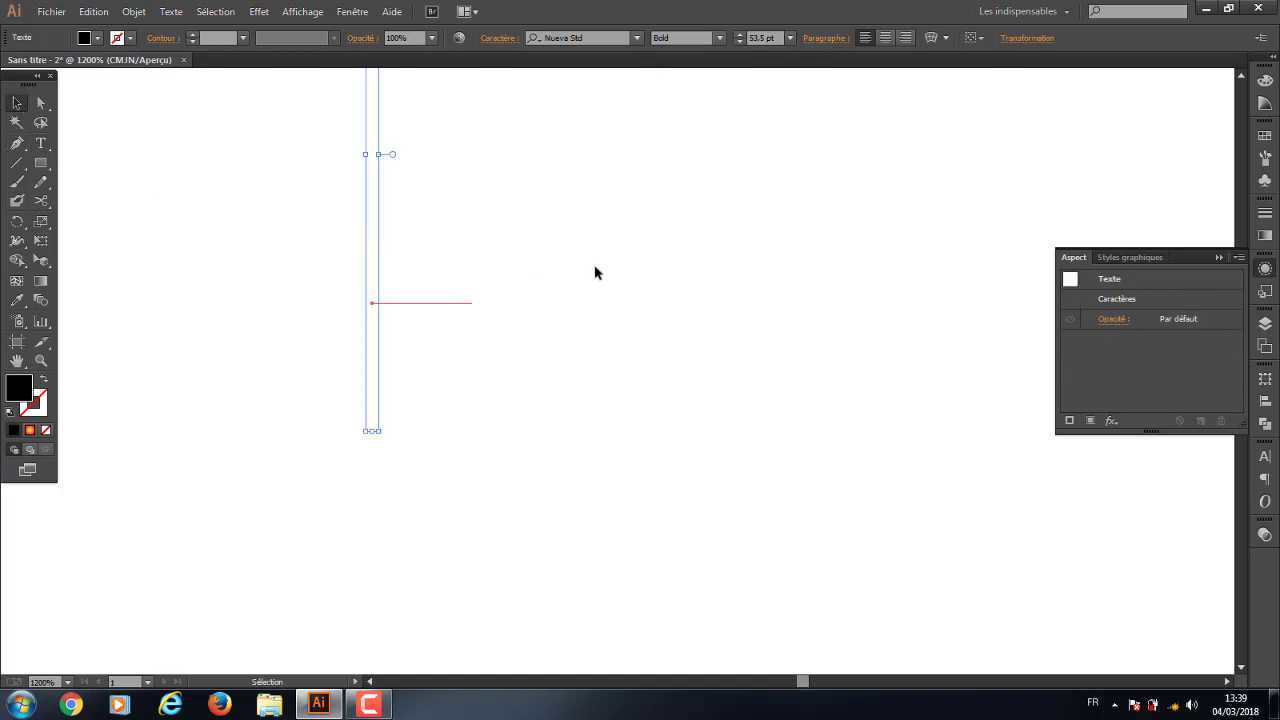
click(41, 162)
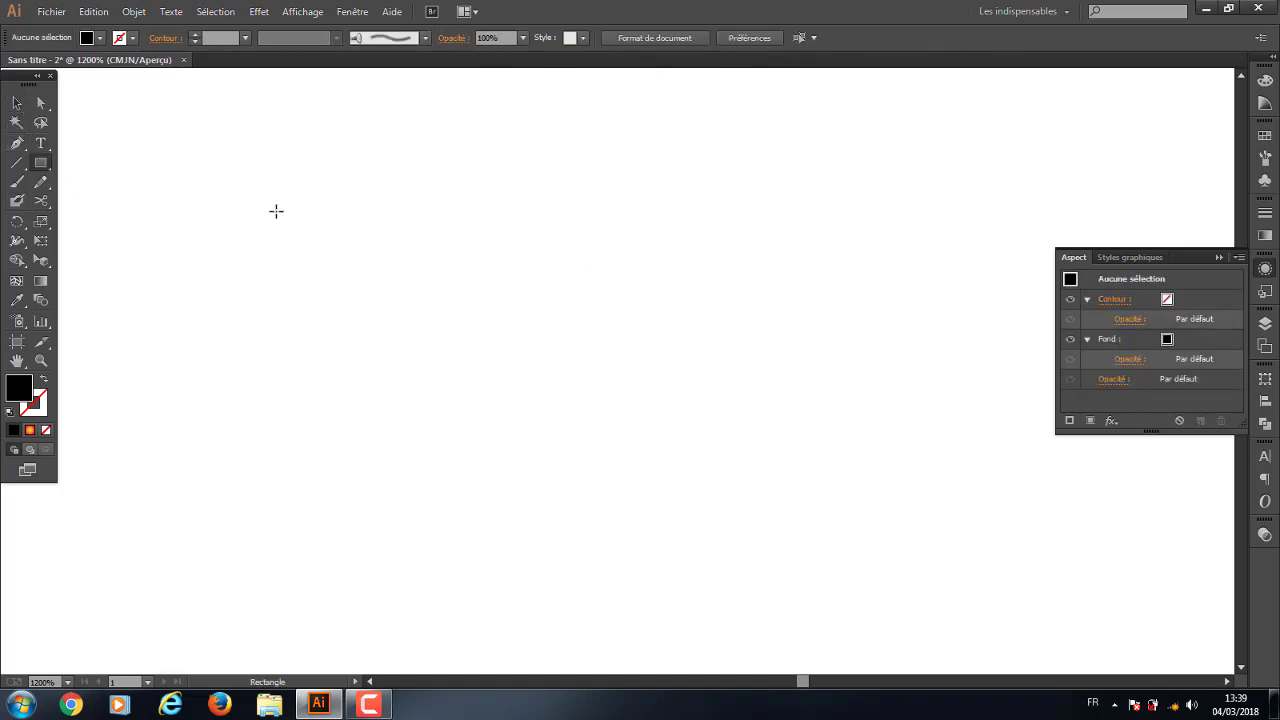
Draw a large rectangle and fill it with crimson red via the colour picker
drag(251, 197, 818, 417)
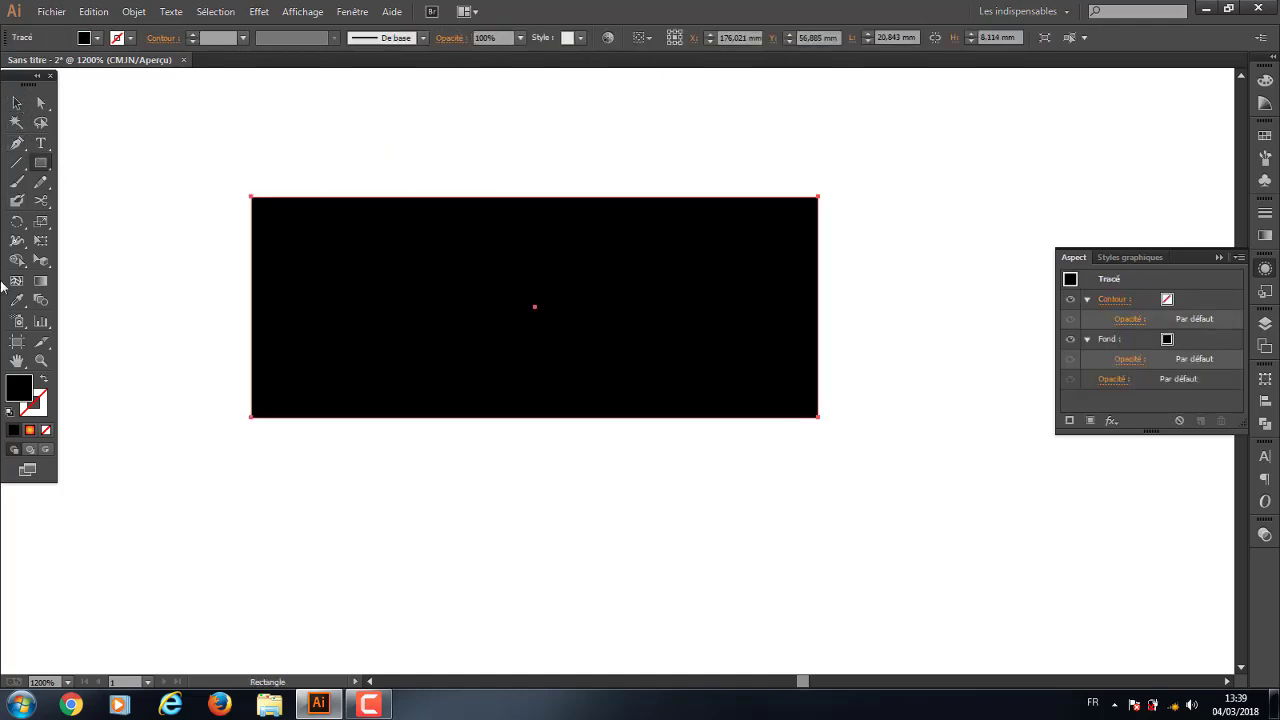
double_click(18, 386)
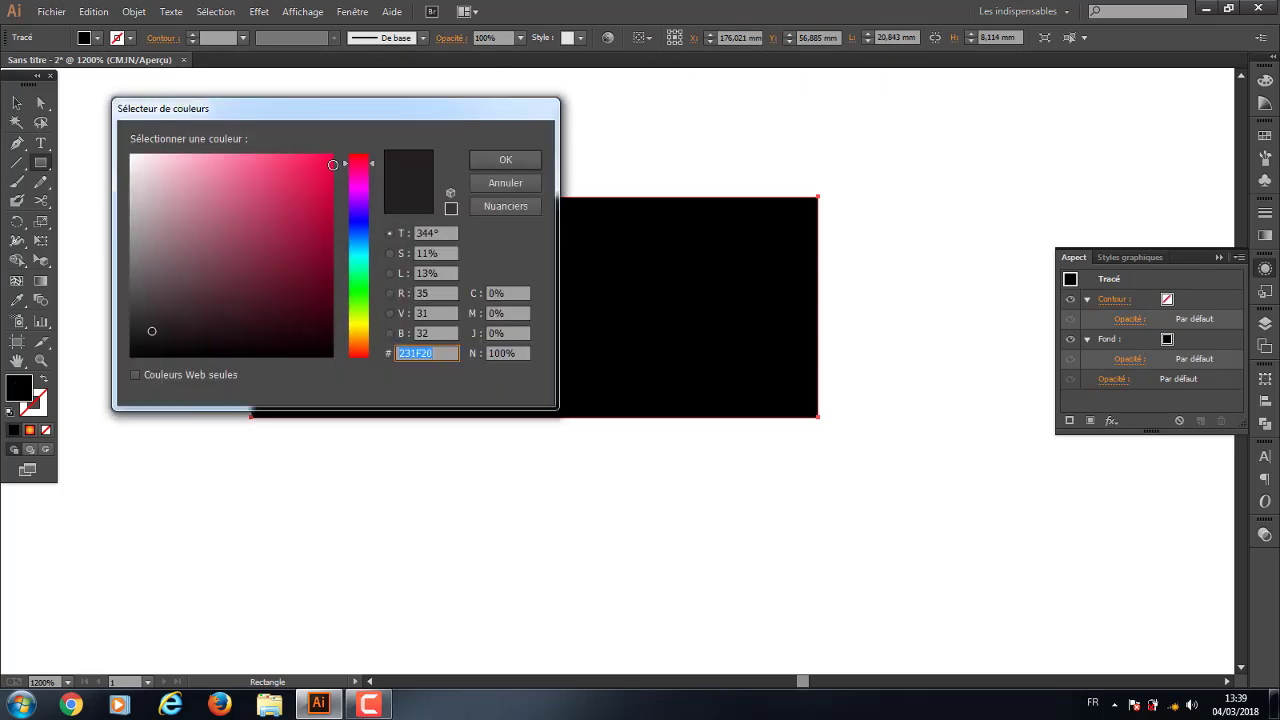
click(333, 164)
click(506, 160)
Move the red rectangle right and slightly down, then narrow it from its left edge
click(17, 103)
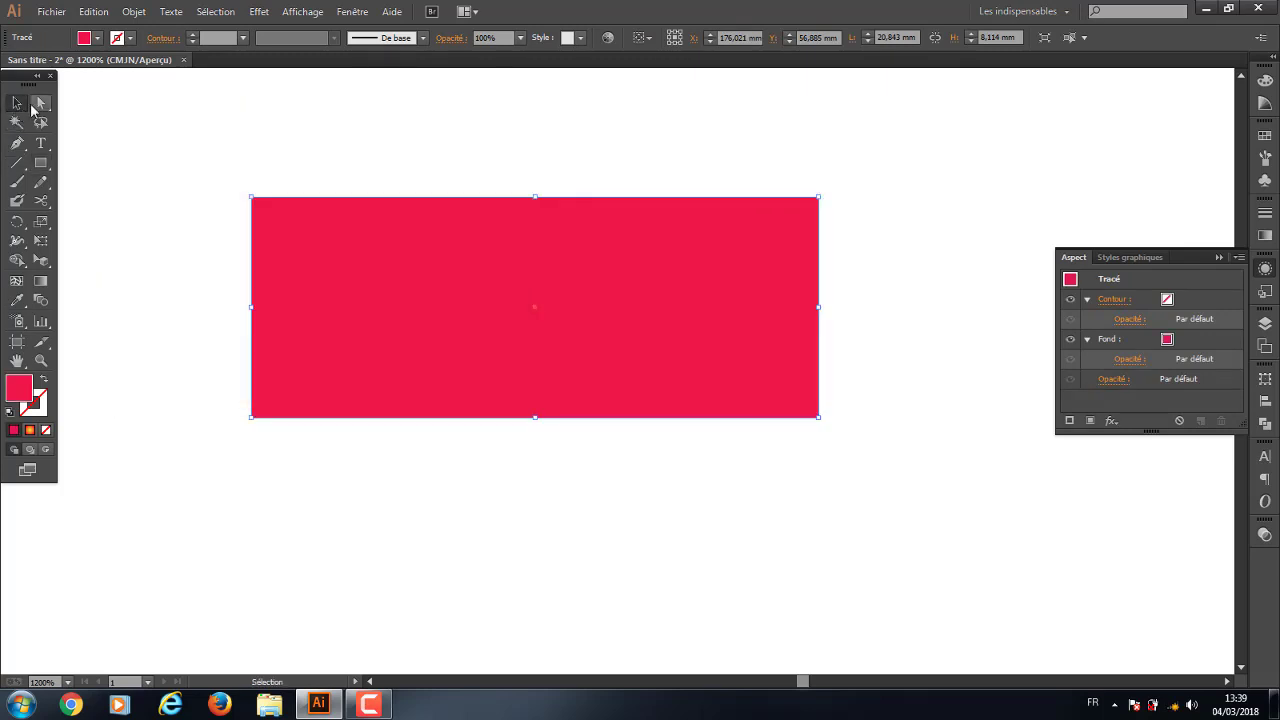
click(309, 170)
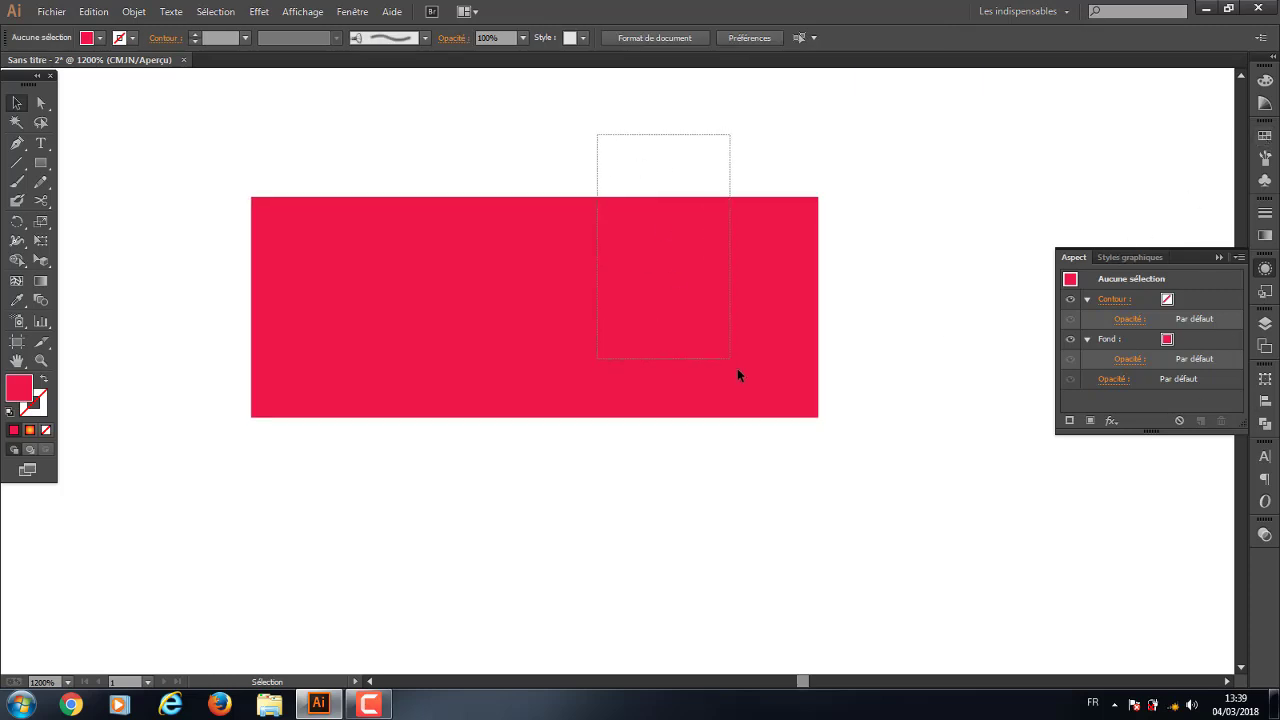
mouse_move(598, 134)
mouse_down()
mouse_move(840, 323)
mouse_move(660, 307)
mouse_up()
mouse_move(163, 138)
mouse_down()
mouse_move(420, 306)
mouse_move(640, 339)
mouse_up()
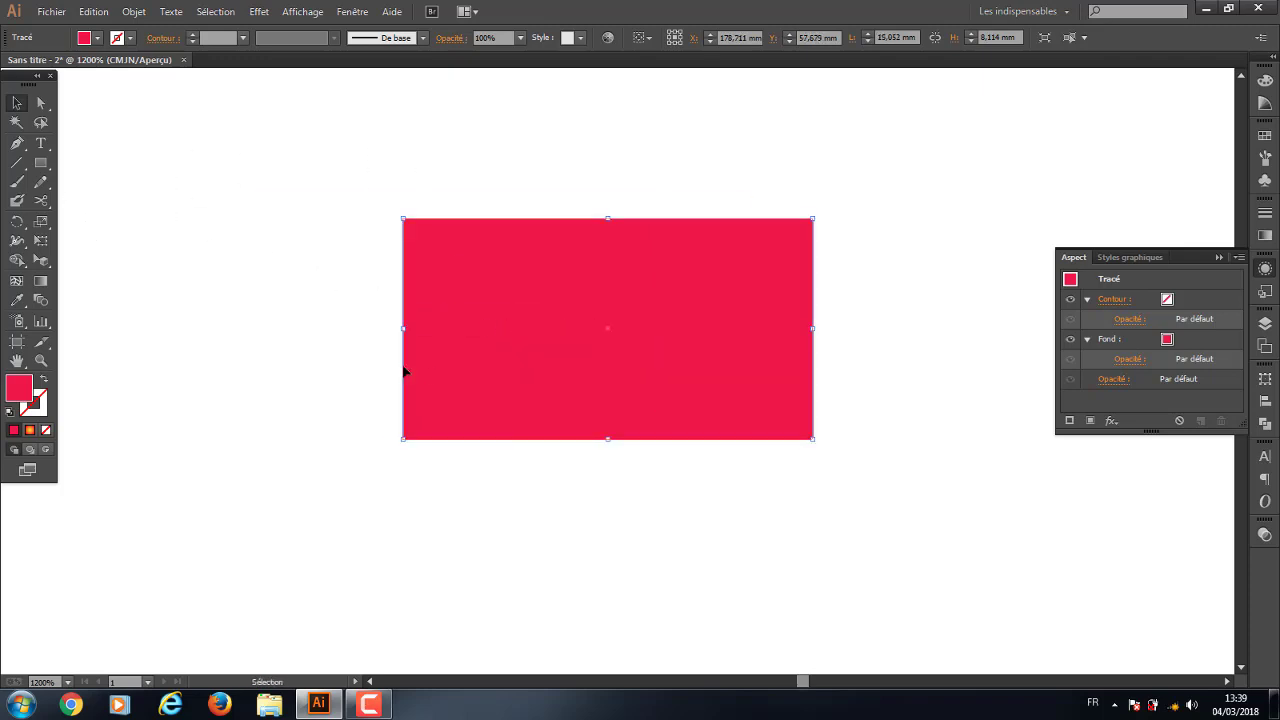
drag(402, 328, 436, 330)
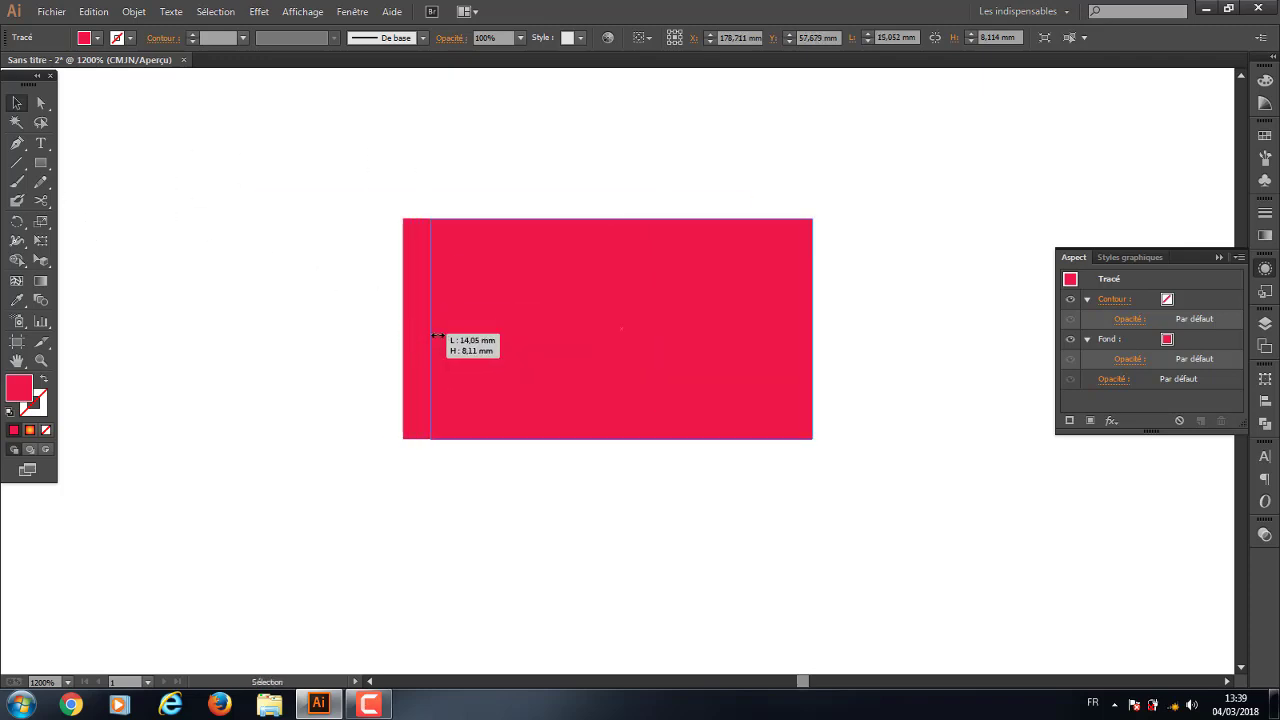
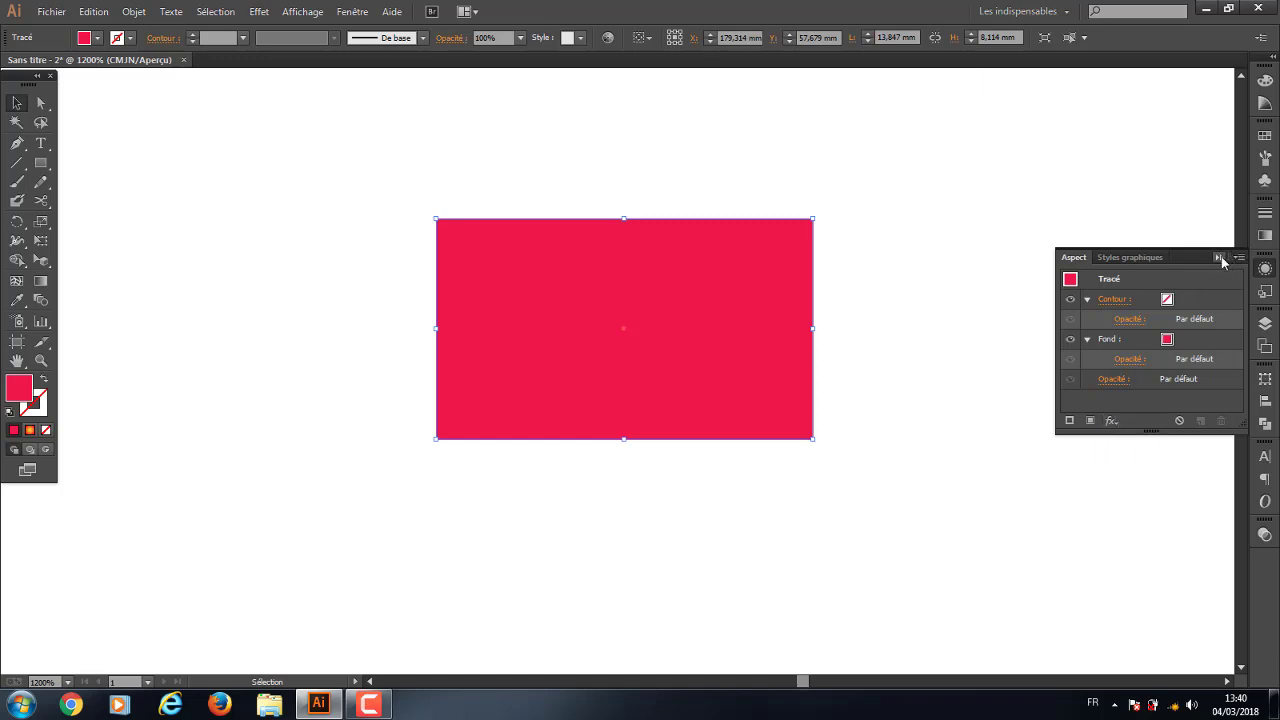
Hide the Aspect panel, select the pink rectangle and pull its right edge in to narrow it
click(1220, 257)
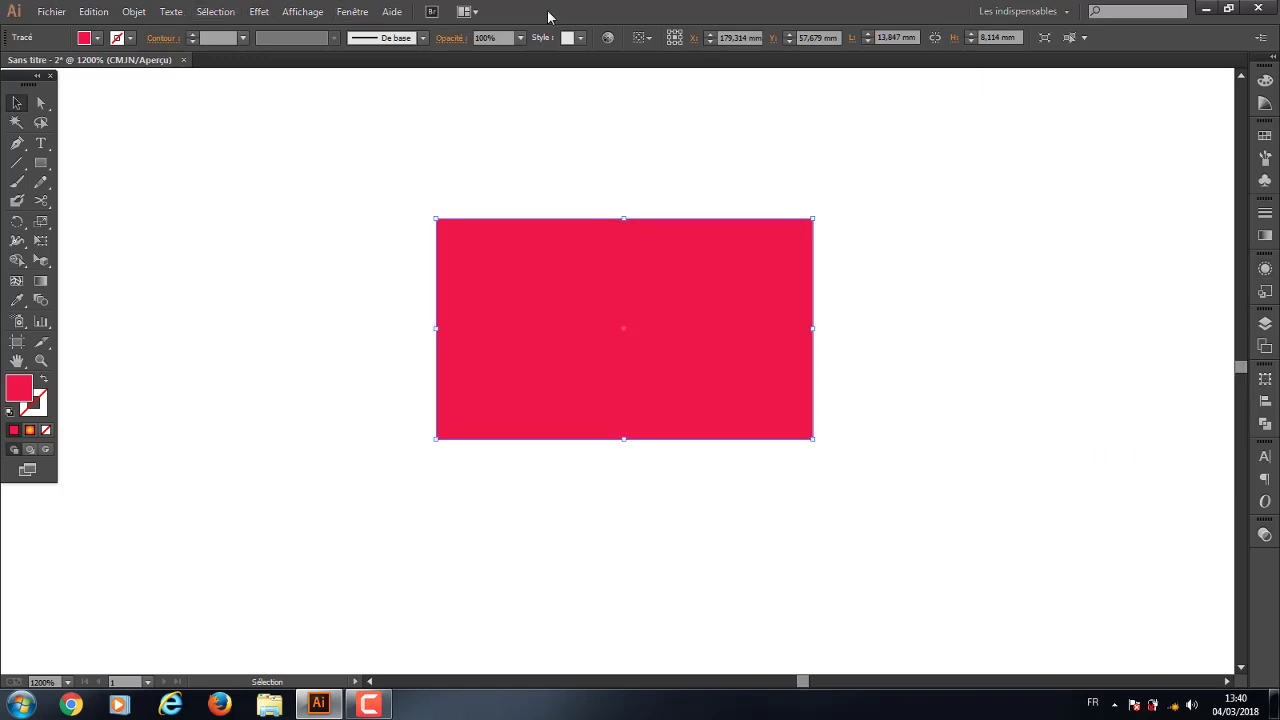
drag(551, 160, 760, 442)
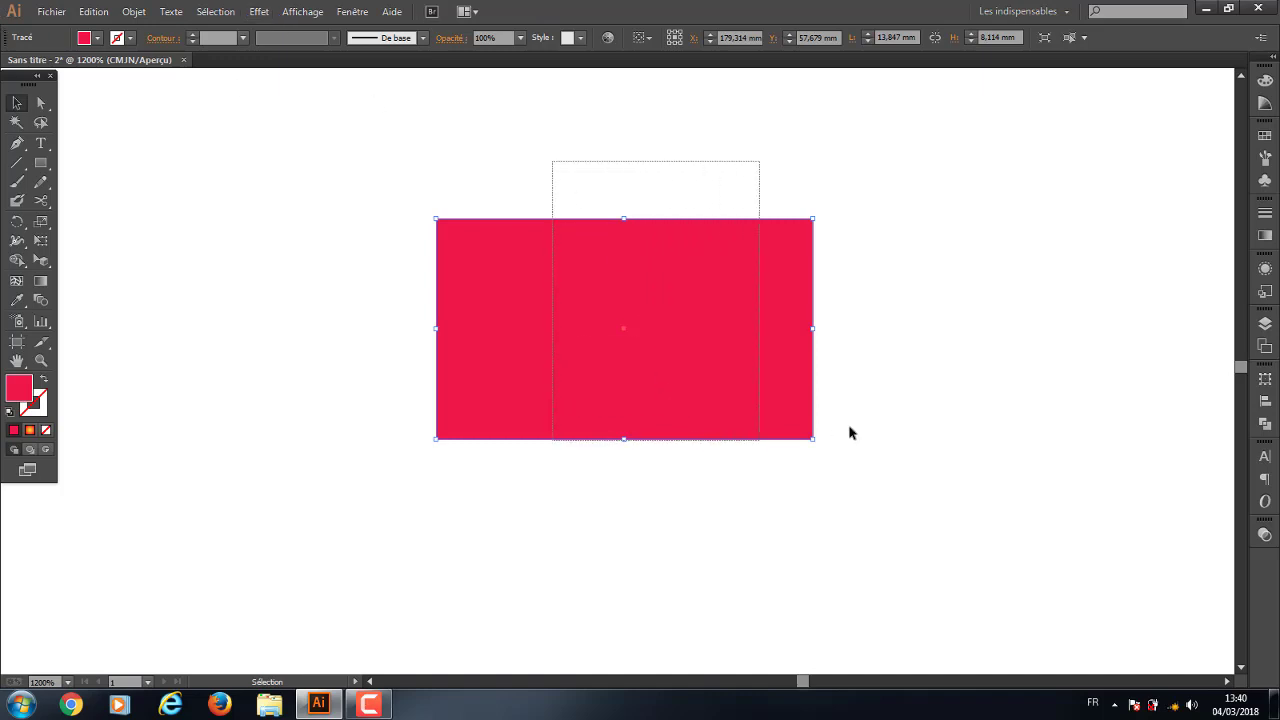
drag(815, 330, 737, 335)
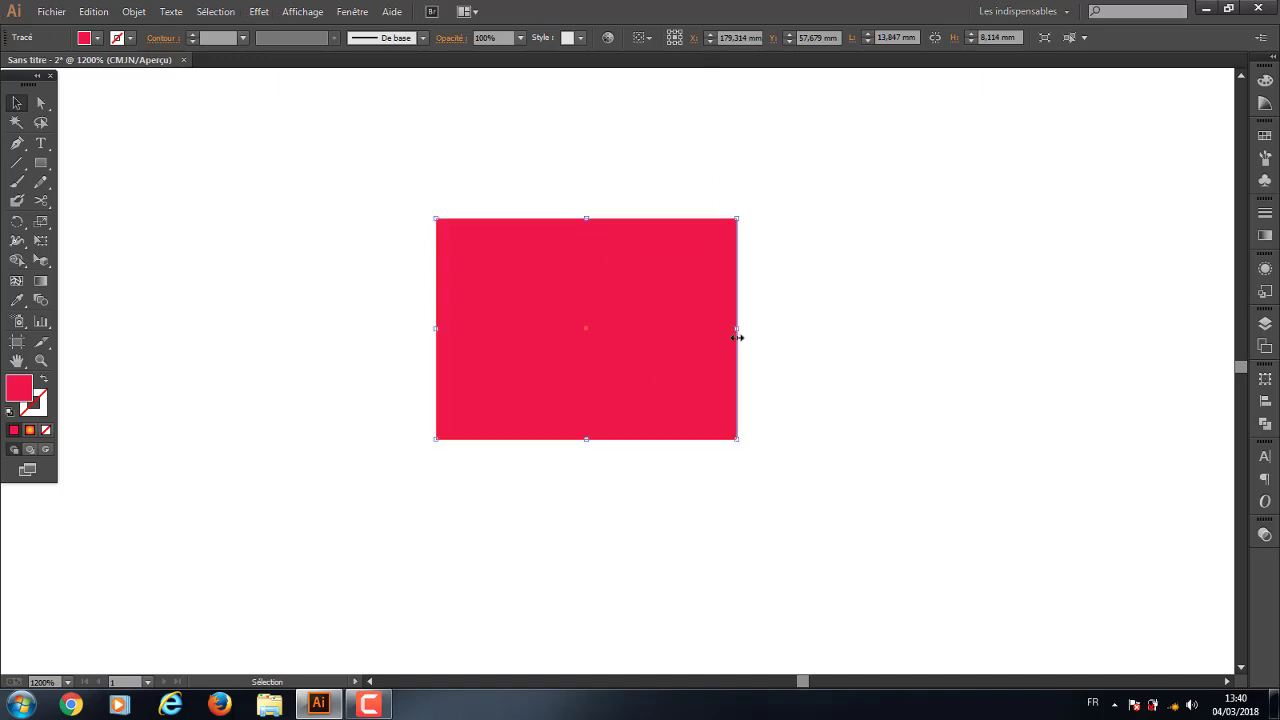
Open the Ombre portée drop shadow dialog from the Effet menu
click(258, 11)
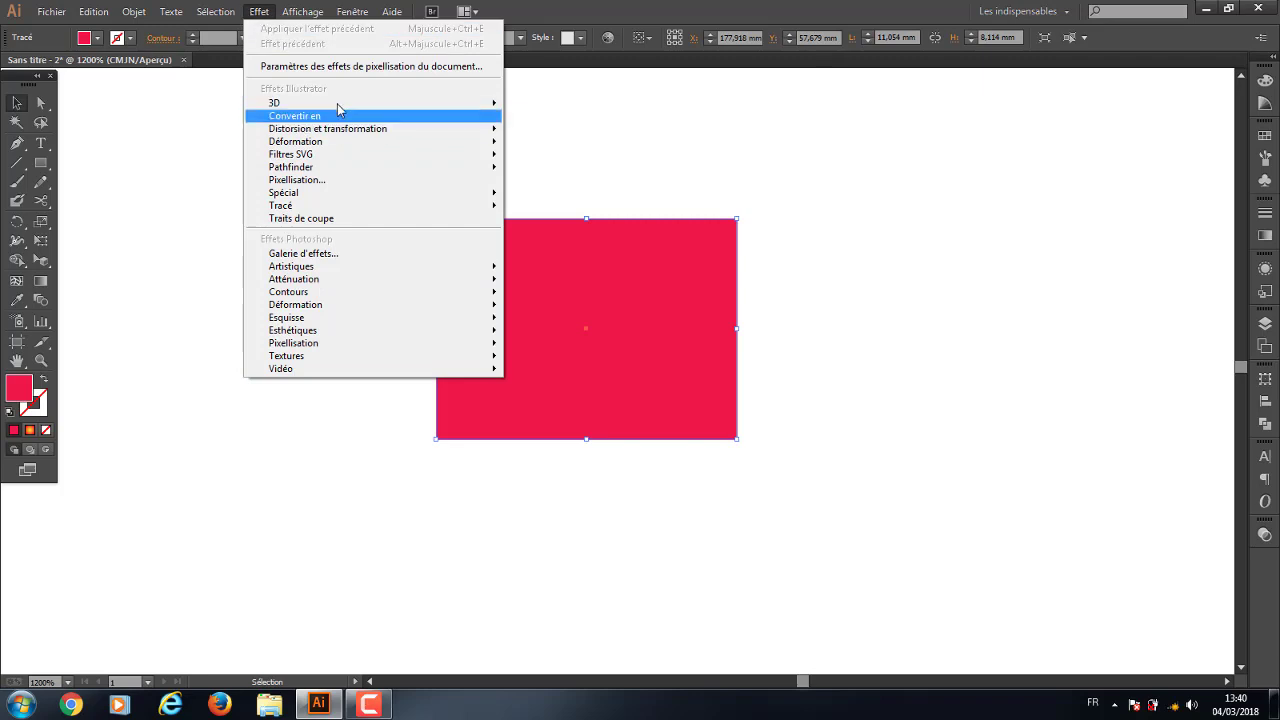
click(637, 305)
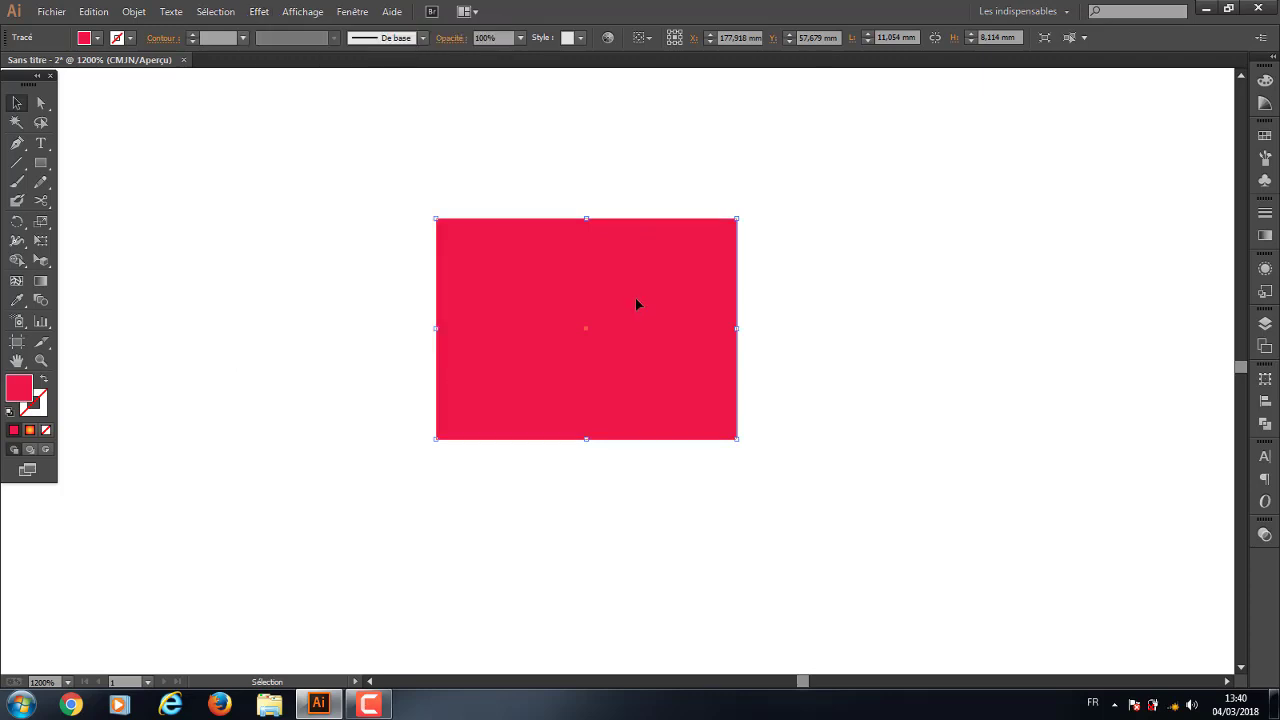
click(258, 11)
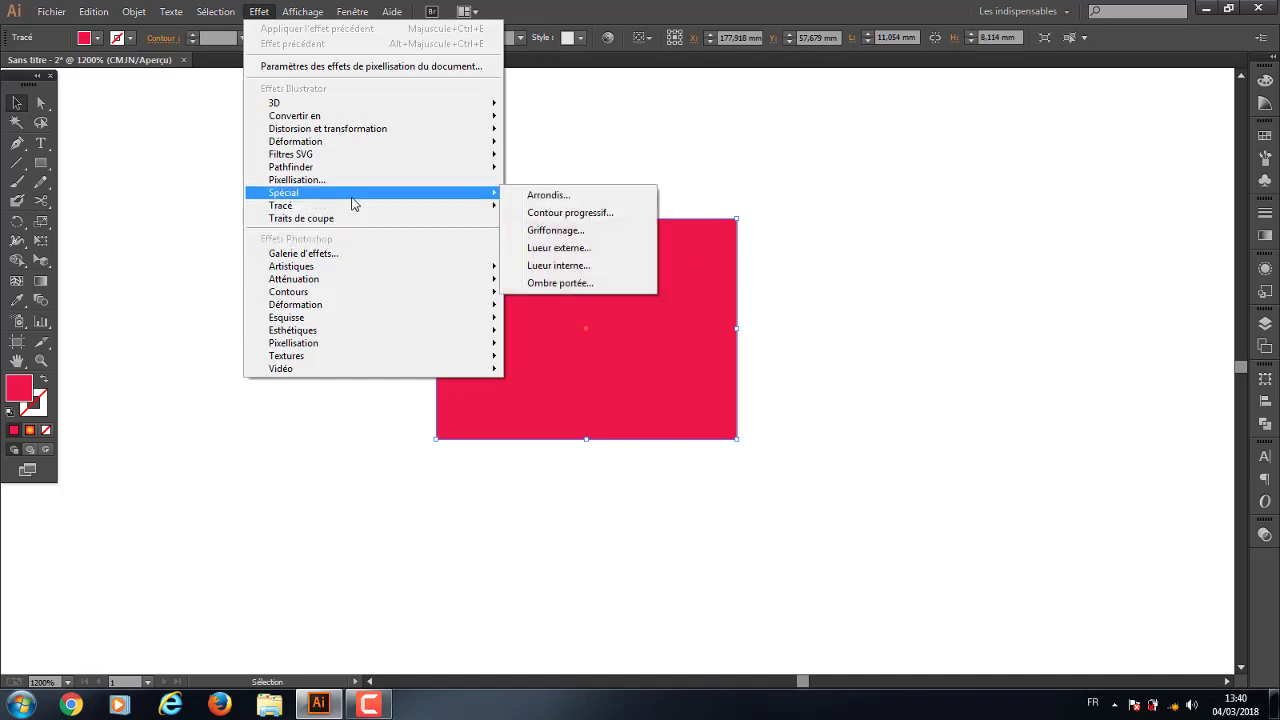
mouse_move(281, 205)
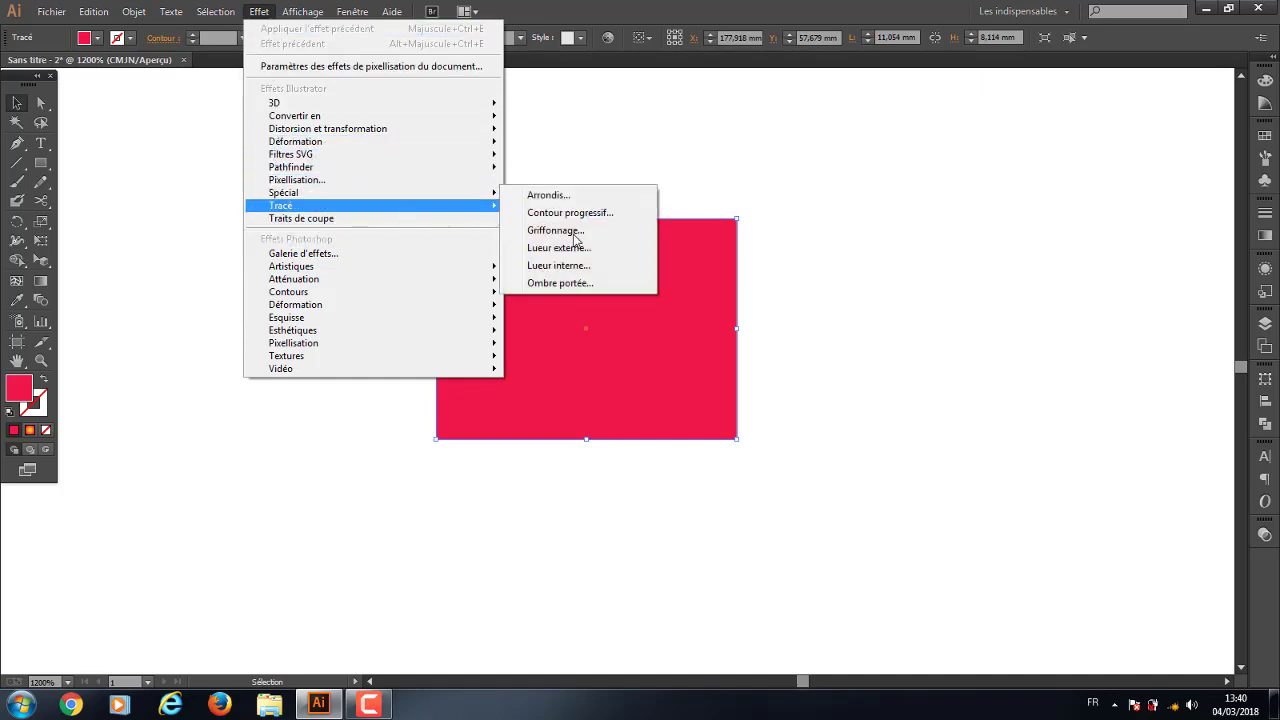
click(608, 287)
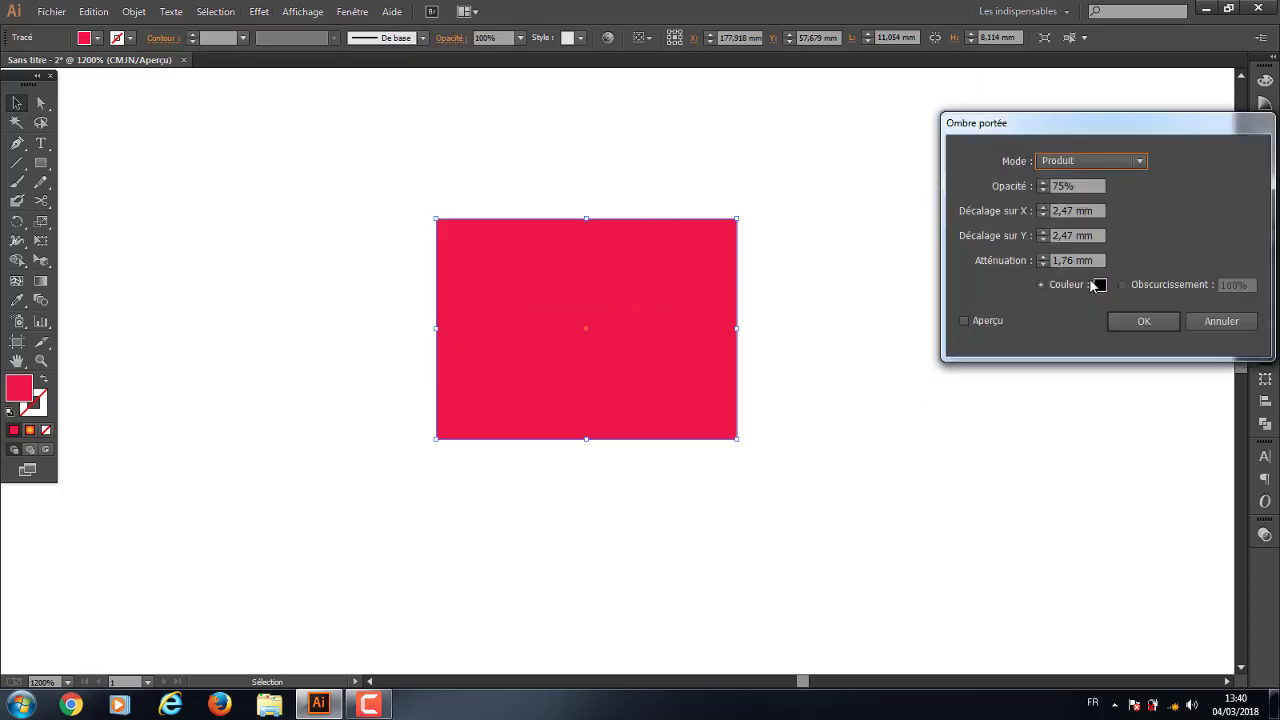
Preview the drop shadow, lowering opacity and trying 1 mm X/Y offsets and 1 mm blur
click(965, 321)
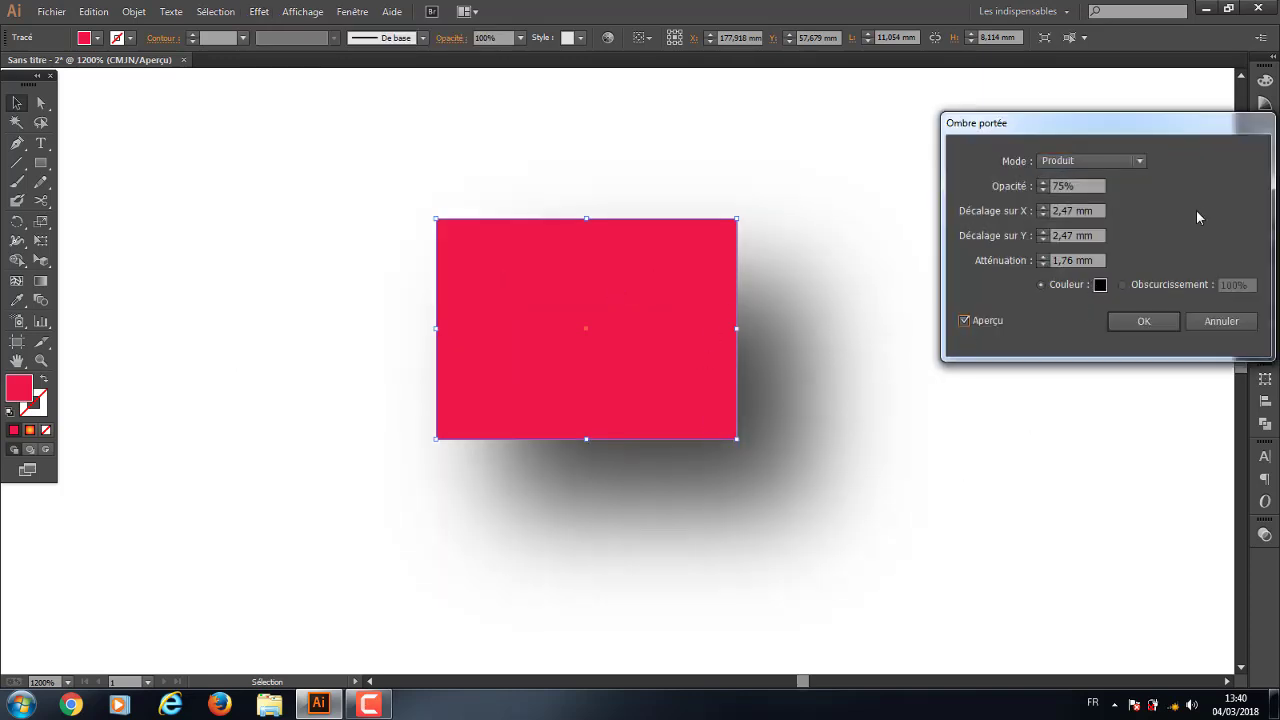
click(1043, 190)
click(1043, 190)
click(1043, 190)
click(1043, 190)
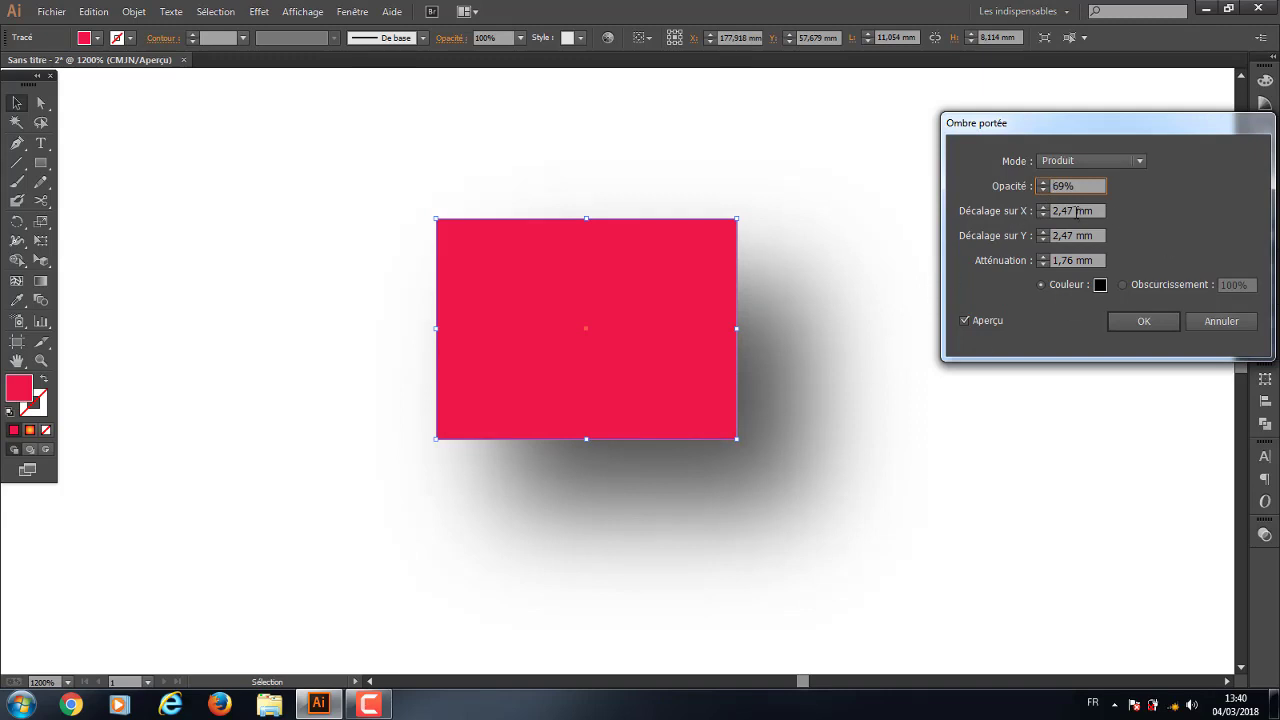
drag(1086, 211, 1077, 211)
text(1mm)
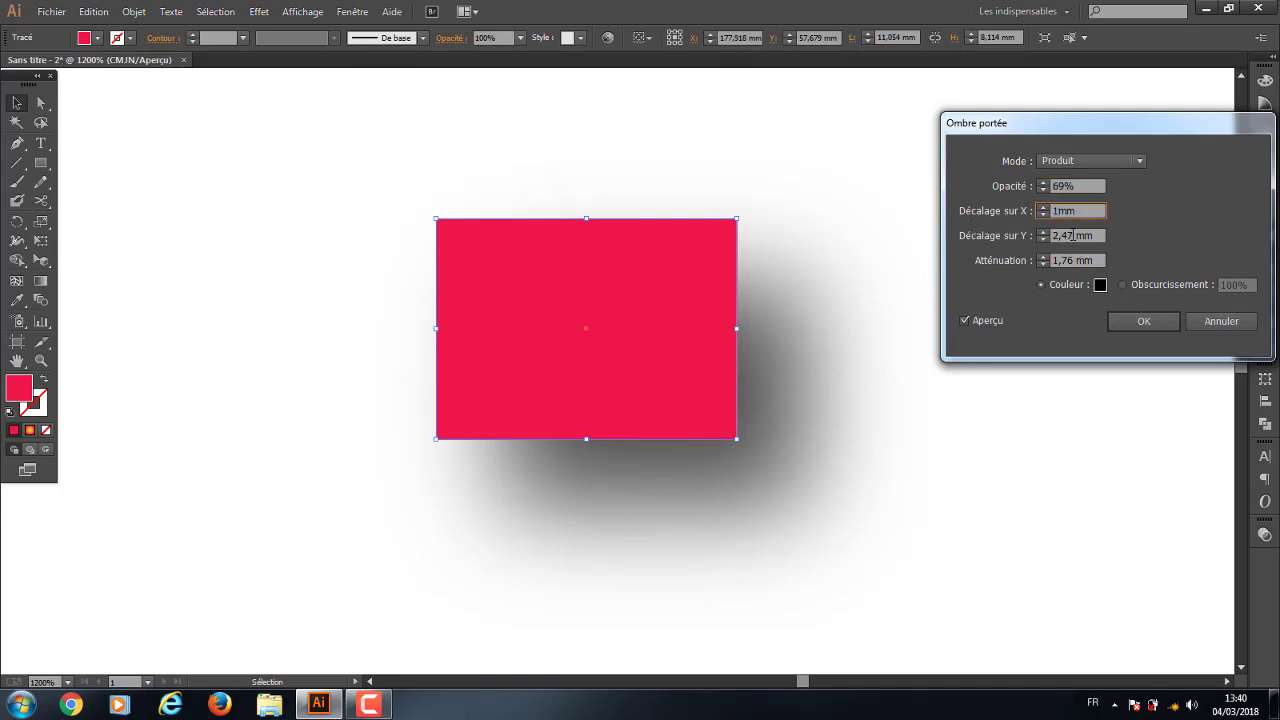
key(Tab)
text(1 mm)
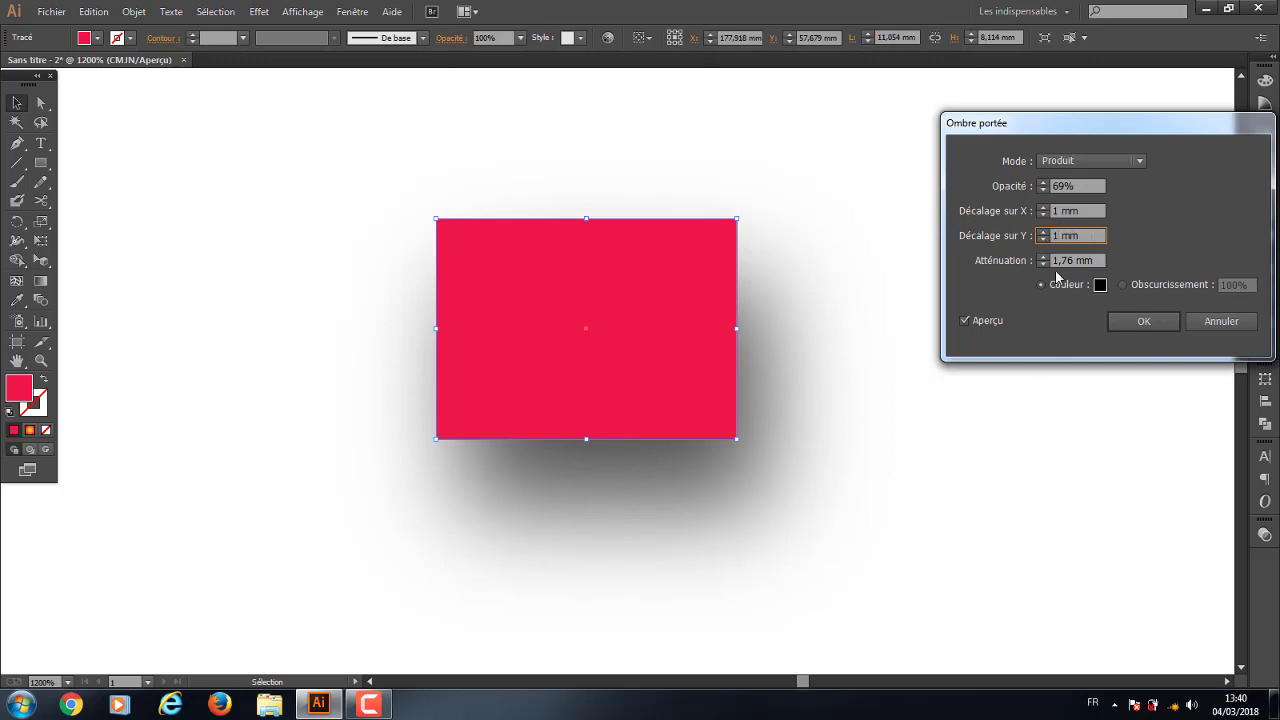
drag(1079, 263, 1045, 263)
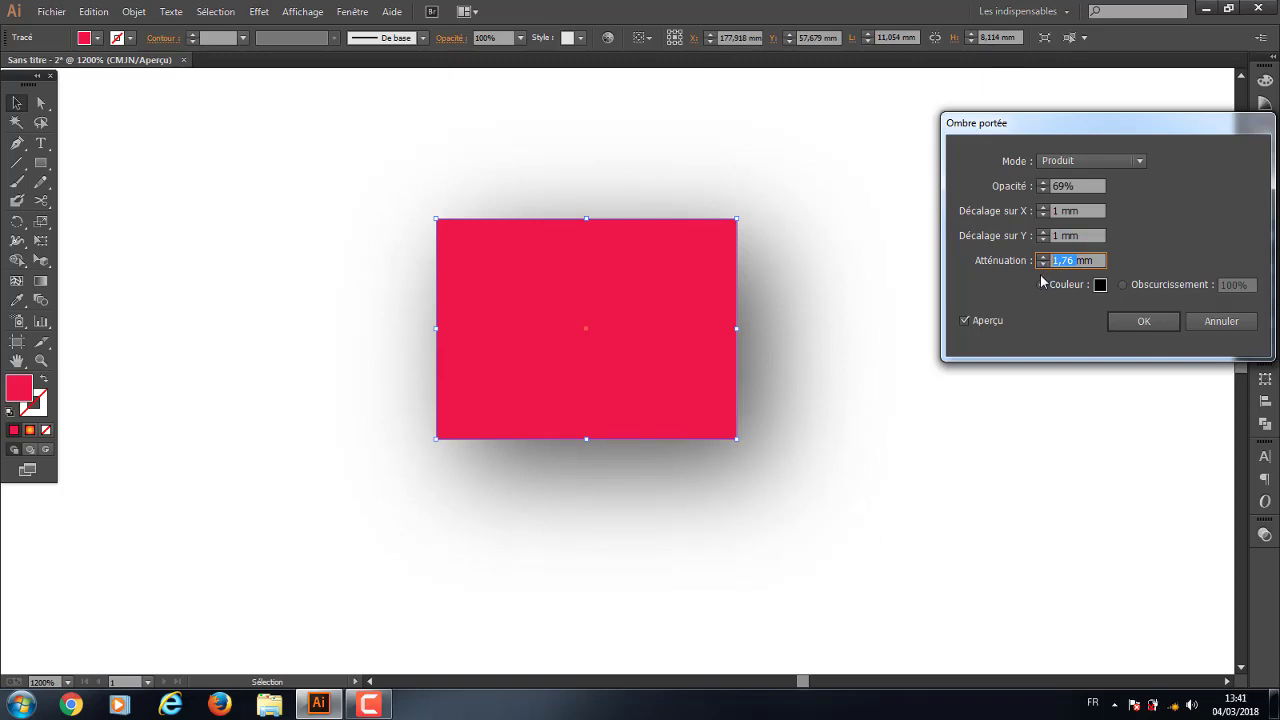
text(1mm)
click(965, 320)
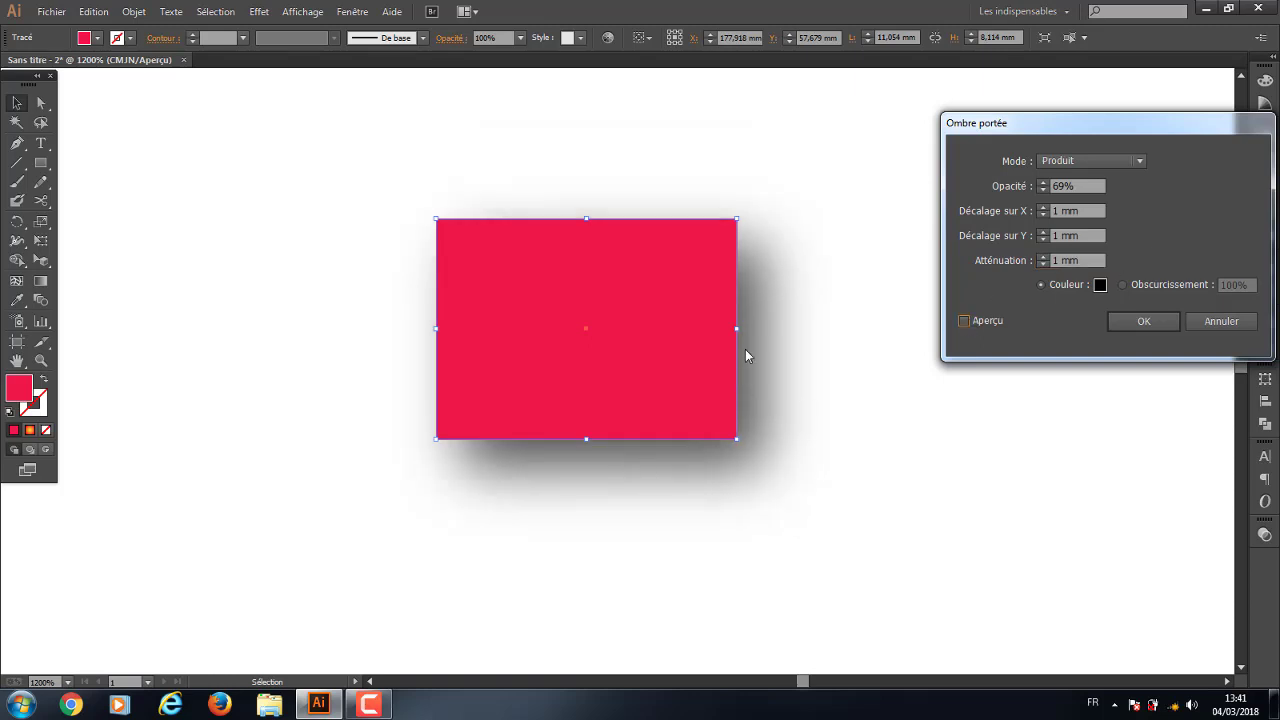
Reduce the shadow blur to 0,2 mm and the X and Y offsets to 0,3 mm
double_click(1052, 260)
click(1042, 257)
text(2)
double_click(1056, 238)
text(3)
double_click(1057, 211)
text(0,3)
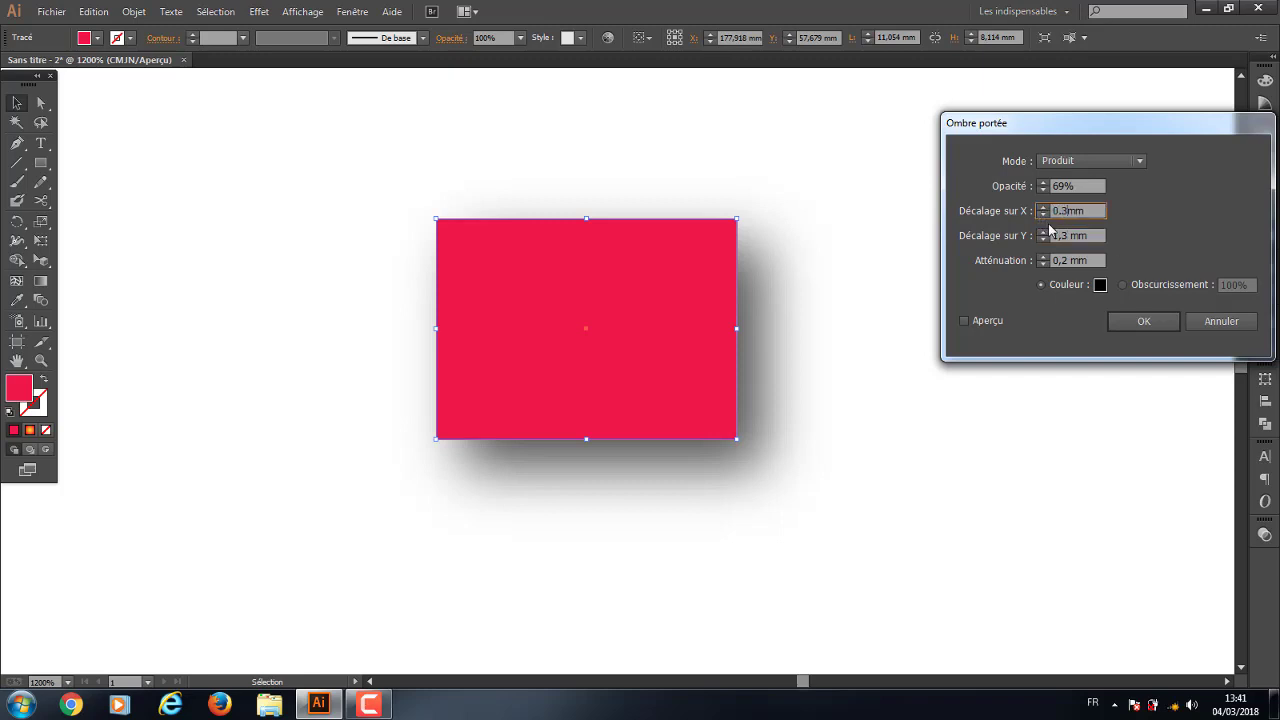
double_click(1056, 236)
text(0)
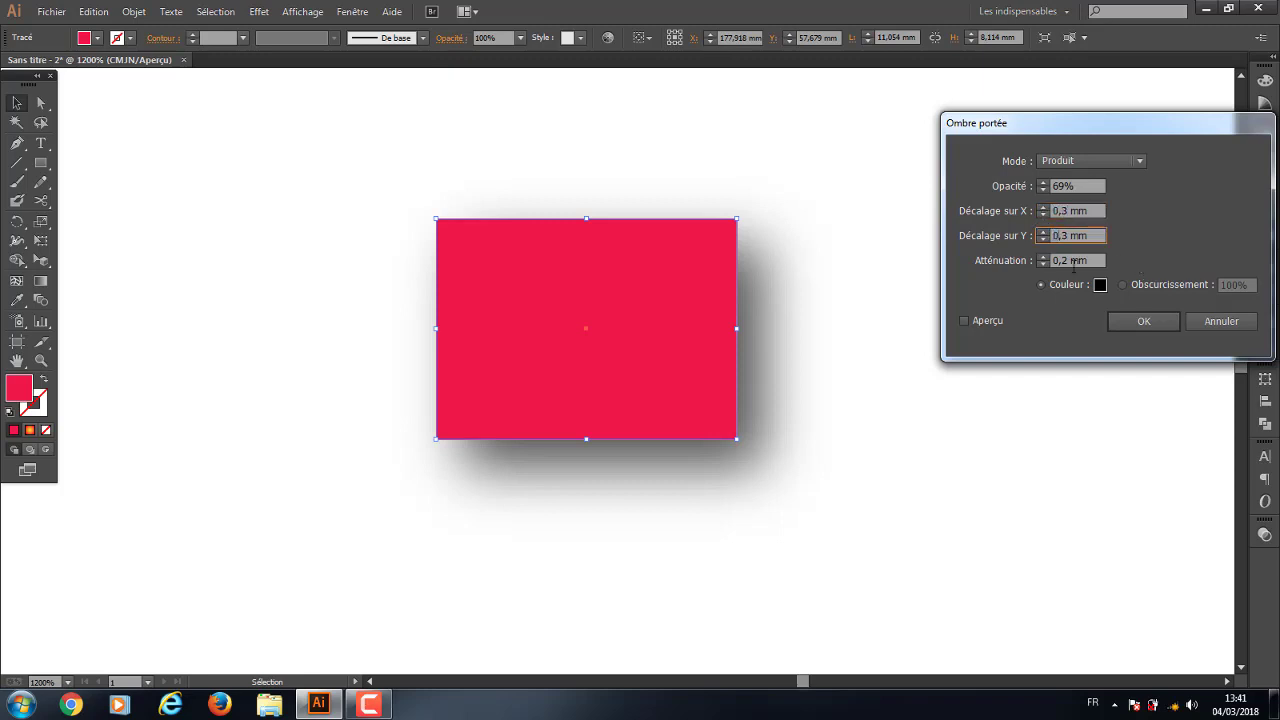
click(966, 321)
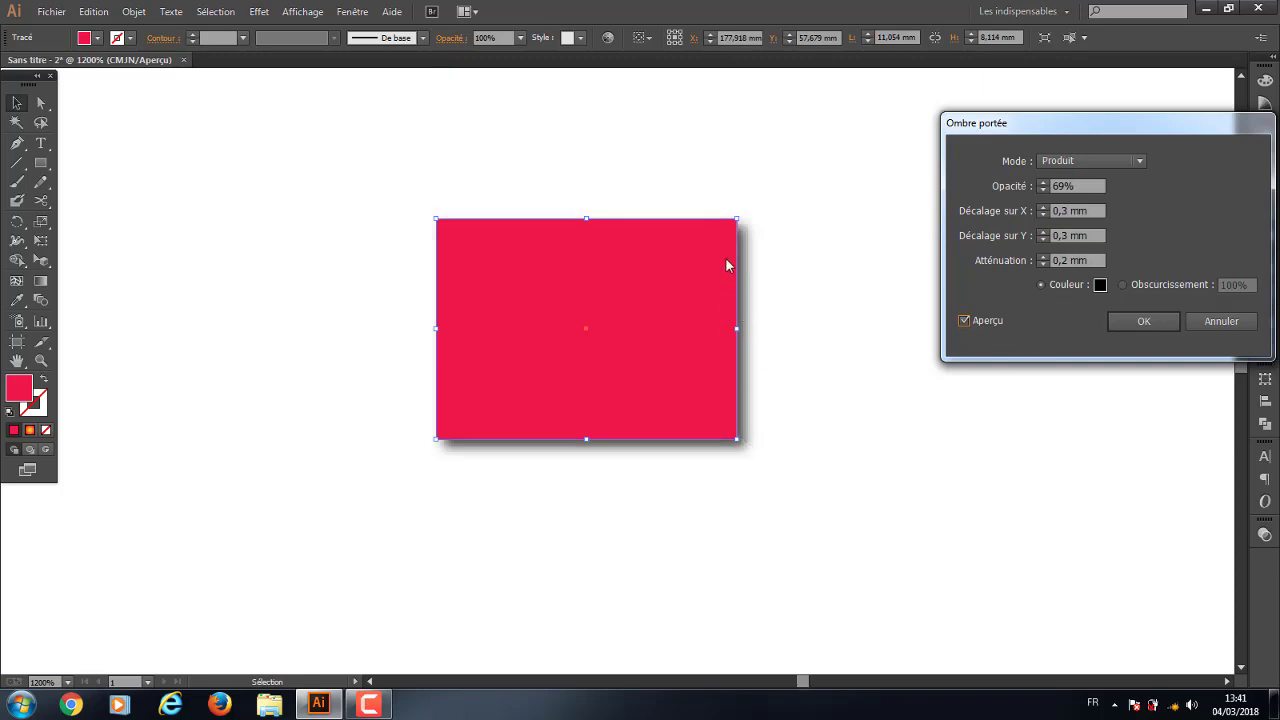
Set the shadow opacity to 50% and confirm the drop shadow
double_click(1064, 186)
text(20)
click(965, 321)
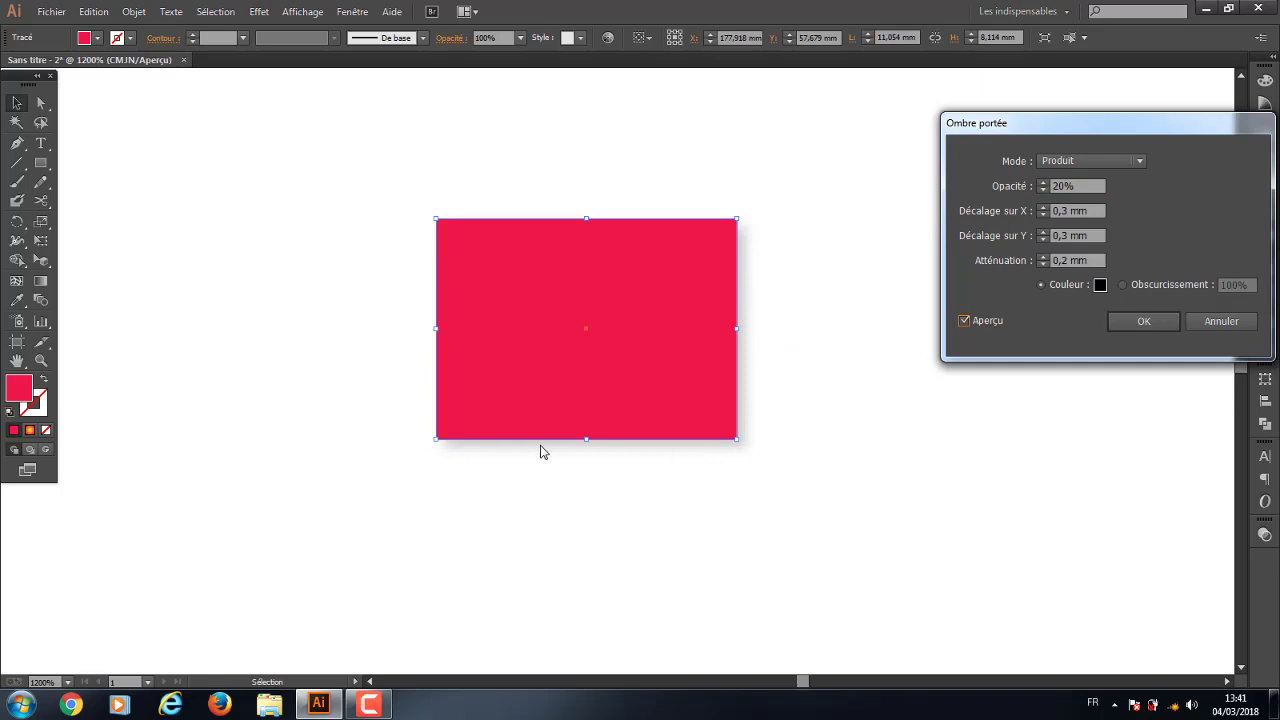
double_click(1065, 186)
text(50)
click(963, 322)
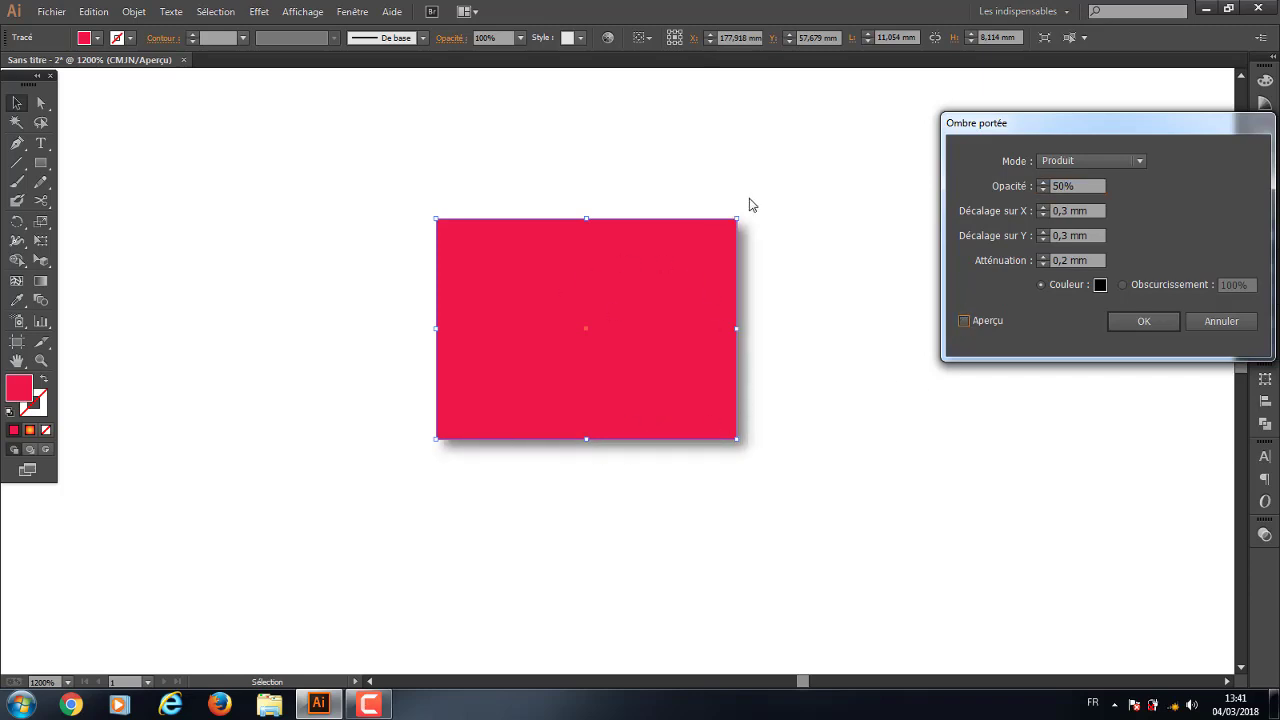
click(1143, 321)
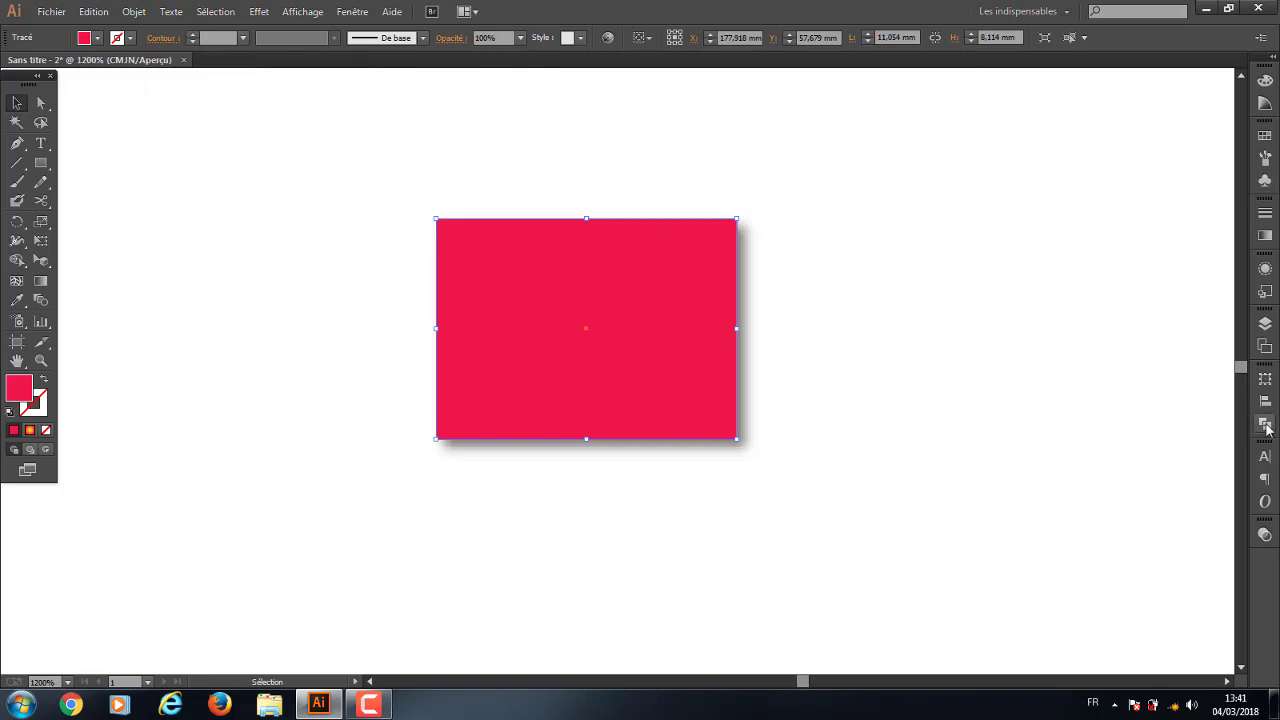
Preview an outer glow effect on the rectangle, then cancel it
click(1266, 235)
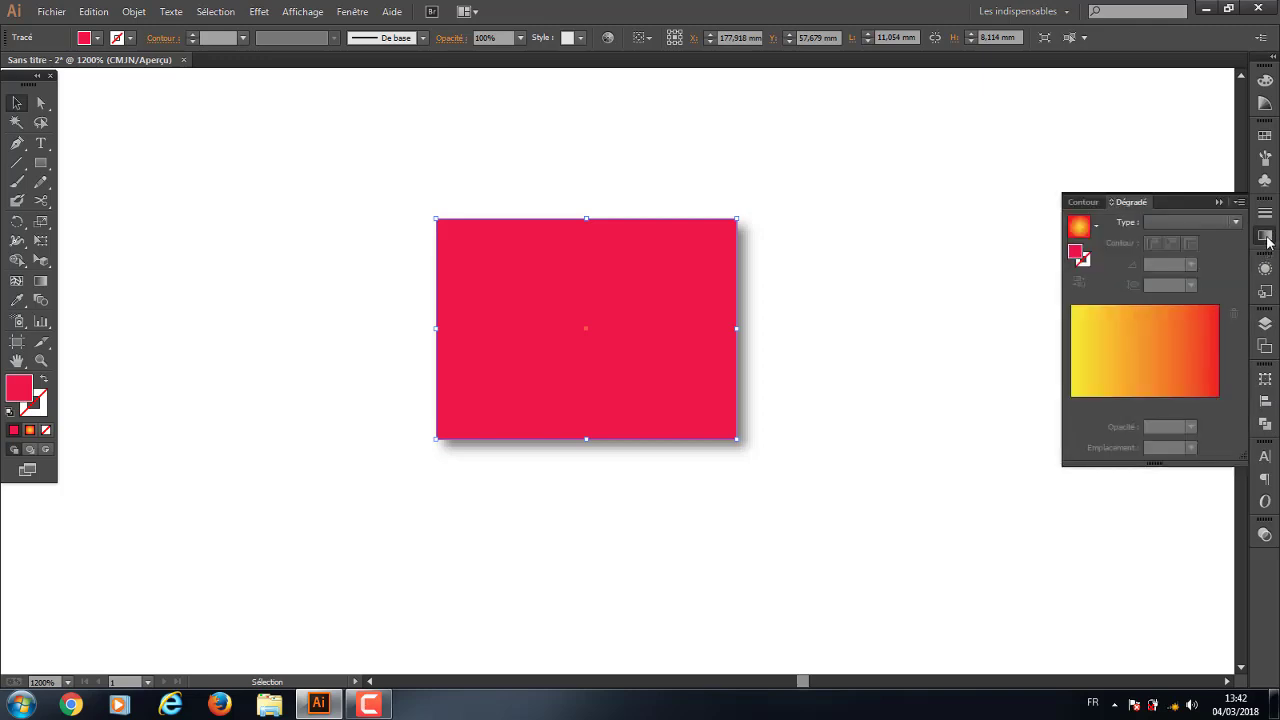
click(1266, 237)
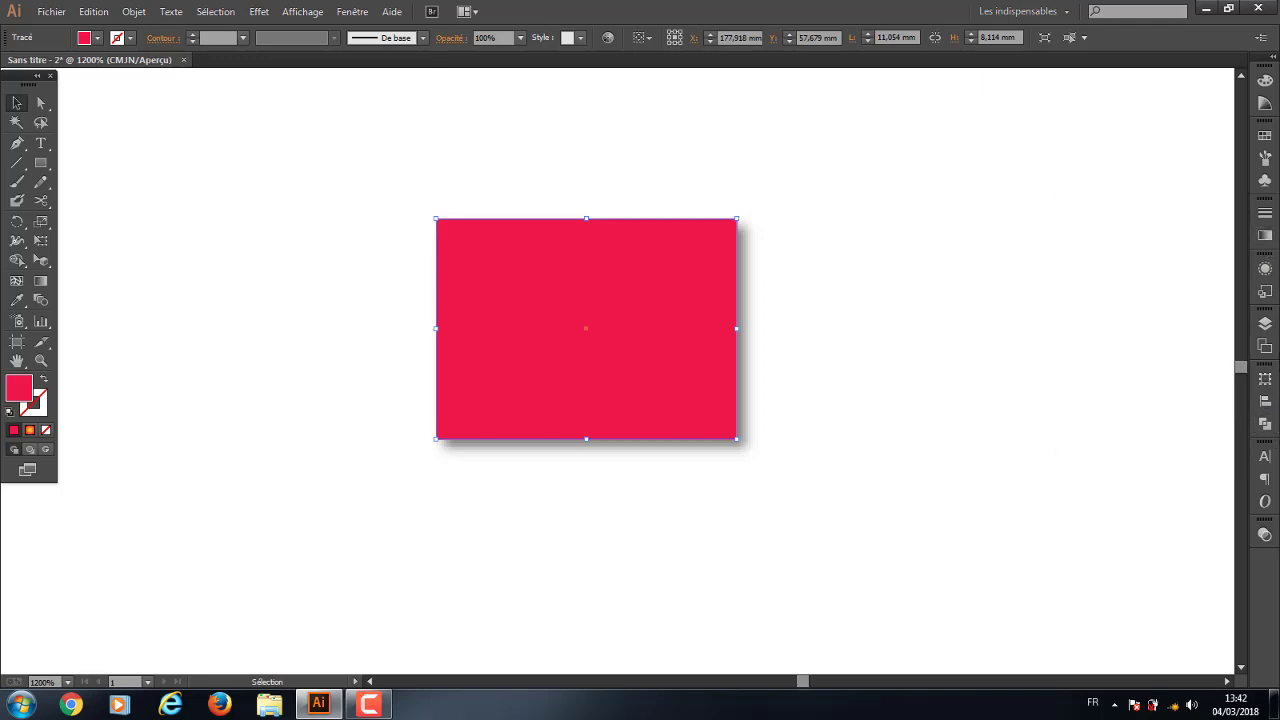
click(1264, 270)
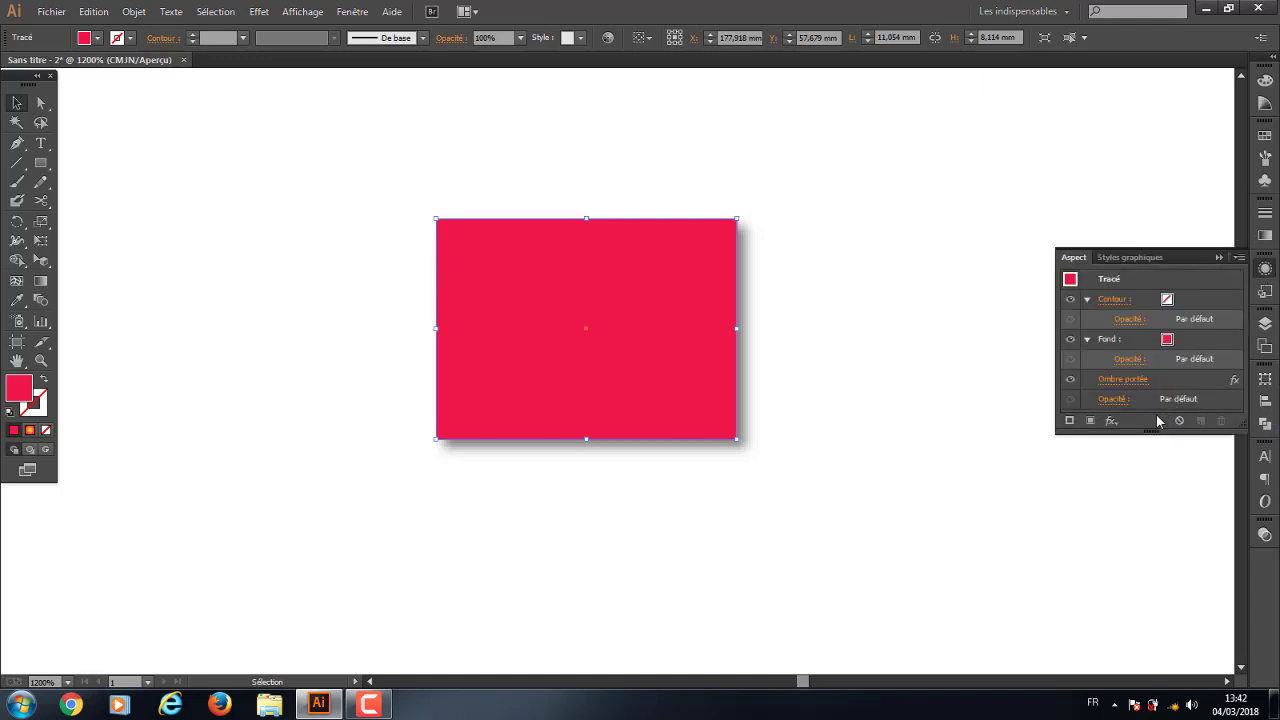
click(1113, 428)
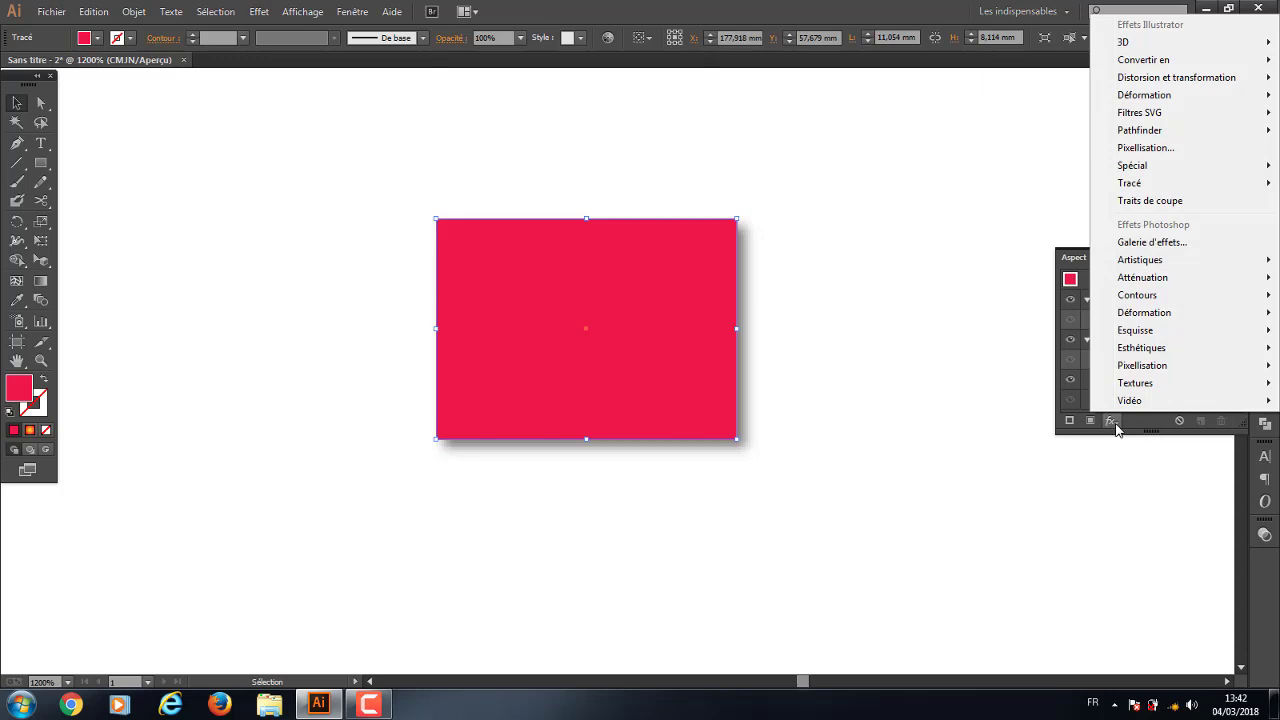
mouse_move(1133, 165)
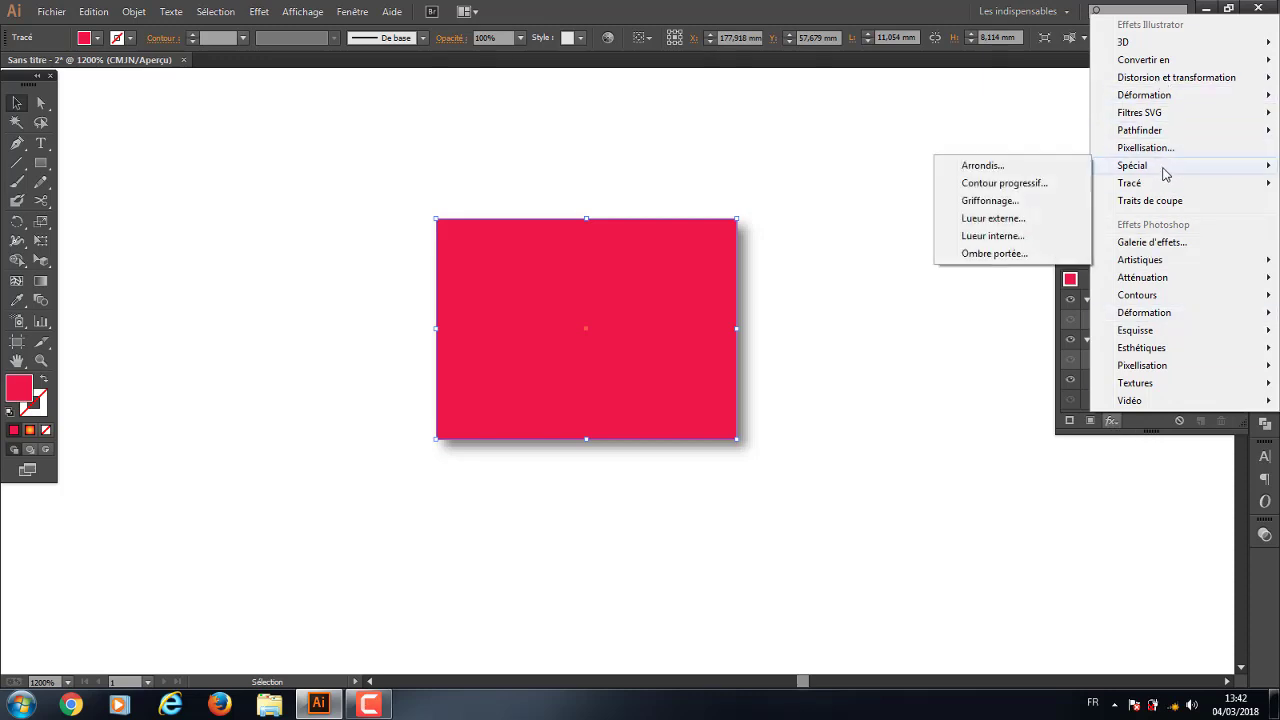
click(1022, 218)
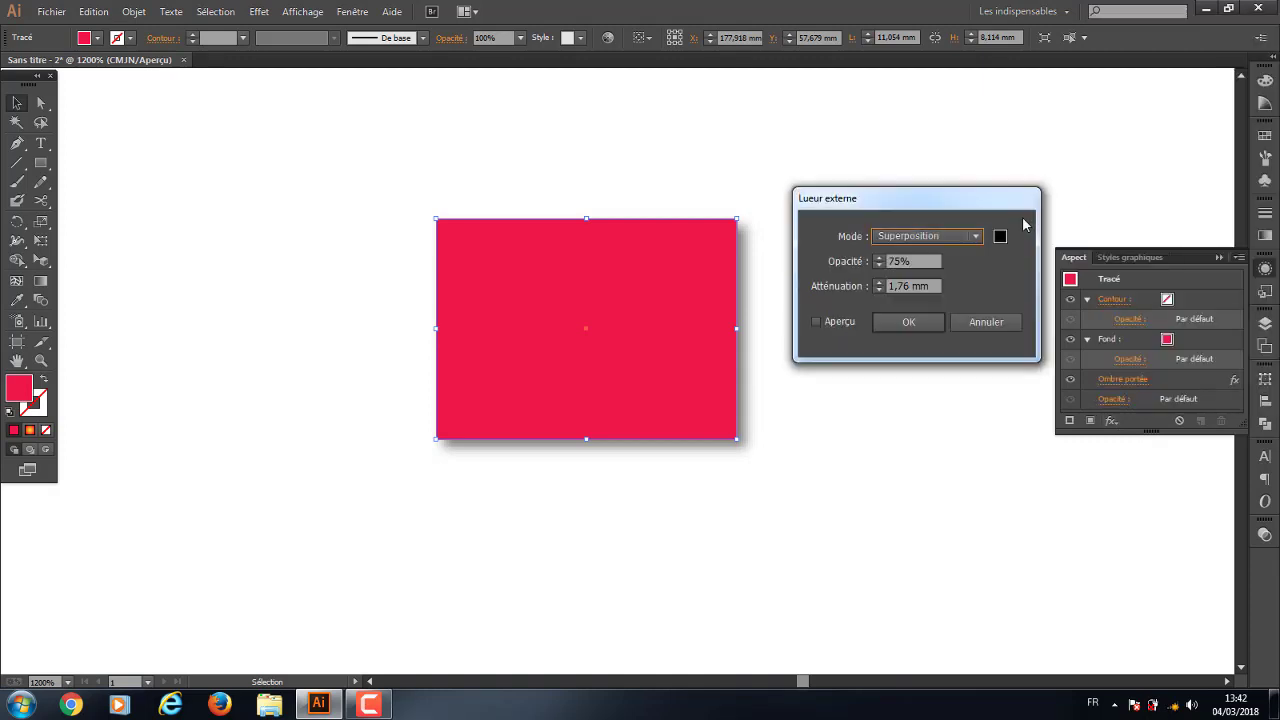
click(817, 321)
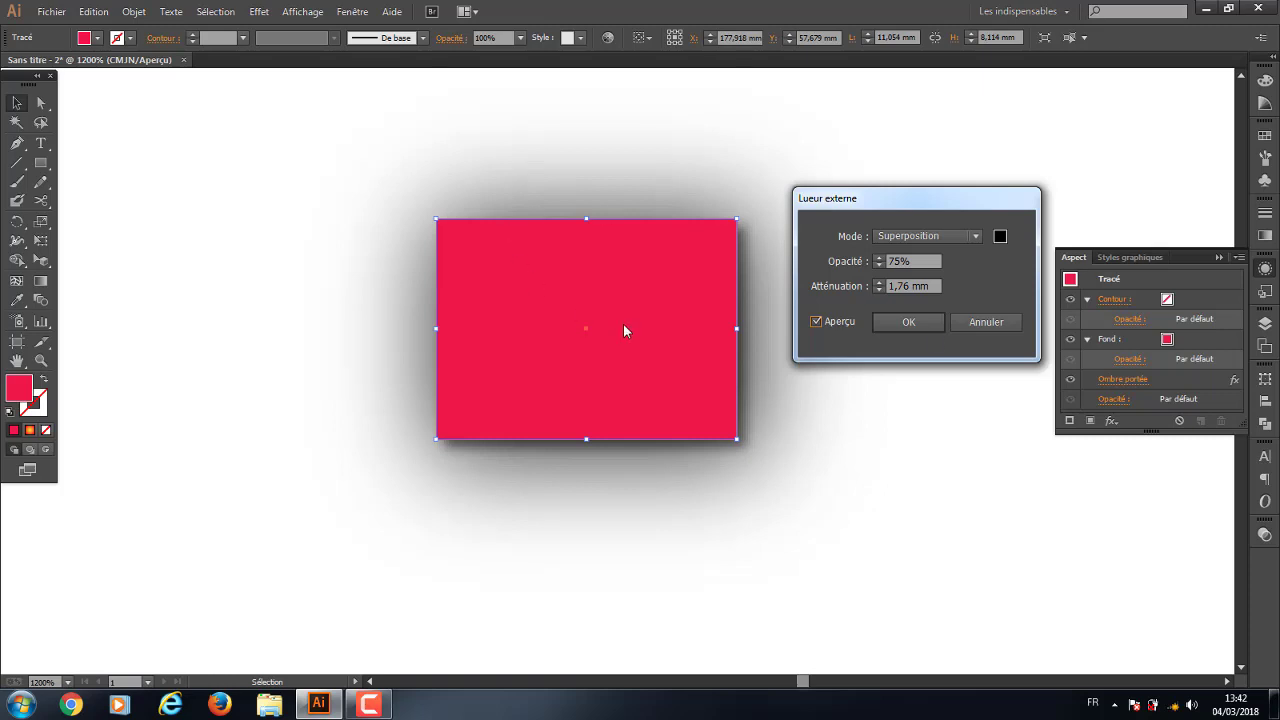
click(998, 329)
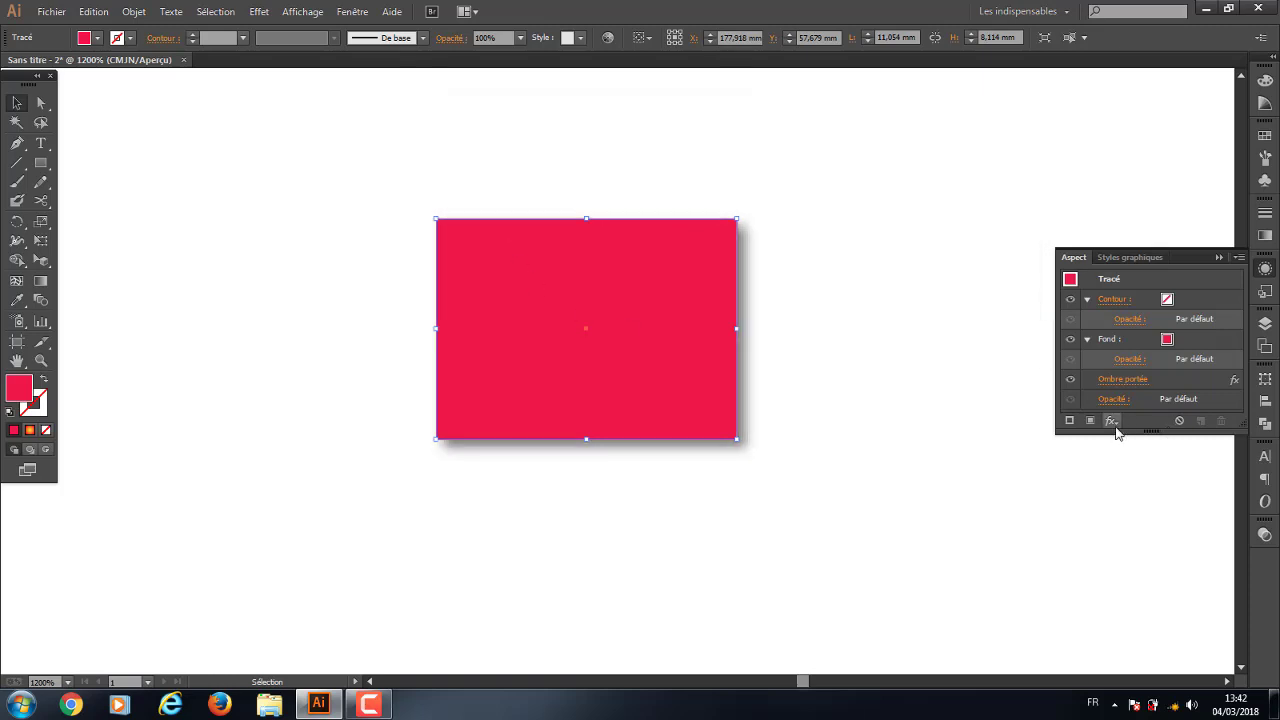
Preview rounded corners on the rectangle, cancel them, and return to the fx effects list
click(1111, 421)
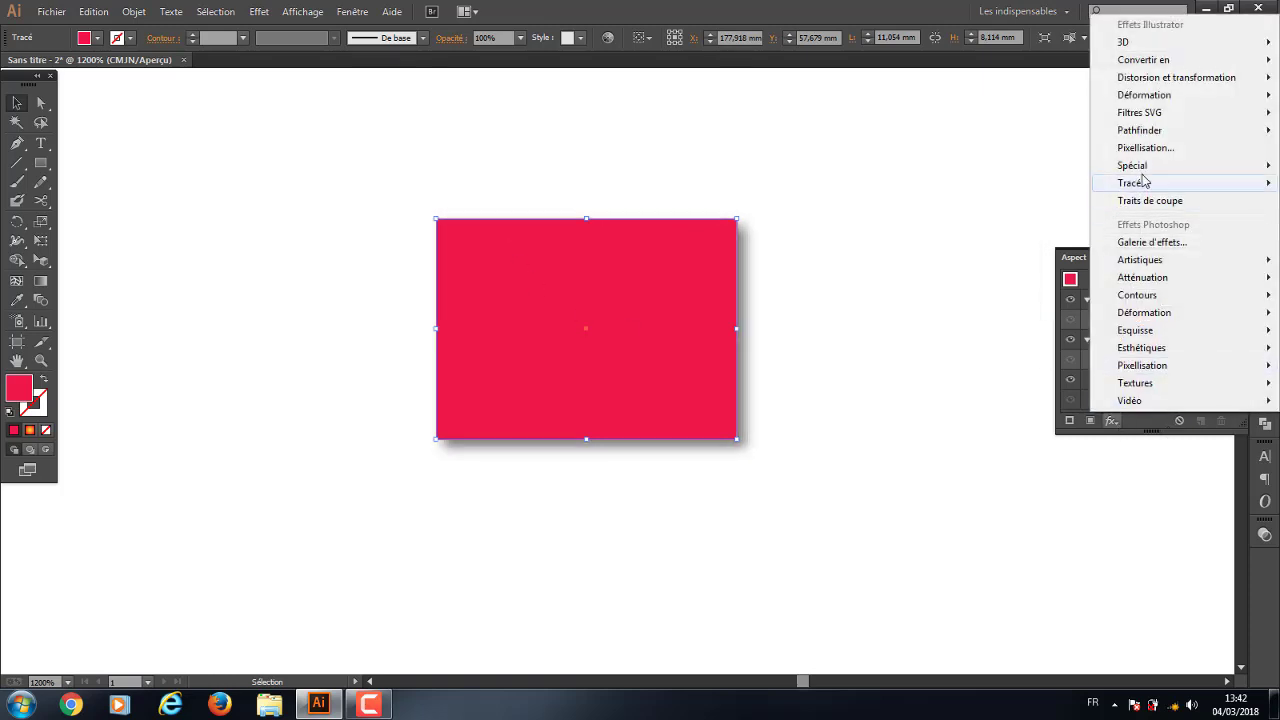
mouse_move(1133, 165)
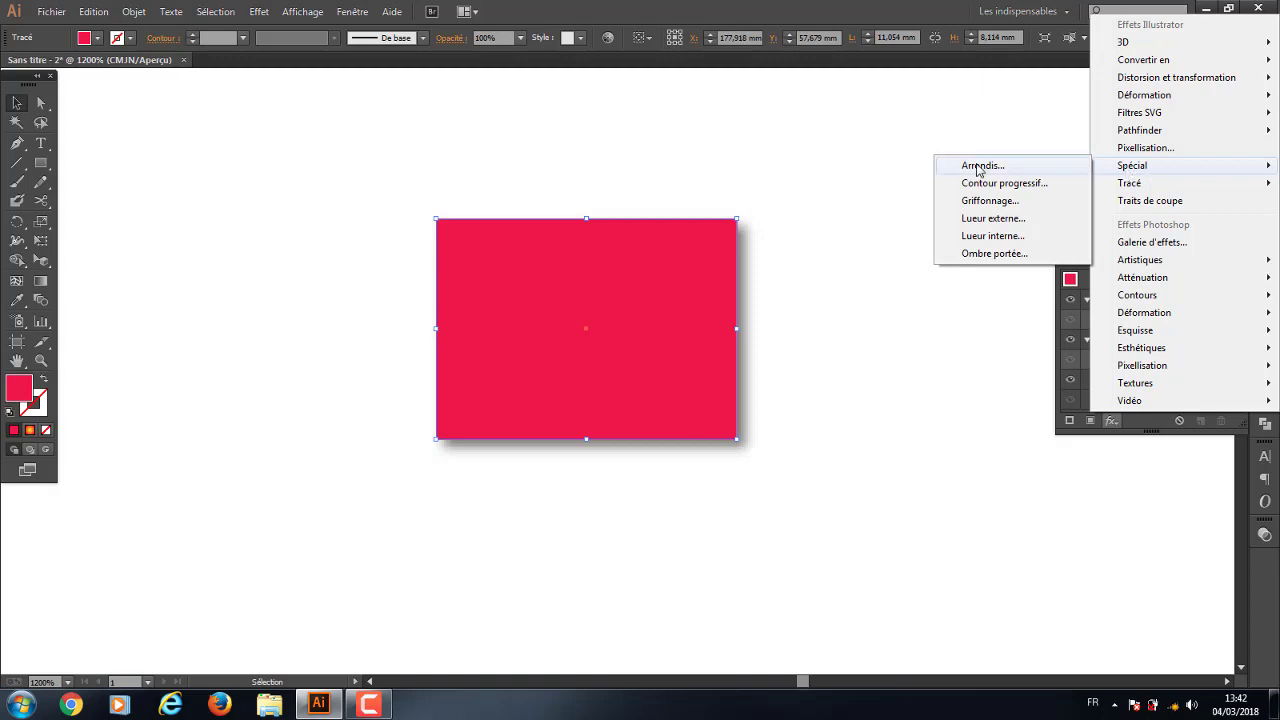
click(980, 166)
click(539, 365)
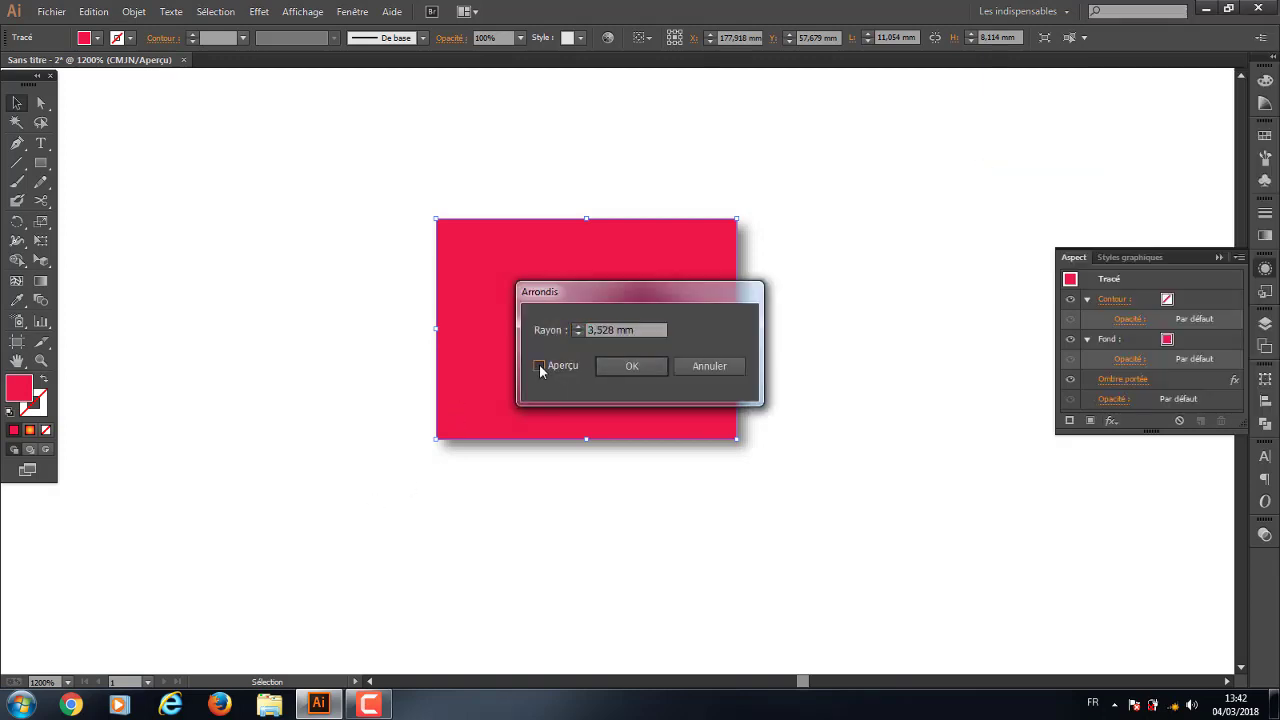
drag(683, 293, 1024, 183)
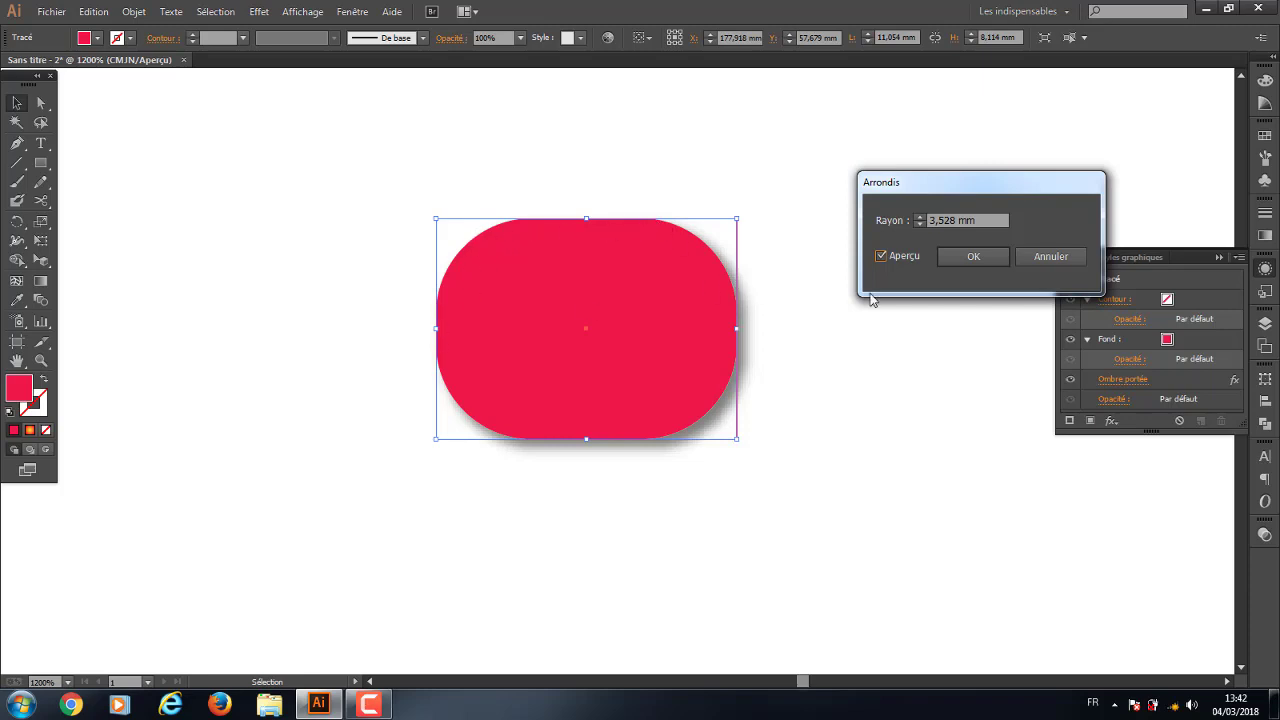
click(1069, 257)
click(1111, 420)
mouse_move(1133, 166)
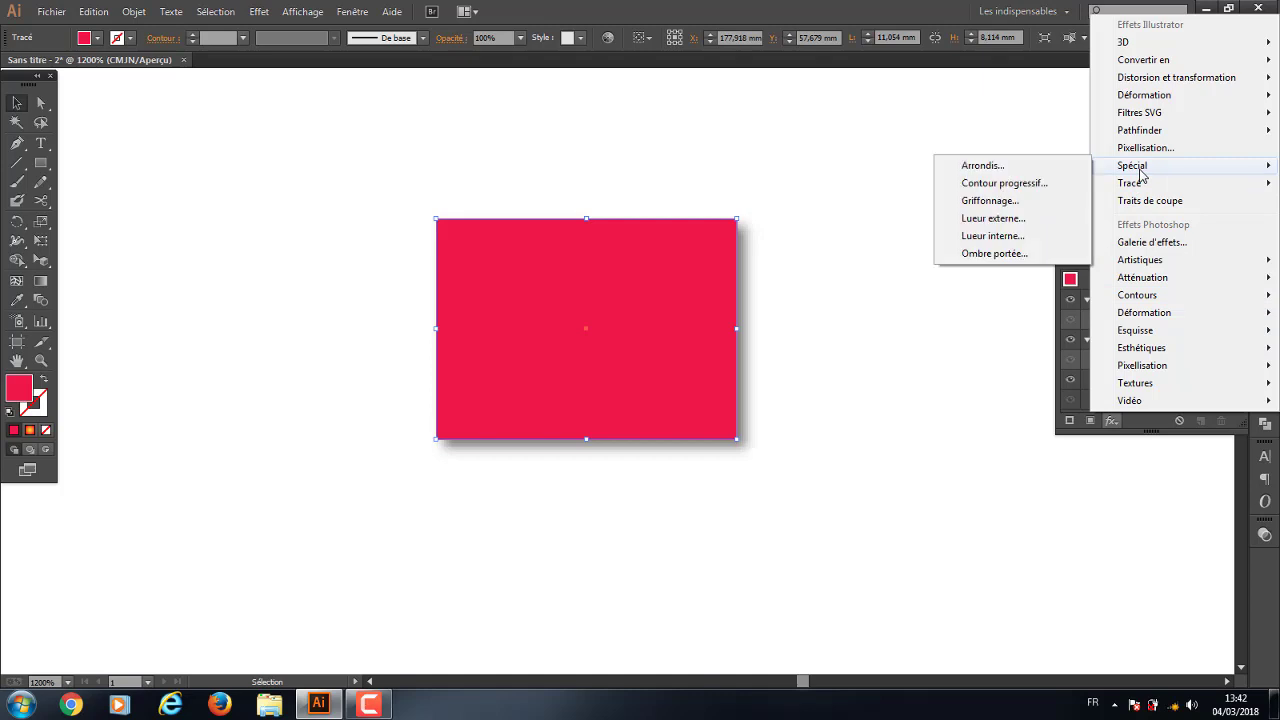
Apply a Contour progressif feather with a 1,5 mm radius to the rectangle, then deselect it
click(1004, 183)
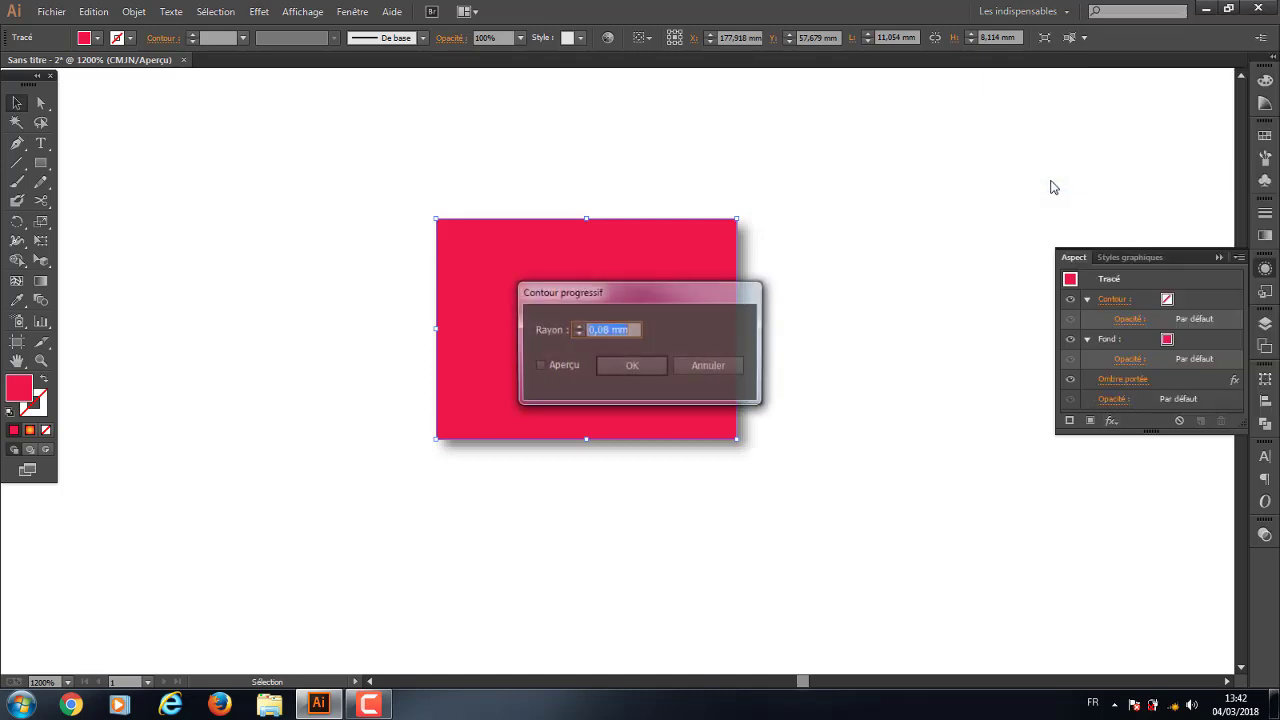
click(540, 366)
drag(636, 292, 1097, 176)
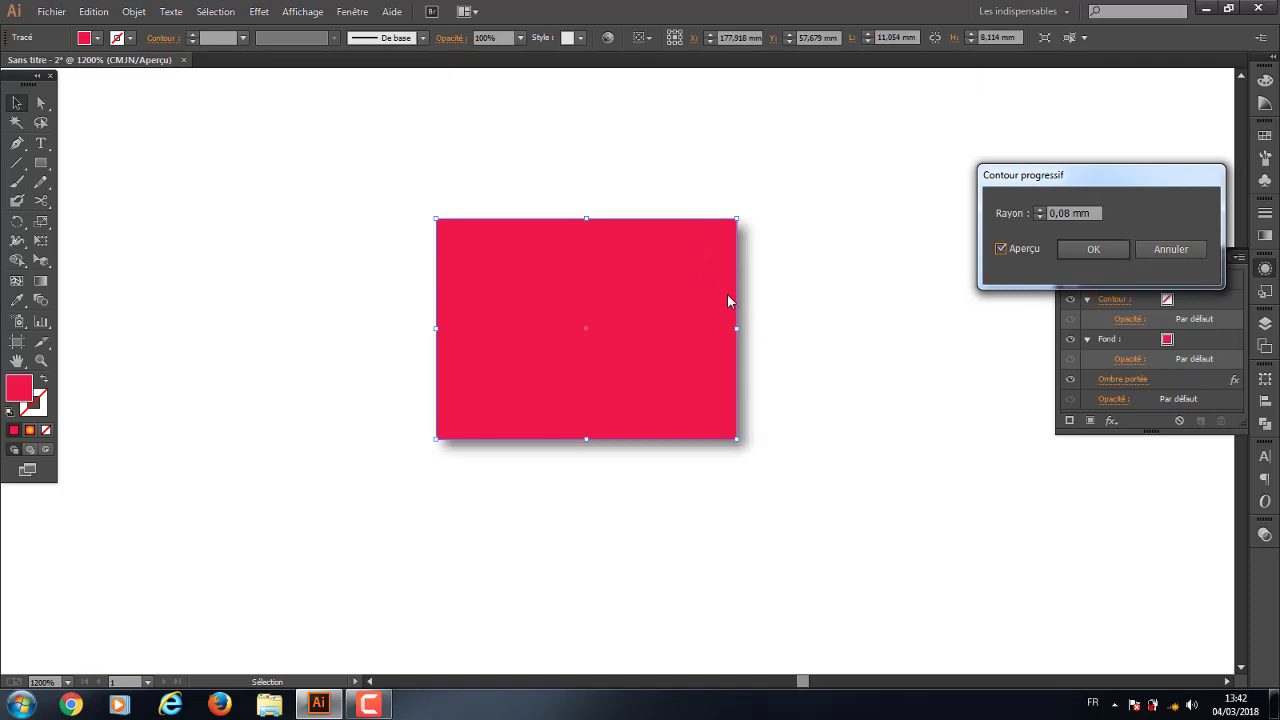
click(1066, 212)
text(3)
click(1001, 249)
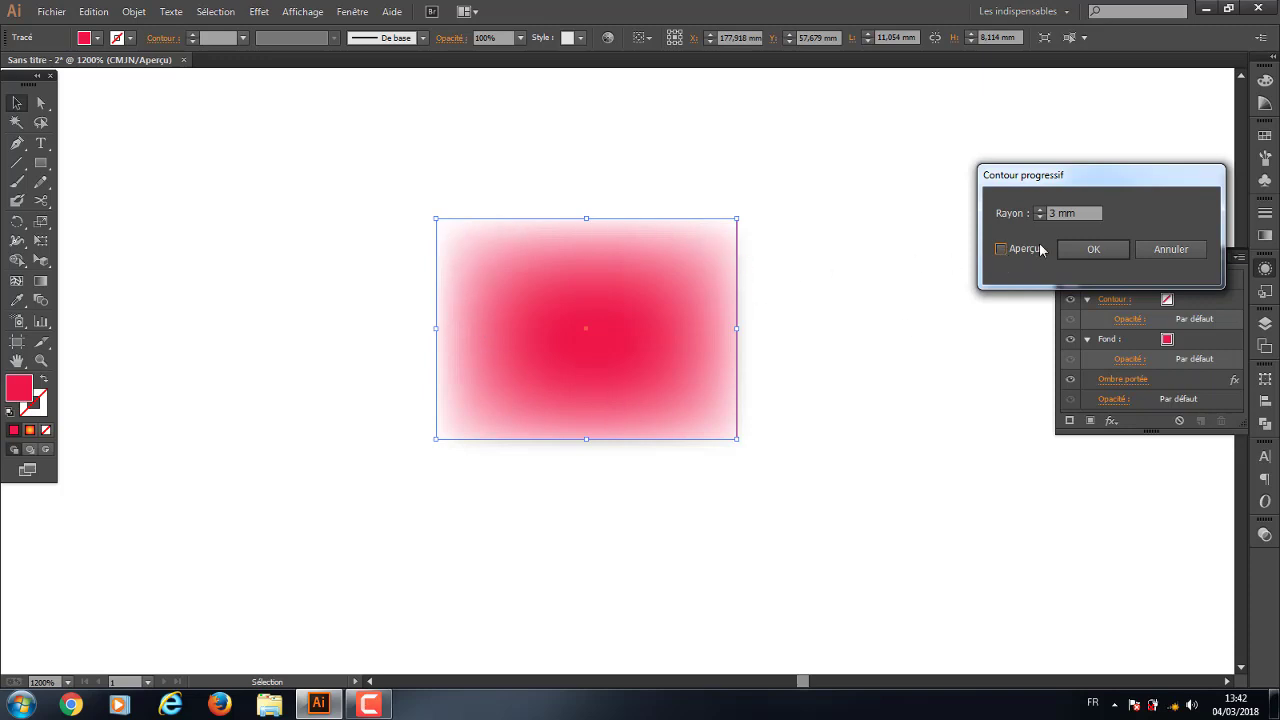
click(1062, 213)
key(Tab)
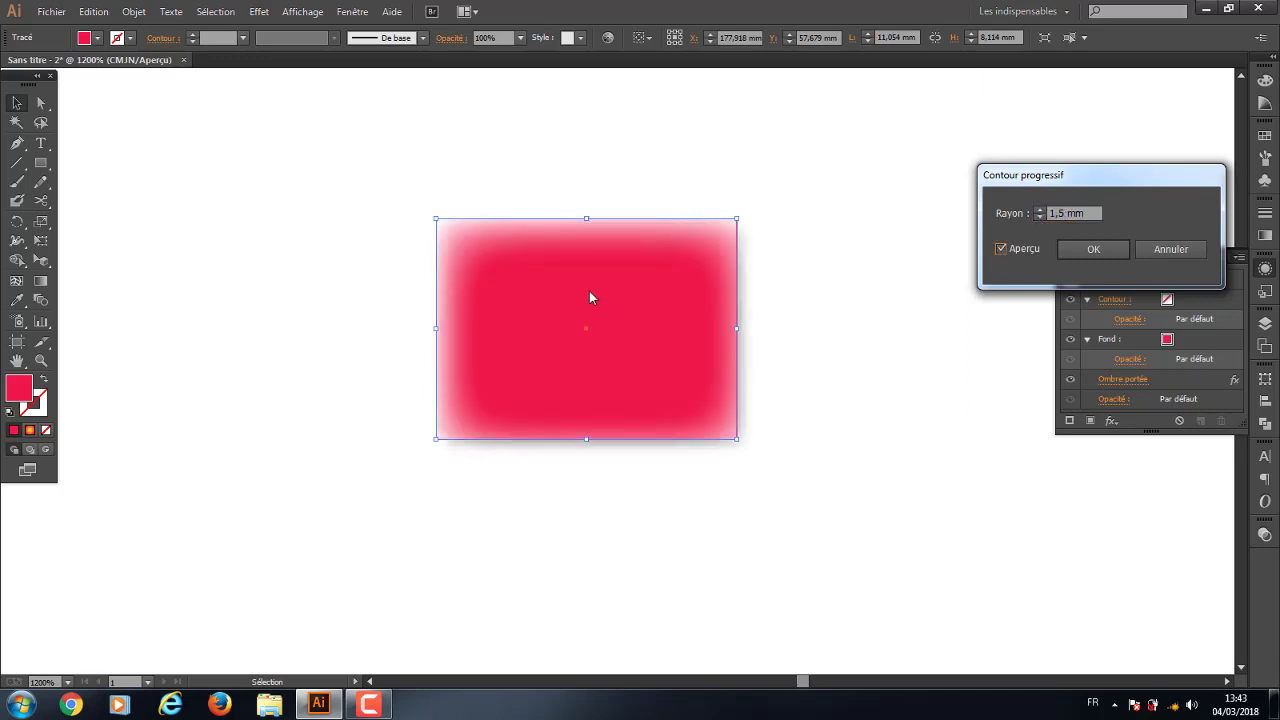
click(1094, 250)
click(790, 336)
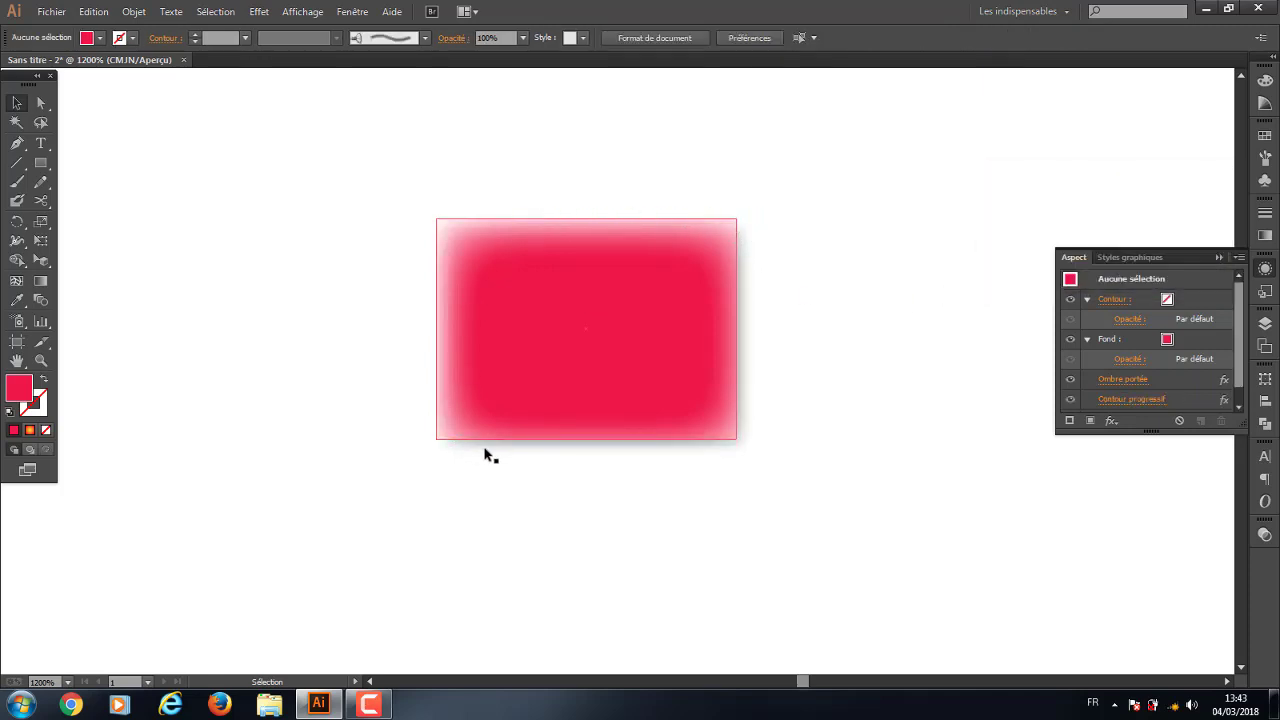
Select and delete the feathered pink rectangle
click(41, 162)
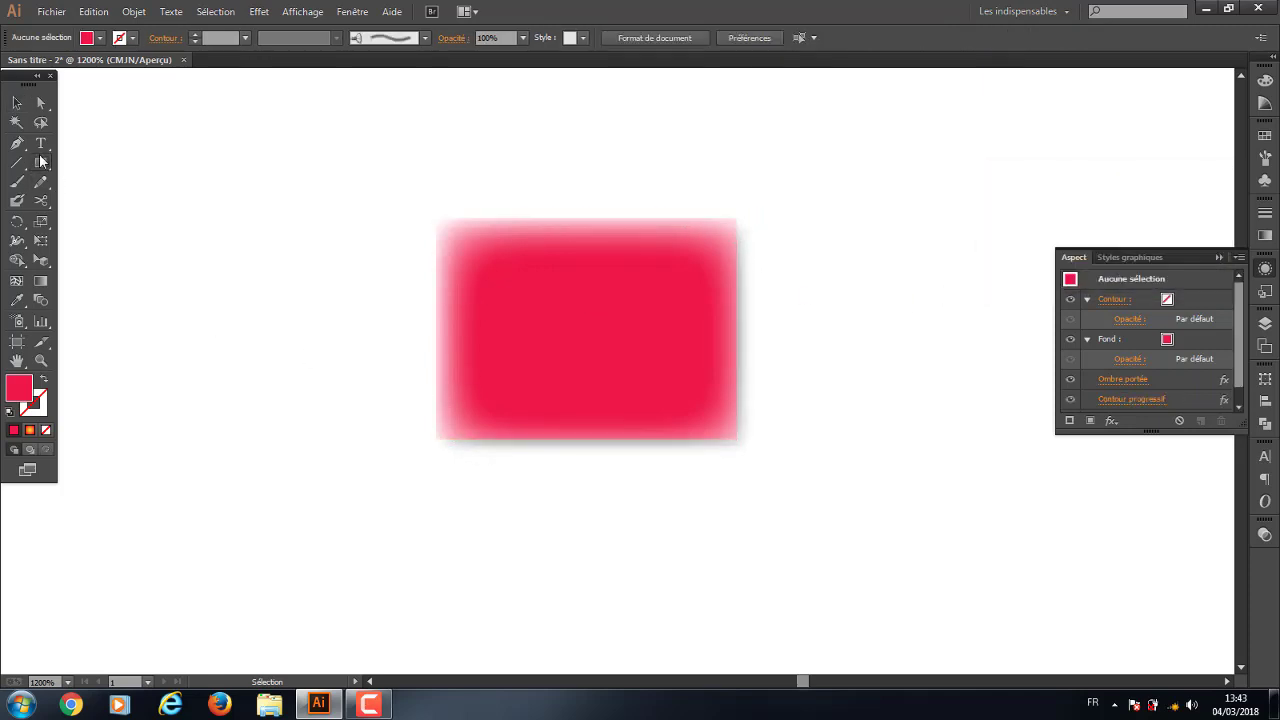
click(1112, 420)
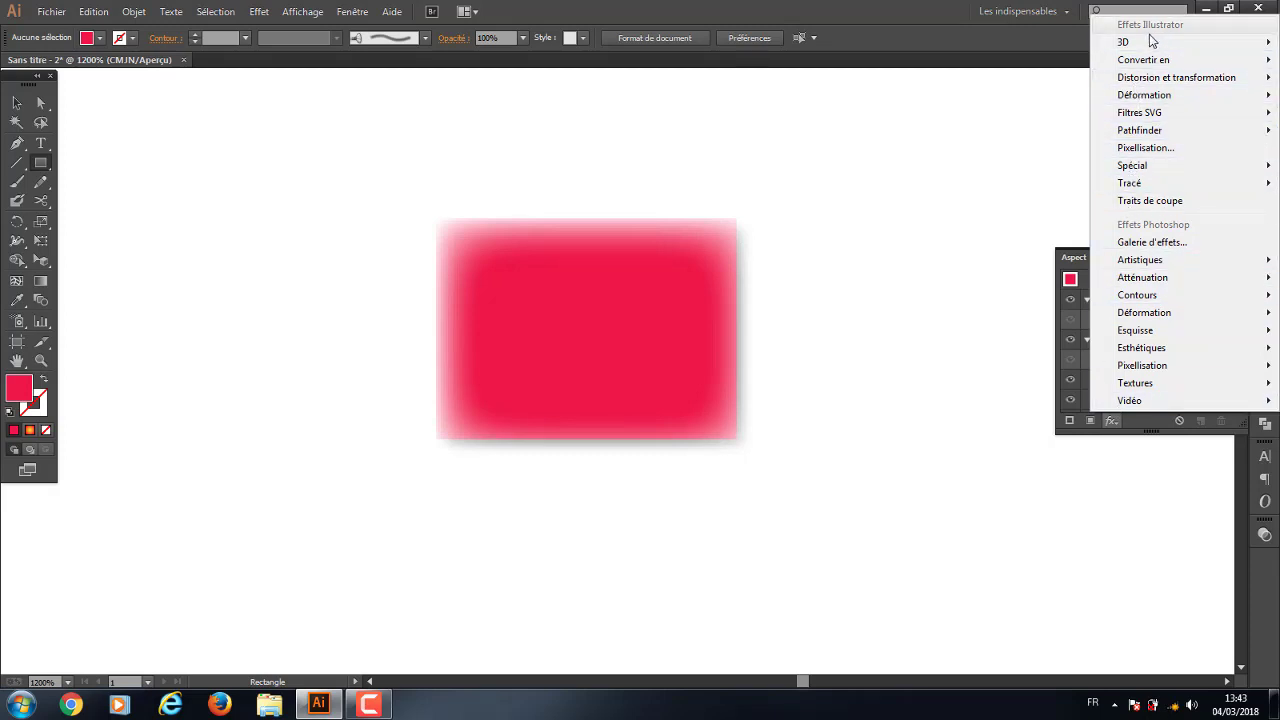
click(18, 101)
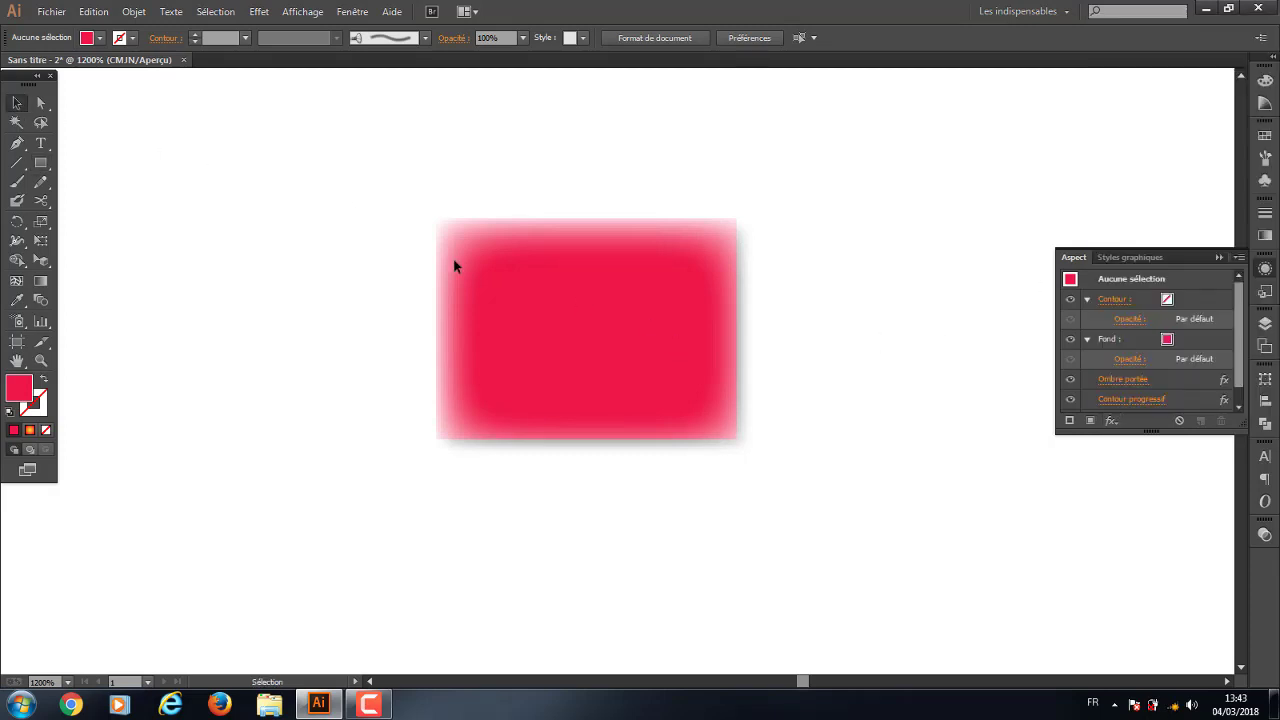
drag(209, 157, 735, 442)
key(Delete)
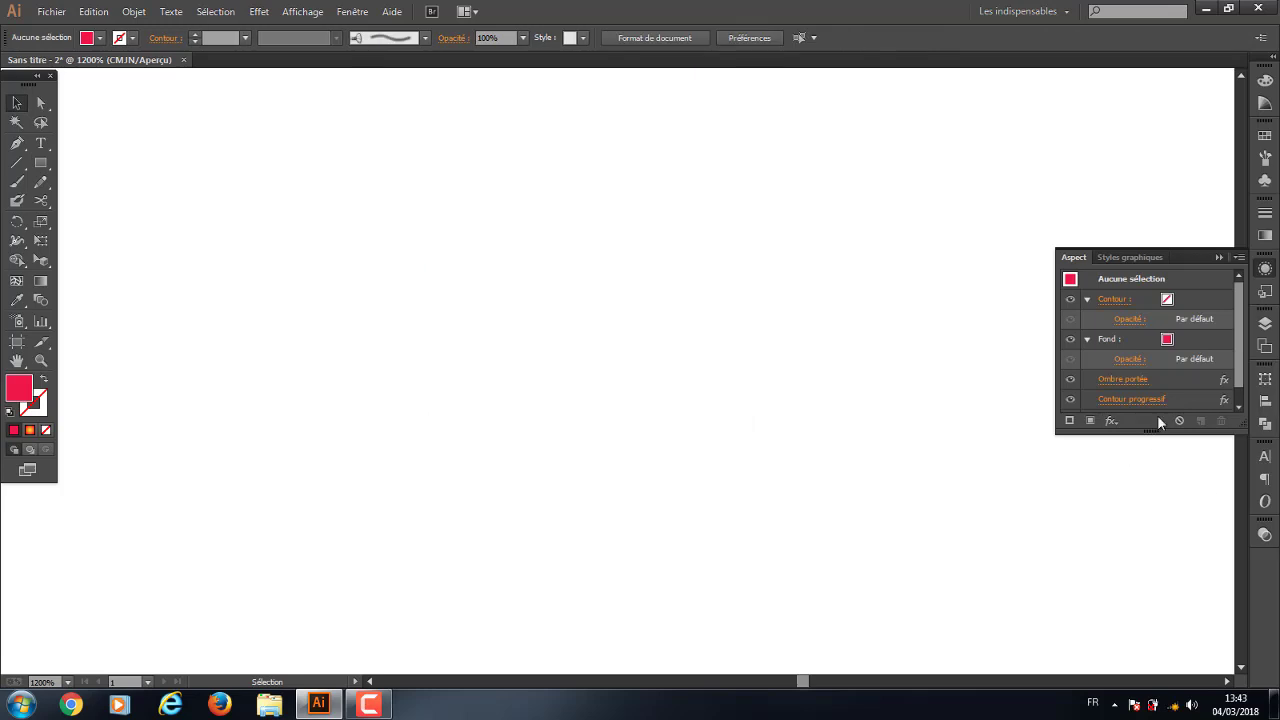
Show the Graphic Styles panel and draw a large new rectangle across the canvas
click(1216, 258)
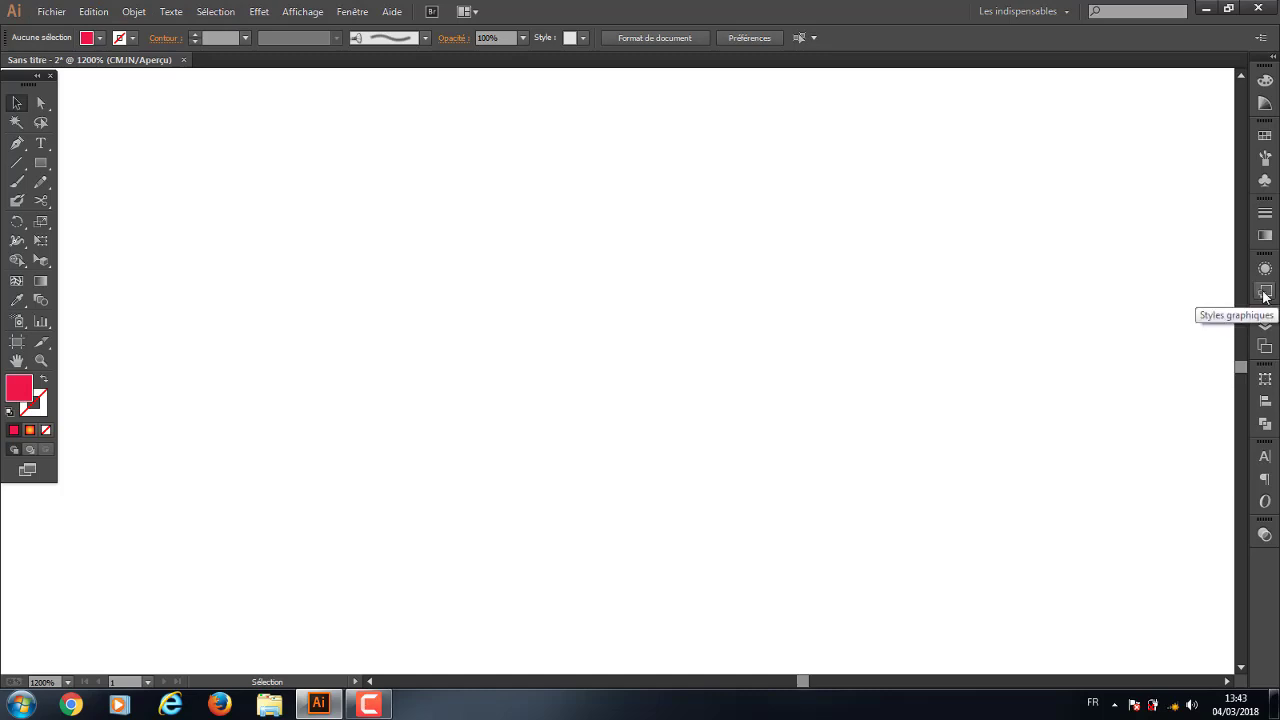
click(1264, 291)
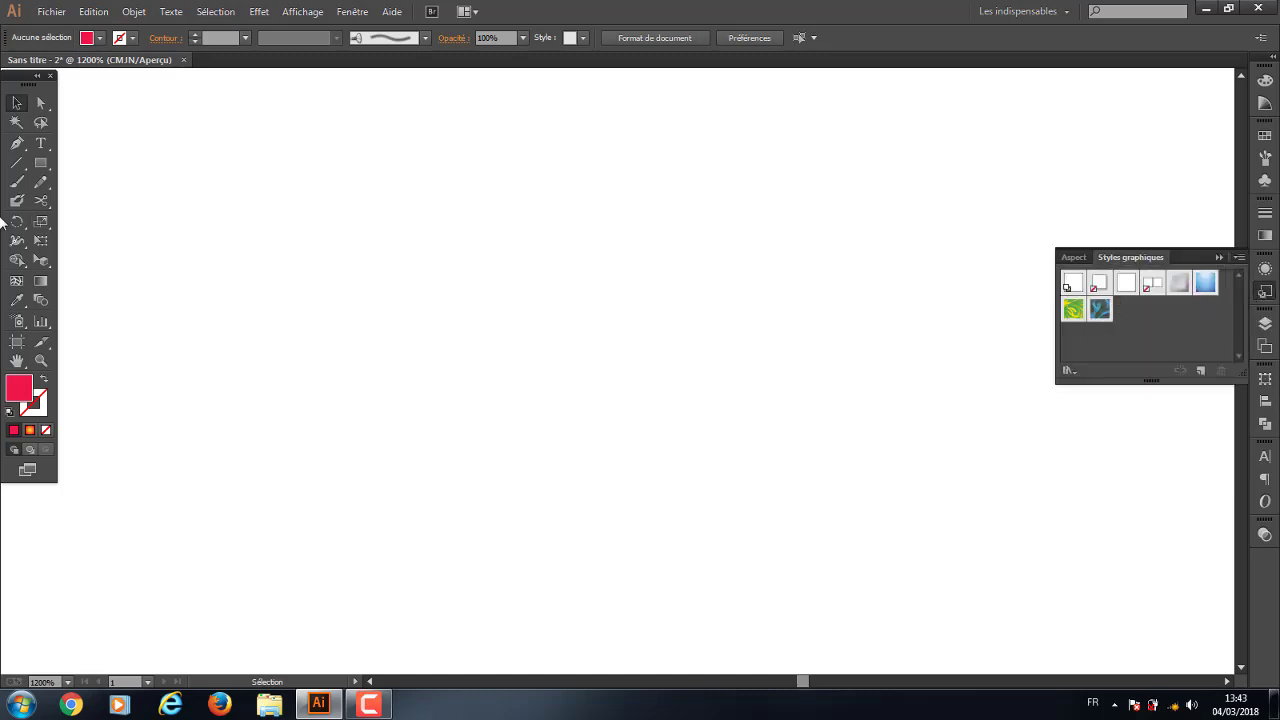
click(41, 163)
drag(276, 195, 823, 485)
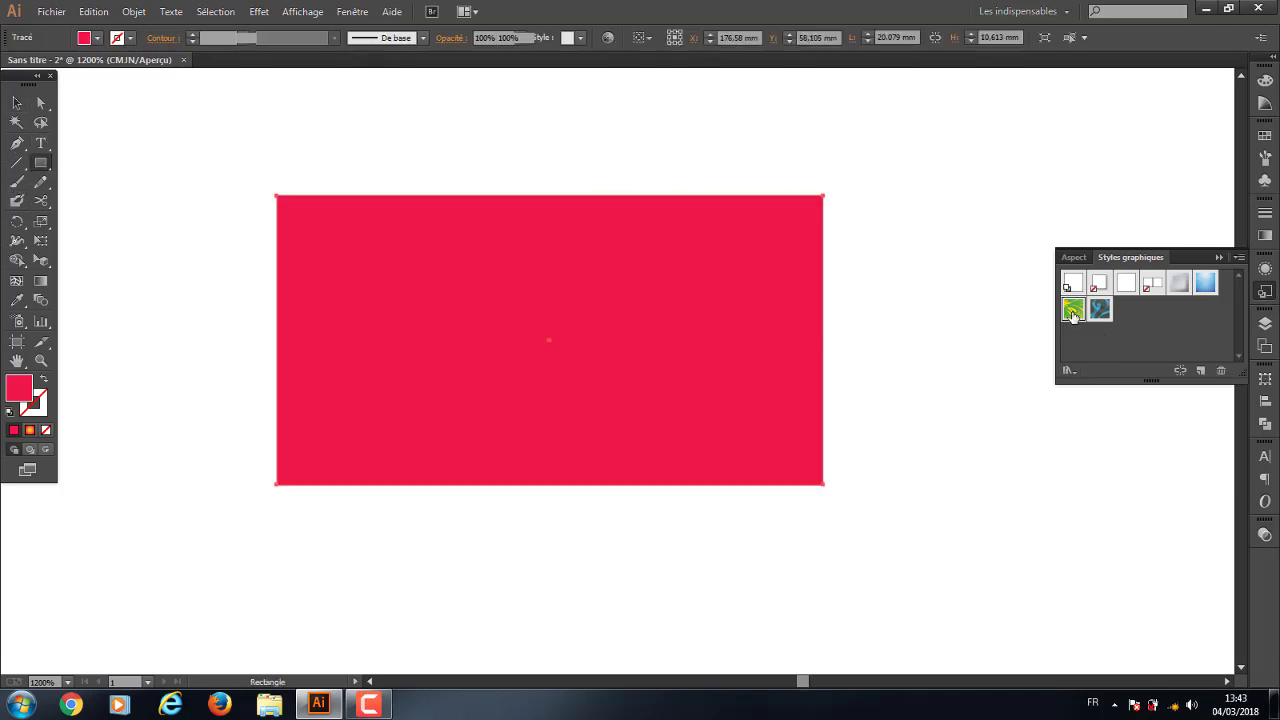
Try the green leaf, grey gradient, blue radial and swirl graphic styles on the rectangle
click(1072, 310)
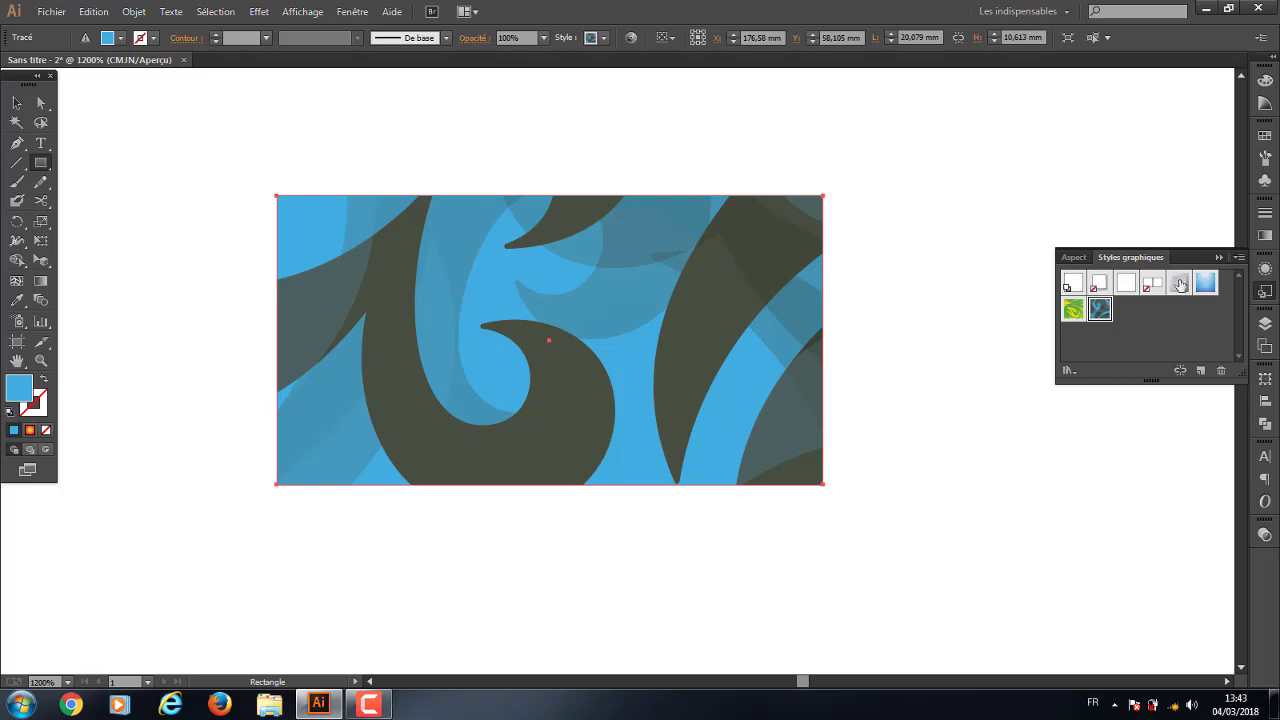
click(1179, 283)
click(1205, 283)
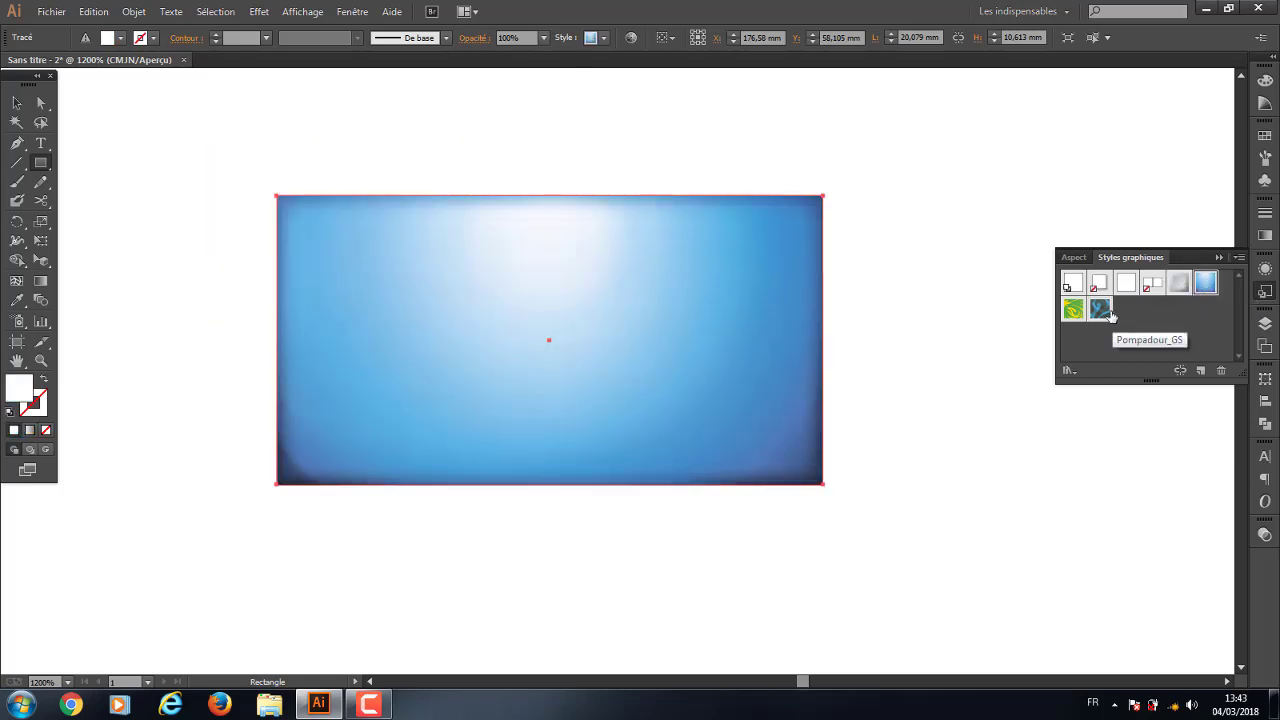
click(1099, 309)
click(1036, 318)
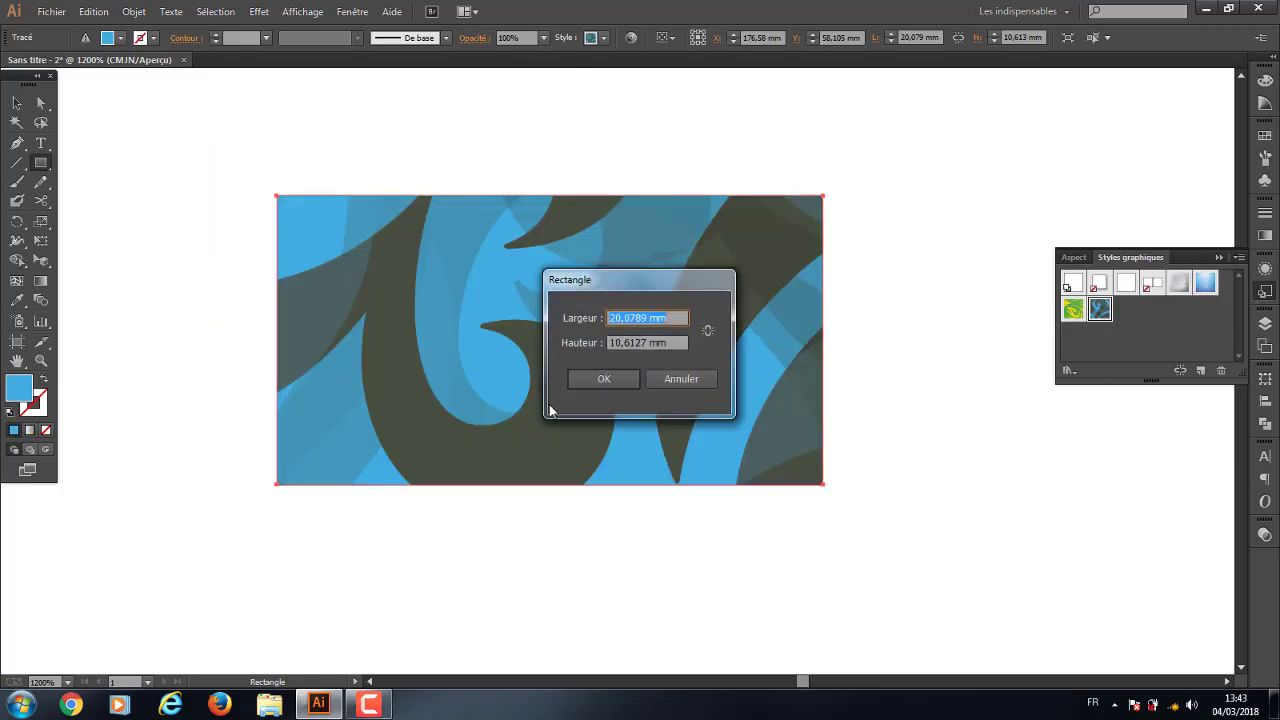
click(680, 379)
Load the Effets artistiques style library and add its halftone-dots style to Graphic Styles
click(1069, 371)
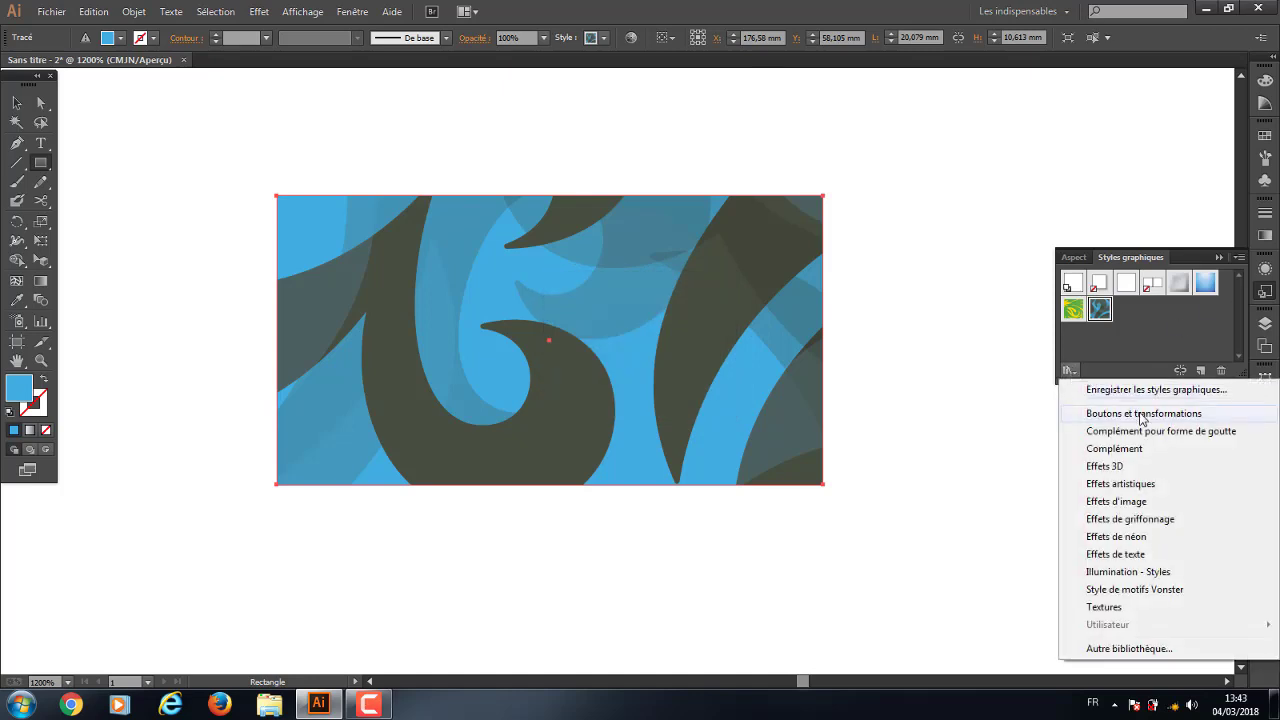
click(1122, 484)
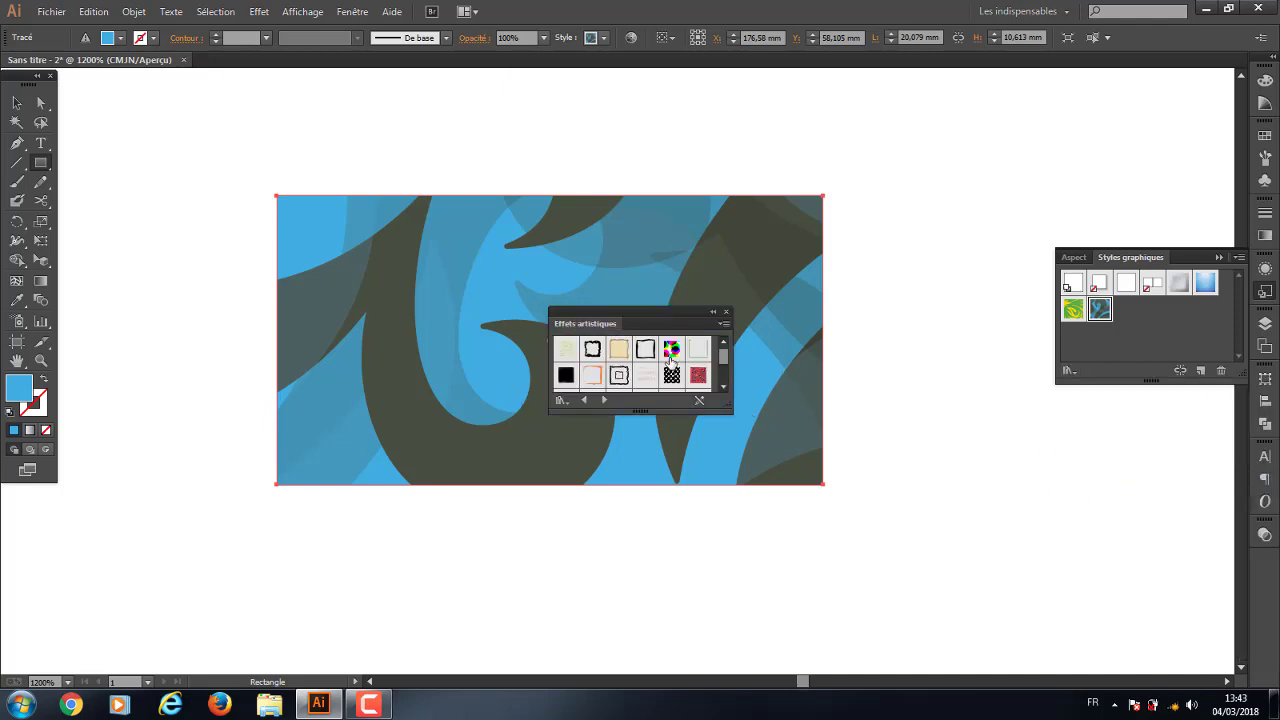
click(671, 350)
drag(671, 375, 1211, 338)
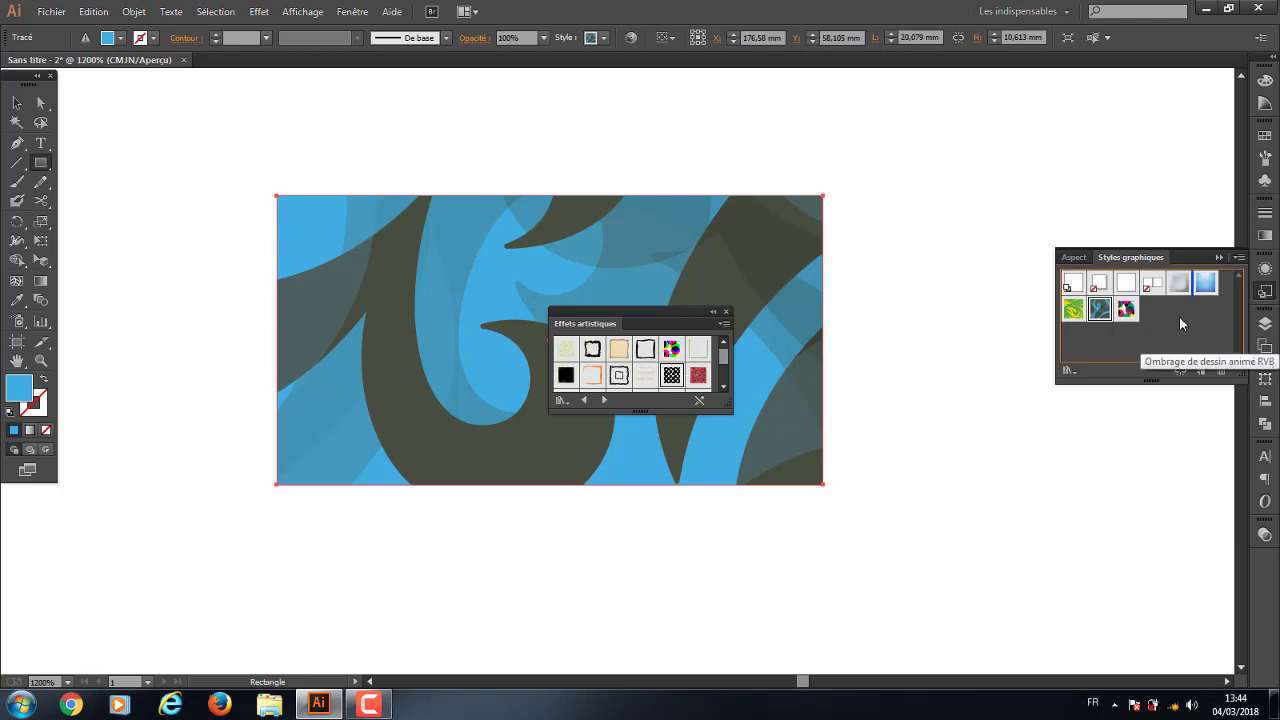
click(726, 312)
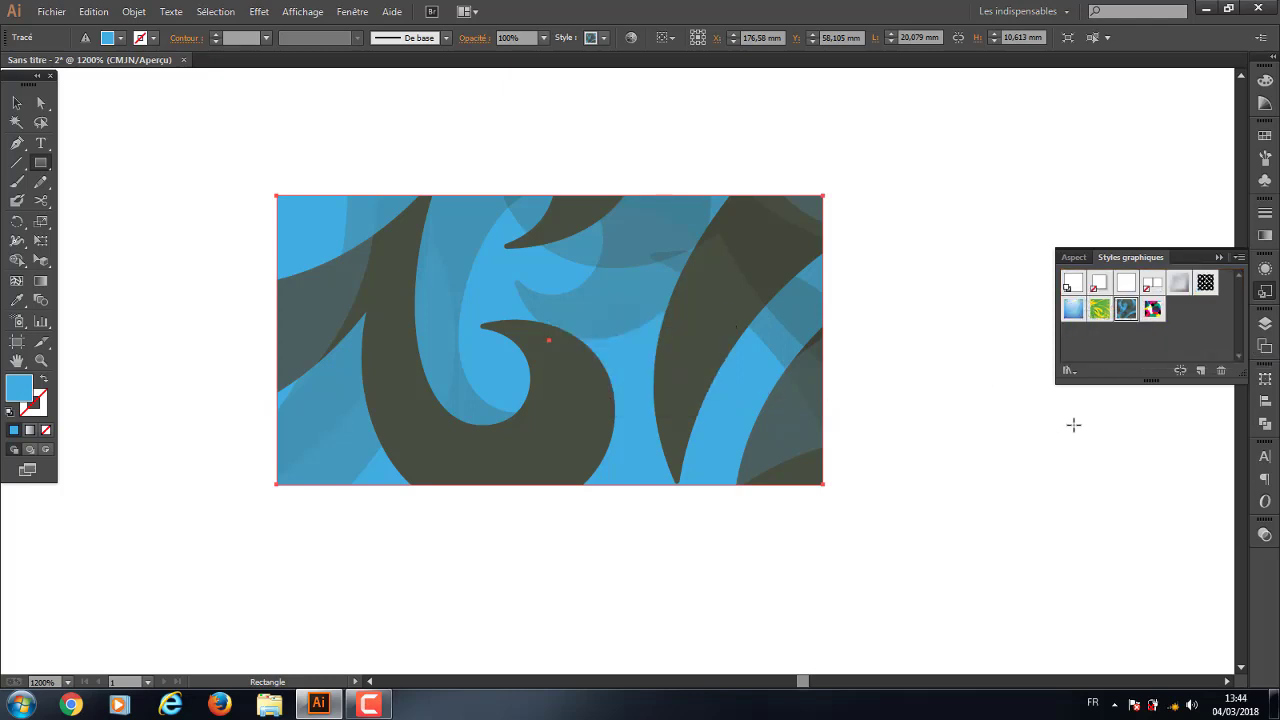
click(1070, 370)
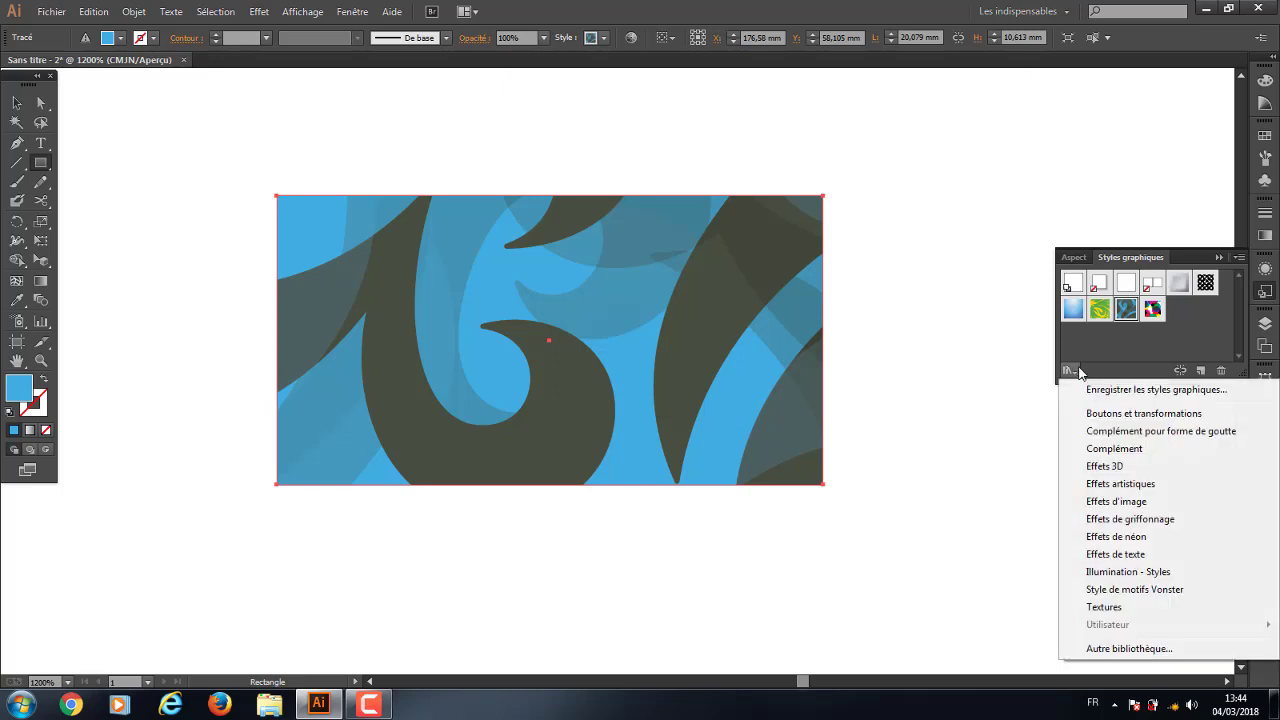
click(731, 320)
click(700, 379)
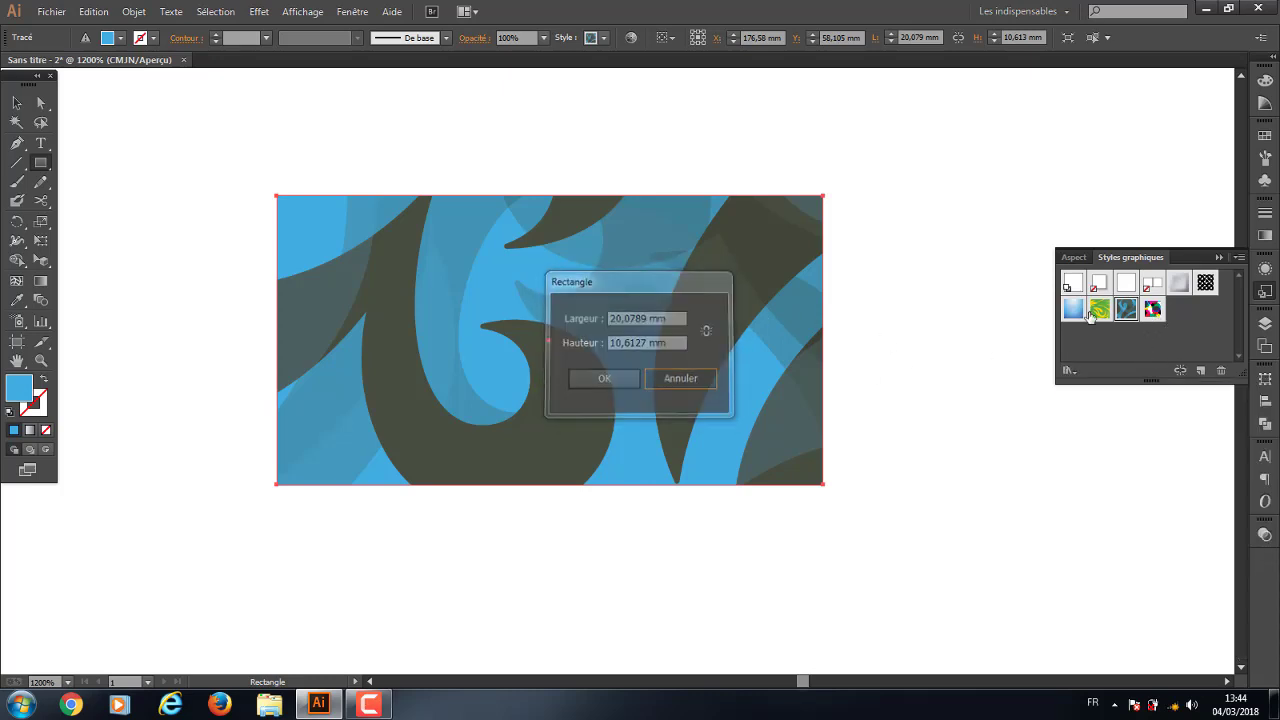
Apply the black halftone-dots graphic style to the rectangle and check its appearance
click(1127, 313)
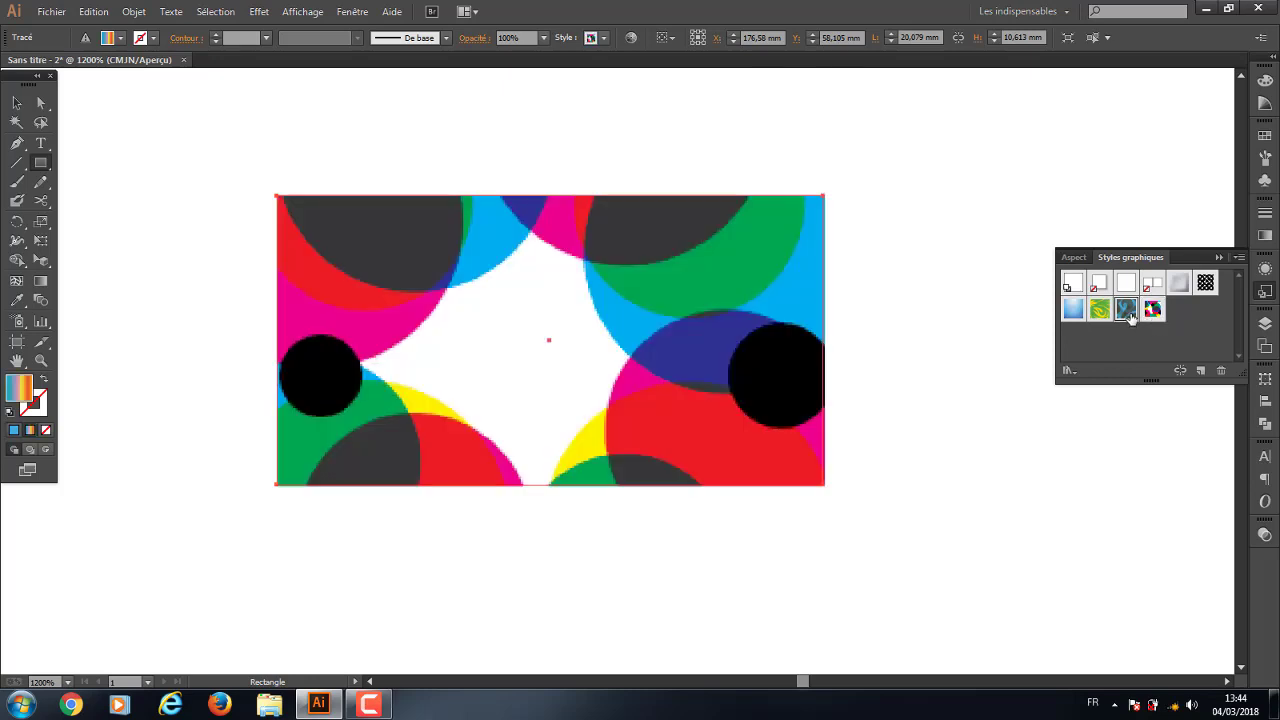
click(1127, 311)
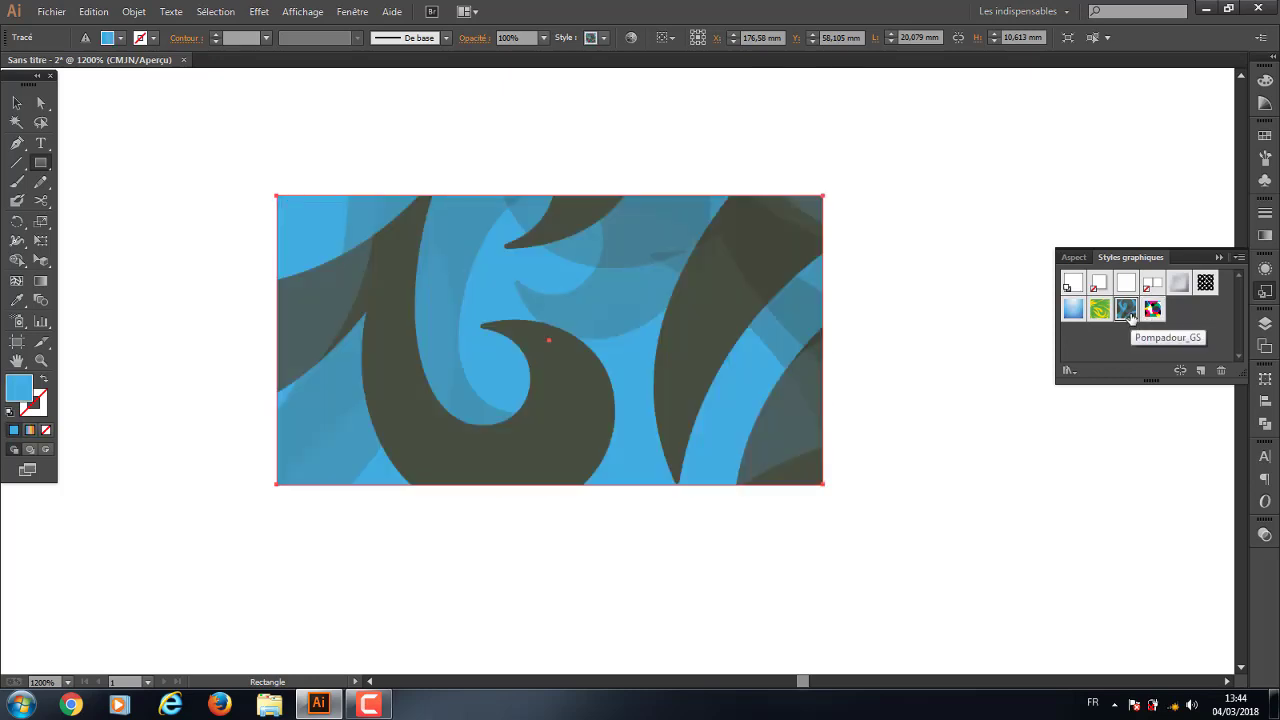
click(1206, 285)
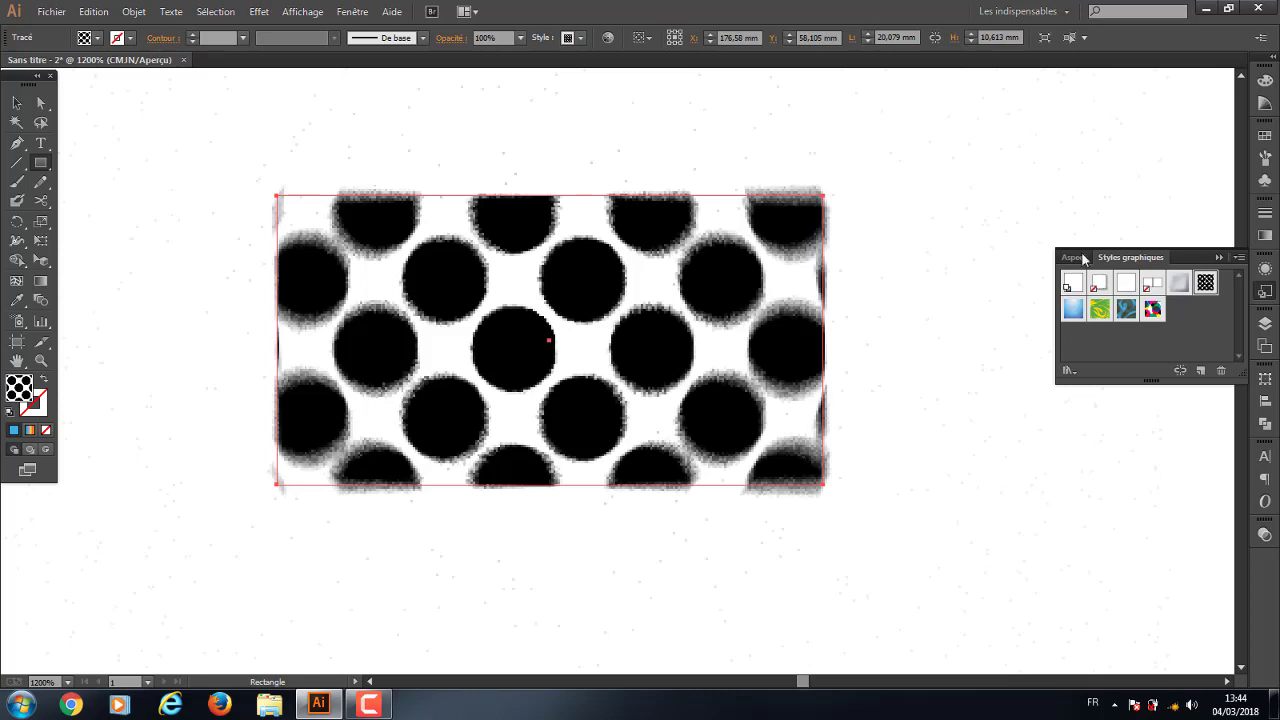
click(1082, 258)
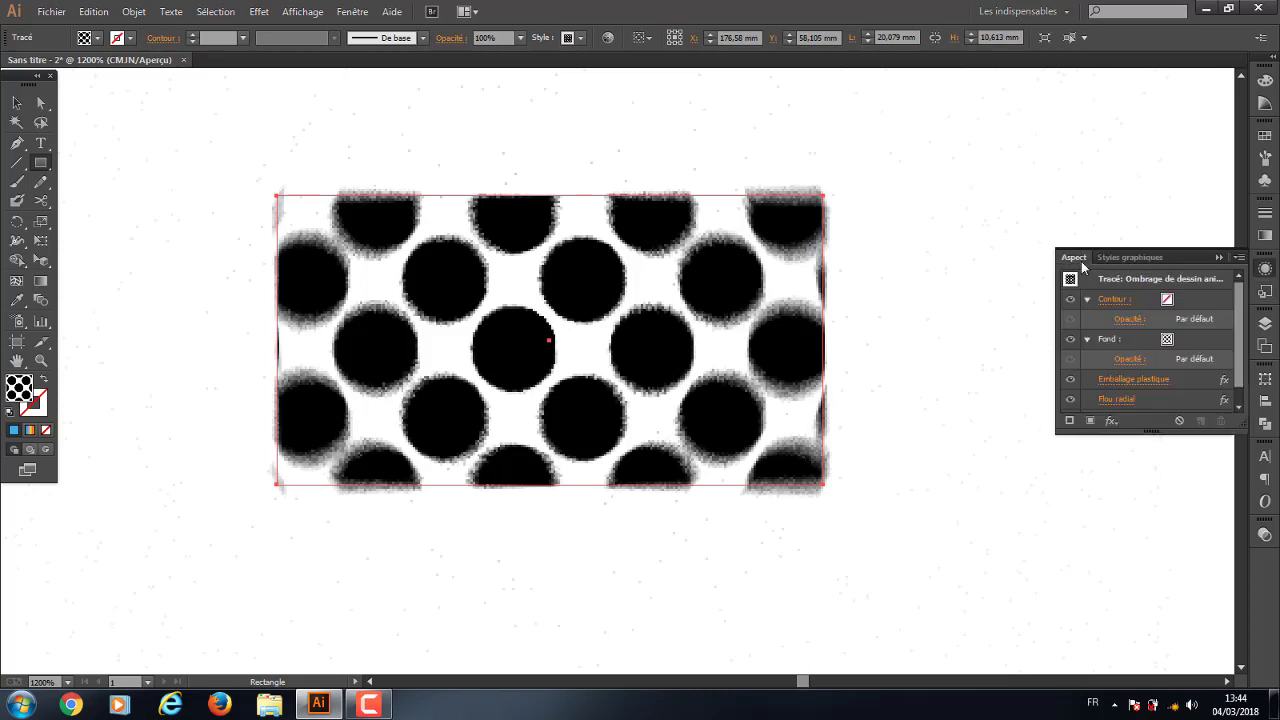
click(1219, 257)
Browse the Layers and Artboards panels
click(1268, 330)
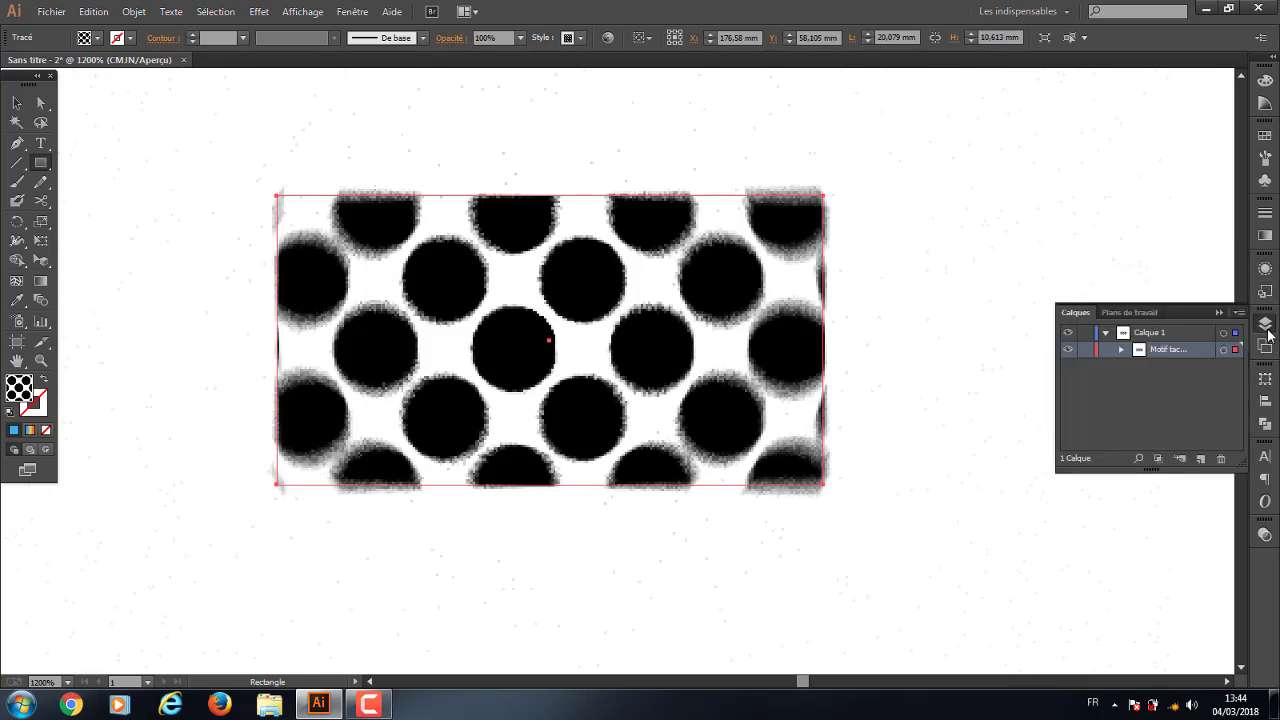
click(1129, 312)
click(1077, 313)
click(1141, 312)
click(1216, 314)
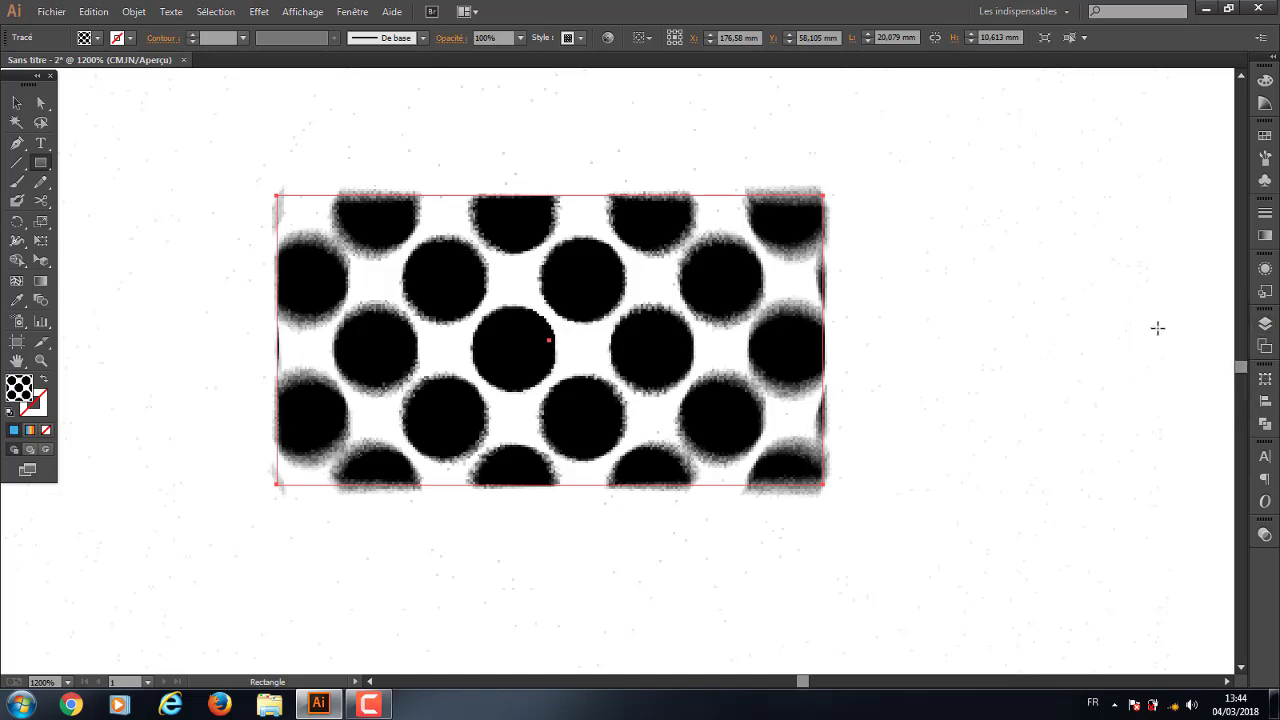
Delete the halftone-dots rectangle and zoom out to 50%
key(ctrl+minus)
key(ctrl+minus)
key(ctrl+minus)
key(ctrl+minus)
key(ctrl+minus)
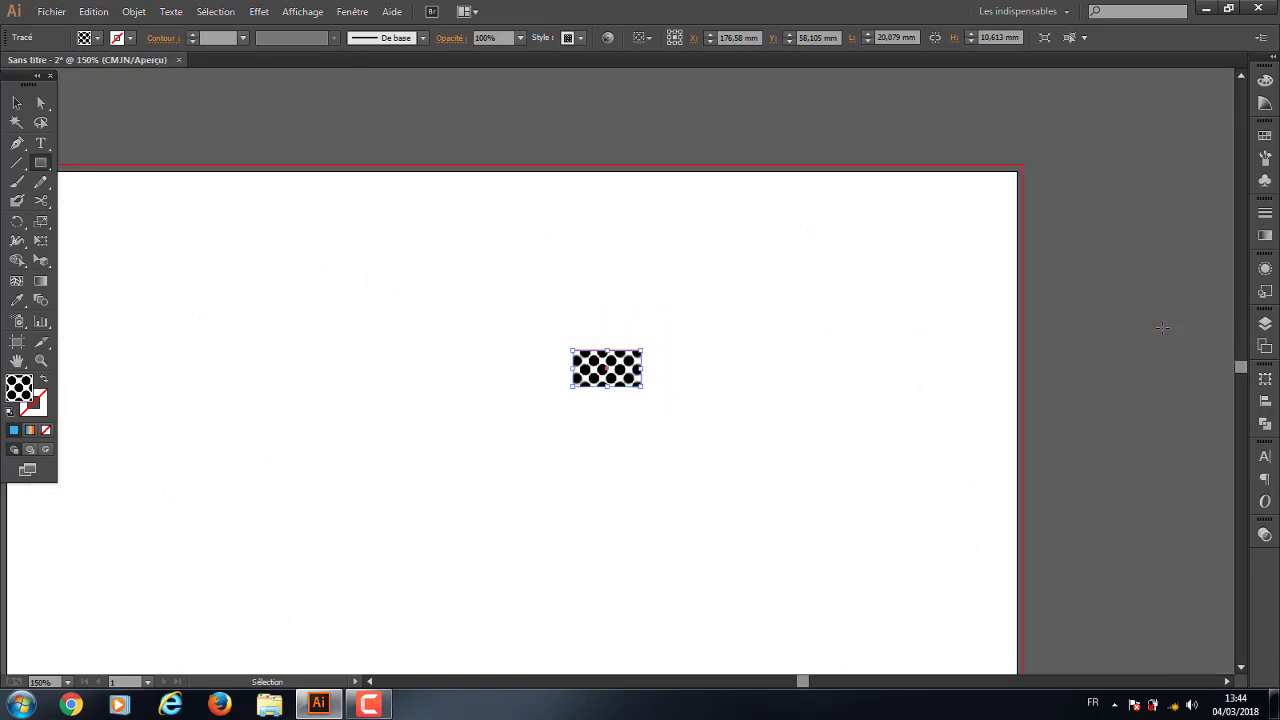
key(ctrl+minus)
key(Delete)
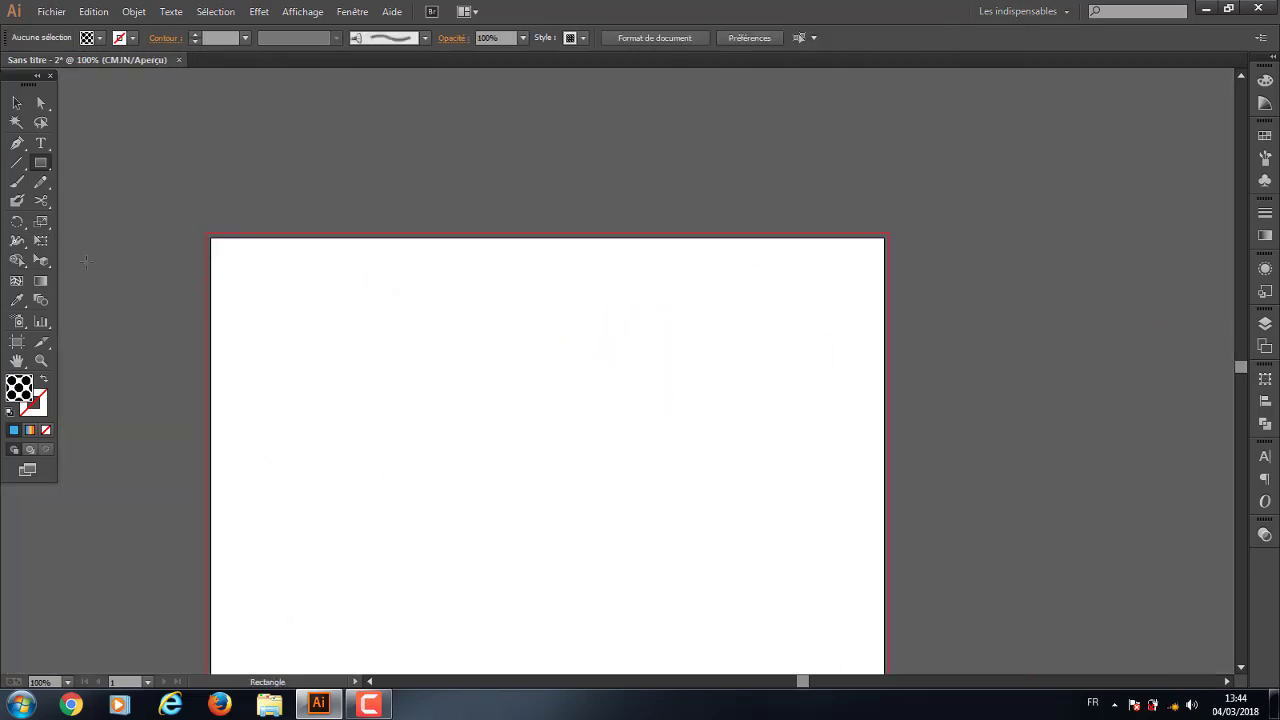
click(16, 103)
key(ctrl+minus)
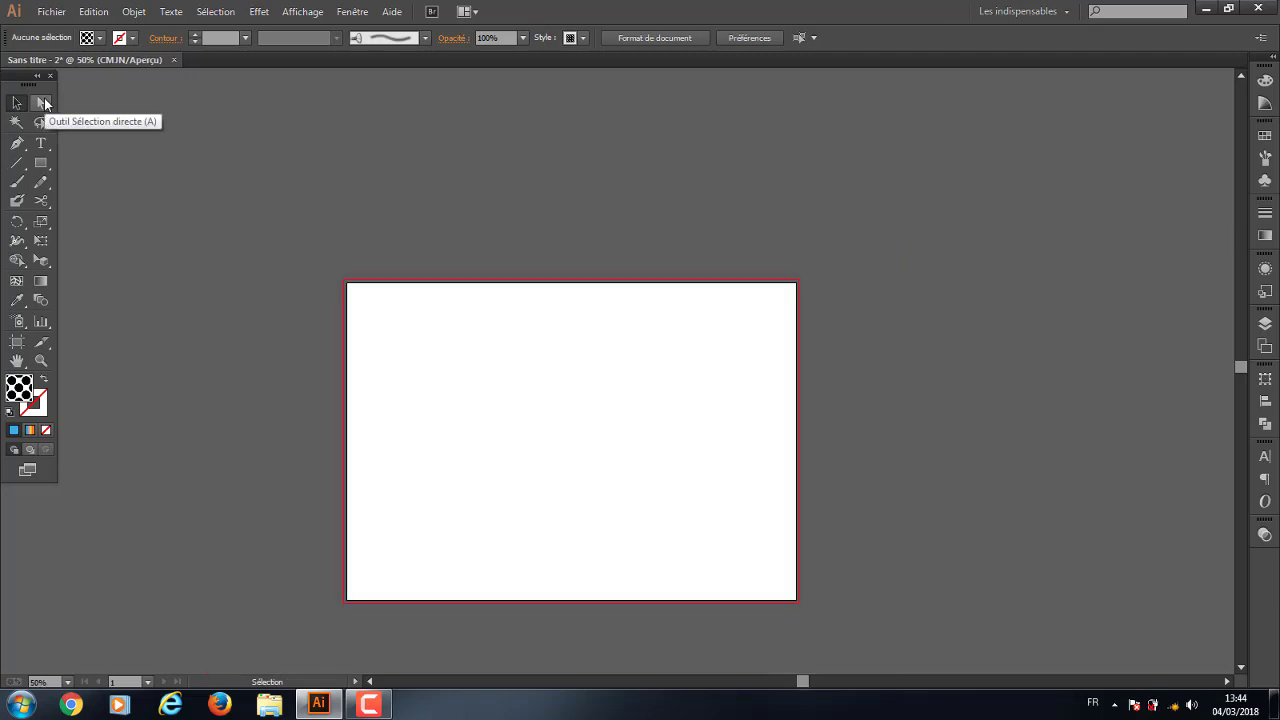
key(ctrl+minus)
scroll(225, 190, down, 1)
Draw a small dot-pattern rectangle at the artboard's upper left
click(40, 162)
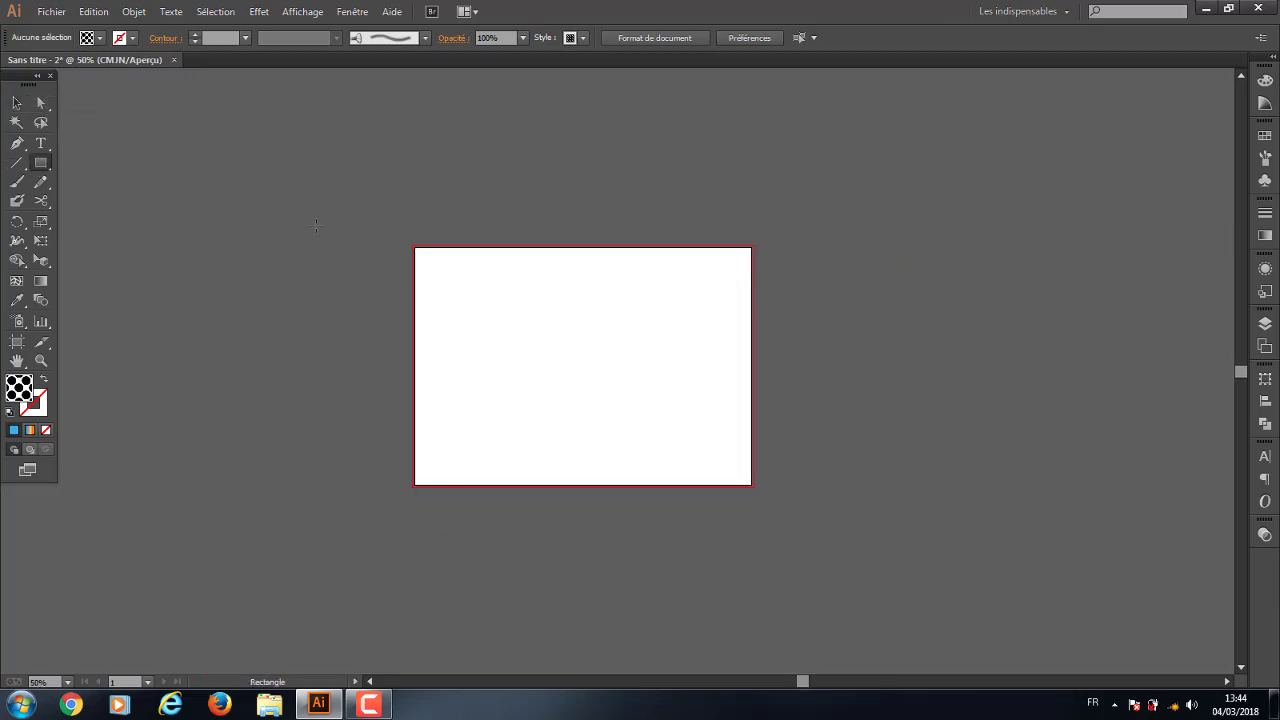
drag(441, 261, 556, 394)
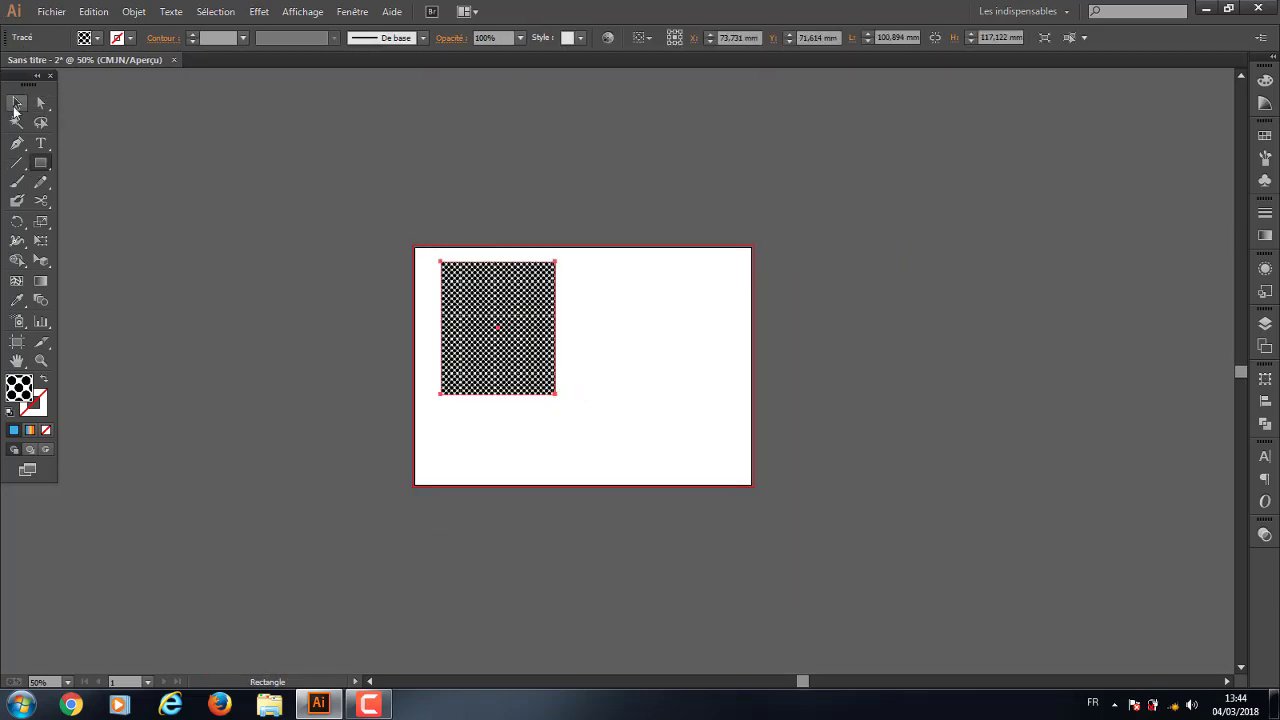
click(16, 103)
click(288, 287)
scroll(355, 270, down, 1)
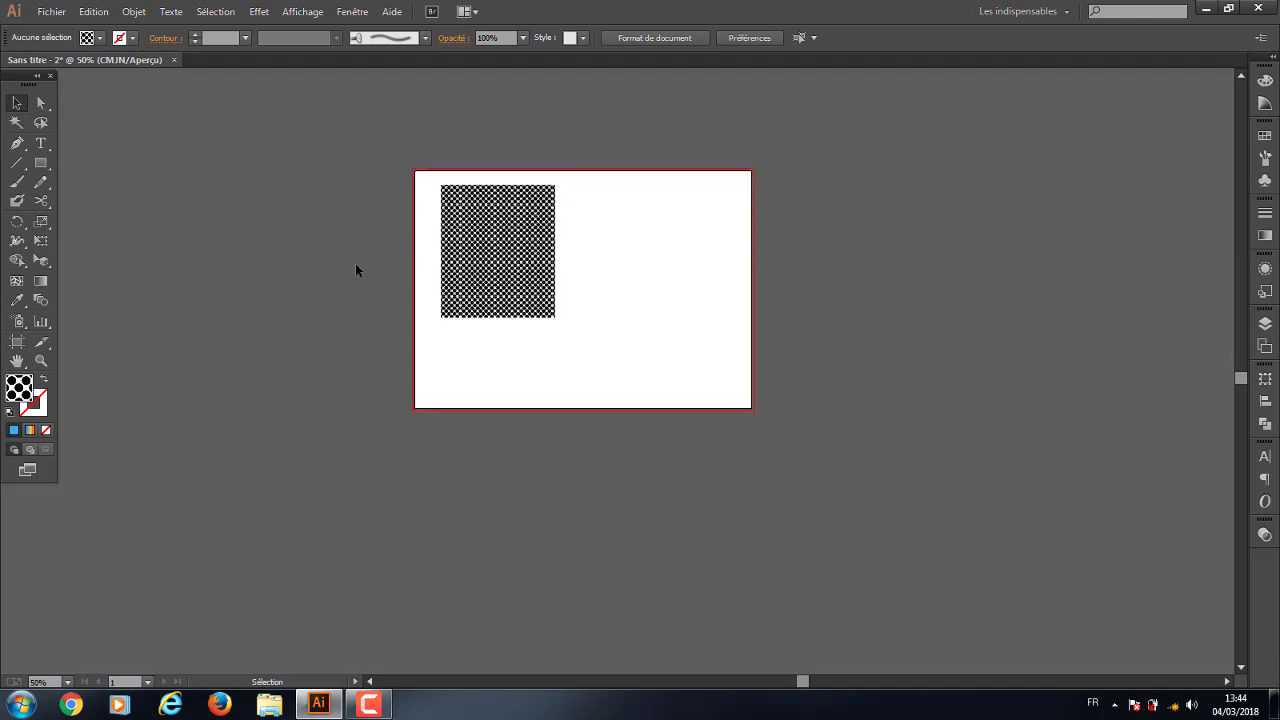
Duplicate the artboard below the original and delete the rectangle copy on it
click(680, 40)
click(786, 112)
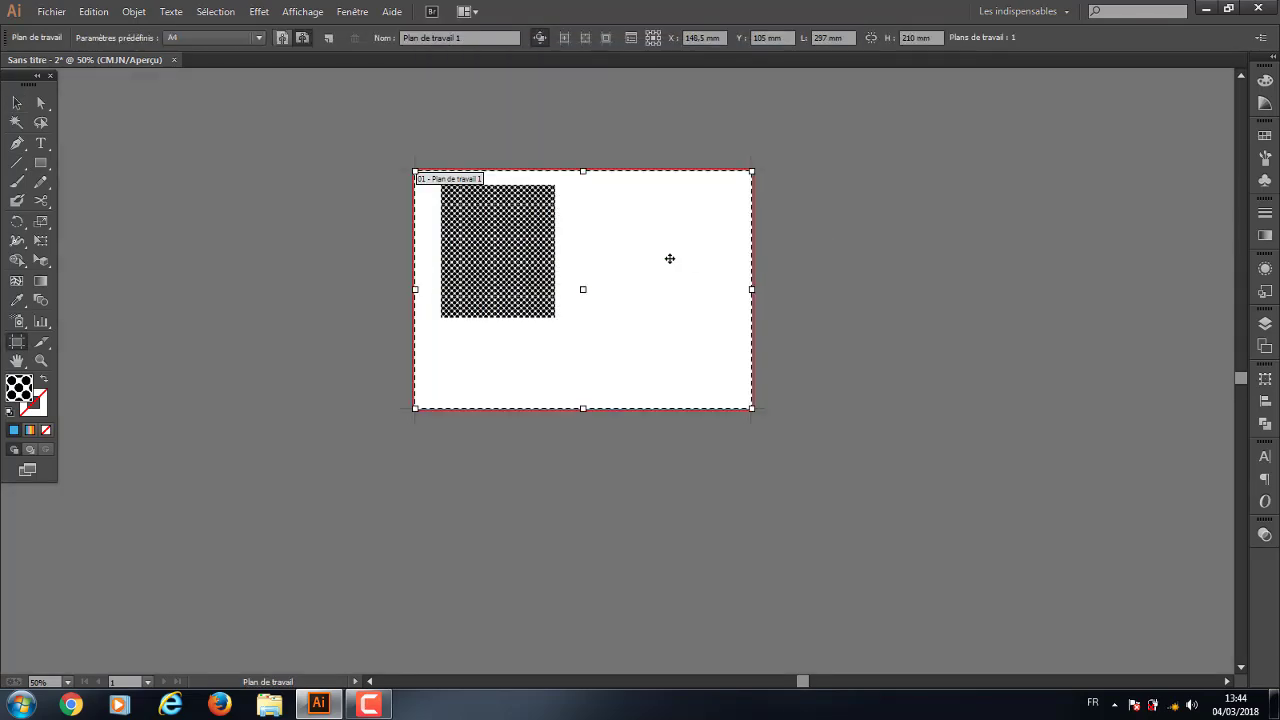
alt+drag(669, 257, 669, 519)
click(16, 103)
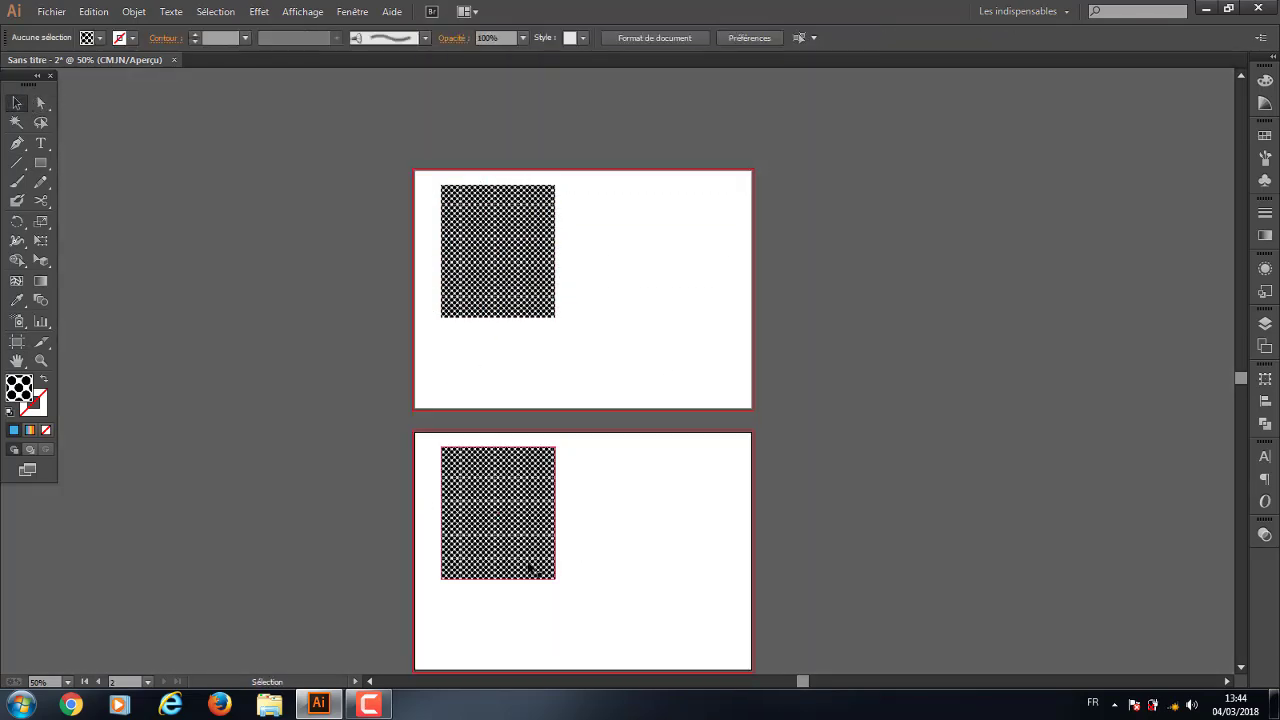
drag(422, 470, 556, 584)
key(Delete)
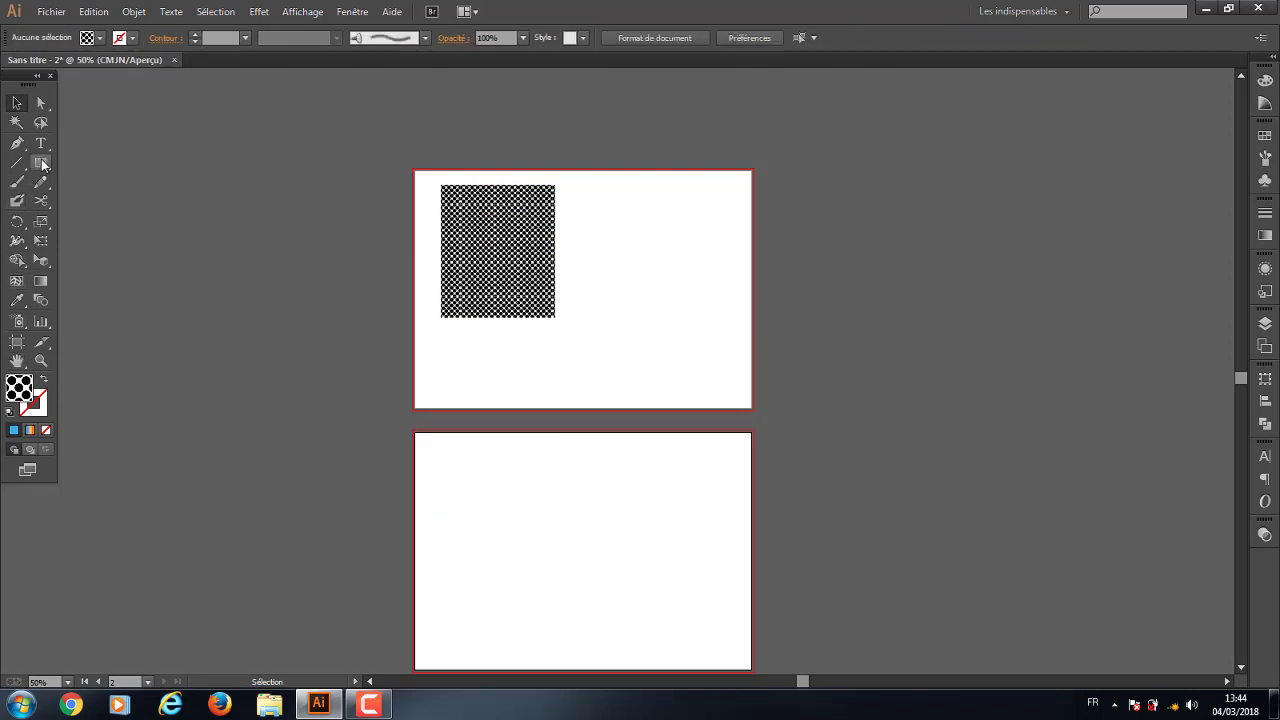
Draw a fully rounded circle on the second artboard and move it left
drag(41, 163, 100, 177)
drag(476, 464, 645, 612)
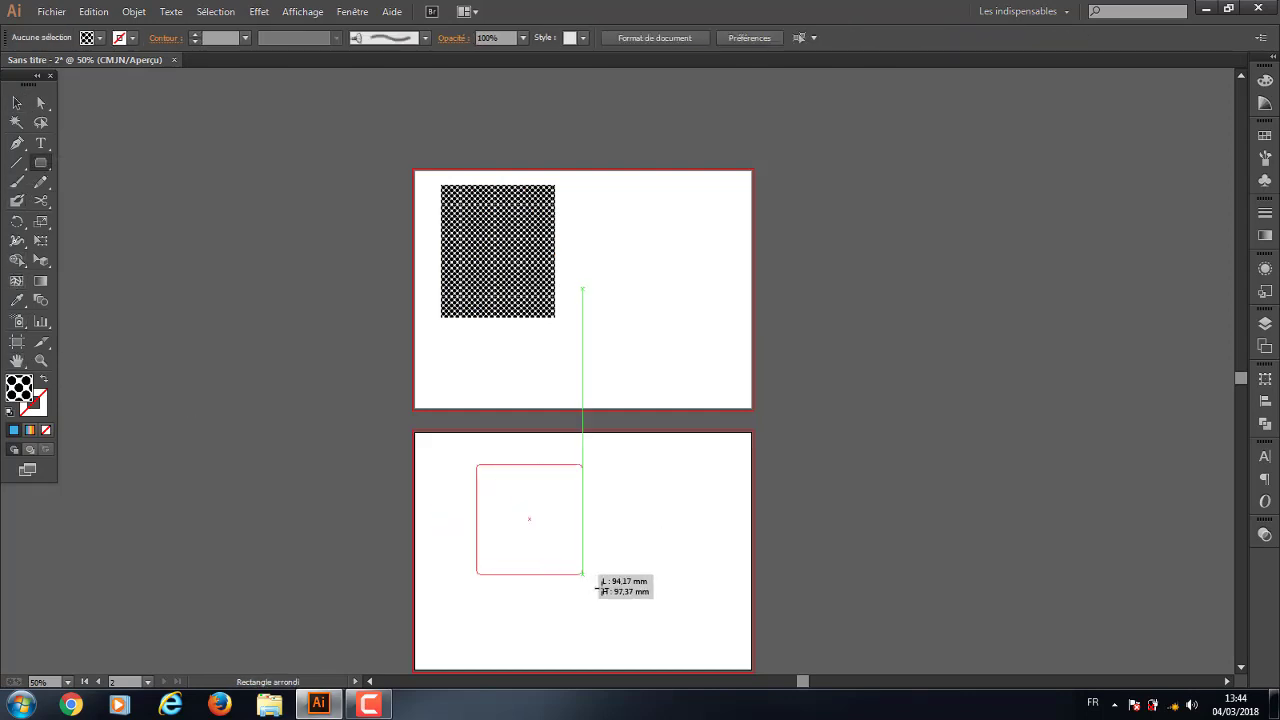
key(Up)
key(Up)
key(Up)
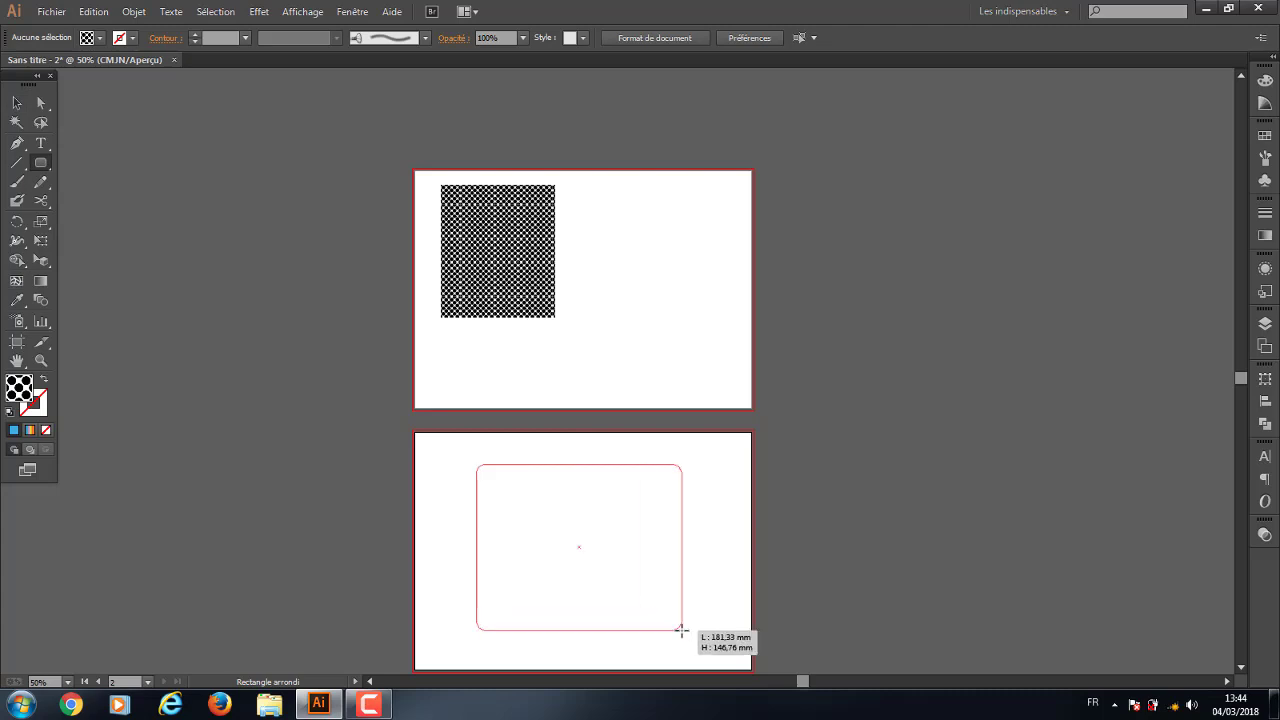
mouse_move(645, 612)
mouse_down()
mouse_move(620, 568)
mouse_move(562, 550)
mouse_up()
click(27, 103)
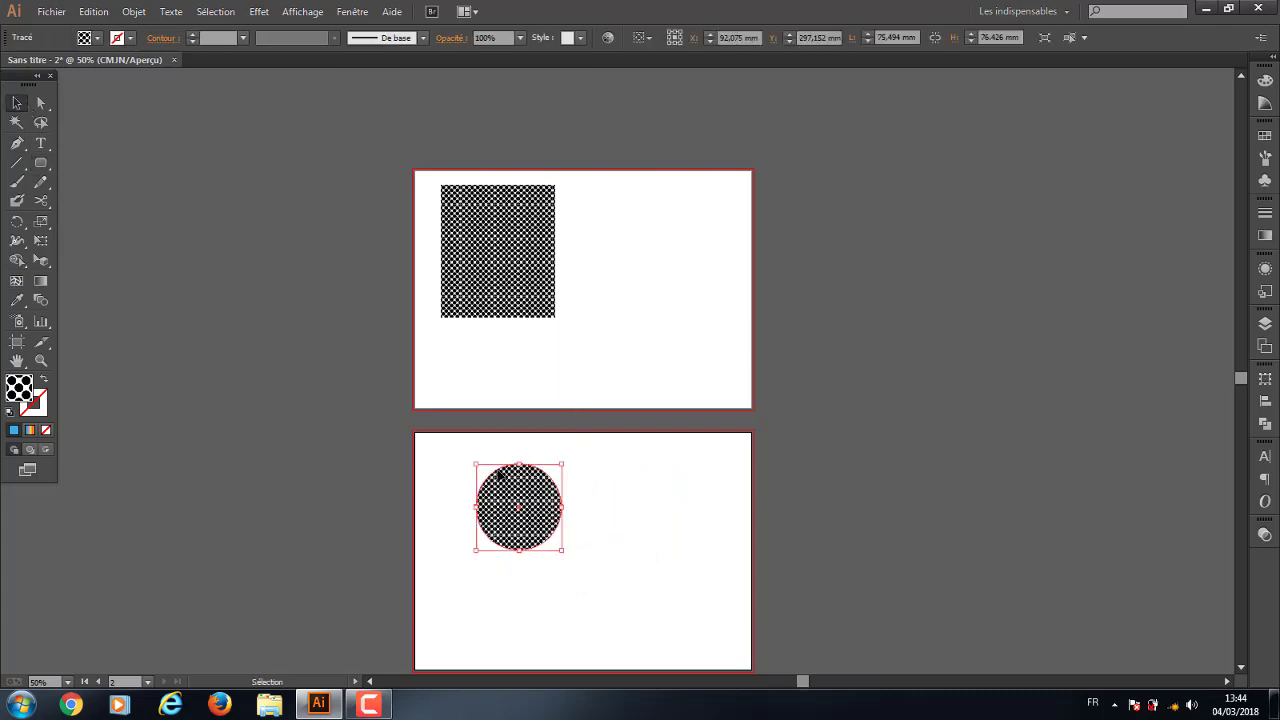
mouse_move(541, 505)
mouse_down()
mouse_move(571, 505)
mouse_move(510, 515)
mouse_up()
click(779, 578)
click(521, 302)
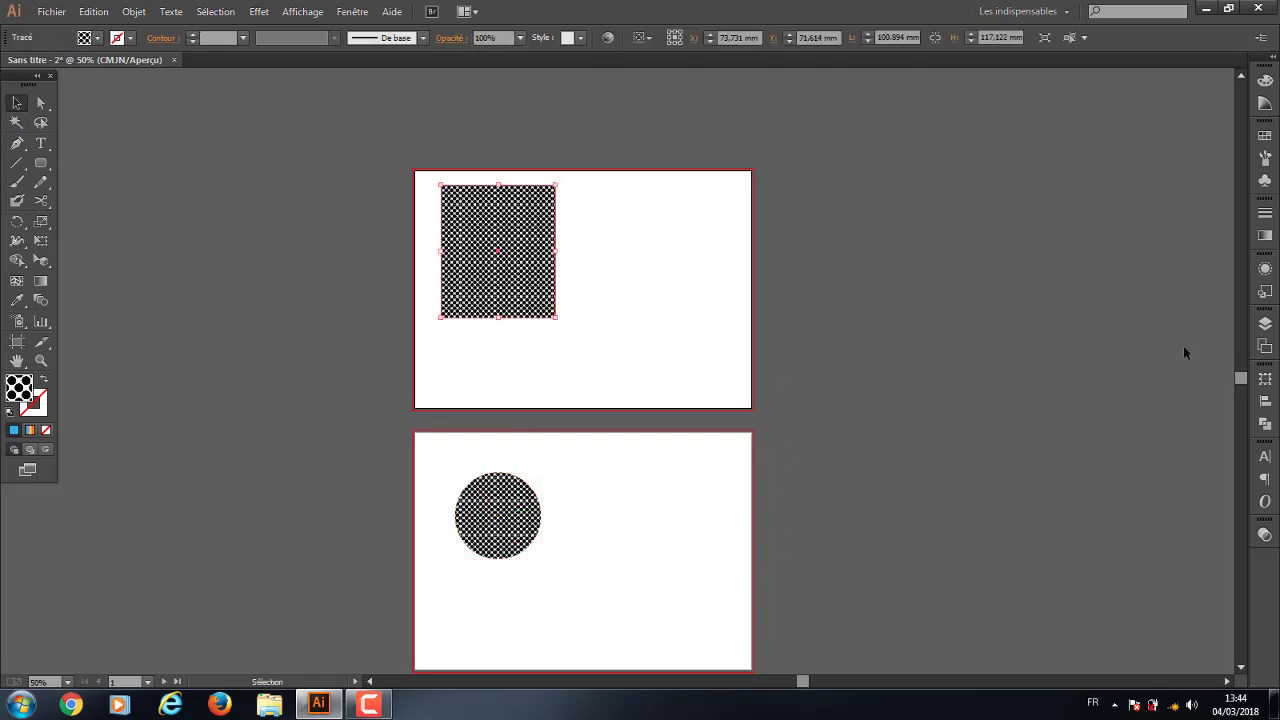
Show the Artboards panel and make the second artboard active
click(1265, 325)
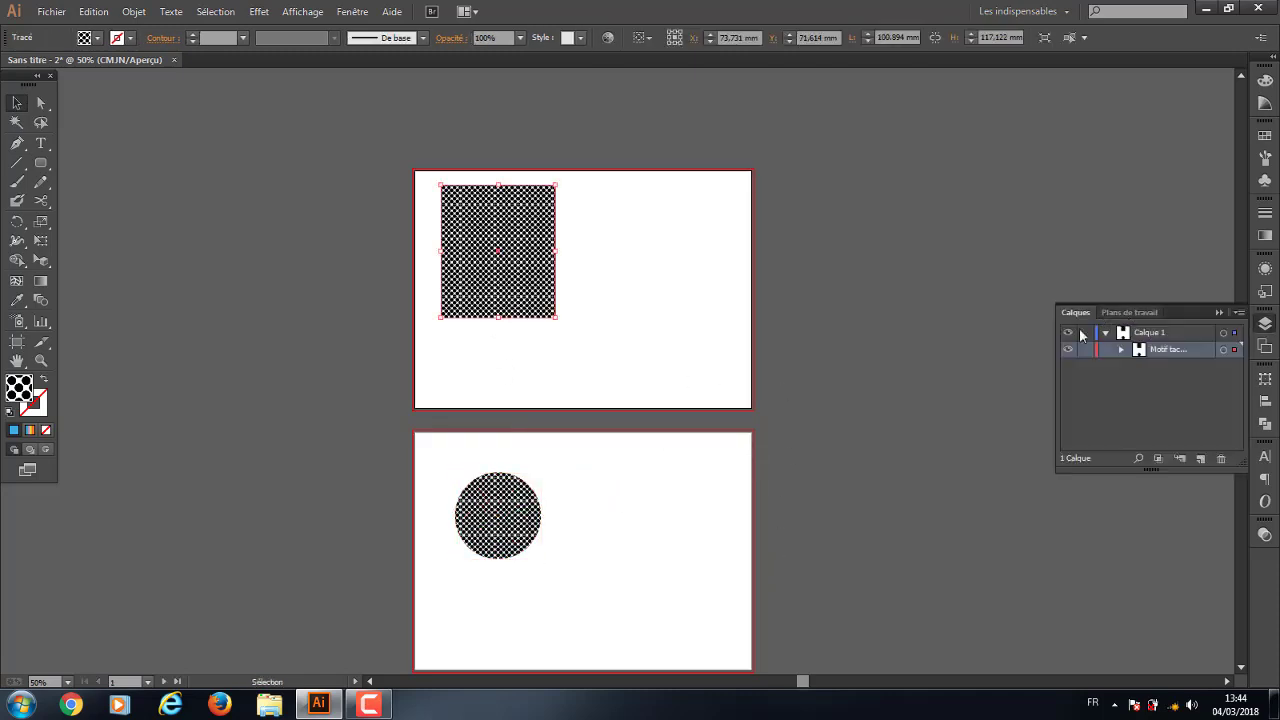
click(1130, 313)
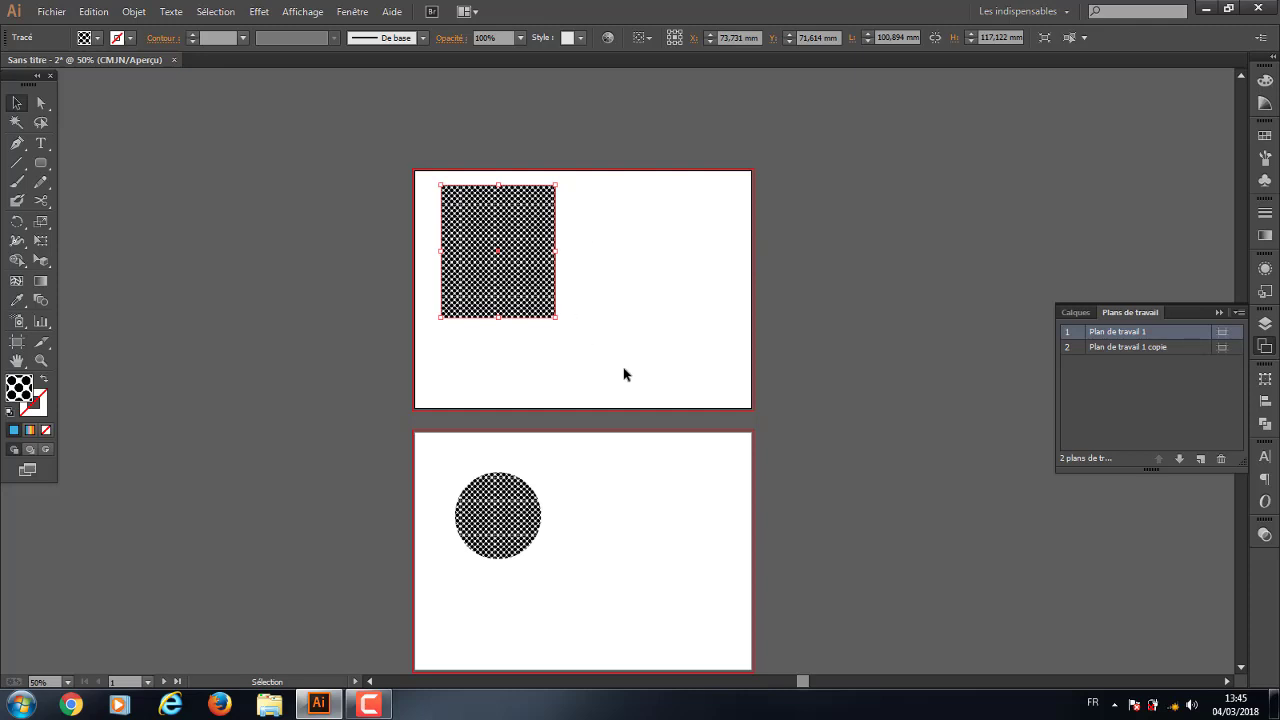
scroll(719, 358, down, 1)
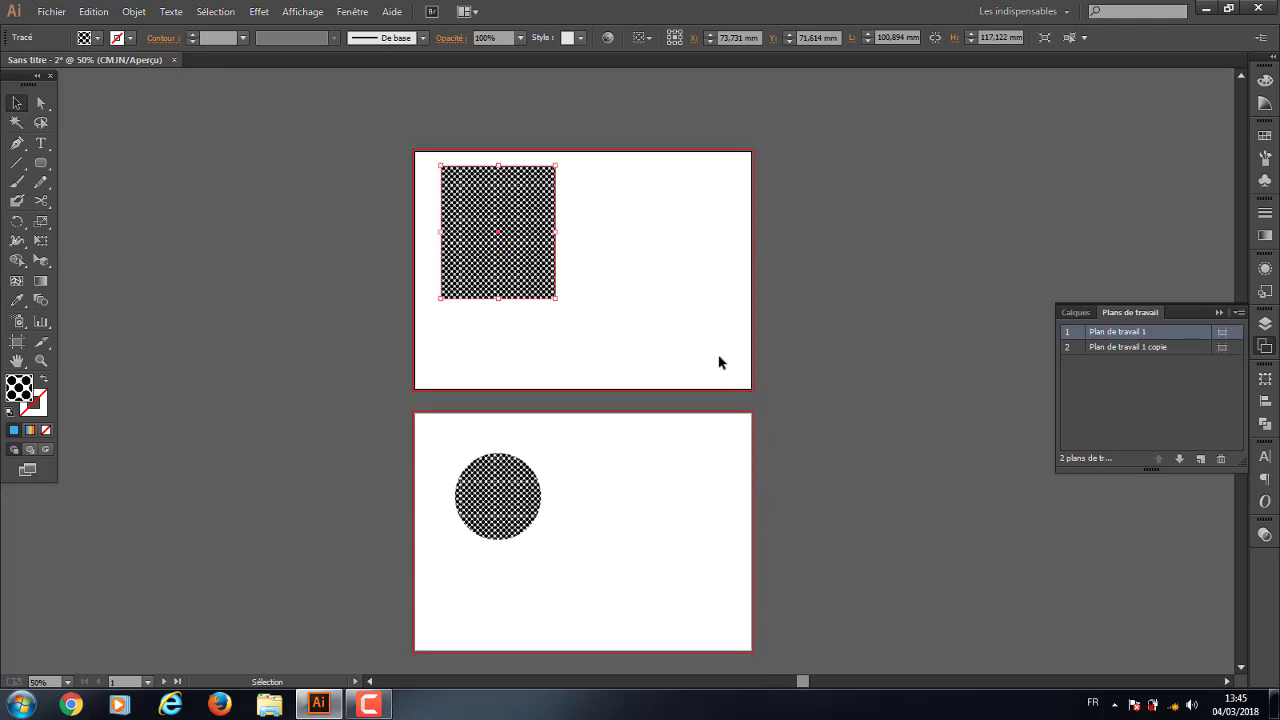
scroll(719, 362, down, 1)
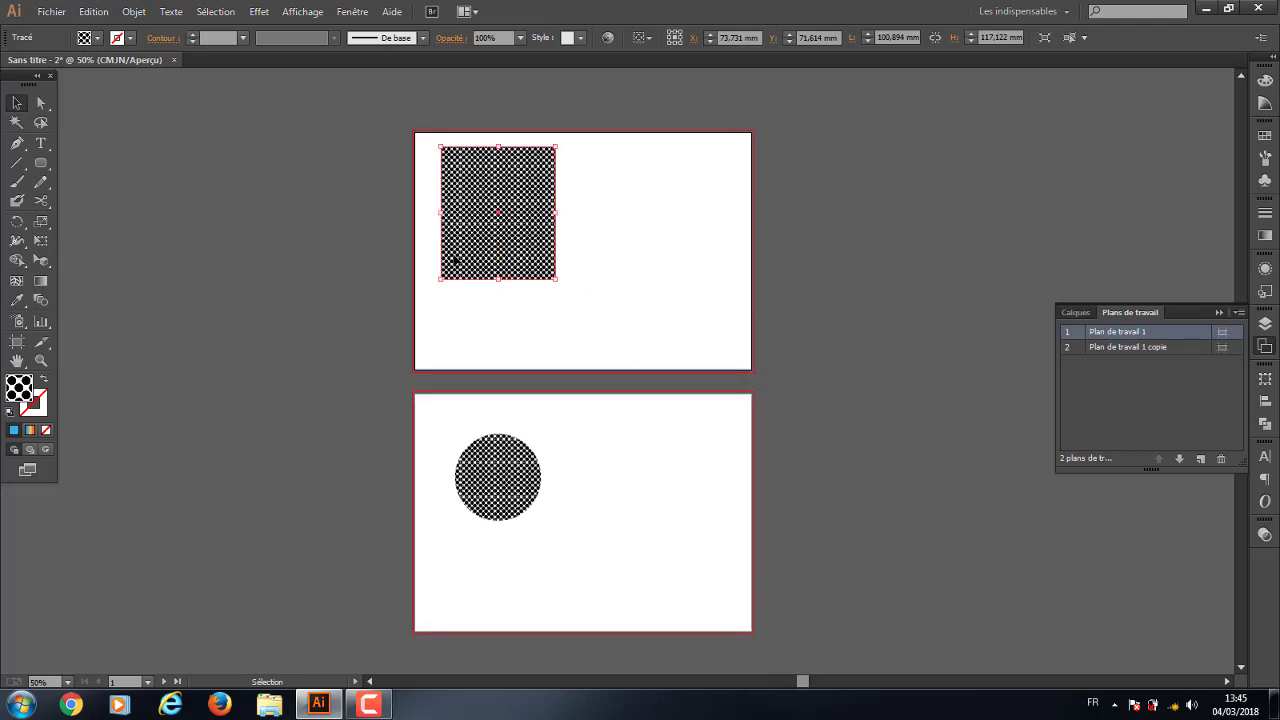
click(648, 285)
click(660, 445)
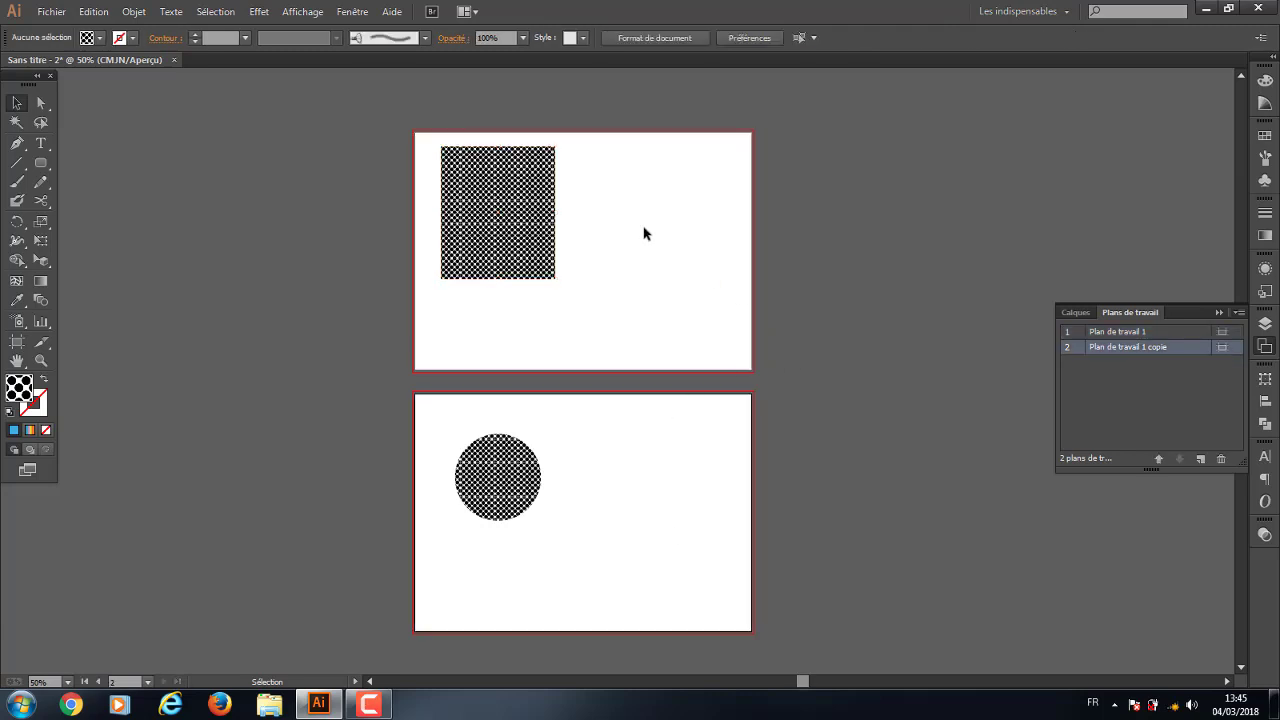
scroll(719, 513, down, 3)
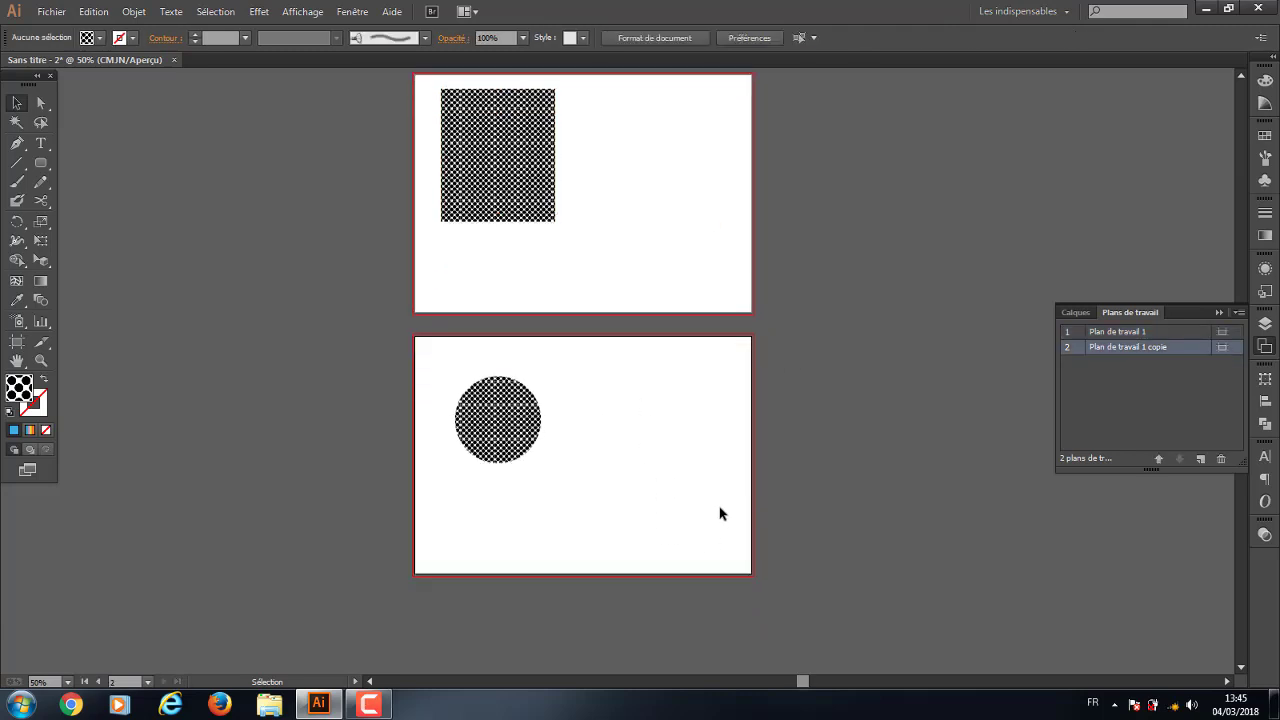
scroll(664, 529, up, 2)
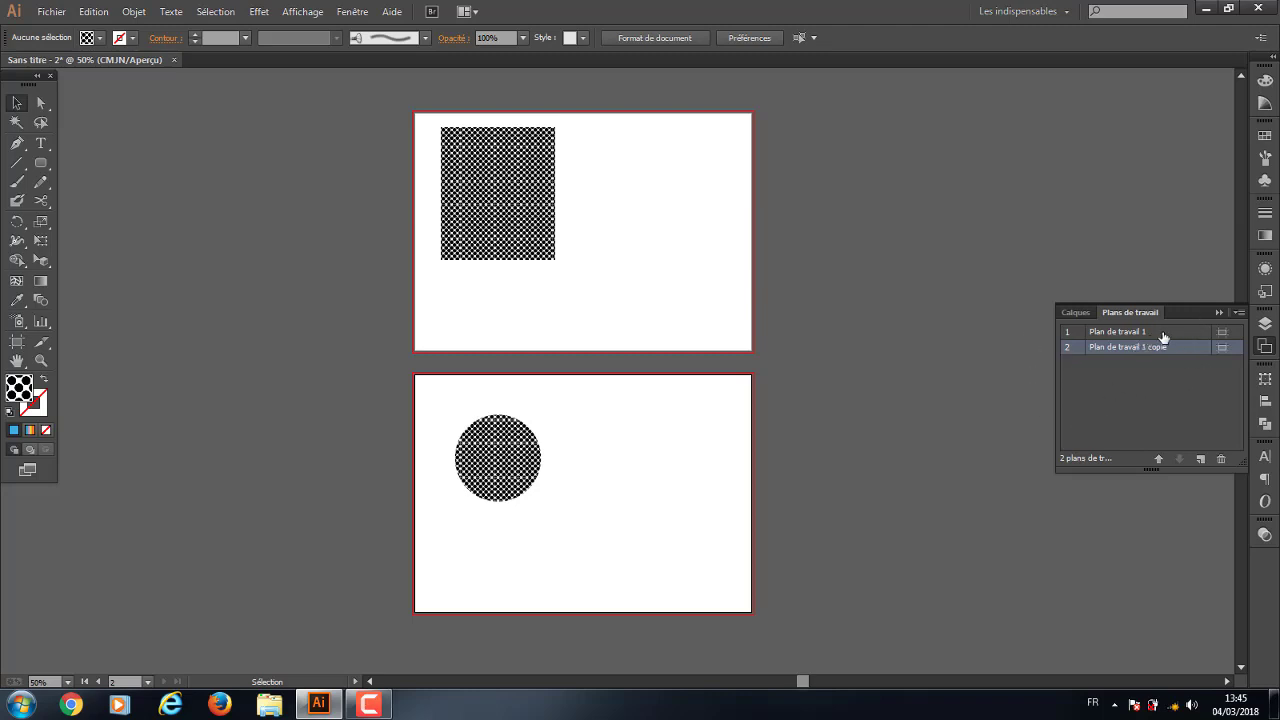
Move Plan de travail 1 below Plan de travail 1 copie in the artboard order
drag(1184, 334, 1179, 352)
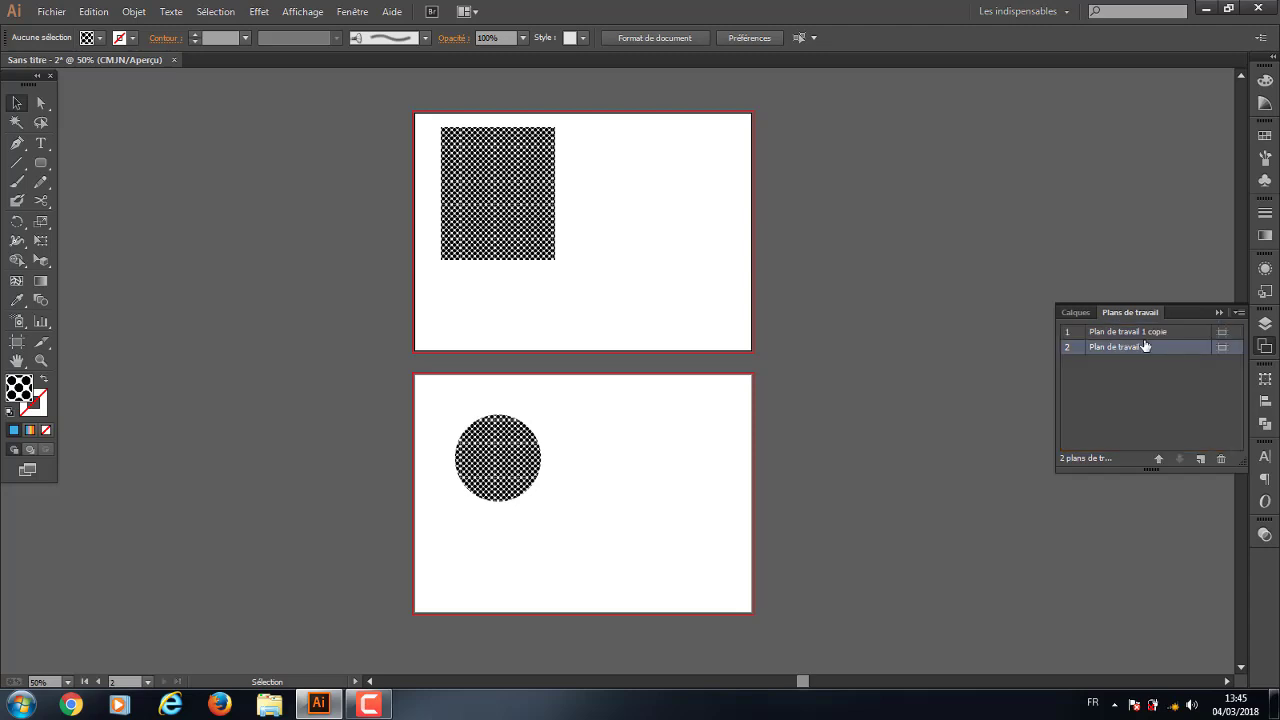
click(1190, 339)
double_click(1190, 339)
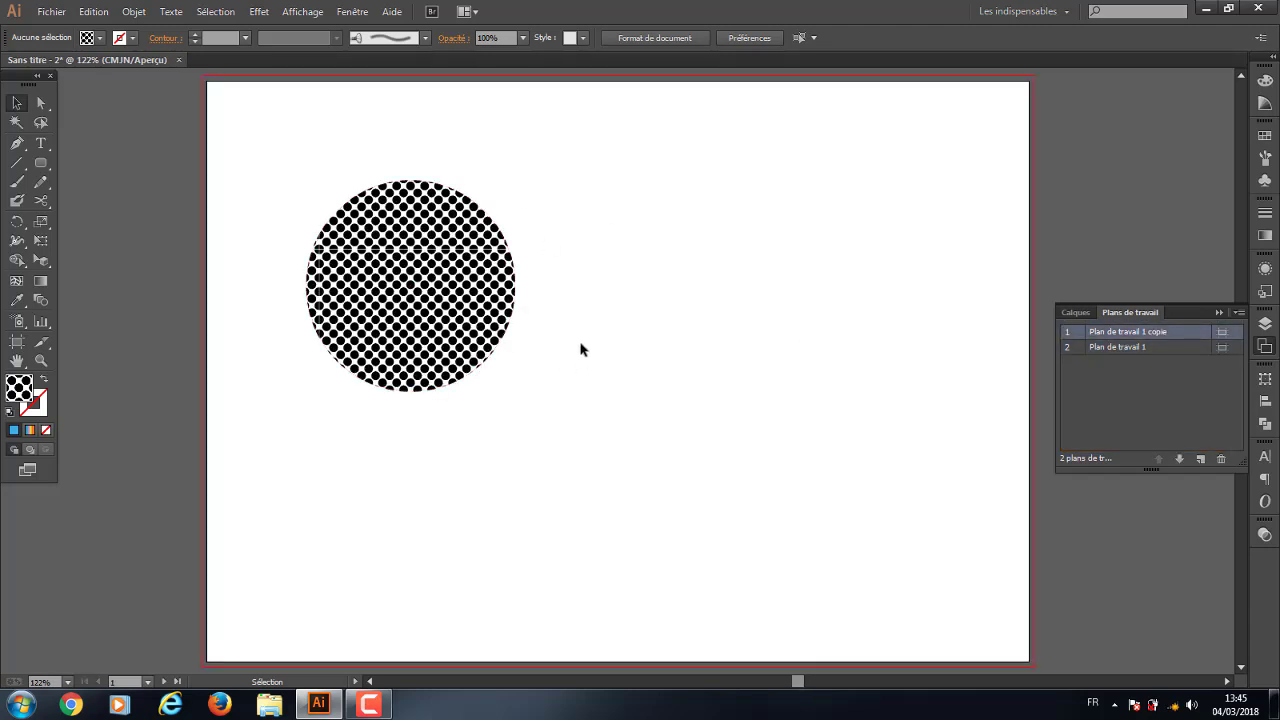
double_click(1163, 347)
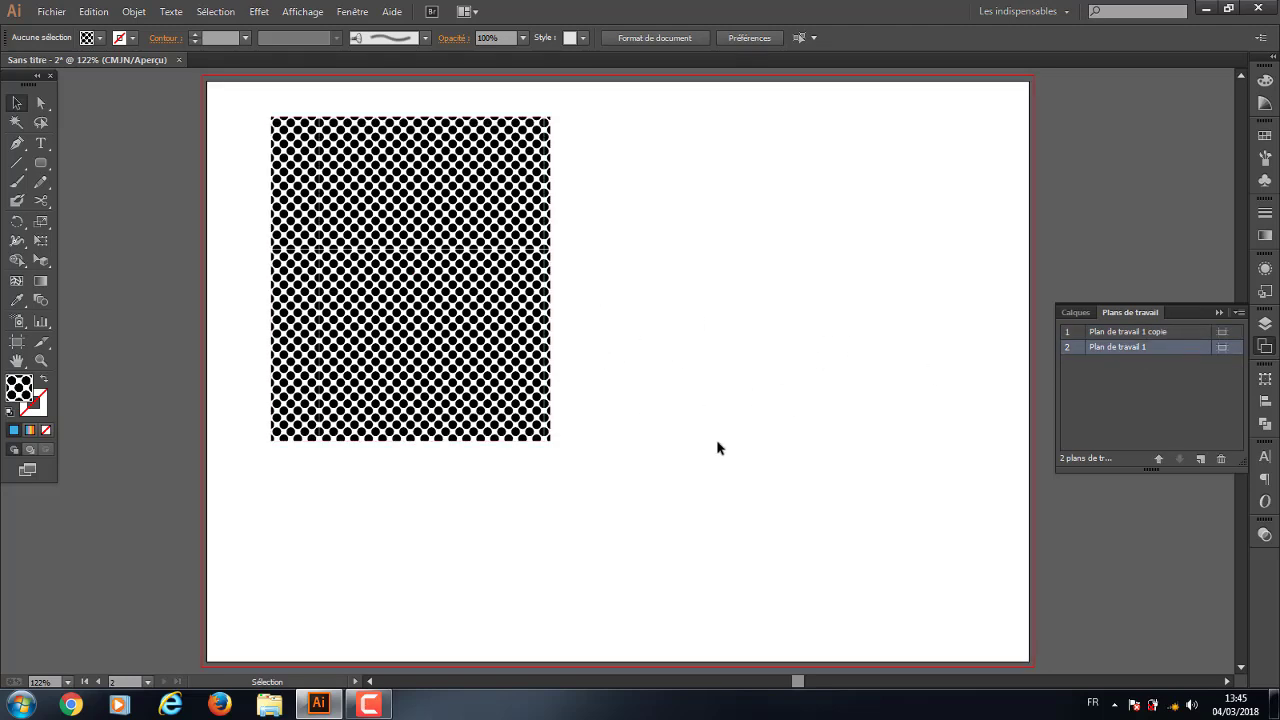
click(1184, 341)
click(1186, 349)
Select and delete the dot-pattern rectangle from its artboard
click(1074, 313)
drag(767, 285, 550, 418)
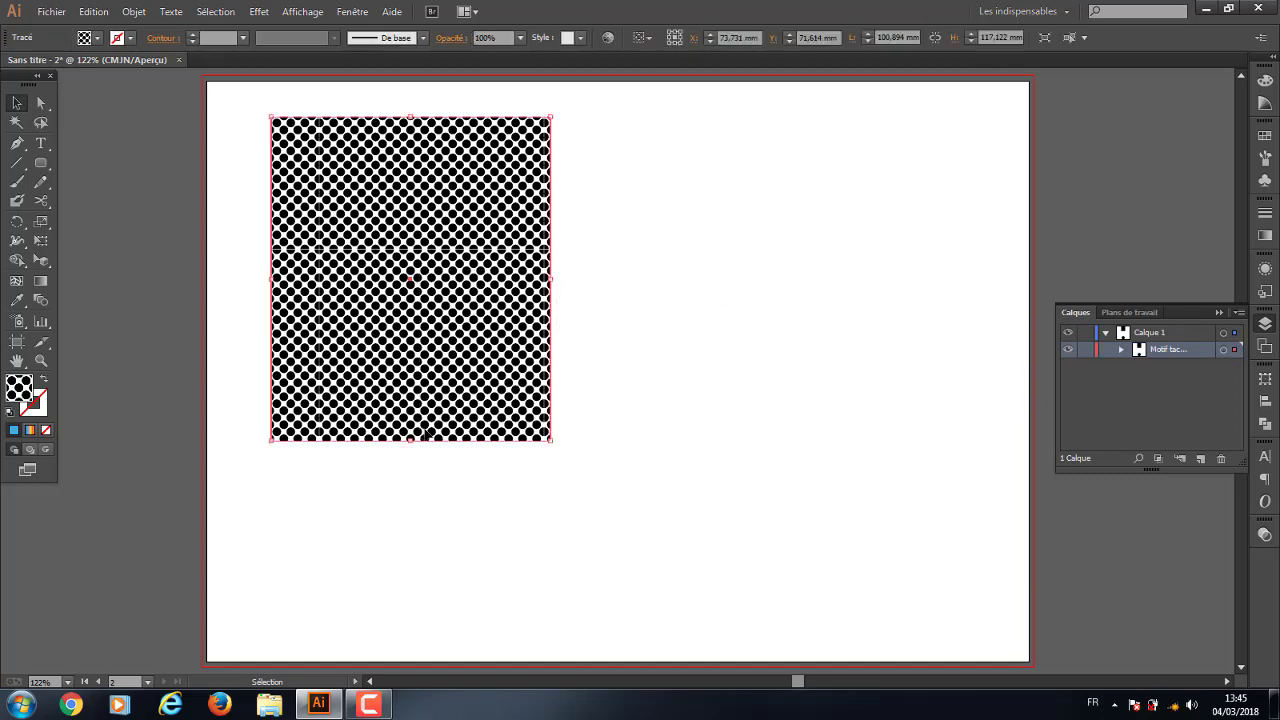
key(Delete)
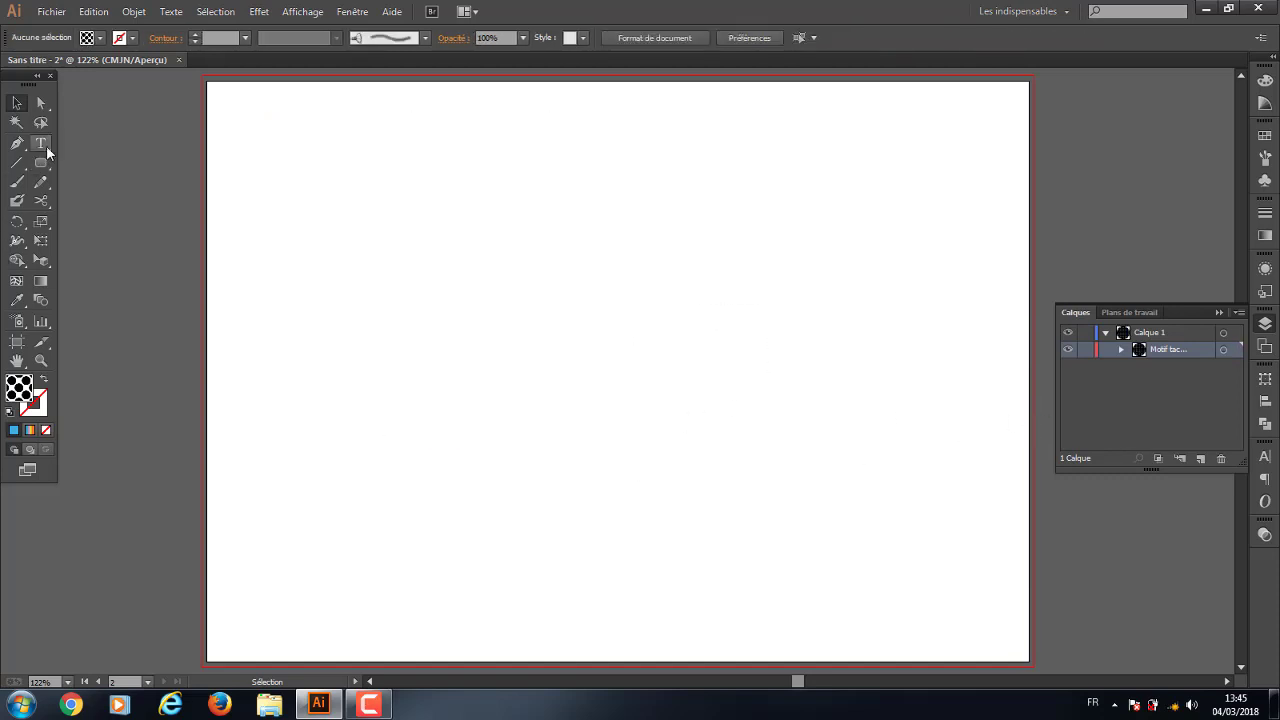
click(44, 145)
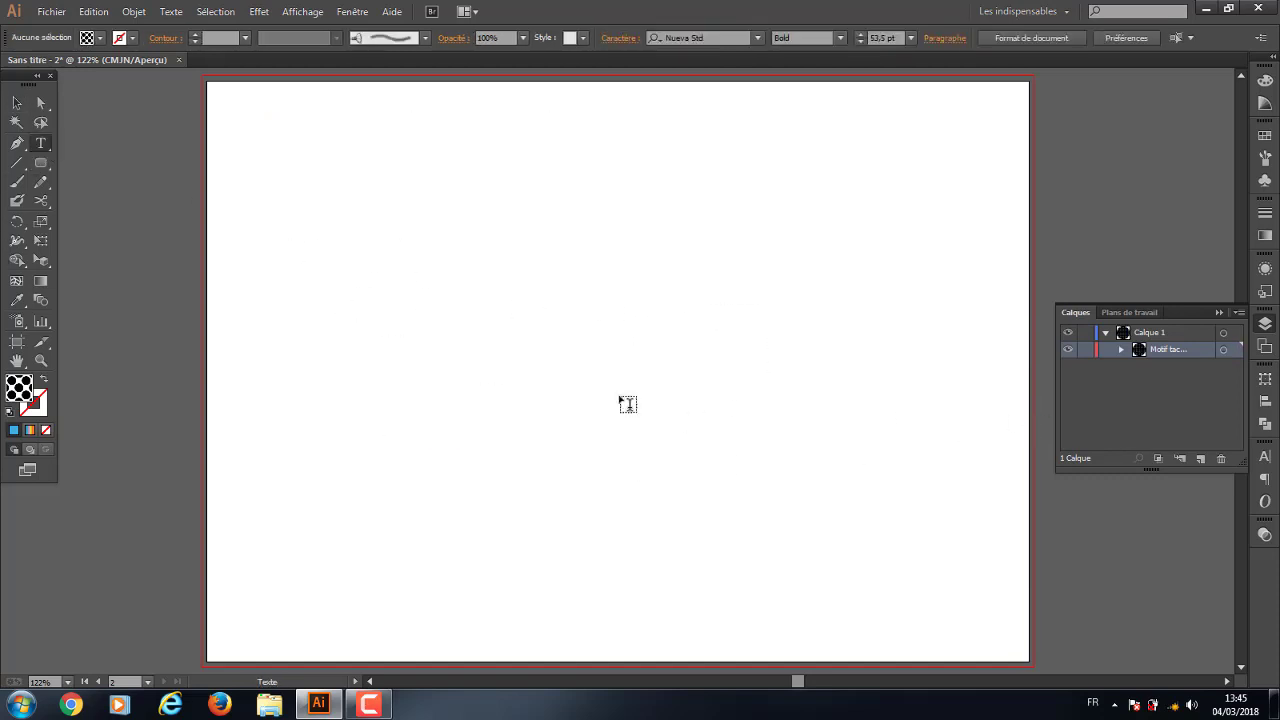
scroll(515, 472, up, 1)
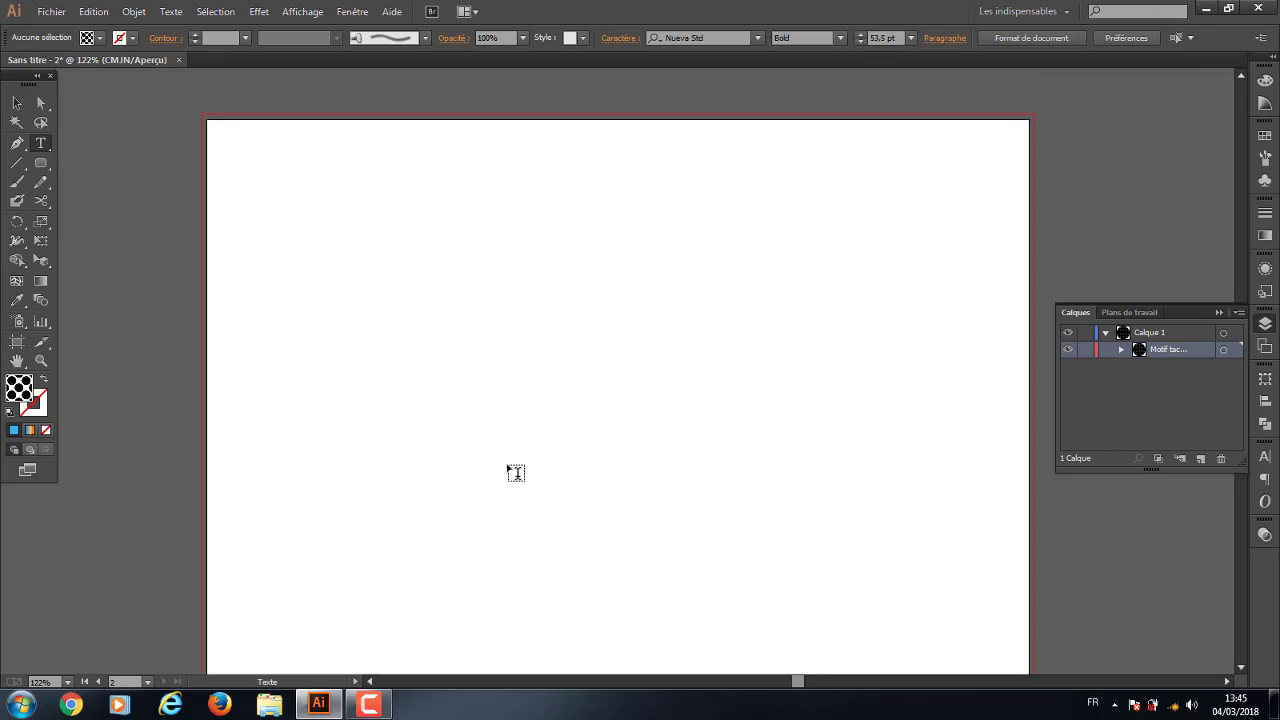
scroll(515, 472, down, 1)
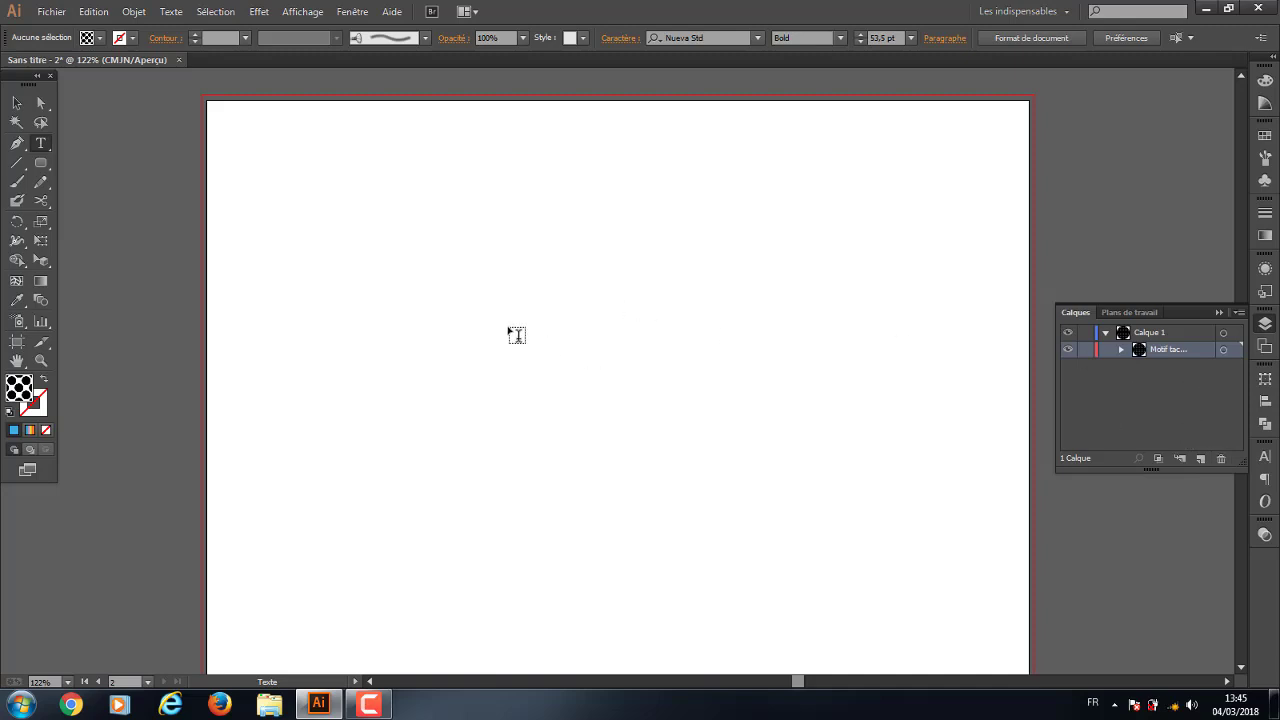
right_click(418, 284)
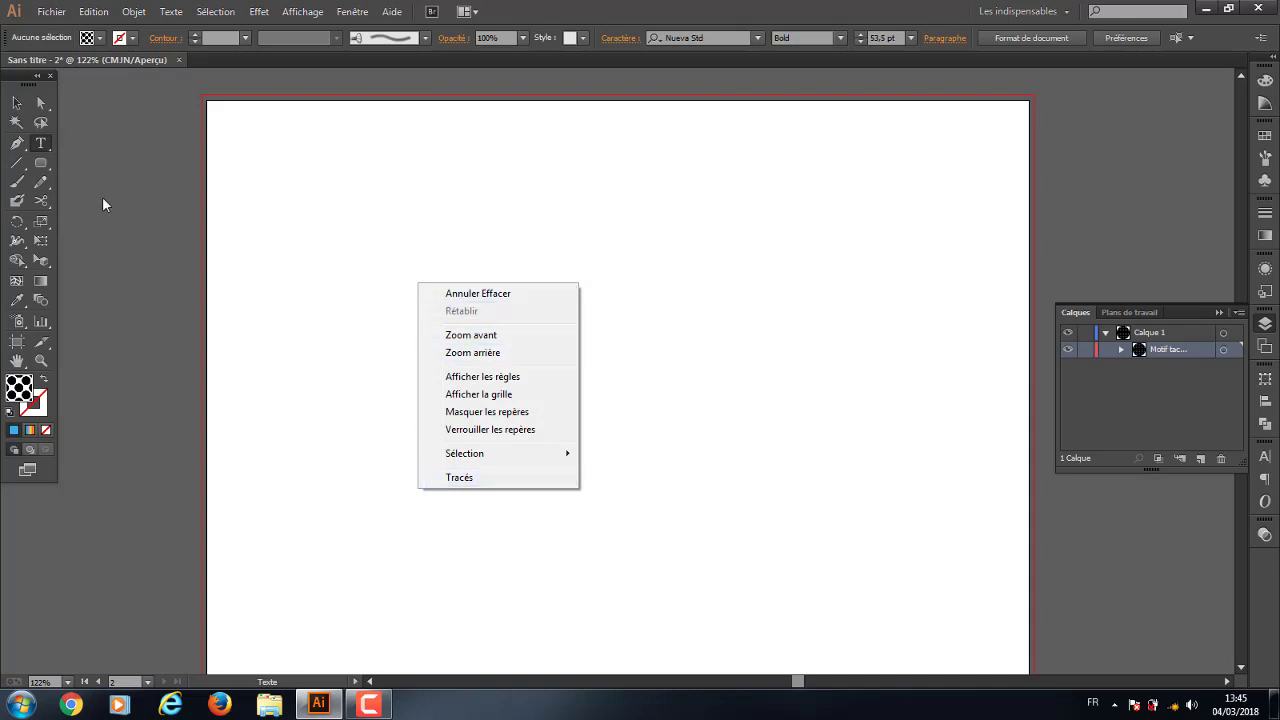
click(604, 246)
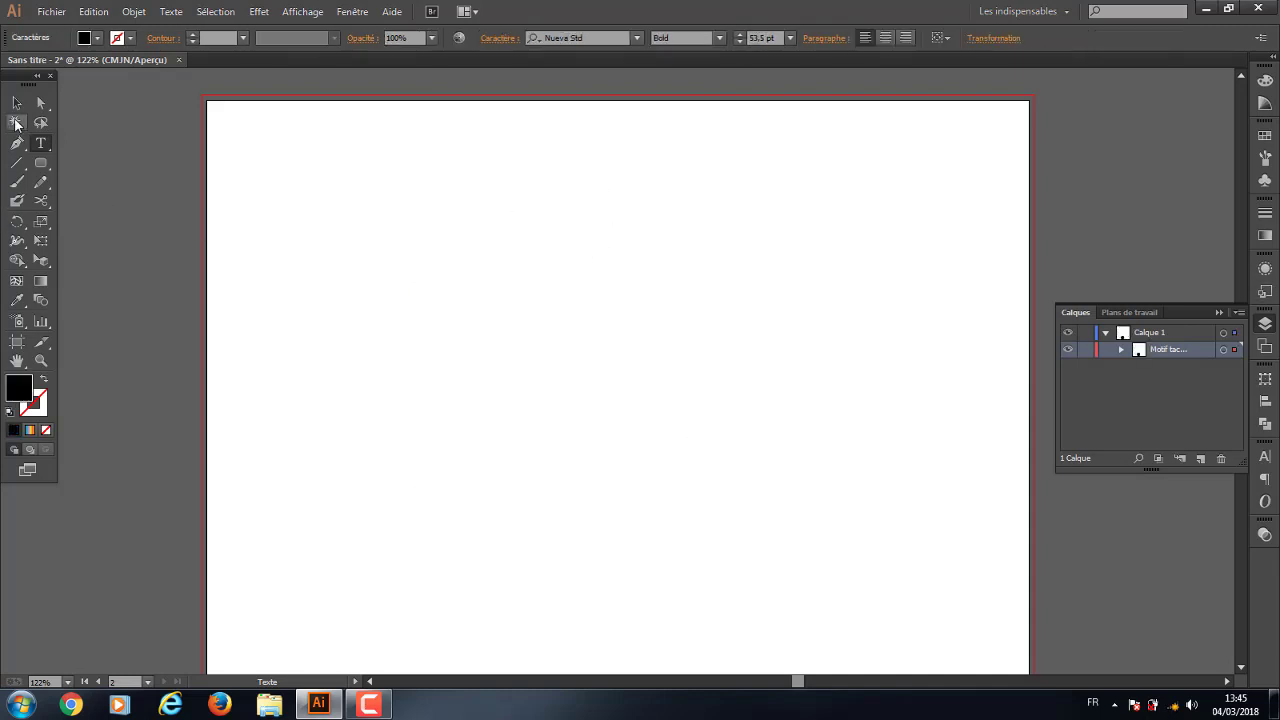
click(42, 144)
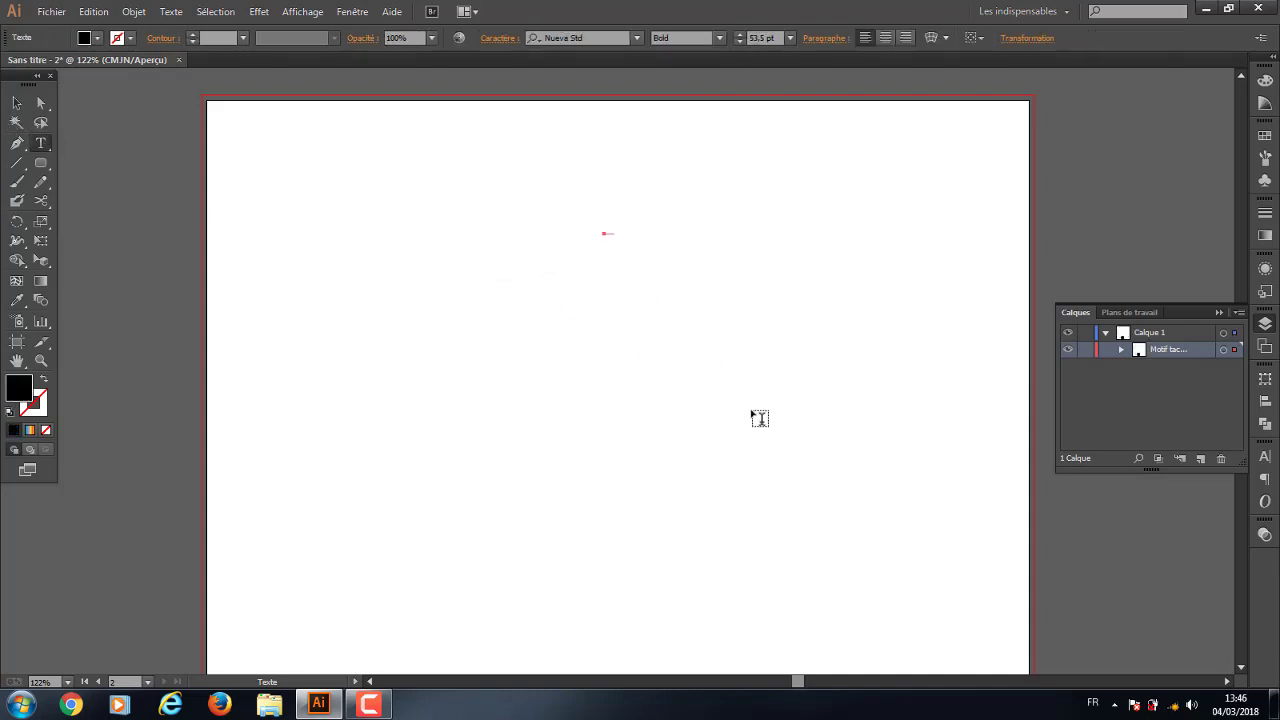
click(41, 163)
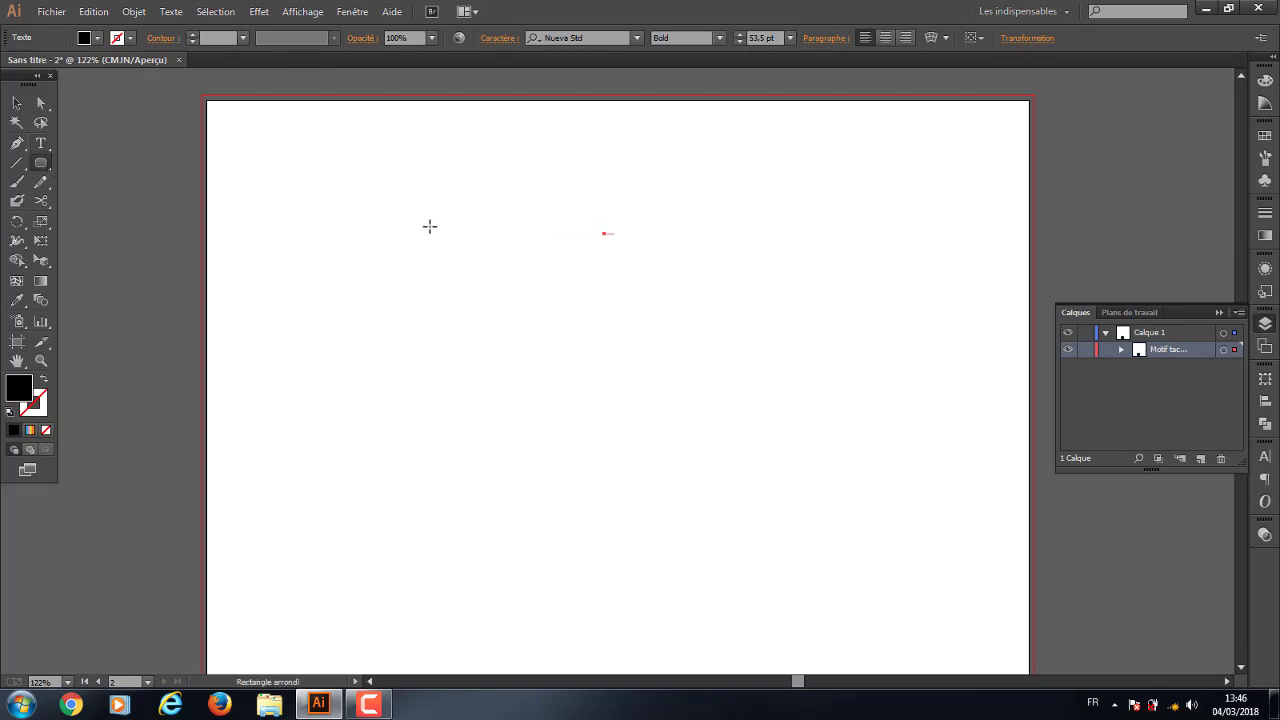
mouse_move(422, 216)
mouse_down()
mouse_move(973, 490)
mouse_move(937, 516)
mouse_up()
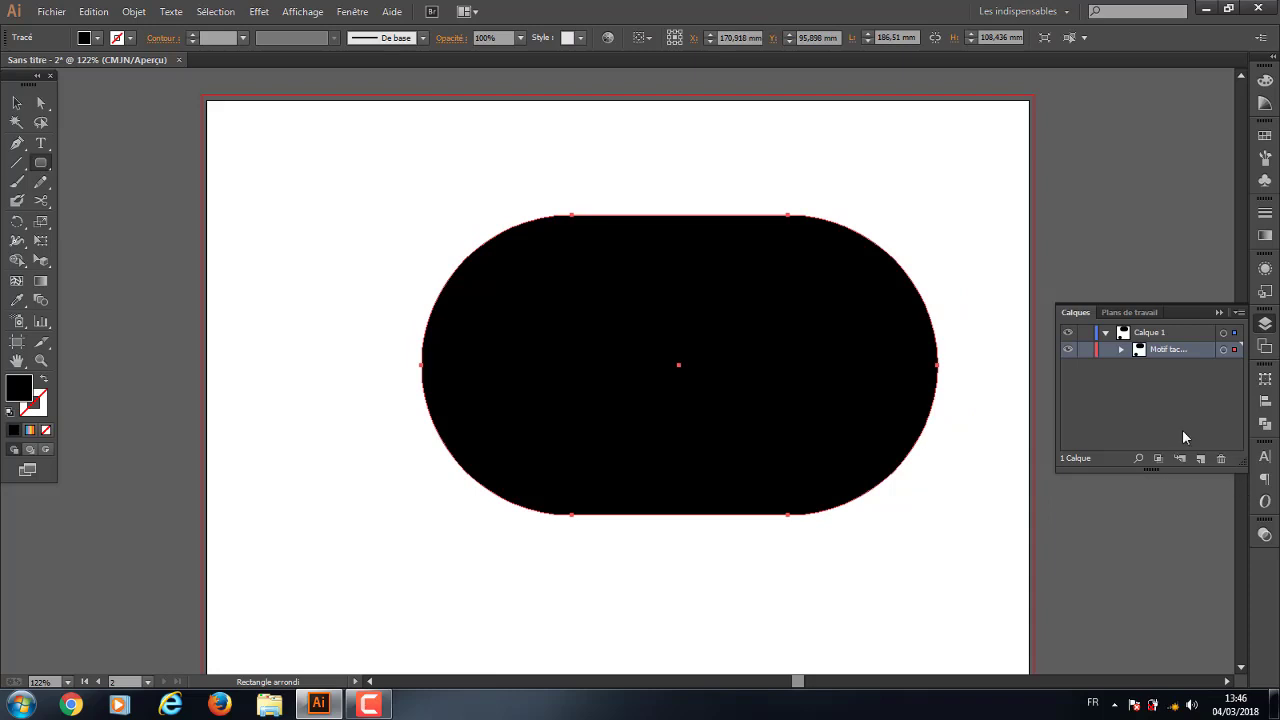
Add a new sublayer in Calque 1 and move the rounded rectangle up and left
click(1199, 459)
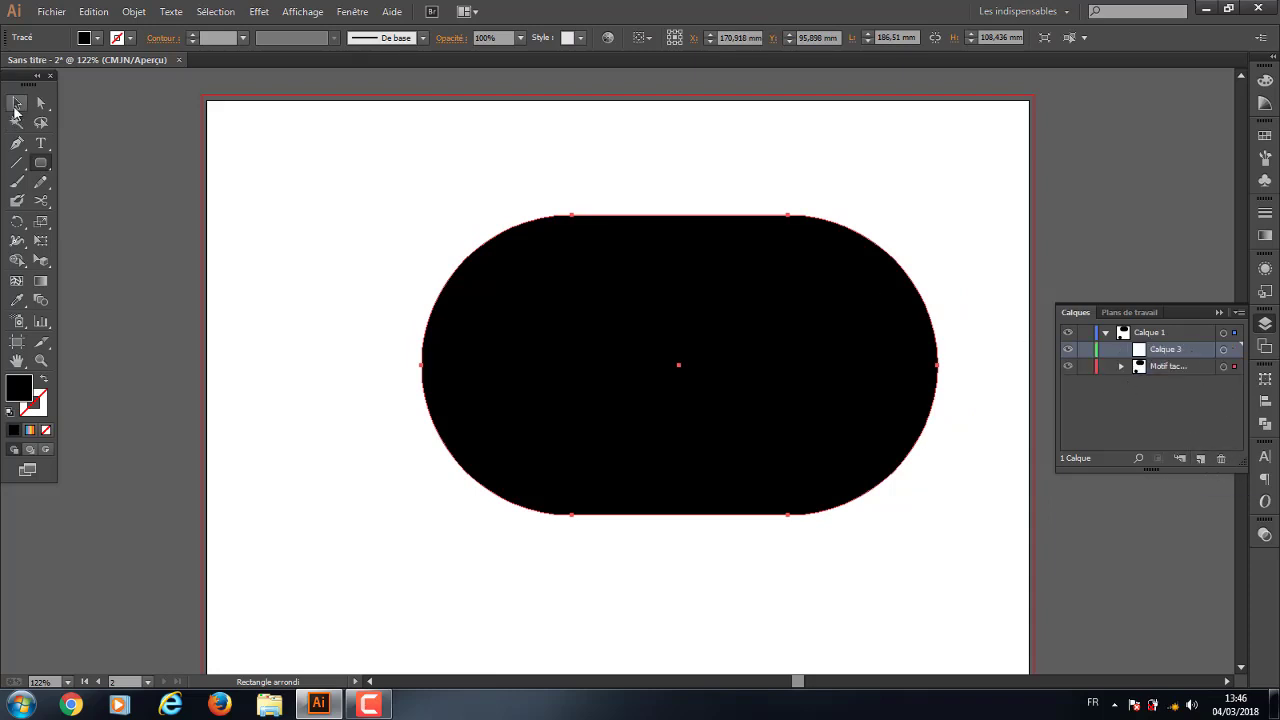
click(16, 122)
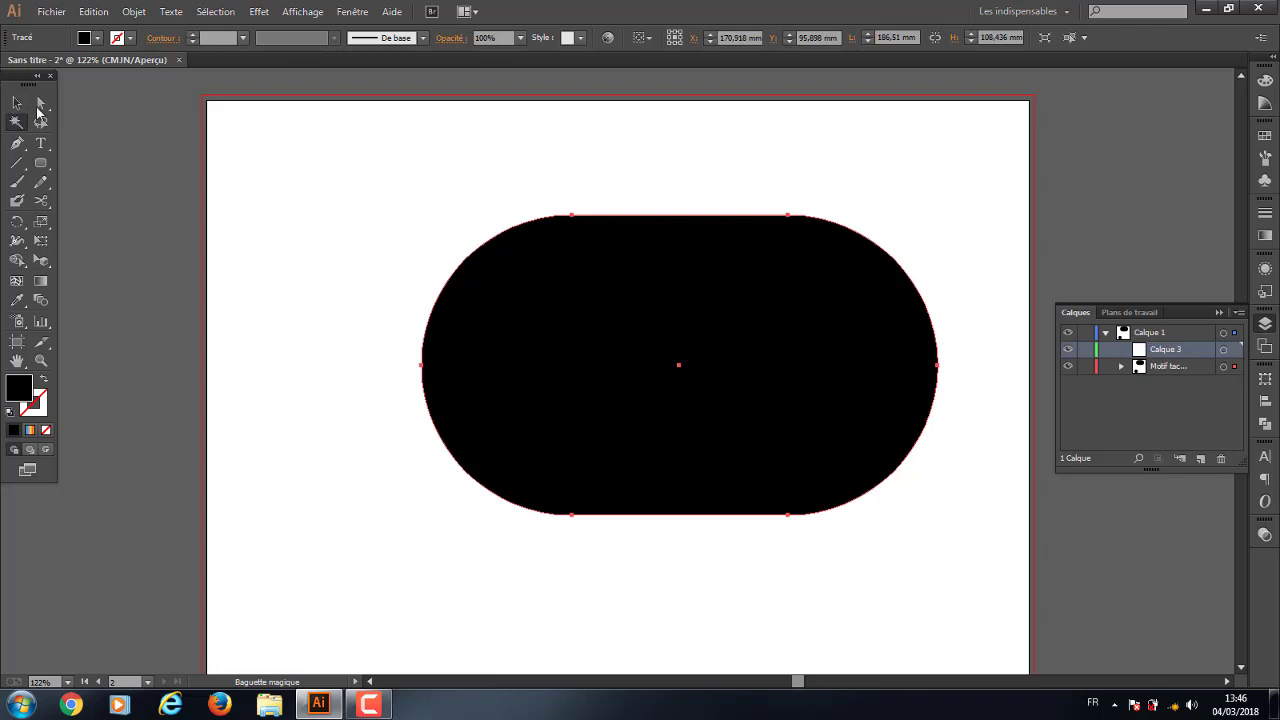
click(16, 102)
click(720, 368)
mouse_move(720, 368)
mouse_down()
mouse_move(610, 283)
mouse_move(628, 306)
mouse_up()
On Calque 3, draw a black six-pointed star (about 97 × 104 mm) overlapping the rectangle's bottom
click(1184, 350)
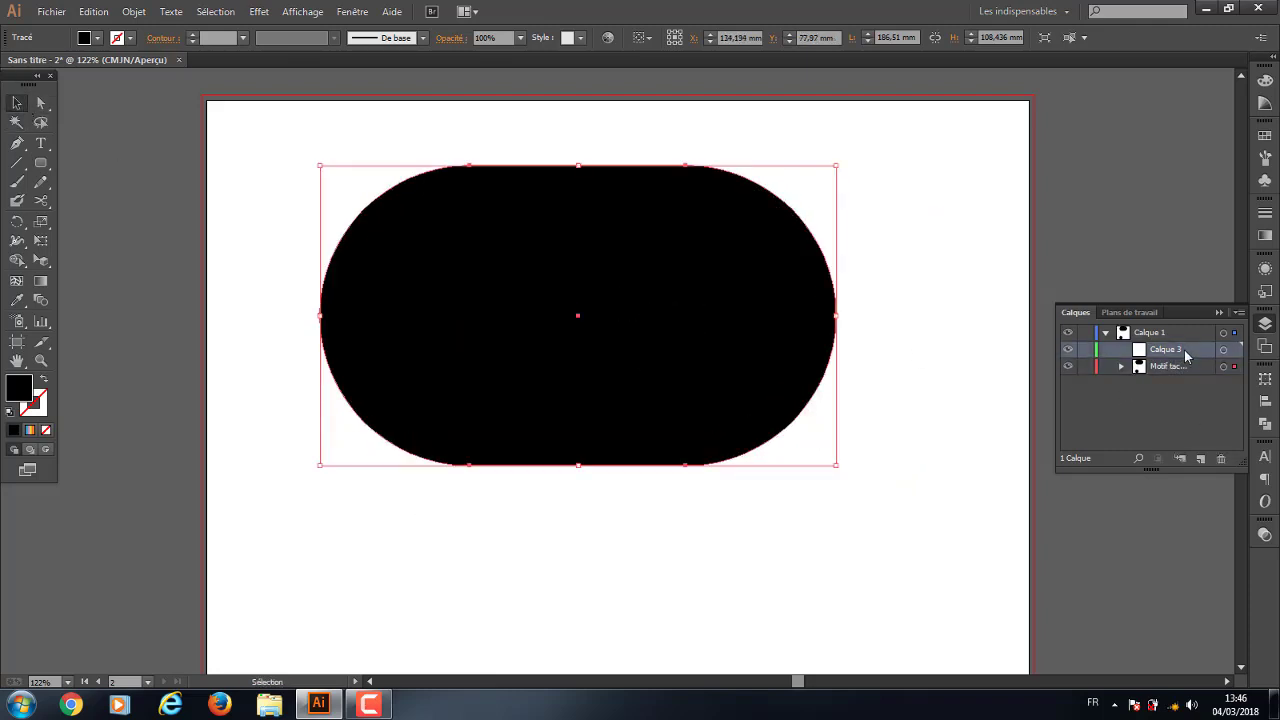
mouse_move(40, 162)
mouse_down()
mouse_move(114, 201)
mouse_move(117, 184)
mouse_up()
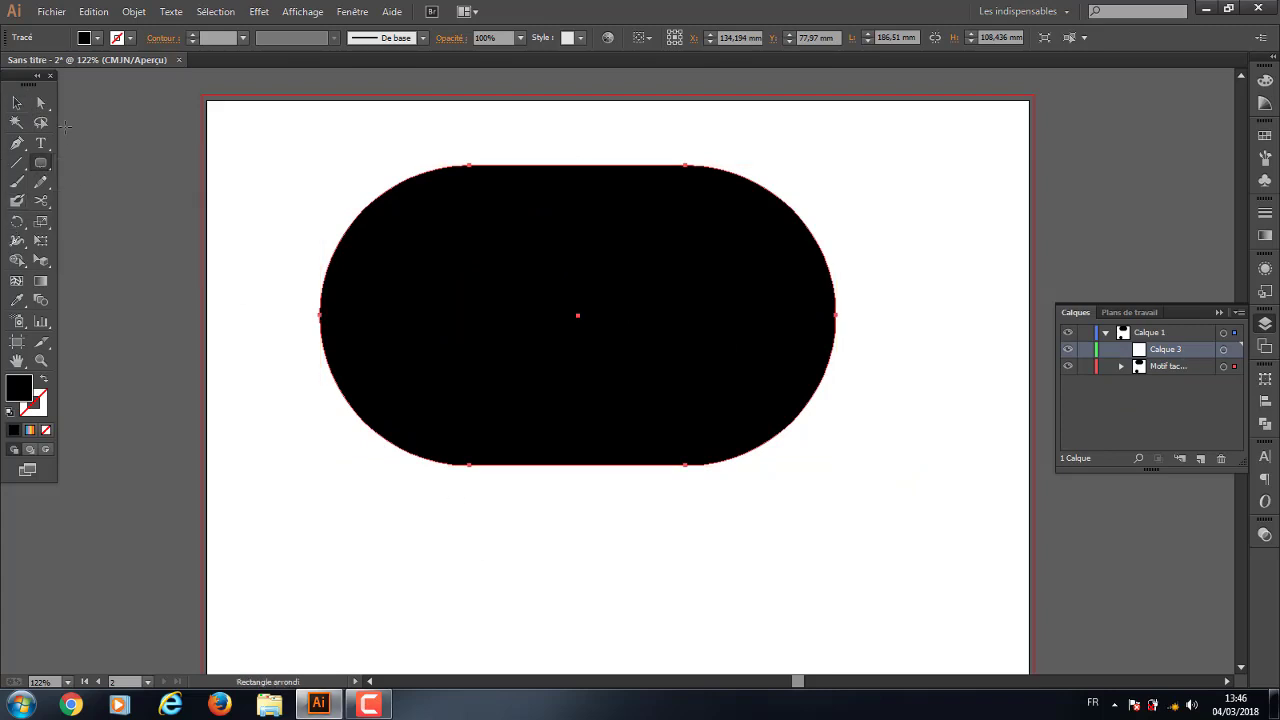
drag(40, 162, 114, 240)
drag(634, 510, 843, 606)
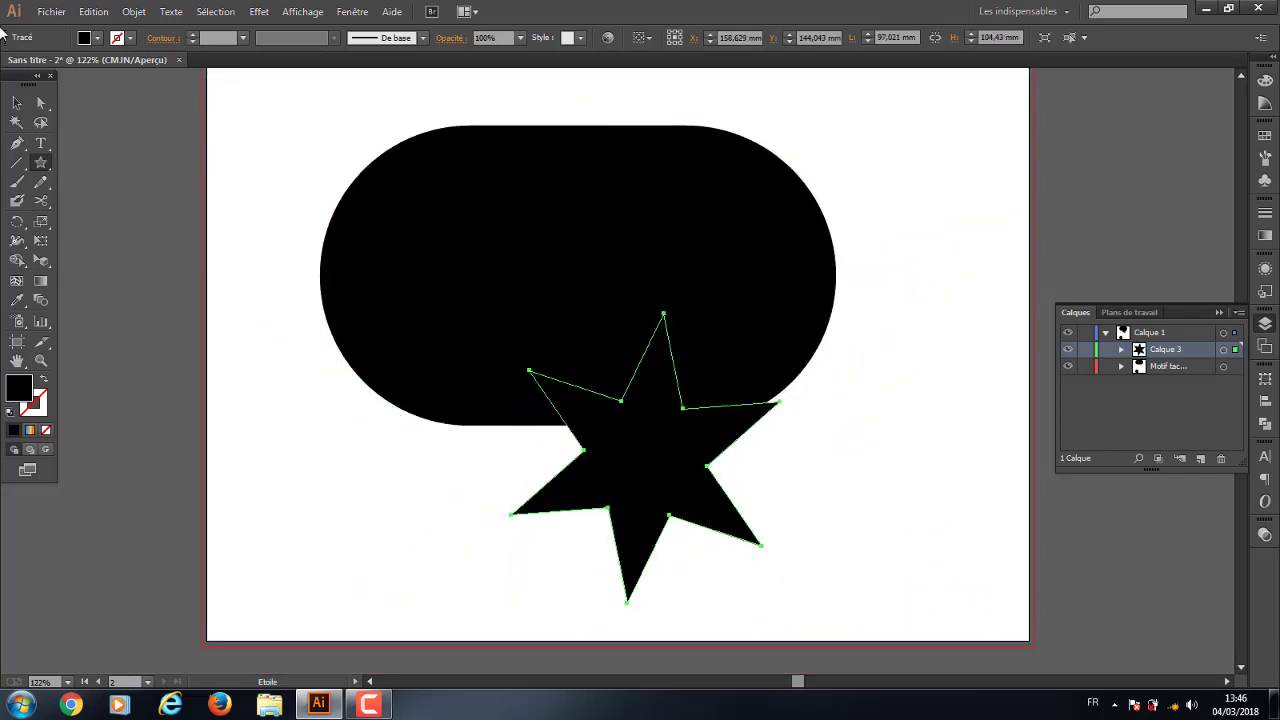
Fill the star with pink from the Color Picker
click(16, 102)
double_click(17, 389)
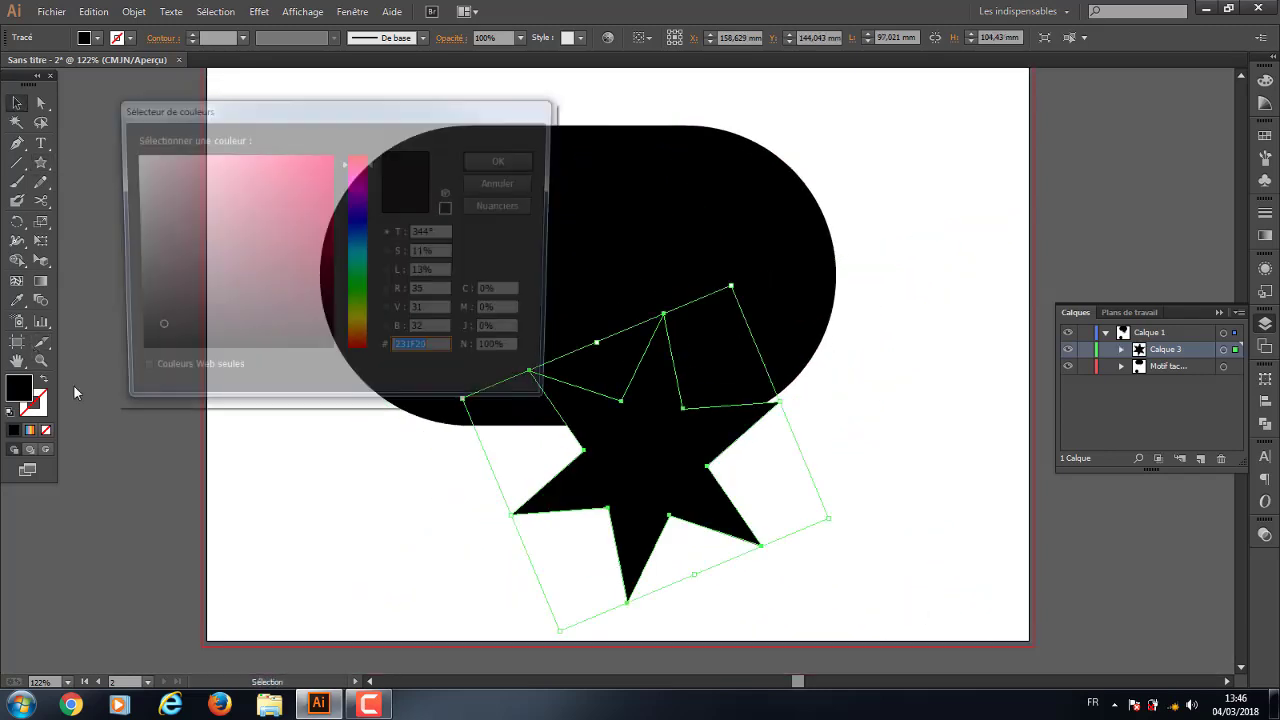
click(279, 193)
click(497, 161)
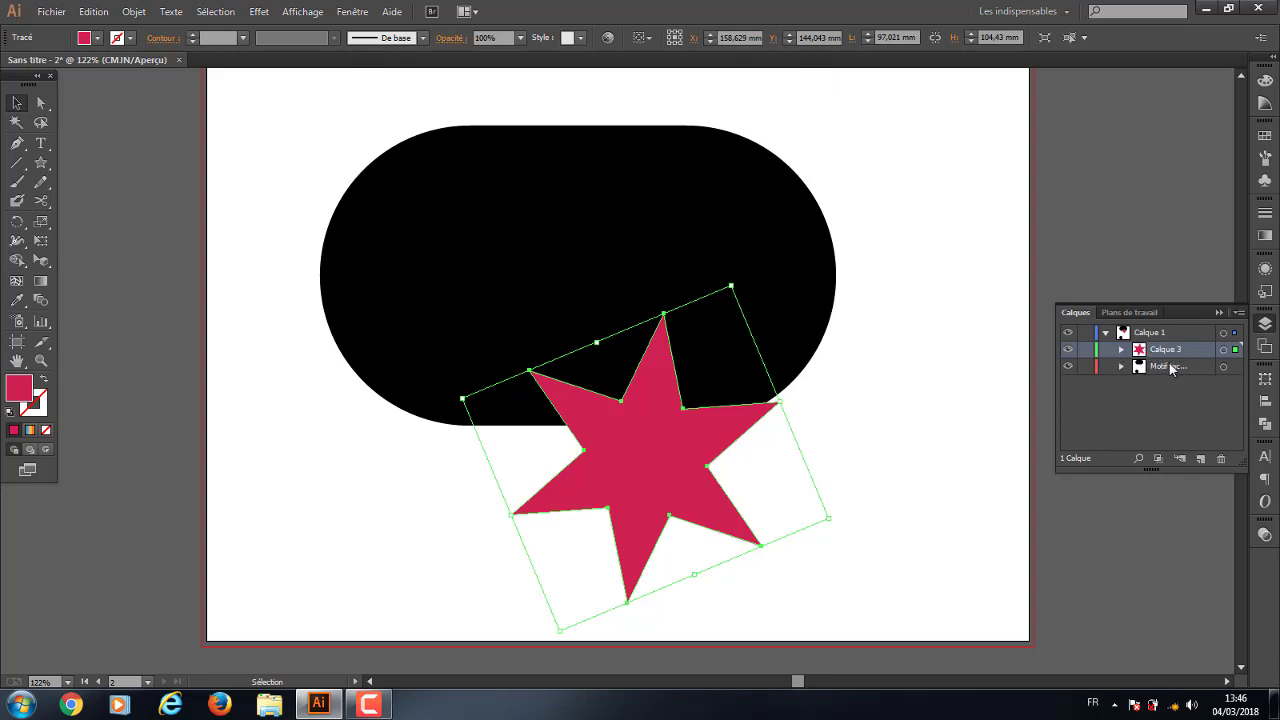
Toggle the star's visibility off and on, then add an empty sublayer Calque 4
click(1067, 349)
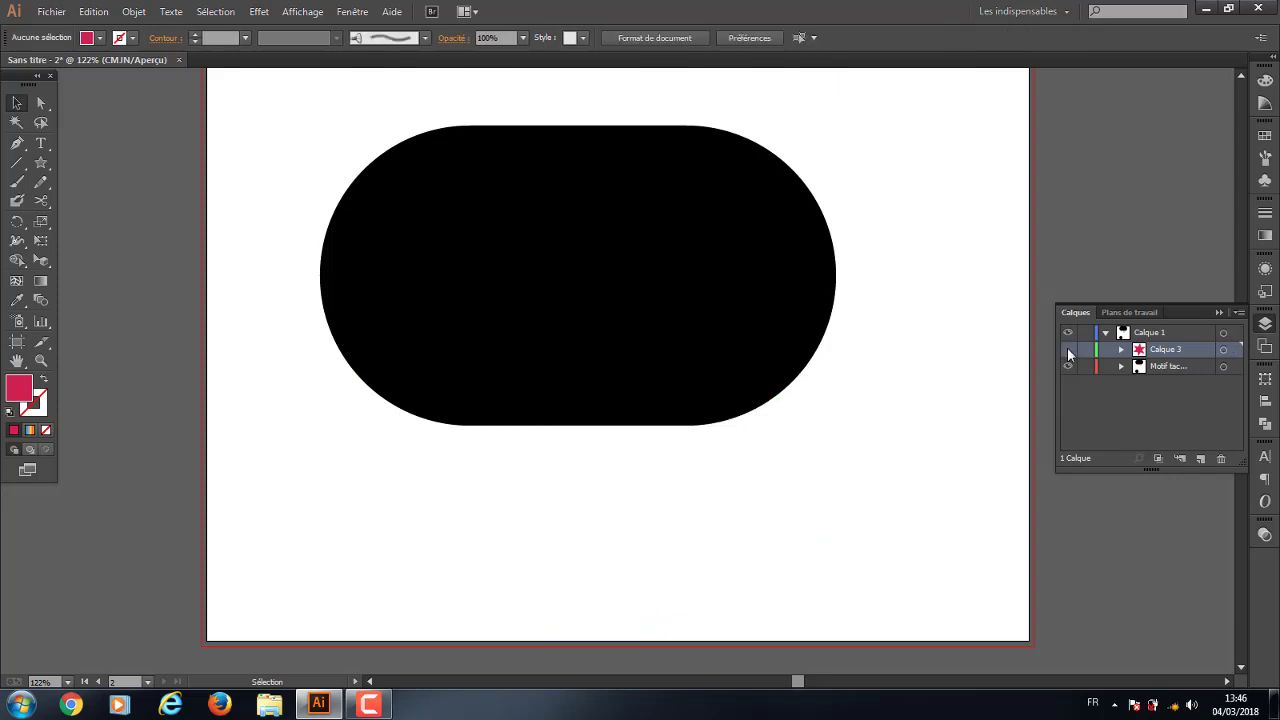
click(1067, 349)
click(1067, 349)
click(1067, 349)
click(1067, 349)
click(1067, 349)
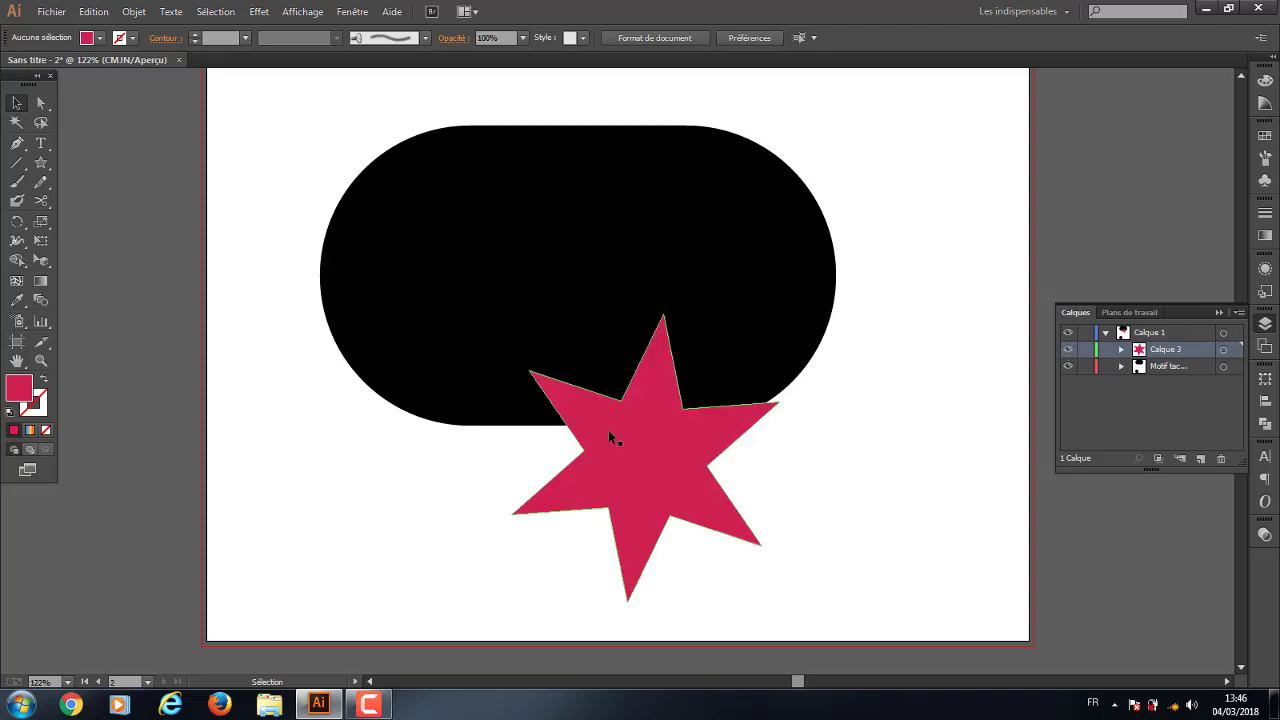
click(610, 437)
key(ctrl+3)
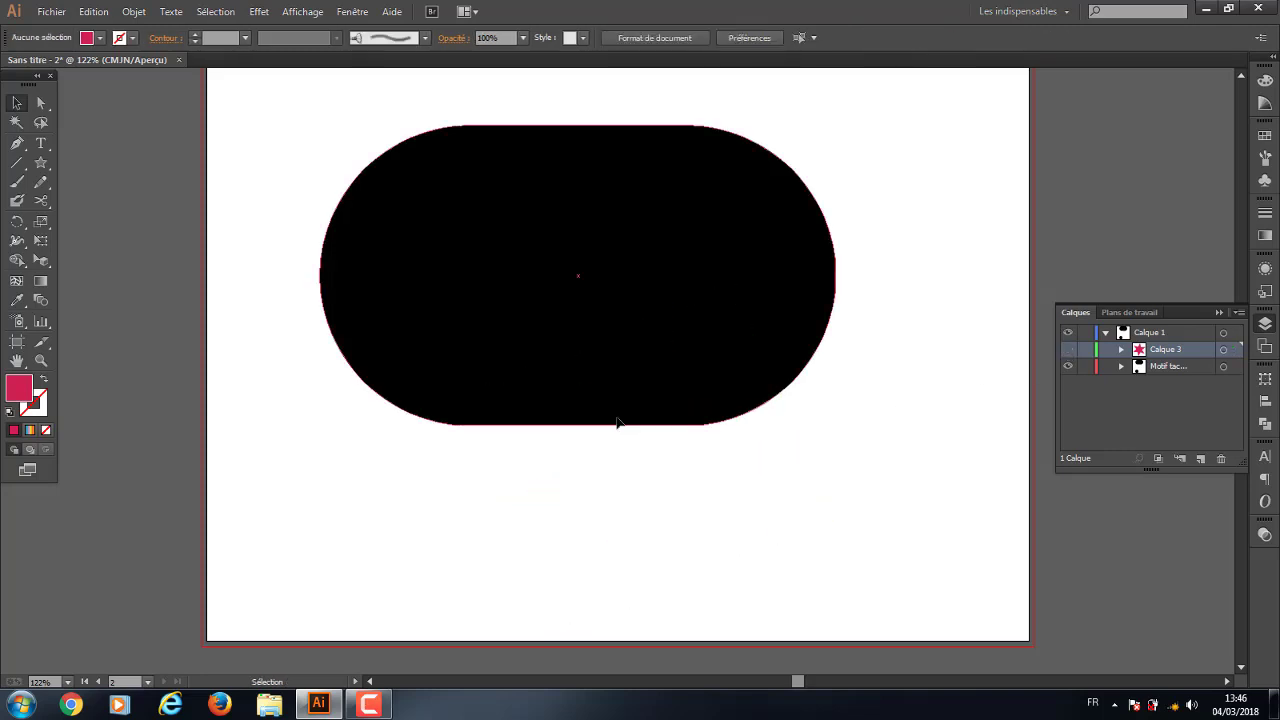
key(ctrl+alt+3)
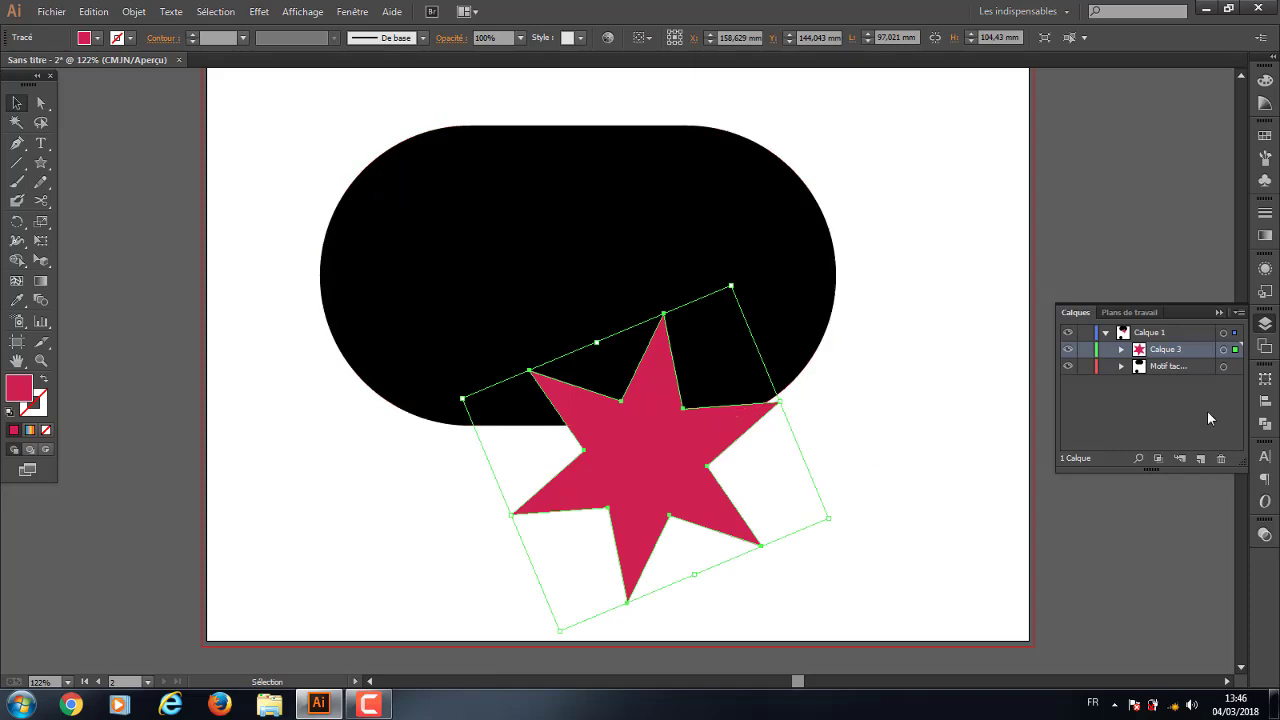
click(1204, 460)
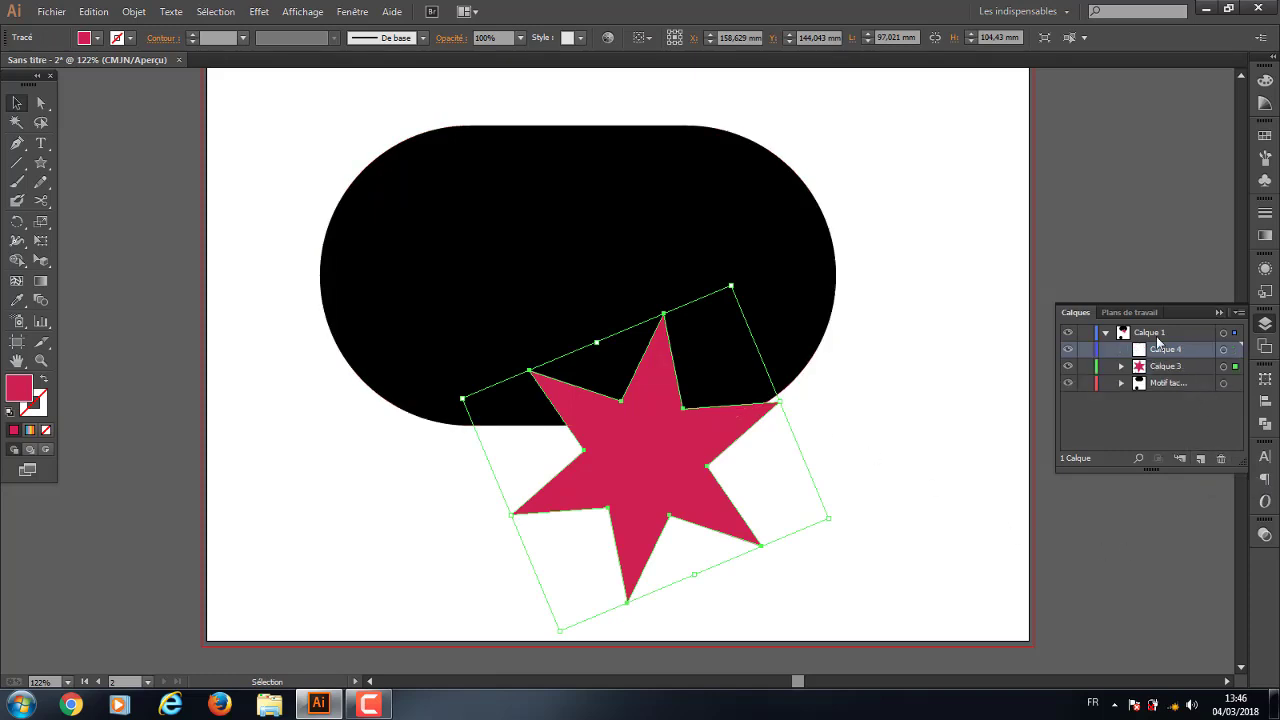
Move the star's layer below the rounded shape and send the black shape to the back
mouse_move(1171, 375)
mouse_down()
mouse_move(1173, 397)
mouse_move(1180, 368)
mouse_move(1178, 396)
mouse_up()
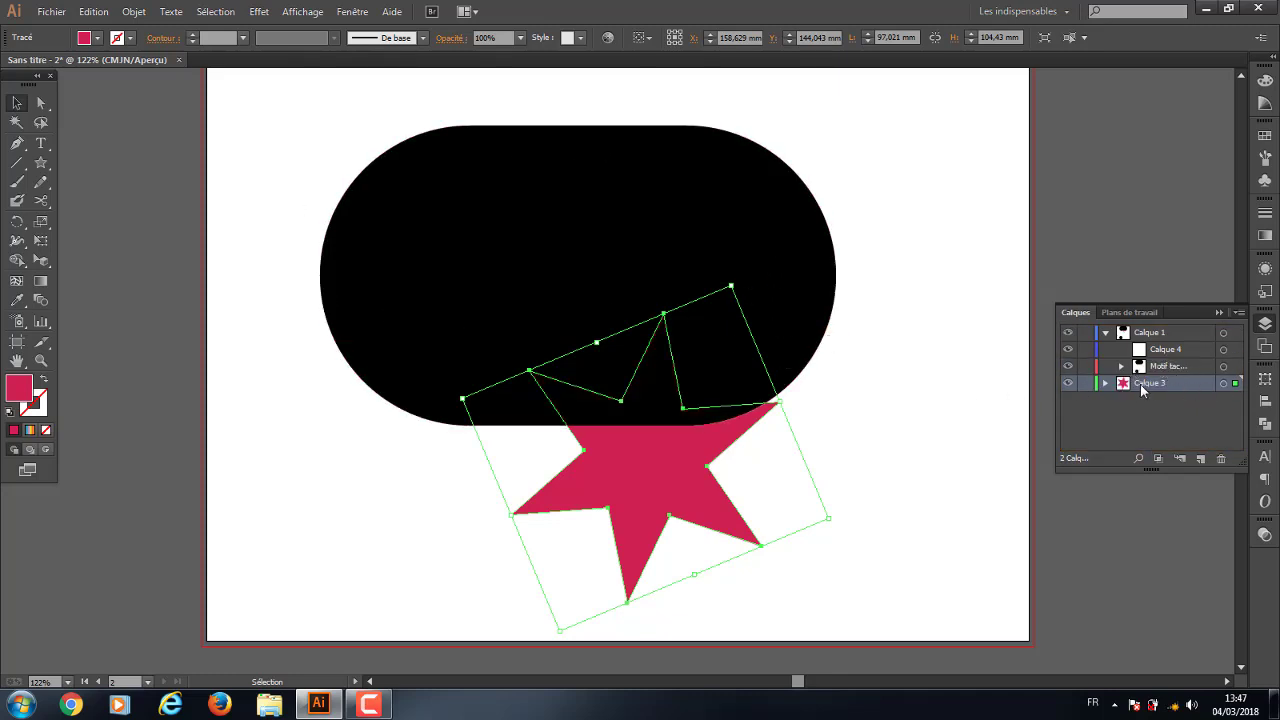
click(974, 486)
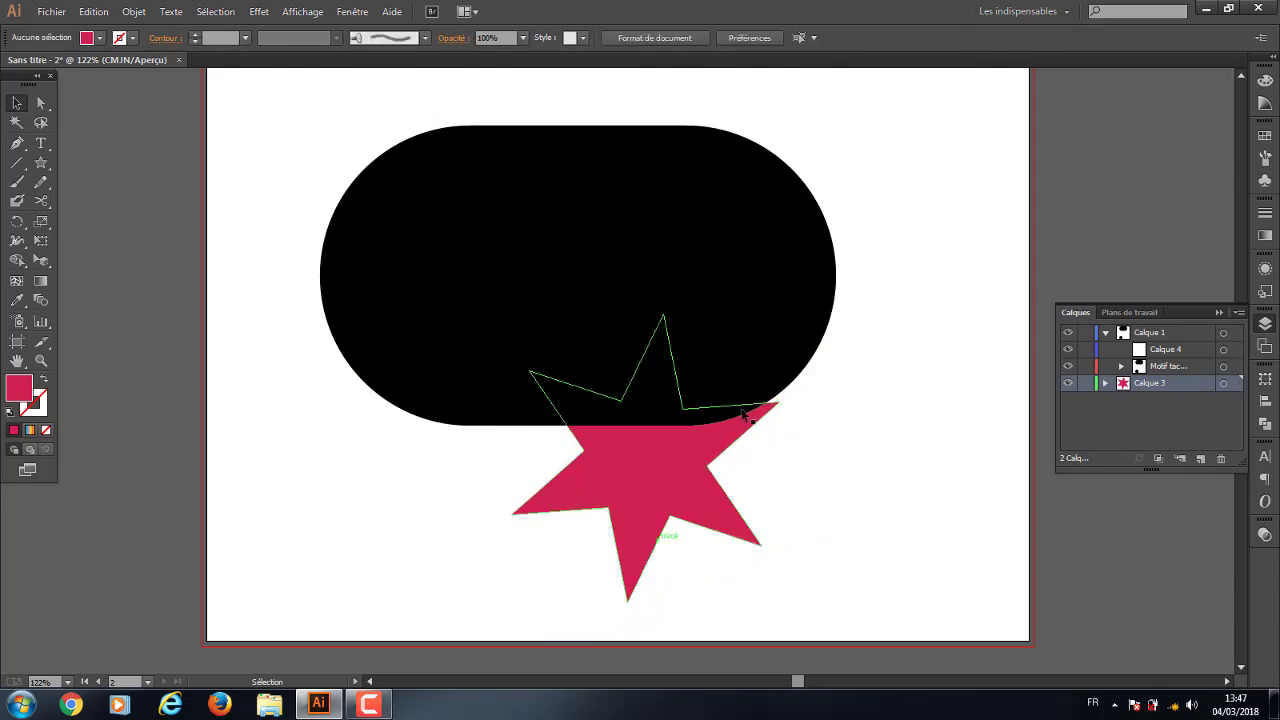
click(752, 322)
right_click(749, 317)
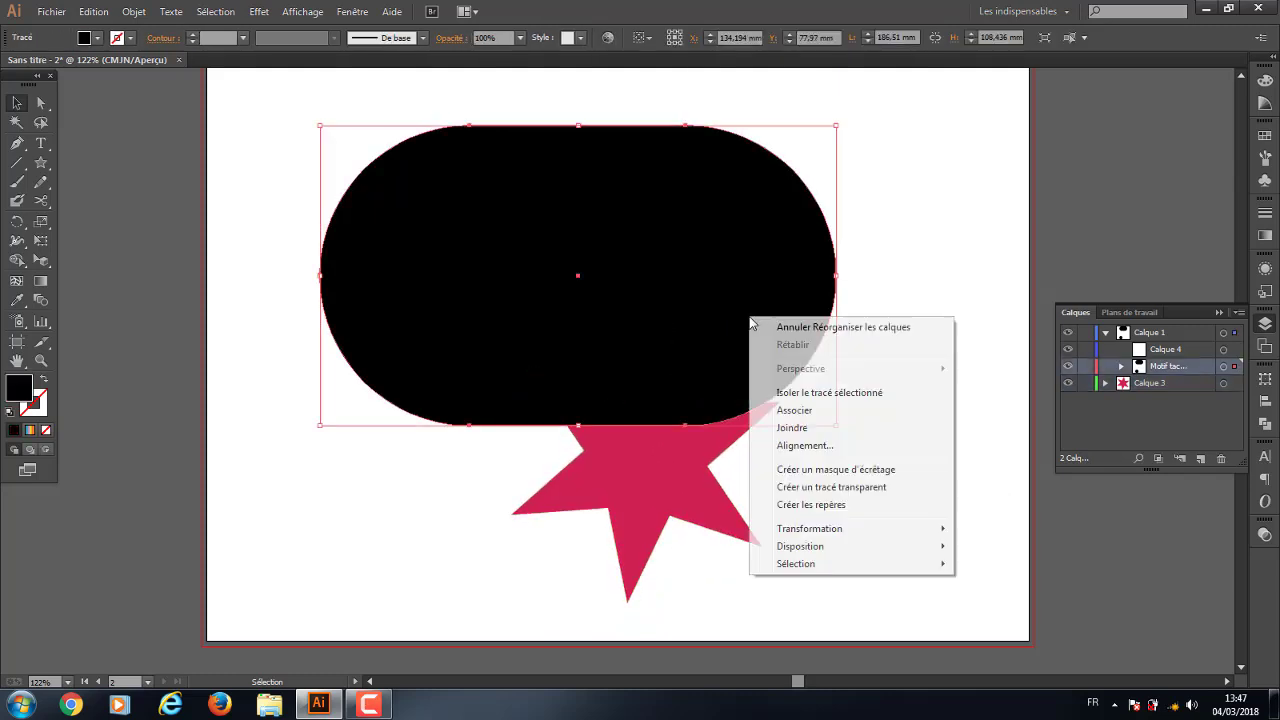
mouse_move(800, 546)
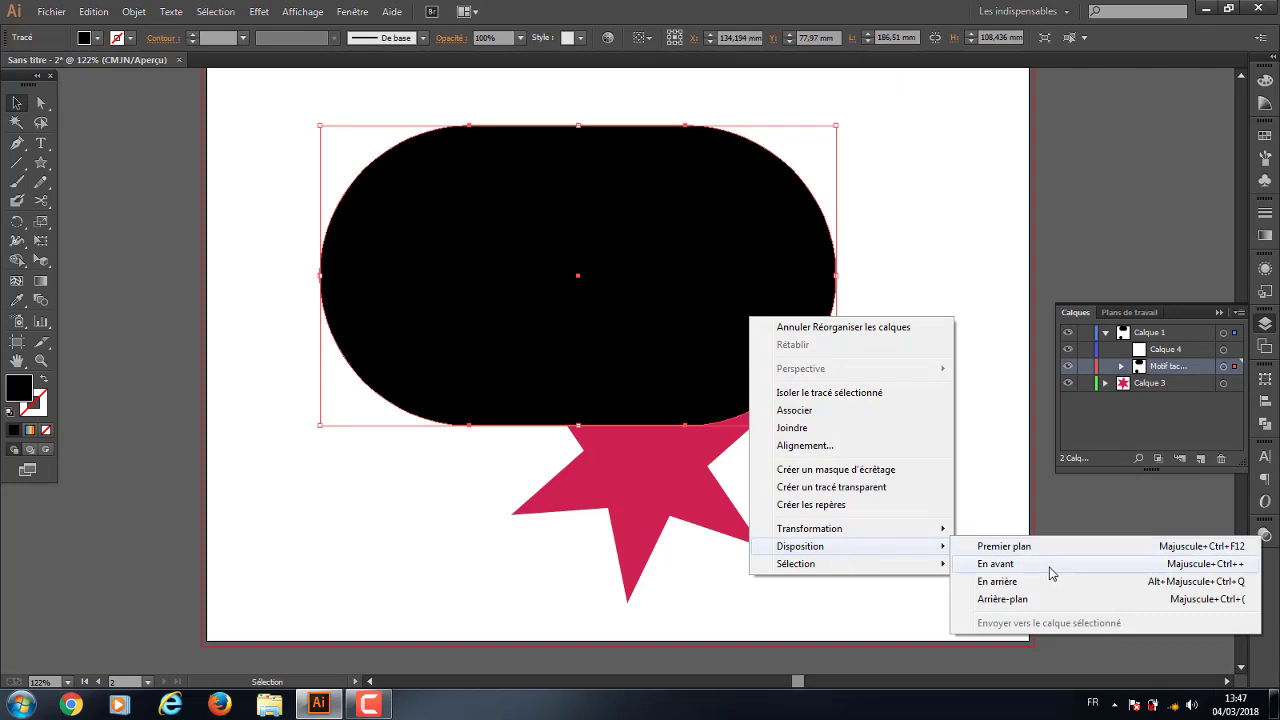
click(1002, 599)
click(914, 506)
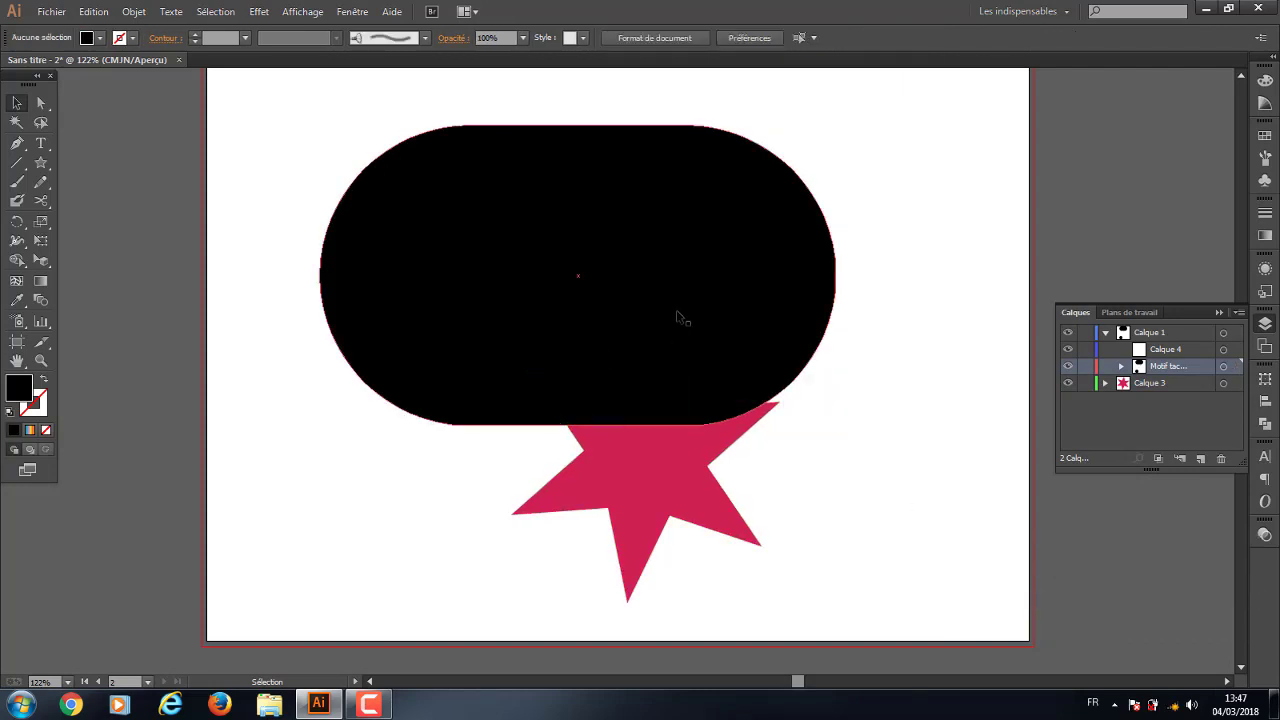
Collapse the layers list, select both shapes, and show the Align options
click(1220, 313)
drag(972, 278, 532, 574)
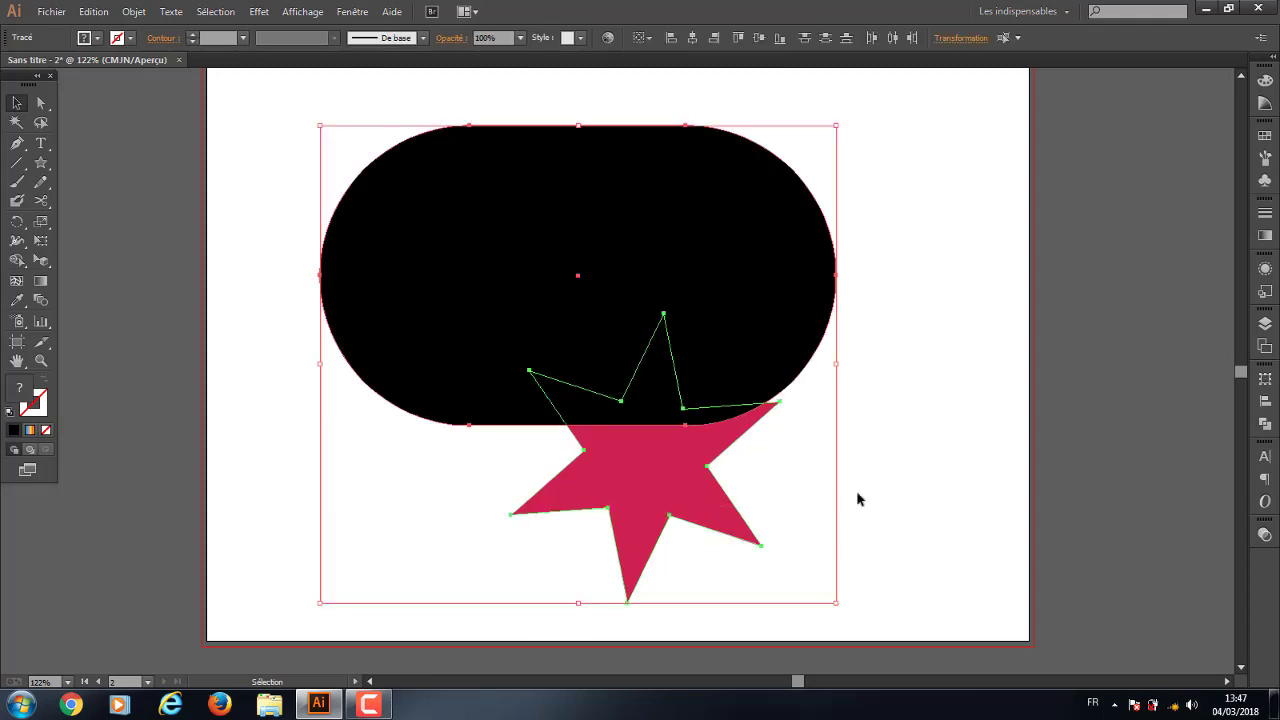
click(823, 380)
drag(920, 300, 693, 440)
drag(954, 290, 958, 497)
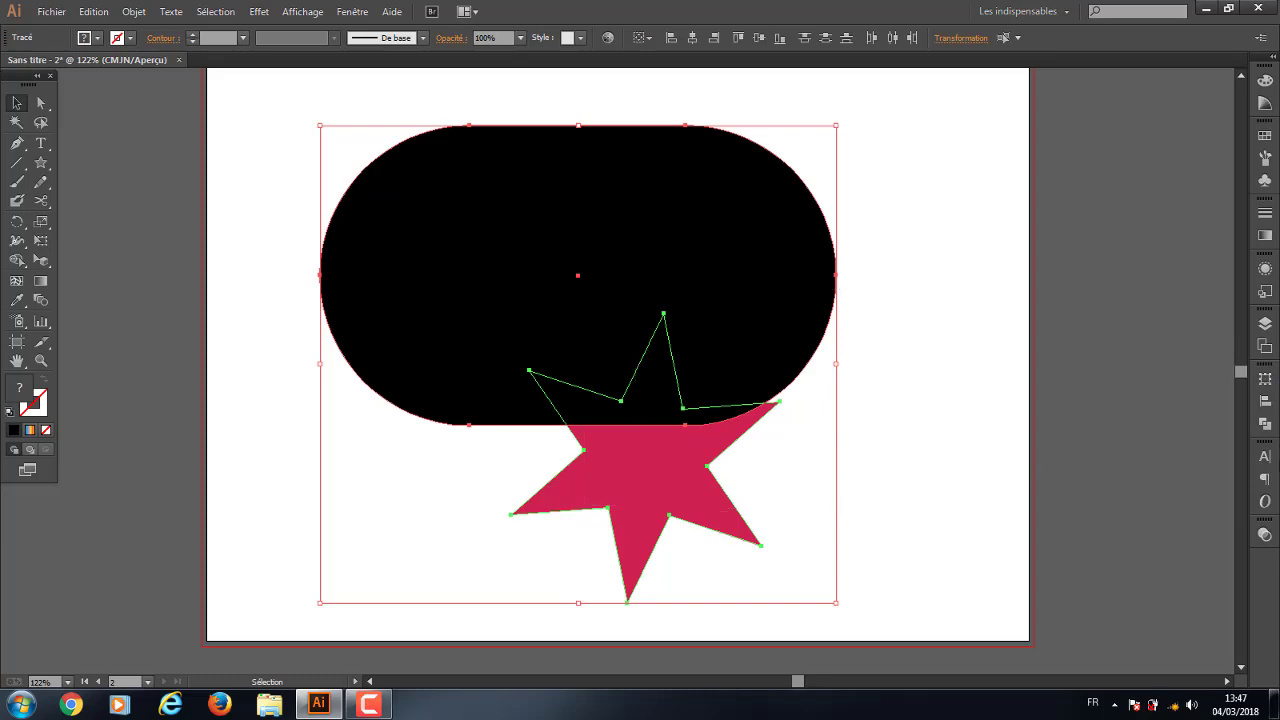
click(1265, 379)
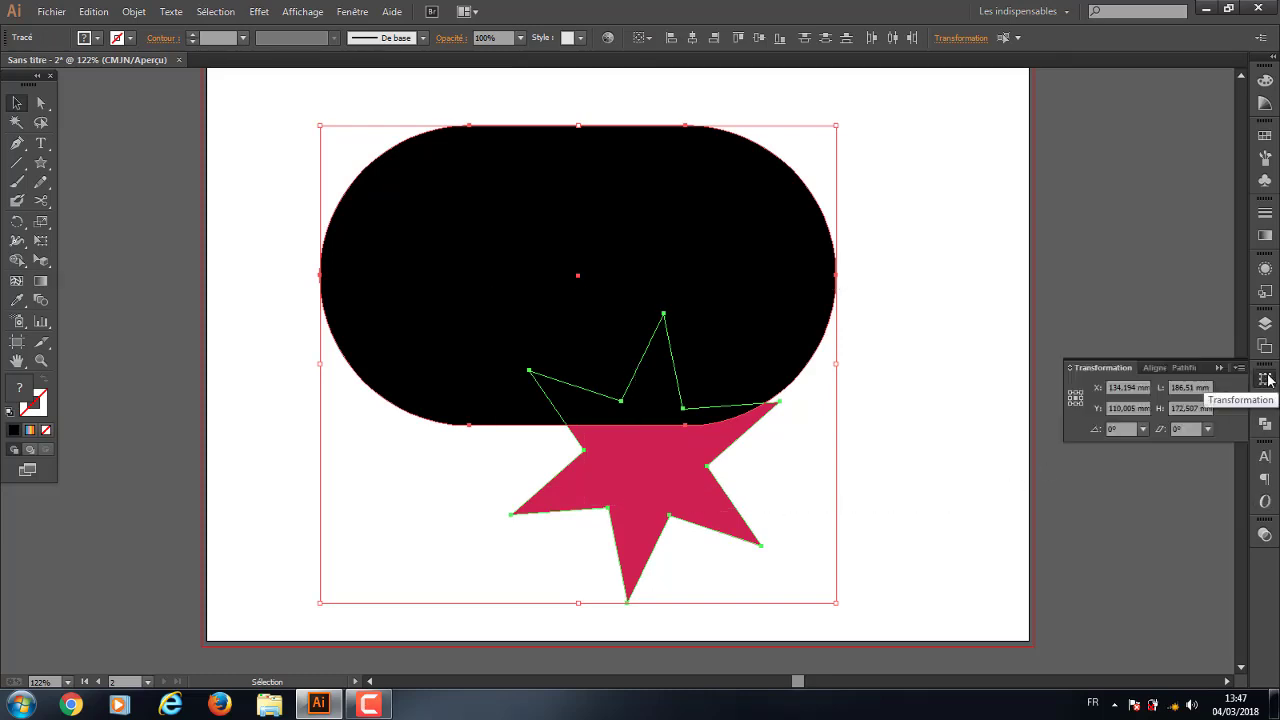
click(1154, 370)
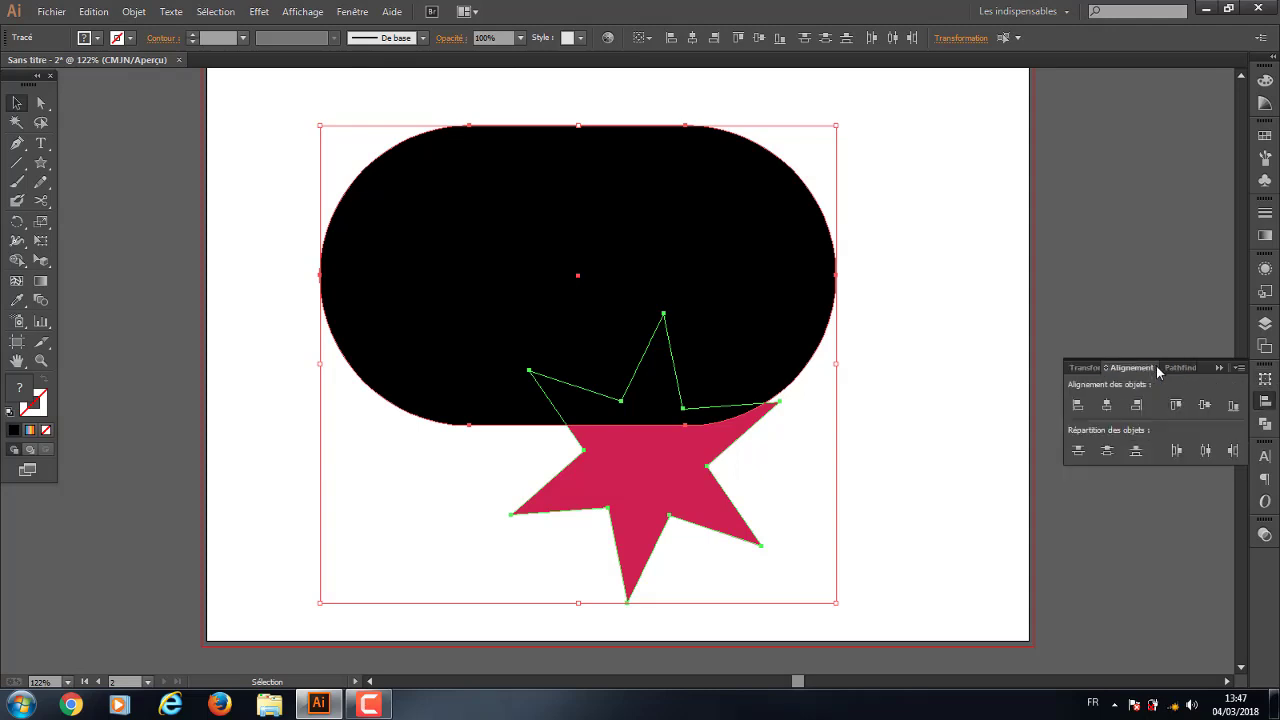
Marquee-select the black rounded shape and the star and delete them
drag(927, 279, 623, 515)
drag(968, 291, 680, 486)
key(Delete)
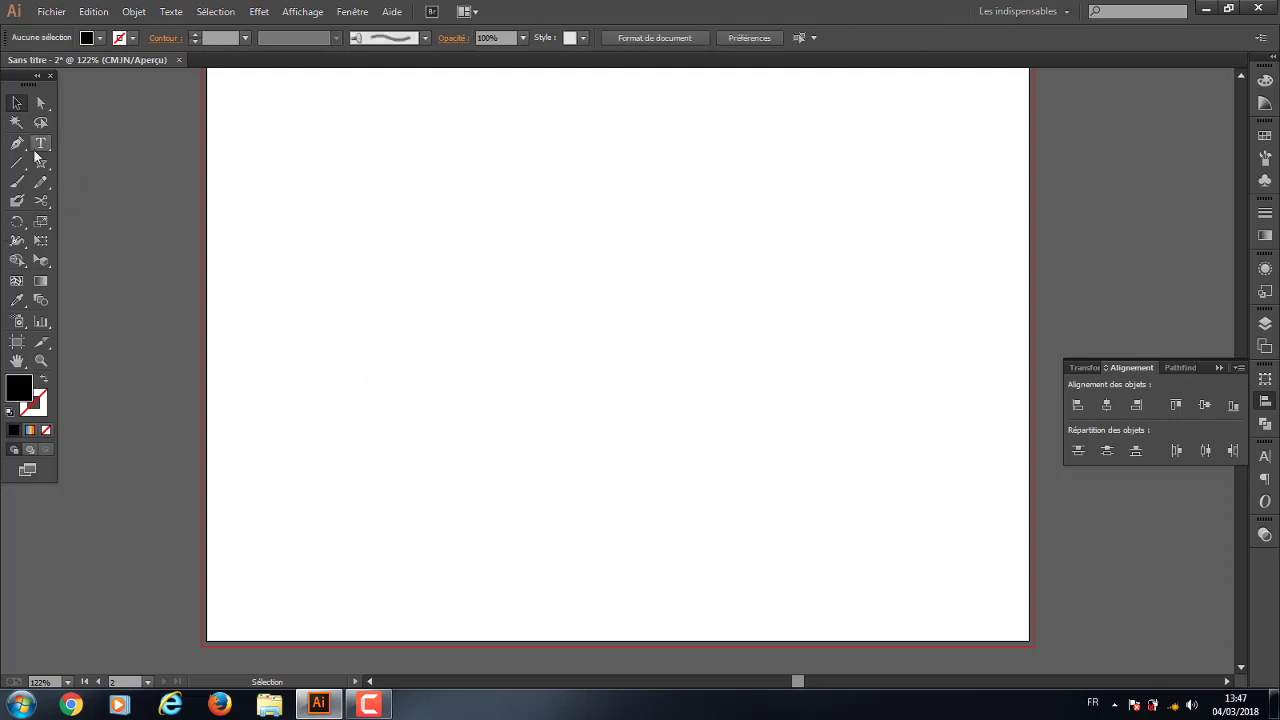
Draw two black rectangles, a smaller one above a larger one, and nudge the lower one up
drag(41, 162, 117, 159)
drag(548, 188, 649, 295)
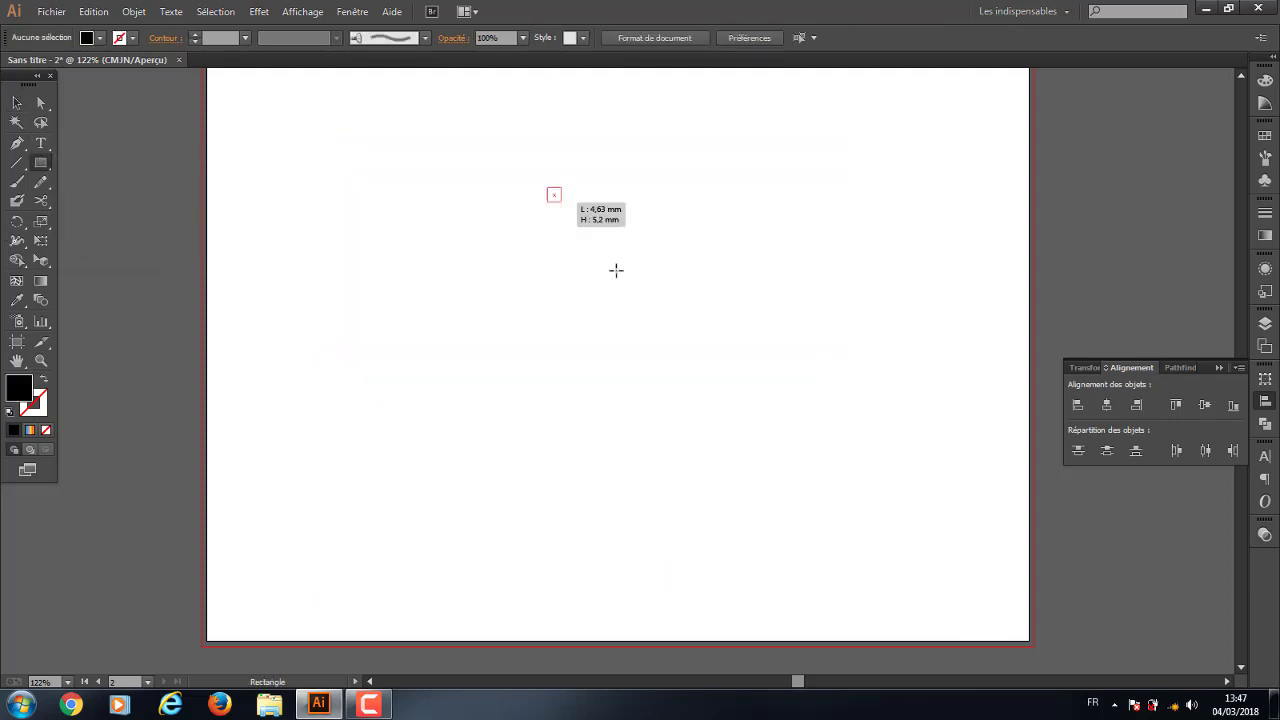
drag(500, 400, 660, 524)
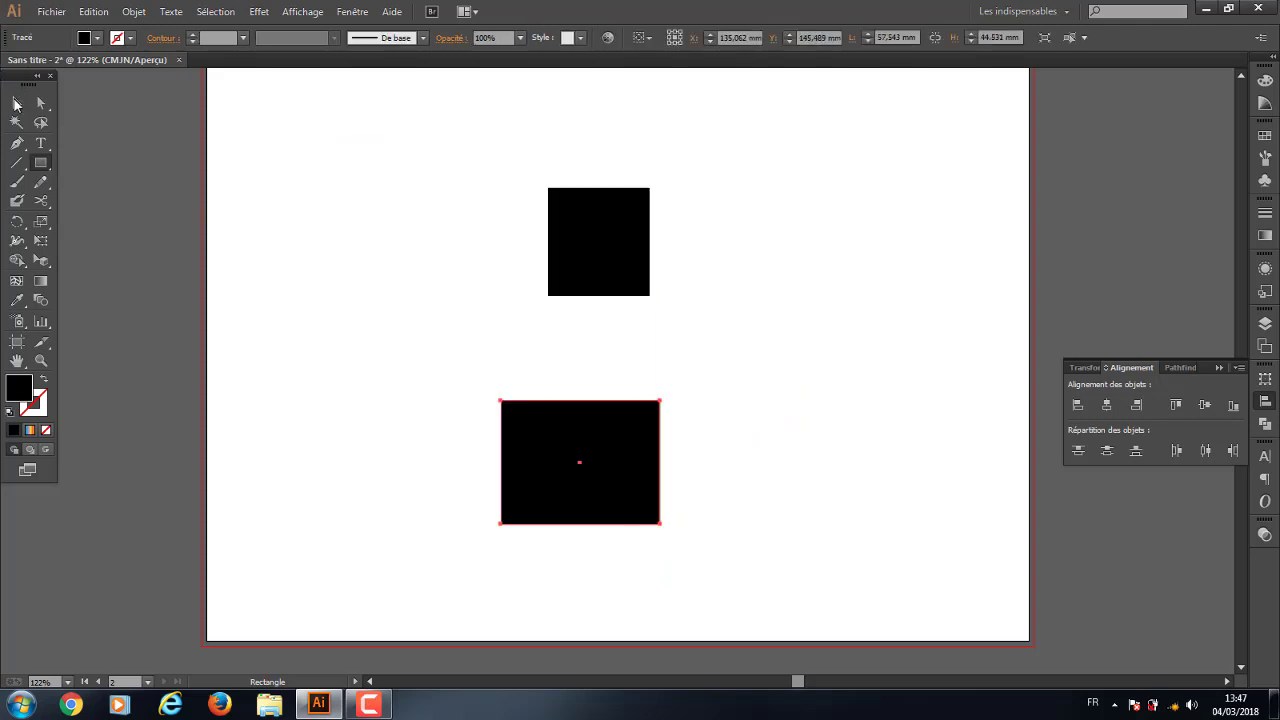
click(16, 103)
click(470, 380)
drag(564, 475, 568, 418)
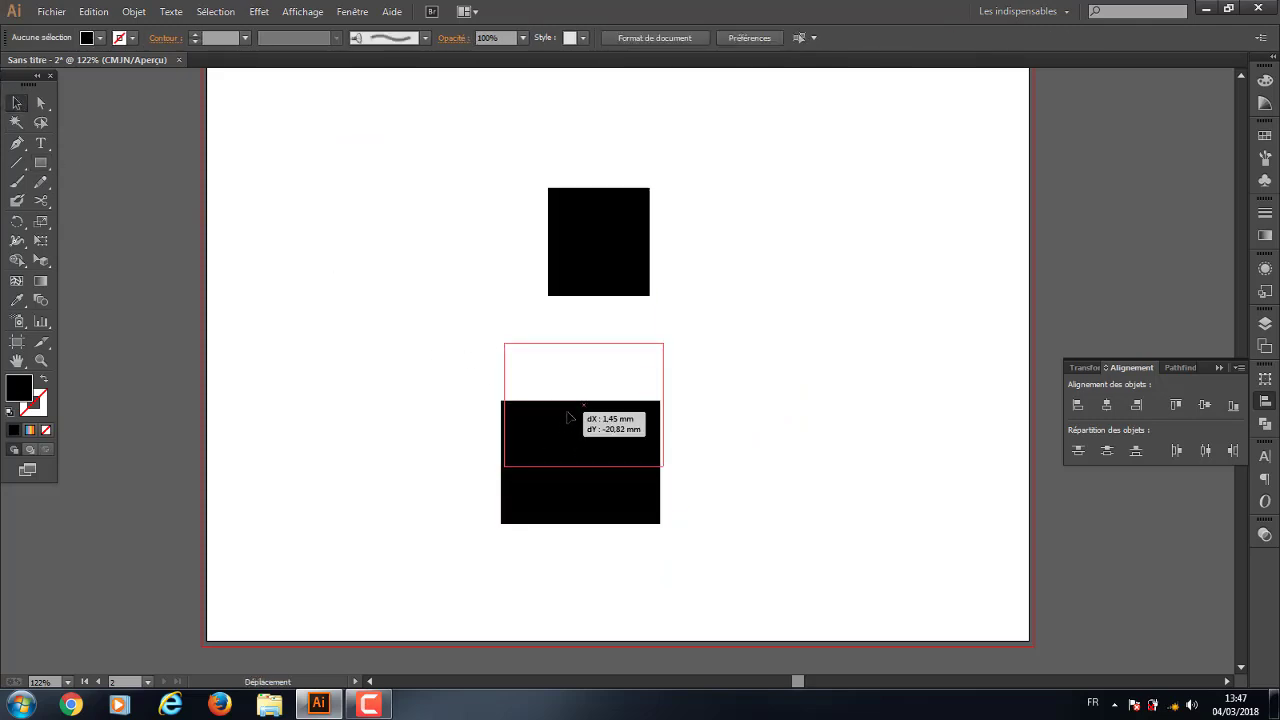
click(782, 285)
Try each alignment option on both rectangles, ending with Align Bottom
drag(806, 219, 549, 443)
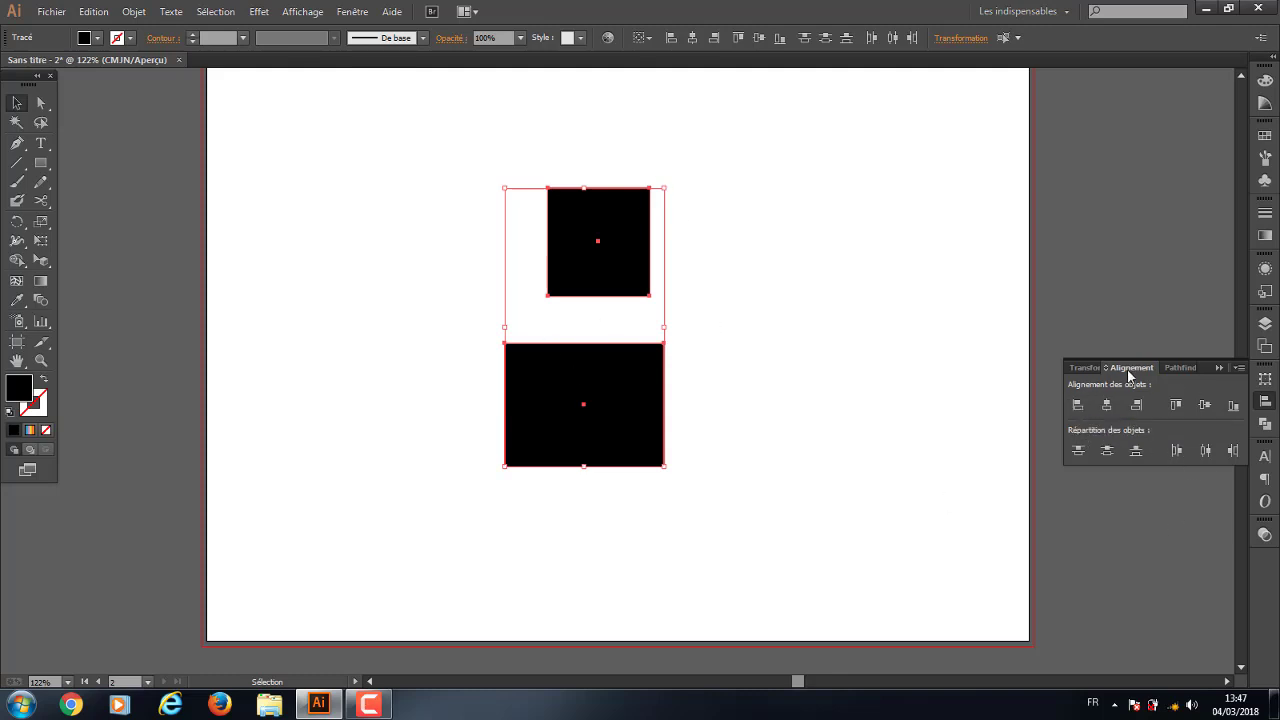
click(1078, 405)
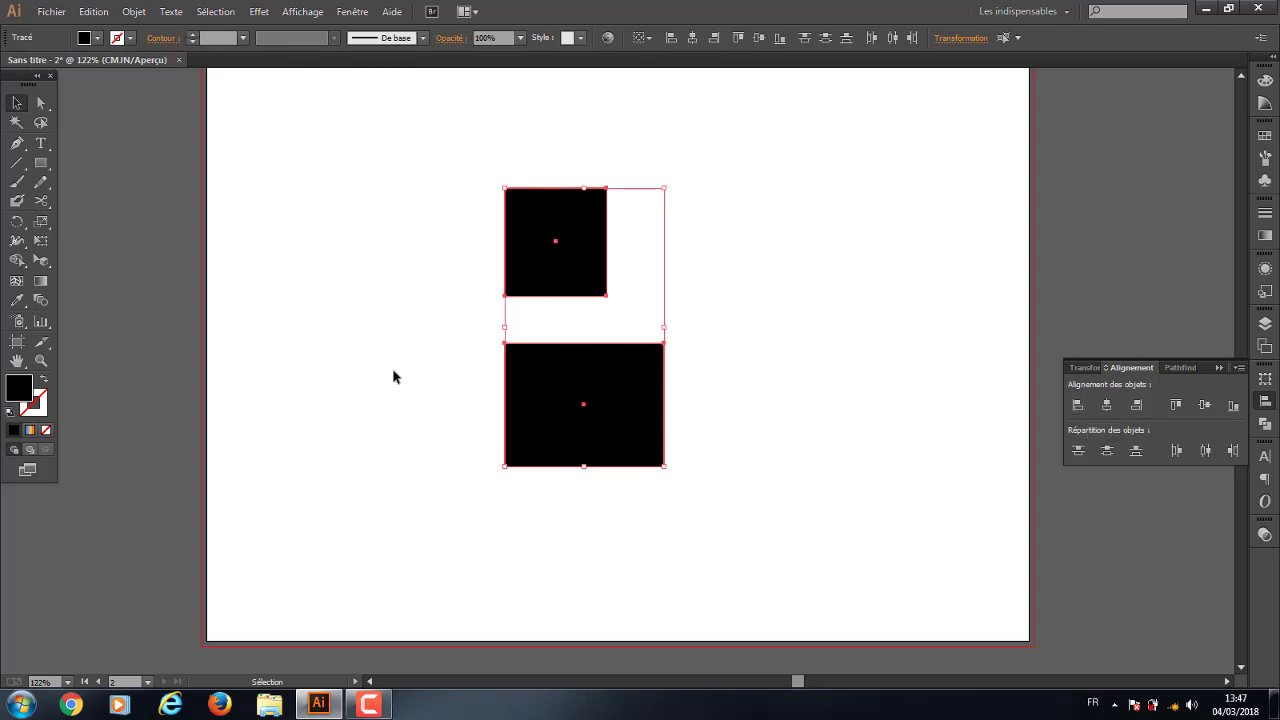
click(1106, 405)
click(1136, 406)
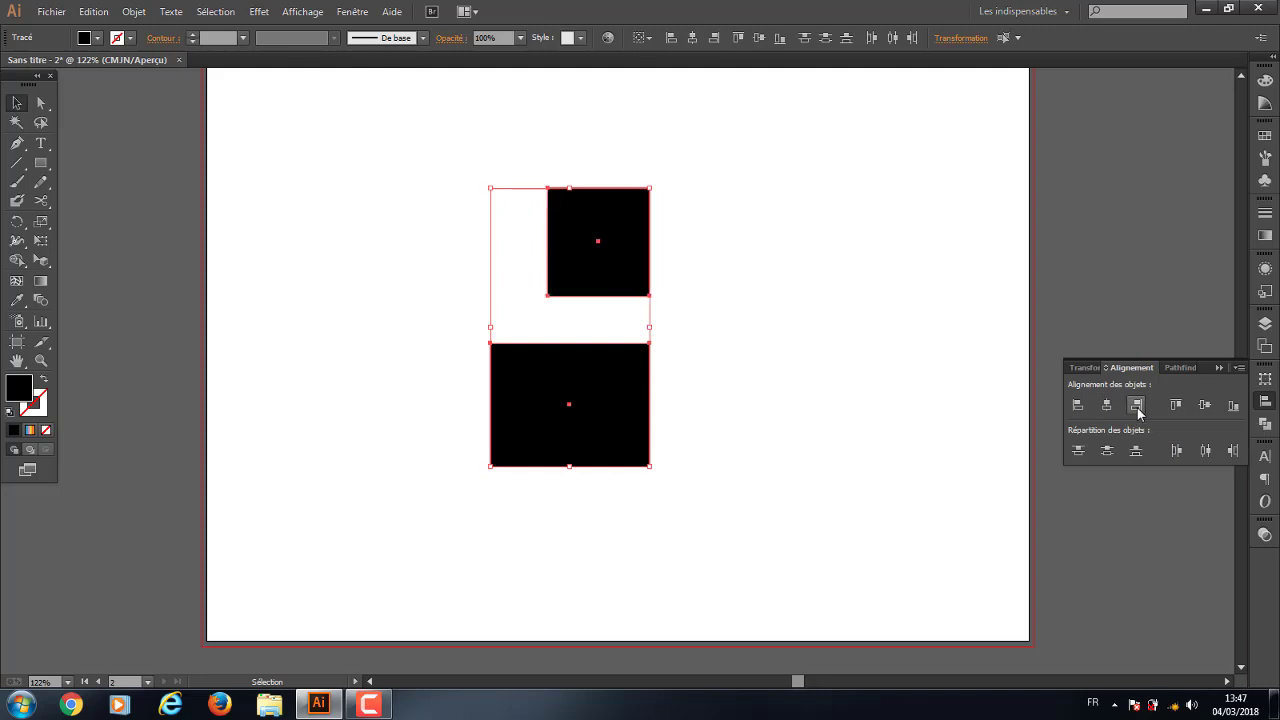
click(1176, 405)
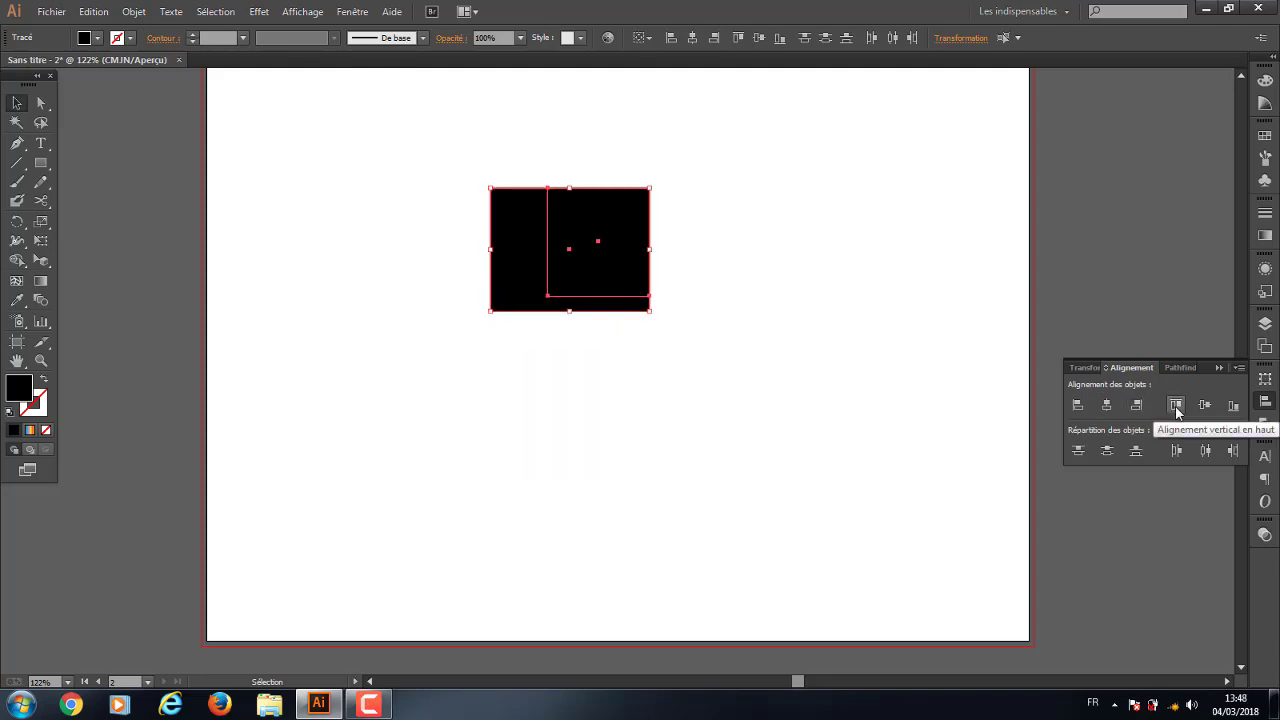
click(1205, 405)
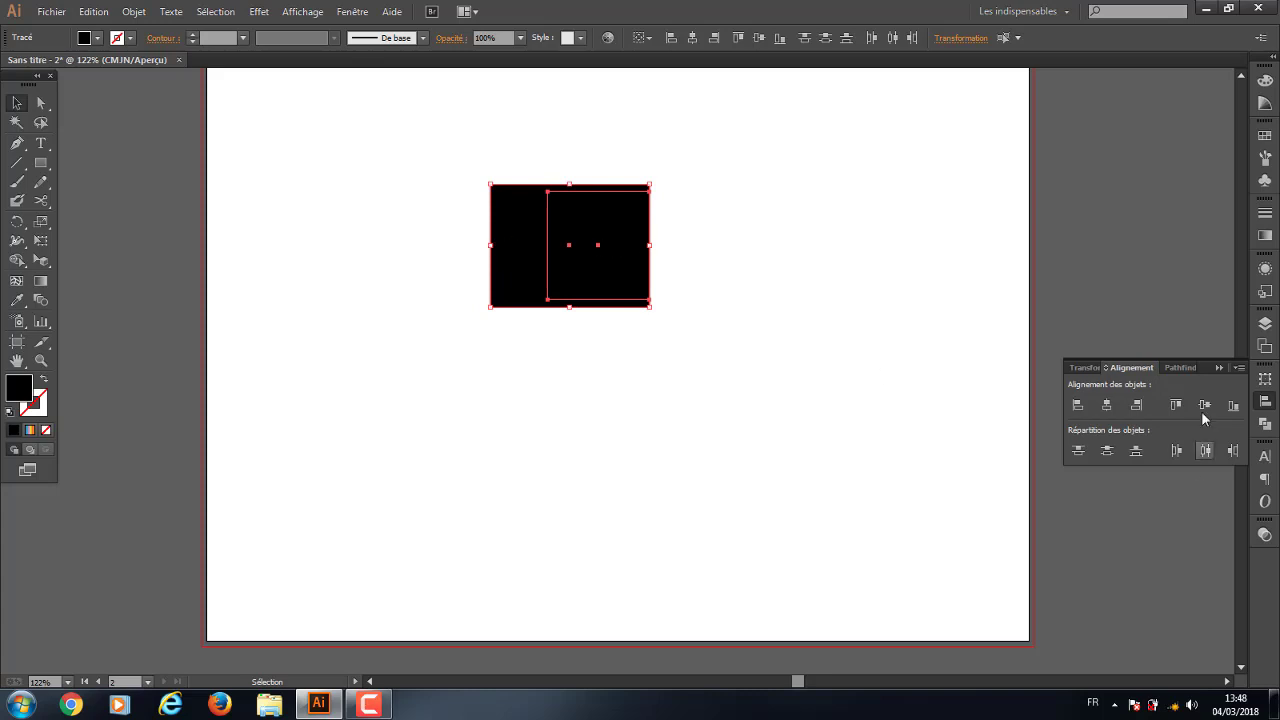
click(1234, 405)
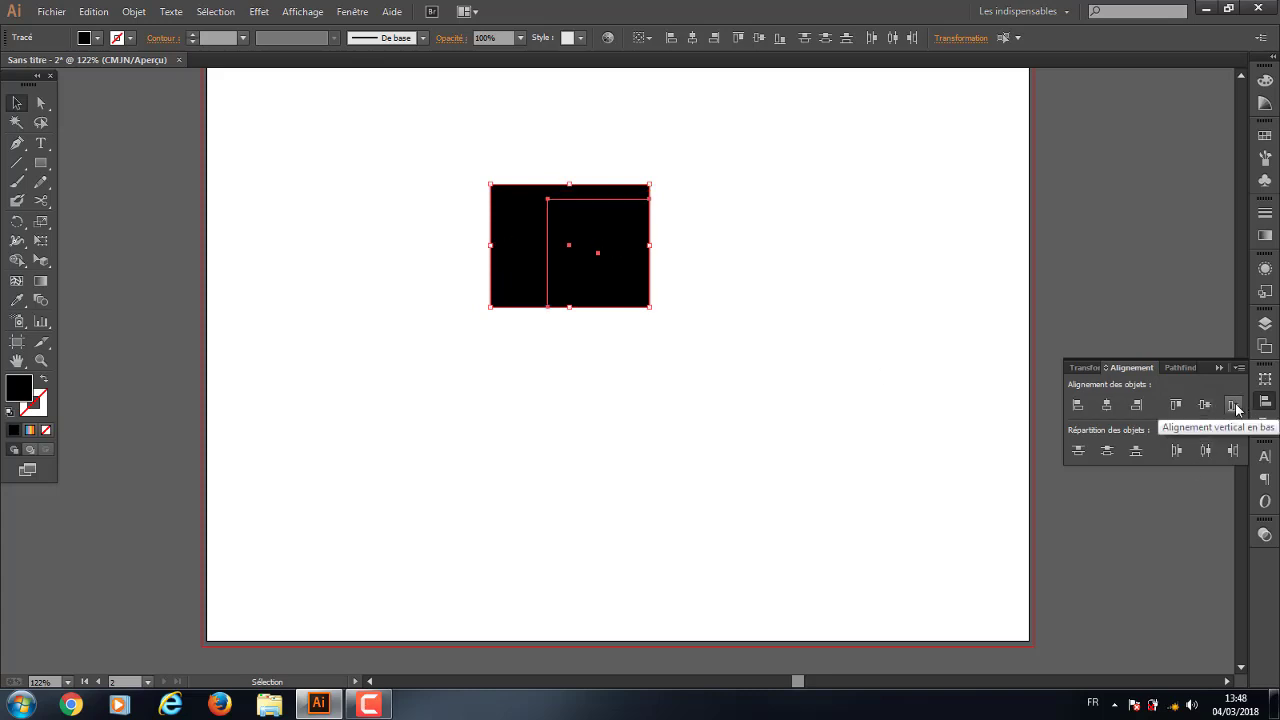
Move the large rectangle to the right of the small one and bottom-align them again
click(624, 425)
drag(580, 246, 800, 259)
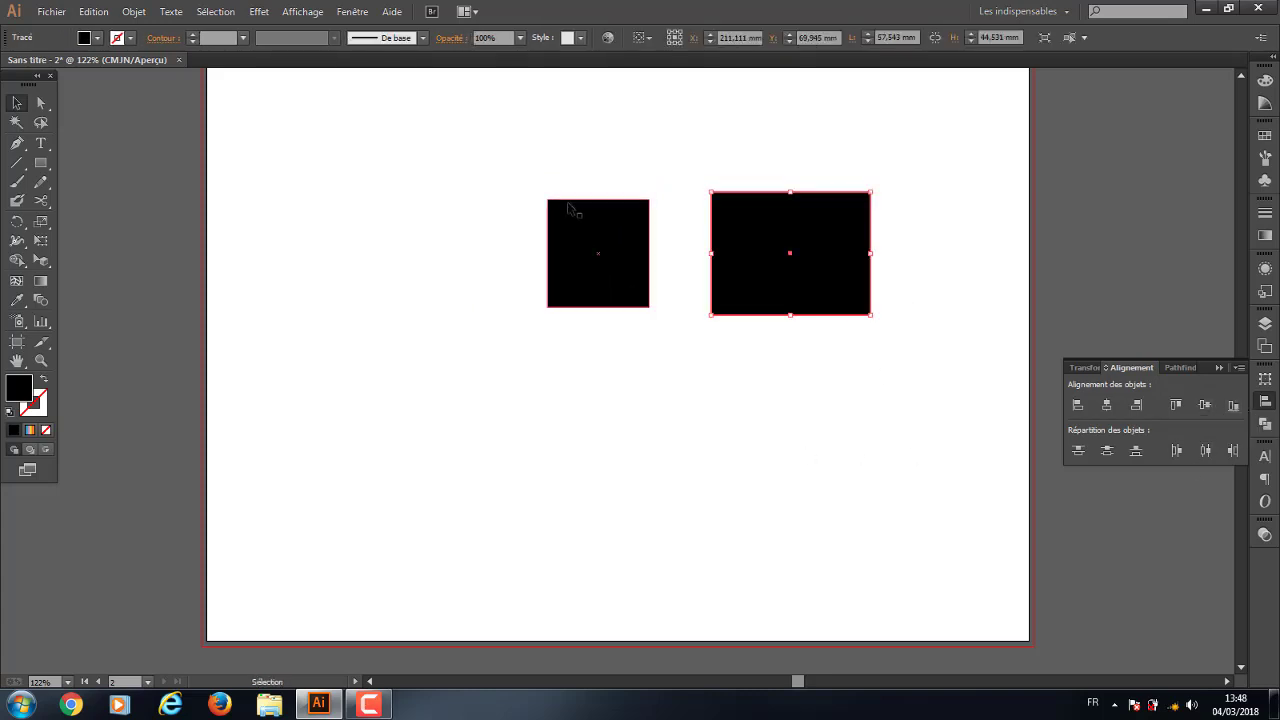
drag(793, 308, 771, 354)
shift+click(580, 203)
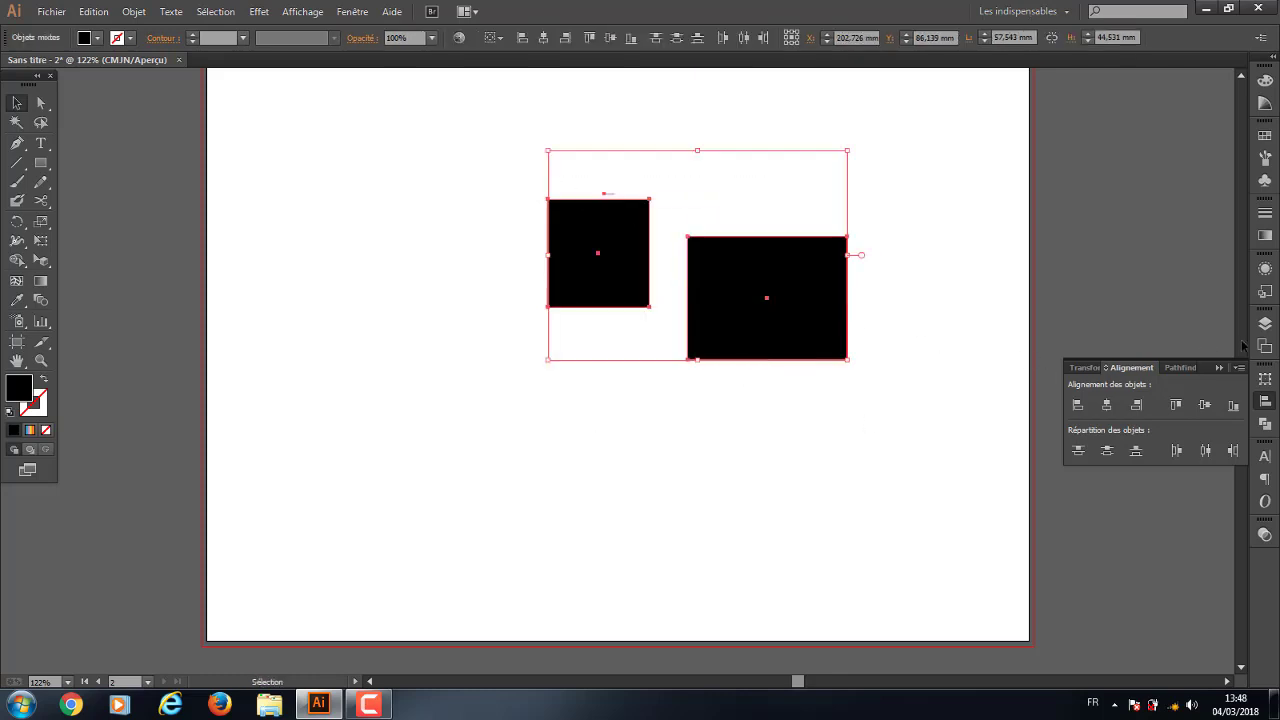
click(1234, 405)
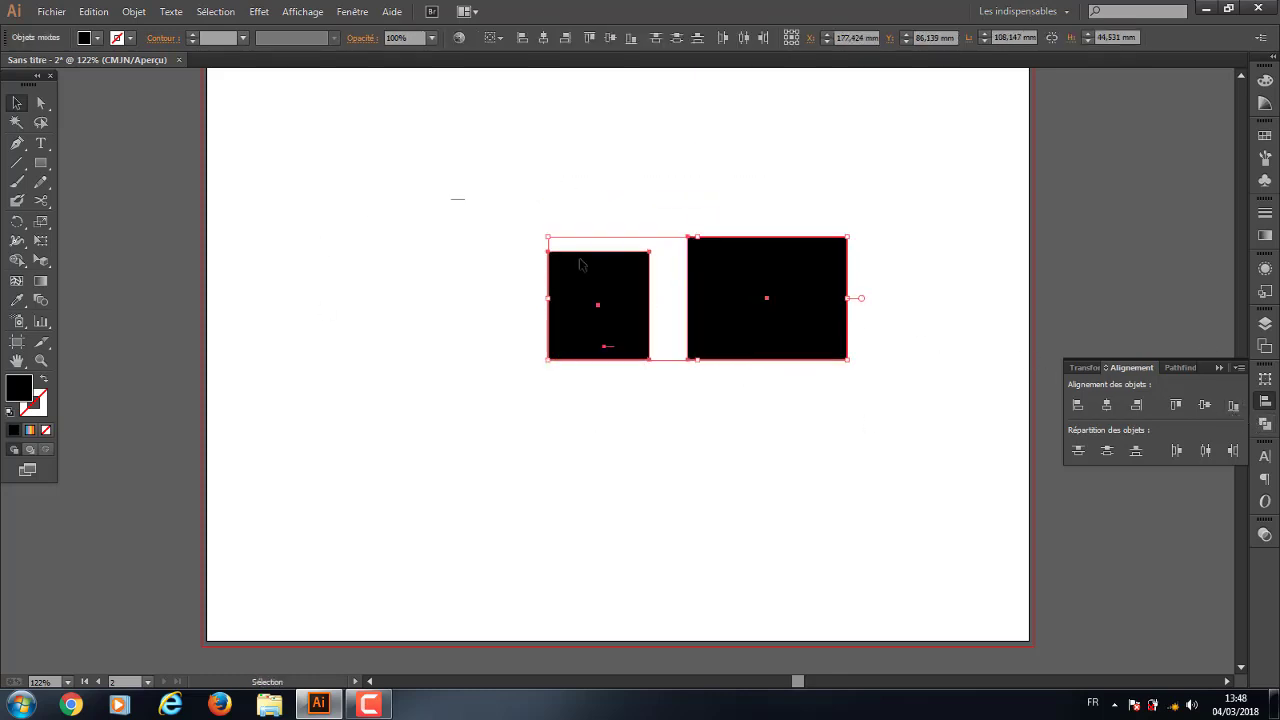
drag(450, 198, 878, 472)
click(737, 497)
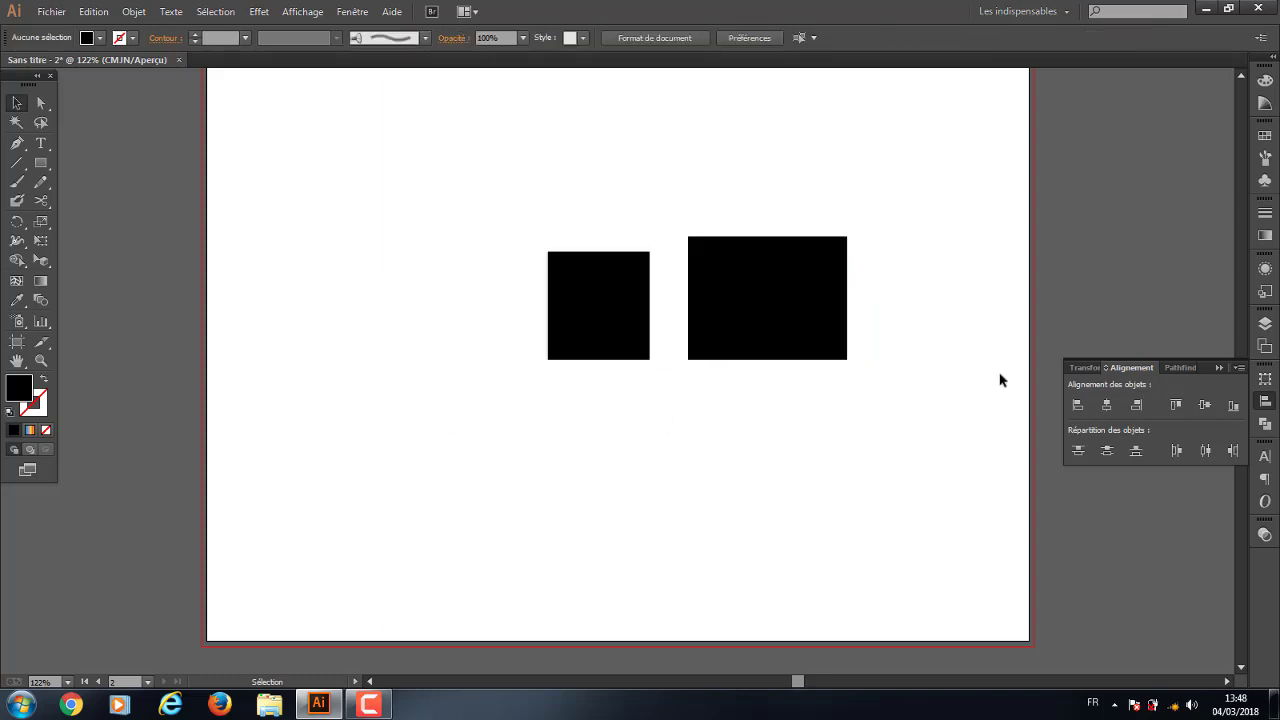
Set the larger rectangle's width to 20 mm in the Transformation settings
click(1072, 367)
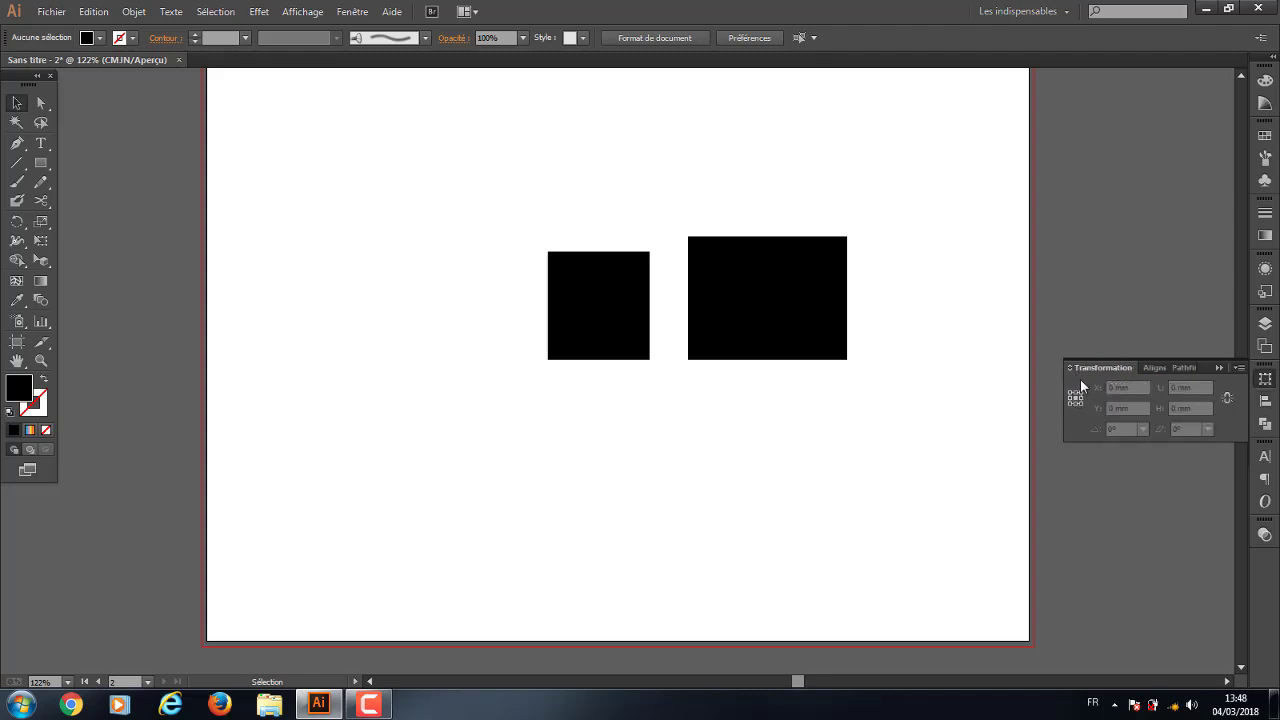
click(775, 303)
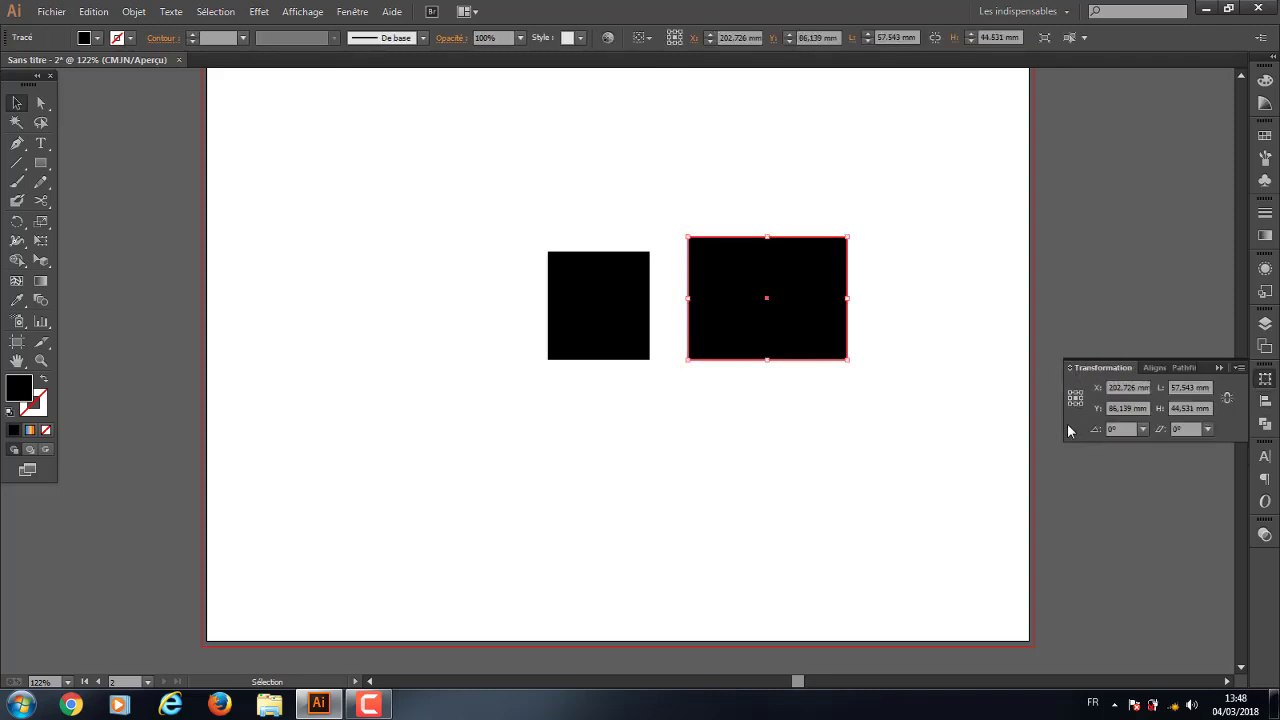
double_click(1185, 387)
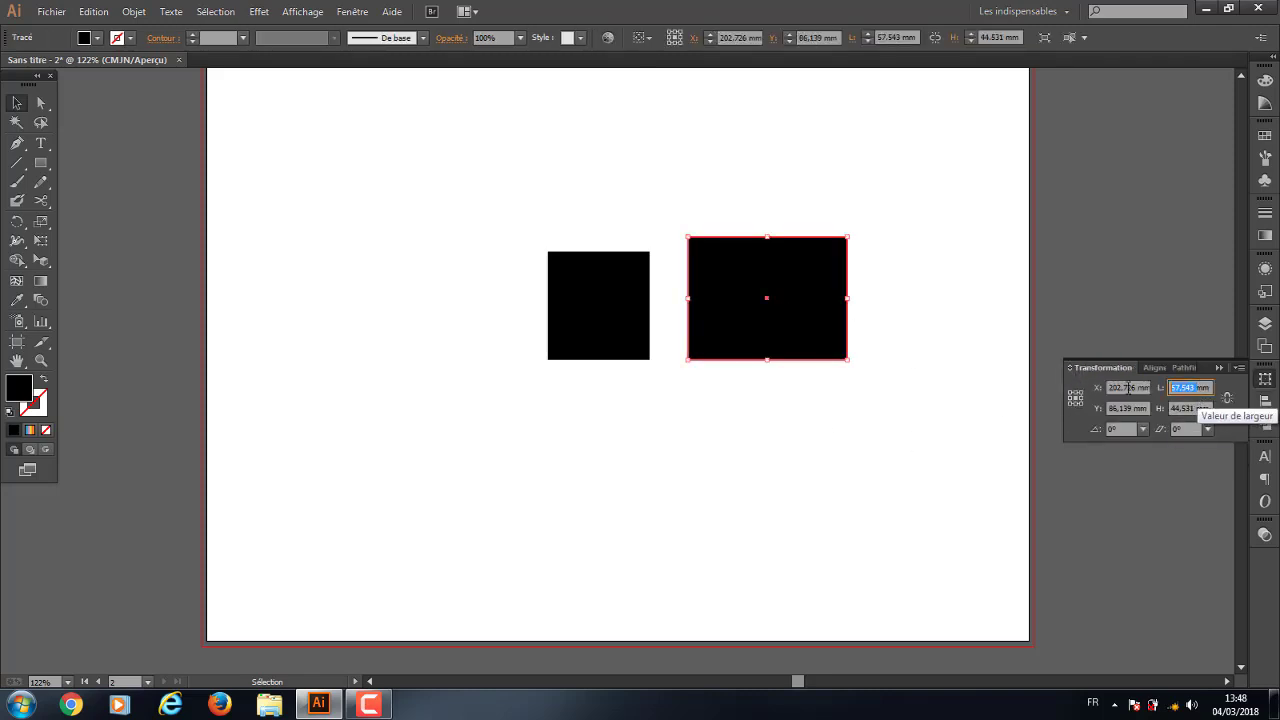
text(20)
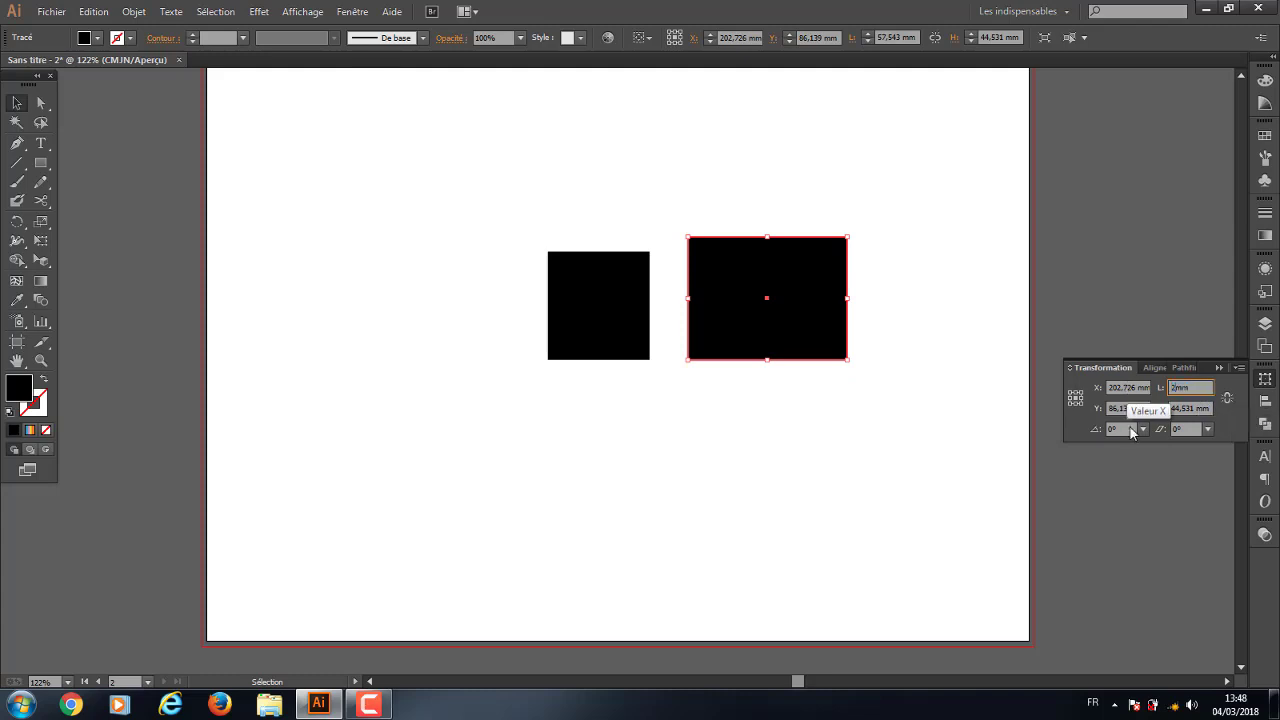
click(960, 411)
click(775, 300)
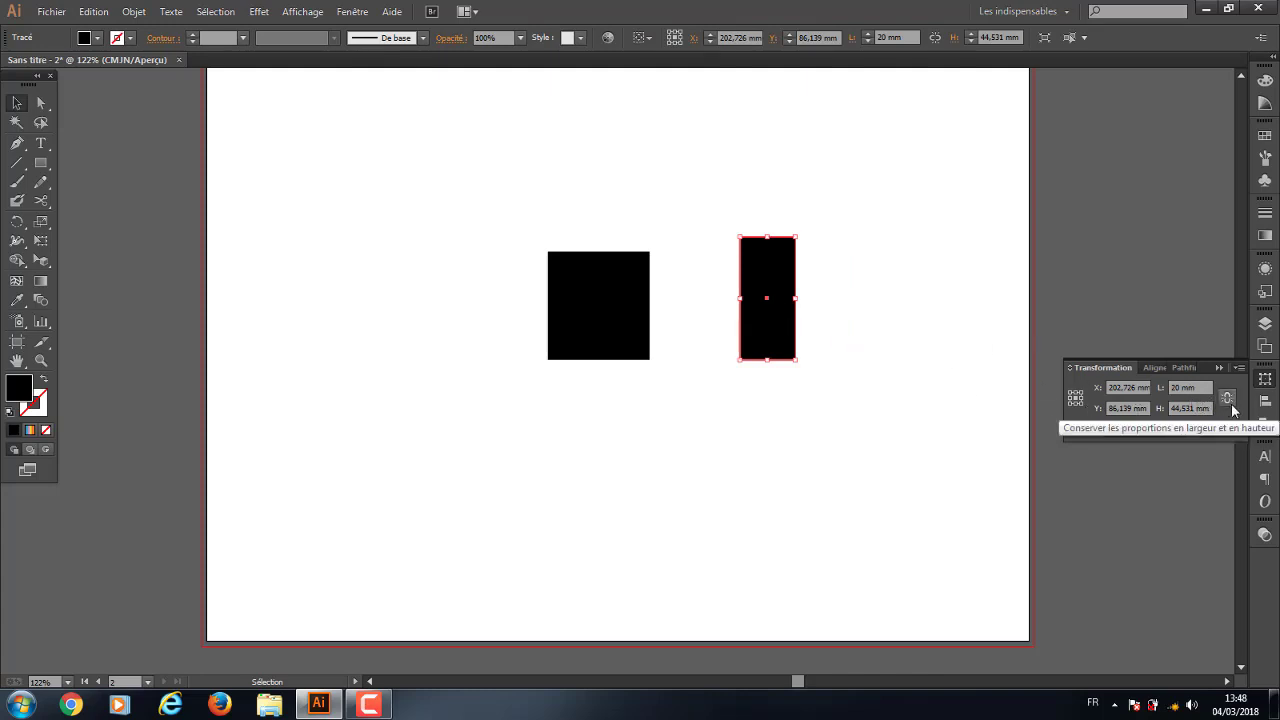
Unlink the proportions, set the rectangle's height to 40 mm, and show Pathfinder
click(1227, 398)
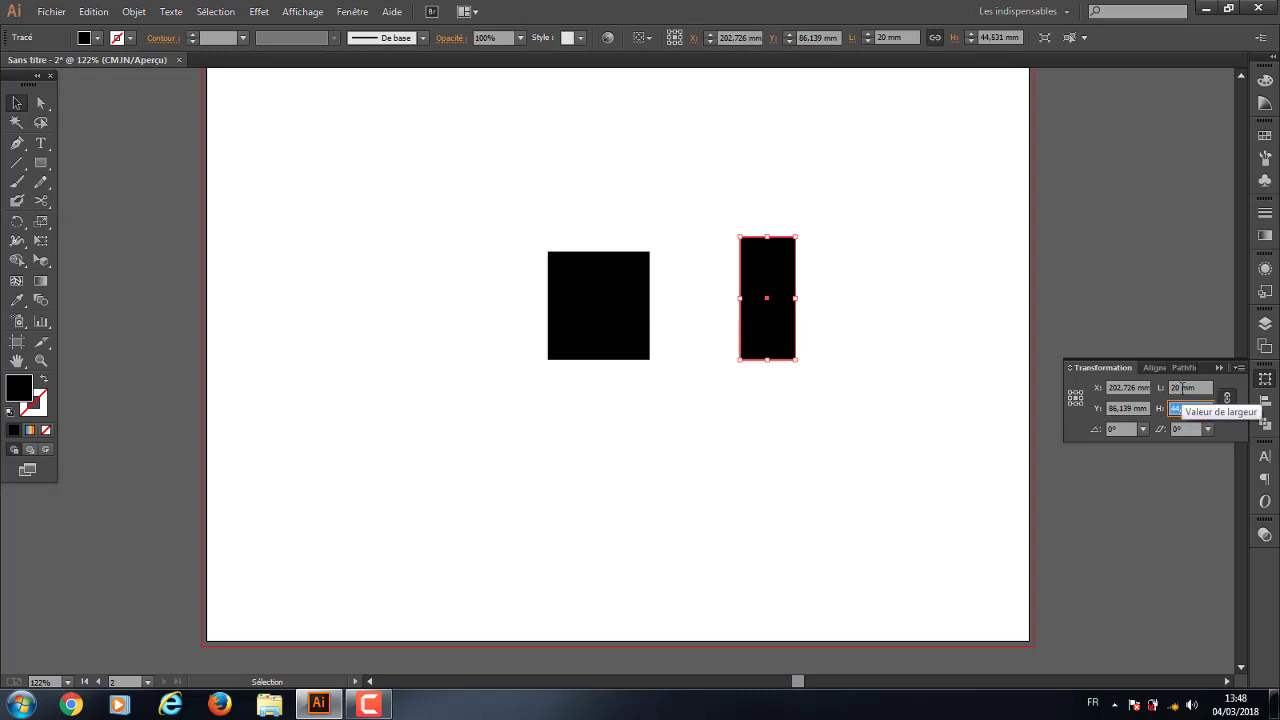
click(1180, 388)
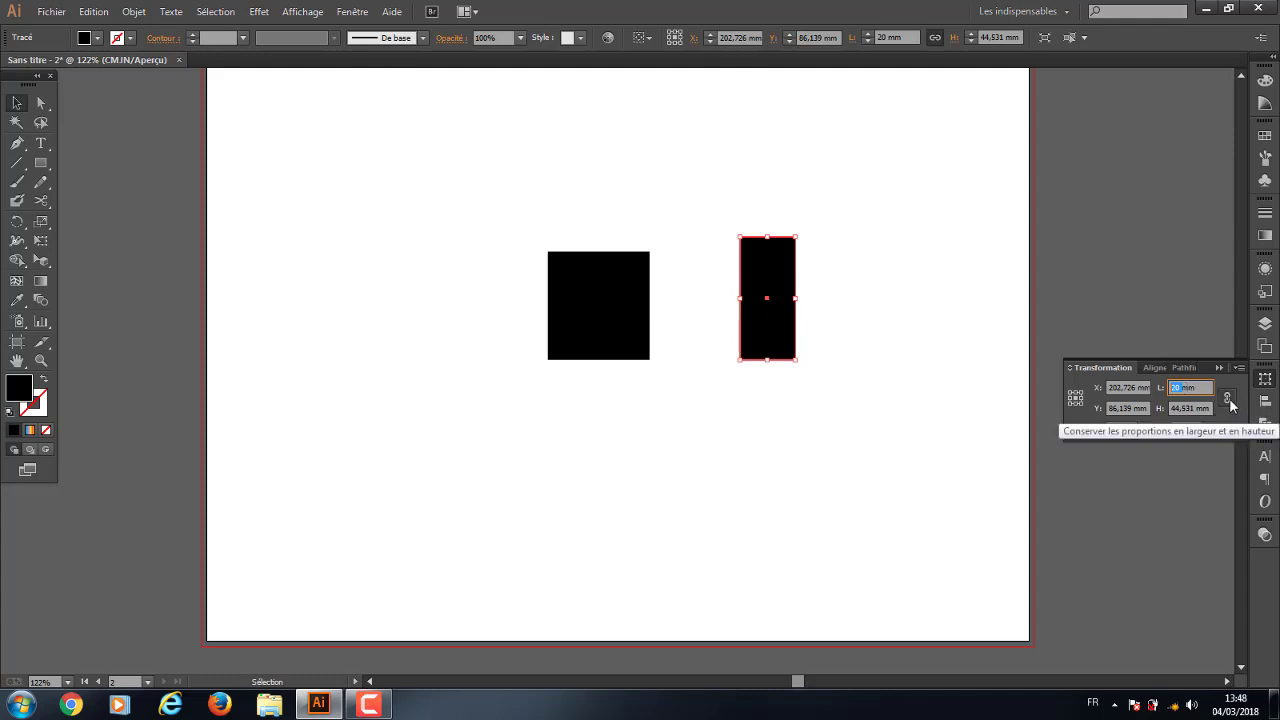
key(Tab)
click(1228, 399)
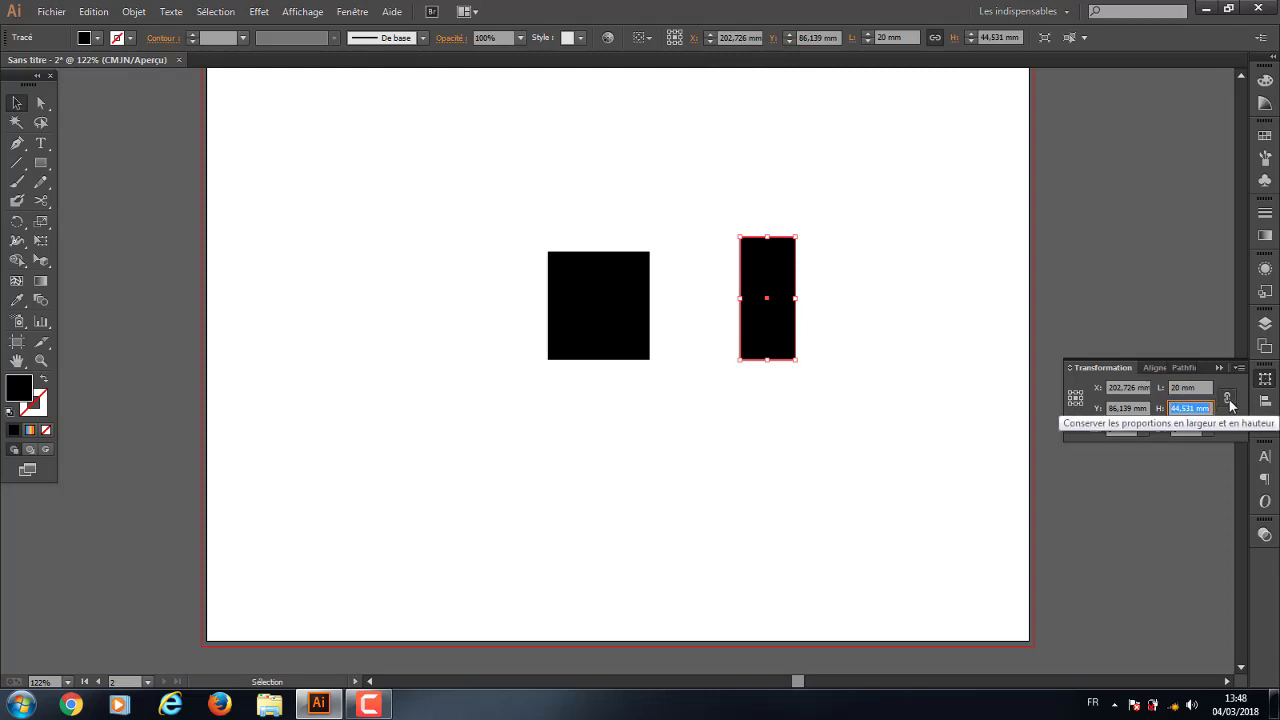
click(1228, 398)
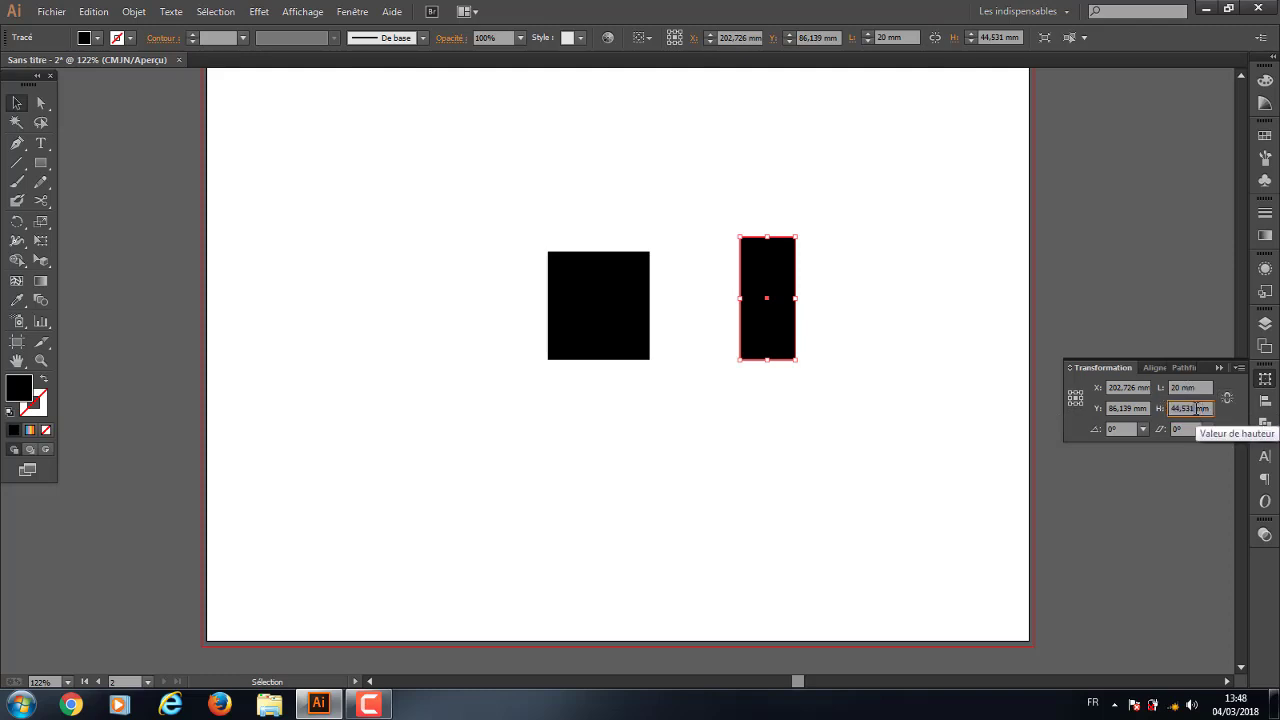
double_click(1185, 408)
text(40)
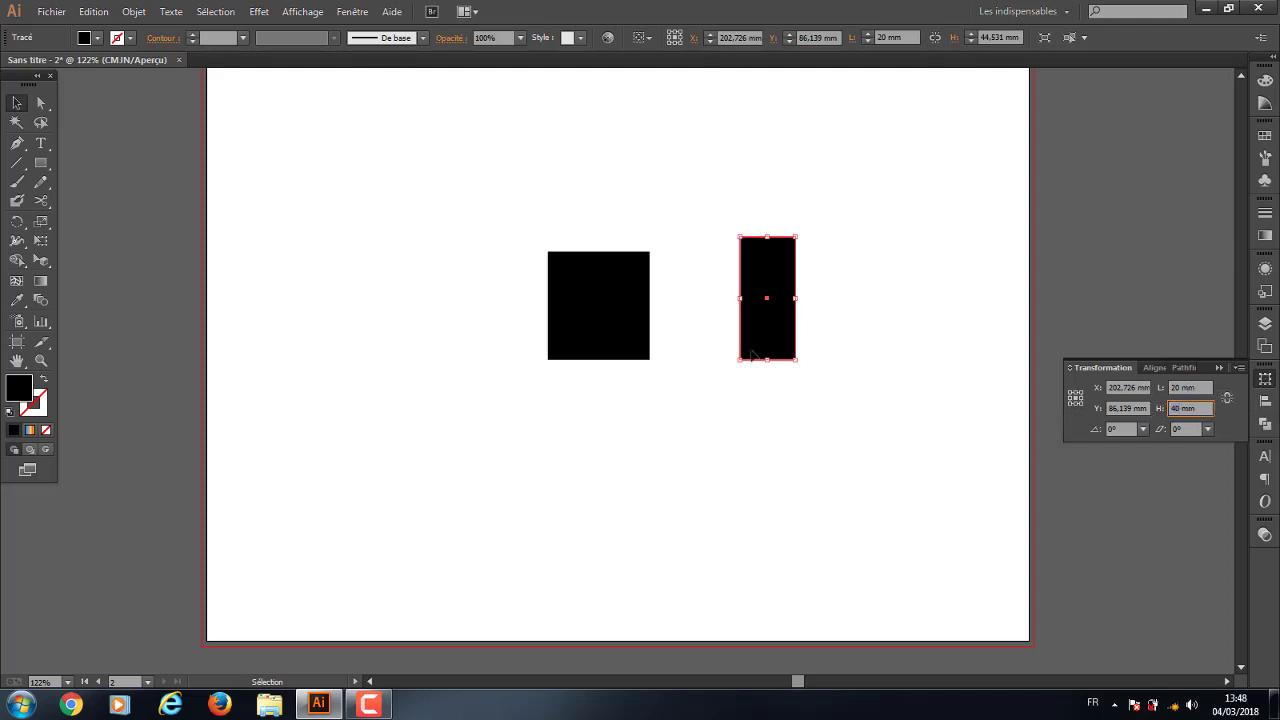
key(Return)
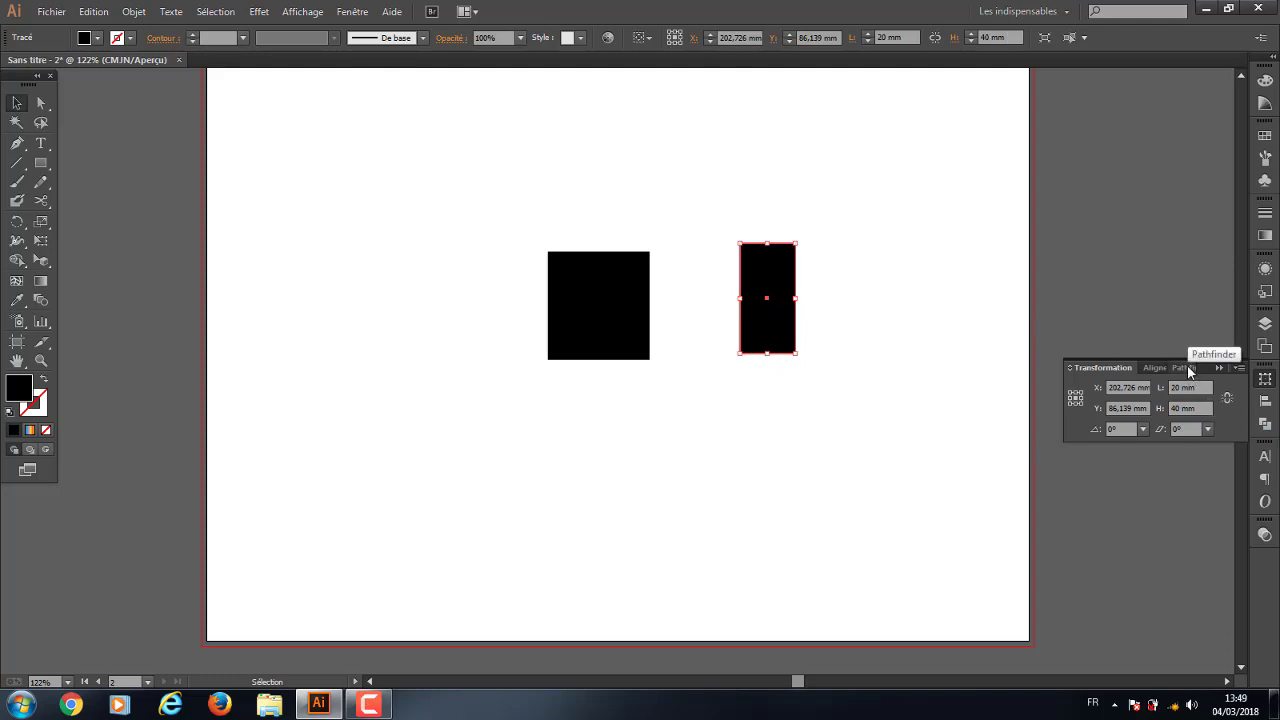
click(1189, 370)
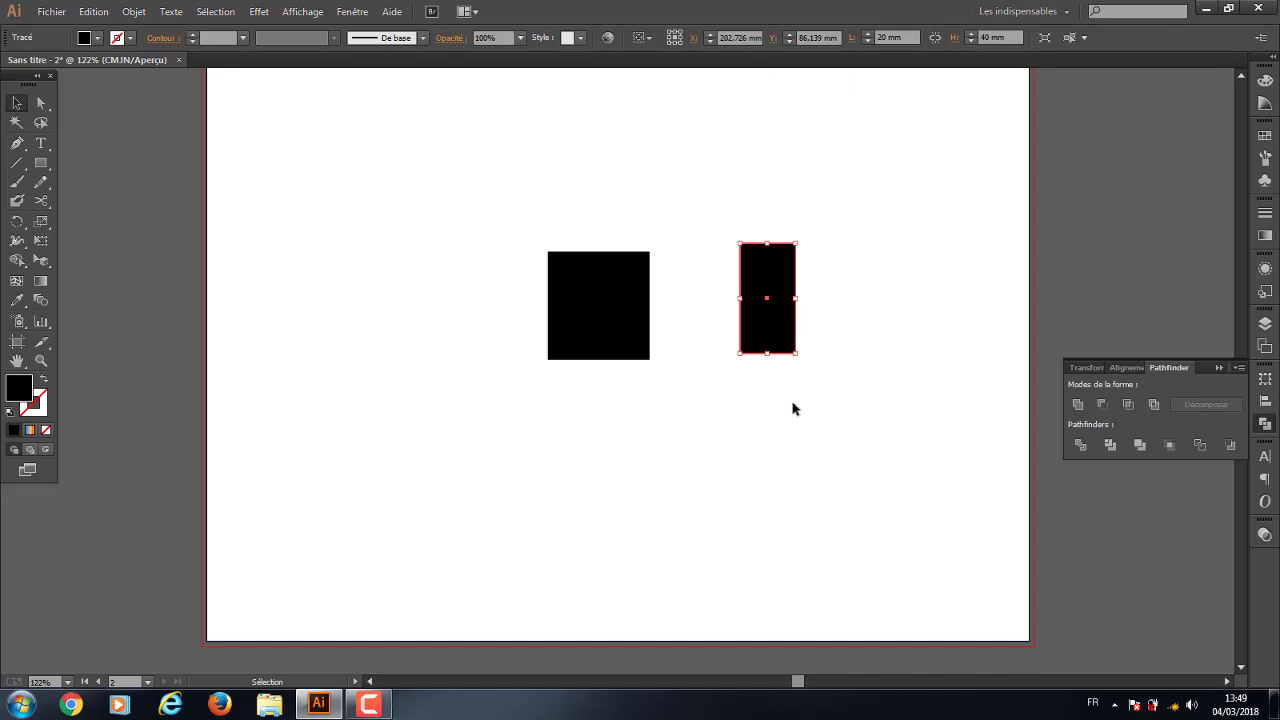
click(737, 308)
Delete the narrow rectangle and draw a black circle below-right of the square
drag(718, 218, 816, 440)
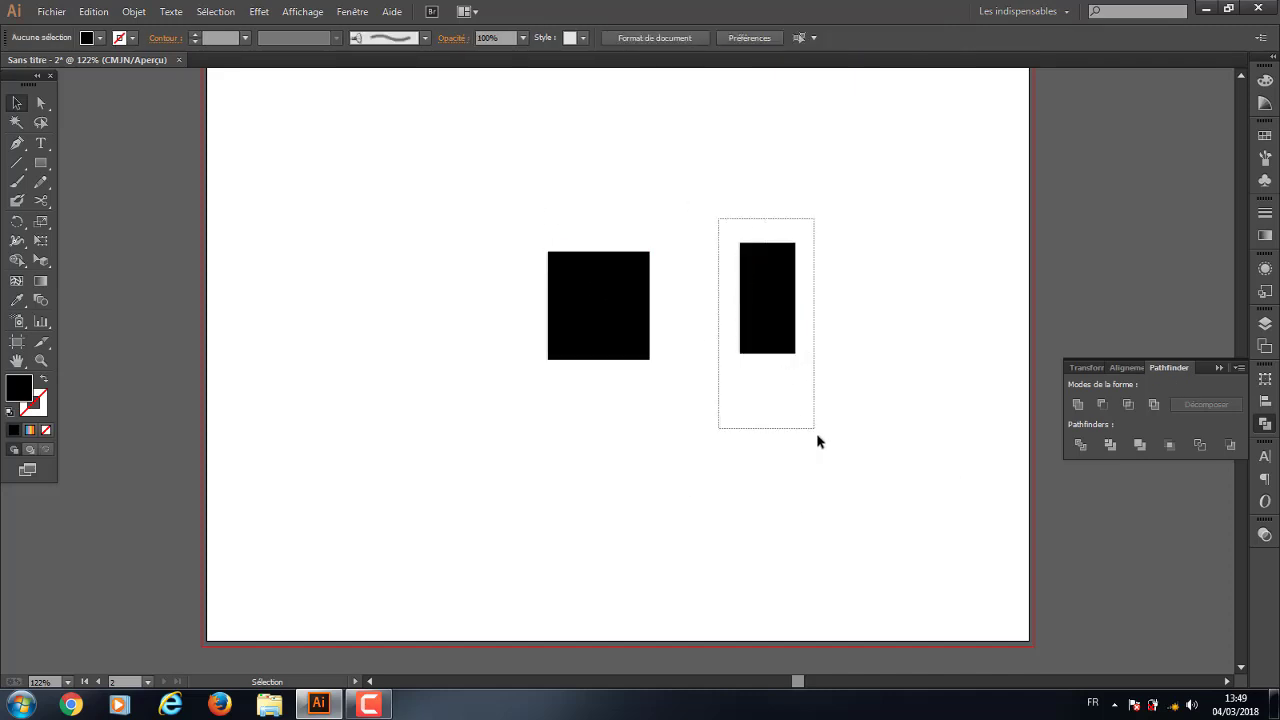
key(Delete)
click(40, 162)
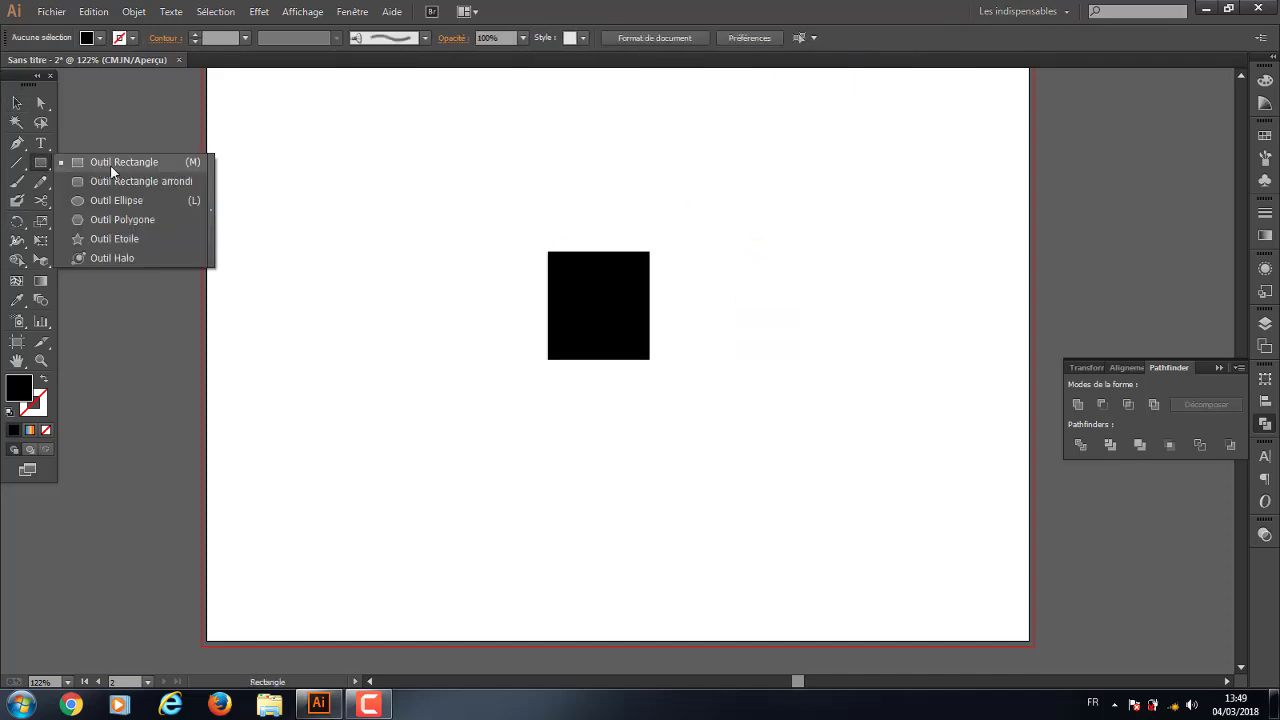
click(116, 200)
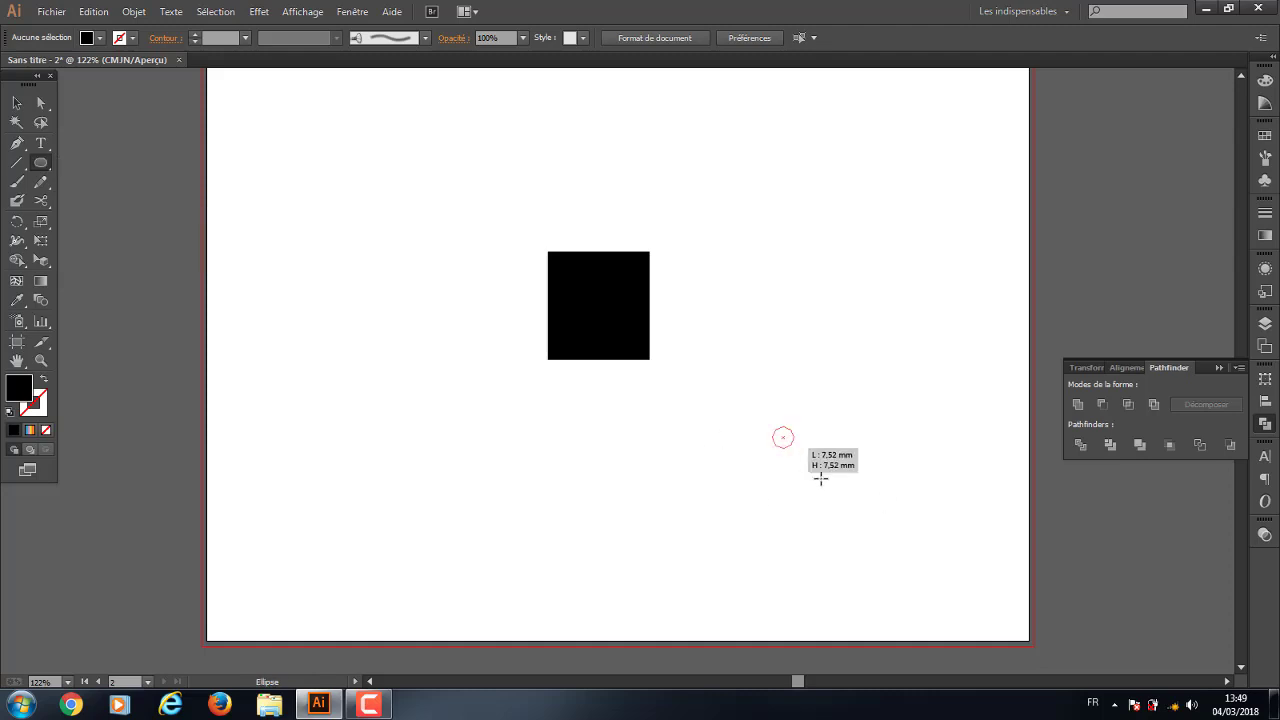
drag(779, 437, 891, 545)
Enlarge the black square and fill it with pink F20A4D
click(16, 102)
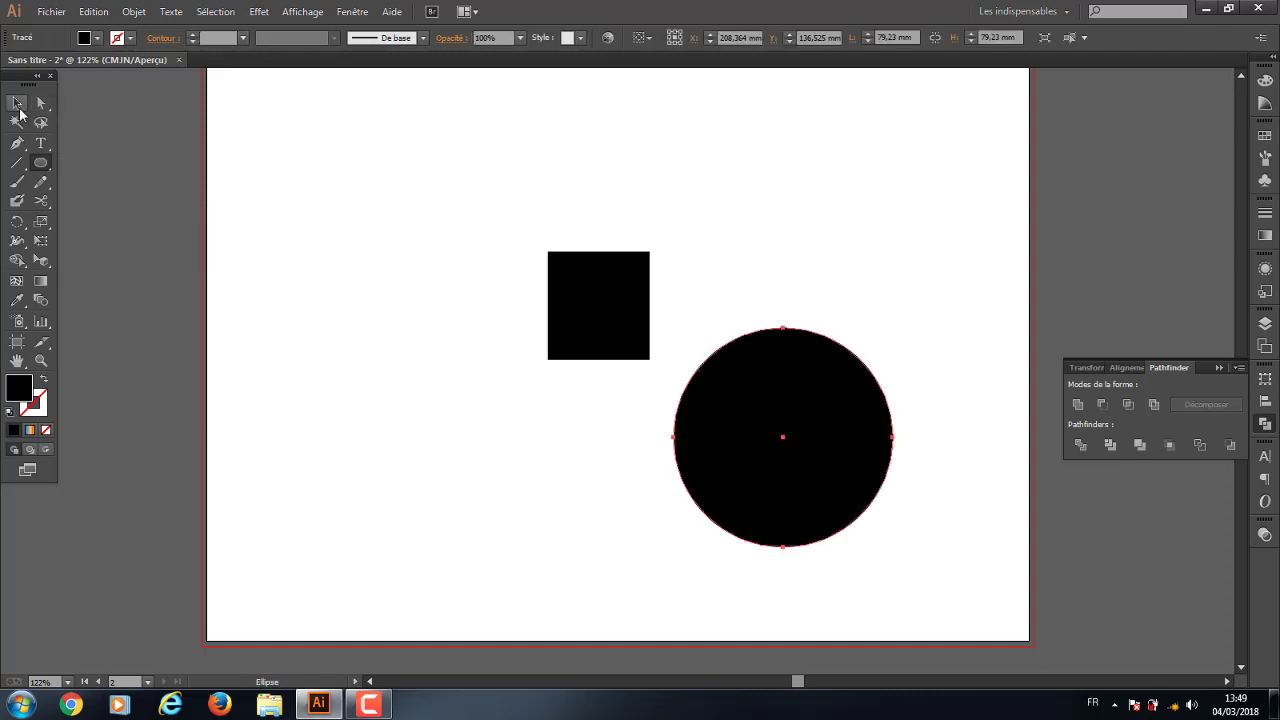
drag(600, 314, 447, 367)
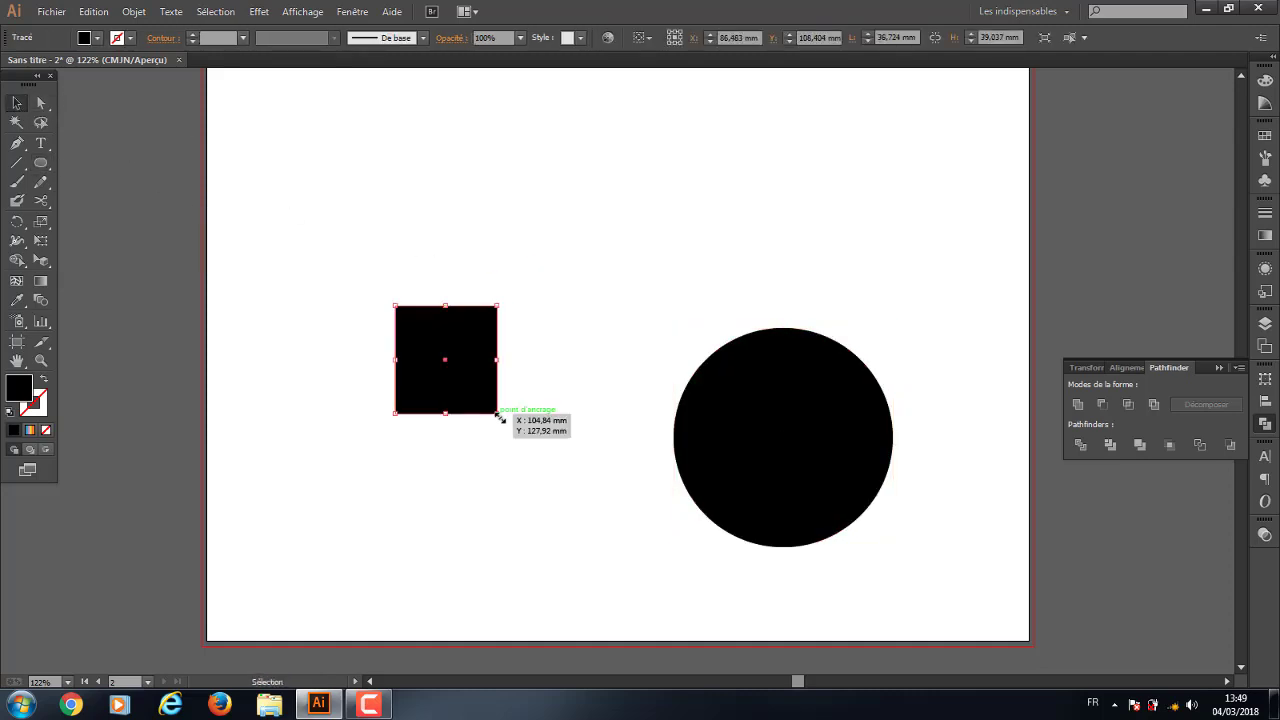
drag(497, 413, 537, 457)
drag(457, 386, 538, 476)
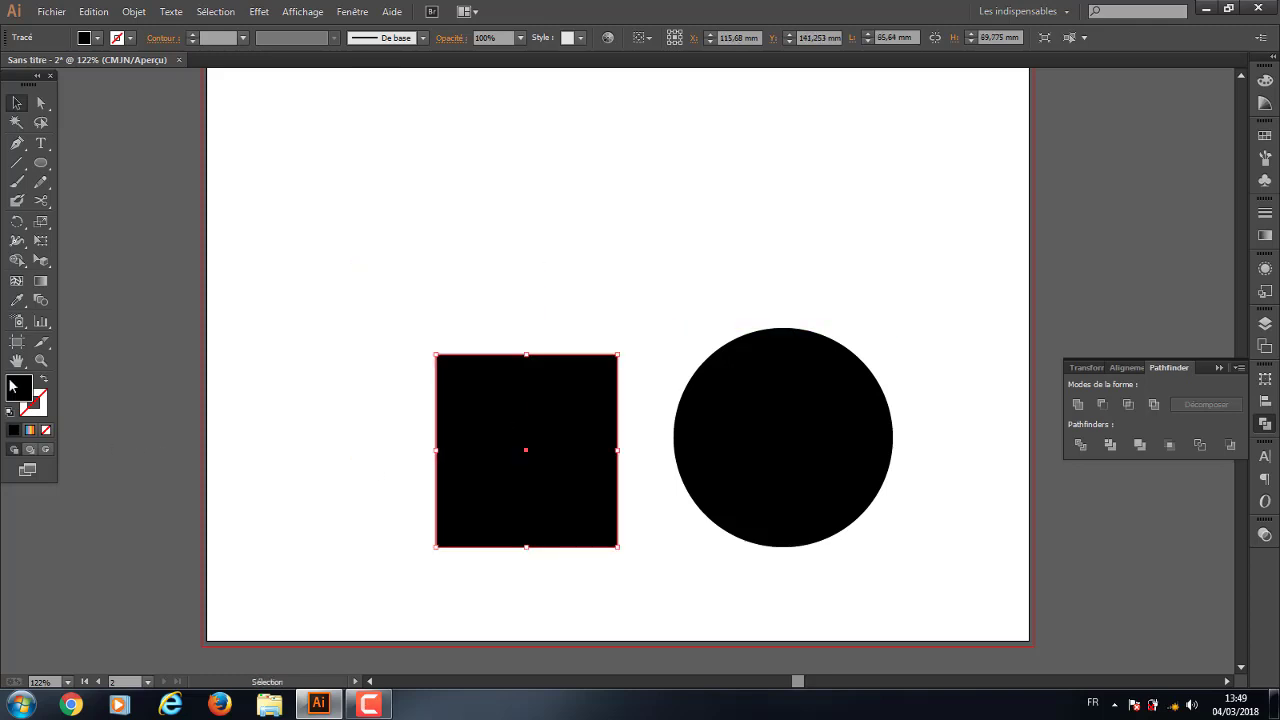
double_click(13, 385)
click(330, 163)
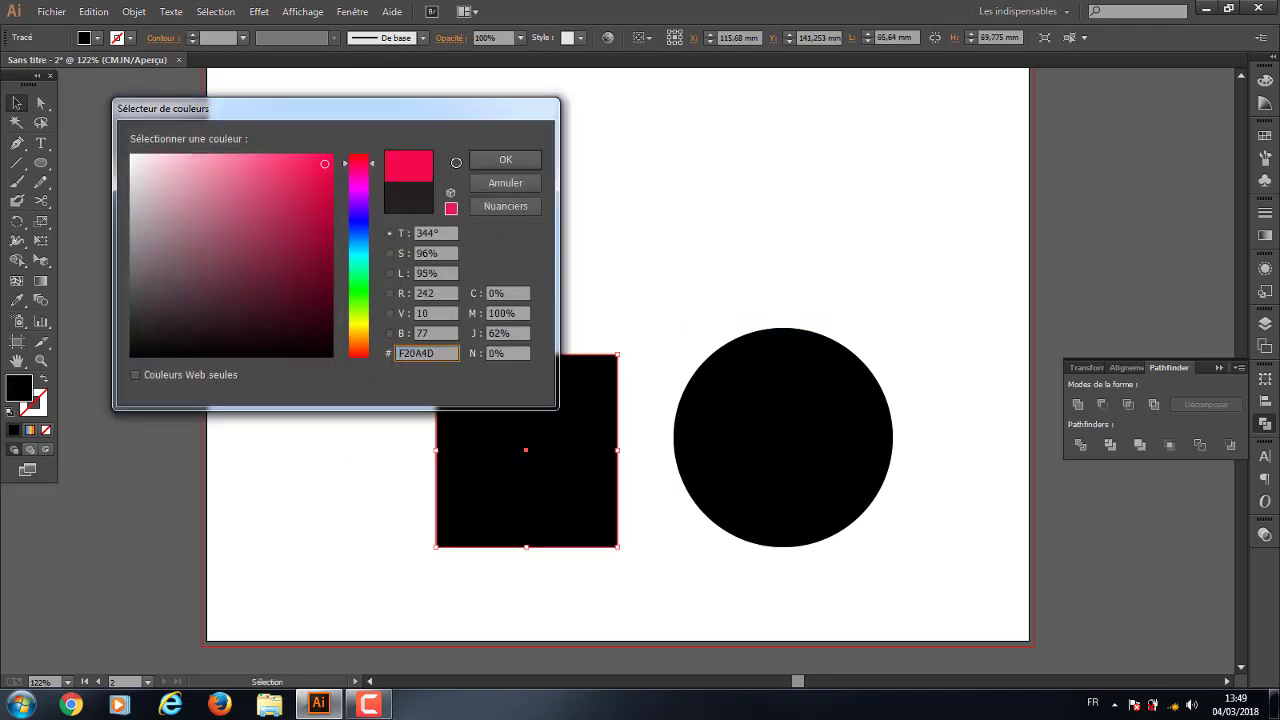
click(505, 160)
Position the circle so it overlaps a corner of the pink square
drag(587, 457, 706, 329)
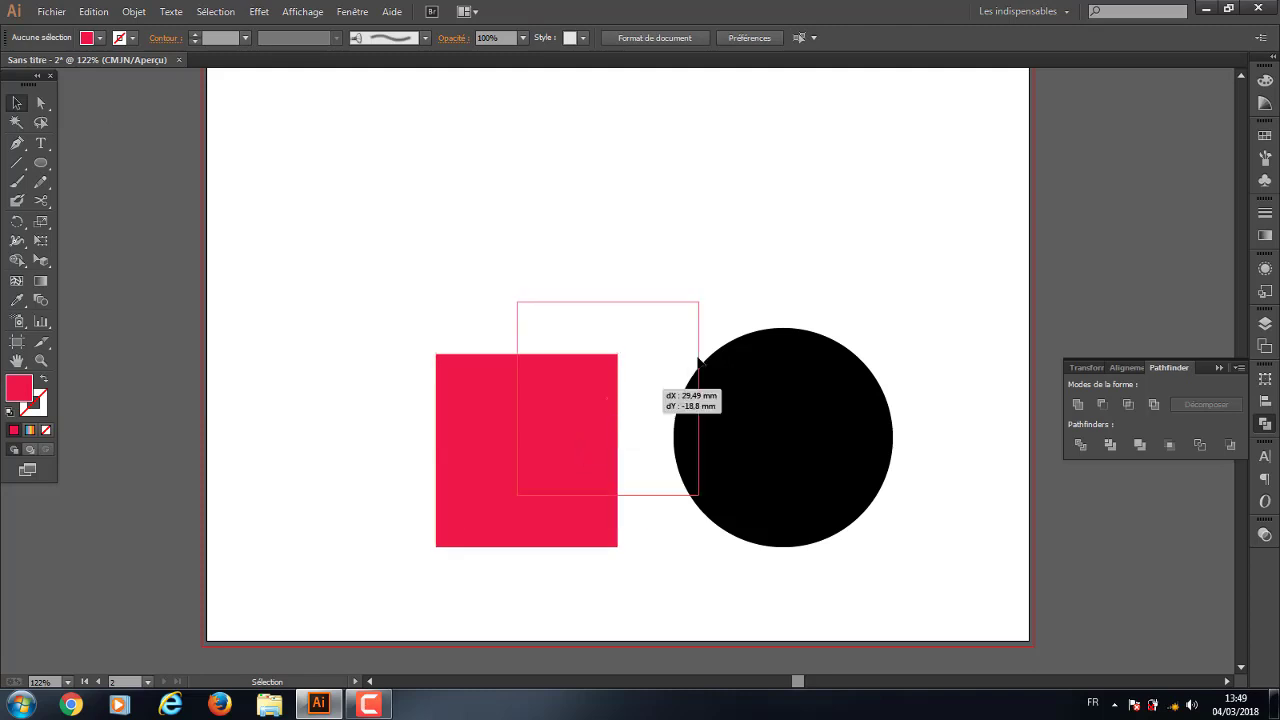
drag(641, 283, 417, 346)
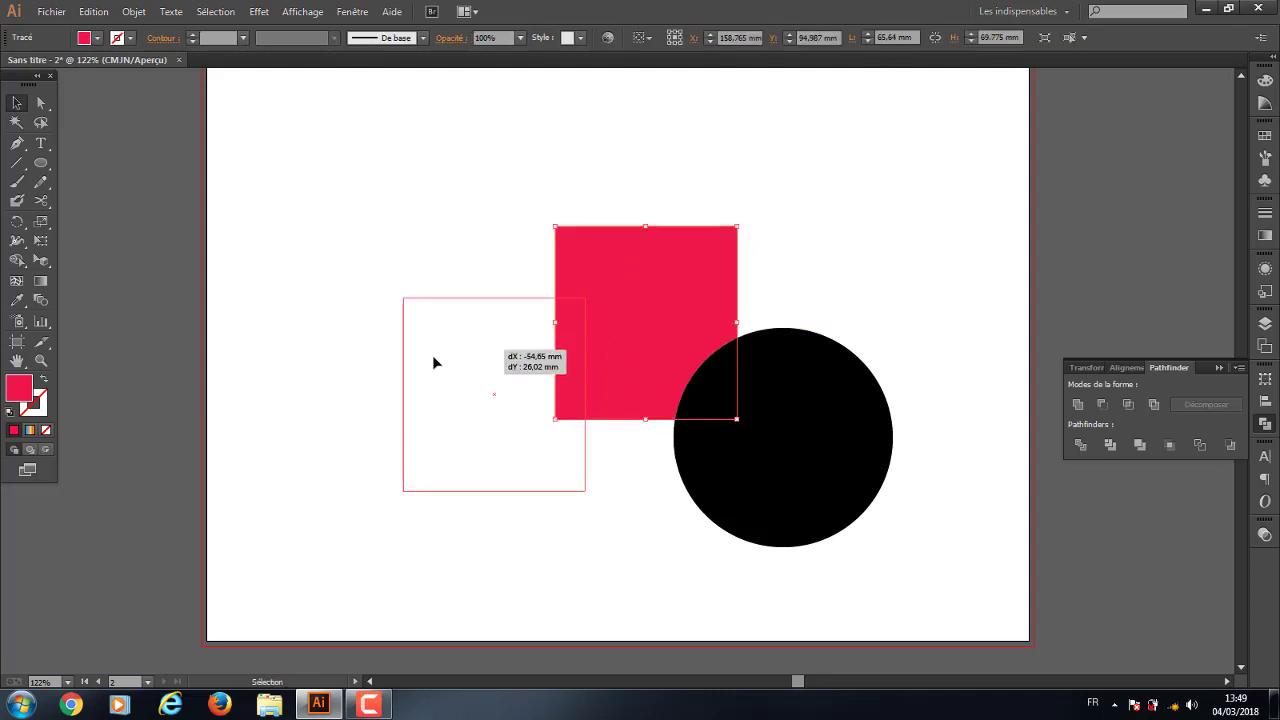
mouse_move(791, 440)
mouse_down()
mouse_move(555, 309)
mouse_move(539, 279)
mouse_up()
mouse_move(666, 526)
mouse_down()
mouse_move(480, 417)
mouse_move(383, 276)
mouse_up()
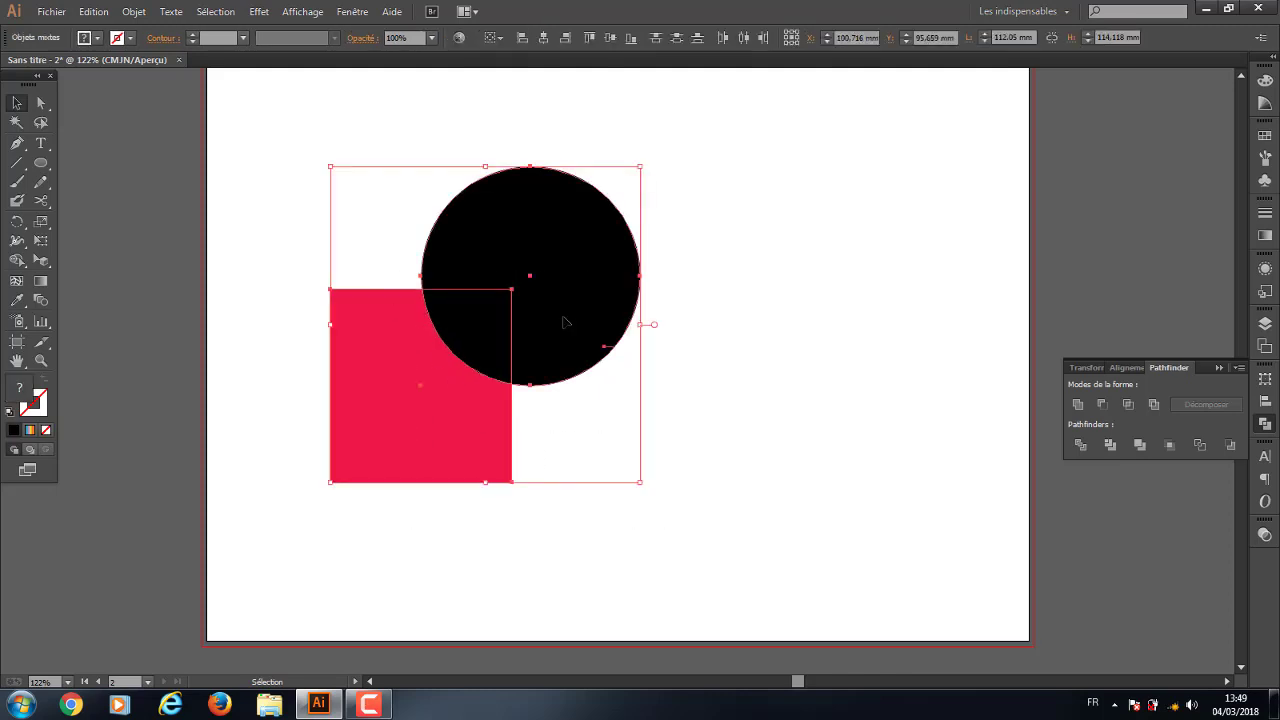
Select the crimson square and the black circle together, ready for a Pathfinder shape mode
drag(563, 323, 730, 369)
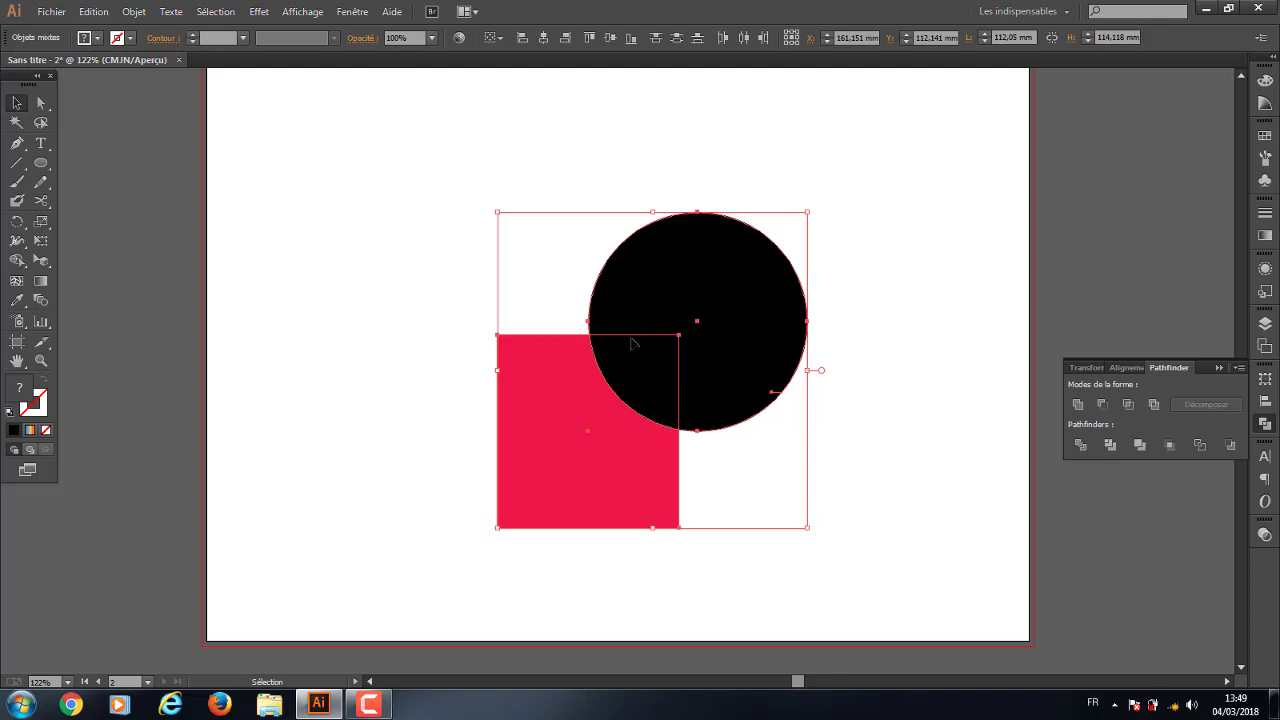
click(902, 473)
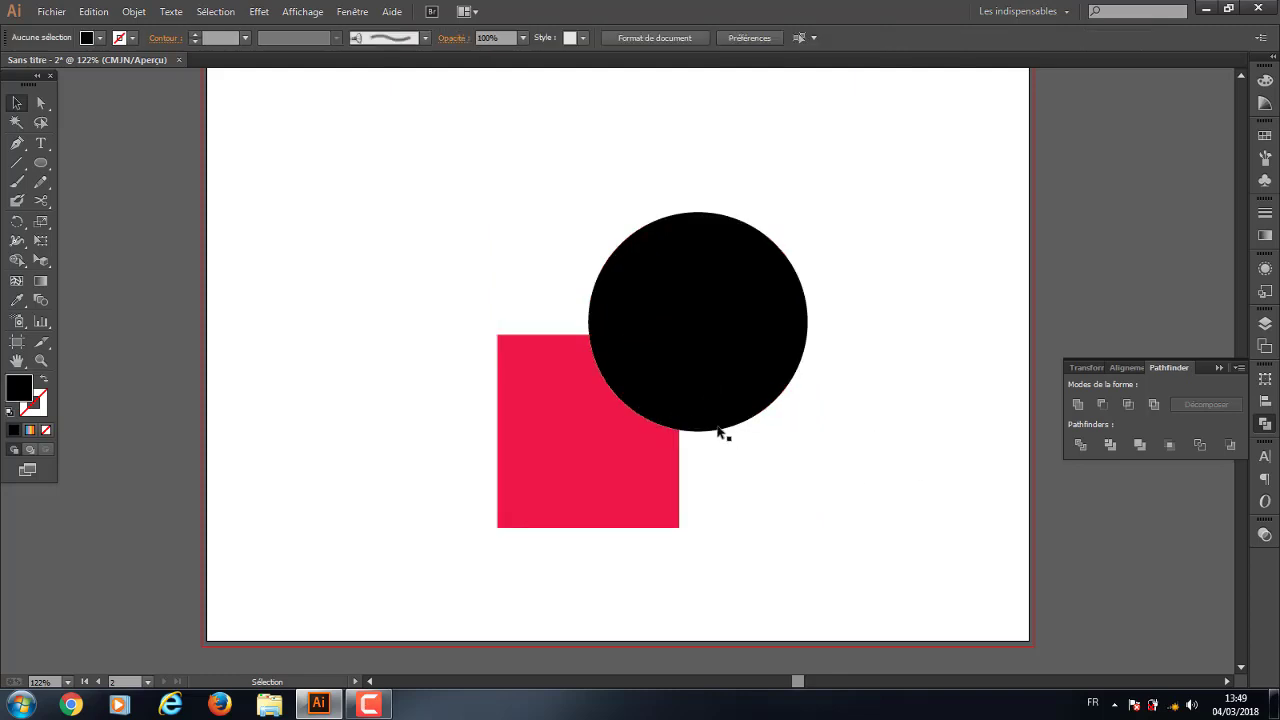
click(723, 265)
click(599, 477)
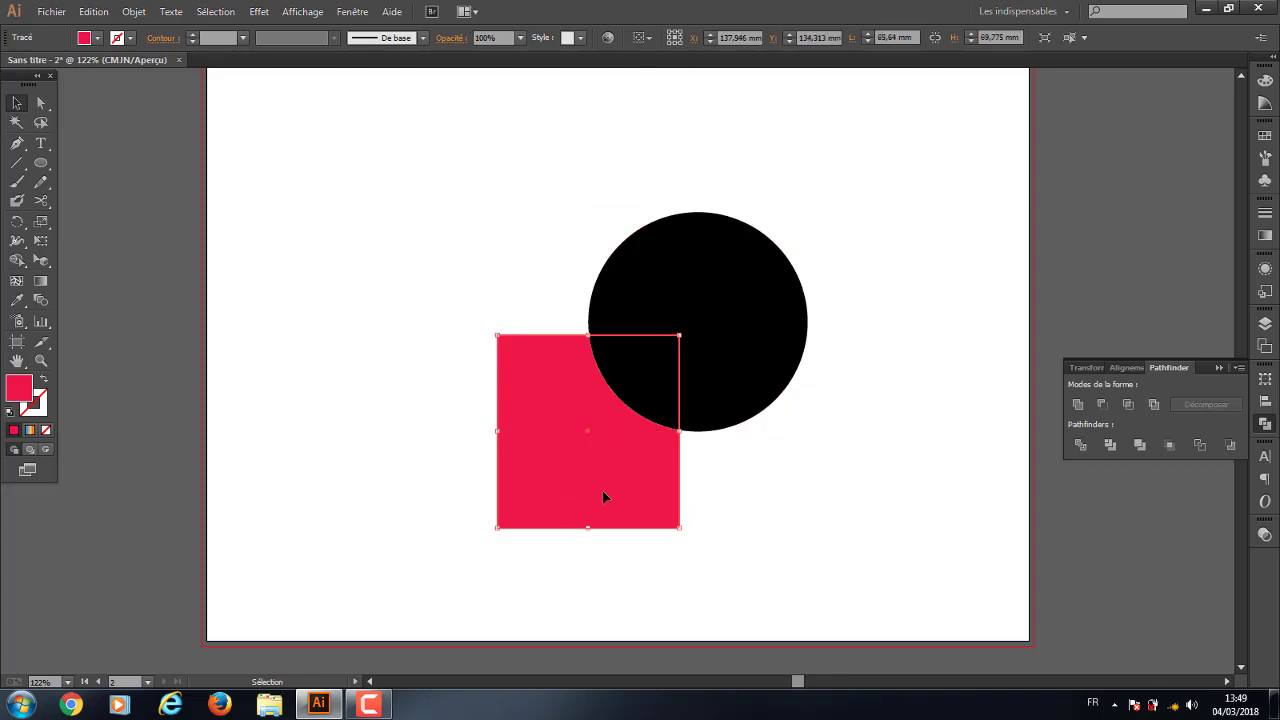
click(813, 542)
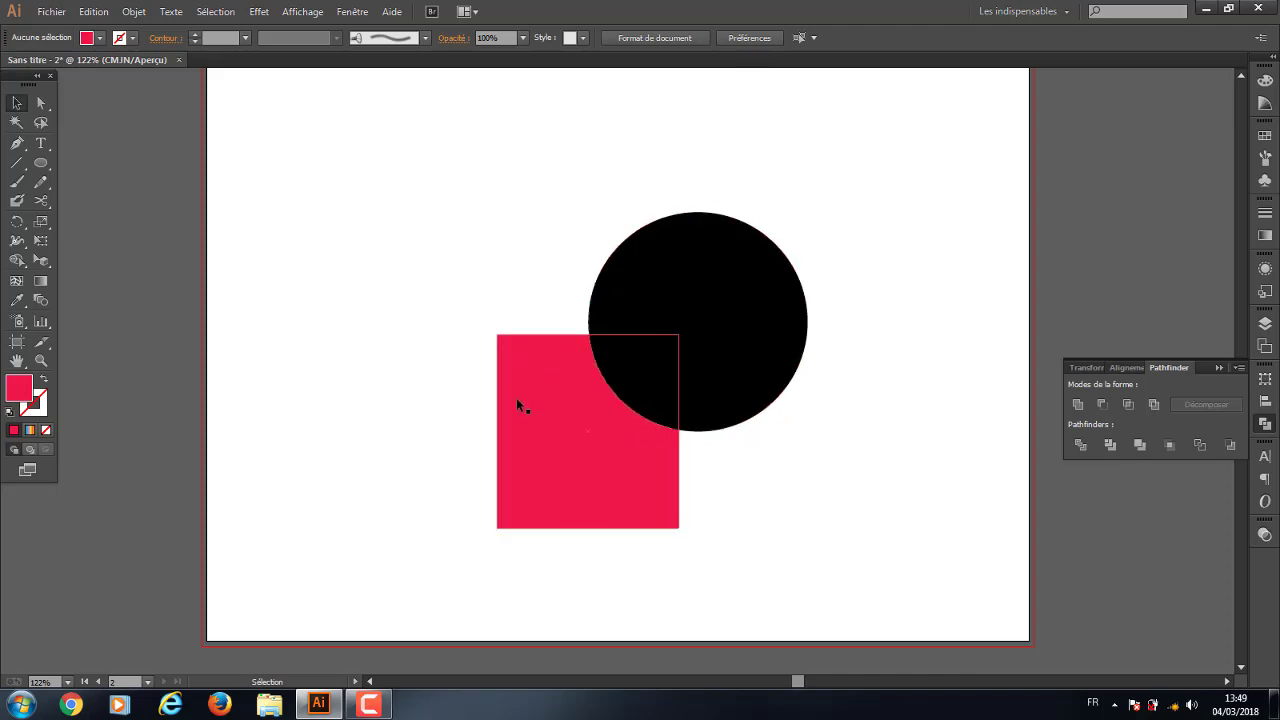
drag(885, 550, 576, 316)
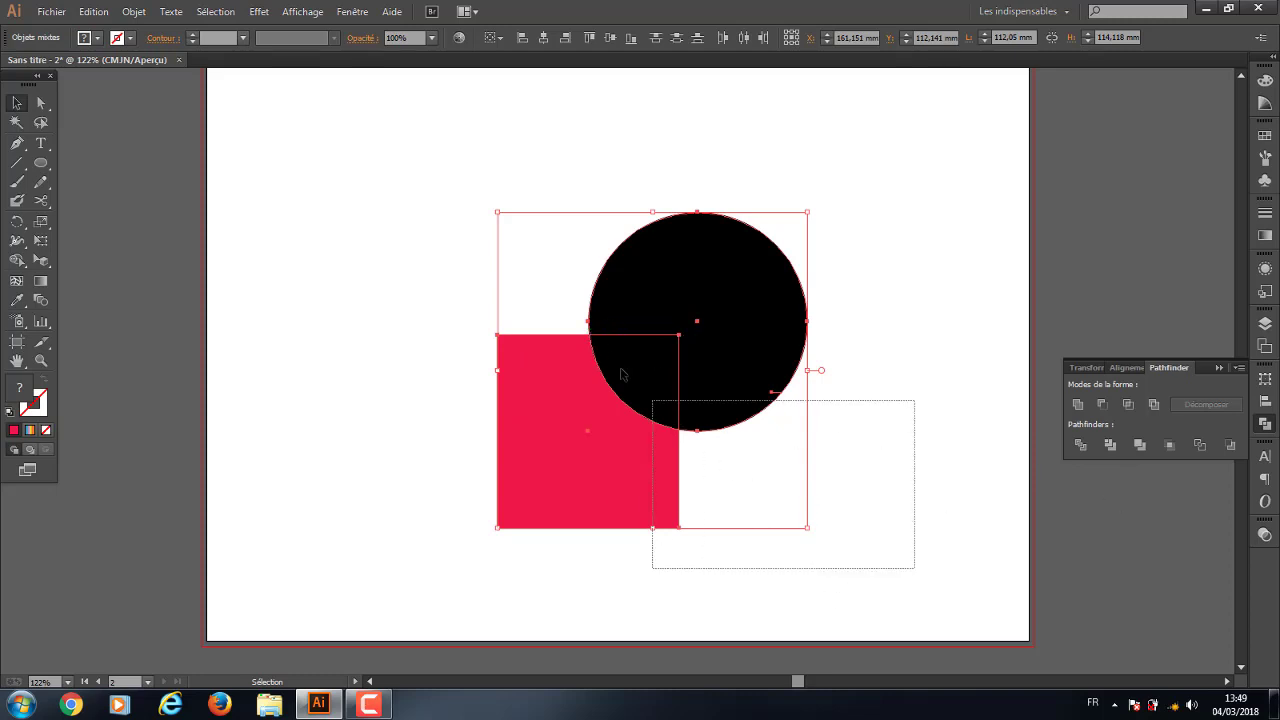
mouse_move(914, 570)
mouse_down()
mouse_move(476, 203)
mouse_move(782, 590)
mouse_up()
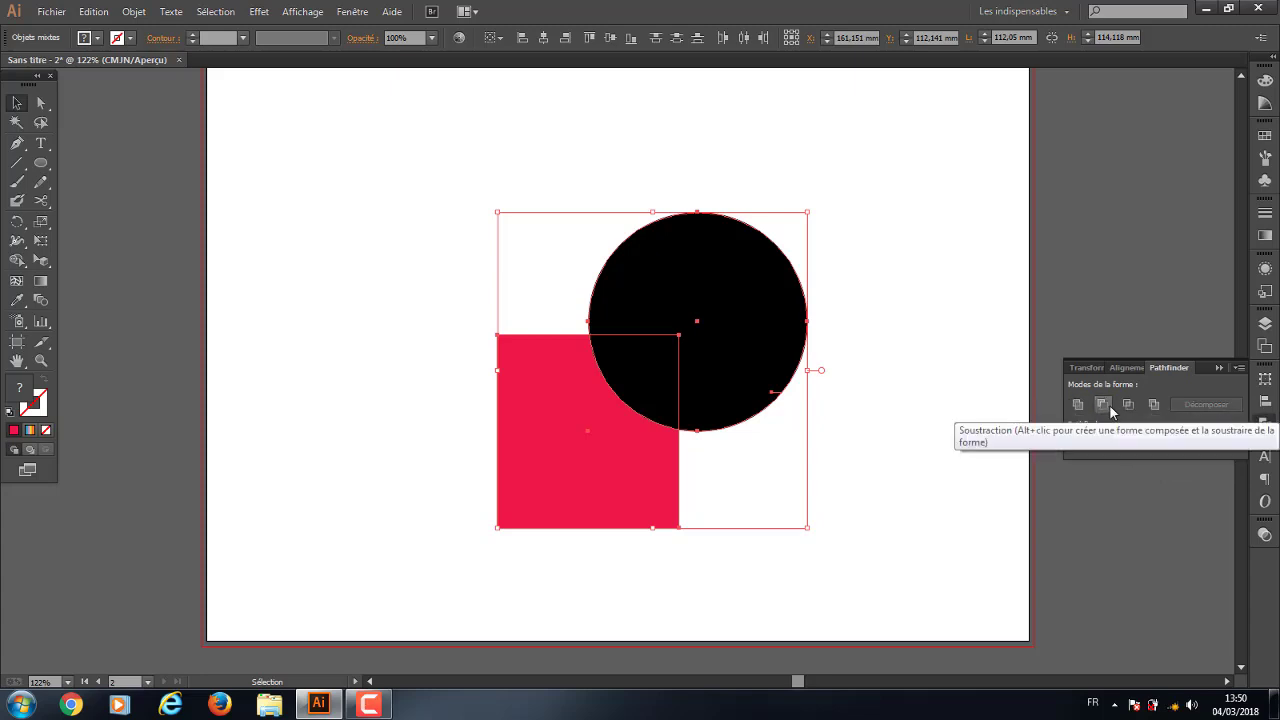
click(1103, 405)
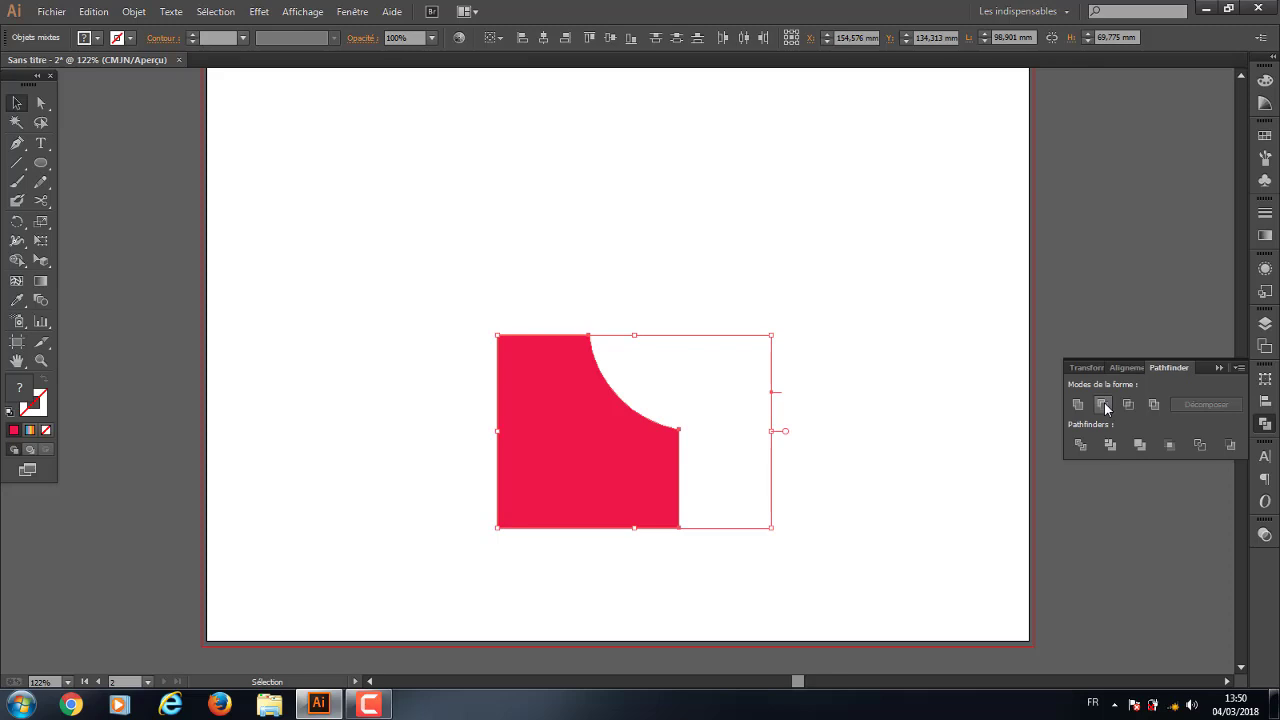
key(ctrl+z)
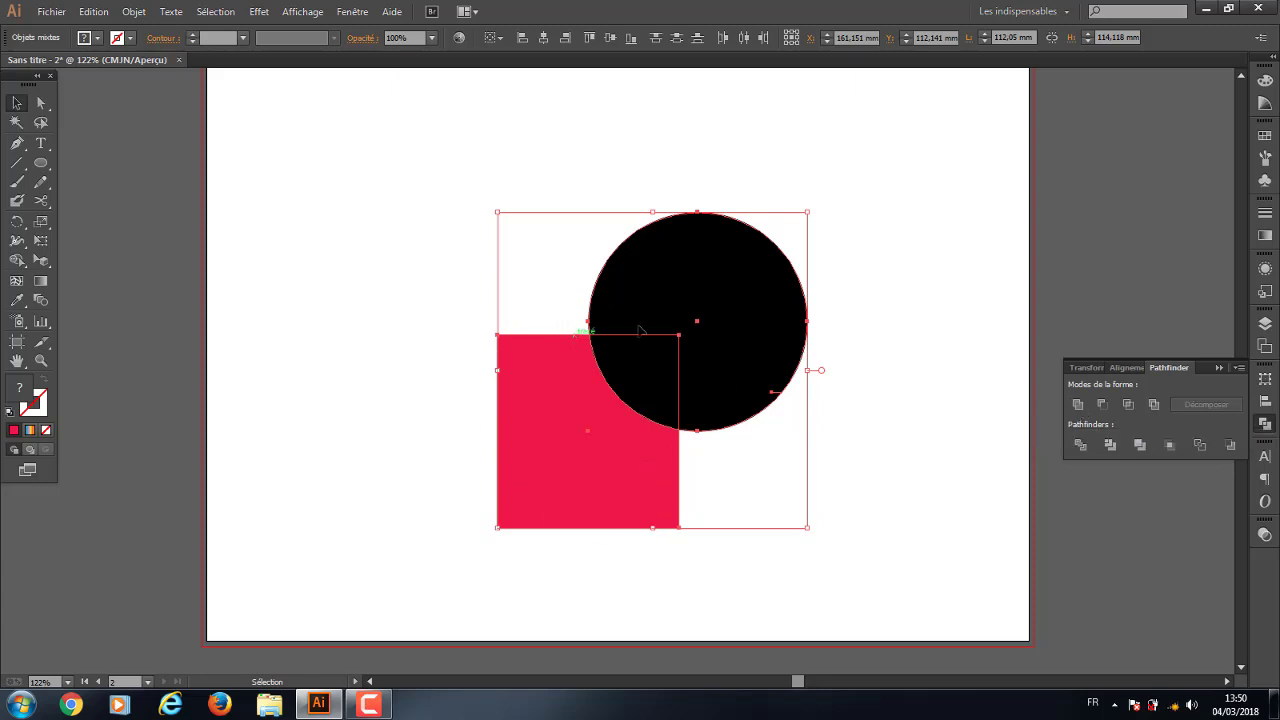
click(1078, 404)
click(895, 492)
click(686, 371)
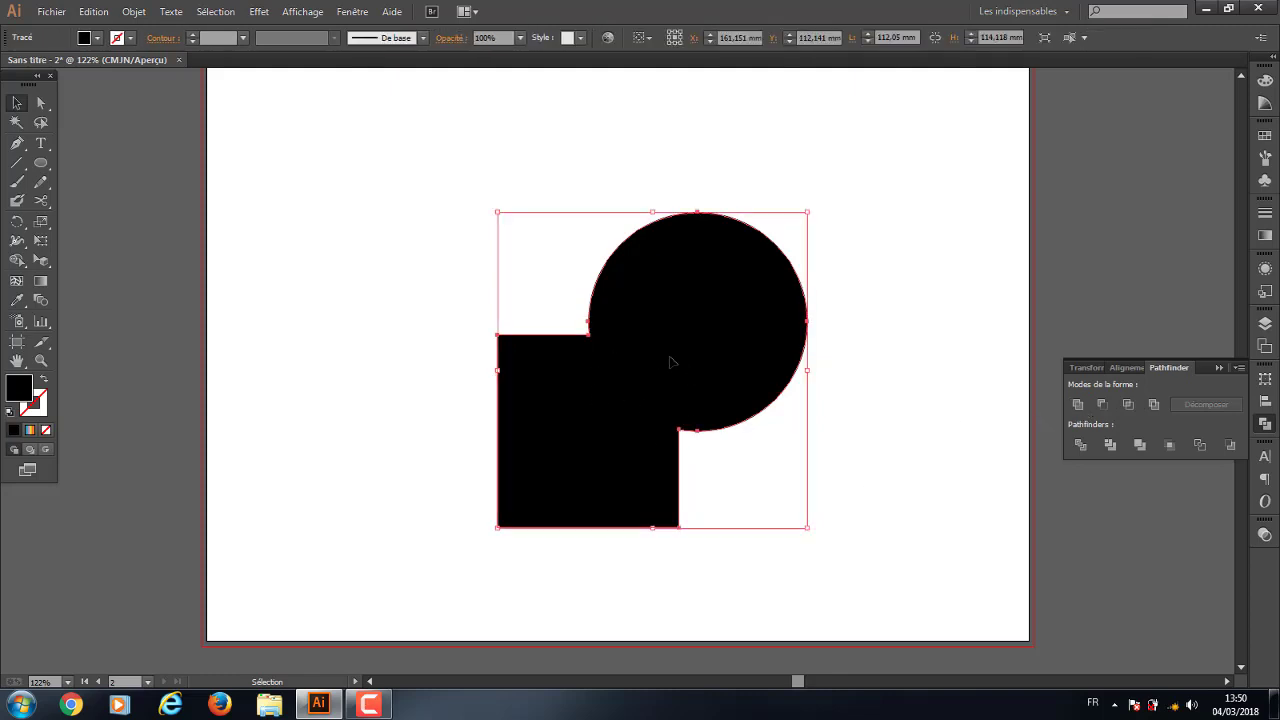
key(ctrl+z)
key(ctrl+z)
key(ctrl+z)
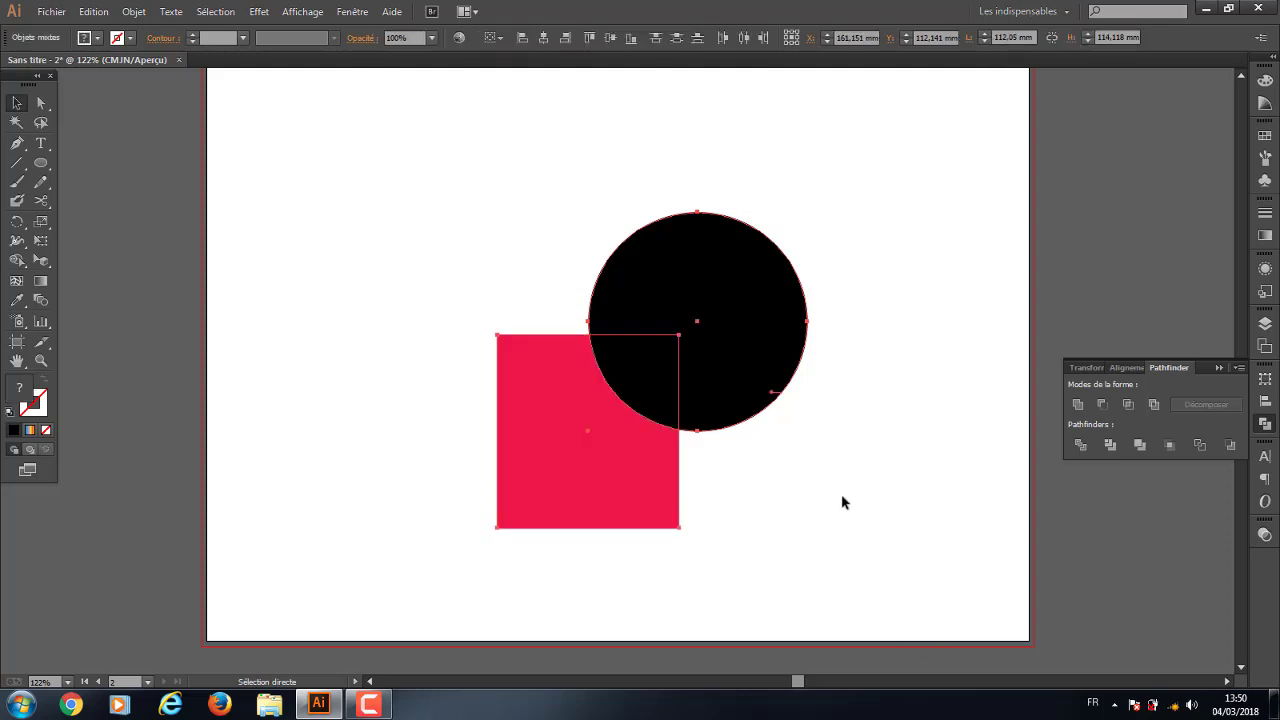
click(1104, 406)
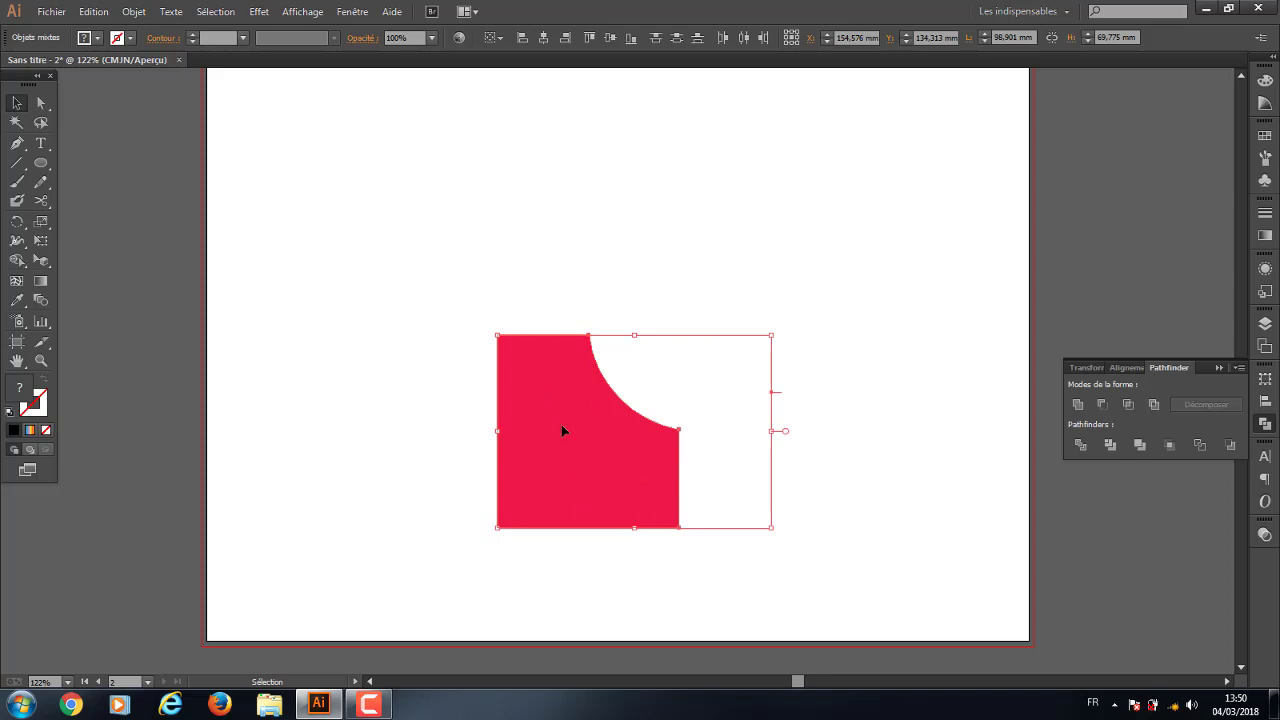
click(951, 586)
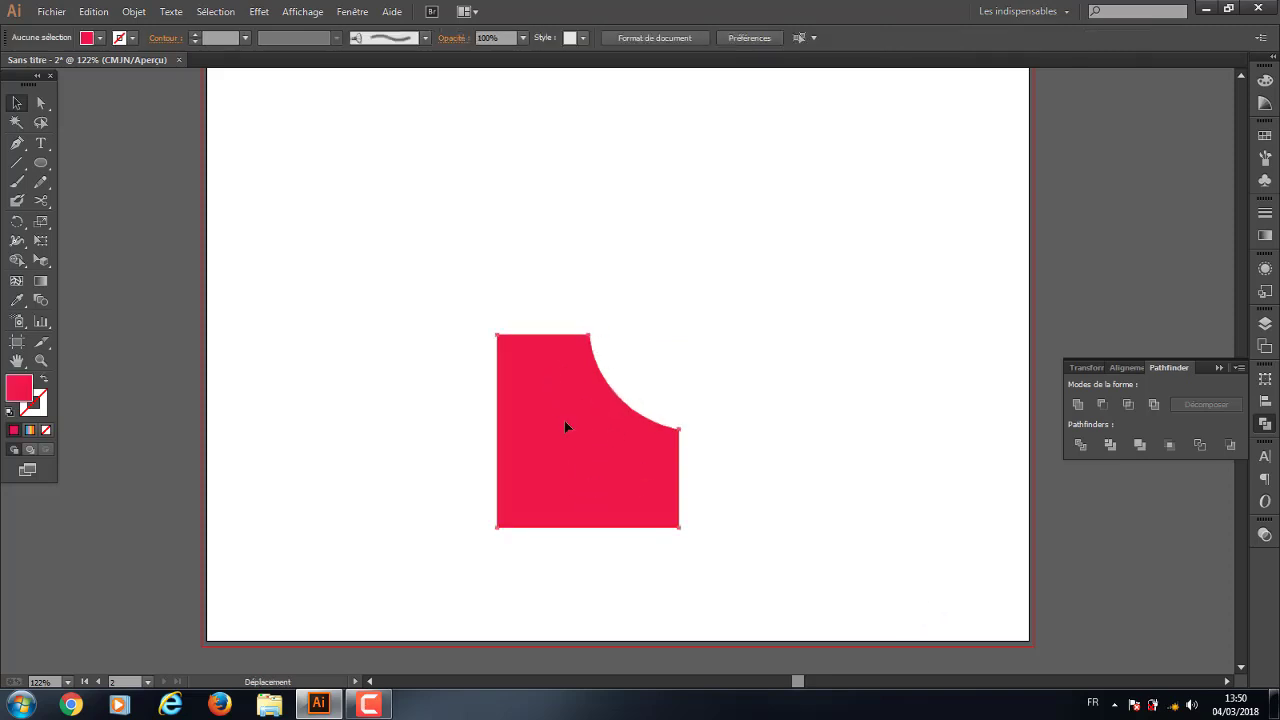
drag(563, 423, 539, 362)
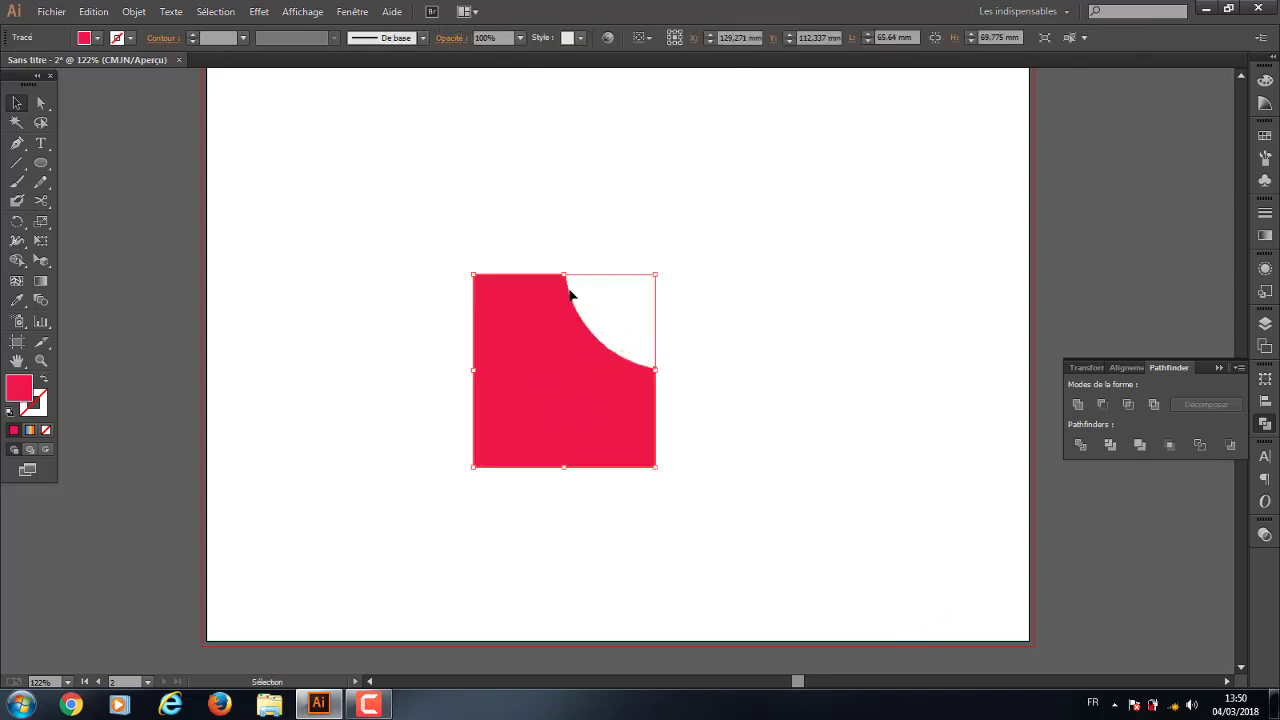
key(a)
key(ctrl+z)
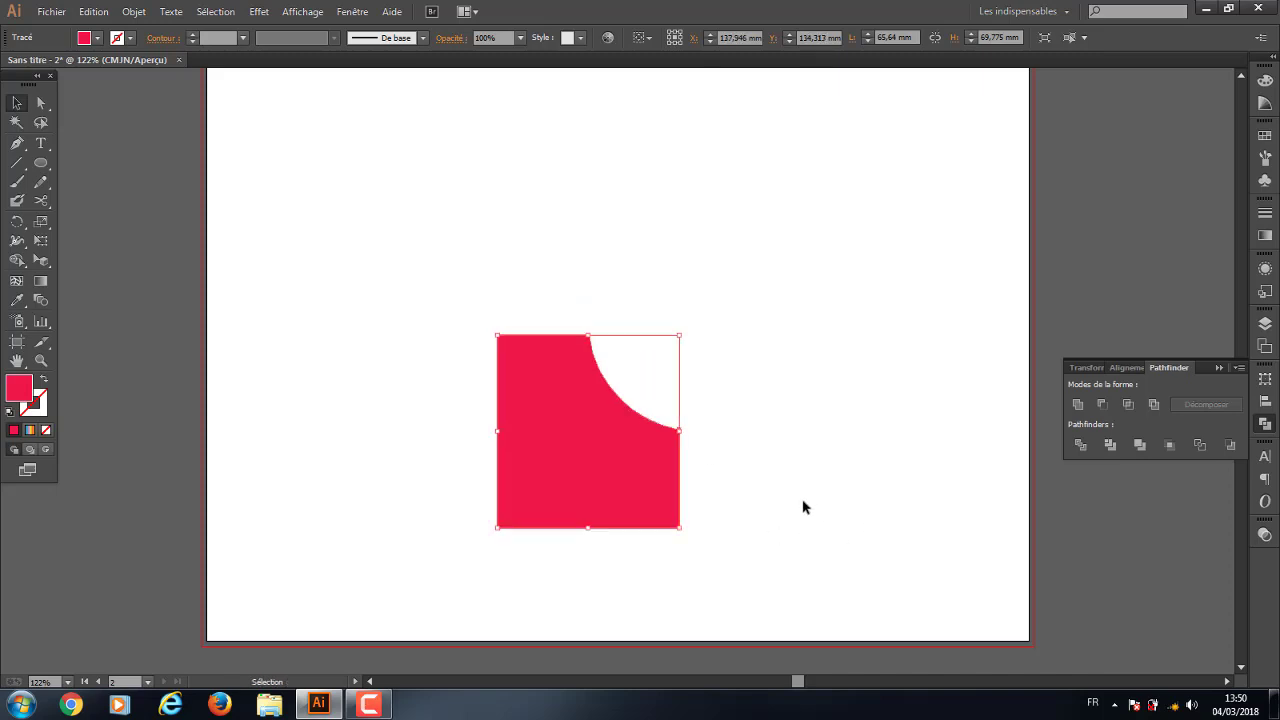
click(803, 507)
key(ctrl+z)
mouse_move(845, 522)
mouse_down()
mouse_move(524, 378)
mouse_move(520, 330)
mouse_up()
click(1129, 404)
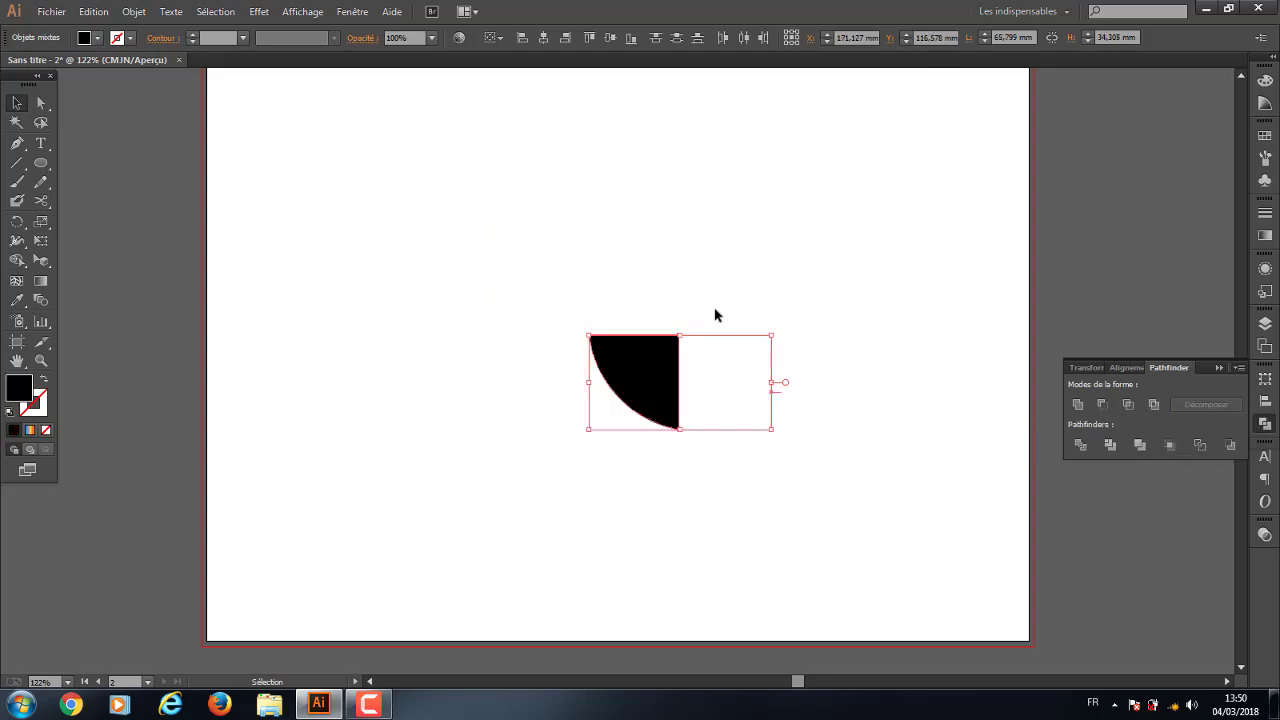
key(a)
key(ctrl+z)
key(v)
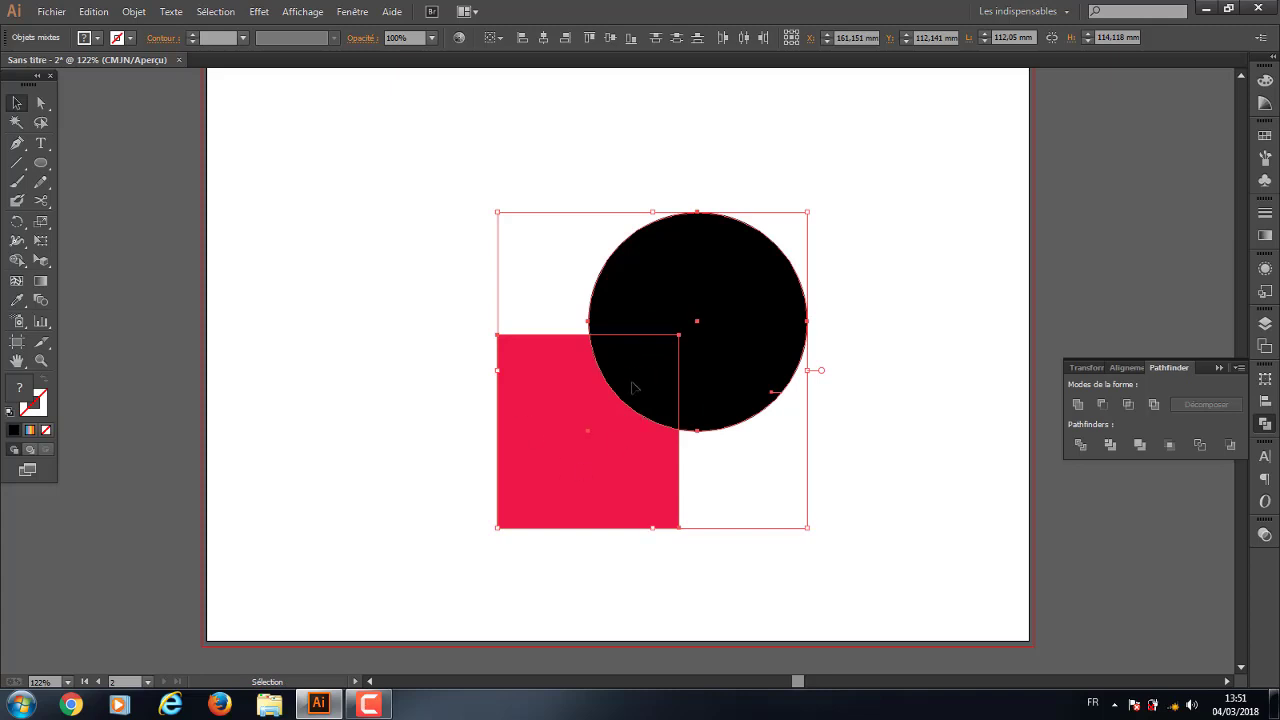
click(1128, 405)
key(ctrl+z)
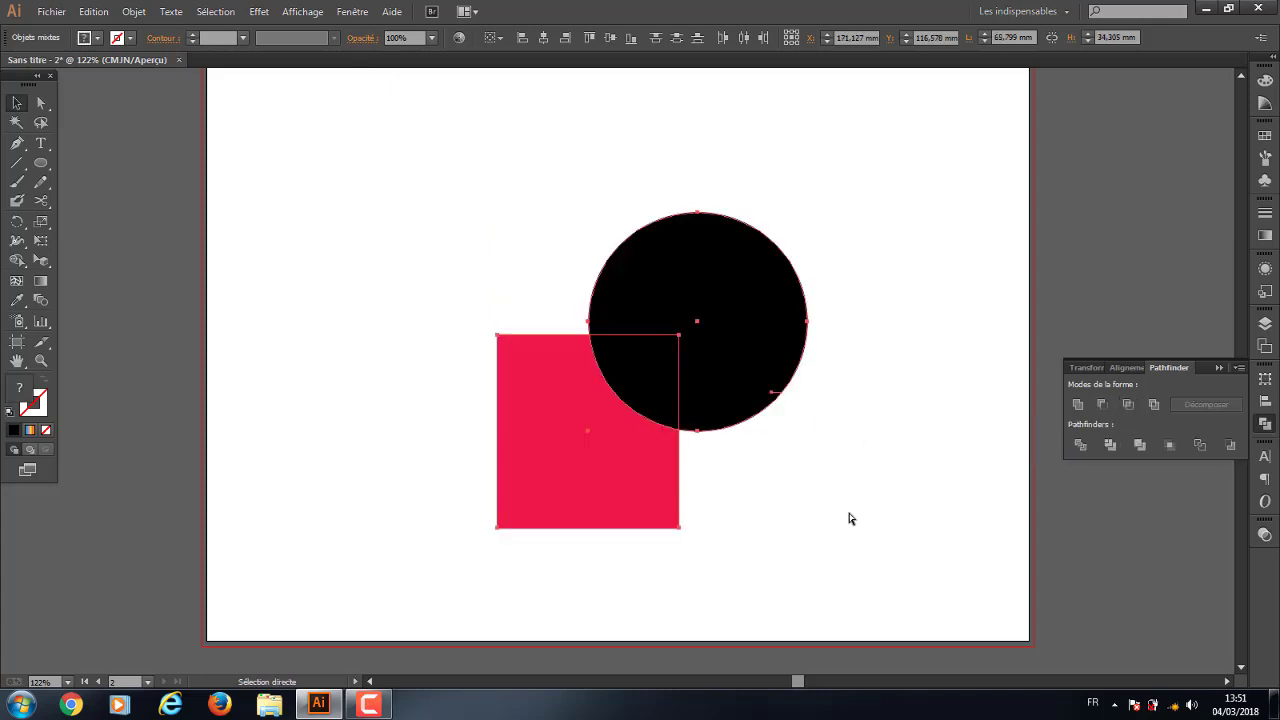
drag(857, 531, 614, 329)
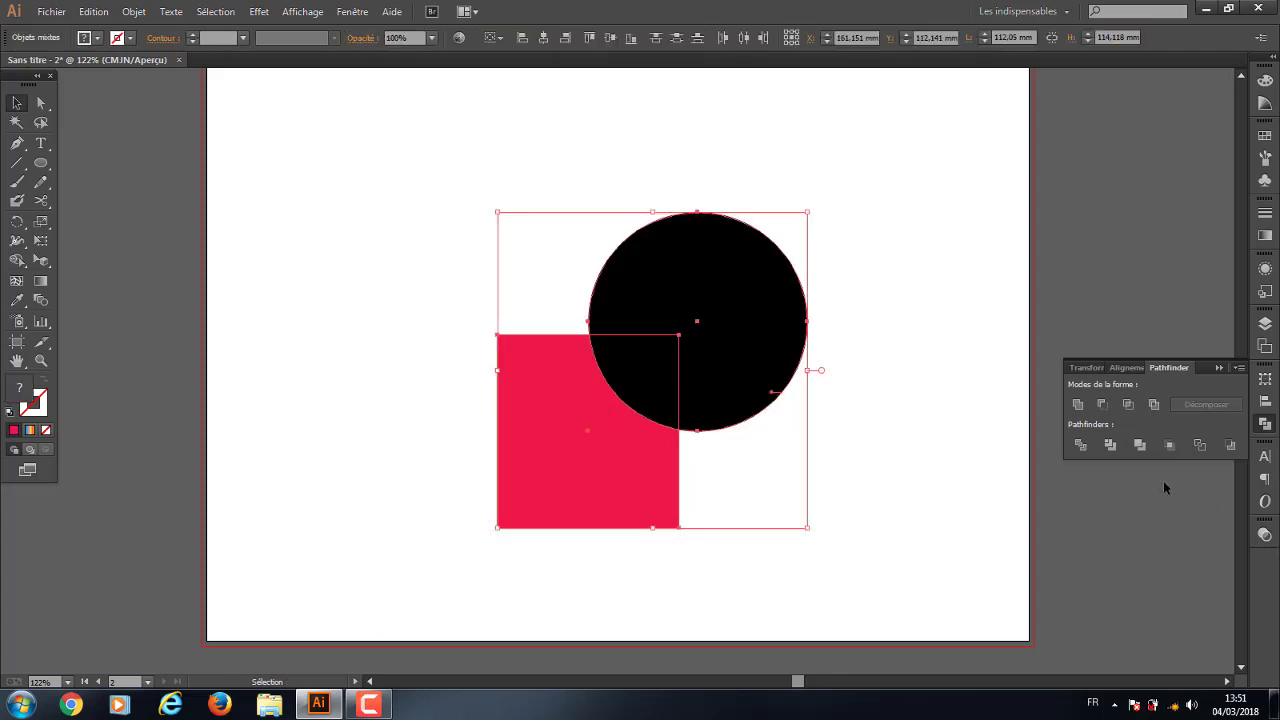
click(1079, 450)
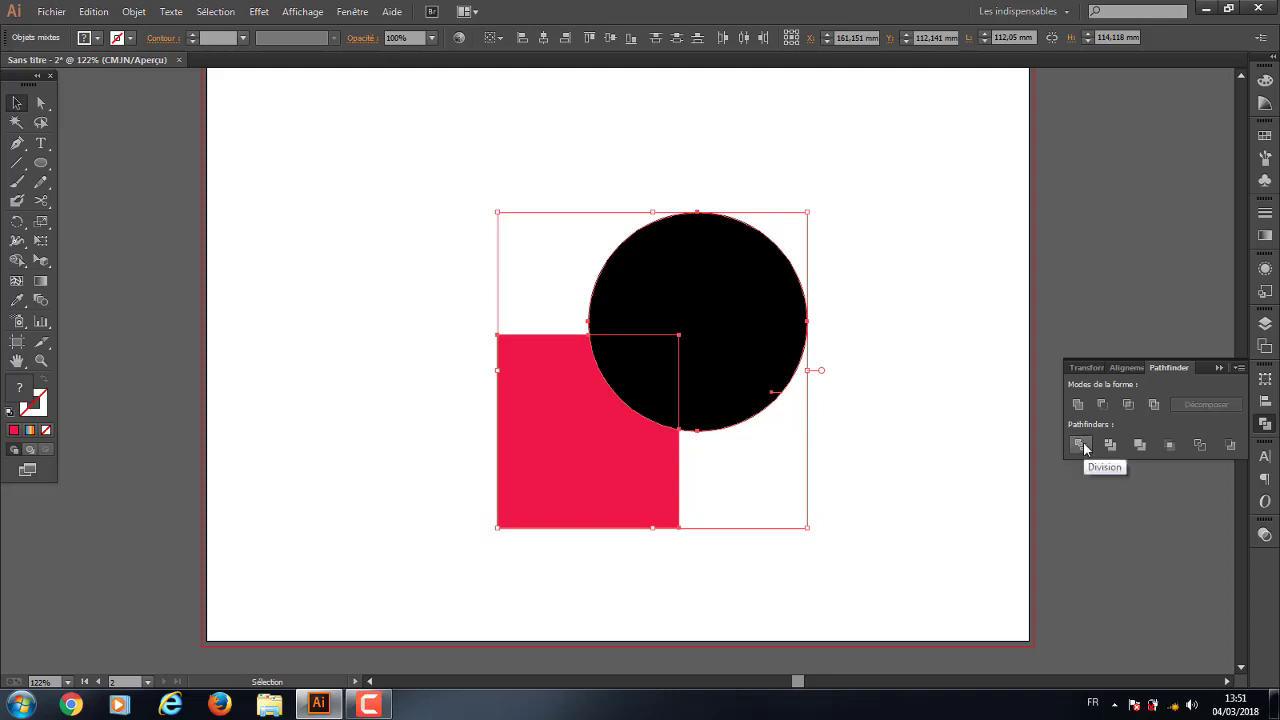
Pull the divided pieces apart with Direct Selection, then undo the moves
click(849, 438)
click(673, 388)
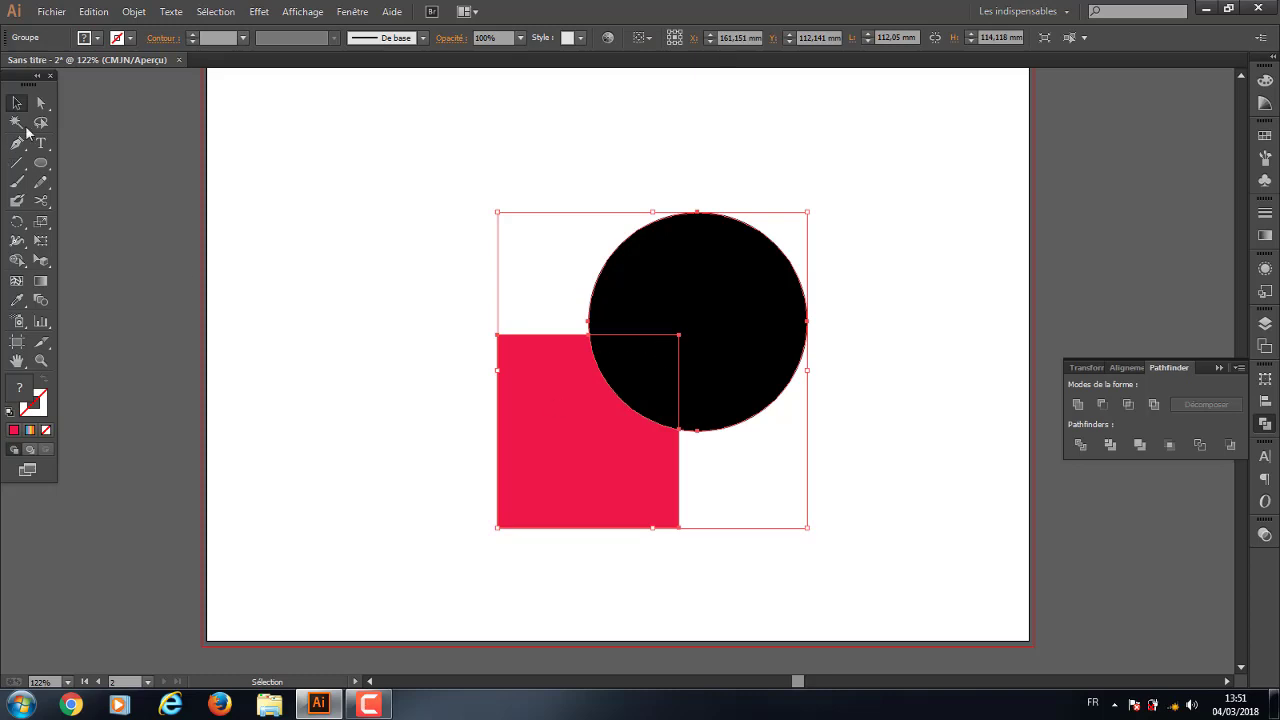
click(41, 102)
click(606, 390)
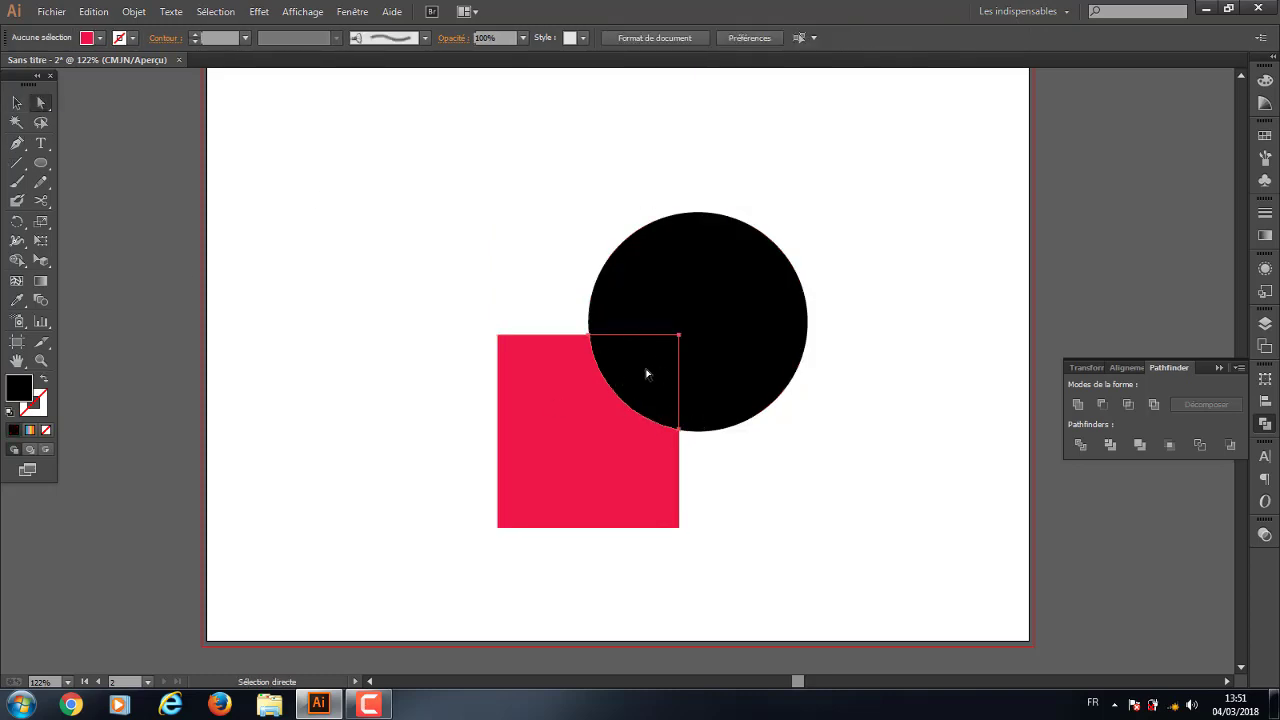
drag(646, 374, 834, 512)
drag(749, 366, 829, 290)
drag(537, 491, 411, 491)
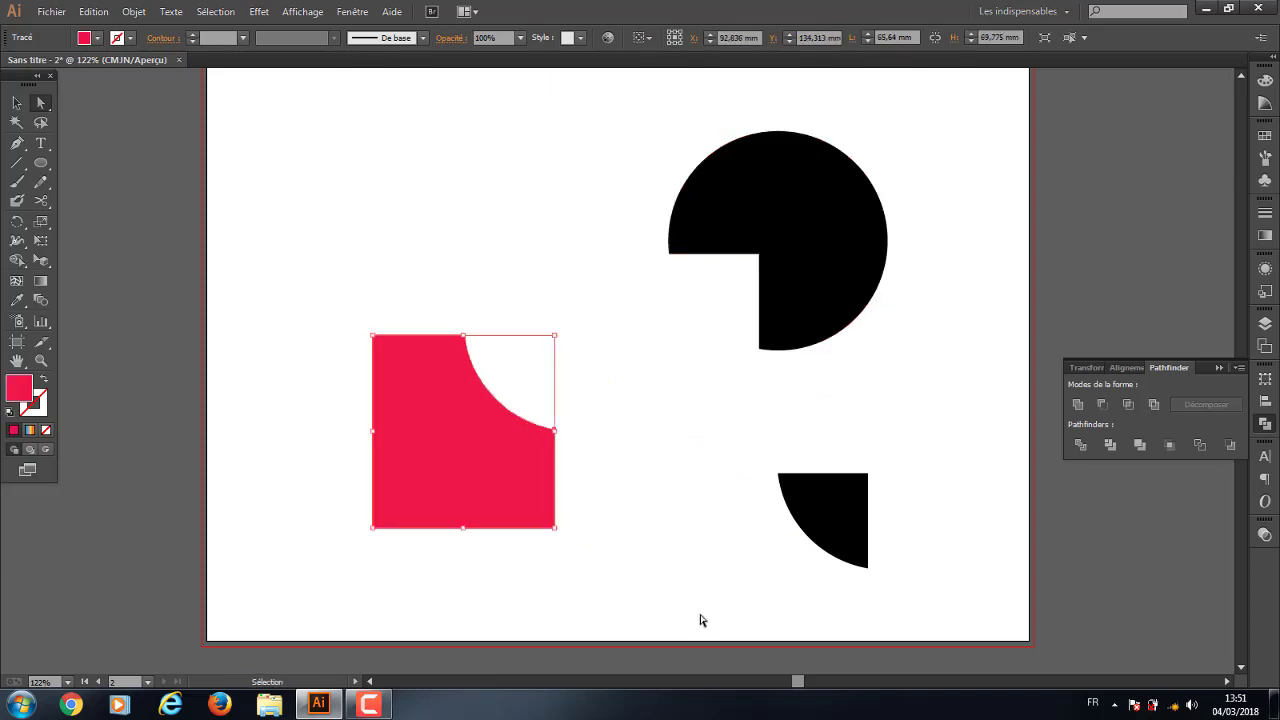
key(ctrl+z)
key(ctrl+z)
key(ctrl+z)
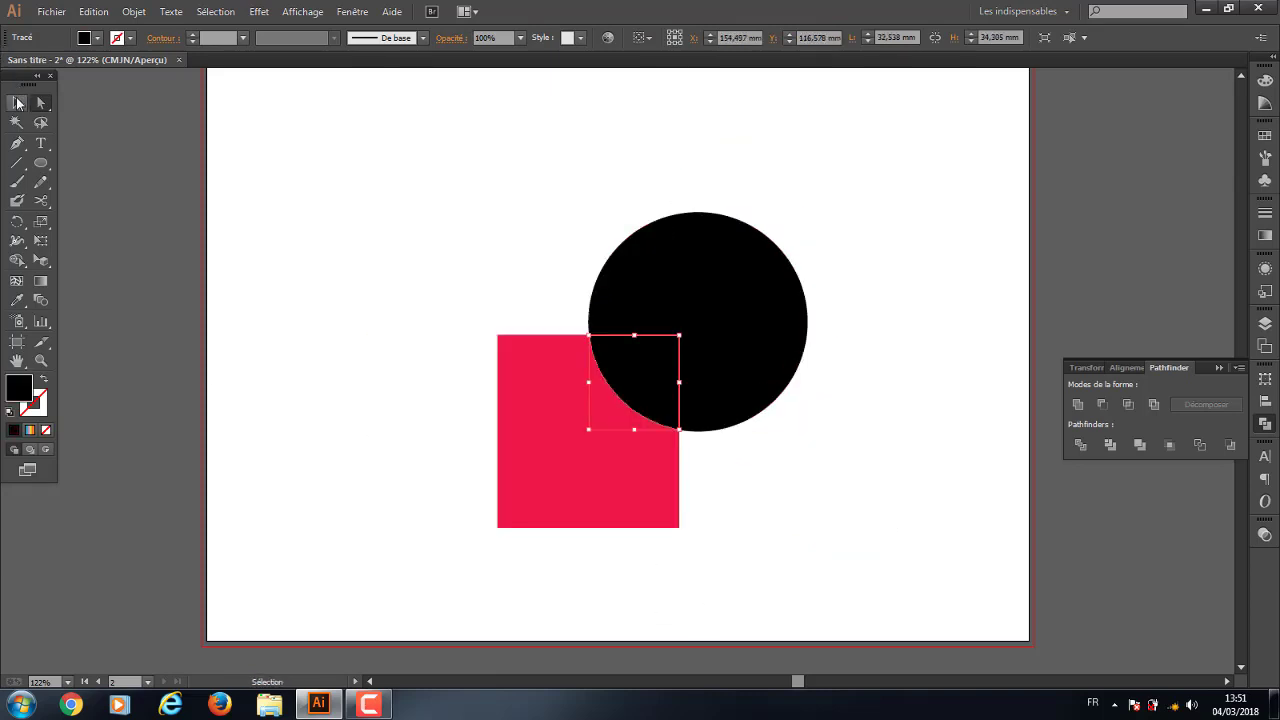
key(ctrl+z)
key(ctrl+z)
Merge the square and circle with Pathfinder, try moving the group, then undo
click(922, 512)
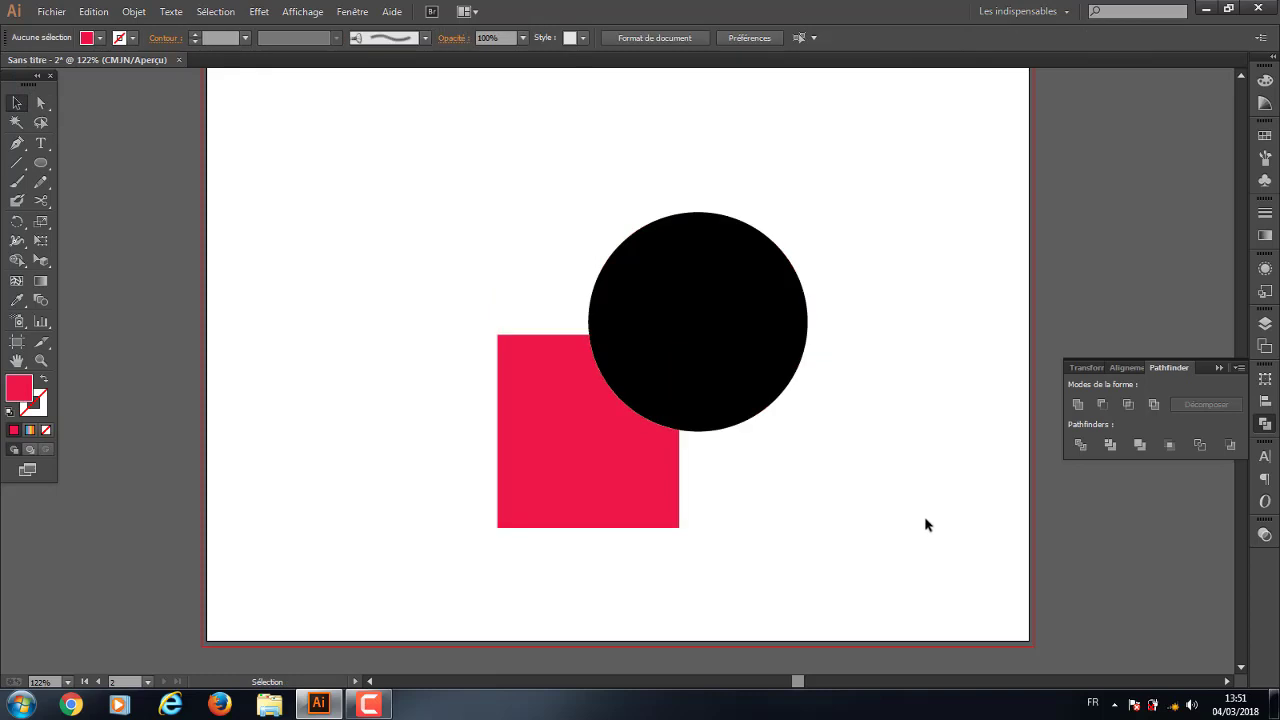
drag(925, 524, 650, 340)
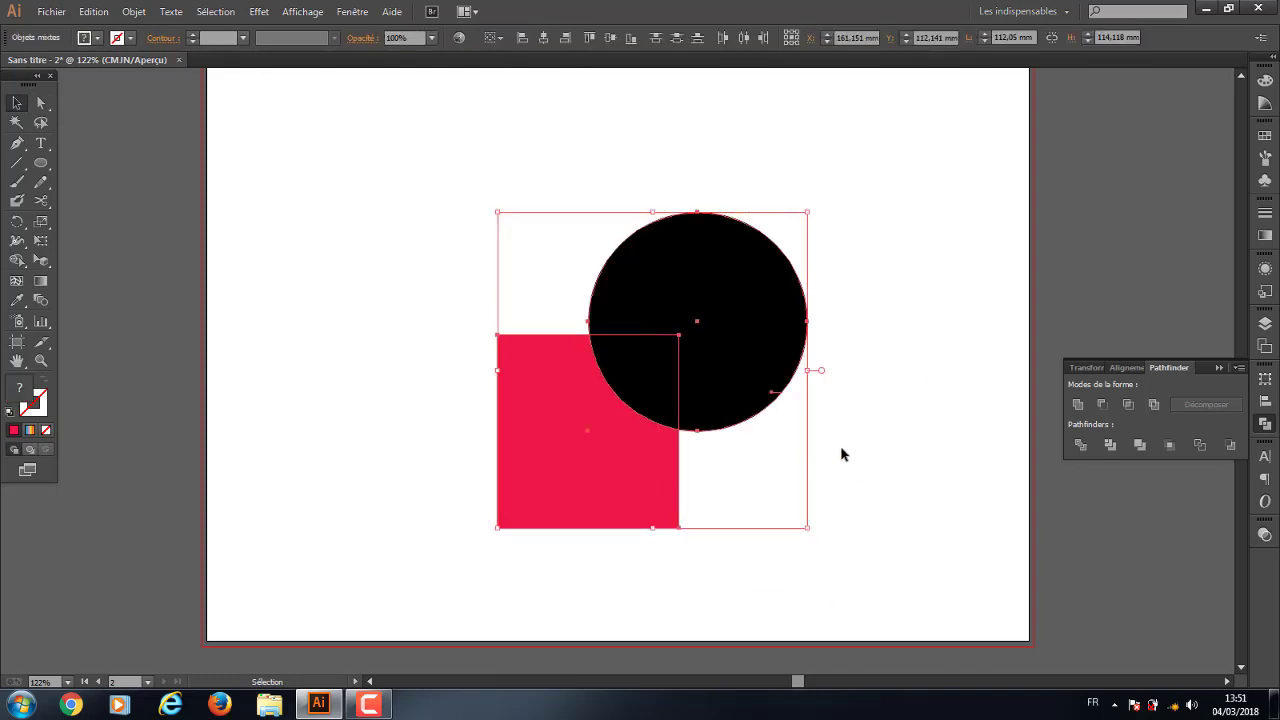
click(1141, 446)
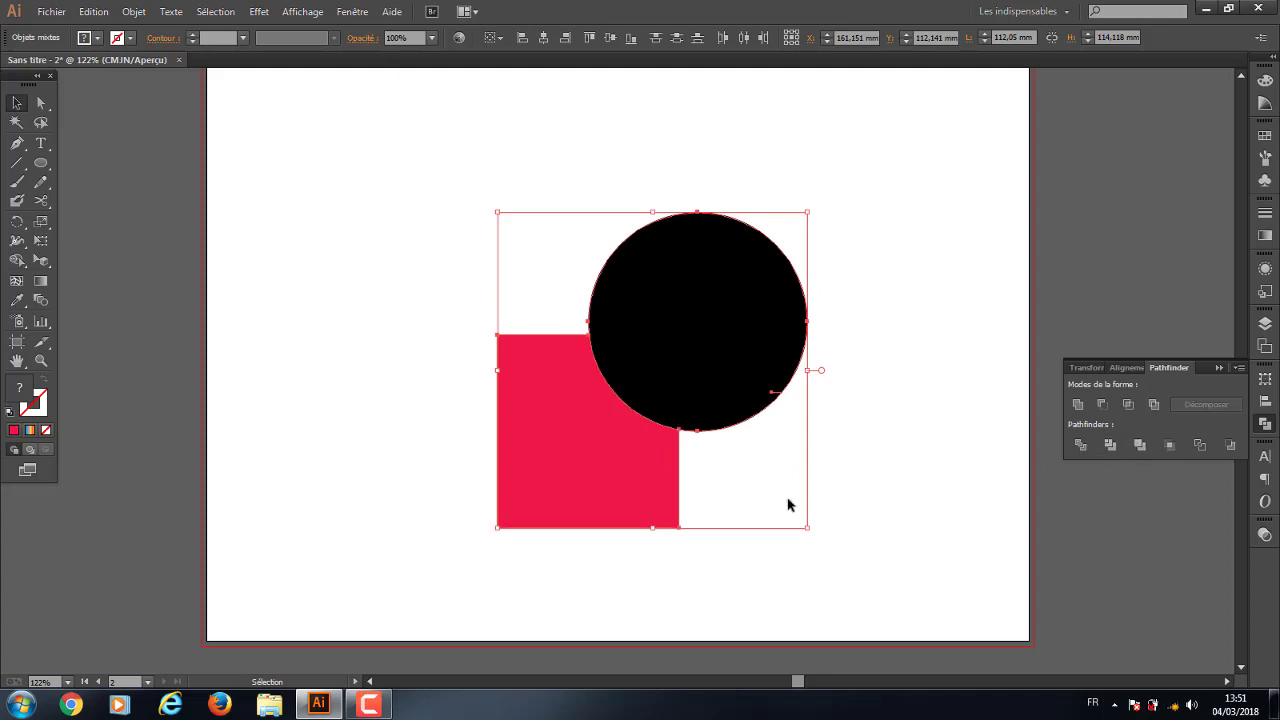
click(846, 515)
click(645, 290)
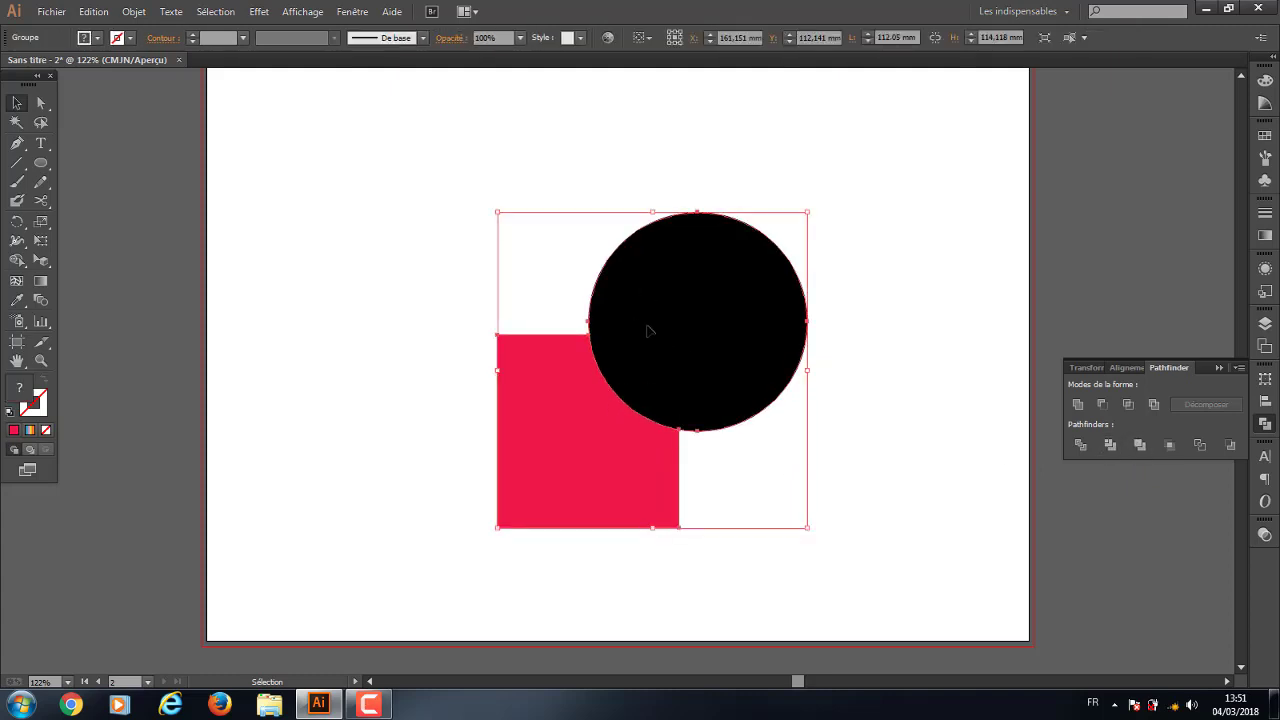
drag(648, 331, 600, 328)
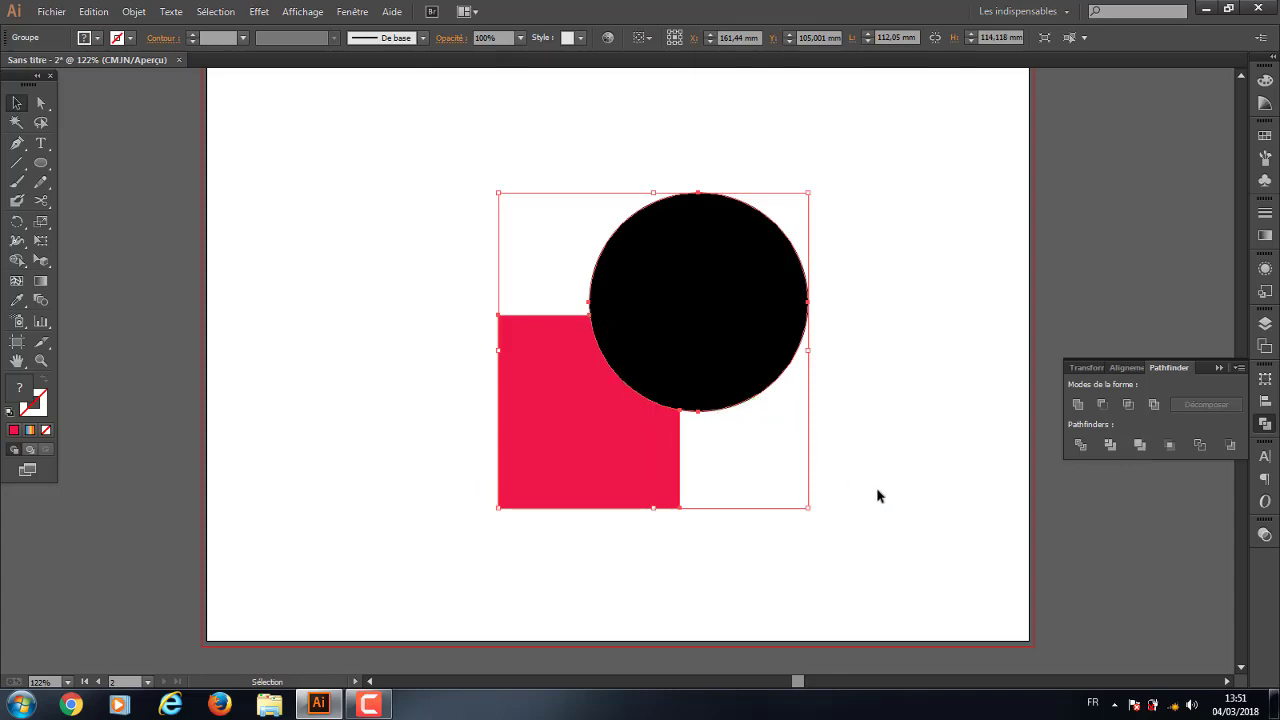
key(ctrl+z)
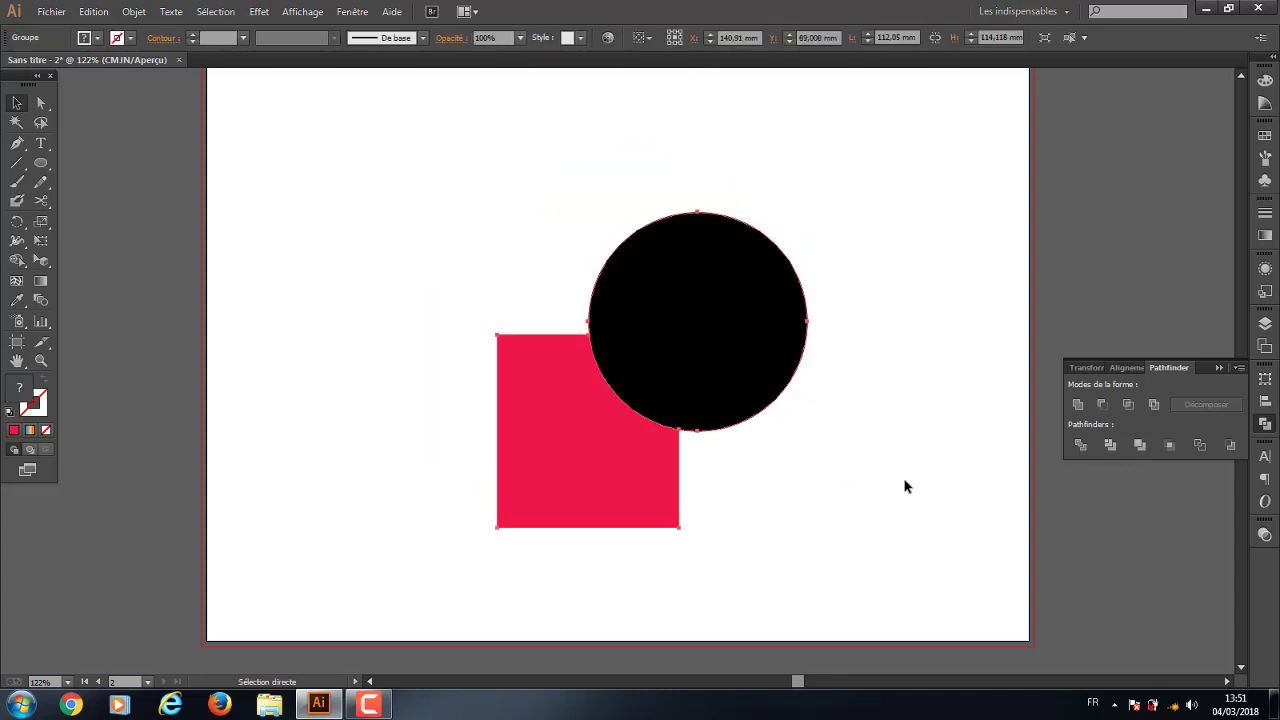
key(ctrl+z)
key(v)
Apply Pathfinder Divide to the square and circle and shift the result down-right
drag(714, 480, 340, 266)
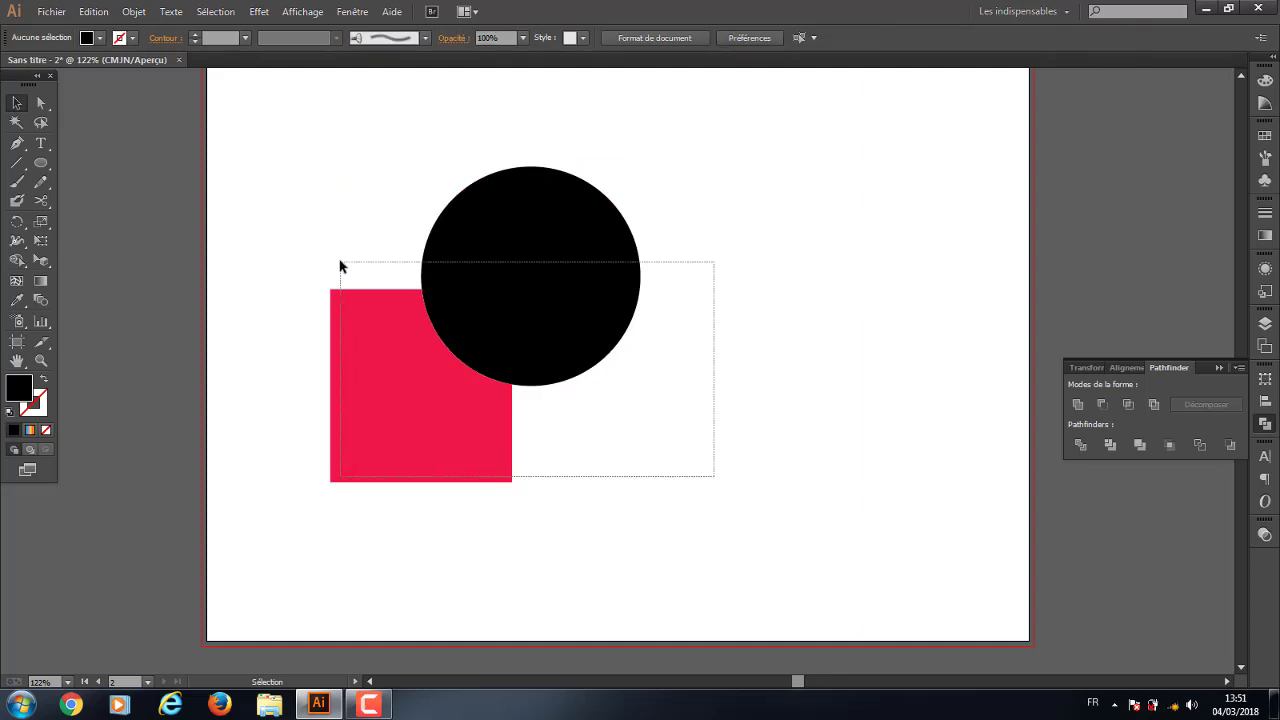
click(1118, 450)
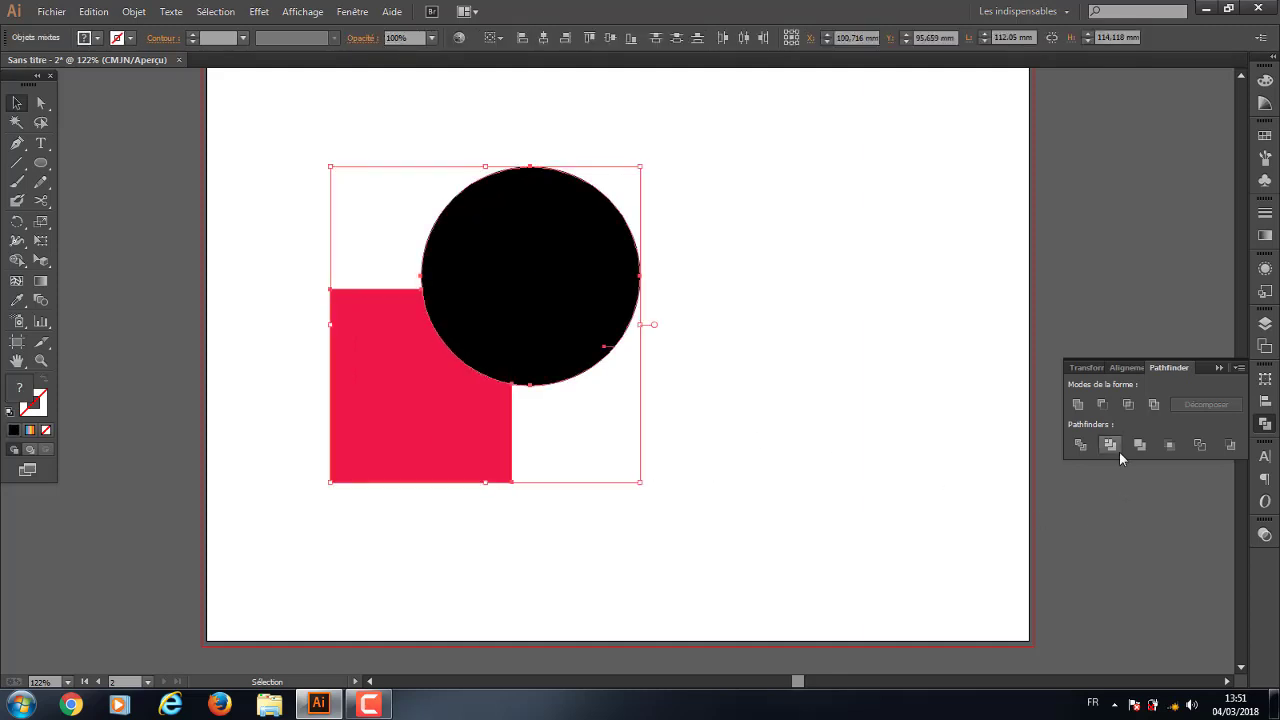
click(740, 466)
drag(623, 366, 828, 428)
click(991, 491)
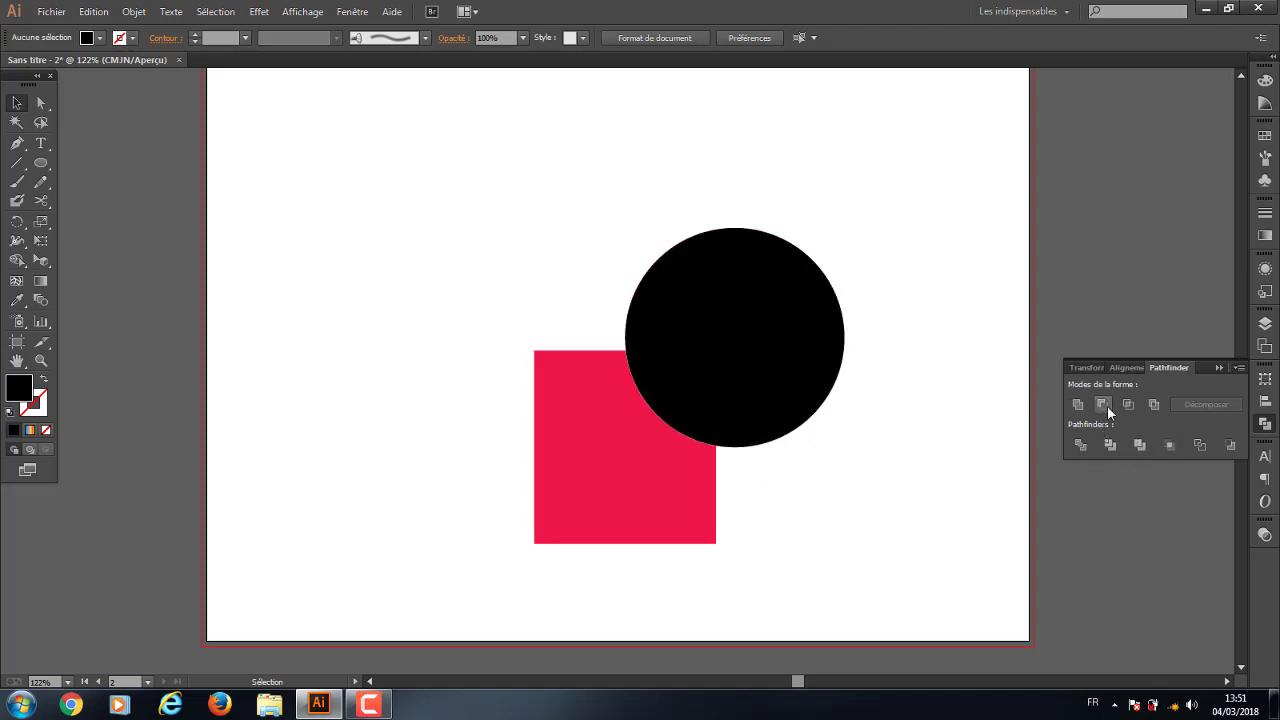
Close the Pathfinder panel and show the Character panel's OpenType settings
click(1219, 368)
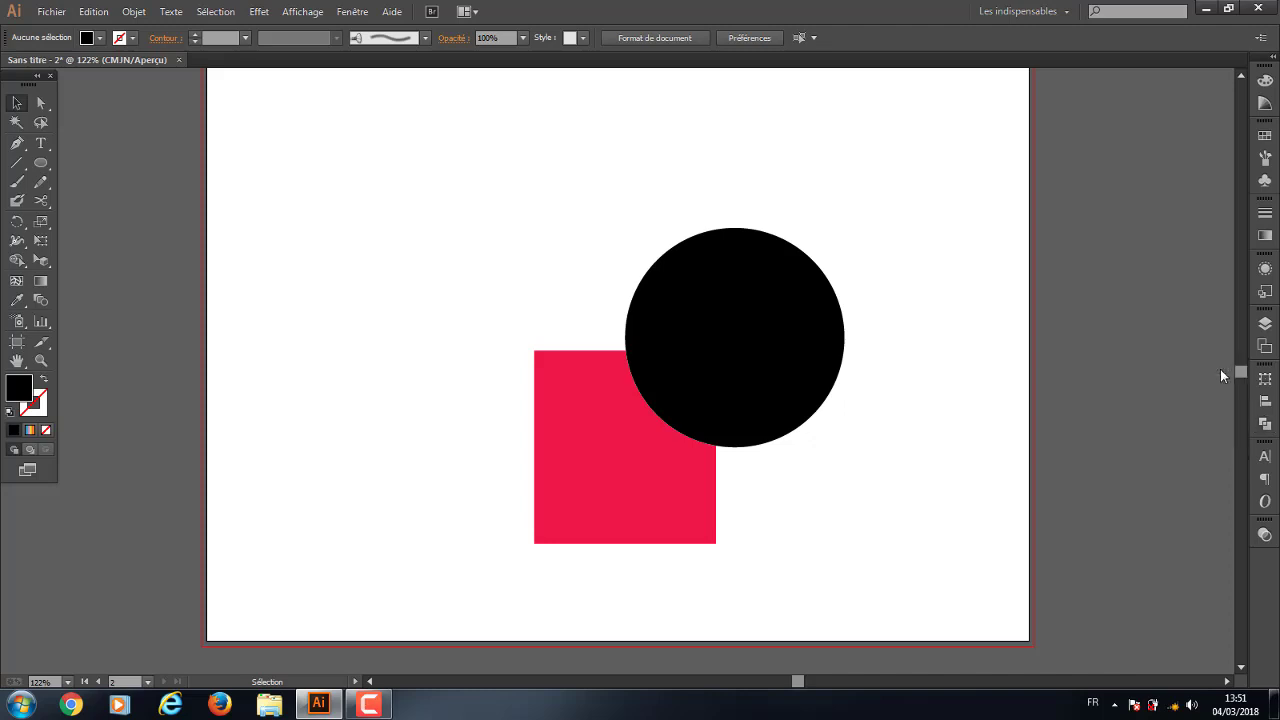
click(1265, 456)
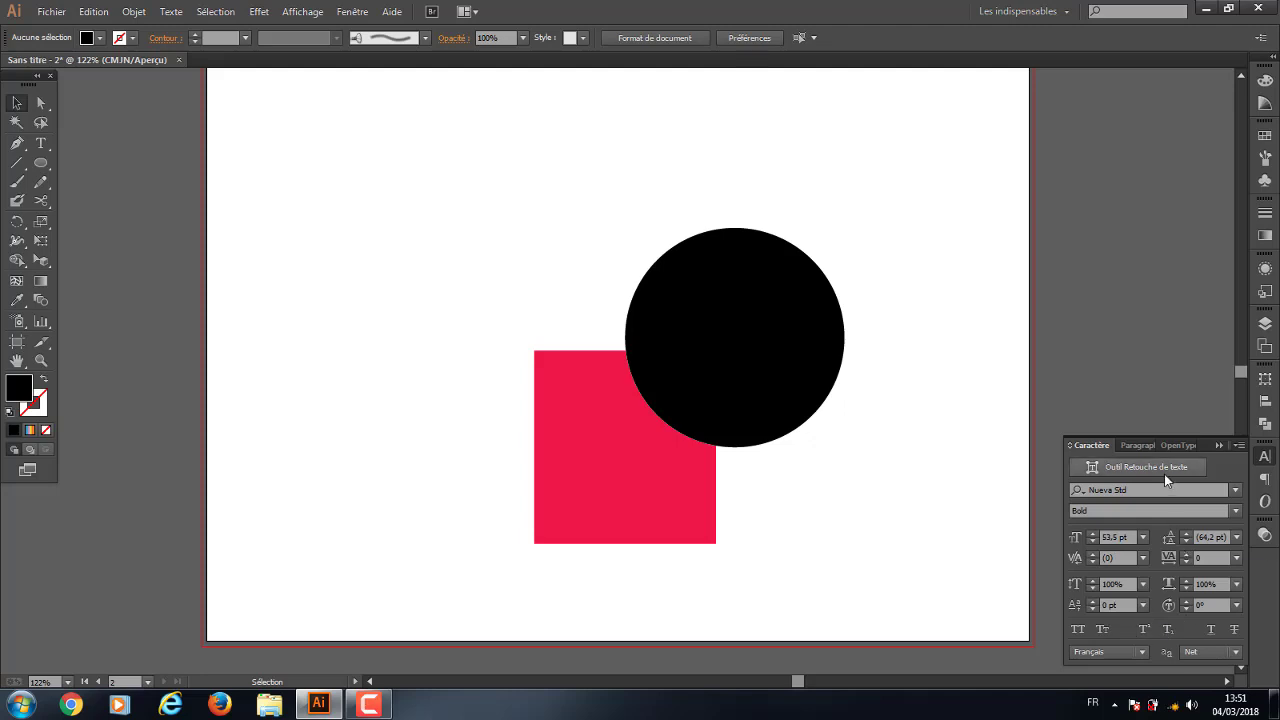
click(1137, 447)
click(1176, 445)
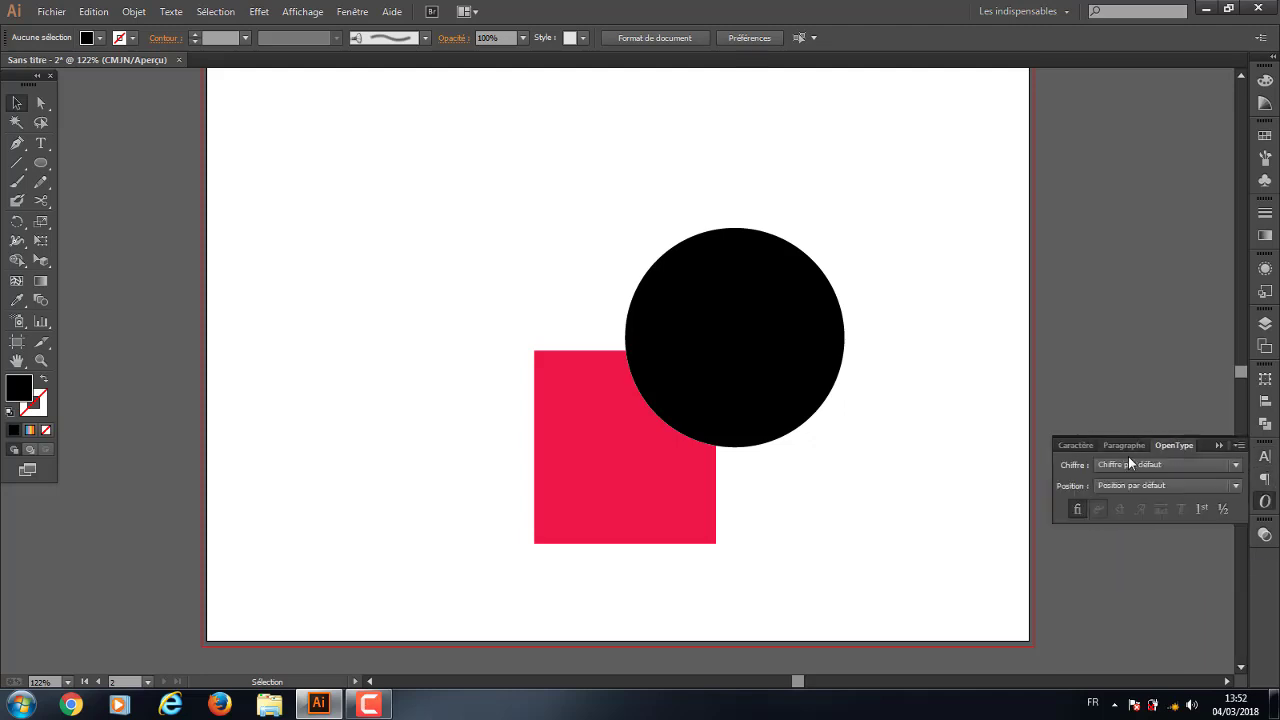
click(1266, 503)
Select the circle and square together and delete them
click(1266, 535)
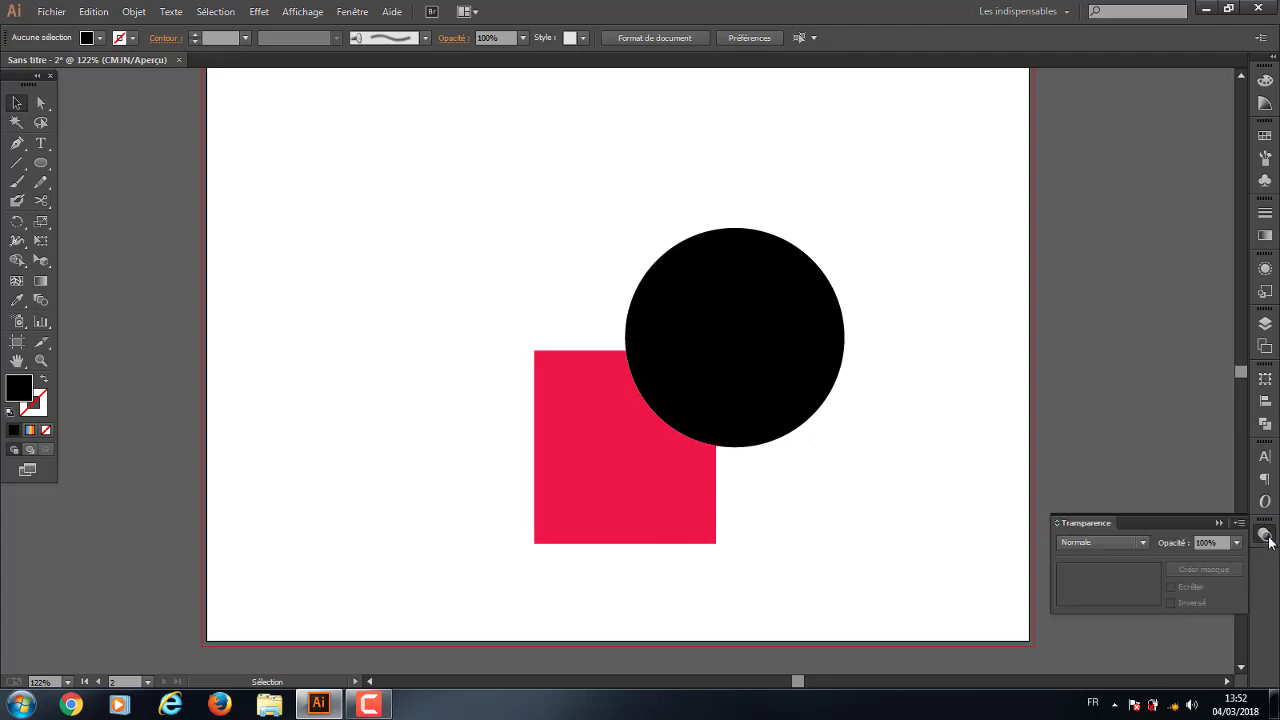
drag(889, 251, 449, 552)
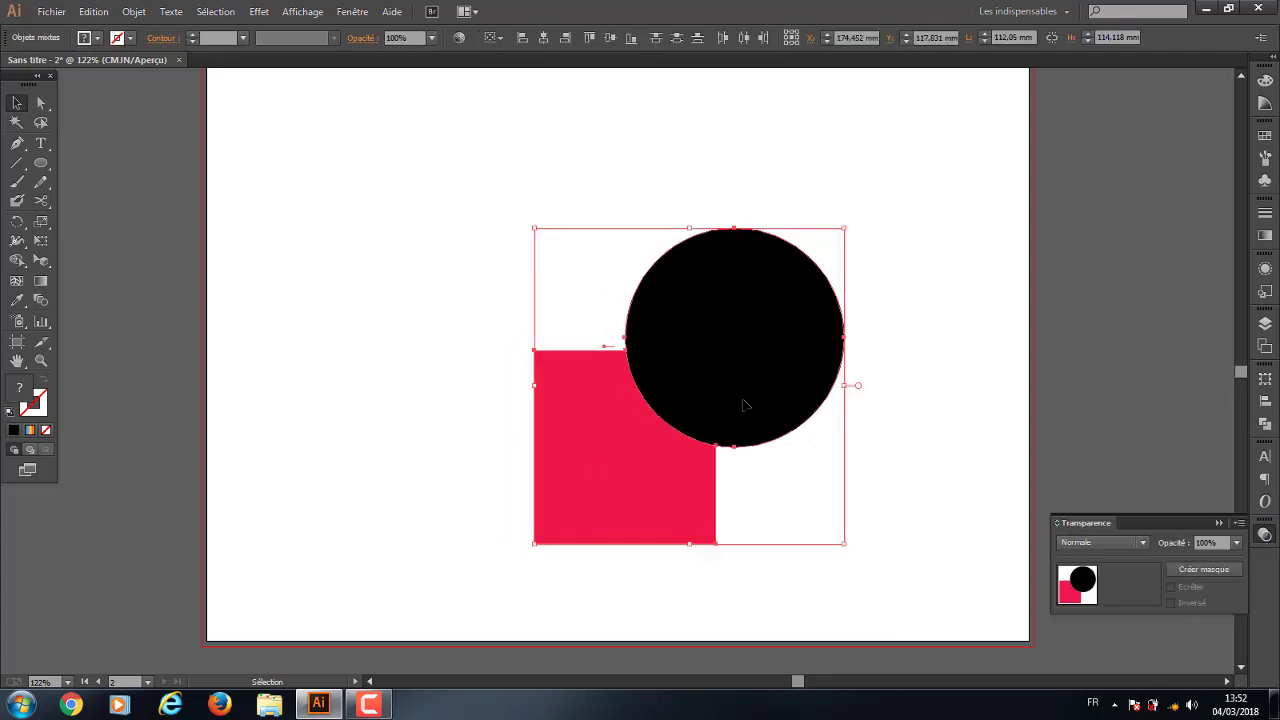
drag(740, 402, 633, 291)
click(880, 203)
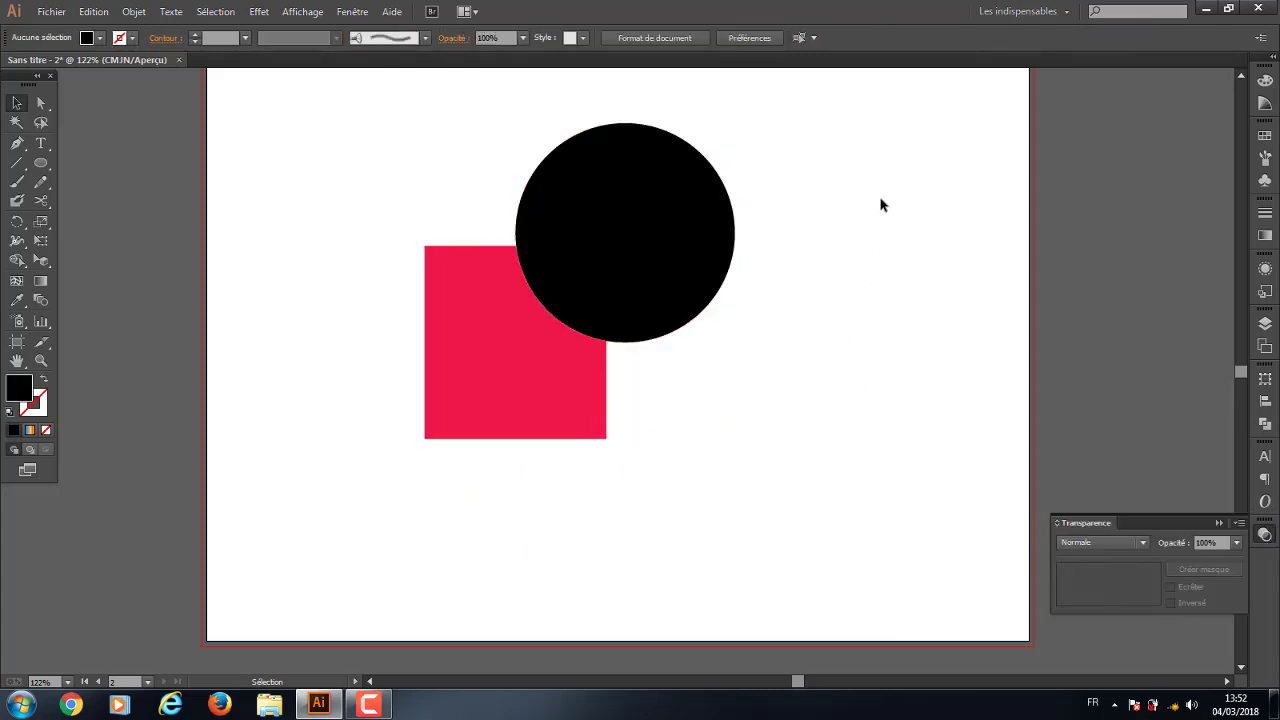
mouse_move(880, 198)
mouse_down()
mouse_move(457, 434)
mouse_move(494, 451)
mouse_up()
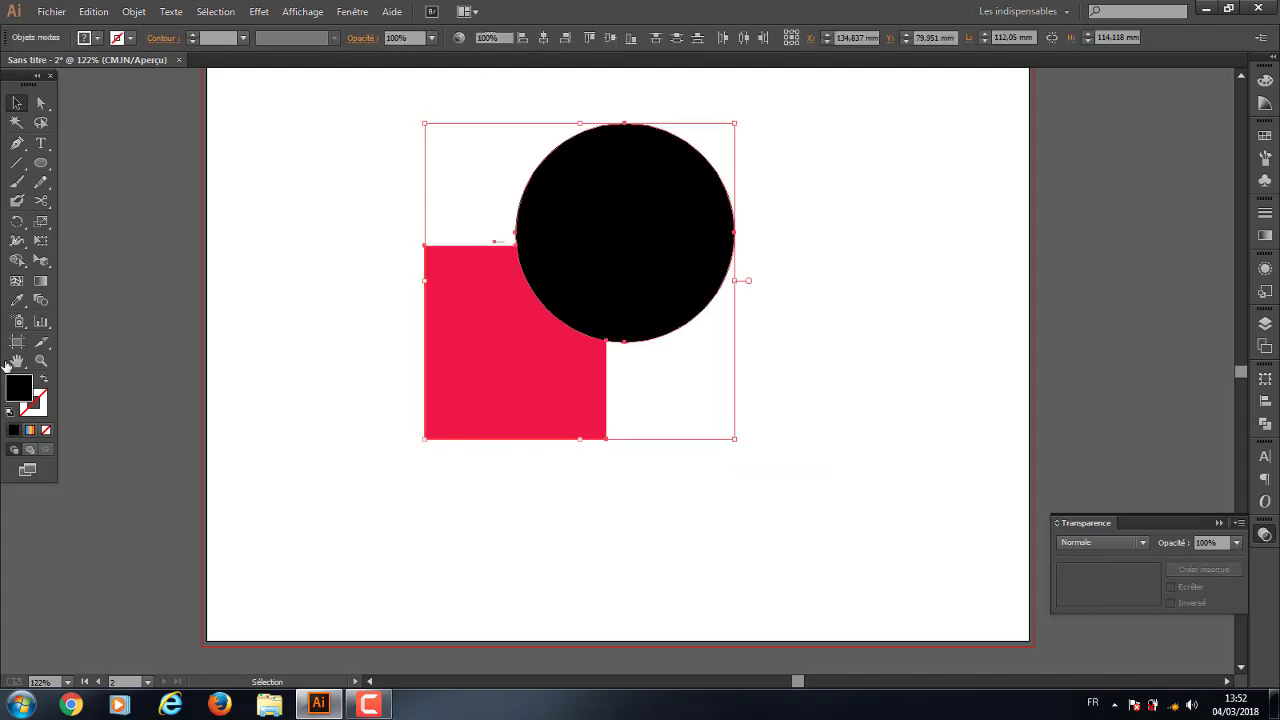
key(Delete)
Draw a large black ellipse and a rectangle over its top
click(42, 165)
drag(292, 181, 852, 572)
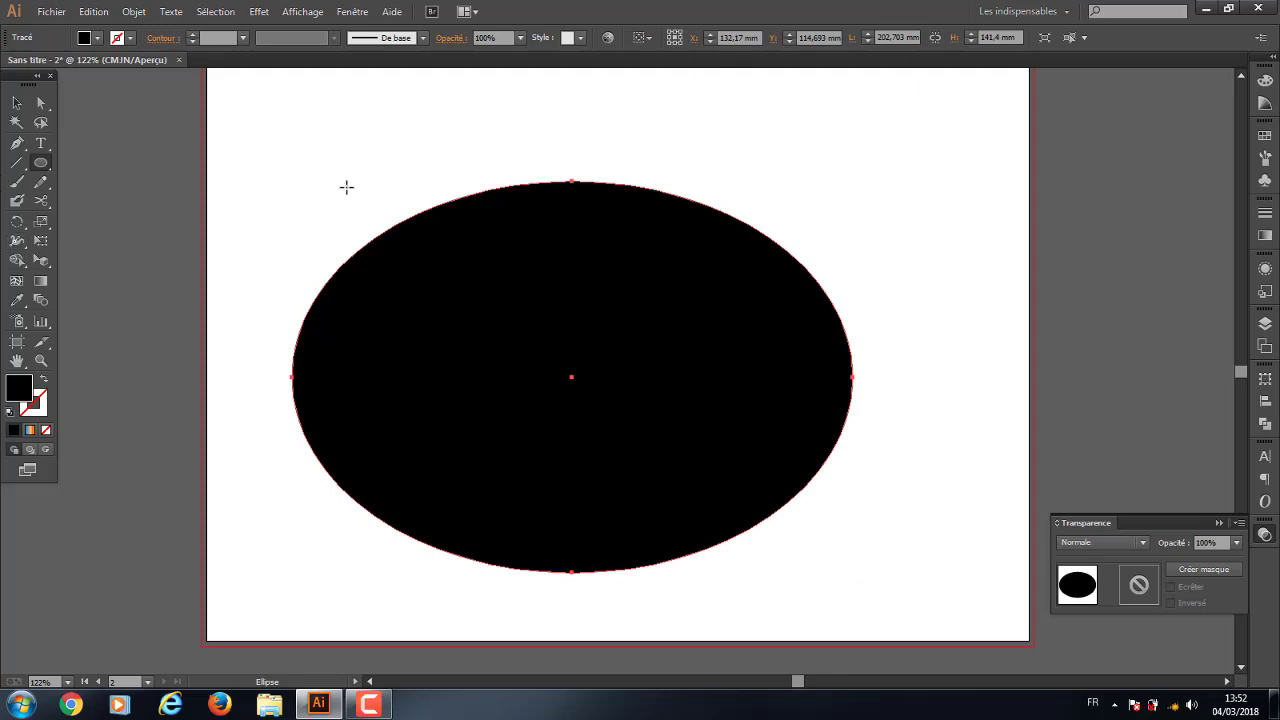
drag(41, 163, 122, 160)
drag(426, 140, 818, 422)
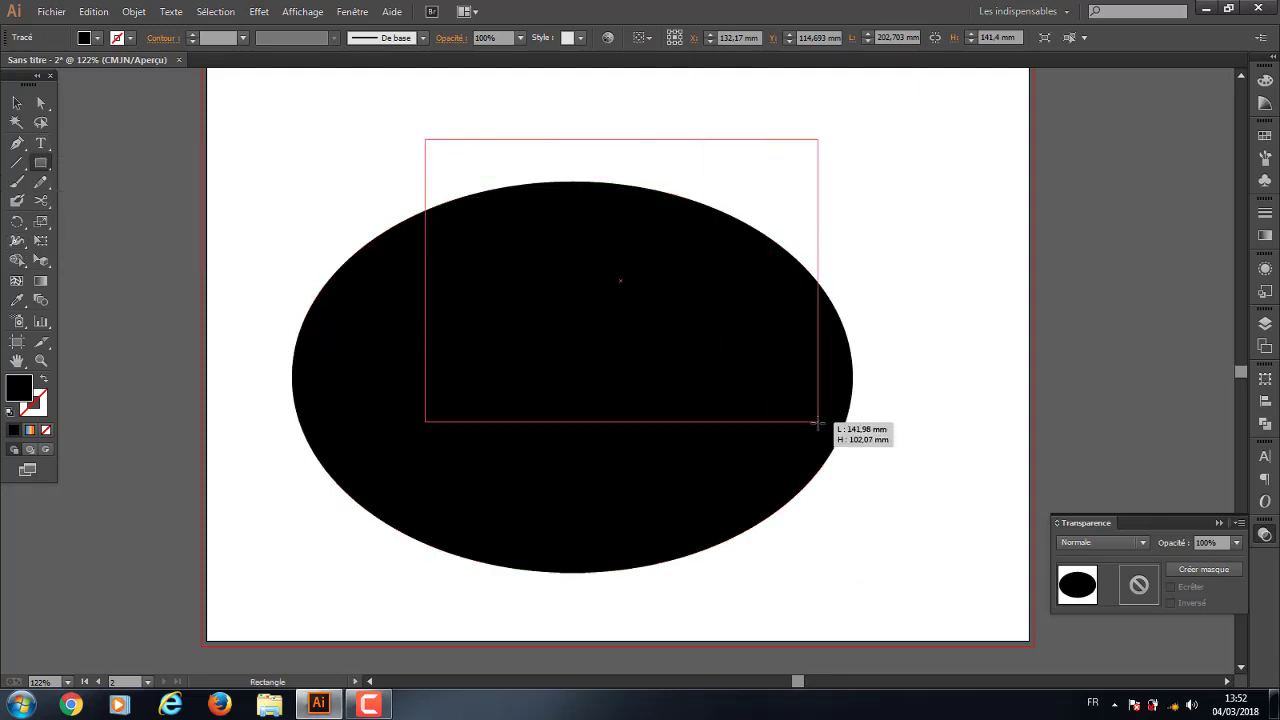
Fill the rectangle pink (F20045) at 70% opacity, then select both shapes
double_click(19, 388)
drag(309, 194, 331, 162)
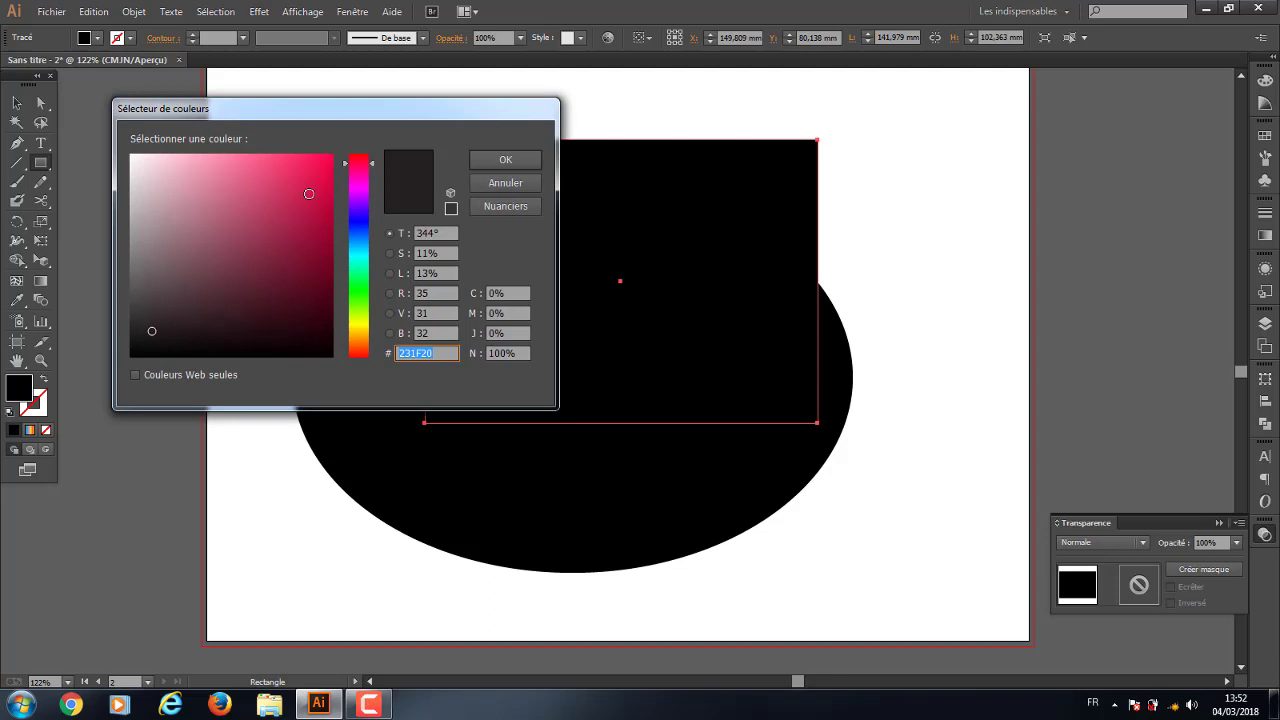
click(506, 160)
click(1235, 543)
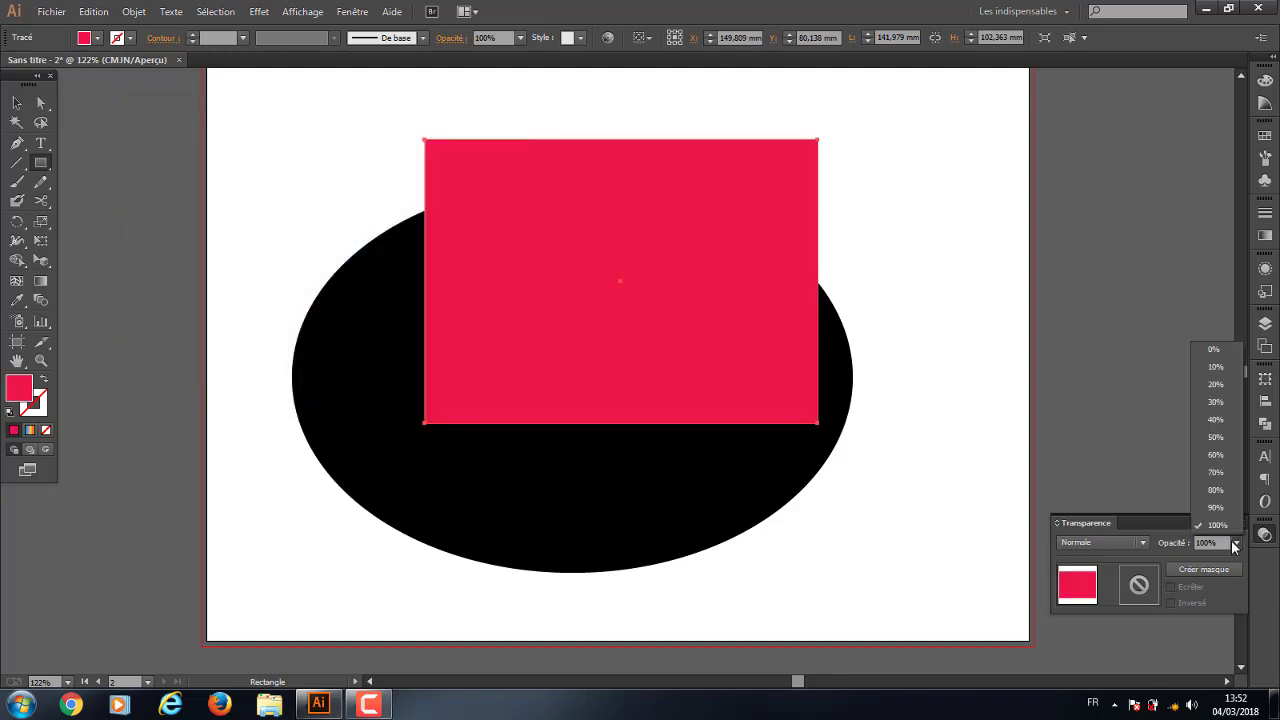
click(1212, 471)
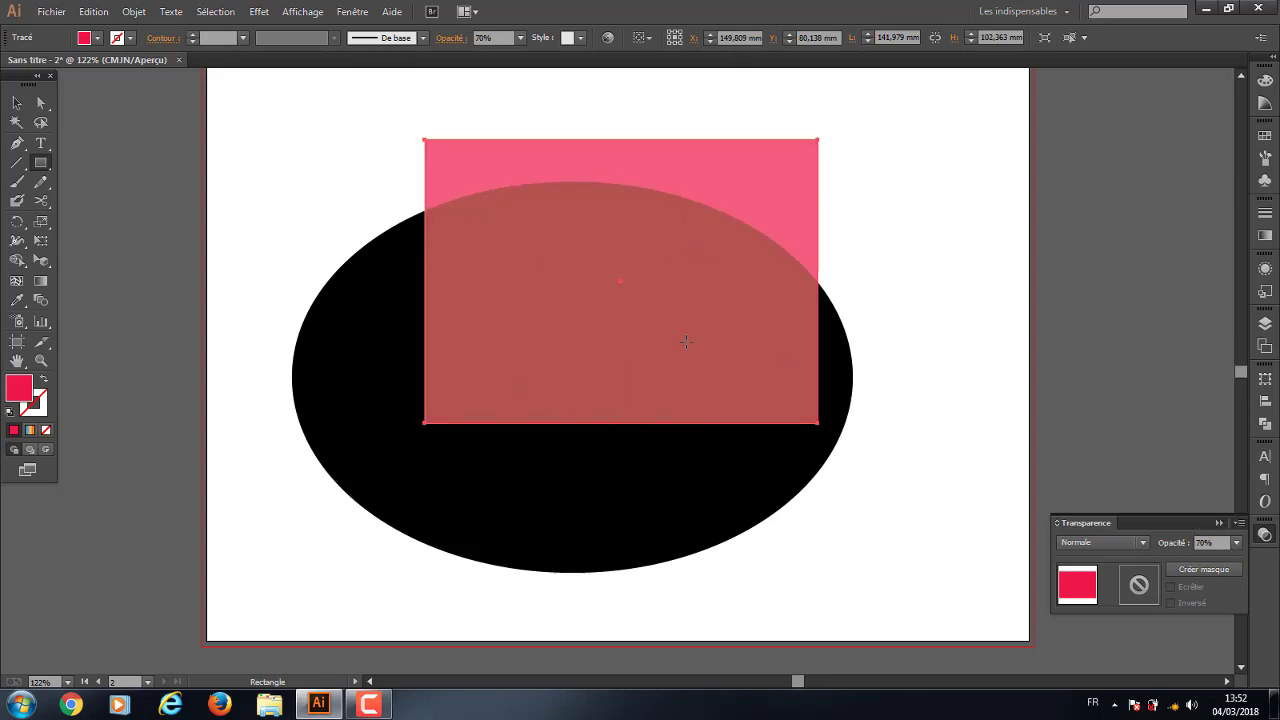
click(16, 102)
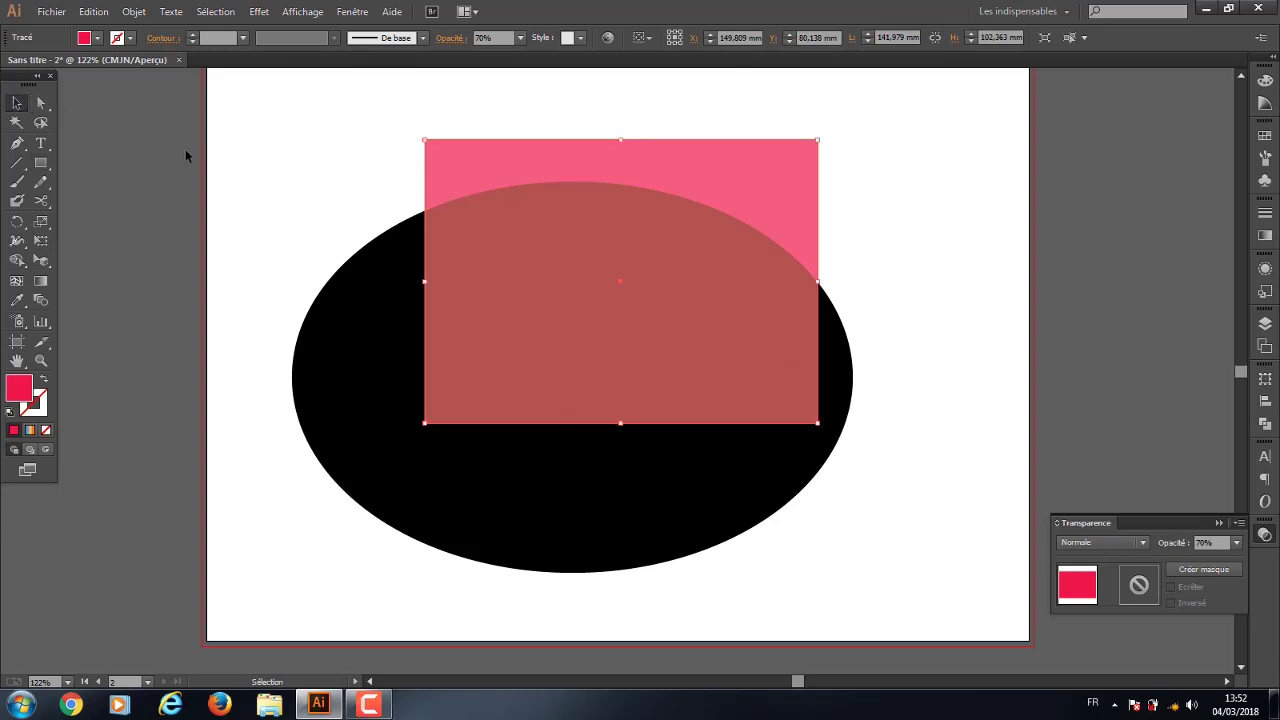
mouse_move(322, 153)
mouse_down()
mouse_move(686, 467)
mouse_move(766, 515)
mouse_move(753, 518)
mouse_up()
Delete the ellipse and rectangle, then draw and delete a large pink rectangle
key(Delete)
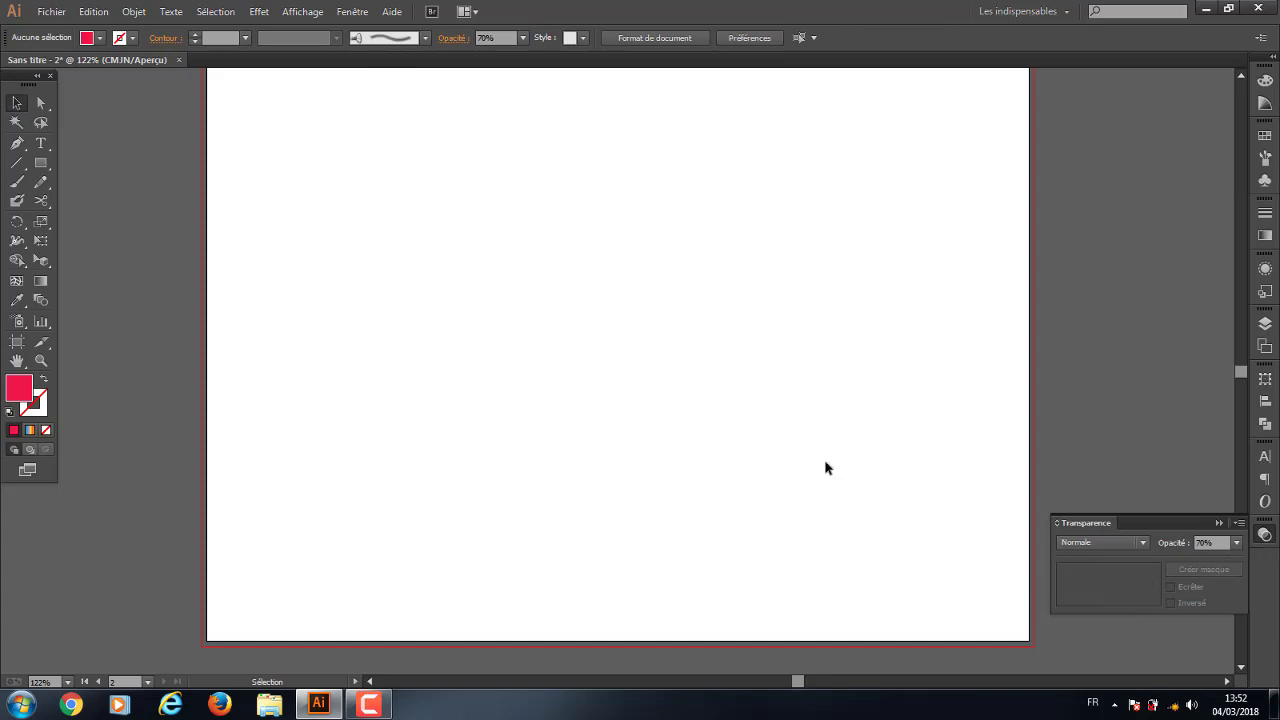
click(41, 162)
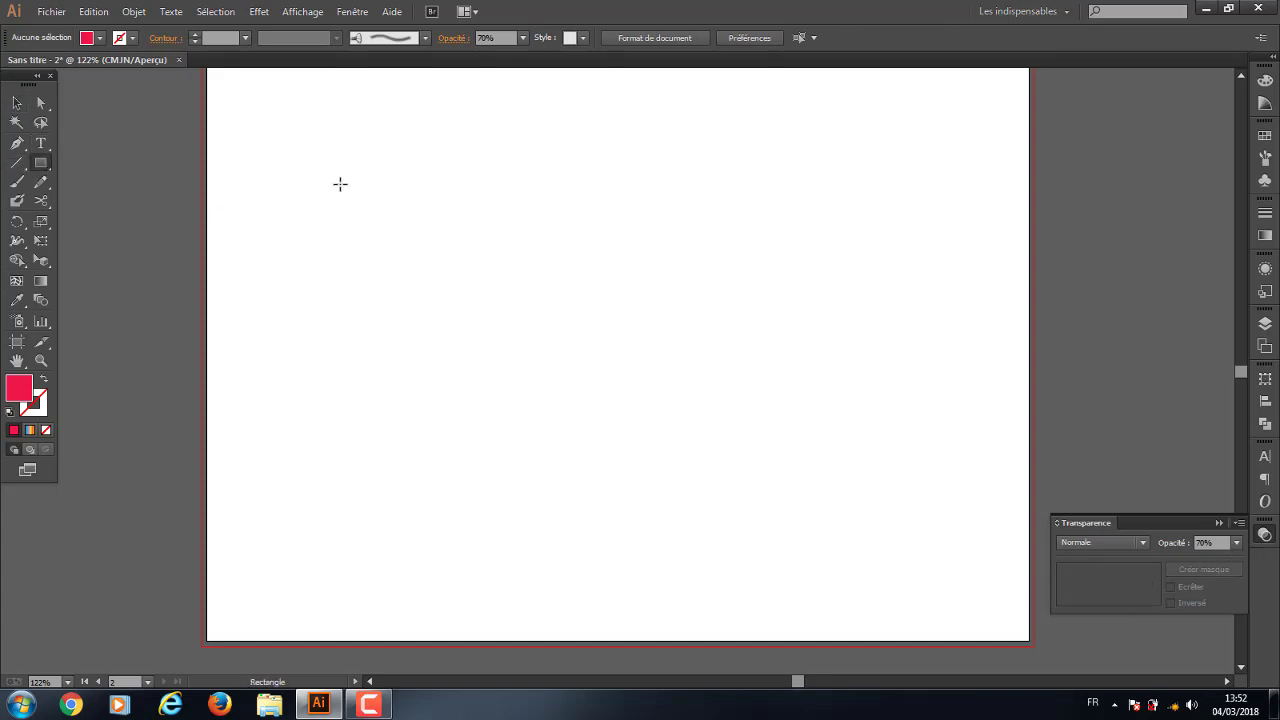
drag(340, 183, 861, 481)
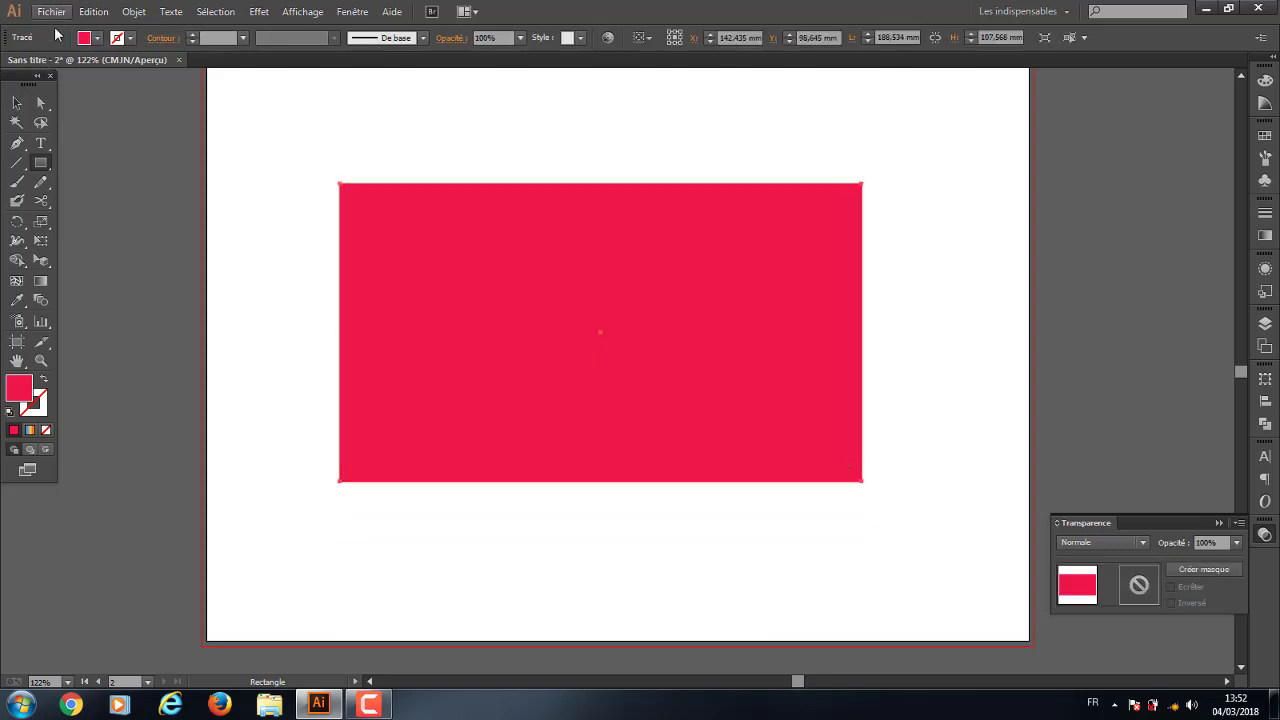
click(16, 102)
key(Delete)
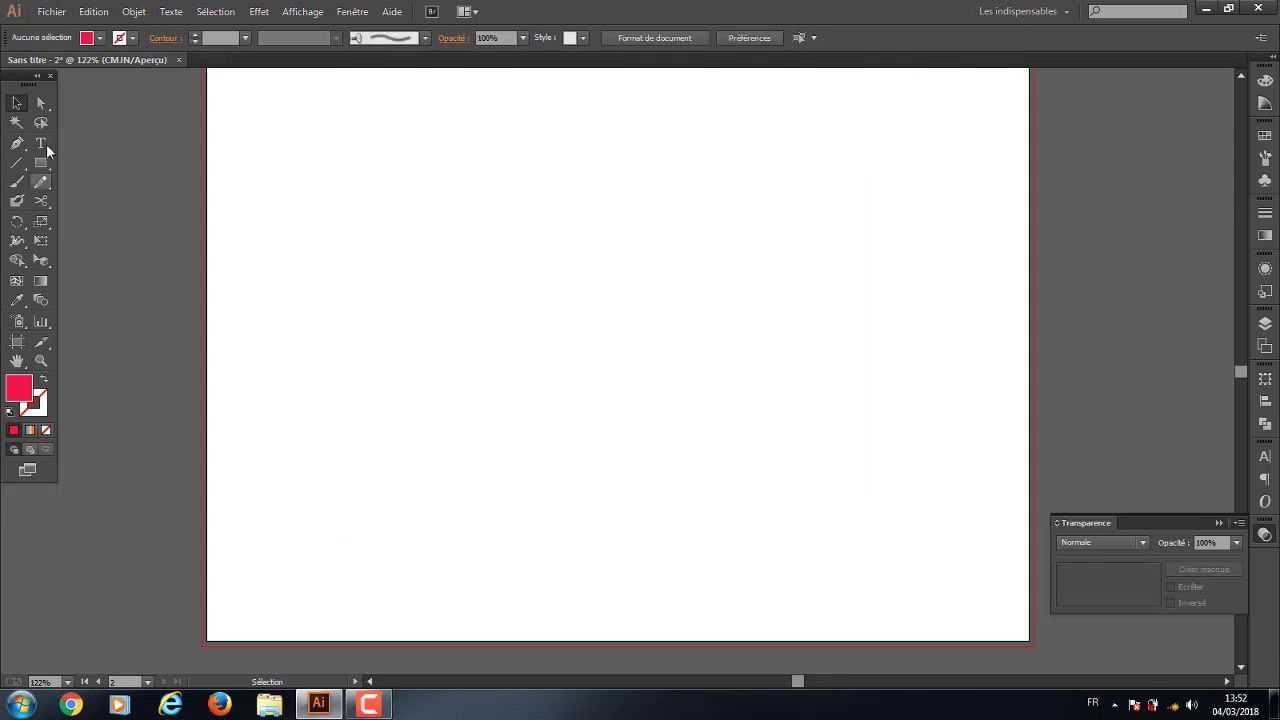
Draw a pink ellipse in the middle of the artboard
click(41, 164)
click(142, 200)
drag(369, 244, 733, 489)
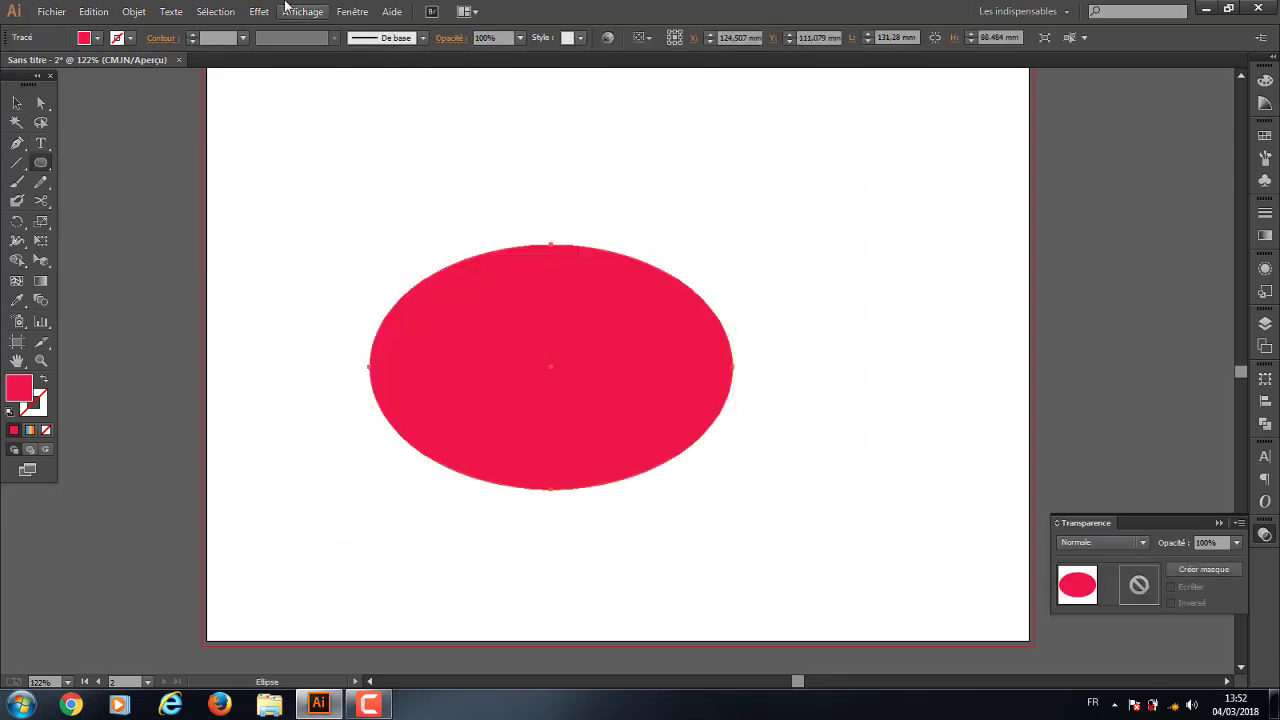
click(47, 12)
Open IMG-20180227-WA0001.png and drag the snake image into the Sans titre document
click(83, 66)
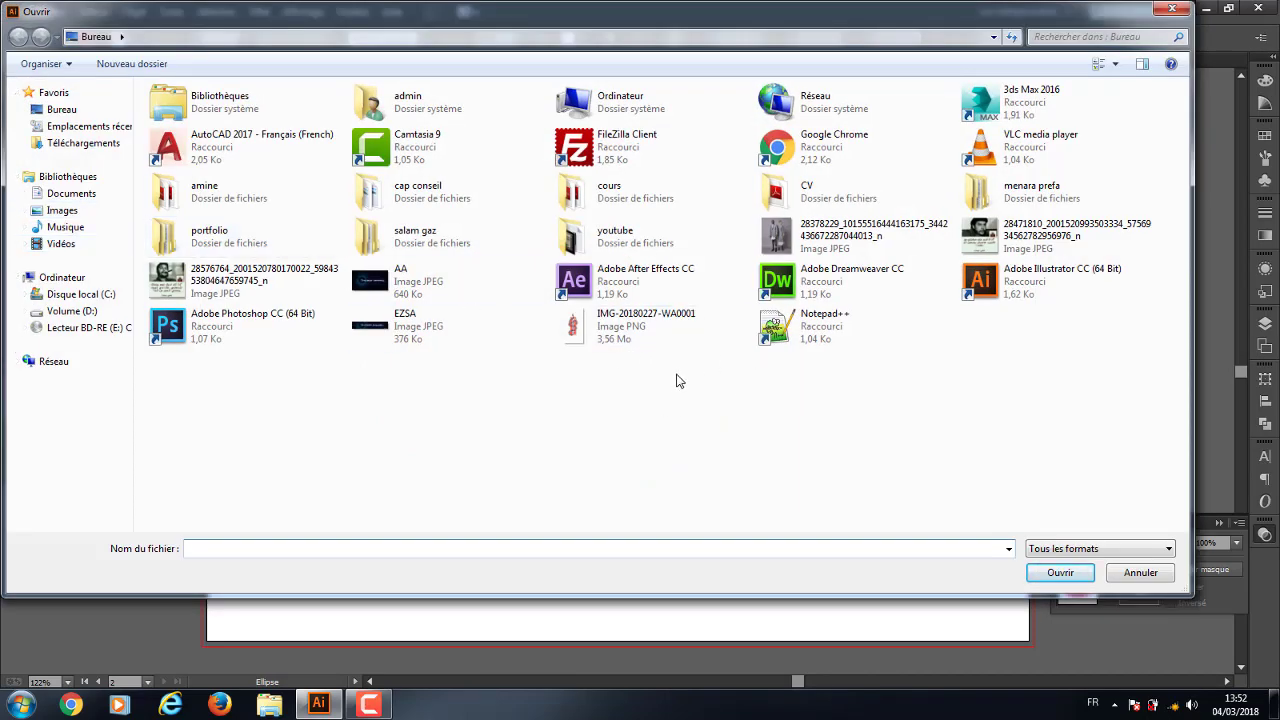
click(605, 325)
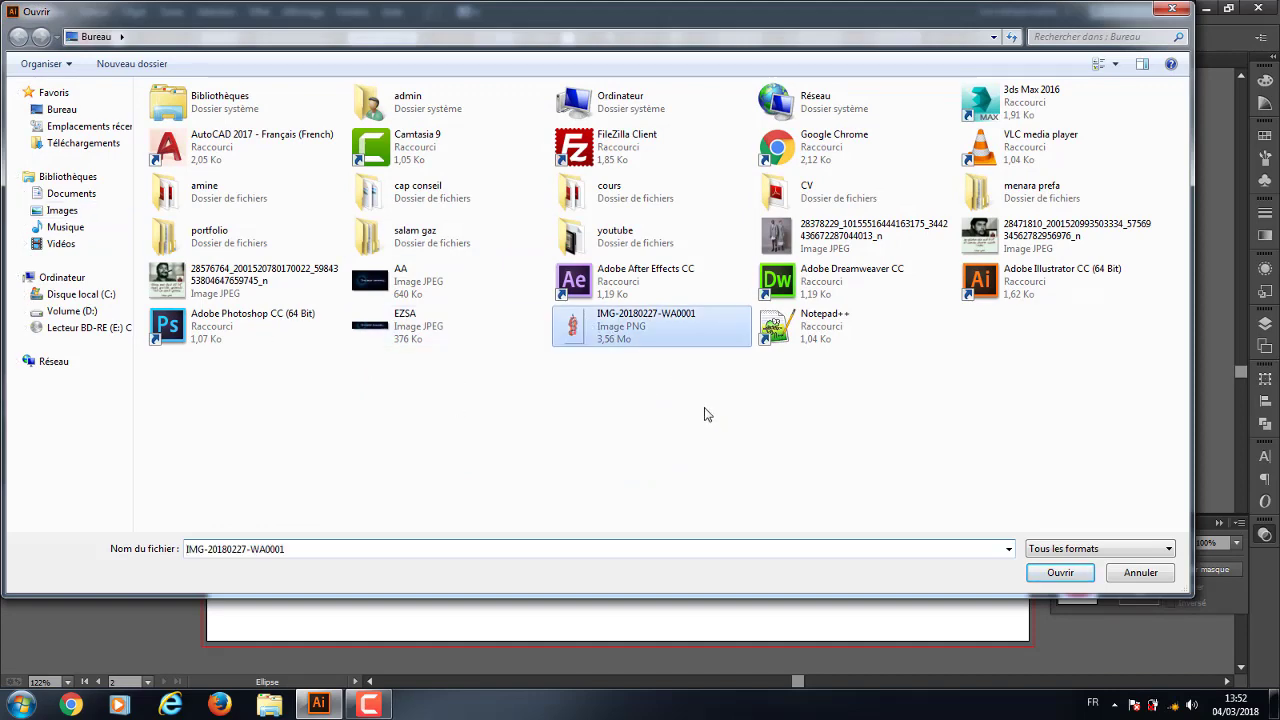
click(1058, 576)
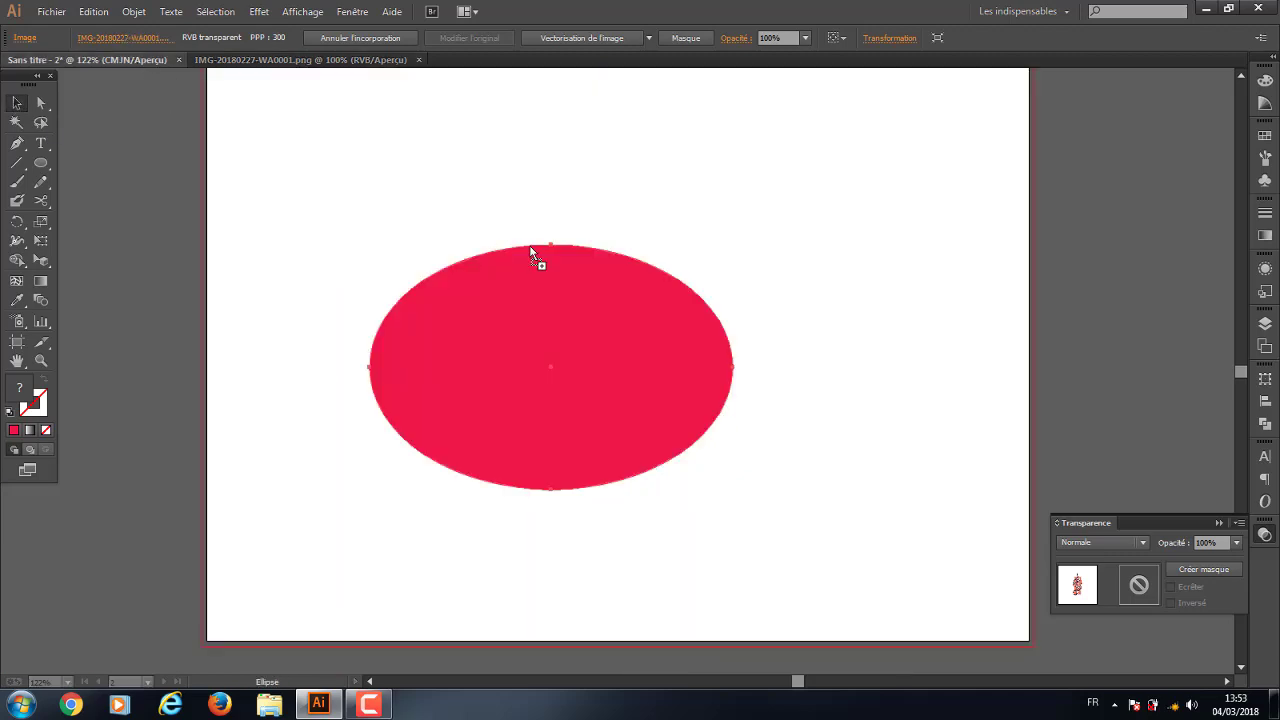
mouse_move(131, 52)
mouse_down()
mouse_move(687, 262)
mouse_move(736, 294)
mouse_move(692, 280)
mouse_up()
Resize the snake image and move it onto the pink ellipse
scroll(787, 352, up, 3)
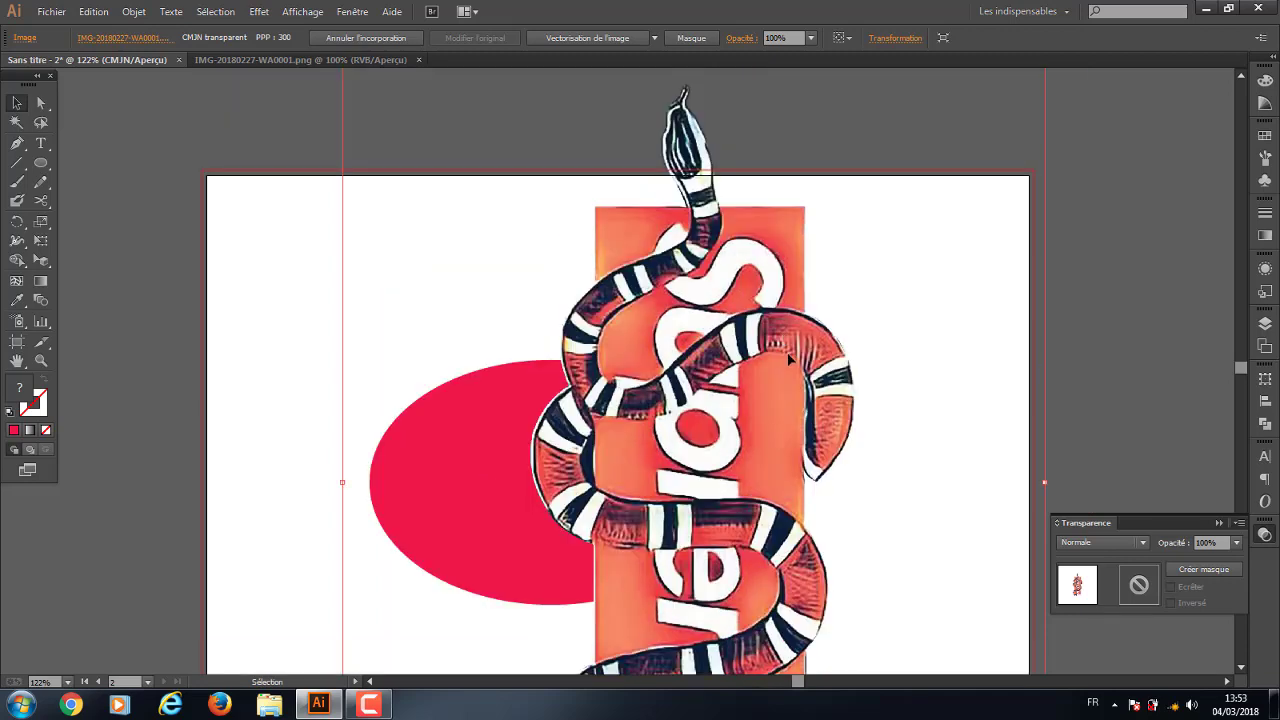
scroll(1143, 85, up, 2)
scroll(968, 352, up, 2)
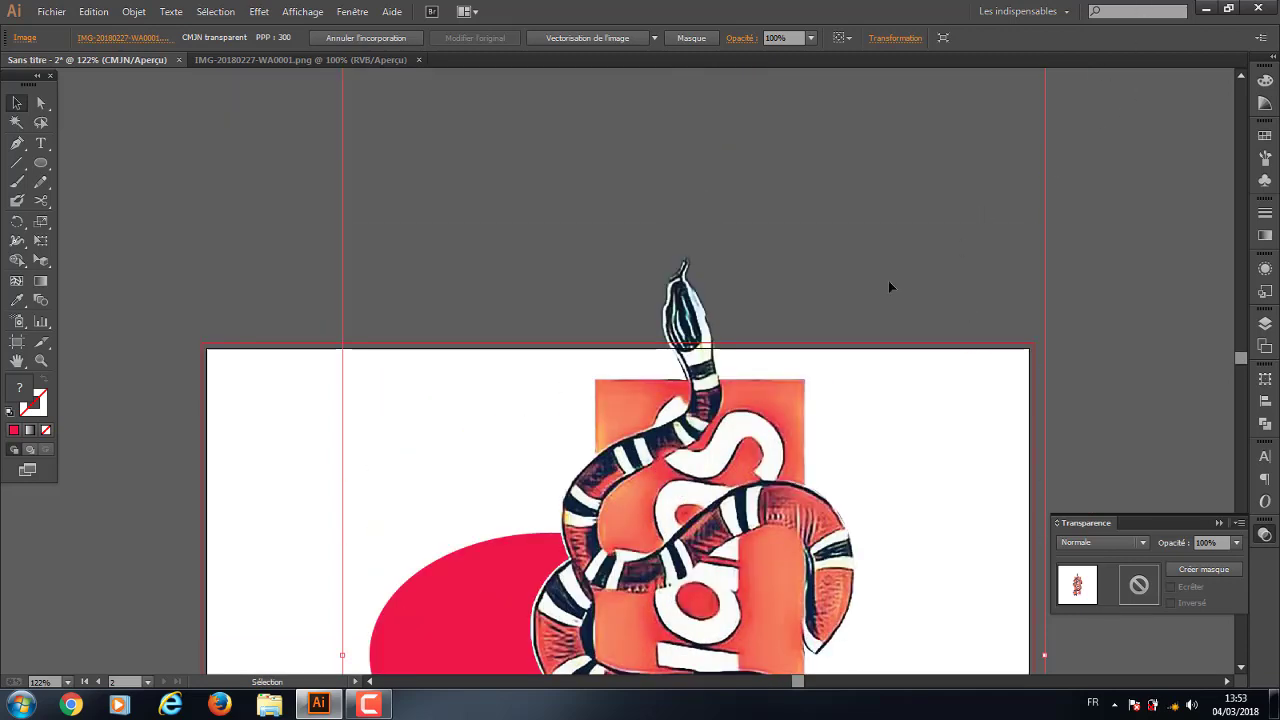
scroll(888, 280, up, 3)
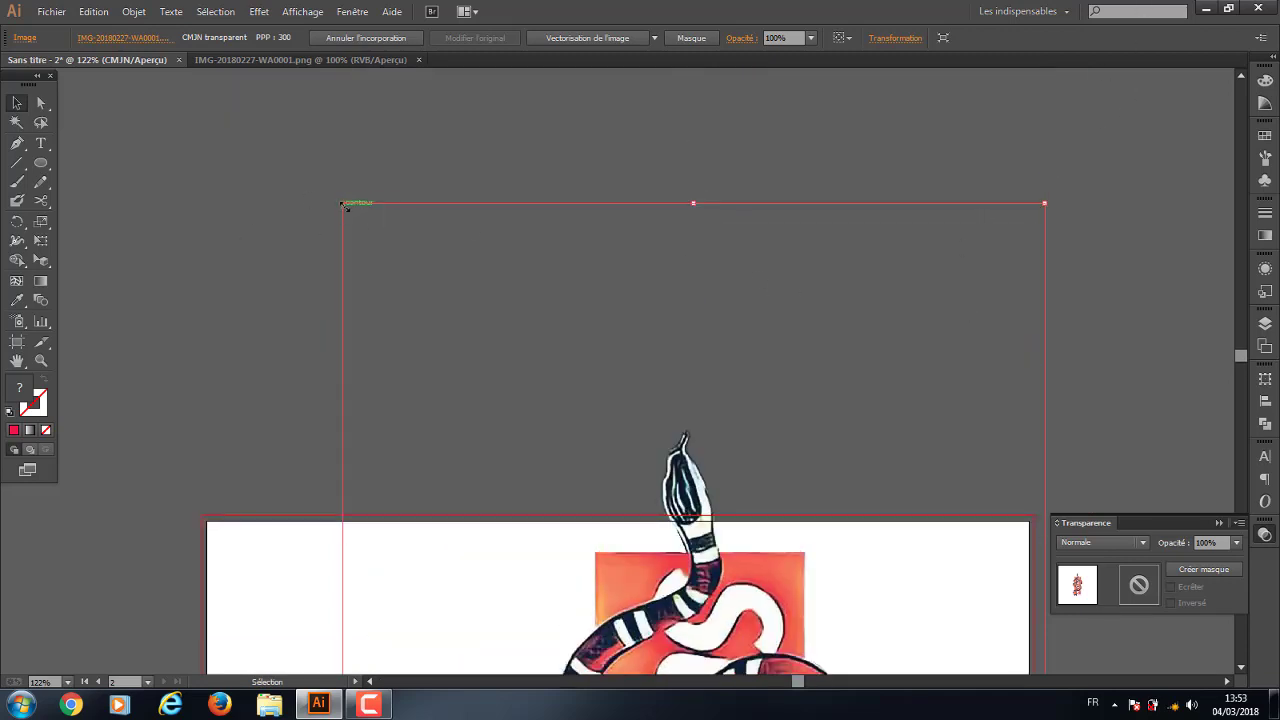
drag(342, 204, 549, 503)
scroll(571, 457, down, 2)
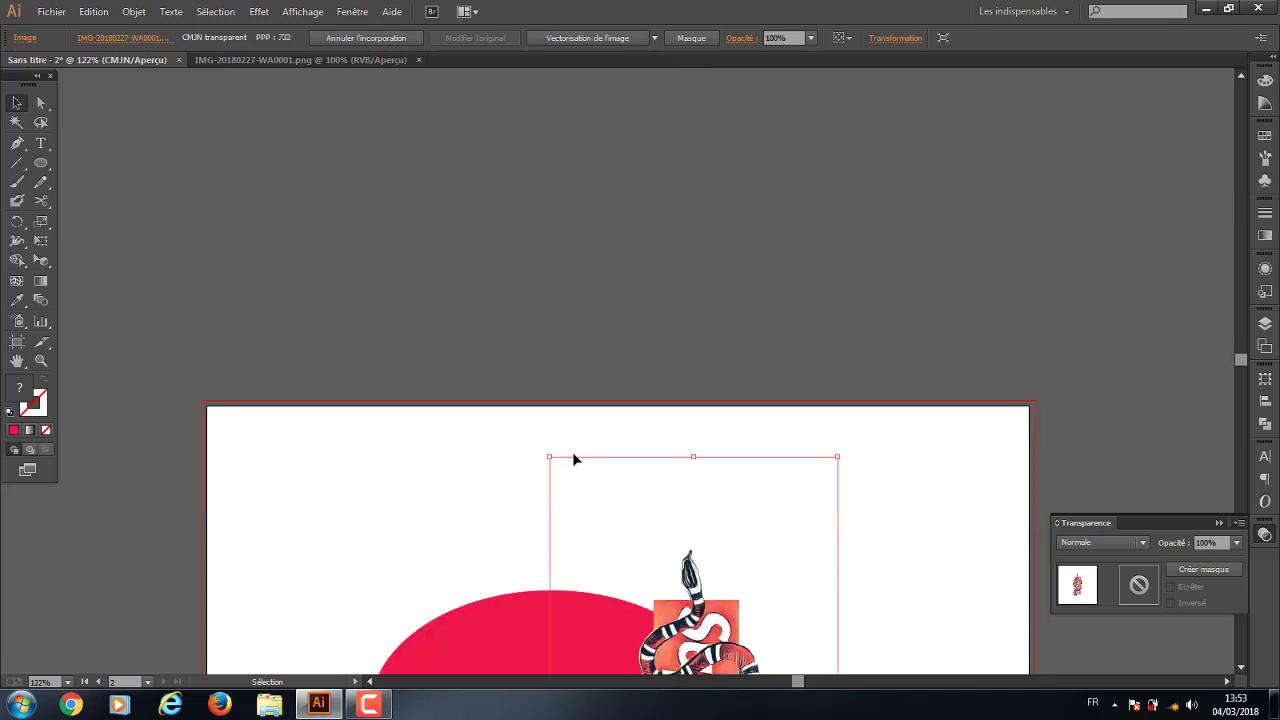
scroll(574, 428, down, 2)
scroll(580, 430, down, 2)
scroll(583, 430, down, 2)
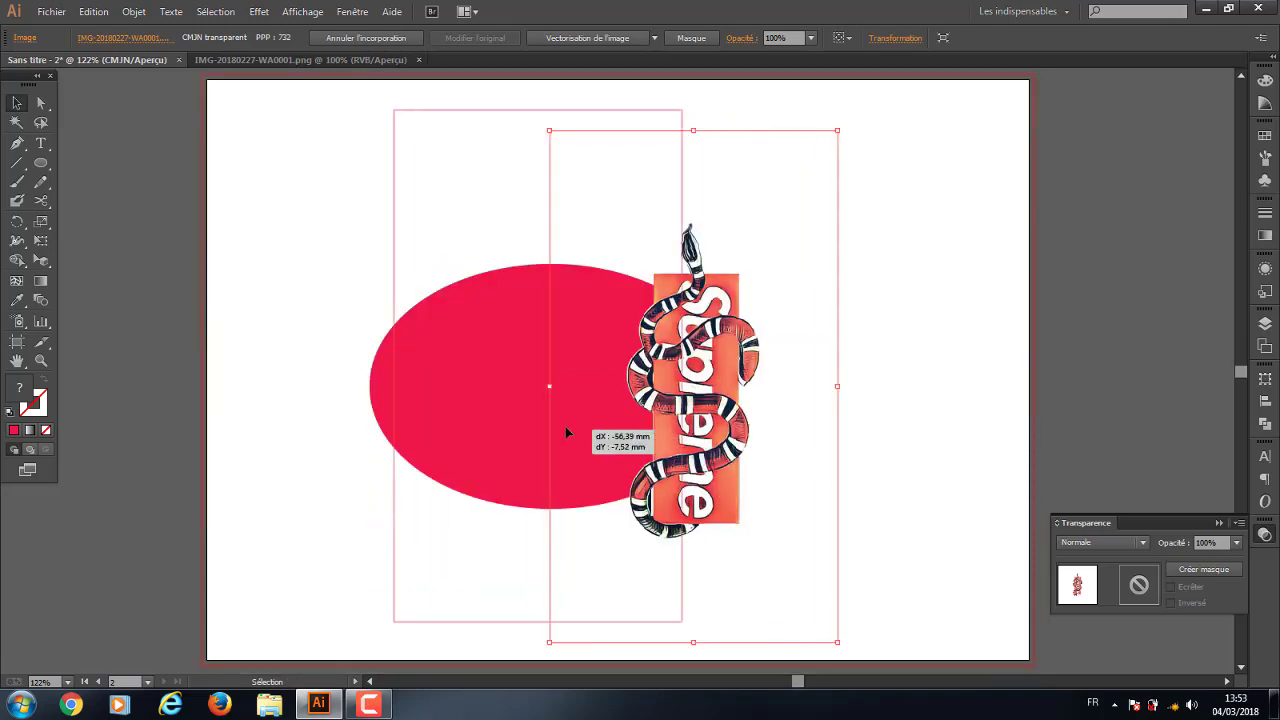
drag(733, 450, 564, 427)
drag(551, 346, 567, 370)
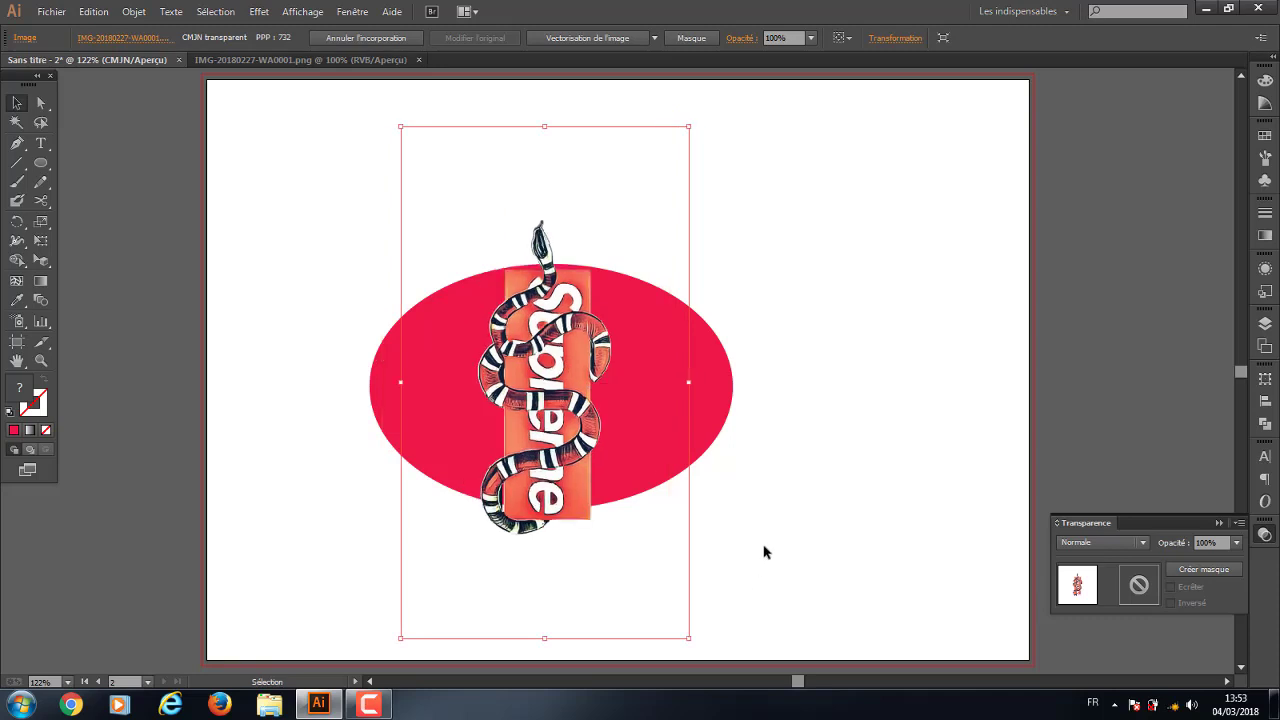
scroll(700, 552, down, 2)
mouse_move(694, 522)
mouse_down()
mouse_move(777, 580)
mouse_move(746, 514)
mouse_up()
Narrow the pink ellipse into a tall oval and centre the snake image over it
click(831, 337)
drag(681, 269, 681, 272)
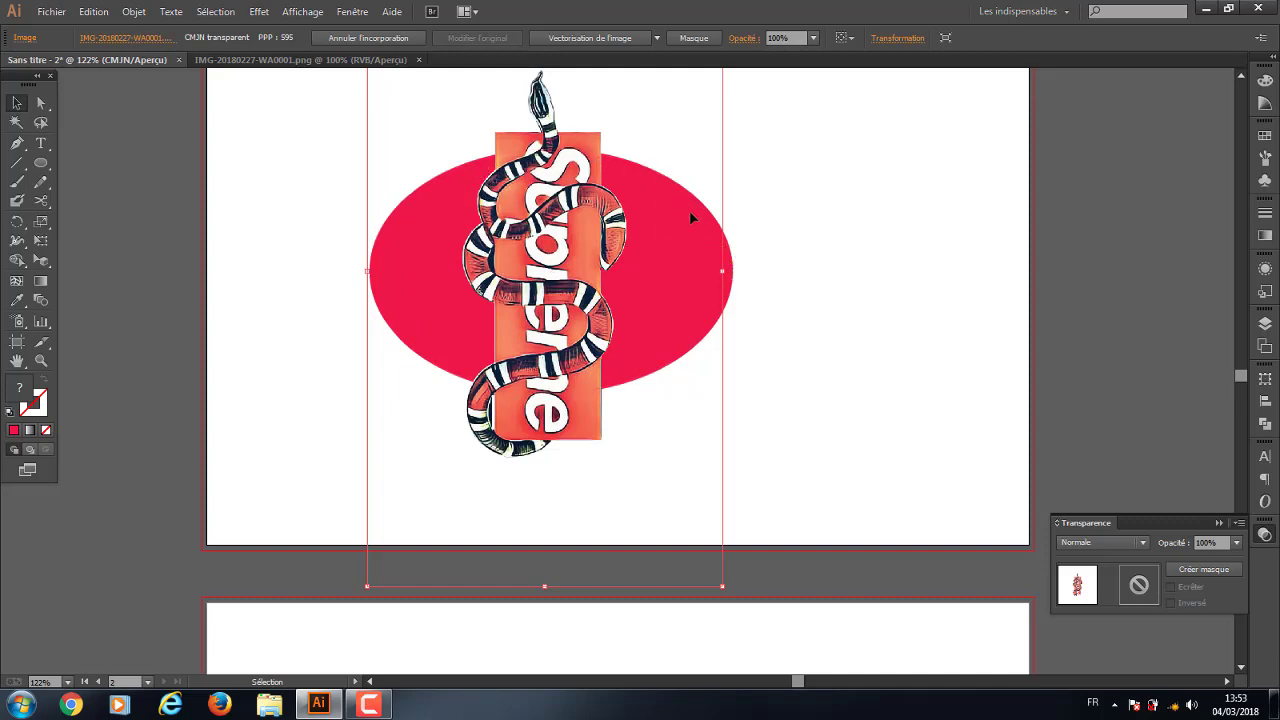
mouse_move(398, 268)
mouse_down()
mouse_move(575, 272)
mouse_move(448, 245)
mouse_up()
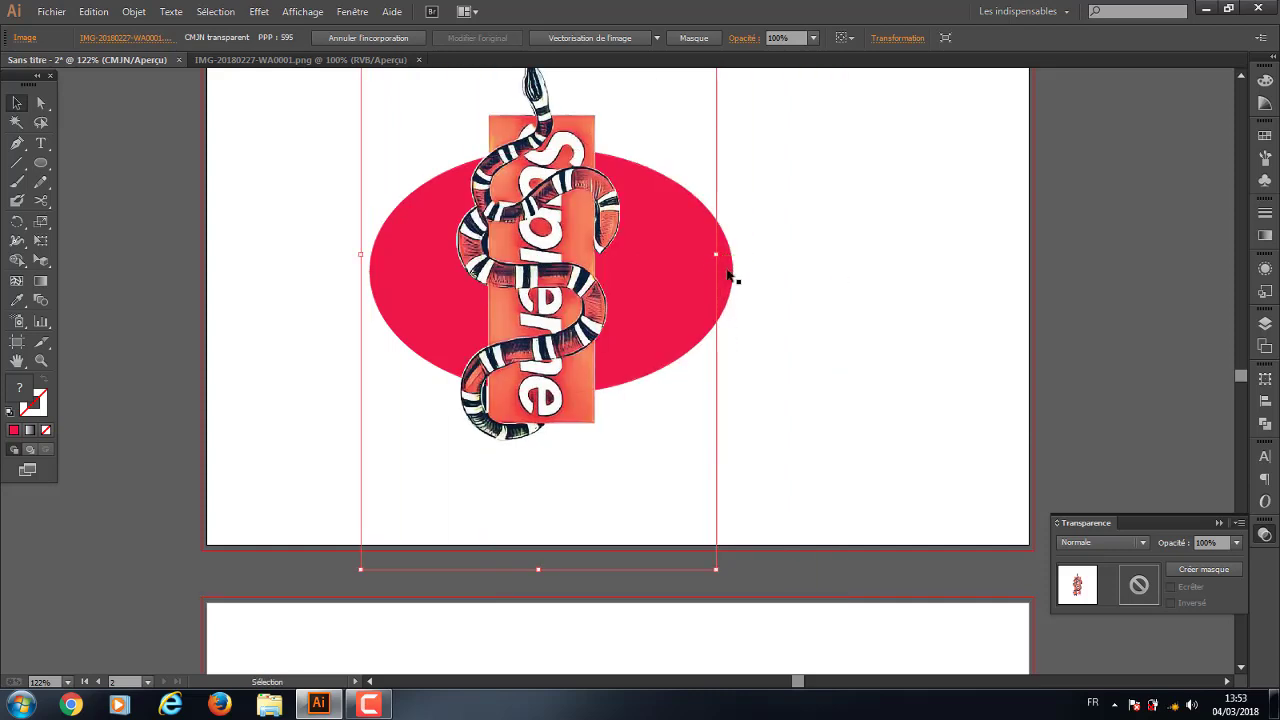
click(734, 271)
drag(736, 272, 641, 281)
drag(617, 281, 617, 281)
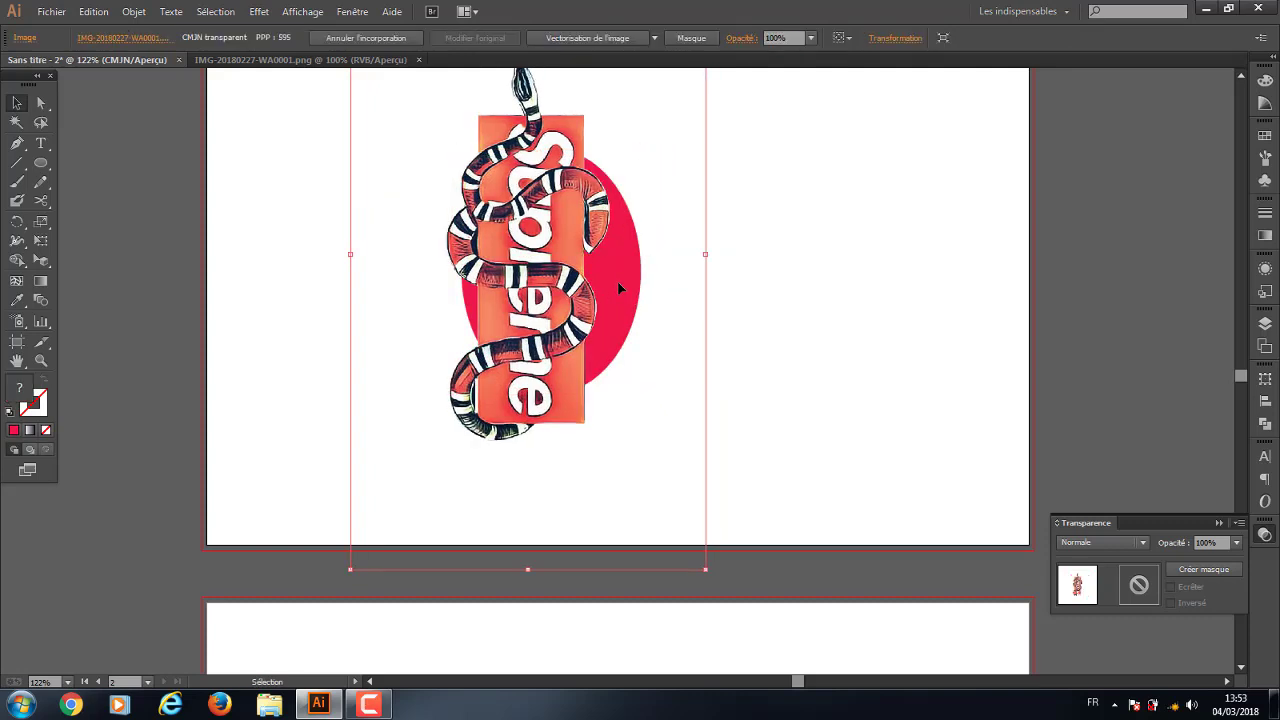
drag(549, 350, 578, 352)
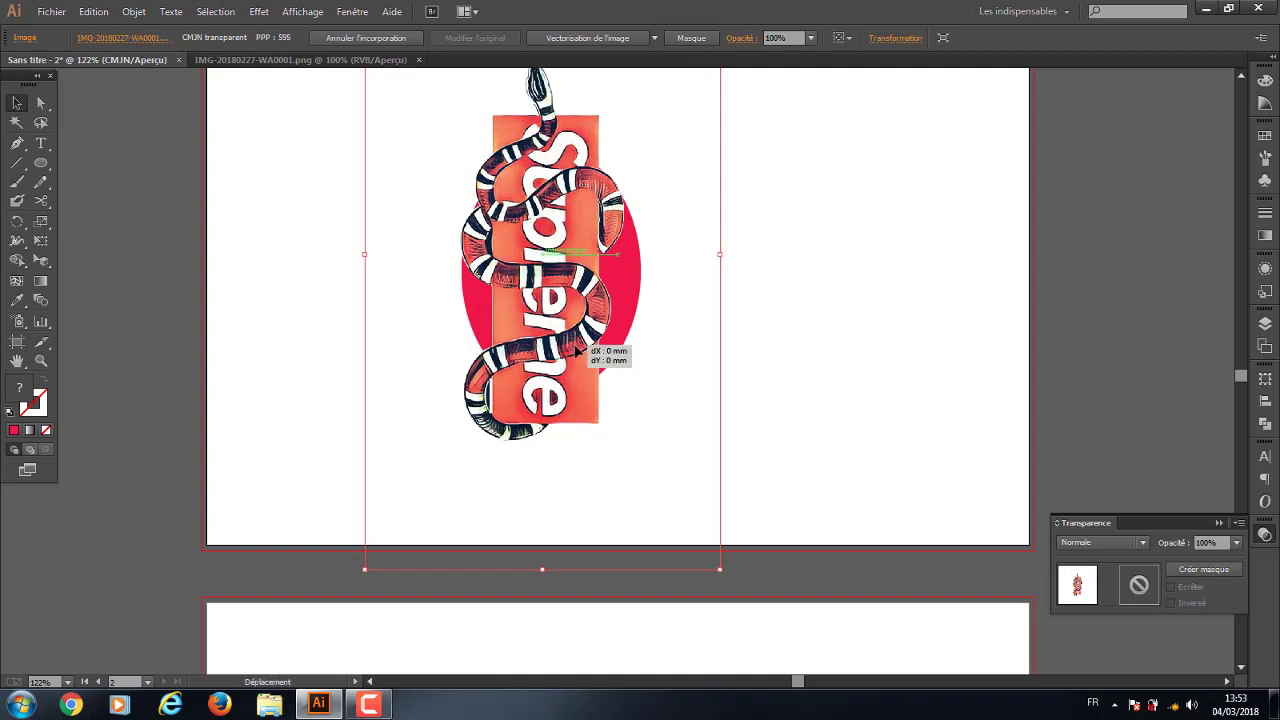
click(788, 316)
click(710, 276)
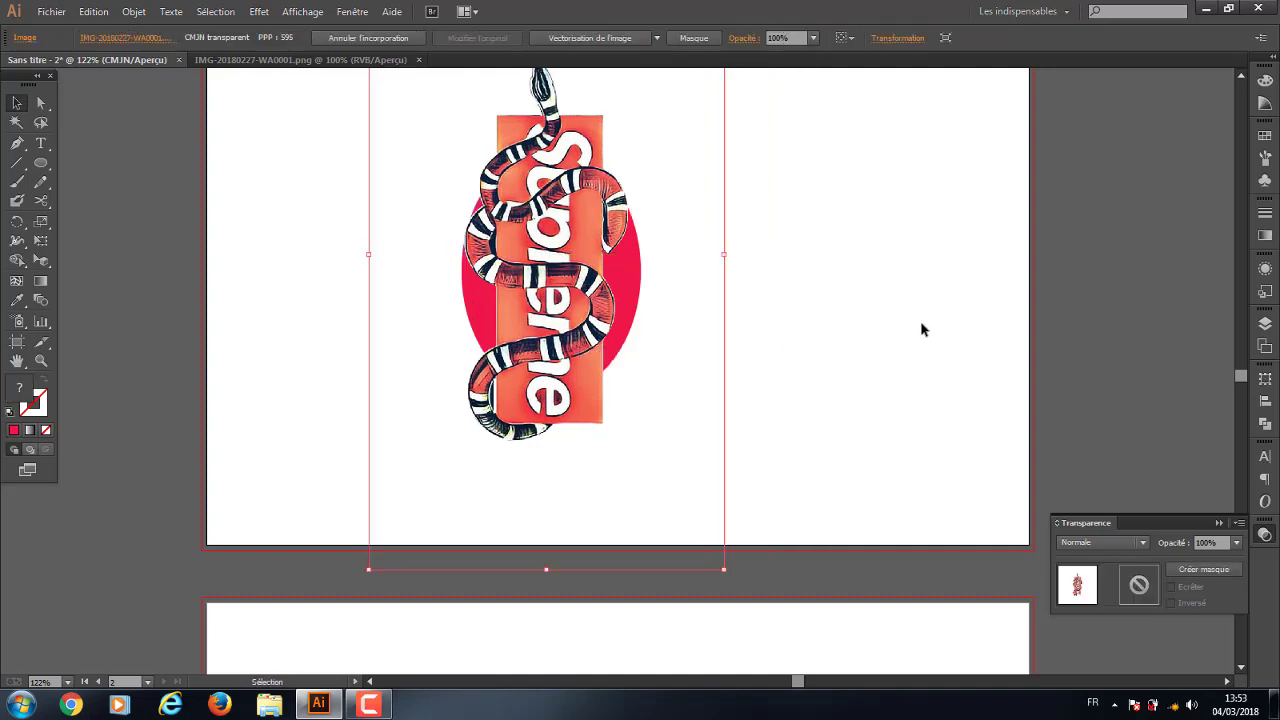
Attempt a clipping mask on the image and ellipse, dismiss the error, and undo the move
drag(845, 192, 438, 414)
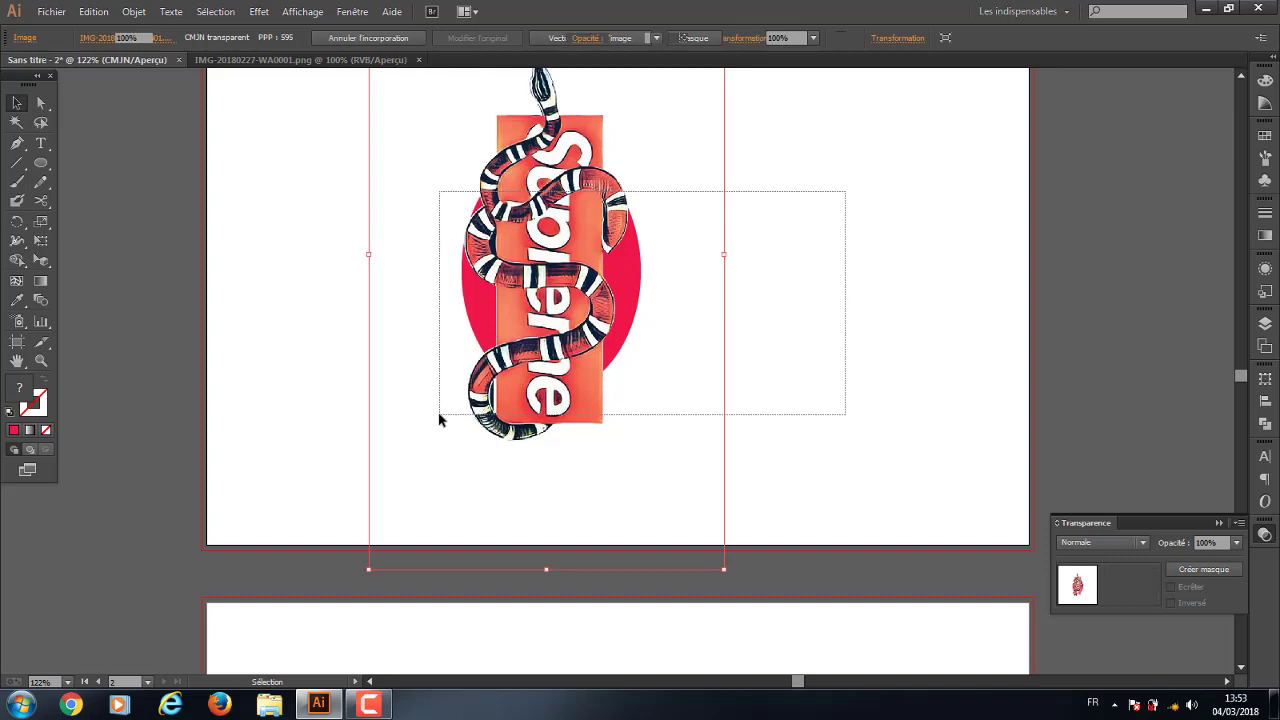
right_click(524, 277)
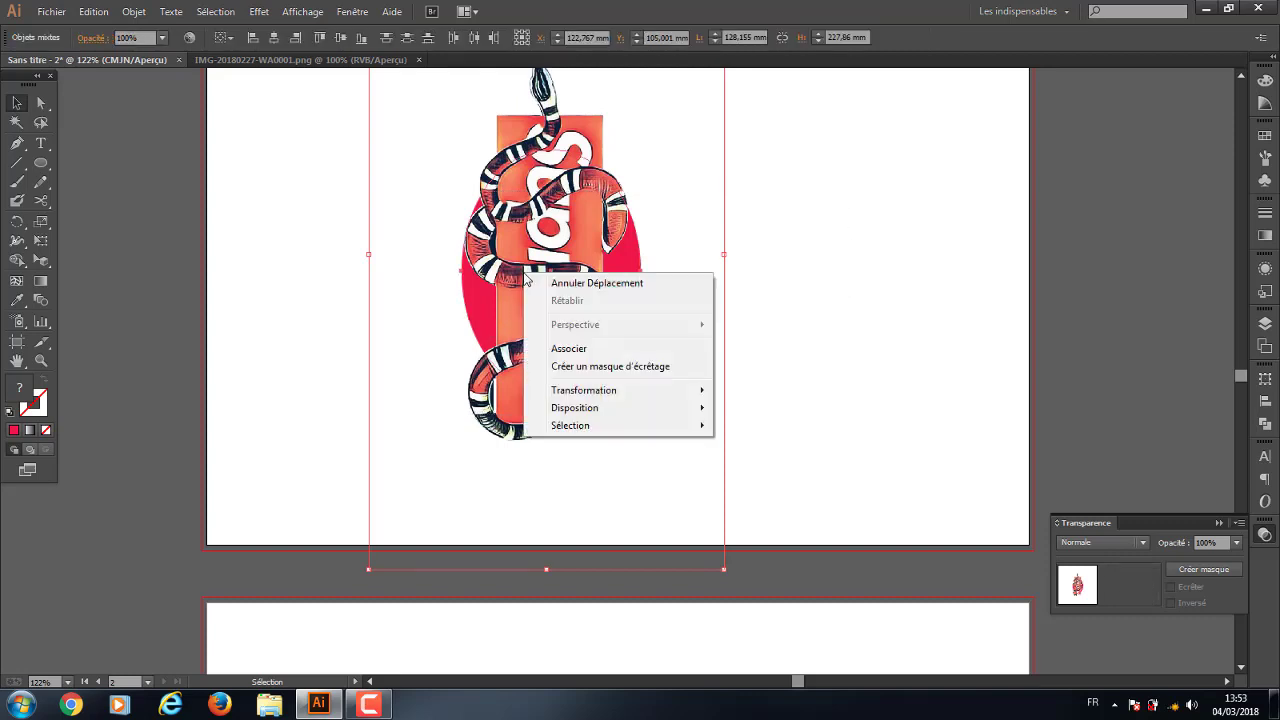
click(607, 366)
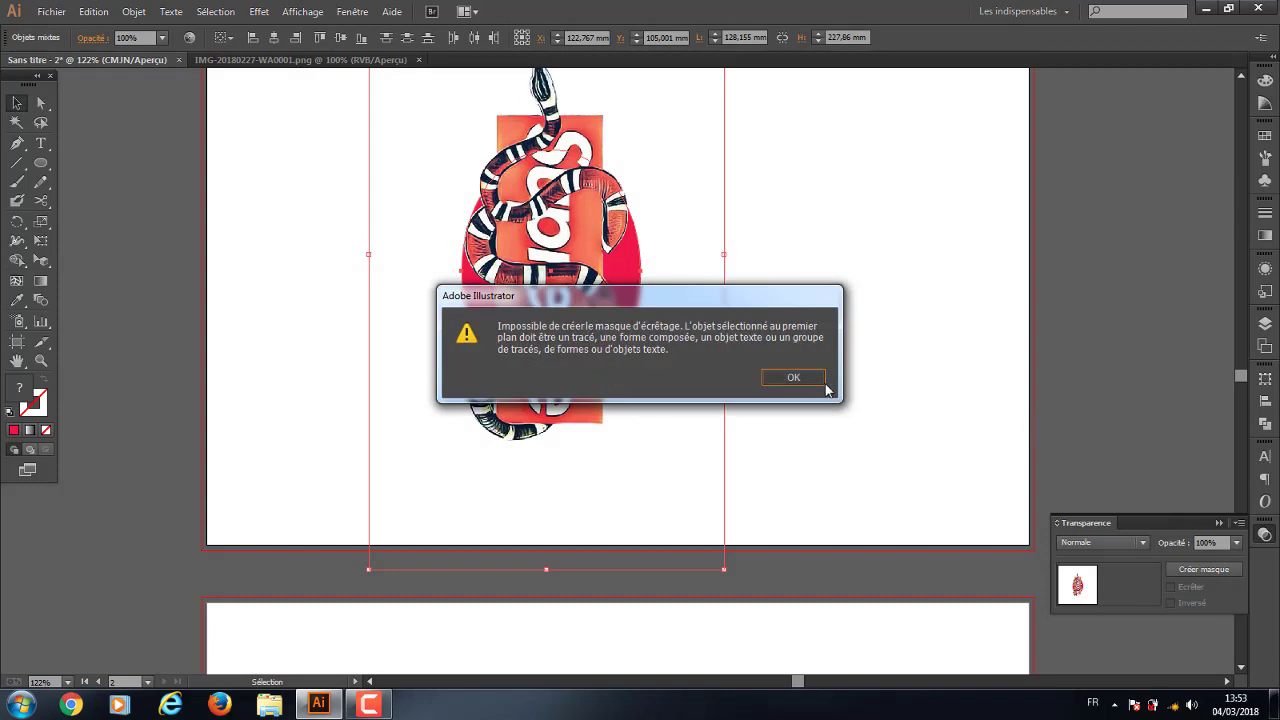
click(824, 378)
click(920, 314)
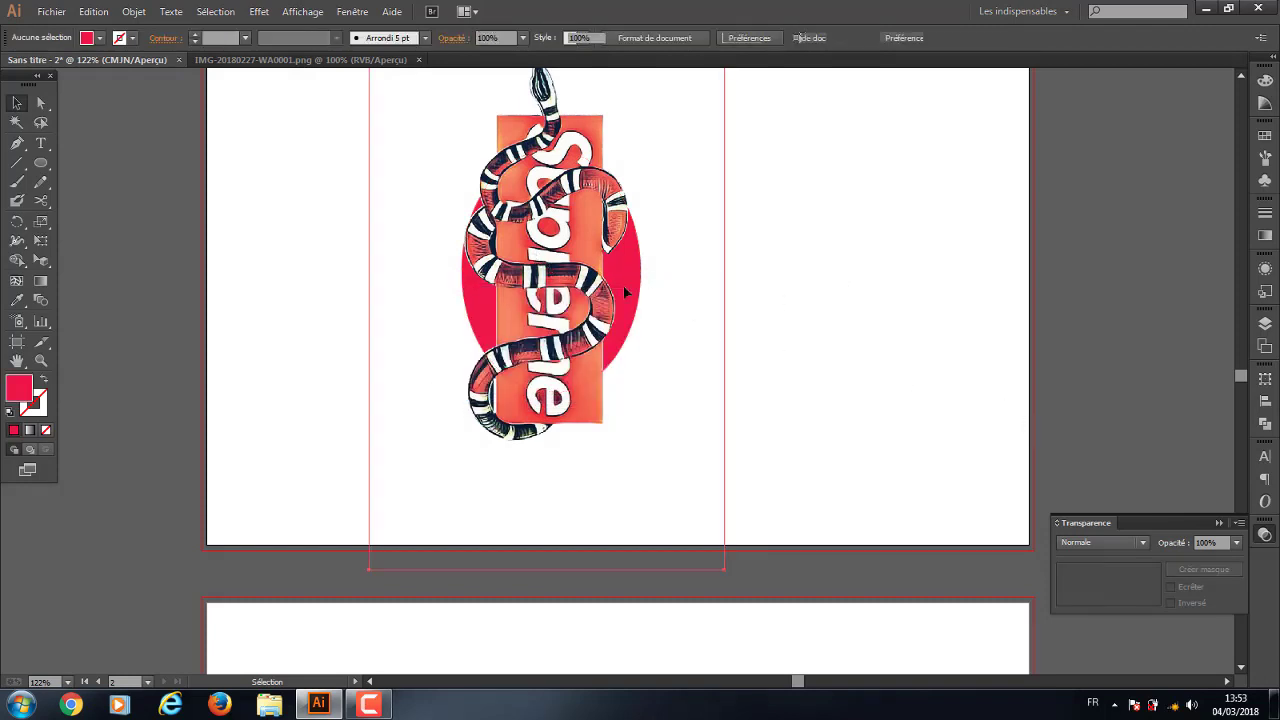
mouse_move(623, 285)
mouse_down()
mouse_move(537, 285)
mouse_move(815, 282)
mouse_up()
right_click(638, 272)
click(700, 278)
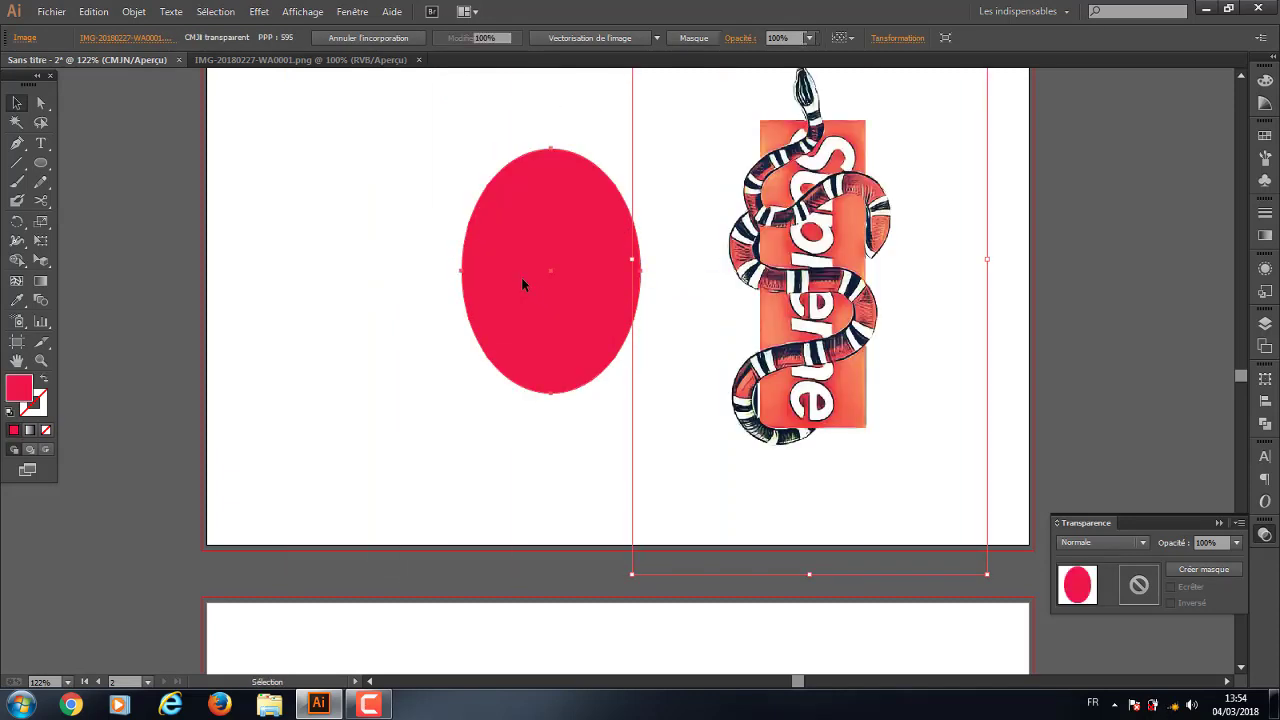
Bring the red ellipse to the front and clip the snake image inside it
right_click(522, 279)
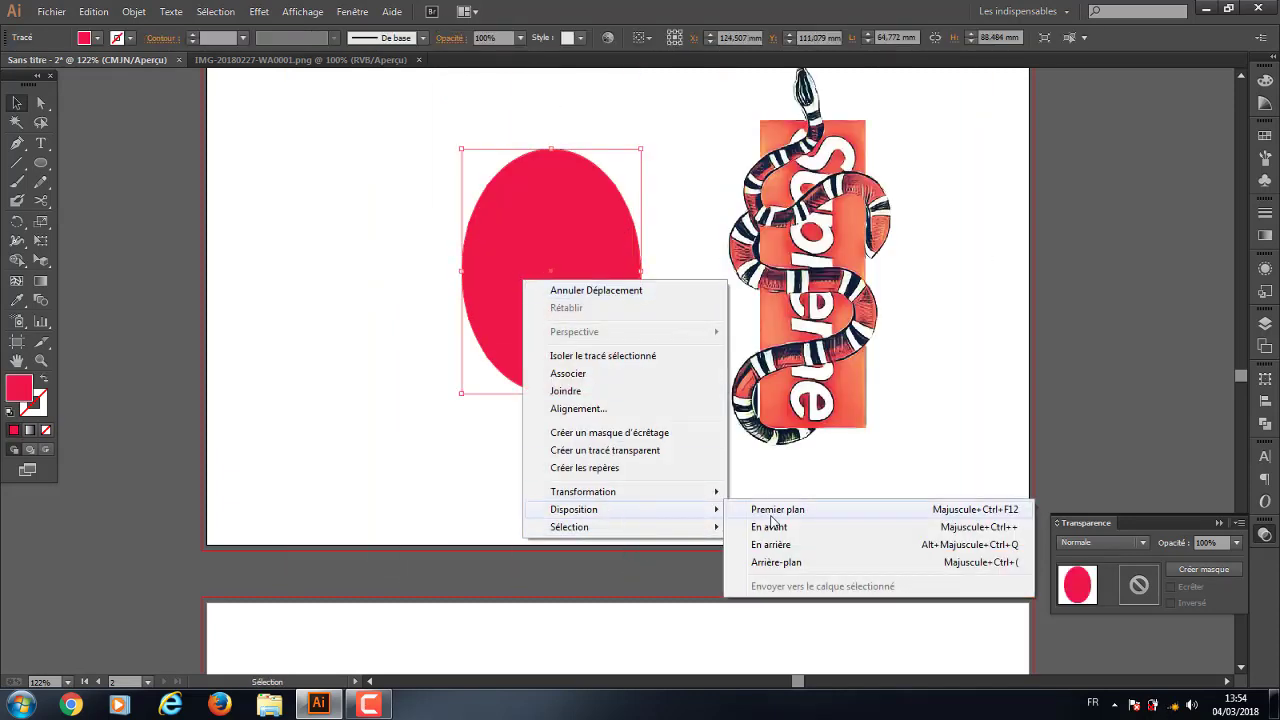
click(775, 511)
click(606, 492)
mouse_move(567, 320)
mouse_down()
mouse_move(852, 320)
mouse_move(836, 320)
mouse_up()
key(ctrl+a)
right_click(822, 318)
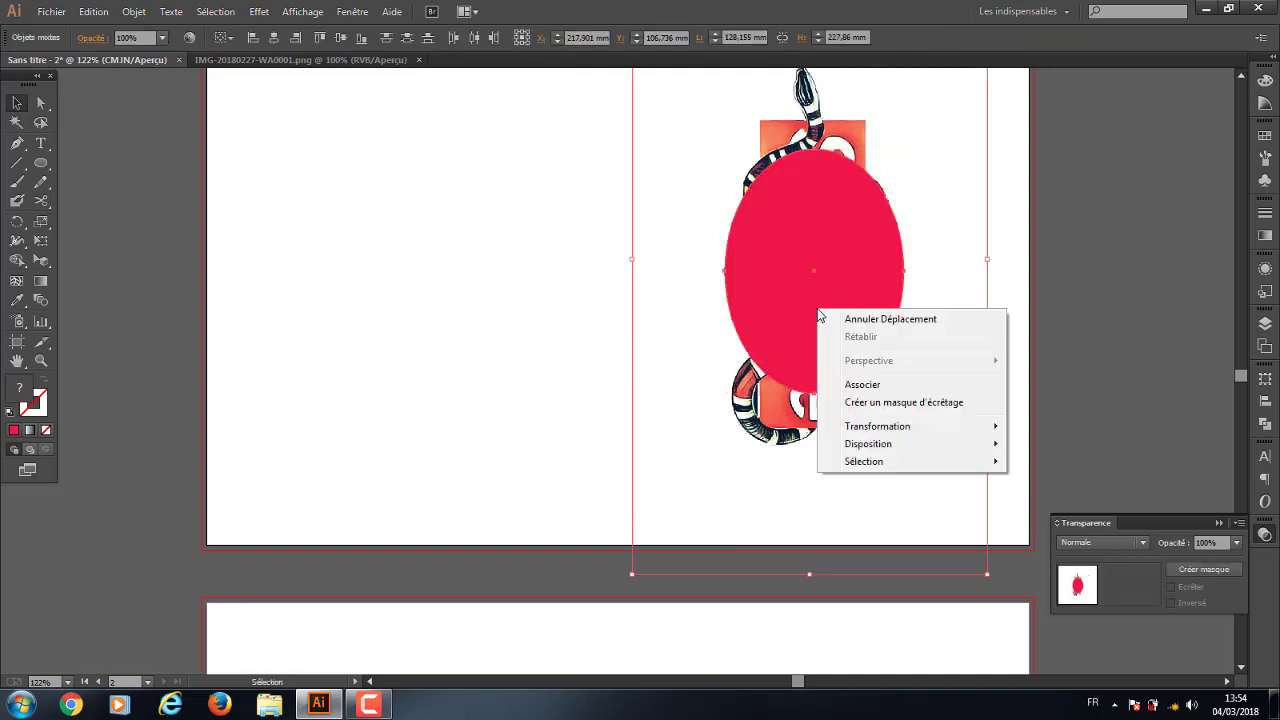
click(892, 408)
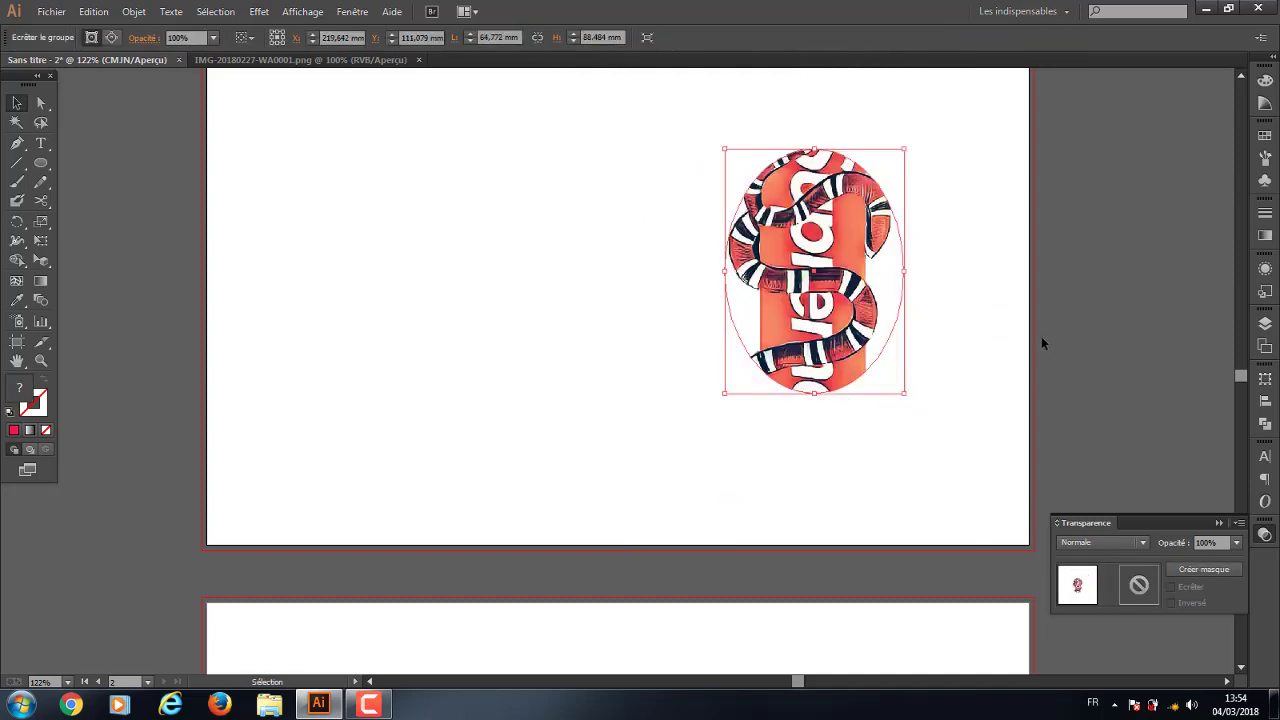
Move the clipped snake artwork toward the centre of the page
key(ctrl+z)
drag(1041, 343, 838, 425)
drag(658, 363, 470, 352)
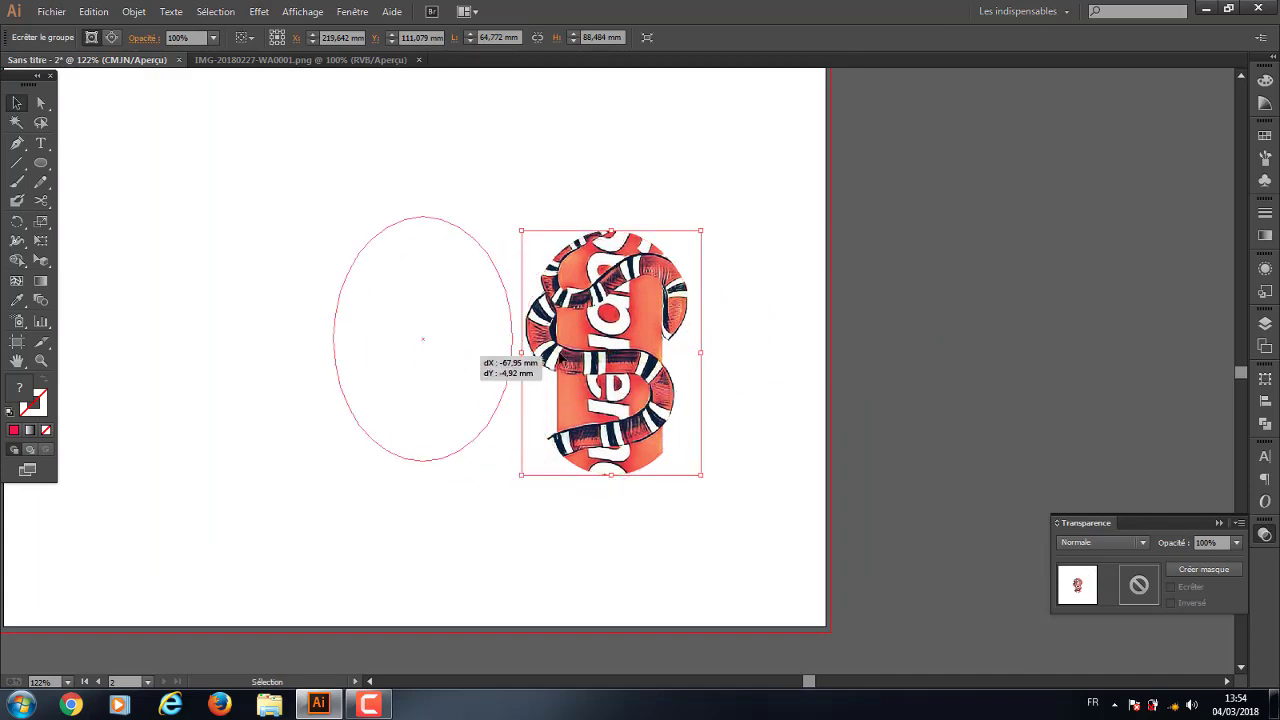
click(686, 386)
scroll(929, 397, left, 2)
scroll(929, 397, left, 5)
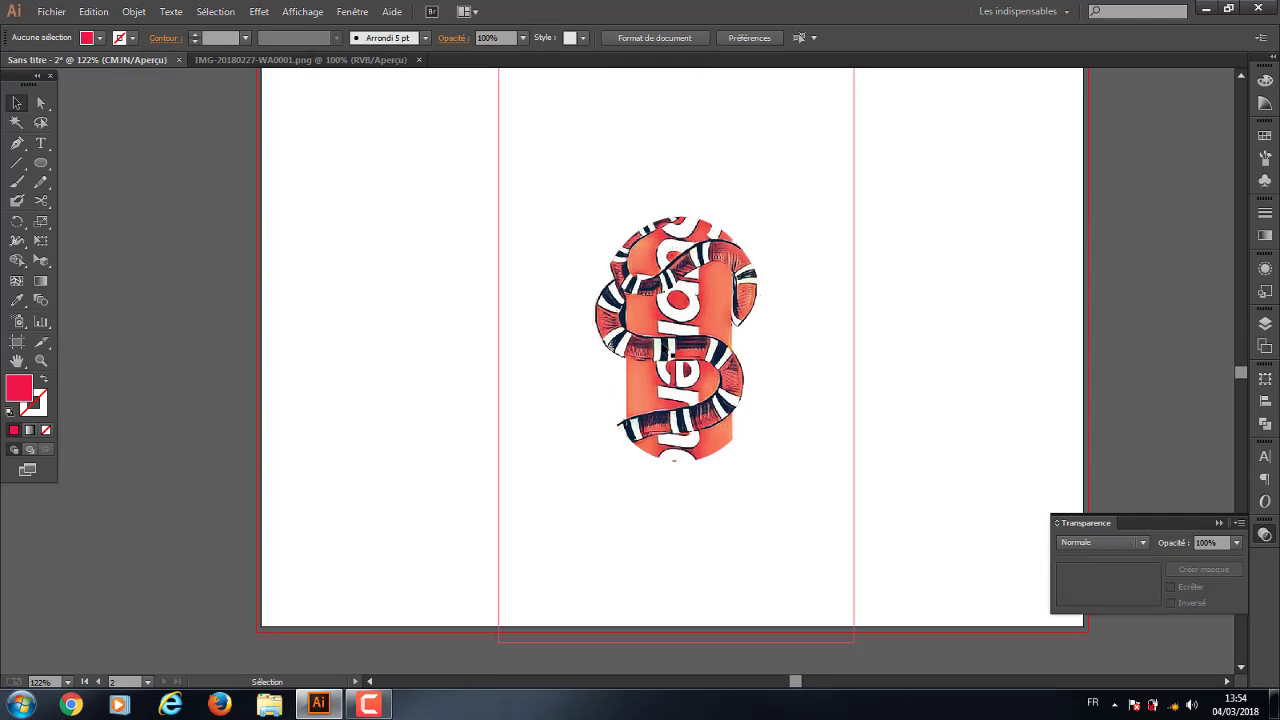
Select the clipped snake artwork and delete it
drag(940, 282, 520, 405)
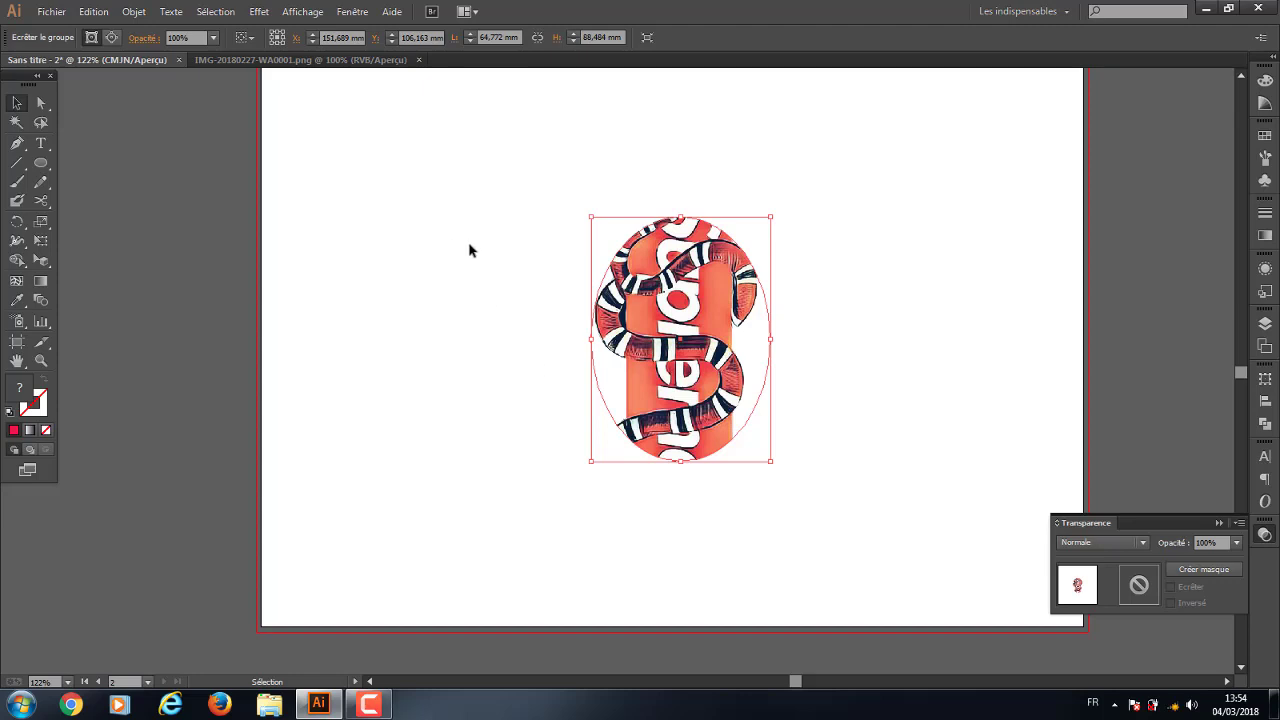
click(43, 165)
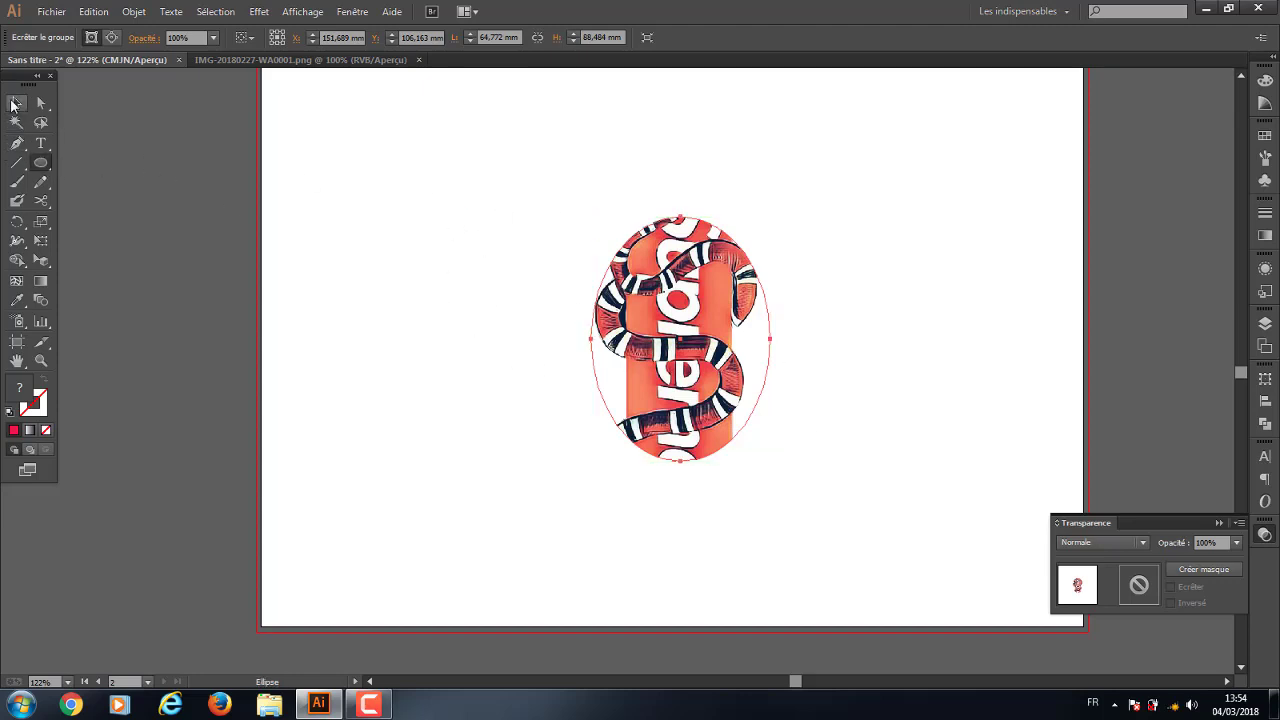
click(14, 104)
drag(443, 240, 855, 628)
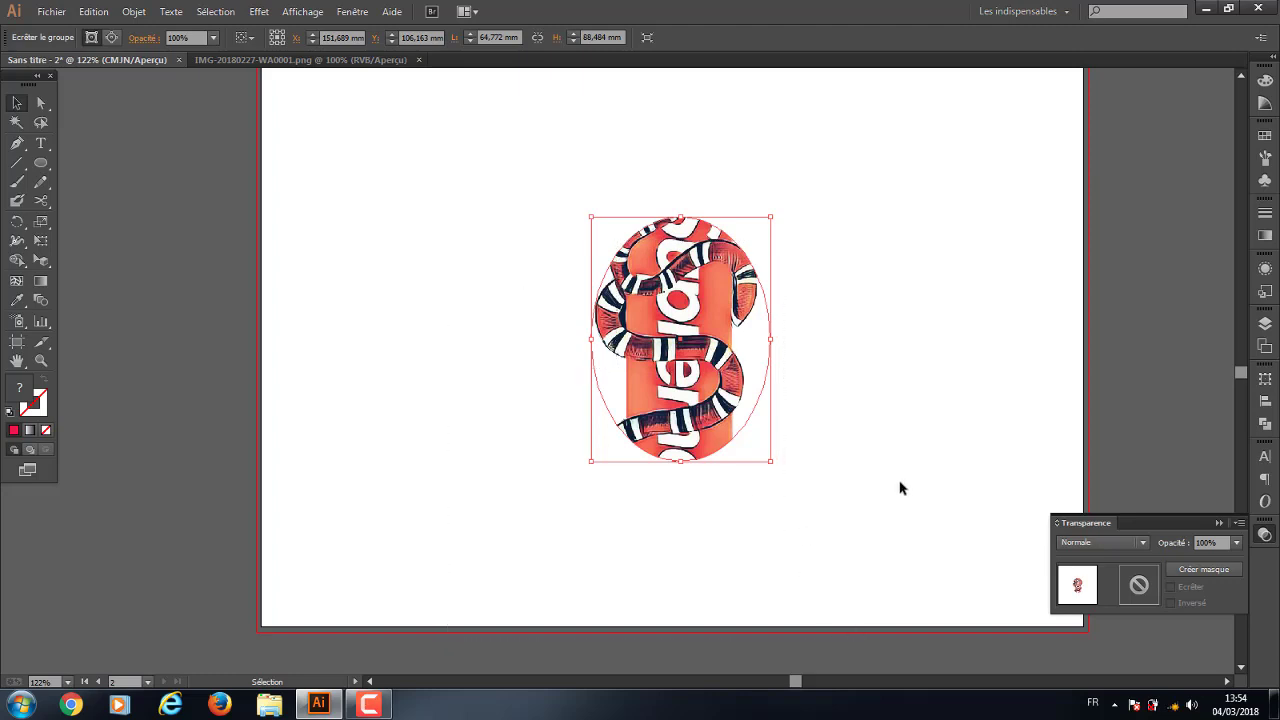
key(Delete)
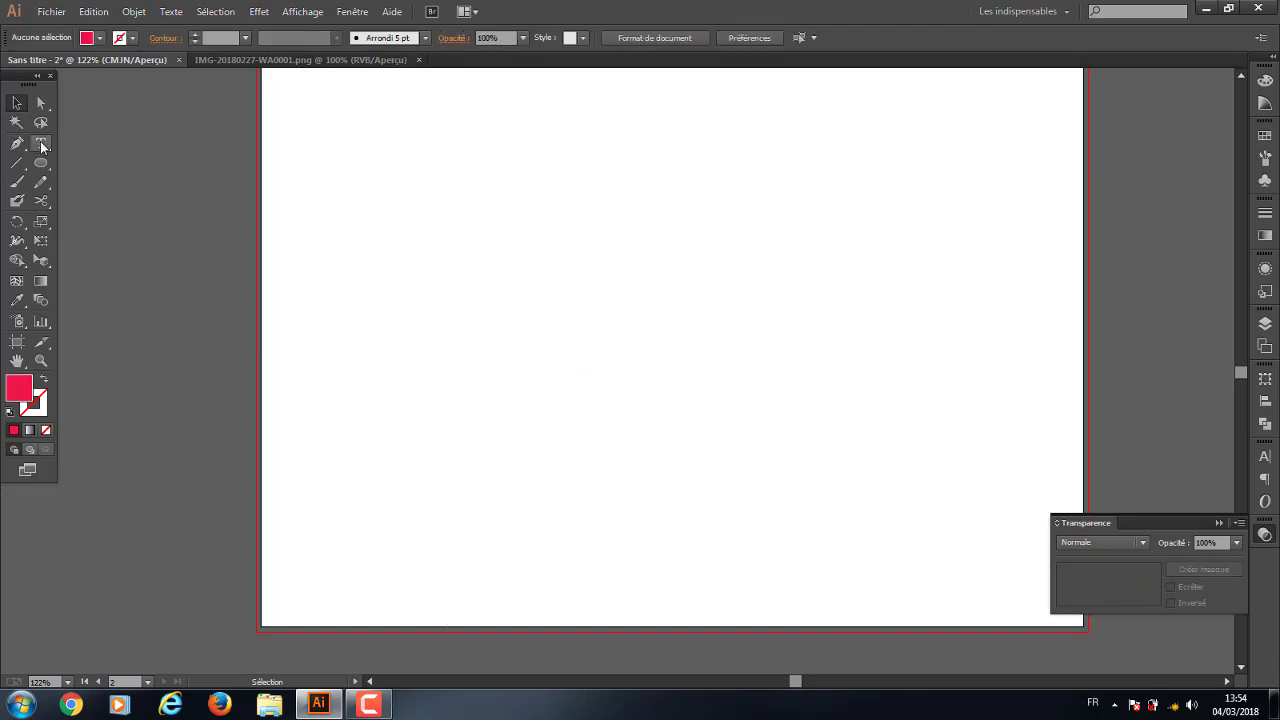
Choose the point Type tool from the toolbar's text flyout
click(41, 145)
click(172, 13)
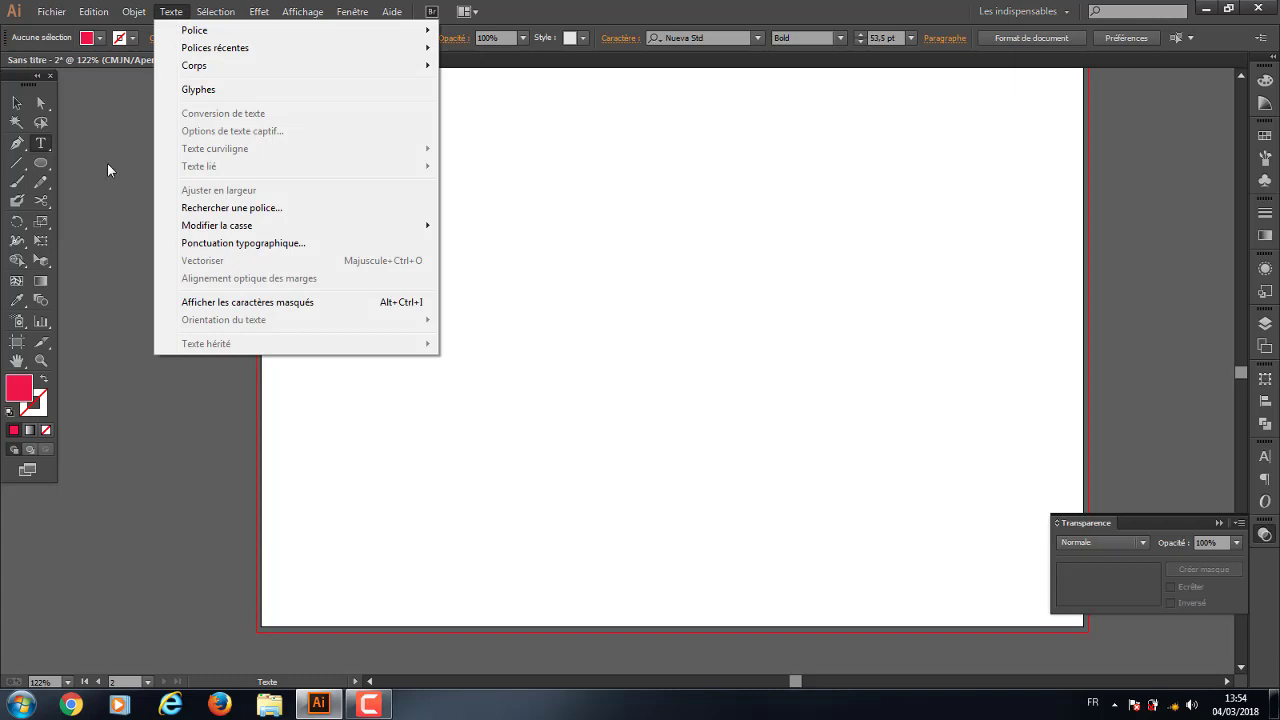
click(41, 146)
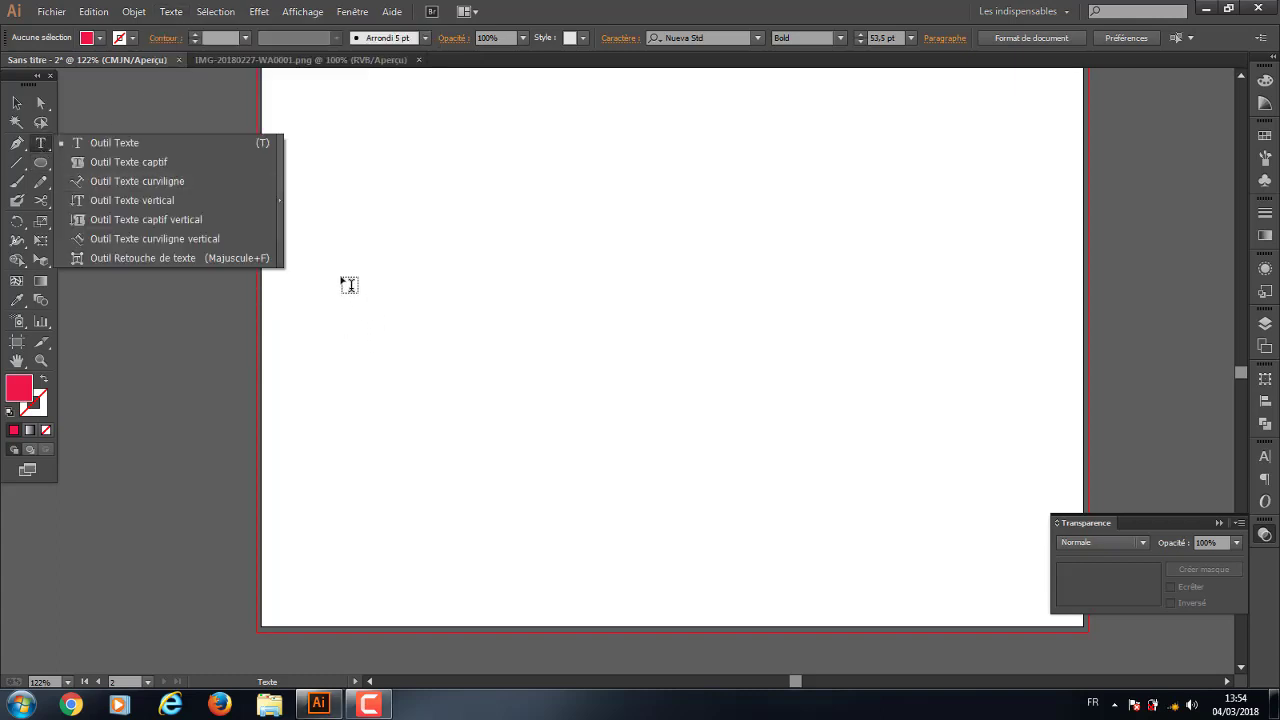
click(101, 143)
Type 'saida' on the artboard and scale the word much larger
click(496, 303)
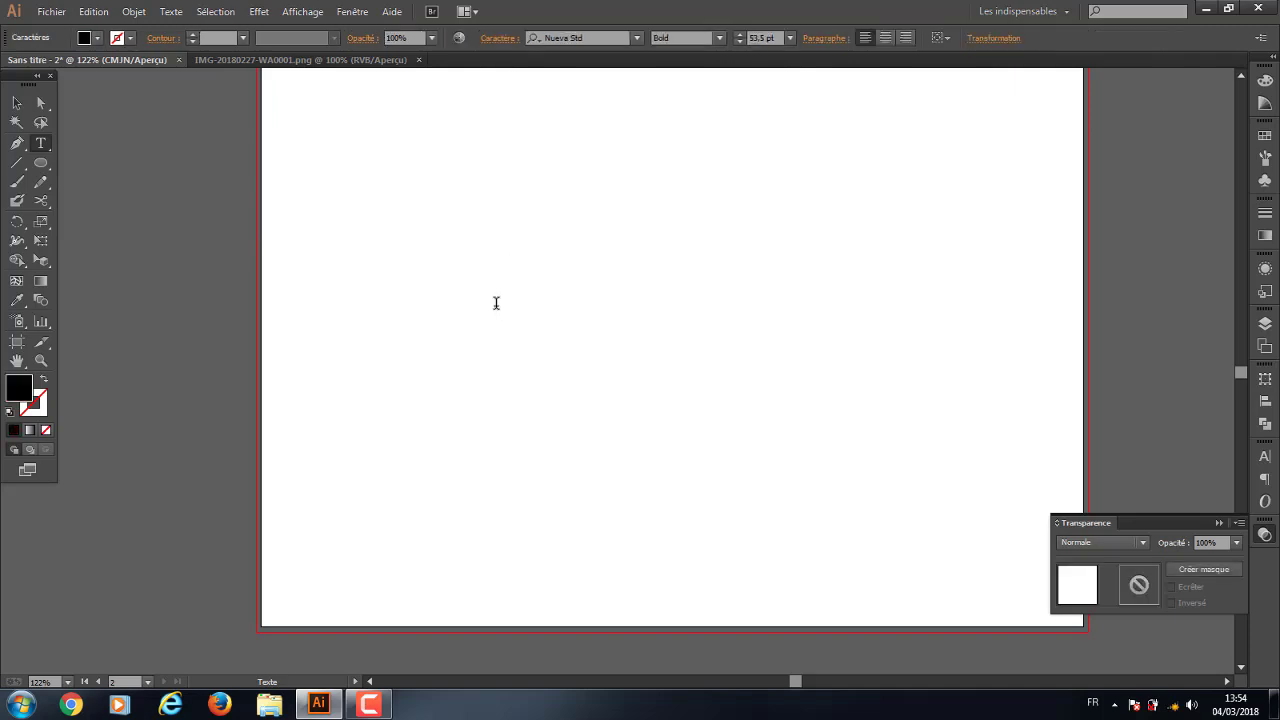
text(sai)
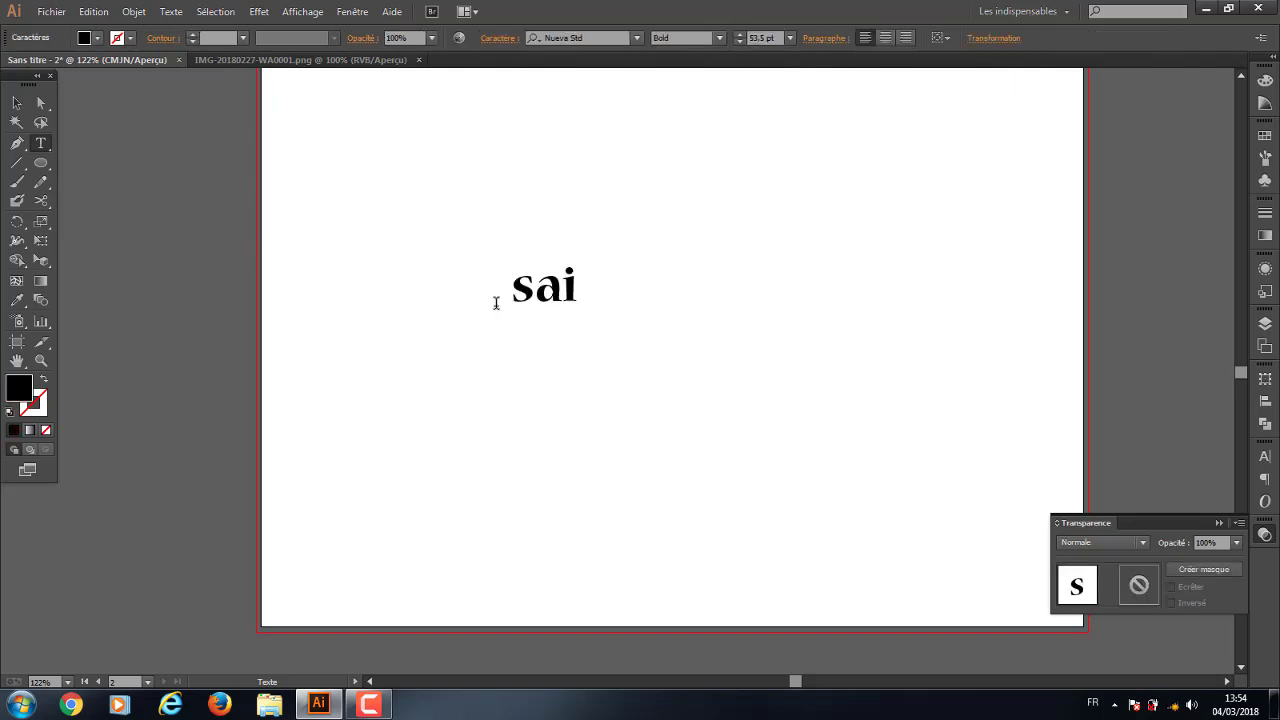
text(da)
click(16, 102)
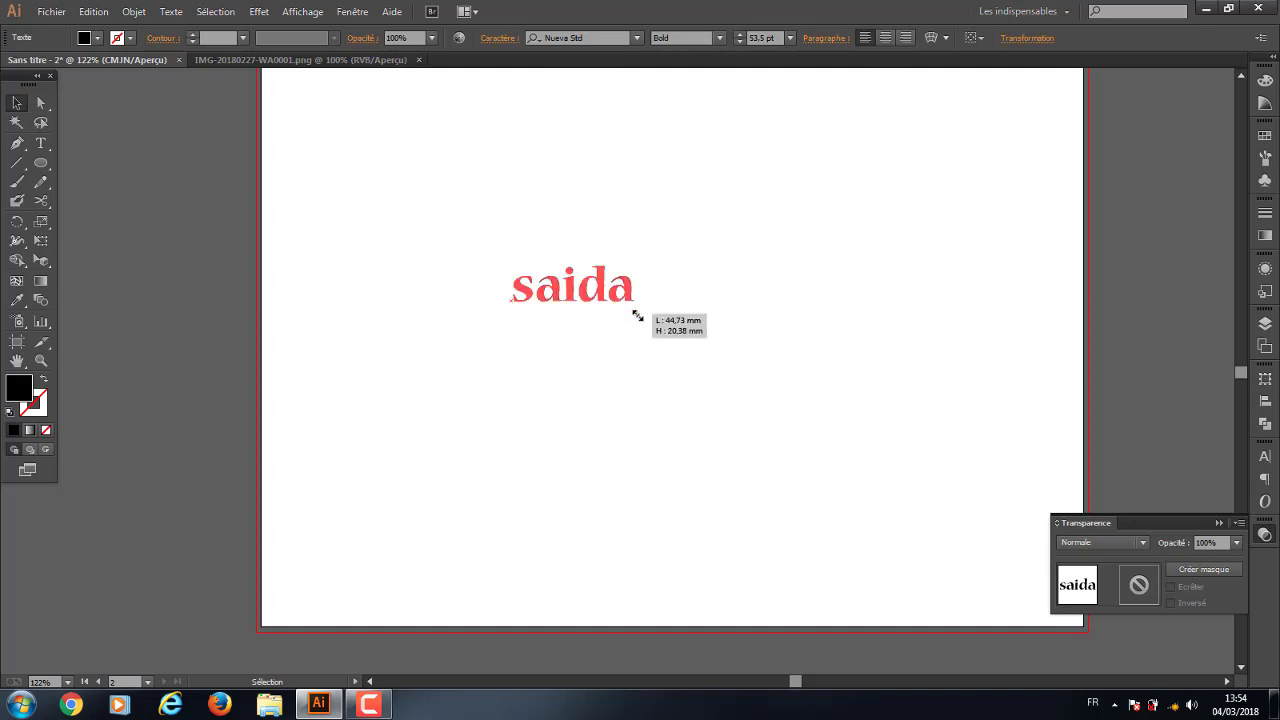
drag(637, 316, 755, 385)
click(797, 489)
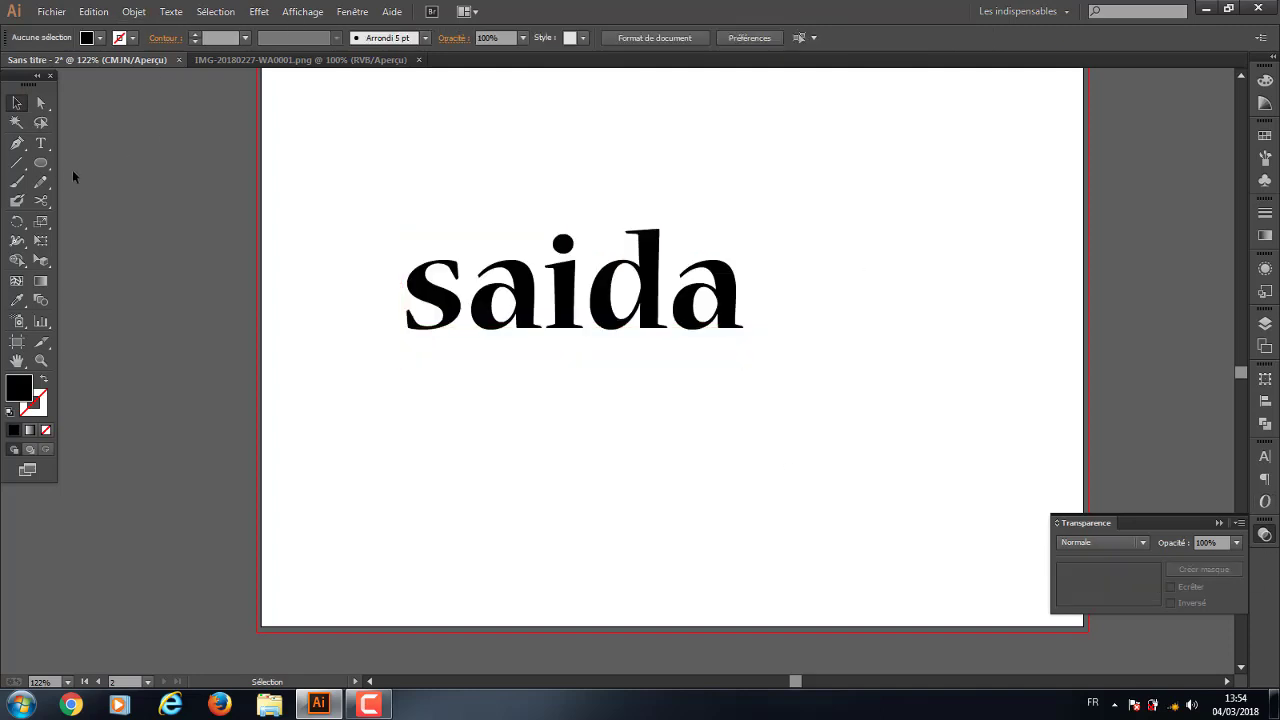
Draw a black ellipse surrounding the word saida
click(46, 164)
drag(410, 267, 746, 381)
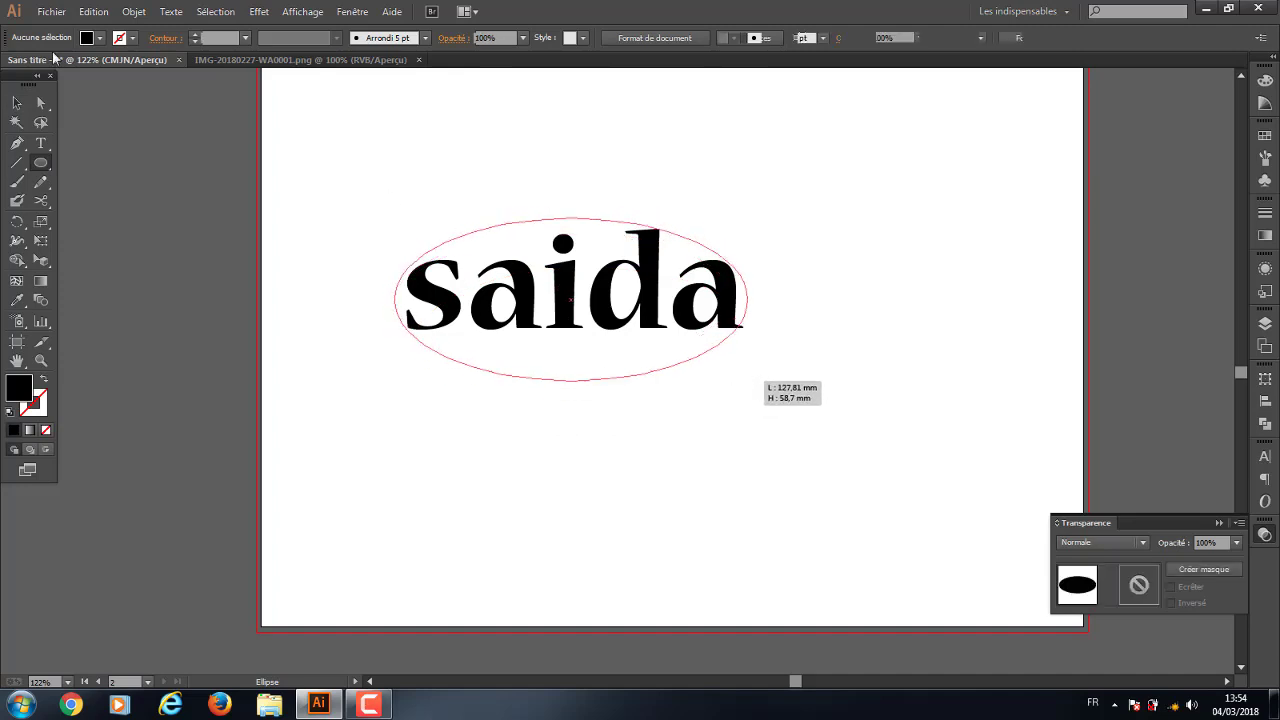
click(16, 103)
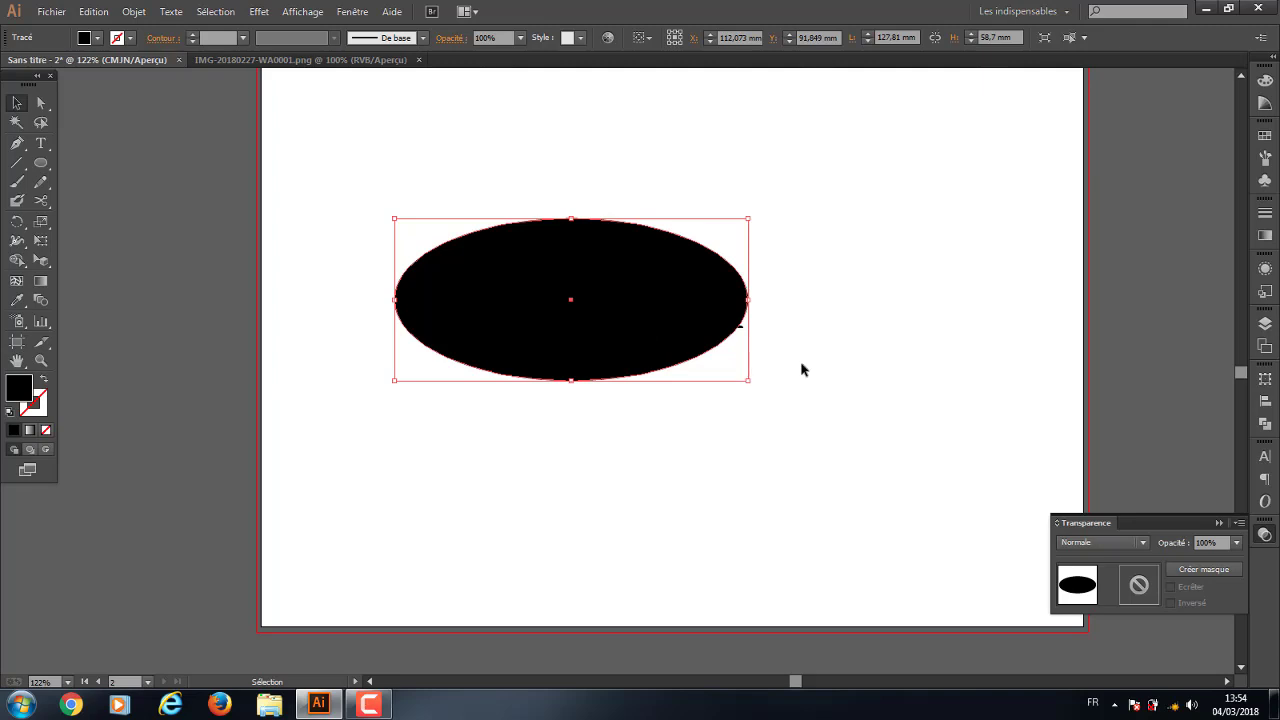
Bring saida in front of the ellipse, fill it pink EF0F4F, and select both shapes
right_click(741, 328)
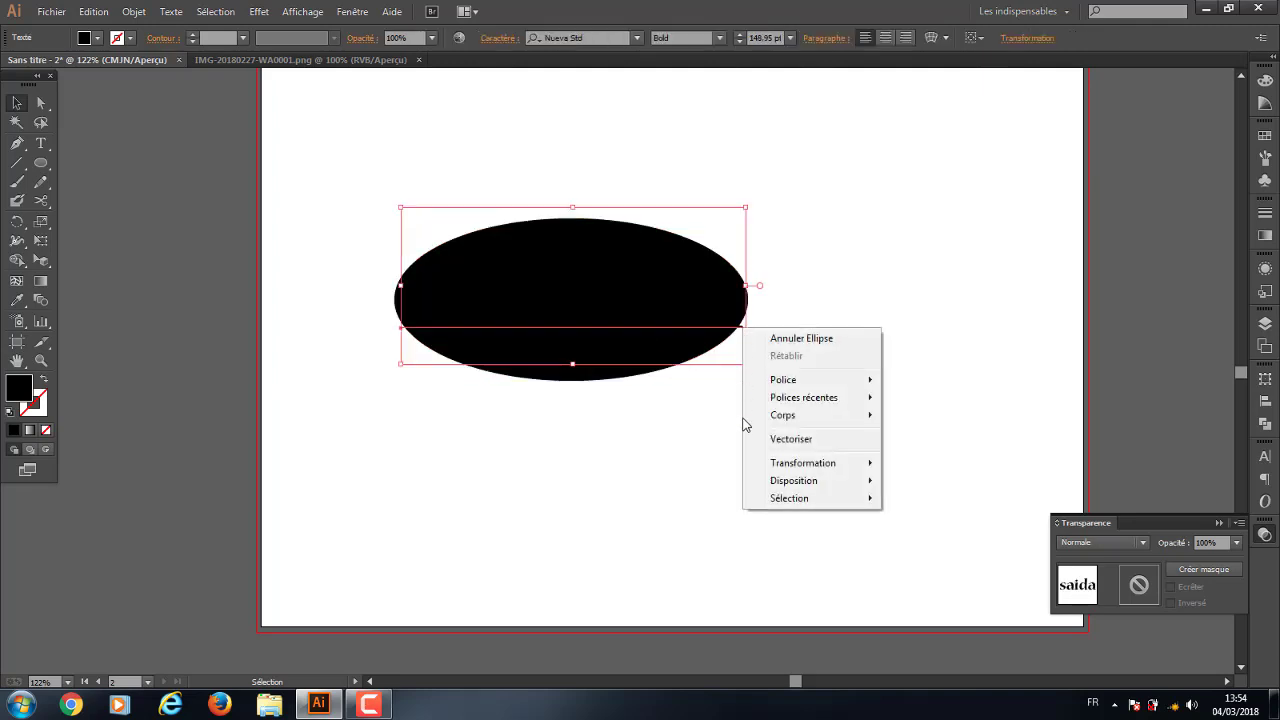
mouse_move(794, 481)
click(1000, 485)
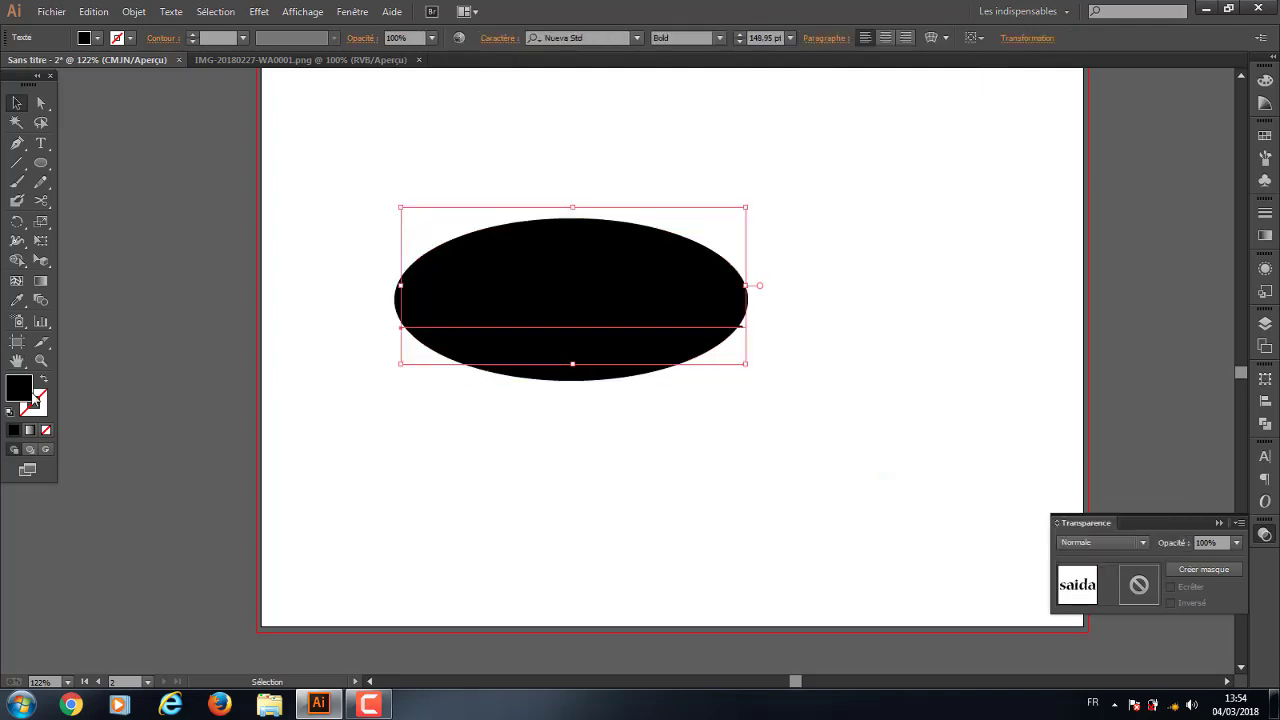
double_click(32, 396)
click(311, 169)
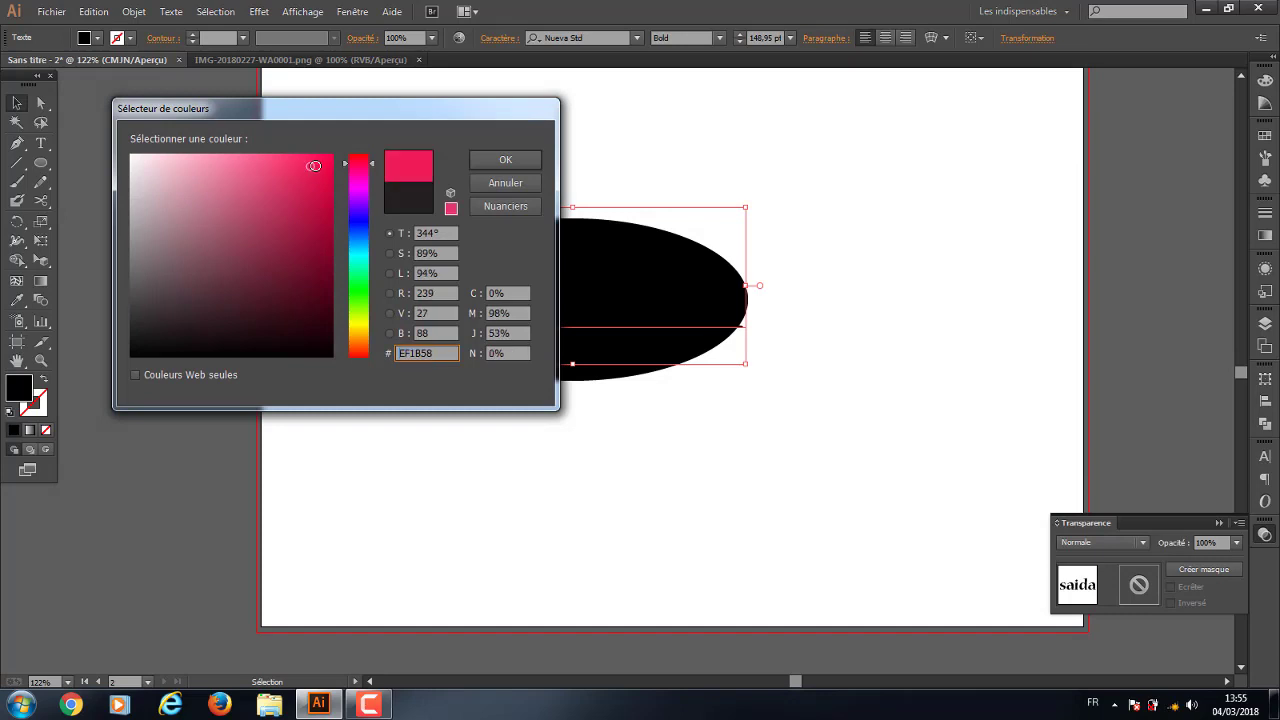
click(527, 163)
click(869, 386)
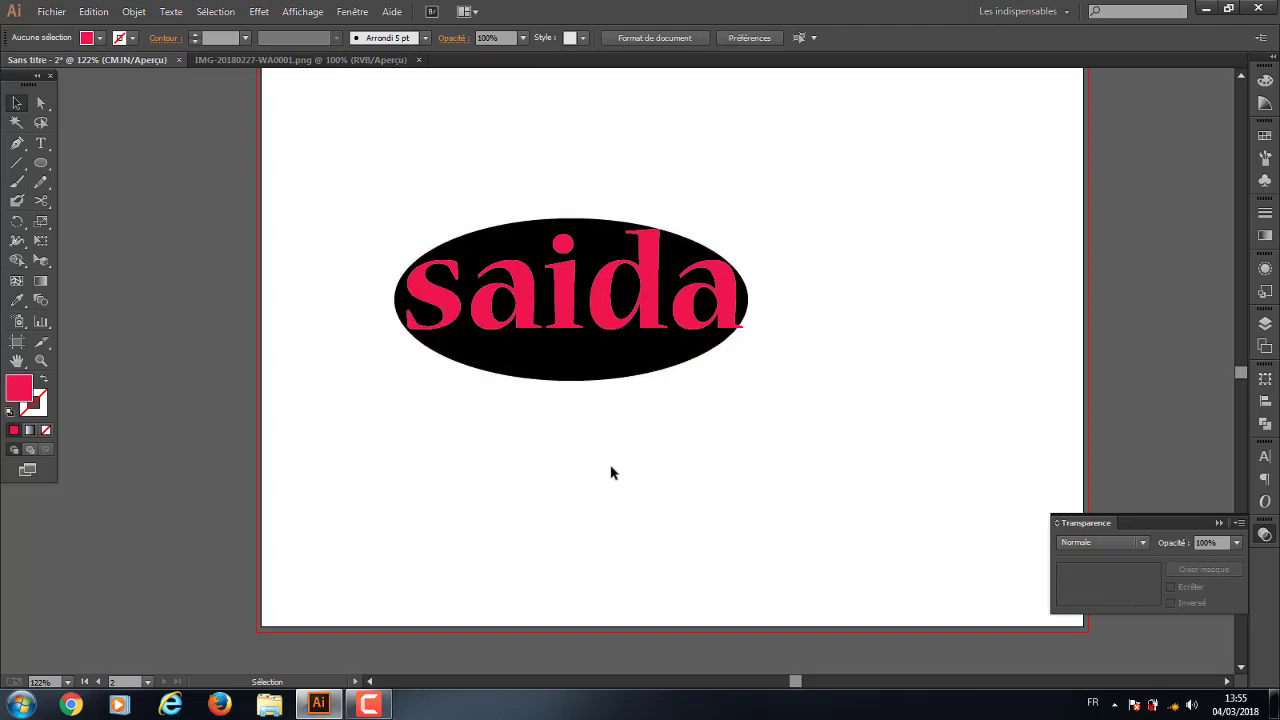
drag(577, 418, 518, 290)
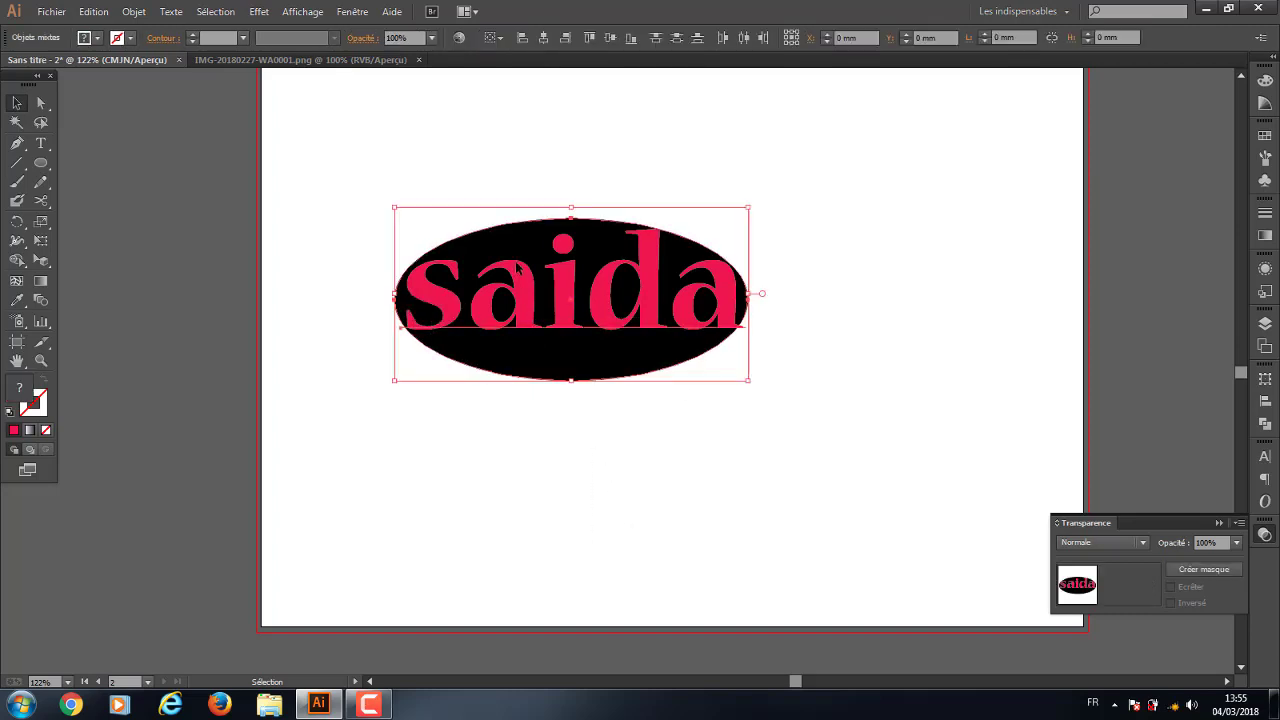
Preview an Arc envelope warp (Horizontal, Inflexion 50%) on the artwork, then cancel it
click(212, 11)
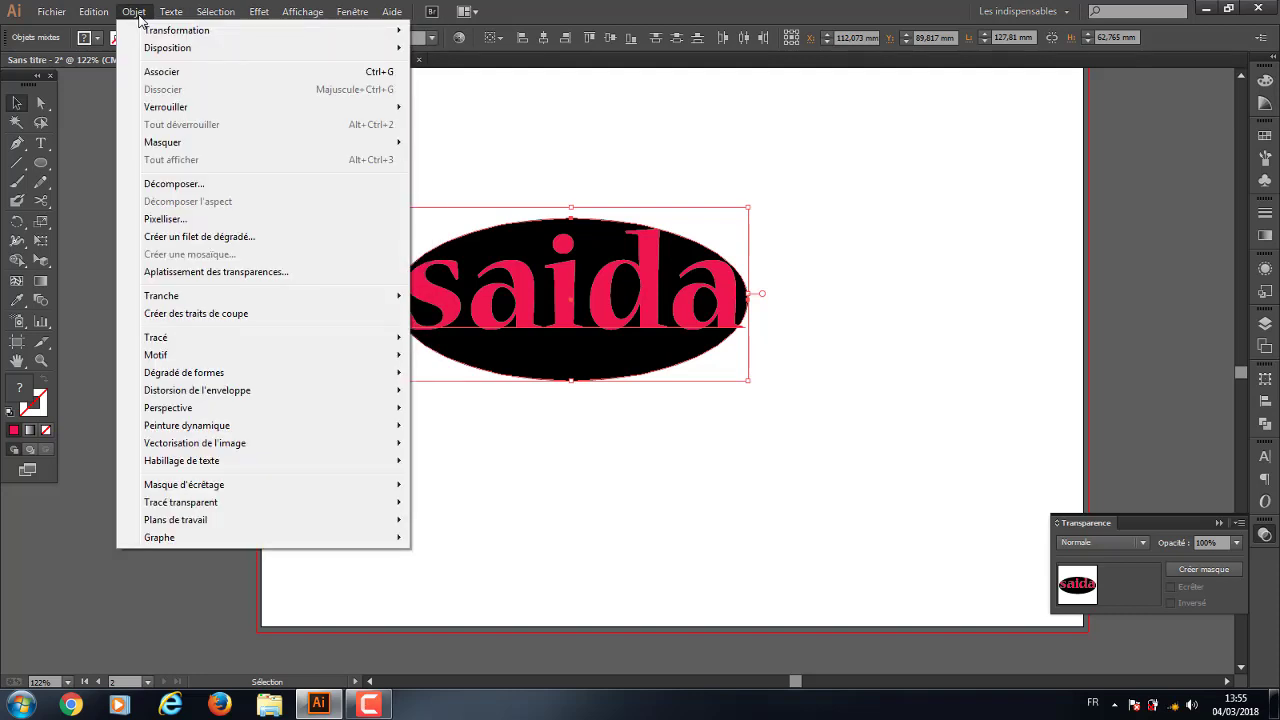
mouse_move(197, 390)
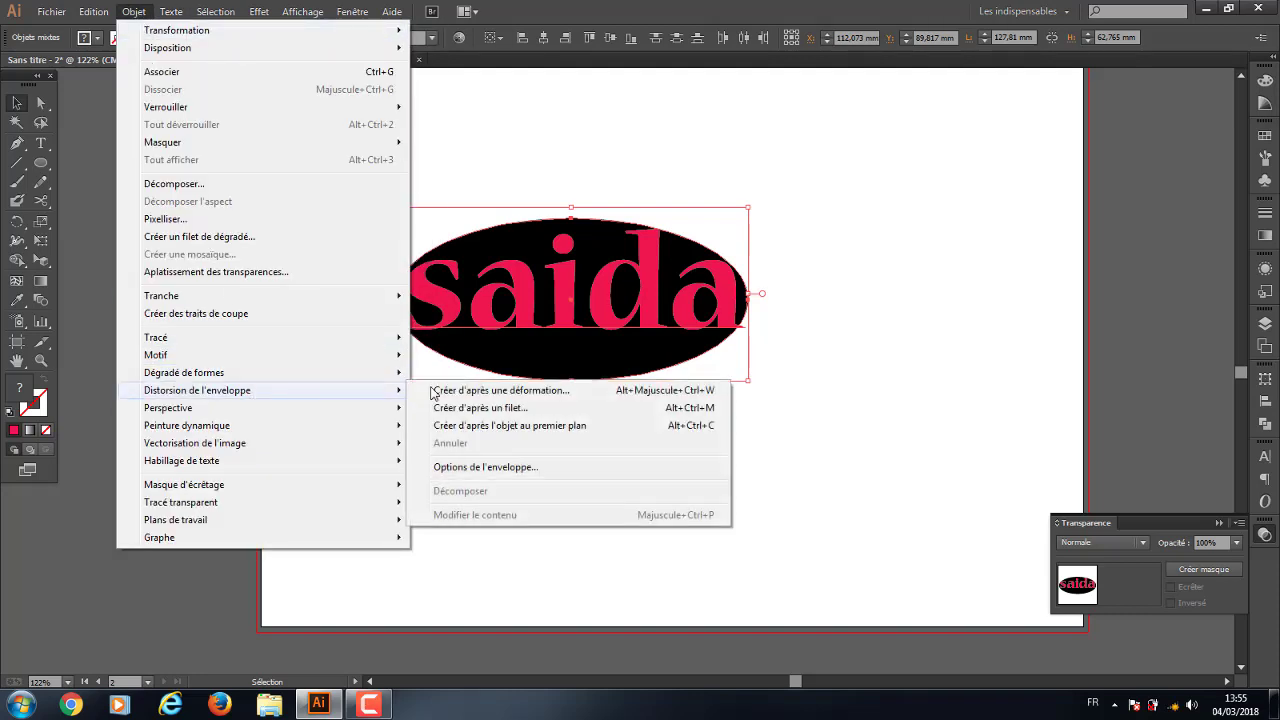
click(507, 395)
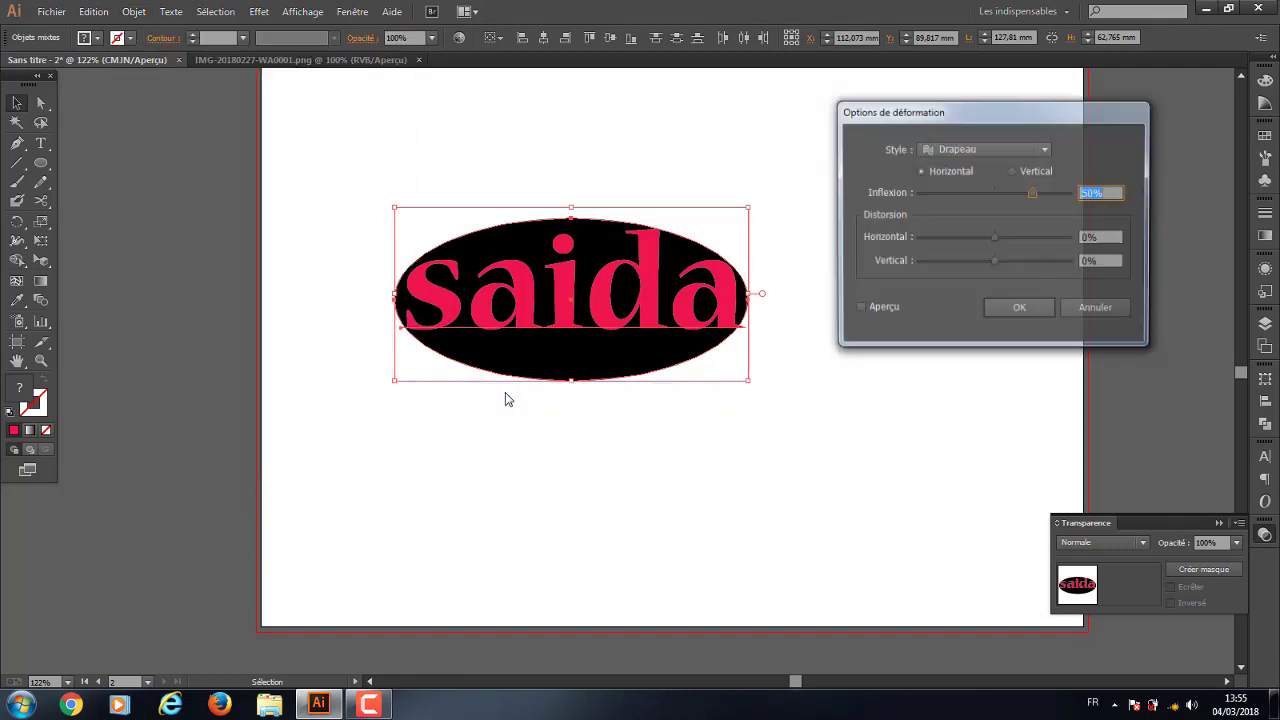
click(858, 309)
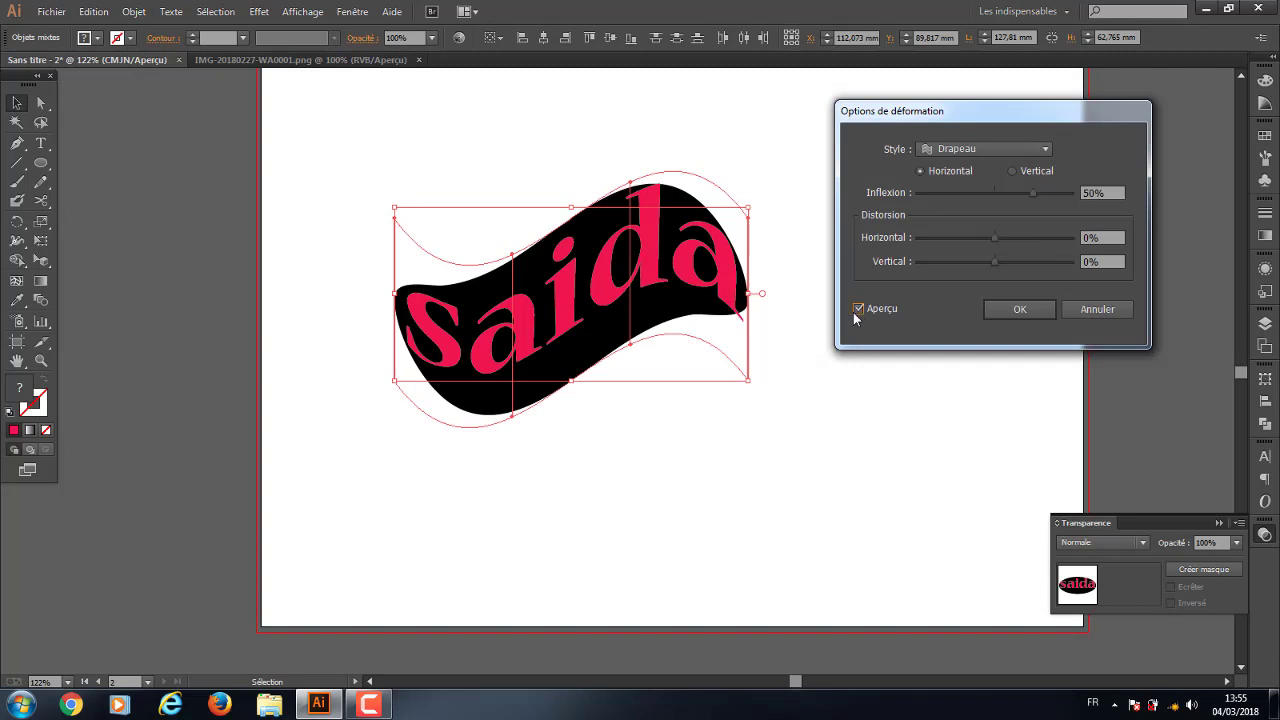
click(1051, 148)
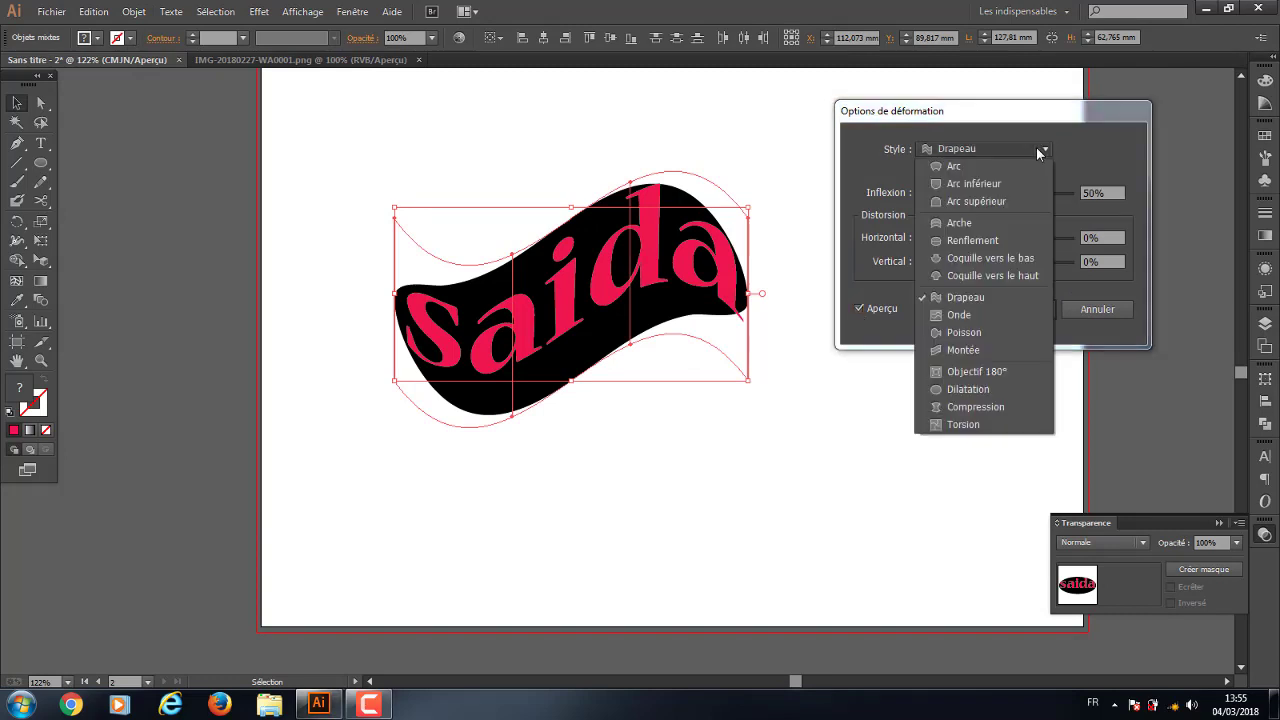
click(978, 168)
click(1046, 150)
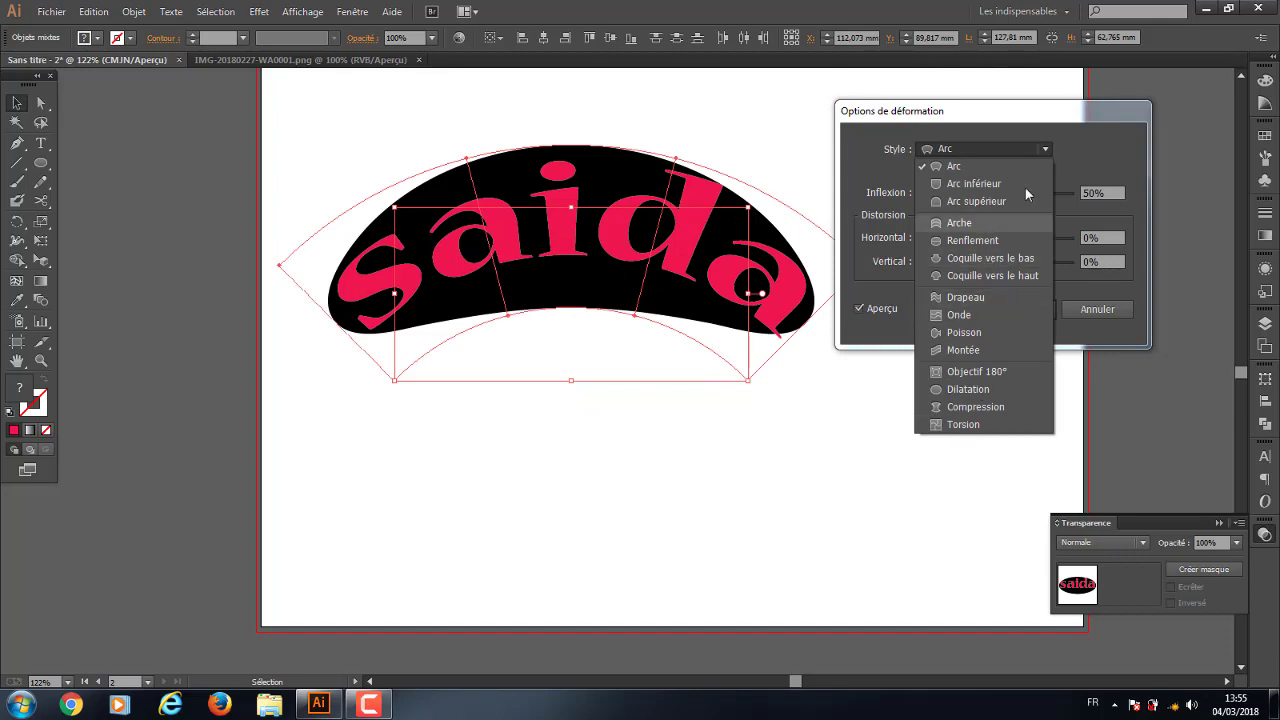
click(1080, 159)
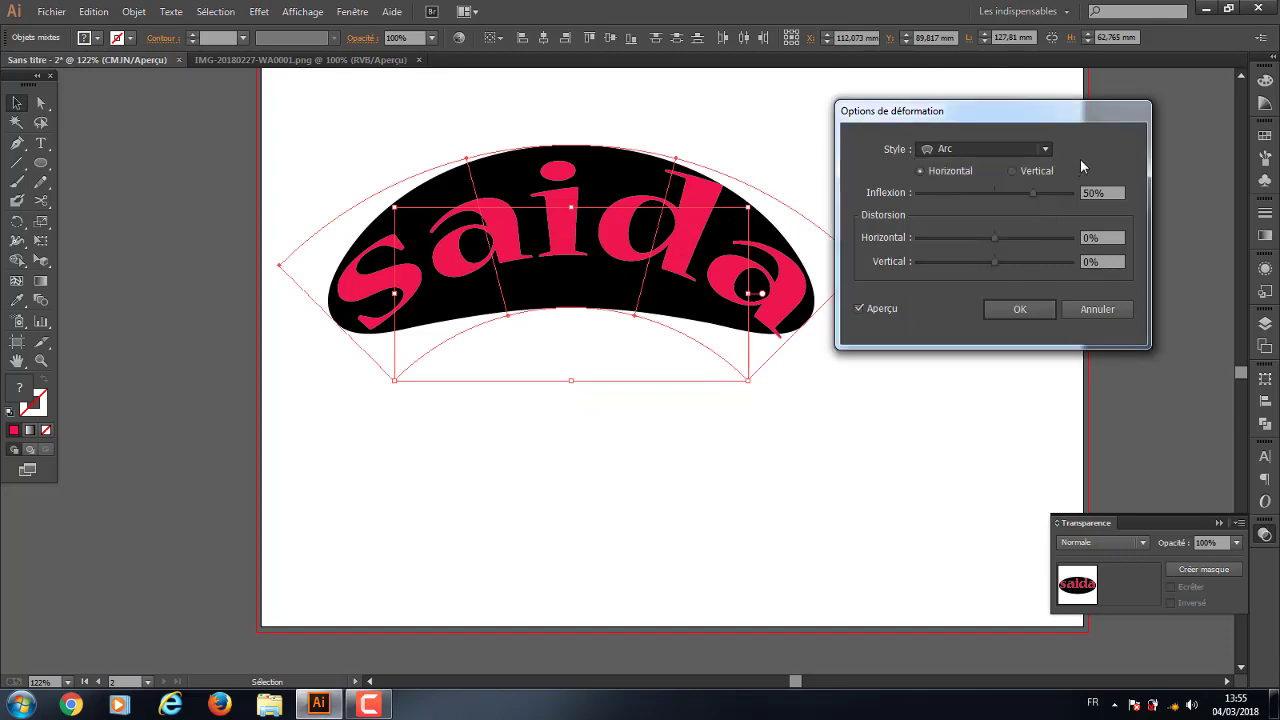
click(1097, 309)
Try an envelope distortion from the Objet menu and dismiss the resulting error
click(170, 12)
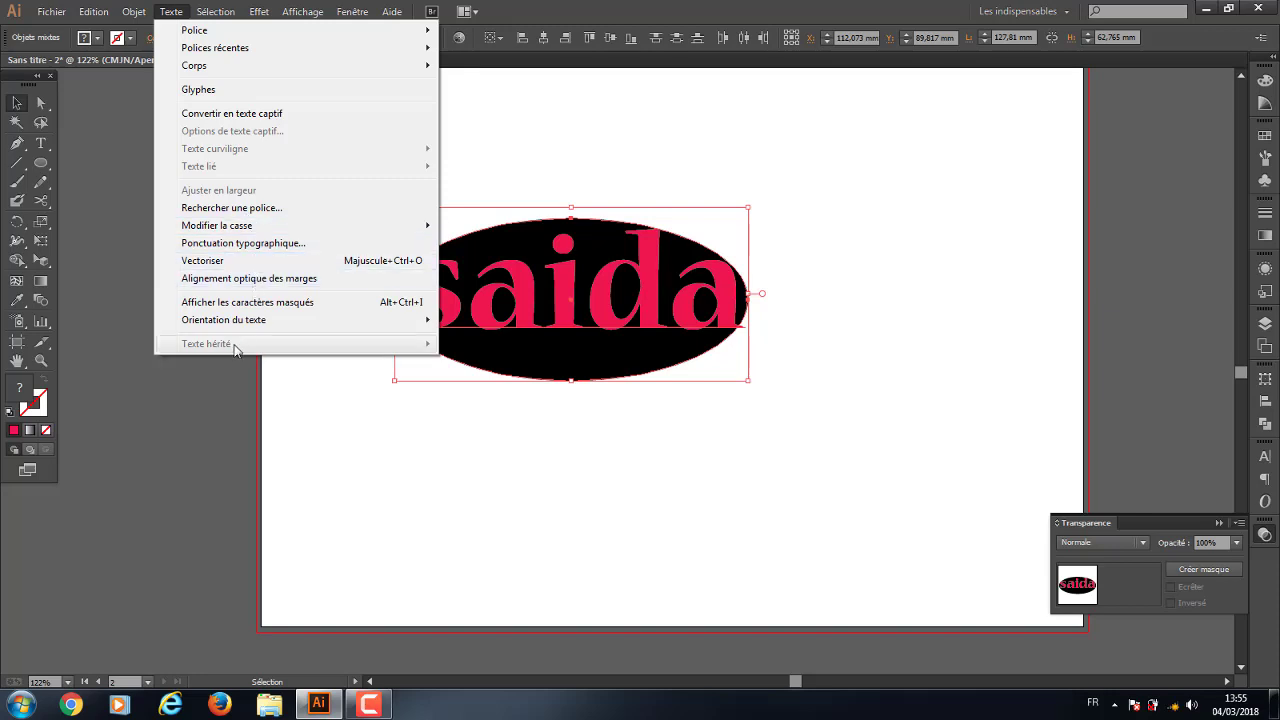
click(174, 14)
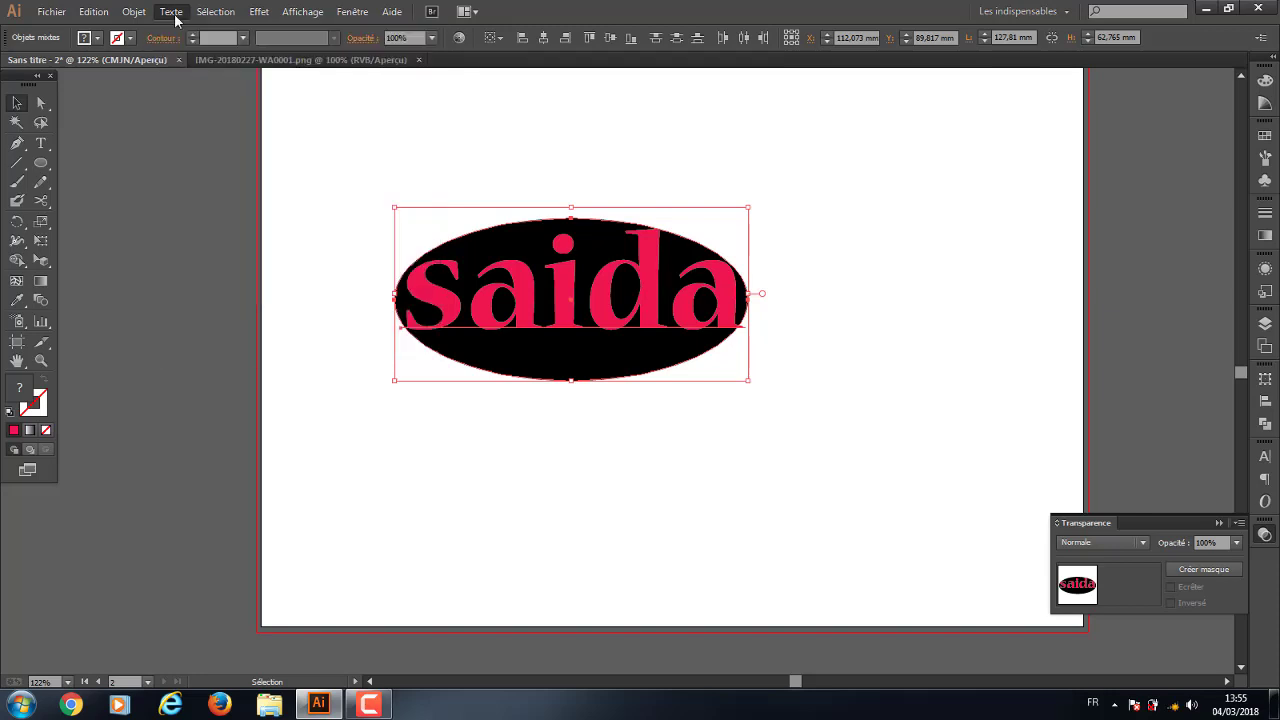
click(174, 18)
click(165, 12)
click(135, 14)
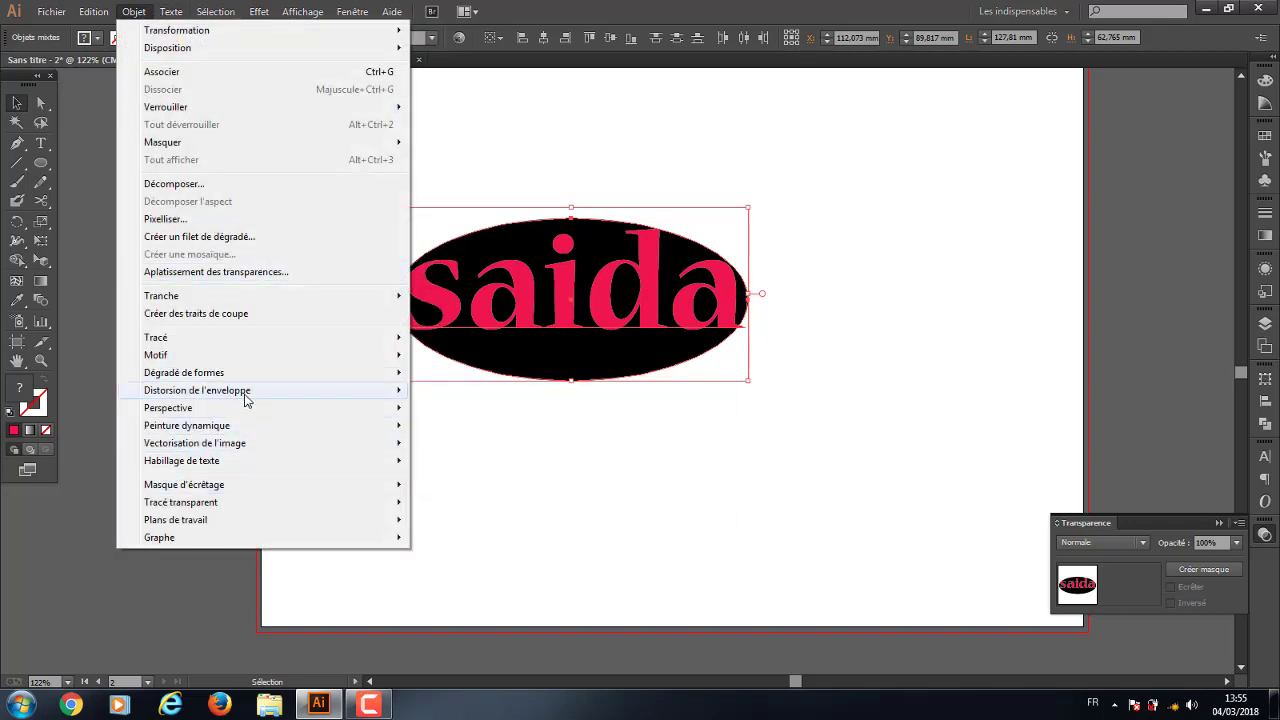
mouse_move(197, 390)
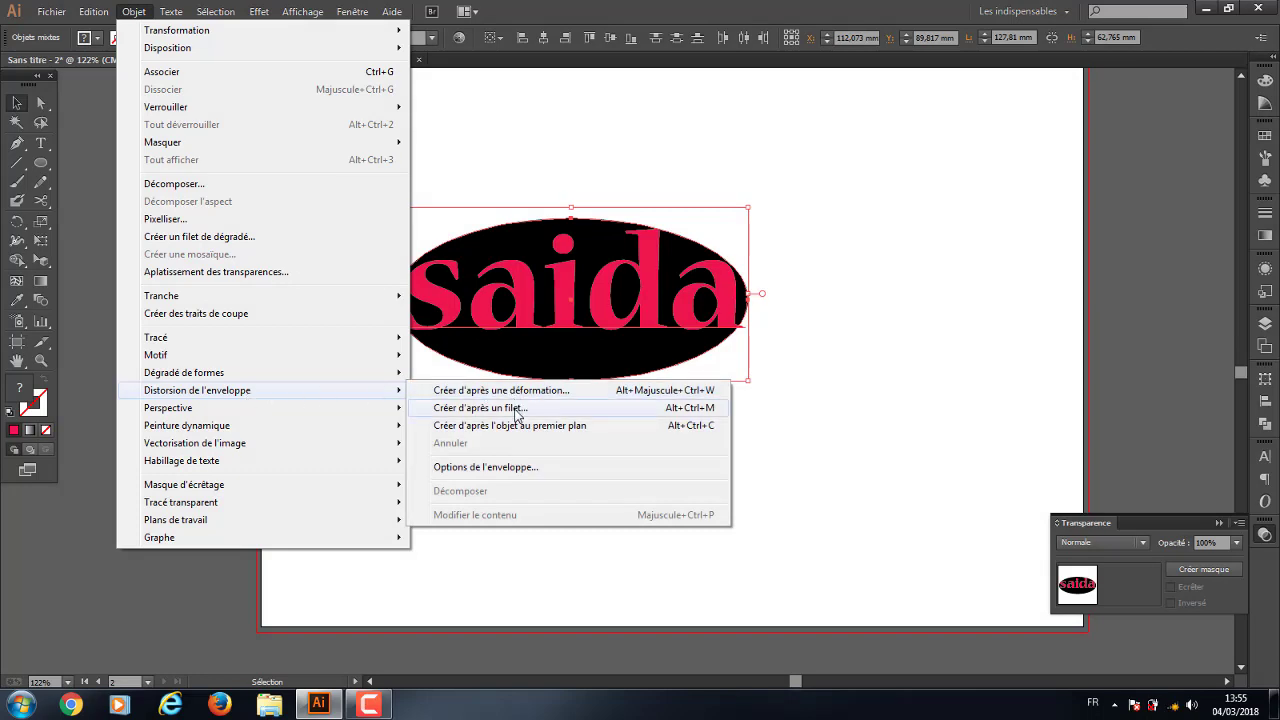
click(526, 426)
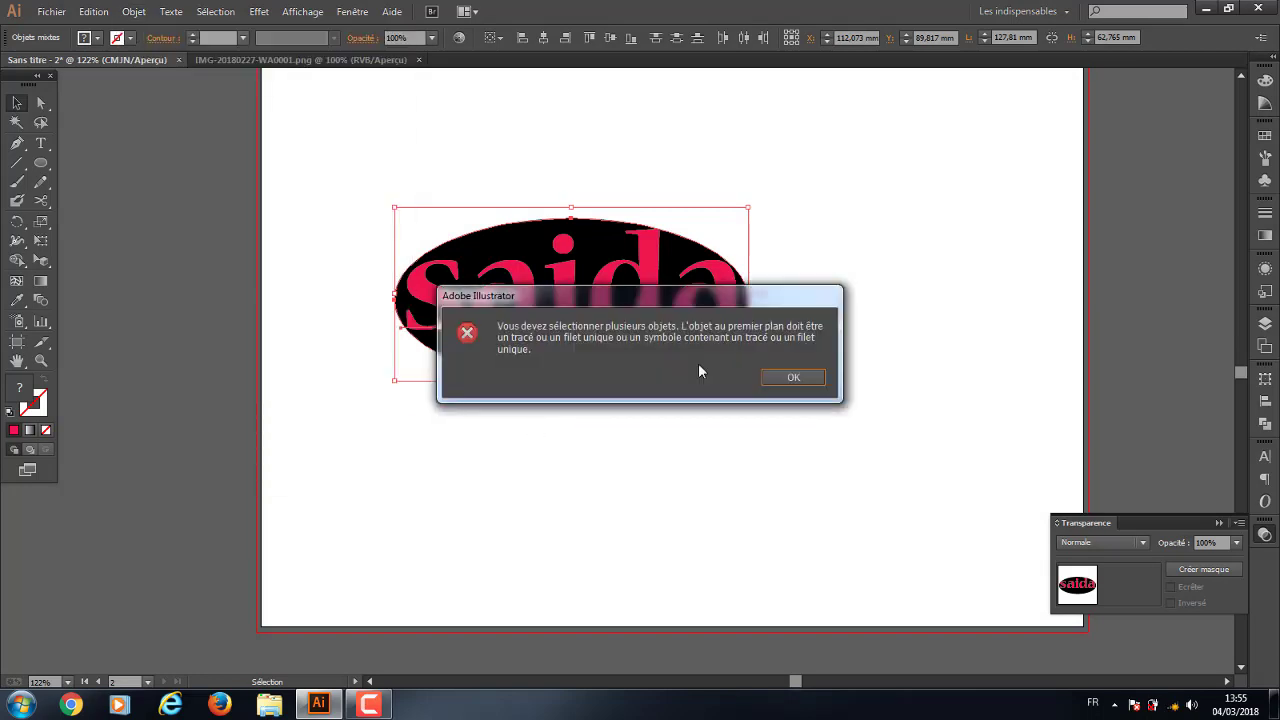
click(791, 380)
Send the saida text to the back, behind the black ellipse (Arrière-plan)
click(866, 283)
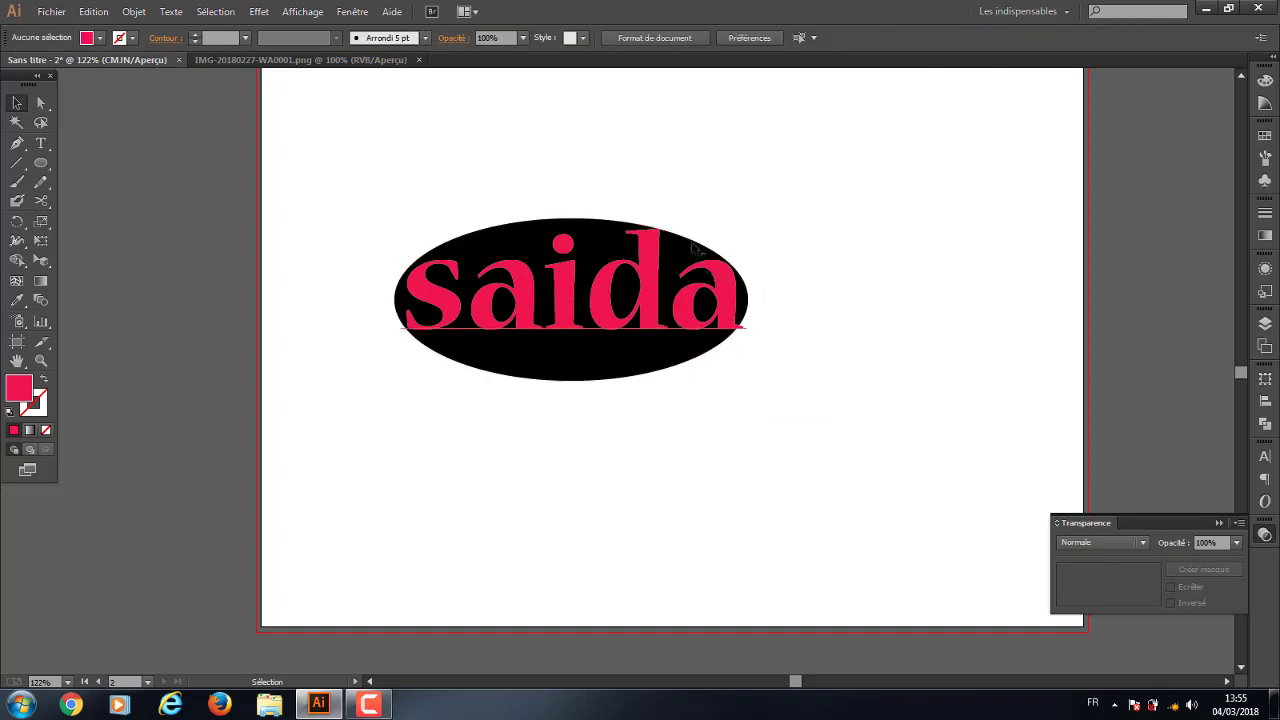
click(689, 240)
right_click(662, 305)
mouse_move(714, 456)
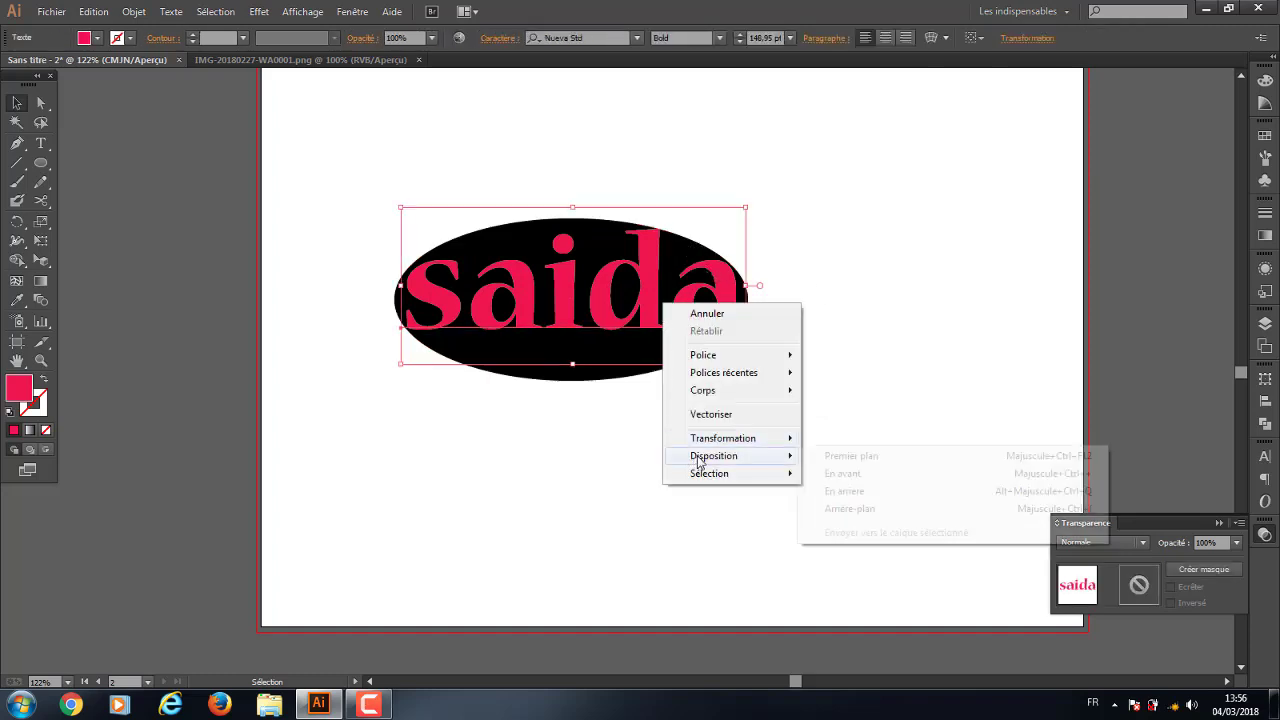
click(885, 510)
Envelope-distort saida into the ellipse using Créer d'après l'objet au premier plan, then inspect it
click(840, 406)
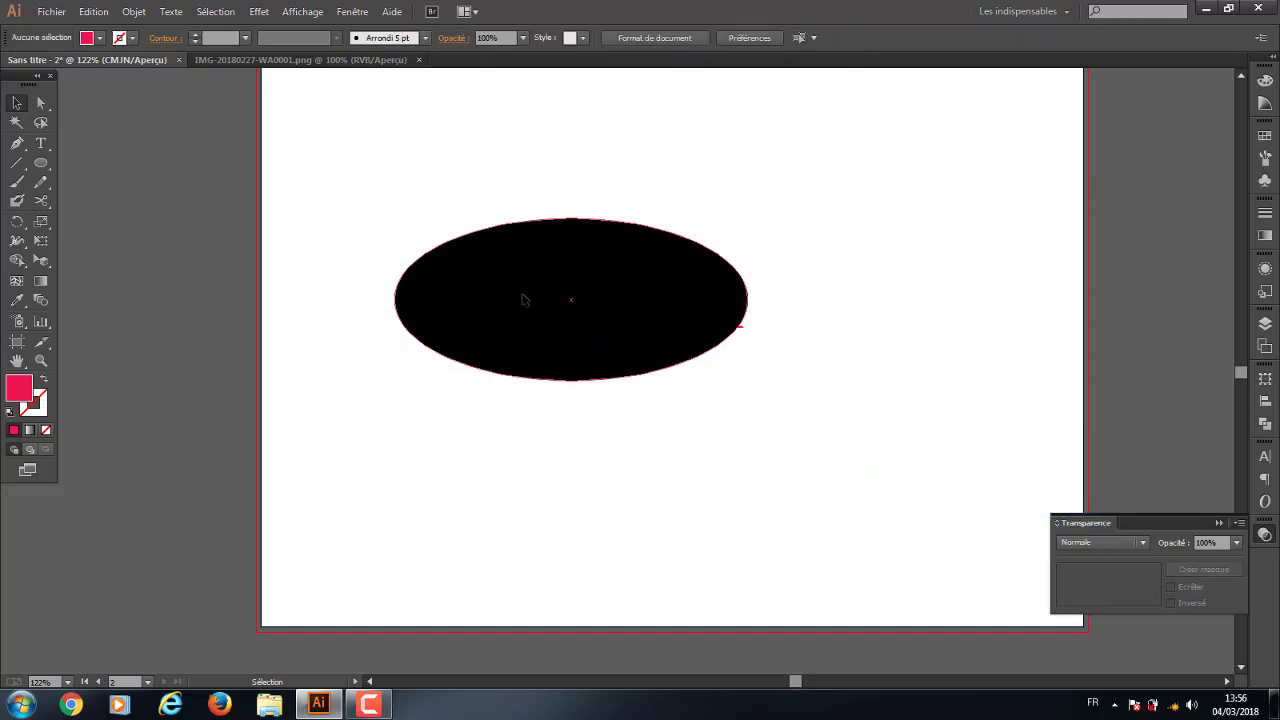
click(523, 294)
drag(352, 232, 608, 462)
click(134, 11)
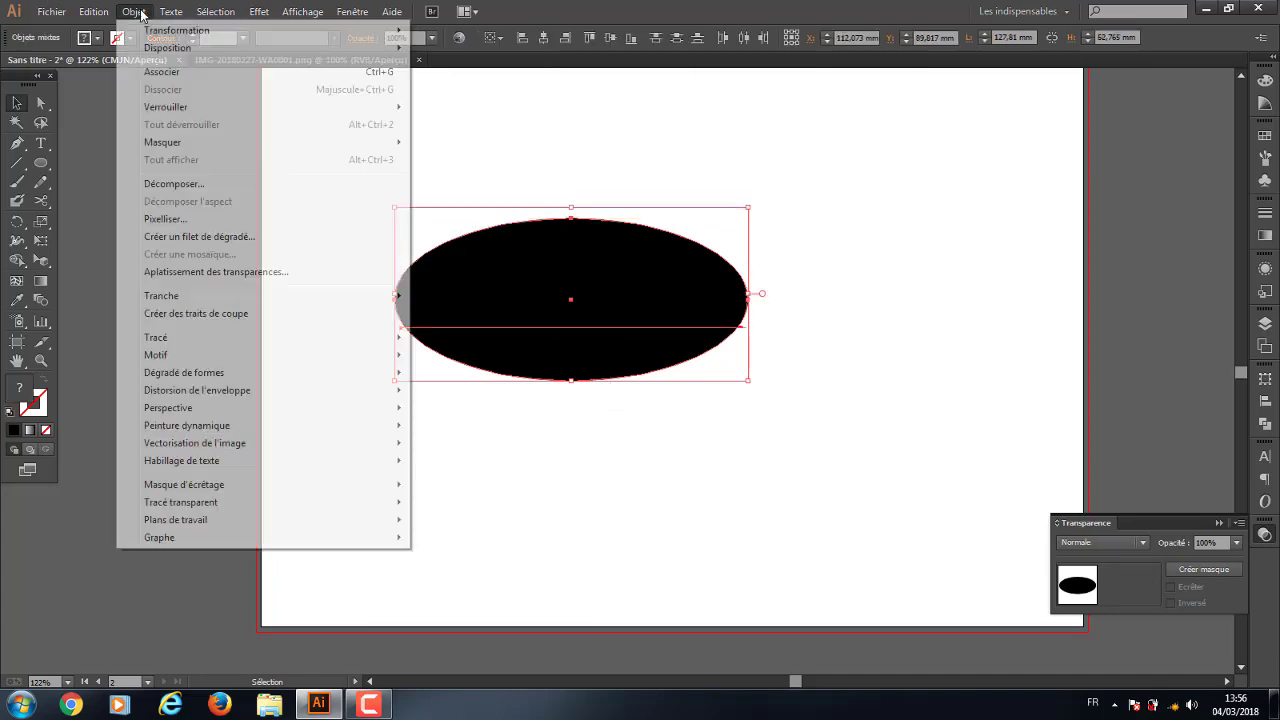
mouse_move(195, 390)
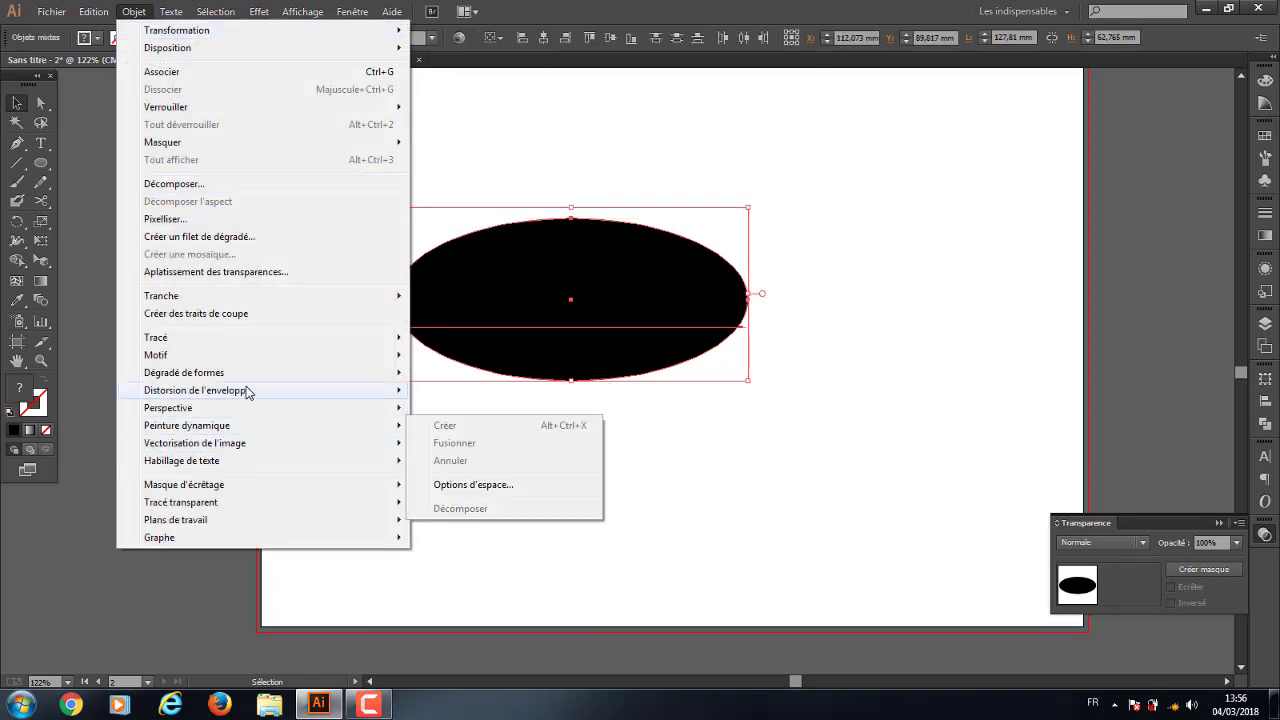
click(540, 426)
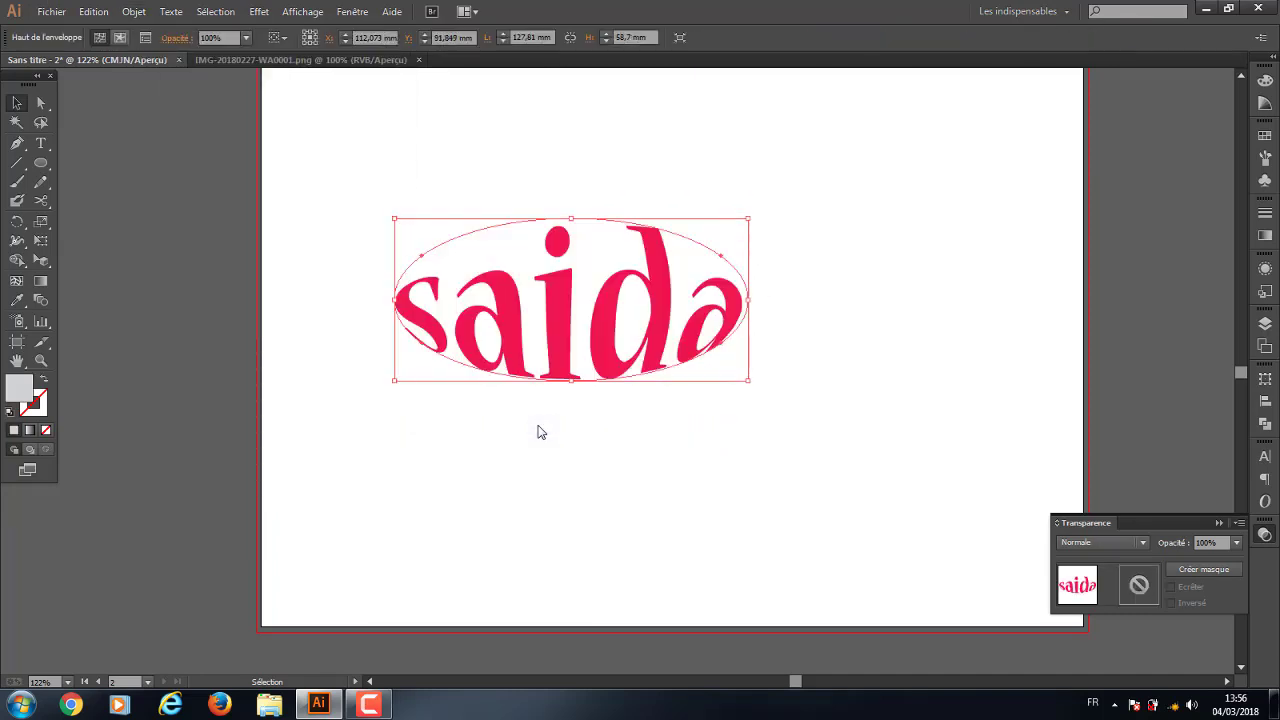
click(777, 475)
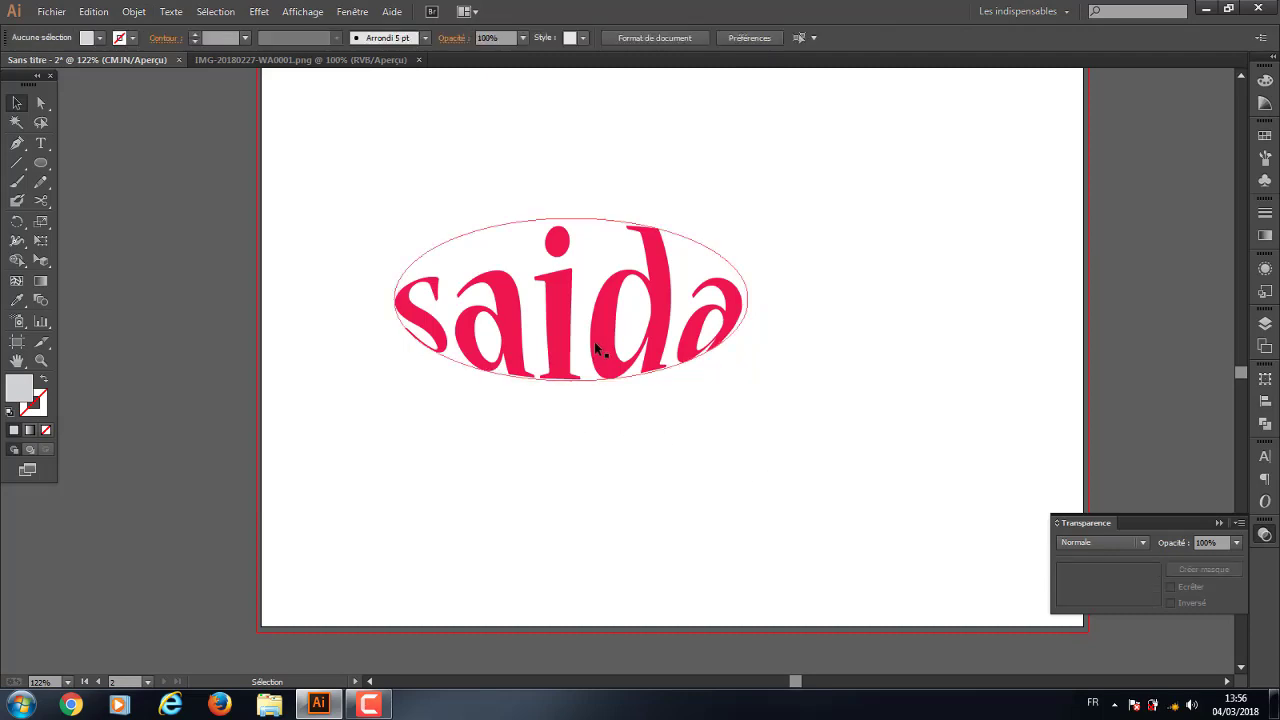
key(a)
click(598, 370)
key(v)
Reselect the ellipse and text and reapply the foreground-object envelope distortion
click(671, 466)
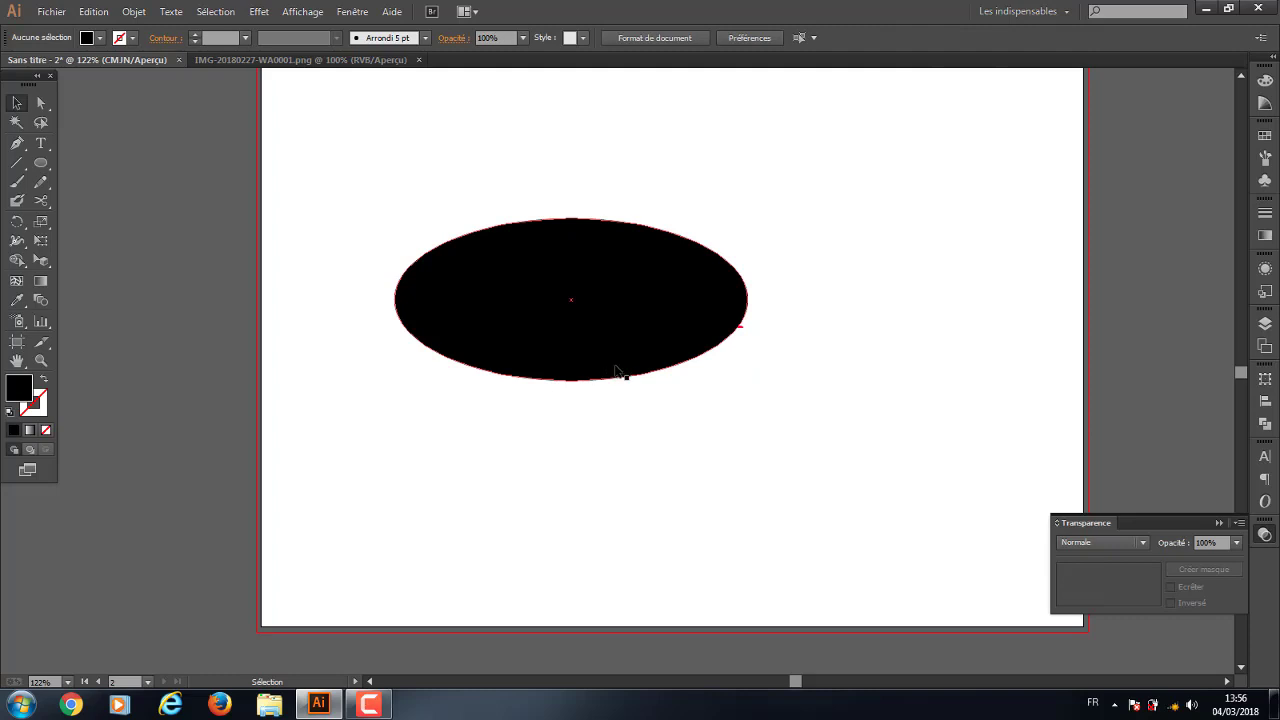
click(616, 368)
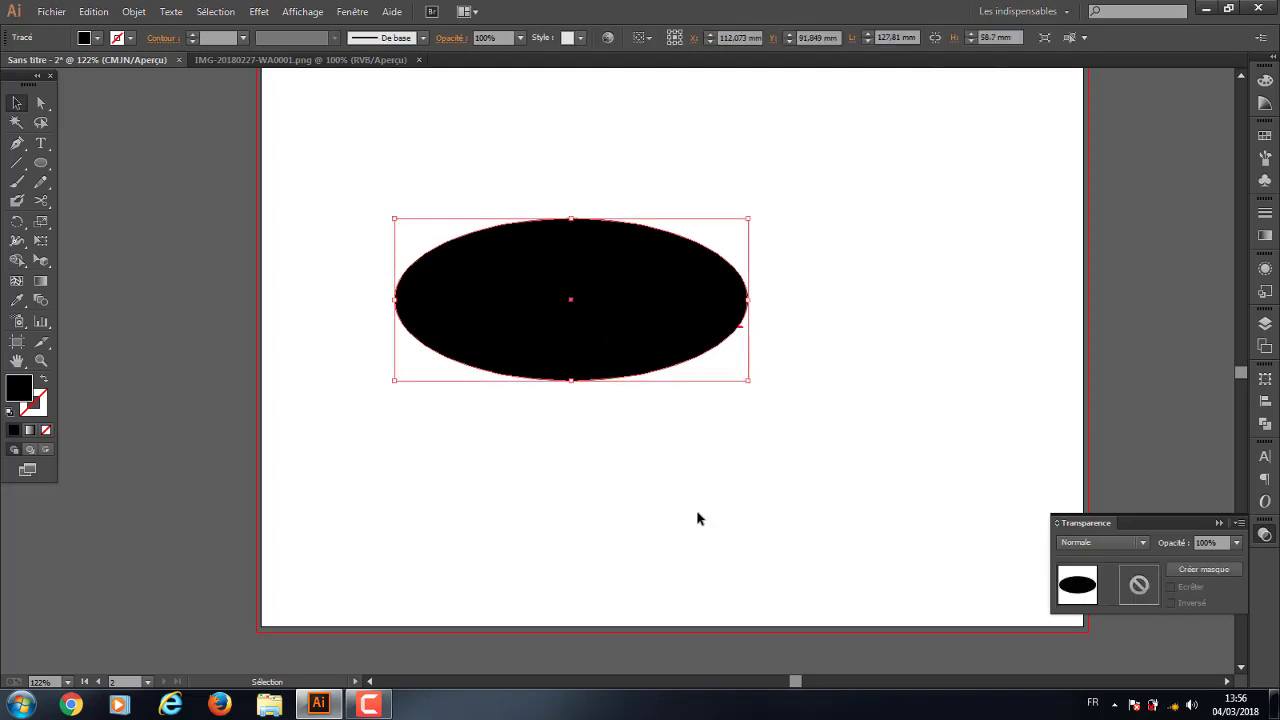
drag(696, 498, 508, 212)
click(136, 12)
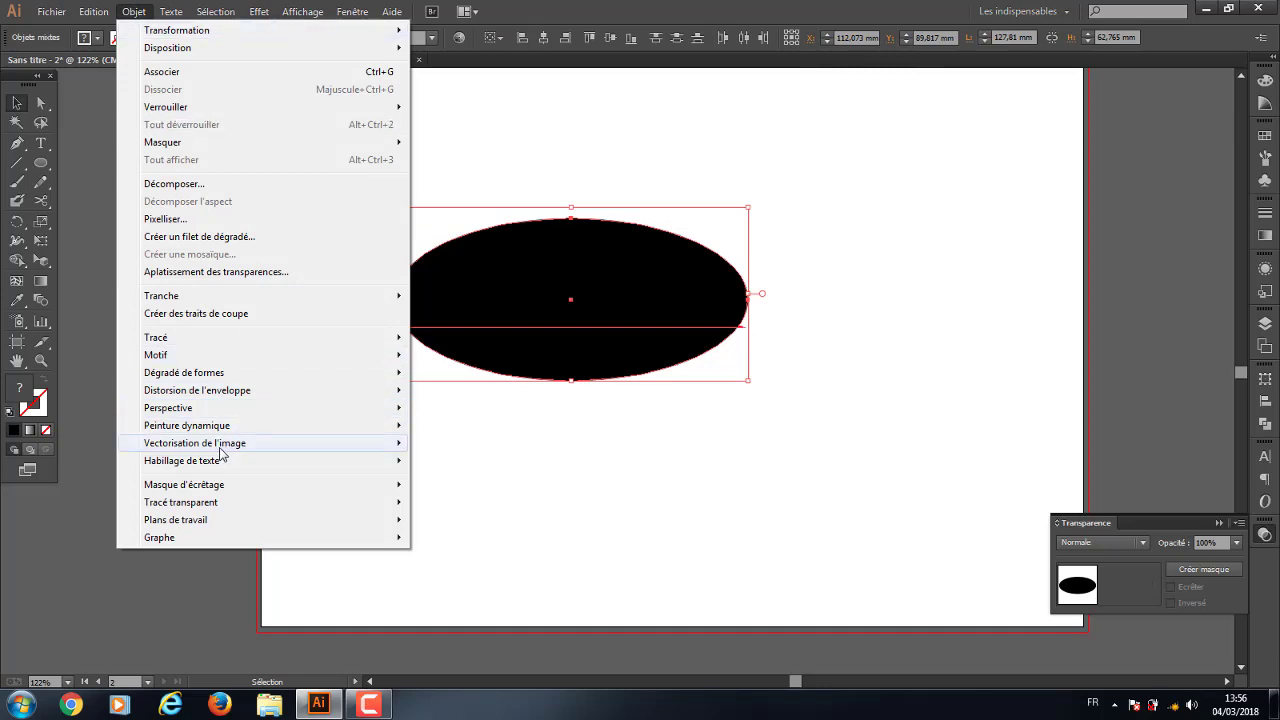
mouse_move(197, 390)
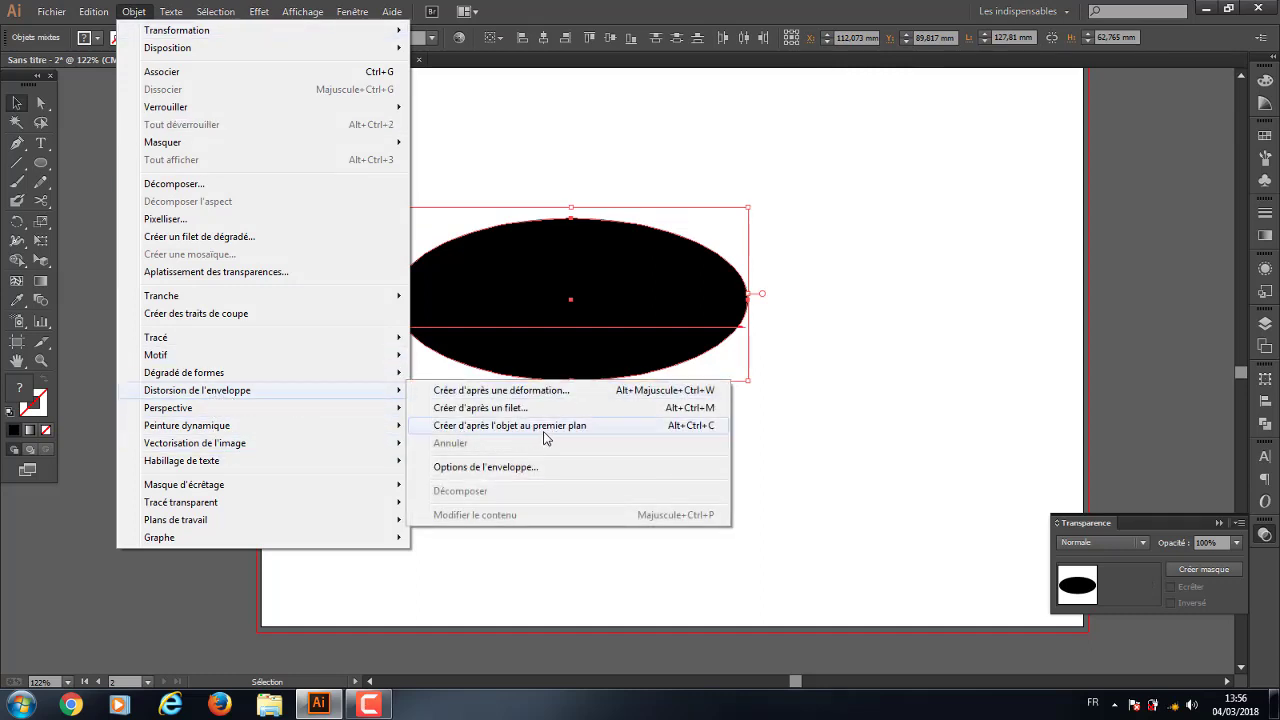
click(551, 426)
click(937, 463)
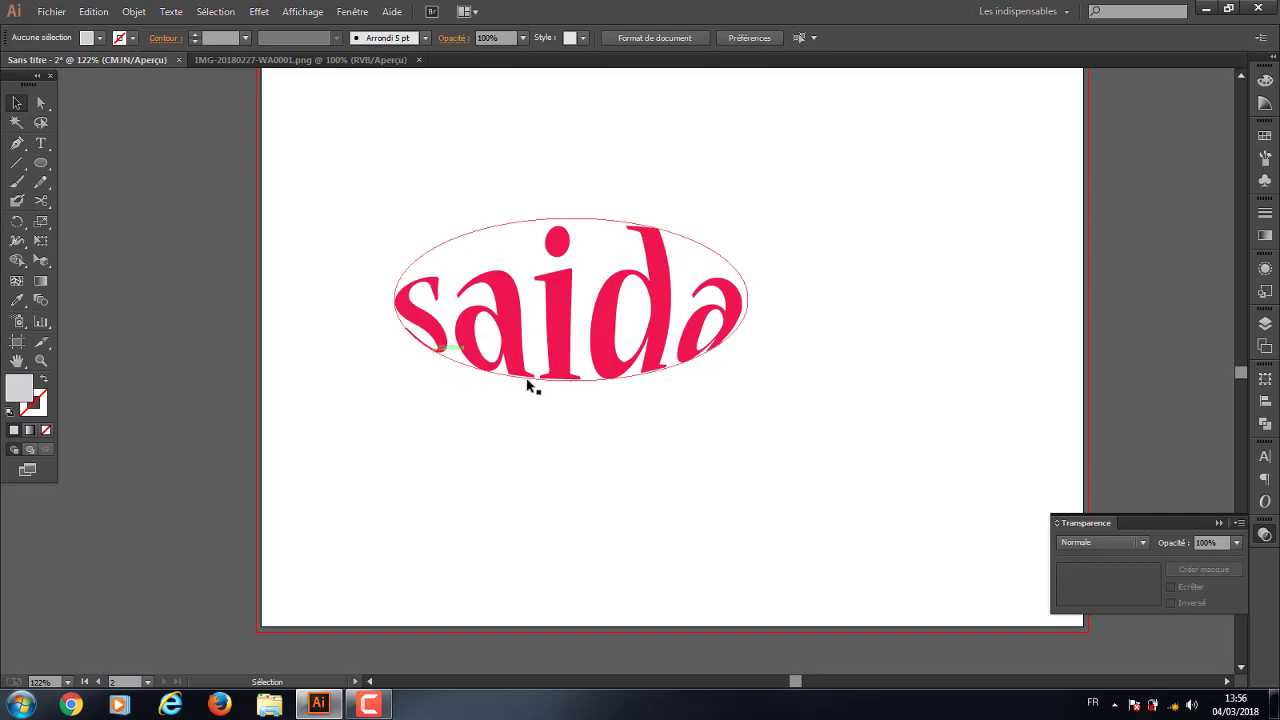
Move the saida envelope up and to the right, then reselect it
drag(565, 352, 655, 282)
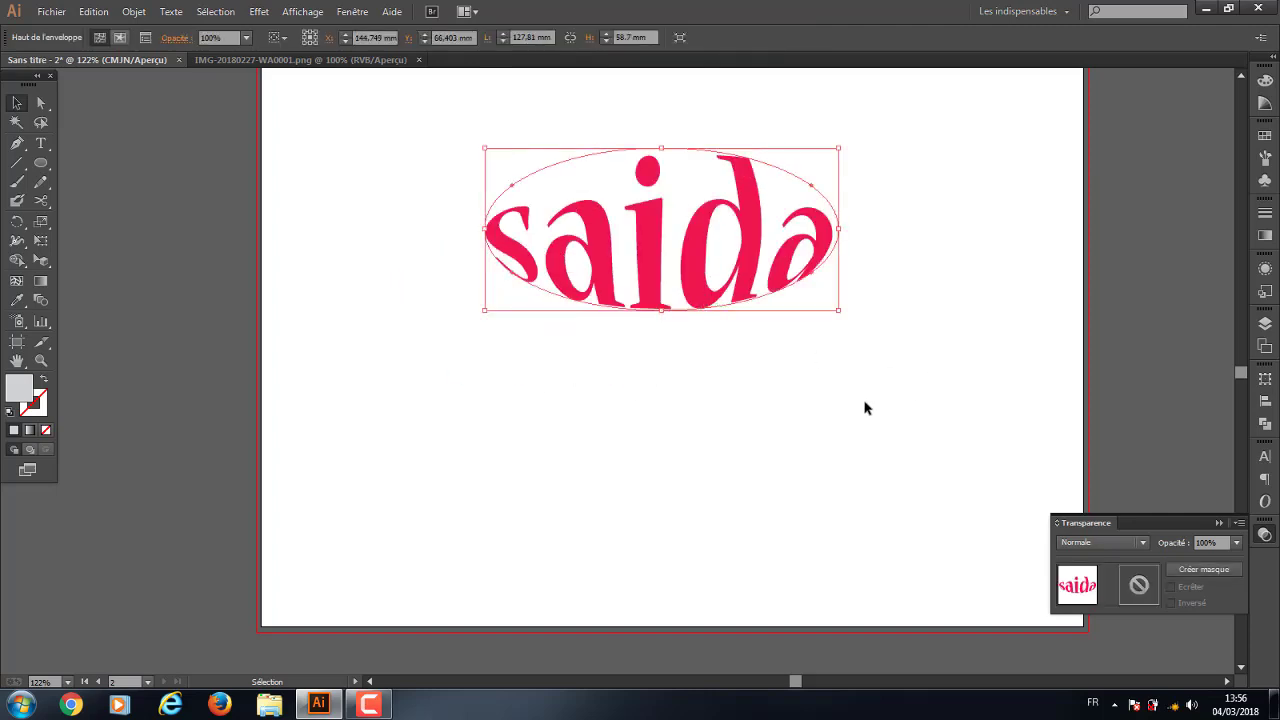
click(616, 165)
drag(869, 362, 520, 157)
Delete the 'saida' envelope, collapse the Transparency panel and turn on the rulers
key(Delete)
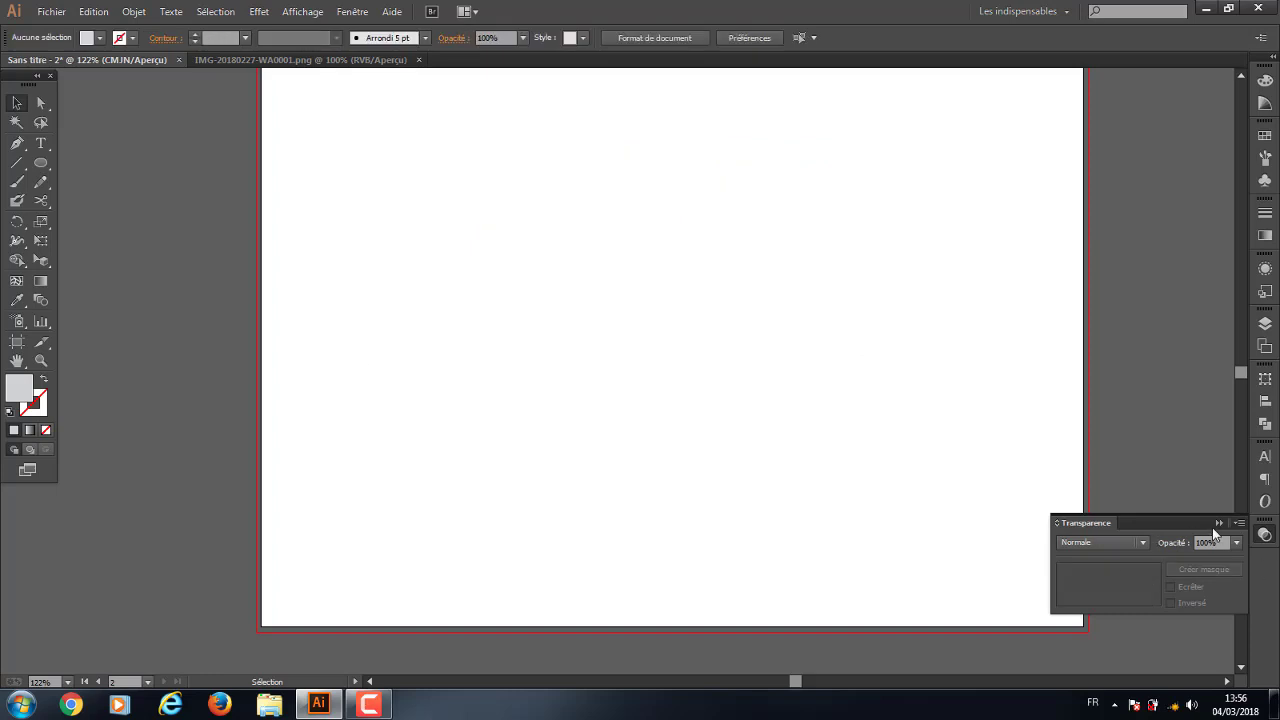
click(1219, 519)
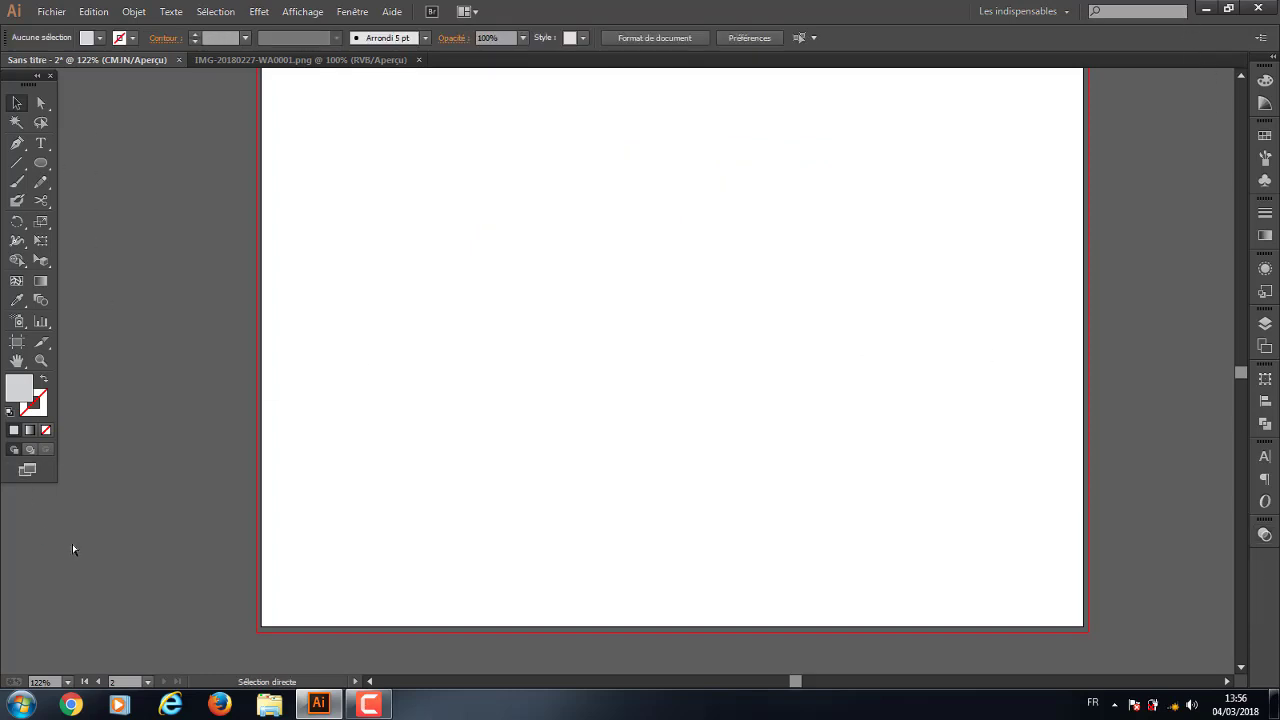
key(ctrl+r)
key(v)
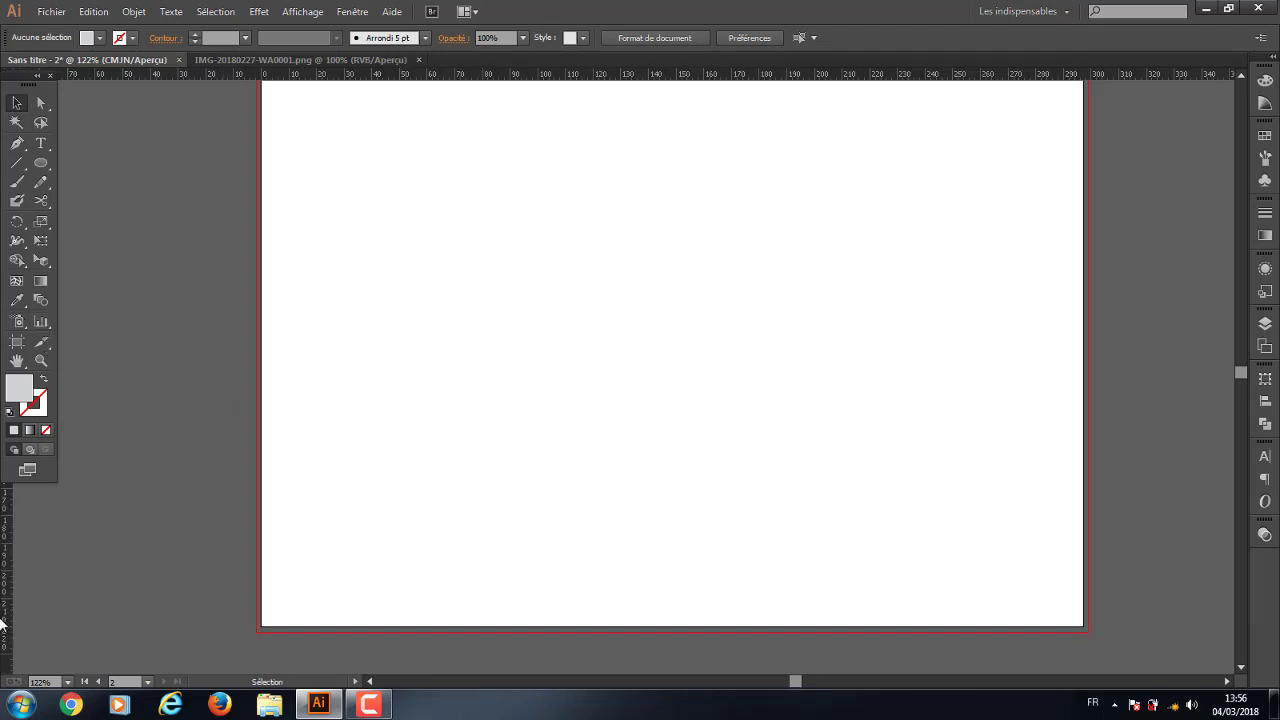
key(ctrl+r)
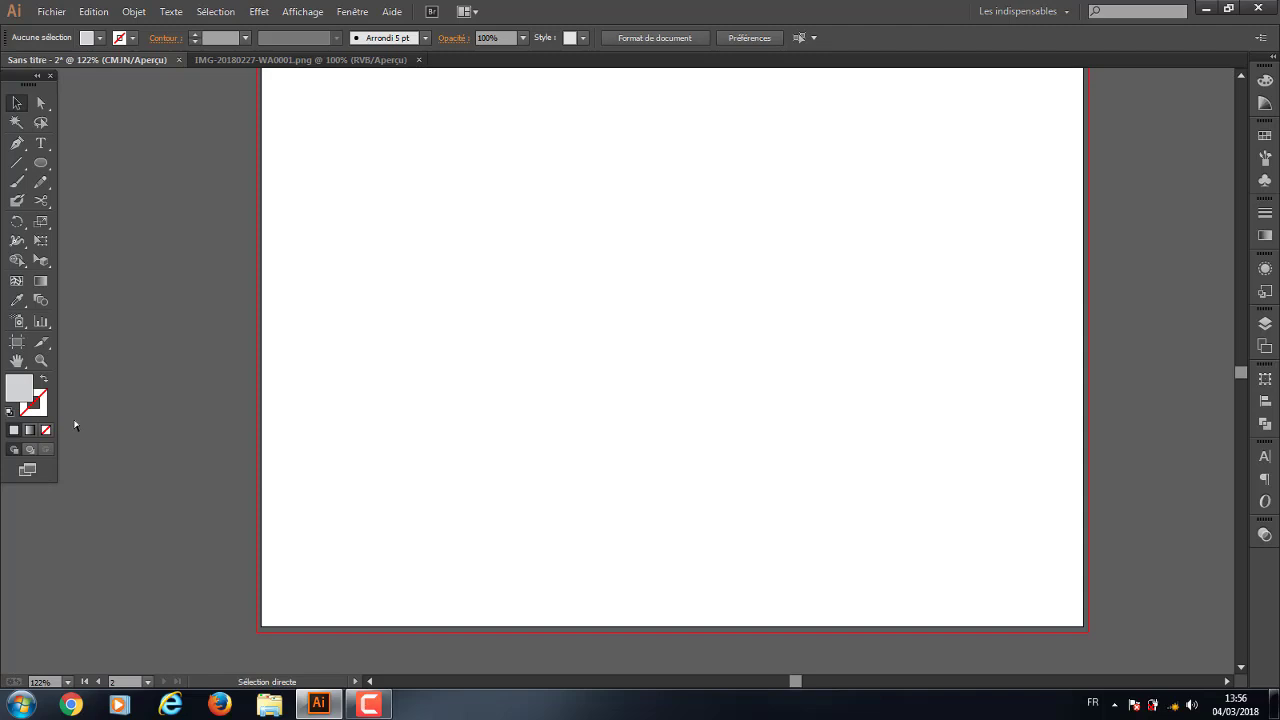
key(ctrl+r)
Draw a grey rectangle, about 121,737 × 70,266 mm, near the artboard centre
drag(41, 162, 93, 159)
click(335, 220)
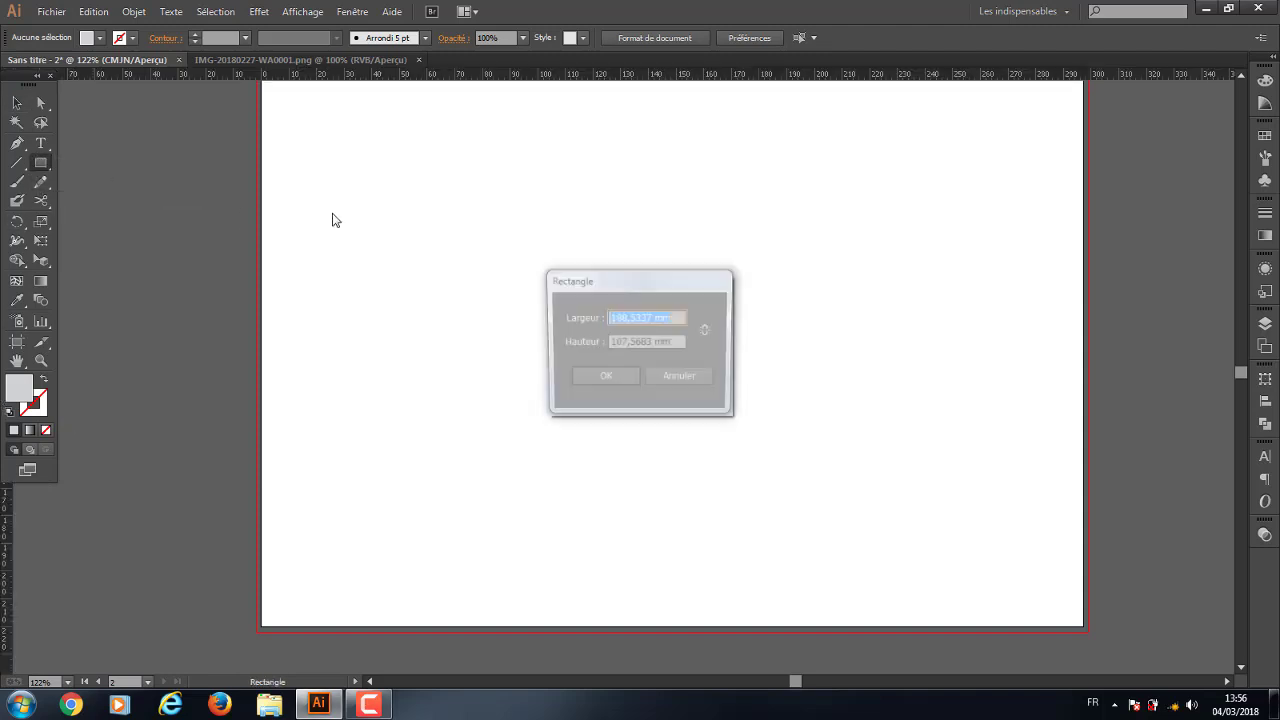
click(679, 375)
drag(537, 235, 873, 430)
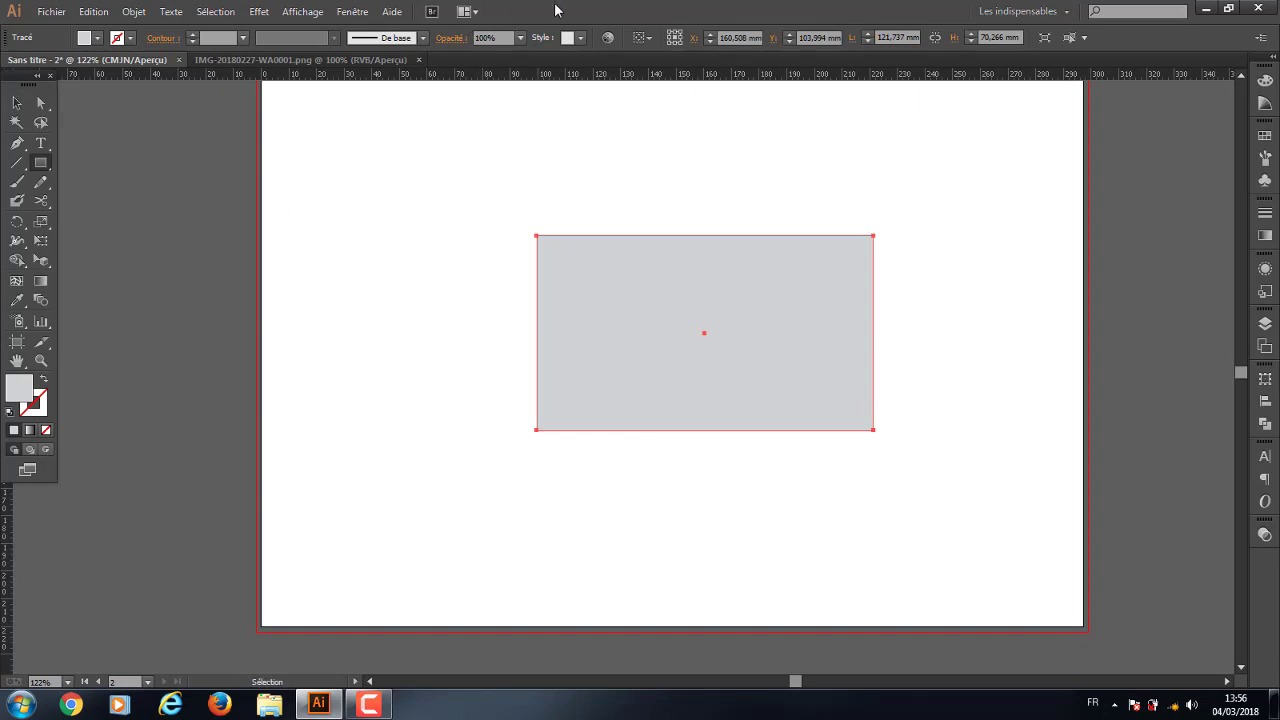
Drag ruler guides onto the rectangle's top and left edges
click(15, 103)
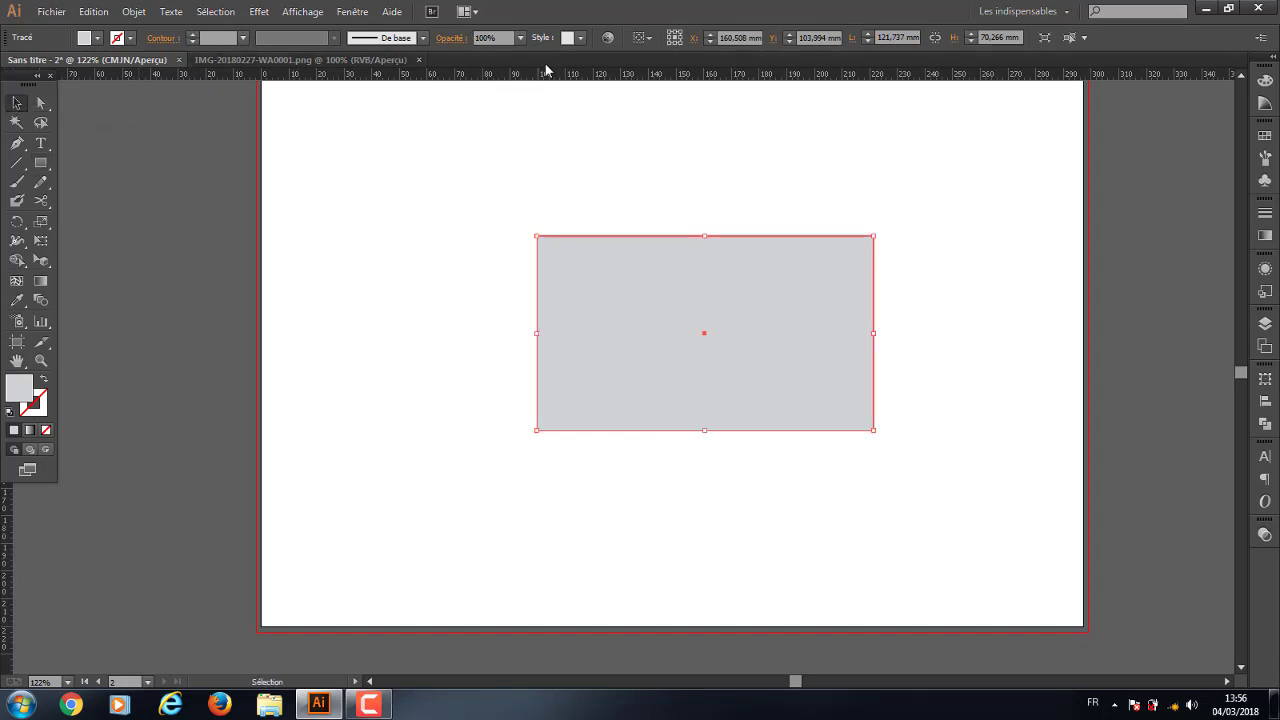
drag(548, 76, 566, 236)
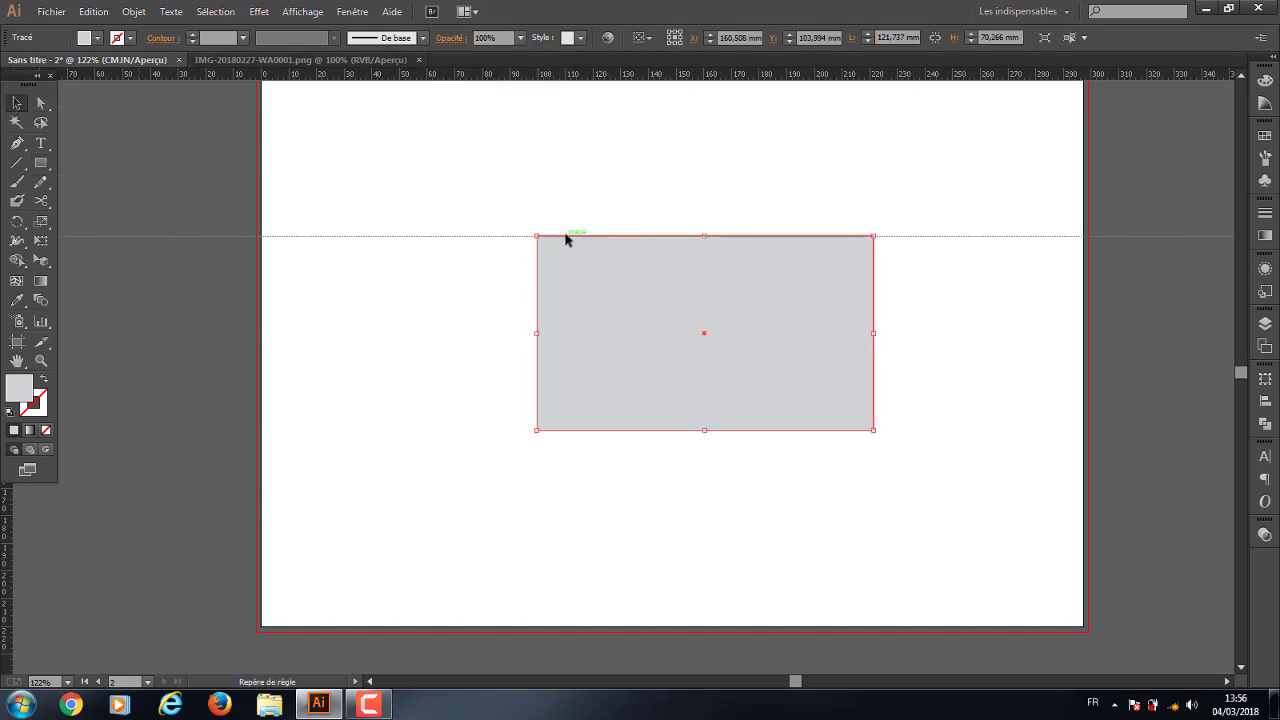
drag(2, 558, 537, 393)
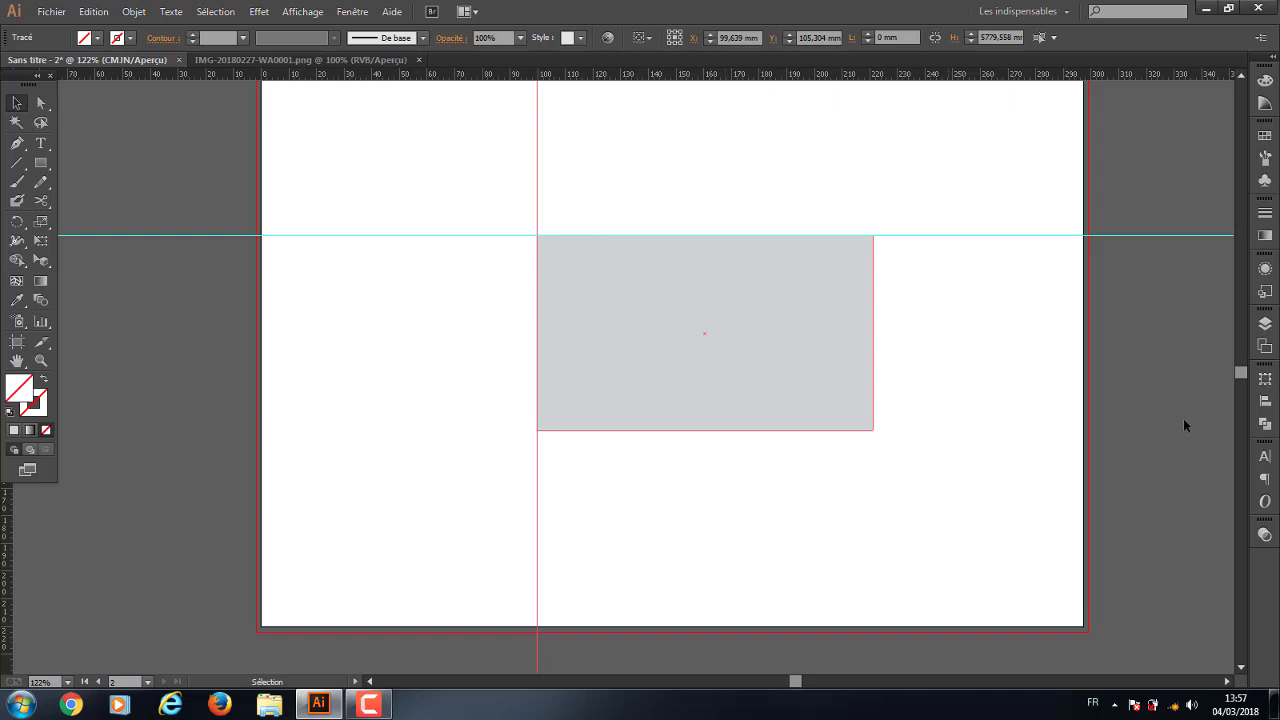
drag(1040, 346, 883, 400)
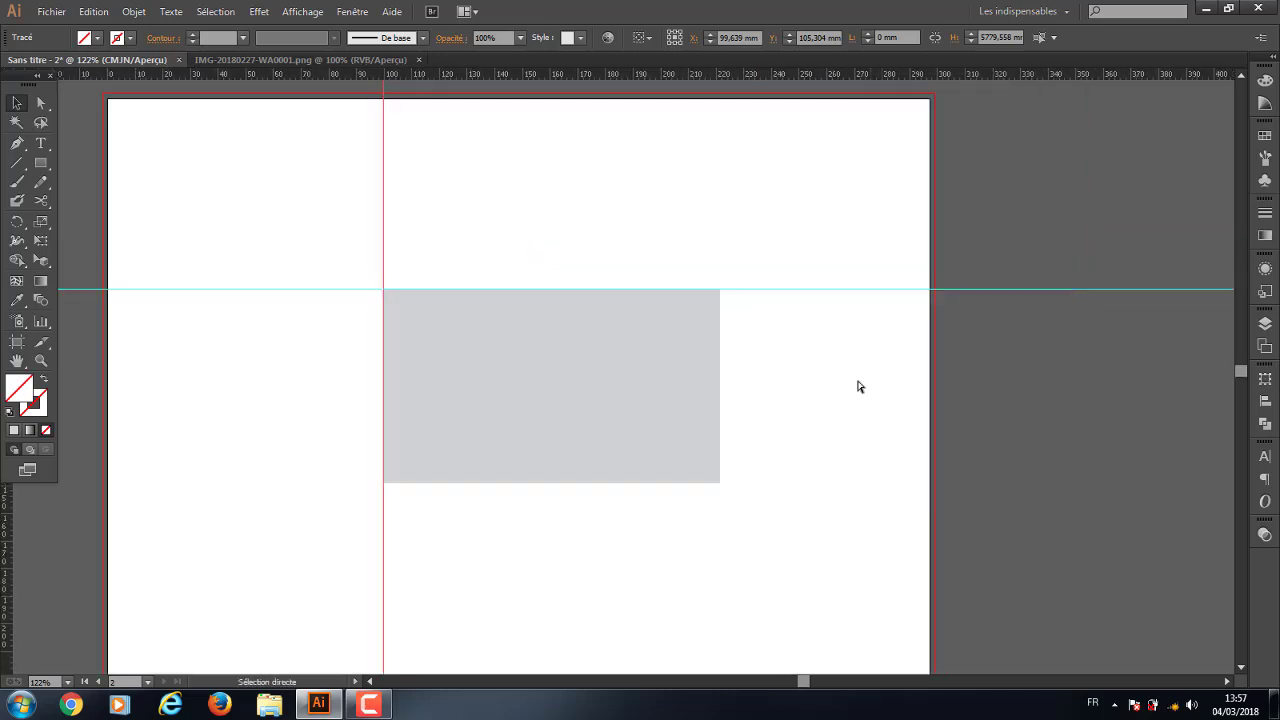
key(ctrl+r)
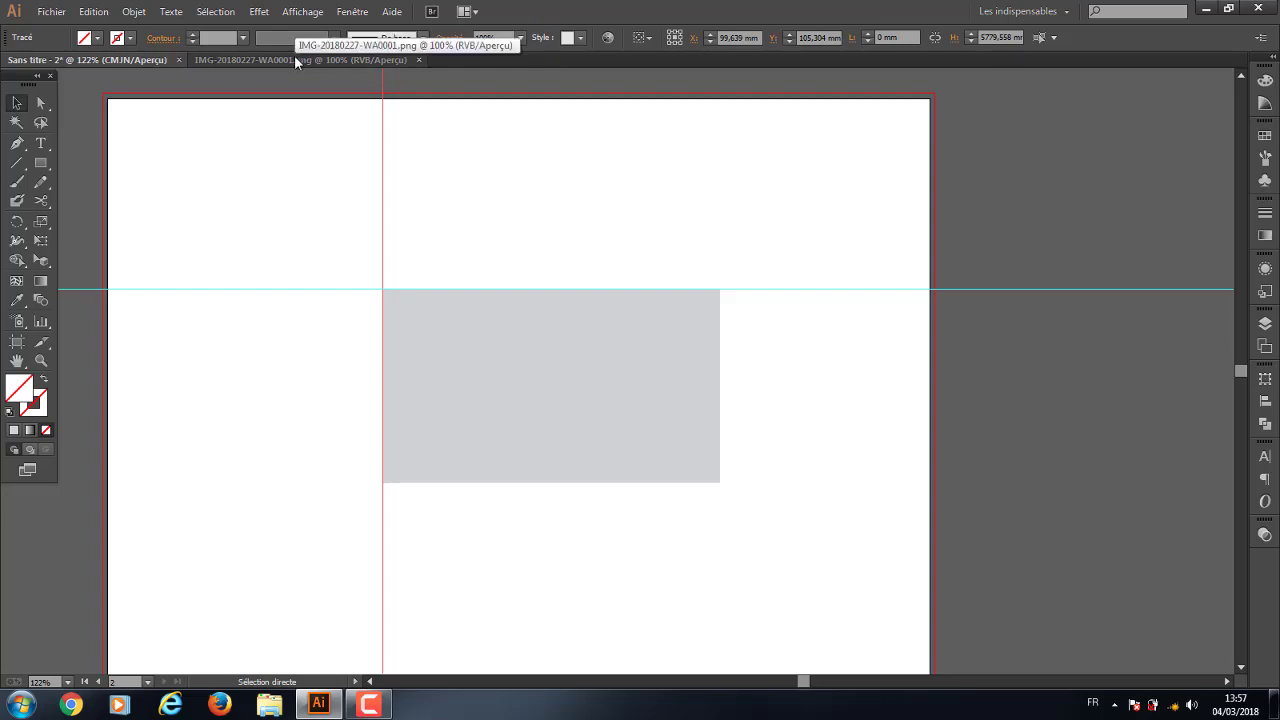
key(ctrl+r)
click(259, 12)
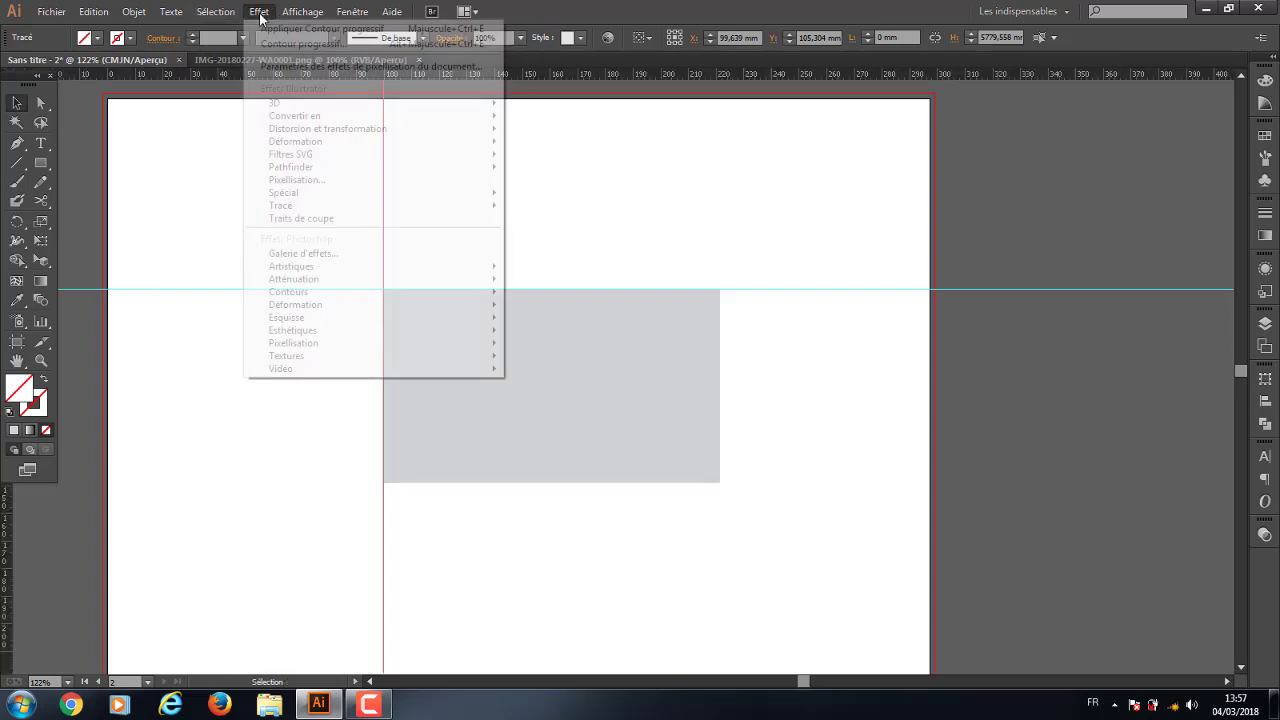
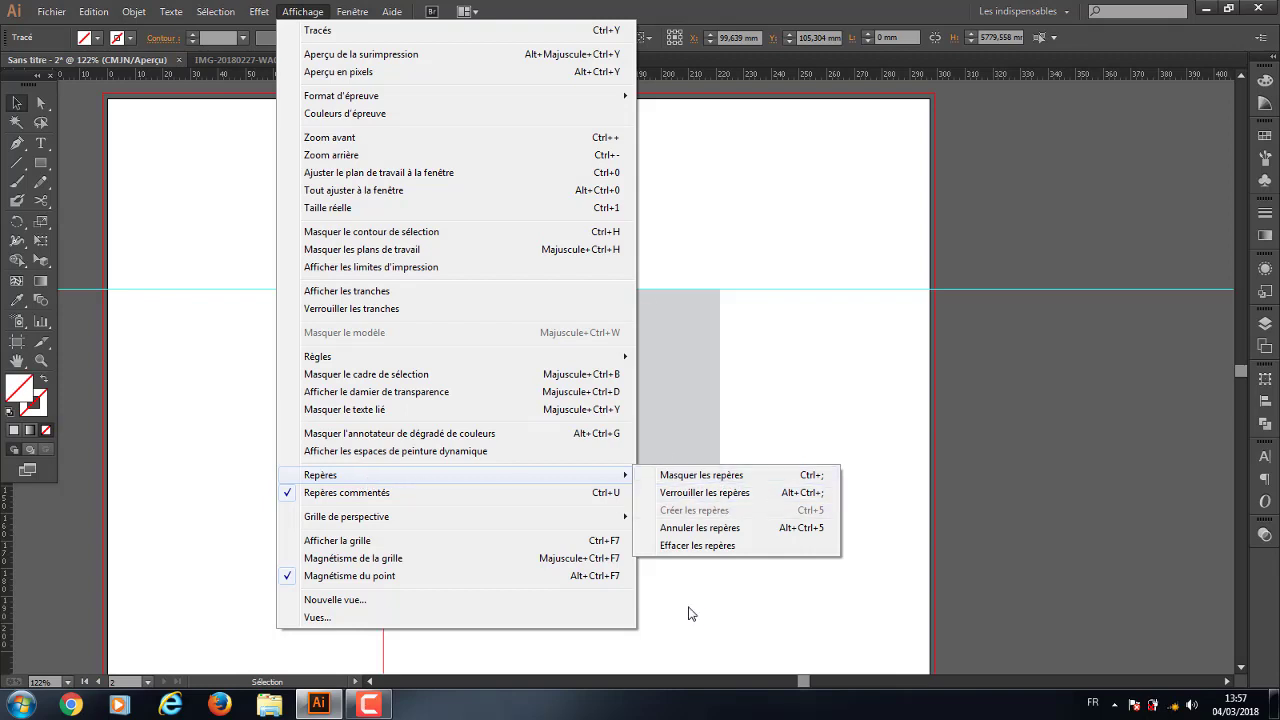
Hide the guides, then show them again from View > Guides
click(710, 476)
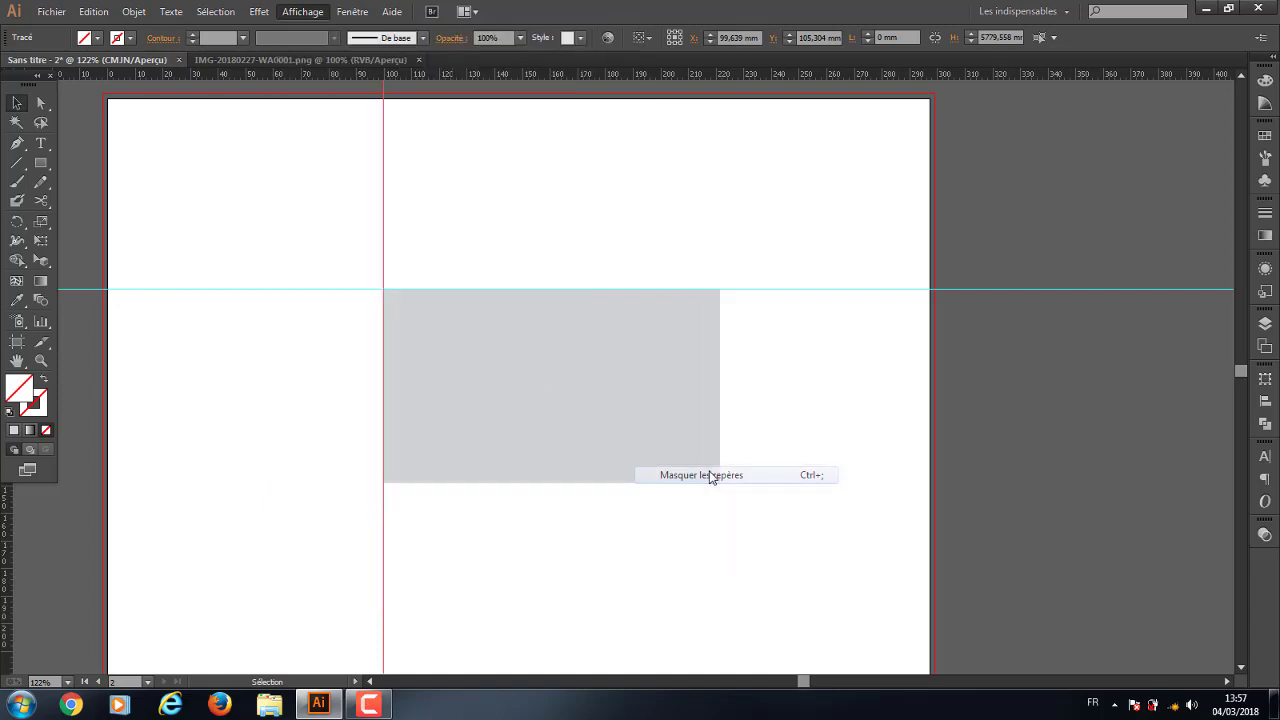
click(305, 11)
mouse_move(320, 475)
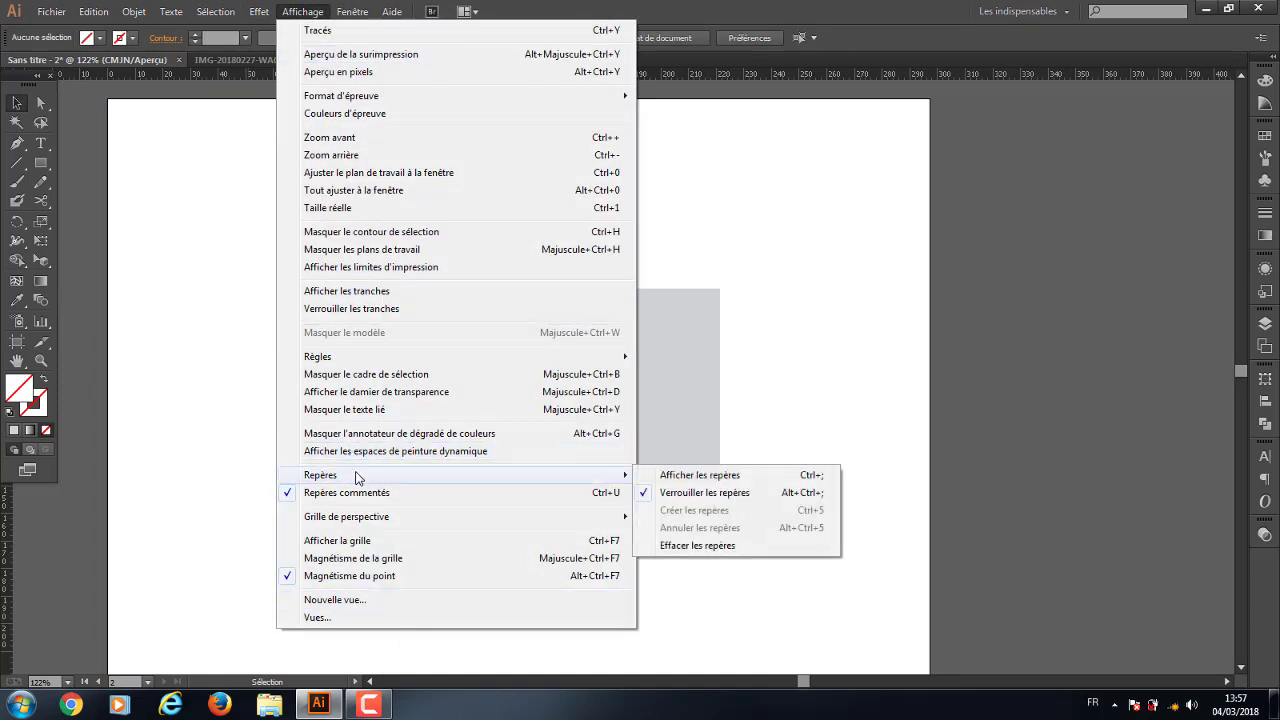
click(713, 480)
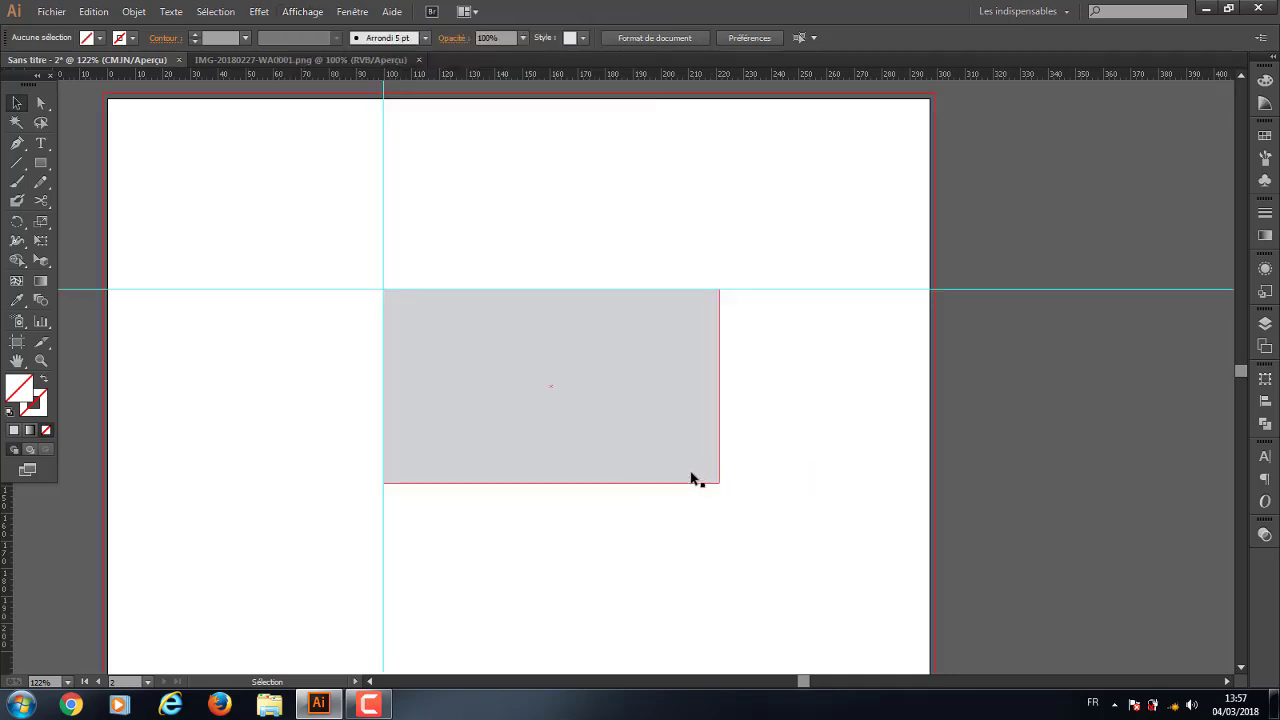
Drag a horizontal guide from the top ruler to the grey rectangle's bottom edge
drag(862, 208, 903, 366)
drag(848, 204, 900, 420)
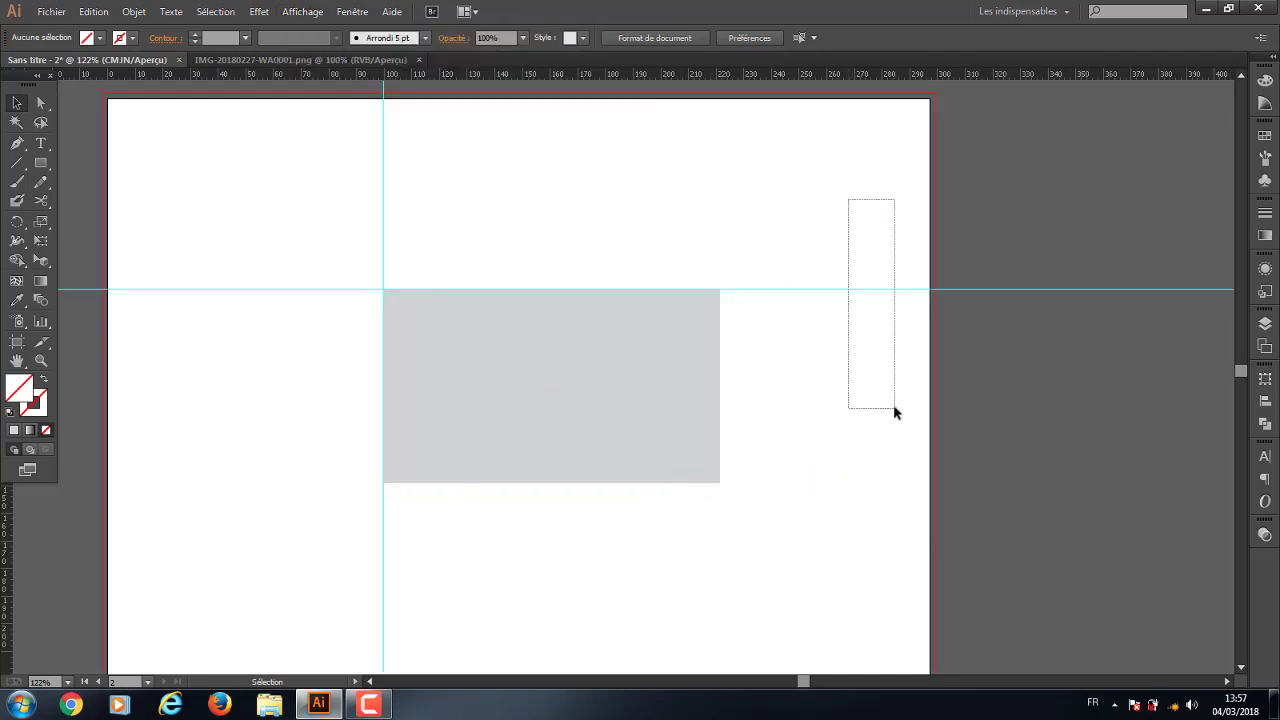
drag(812, 78, 788, 483)
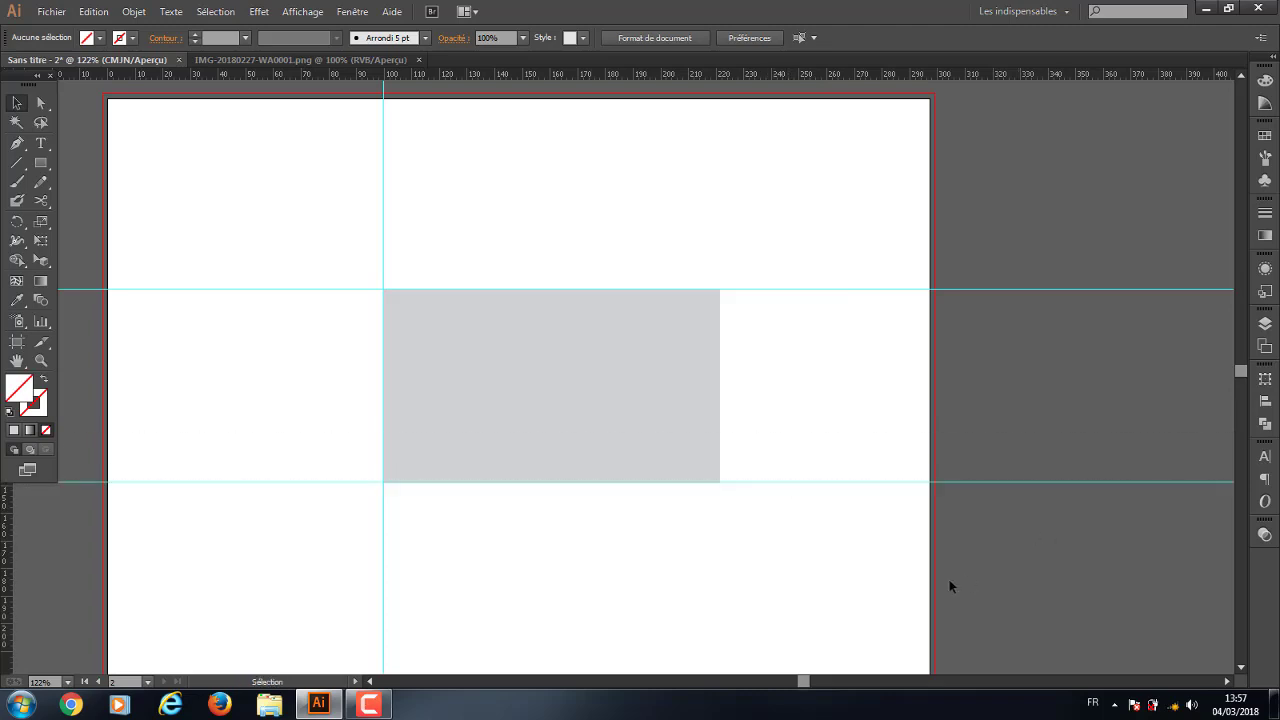
drag(910, 488, 900, 380)
mouse_move(882, 458)
mouse_down()
mouse_move(894, 543)
mouse_move(822, 376)
mouse_move(858, 574)
mouse_up()
drag(788, 411, 859, 556)
click(303, 11)
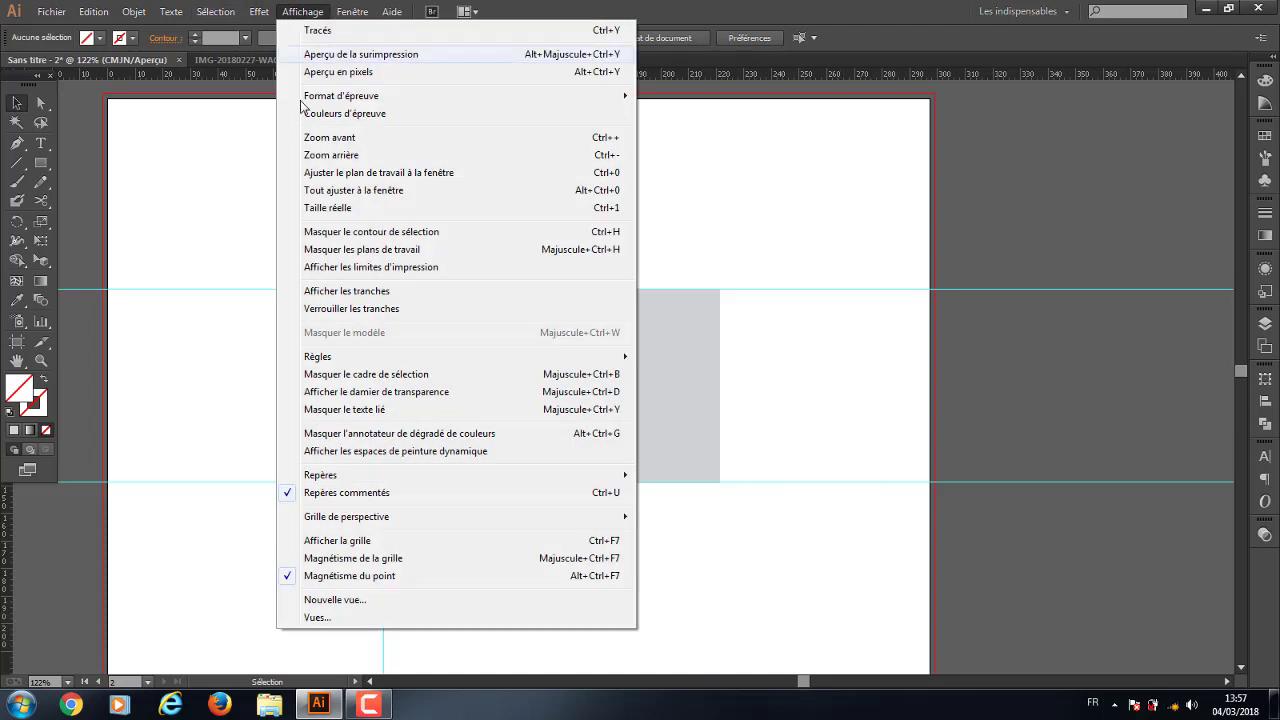
mouse_move(320, 475)
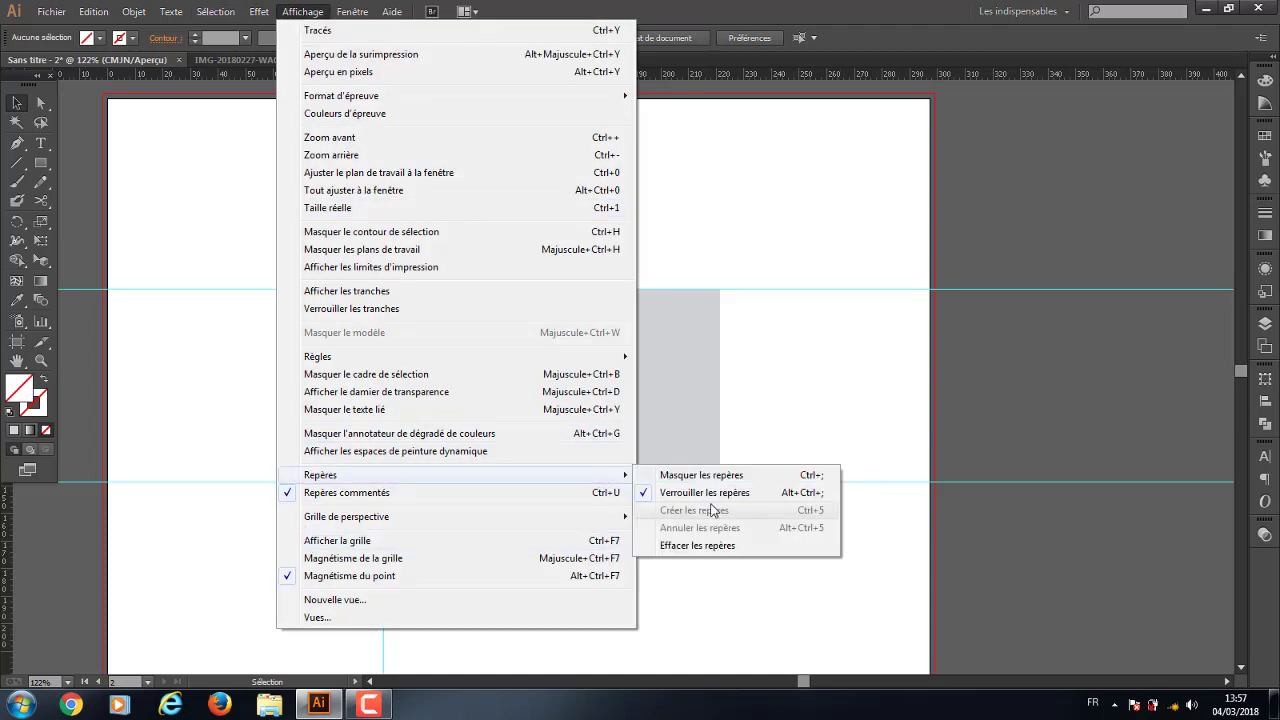
click(726, 493)
drag(856, 428, 866, 548)
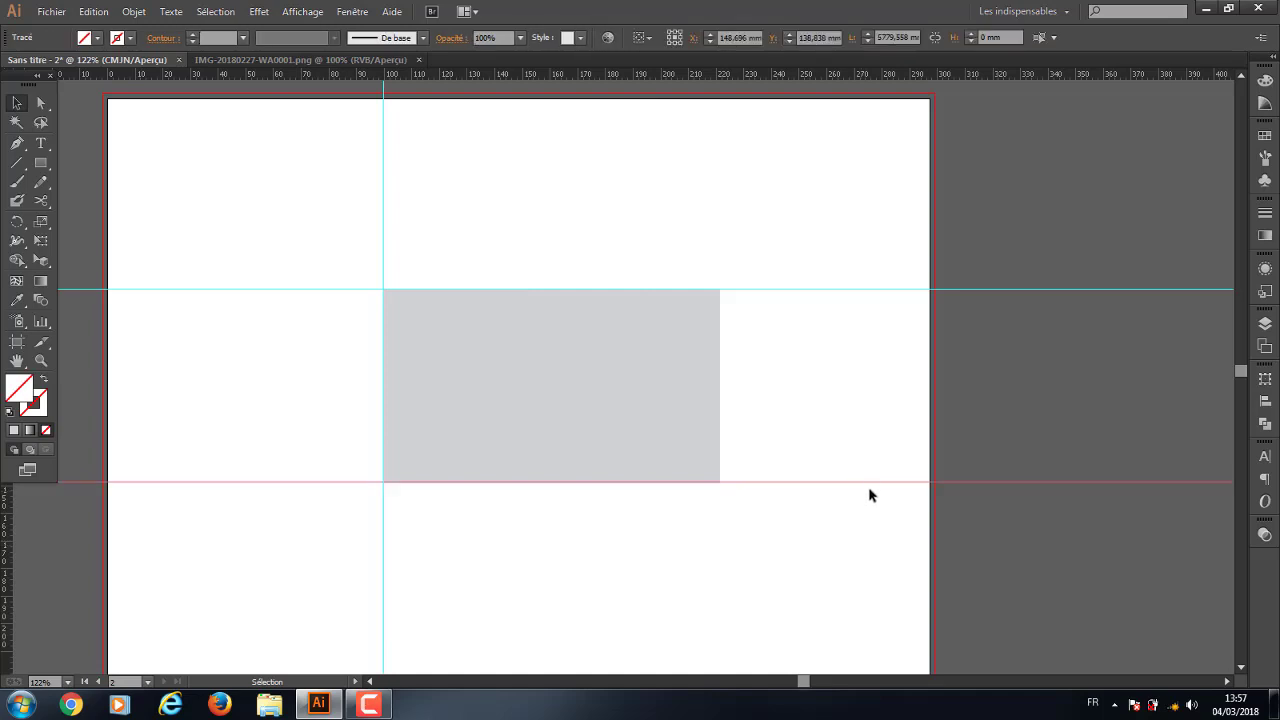
drag(873, 478, 837, 482)
click(823, 543)
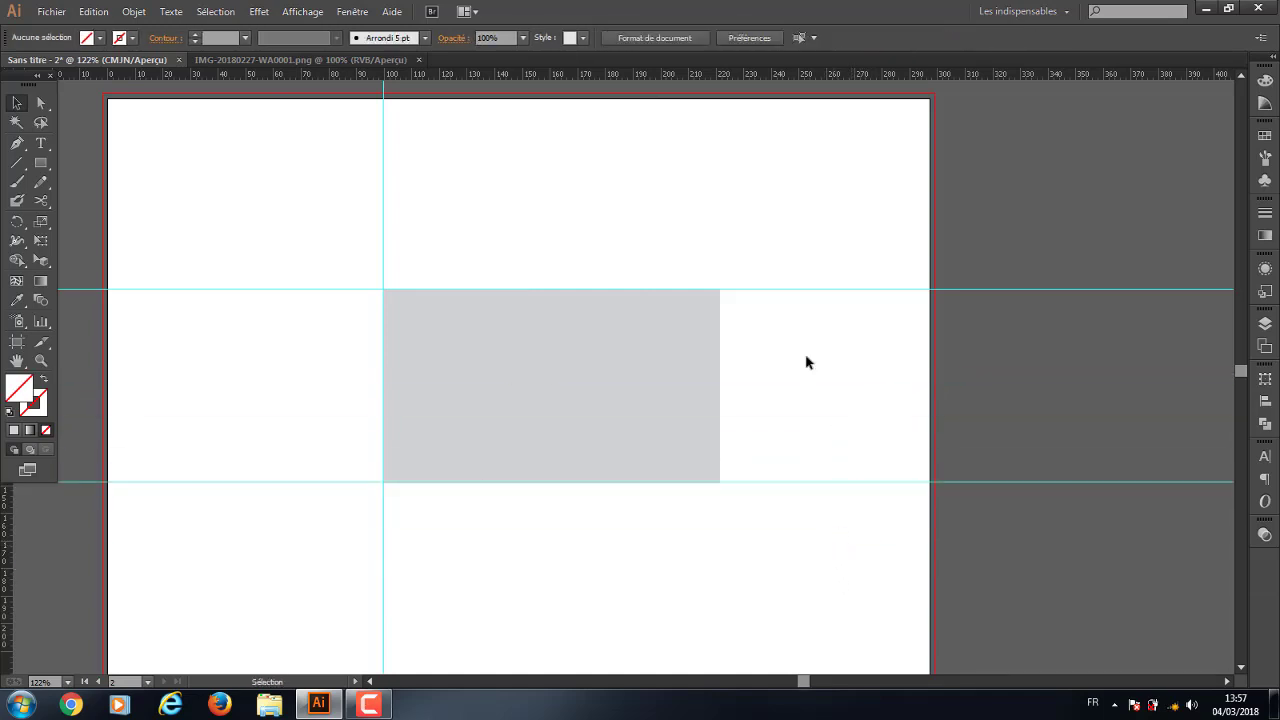
right_click(808, 363)
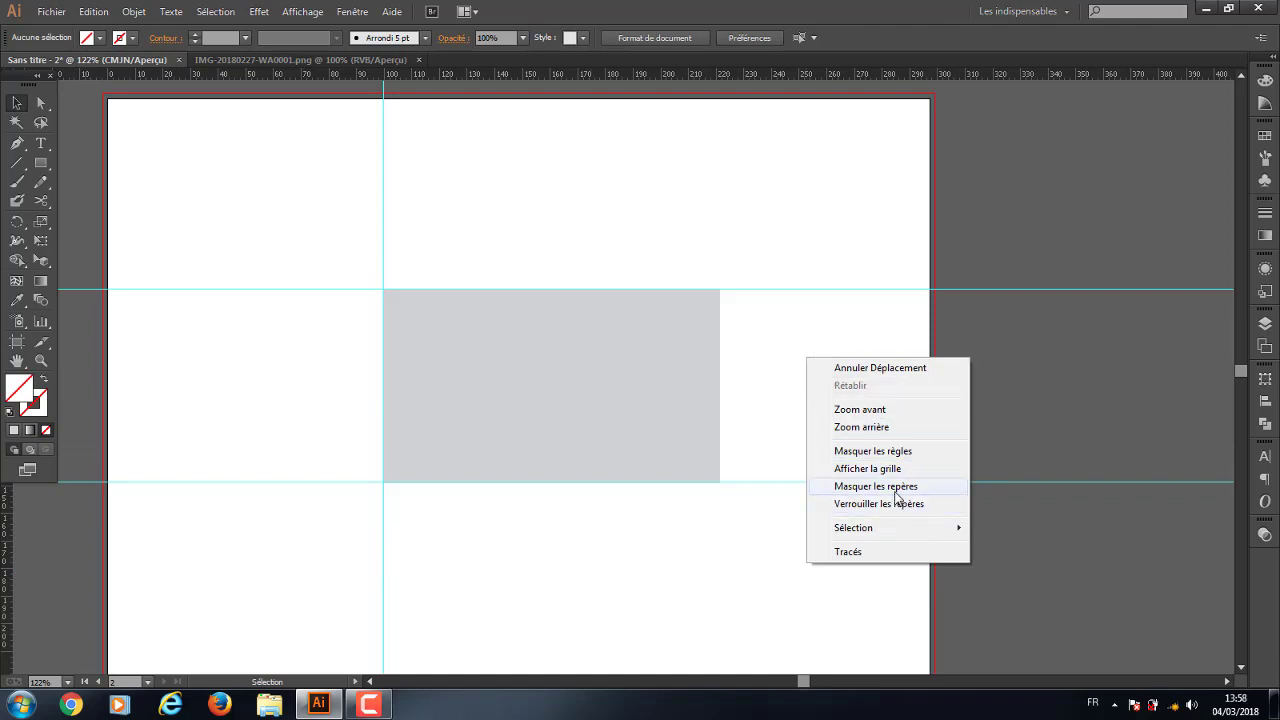
click(897, 489)
right_click(839, 403)
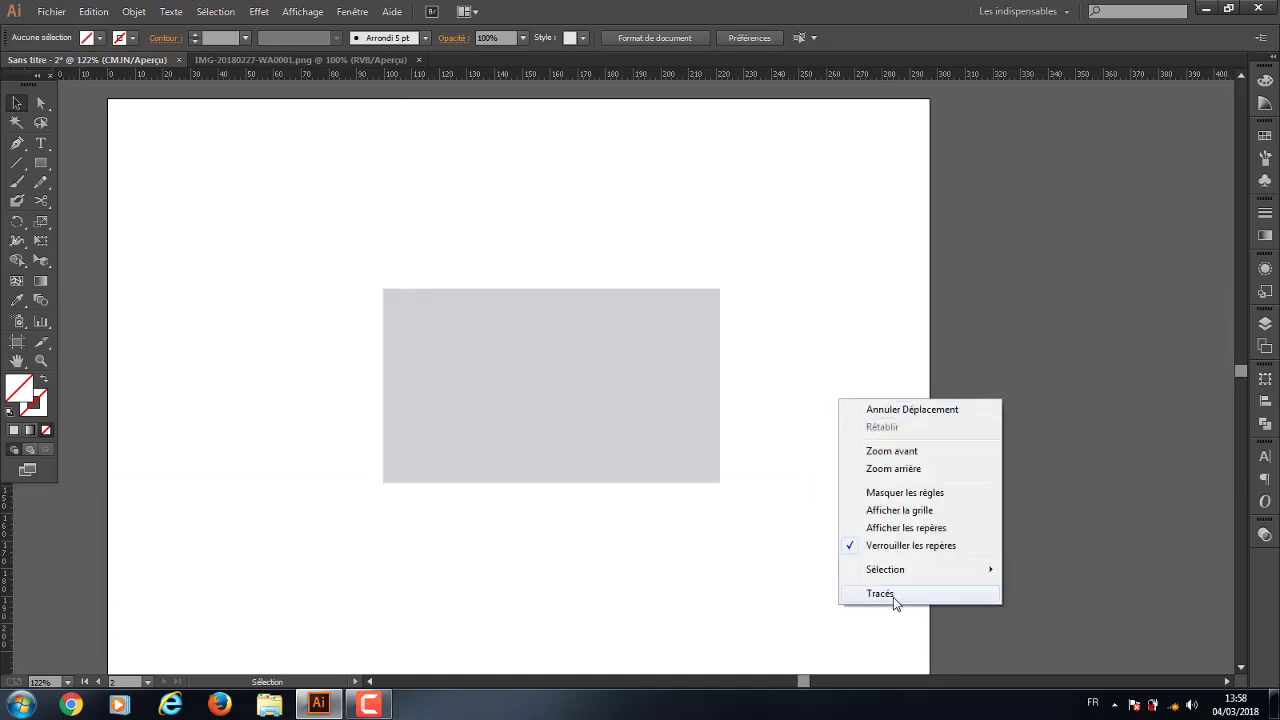
click(902, 530)
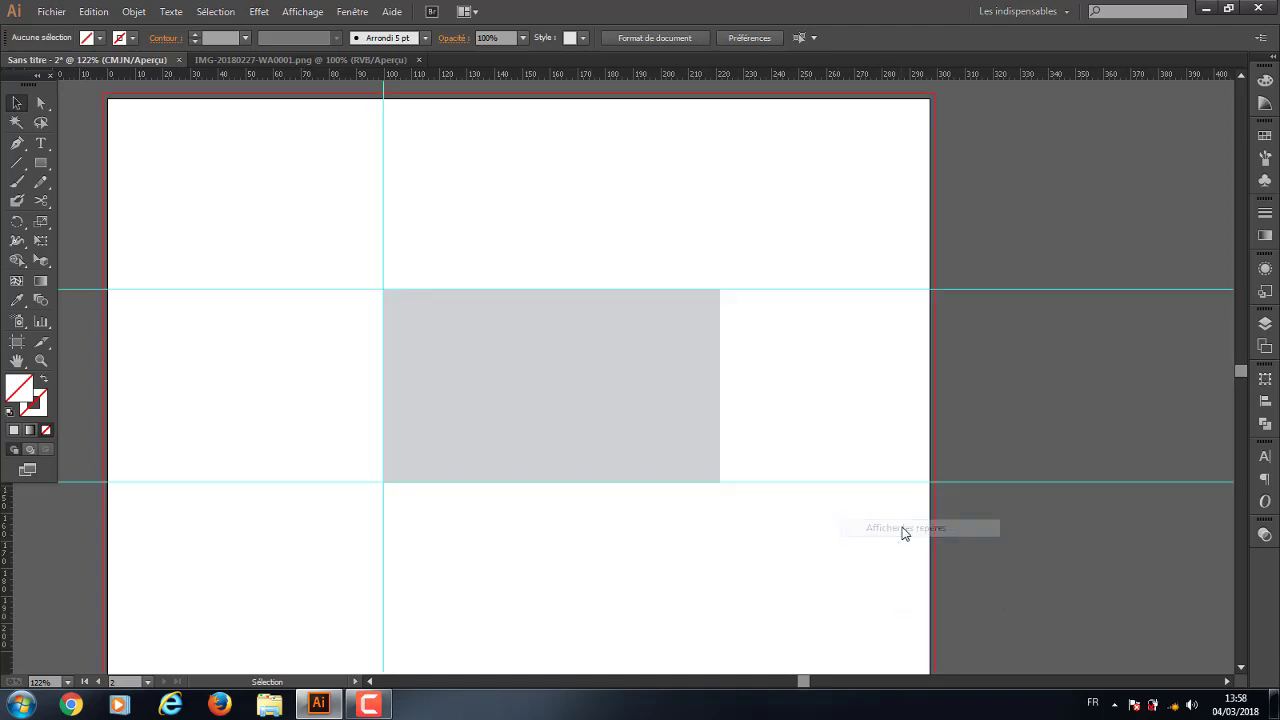
right_click(820, 414)
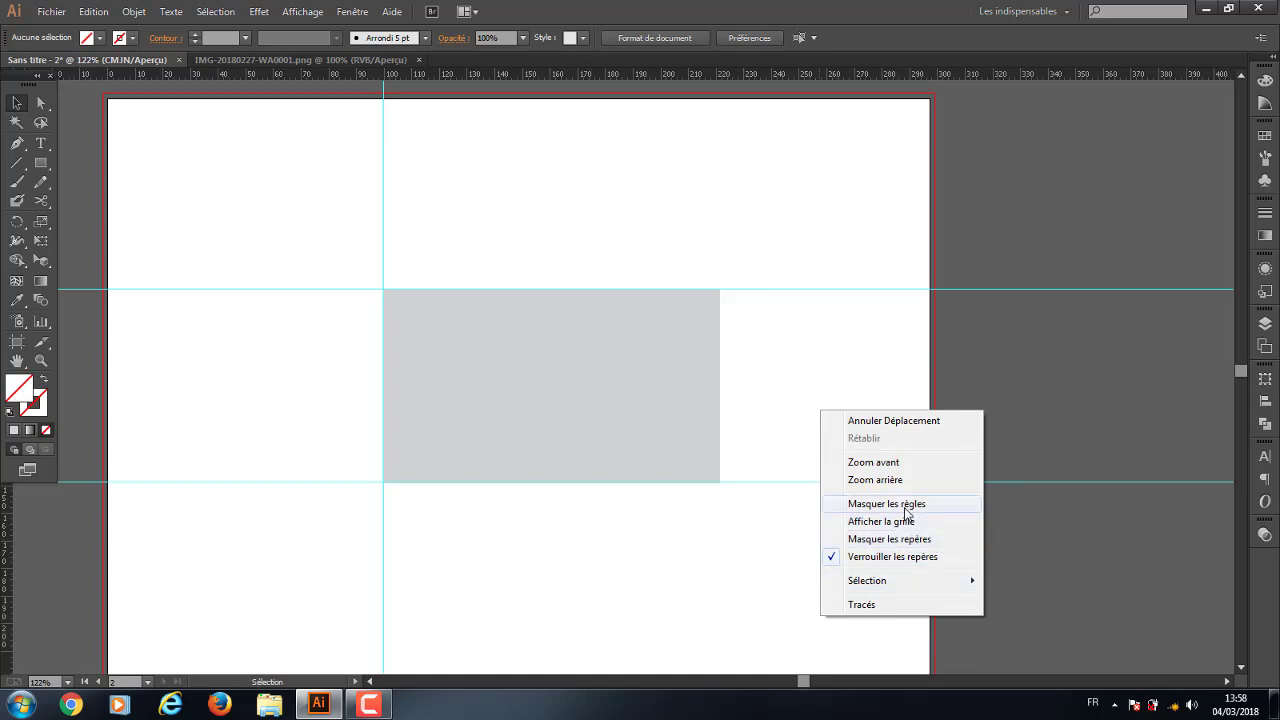
click(871, 507)
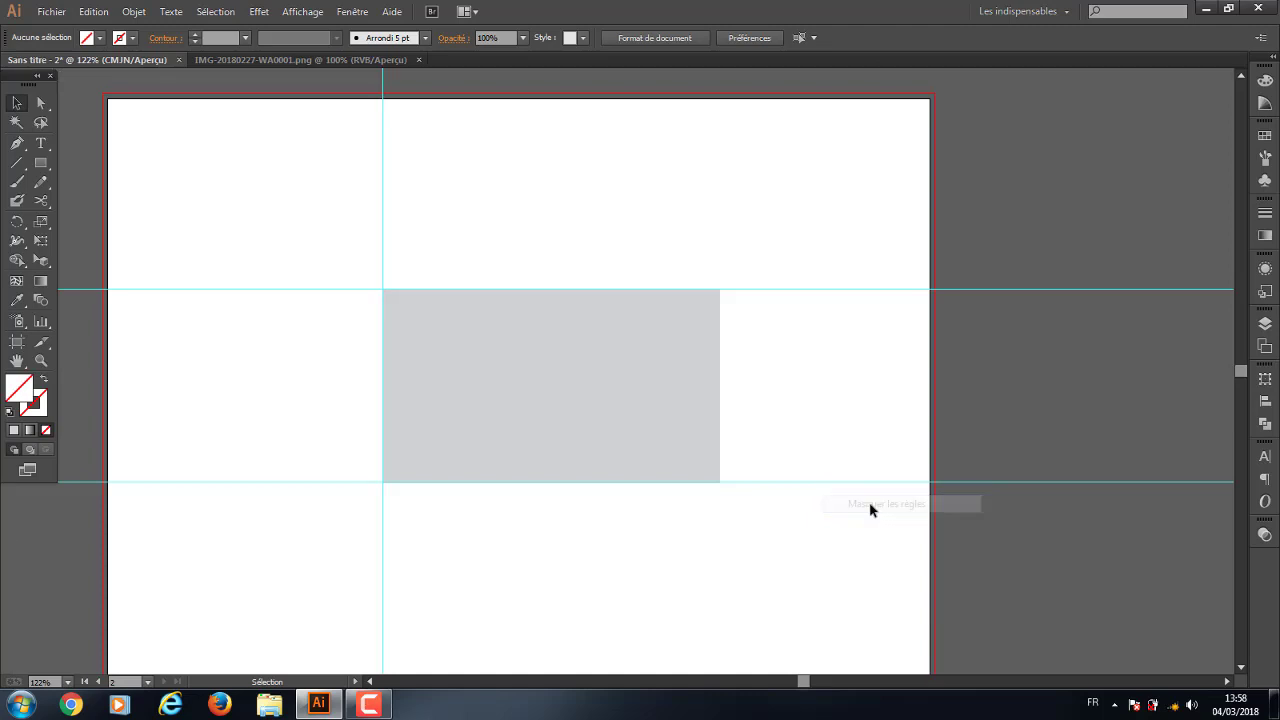
right_click(790, 386)
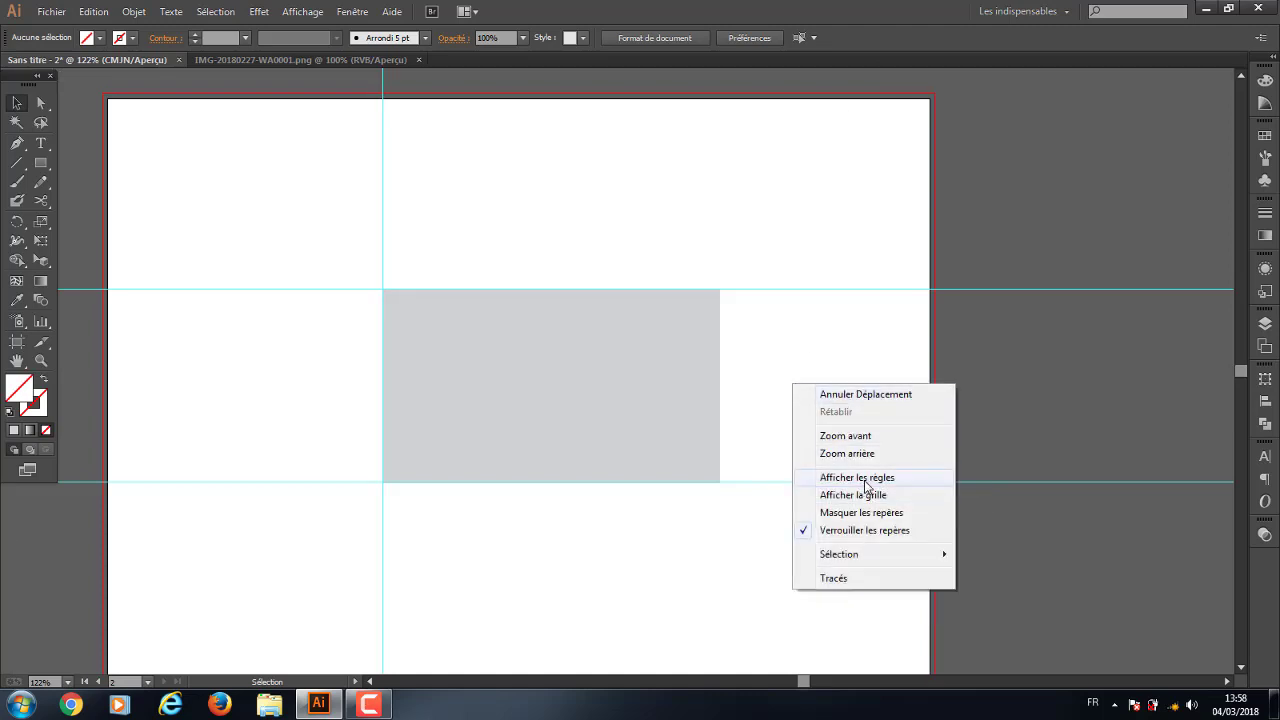
click(866, 479)
right_click(796, 379)
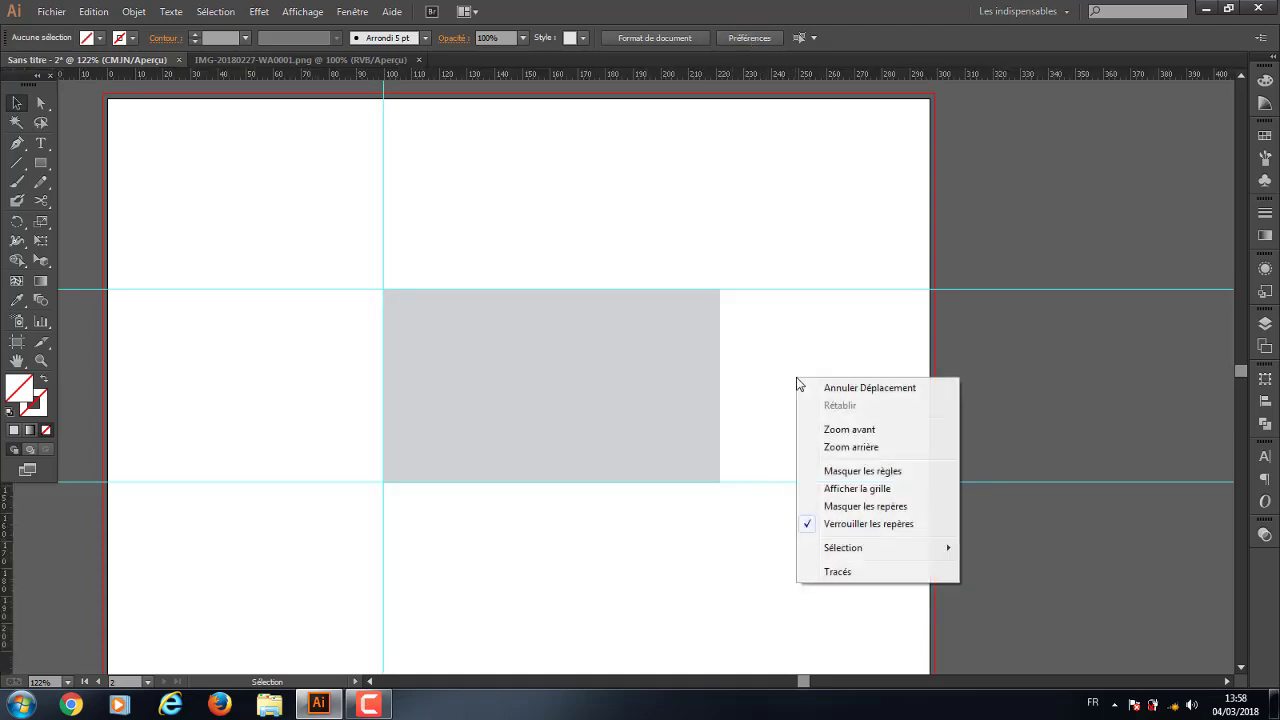
click(309, 16)
mouse_move(320, 475)
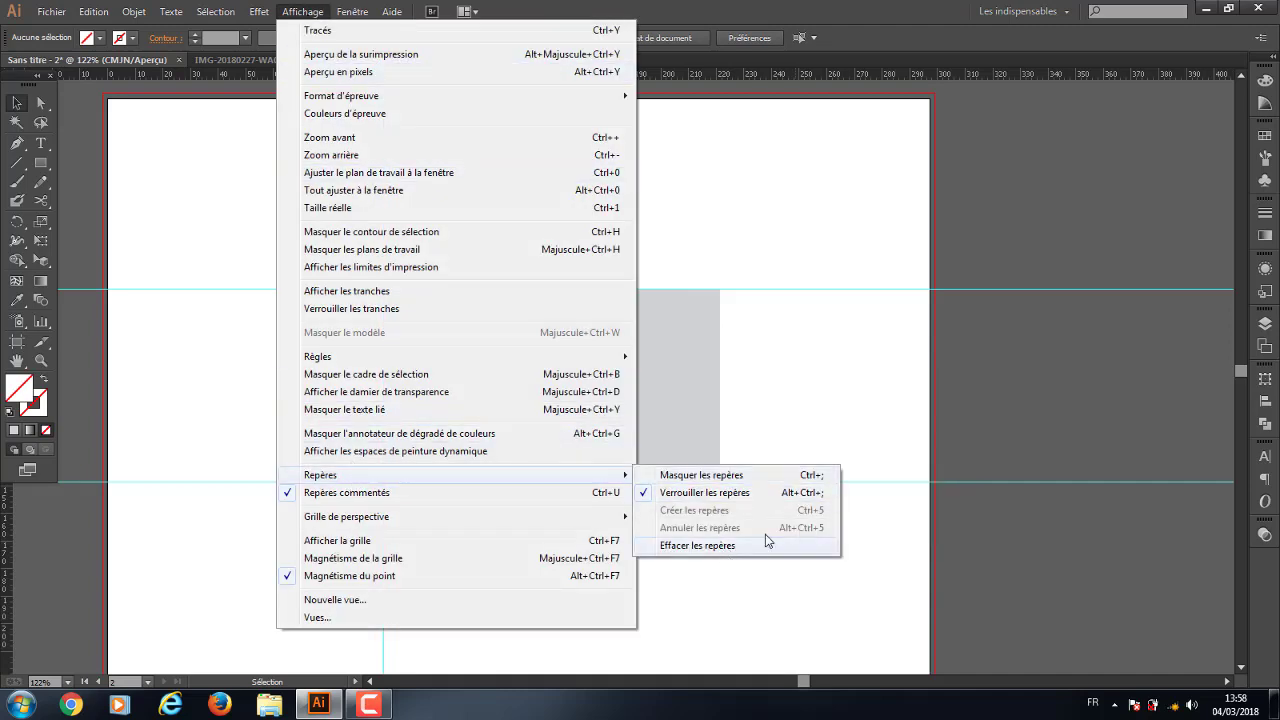
click(911, 444)
key(ctrl+r)
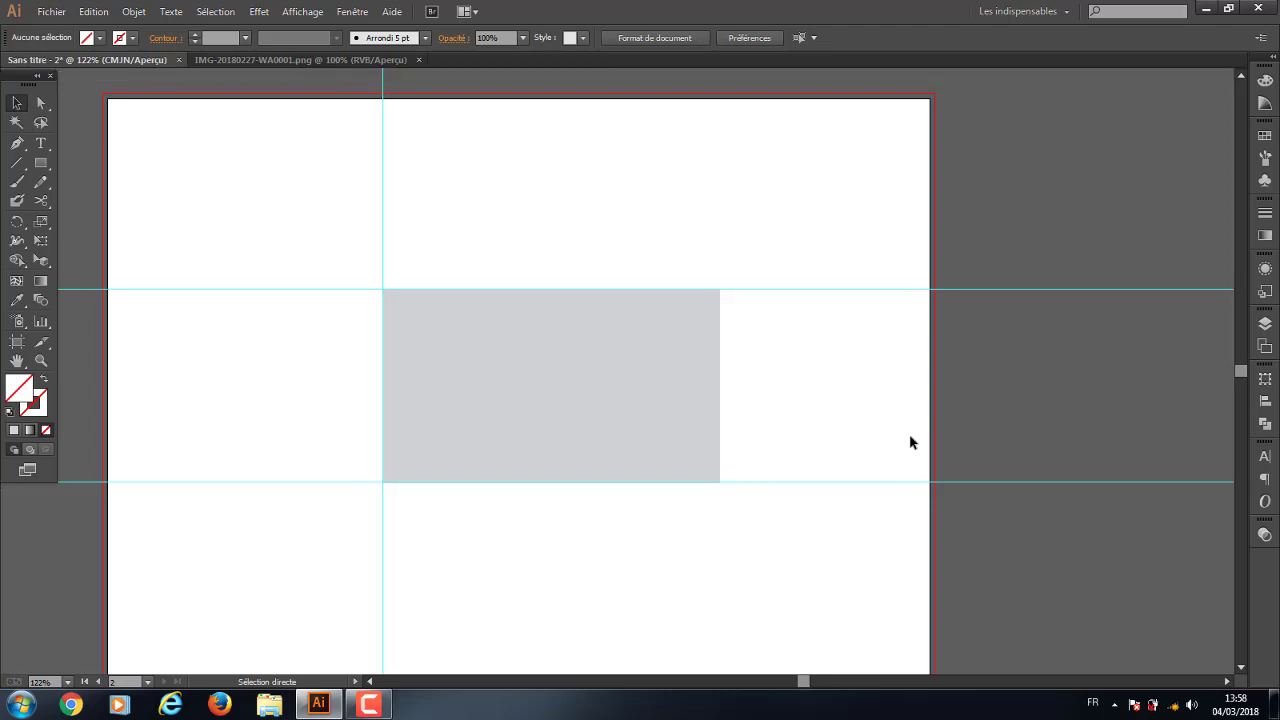
key(ctrl+r)
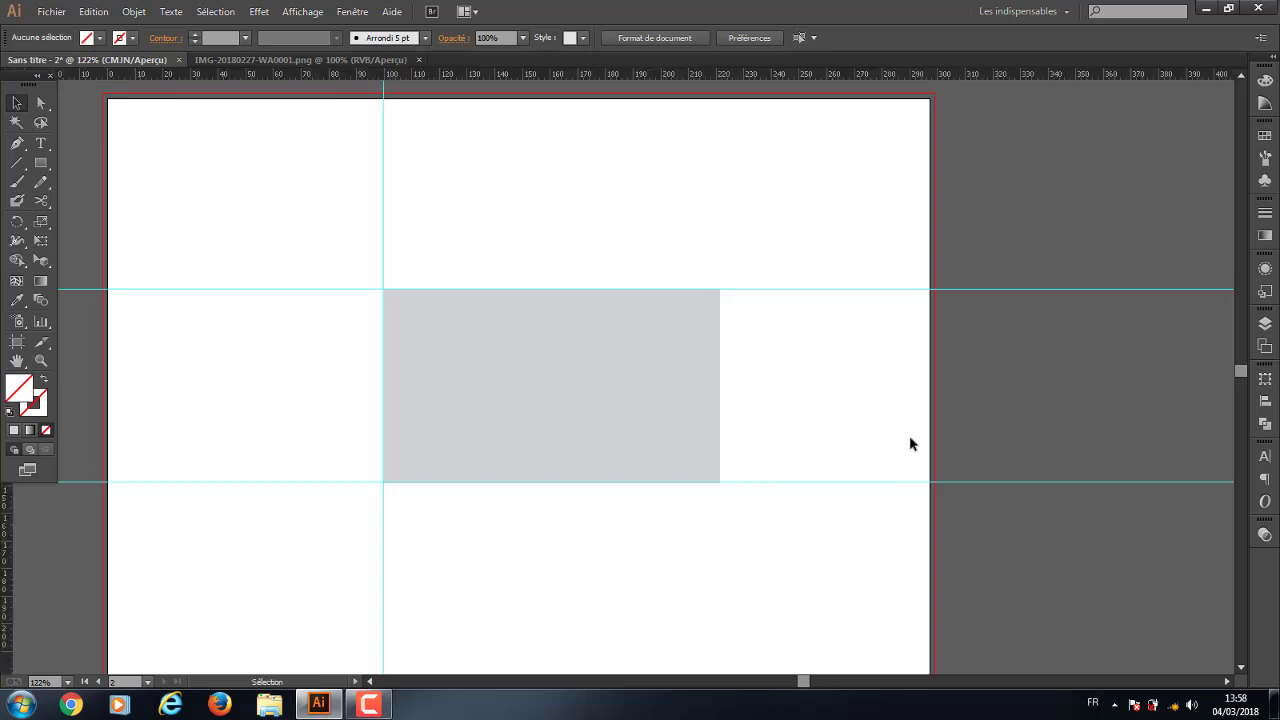
drag(794, 203, 858, 634)
drag(551, 181, 310, 180)
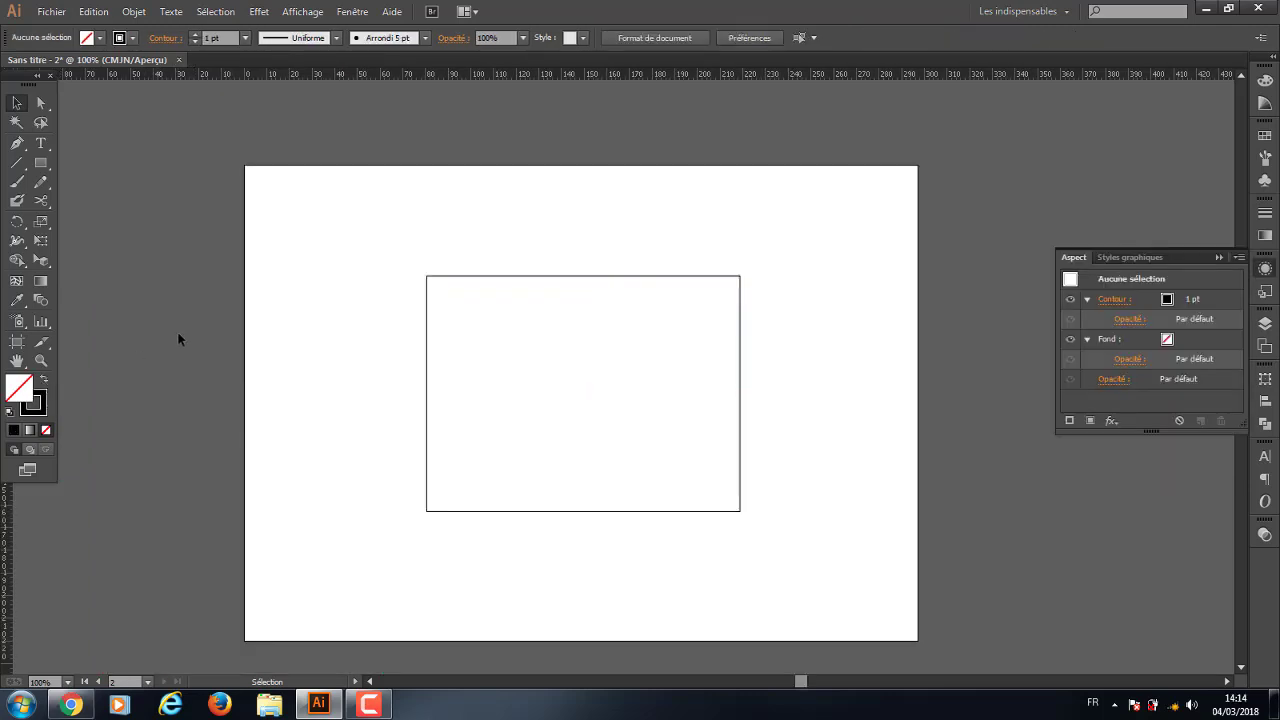
Open the Fichier menu in the blank AA.jpg document
click(368, 704)
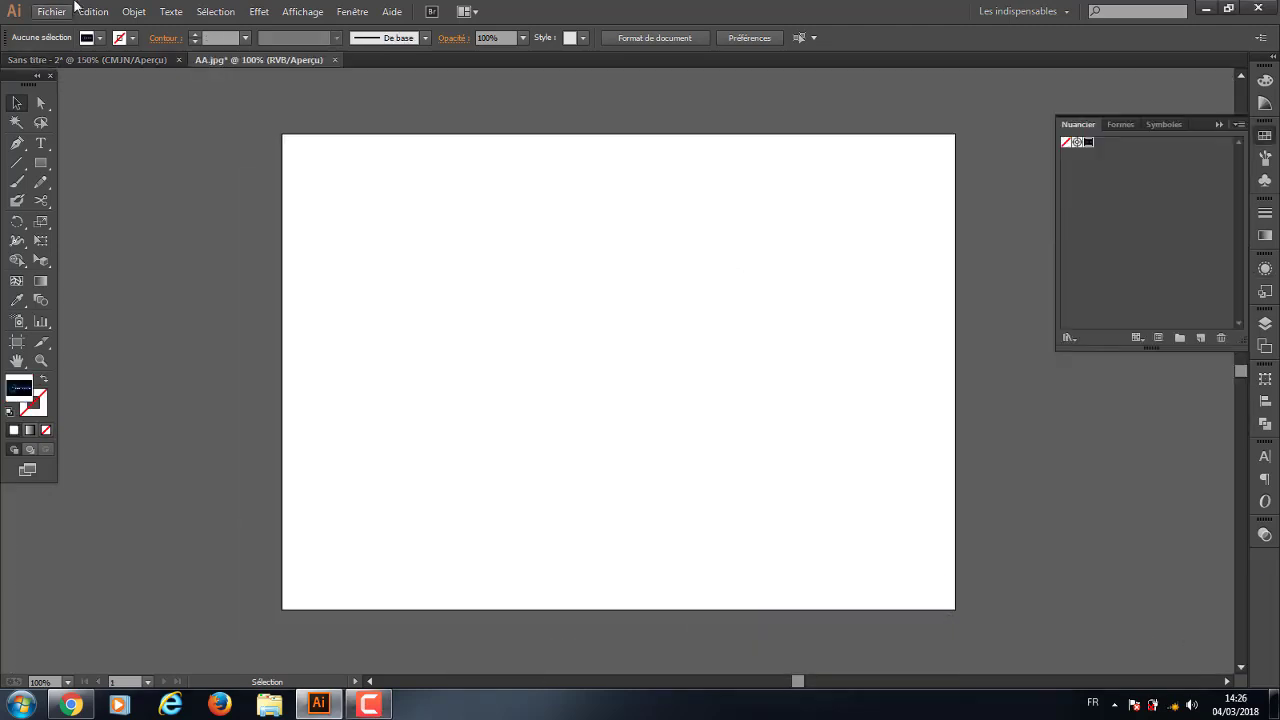
click(48, 12)
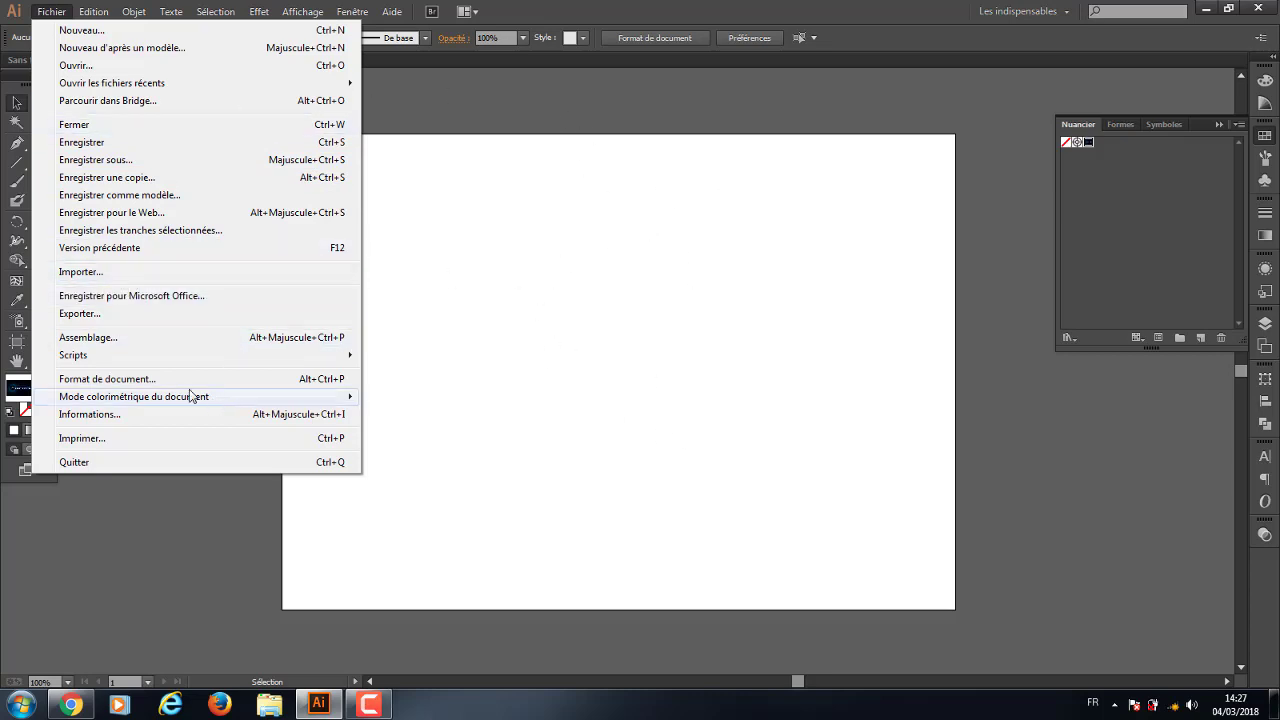
mouse_move(150, 396)
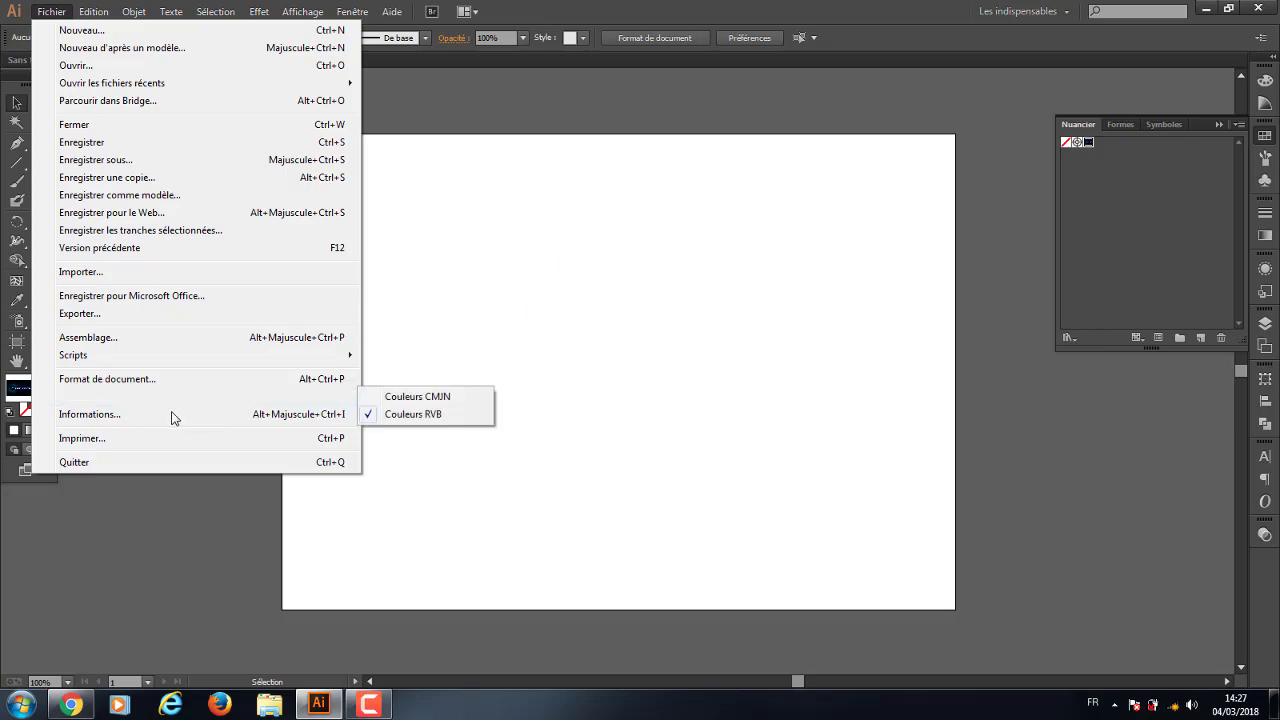
click(137, 316)
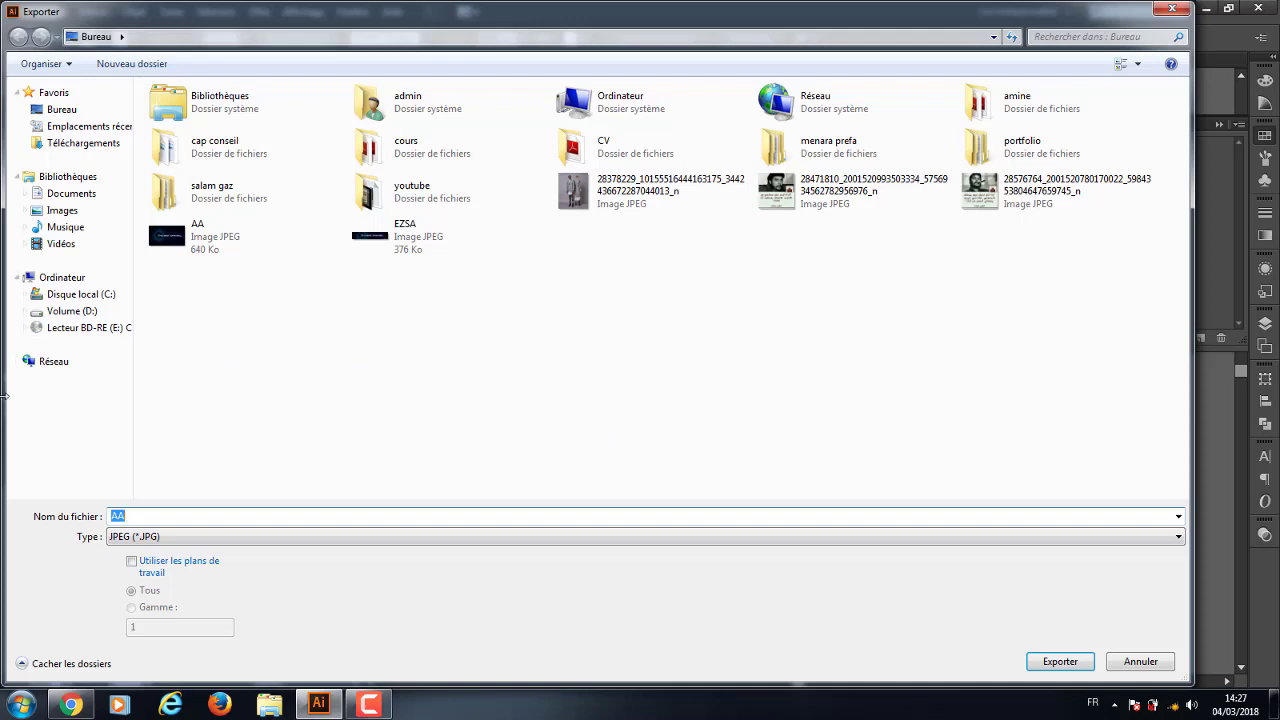
click(62, 110)
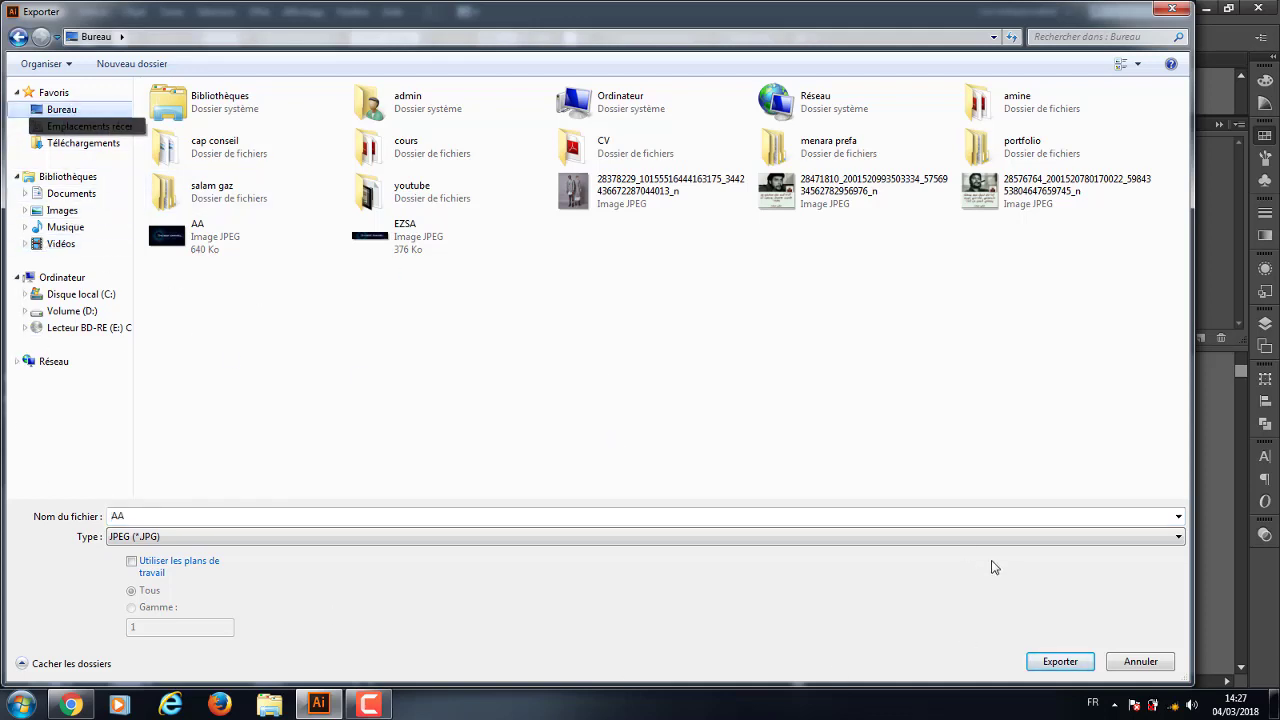
click(1178, 538)
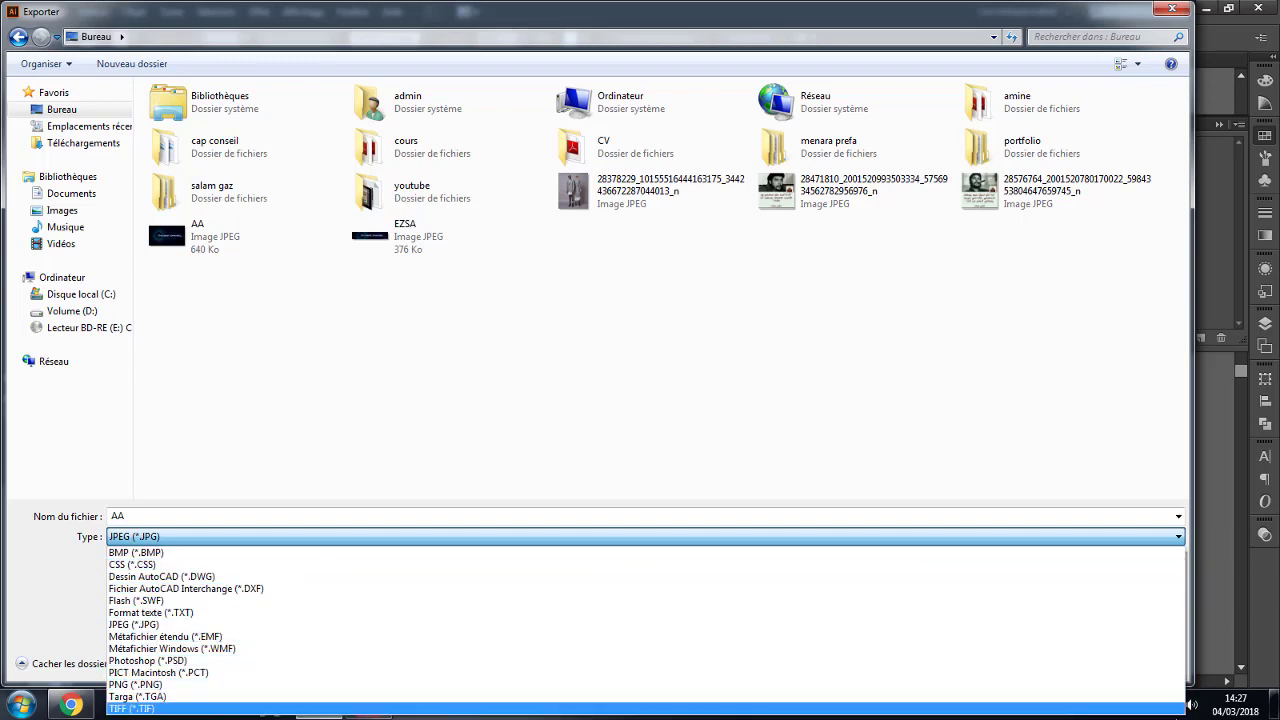
click(1072, 467)
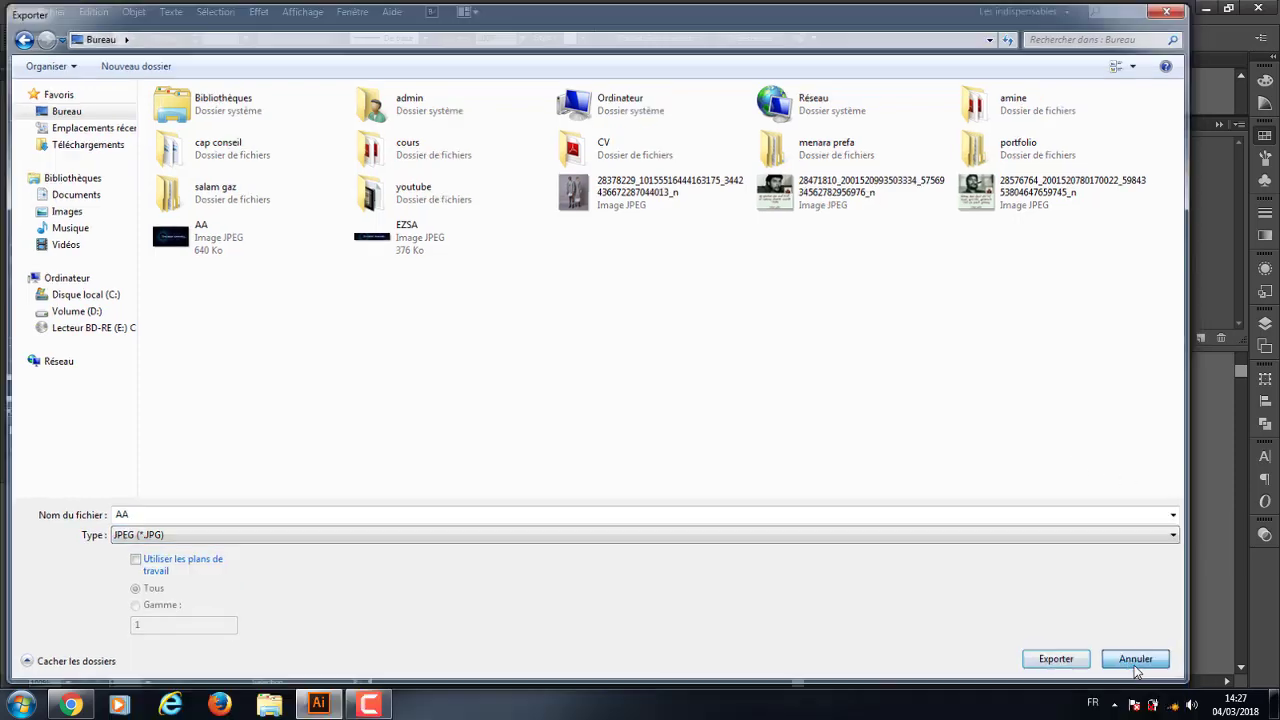
click(1136, 662)
click(55, 12)
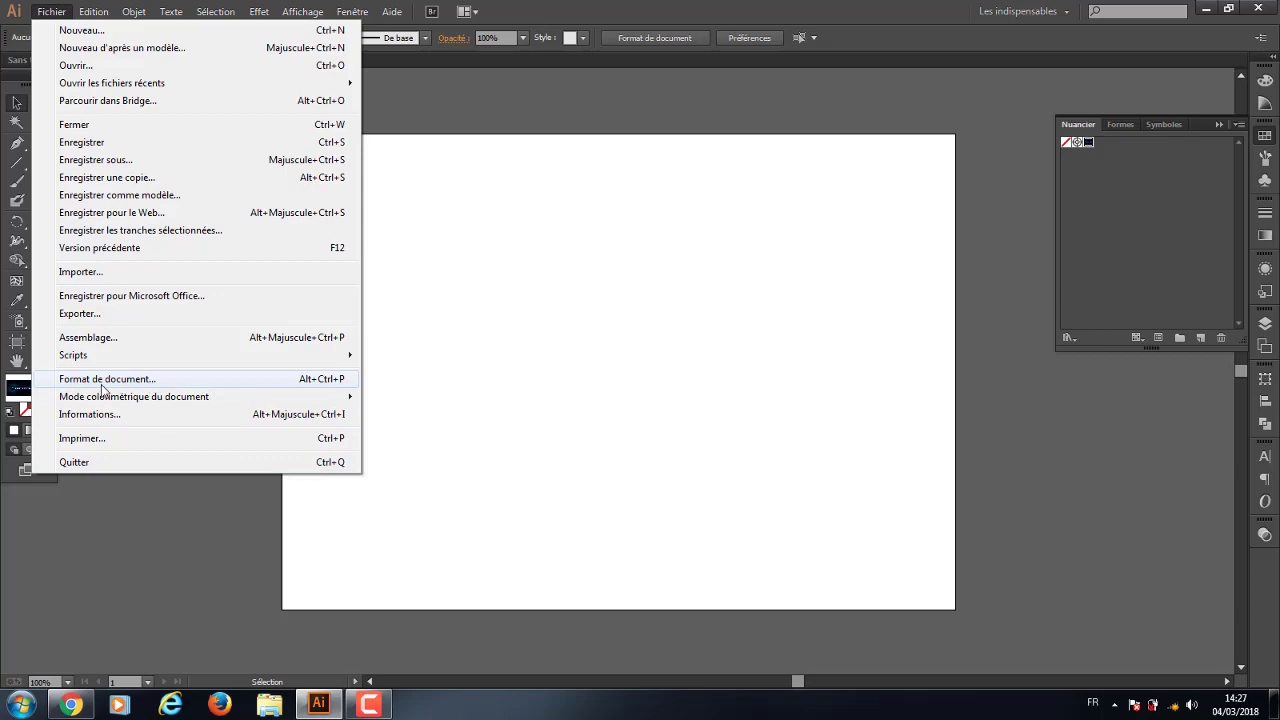
Narrow the artboard to about 232.83 mm wide, then return to the Selection tool
click(103, 386)
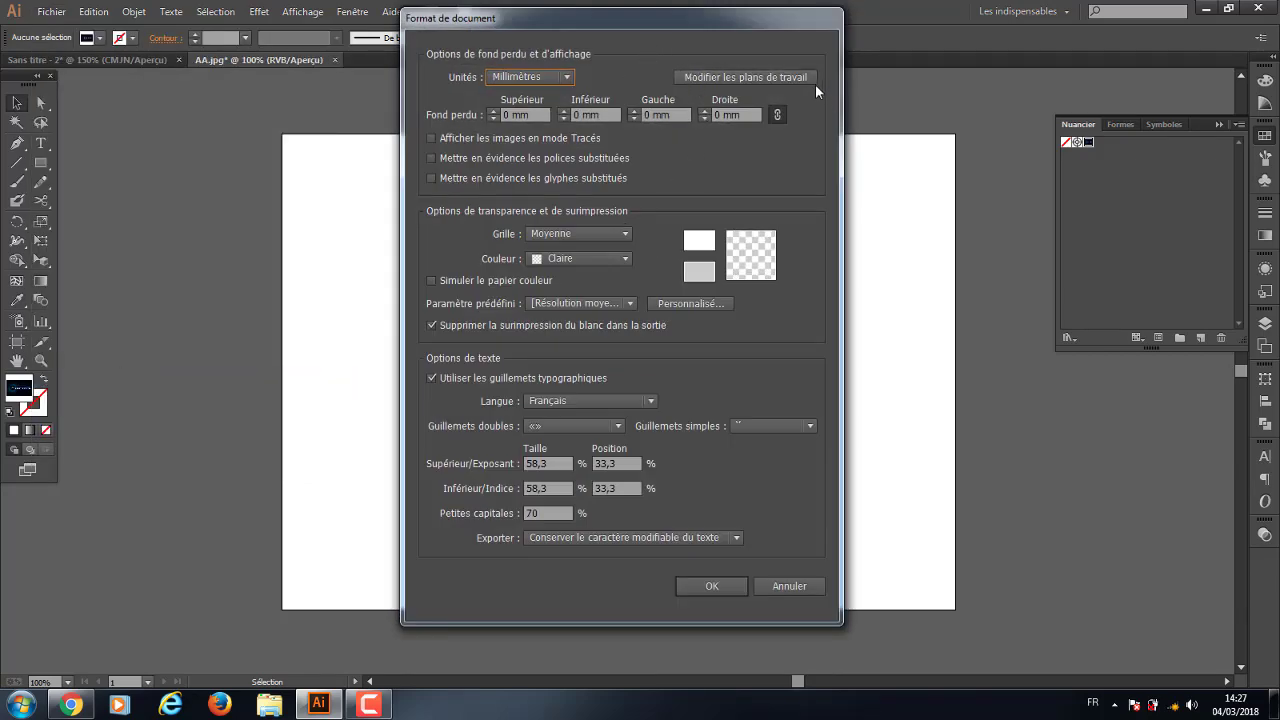
click(757, 79)
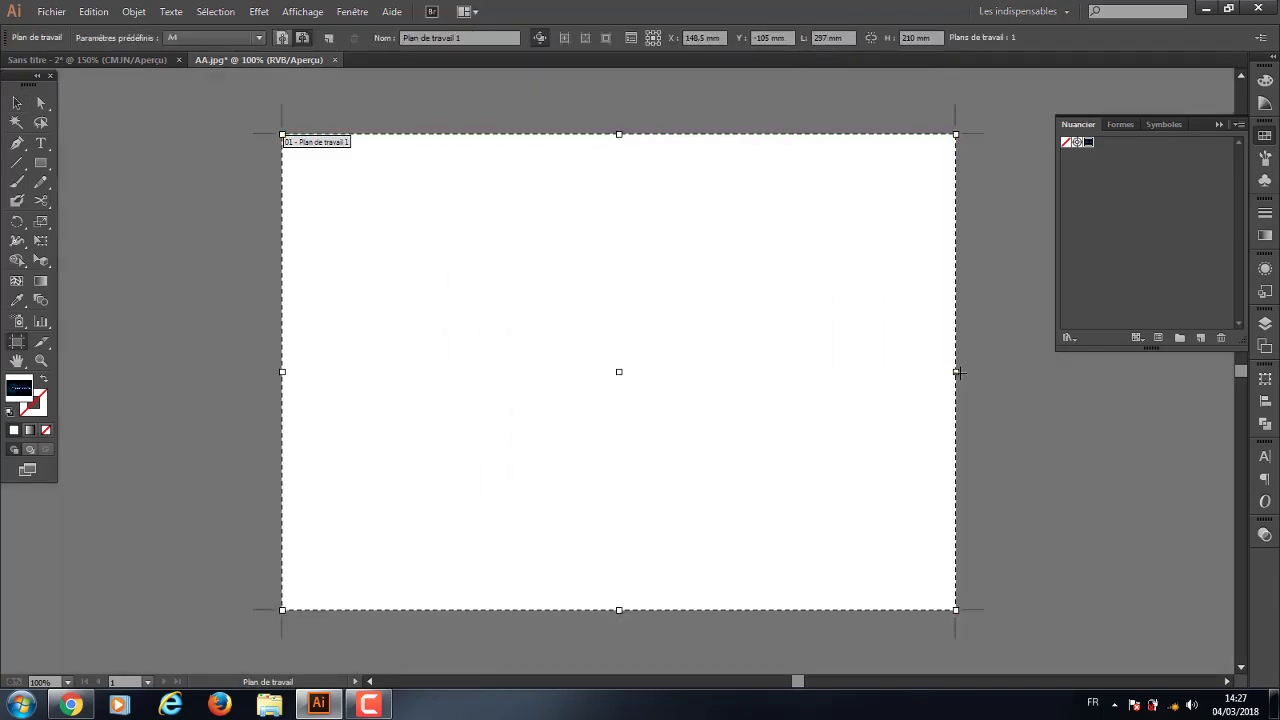
mouse_move(957, 371)
mouse_down()
mouse_move(776, 384)
mouse_move(810, 394)
mouse_up()
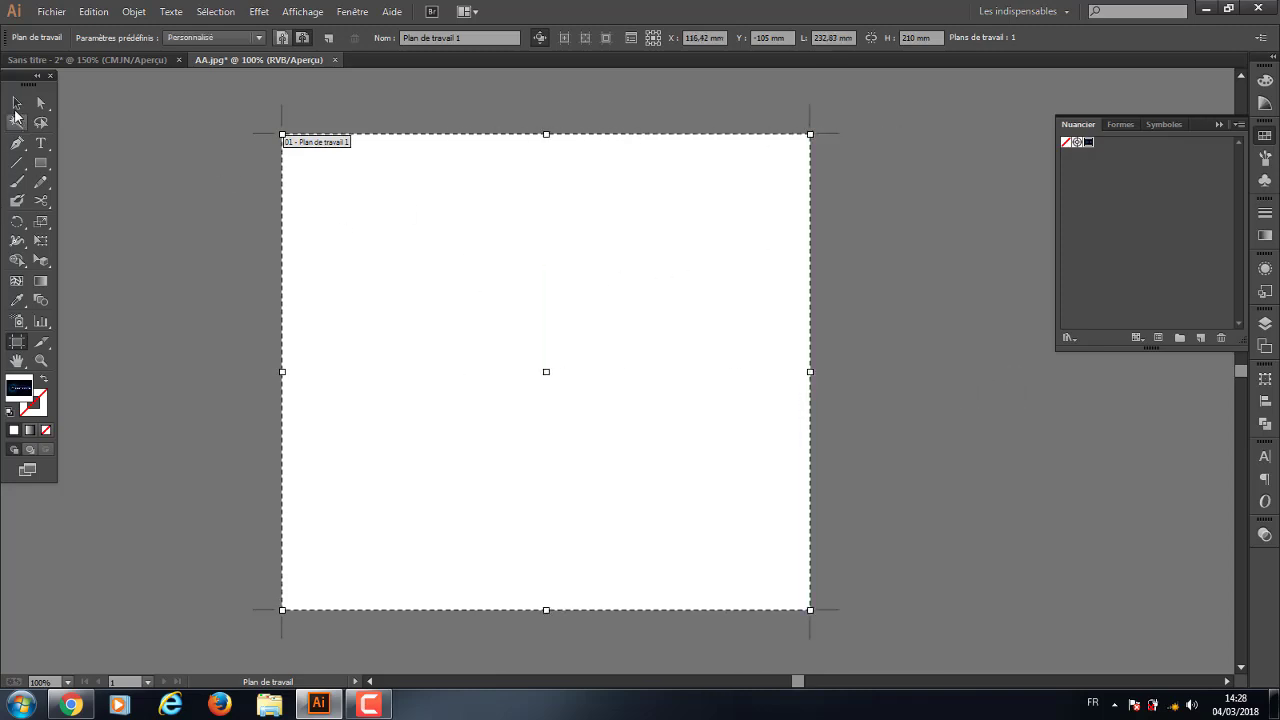
click(16, 102)
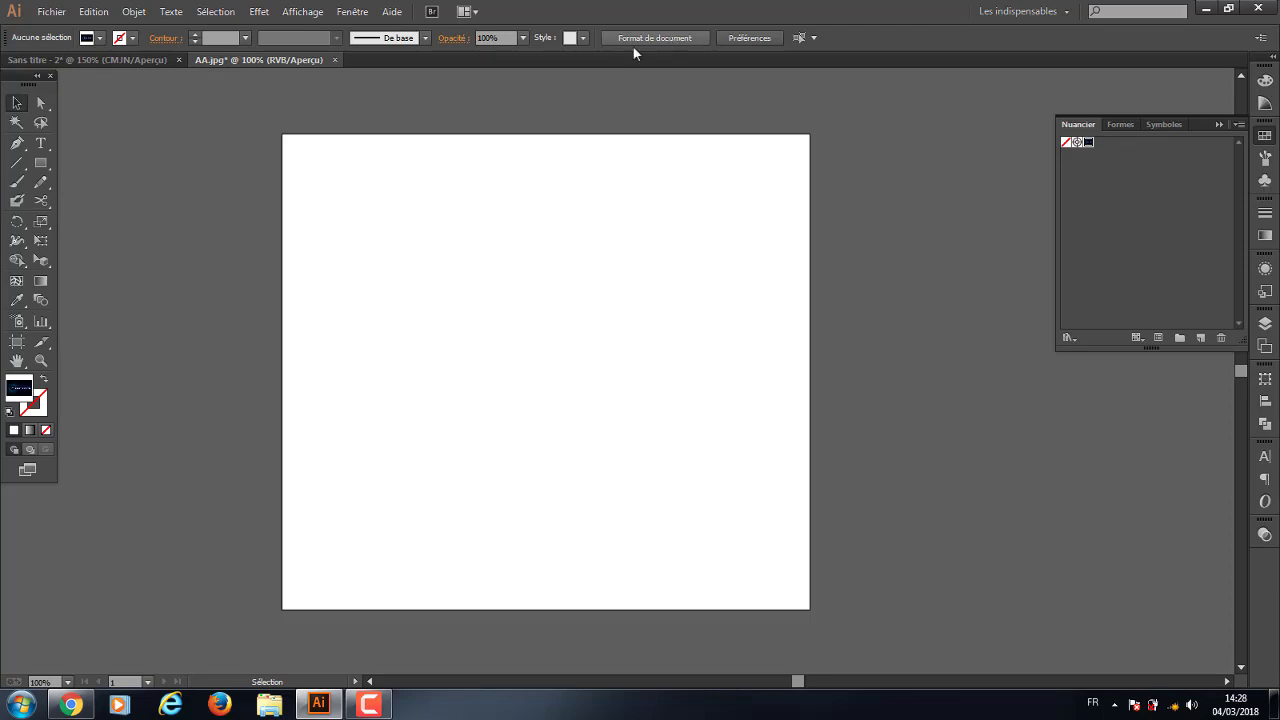
Draw a rectangle filled with the THE BEST CHANNEL pattern and copy it
click(48, 12)
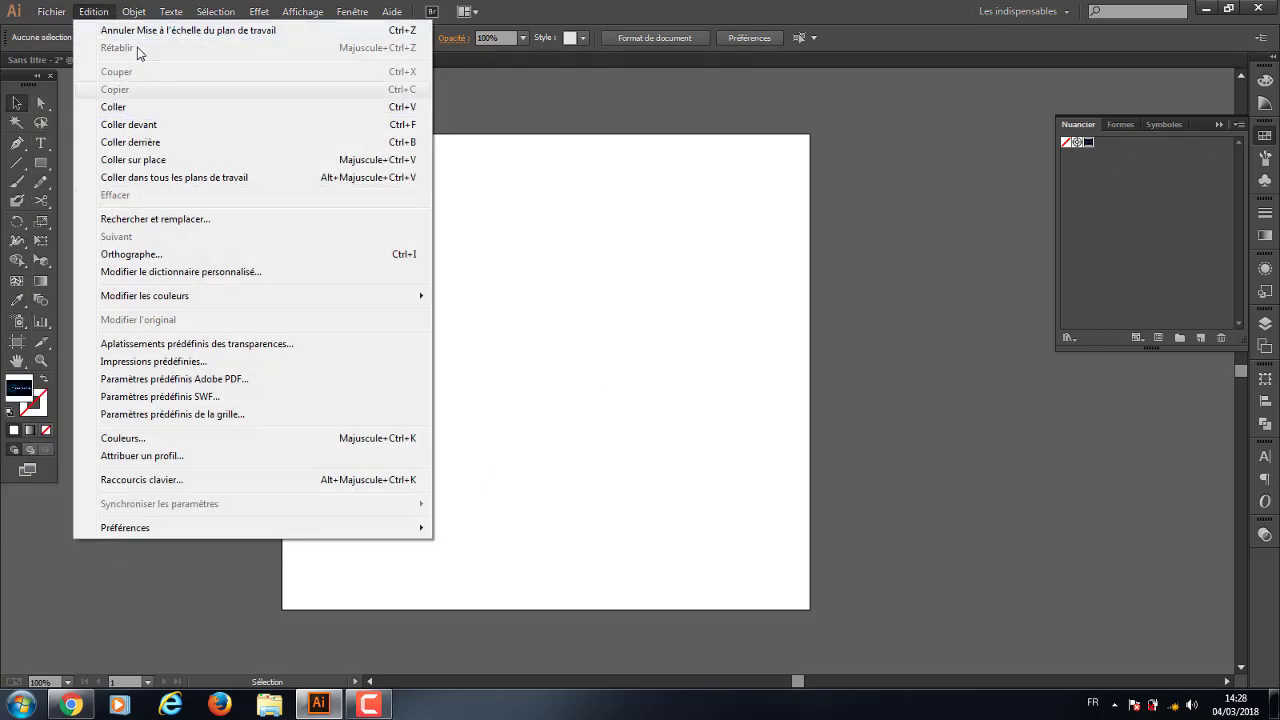
click(41, 163)
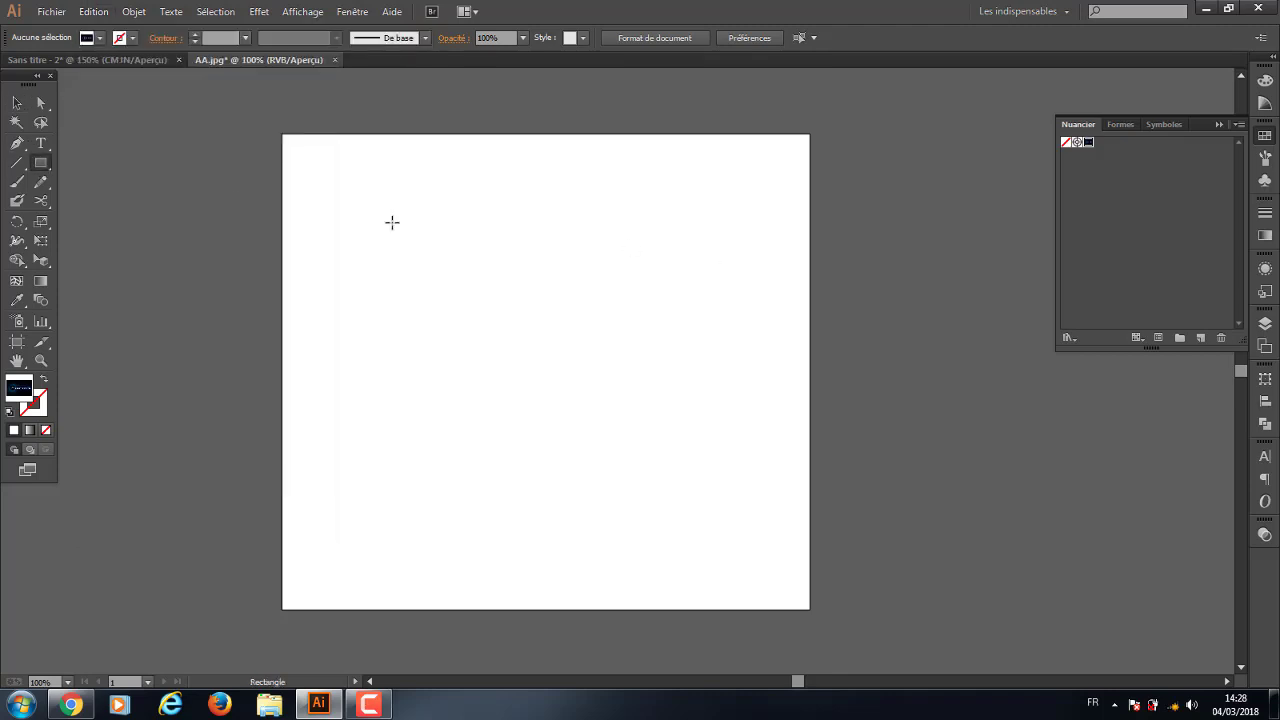
drag(352, 204, 602, 362)
click(91, 12)
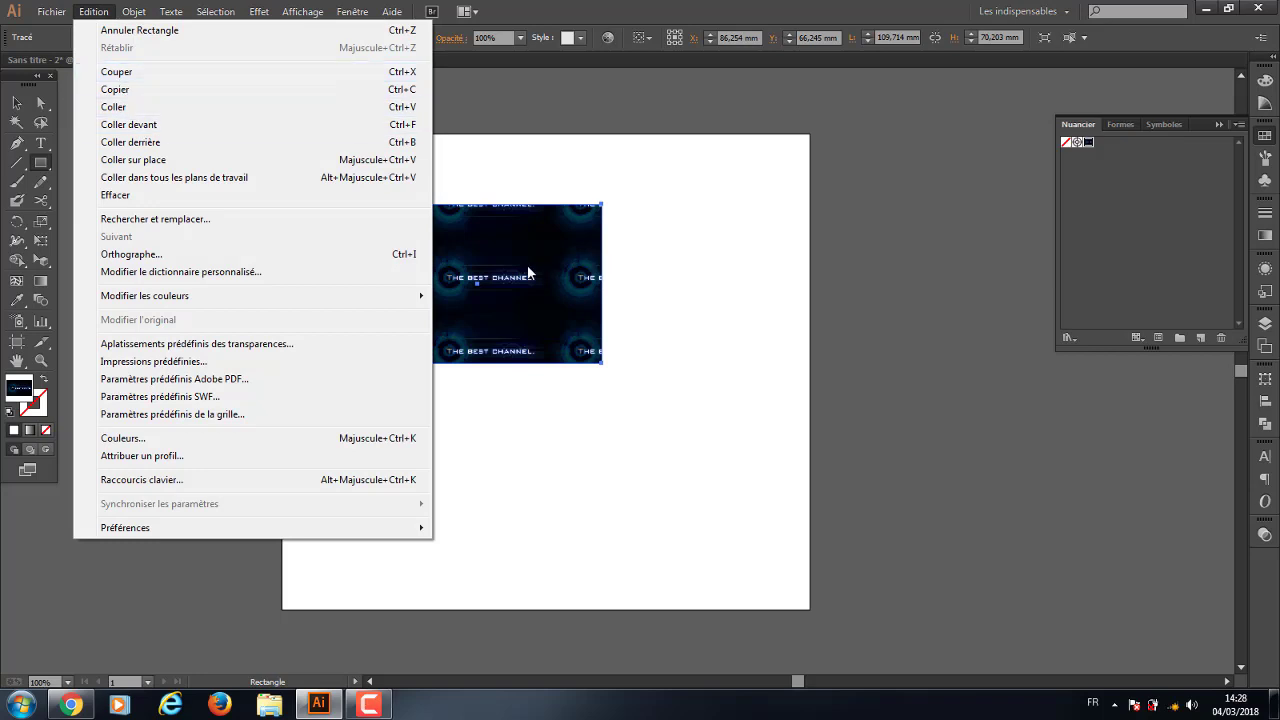
click(119, 91)
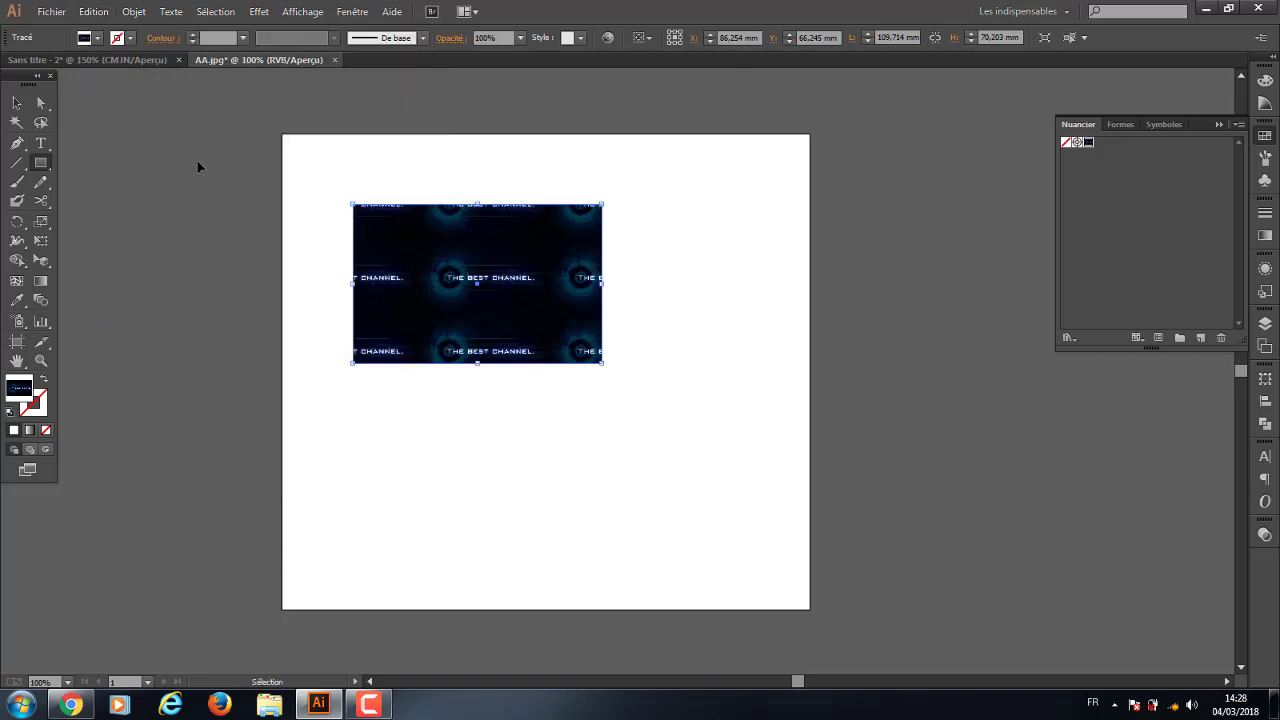
Paste a copy below the original and Alt-drag another duplicate to its right
click(20, 106)
key(a)
click(535, 497)
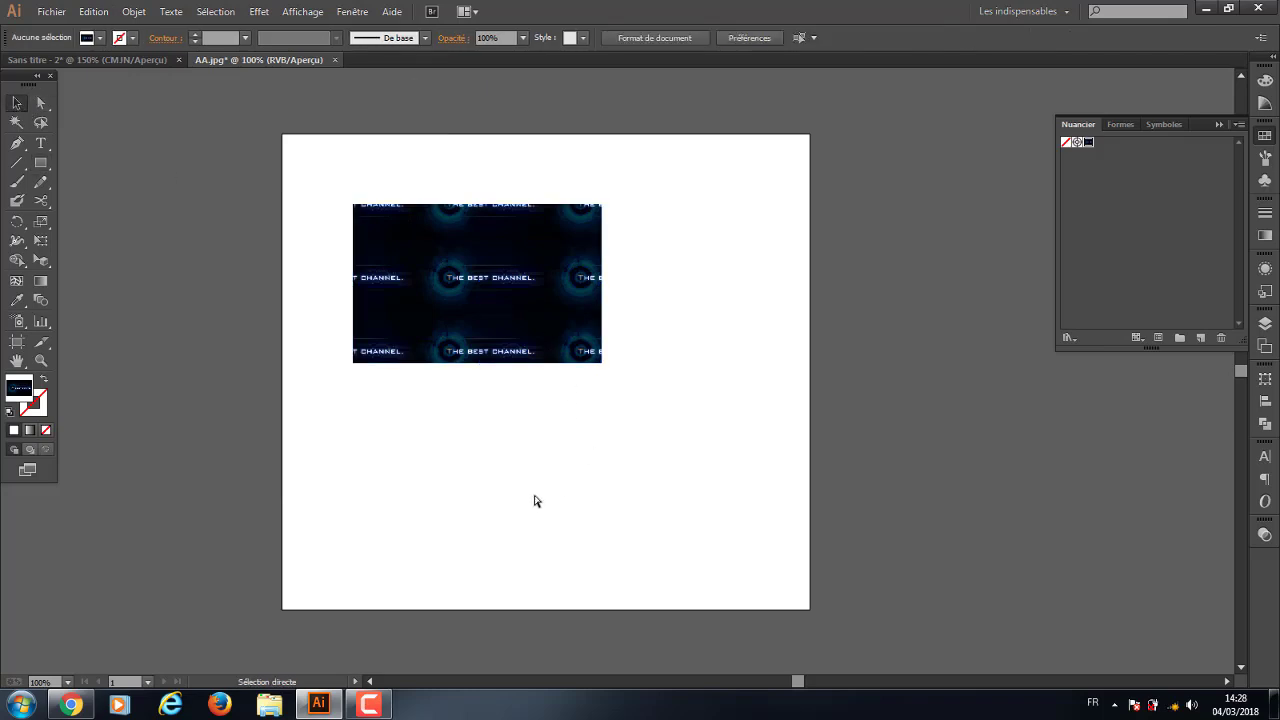
key(ctrl+v)
drag(591, 360, 551, 486)
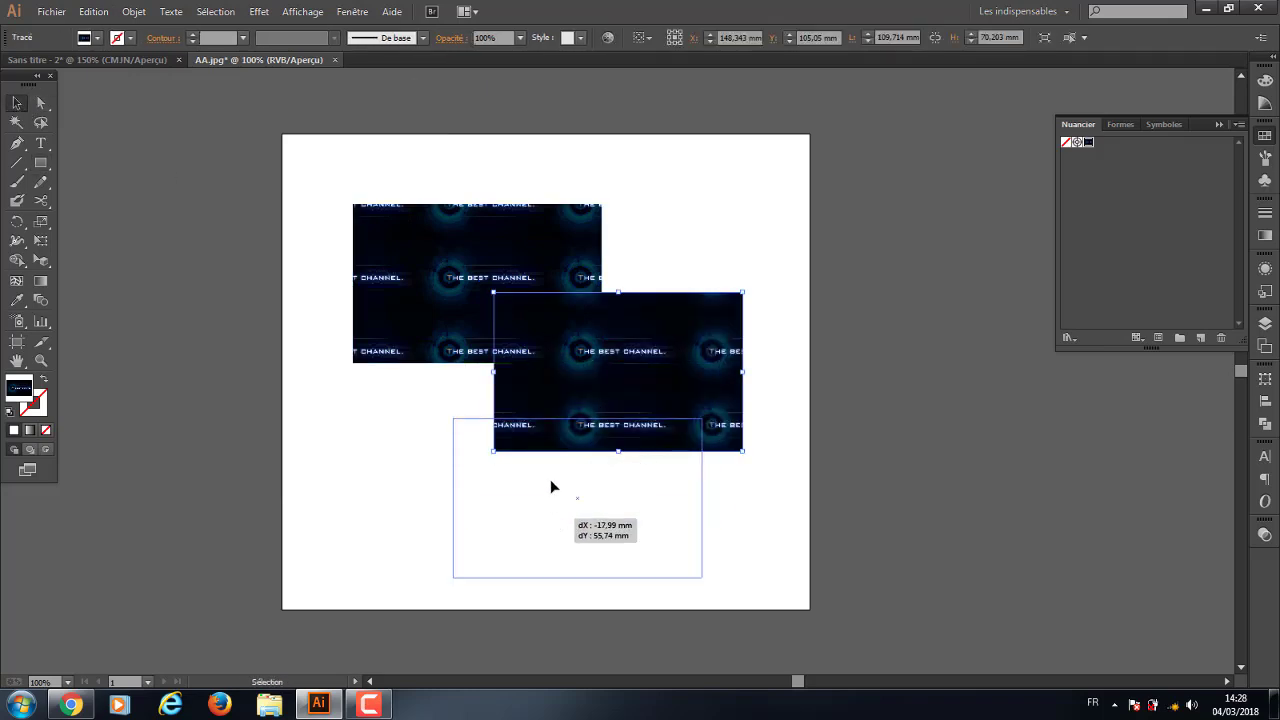
click(500, 316)
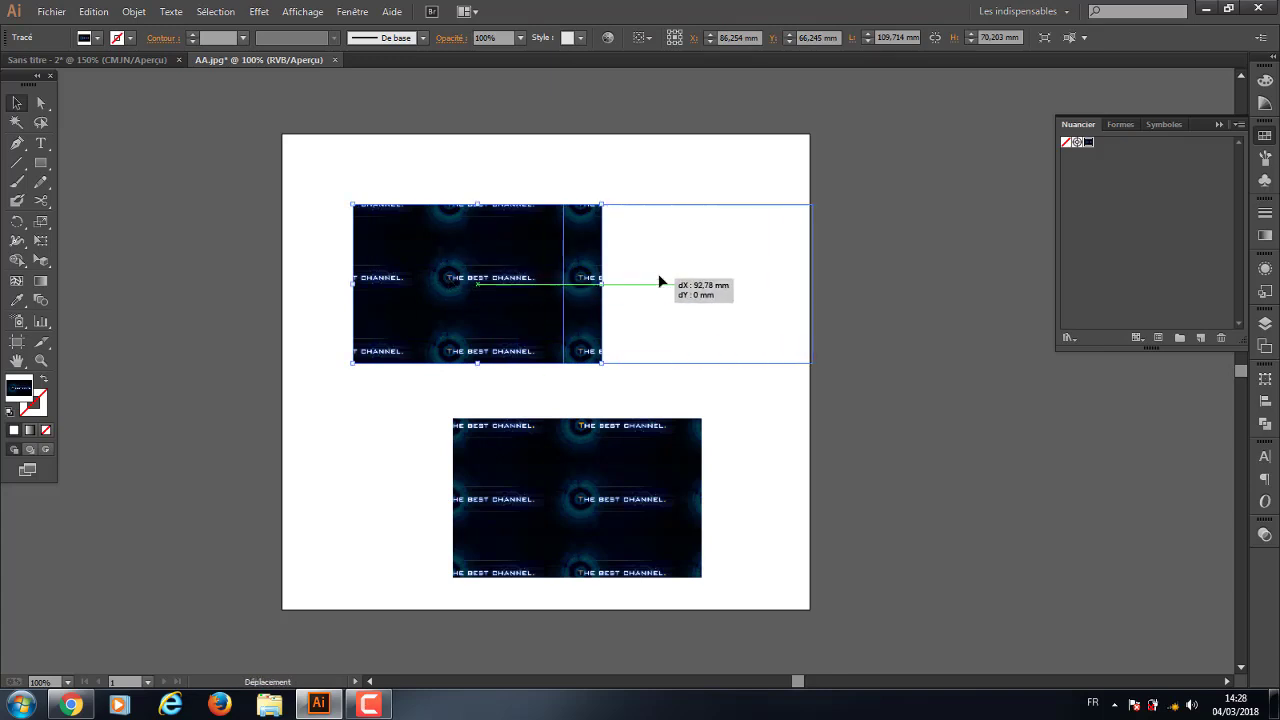
drag(449, 283, 660, 283)
Delete the duplicates and the original rectangle using Edition > Effacer
mouse_move(700, 186)
mouse_down()
mouse_move(777, 611)
mouse_move(492, 308)
mouse_up()
key(Delete)
key(Delete)
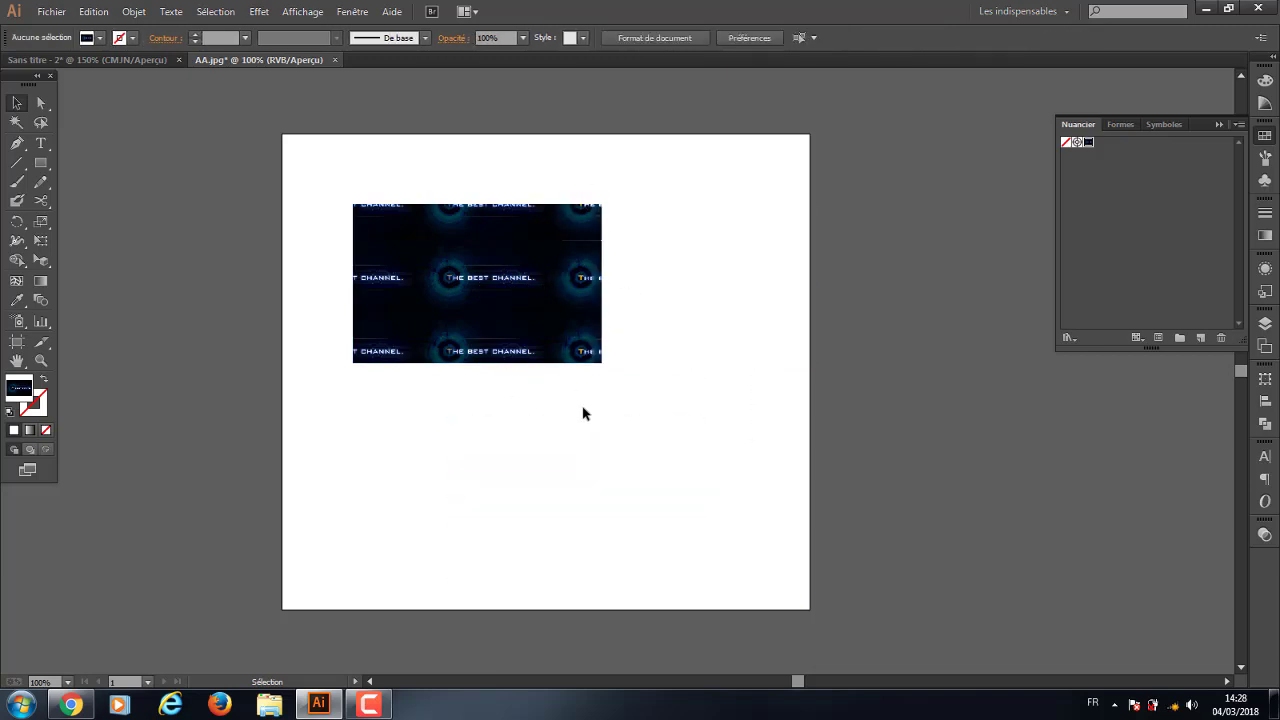
click(545, 310)
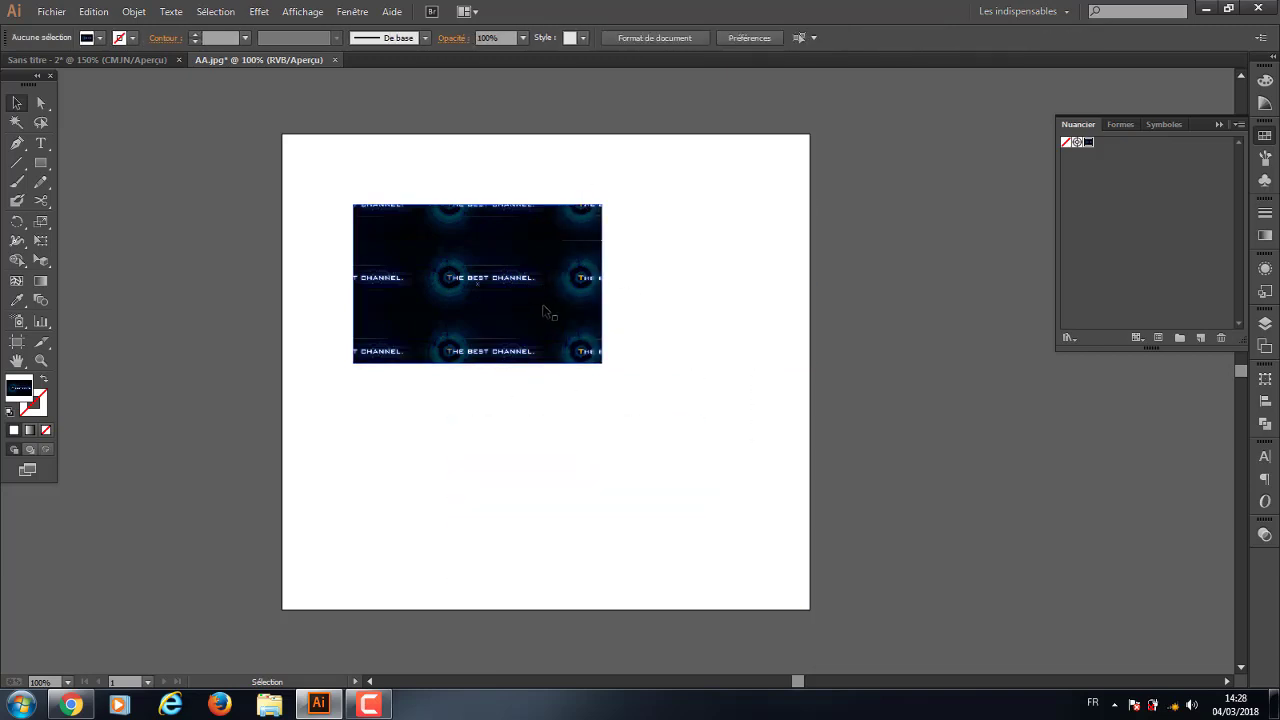
click(95, 12)
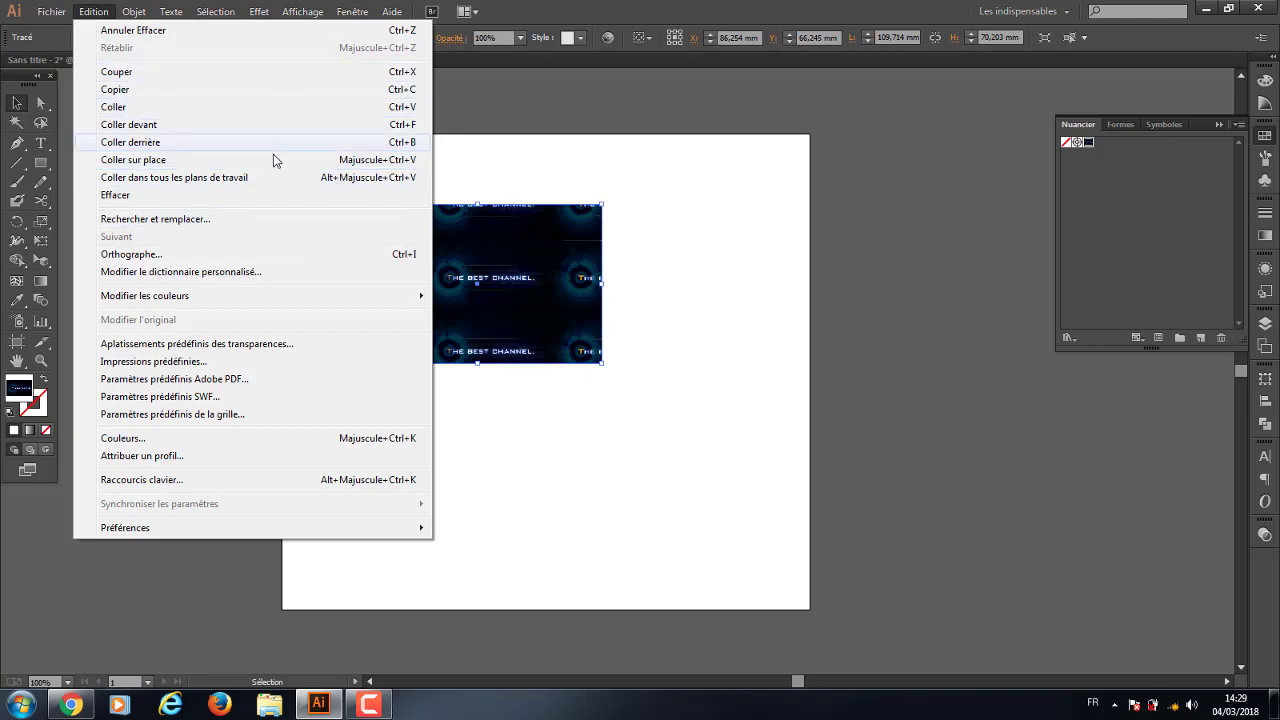
click(166, 195)
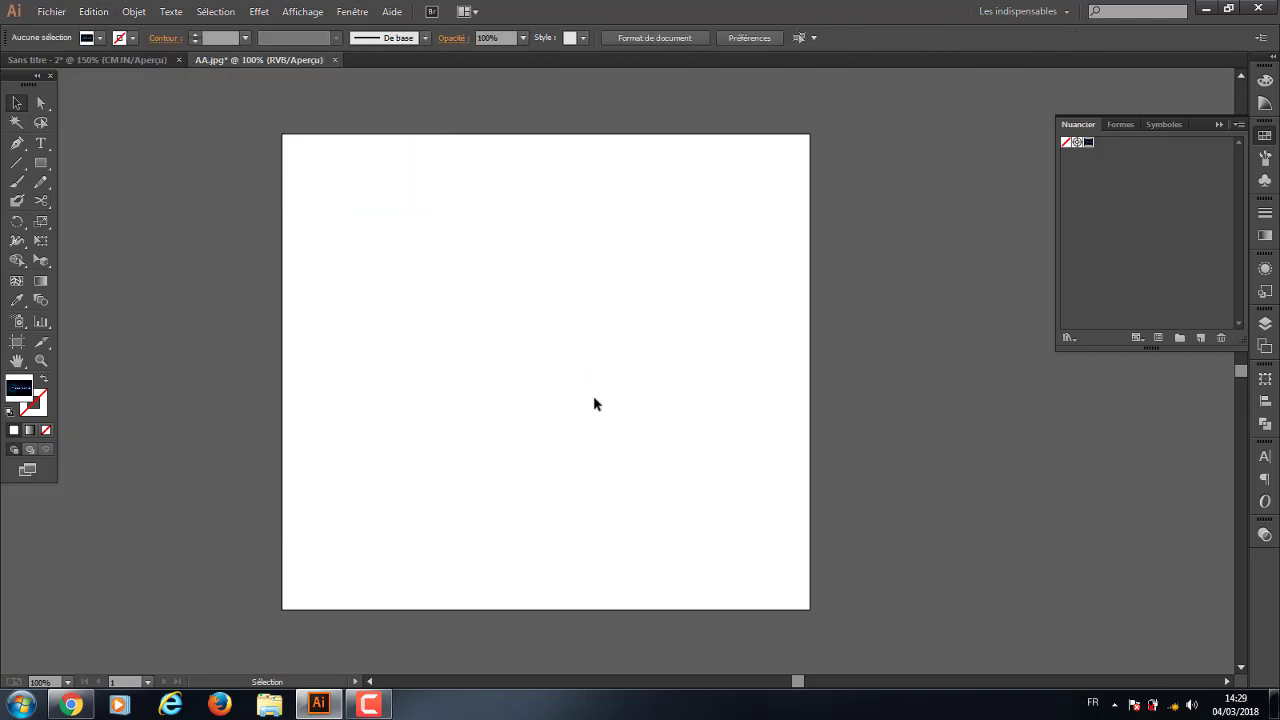
Draw a new pattern-filled rectangle, about 83.26 × 64.91 mm, at the artboard's upper left
click(41, 162)
drag(376, 206, 565, 352)
click(93, 12)
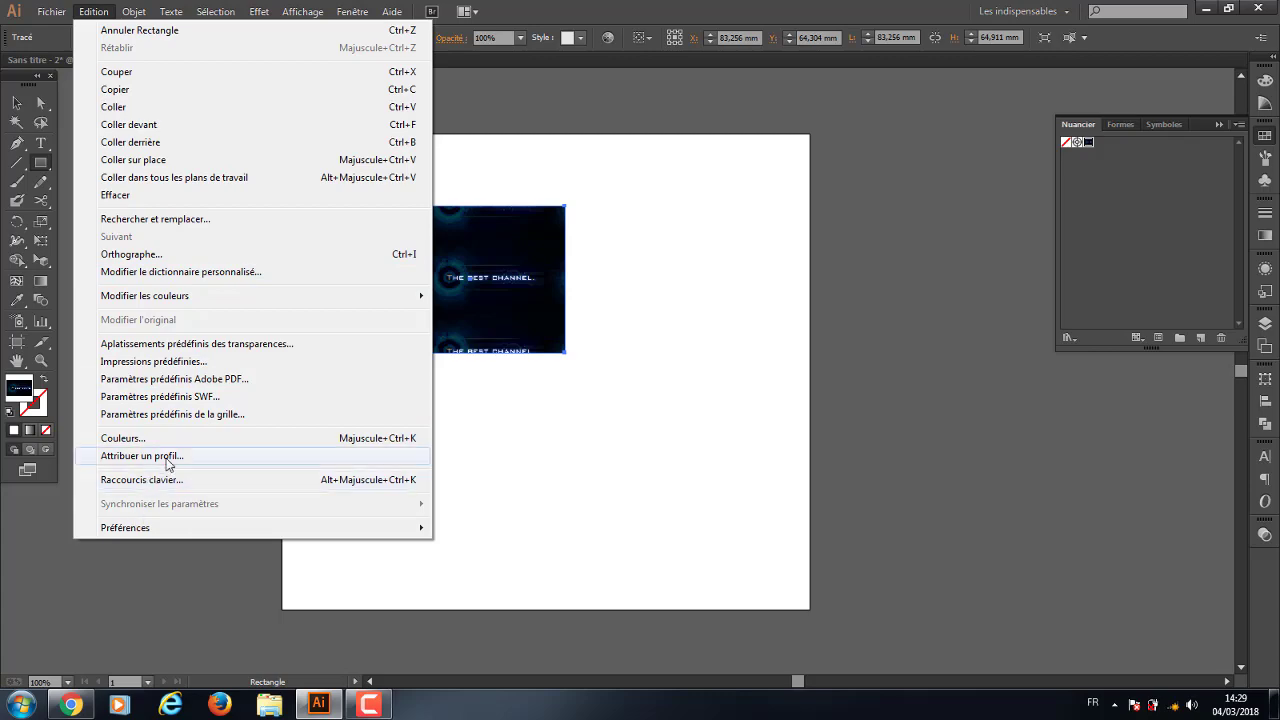
mouse_move(125, 527)
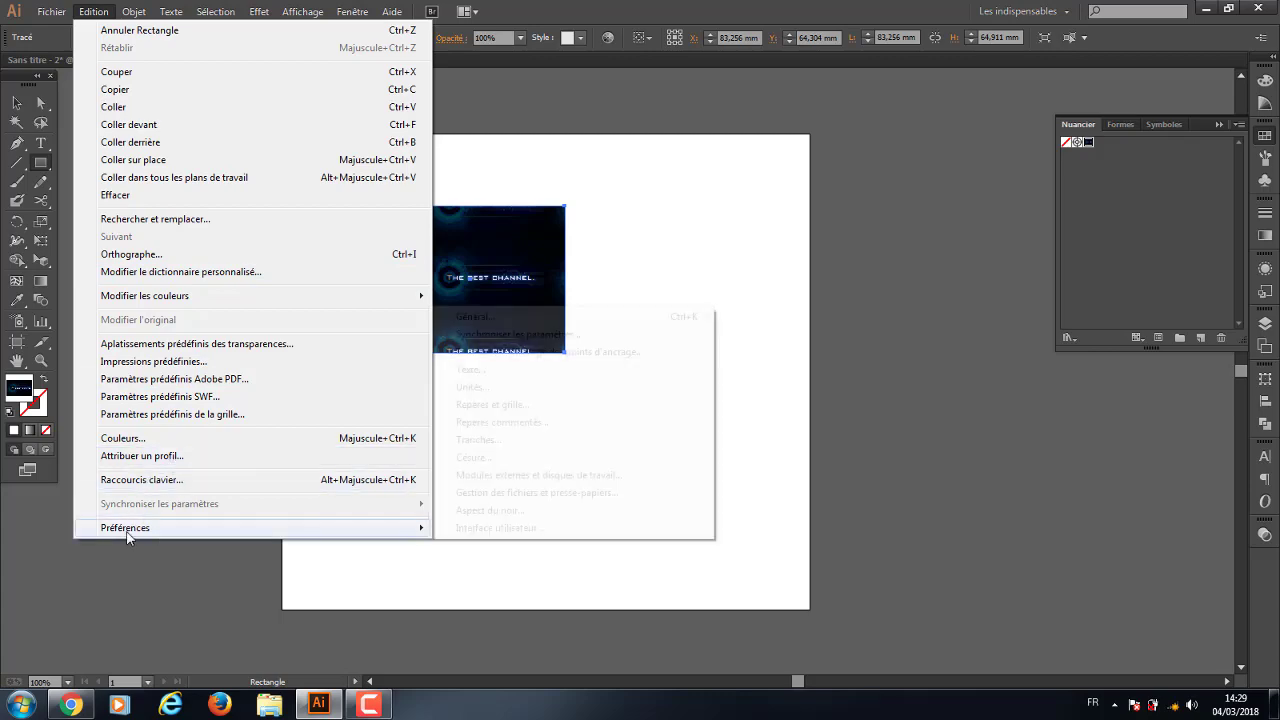
click(495, 320)
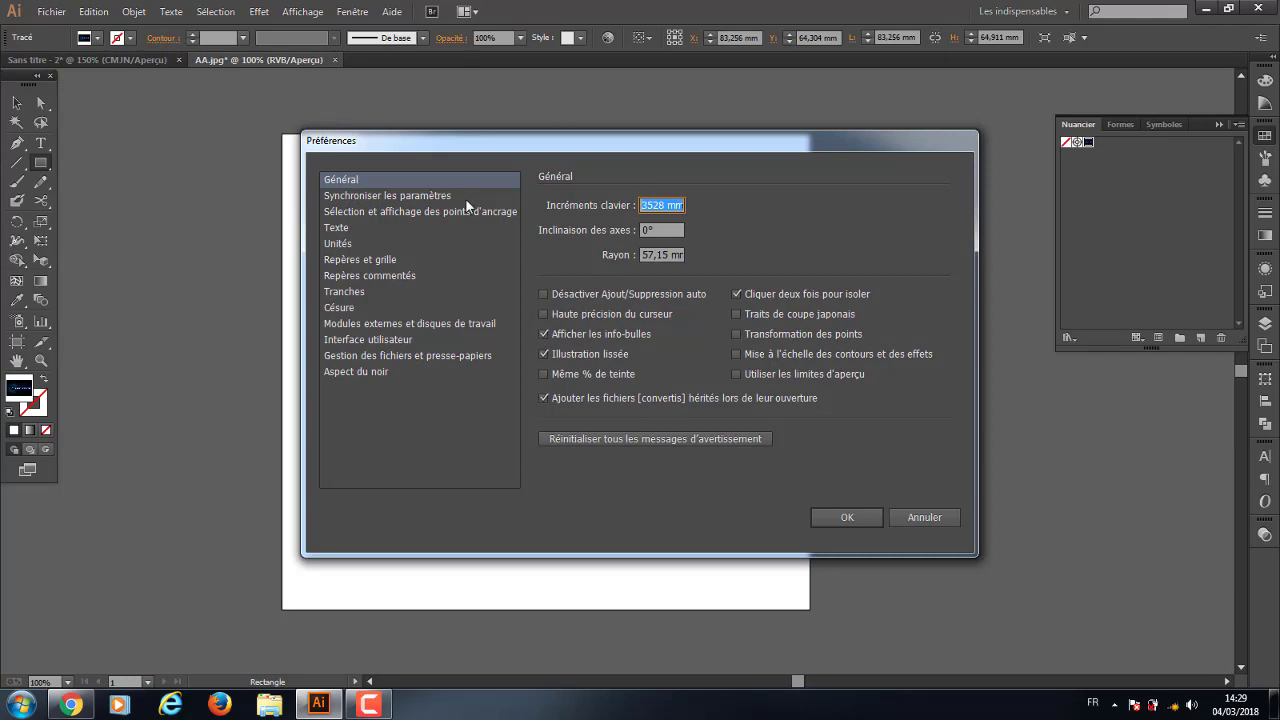
click(390, 197)
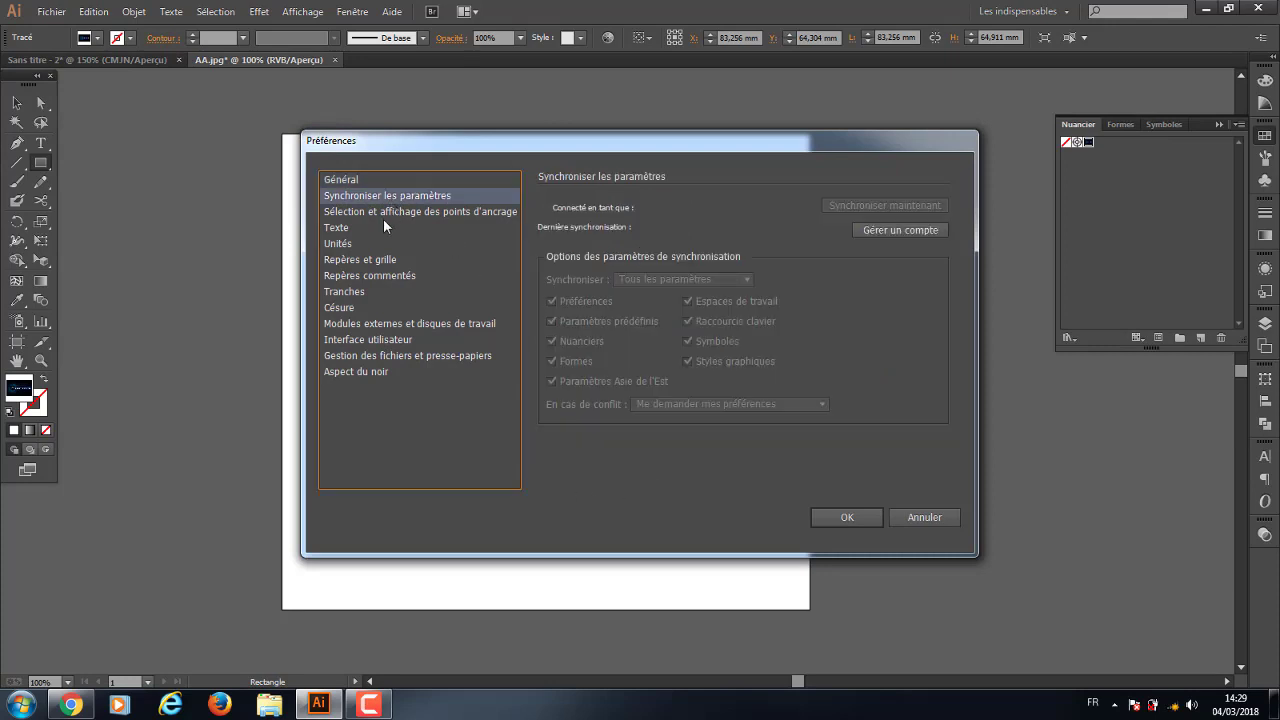
click(383, 213)
click(335, 227)
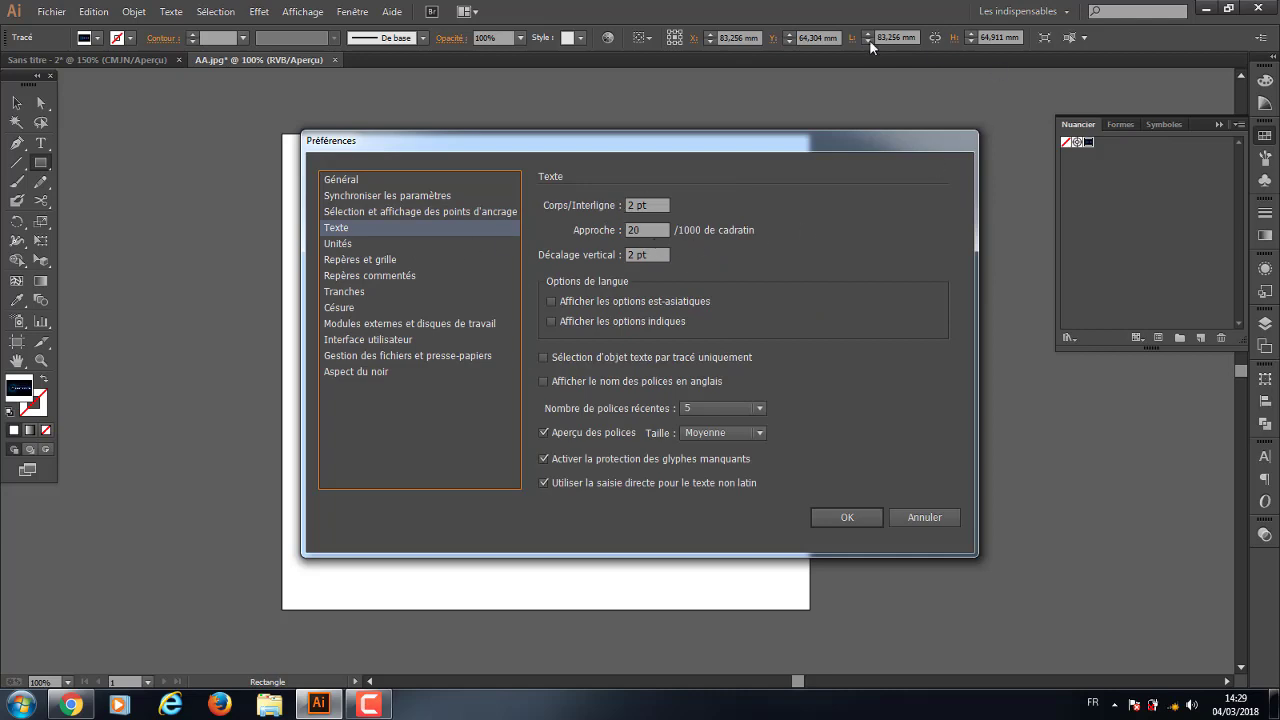
click(390, 260)
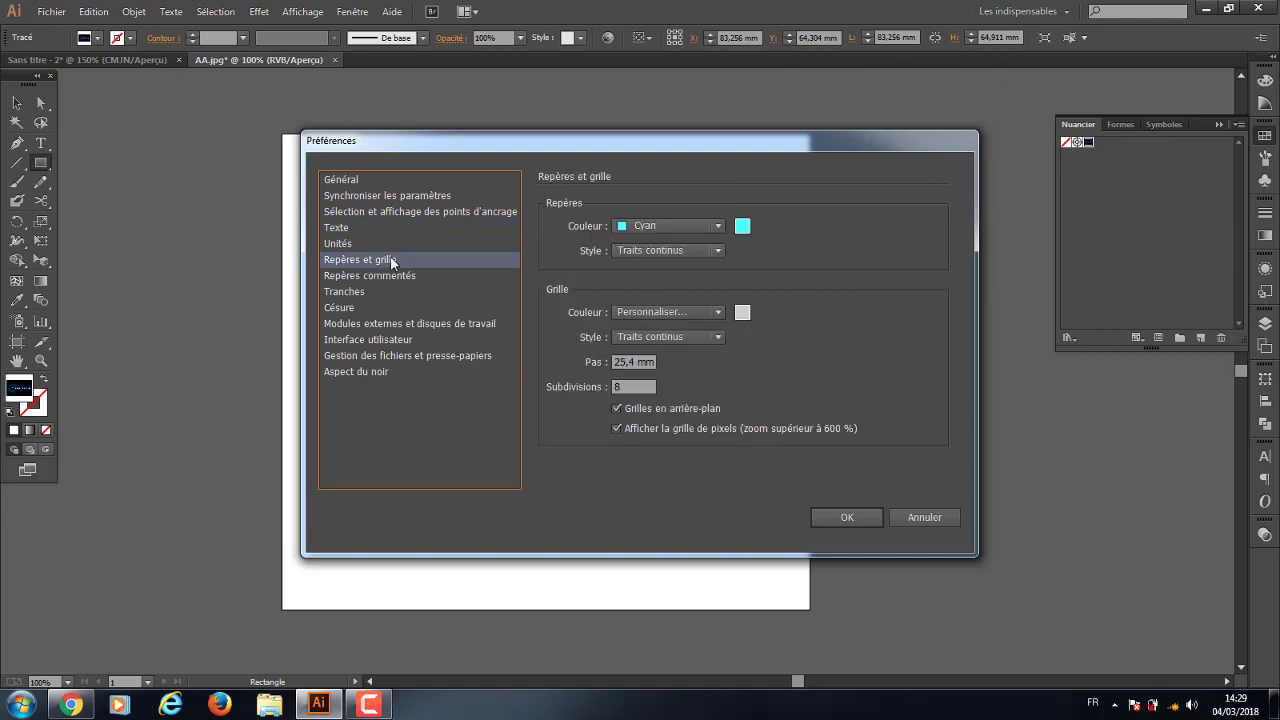
click(743, 226)
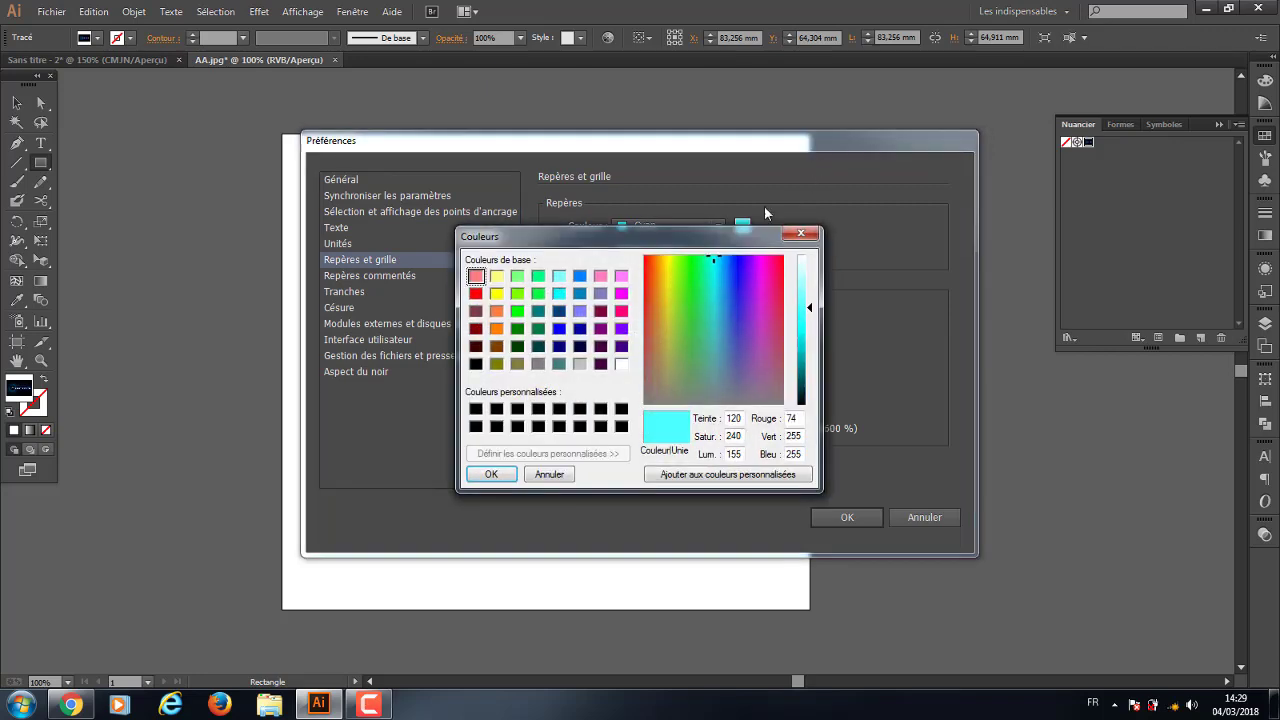
click(799, 235)
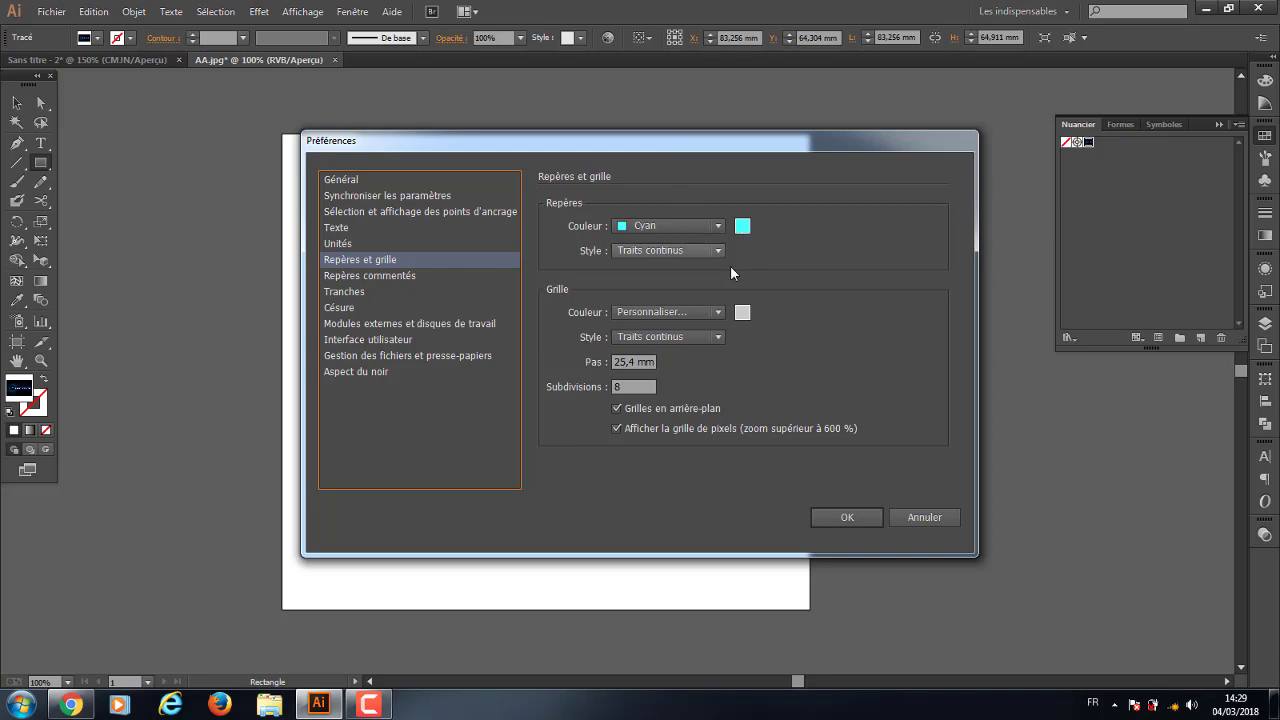
click(371, 340)
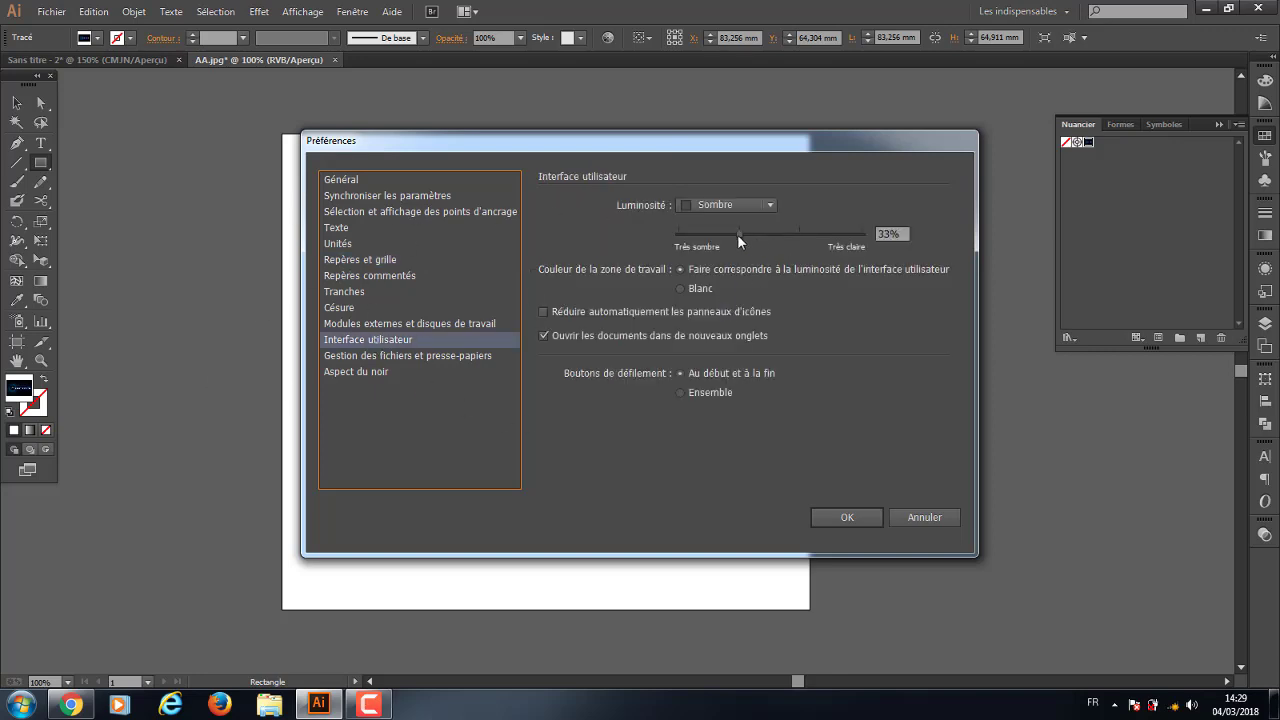
click(770, 205)
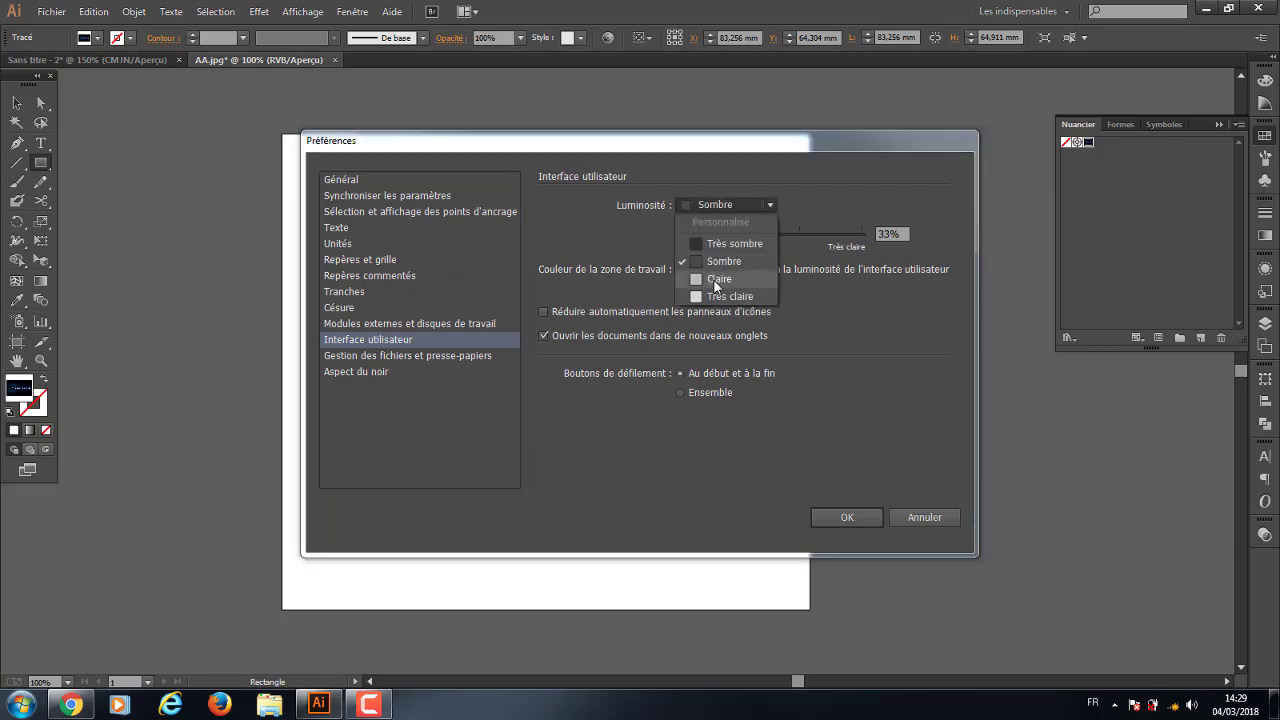
click(714, 279)
click(768, 205)
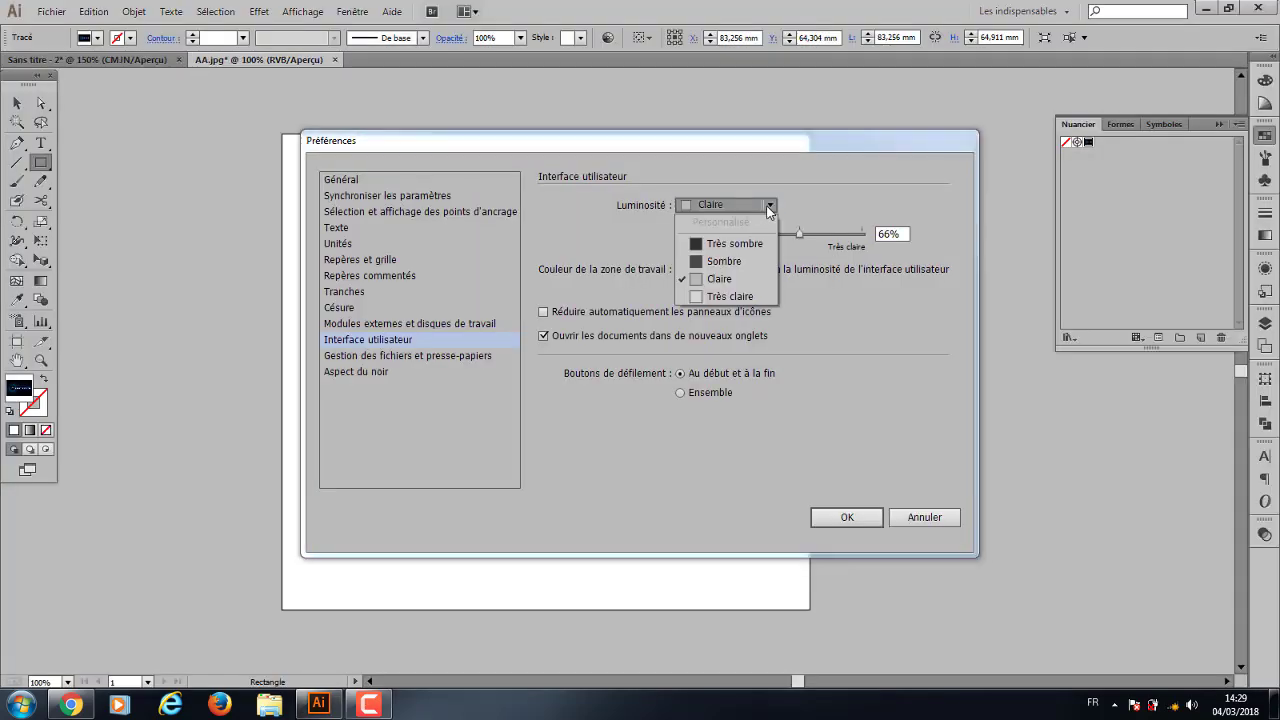
click(716, 262)
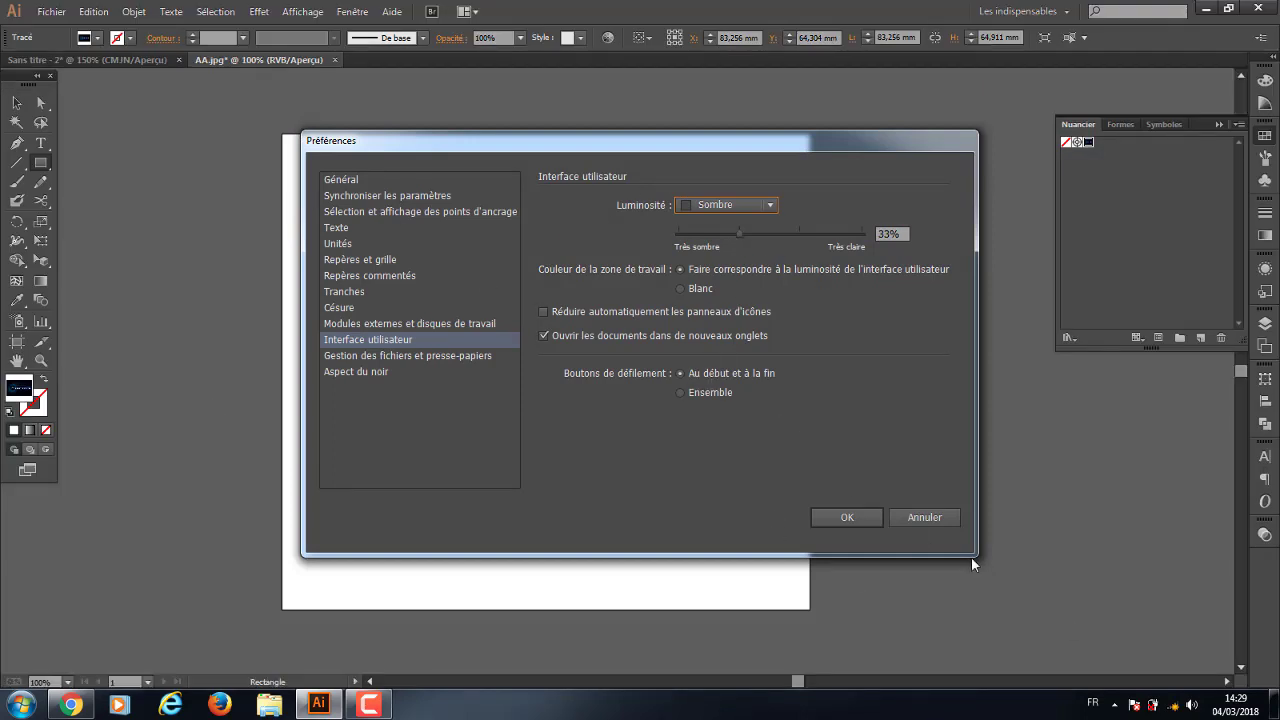
click(930, 518)
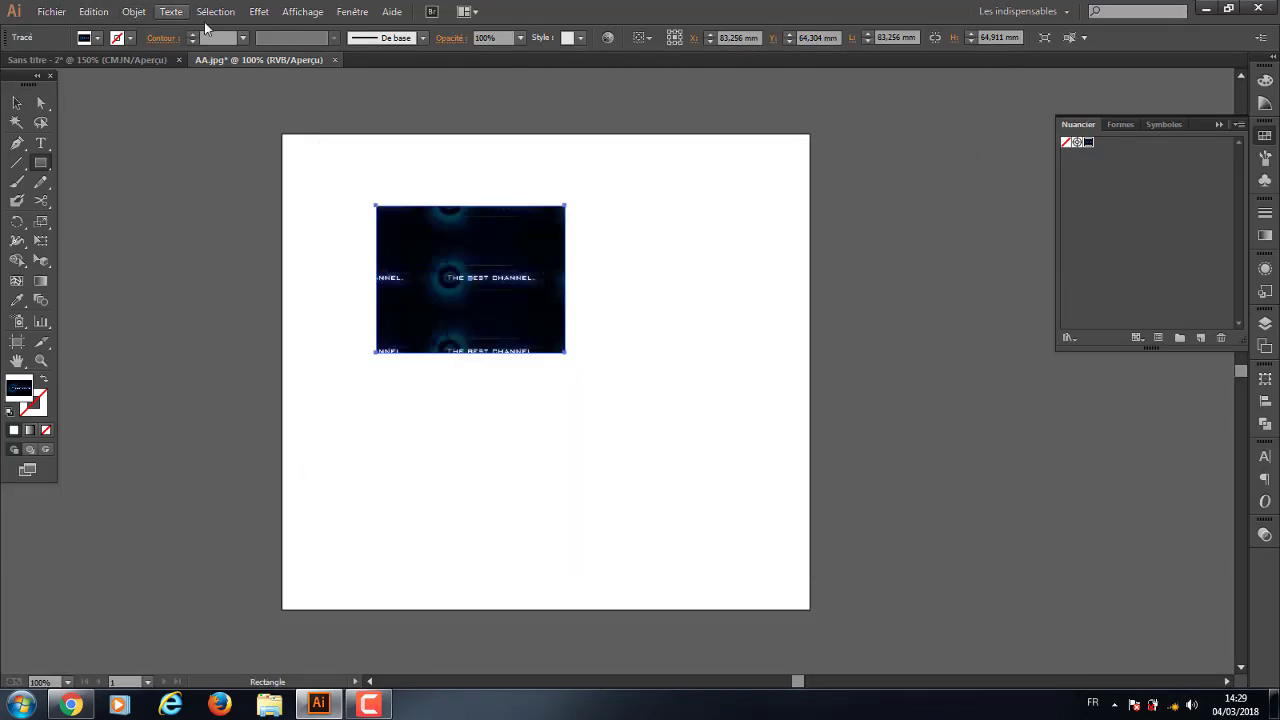
Browse the Type, Object and Edit menus, then cancel the Rectangle size dialog unchanged
click(134, 11)
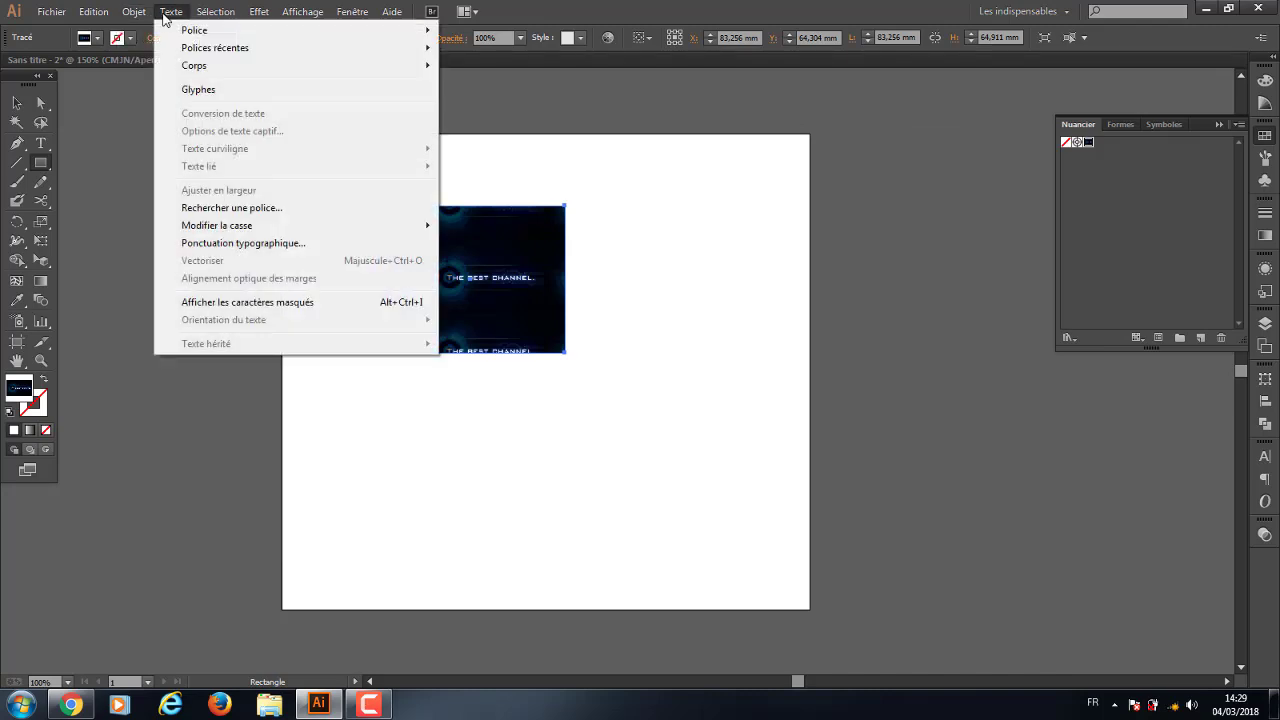
click(168, 12)
click(134, 12)
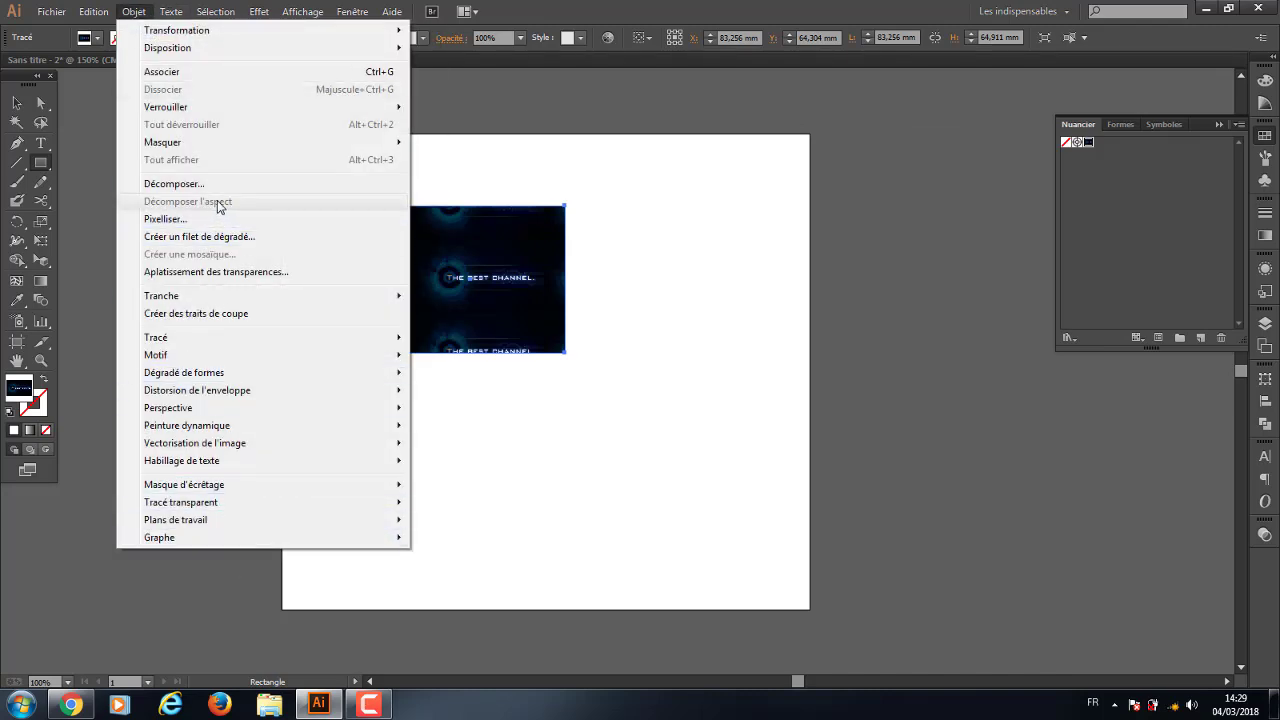
click(134, 11)
click(88, 11)
click(88, 11)
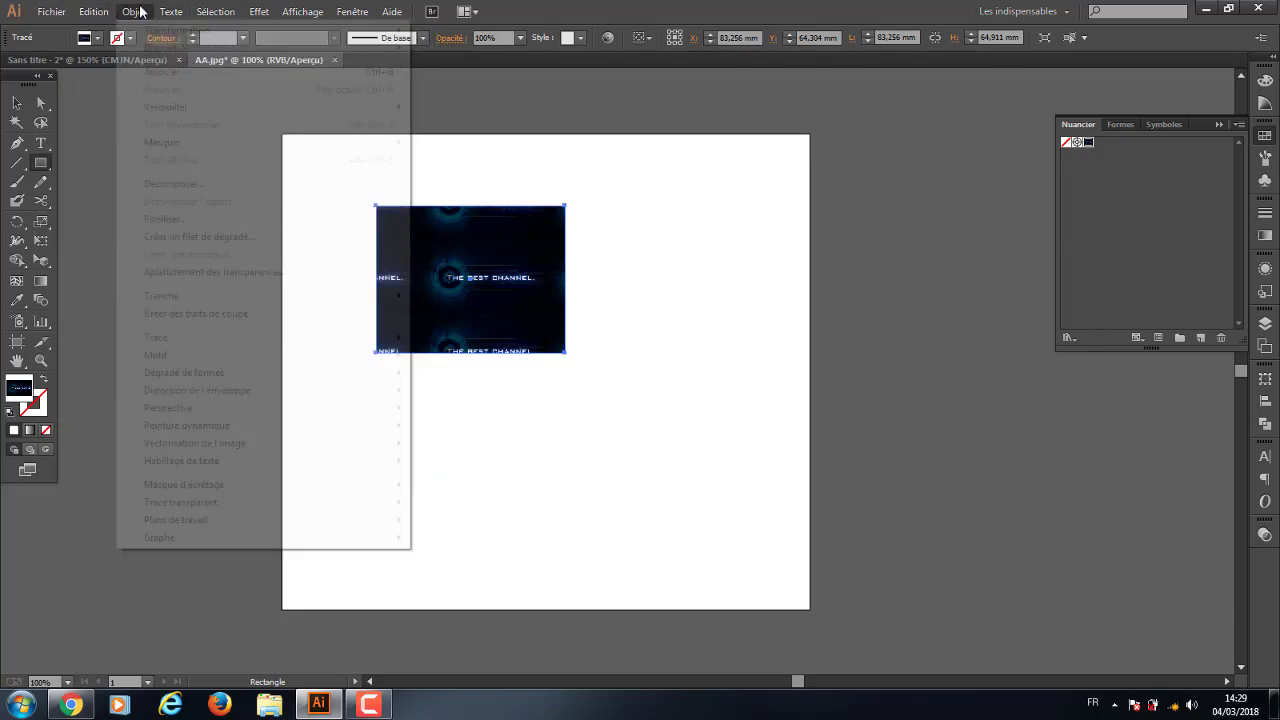
click(134, 11)
click(134, 11)
click(134, 11)
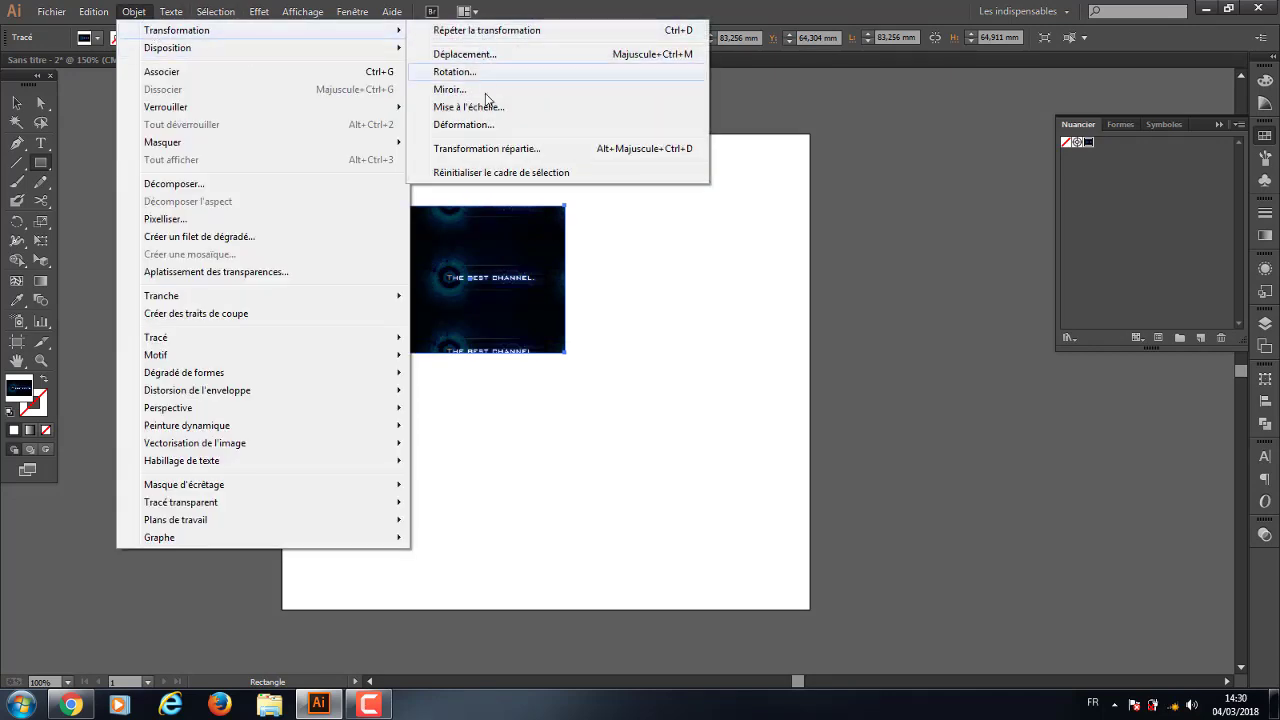
mouse_move(177, 30)
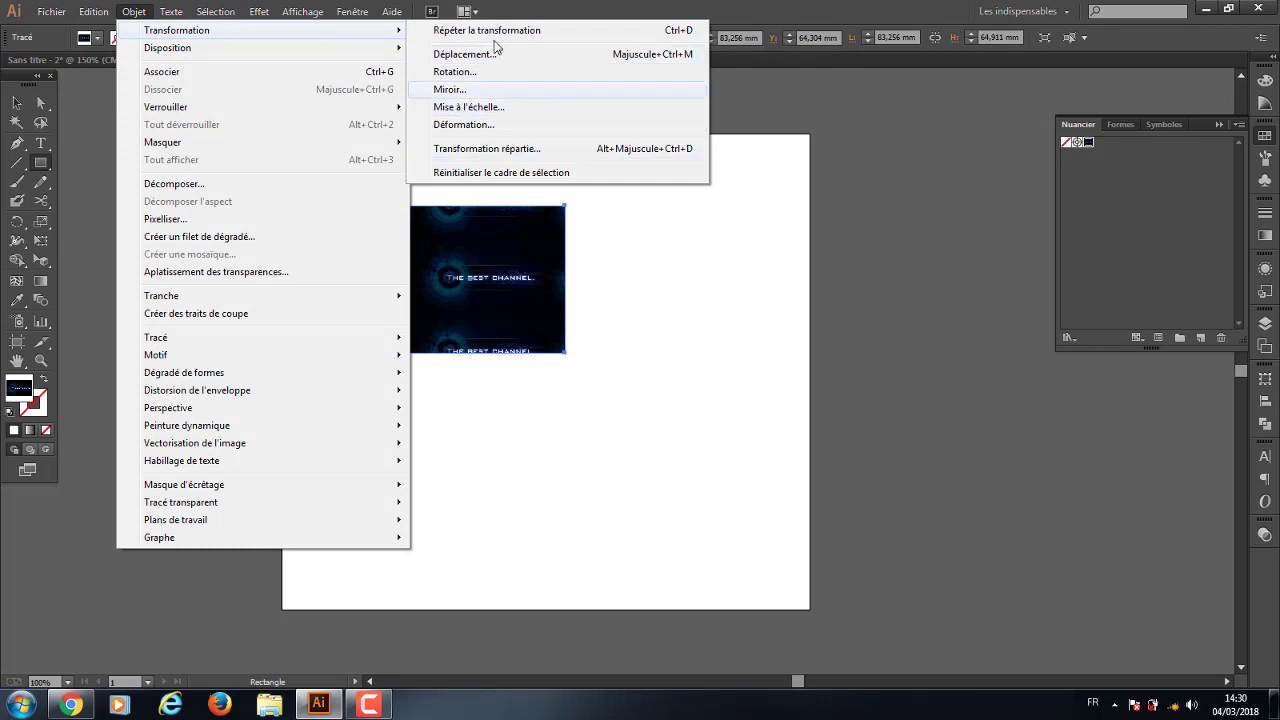
click(765, 311)
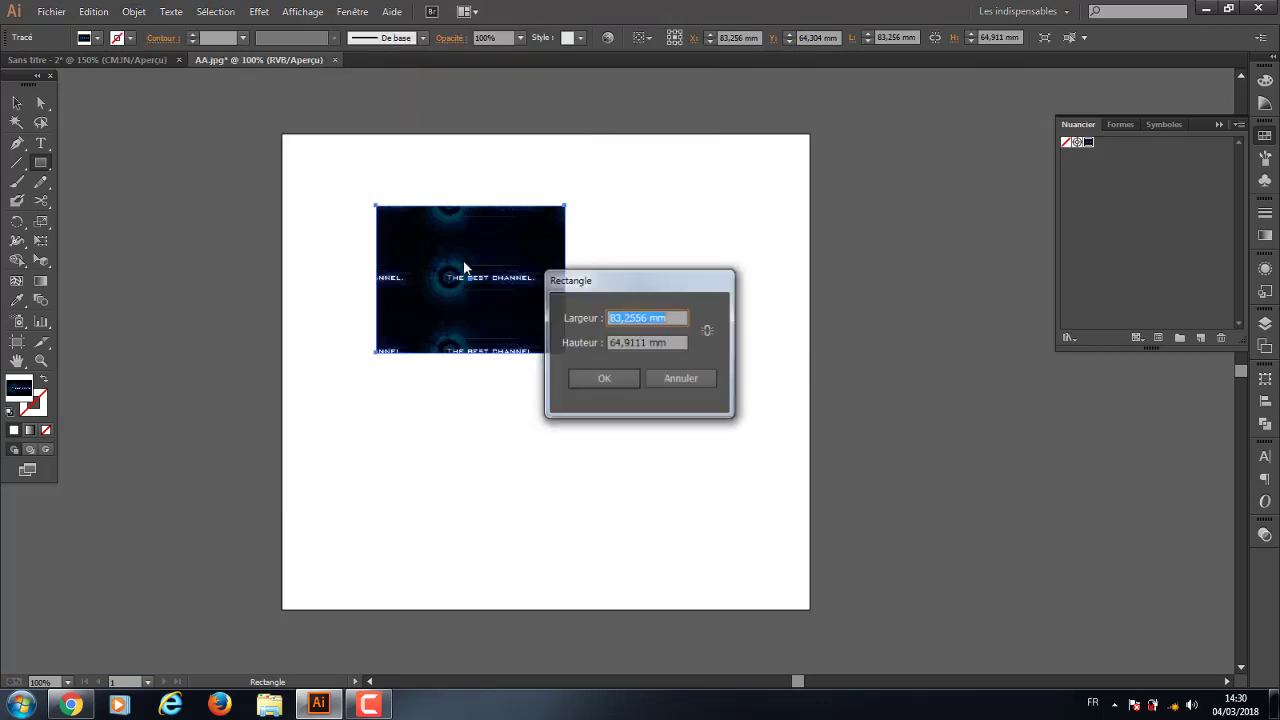
click(711, 381)
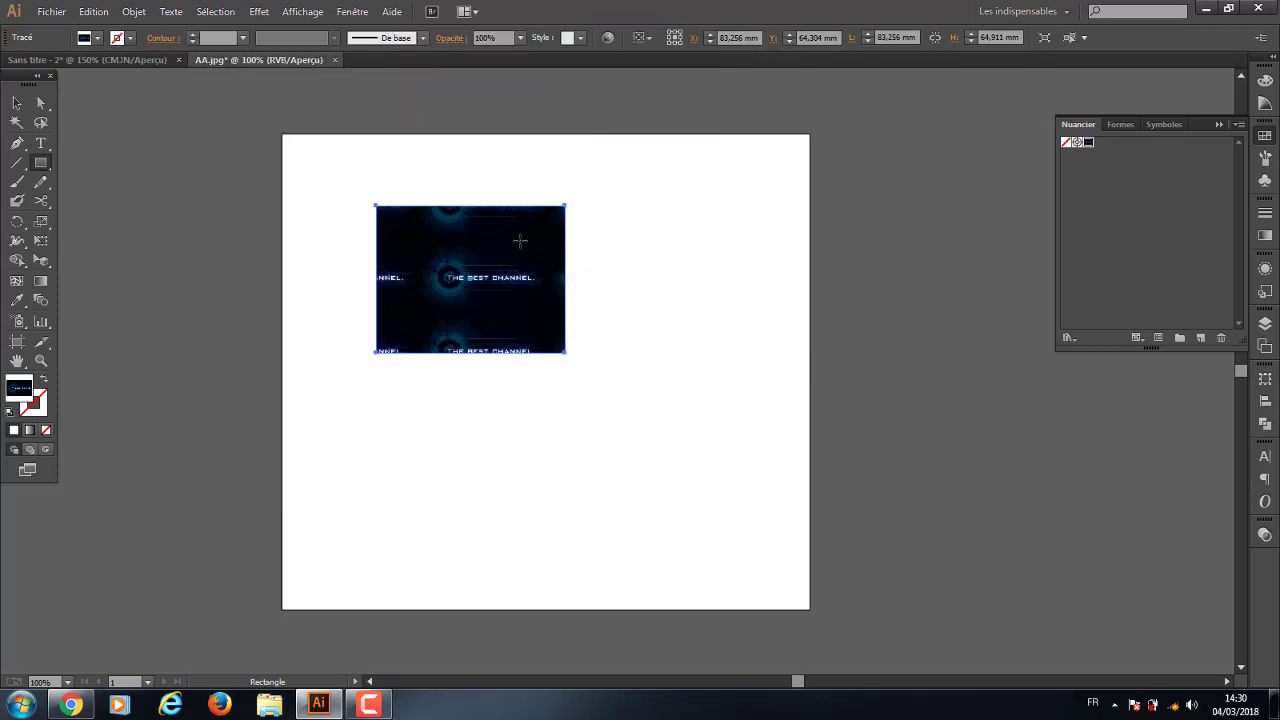
Group the pattern rectangle with Objet > Associer and drag it off the artboard
right_click(520, 242)
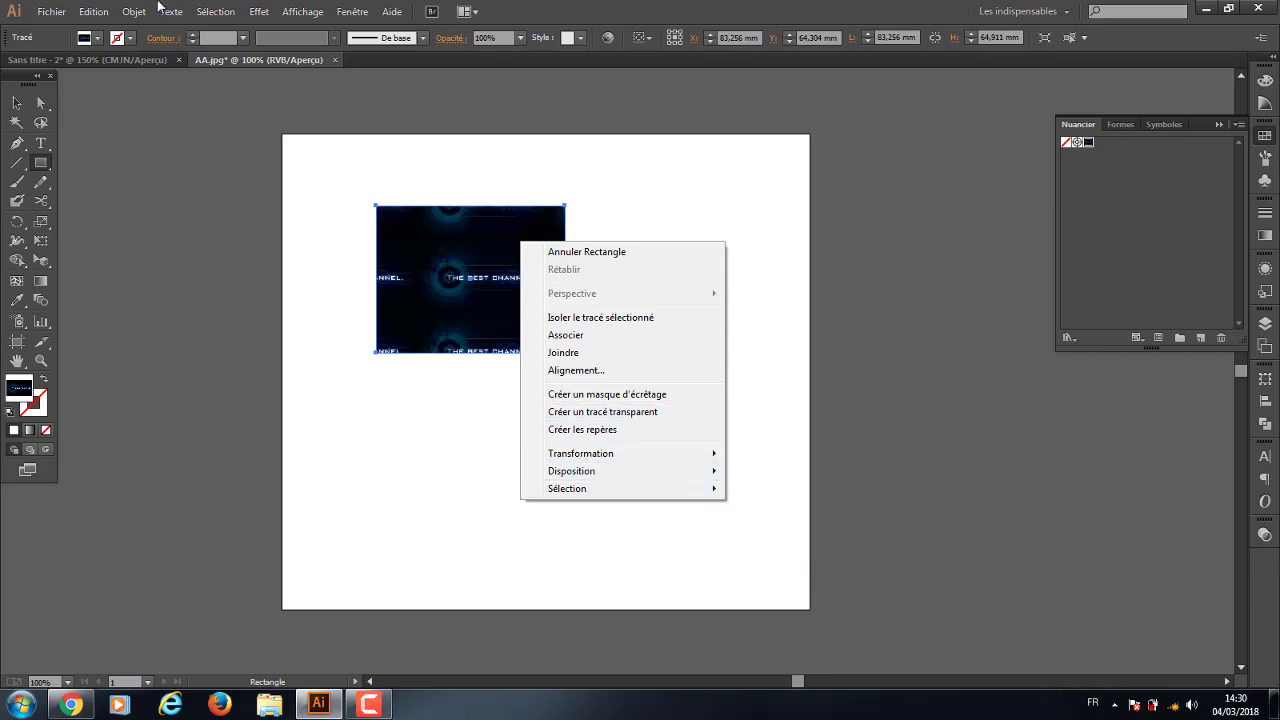
click(130, 13)
mouse_move(176, 30)
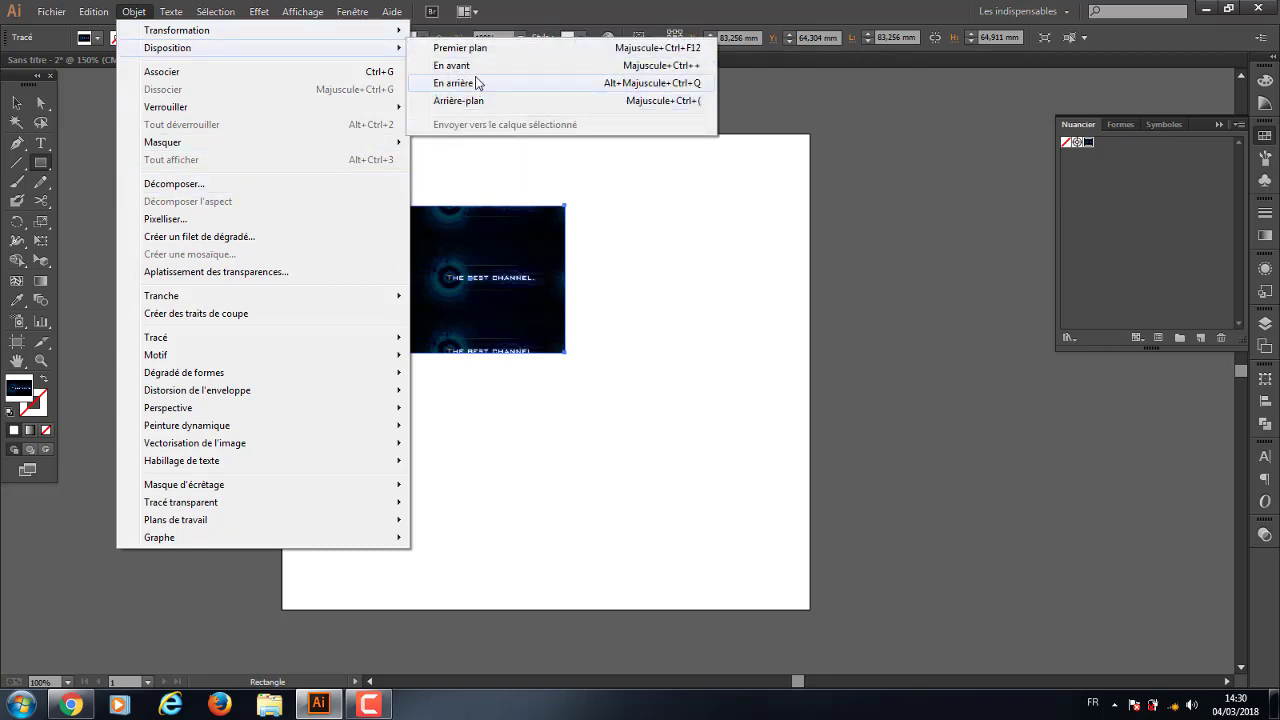
click(182, 74)
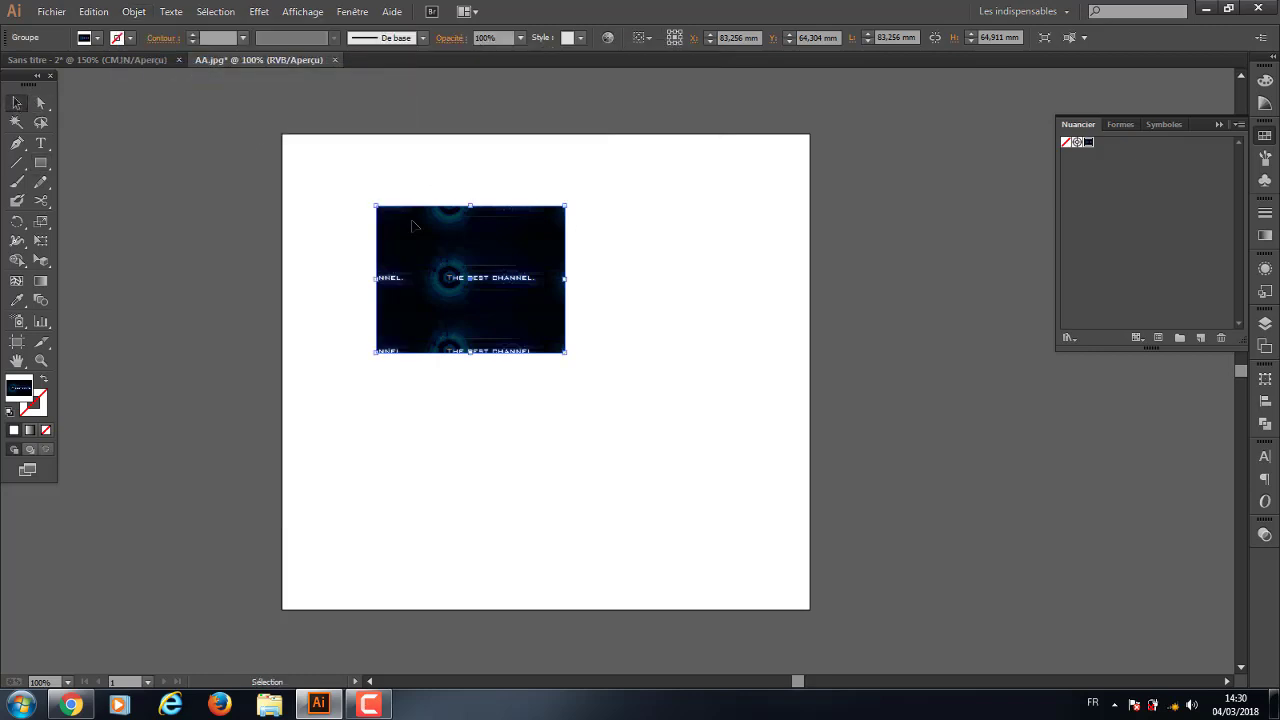
drag(412, 226, 554, 460)
click(279, 373)
Draw a rectangle with a black fill and no stroke
click(41, 163)
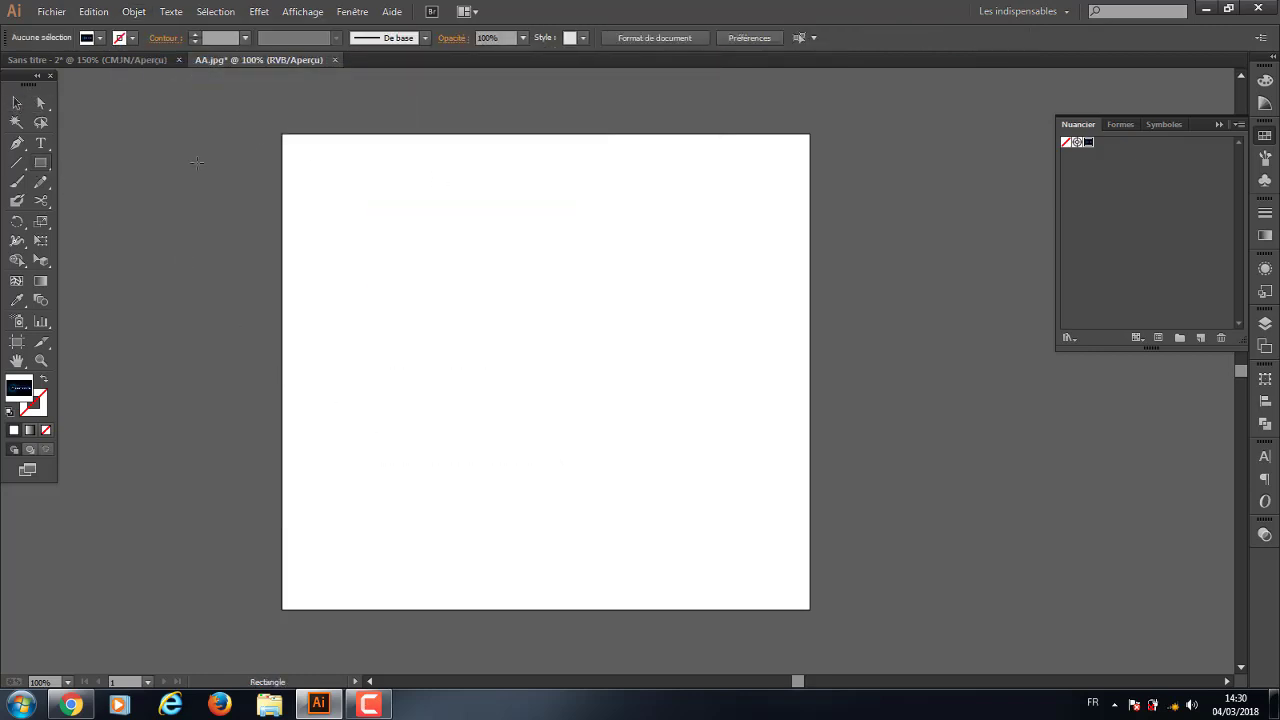
click(1067, 143)
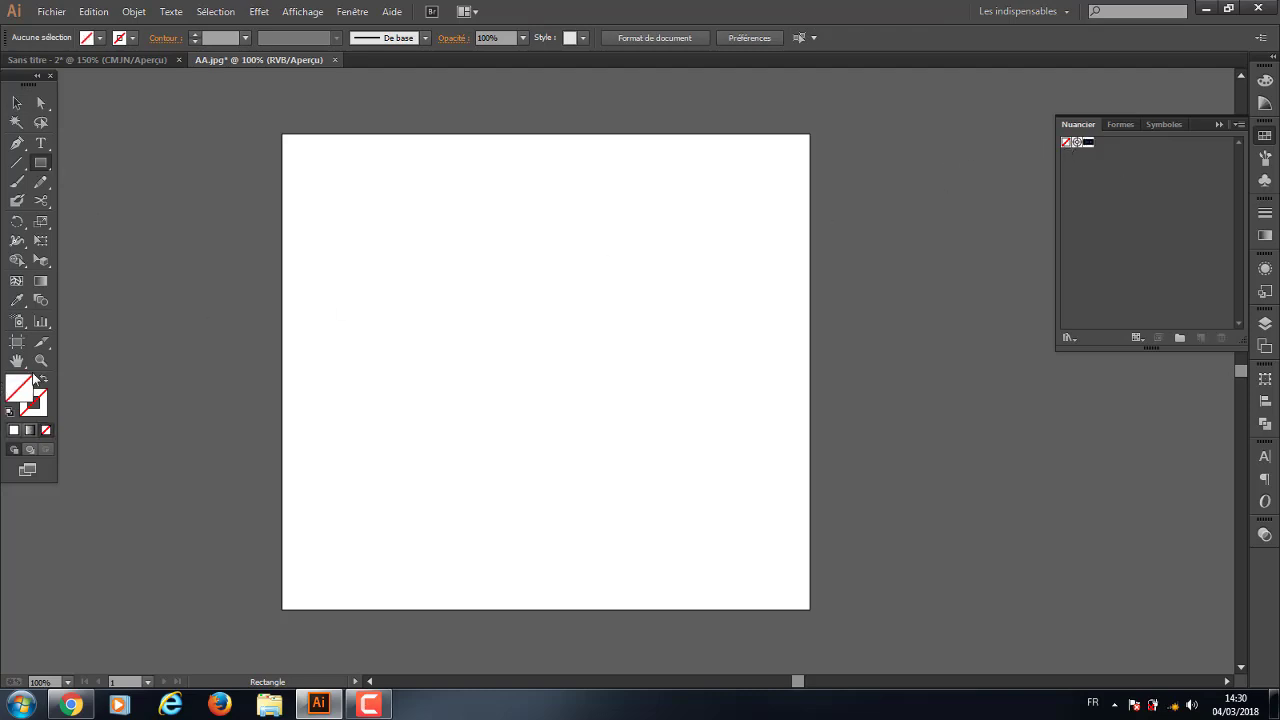
drag(290, 244, 602, 456)
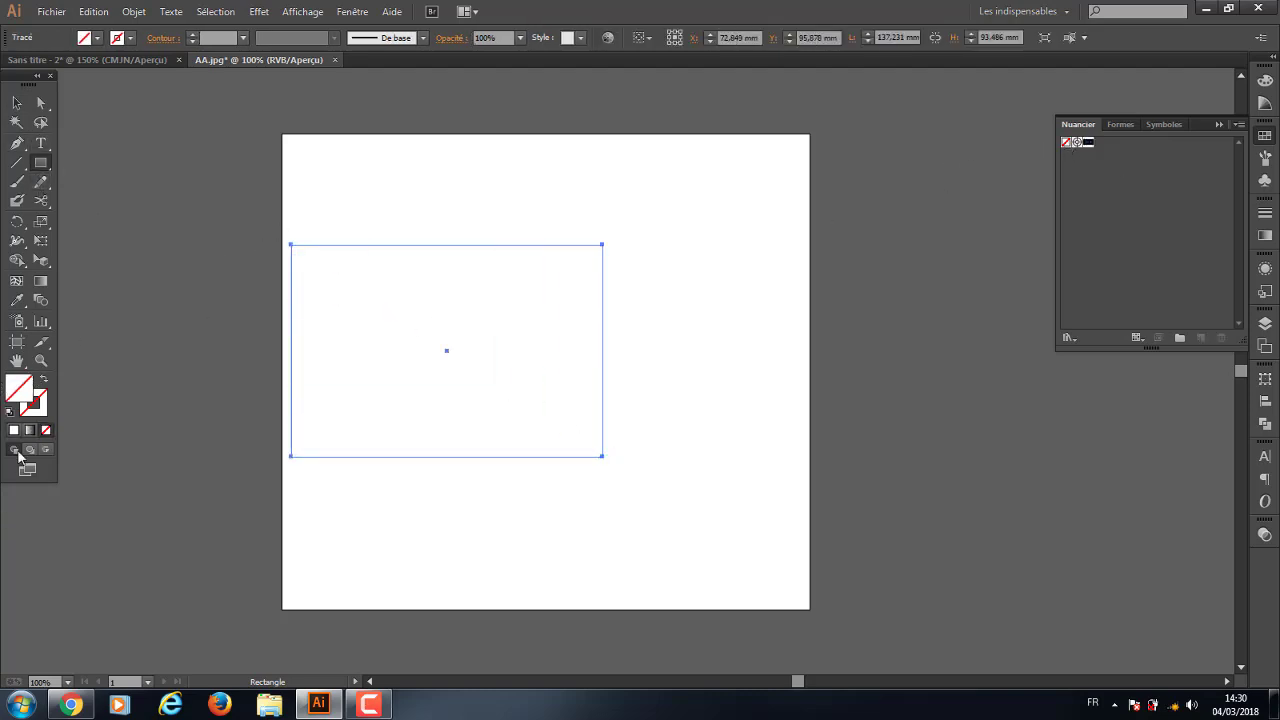
click(11, 413)
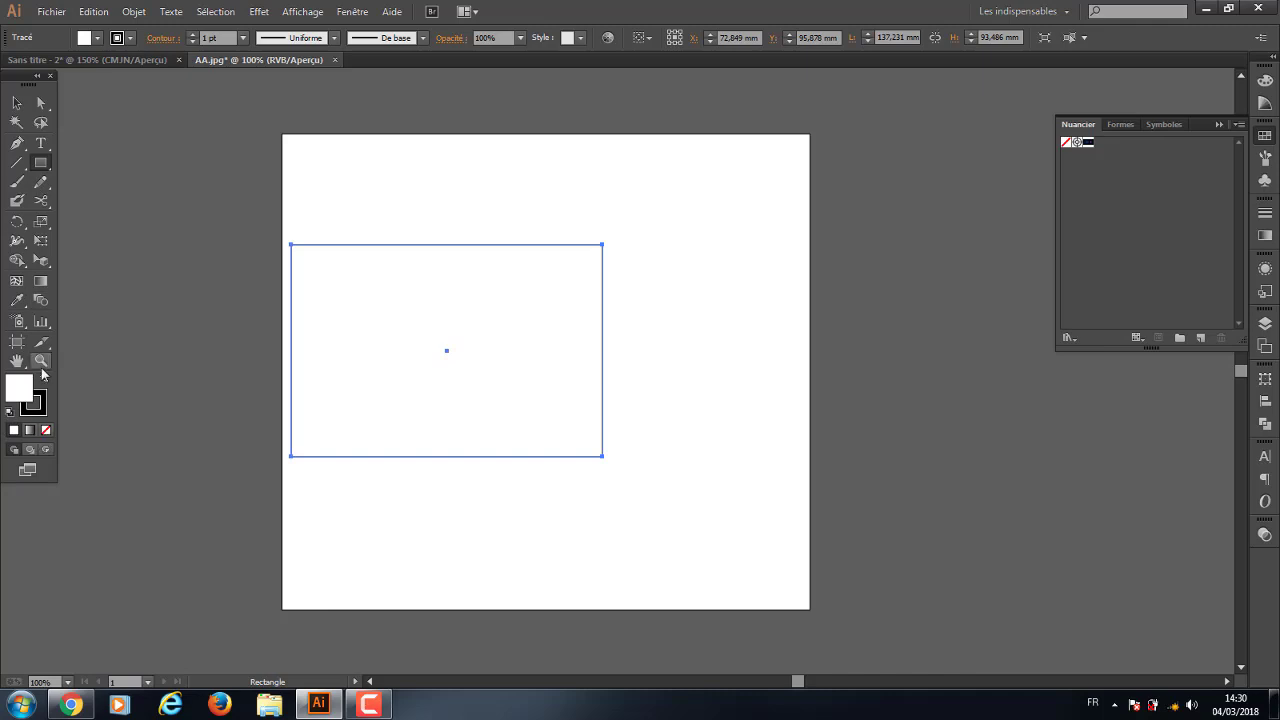
click(43, 384)
click(45, 428)
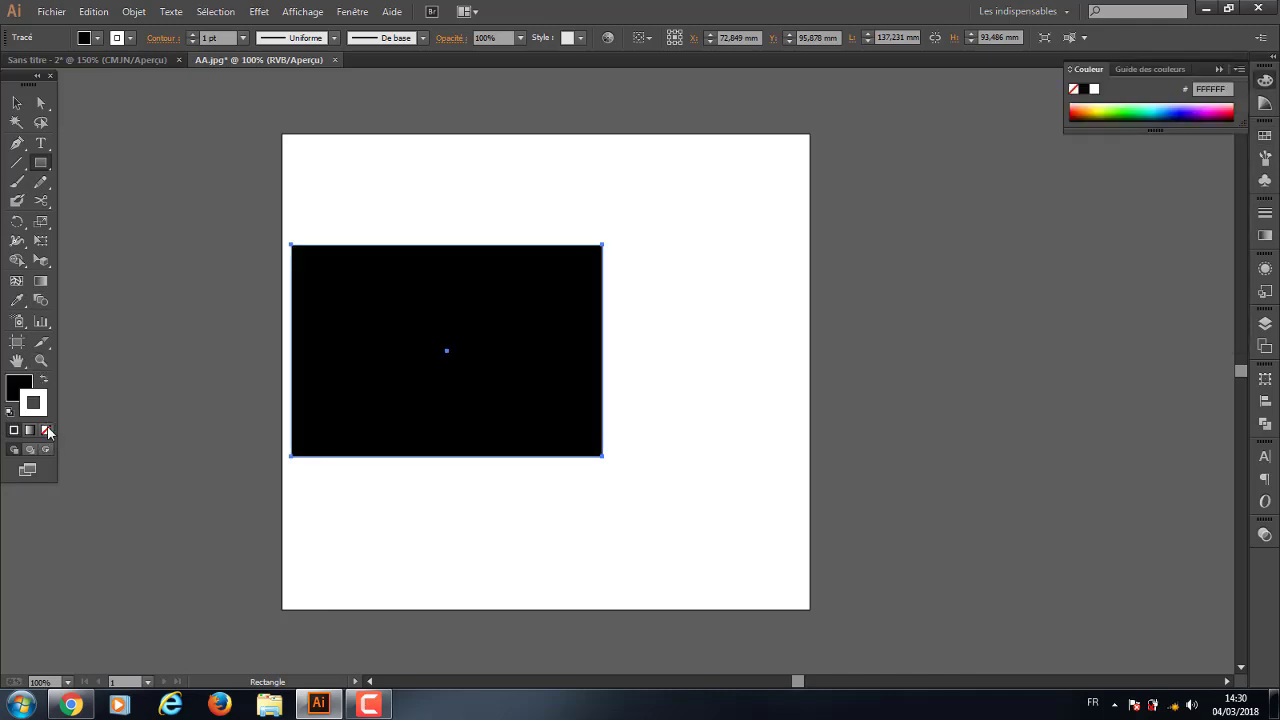
Duplicate the black rectangle twice and arrange the three as a staggered cluster
click(17, 103)
click(303, 224)
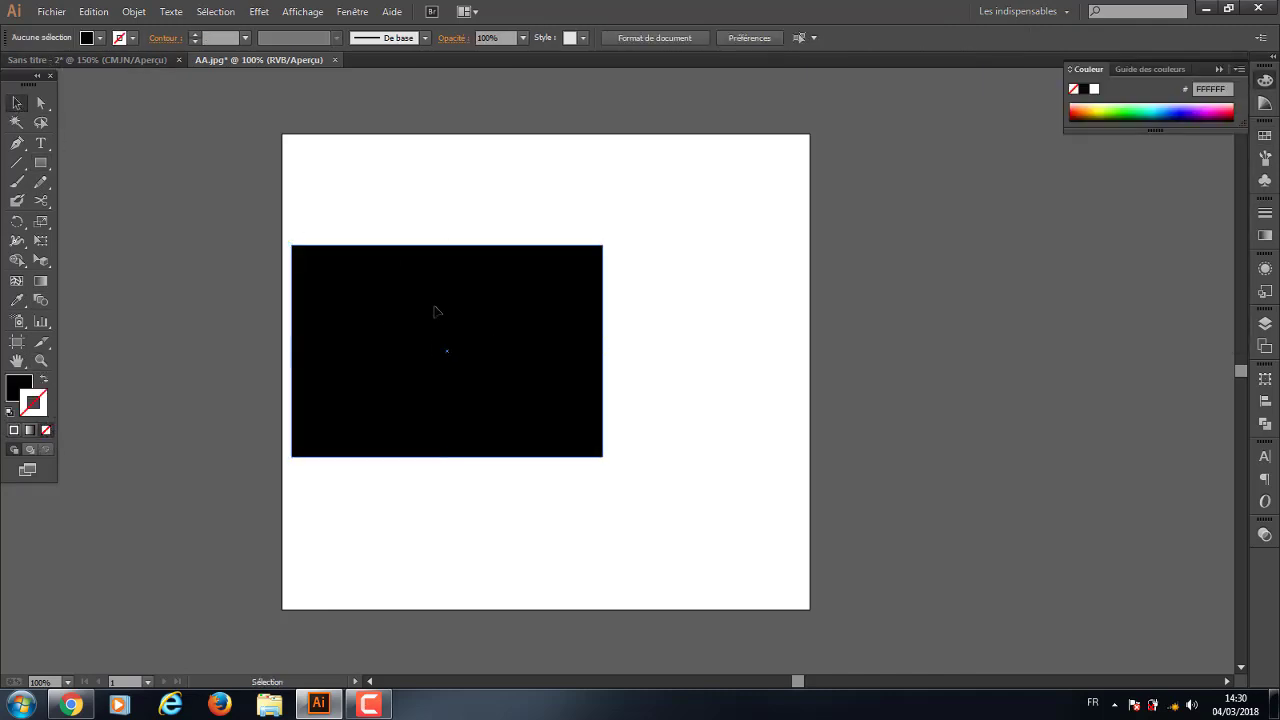
mouse_move(435, 312)
mouse_down()
mouse_move(566, 263)
mouse_move(602, 428)
mouse_up()
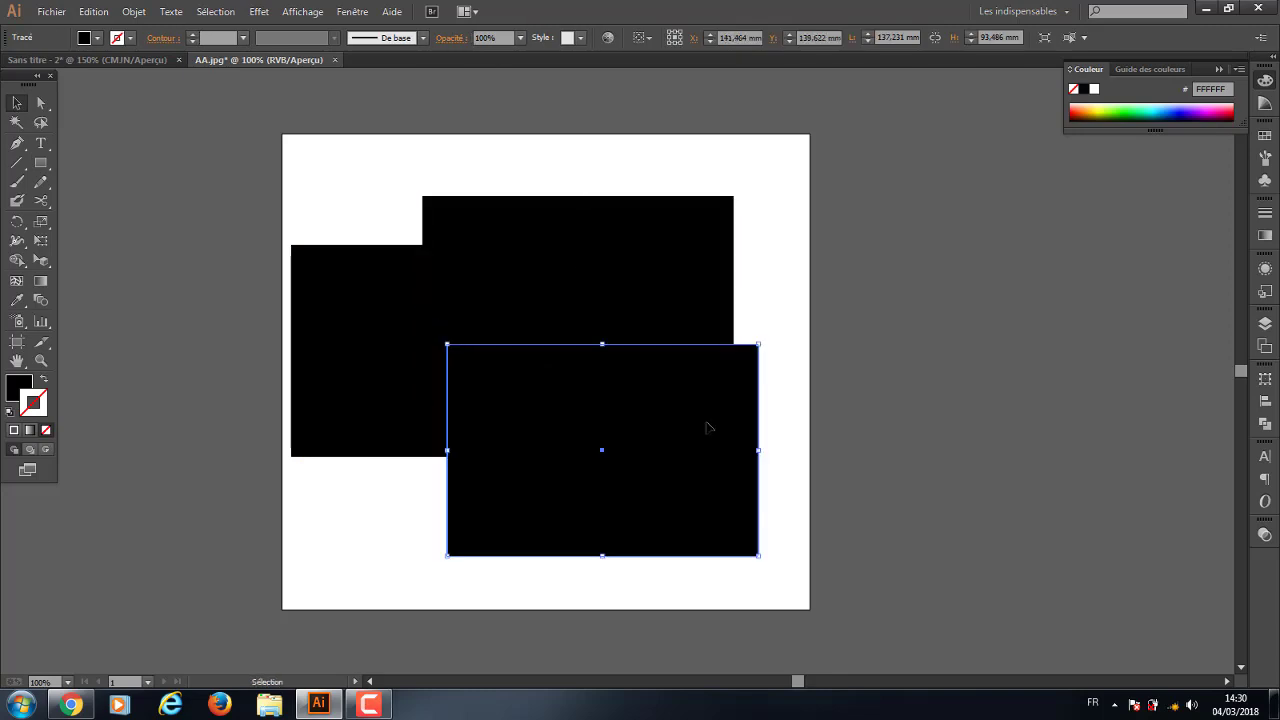
drag(886, 234, 705, 530)
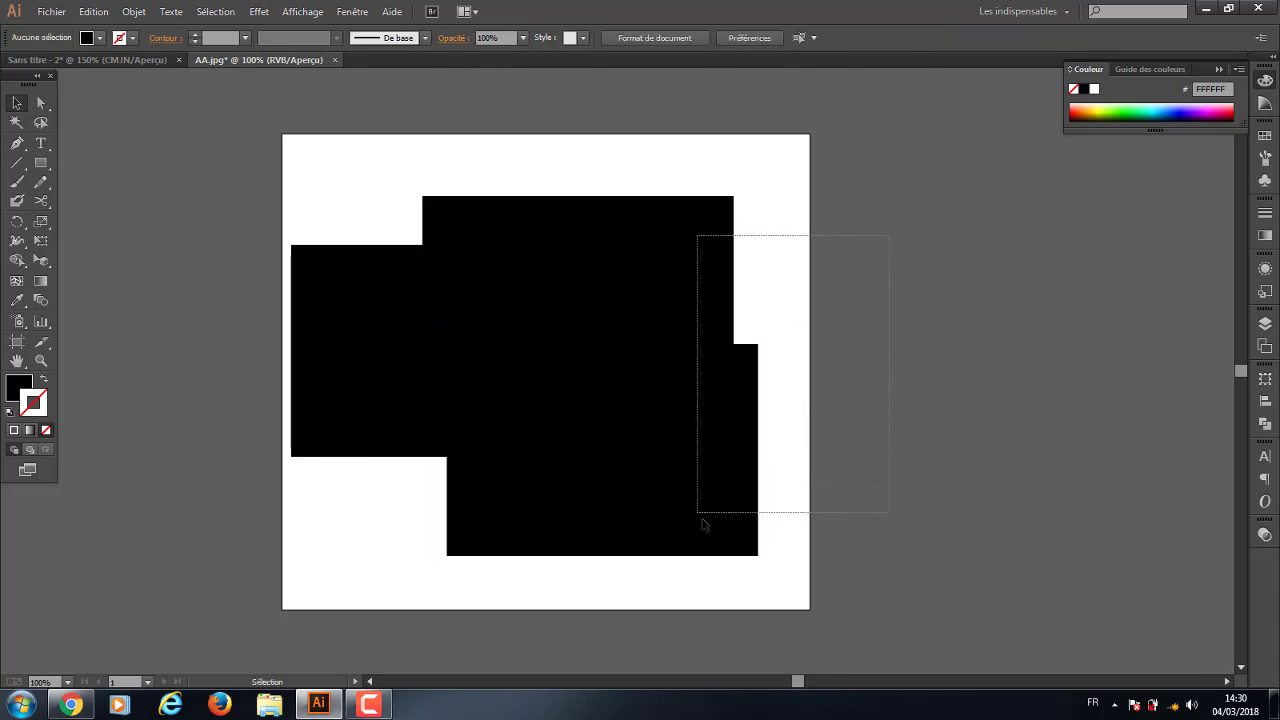
drag(979, 224, 429, 488)
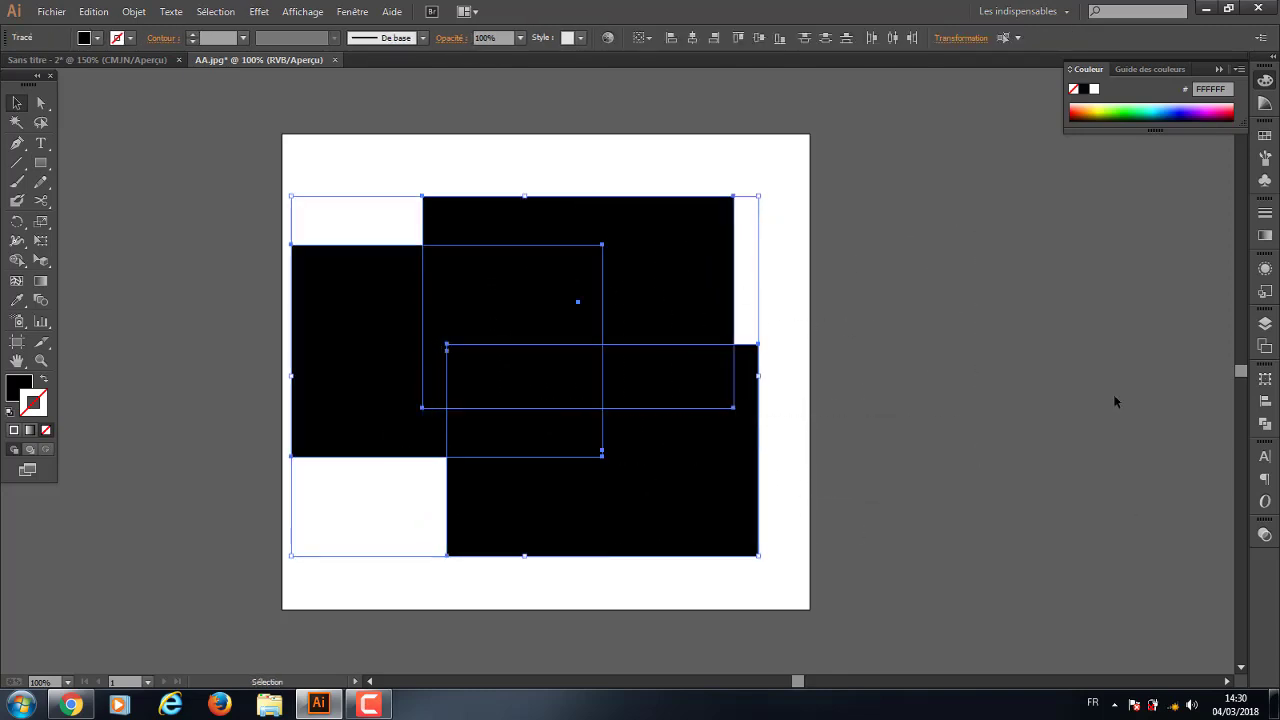
click(1116, 396)
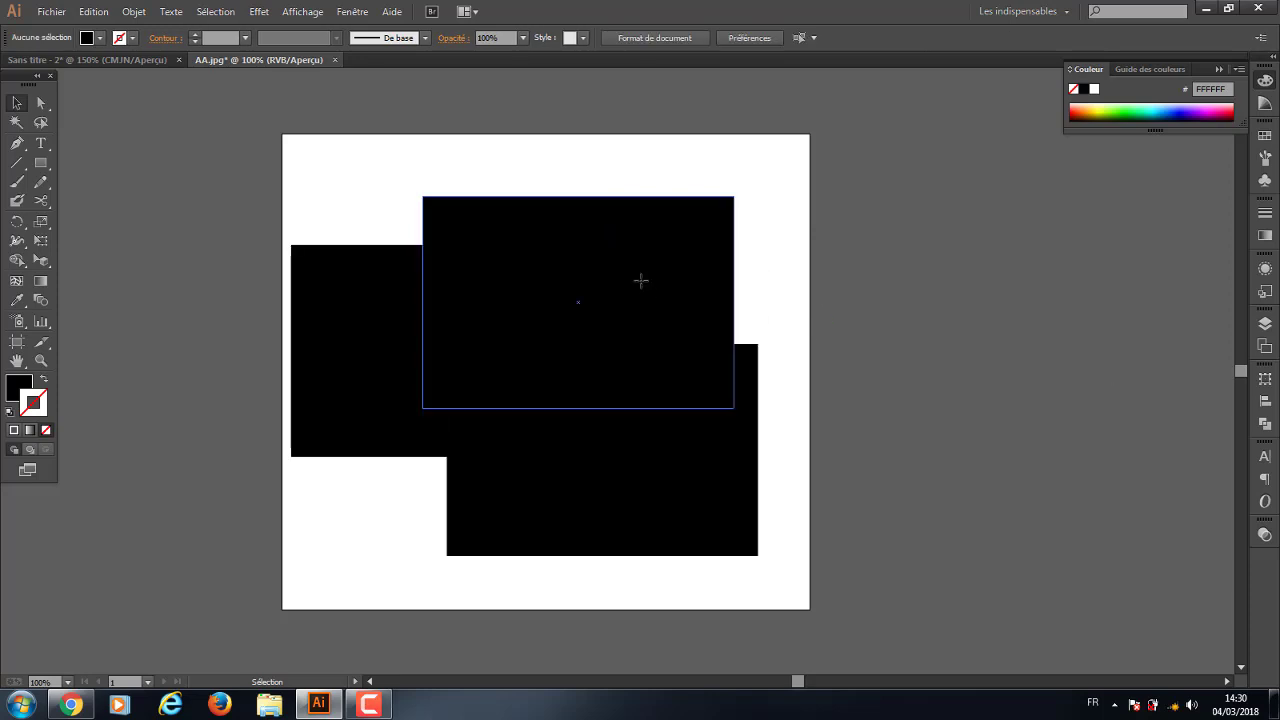
drag(641, 281, 609, 272)
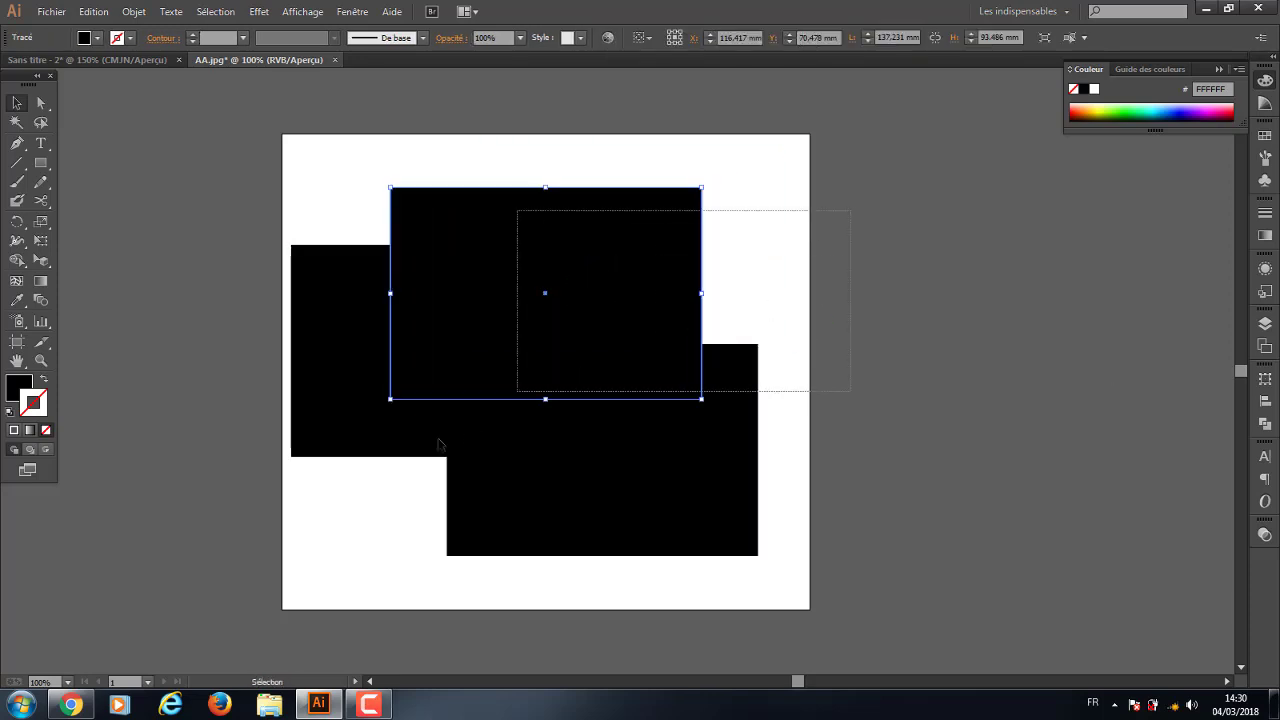
key(ctrl+a)
mouse_move(631, 325)
mouse_down()
mouse_move(709, 275)
mouse_move(531, 344)
mouse_move(562, 319)
mouse_move(551, 376)
mouse_up()
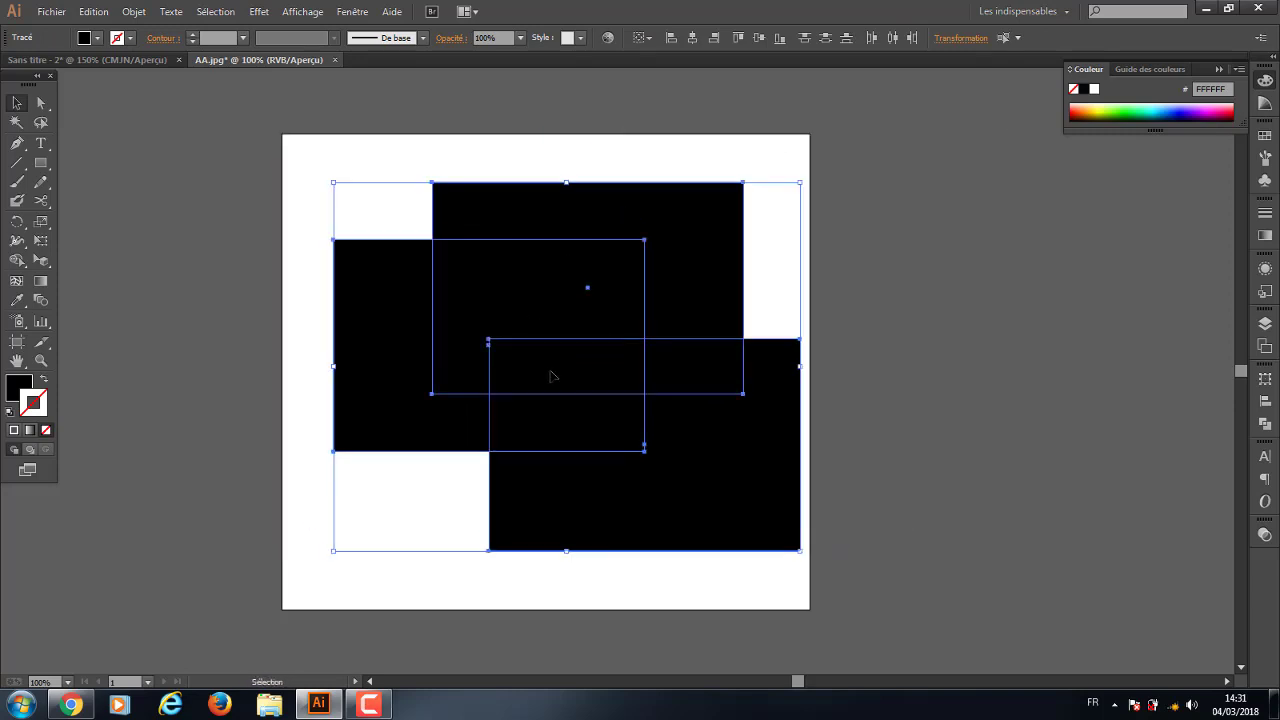
mouse_move(549, 304)
mouse_down()
mouse_move(374, 291)
mouse_move(539, 278)
mouse_move(571, 321)
mouse_move(493, 345)
mouse_move(531, 368)
mouse_up()
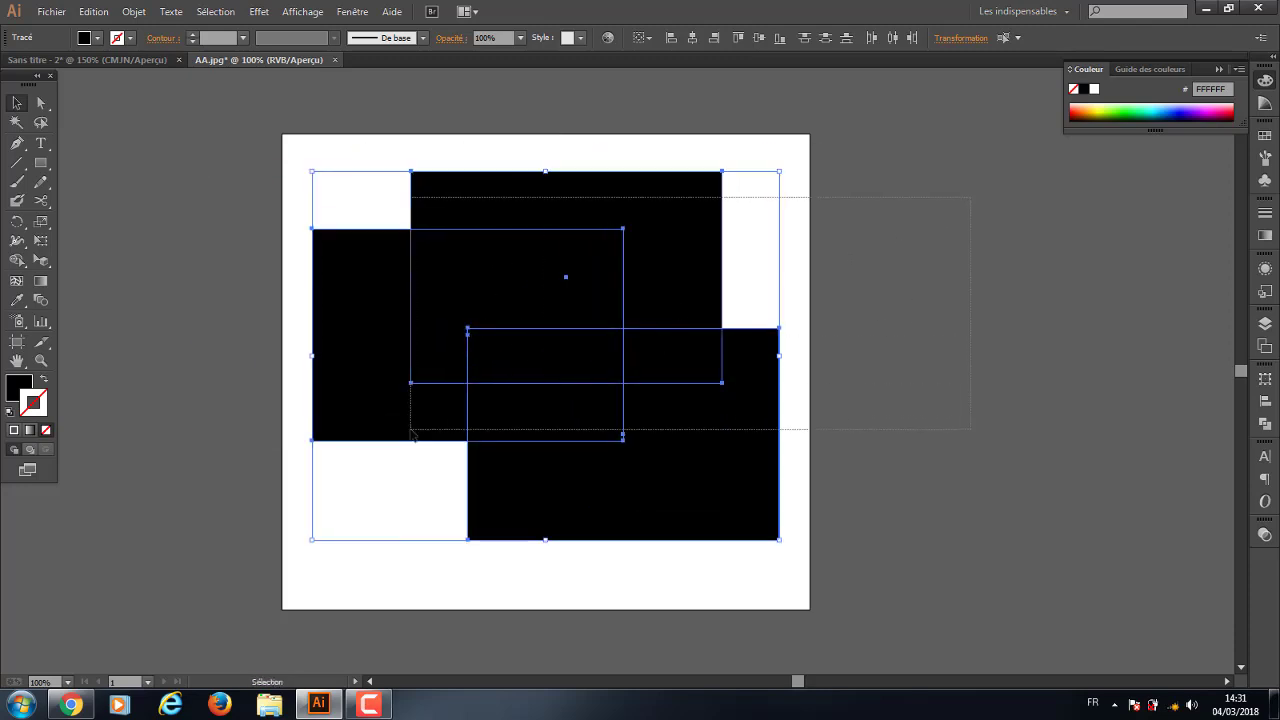
Group the three rectangles, nudge the group upward, then ungroup them
right_click(501, 331)
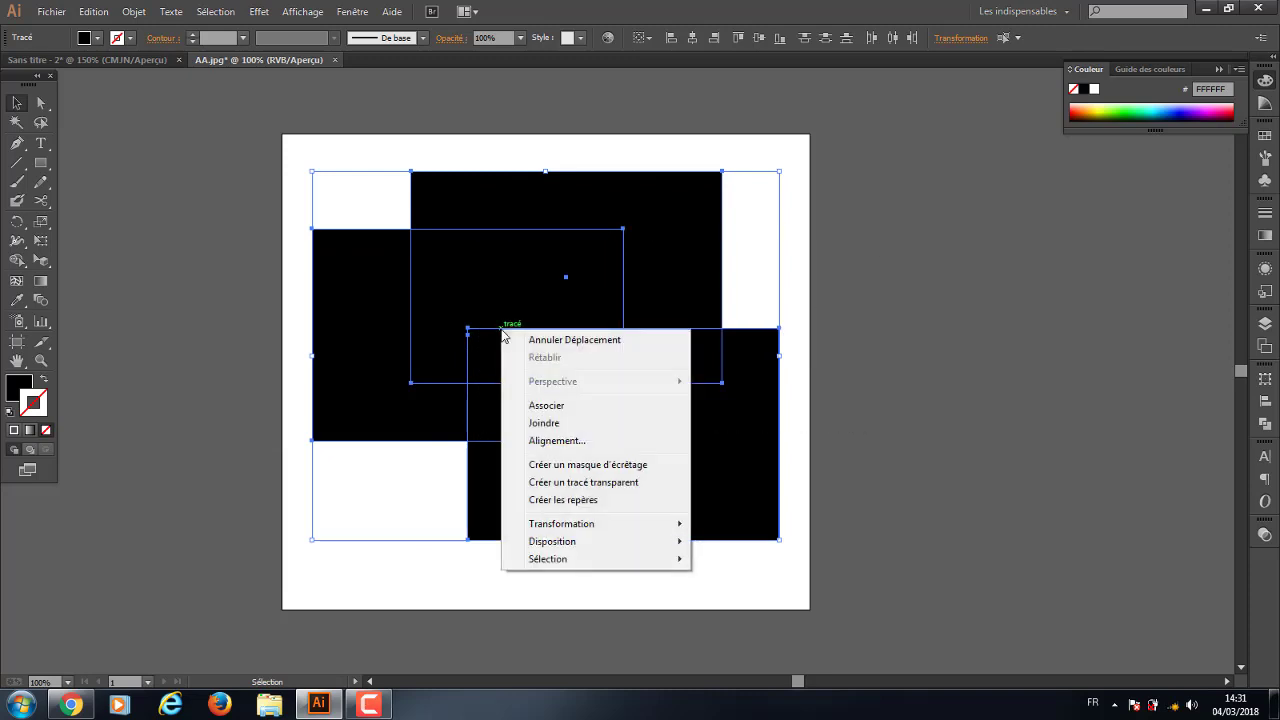
click(563, 407)
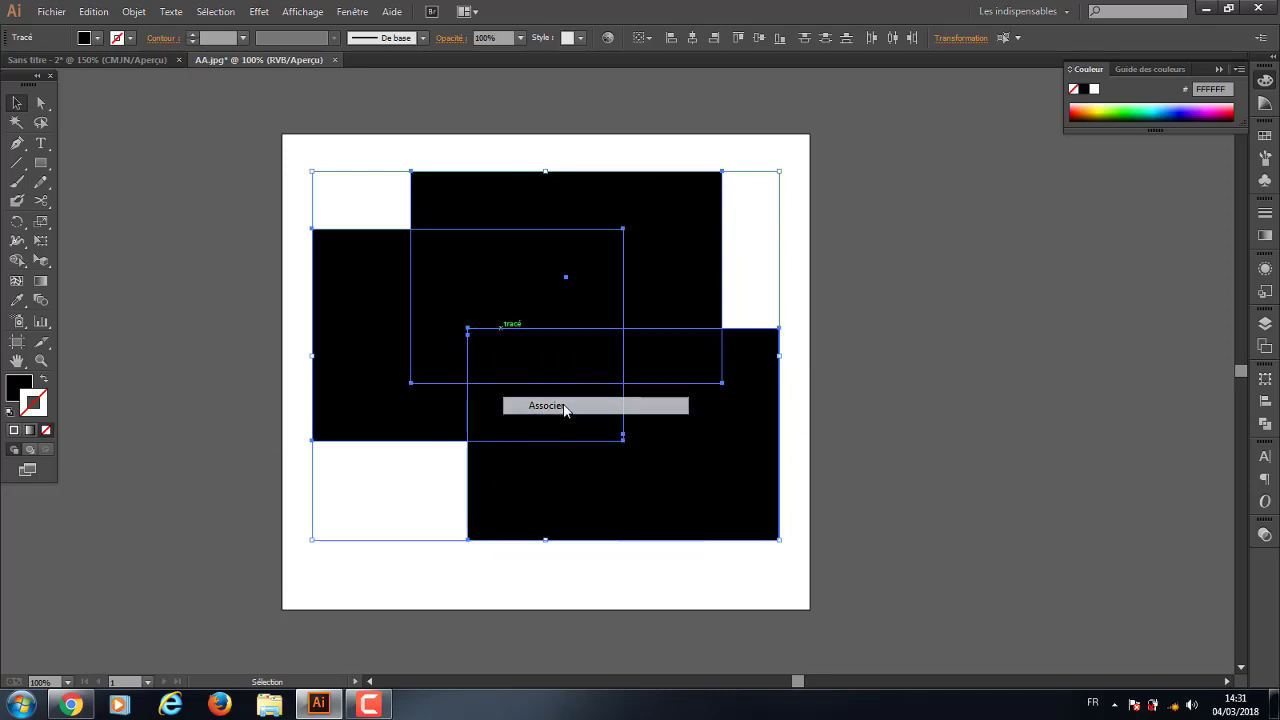
click(770, 292)
click(686, 302)
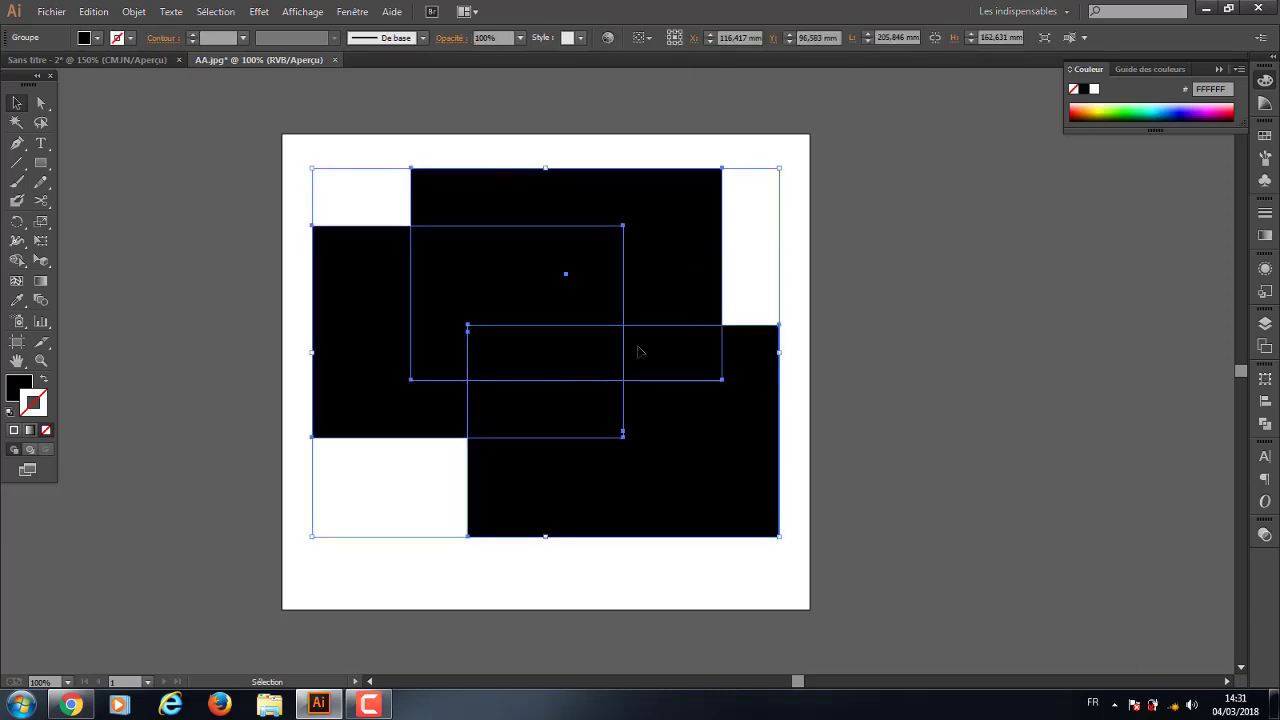
drag(658, 313, 656, 269)
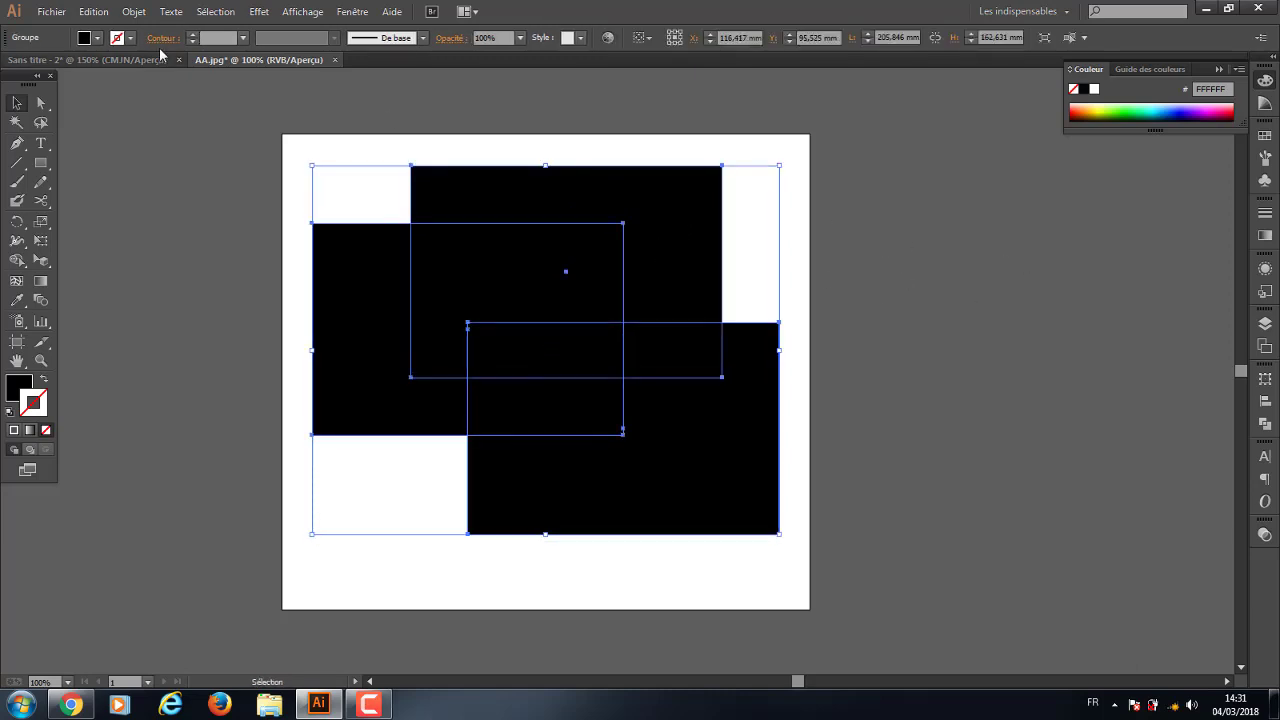
click(133, 11)
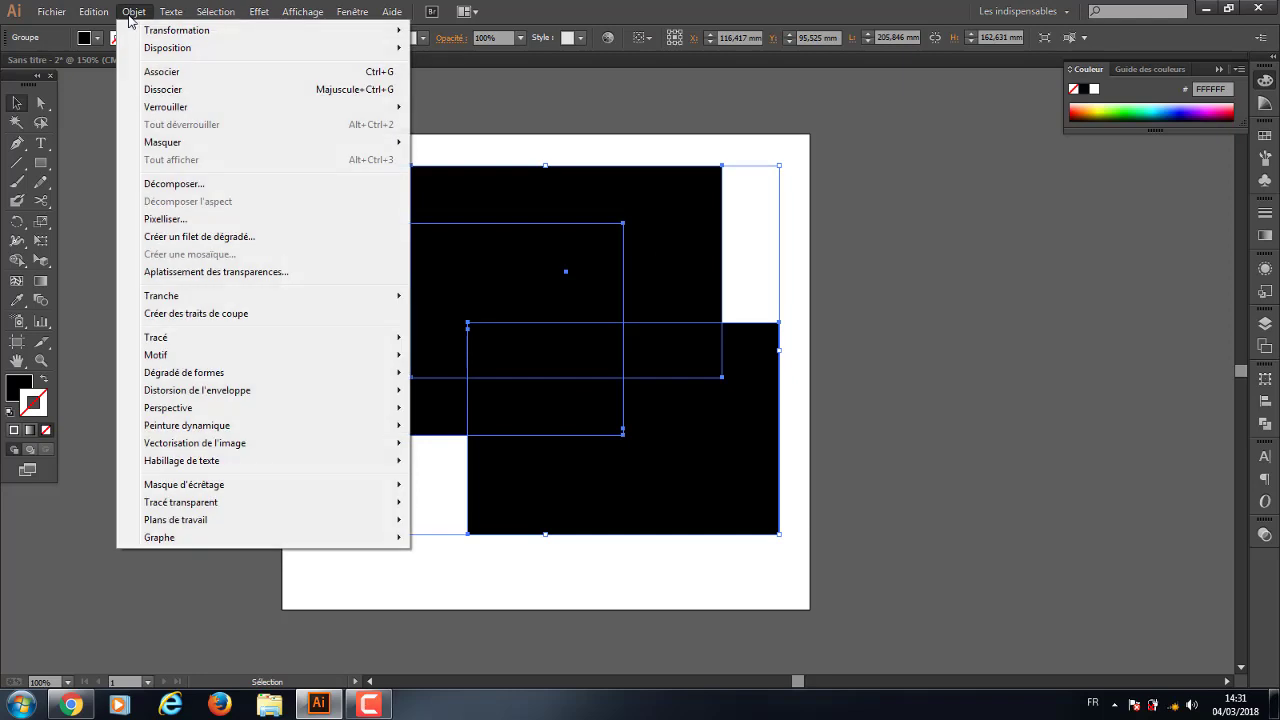
click(178, 91)
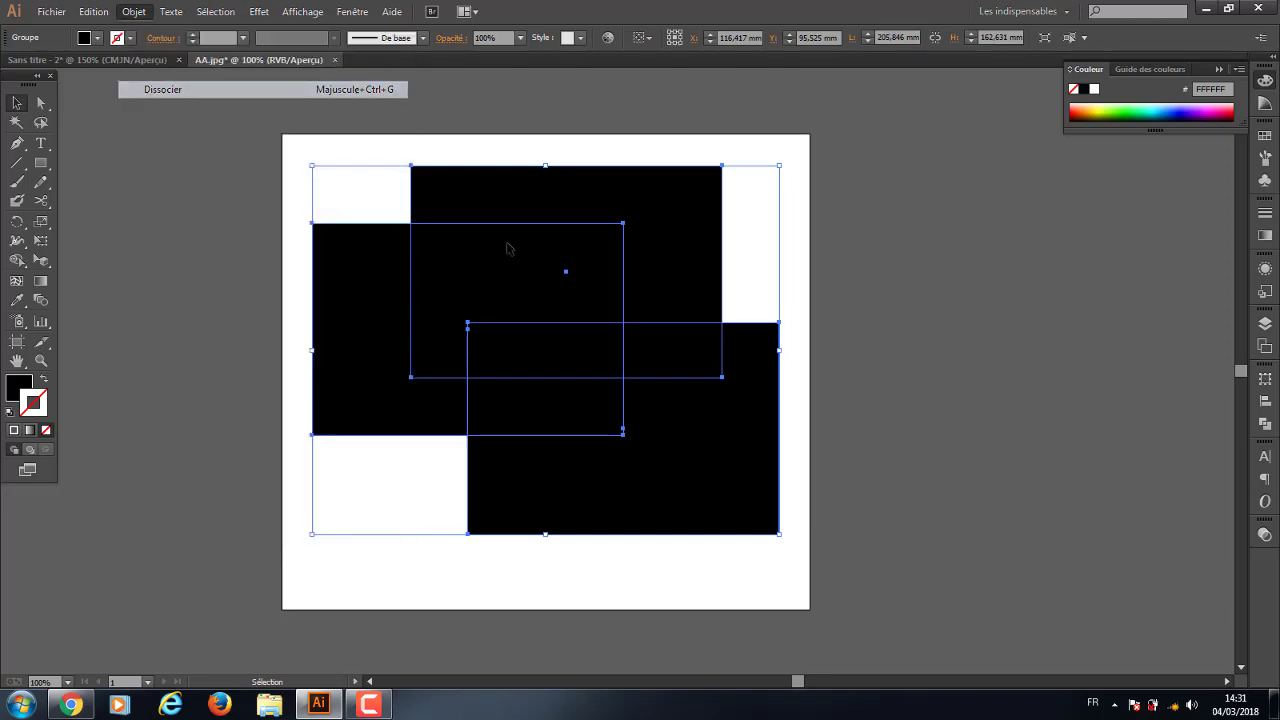
Hide the left rectangle, then the other two, using the Object menu
click(663, 214)
click(556, 443)
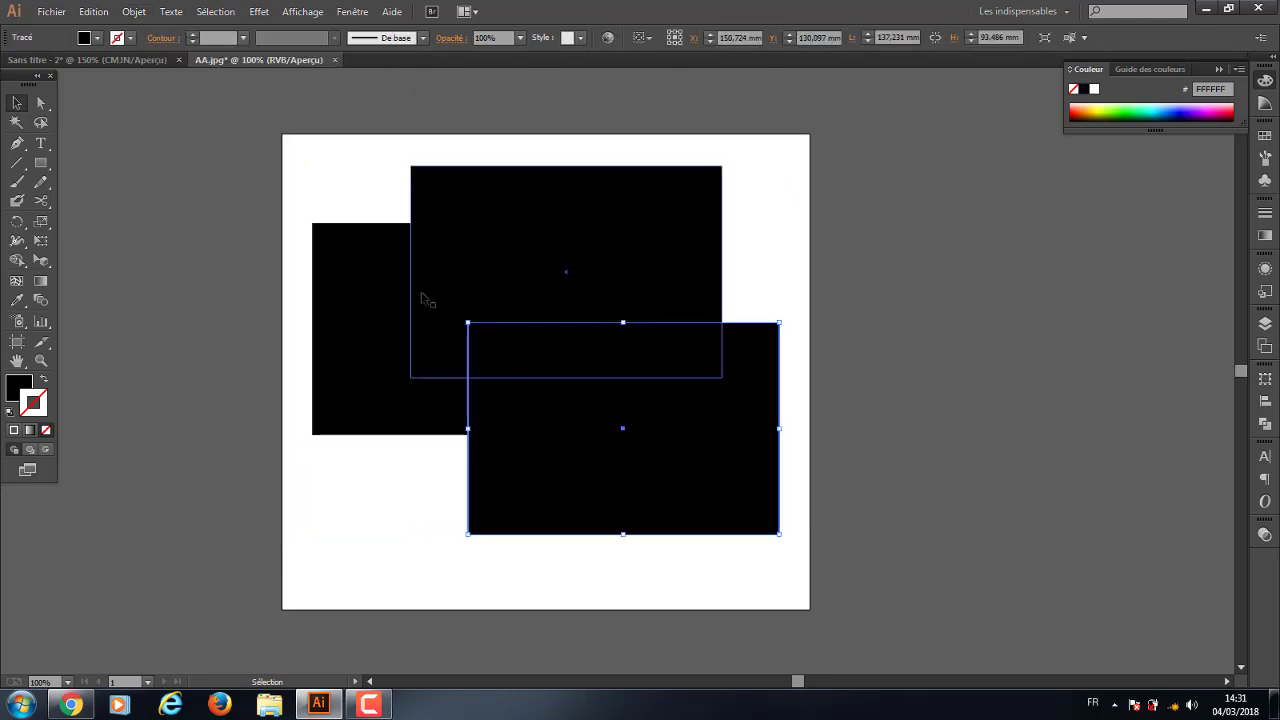
click(380, 280)
click(130, 12)
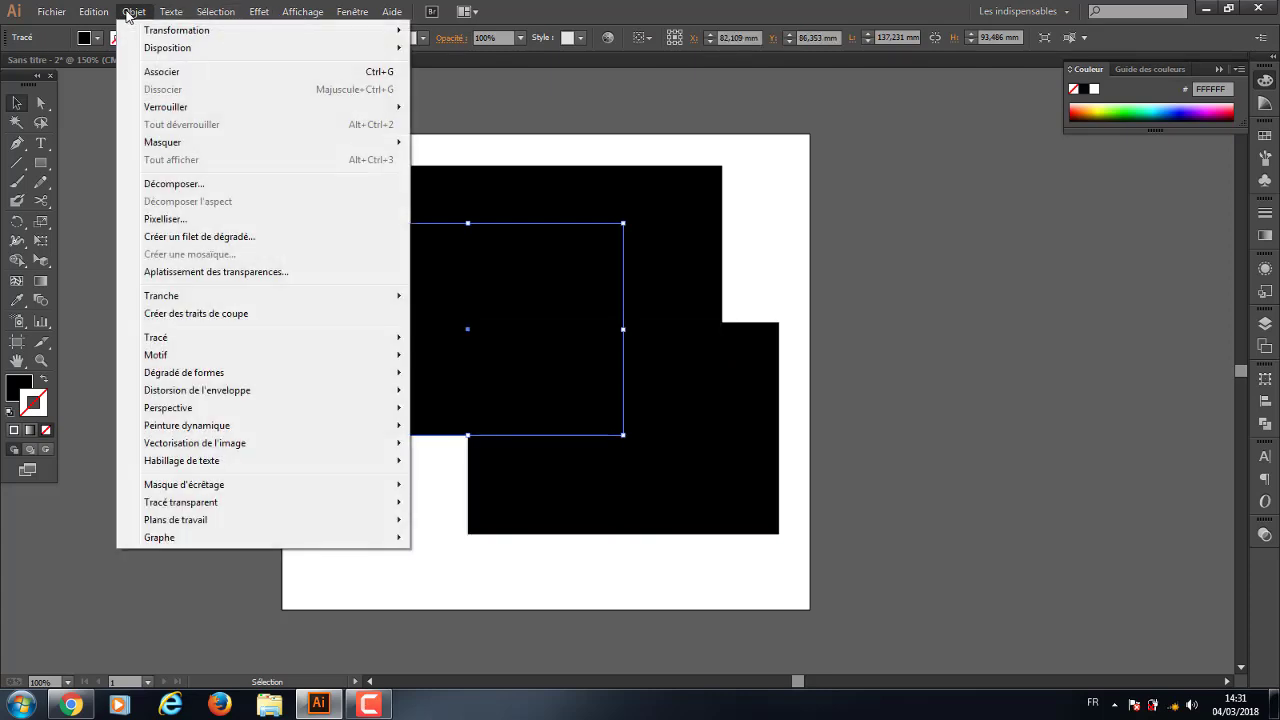
mouse_move(163, 142)
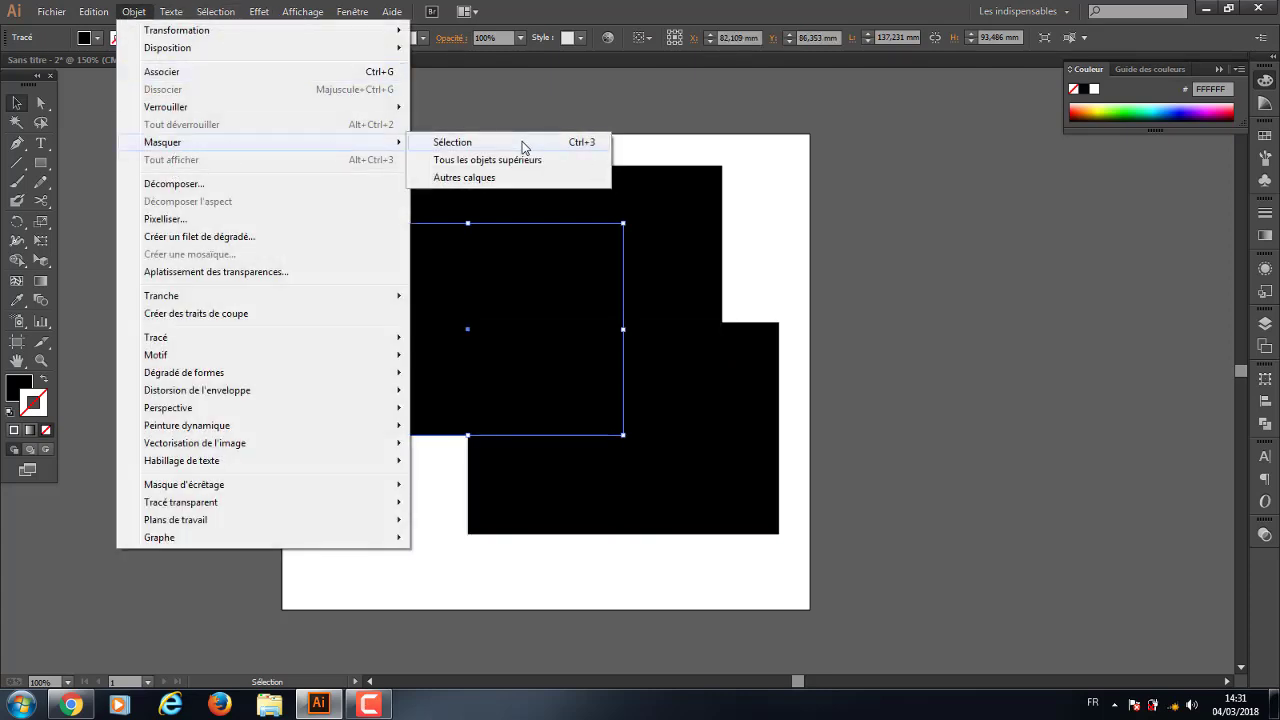
click(522, 143)
drag(526, 118, 649, 394)
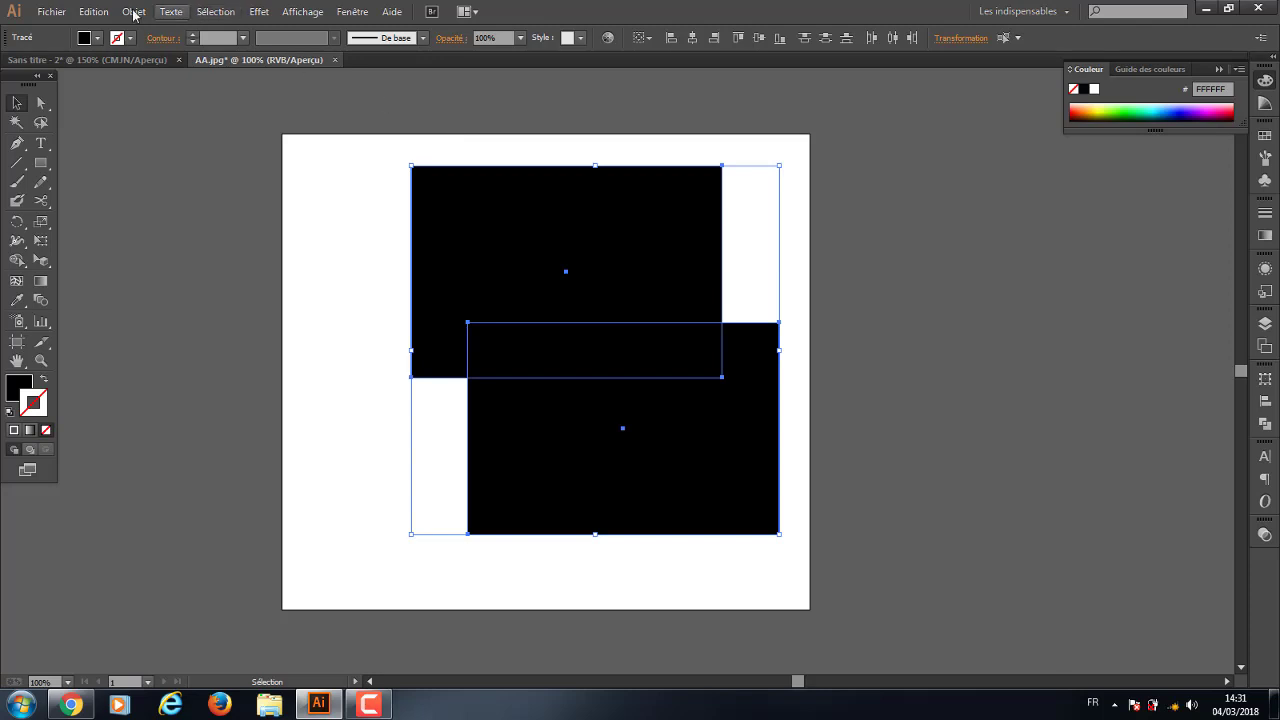
click(133, 11)
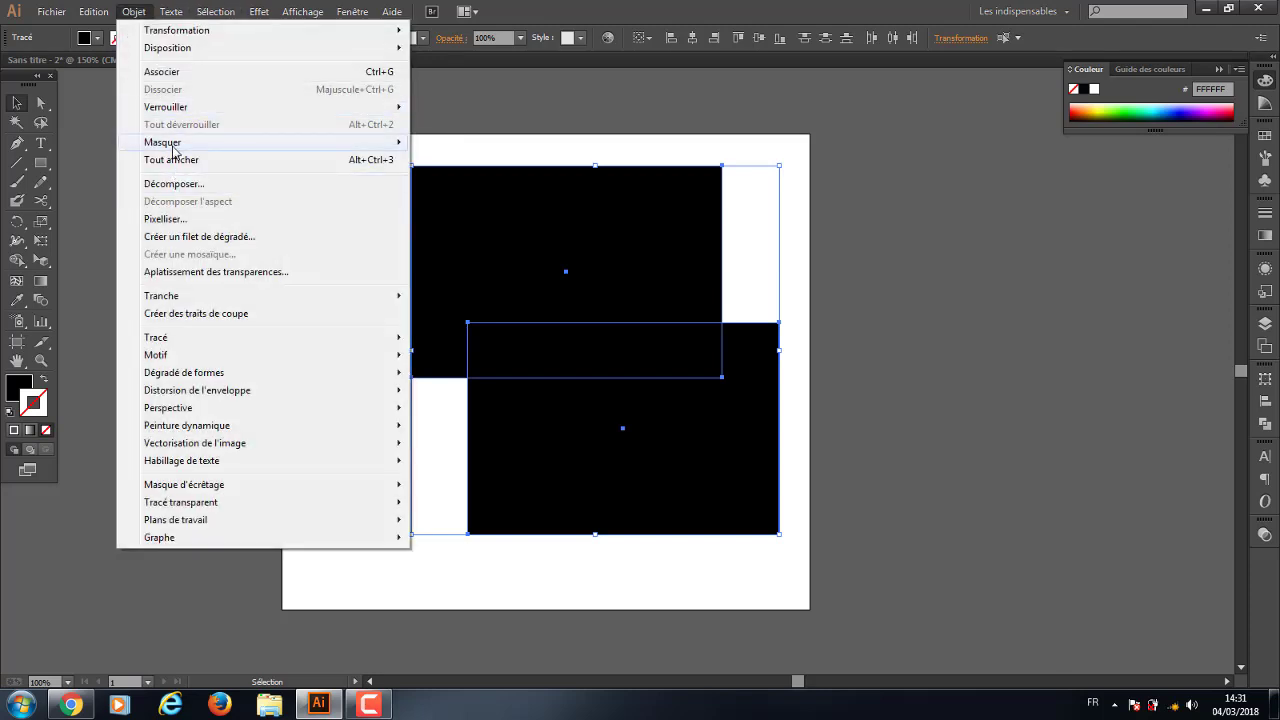
click(467, 150)
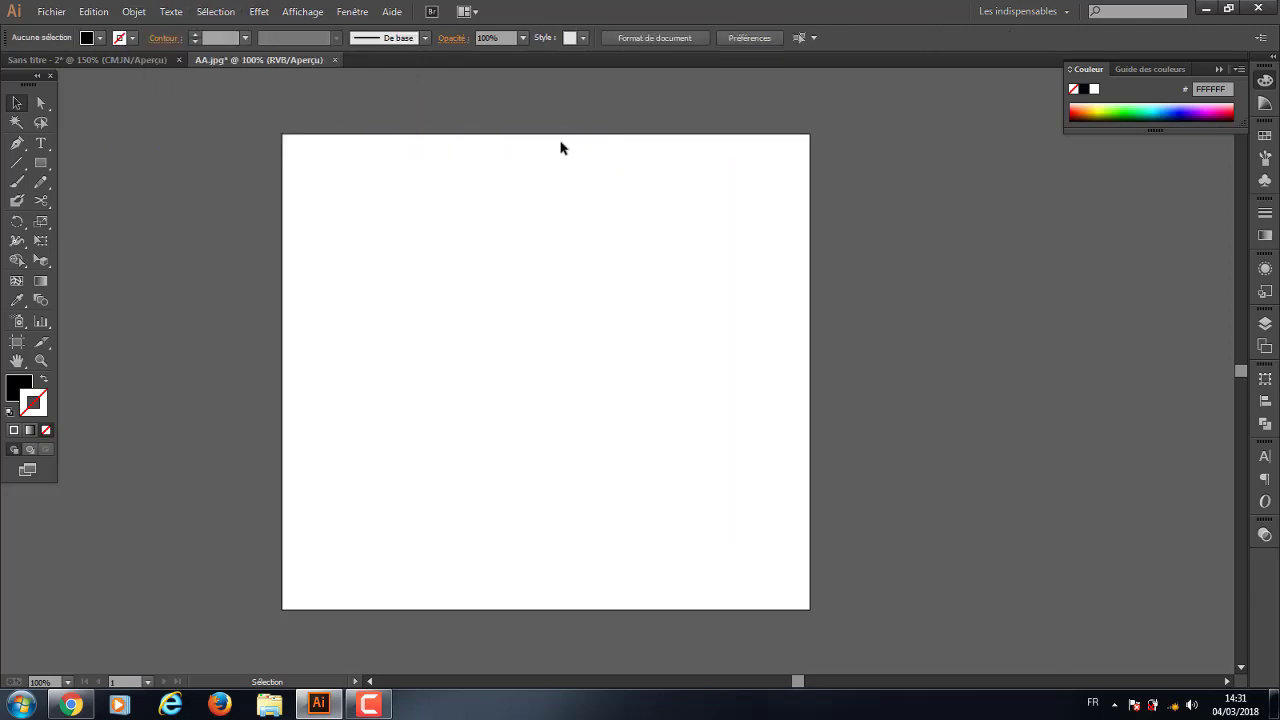
Show all hidden rectangles again, marquee-select them and delete them
key(a)
key(v)
key(ctrl+alt+3)
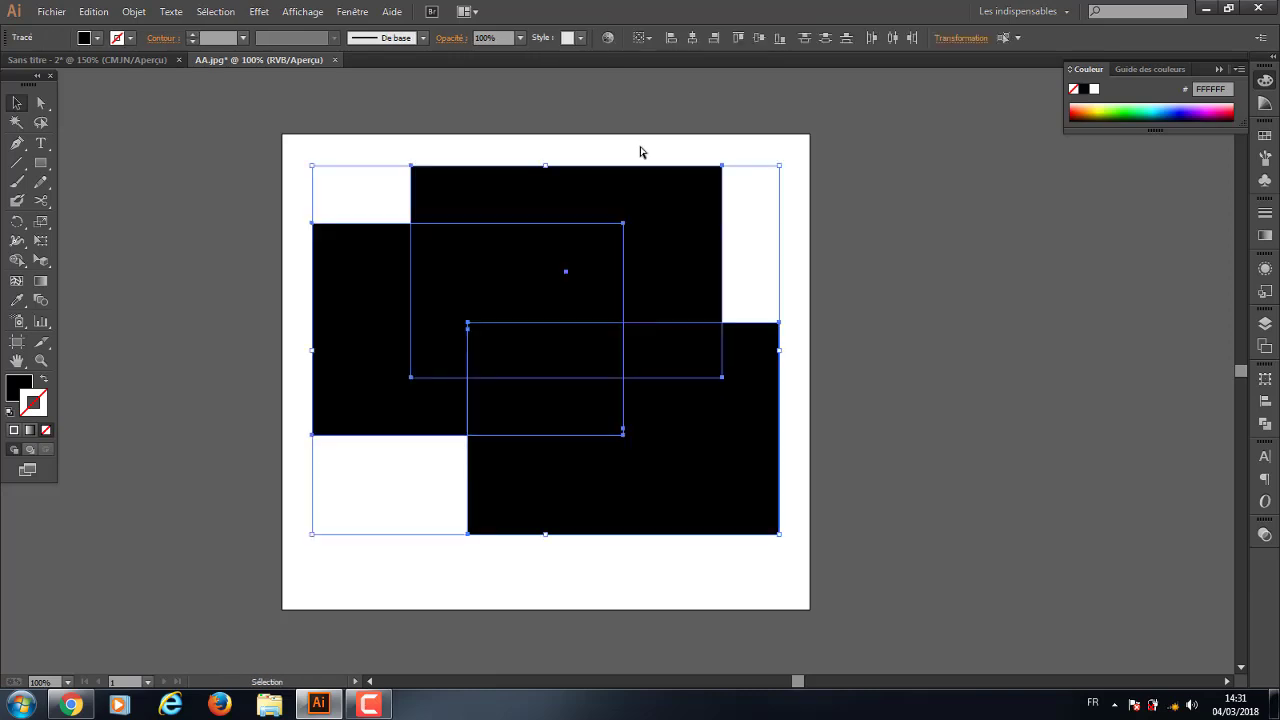
click(134, 12)
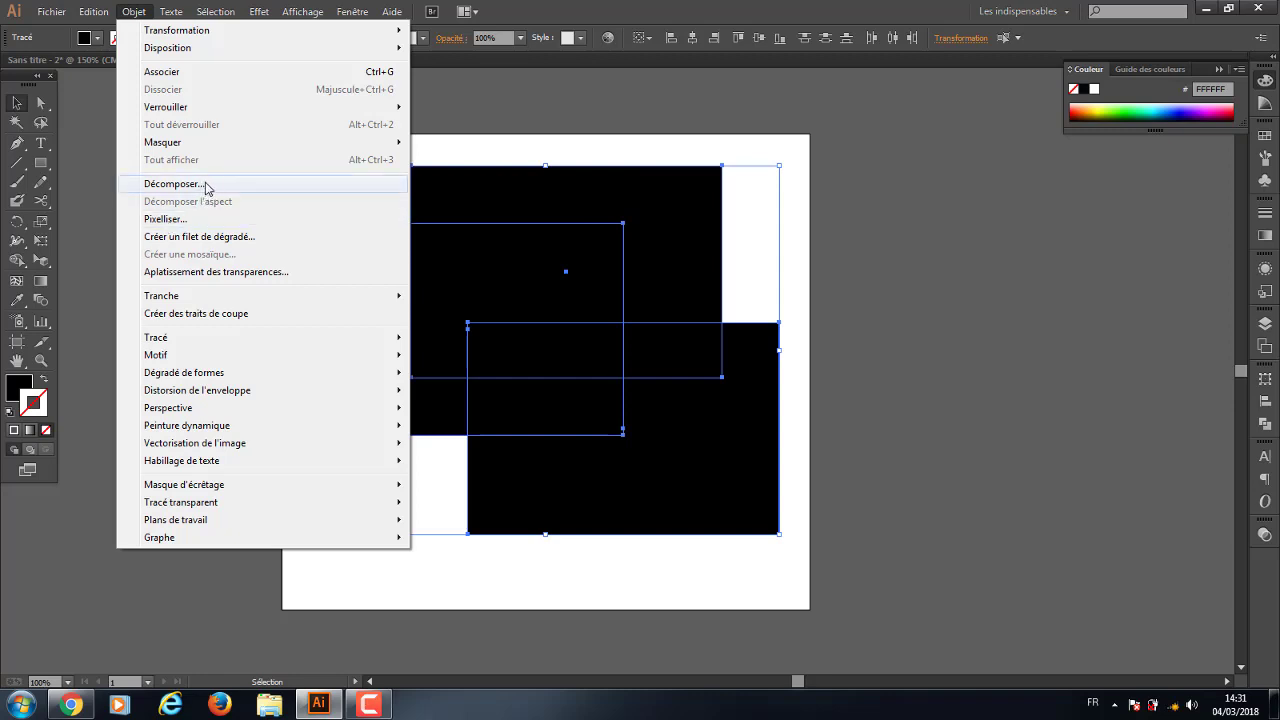
click(503, 149)
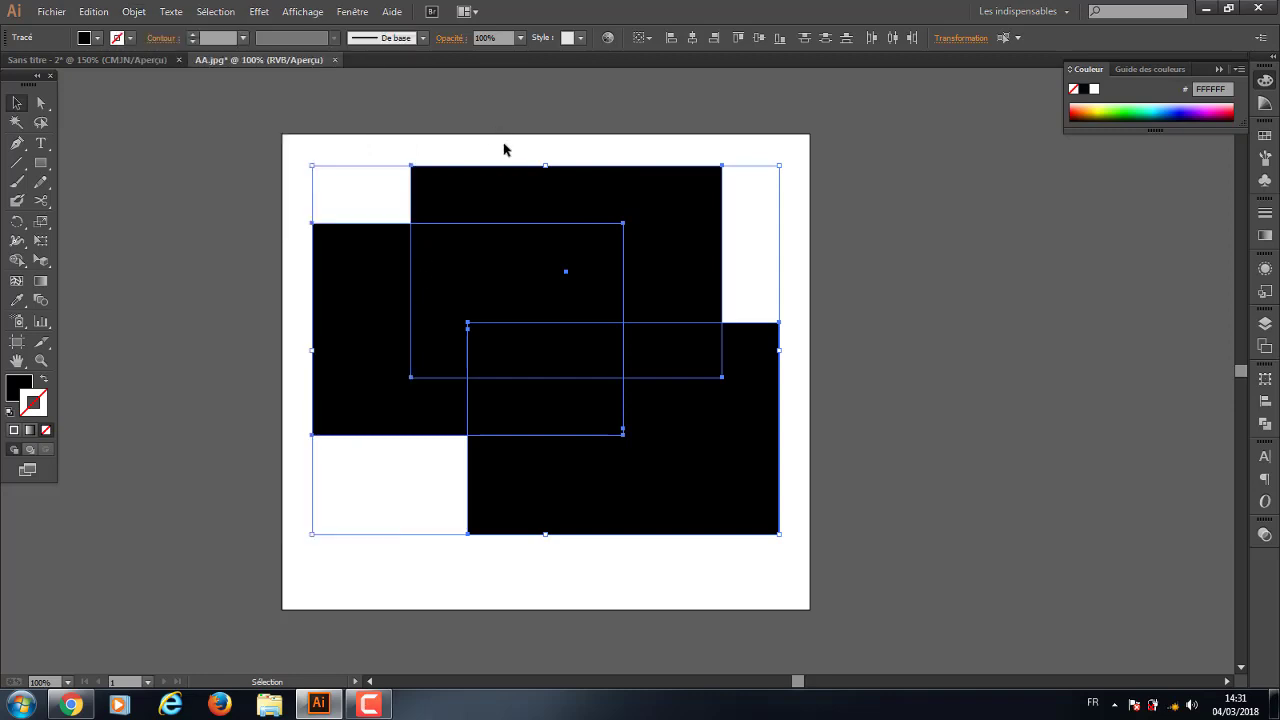
drag(503, 149, 710, 625)
key(Delete)
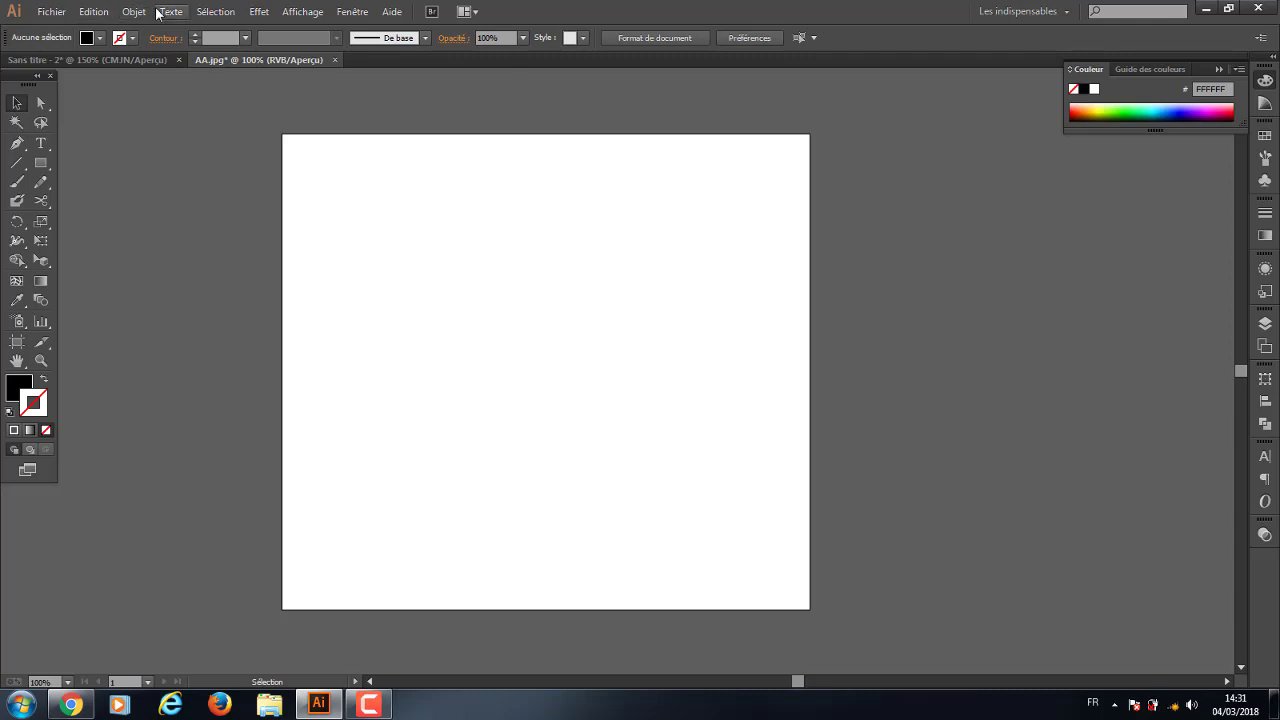
click(157, 13)
Draw a large black rectangle across the AA.jpg artboard
click(135, 12)
click(137, 13)
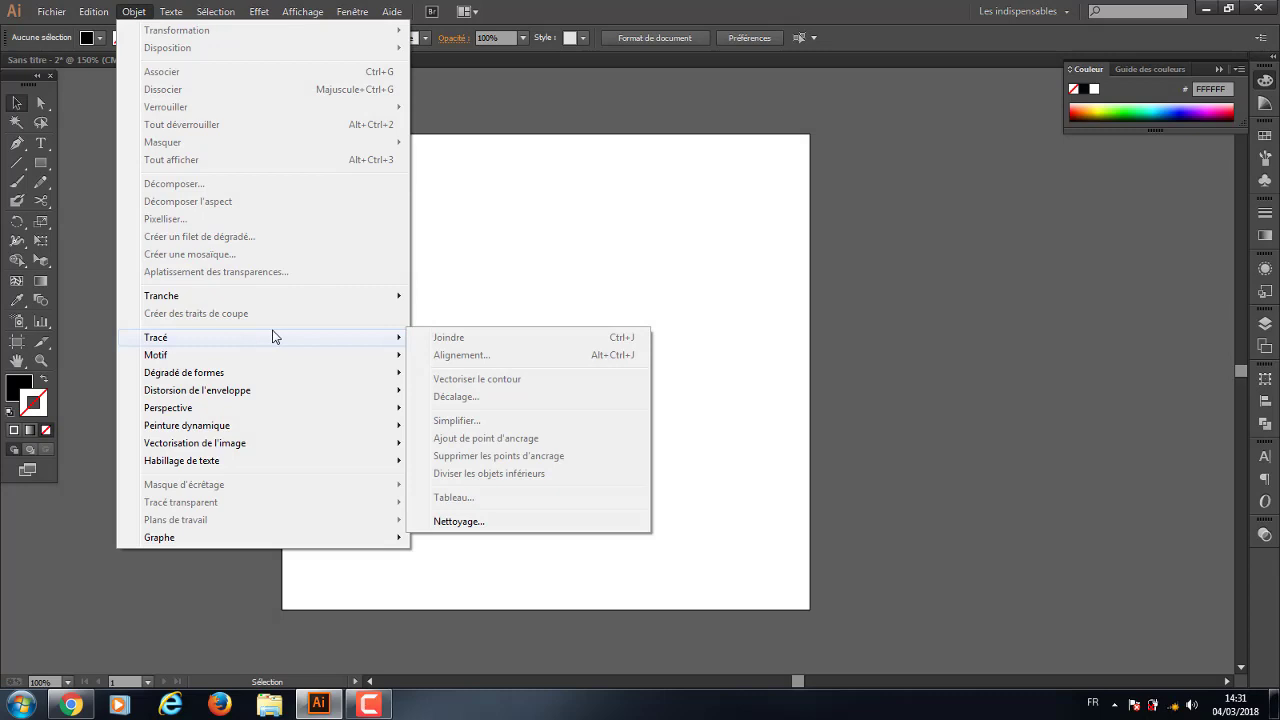
mouse_move(156, 355)
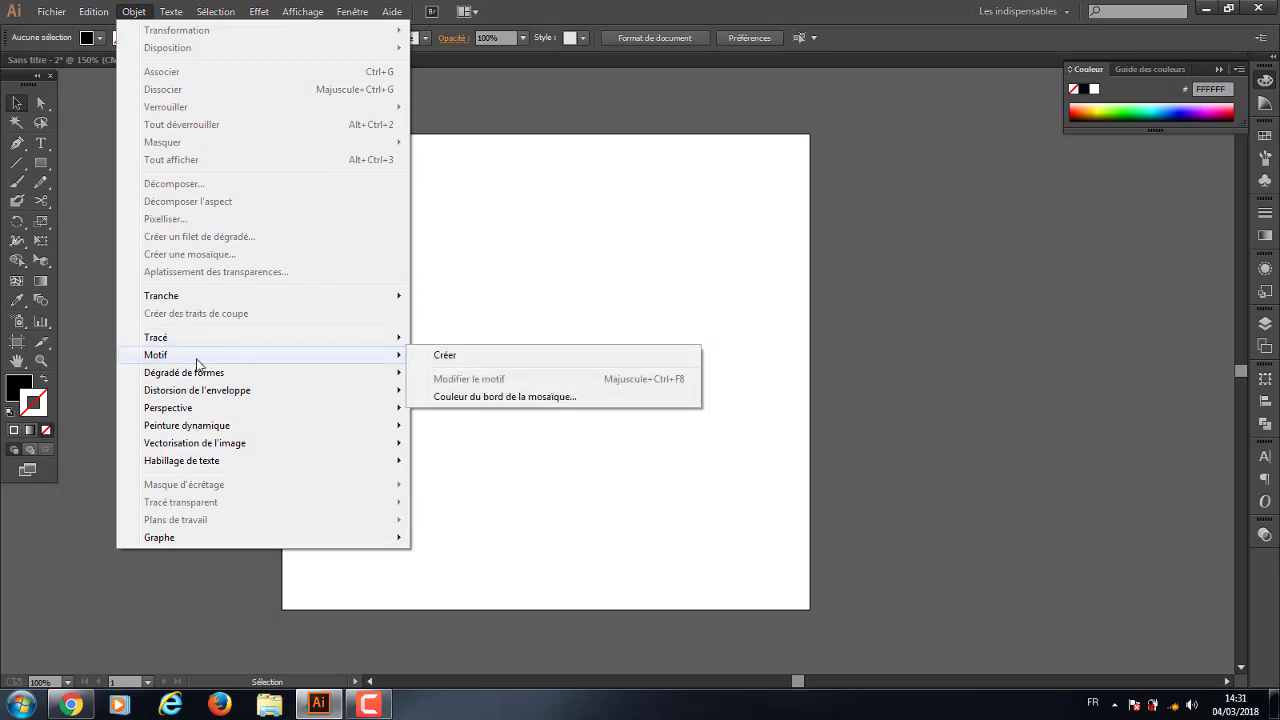
click(634, 289)
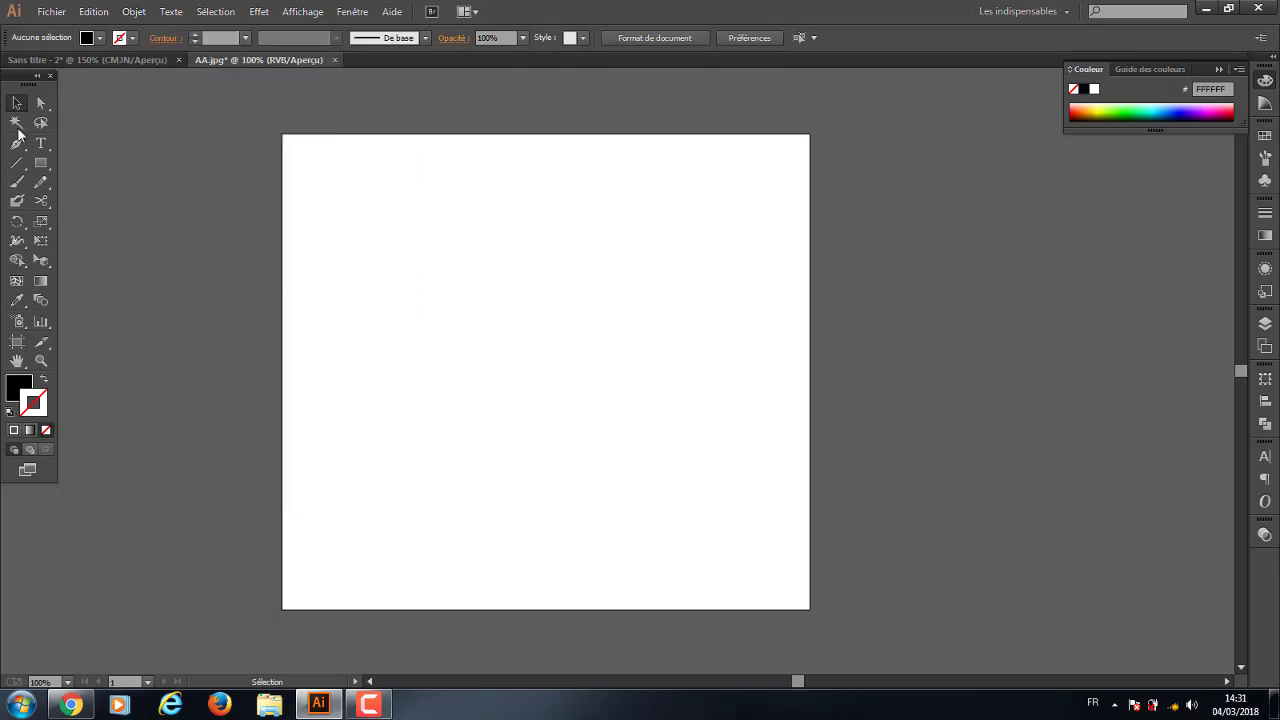
click(41, 163)
drag(346, 189, 777, 554)
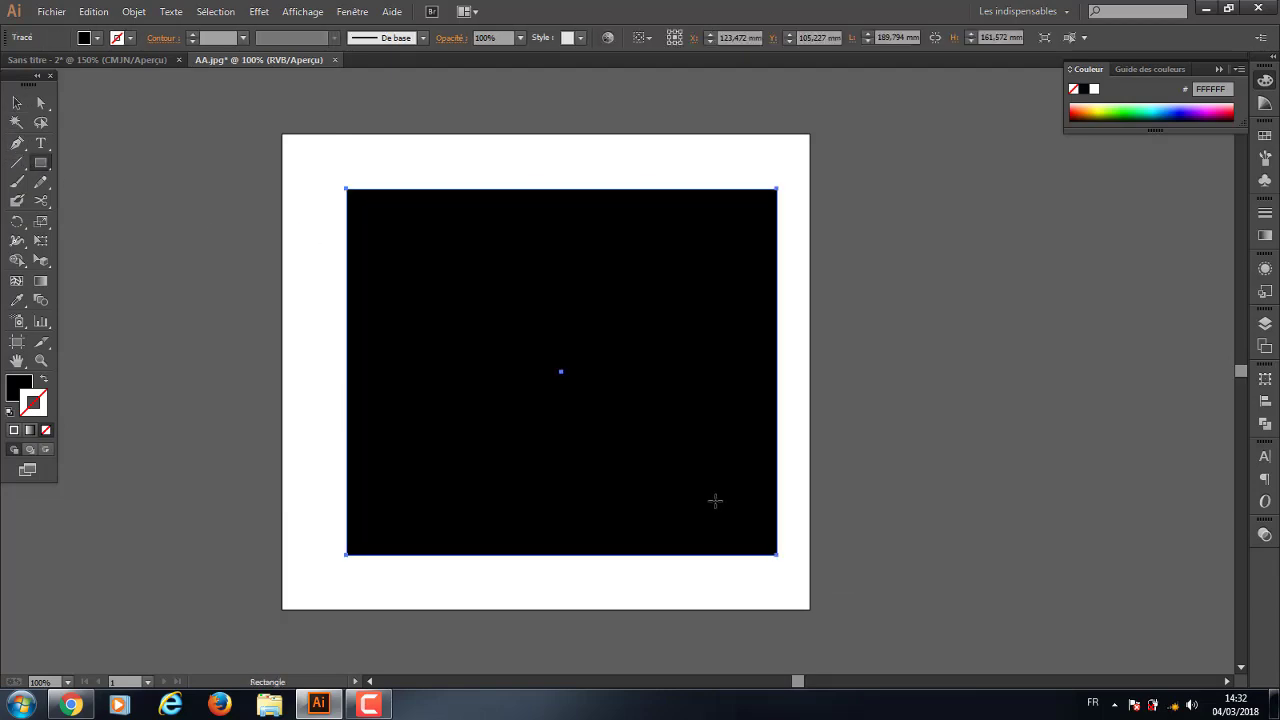
Close the Sans titre - 2 document without saving it
click(120, 60)
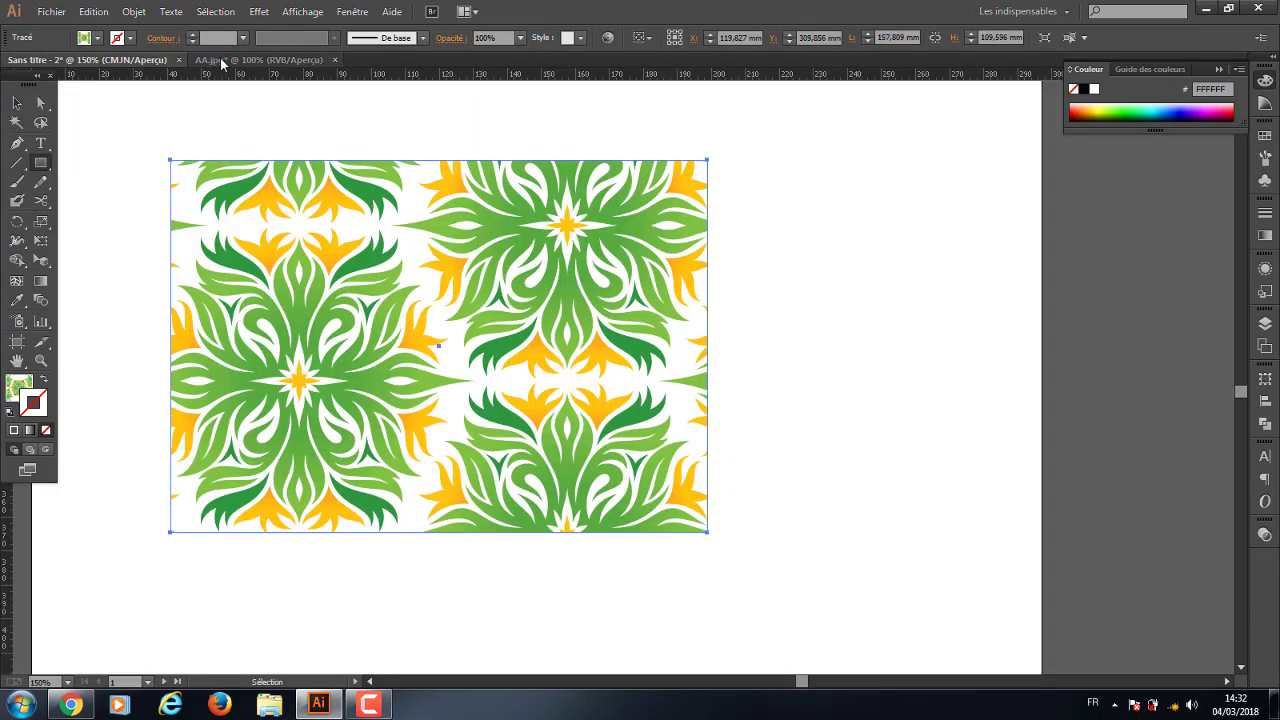
click(290, 60)
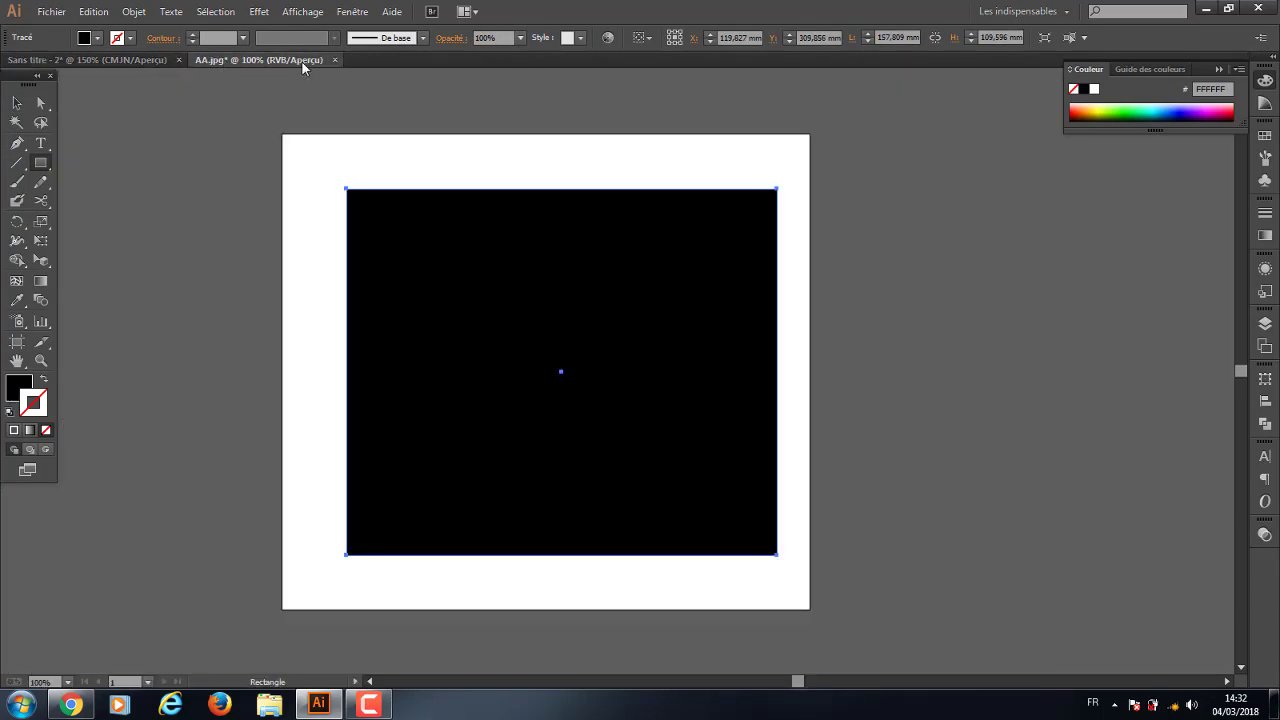
click(179, 60)
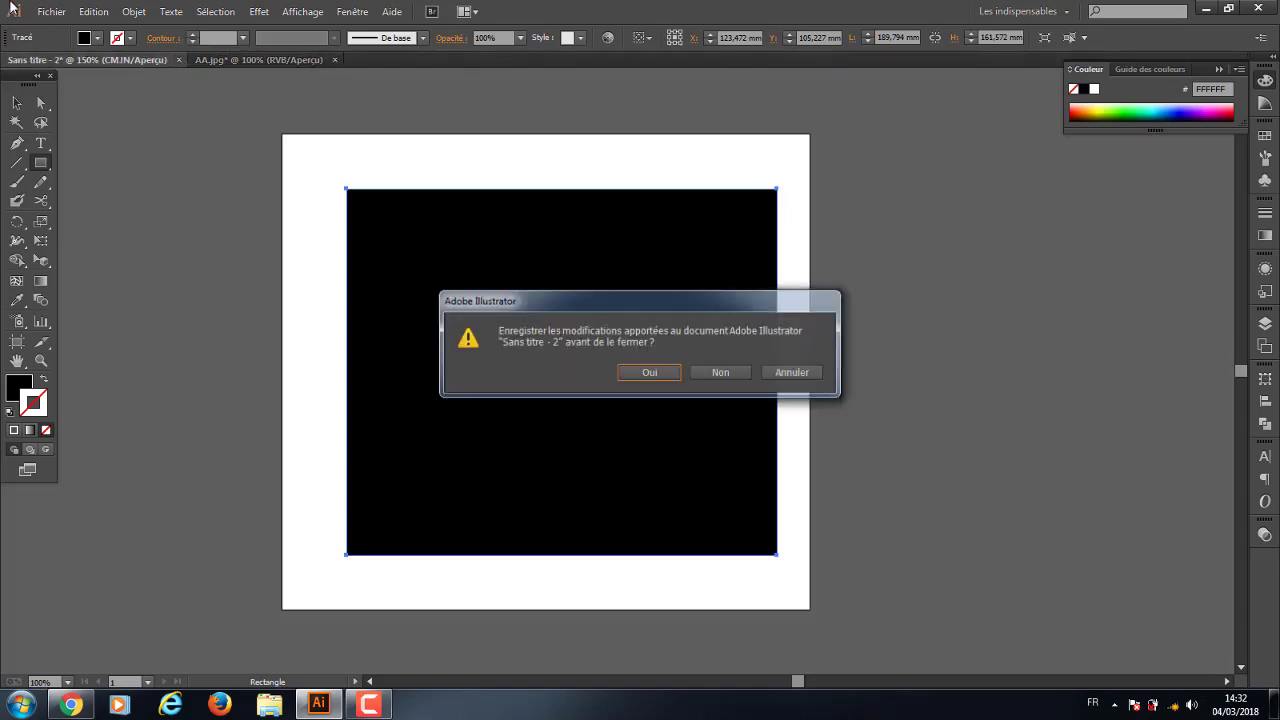
click(735, 370)
click(53, 11)
Open IMG-20180227-WA0001 and drag the snake image into the AA.jpg document
click(82, 65)
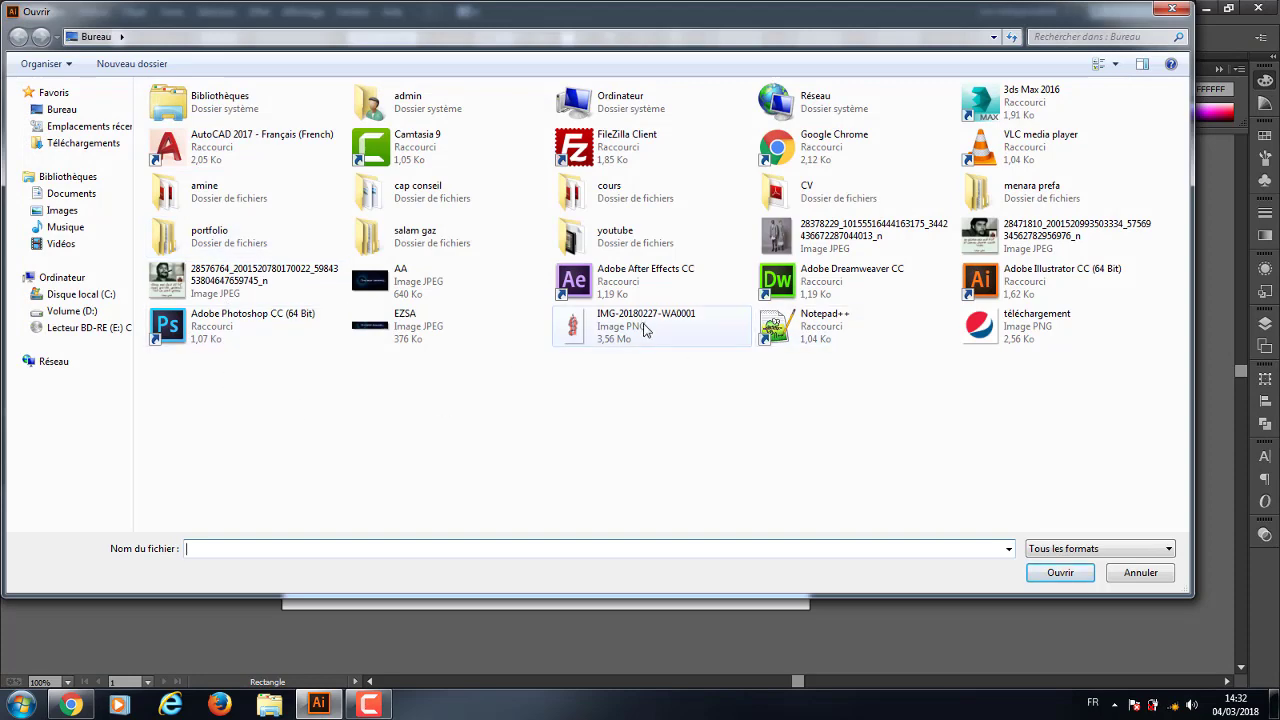
click(646, 326)
click(1060, 572)
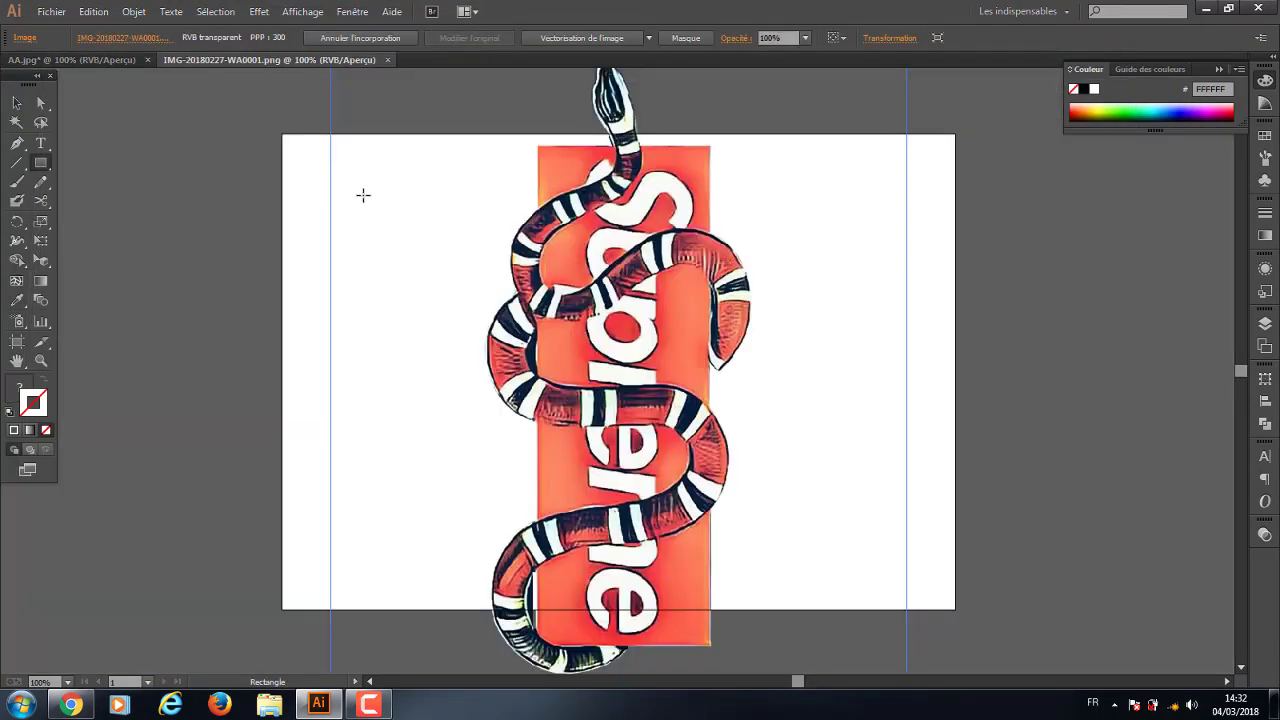
key(v)
mouse_move(590, 299)
mouse_down()
mouse_move(122, 66)
mouse_move(696, 254)
mouse_move(726, 297)
mouse_move(650, 352)
mouse_up()
Scale the snake image down small and place it on the pasteboard beside the artboard
key(ctrl+minus)
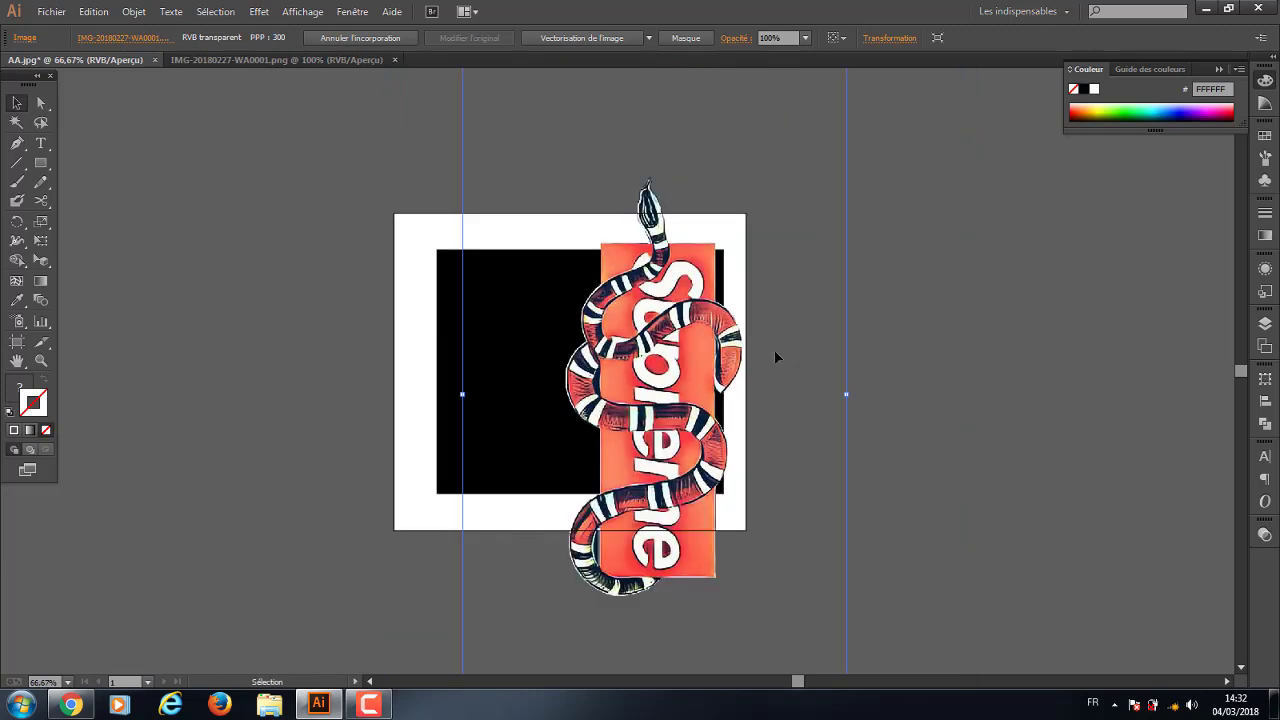
scroll(775, 357, up, 3)
drag(847, 208, 688, 450)
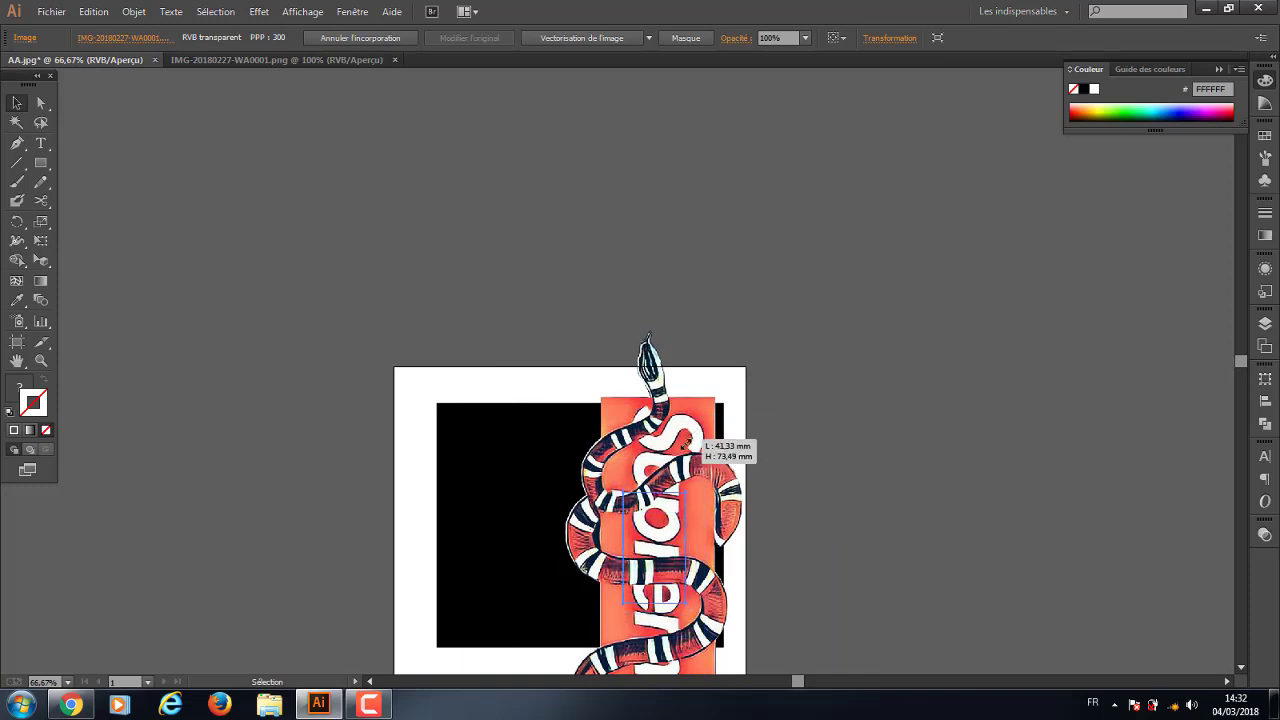
drag(688, 452, 690, 432)
mouse_move(654, 547)
mouse_down()
mouse_move(765, 432)
mouse_move(695, 135)
mouse_up()
key(ctrl+plus)
key(ctrl+plus)
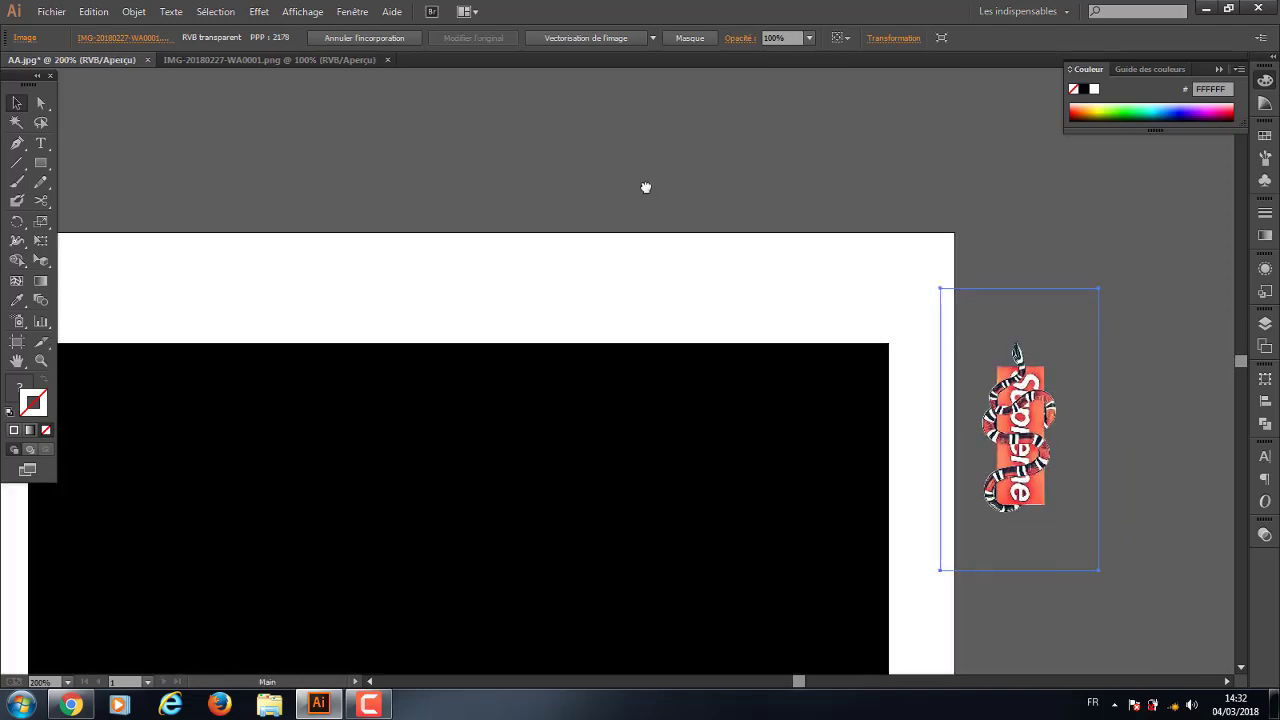
drag(940, 536, 895, 460)
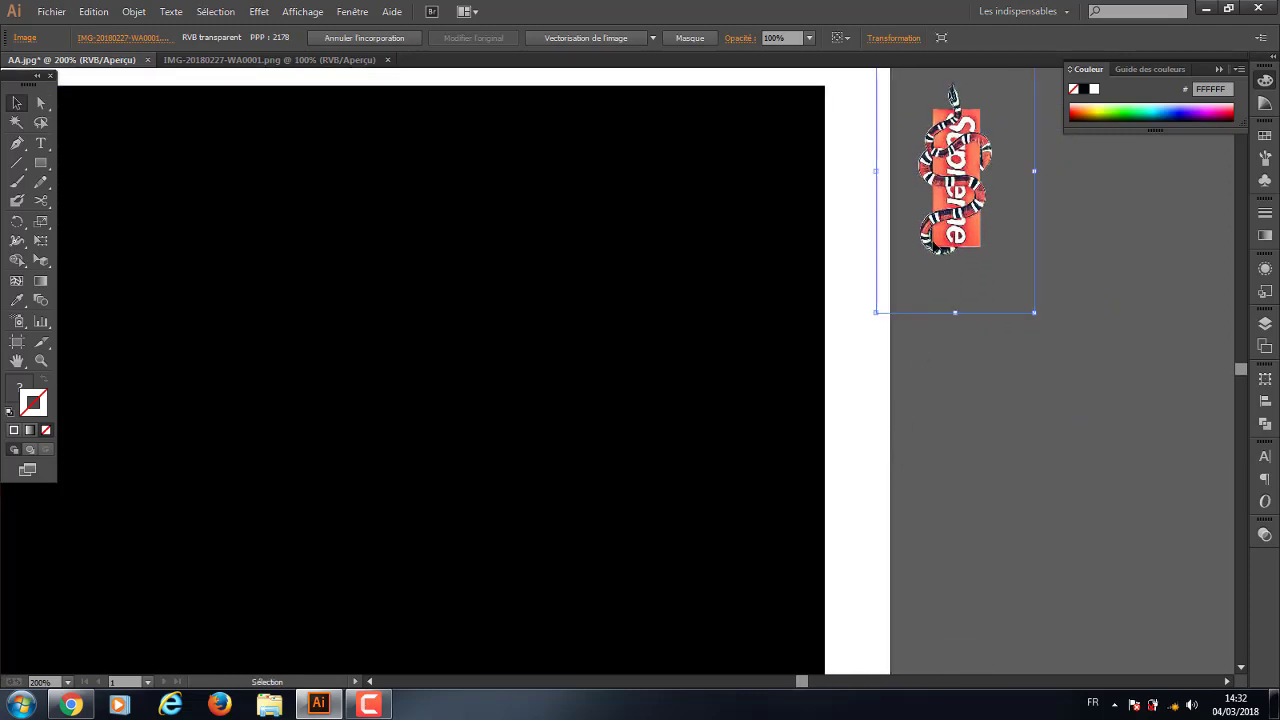
mouse_move(946, 214)
mouse_down()
mouse_move(920, 297)
mouse_move(937, 284)
mouse_up()
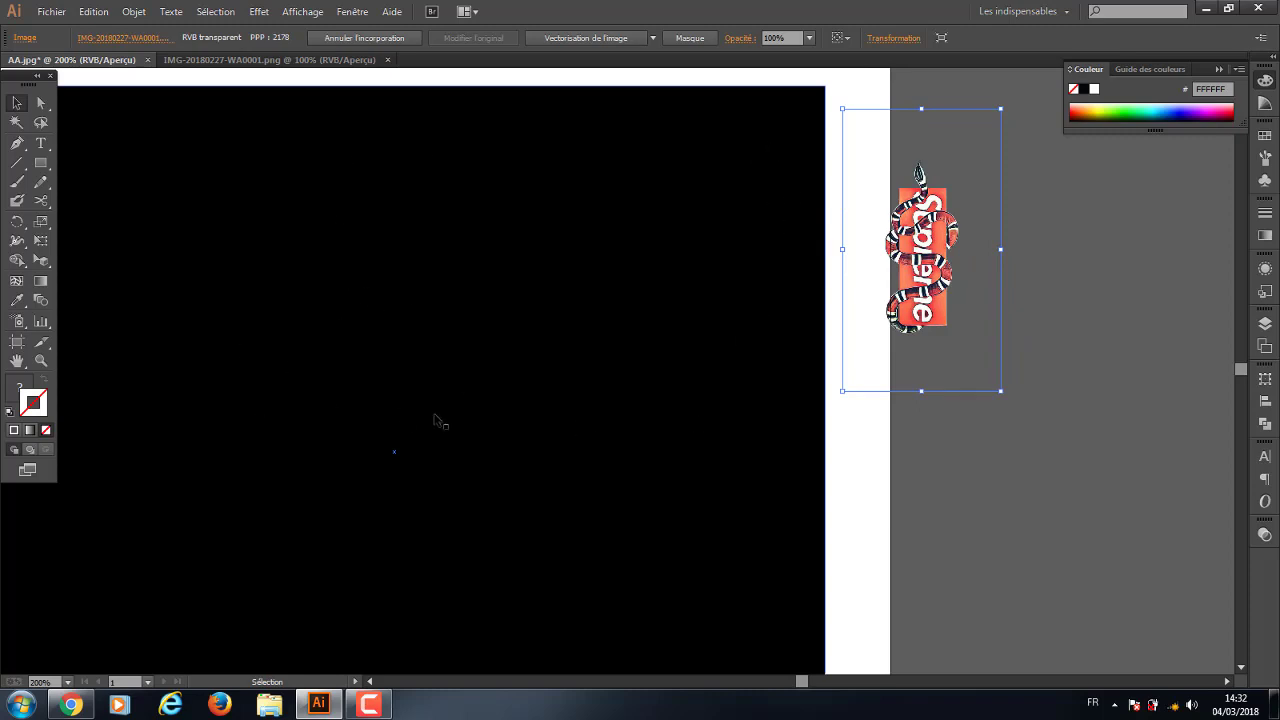
drag(932, 292, 962, 297)
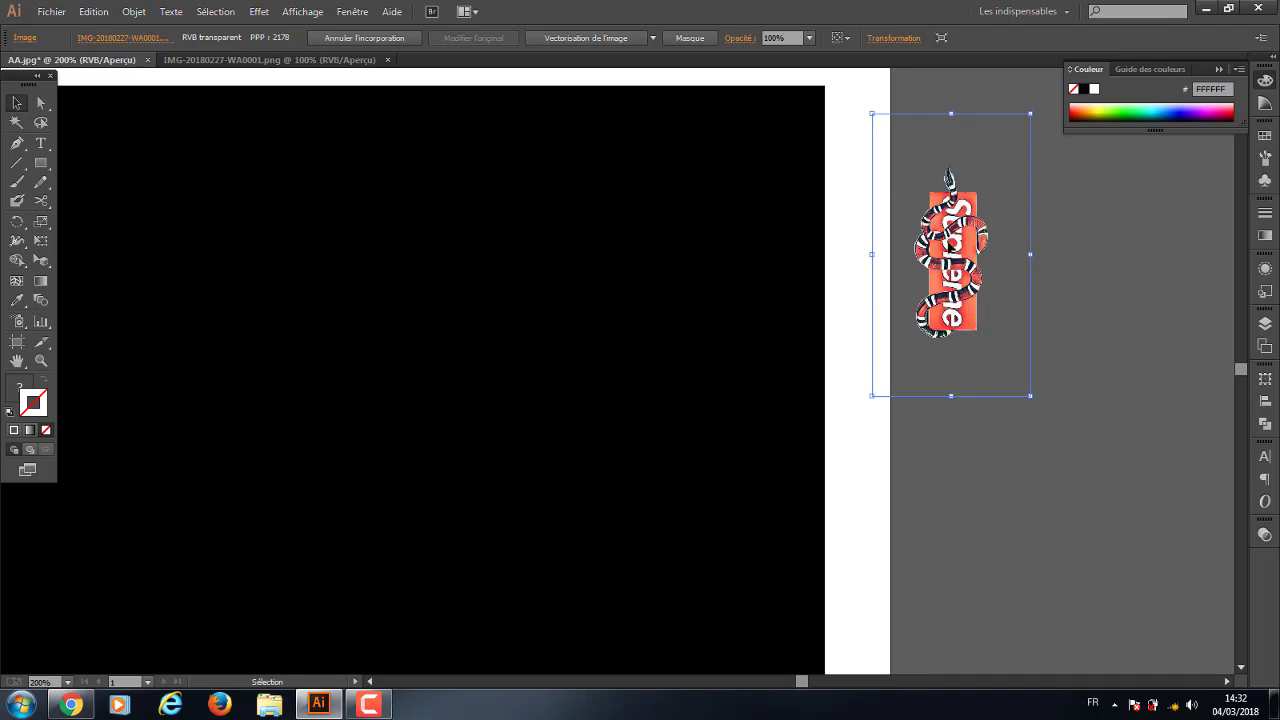
Make the snake image into pattern swatch 'Nouveau motif 2' via Object > Pattern > Make
click(133, 12)
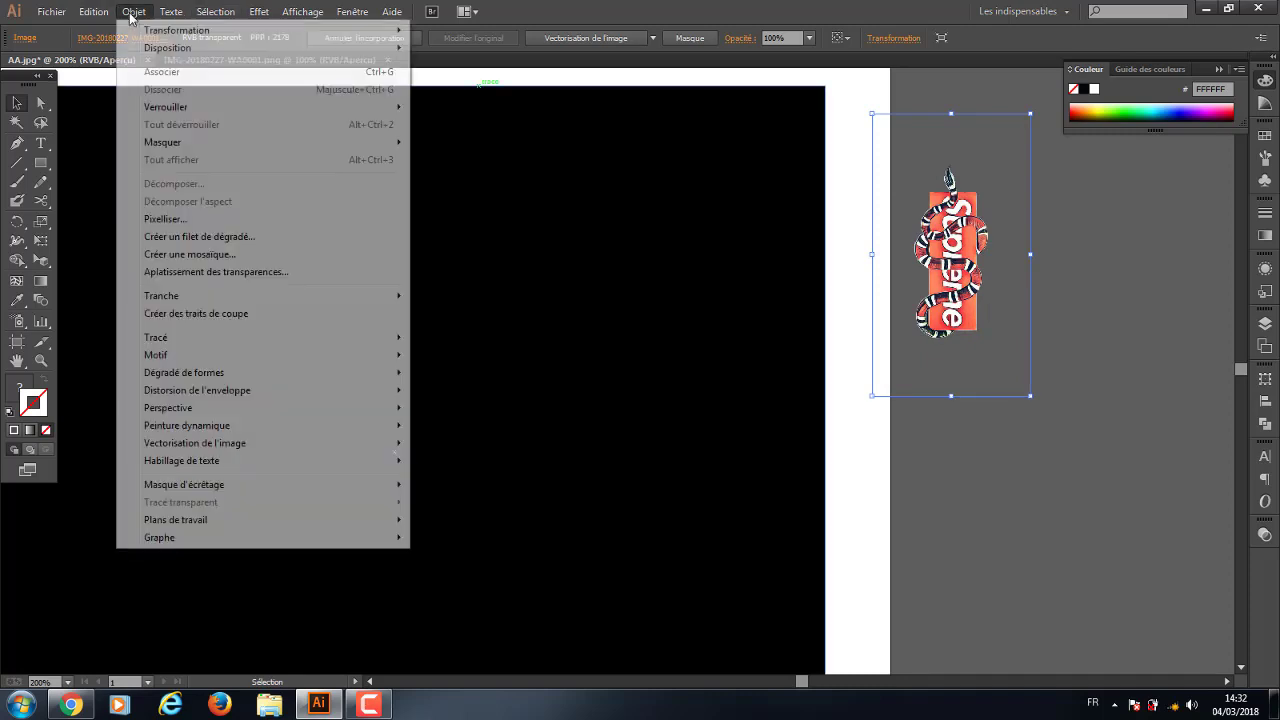
mouse_move(156, 355)
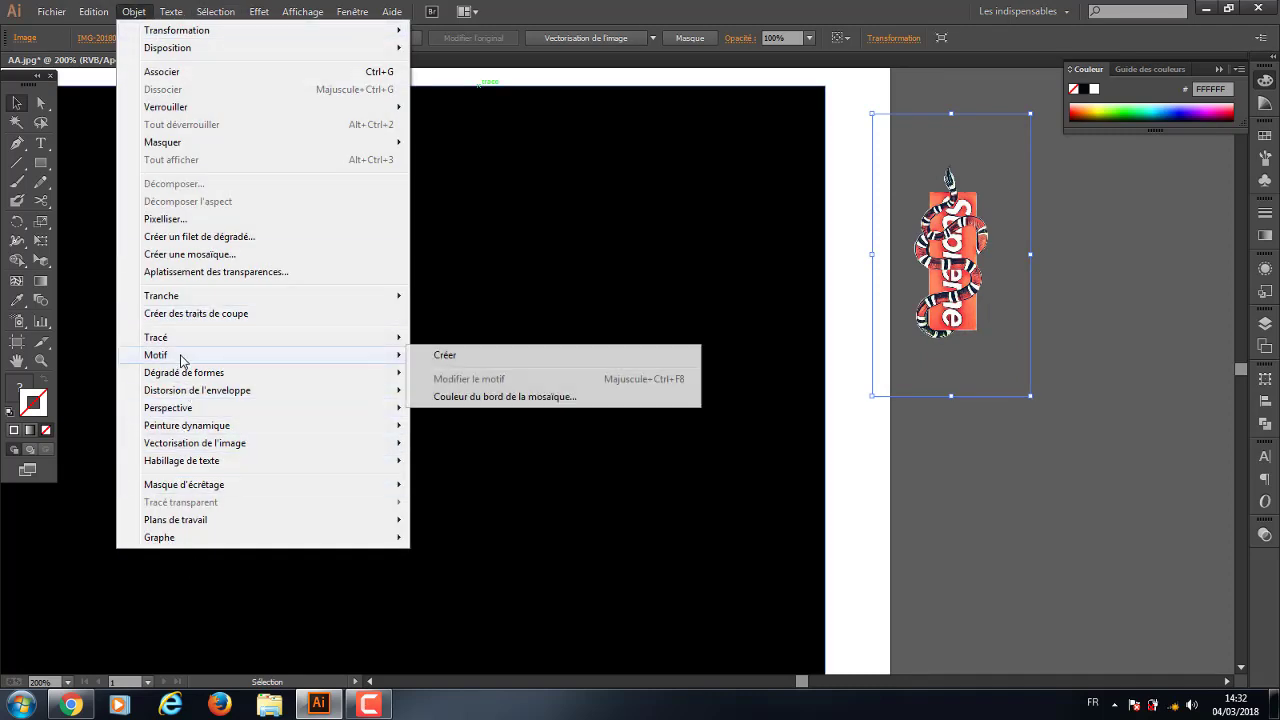
click(462, 356)
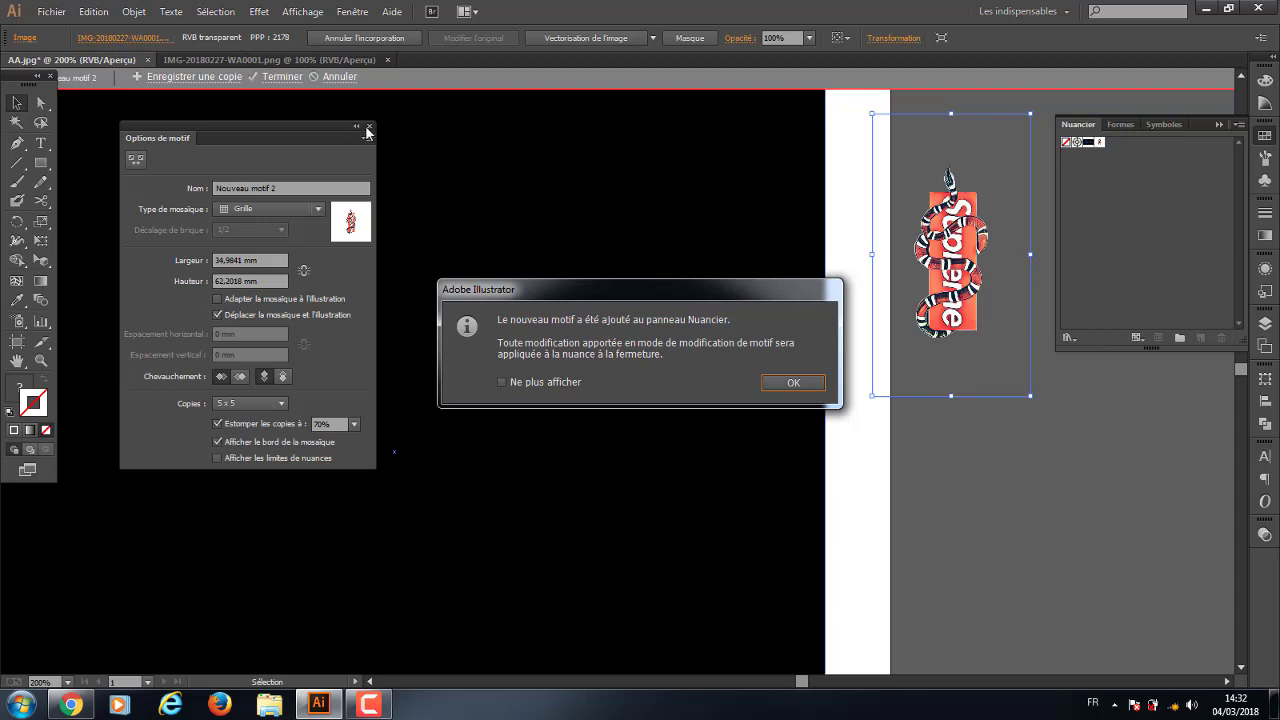
key(Return)
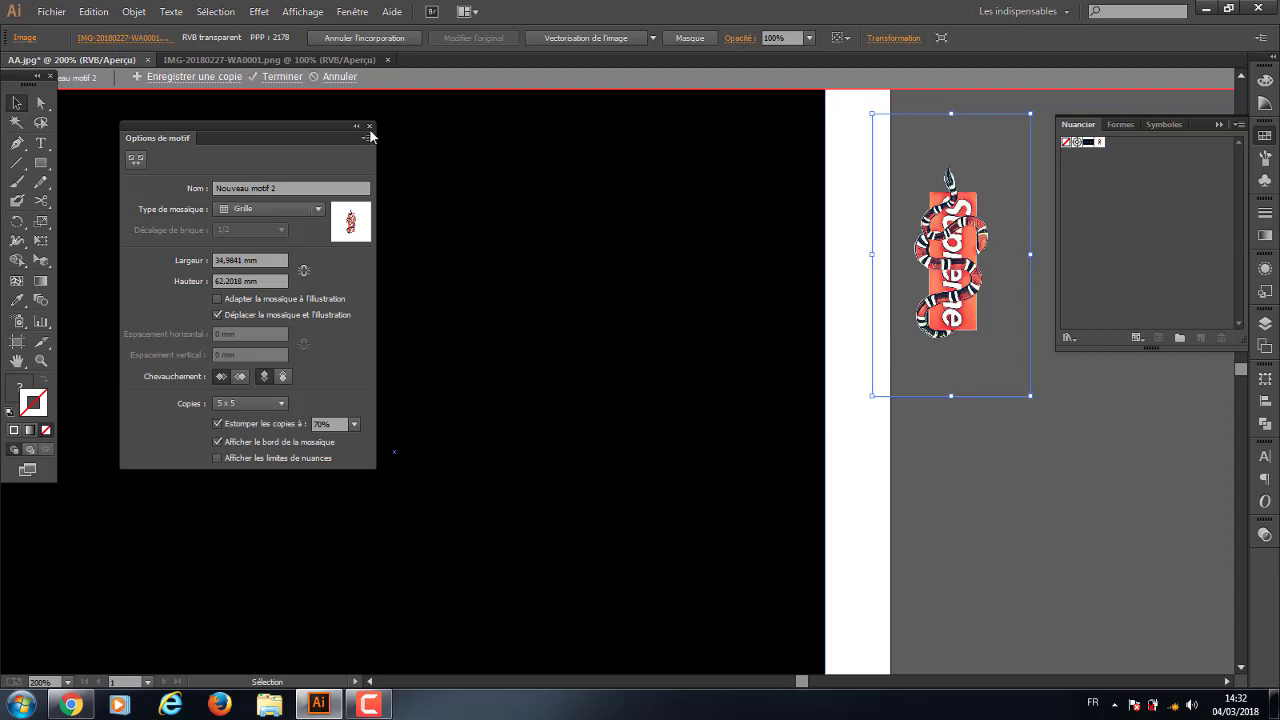
click(370, 128)
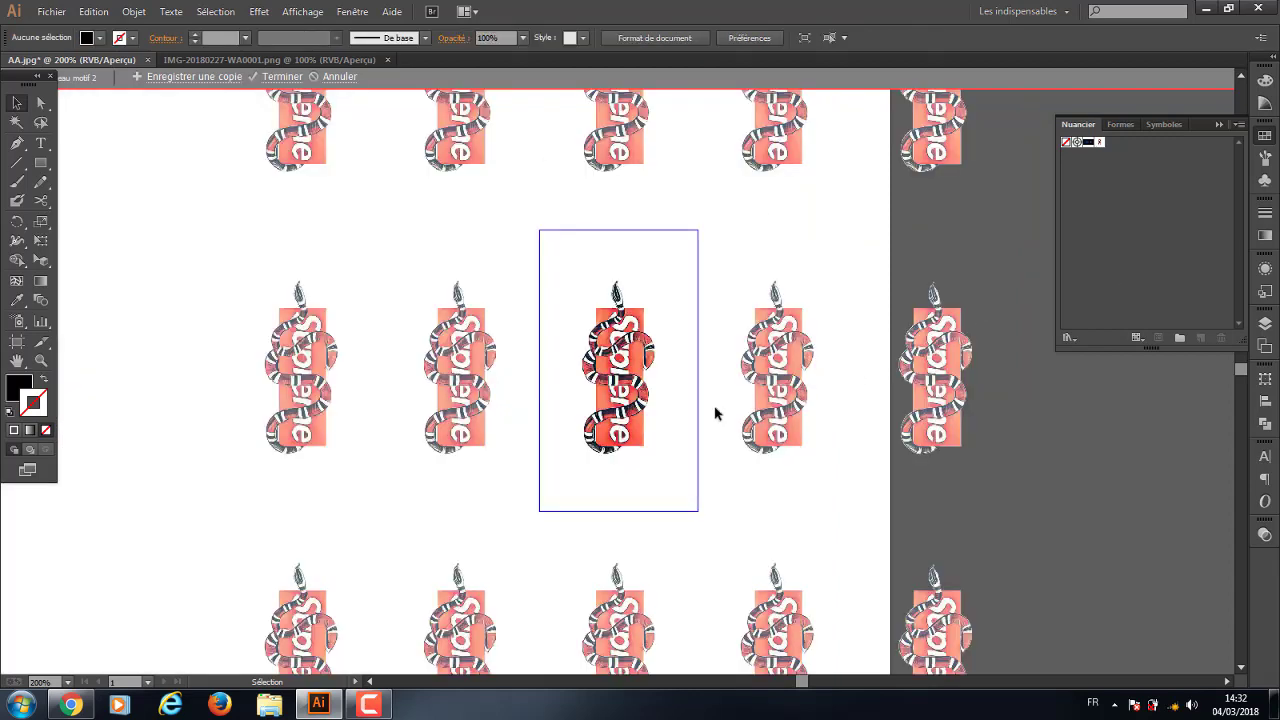
double_click(1062, 538)
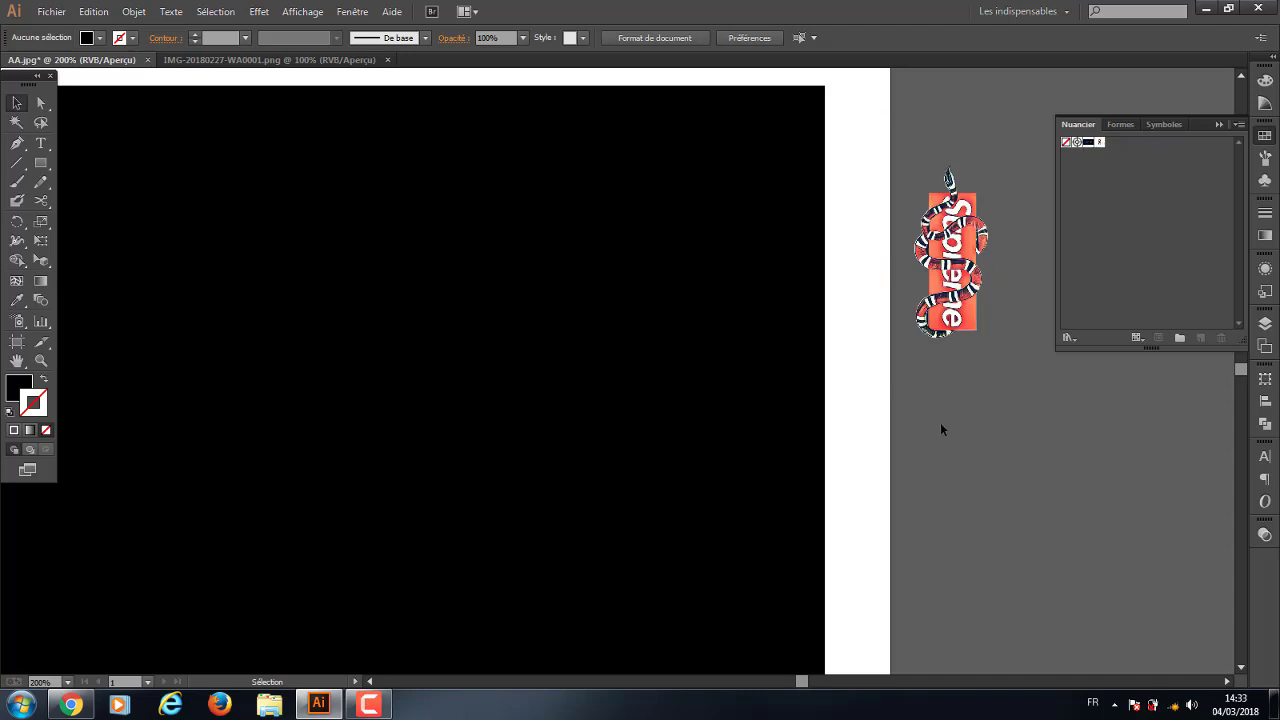
Remove the black rectangle's outline and fill, leaving it white
key(ctrl+minus)
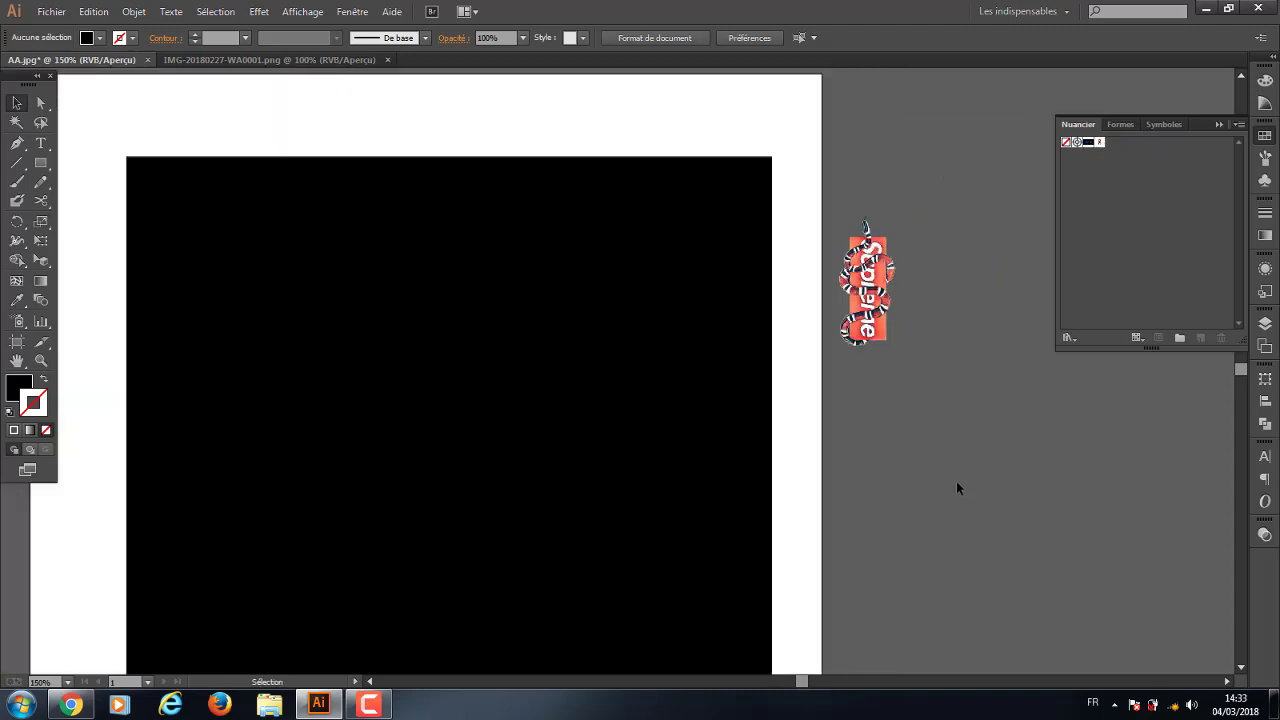
click(600, 235)
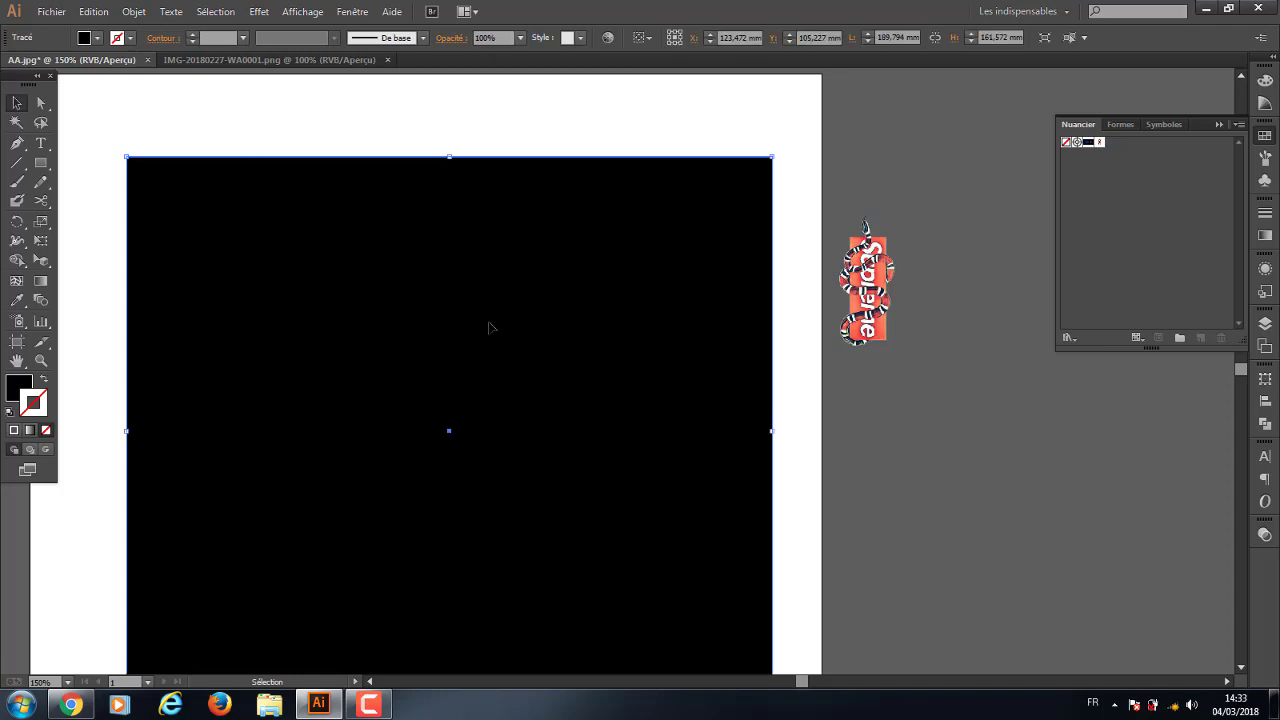
click(1100, 143)
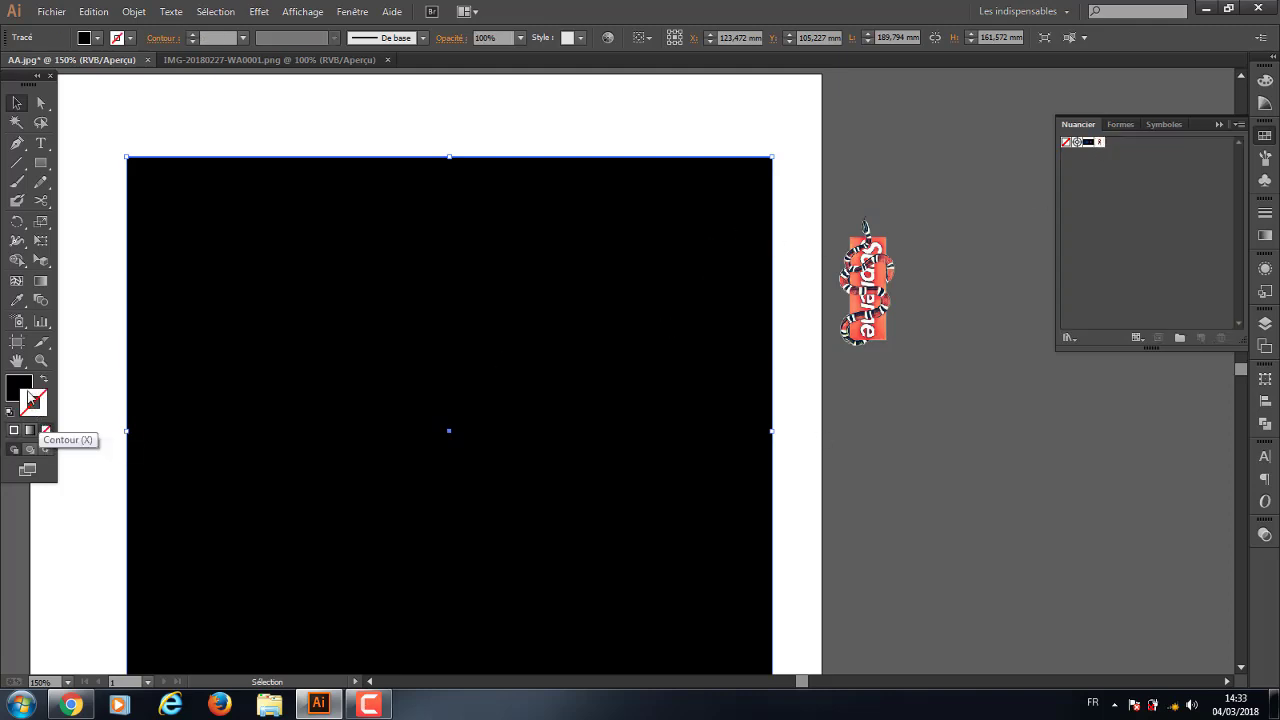
click(45, 431)
click(45, 431)
click(611, 214)
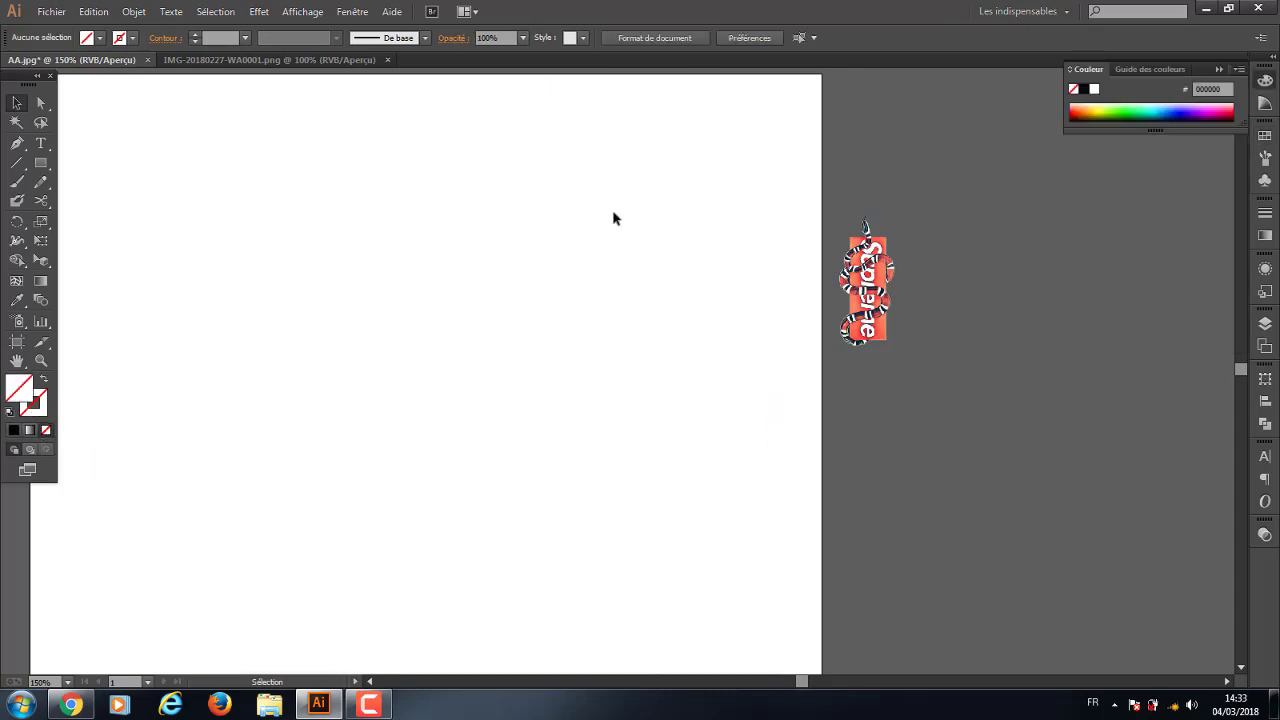
drag(612, 136, 697, 403)
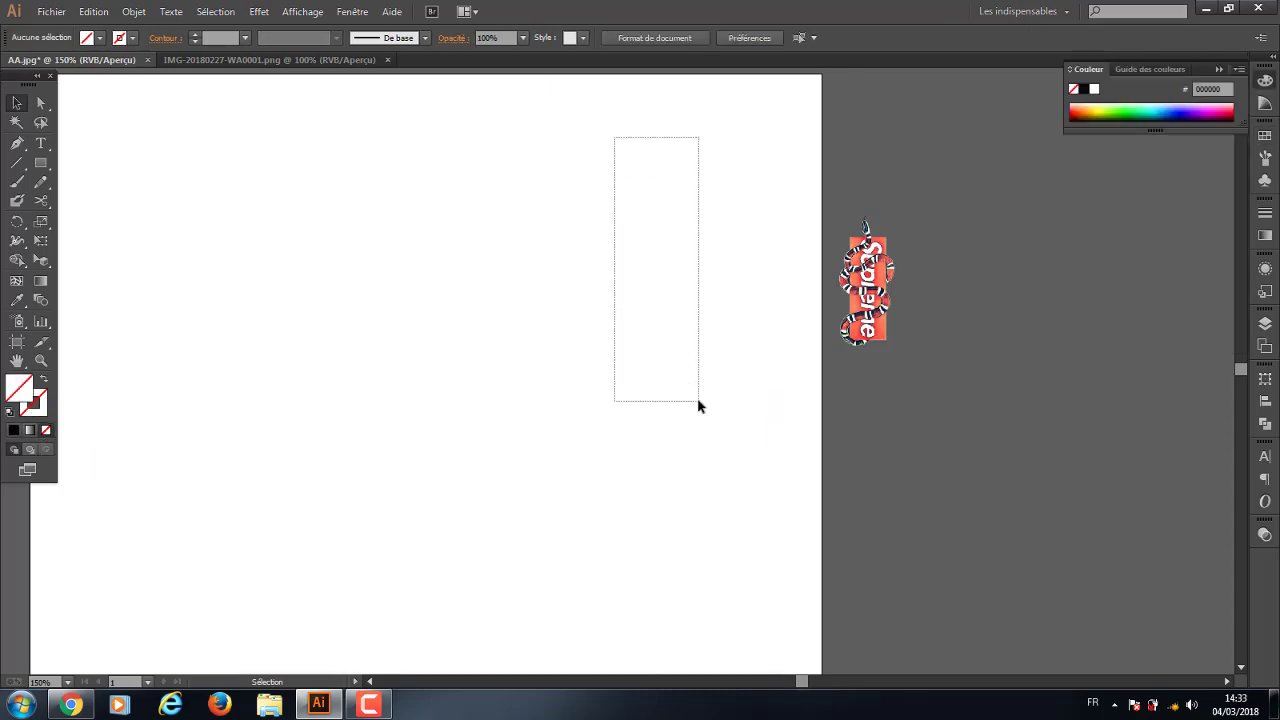
Fill the rectangle with the snake pattern swatch and delete the loose snake image
click(1265, 135)
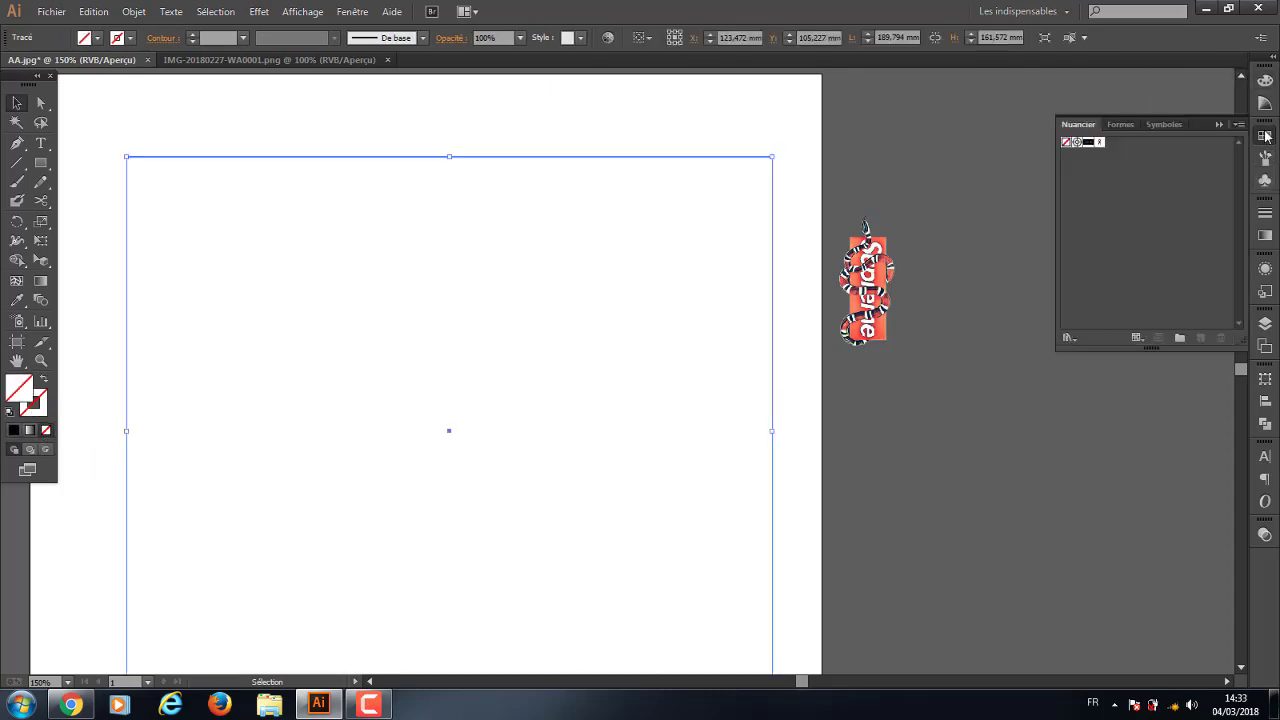
click(1090, 143)
click(1100, 143)
click(1097, 143)
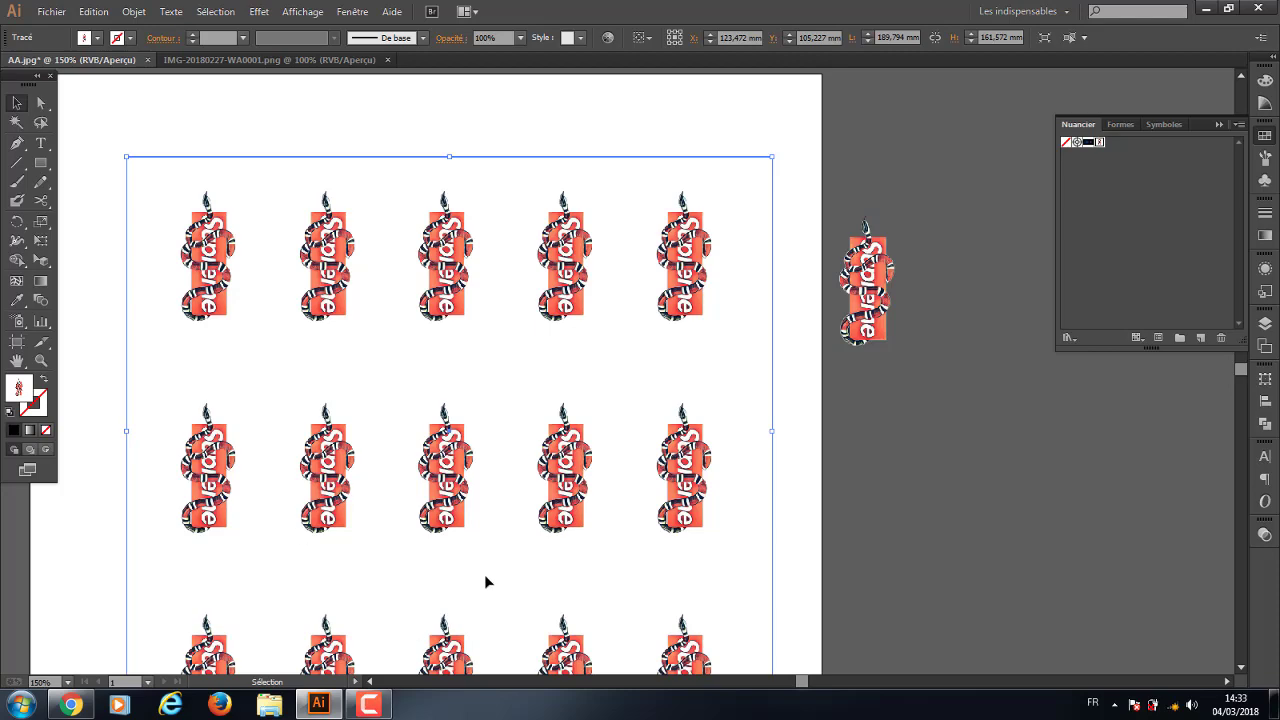
scroll(642, 450, down, 3)
scroll(485, 512, up, 2)
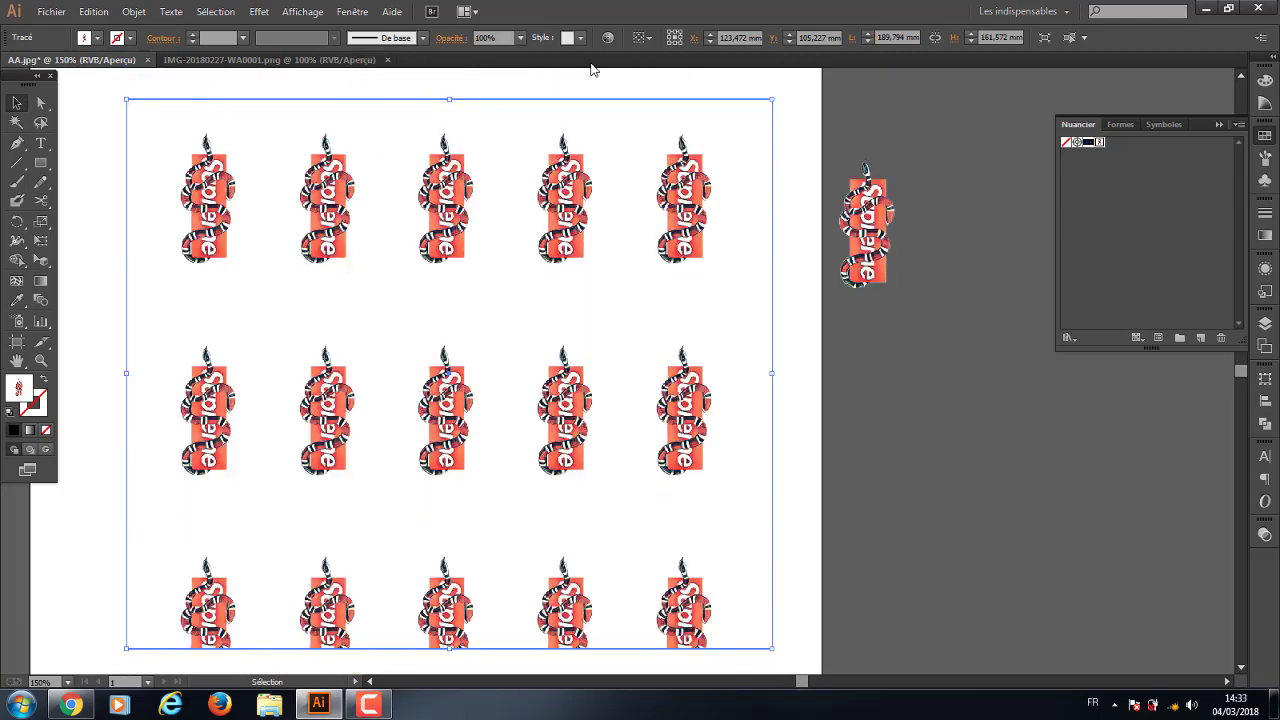
click(834, 372)
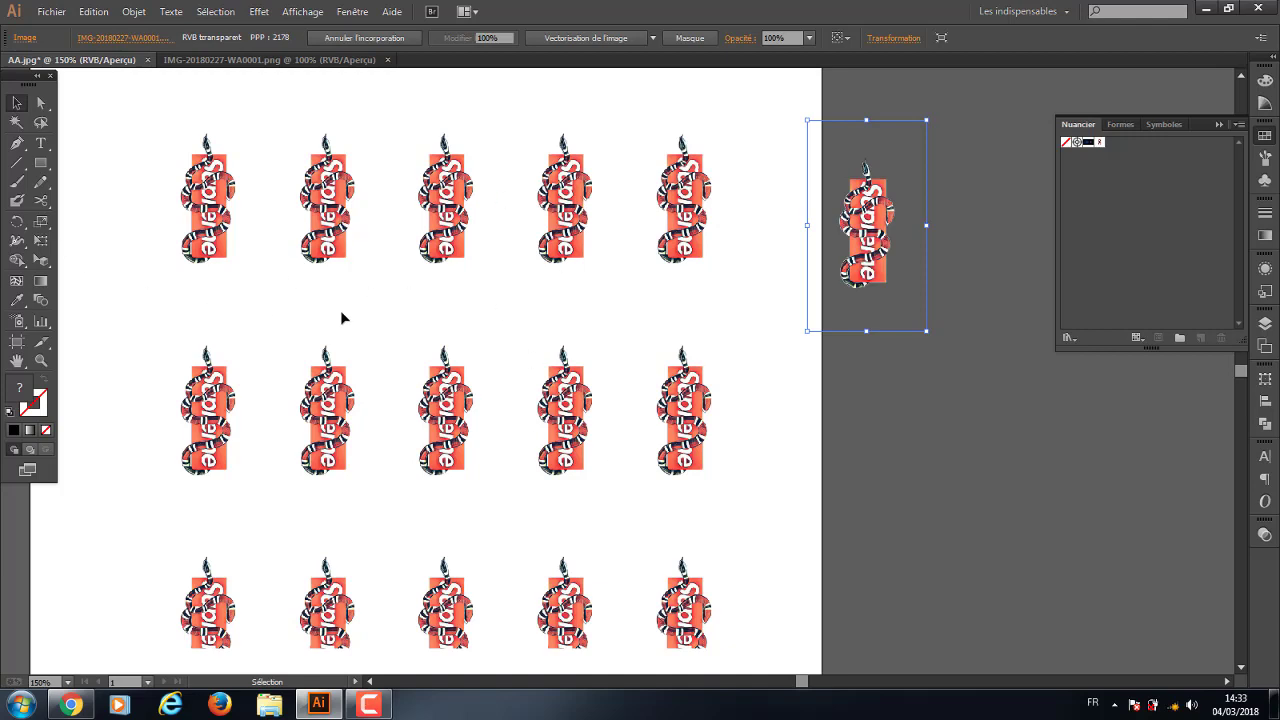
key(ctrl+z)
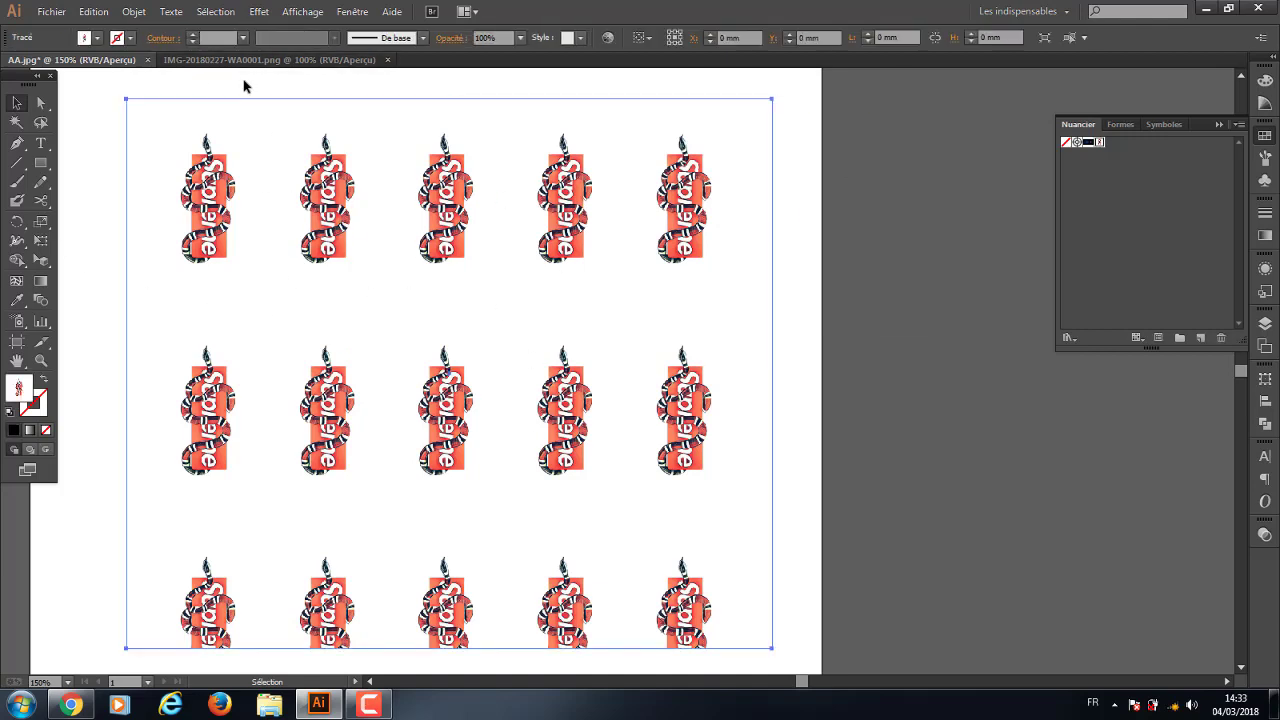
Marquee-select the snake-pattern rectangle and delete it, leaving the artboard blank
click(146, 14)
mouse_move(184, 372)
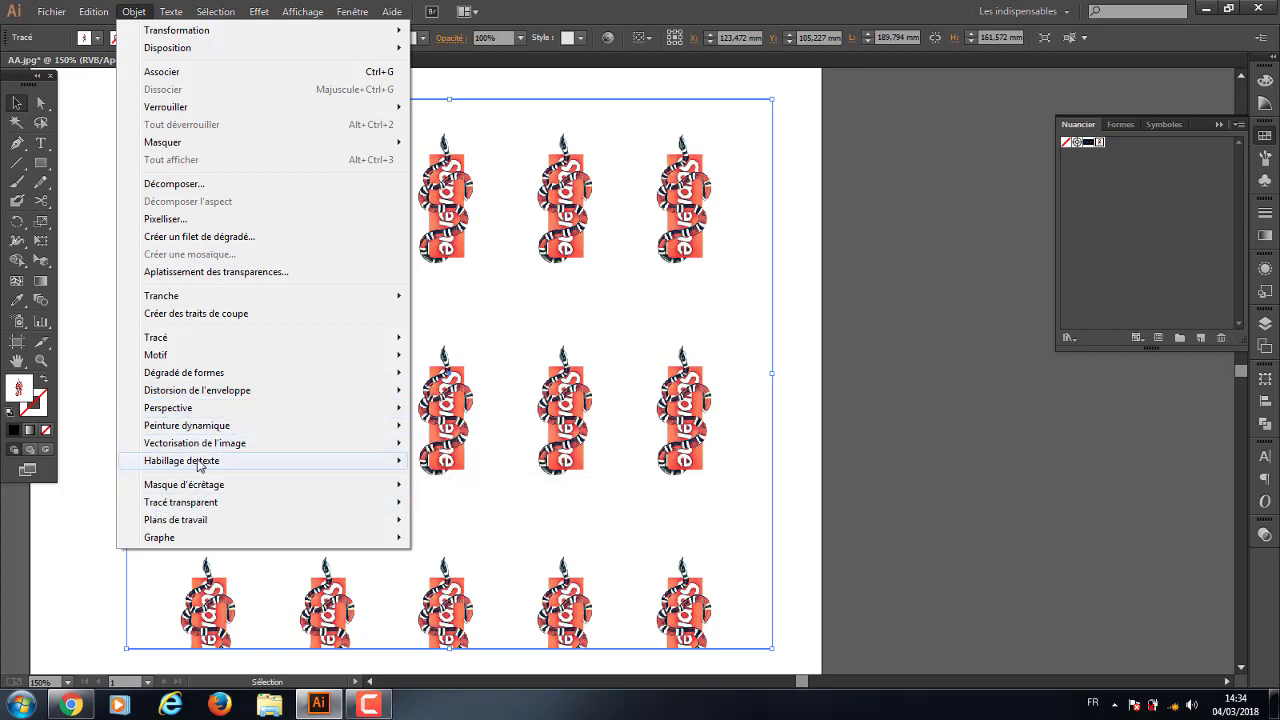
mouse_move(181, 461)
click(806, 334)
drag(818, 311, 618, 490)
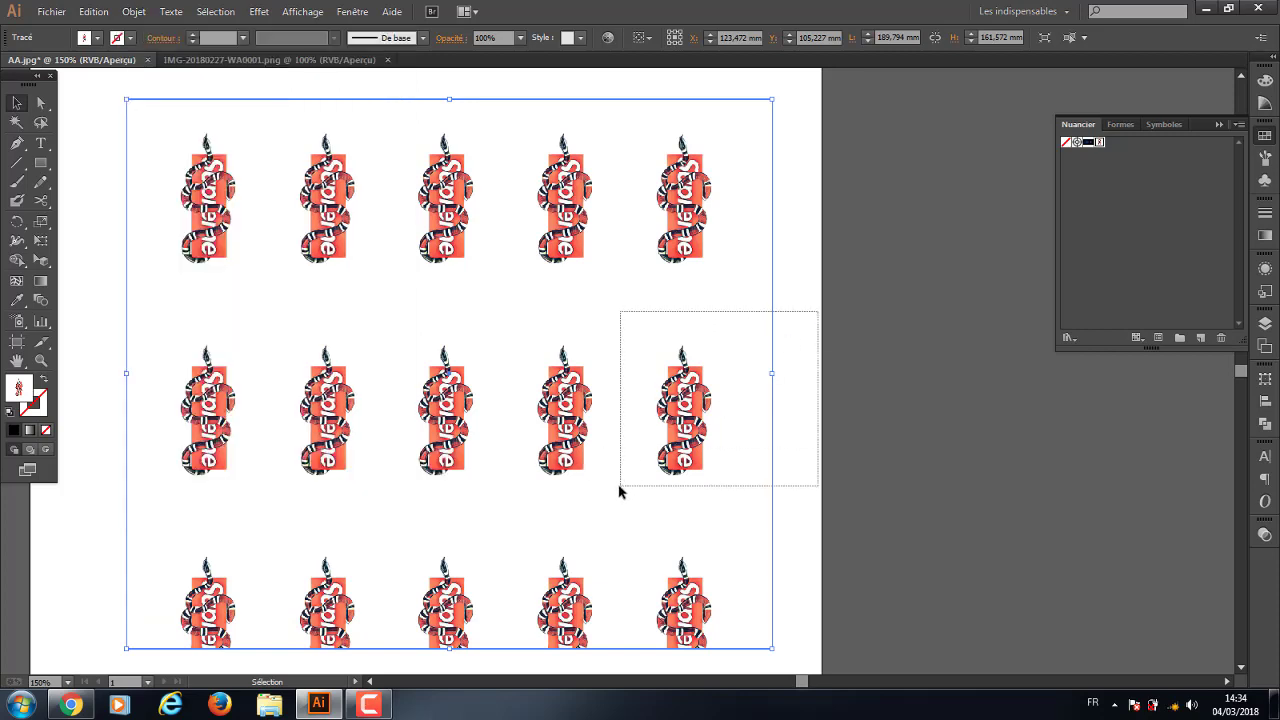
key(Delete)
click(44, 106)
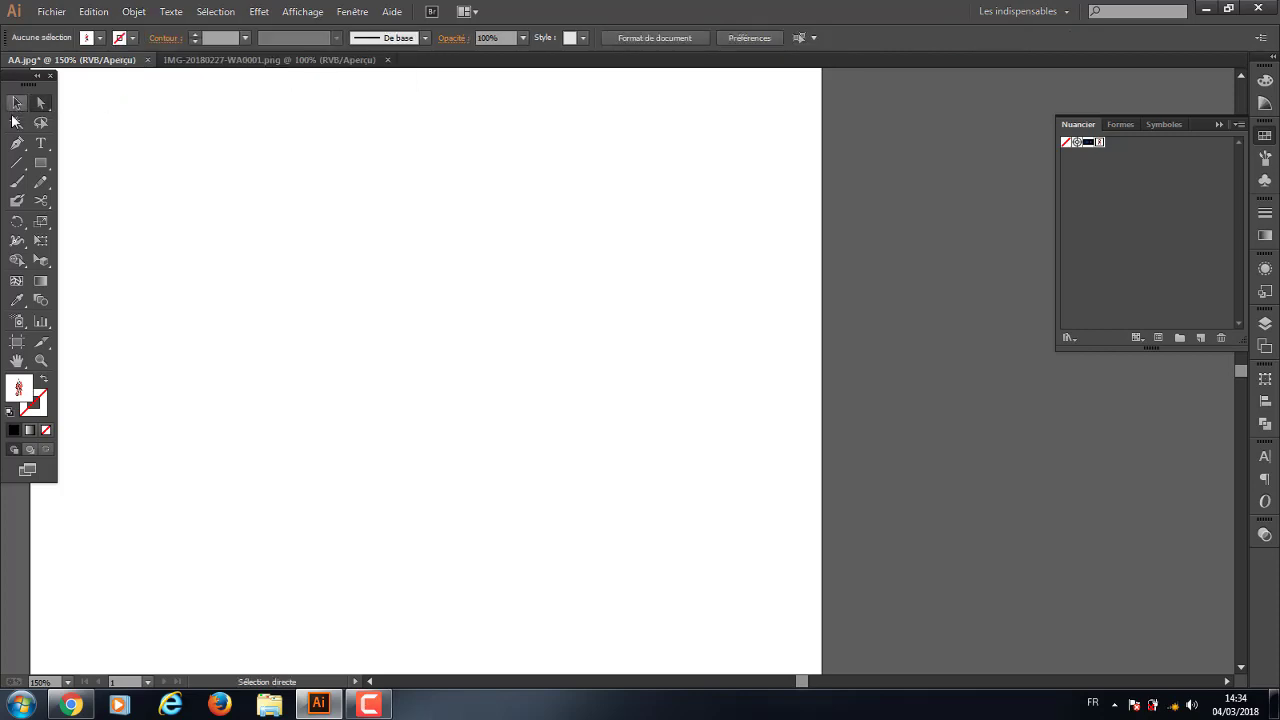
Draw a text area across the top of the page and type SGHCFUZEQ, pasting copies after it
click(40, 143)
drag(112, 122, 784, 608)
text(SGHCFUZEQ)
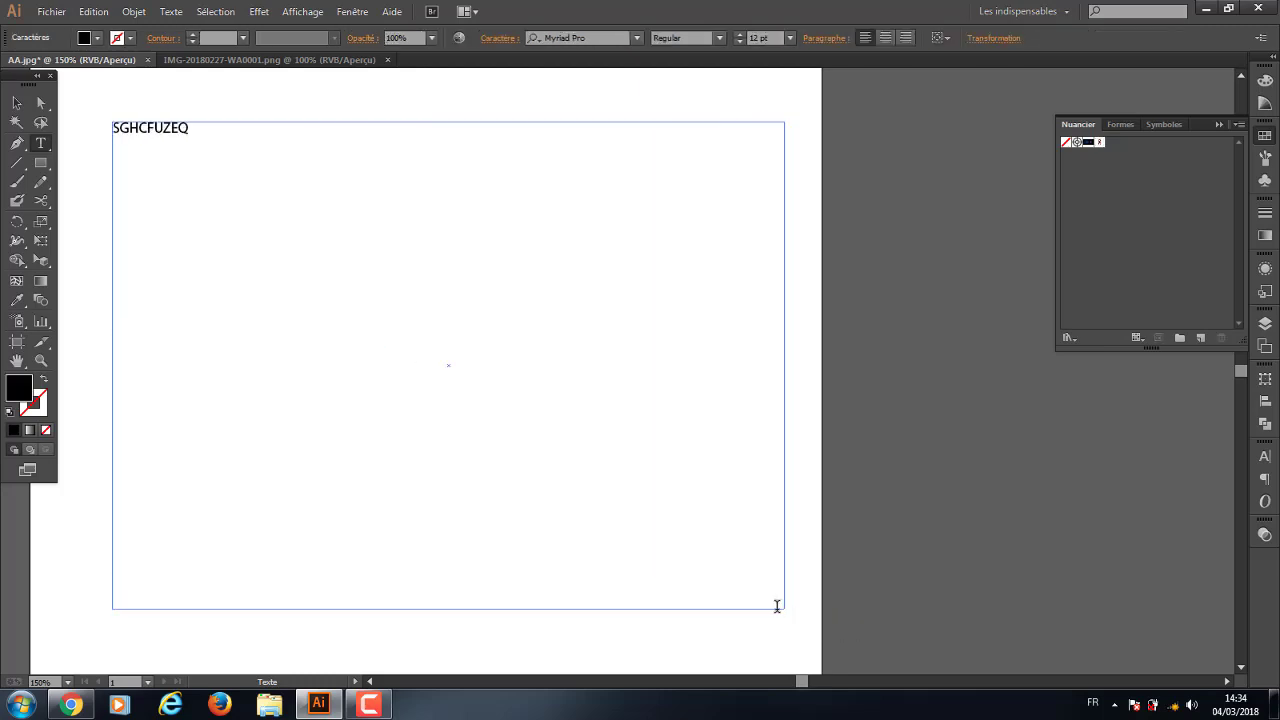
key(ctrl+a)
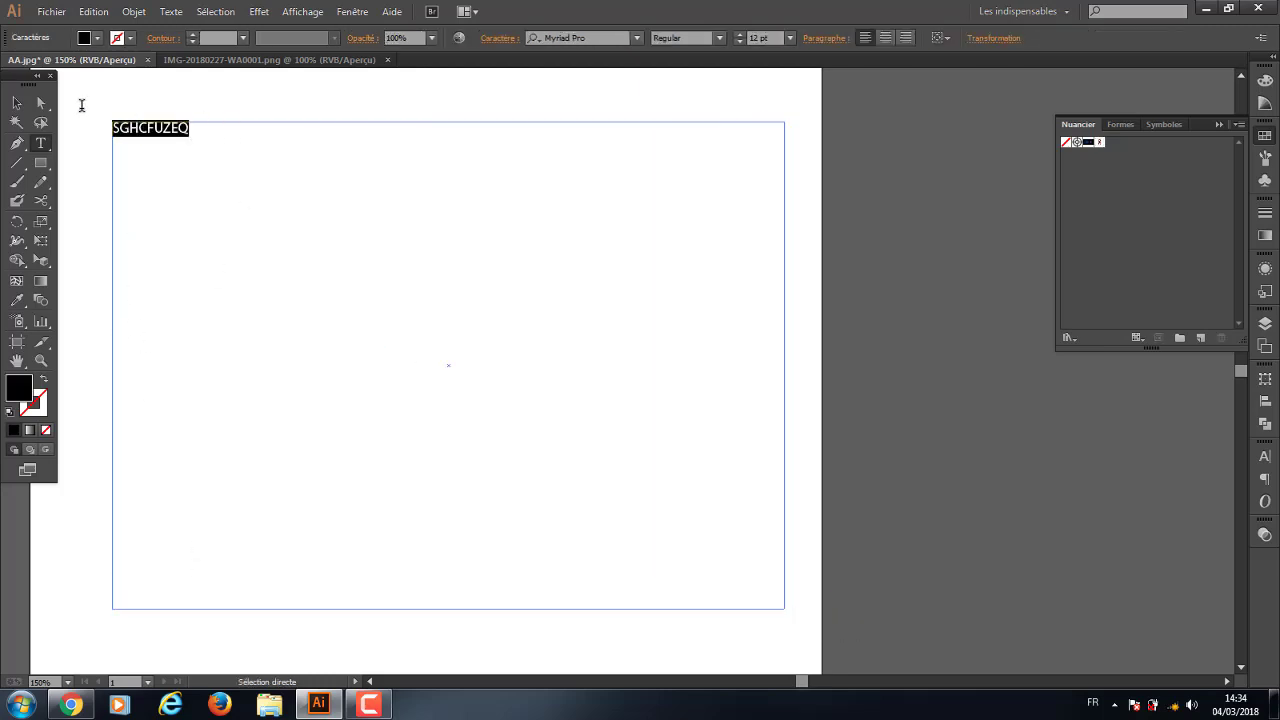
click(206, 129)
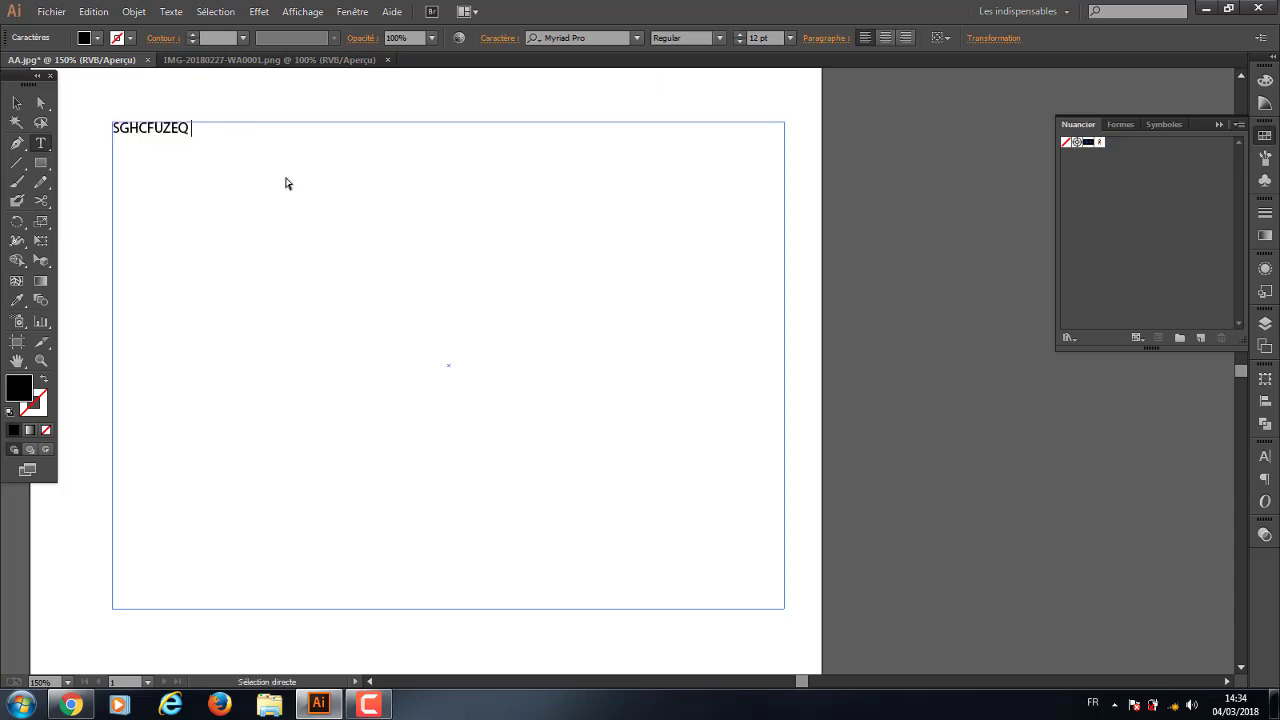
key(ctrl+v)
key(ctrl+v)
Paste more SGHCFUZEQ copies across several new lines to fill the text area
key(ctrl+v)
key(ctrl+v)
key(ctrl+v)
key(ctrl+v)
key(Escape)
key(ctrl+v)
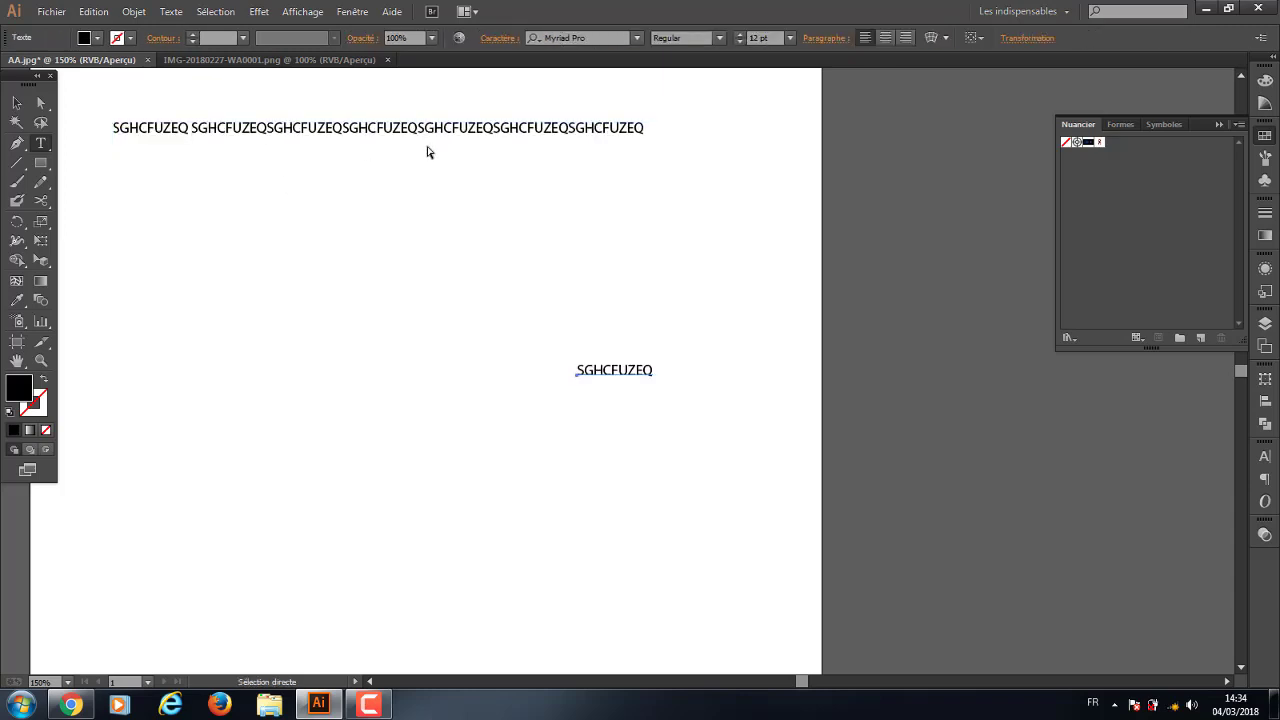
click(642, 128)
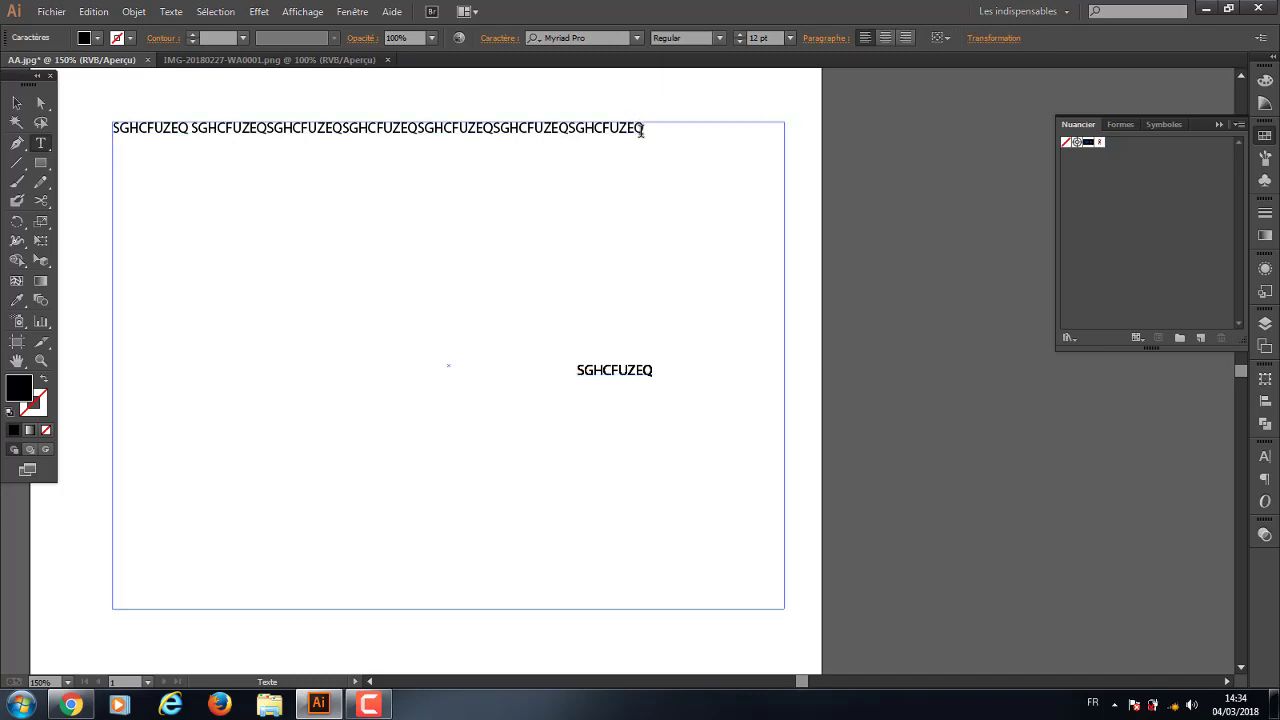
key(Return)
text(SGHCFUZEQ)
key(ctrl+v)
key(ctrl+v)
key(ctrl+v)
key(ctrl+v)
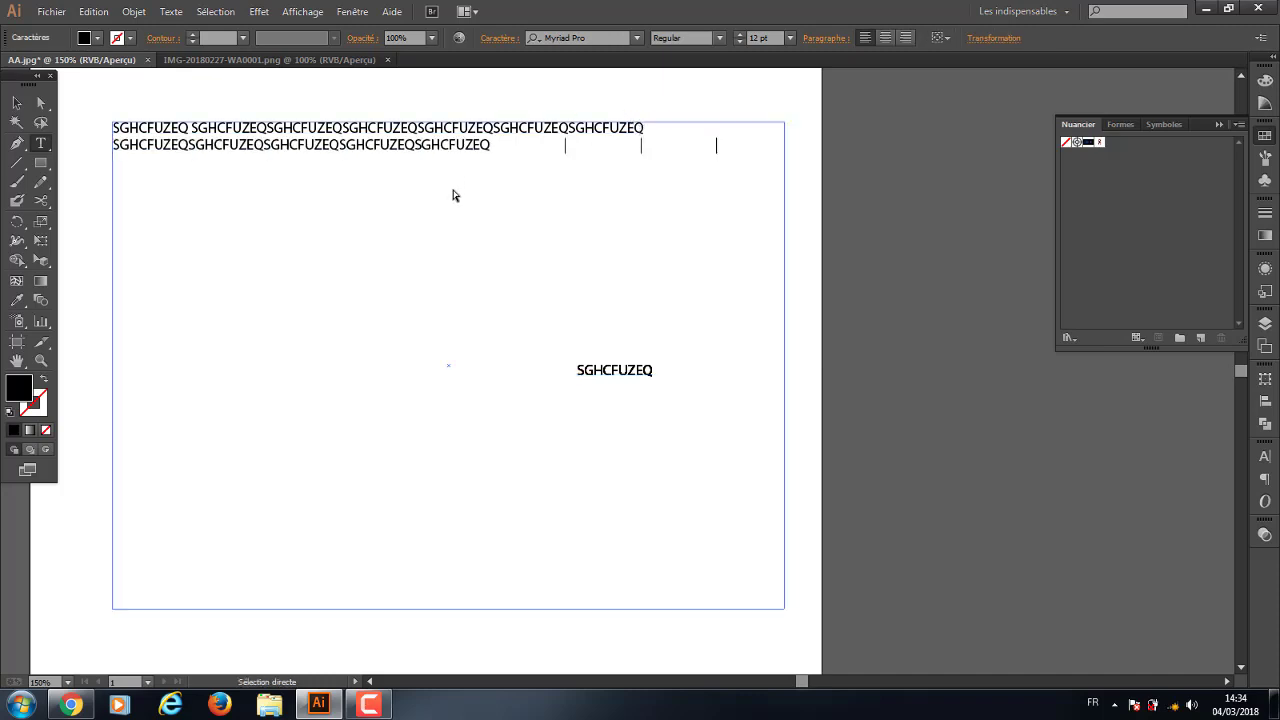
key(ctrl+v)
key(ctrl+v)
key(ctrl+v)
key(ctrl+v)
key(ctrl+v)
key(ctrl+v)
key(ctrl+v)
key(ctrl+v)
key(ctrl+v)
key(ctrl+v)
key(ctrl+v)
key(ctrl+v)
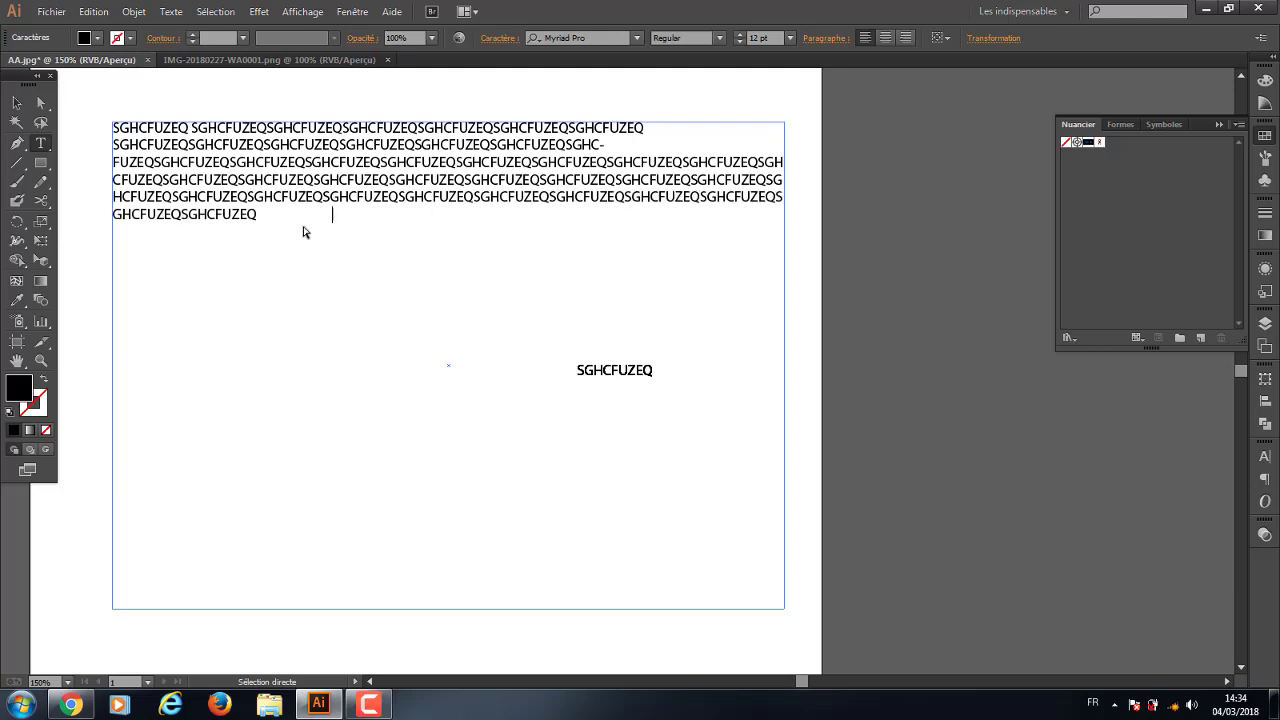
key(ctrl+v)
key(ctrl+v)
key(ctrl+v)
key(ctrl+v)
key(ctrl+v)
key(ctrl+v)
click(41, 163)
scroll(135, 192, up, 2)
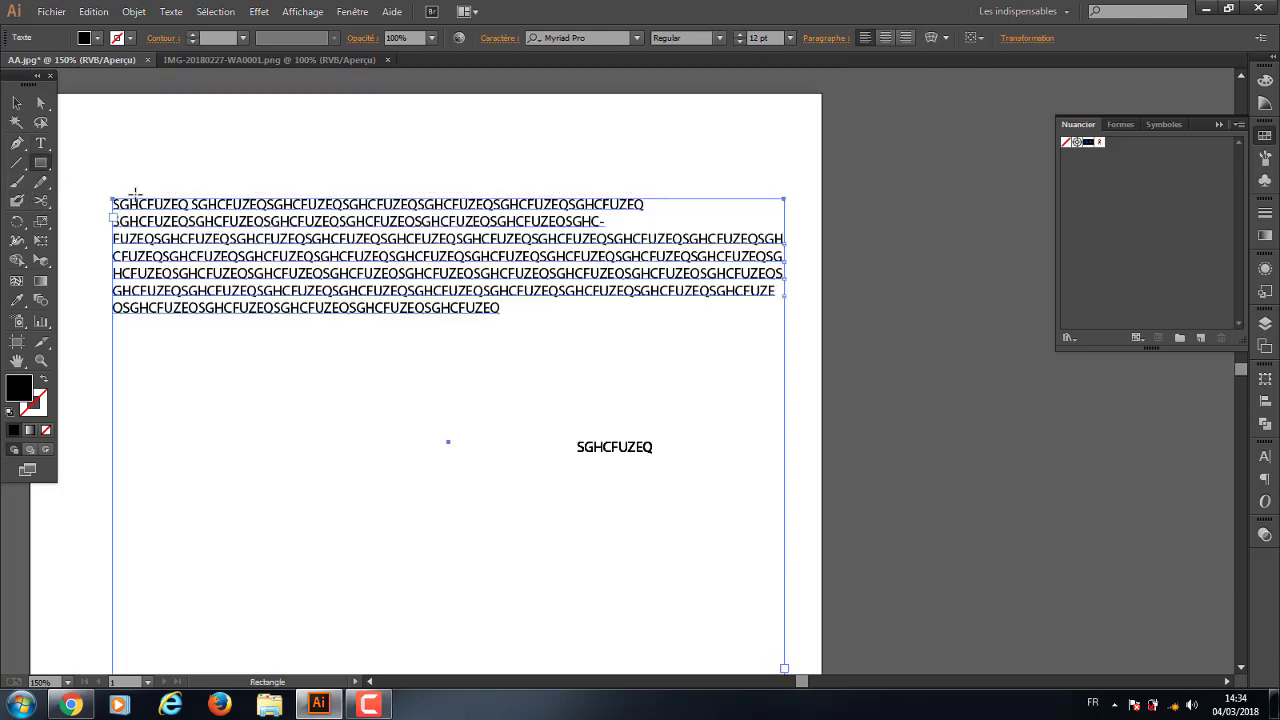
click(301, 59)
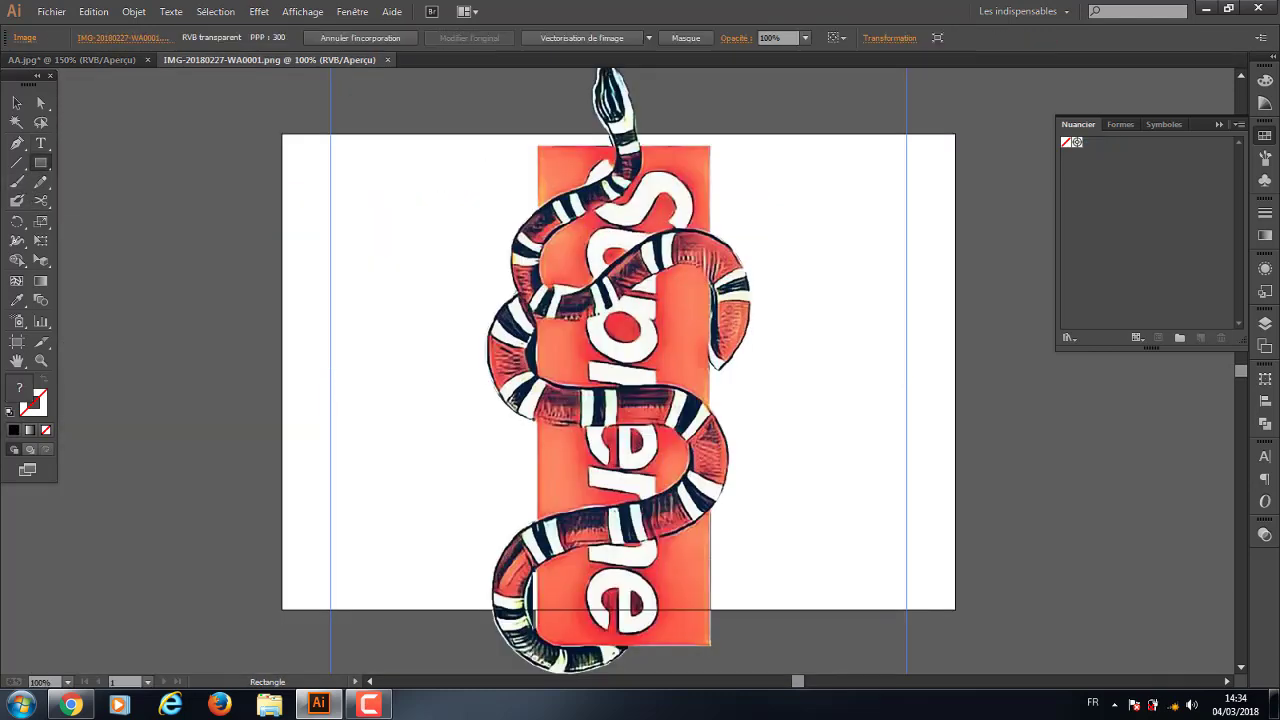
click(63, 60)
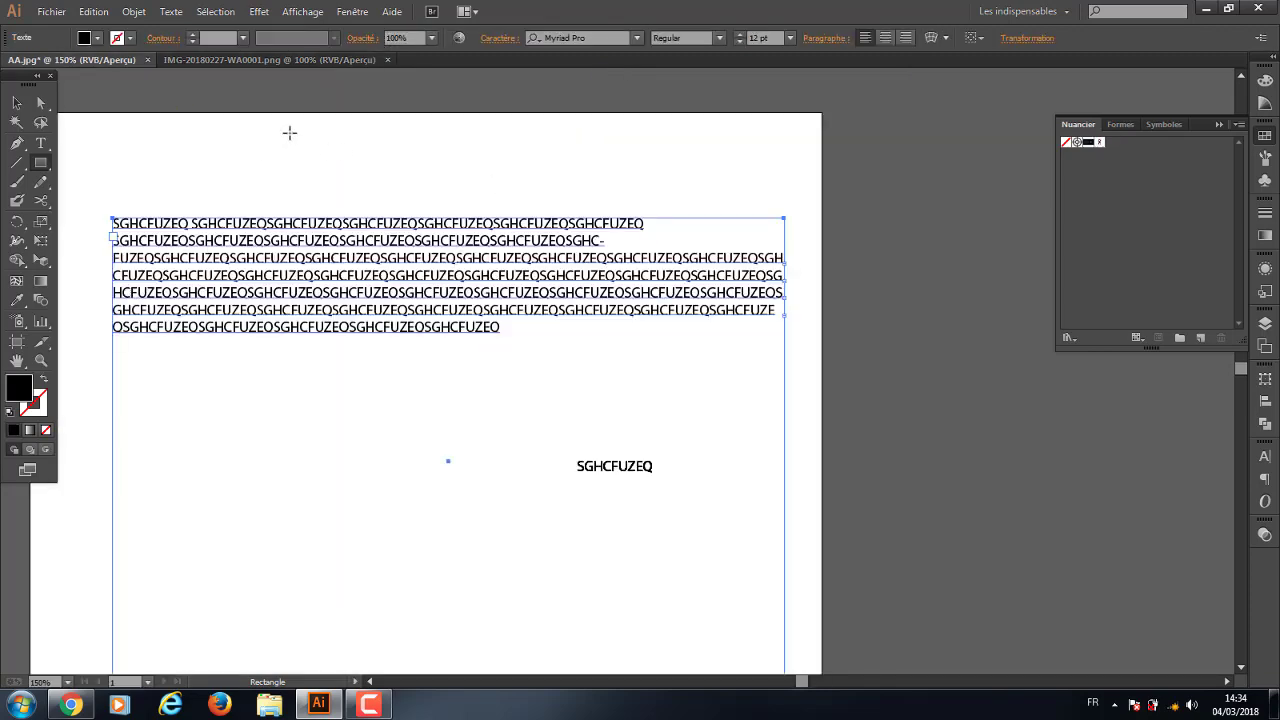
Draw a black rectangle about 53.62 × 46.10 mm over the text and nudge it lower
drag(281, 128, 463, 285)
click(18, 104)
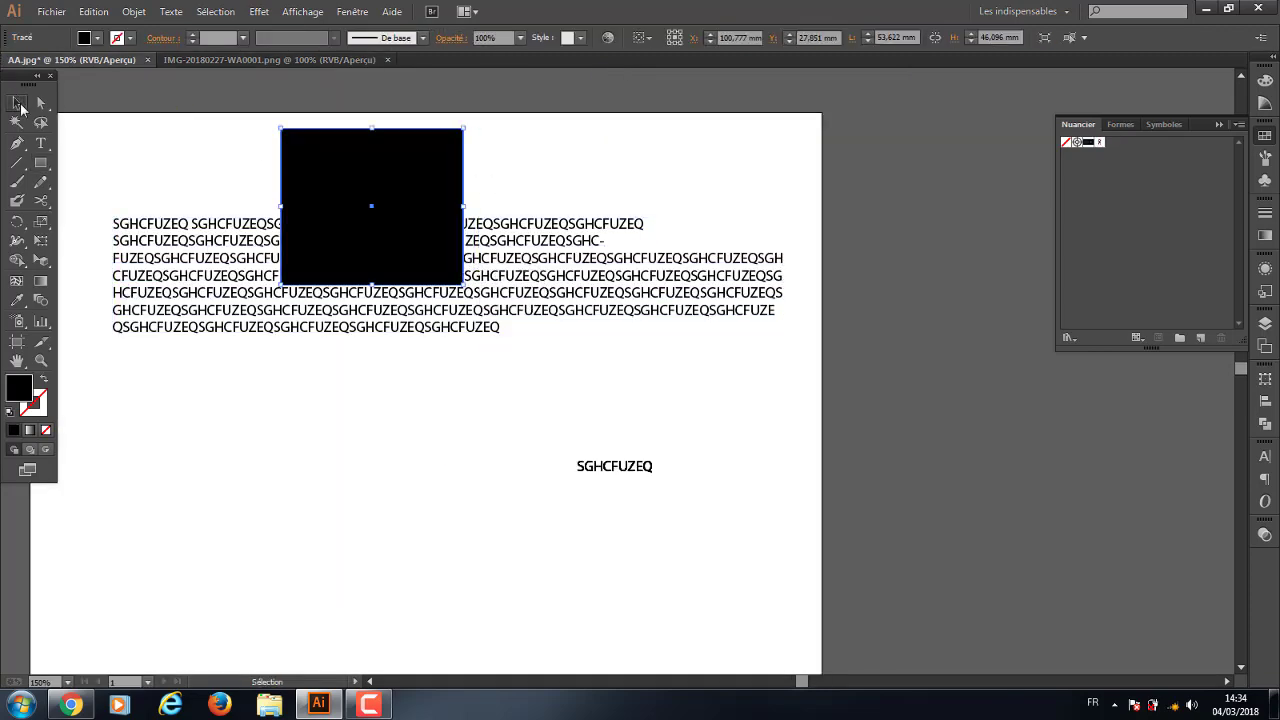
mouse_move(390, 207)
mouse_down()
mouse_move(366, 219)
mouse_move(429, 217)
mouse_up()
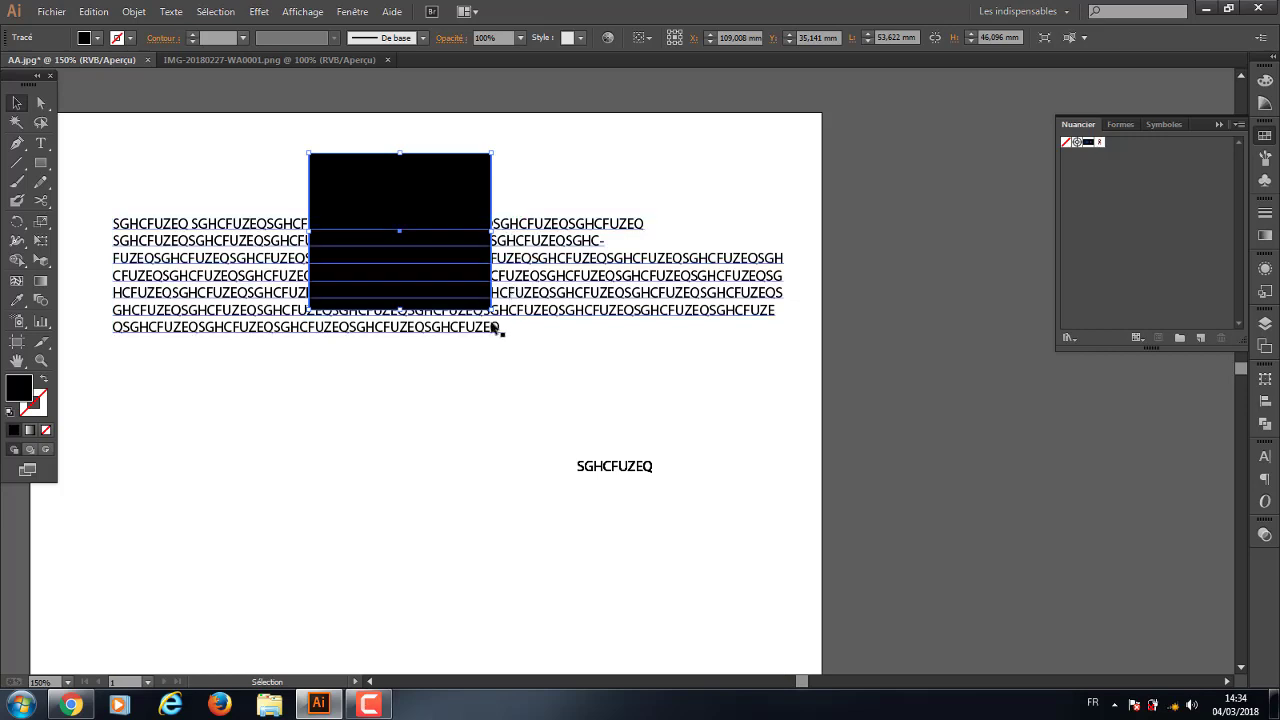
drag(405, 188, 405, 200)
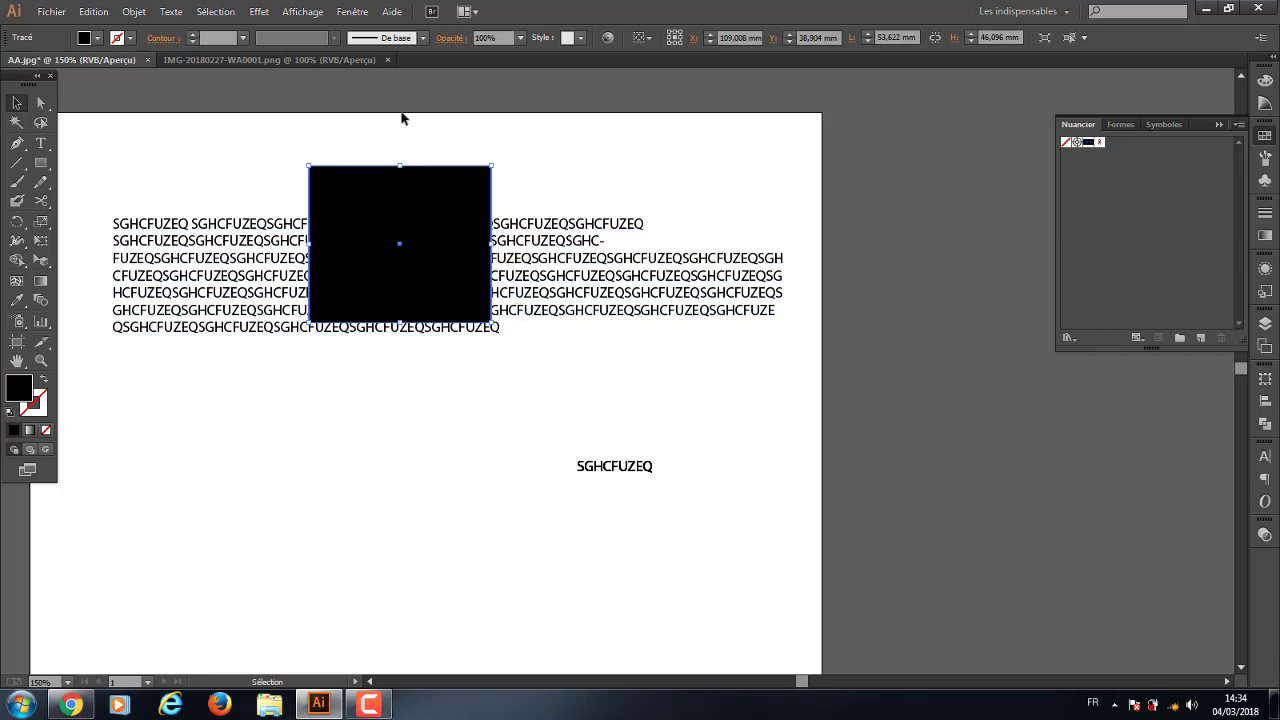
Select all and apply Habillage de texte > Créer, confirming the warning
key(ctrl+a)
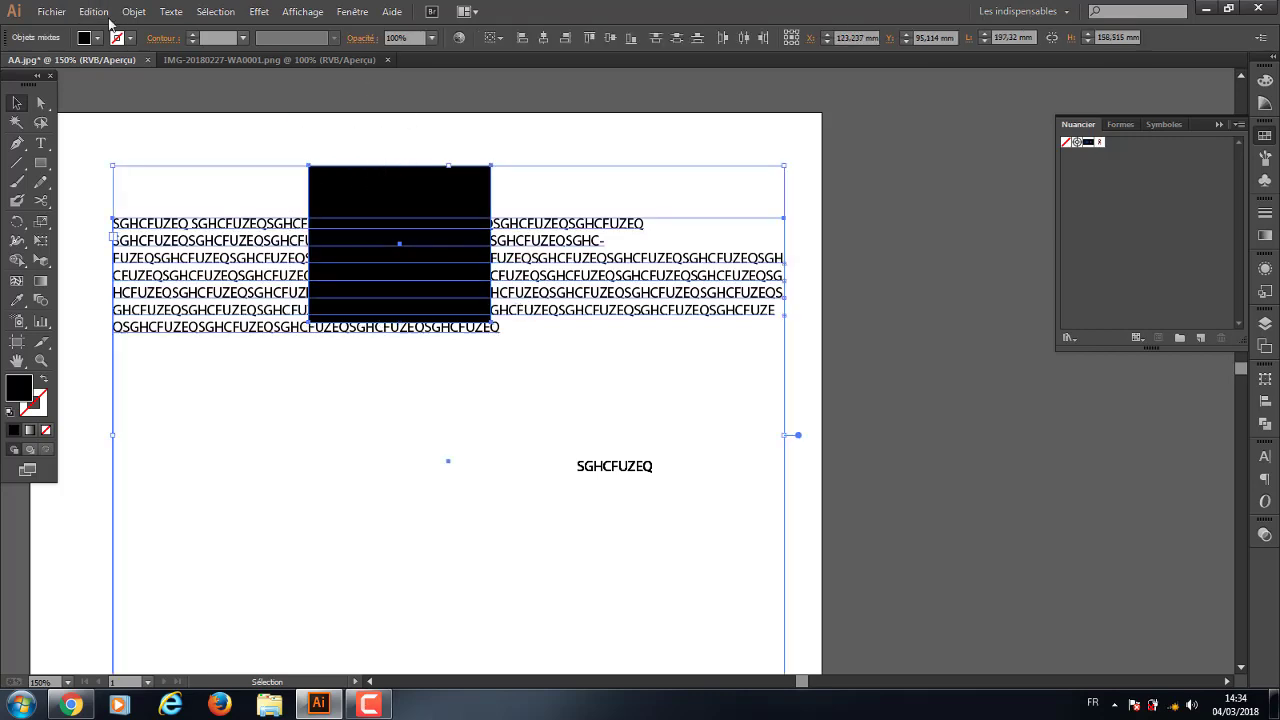
click(133, 12)
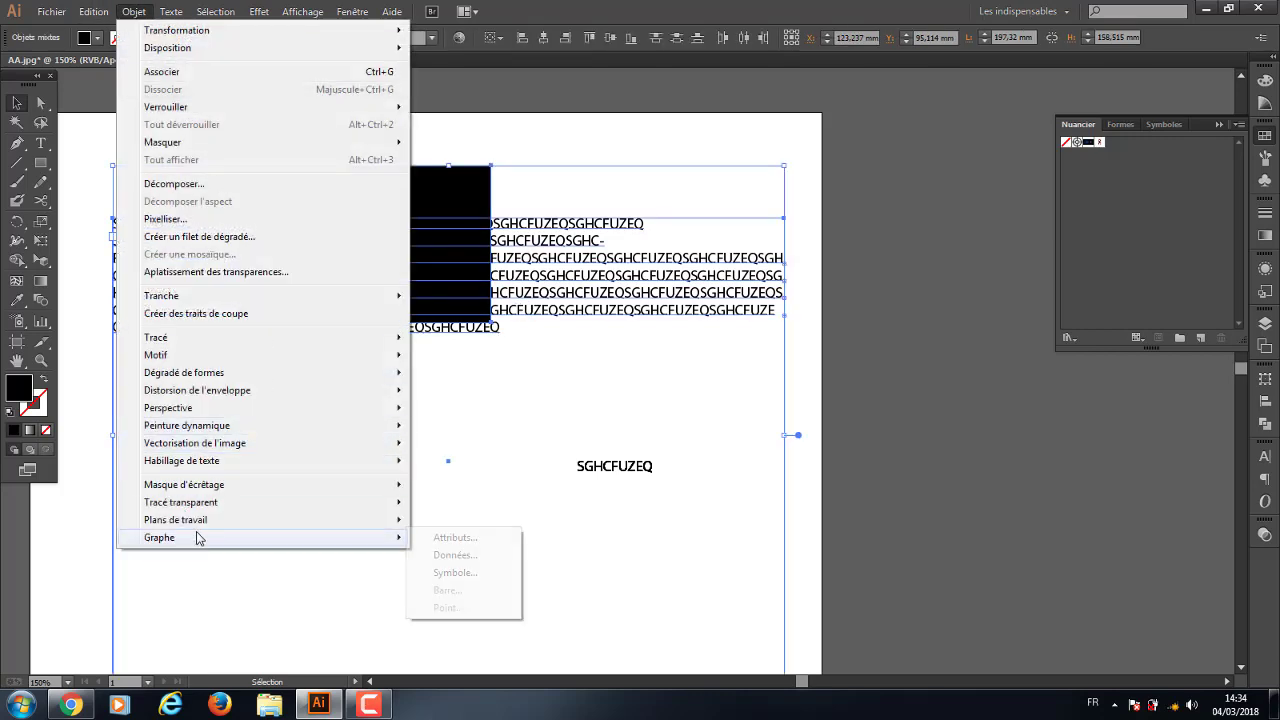
mouse_move(182, 460)
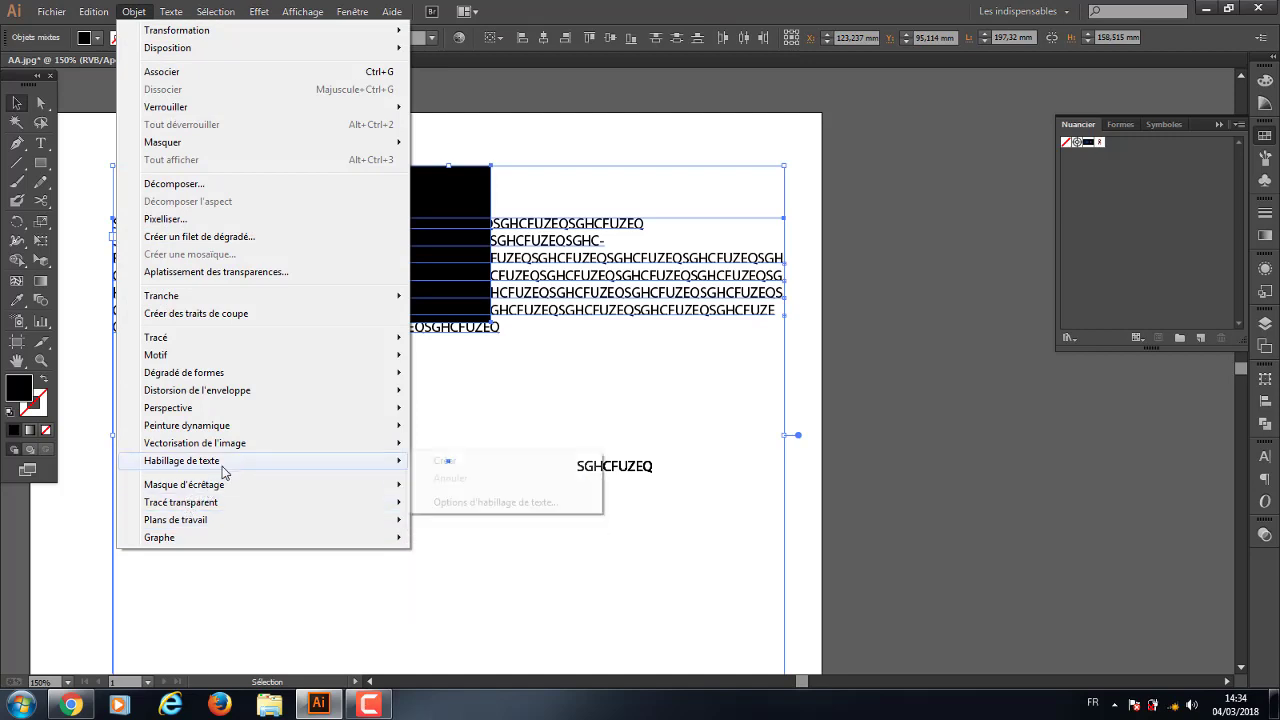
click(445, 461)
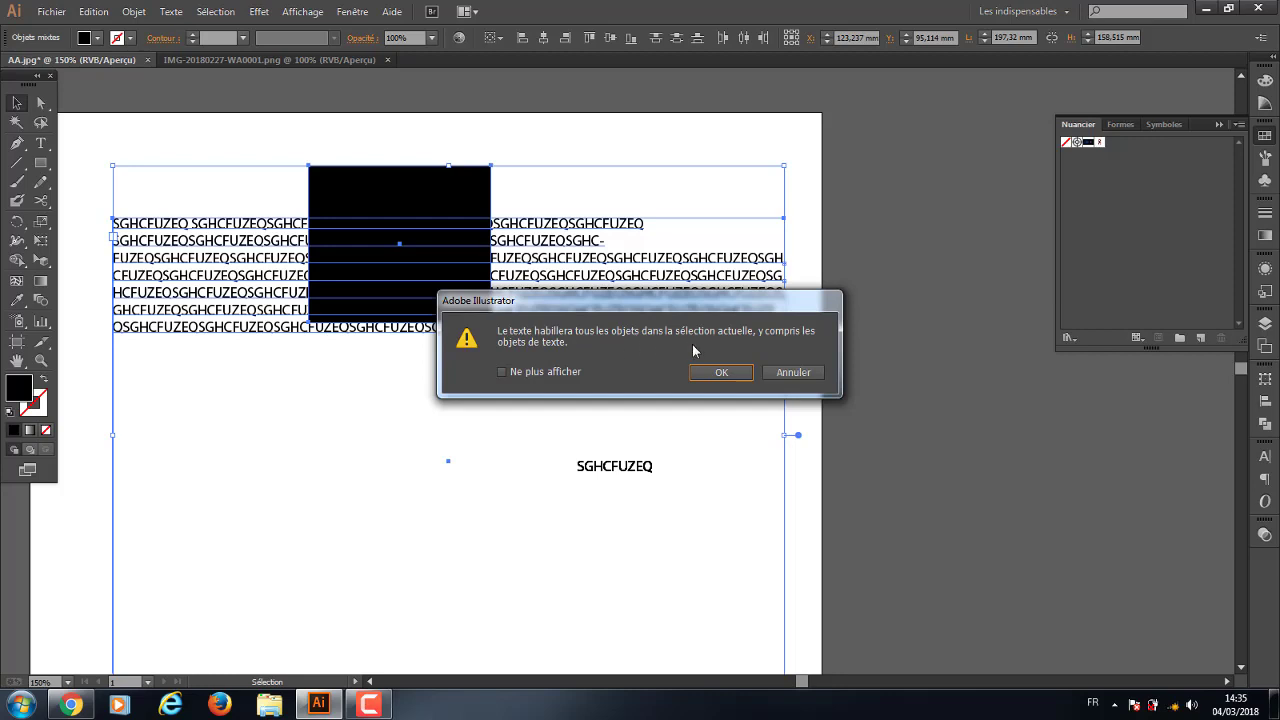
click(721, 375)
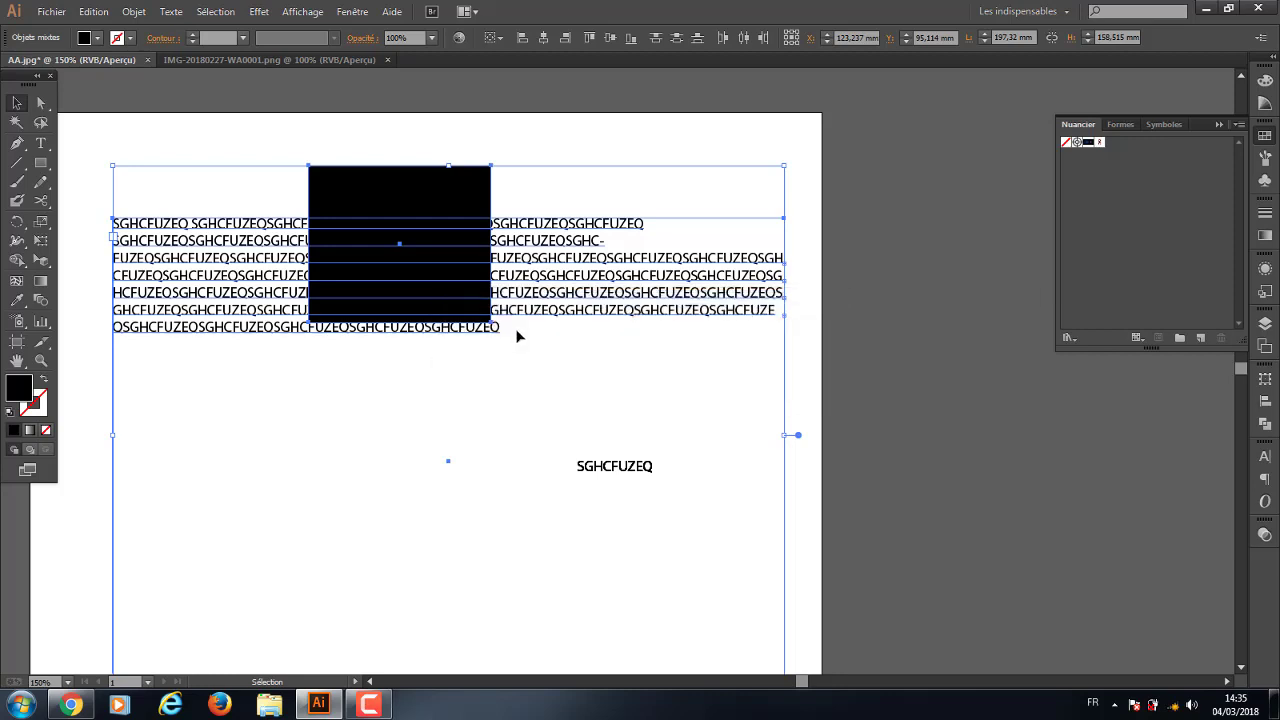
click(789, 431)
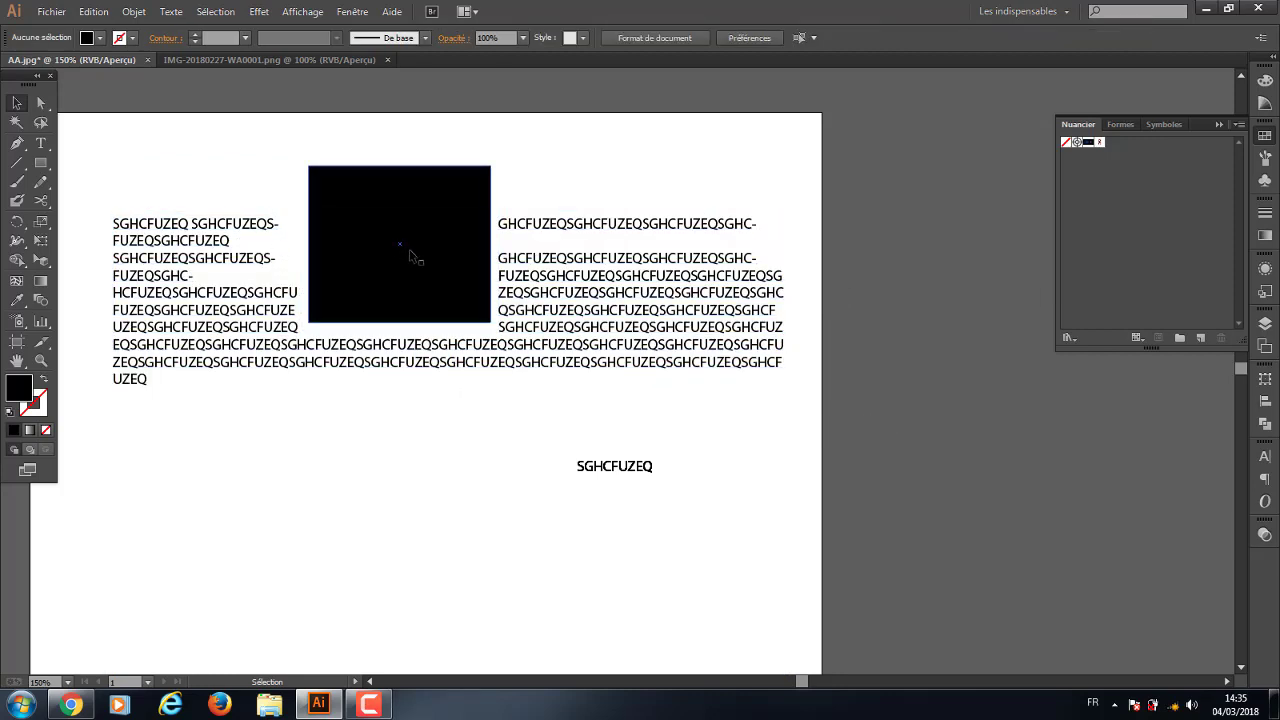
Drag the black rectangle right and lower so the text reflows, then select all objects
drag(410, 255, 446, 251)
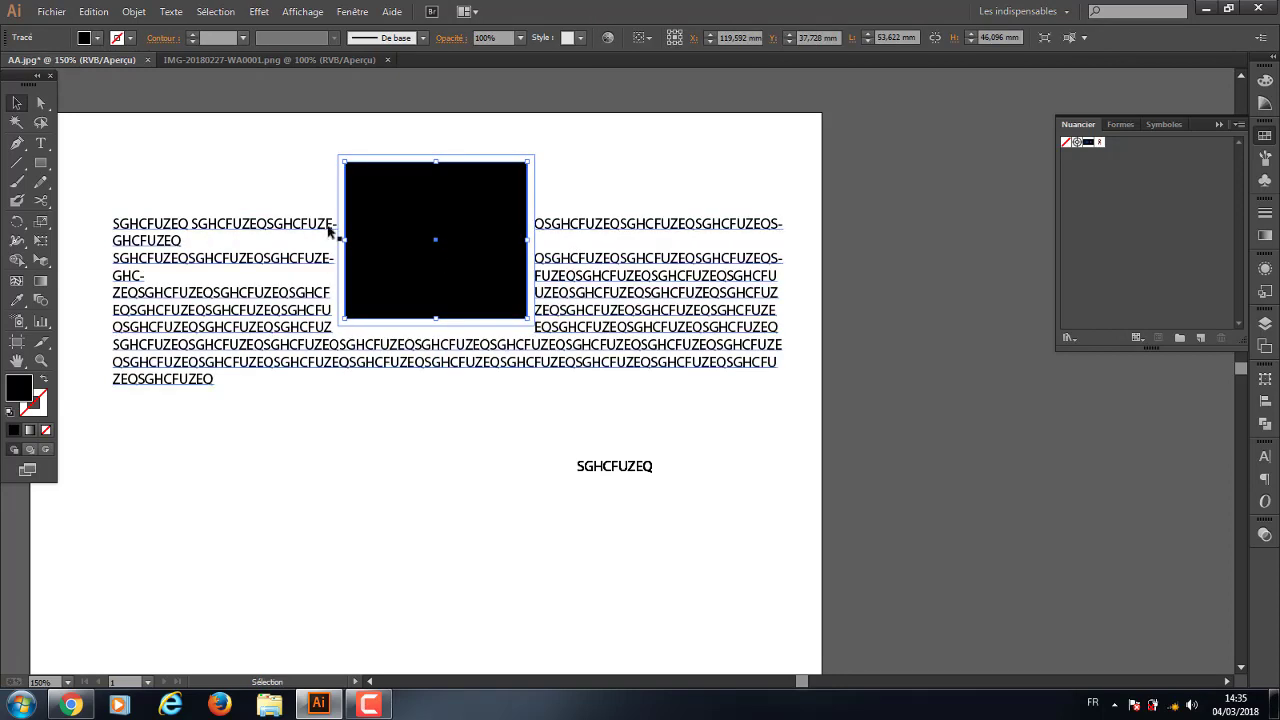
mouse_move(459, 259)
mouse_down()
mouse_move(510, 270)
mouse_move(368, 284)
mouse_move(456, 297)
mouse_move(463, 280)
mouse_up()
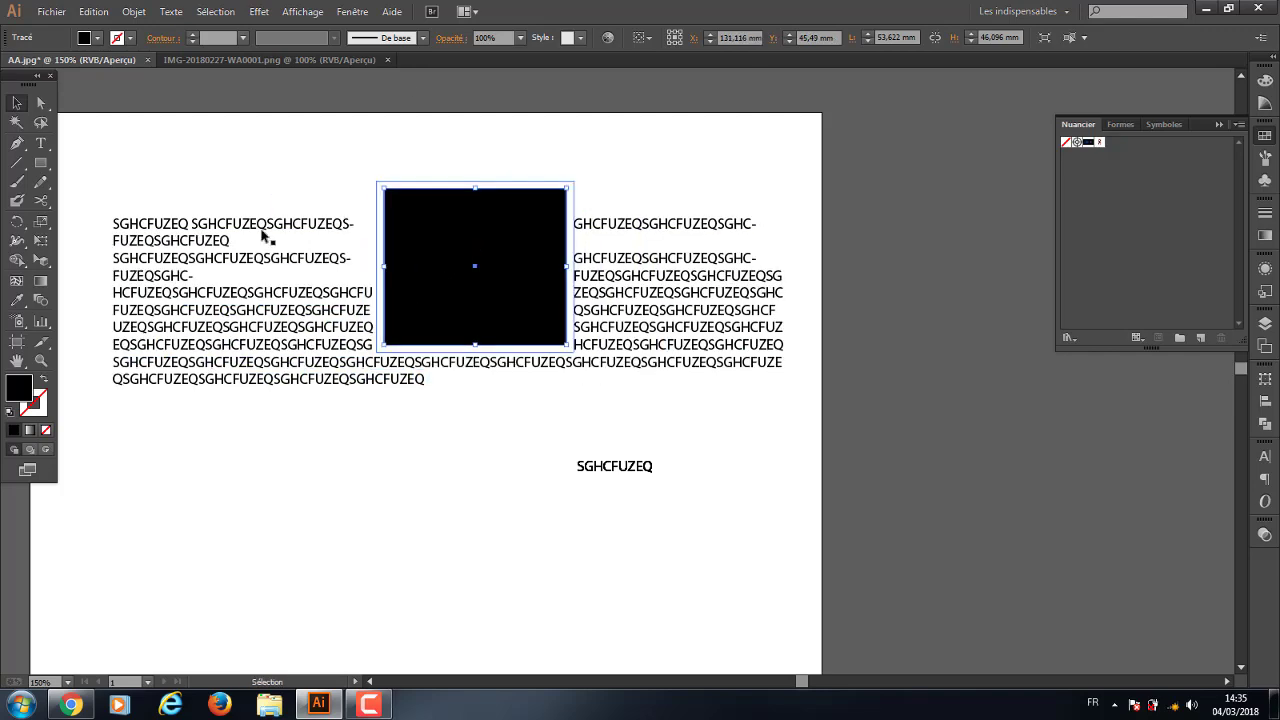
click(265, 148)
click(134, 11)
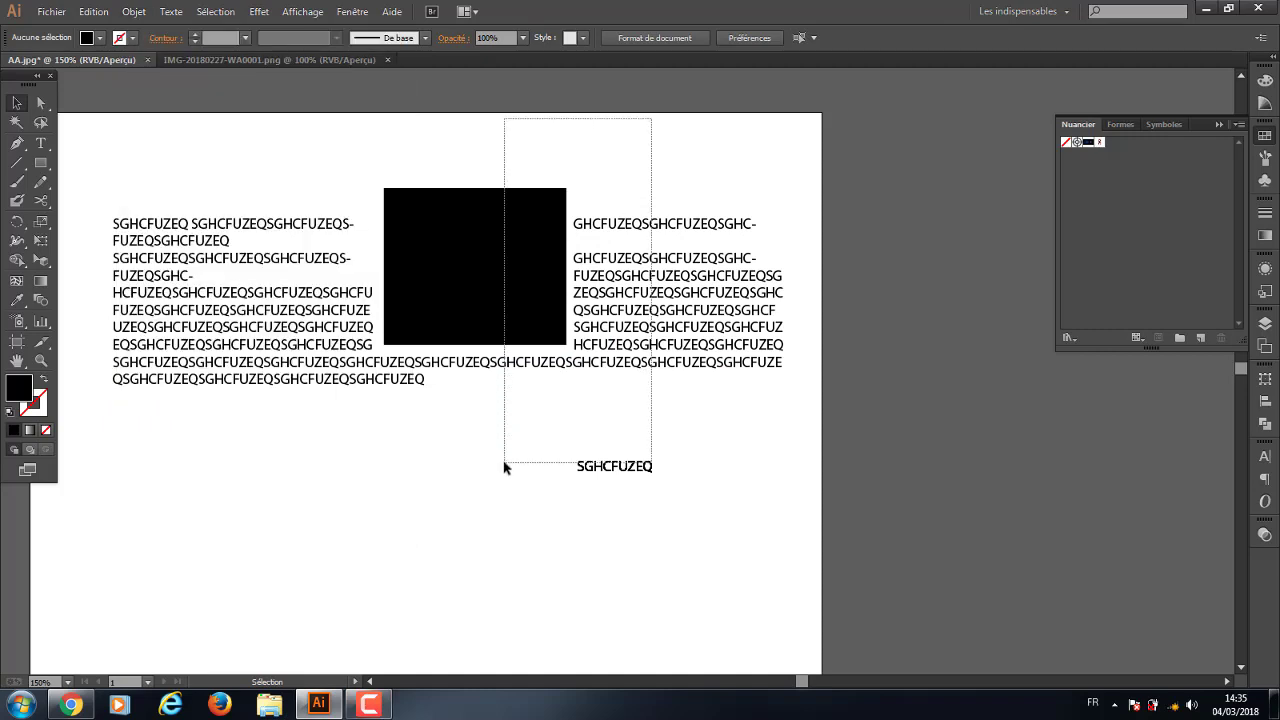
drag(652, 112, 420, 470)
Clear the artboard, add point text CDSXDSOJ and scale it up to about 66.77 pt
key(Delete)
click(134, 11)
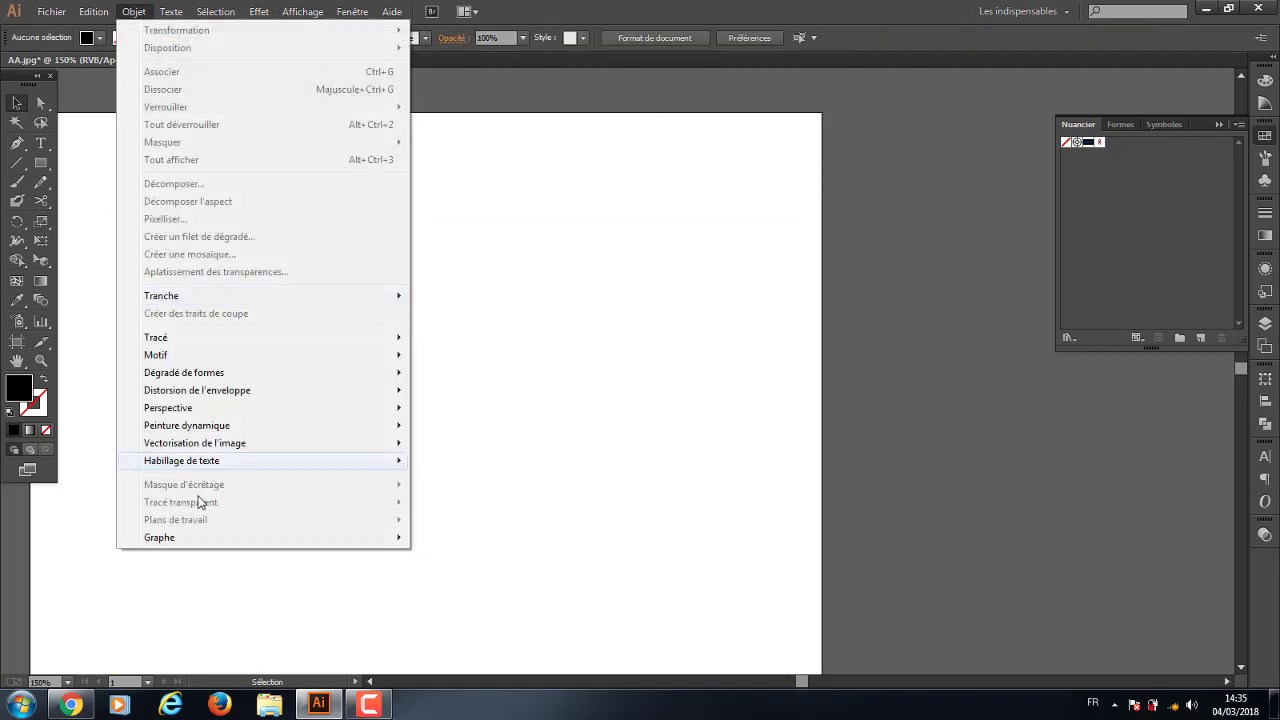
click(173, 12)
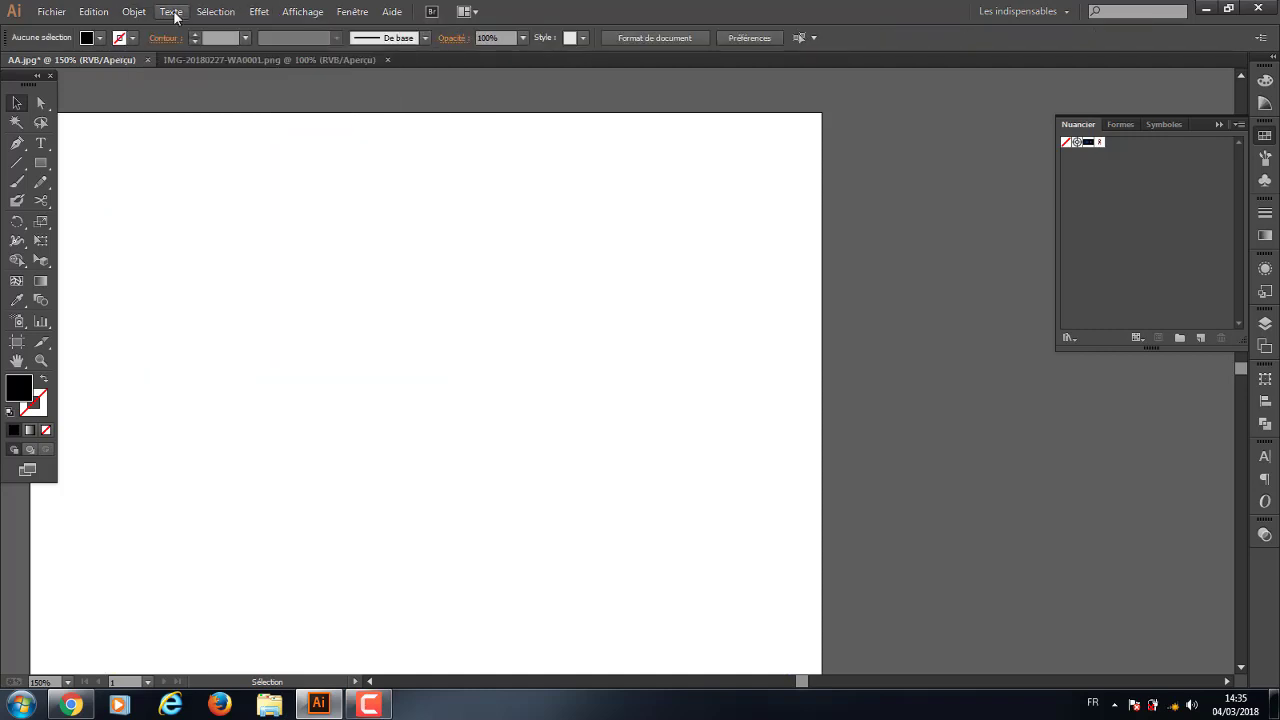
click(173, 12)
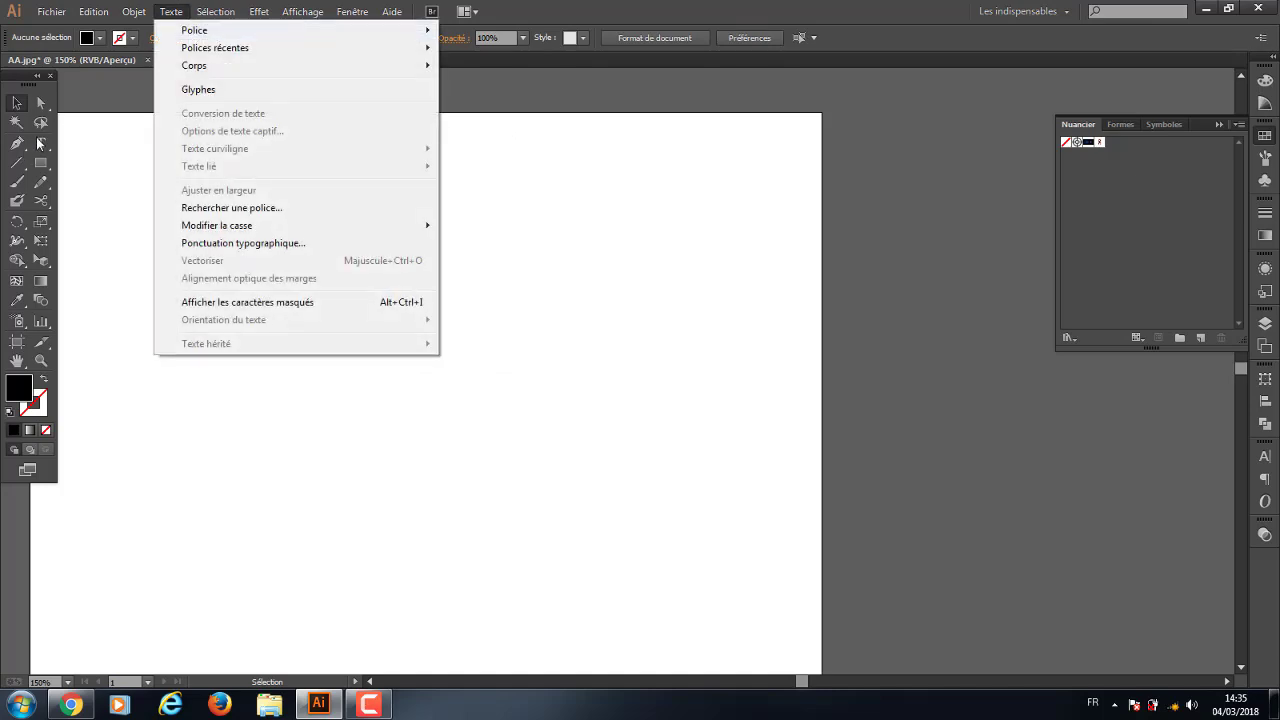
click(40, 143)
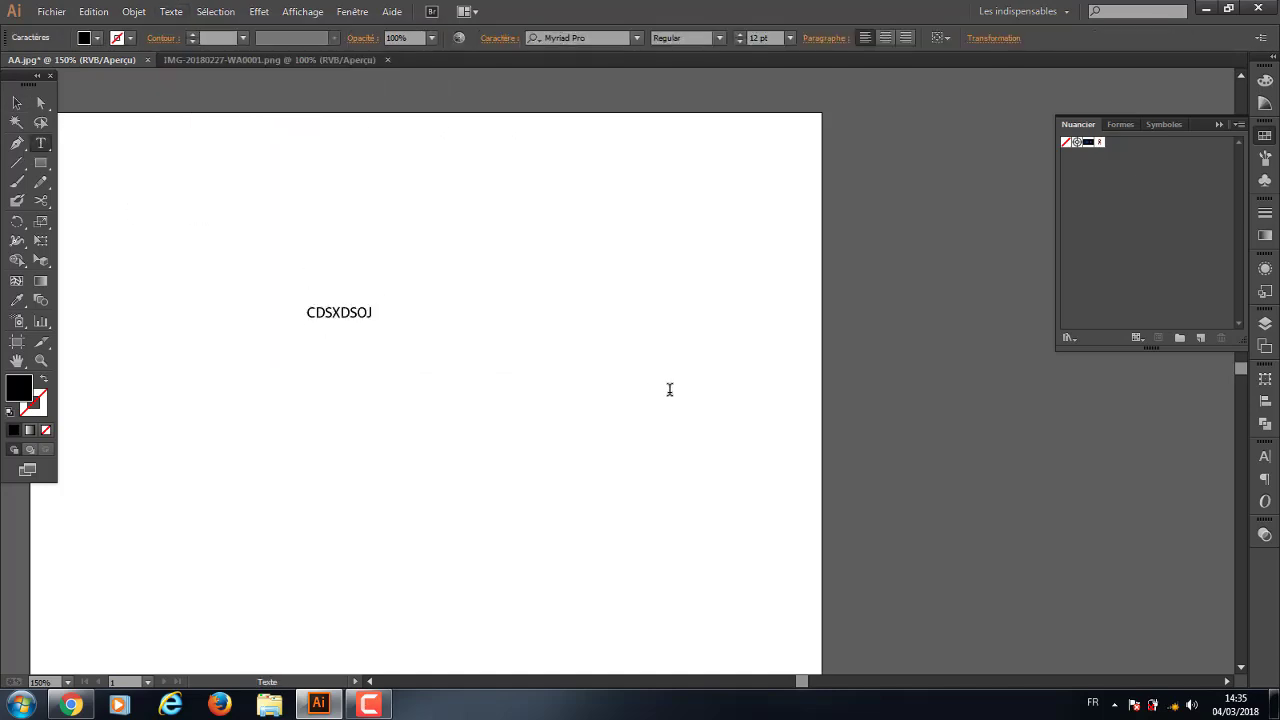
click(15, 104)
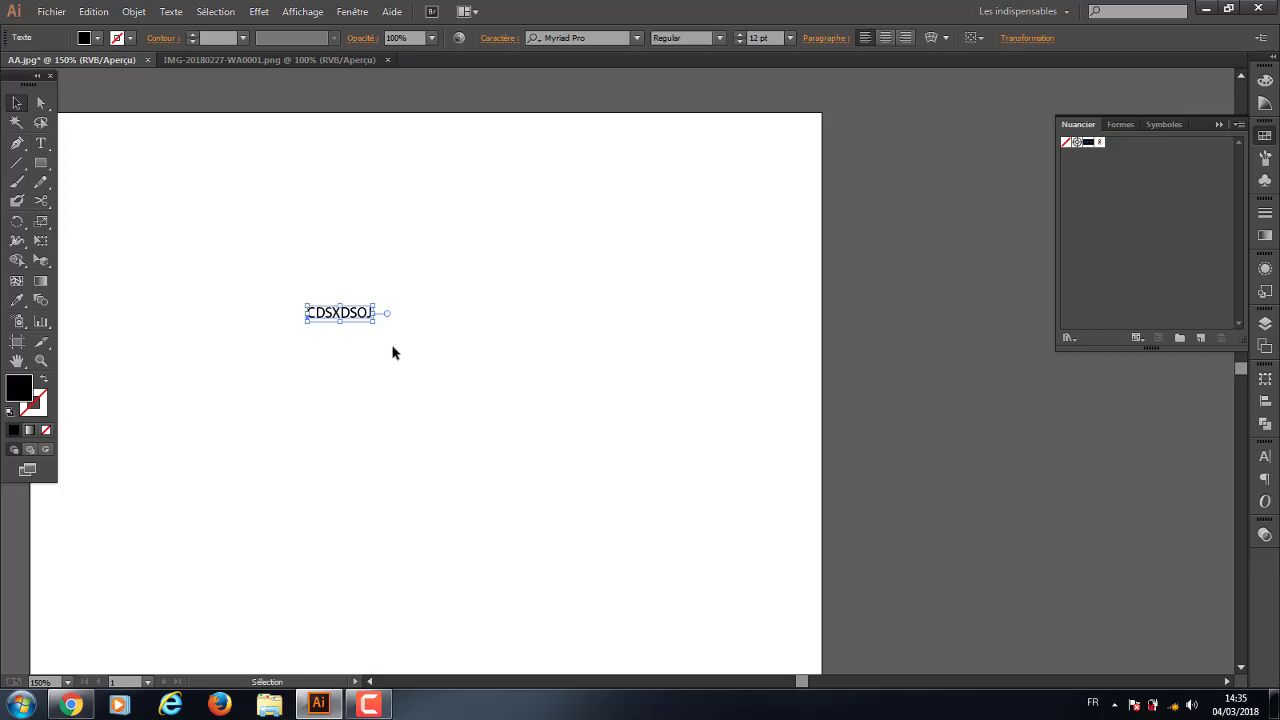
drag(372, 320, 522, 400)
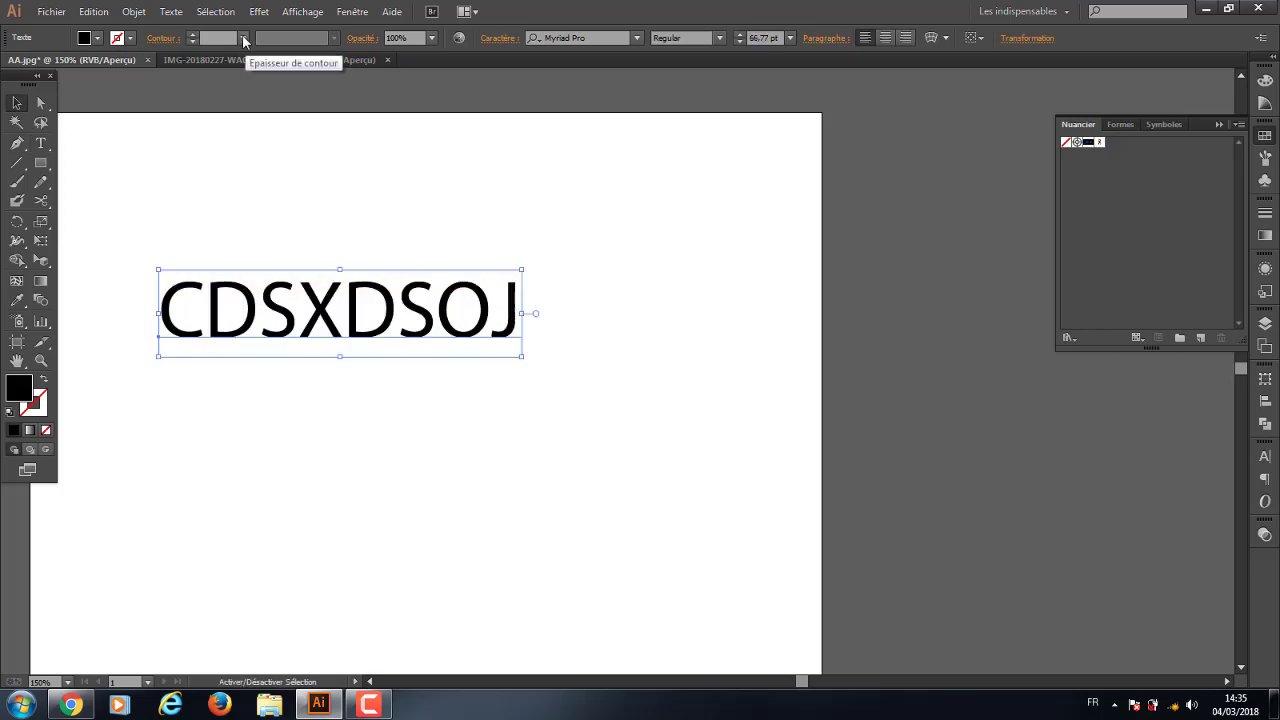
click(172, 12)
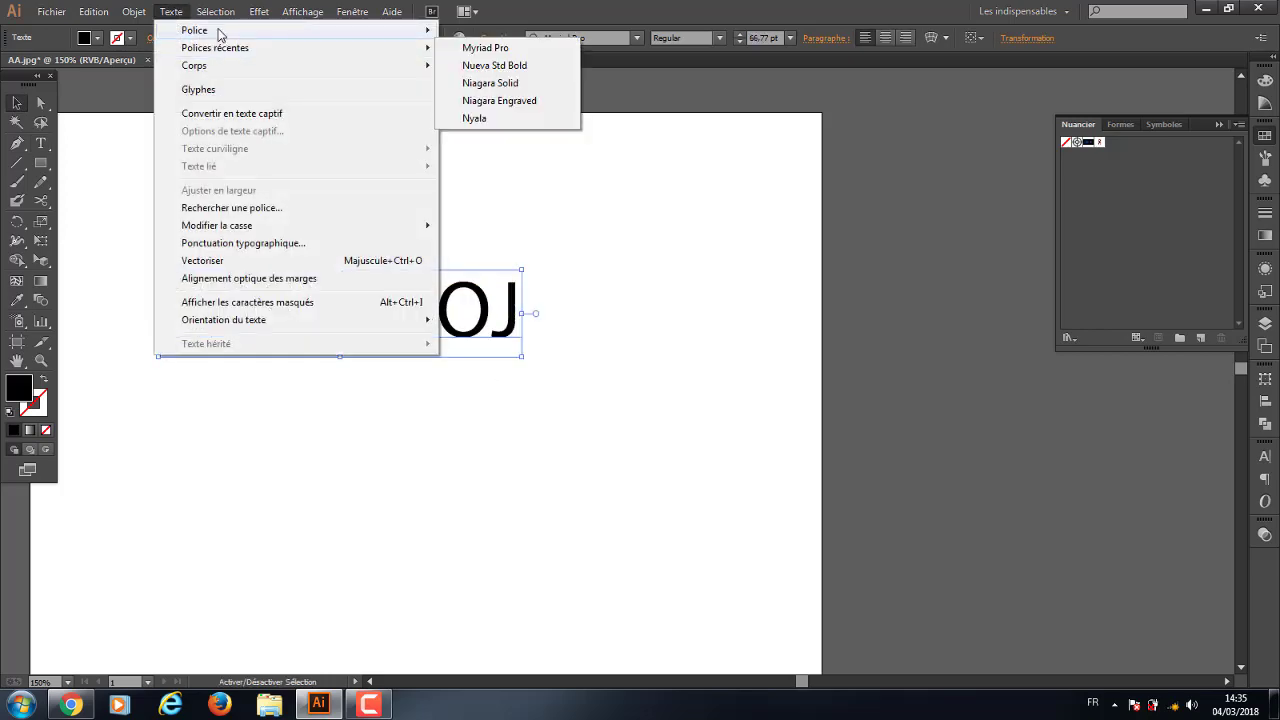
mouse_move(200, 30)
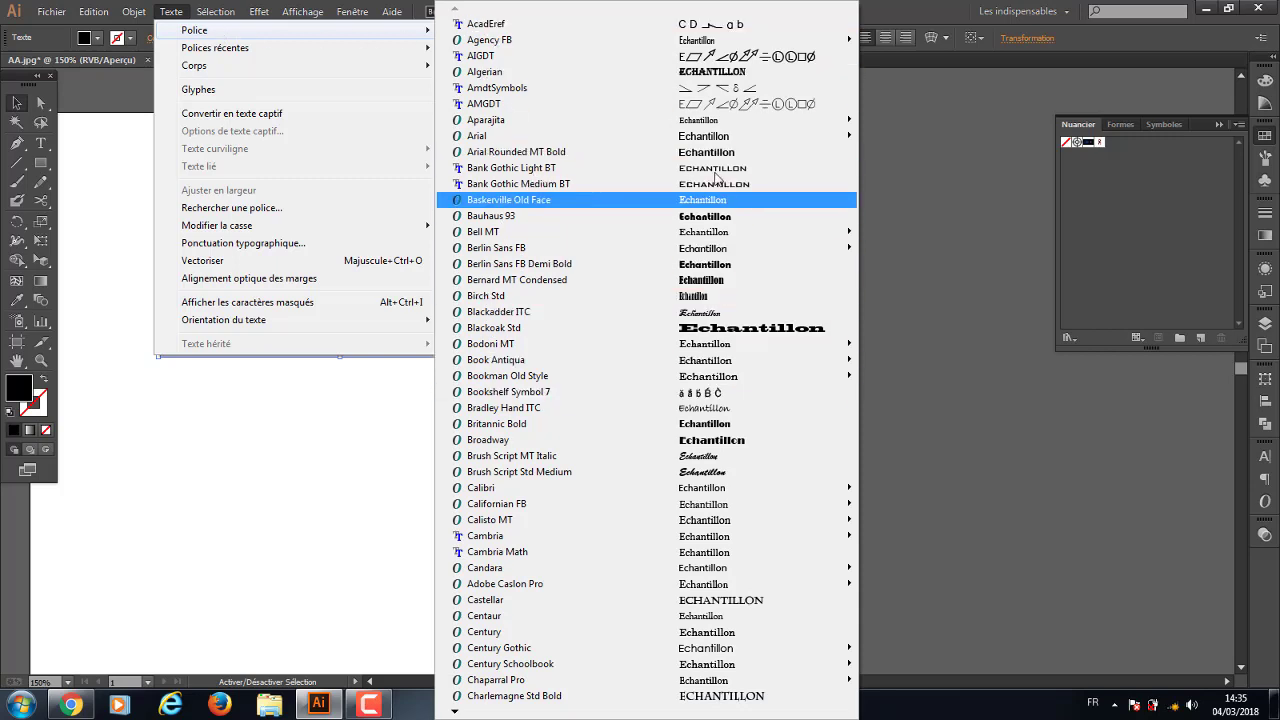
Show the Character panel and browse its font family list without changing the CDSXDSOJ text
click(1081, 45)
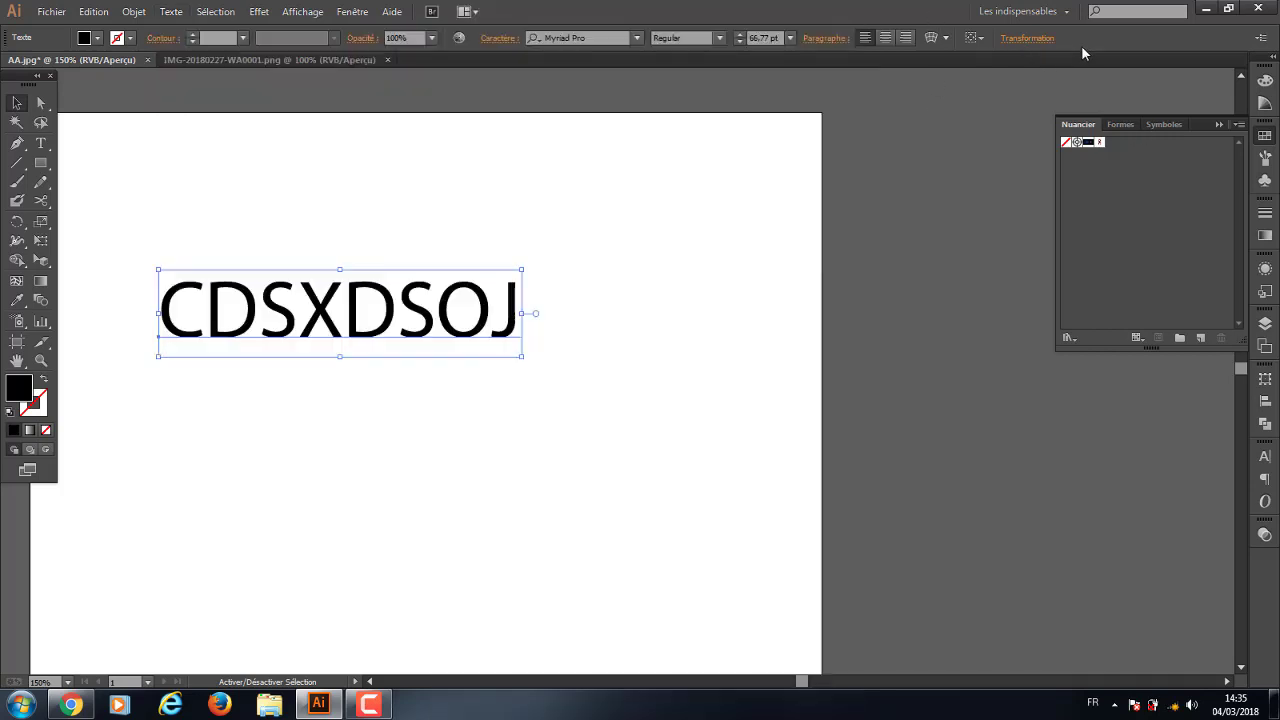
click(394, 366)
key(ctrl+t)
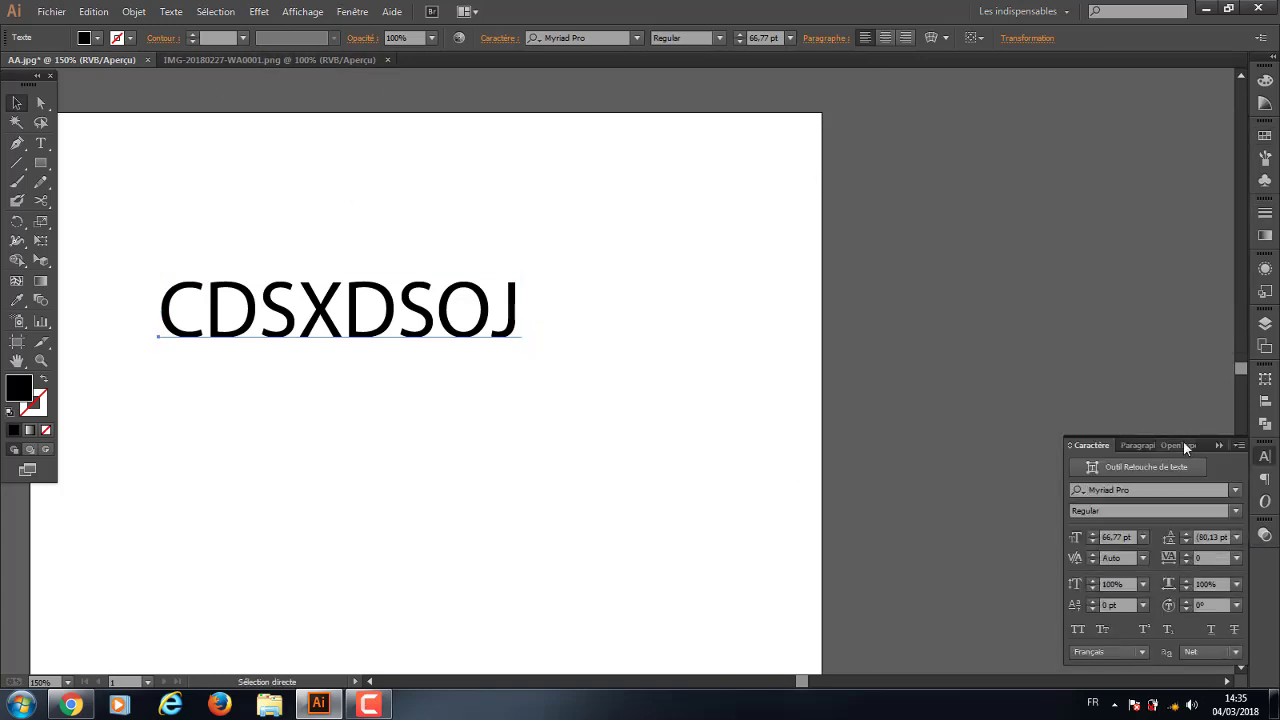
key(ctrl+a)
click(358, 12)
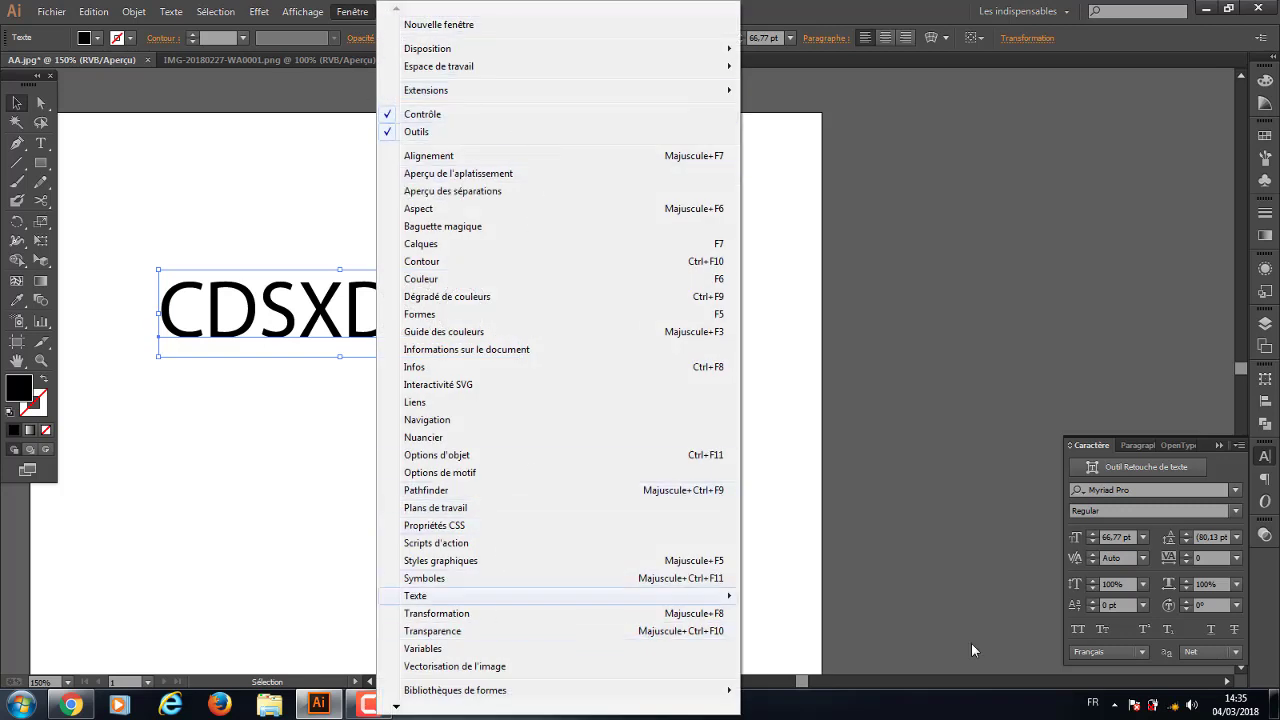
click(989, 372)
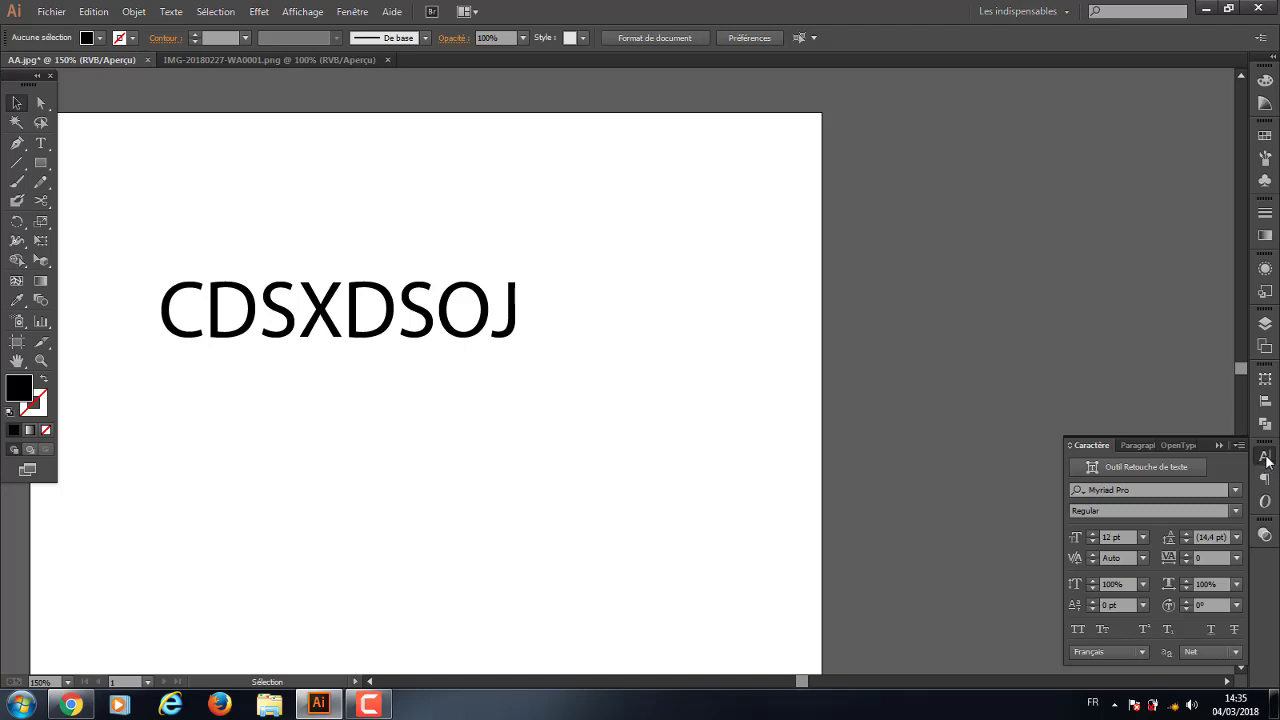
click(1266, 459)
click(1266, 459)
click(1236, 490)
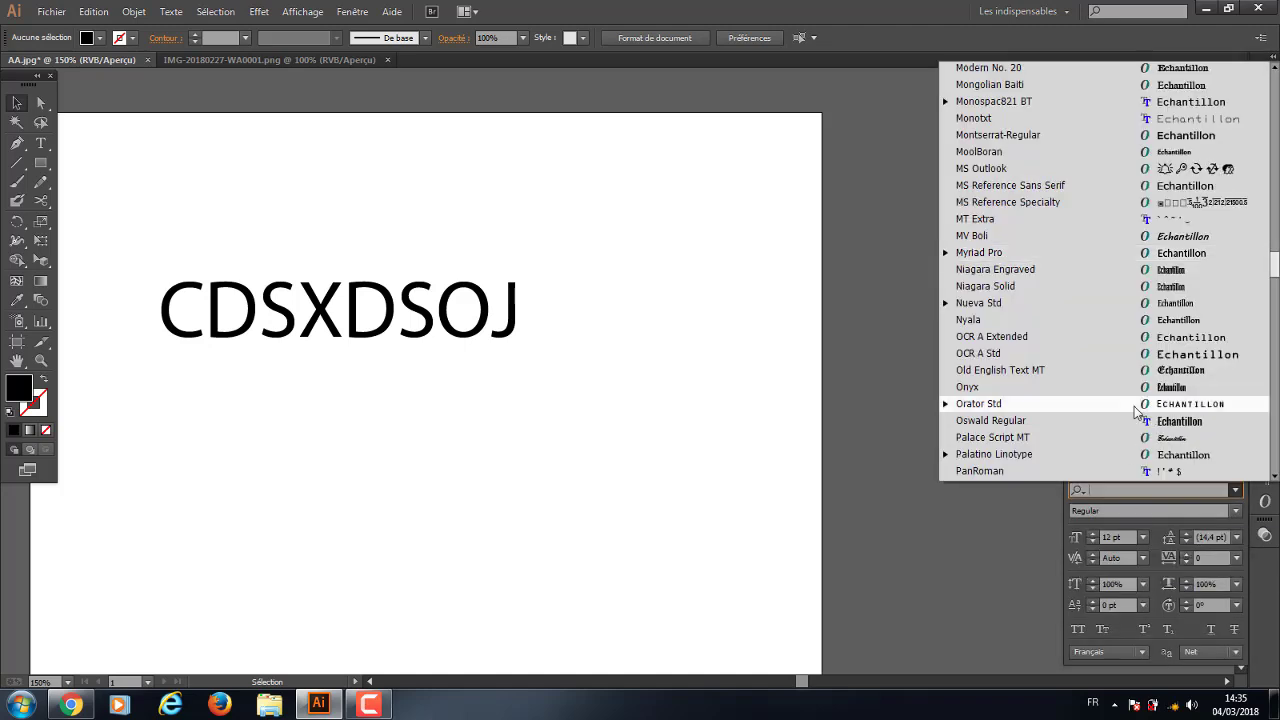
click(170, 14)
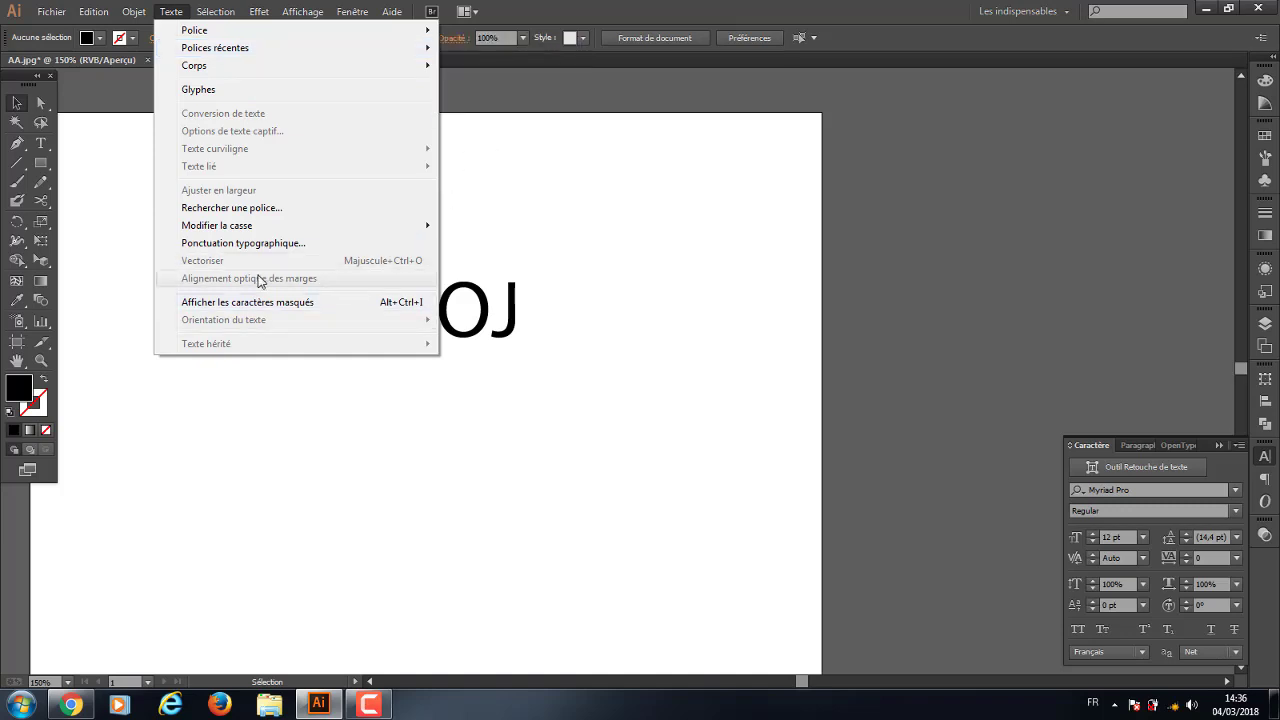
Change CDSXDSOJ to lowercase, then Title Case, so it reads Cdsxdsoj
click(549, 417)
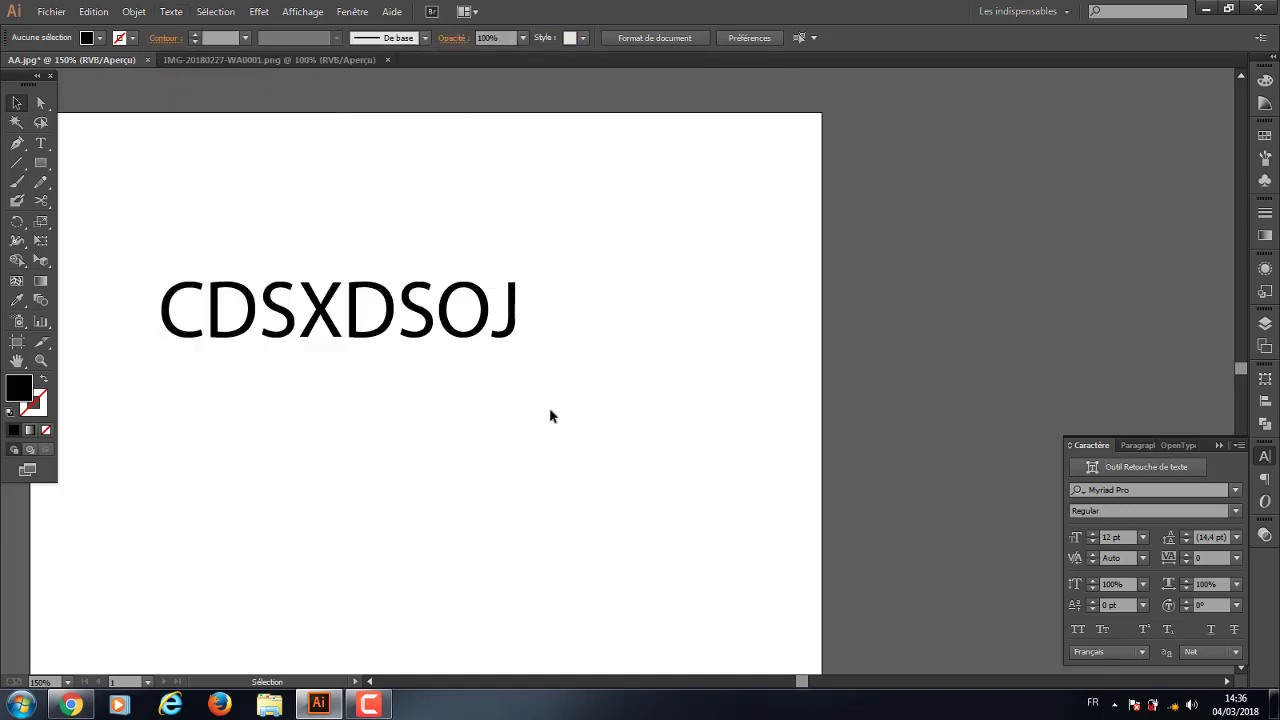
click(430, 311)
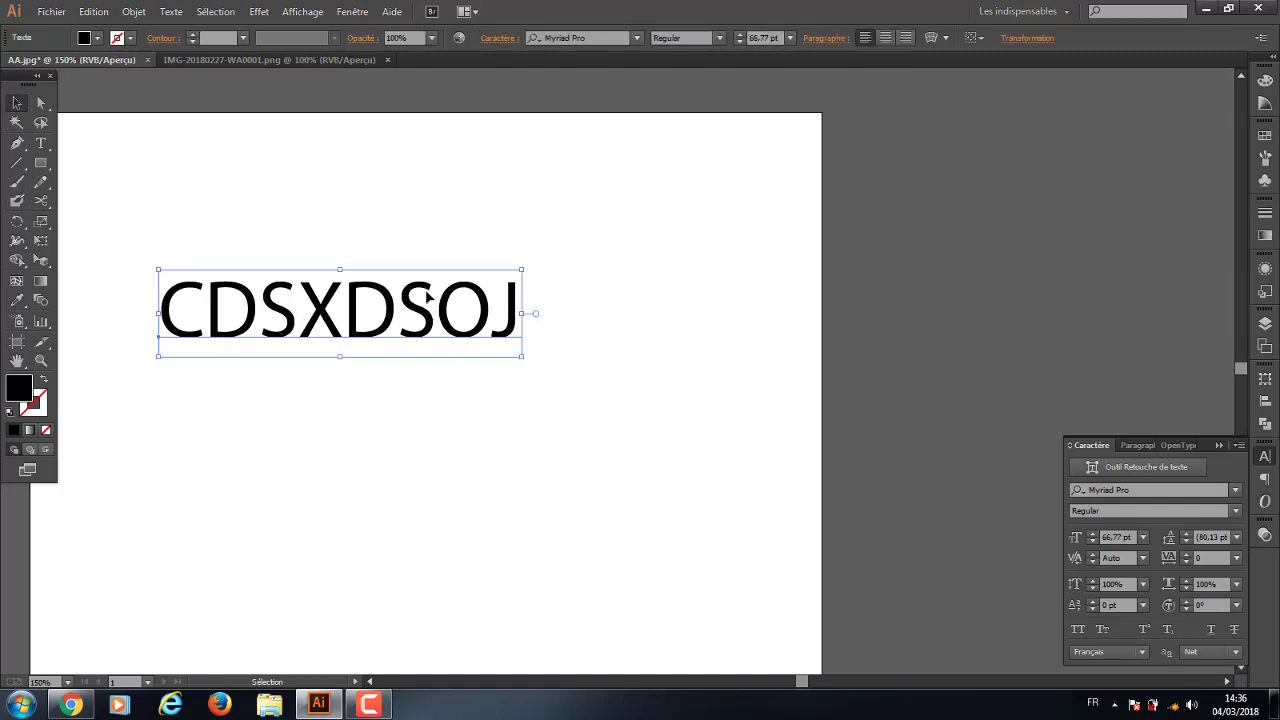
click(171, 12)
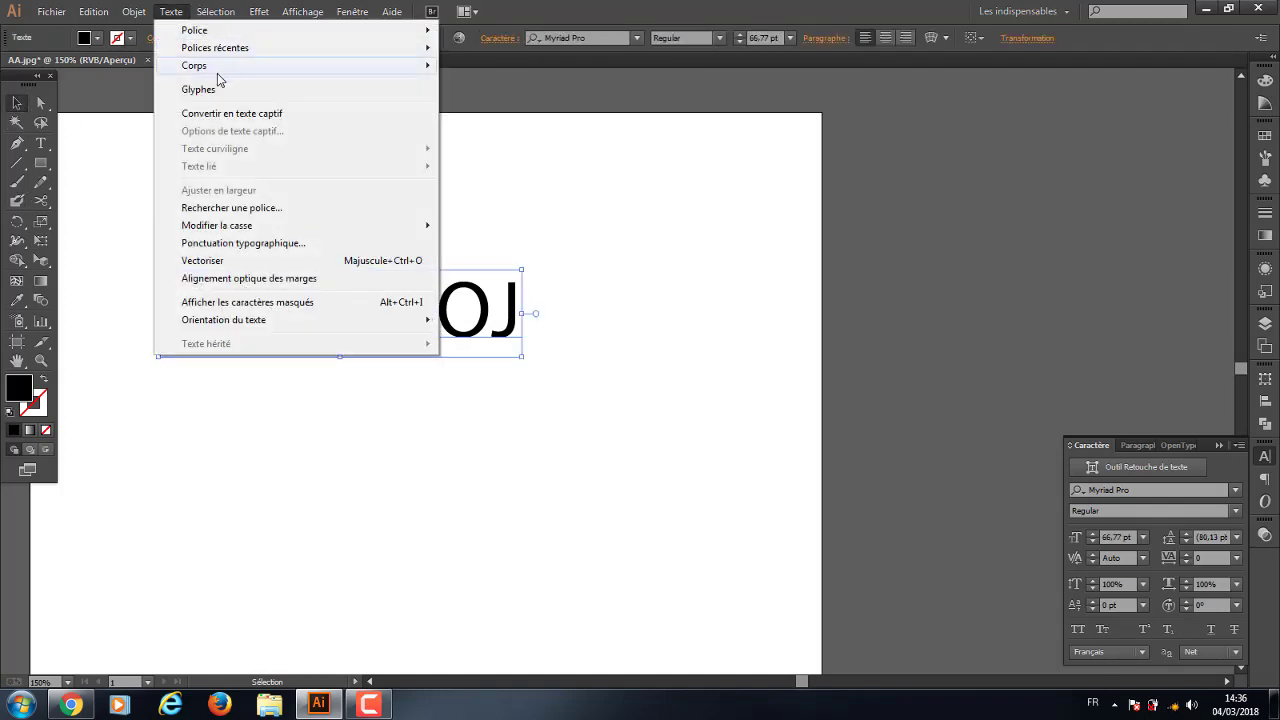
mouse_move(217, 225)
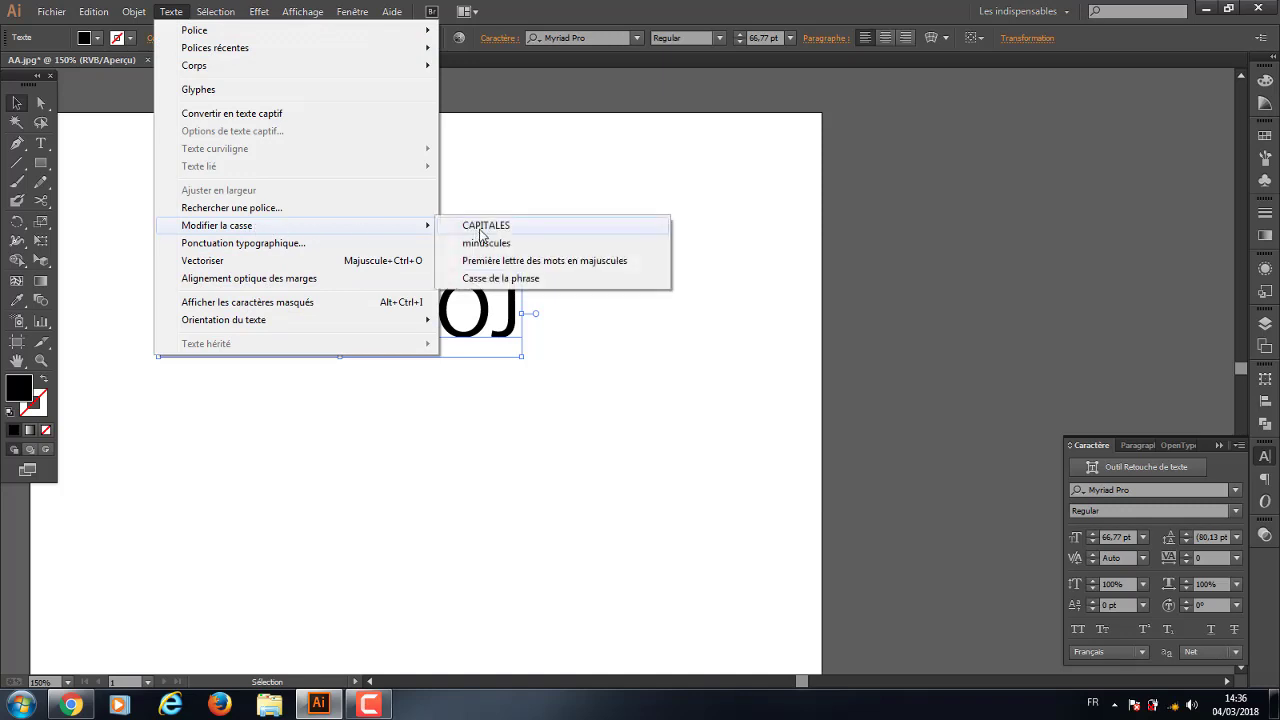
click(490, 247)
click(171, 12)
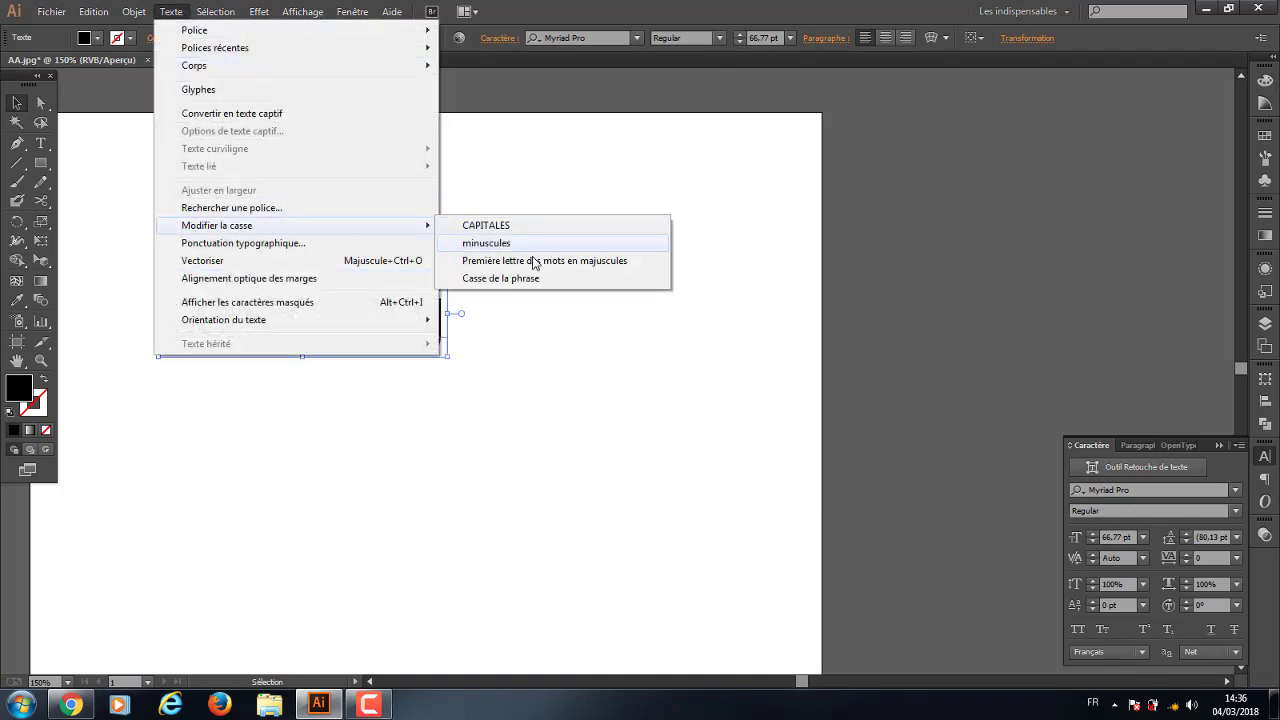
click(598, 262)
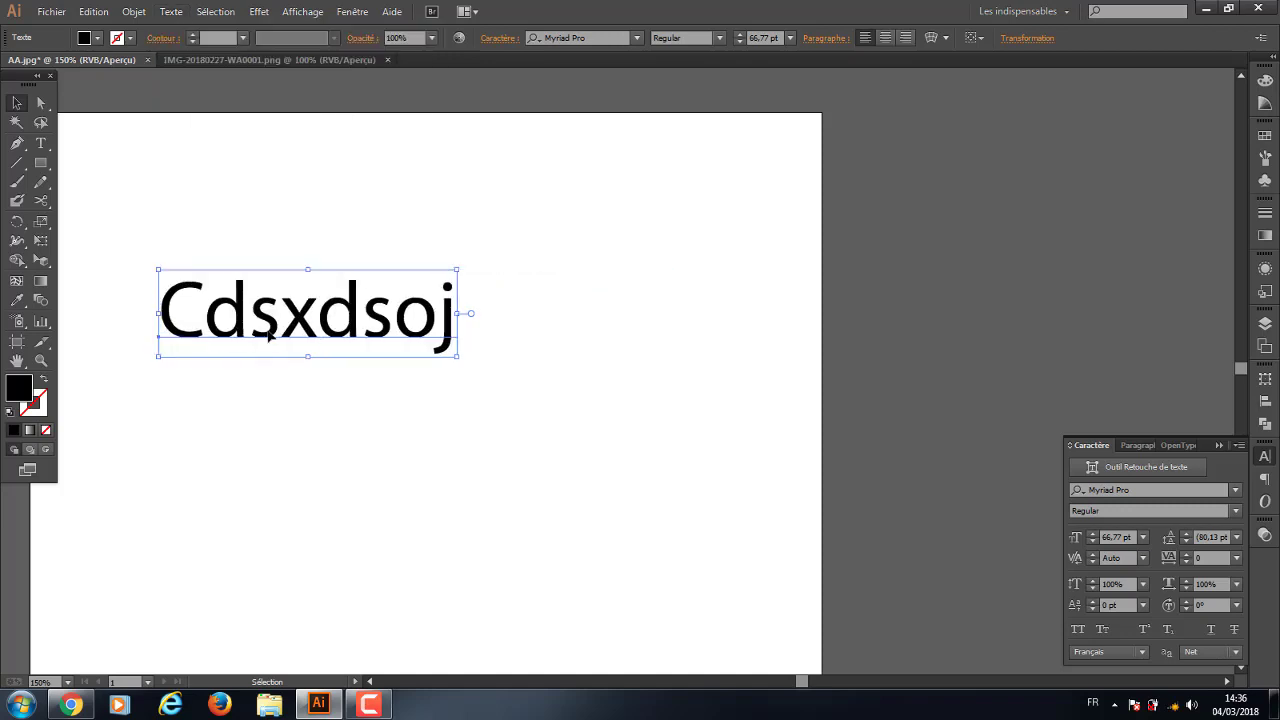
click(170, 12)
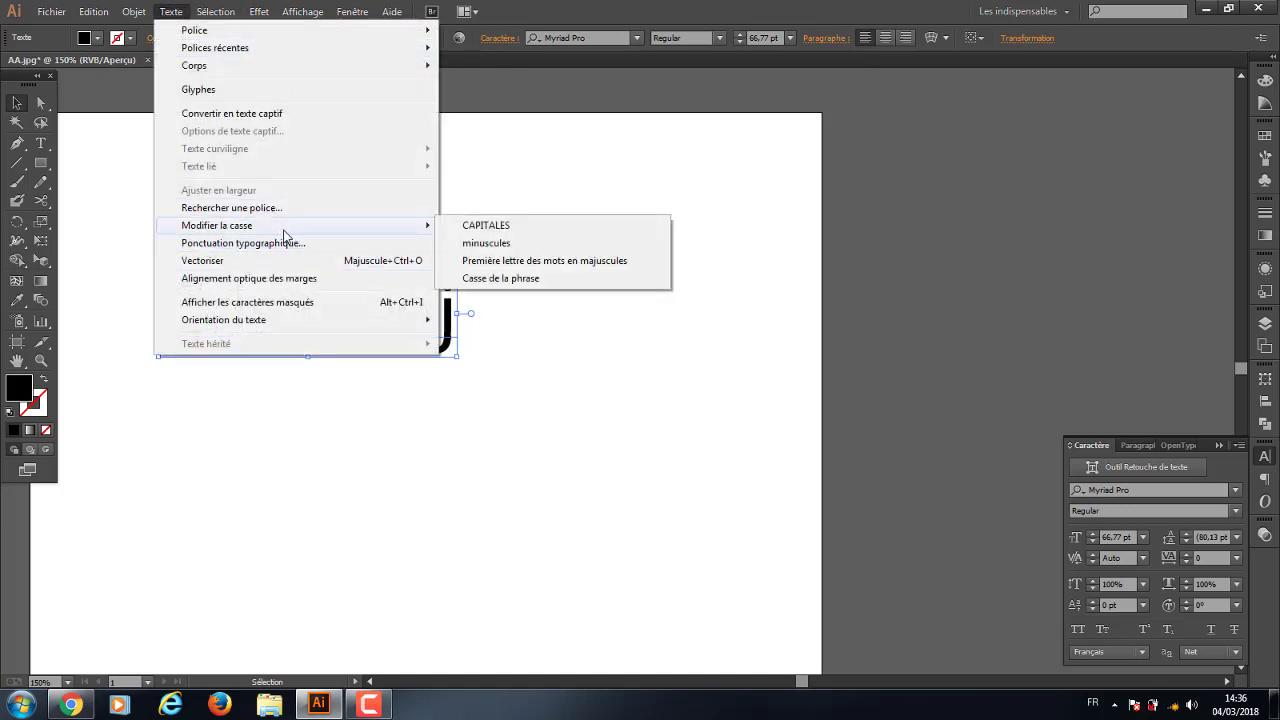
mouse_move(217, 225)
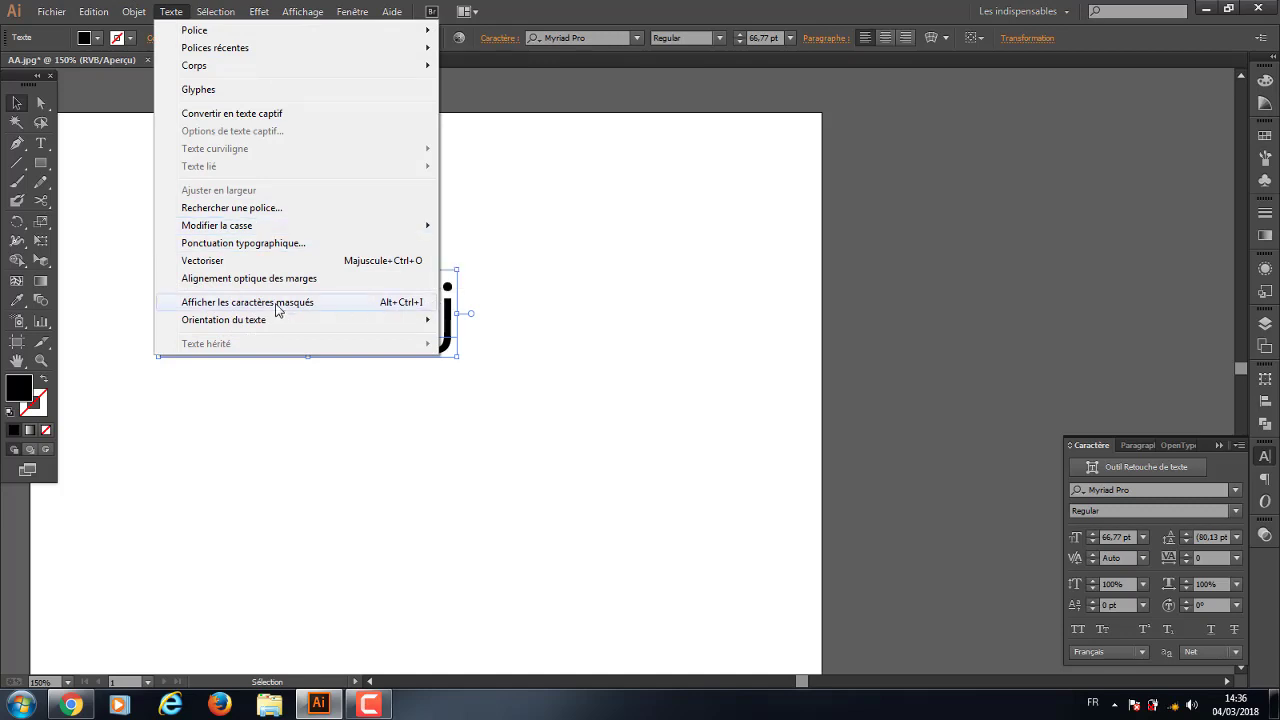
click(621, 295)
Move the Cdsxdsoj text up and to the right
drag(502, 270, 345, 370)
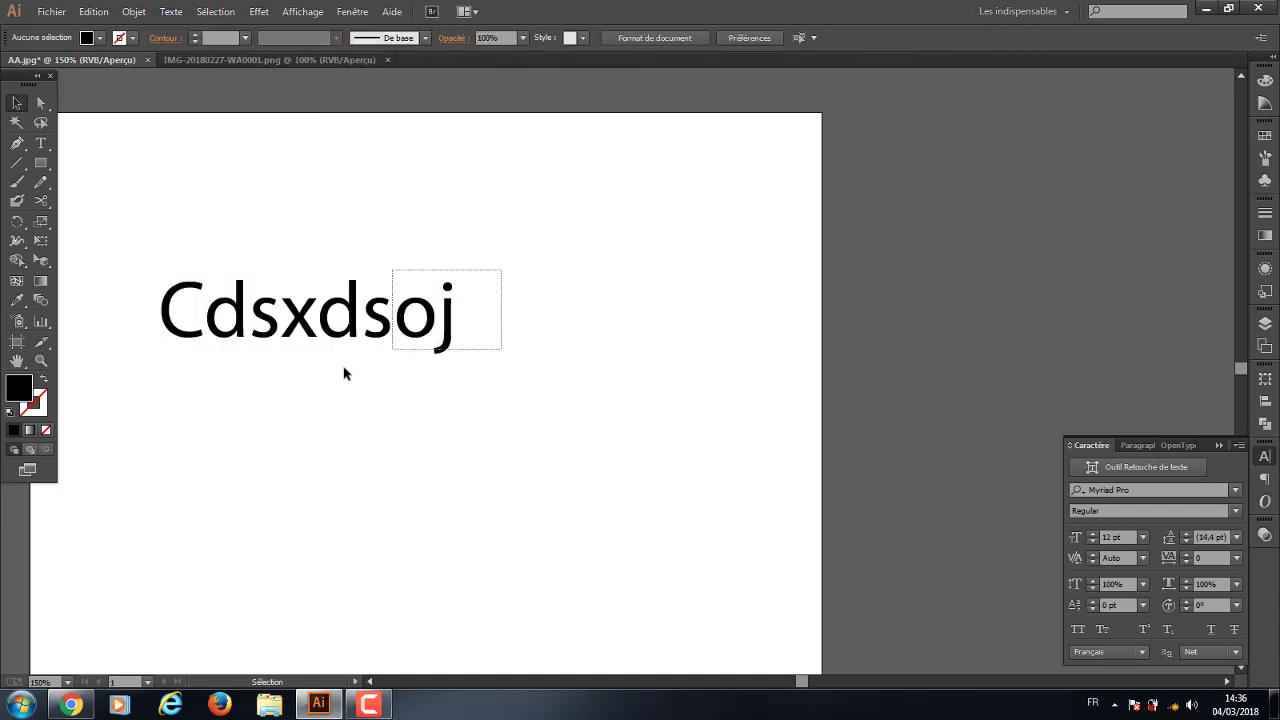
drag(323, 326, 424, 290)
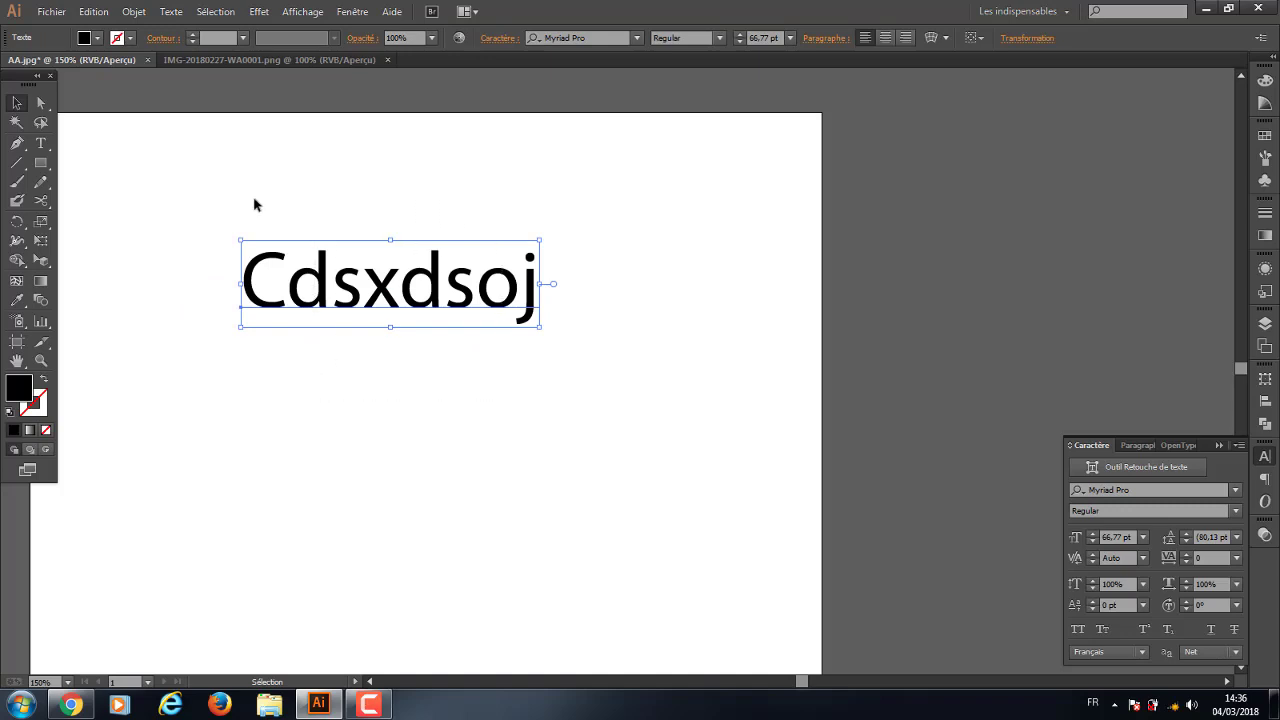
drag(226, 171, 556, 446)
drag(621, 256, 351, 357)
drag(206, 214, 404, 362)
drag(397, 349, 427, 373)
drag(336, 301, 339, 305)
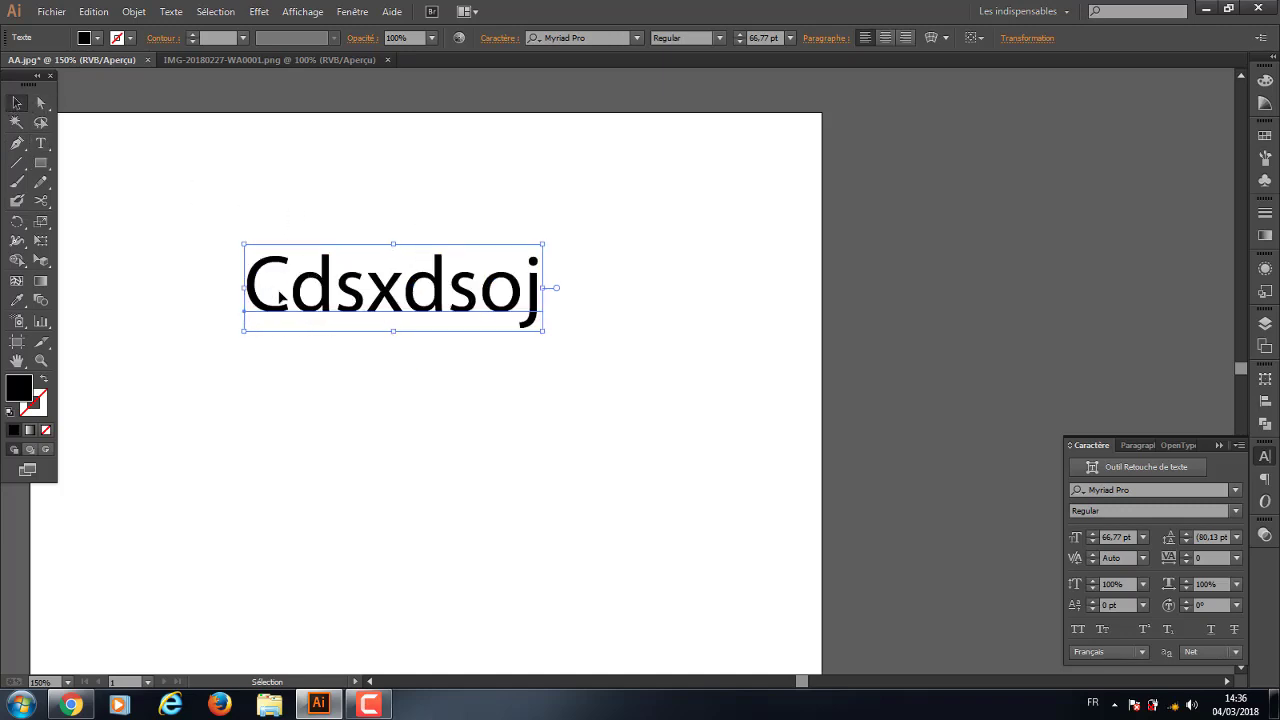
Convert the text to outlines and pull the C's top anchor up-right into a point
click(170, 11)
click(222, 261)
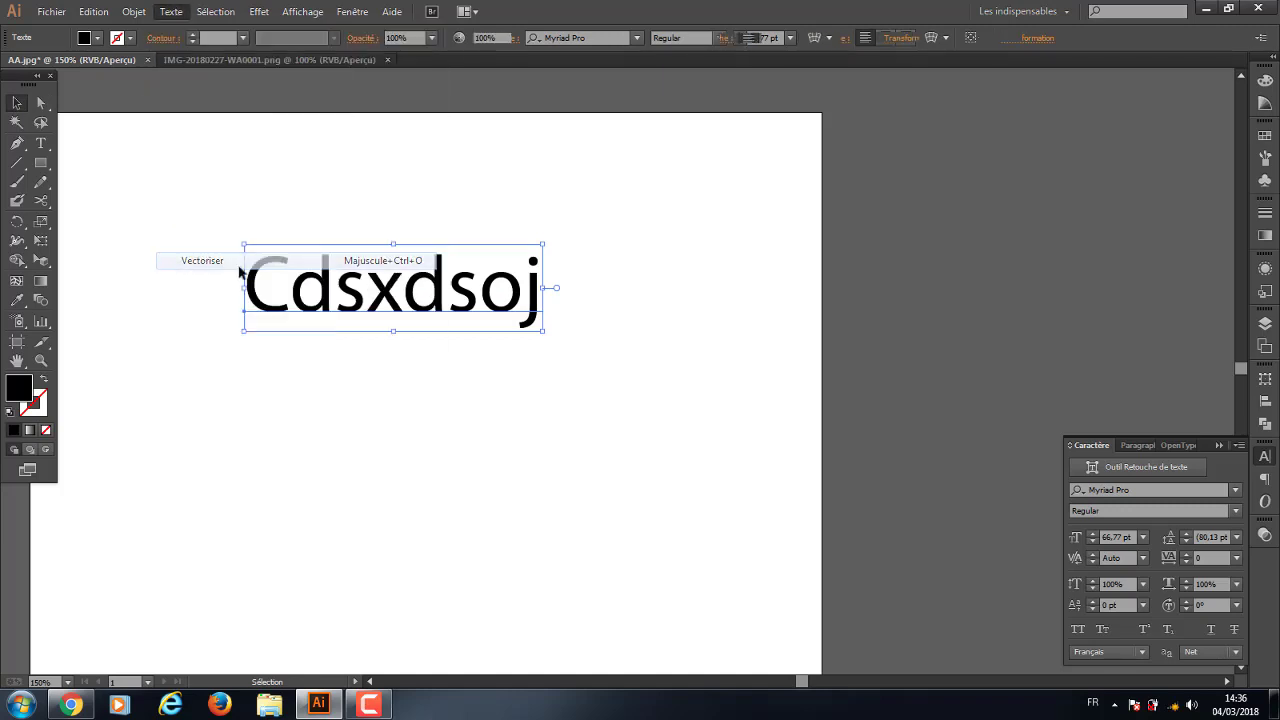
click(414, 182)
click(38, 104)
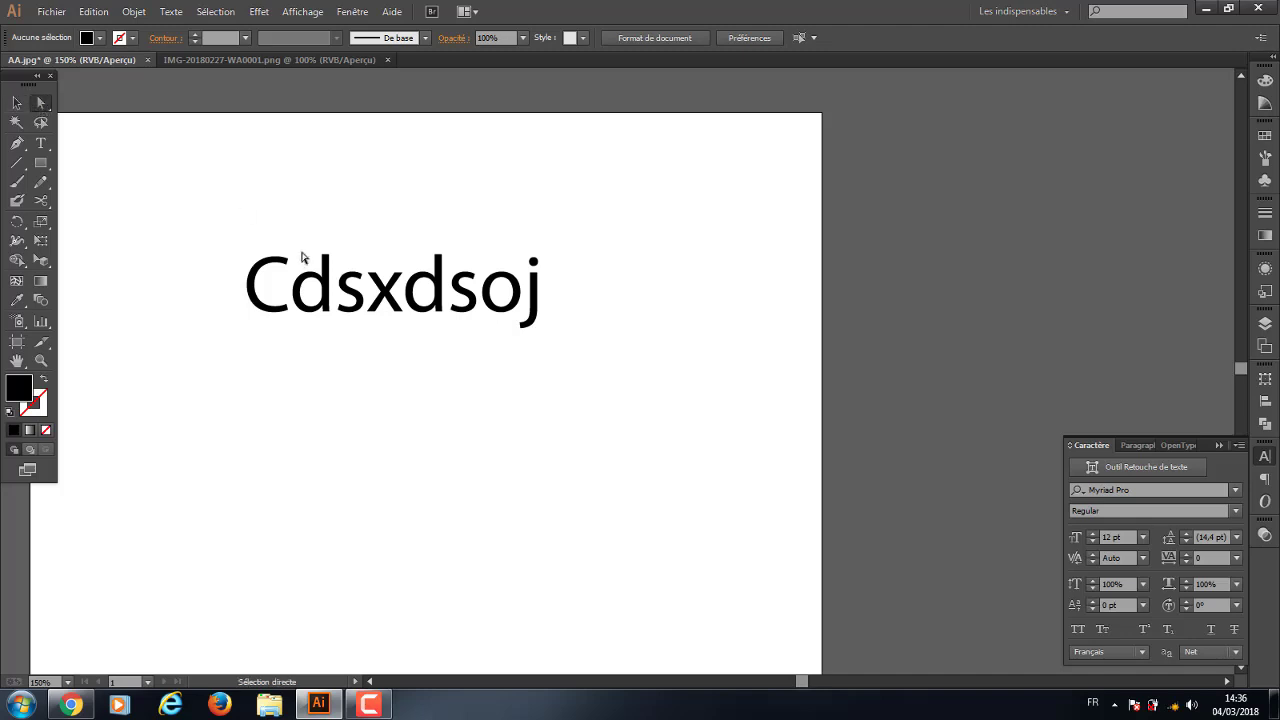
mouse_move(285, 264)
mouse_down()
mouse_move(312, 255)
mouse_move(318, 236)
mouse_move(276, 254)
mouse_move(293, 280)
mouse_move(298, 258)
mouse_move(318, 260)
mouse_up()
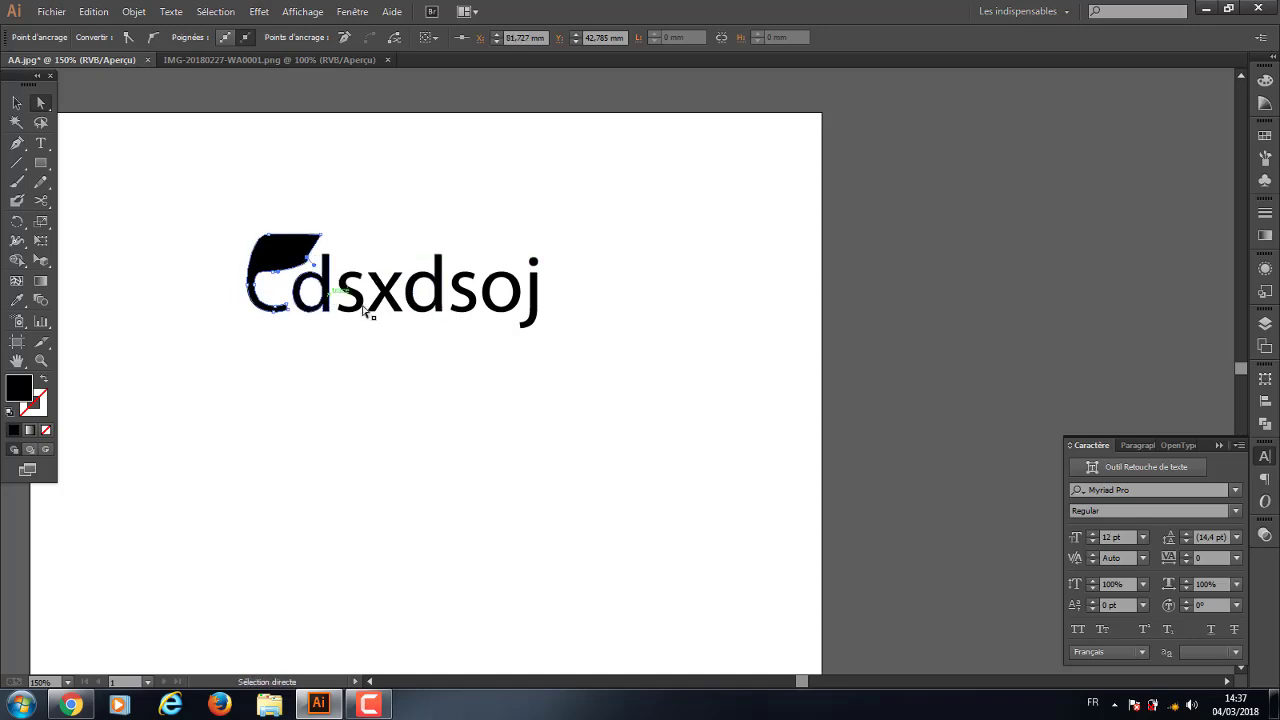
Marquee-select all the outlined letters together, then deselect them
click(16, 102)
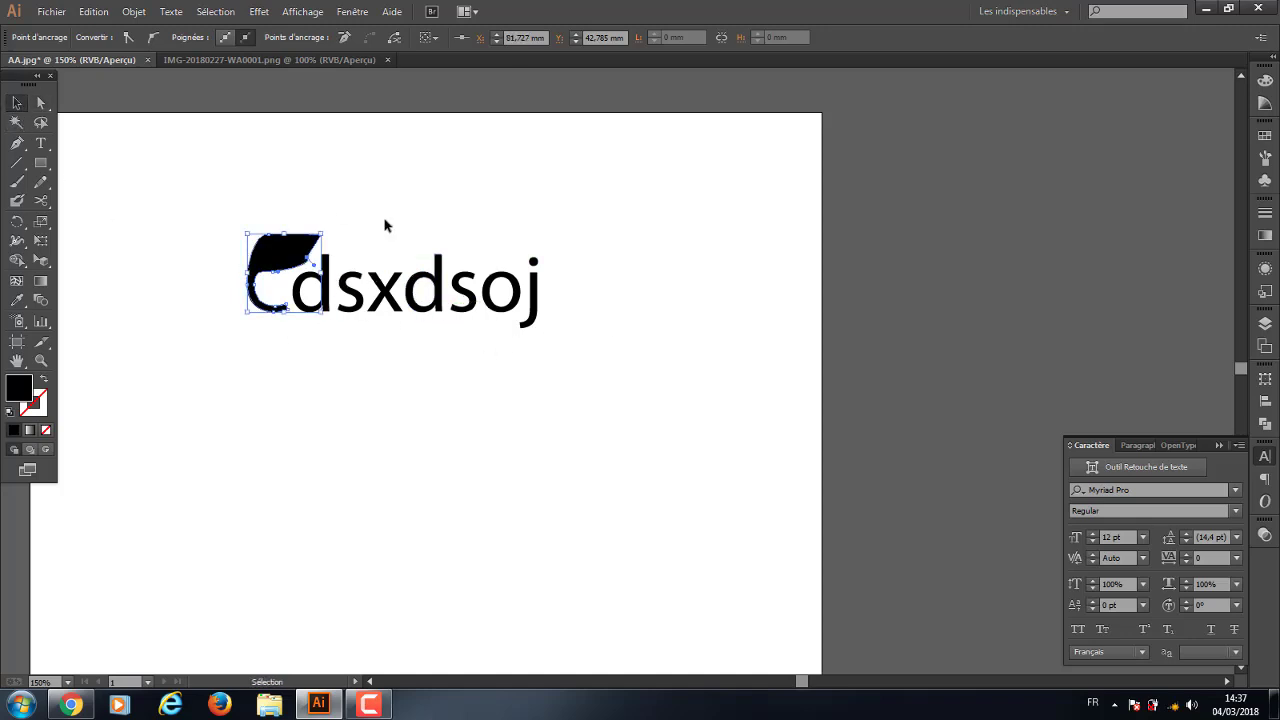
drag(298, 203, 568, 414)
drag(611, 274, 277, 360)
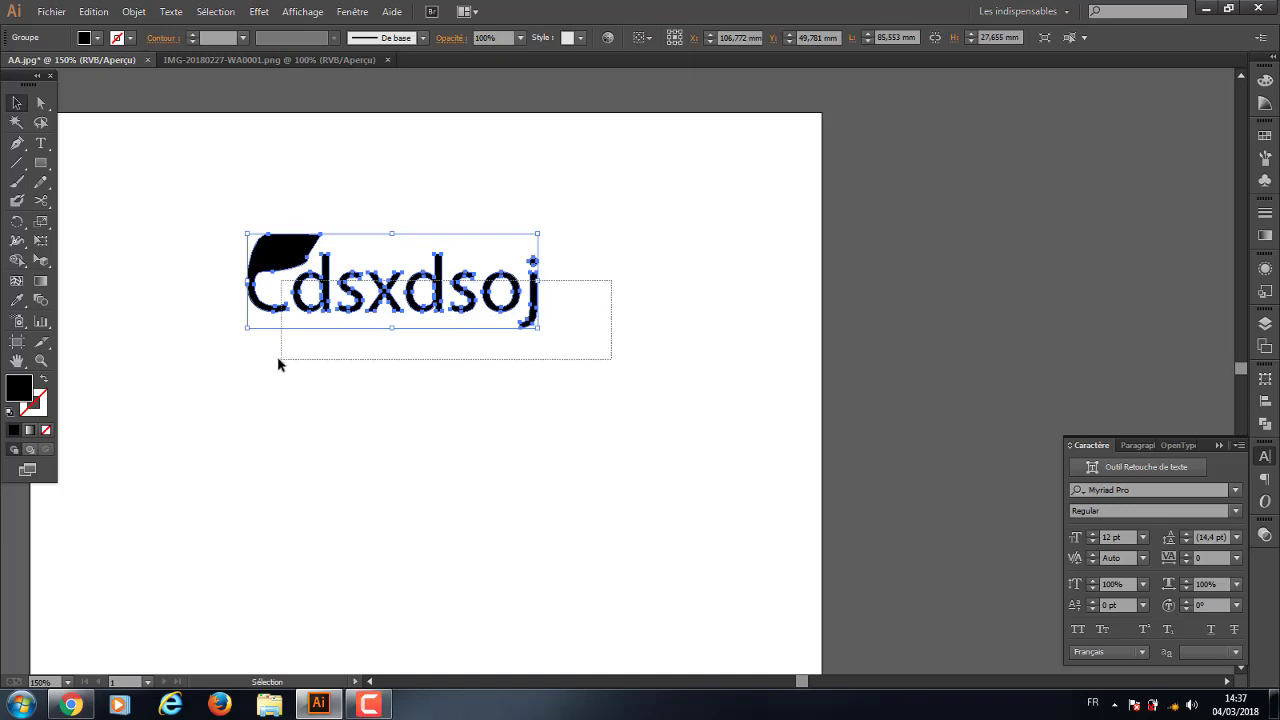
mouse_move(194, 196)
mouse_down()
mouse_move(147, 165)
mouse_move(652, 418)
mouse_up()
drag(636, 236, 226, 376)
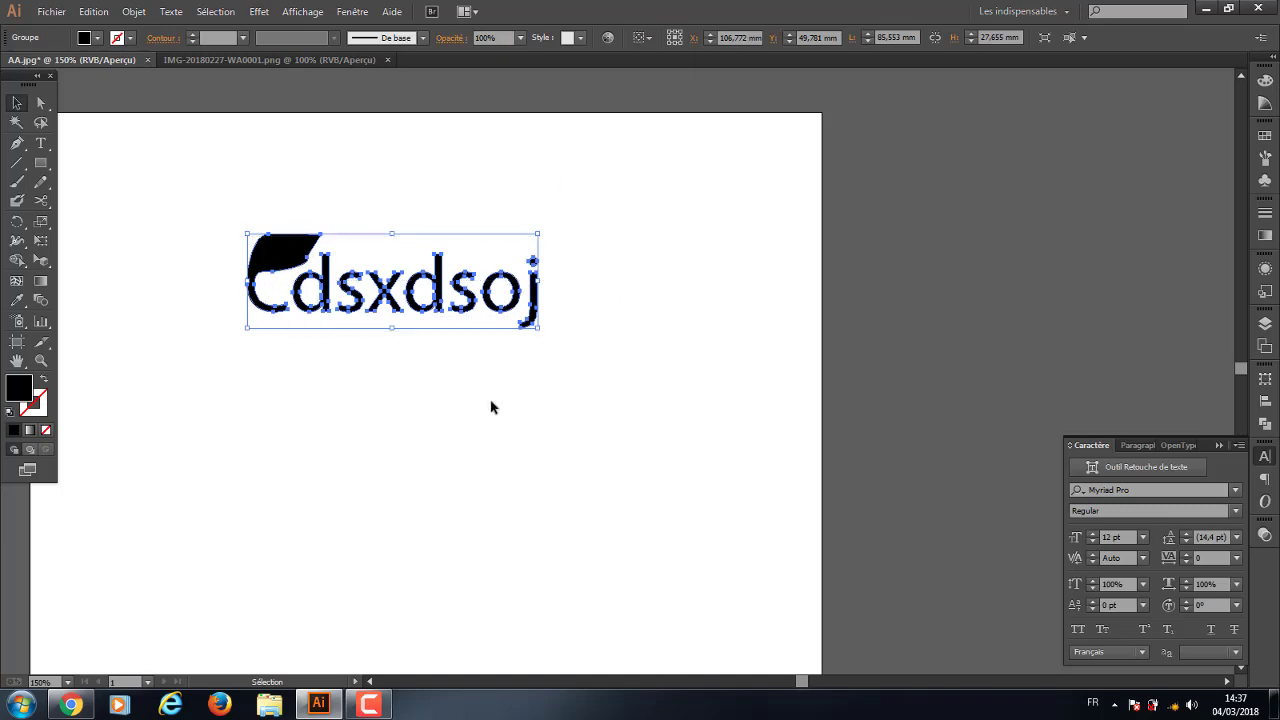
click(565, 323)
mouse_move(648, 212)
mouse_down()
mouse_move(203, 391)
mouse_move(190, 350)
mouse_up()
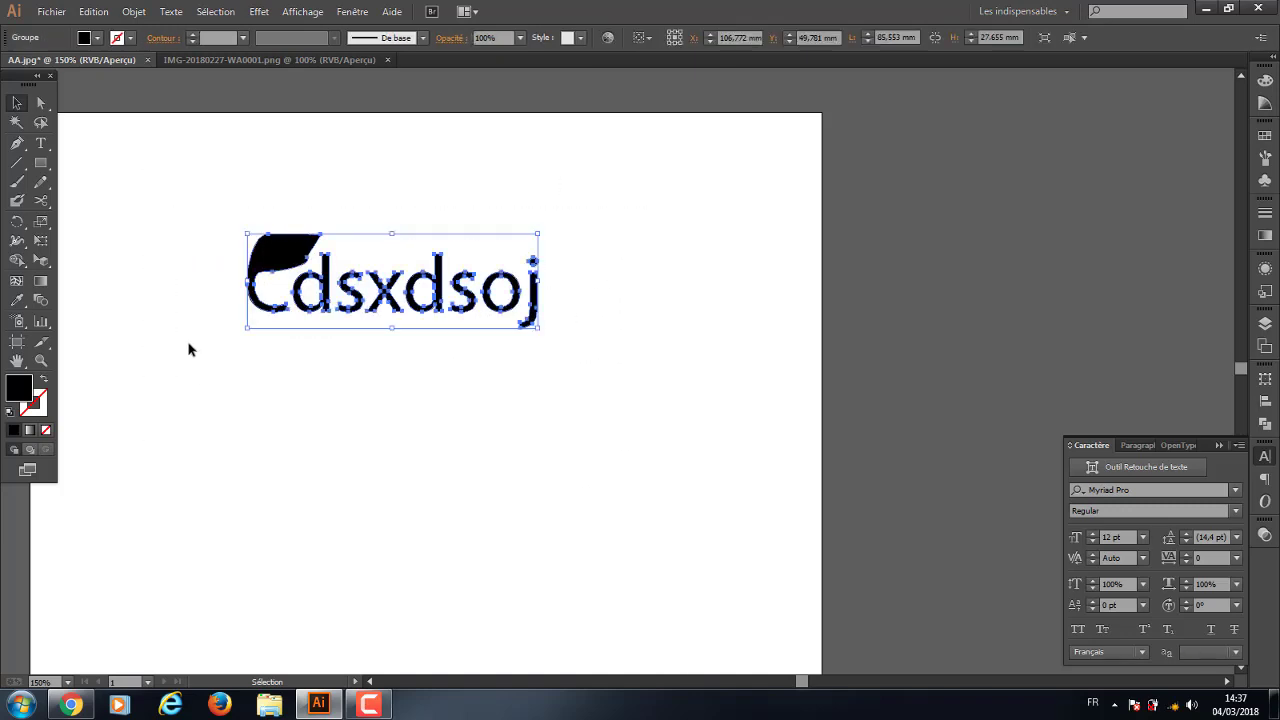
click(197, 226)
click(170, 11)
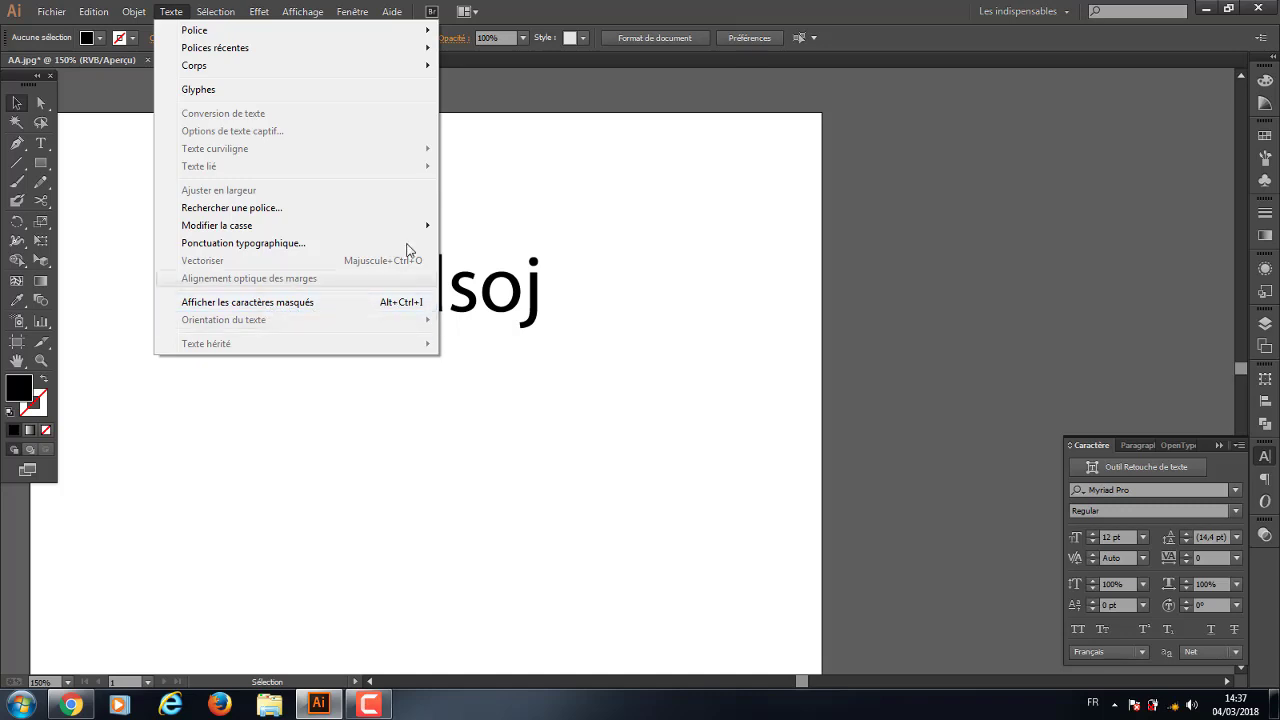
Select and delete the leftover Cdsxdsoj text object
click(210, 12)
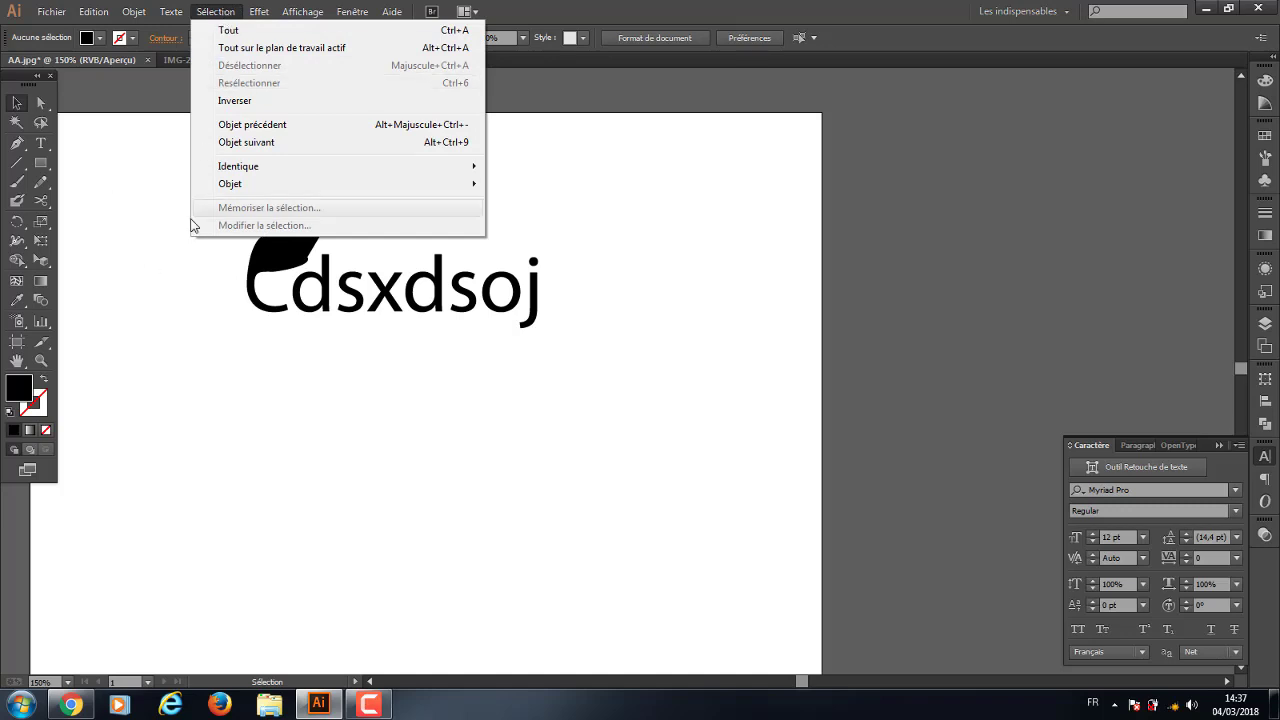
mouse_move(149, 237)
mouse_down()
mouse_move(454, 380)
mouse_move(540, 451)
mouse_up()
key(Delete)
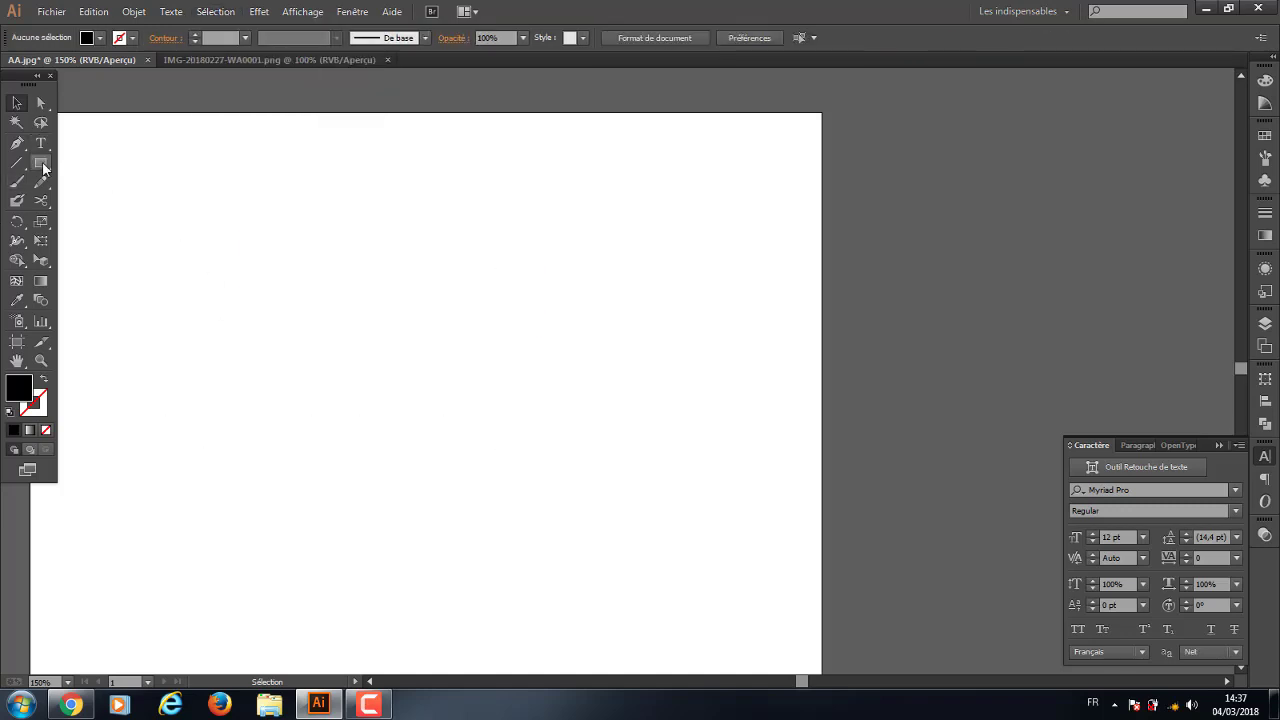
Draw a black square and make copies of it to the right and up-right
click(41, 163)
drag(227, 225, 326, 336)
key(v)
mouse_move(271, 286)
mouse_down()
mouse_move(450, 338)
mouse_move(331, 464)
mouse_move(442, 322)
mouse_up()
click(41, 163)
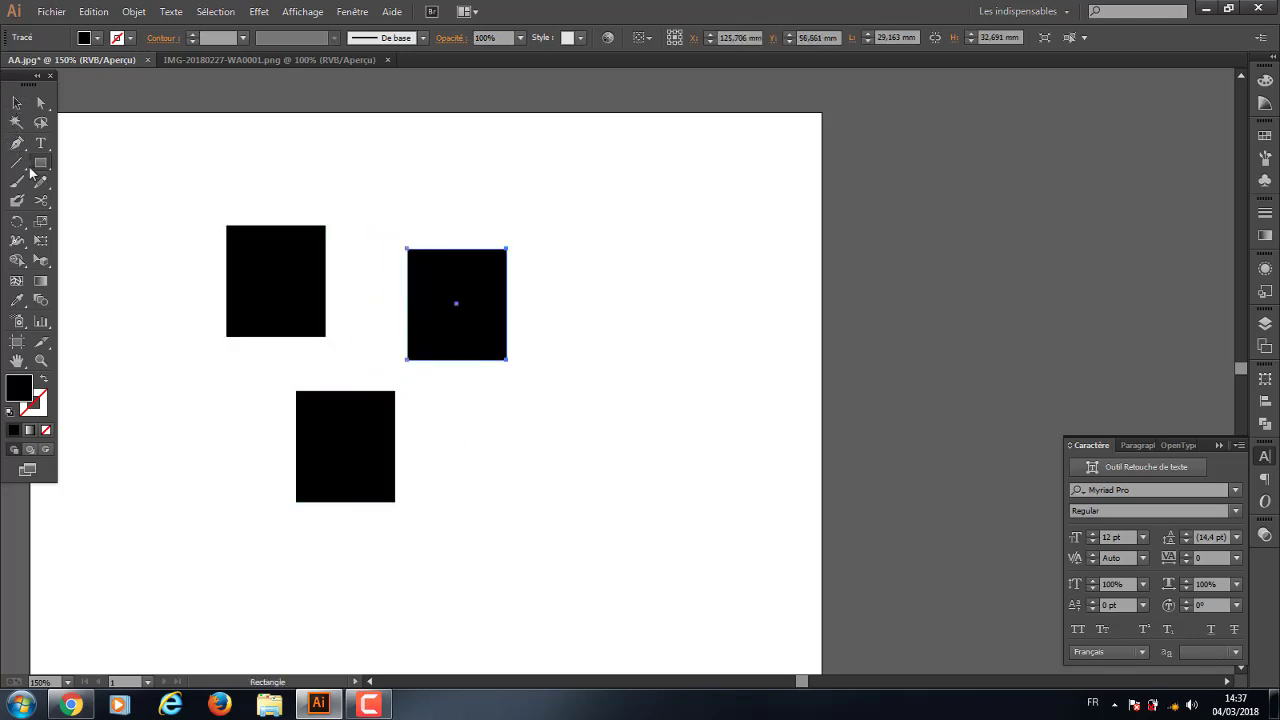
Draw two tilted black squares with the Polygon tool, one below and one at top right
click(41, 163)
click(120, 217)
drag(497, 430, 579, 537)
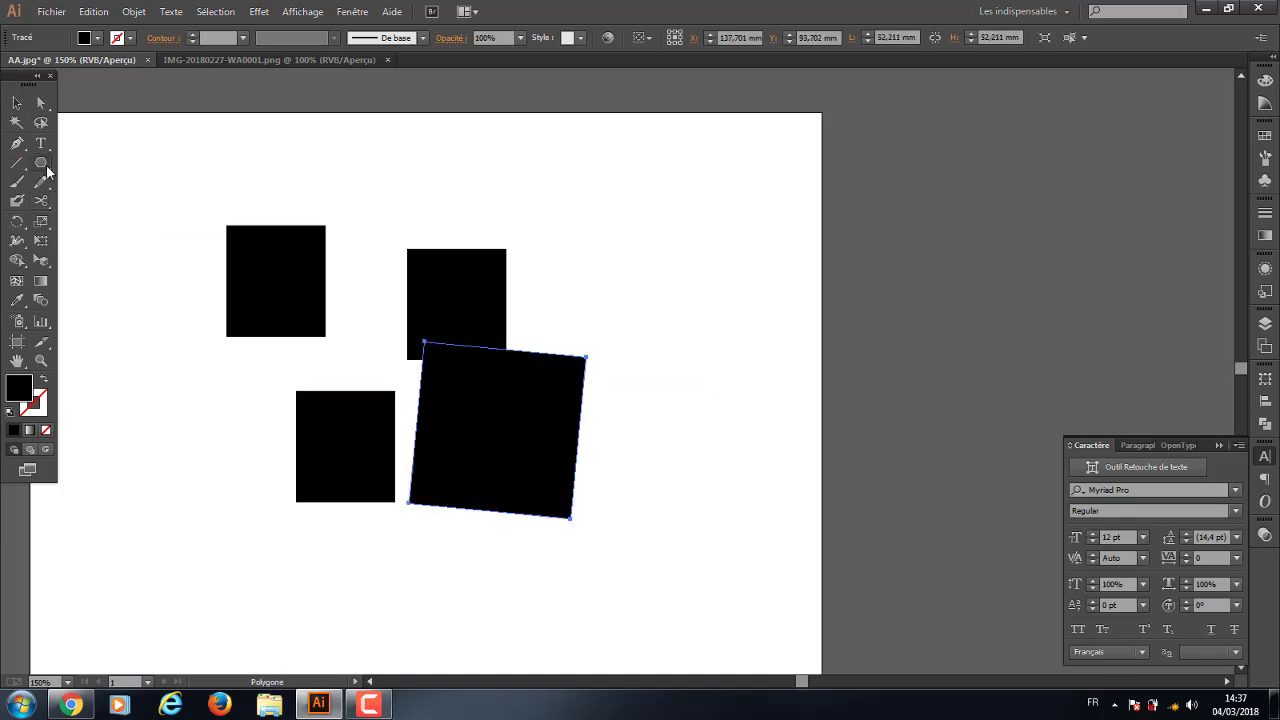
click(41, 163)
click(120, 219)
drag(708, 240, 766, 340)
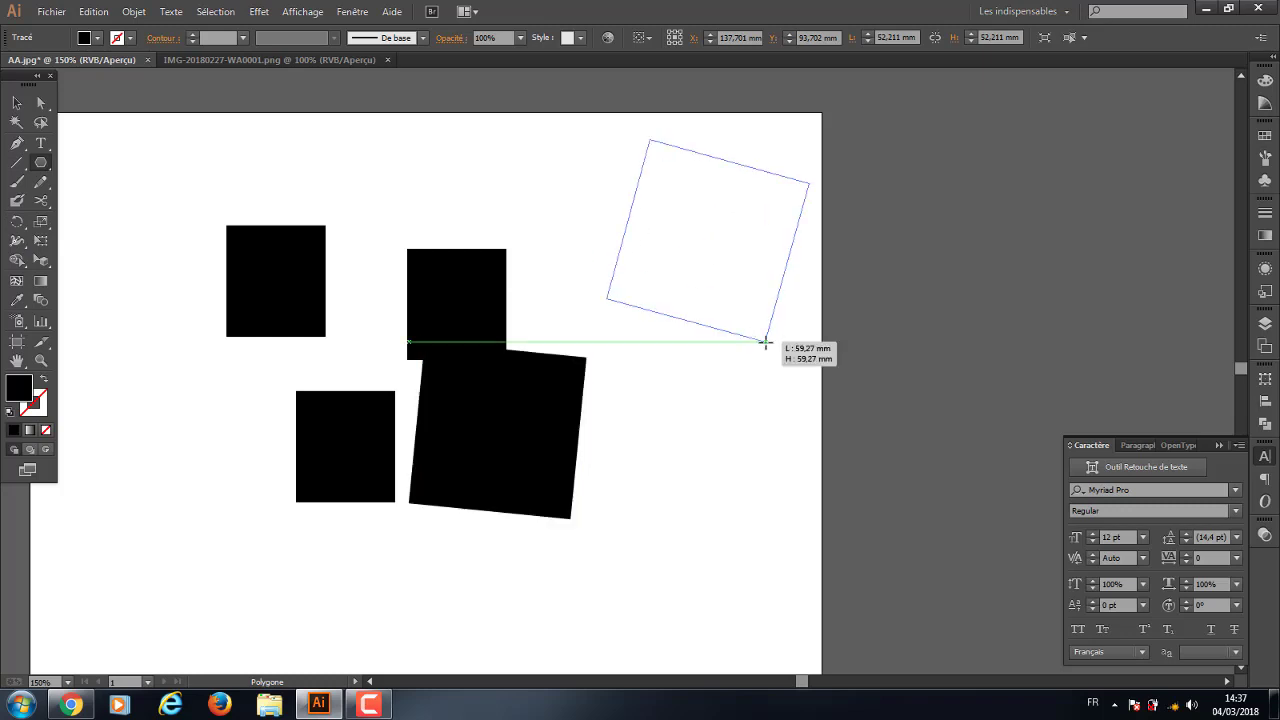
Draw a small black oval at lower right and move the lower tilted square down-right
click(41, 163)
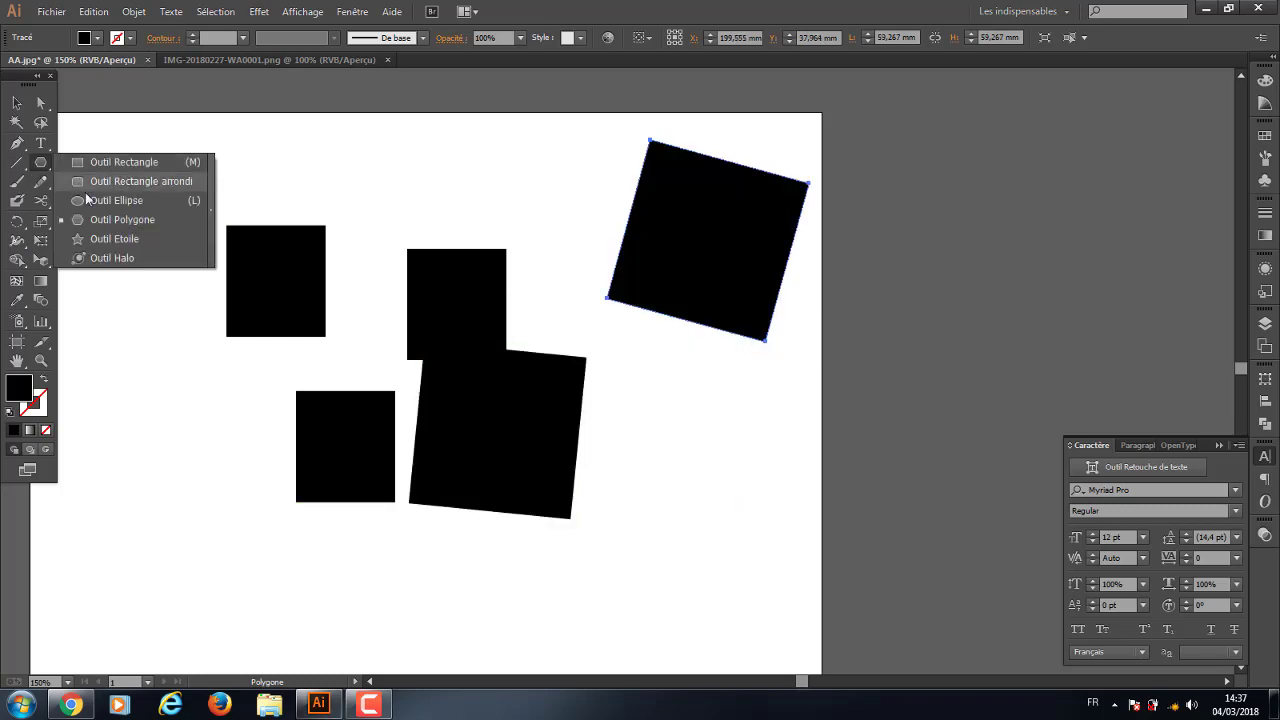
click(110, 199)
drag(690, 456, 761, 547)
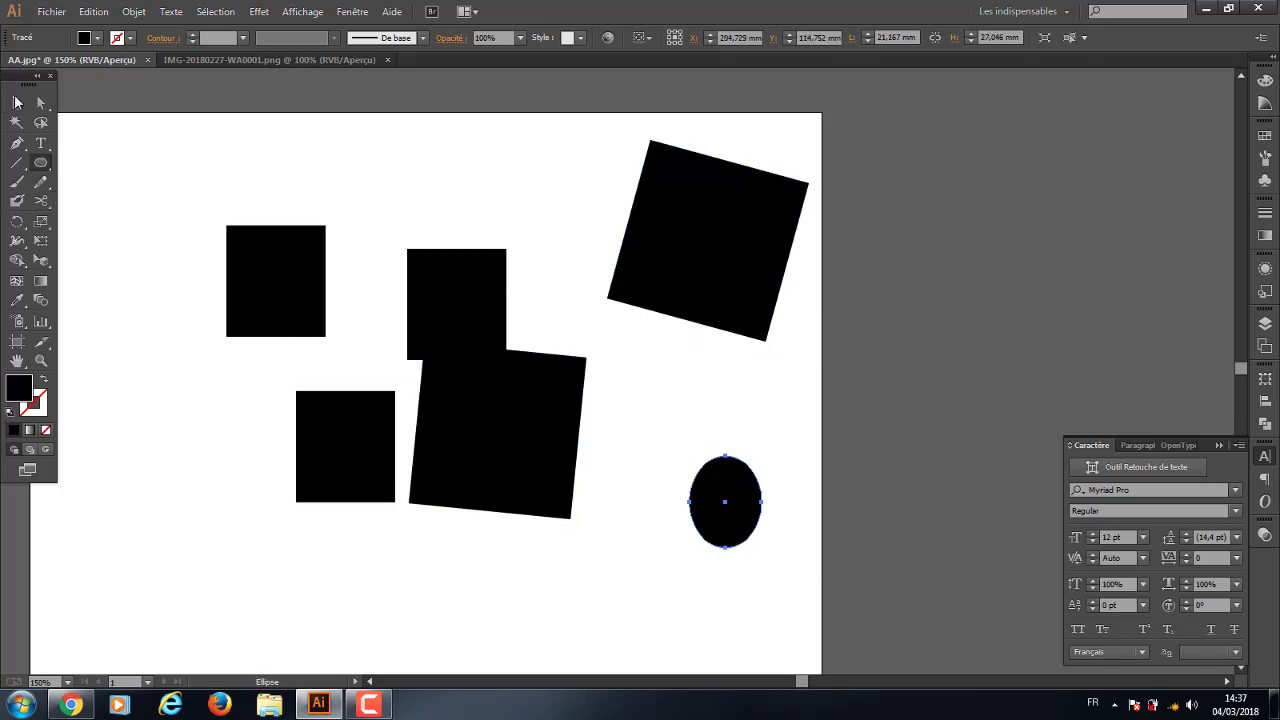
click(15, 104)
drag(517, 483, 534, 548)
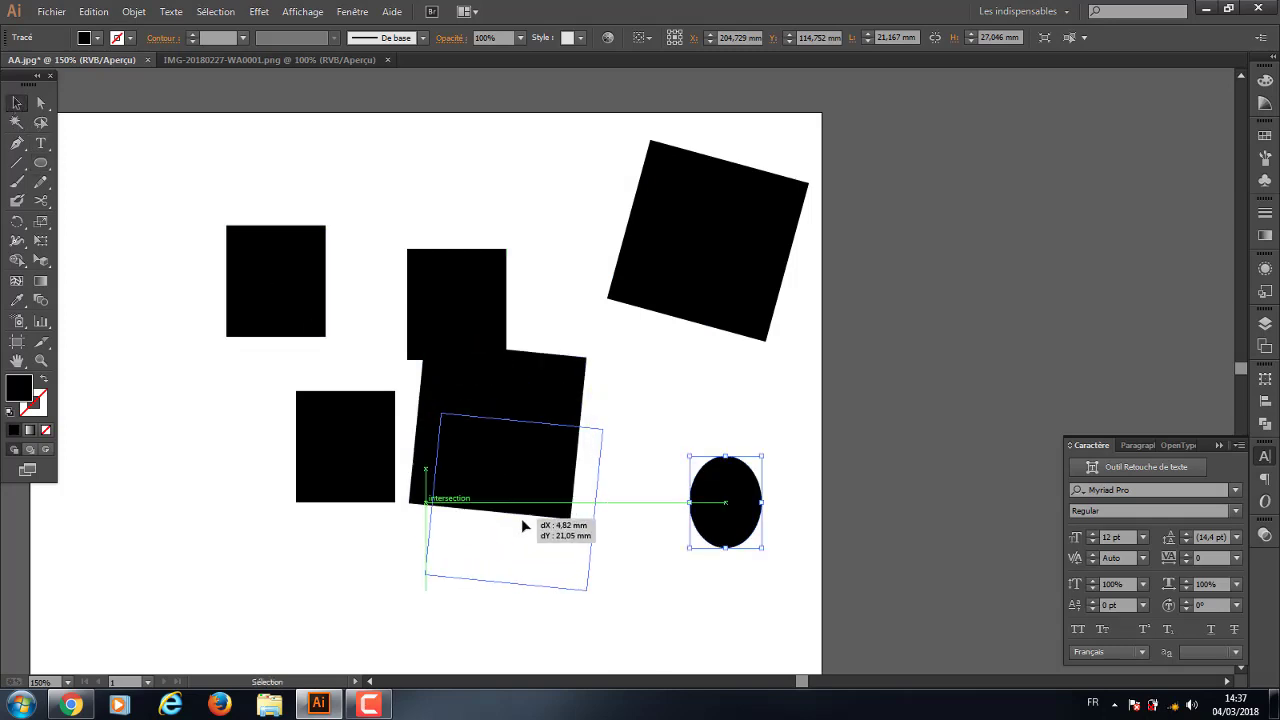
Fill the lower tilted square with blue from the Color Picker
double_click(26, 395)
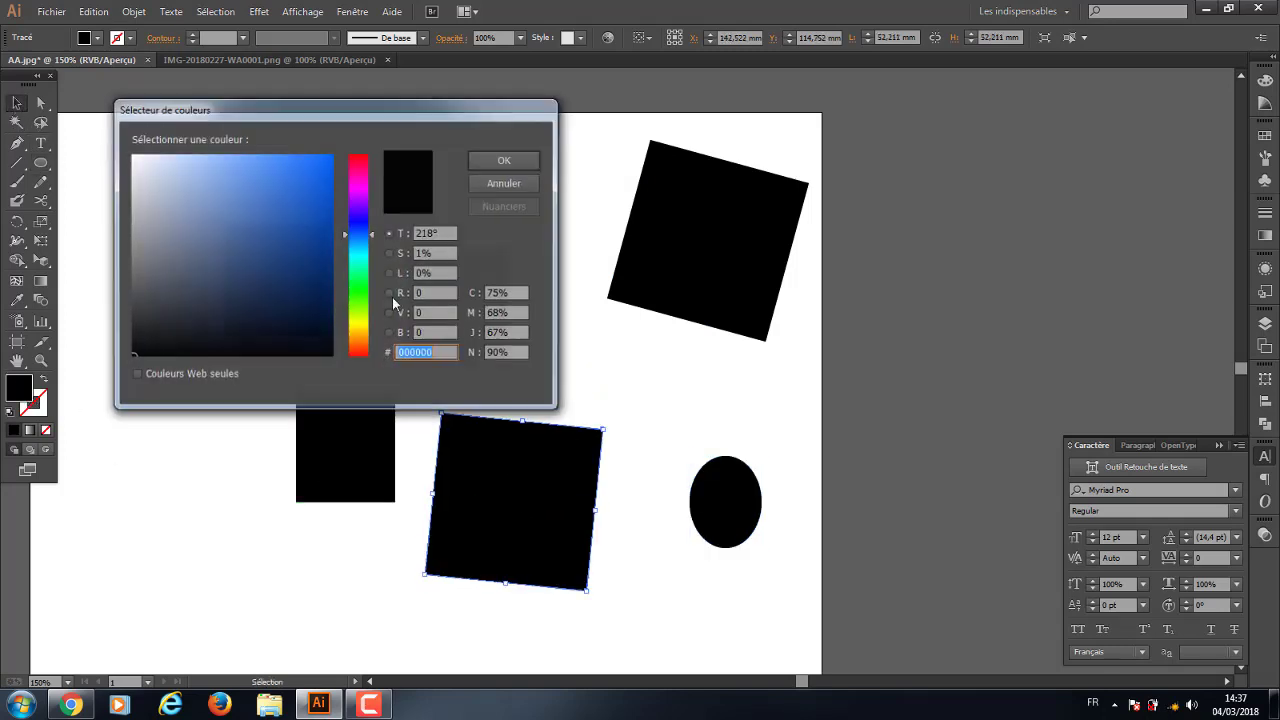
drag(282, 233, 328, 177)
key(Return)
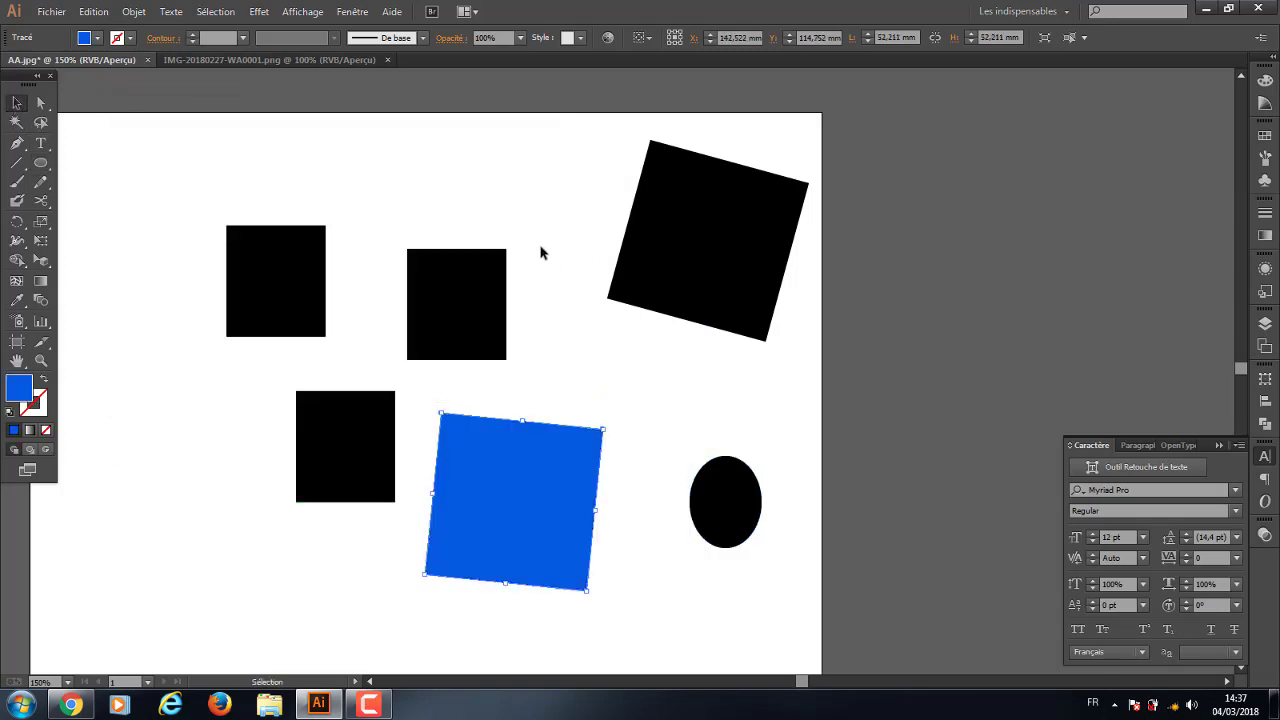
click(16, 122)
key(v)
Fill the upper-right tilted square with pink
click(700, 266)
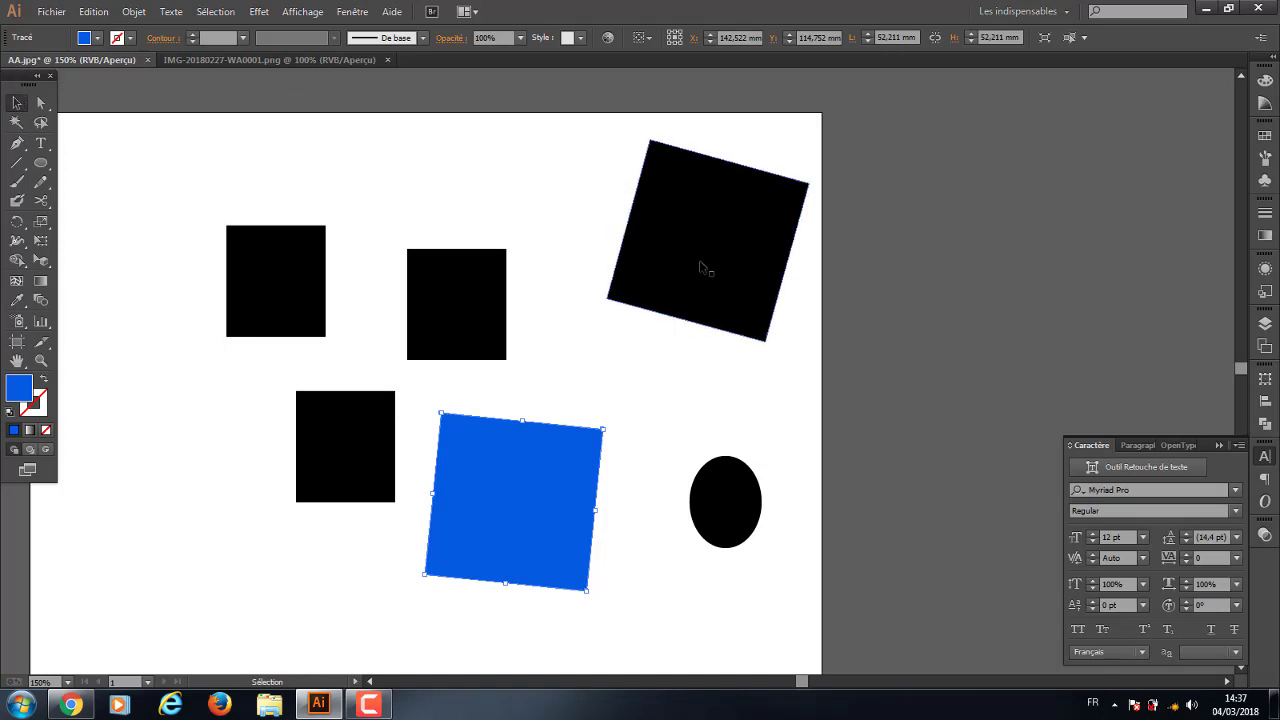
double_click(20, 388)
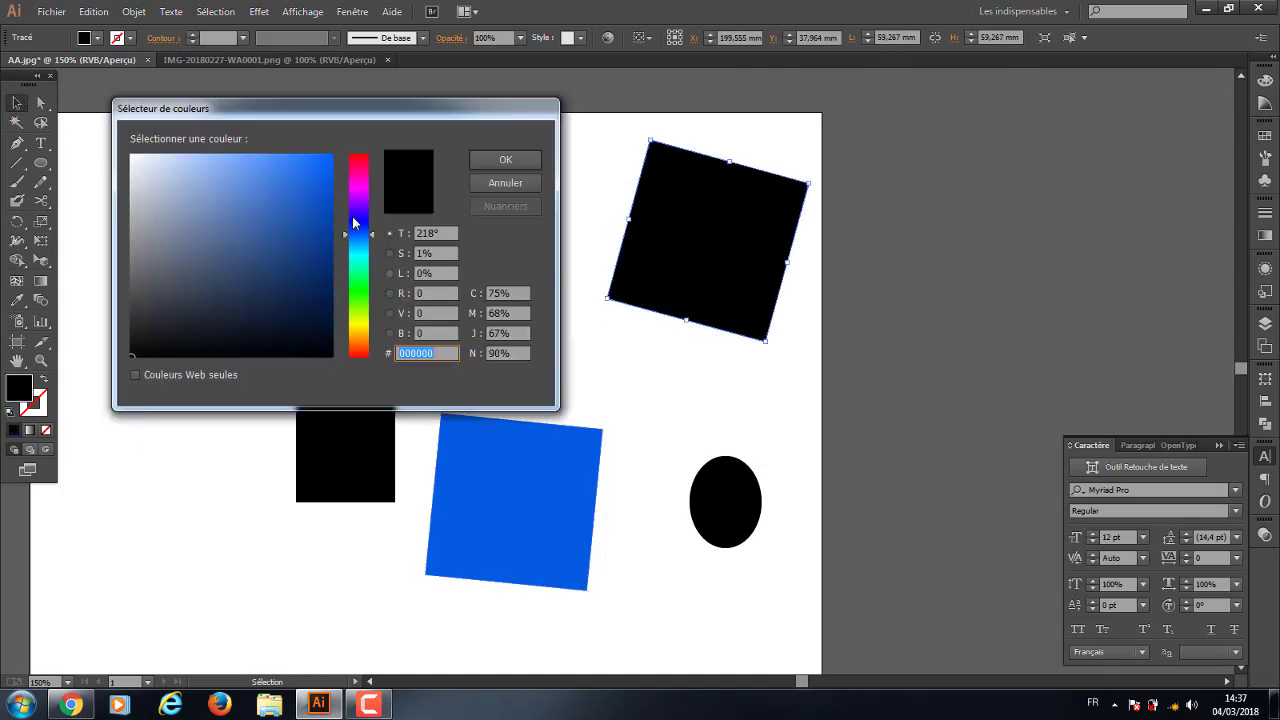
click(362, 170)
click(297, 175)
click(505, 160)
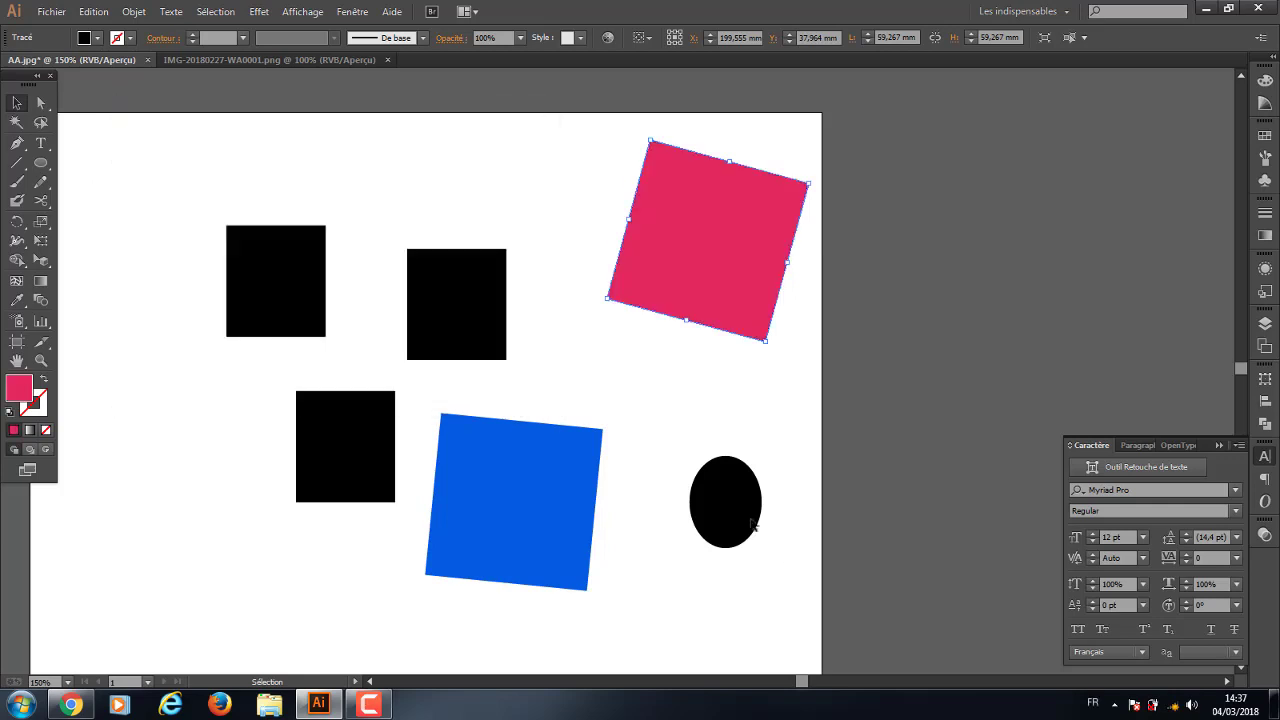
Fill the oval with bright yellow, then marquee-select all the shapes
click(725, 515)
double_click(20, 388)
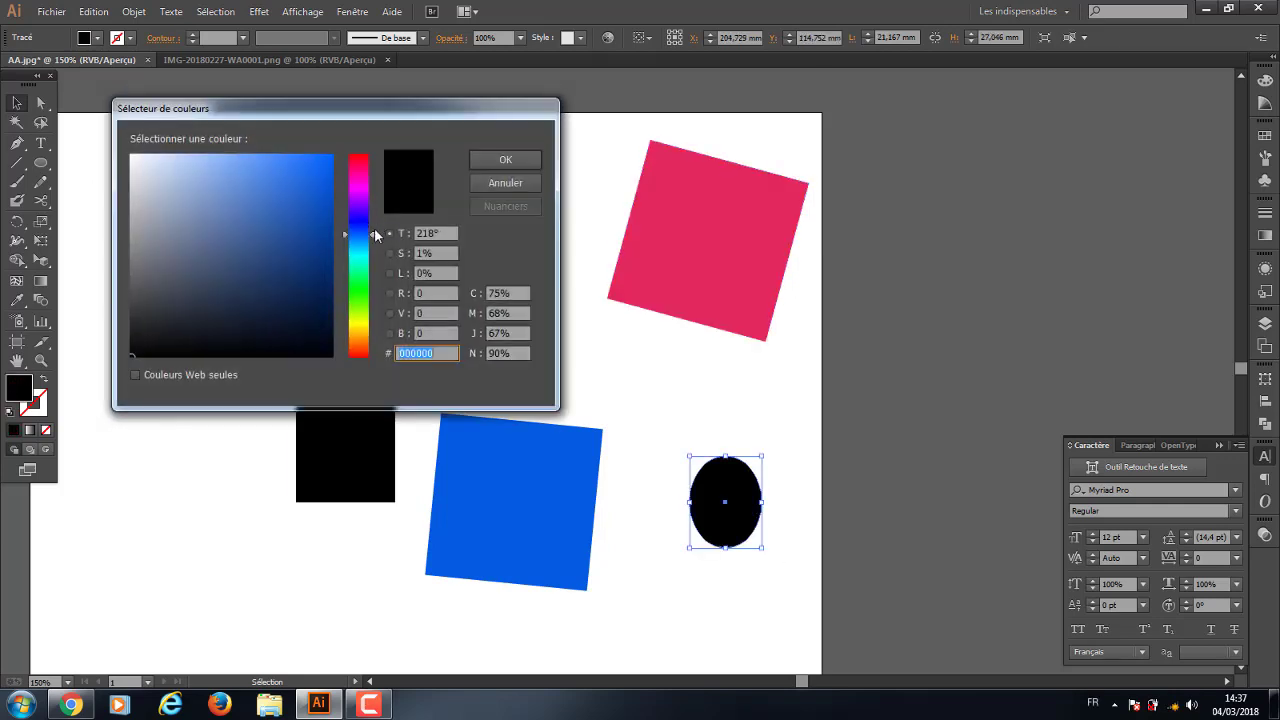
click(366, 322)
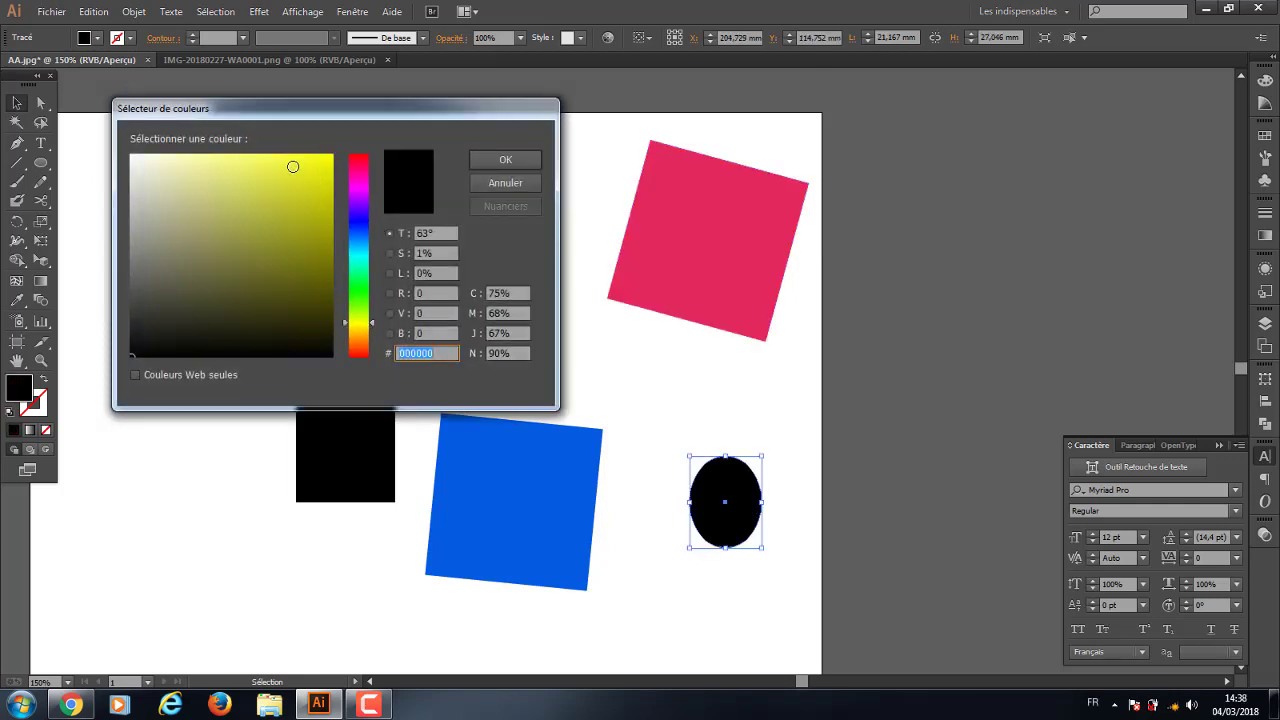
click(331, 162)
click(505, 160)
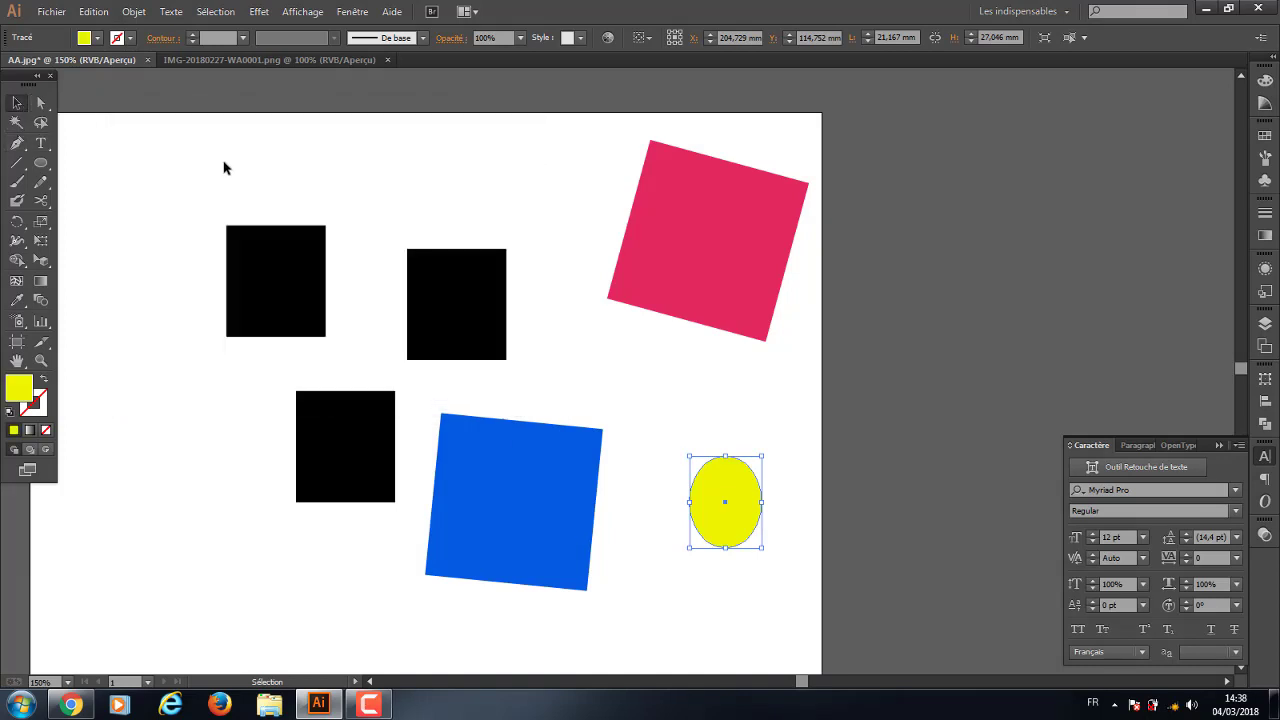
click(224, 168)
drag(199, 146, 777, 541)
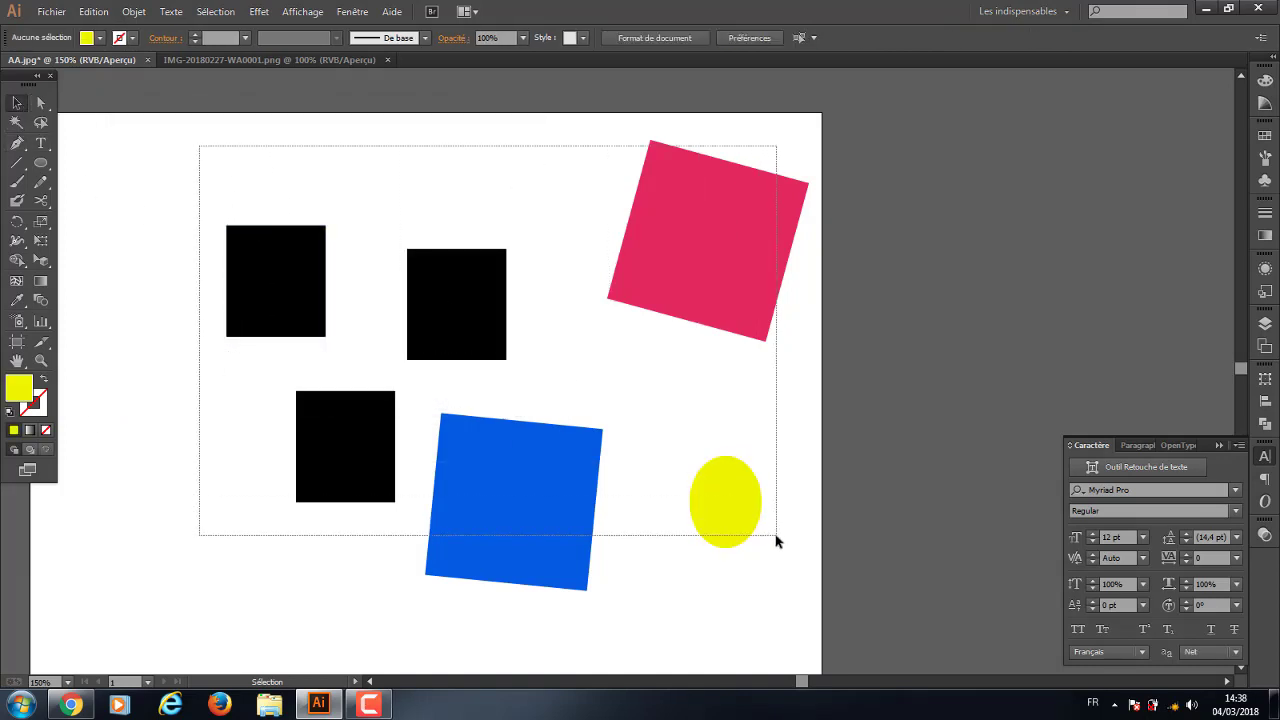
Try Select > Same Fill Color and the Magic Wand to select the black squares by colour
click(224, 458)
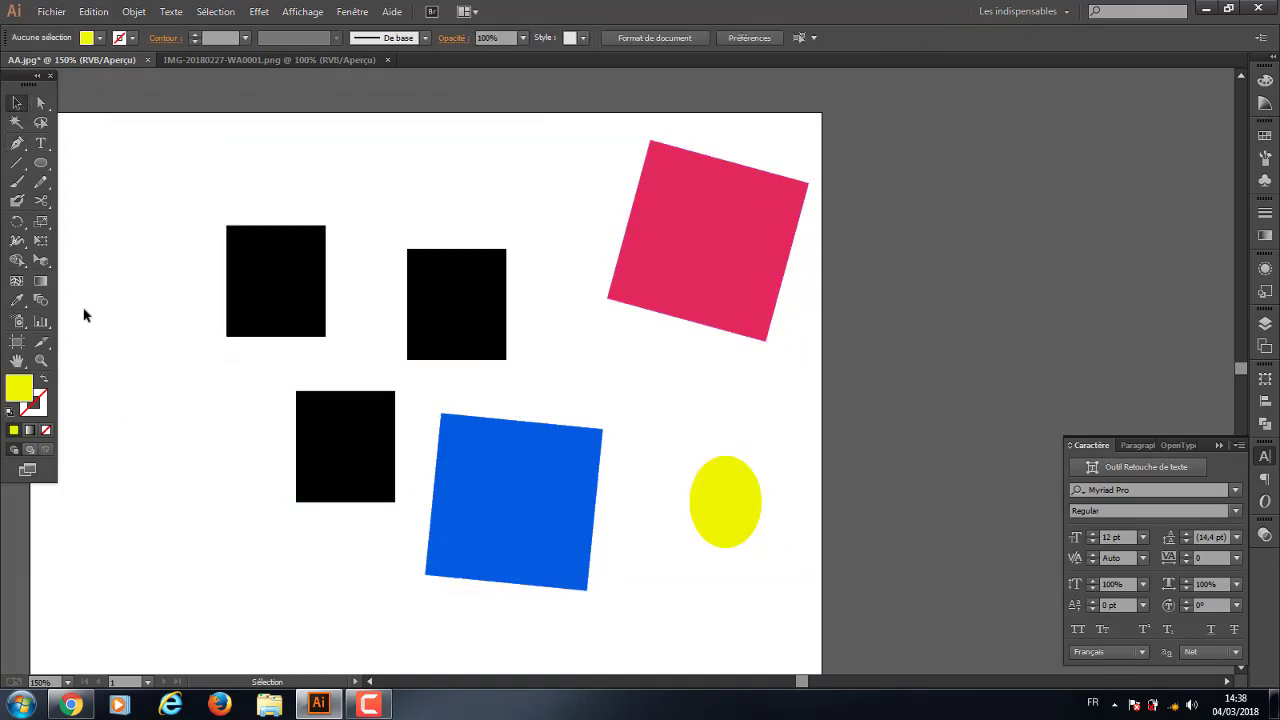
click(216, 12)
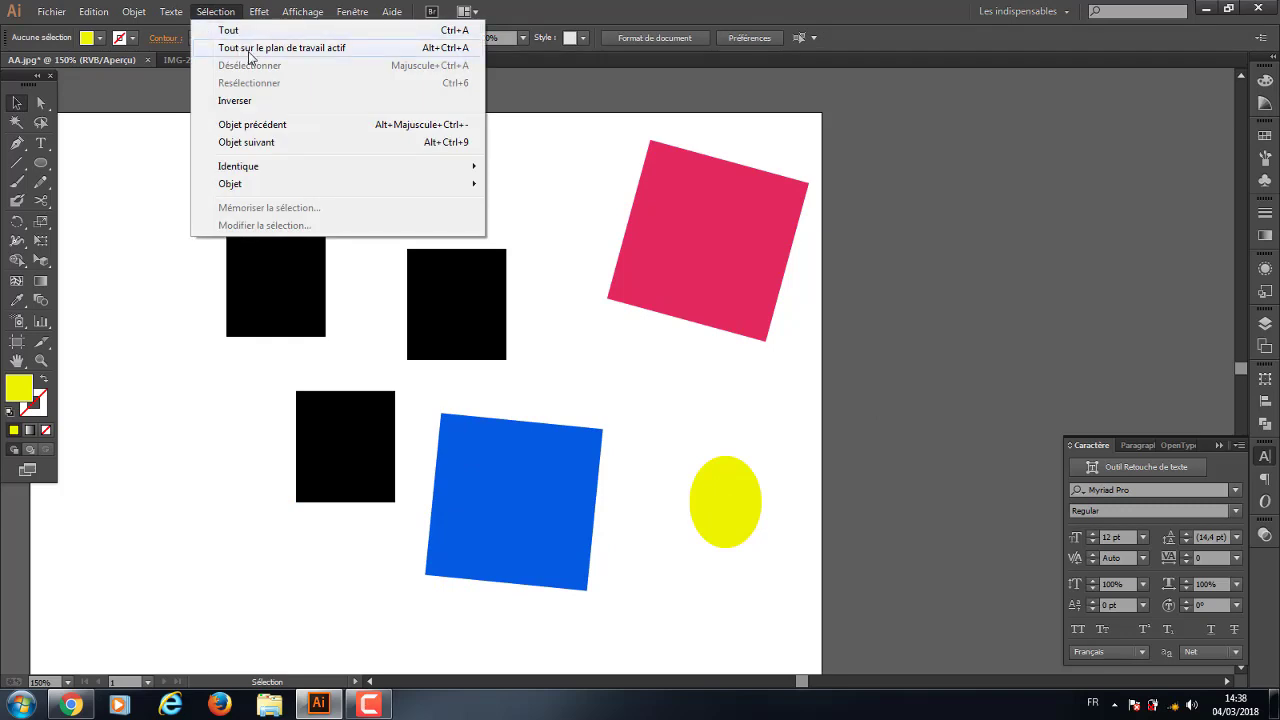
mouse_move(300, 166)
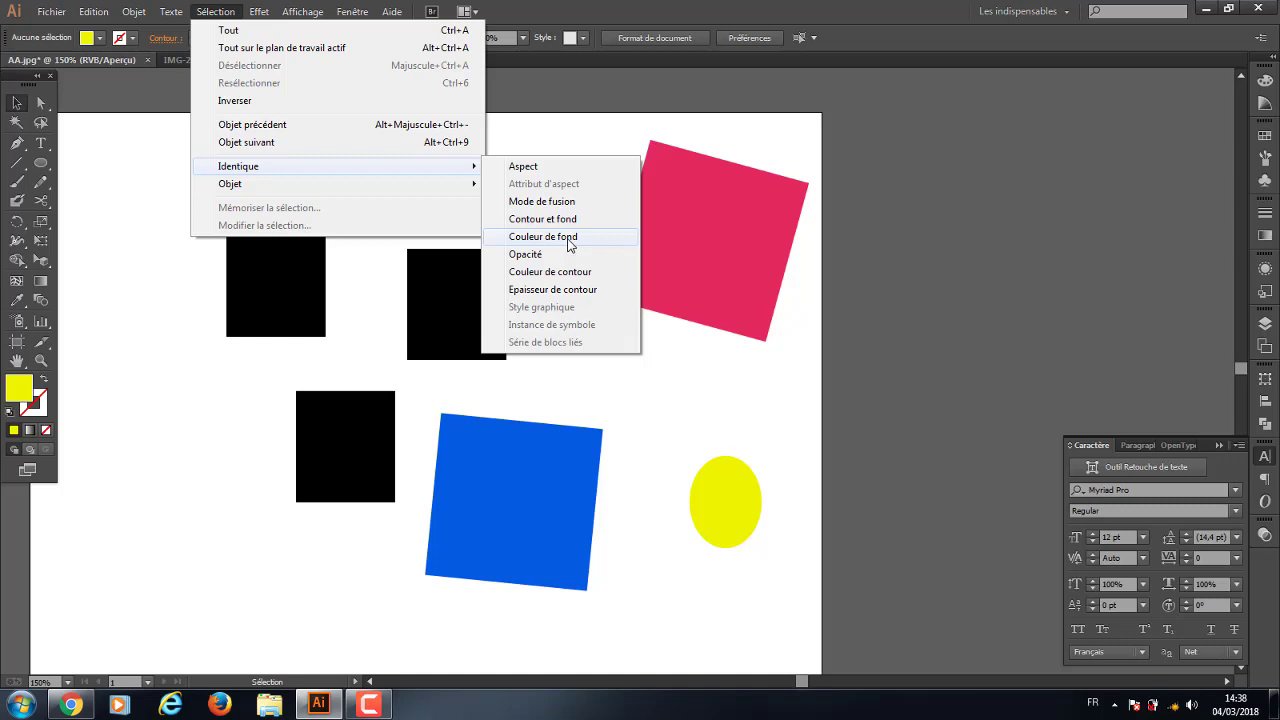
click(570, 245)
click(608, 350)
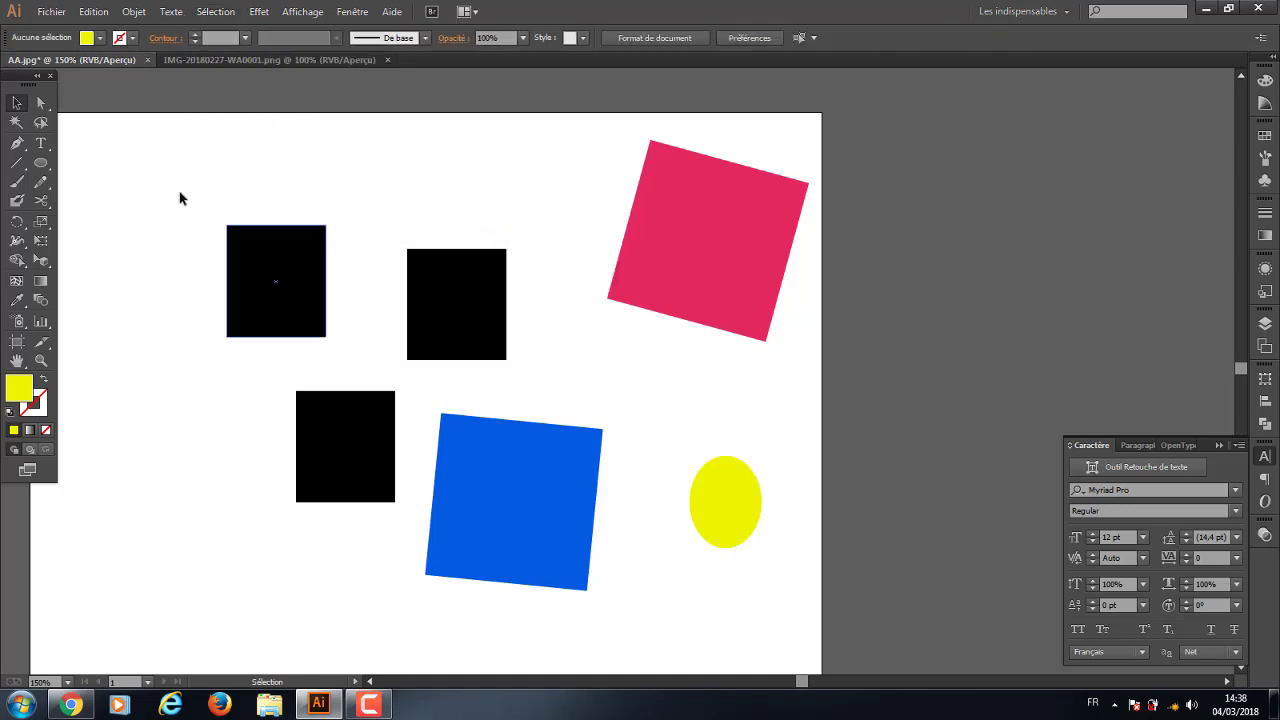
click(16, 122)
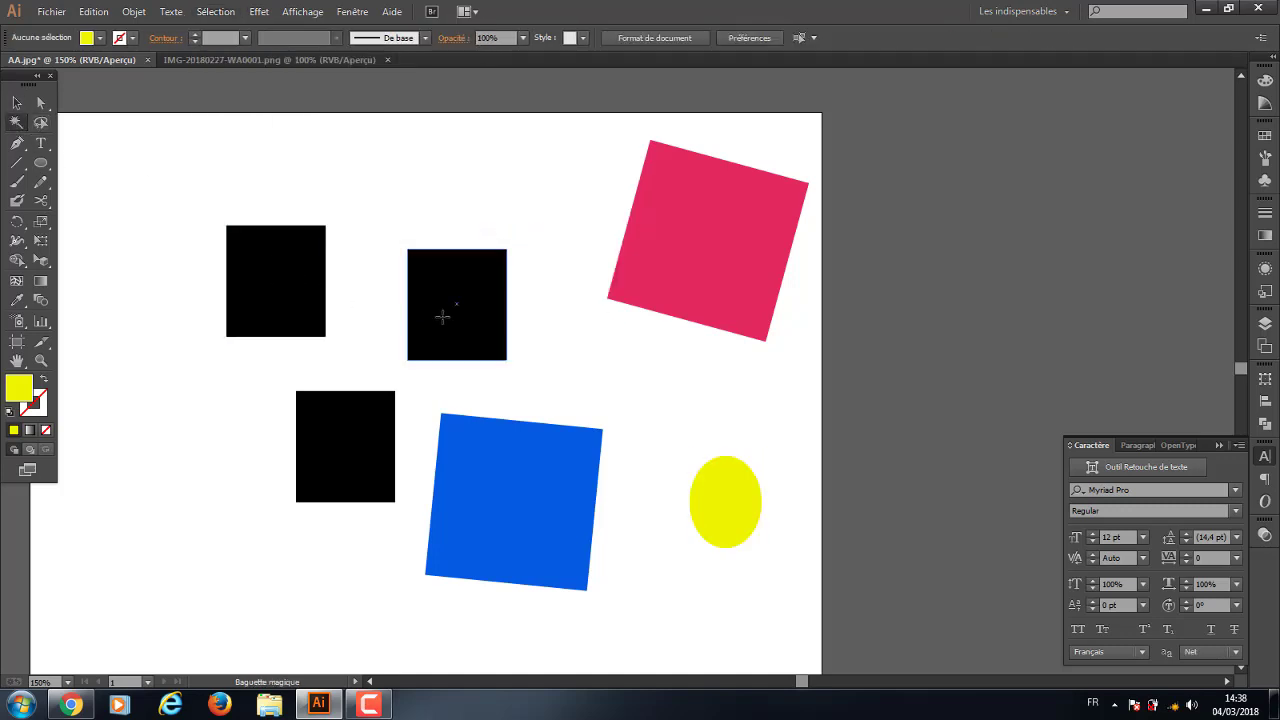
click(295, 265)
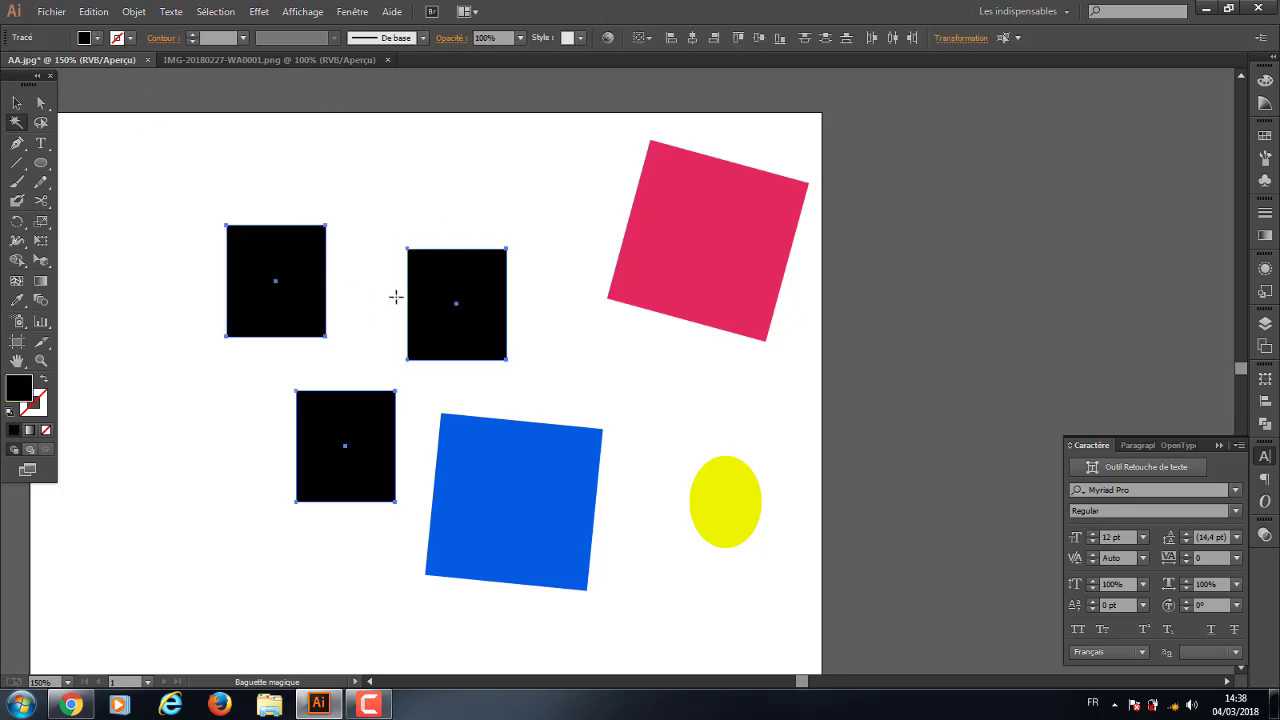
click(279, 212)
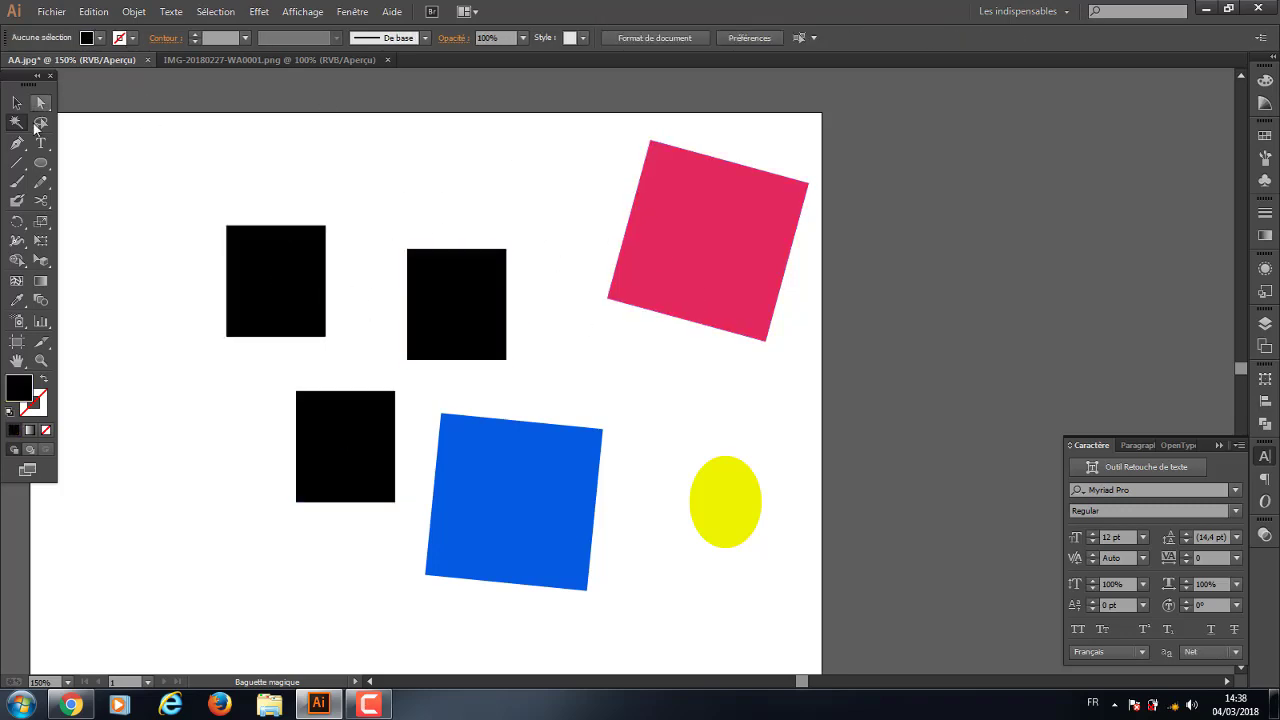
click(294, 291)
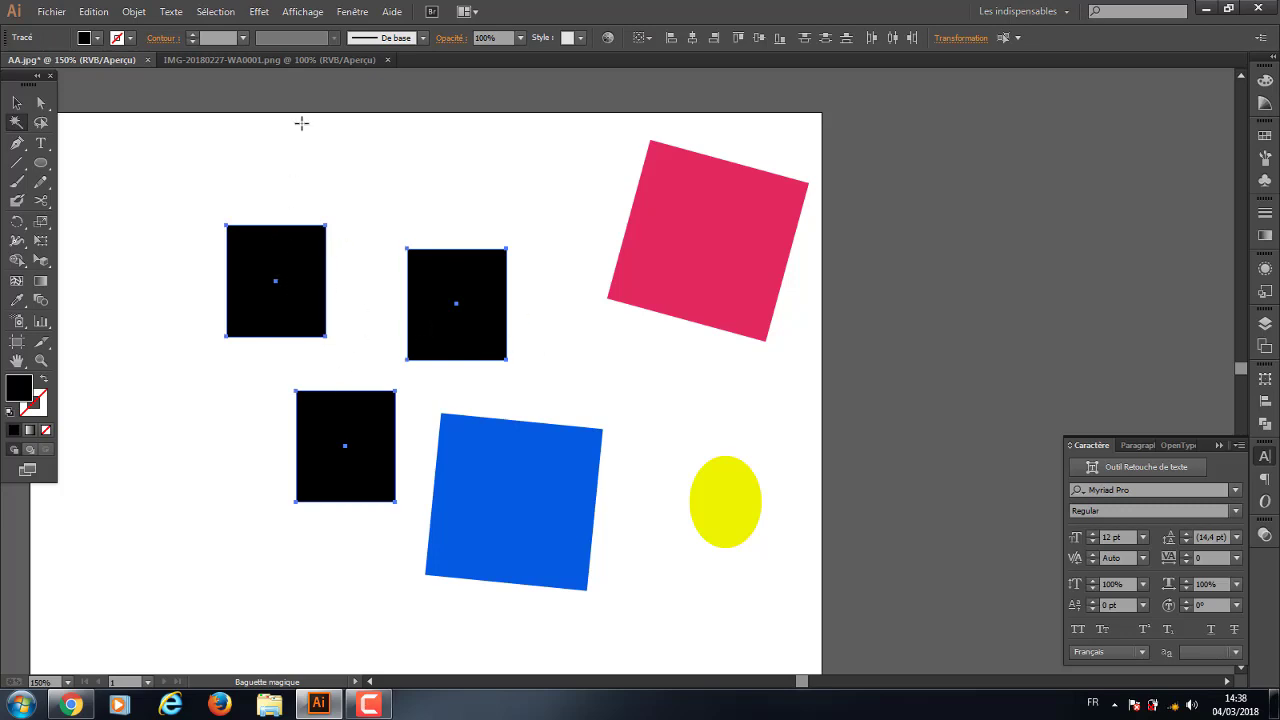
Select one black square and use Select > Same > Fill Color to pick all three
click(218, 12)
click(16, 102)
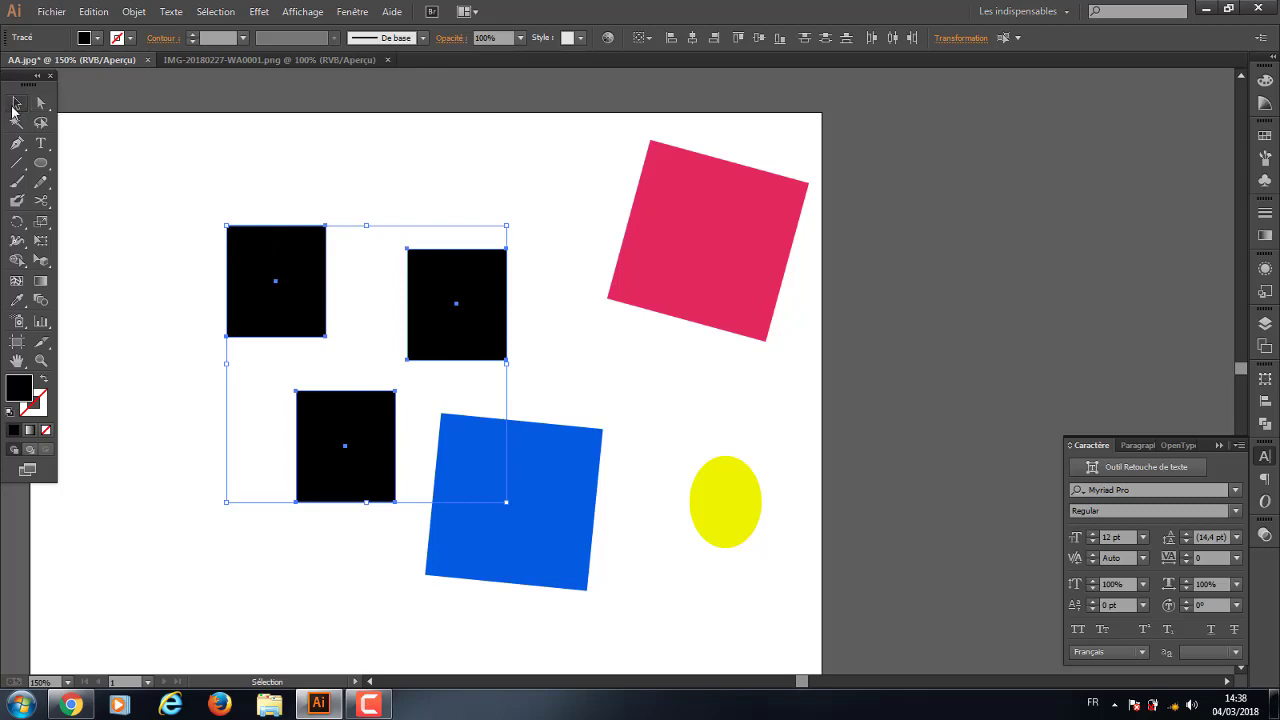
click(512, 230)
click(287, 250)
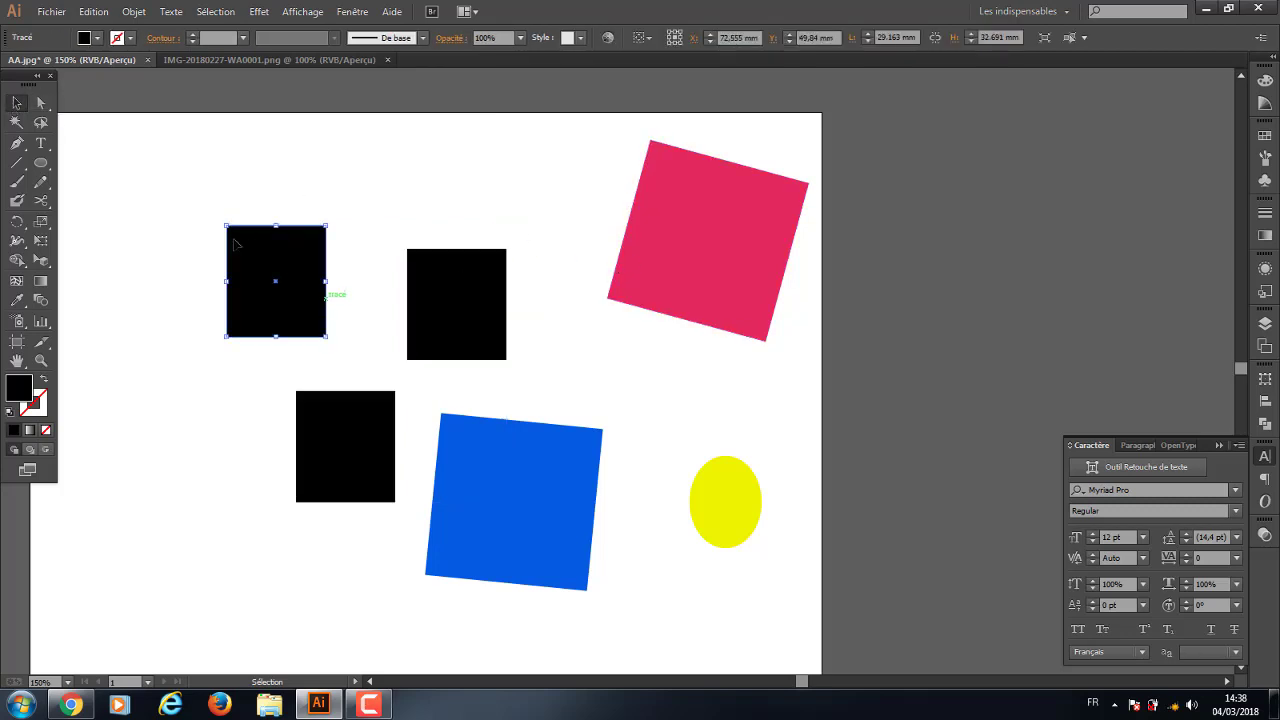
click(259, 12)
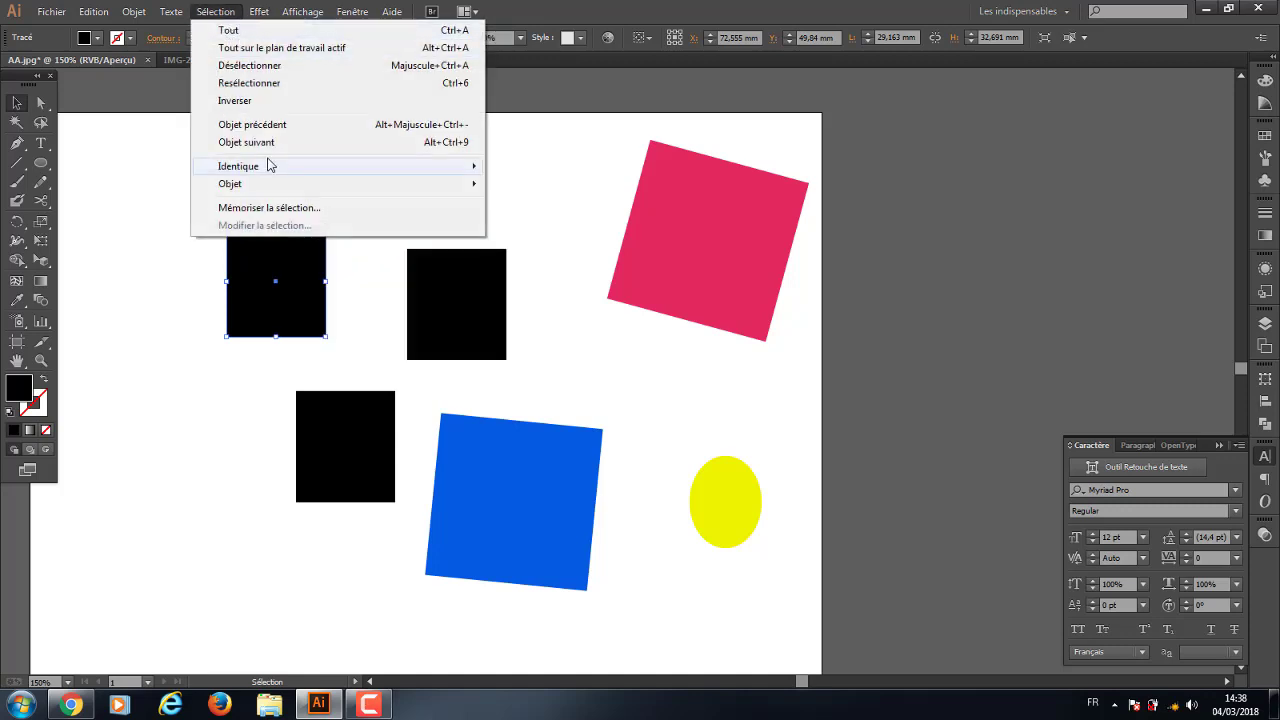
mouse_move(238, 166)
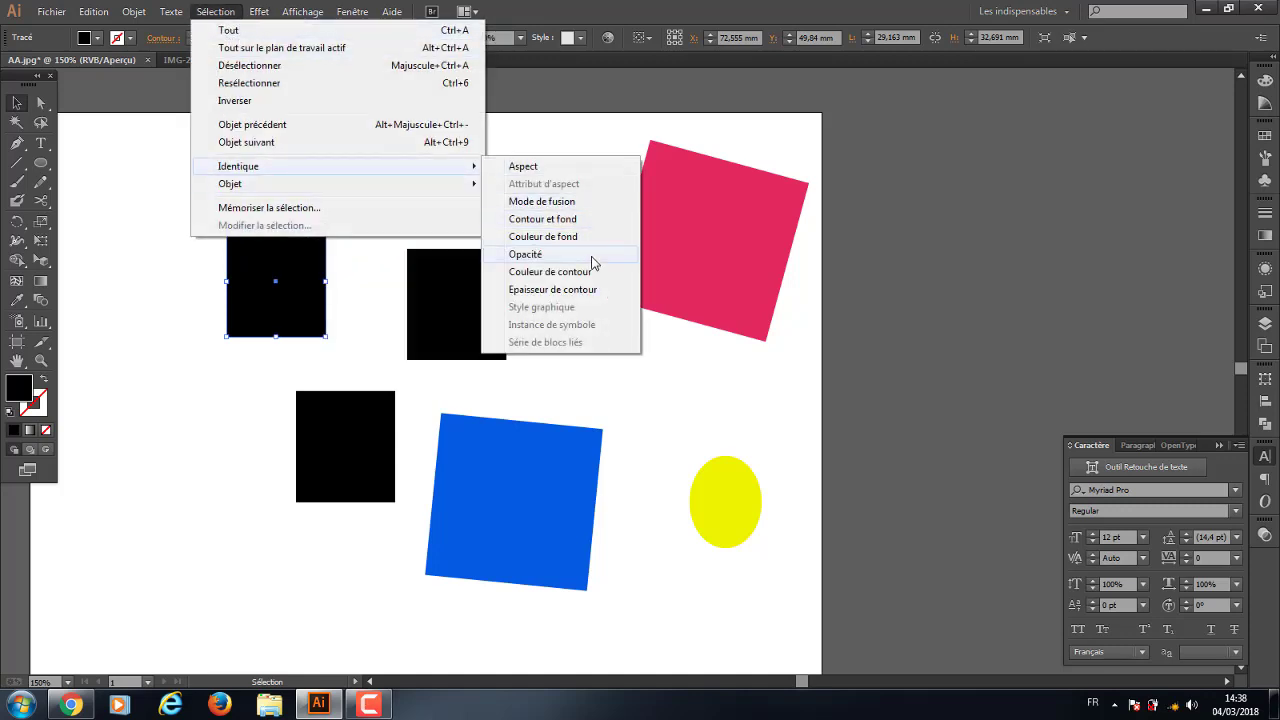
click(578, 237)
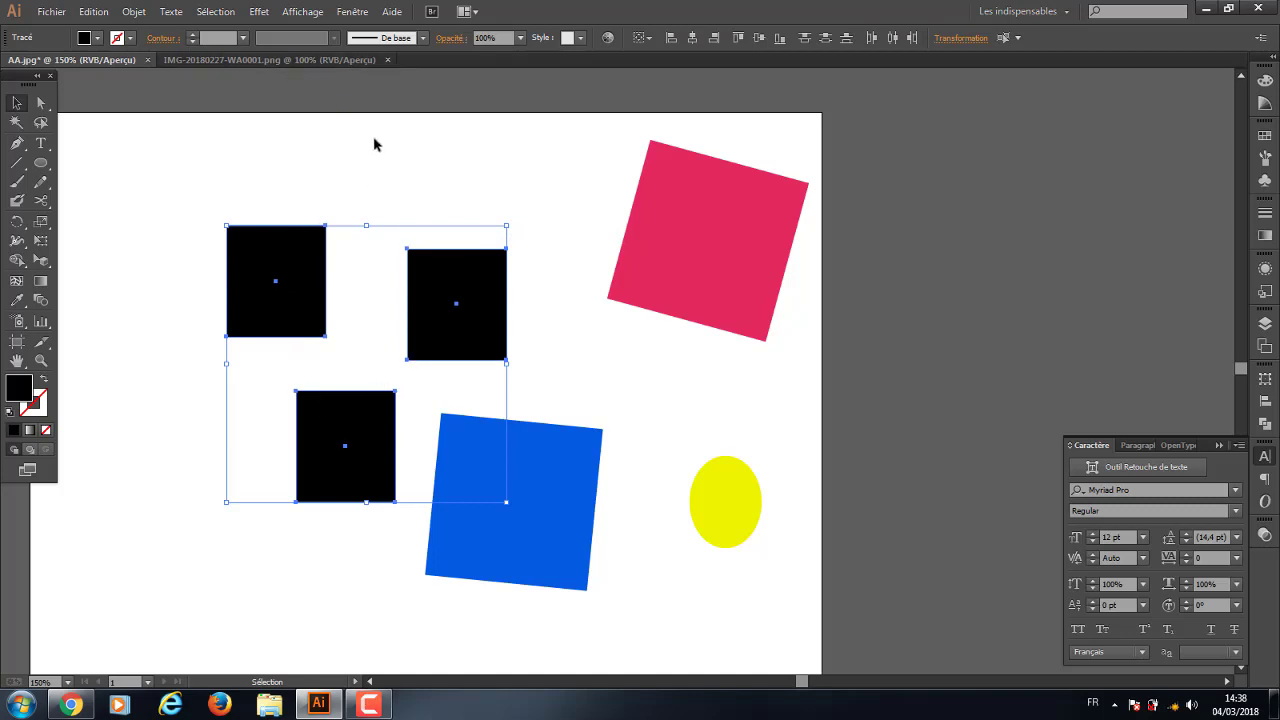
click(530, 317)
Use Select > Same > Opacity from the blue square, then select only the blue square
click(533, 492)
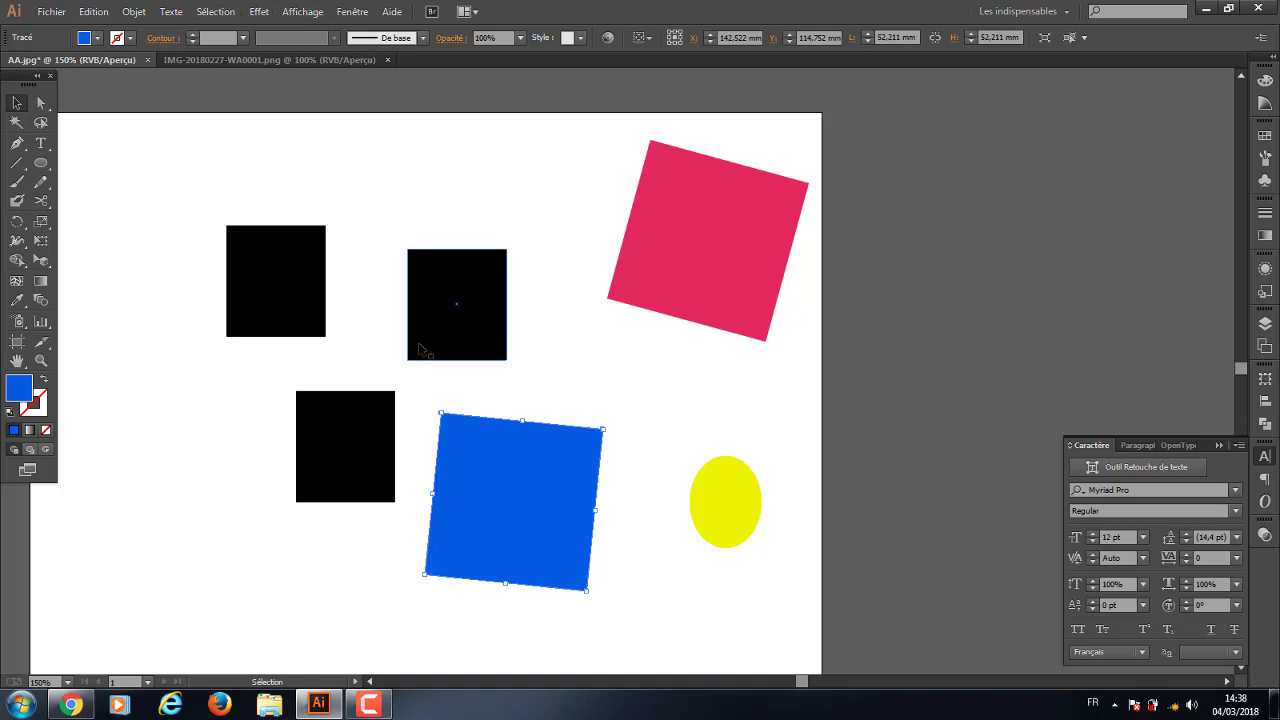
click(216, 12)
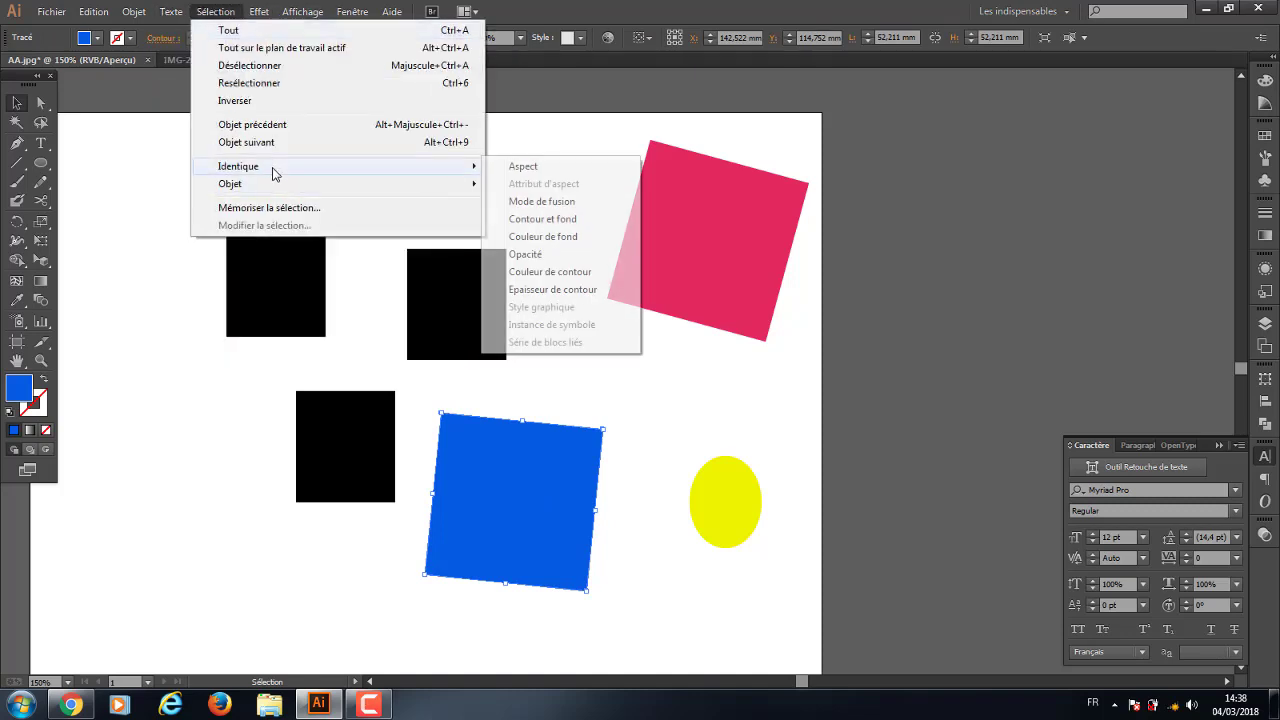
mouse_move(238, 166)
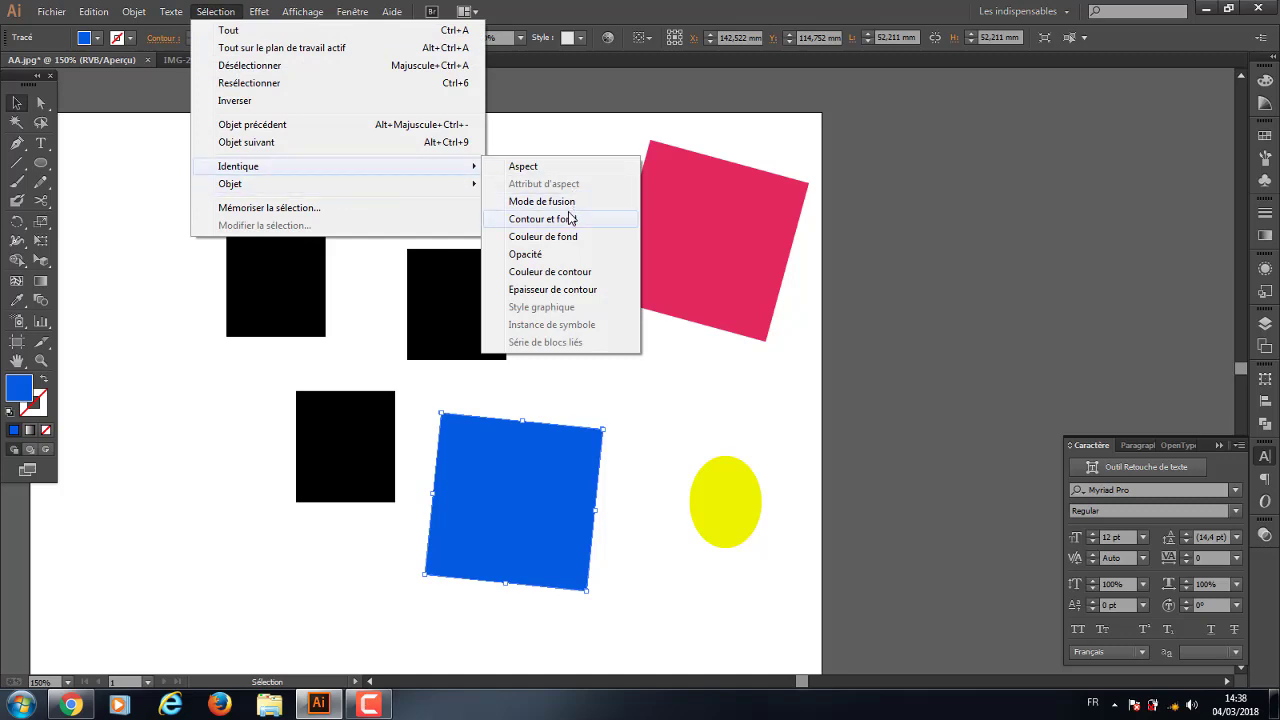
click(525, 254)
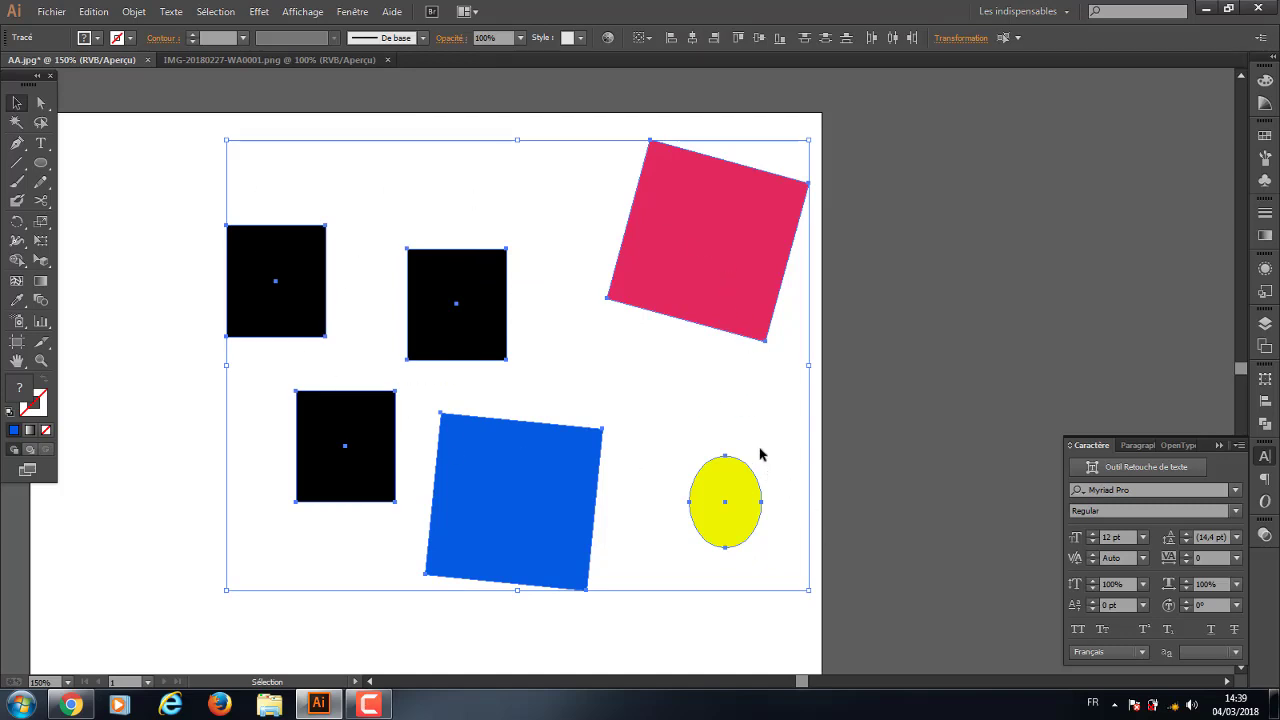
click(646, 413)
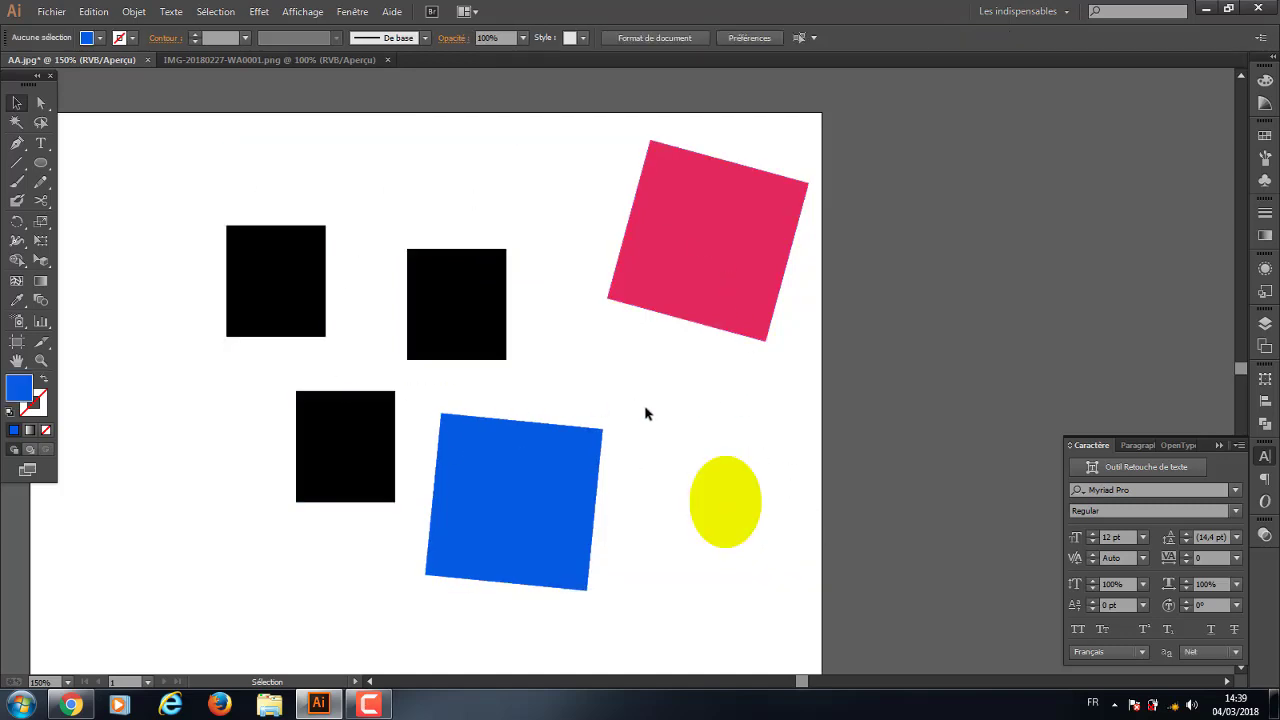
click(519, 505)
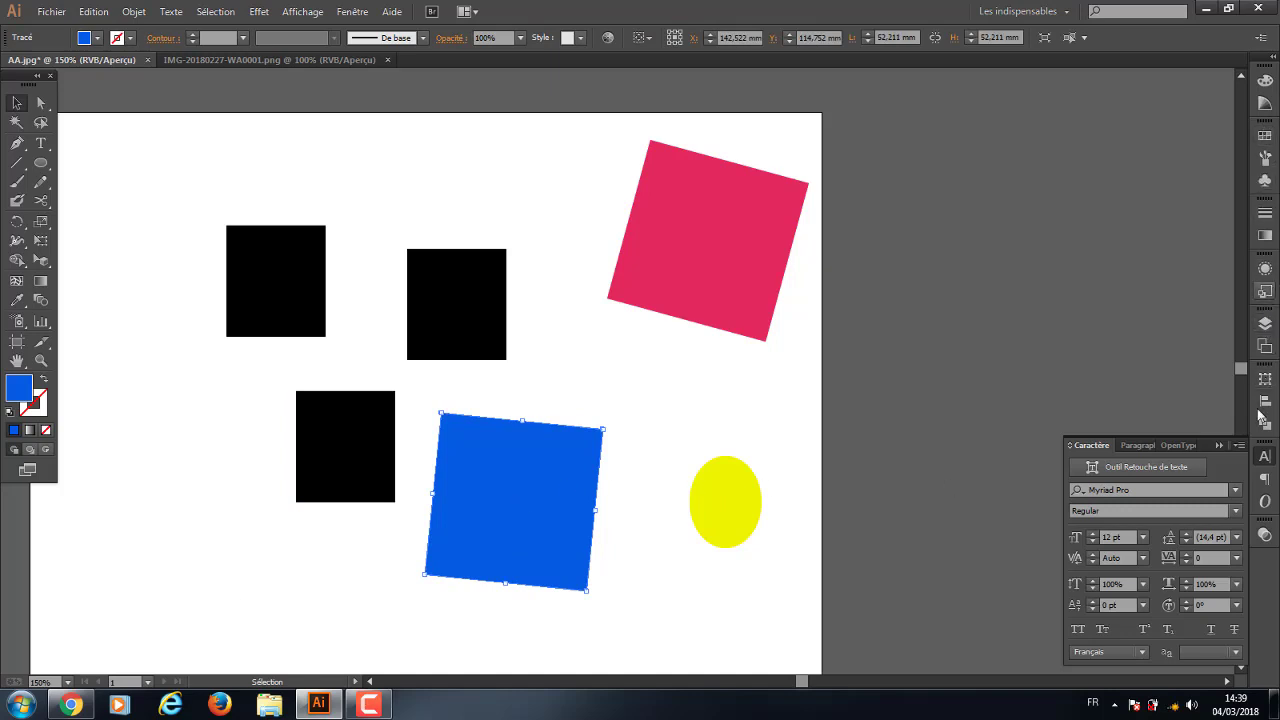
Lower the blue square's opacity in the Transparency panel
click(1265, 535)
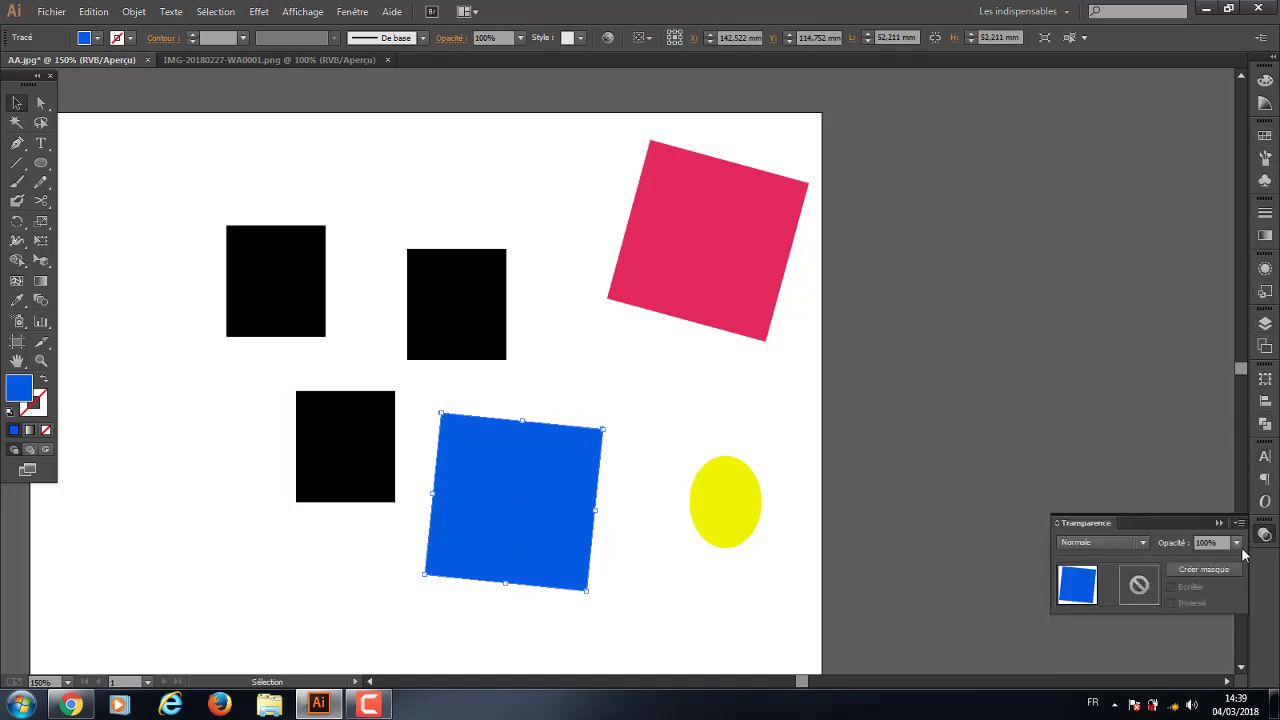
click(1197, 542)
click(709, 369)
Set the pink square's opacity to 30%, then reselect the light-blue square
click(669, 300)
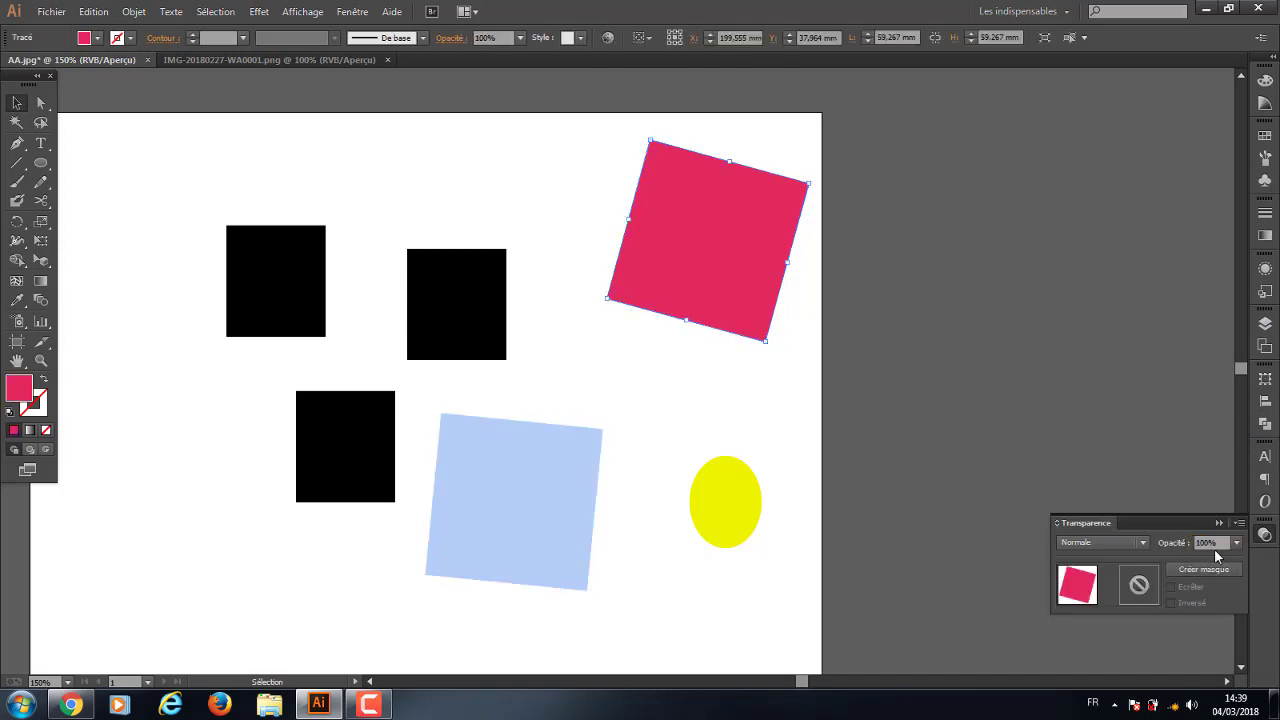
text(30)
key(Return)
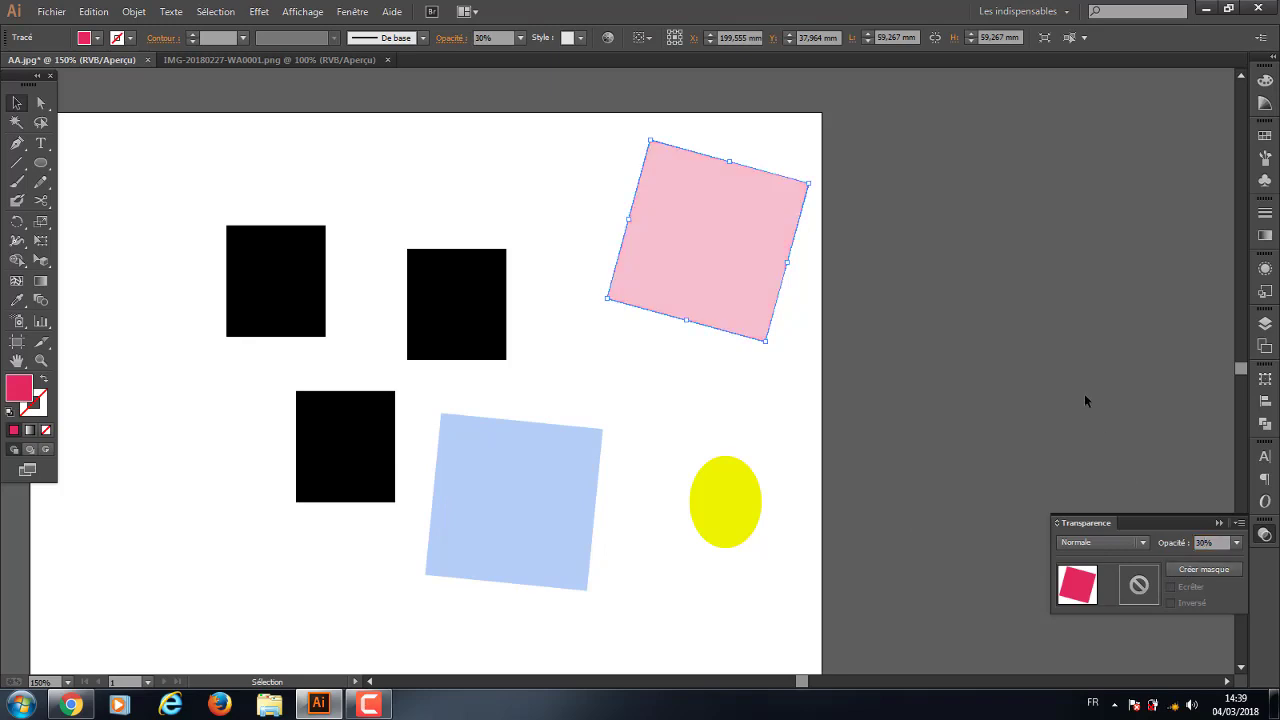
click(645, 370)
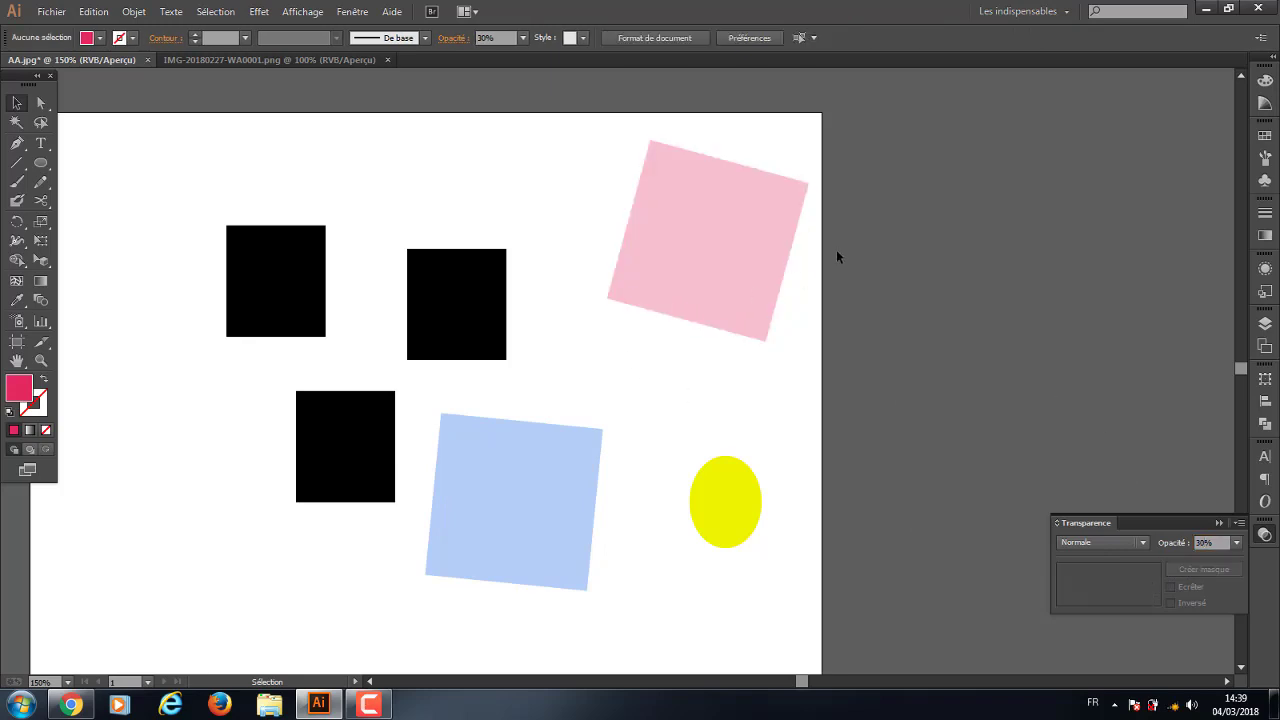
click(562, 511)
click(231, 11)
mouse_move(238, 166)
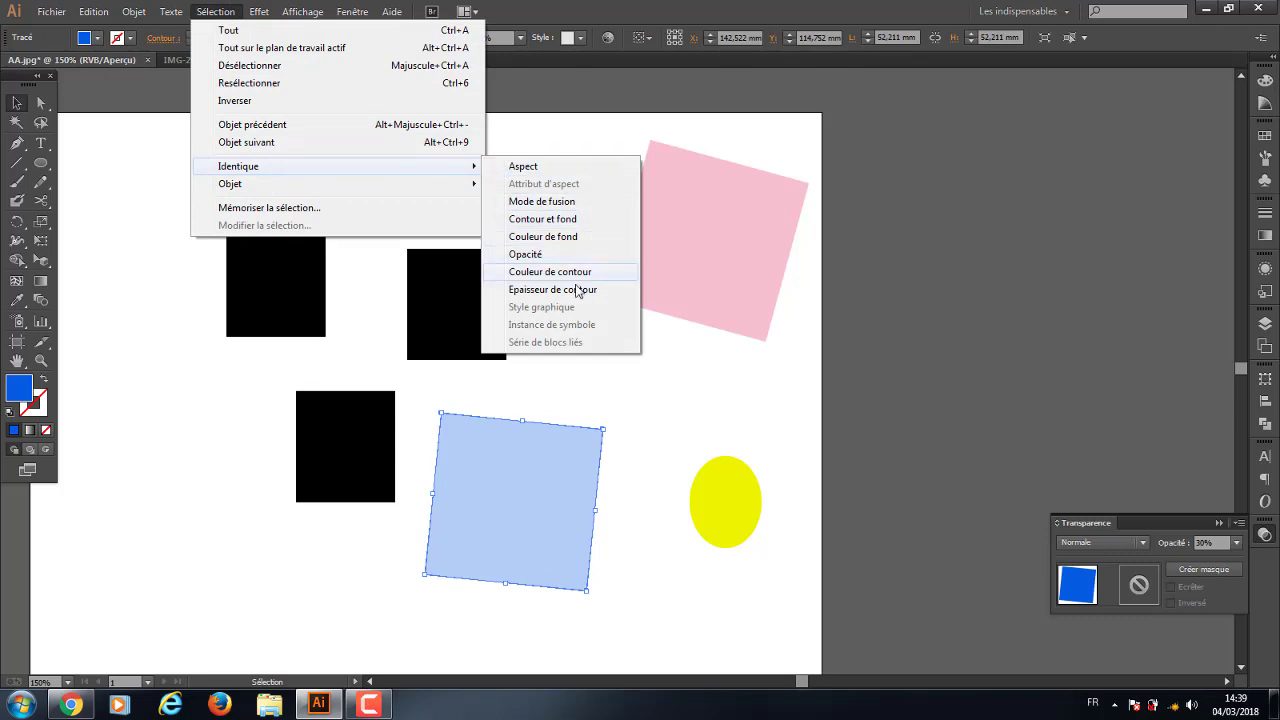
Select same-opacity objects, then Select All, deselect, and pick the top-left black square
click(527, 254)
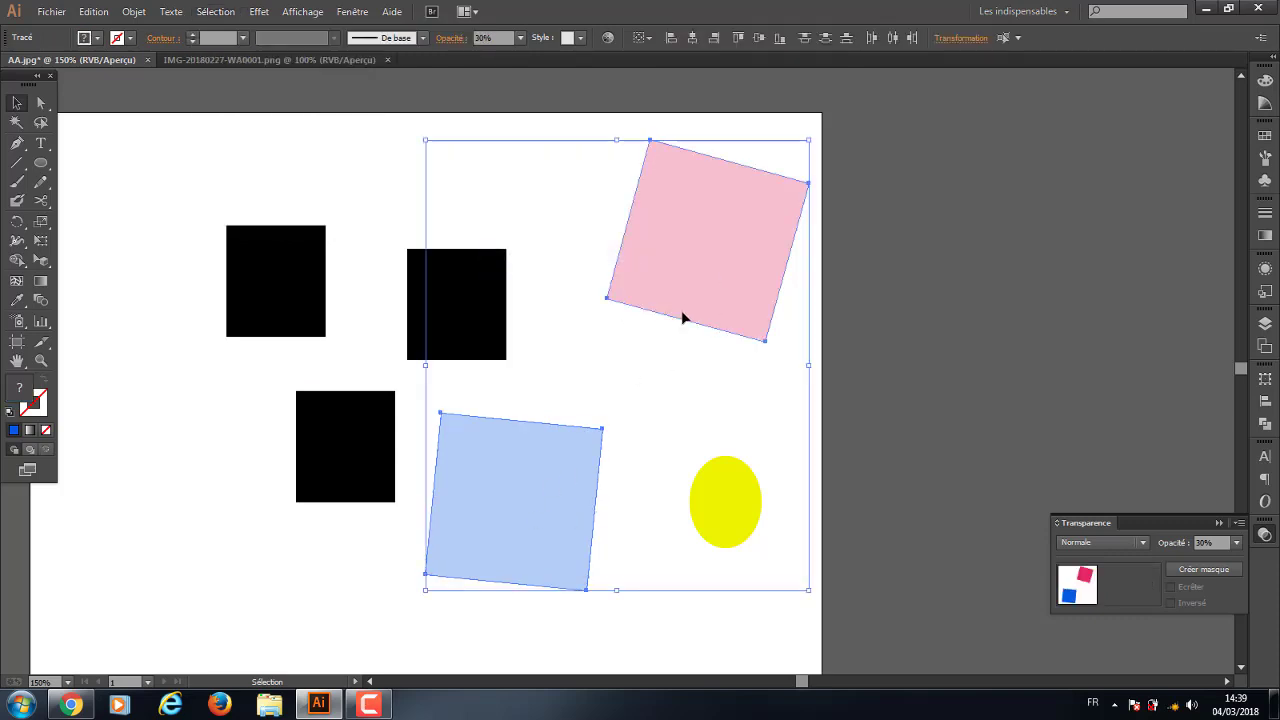
click(694, 421)
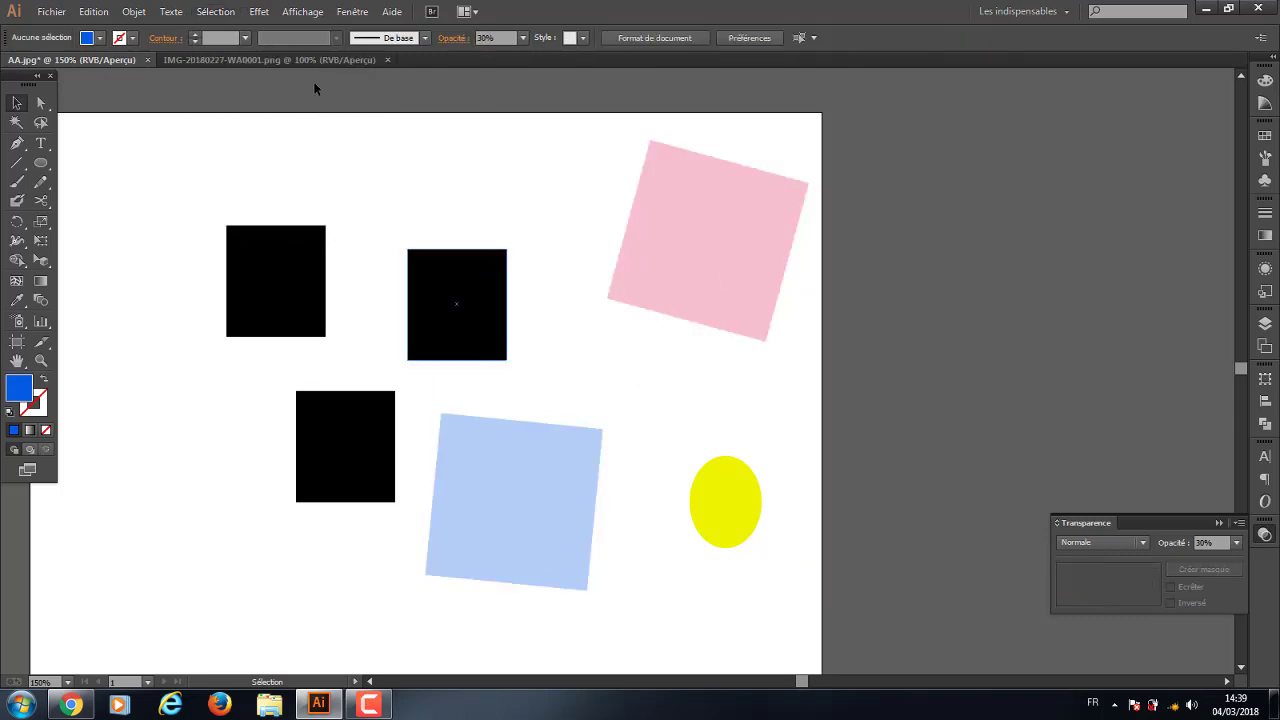
click(259, 11)
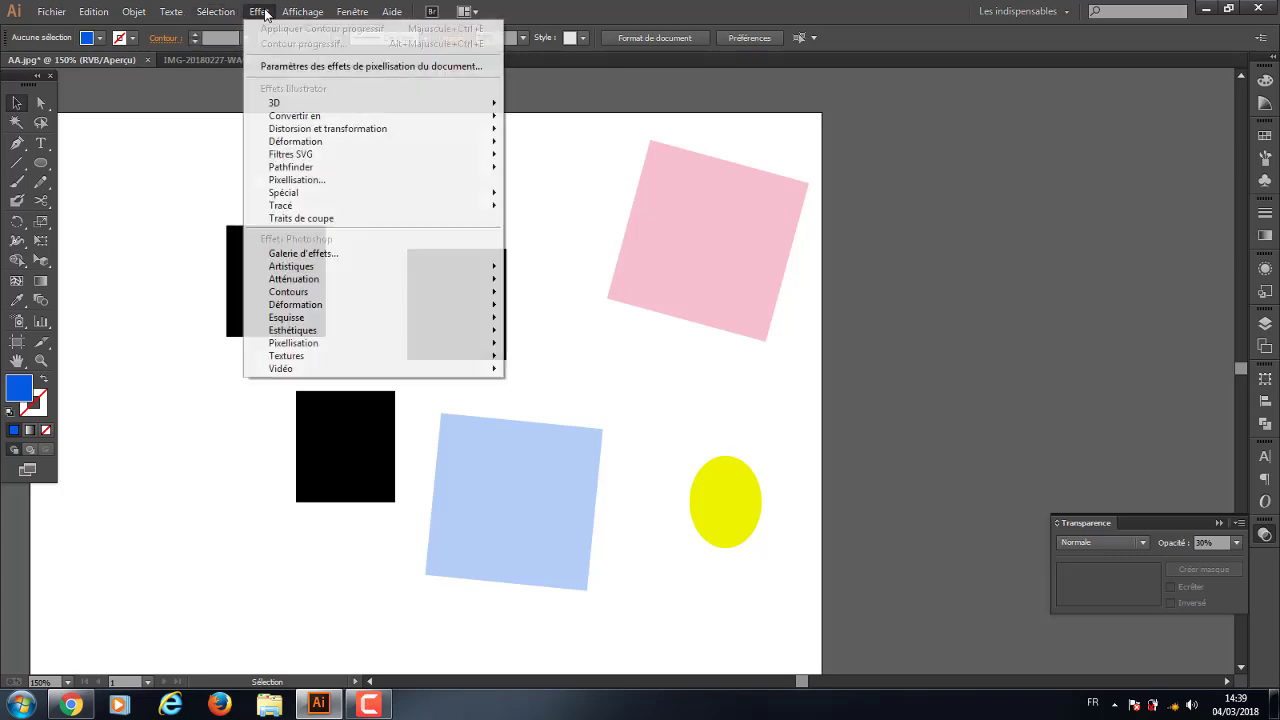
click(229, 30)
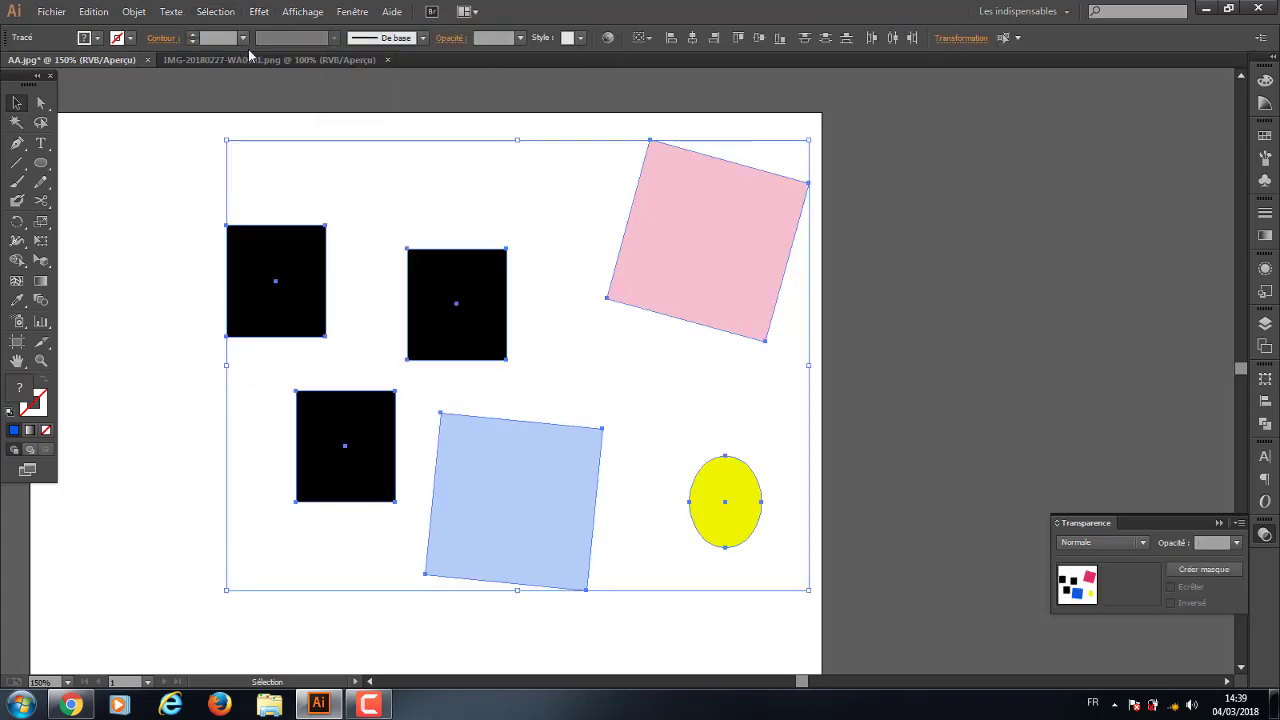
click(229, 13)
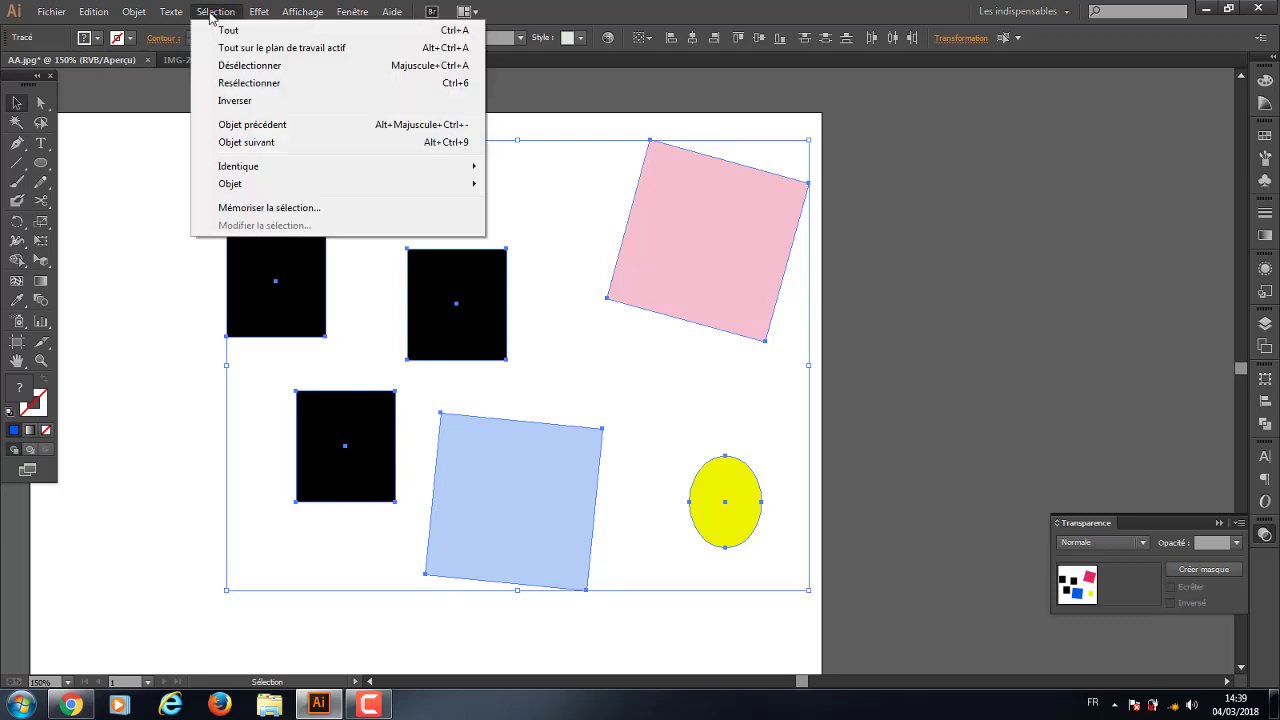
click(150, 362)
click(277, 286)
Cancel the Color Picker, keeping the fill black, and apply Select > Inverse
double_click(19, 388)
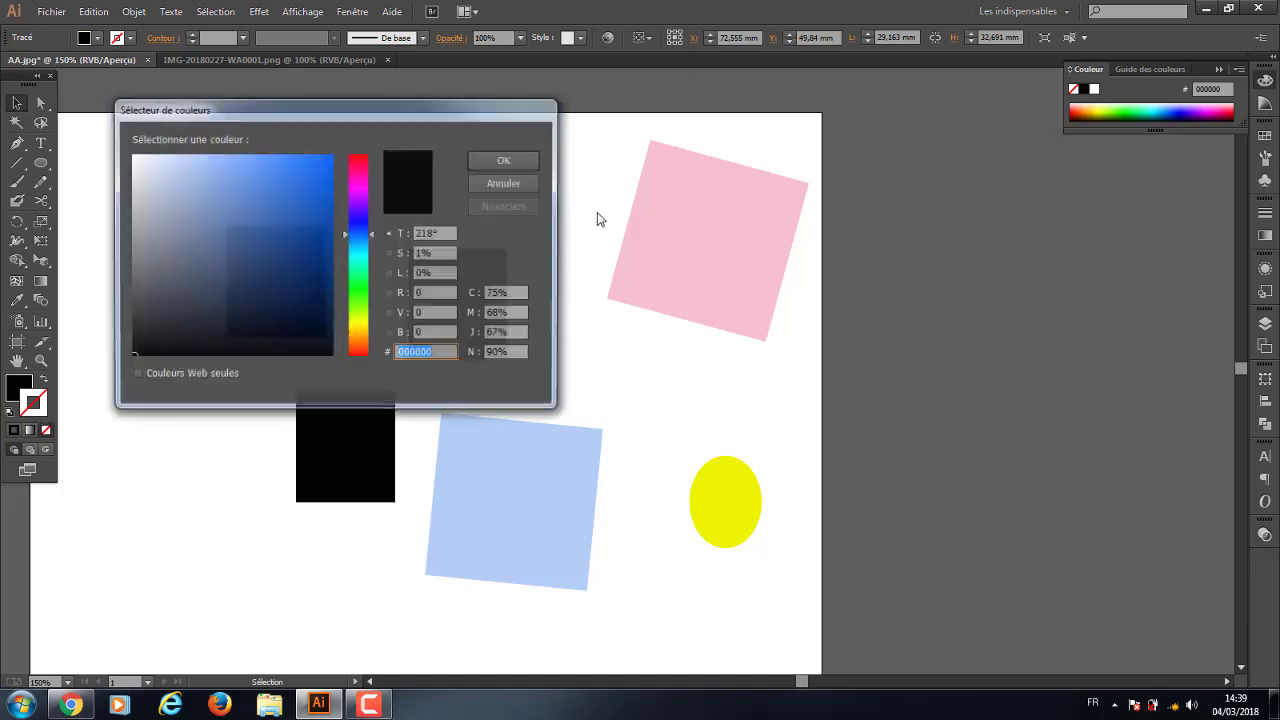
click(357, 165)
click(505, 184)
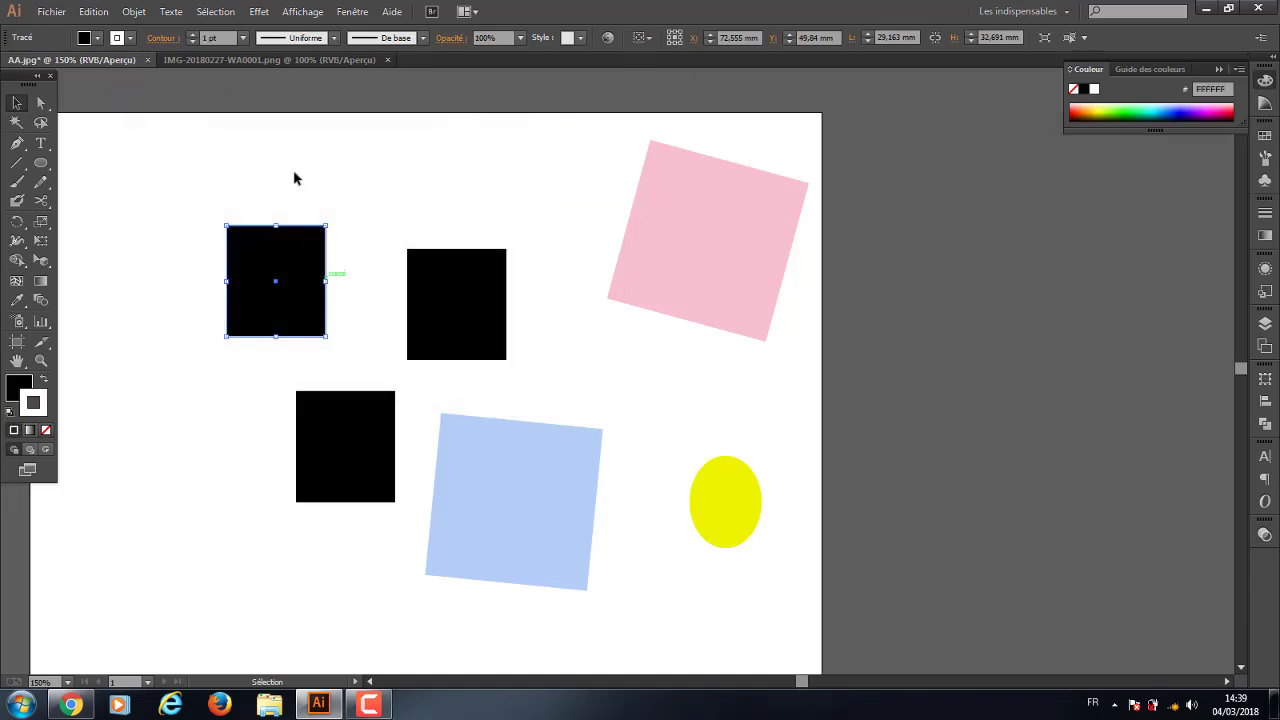
click(259, 11)
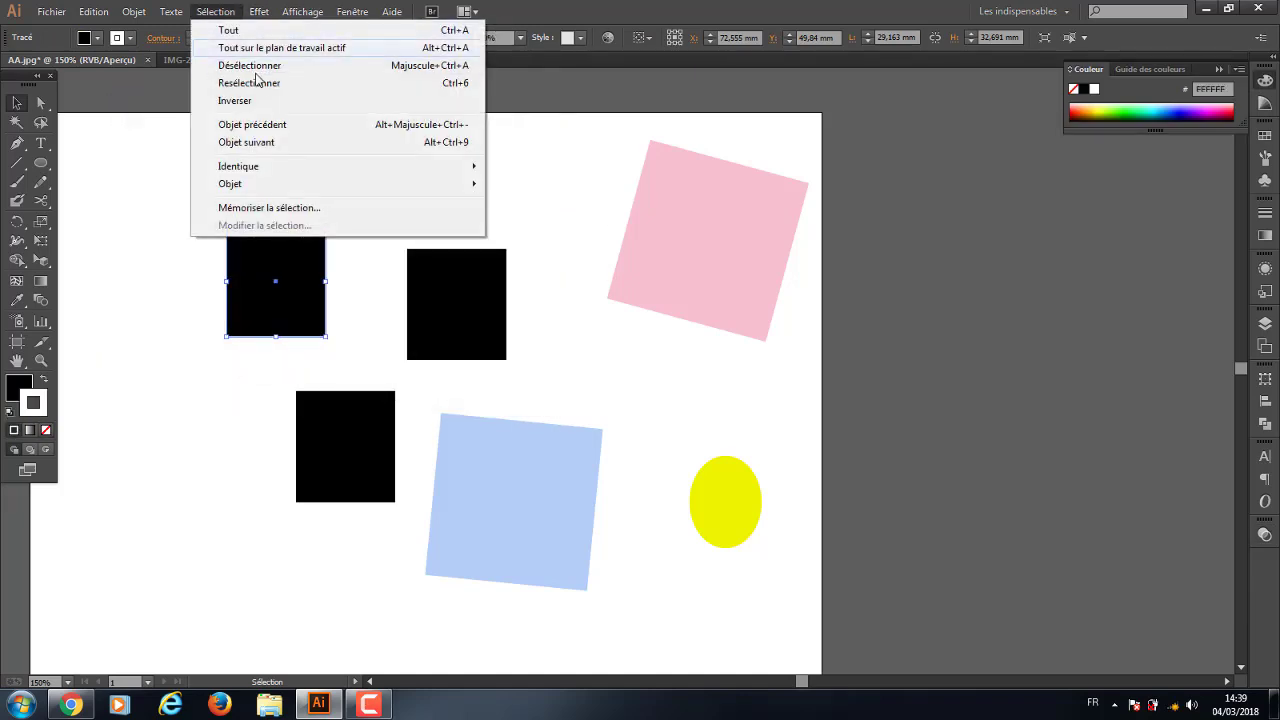
click(258, 101)
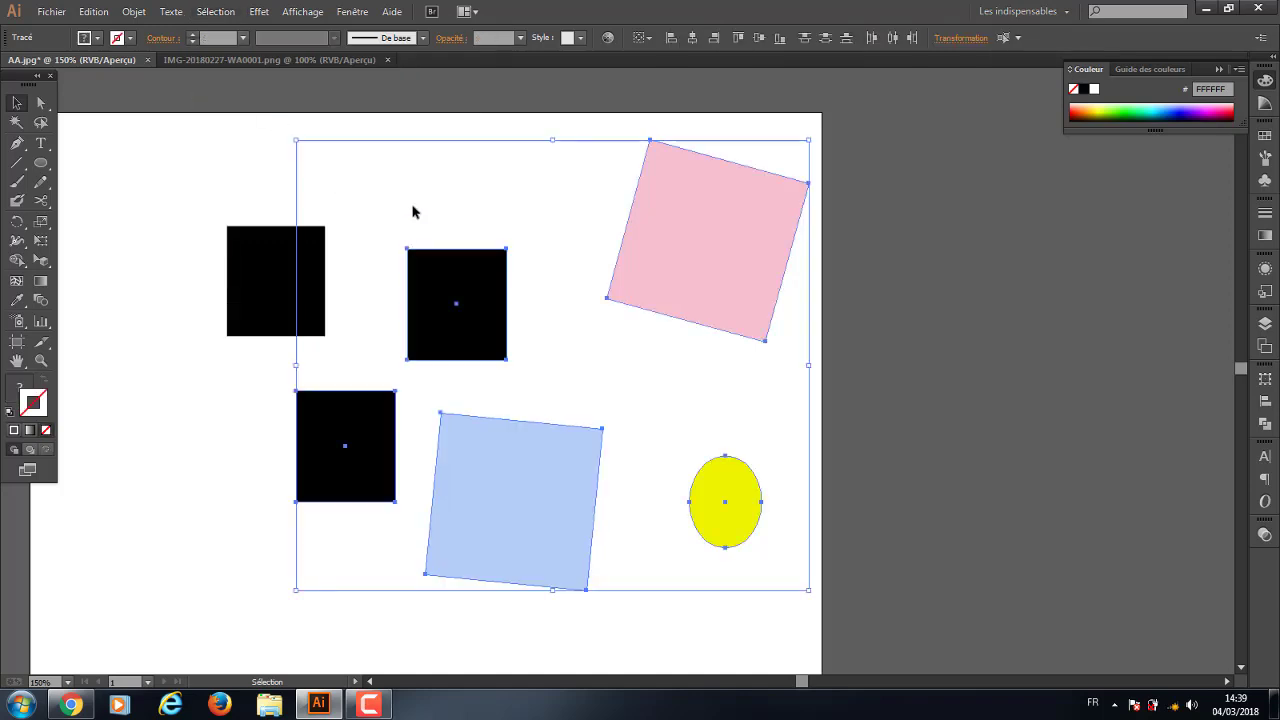
Move the middle black square up and to the right
click(348, 258)
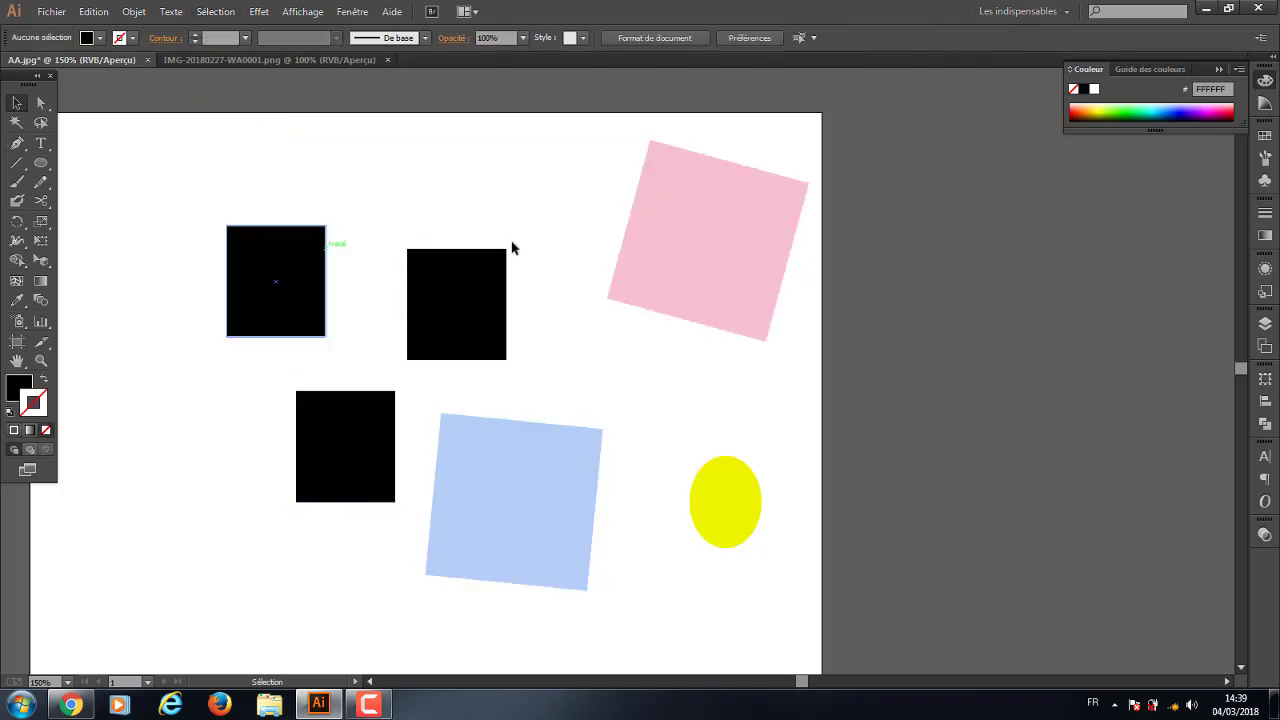
click(485, 306)
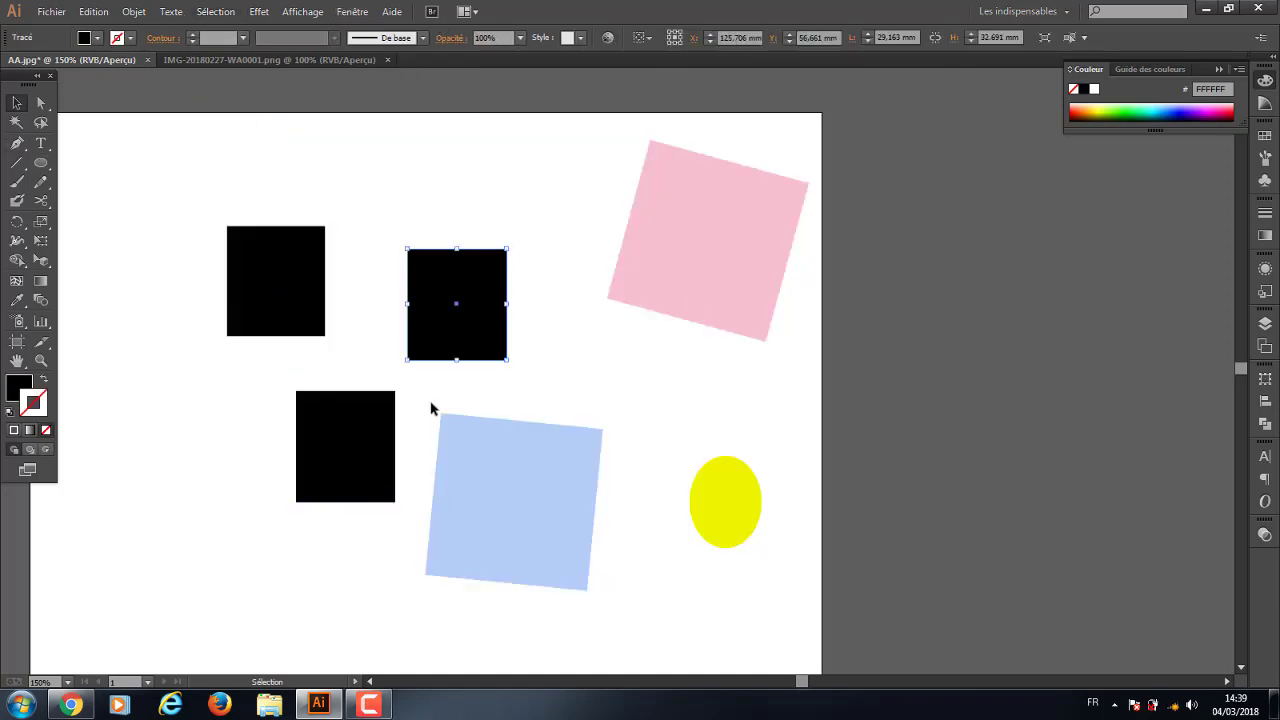
shift+click(366, 430)
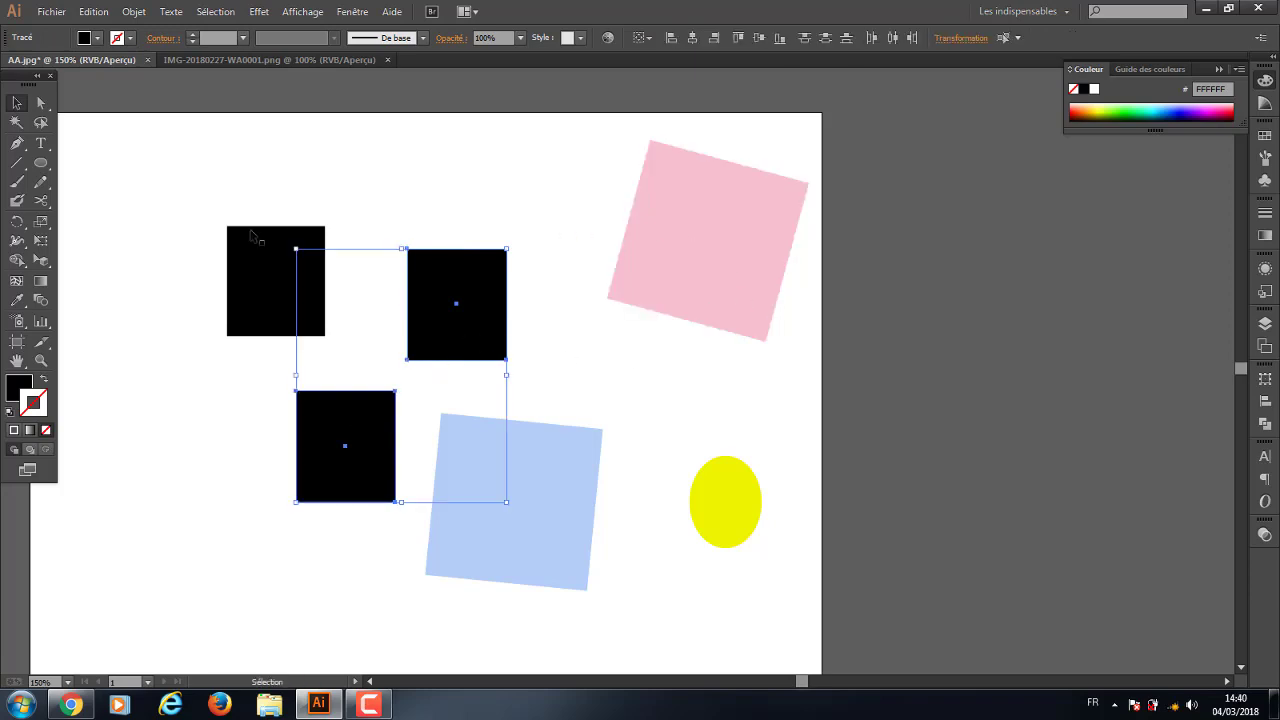
click(514, 380)
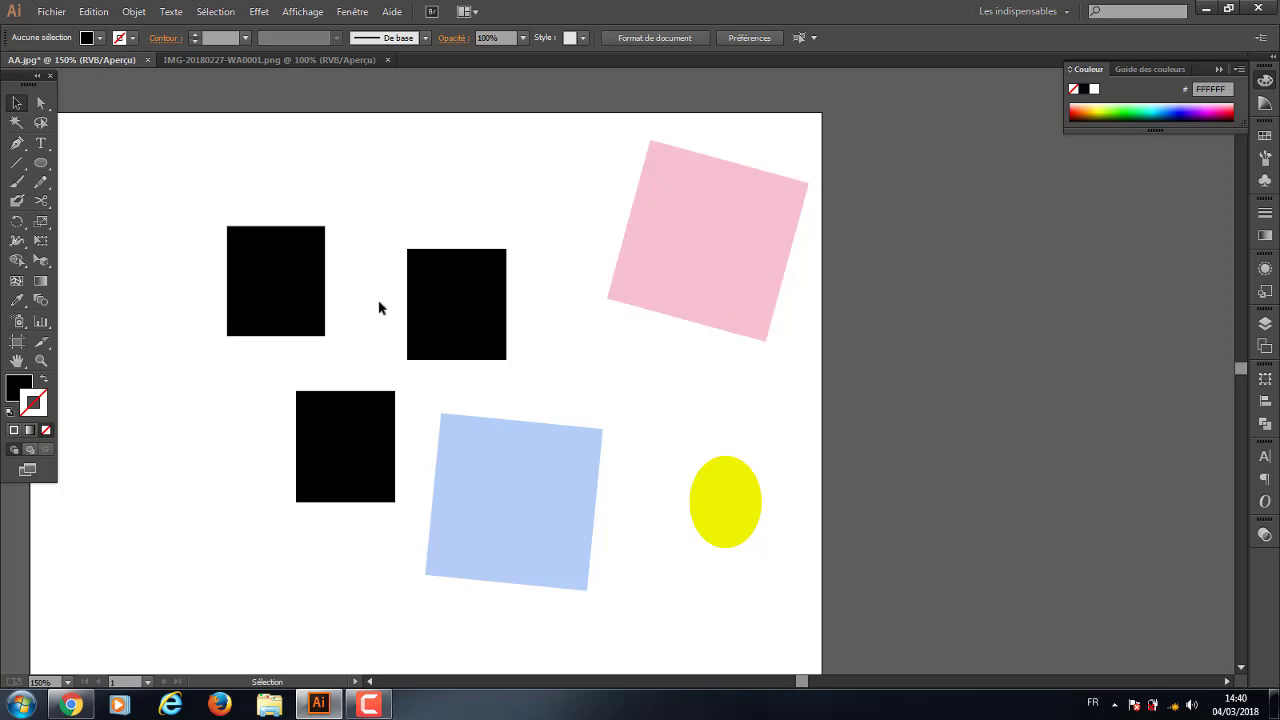
drag(486, 294, 509, 238)
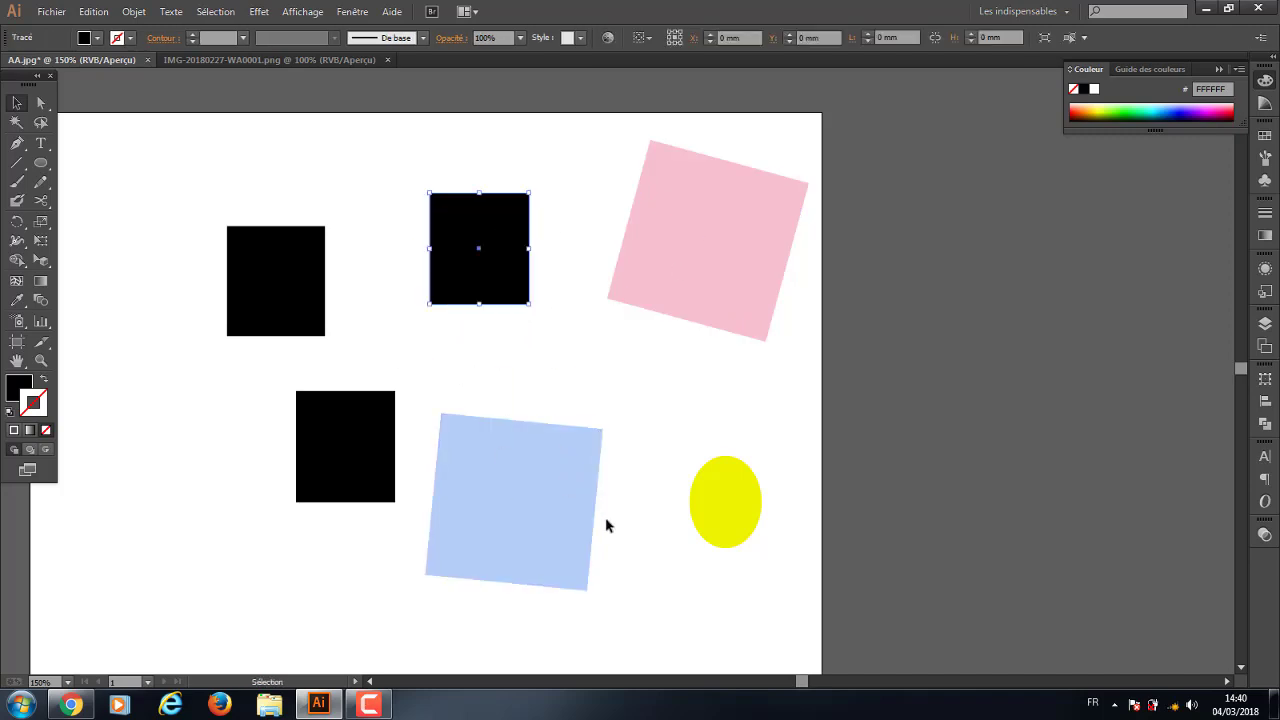
Click through the shapes with Direct Selection, then nudge the middle black square slightly left
key(a)
click(629, 263)
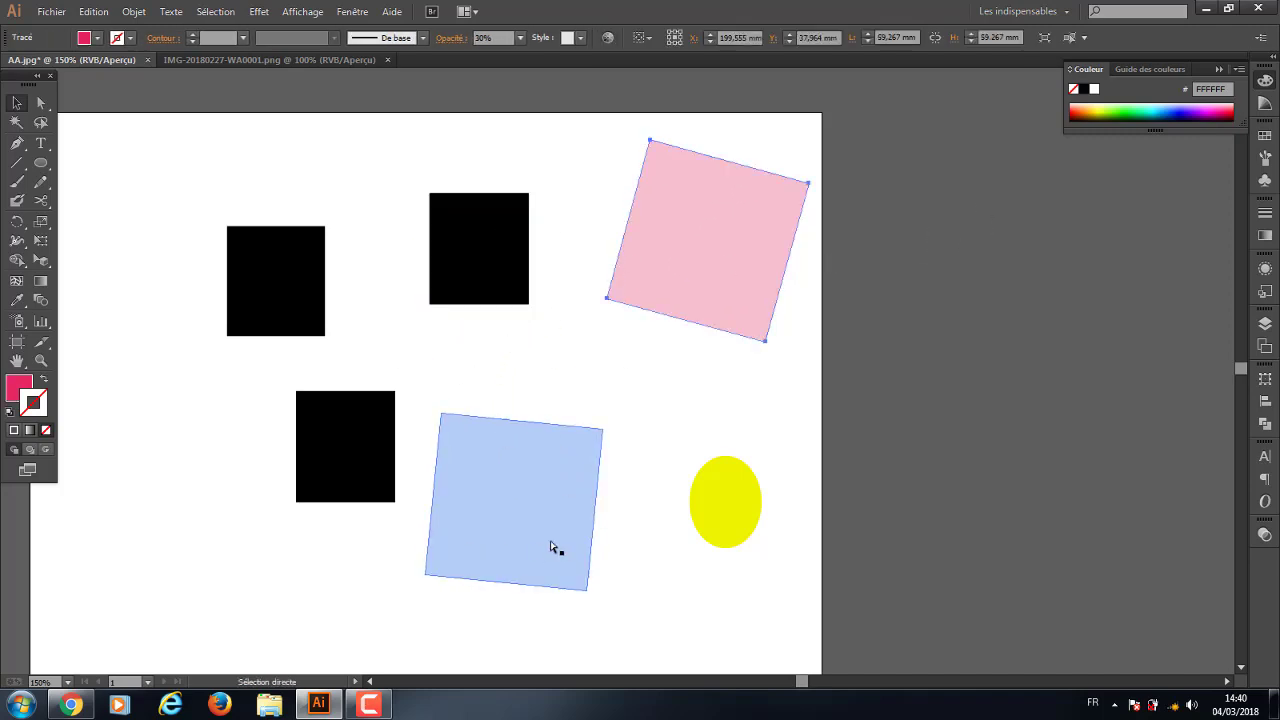
click(556, 547)
click(709, 494)
key(v)
click(333, 444)
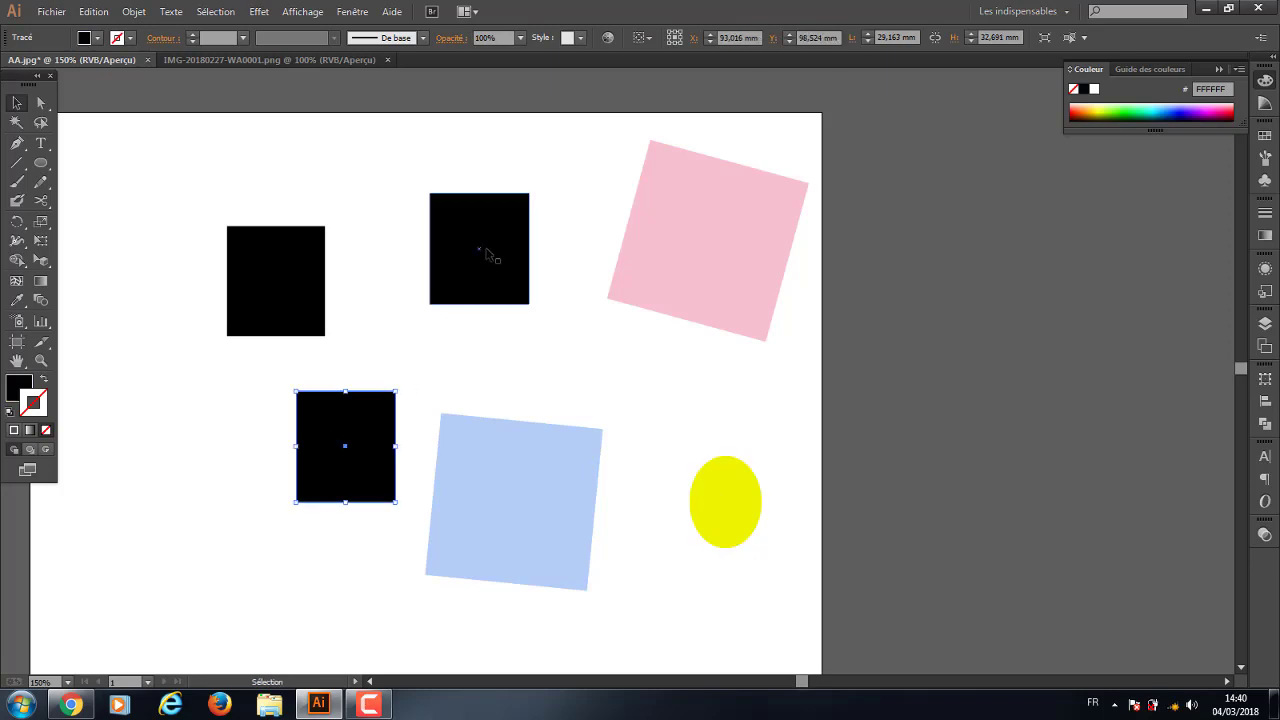
click(486, 250)
drag(490, 290, 475, 290)
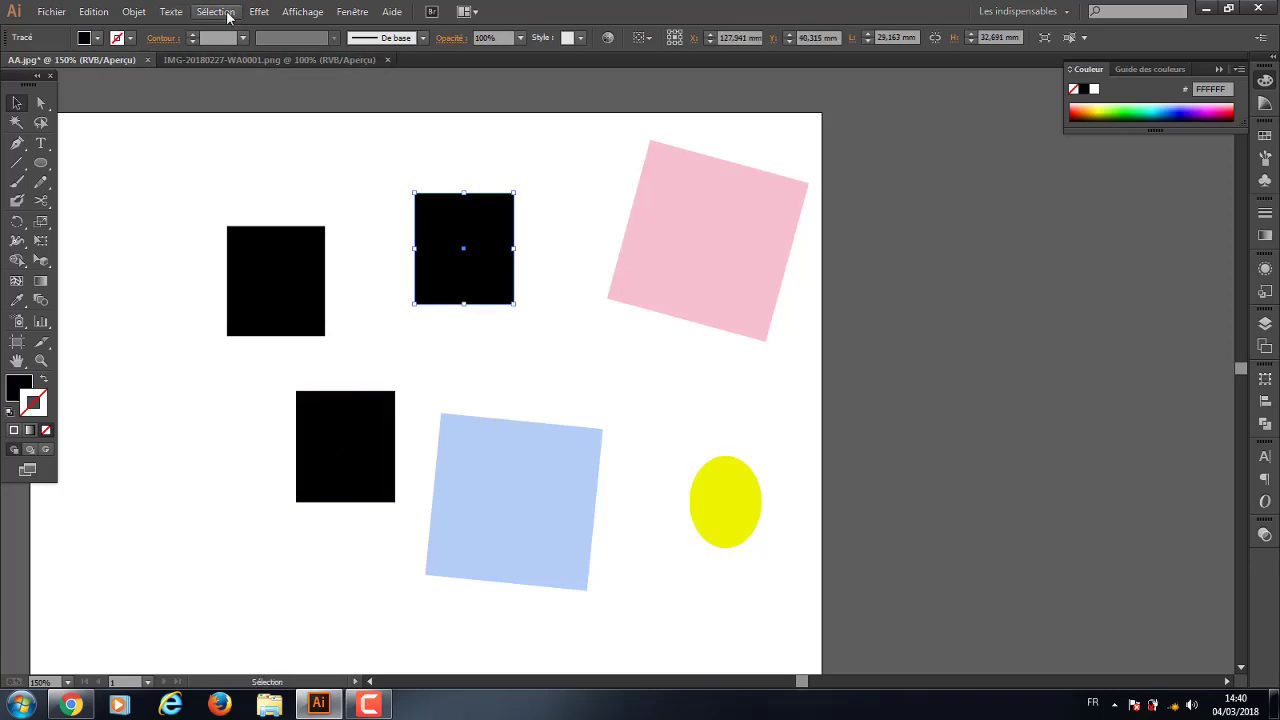
Try Select > Inverse, then marquee and delete the two black squares on the left
click(216, 12)
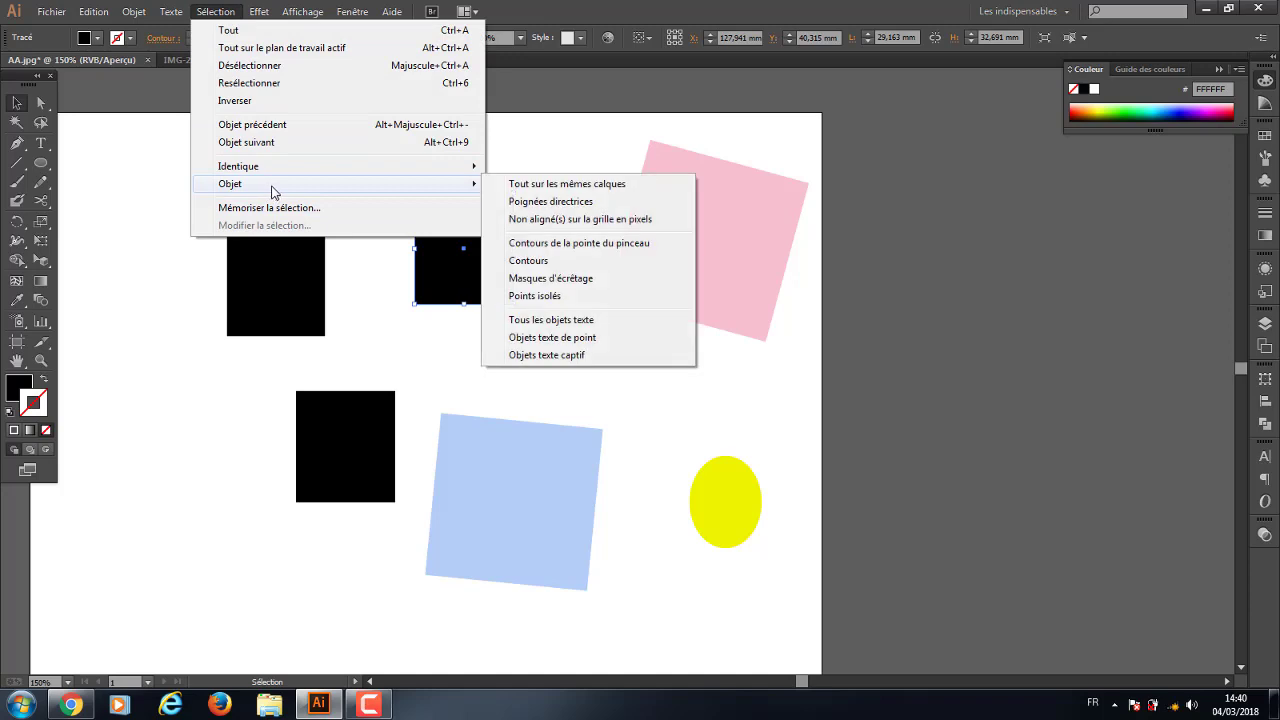
click(251, 105)
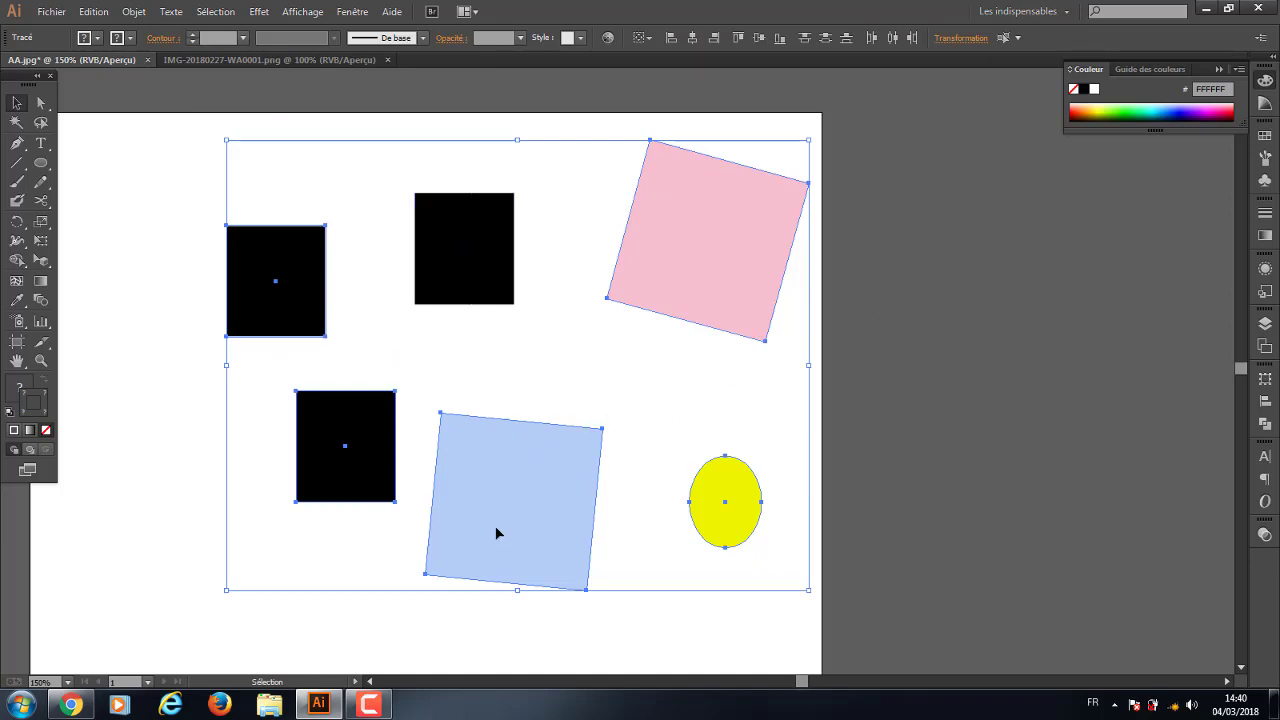
click(378, 191)
drag(216, 164, 336, 477)
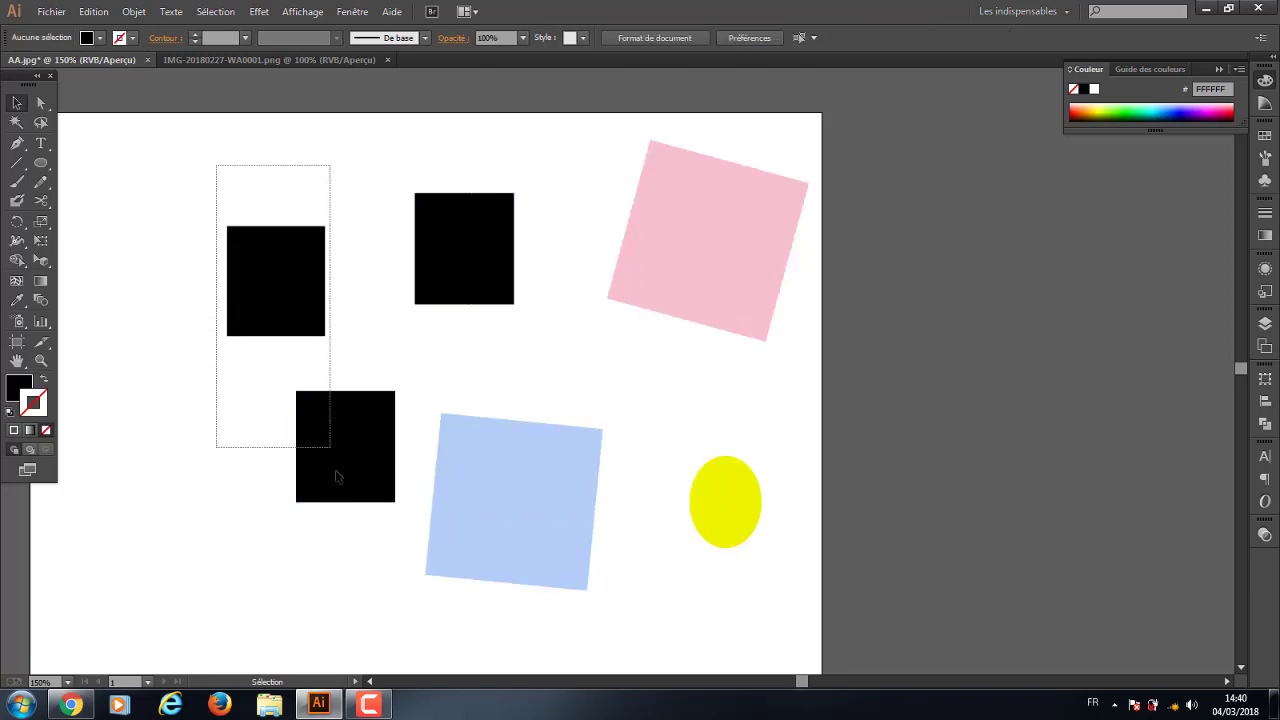
key(Delete)
Delete the pink square, yellow ellipse and blue square, leaving one black square selected
drag(828, 192, 608, 550)
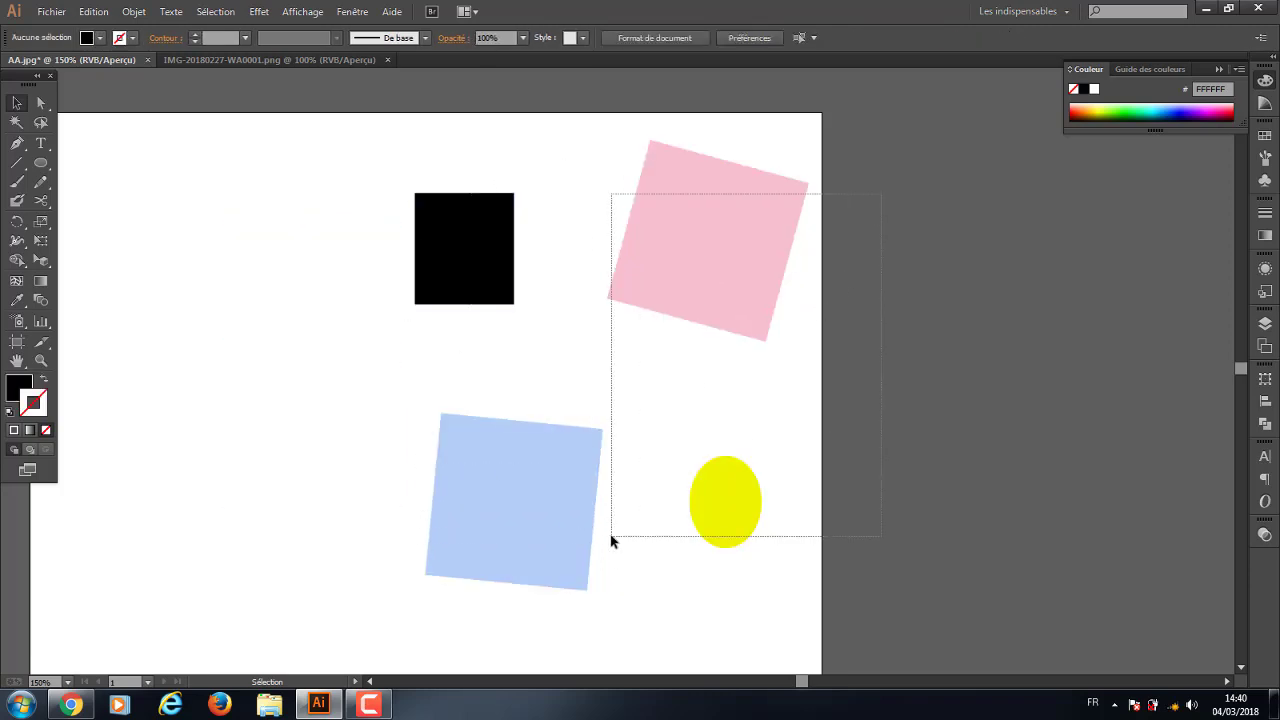
key(Delete)
click(575, 490)
key(Delete)
click(471, 249)
Apply the Round Corners (Arrondis) effect with radius 3 to the black square
click(259, 11)
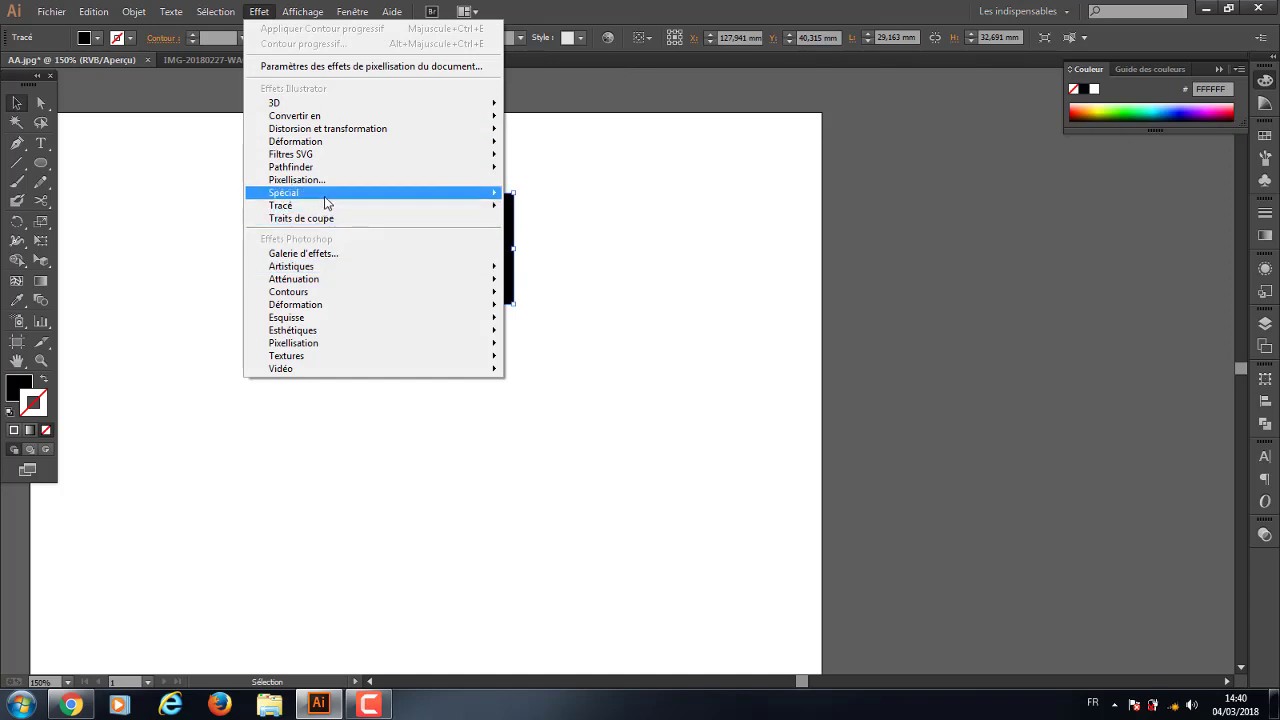
mouse_move(284, 192)
click(540, 195)
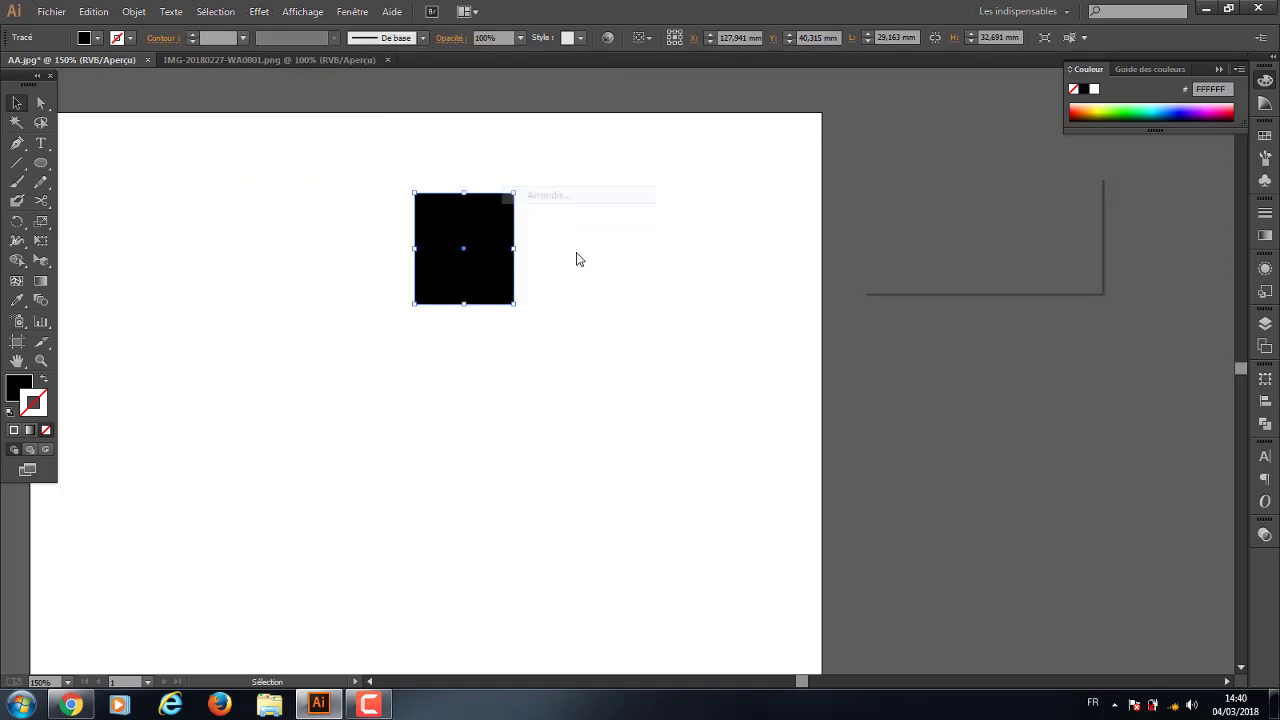
click(882, 256)
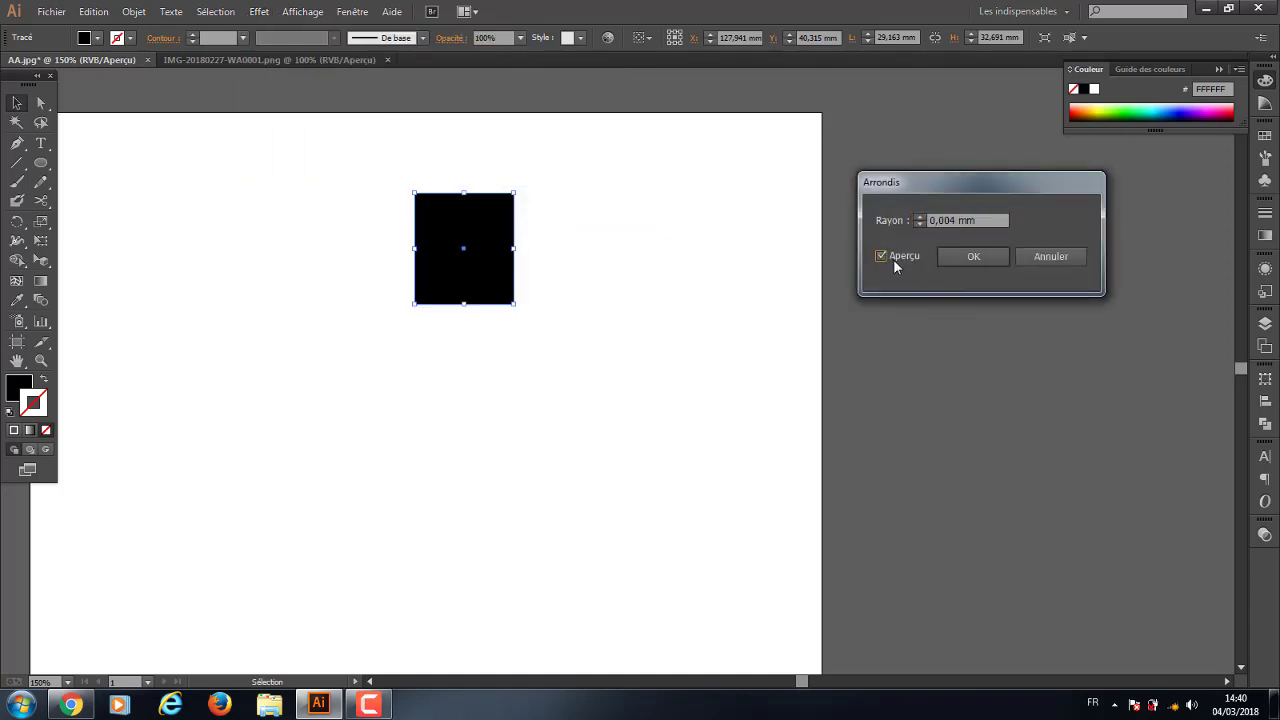
click(918, 222)
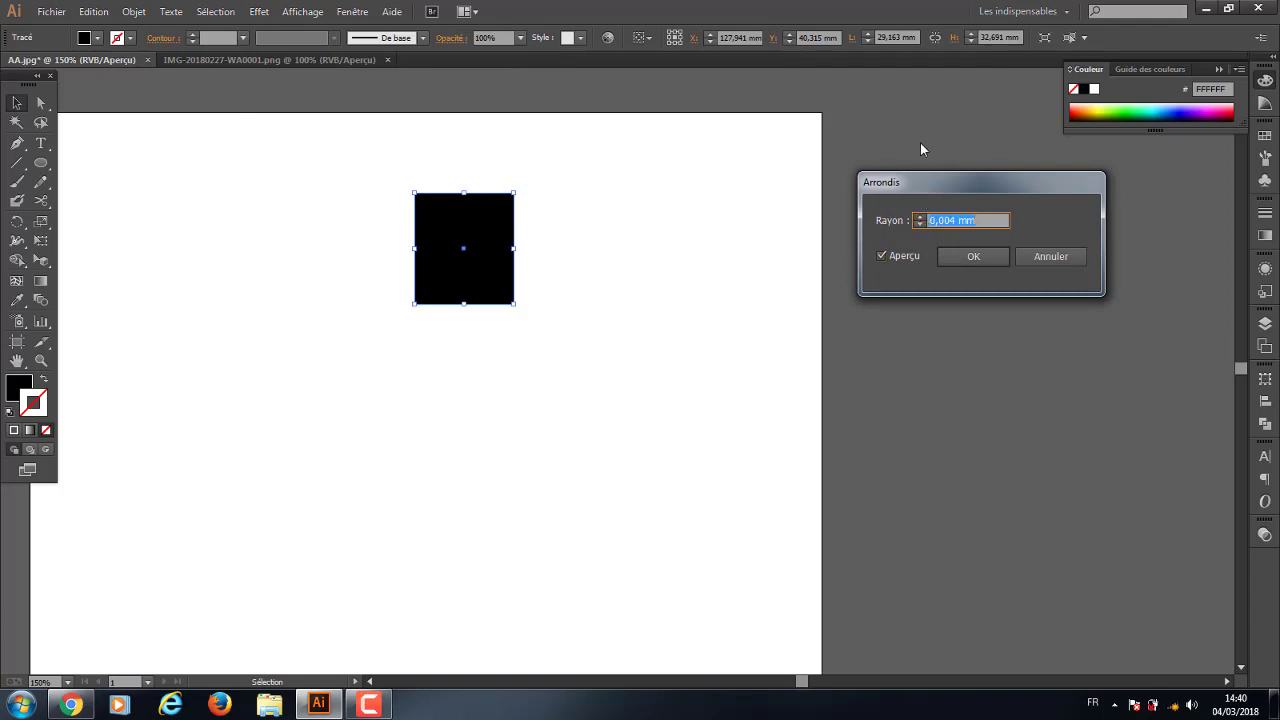
text(3)
click(985, 263)
click(548, 294)
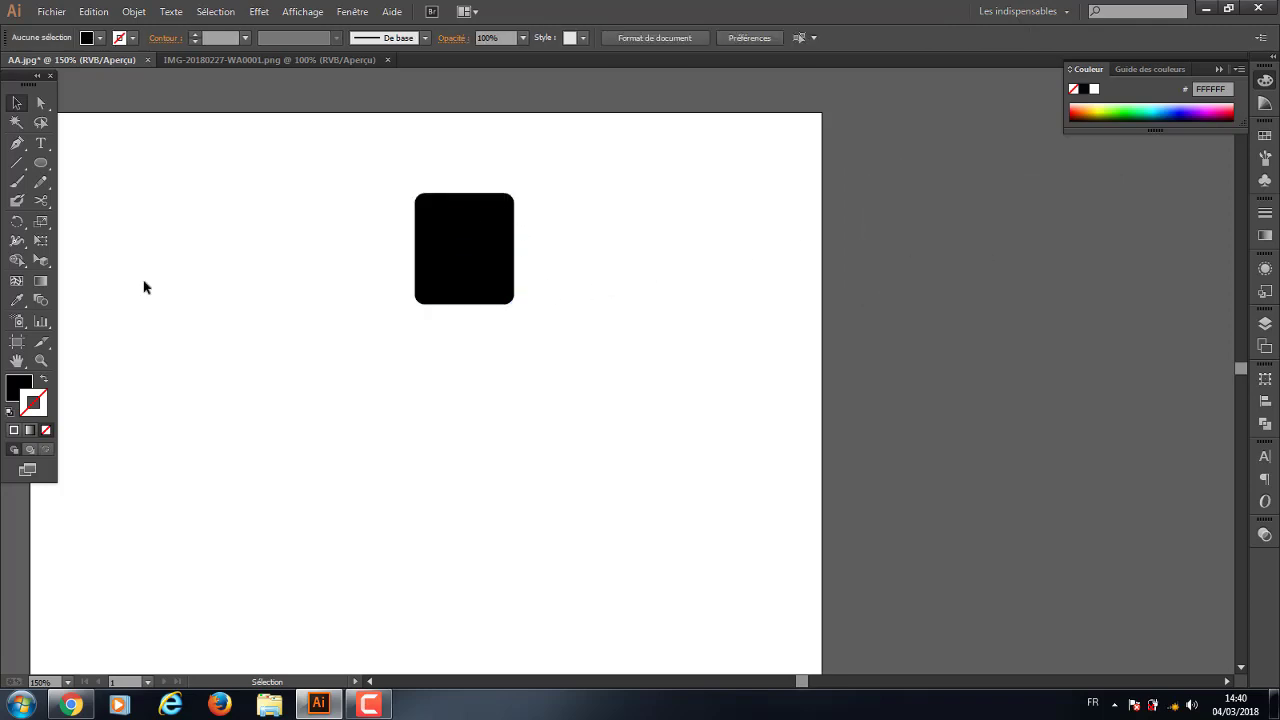
Draw a rectangle left of the rounded square and preview a 3D extrusion, then cancel
mouse_move(40, 163)
mouse_down()
mouse_move(113, 173)
mouse_move(371, 437)
mouse_up()
click(123, 162)
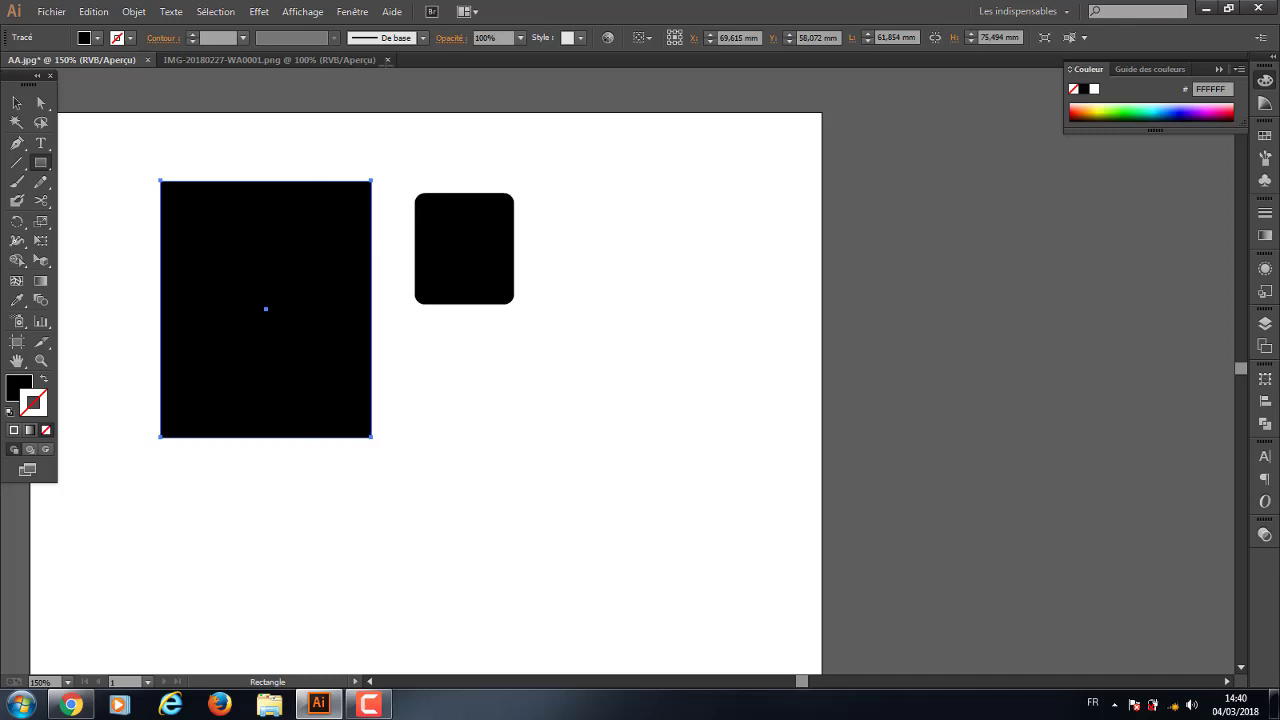
click(259, 11)
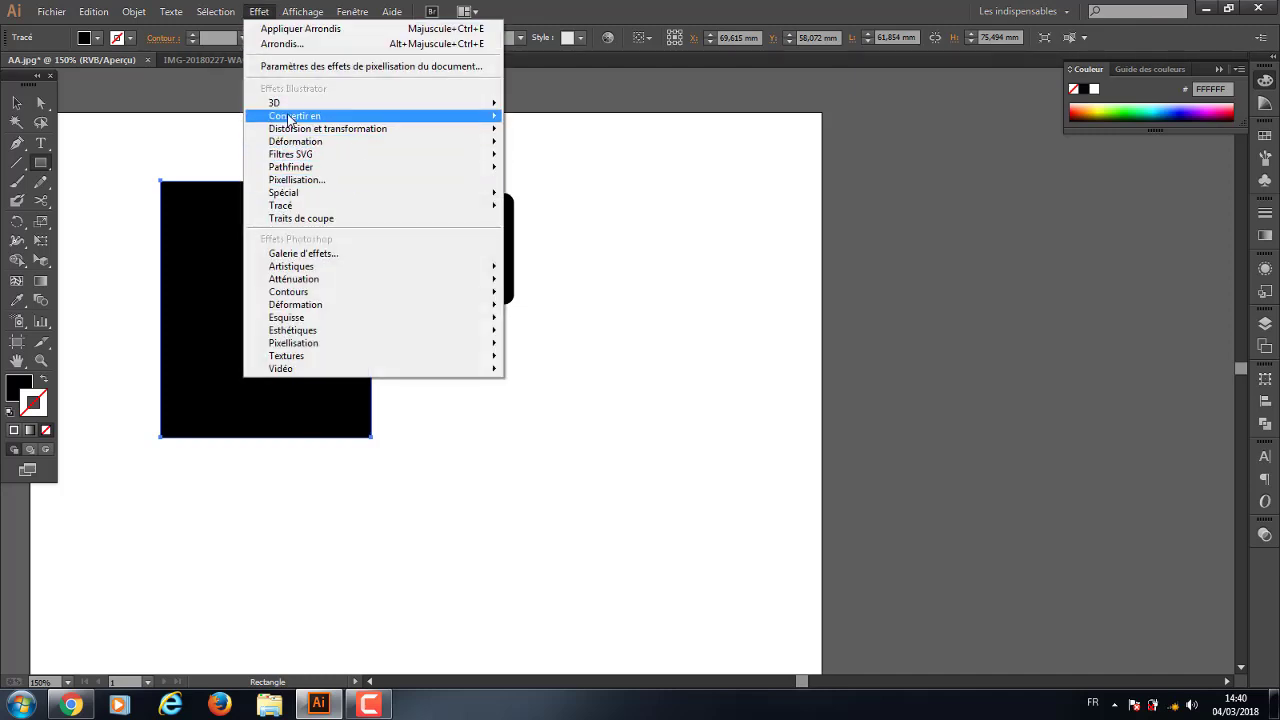
mouse_move(300, 103)
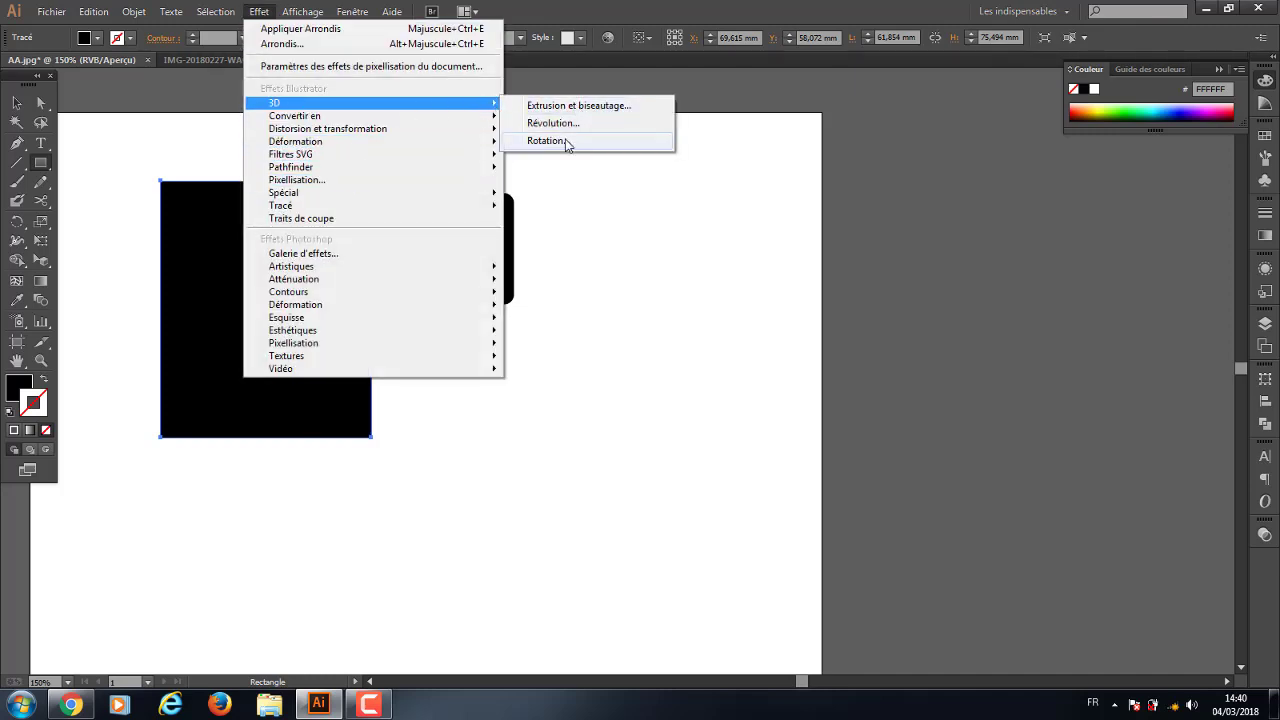
click(578, 122)
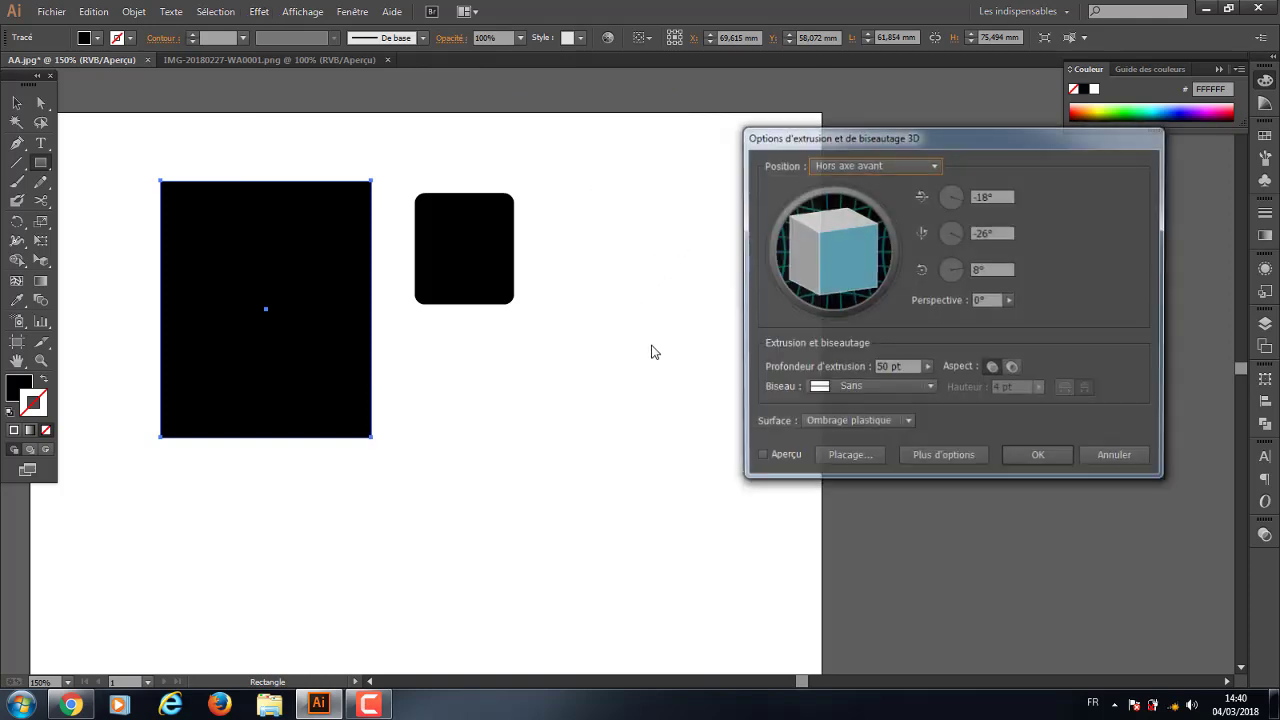
click(761, 457)
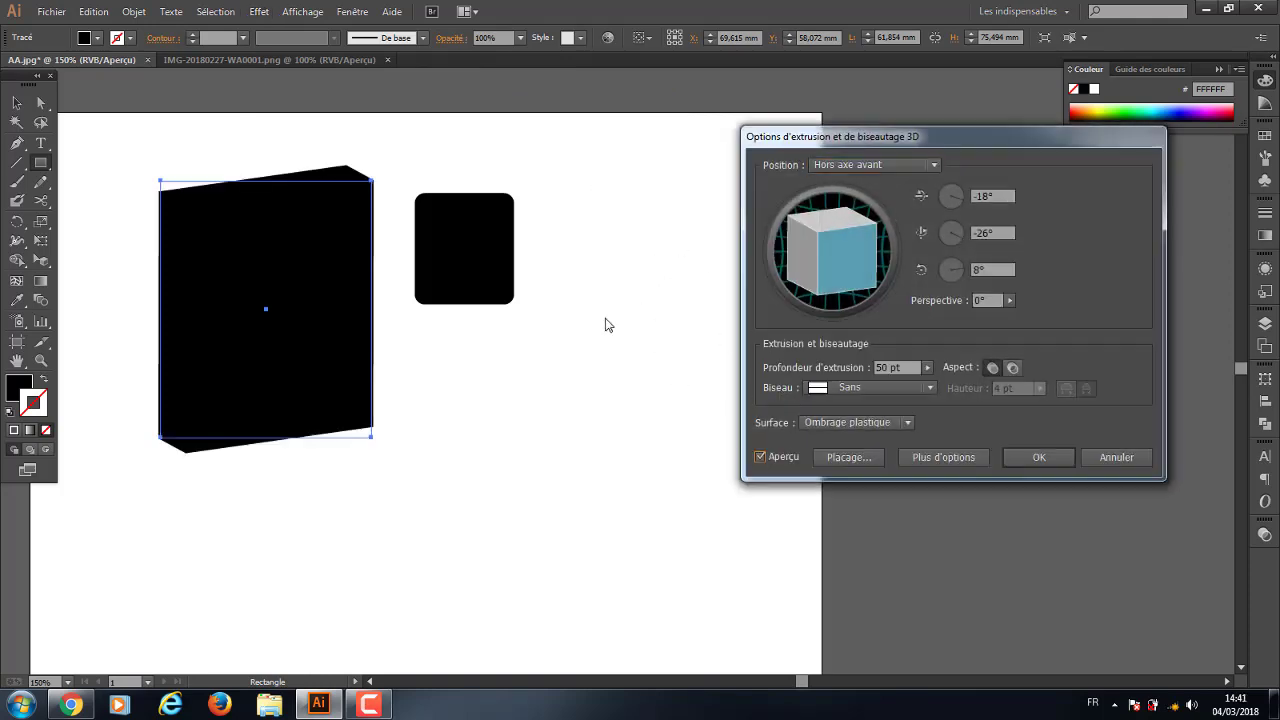
click(1128, 456)
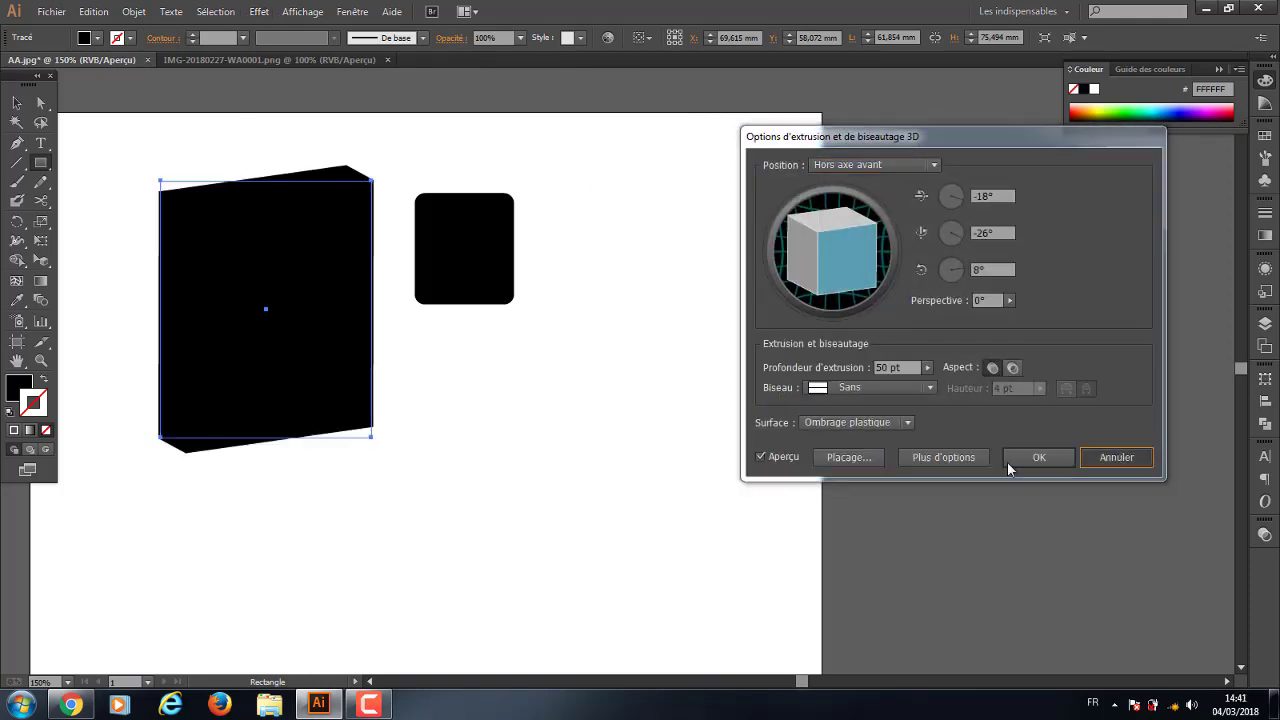
Fill the rectangle blue and extrude it into a rotated 3D box with 50 pt depth
double_click(20, 385)
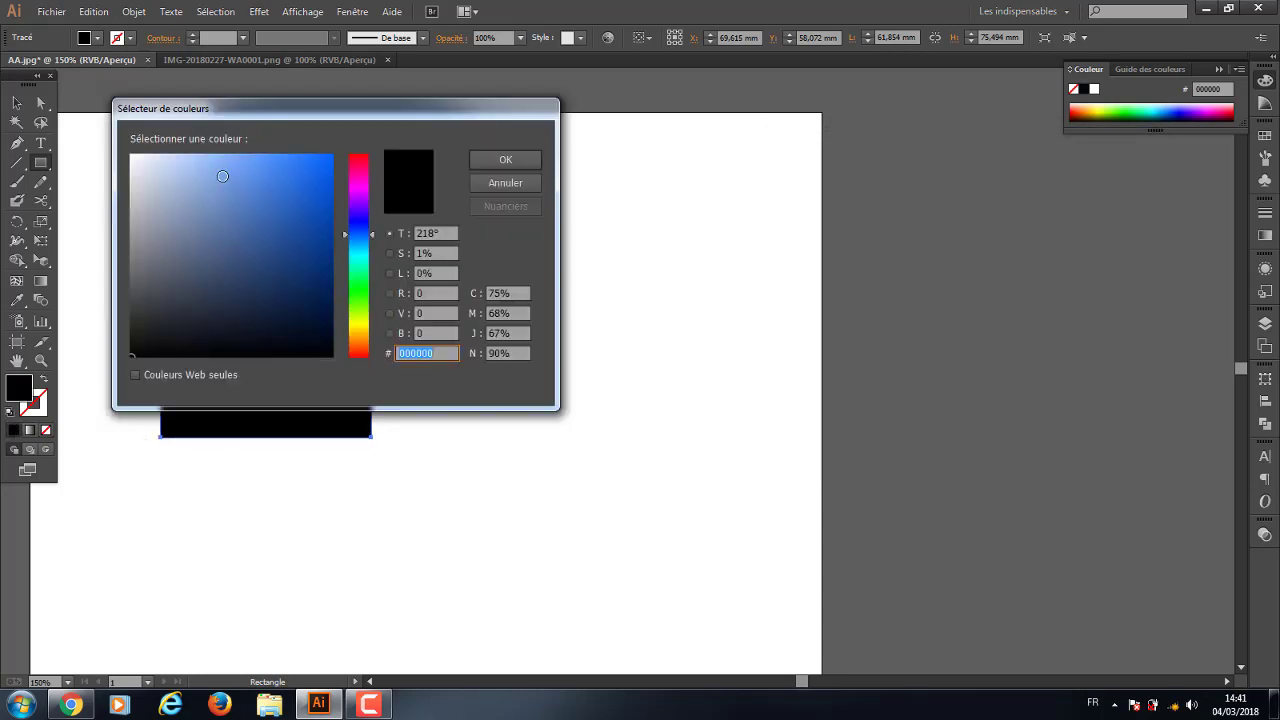
click(303, 186)
click(495, 160)
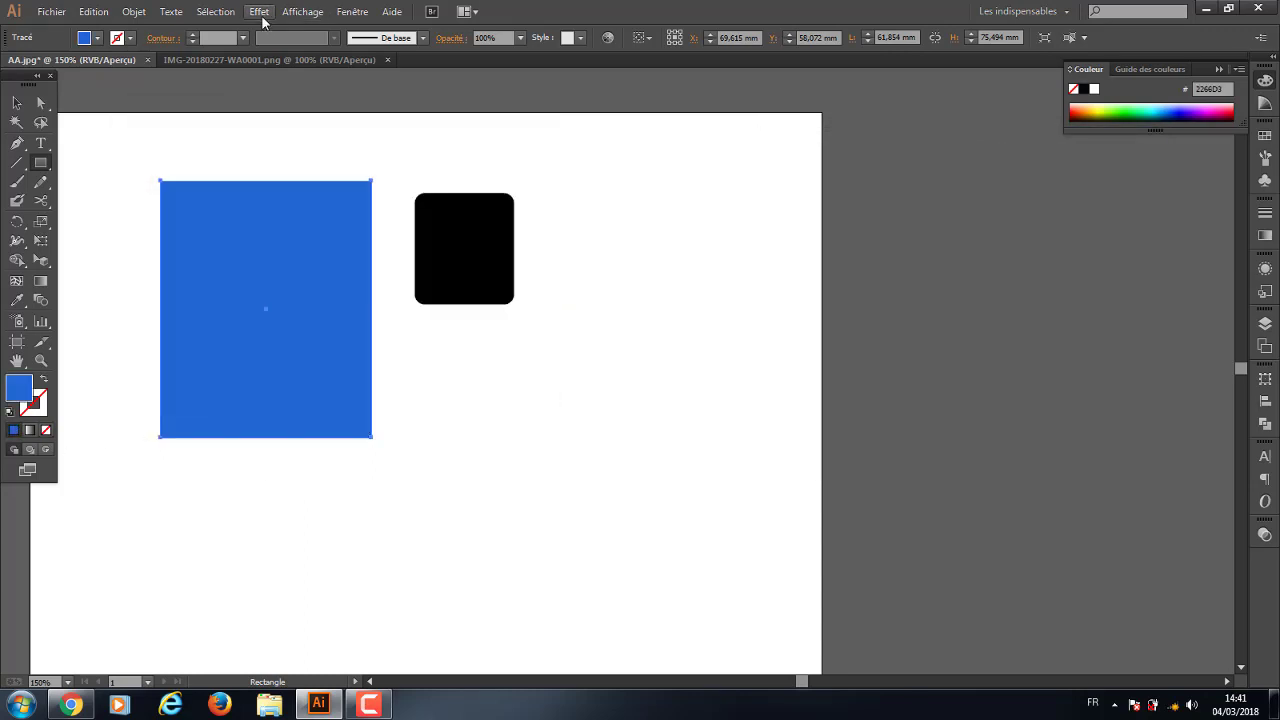
click(259, 12)
mouse_move(274, 103)
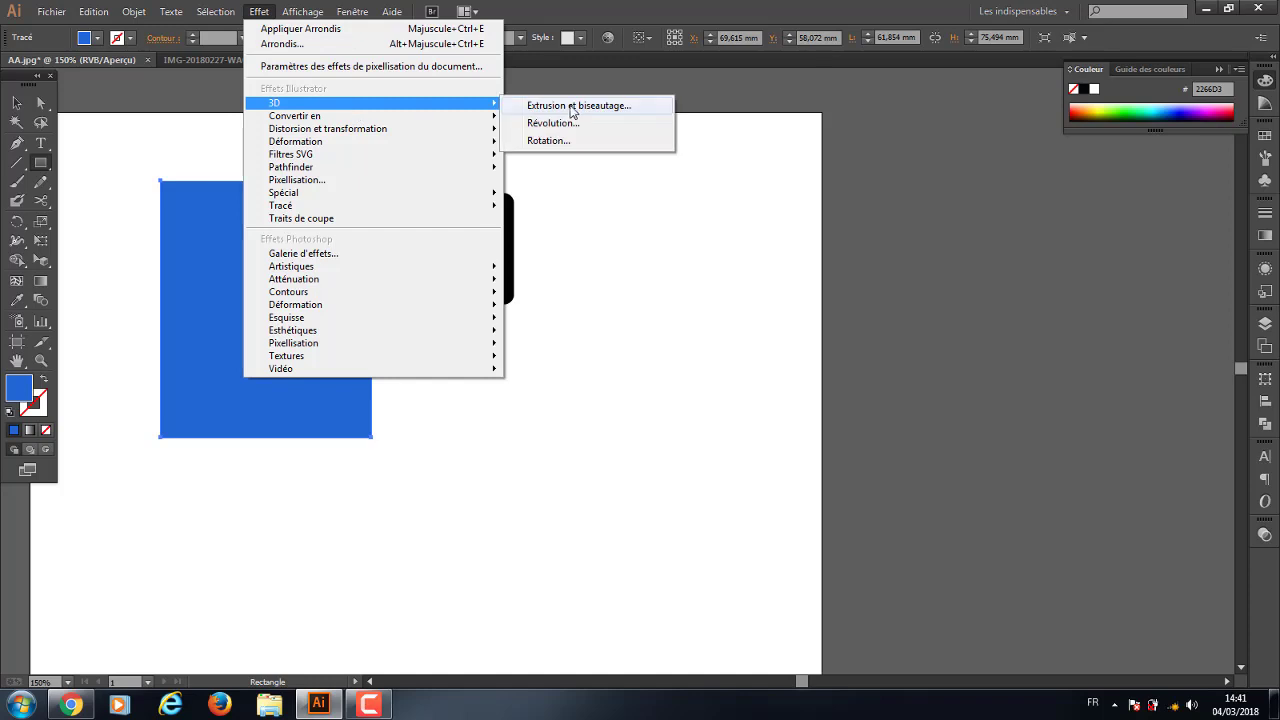
click(579, 117)
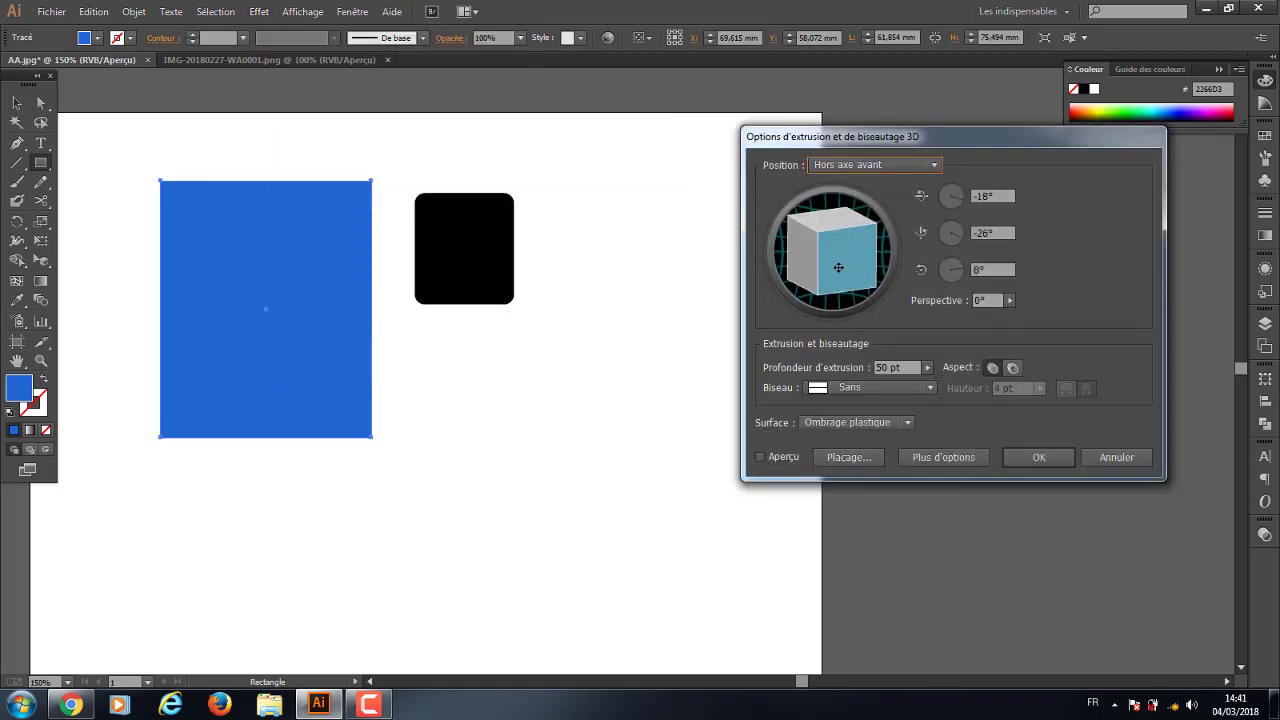
click(761, 458)
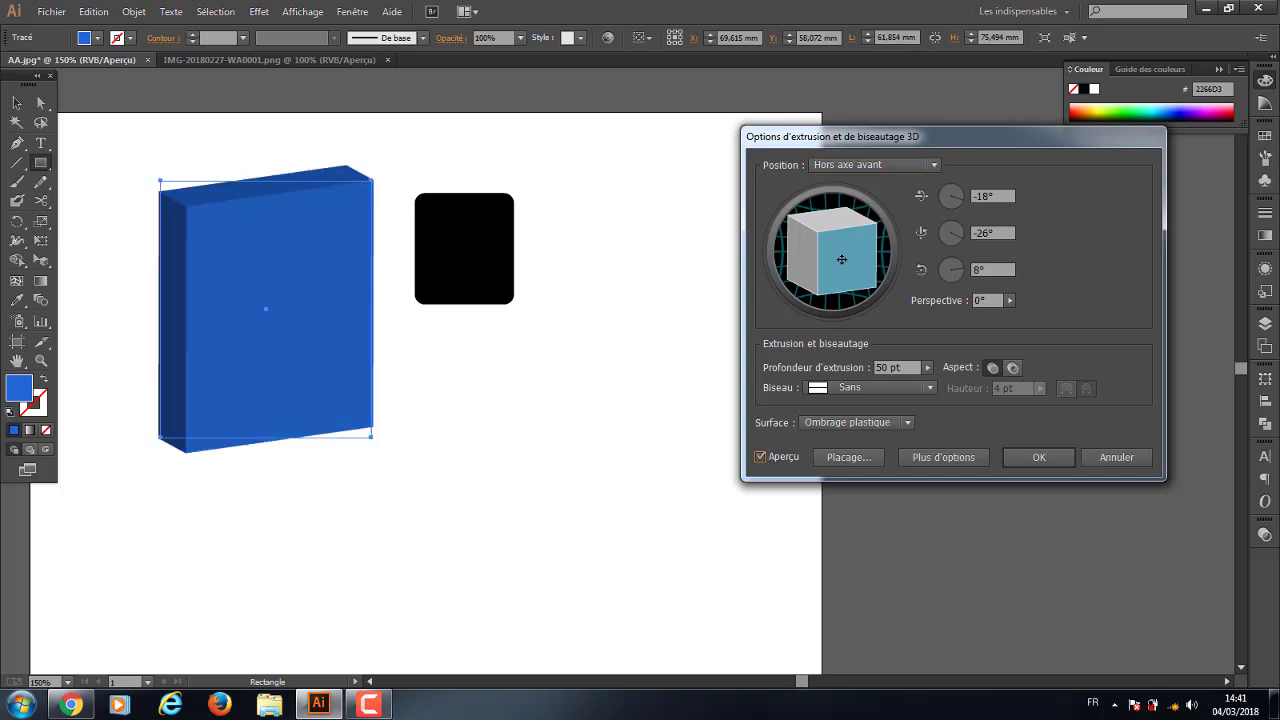
mouse_move(841, 259)
mouse_down()
mouse_move(853, 265)
mouse_move(838, 252)
mouse_move(815, 259)
mouse_move(876, 270)
mouse_up()
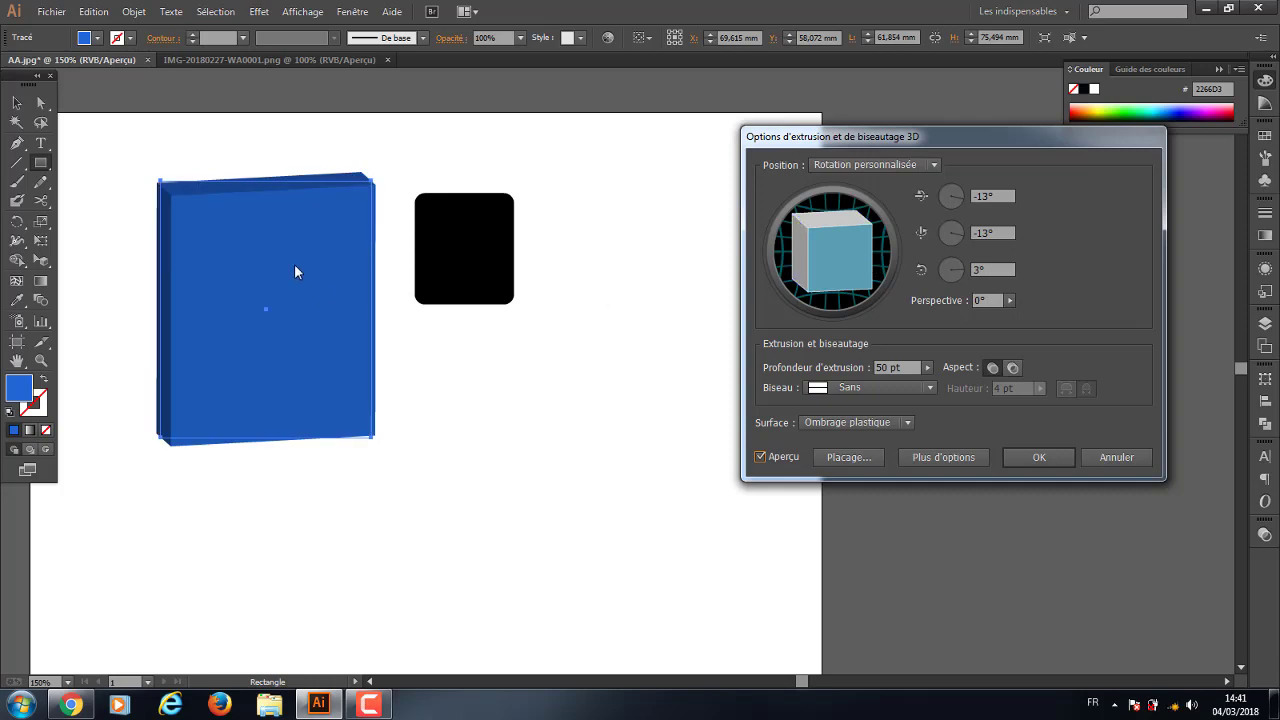
click(1038, 457)
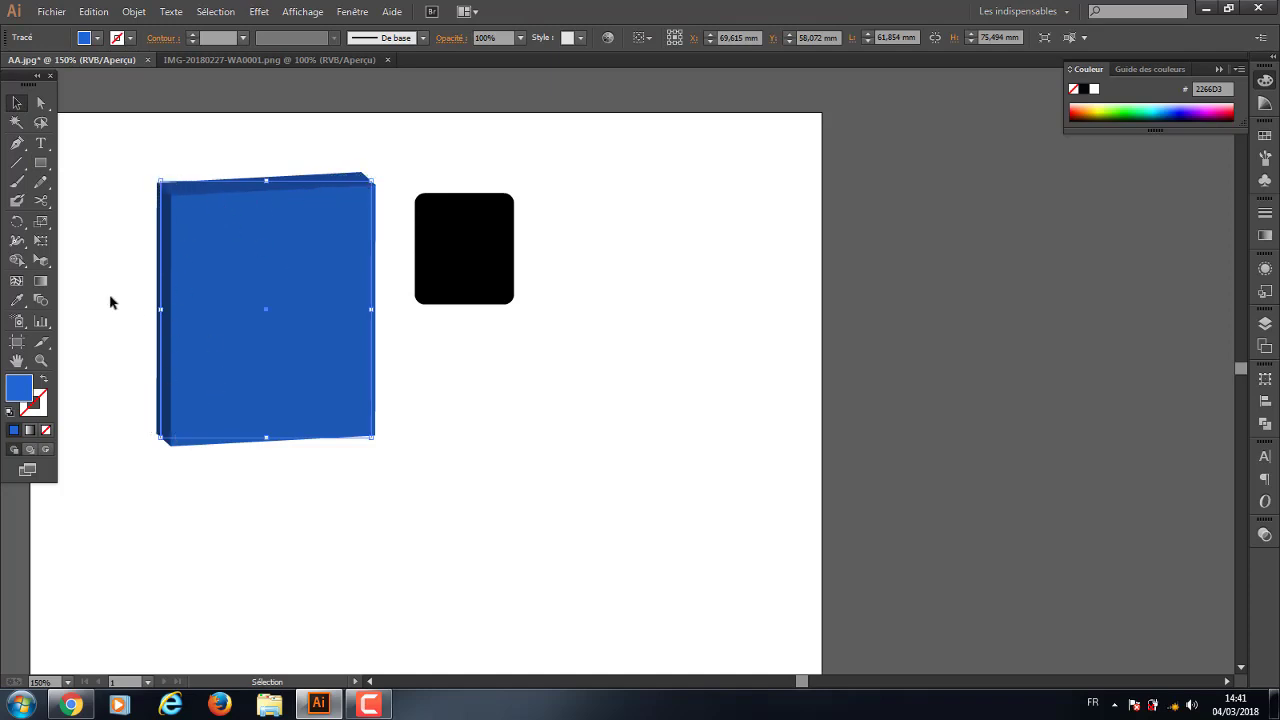
drag(156, 152, 287, 306)
click(133, 12)
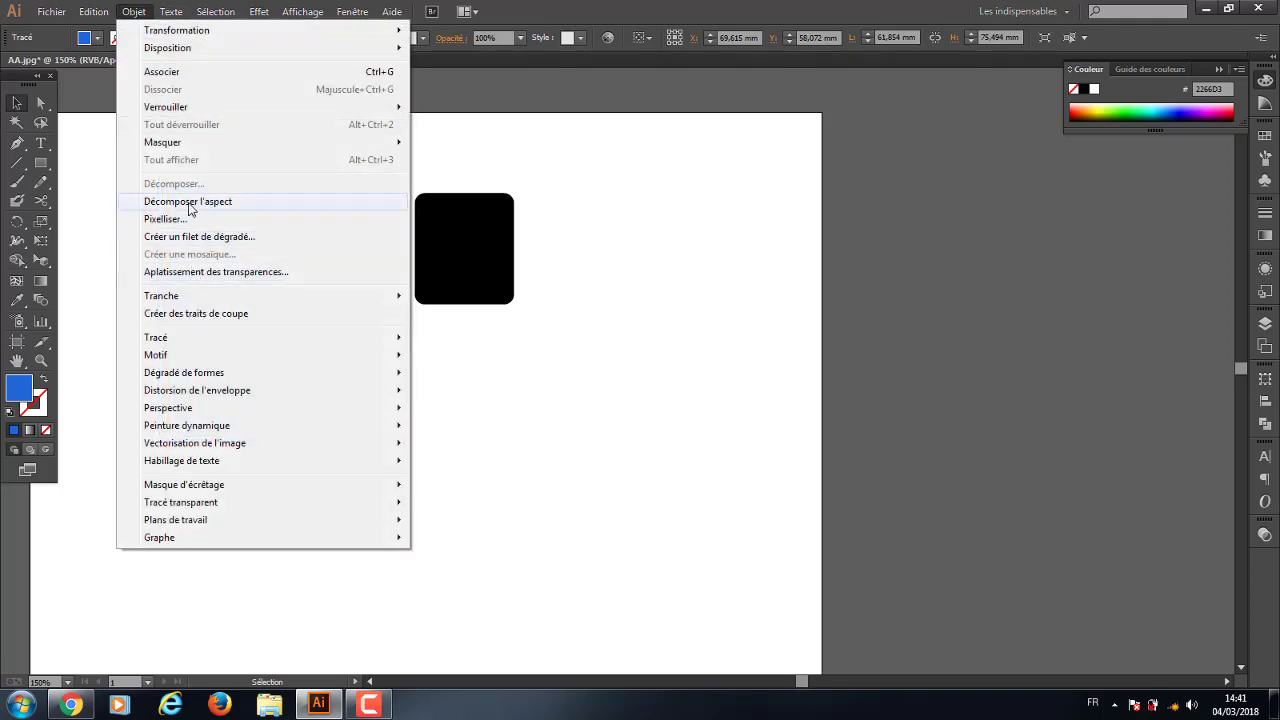
click(540, 436)
click(540, 436)
click(310, 301)
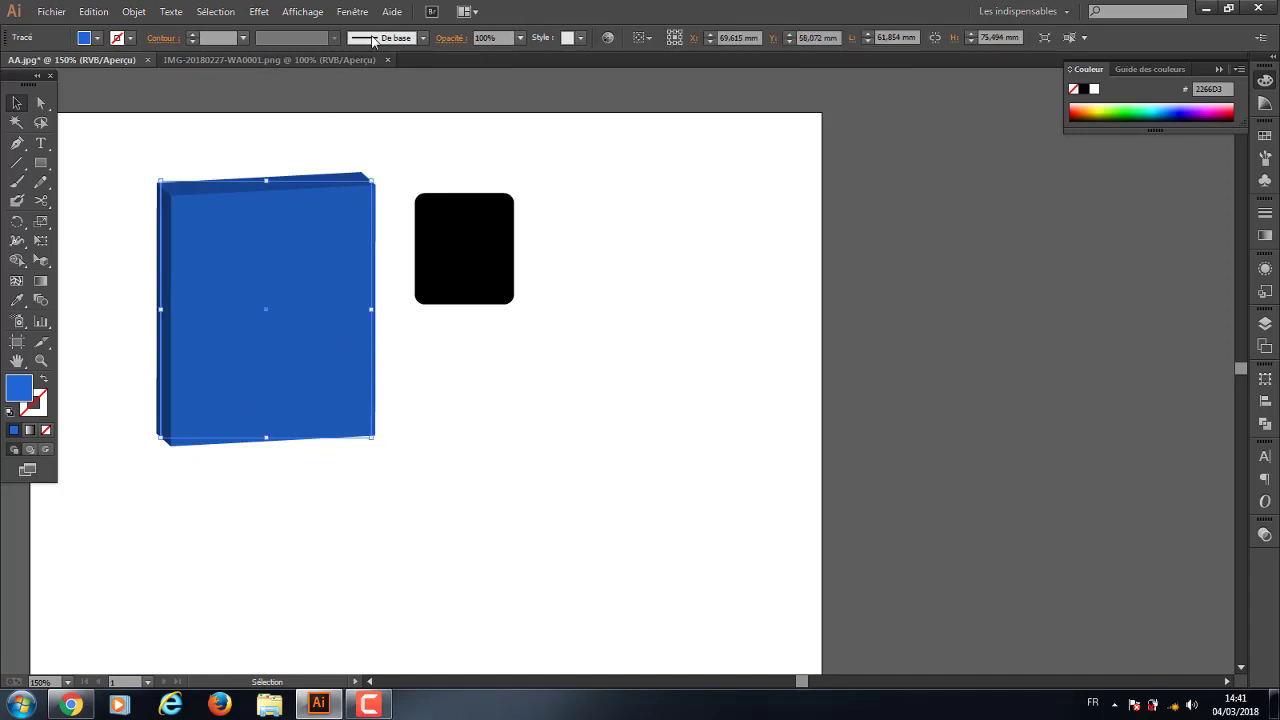
click(134, 11)
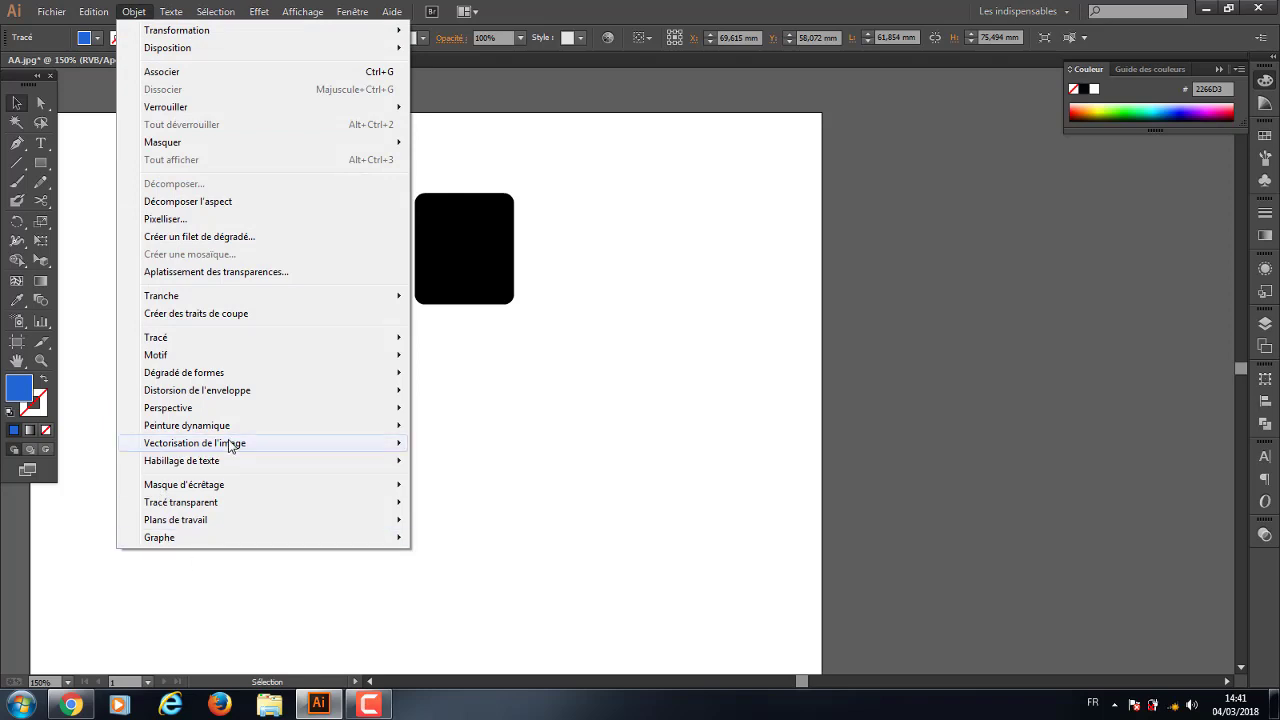
mouse_move(194, 443)
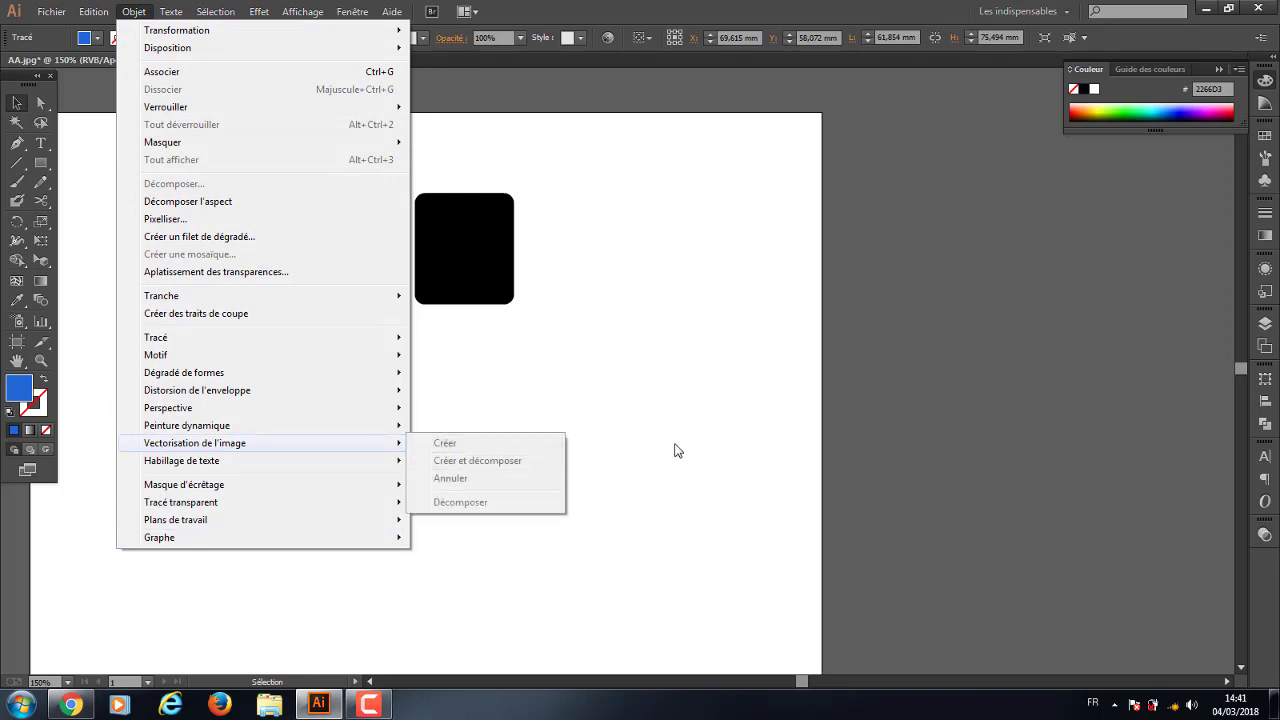
click(688, 420)
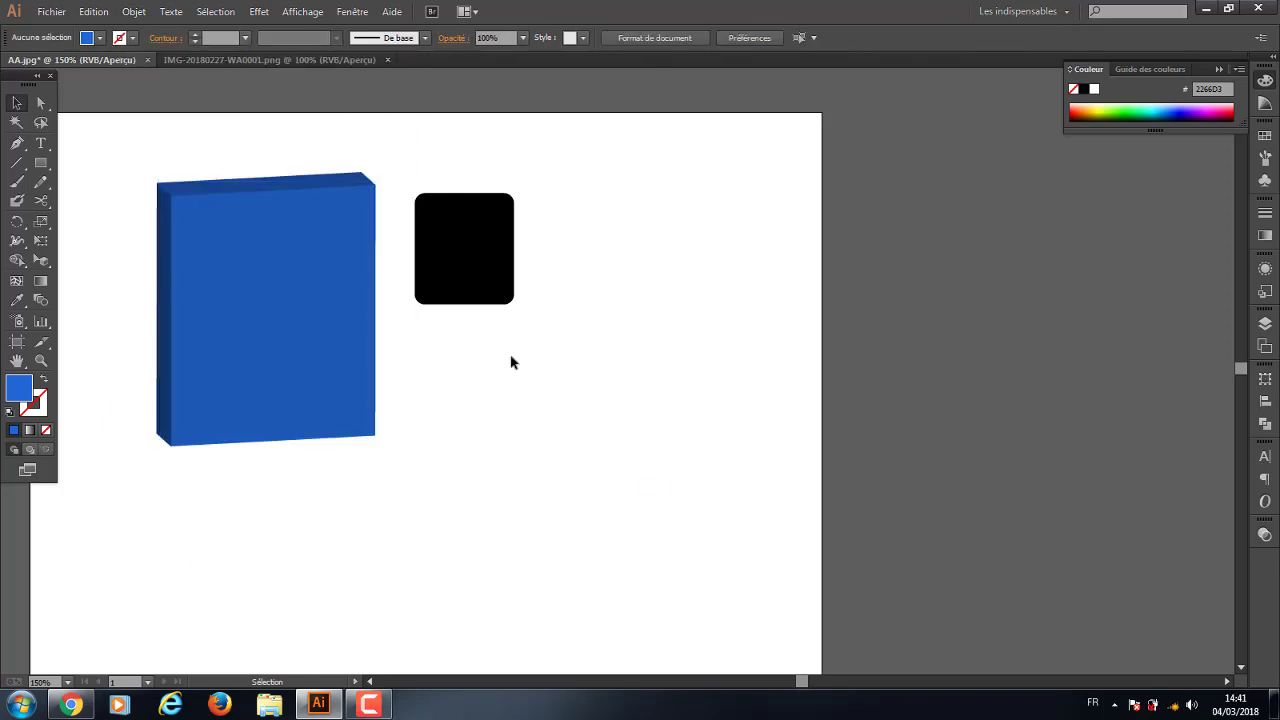
click(315, 289)
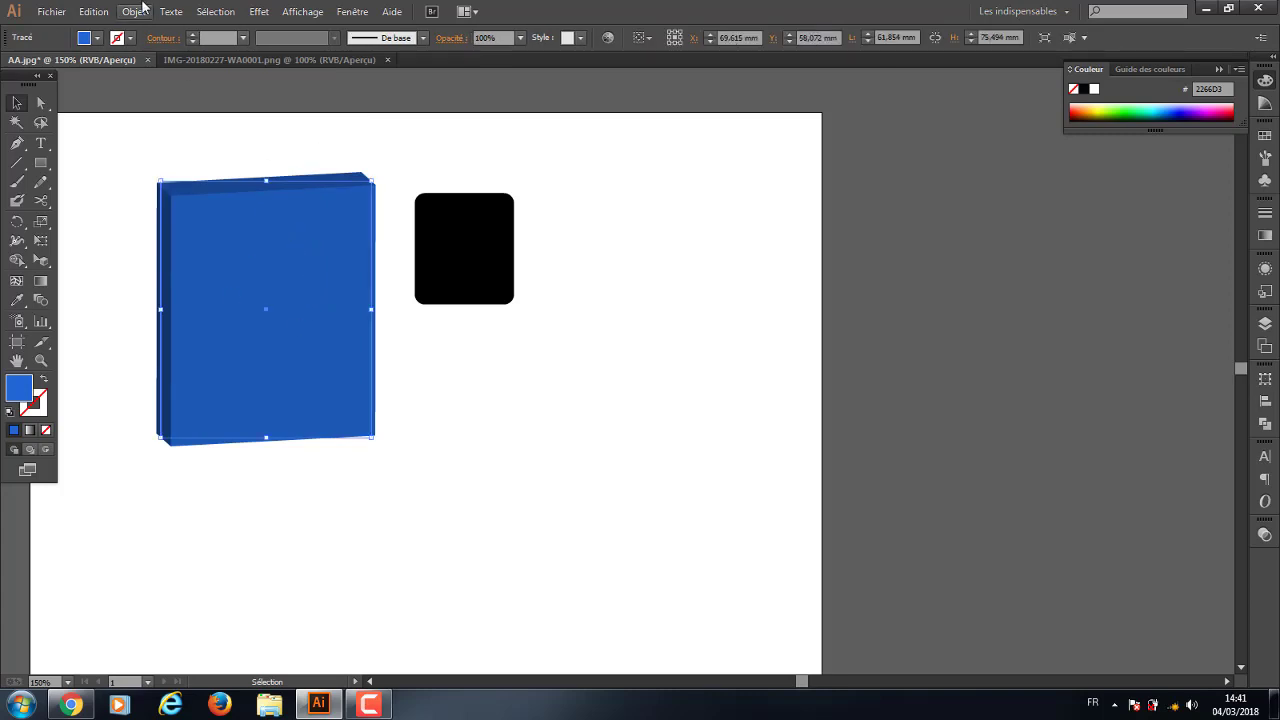
click(310, 12)
Add a 53% opacity drop shadow with 2 mm X/Y offsets, then drag the square right
click(740, 337)
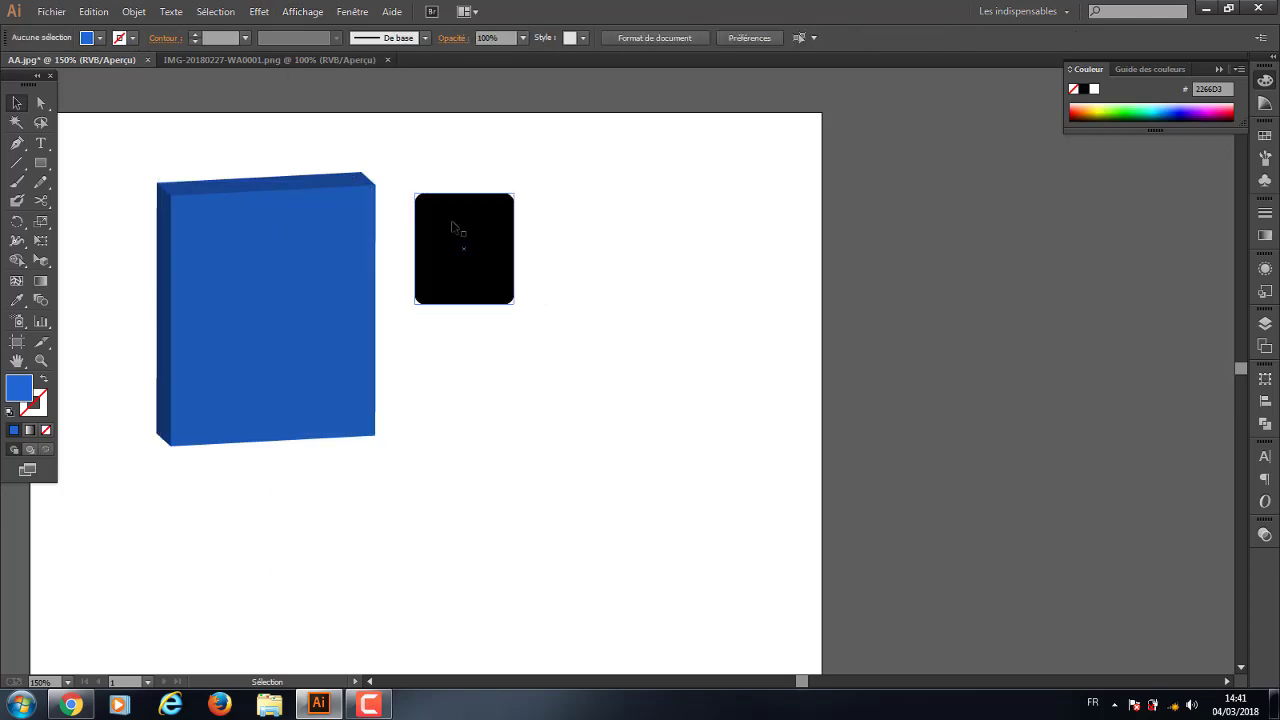
click(452, 228)
click(300, 12)
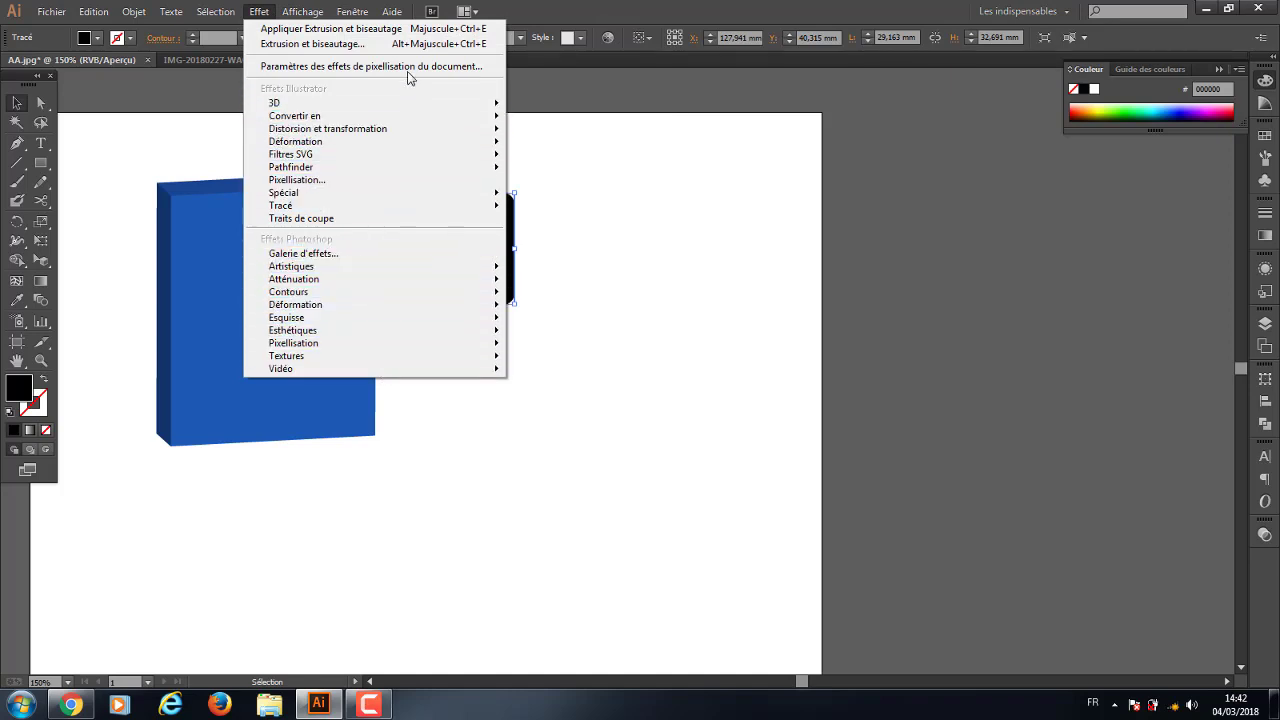
mouse_move(283, 192)
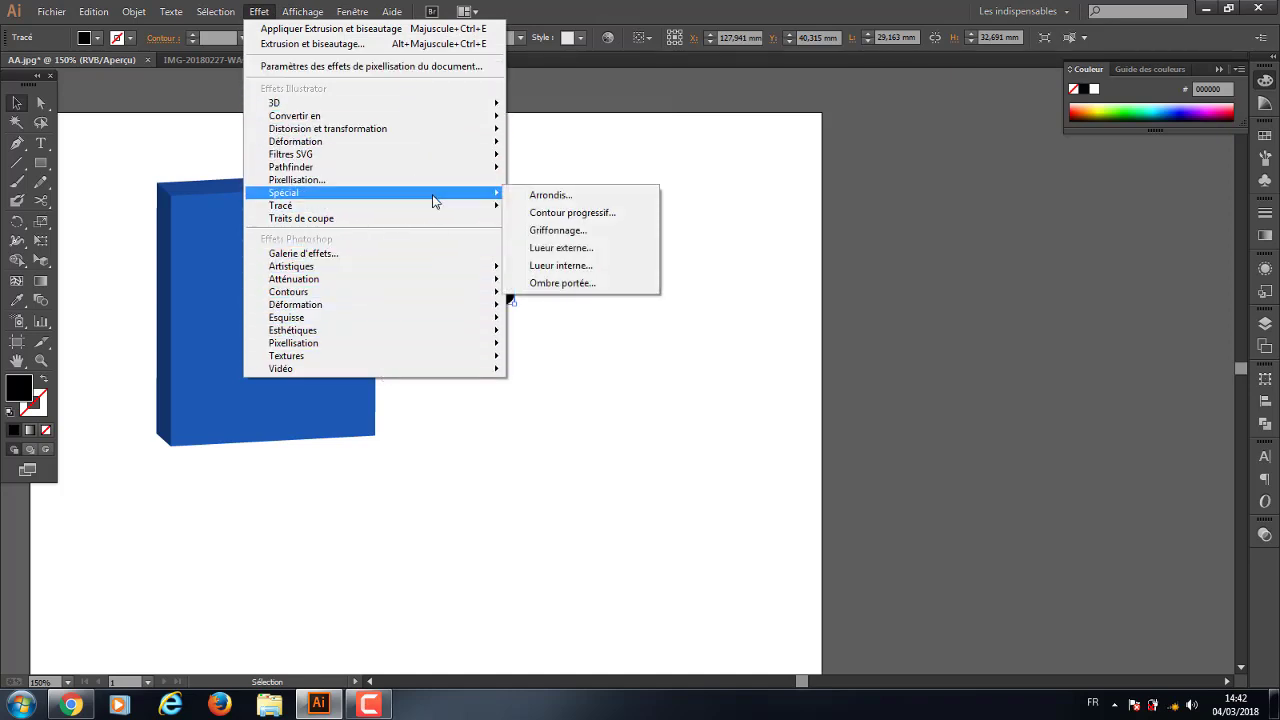
click(594, 284)
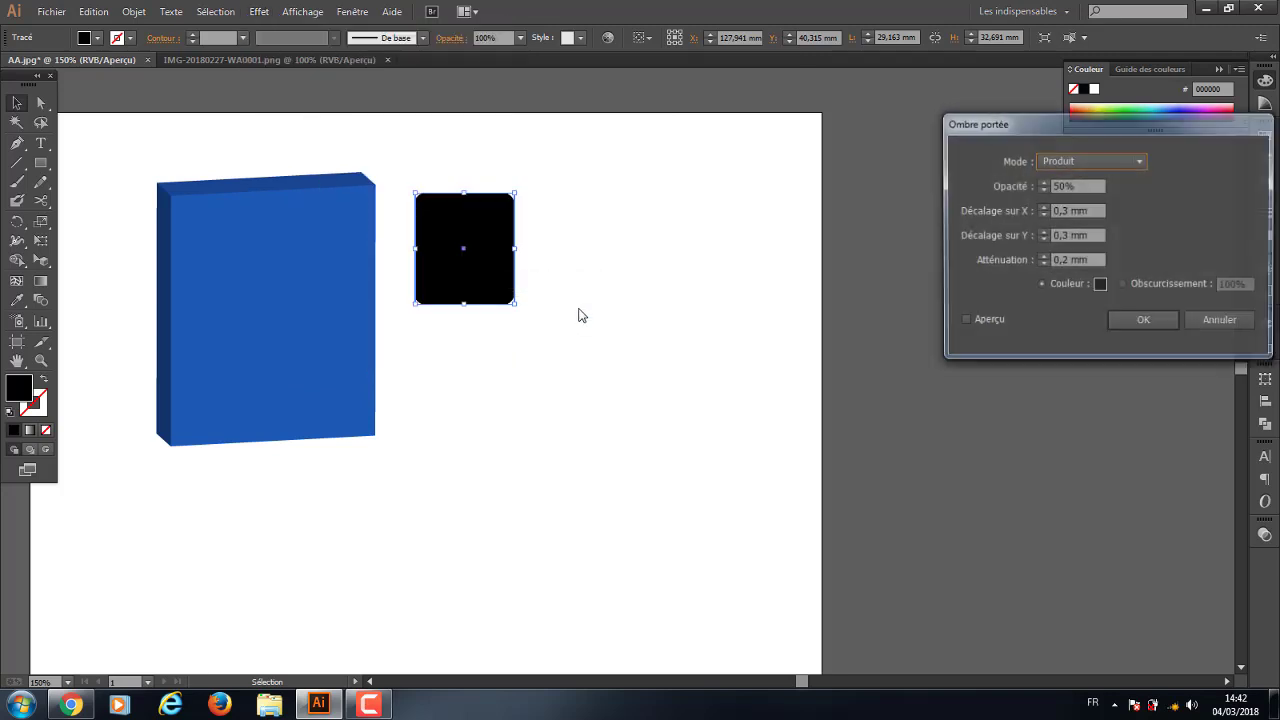
click(964, 321)
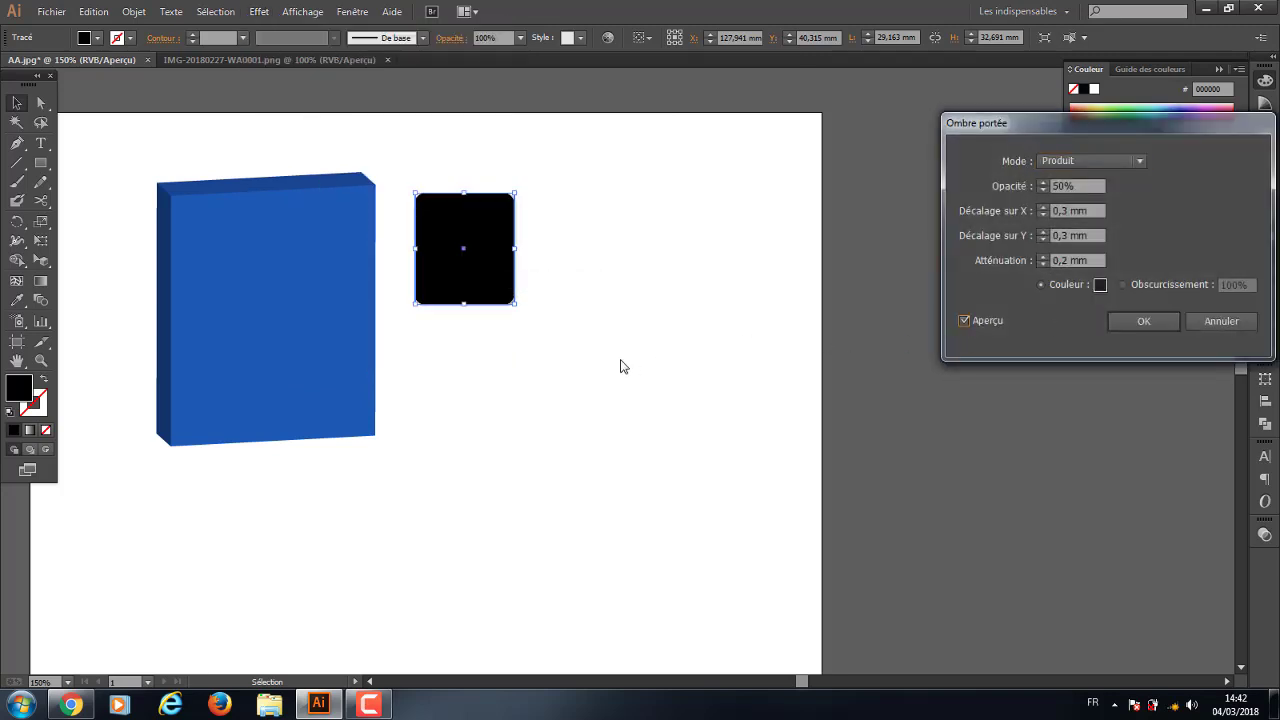
click(1045, 188)
click(1044, 207)
click(1043, 231)
click(1043, 231)
text(2)
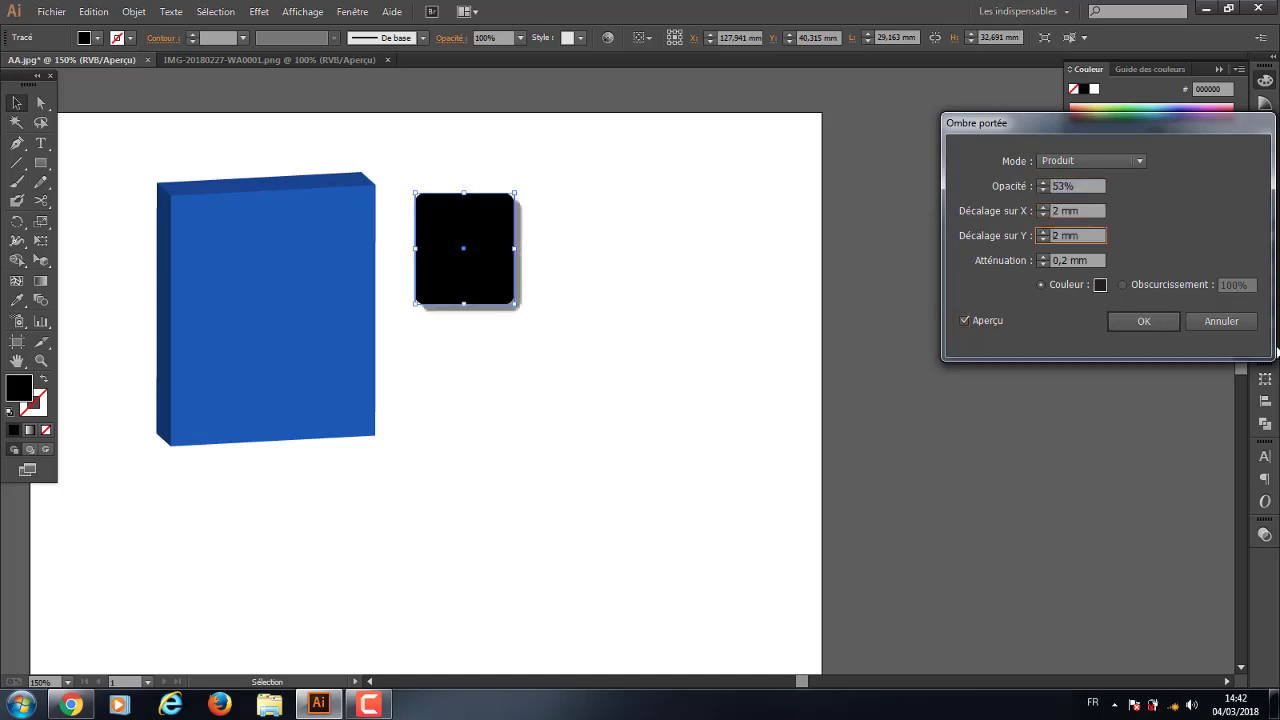
click(1143, 321)
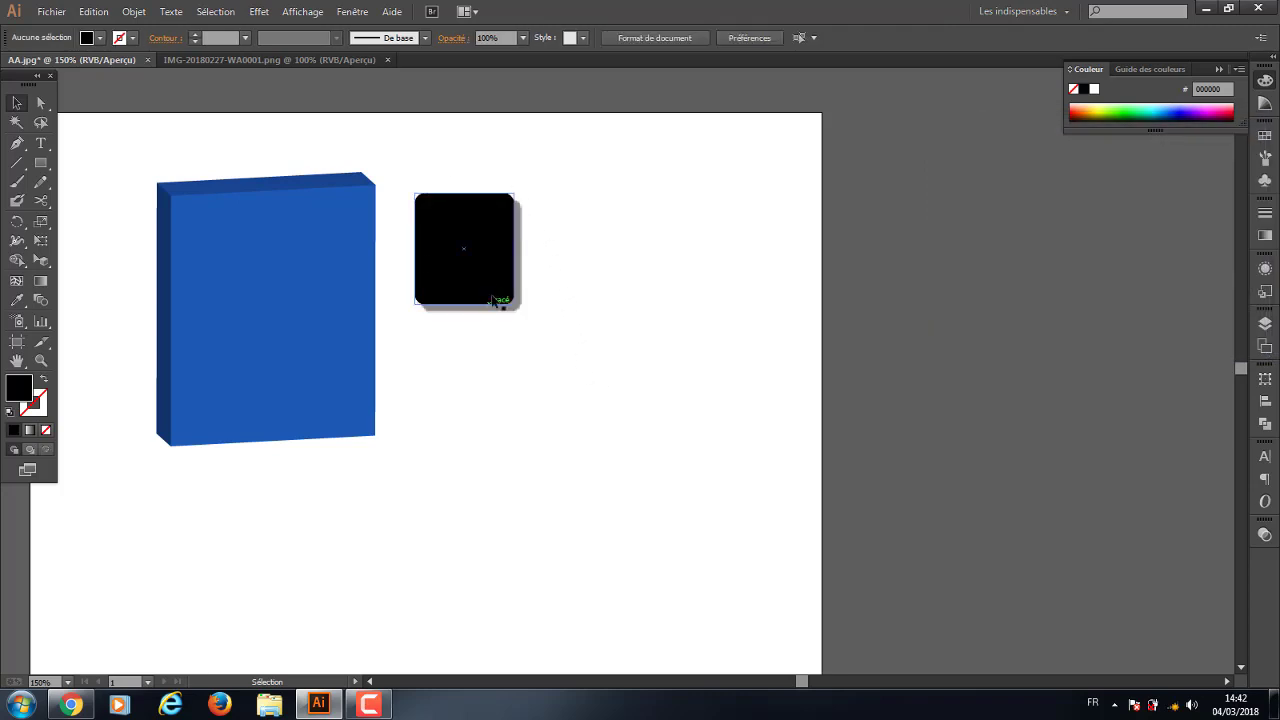
drag(497, 267, 570, 272)
click(580, 349)
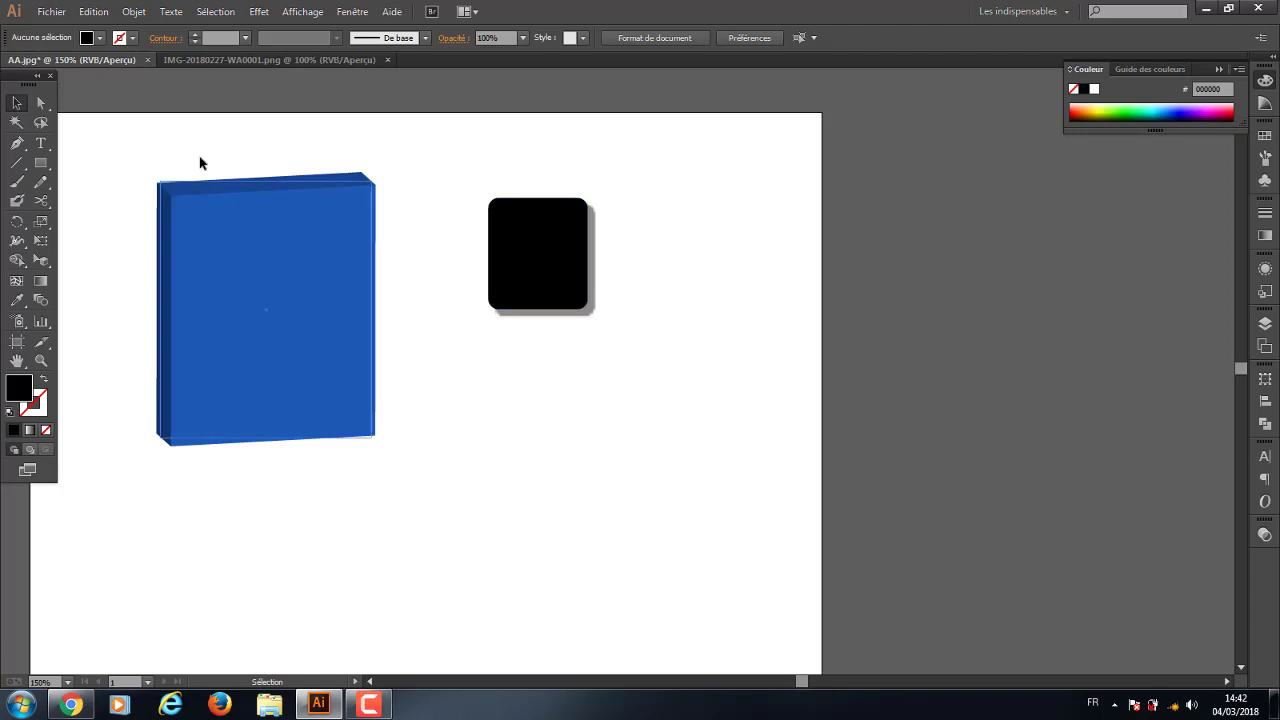
Show rulers along the canvas edges, then zoom to 200% and back to 150%
click(259, 11)
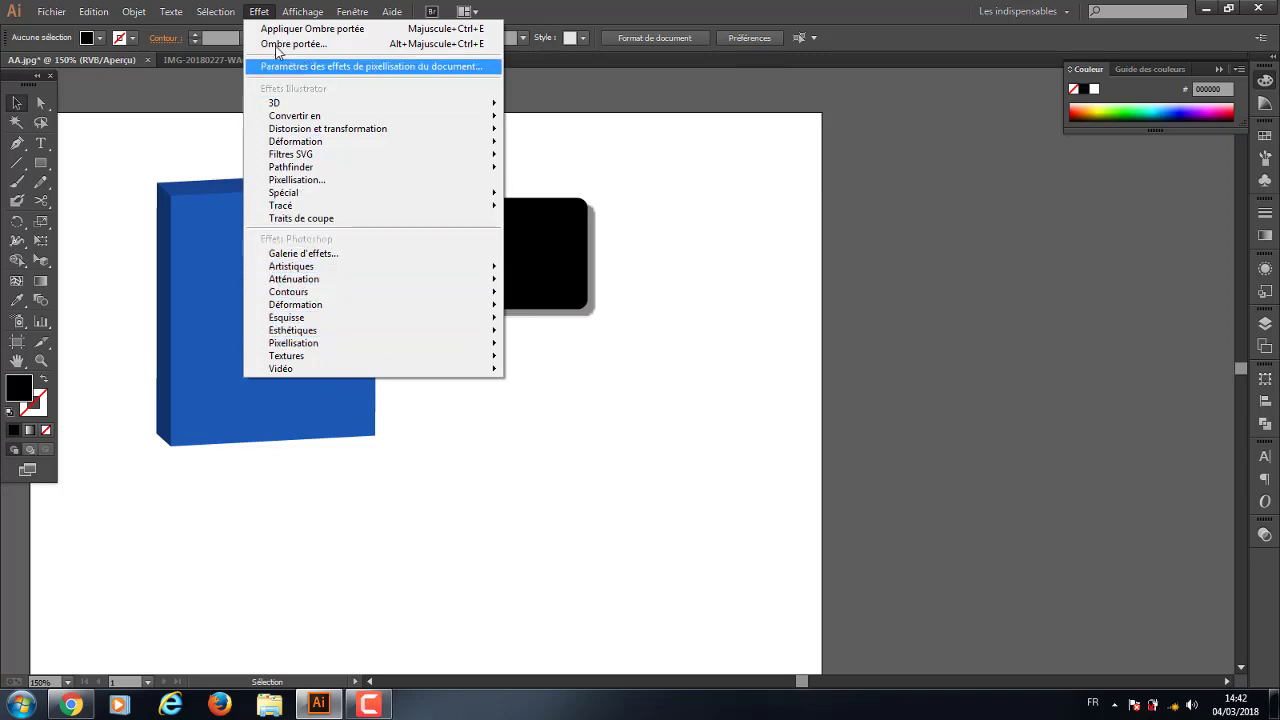
click(306, 11)
click(306, 11)
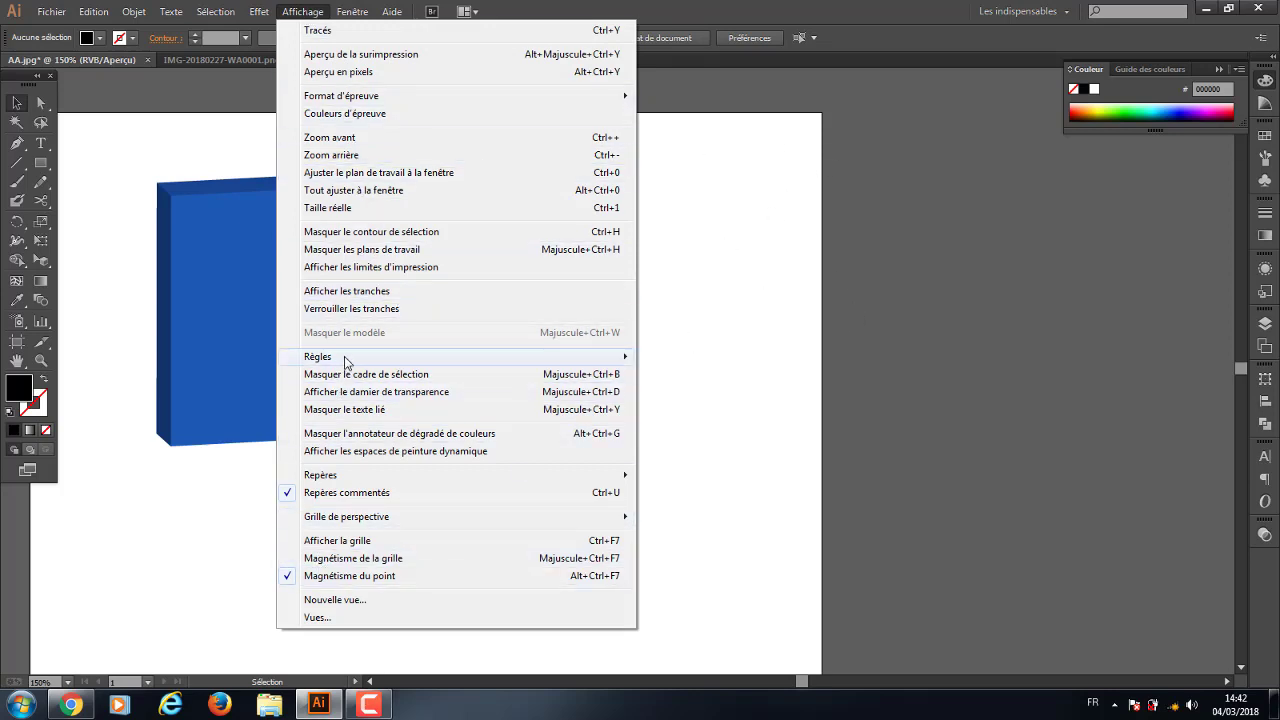
mouse_move(318, 356)
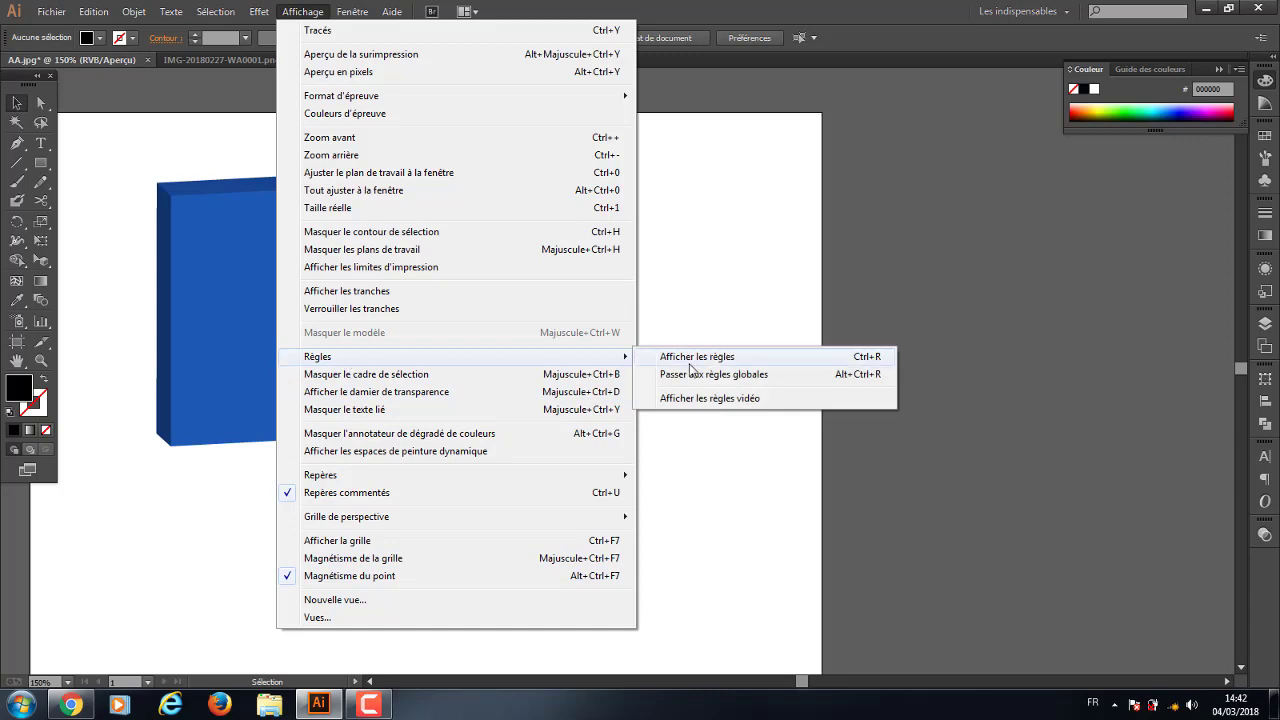
click(686, 357)
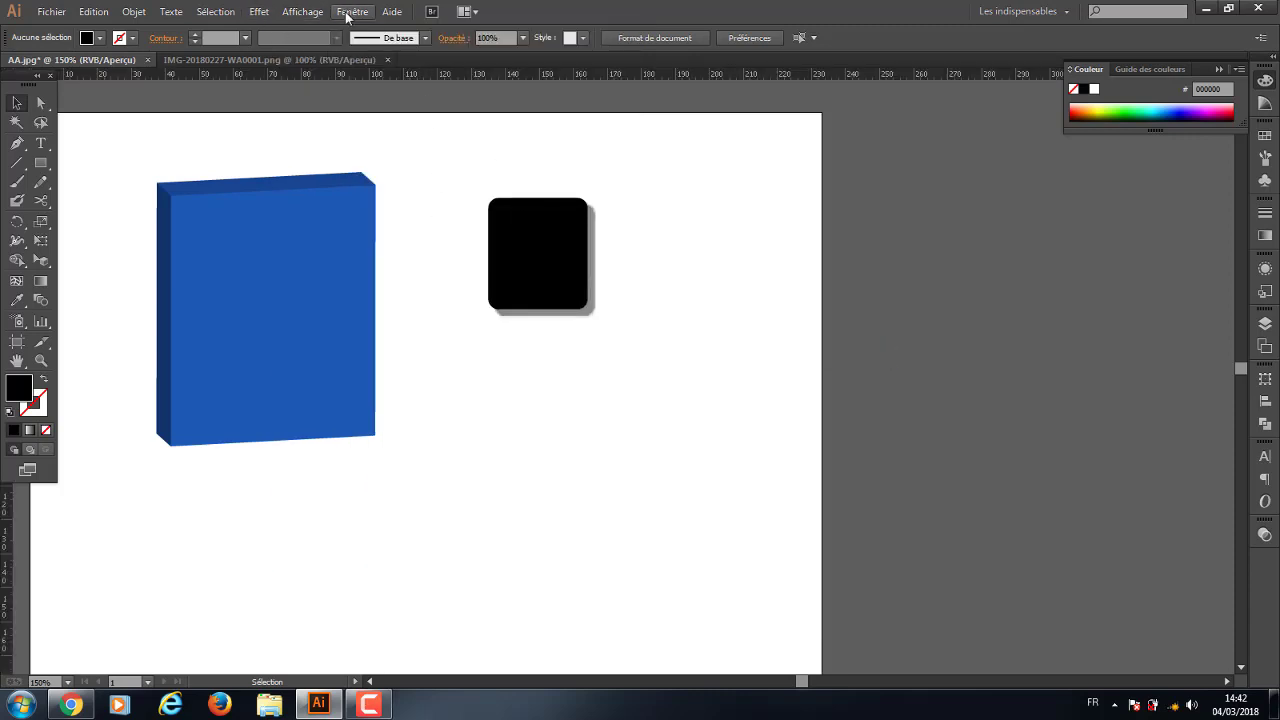
click(302, 11)
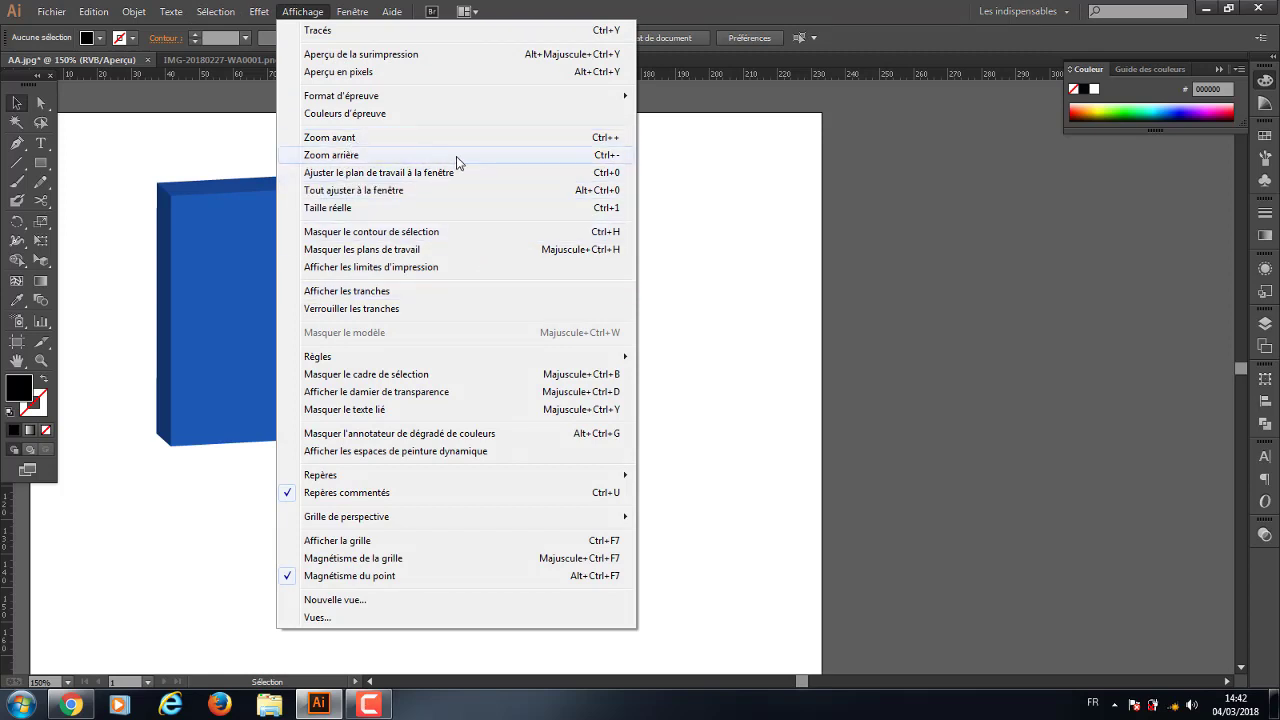
click(331, 137)
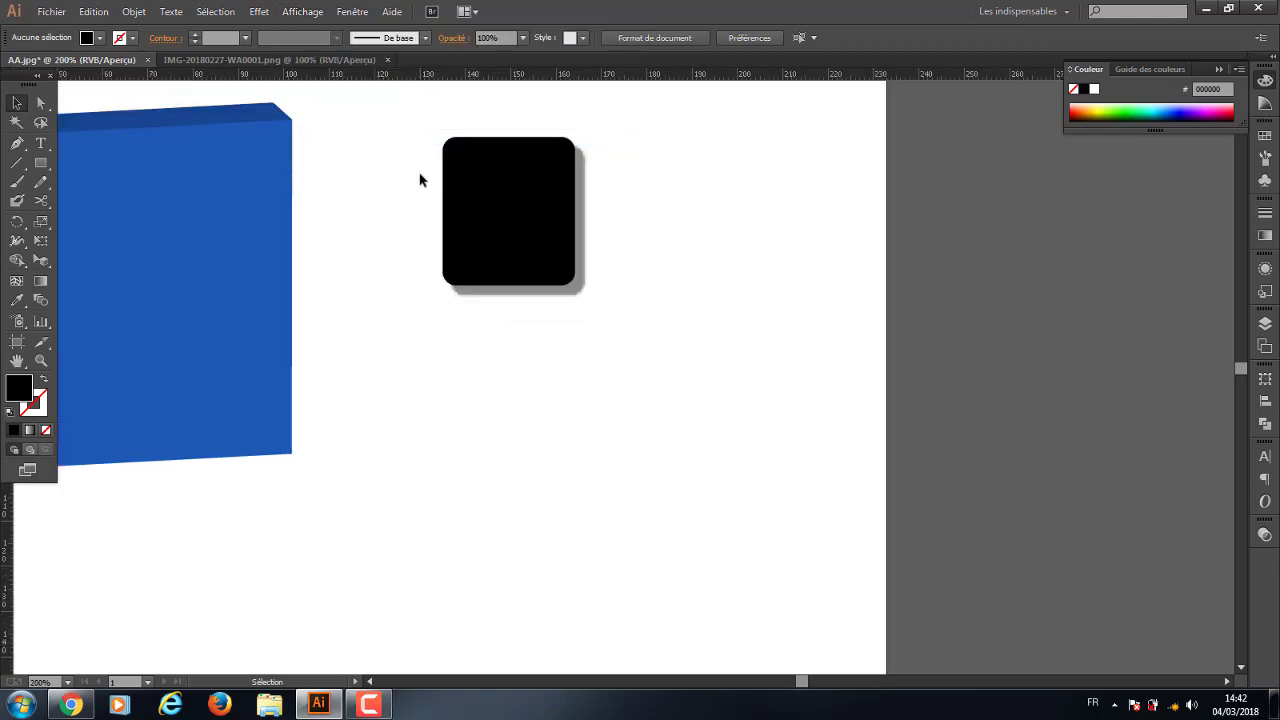
click(300, 11)
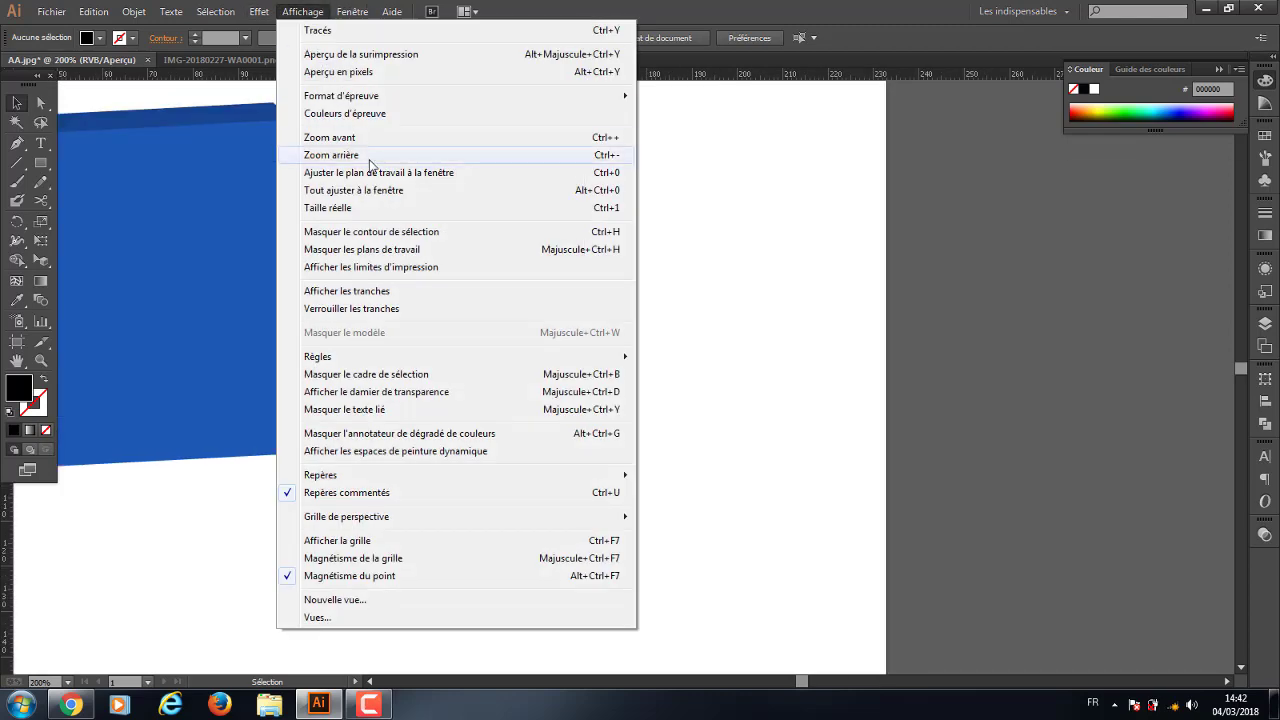
click(365, 158)
Add a second horizontal guide across the artboard, then display the document grid
click(302, 11)
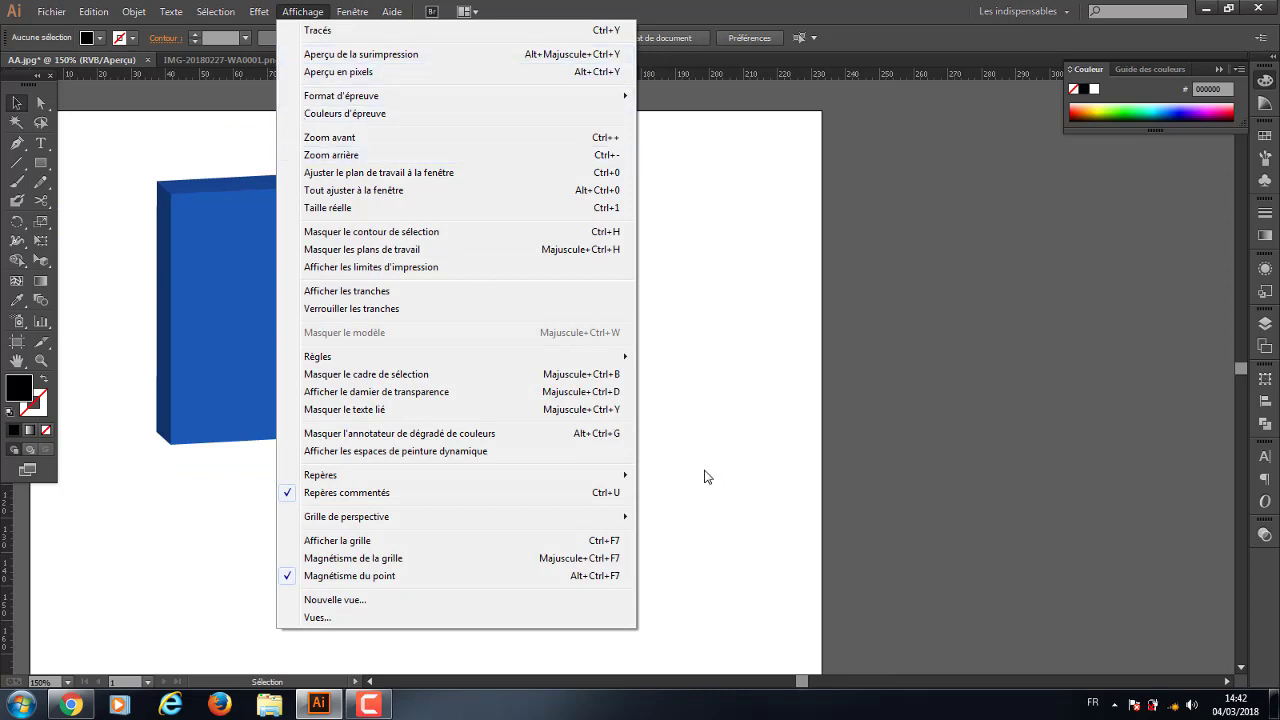
mouse_move(320, 475)
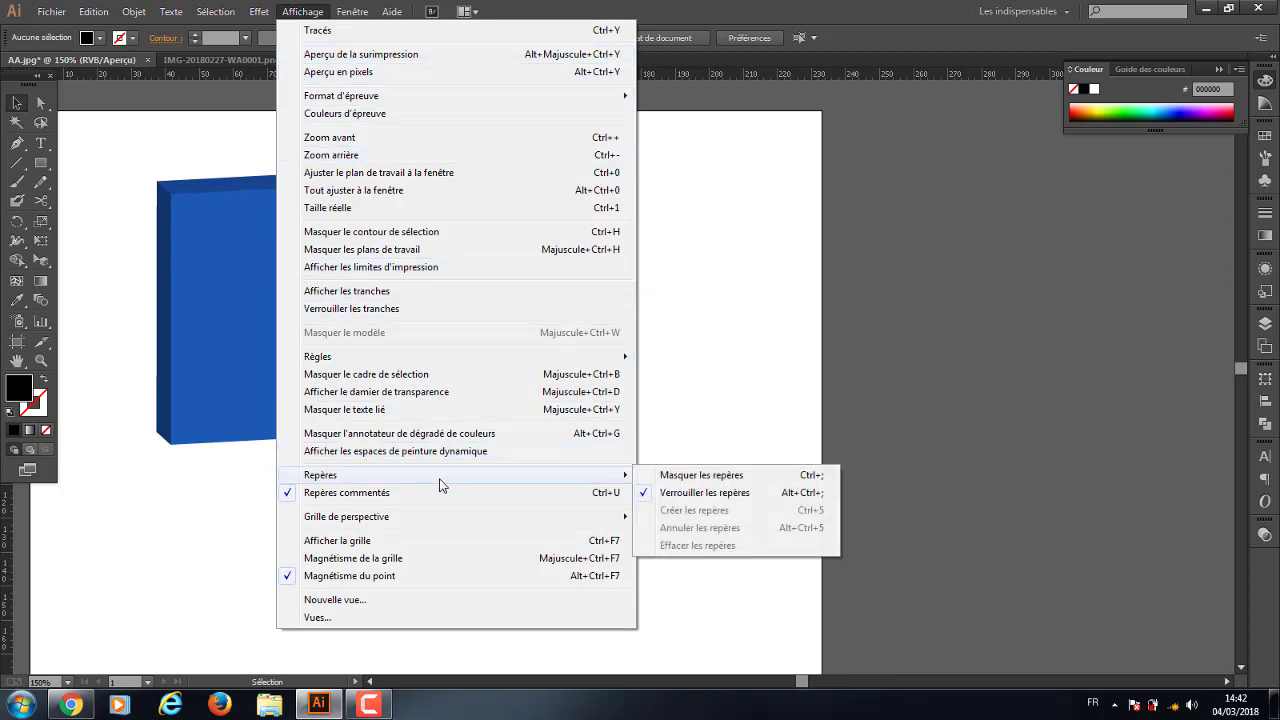
click(724, 482)
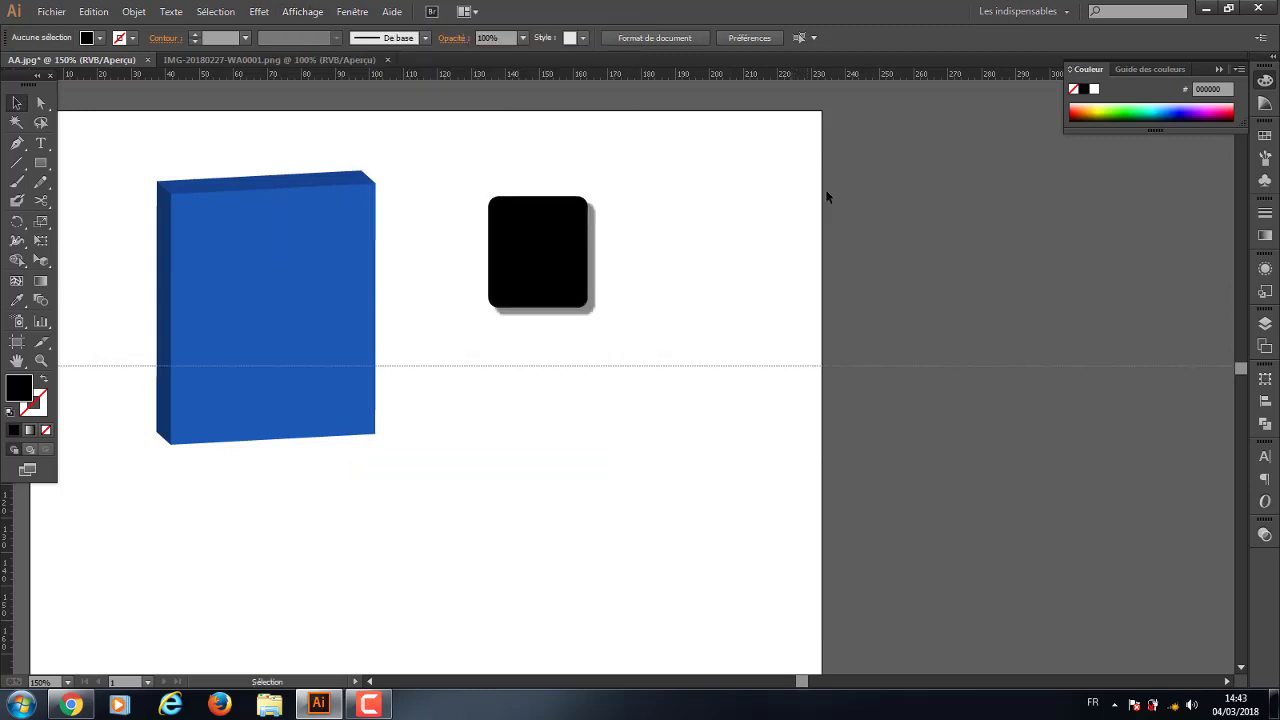
drag(808, 78, 723, 318)
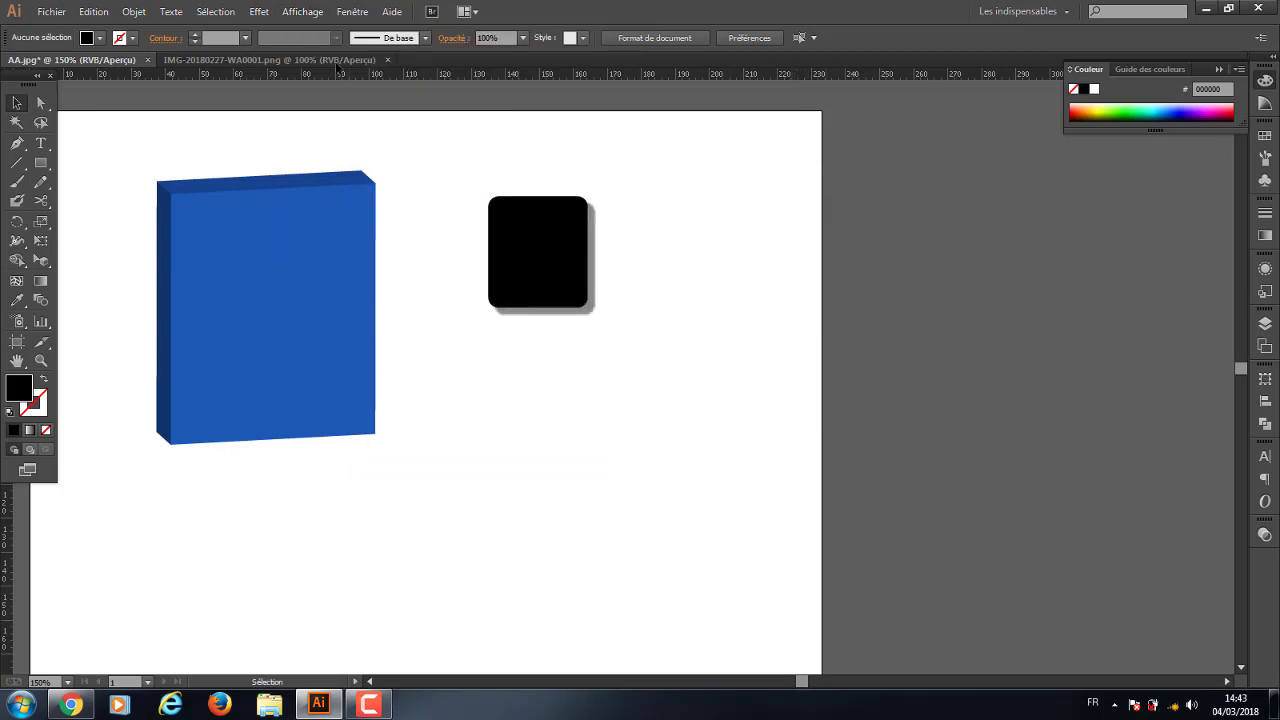
click(302, 11)
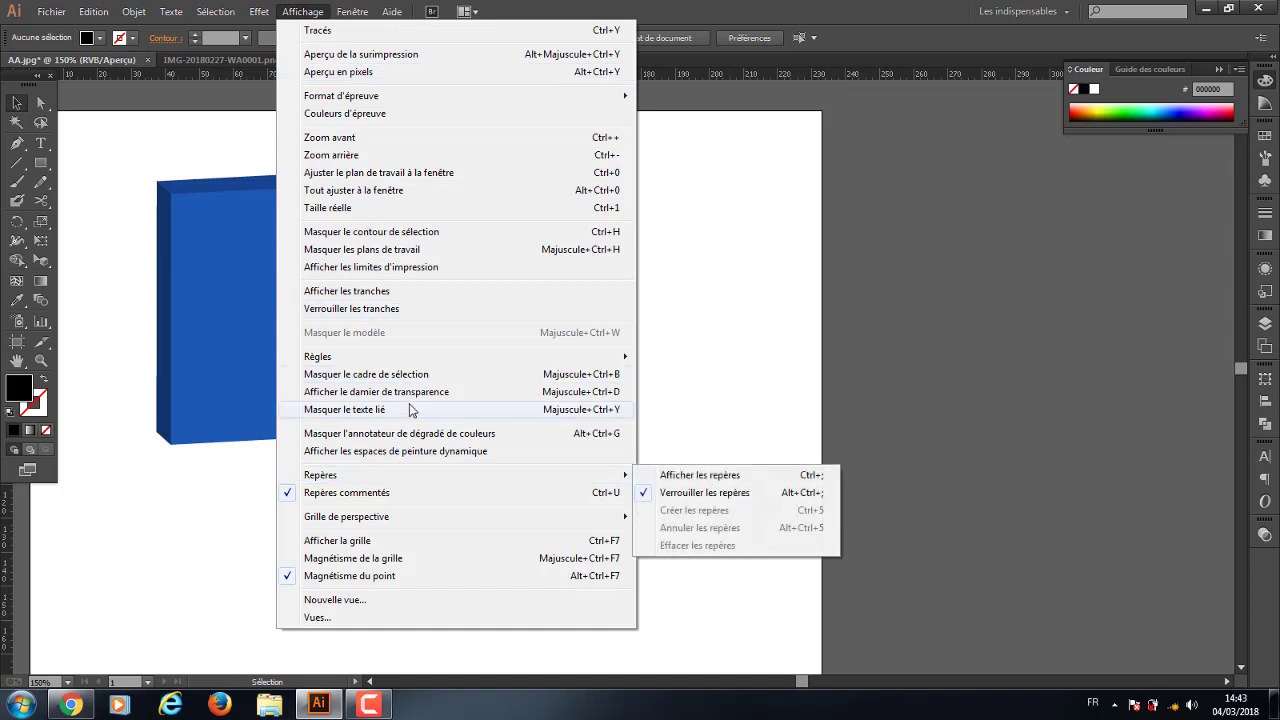
mouse_move(320, 475)
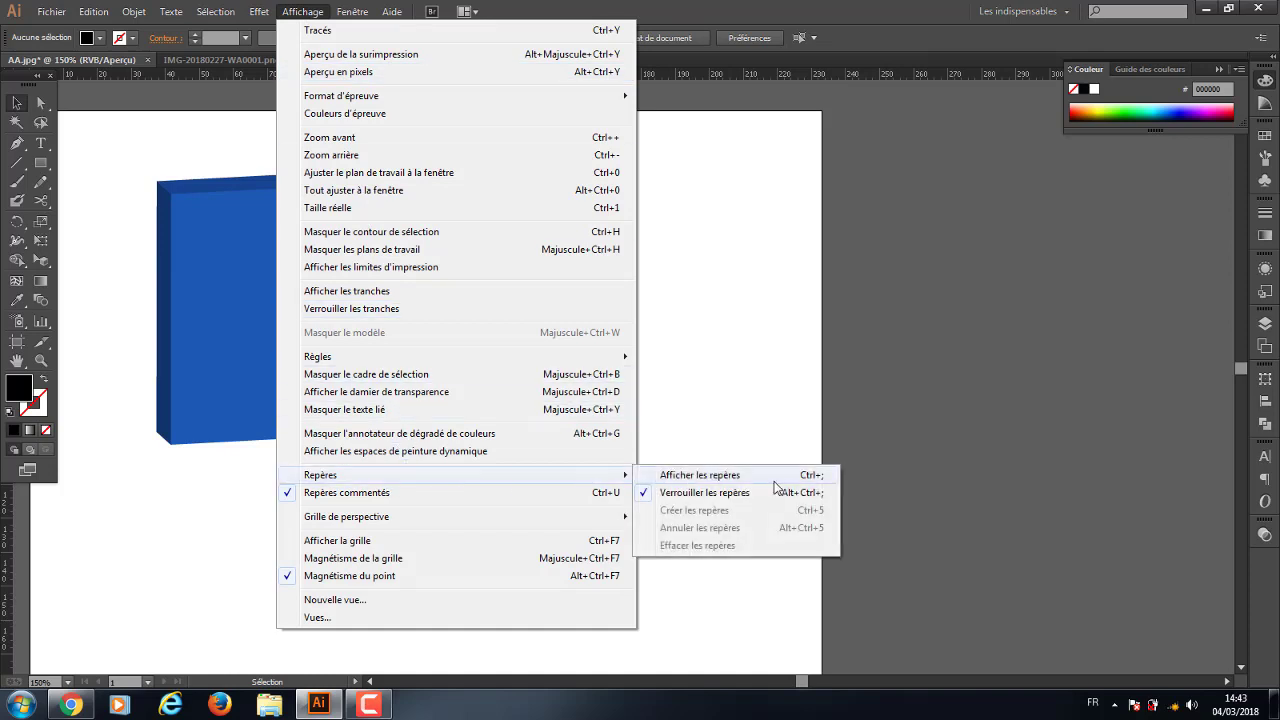
click(727, 477)
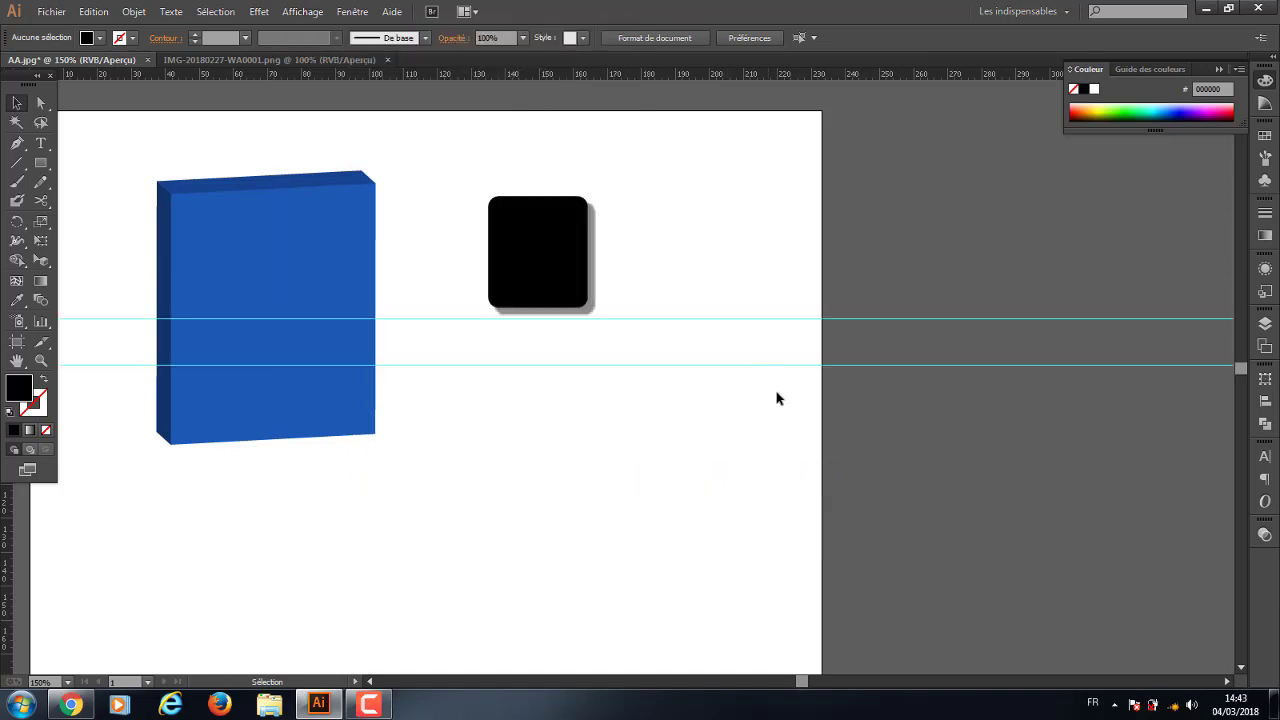
click(300, 12)
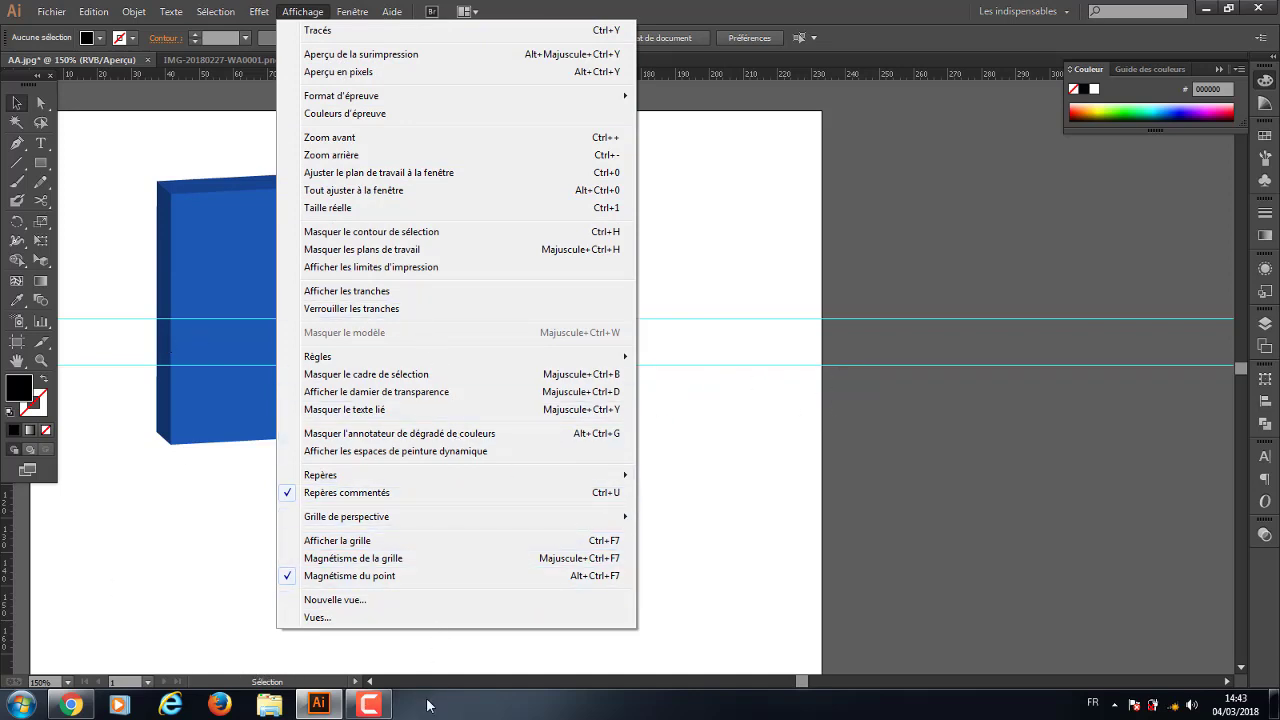
click(361, 546)
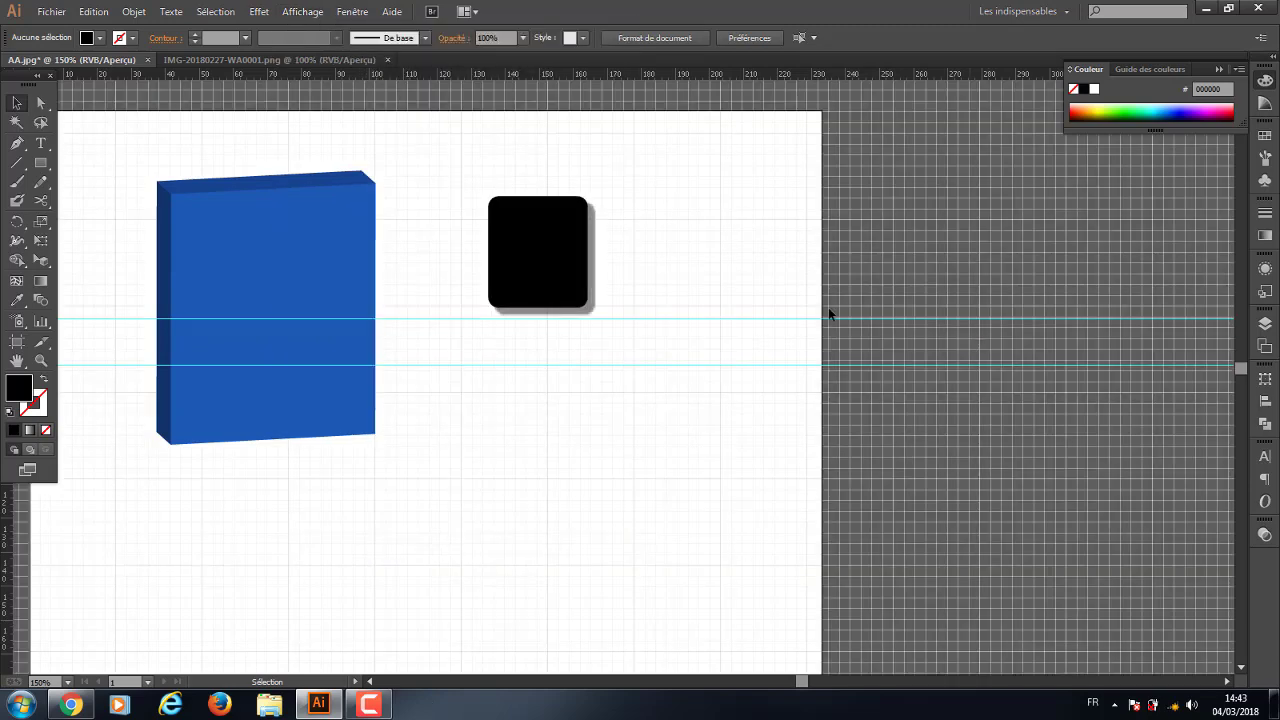
Show the Layers panel from the Fenêtre menu
scroll(794, 451, up, 5)
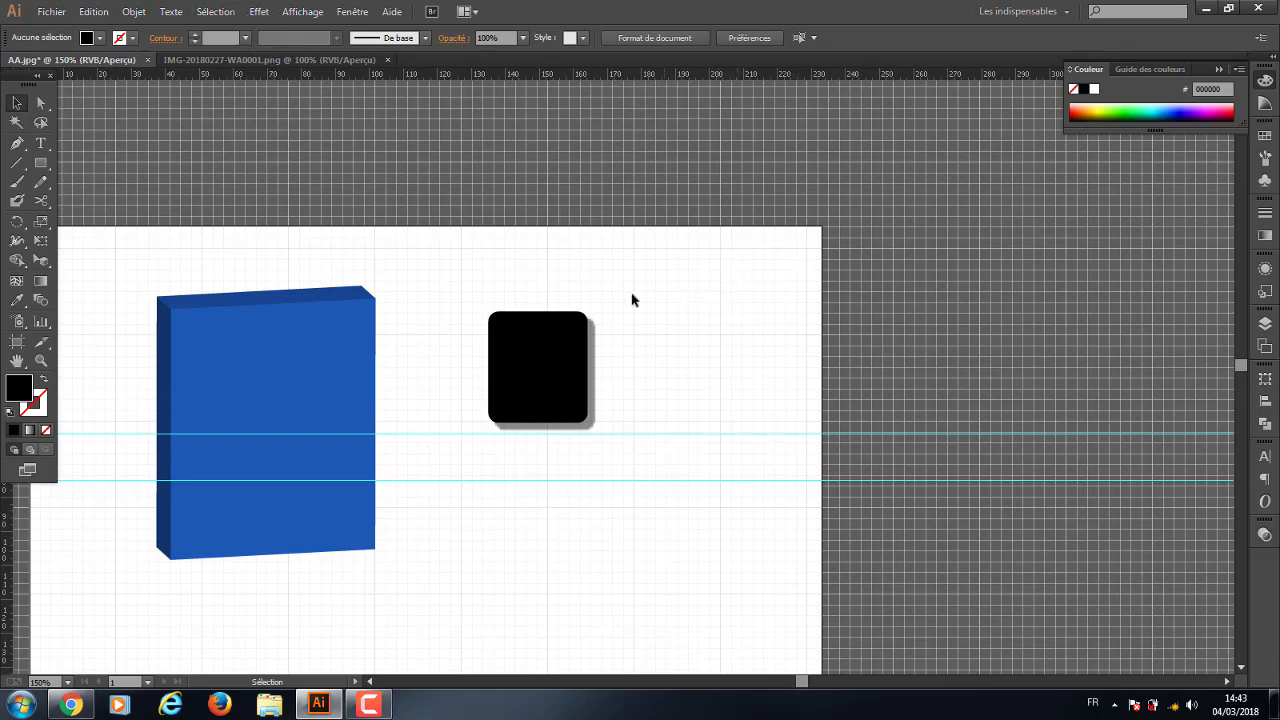
click(302, 11)
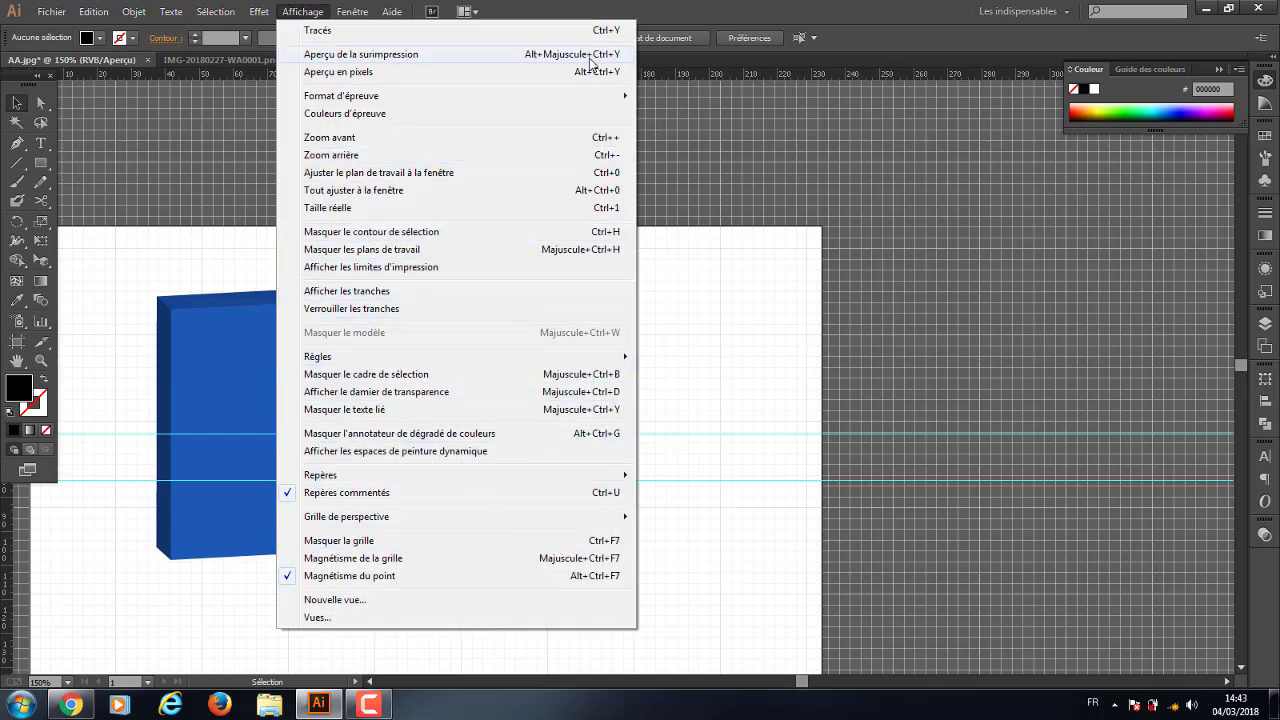
key(Escape)
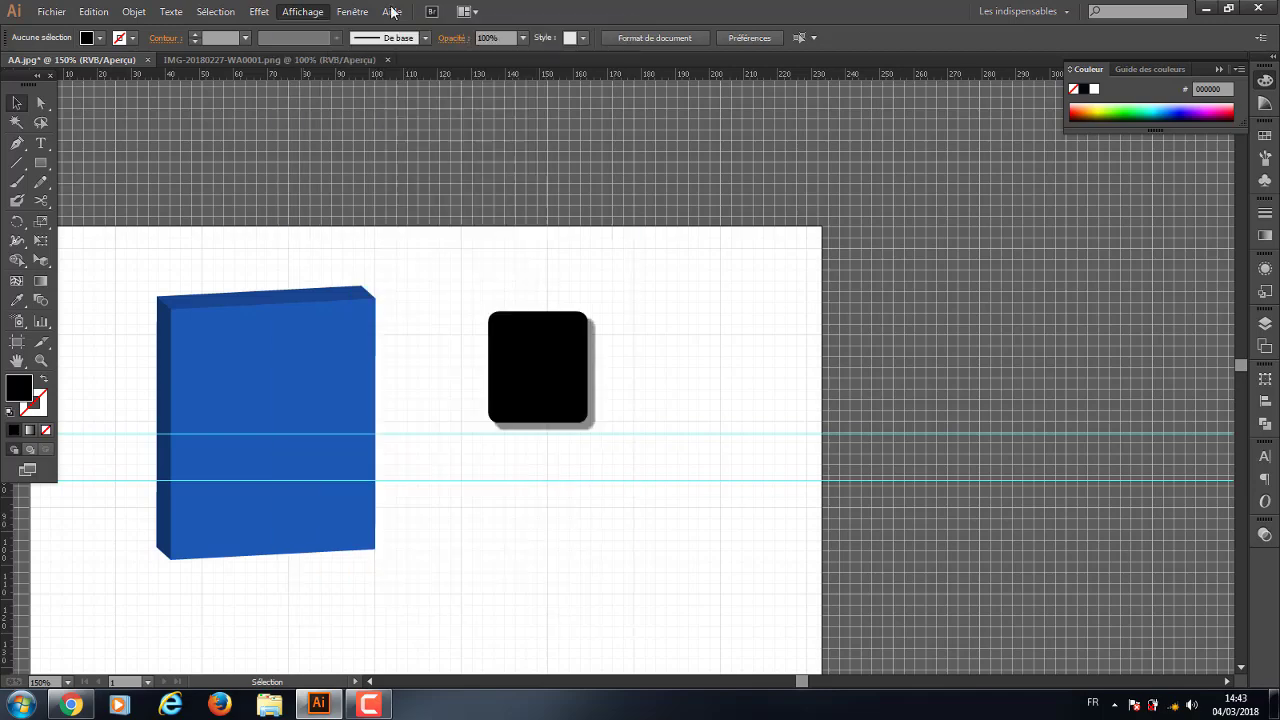
click(350, 11)
click(358, 14)
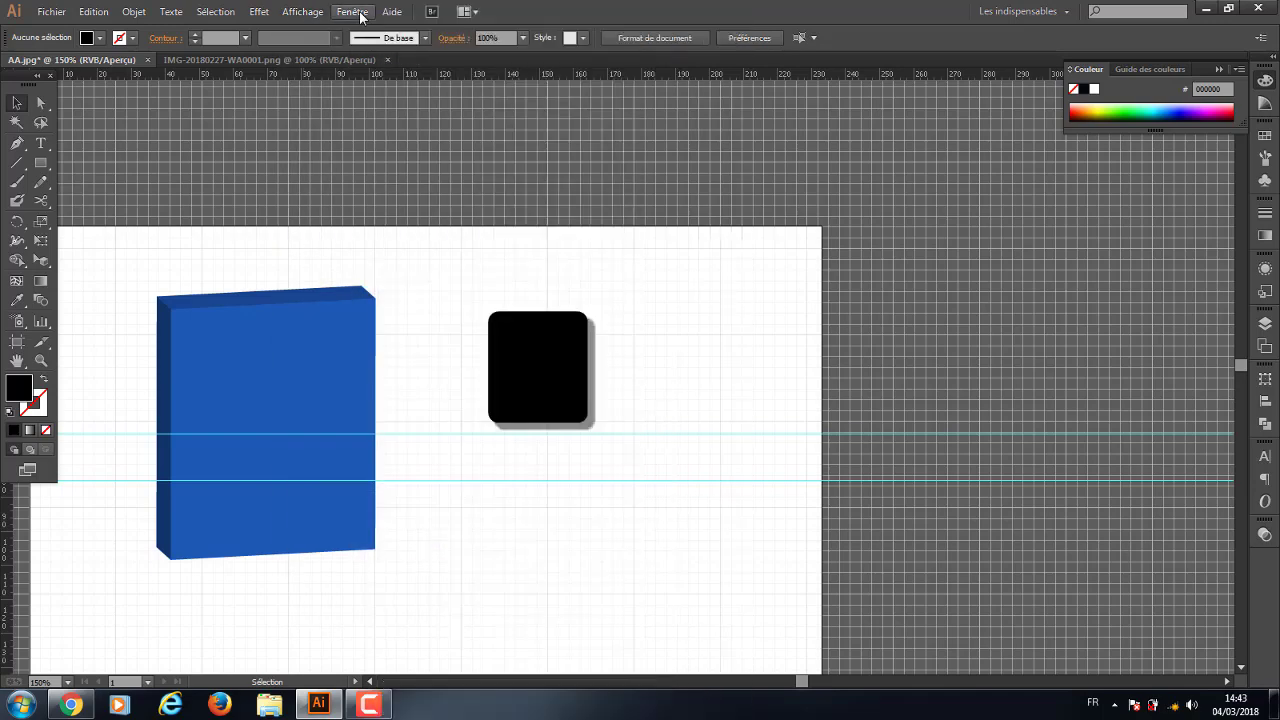
click(360, 18)
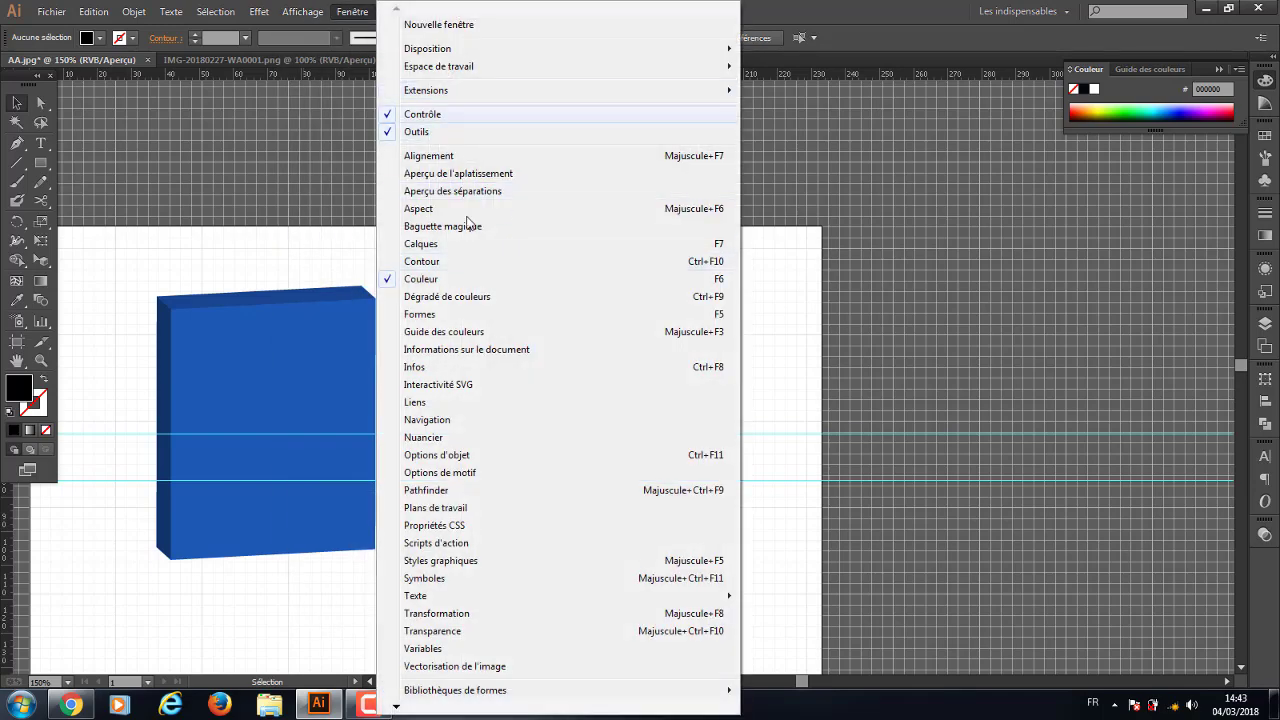
click(436, 246)
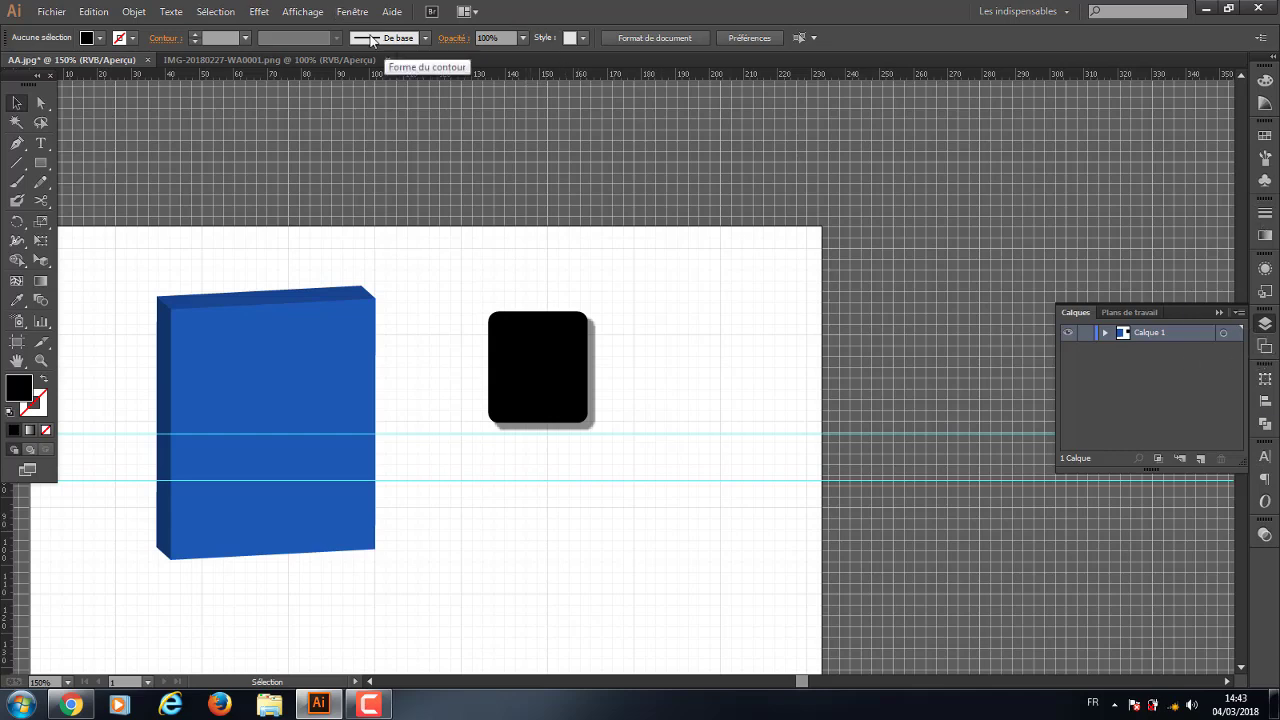
Open the Pathfinder panel beside the artwork, then glance at the Aide menu
click(352, 11)
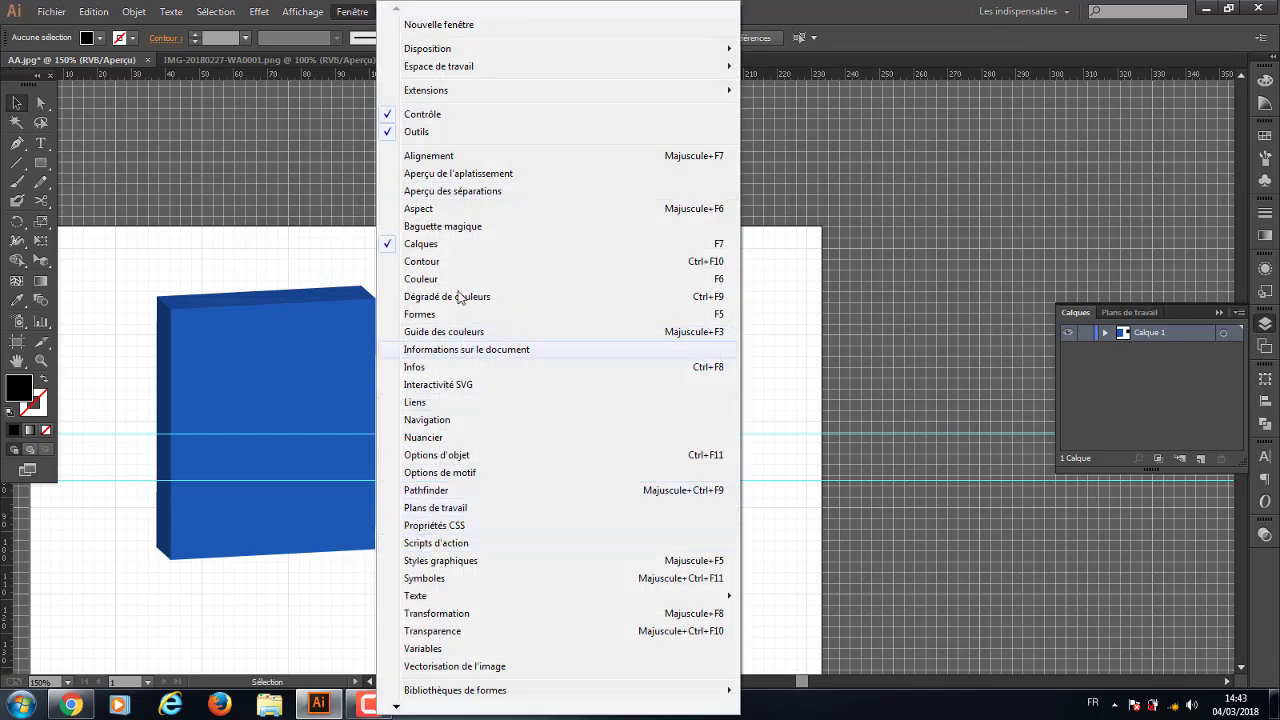
click(449, 492)
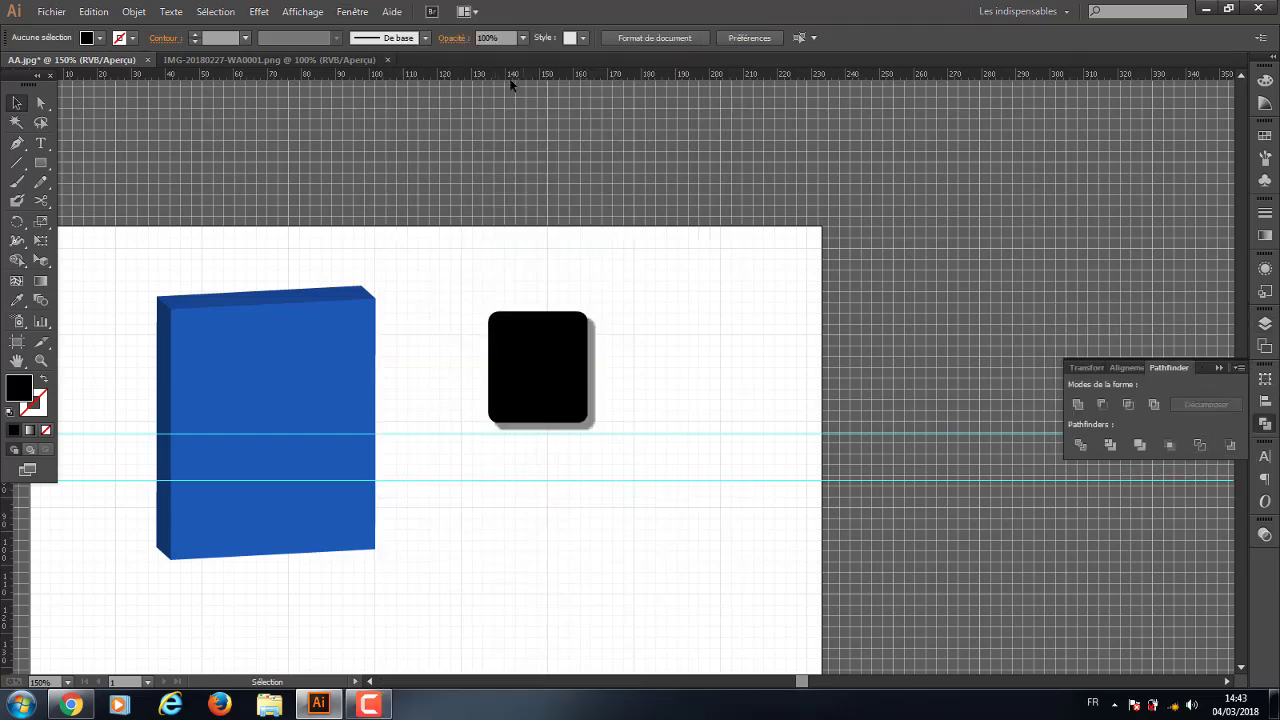
click(352, 11)
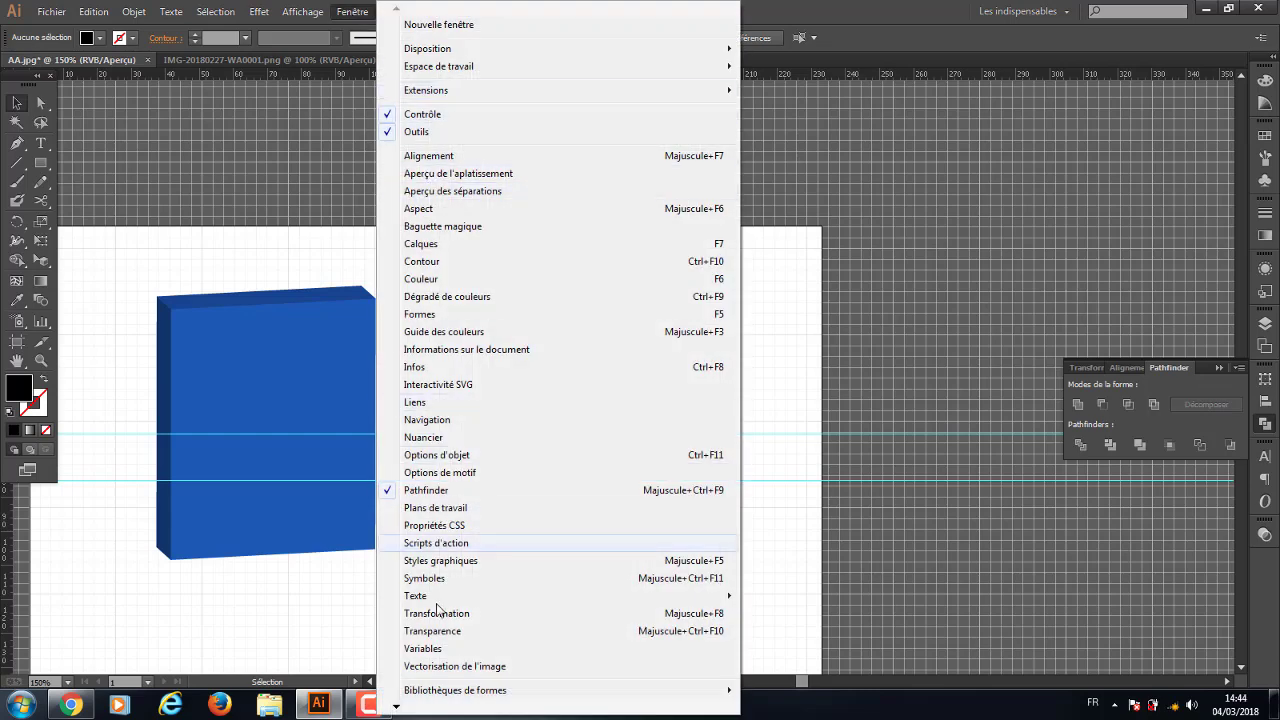
click(814, 18)
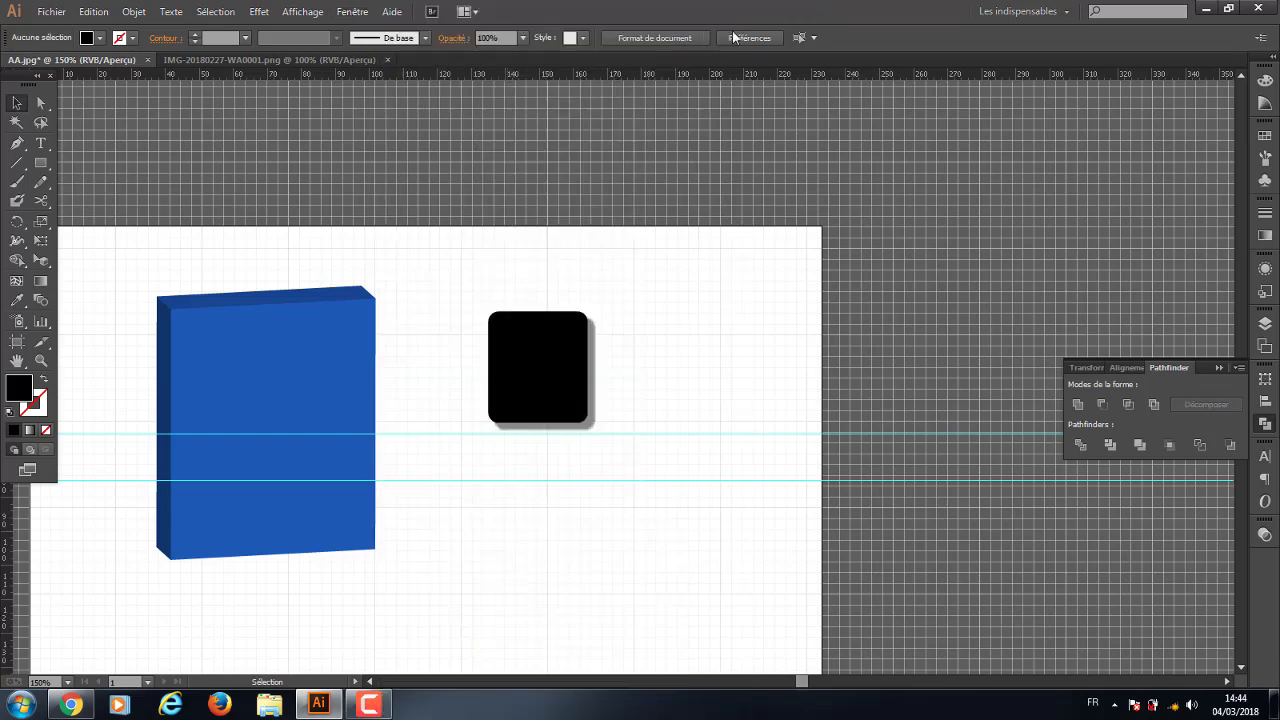
click(391, 11)
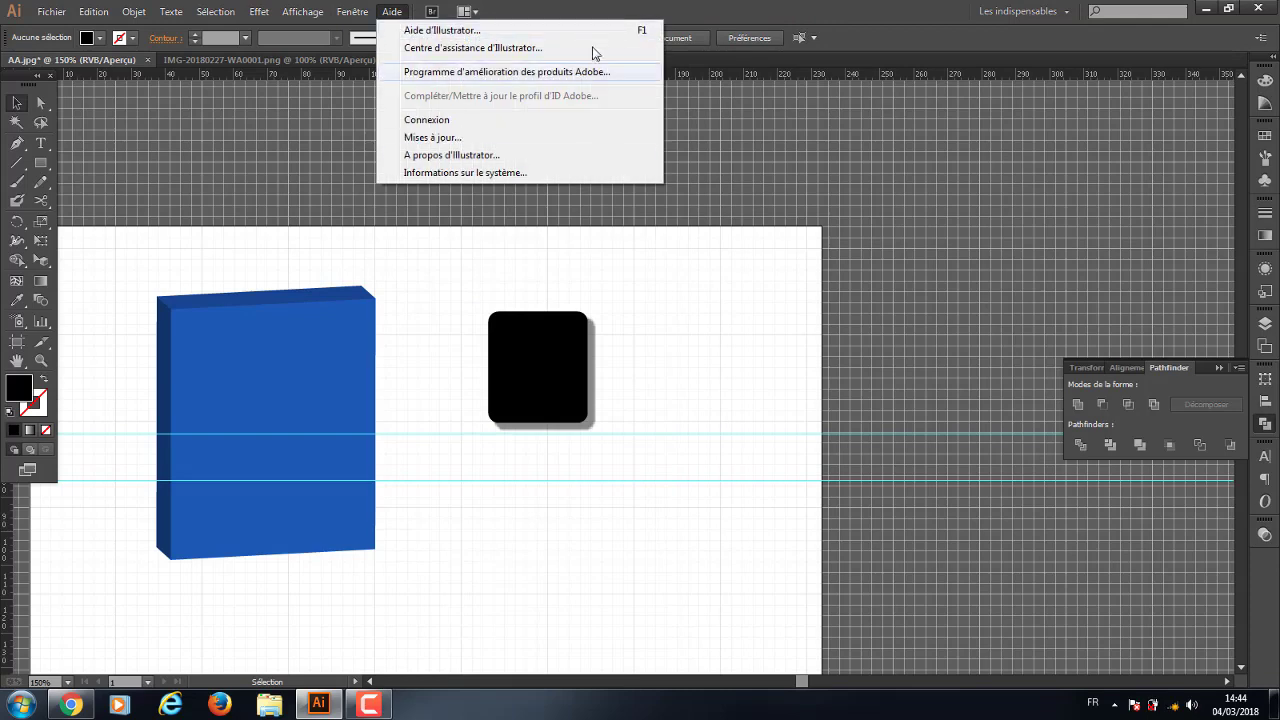
Marquee-select the blue 3D box and black rounded square, delete both, and pan the empty artboard
click(18, 100)
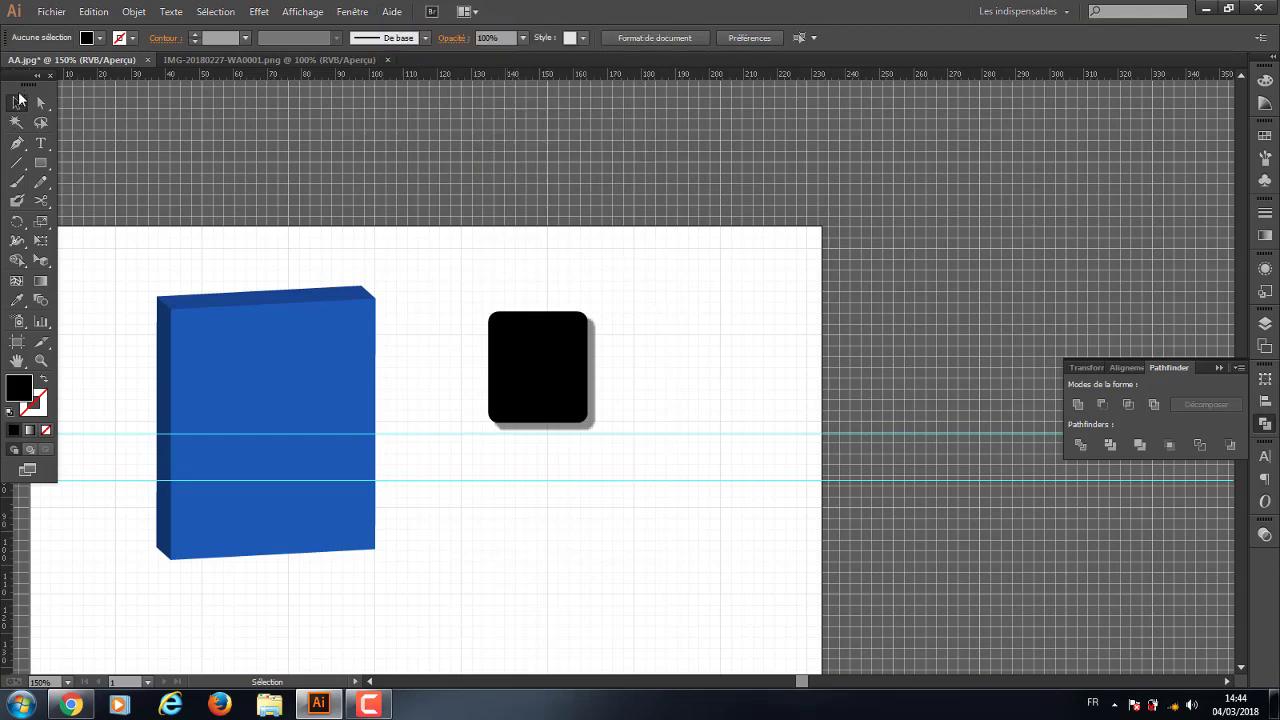
mouse_move(131, 228)
mouse_down()
mouse_move(718, 658)
mouse_move(646, 537)
mouse_up()
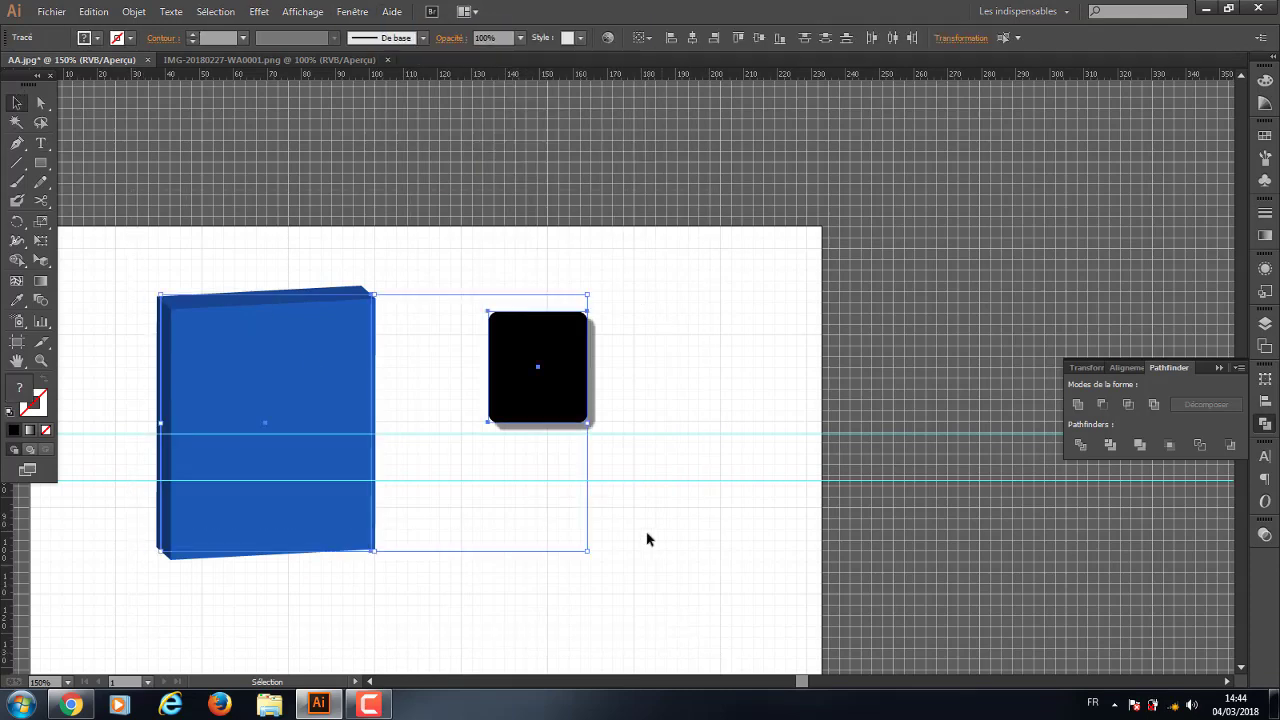
key(Delete)
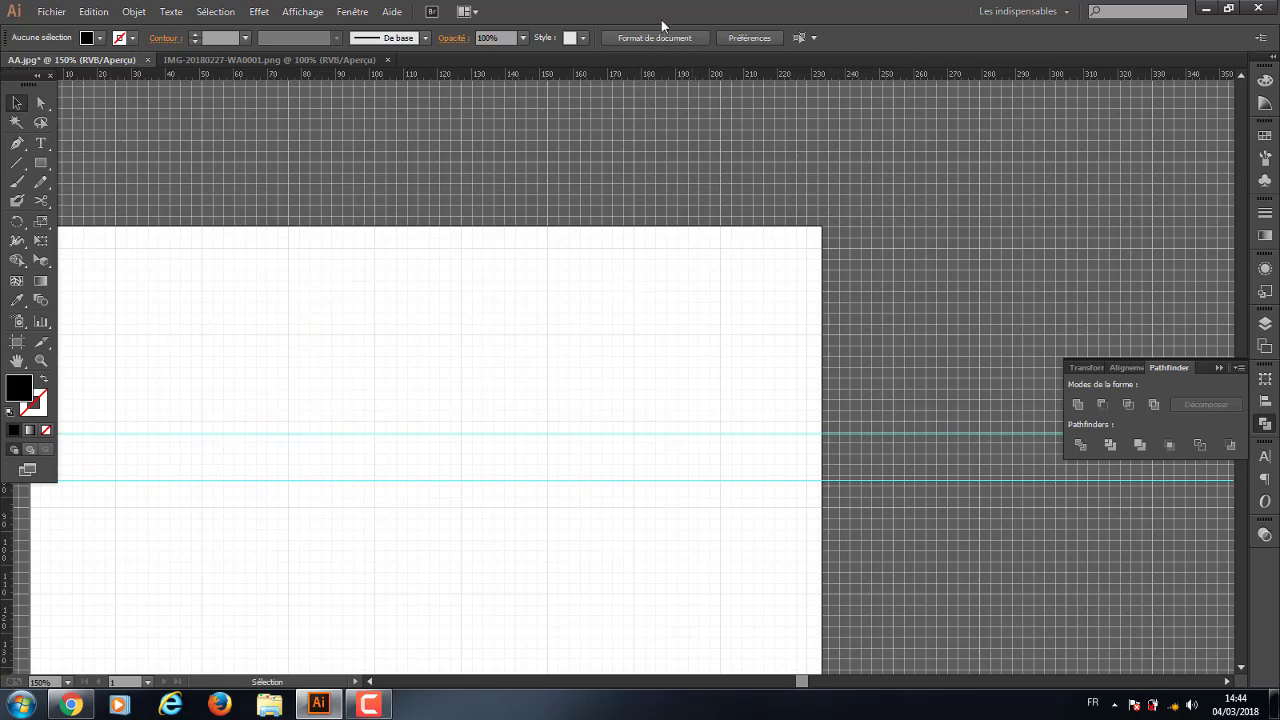
drag(471, 357, 612, 265)
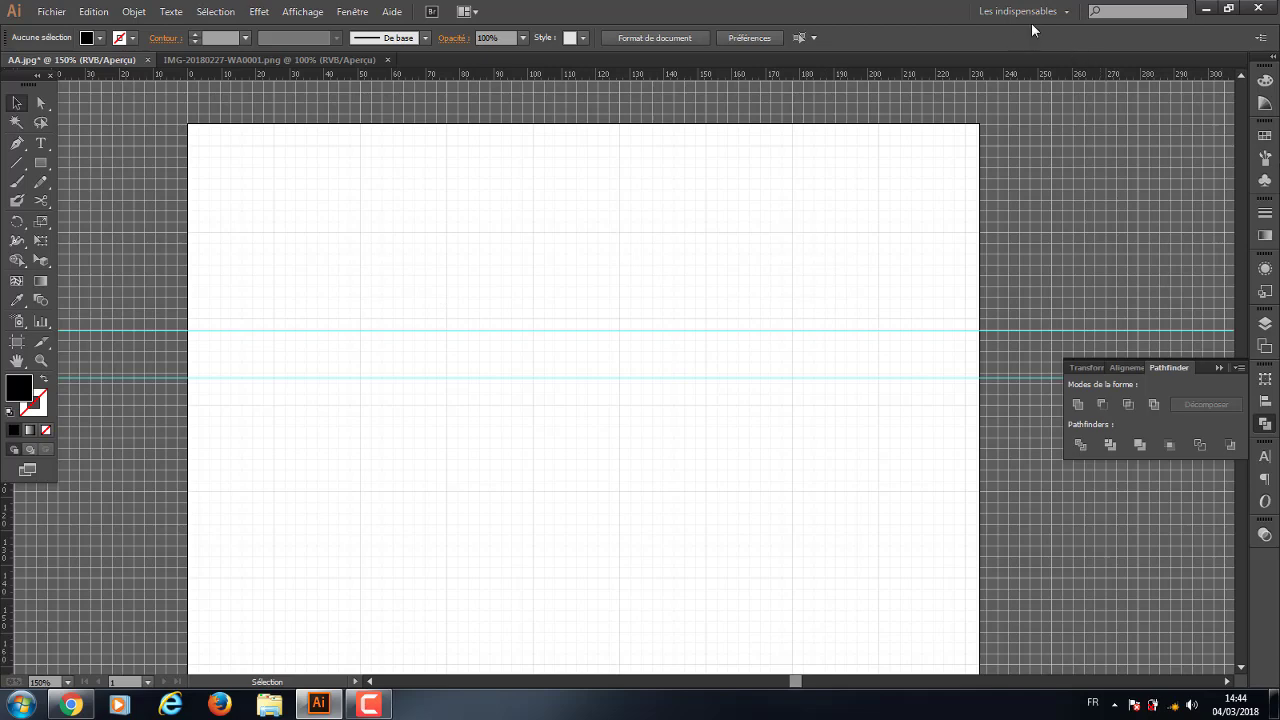
Switch the workspace from Les indispensables to Automatisation, showing the actions, variables and layers panels
click(1069, 14)
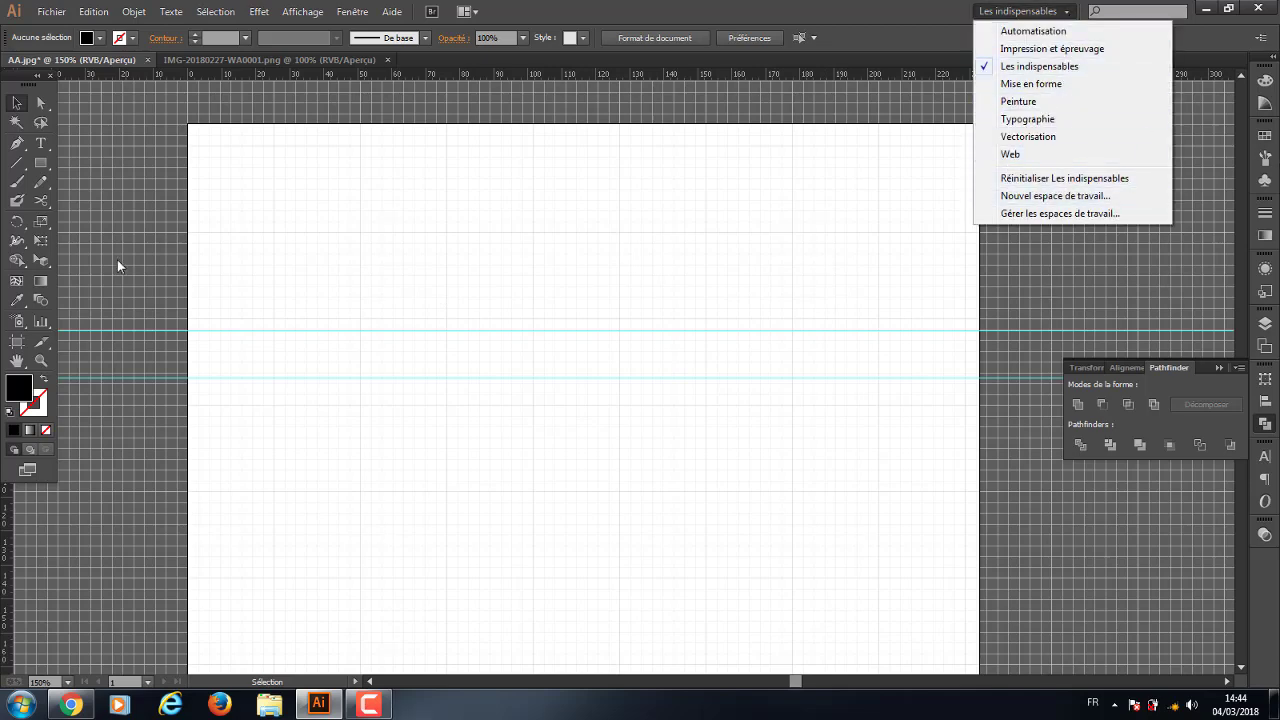
click(1039, 66)
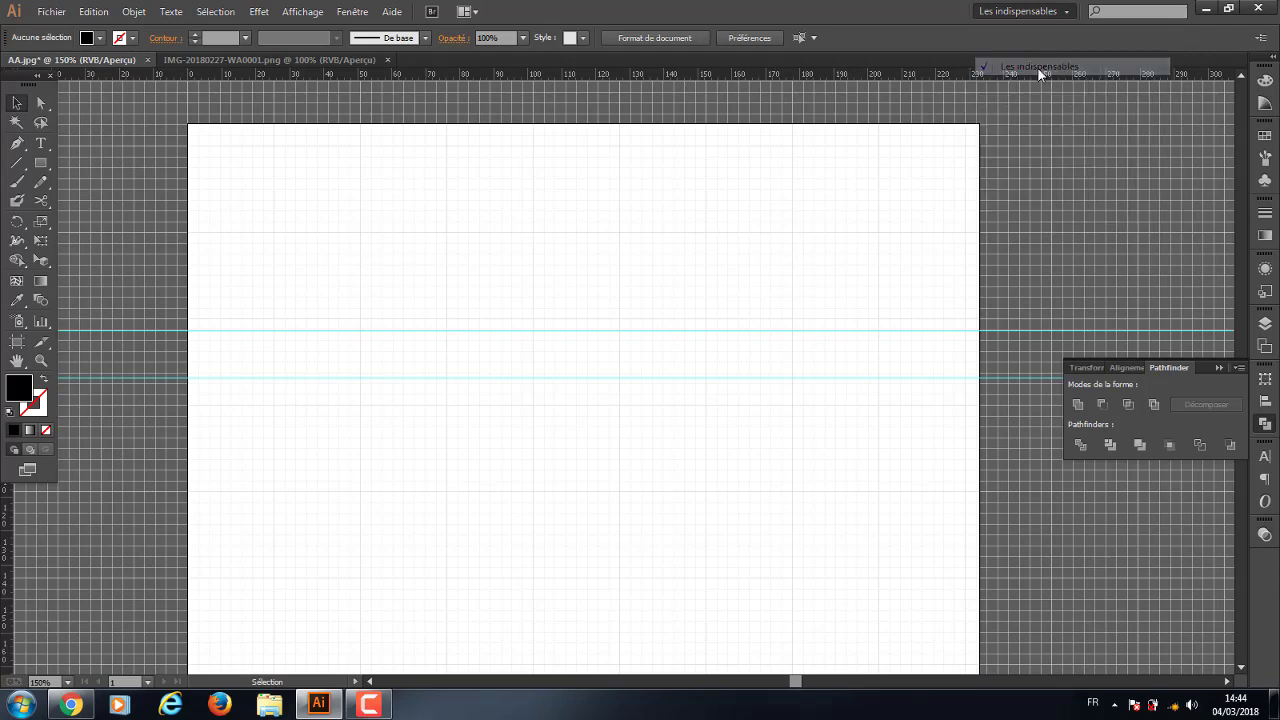
click(1063, 12)
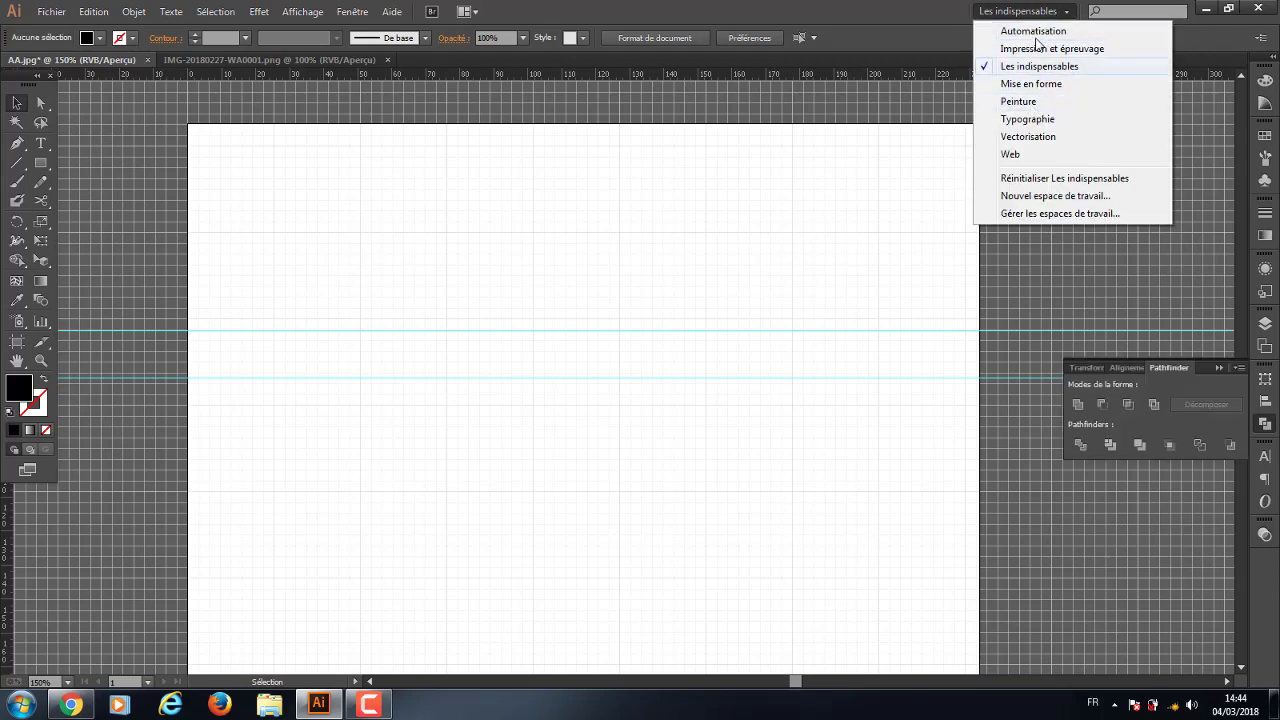
click(1066, 15)
click(1068, 14)
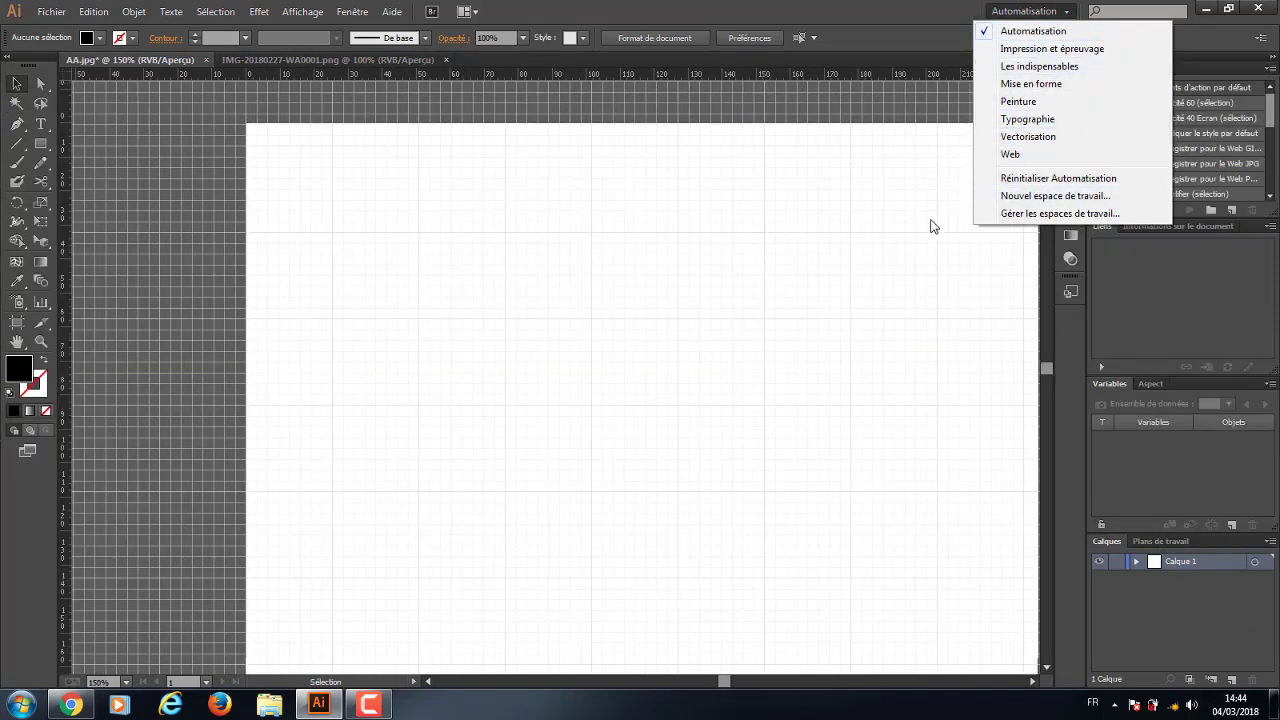
click(883, 317)
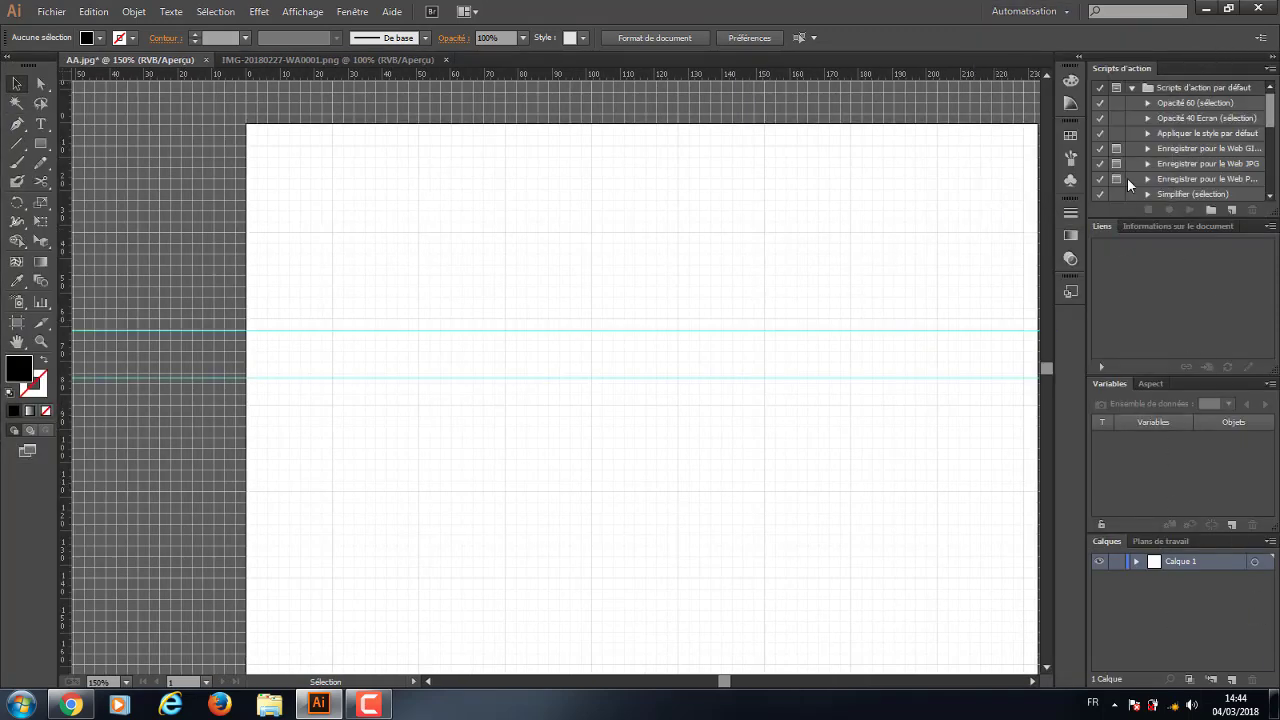
click(1066, 11)
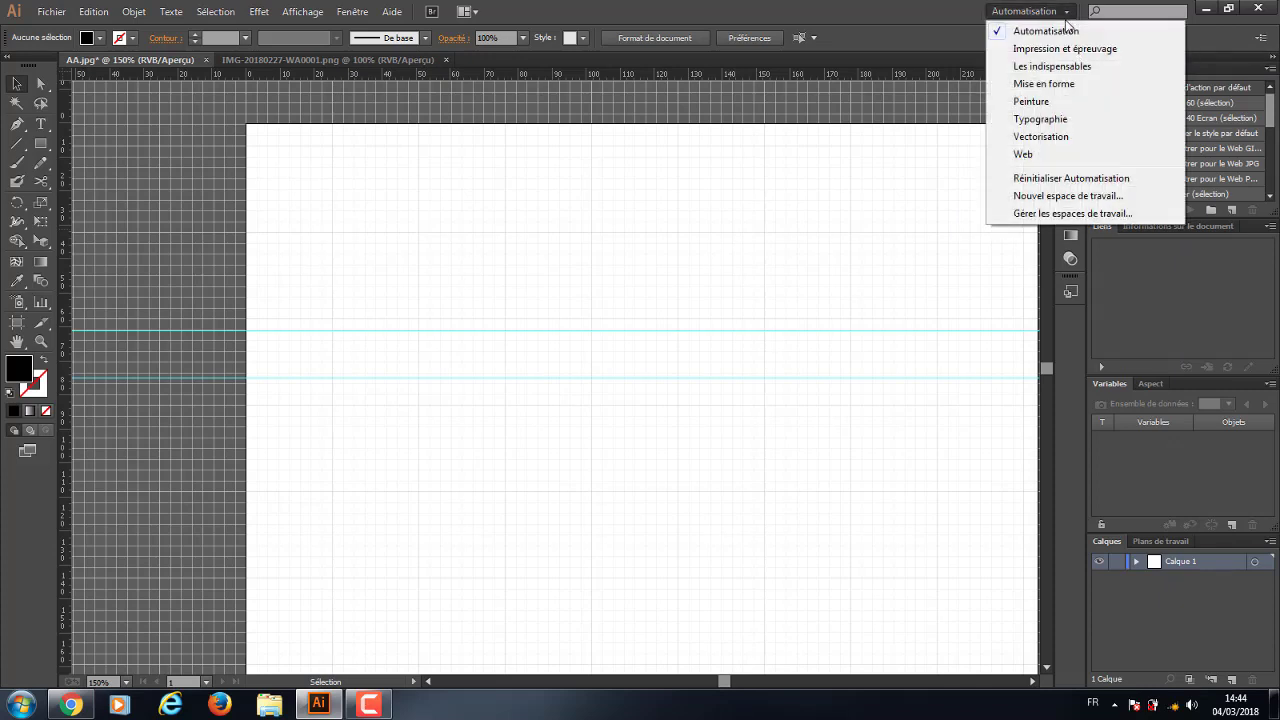
Restore the Les indispensables workspace and close the floating Transform/Align/Pathfinder panel group
click(1070, 85)
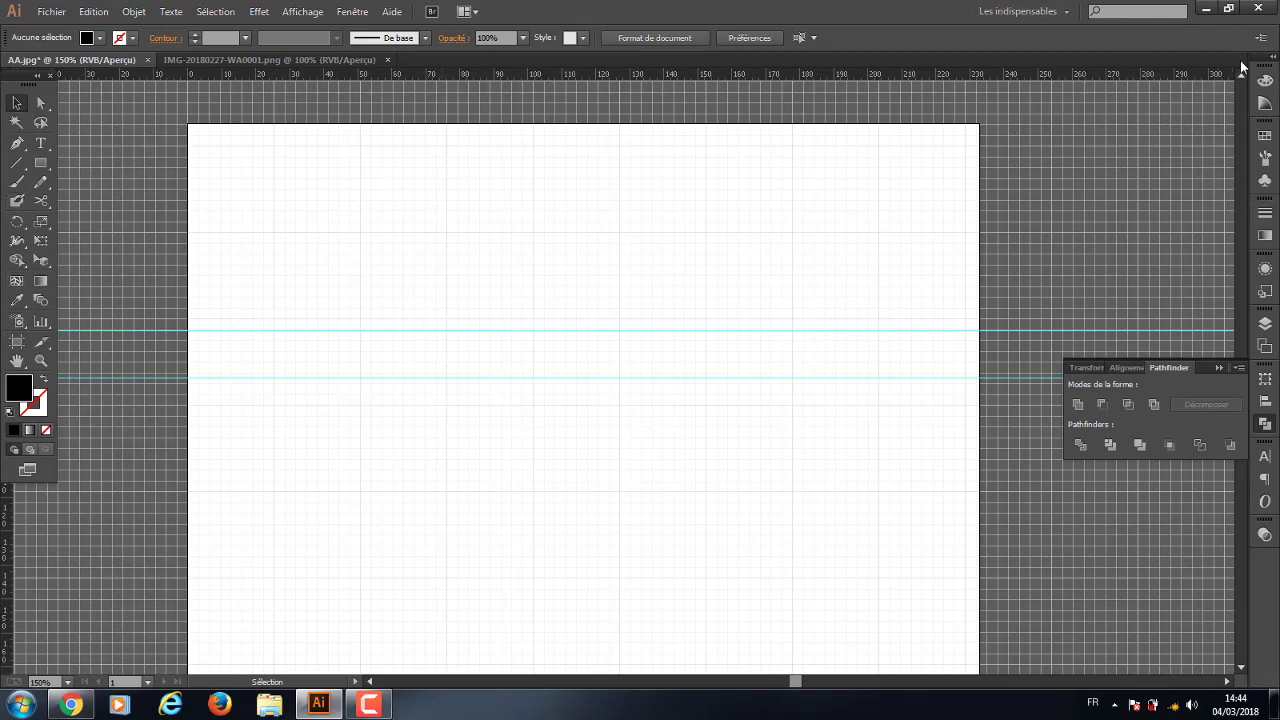
click(1219, 367)
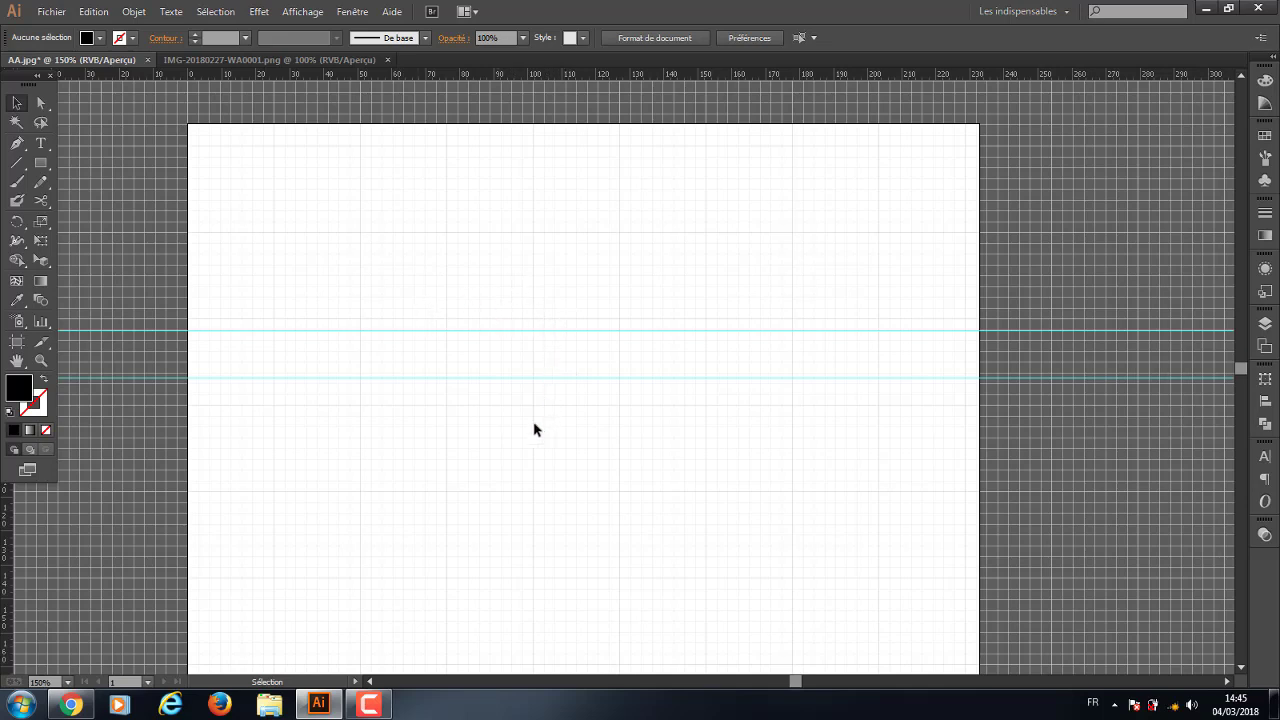
mouse_move(476, 294)
mouse_down()
mouse_move(593, 500)
mouse_move(530, 332)
mouse_up()
drag(512, 250, 585, 428)
click(368, 704)
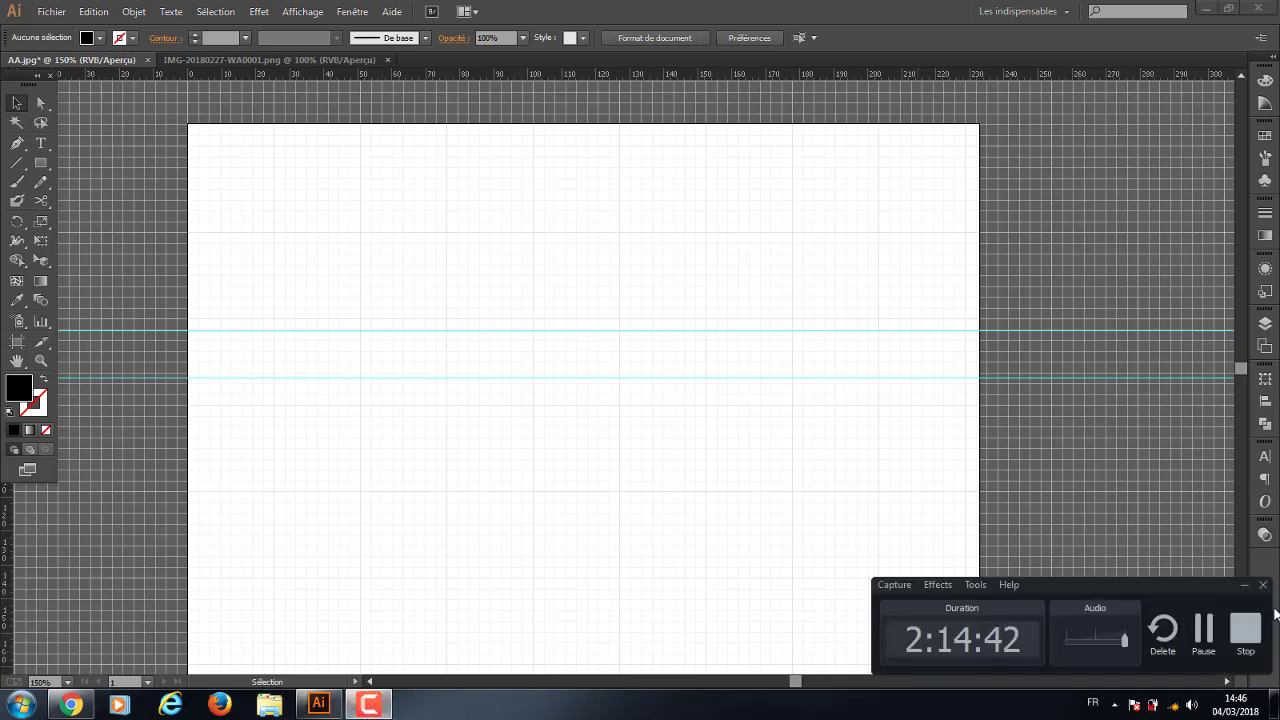